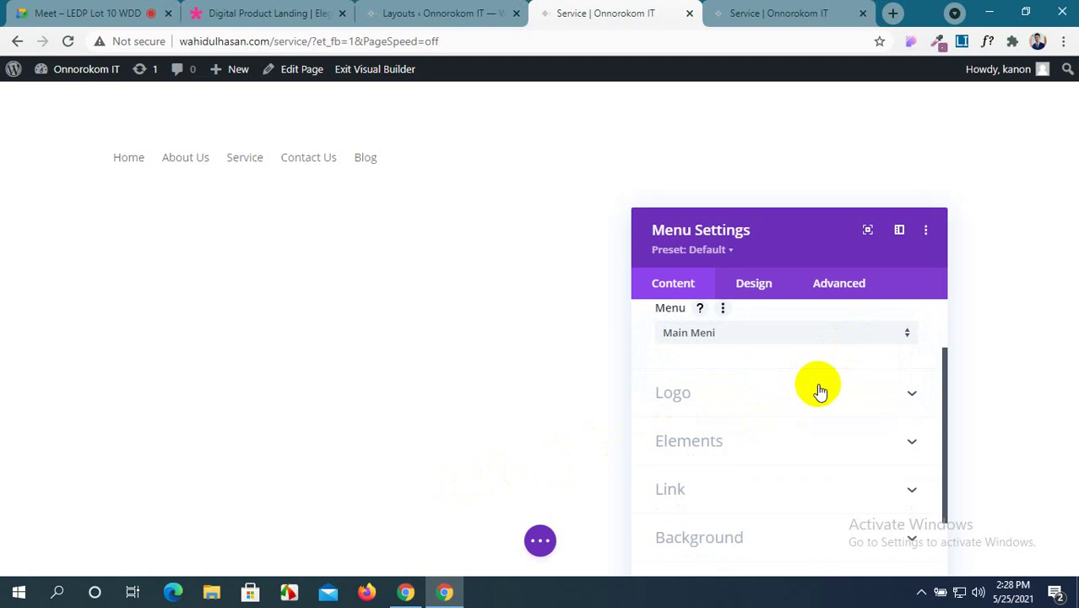
Set the menu logo to the INNER logo image (asset-5.png) from the Media Library.
click(818, 390)
click(781, 433)
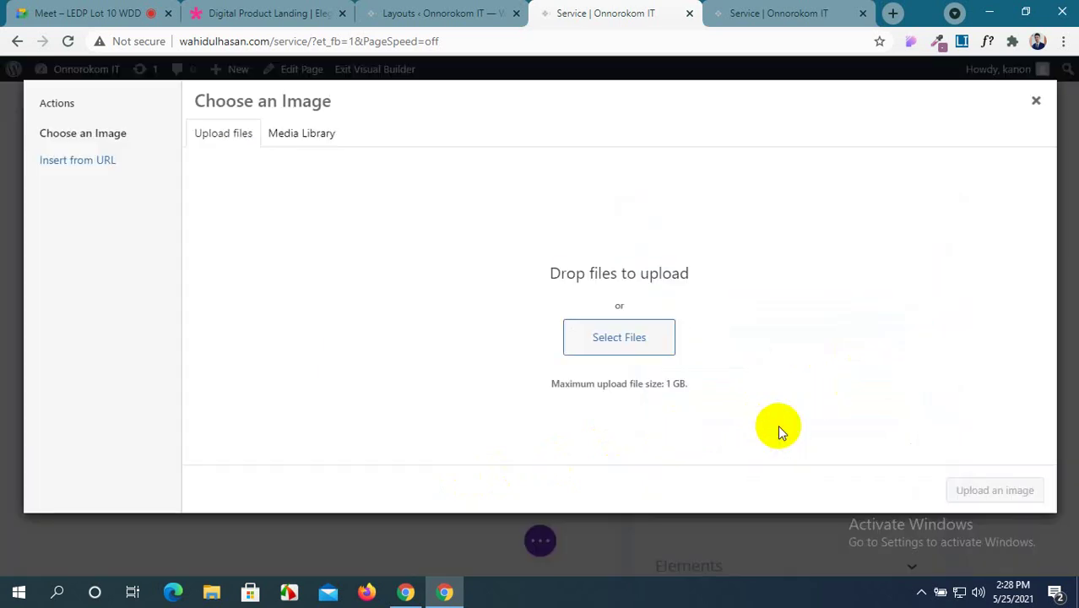
click(272, 133)
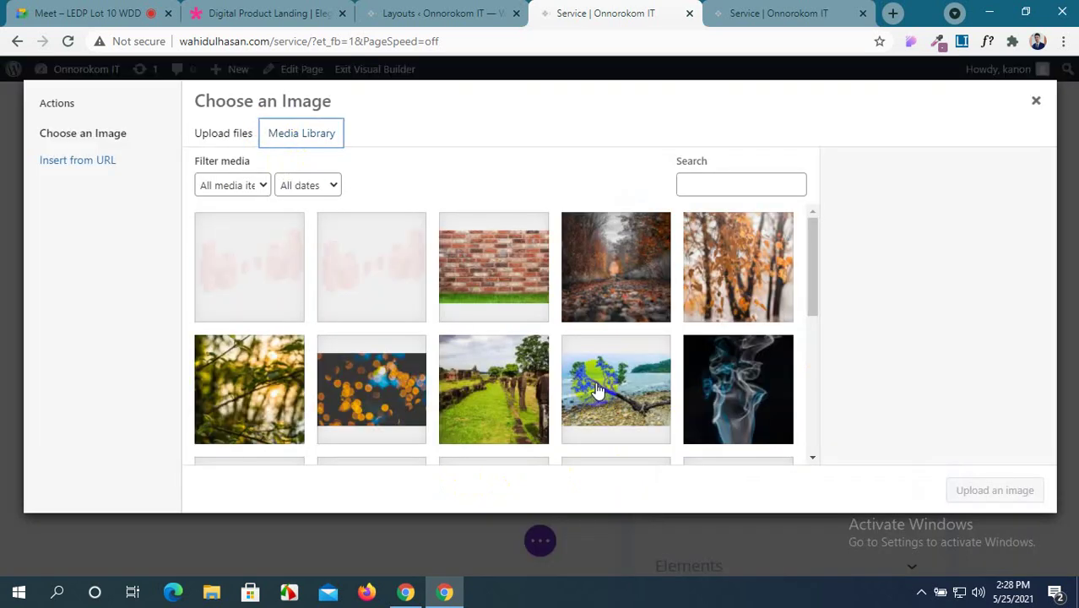
scroll(591, 389, down, 5)
click(698, 408)
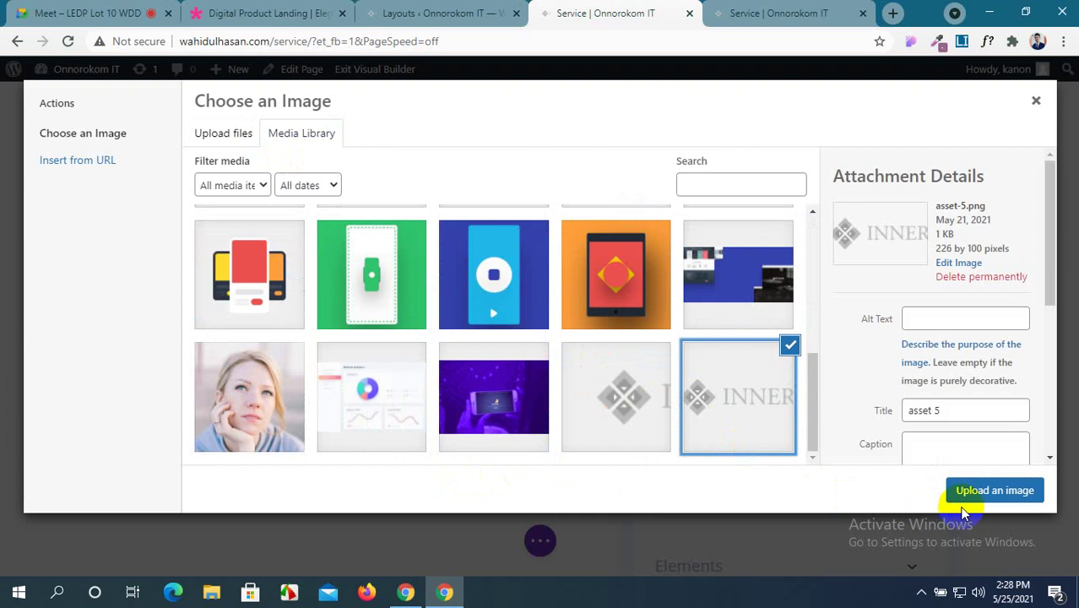
click(967, 490)
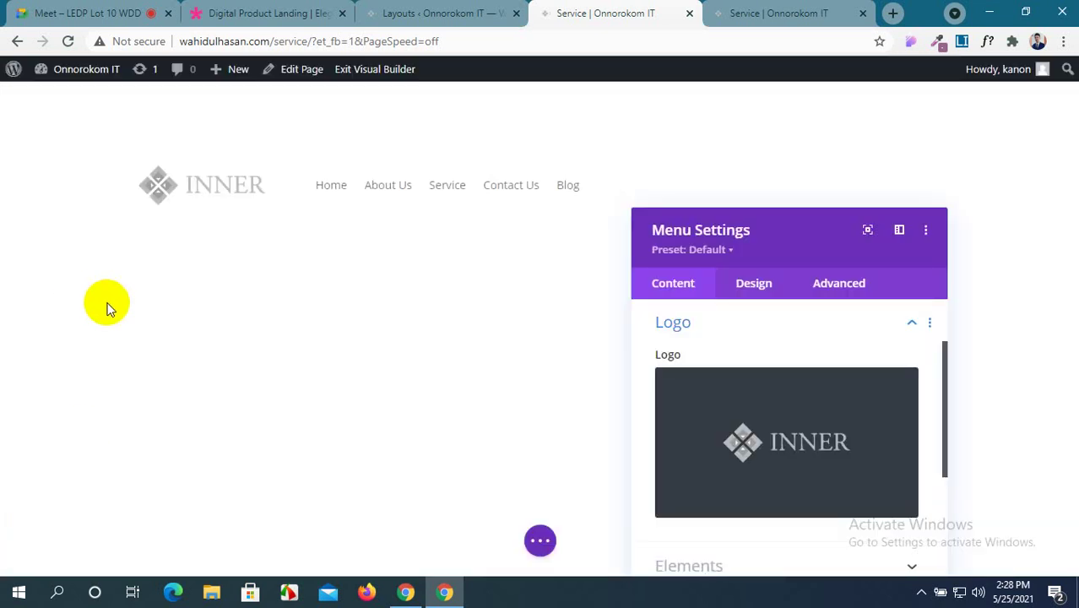
scroll(679, 405, down, 2)
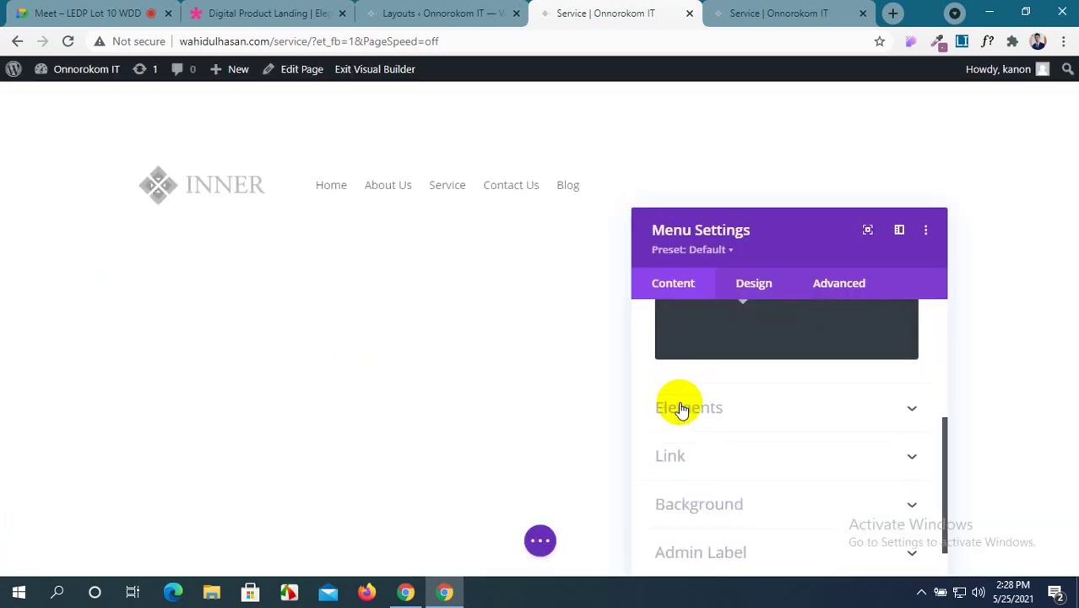
Turn on Show Shopping Cart Icon and Show Search Icon in the menu's Elements settings.
click(912, 410)
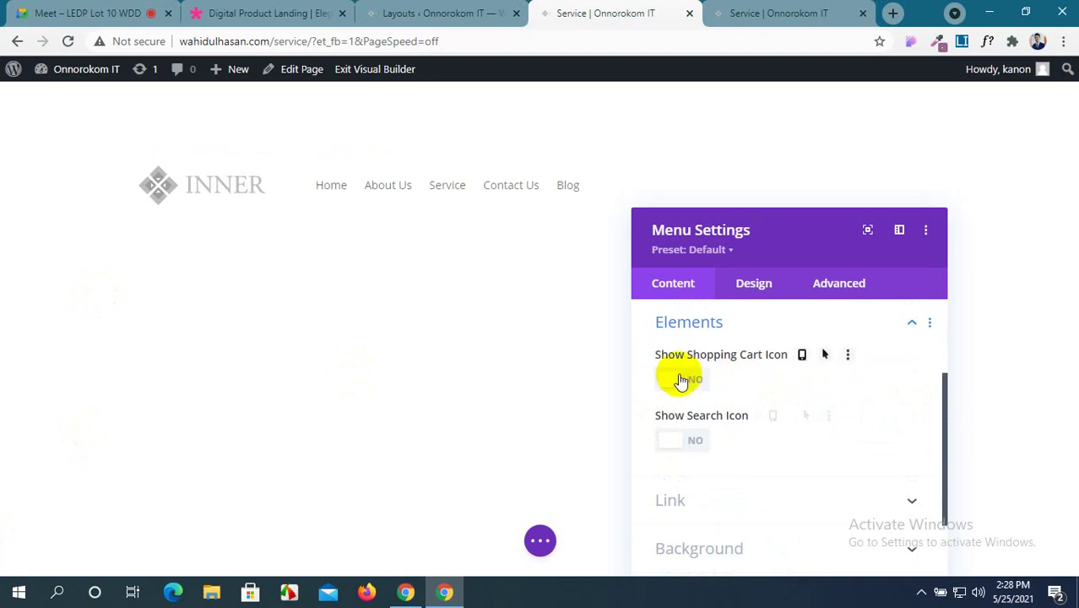
click(681, 380)
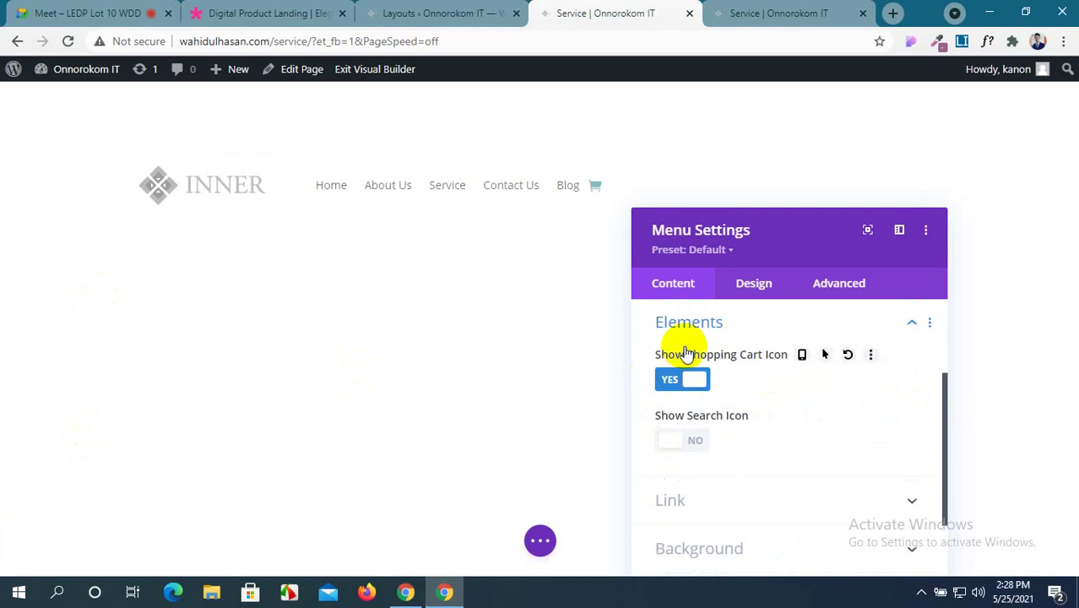
drag(795, 234, 299, 257)
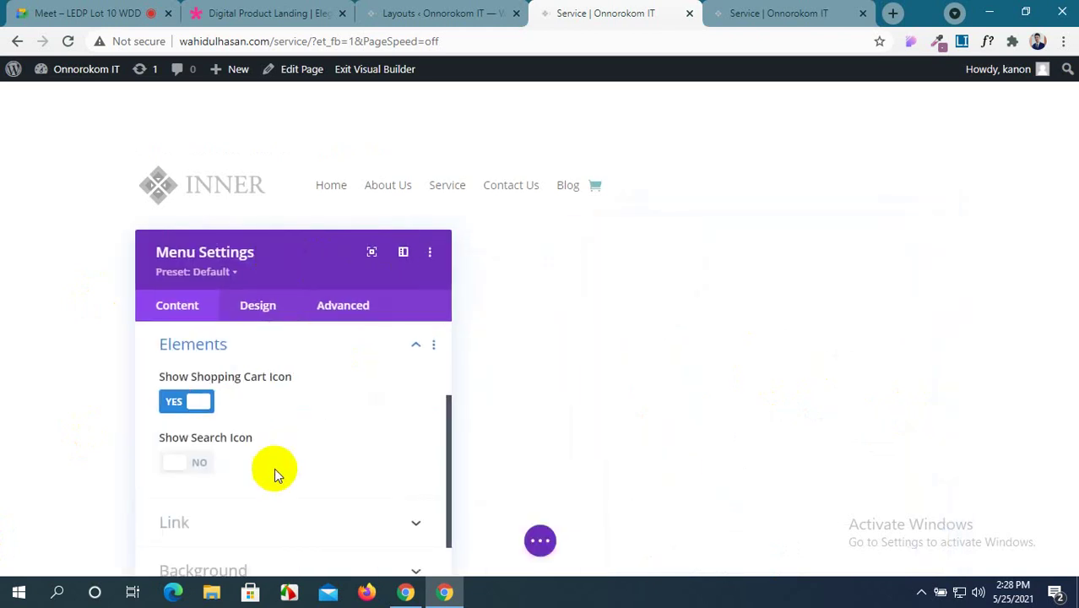
scroll(253, 456, down, 1)
click(187, 387)
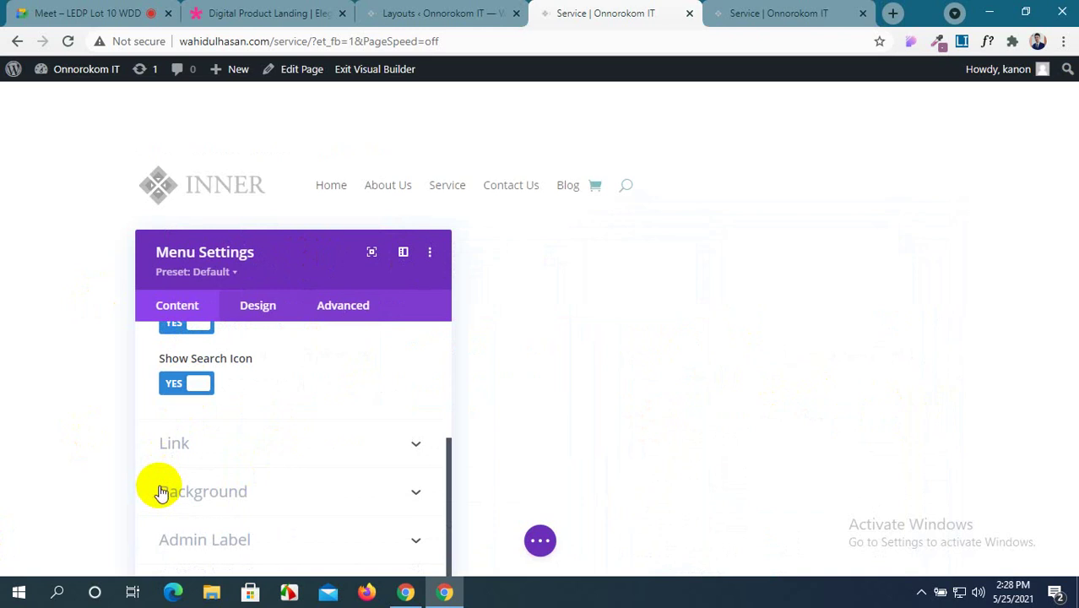
scroll(212, 414, up, 3)
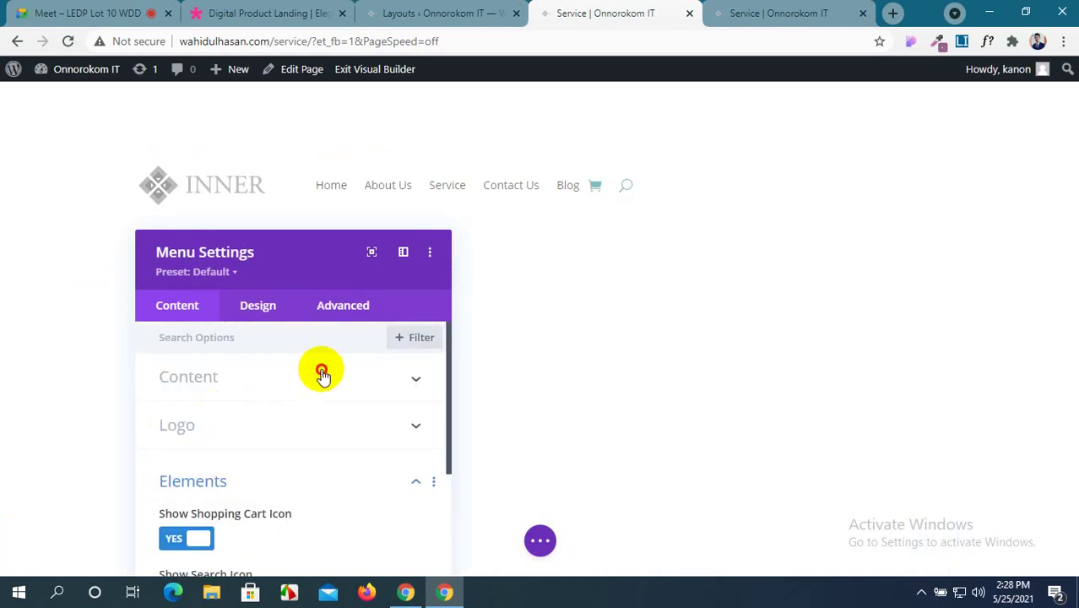
Recheck the content and logo options, then expand the menu's Link settings.
click(321, 373)
scroll(319, 374, down, 1)
click(312, 425)
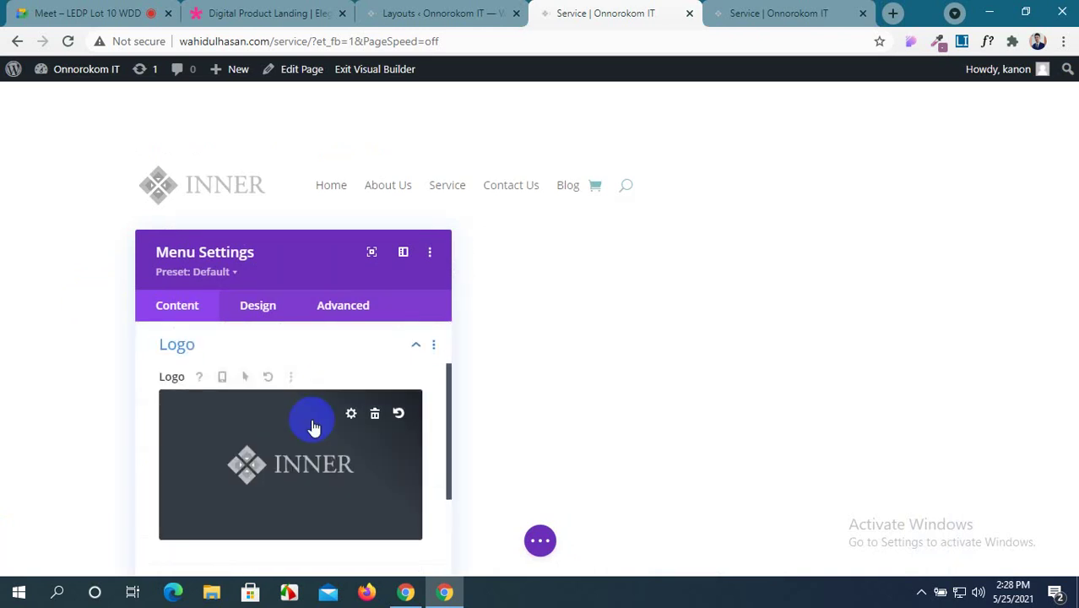
scroll(313, 426, down, 3)
click(342, 369)
scroll(342, 377, down, 2)
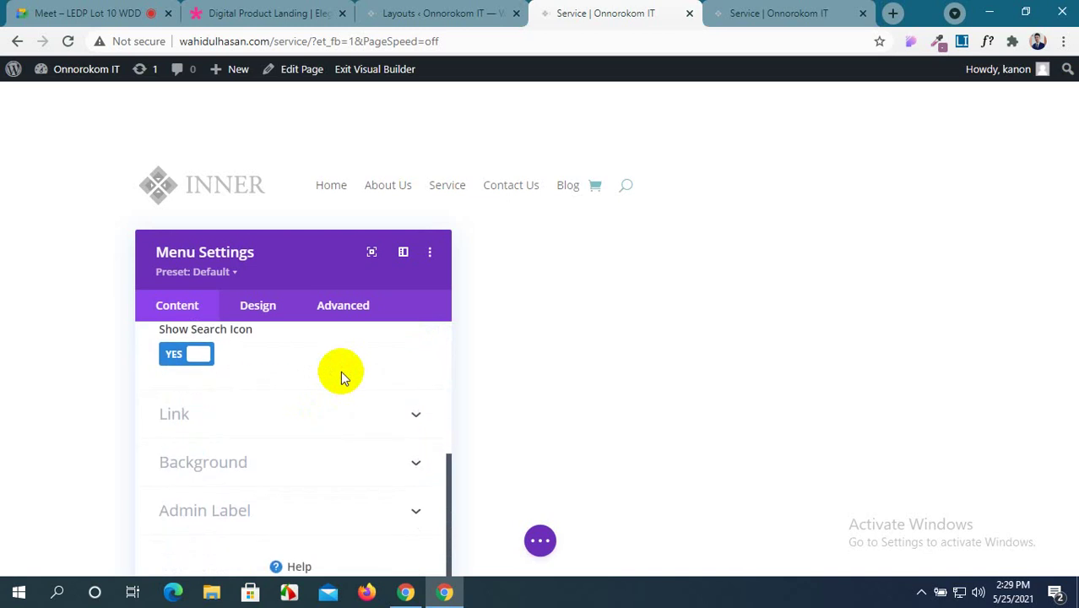
click(367, 414)
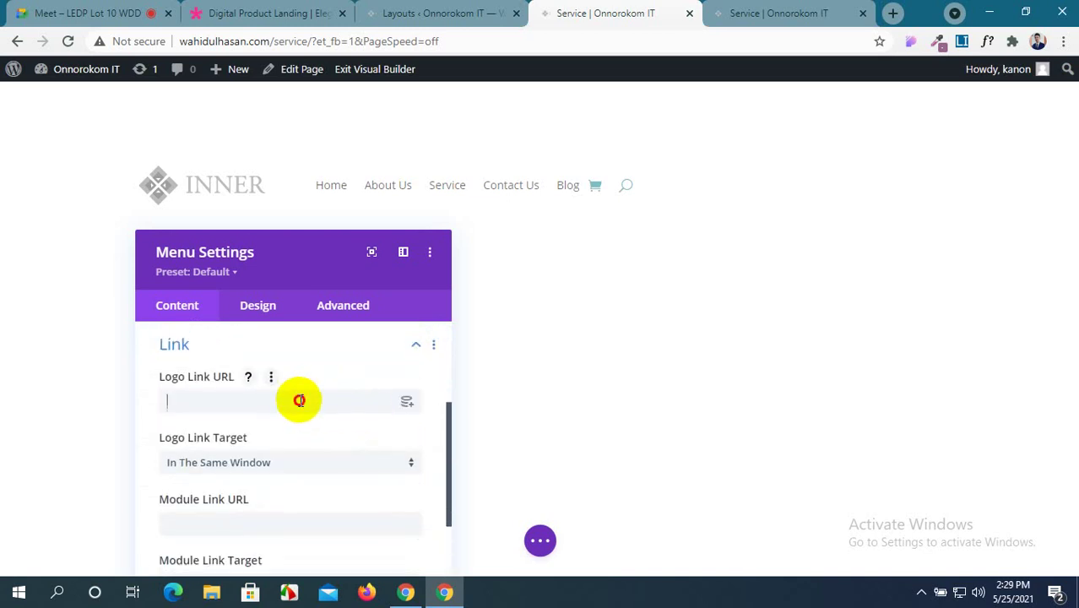
click(284, 10)
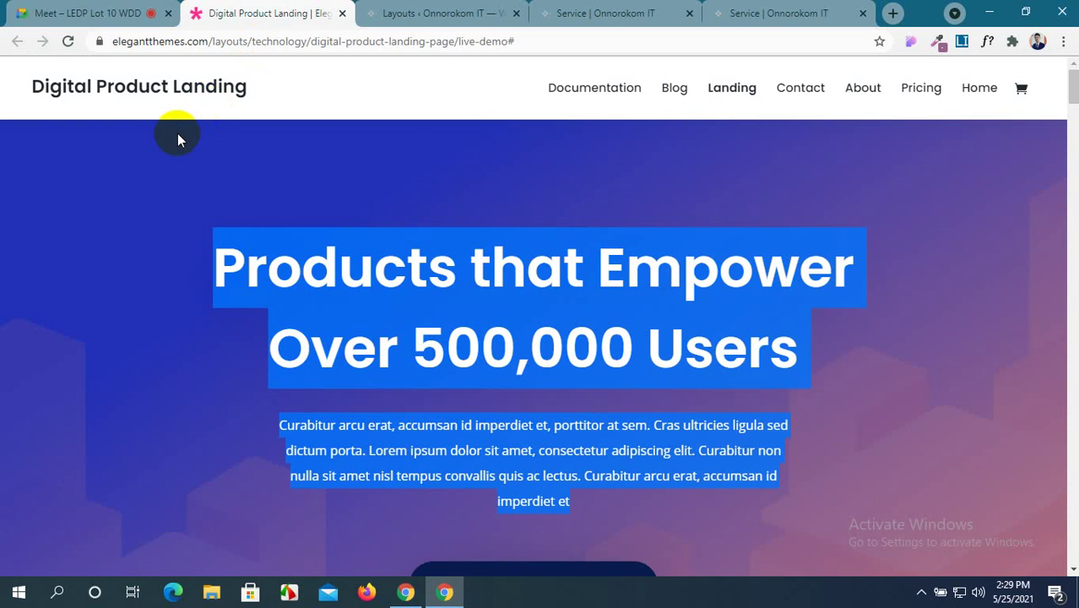
click(106, 91)
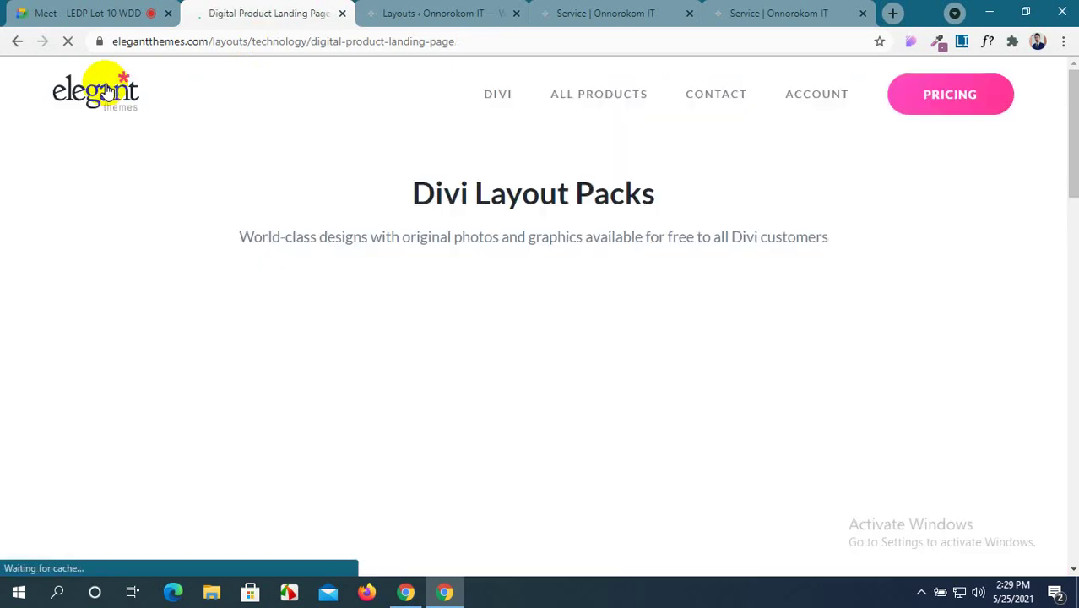
click(747, 11)
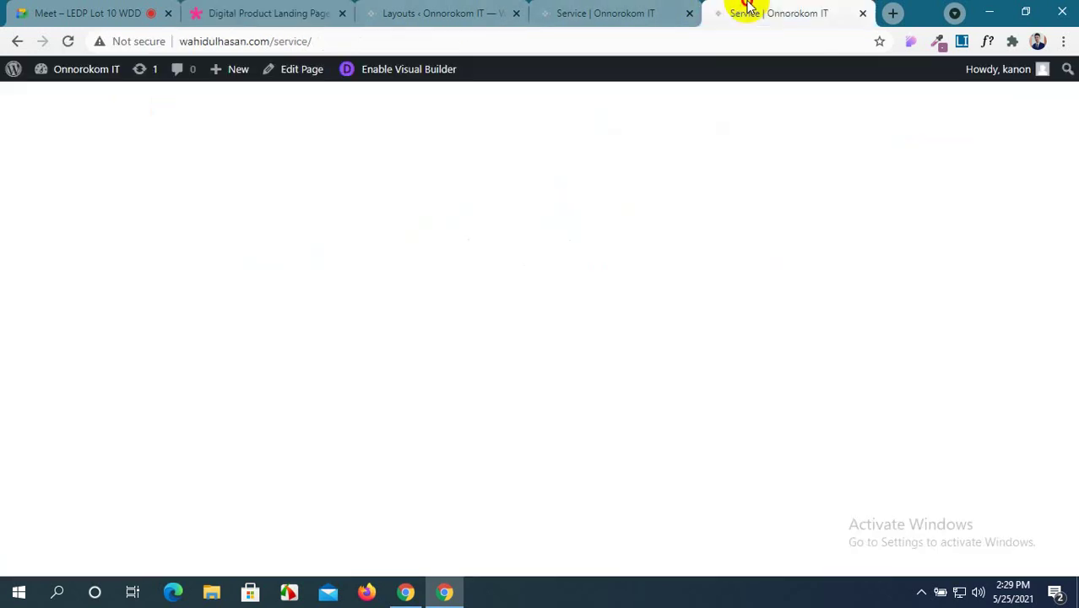
click(614, 12)
click(262, 13)
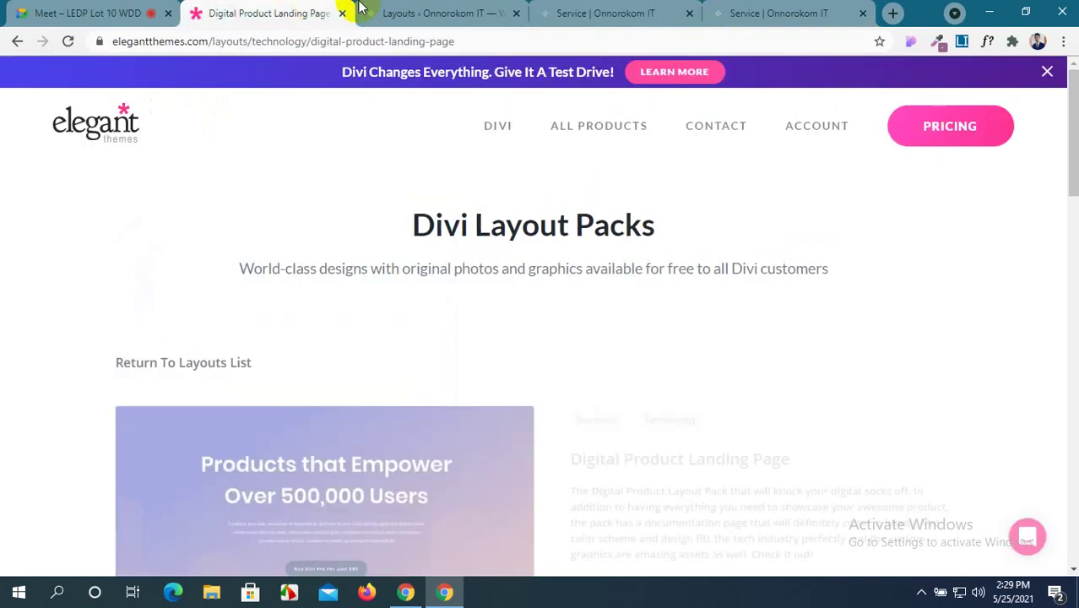
click(470, 13)
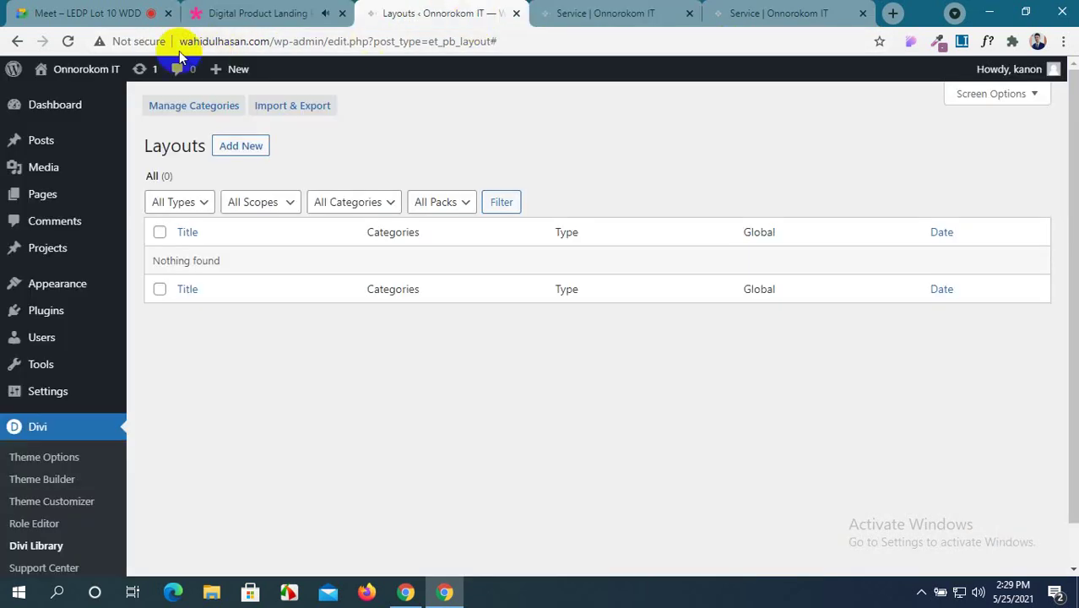
click(265, 40)
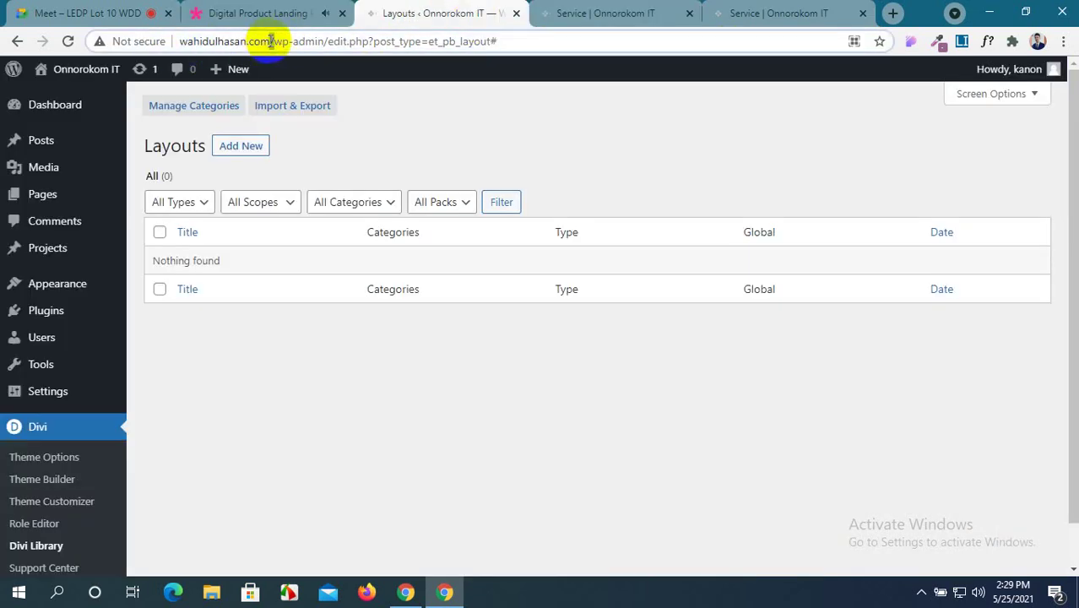
drag(272, 41, 99, 57)
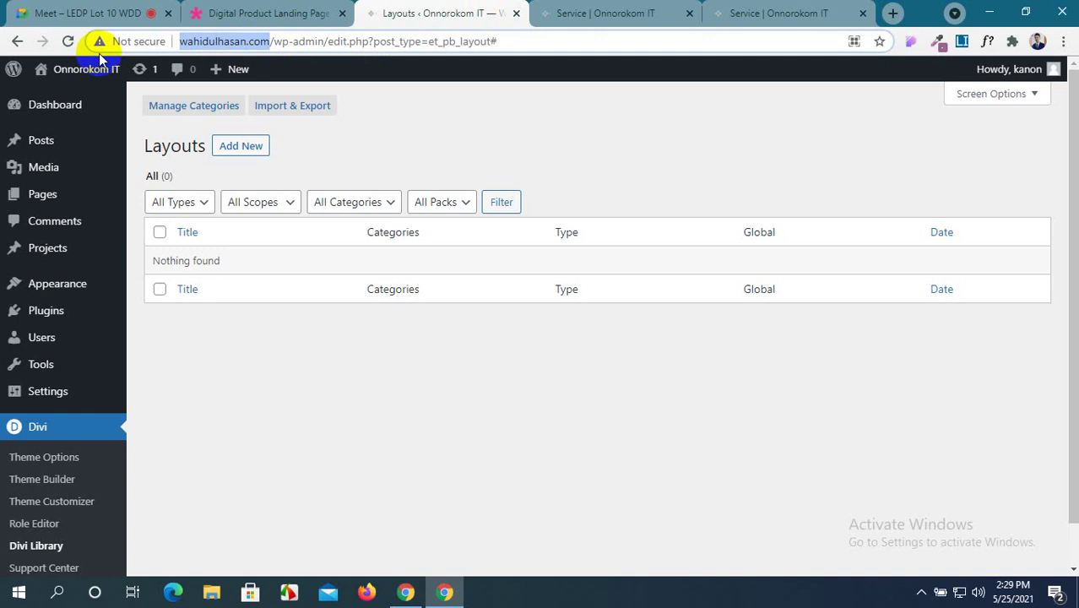
click(672, 13)
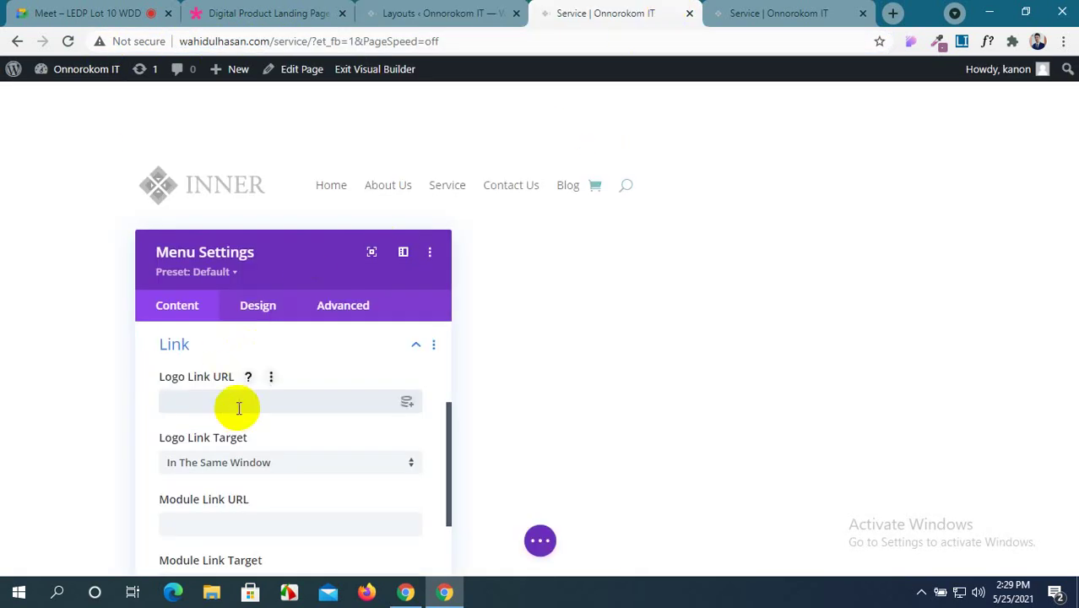
Expand the menu's Background options and keep a solid colour background type instead of gradient.
scroll(240, 404, down, 2)
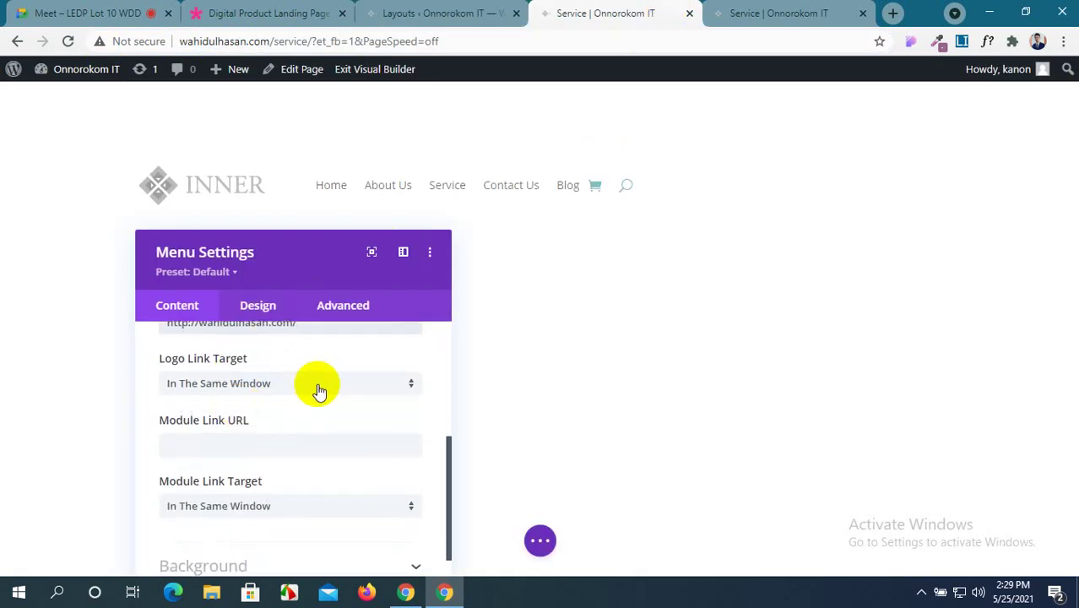
scroll(317, 413, down, 2)
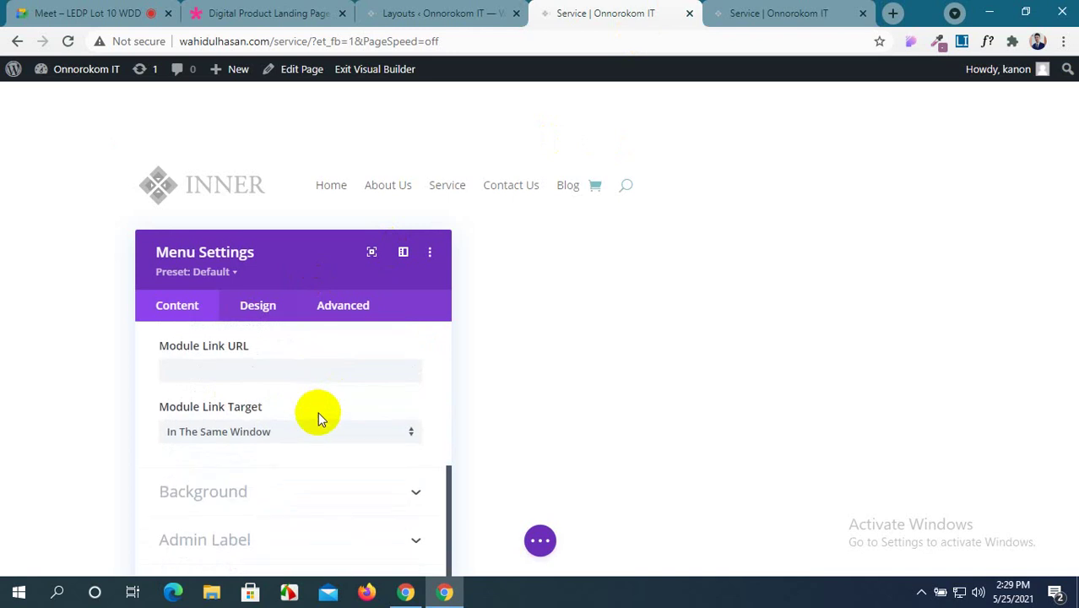
scroll(319, 417, down, 1)
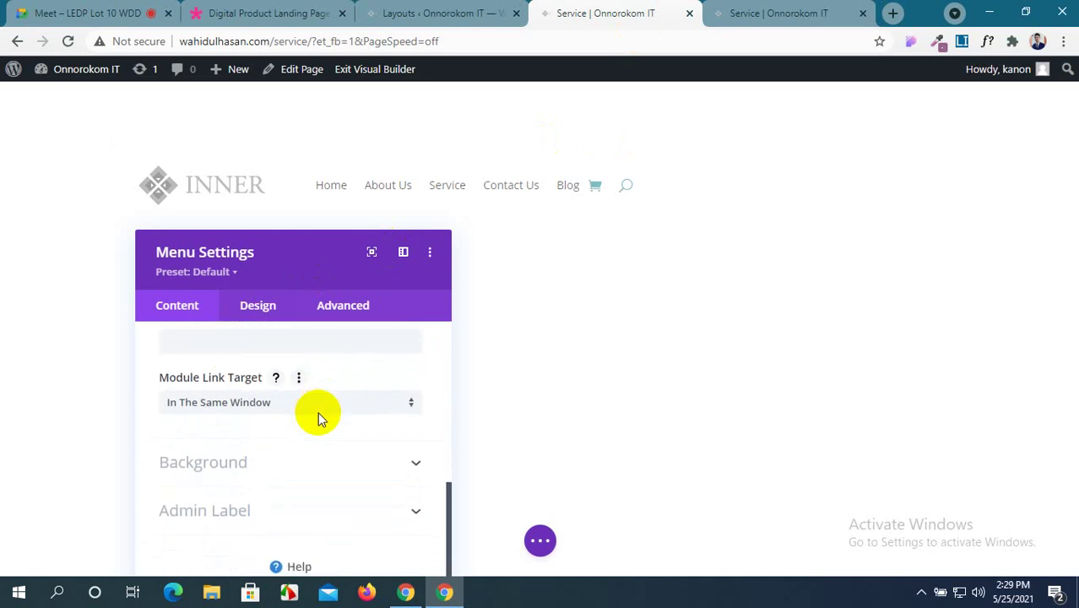
click(397, 464)
scroll(399, 472, down, 2)
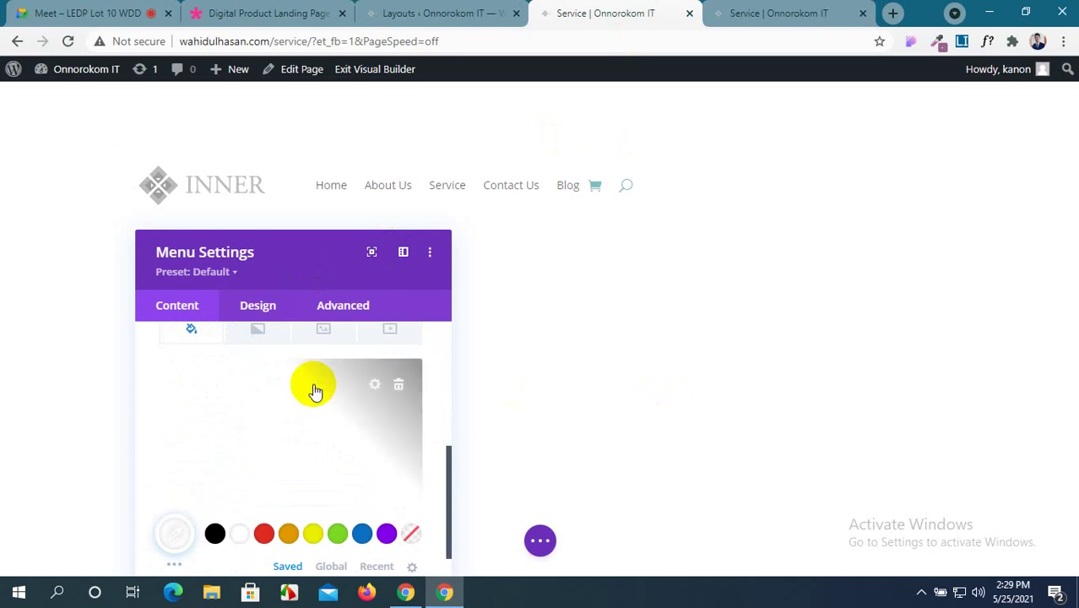
scroll(314, 385, up, 4)
scroll(314, 389, down, 2)
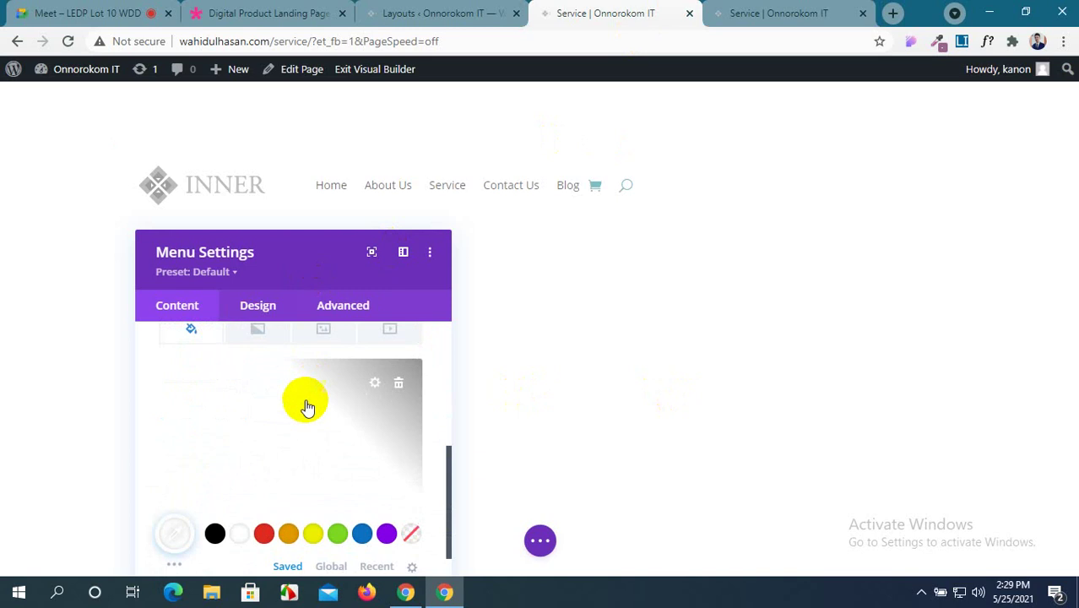
scroll(304, 402, down, 2)
scroll(270, 477, up, 2)
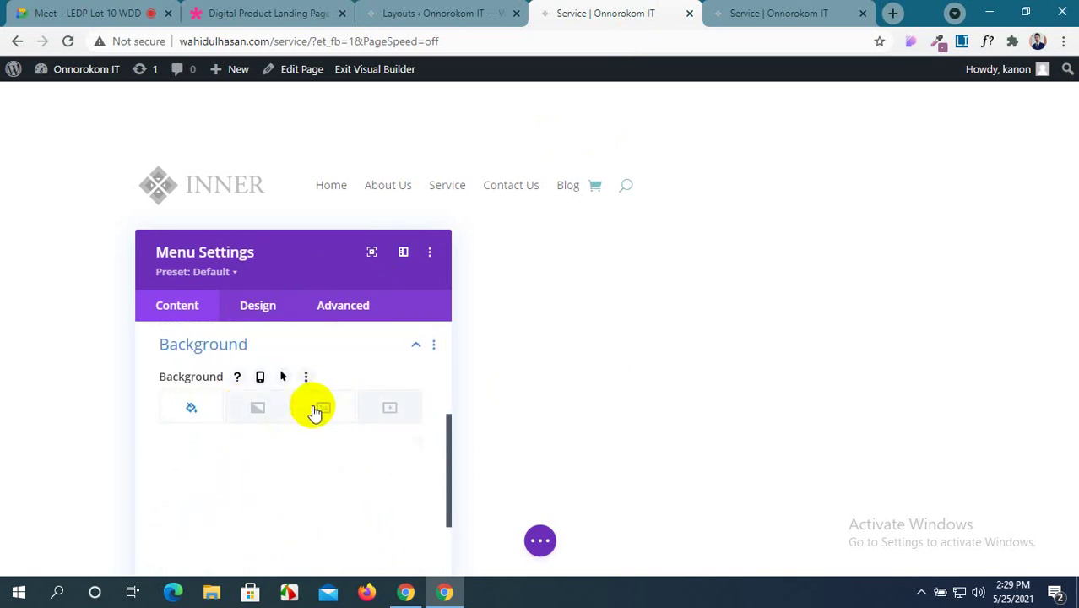
click(270, 410)
click(207, 411)
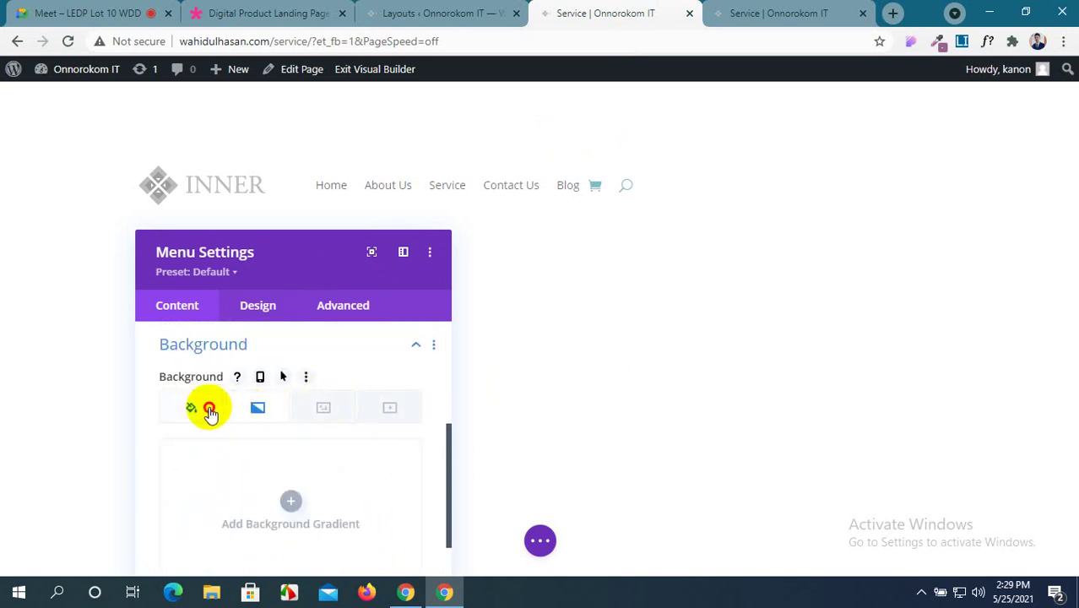
Apply the light grey #d6d6d6 swatch to the header menu background, then go to Design.
scroll(334, 471, down, 2)
scroll(332, 471, down, 2)
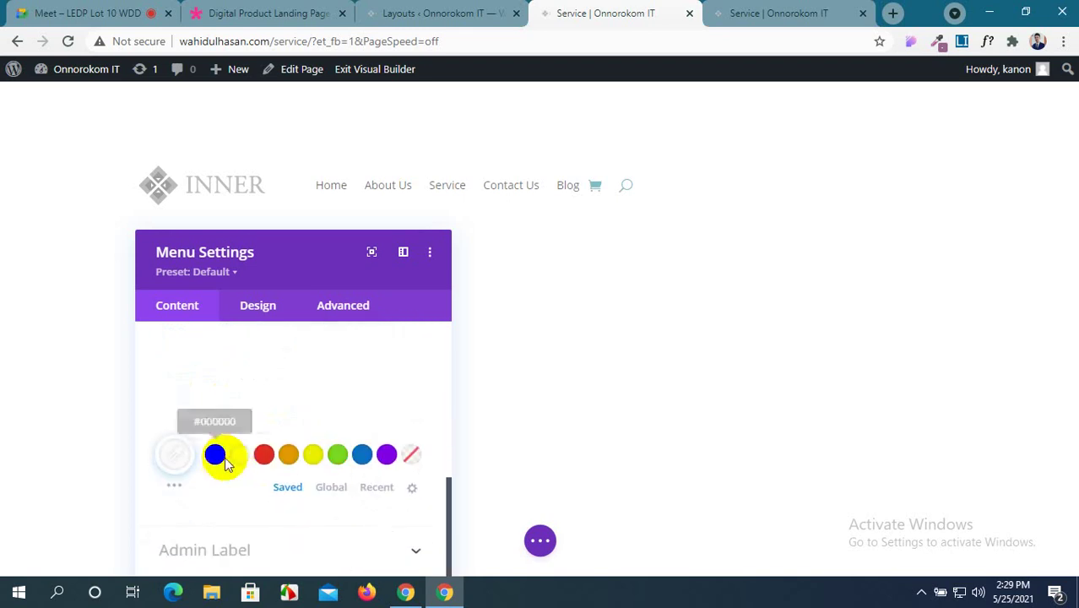
click(176, 487)
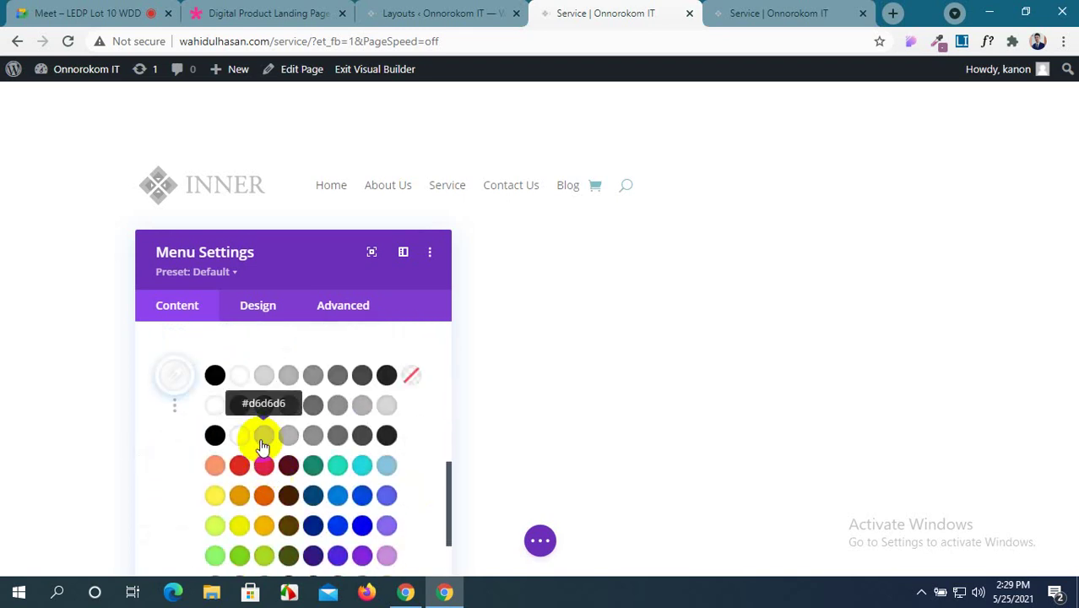
click(262, 439)
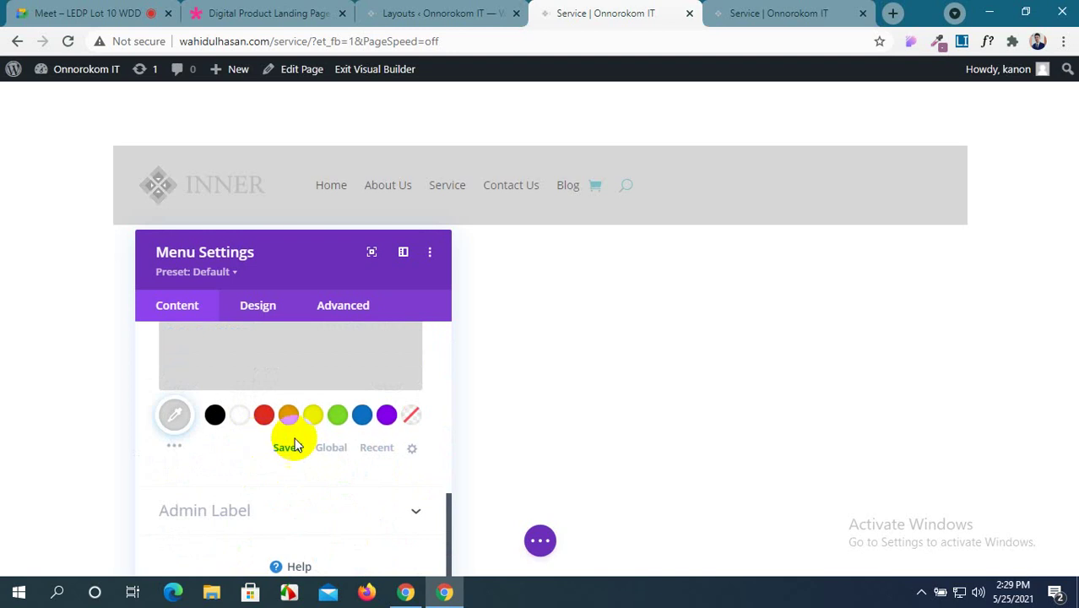
scroll(333, 387, up, 2)
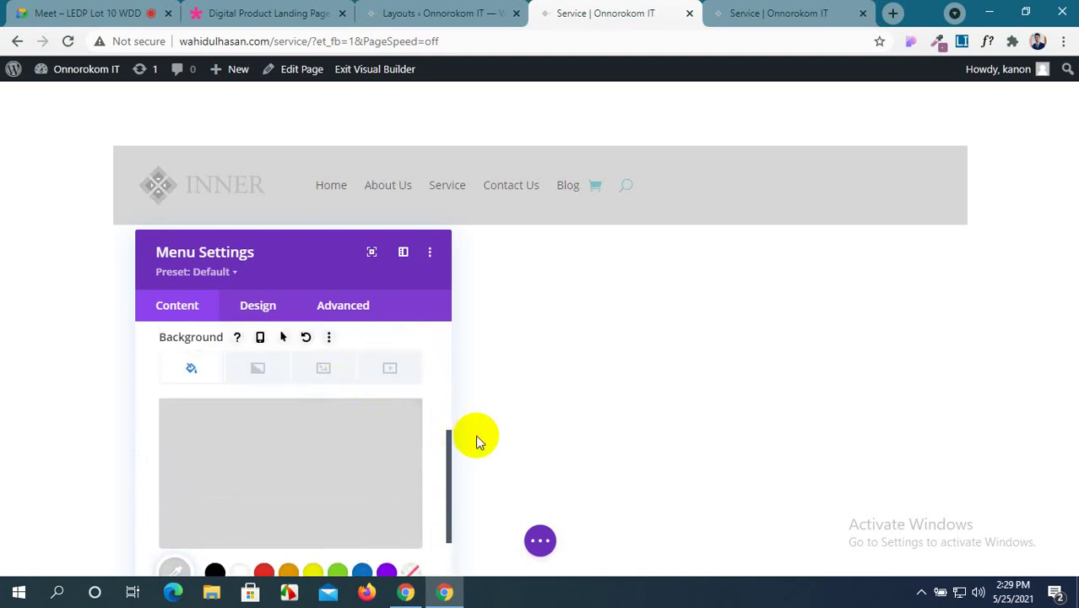
scroll(393, 453, down, 4)
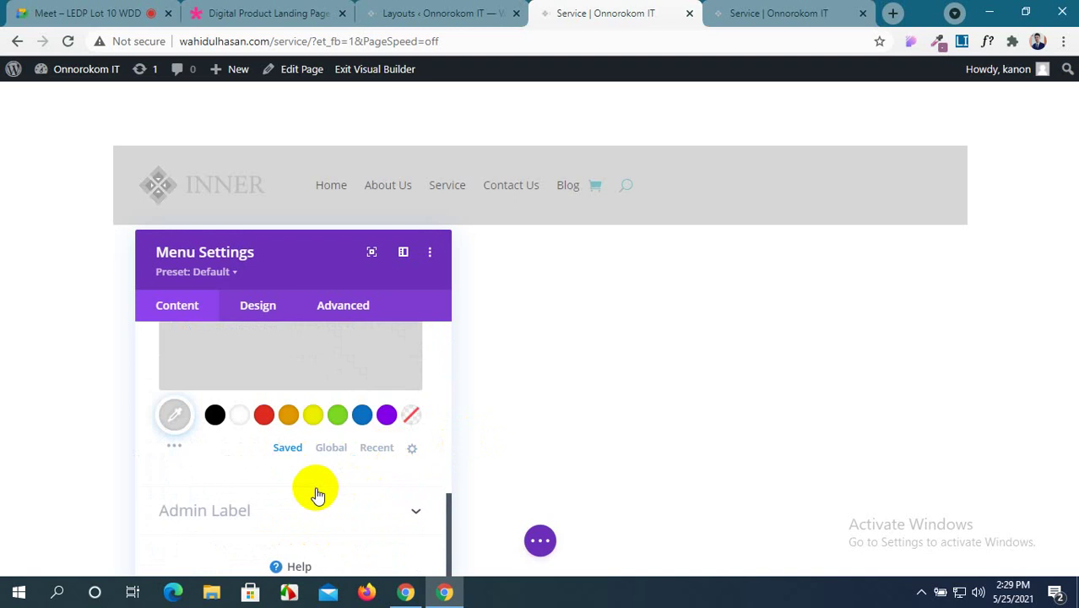
scroll(331, 506, up, 3)
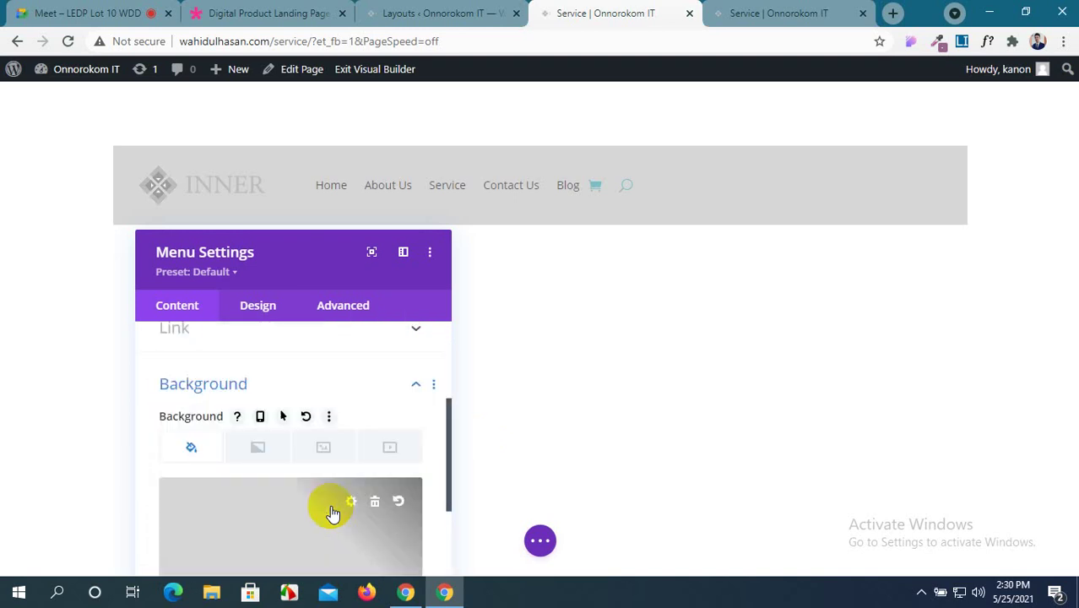
scroll(332, 512, down, 3)
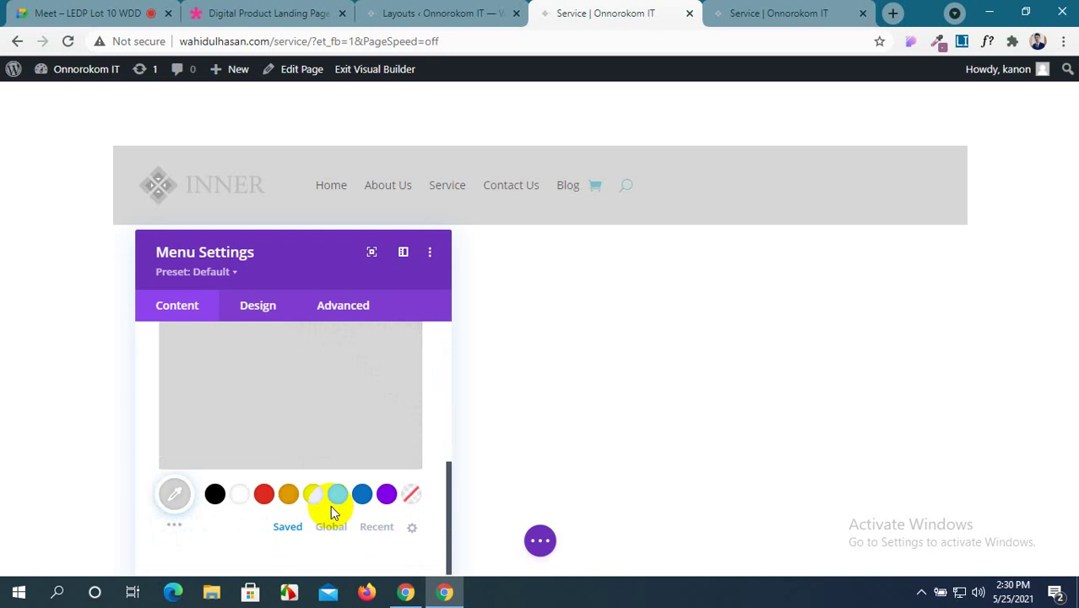
scroll(330, 507, down, 1)
scroll(331, 507, up, 5)
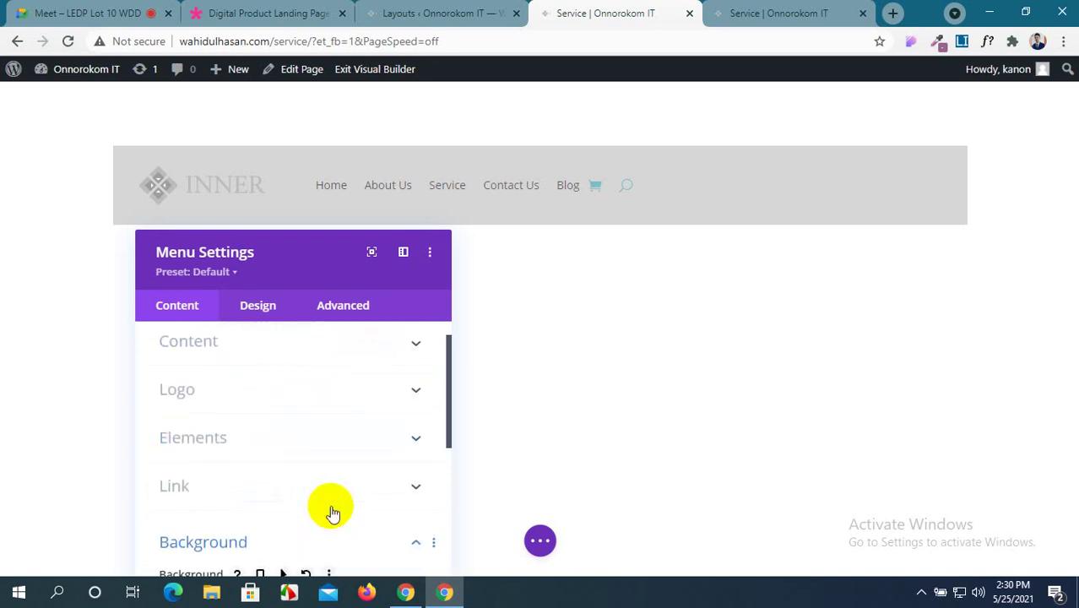
scroll(253, 429, down, 3)
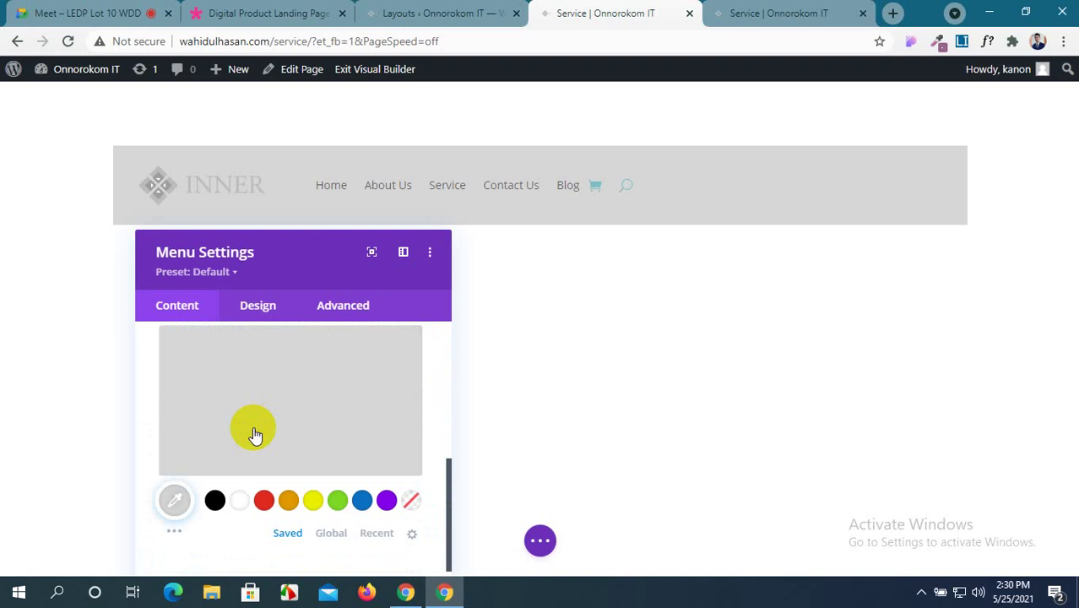
scroll(253, 434, down, 2)
click(290, 312)
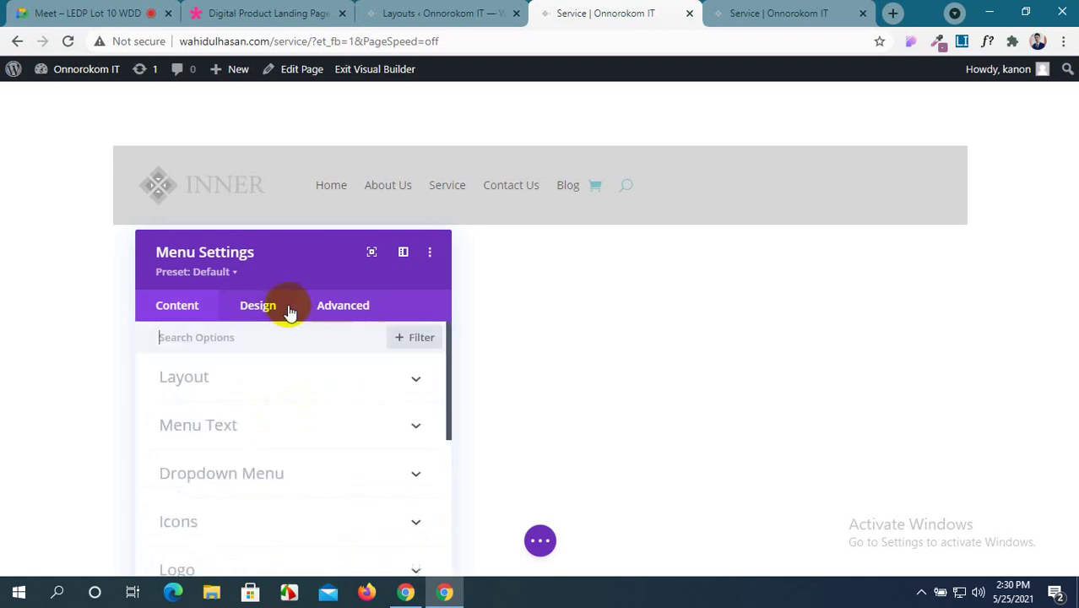
Try Centered and Inline Centered Logo menu styles, then revert to Left Aligned.
click(393, 377)
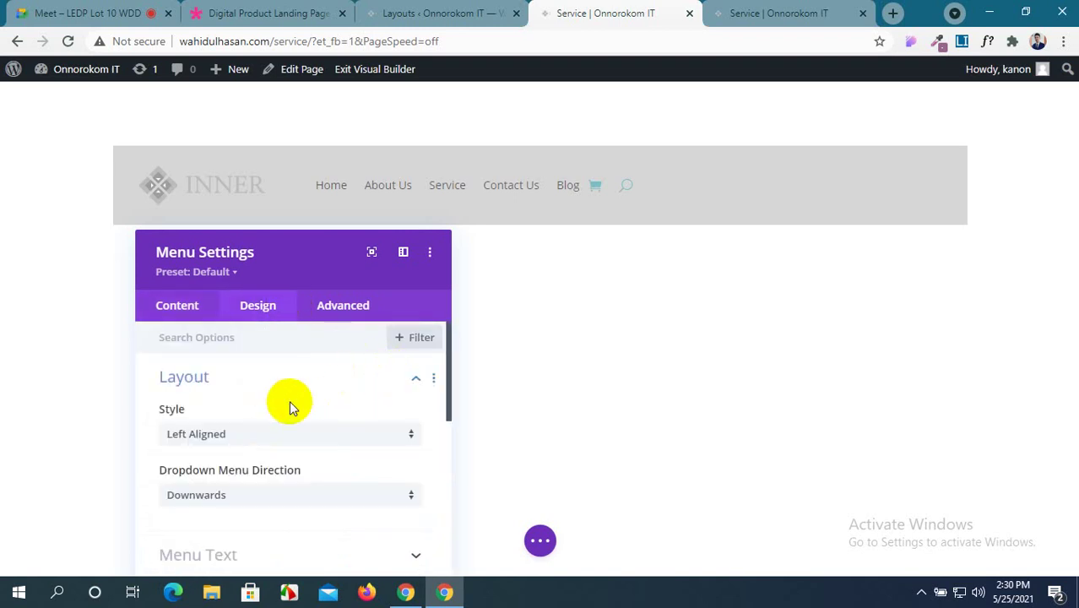
click(229, 435)
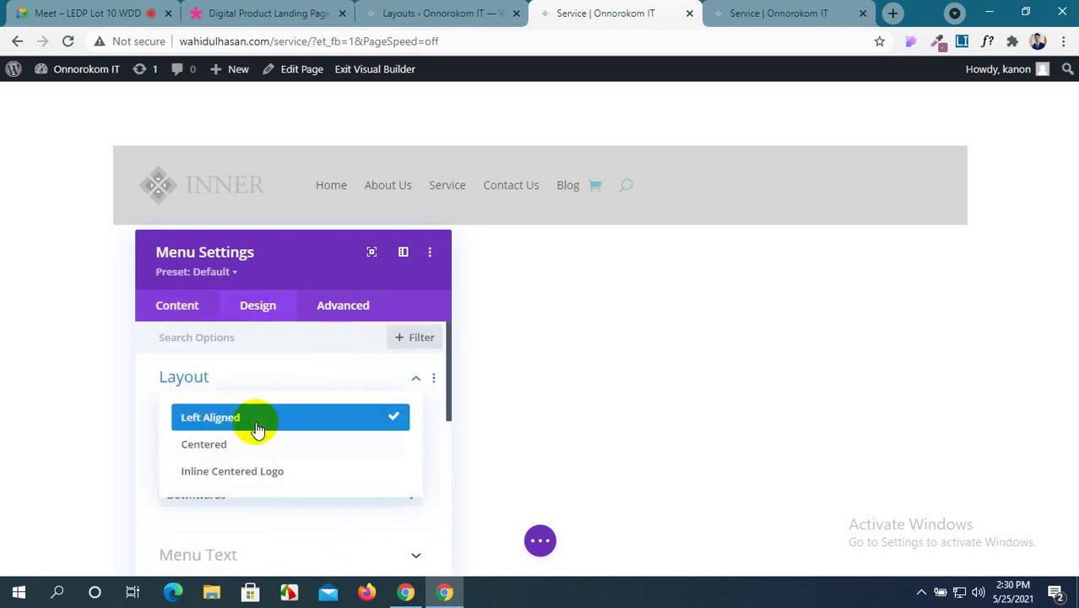
click(255, 445)
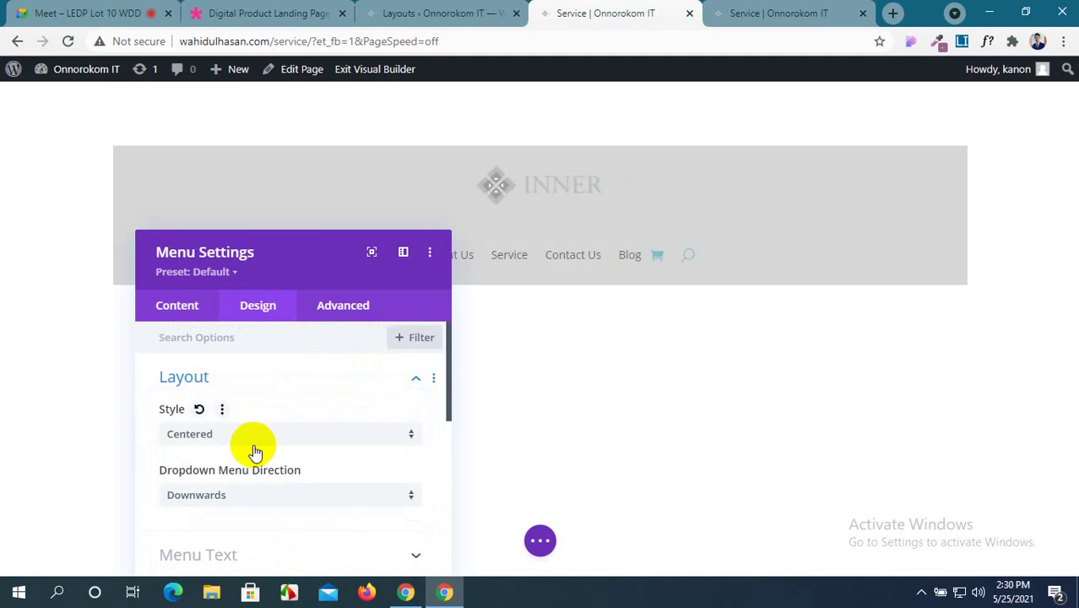
drag(294, 265, 211, 222)
click(202, 392)
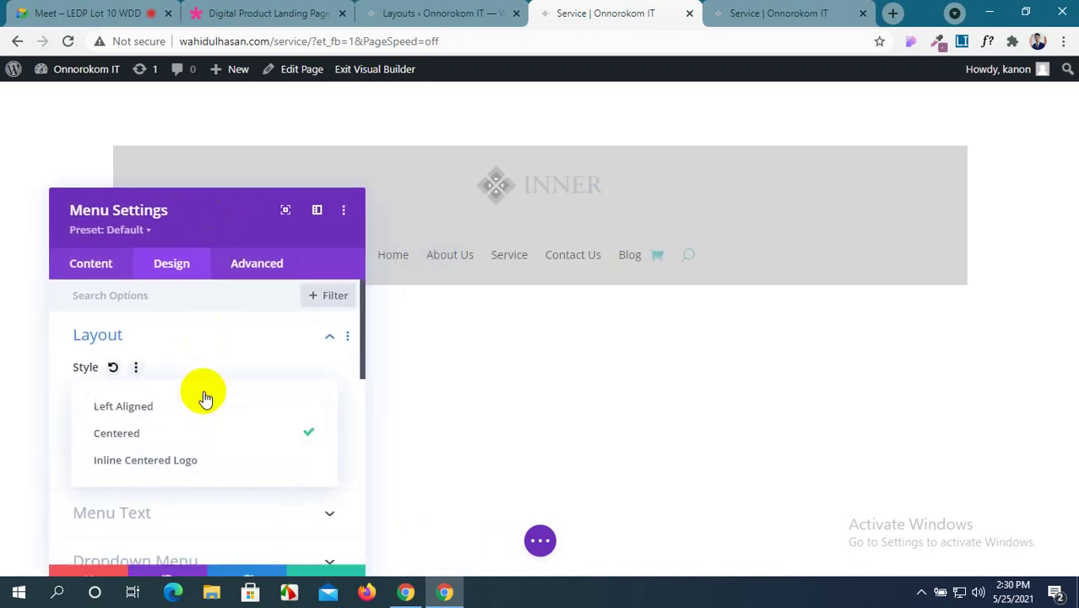
click(208, 463)
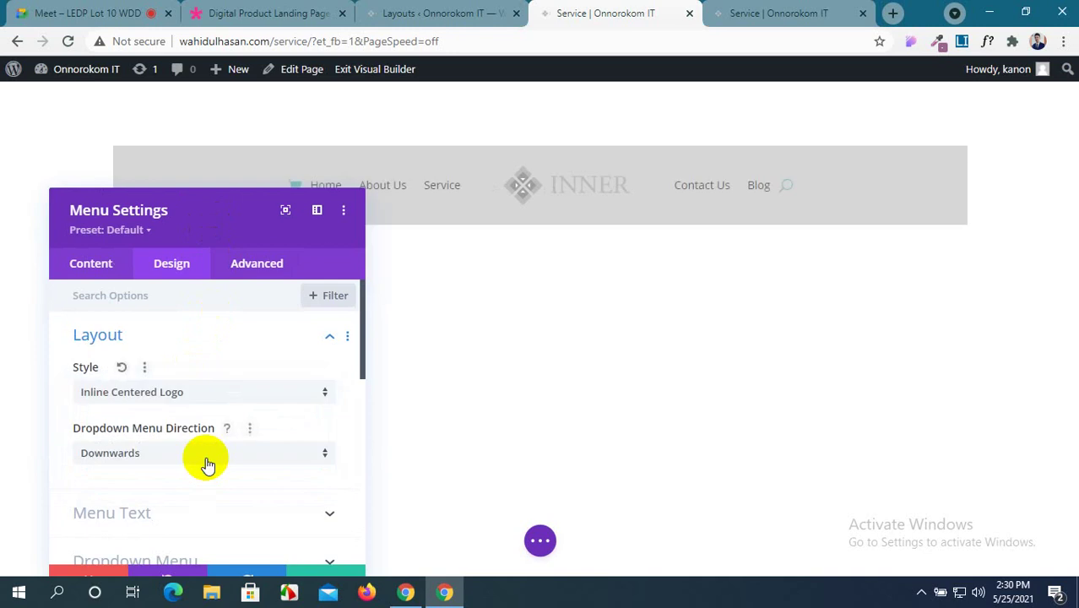
click(229, 395)
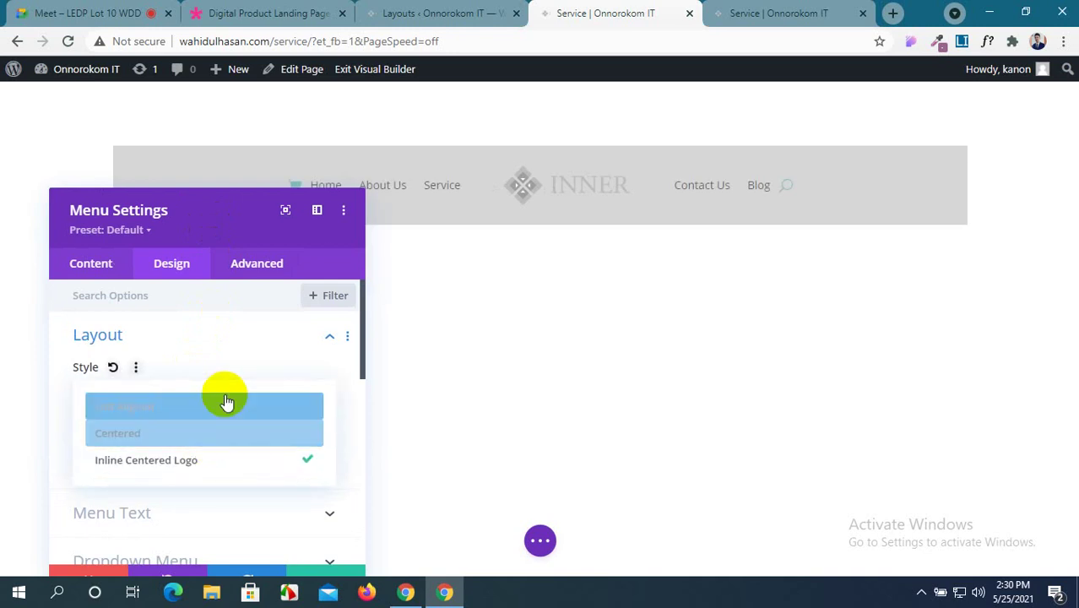
click(227, 408)
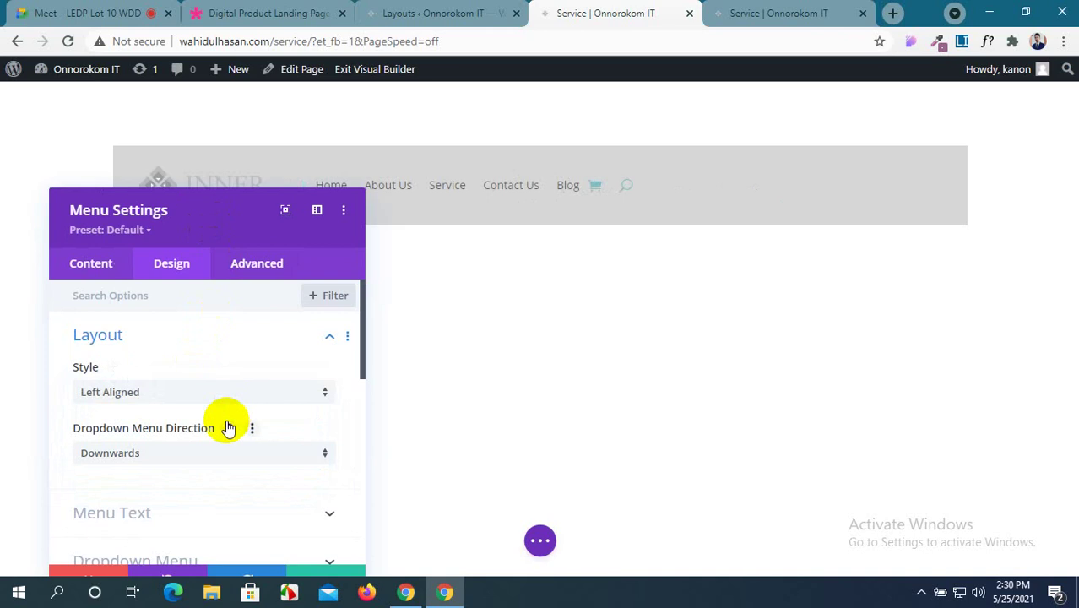
Keep the dropdown menu direction as Downwards and expand the Menu Text options.
scroll(225, 424, down, 2)
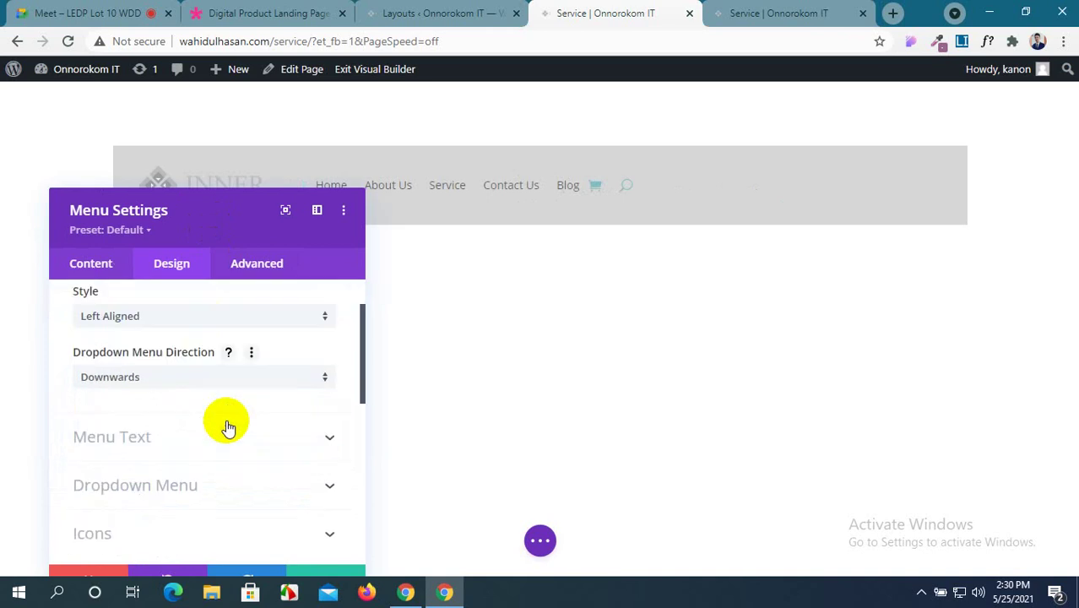
click(264, 382)
click(261, 392)
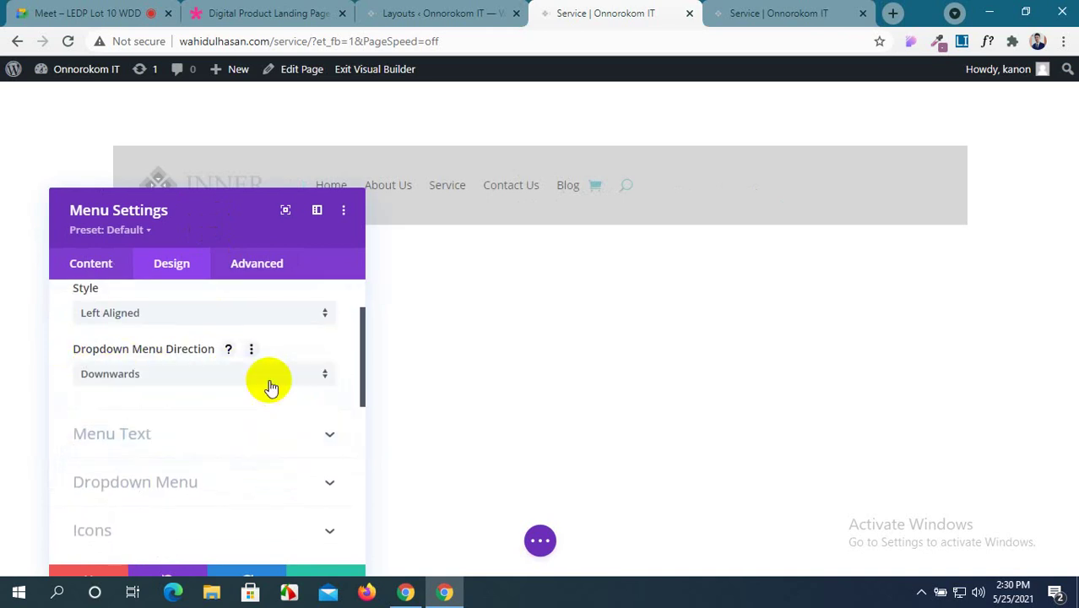
scroll(327, 400, down, 2)
click(322, 362)
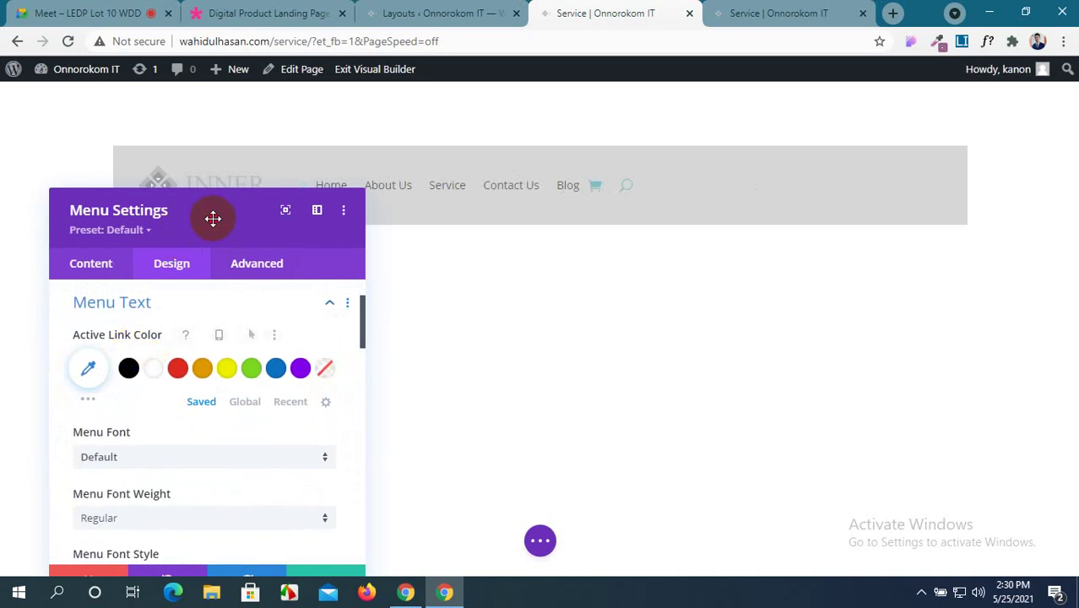
Set the menu's Active Link Color to red.
drag(212, 217, 186, 254)
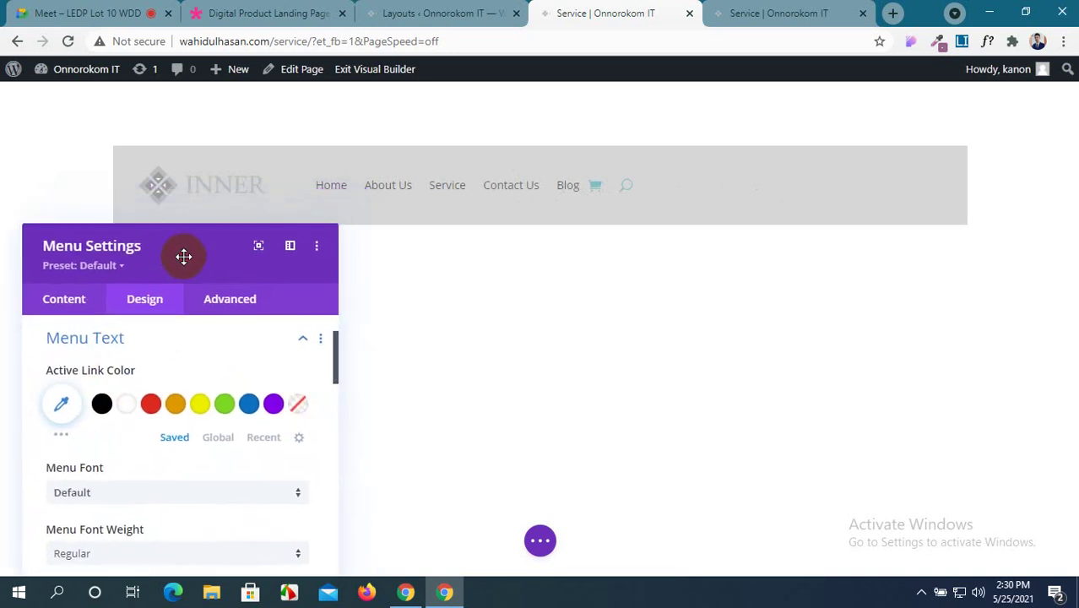
scroll(163, 410, down, 2)
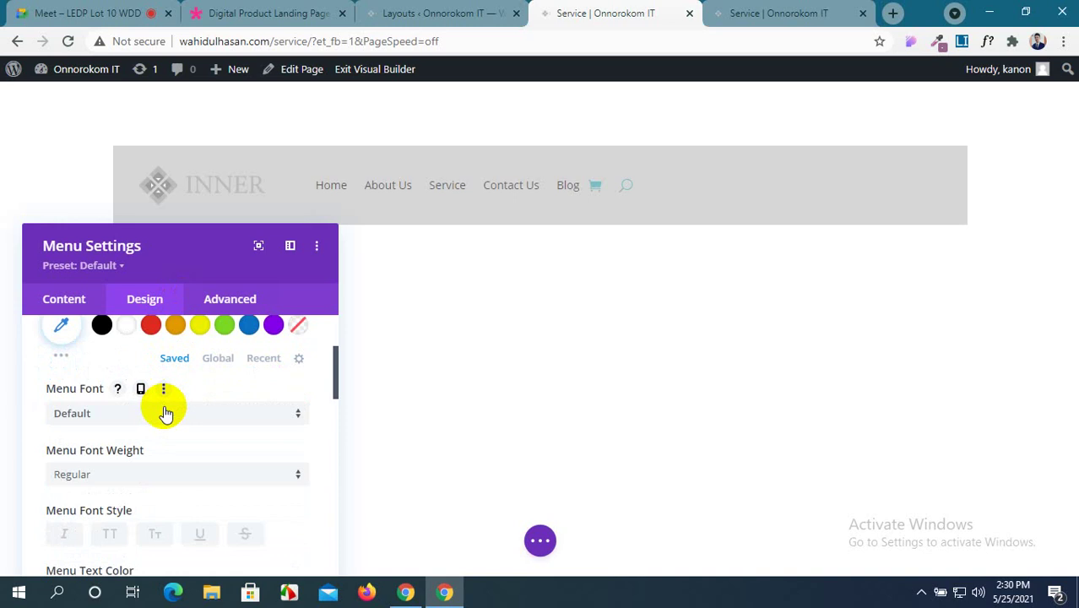
scroll(164, 414, up, 4)
scroll(145, 452, down, 2)
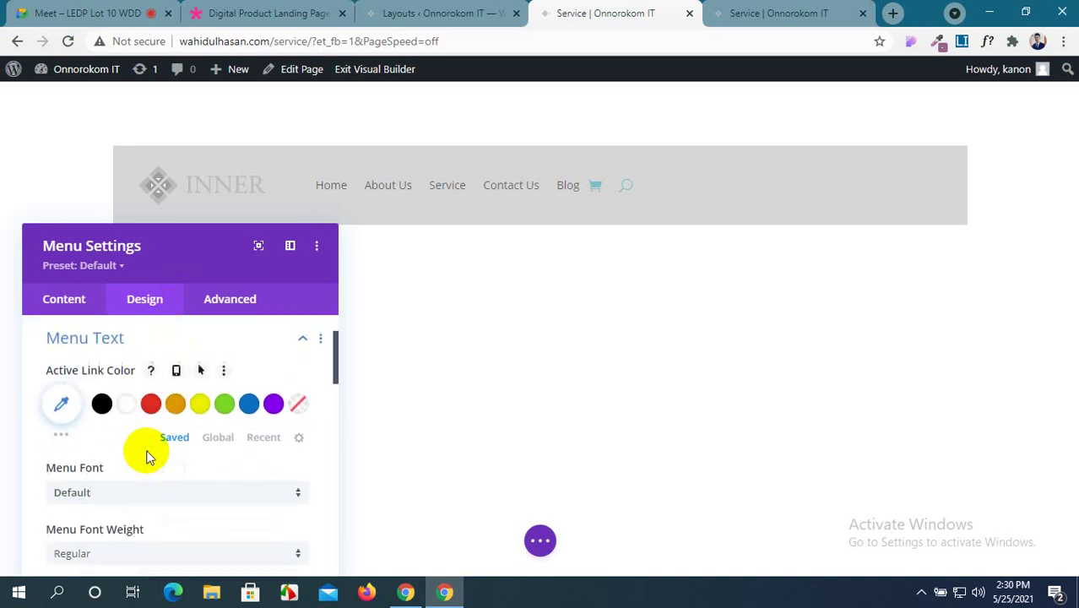
click(148, 404)
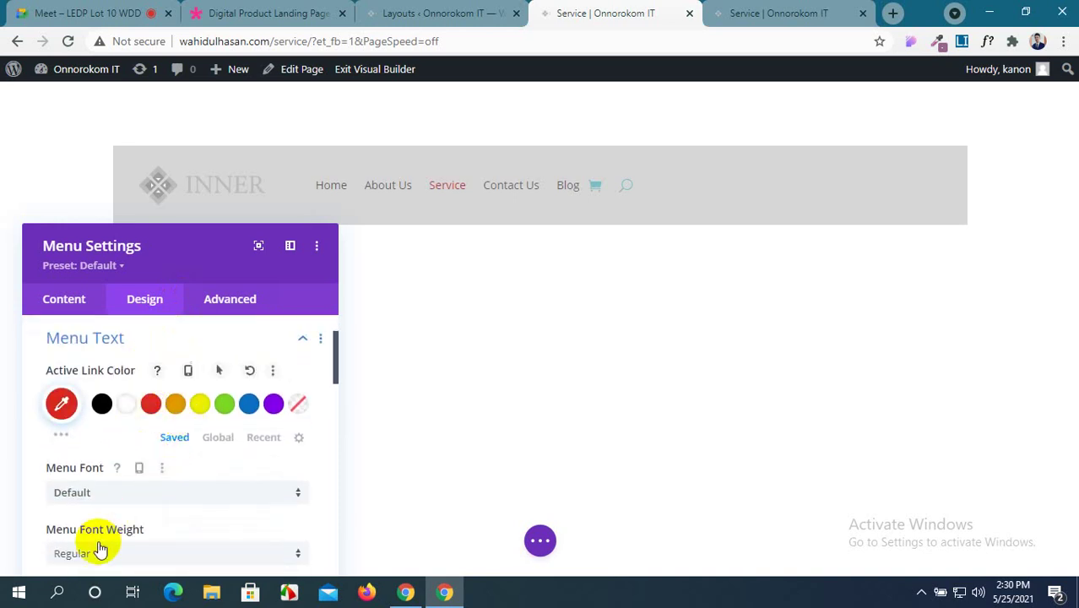
Set the menu text to Bold Montserrat with blue #0c71c3 colour.
scroll(101, 547, down, 2)
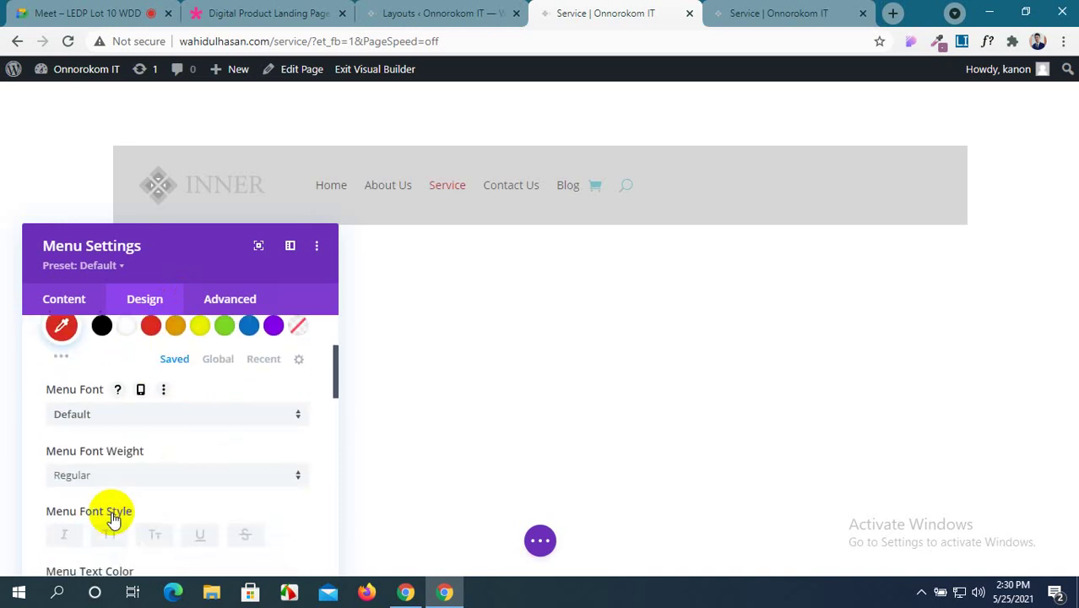
click(165, 414)
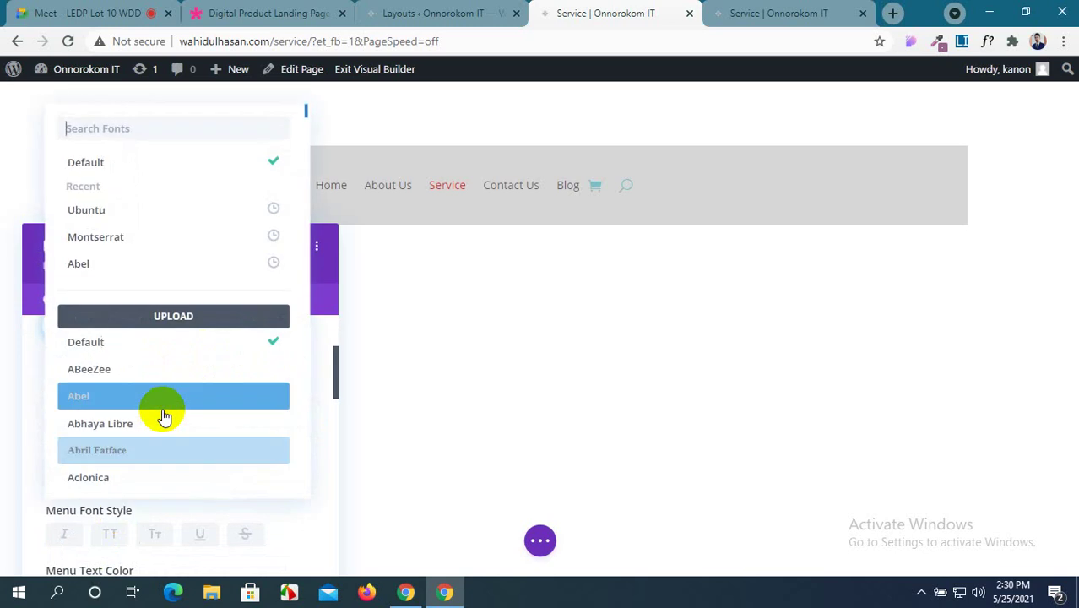
click(185, 239)
scroll(173, 393, down, 2)
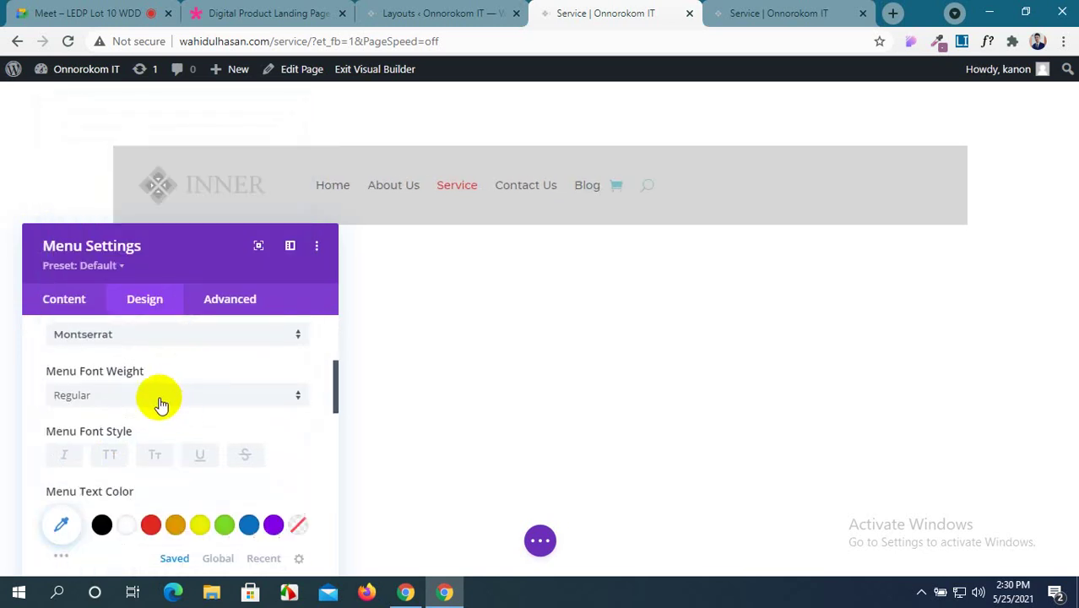
click(158, 395)
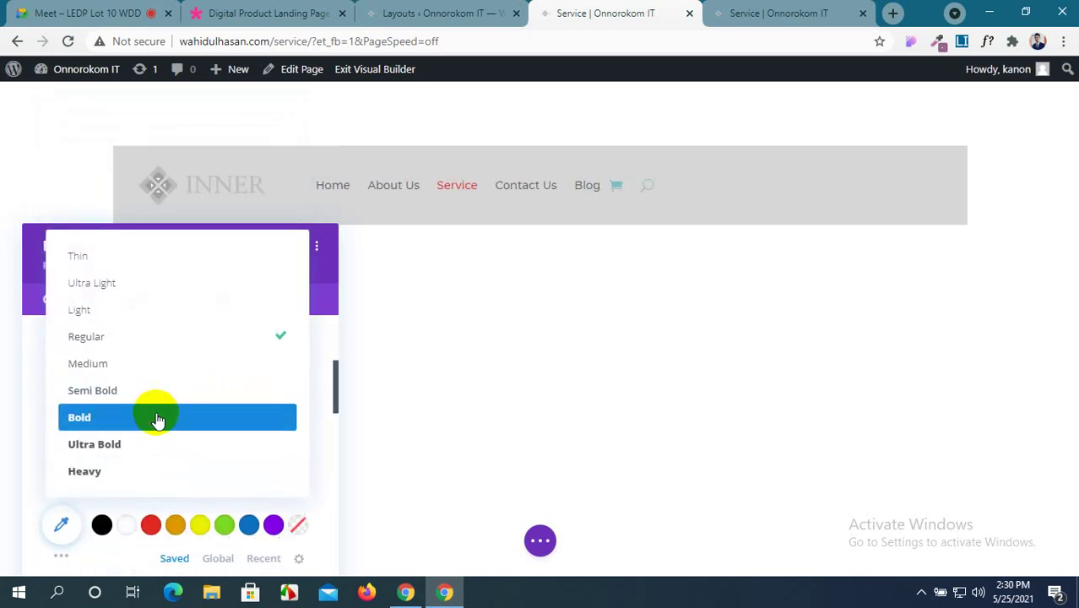
click(158, 474)
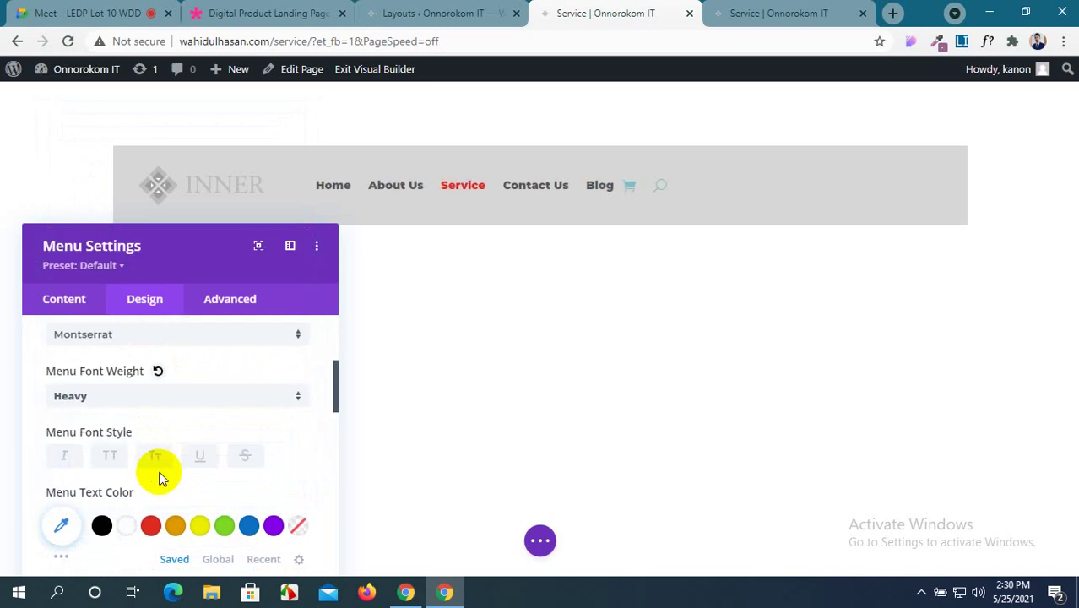
click(187, 394)
click(184, 432)
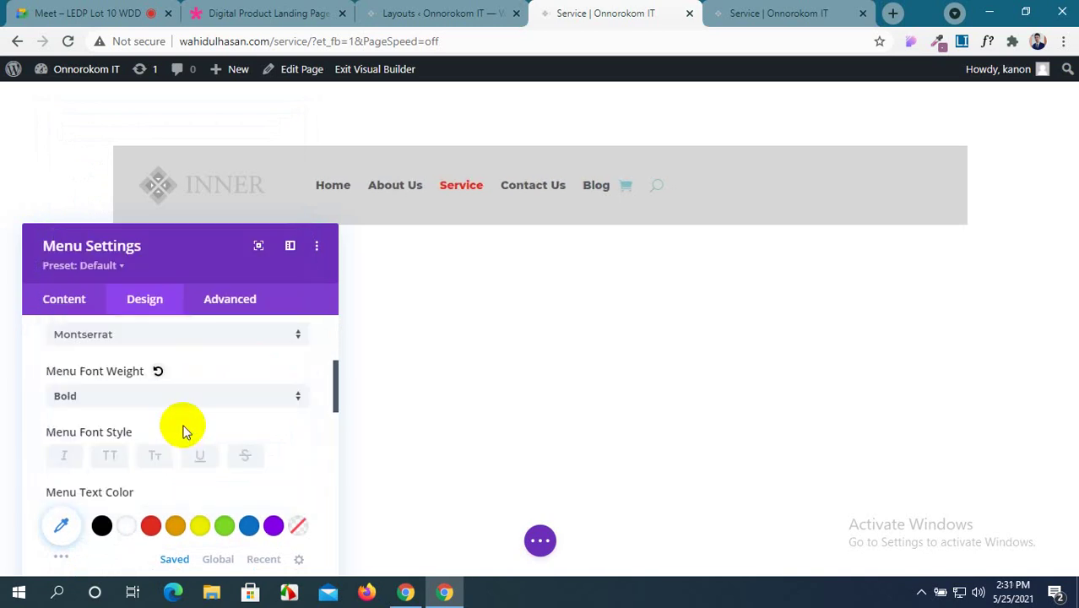
scroll(185, 433, down, 1)
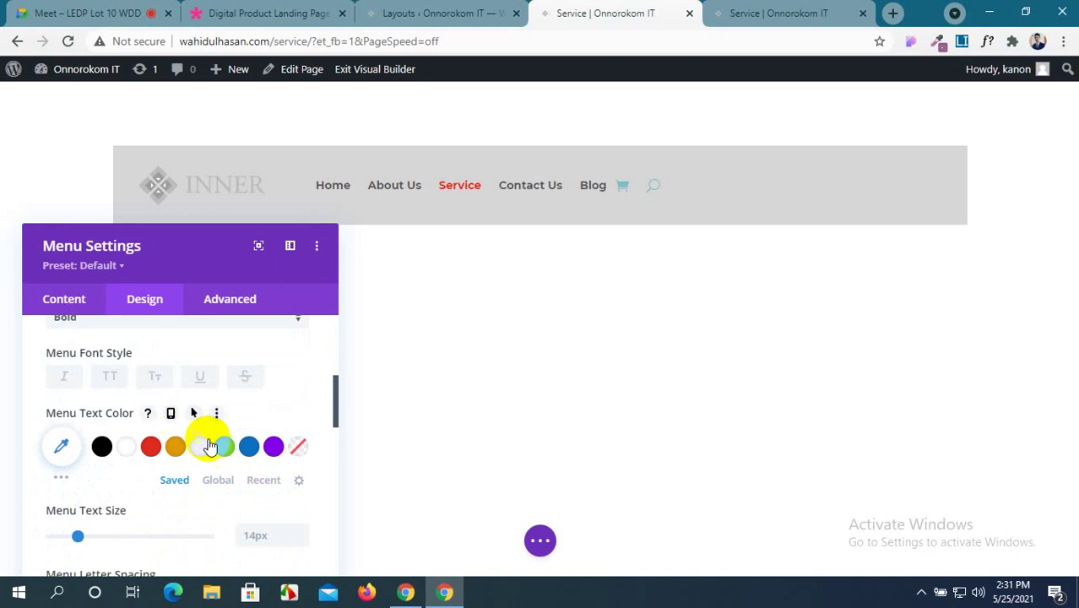
click(246, 447)
Set the menu text size to 16px.
scroll(240, 447, down, 1)
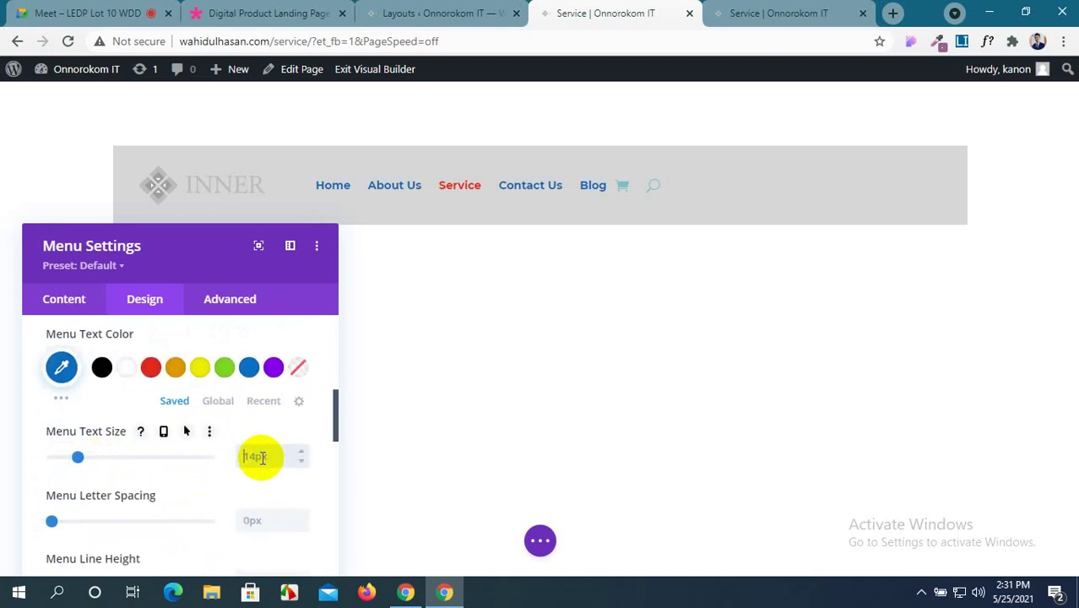
click(262, 458)
text(16)
key(Return)
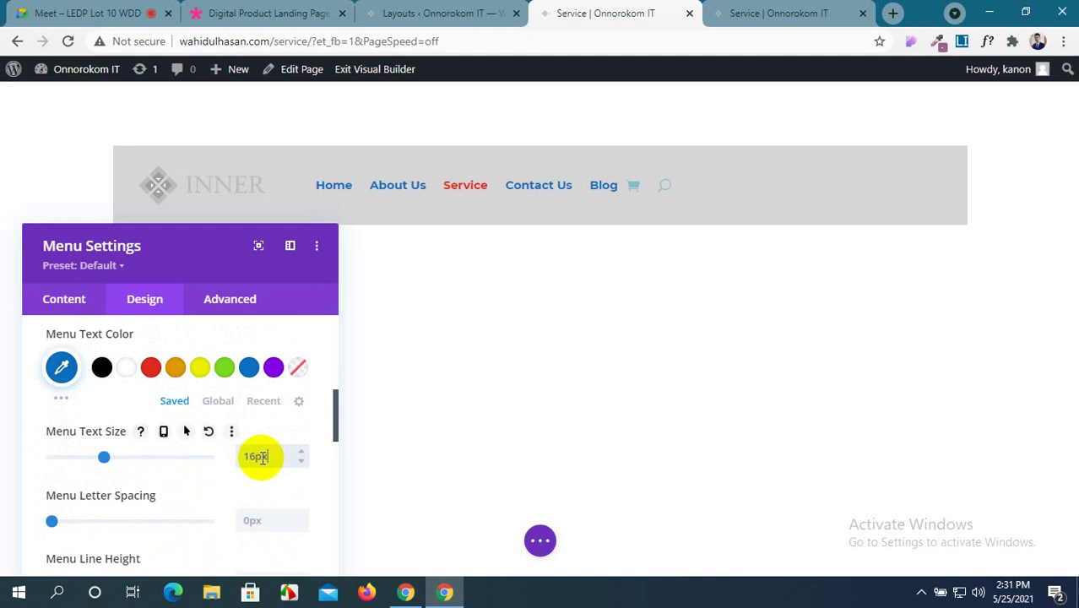
After trying center and justified, set the menu text alignment to Right.
scroll(262, 458, down, 1)
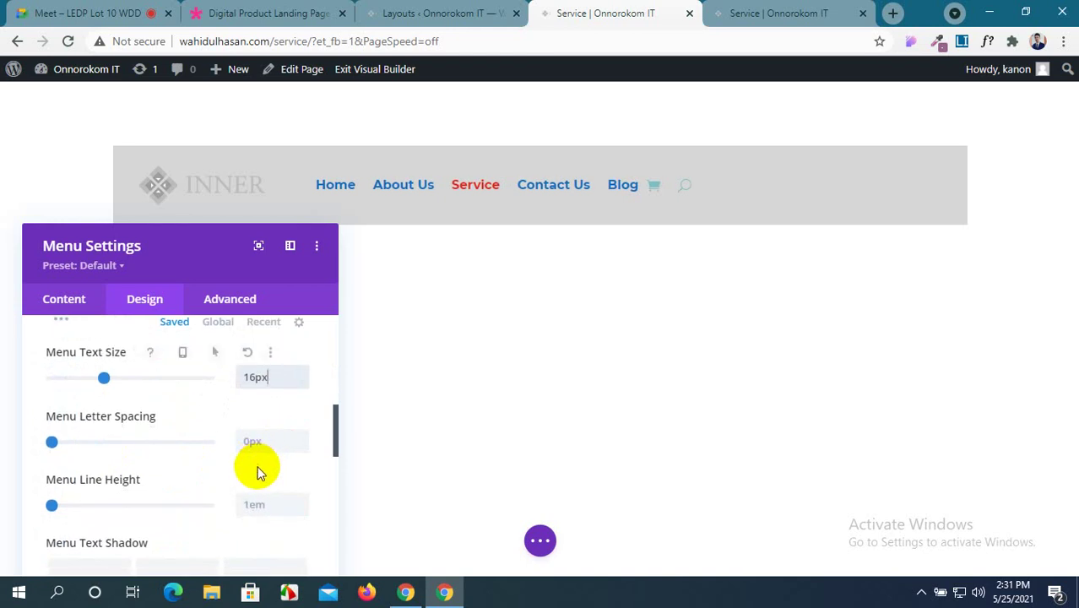
scroll(203, 473, down, 3)
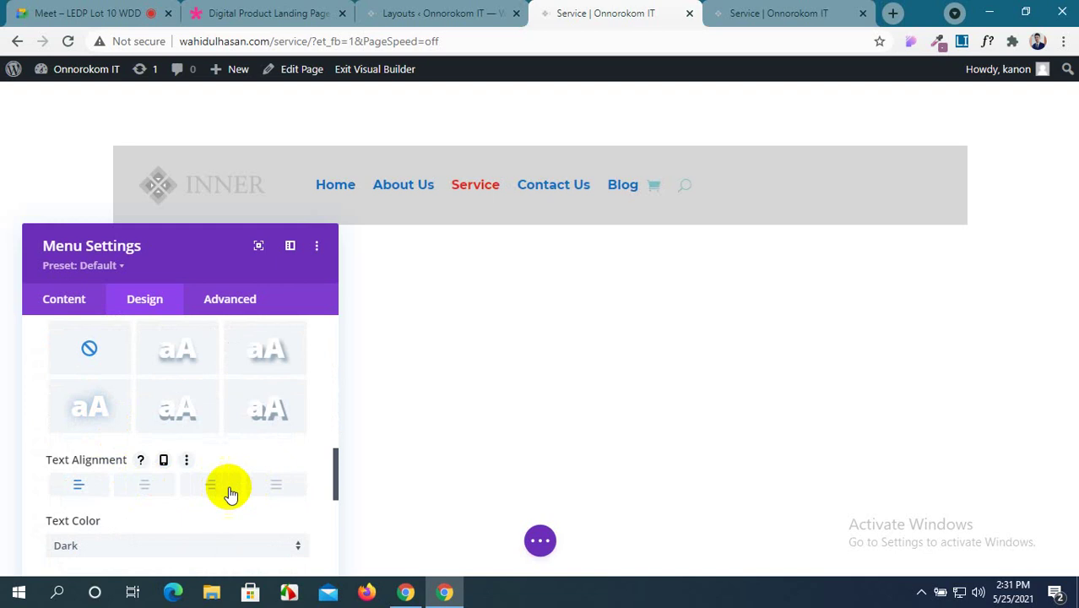
click(145, 487)
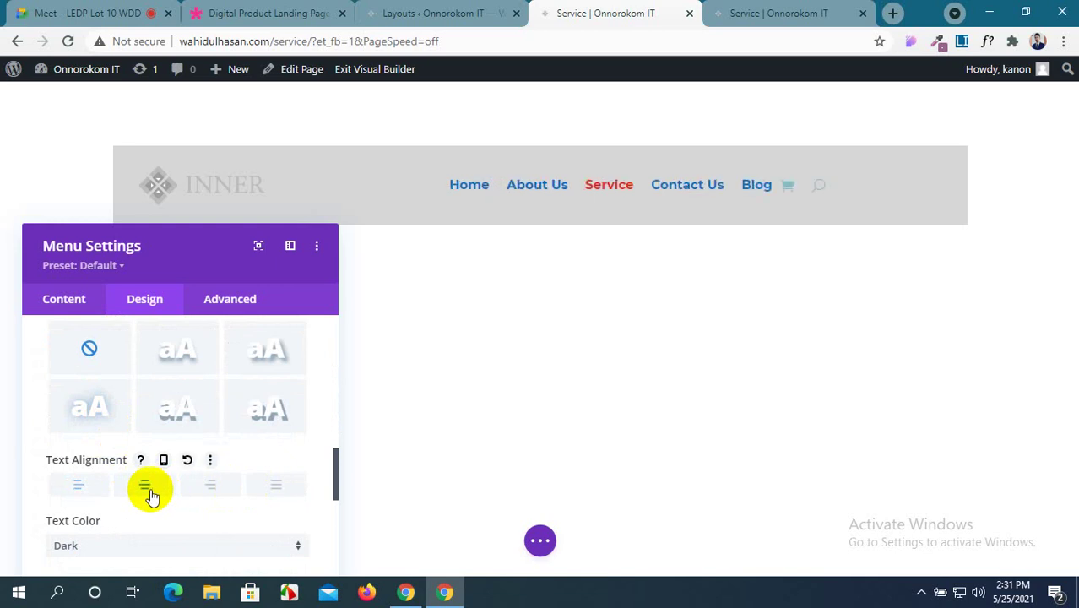
click(211, 488)
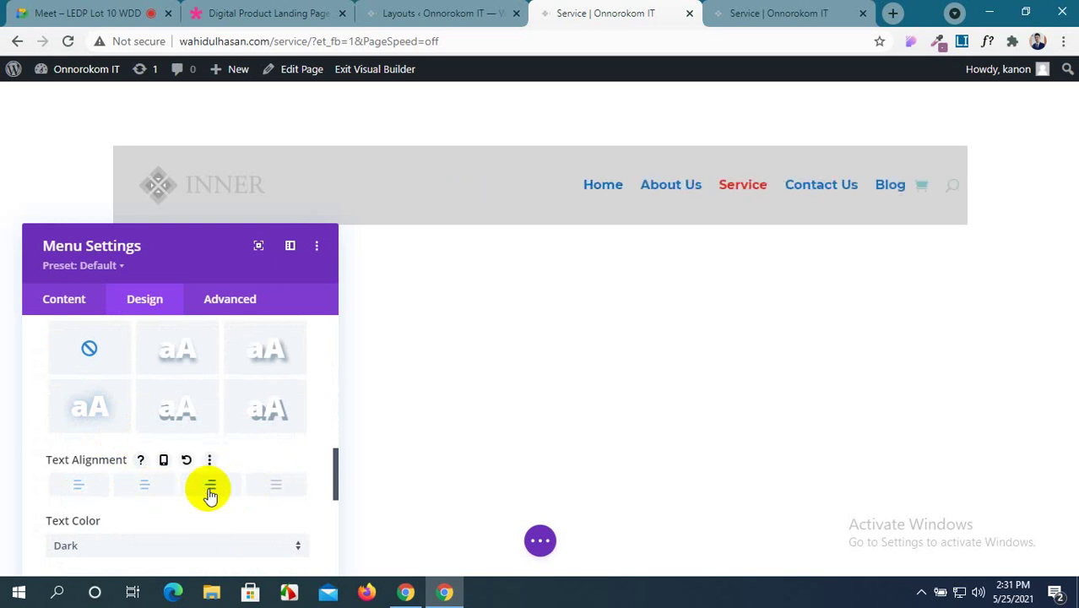
click(277, 487)
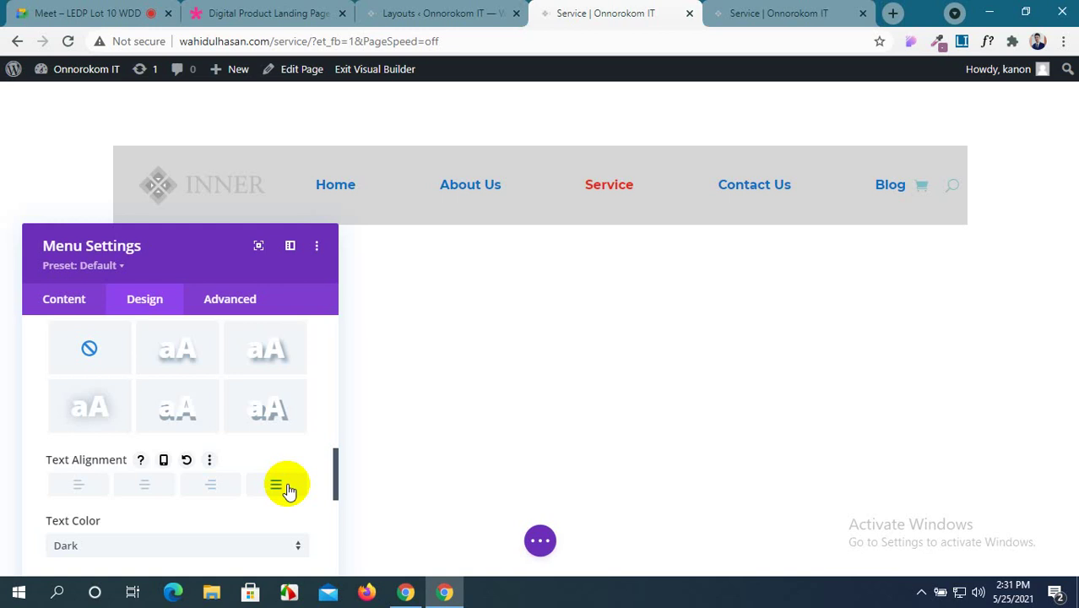
click(212, 485)
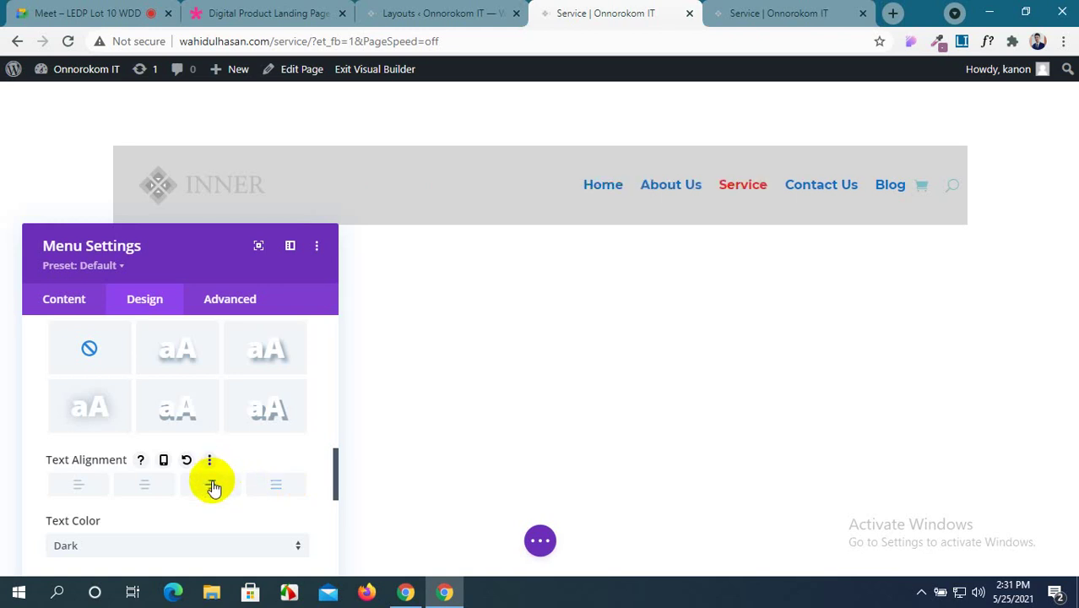
click(146, 488)
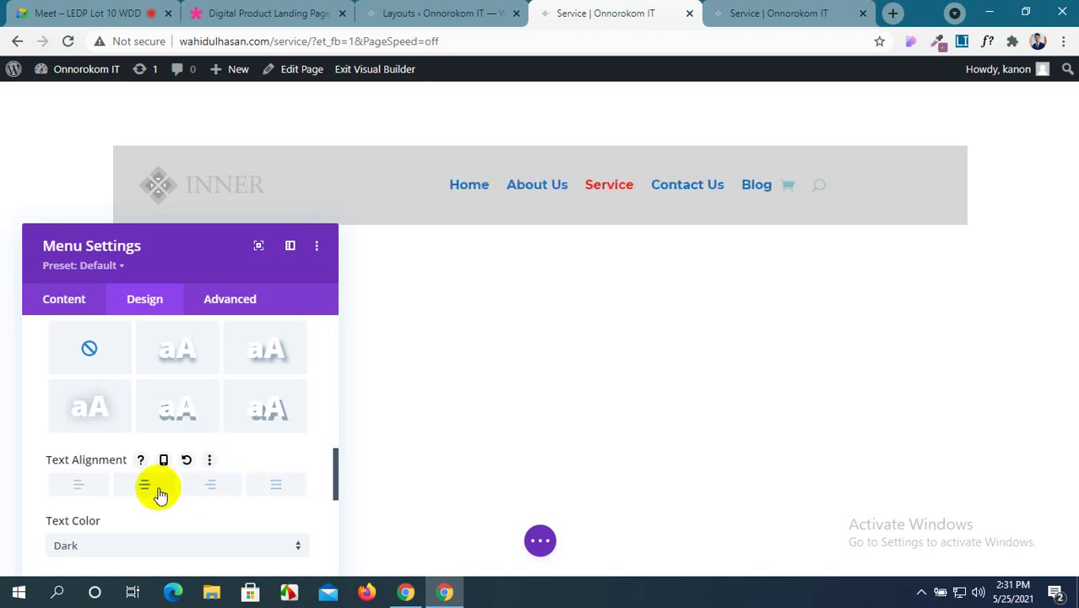
click(212, 494)
scroll(212, 497, down, 1)
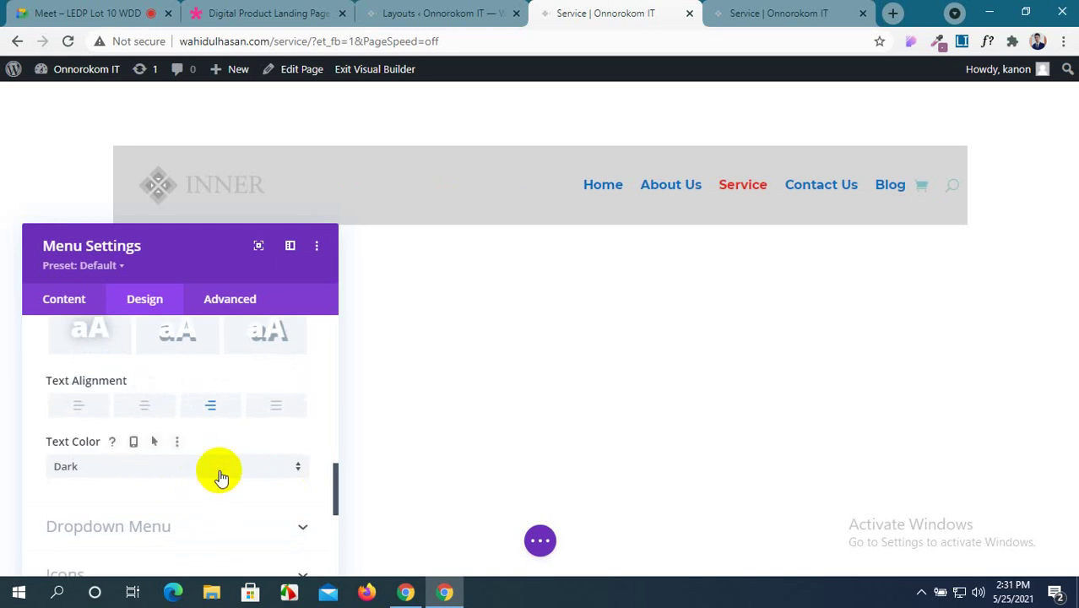
Expand the Dropdown Menu colour options in the menu's Design settings.
scroll(222, 475, down, 2)
scroll(228, 469, up, 1)
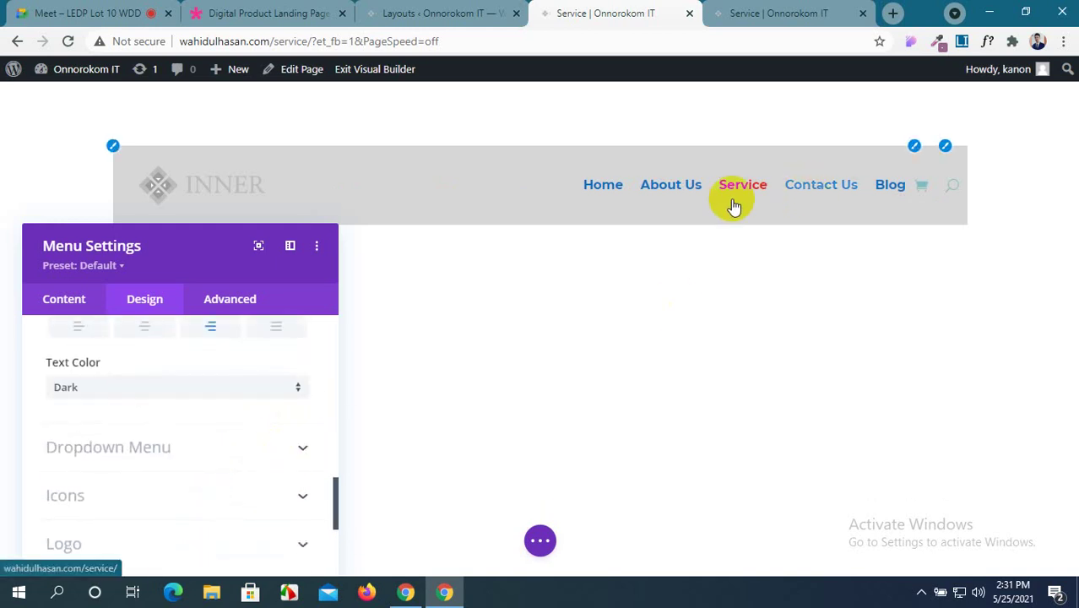
scroll(212, 424, up, 2)
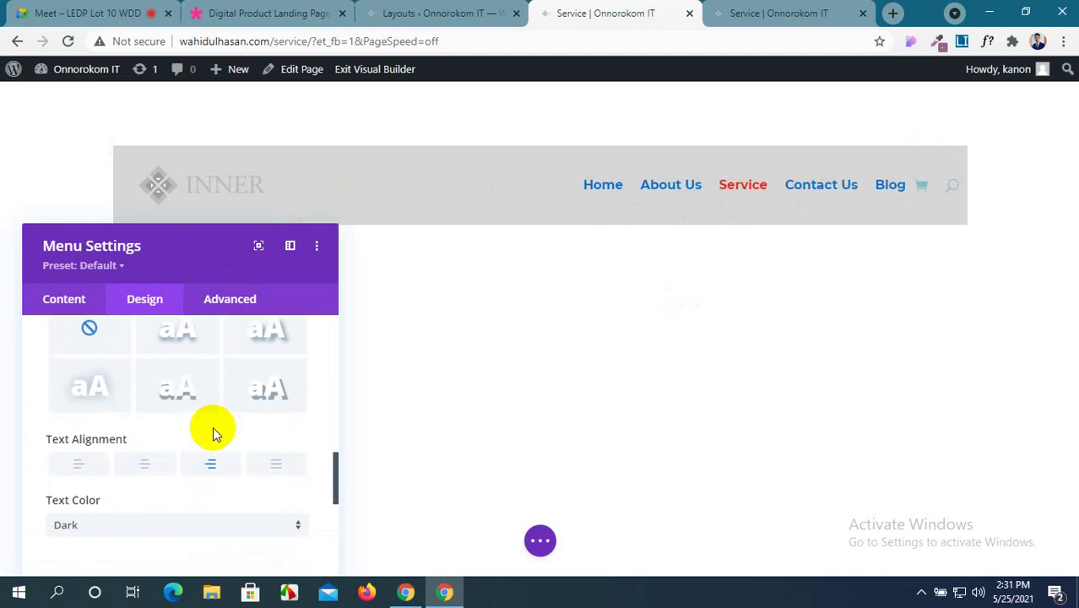
scroll(213, 427, down, 5)
scroll(212, 429, up, 1)
scroll(234, 420, down, 2)
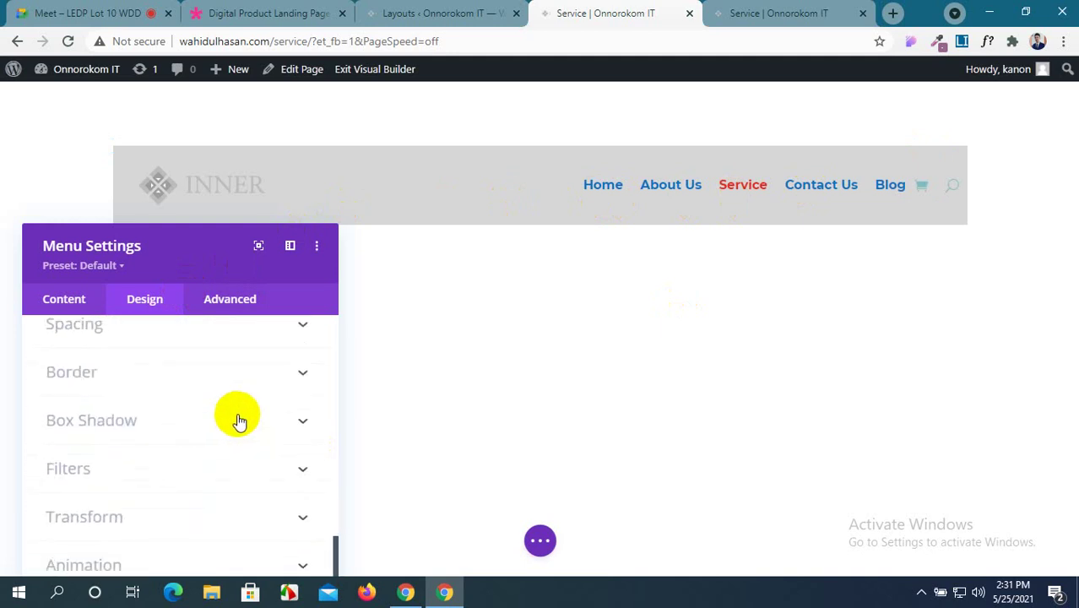
scroll(249, 420, up, 2)
scroll(259, 419, up, 4)
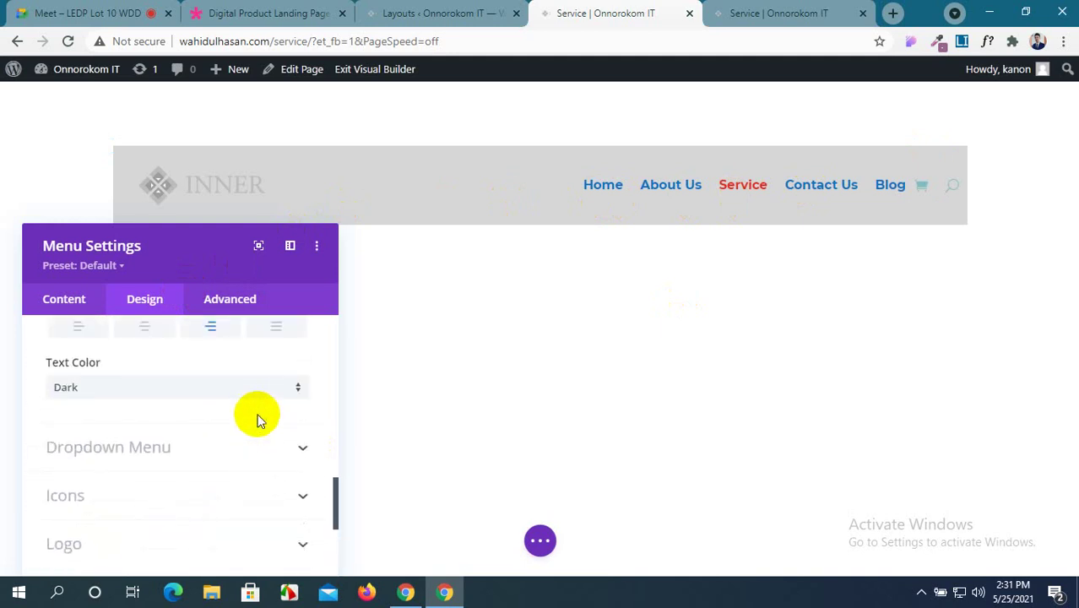
click(304, 448)
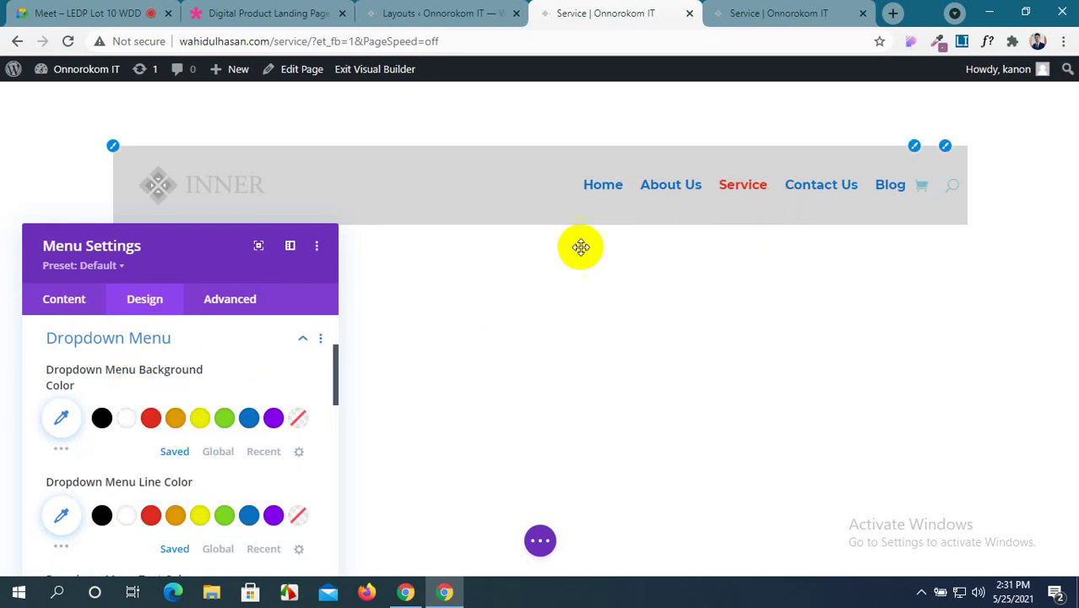
Bring up the page toolbar from the purple dots button to save the Service page.
scroll(119, 414, down, 1)
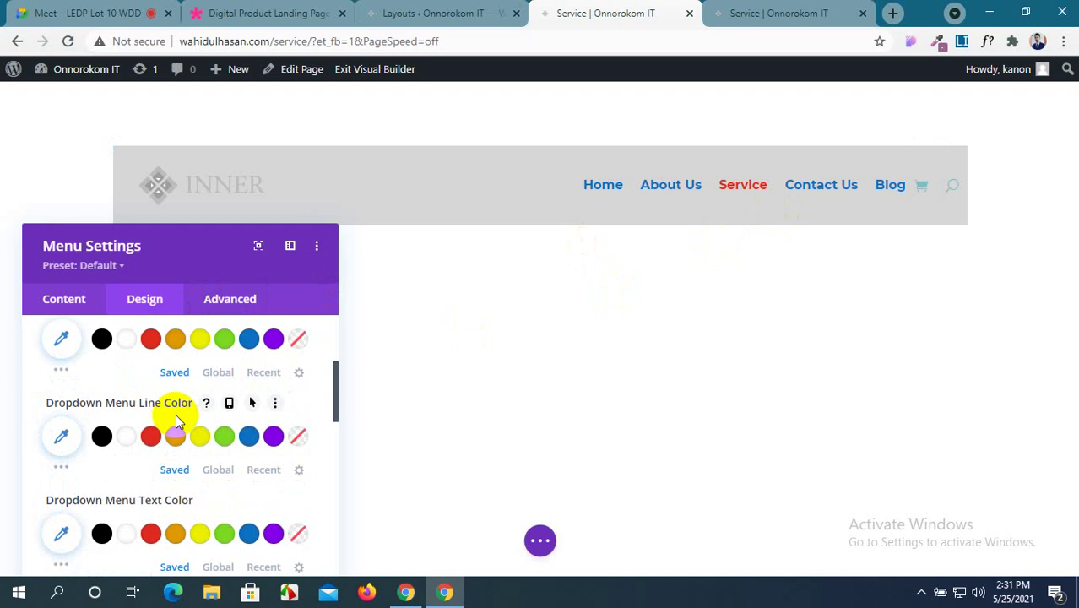
scroll(159, 516, down, 1)
scroll(149, 528, down, 1)
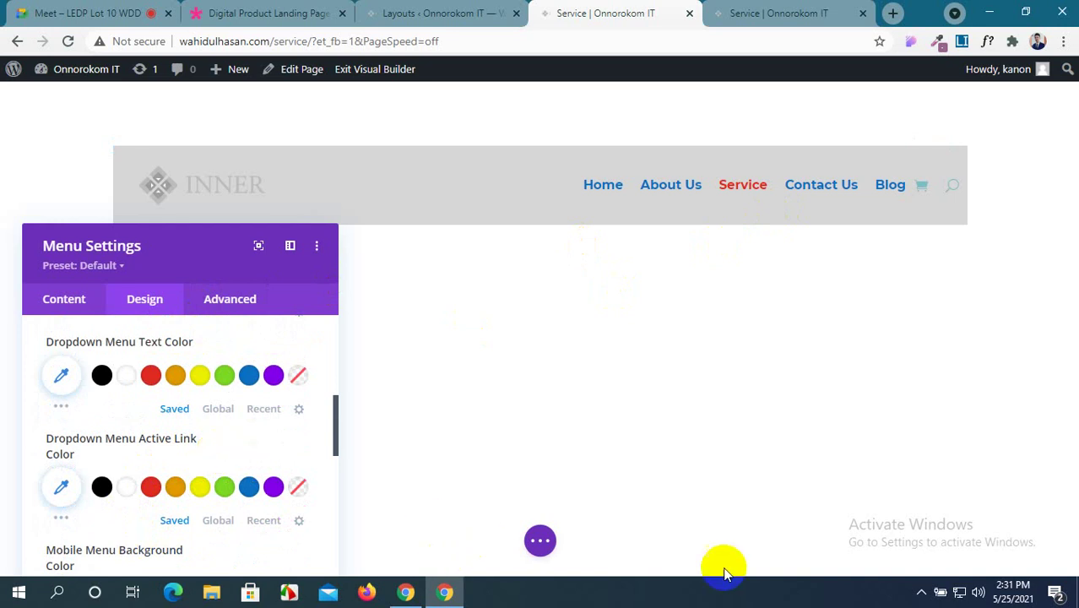
click(540, 546)
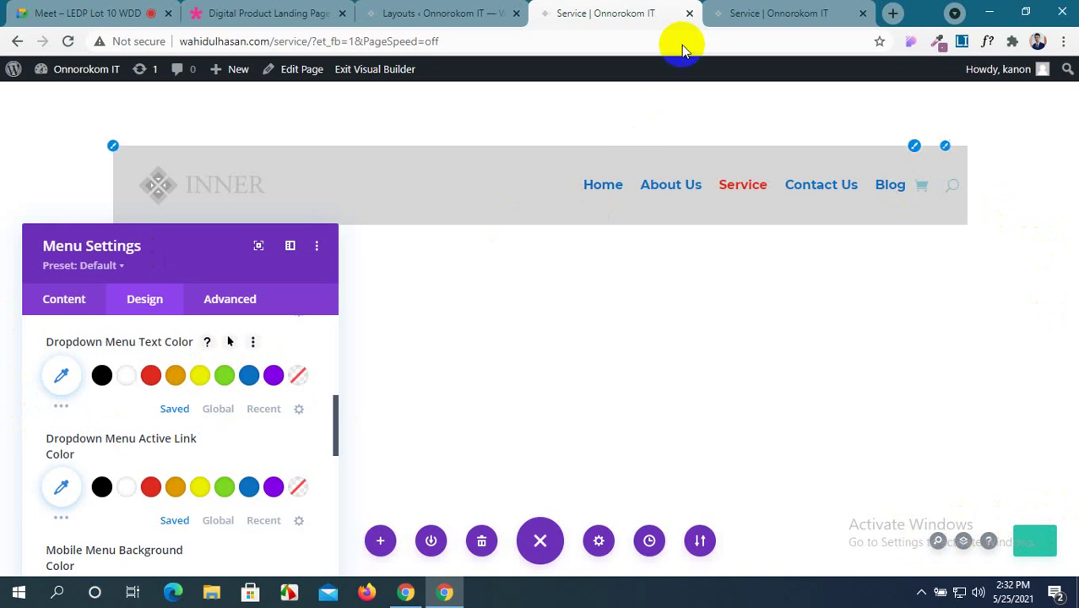
click(728, 12)
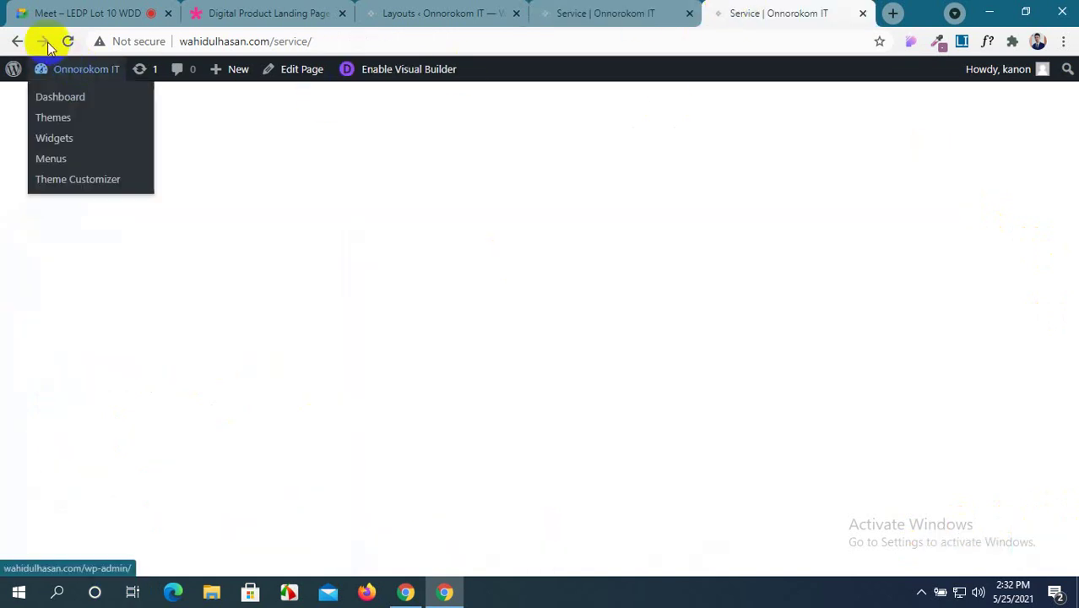
click(67, 40)
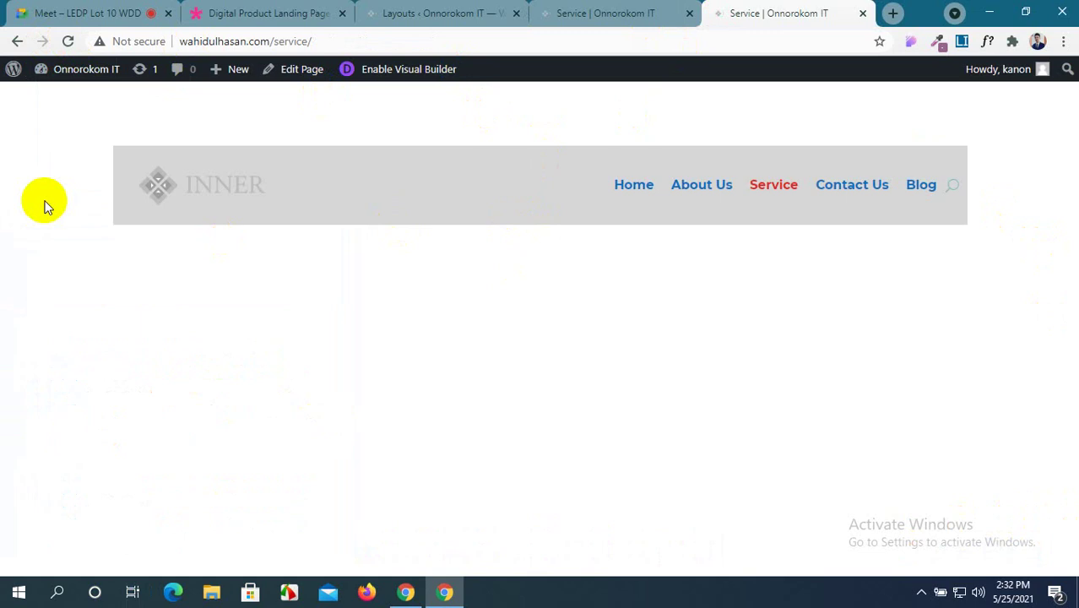
click(644, 10)
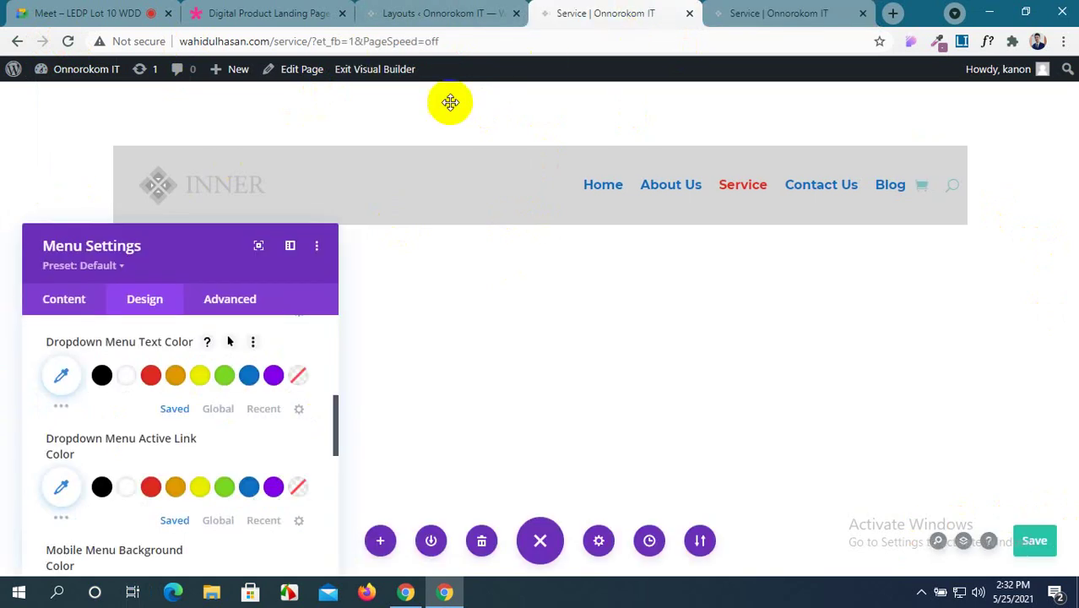
Make the shopping cart icon red and the search icon purple, then view the live Service page.
scroll(205, 409, up, 5)
scroll(204, 413, down, 7)
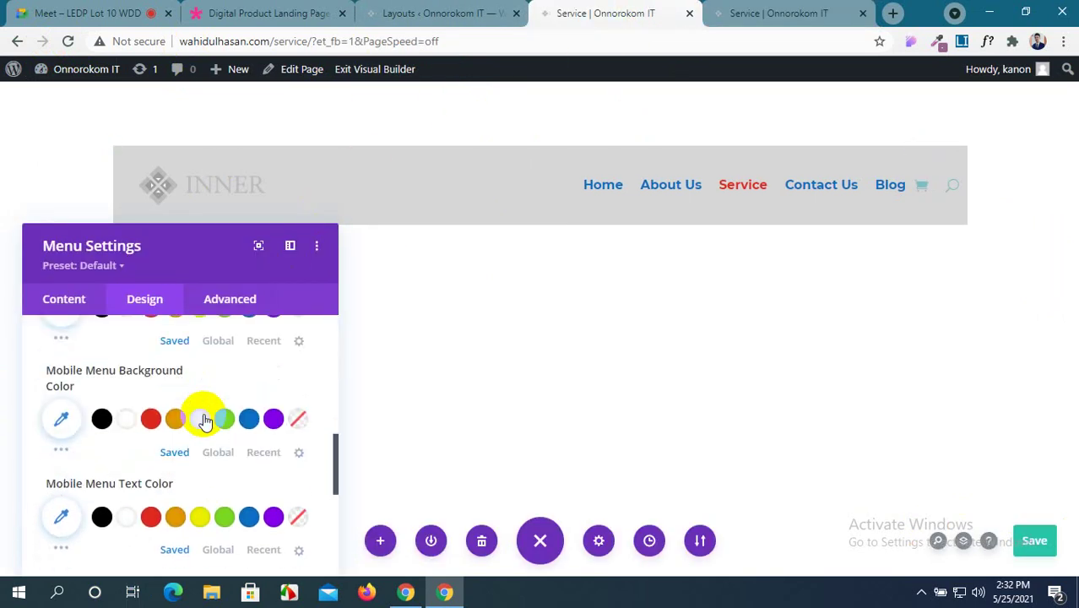
scroll(203, 414, down, 3)
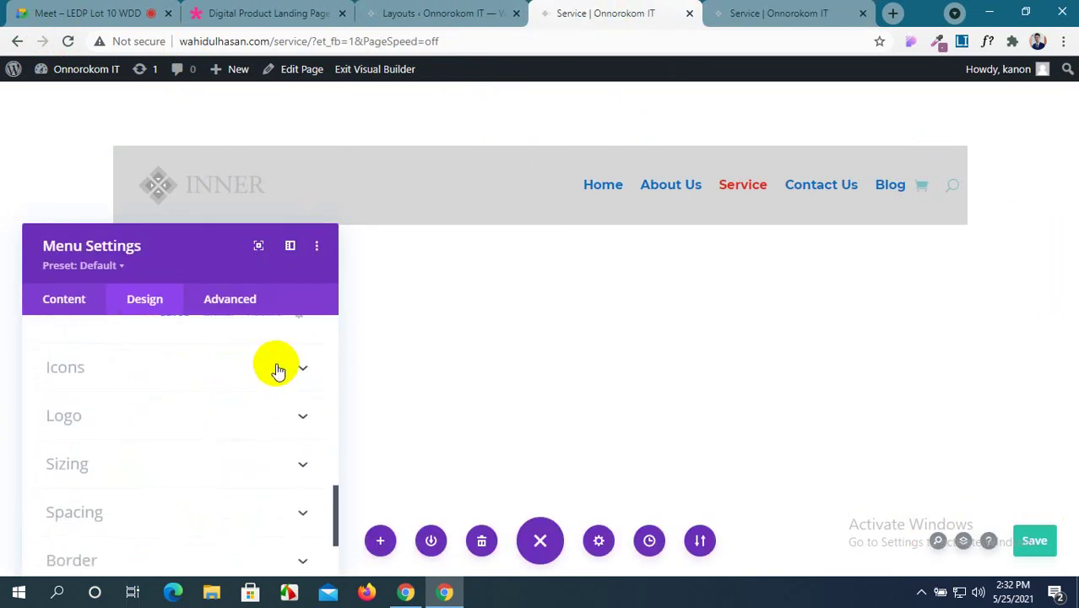
click(279, 369)
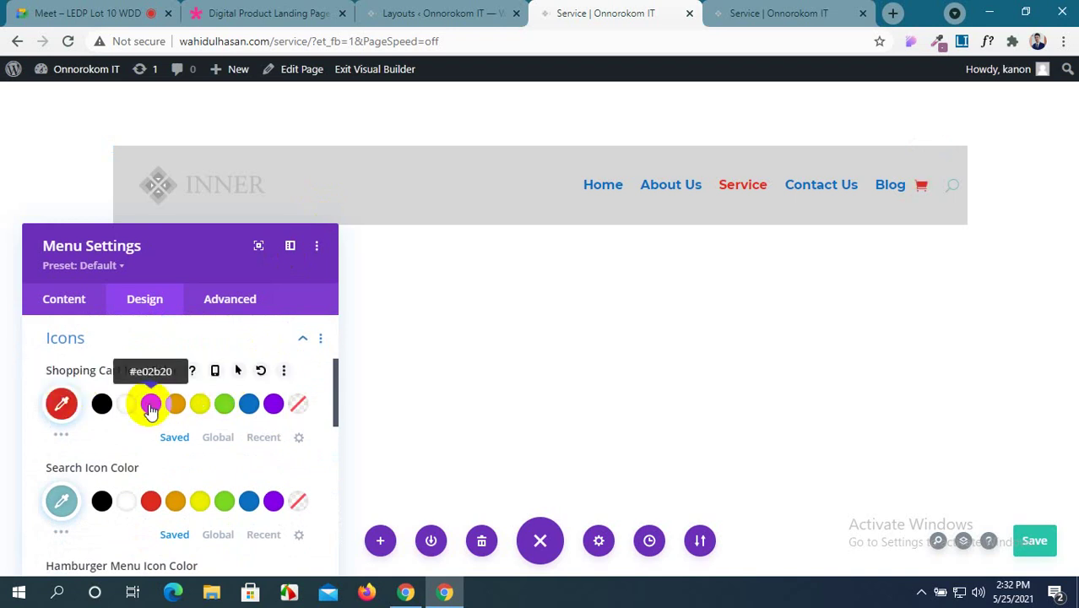
scroll(150, 409, down, 1)
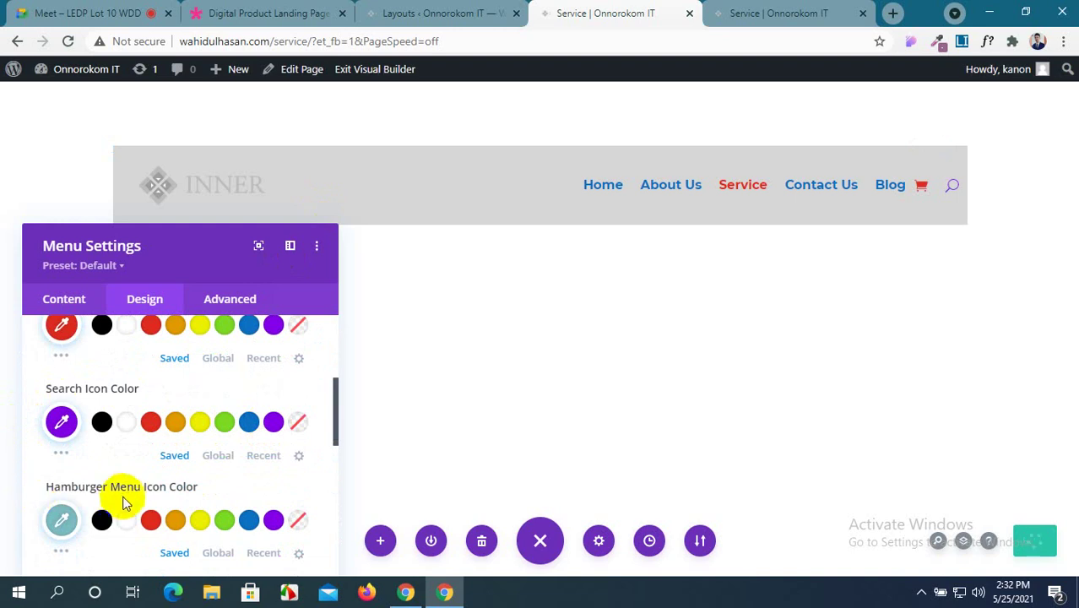
scroll(157, 494, down, 1)
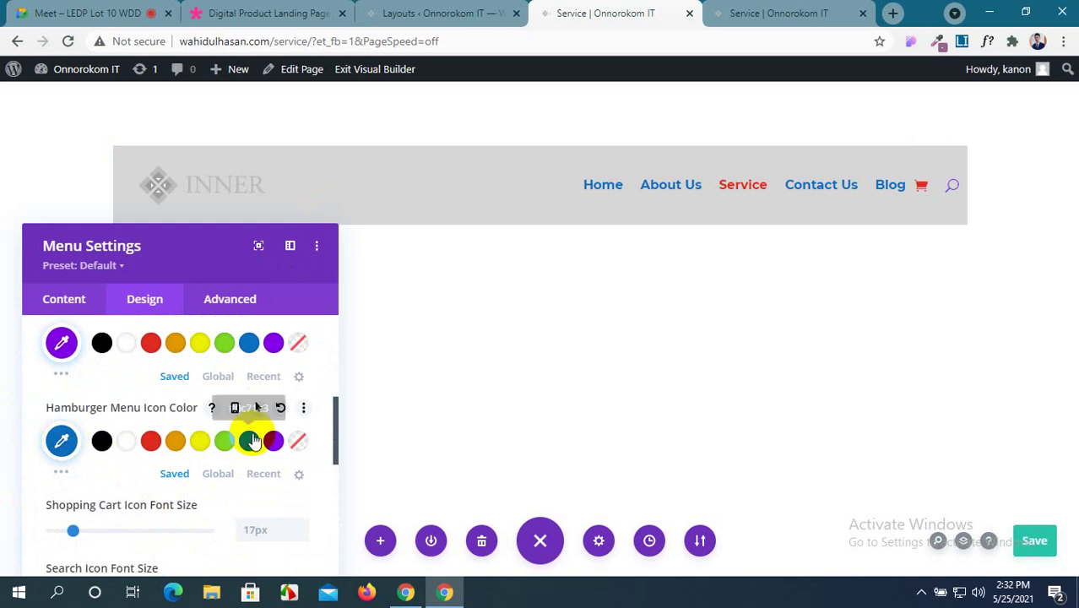
scroll(262, 414, down, 2)
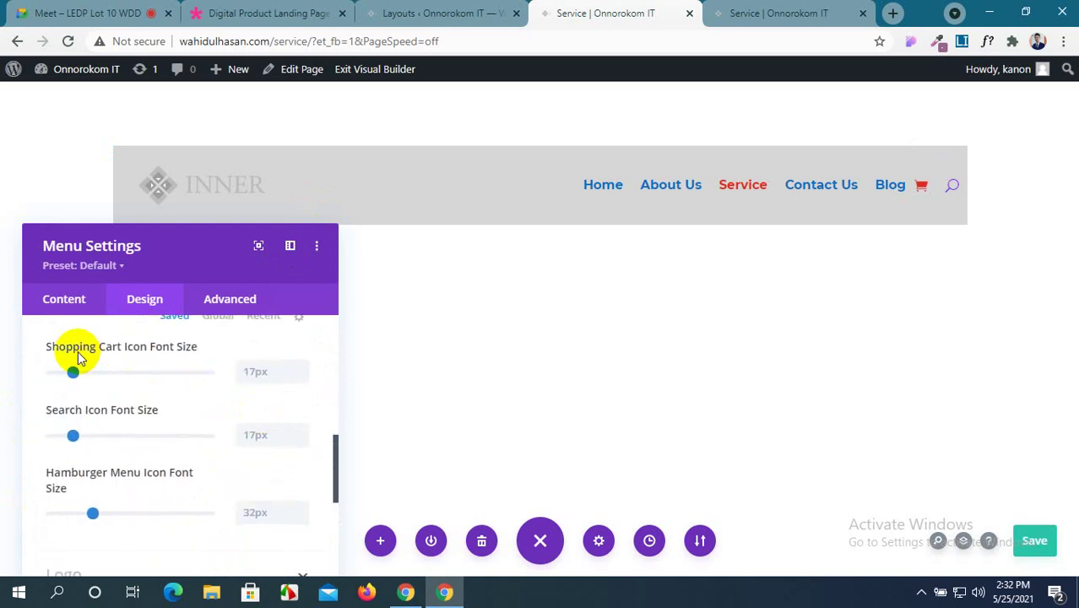
scroll(249, 368, up, 1)
scroll(249, 374, up, 1)
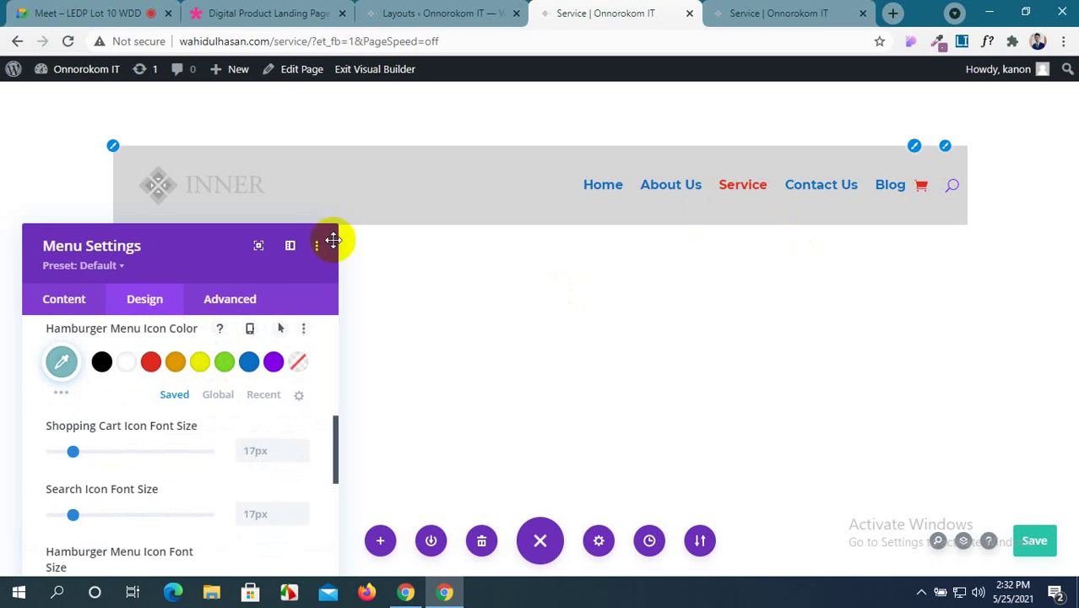
scroll(181, 373, up, 2)
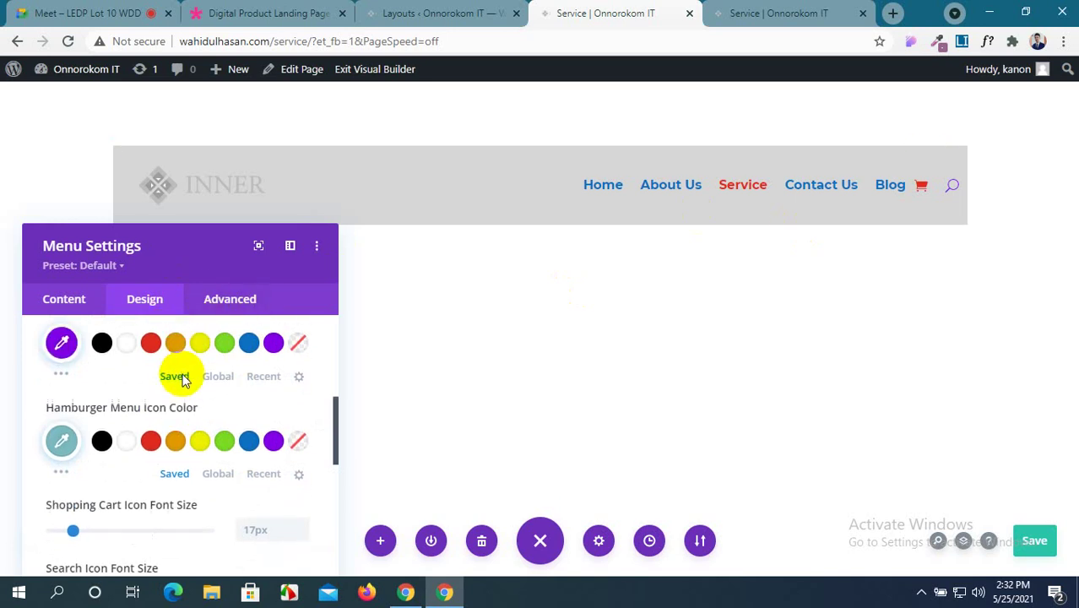
click(788, 13)
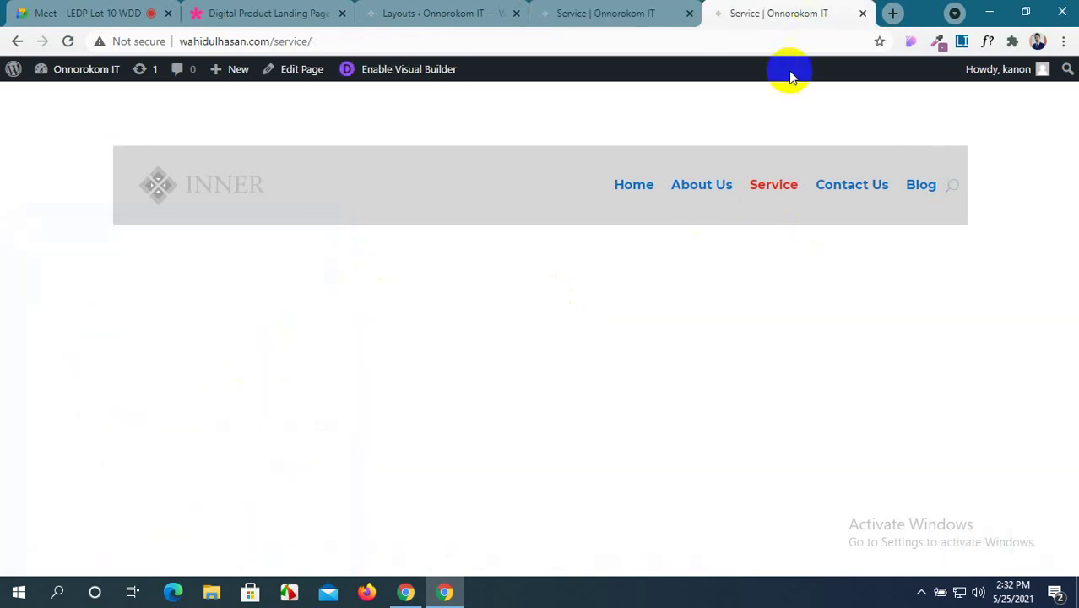
Check the hamburger dropdown live, then return to the maximized builder at Hamburger Menu Icon Color.
double_click(918, 15)
click(896, 221)
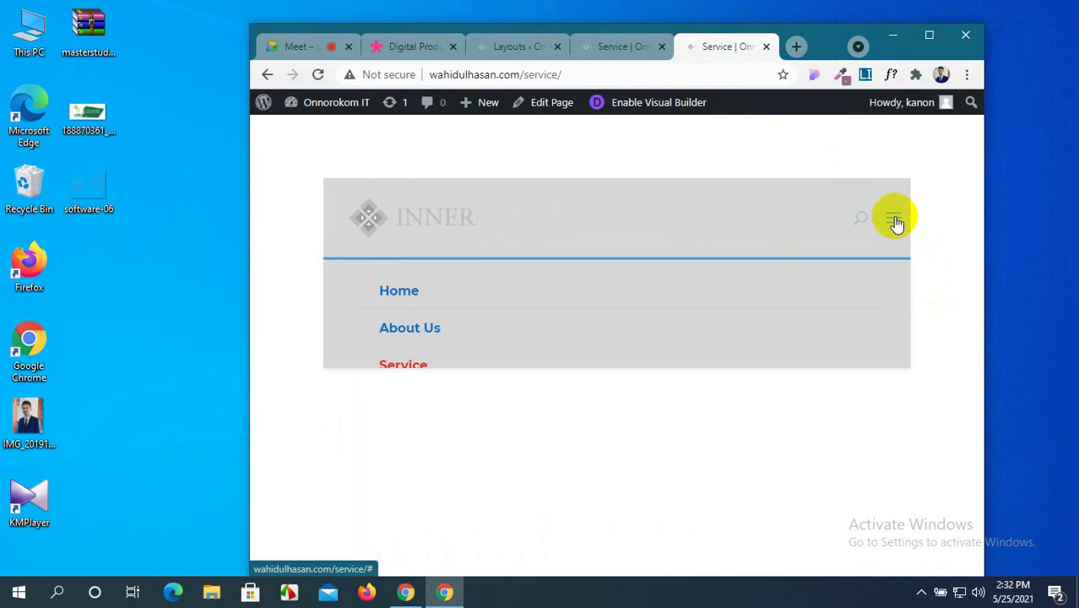
click(896, 222)
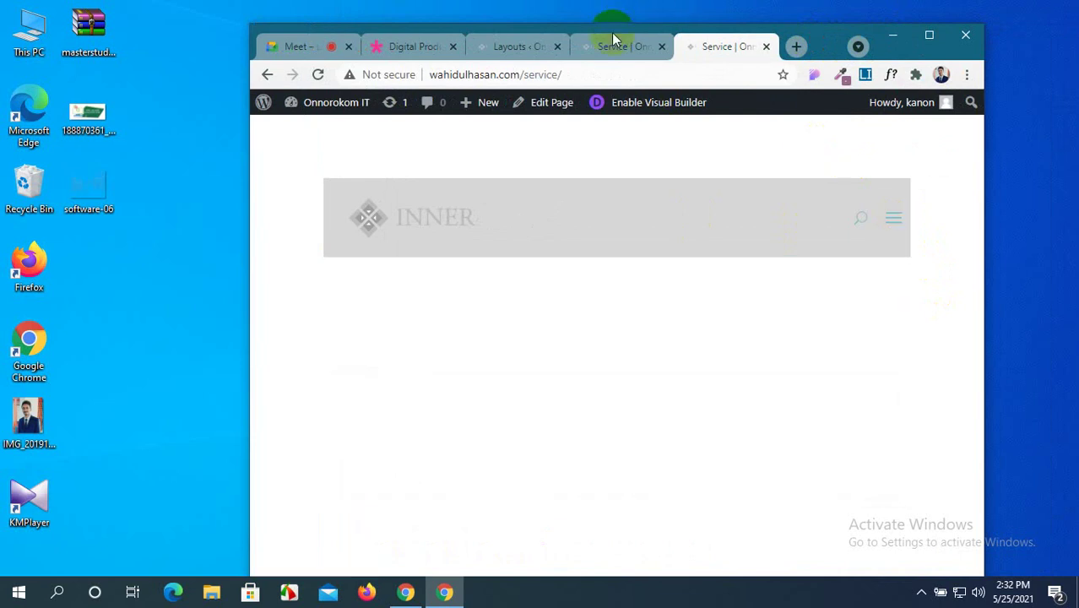
click(623, 46)
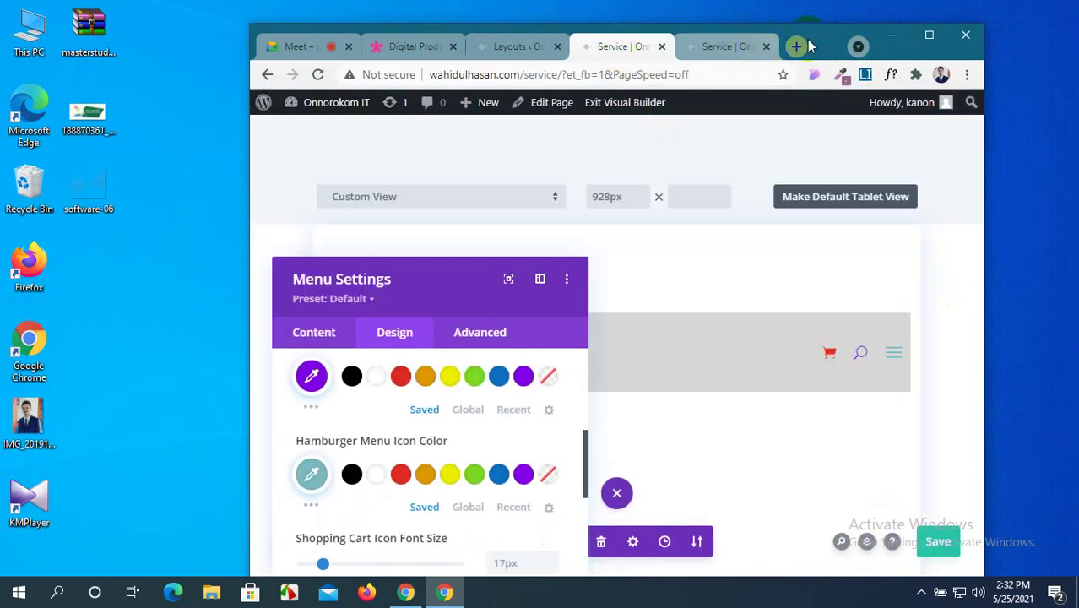
click(926, 37)
scroll(153, 391, down, 2)
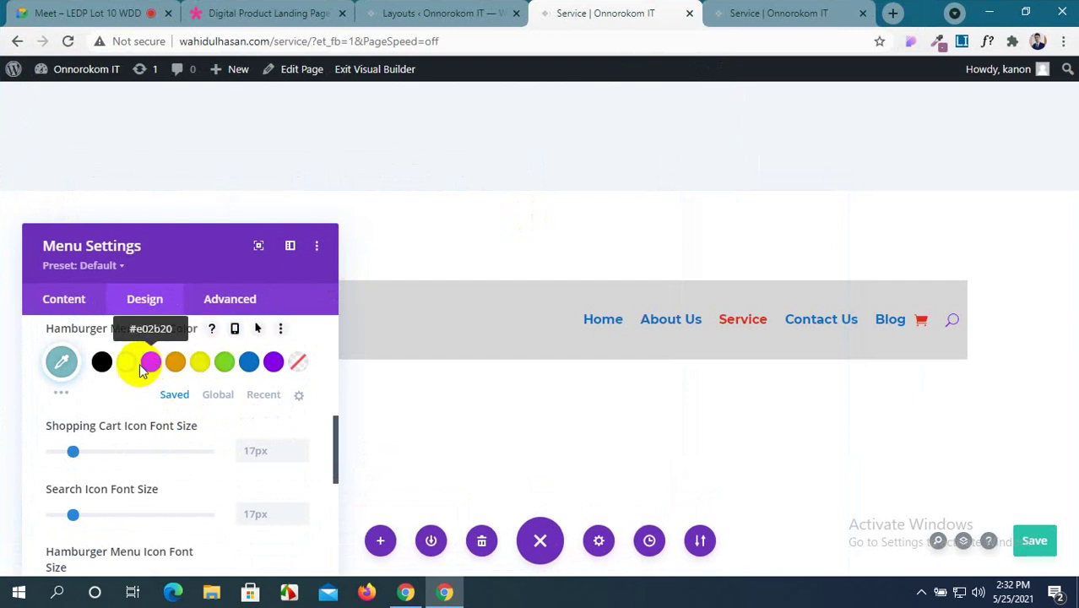
Choose a red swatch for the hamburger menu icon and save the Service page.
click(59, 390)
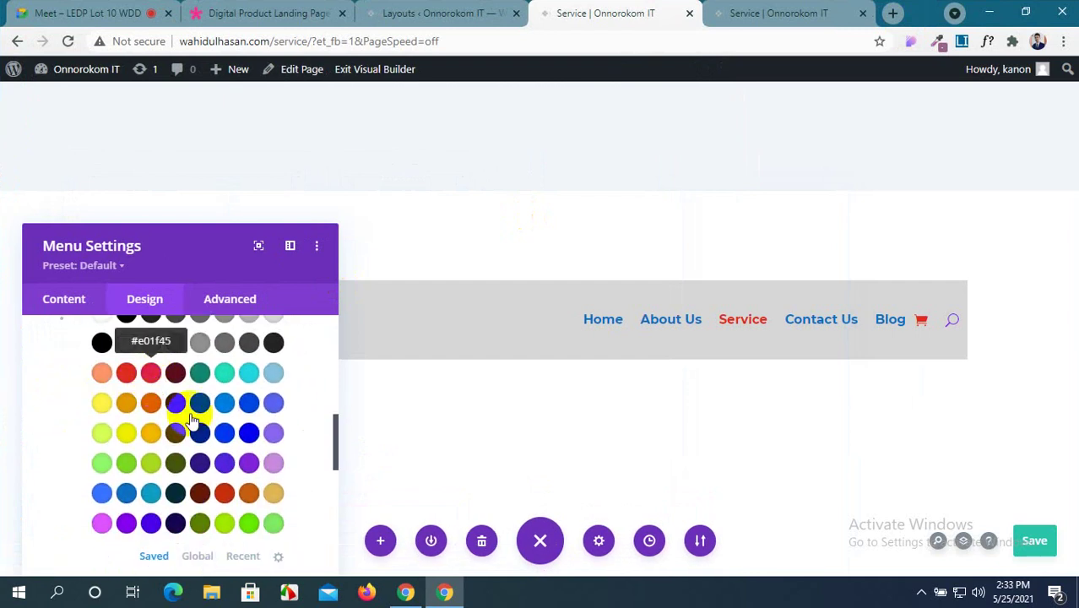
click(196, 410)
click(1034, 541)
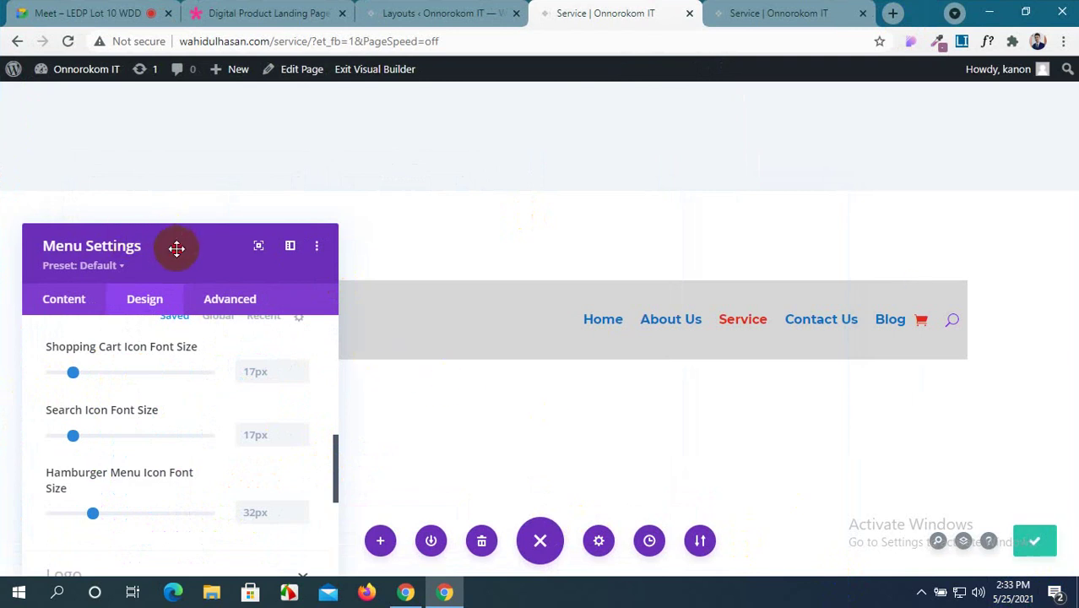
drag(176, 249, 193, 198)
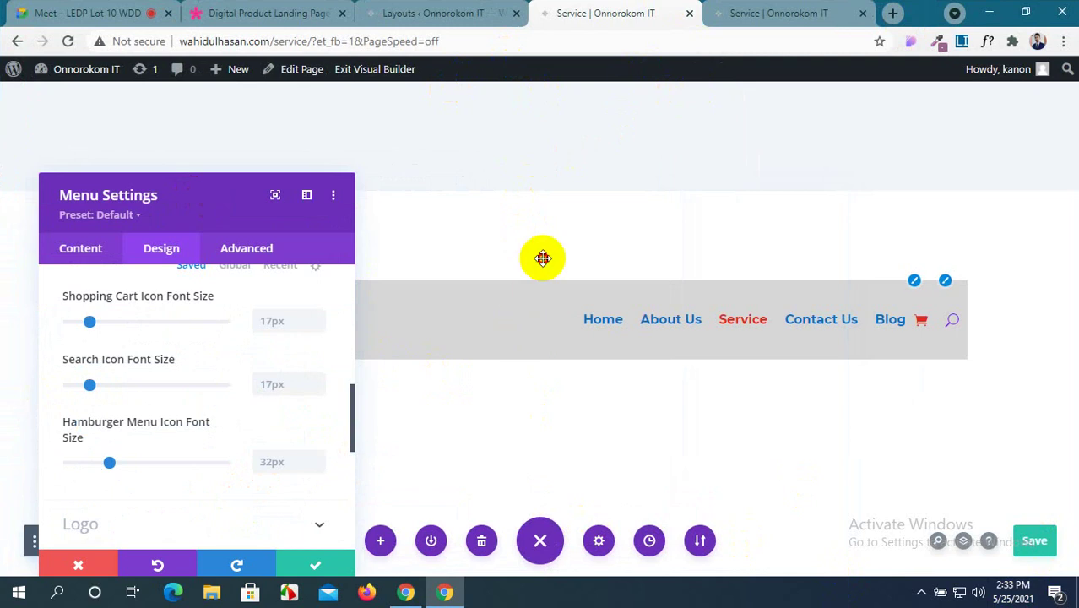
Dismiss the Menu Settings with Escape to show the INNER header with its cart and search icons.
key(Escape)
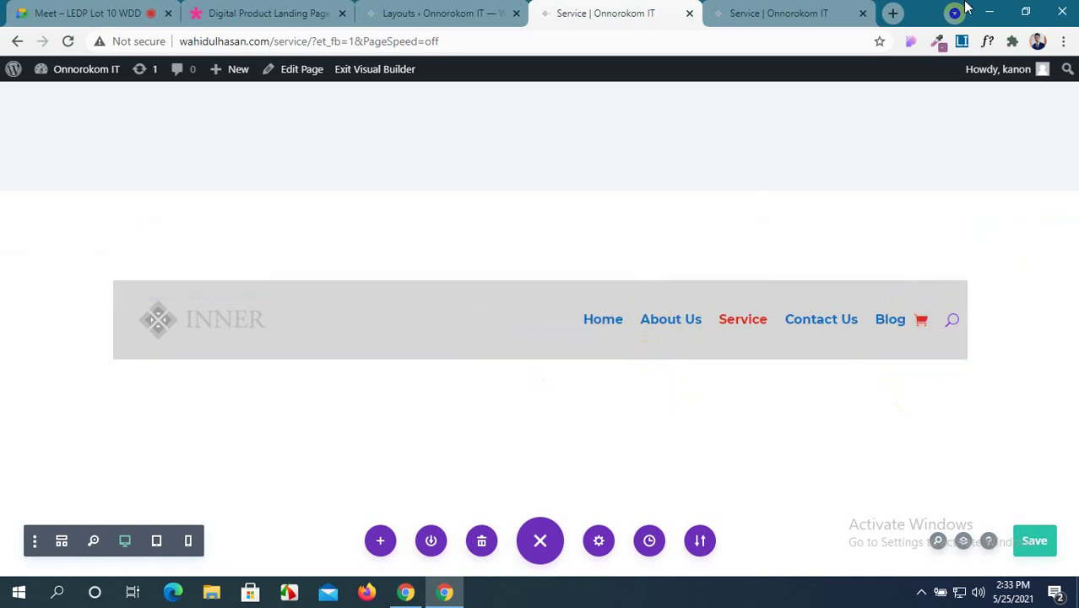
click(785, 13)
click(68, 42)
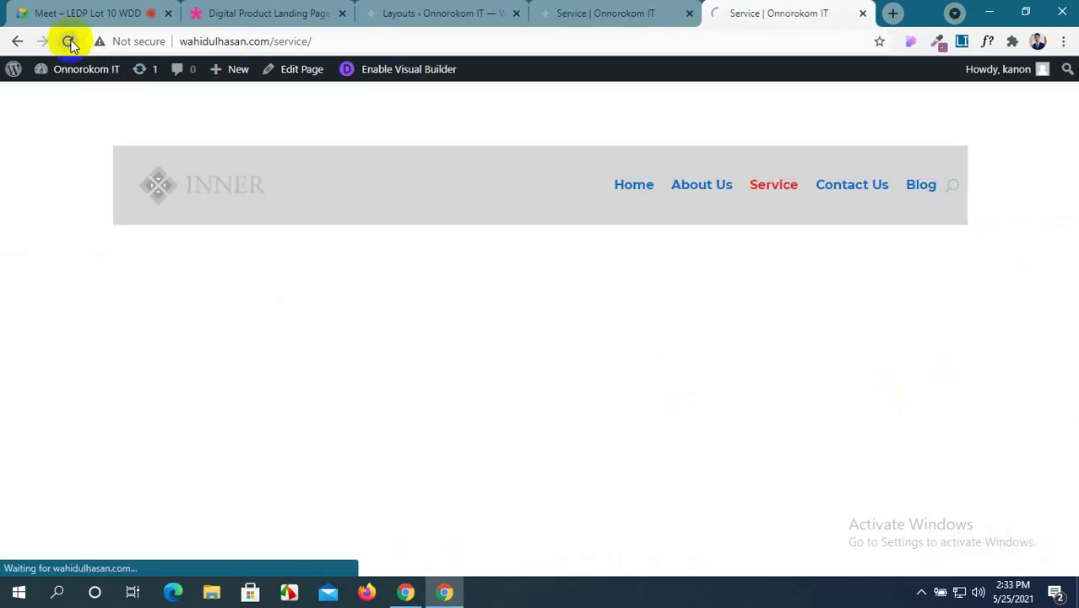
double_click(928, 12)
click(963, 205)
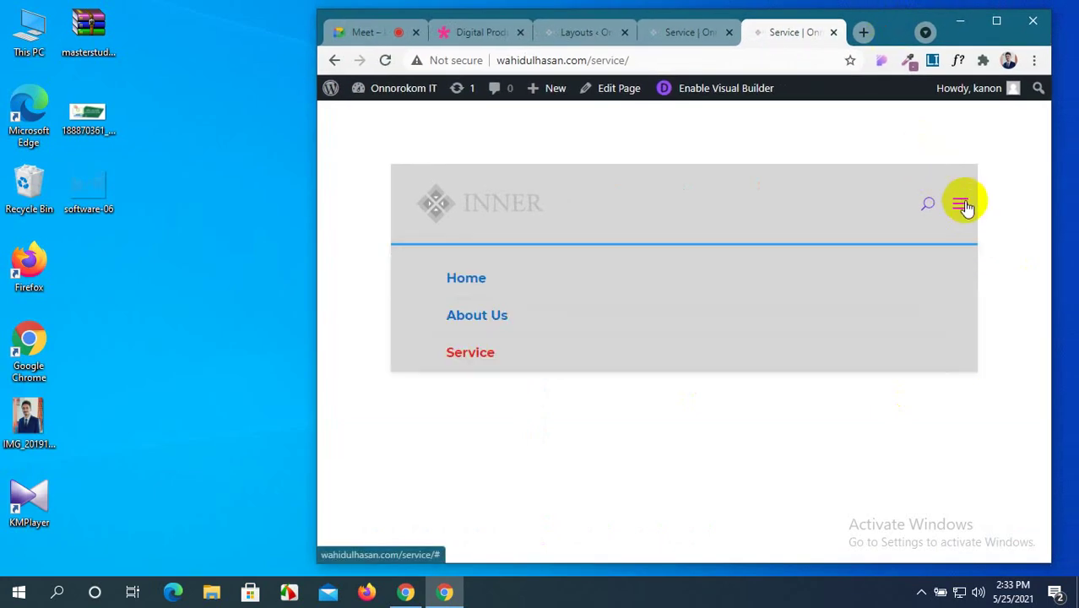
click(963, 206)
click(963, 205)
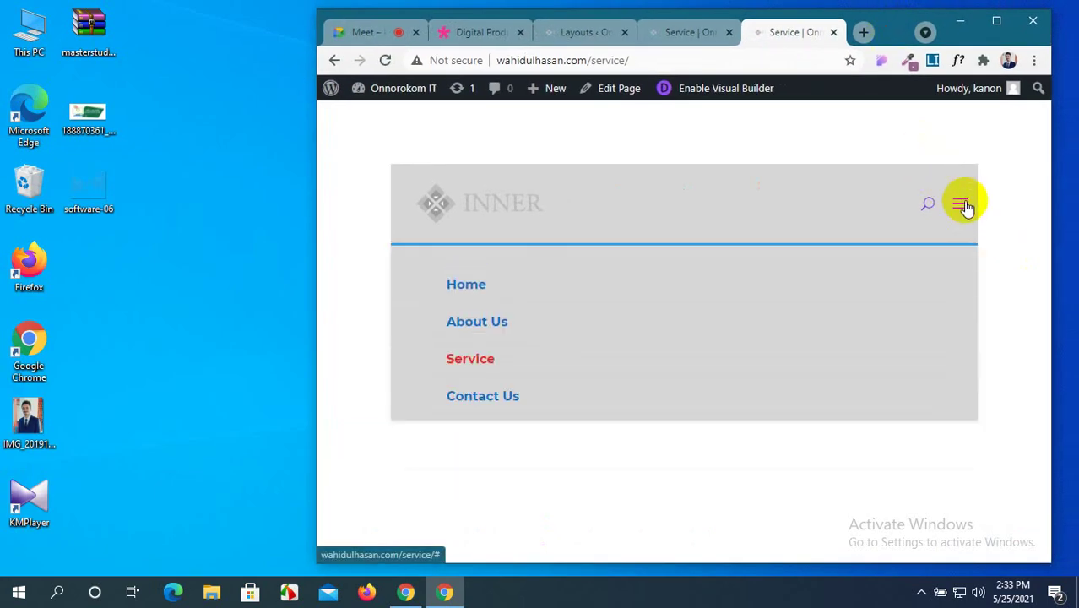
click(963, 206)
click(997, 21)
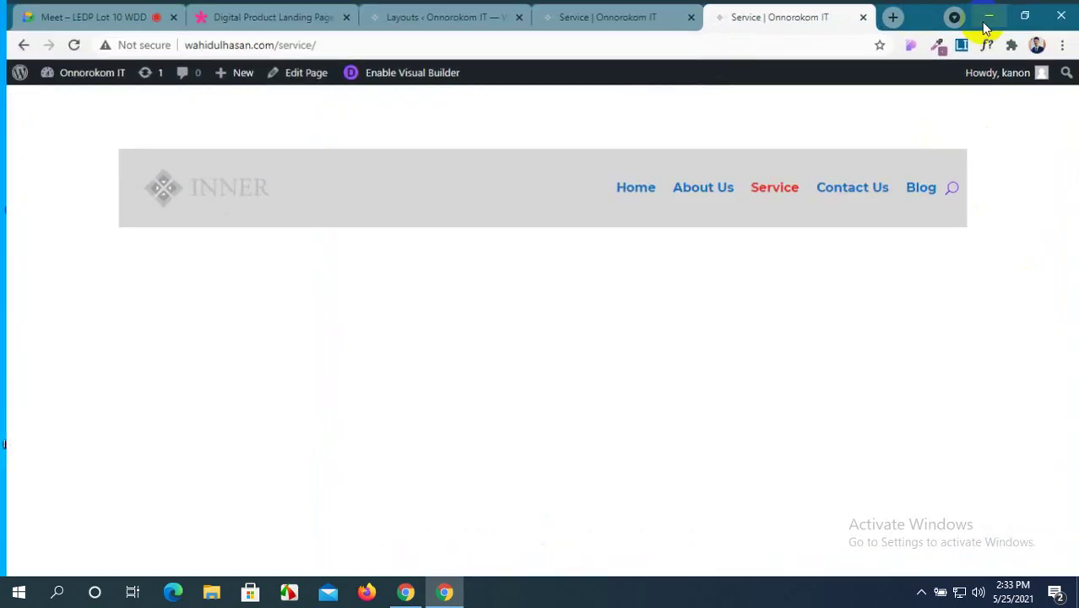
click(553, 17)
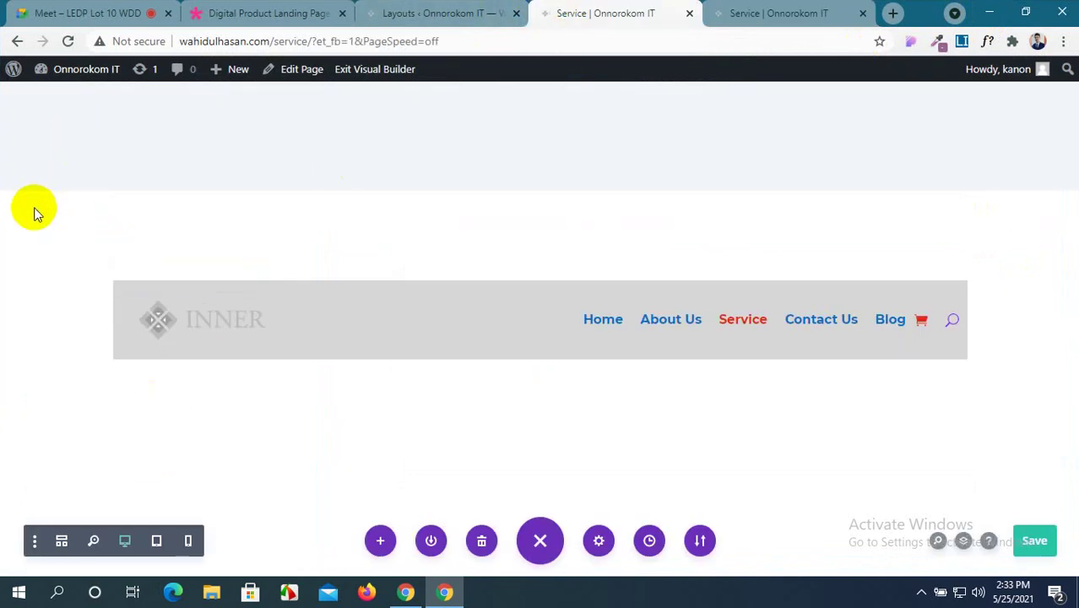
Reload the builder, restore the browser backup, and reopen the menu module's settings.
click(68, 41)
click(616, 130)
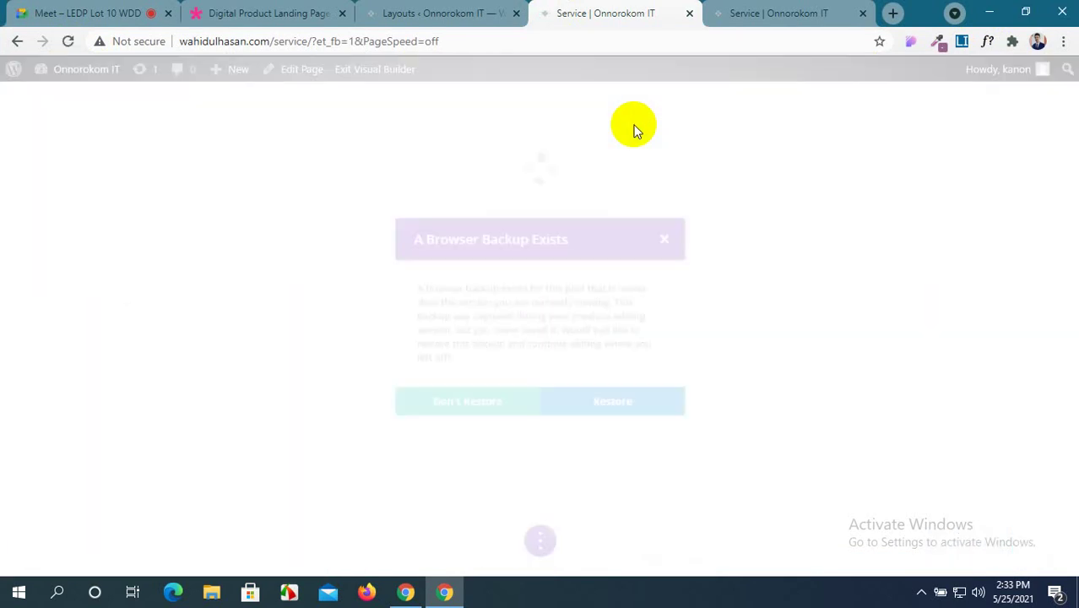
click(650, 416)
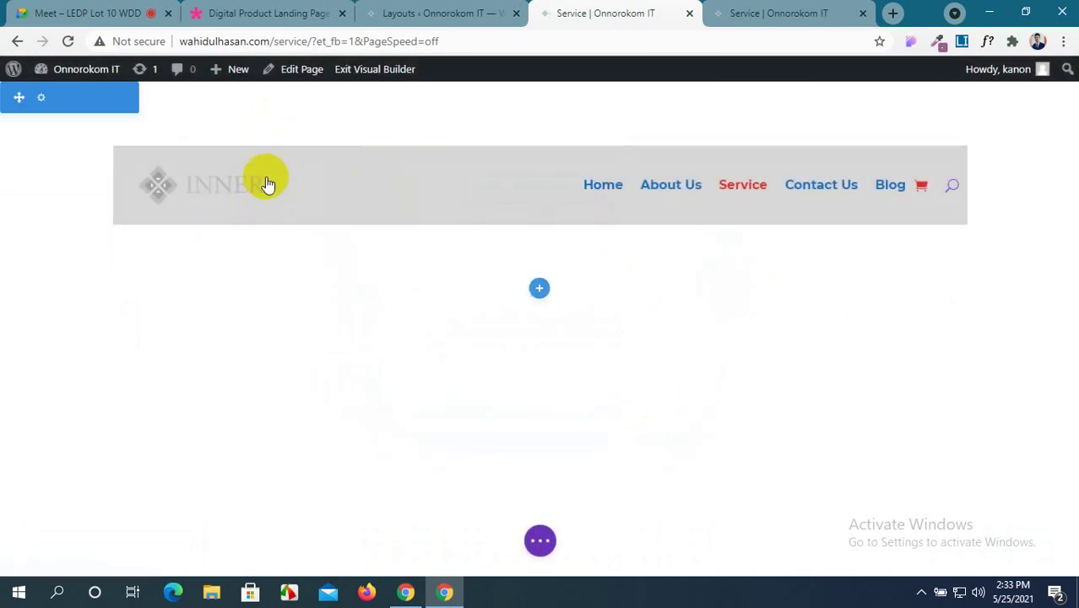
click(512, 186)
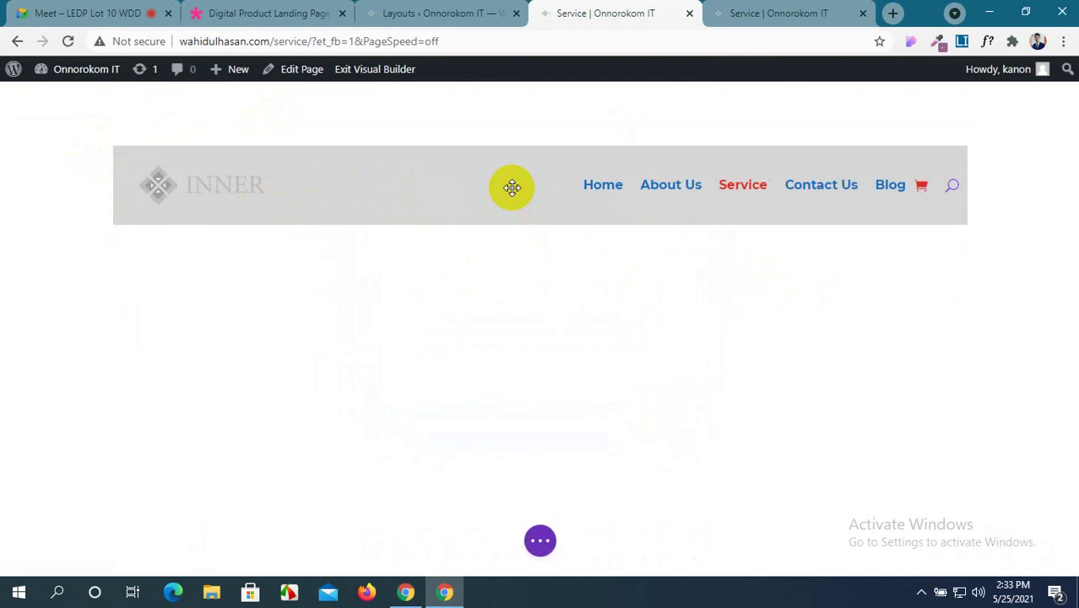
scroll(231, 367, down, 3)
Review the menu's logo content and logo styling options, with the INNER logo in view.
scroll(230, 368, up, 1)
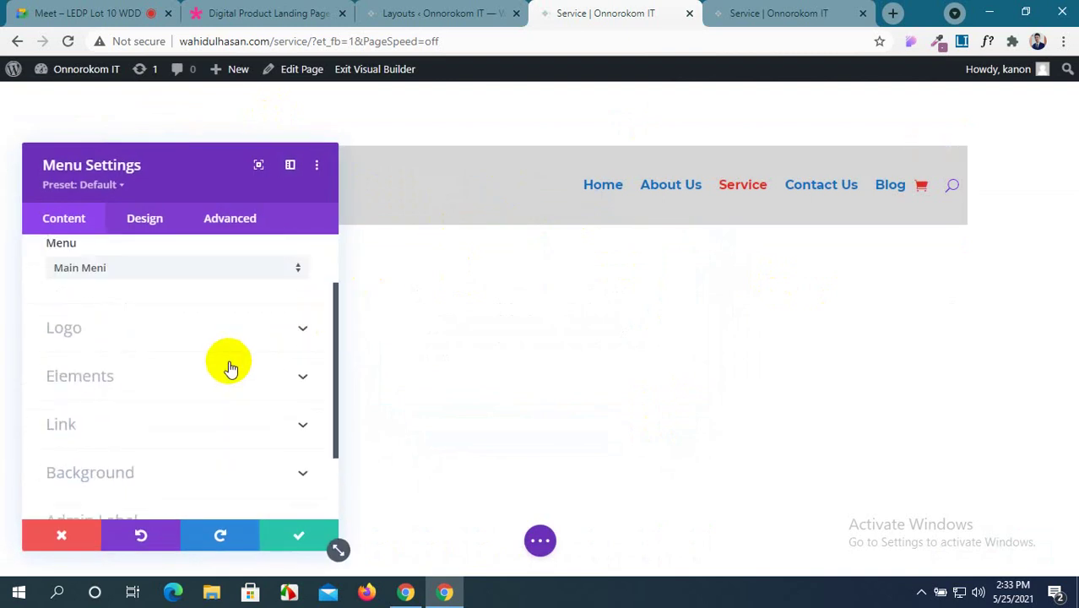
click(272, 321)
scroll(226, 363, down, 2)
scroll(212, 321, up, 2)
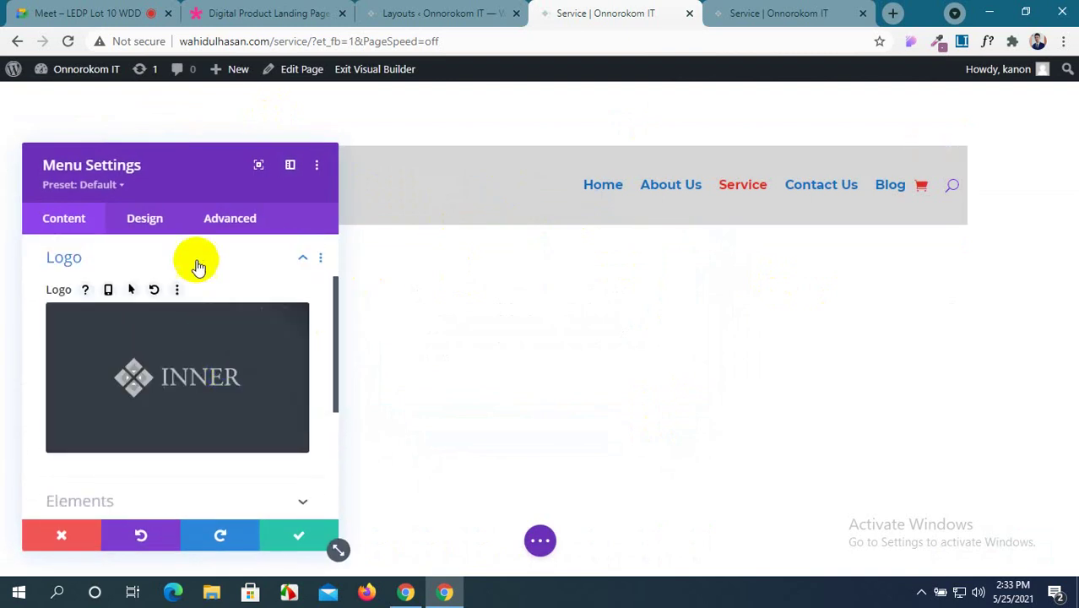
click(173, 222)
scroll(232, 367, down, 1)
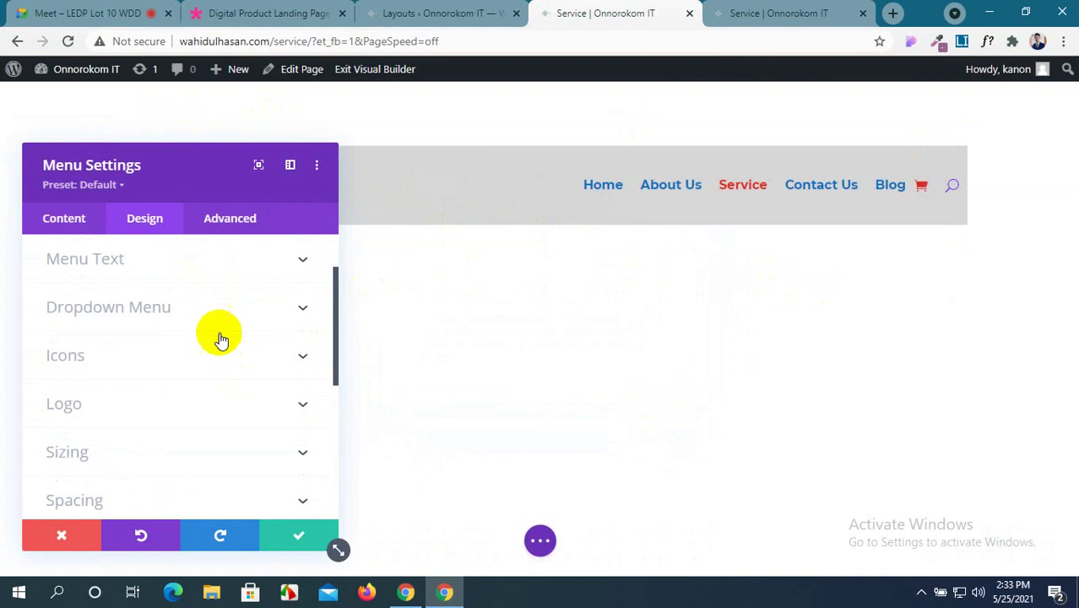
scroll(242, 405, down, 2)
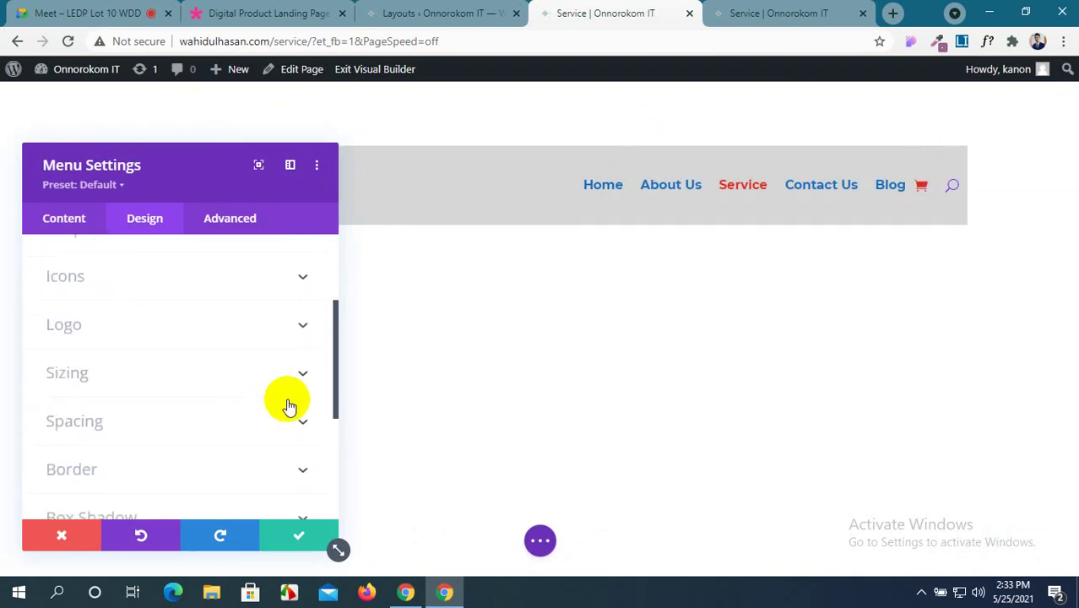
click(292, 324)
drag(159, 164, 497, 228)
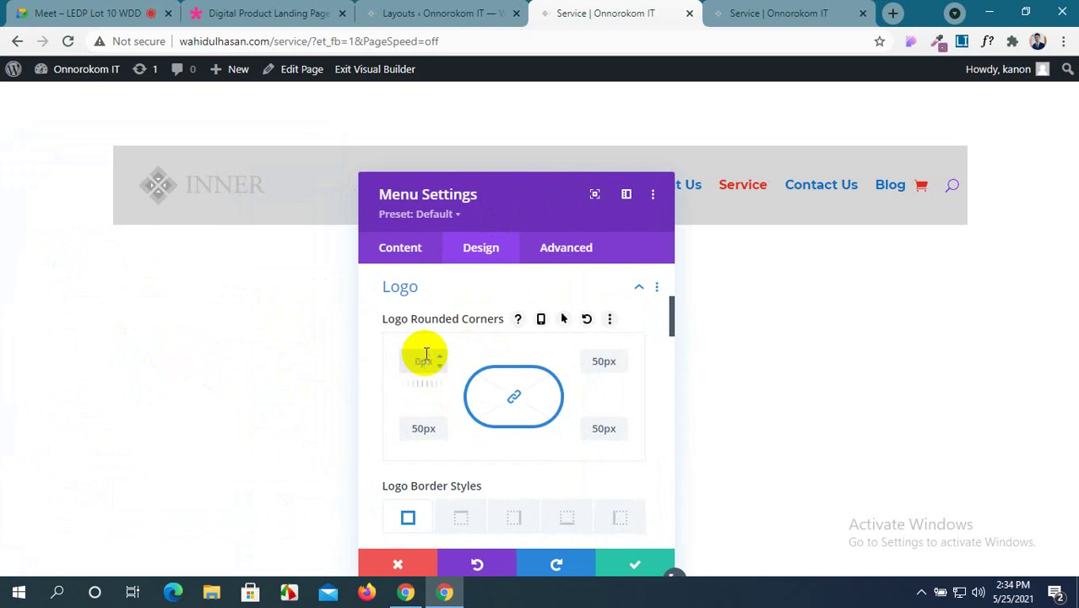
Look through the rest of the menu's design settings and its Advanced options.
scroll(496, 446, down, 5)
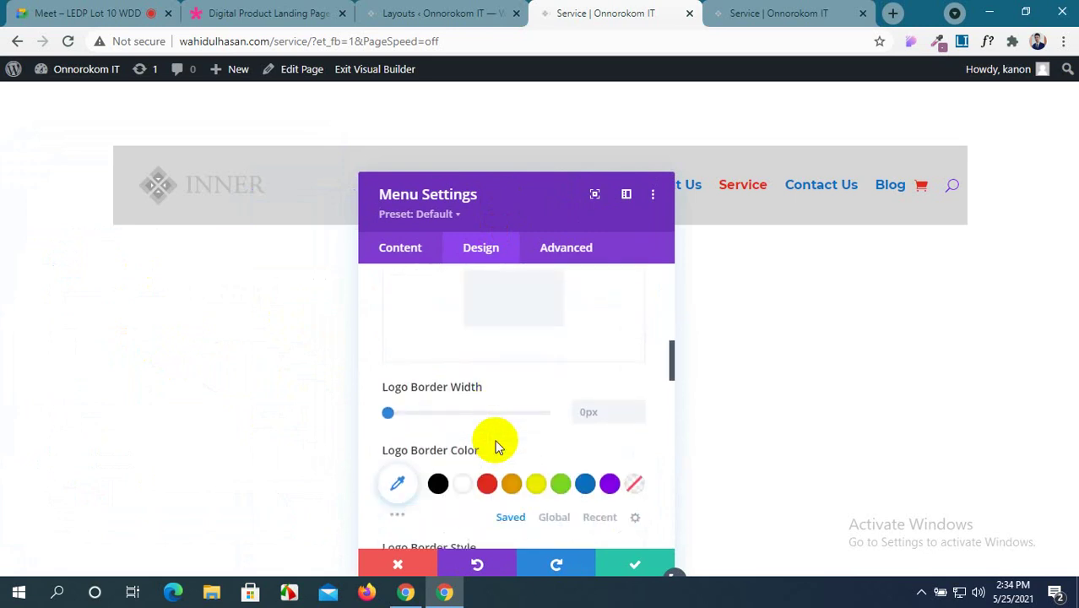
scroll(489, 442, down, 1)
scroll(489, 445, down, 1)
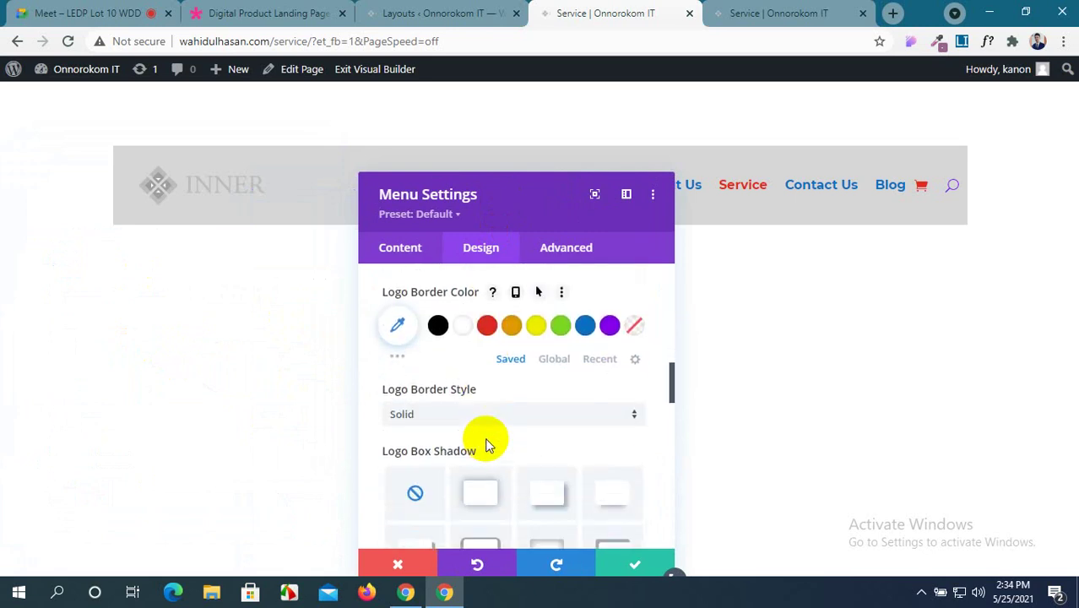
scroll(486, 445, down, 6)
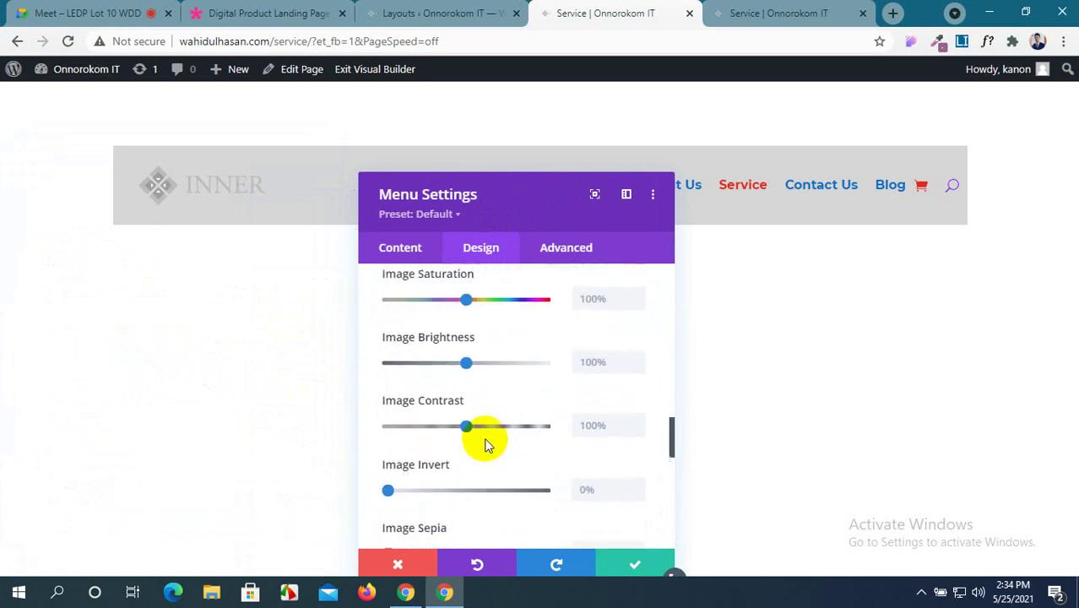
scroll(485, 445, down, 3)
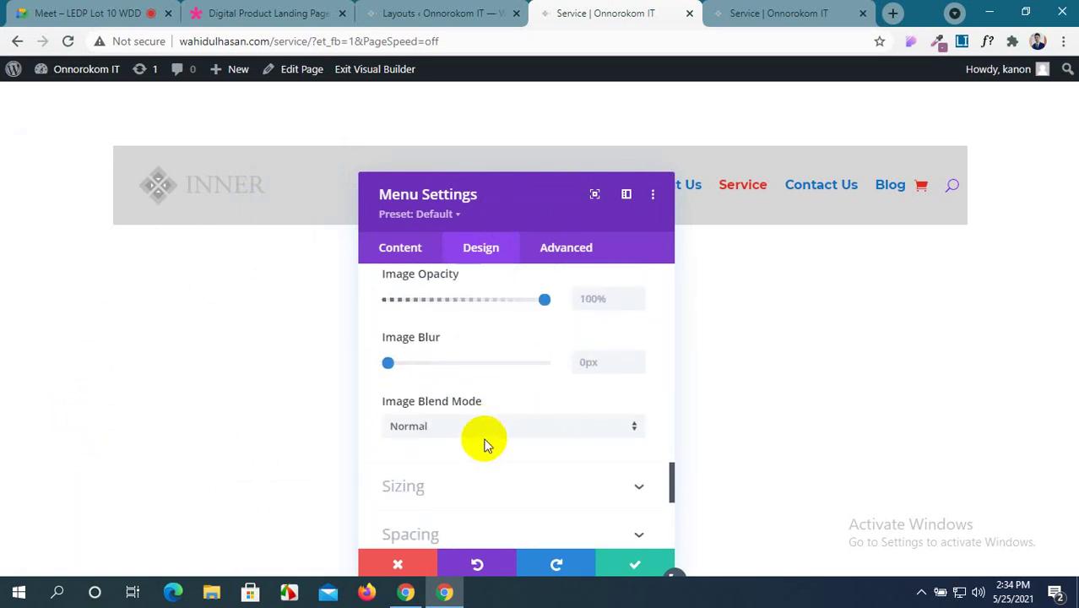
scroll(486, 445, down, 2)
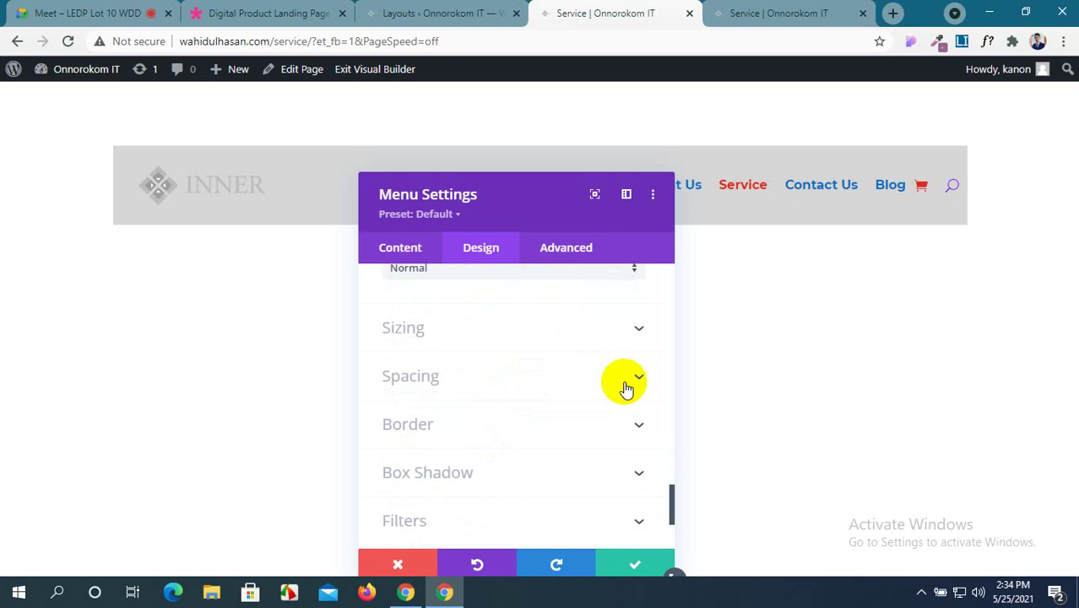
scroll(626, 389, down, 1)
scroll(626, 389, down, 1)
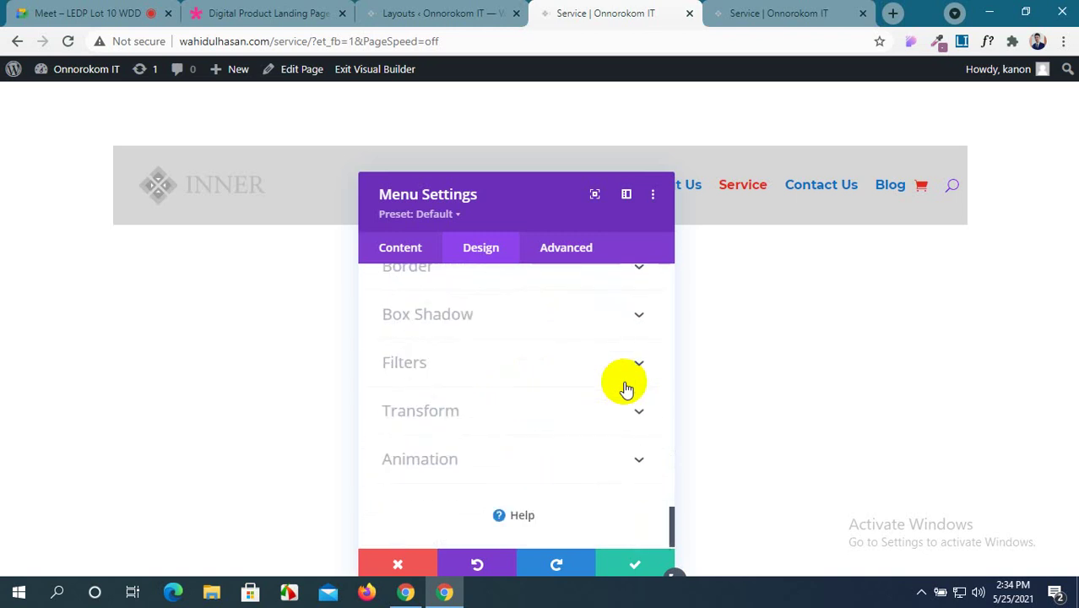
click(563, 253)
scroll(589, 408, down, 1)
scroll(589, 409, down, 1)
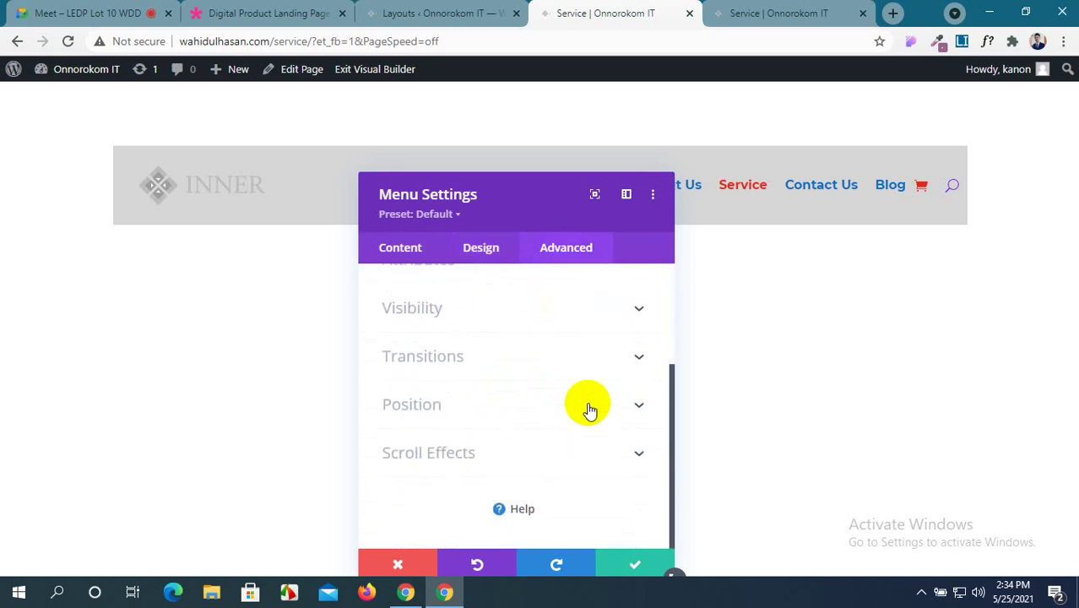
Compare against the live page, then save the INNER header menu settings.
click(777, 13)
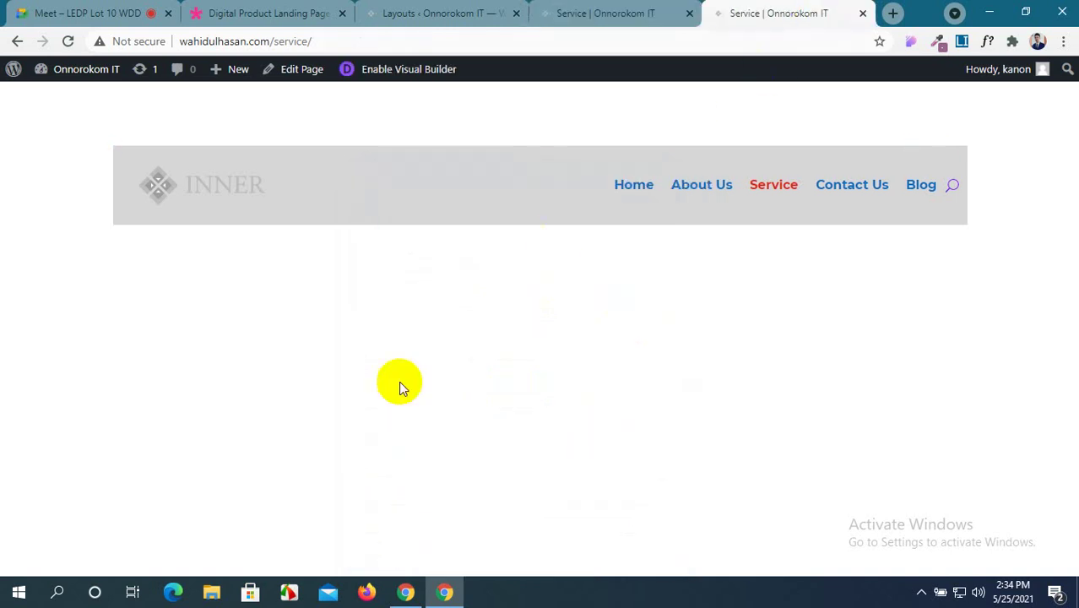
click(598, 10)
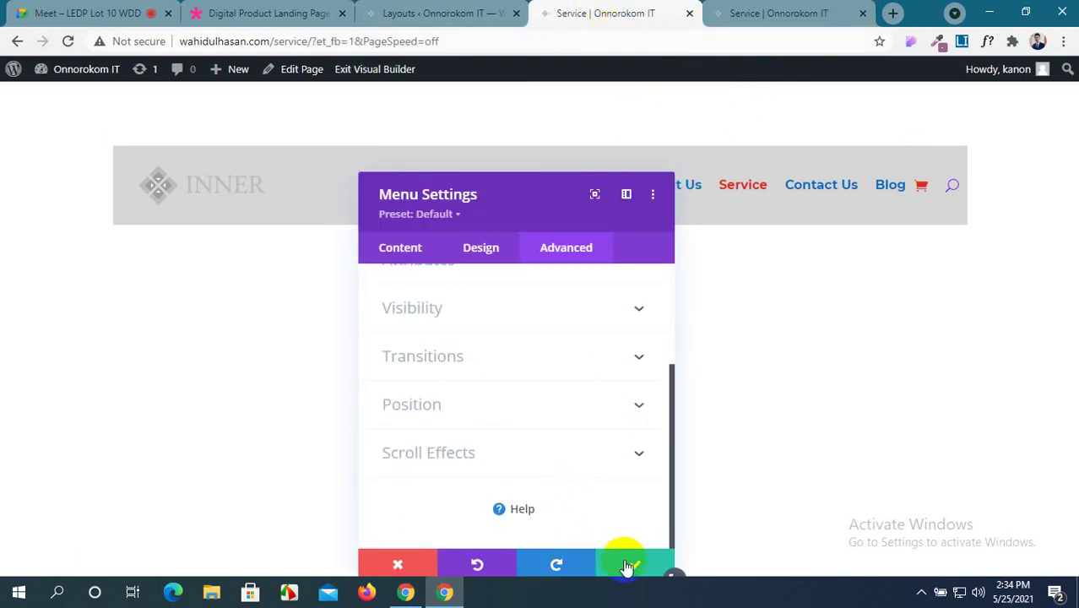
click(629, 564)
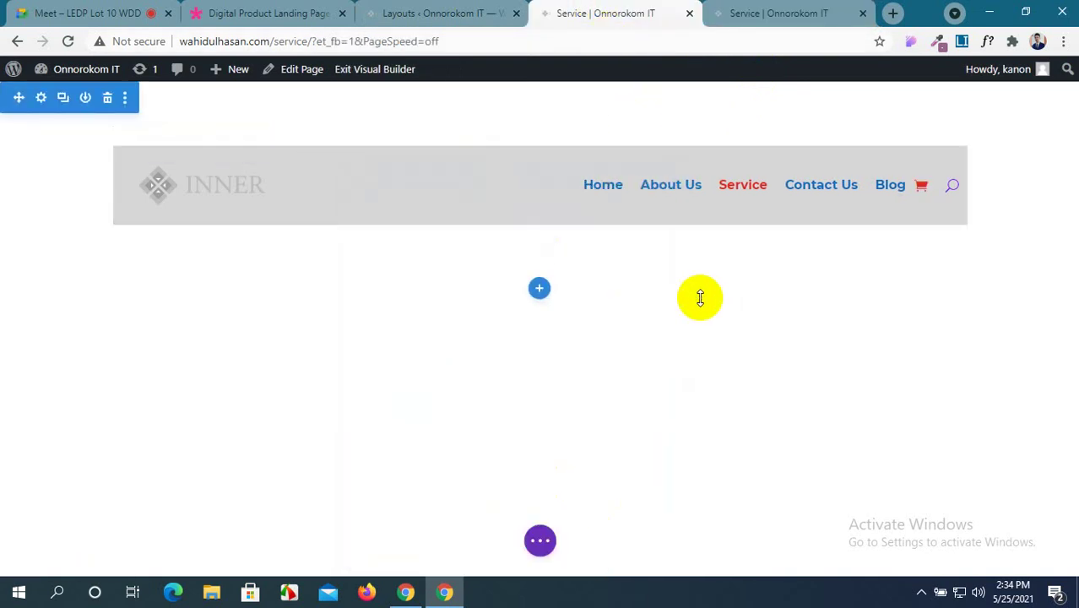
Insert a fullwidth section below the header containing a Fullwidth Menu module.
click(539, 289)
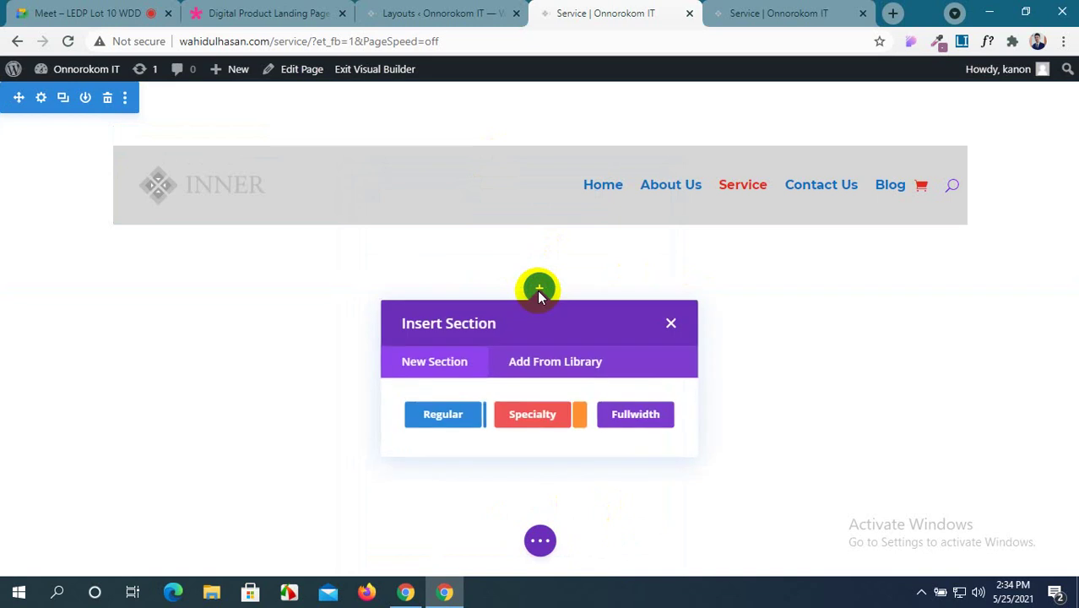
click(664, 422)
scroll(651, 427, down, 2)
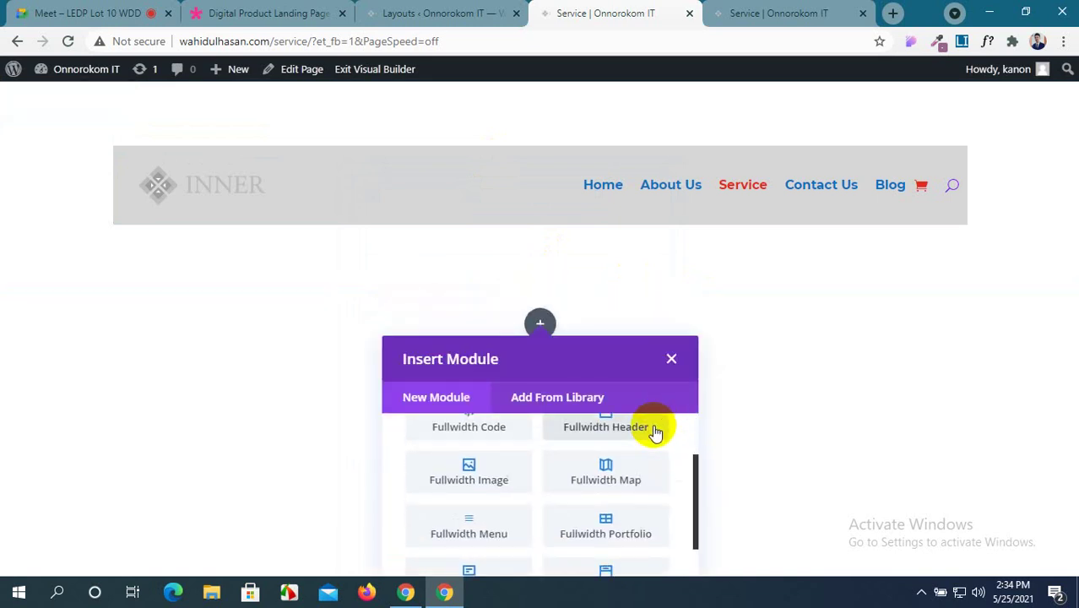
scroll(539, 453, up, 1)
scroll(539, 455, down, 1)
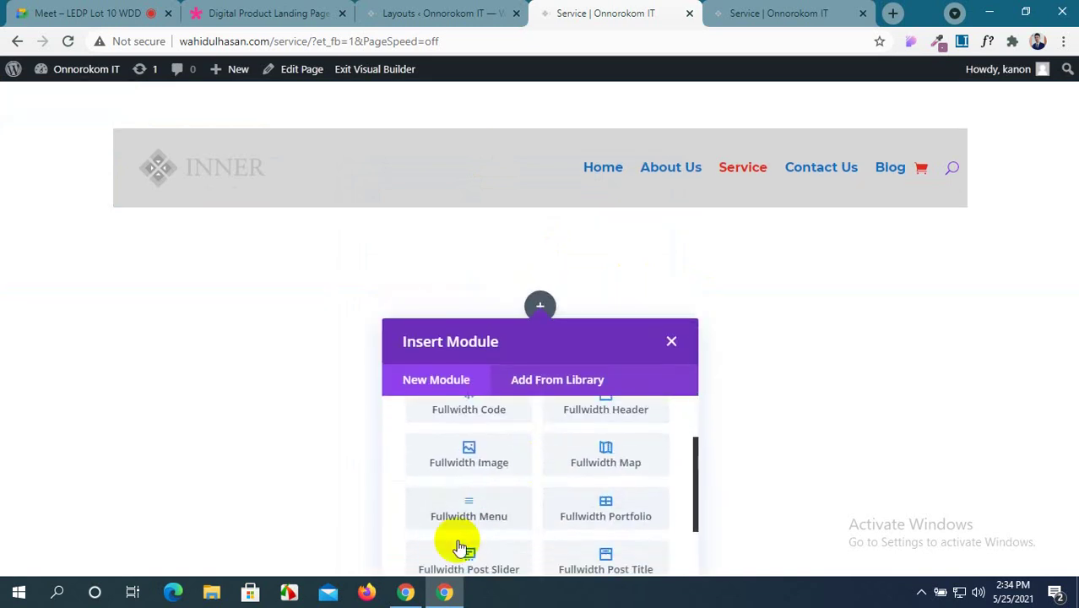
click(471, 512)
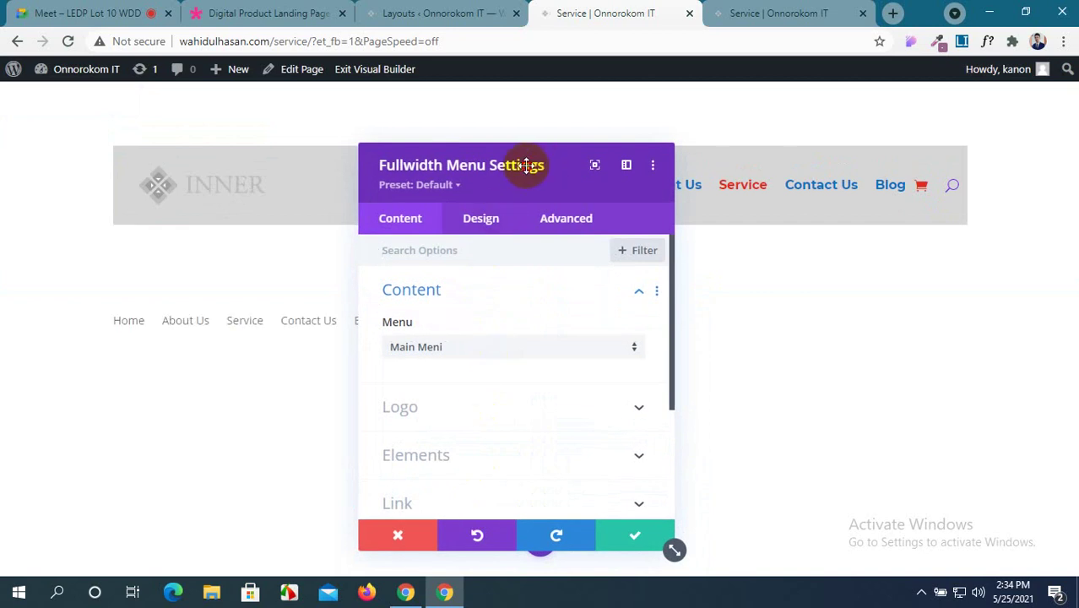
Make the INNER image from the Media Library the new fullwidth menu's logo.
drag(527, 165, 403, 162)
click(399, 403)
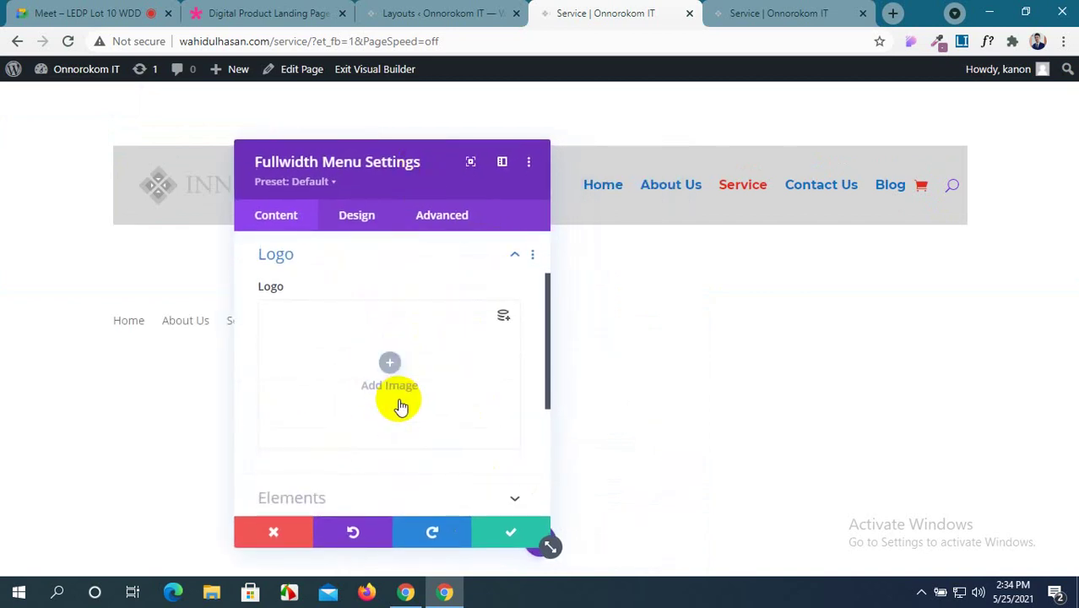
click(387, 369)
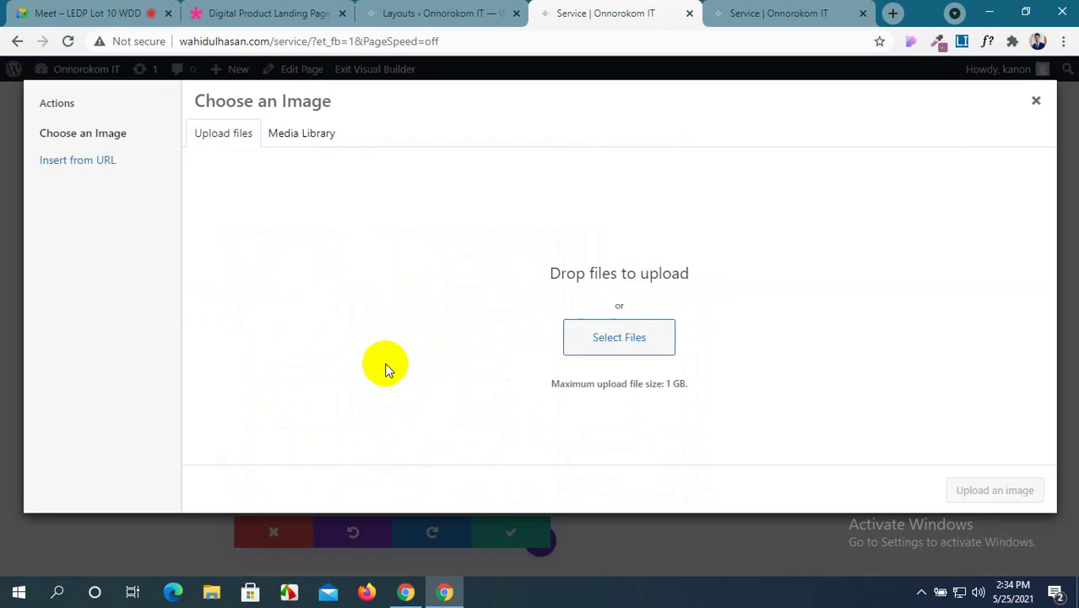
click(302, 135)
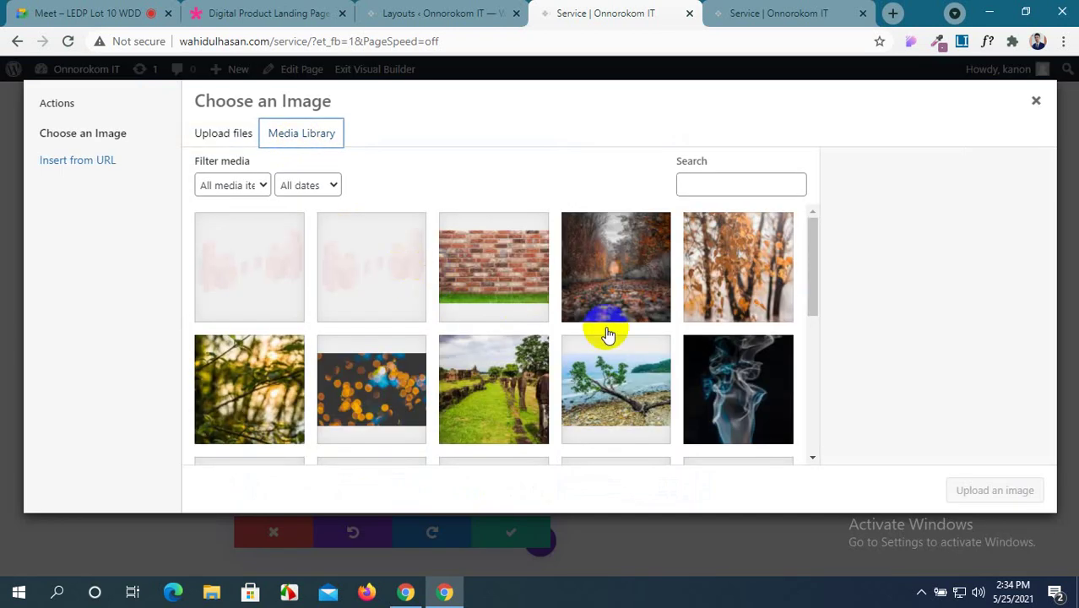
scroll(608, 333, down, 5)
click(745, 399)
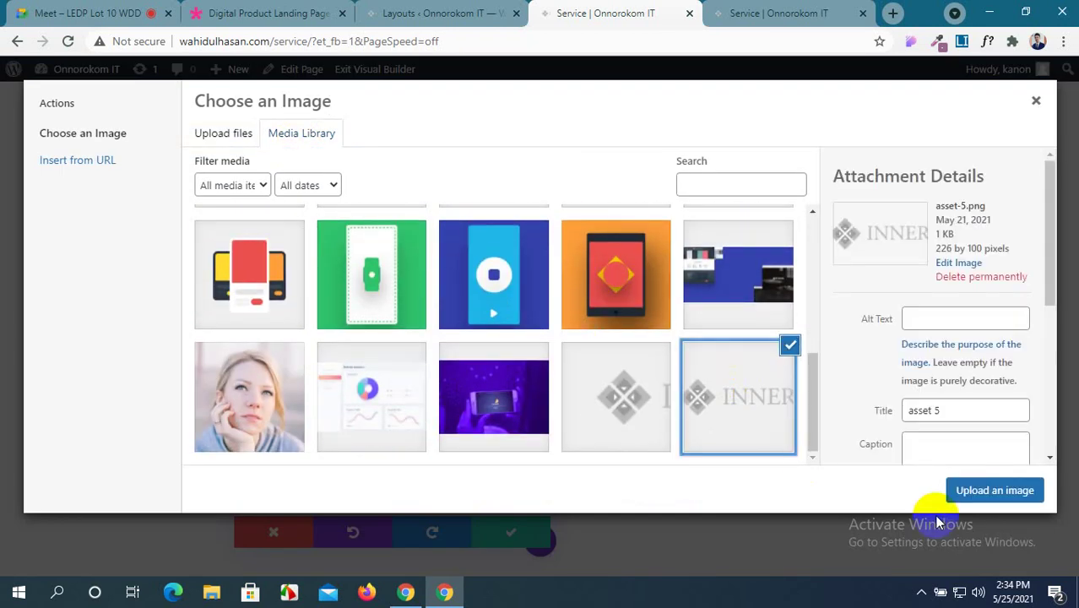
click(1012, 497)
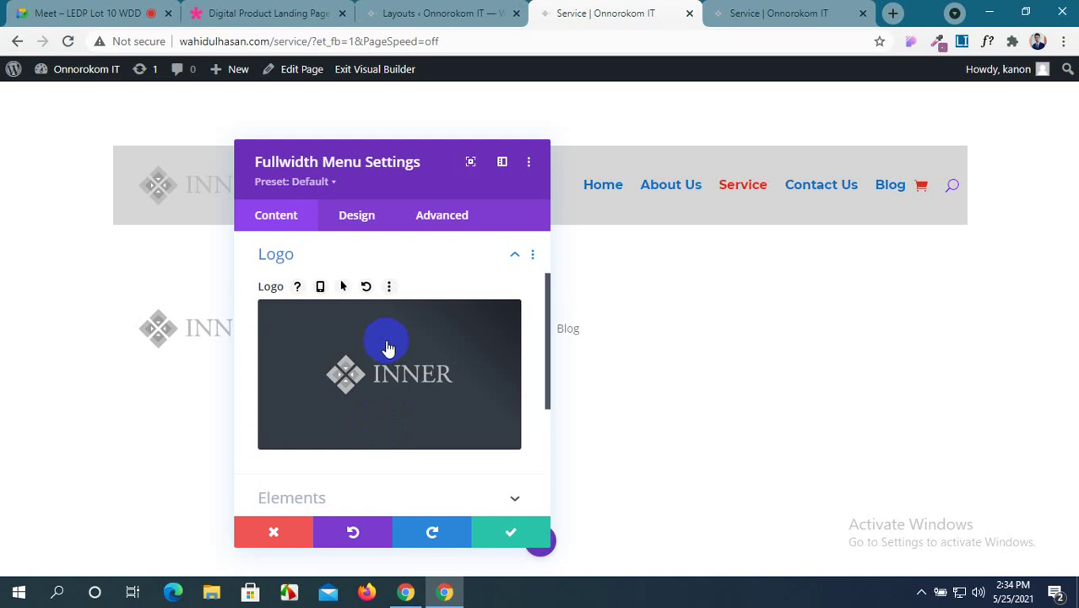
scroll(409, 392, down, 2)
scroll(397, 385, down, 2)
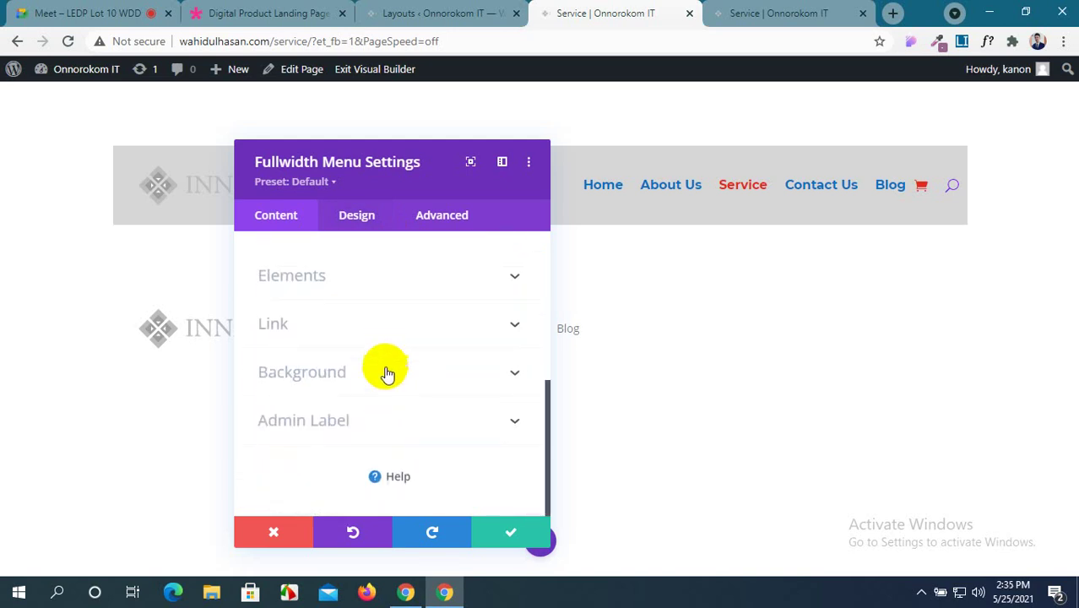
Set the new menu's background colour to light grey from the full palette.
click(387, 372)
scroll(390, 381, down, 2)
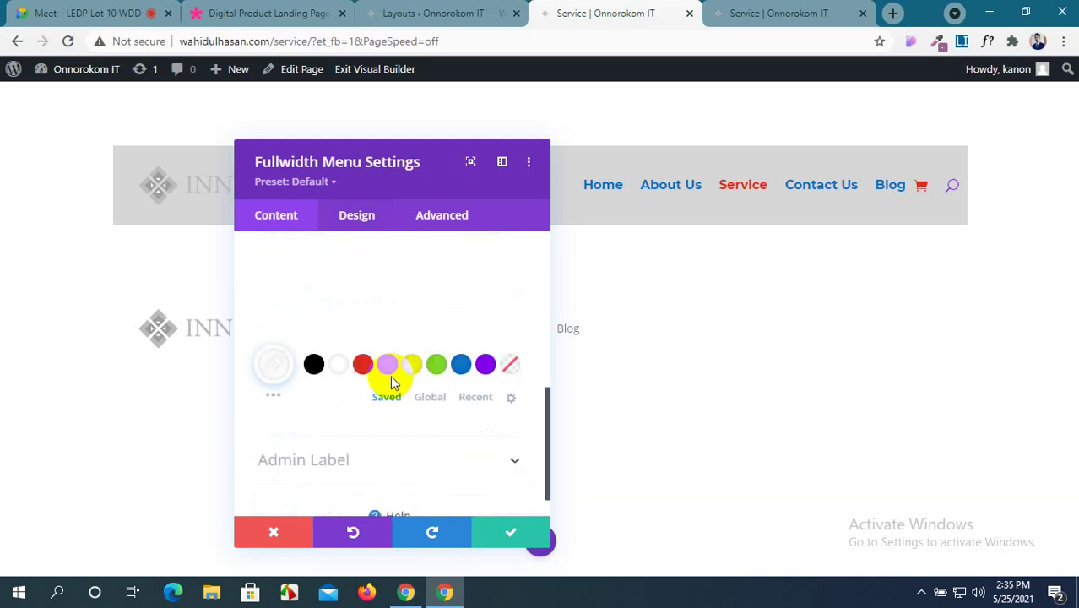
scroll(300, 380, up, 2)
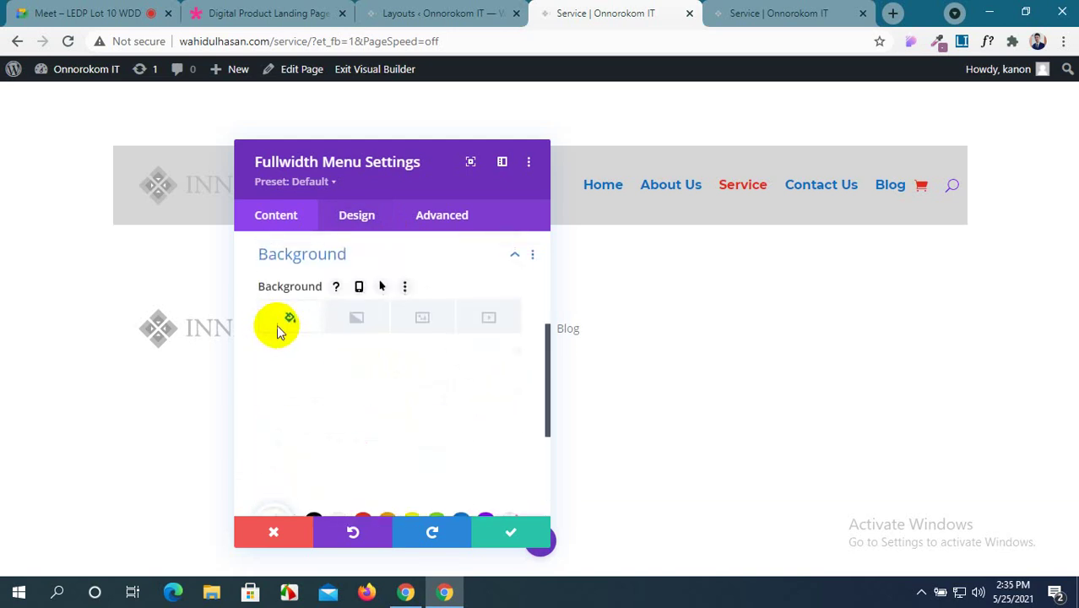
scroll(289, 390, down, 2)
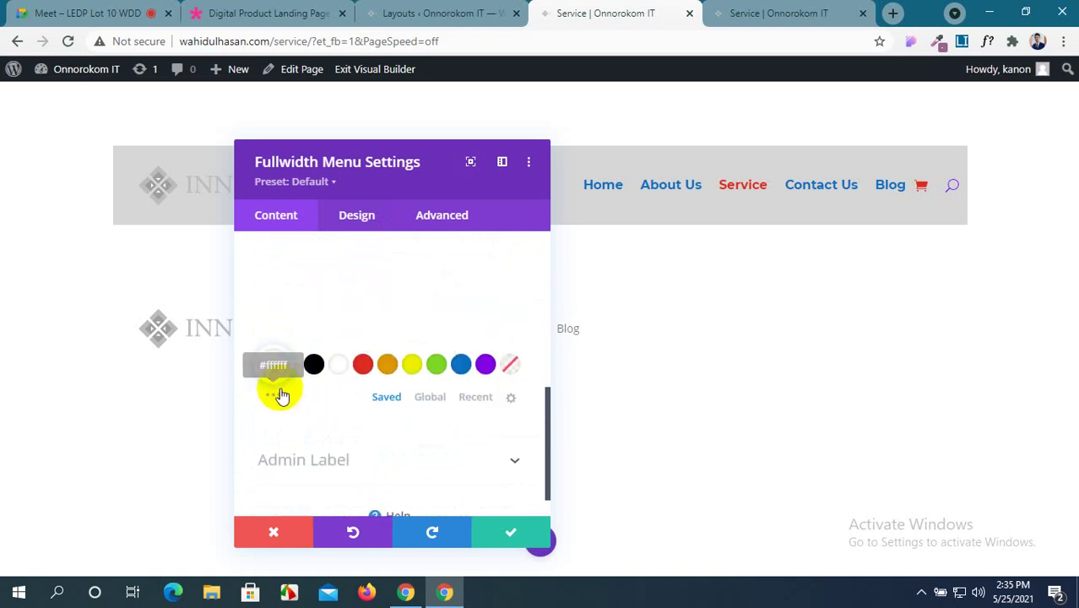
click(279, 397)
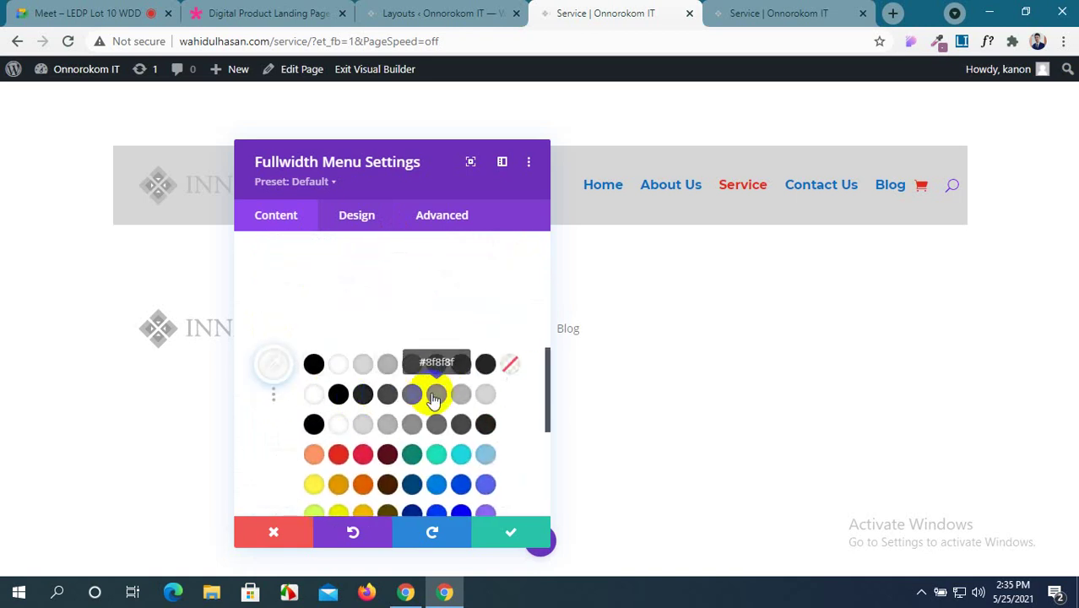
click(362, 366)
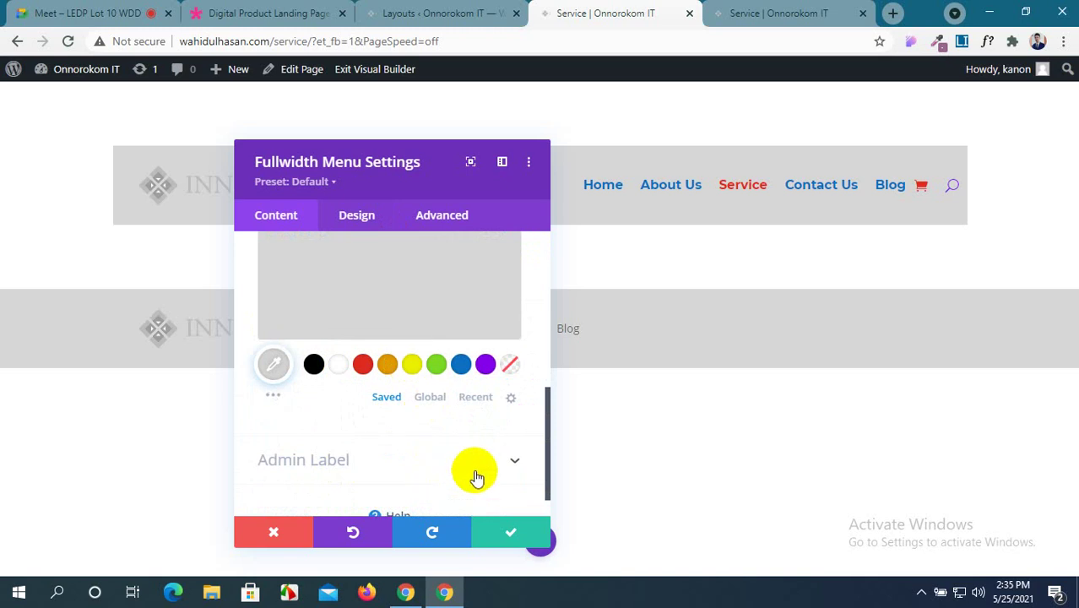
Bring up the Layout options in the menu's Design settings.
scroll(477, 478, down, 1)
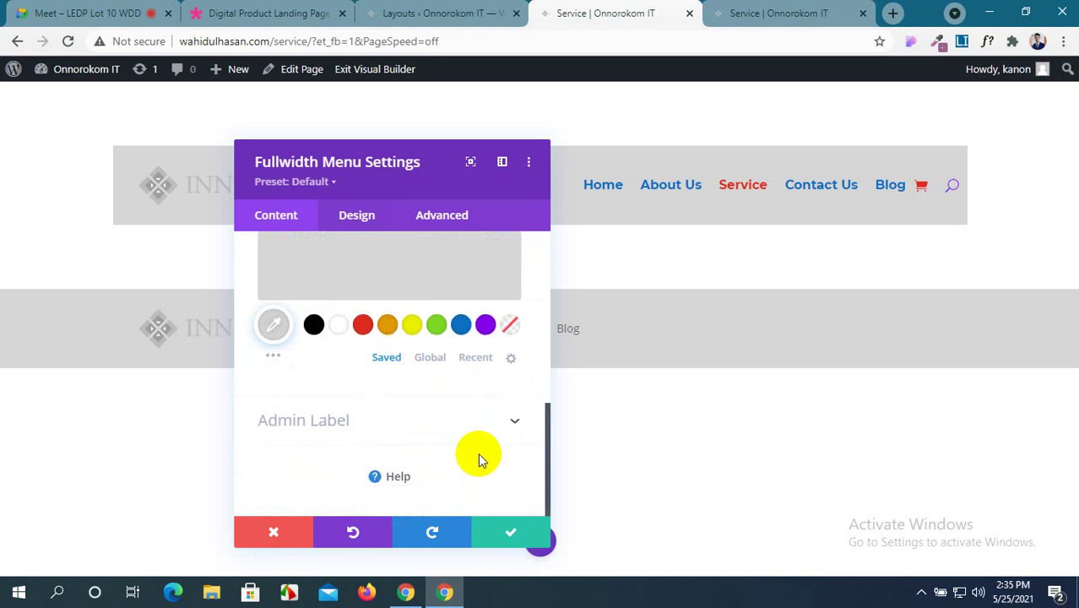
click(358, 214)
click(358, 296)
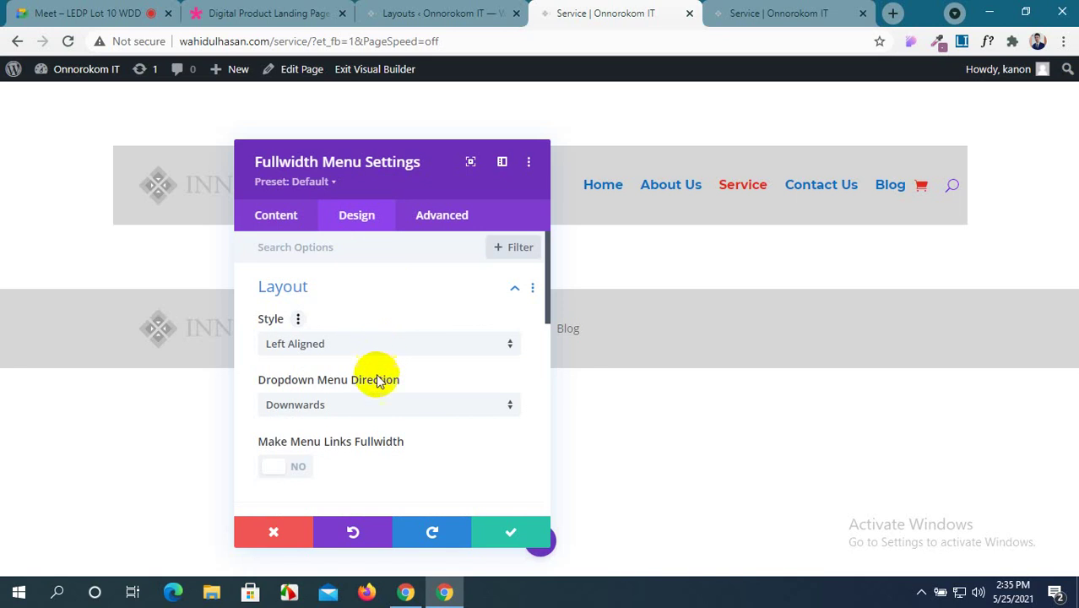
Make the menu links full width and revisit the Layout options.
scroll(378, 363, down, 2)
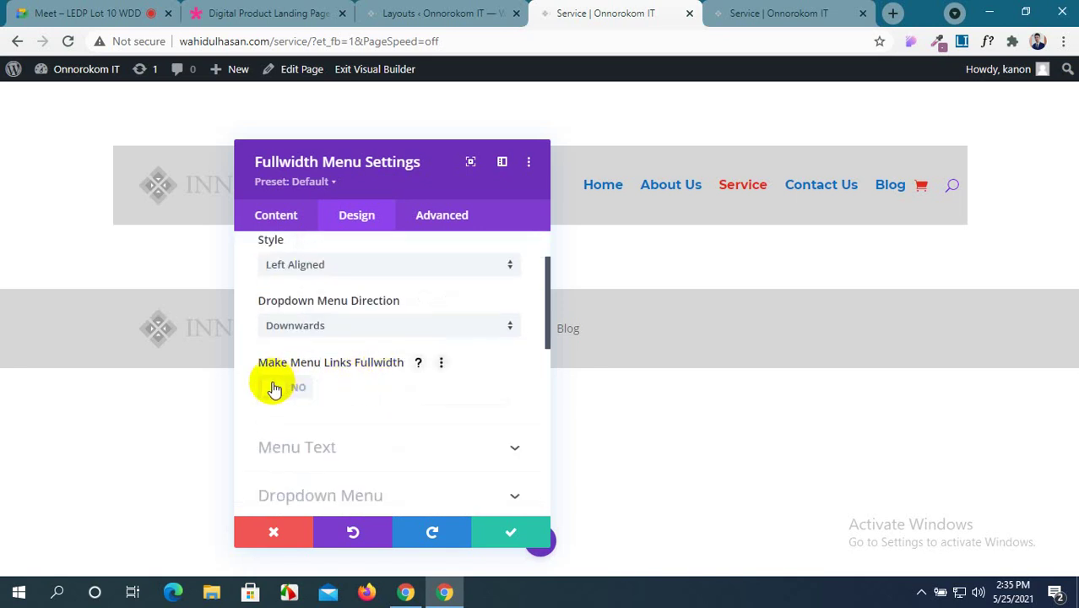
click(275, 388)
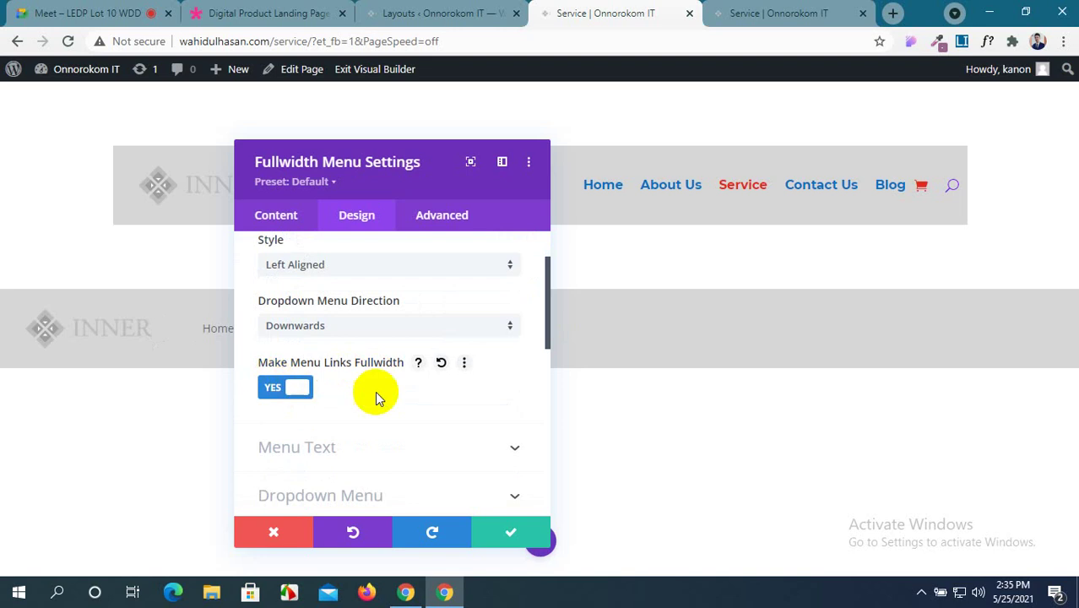
scroll(378, 391, down, 2)
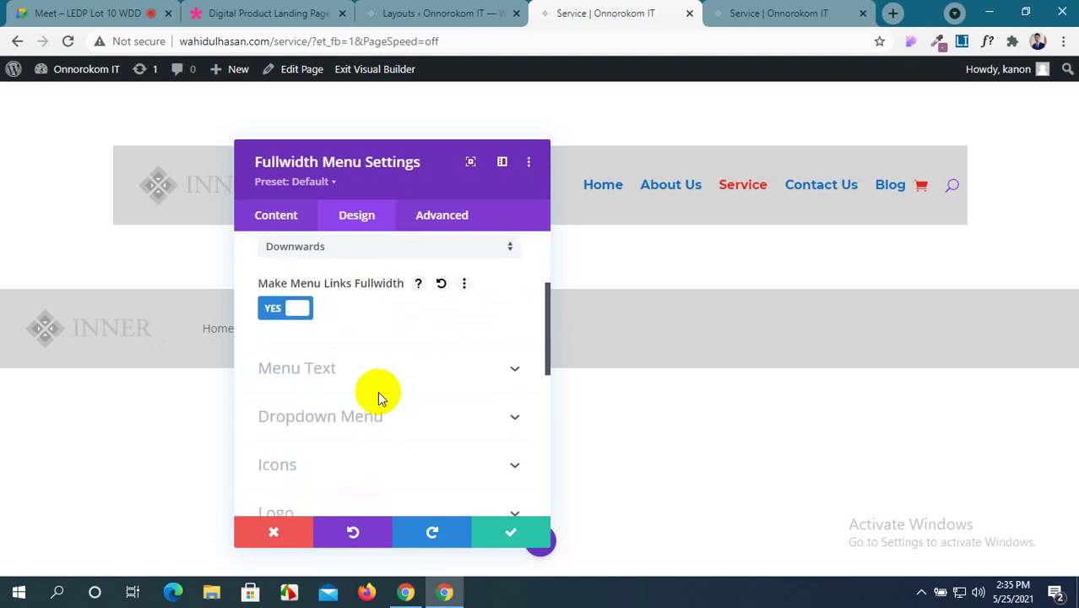
click(467, 376)
scroll(464, 372, up, 2)
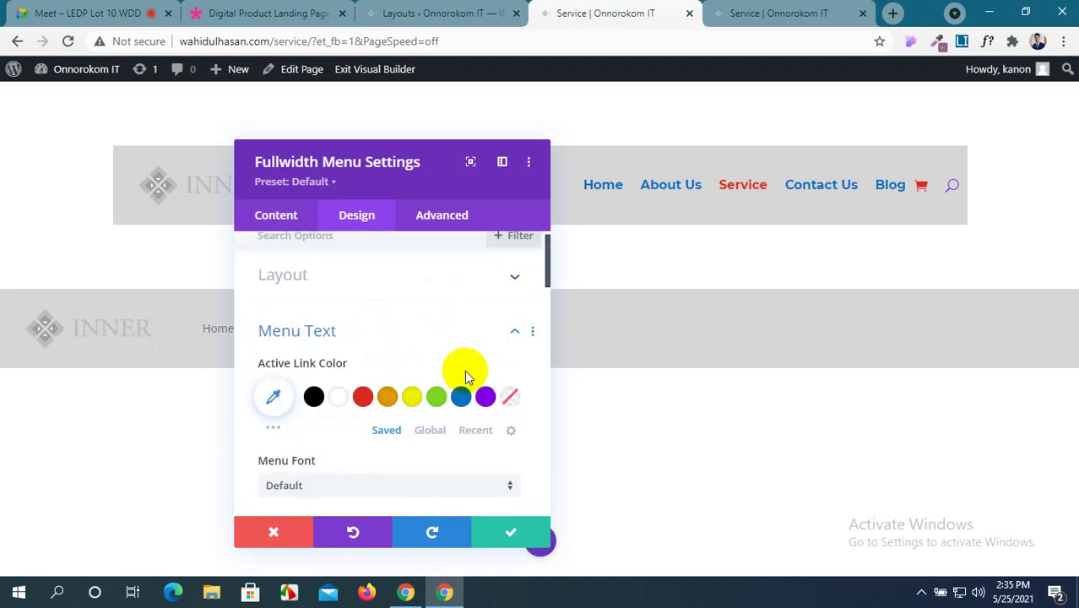
click(492, 291)
scroll(351, 363, down, 2)
scroll(350, 365, down, 2)
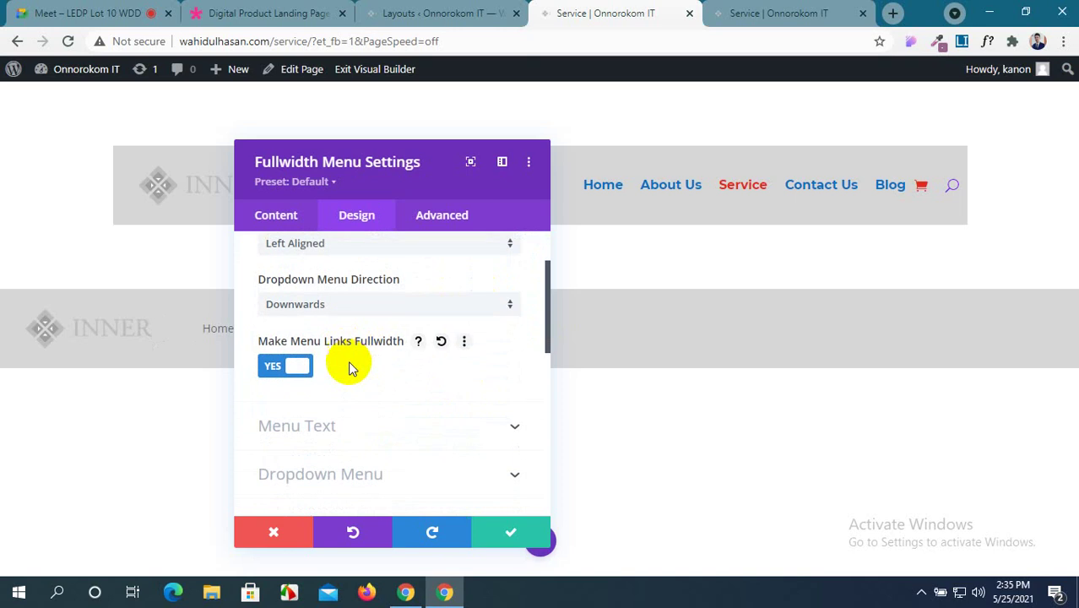
Expand the Menu Text options and scroll to the text alignment controls.
click(431, 366)
scroll(445, 369, down, 5)
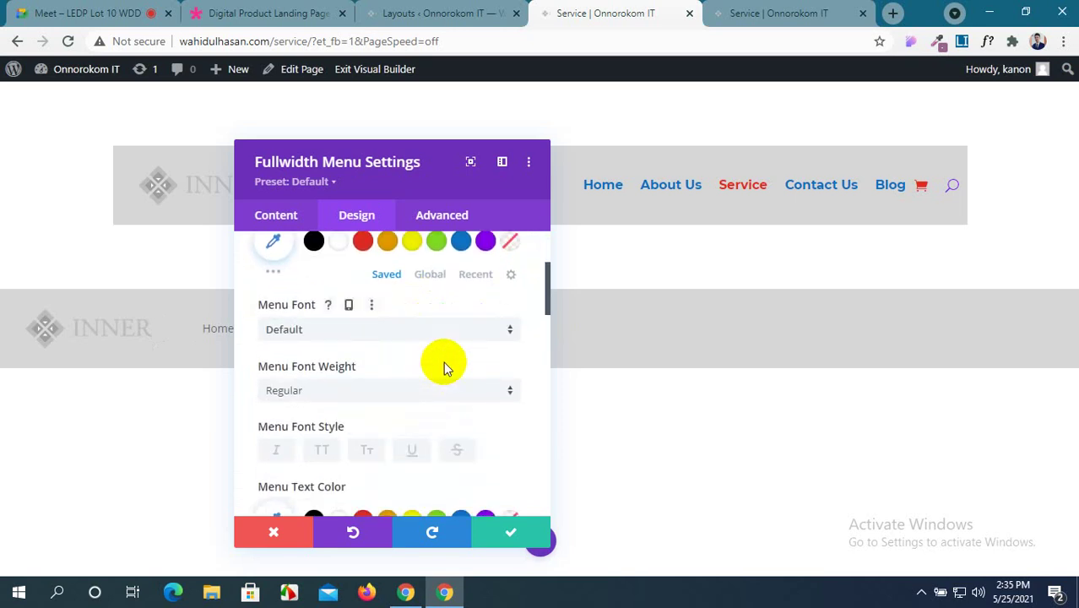
scroll(445, 369, up, 4)
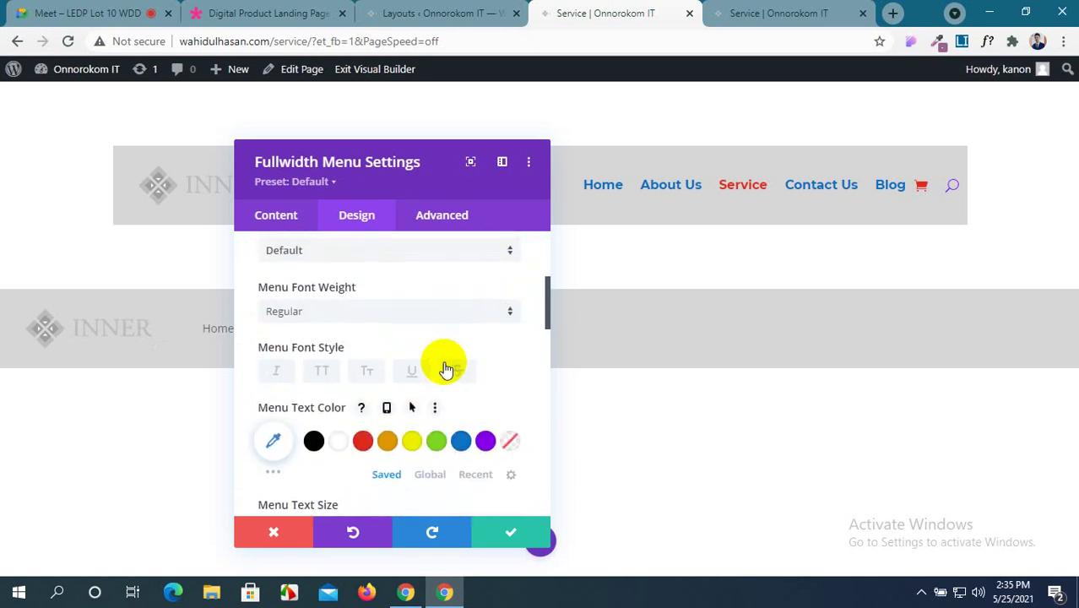
scroll(444, 361, down, 3)
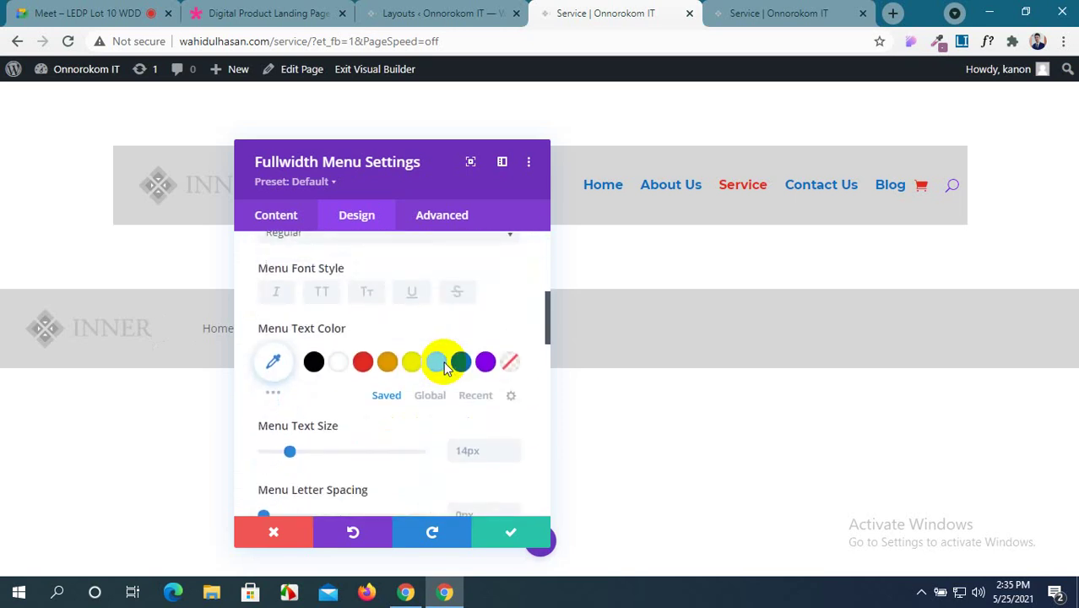
scroll(443, 362, up, 3)
scroll(444, 362, down, 10)
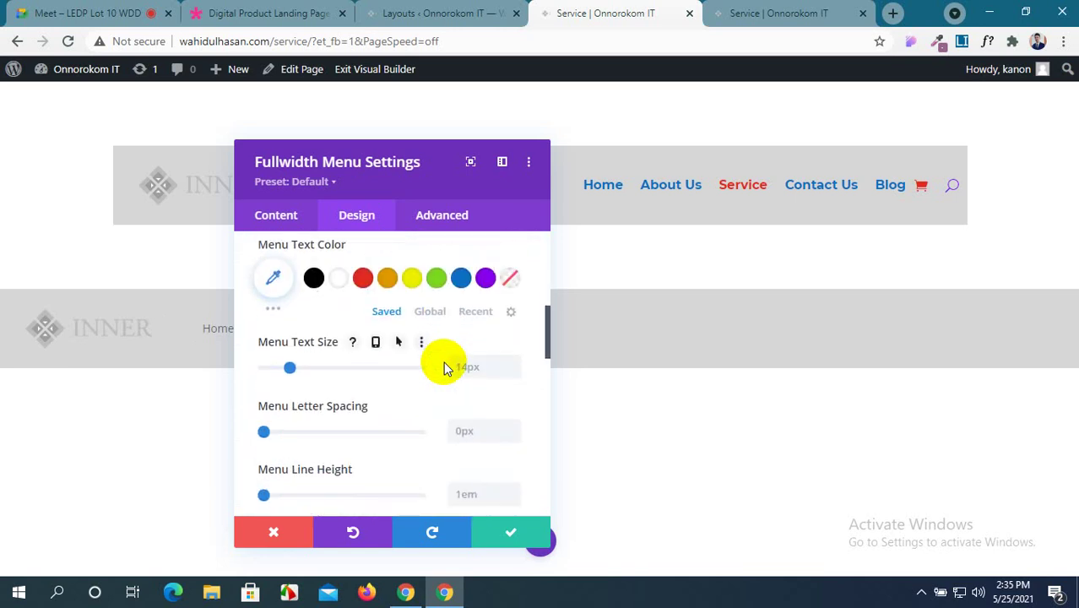
scroll(444, 362, down, 2)
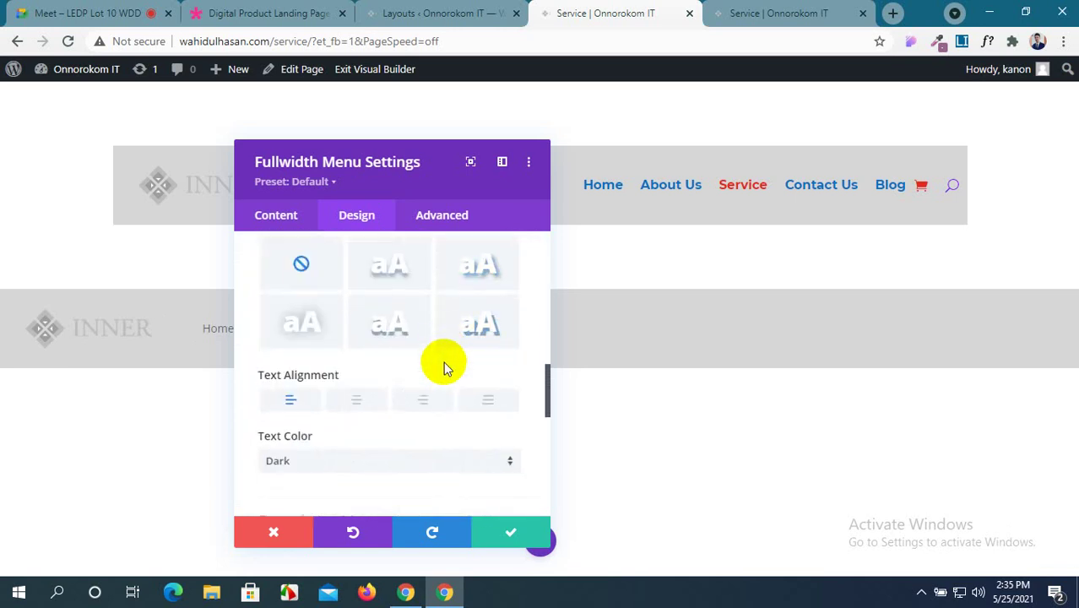
Try right, centre and justified alignment, leaving the menu links right-aligned.
click(424, 403)
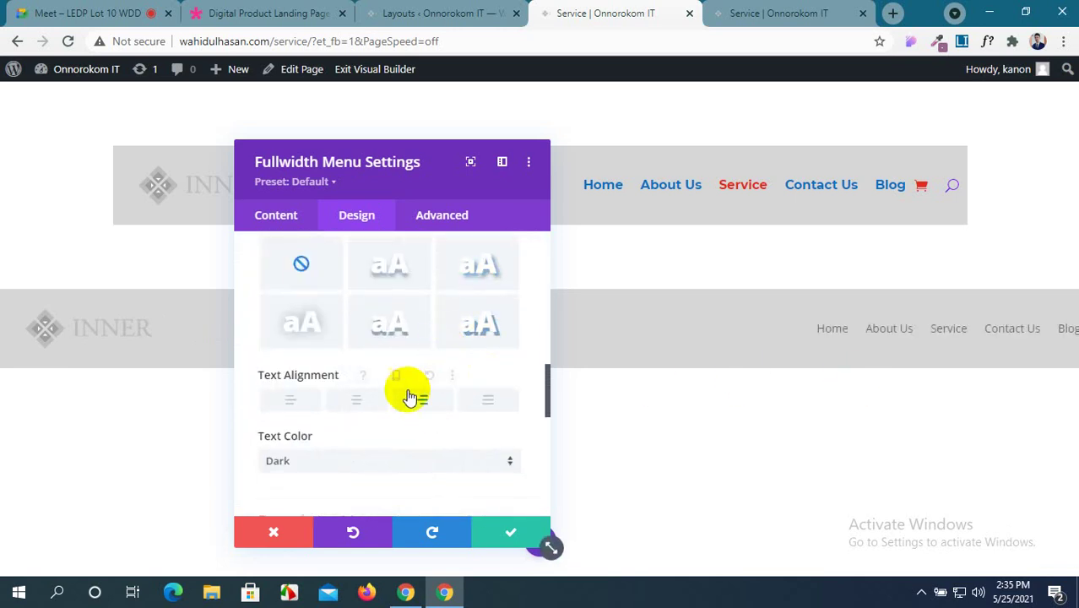
click(357, 404)
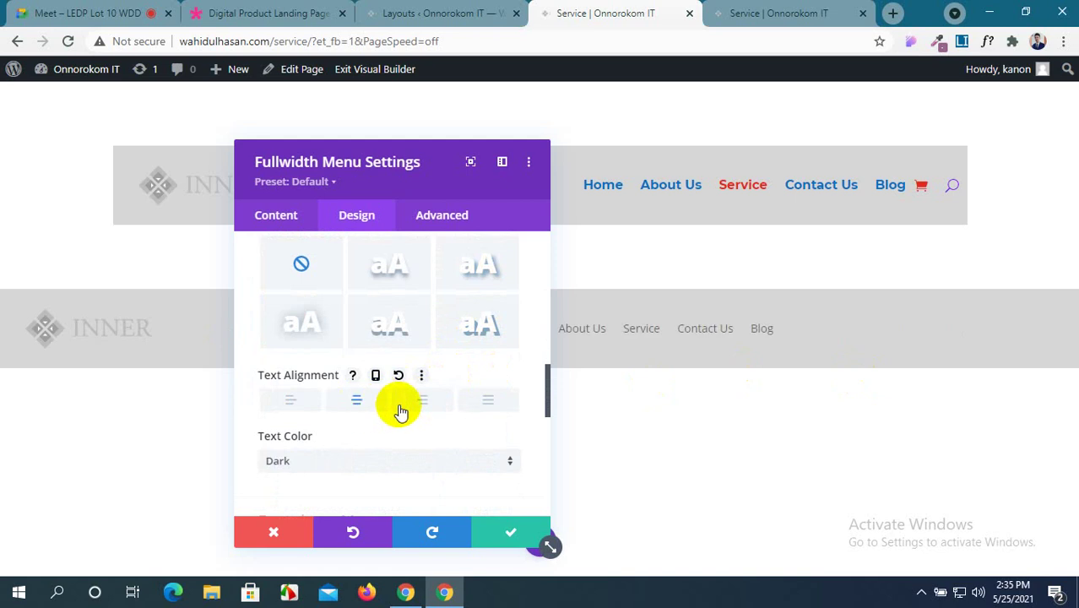
click(495, 401)
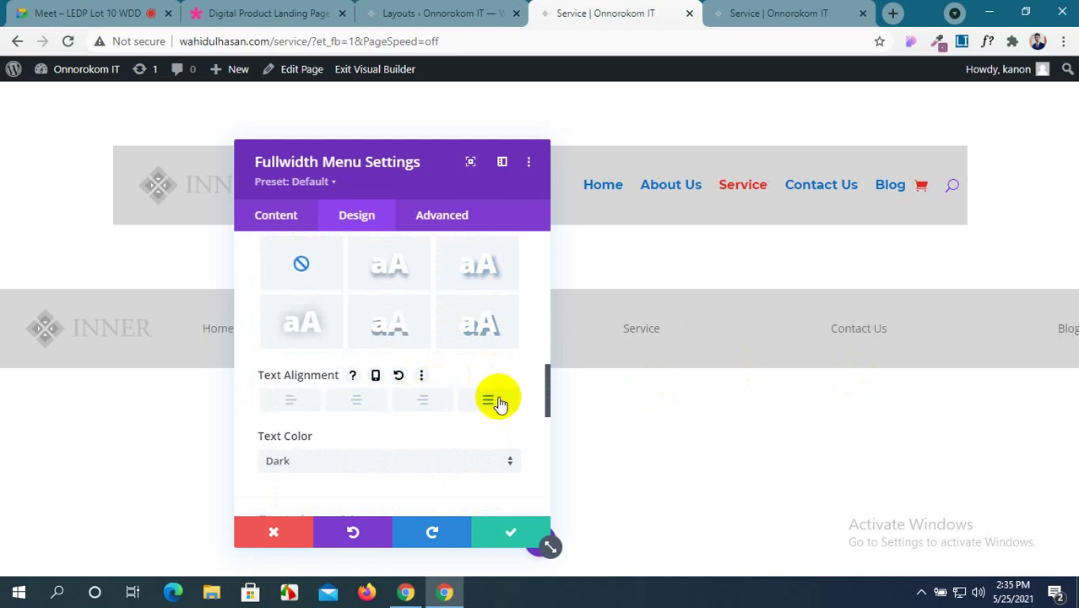
click(418, 402)
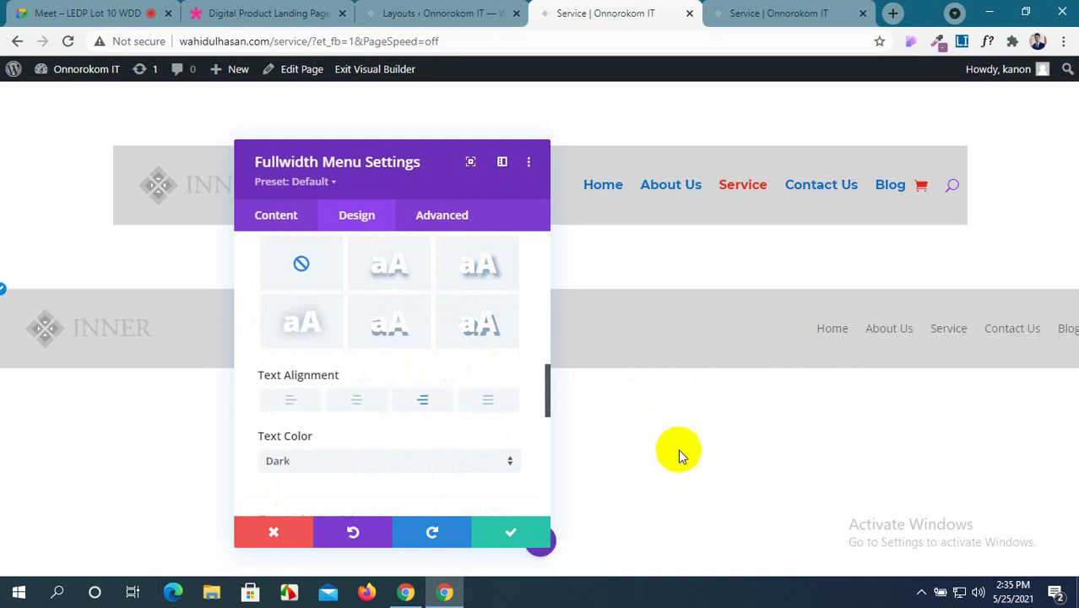
drag(443, 173, 419, 106)
click(540, 540)
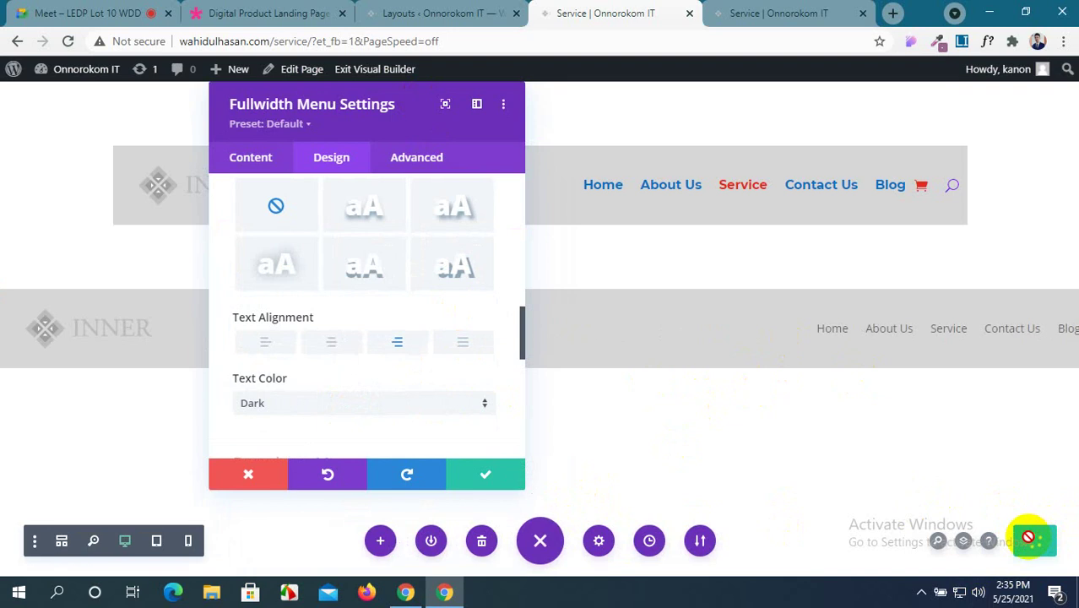
click(776, 13)
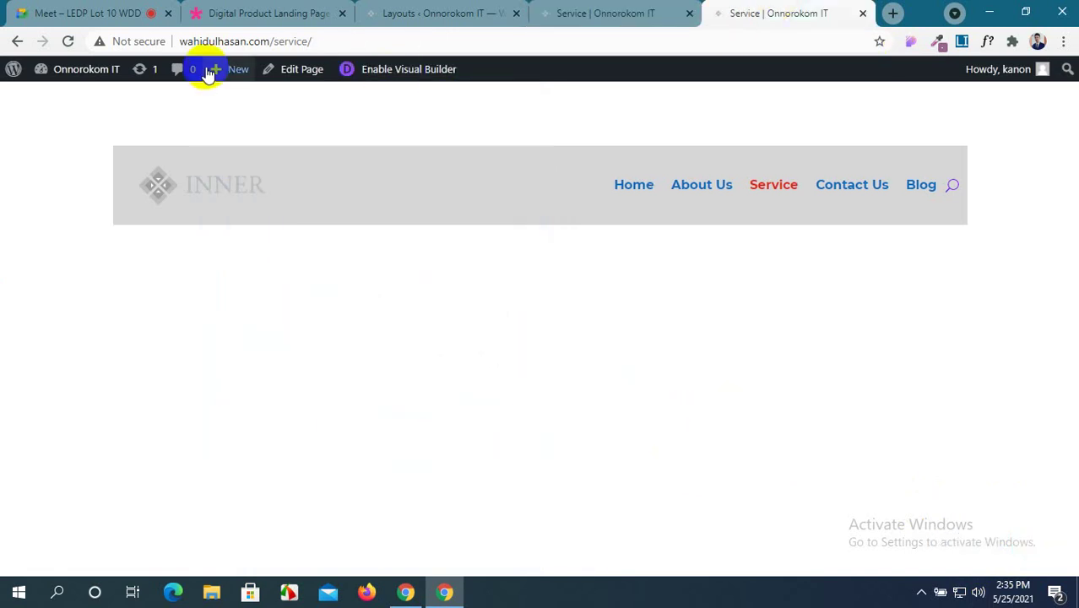
click(67, 41)
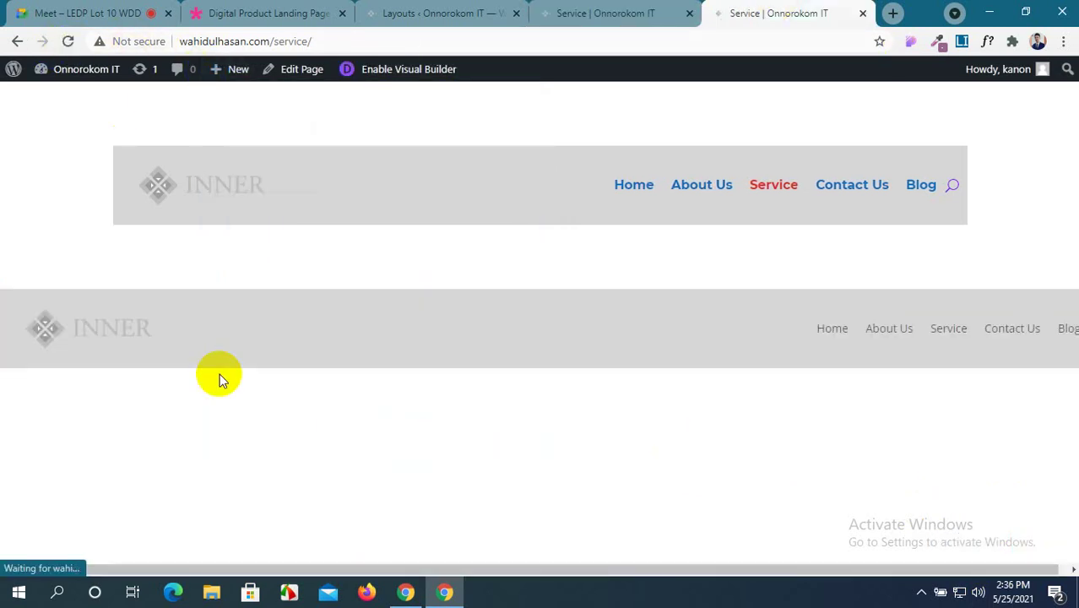
click(583, 13)
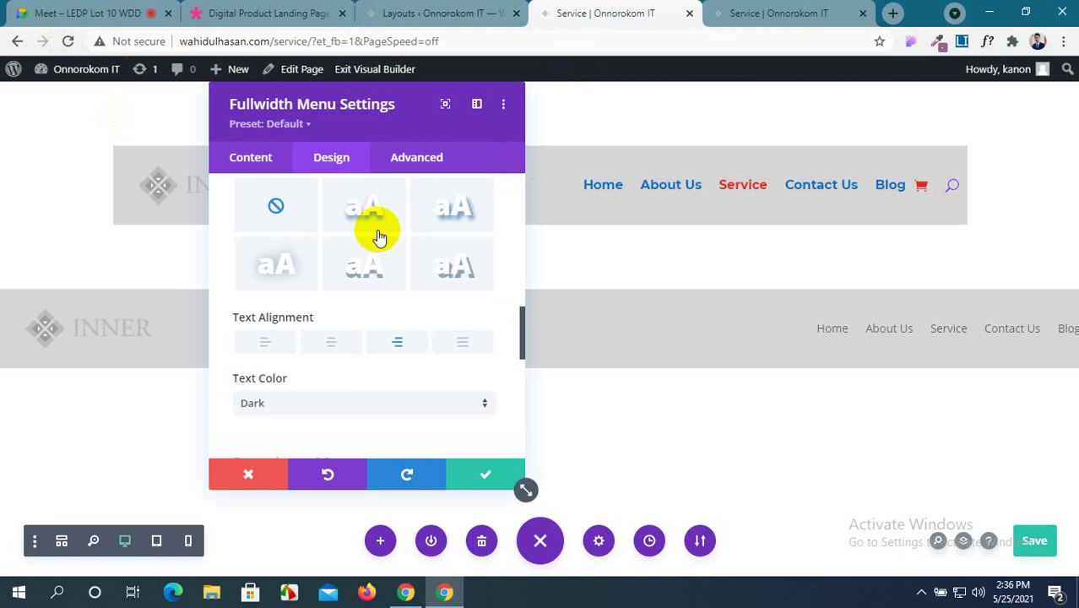
scroll(378, 236, up, 5)
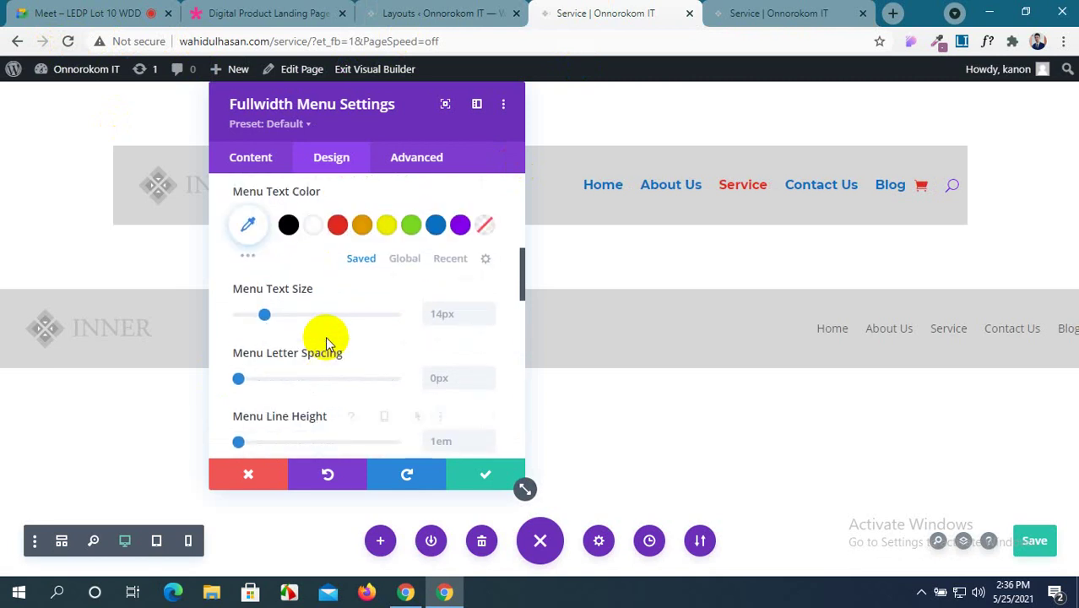
scroll(325, 336, up, 5)
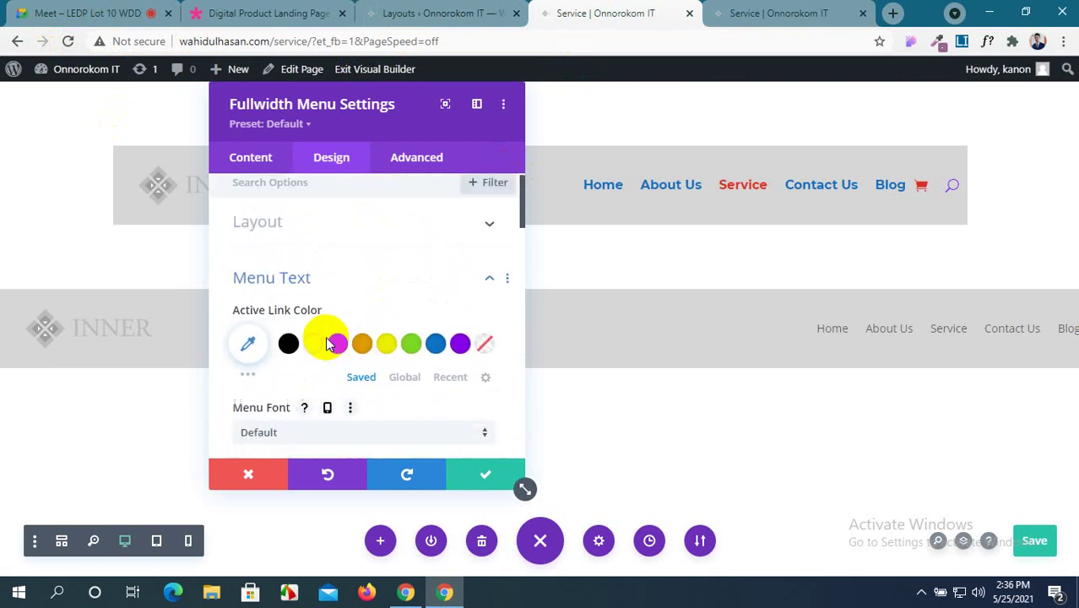
Try the Inline Centered Logo menu style, then return to Left Aligned.
click(402, 232)
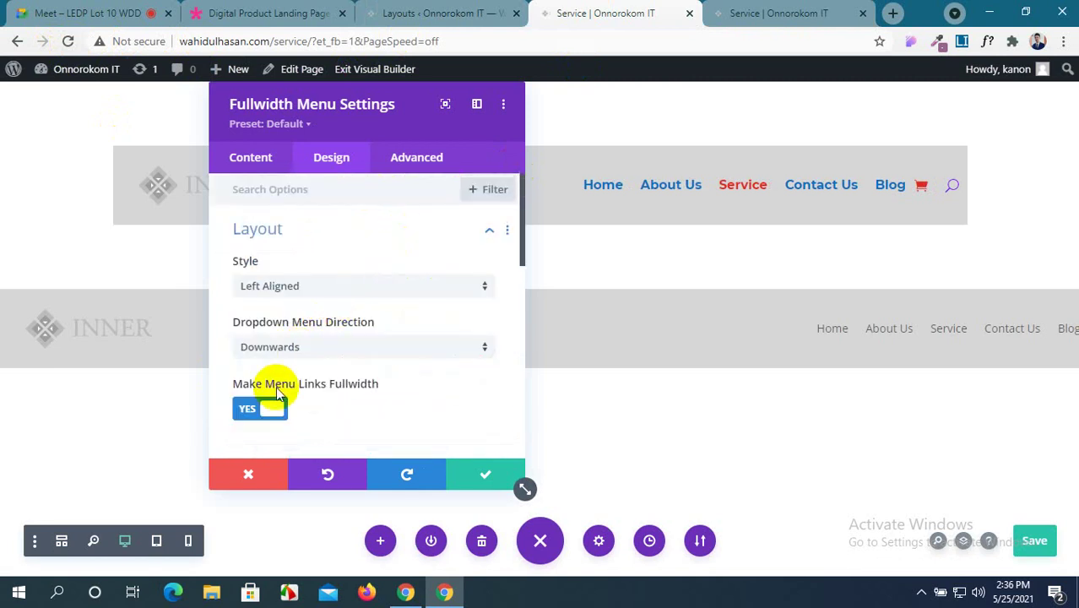
click(271, 409)
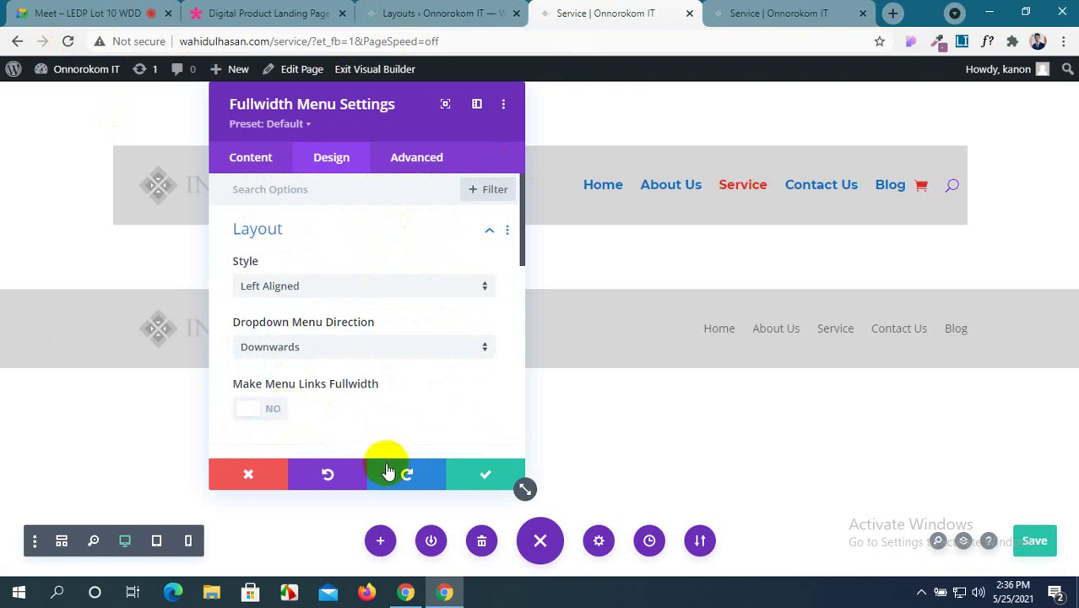
click(384, 288)
click(373, 361)
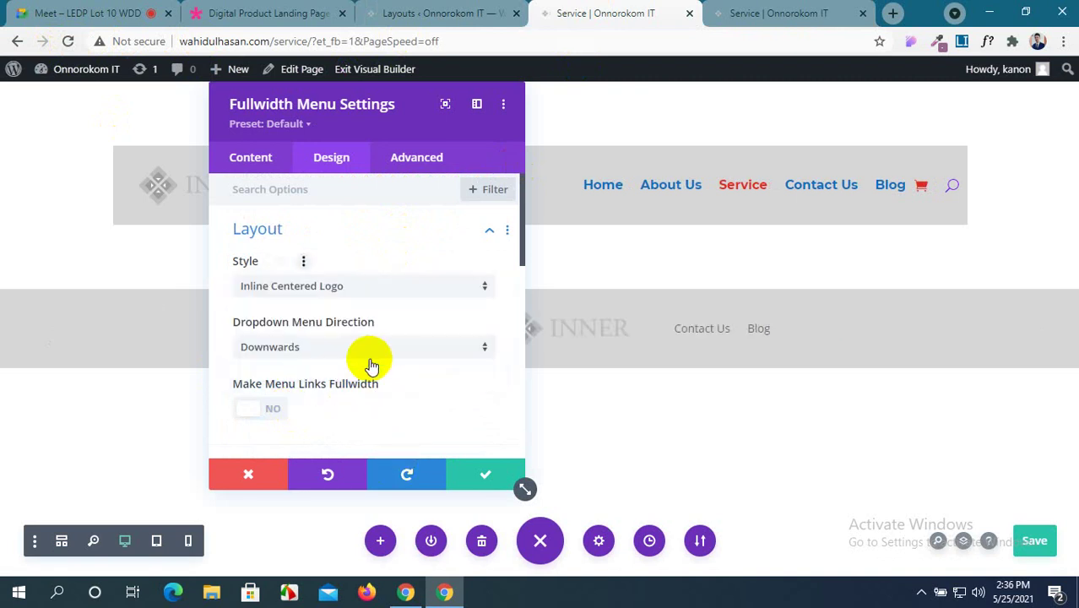
click(391, 291)
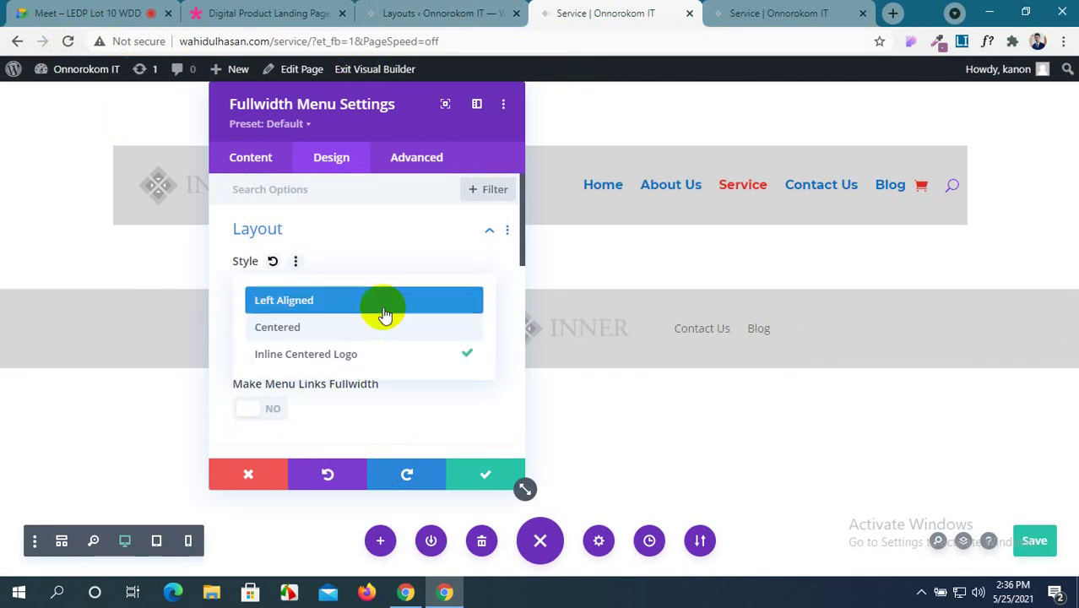
click(385, 306)
Read the fullwidth-links help, save with Ctrl+S, and leave Make Menu Links Fullwidth on YES.
scroll(406, 405, down, 2)
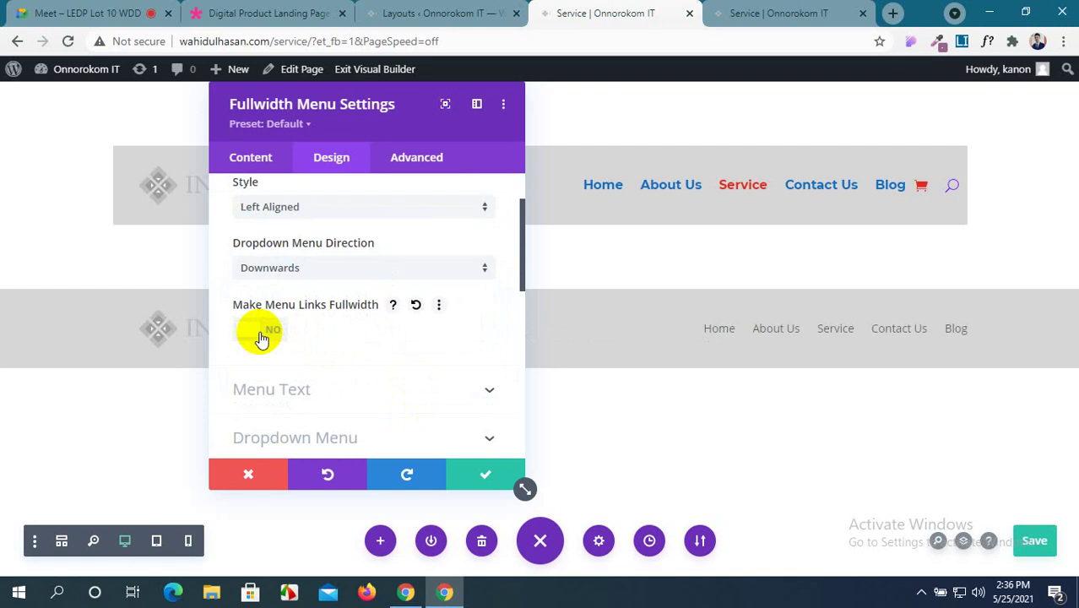
click(394, 306)
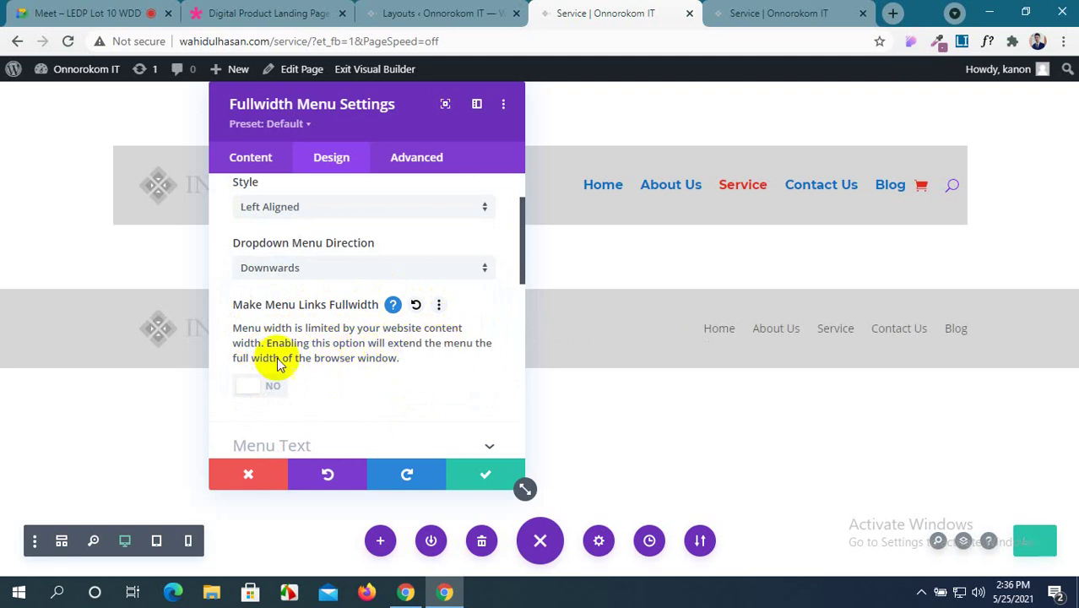
key(ctrl+s)
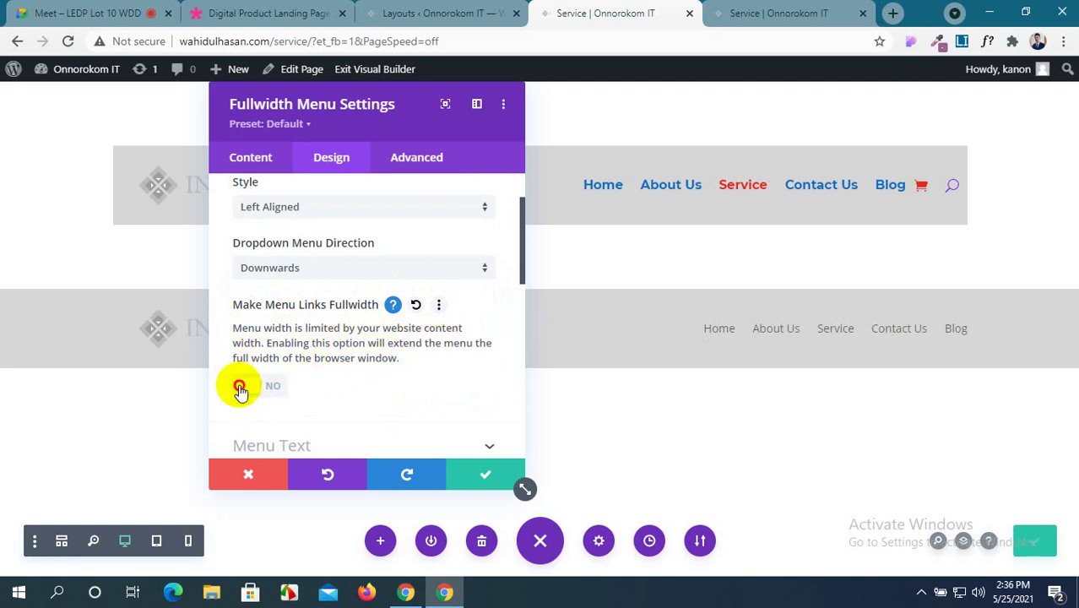
click(241, 387)
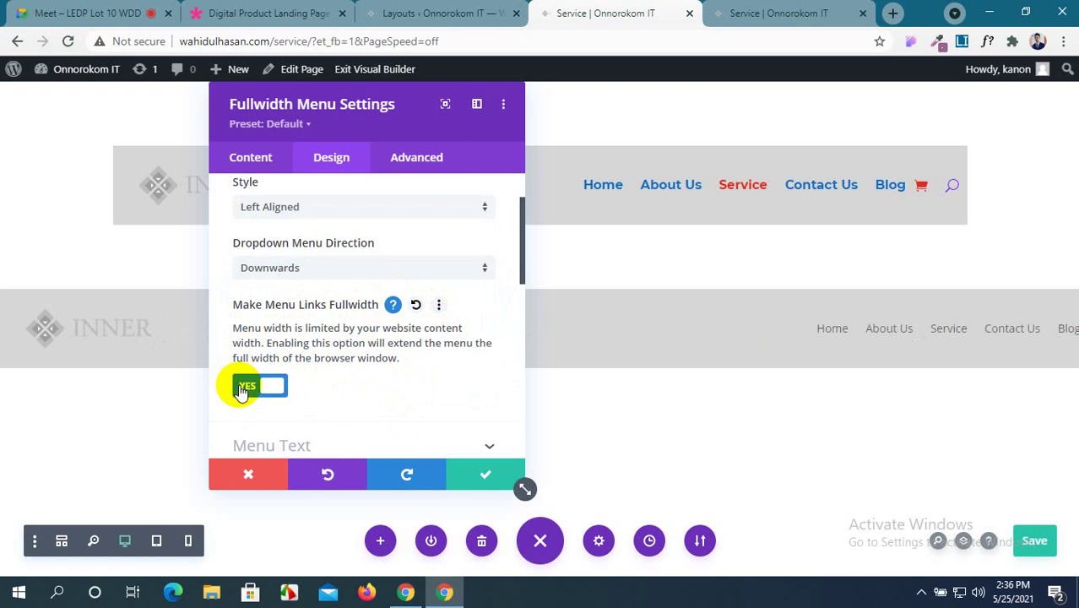
click(241, 388)
click(242, 388)
click(242, 389)
click(241, 388)
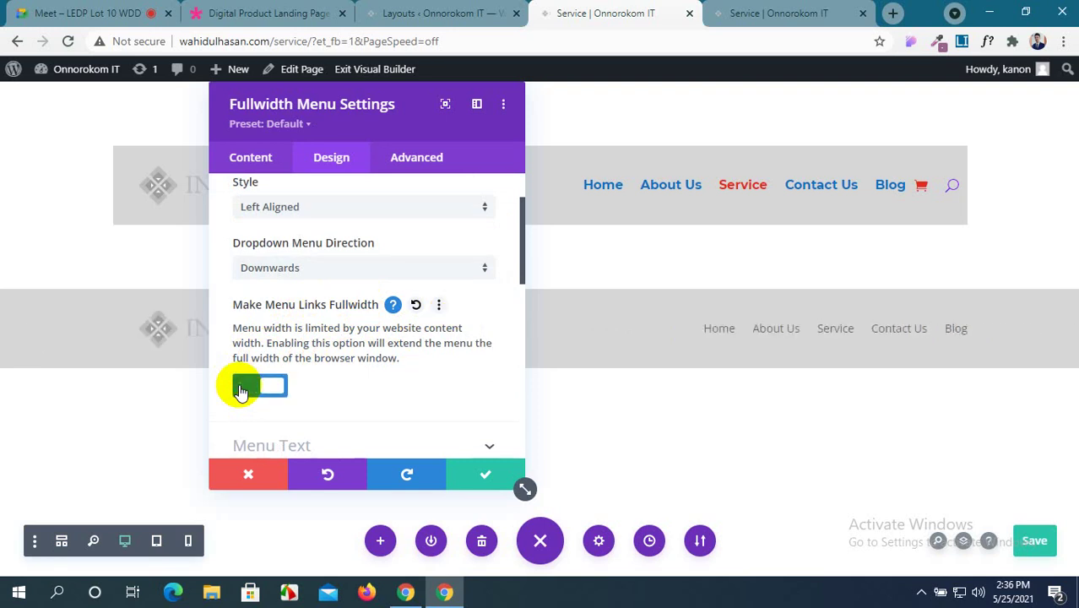
click(241, 389)
click(242, 389)
click(241, 389)
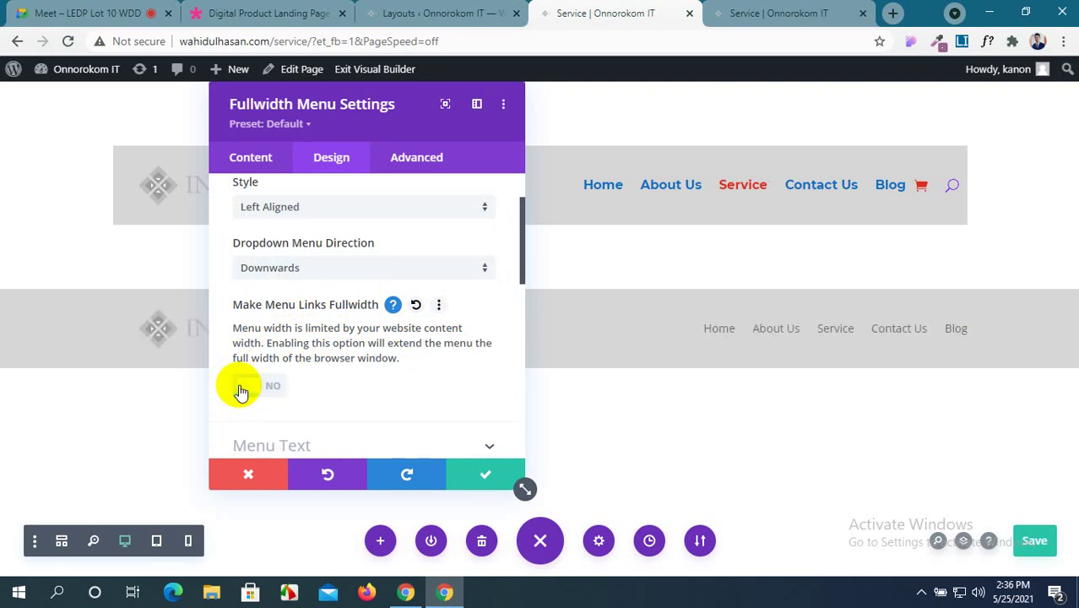
click(242, 389)
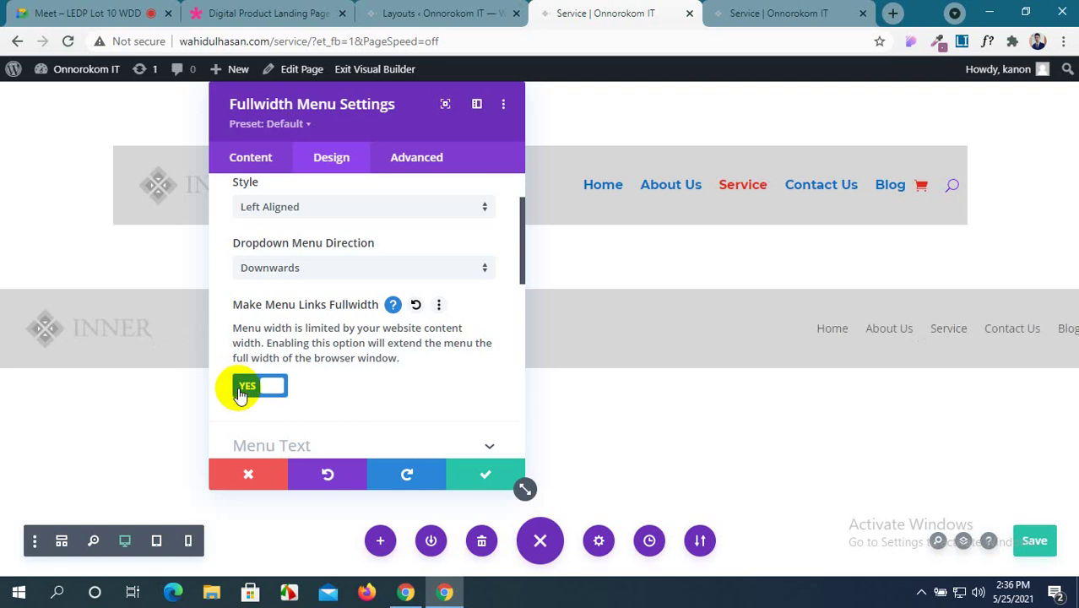
scroll(331, 389, down, 5)
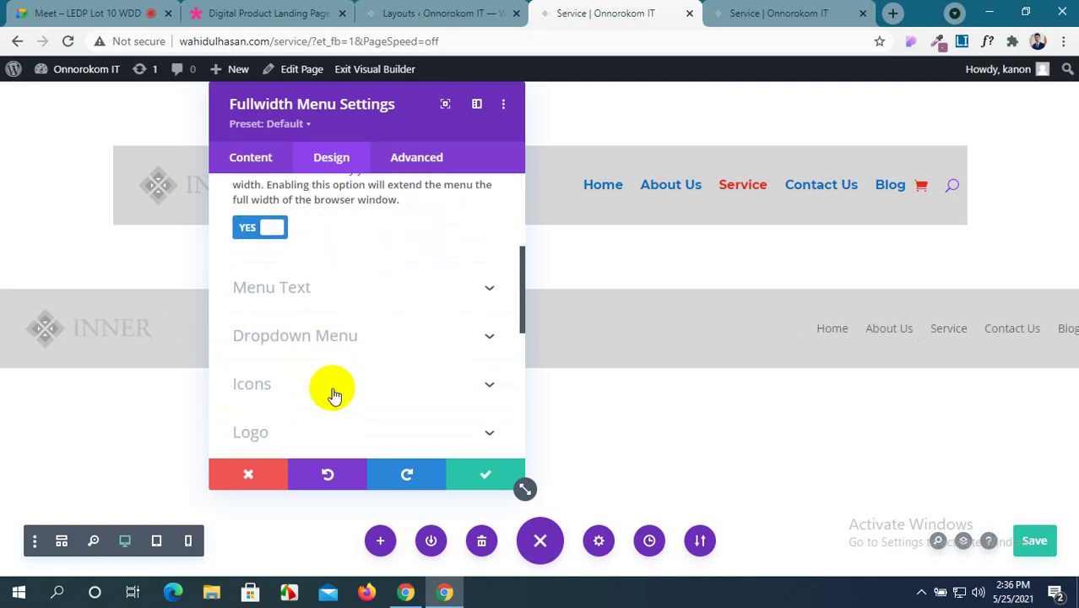
Expand the menu's Menu Text and Sizing options in the Design tab.
scroll(334, 394, down, 2)
scroll(334, 395, up, 2)
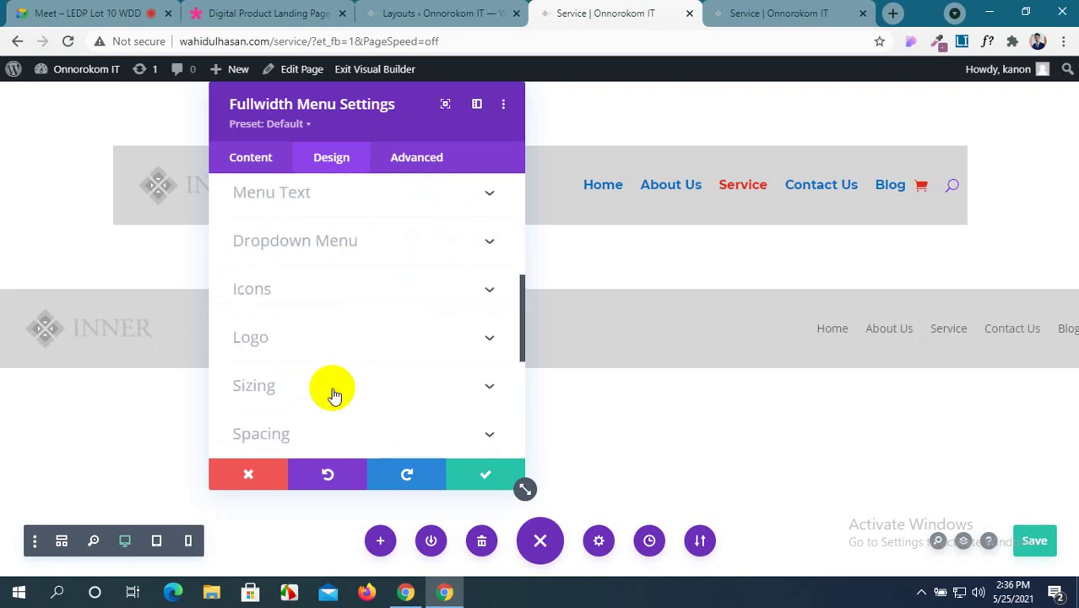
scroll(333, 395, up, 2)
click(484, 287)
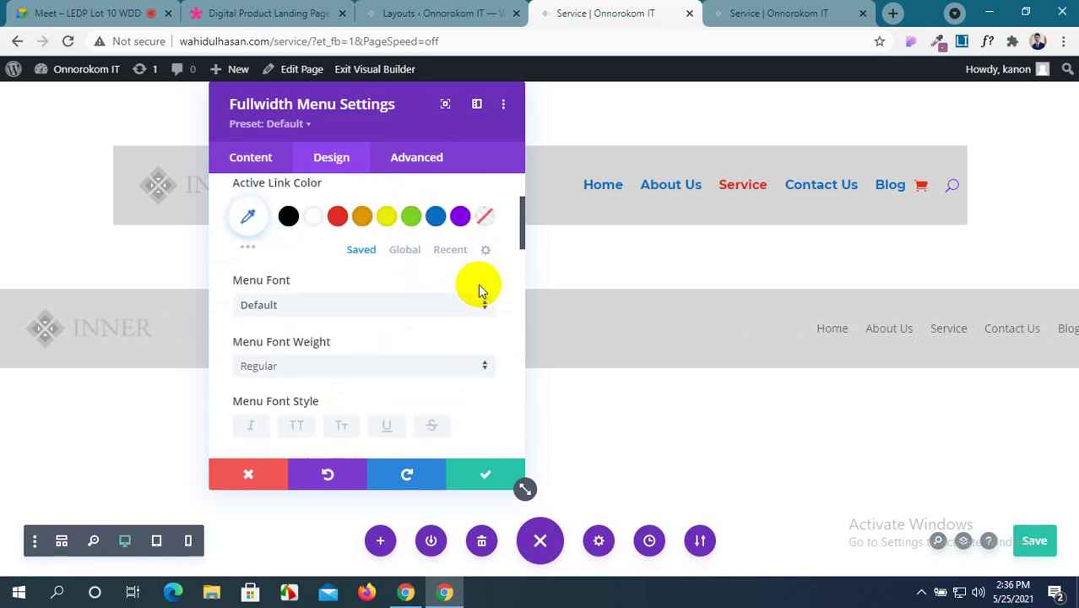
scroll(410, 326, down, 8)
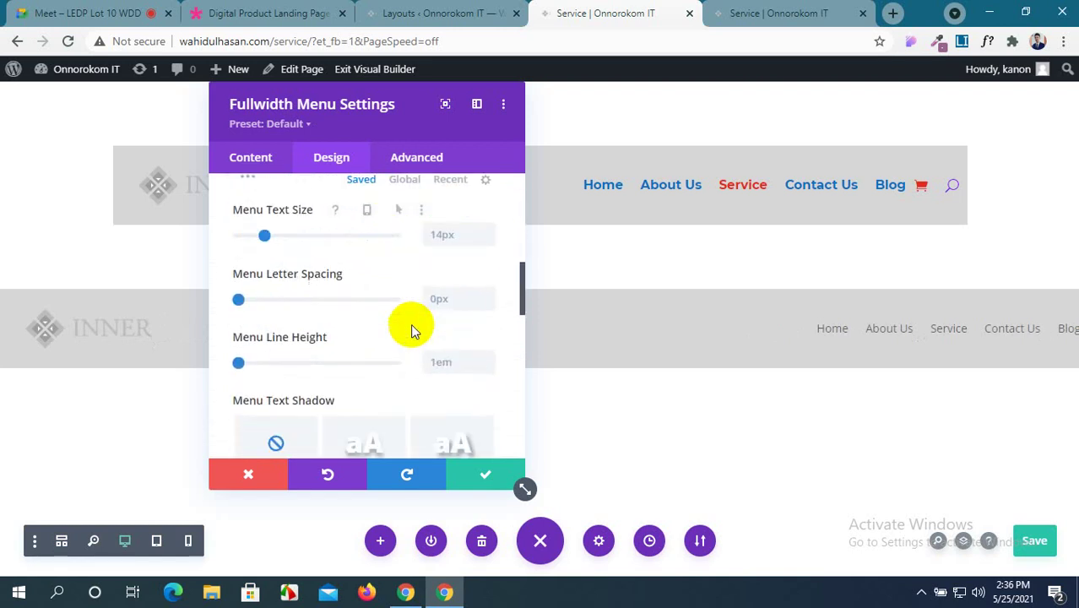
scroll(412, 329, down, 5)
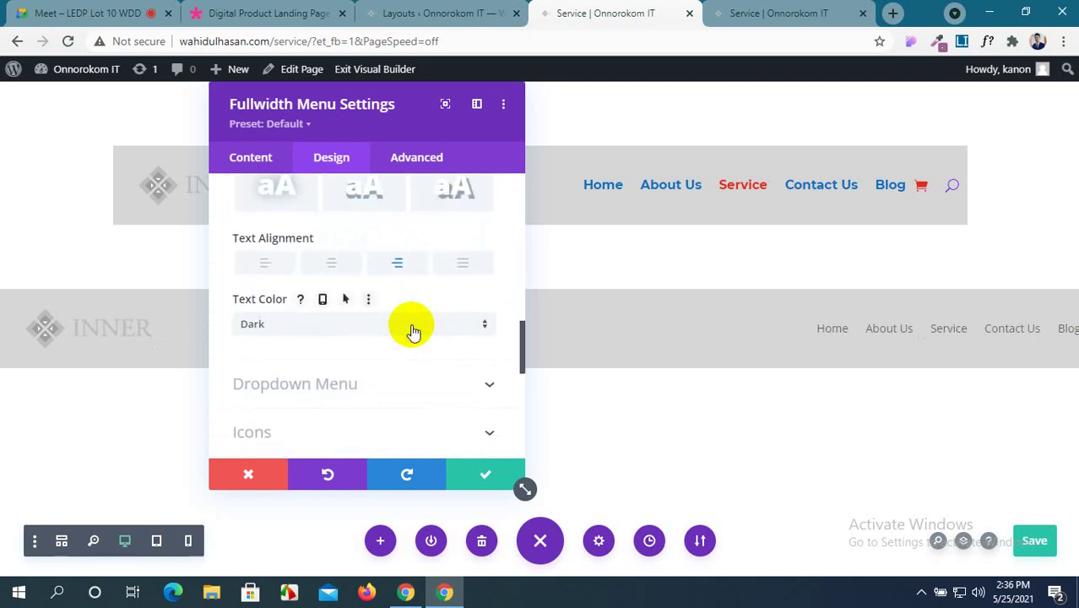
scroll(412, 331, down, 3)
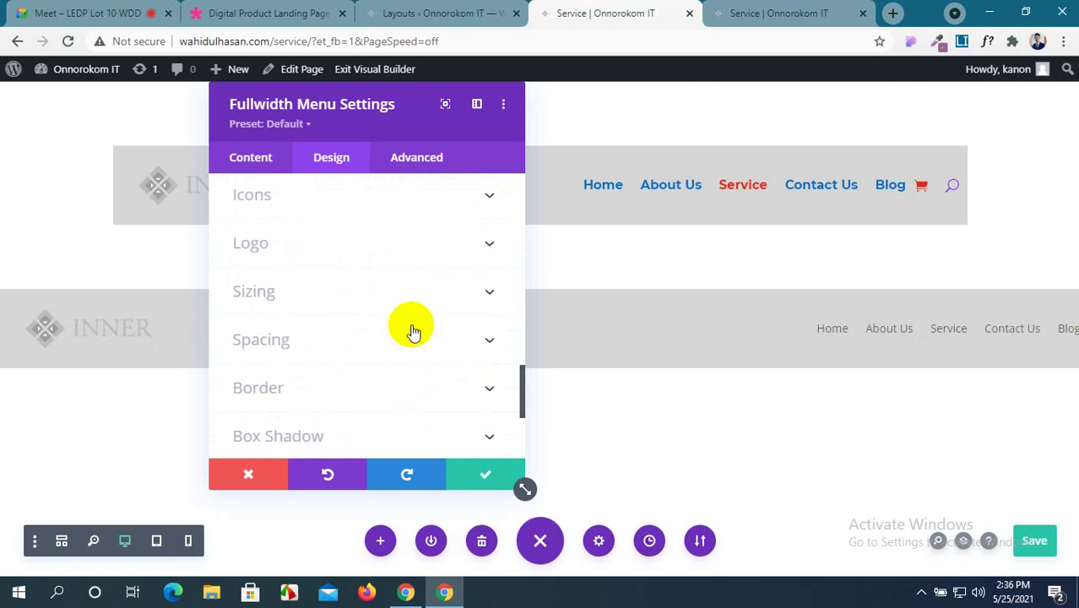
click(474, 296)
scroll(469, 310, down, 2)
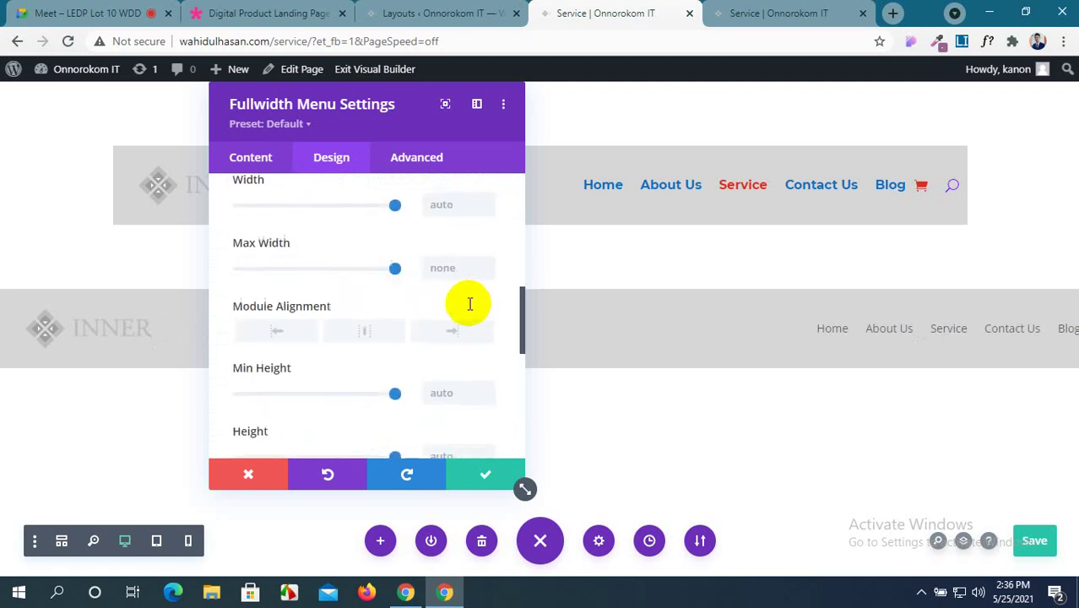
scroll(469, 310, up, 3)
scroll(469, 310, down, 2)
scroll(469, 310, up, 1)
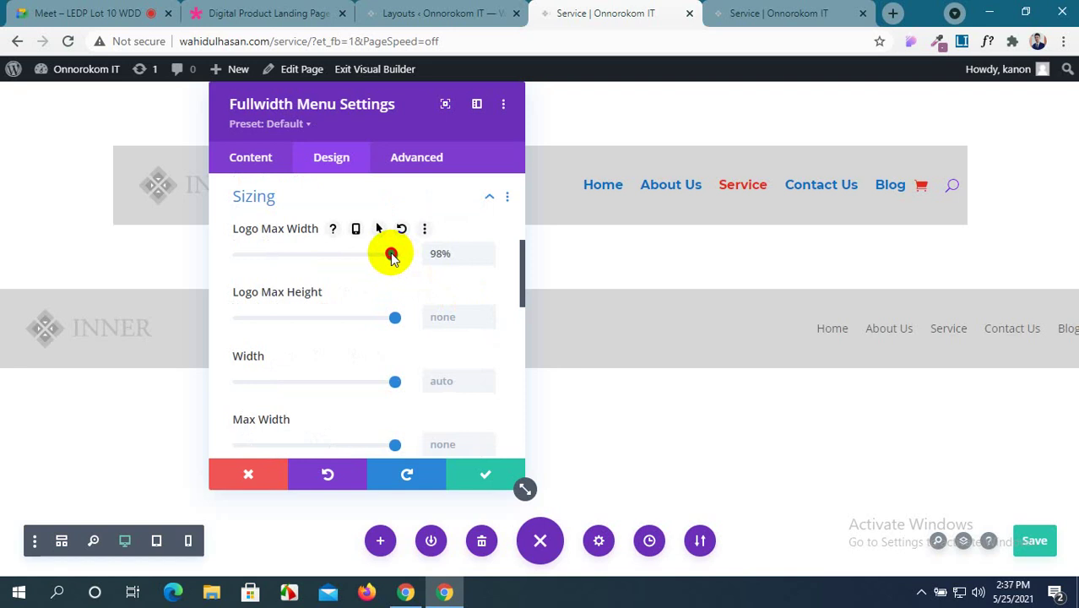
Try a smaller logo max width and 96% menu width, settling on 100% width.
mouse_move(382, 260)
mouse_down()
mouse_move(365, 260)
mouse_move(381, 263)
mouse_up()
scroll(367, 265, up, 2)
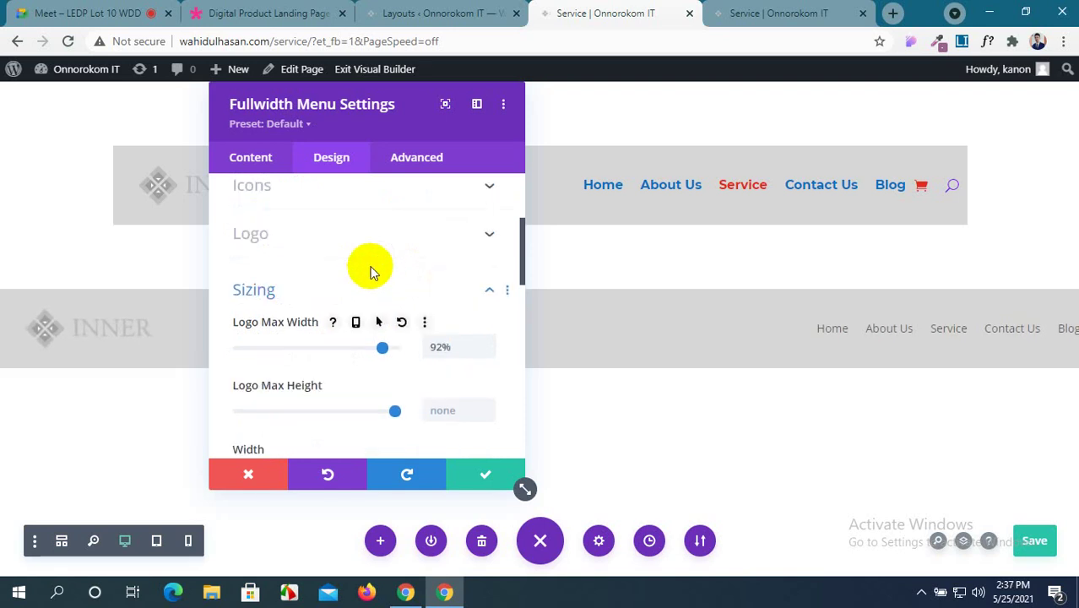
scroll(367, 265, down, 1)
scroll(374, 270, up, 2)
scroll(373, 267, down, 2)
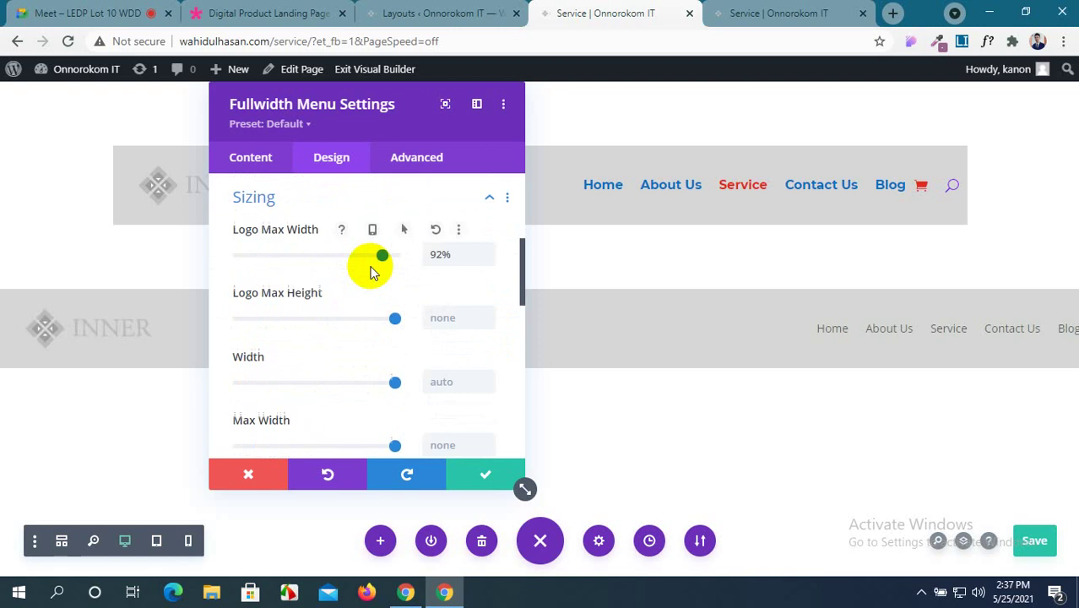
scroll(368, 265, down, 2)
scroll(369, 278, up, 1)
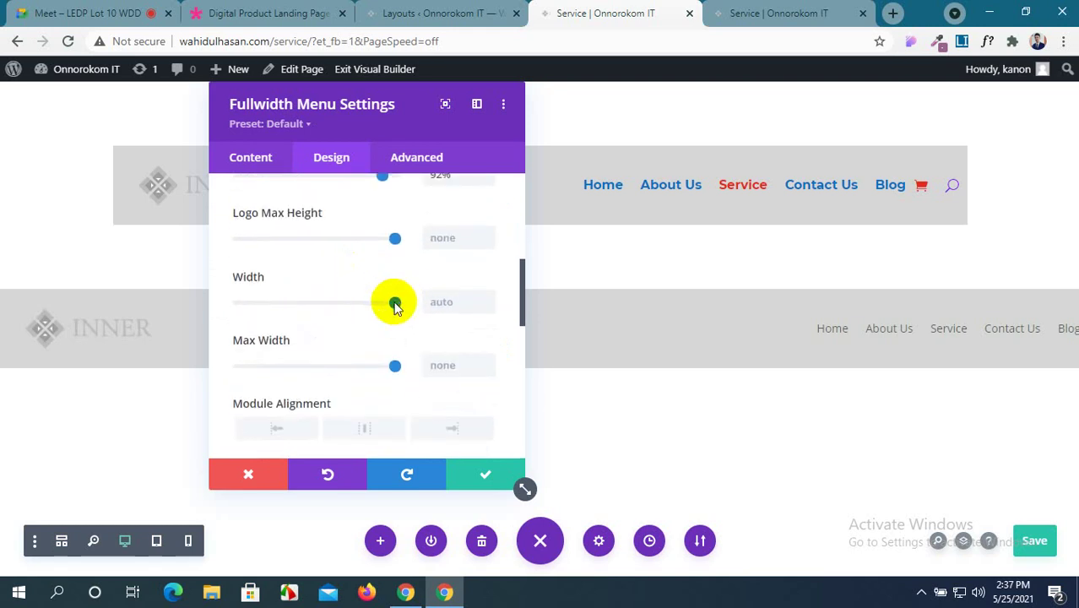
drag(394, 308, 395, 311)
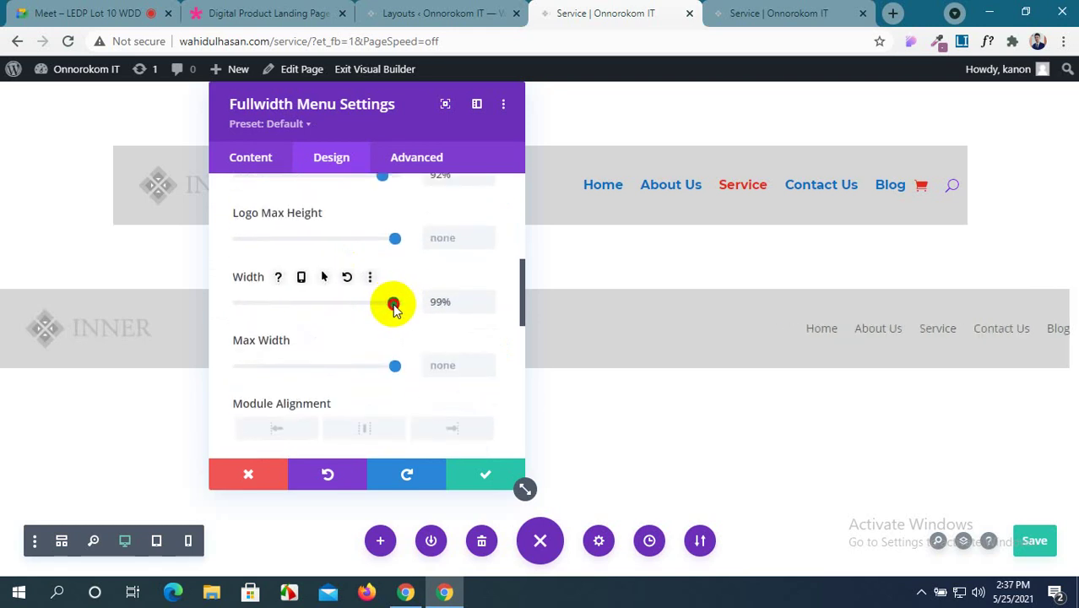
mouse_move(391, 309)
mouse_down()
mouse_move(382, 307)
mouse_move(397, 310)
mouse_up()
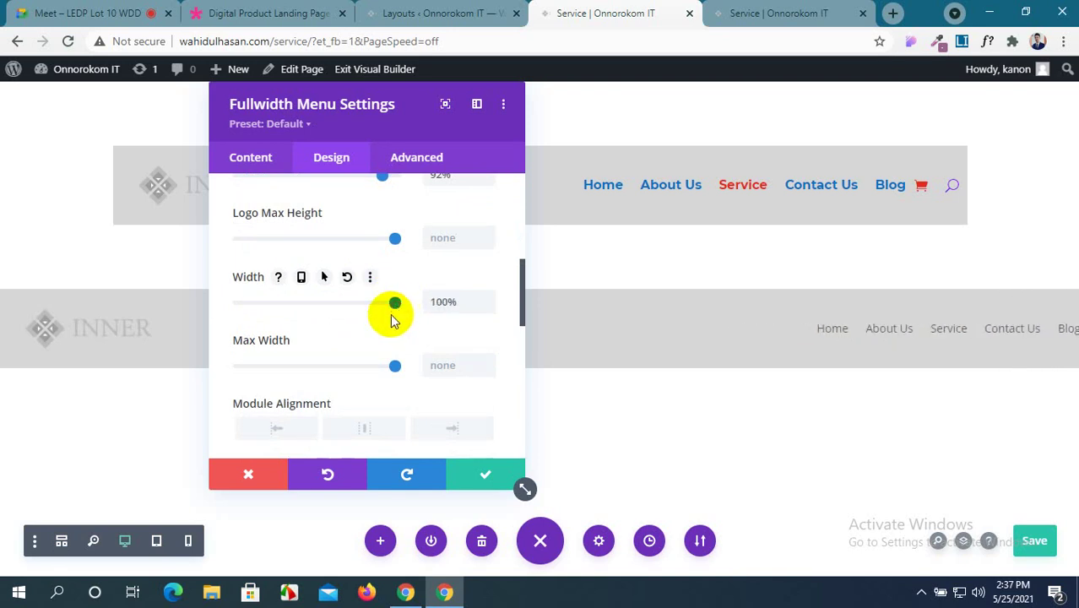
Scroll down to the menu's Spacing section and expand it.
scroll(391, 320, down, 1)
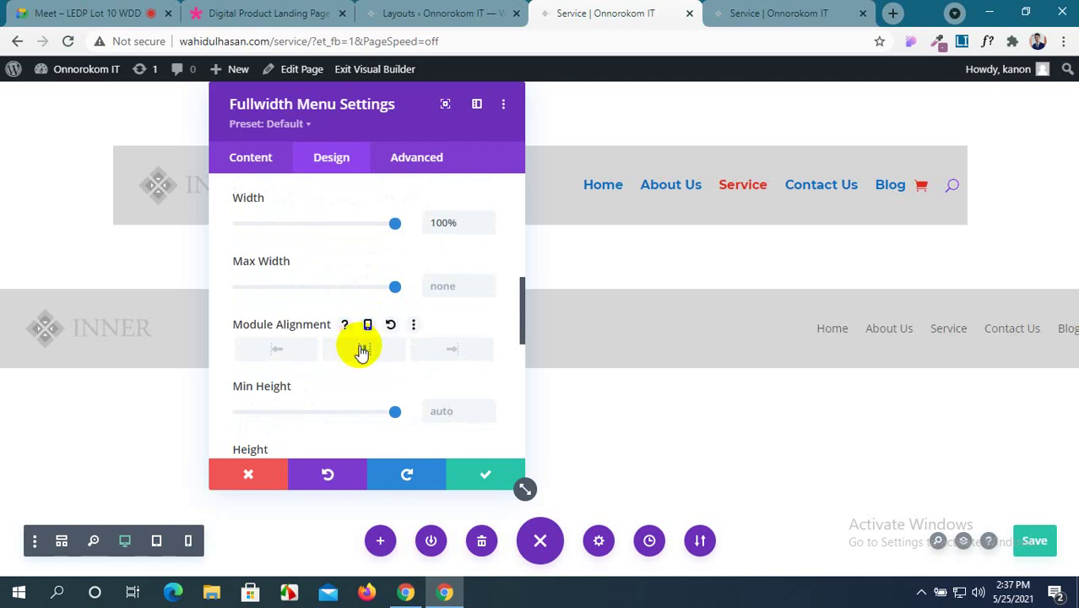
scroll(388, 331, down, 1)
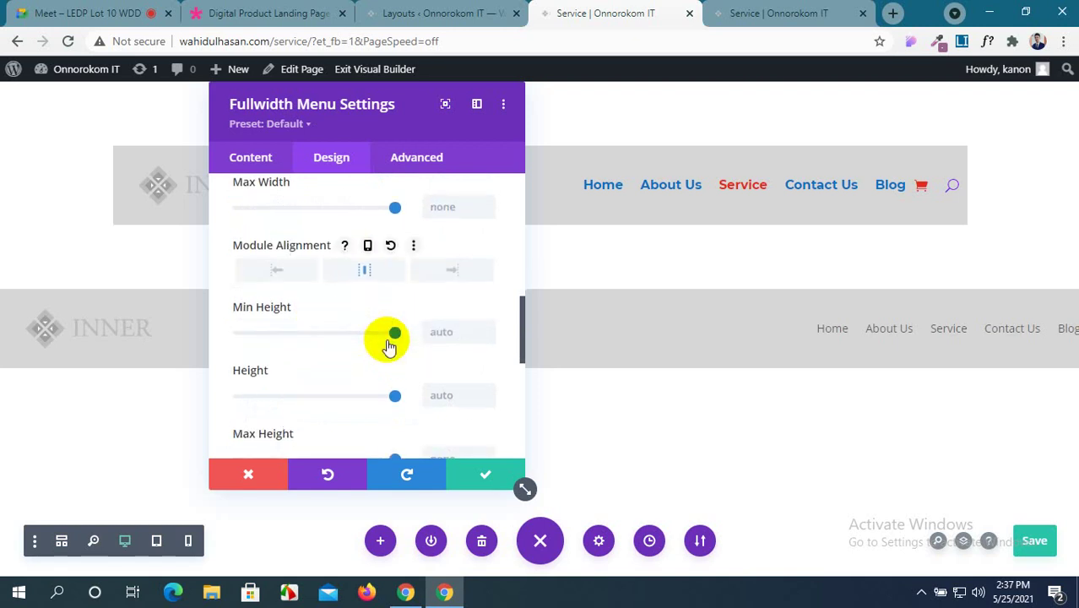
scroll(389, 345, down, 3)
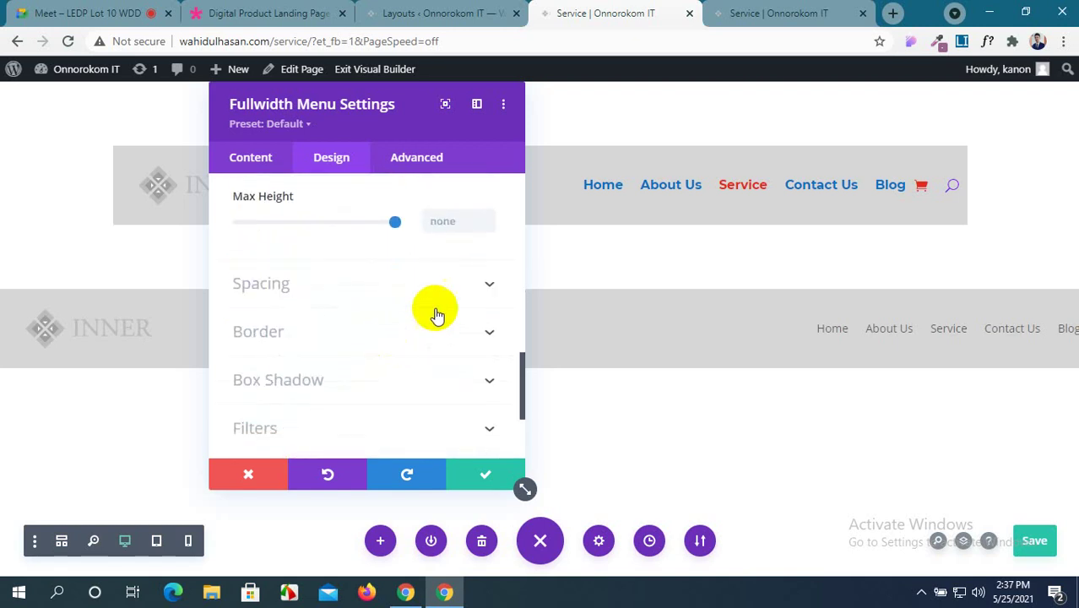
click(478, 288)
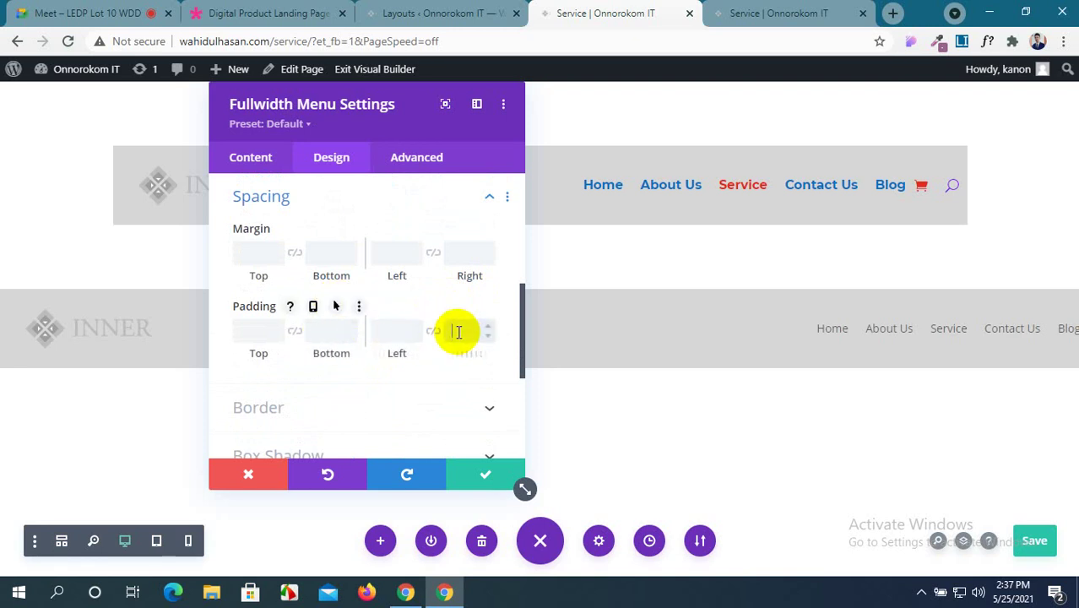
Give the menu 24px right padding, then reload the live Service page tab to check it.
text(0px)
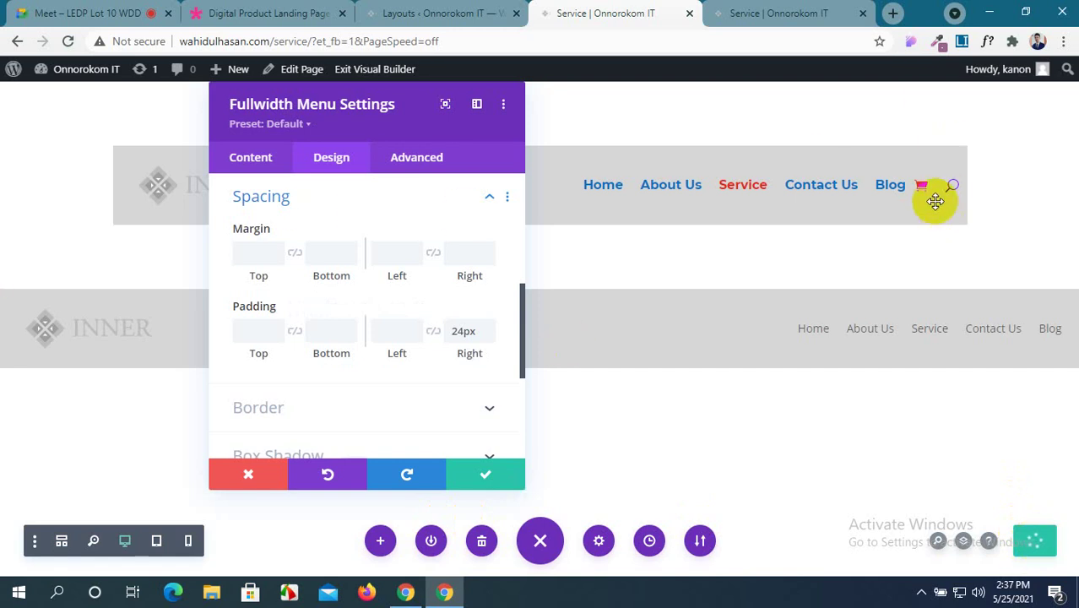
scroll(367, 338, down, 2)
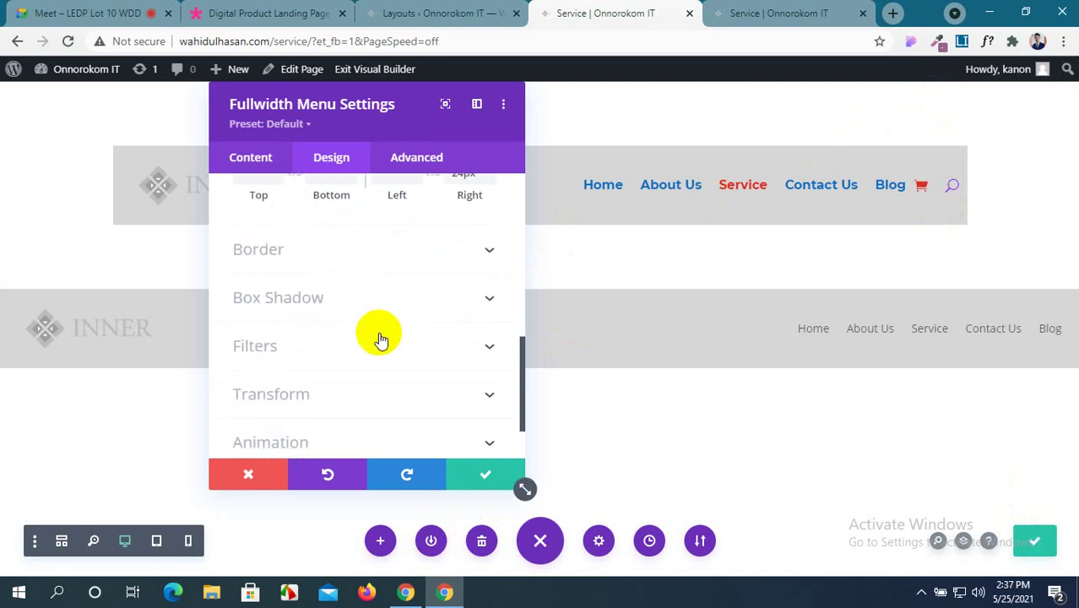
scroll(403, 397, down, 2)
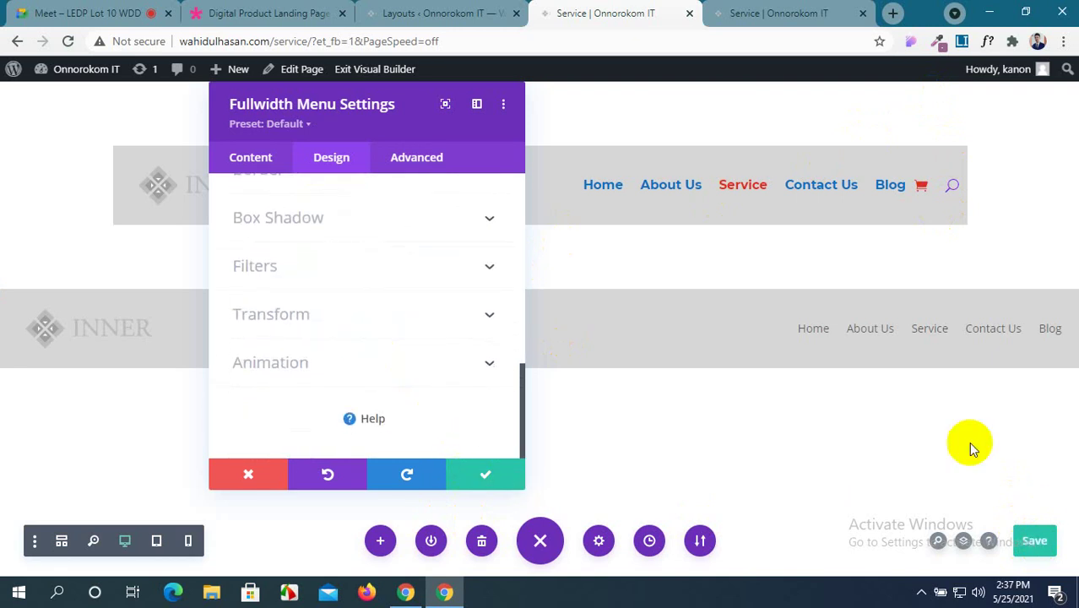
click(746, 7)
click(68, 41)
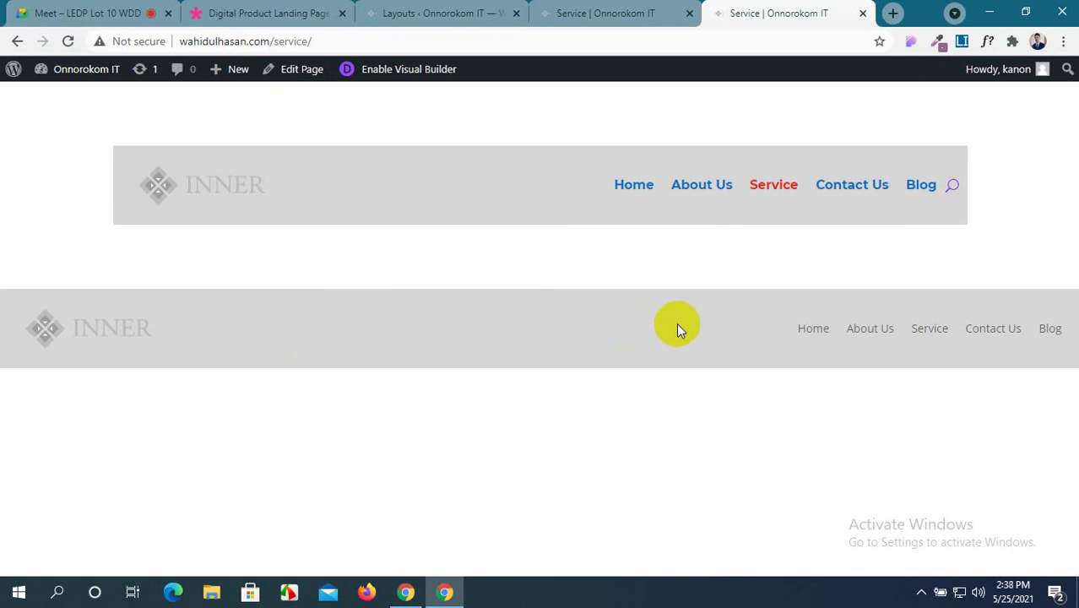
Close the menu settings and delete the section holding the blue-link menu.
click(564, 13)
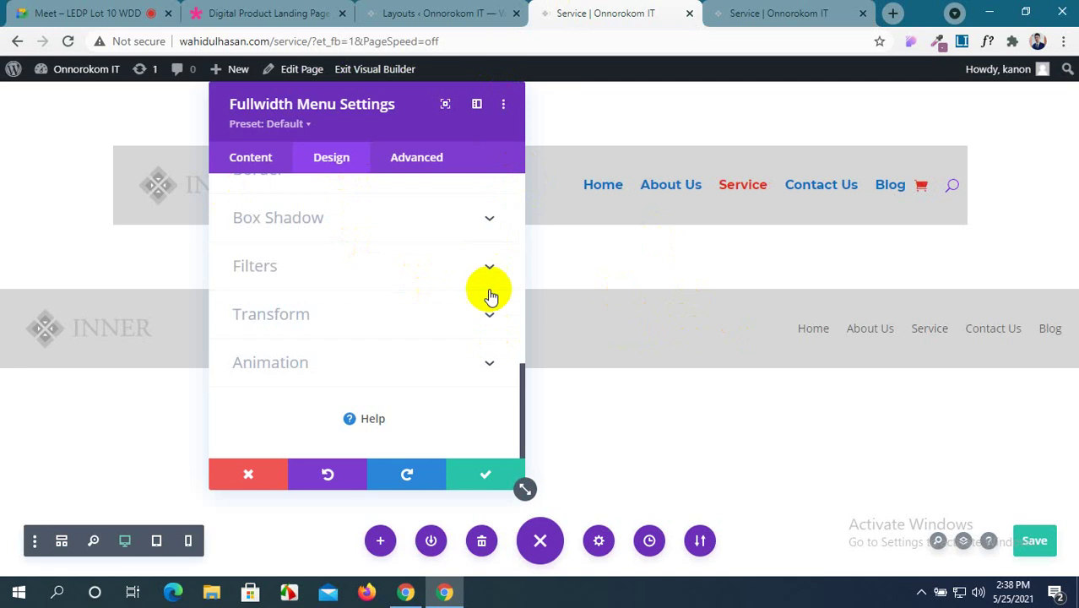
click(484, 478)
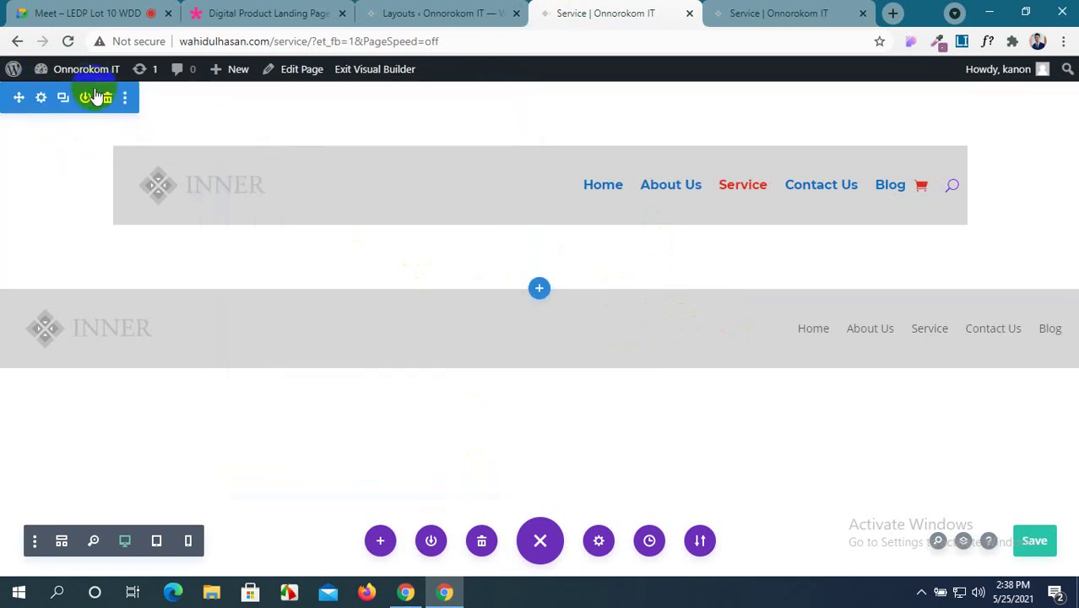
click(106, 100)
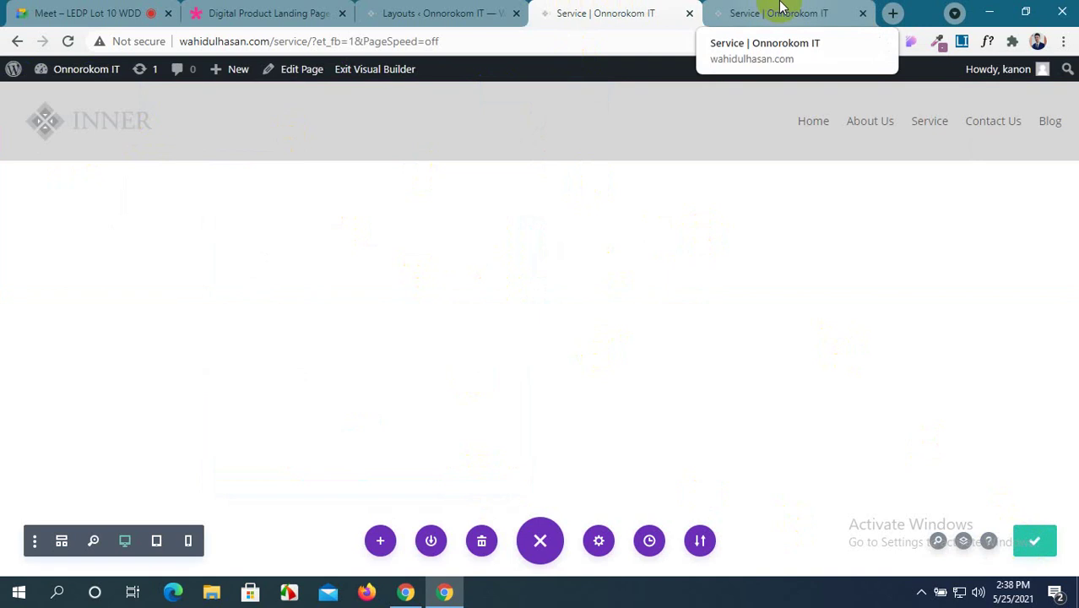
Reload the live Service page to confirm the blue-link menu section is gone.
click(782, 10)
click(68, 41)
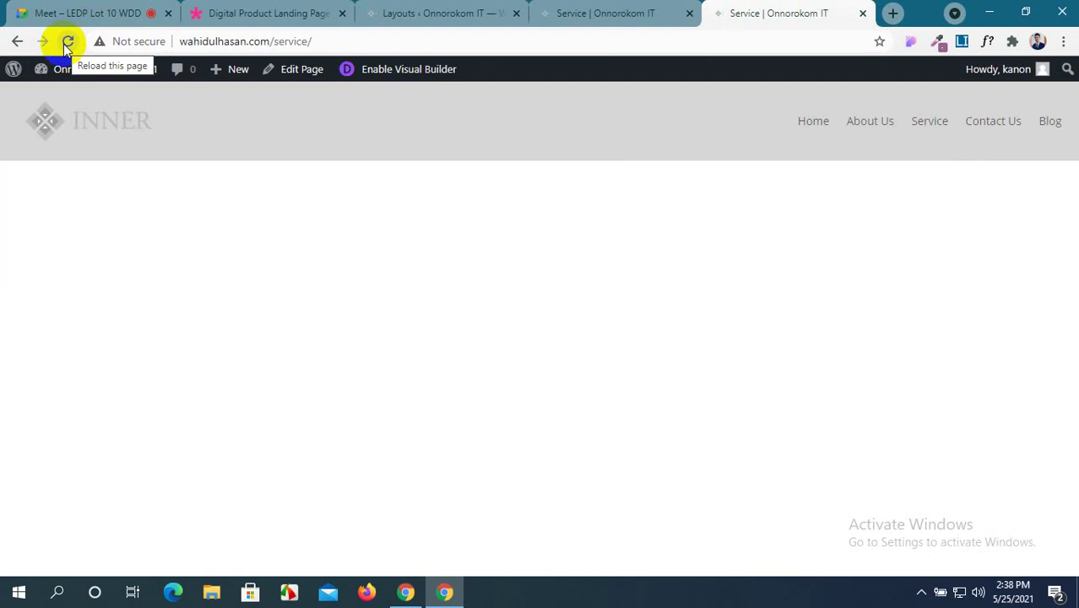
click(575, 12)
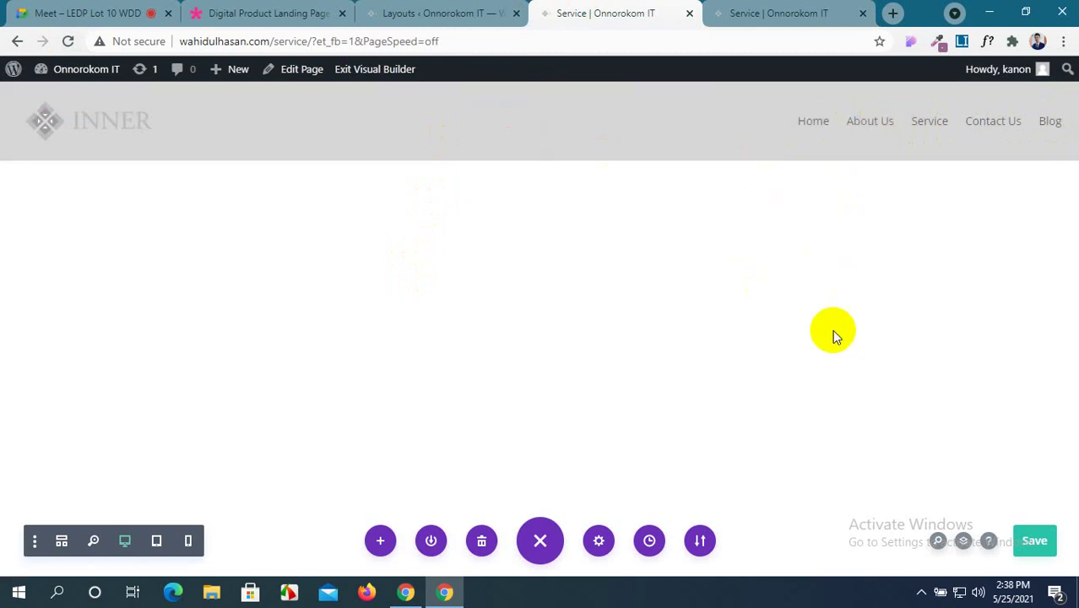
Close the Divi Layouts tab and the Digital Product Landing Page tab.
click(439, 16)
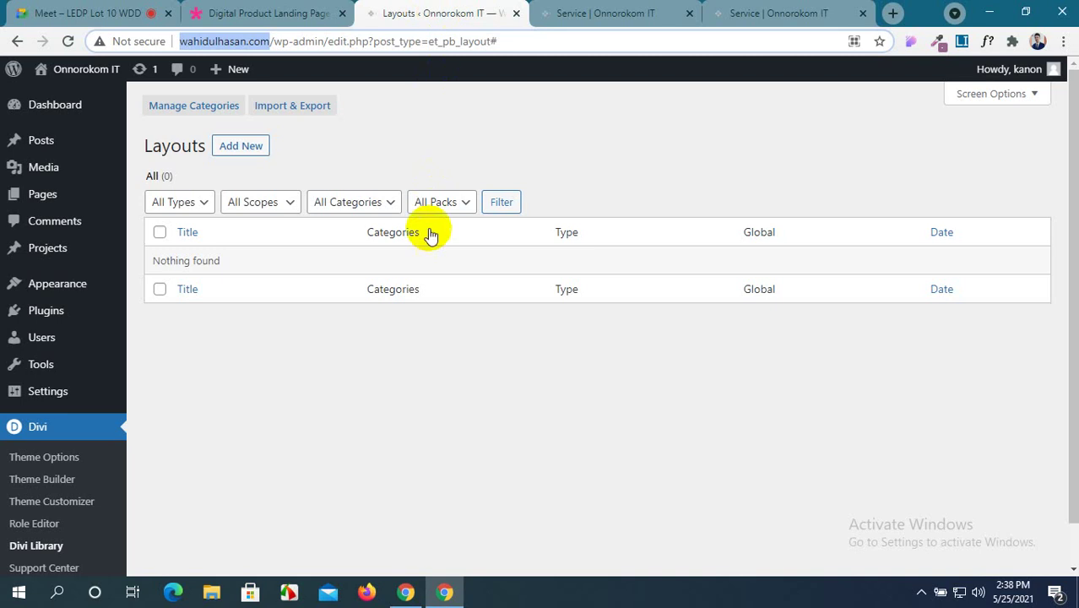
click(516, 14)
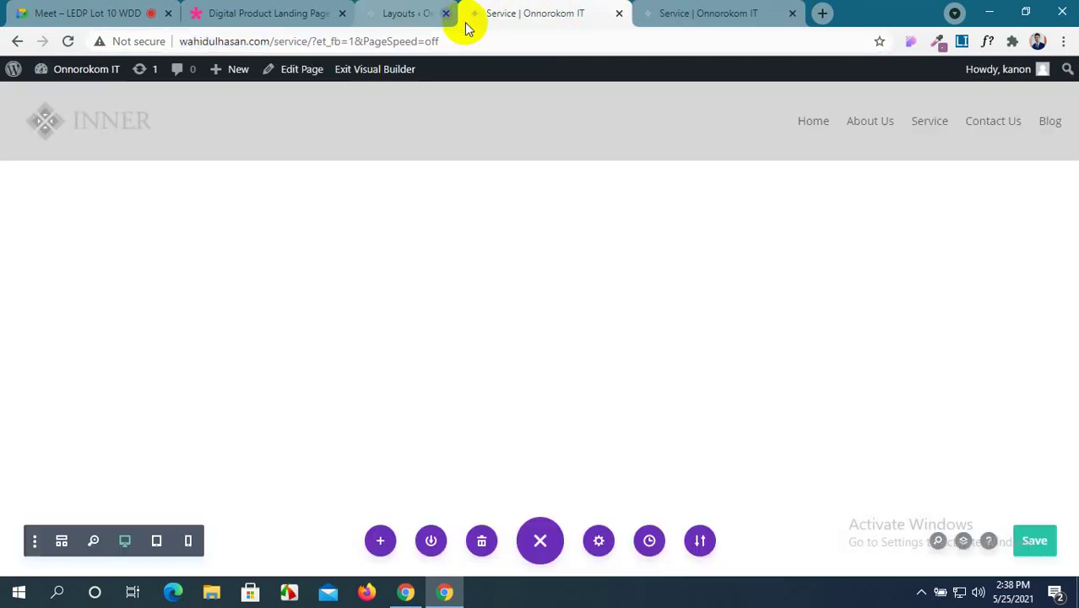
click(313, 13)
click(345, 14)
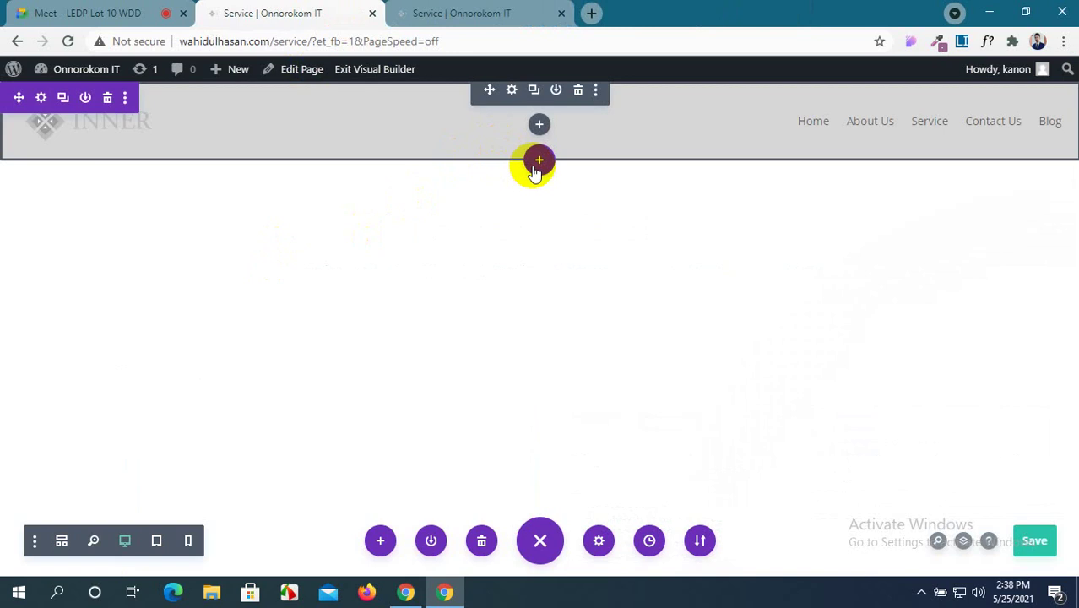
Add a regular one-column section below the INNER header containing a Map module.
click(537, 161)
click(448, 283)
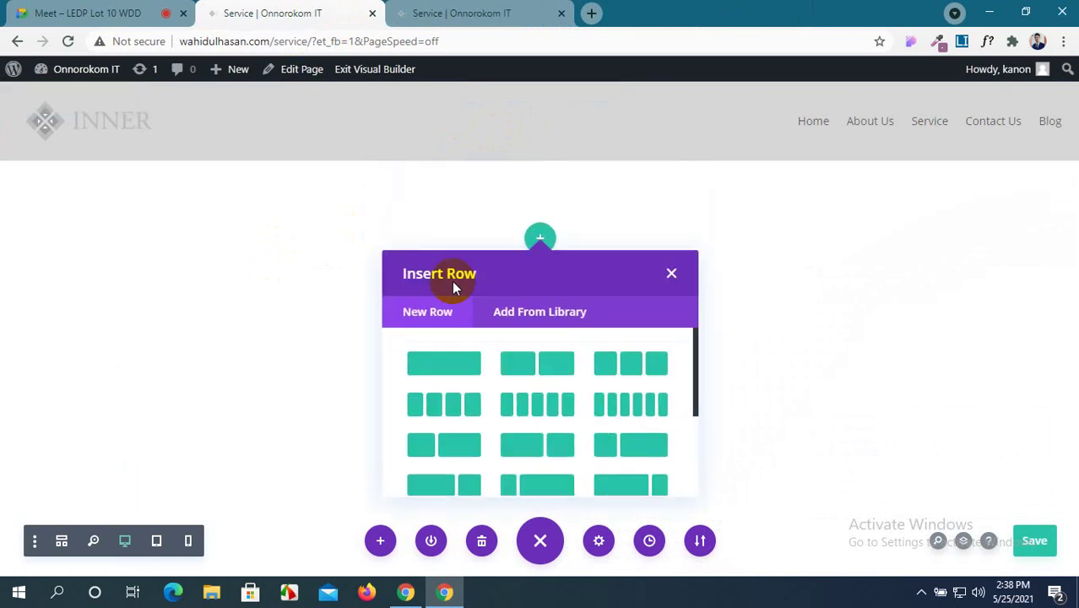
click(446, 375)
scroll(473, 426, down, 4)
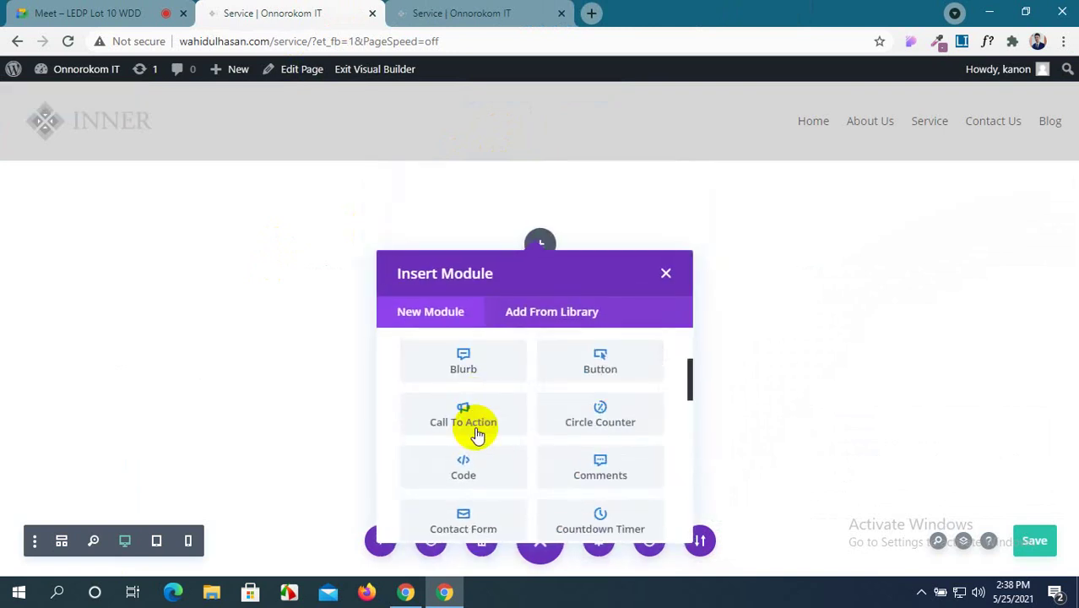
scroll(477, 434, down, 3)
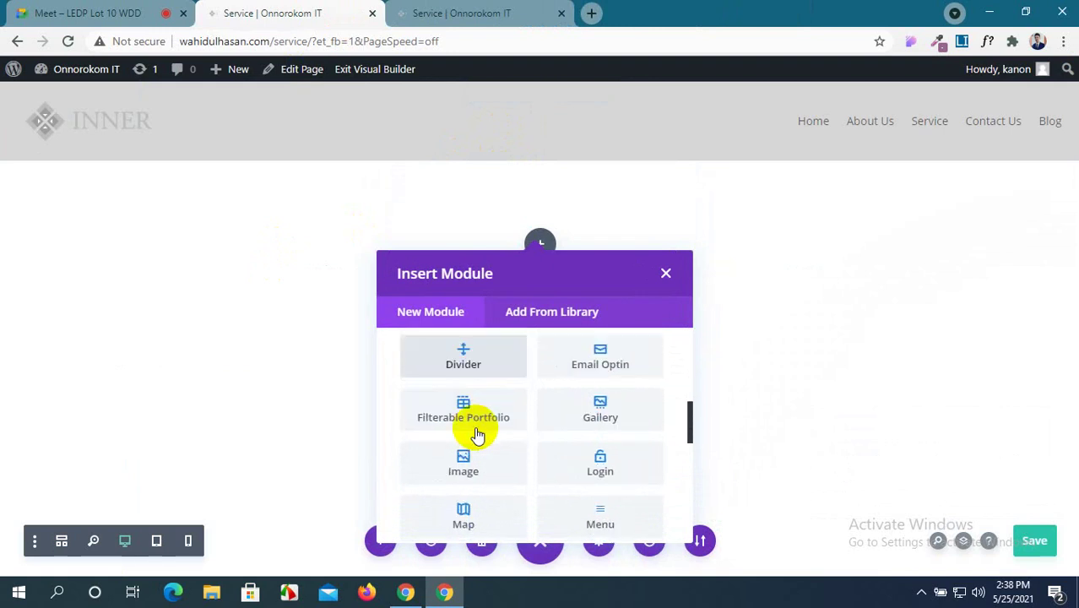
scroll(612, 448, down, 2)
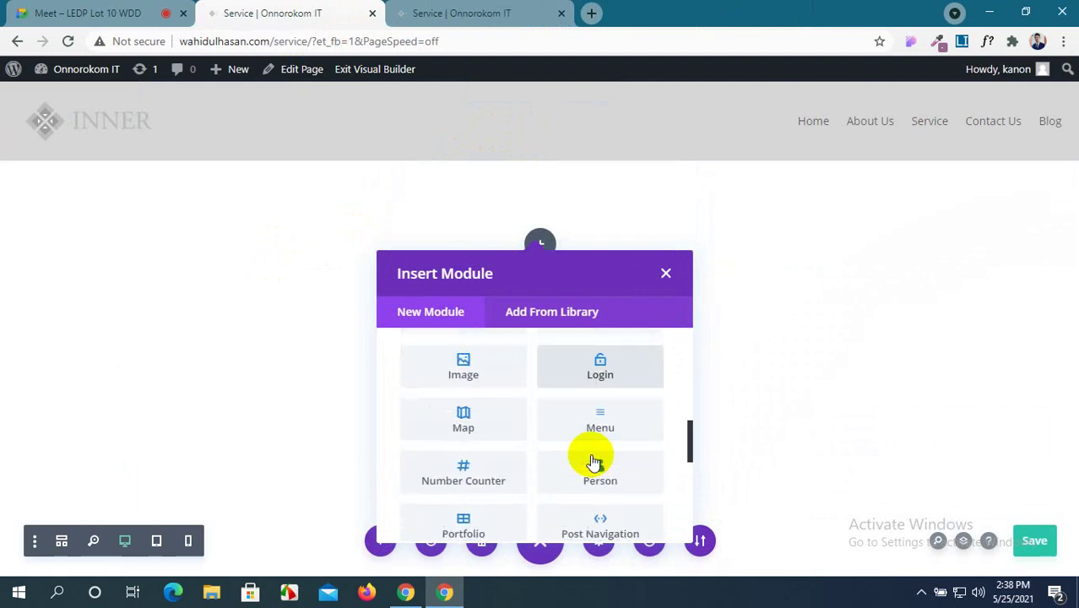
click(464, 418)
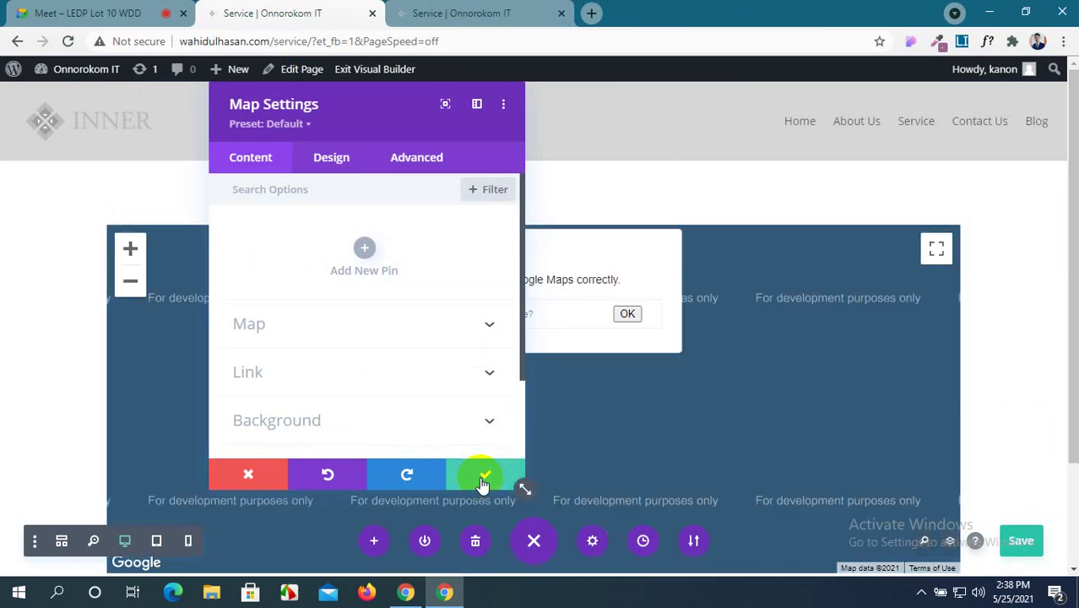
click(485, 475)
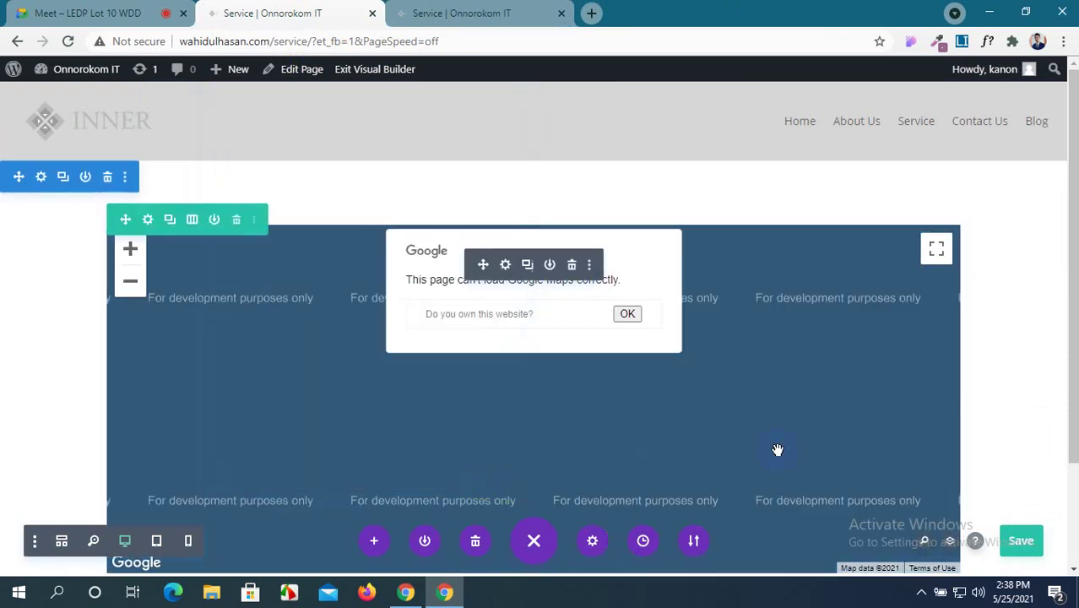
Save the page and reload the live Service page to see the map.
click(1015, 540)
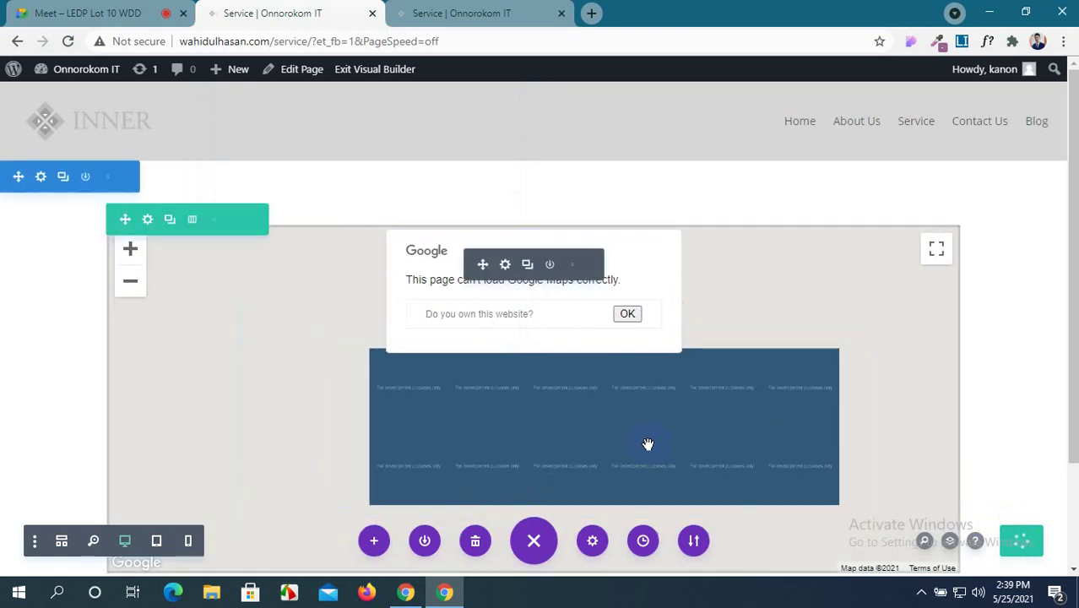
click(461, 13)
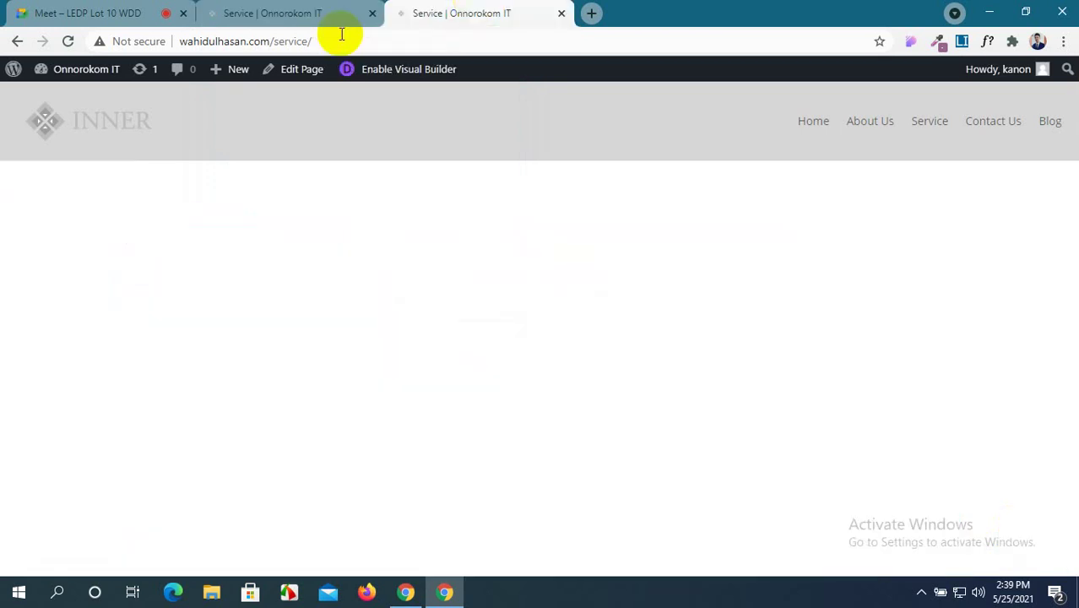
click(68, 42)
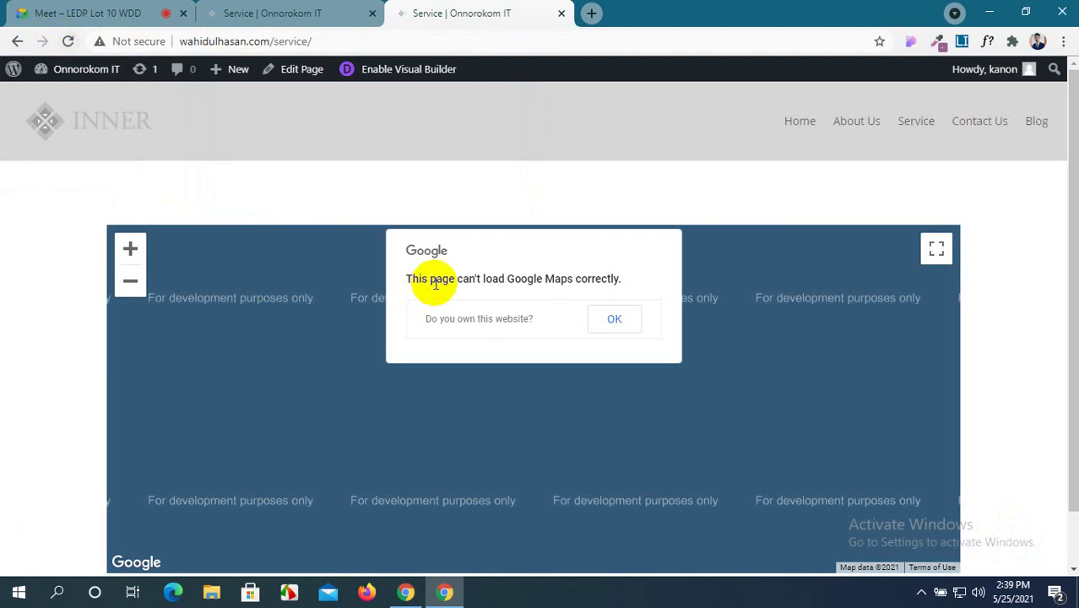
click(265, 12)
scroll(480, 283, down, 2)
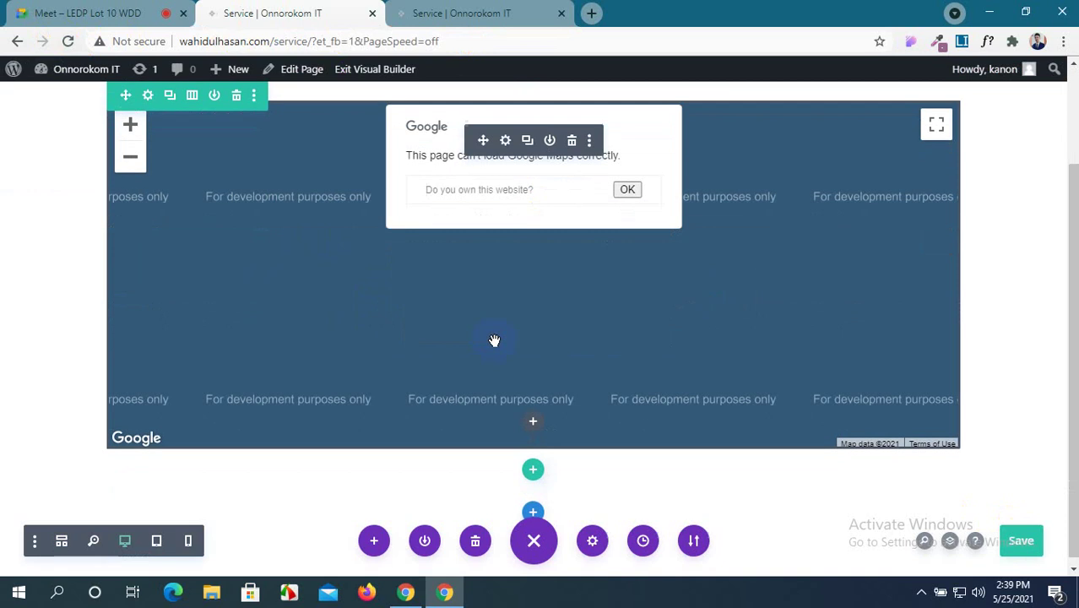
Add a new pin to the Map module and place it on the map with Find.
click(506, 142)
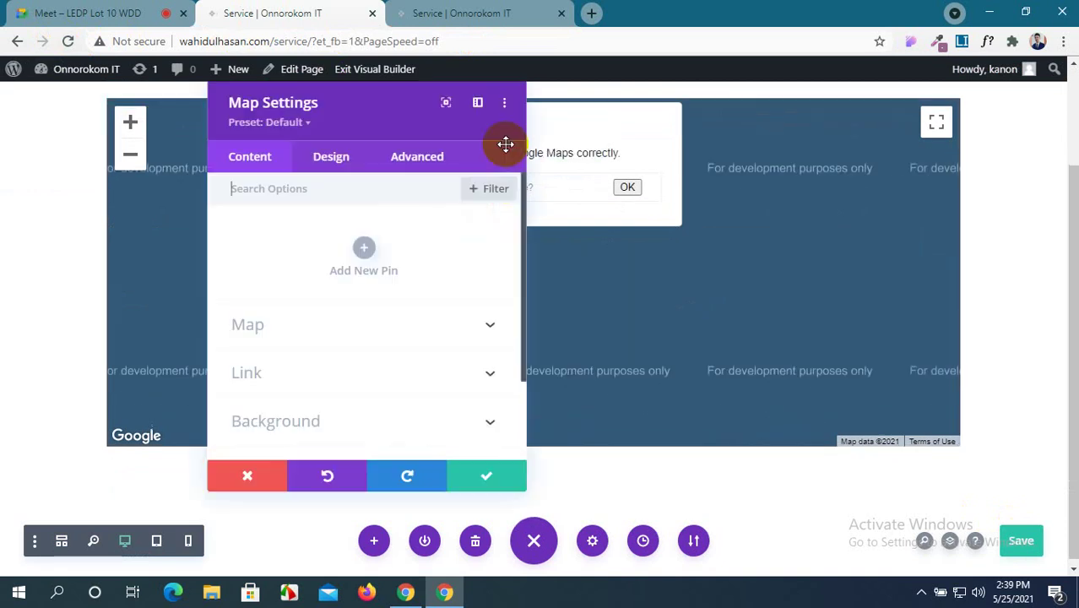
scroll(284, 299, down, 2)
scroll(287, 304, up, 2)
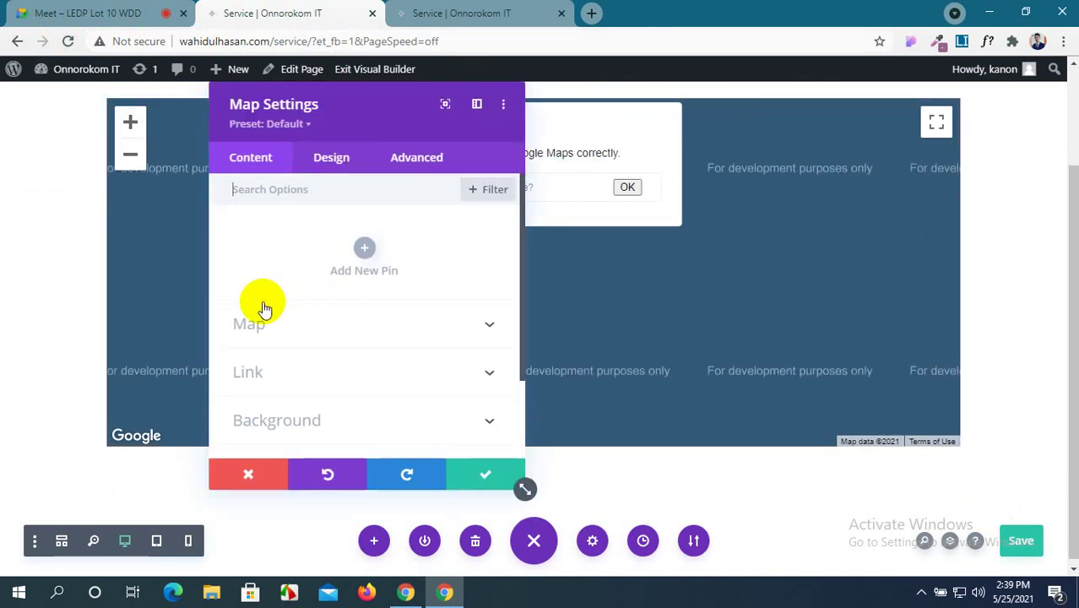
click(361, 248)
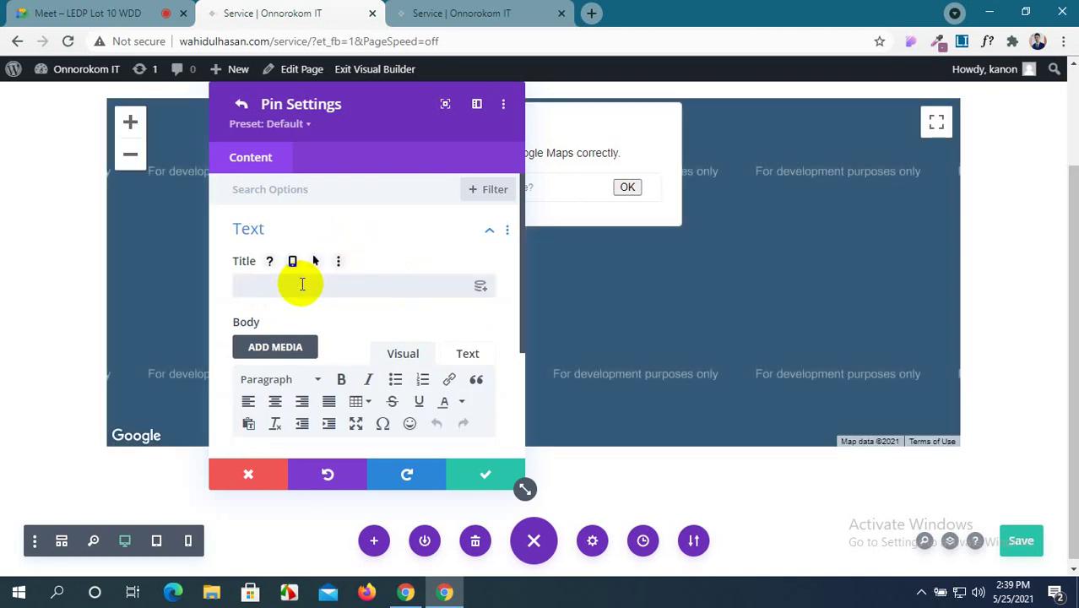
scroll(300, 295, down, 3)
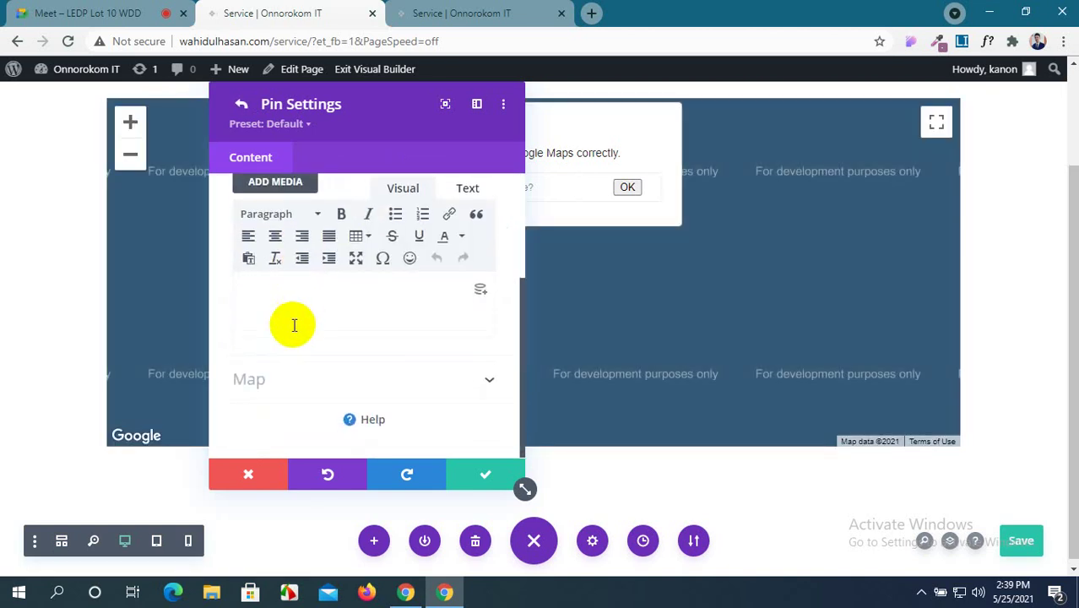
click(492, 385)
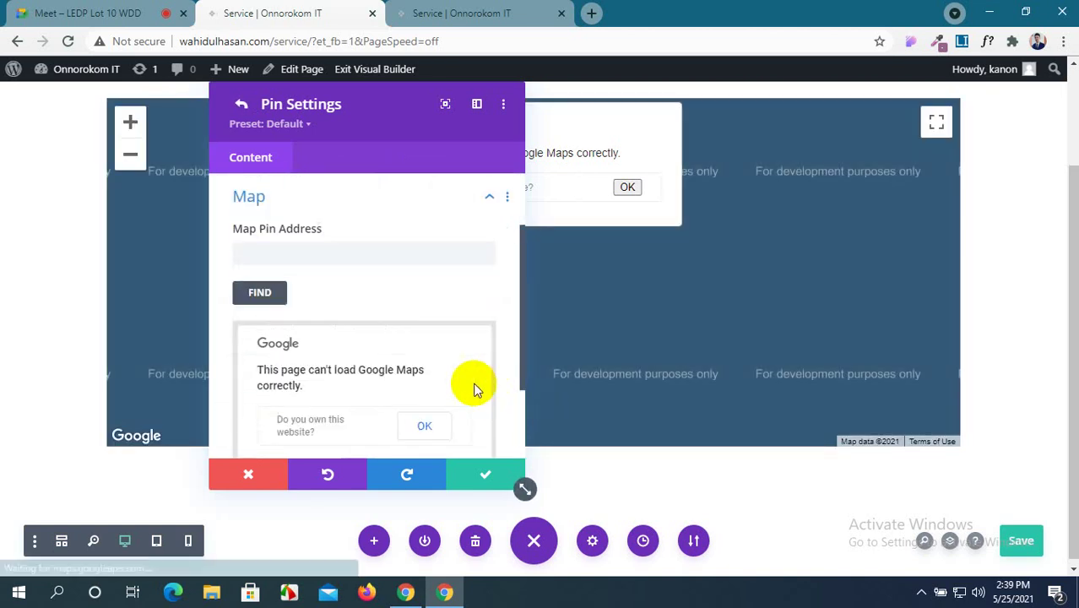
scroll(361, 342, down, 1)
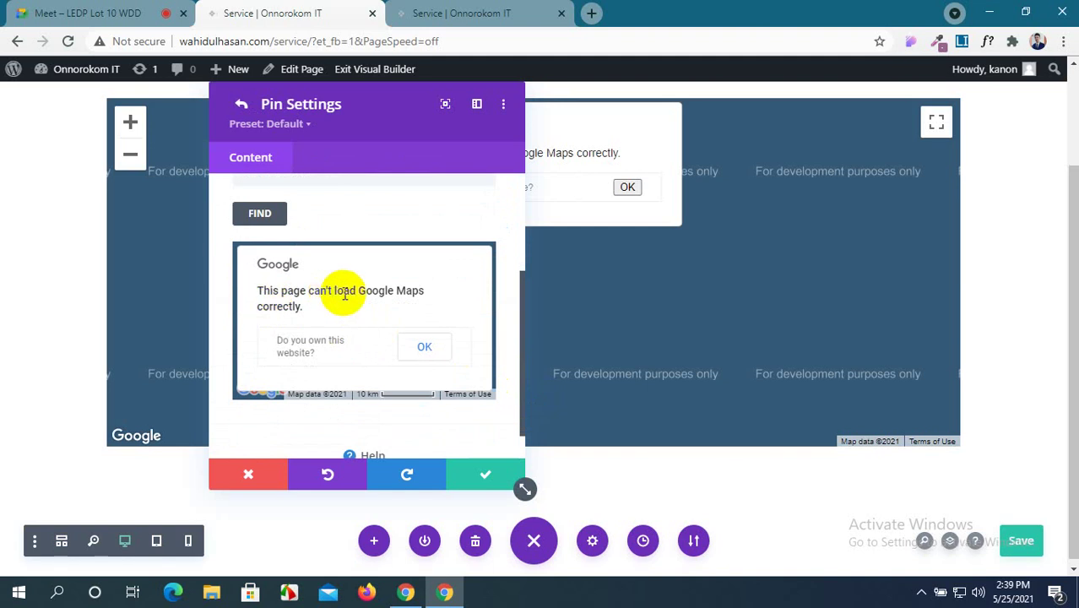
click(260, 215)
scroll(424, 339, down, 1)
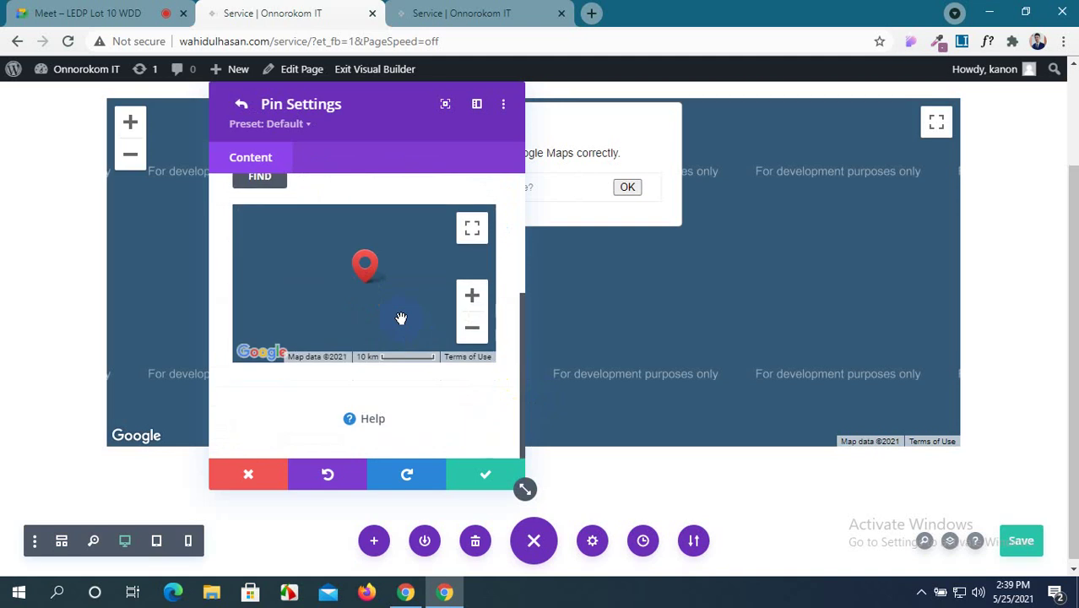
scroll(401, 317, up, 5)
Save & Exit the builder to the Dashboard, then view the live Service page.
mouse_move(105, 75)
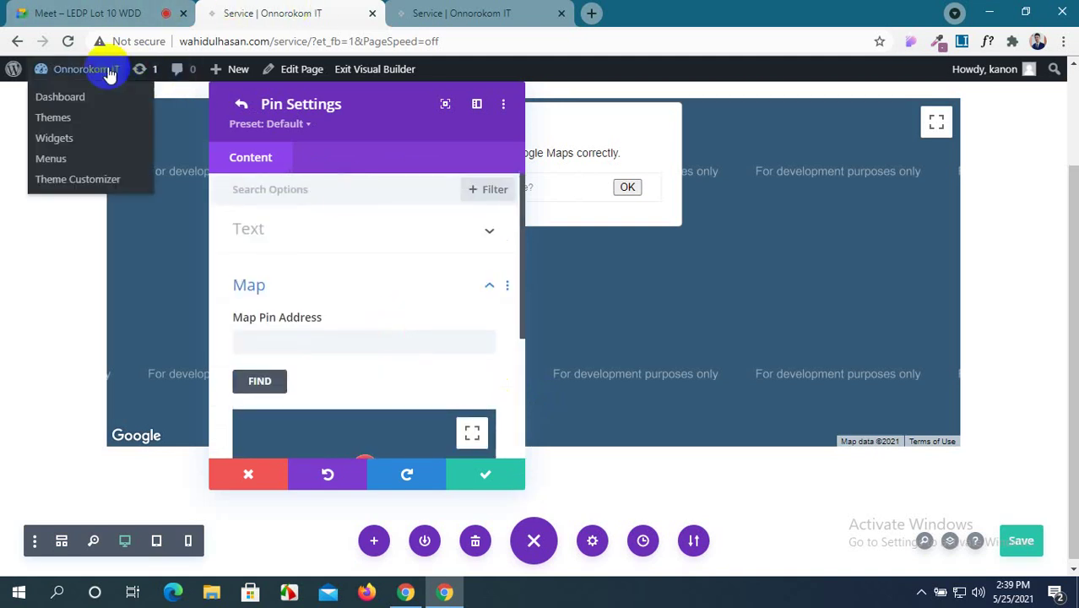
click(85, 107)
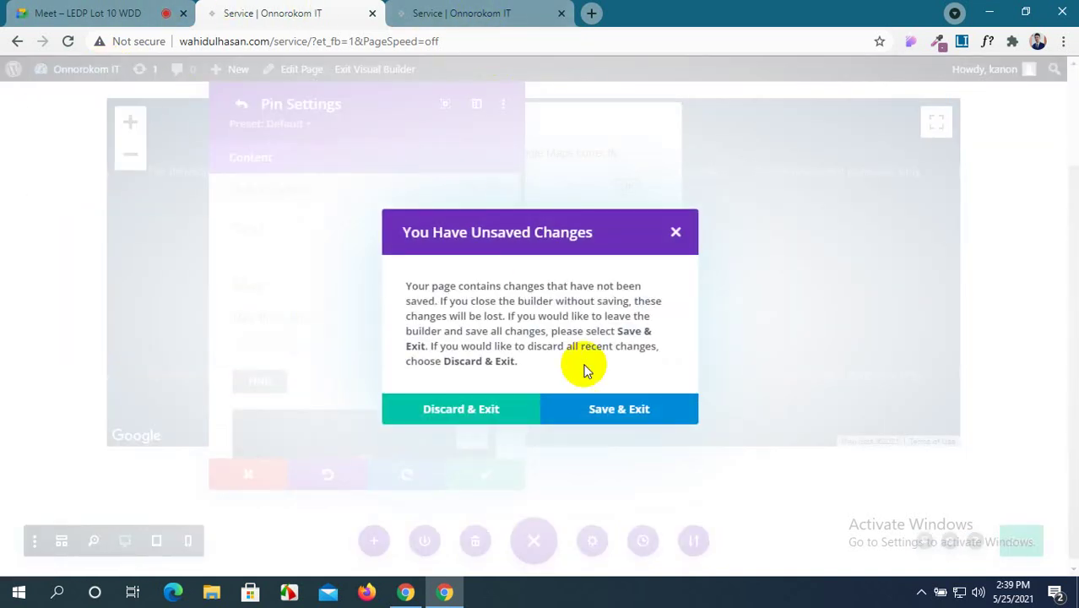
click(676, 234)
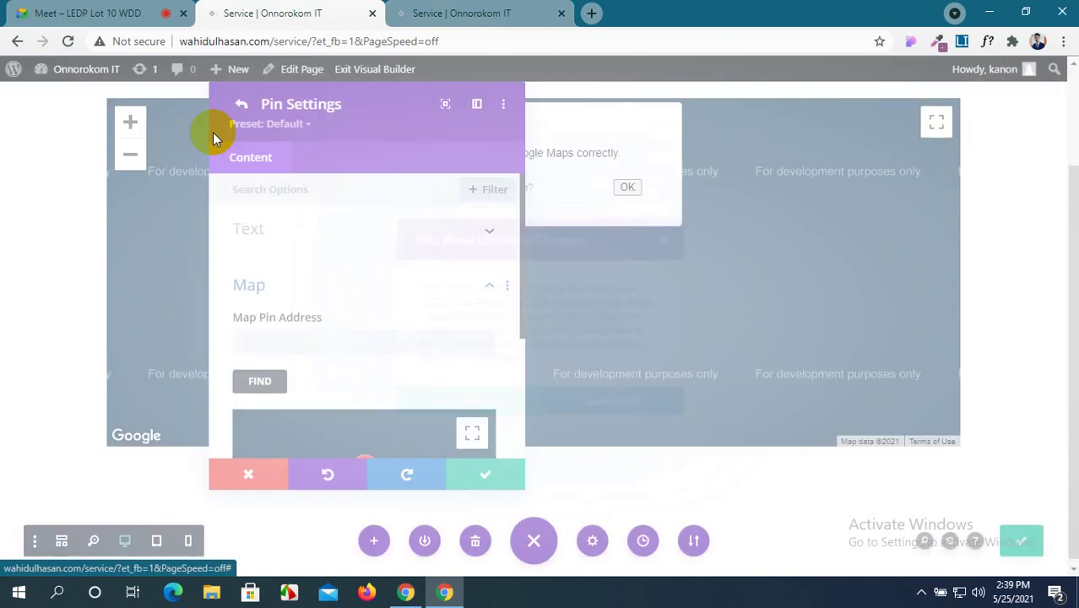
mouse_move(85, 72)
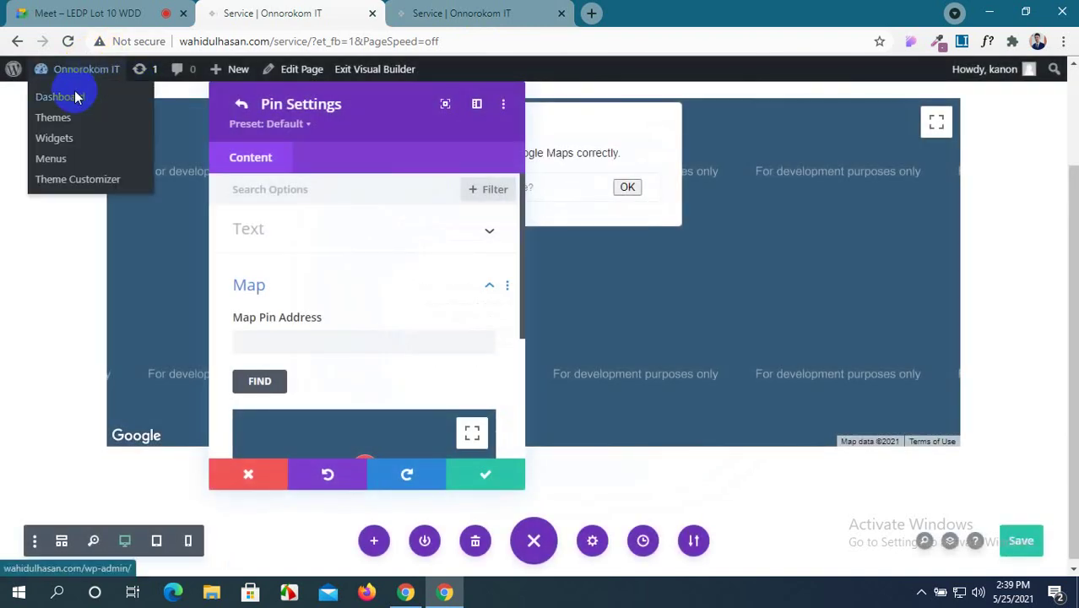
click(75, 97)
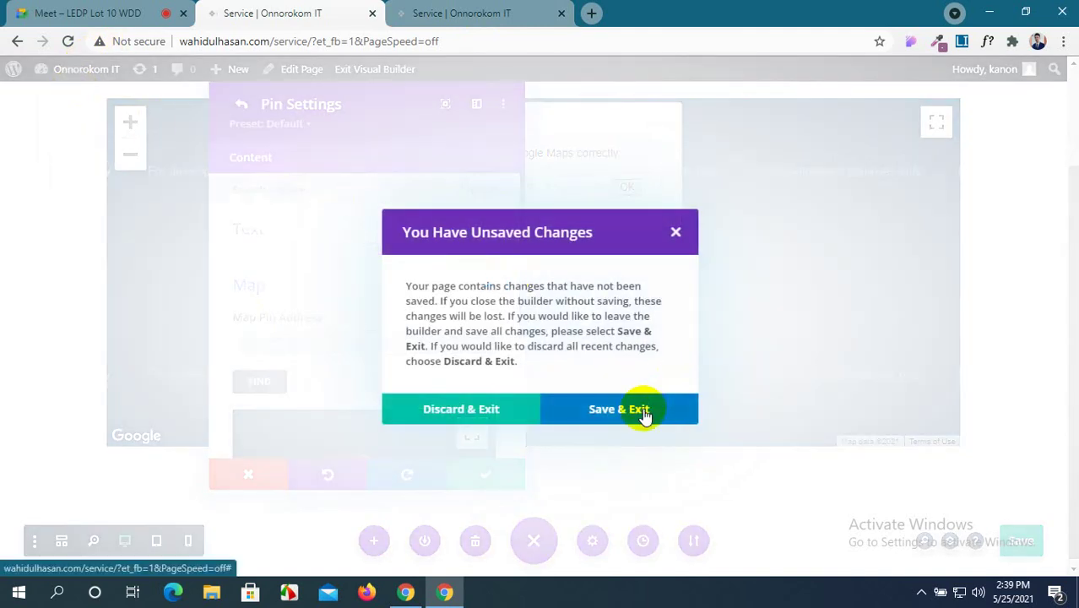
click(642, 410)
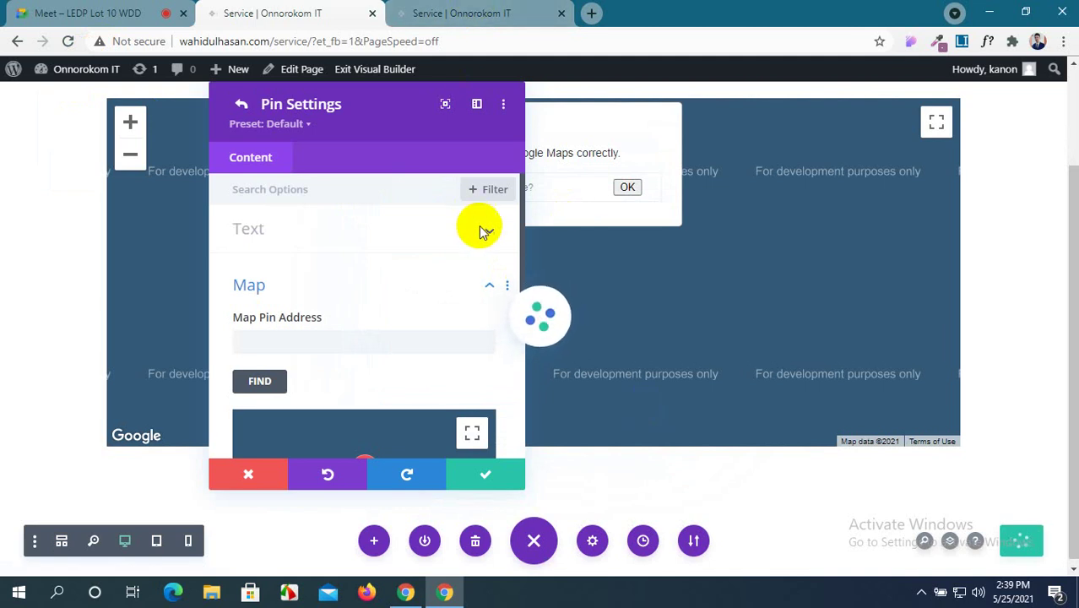
click(496, 8)
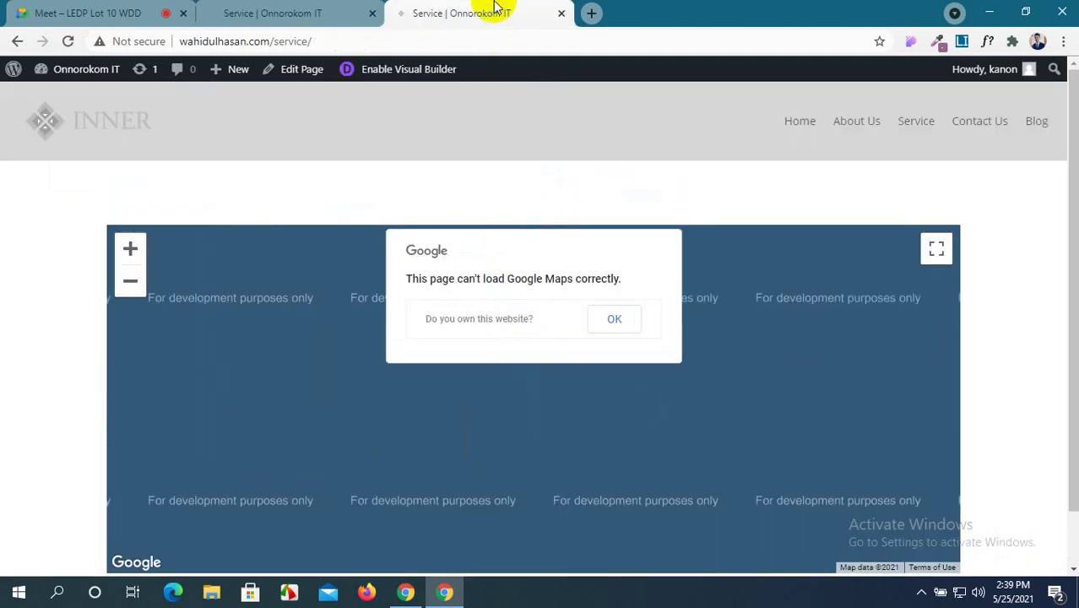
Open the WordPress Dashboard in a new second tab and open the All Pages list.
mouse_move(84, 72)
middle_click(76, 96)
drag(645, 8, 345, 8)
click(417, 7)
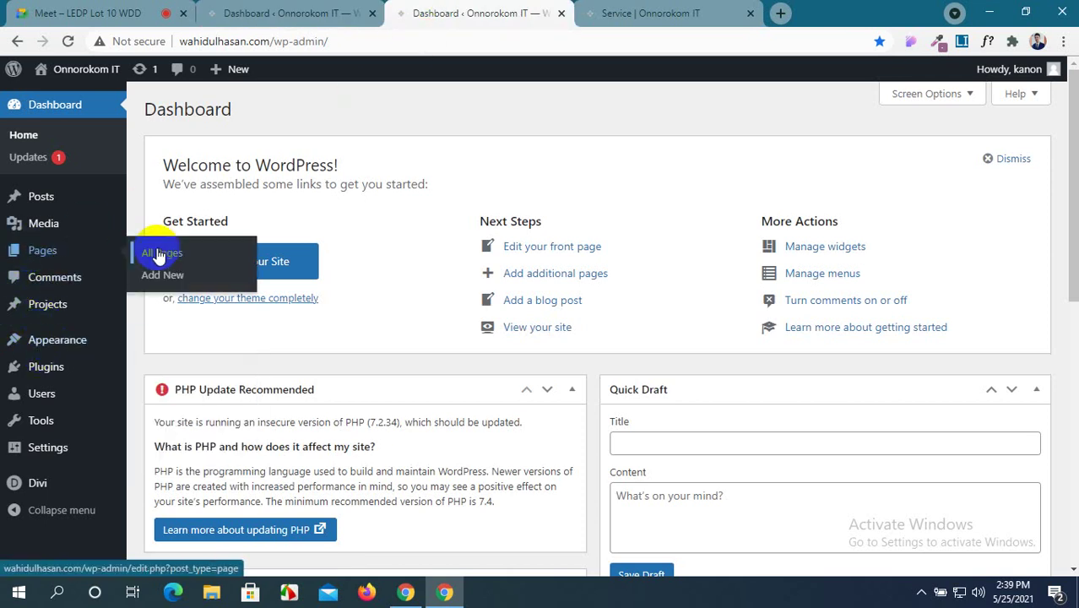
click(156, 251)
Open Divi Theme Options and scroll to the empty Google API Key field.
click(304, 17)
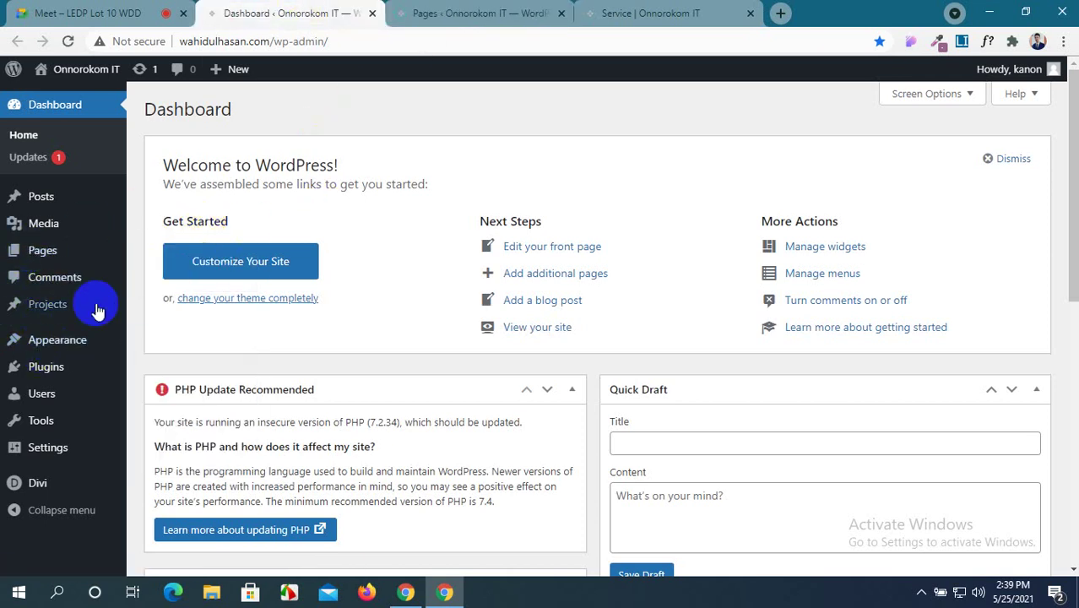
scroll(29, 368, down, 2)
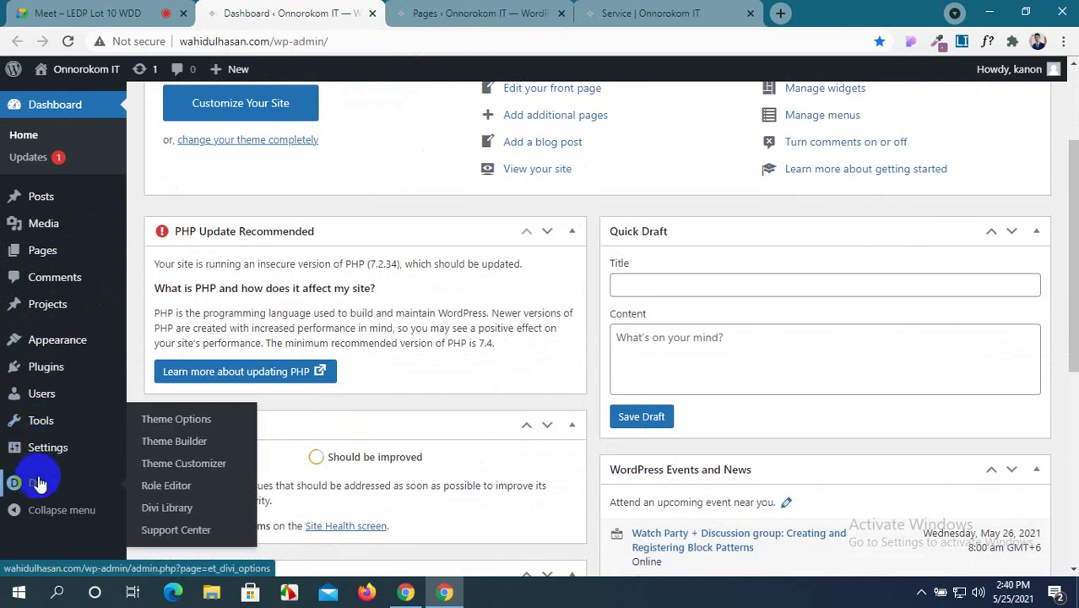
click(38, 483)
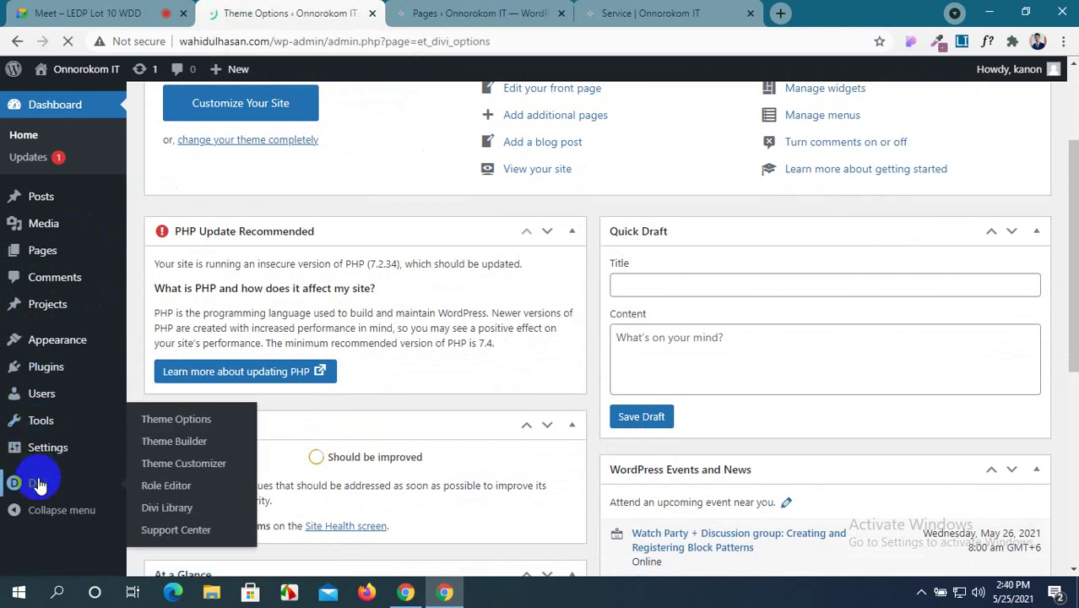
scroll(374, 481, down, 3)
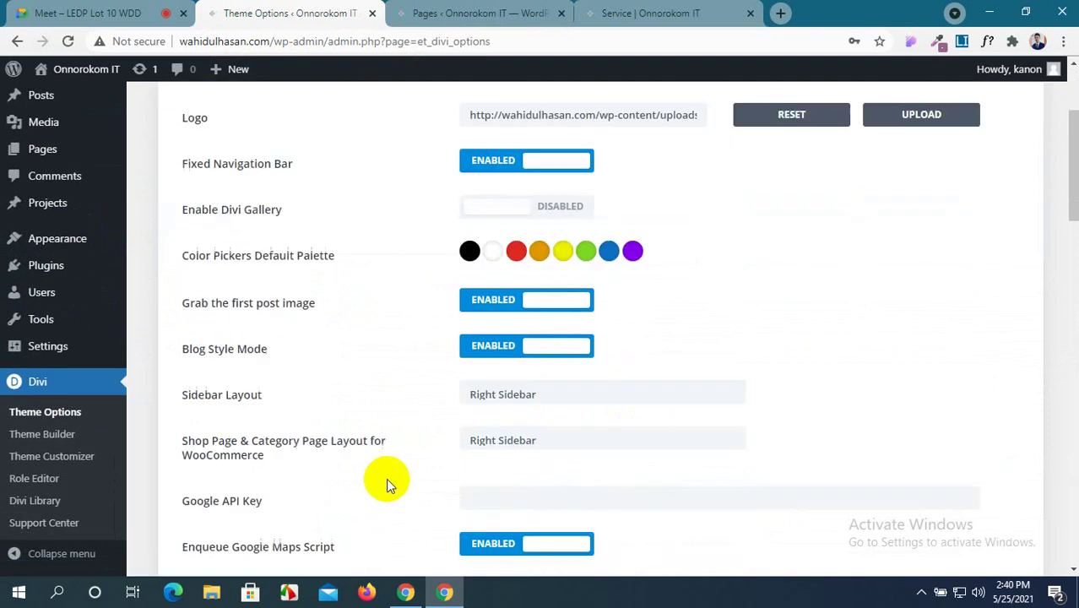
scroll(382, 479, down, 5)
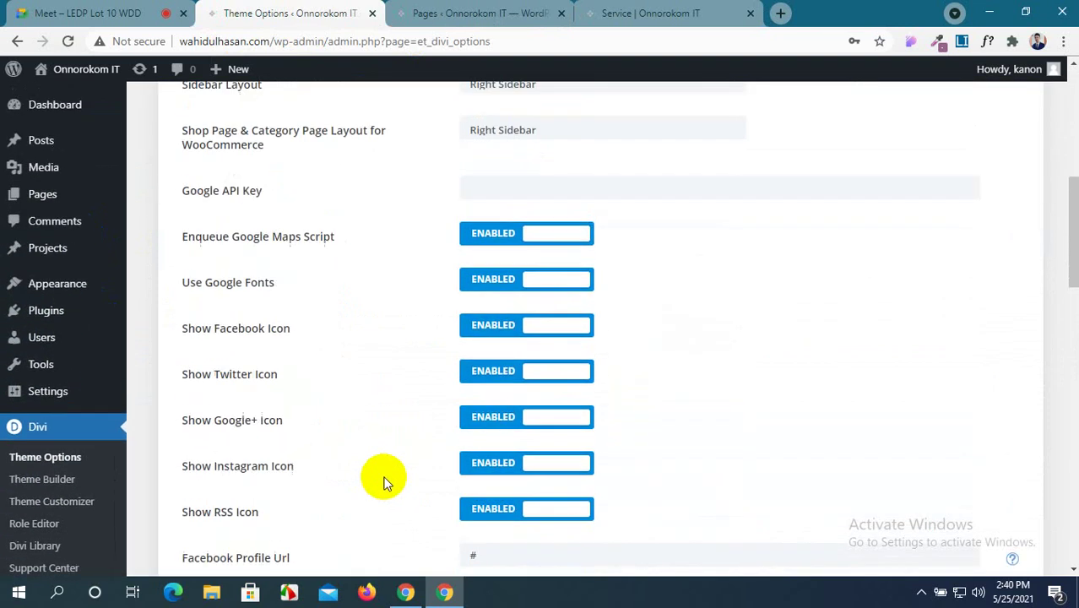
scroll(384, 481, up, 1)
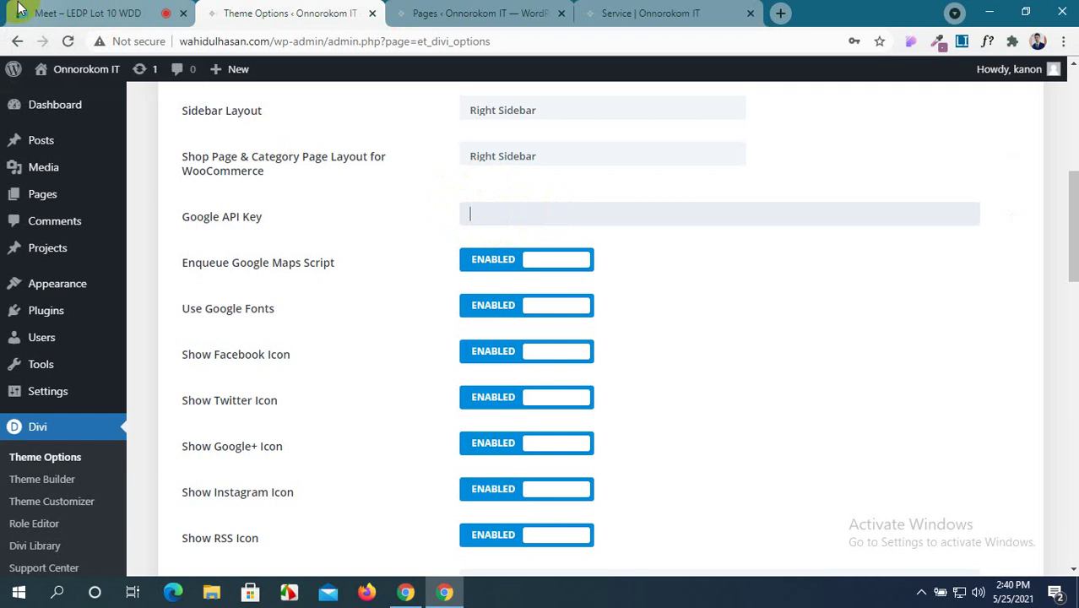
Return from the video meeting and pages list to the Divi Theme Options tab.
click(58, 7)
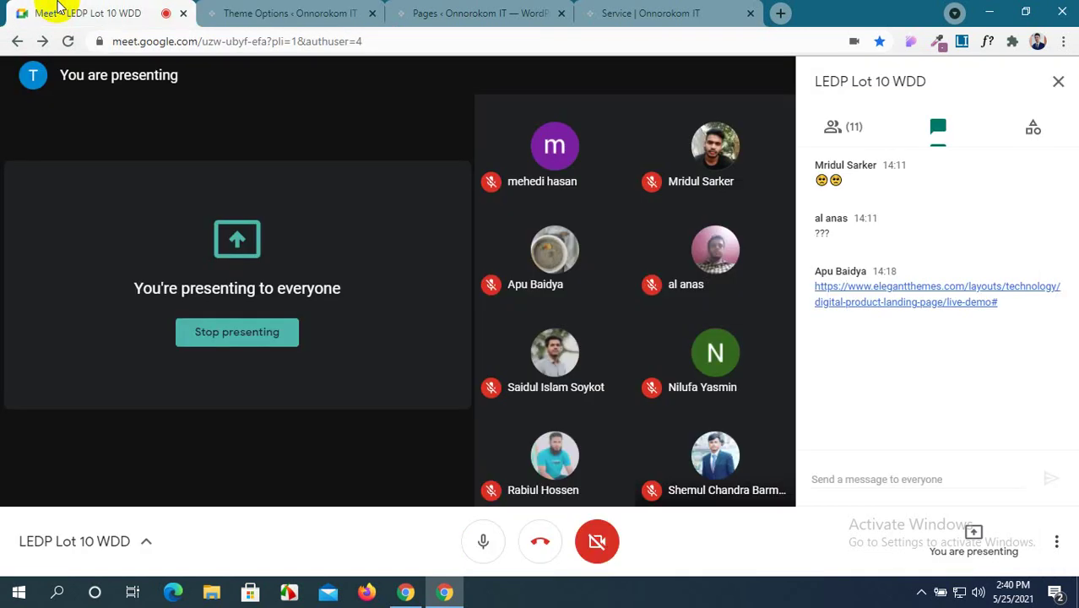
click(480, 10)
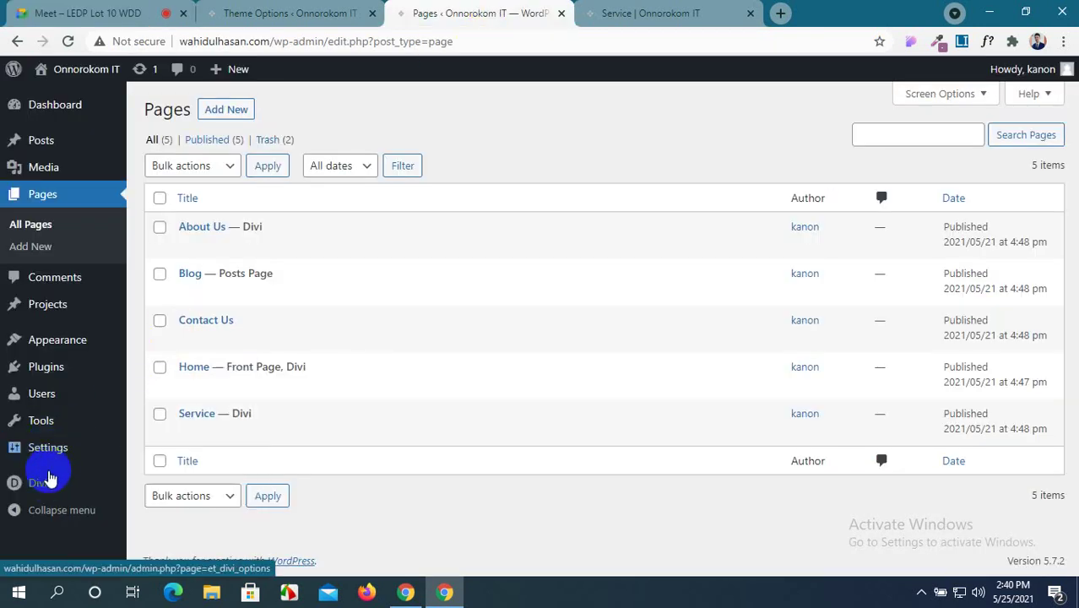
mouse_move(47, 485)
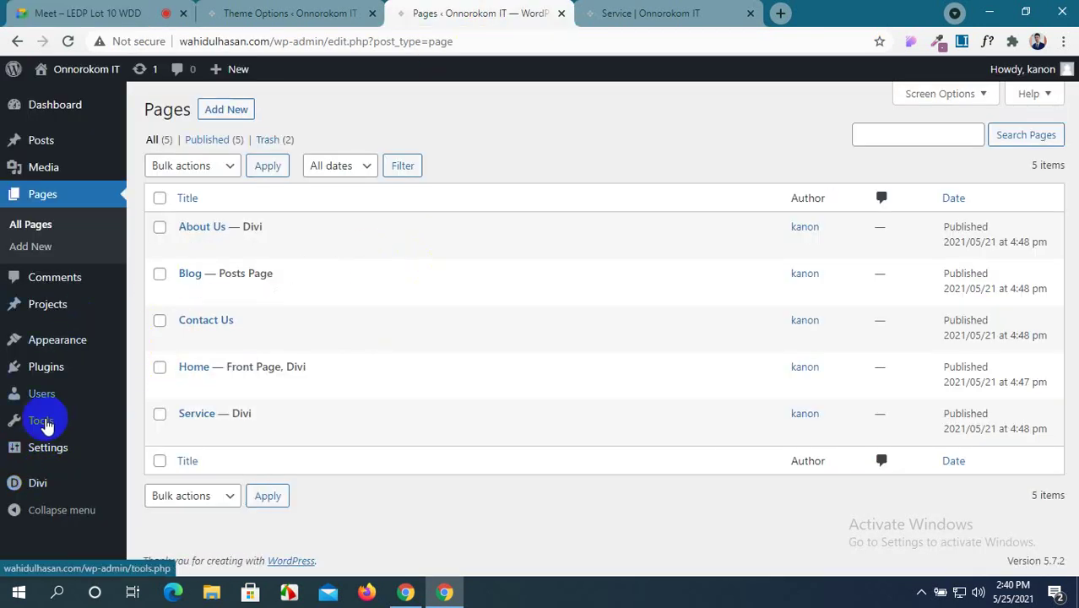
key(ctrl+shift+Tab)
scroll(374, 301, down, 15)
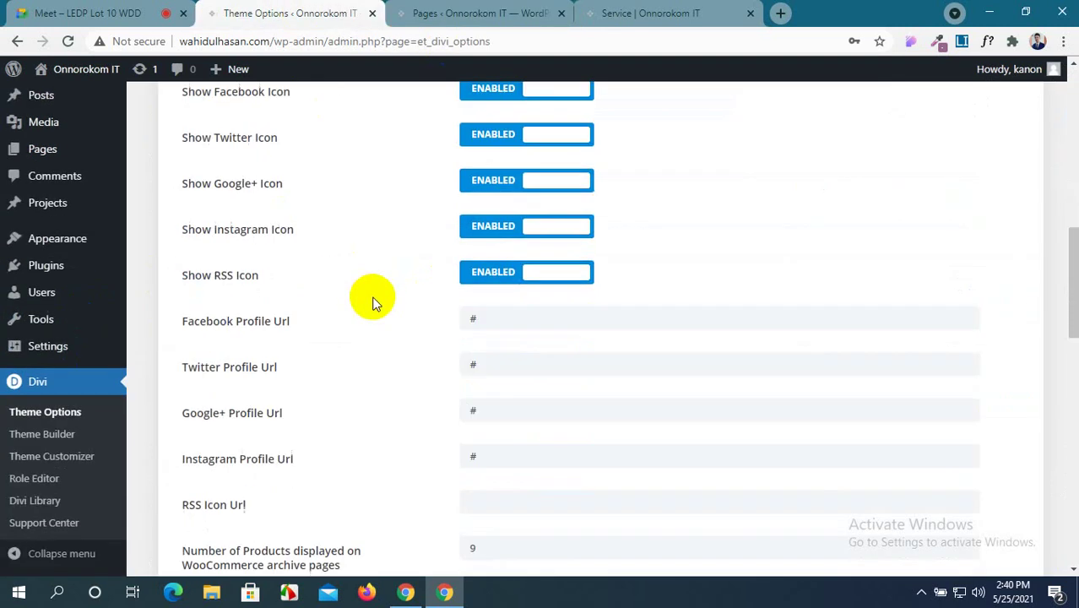
scroll(374, 301, up, 9)
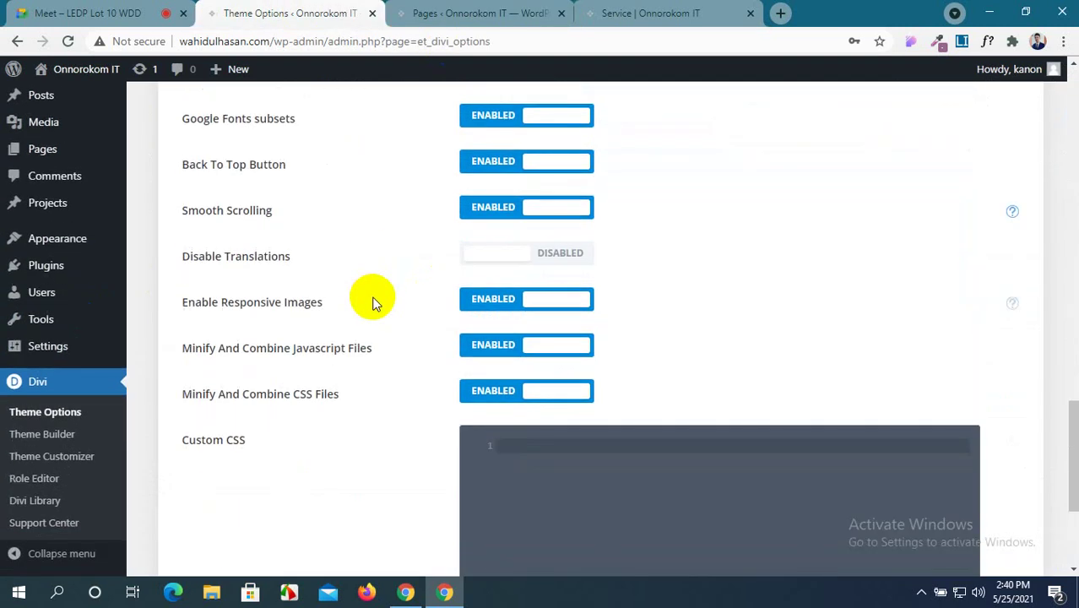
scroll(375, 301, up, 10)
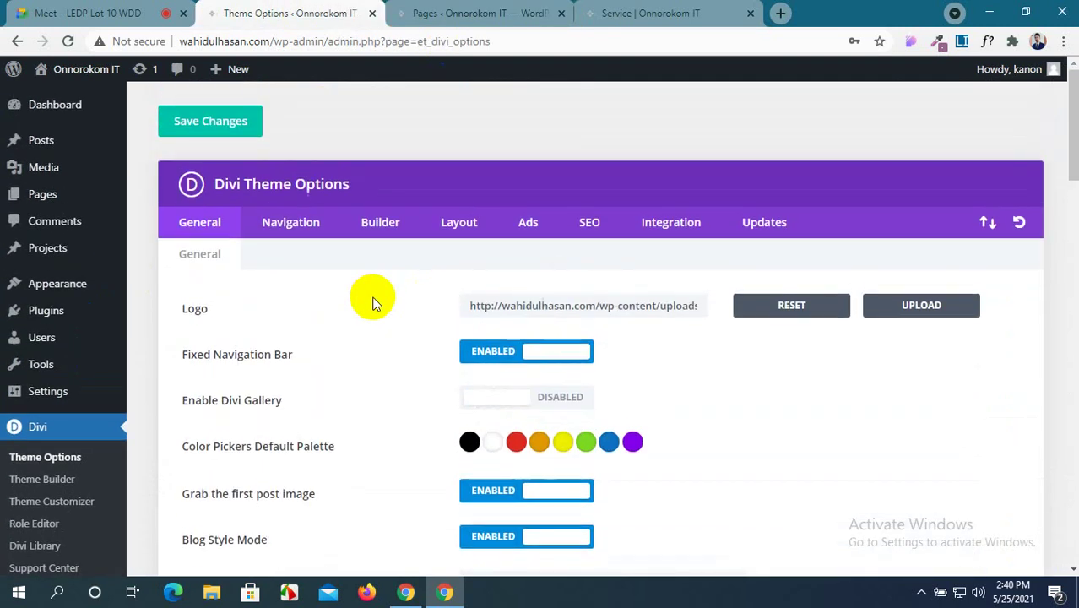
Browse the Builder, Ads, Layout and SEO tabs, then focus Integration's head code box.
click(386, 237)
click(515, 224)
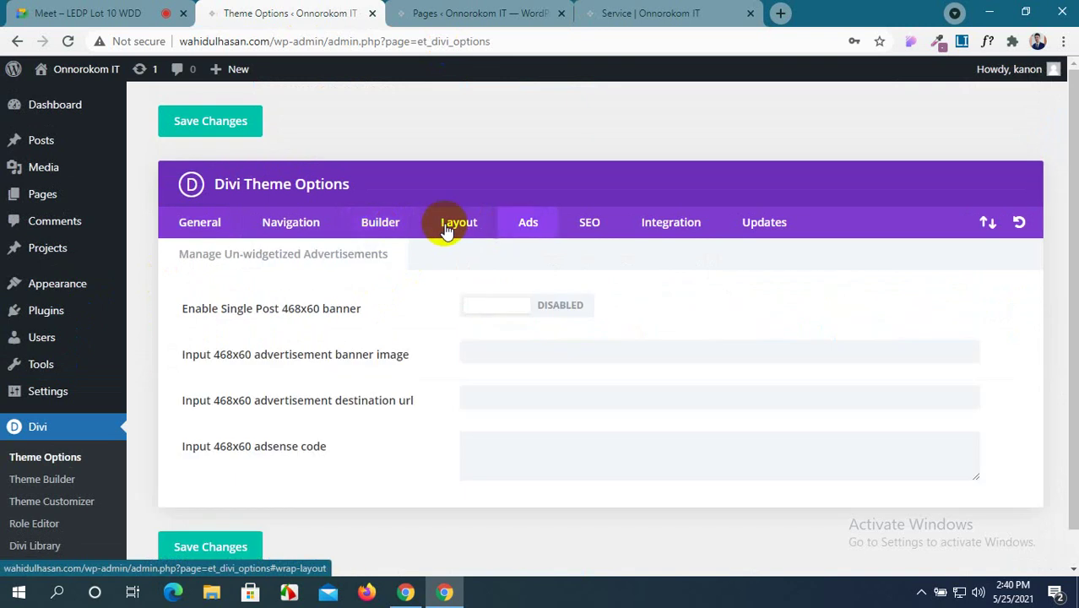
click(447, 229)
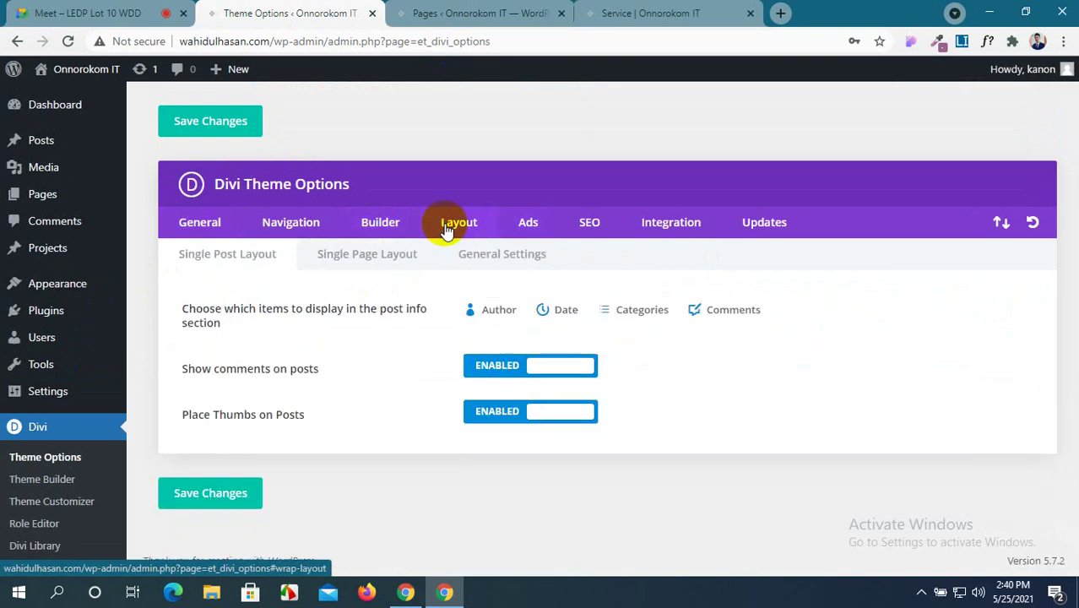
click(605, 228)
click(650, 225)
scroll(638, 316, down, 4)
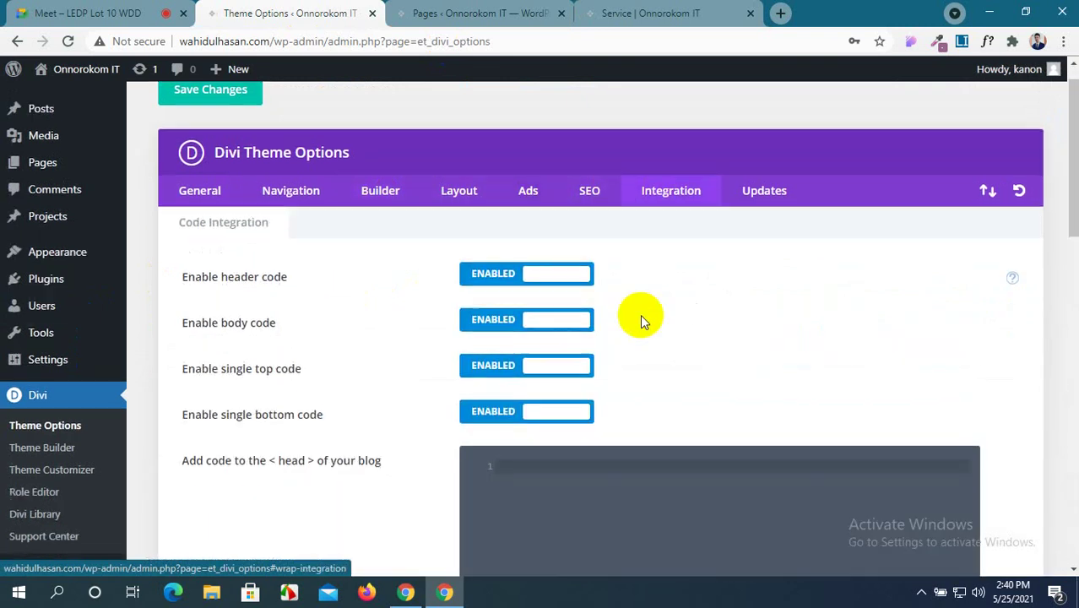
scroll(640, 317, down, 1)
scroll(355, 271, up, 1)
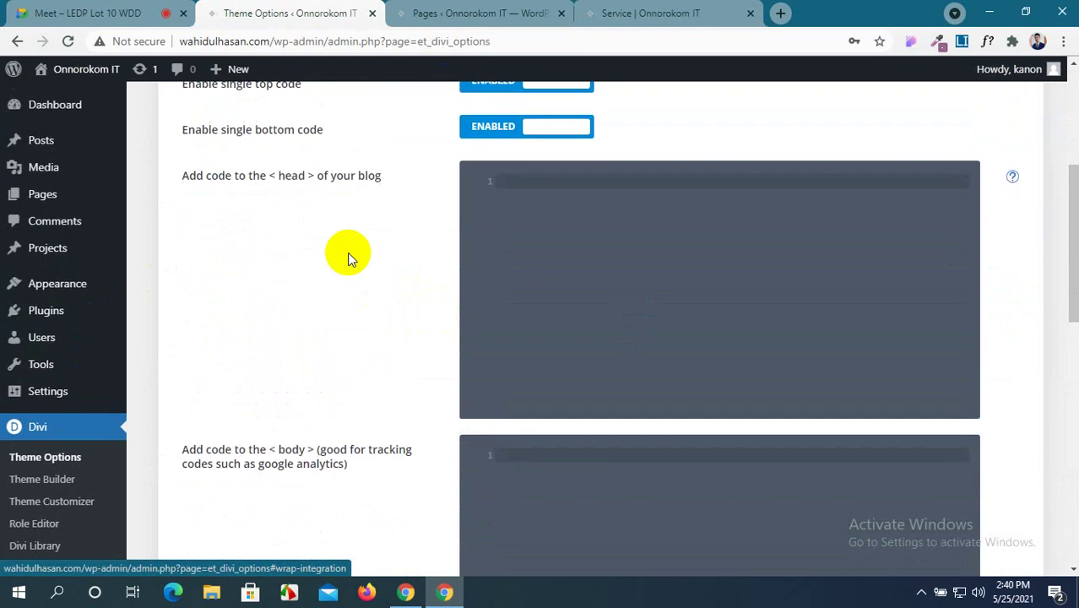
click(643, 197)
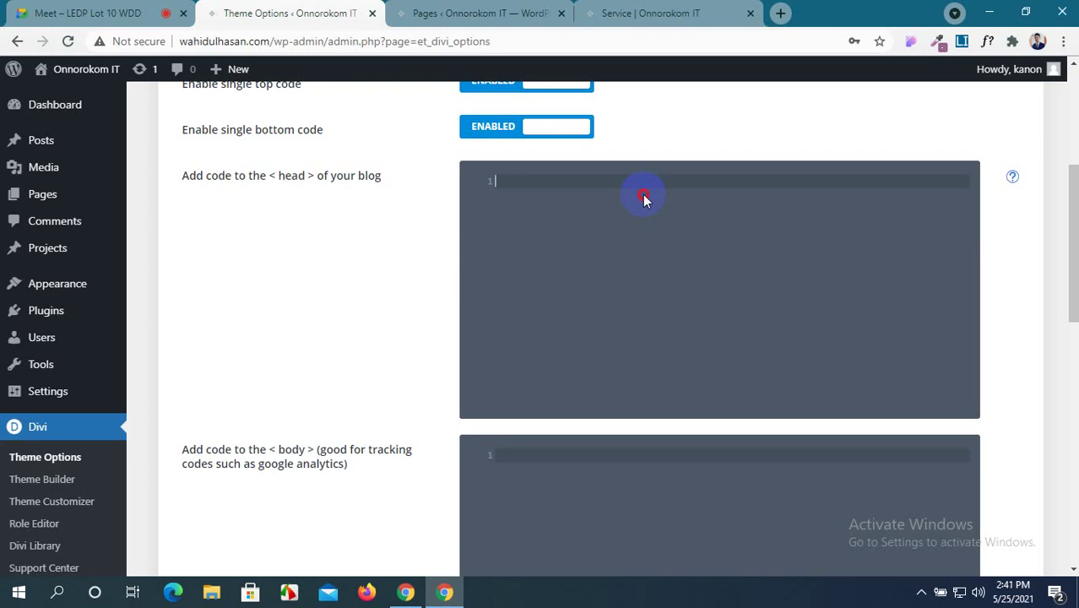
Check the live Service page's map error, then open Service for editing from Pages.
click(610, 13)
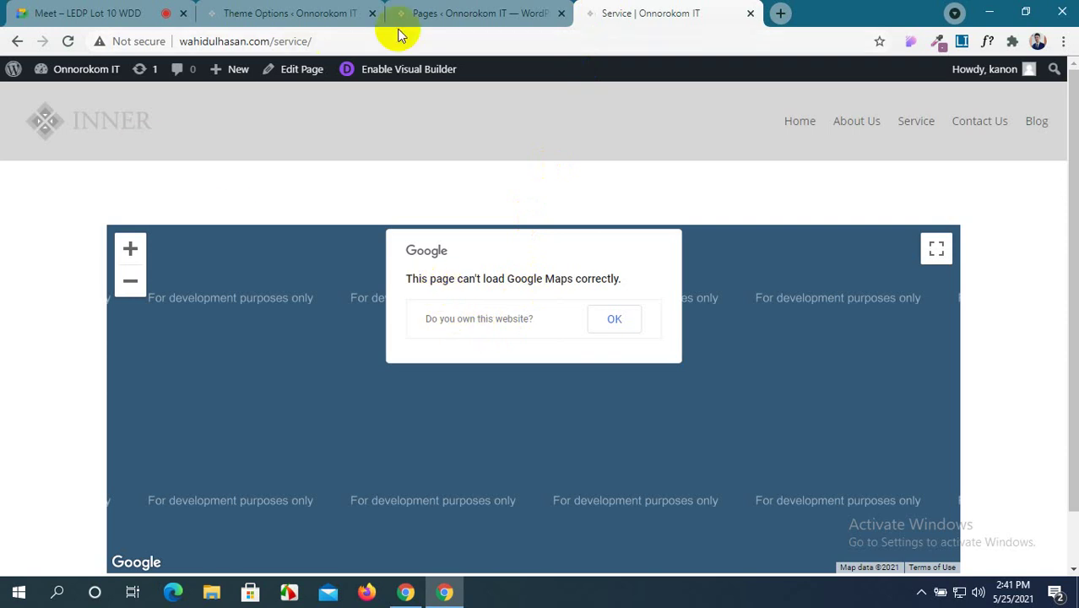
click(429, 13)
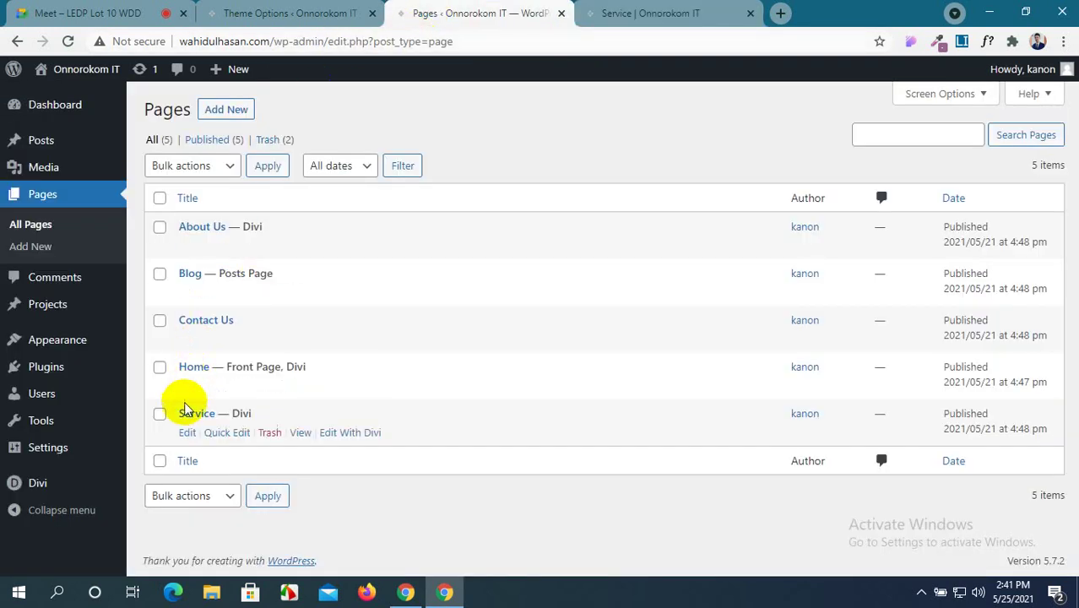
click(186, 434)
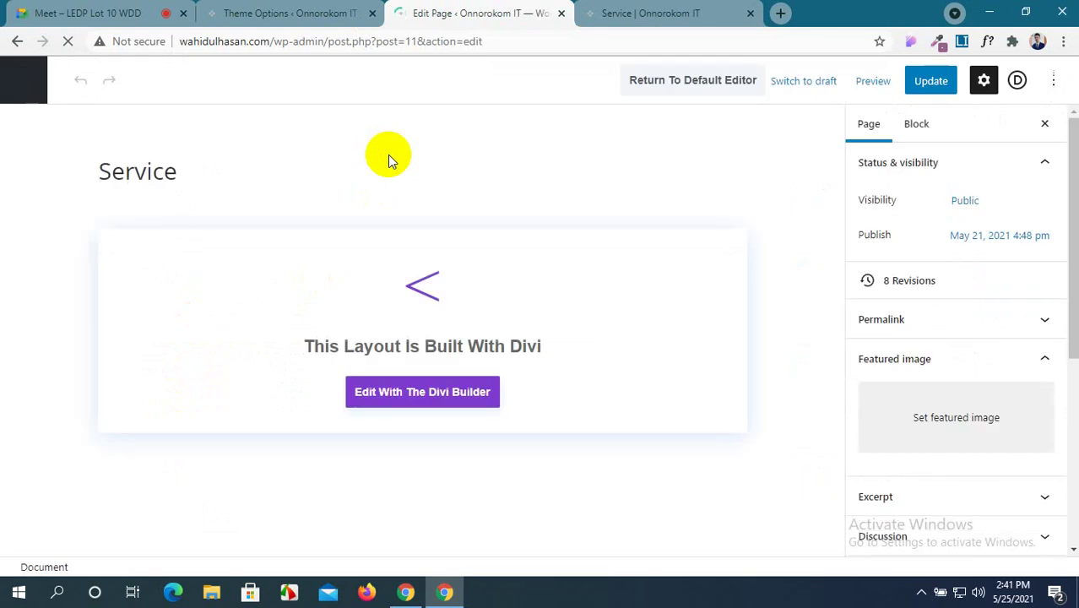
click(332, 8)
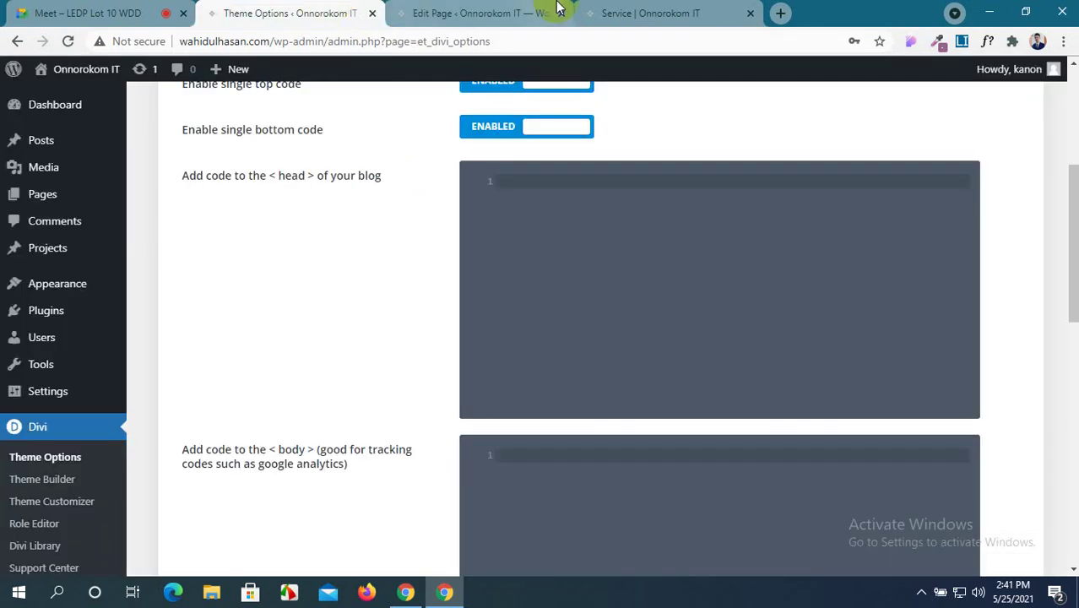
click(497, 9)
Open YouTube in a fresh browser tab, closing the stray YouTube Studio tab.
click(779, 19)
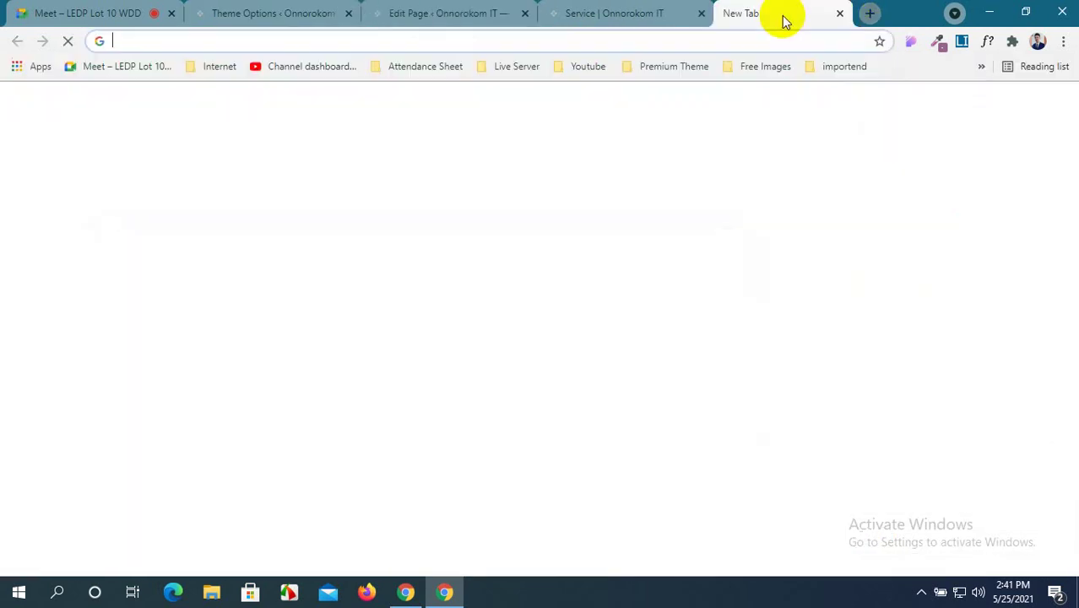
click(317, 68)
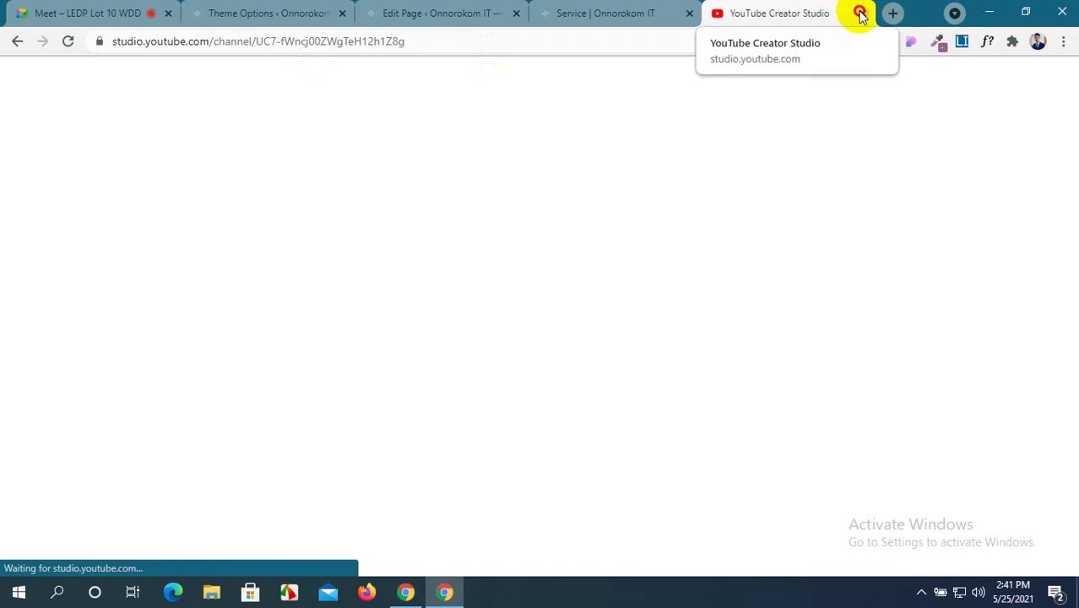
click(862, 13)
click(779, 15)
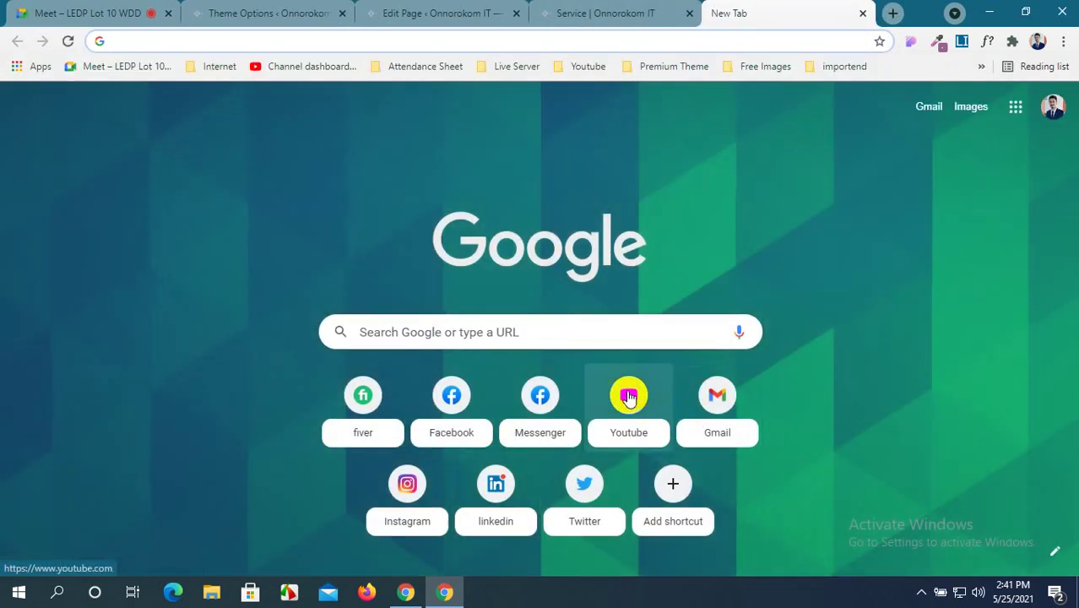
click(628, 397)
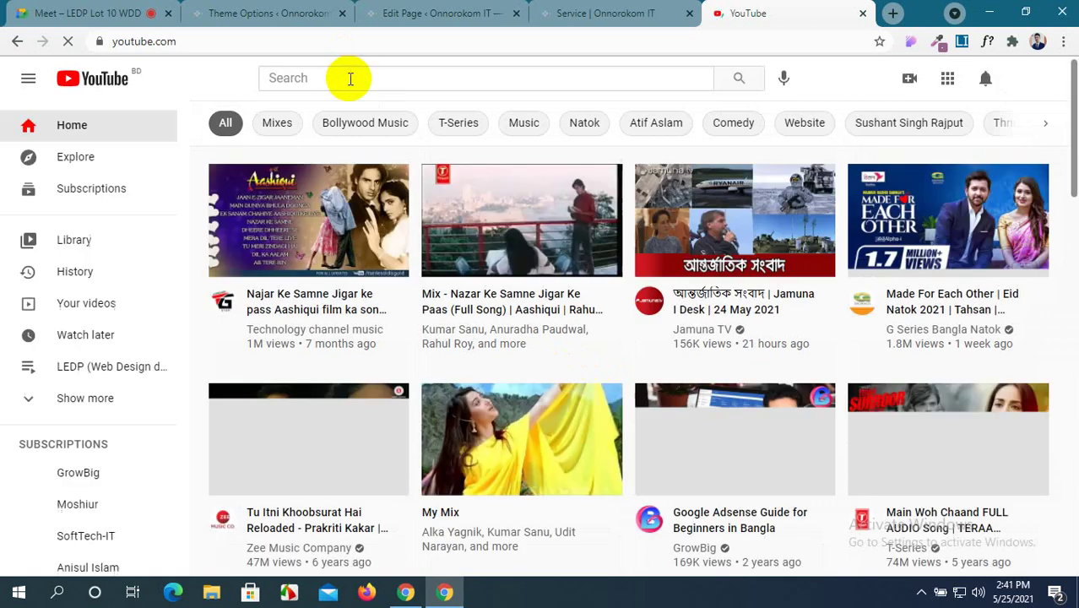
Search YouTube for 'how to make google map api key'.
click(351, 78)
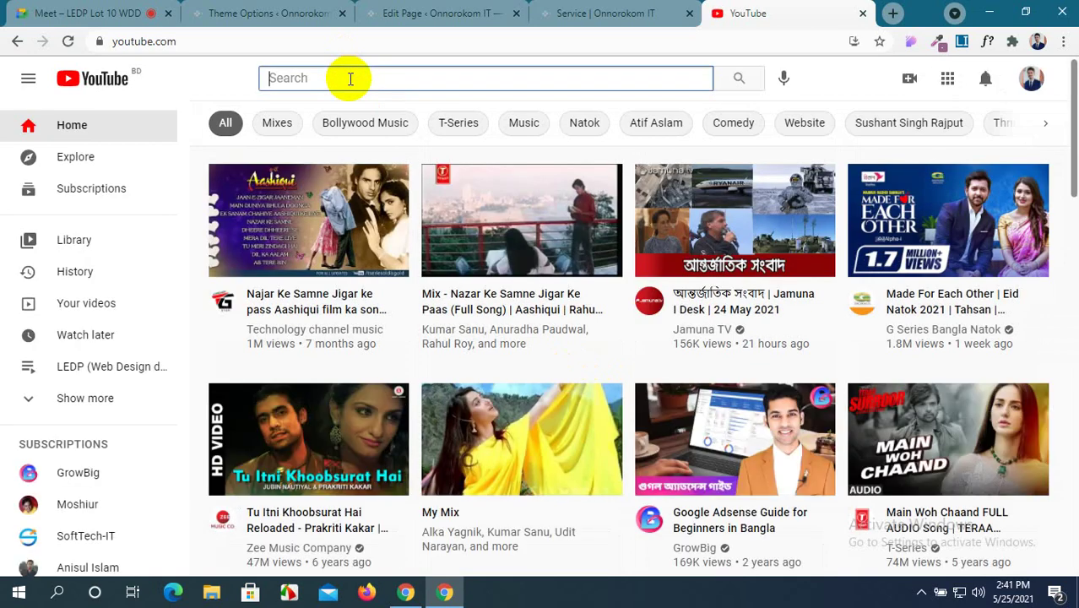
text(how)
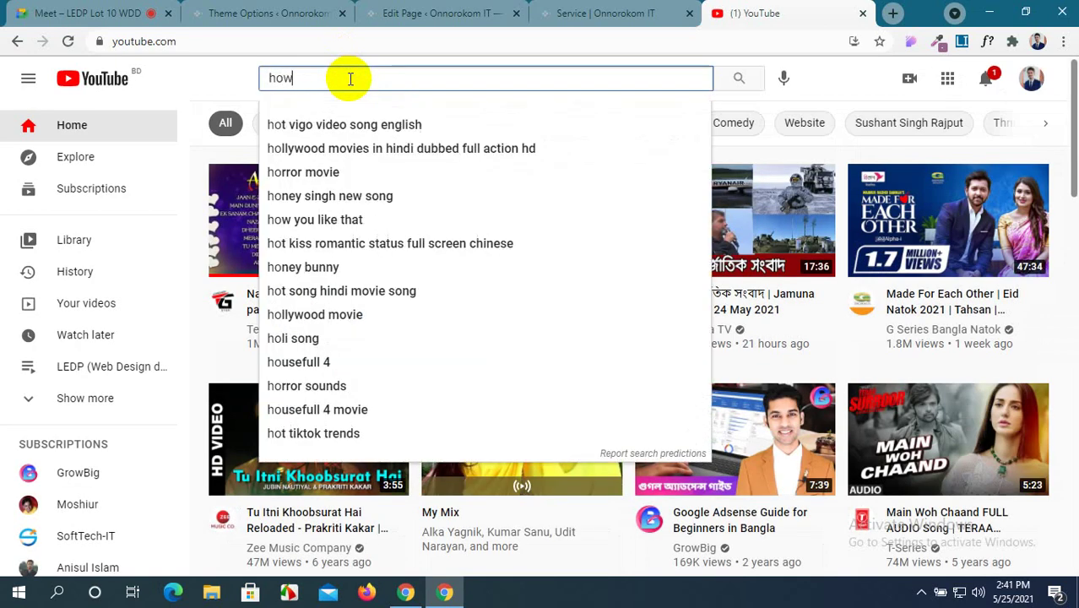
text( to mak)
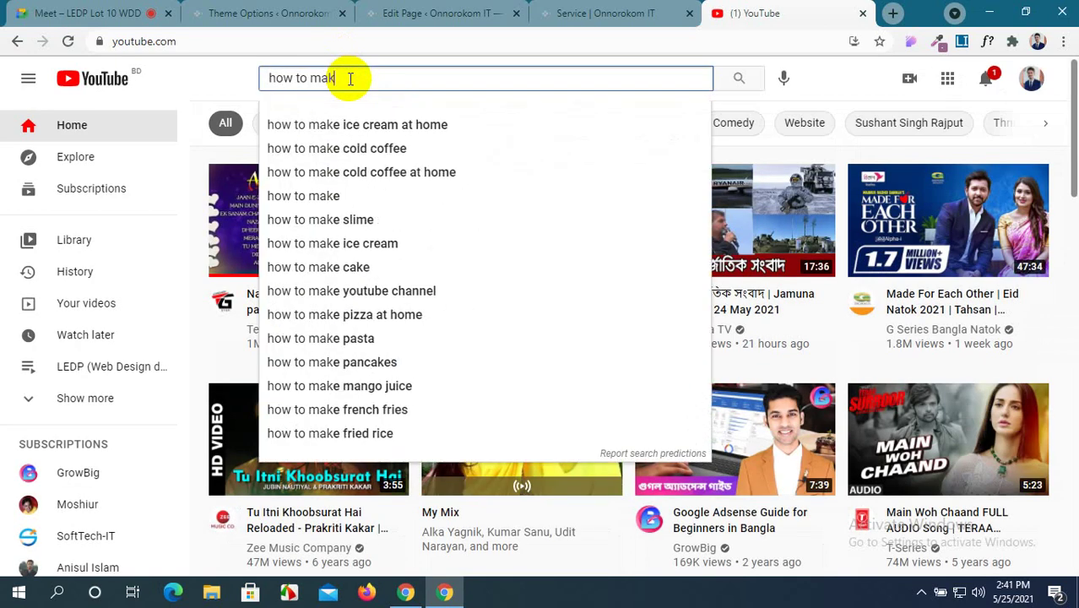
text(e a goo)
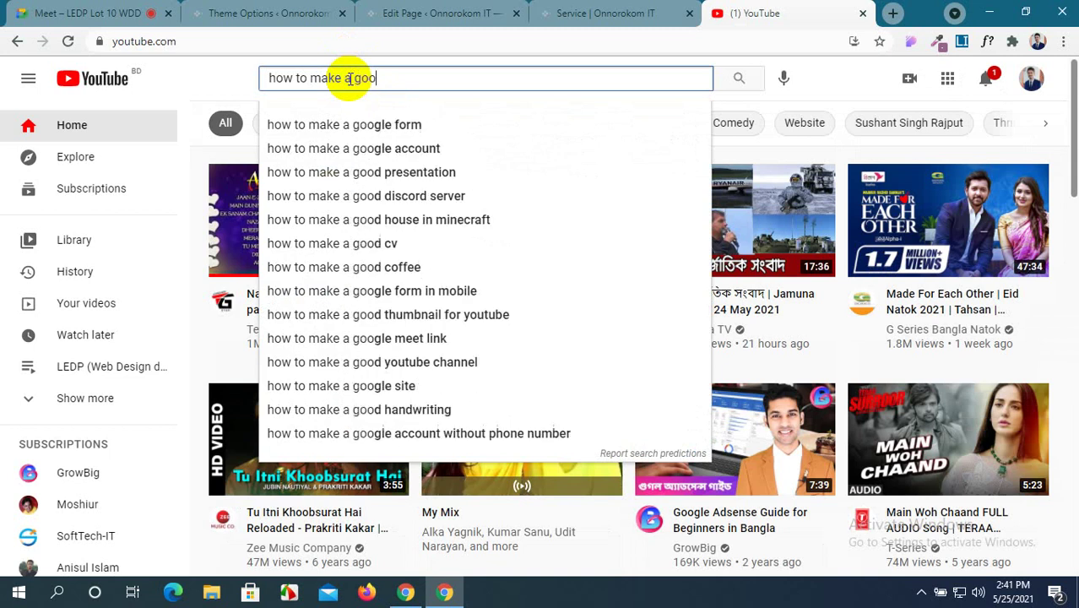
text(gle)
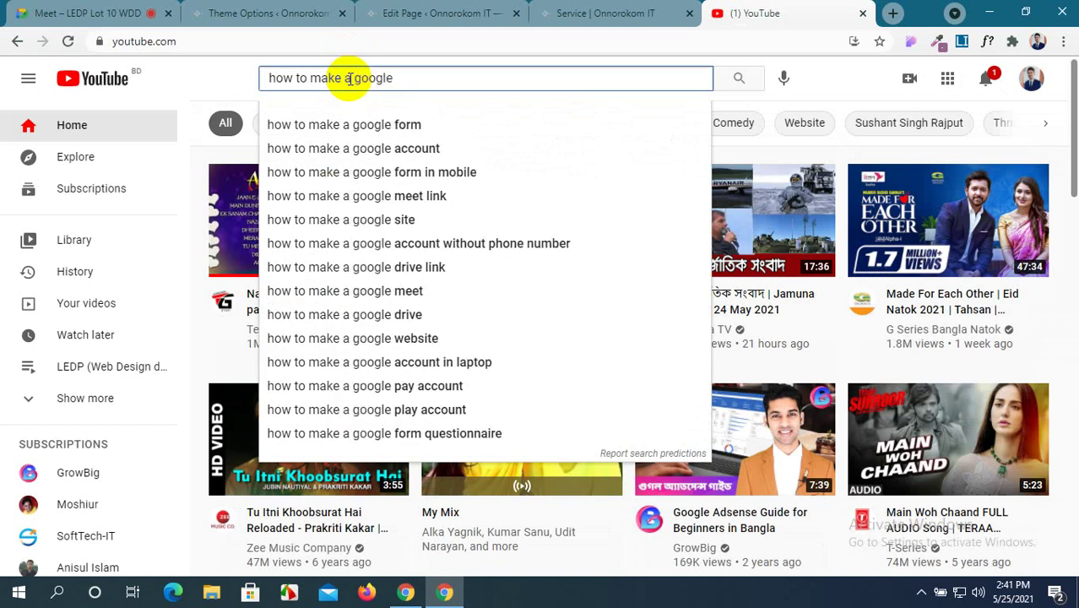
text( api)
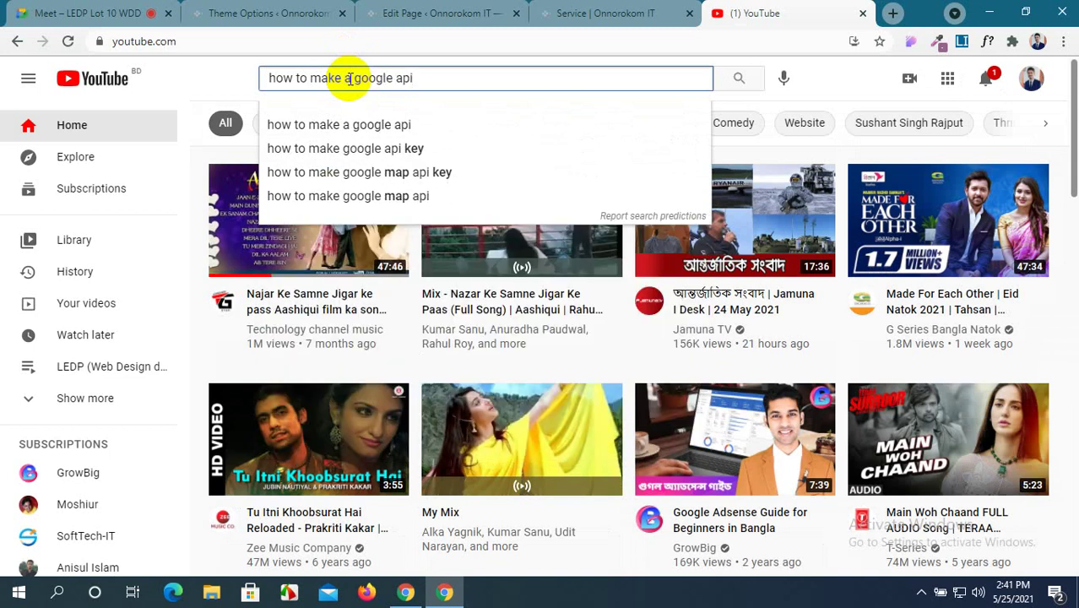
click(410, 173)
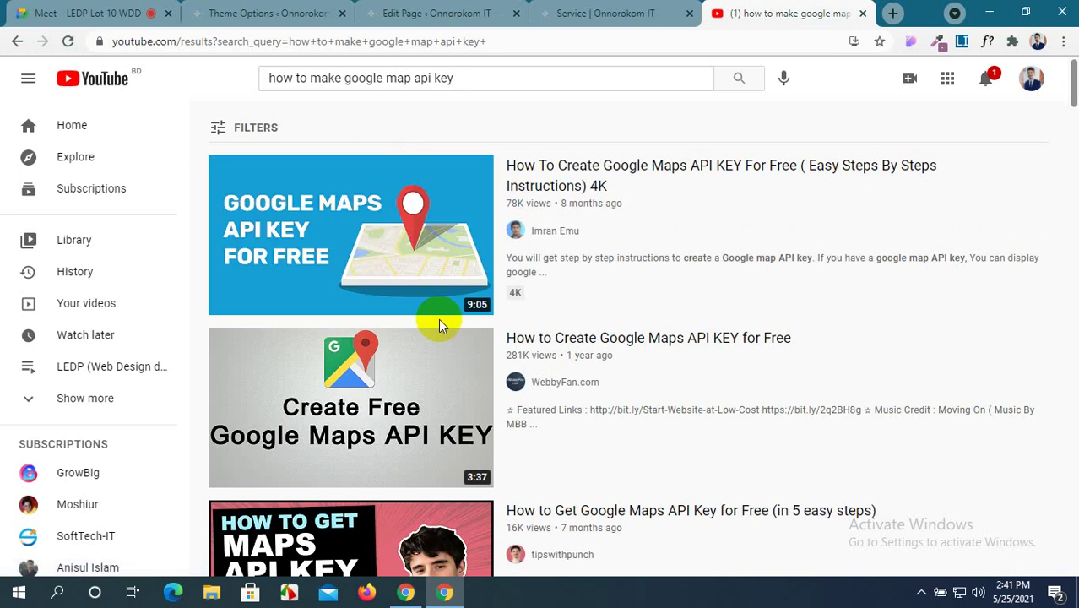
scroll(438, 319, down, 2)
scroll(438, 326, down, 5)
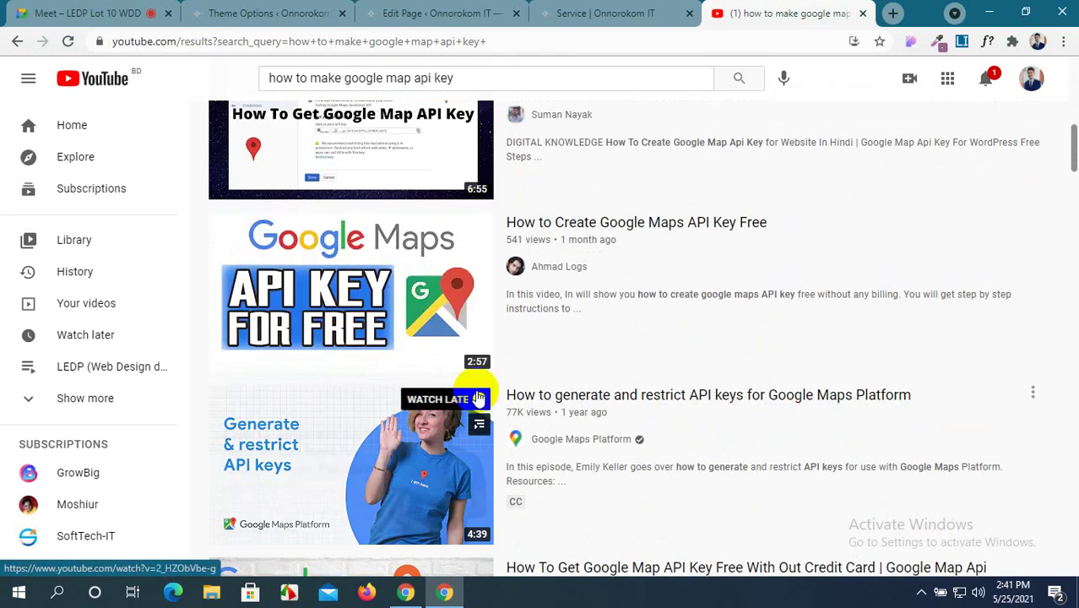
scroll(509, 386, down, 3)
scroll(513, 393, down, 10)
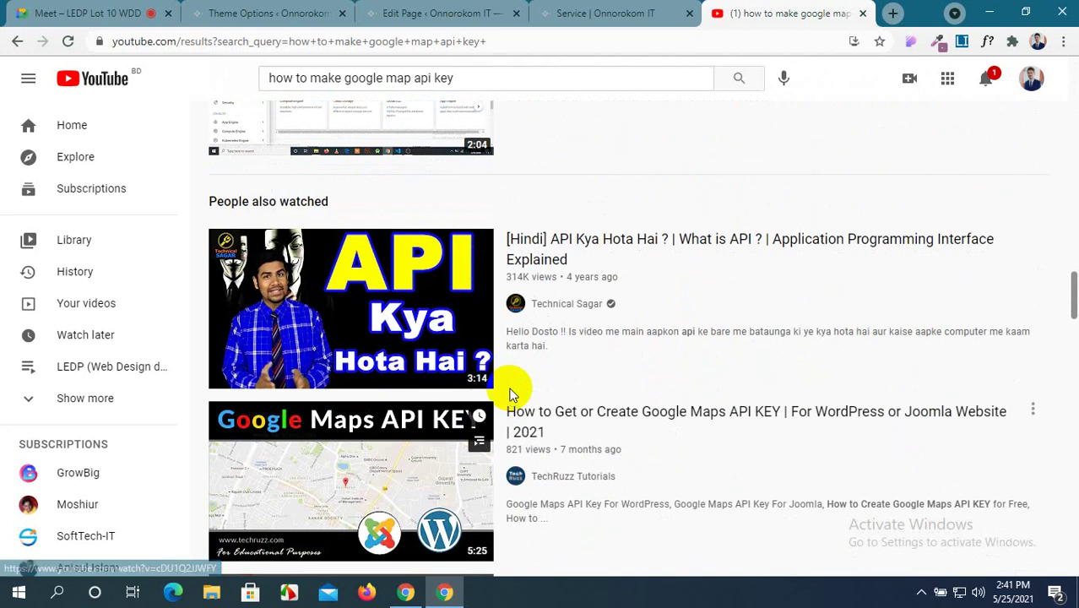
scroll(511, 392, down, 7)
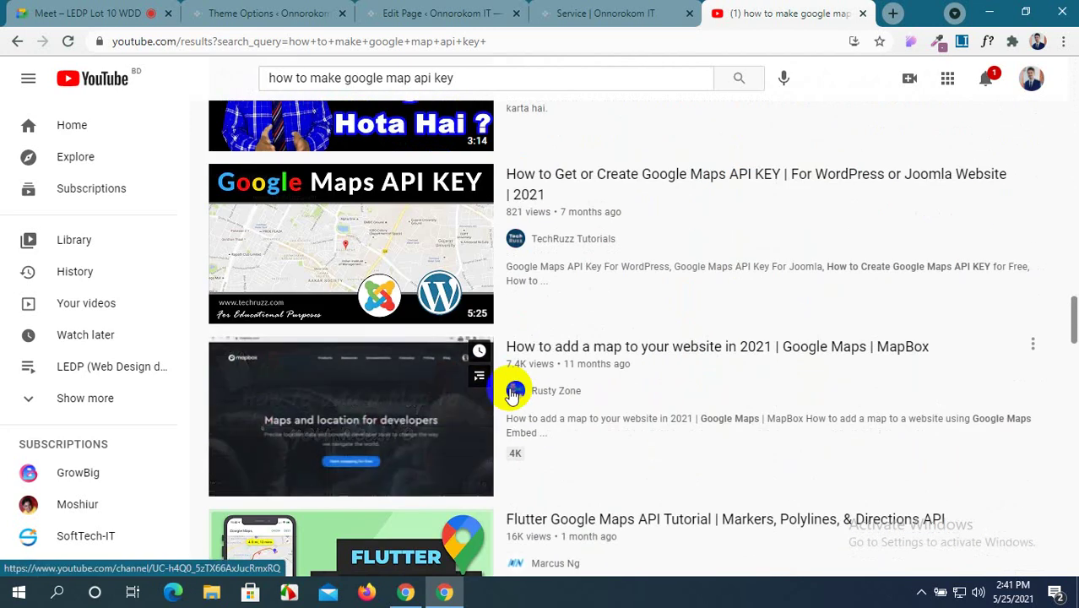
scroll(511, 393, down, 8)
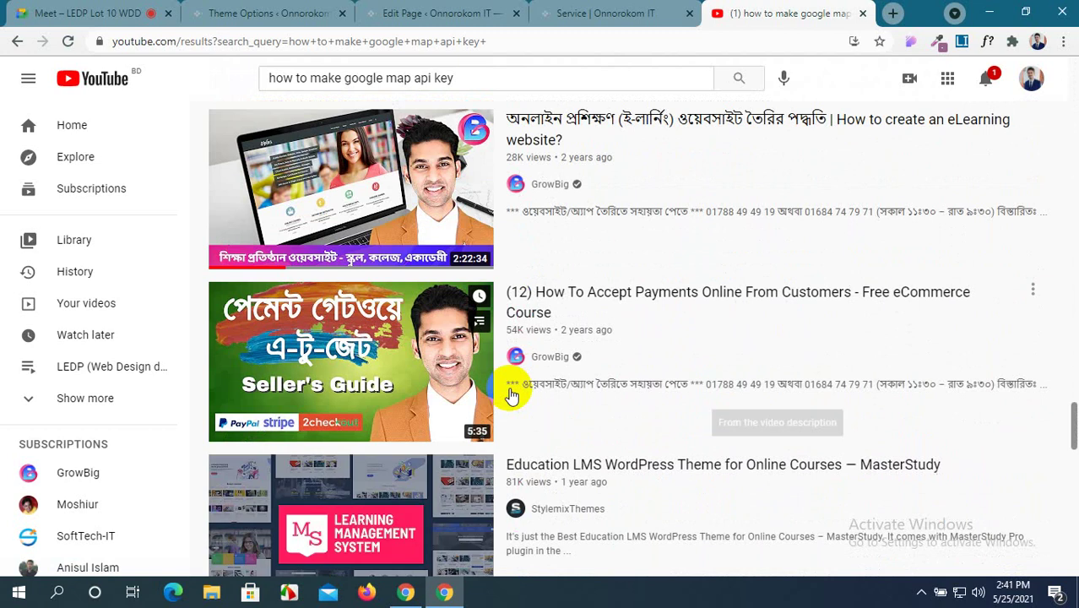
scroll(513, 393, up, 1)
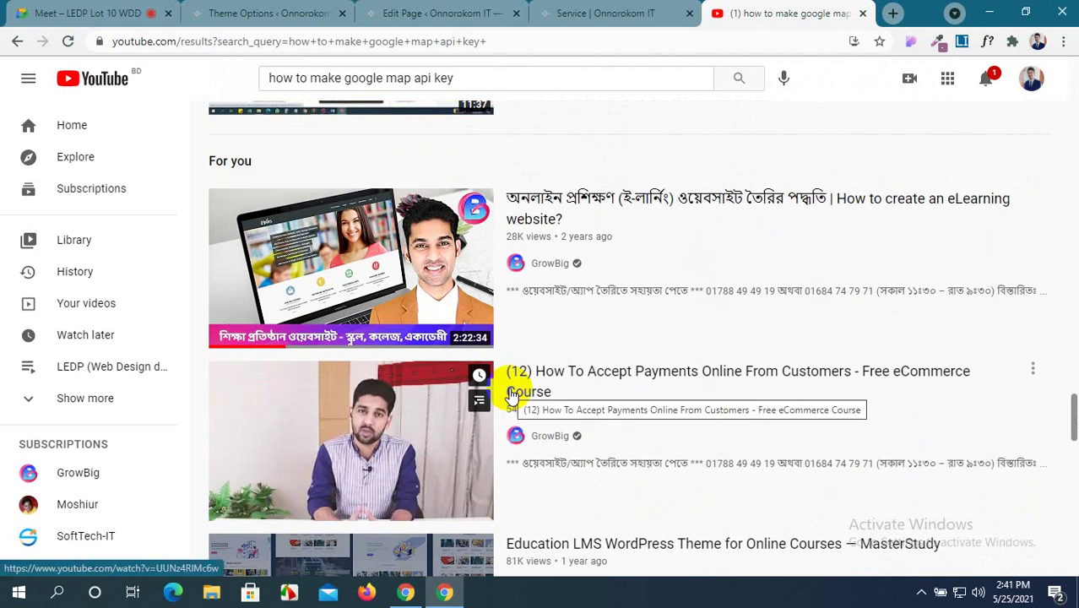
scroll(511, 393, down, 4)
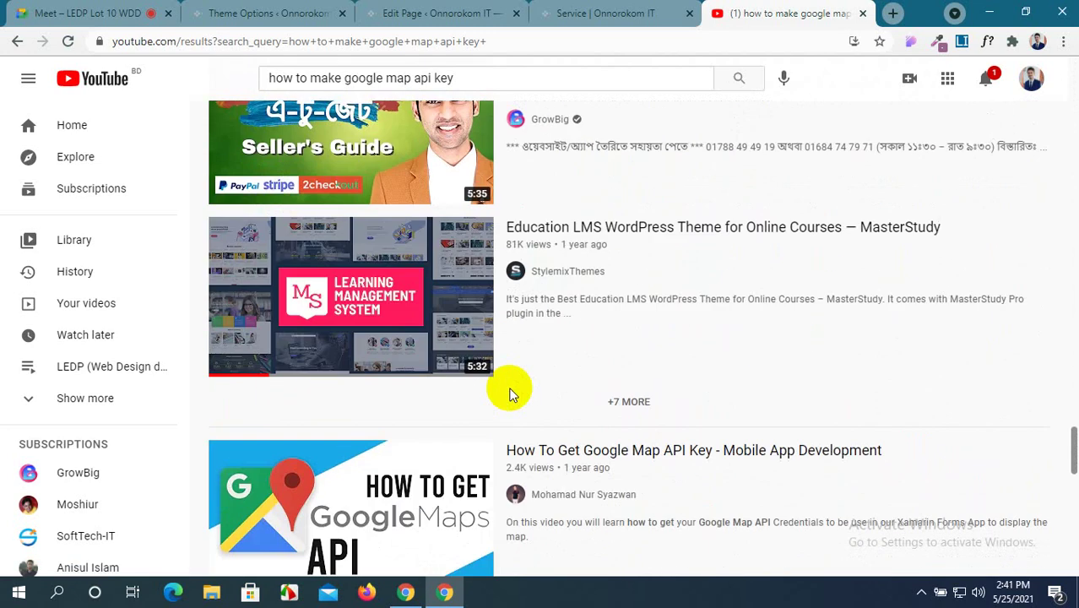
scroll(511, 392, down, 8)
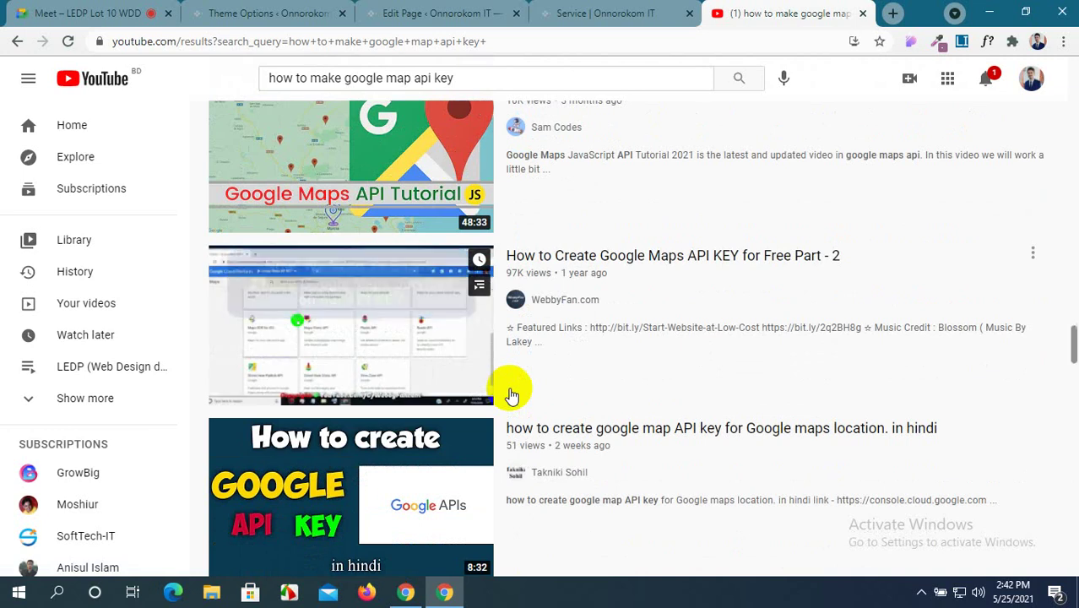
scroll(511, 392, up, 1)
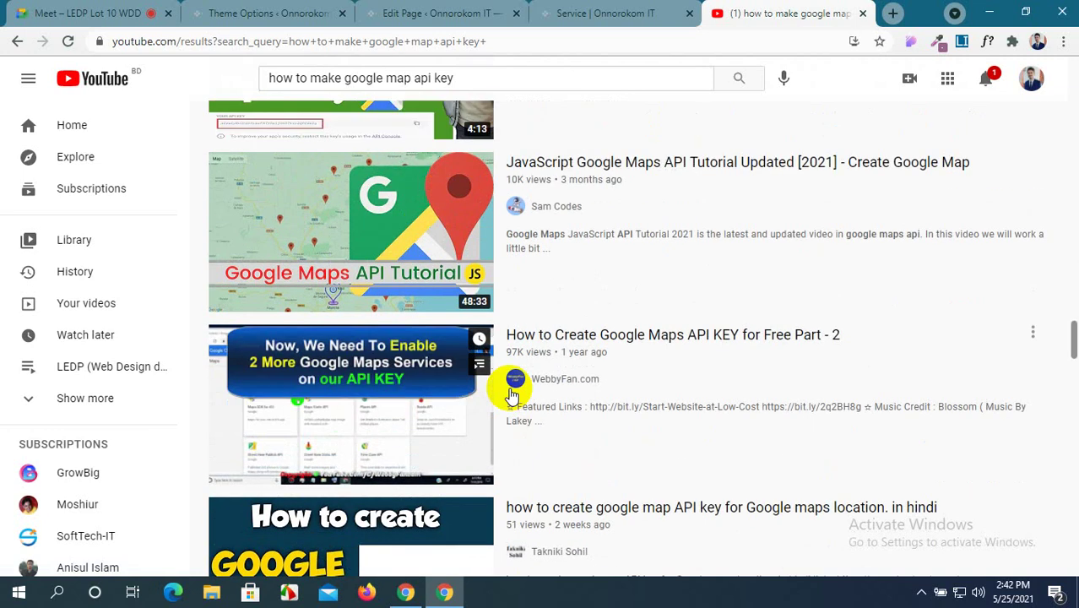
scroll(511, 394, down, 3)
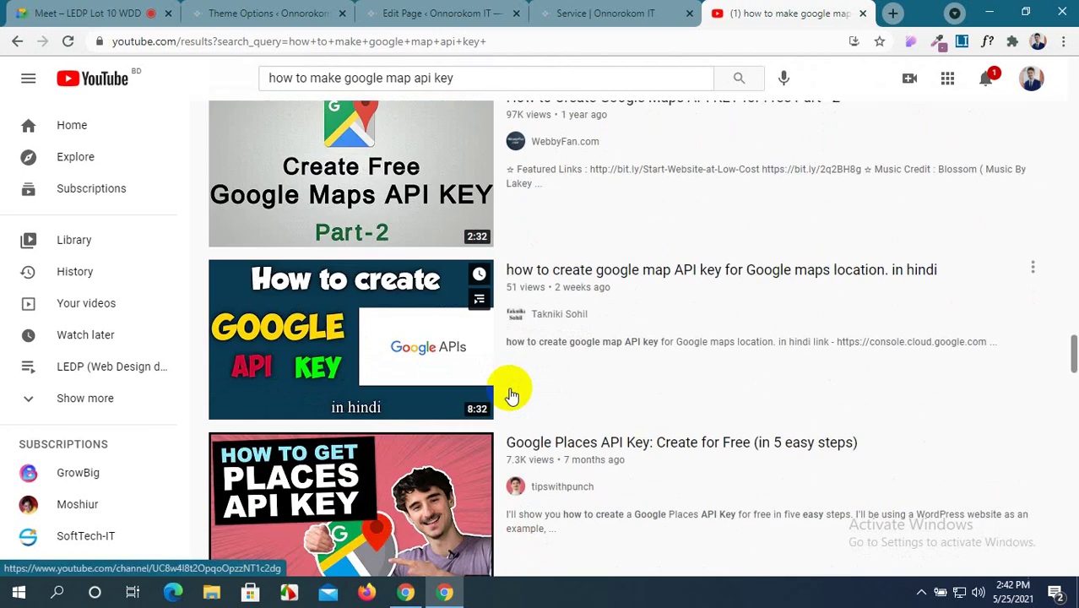
scroll(511, 394, down, 20)
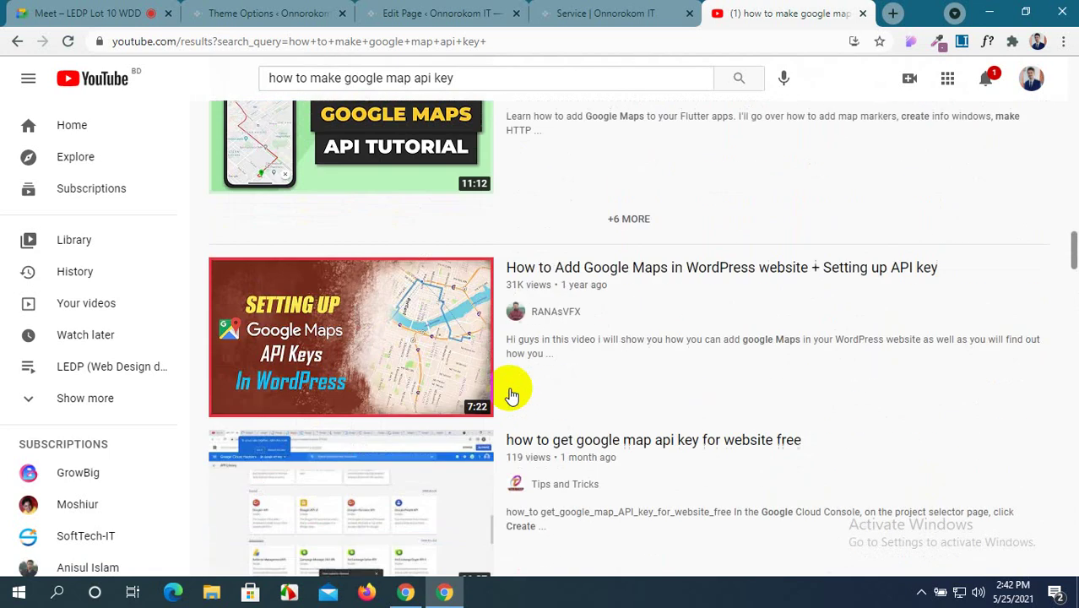
scroll(511, 395, up, 20)
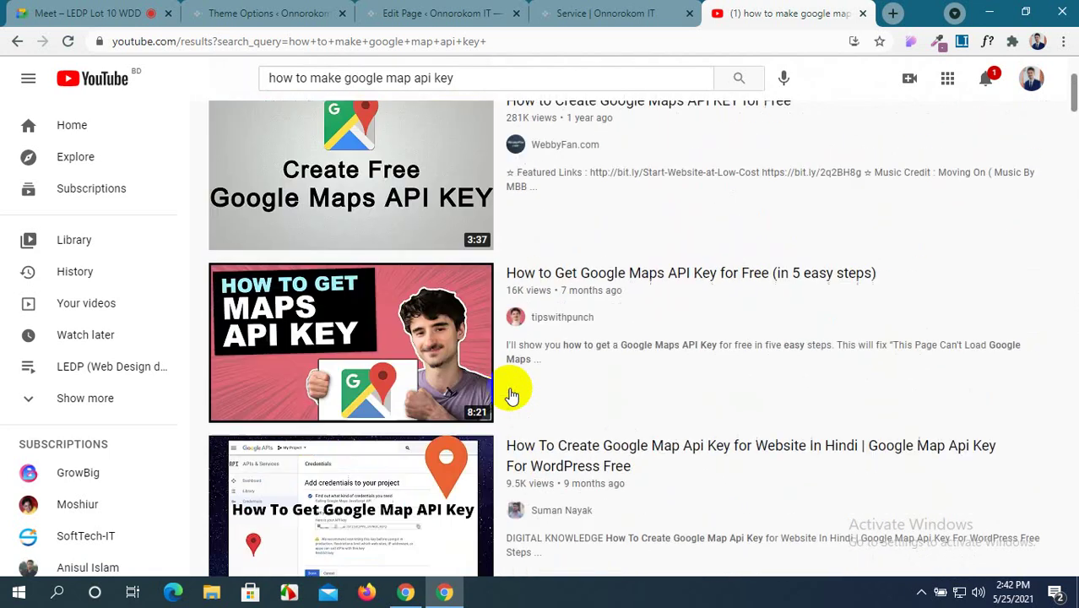
scroll(511, 395, down, 1)
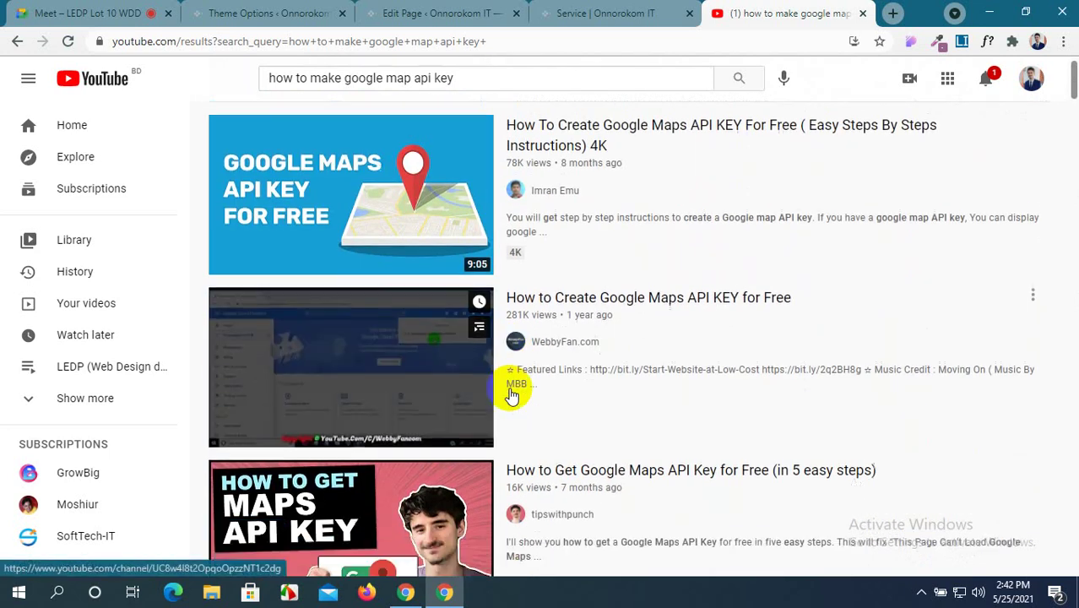
scroll(512, 394, up, 1)
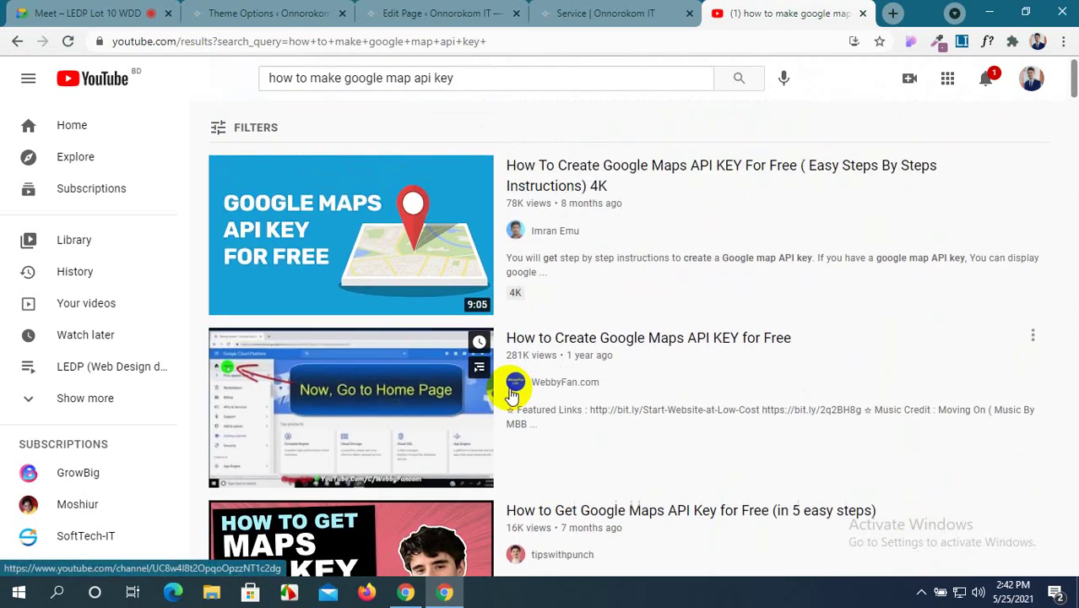
Play the Google Maps API key tutorial and skip ahead to the new project step.
click(369, 242)
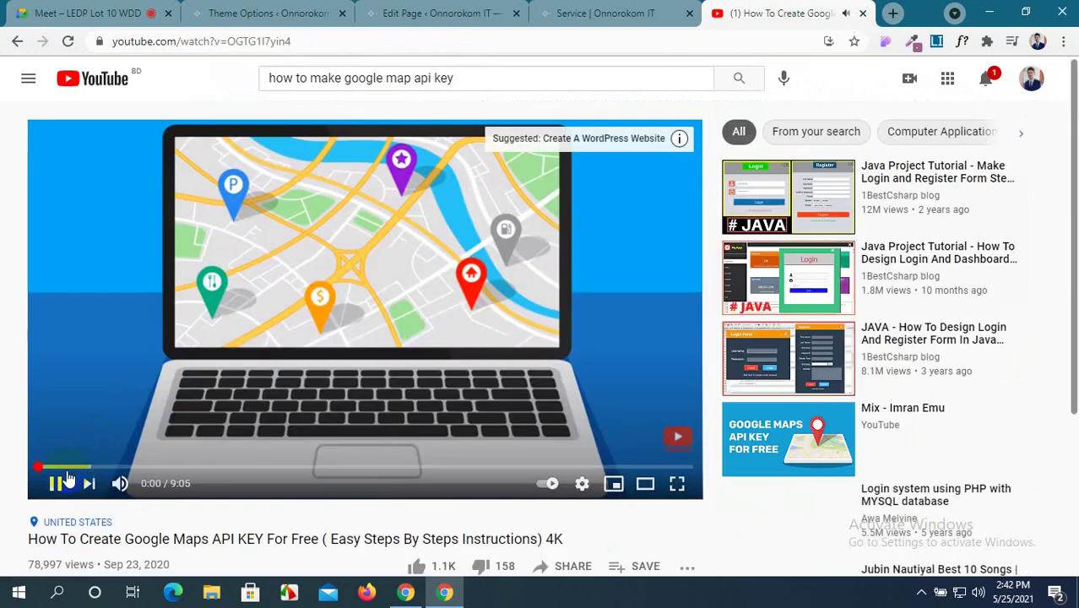
click(53, 466)
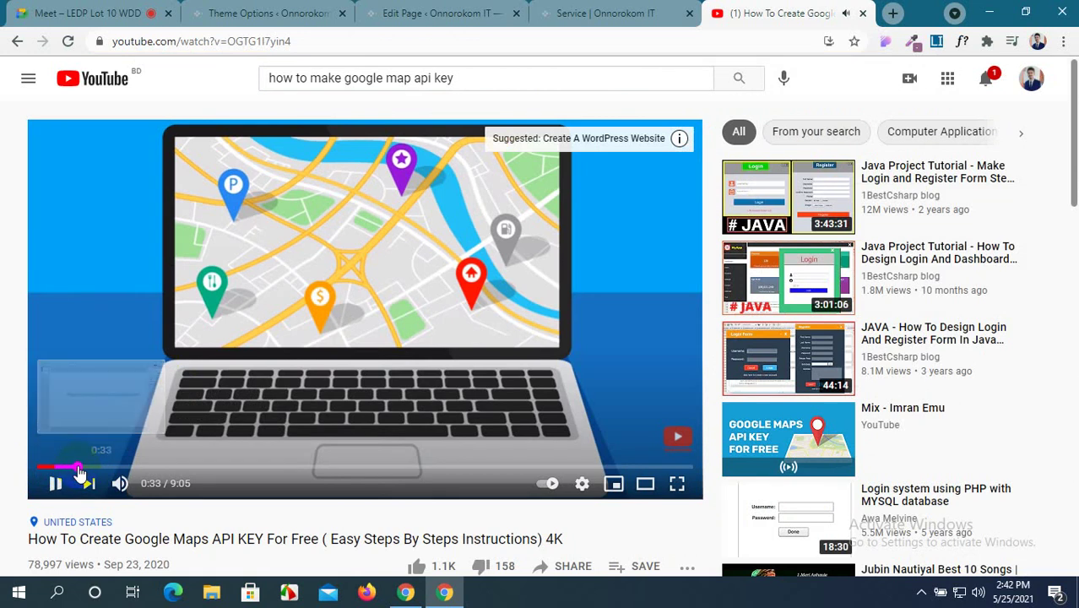
click(123, 467)
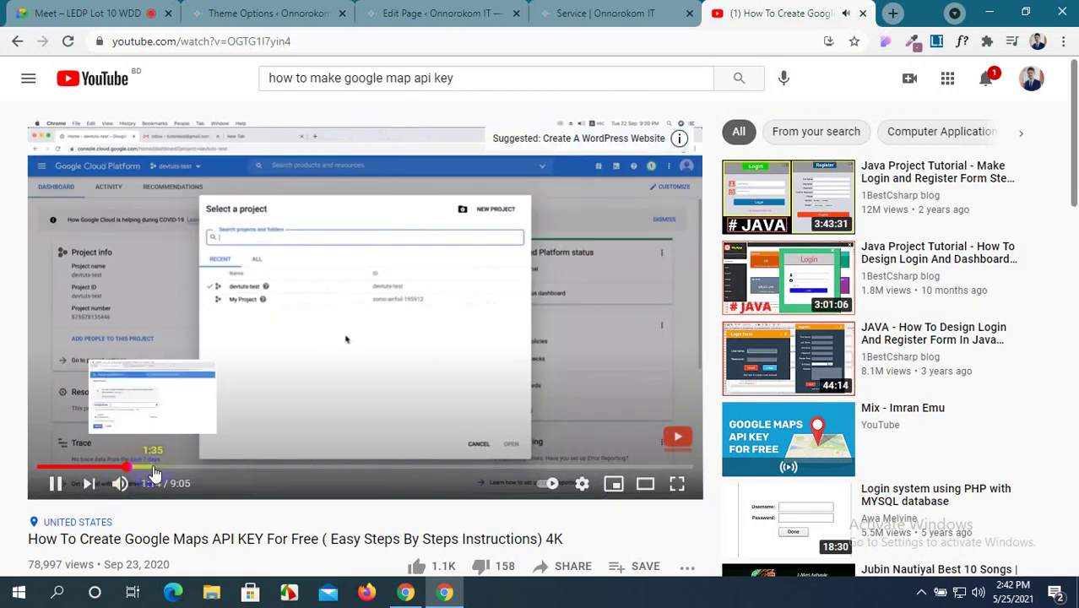
click(153, 467)
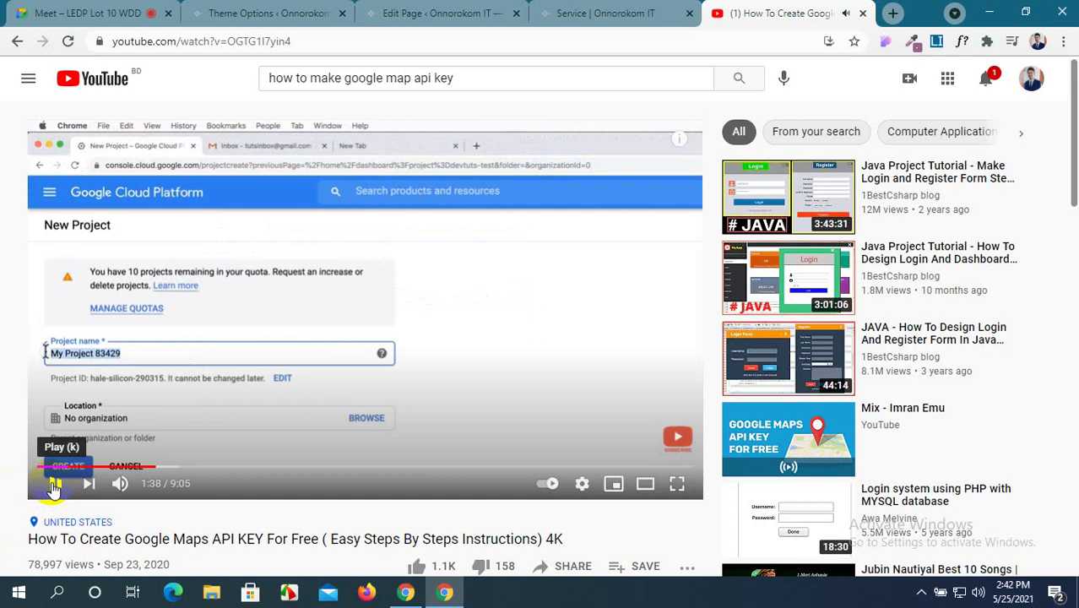
Post the tutorial's URL in the Google Meet chat and return to the Service page editor.
click(288, 42)
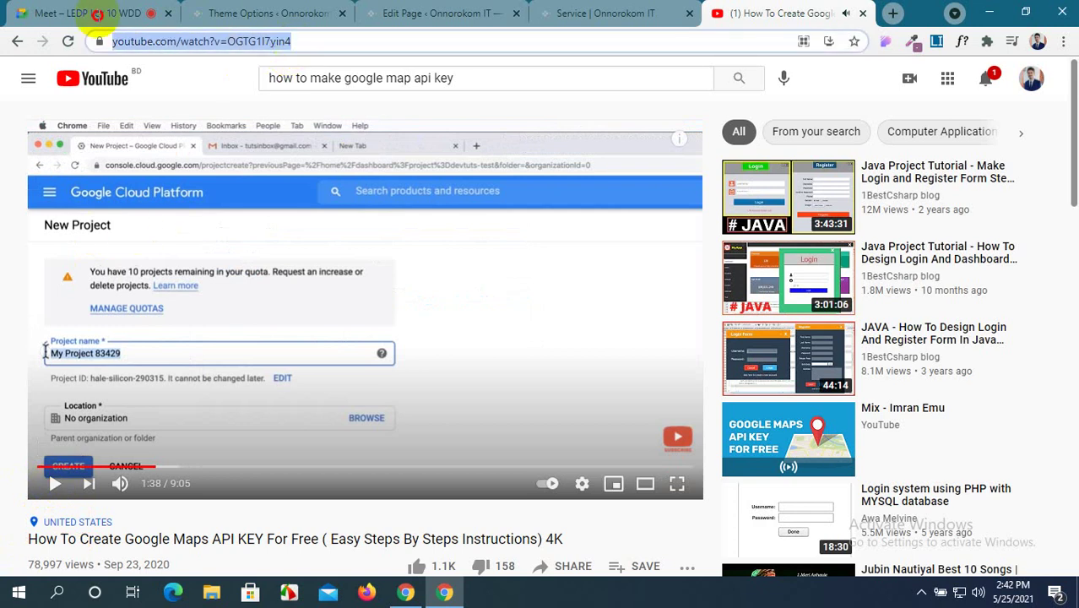
click(77, 10)
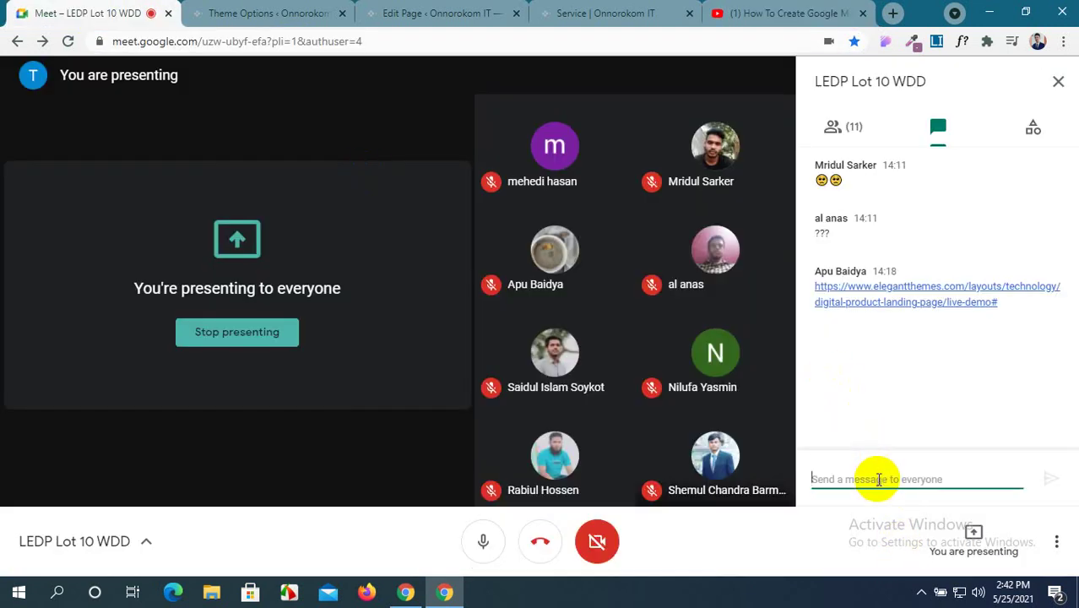
text(https://www.youtube.com/watch?v=OGTG1l7yin)
key(Return)
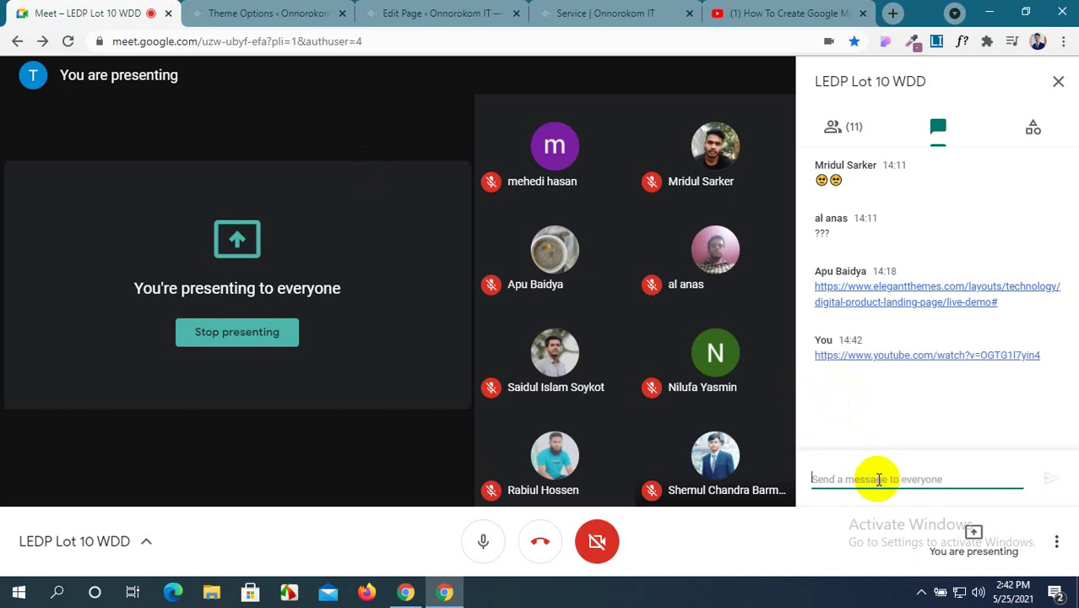
click(414, 11)
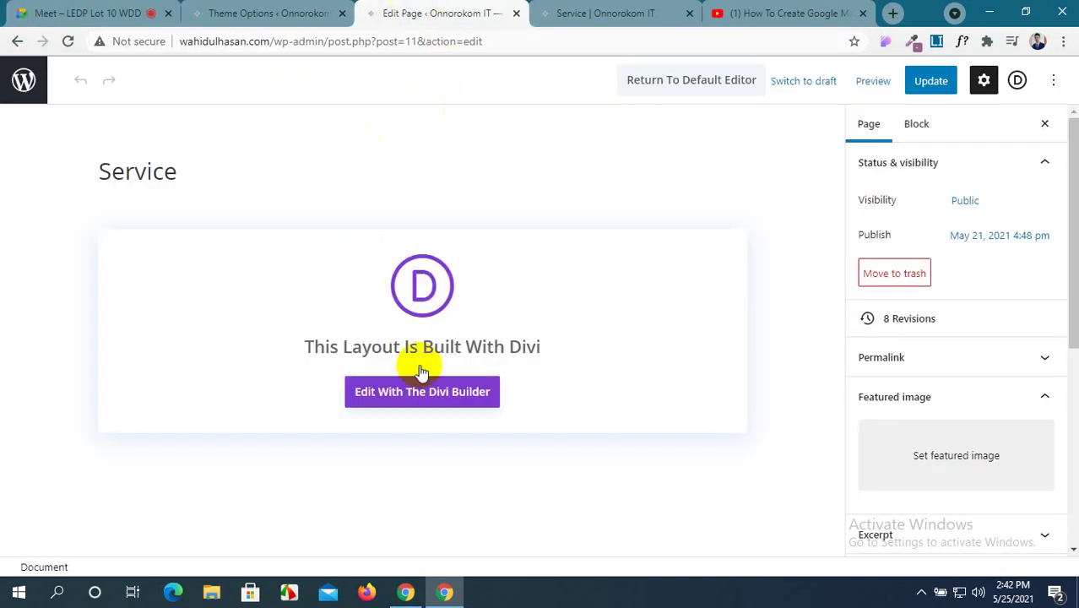
Launch the Divi Builder on the Service page and open the Map module's settings.
click(433, 402)
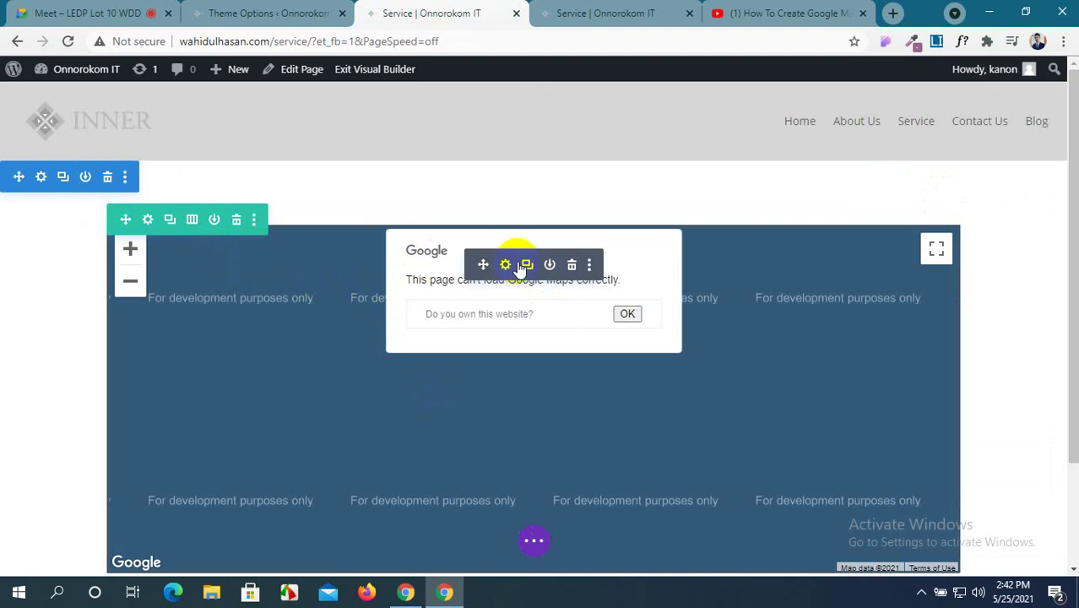
click(506, 266)
scroll(354, 313, down, 3)
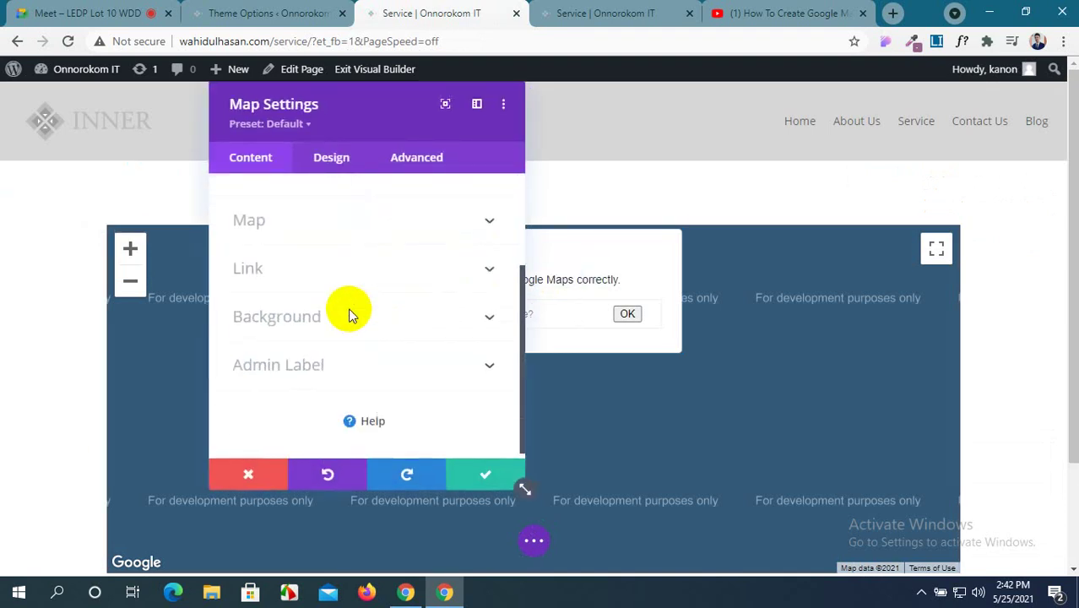
scroll(351, 314, up, 3)
scroll(351, 315, down, 3)
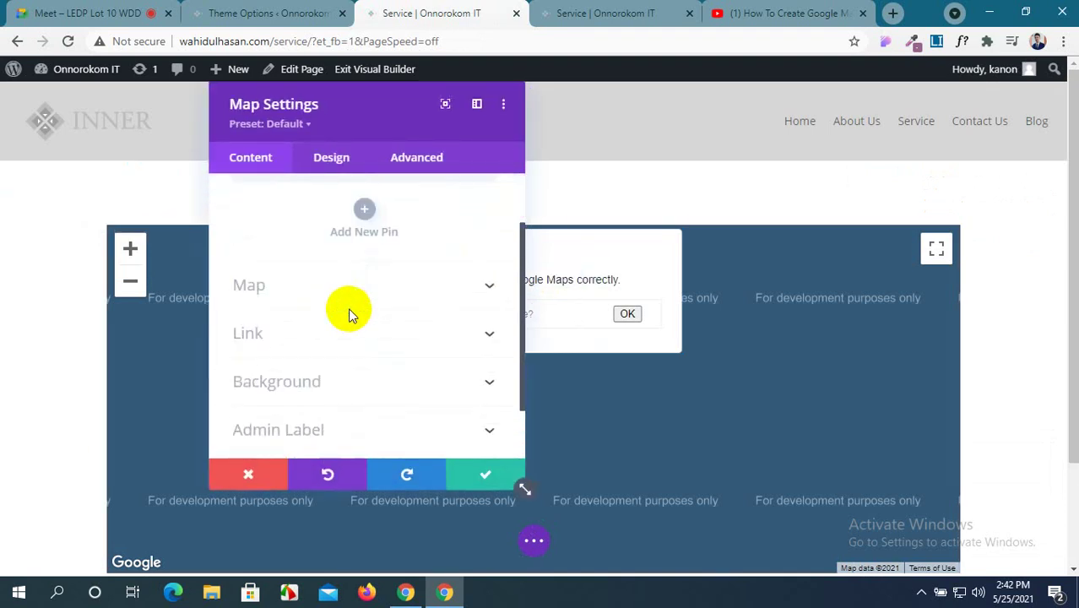
Browse the map's Design tab Controls and Filters sections, then close the settings.
click(332, 157)
click(408, 245)
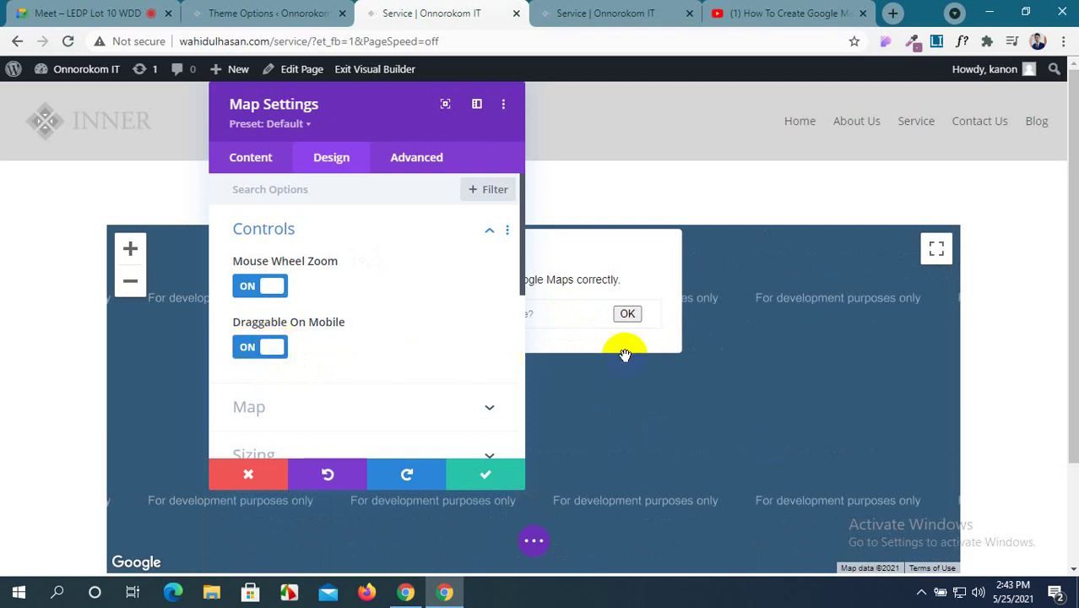
scroll(313, 355, down, 2)
click(367, 337)
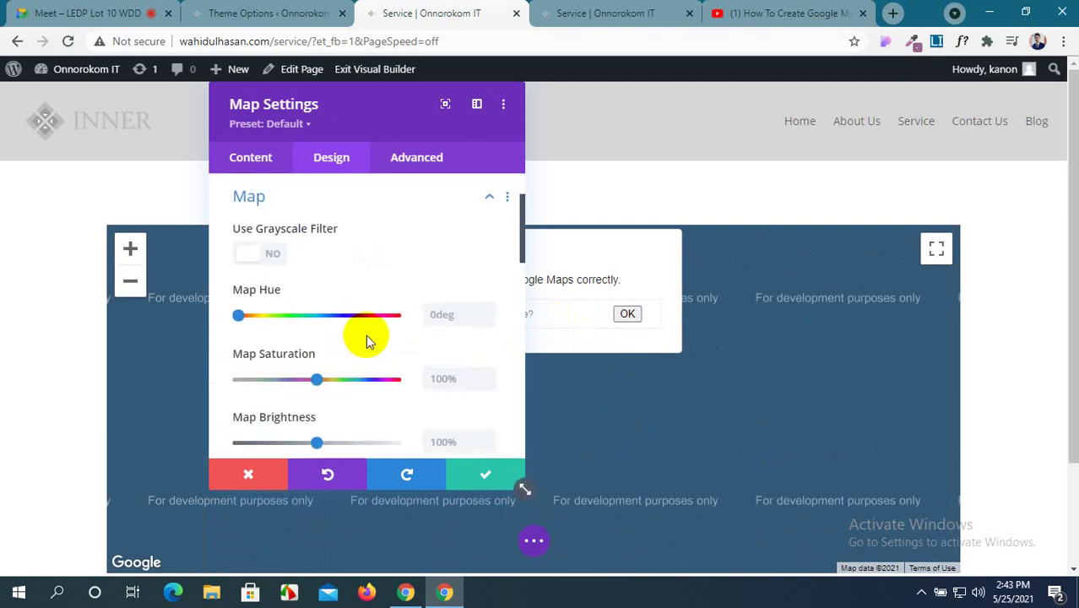
scroll(367, 337, down, 2)
scroll(366, 334, down, 6)
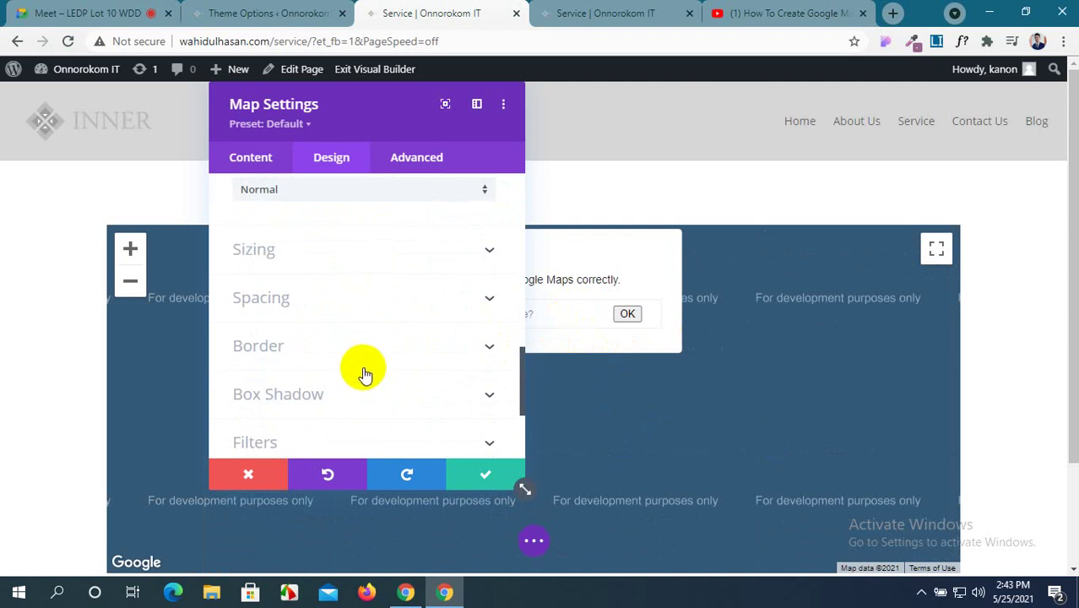
scroll(364, 371, down, 2)
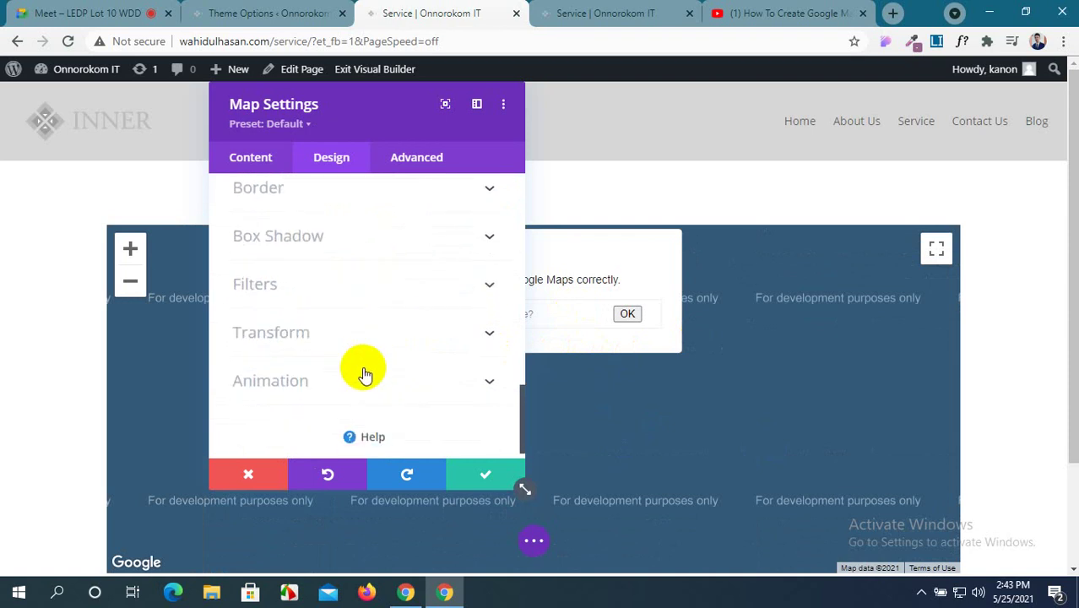
click(483, 478)
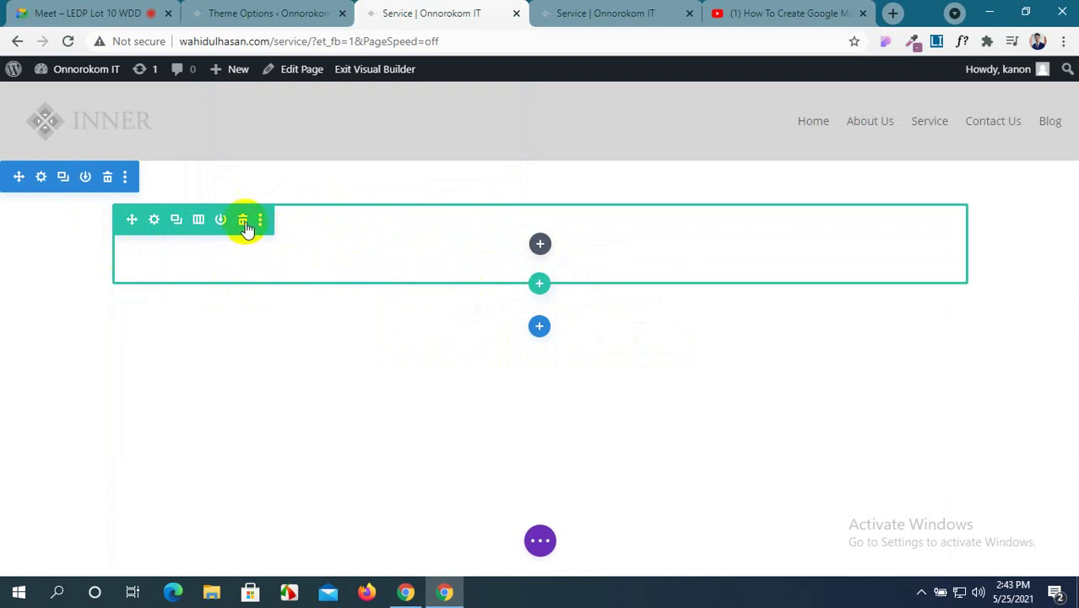
Delete the map row and add an empty two-column row in its place.
click(241, 220)
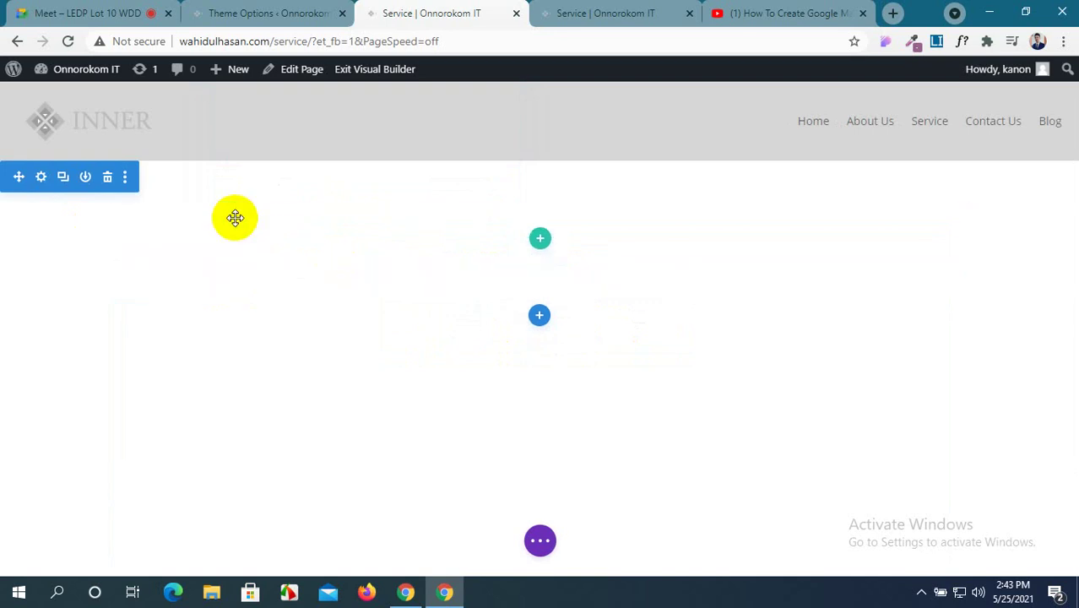
click(540, 239)
click(519, 364)
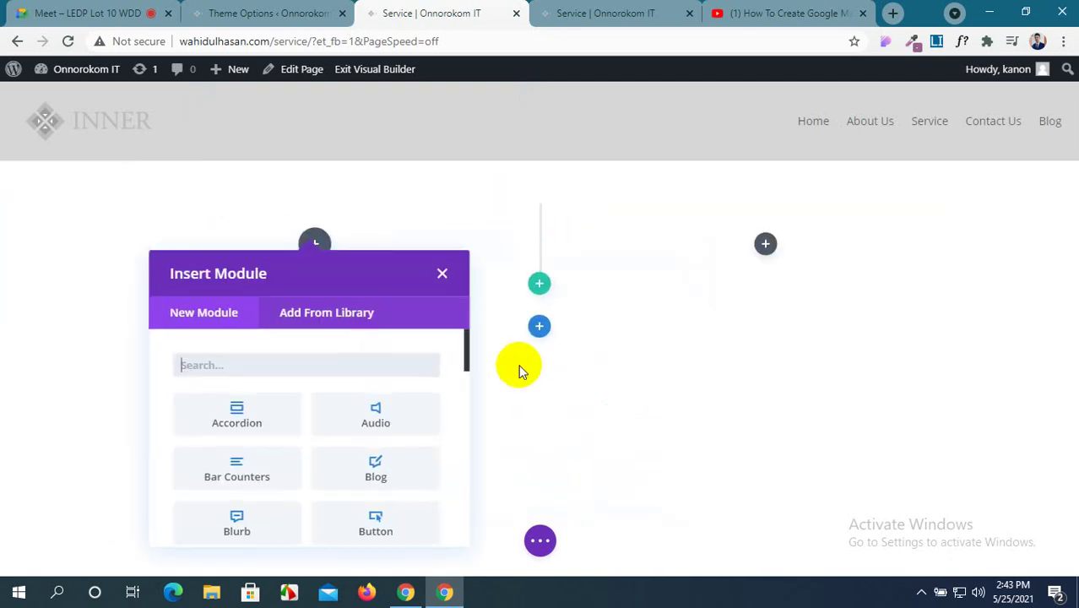
scroll(282, 438, down, 5)
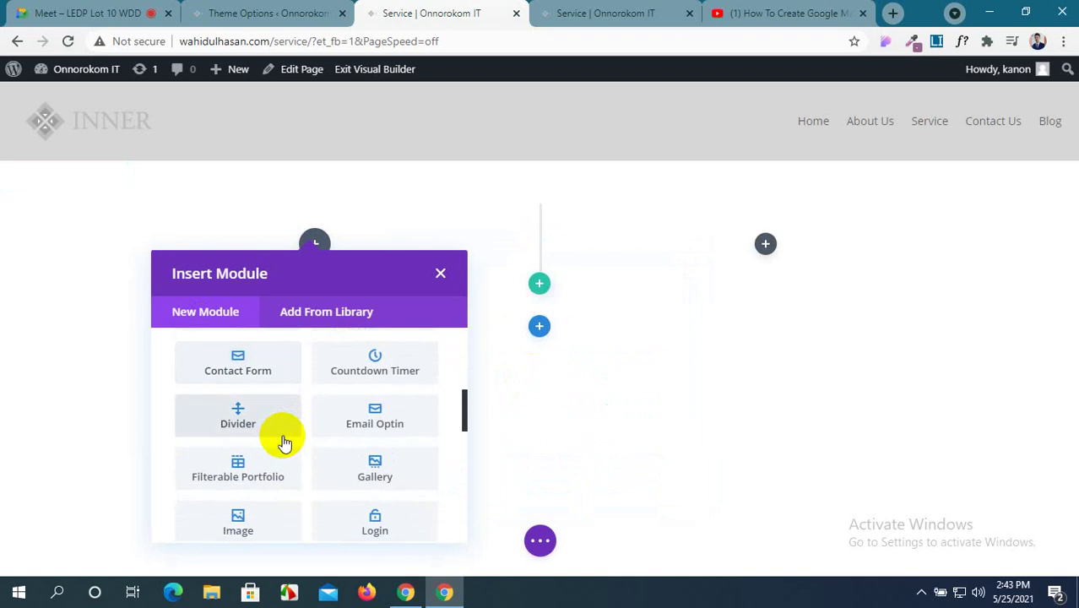
scroll(284, 443, down, 5)
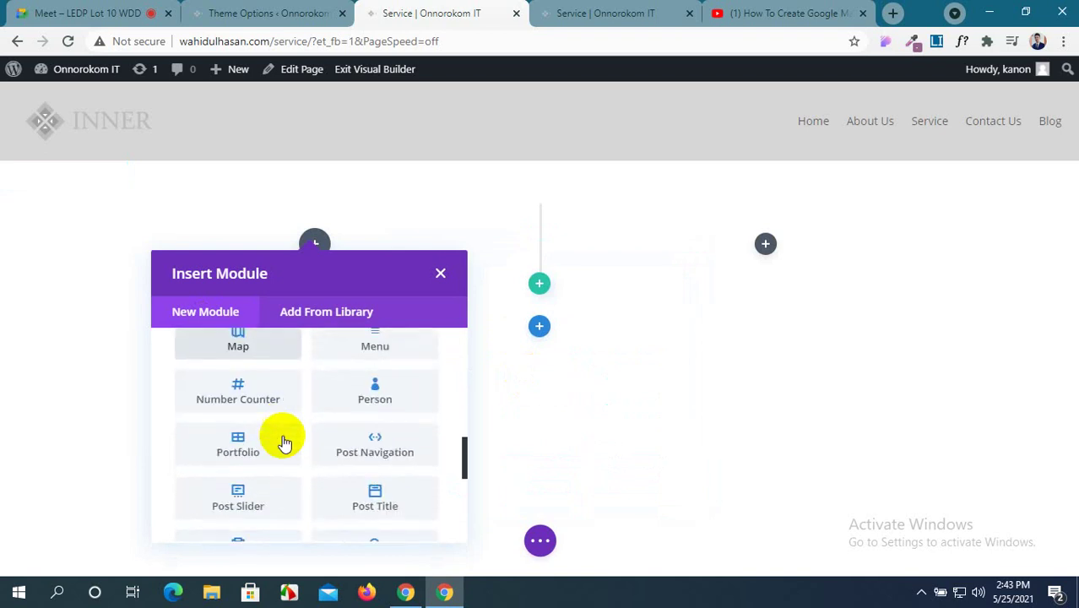
scroll(284, 443, up, 2)
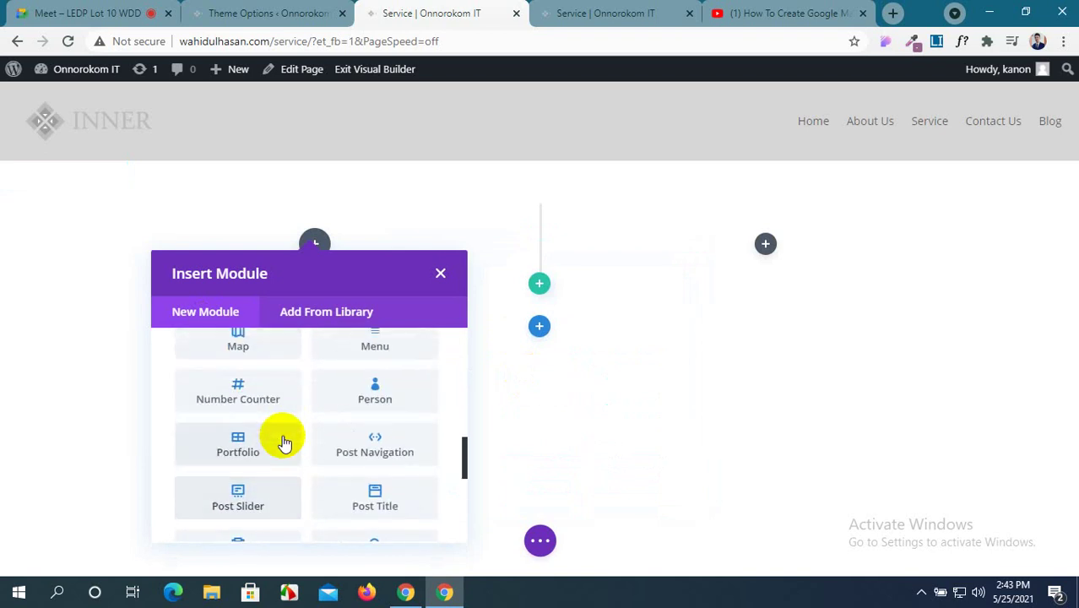
scroll(283, 443, up, 1)
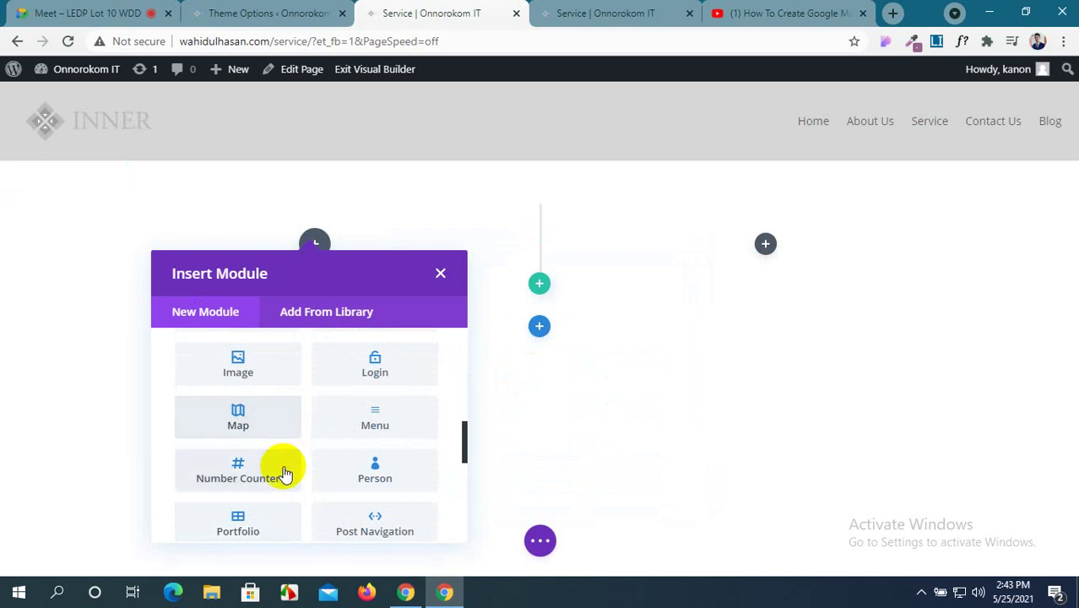
Admit the waiting participant into the video meeting.
click(95, 13)
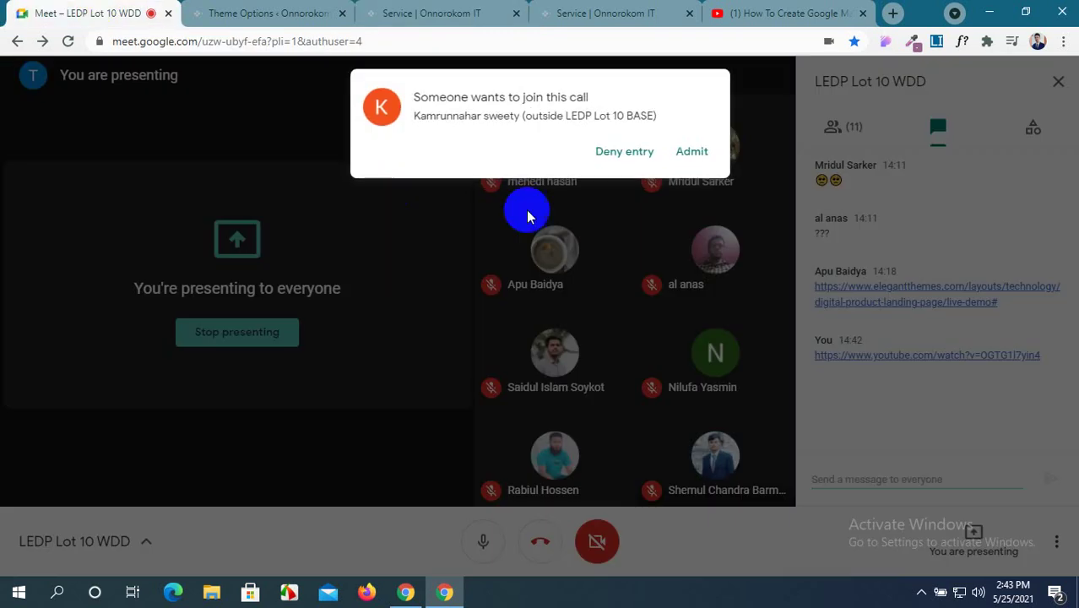
click(692, 152)
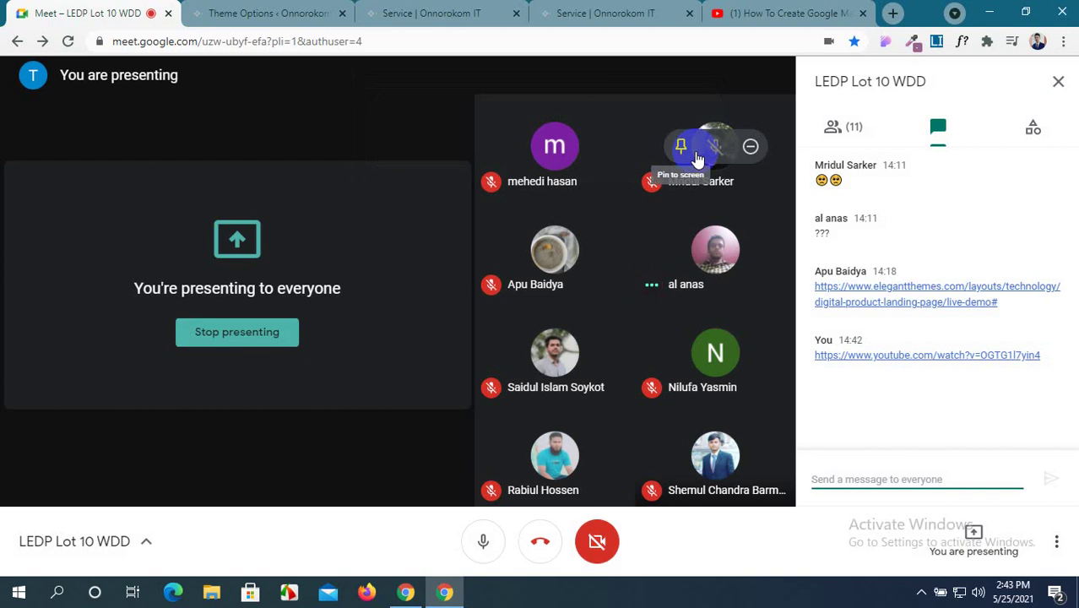
click(473, 10)
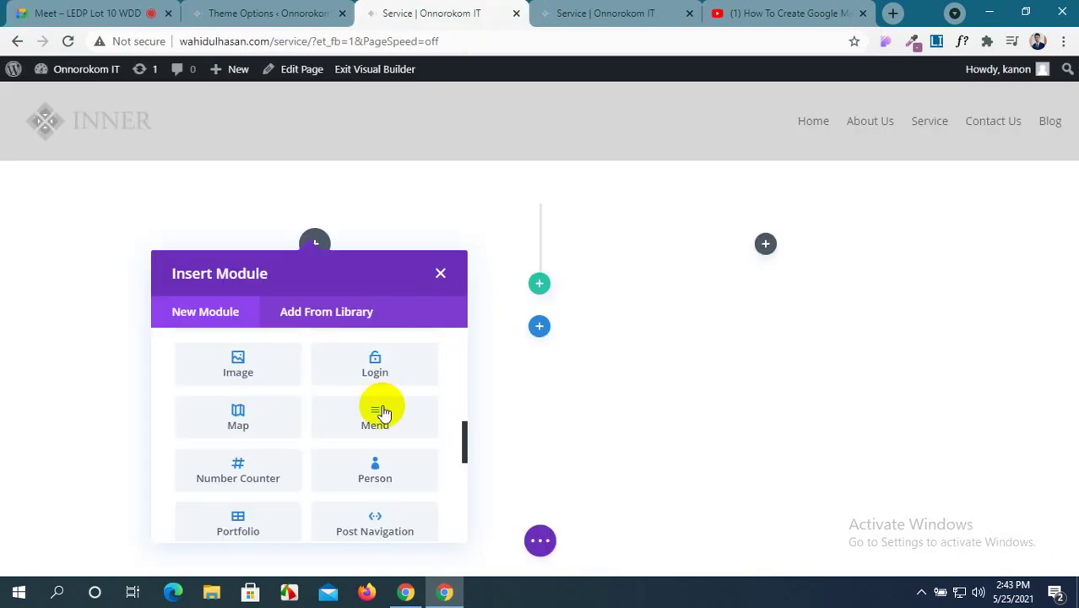
Insert a Number Counter module into the new row's first column.
scroll(382, 412, down, 4)
scroll(380, 417, up, 2)
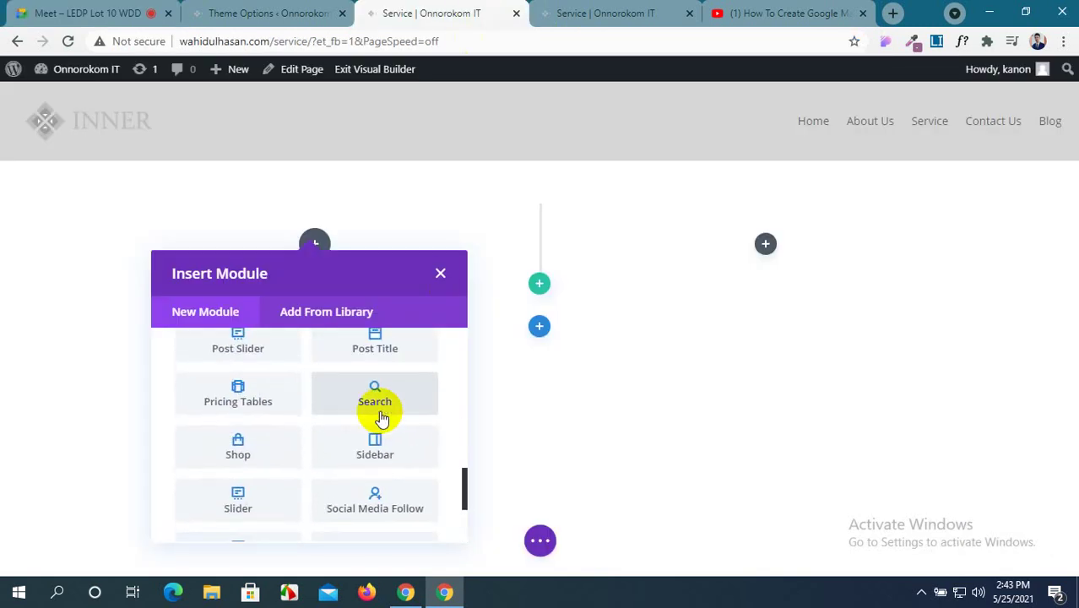
scroll(380, 417, up, 3)
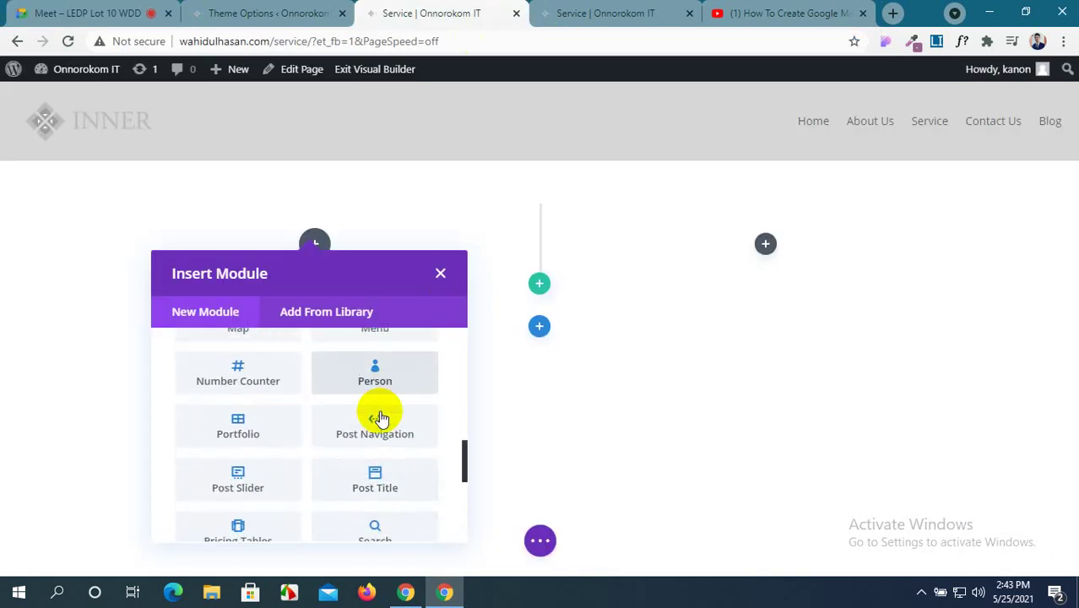
scroll(380, 417, up, 1)
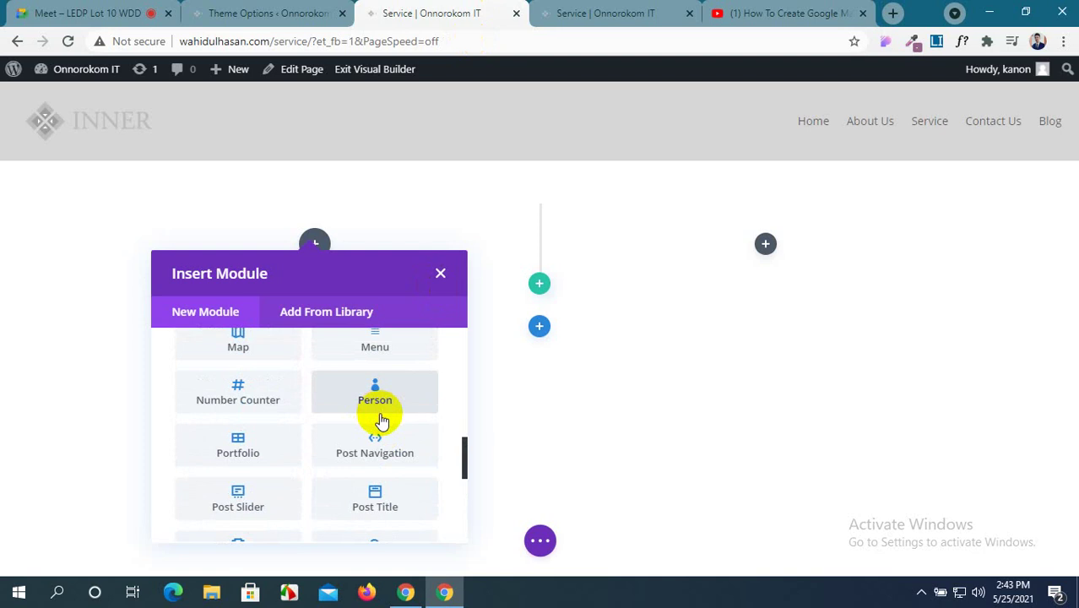
click(281, 401)
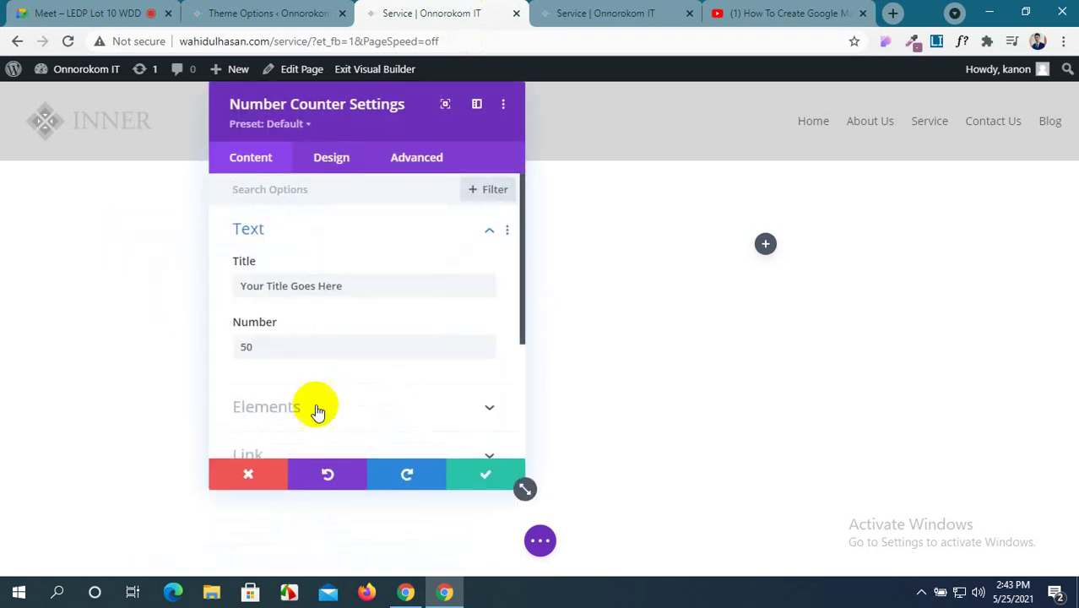
Save the Number Counter with default settings and close the YouTube tutorial tab.
click(463, 478)
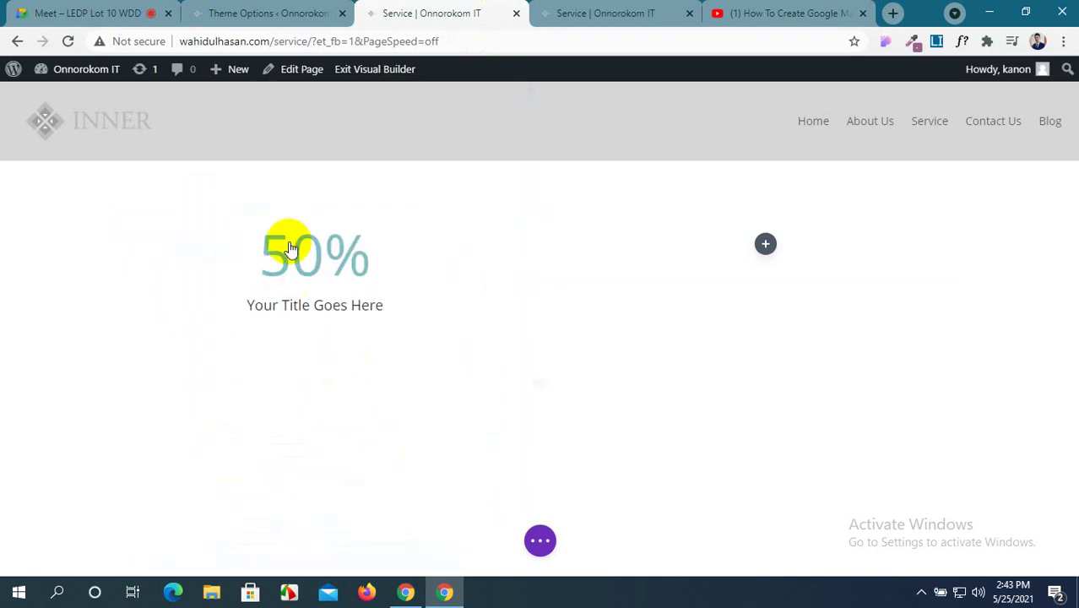
click(221, 13)
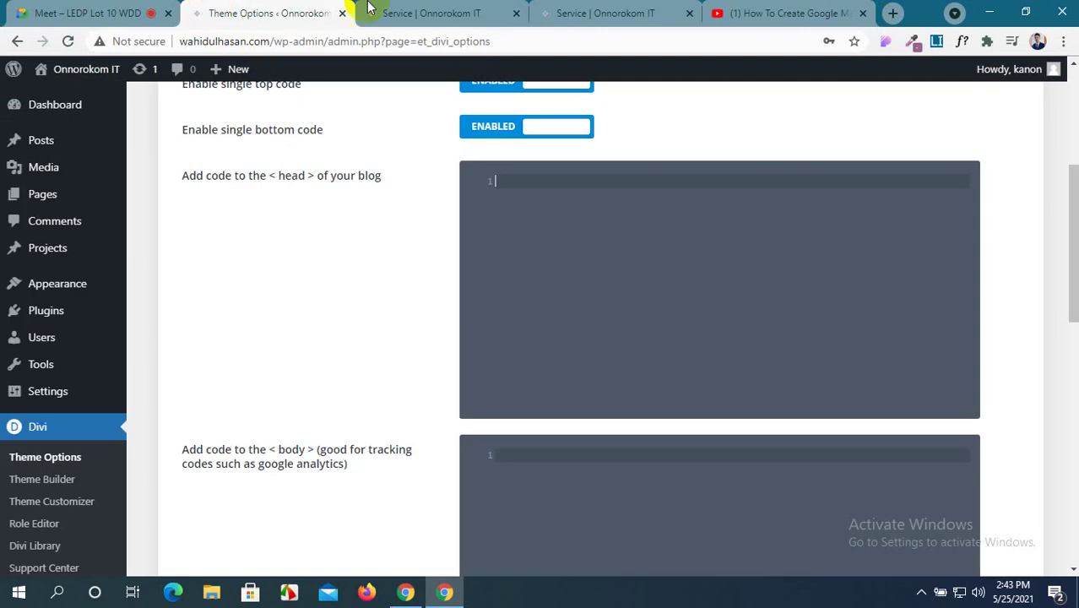
click(636, 10)
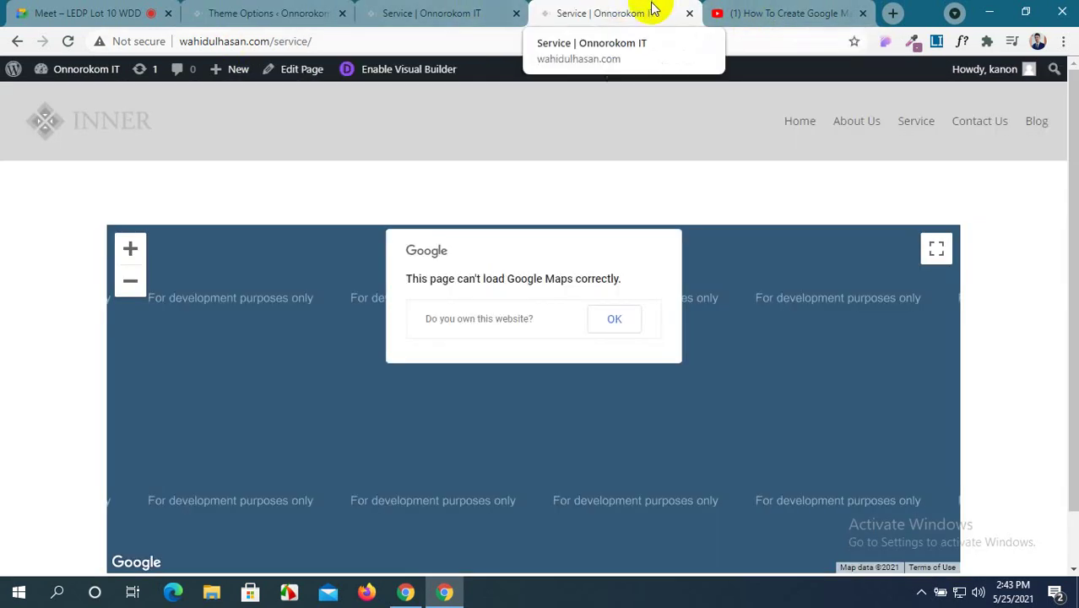
click(864, 13)
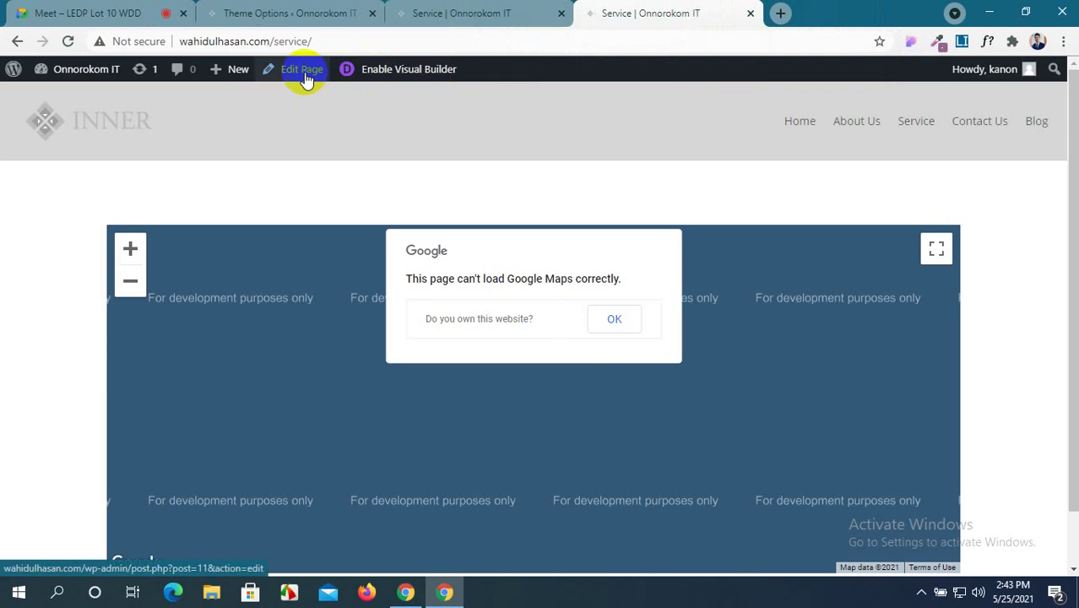
click(147, 15)
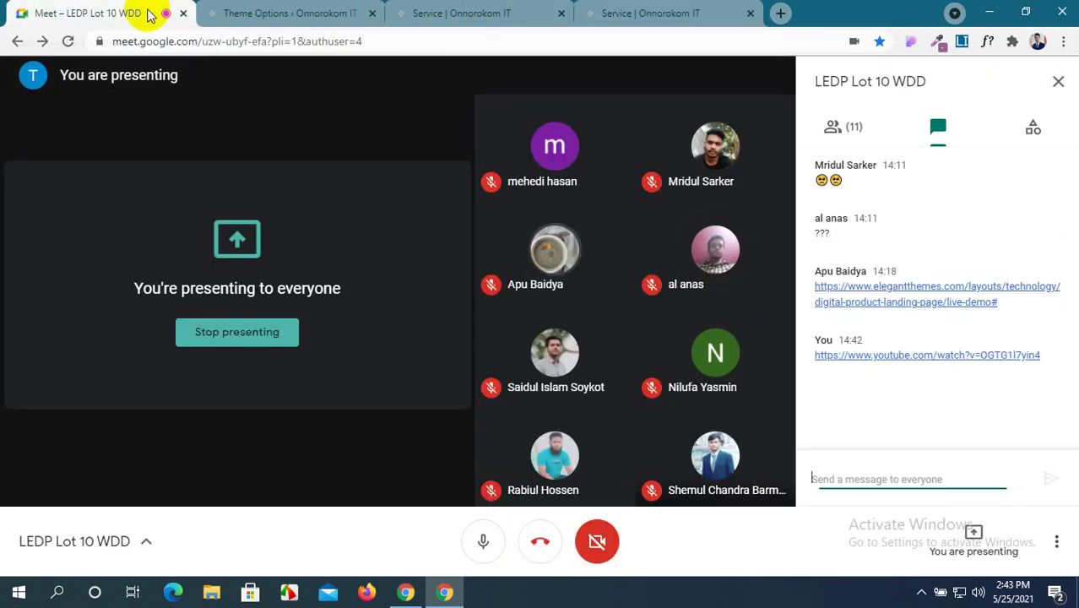
click(462, 13)
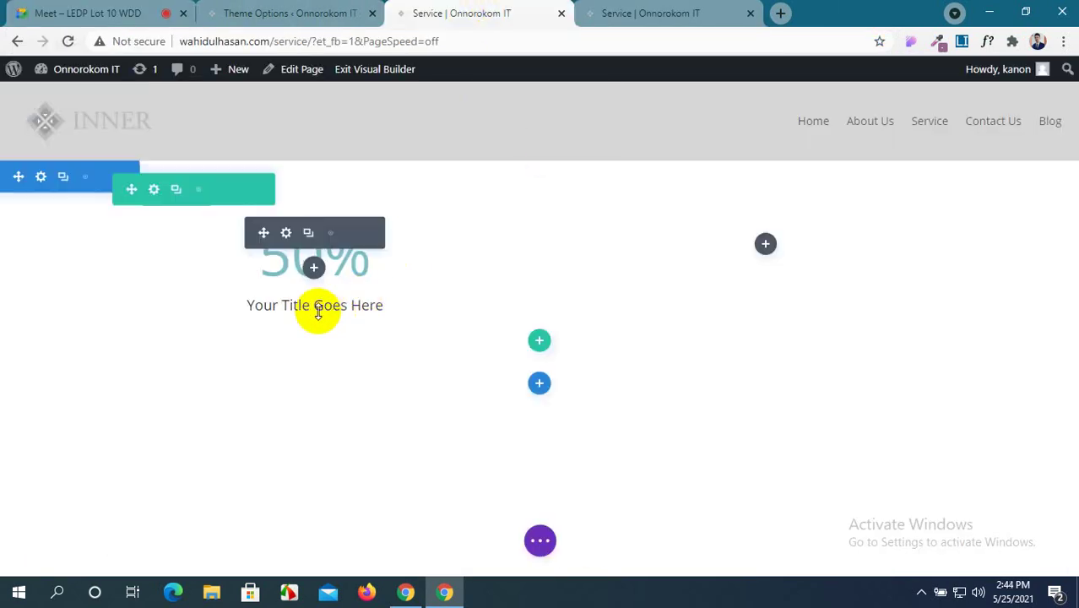
Retitle the Number Counter to HTML and save it, admitting a meeting participant midway.
click(285, 241)
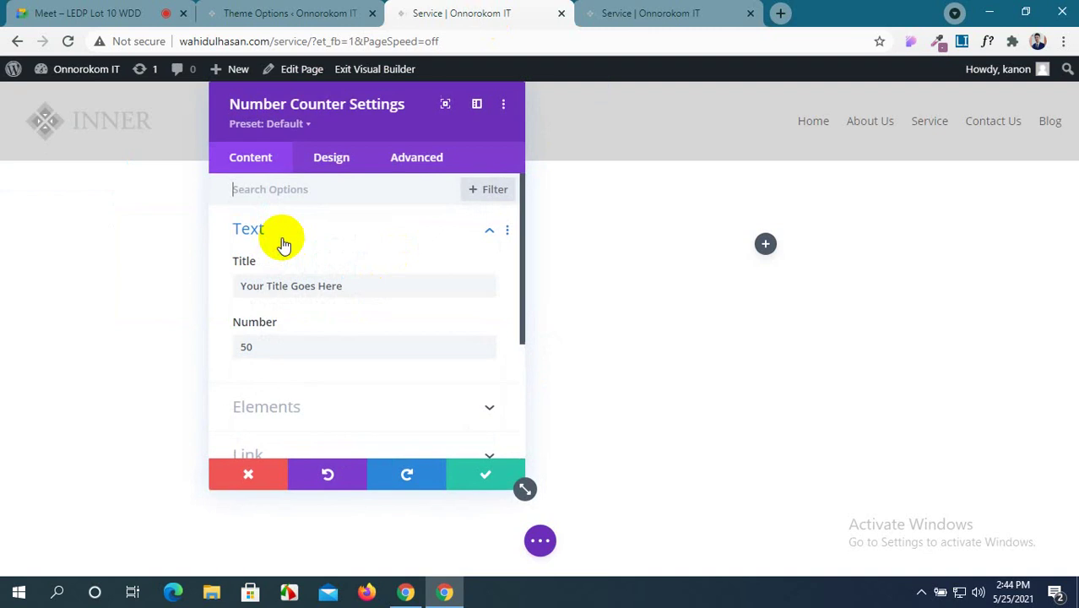
drag(393, 114, 771, 113)
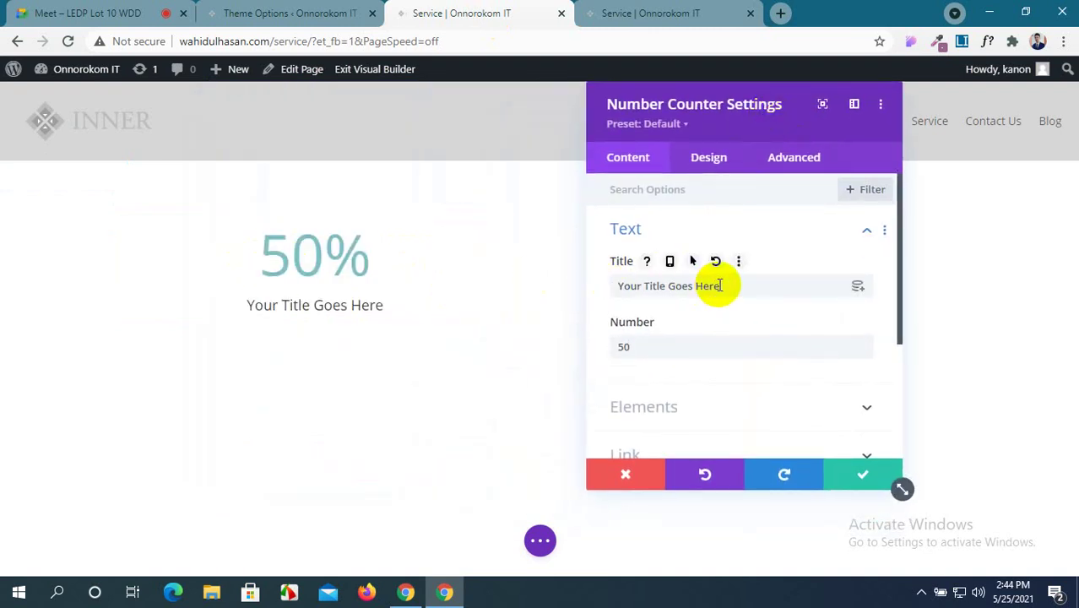
drag(719, 286, 596, 283)
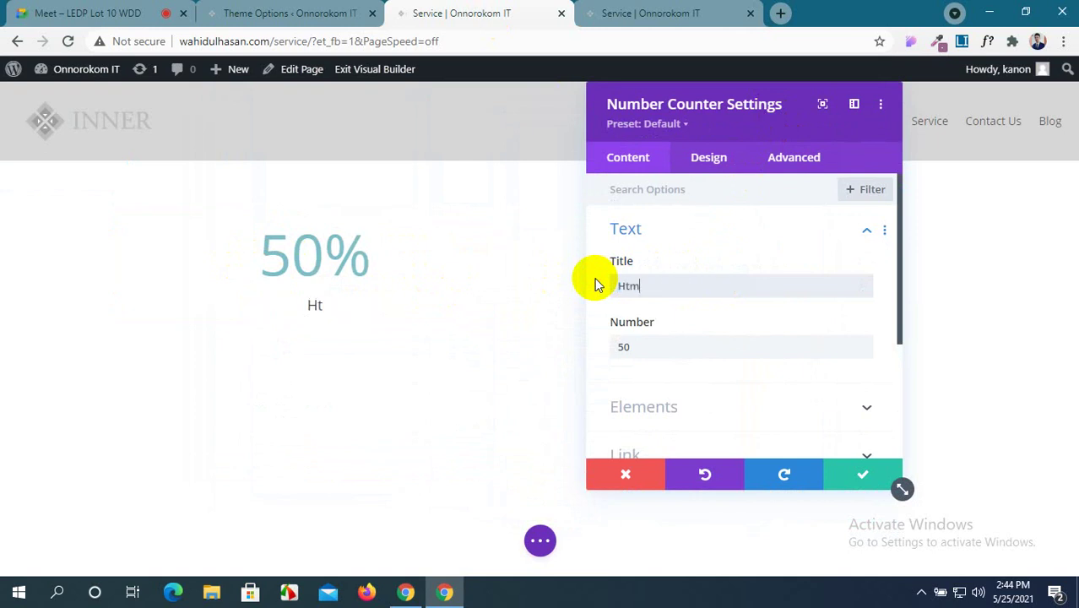
click(330, 12)
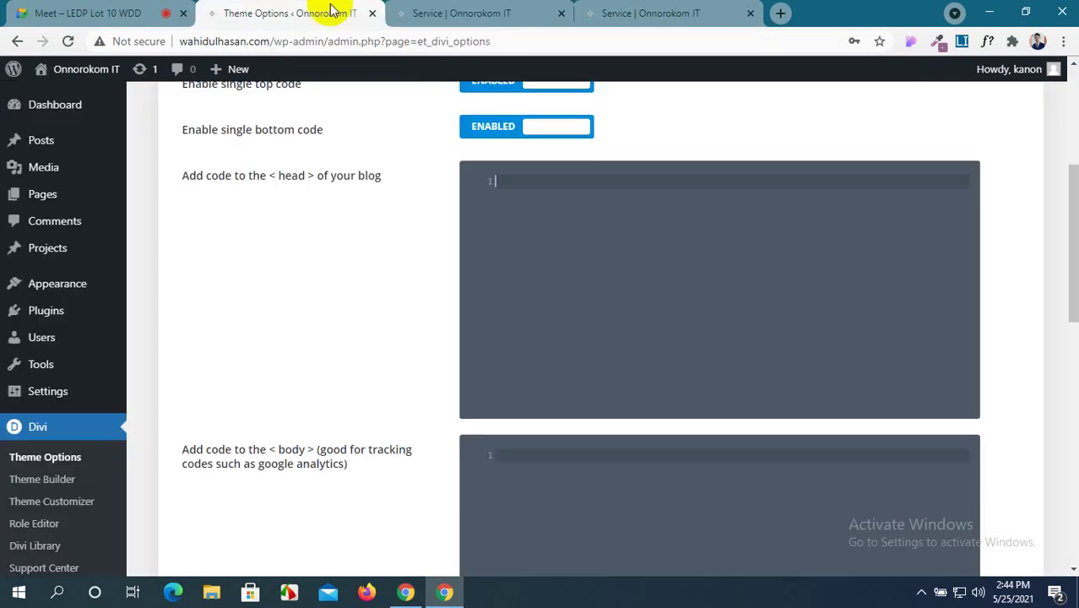
click(143, 12)
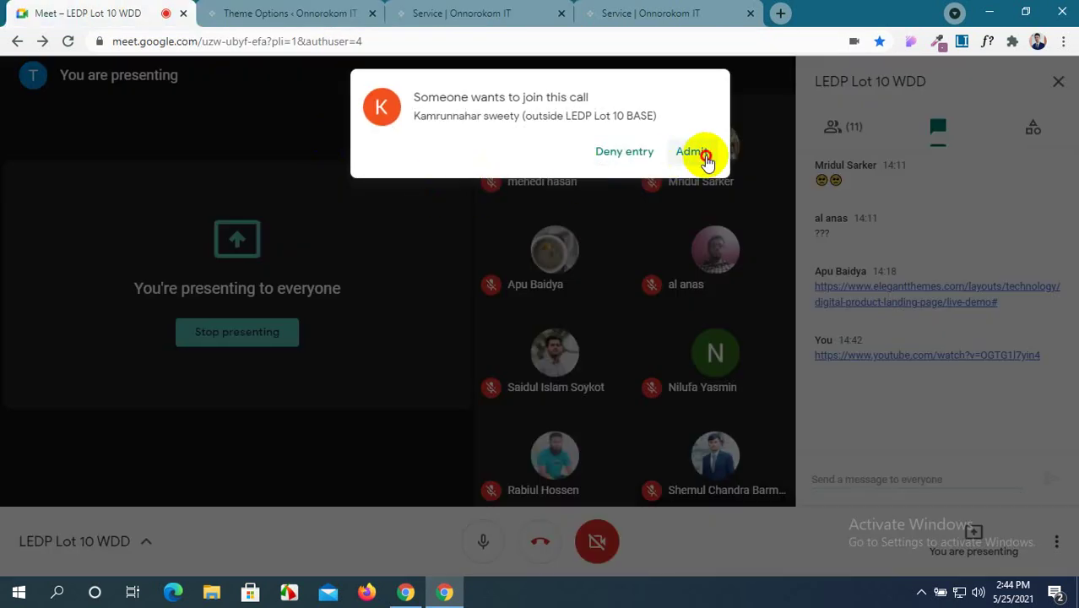
click(697, 156)
click(468, 13)
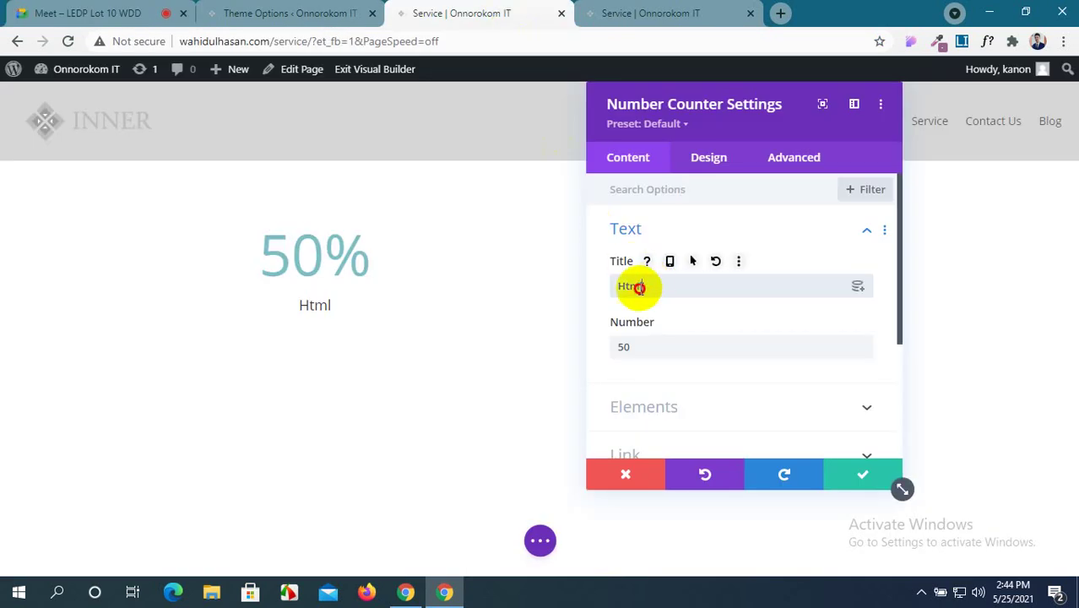
drag(639, 287, 615, 293)
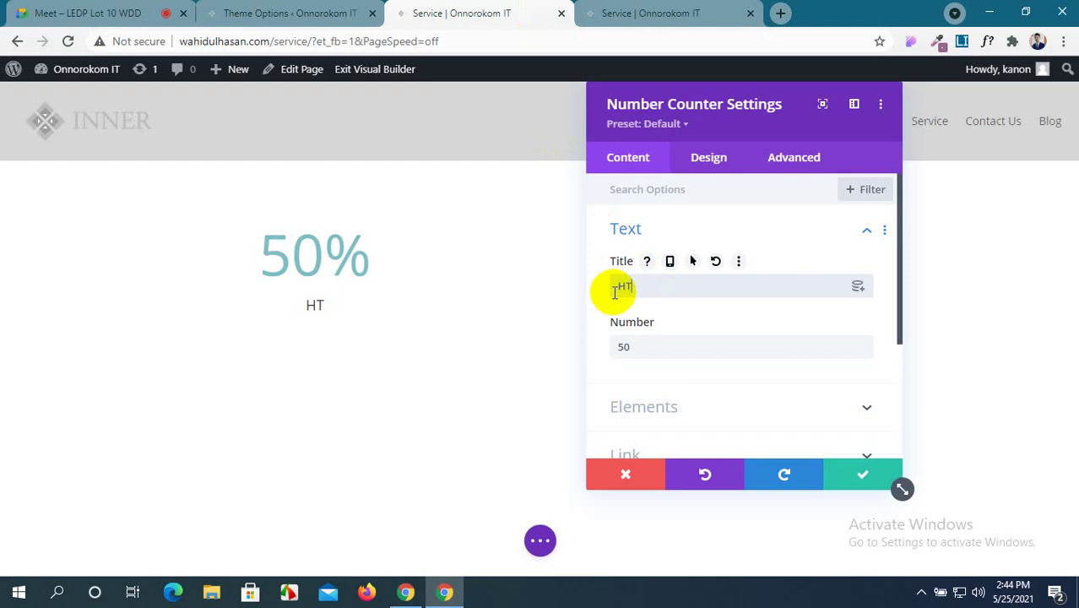
click(847, 477)
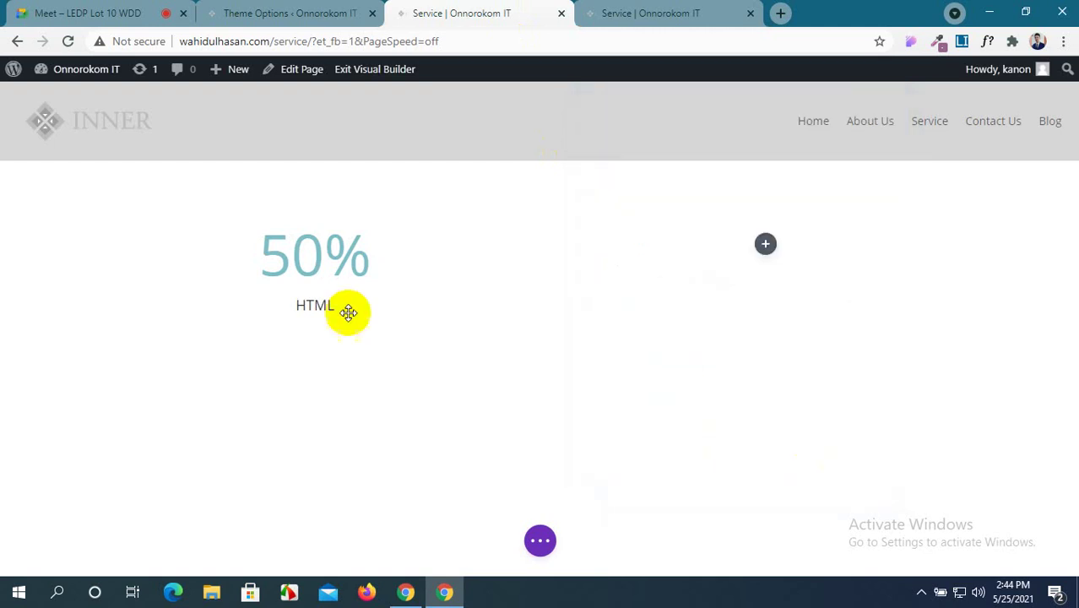
click(153, 190)
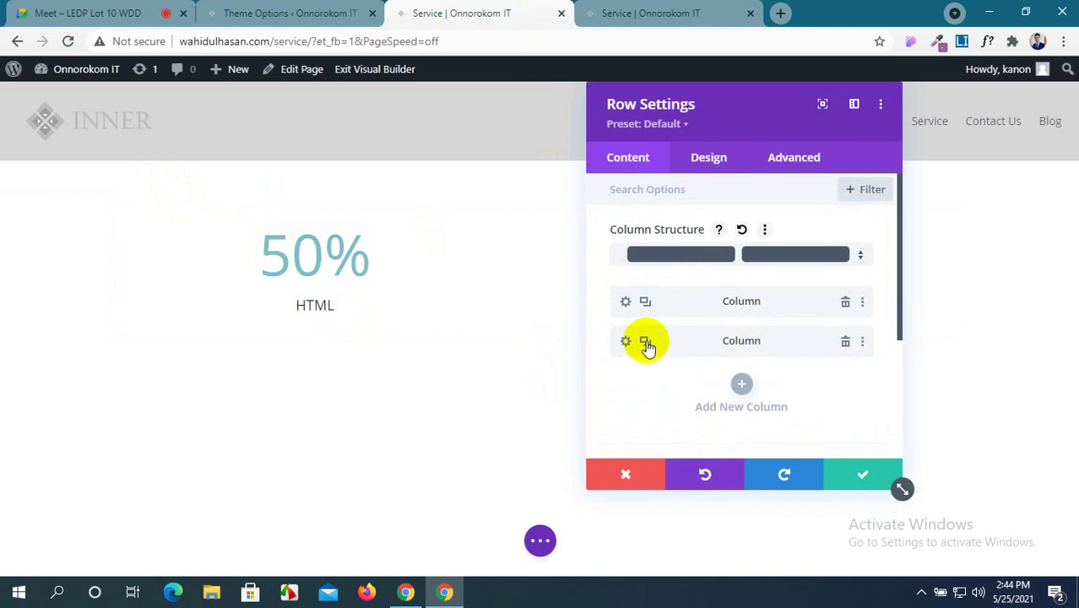
Duplicate columns in Row Settings until the row has four columns, and save.
click(646, 342)
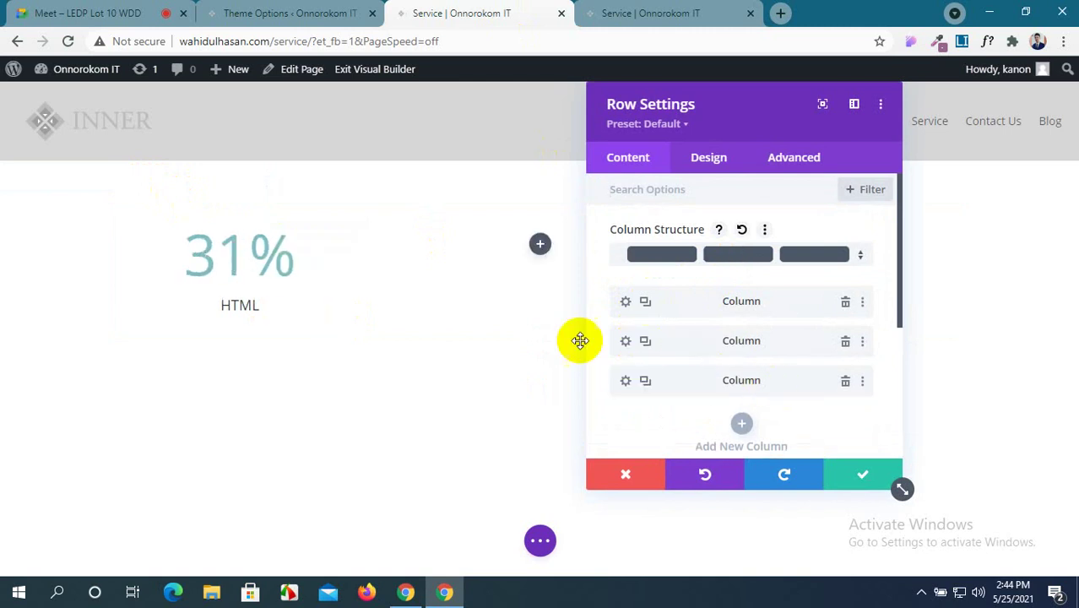
drag(752, 106, 563, 123)
click(457, 398)
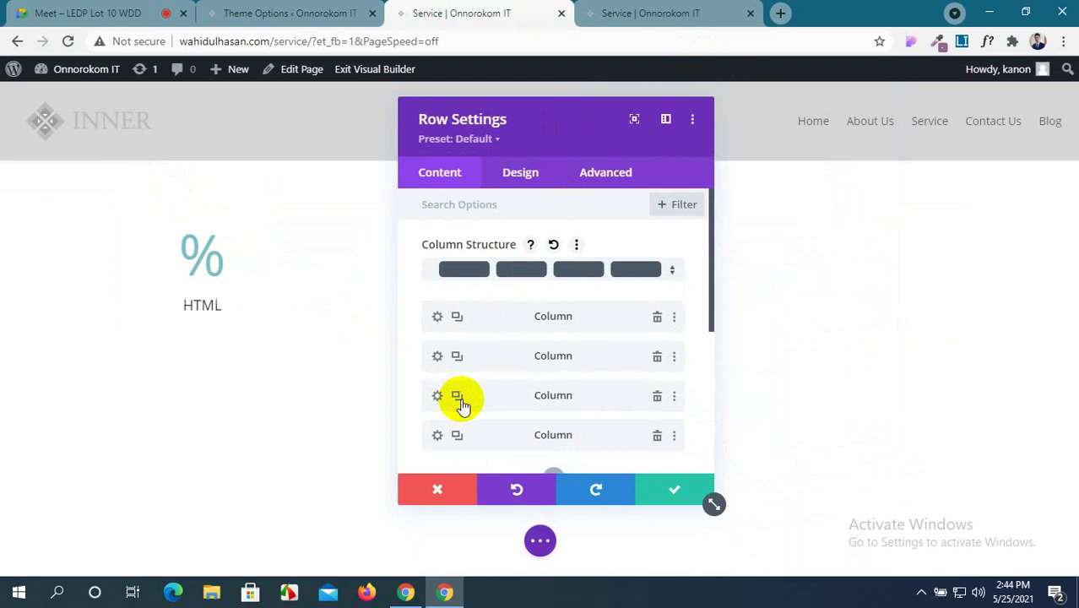
click(645, 485)
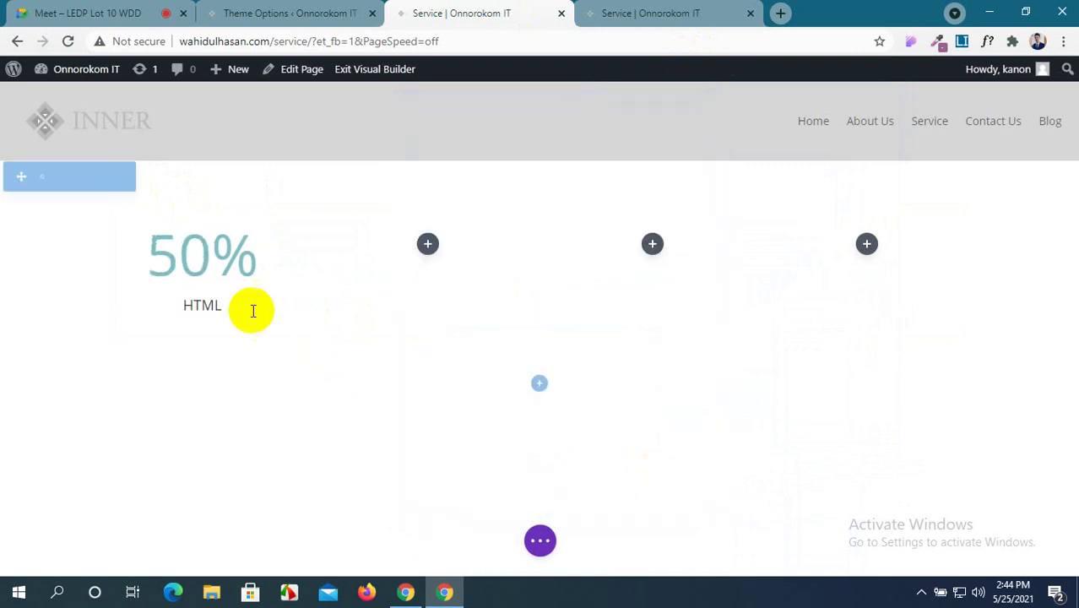
Copy the HTML counter and paste it into the second, third and fourth columns.
click(428, 244)
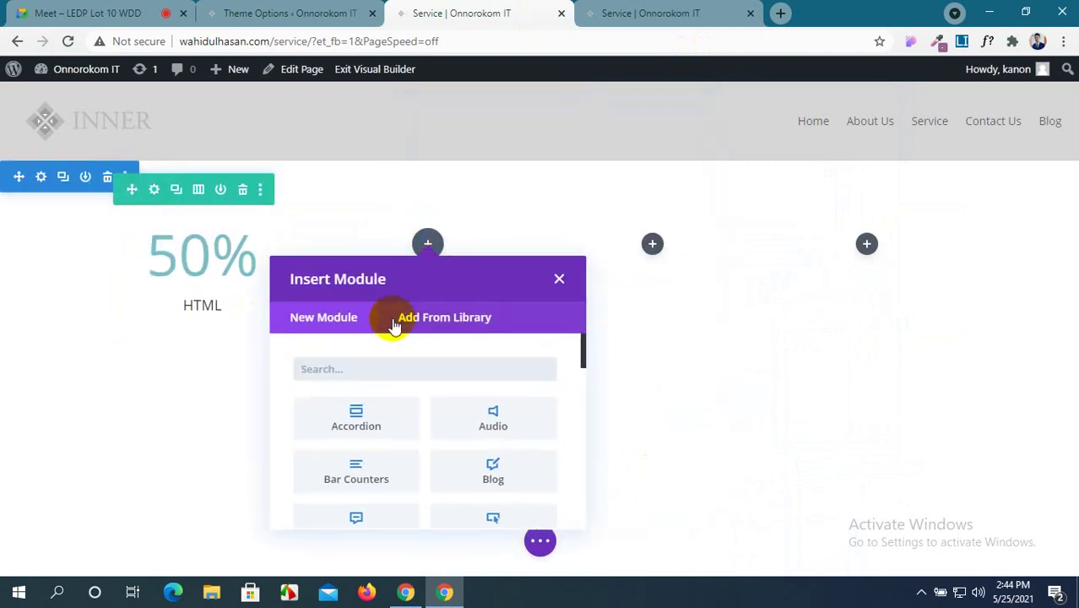
click(559, 278)
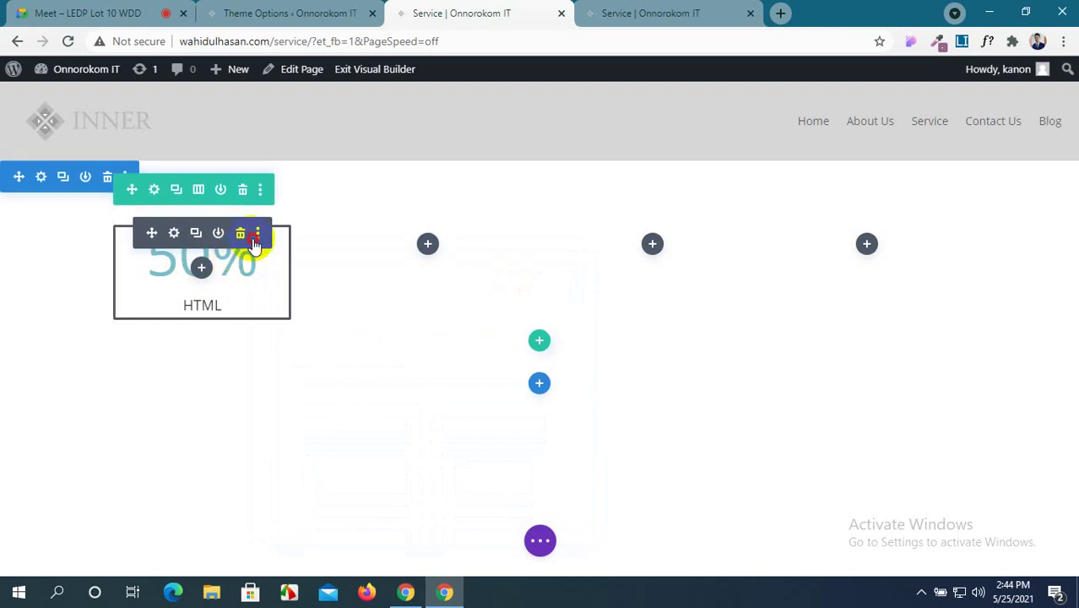
click(257, 236)
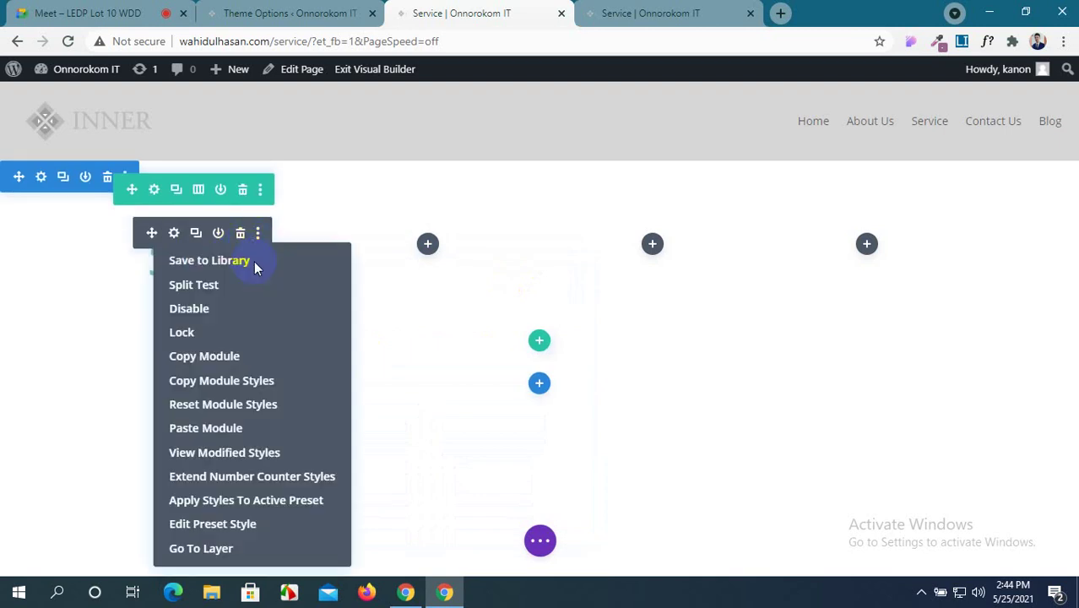
click(222, 359)
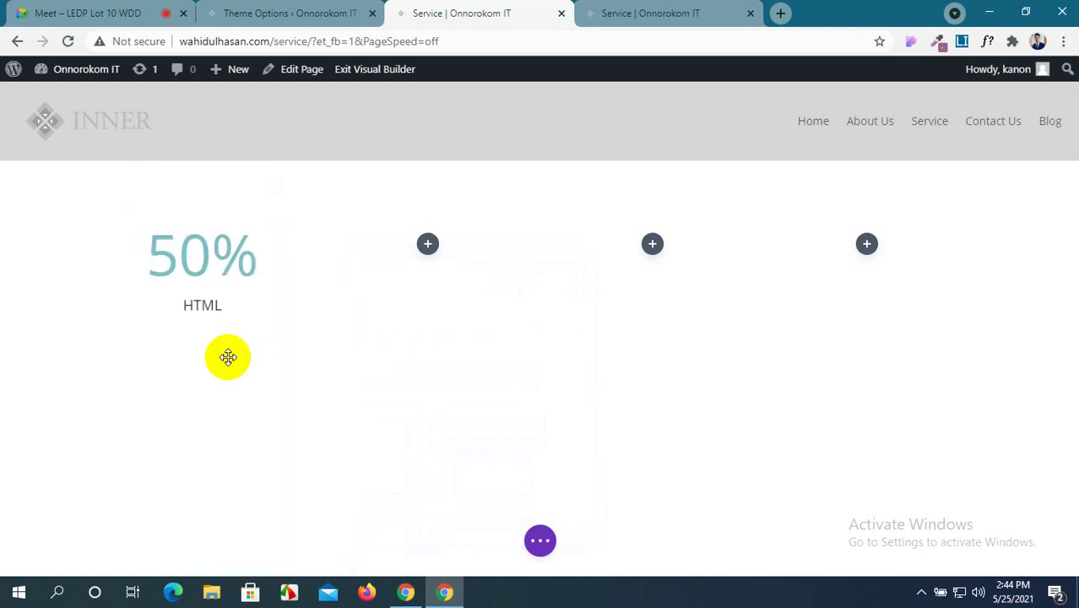
right_click(428, 256)
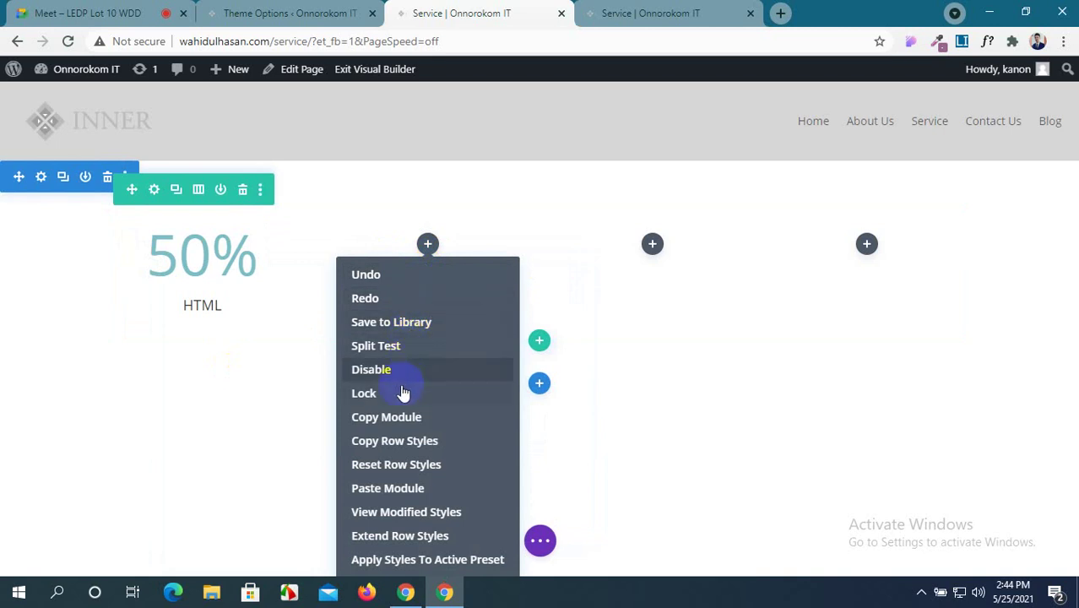
click(415, 490)
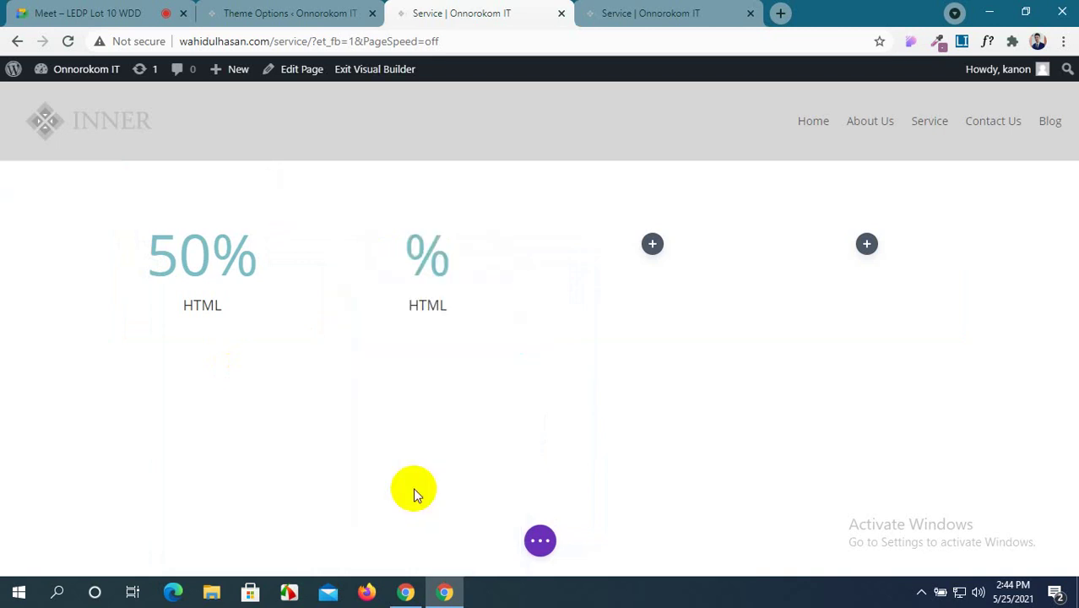
right_click(651, 250)
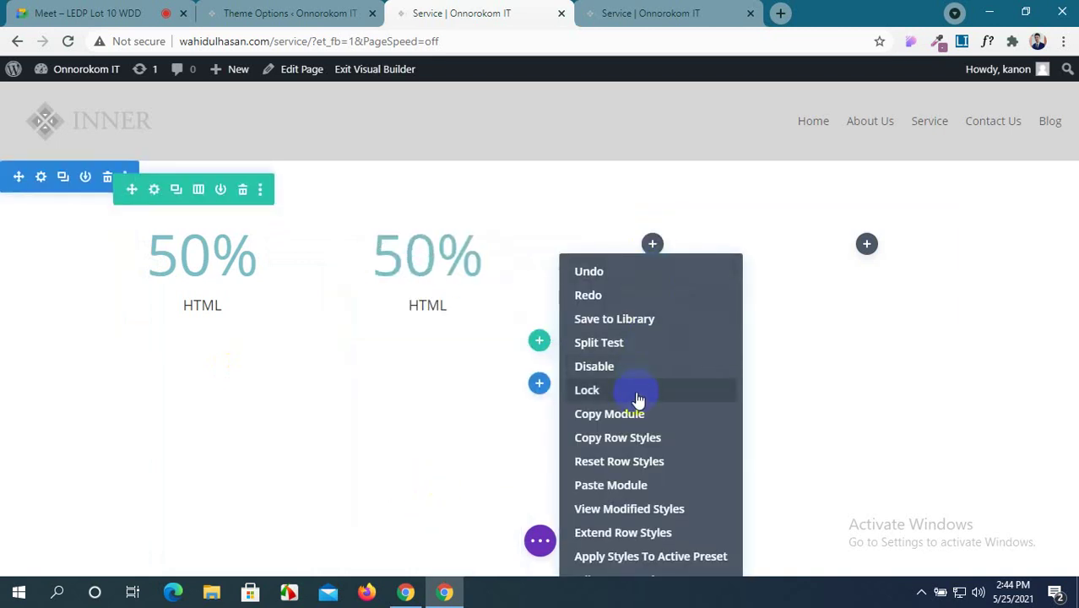
click(645, 487)
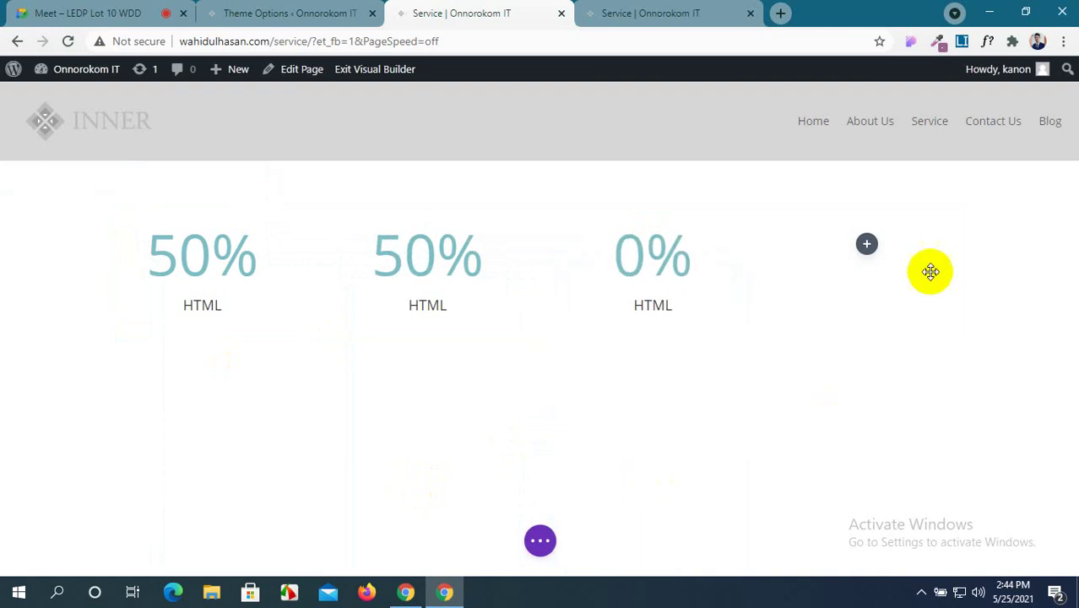
right_click(865, 244)
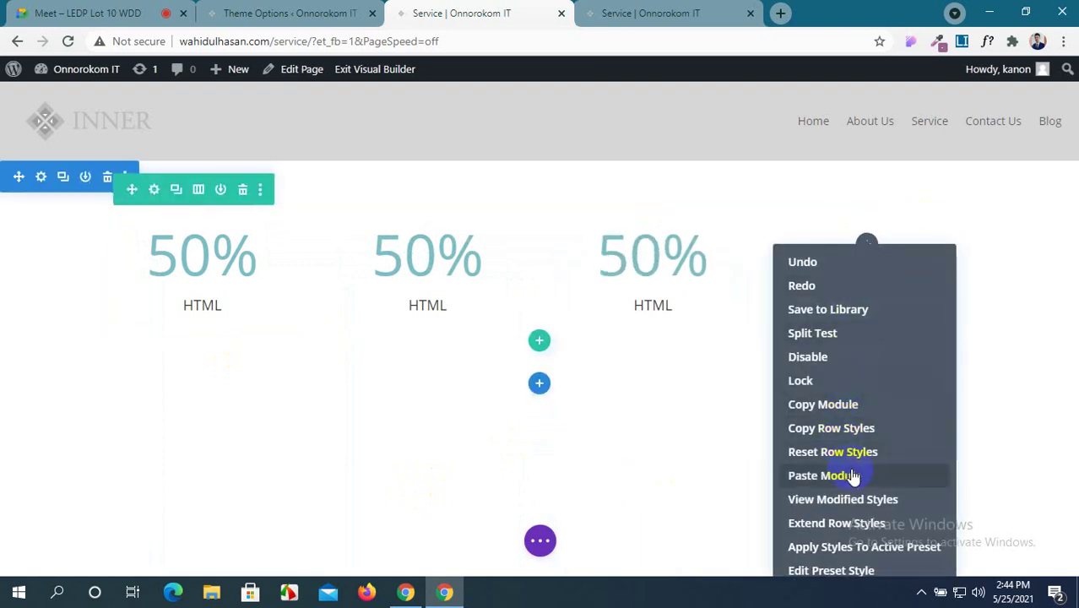
click(853, 476)
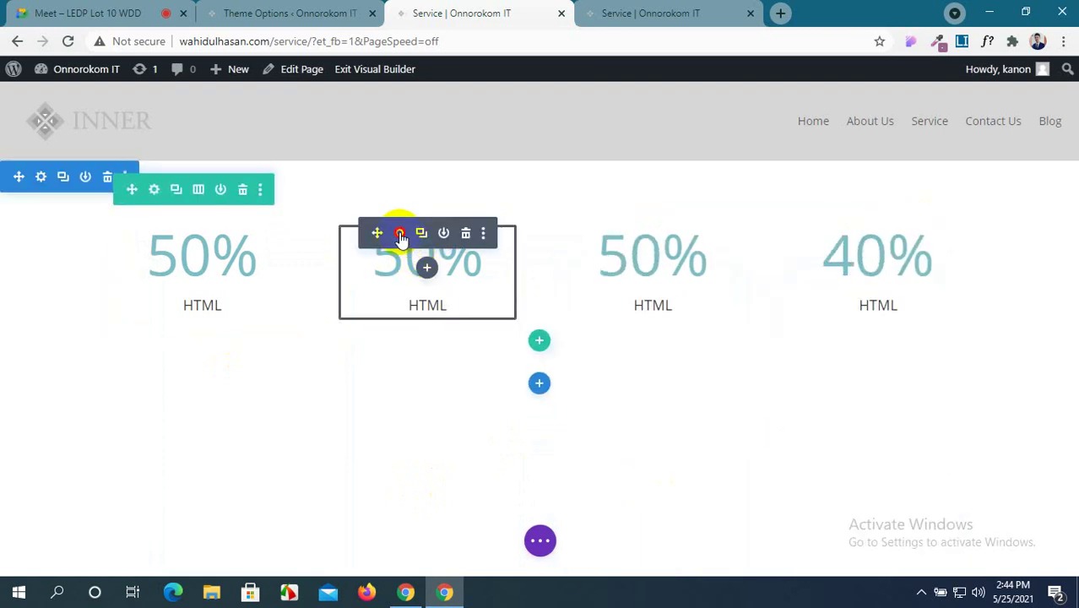
Retitle the other three counters: CSS at 95%, JAVA, and PHP at 80%.
click(400, 233)
double_click(430, 300)
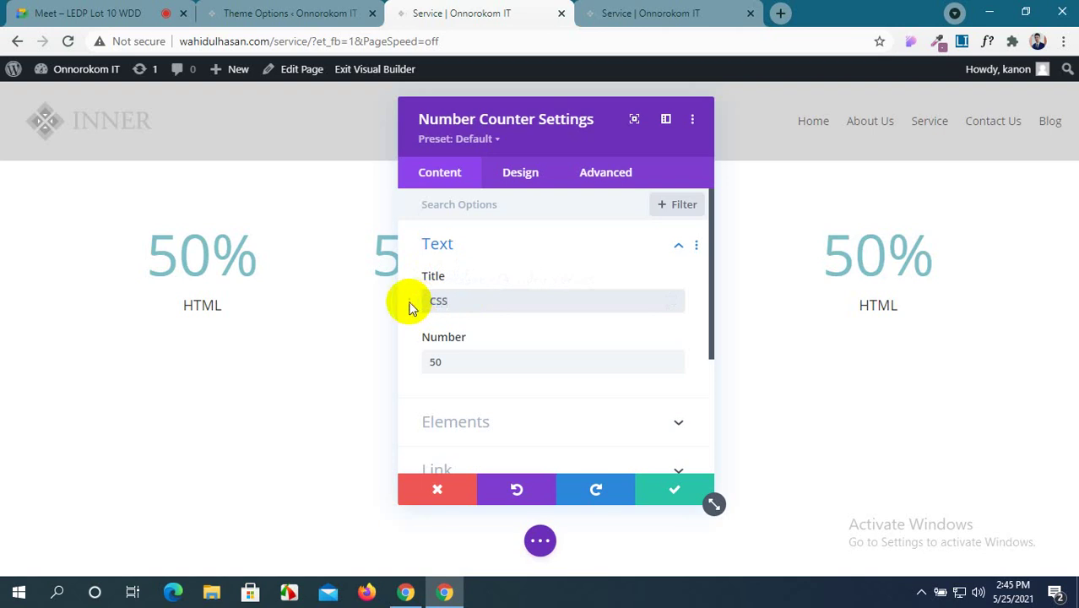
drag(450, 362, 412, 364)
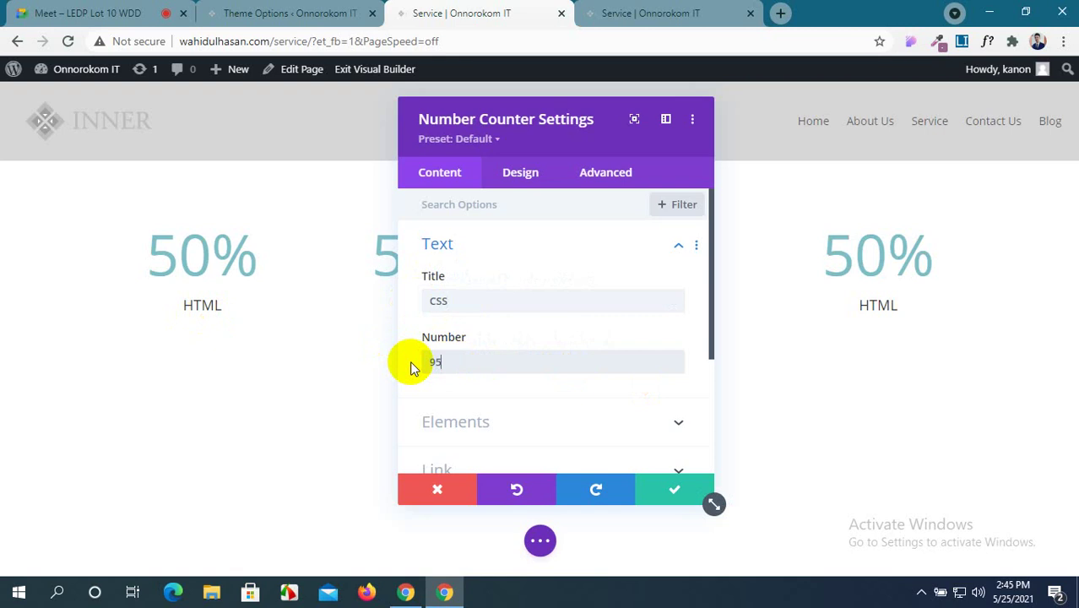
click(671, 487)
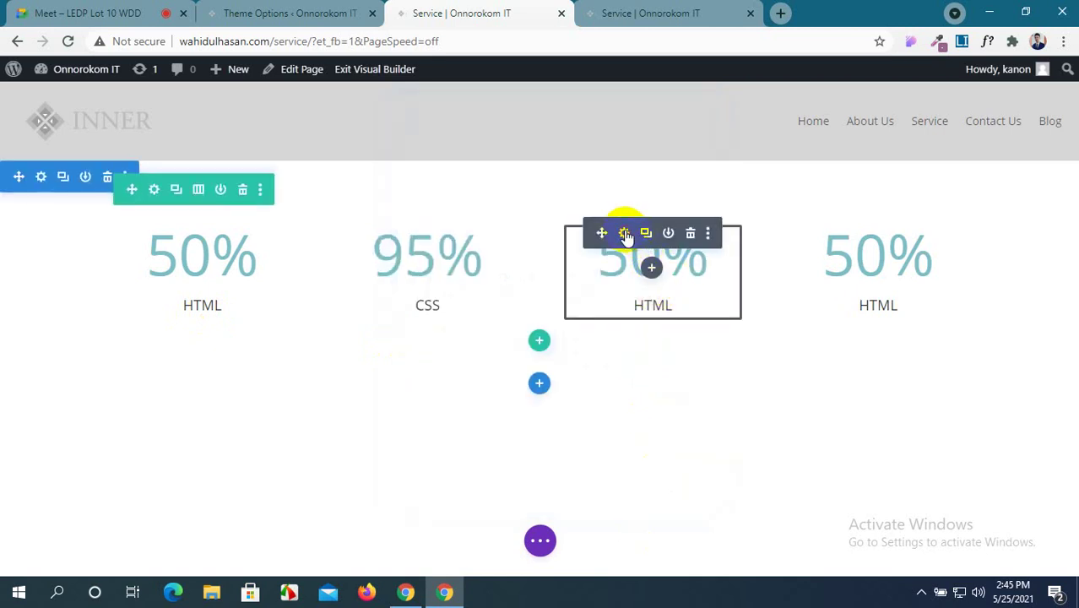
click(624, 233)
drag(461, 301, 410, 306)
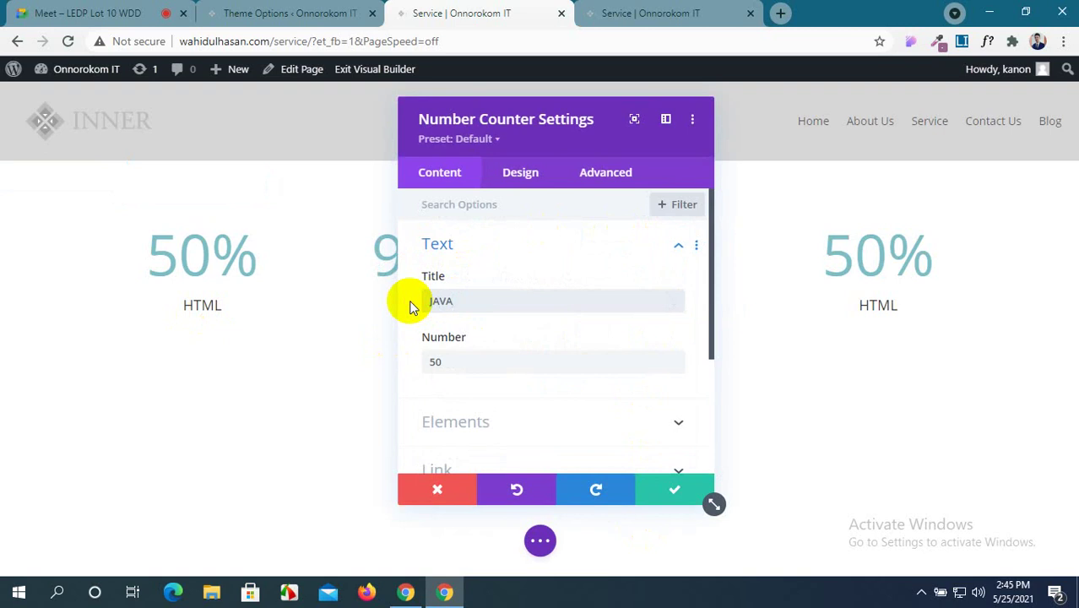
drag(452, 363, 423, 365)
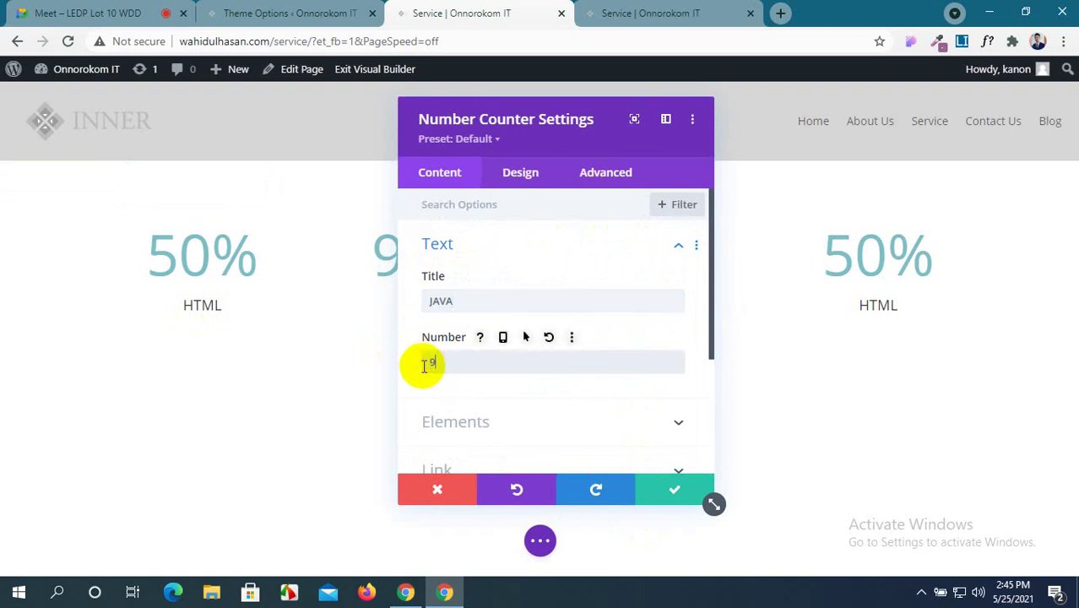
click(675, 489)
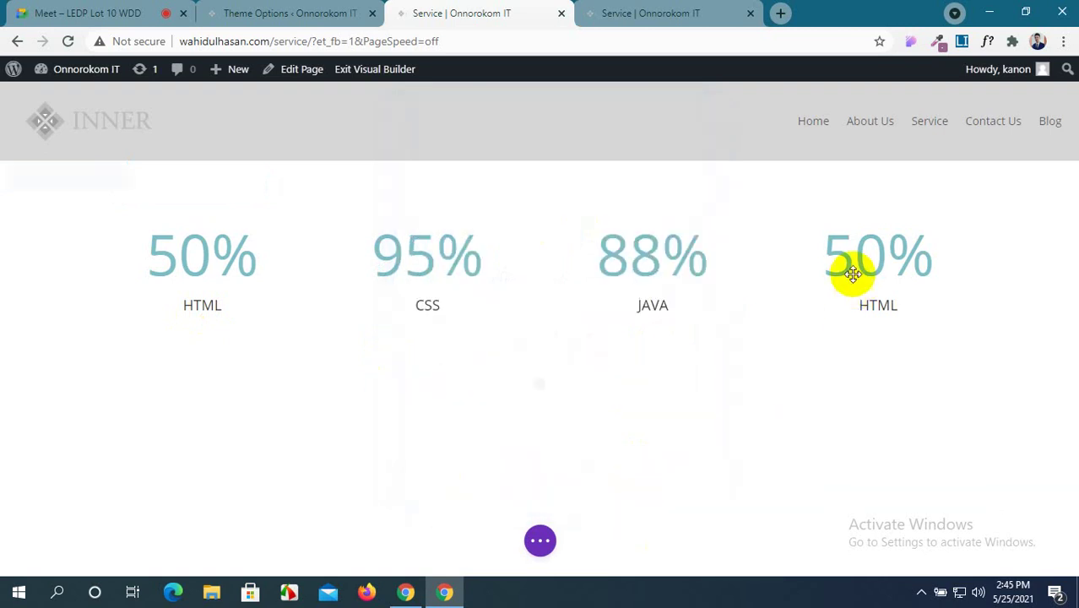
click(850, 233)
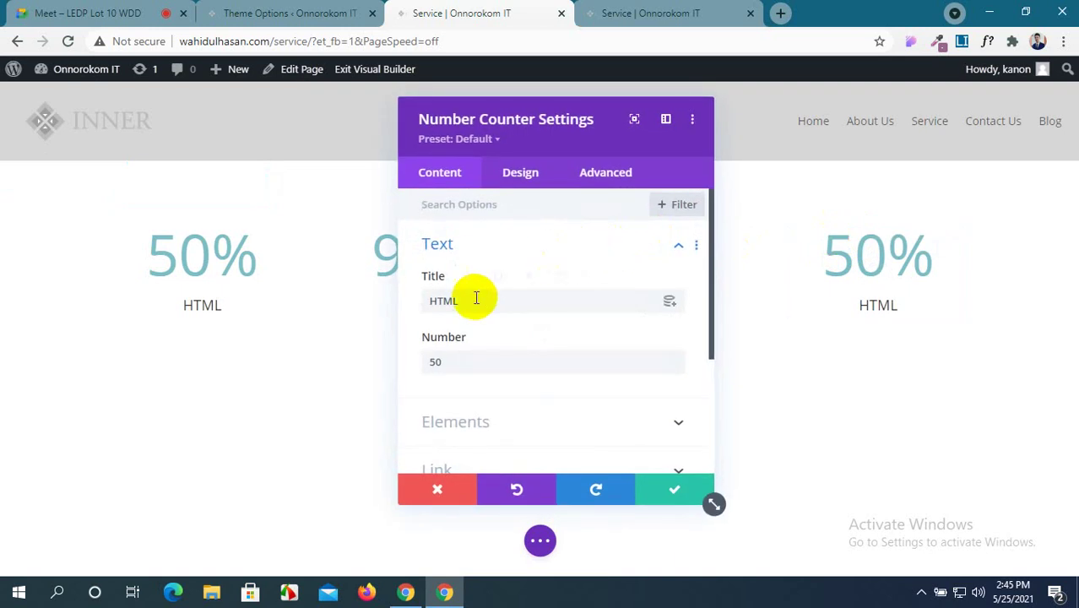
drag(472, 301, 410, 306)
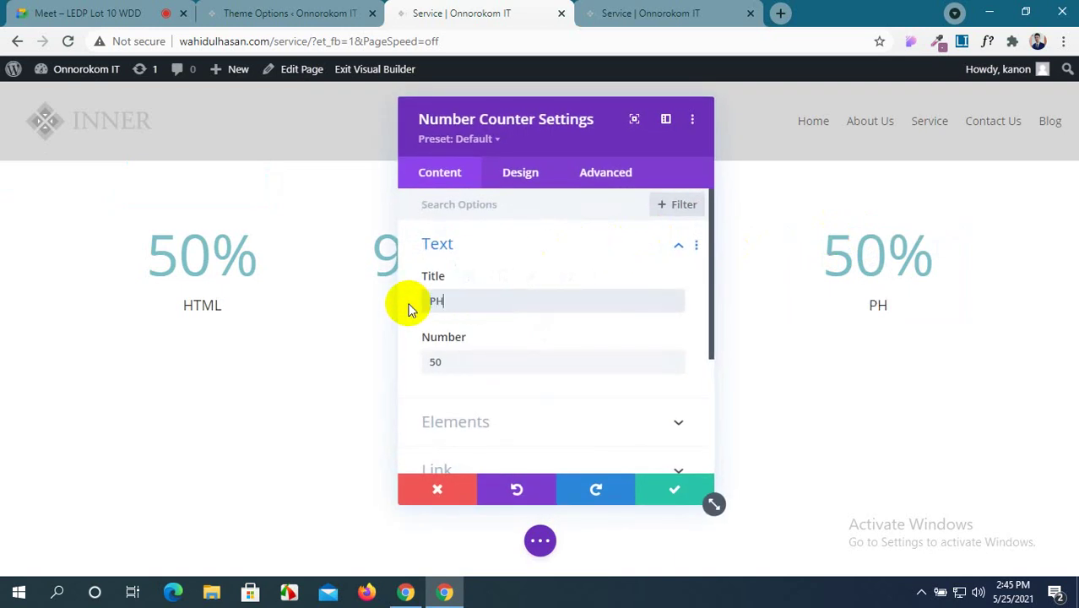
text(PHP)
drag(448, 364, 413, 373)
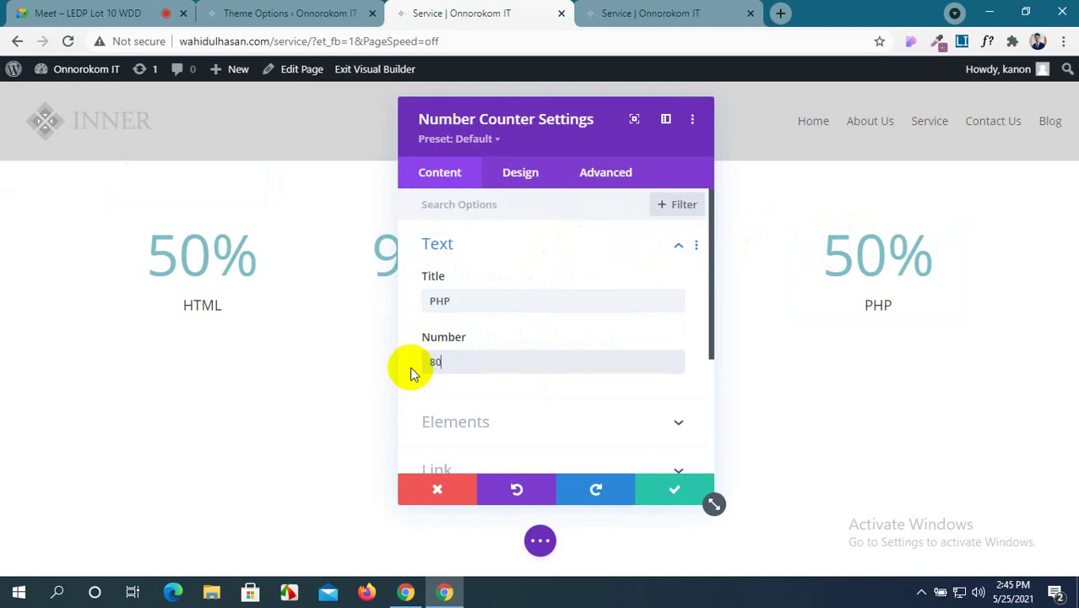
click(674, 488)
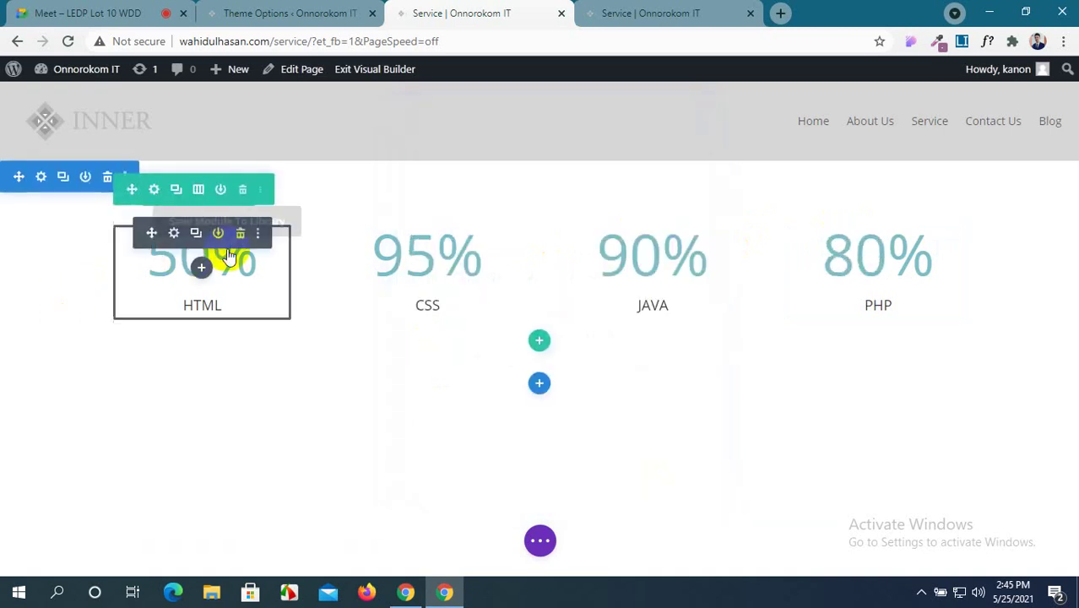
Change the HTML counter's number from 50 to 99+.
click(174, 234)
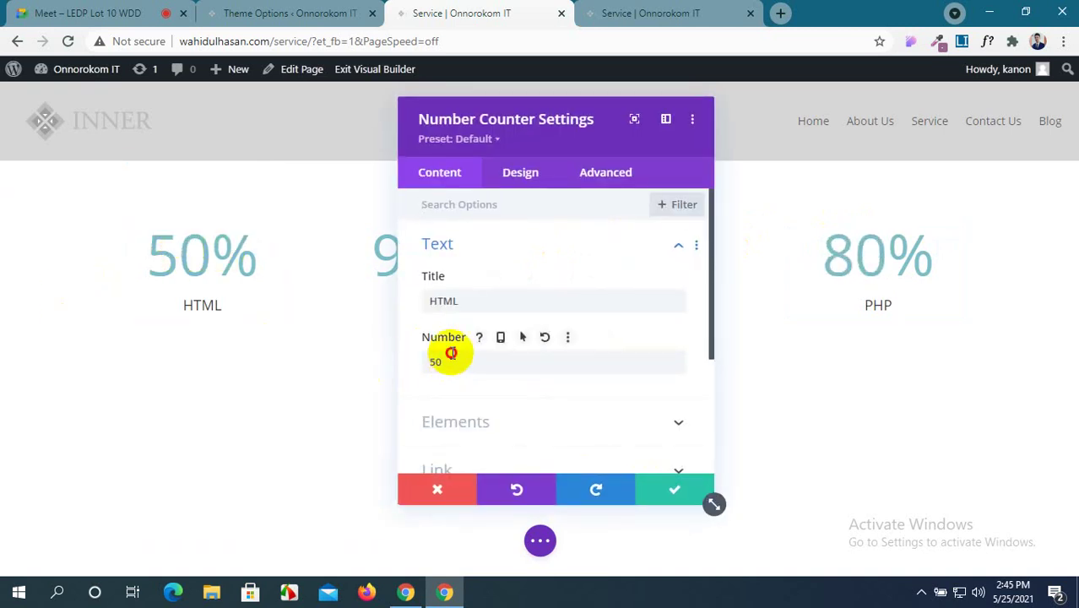
drag(448, 360, 420, 363)
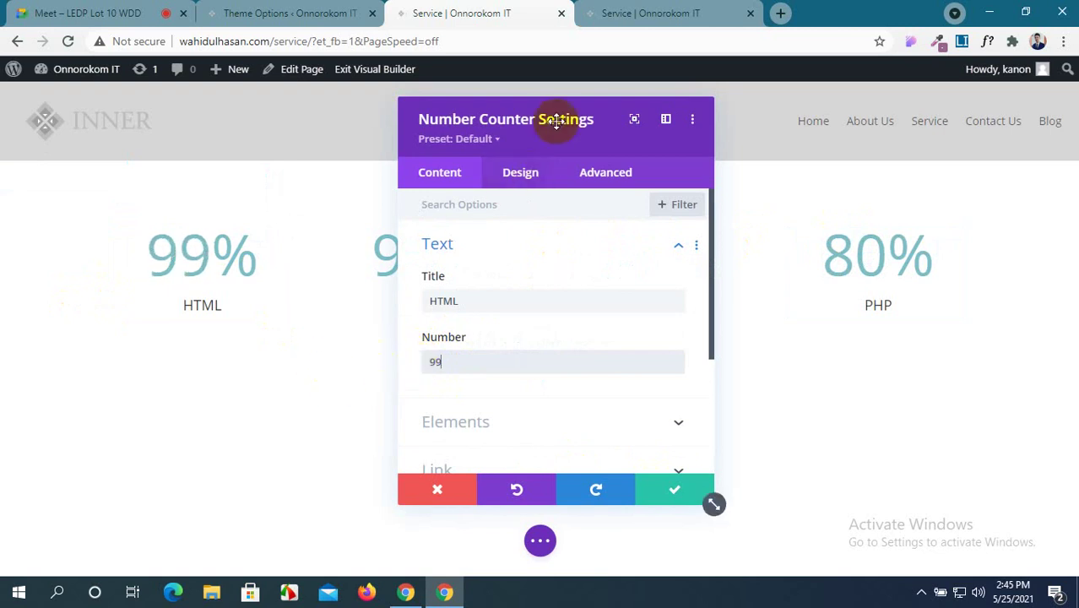
drag(556, 122, 560, 114)
scroll(526, 293, down, 1)
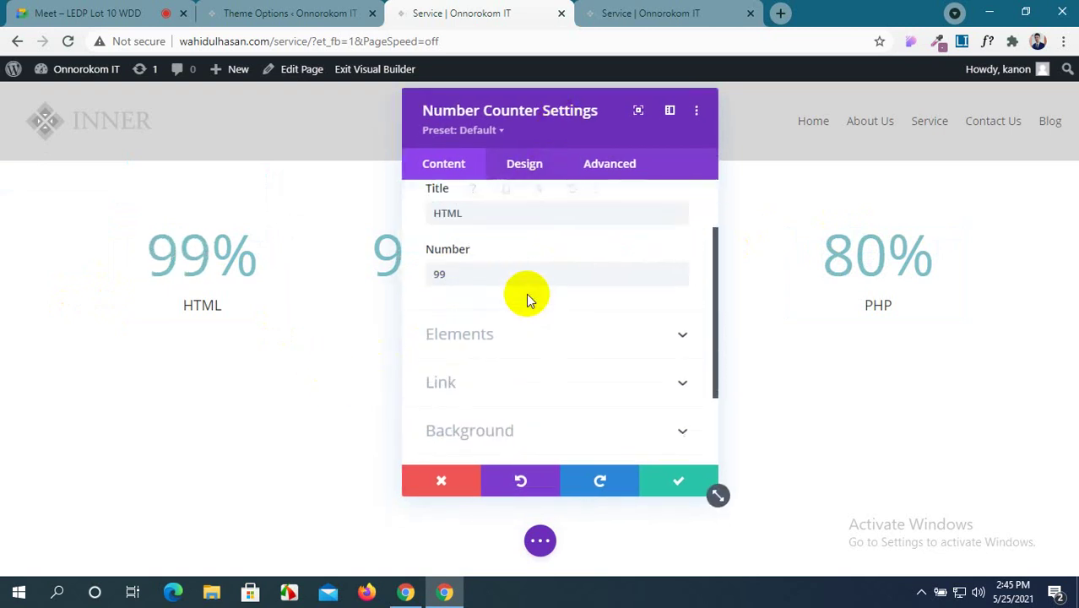
scroll(526, 293, up, 1)
scroll(527, 293, down, 1)
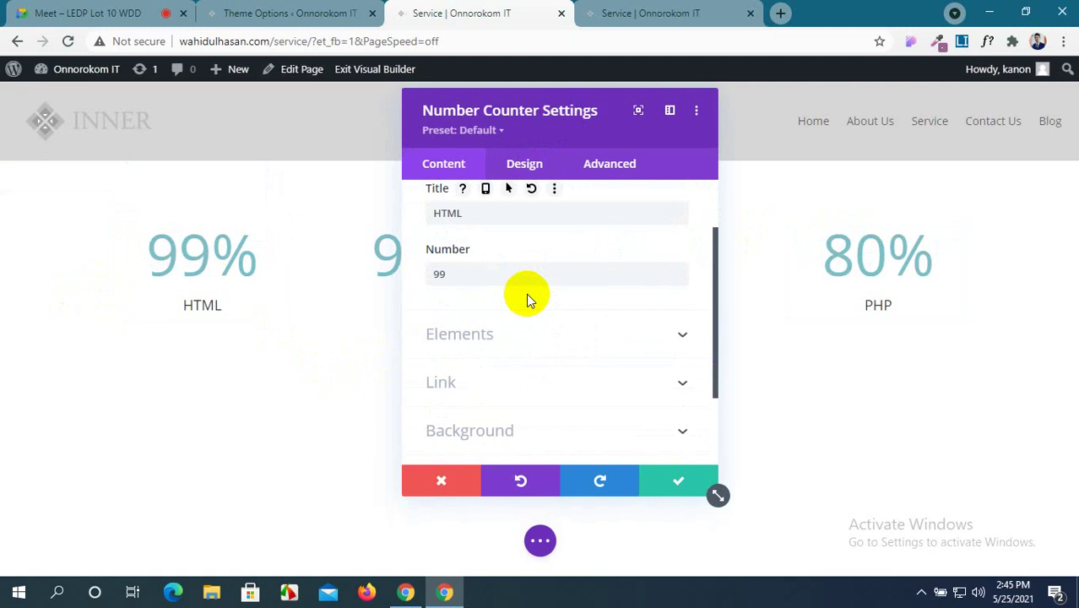
scroll(526, 293, down, 1)
scroll(532, 298, up, 1)
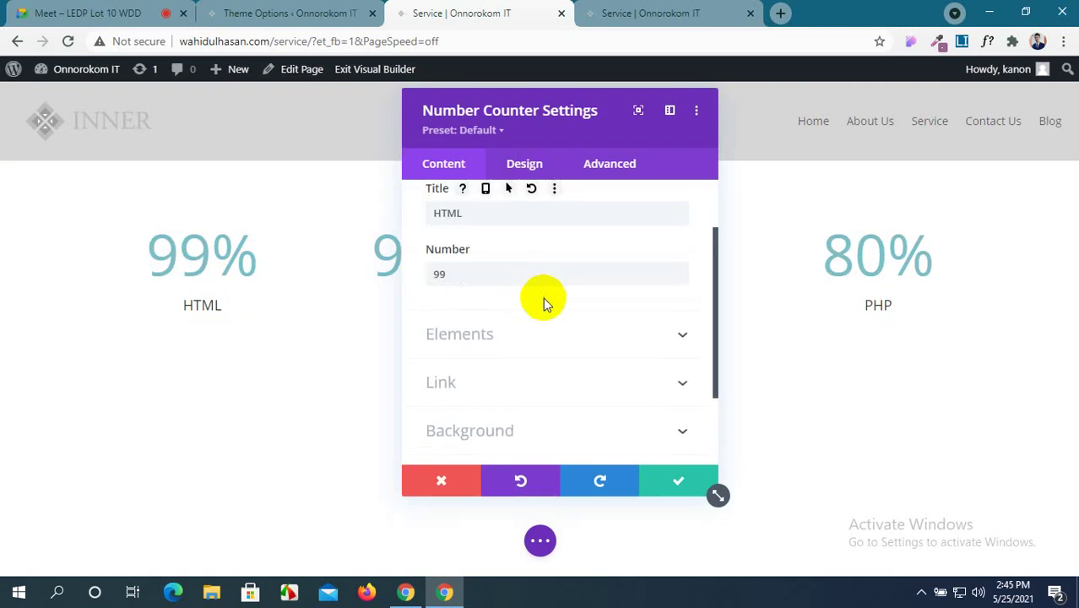
Turn off the HTML counter's percent sign, save the page, and view the live Service page.
click(589, 338)
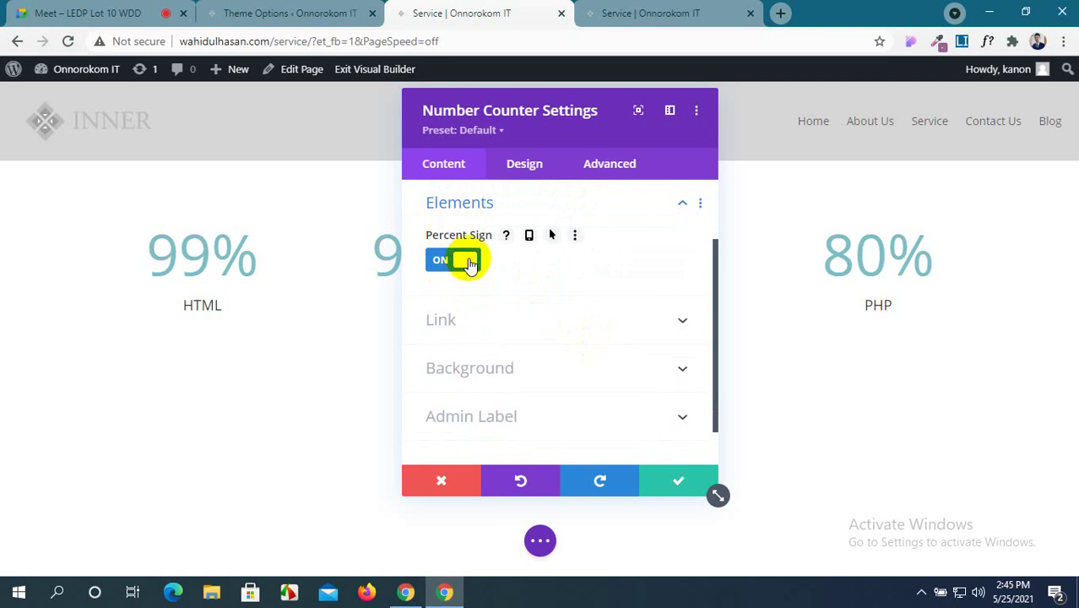
click(465, 261)
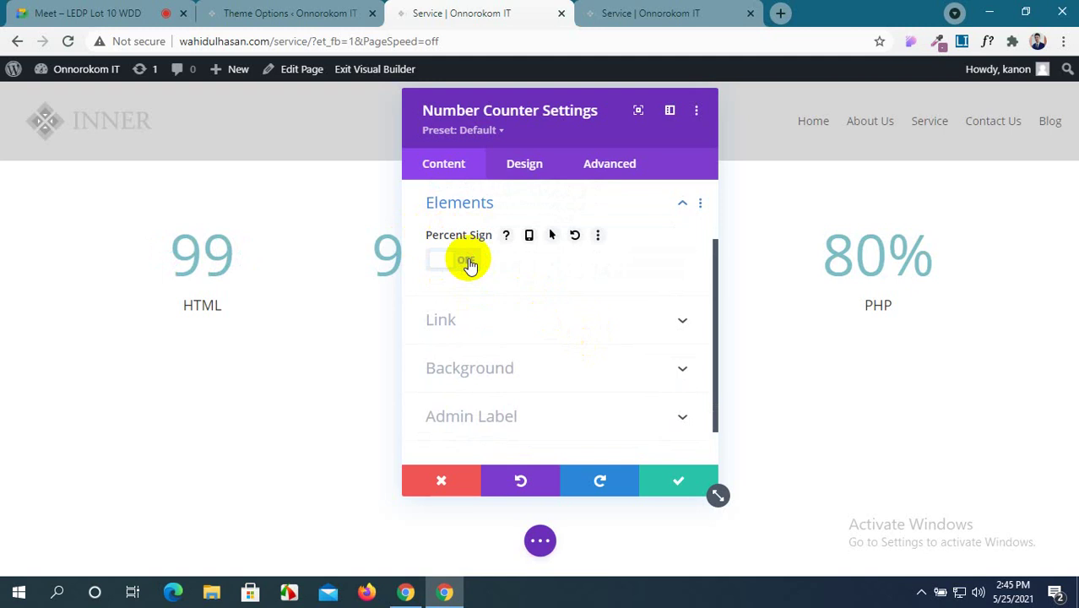
click(469, 263)
click(469, 263)
scroll(470, 253, up, 3)
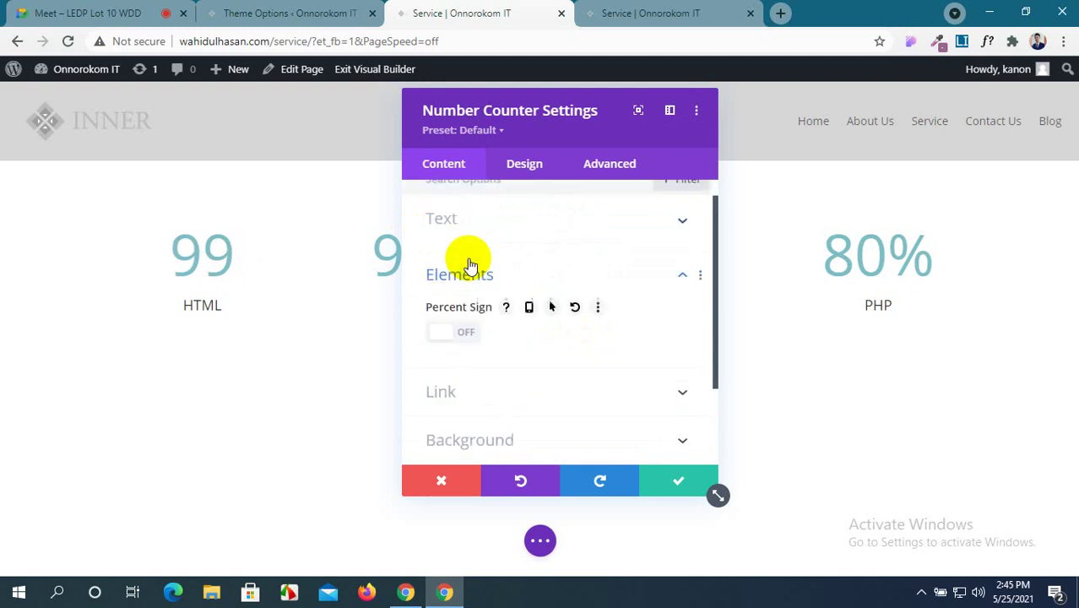
click(473, 238)
click(482, 351)
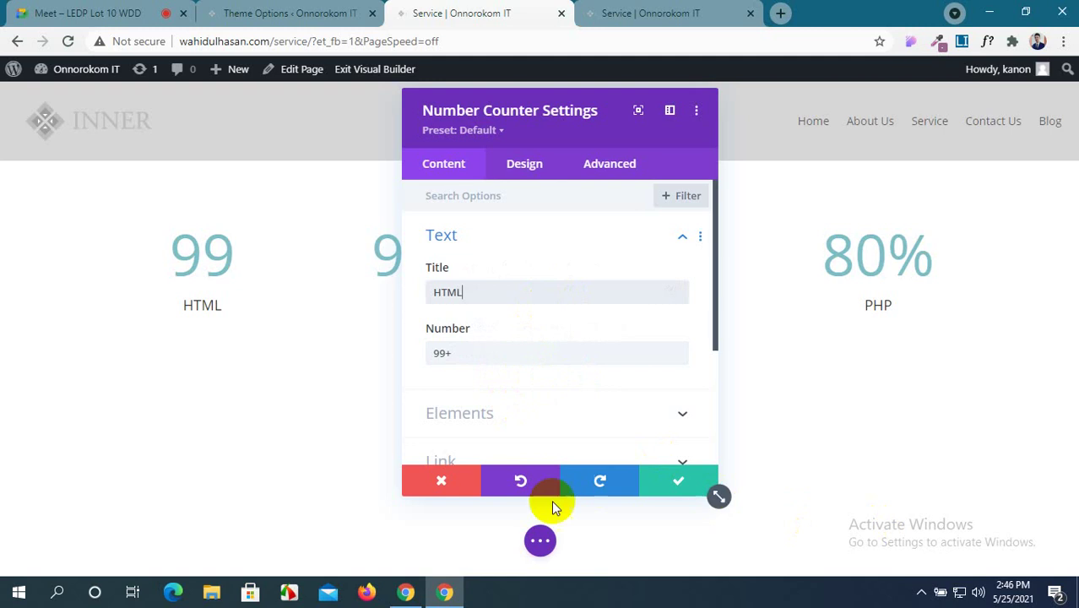
click(540, 540)
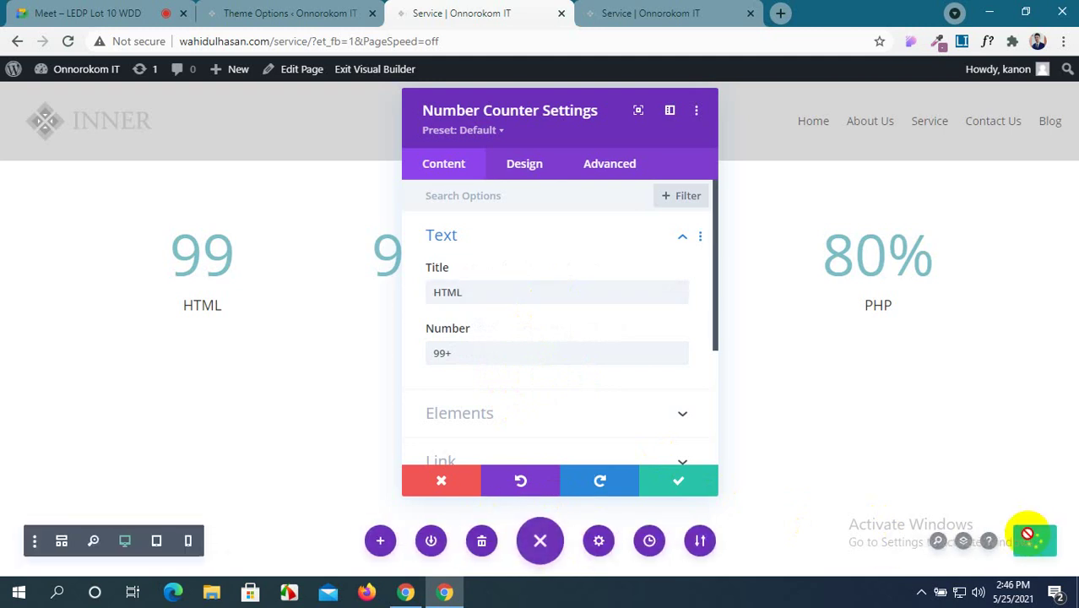
click(650, 13)
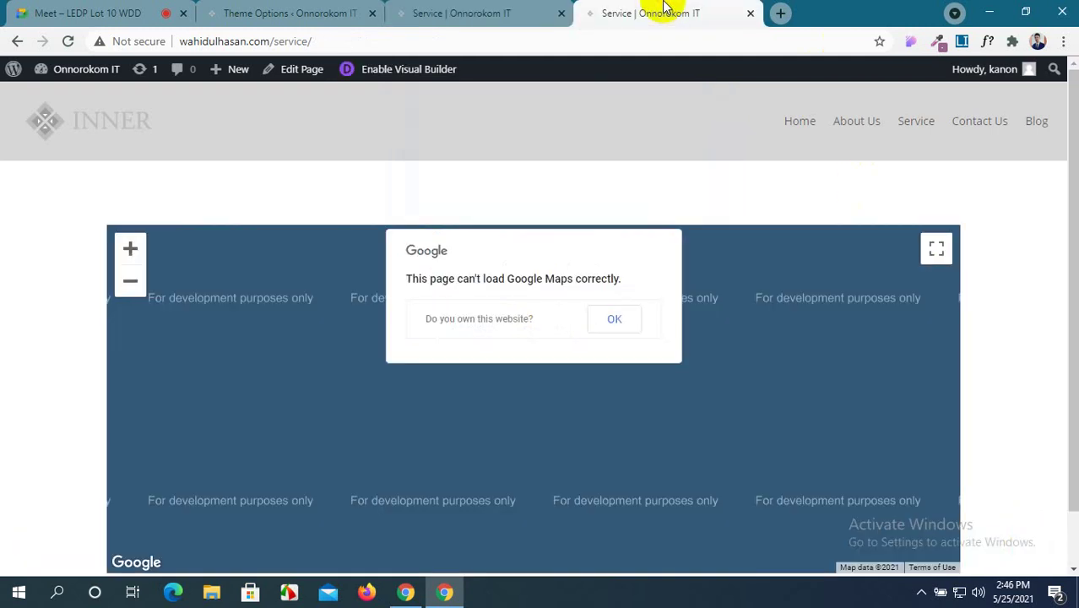
click(66, 43)
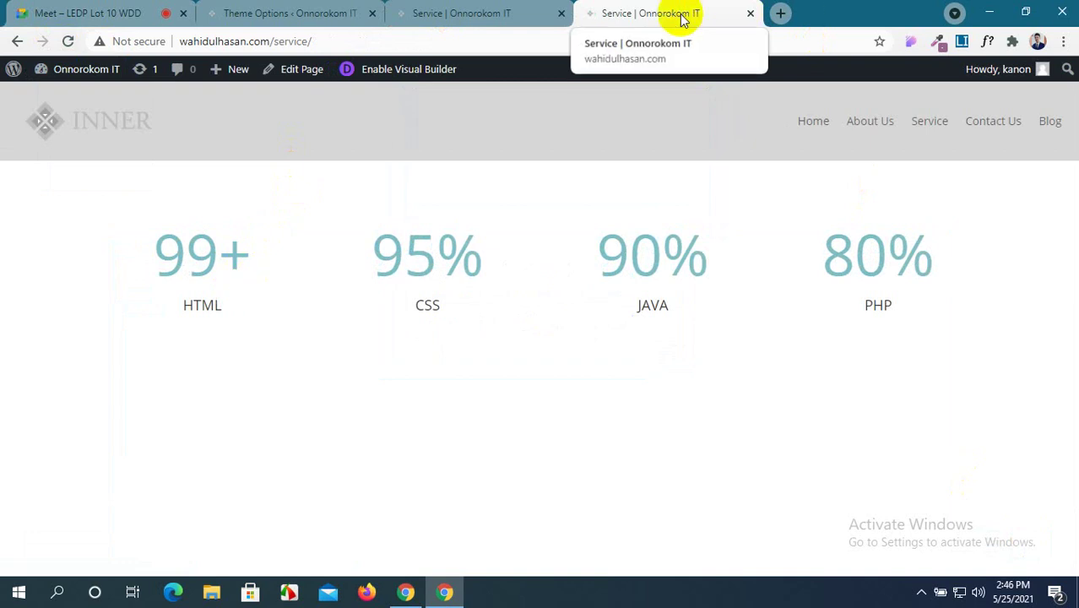
click(444, 13)
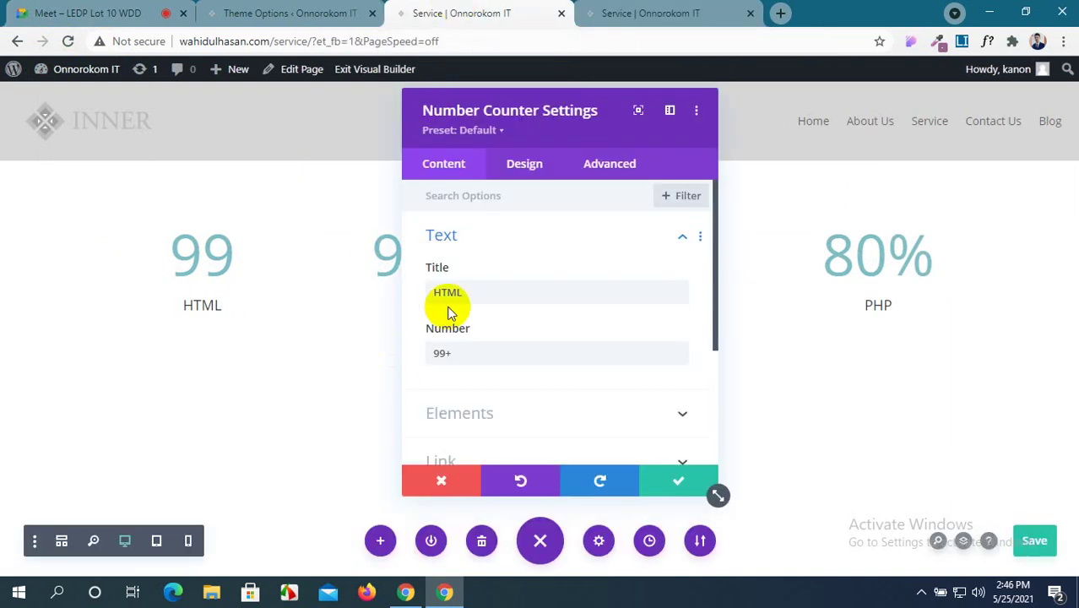
Toggle the HTML counter's Percent Sign on and back off under Elements.
scroll(582, 311, down, 2)
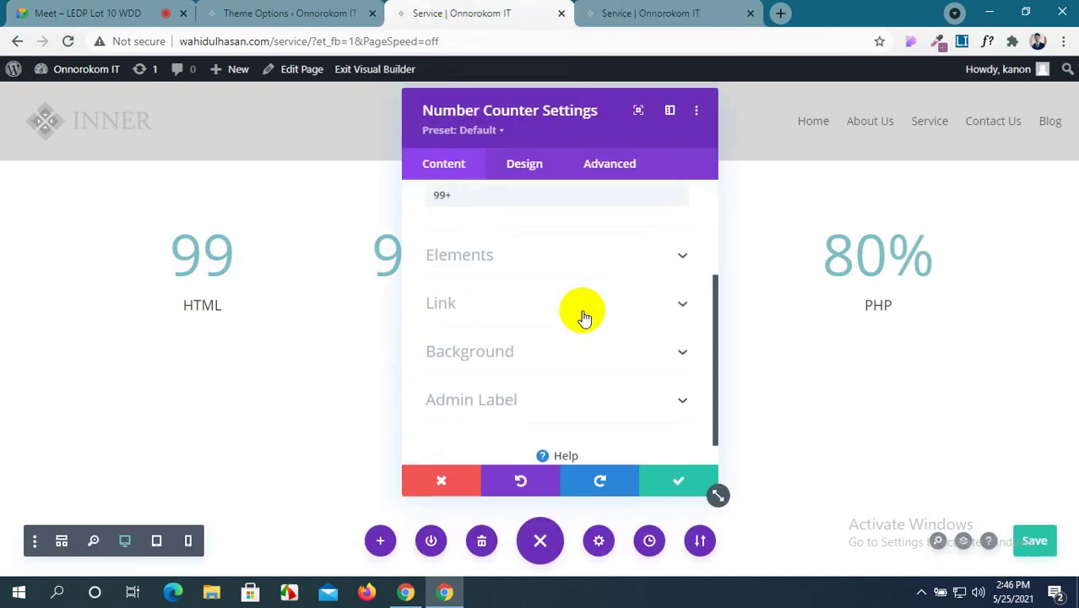
scroll(582, 314, up, 1)
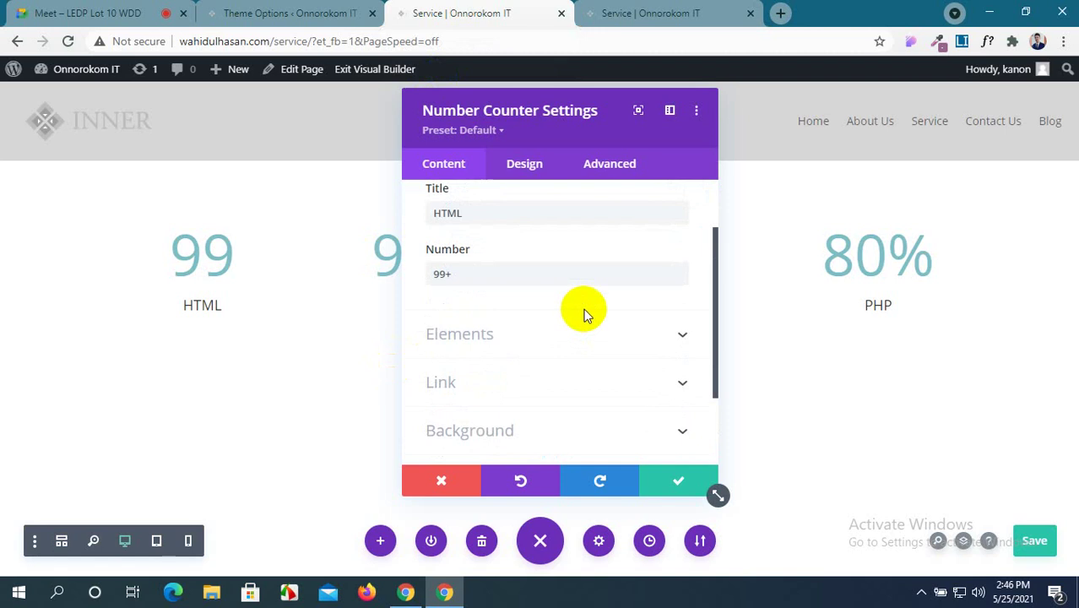
click(595, 326)
scroll(509, 261, up, 1)
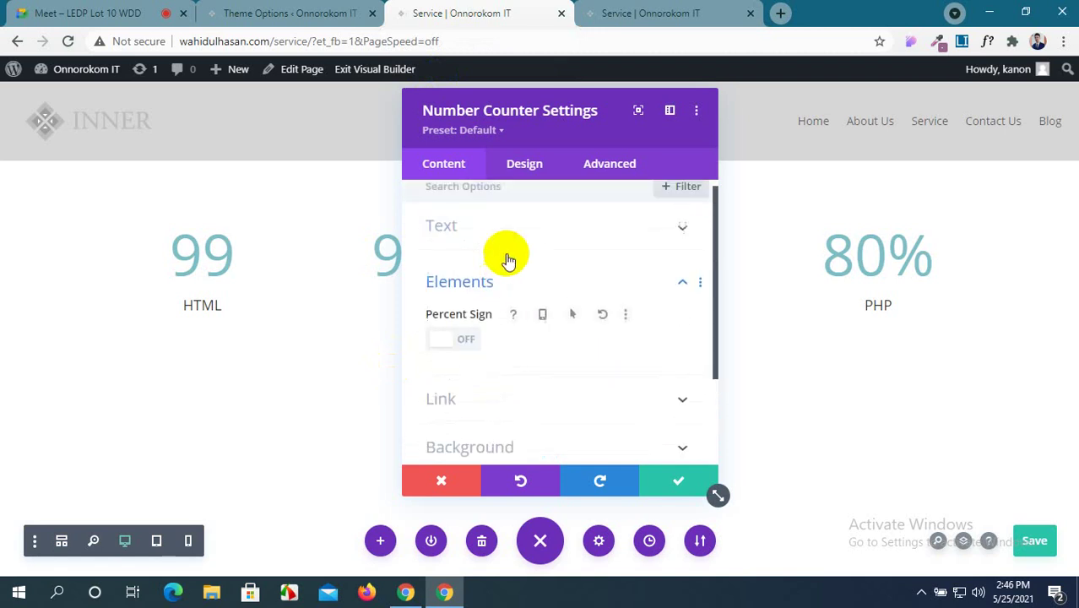
click(459, 338)
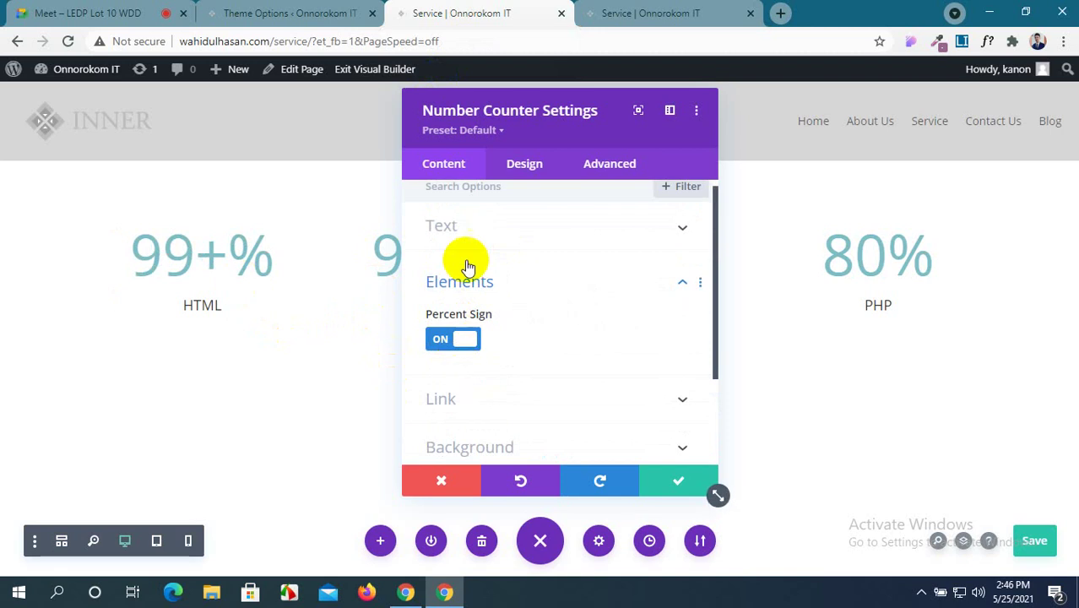
scroll(439, 318, up, 1)
scroll(441, 314, down, 1)
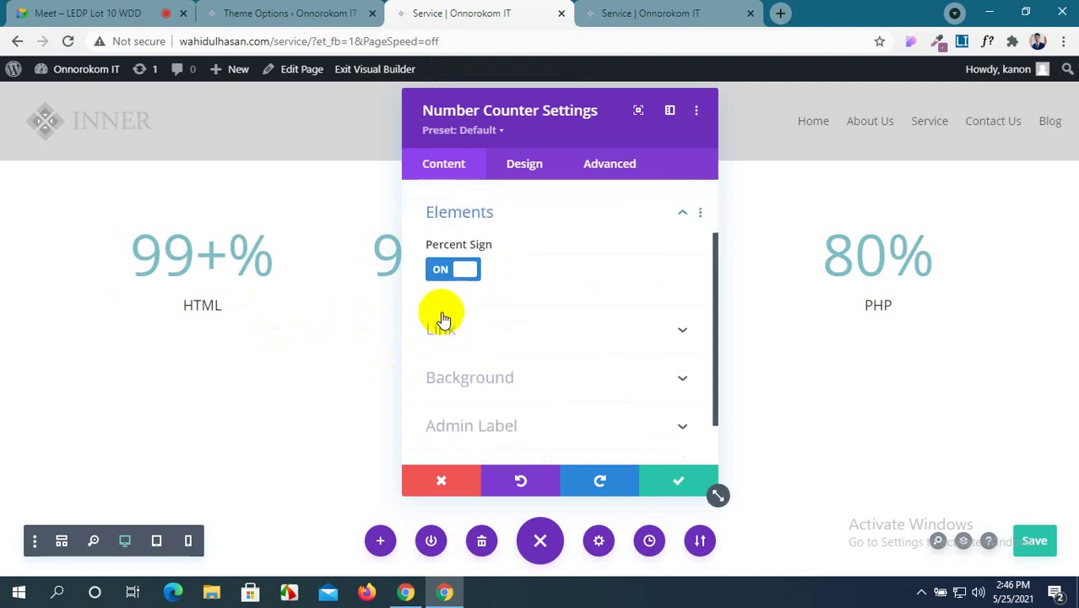
click(463, 274)
Expand the counter's Link and Background sections, then move to its Design options.
scroll(573, 342, down, 1)
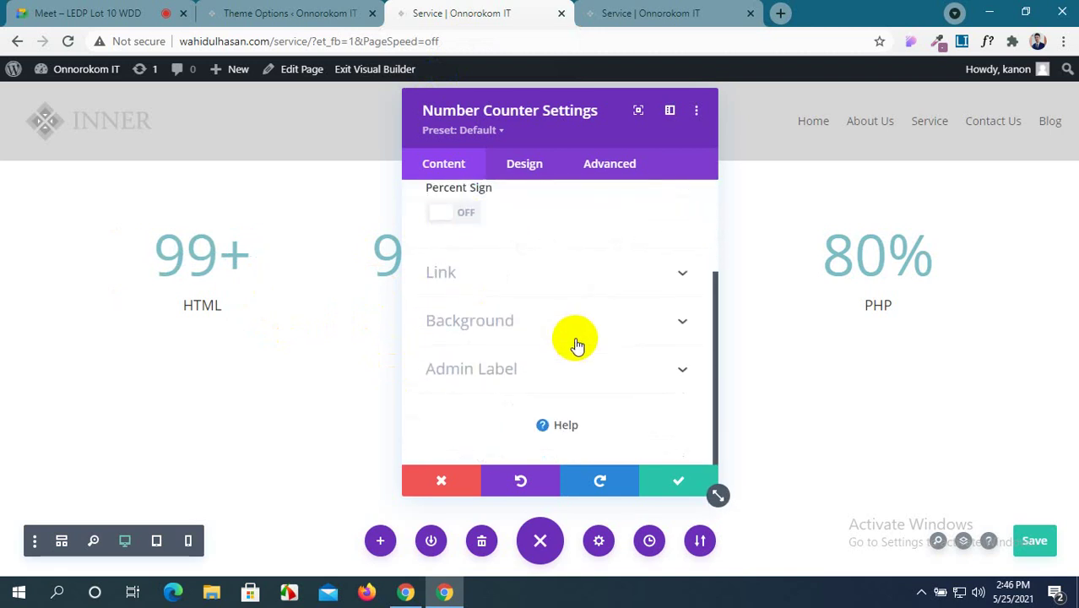
click(640, 283)
scroll(638, 295, down, 1)
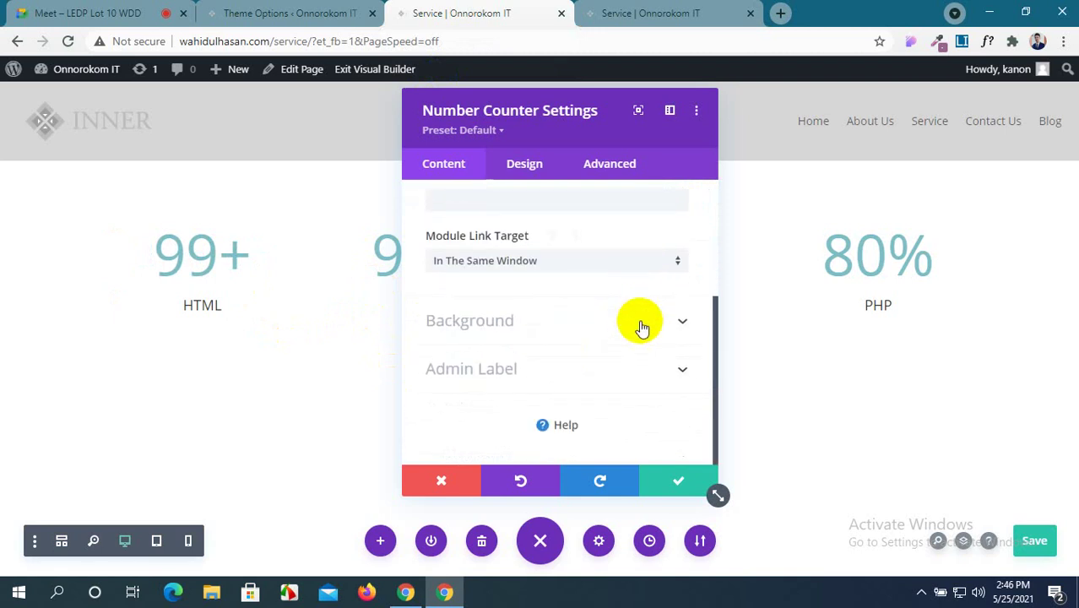
click(640, 320)
scroll(634, 328, down, 2)
scroll(574, 296, up, 3)
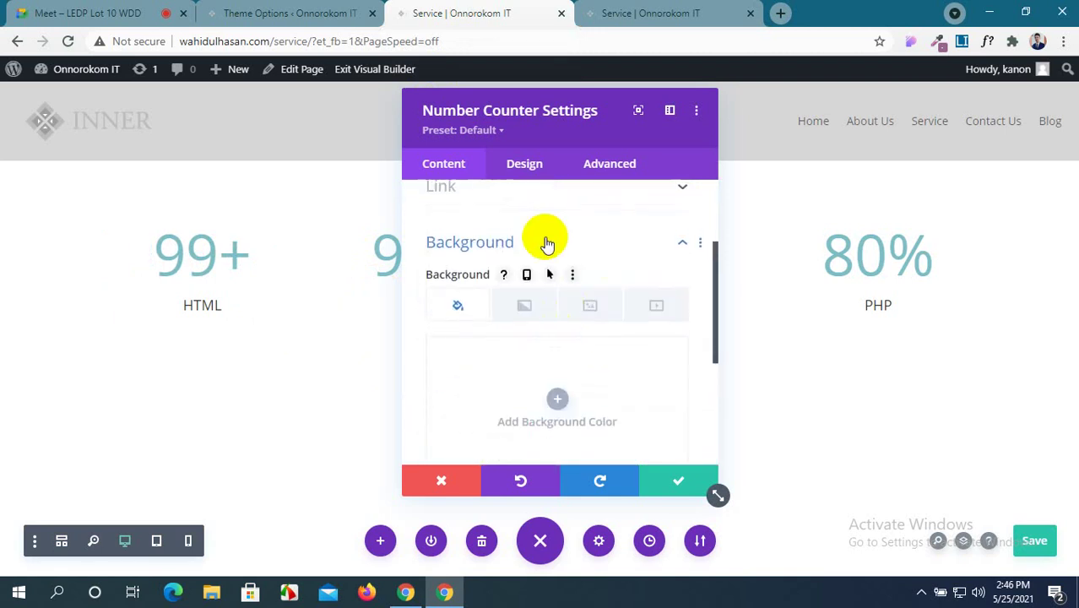
click(545, 173)
Keep the HTML counter's text centre-aligned in the Text design options.
click(550, 241)
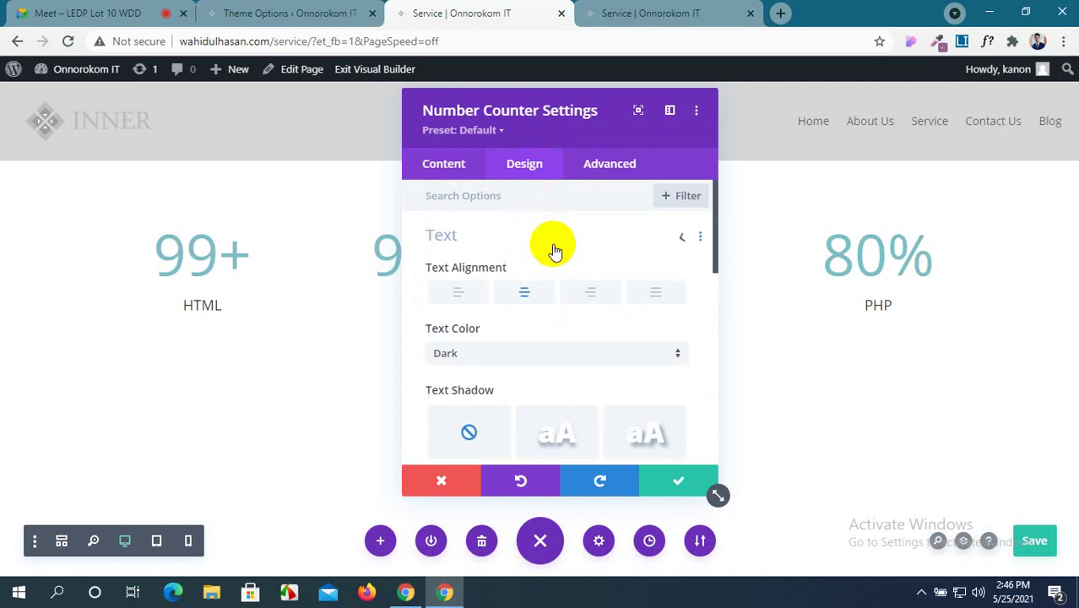
click(451, 291)
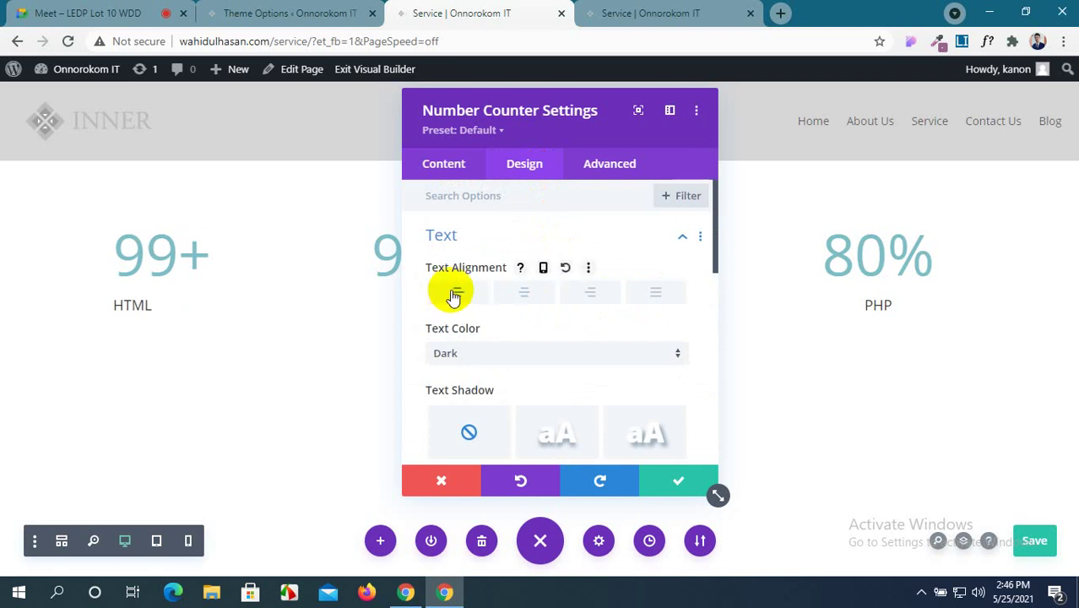
click(519, 296)
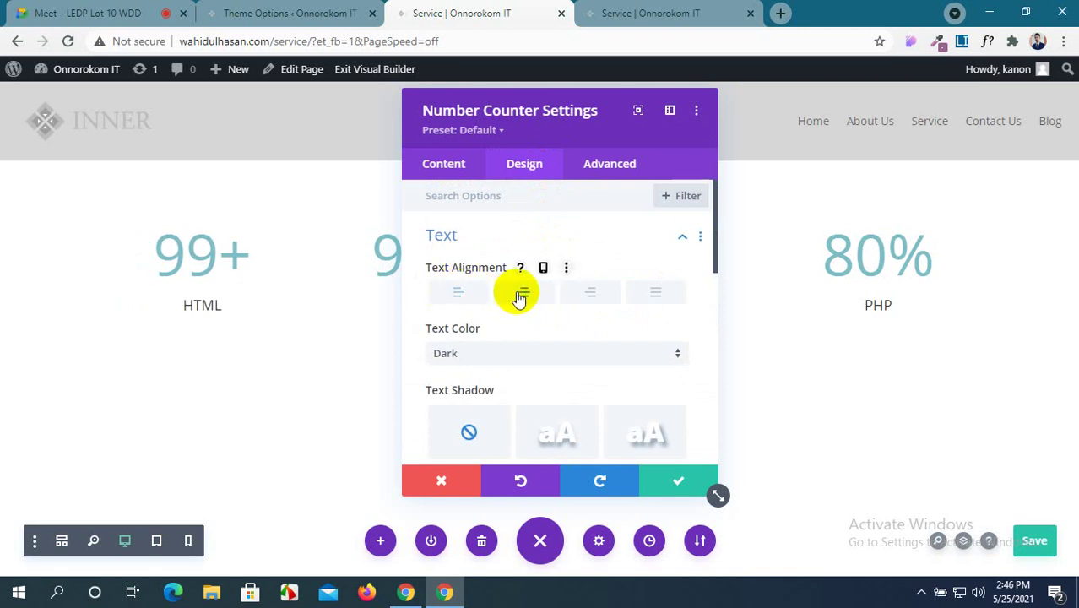
scroll(519, 296, down, 1)
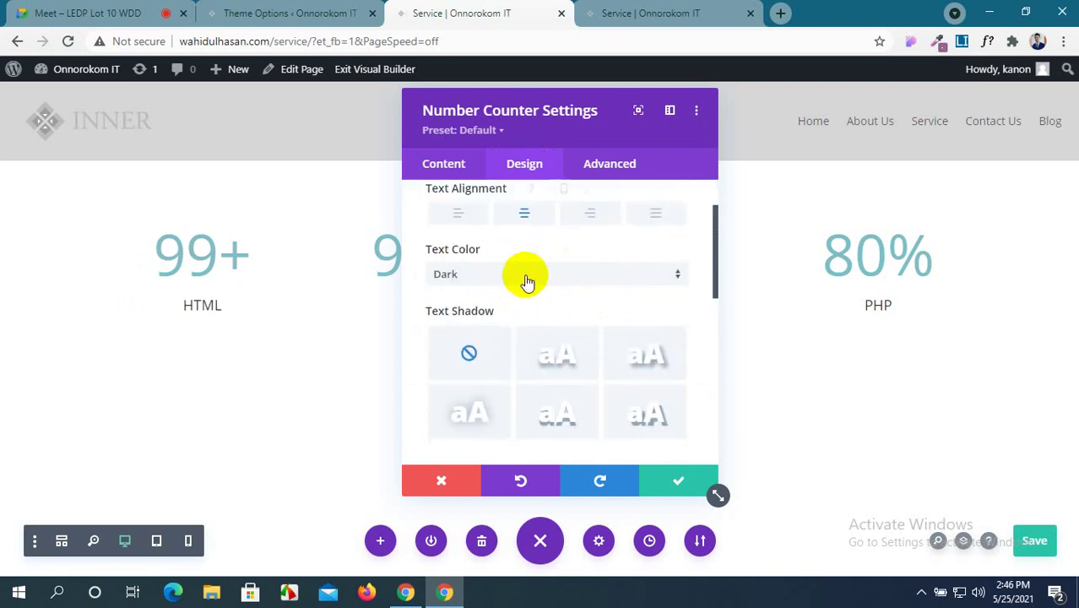
scroll(525, 281, down, 2)
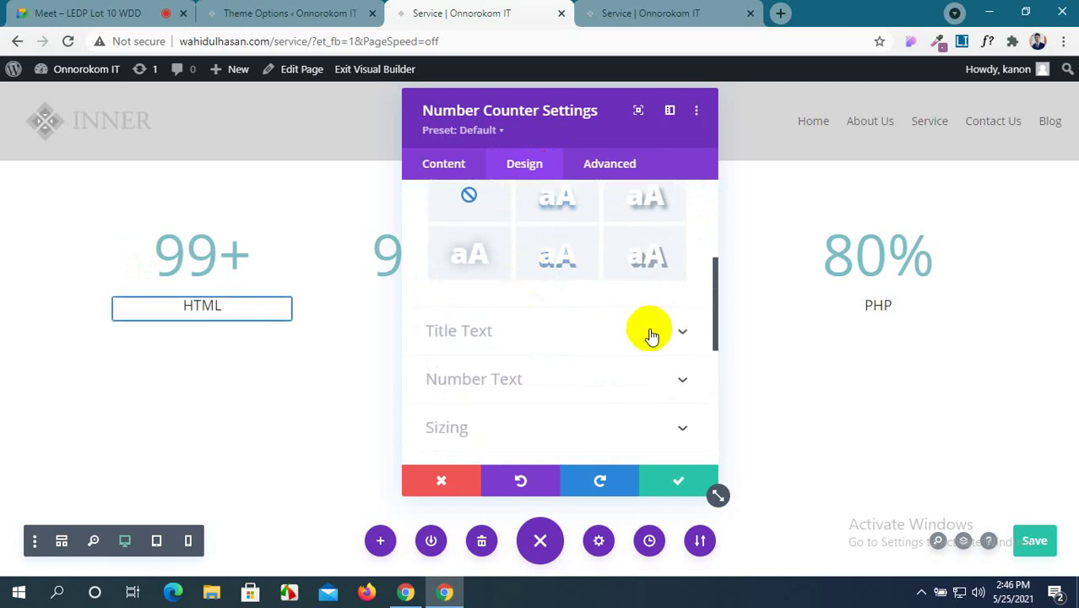
Set the HTML counter's title font to Ubuntu and make it uppercase.
click(646, 330)
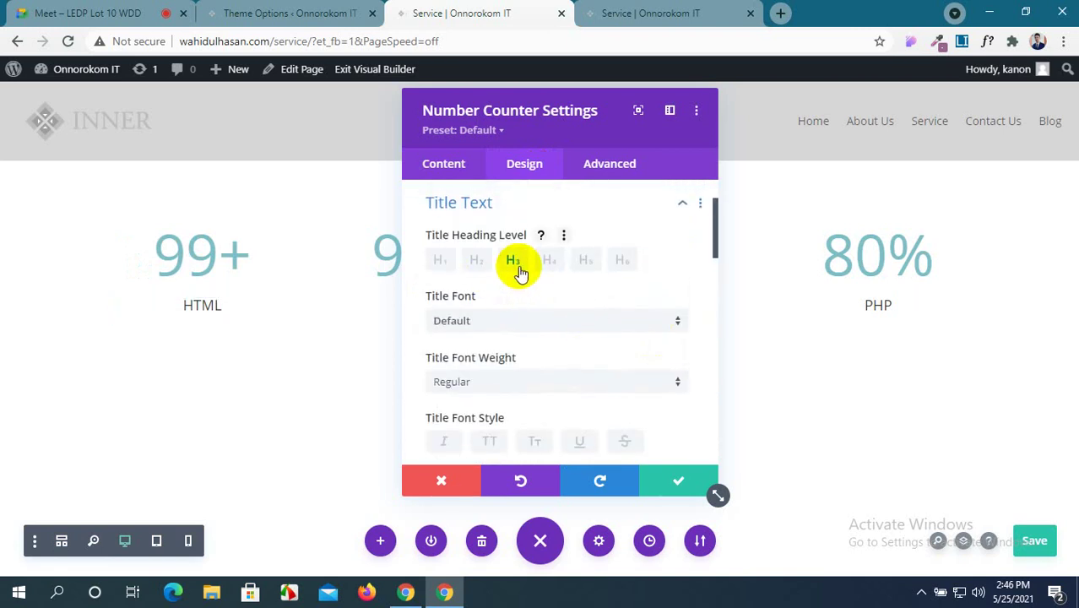
scroll(521, 272, down, 1)
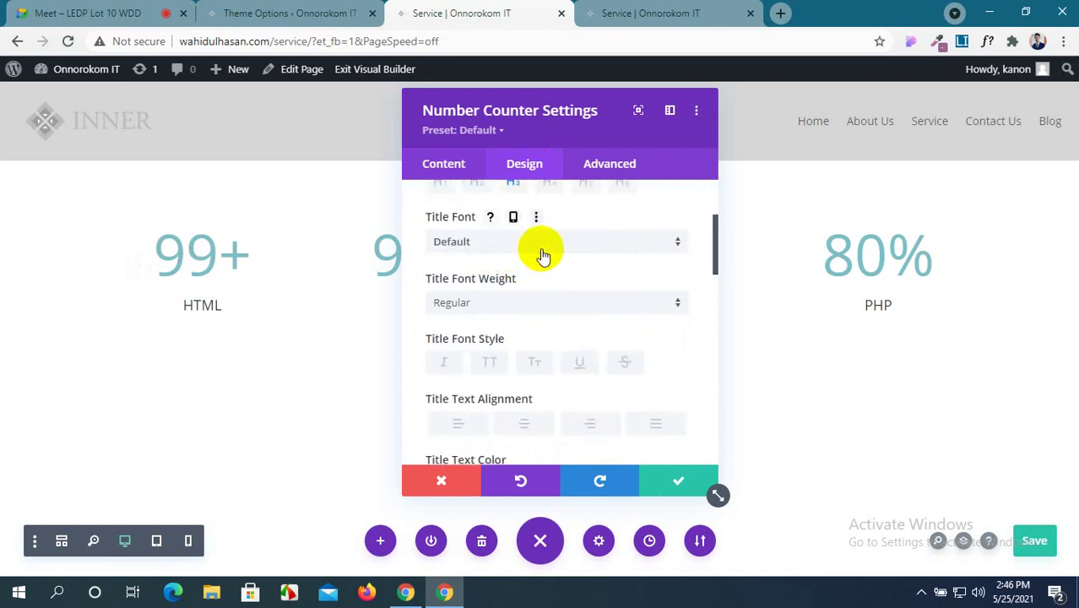
click(543, 253)
click(549, 224)
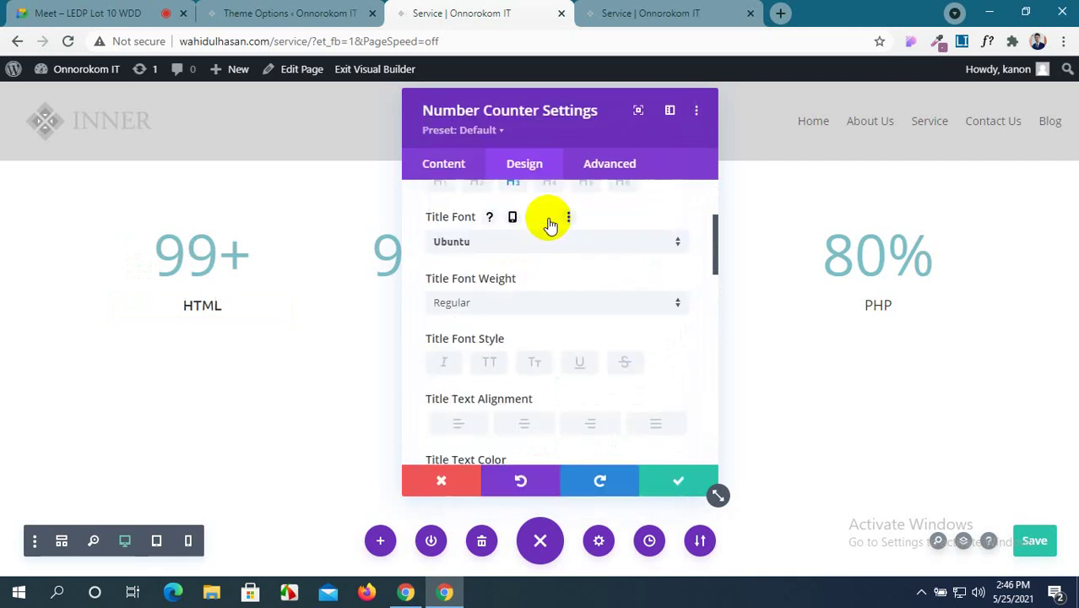
scroll(549, 317, down, 1)
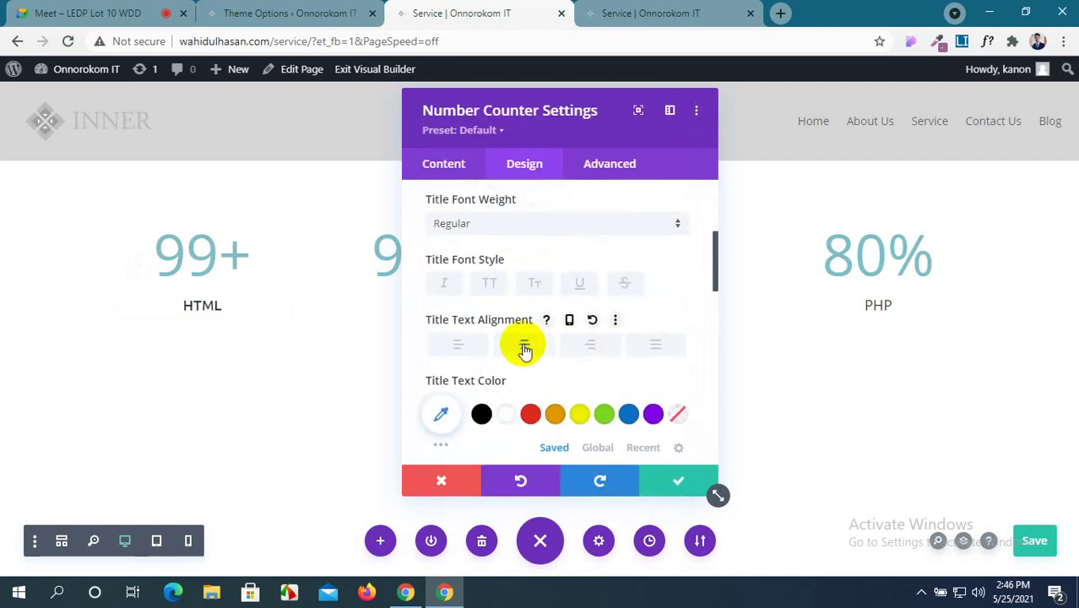
click(499, 286)
scroll(540, 355, down, 1)
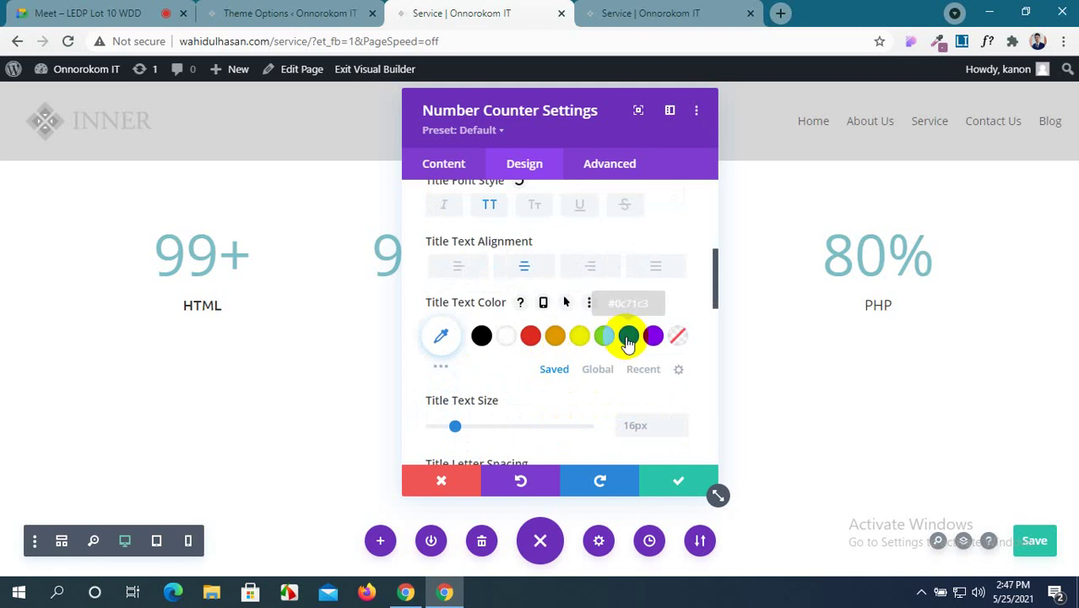
Colour the title green and set its text size to 40px.
click(604, 337)
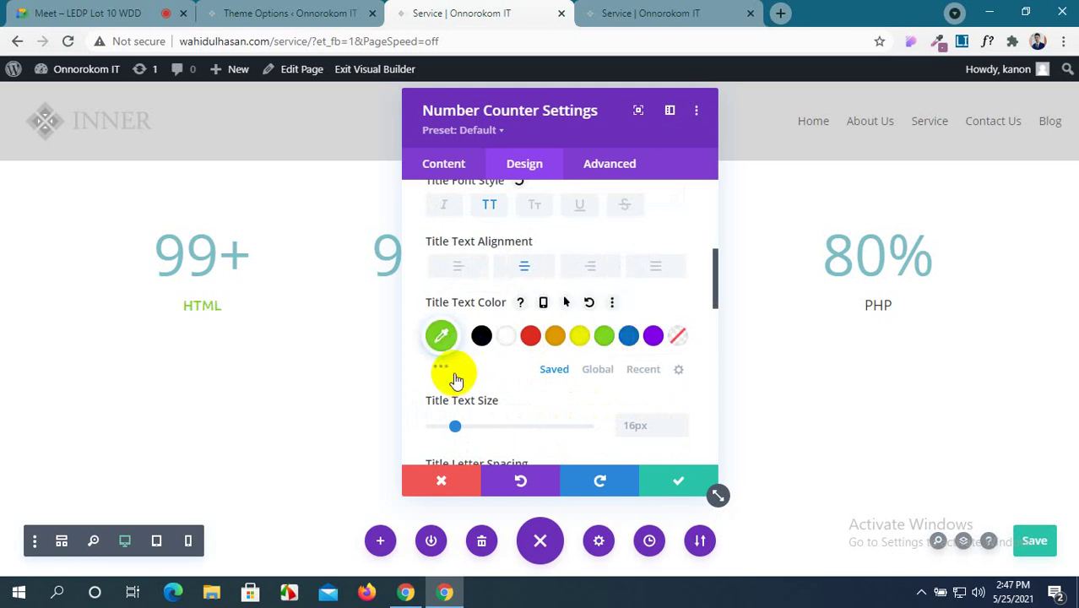
click(638, 426)
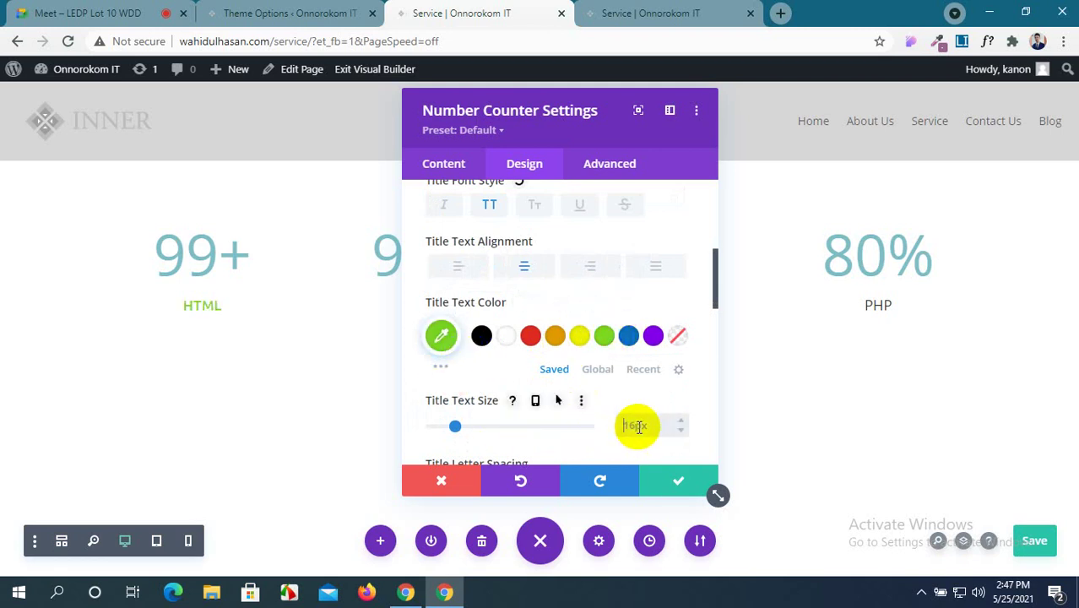
text(40px)
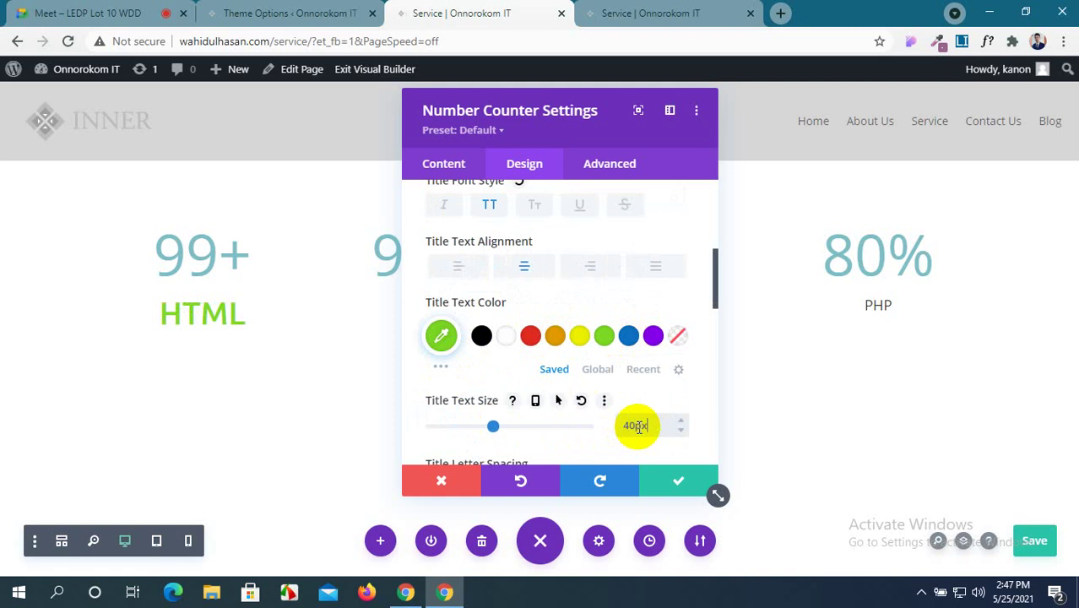
scroll(564, 415, down, 5)
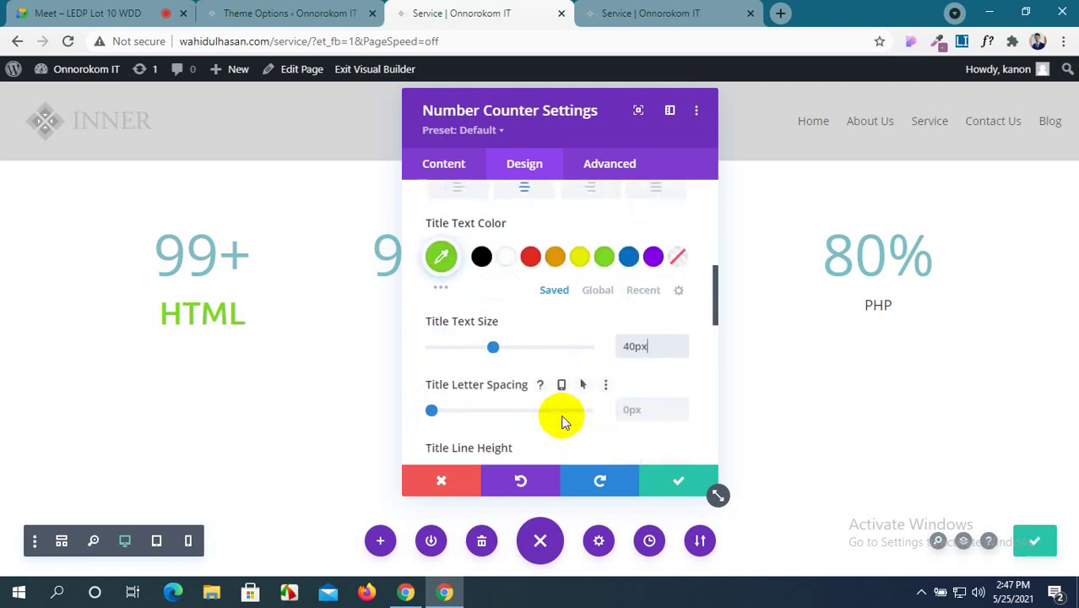
scroll(527, 411, down, 5)
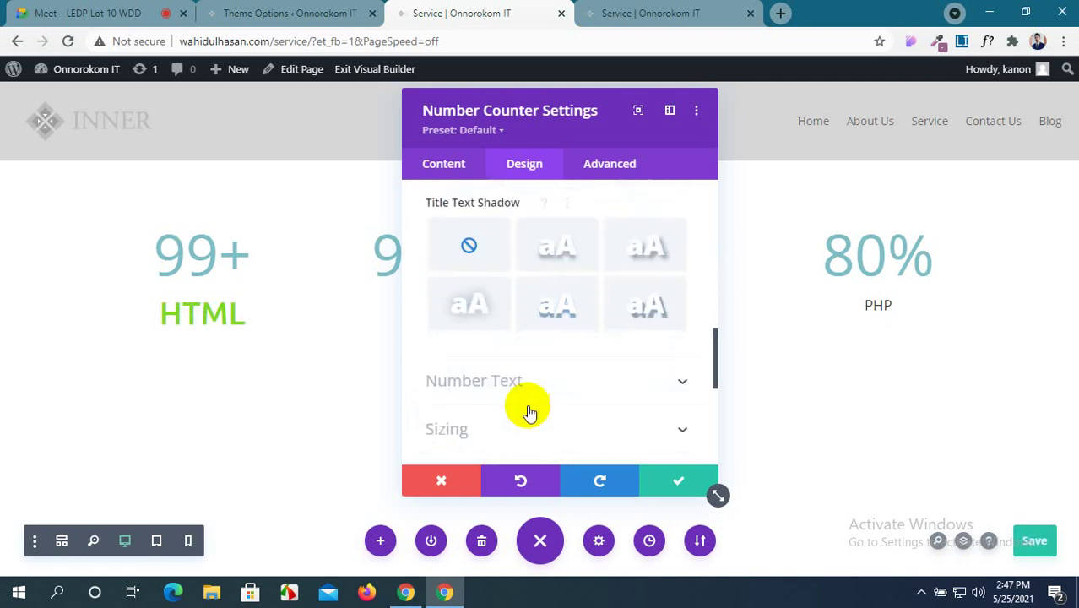
click(643, 298)
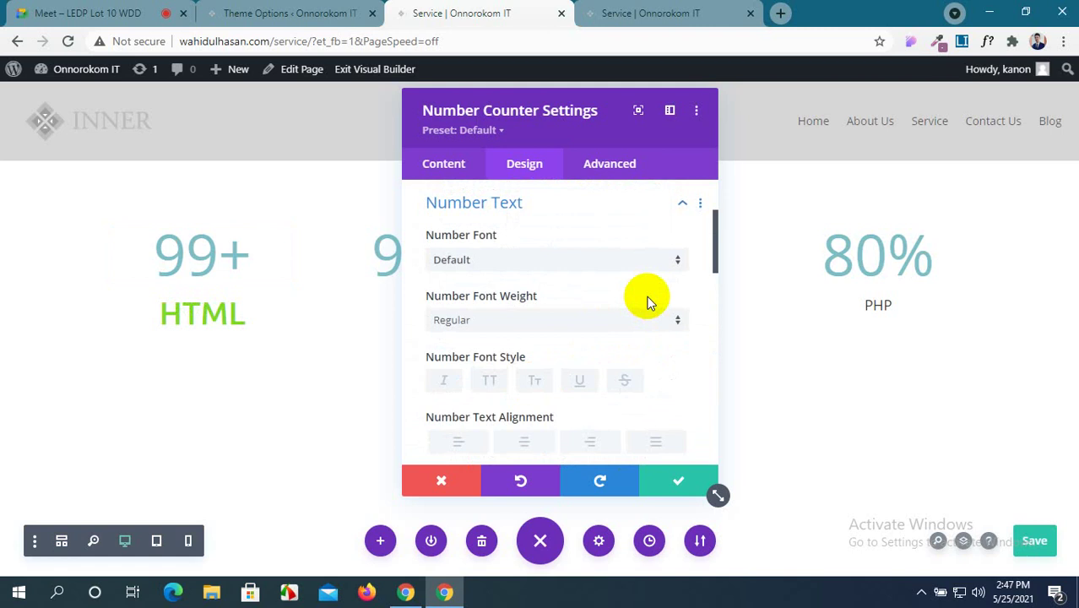
Style the counter number in Abel font, centre-aligned and coloured maroon.
click(572, 264)
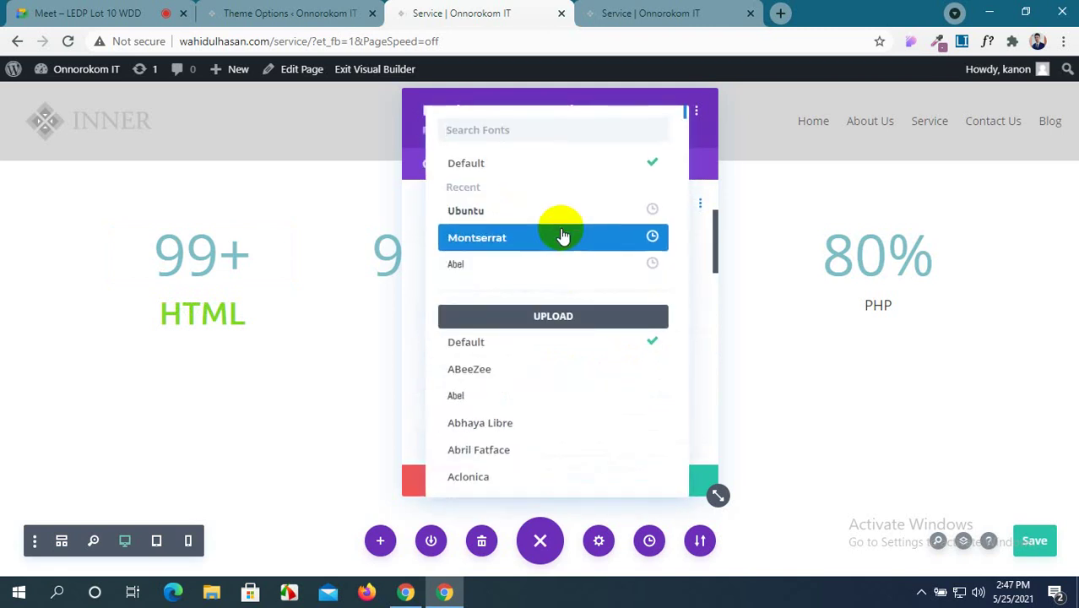
click(555, 267)
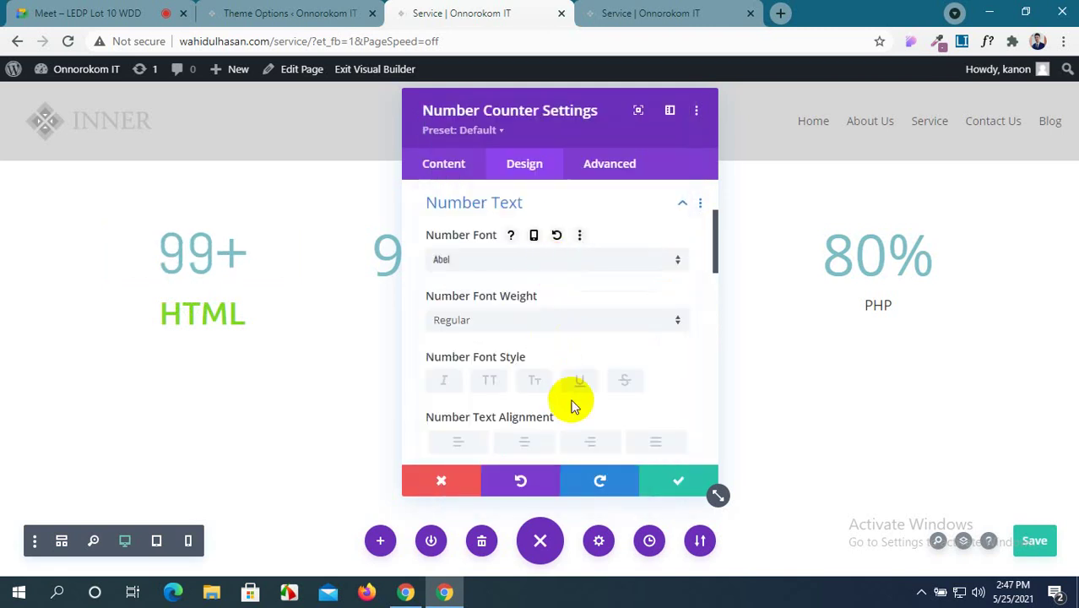
scroll(566, 397, down, 2)
click(525, 364)
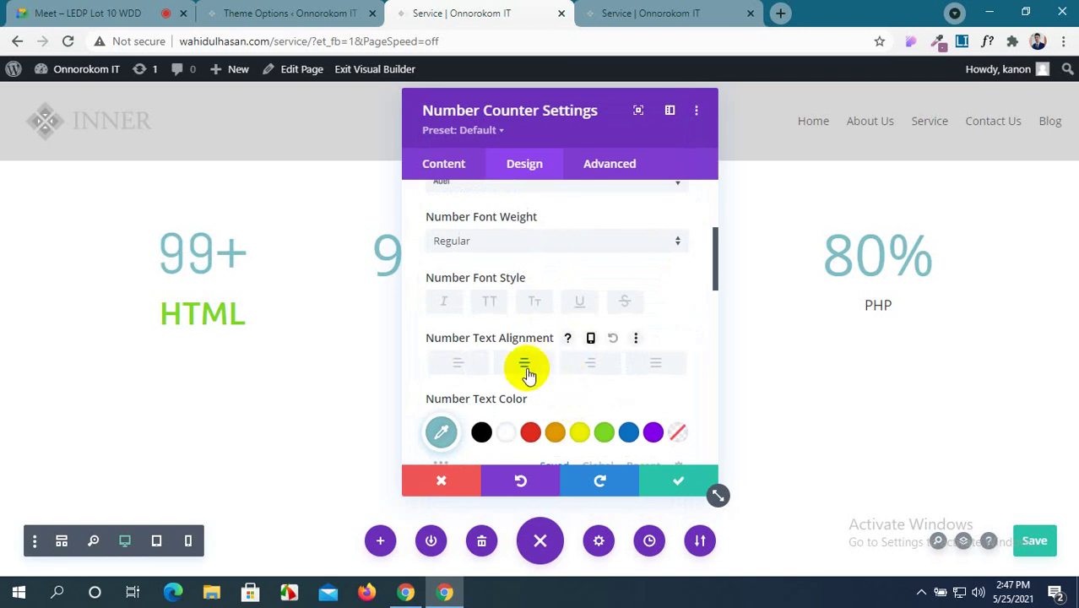
scroll(526, 366, down, 1)
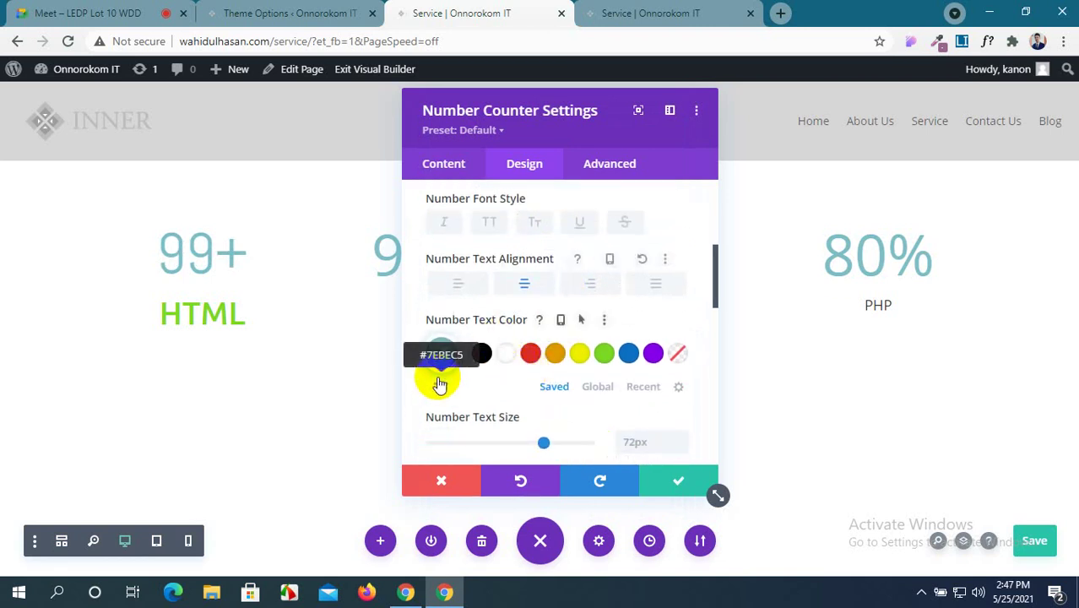
click(443, 385)
scroll(465, 389, down, 1)
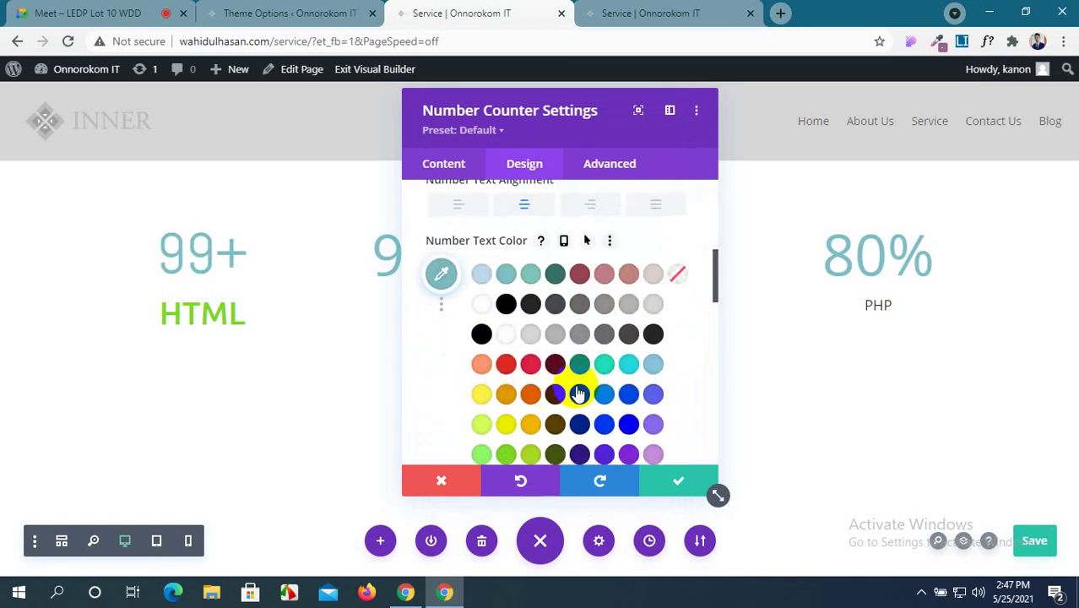
scroll(606, 393, down, 1)
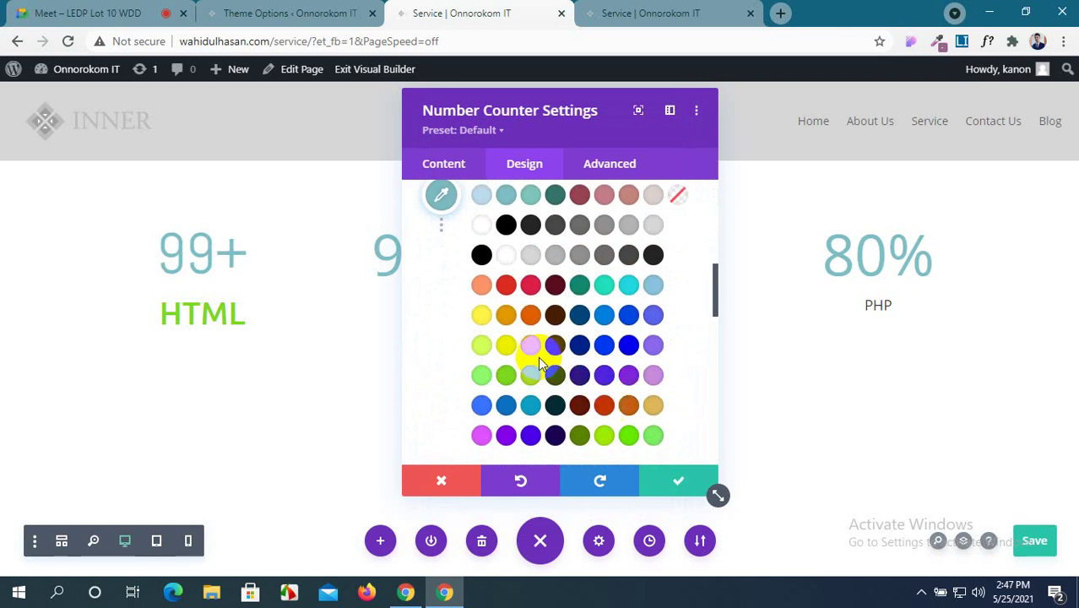
click(581, 196)
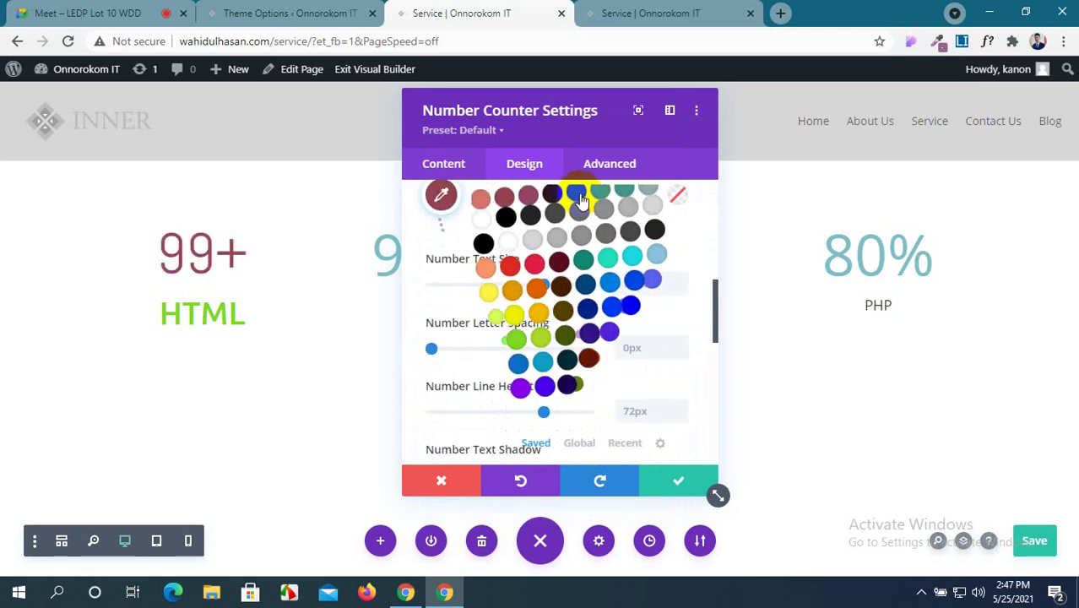
Give the HTML counter a Fade entrance animation.
scroll(585, 350, down, 2)
scroll(587, 354, down, 5)
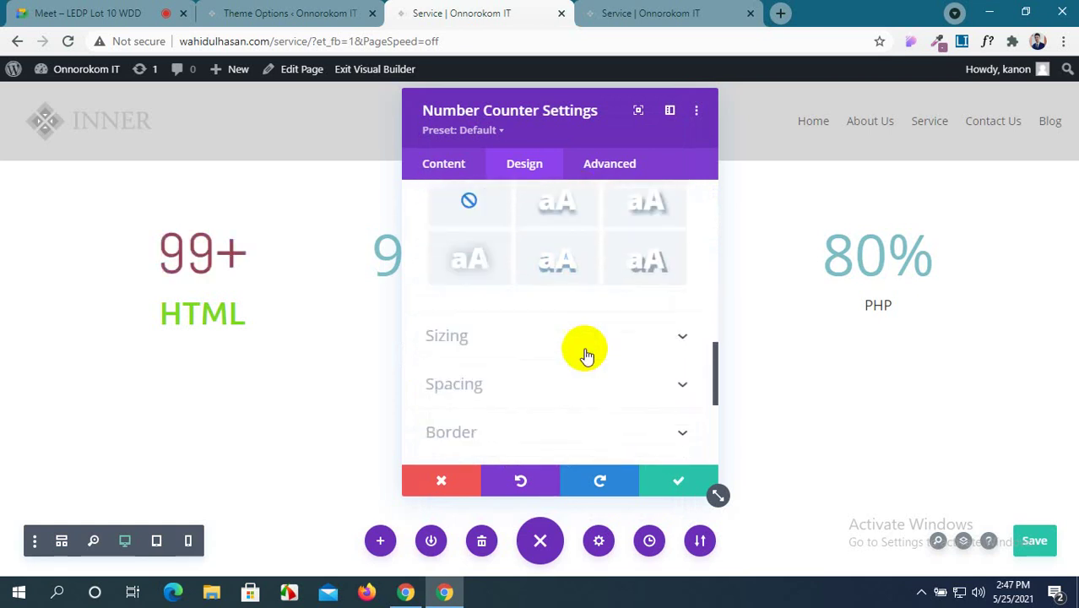
scroll(587, 355, down, 1)
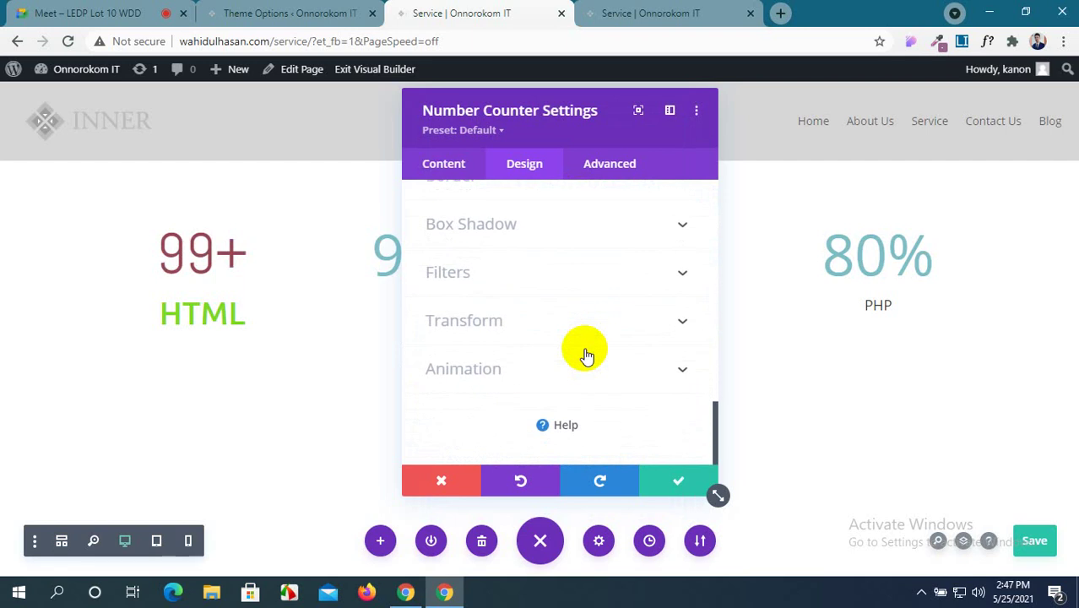
click(607, 381)
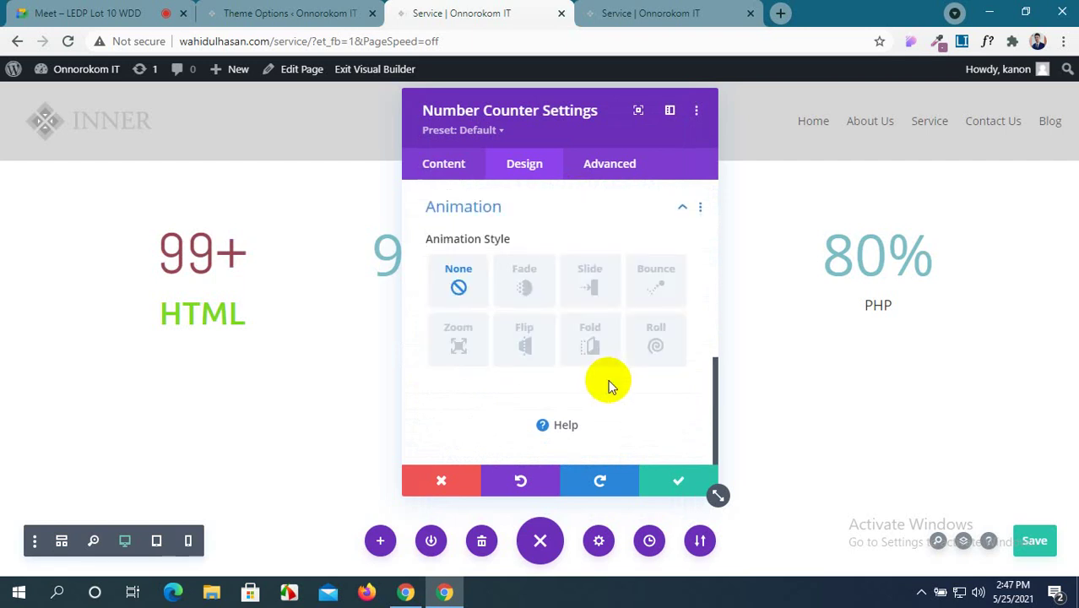
click(522, 289)
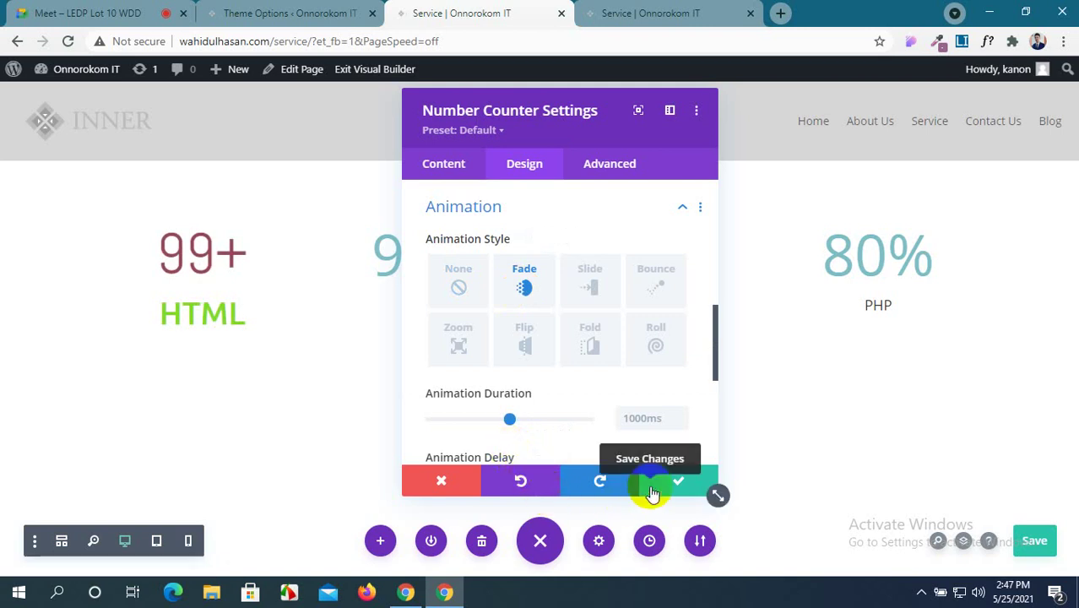
Switch the counter's border corner radius unit from px to %.
scroll(523, 345, up, 3)
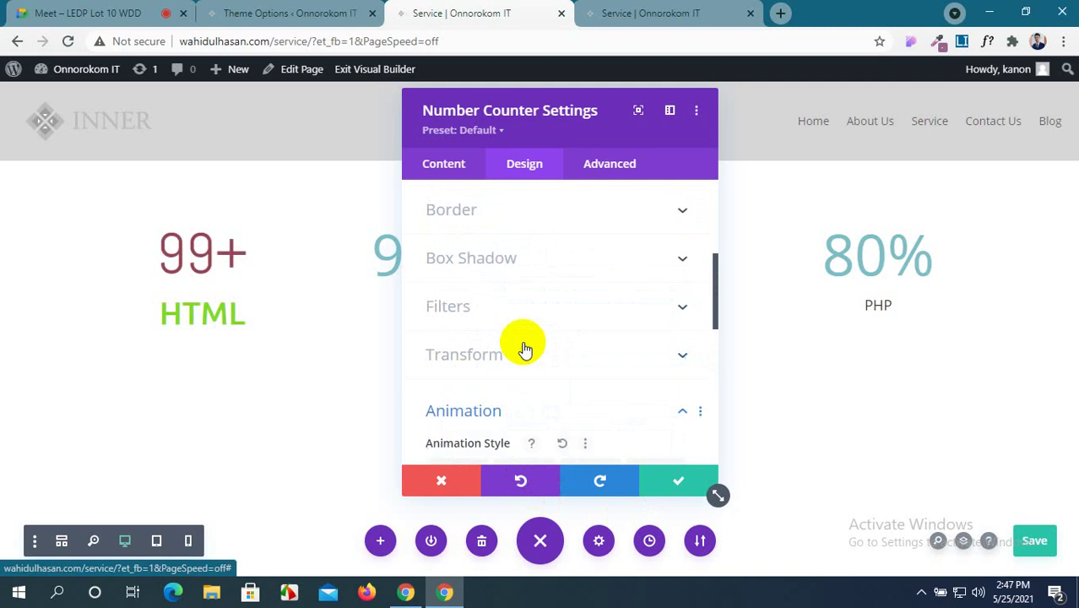
scroll(523, 348, up, 2)
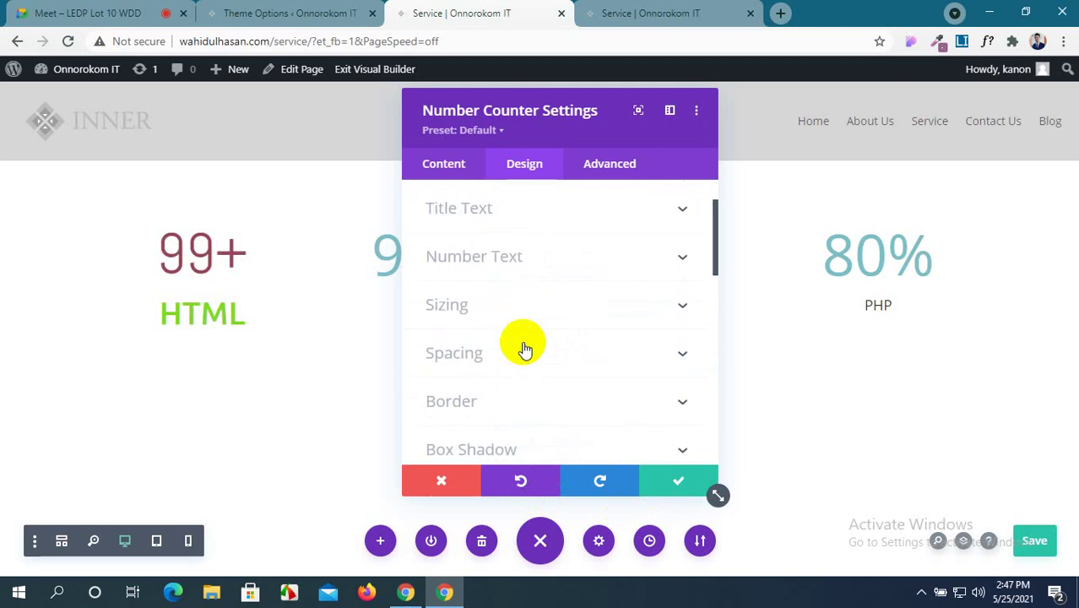
scroll(523, 349, down, 2)
click(638, 329)
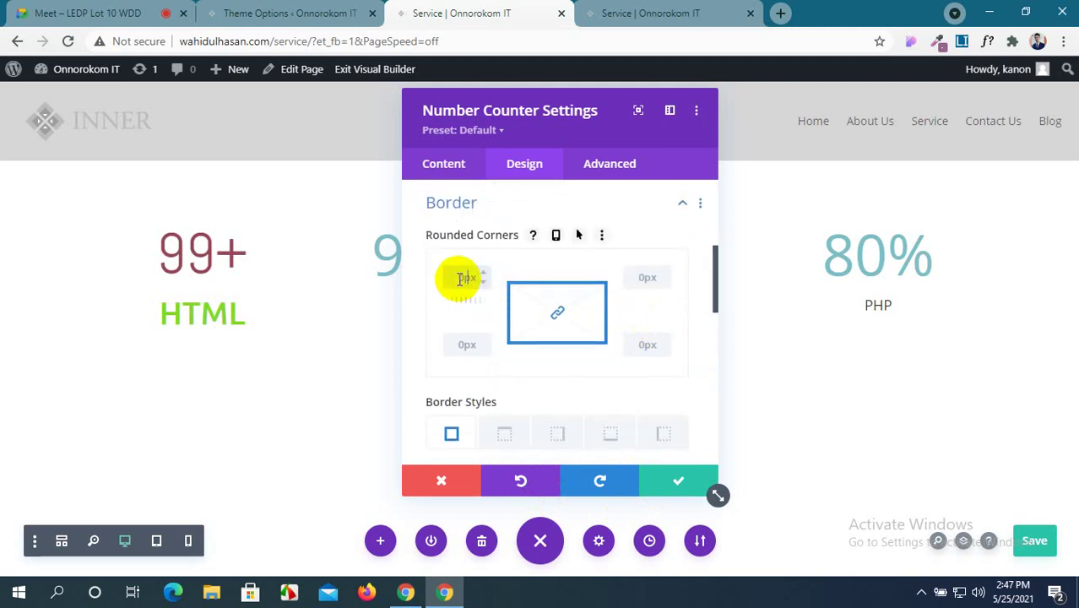
text(px)
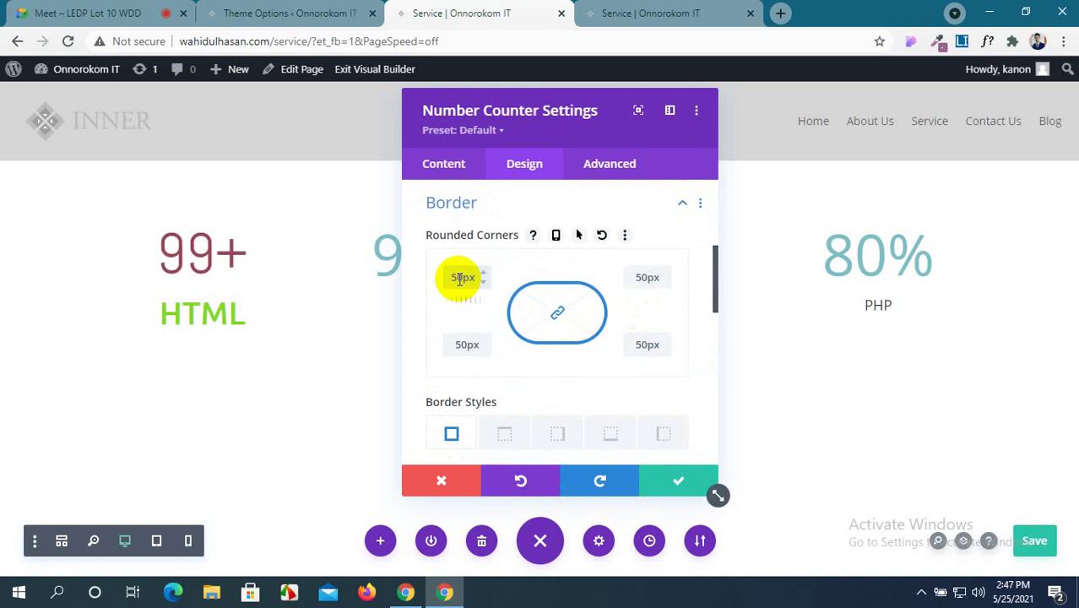
key(BackSpace)
key(BackSpace)
text(%)
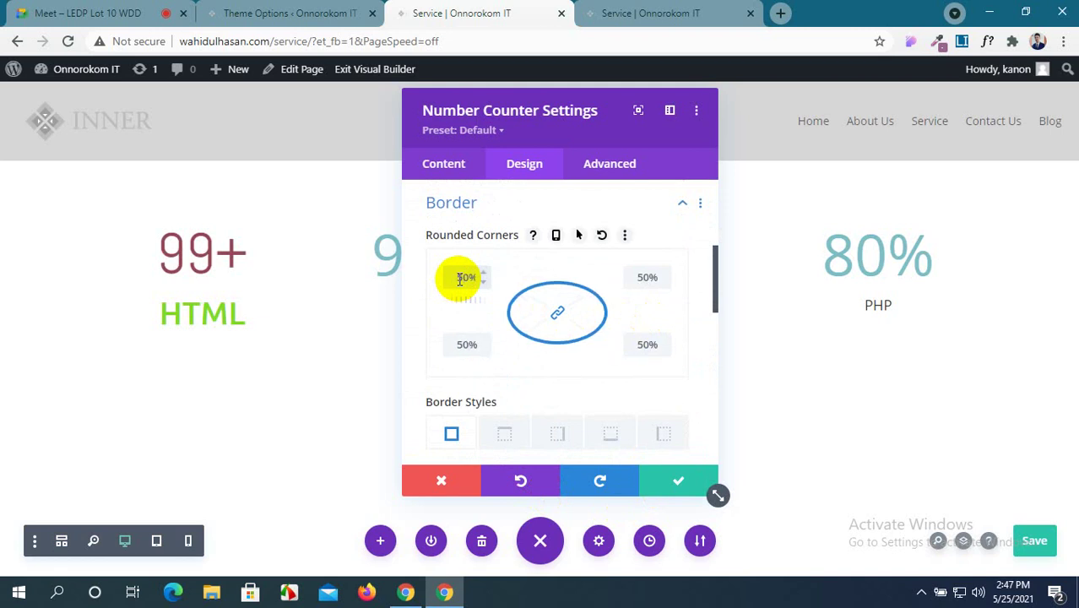
scroll(587, 402, down, 1)
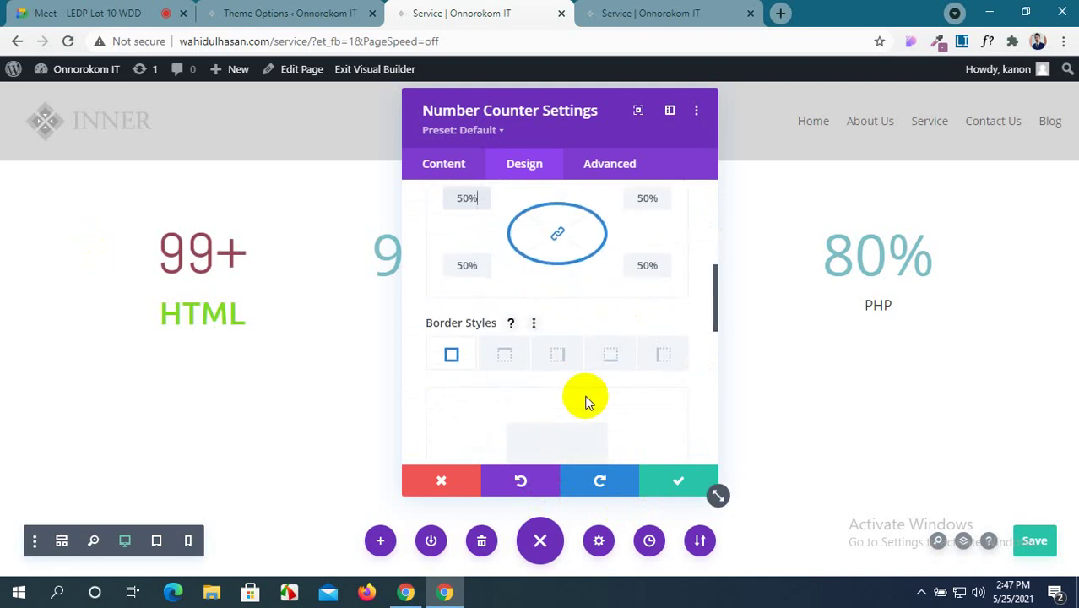
scroll(566, 383, up, 1)
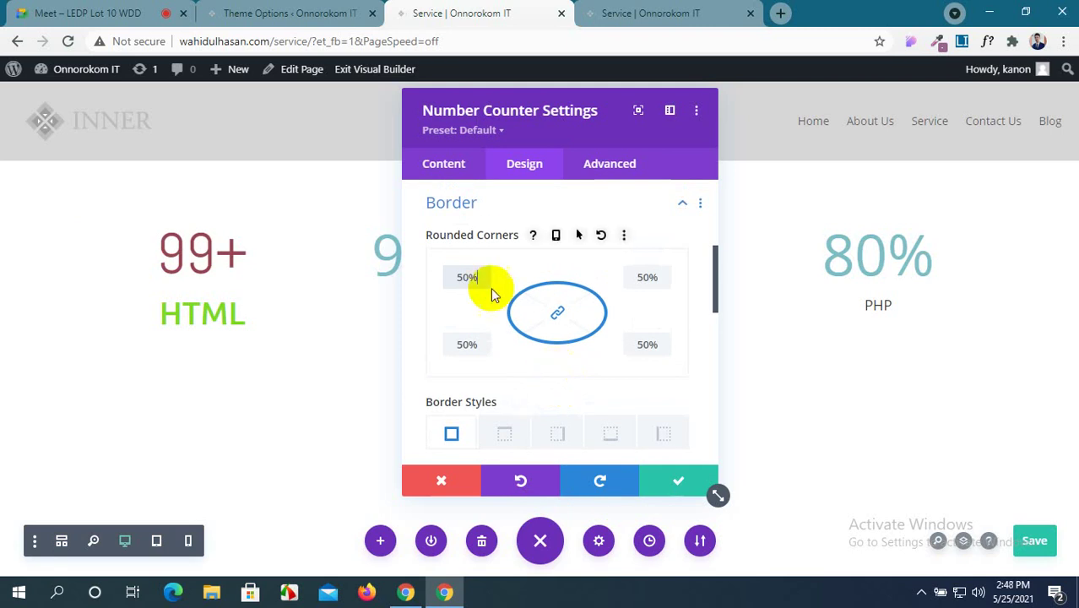
scroll(598, 343, down, 2)
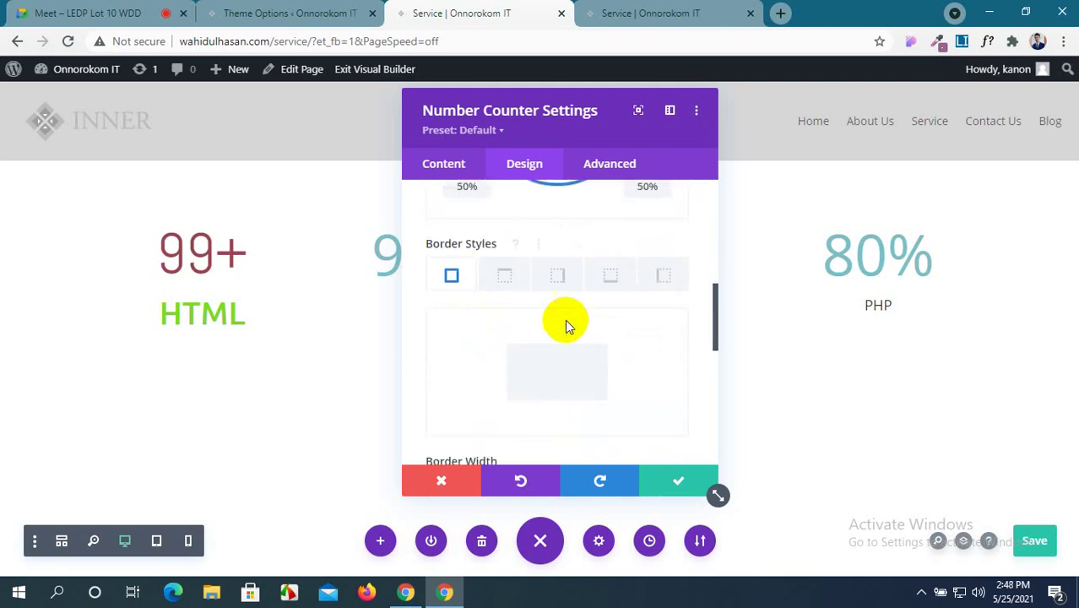
scroll(565, 321, up, 2)
scroll(565, 321, down, 2)
scroll(565, 321, down, 2)
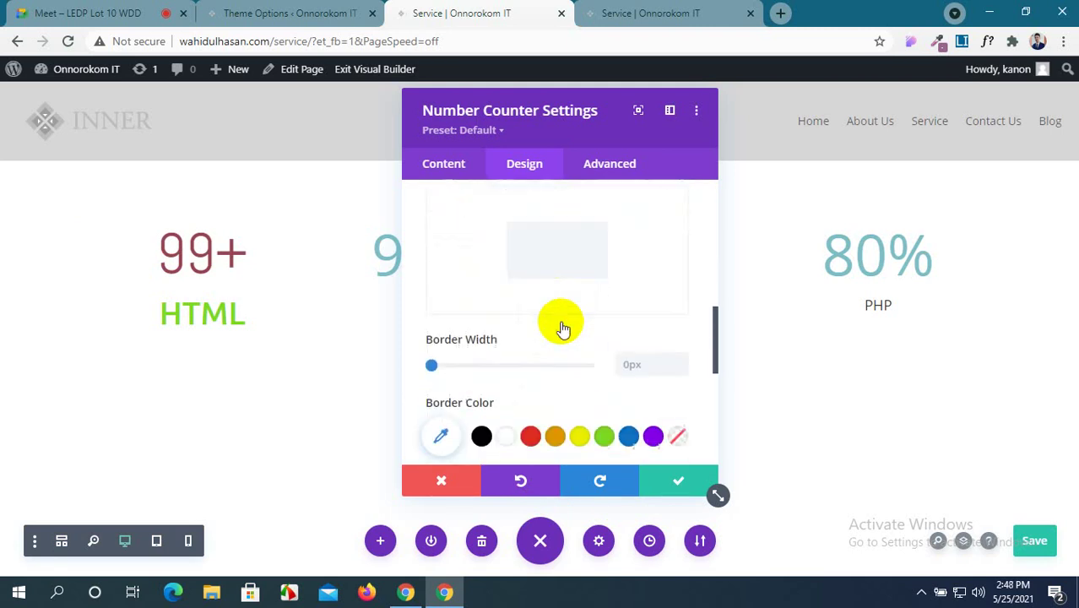
Raise the linked rounded corners with the spinner arrows up to 58%.
click(633, 327)
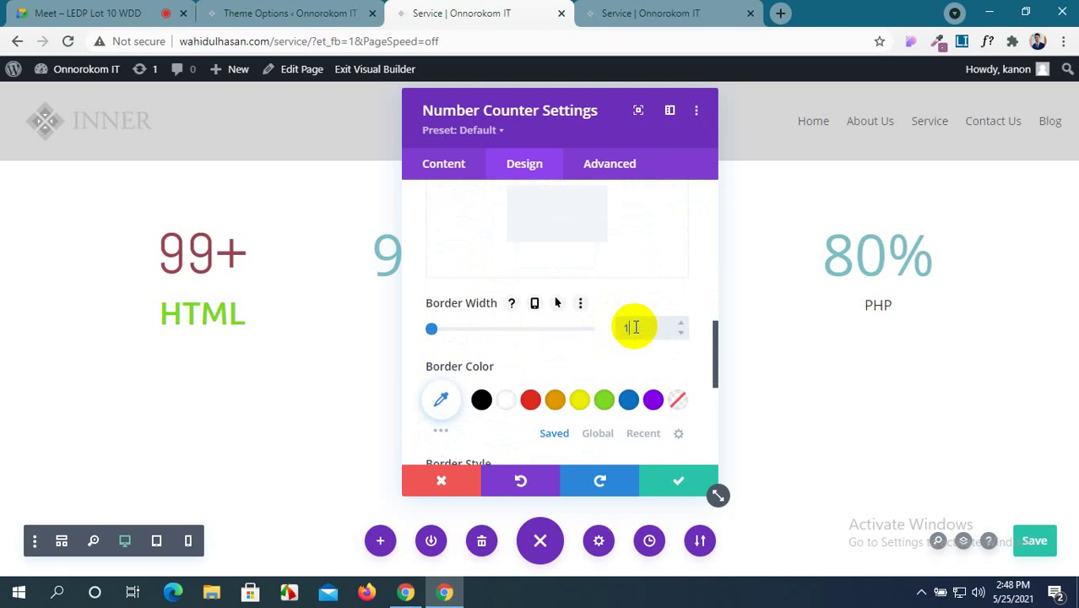
scroll(532, 287, up, 3)
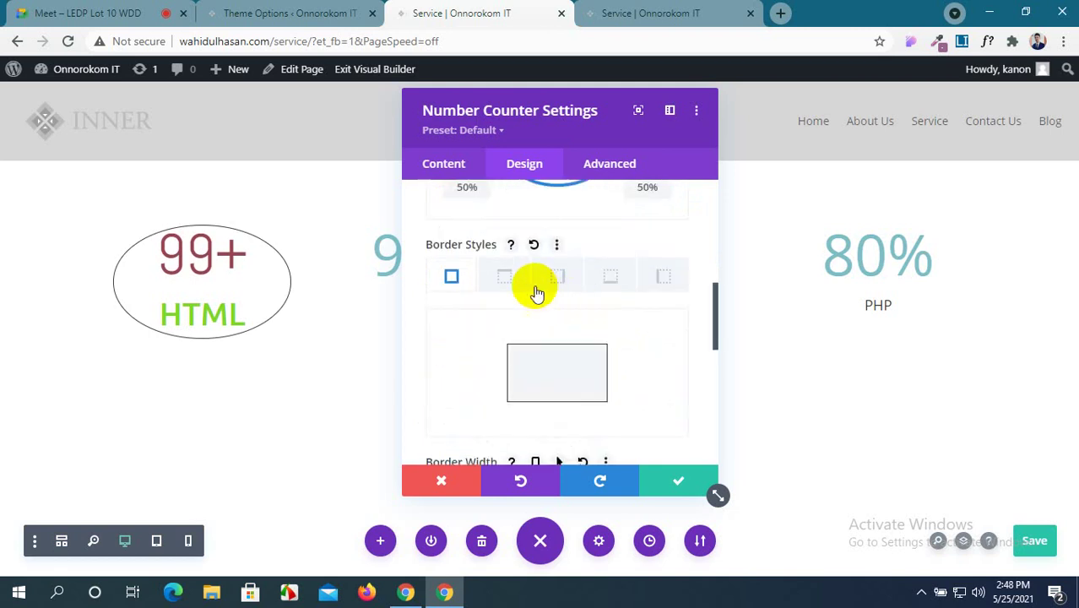
click(477, 199)
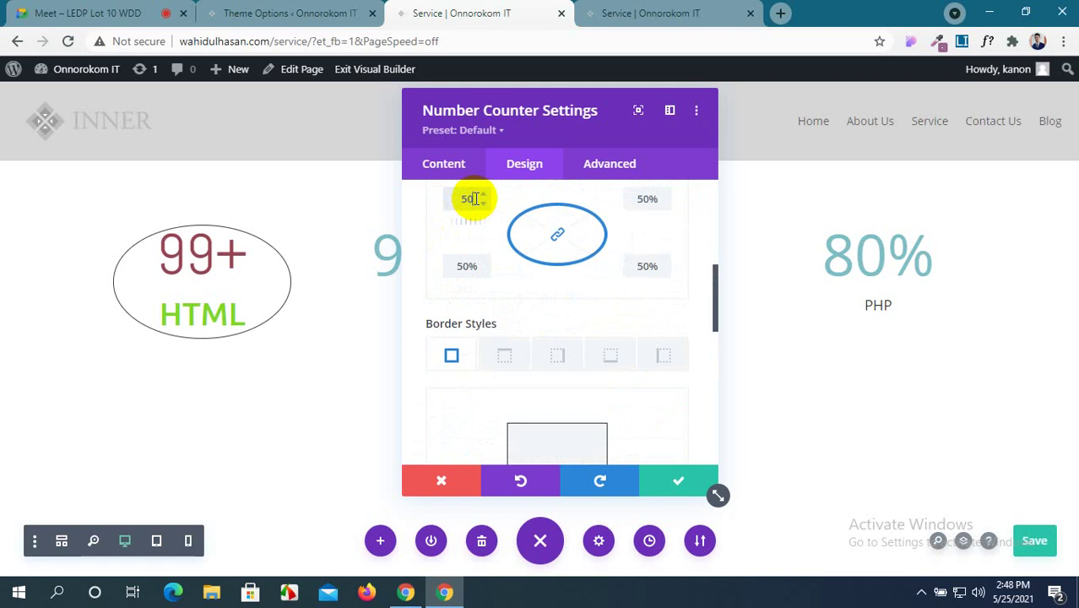
text(px)
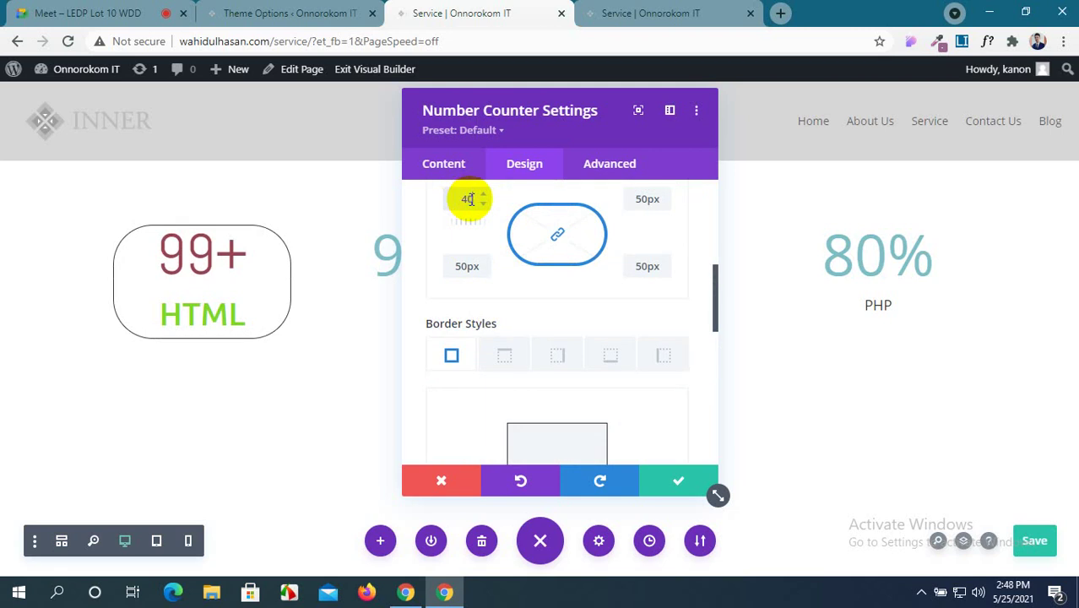
text(px)
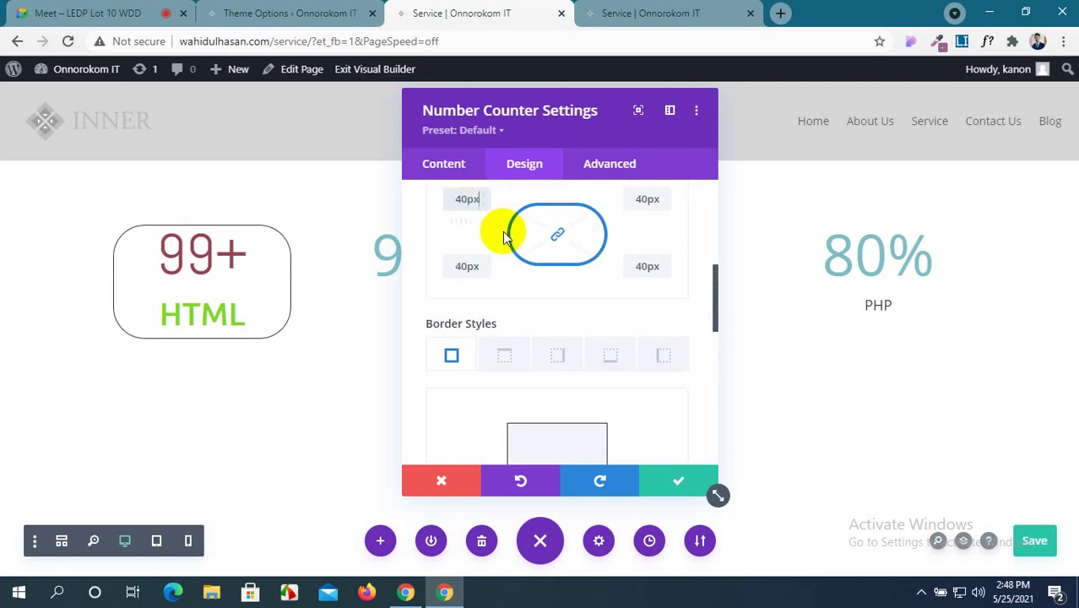
scroll(552, 352, down, 1)
scroll(552, 353, up, 1)
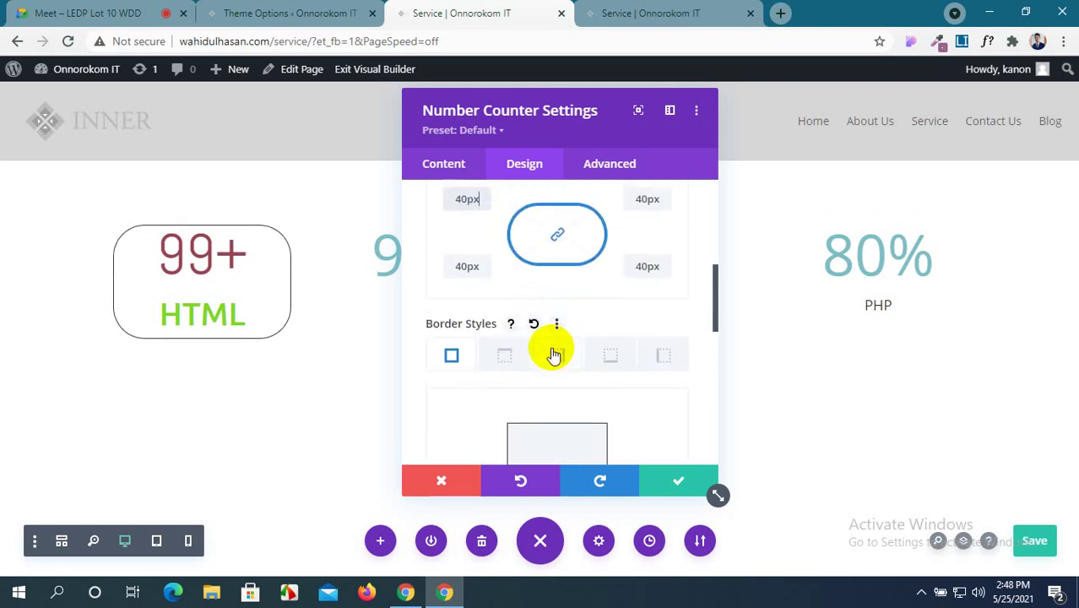
scroll(553, 353, up, 1)
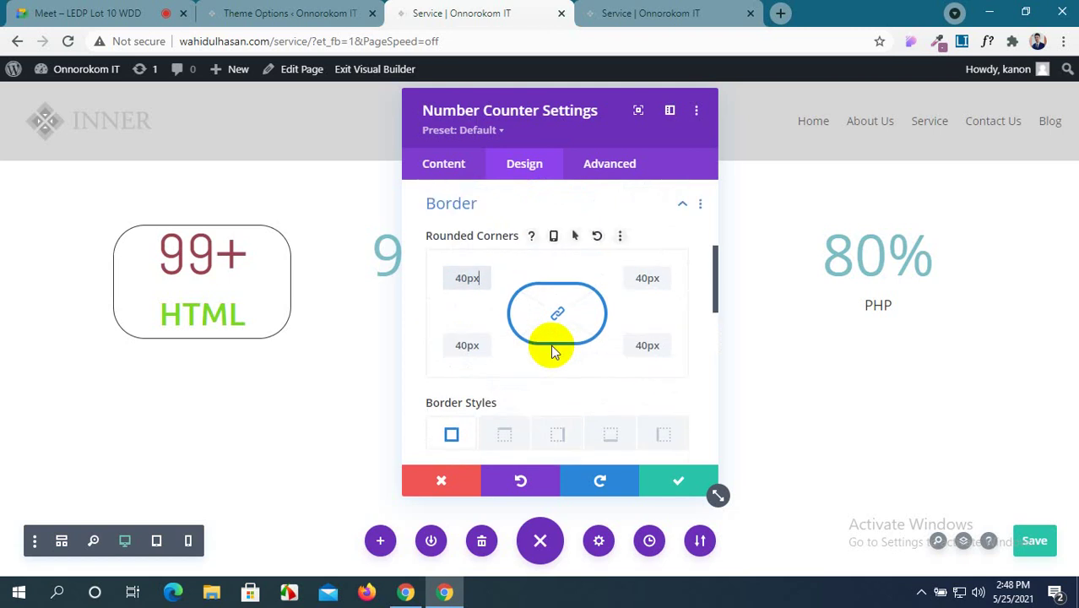
scroll(554, 353, down, 2)
scroll(551, 345, up, 5)
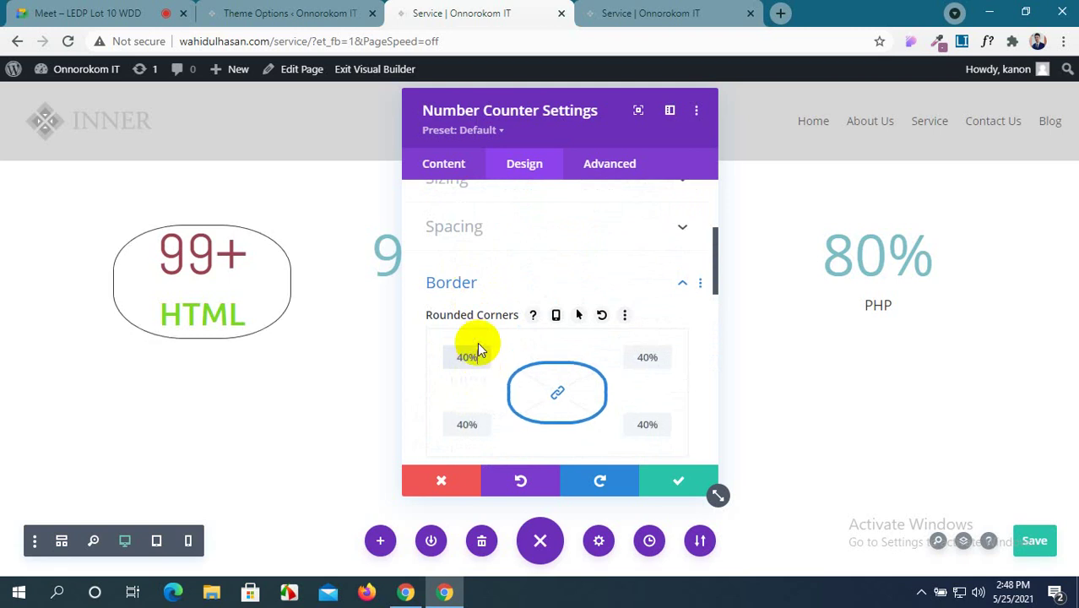
click(483, 353)
click(483, 354)
click(483, 354)
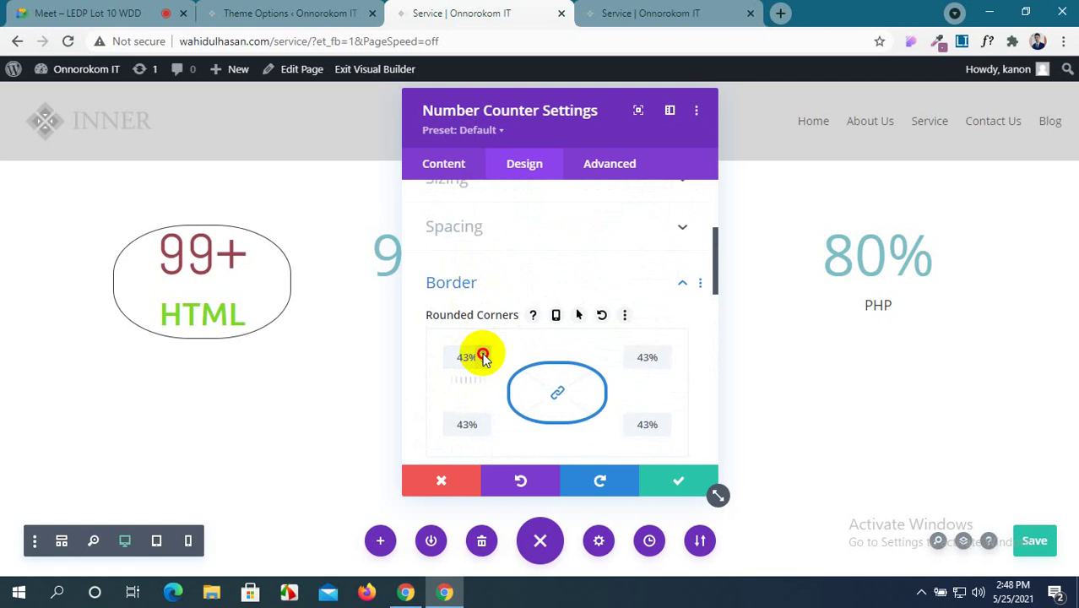
click(484, 354)
click(483, 353)
click(483, 354)
click(483, 354)
click(484, 354)
click(483, 354)
click(484, 354)
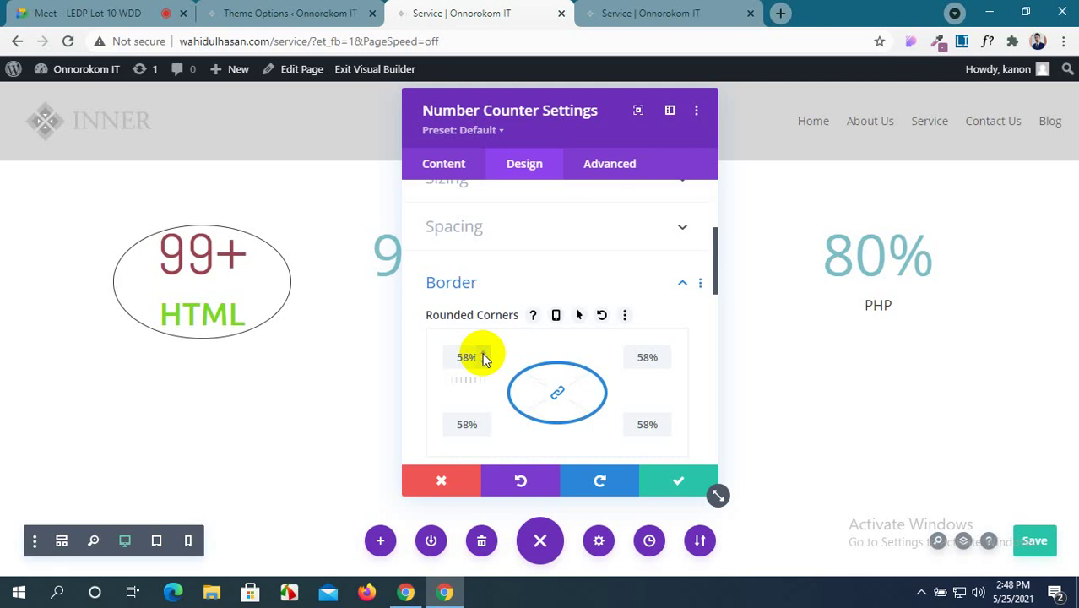
scroll(483, 358, up, 3)
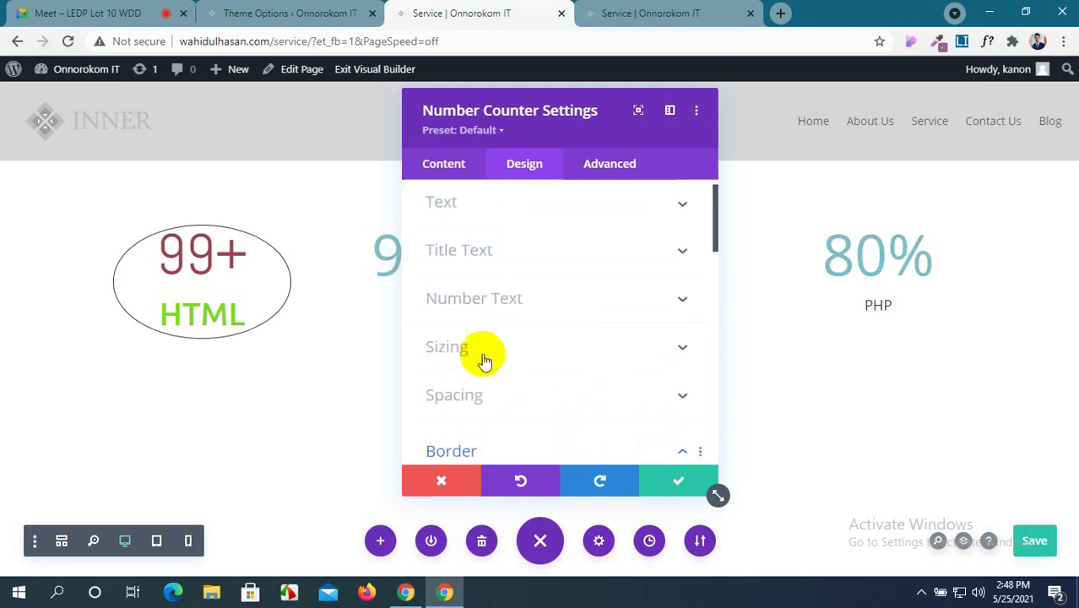
scroll(484, 361, down, 2)
scroll(483, 358, up, 2)
Set the HTML counter's width to 200px in Sizing.
click(665, 299)
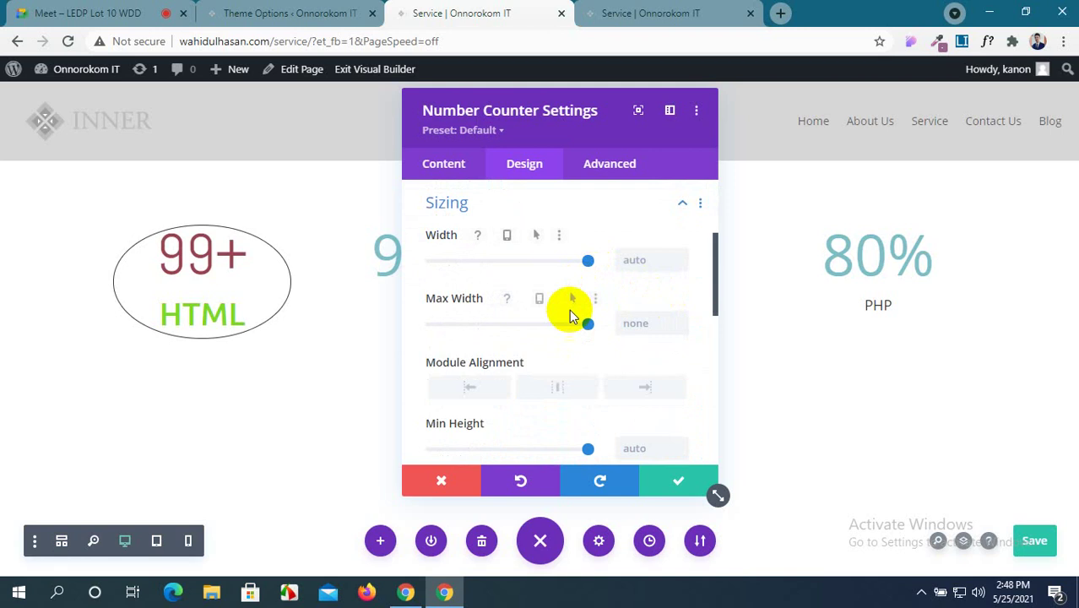
scroll(570, 321, down, 2)
scroll(567, 328, down, 1)
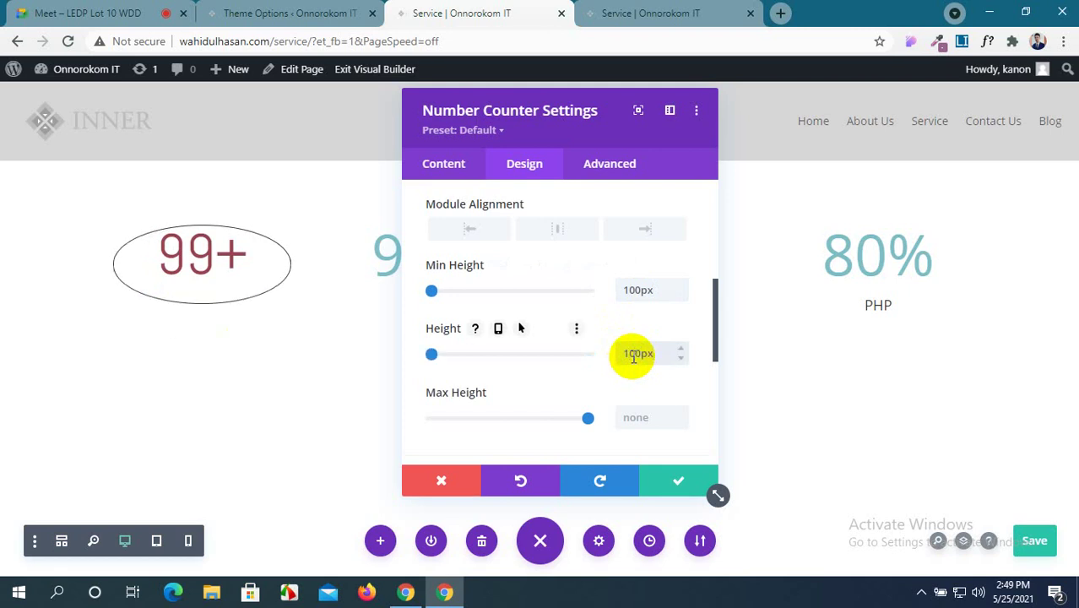
scroll(634, 356, up, 1)
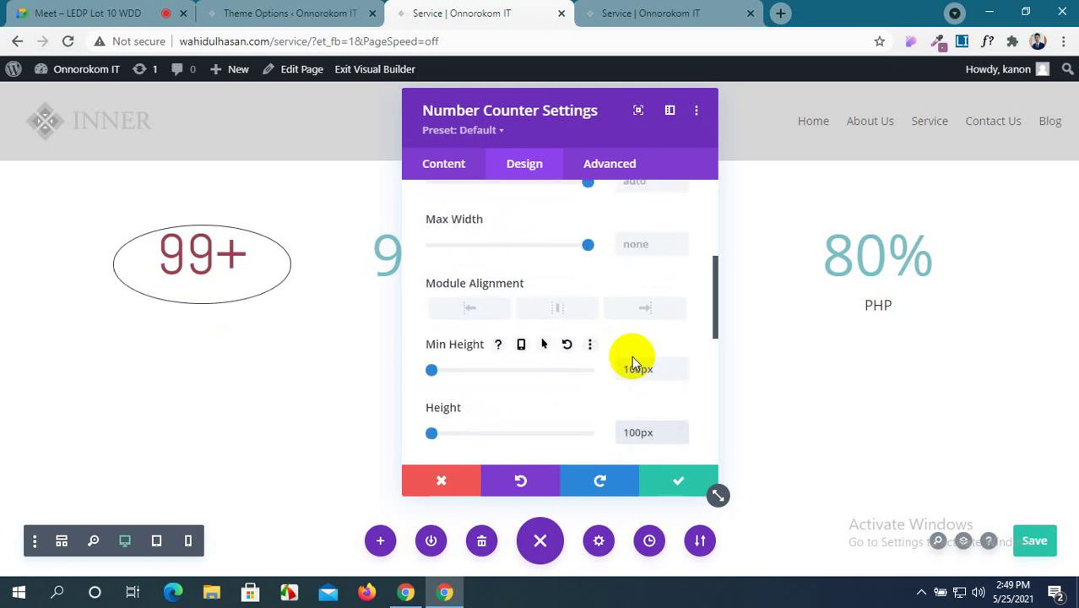
scroll(595, 373, down, 2)
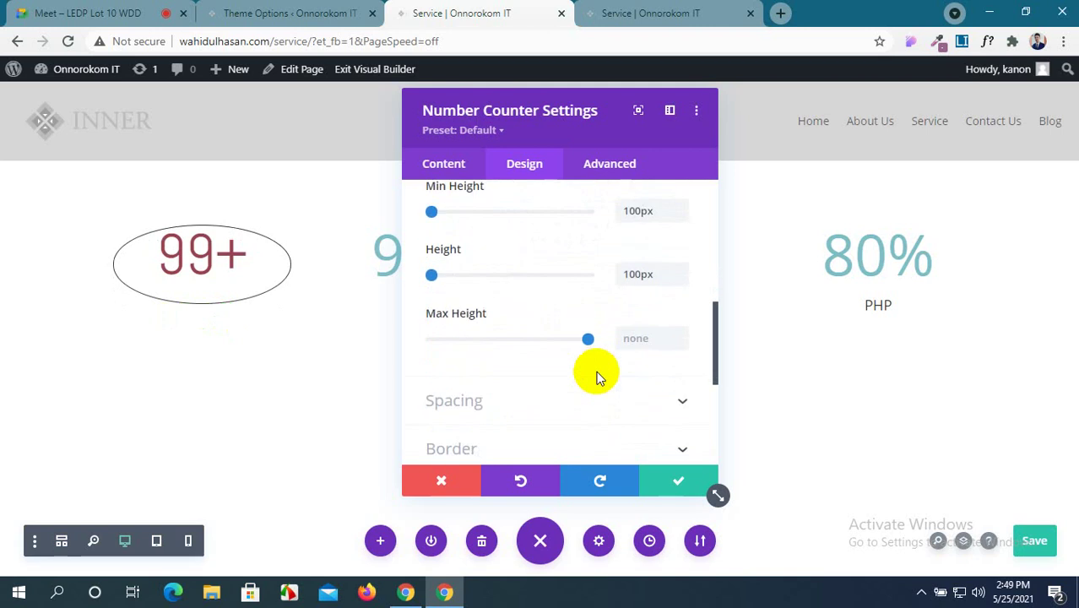
scroll(596, 376, down, 1)
scroll(595, 376, up, 5)
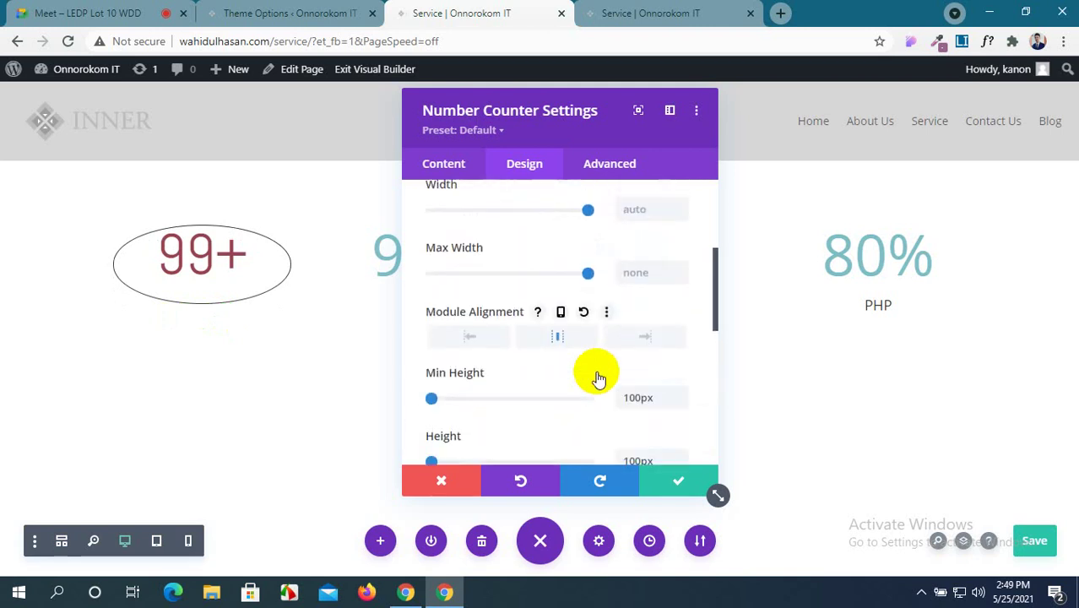
click(629, 339)
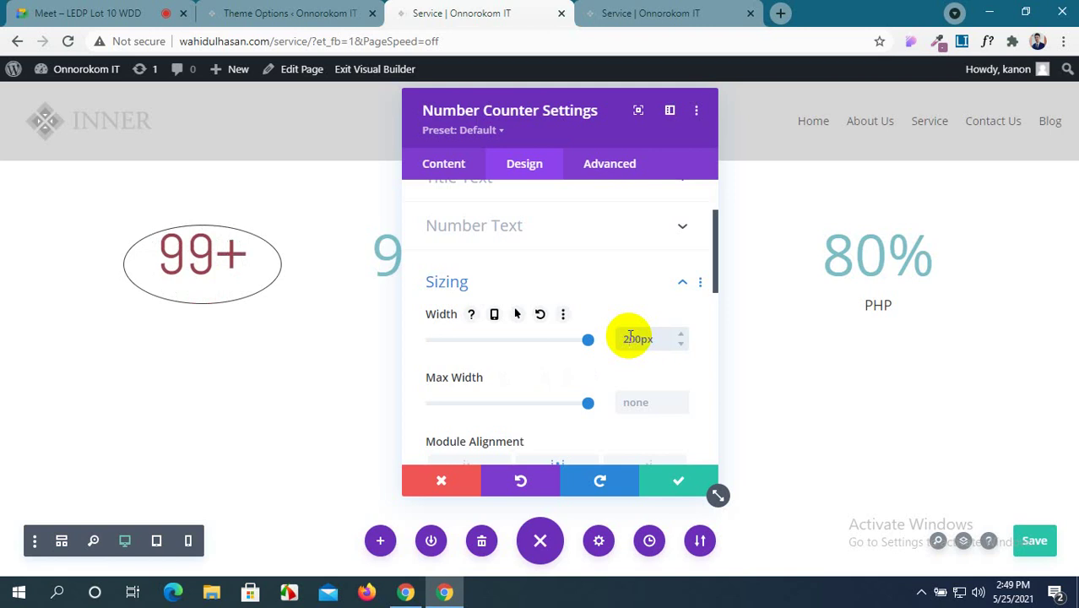
scroll(635, 412, down, 3)
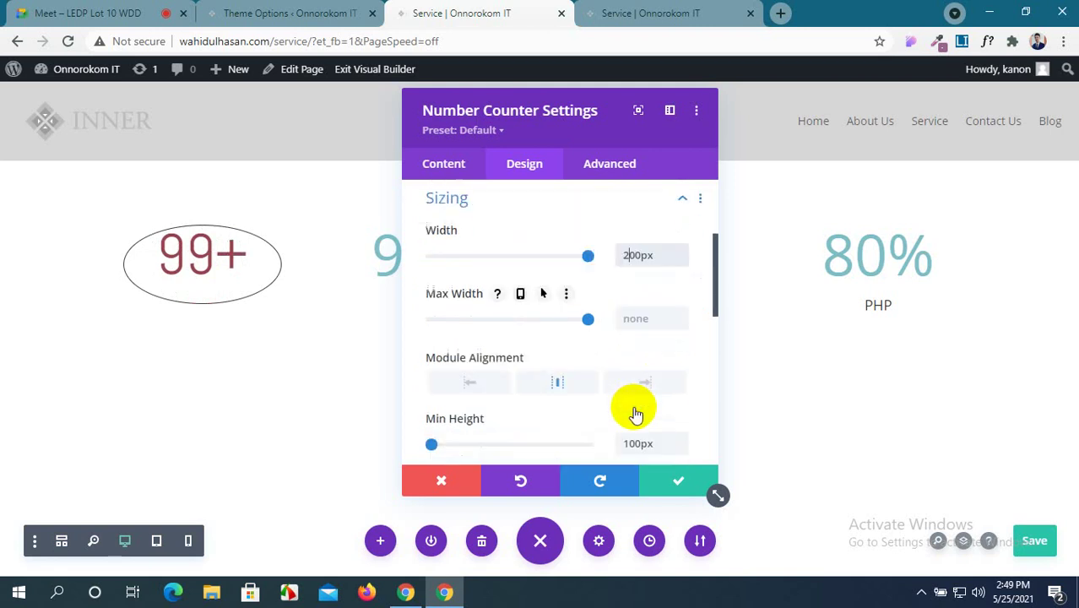
Give the counter a 200px minimum height and reset its height to auto.
click(630, 372)
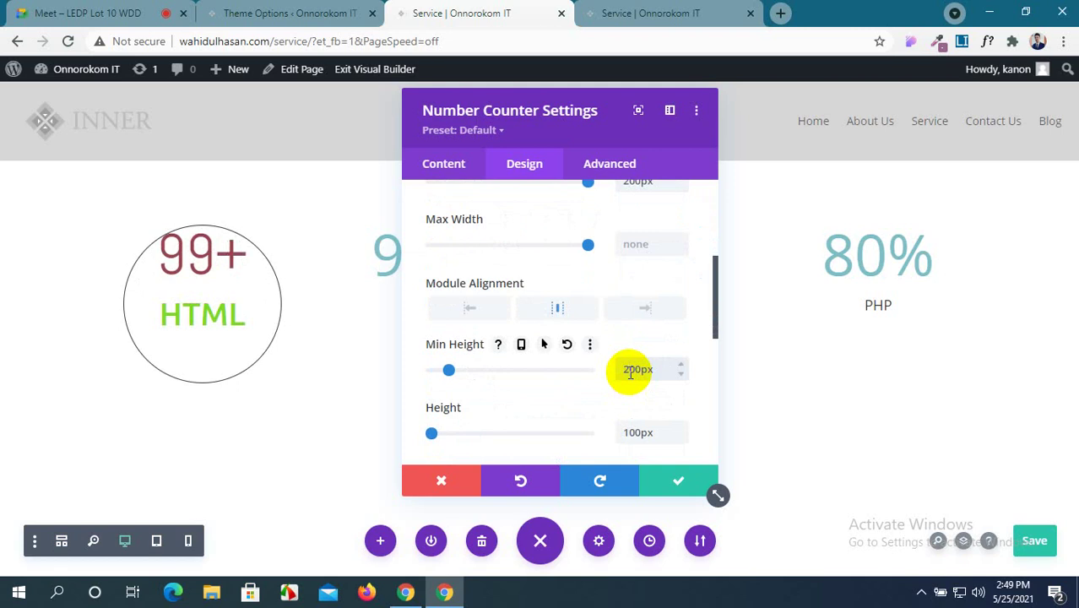
scroll(630, 372, down, 1)
click(627, 354)
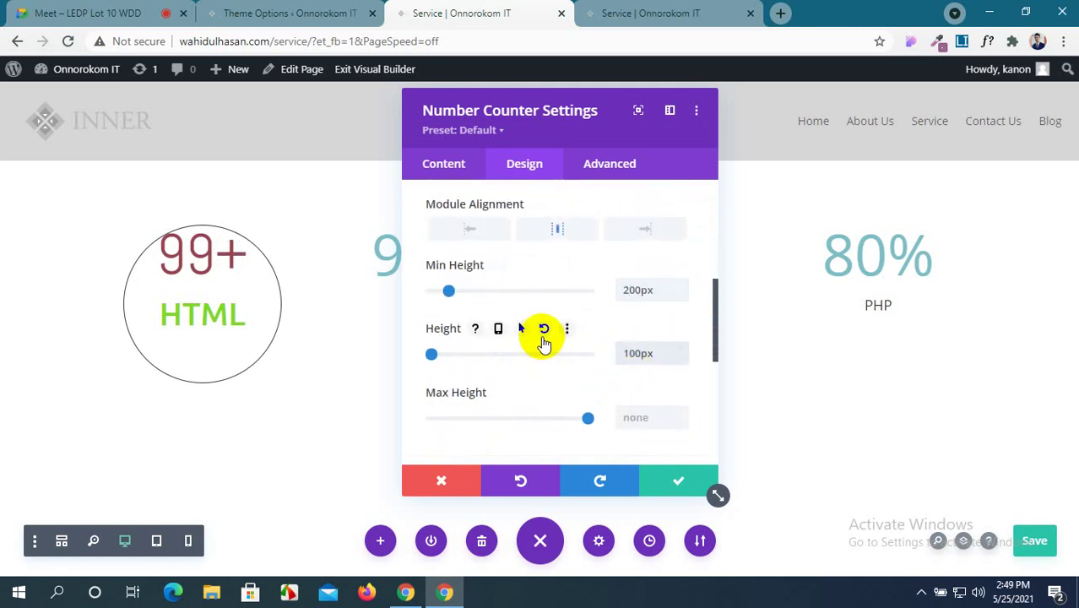
click(544, 329)
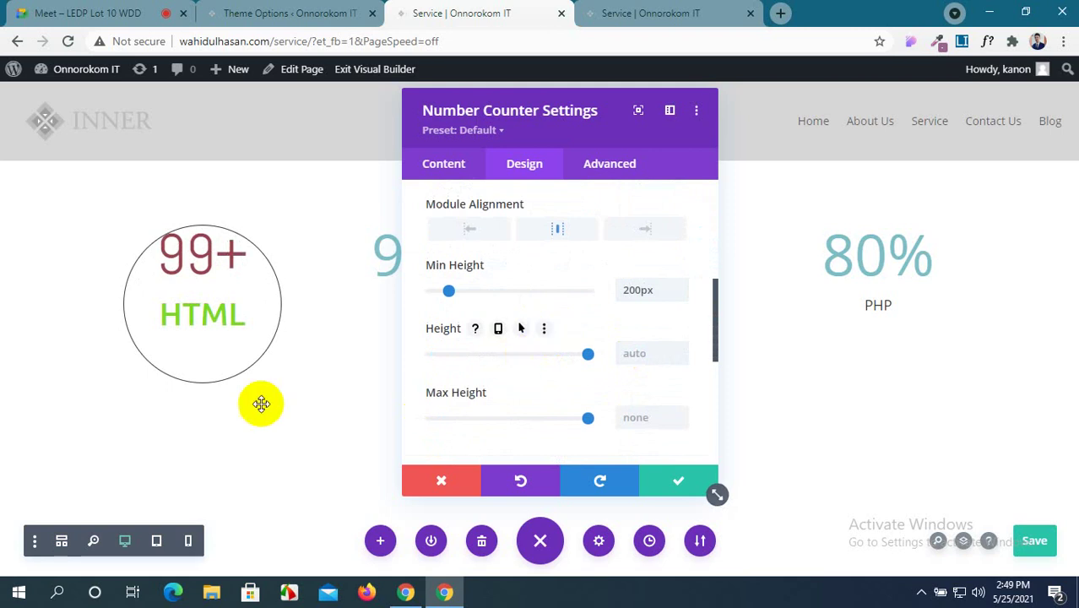
Save the page changes.
scroll(585, 357, up, 3)
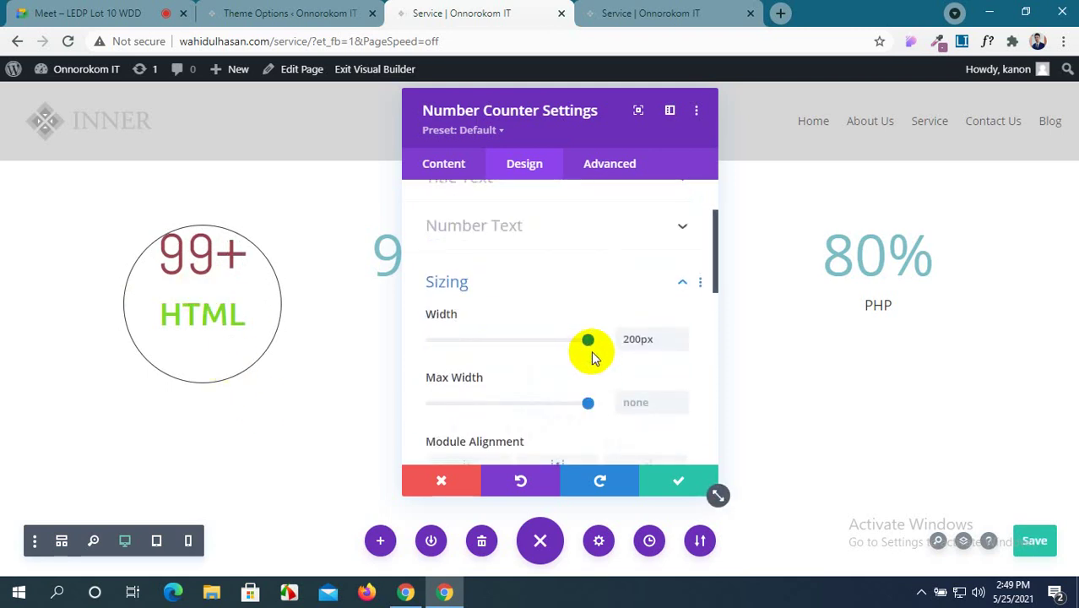
scroll(591, 357, down, 2)
scroll(591, 354, down, 2)
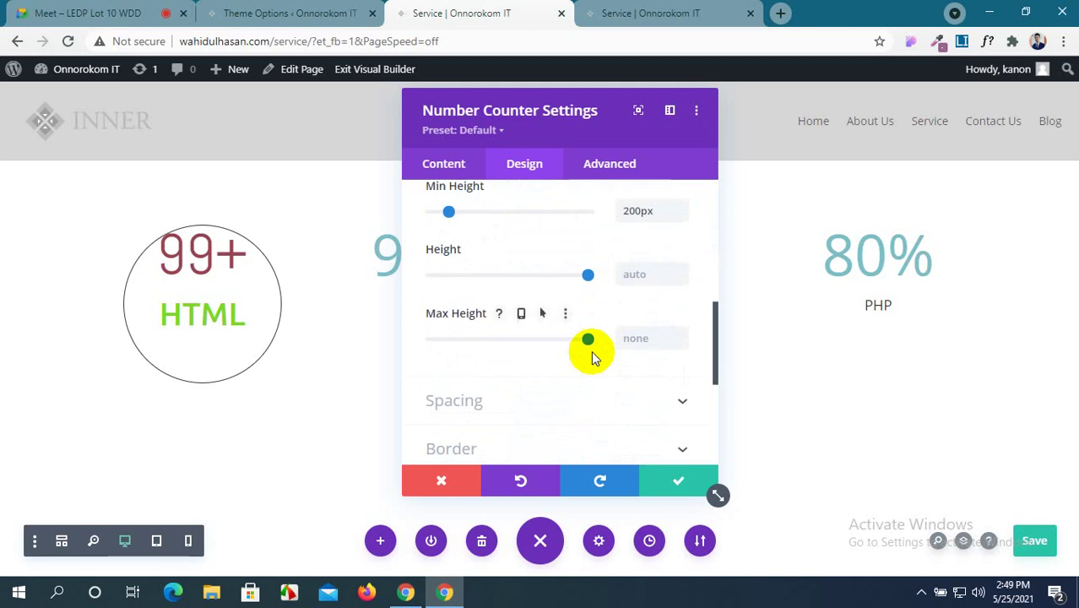
scroll(596, 330, down, 1)
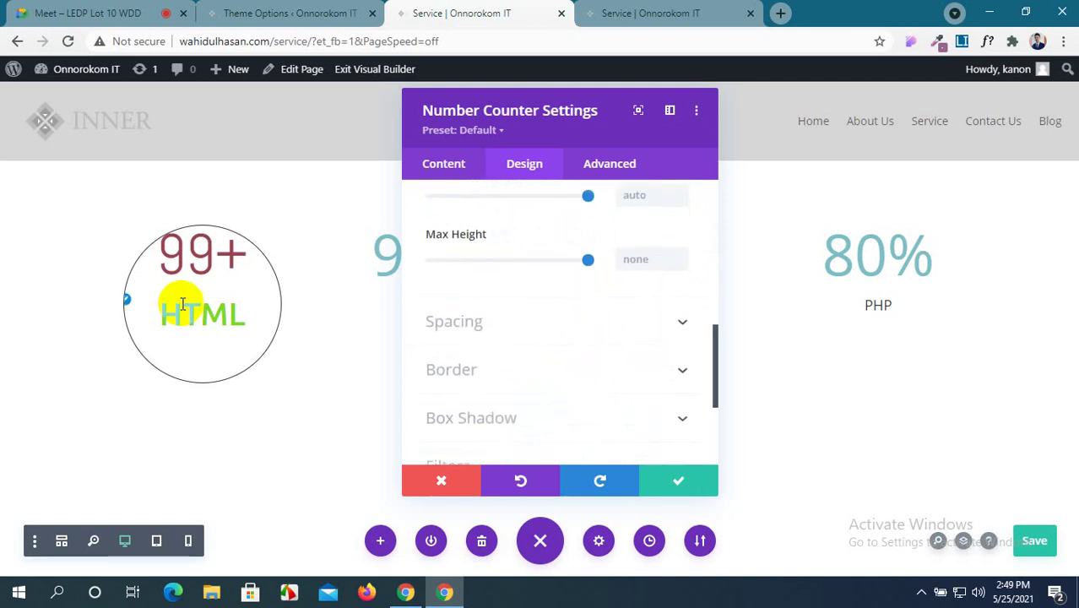
click(1049, 542)
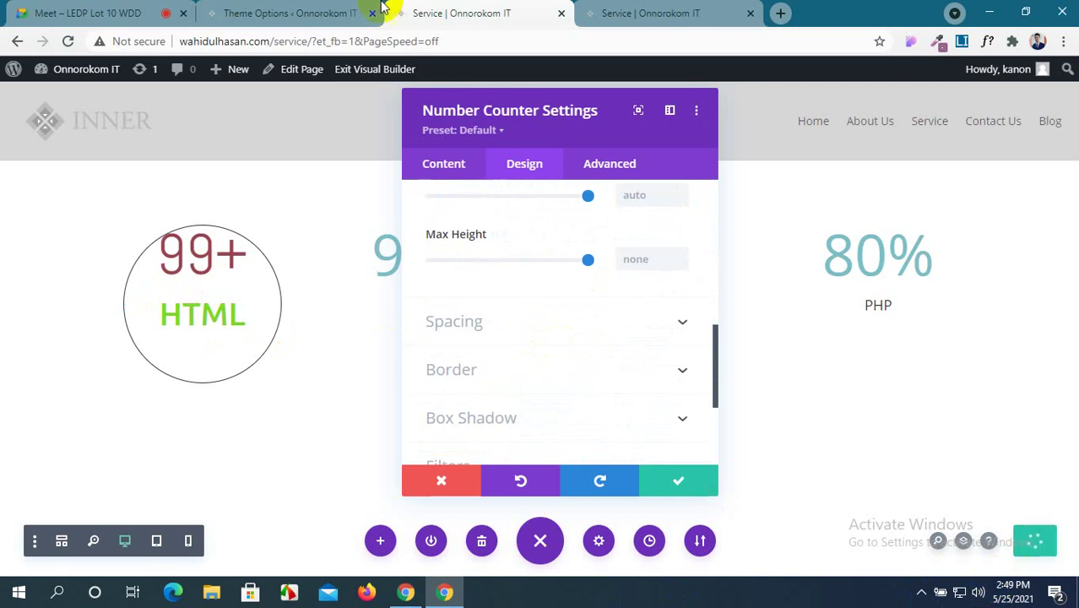
Reload the live Service page tab to see the circular maroon 99+ counter.
click(625, 13)
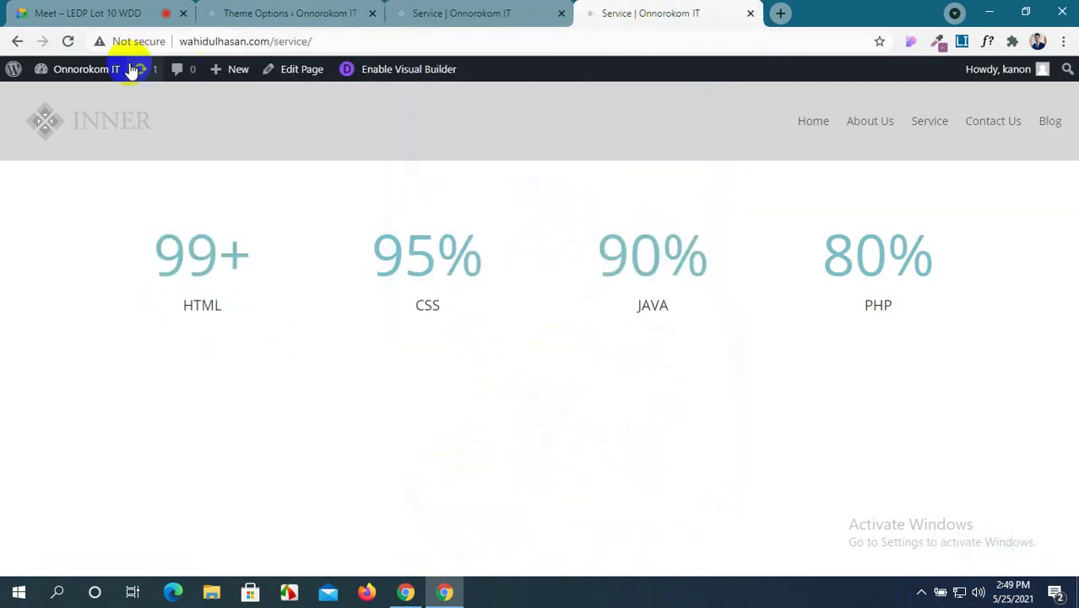
click(70, 42)
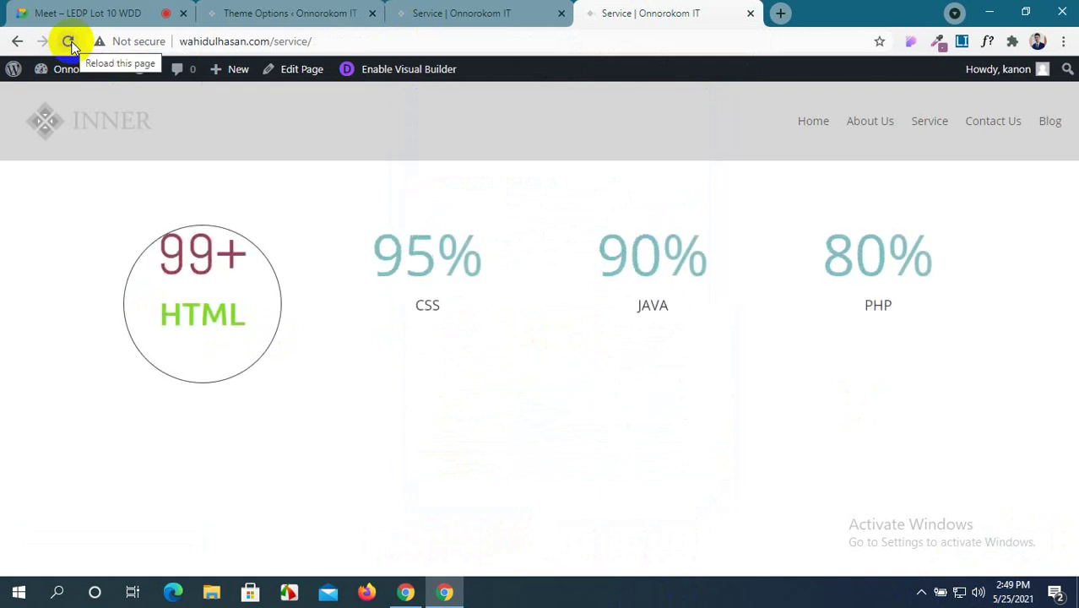
Back in the builder, reset the HTML counter's width and minimum height to auto.
click(456, 6)
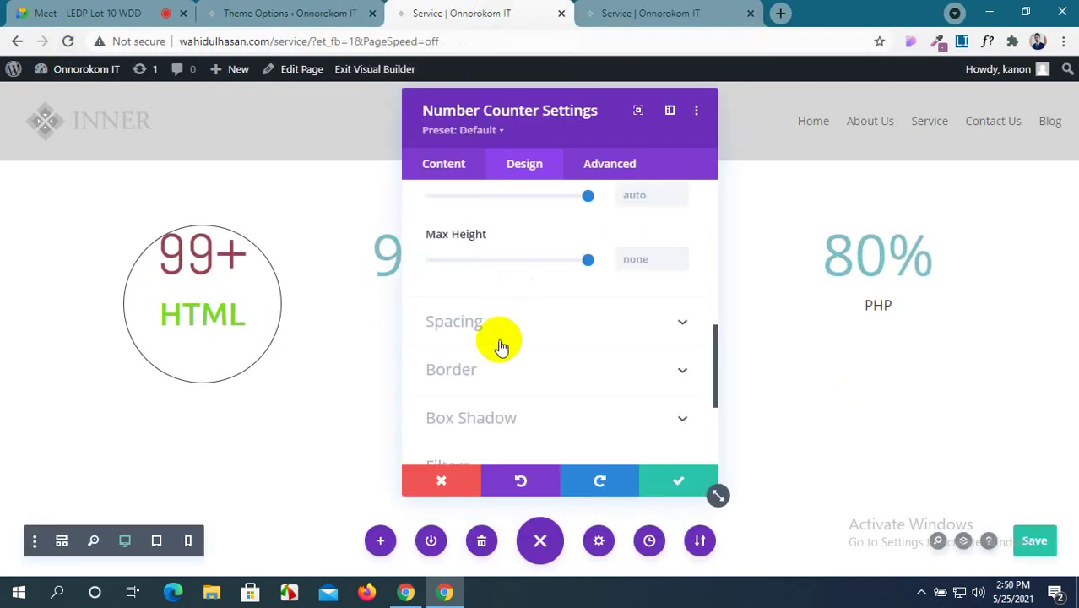
scroll(499, 342, down, 1)
scroll(498, 342, up, 2)
scroll(501, 346, up, 2)
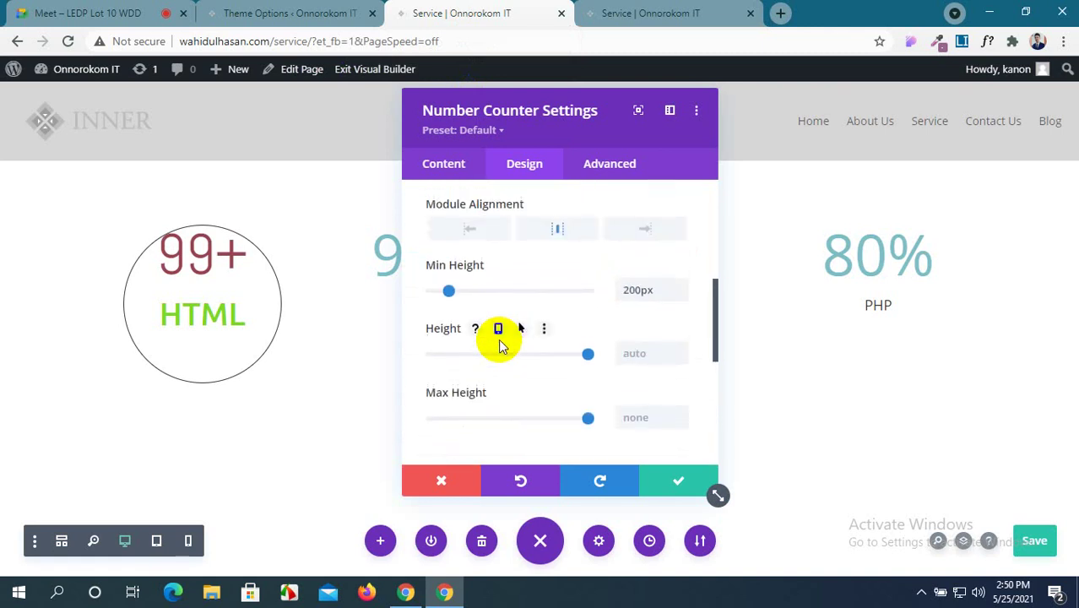
scroll(500, 346, up, 5)
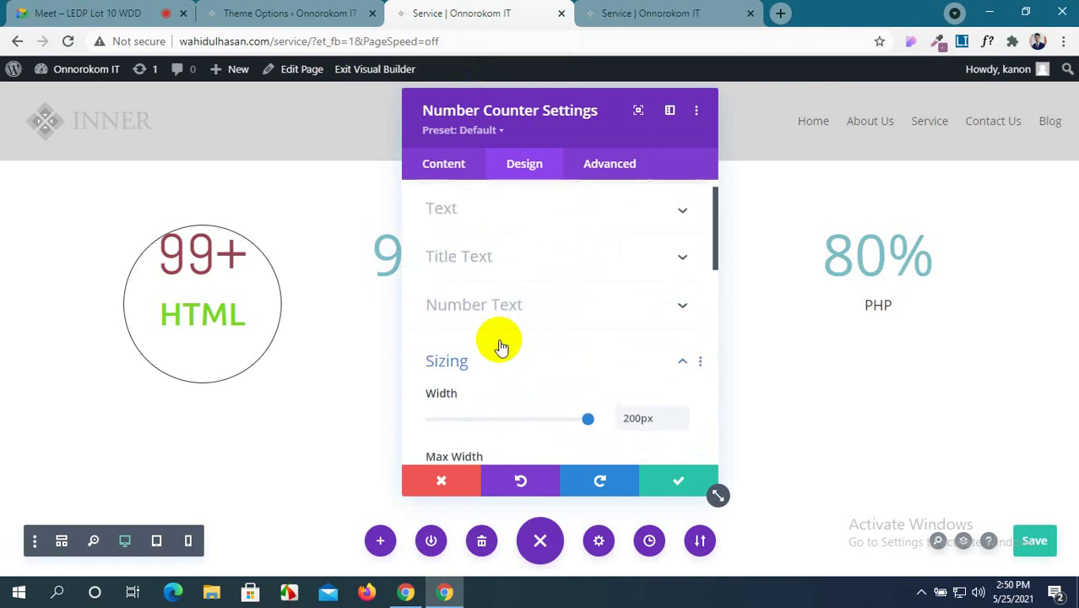
scroll(500, 346, down, 2)
scroll(500, 346, up, 2)
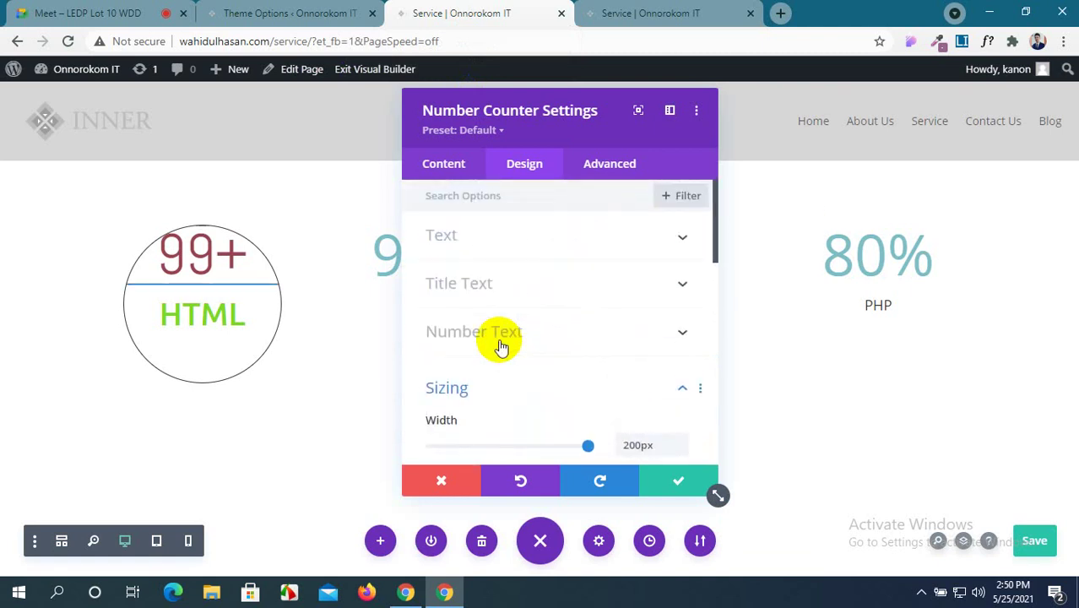
scroll(501, 347, down, 1)
mouse_move(650, 366)
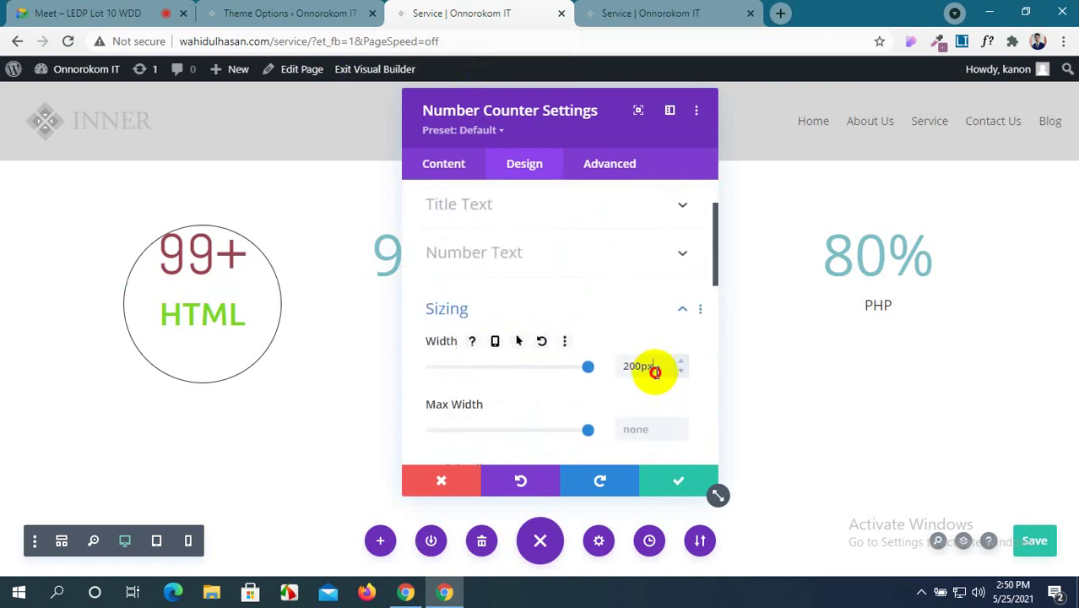
click(540, 343)
scroll(591, 385, down, 4)
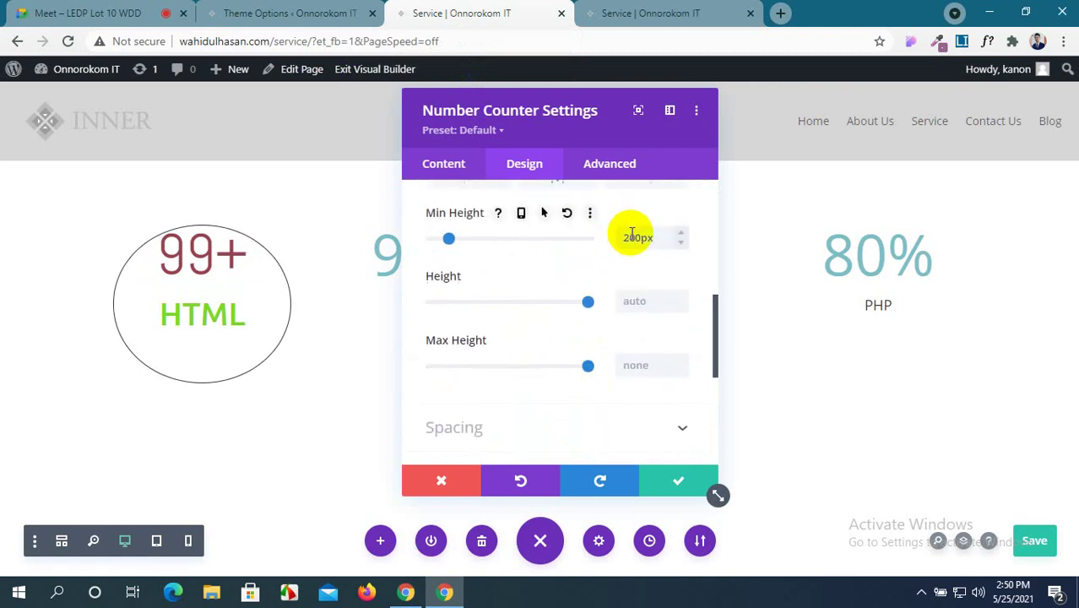
click(566, 213)
Reset the rounded corners to square, set border width to 0px, and apply.
scroll(579, 338, down, 4)
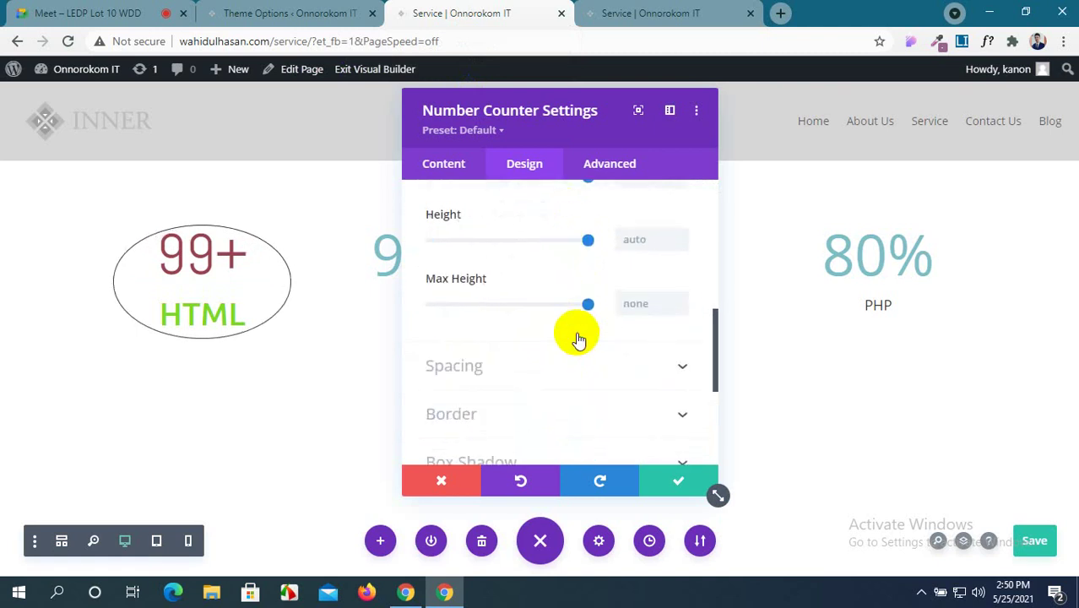
click(664, 279)
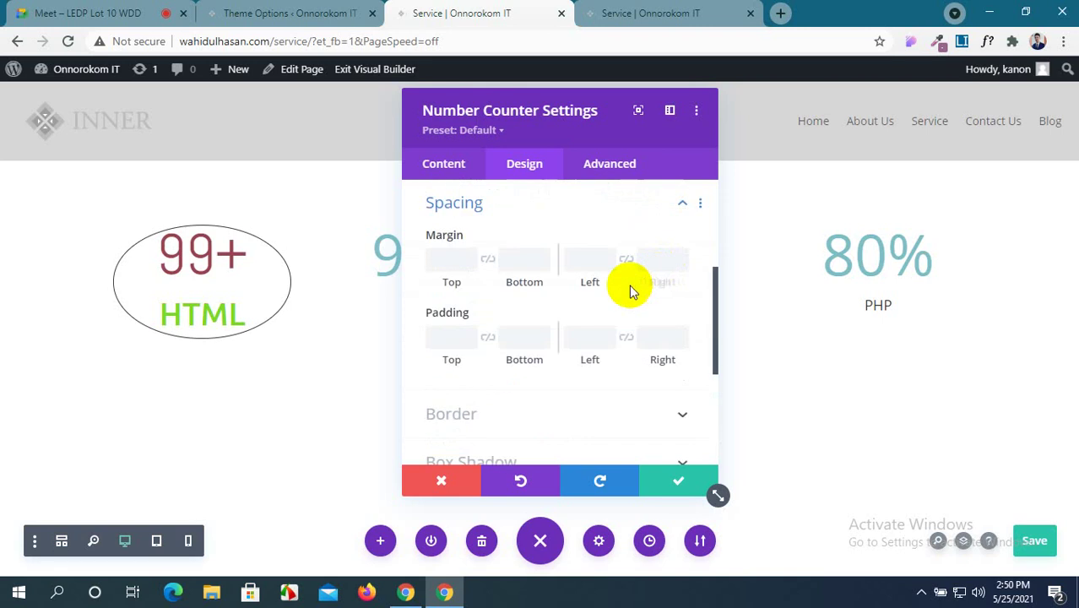
scroll(563, 317, down, 2)
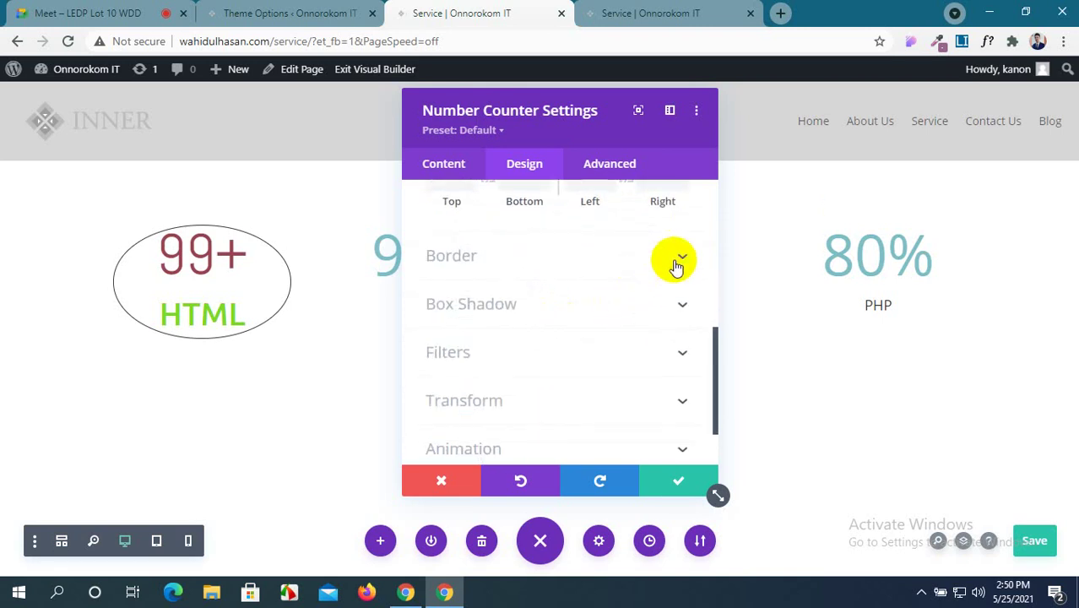
click(676, 258)
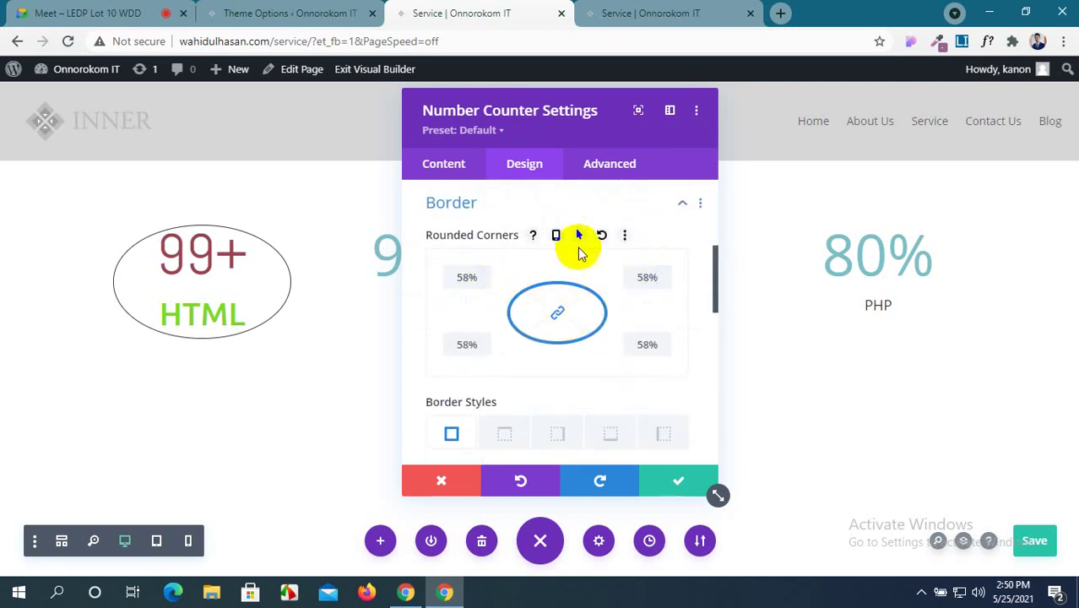
click(602, 234)
scroll(567, 335, down, 1)
scroll(567, 335, down, 3)
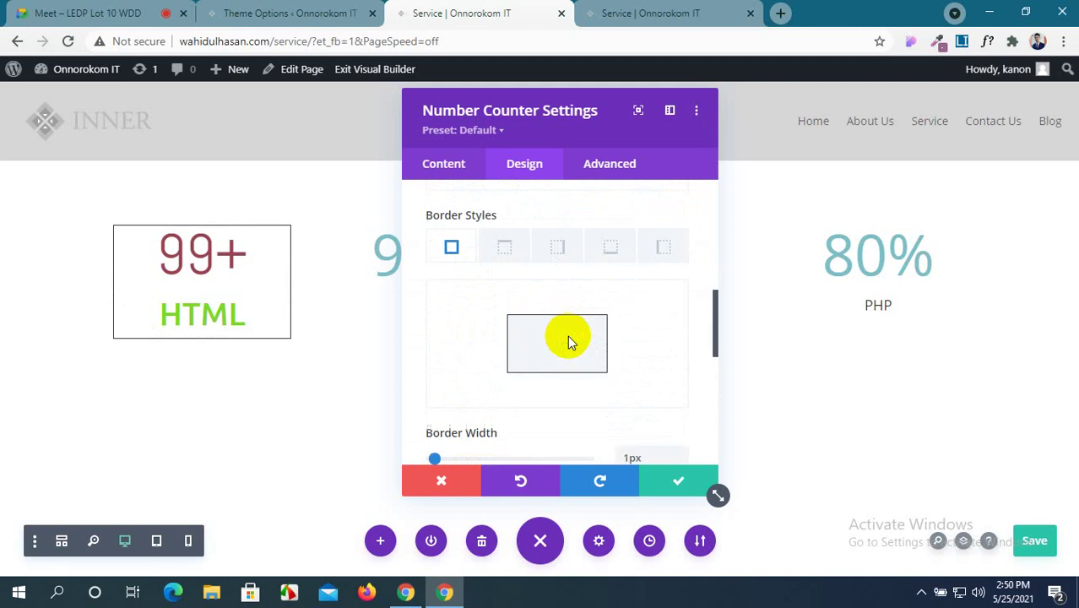
drag(647, 411, 608, 414)
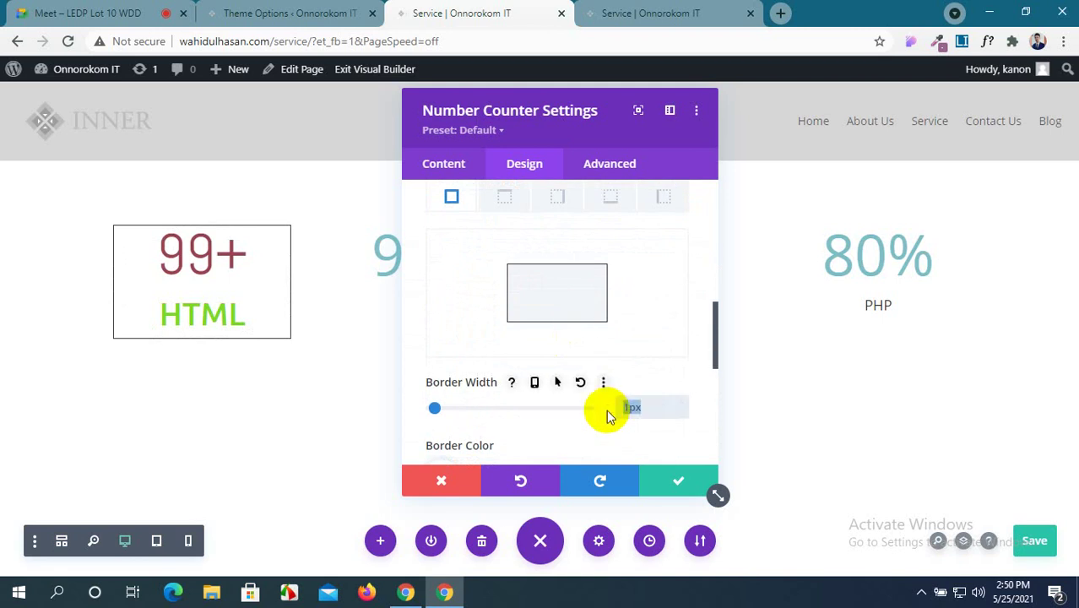
scroll(607, 410, down, 1)
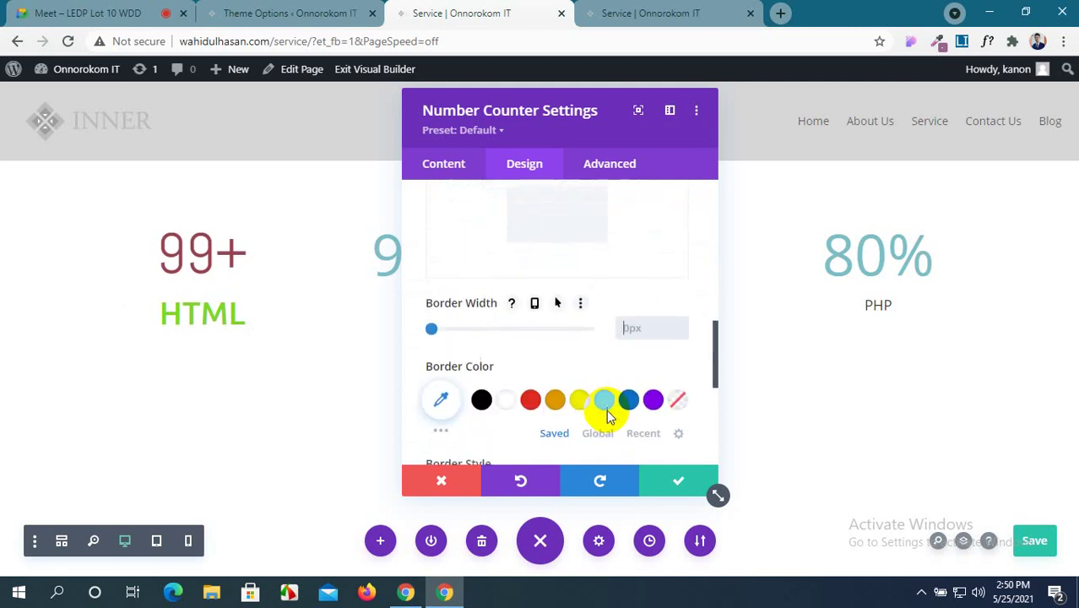
click(651, 479)
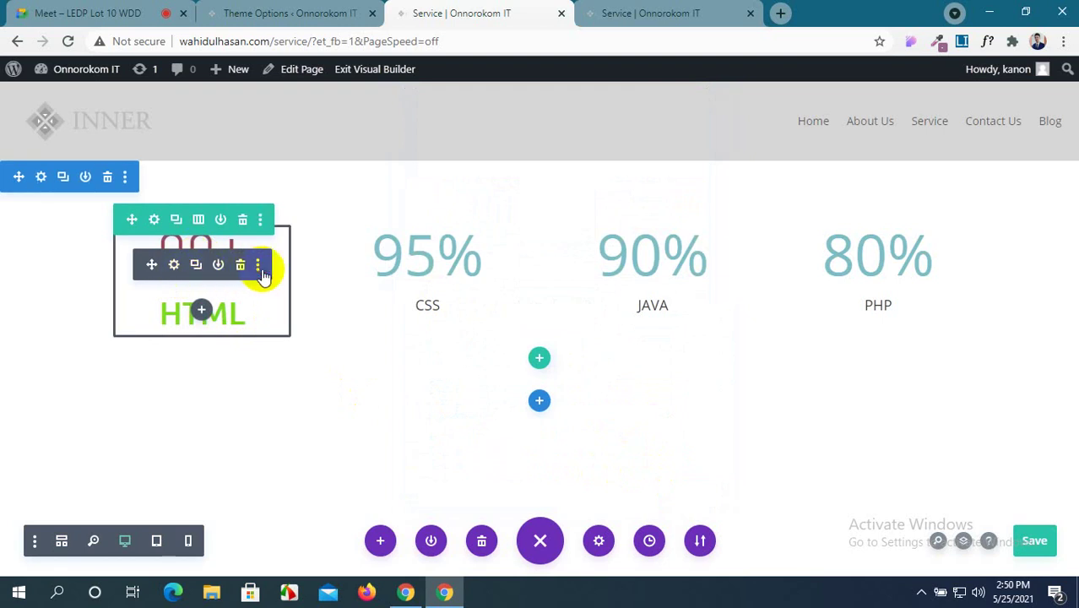
Copy the HTML counter's module styles and paste them onto CSS, JAVA and PHP.
click(258, 265)
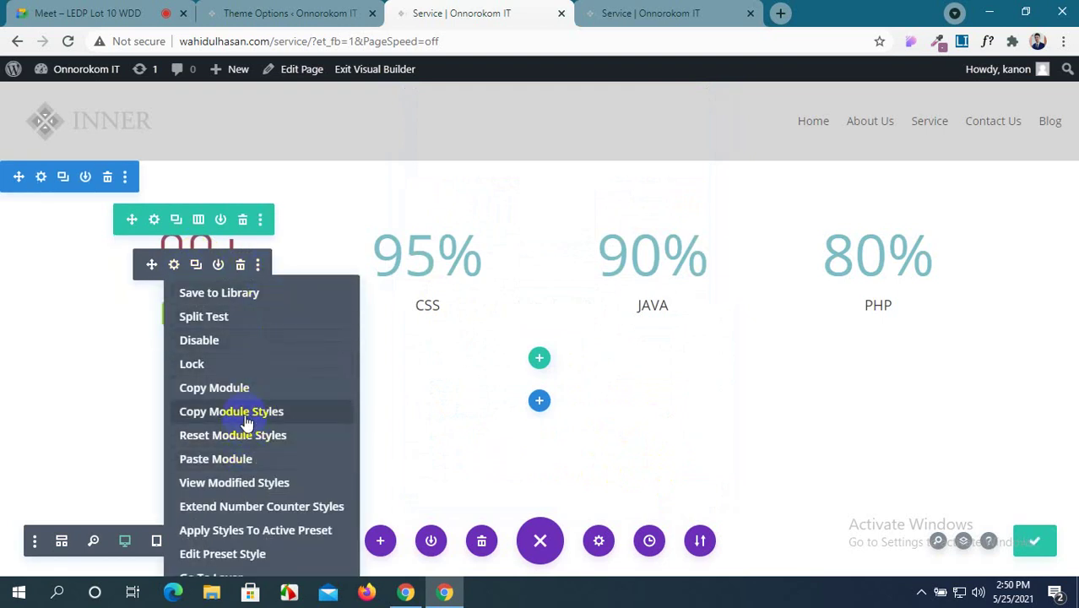
click(247, 420)
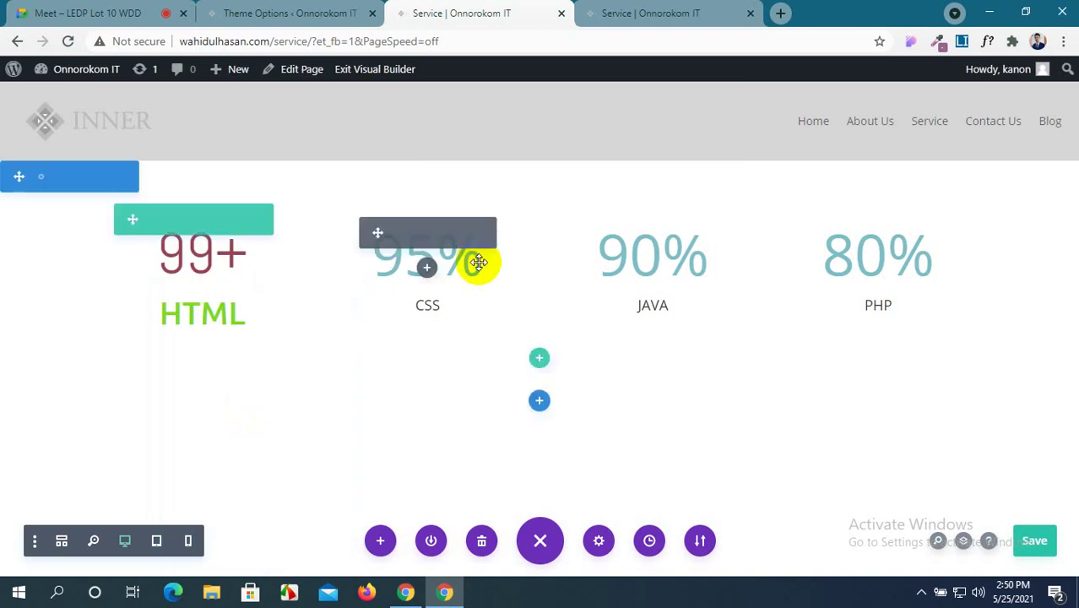
click(484, 237)
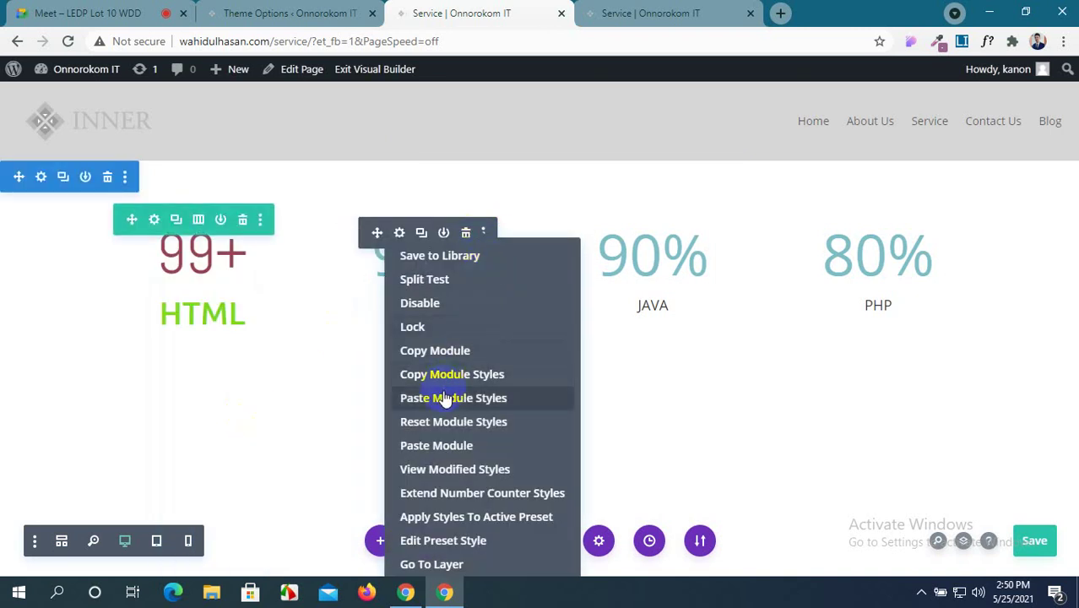
click(446, 400)
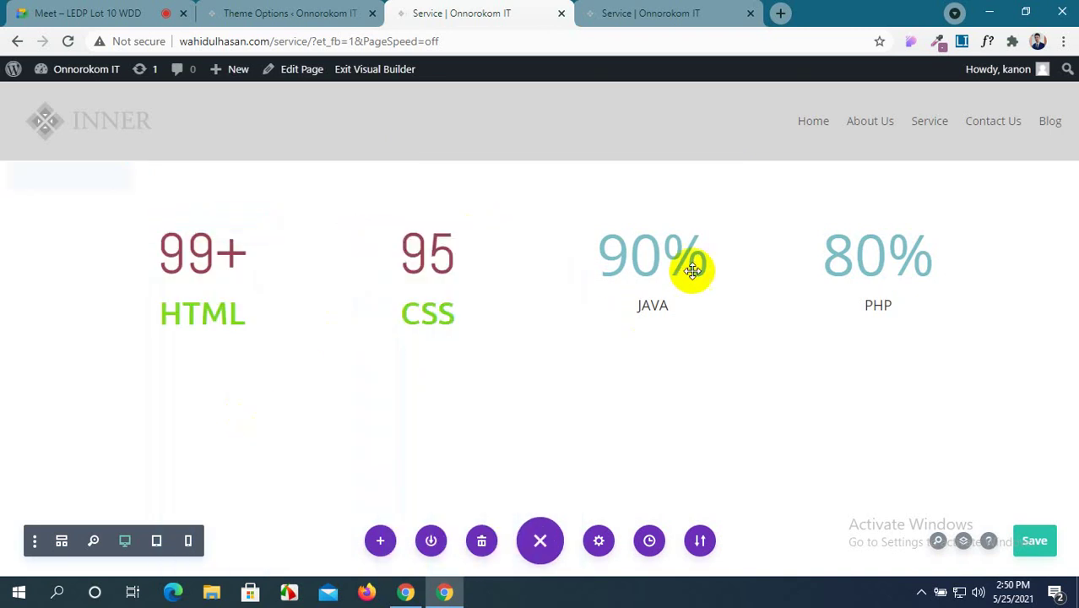
click(709, 234)
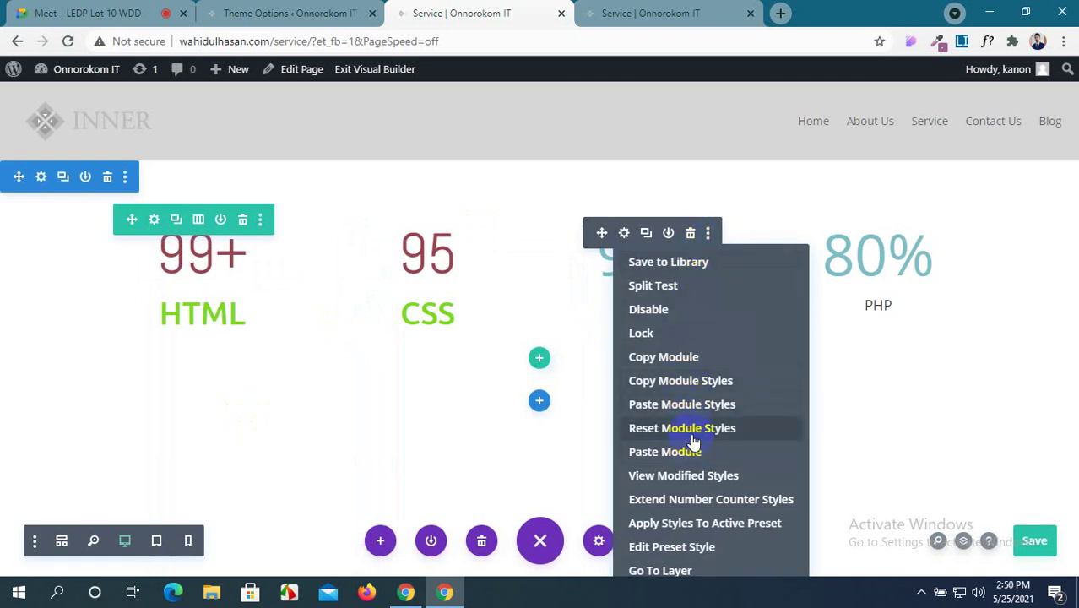
click(728, 405)
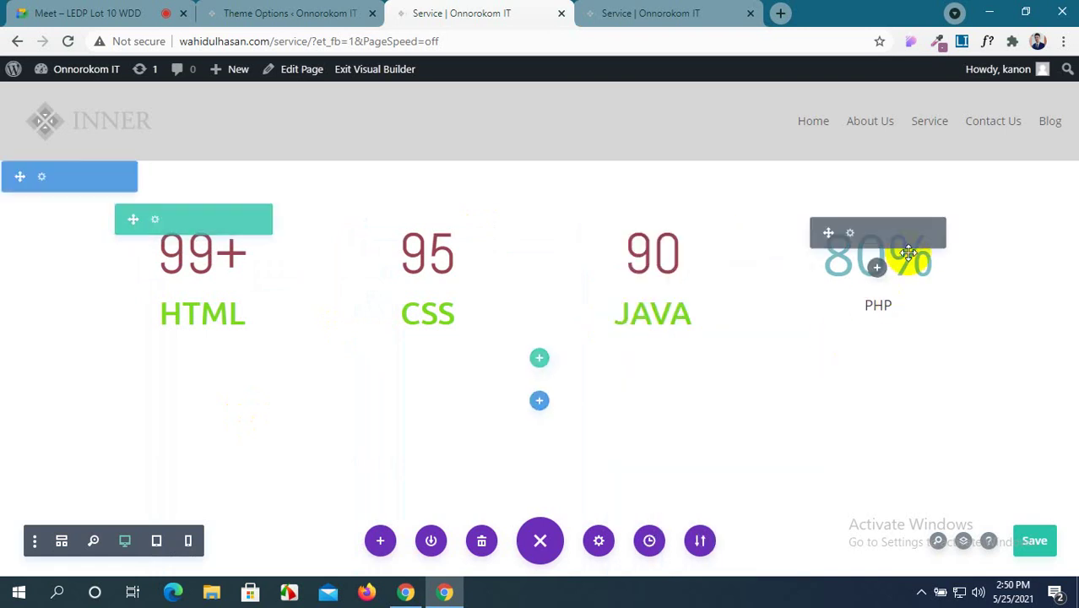
click(933, 233)
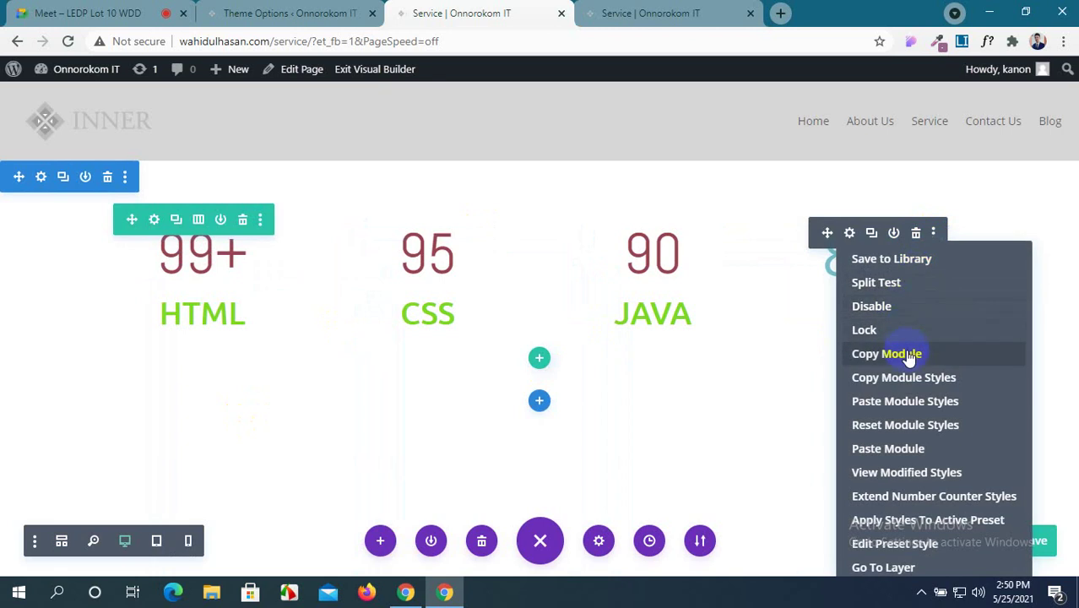
click(865, 400)
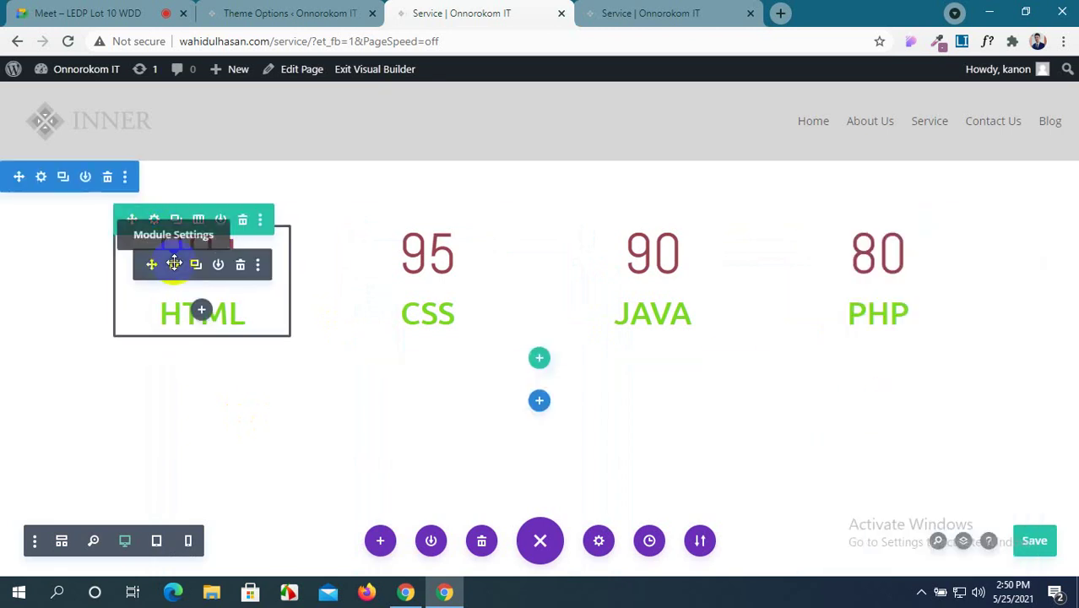
Change the CSS counter's number to 95+.
click(173, 263)
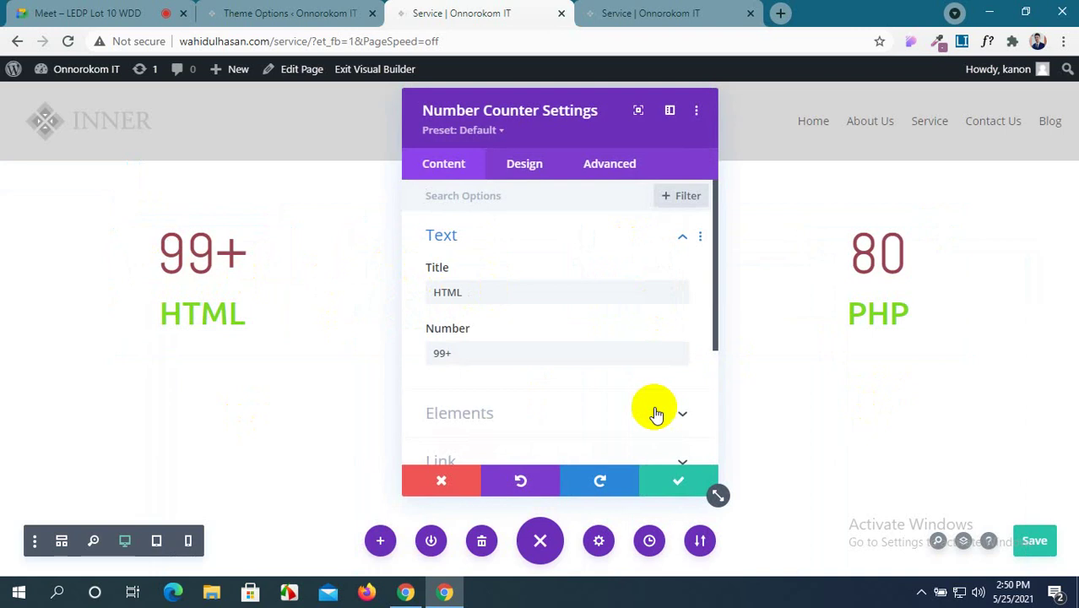
click(673, 488)
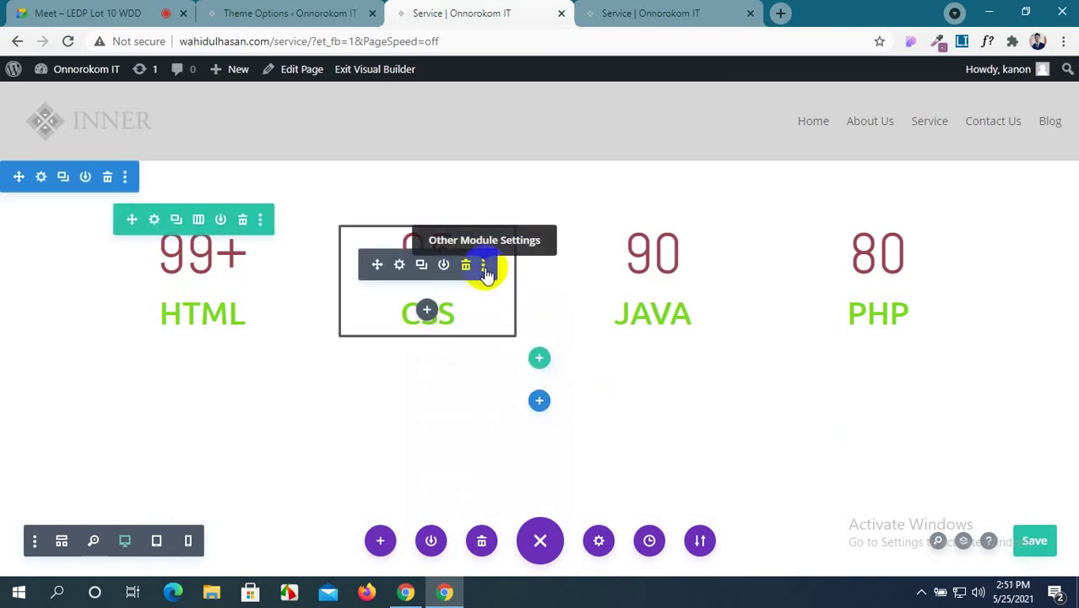
click(484, 267)
click(422, 308)
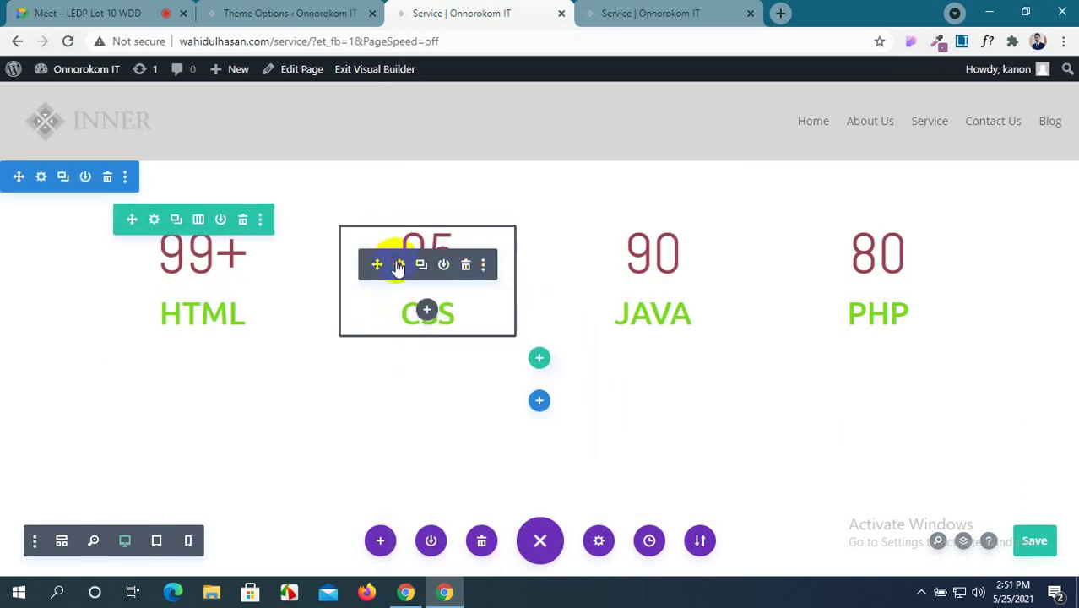
click(397, 294)
click(465, 353)
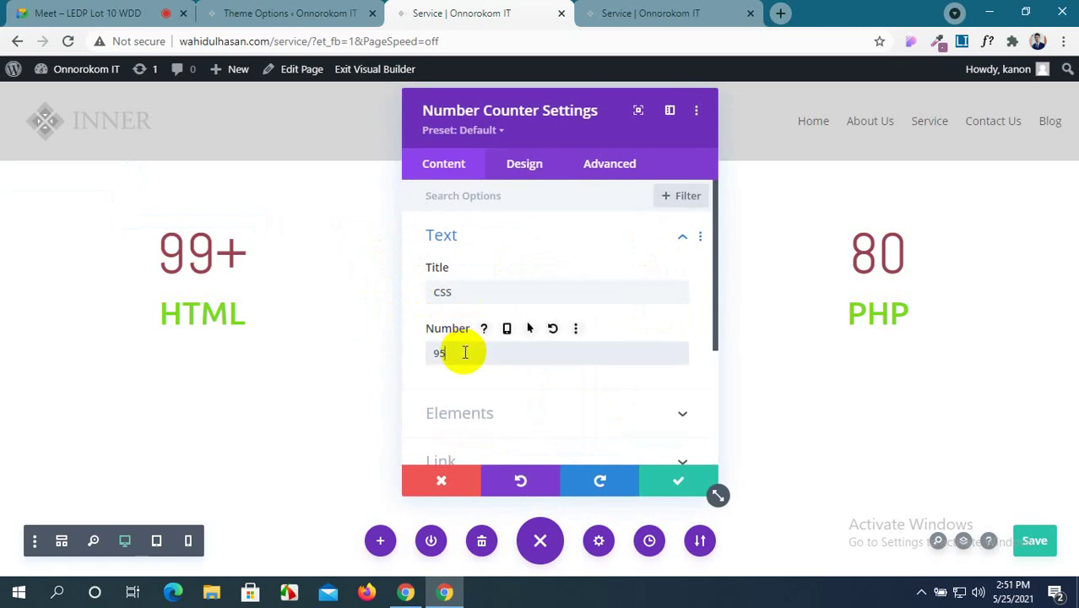
click(678, 481)
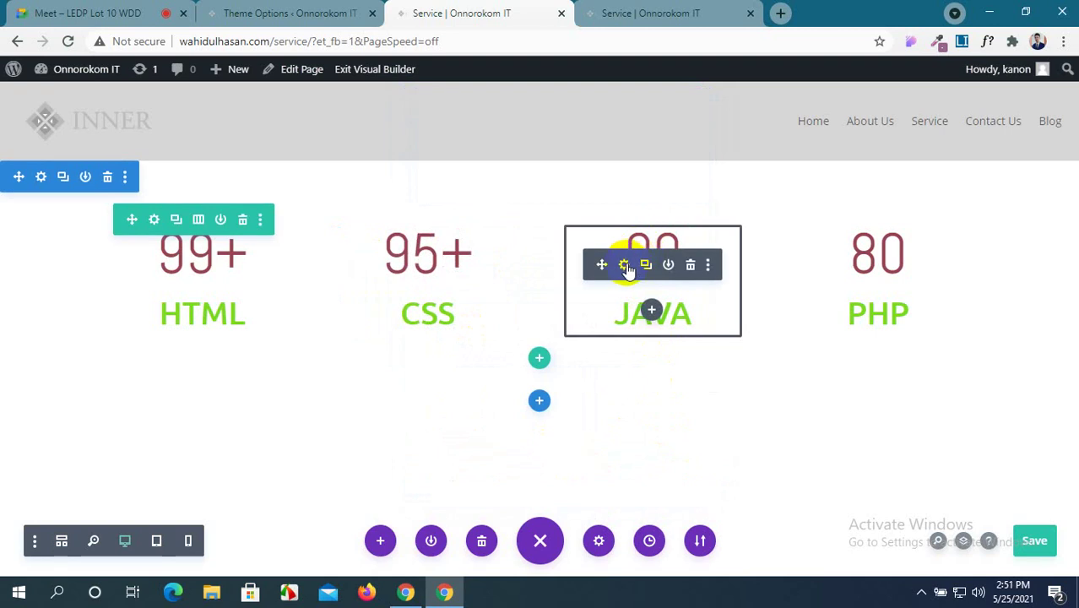
Change the JAVA and PHP counters' numbers to 90+ and 80+.
click(626, 265)
click(504, 352)
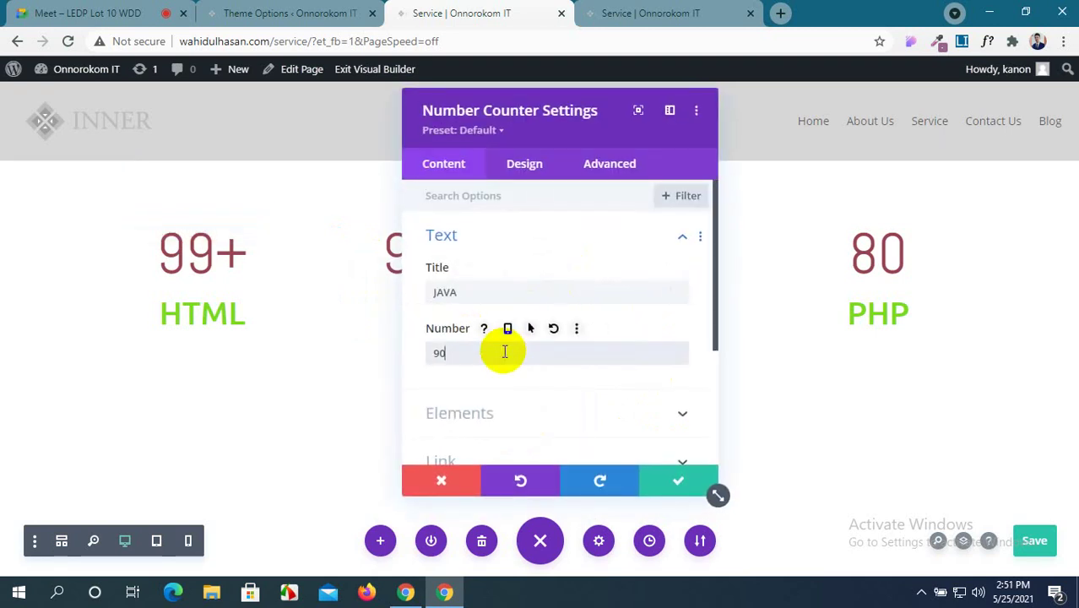
text(+)
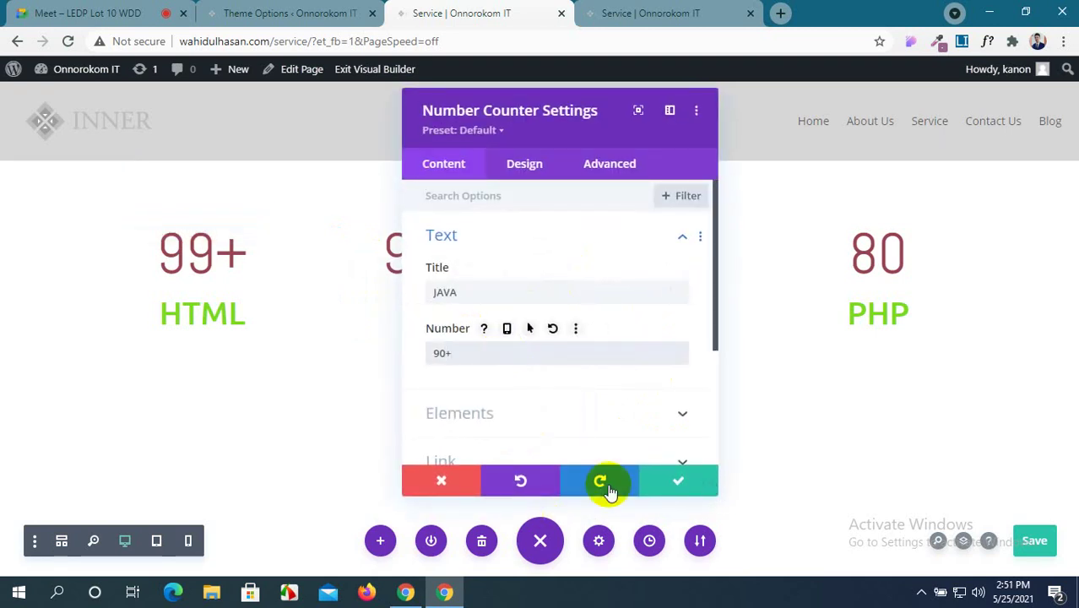
click(674, 481)
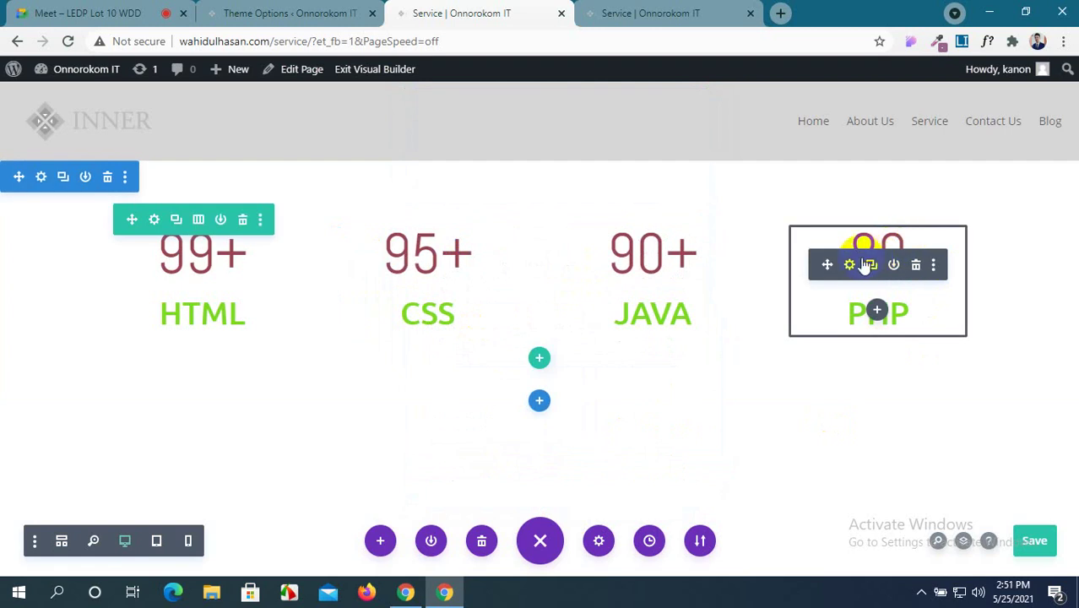
click(849, 265)
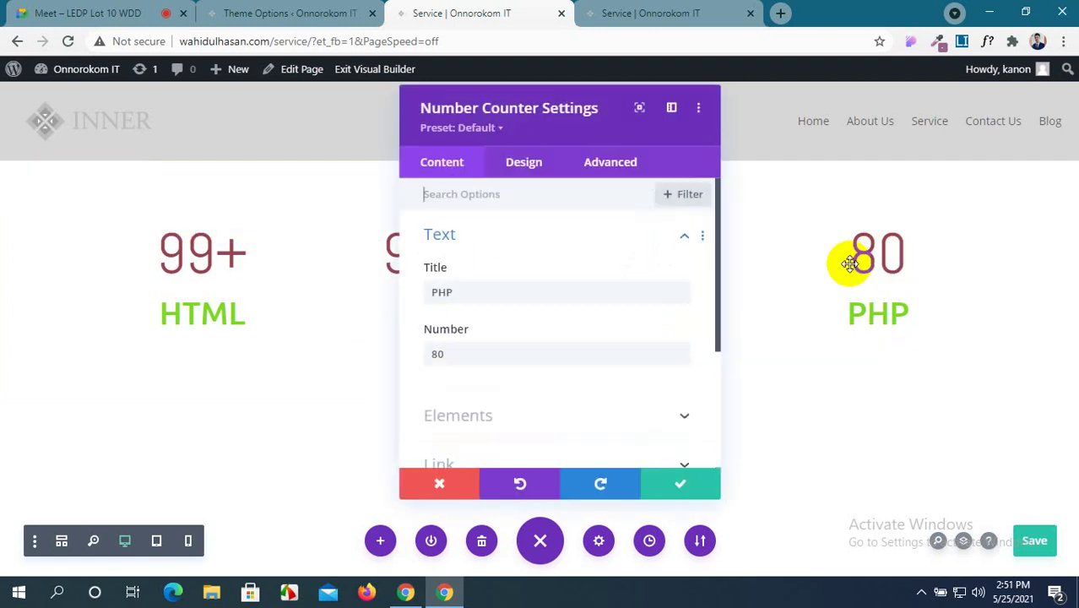
click(473, 353)
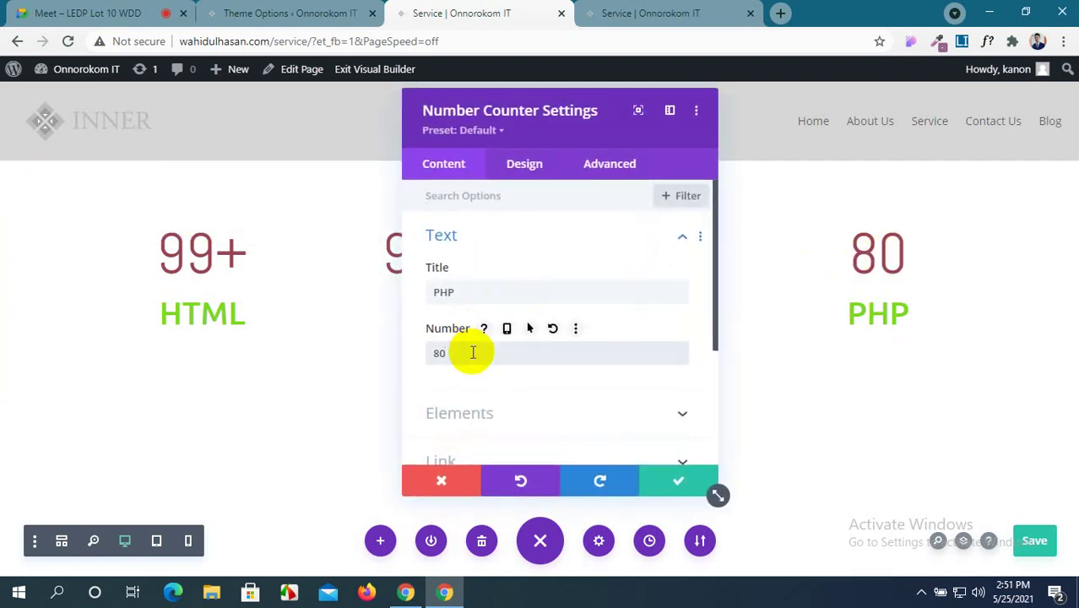
click(687, 479)
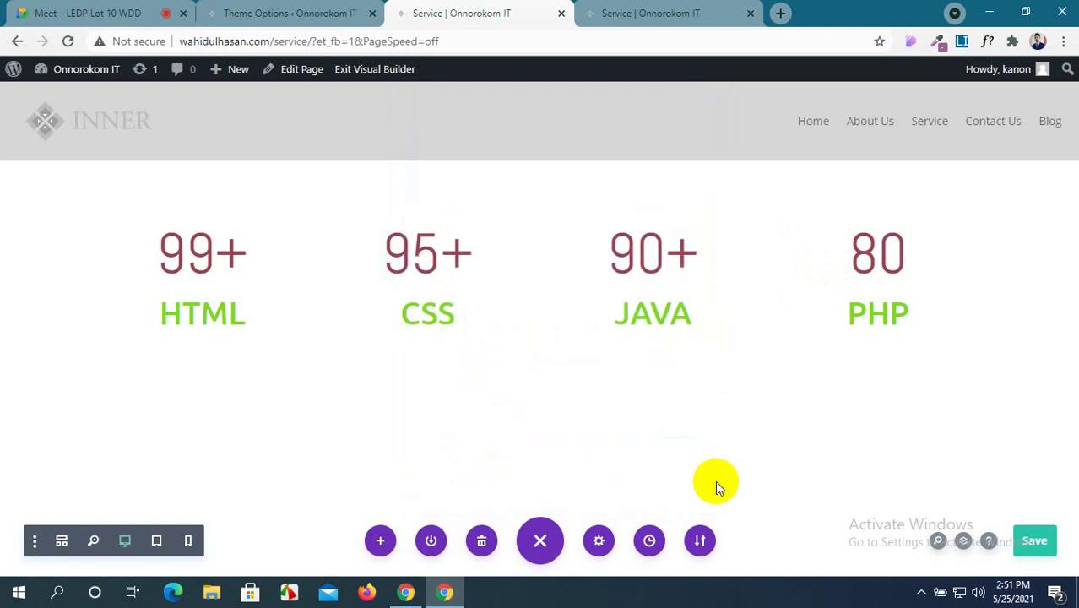
Save, check 99+, 95+, 90+, 80+ on the reloaded live page, then return to the builder.
click(1039, 542)
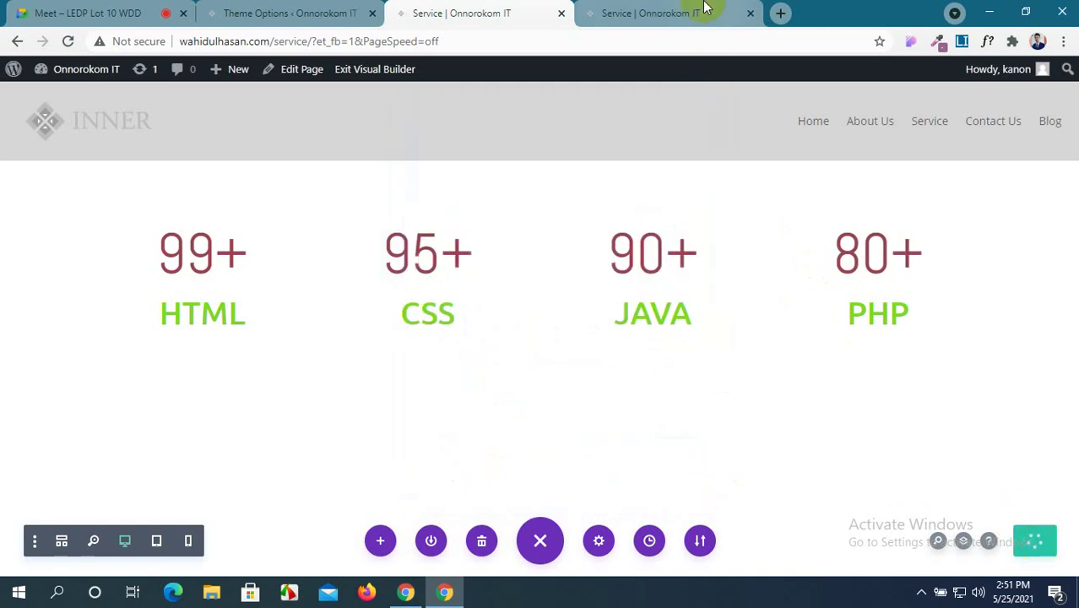
click(703, 10)
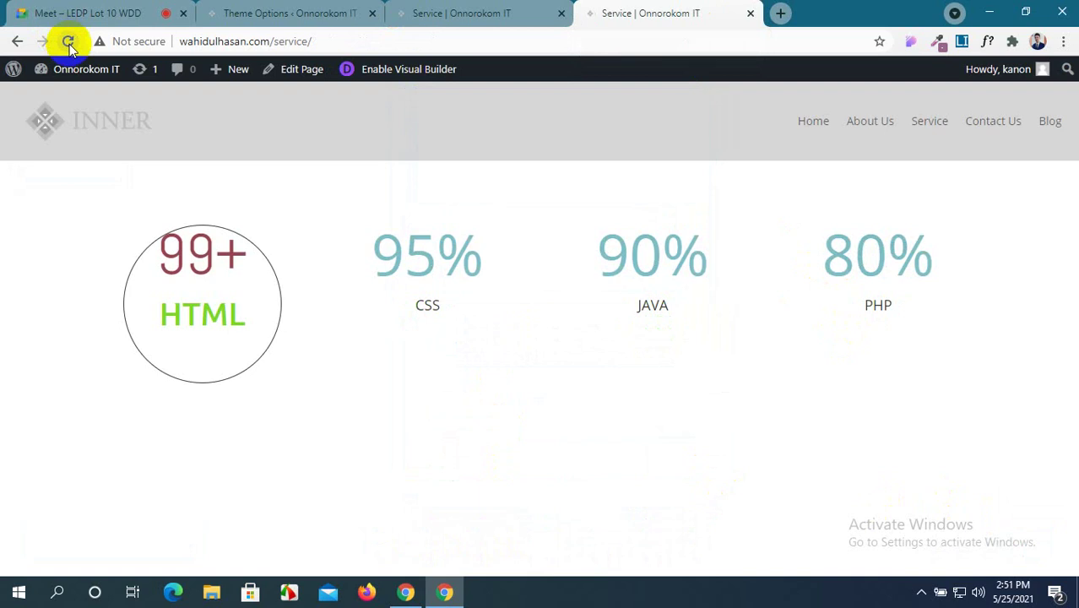
click(68, 41)
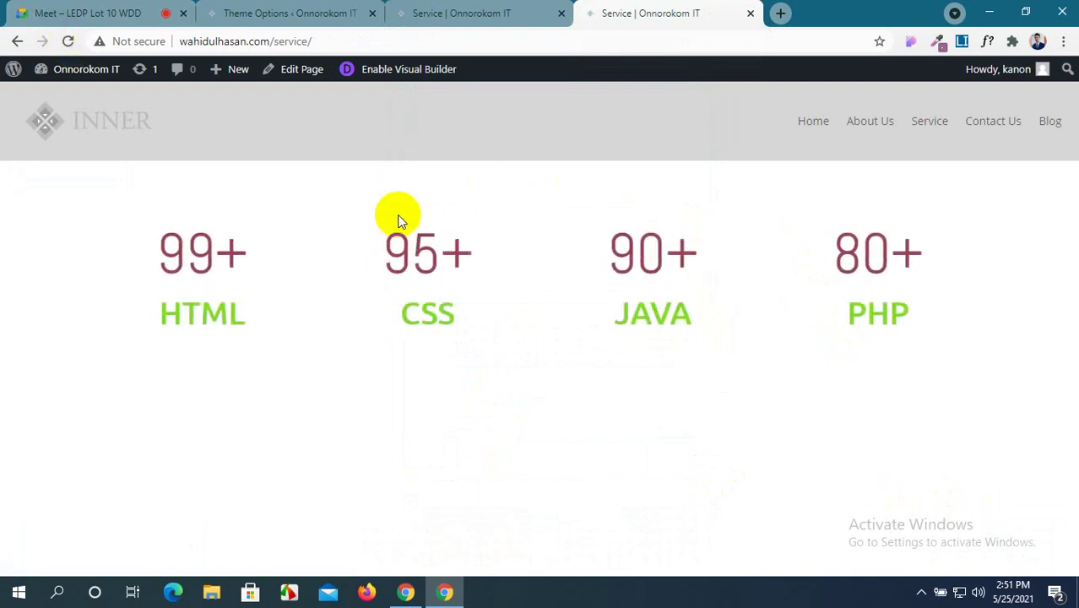
click(474, 10)
Open the first column's Design border options in the counter row.
mouse_move(221, 263)
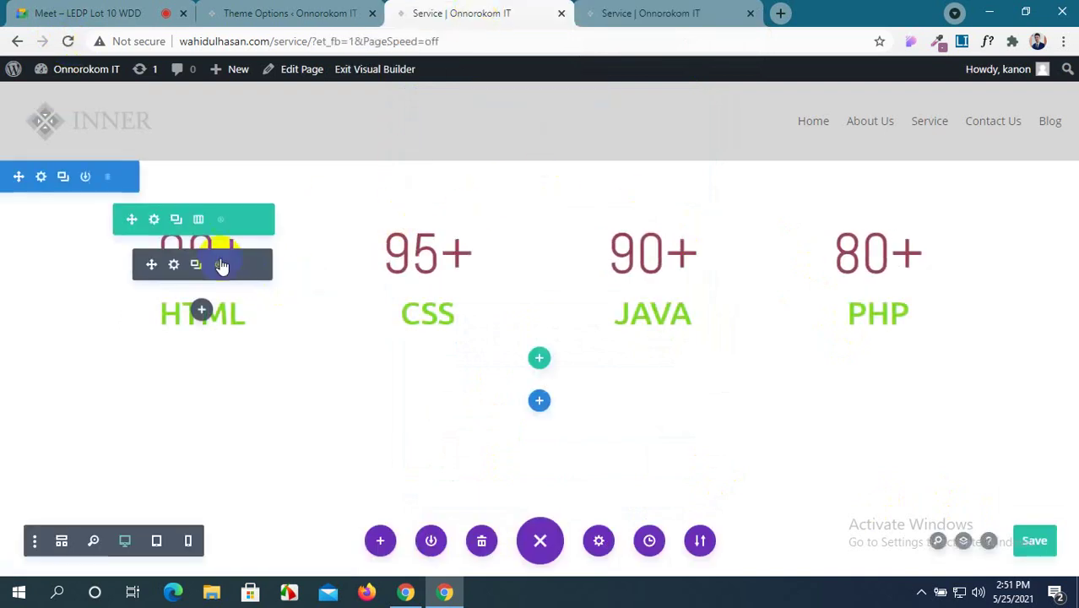
click(153, 221)
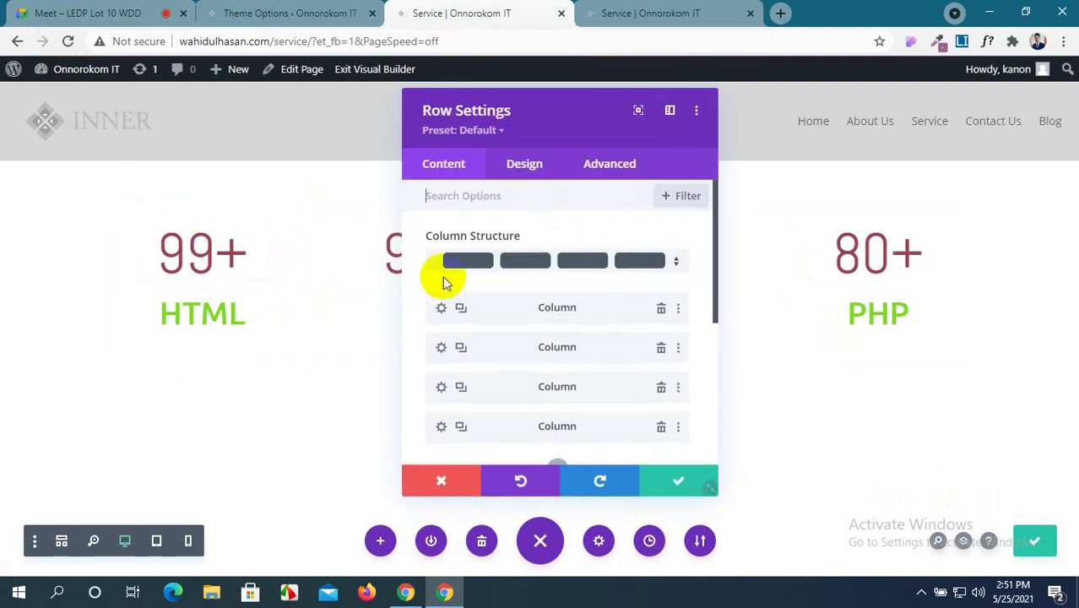
click(441, 307)
scroll(494, 333, down, 2)
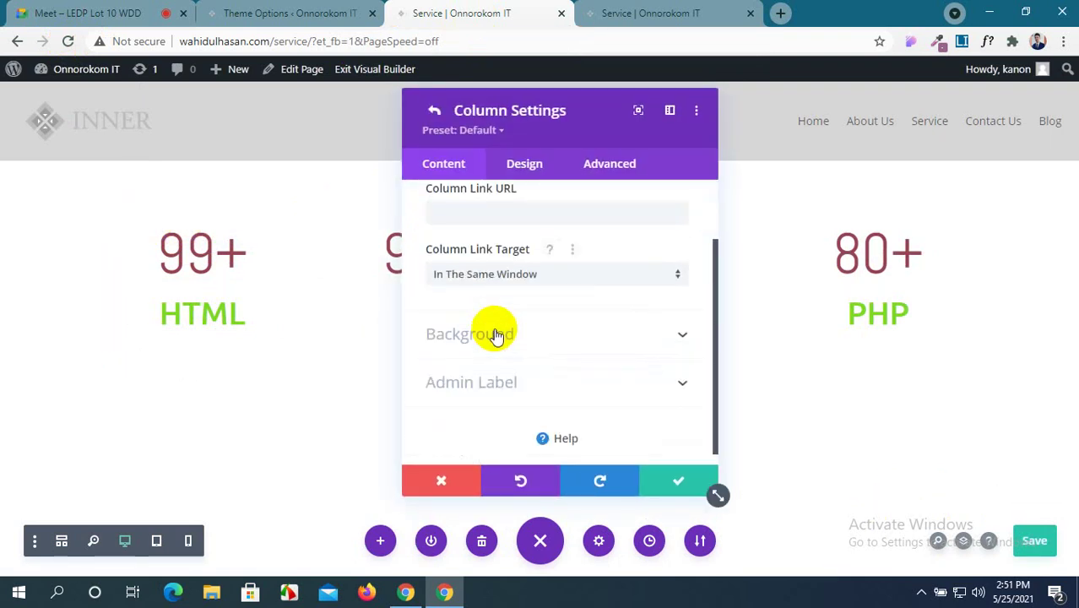
click(560, 182)
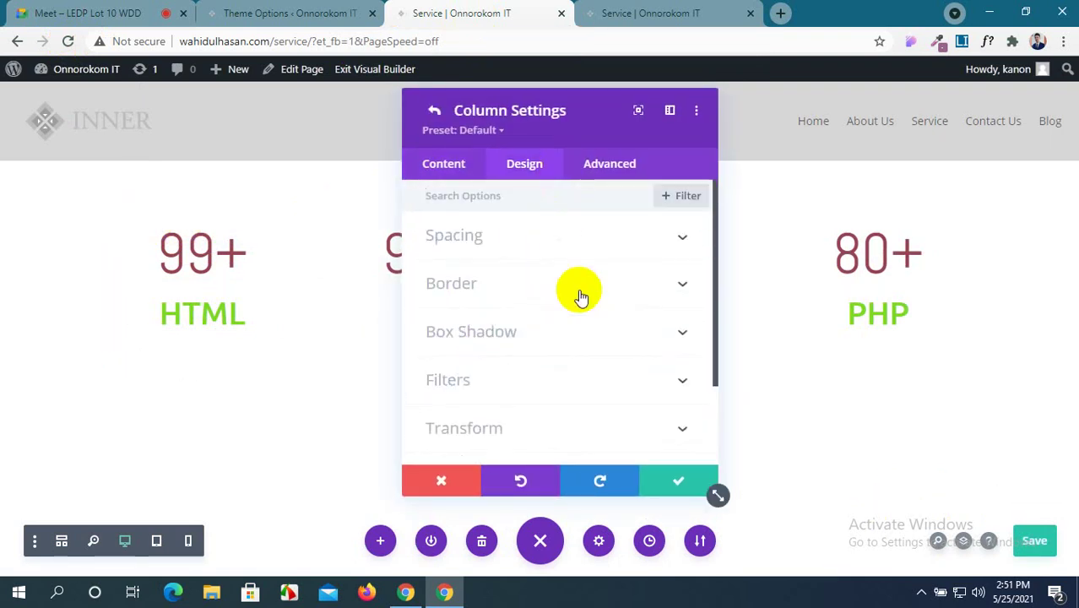
click(649, 292)
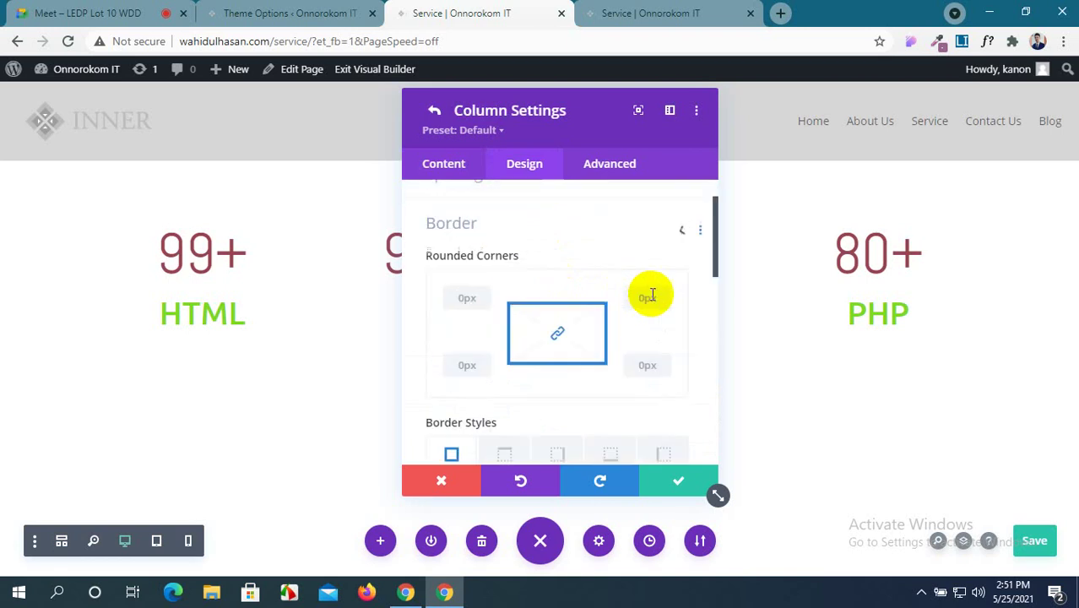
scroll(511, 386, down, 4)
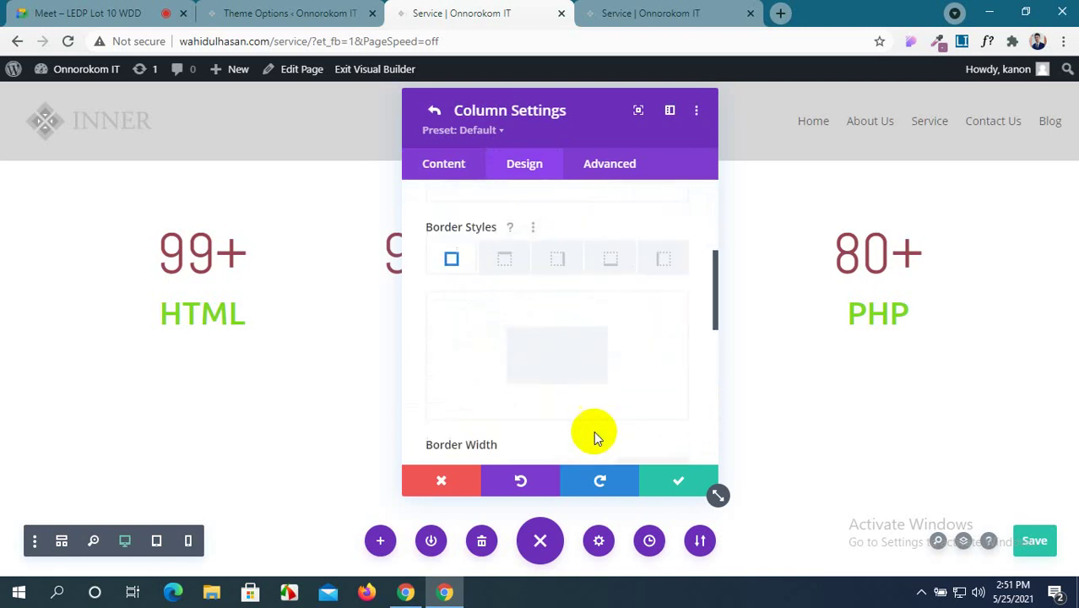
scroll(594, 434, up, 2)
scroll(597, 430, down, 2)
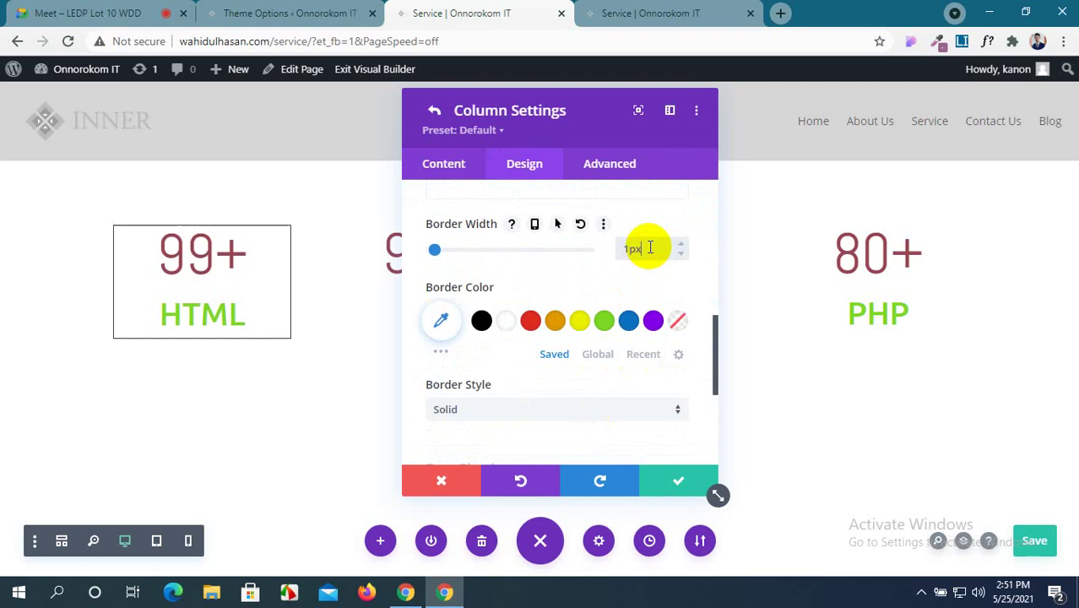
scroll(512, 300, up, 5)
scroll(509, 304, up, 5)
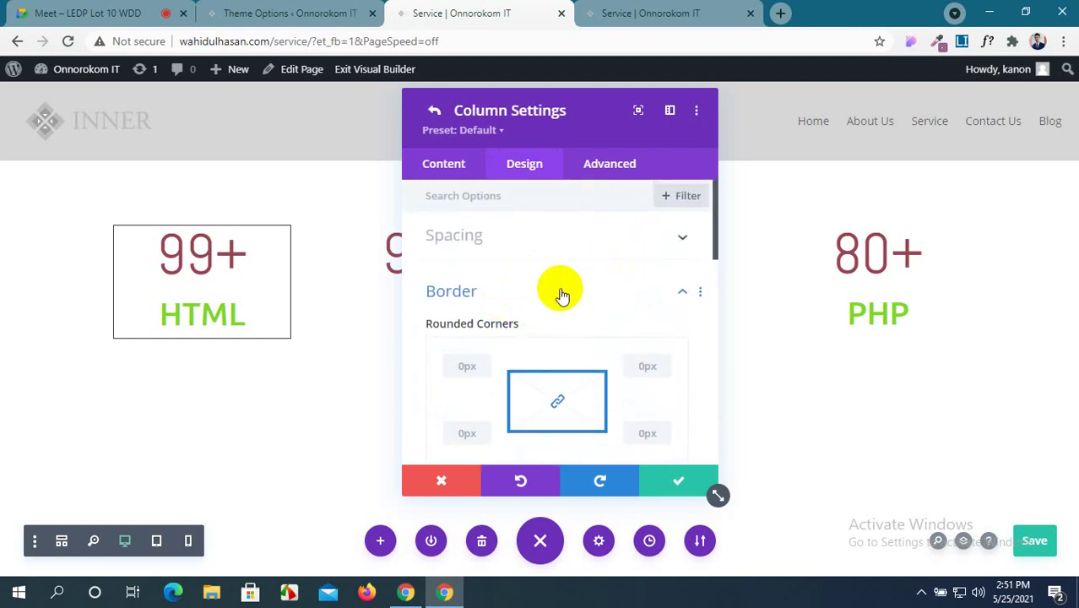
click(470, 366)
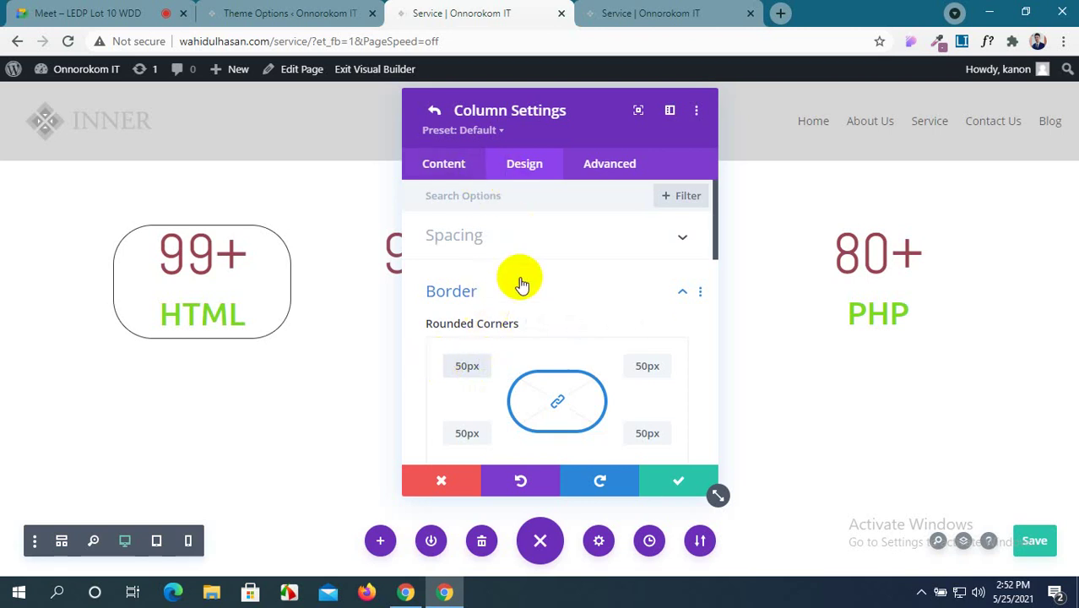
Clear the column's rounded corners, set its border width to 0px, and save.
click(621, 240)
scroll(613, 311, down, 3)
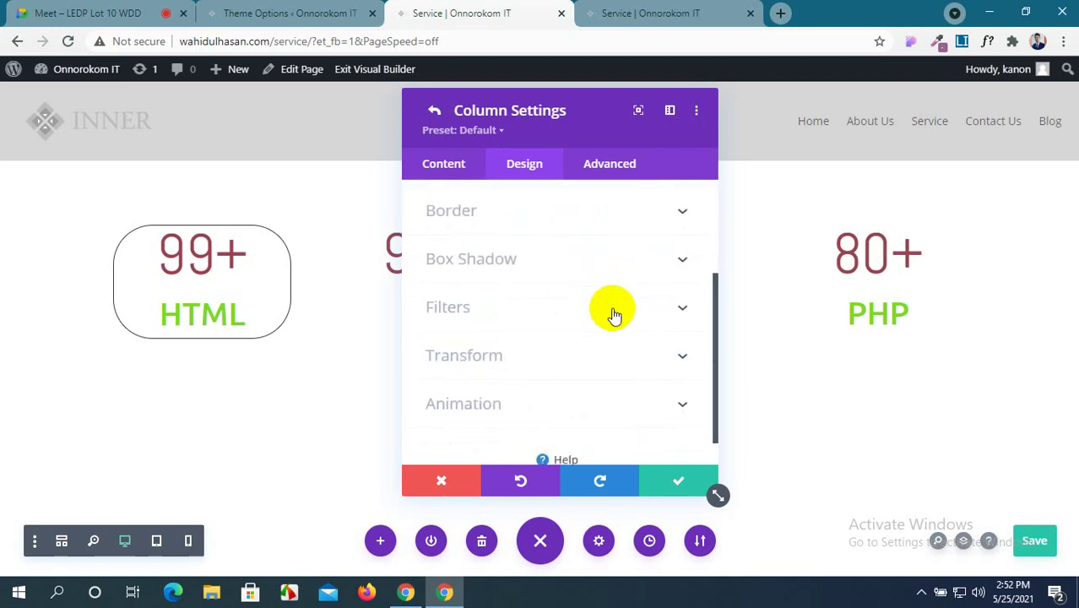
scroll(613, 312, down, 1)
scroll(613, 310, up, 5)
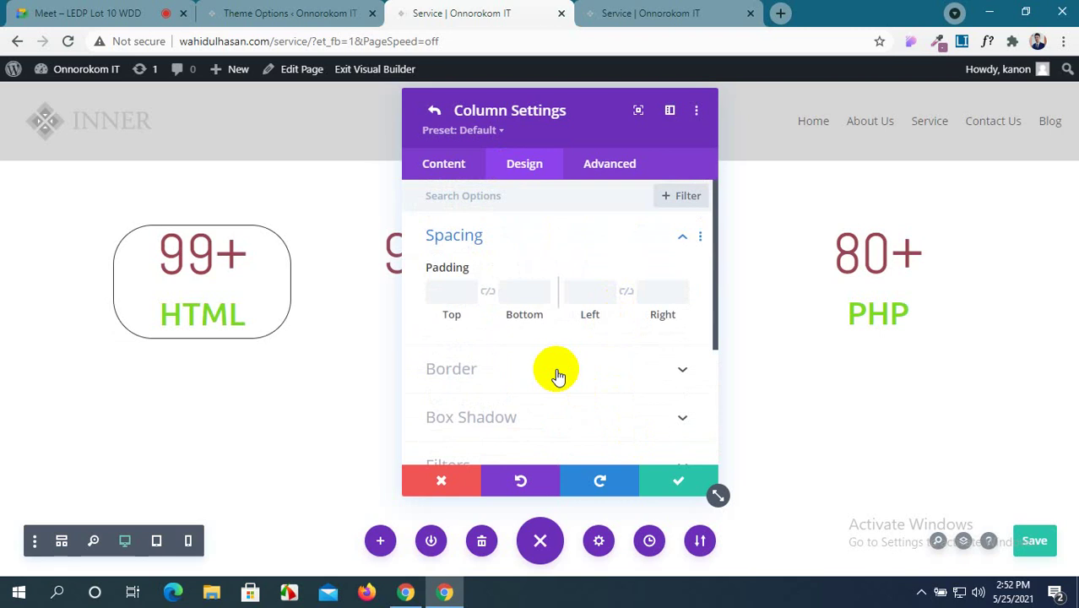
scroll(558, 376, down, 3)
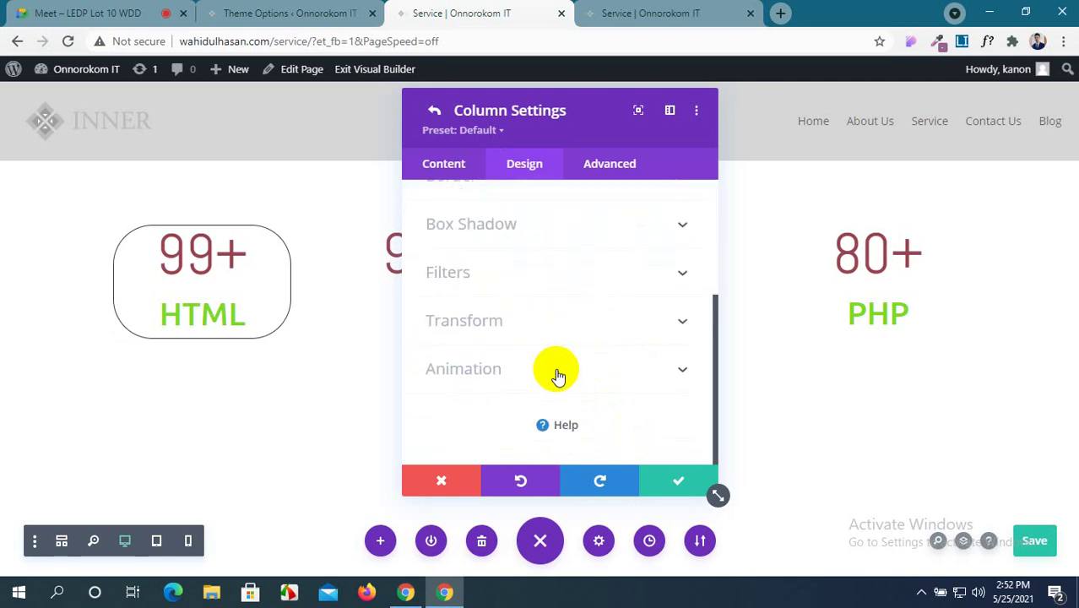
scroll(558, 376, up, 3)
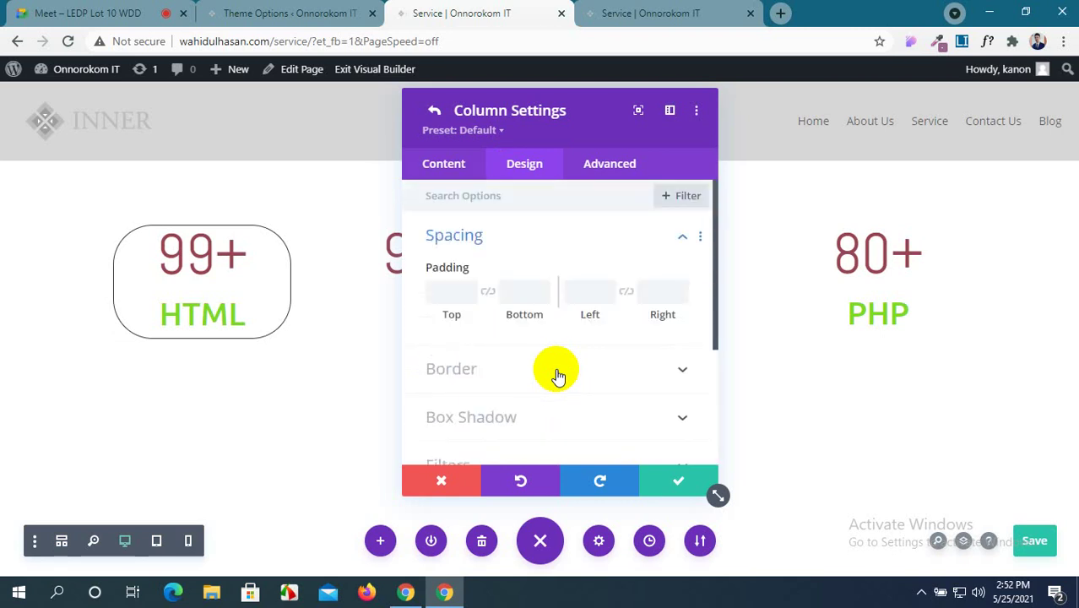
scroll(574, 325, down, 3)
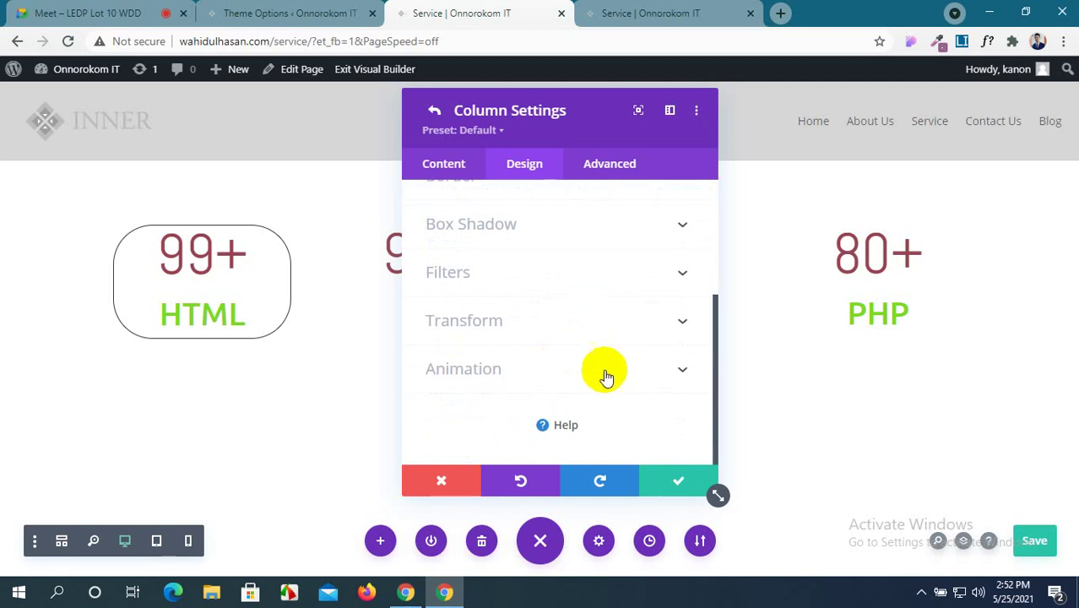
scroll(518, 294, up, 3)
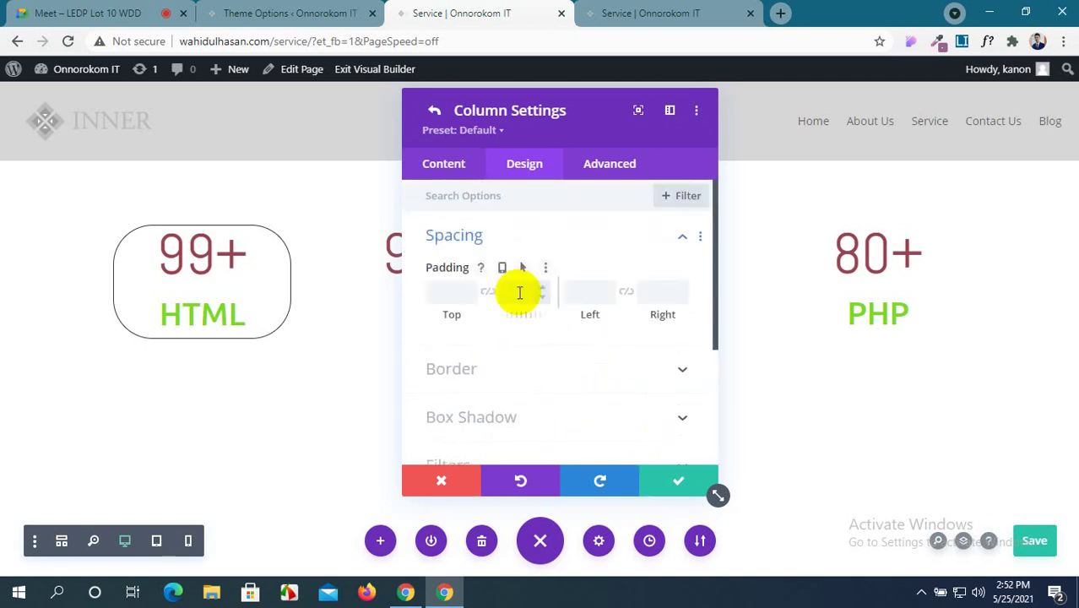
scroll(515, 294, down, 3)
scroll(515, 299, up, 2)
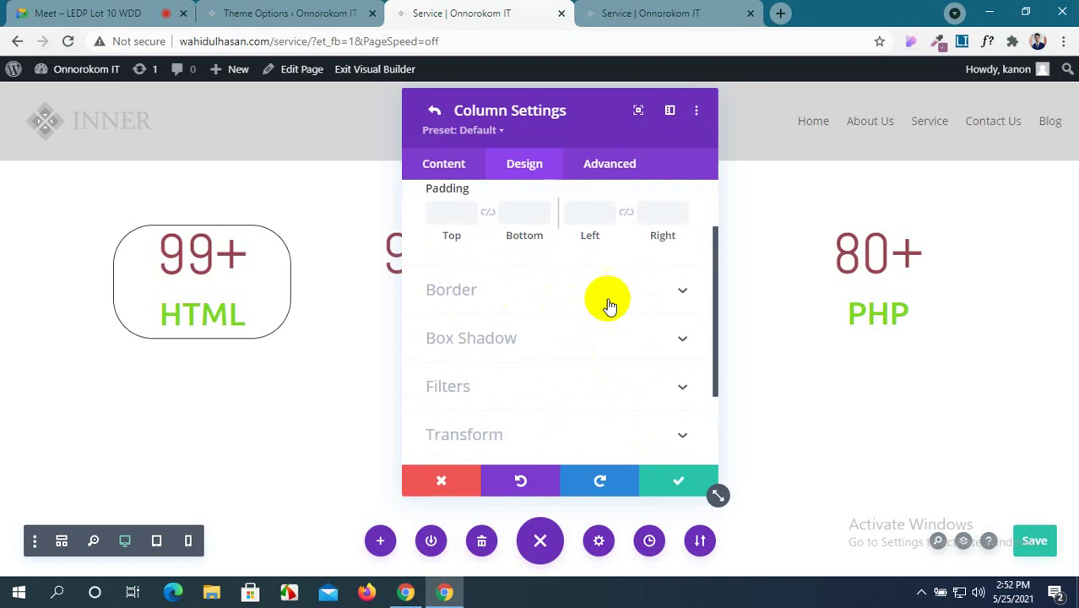
click(612, 291)
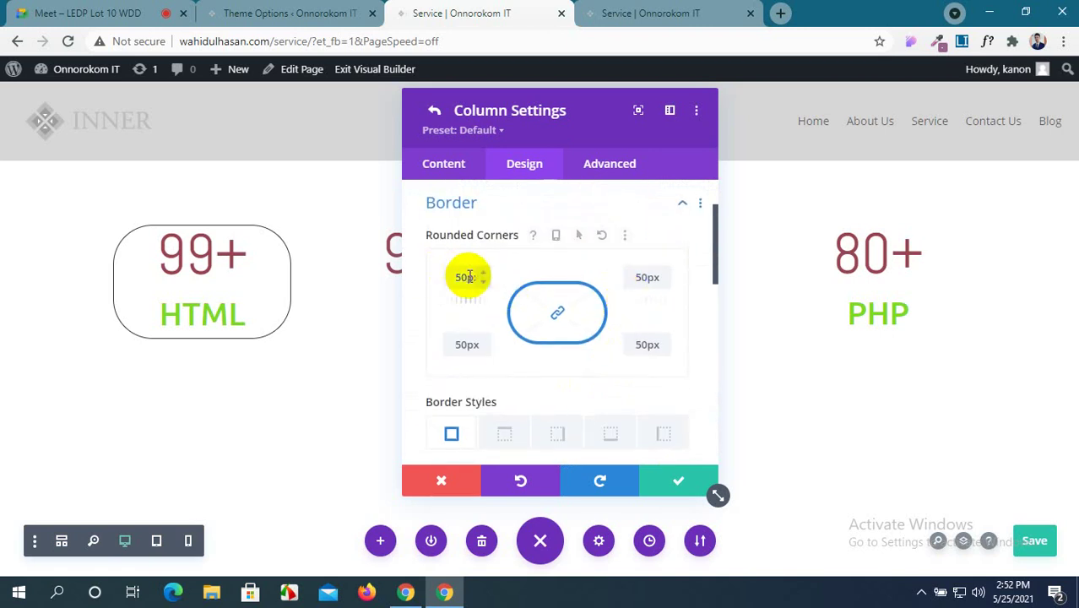
key(BackSpace)
scroll(663, 378, down, 3)
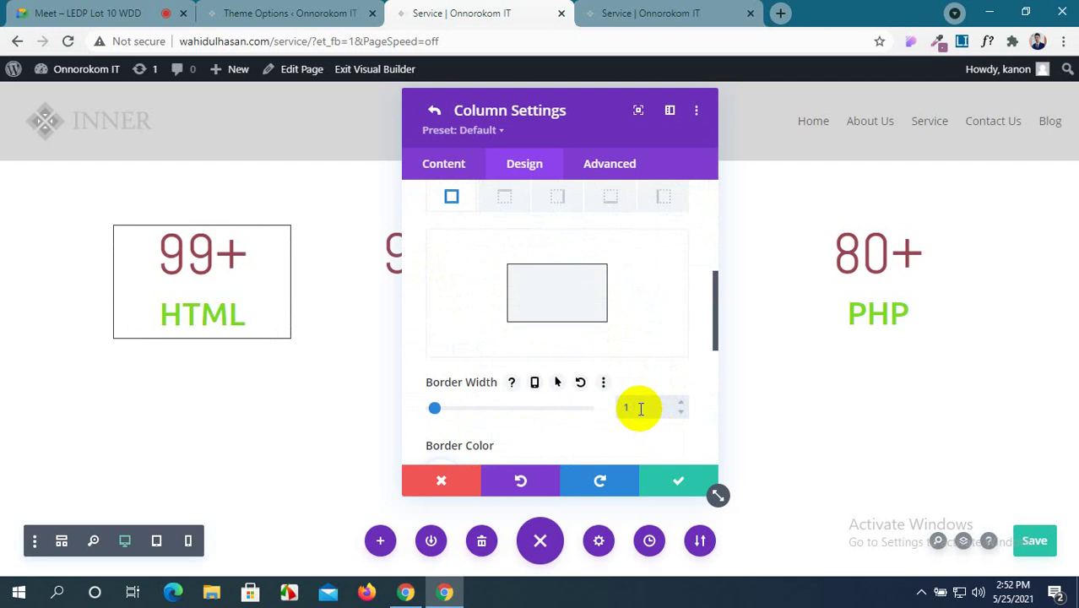
click(641, 409)
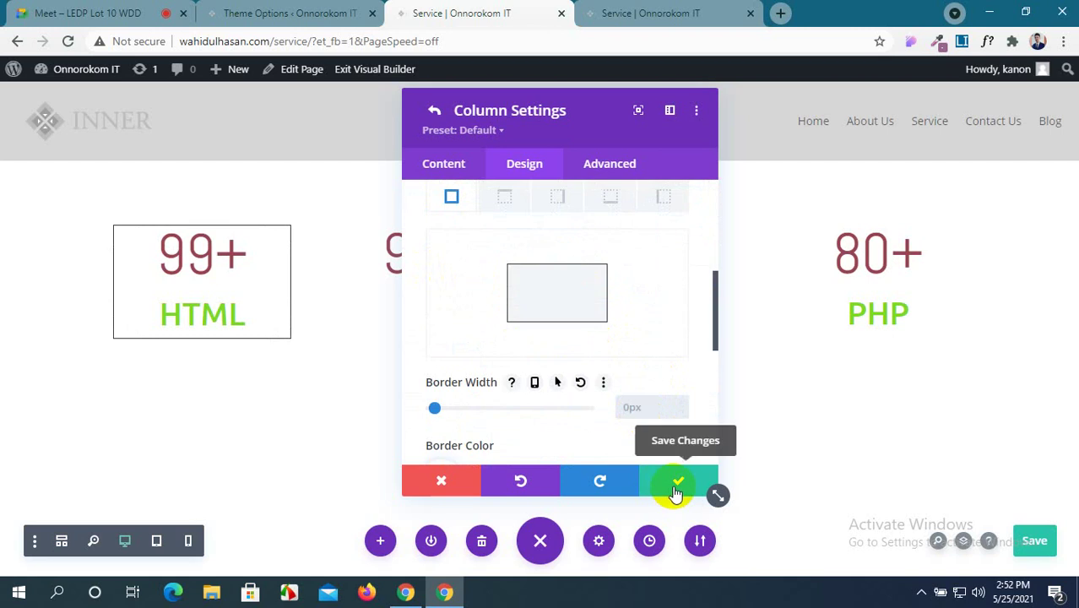
click(676, 489)
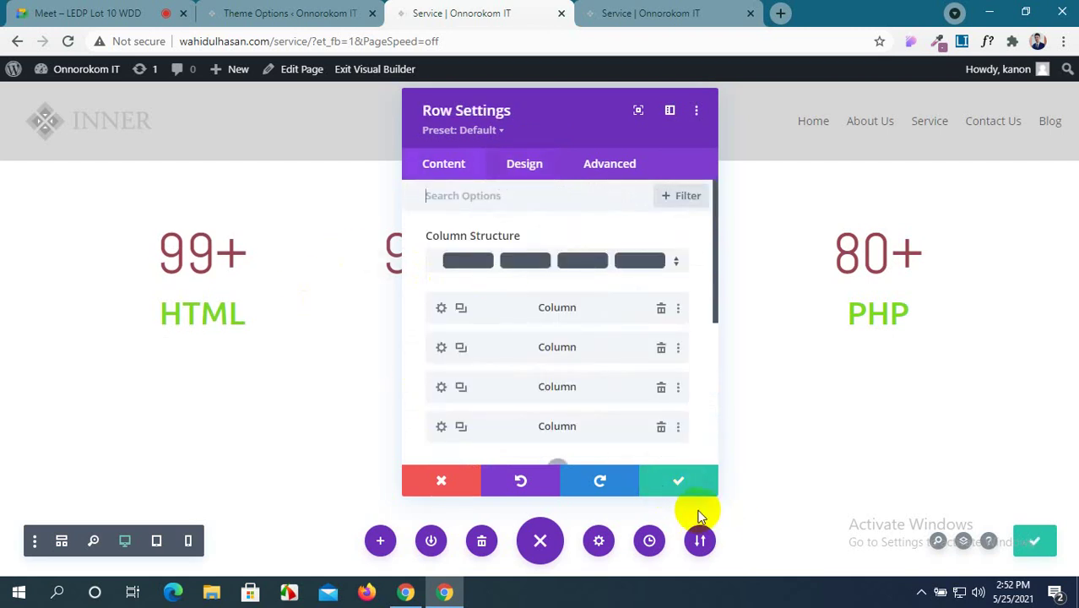
click(677, 481)
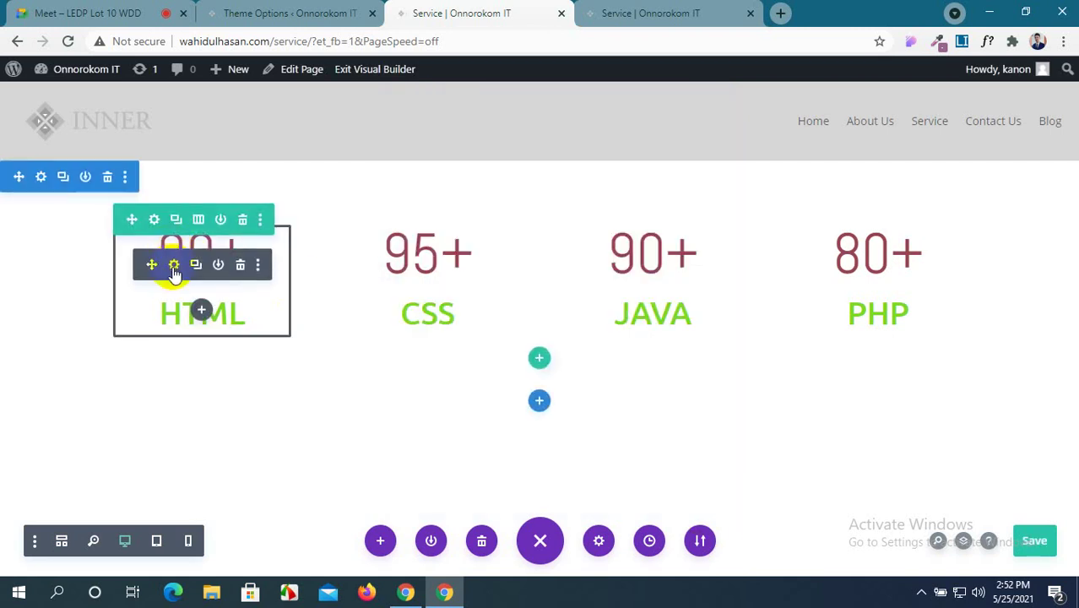
Set the HTML counter's width to 200px and height to 150px in Design > Sizing.
click(173, 264)
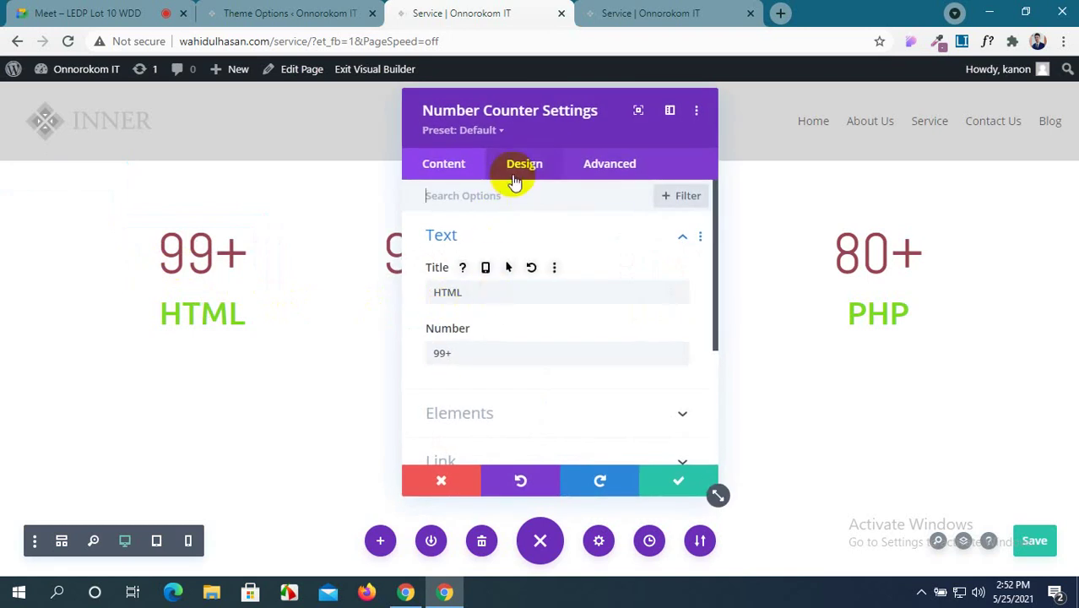
click(517, 174)
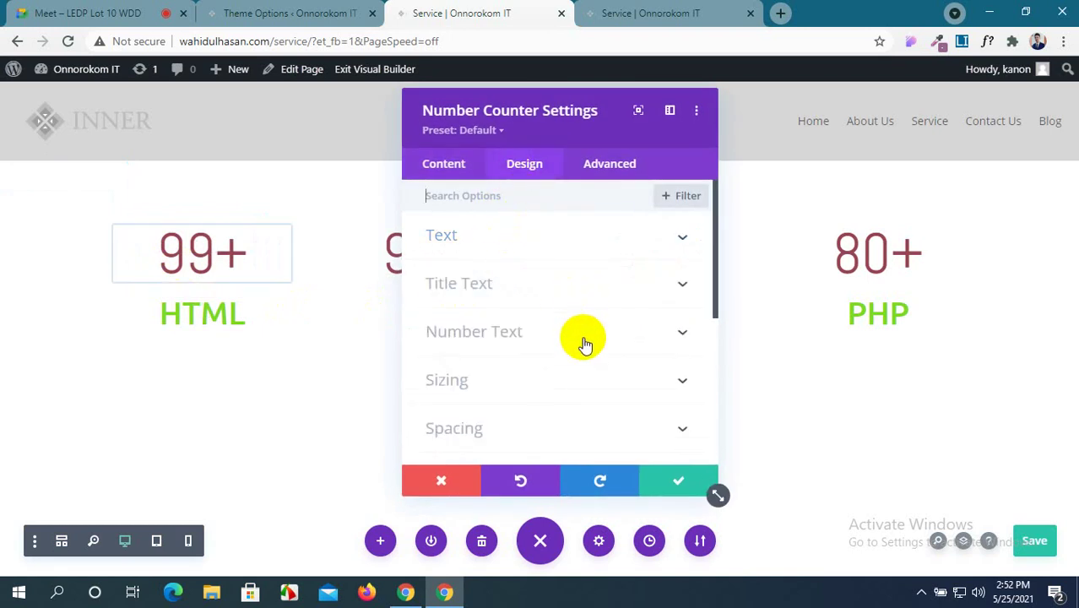
click(658, 381)
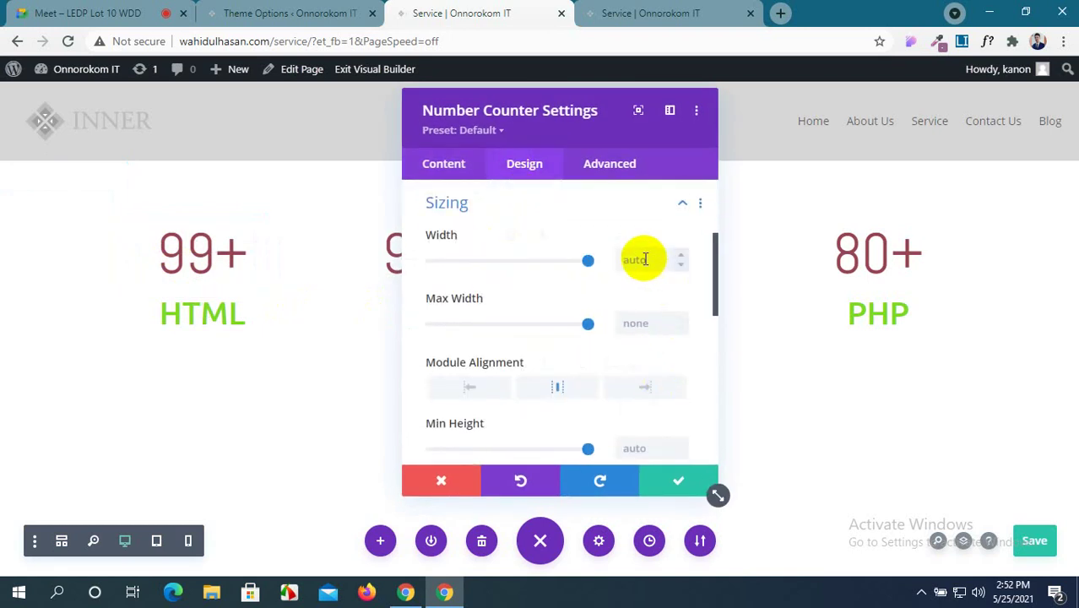
click(641, 261)
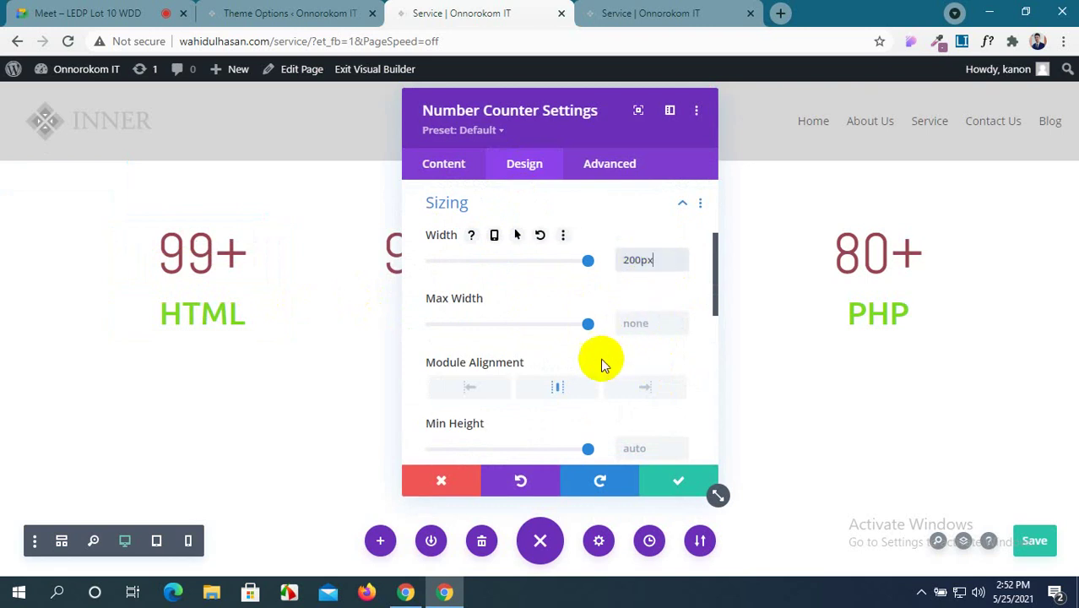
scroll(586, 338, down, 3)
click(641, 276)
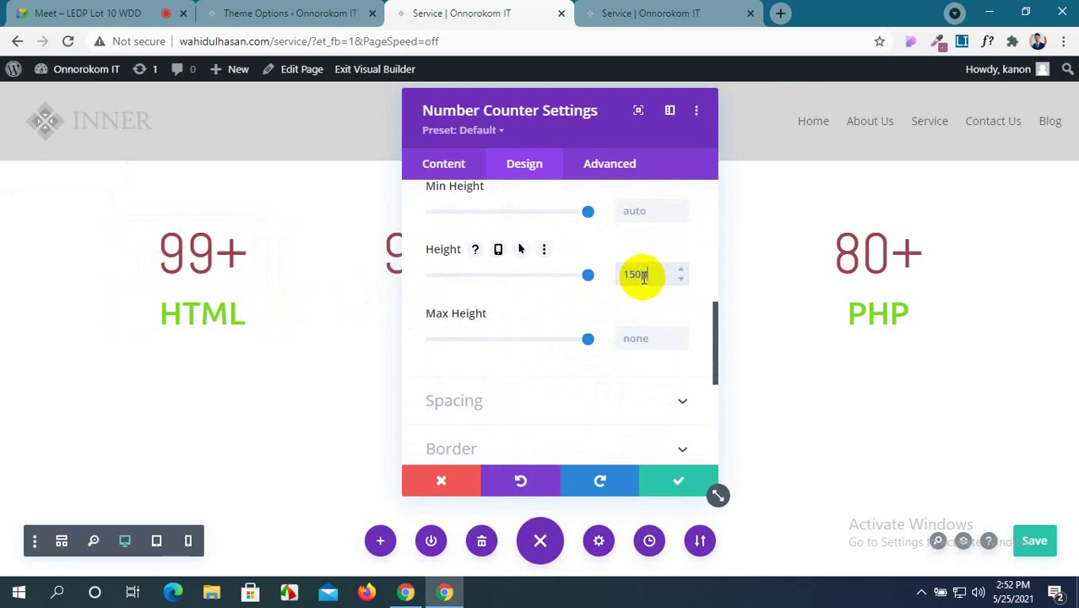
scroll(616, 347, down, 2)
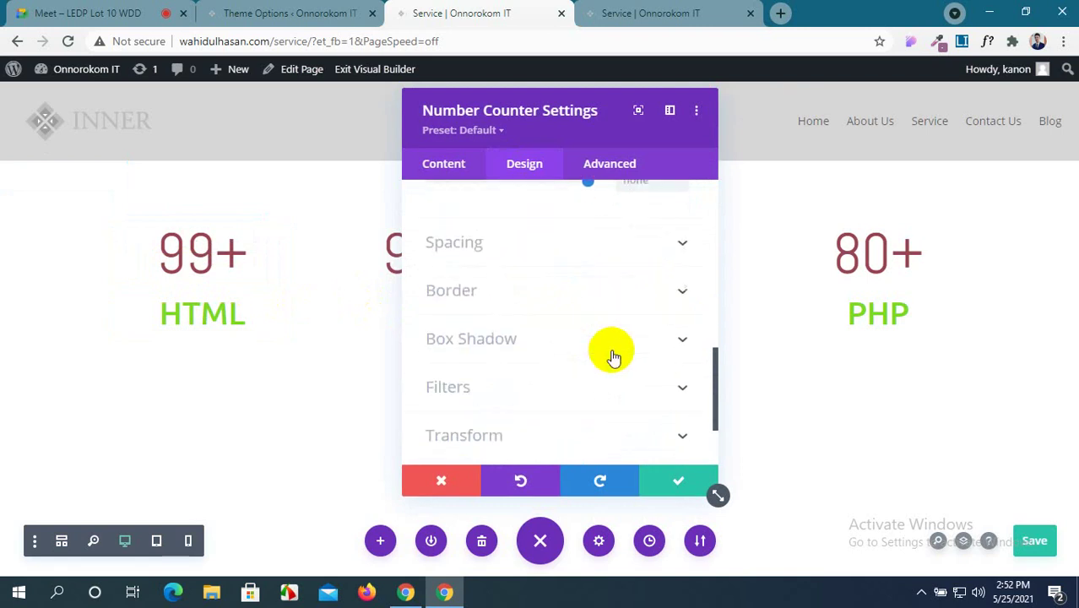
Apply the second box-shadow preset to the HTML counter.
click(684, 343)
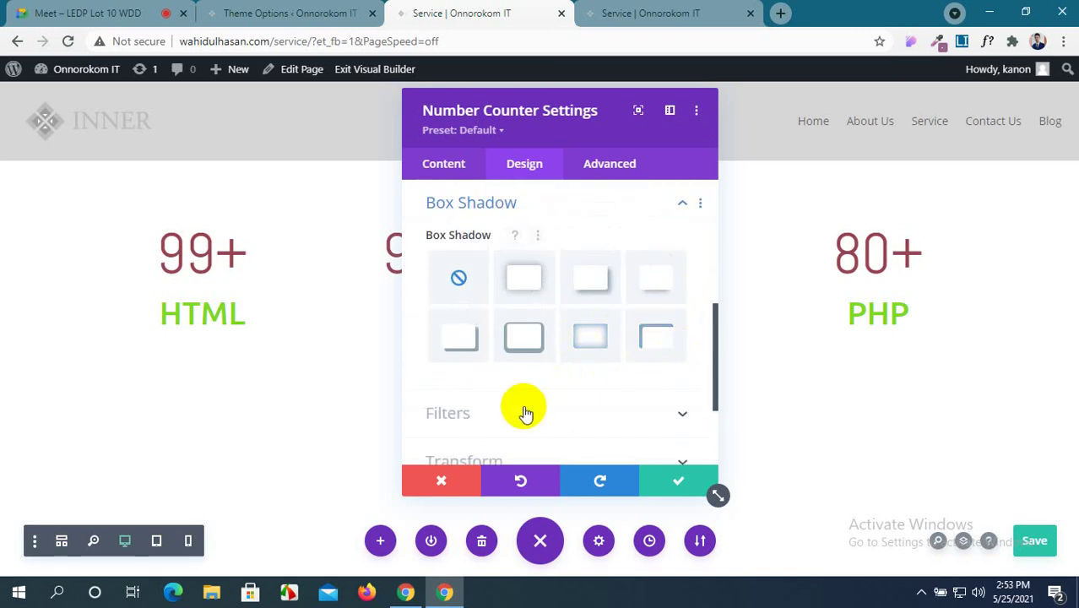
click(517, 283)
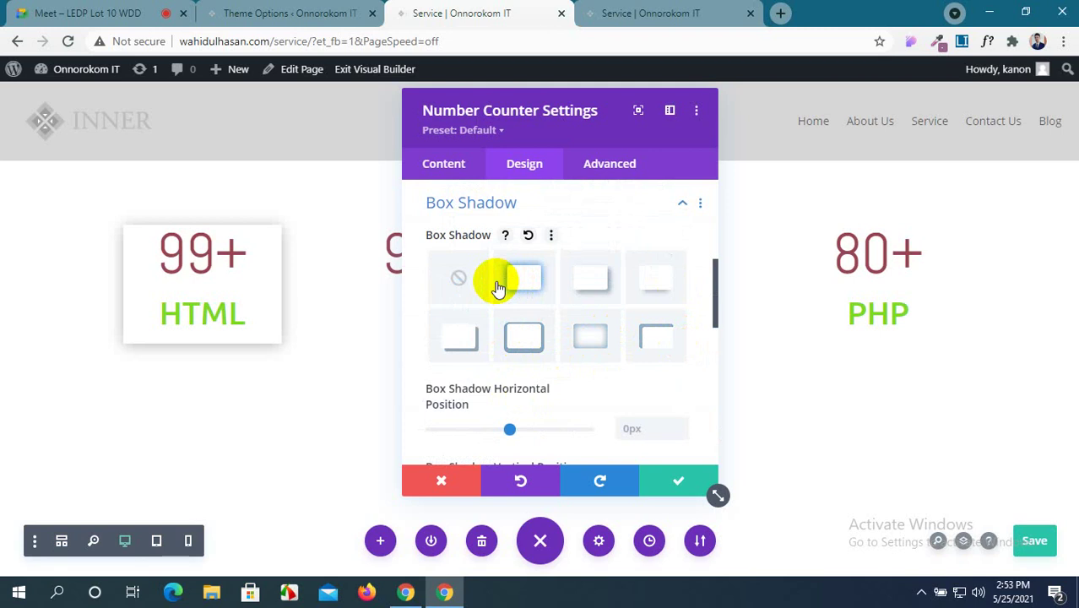
scroll(583, 304, down, 1)
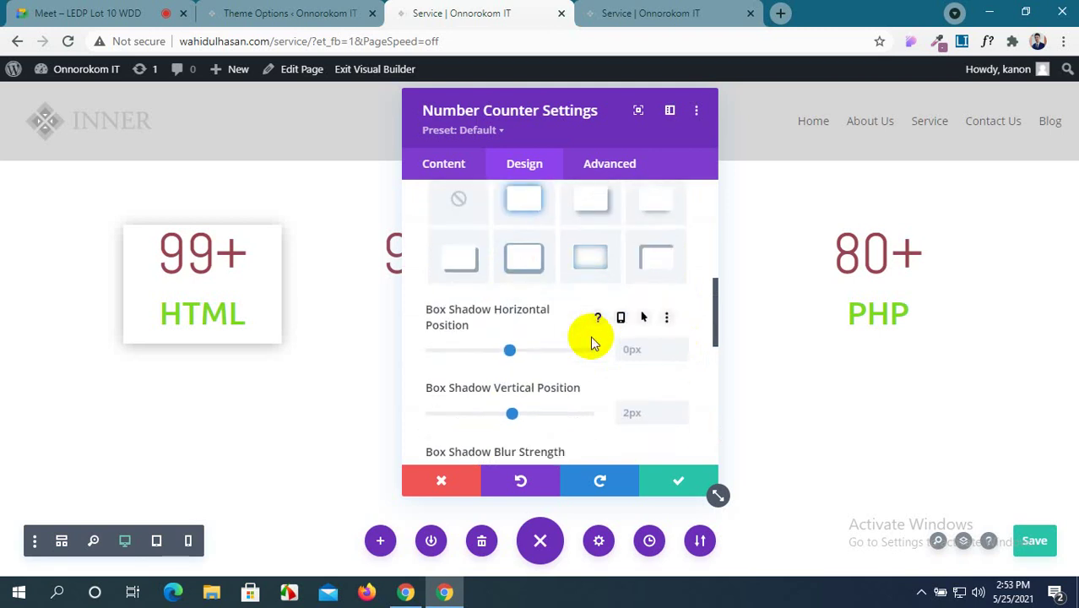
scroll(592, 342, down, 1)
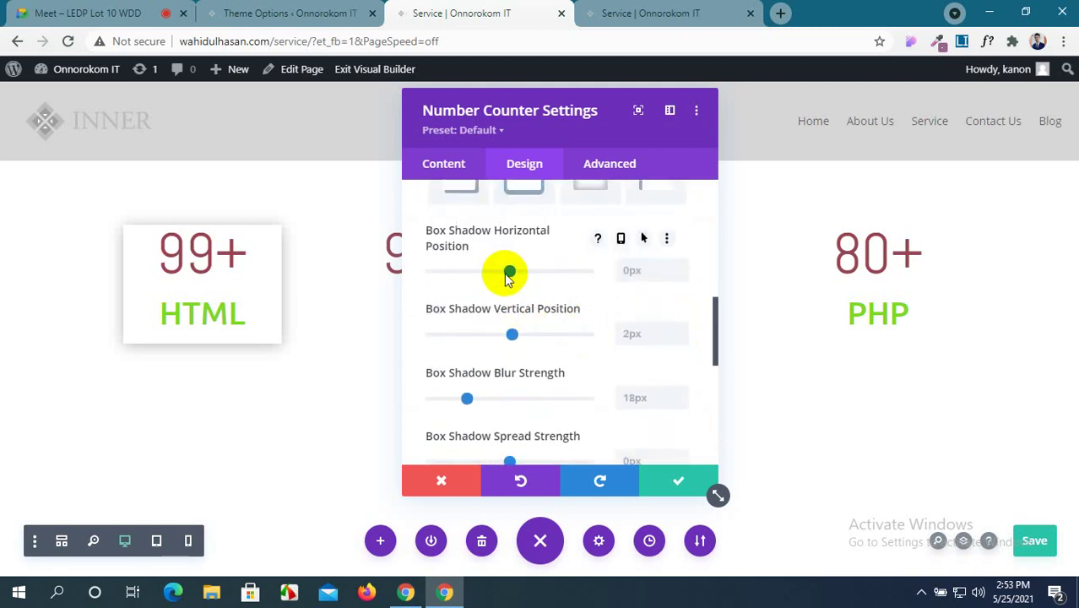
scroll(507, 277, up, 5)
scroll(507, 279, down, 2)
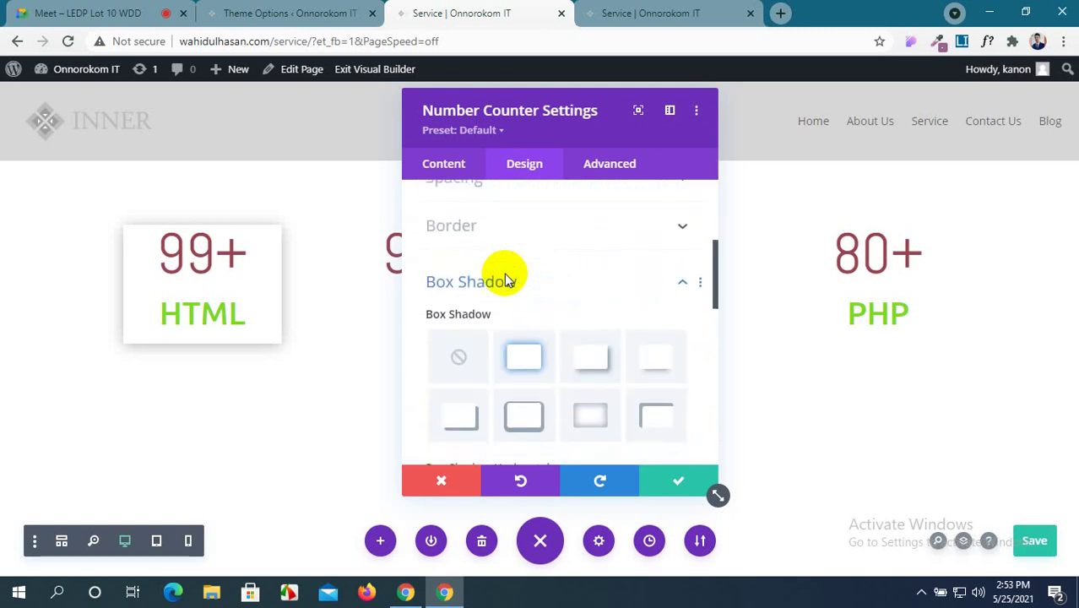
click(506, 281)
Set the HTML counter's rounded corners to 50%.
click(614, 379)
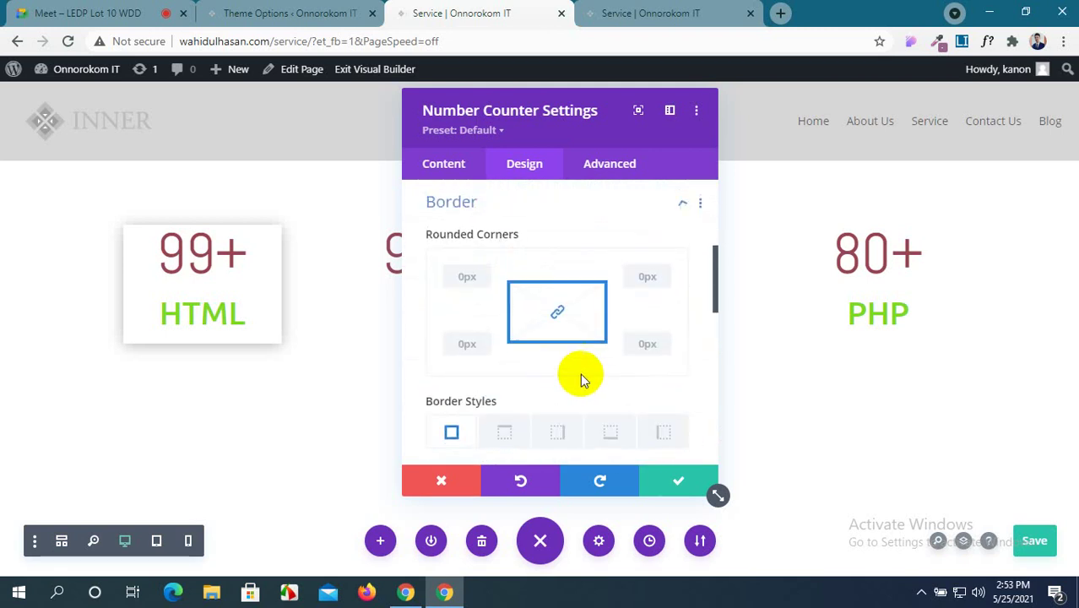
click(462, 282)
text(50px)
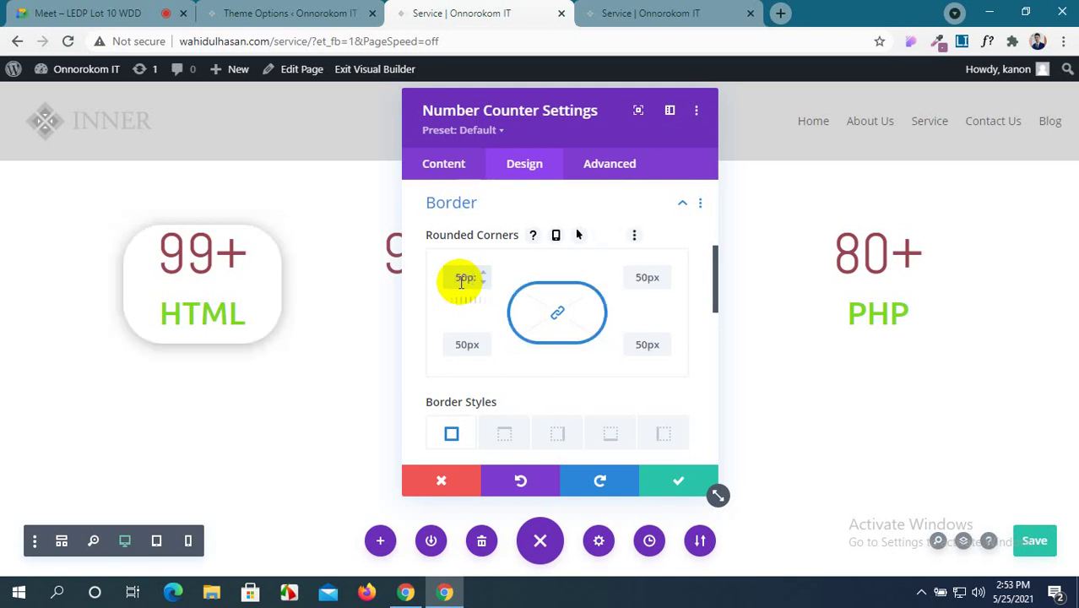
key(BackSpace)
key(BackSpace)
text(%)
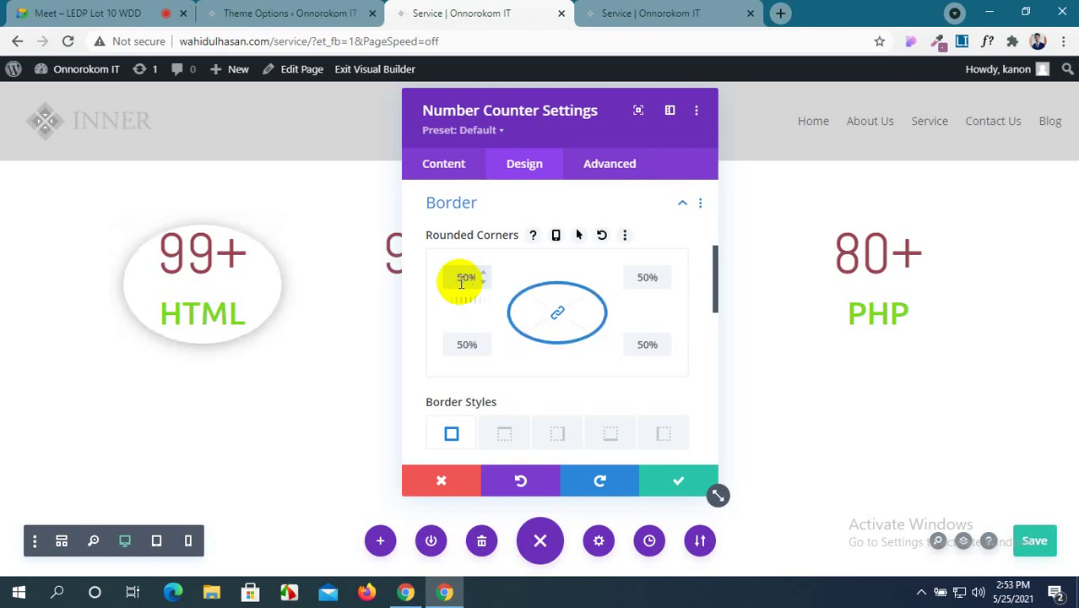
scroll(542, 284, up, 1)
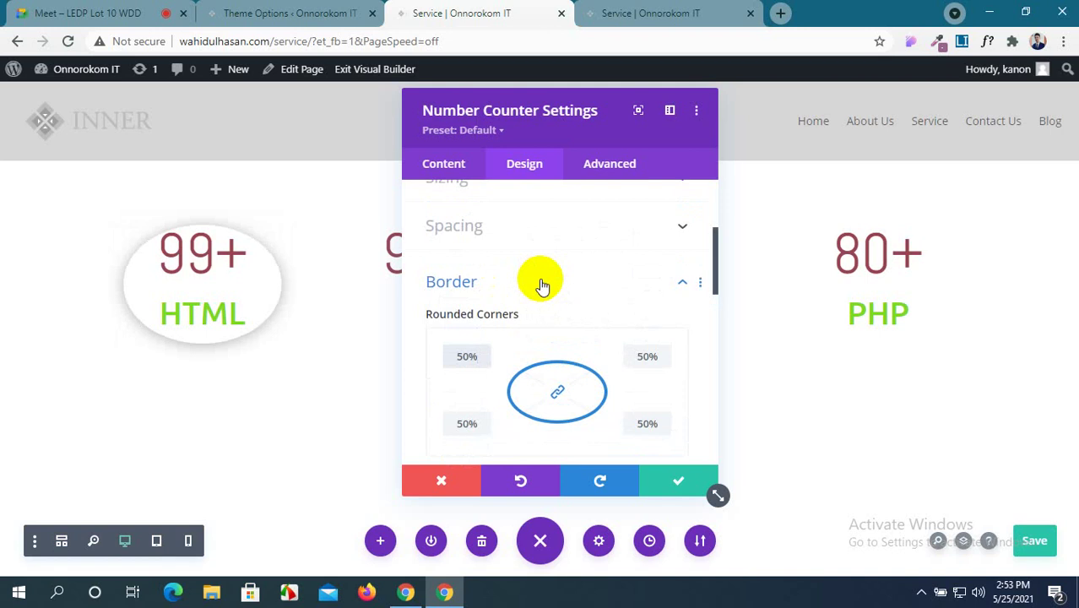
scroll(542, 284, up, 1)
Set the HTML counter's height to 200px.
click(686, 257)
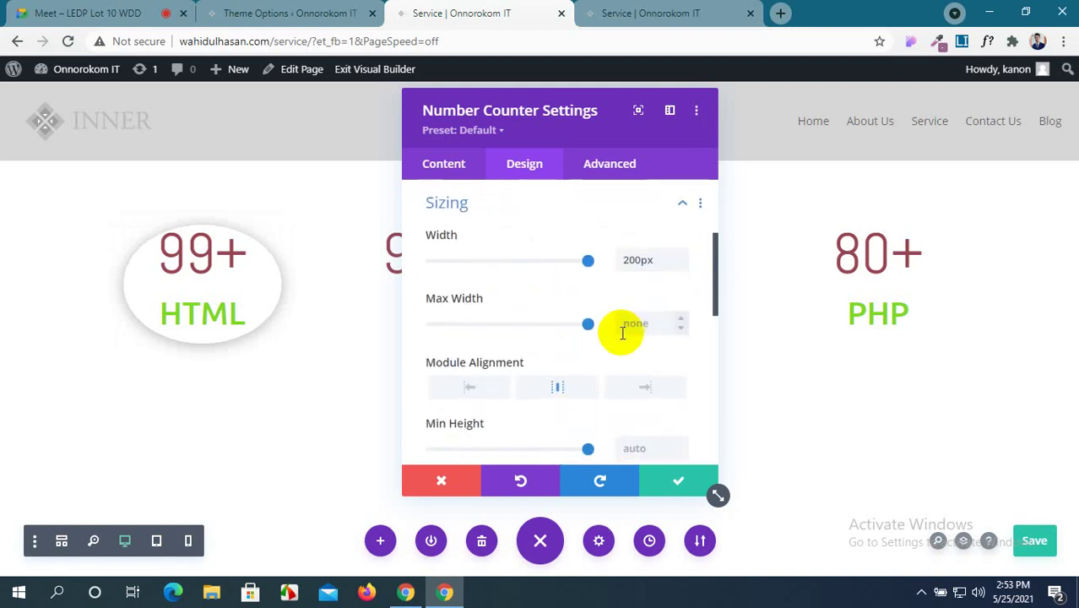
scroll(630, 331, down, 2)
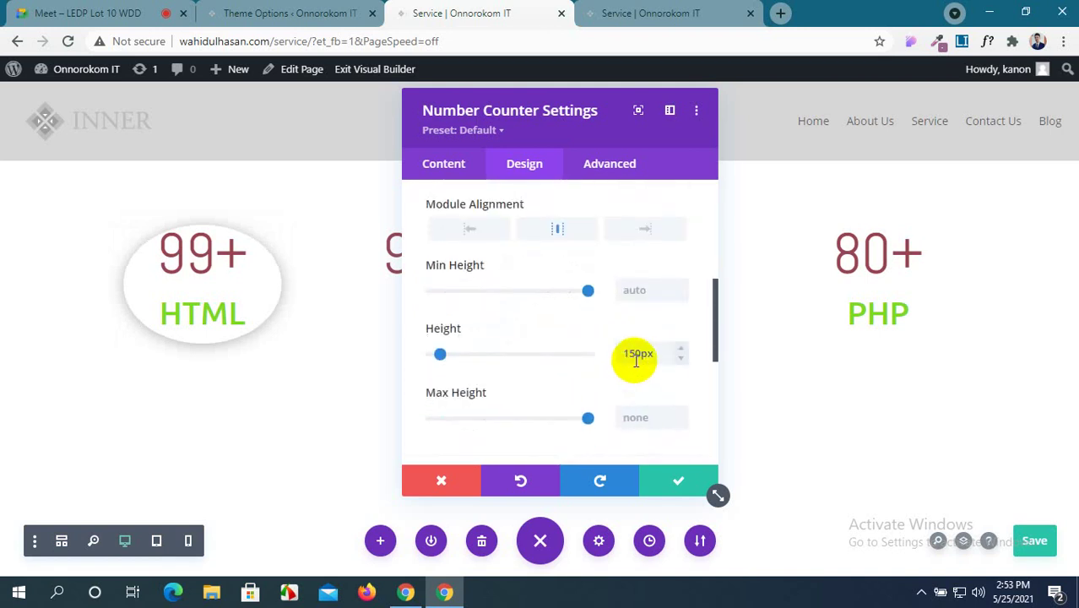
mouse_move(640, 356)
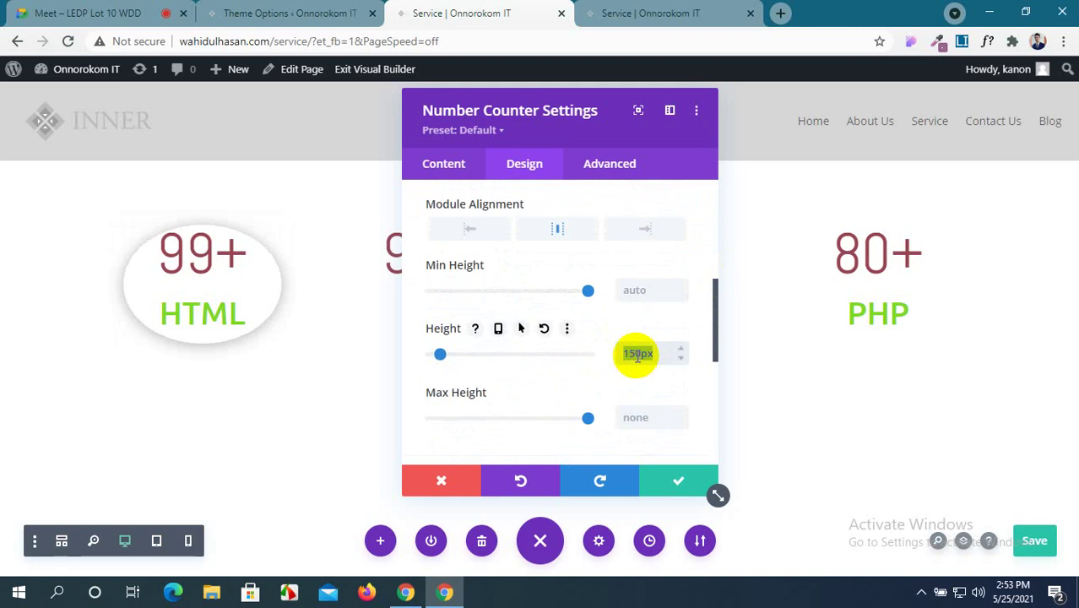
text(0px)
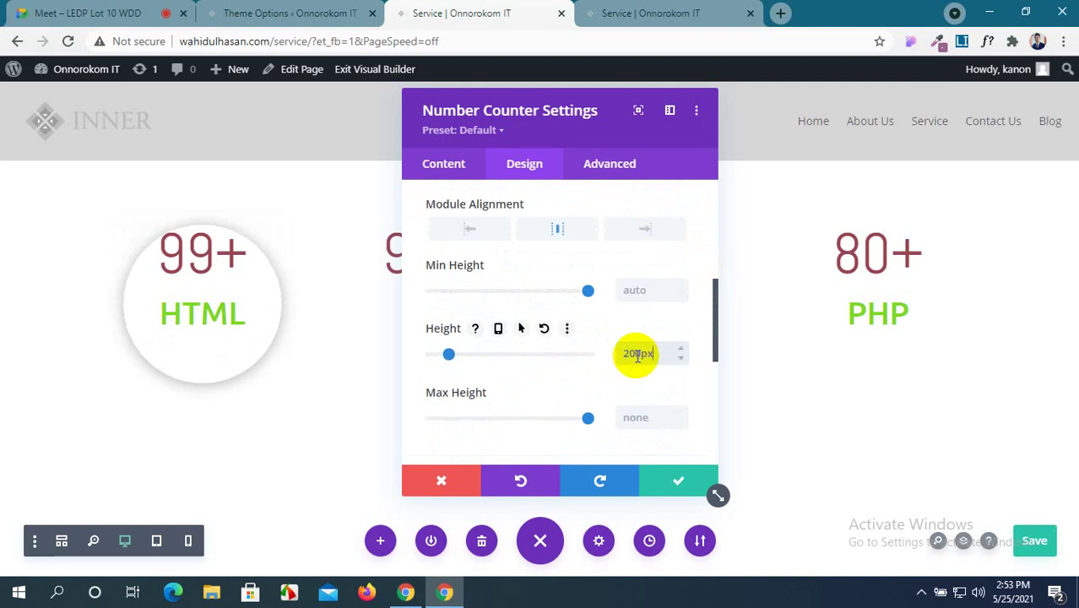
click(682, 359)
click(682, 359)
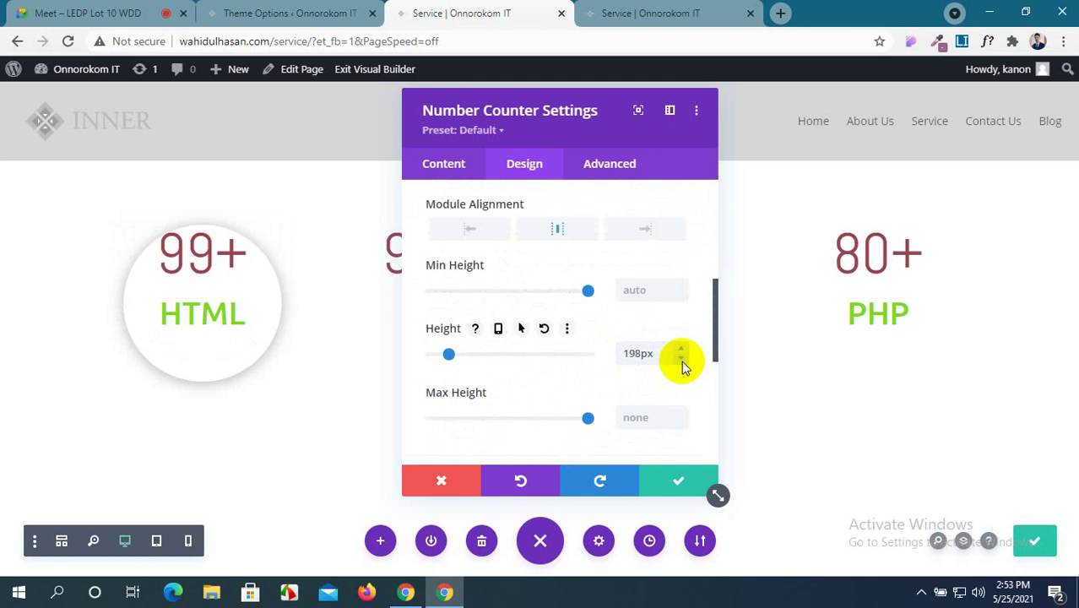
click(682, 360)
click(682, 362)
click(682, 361)
click(682, 362)
click(682, 362)
click(681, 362)
click(681, 361)
click(682, 361)
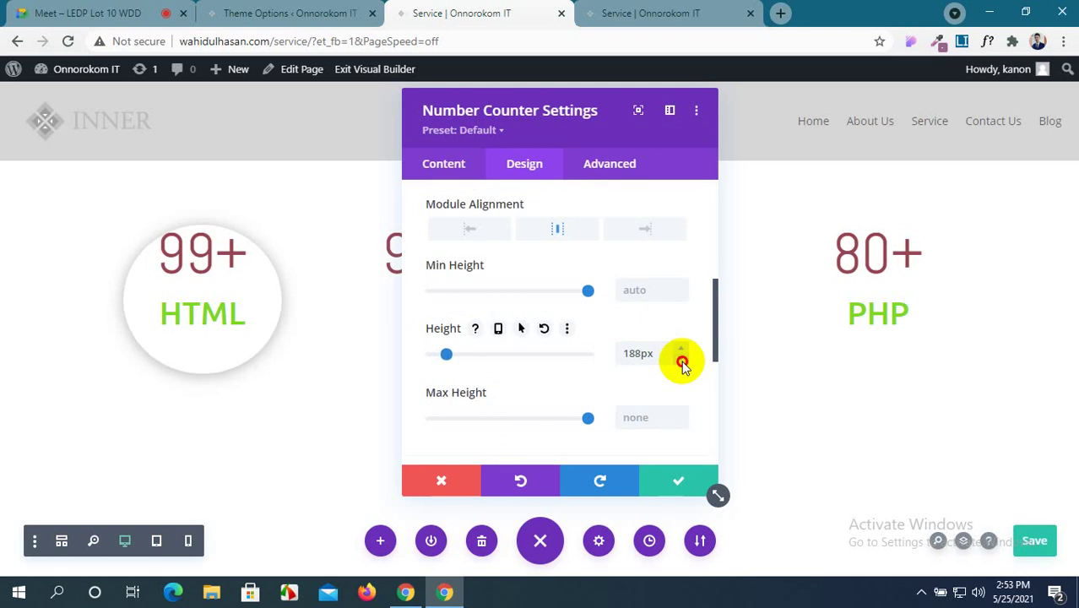
click(681, 362)
click(682, 360)
click(682, 361)
click(681, 360)
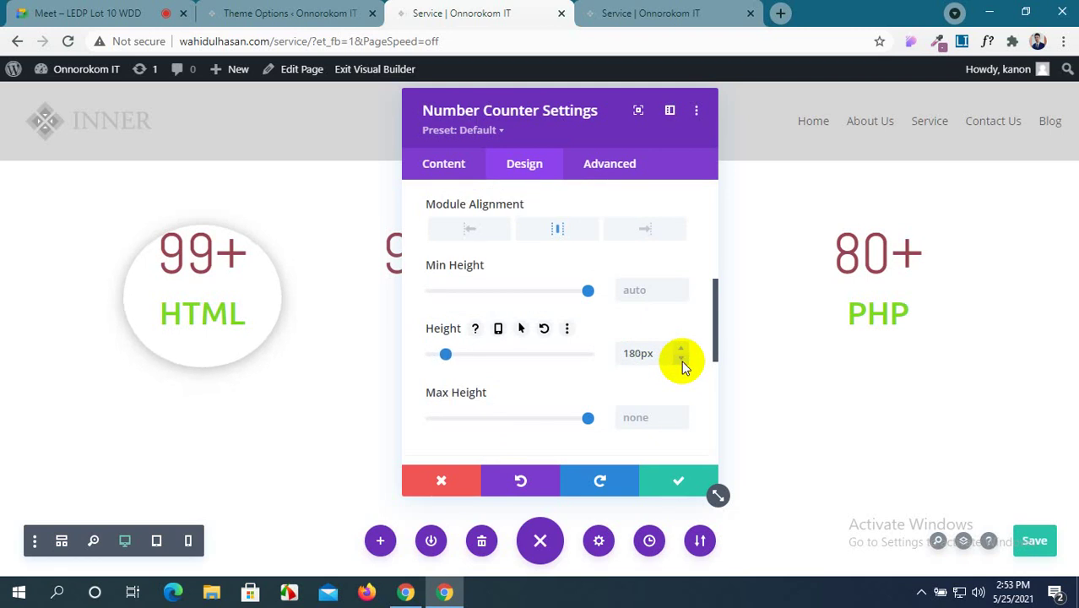
click(681, 361)
click(680, 346)
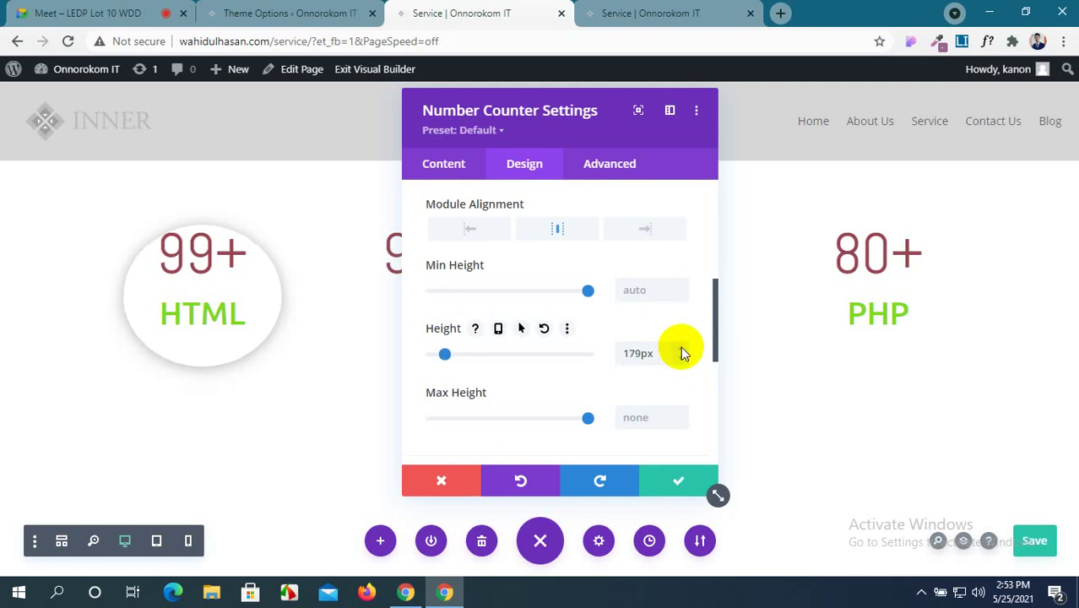
click(681, 347)
click(681, 346)
click(680, 347)
click(681, 346)
click(681, 346)
click(680, 347)
click(681, 346)
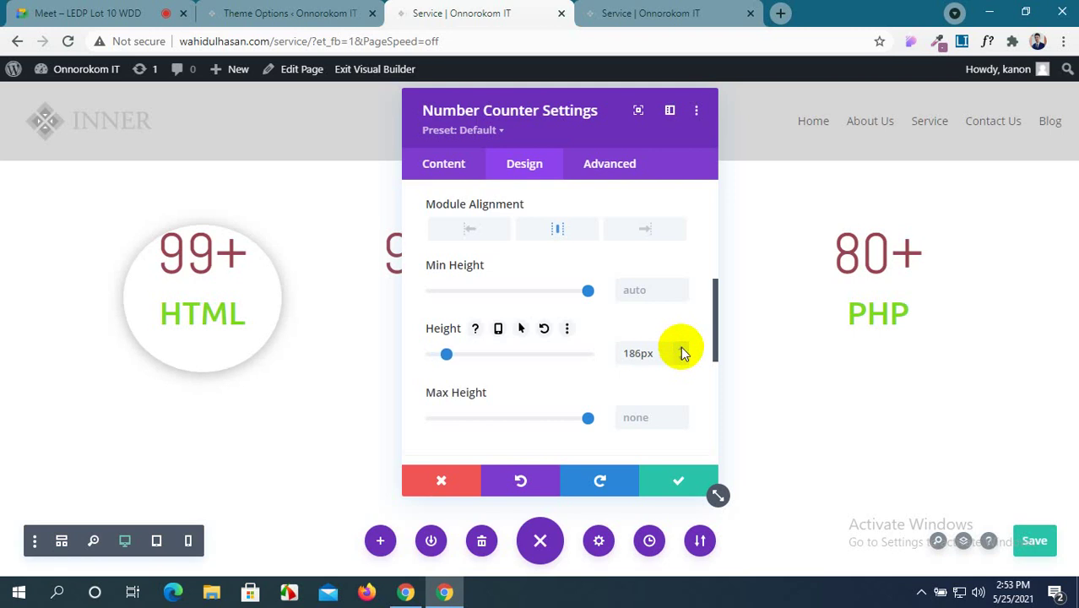
scroll(566, 346, up, 2)
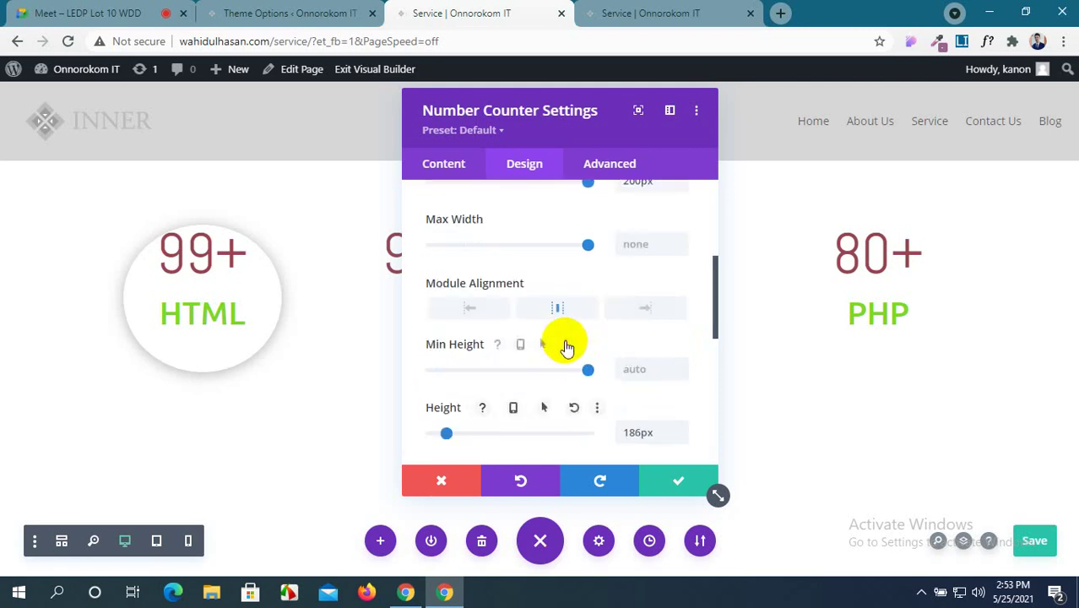
scroll(564, 342, down, 2)
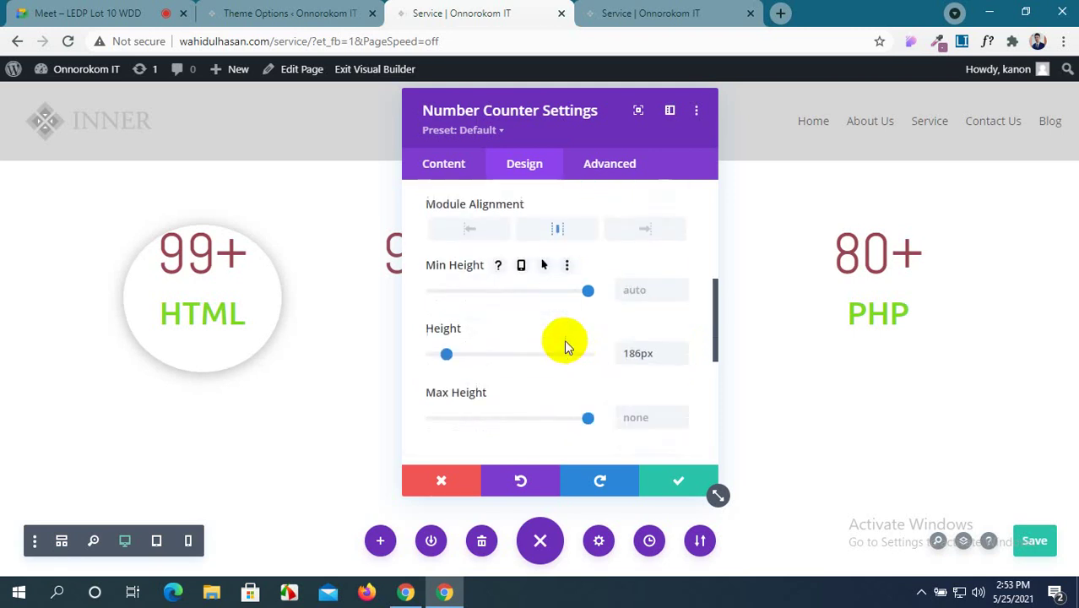
double_click(629, 355)
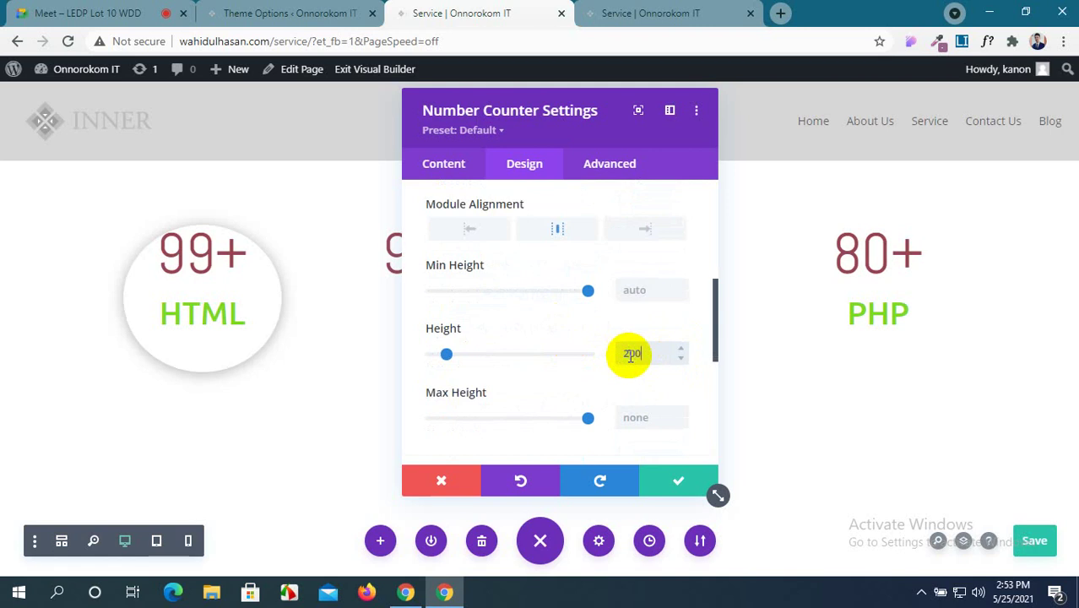
text(200px)
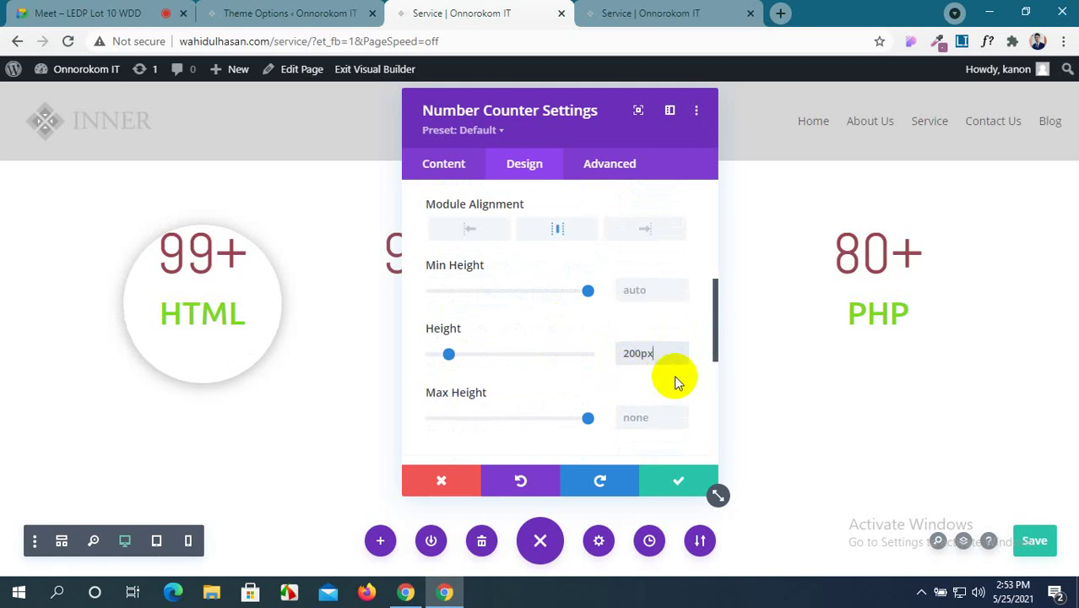
Give the counter 20px top padding and apply the settings.
scroll(565, 337, down, 2)
scroll(564, 338, down, 3)
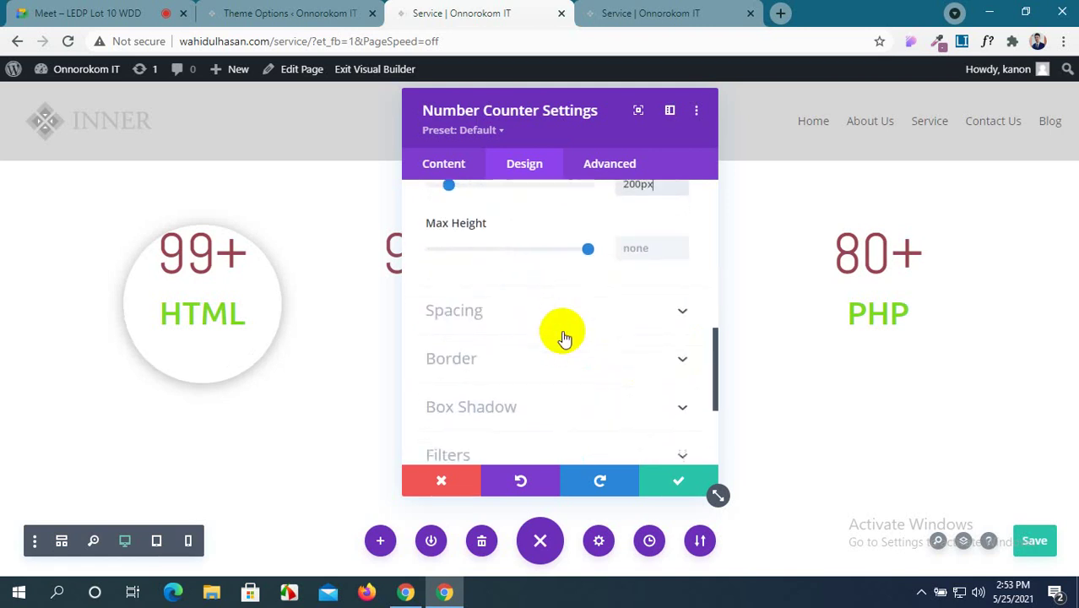
scroll(564, 338, up, 4)
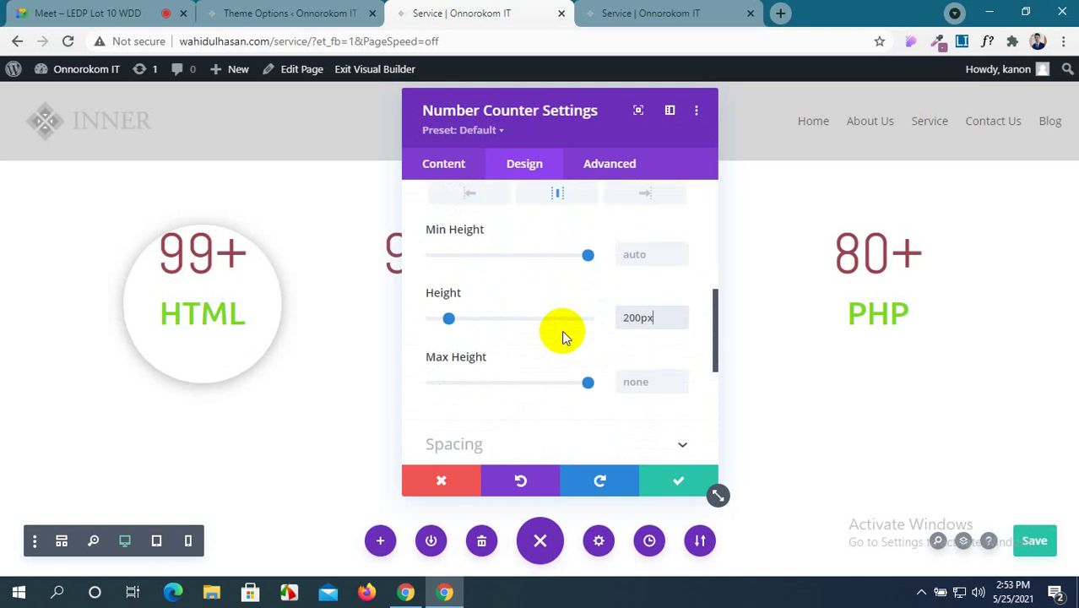
scroll(564, 337, up, 4)
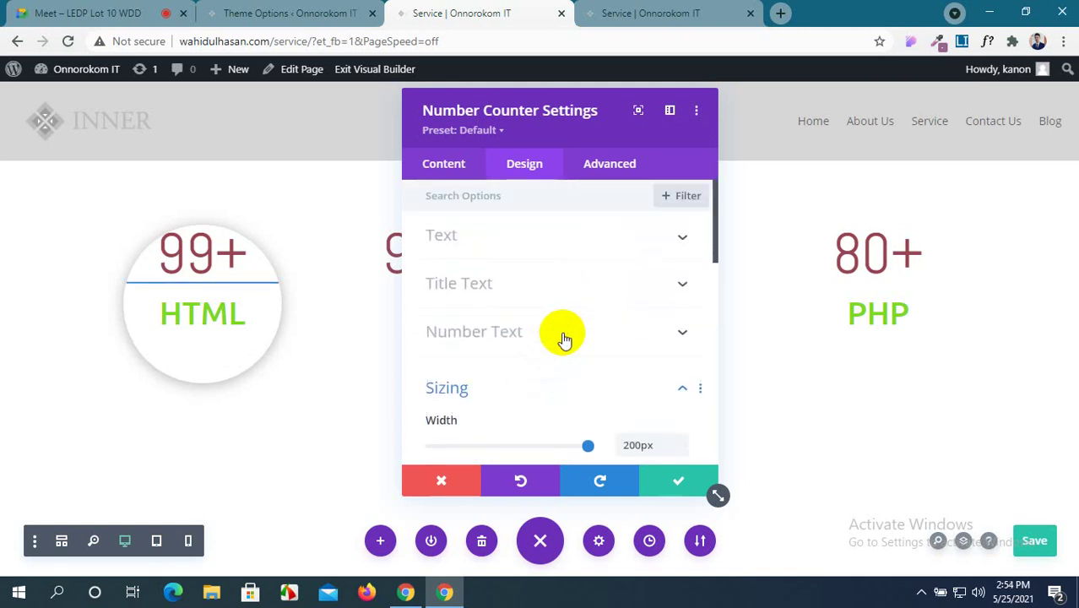
scroll(565, 338, down, 5)
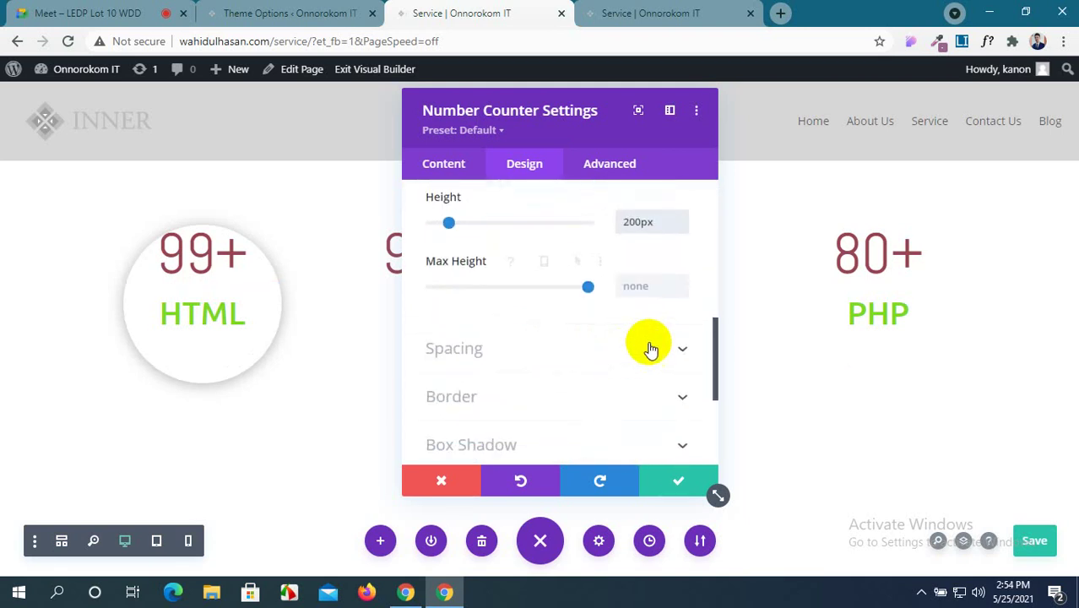
click(675, 349)
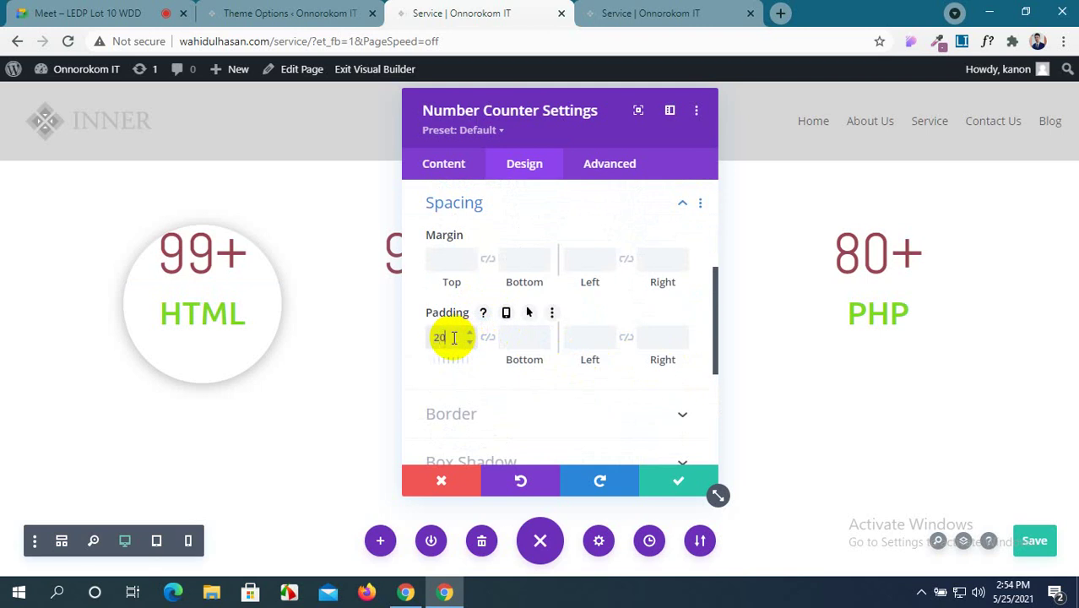
text(px)
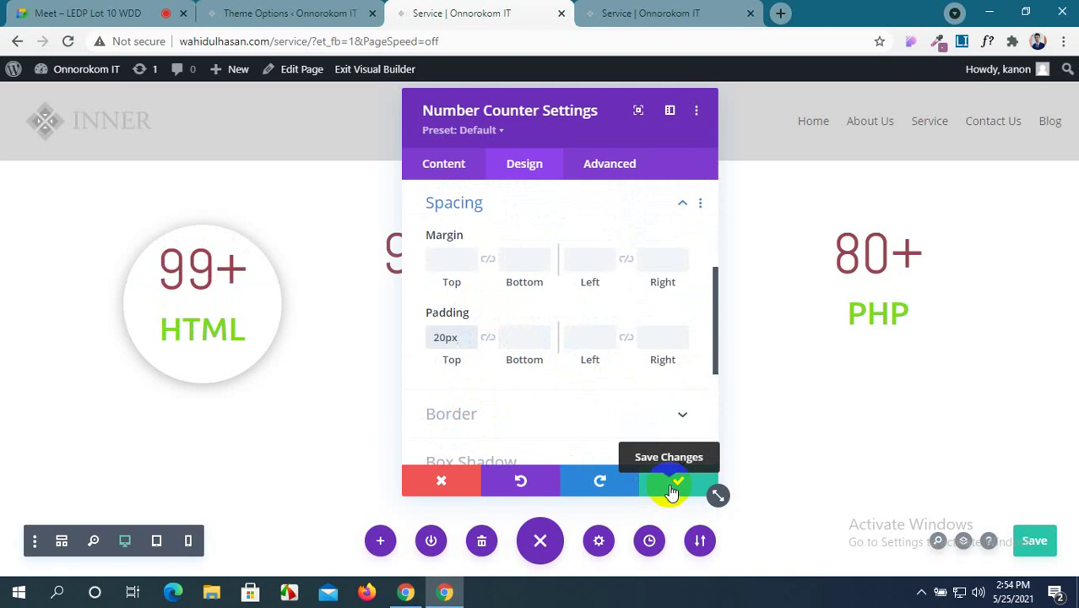
click(671, 488)
Copy the HTML counter's module styles and paste them onto the CSS counter.
mouse_move(207, 262)
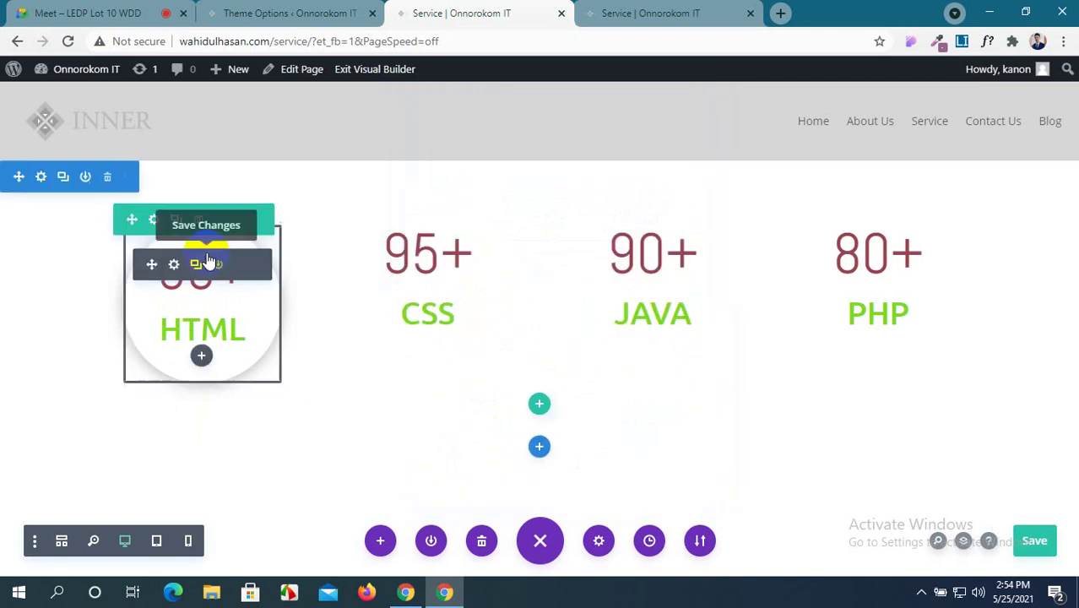
click(174, 266)
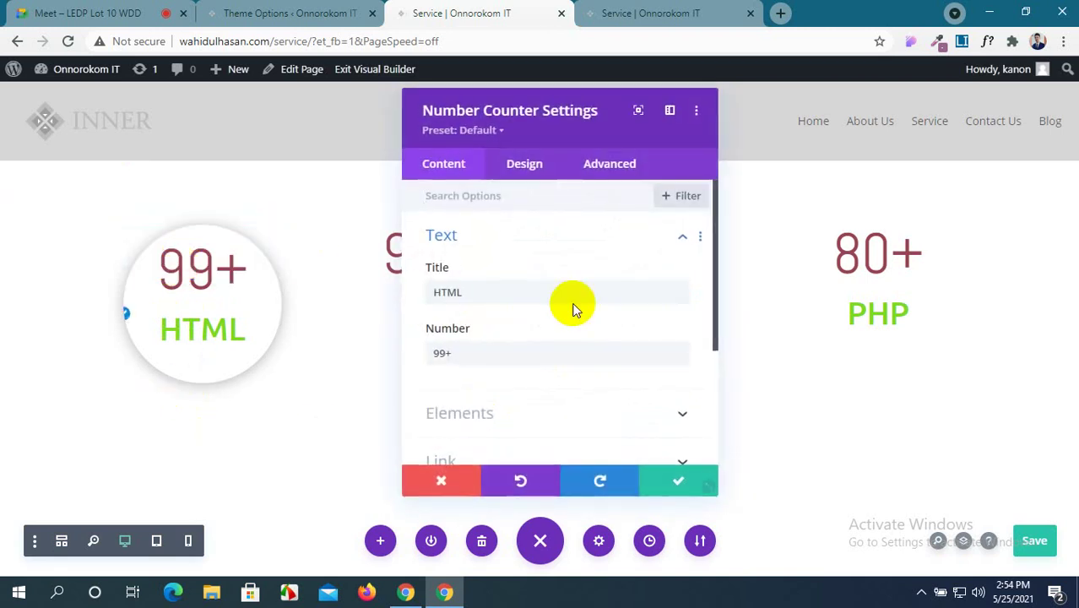
click(673, 488)
mouse_move(203, 265)
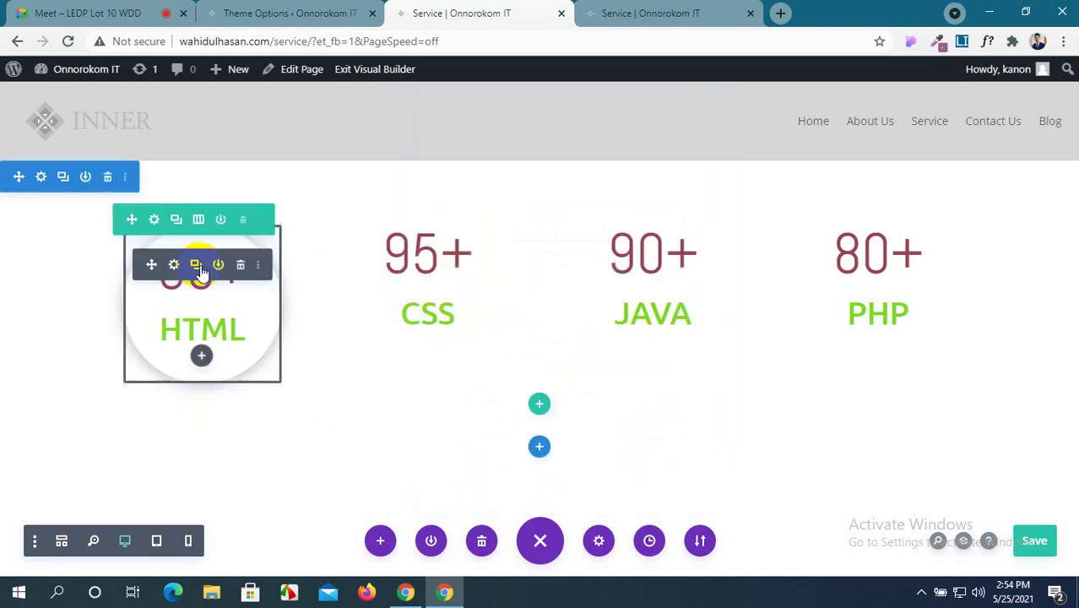
click(258, 266)
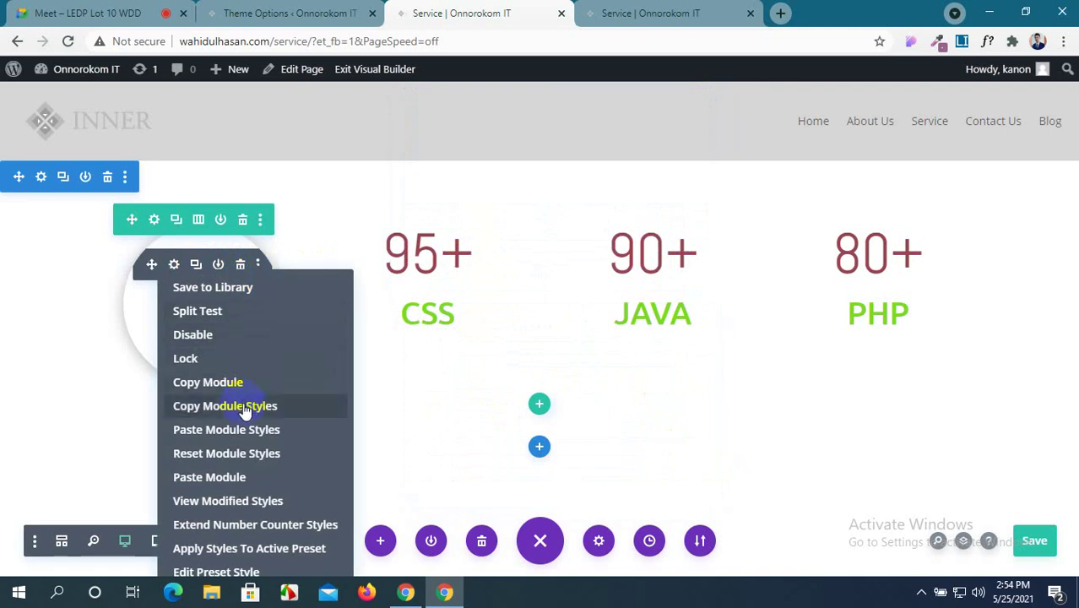
click(507, 370)
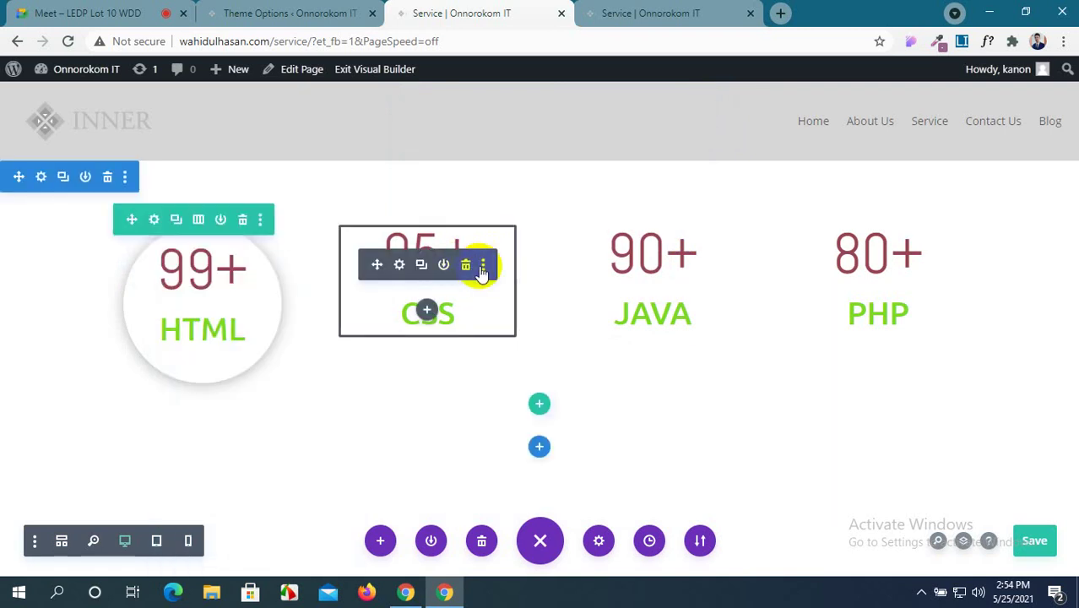
click(484, 265)
click(454, 435)
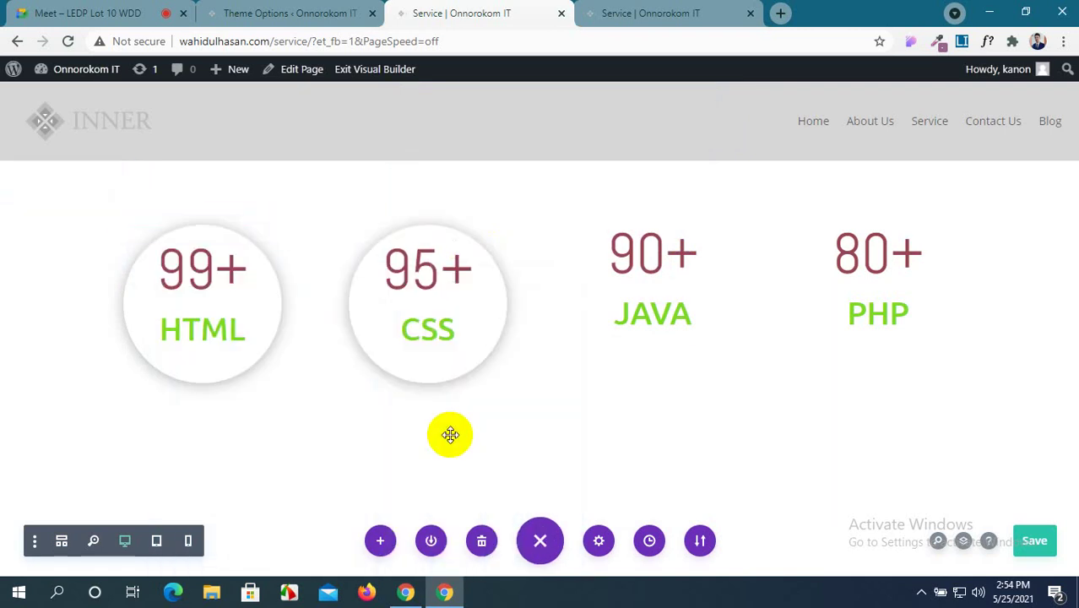
Admit the waiting participant in the video call tab, then return to the Service page editor.
click(110, 12)
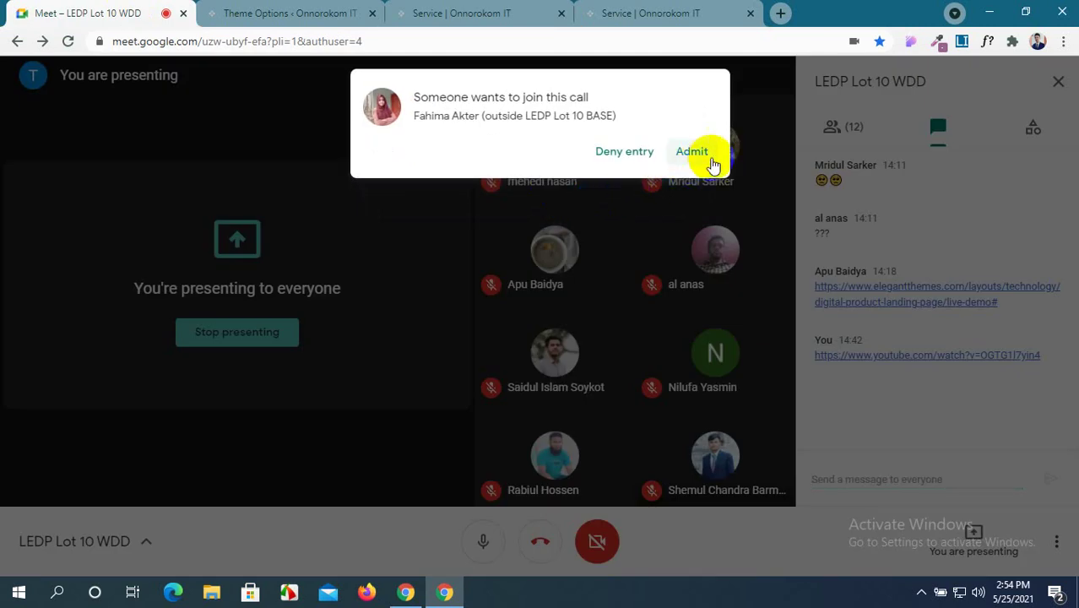
click(691, 156)
click(449, 14)
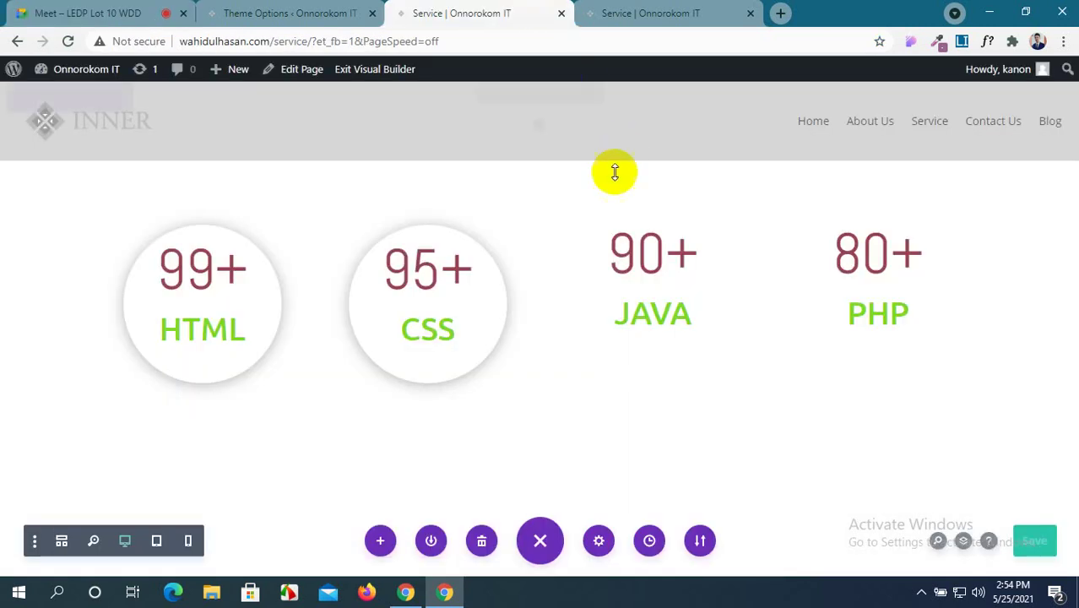
Paste the circle styles onto the JAVA and PHP counters and save the page.
click(708, 265)
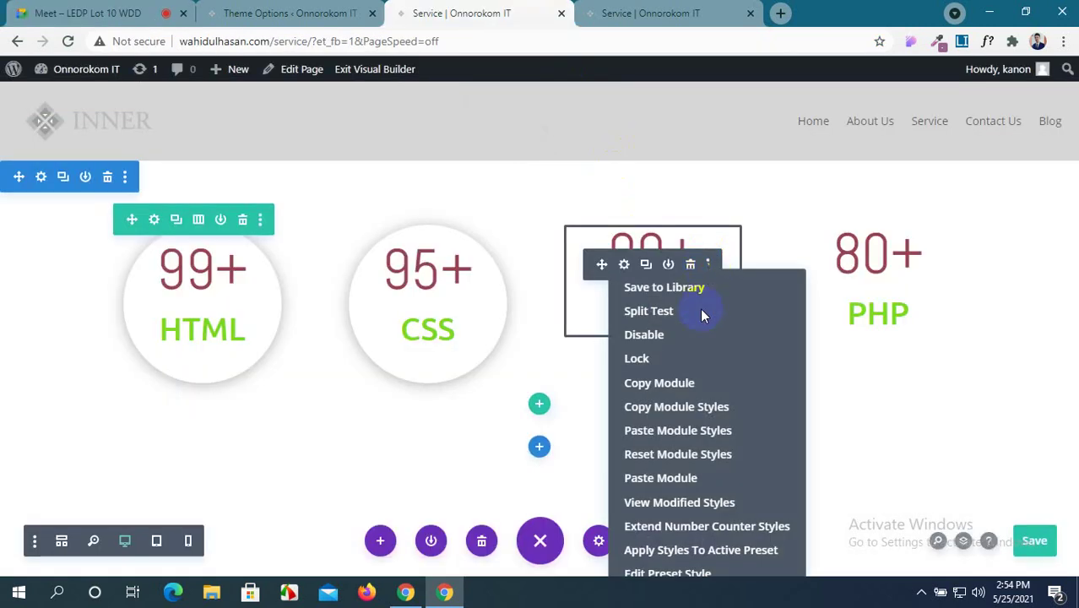
click(687, 430)
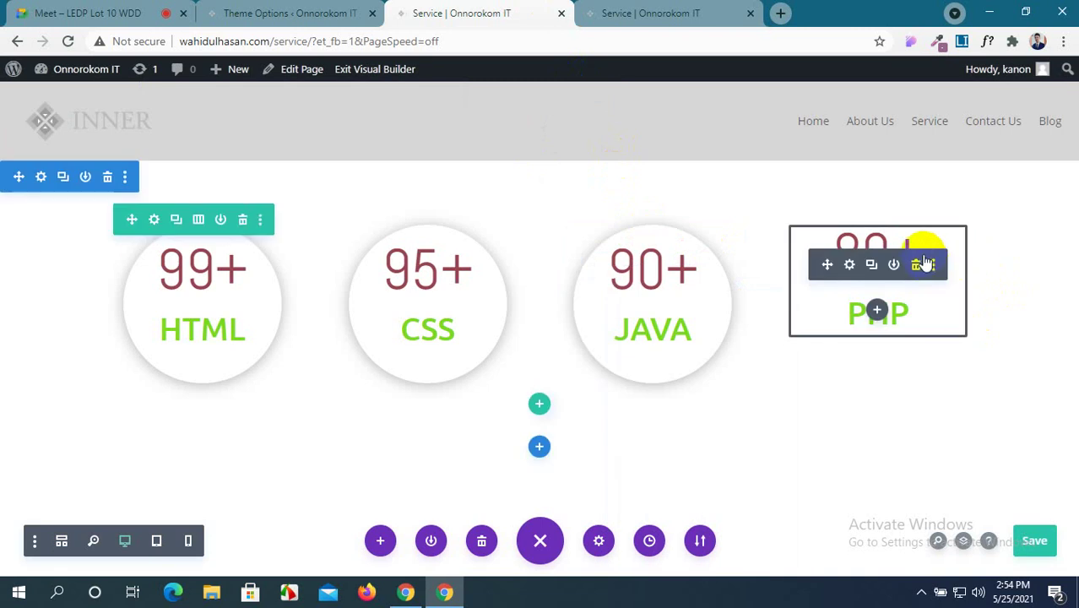
click(935, 267)
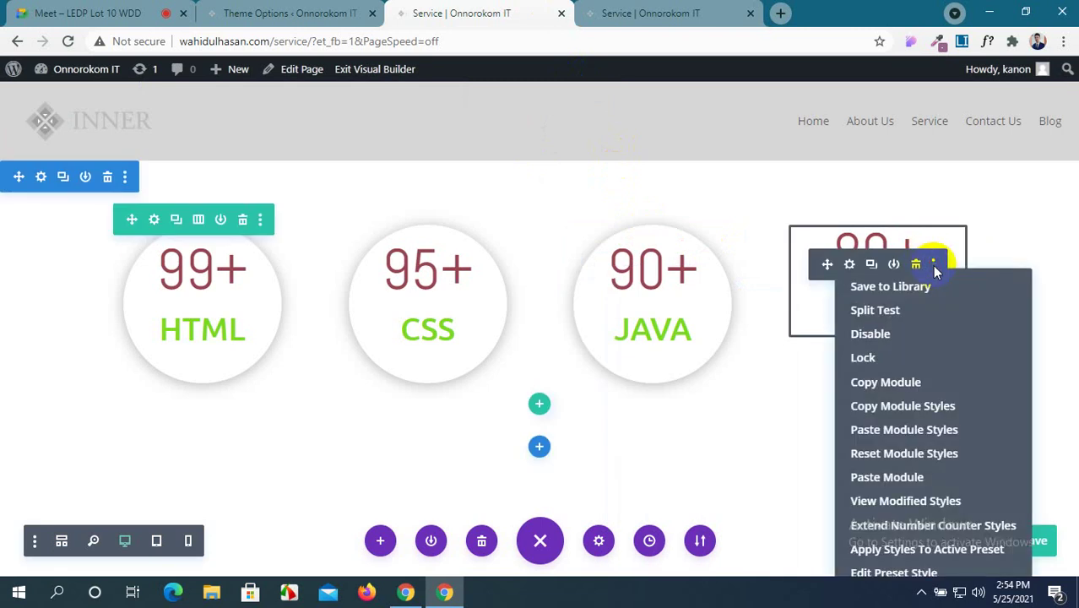
click(935, 431)
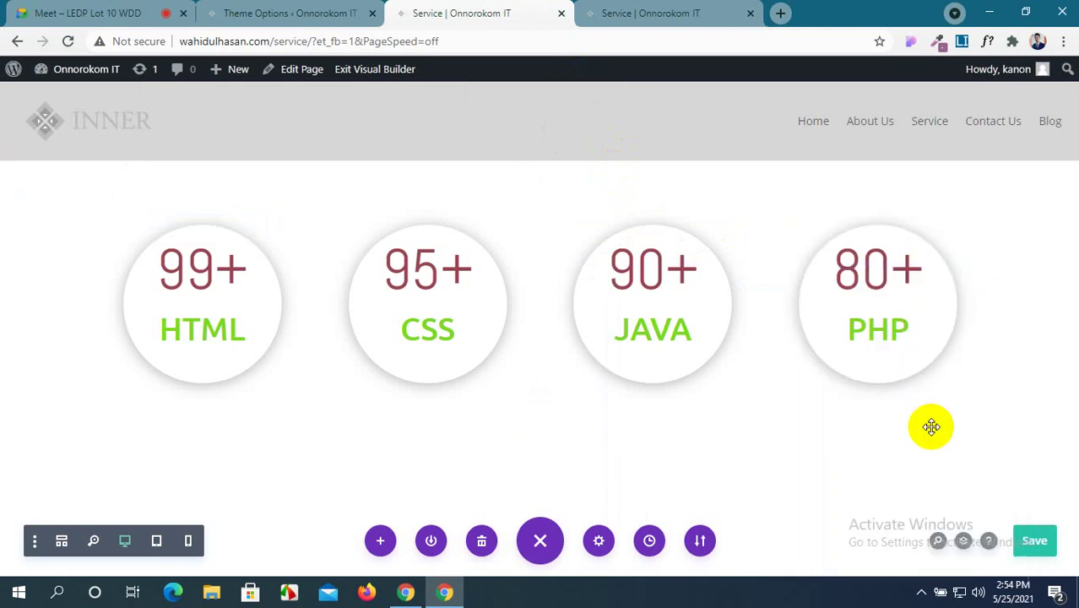
click(1032, 540)
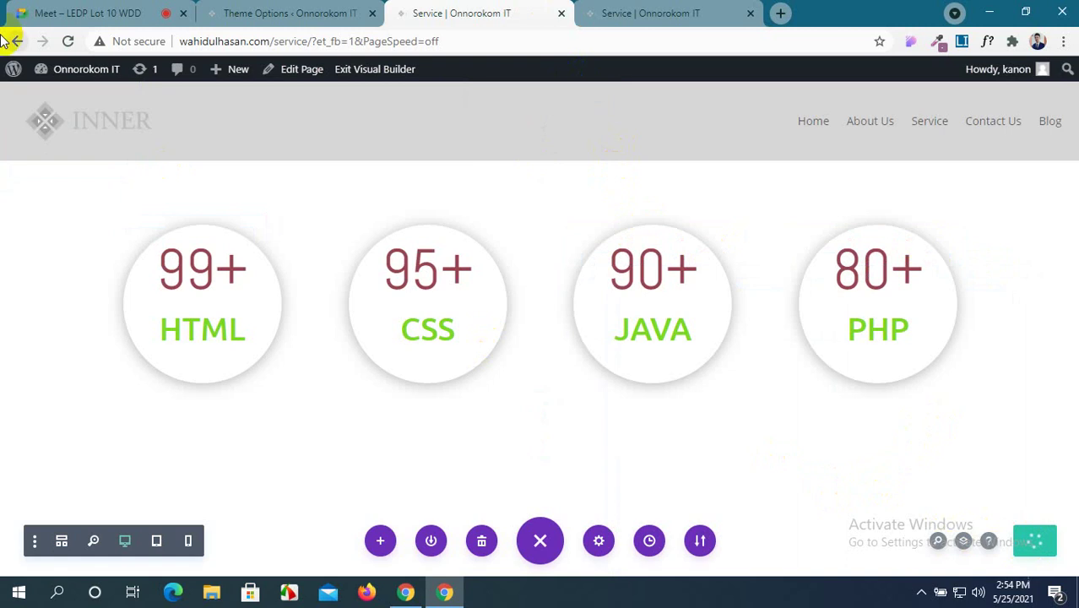
Reload the live Service page in the fourth browser tab.
click(661, 11)
click(68, 41)
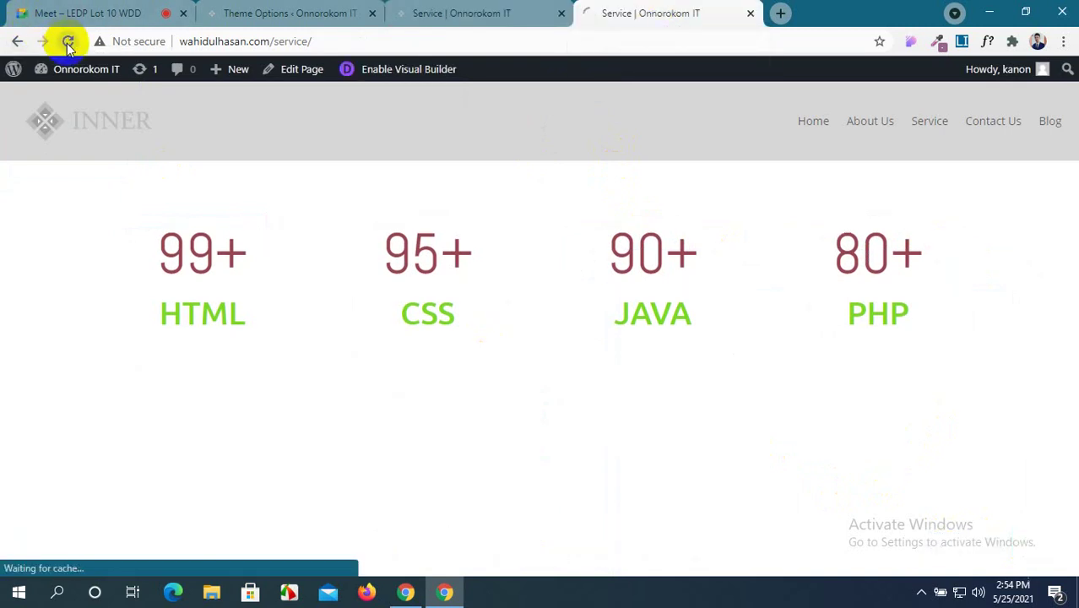
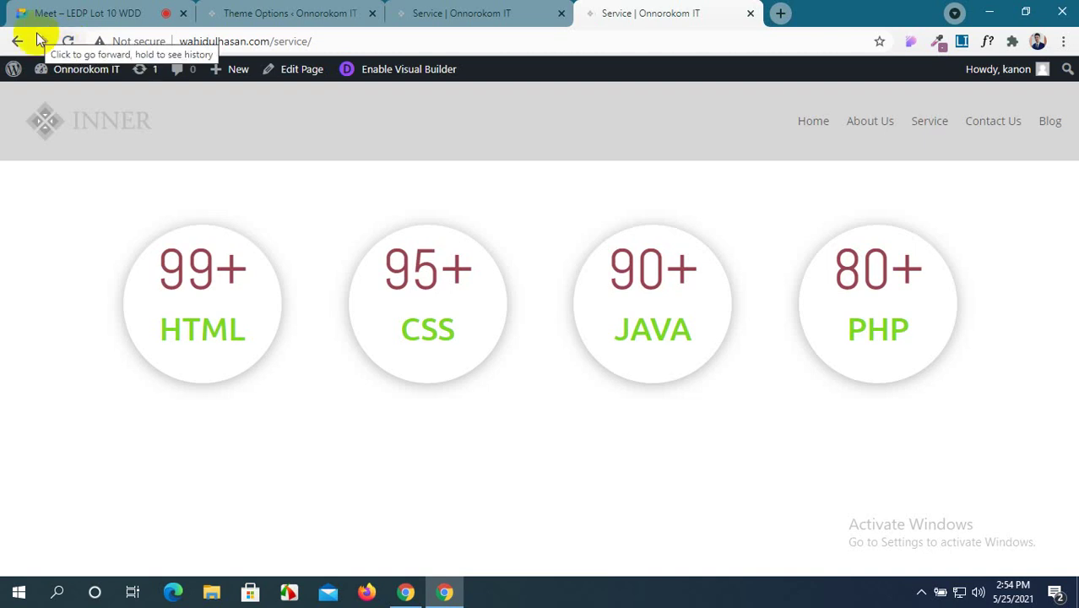
On the Service page, insert a regular section with a two-column row below the HTML and PHP counters, leaving it empty.
click(275, 12)
click(397, 12)
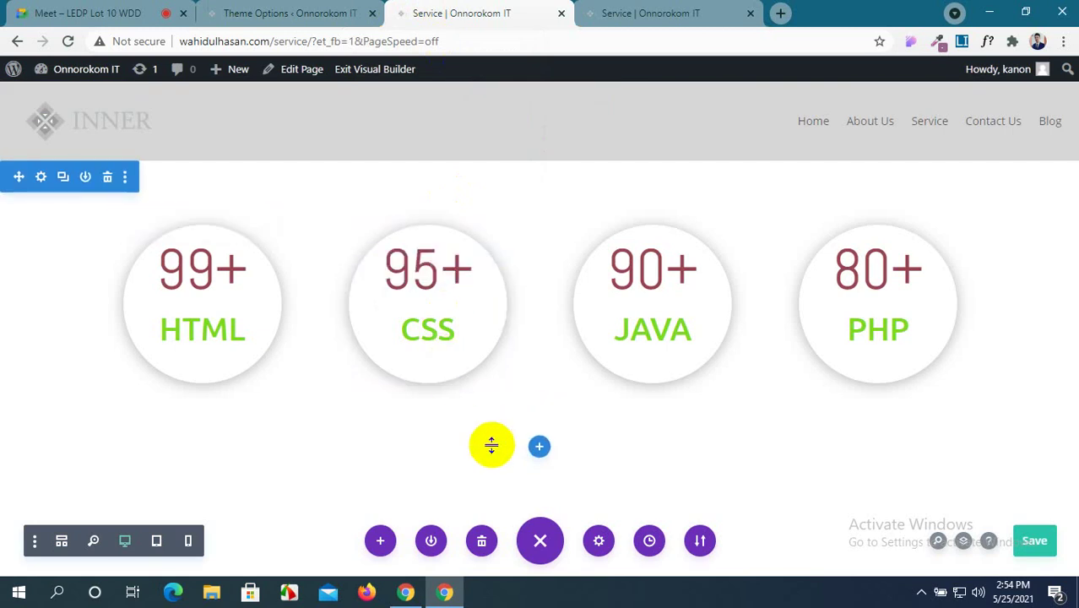
click(541, 446)
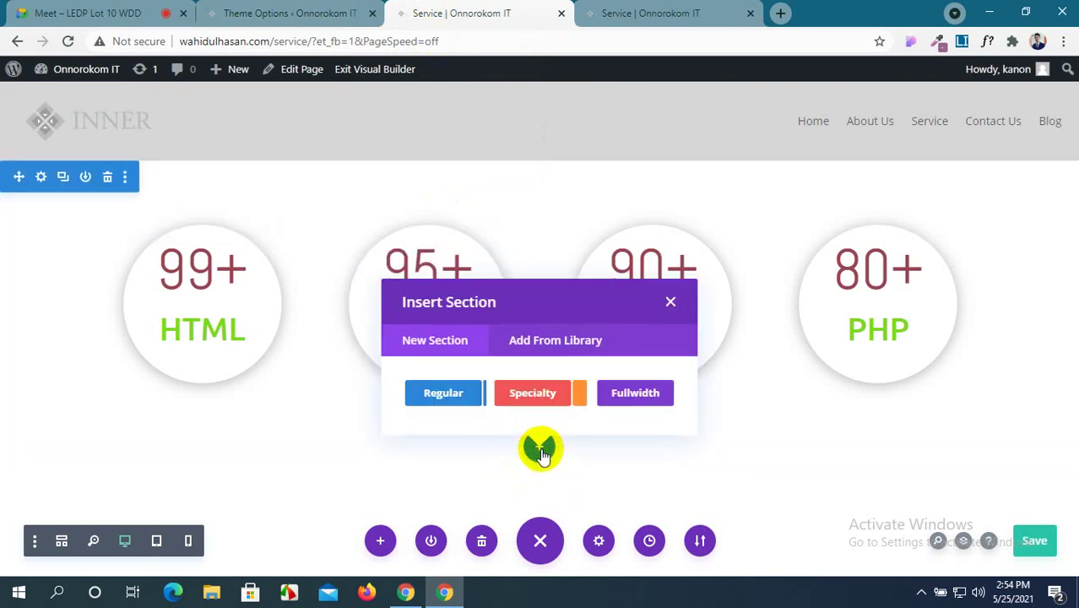
click(445, 393)
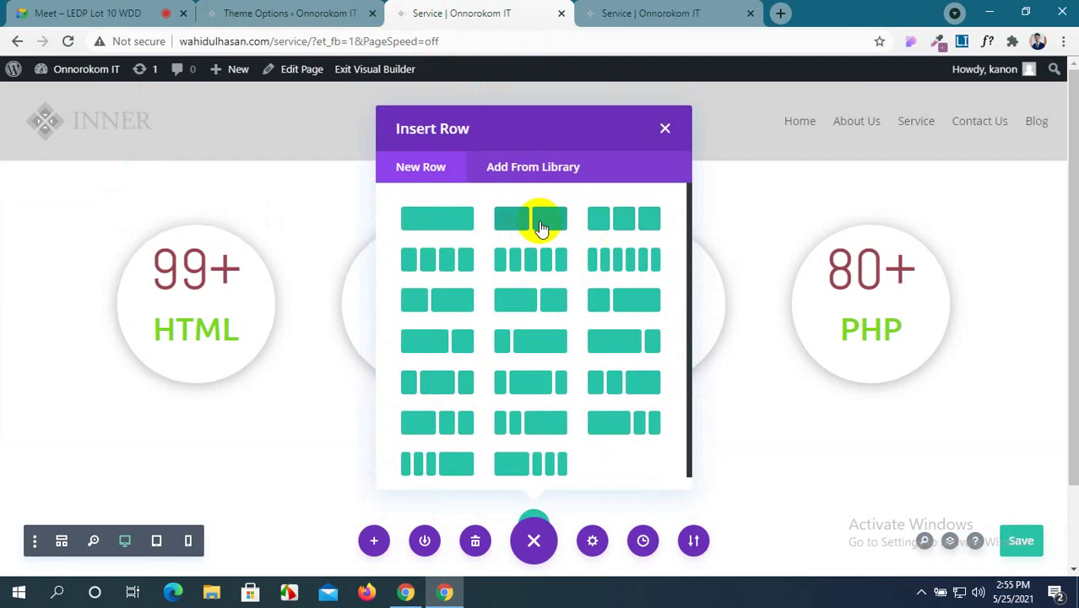
click(503, 228)
scroll(421, 285, down, 4)
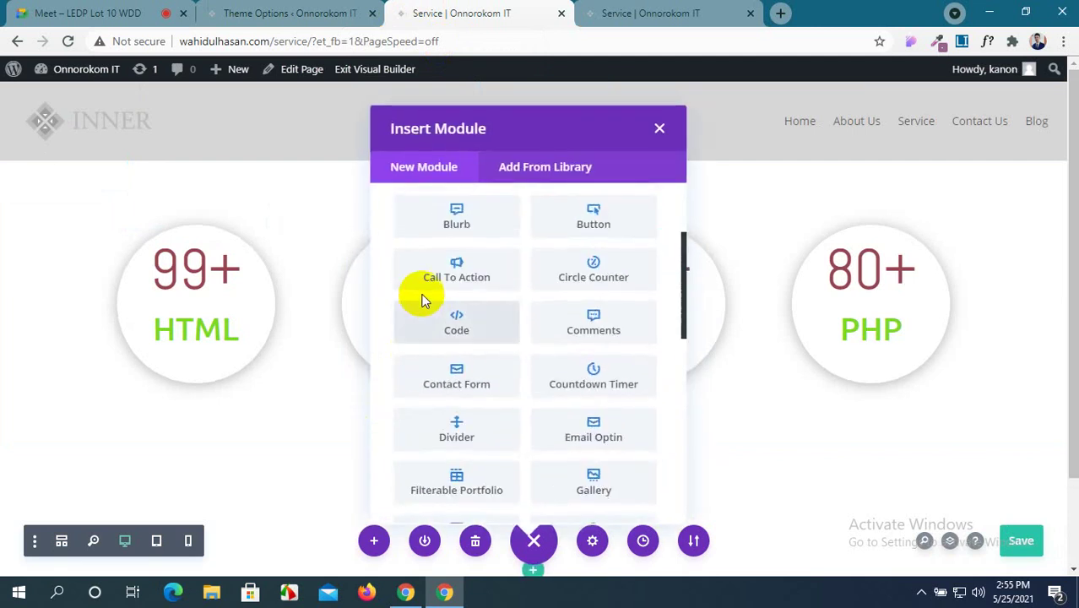
scroll(438, 337, down, 2)
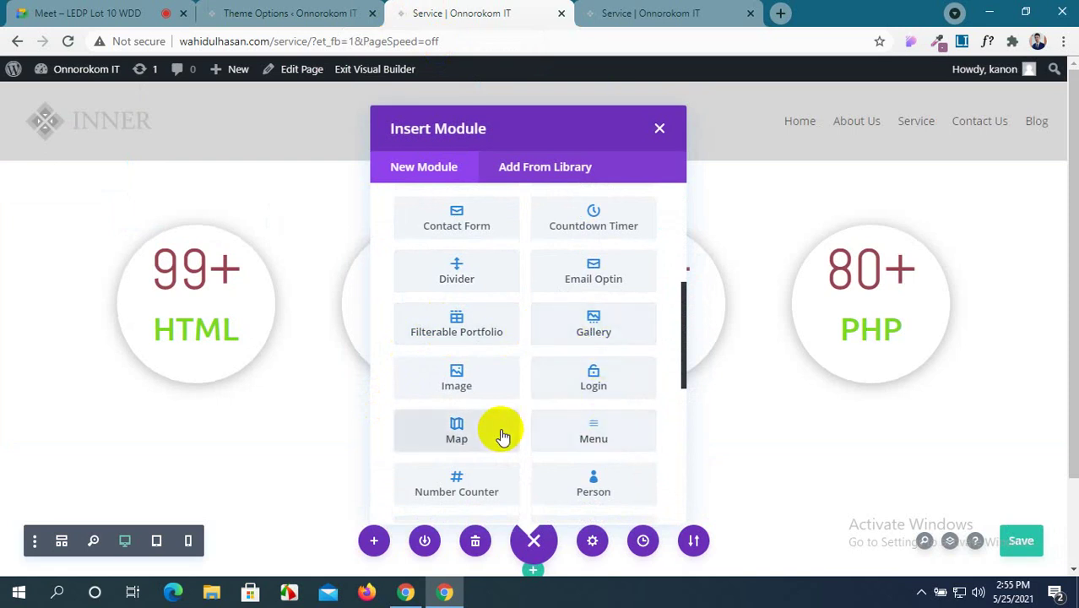
scroll(501, 435, down, 1)
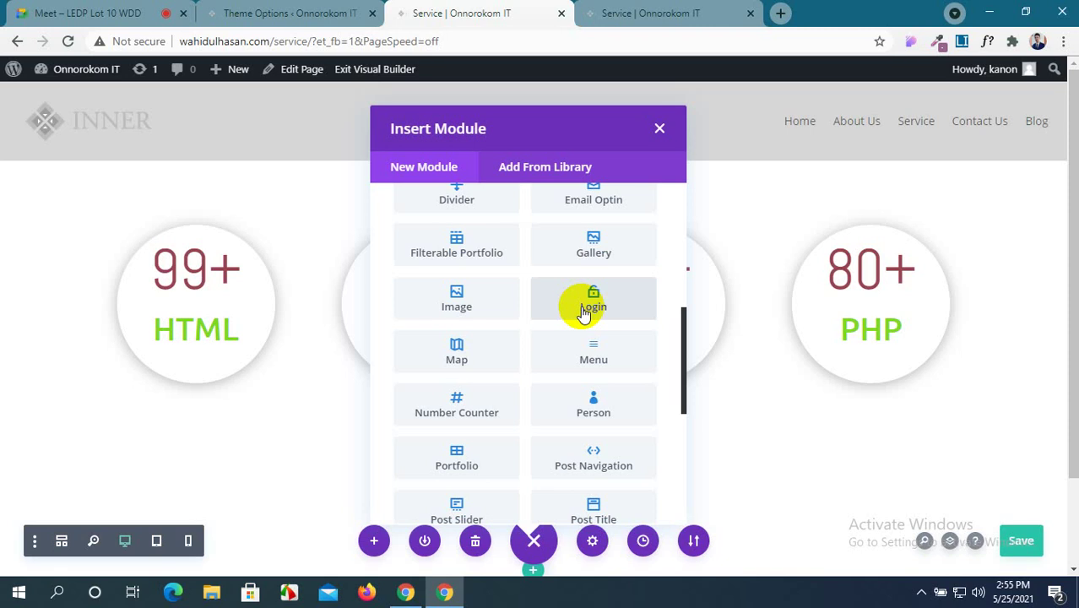
click(660, 129)
Start a new page from All Pages and title it 'Log In'.
click(289, 13)
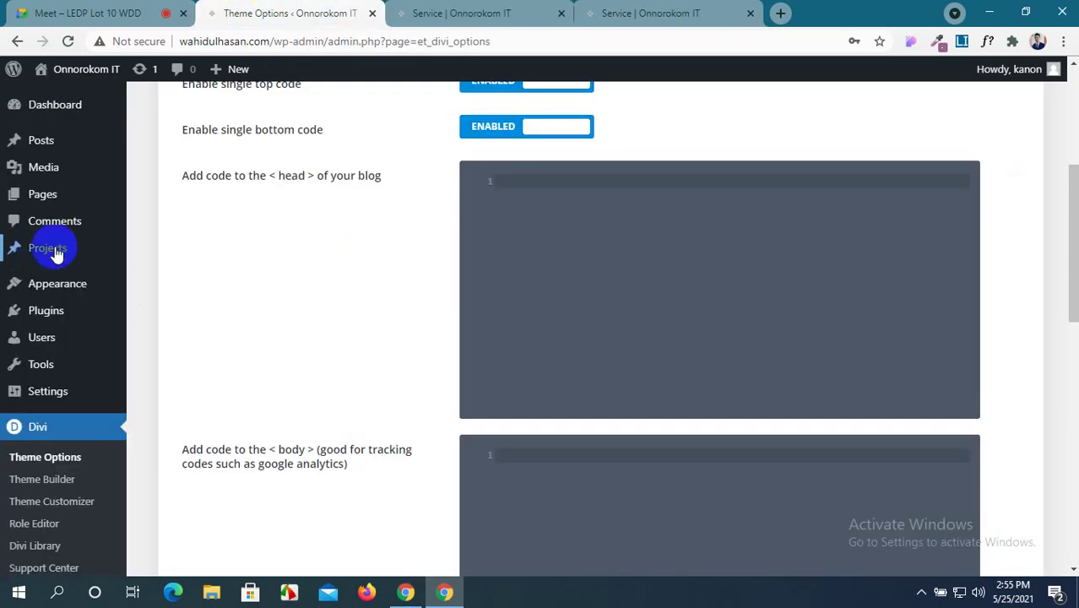
scroll(43, 242, up, 4)
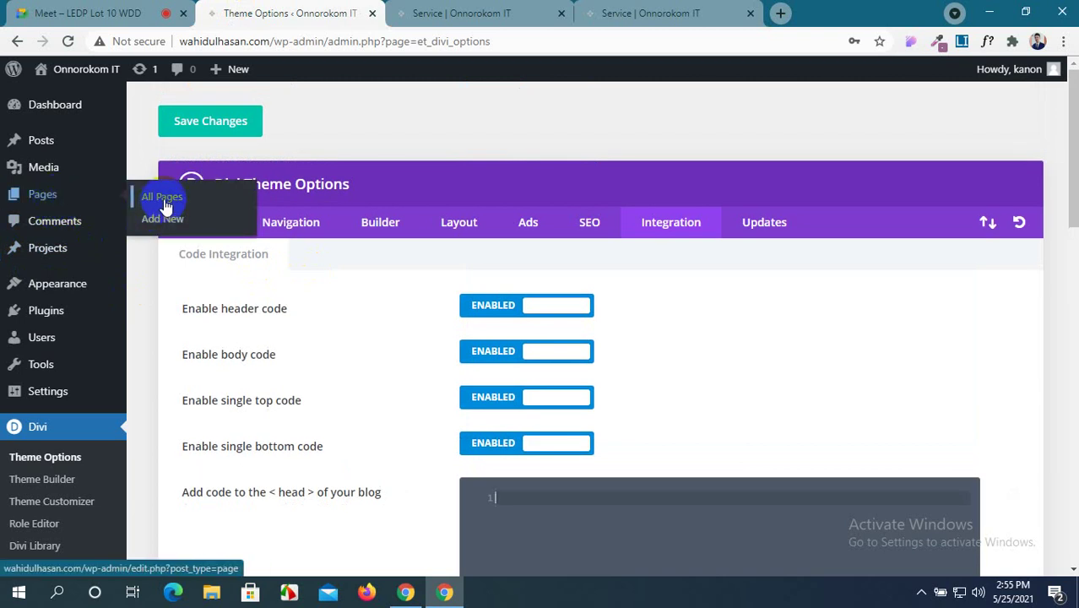
middle_click(161, 197)
click(401, 8)
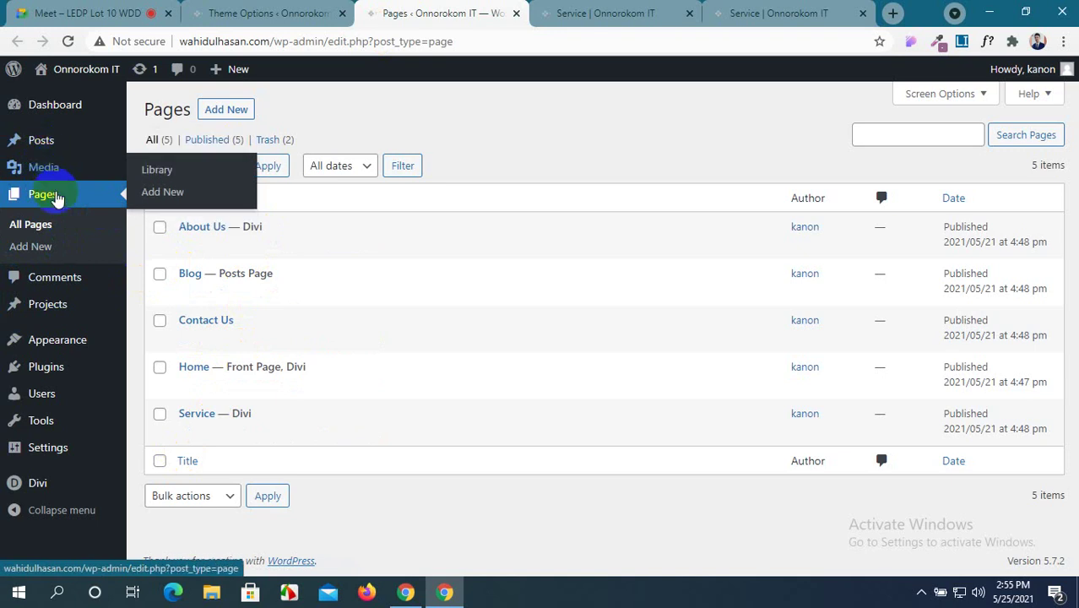
click(228, 109)
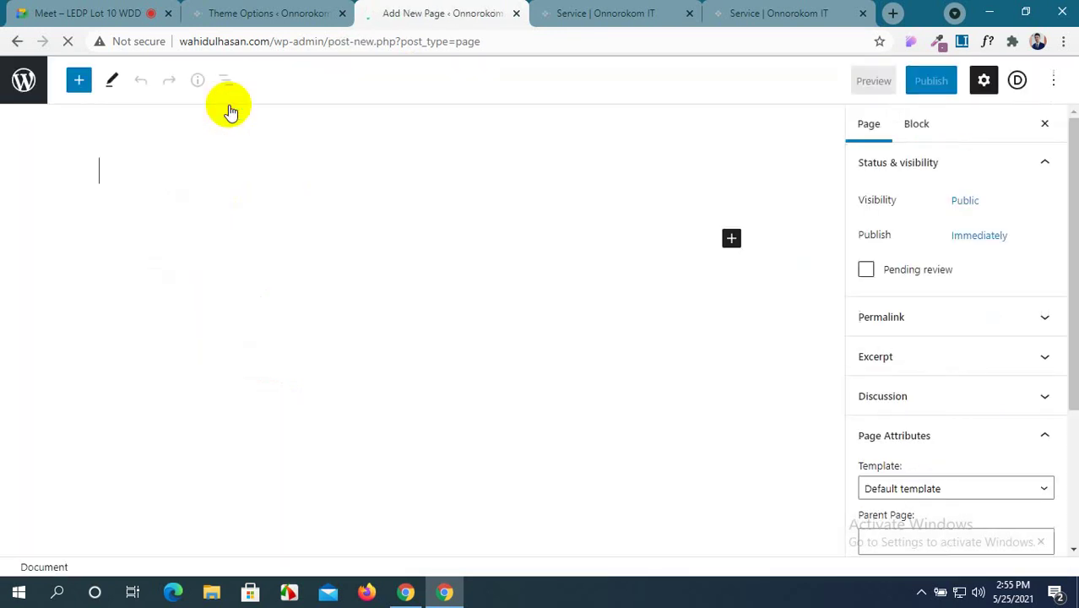
text(Lo)
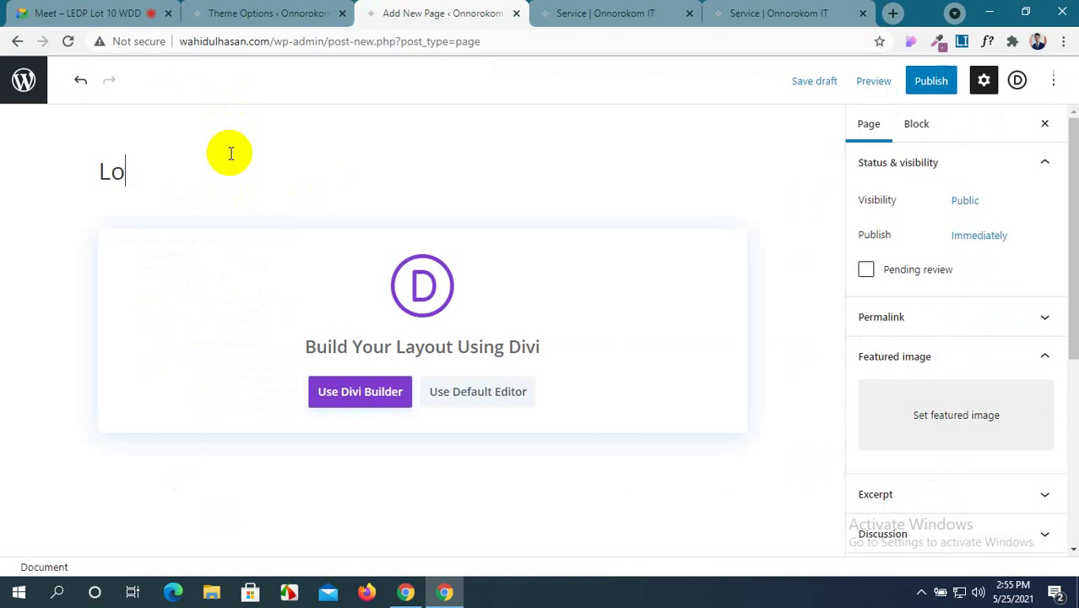
text(g In)
Publish the Log In page.
click(582, 14)
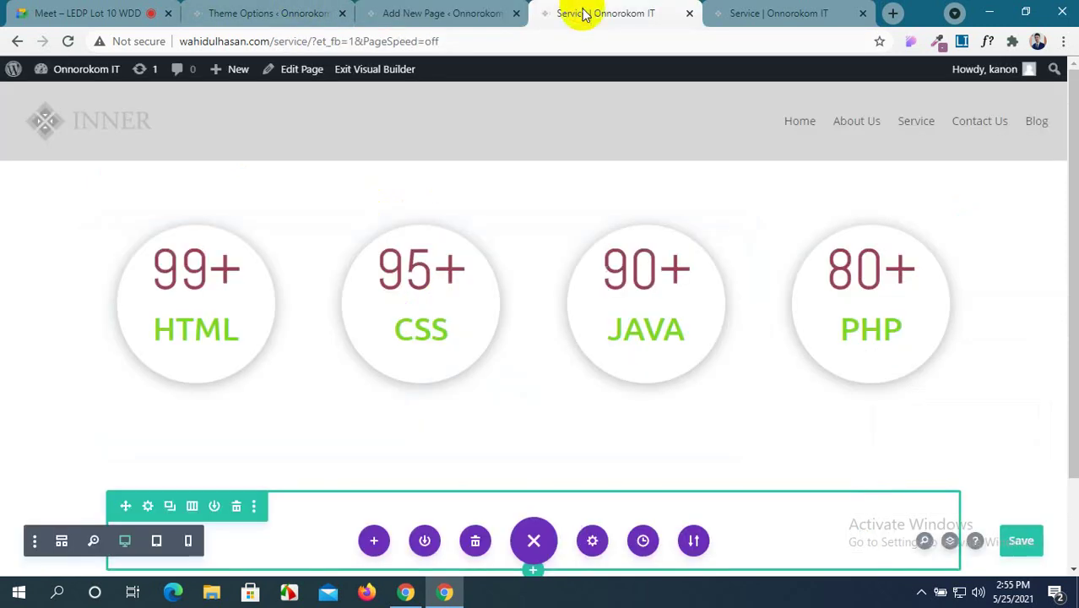
click(487, 13)
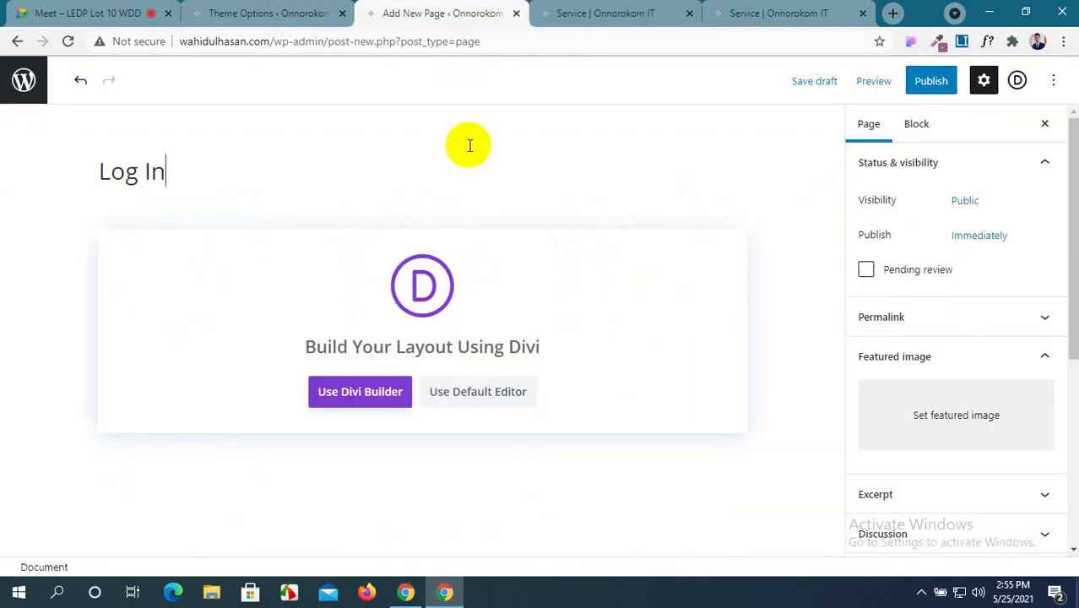
click(925, 80)
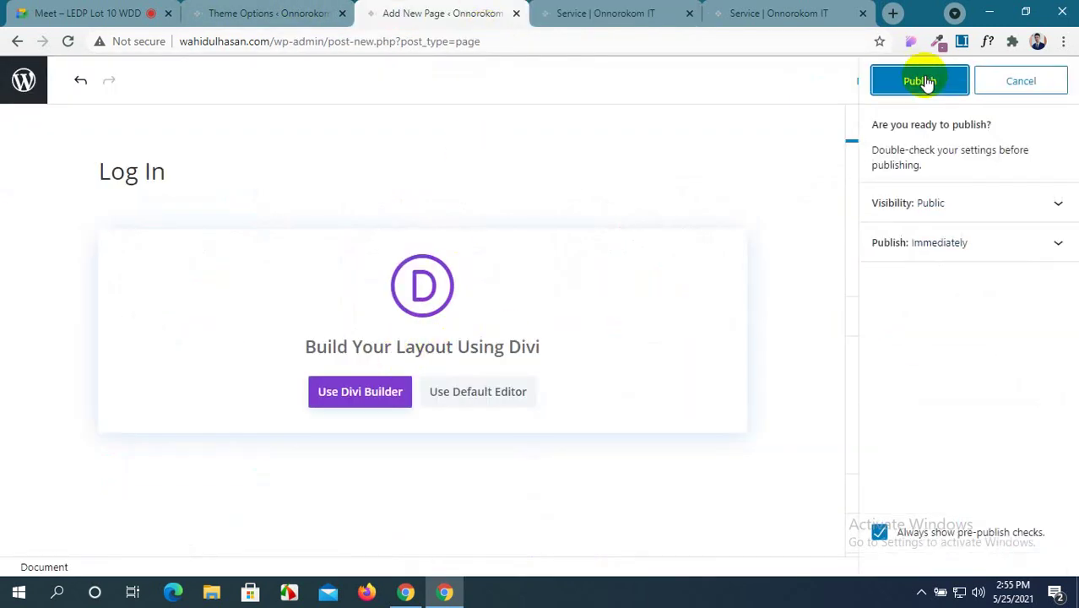
click(925, 79)
click(279, 13)
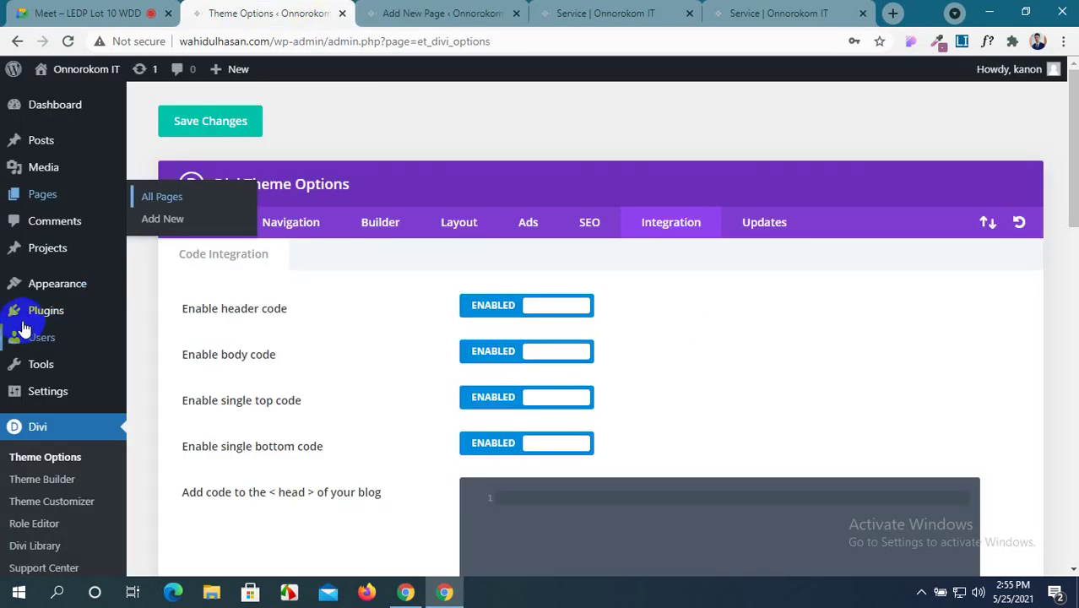
From the Pages View All list, add Log In to the end of Main Meni and save the menu.
mouse_move(19, 285)
click(166, 356)
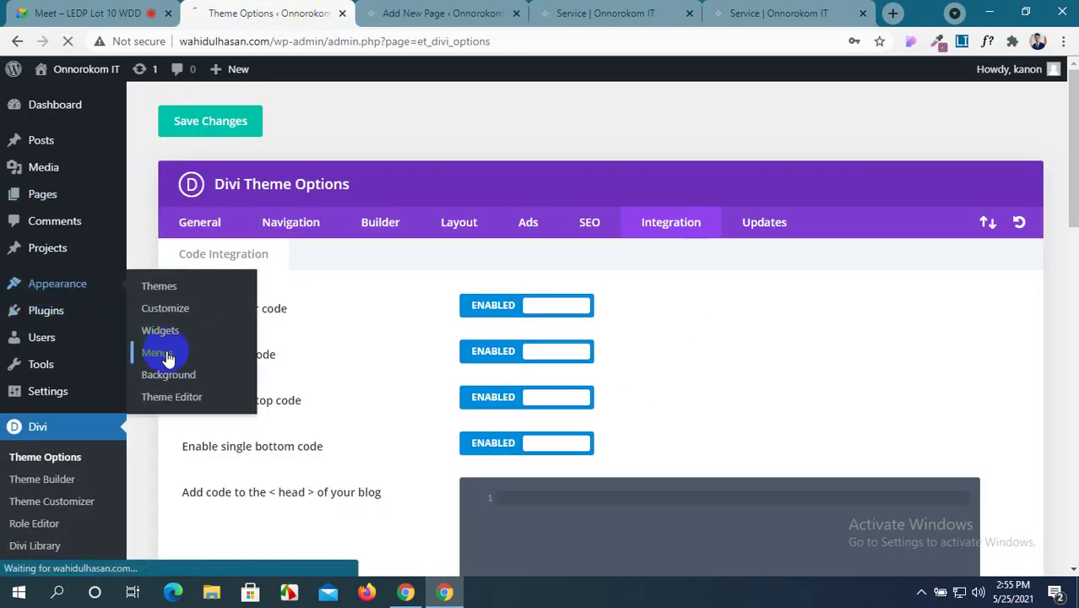
scroll(512, 358, down, 3)
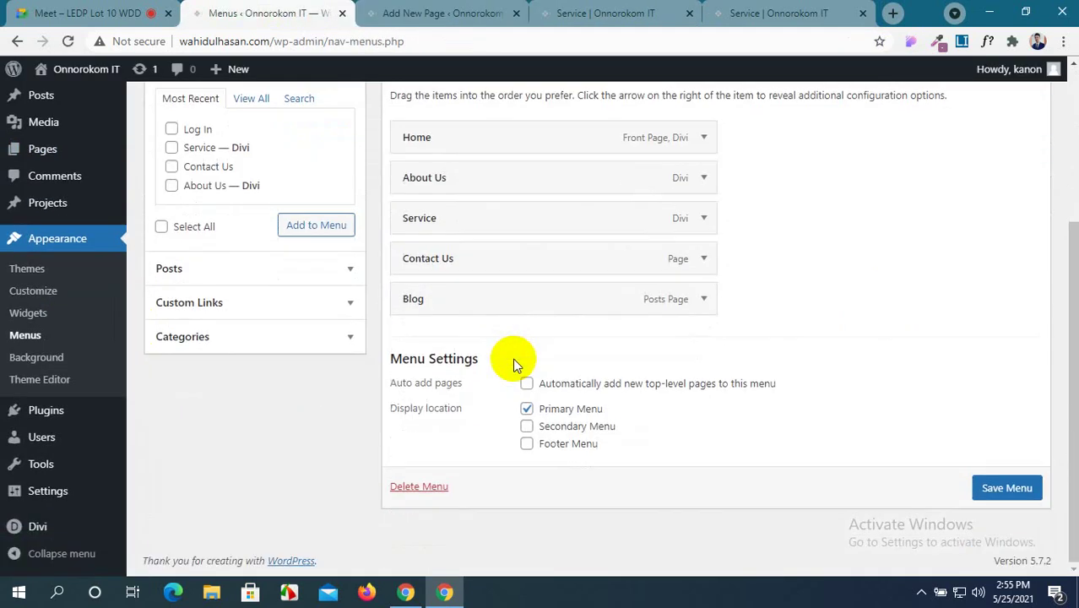
scroll(512, 359, up, 1)
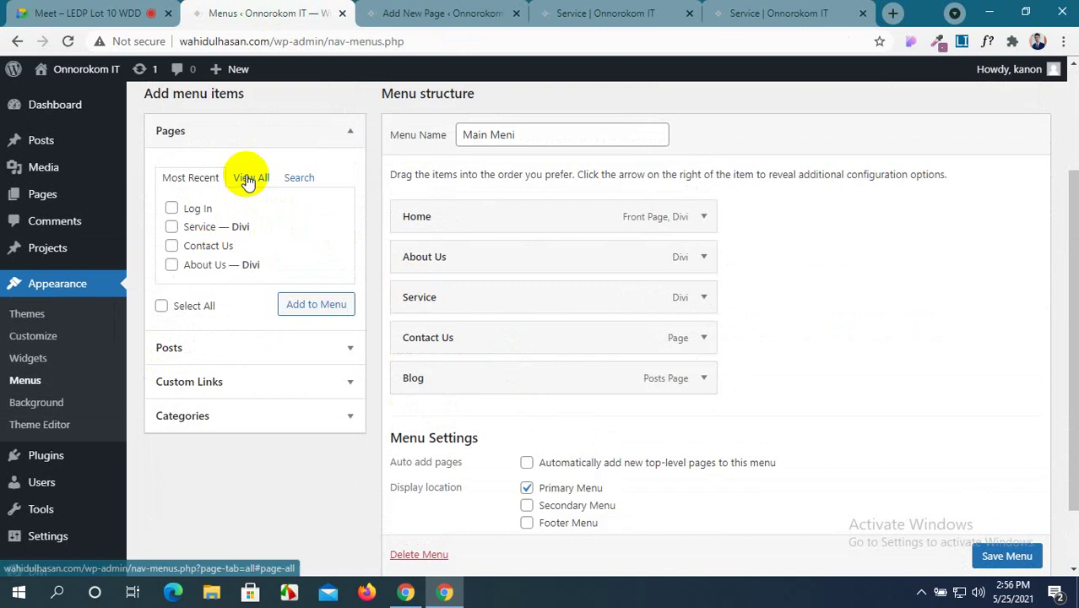
click(250, 178)
click(173, 286)
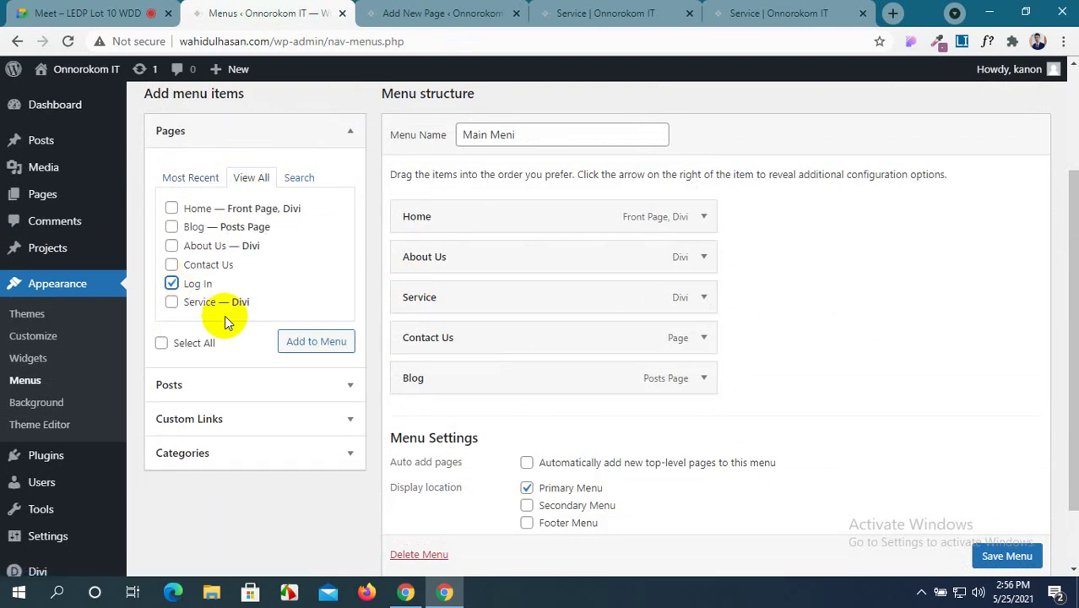
click(330, 344)
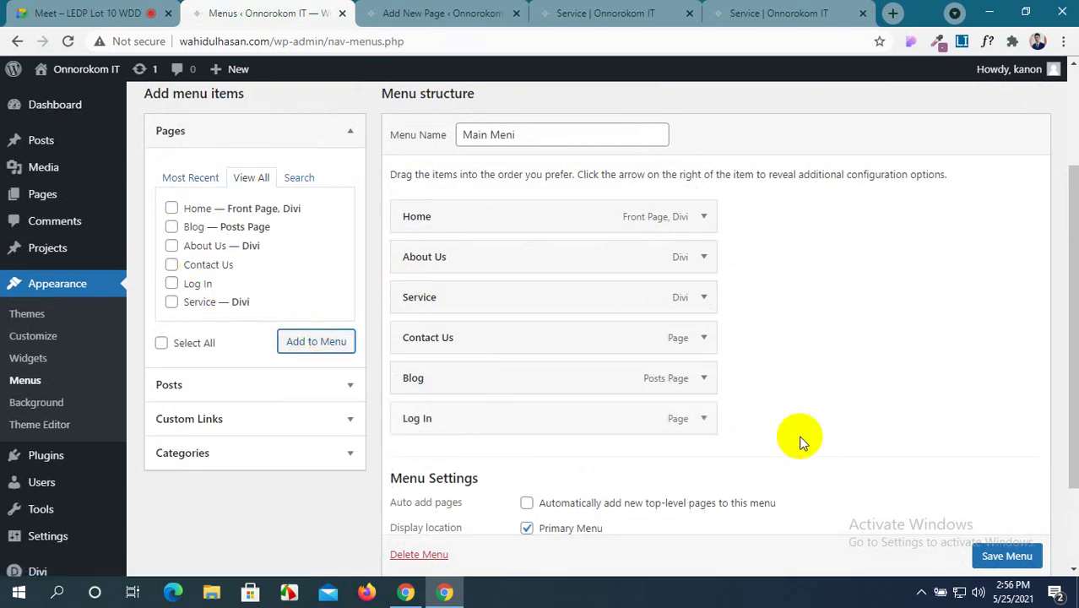
scroll(800, 439, up, 1)
scroll(800, 438, down, 2)
scroll(800, 439, down, 1)
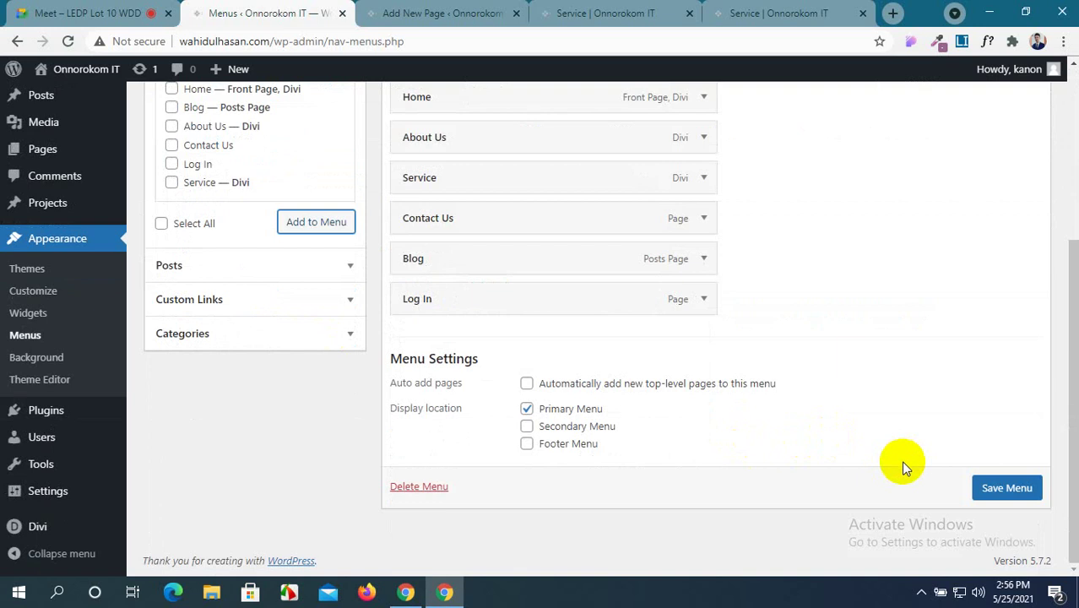
click(1005, 488)
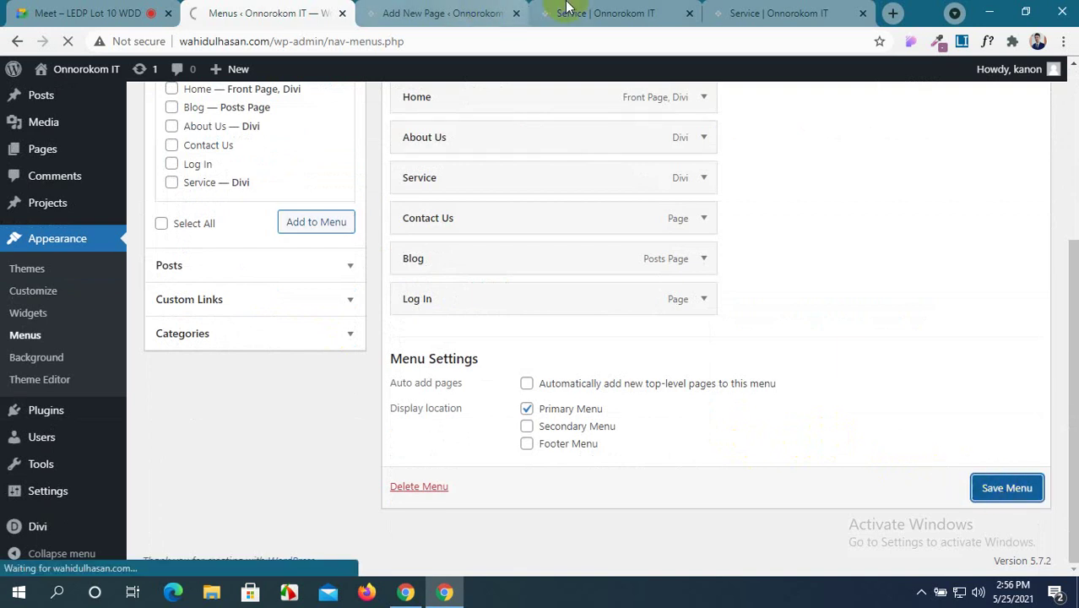
click(779, 13)
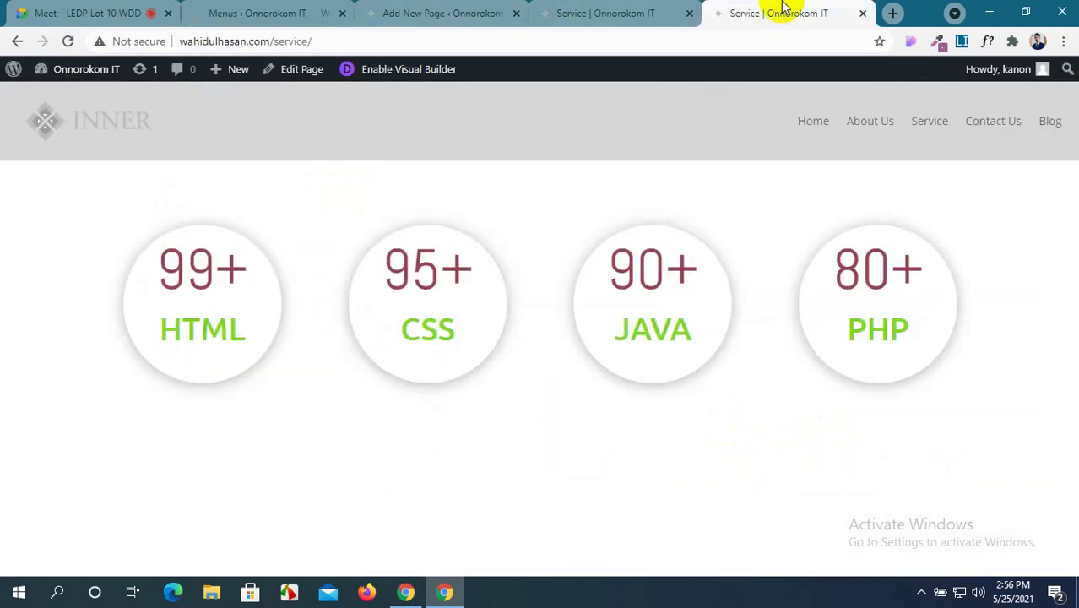
Reload the Service page and follow the new Log In menu link to the live page.
click(69, 42)
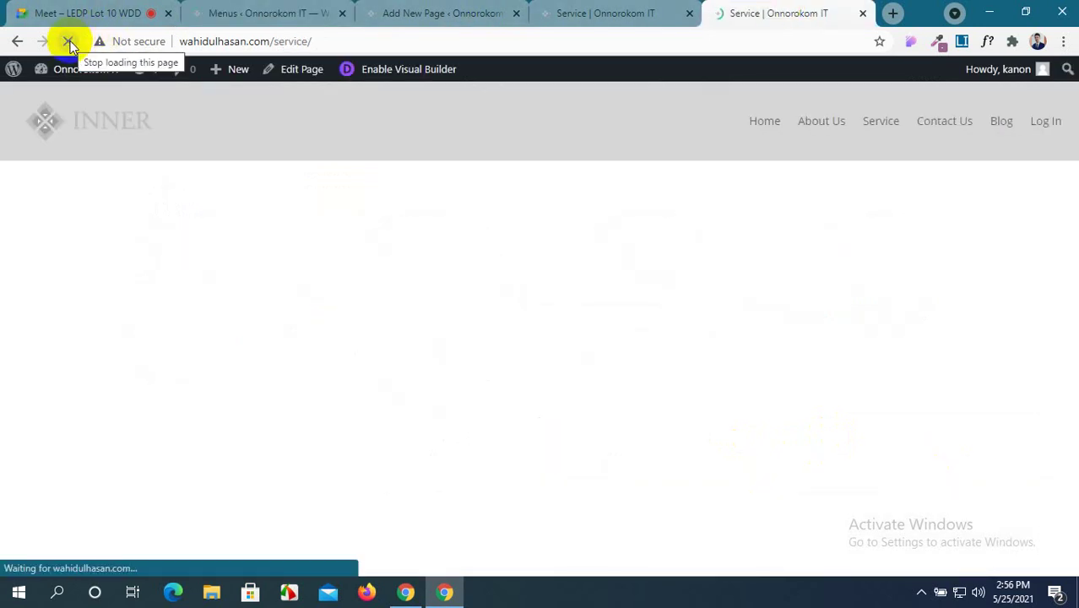
click(1044, 123)
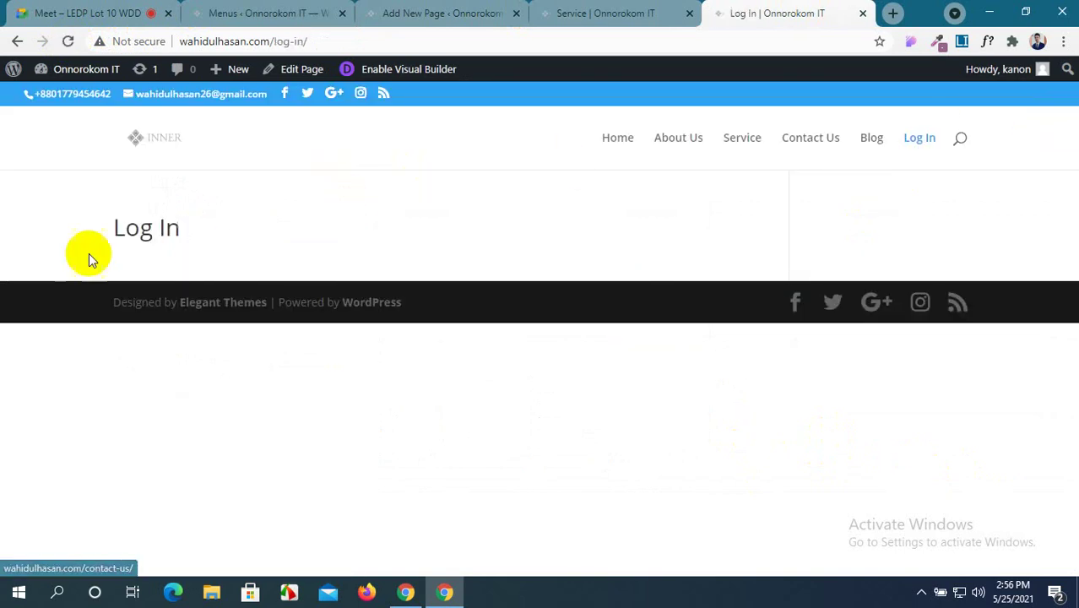
click(627, 6)
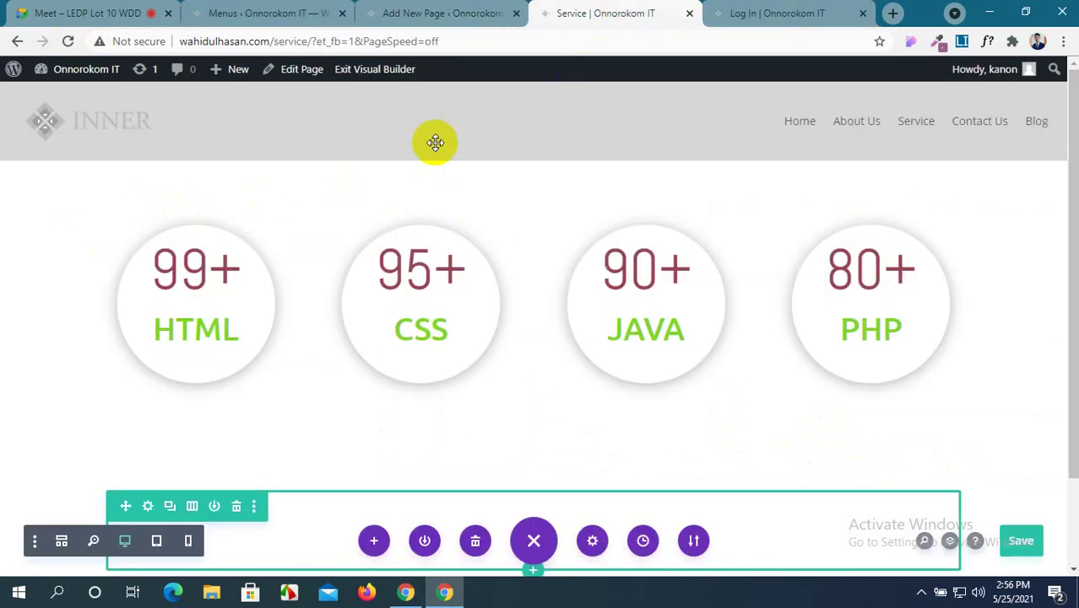
click(433, 16)
click(844, 6)
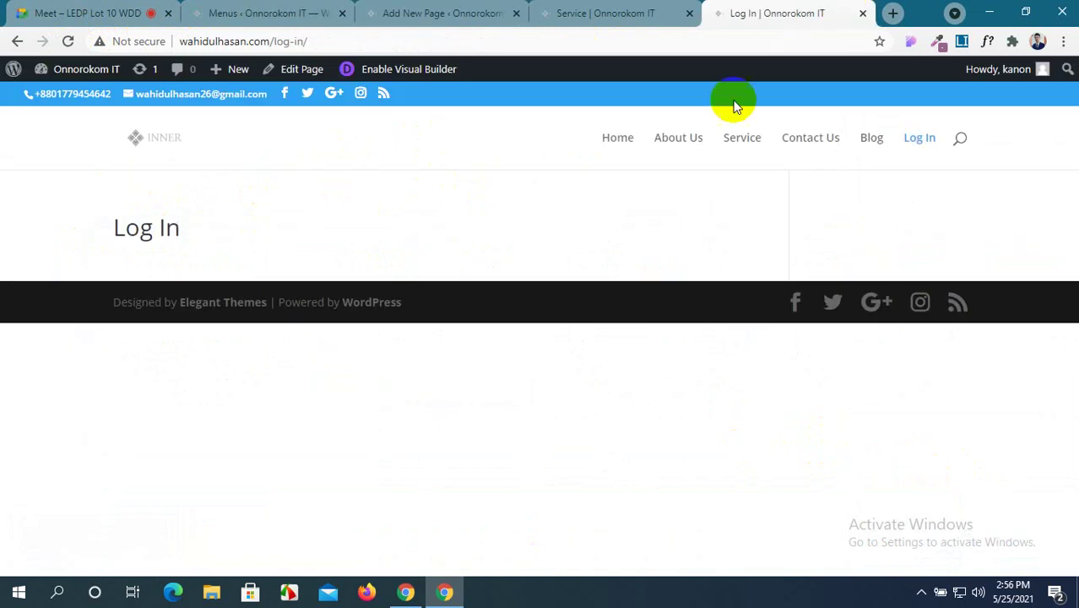
click(445, 270)
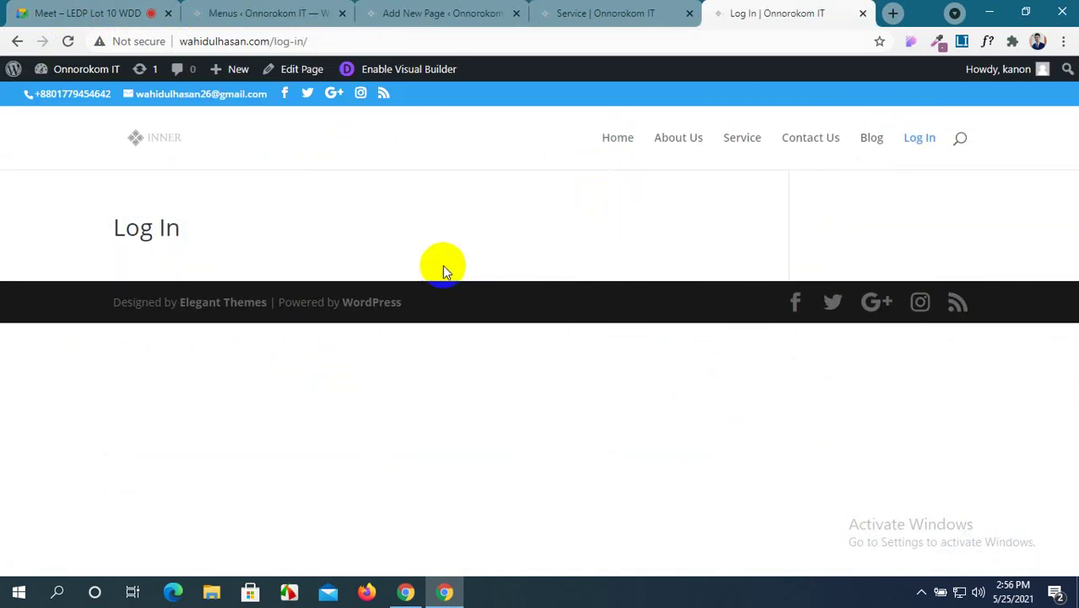
click(414, 10)
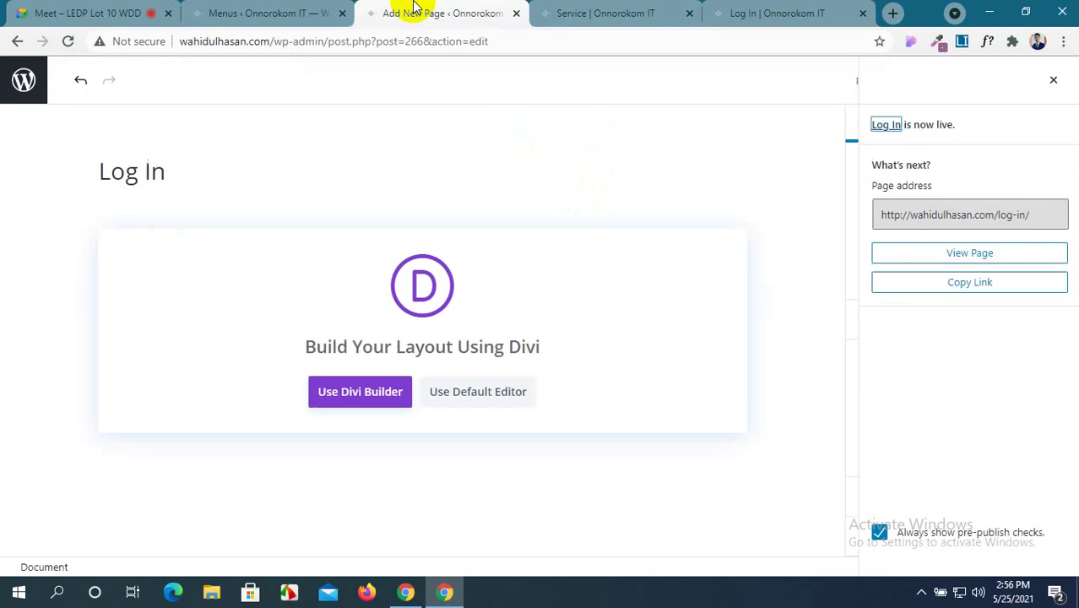
Enable the Divi Builder on the Log In page and build from scratch with a one-column row.
click(374, 392)
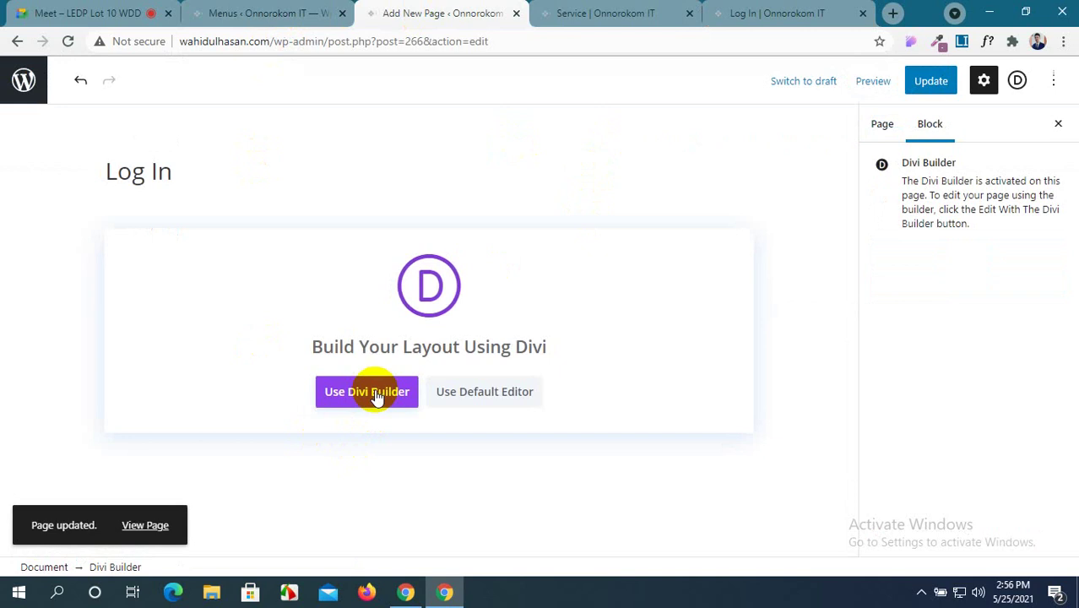
click(376, 394)
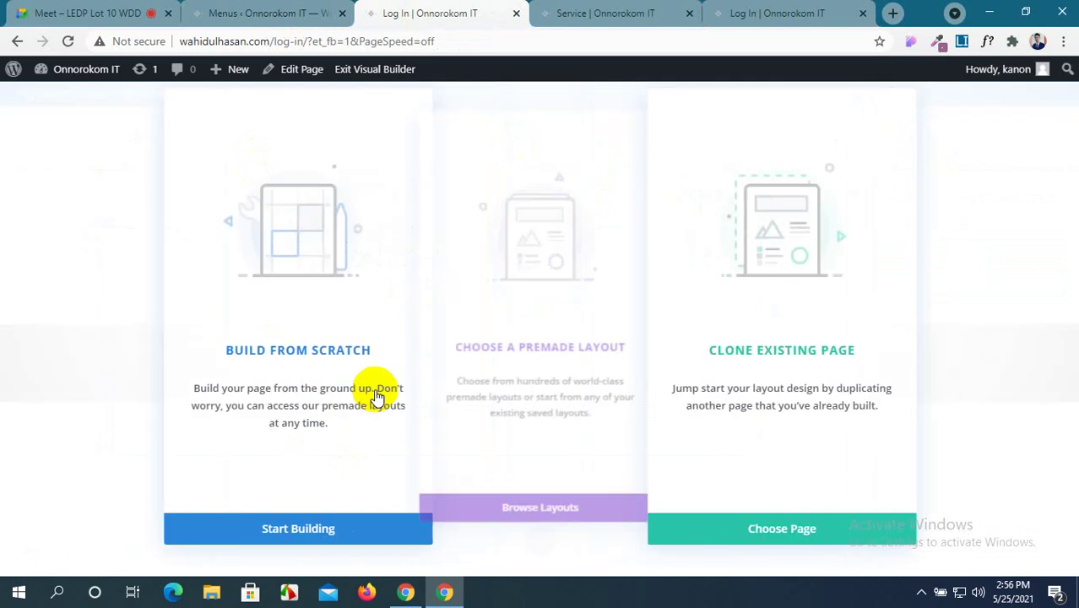
click(274, 536)
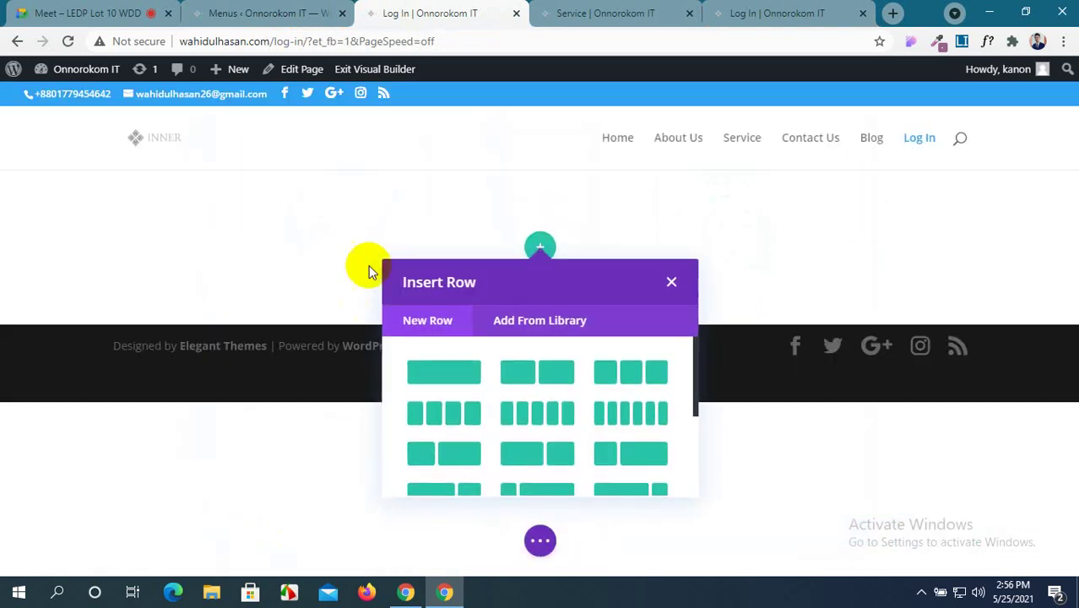
click(438, 377)
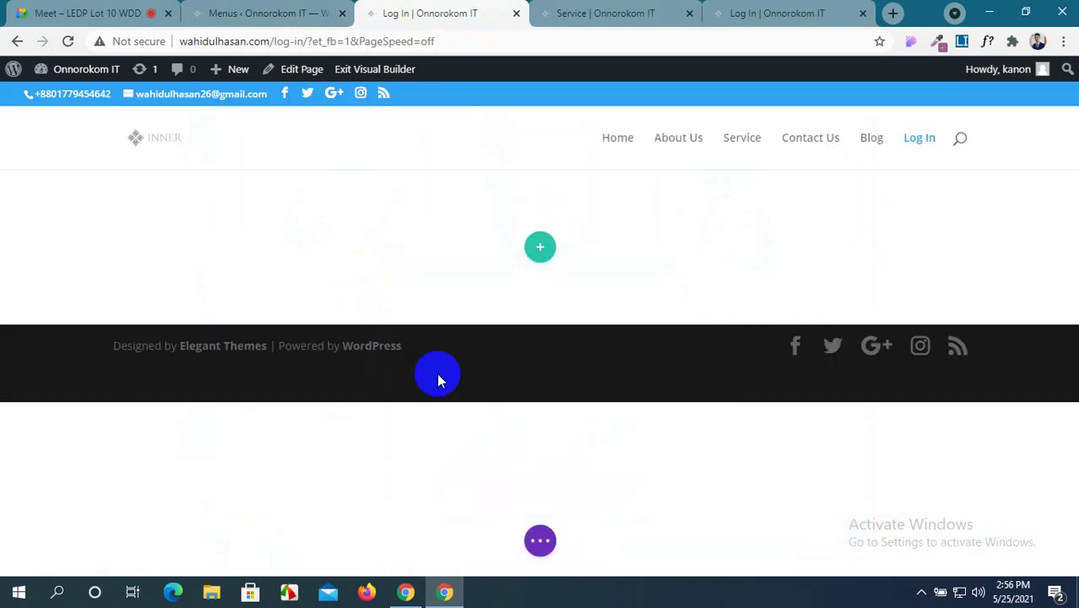
Add a Login module to the row and save its settings.
scroll(463, 452, down, 2)
scroll(465, 457, up, 2)
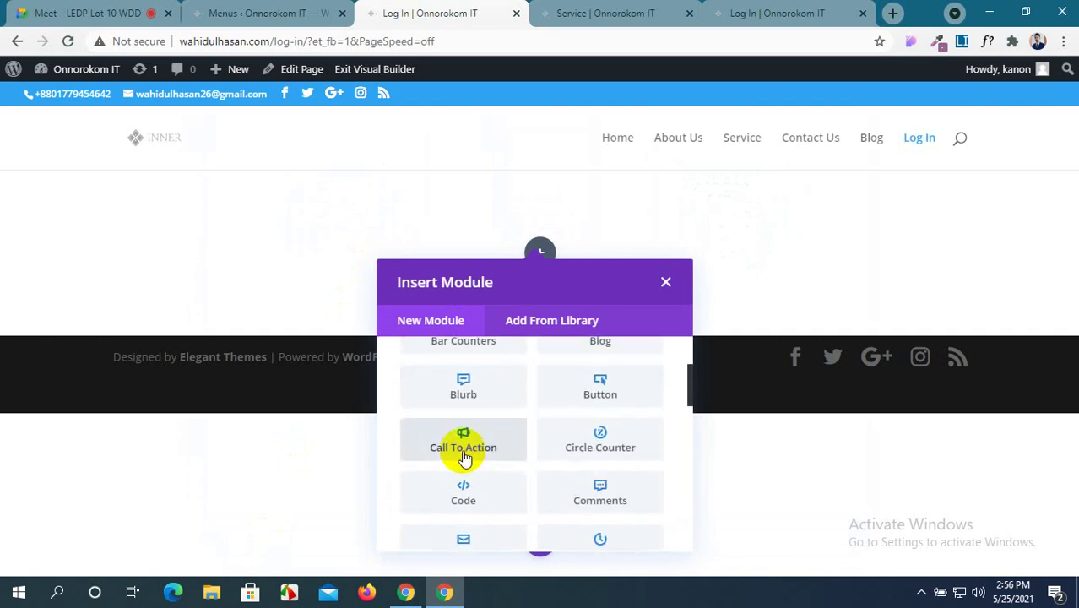
scroll(464, 457, down, 2)
scroll(463, 452, down, 4)
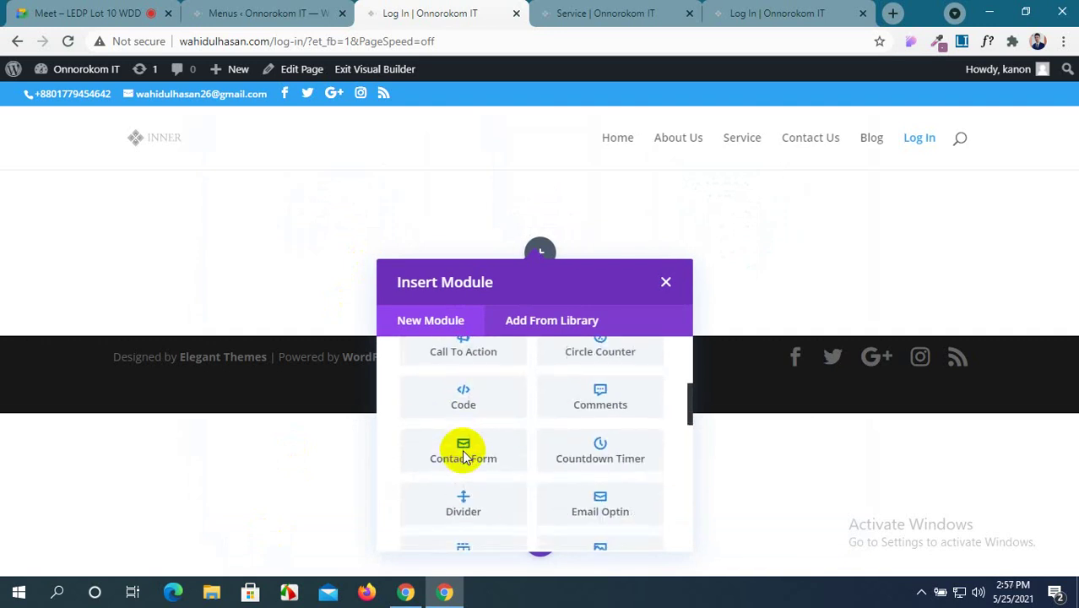
click(601, 379)
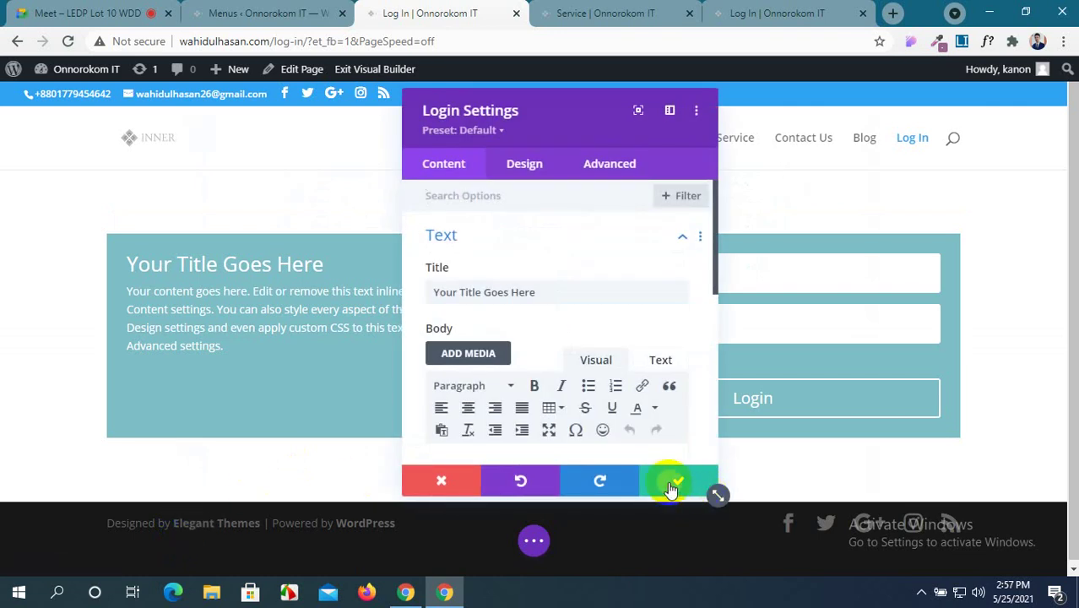
click(675, 483)
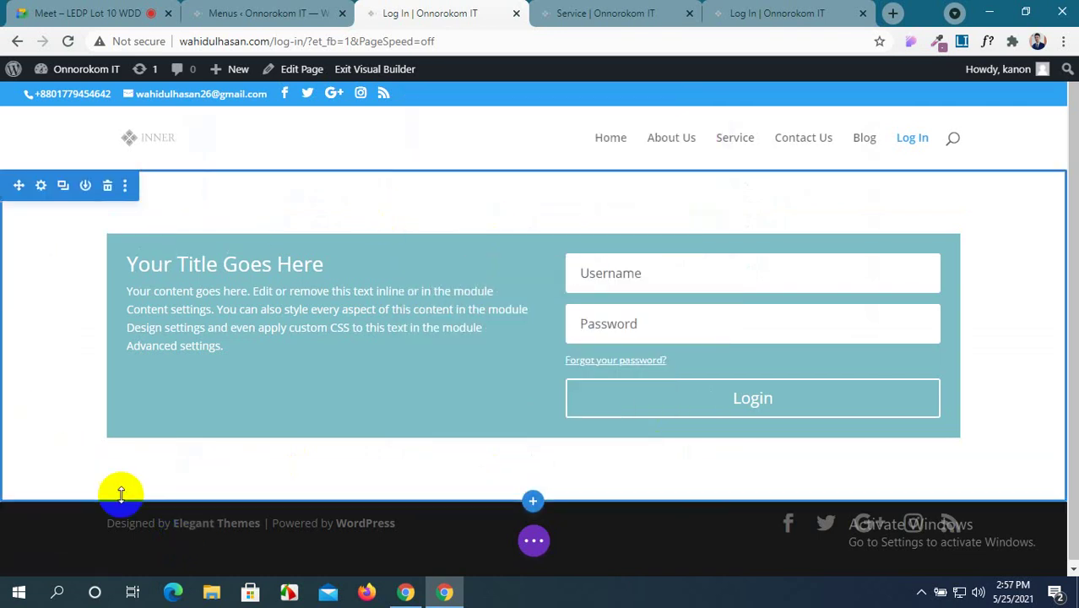
click(543, 545)
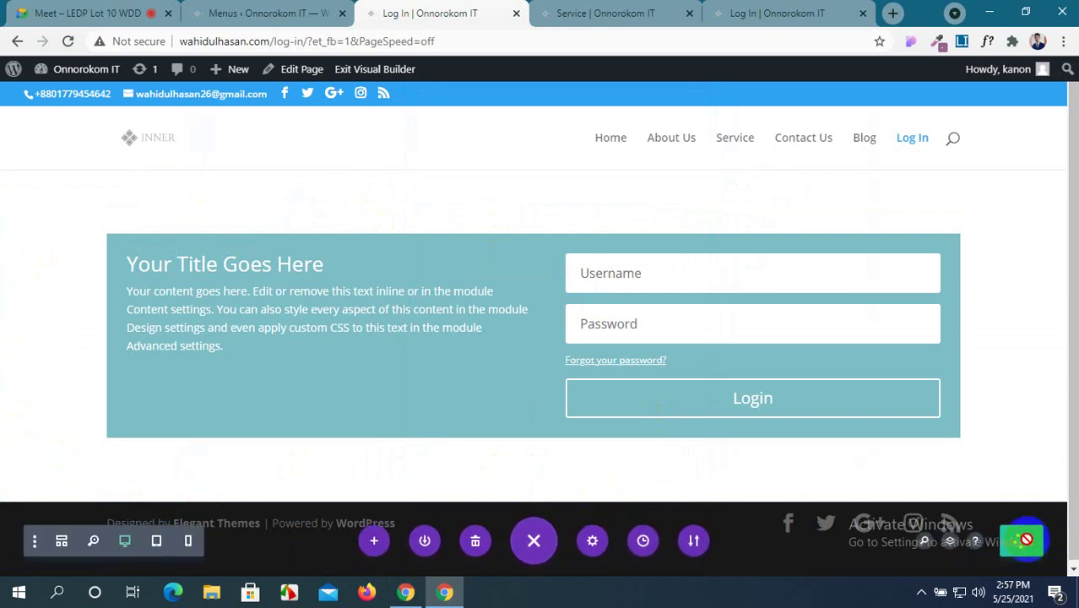
click(813, 11)
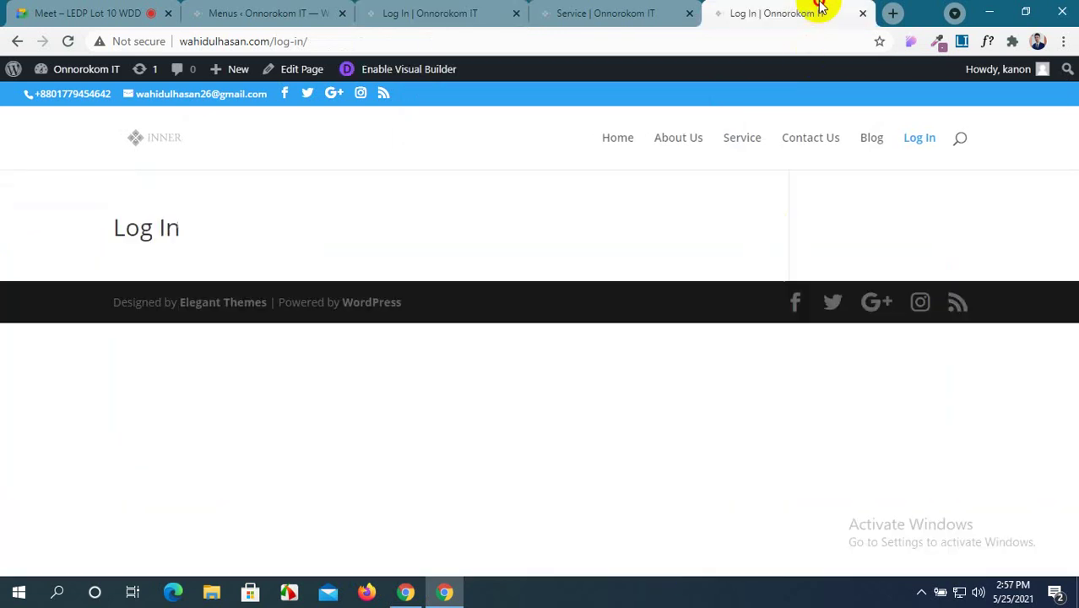
Reload the live Log In page, select its web address, and open a new Firefox window.
click(69, 40)
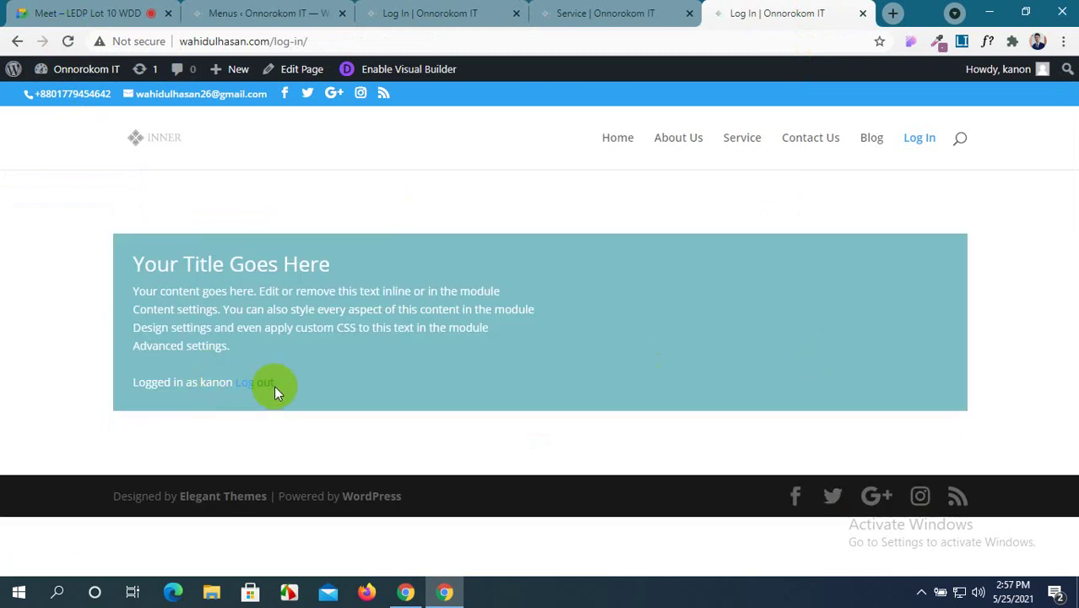
click(292, 41)
key(ctrl+c)
mouse_move(90, 76)
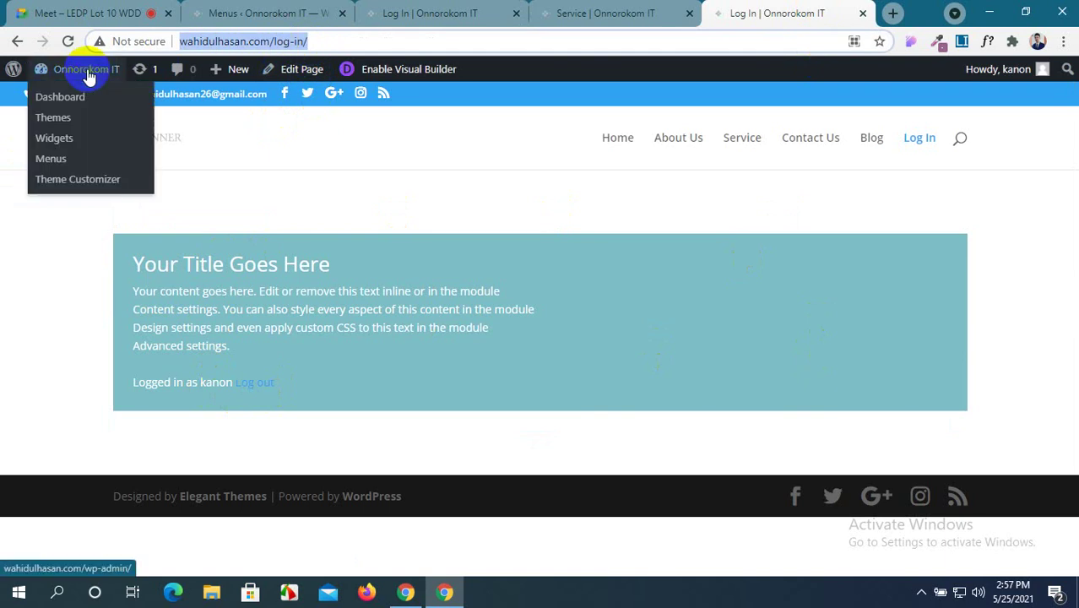
click(365, 594)
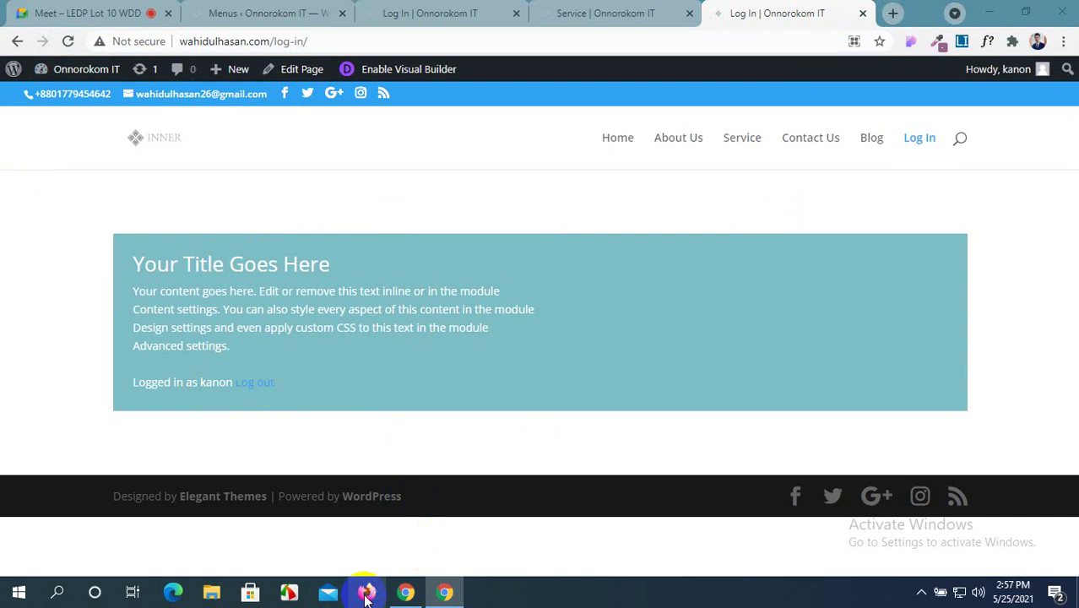
click(366, 594)
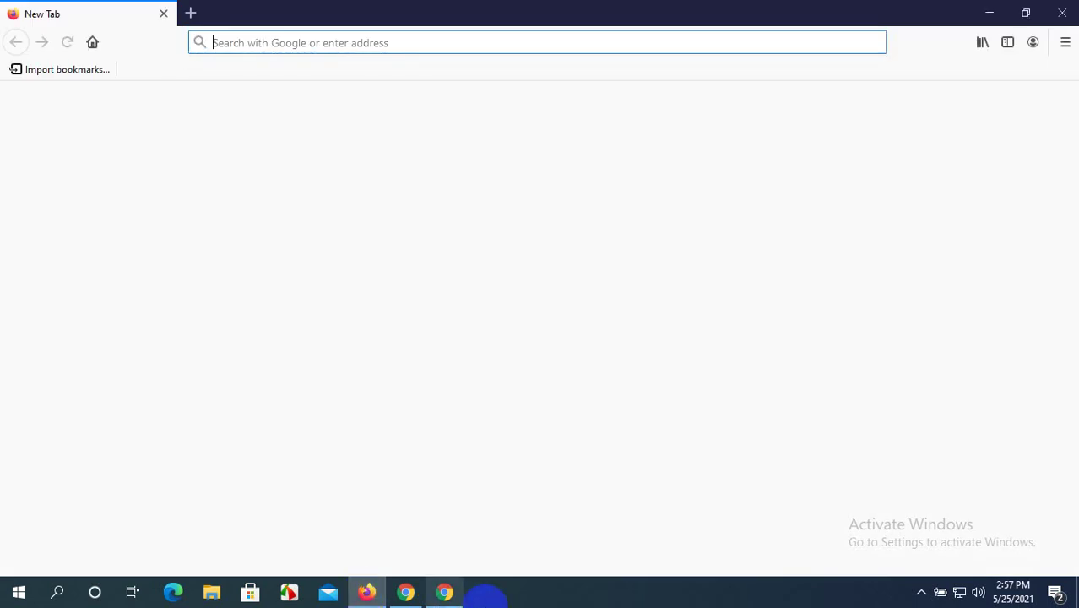
Load wahidulhasan.com/log-in/ in Firefox, then return to Chrome.
key(ctrl+v)
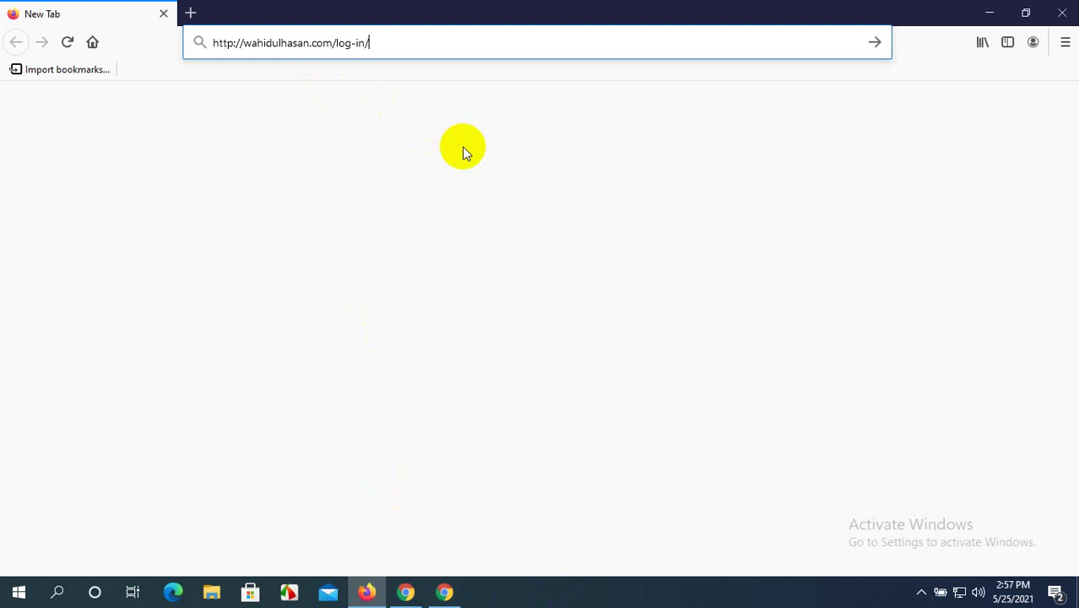
key(Return)
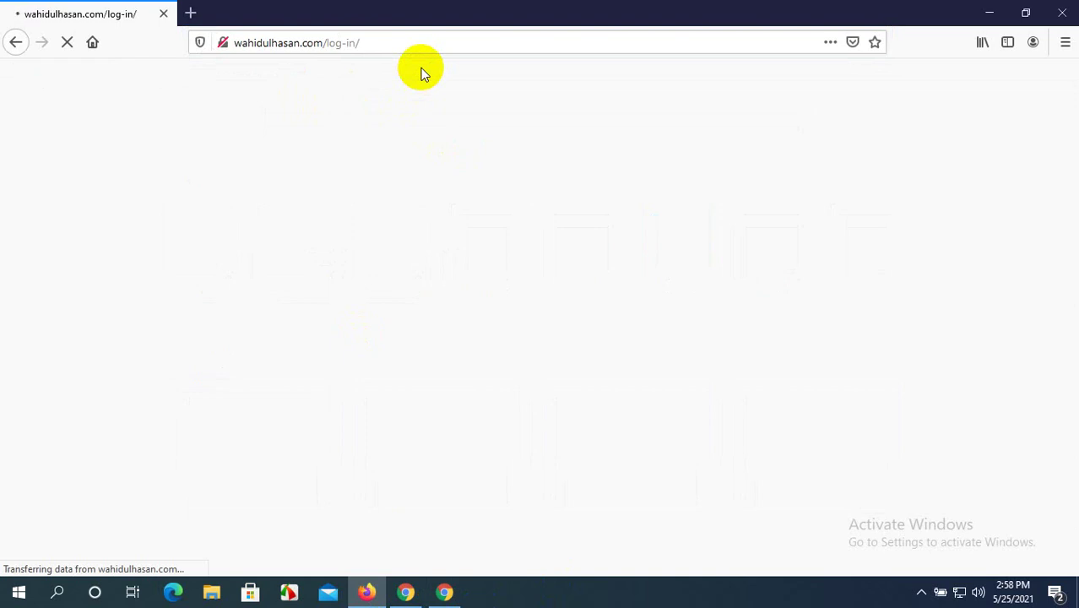
click(450, 592)
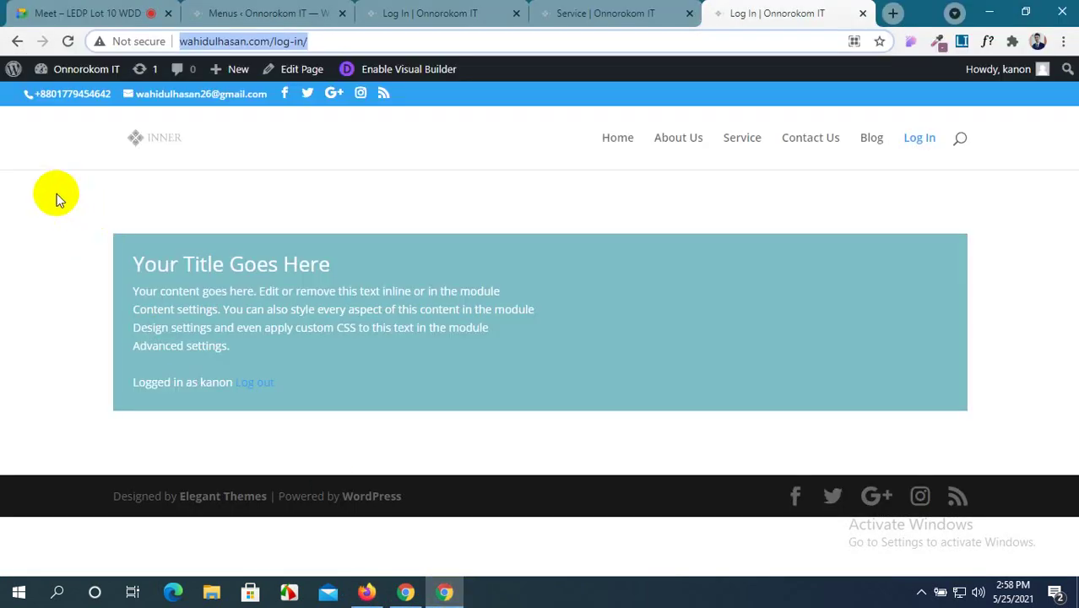
Open the Log In section's background settings on the image option.
click(621, 11)
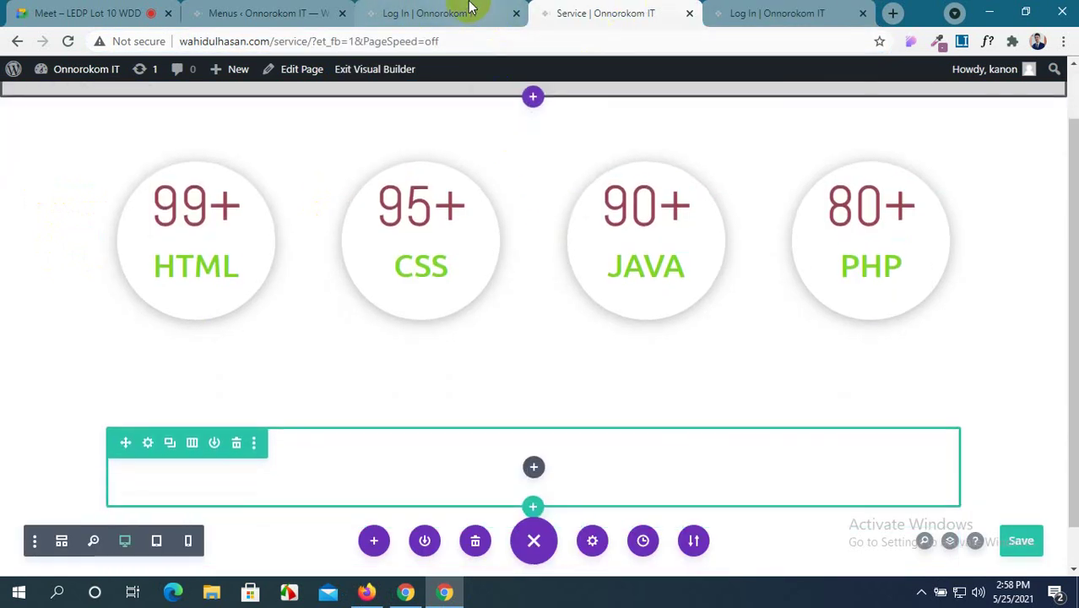
click(464, 13)
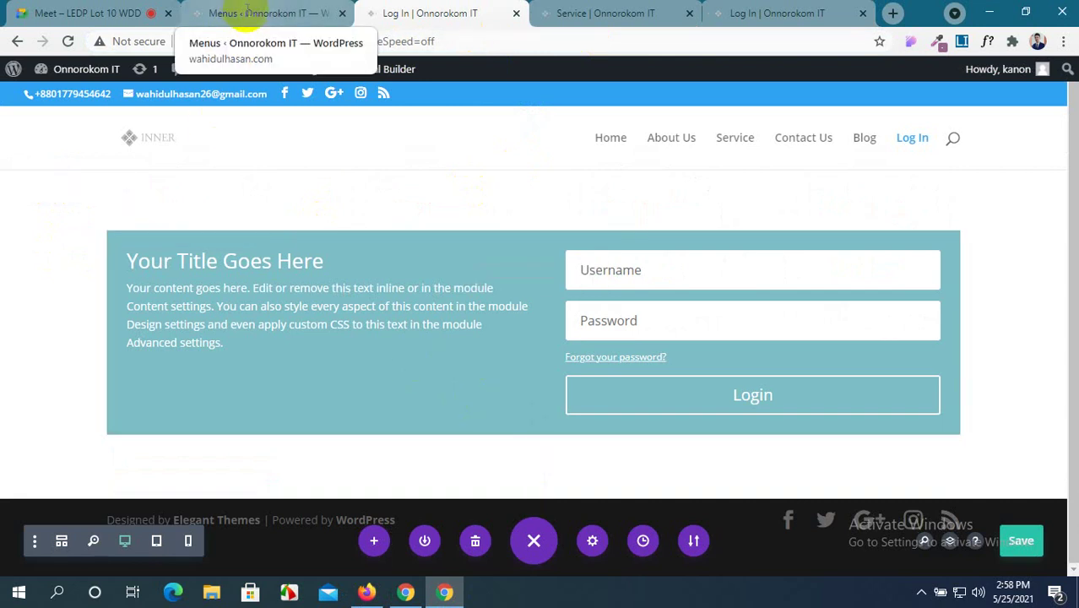
mouse_move(87, 181)
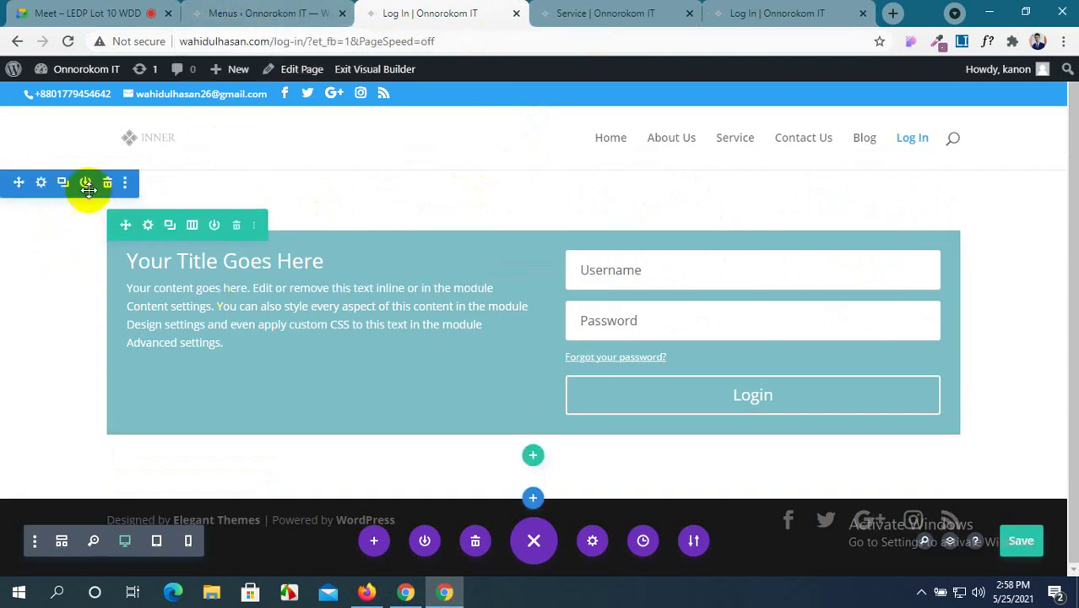
click(41, 182)
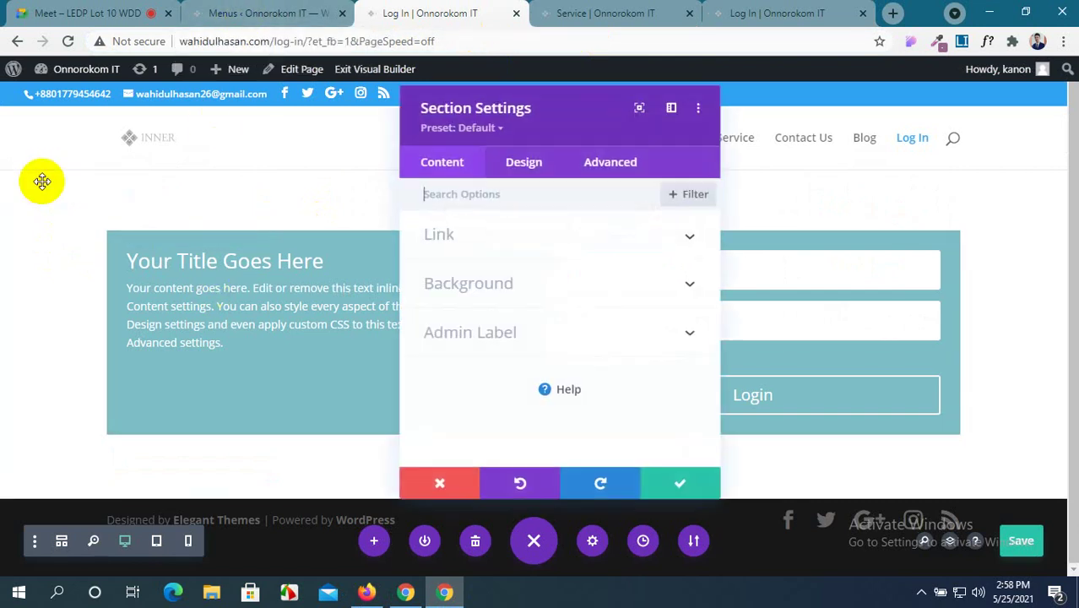
click(661, 287)
scroll(662, 296, down, 1)
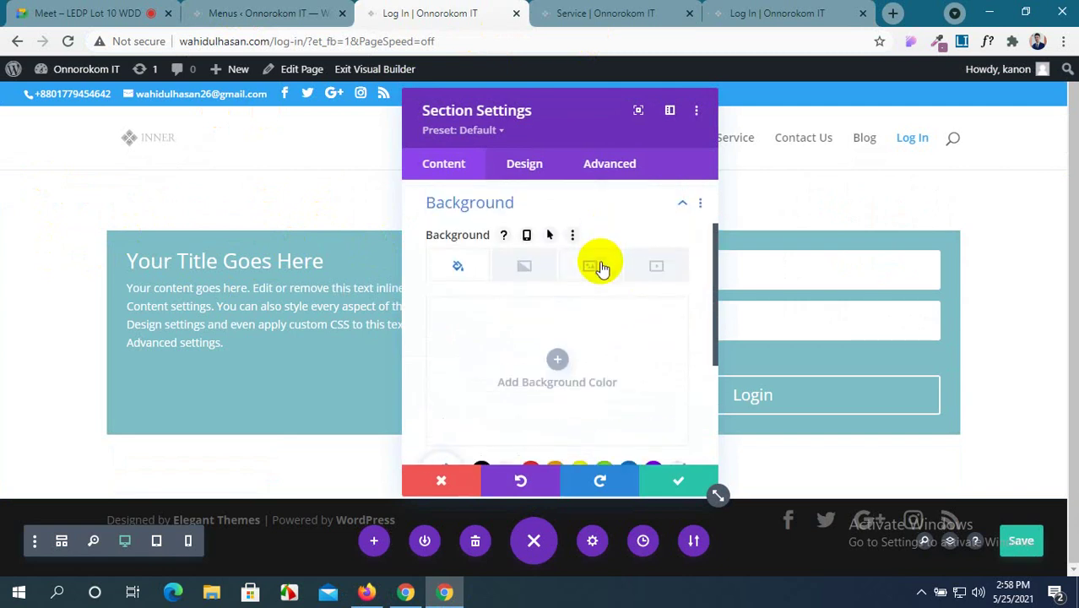
click(590, 257)
scroll(614, 338, down, 3)
scroll(553, 291, up, 2)
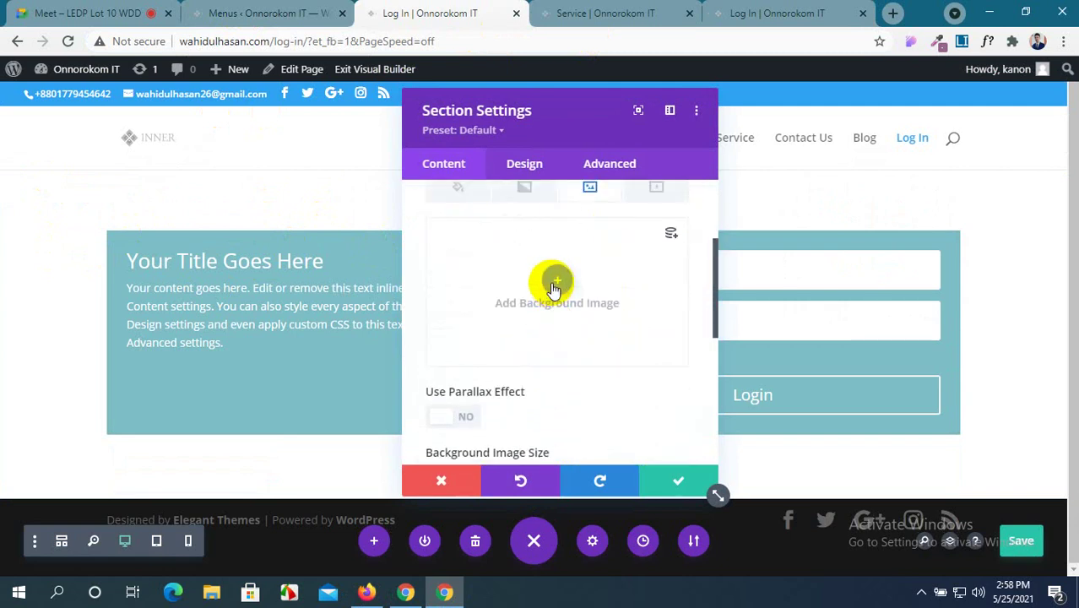
Set the purple phone photo from the Media Library as the section background and save.
click(555, 287)
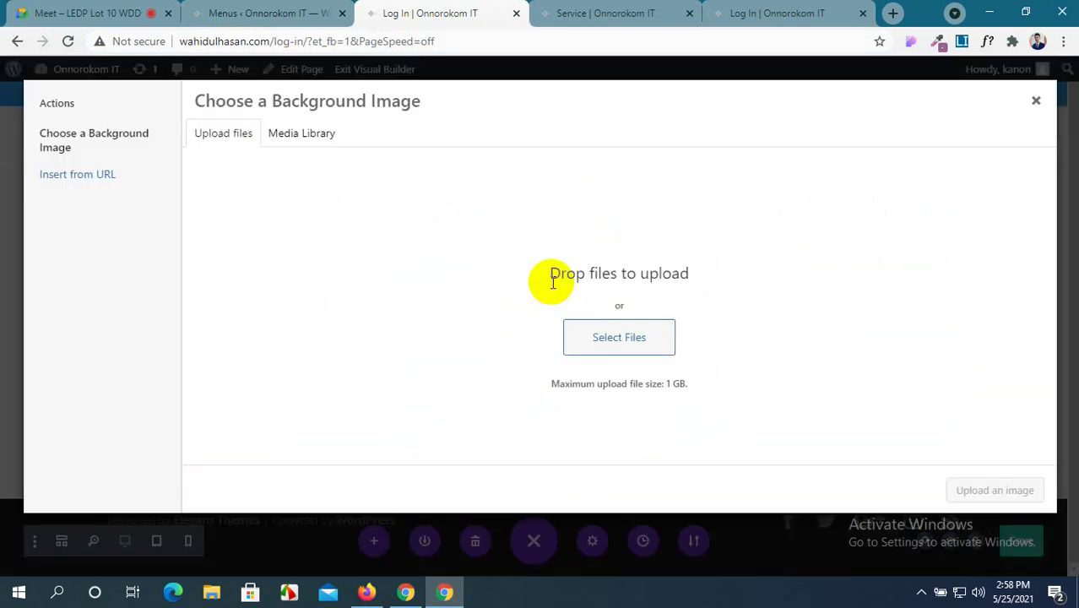
click(330, 133)
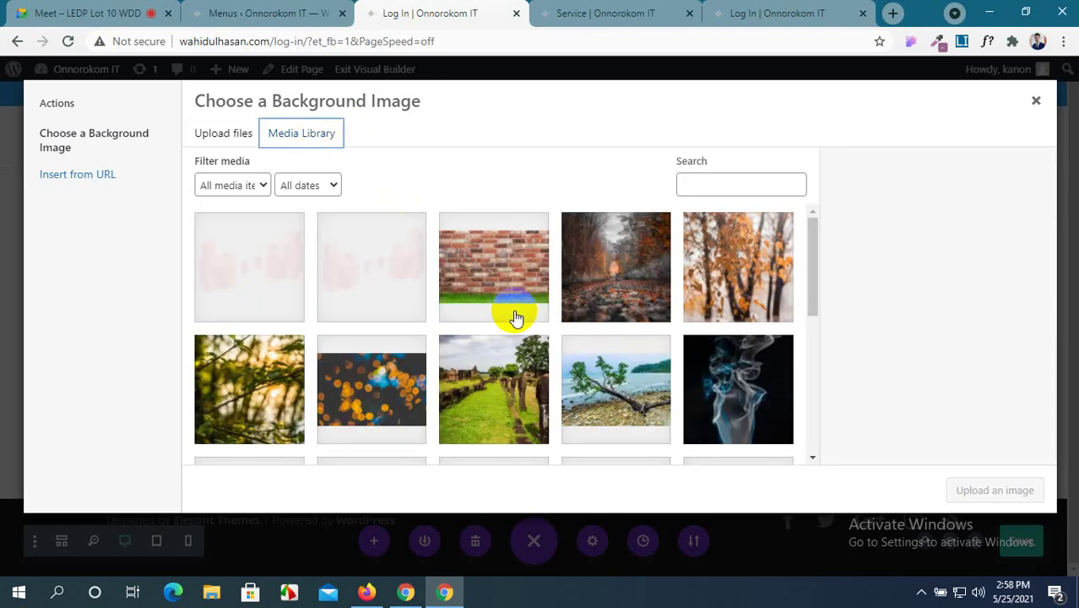
scroll(517, 318, down, 5)
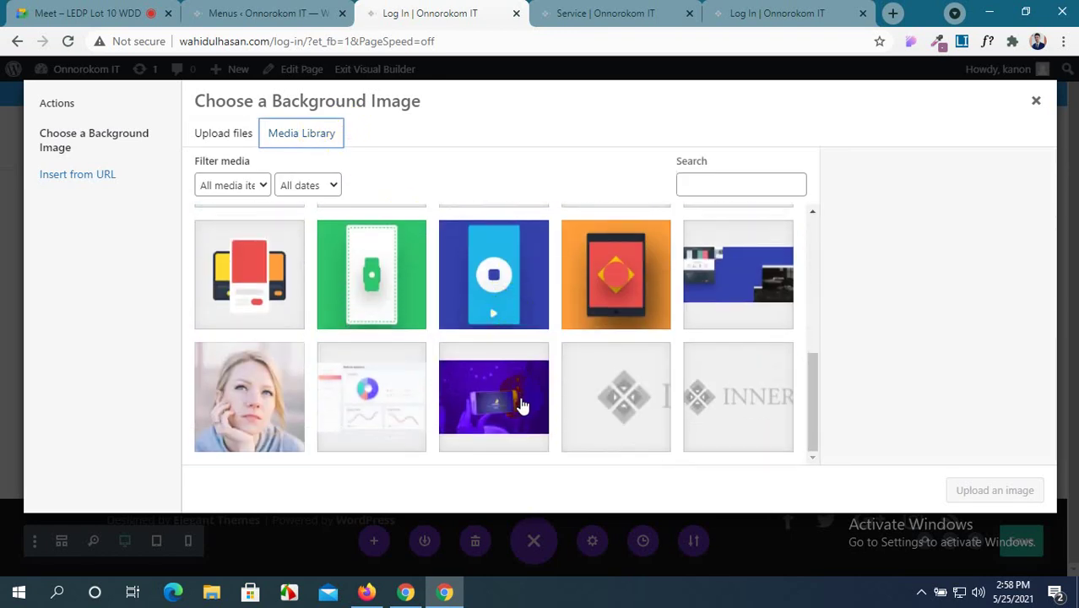
click(521, 407)
click(976, 491)
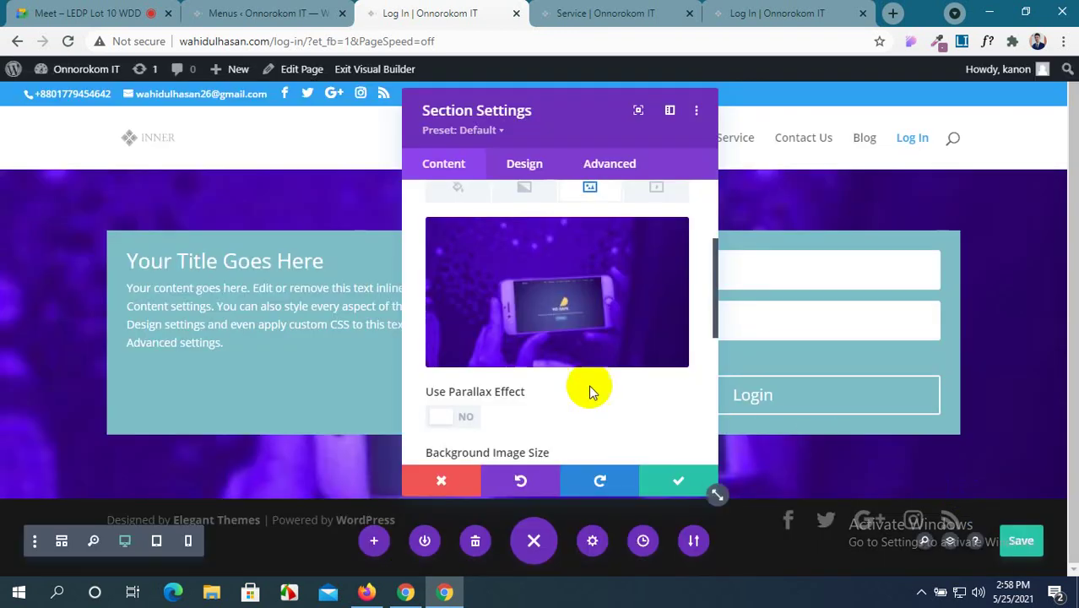
click(678, 482)
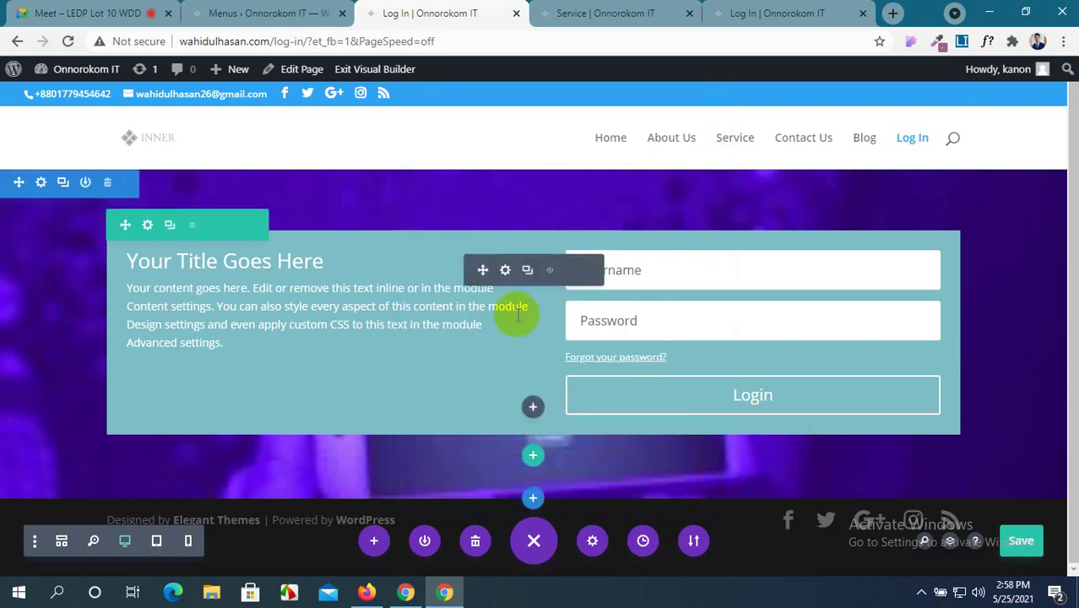
Delete the Login module's teal background colour and save the module.
click(504, 271)
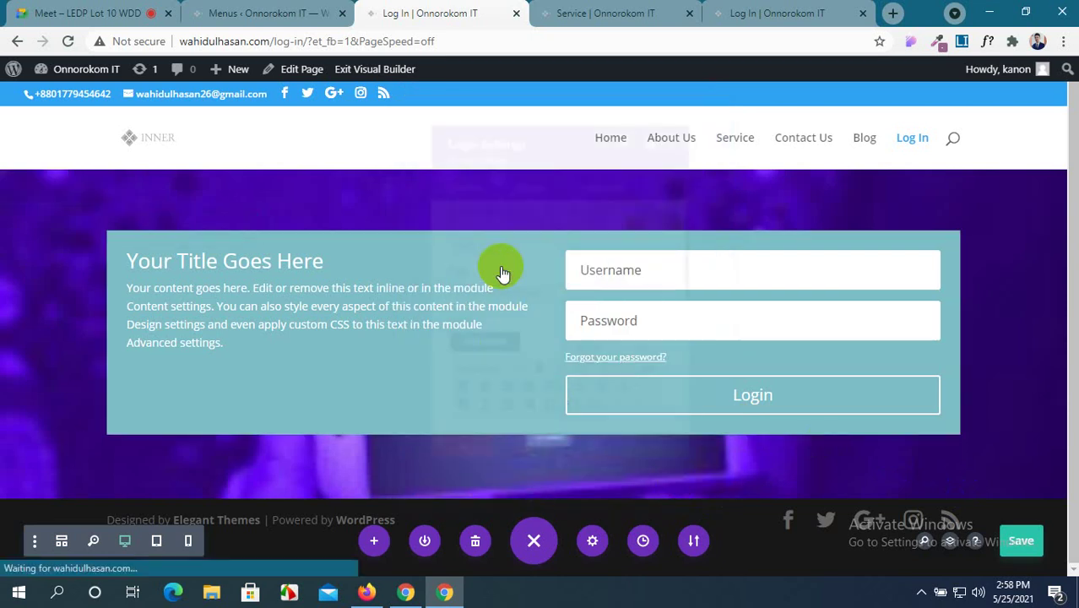
scroll(631, 330, down, 3)
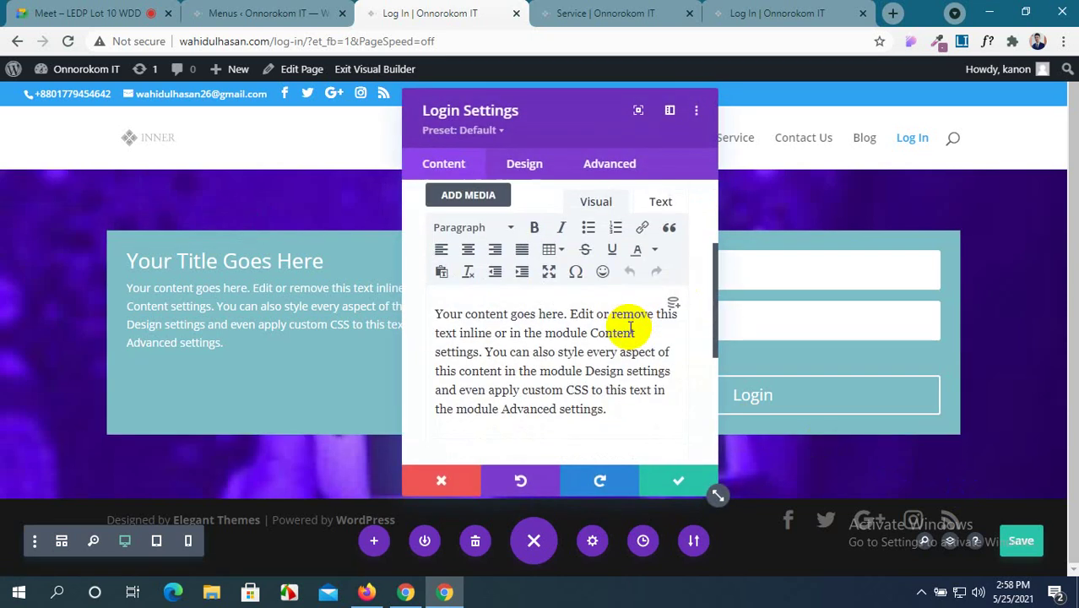
scroll(631, 330, down, 2)
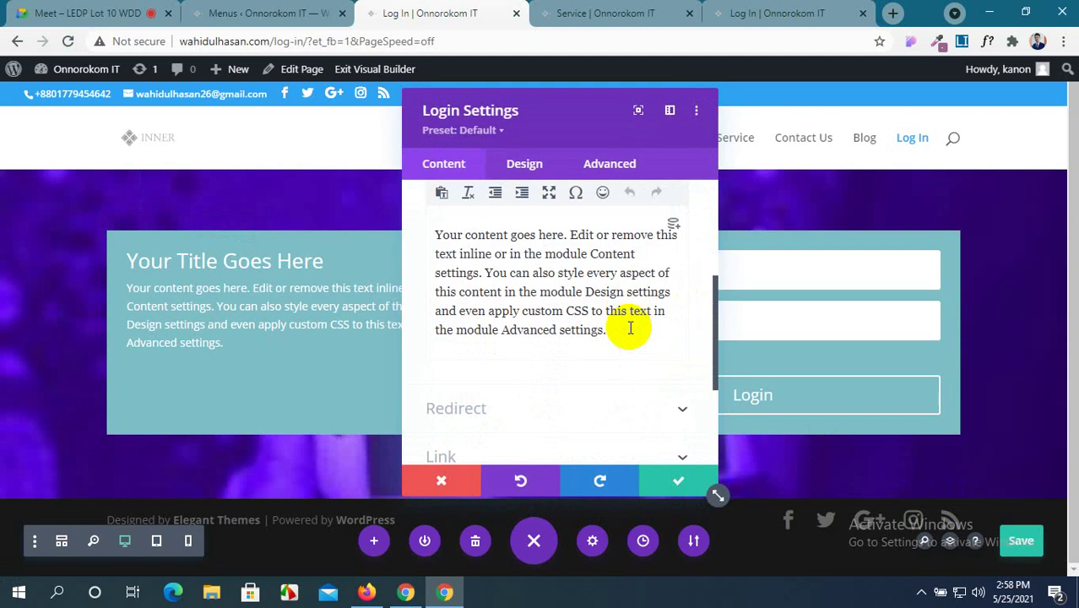
scroll(627, 321, up, 5)
scroll(545, 279, down, 8)
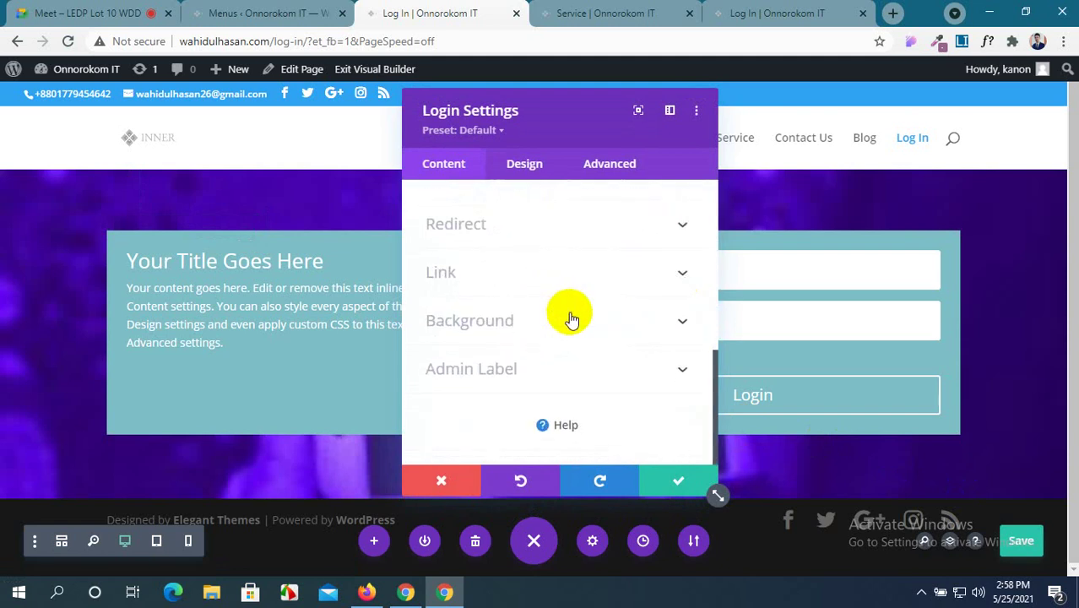
click(614, 321)
click(664, 323)
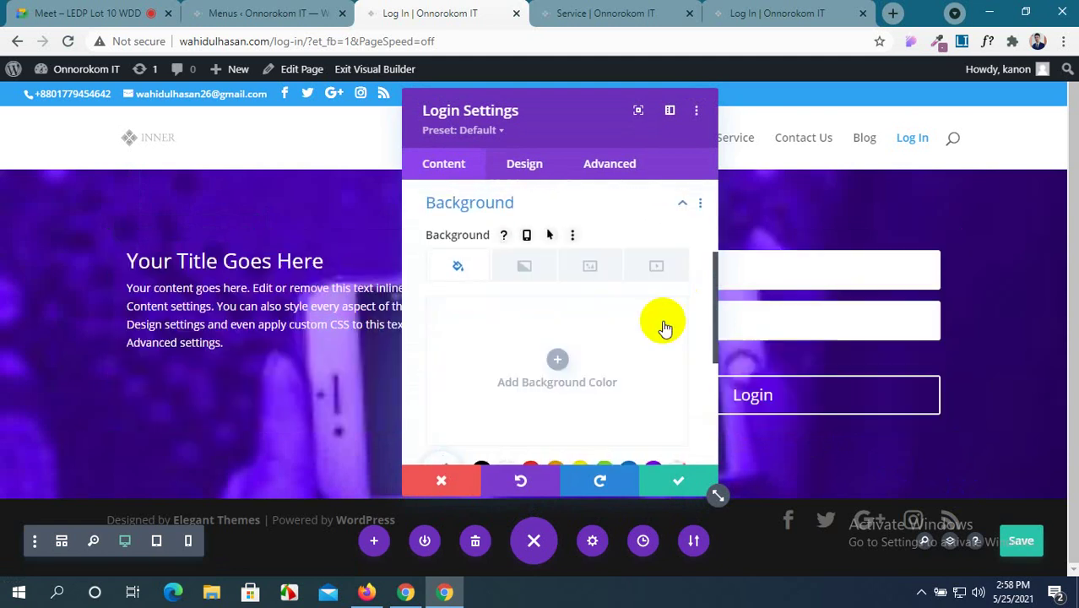
click(665, 480)
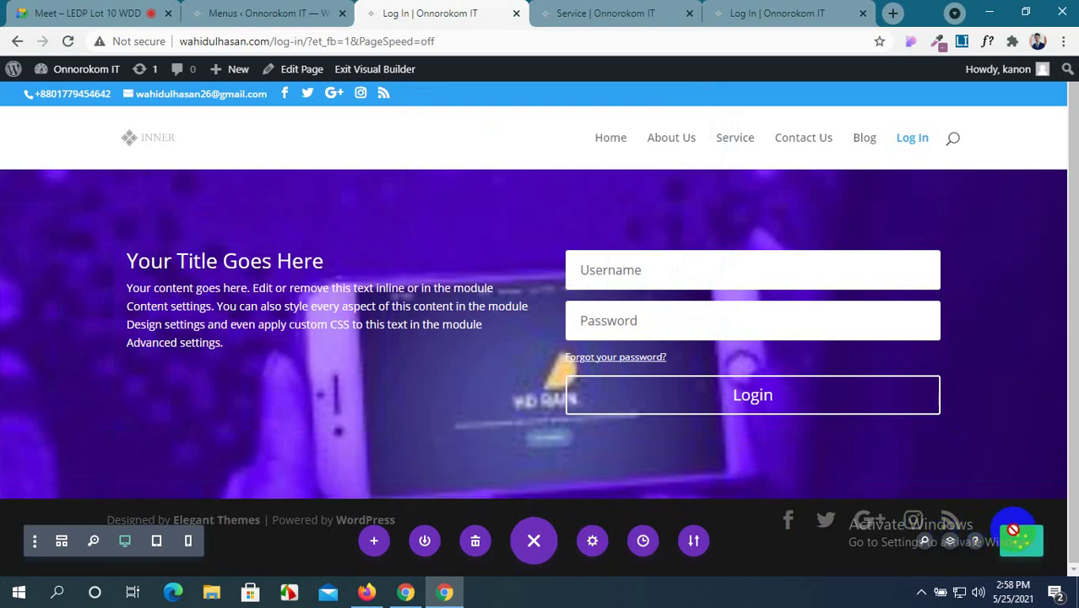
Reload the log-in page in Firefox to check the purple login section, then return to Chrome.
click(763, 7)
click(366, 592)
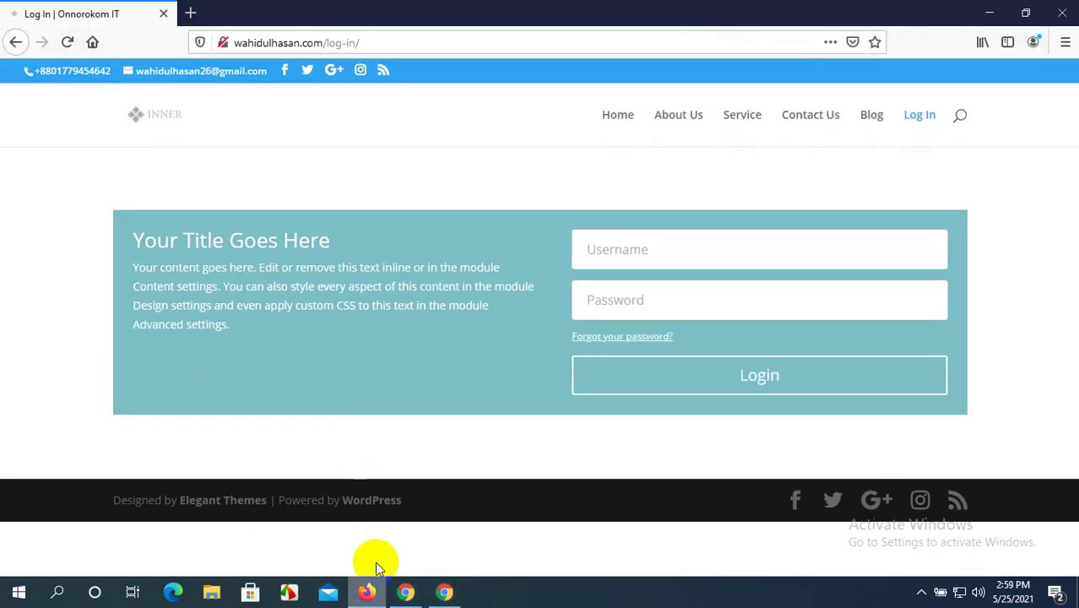
click(68, 46)
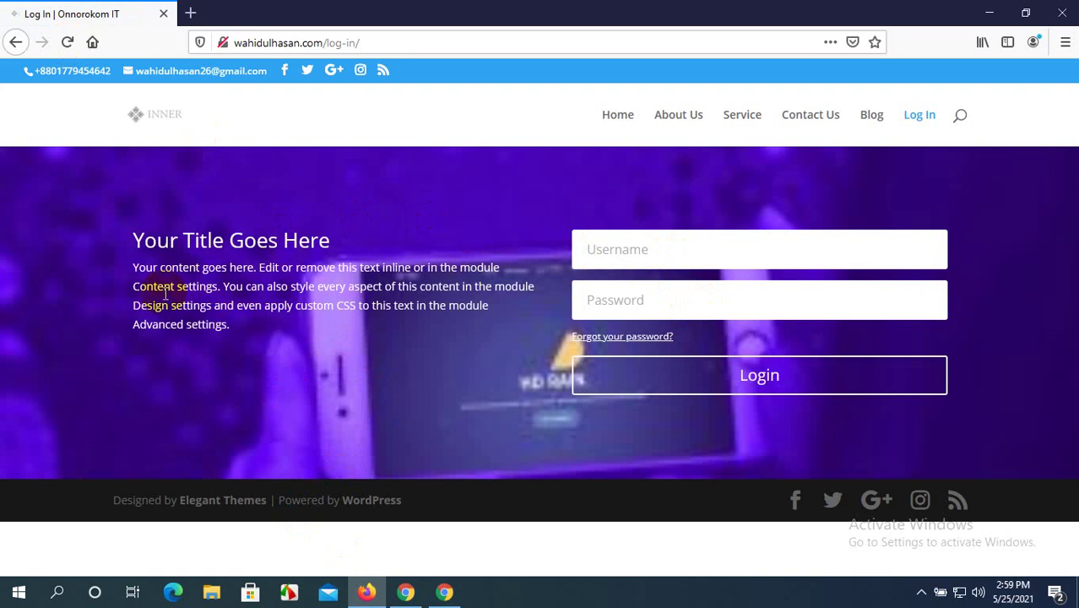
click(407, 591)
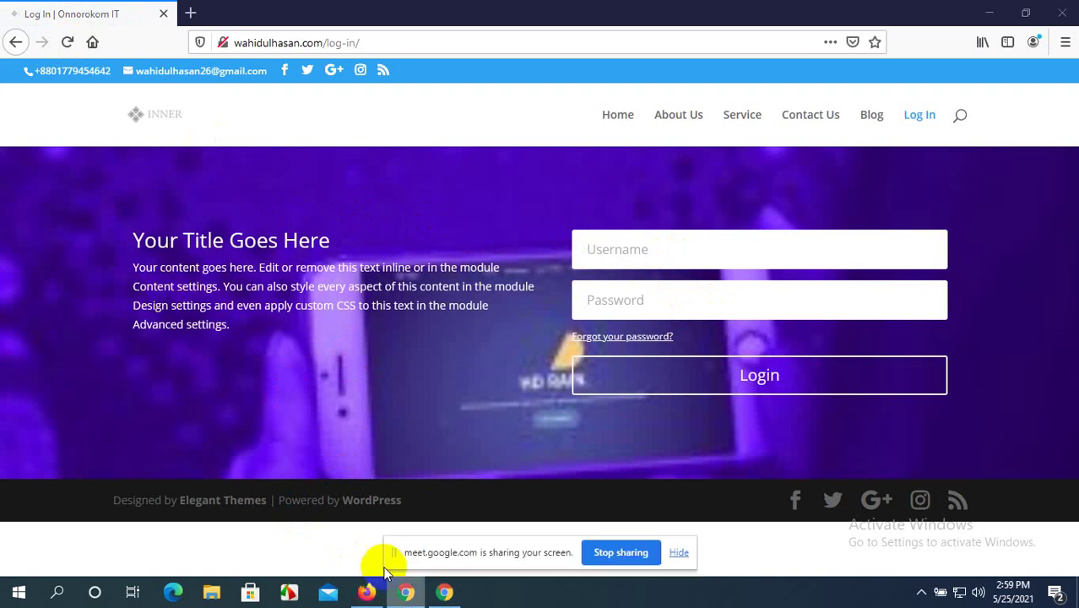
click(681, 555)
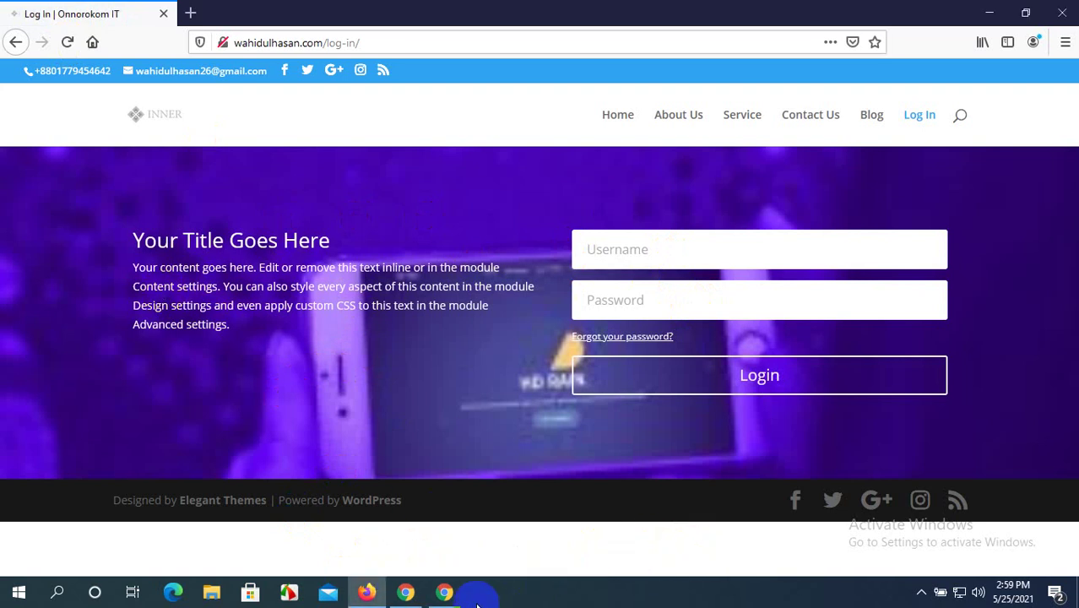
click(445, 591)
Return to the Log In page in the visual builder and open the Login module's settings.
click(305, 10)
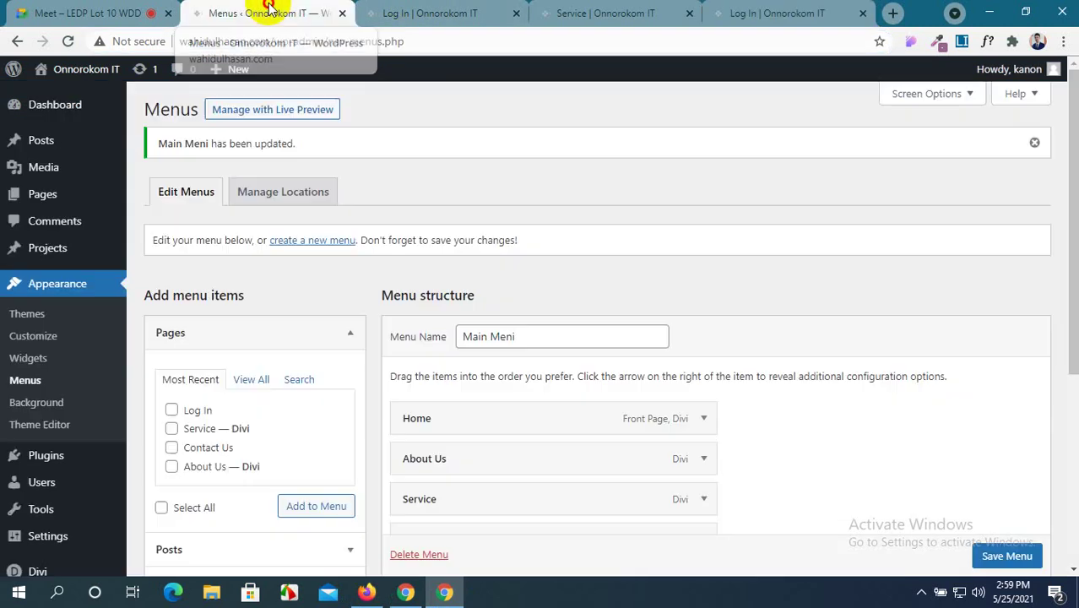
click(405, 13)
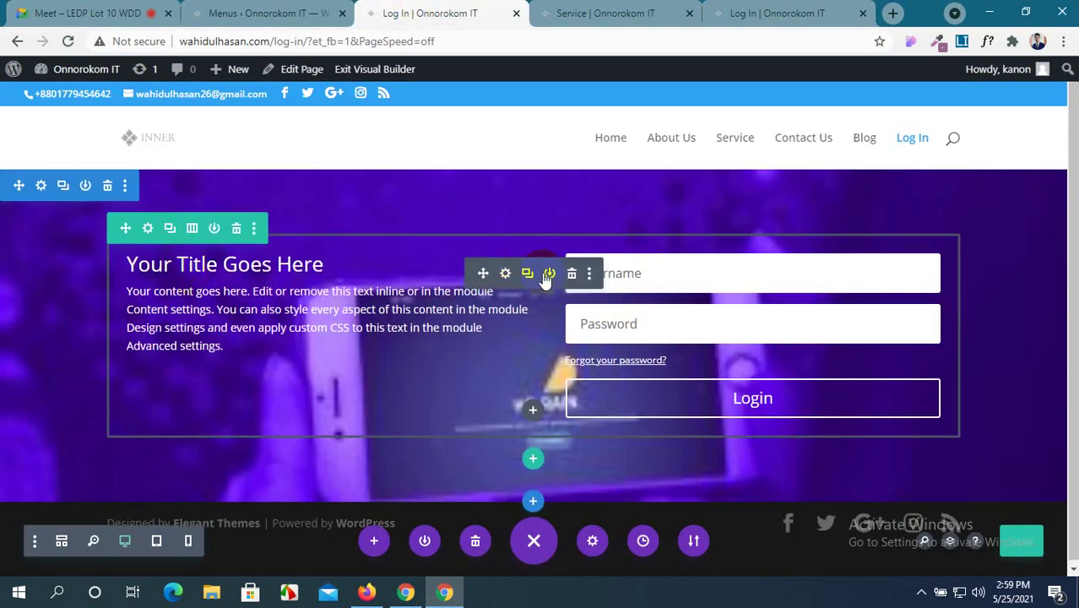
click(504, 272)
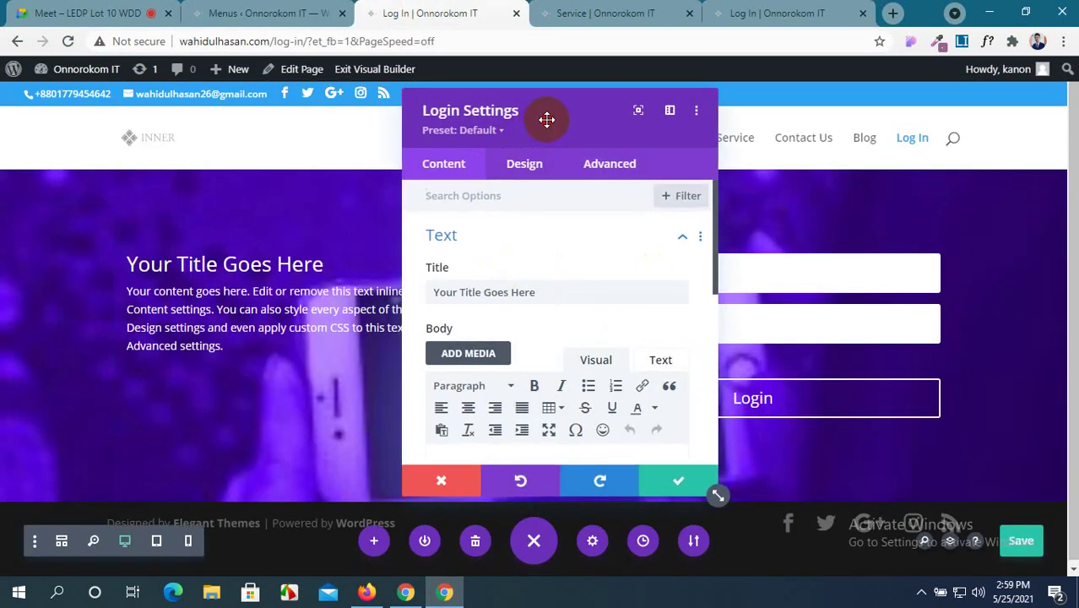
drag(545, 119, 681, 118)
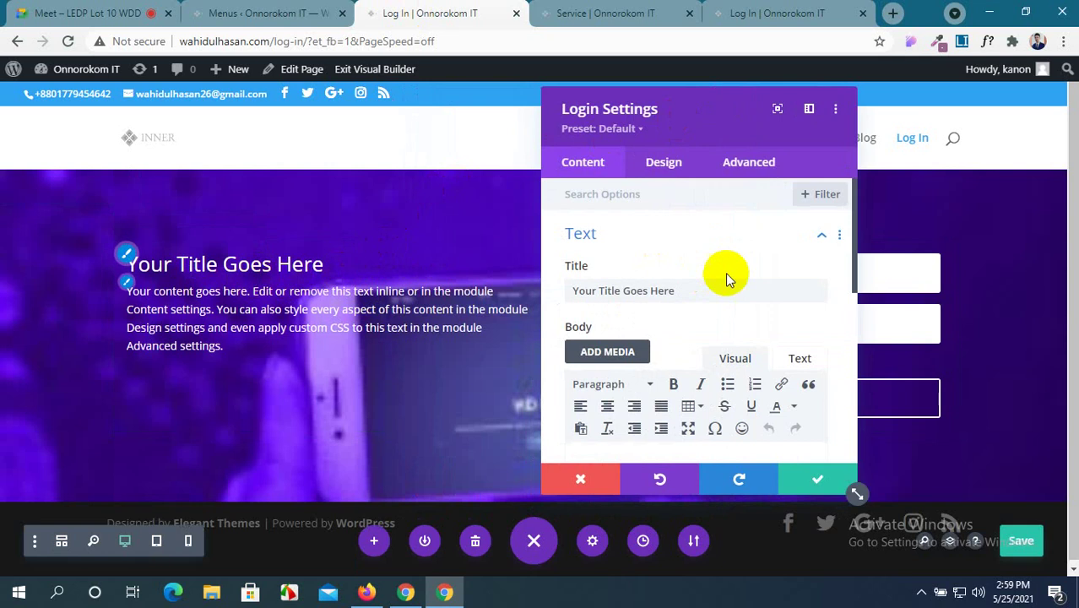
Replace the placeholder title text with 'At First You login Now'.
drag(694, 287, 421, 272)
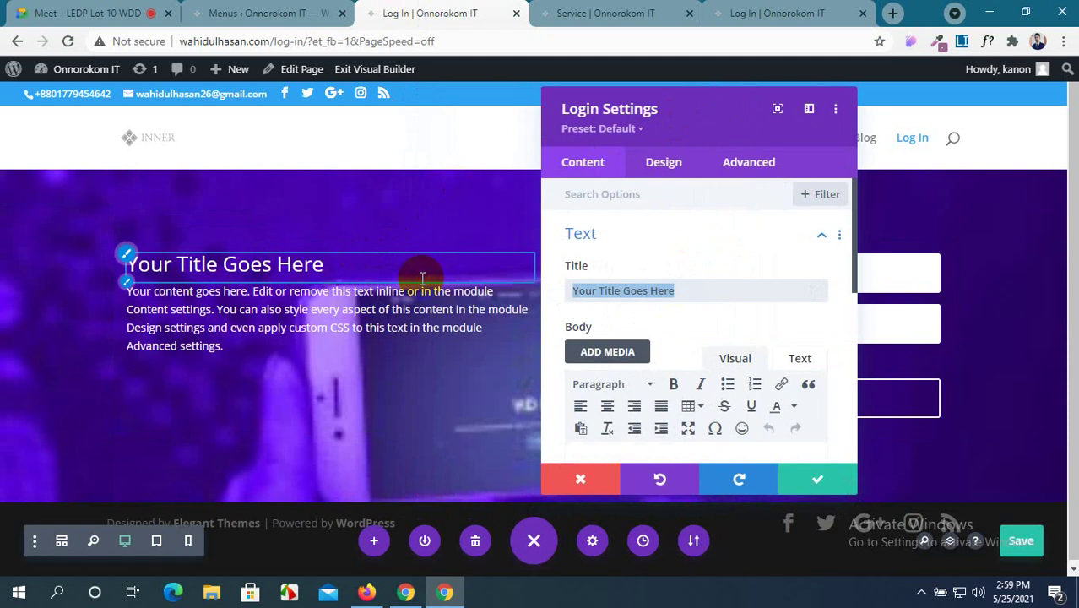
text(At First You may login)
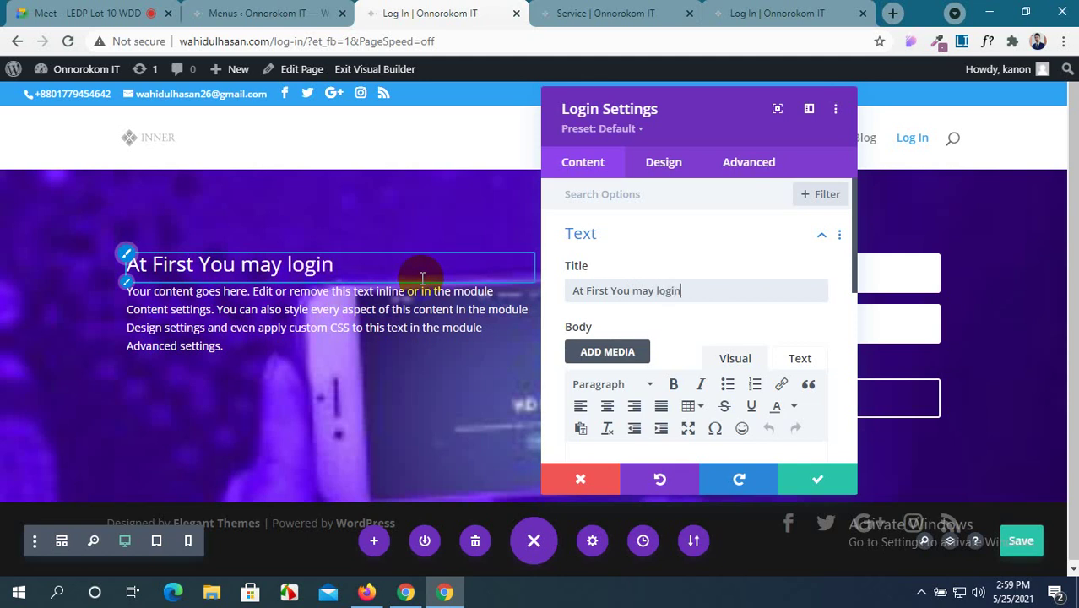
click(642, 290)
key(BackSpace)
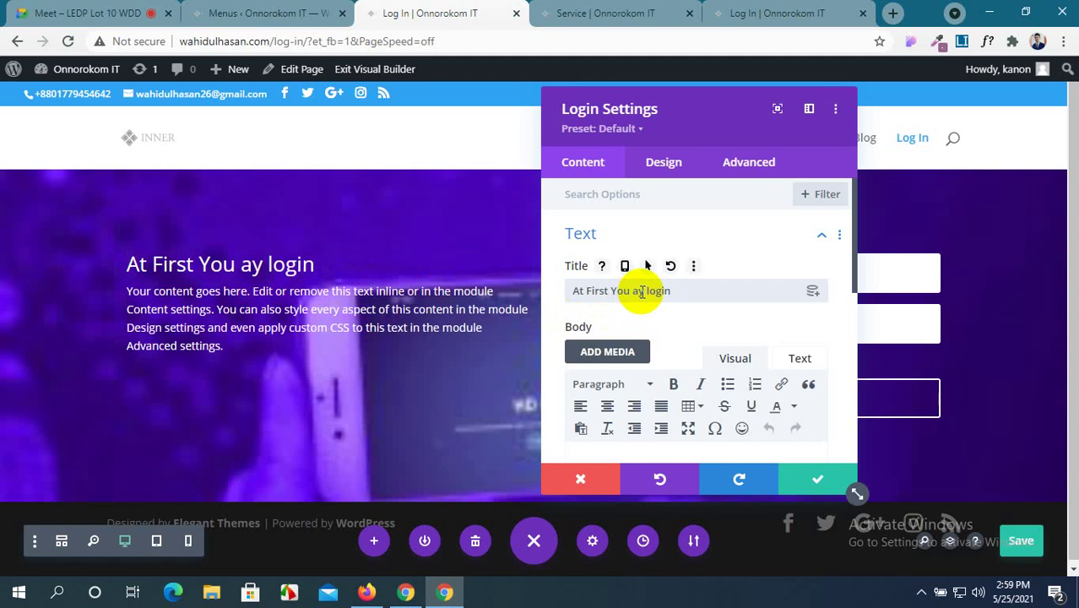
text(M)
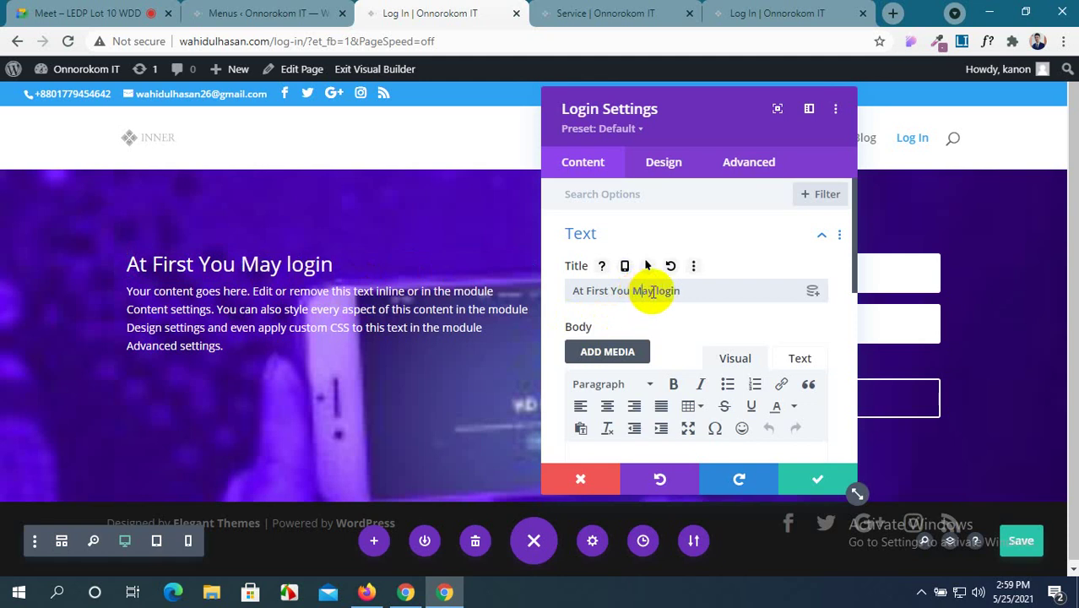
click(648, 292)
drag(648, 292, 634, 293)
click(679, 291)
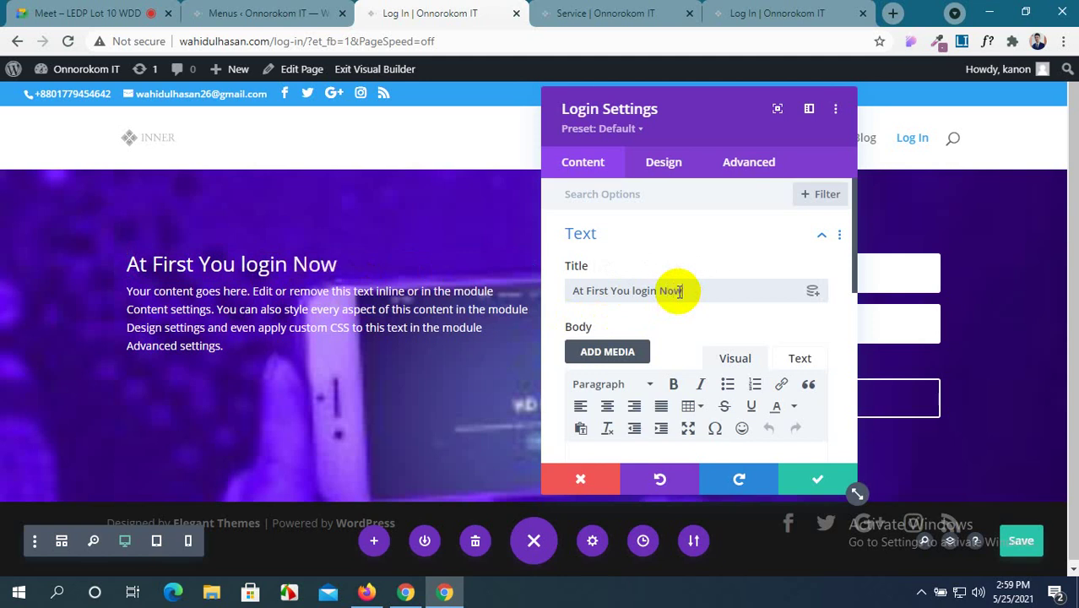
scroll(680, 334, down, 2)
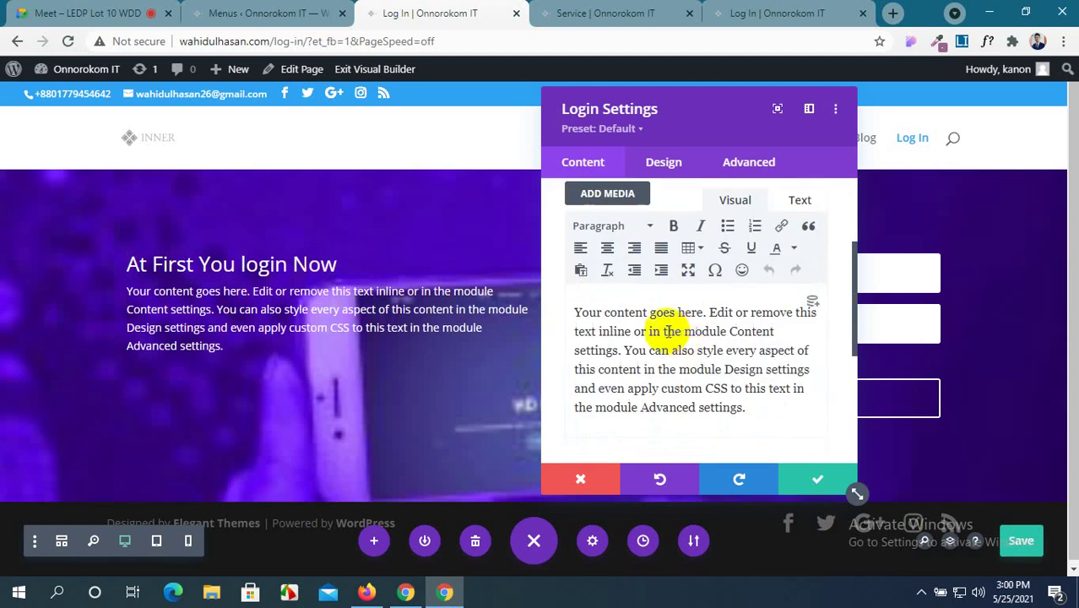
drag(568, 311, 743, 412)
scroll(752, 411, down, 5)
scroll(751, 414, up, 2)
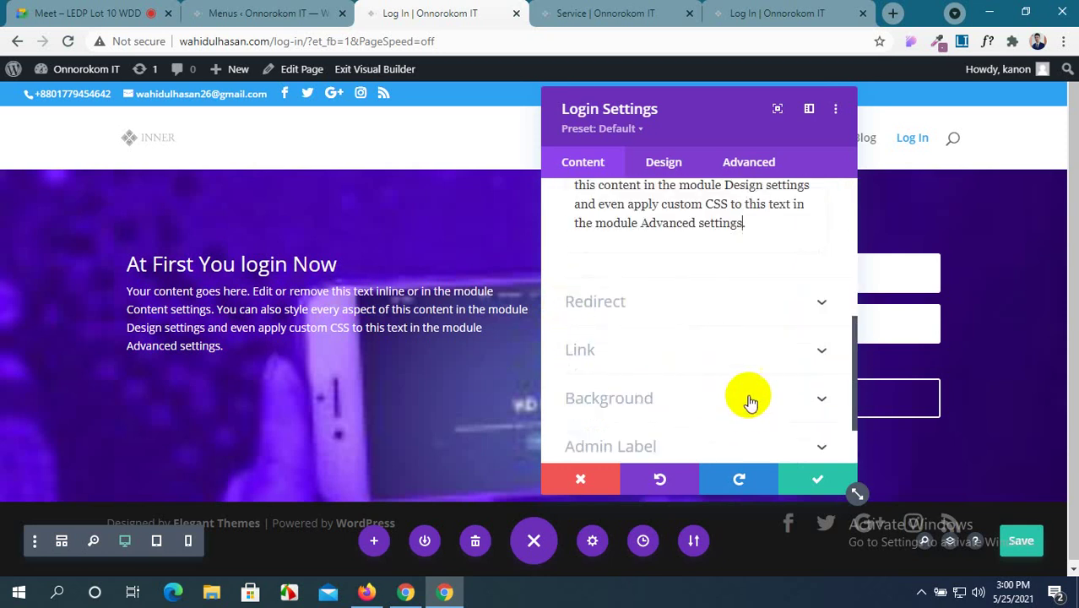
click(823, 305)
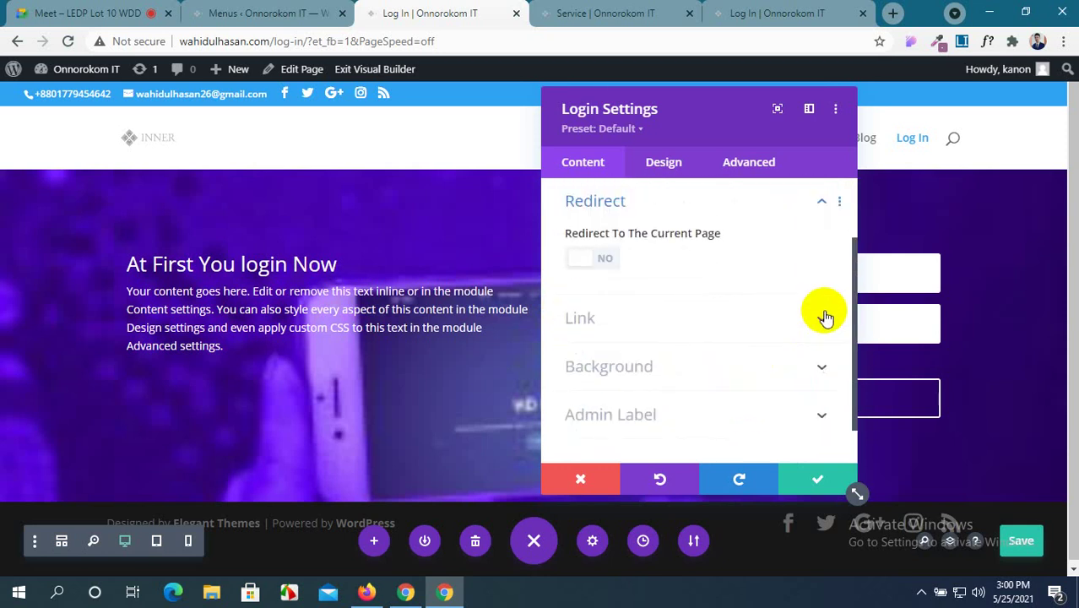
scroll(826, 317, up, 2)
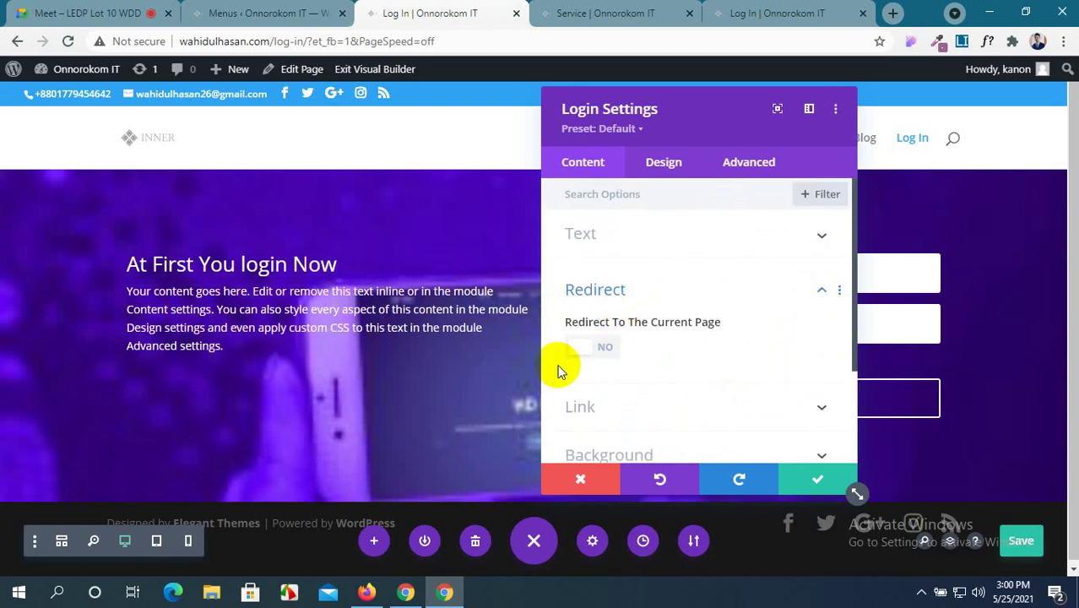
click(590, 347)
scroll(714, 352, down, 2)
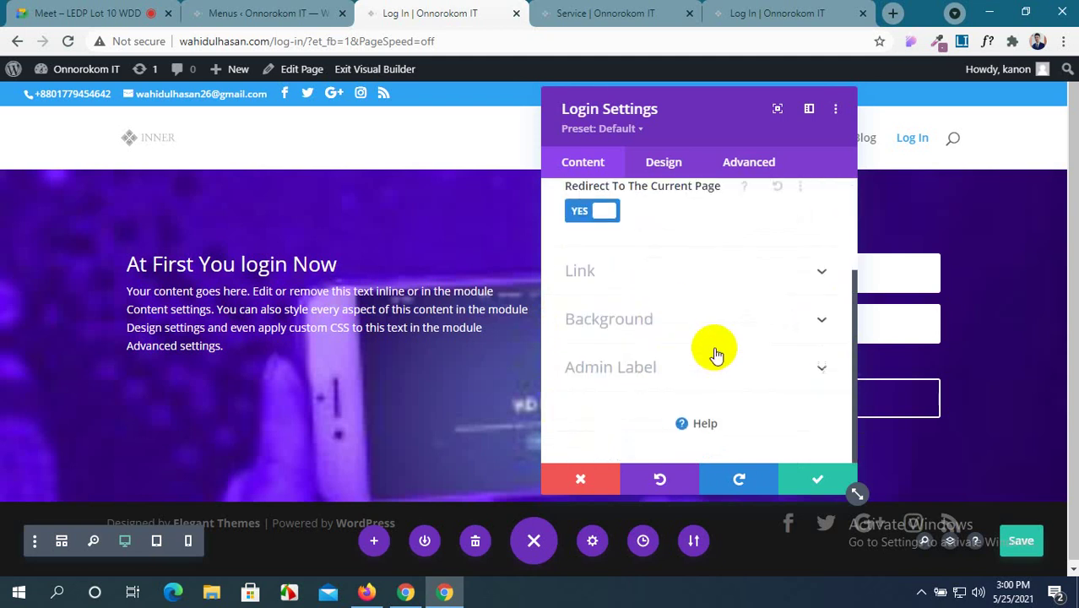
scroll(714, 352, up, 2)
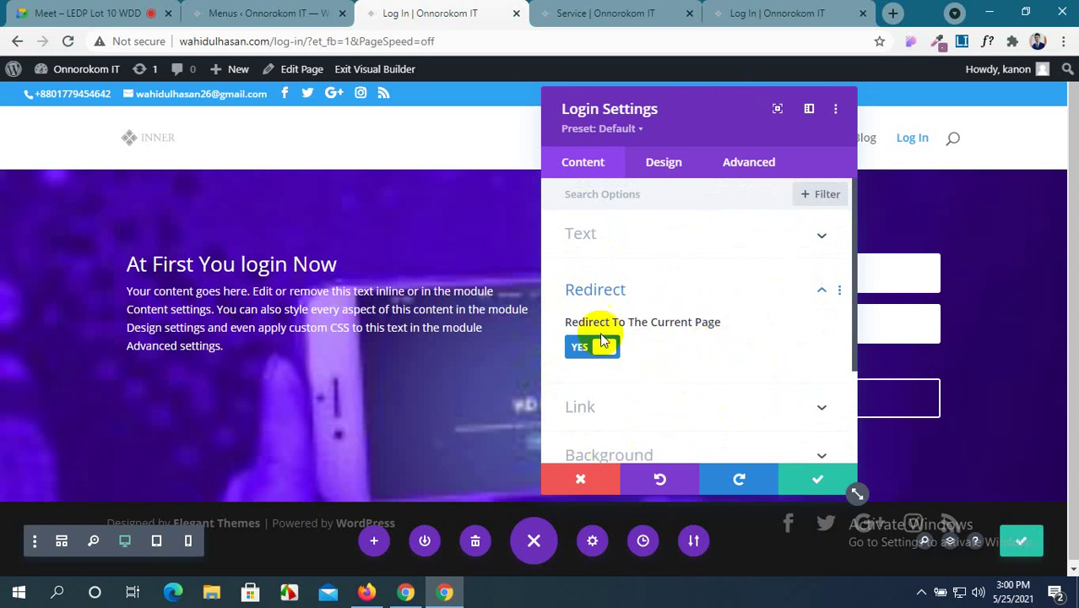
click(602, 352)
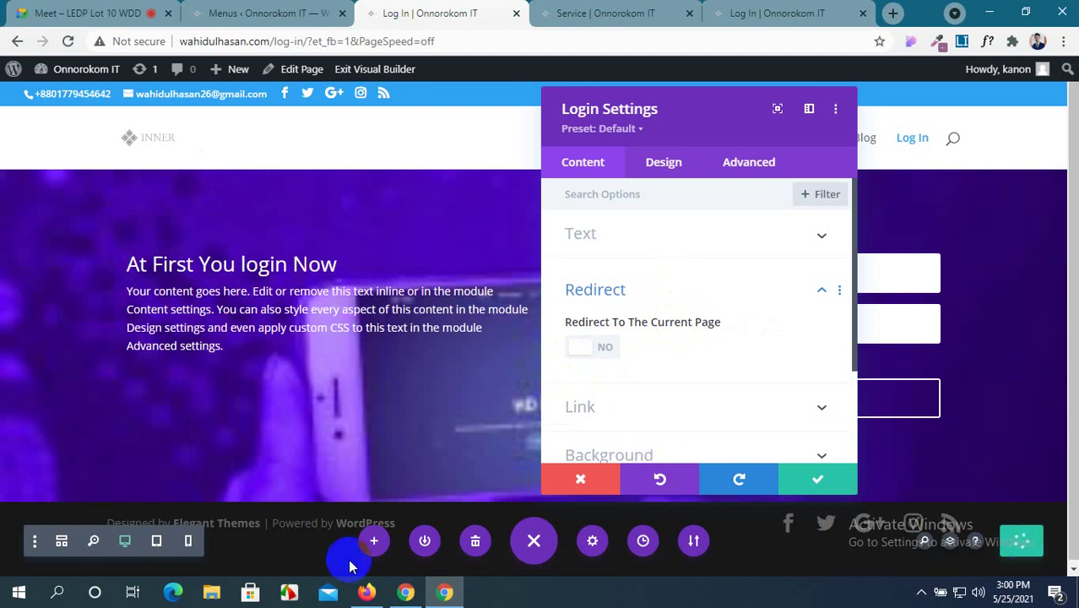
mouse_move(366, 592)
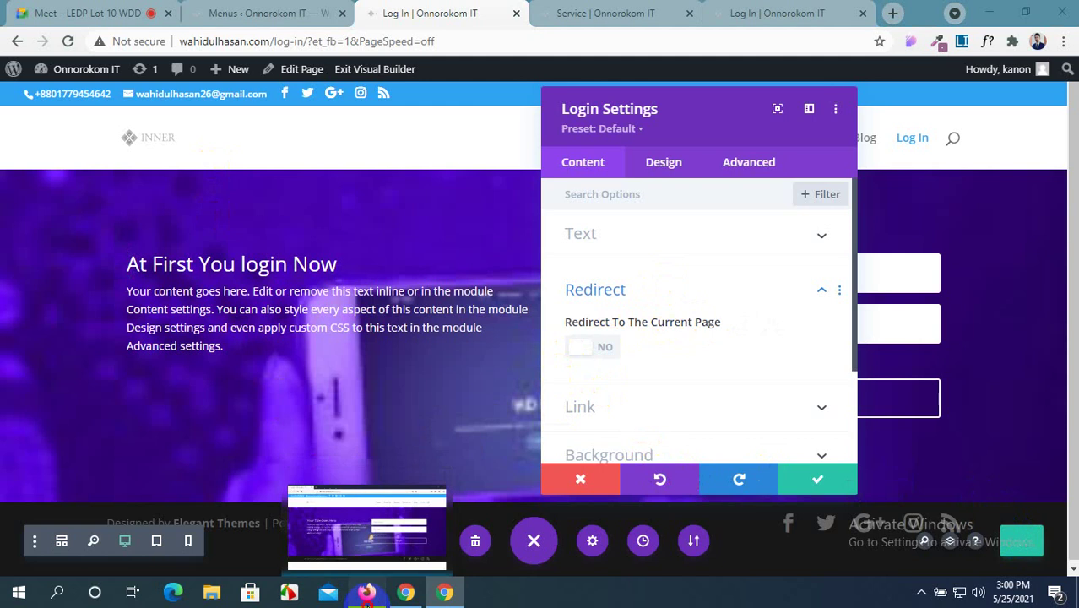
Sign in through the Divi front-end login form in Firefox, declining to save the login.
click(369, 528)
click(650, 245)
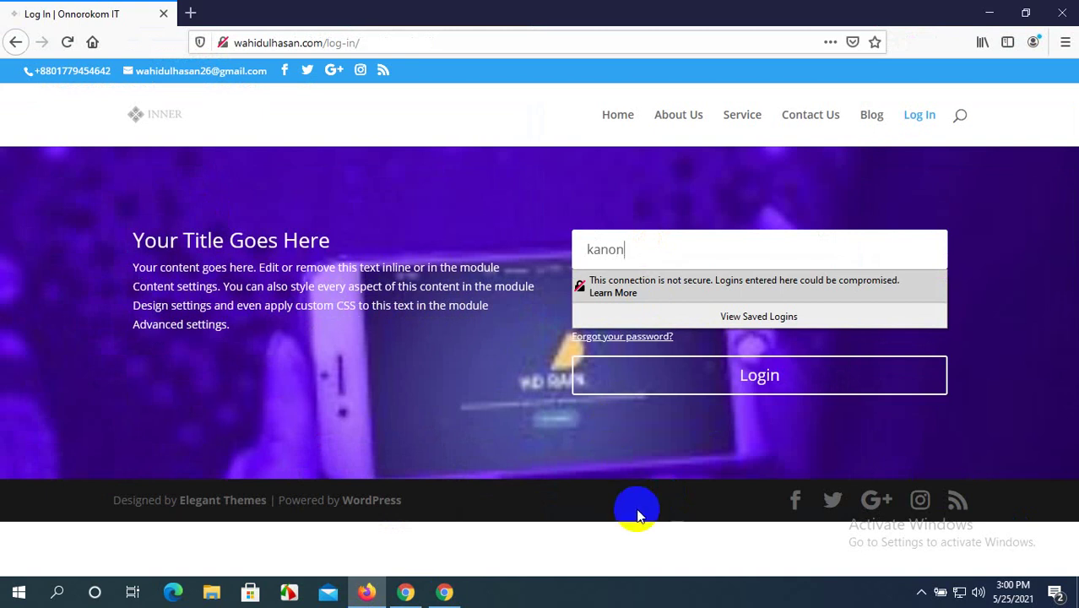
click(704, 289)
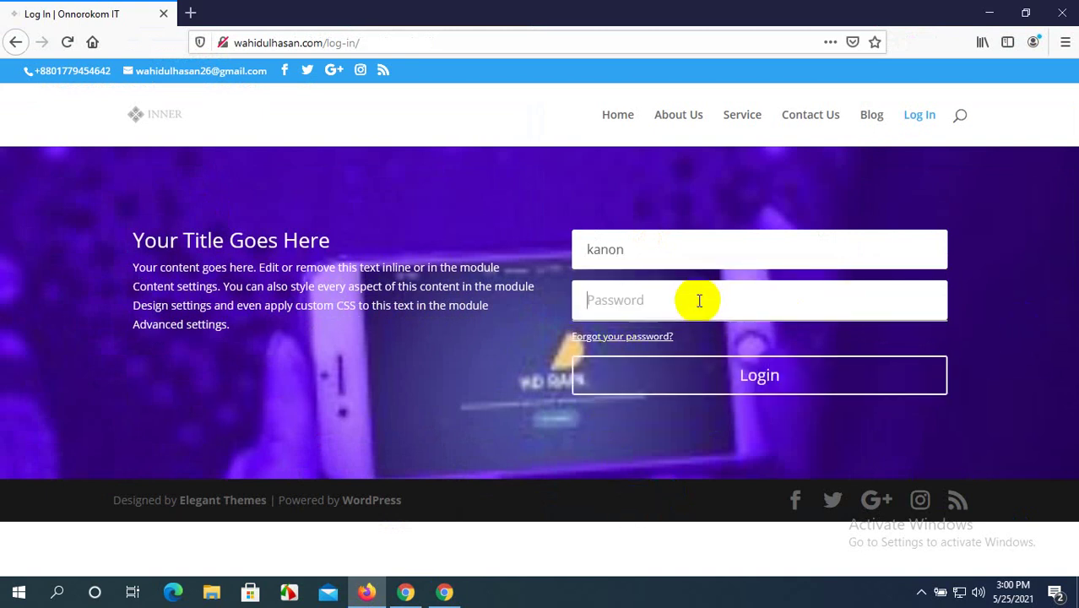
text(••)
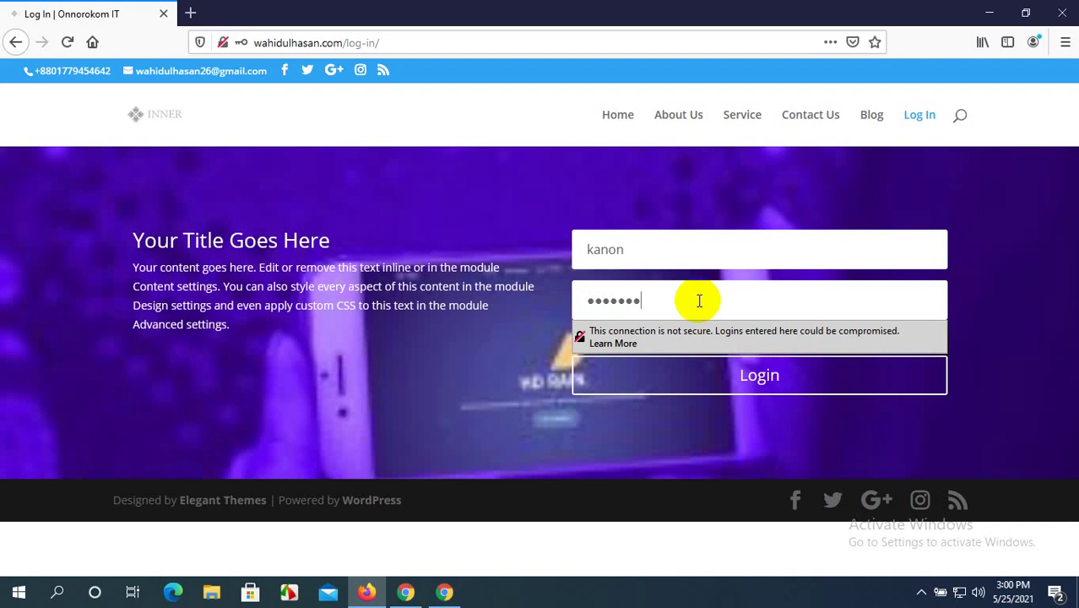
click(735, 393)
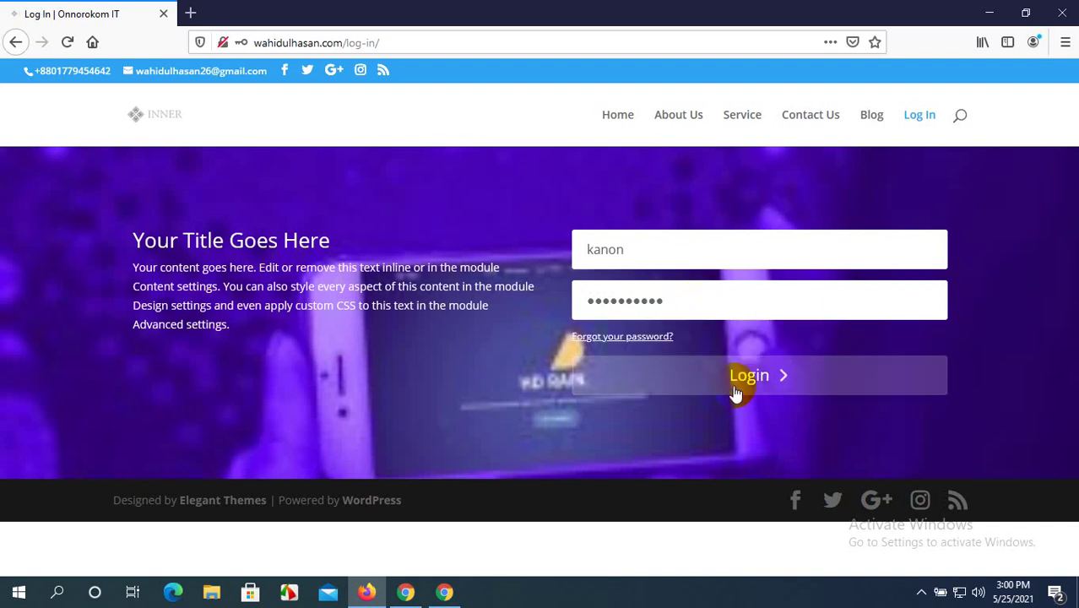
click(445, 207)
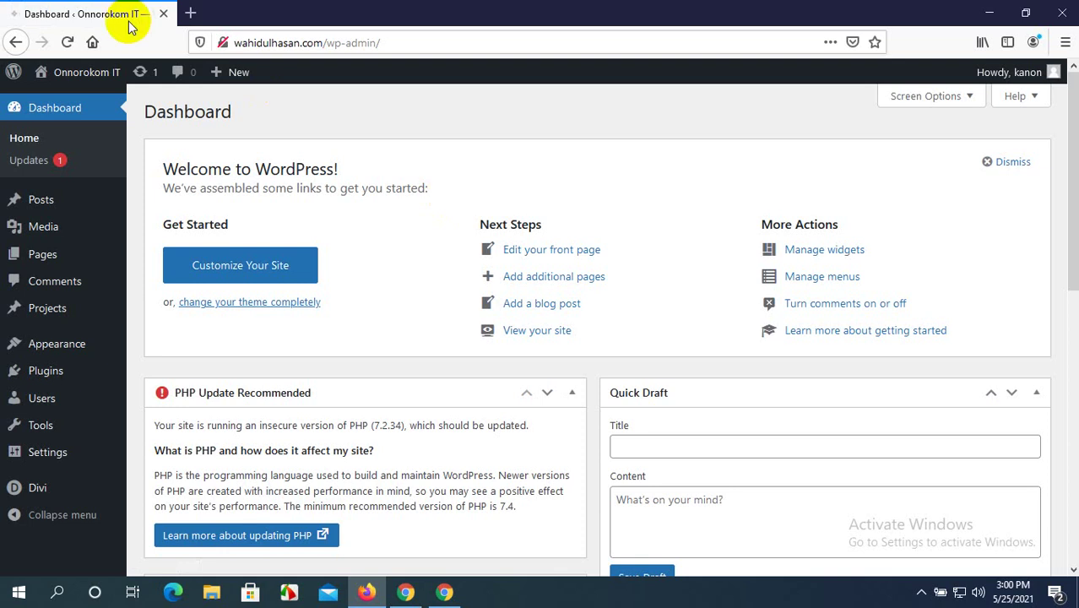
Admit the waiting participant into the Meet call in Chrome.
click(445, 592)
click(43, 13)
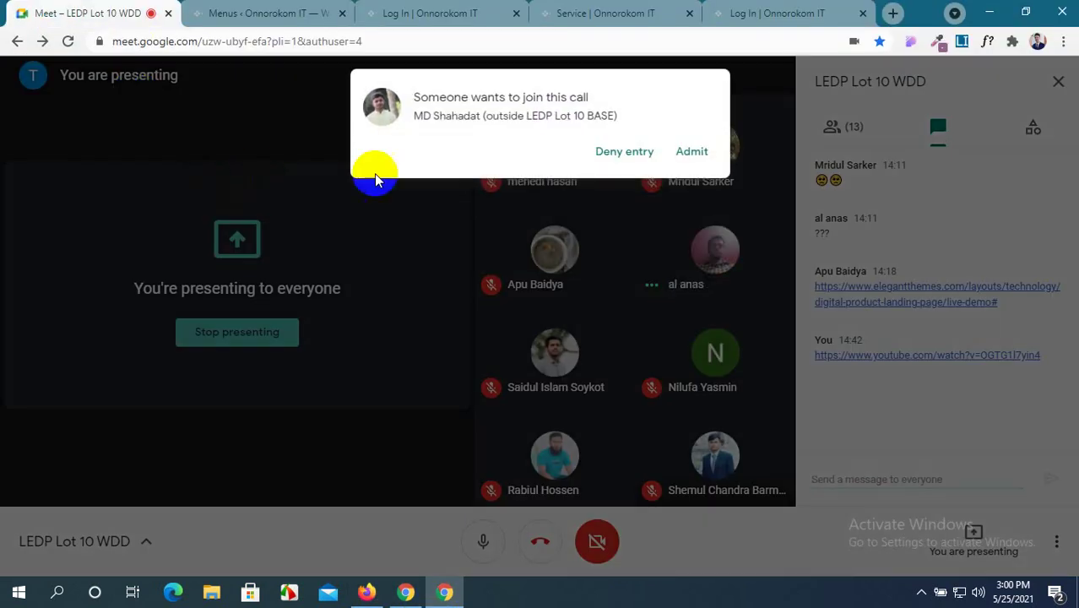
click(690, 152)
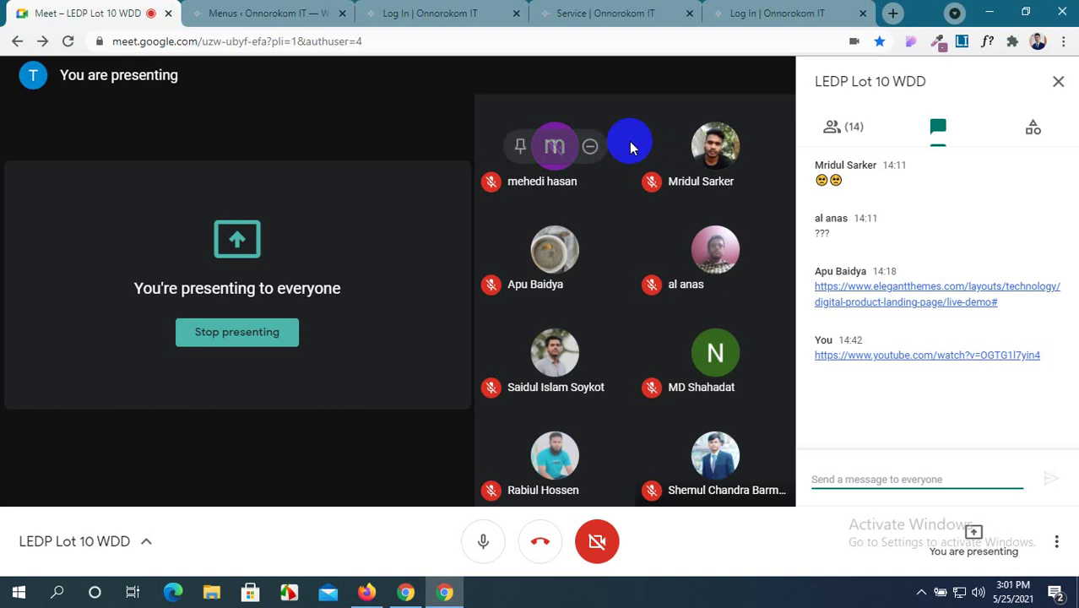
click(772, 10)
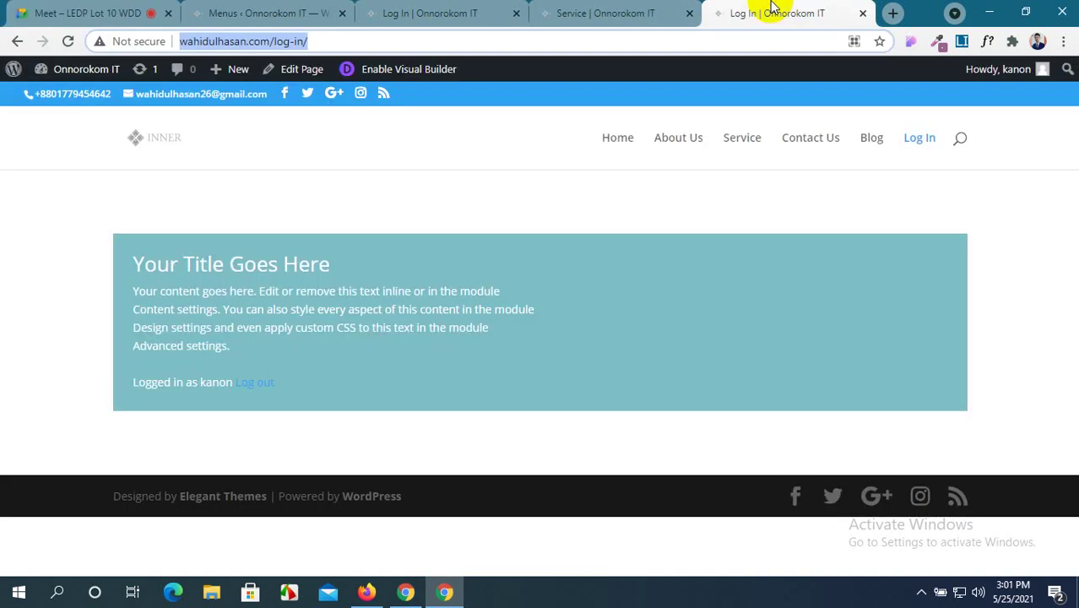
Log out of the WordPress admin account from the Howdy menu.
click(1046, 74)
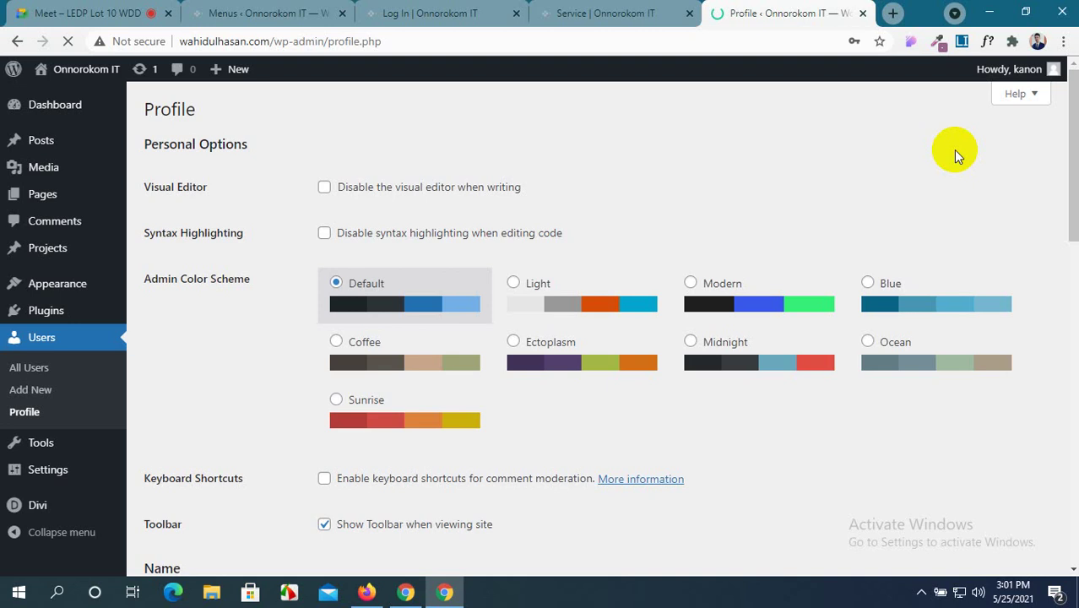
mouse_move(1045, 78)
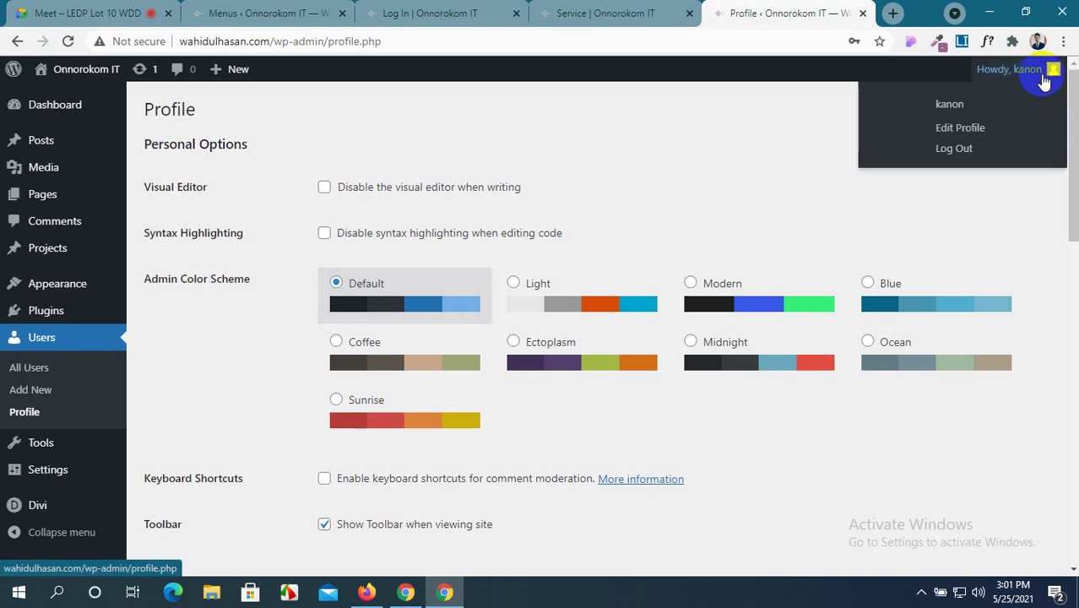
click(966, 148)
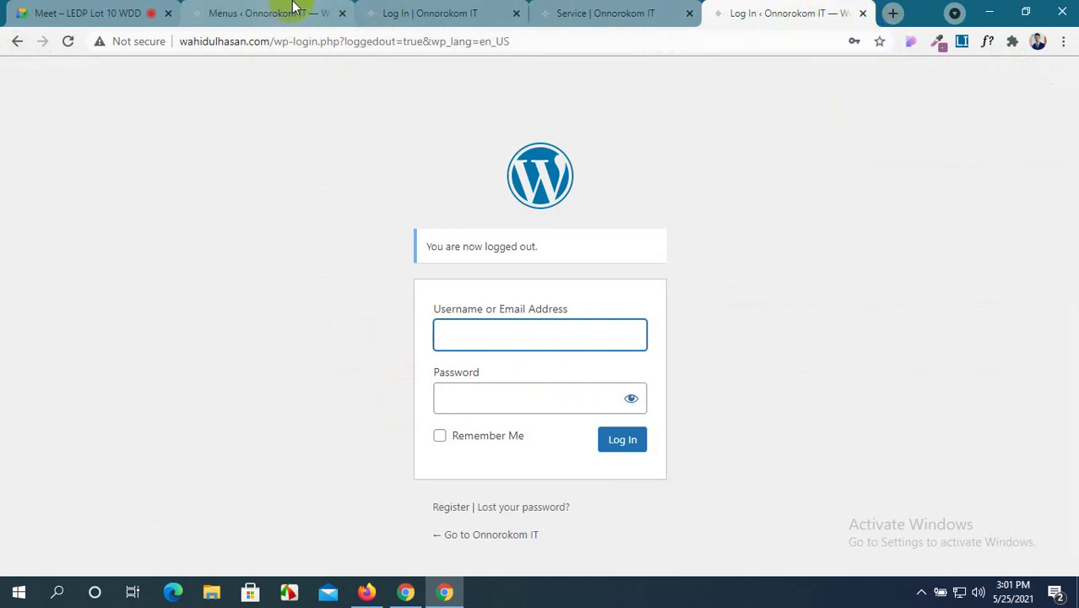
Sign back in with the username and account password, Remember Me ticked, reaching the Dashboard.
text(kanon)
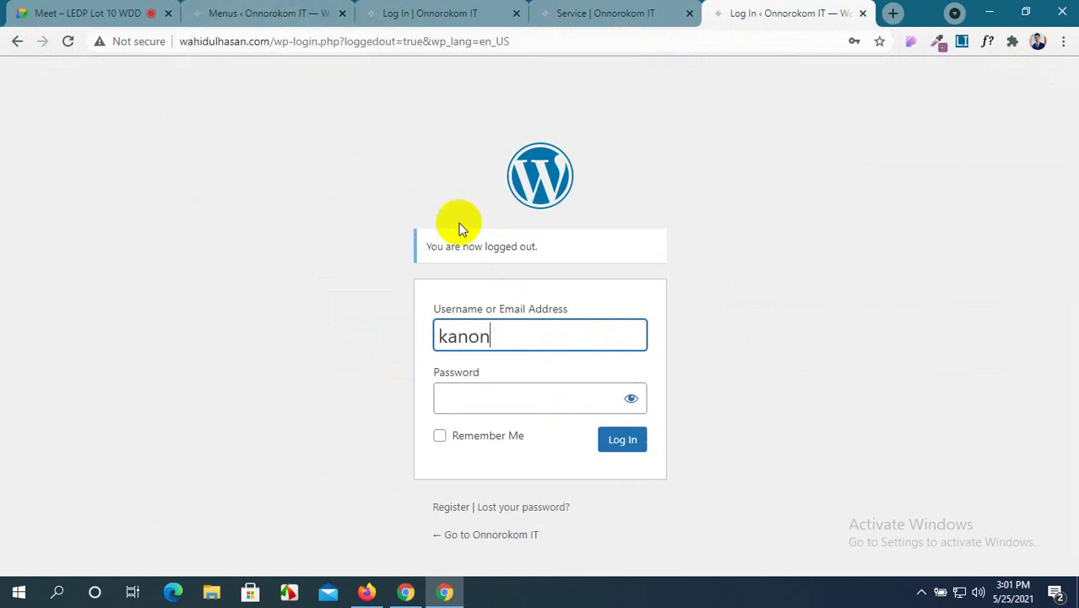
click(530, 399)
text(1)
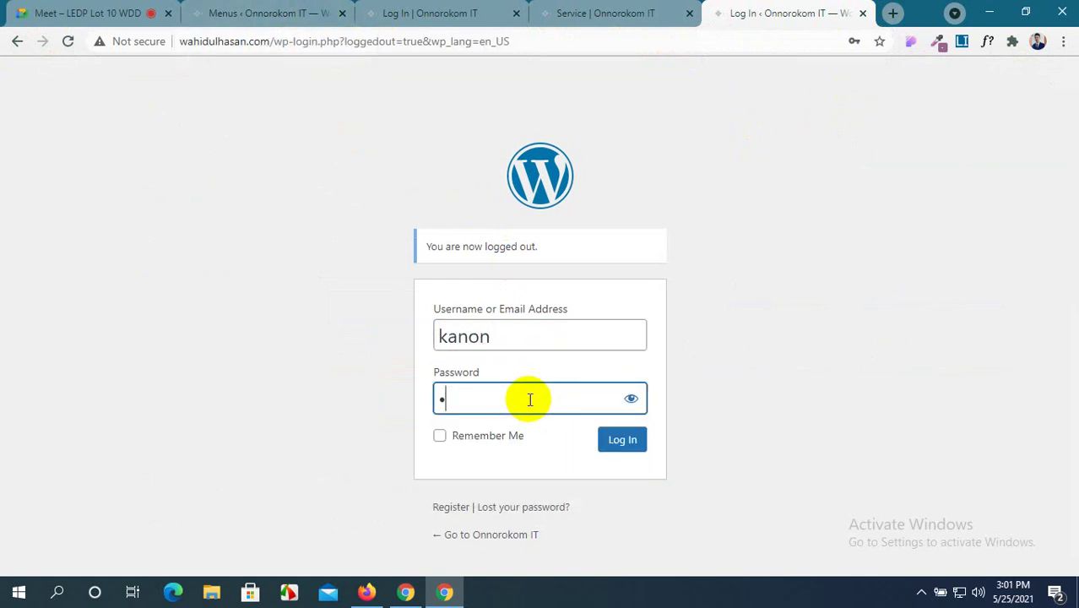
key(BackSpace)
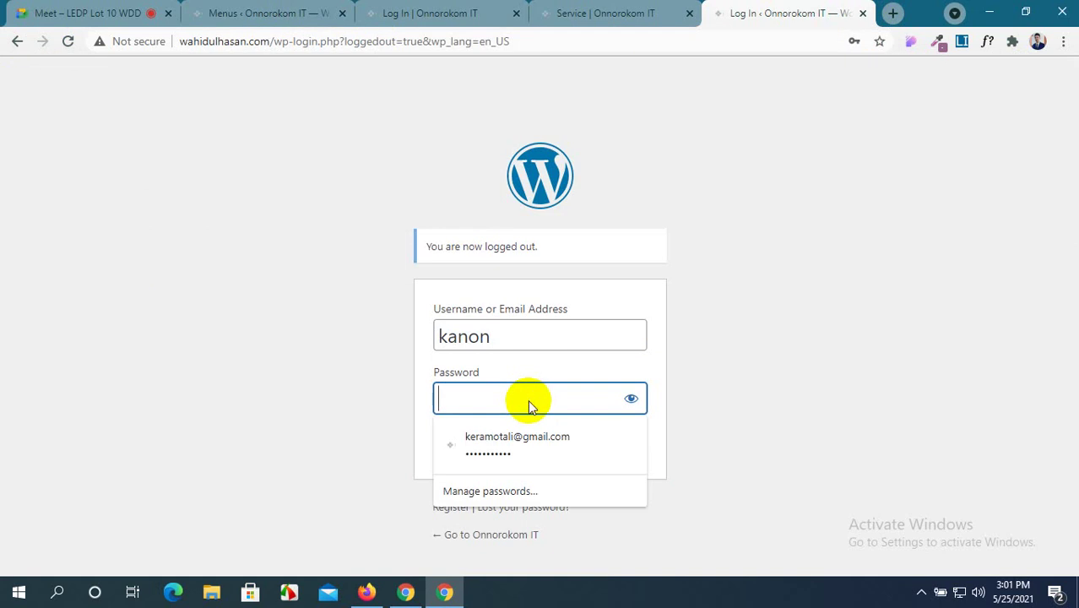
key(ctrl+v)
drag(549, 395, 431, 404)
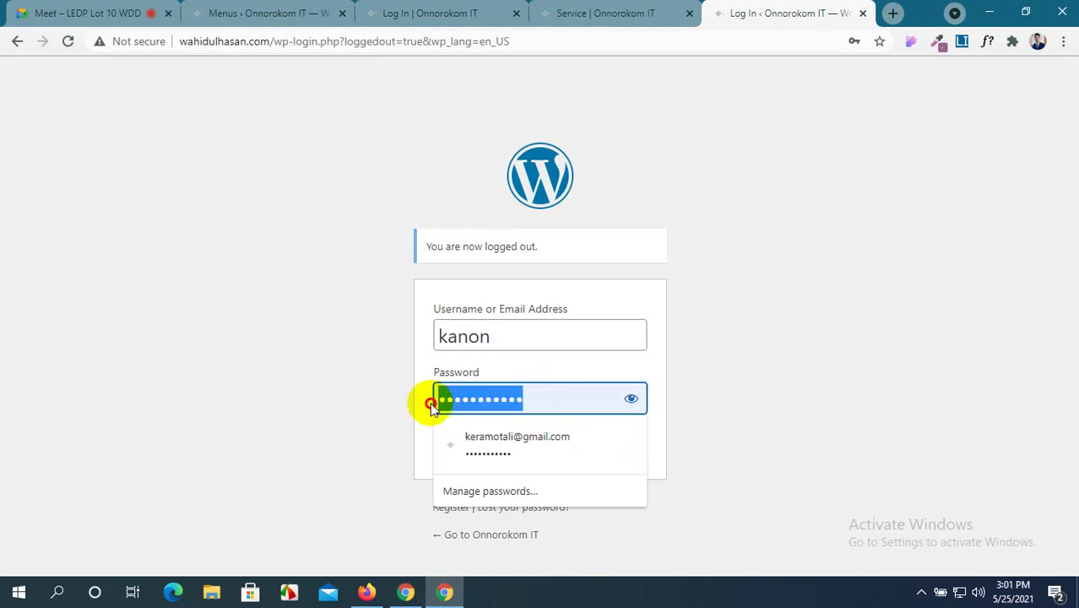
text(*****)
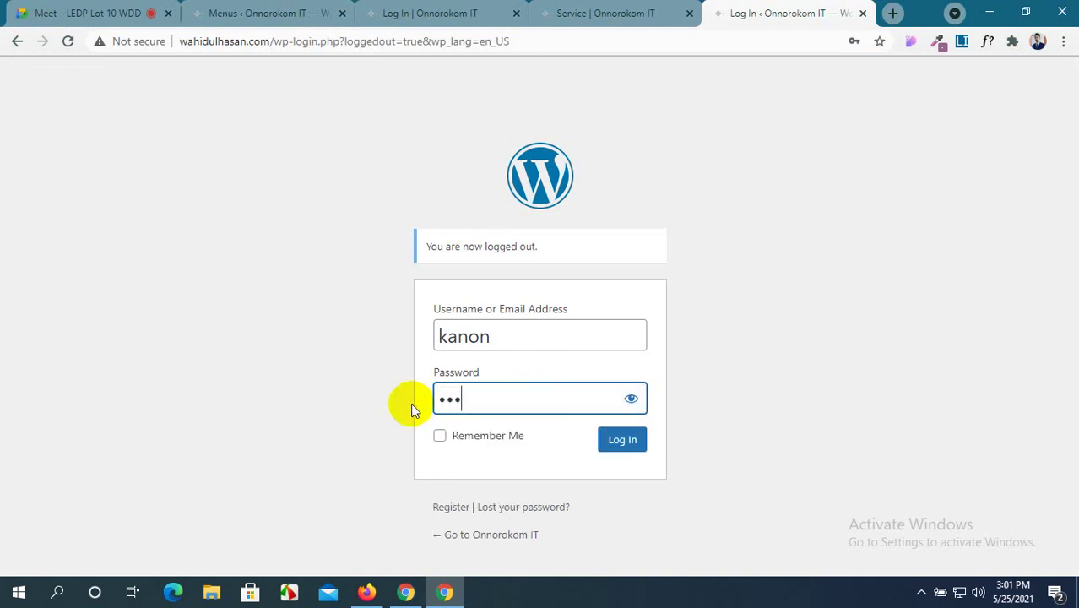
text(*****)
click(439, 436)
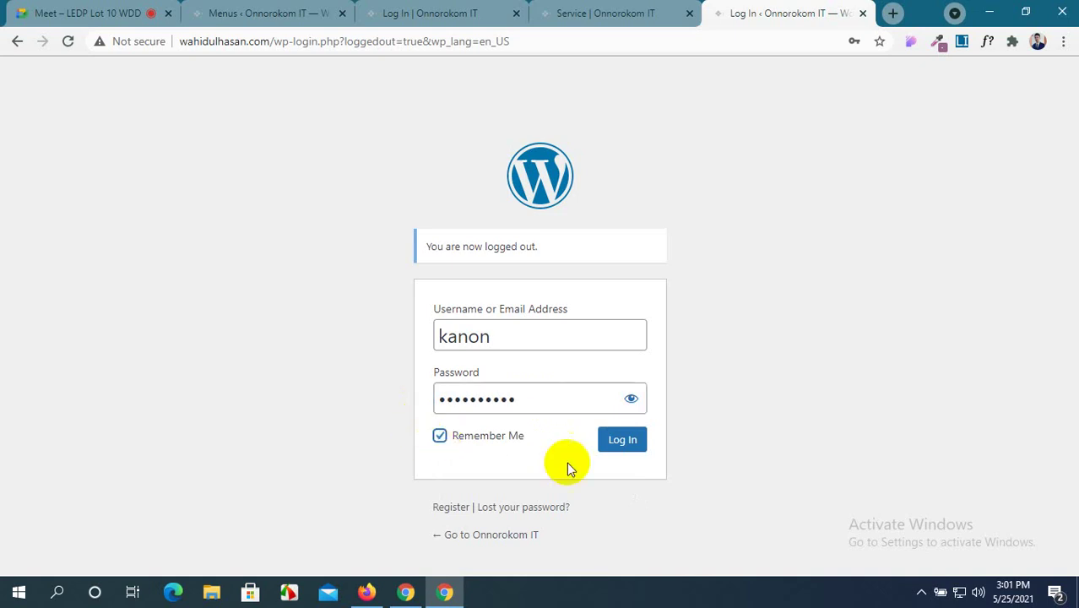
click(635, 446)
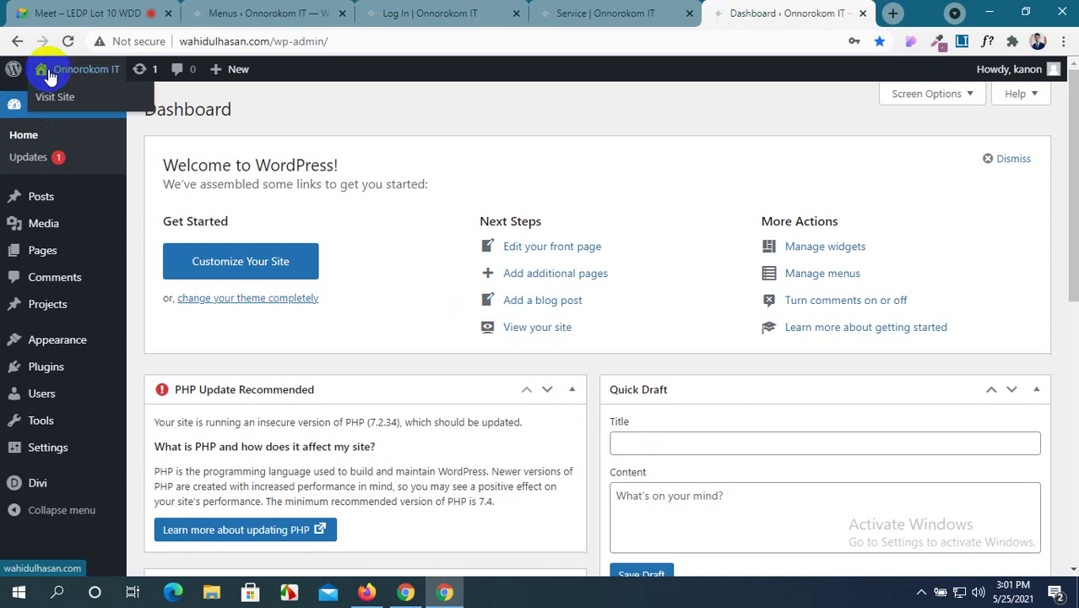
click(48, 102)
Log out in Firefox and open the styled Log In page from the site's home menu.
click(364, 593)
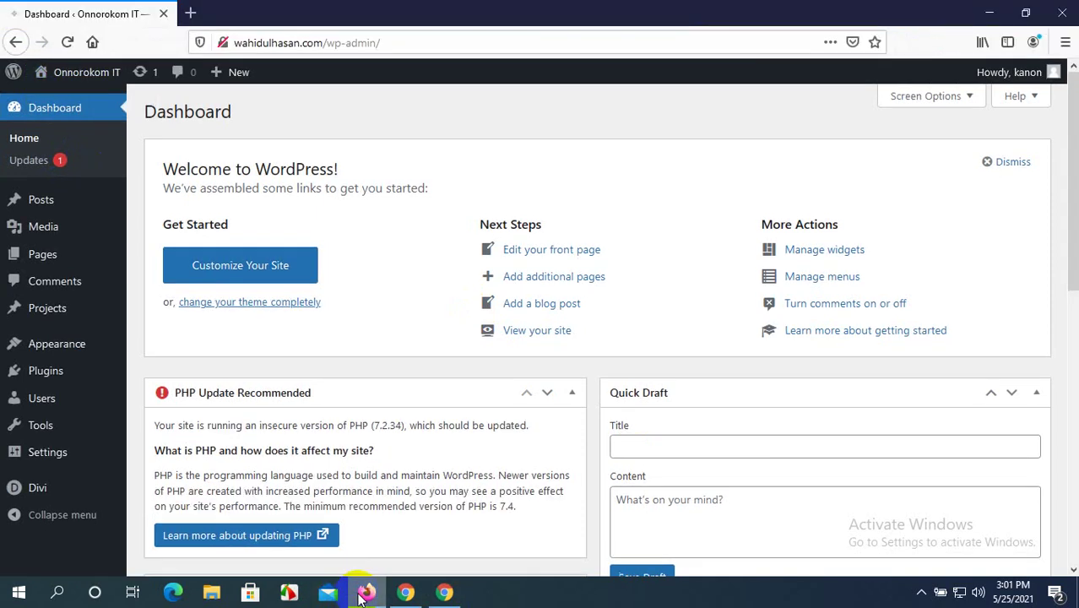
mouse_move(1059, 79)
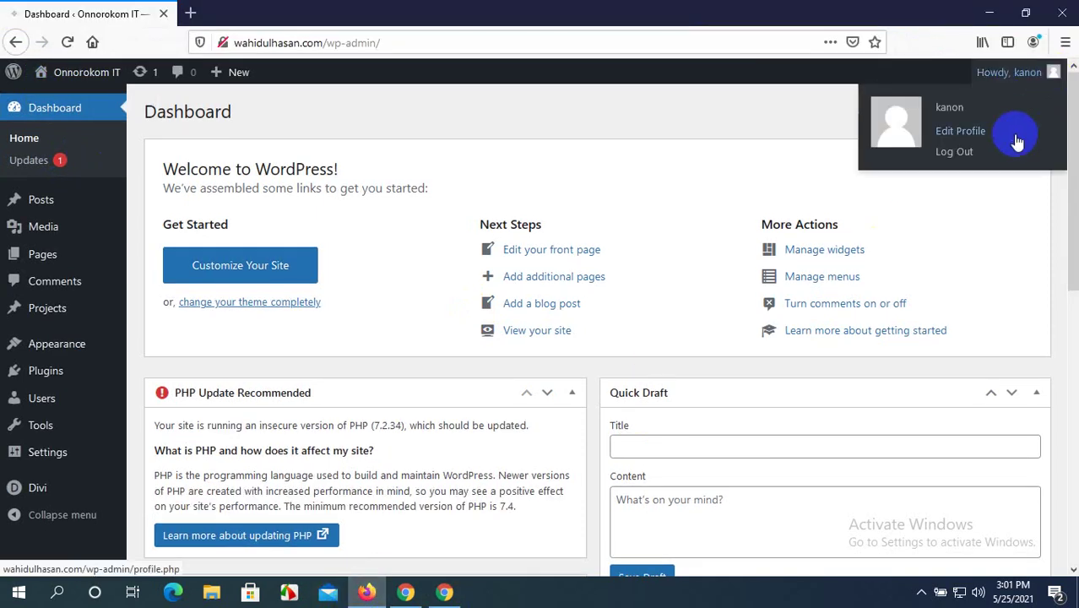
click(991, 156)
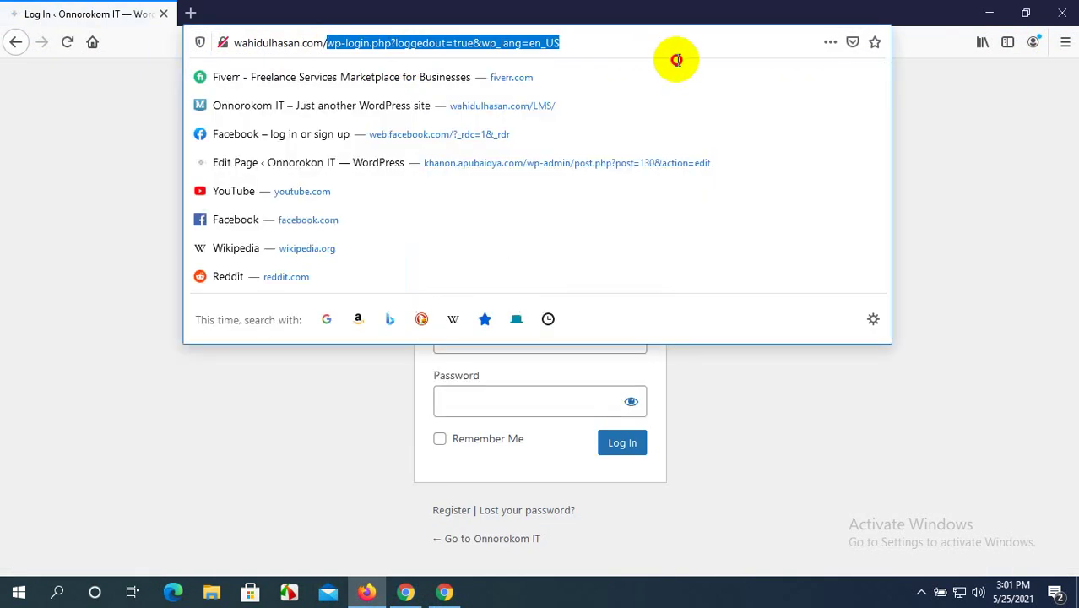
key(BackSpace)
key(Return)
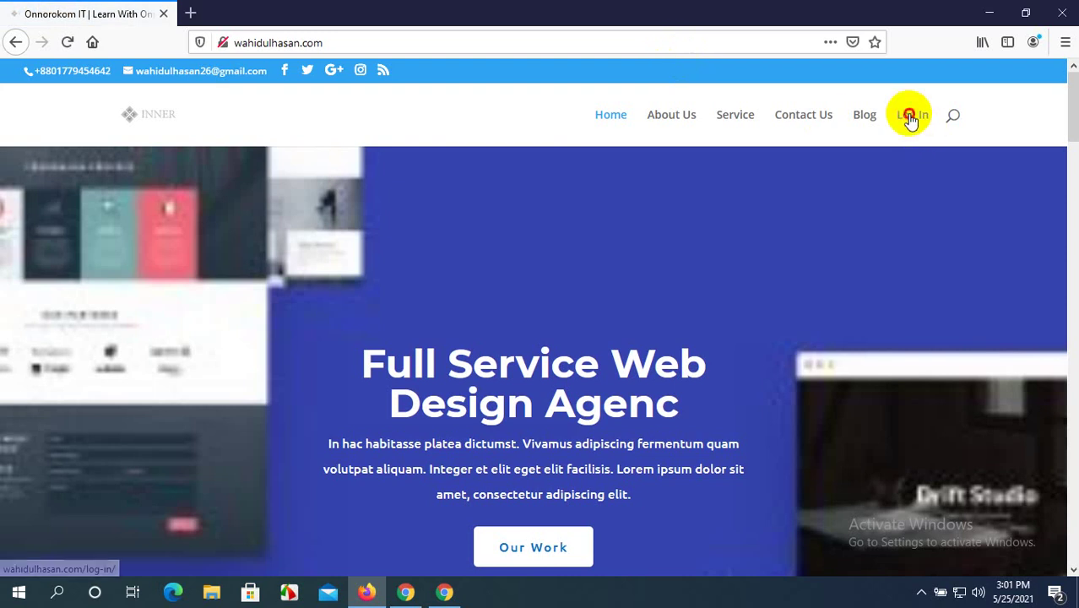
click(912, 116)
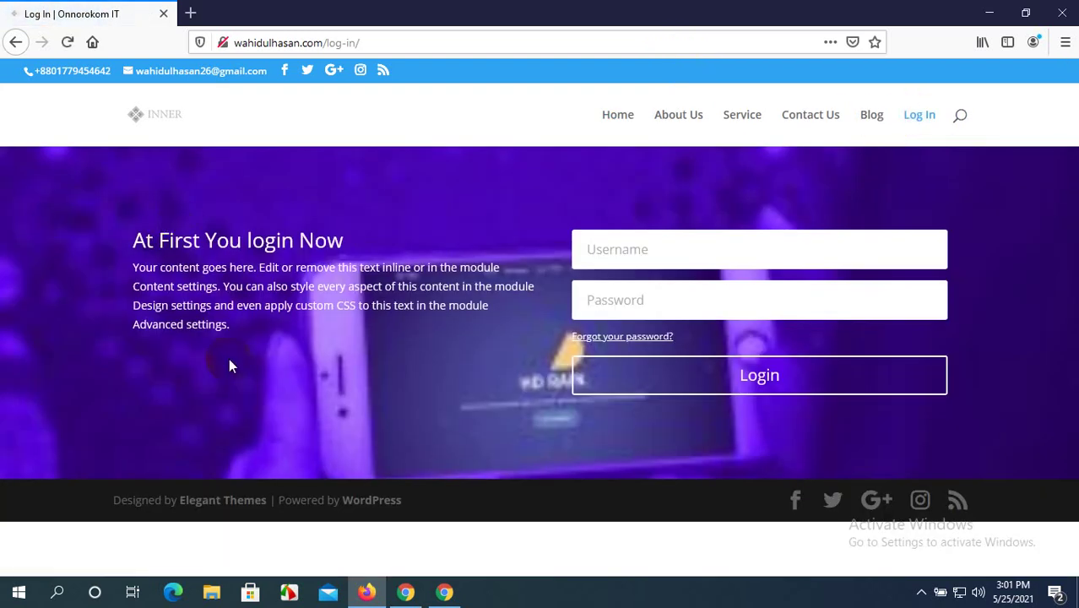
click(444, 592)
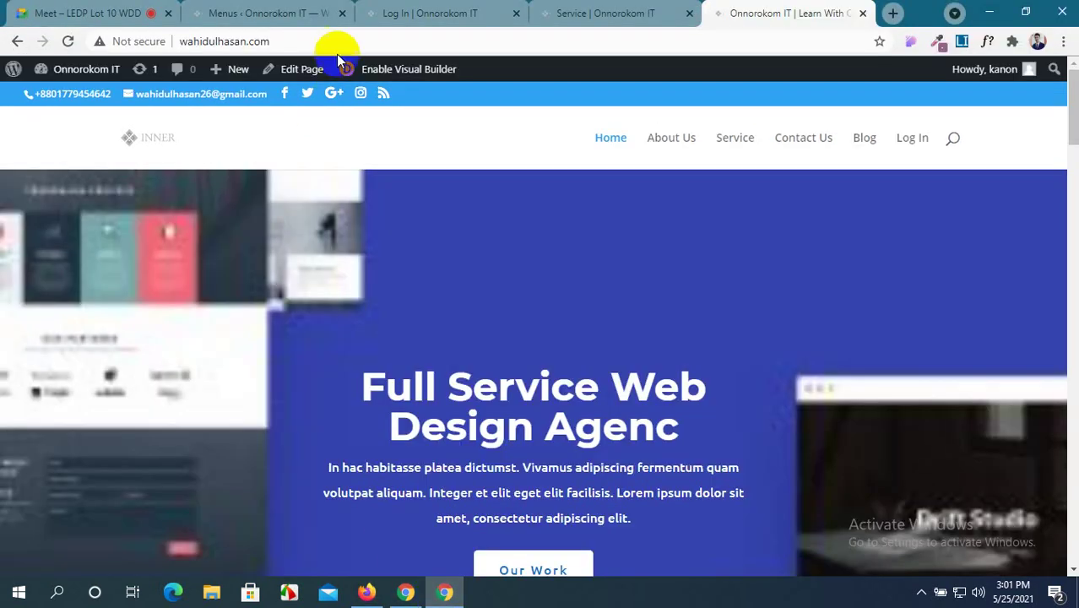
Open the Login module's Design settings, dismissing the session-expired prompt.
click(416, 11)
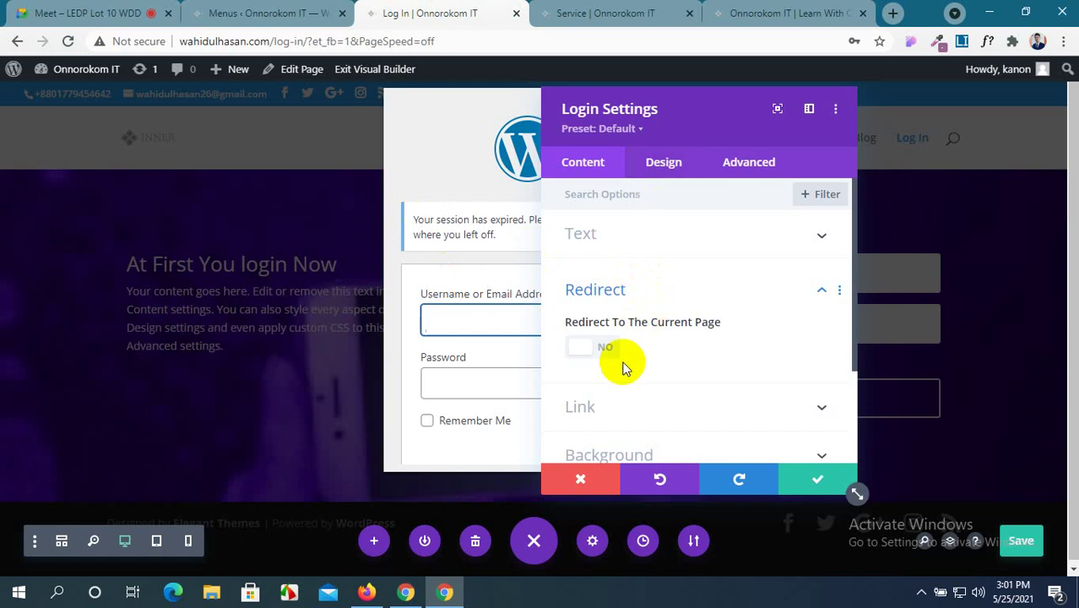
scroll(624, 375, down, 1)
scroll(692, 342, down, 1)
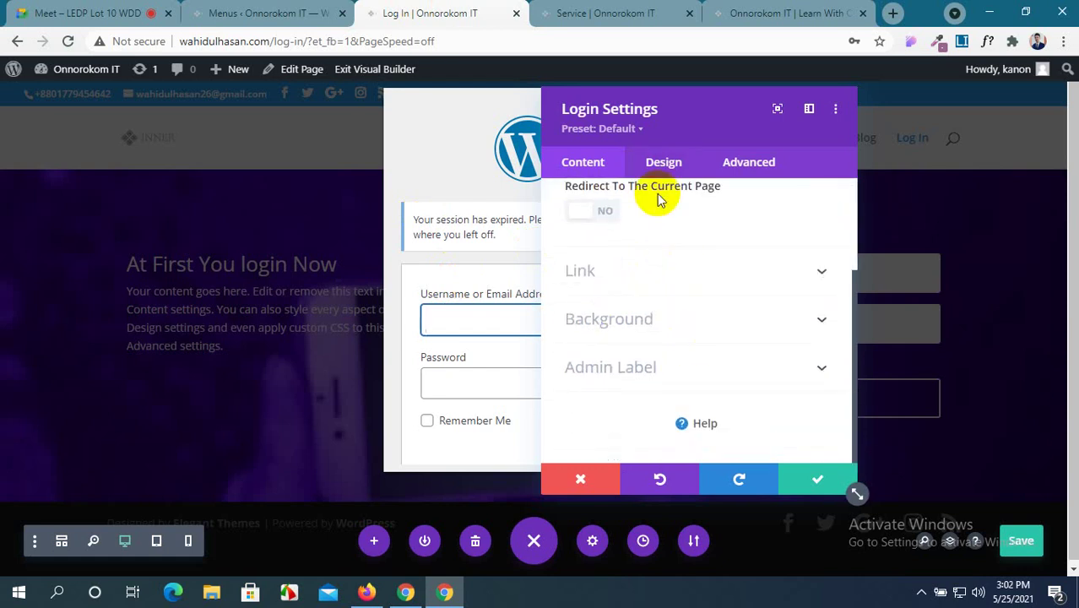
click(667, 164)
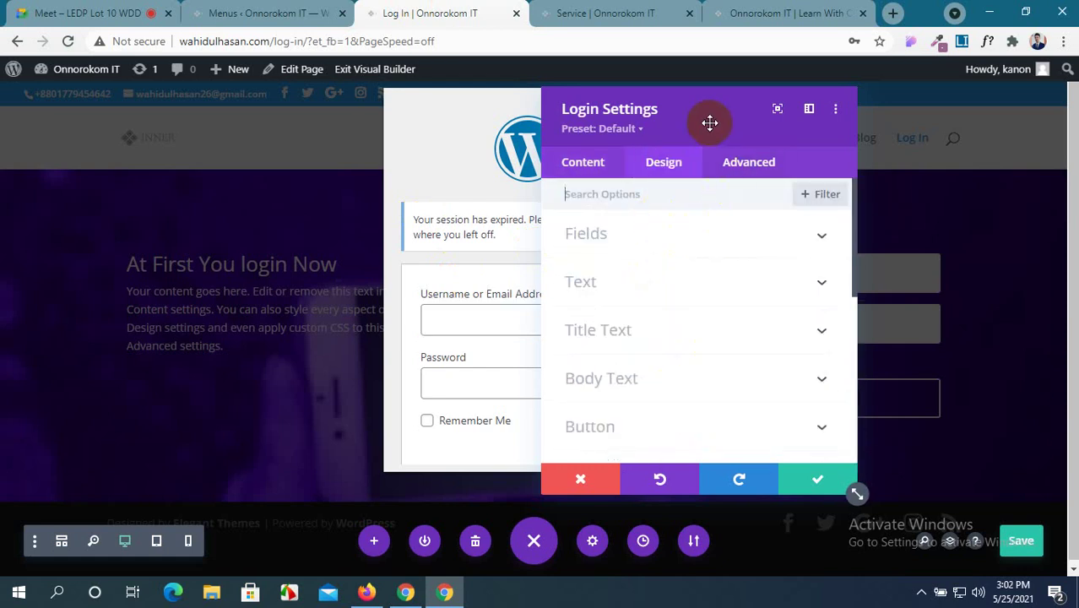
drag(706, 121, 214, 106)
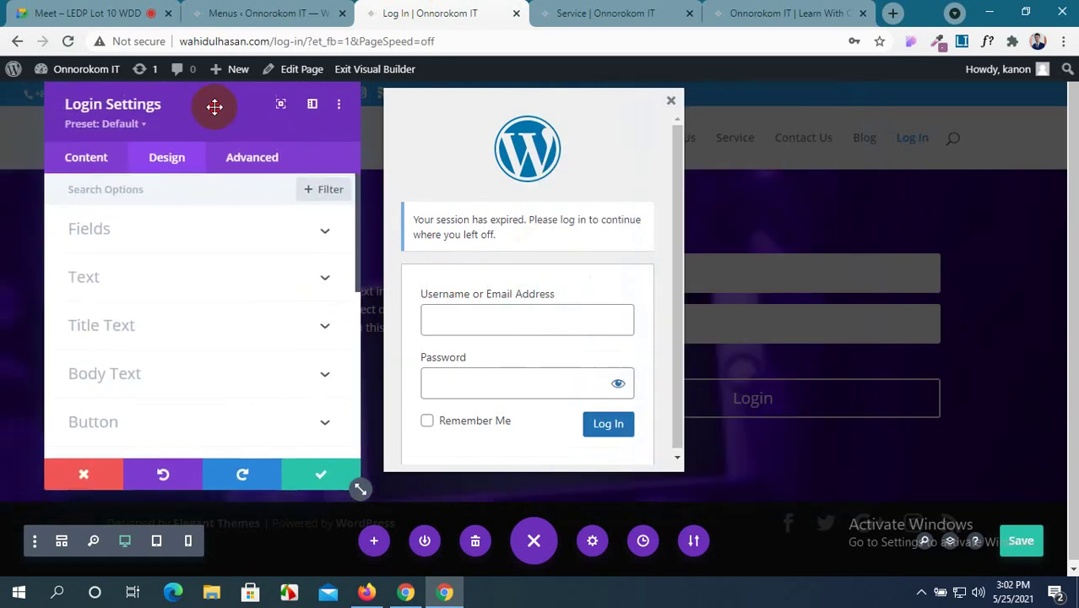
click(667, 103)
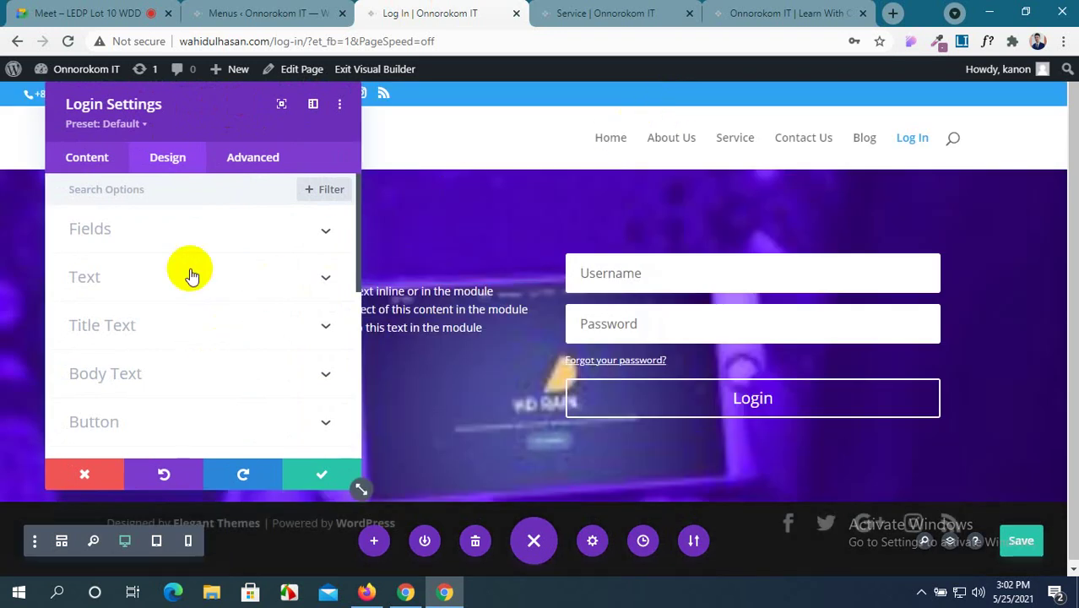
scroll(175, 309, down, 1)
scroll(175, 309, up, 1)
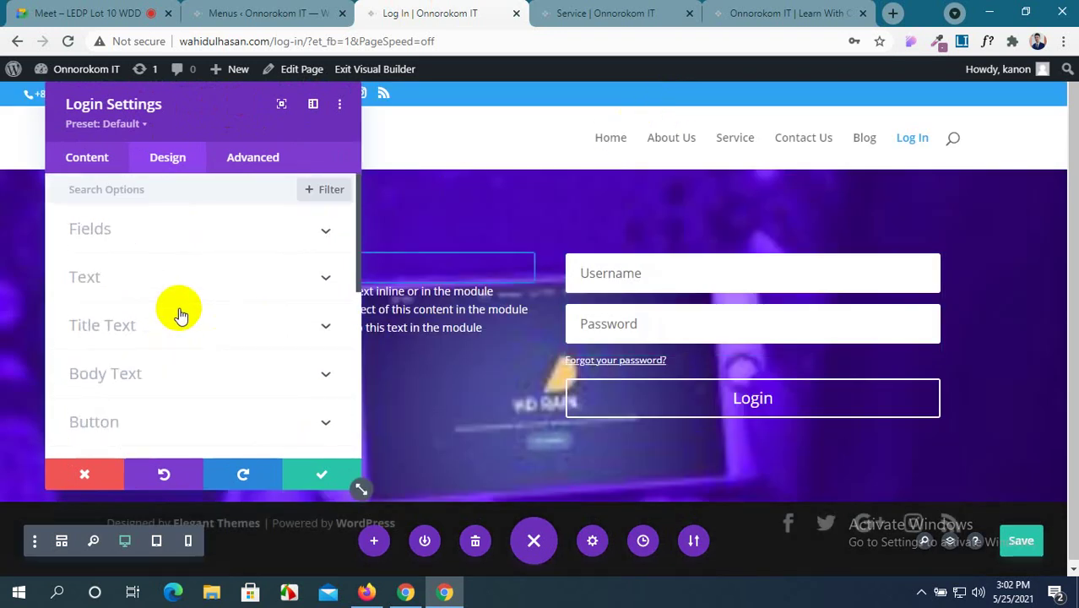
Set the login fields' background colour to cyan #1fd7e0.
click(223, 247)
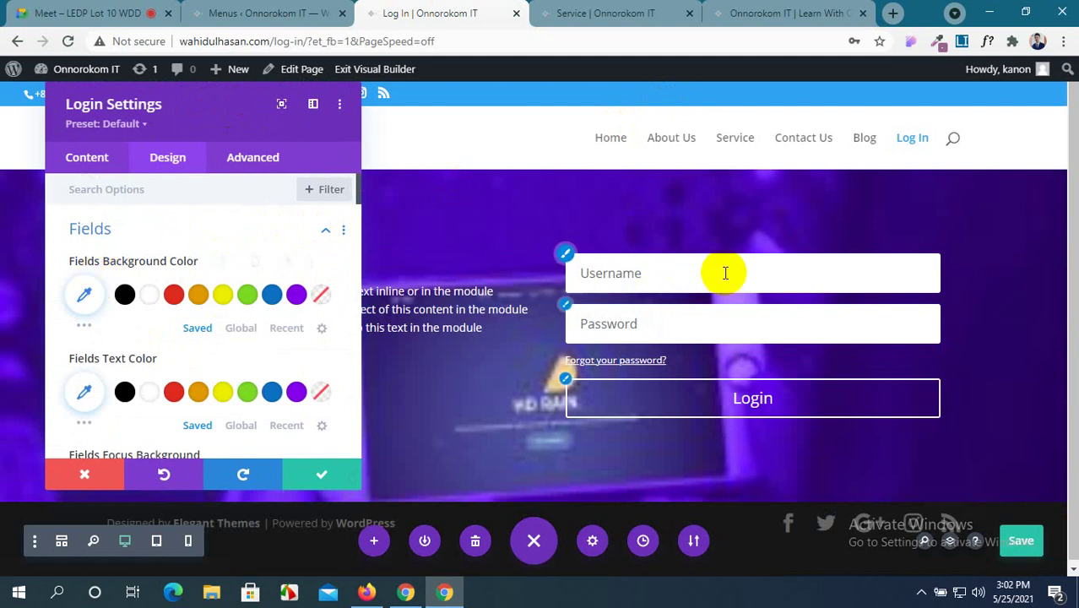
scroll(108, 353, down, 1)
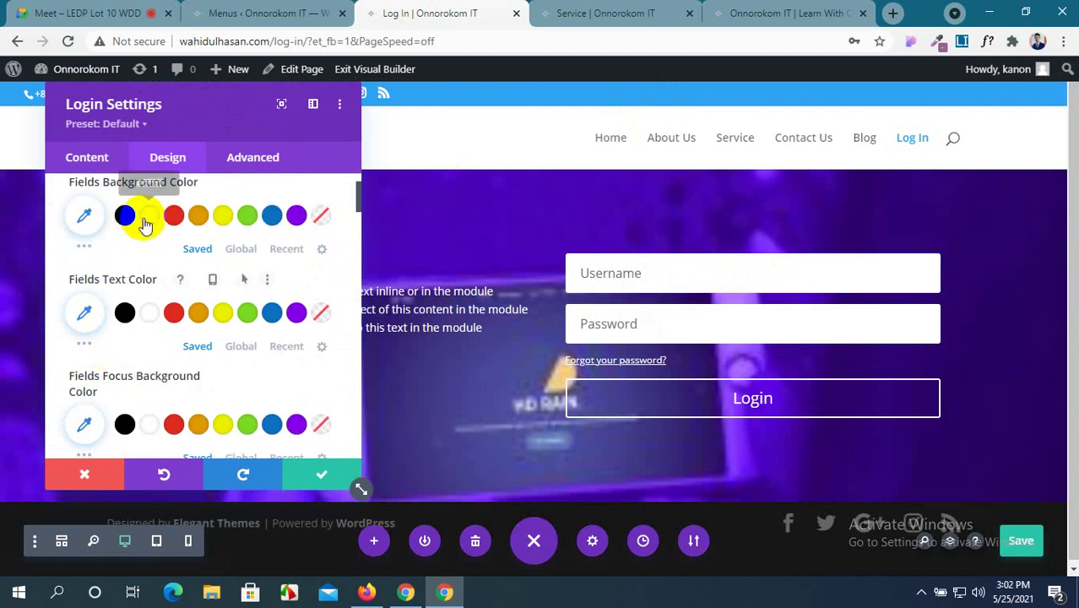
click(196, 221)
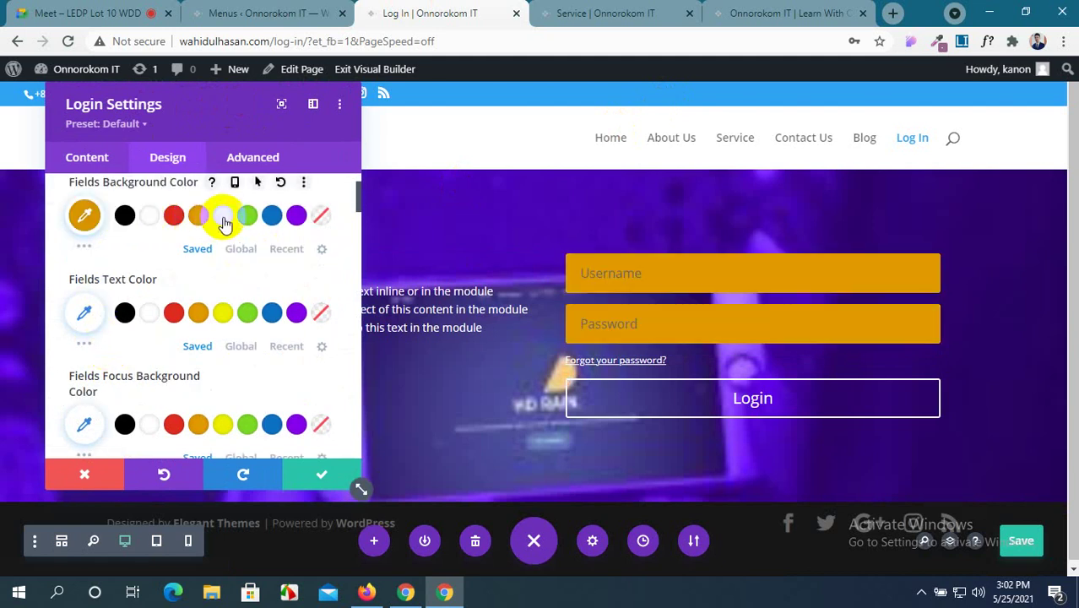
click(269, 221)
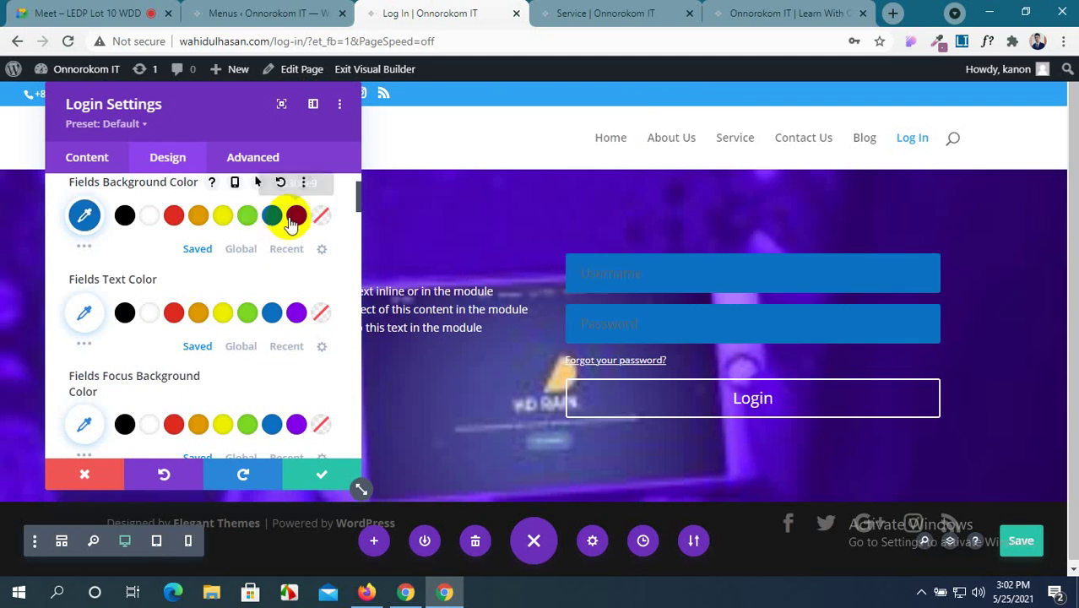
click(82, 250)
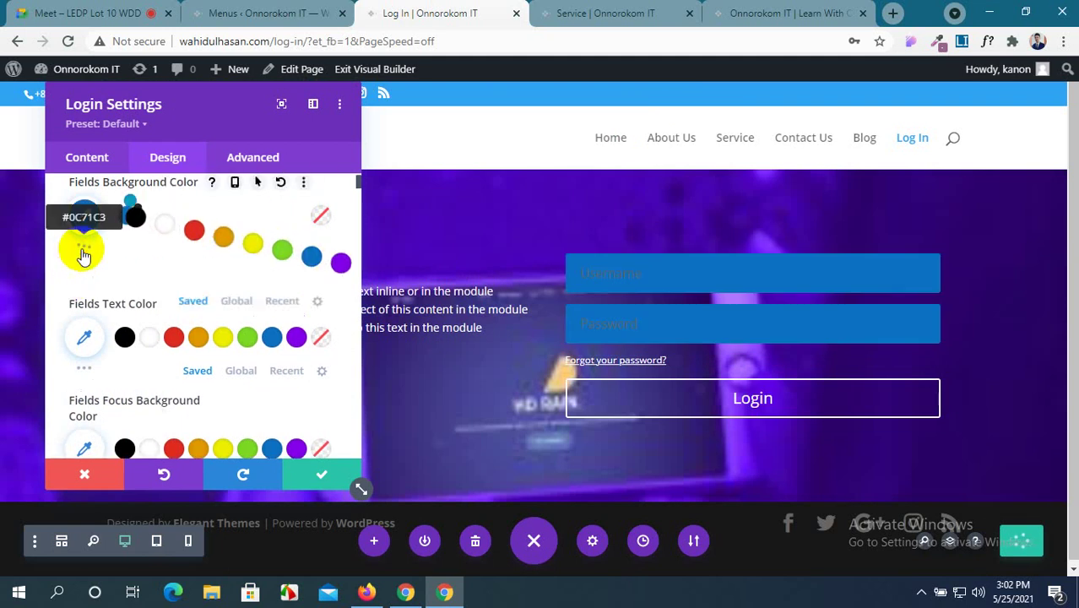
click(199, 277)
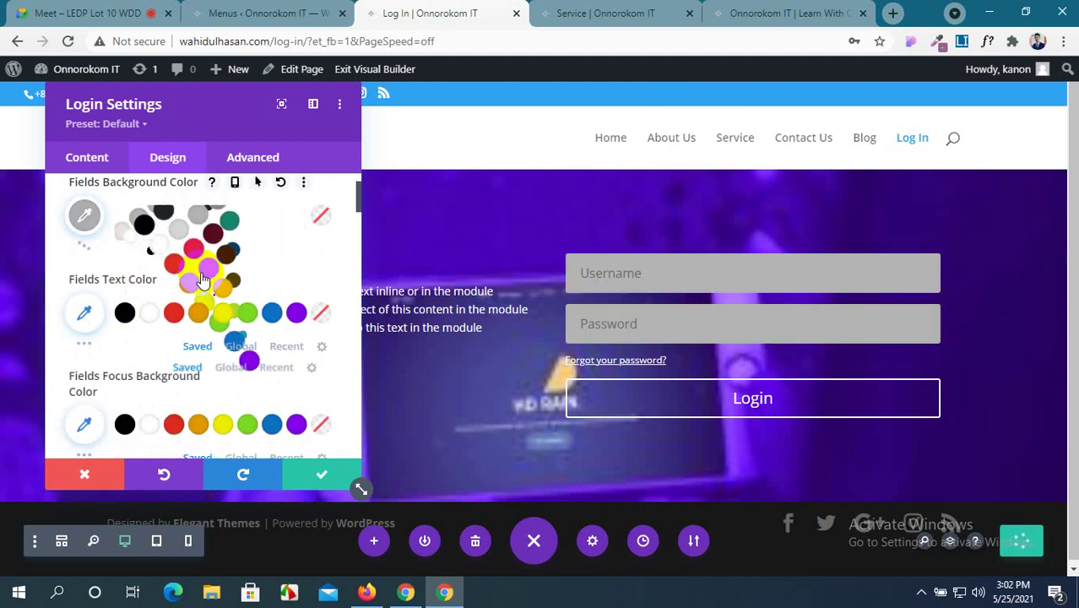
click(82, 243)
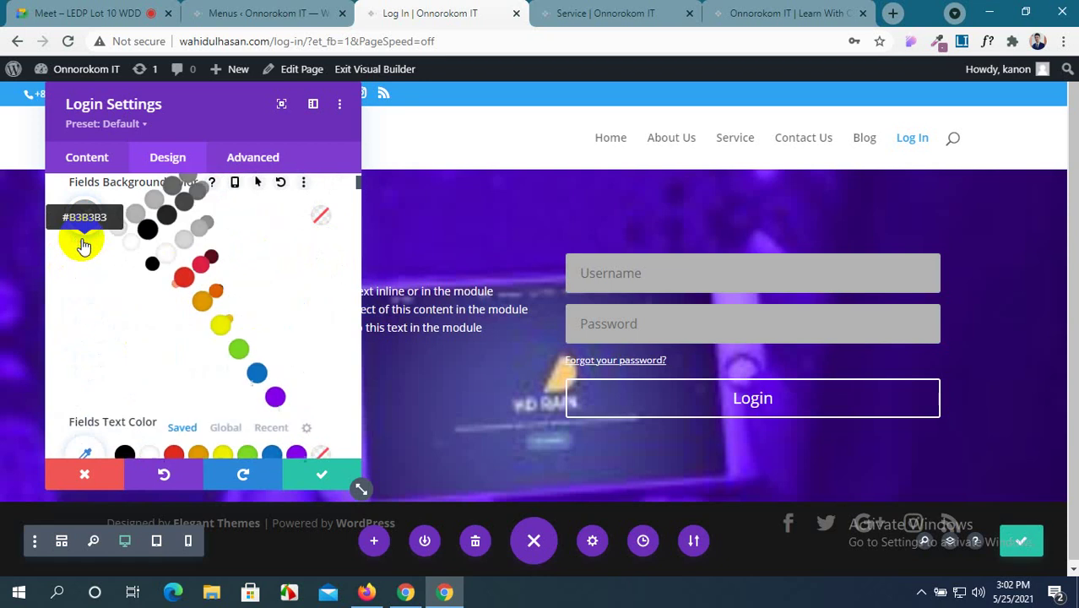
click(273, 306)
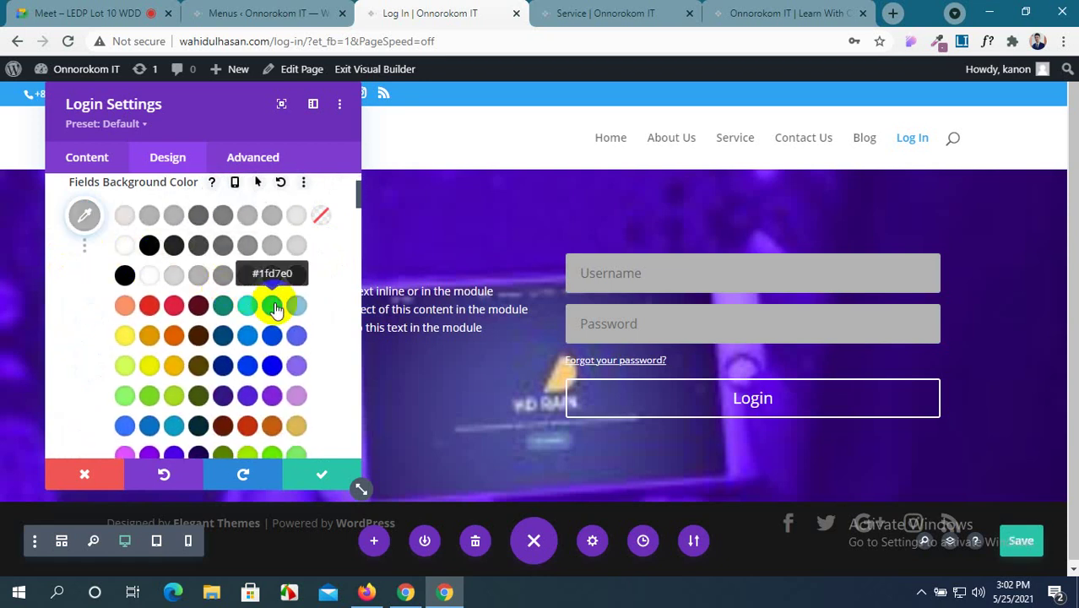
Make field text black, and focused fields a black background with white text.
scroll(205, 327, down, 1)
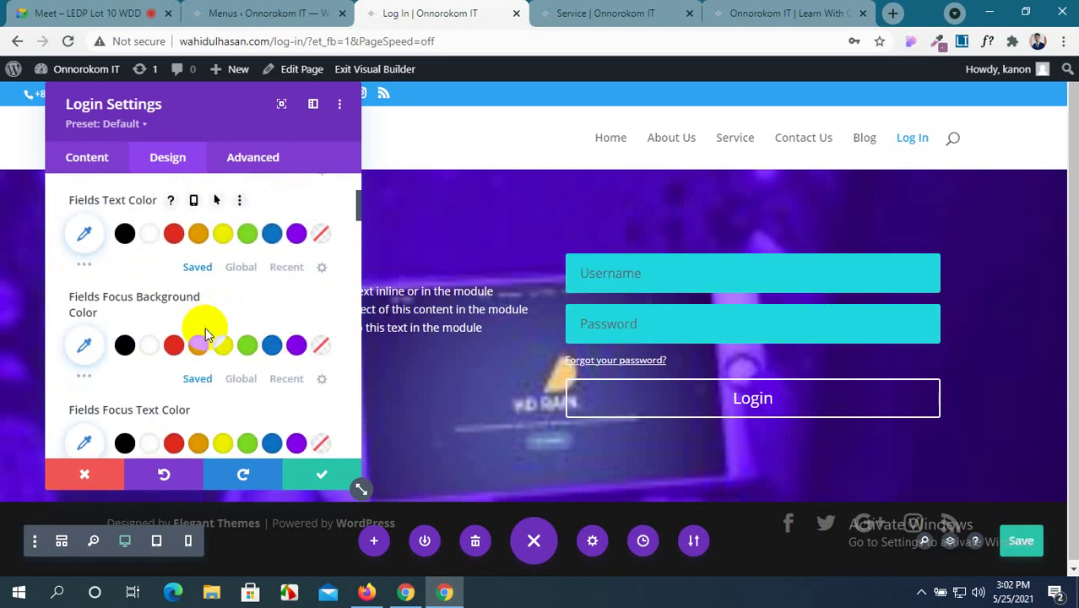
scroll(205, 327, up, 1)
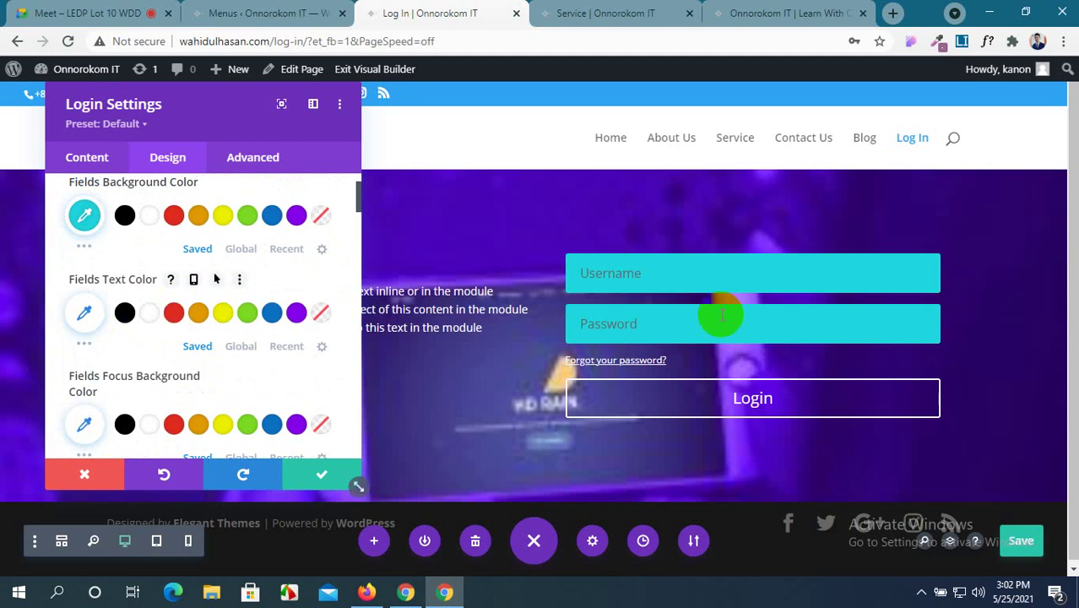
scroll(217, 306, down, 1)
click(124, 234)
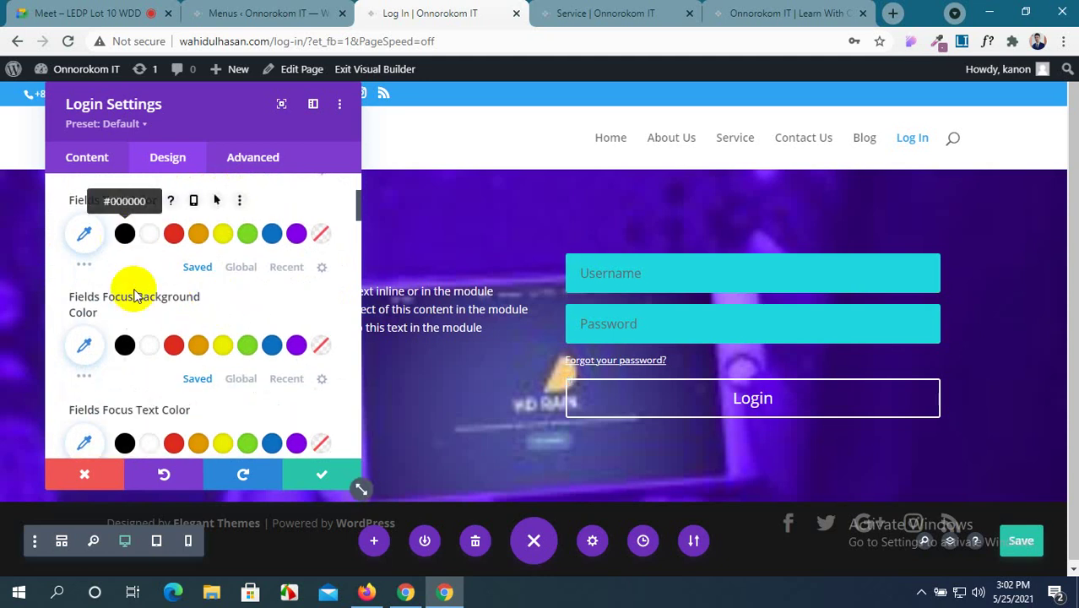
scroll(152, 331, down, 1)
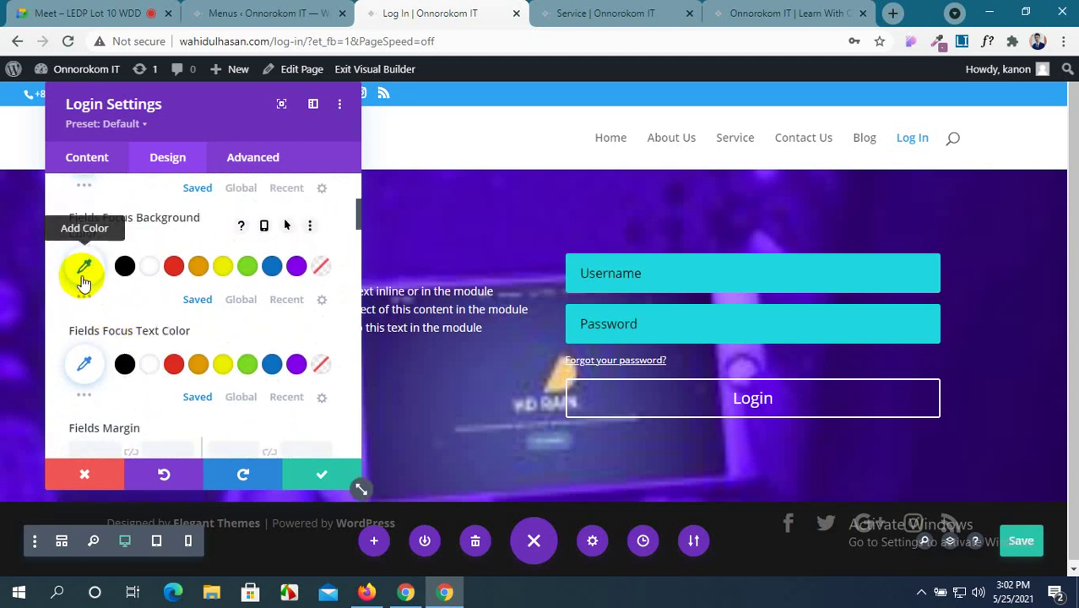
click(737, 330)
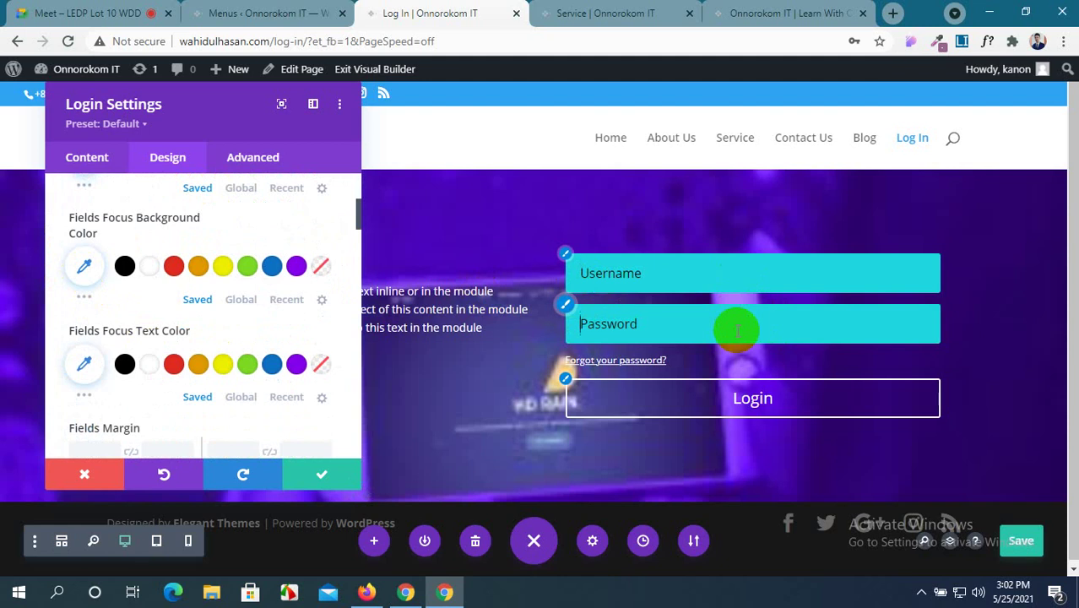
click(125, 267)
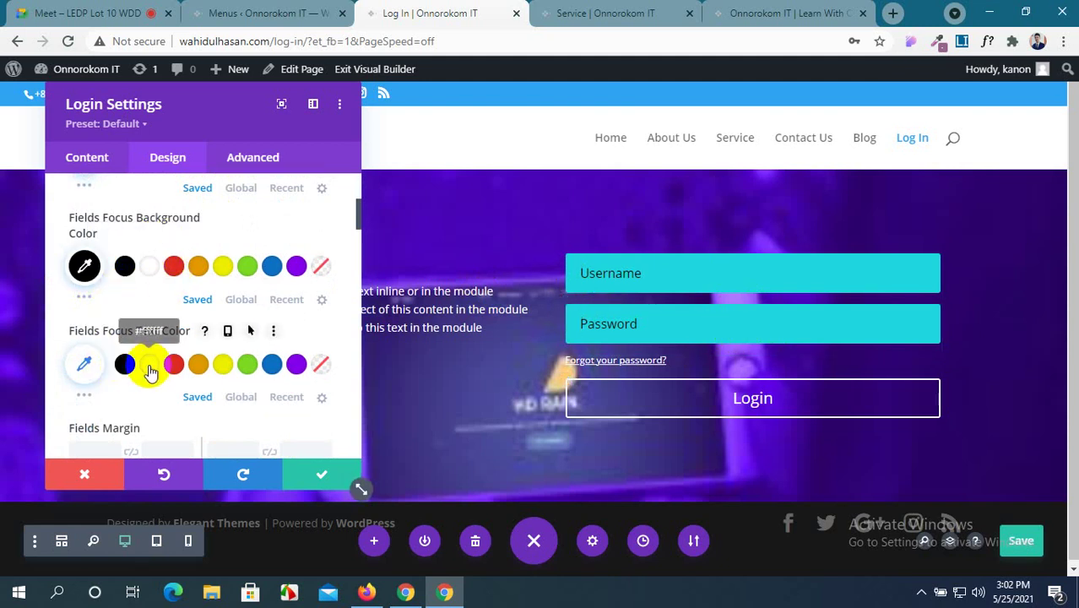
click(164, 387)
Left-align the text inside the login fields.
scroll(169, 388, down, 2)
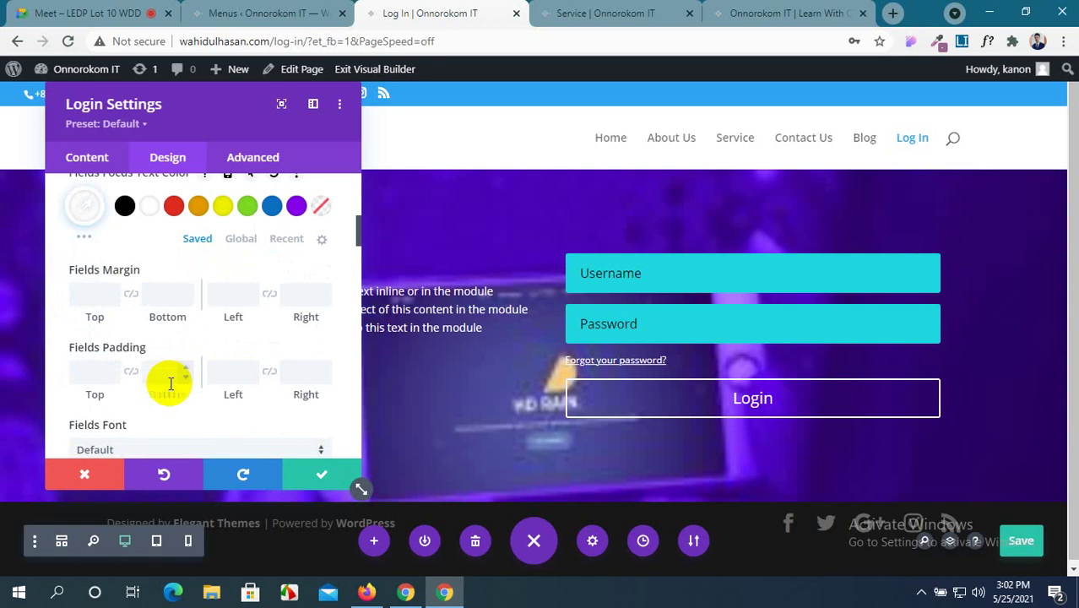
scroll(123, 325, down, 6)
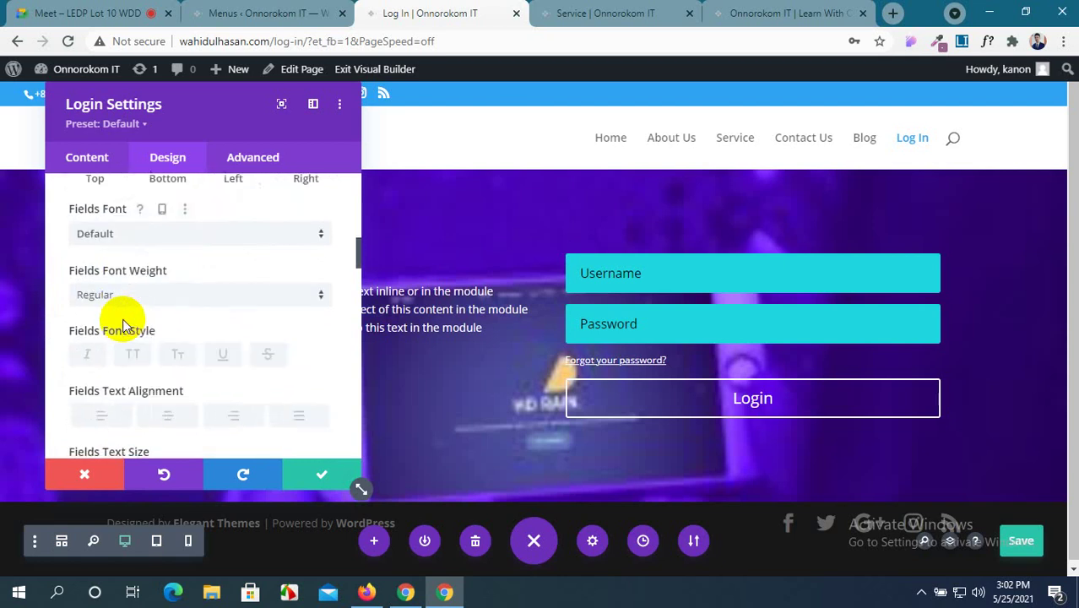
scroll(123, 325, up, 1)
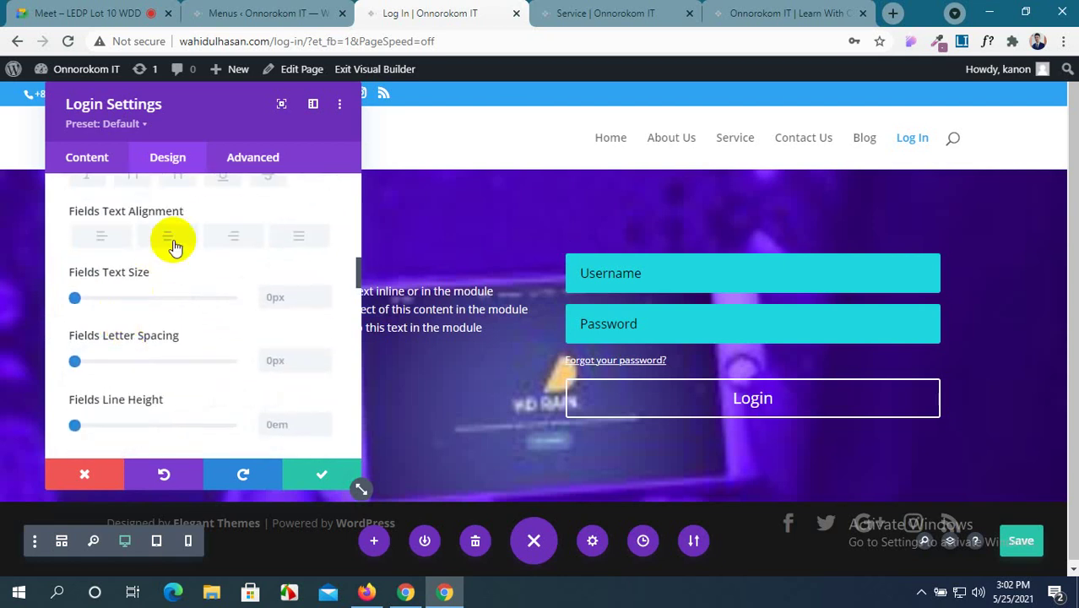
click(100, 237)
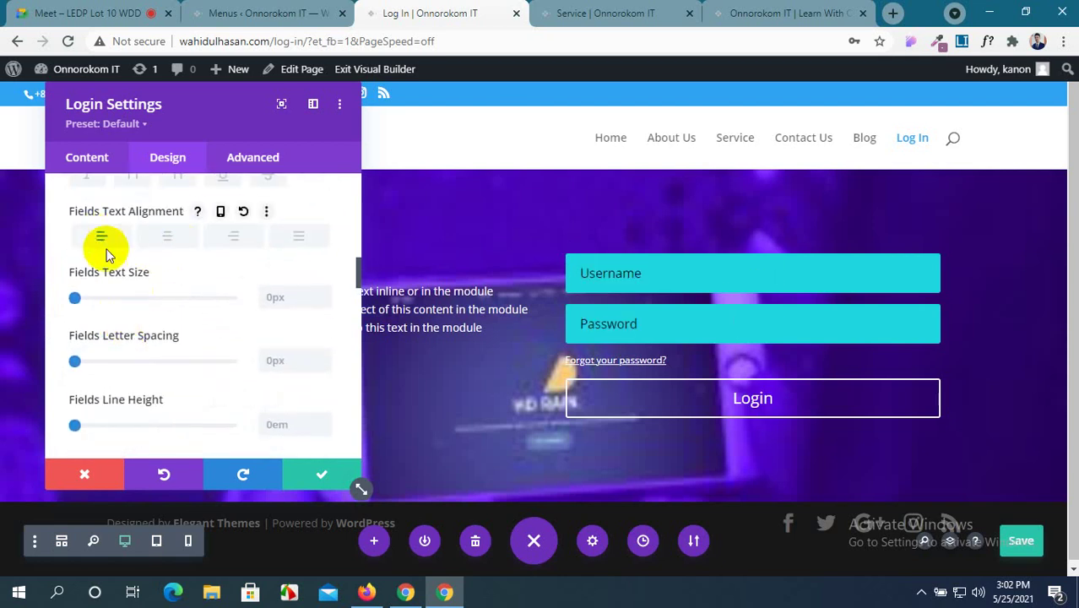
Round all corners of the login fields to 10px.
scroll(133, 278, down, 2)
scroll(132, 283, down, 4)
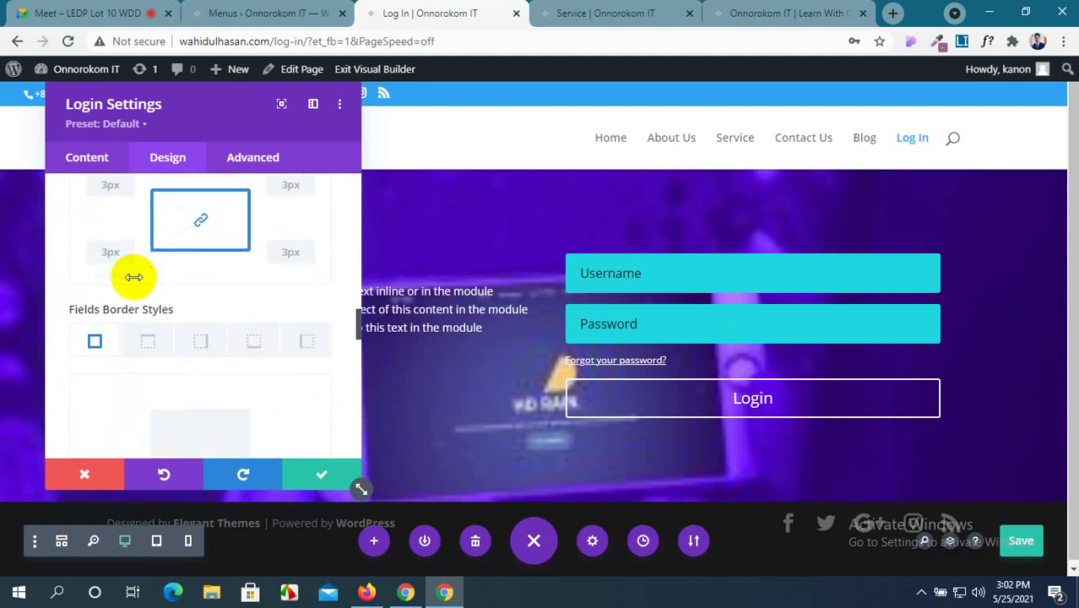
scroll(133, 283, up, 1)
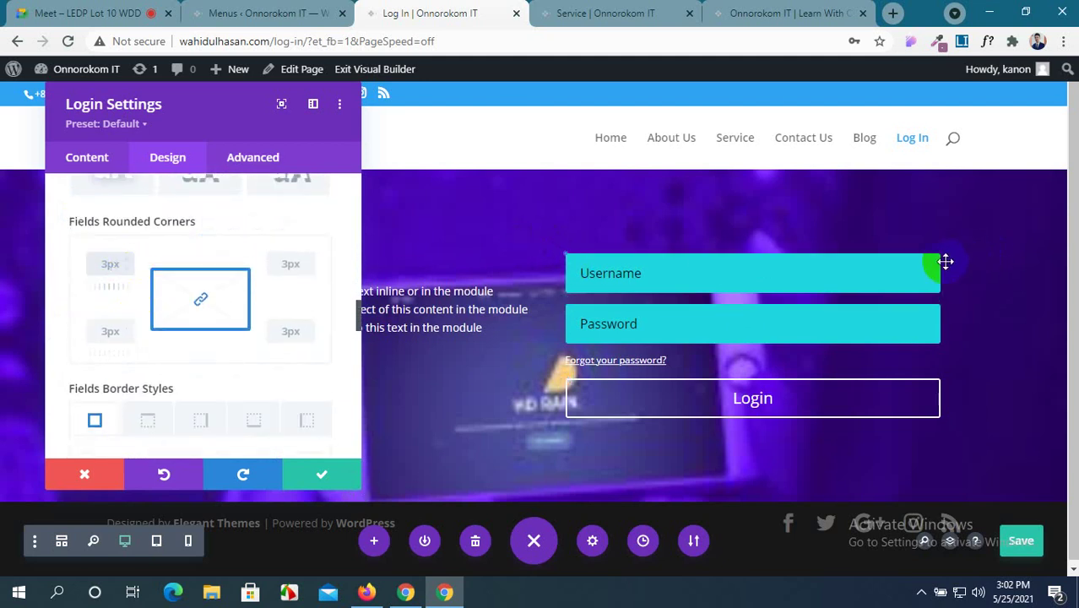
click(107, 289)
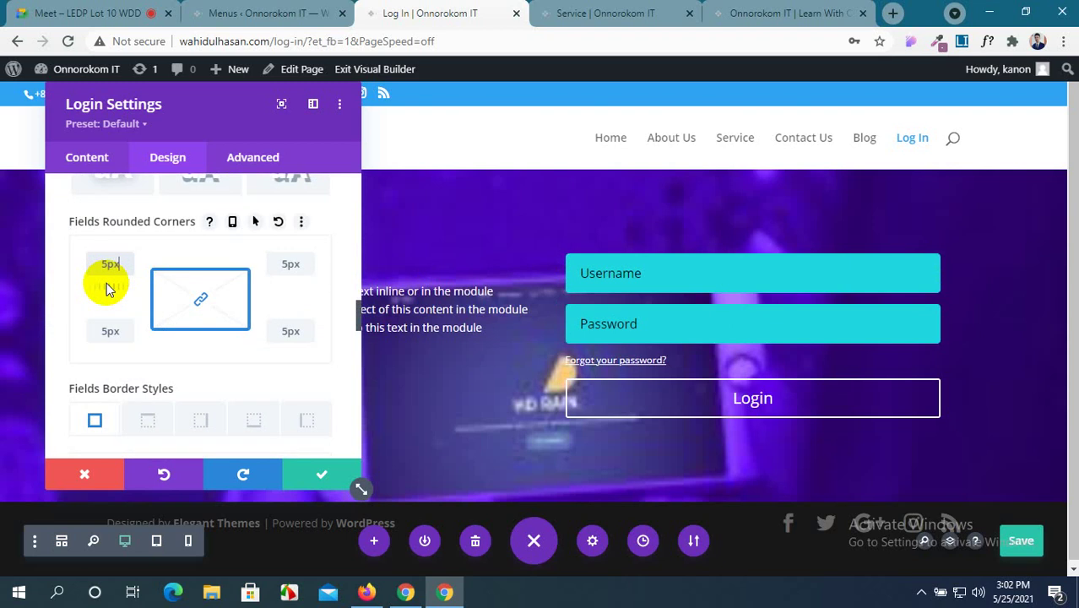
text(510px)
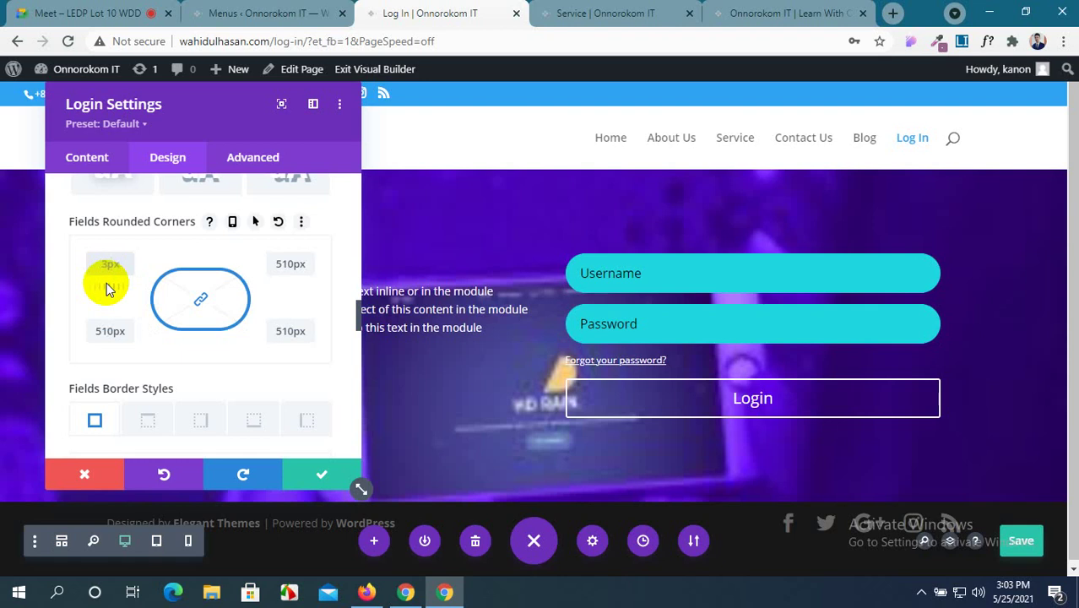
text(1)
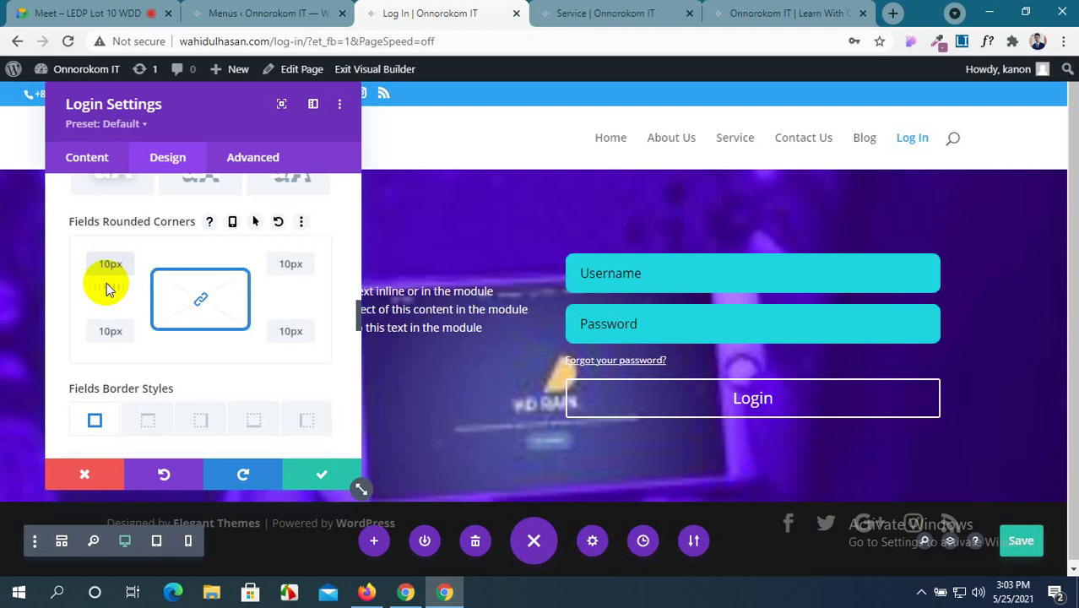
scroll(189, 361, down, 2)
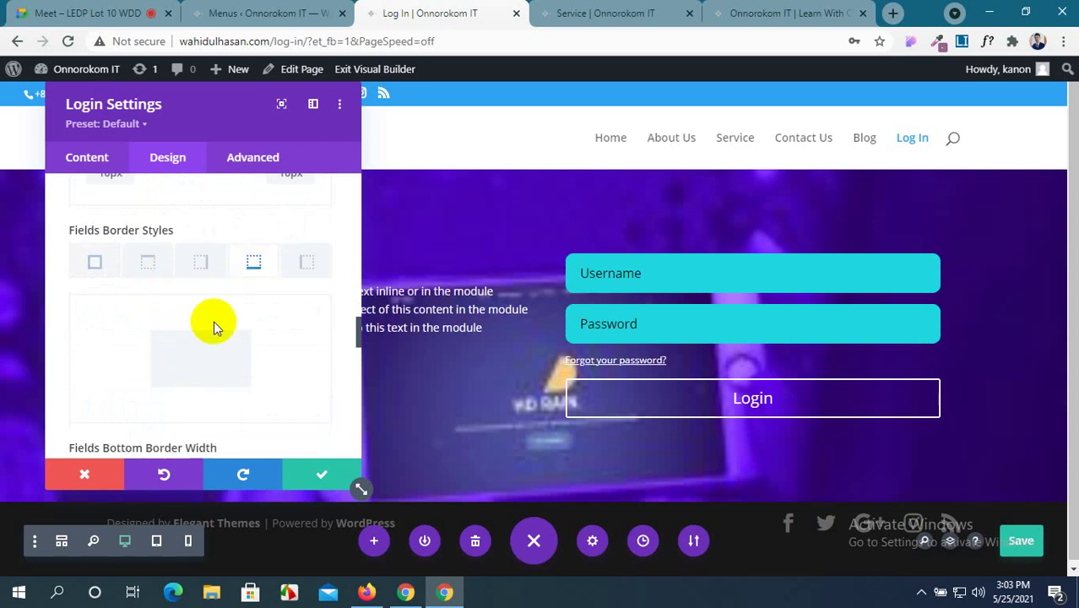
Give the login fields a 3px white bottom-only border.
scroll(215, 325, down, 2)
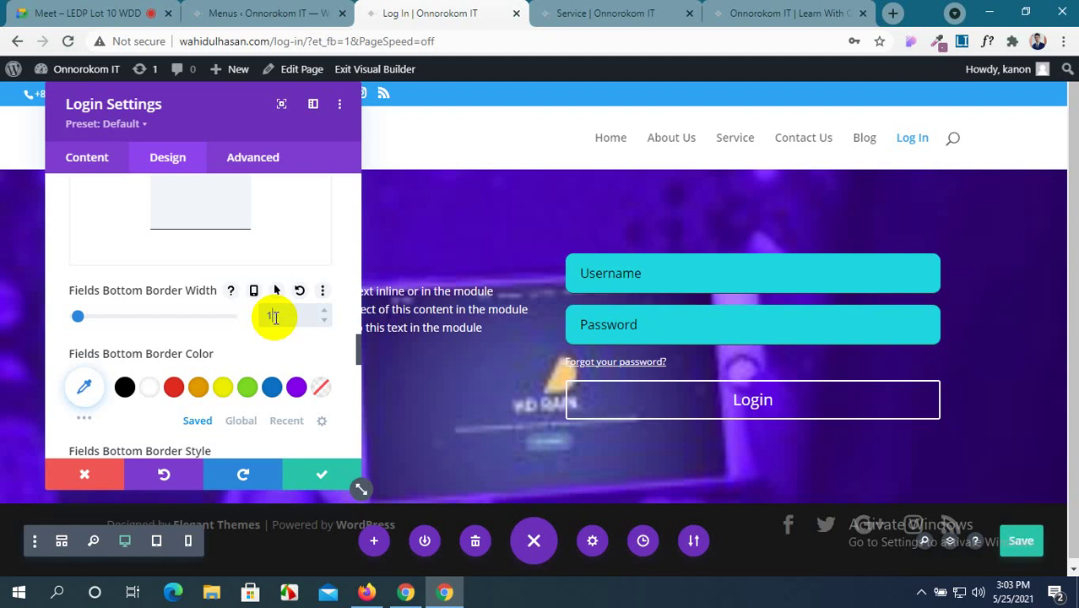
text(3)
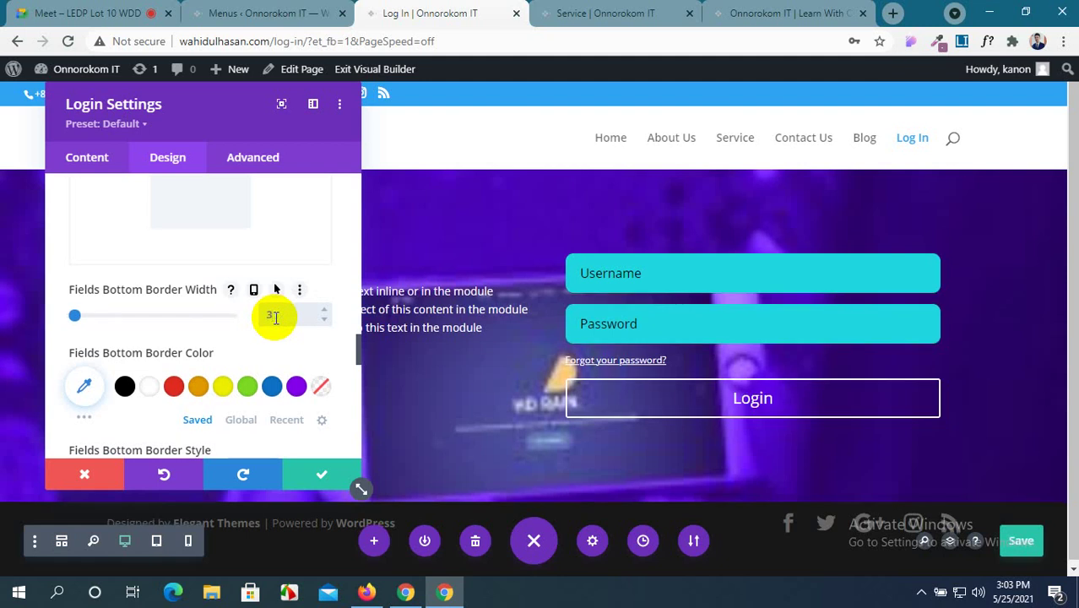
scroll(276, 317, down, 2)
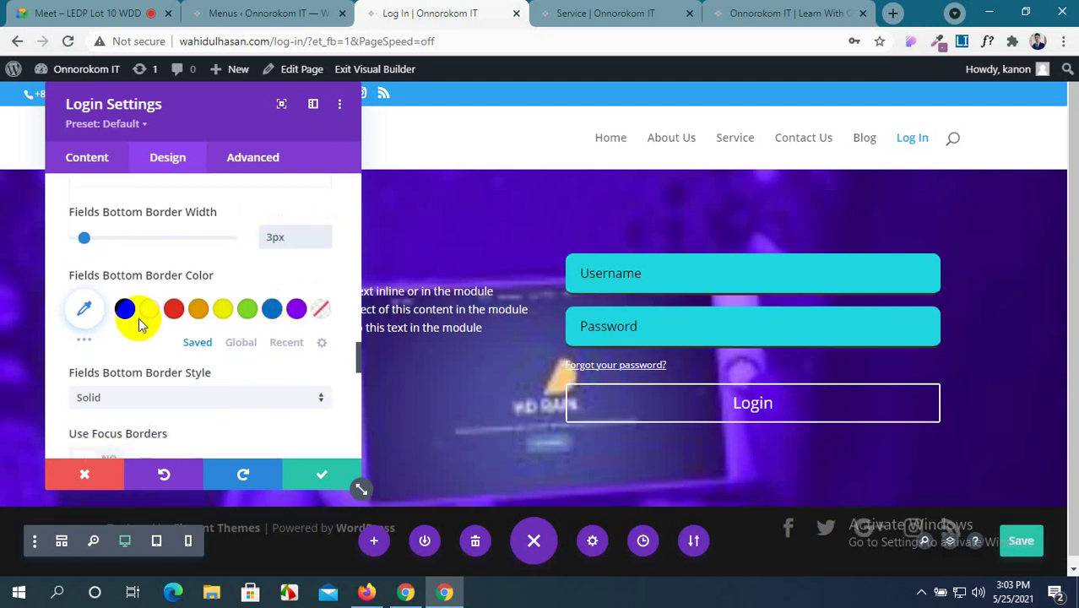
click(148, 309)
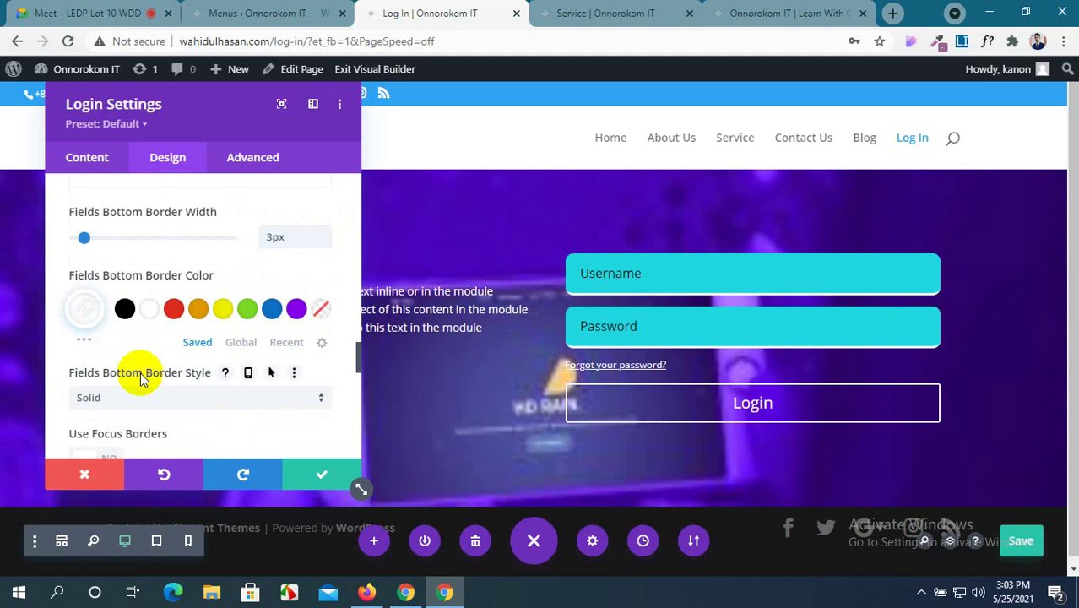
scroll(140, 377, down, 4)
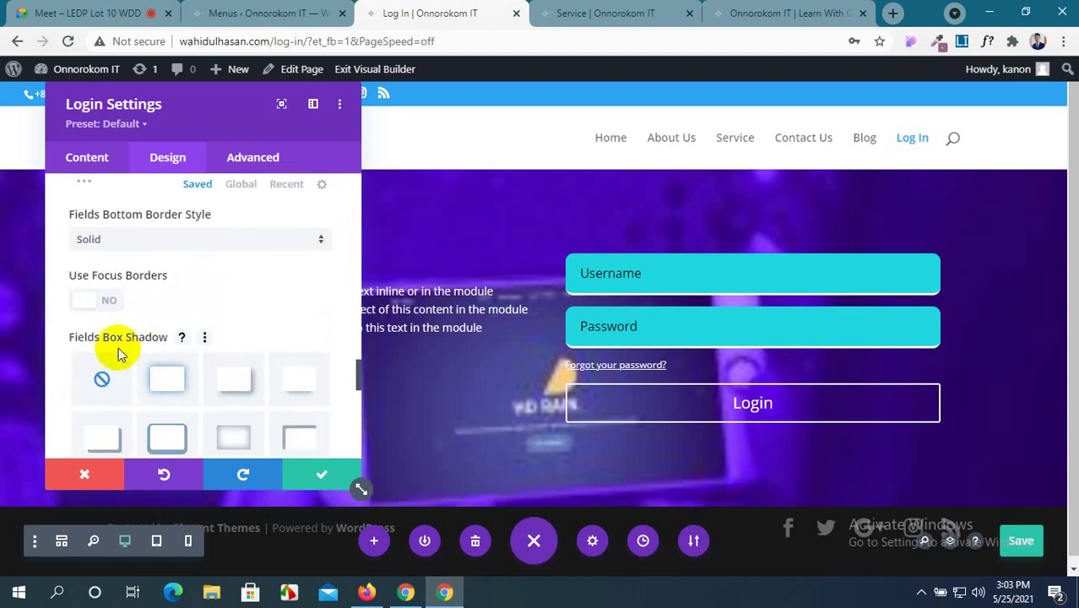
Enable separate focus styling and round focused fields' corners to 4px.
click(88, 302)
scroll(88, 302, down, 2)
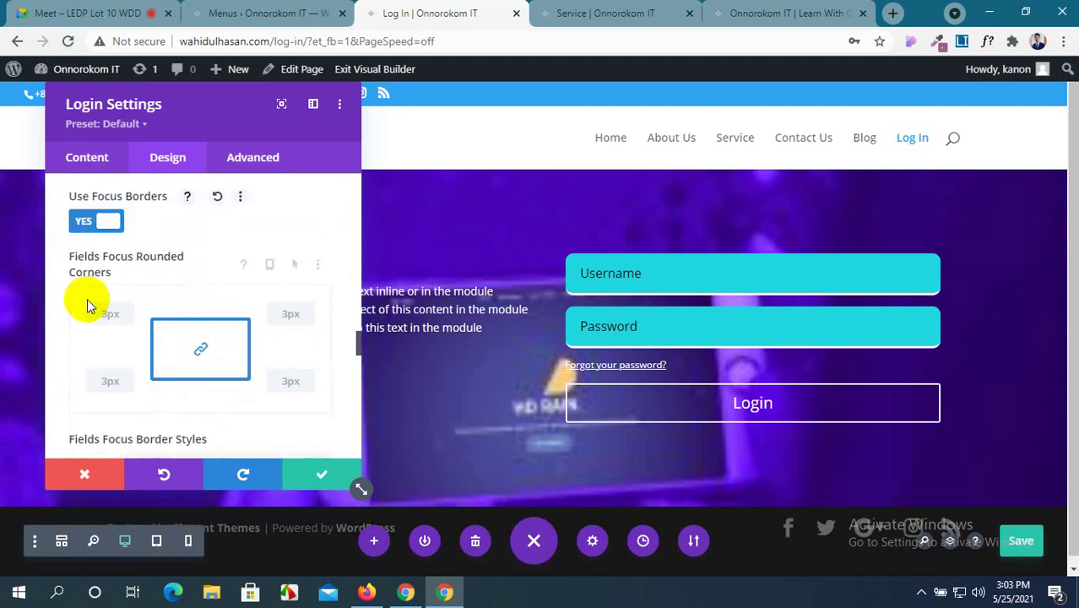
click(719, 276)
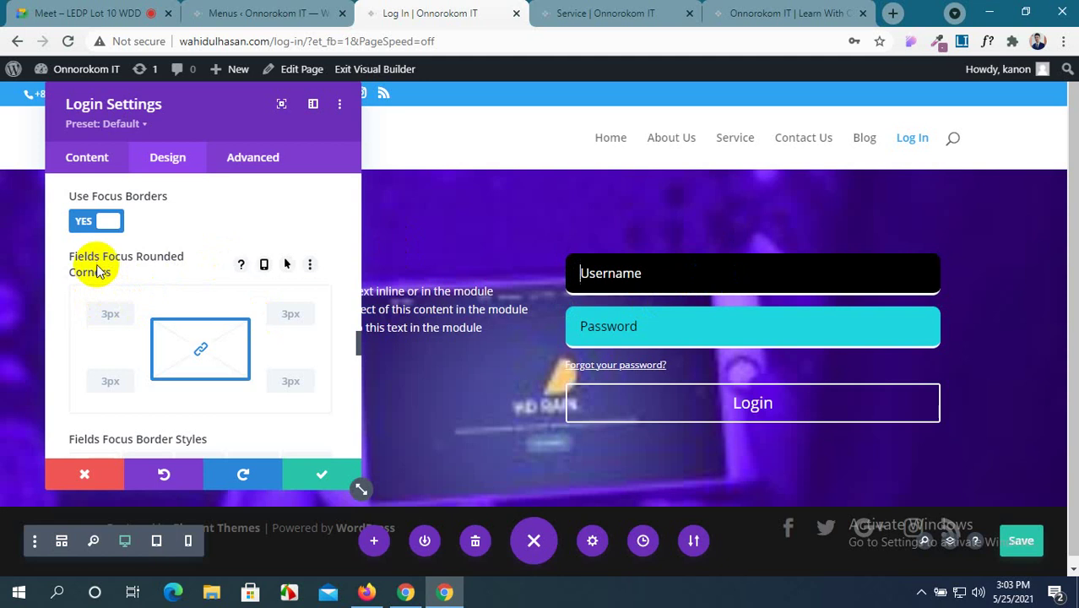
click(114, 313)
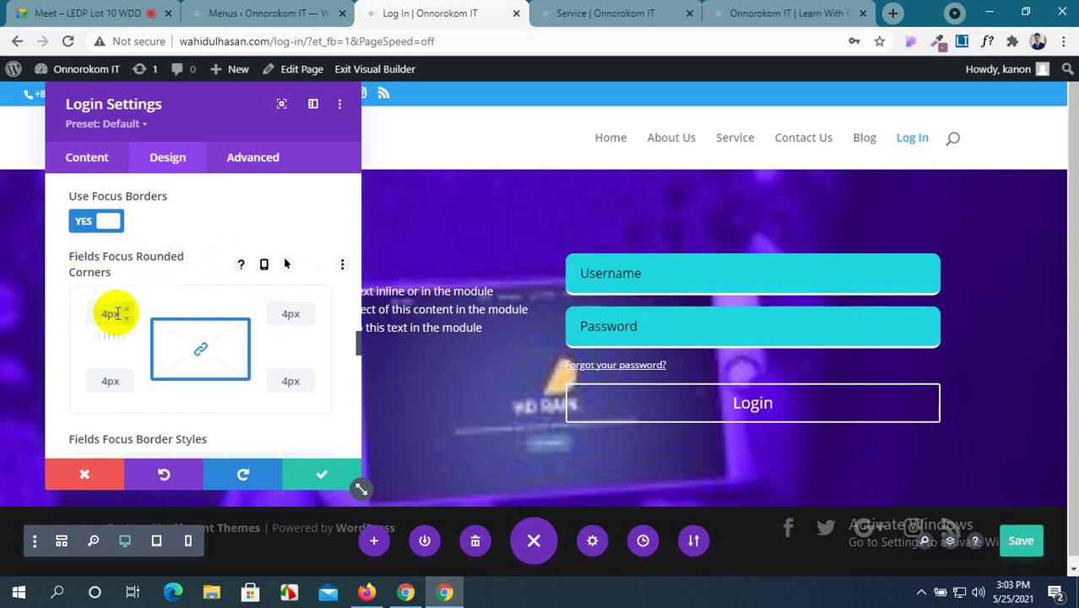
scroll(169, 355, down, 3)
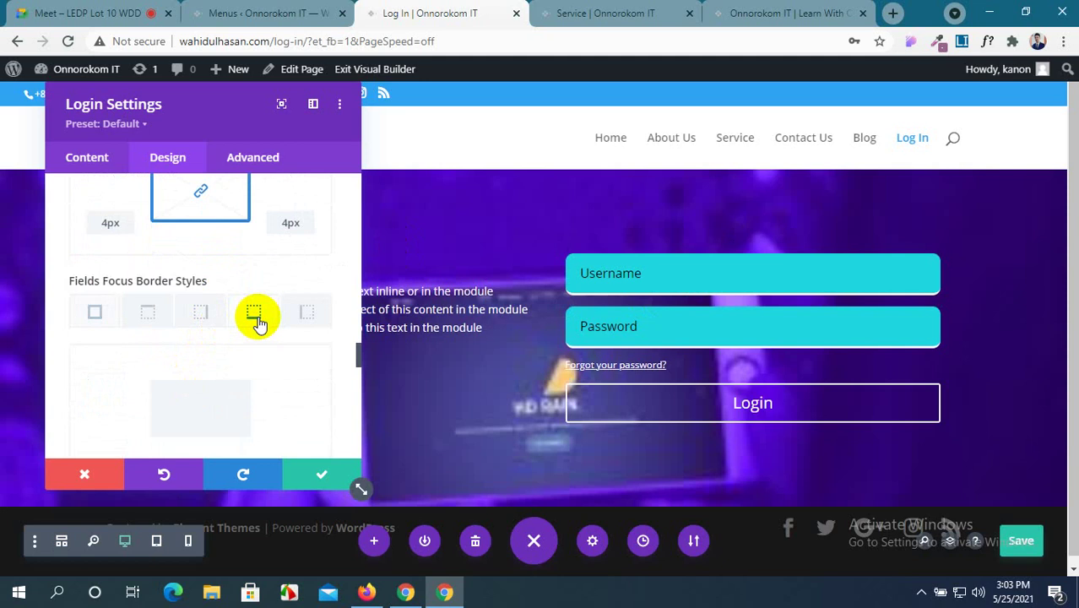
Give focused fields a 3px red bottom-only border.
click(256, 316)
scroll(241, 363, down, 3)
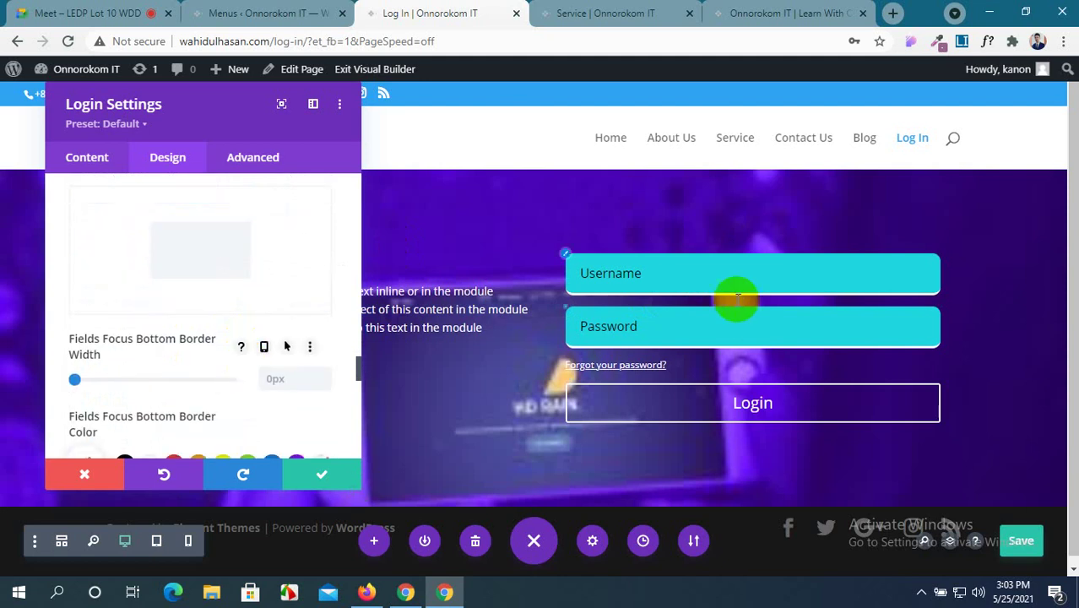
click(718, 267)
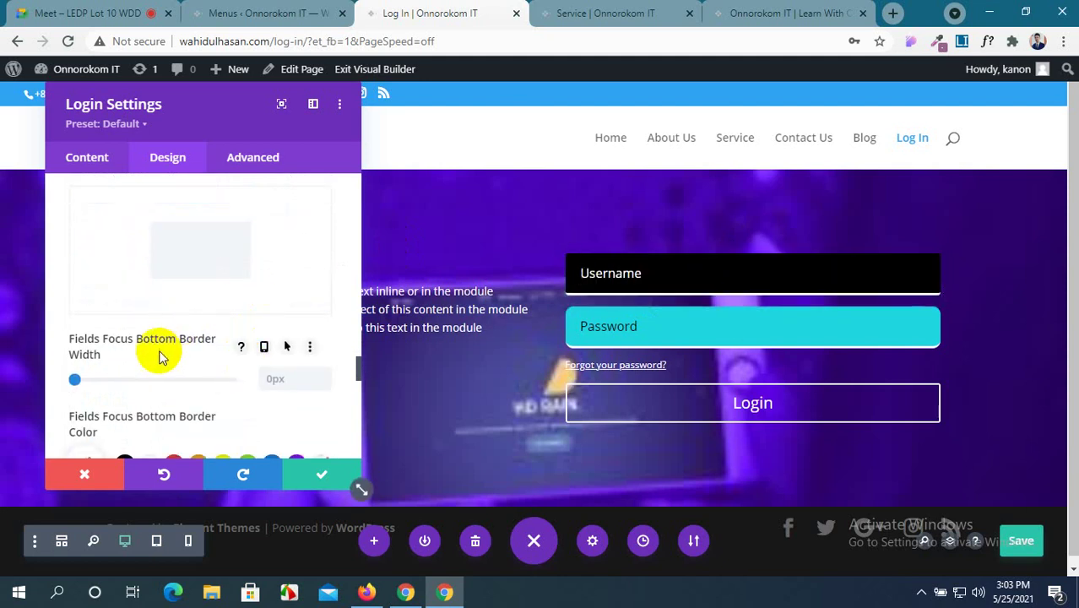
scroll(160, 358, down, 1)
scroll(160, 357, up, 3)
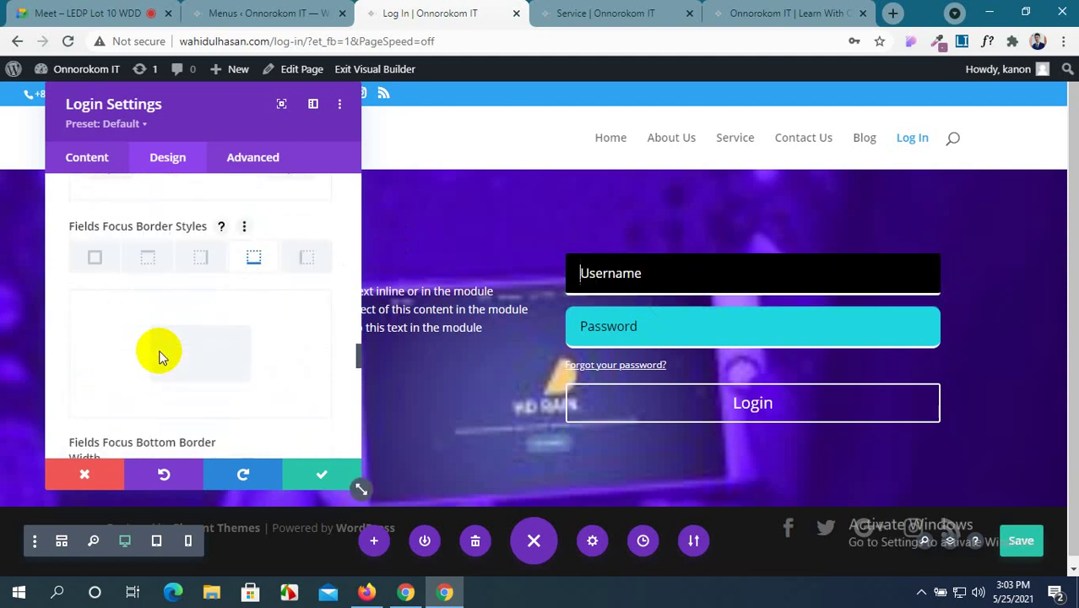
scroll(161, 358, down, 2)
click(284, 379)
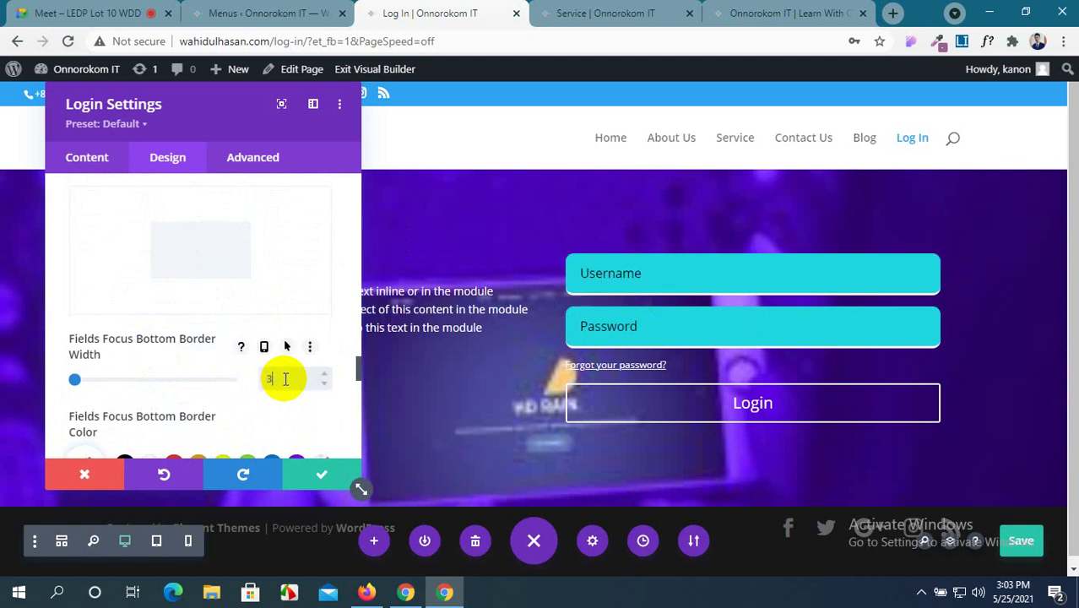
text(3)
scroll(285, 379, down, 3)
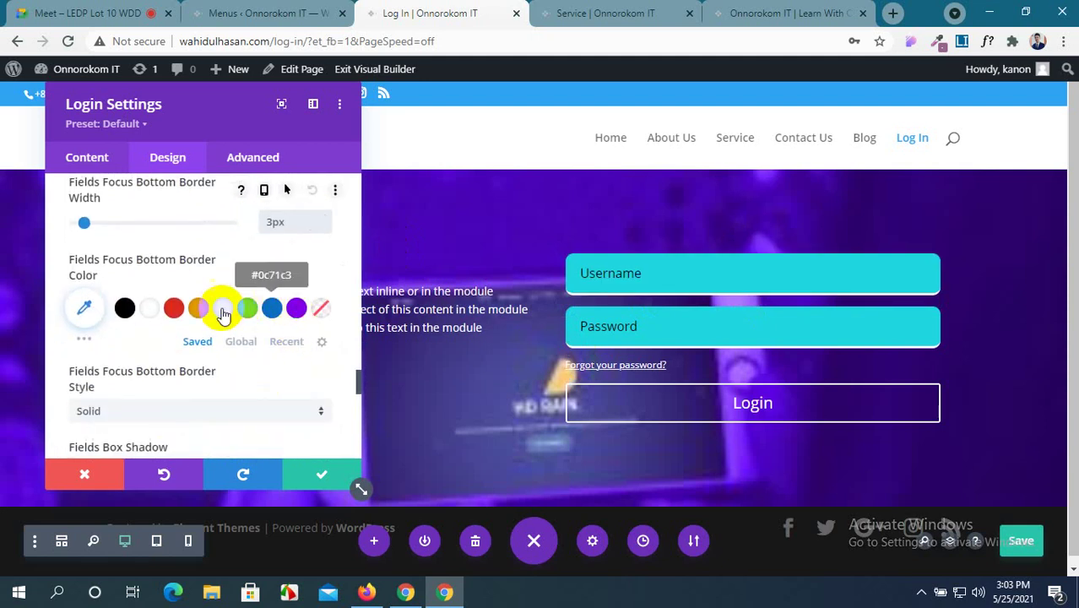
click(174, 308)
click(720, 274)
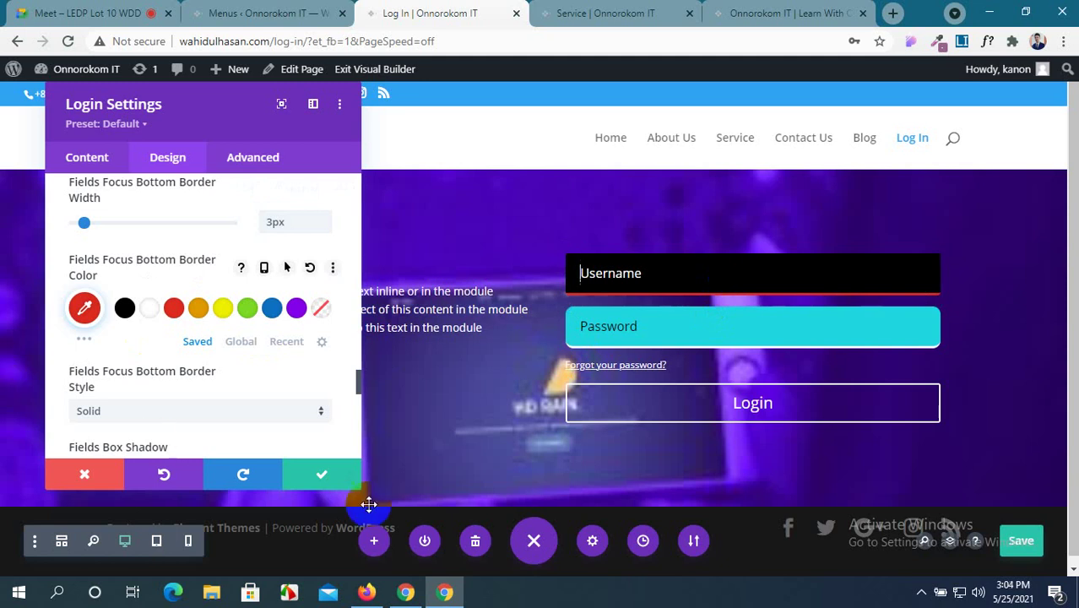
scroll(144, 374, down, 5)
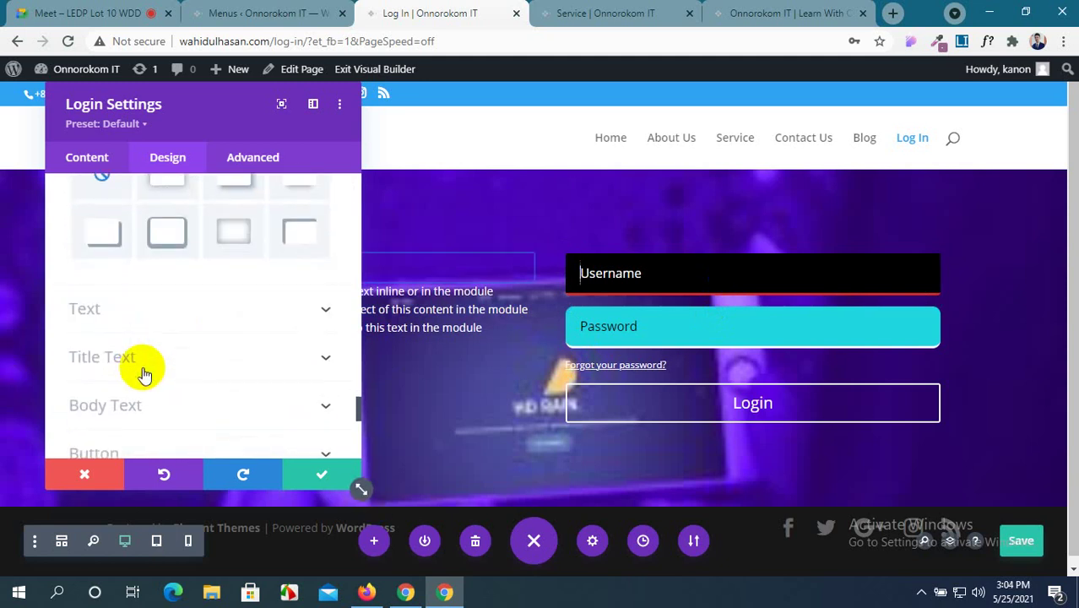
scroll(144, 374, down, 2)
scroll(145, 374, down, 2)
scroll(145, 373, up, 2)
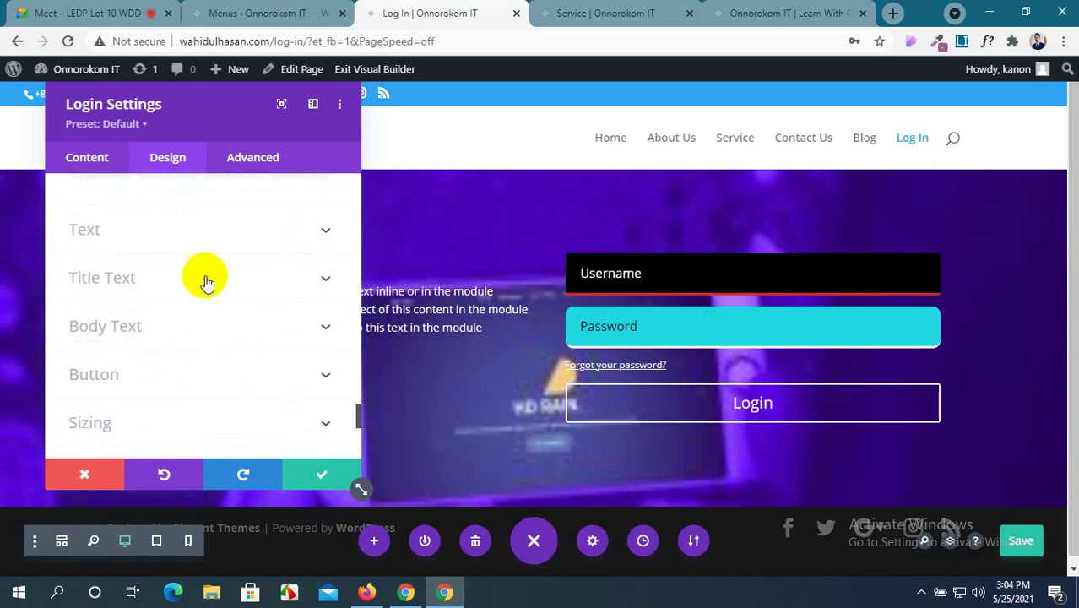
Set the login title font to Montserrat.
drag(241, 110, 677, 153)
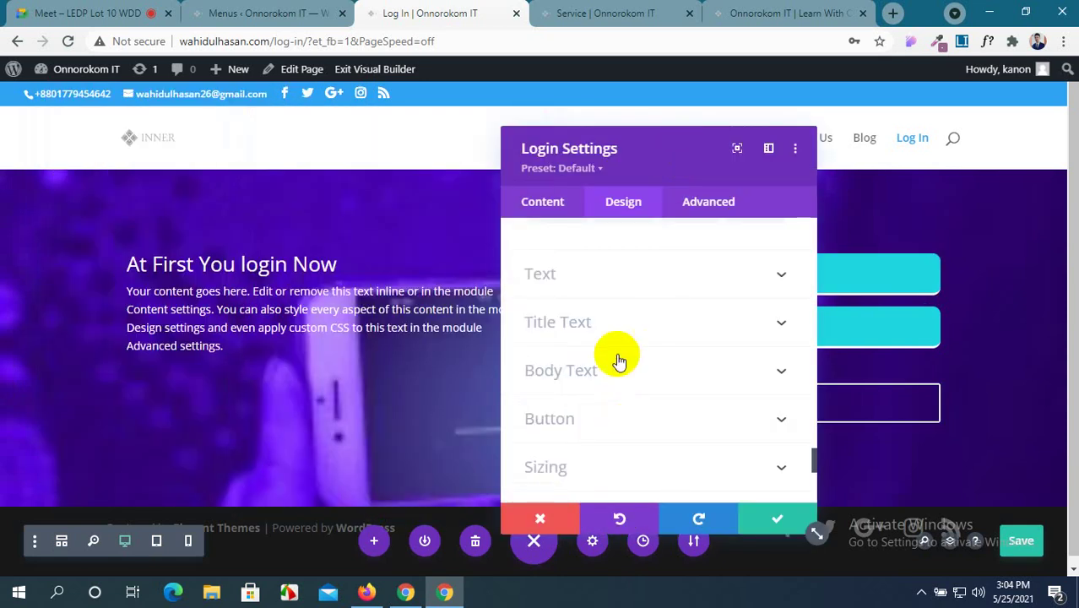
scroll(620, 298, up, 2)
scroll(619, 300, down, 2)
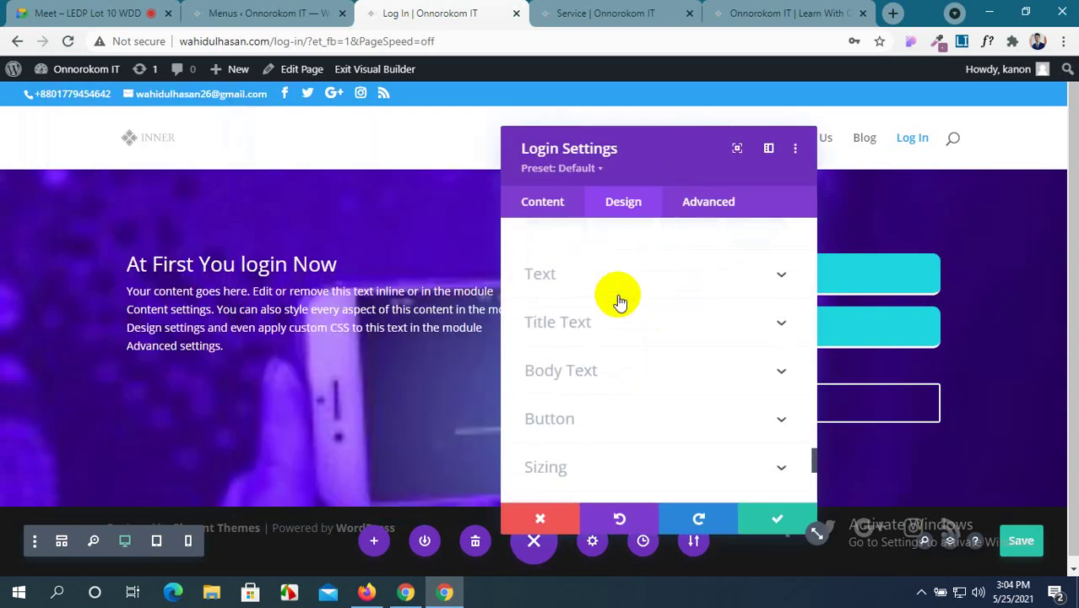
click(738, 321)
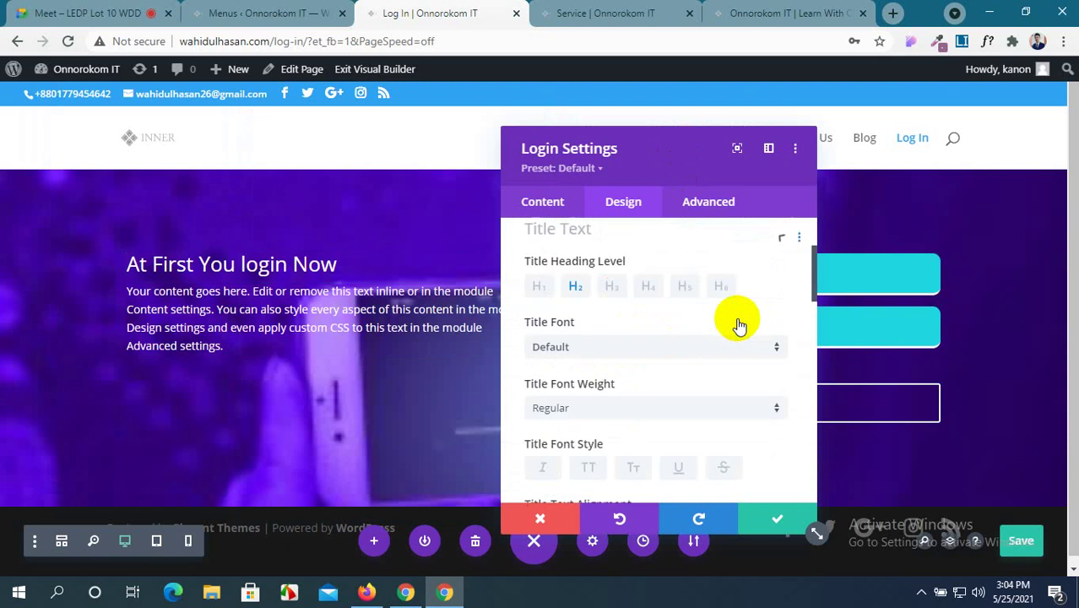
click(628, 362)
click(601, 236)
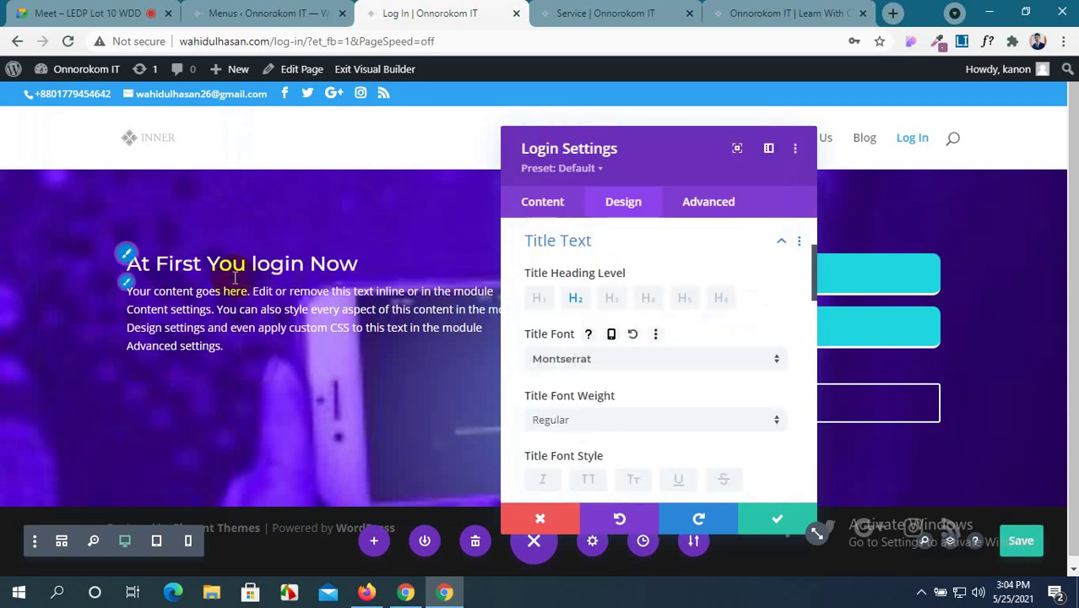
Make the title uppercase, left-aligned, orange and 32px.
scroll(663, 342, down, 3)
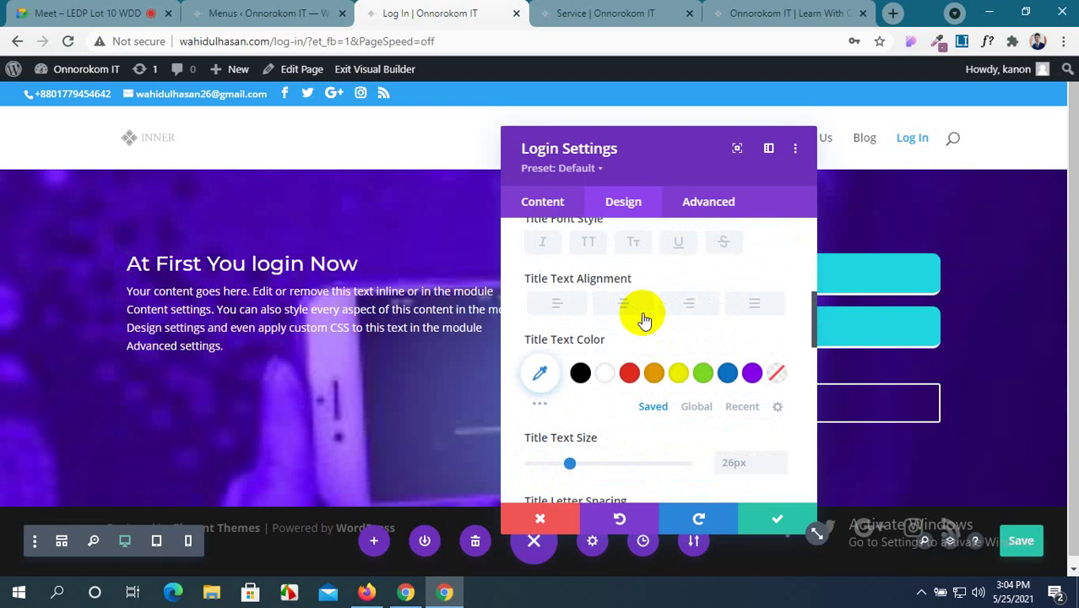
click(590, 243)
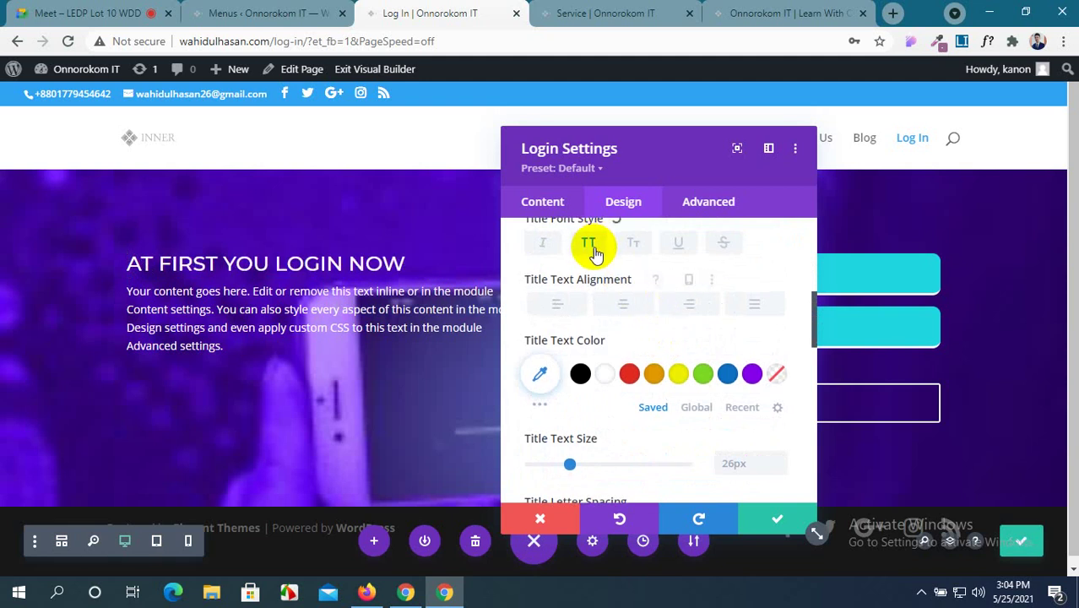
click(625, 304)
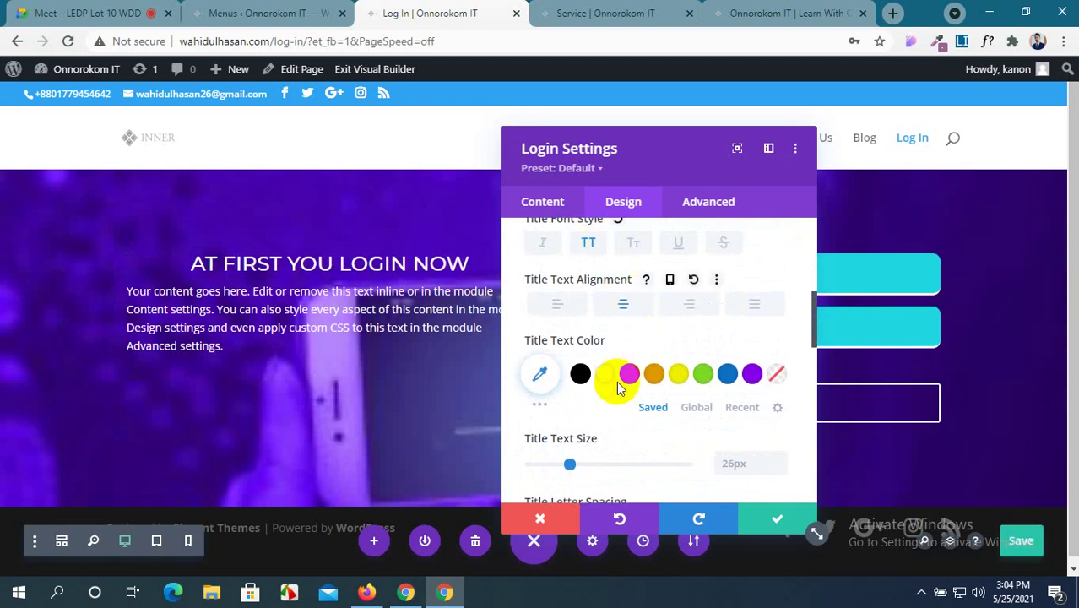
click(558, 305)
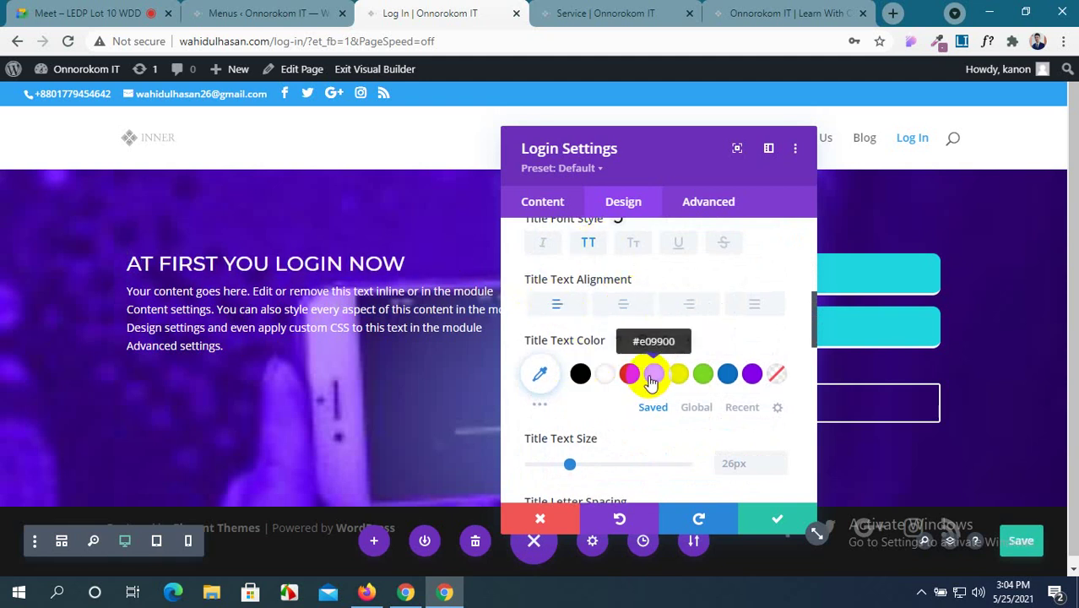
click(651, 377)
scroll(623, 393, down, 1)
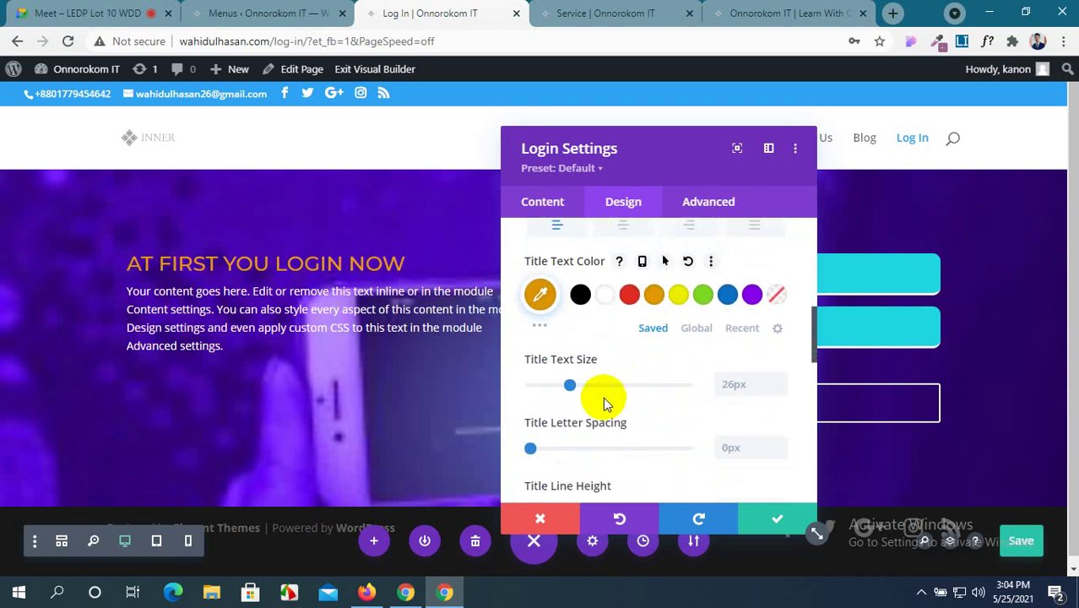
drag(568, 385, 579, 386)
scroll(684, 404, down, 1)
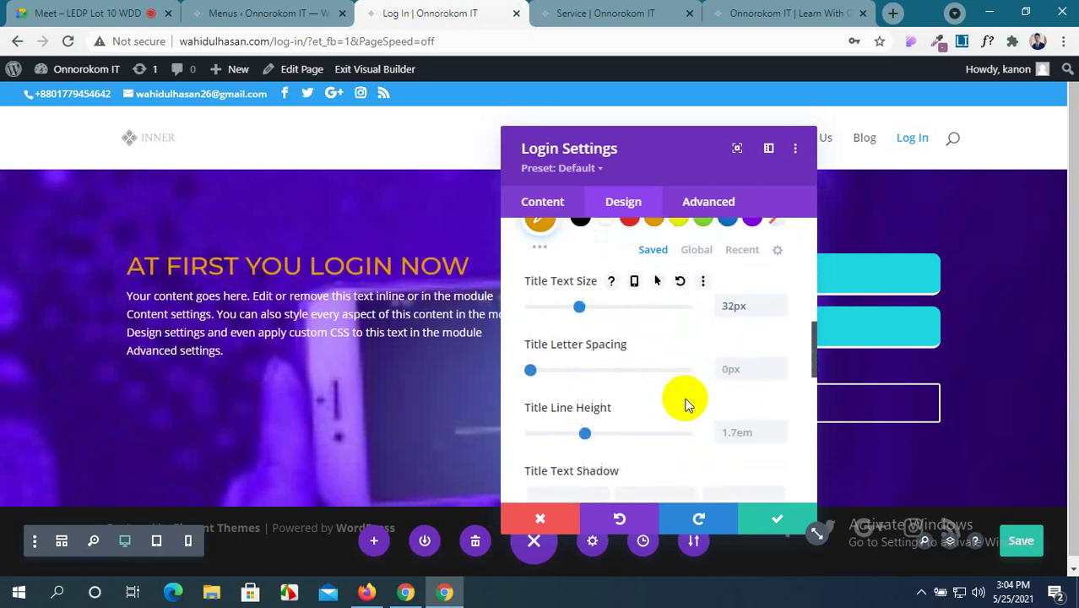
scroll(562, 385, down, 5)
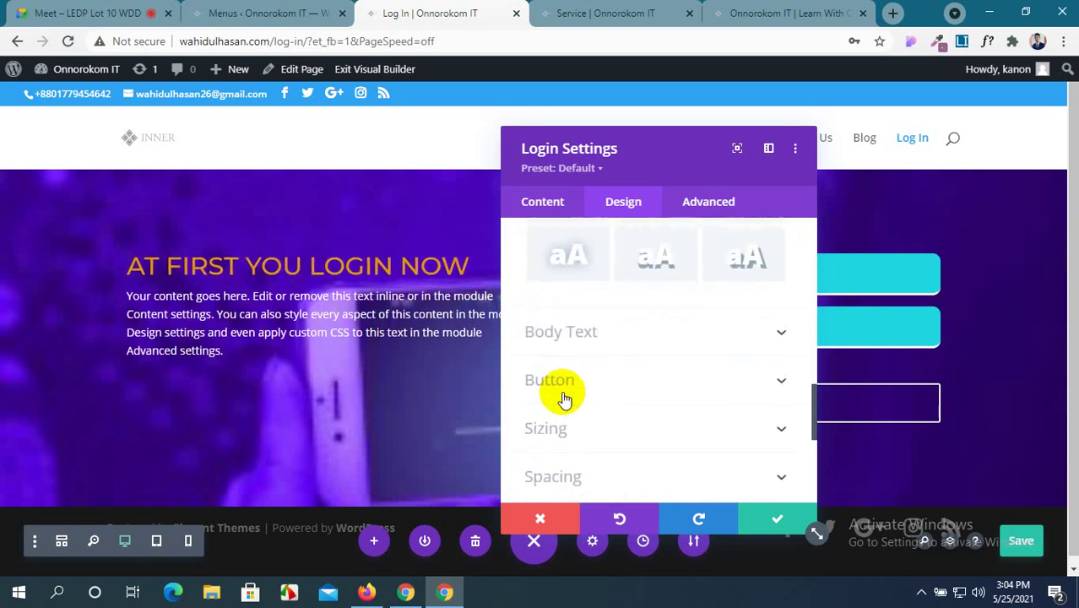
Colour the Login module's body text yellow.
click(676, 342)
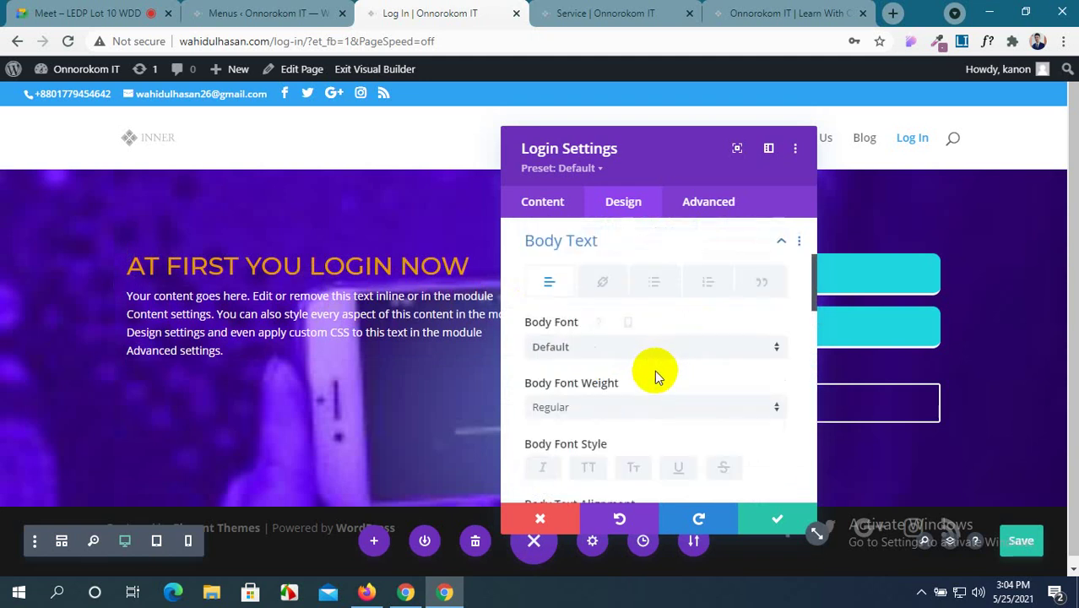
scroll(656, 374, down, 2)
click(680, 450)
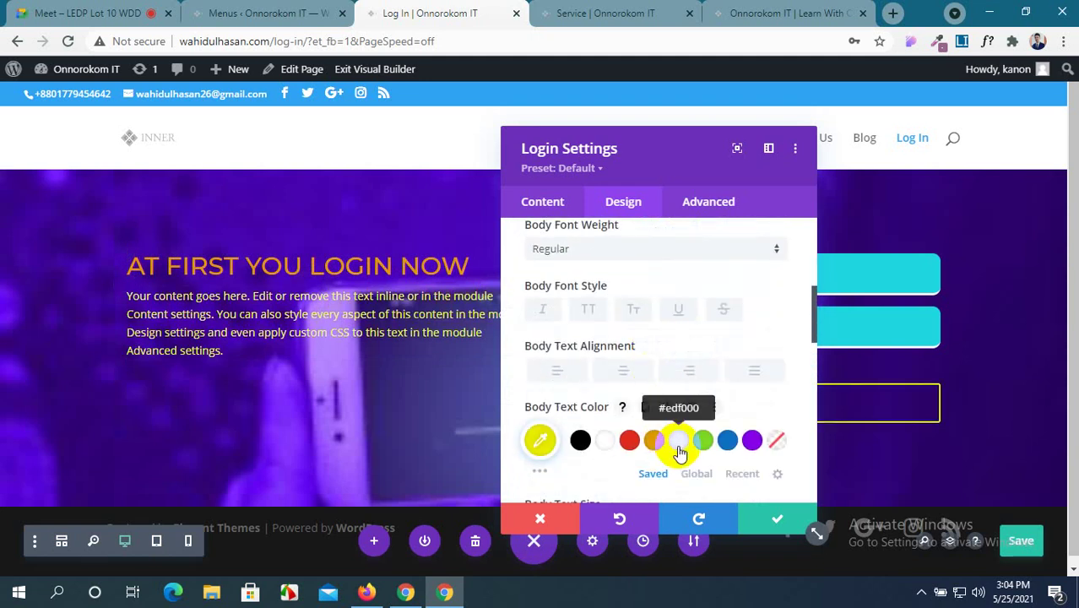
scroll(668, 395, down, 3)
scroll(669, 395, down, 3)
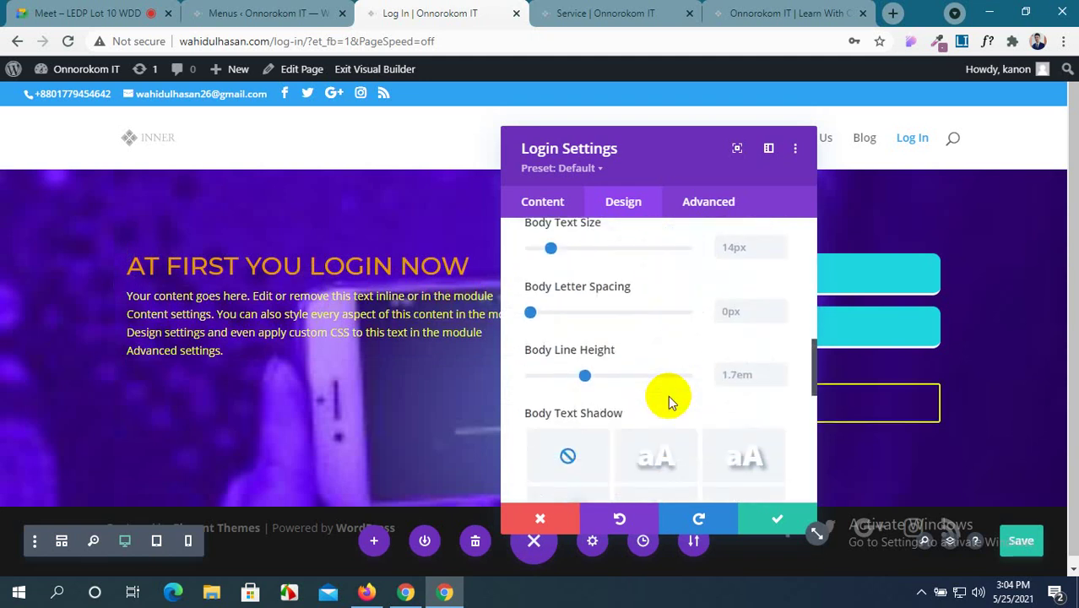
Enable custom Login button styles with white #ffffff text and keep the changes.
drag(668, 157, 349, 143)
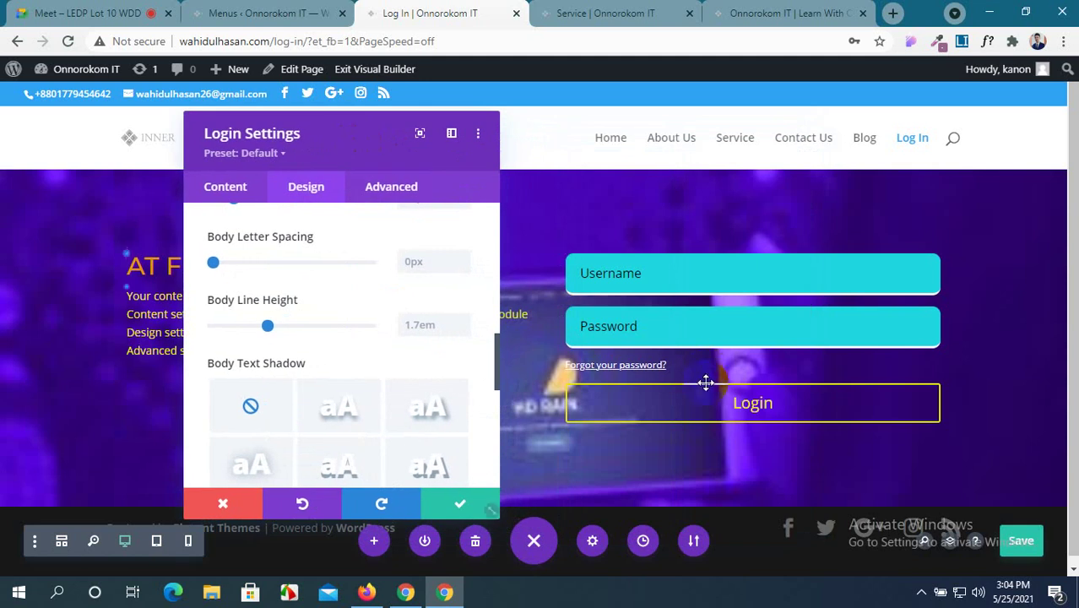
scroll(354, 372, down, 1)
scroll(346, 363, down, 1)
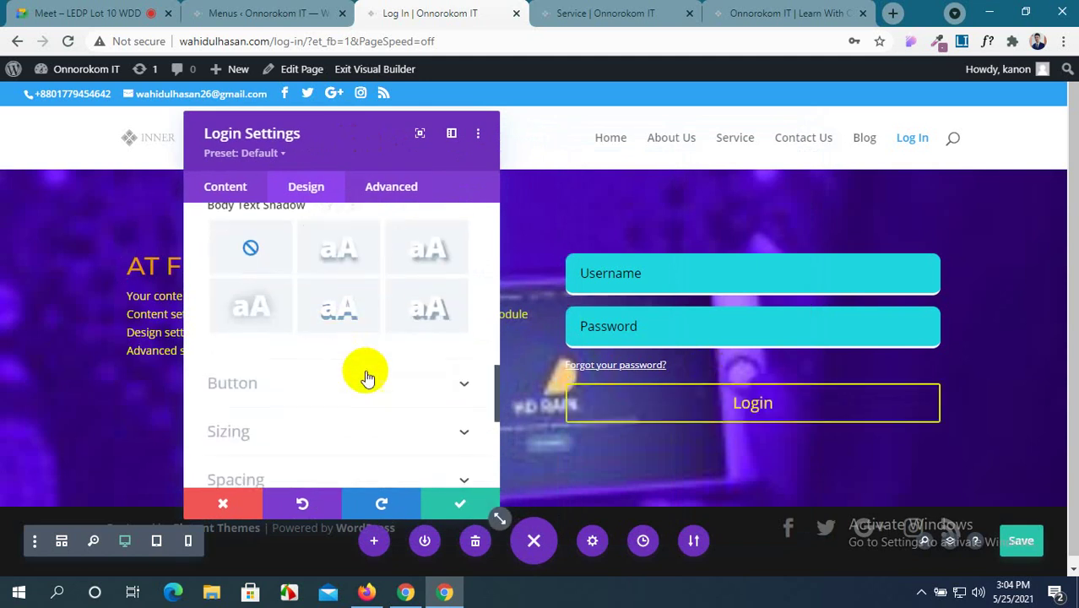
click(446, 382)
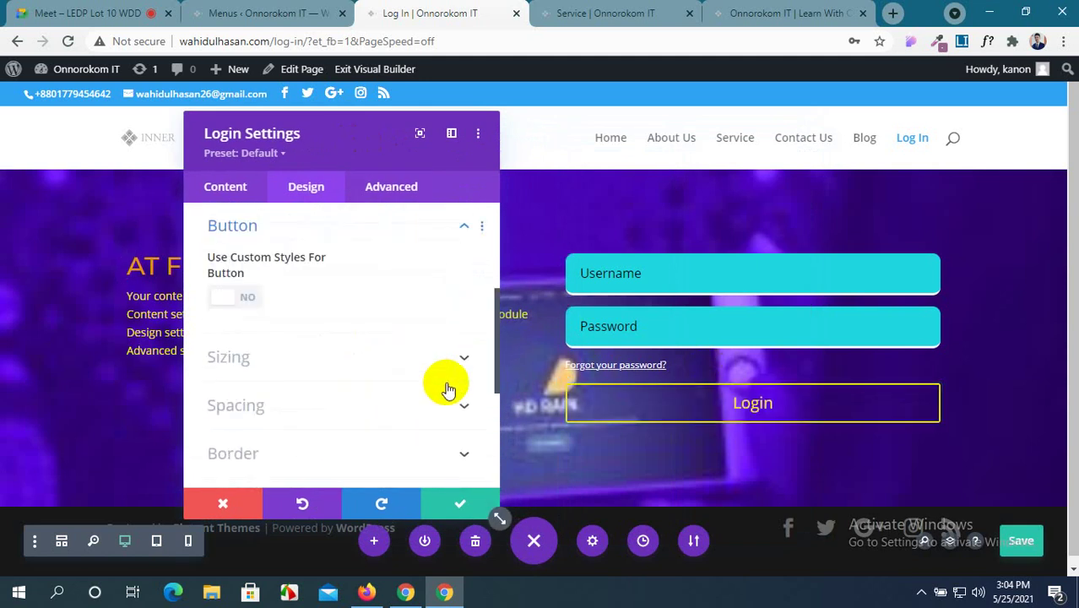
click(235, 298)
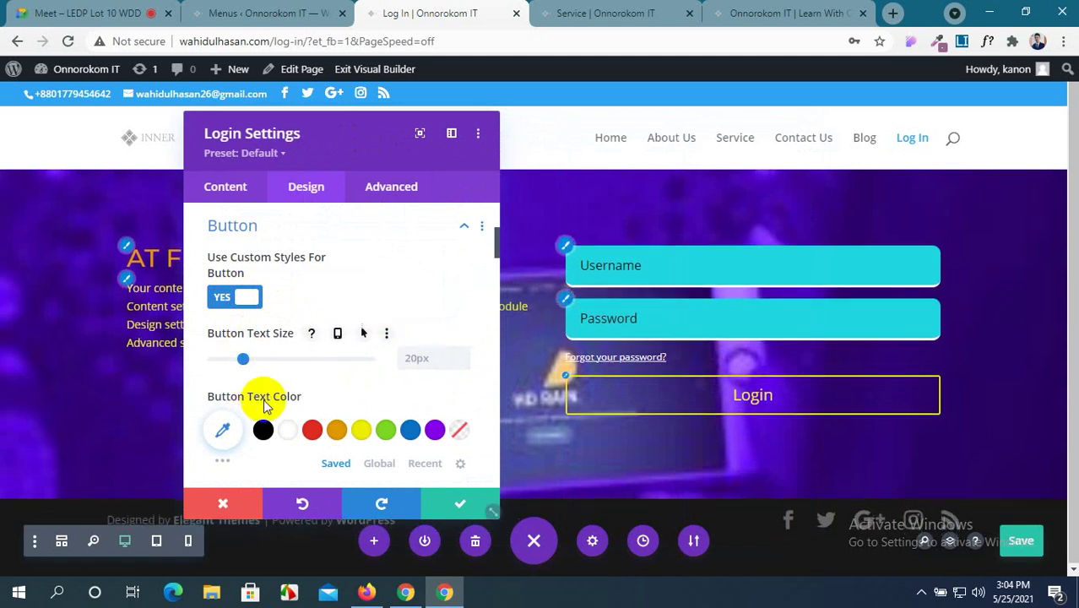
scroll(266, 403, down, 1)
click(311, 352)
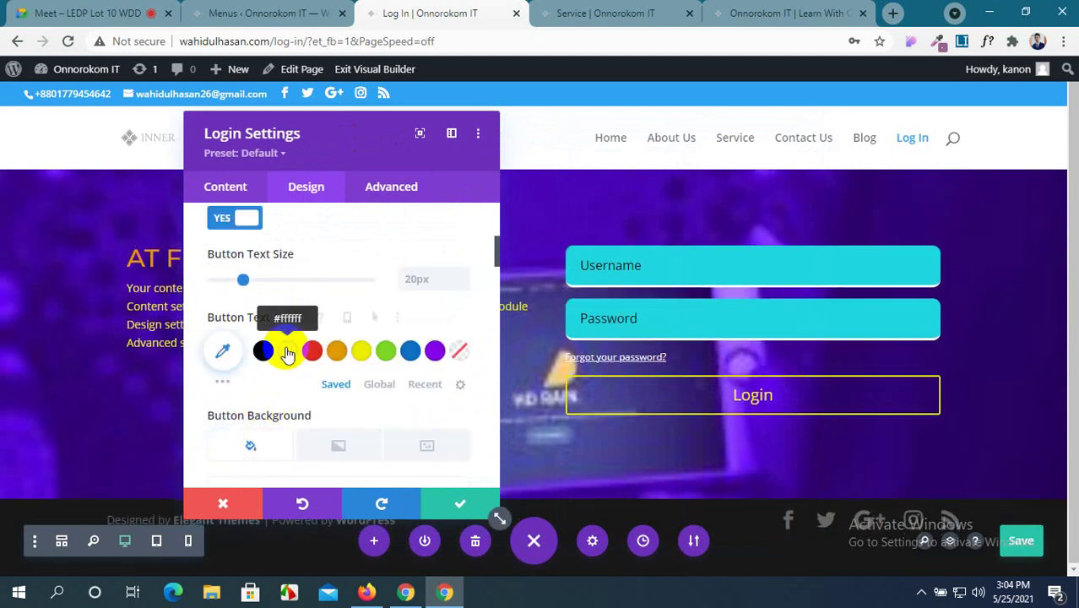
click(287, 354)
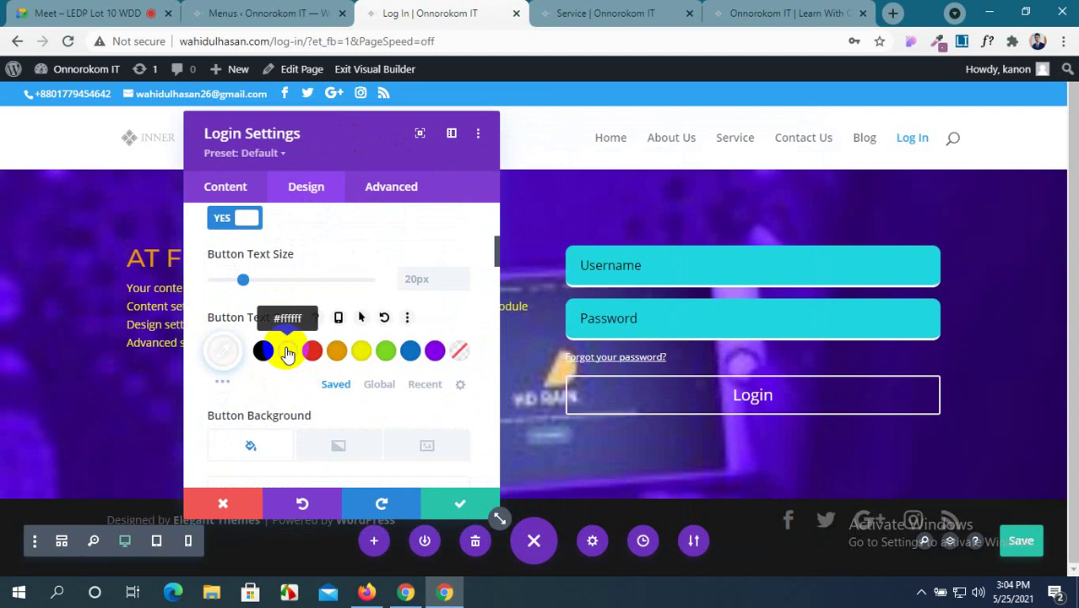
scroll(283, 386, down, 1)
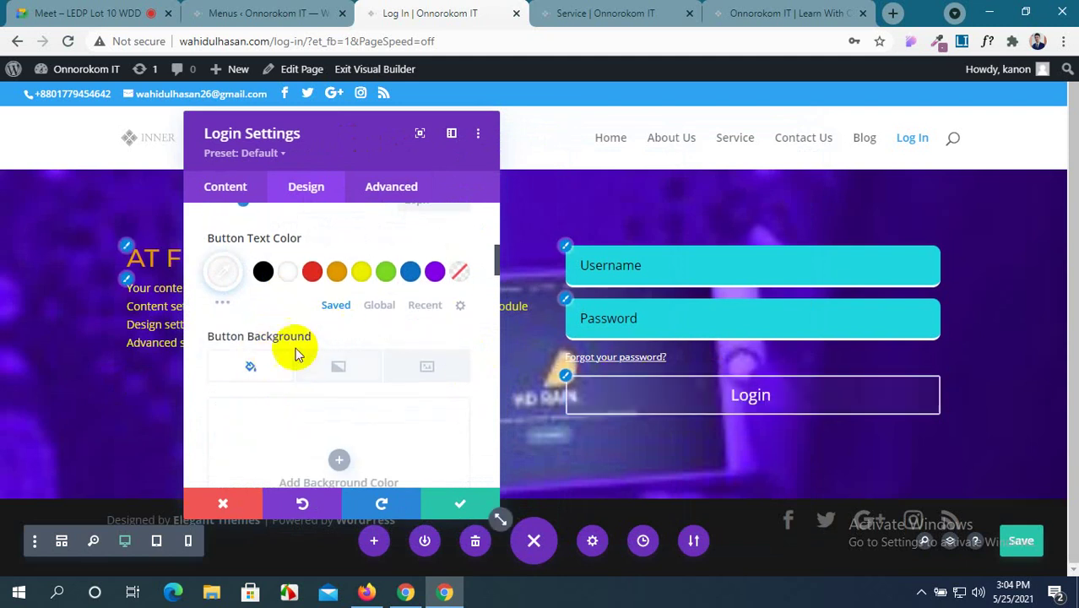
scroll(304, 316, up, 1)
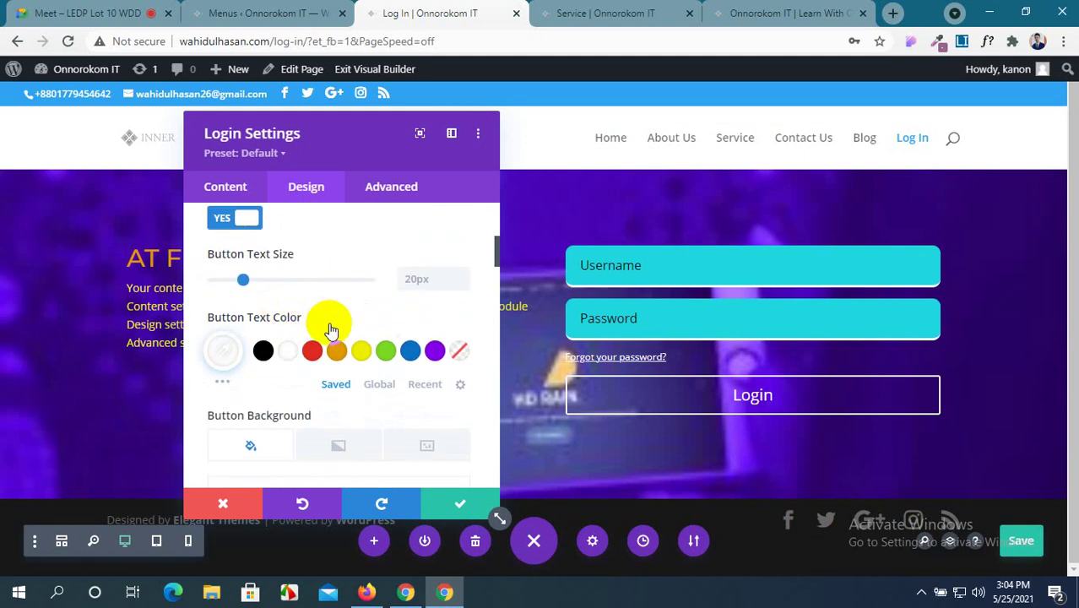
click(450, 505)
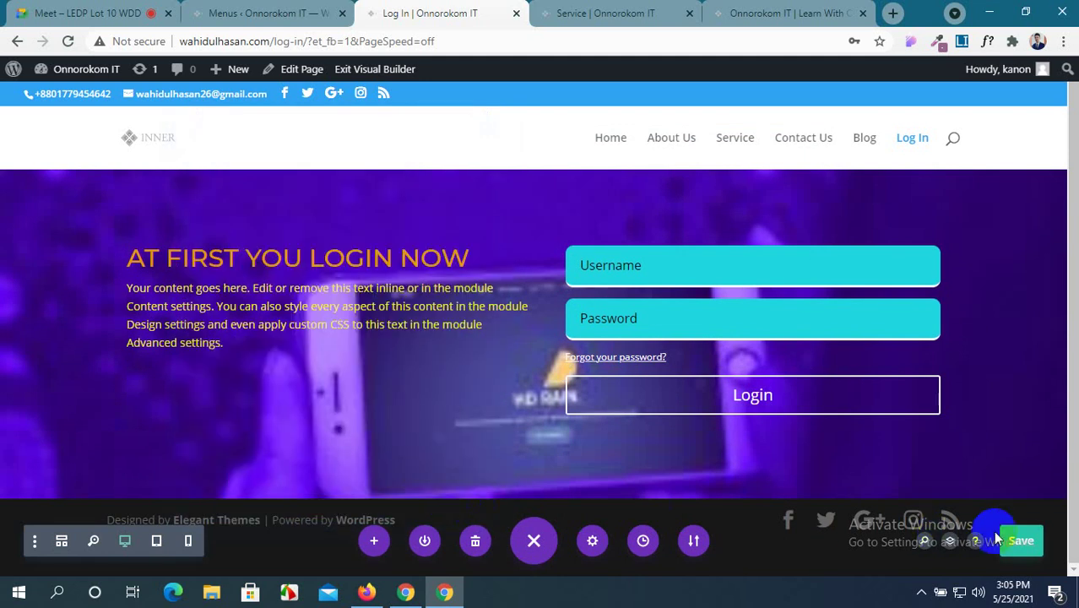
Save the page and open the Login module's design options.
click(1026, 542)
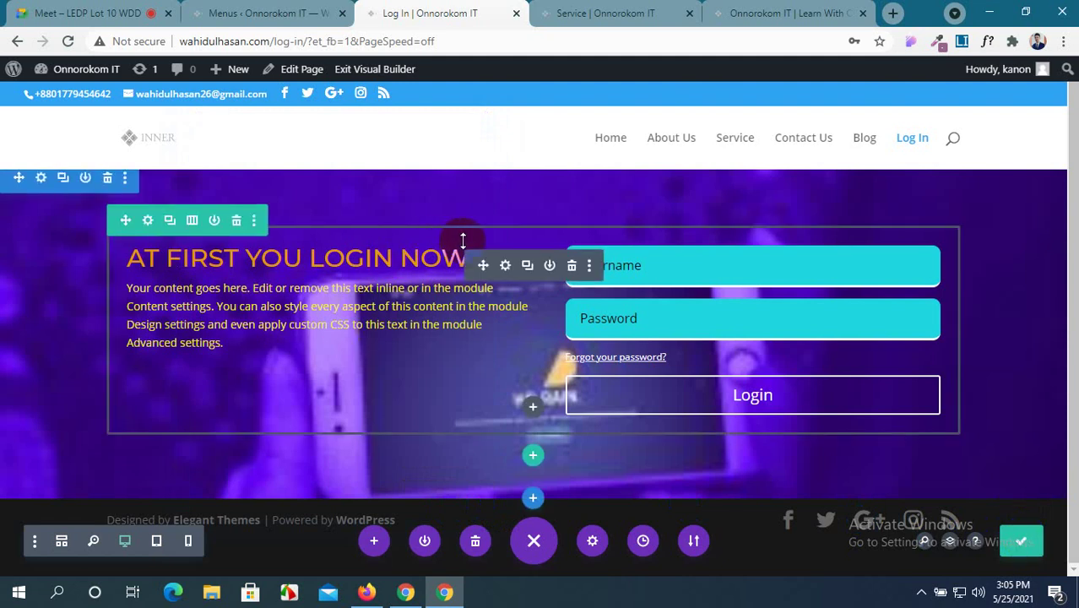
click(506, 265)
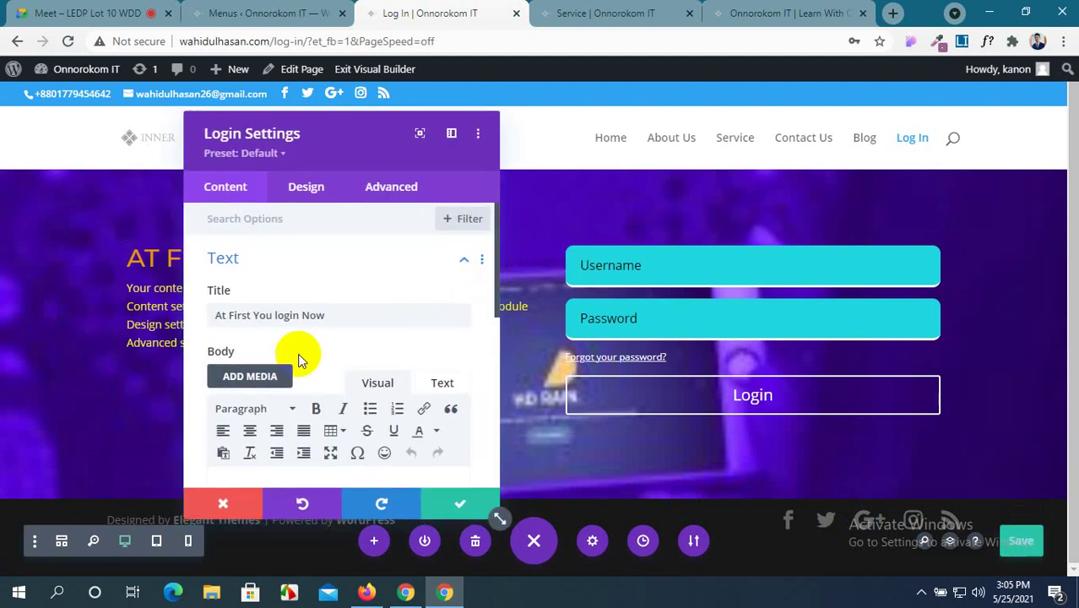
click(310, 187)
scroll(308, 375, down, 1)
scroll(308, 376, down, 5)
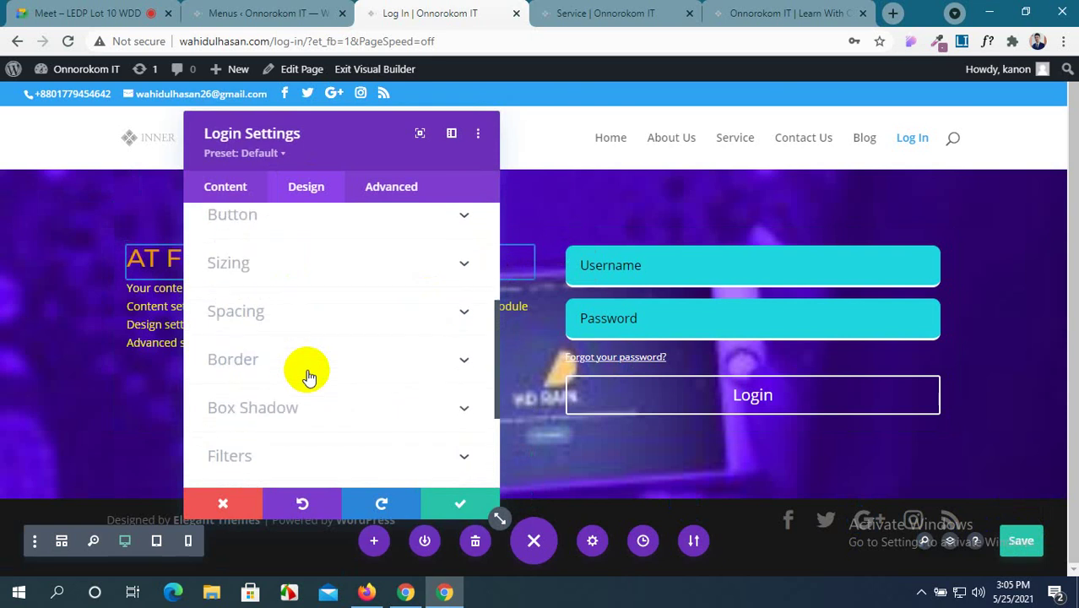
scroll(308, 376, up, 7)
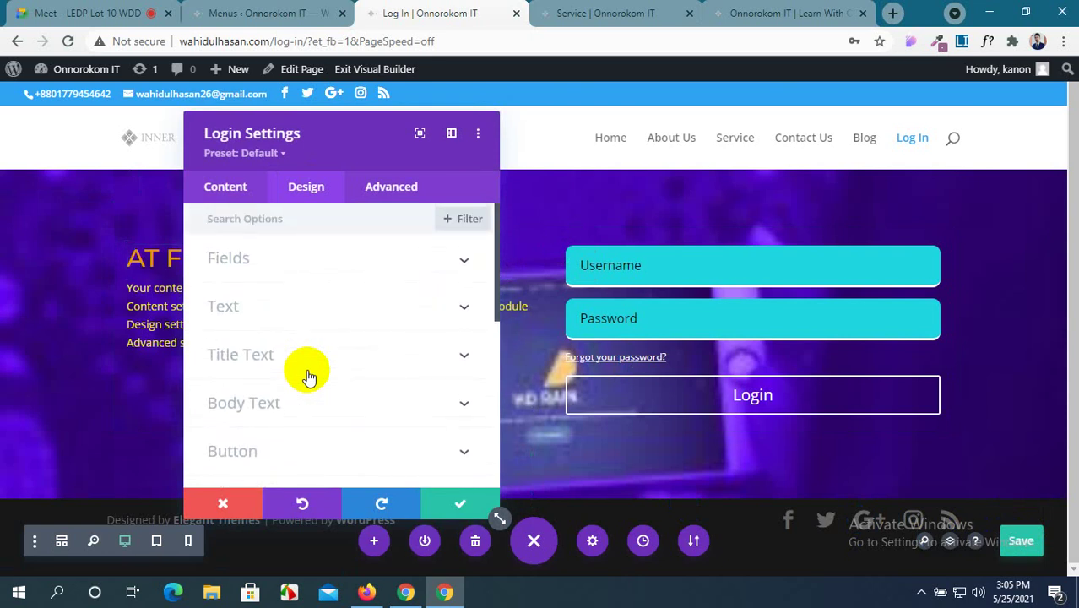
Review the Login module's content, redirect and module link options.
click(226, 187)
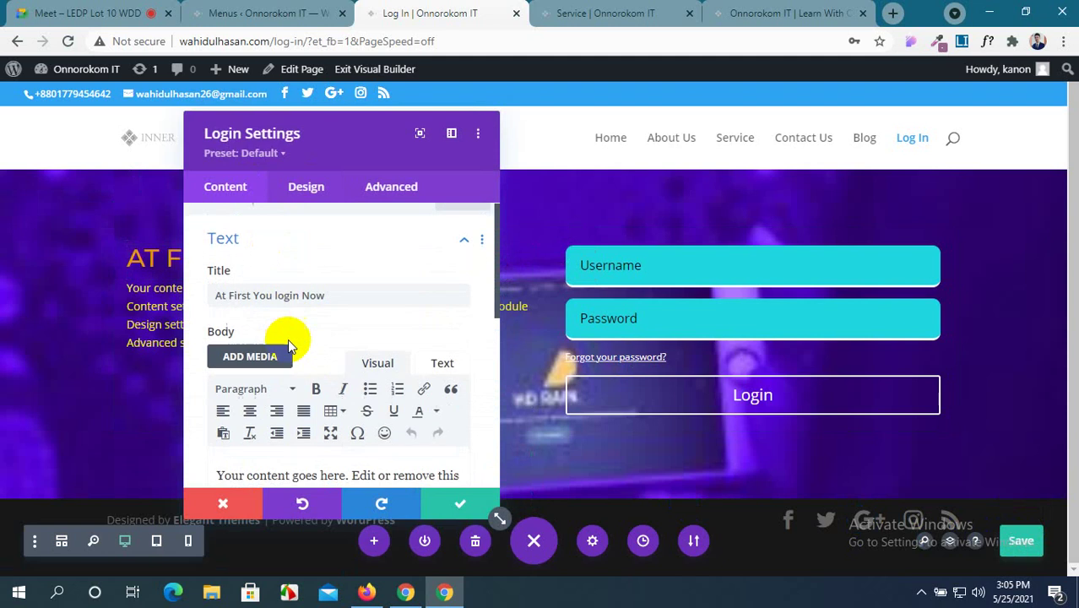
scroll(287, 339, down, 8)
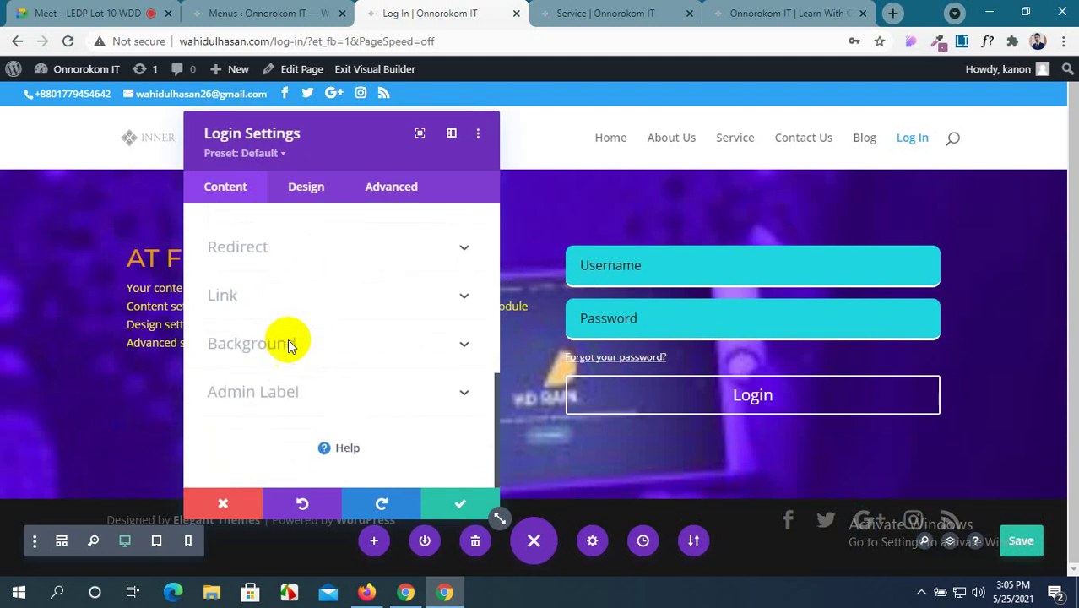
click(399, 255)
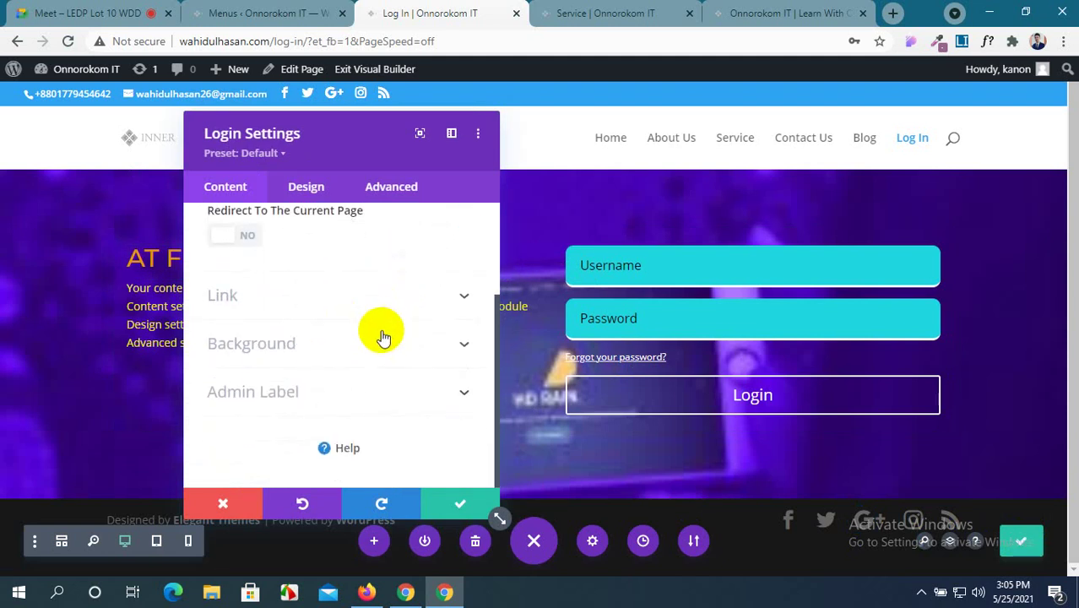
click(413, 306)
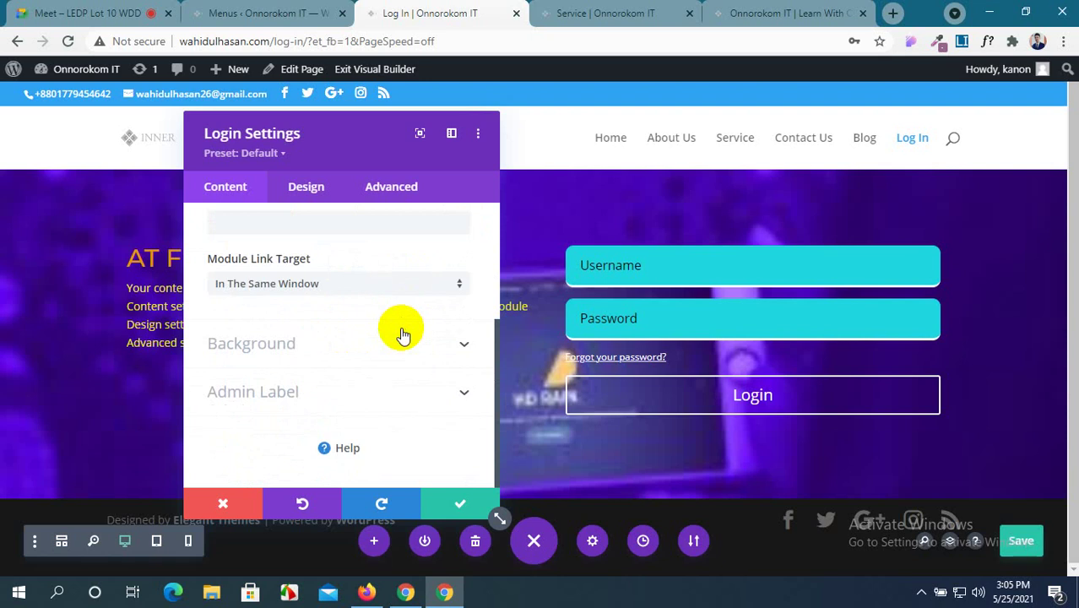
Set the Login module's Animation Style to Zoom, accept the settings and save the page.
click(374, 202)
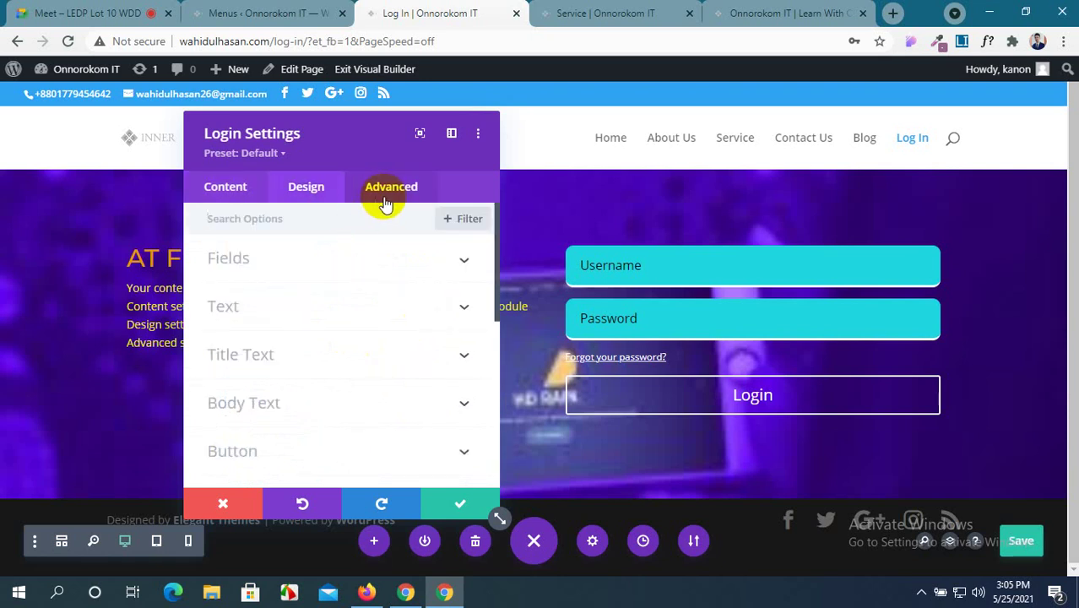
scroll(306, 321, down, 5)
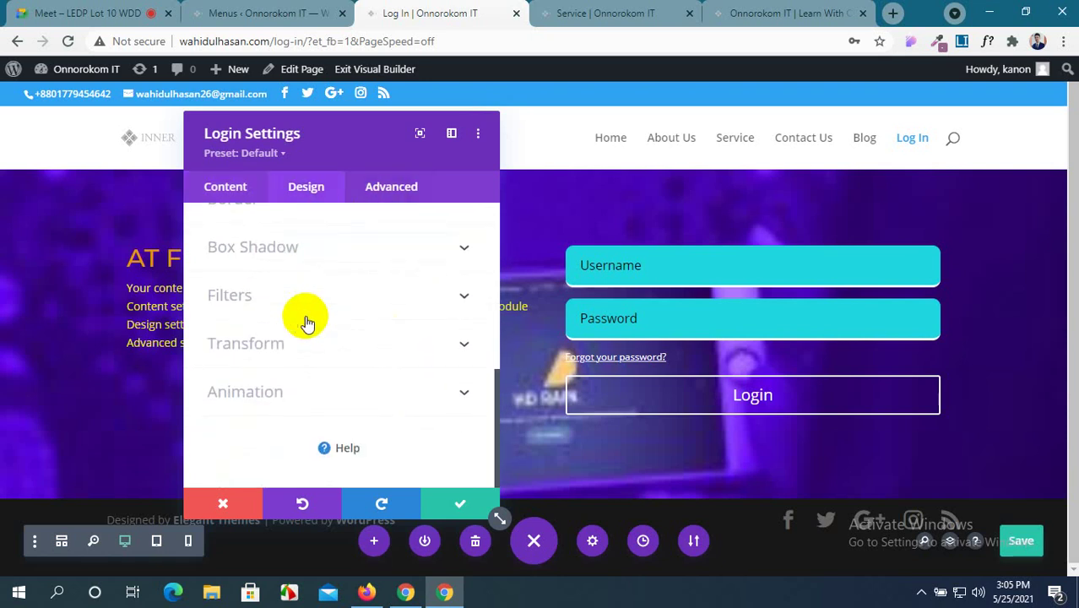
click(385, 393)
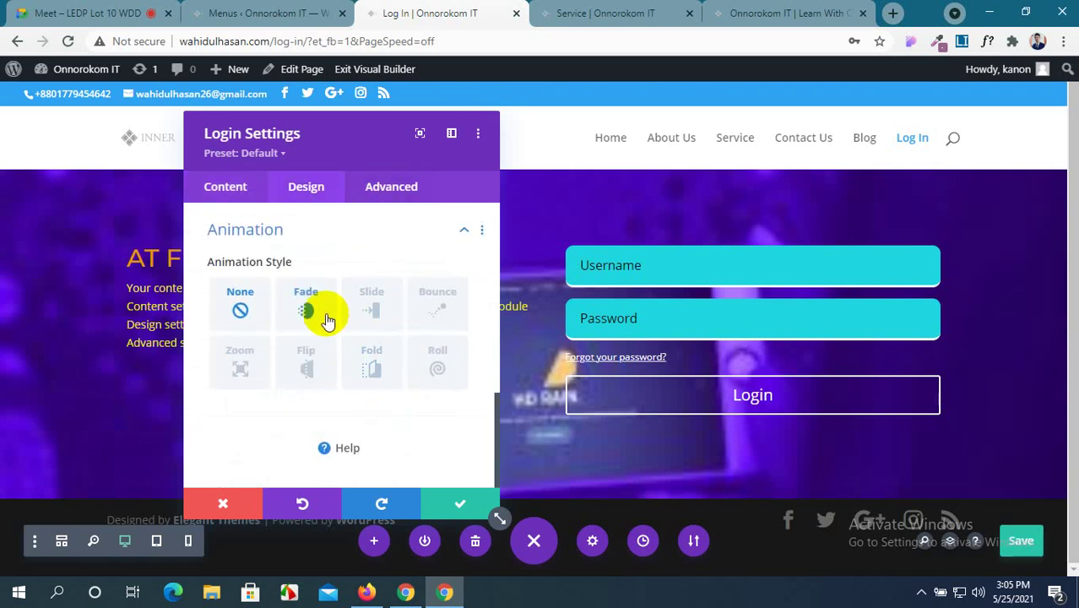
click(252, 370)
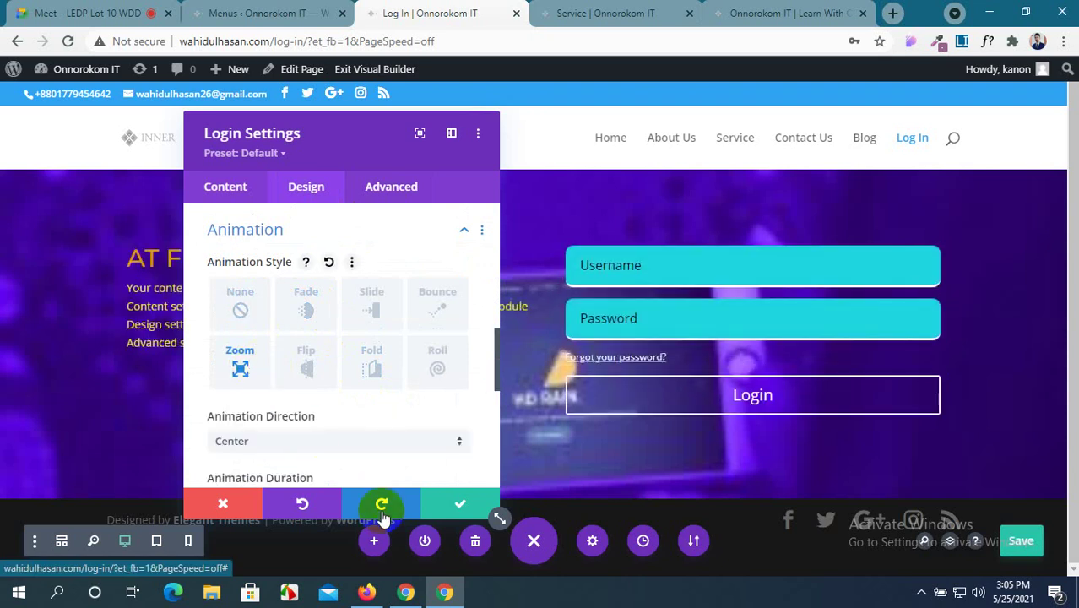
click(459, 505)
click(1030, 542)
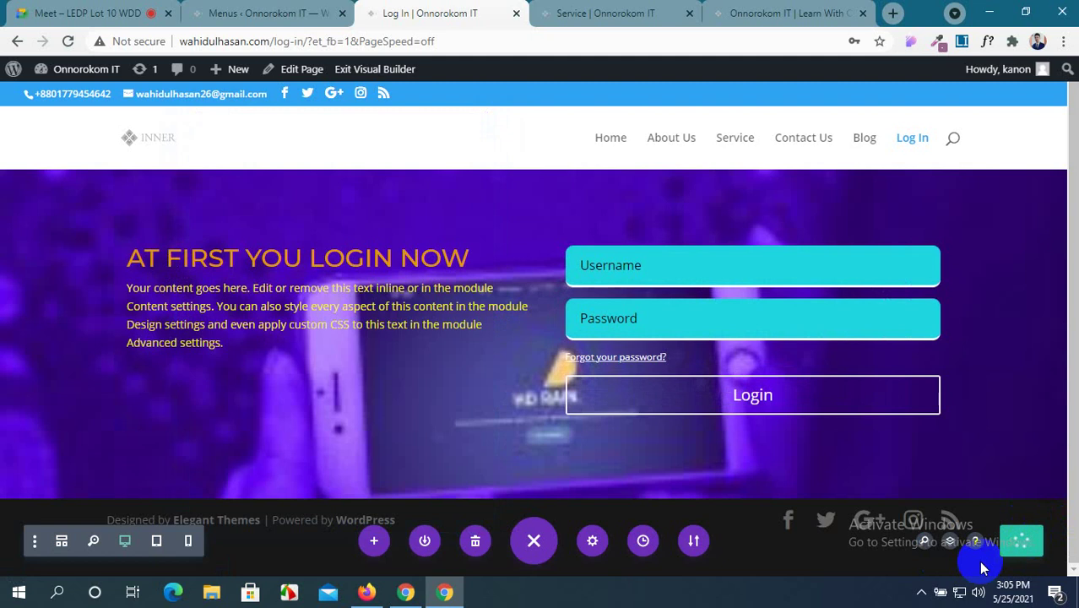
Reload the homepage, view the live Log In page, then return to the builder tab.
click(760, 12)
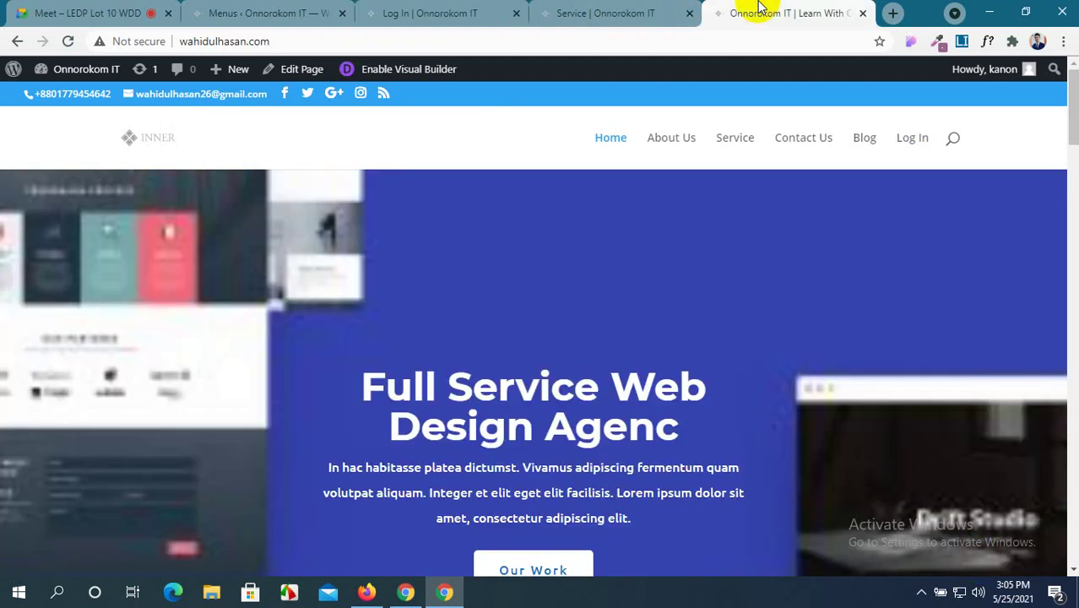
click(66, 43)
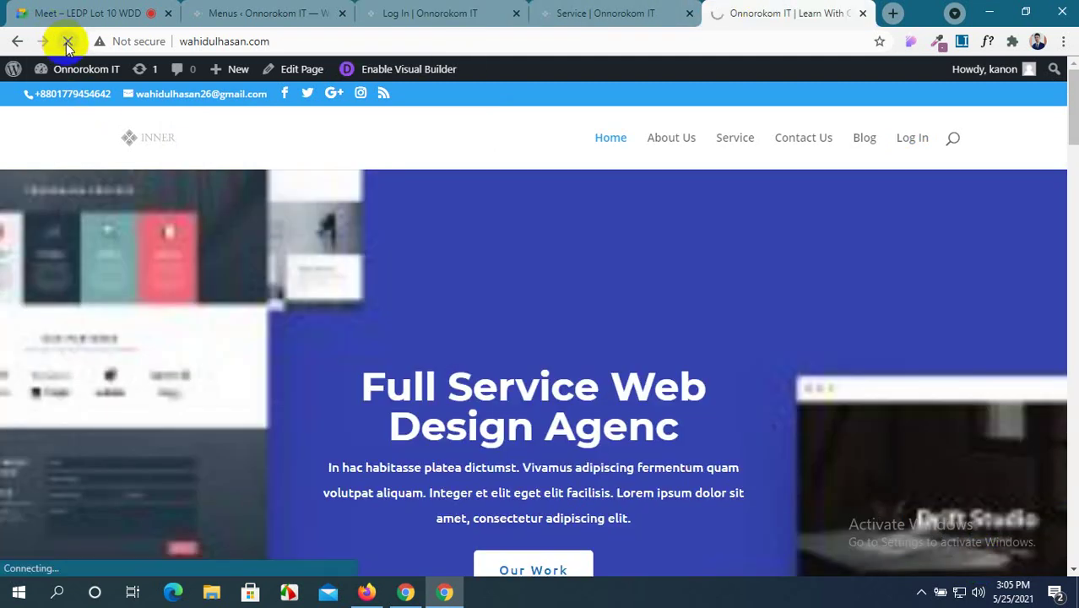
click(916, 139)
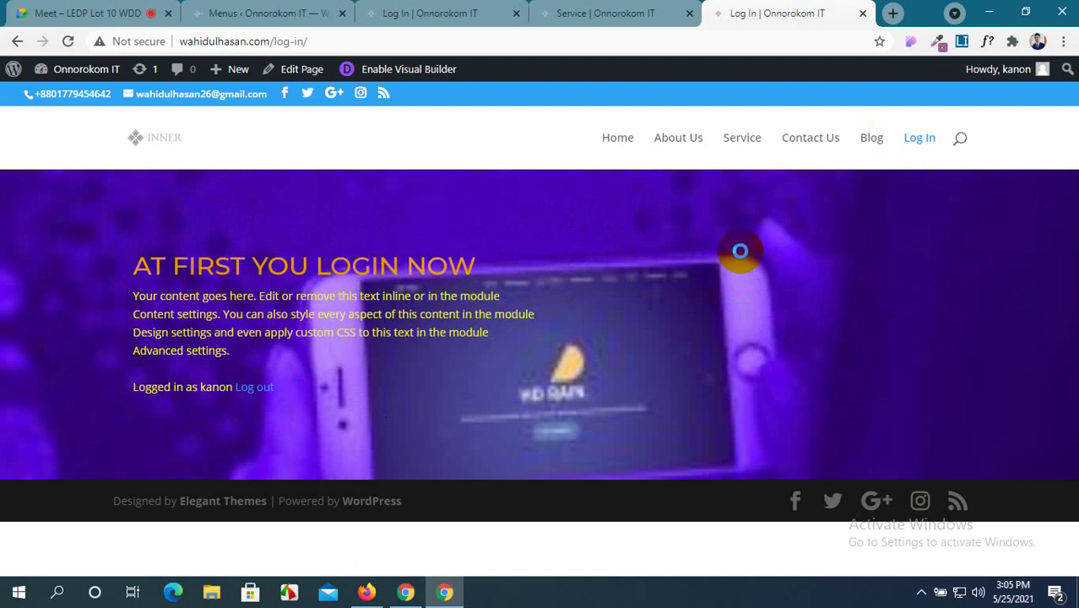
mouse_move(616, 212)
mouse_down()
mouse_move(851, 325)
mouse_move(976, 417)
mouse_up()
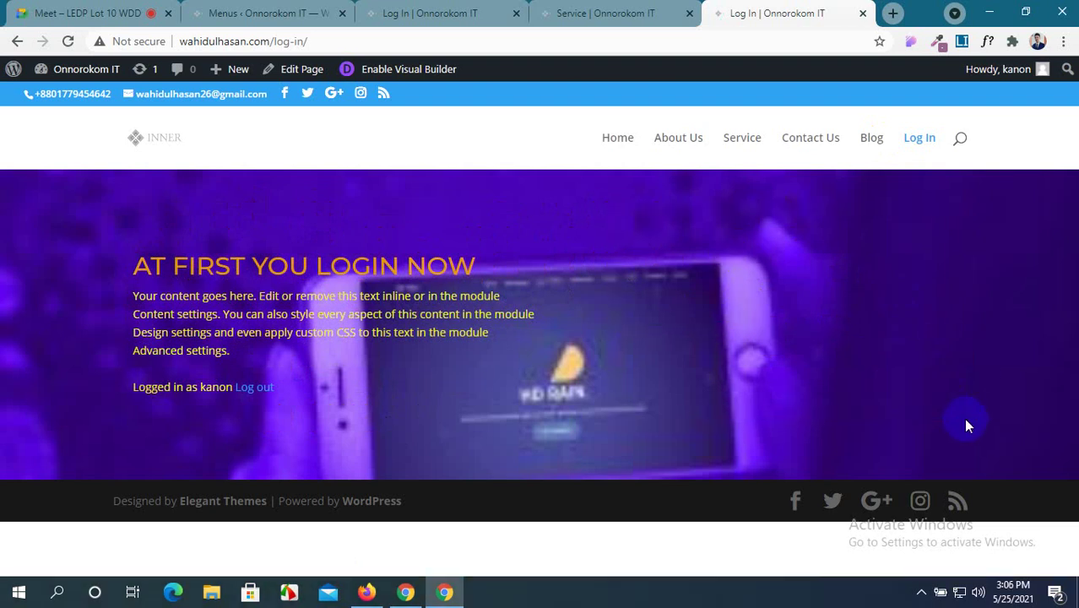
click(287, 10)
click(427, 10)
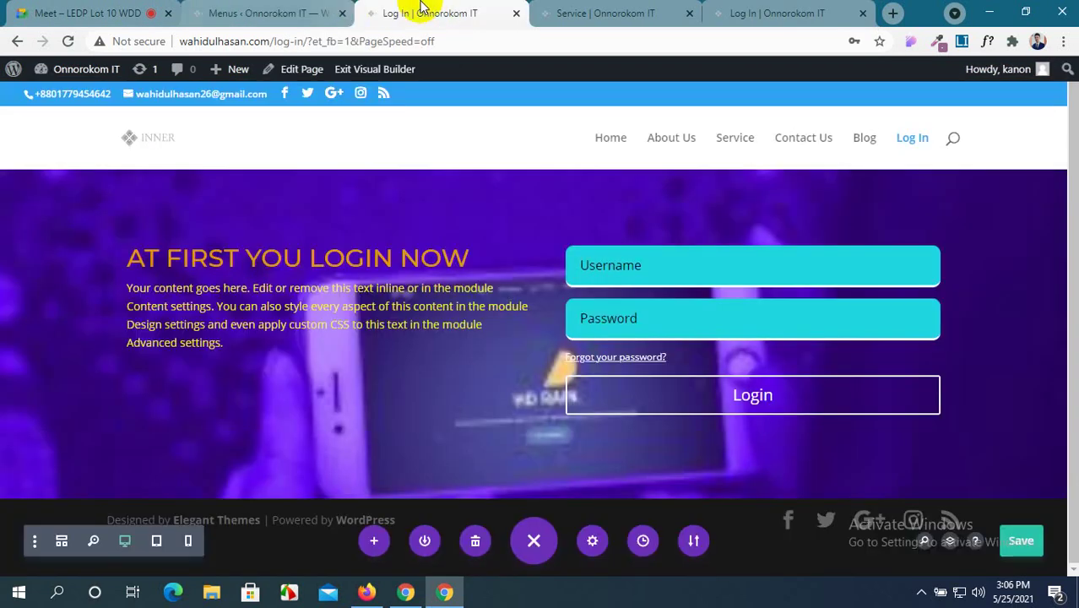
Return to the Service page and browse the module chooser for the empty row without adding anything.
click(517, 15)
scroll(337, 475, down, 1)
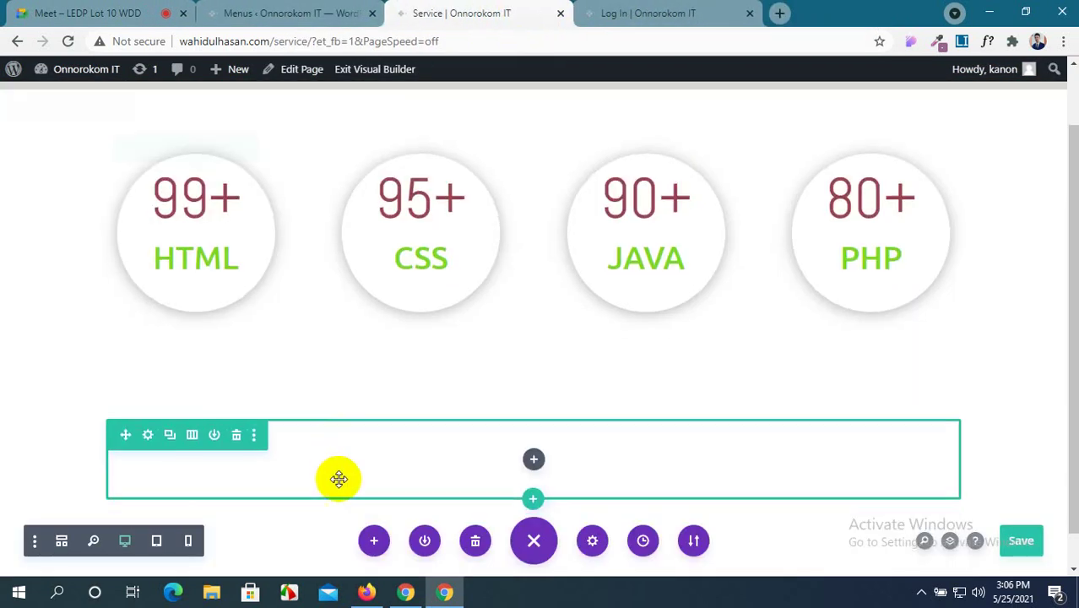
click(534, 423)
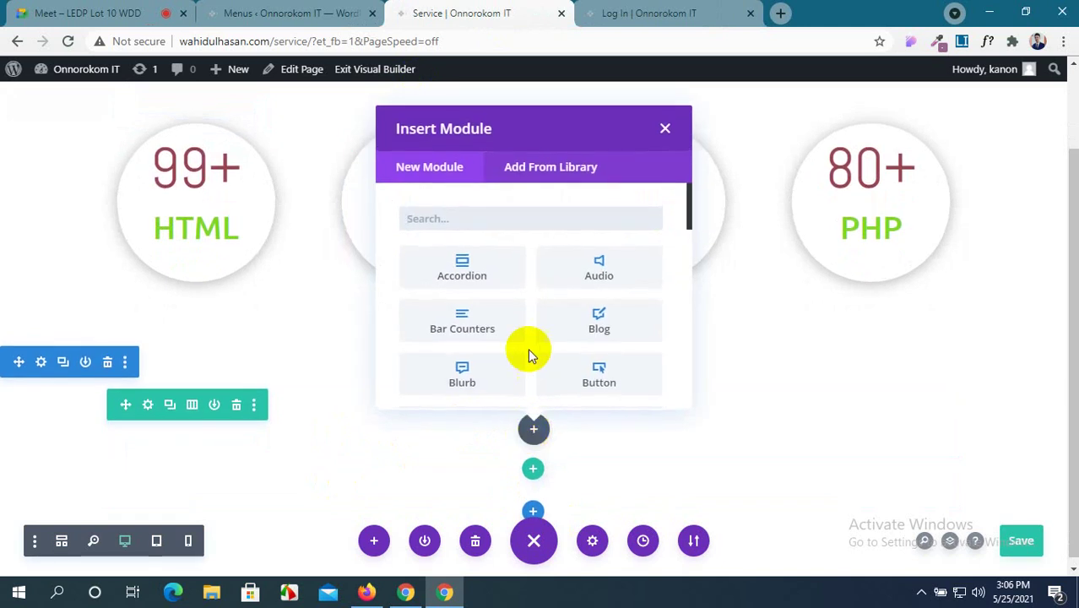
scroll(524, 352, down, 2)
scroll(523, 352, down, 3)
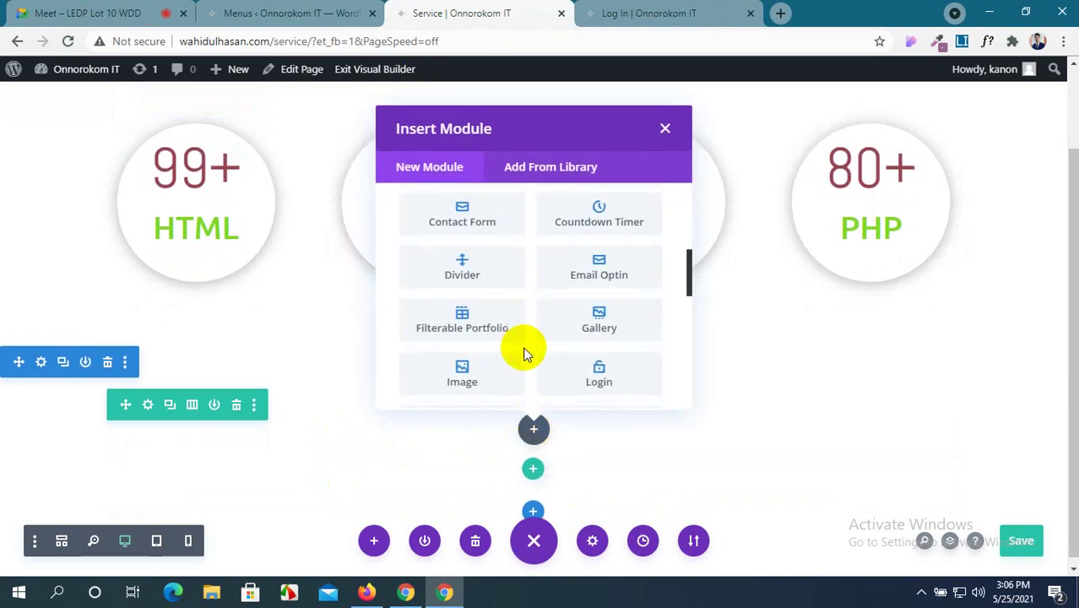
scroll(524, 353, down, 1)
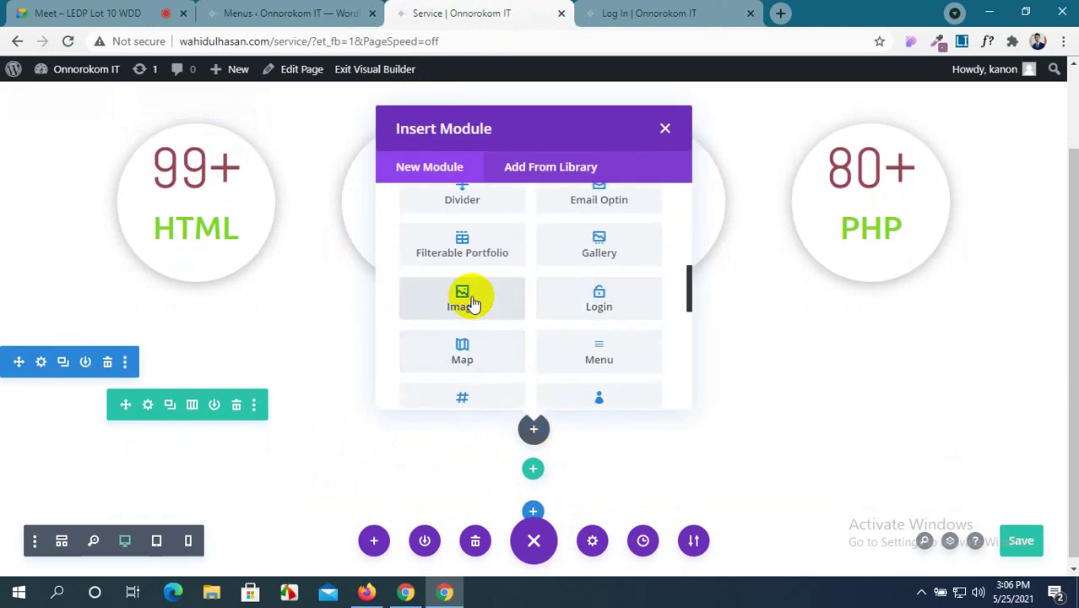
scroll(494, 338, down, 2)
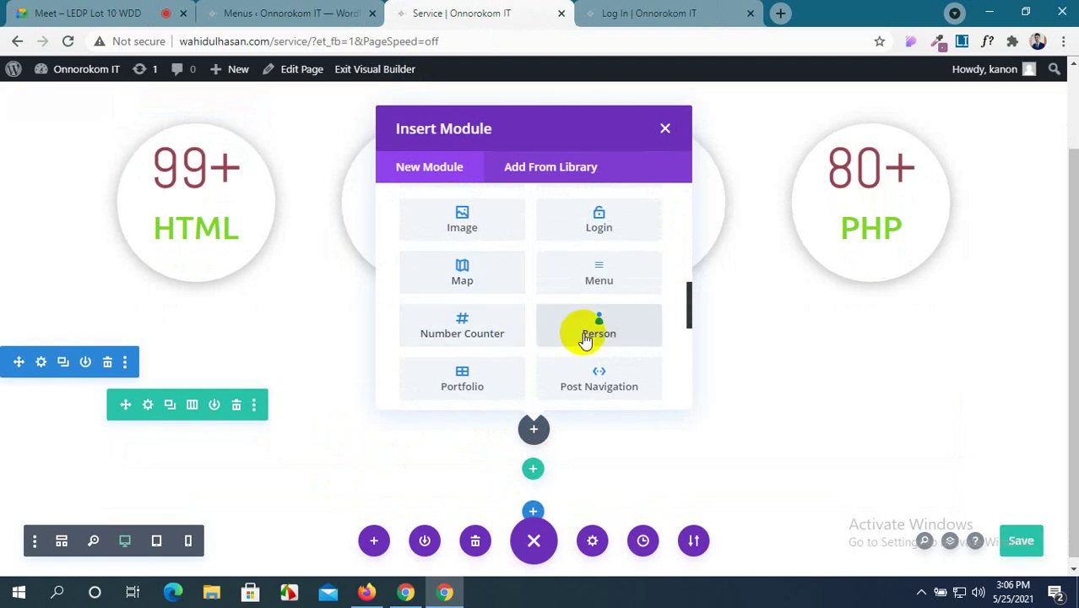
scroll(530, 337, down, 1)
scroll(532, 291, up, 1)
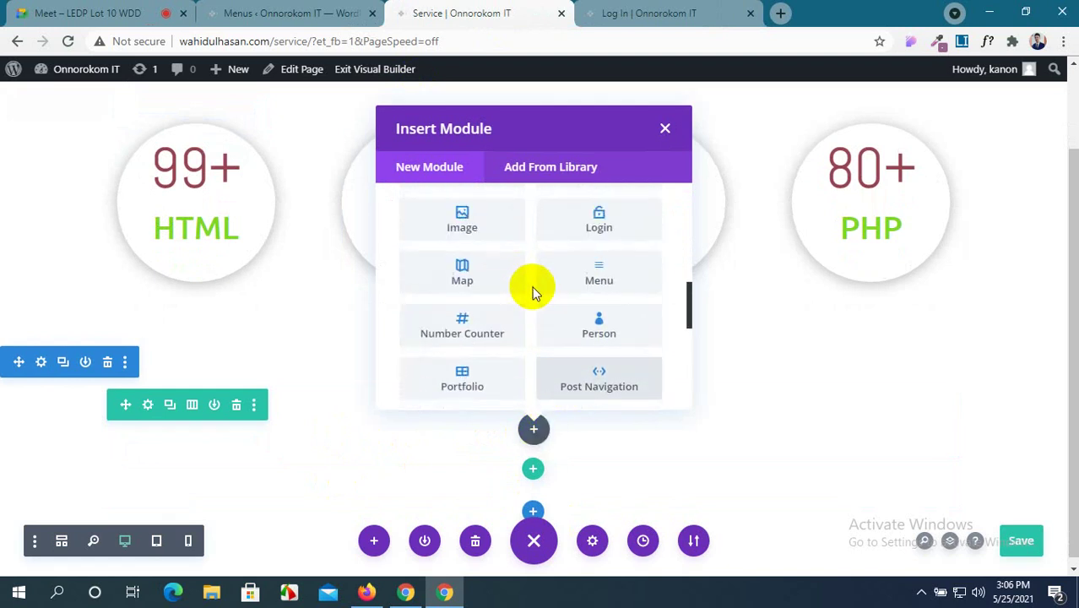
click(666, 128)
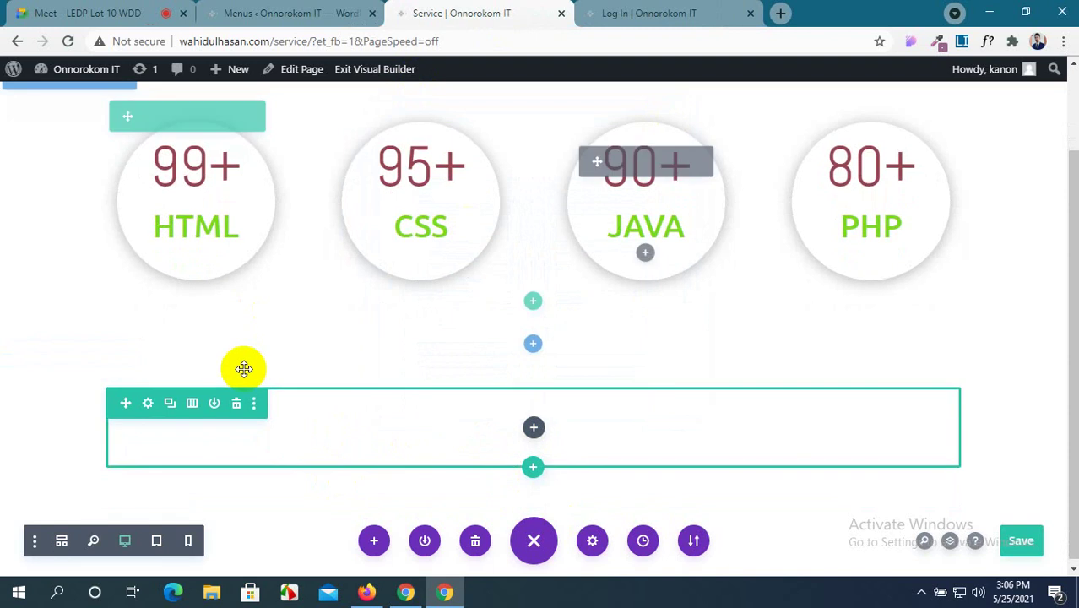
Change the empty row's Column Structure to three equal columns and save.
click(148, 399)
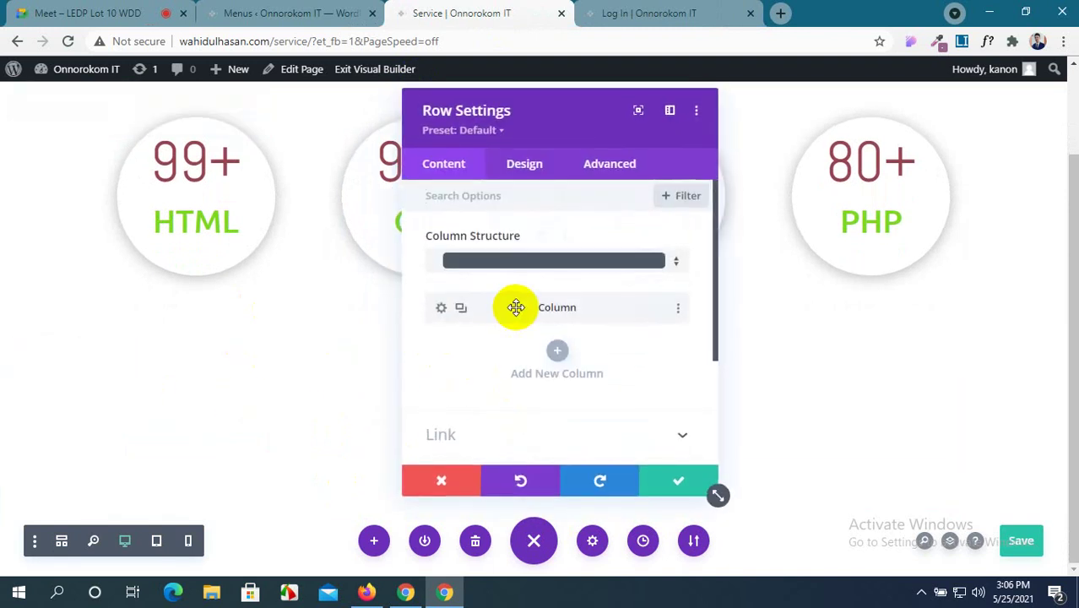
click(527, 260)
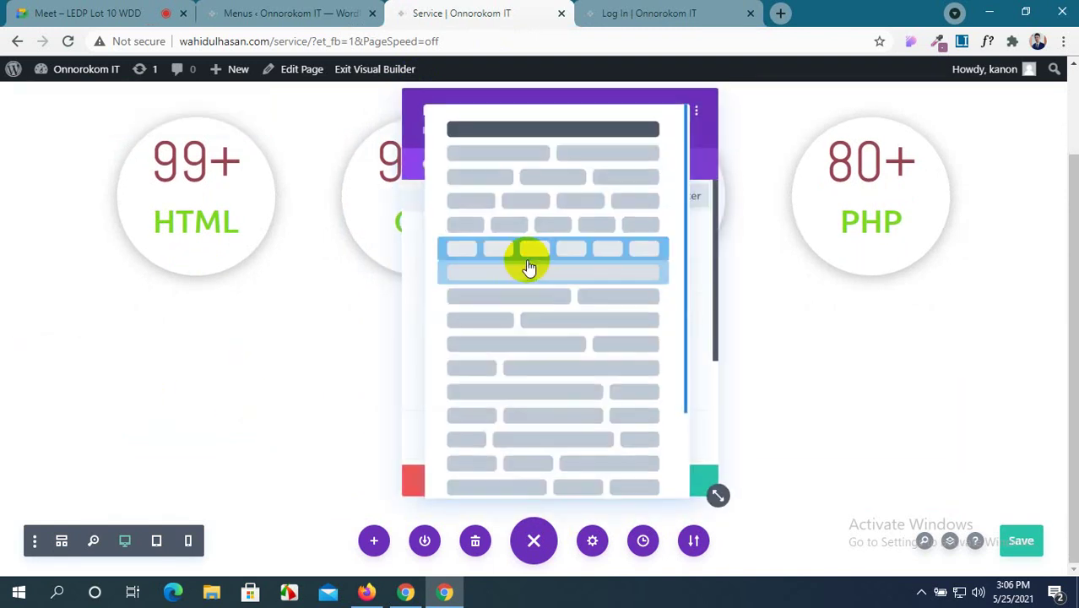
click(542, 179)
click(665, 481)
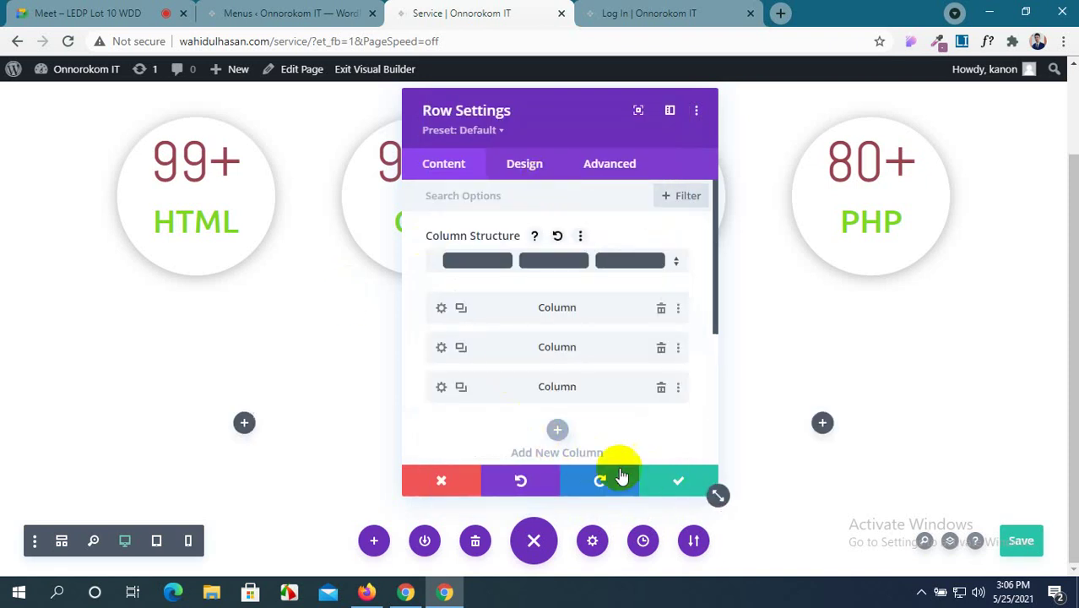
Insert a Person module with placeholder name, position and text into the first column.
click(245, 423)
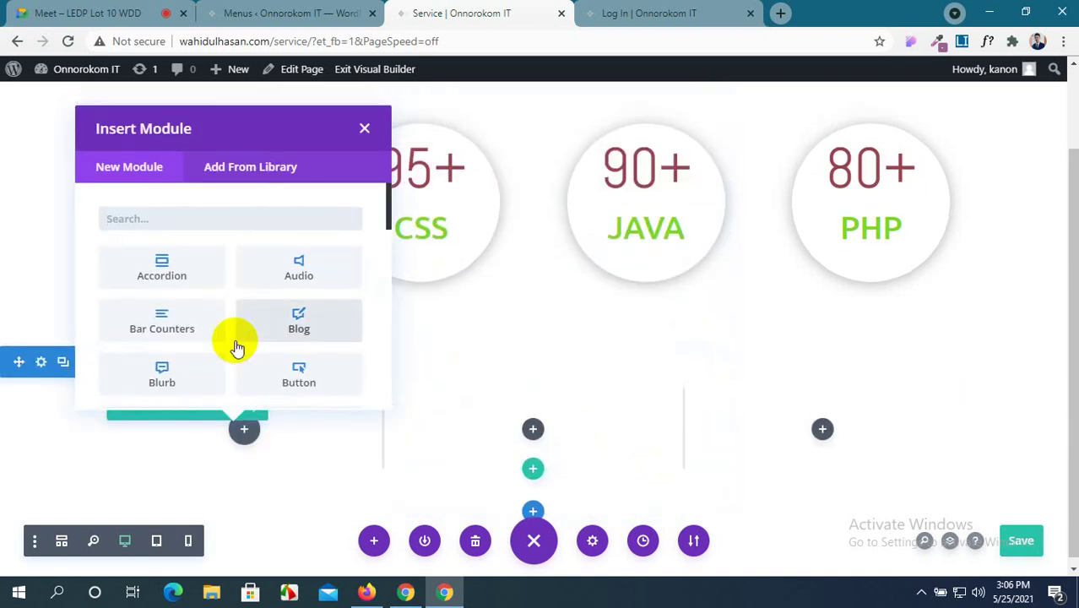
scroll(233, 342, down, 3)
scroll(236, 346, down, 3)
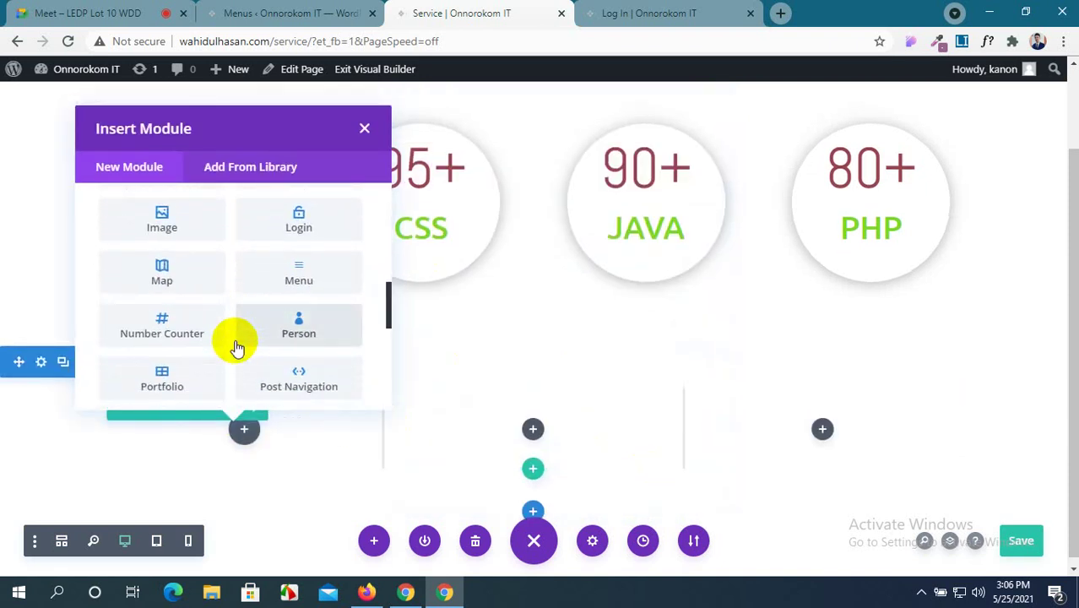
click(306, 320)
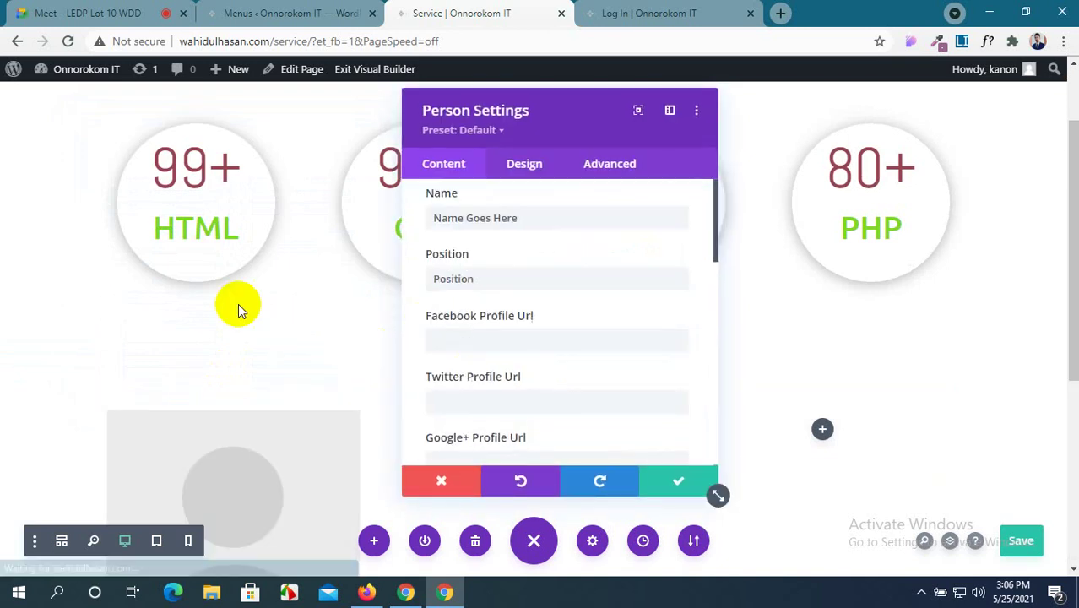
scroll(234, 301, down, 2)
scroll(234, 304, down, 2)
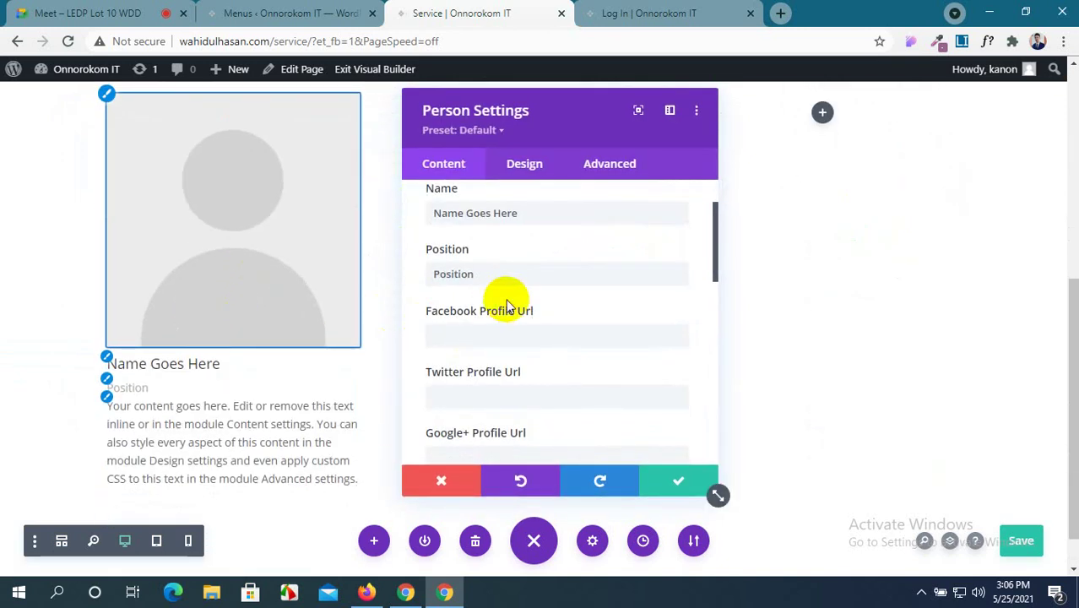
click(661, 487)
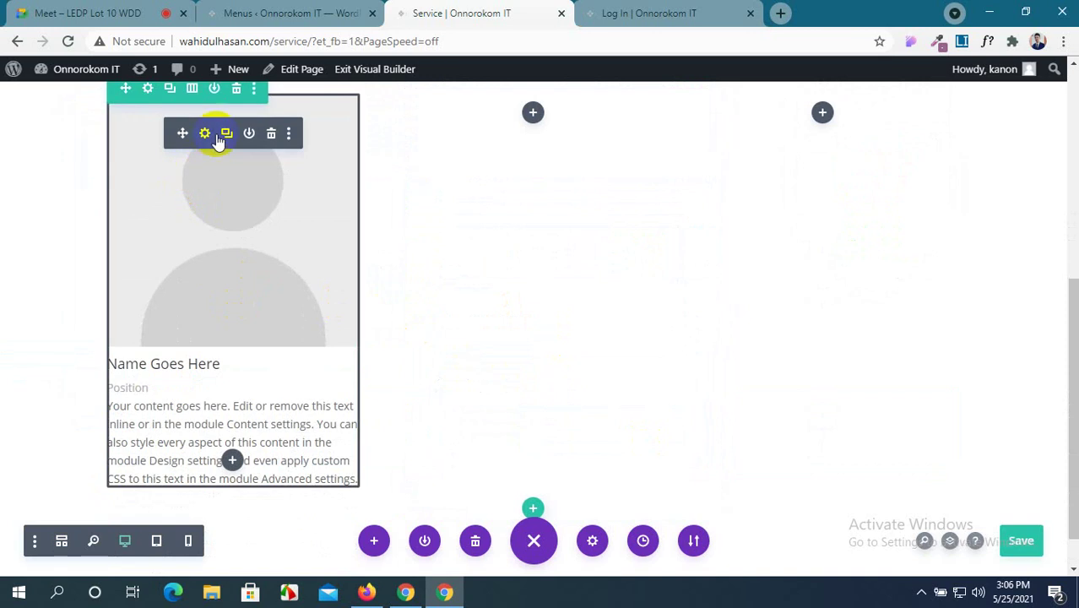
Copy the Person module and paste it into the middle and third columns.
scroll(212, 136, up, 1)
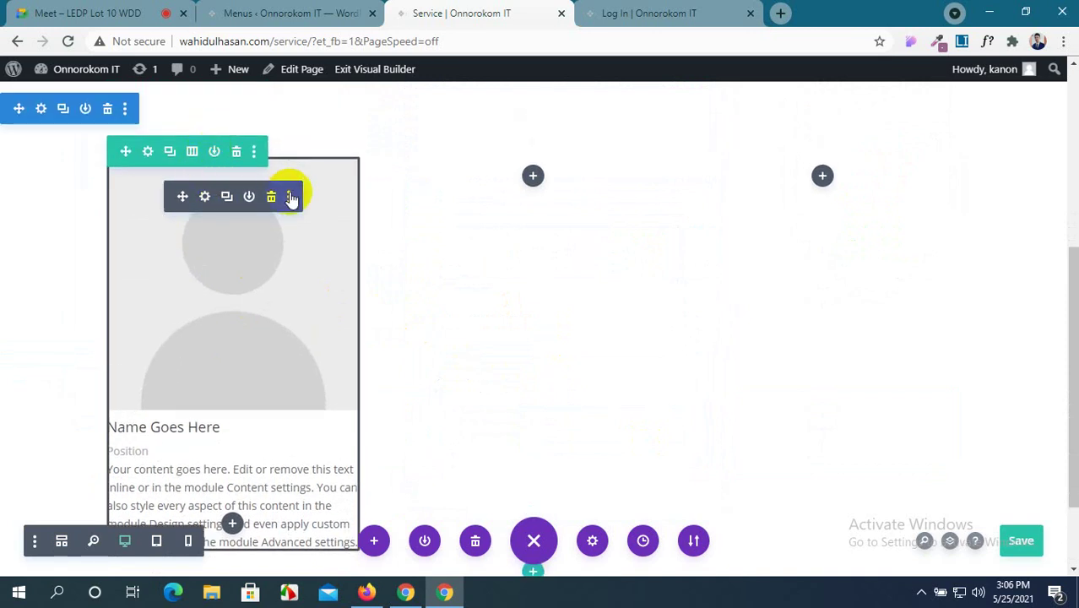
click(291, 196)
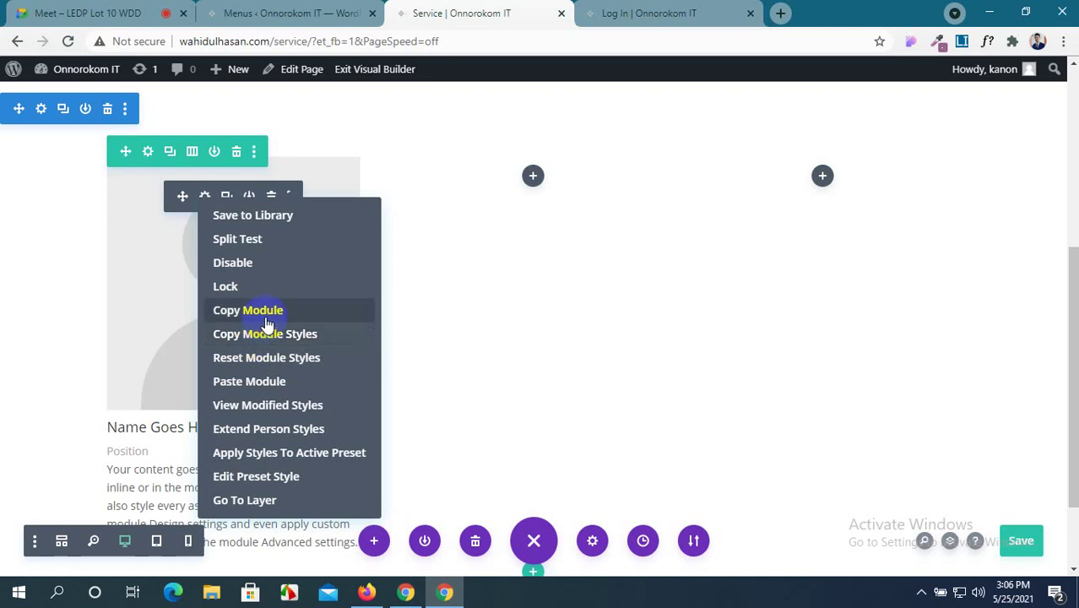
click(264, 310)
right_click(533, 179)
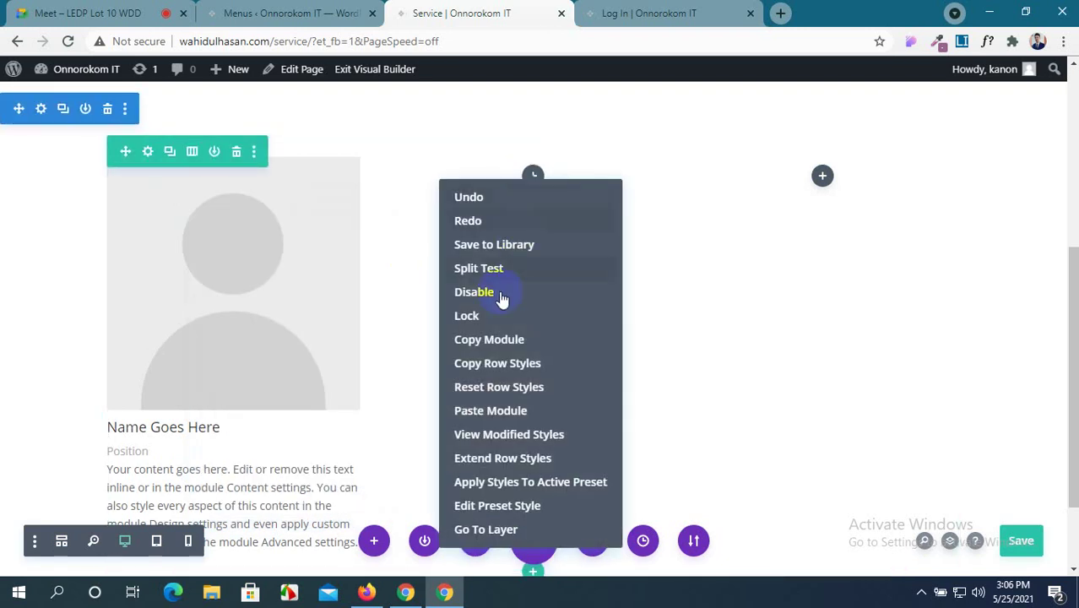
click(480, 411)
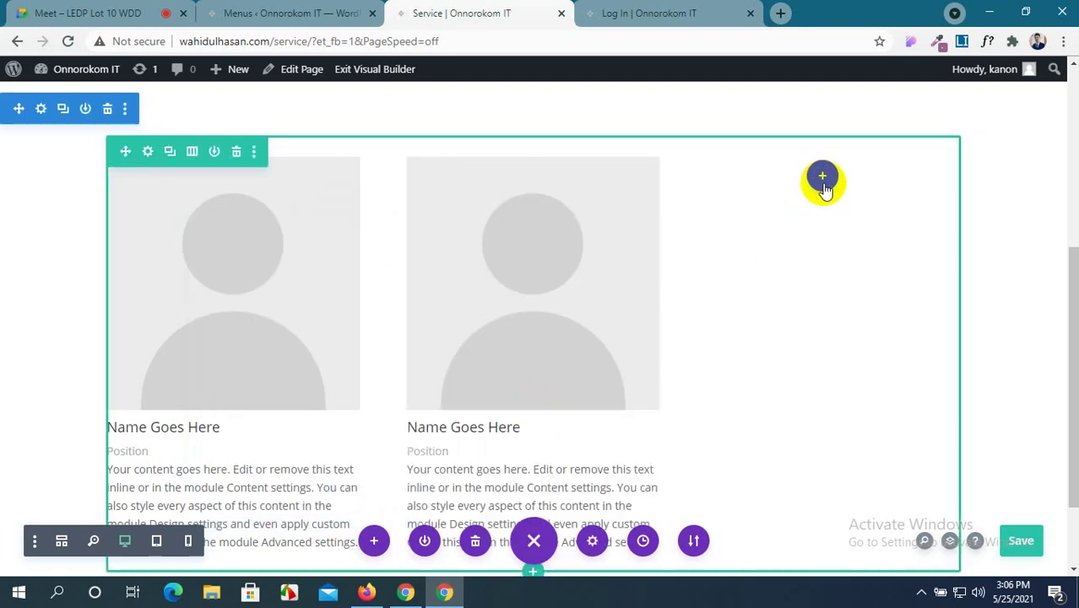
right_click(824, 183)
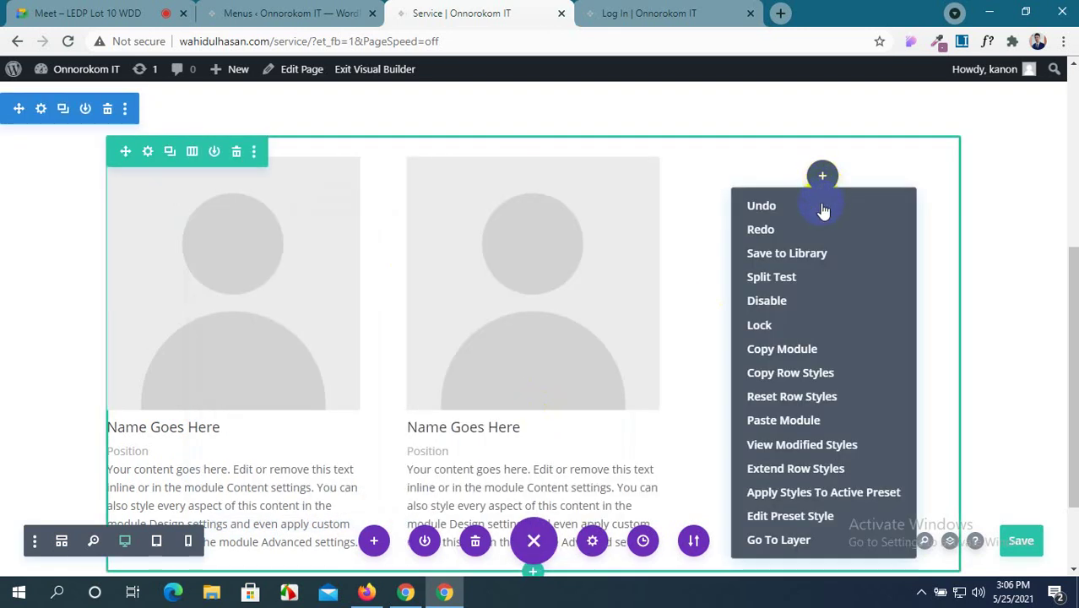
click(781, 420)
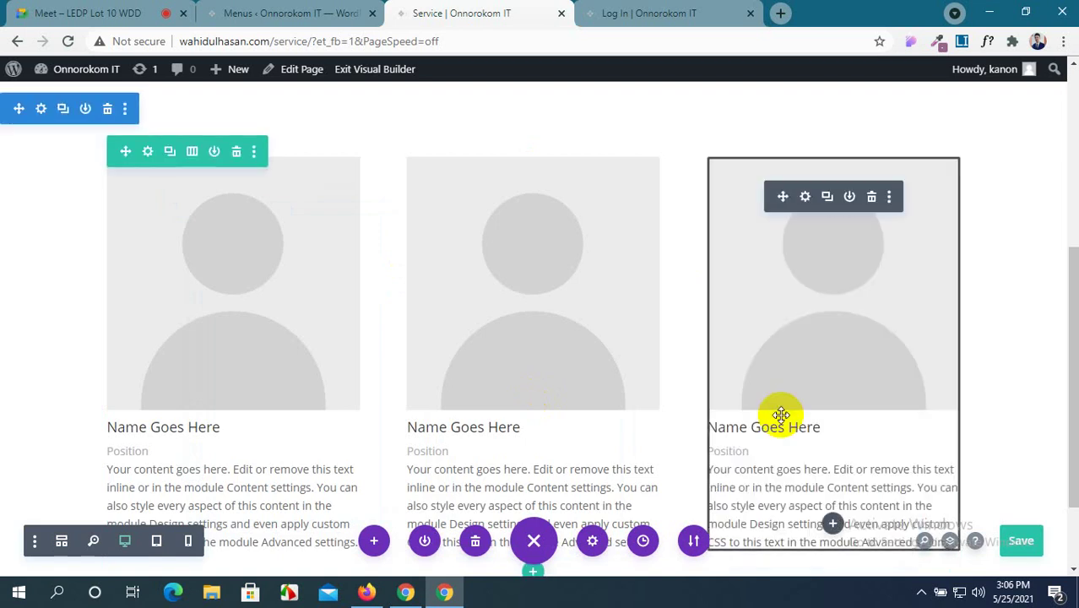
scroll(561, 387, down, 1)
scroll(561, 391, up, 2)
scroll(507, 372, down, 2)
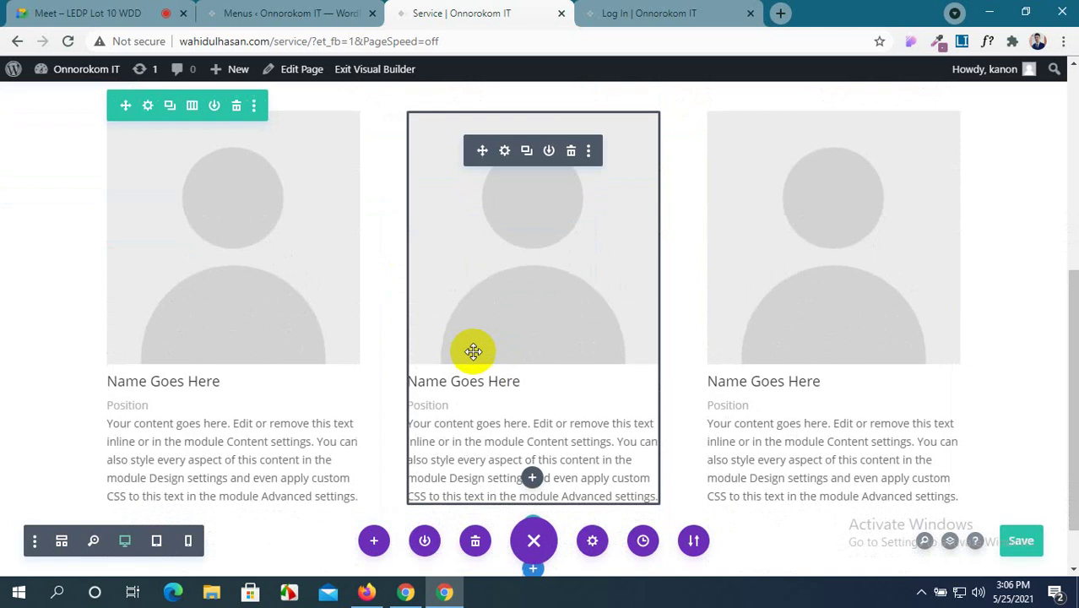
scroll(389, 337, down, 1)
scroll(294, 313, up, 2)
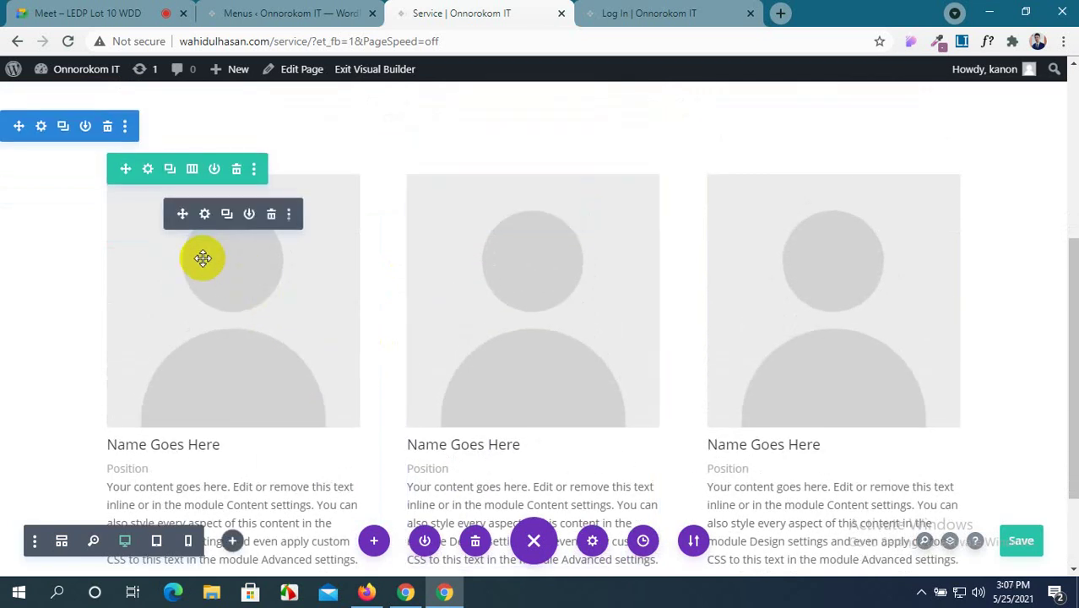
In the first Person module's settings, type the team member's name over the placeholder, then select the Position text.
click(205, 215)
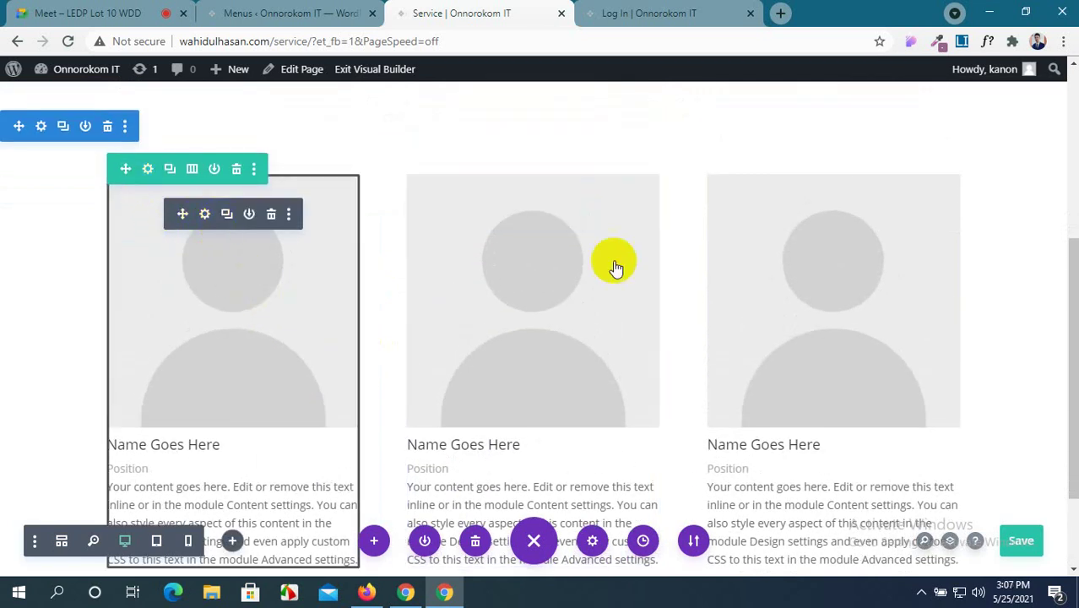
drag(557, 125, 689, 117)
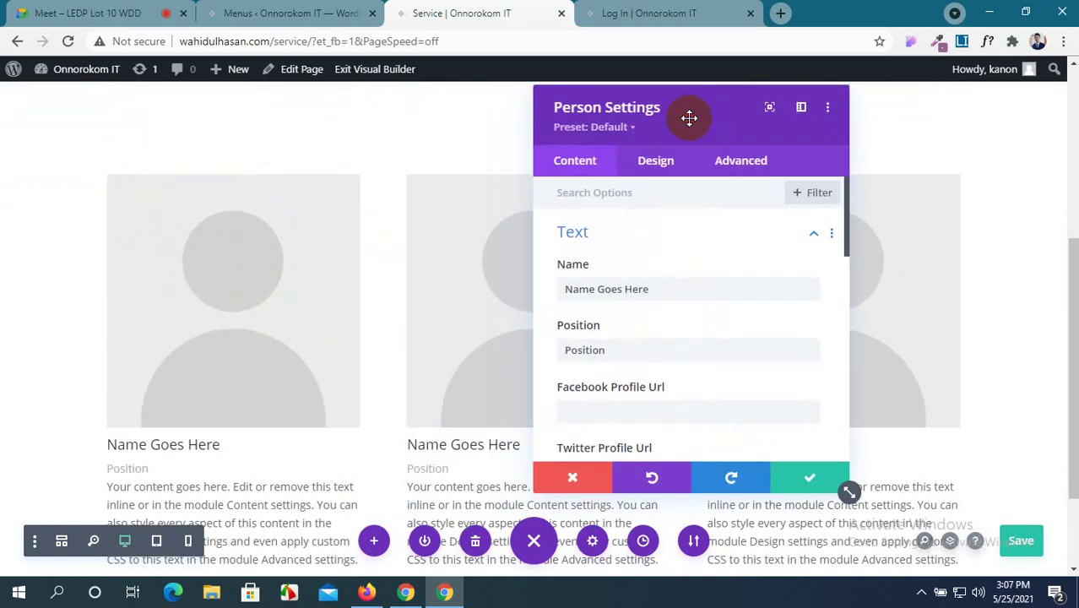
scroll(417, 347, down, 1)
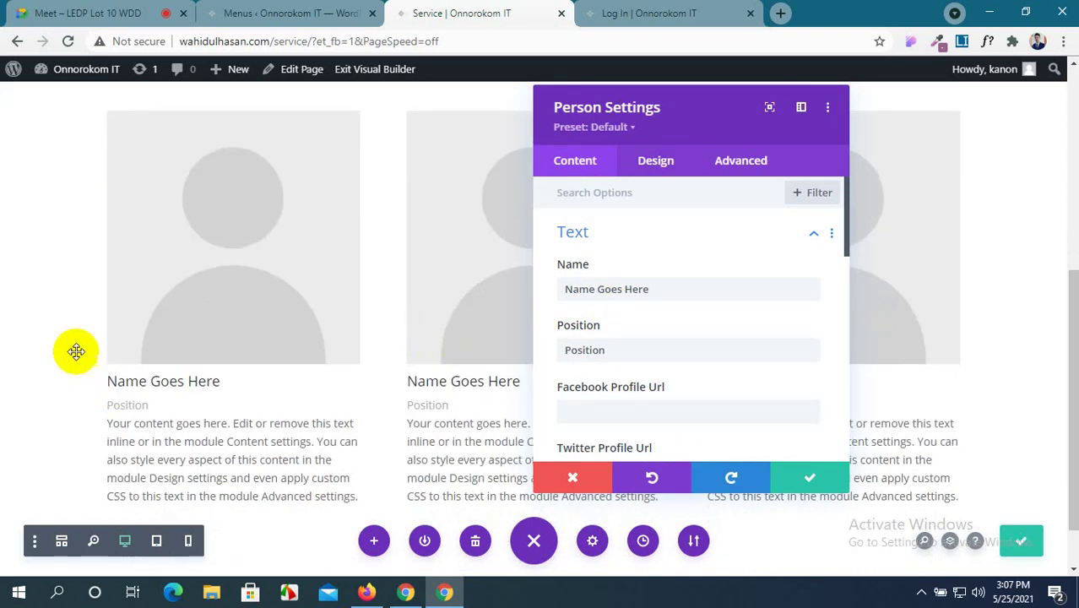
click(29, 9)
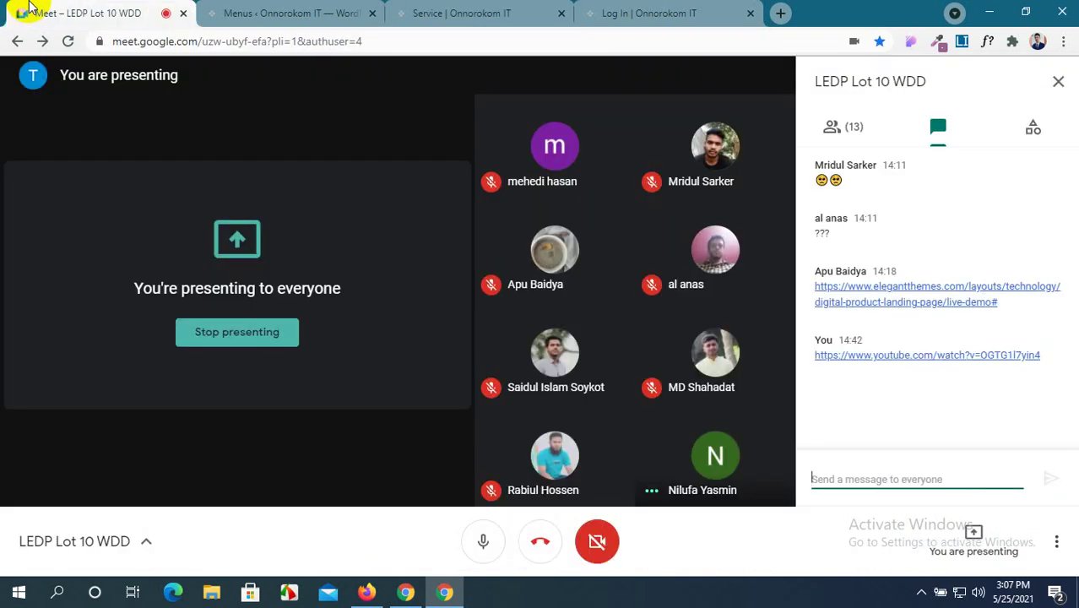
click(516, 12)
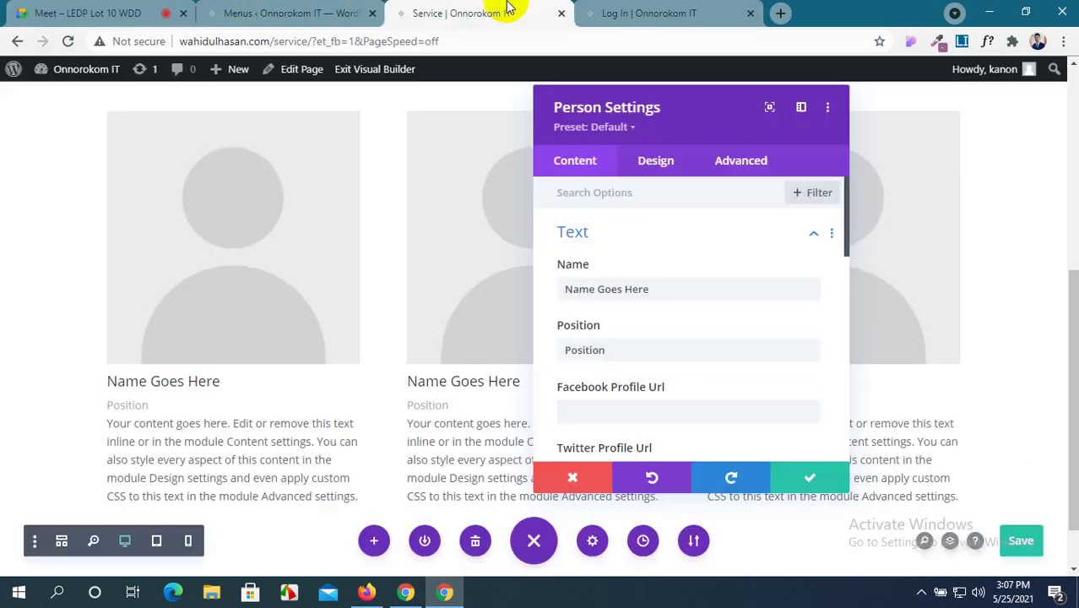
drag(656, 287, 535, 300)
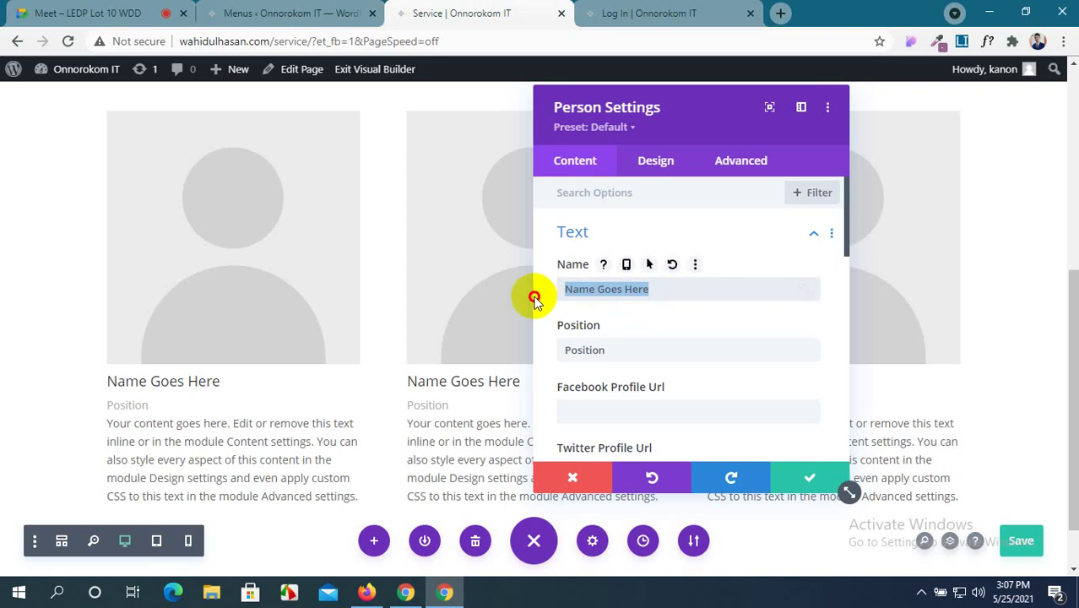
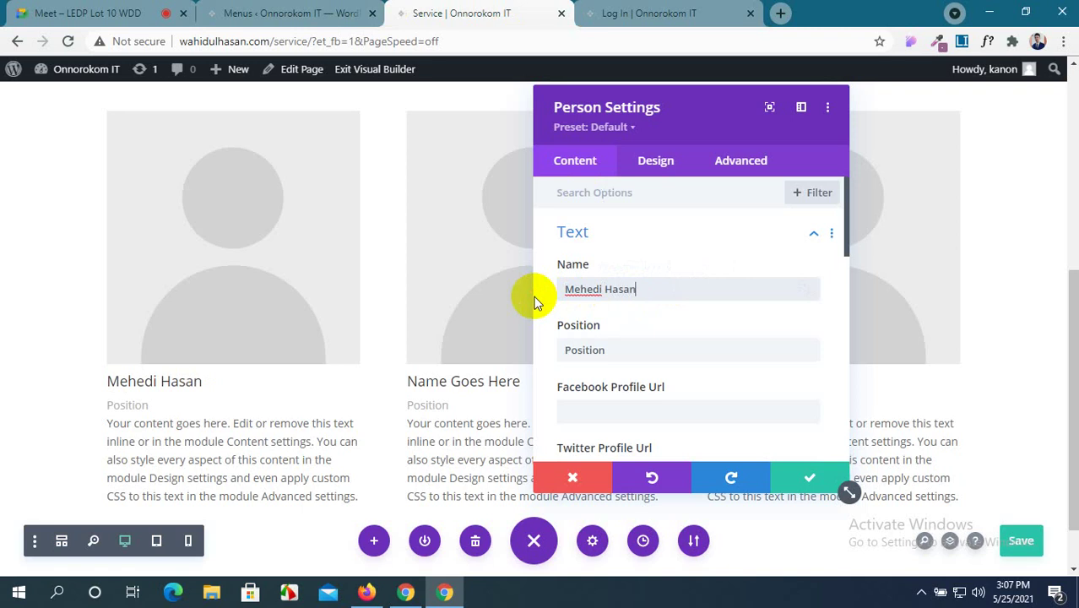
drag(619, 348, 520, 341)
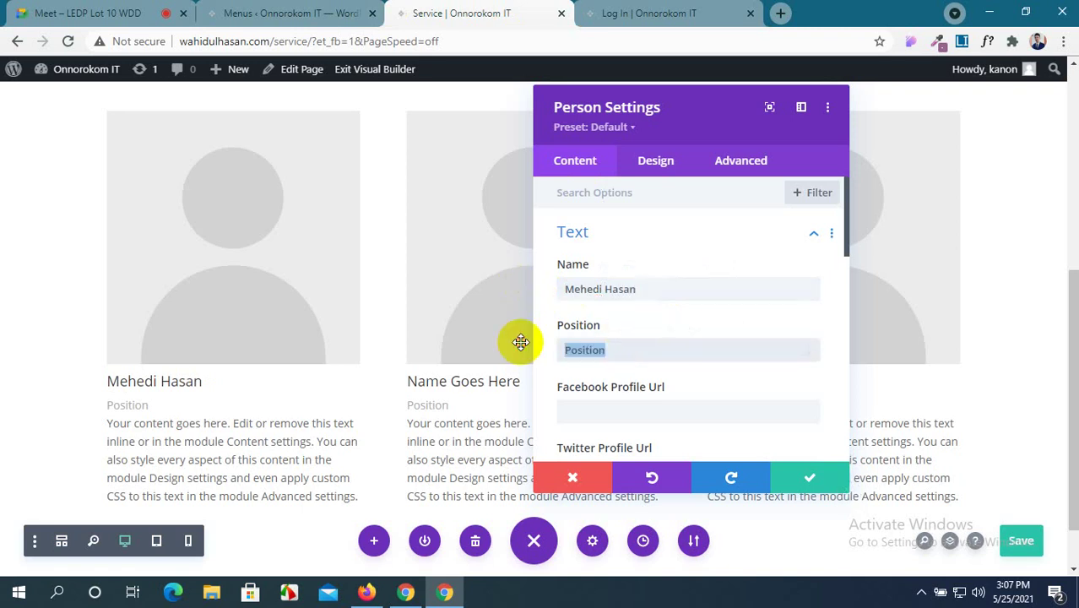
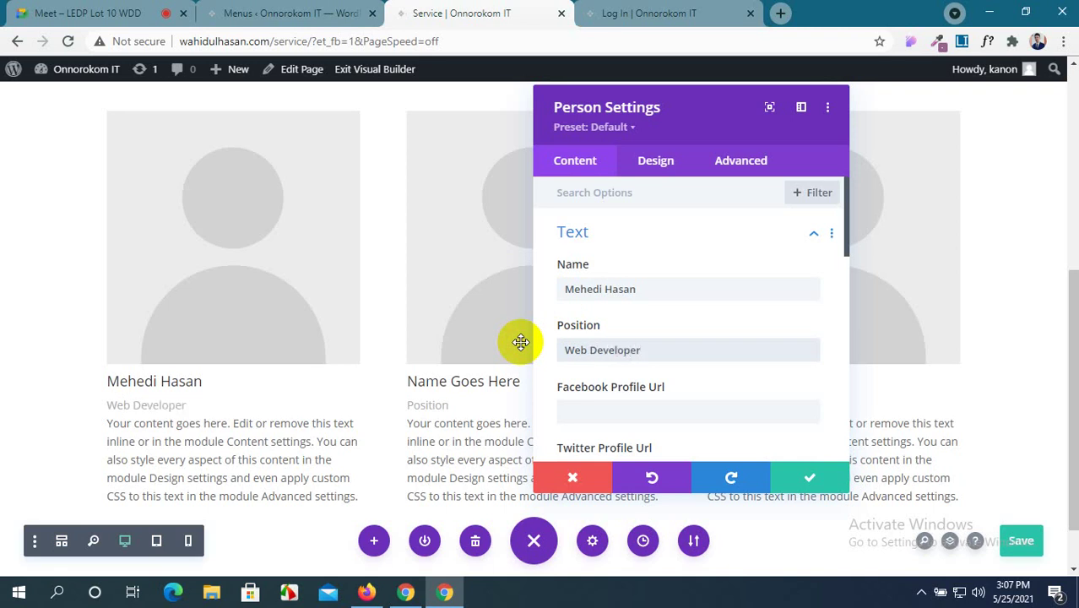
Enter # as the Facebook, Twitter, Google+ and LinkedIn URLs on the first Person card.
scroll(521, 341, down, 1)
click(566, 350)
click(595, 411)
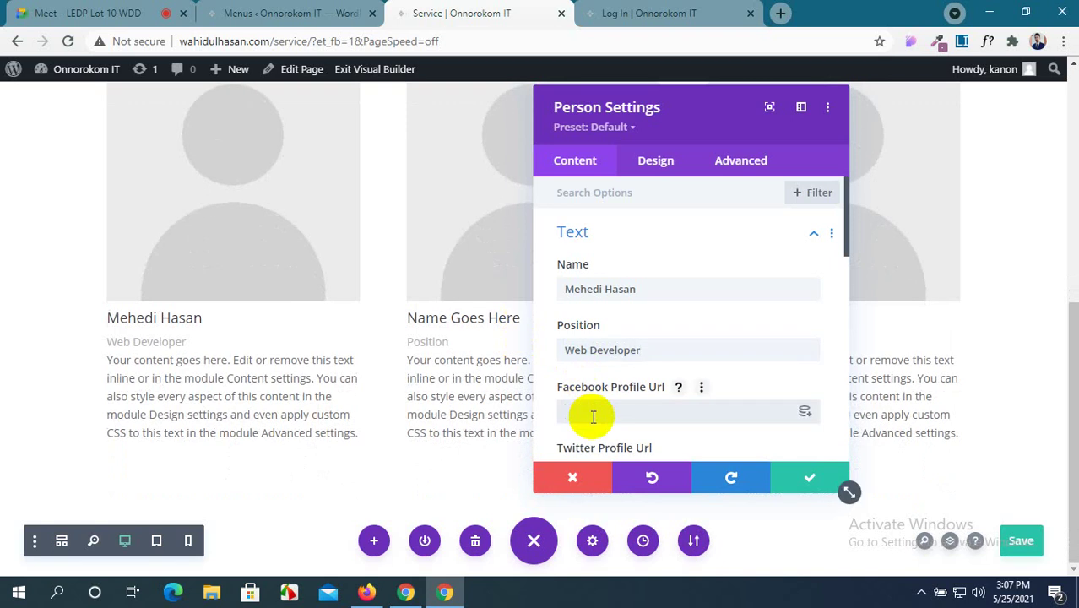
text(#)
scroll(591, 414, down, 1)
click(600, 392)
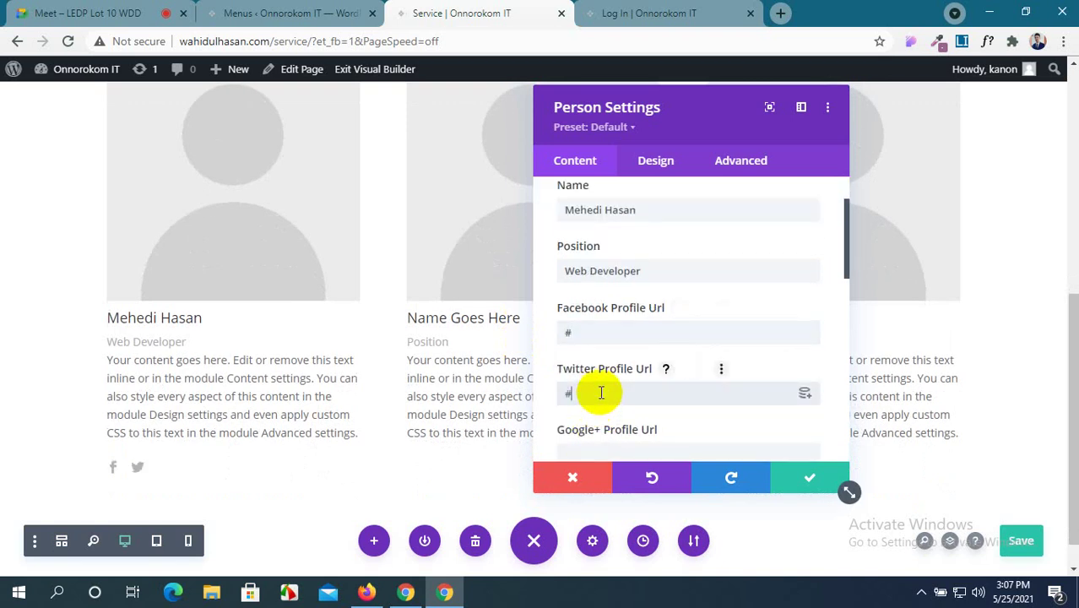
scroll(600, 392, down, 2)
click(597, 298)
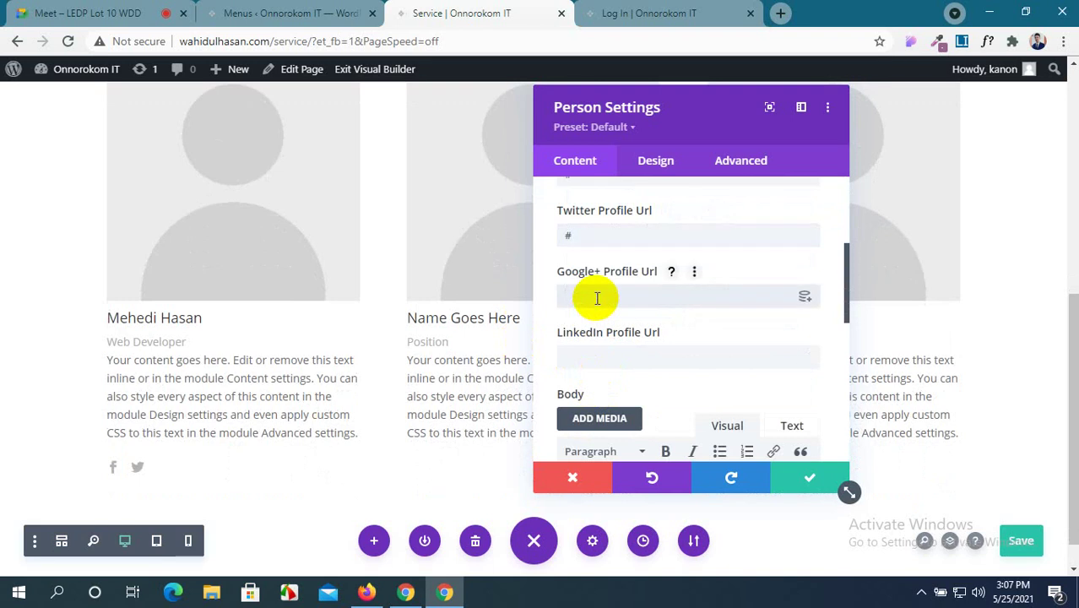
text(#)
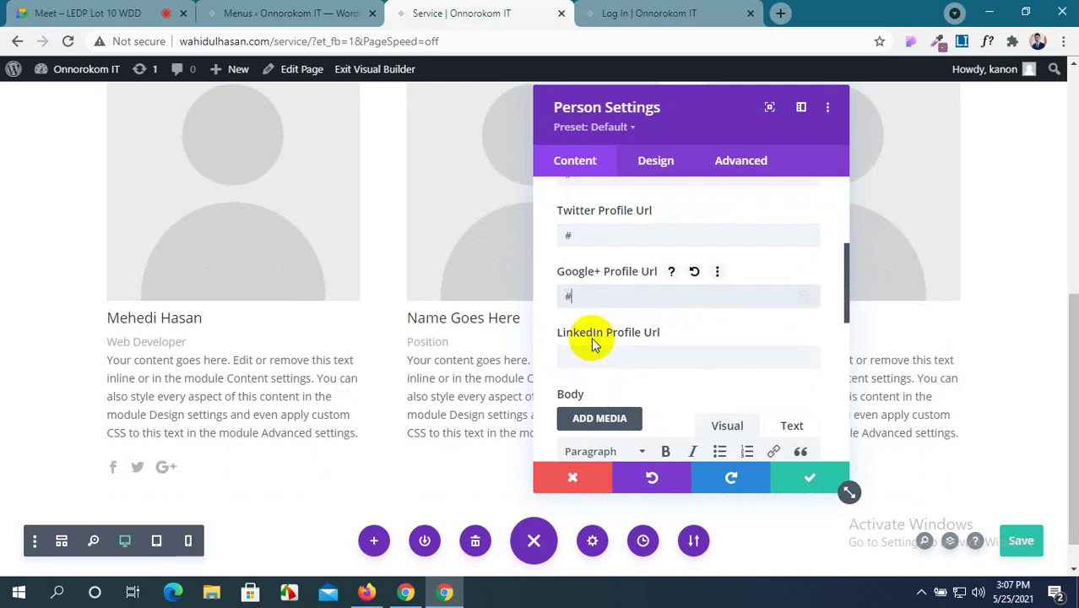
click(597, 359)
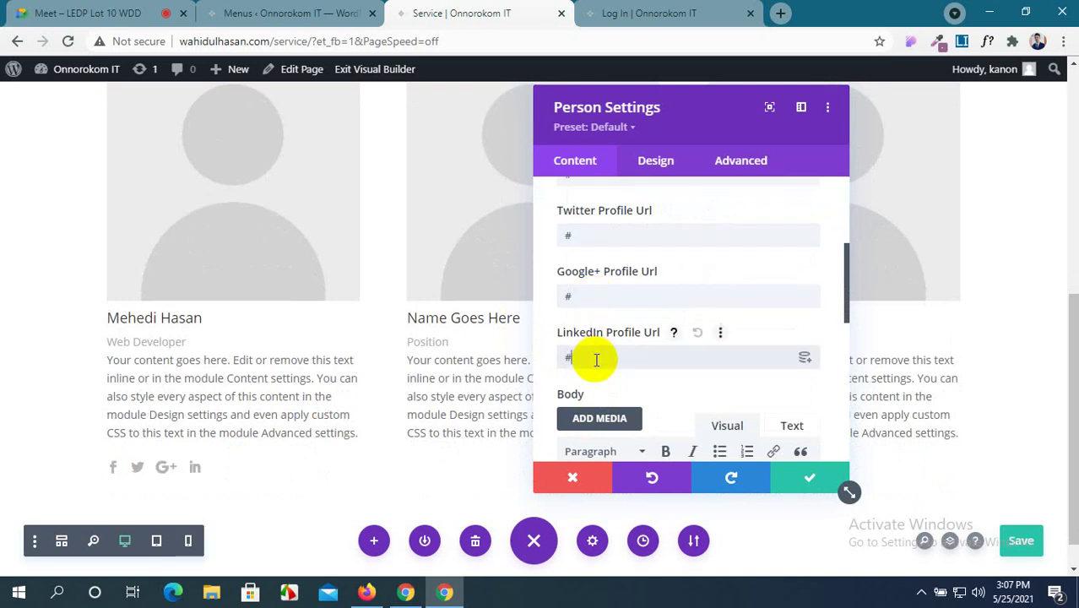
text(#)
scroll(597, 359, down, 3)
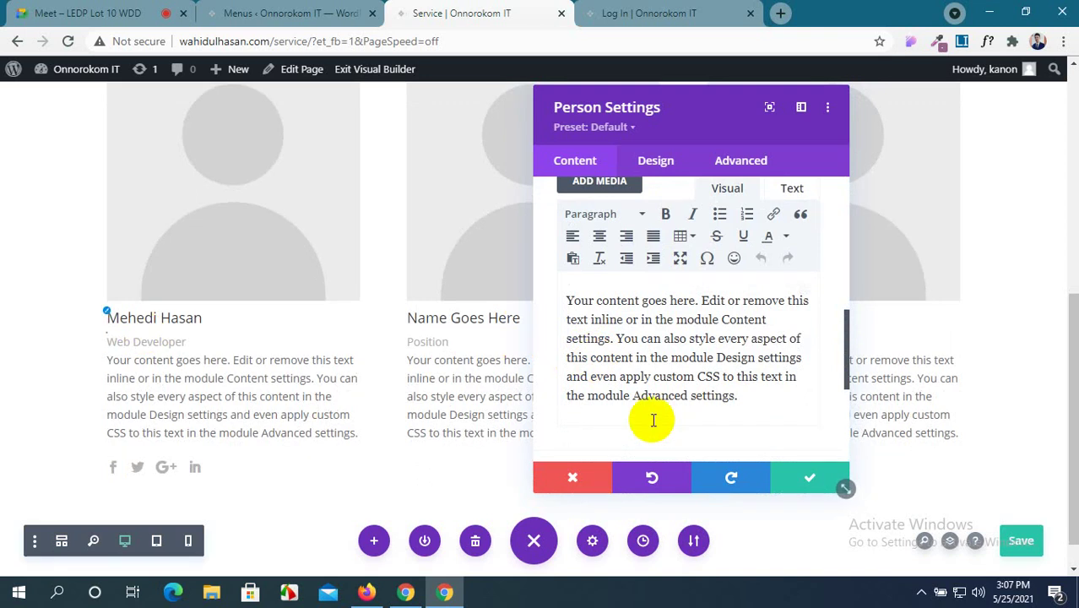
Browse the Media Library's uploaded images for a card photo, then open a new browser tab.
drag(736, 396, 557, 296)
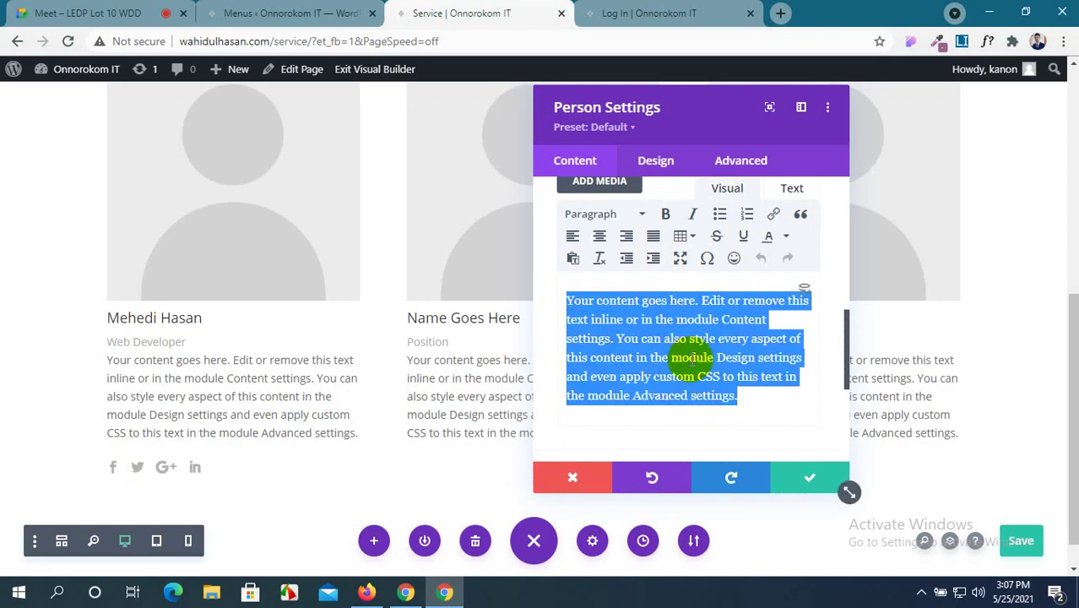
scroll(693, 358, down, 5)
scroll(727, 325, up, 3)
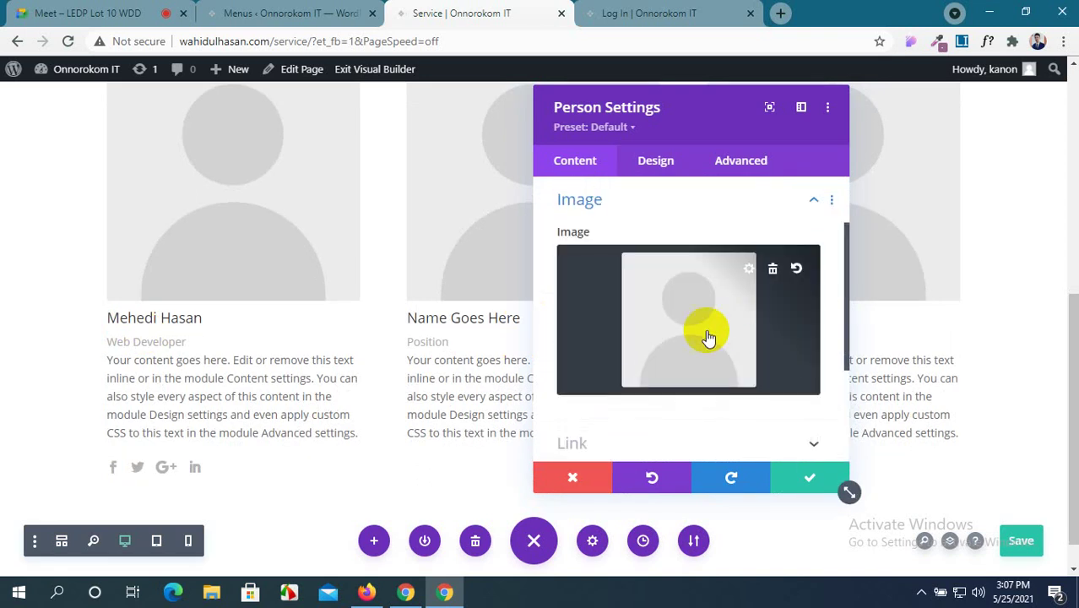
click(715, 351)
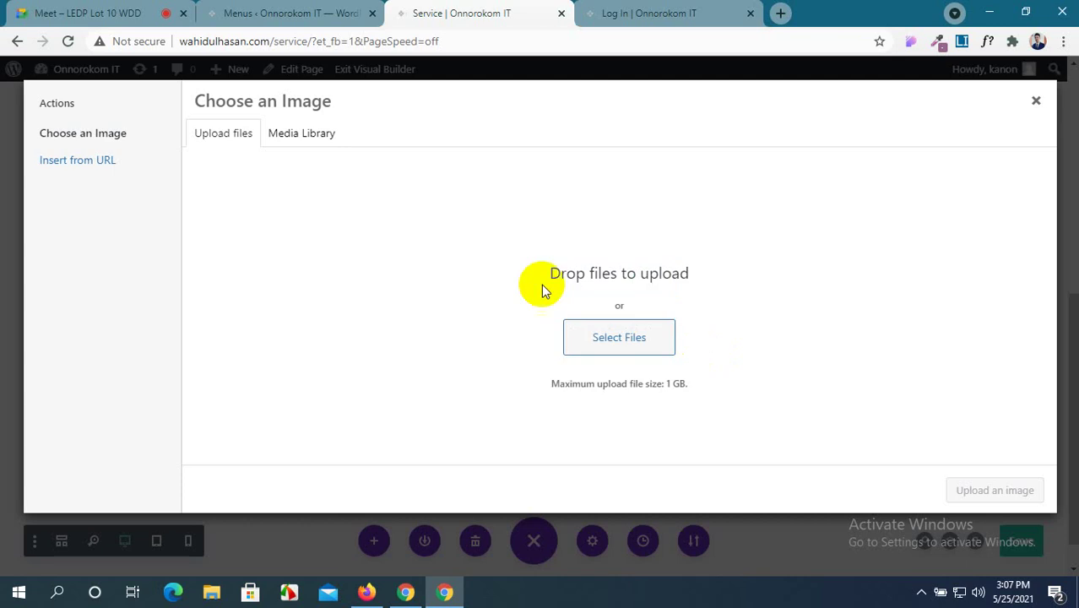
click(319, 137)
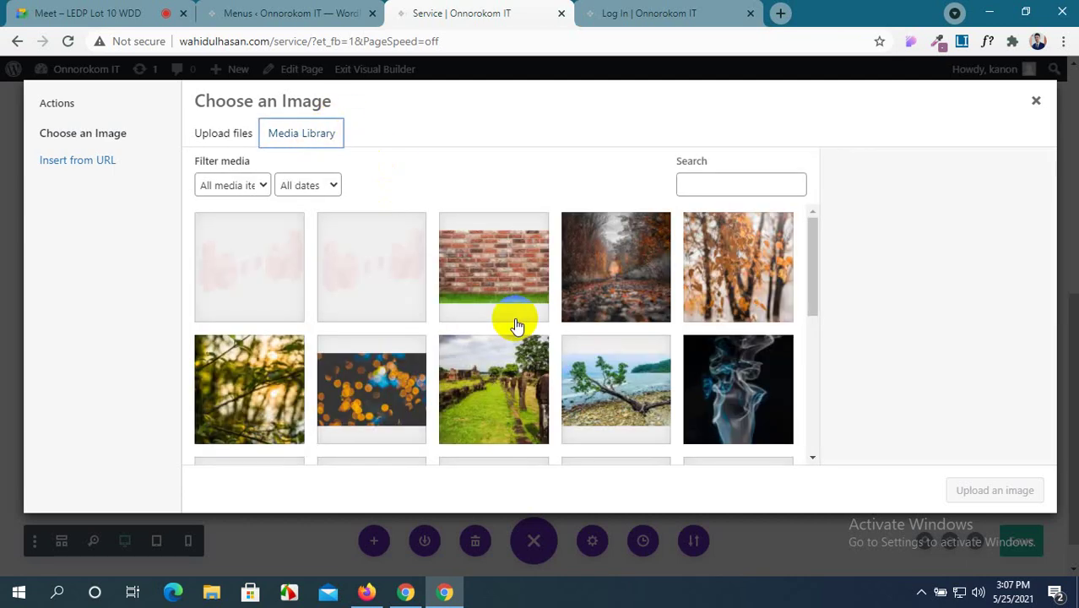
scroll(514, 321, down, 3)
scroll(517, 325, down, 2)
scroll(517, 325, up, 4)
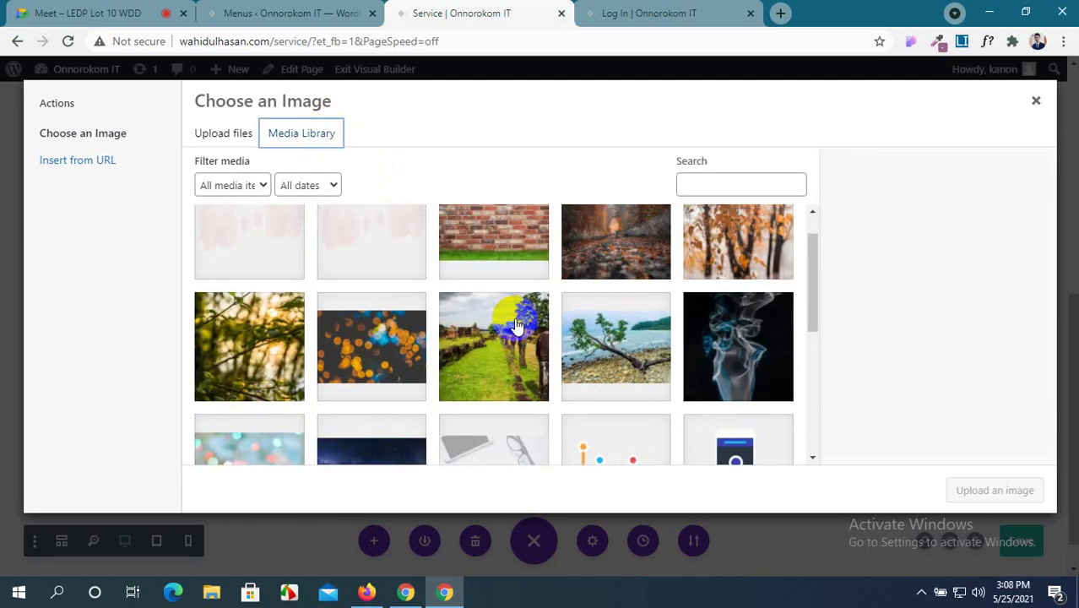
scroll(517, 325, down, 4)
scroll(517, 325, up, 4)
click(781, 14)
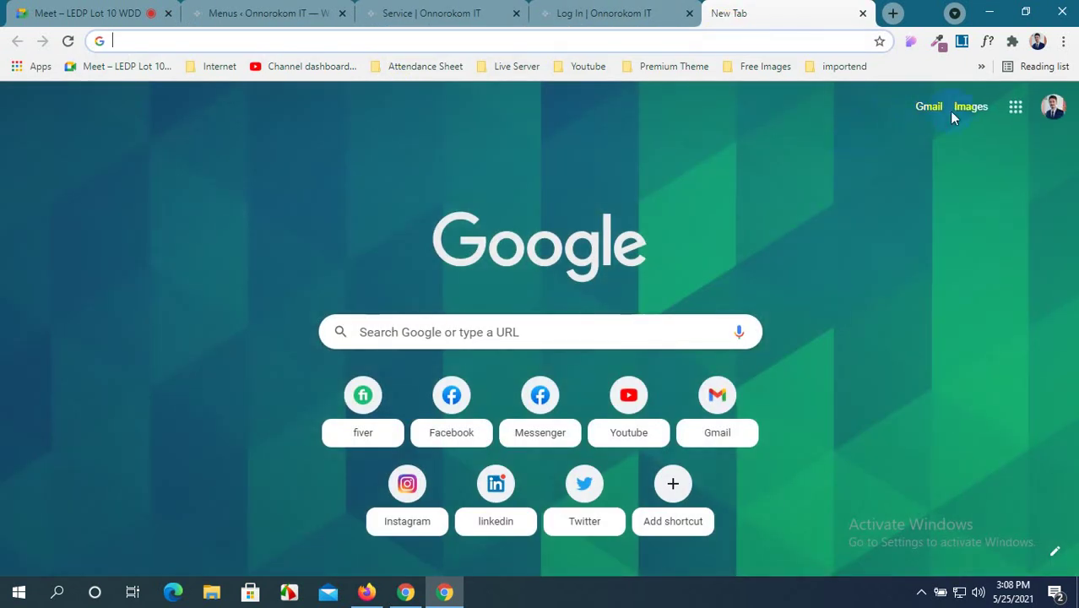
Search Google Images for 'men' and scroll through the results.
click(971, 112)
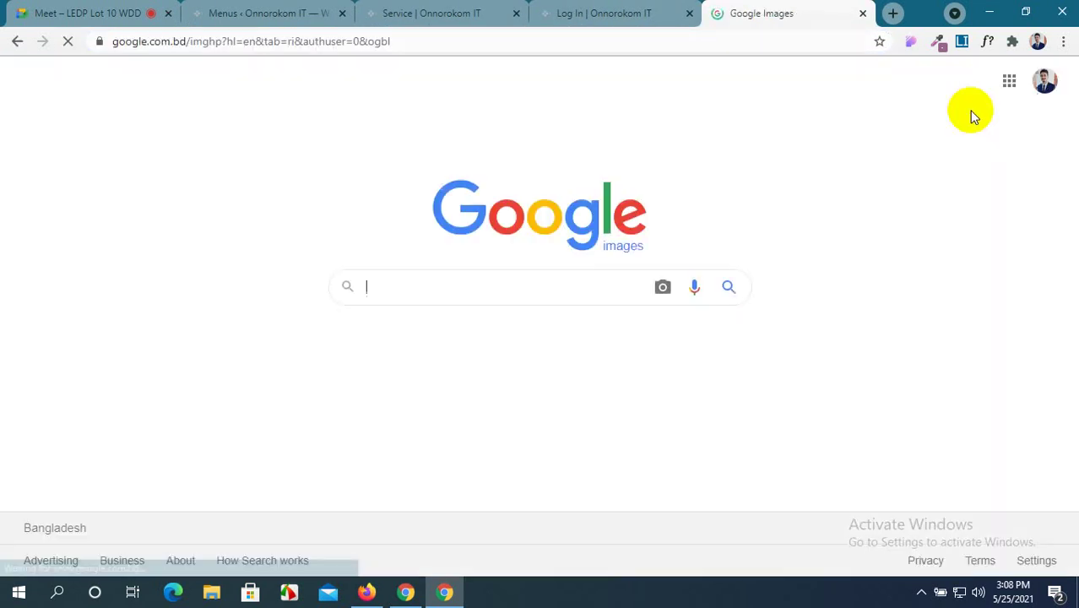
click(513, 287)
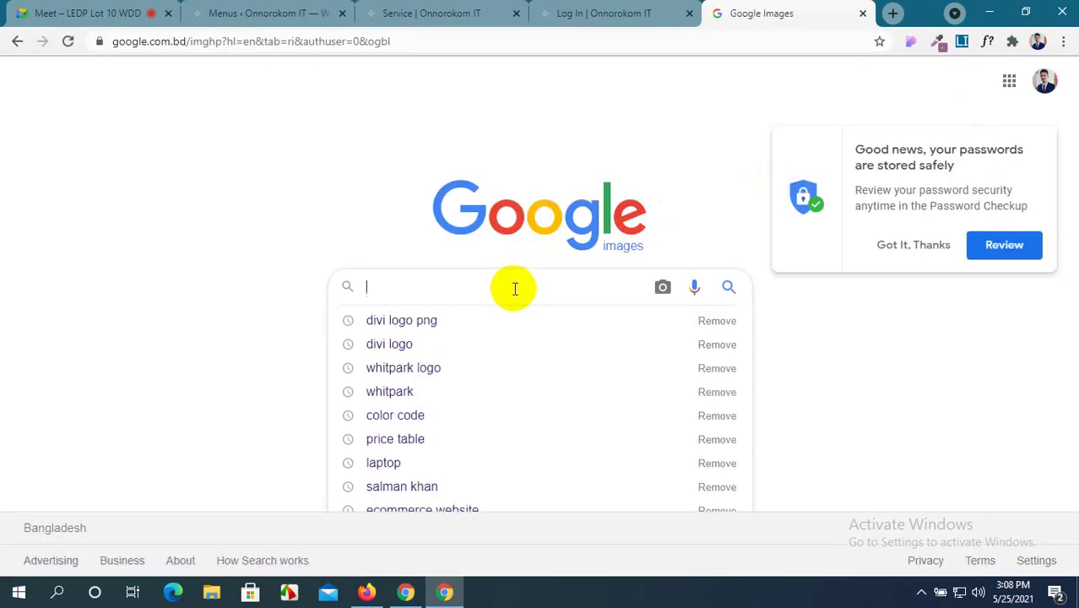
text(men)
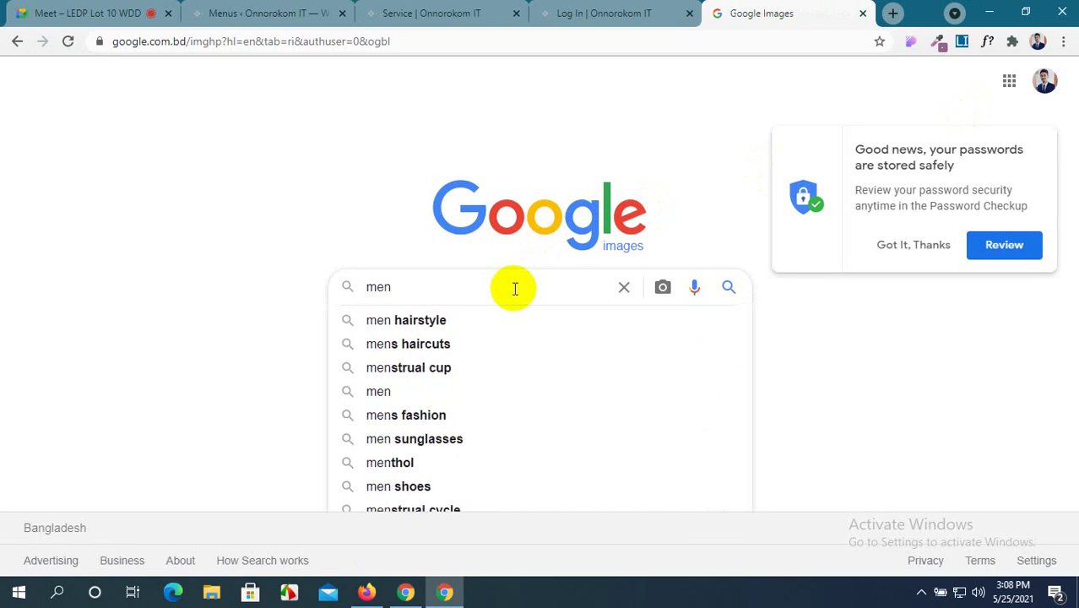
key(Return)
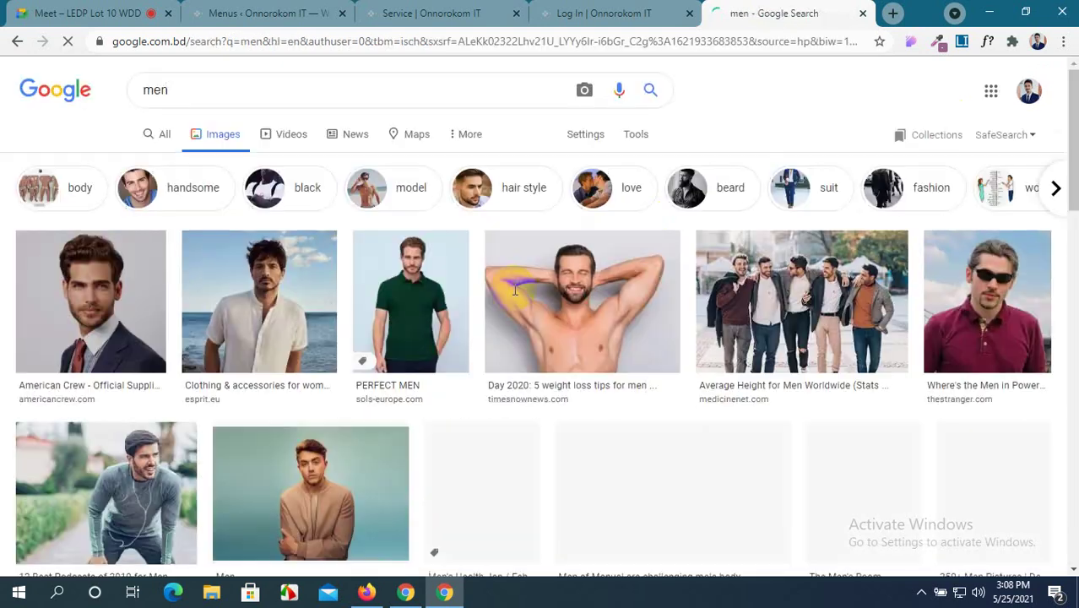
scroll(297, 361, down, 3)
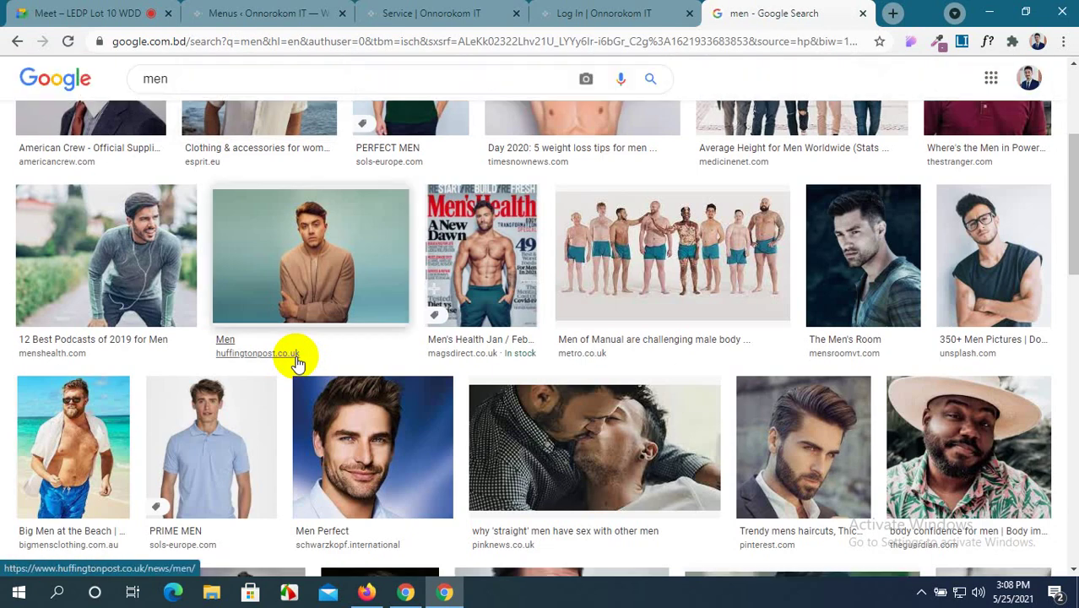
scroll(297, 362, down, 3)
scroll(296, 362, down, 6)
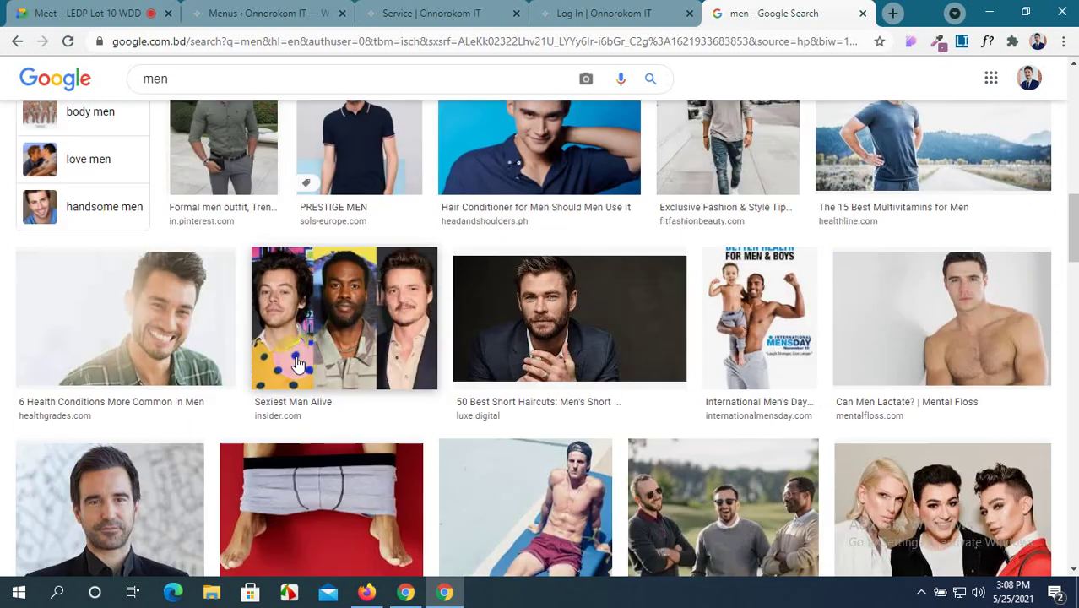
scroll(297, 361, down, 15)
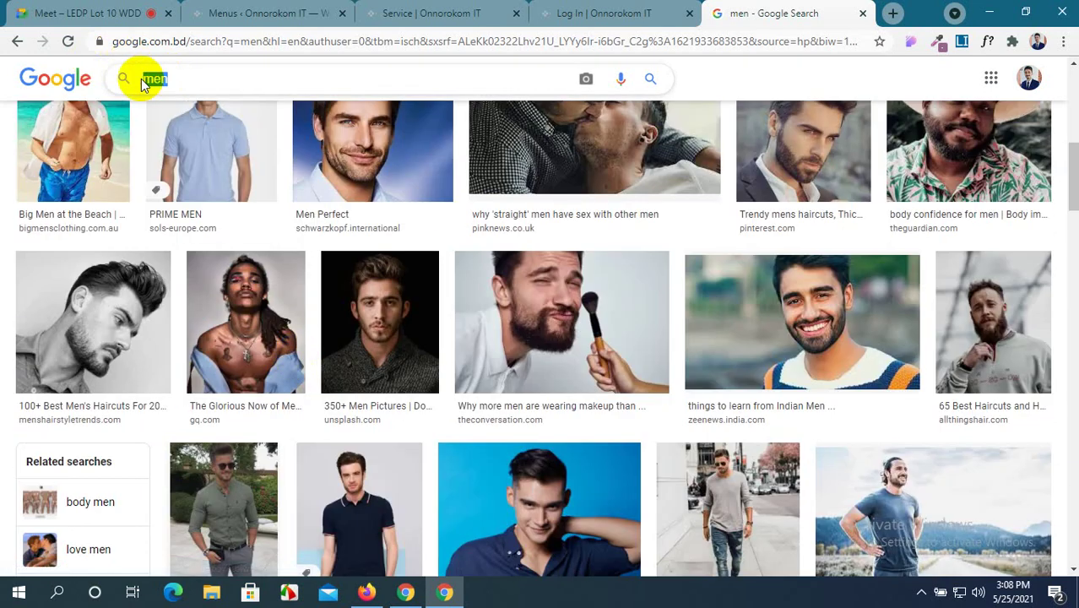
Search Google Images for 'smart boy' and look through the thumbnails.
click(141, 79)
text(smart )
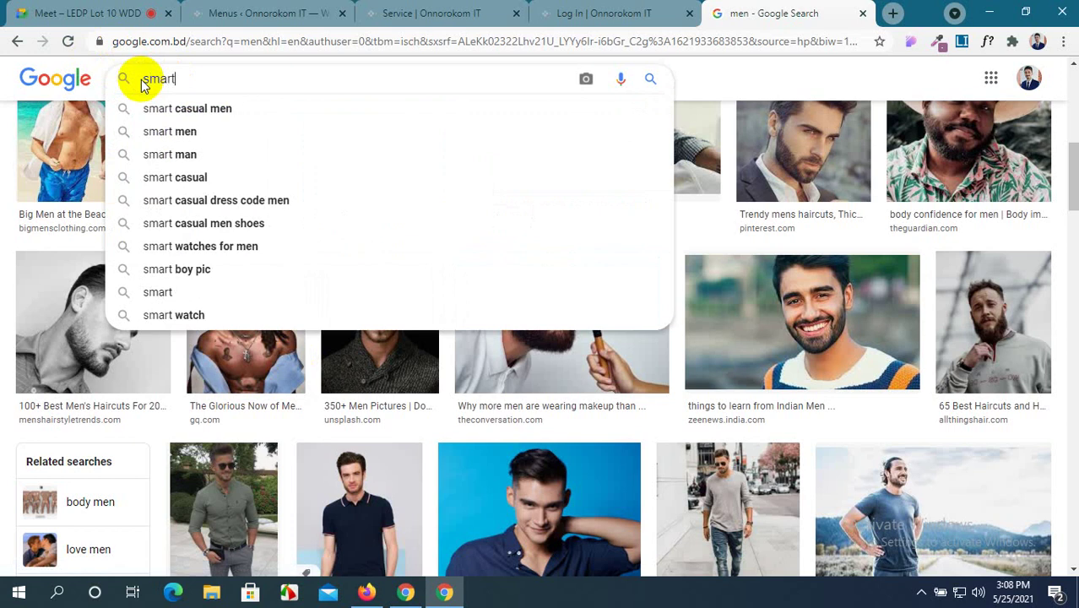
text(bo)
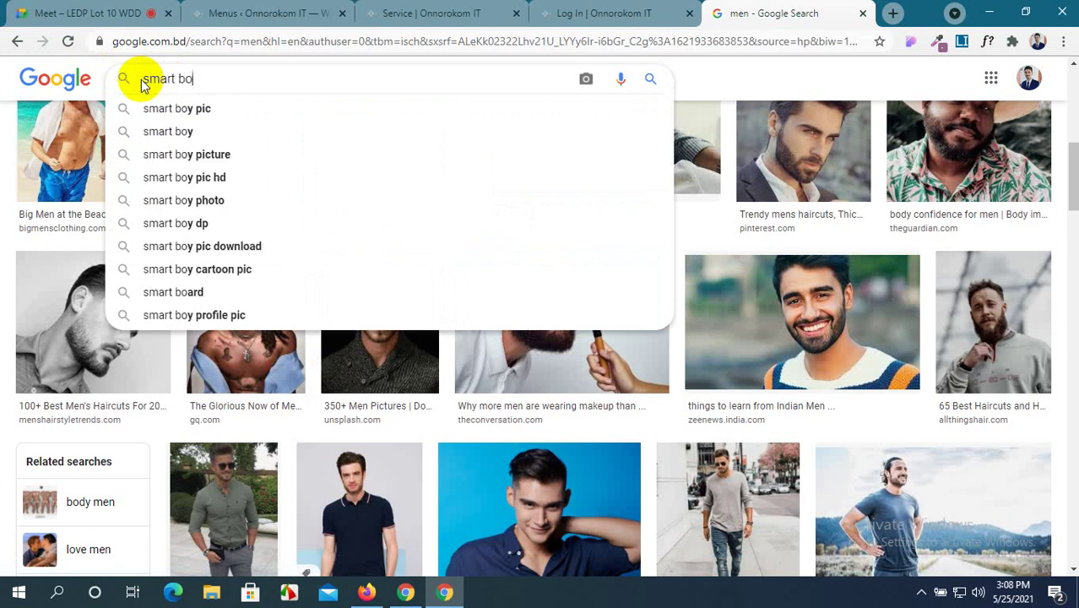
text(y)
click(160, 131)
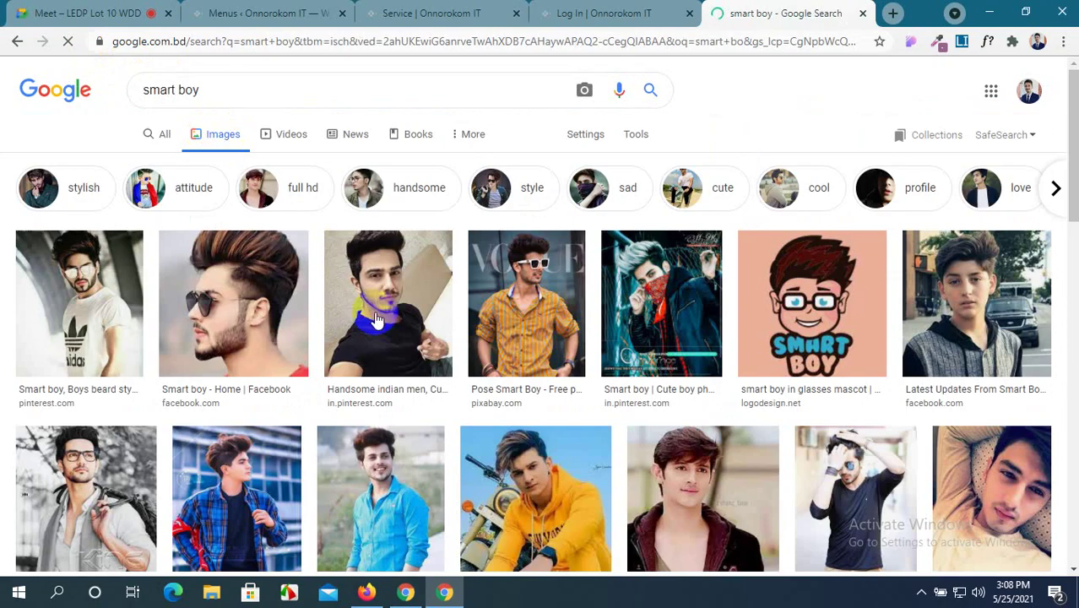
scroll(378, 319, down, 5)
scroll(377, 319, up, 5)
scroll(378, 319, down, 3)
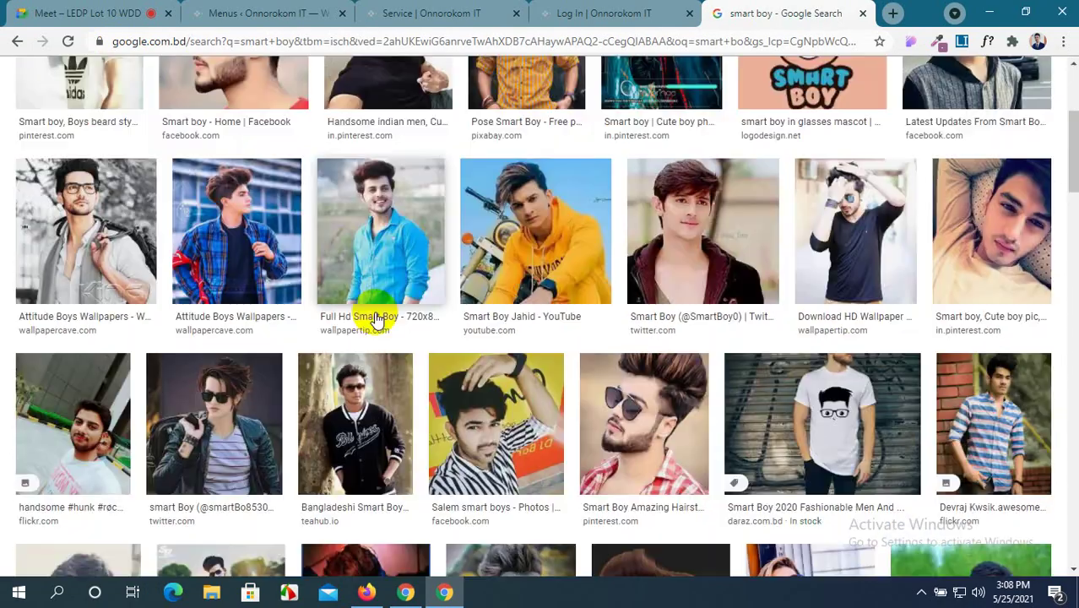
scroll(377, 319, down, 10)
scroll(377, 319, up, 10)
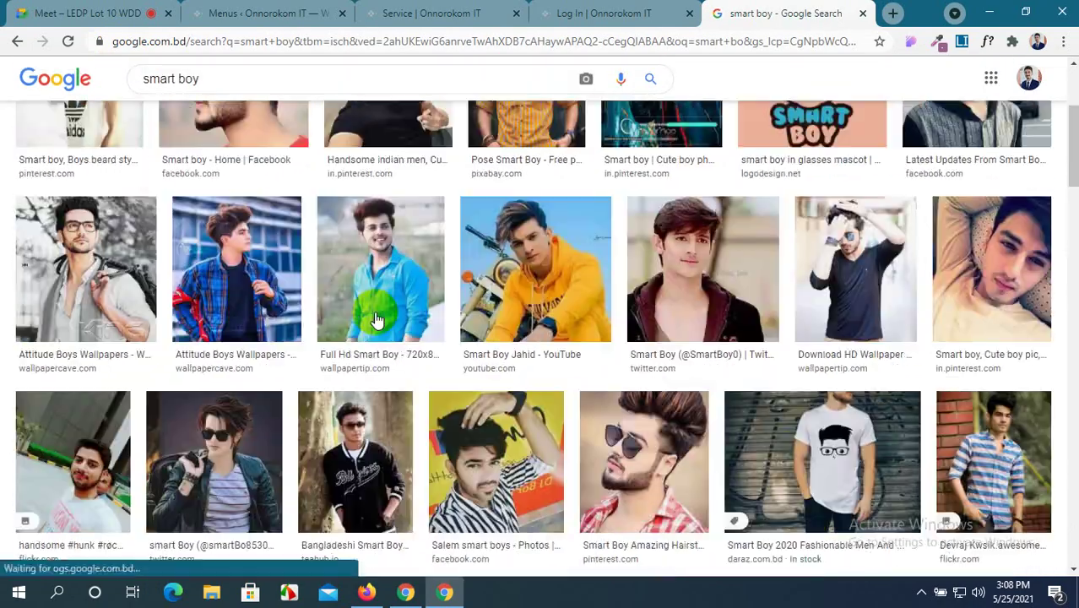
scroll(377, 319, up, 3)
Replace the query with the suggested 'salman khan' search and scroll the image grid.
drag(207, 92, 122, 92)
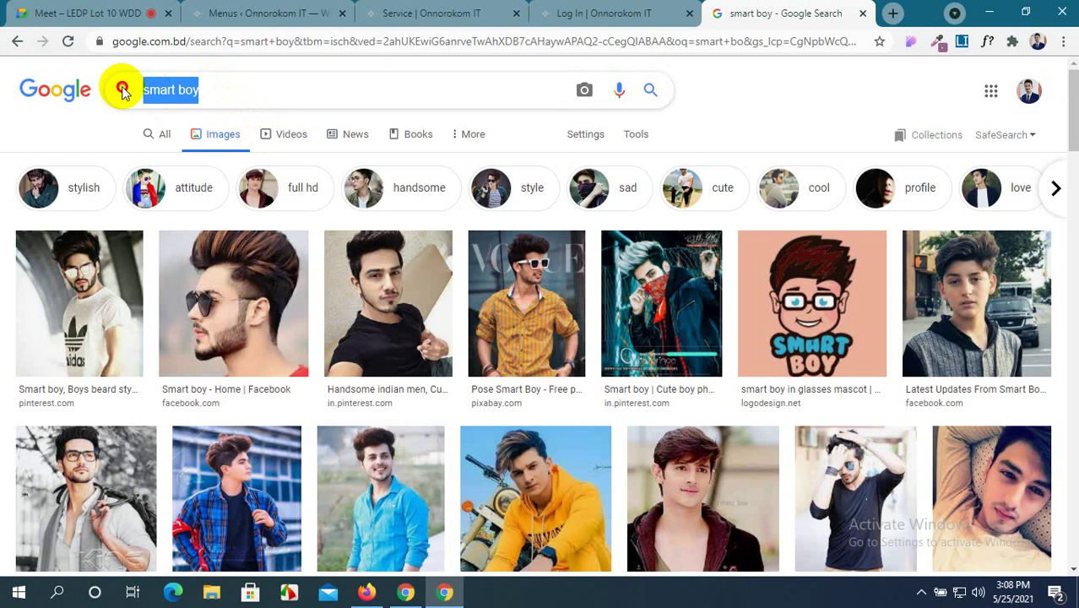
text(sal)
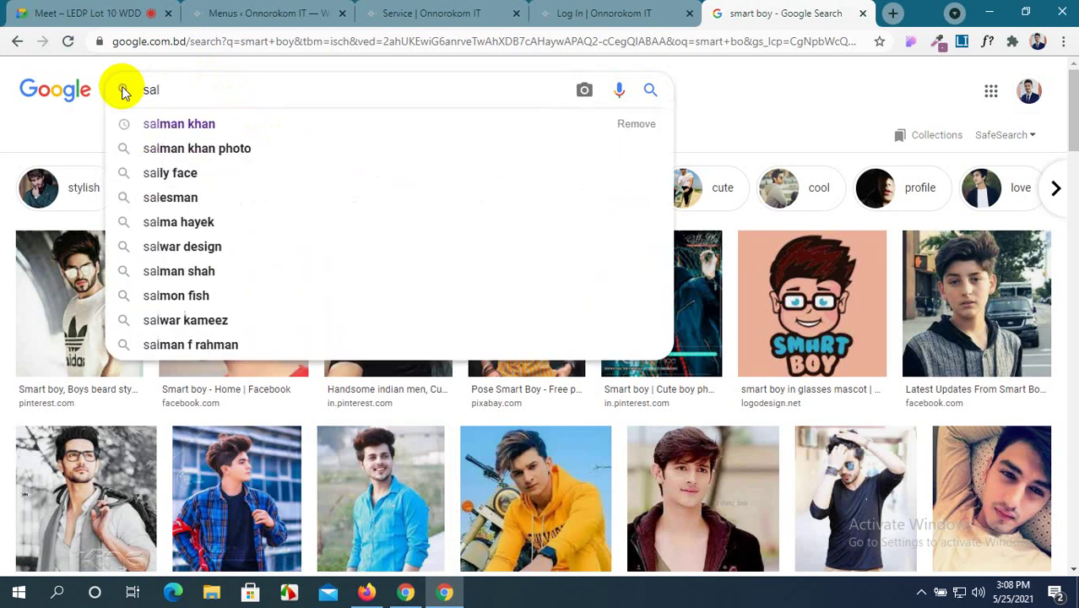
click(198, 125)
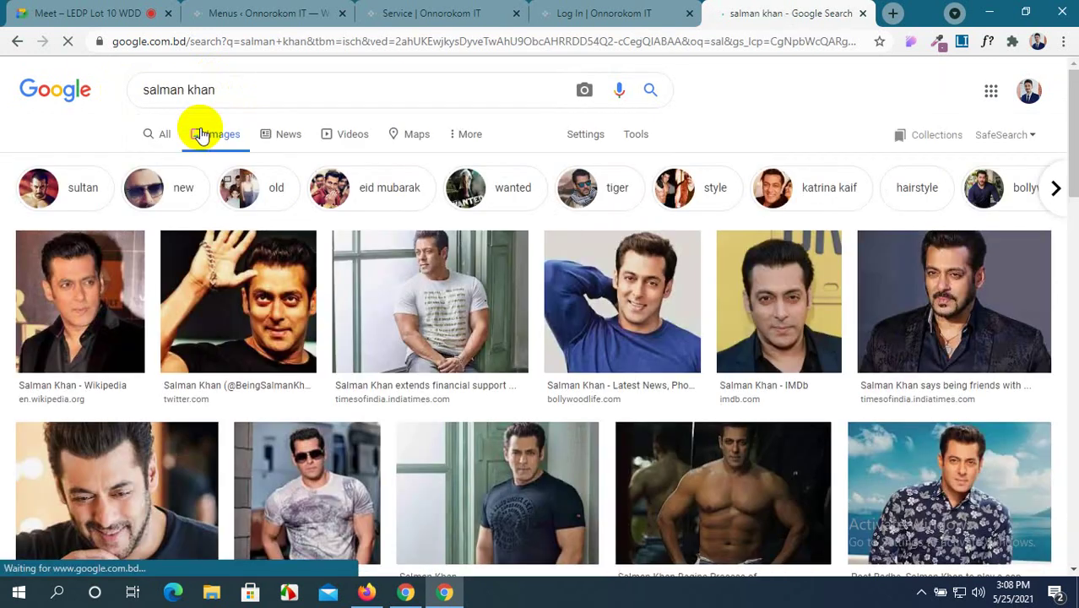
scroll(482, 301, down, 10)
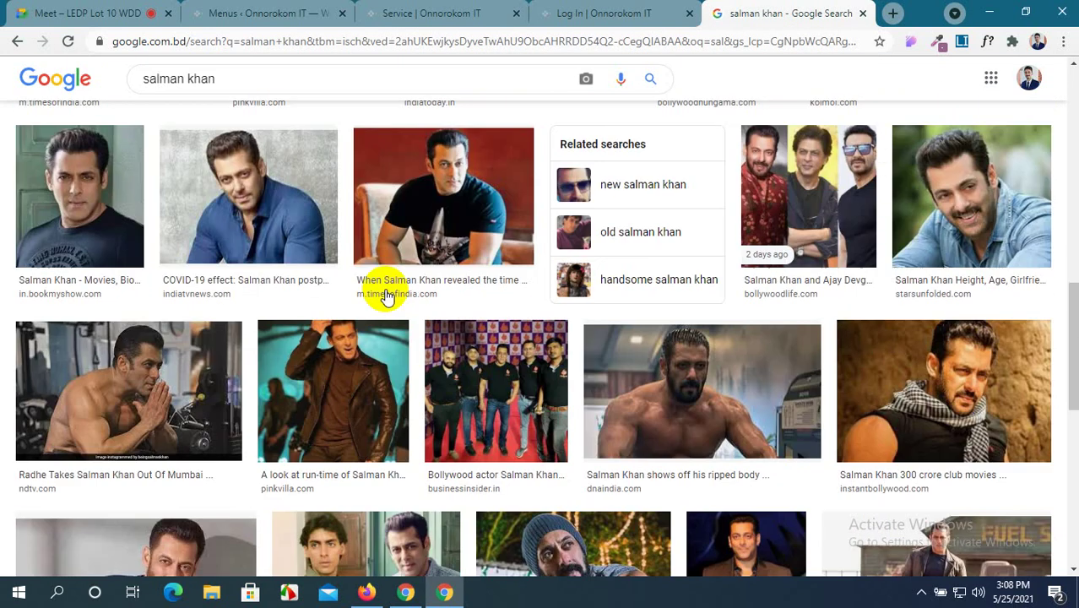
scroll(385, 297, down, 10)
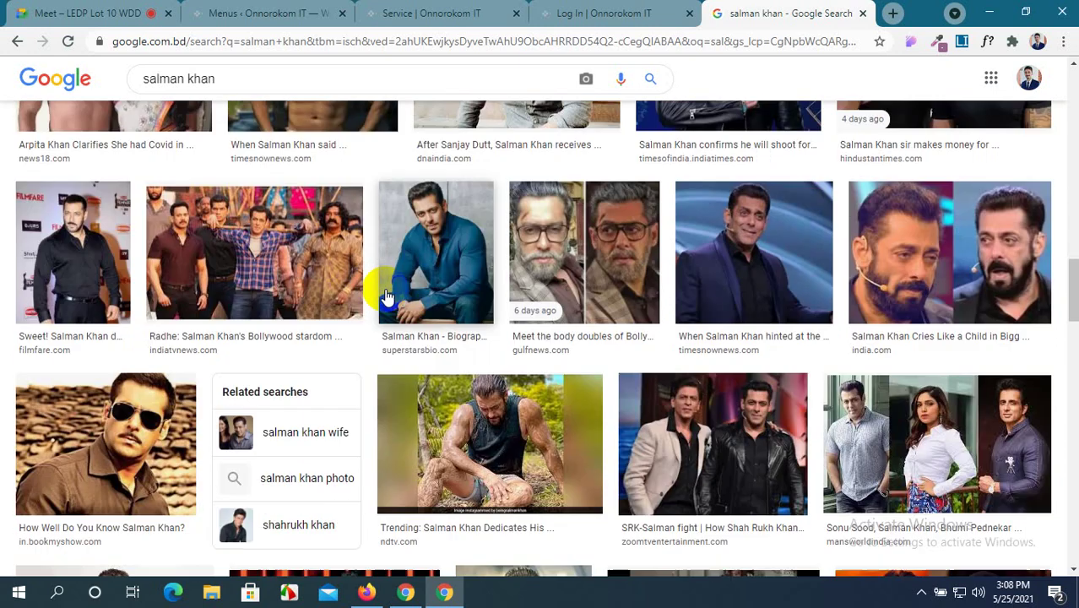
scroll(386, 298, down, 10)
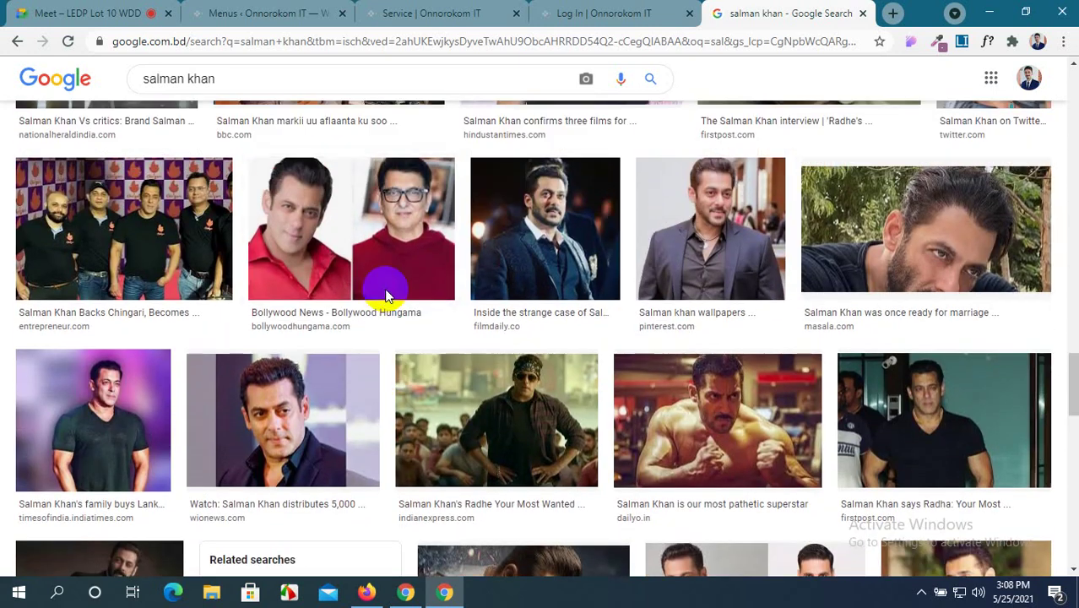
scroll(385, 295, down, 4)
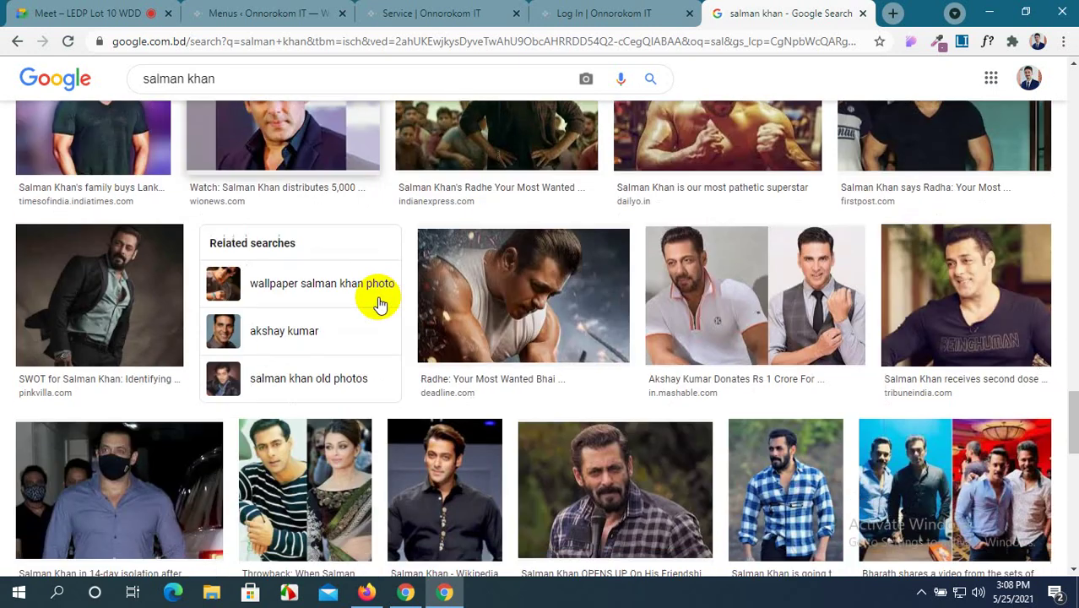
scroll(378, 301, up, 1)
Preview two Salman Khan photos and start saving each, cancelling both Save As dialogs.
click(300, 233)
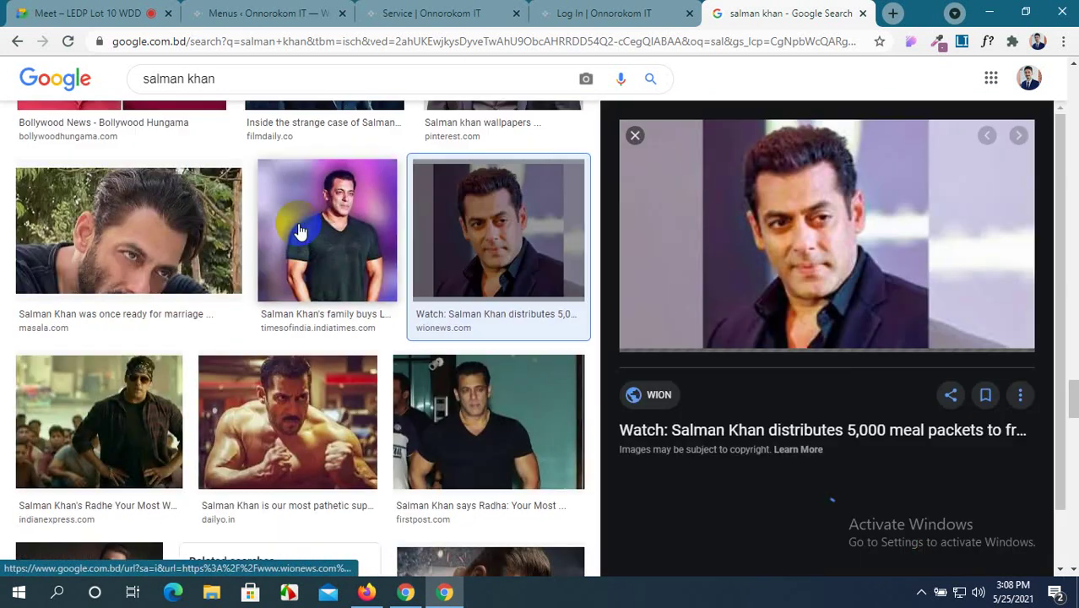
scroll(770, 270, down, 6)
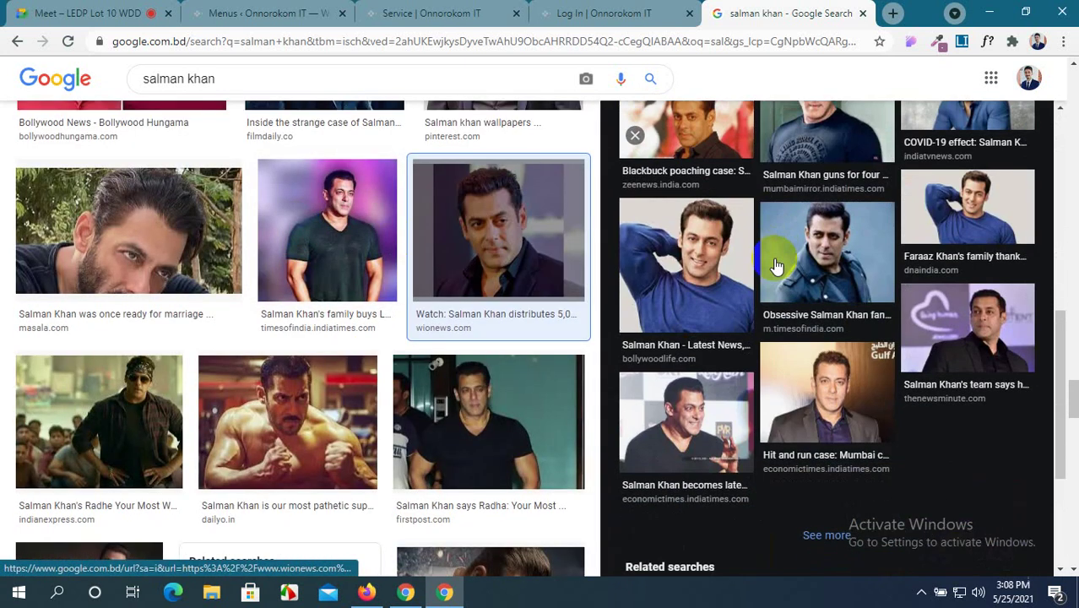
scroll(777, 266, up, 3)
scroll(784, 283, up, 3)
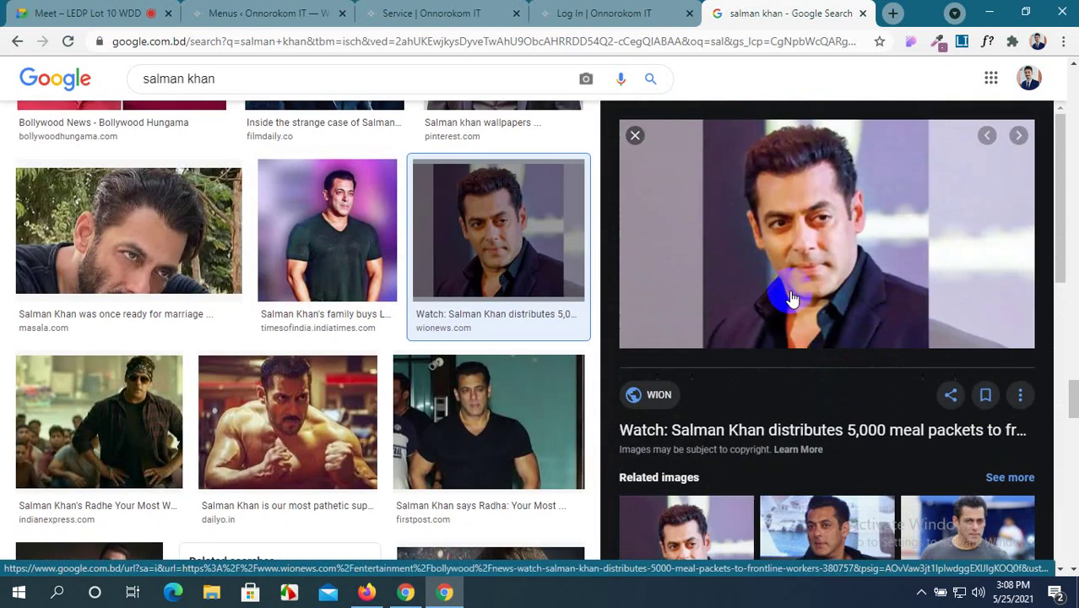
right_click(797, 211)
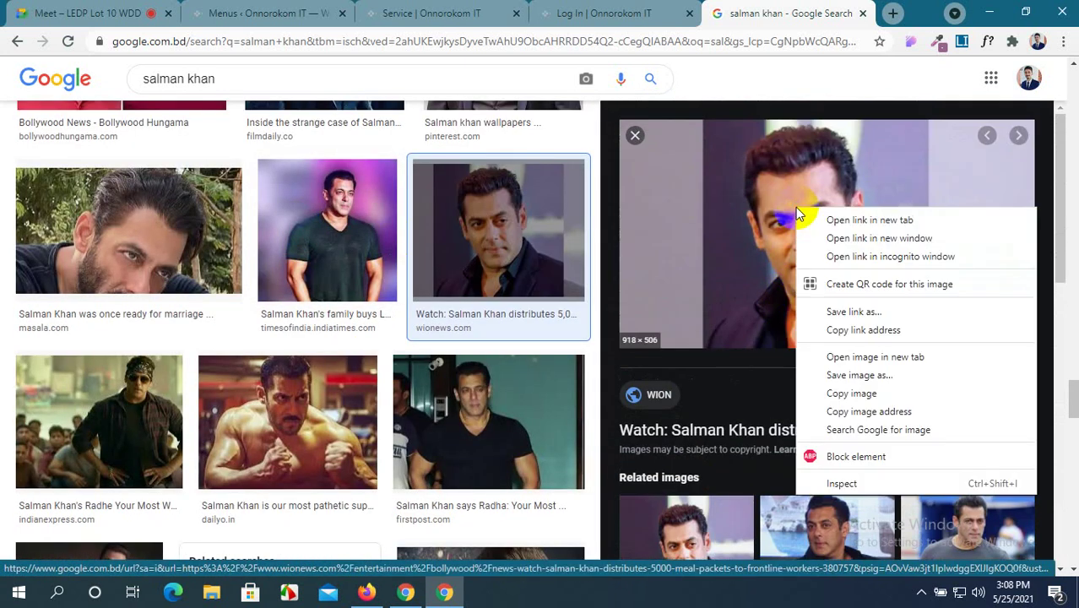
click(854, 377)
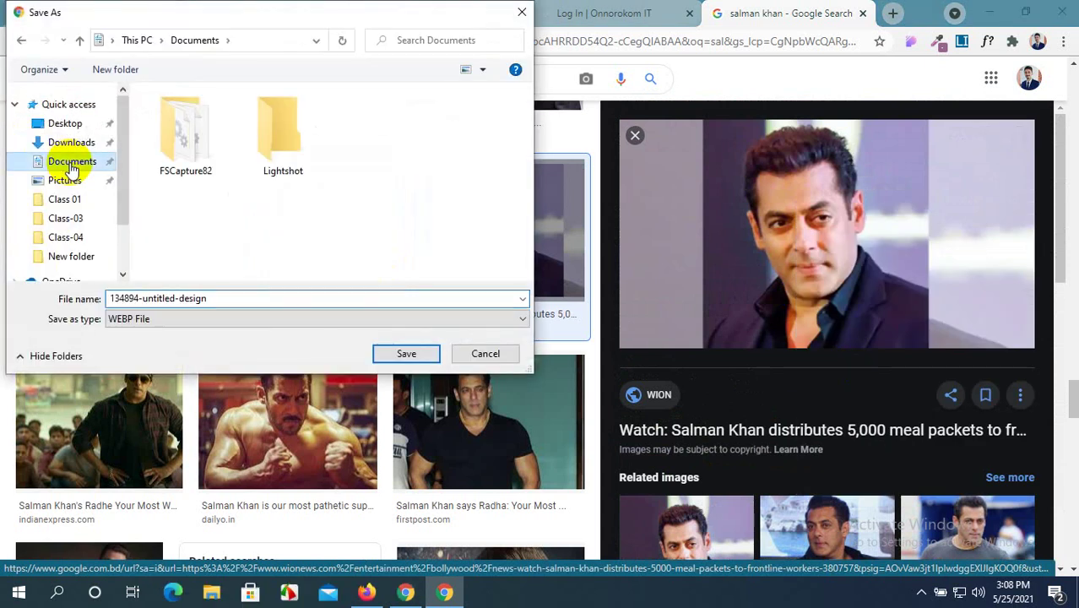
click(68, 180)
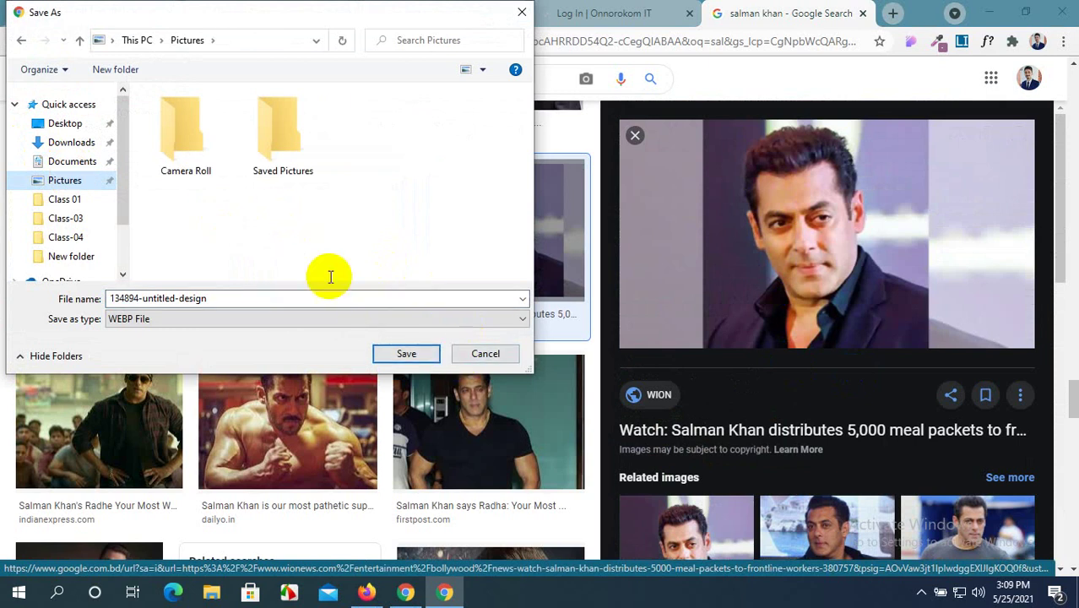
click(499, 354)
scroll(385, 345, down, 7)
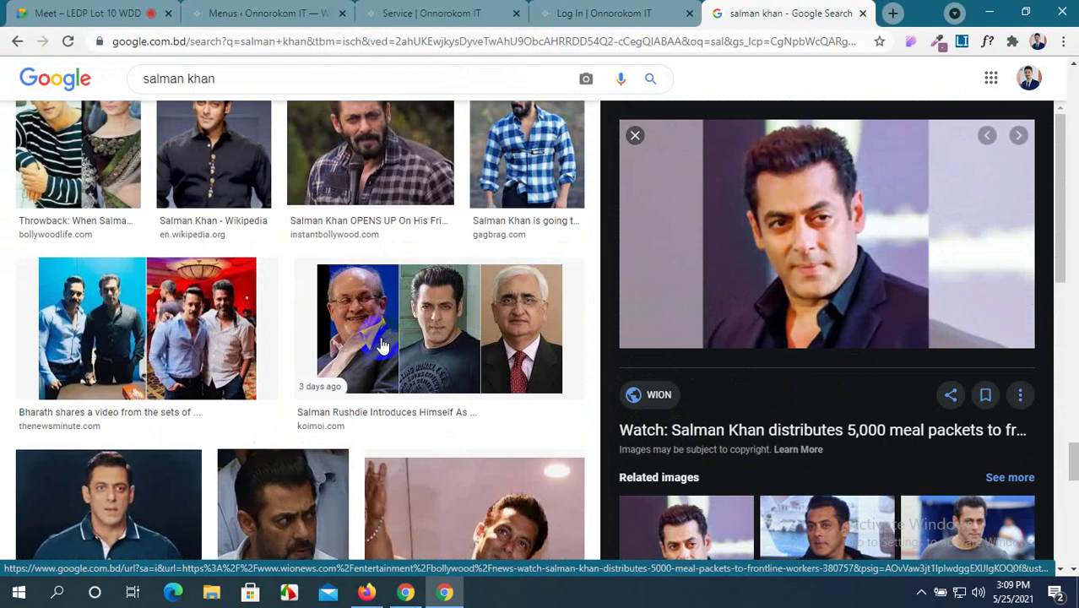
scroll(381, 344, down, 3)
click(58, 288)
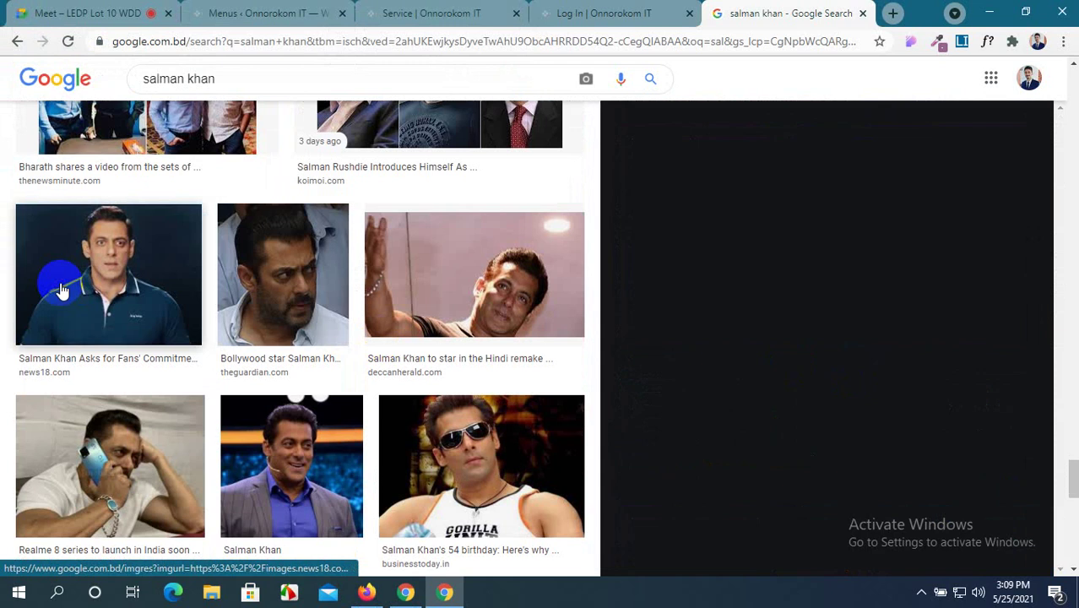
right_click(766, 183)
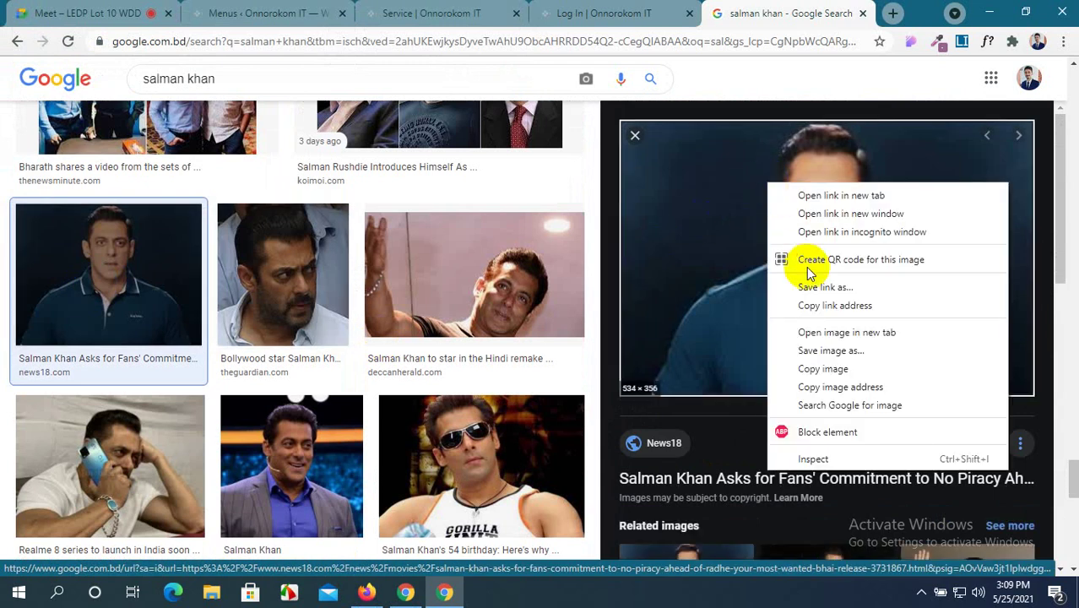
click(815, 351)
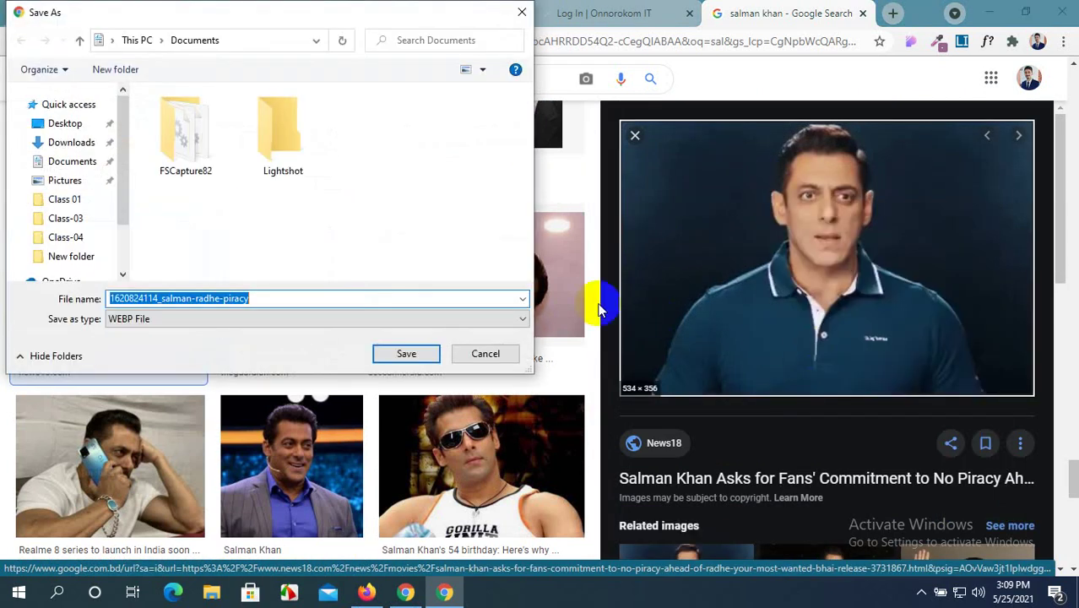
click(486, 355)
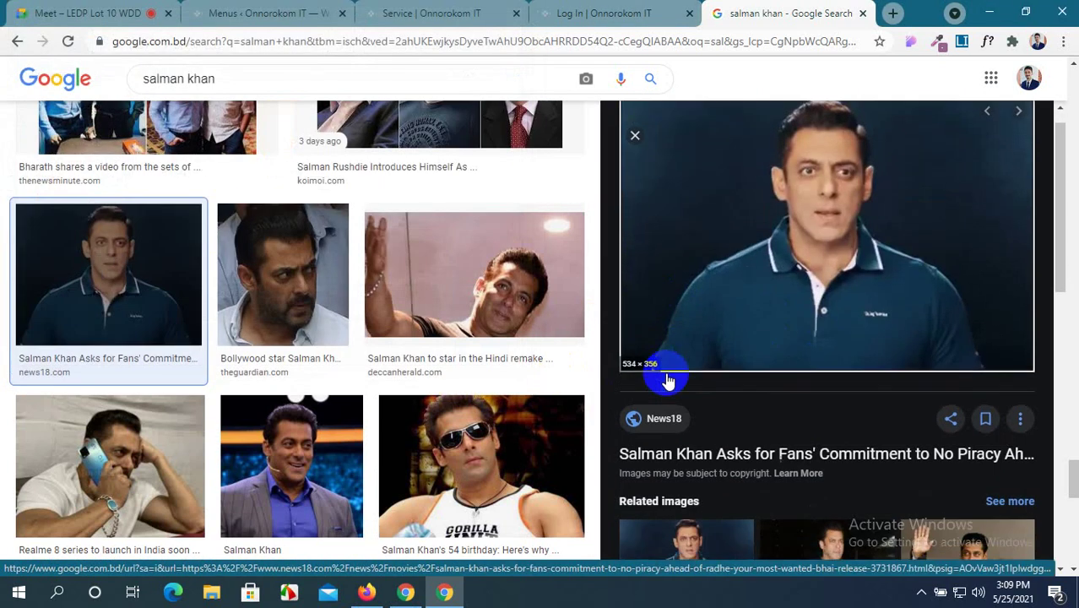
Save the National Doctor's Day Salman Khan photo to Pictures as 76727614.jpg.
scroll(665, 376, down, 5)
scroll(458, 369, down, 1)
click(656, 441)
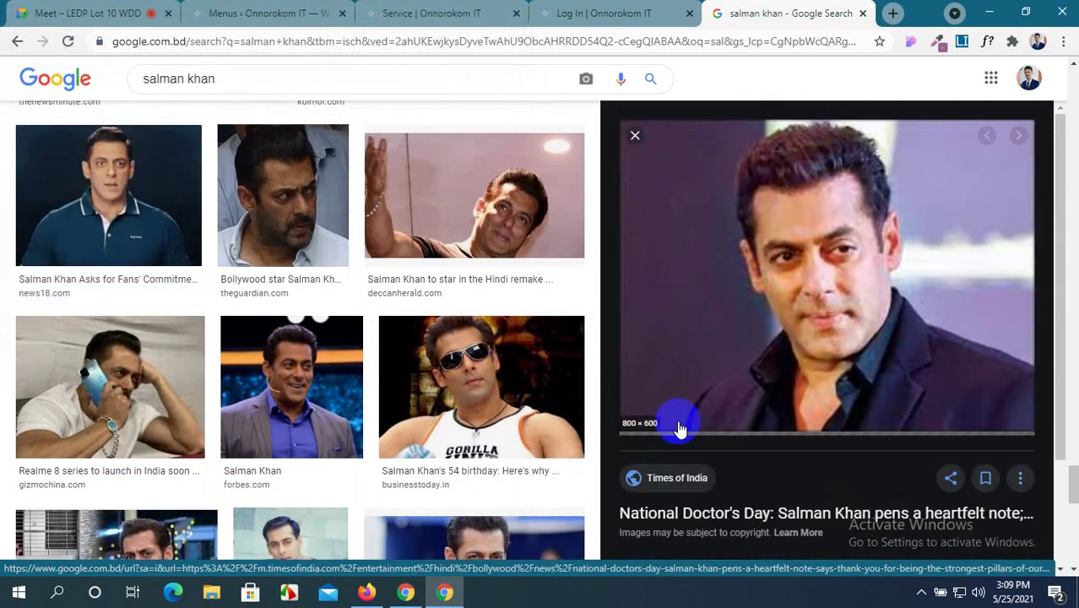
right_click(766, 224)
click(831, 391)
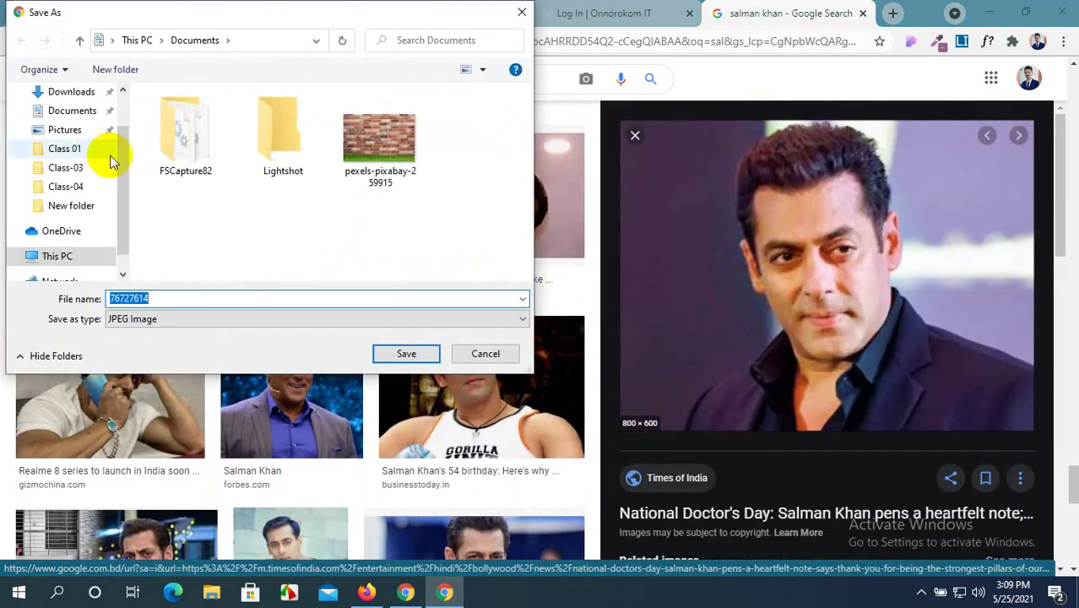
click(74, 133)
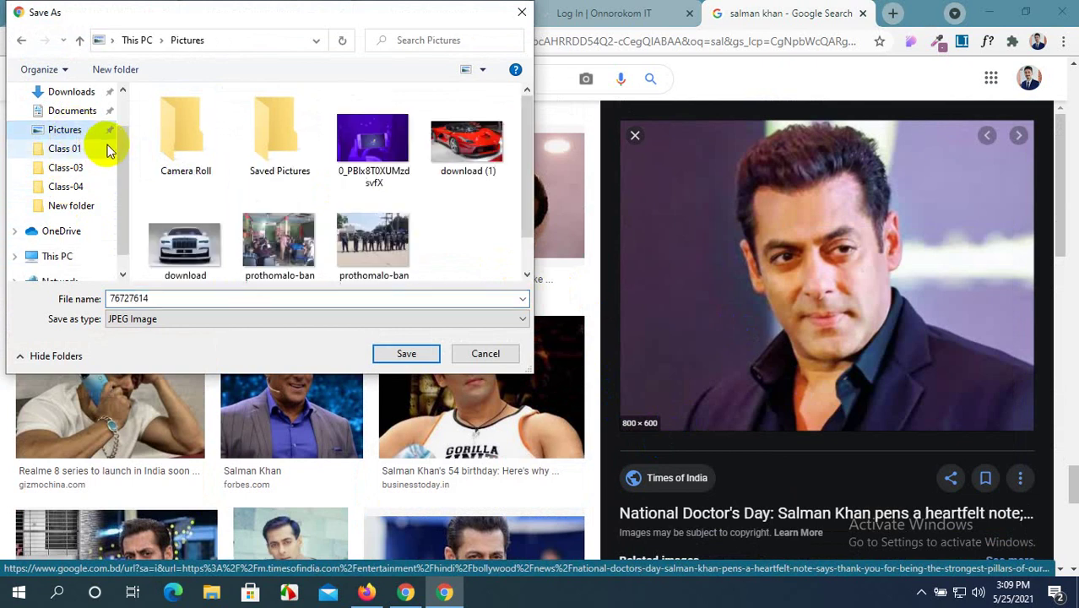
click(403, 354)
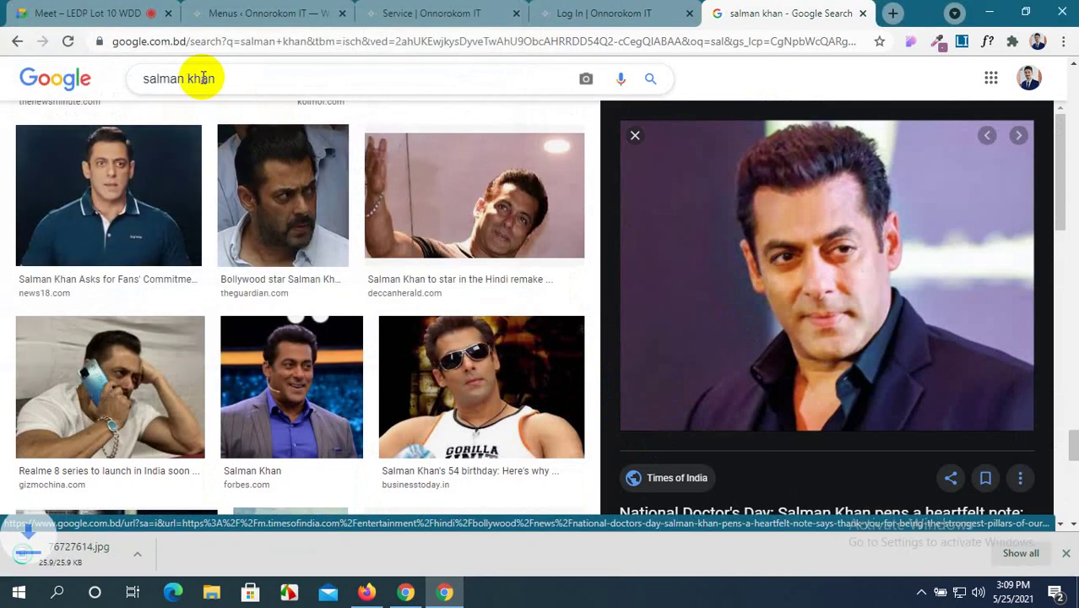
Search images for 'shahrukh khan' and save the Wikipedia portrait into Pictures.
double_click(173, 79)
text(s)
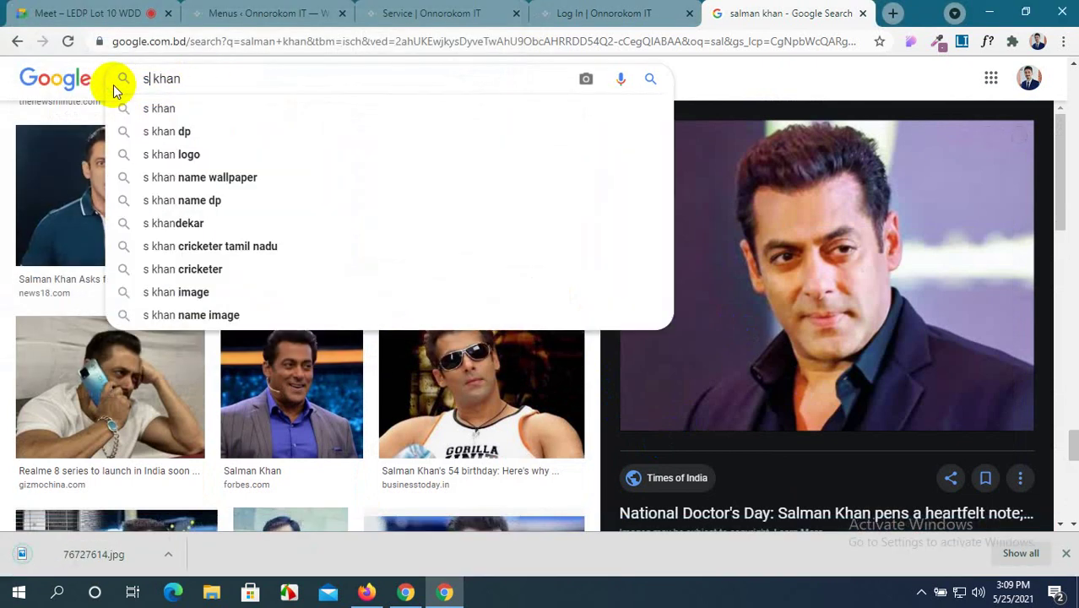
text(ha)
click(220, 131)
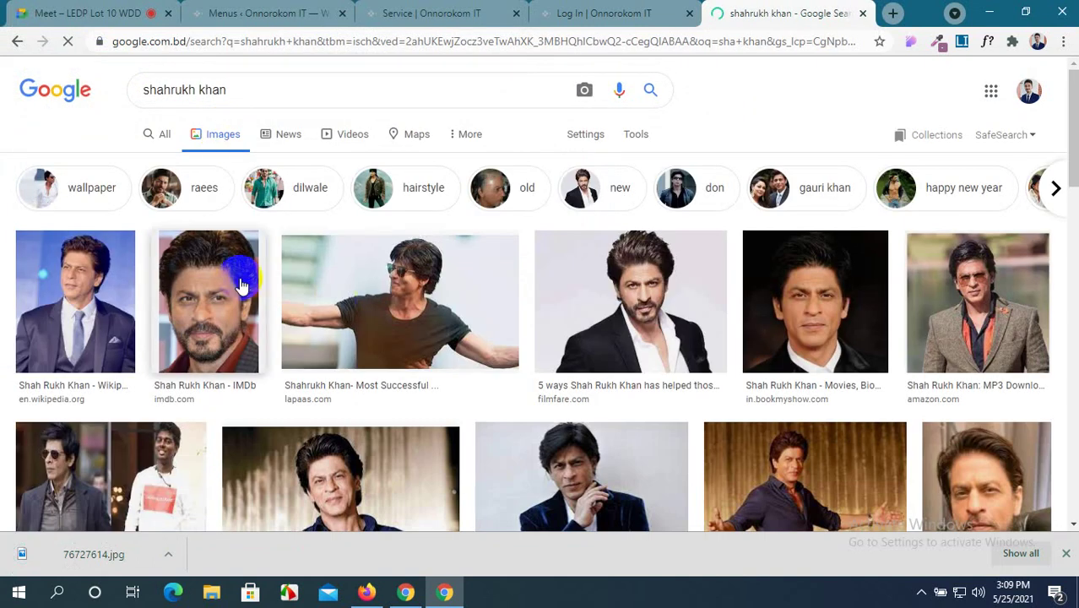
click(112, 286)
right_click(817, 268)
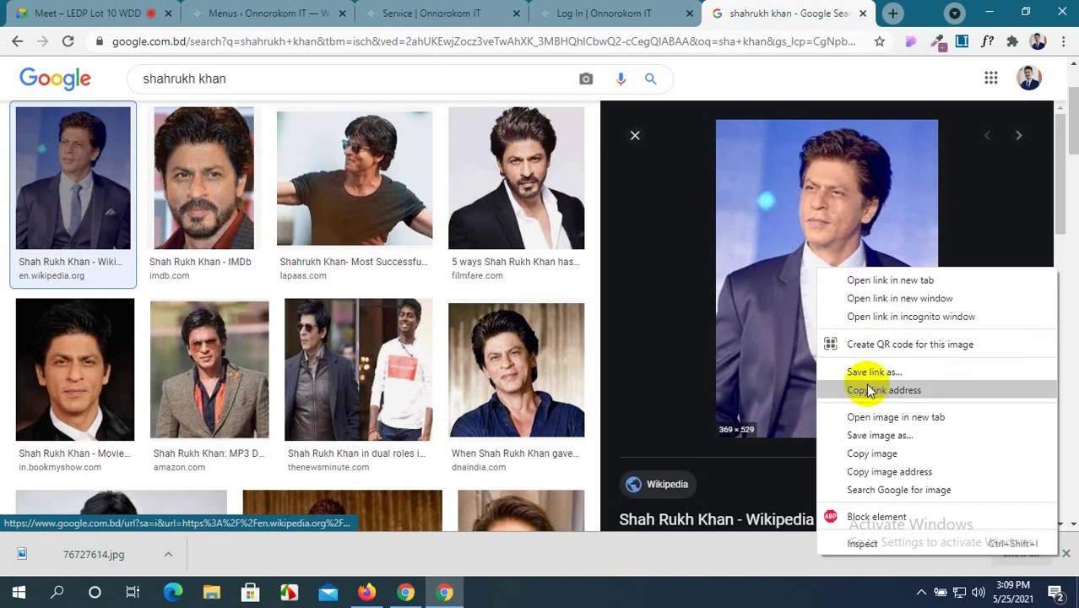
click(878, 437)
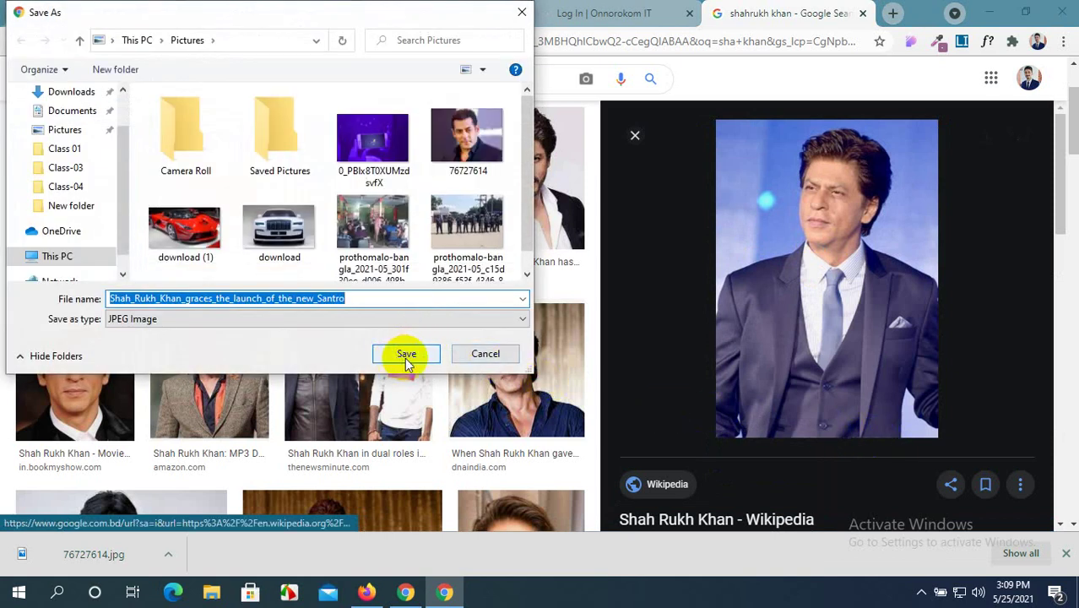
click(406, 354)
Search images for 'amirkhan' and scroll through the results.
drag(198, 79, 91, 84)
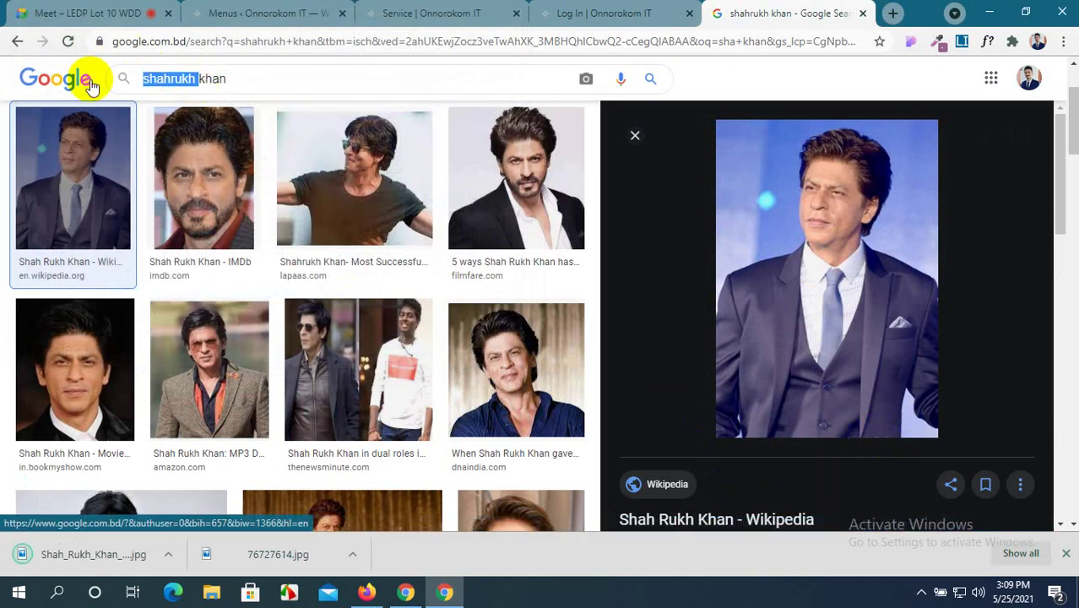
text(amir)
key(Delete)
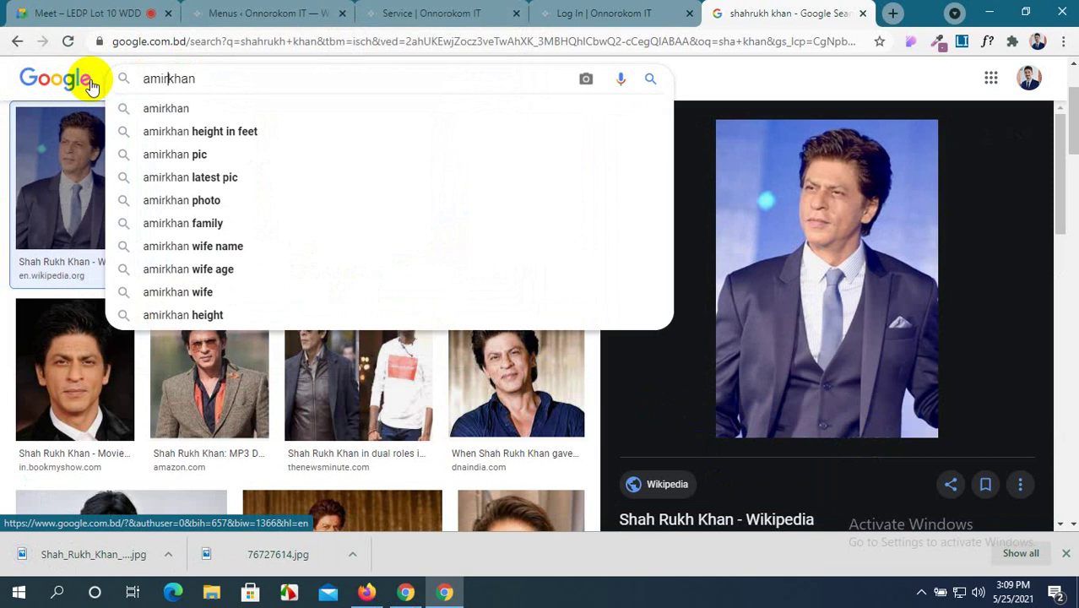
click(121, 119)
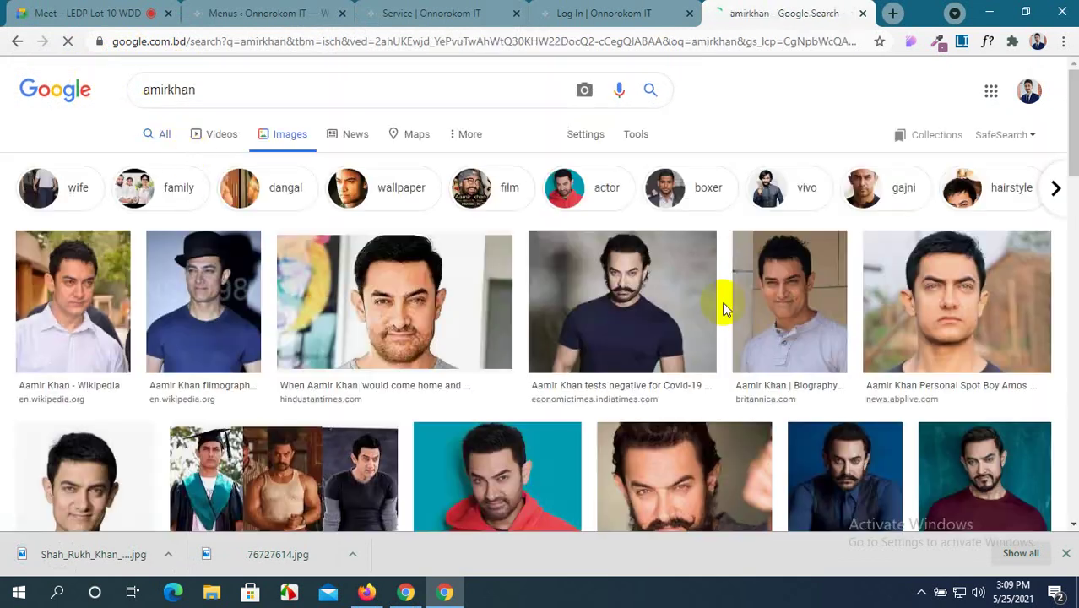
scroll(725, 308, down, 8)
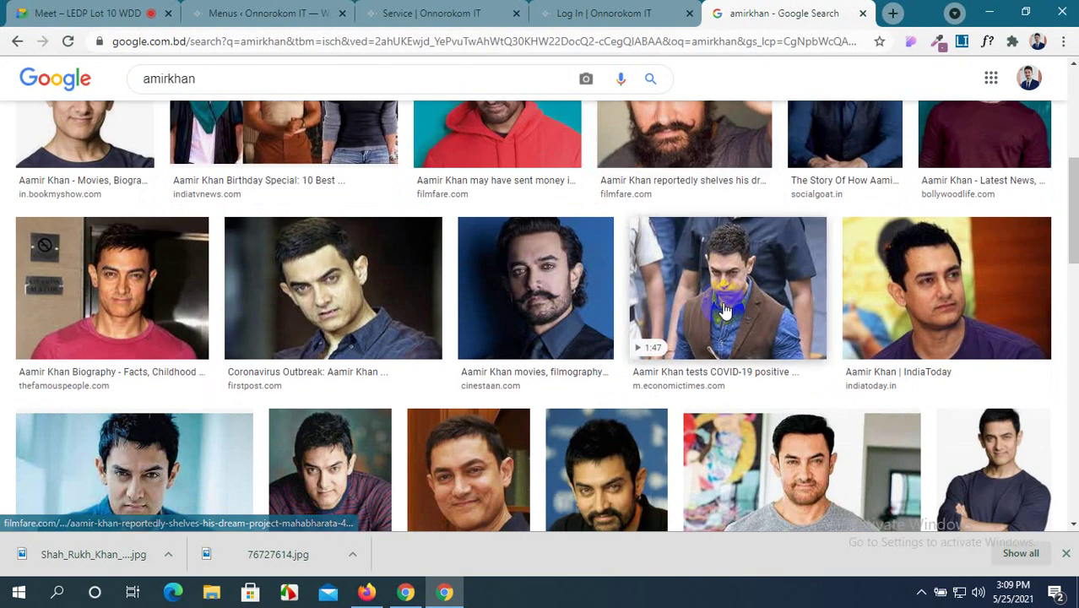
scroll(725, 310, down, 5)
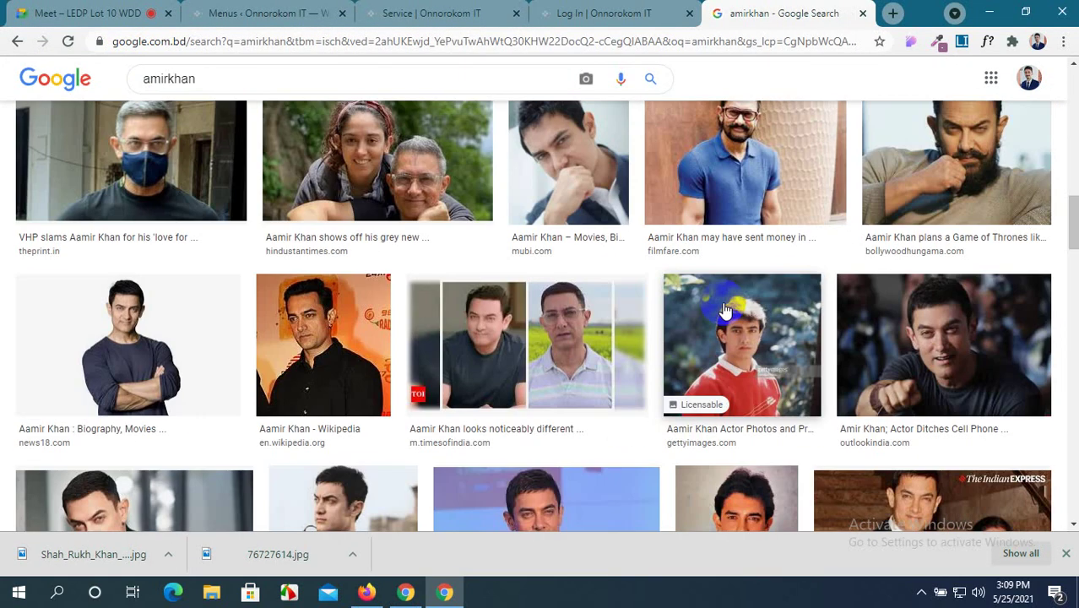
scroll(724, 310, down, 4)
scroll(725, 310, down, 4)
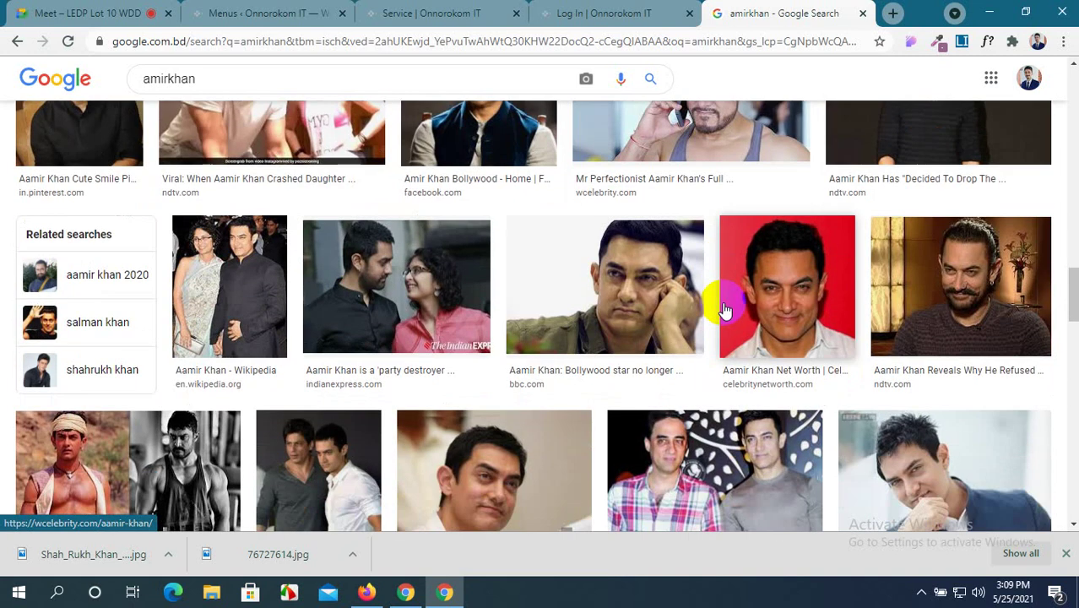
scroll(725, 310, up, 8)
scroll(725, 306, up, 4)
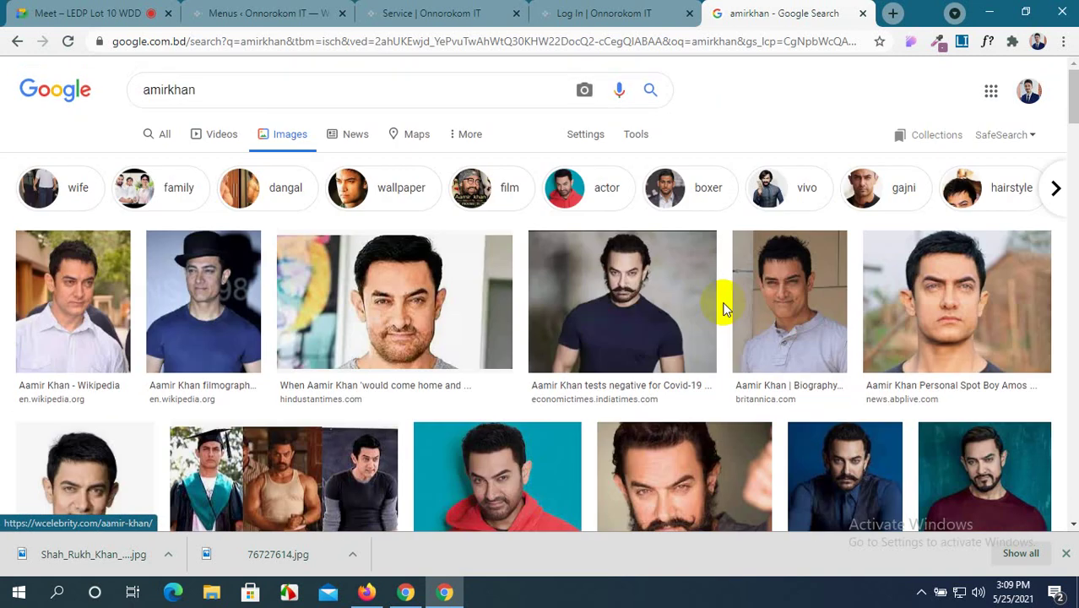
scroll(676, 287, down, 2)
scroll(614, 260, up, 1)
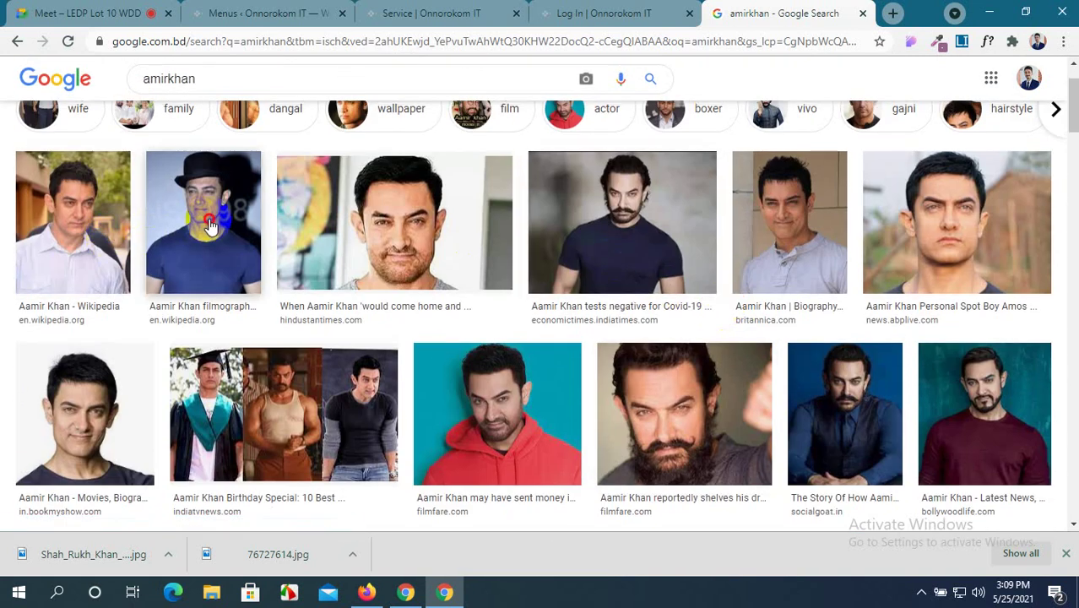
Save the Aamir Khan filmography portrait to Pictures as Aamir_Khan_2013.jpg.
click(211, 227)
right_click(839, 221)
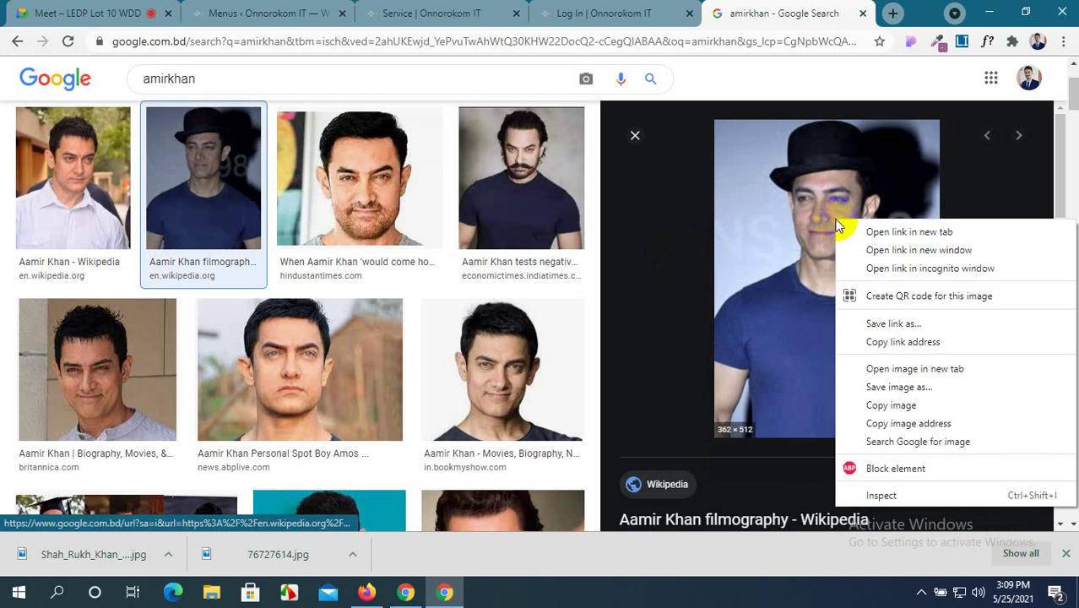
click(901, 388)
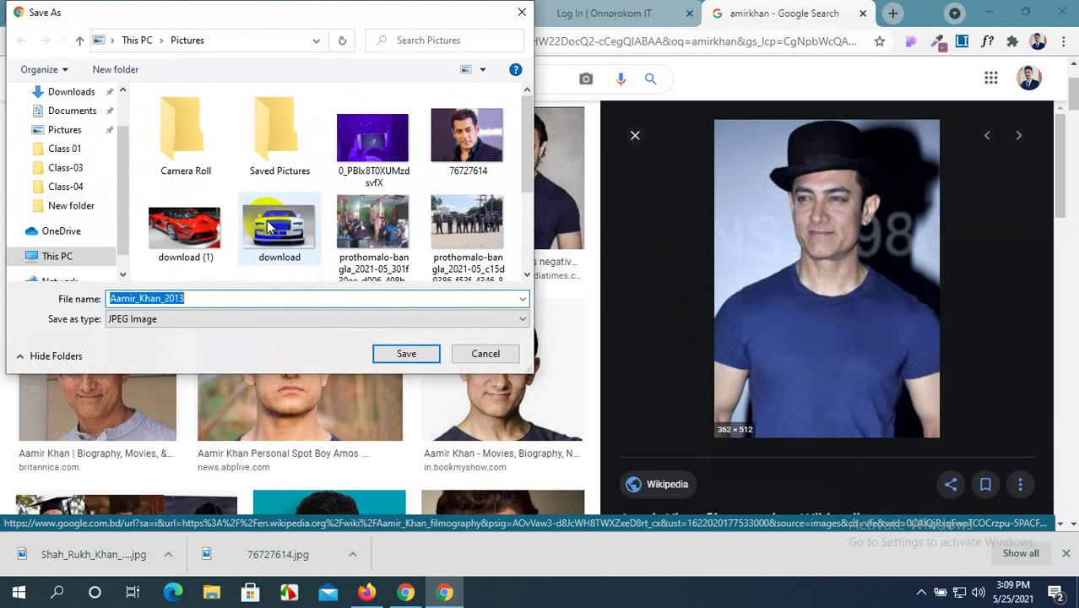
click(407, 359)
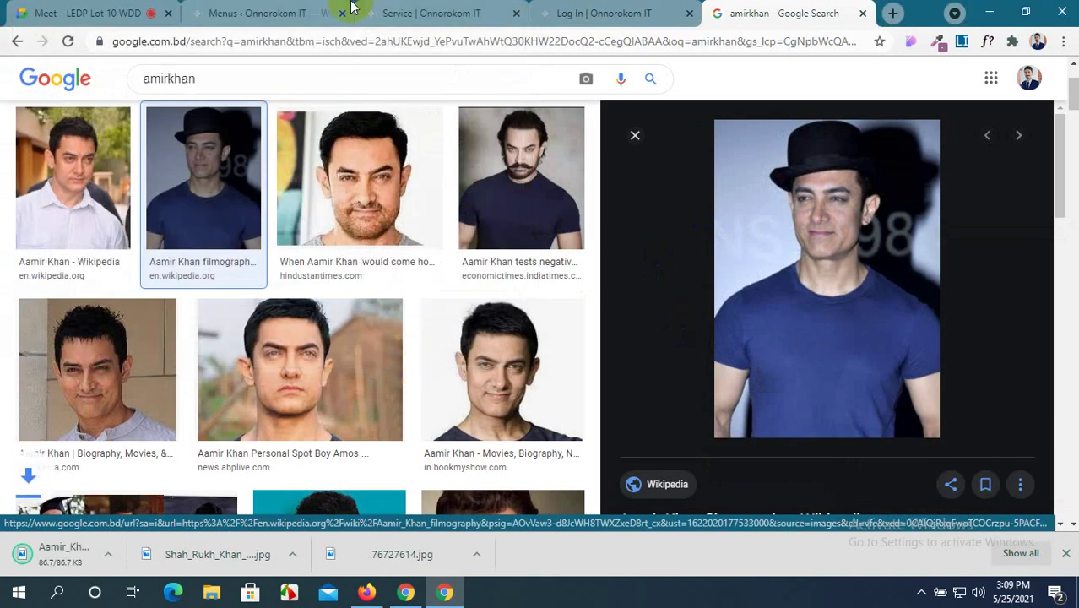
click(235, 11)
Upload three portrait photos from the Pictures folder to the media library.
click(473, 11)
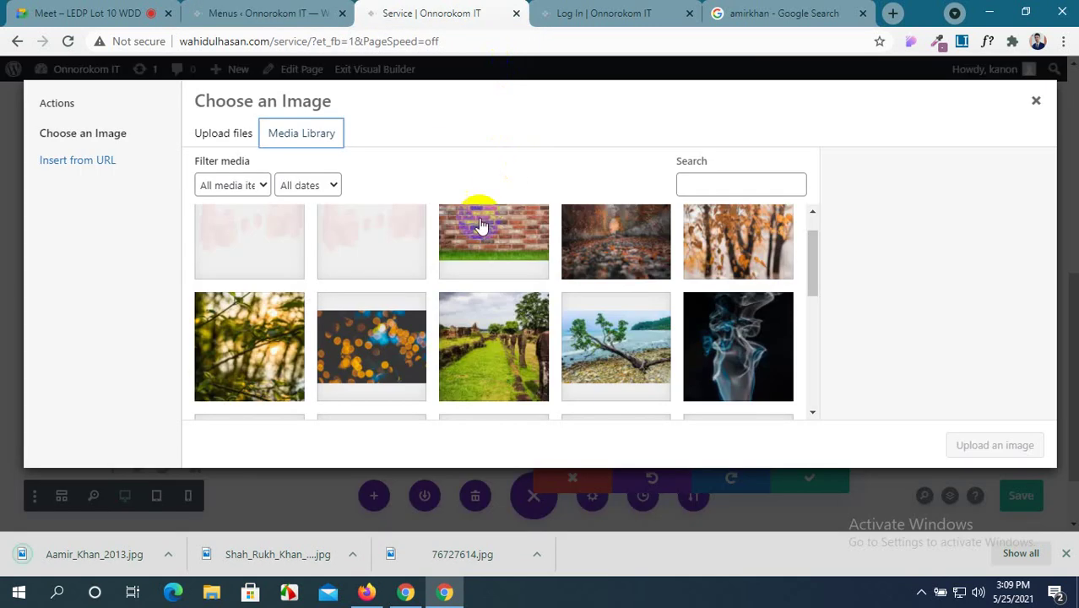
click(231, 132)
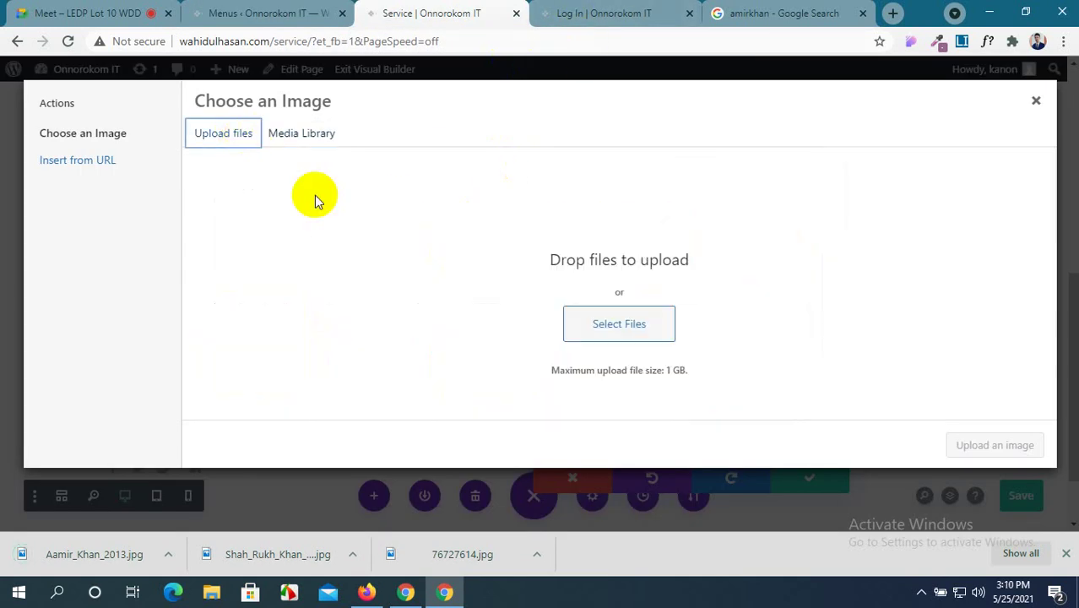
click(624, 328)
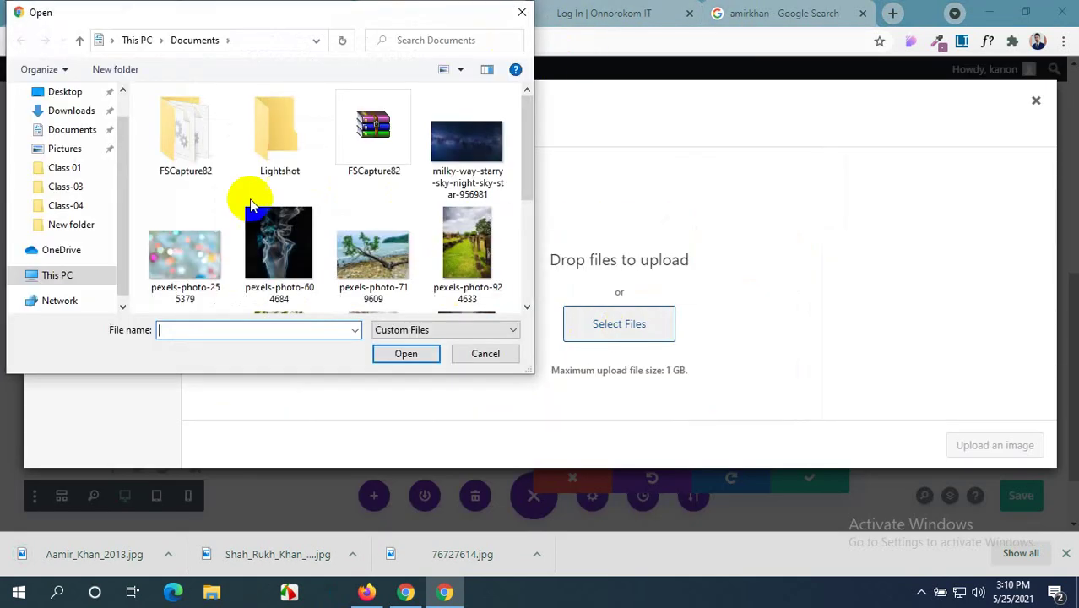
scroll(248, 205, down, 2)
scroll(248, 203, up, 2)
click(72, 147)
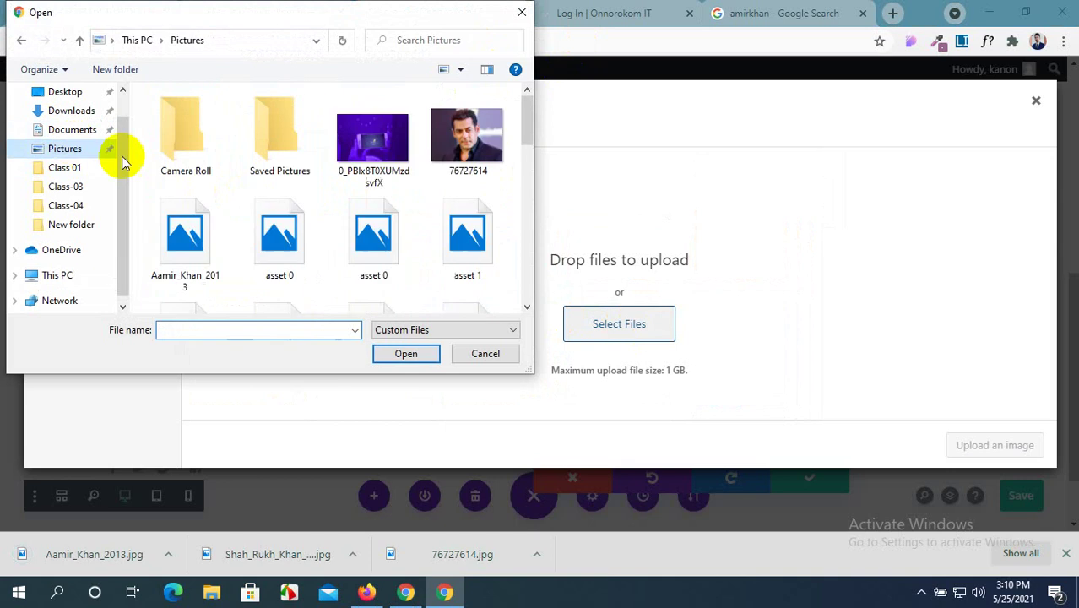
click(467, 160)
ctrl+click(212, 222)
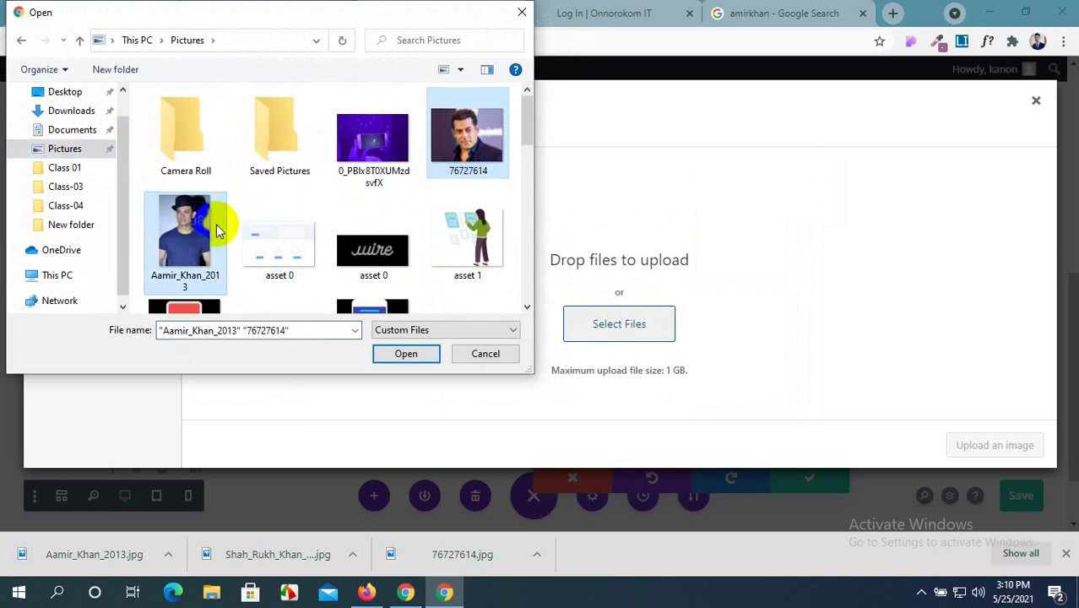
scroll(287, 219, down, 5)
scroll(297, 221, down, 5)
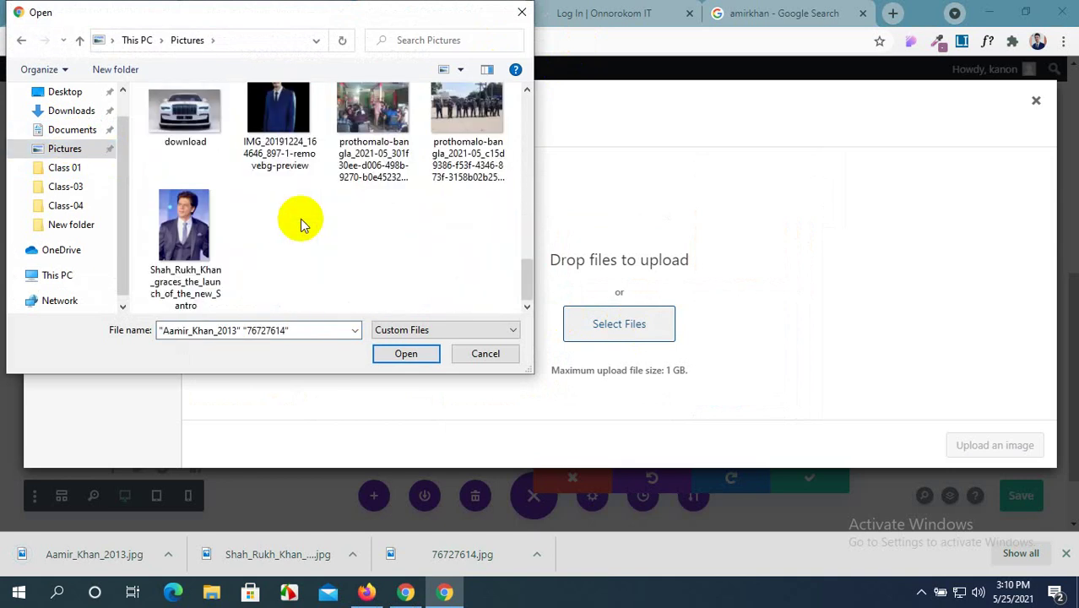
ctrl+click(203, 229)
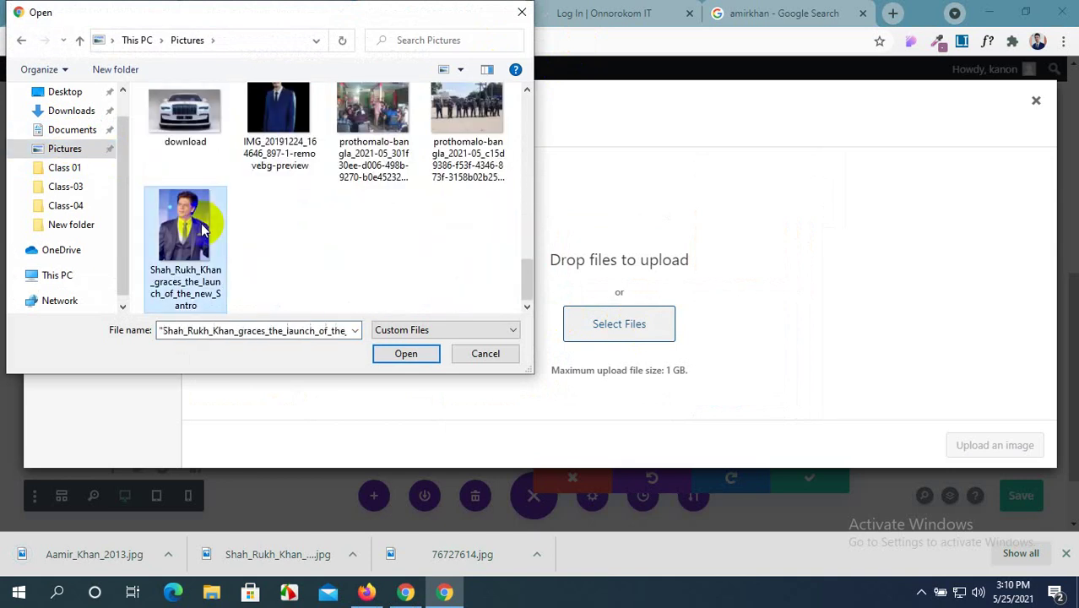
click(404, 353)
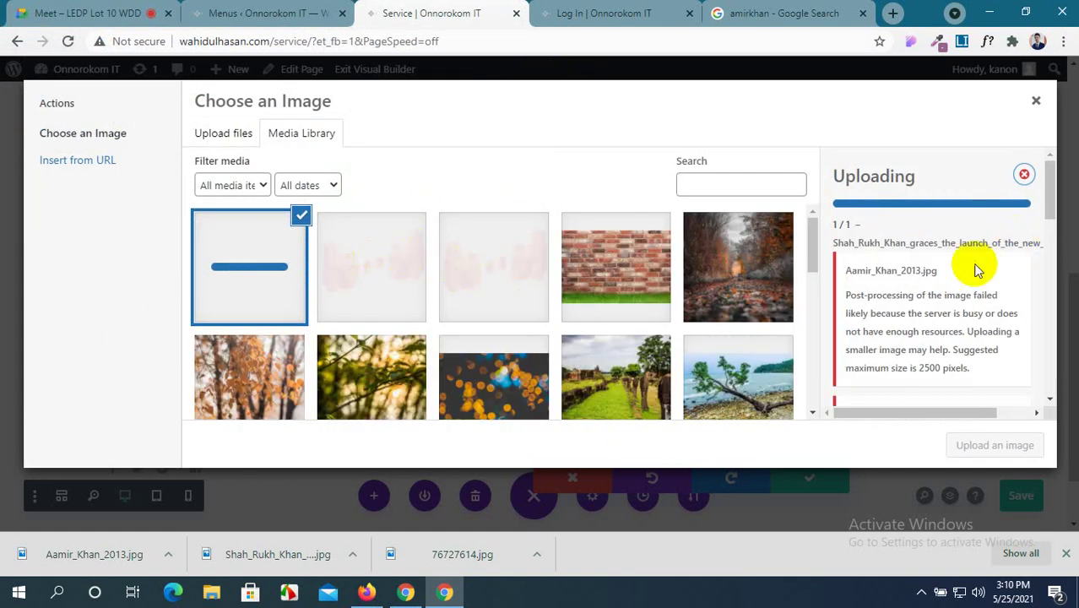
Close the image chooser and the card settings, keeping the changes.
scroll(976, 268, down, 5)
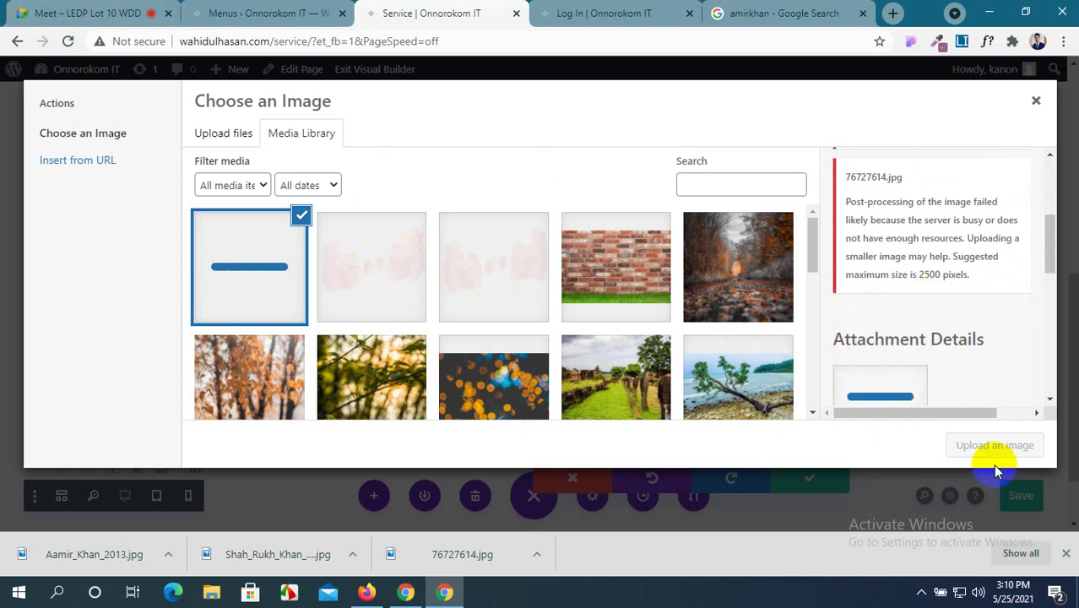
click(1038, 102)
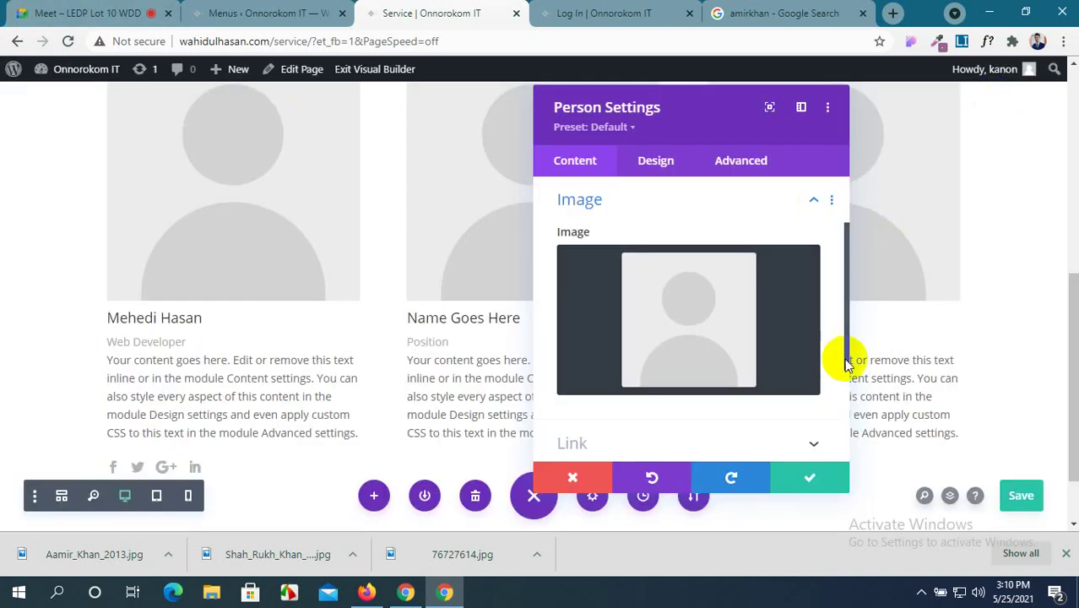
click(813, 484)
Reload the Service page, dismiss the downloads bar, and restore the unsaved editing backup.
click(69, 42)
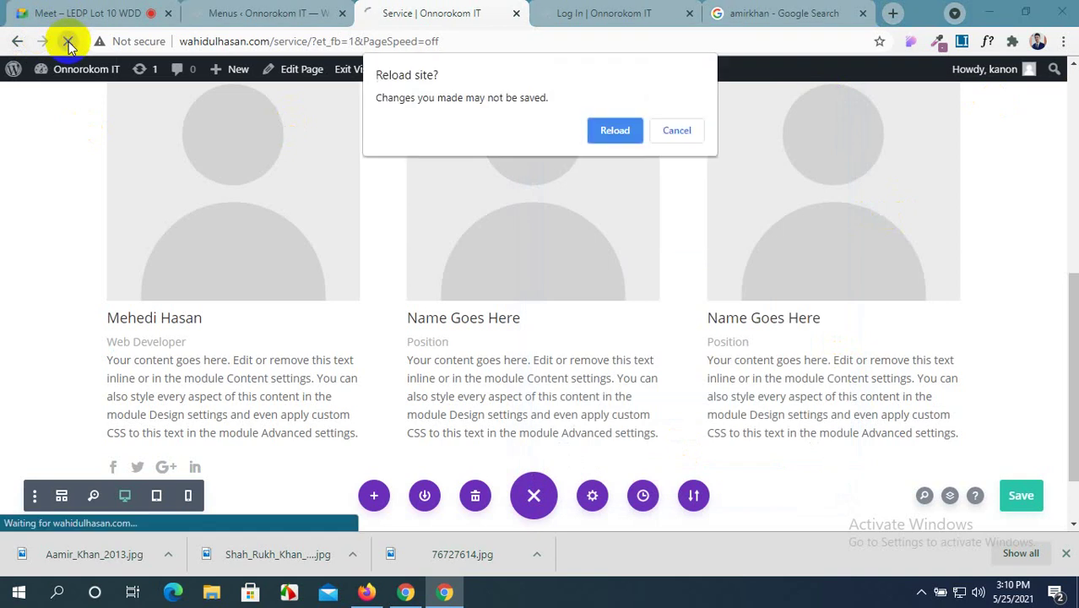
click(614, 128)
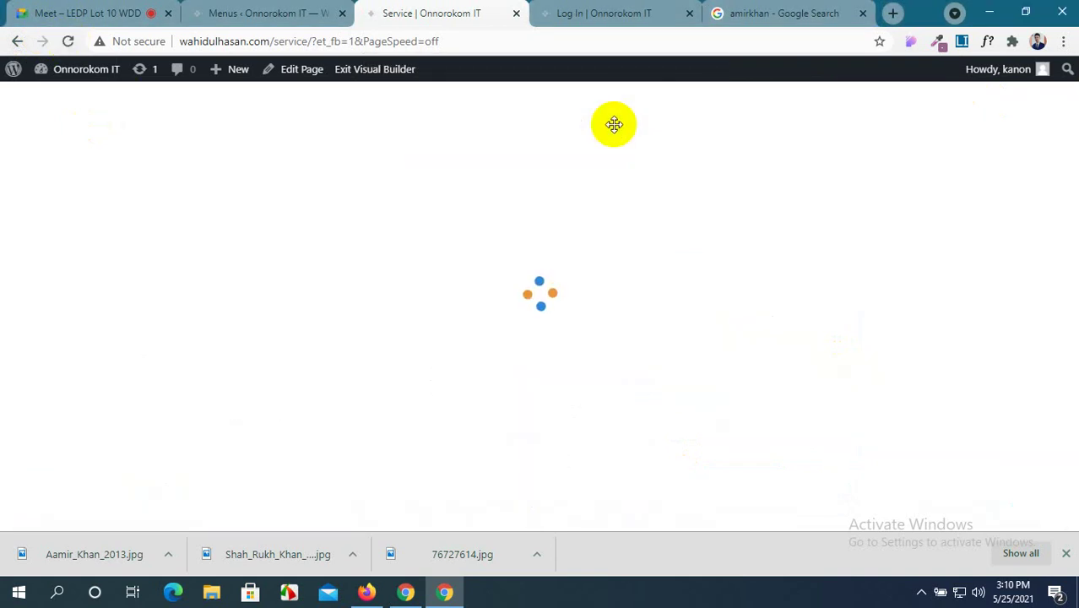
click(1067, 555)
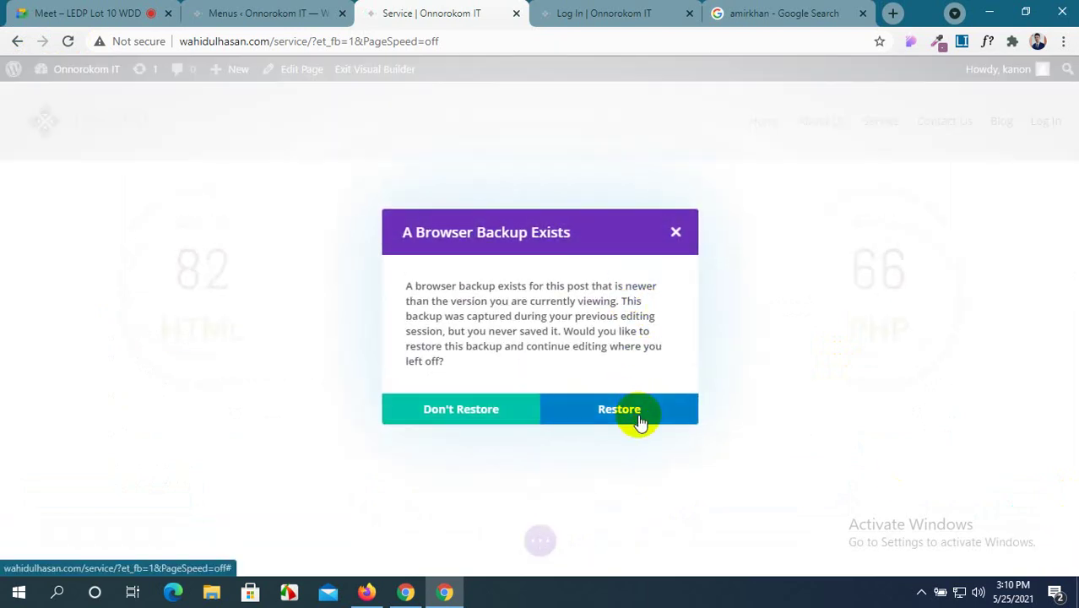
click(639, 422)
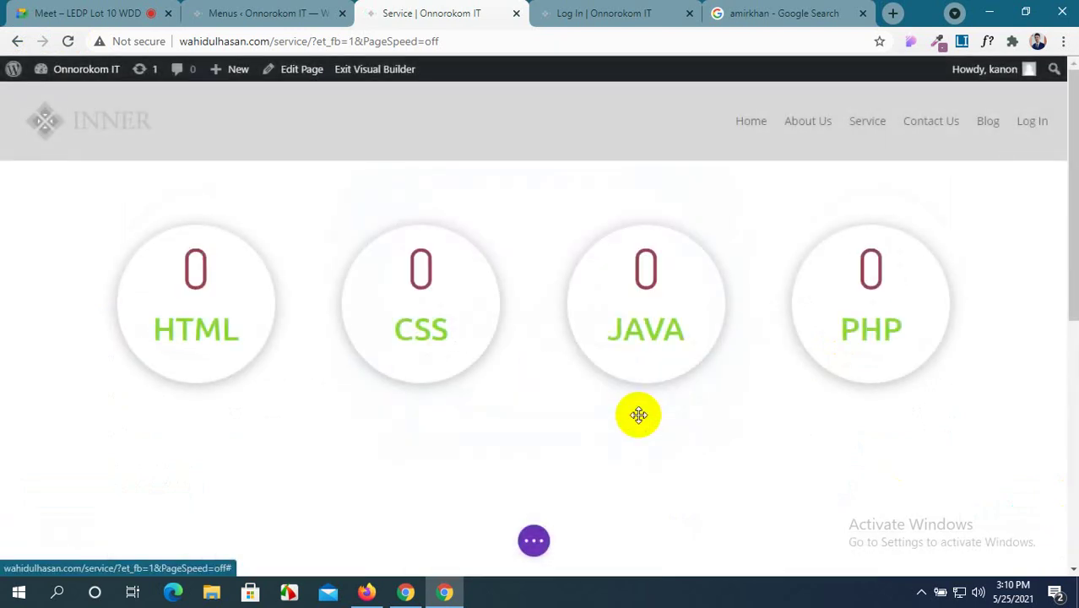
scroll(639, 417, down, 5)
scroll(638, 415, up, 2)
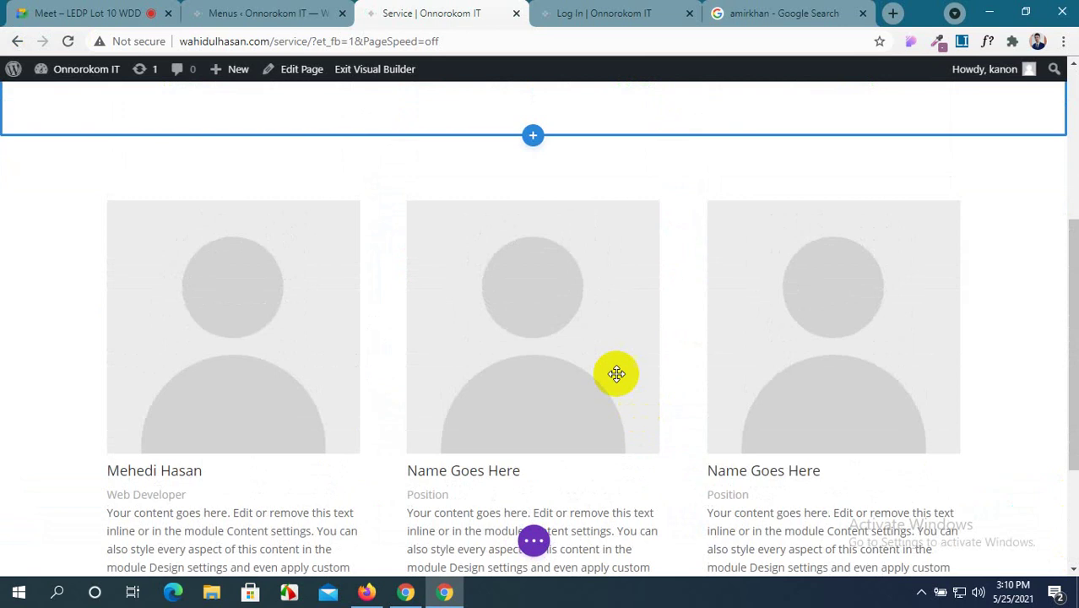
Upload 76727614.jpg as the first team card's image and dock the settings panel on the right.
mouse_move(185, 301)
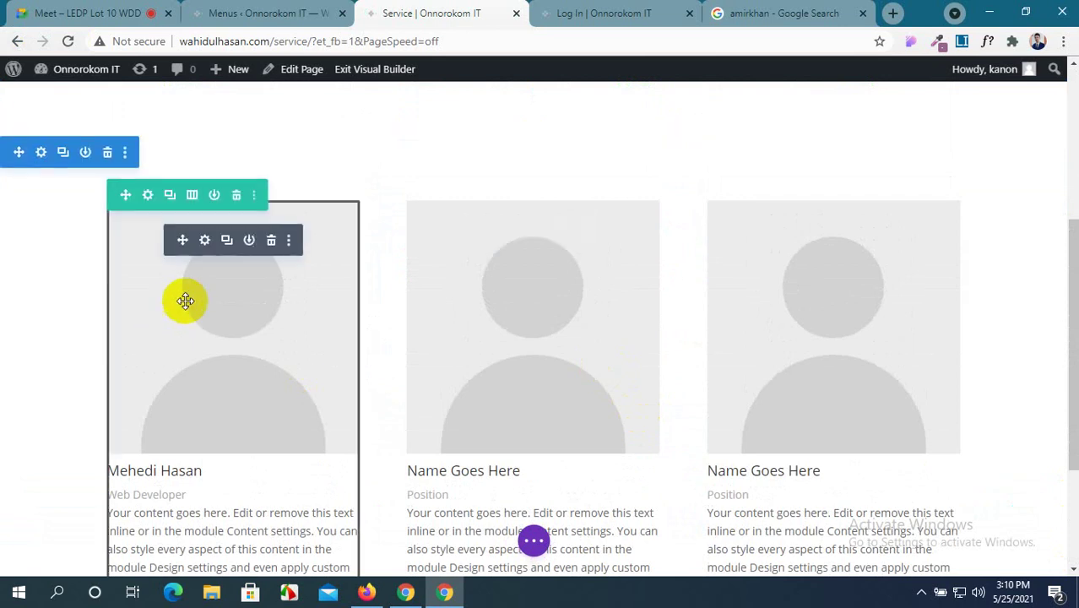
click(207, 242)
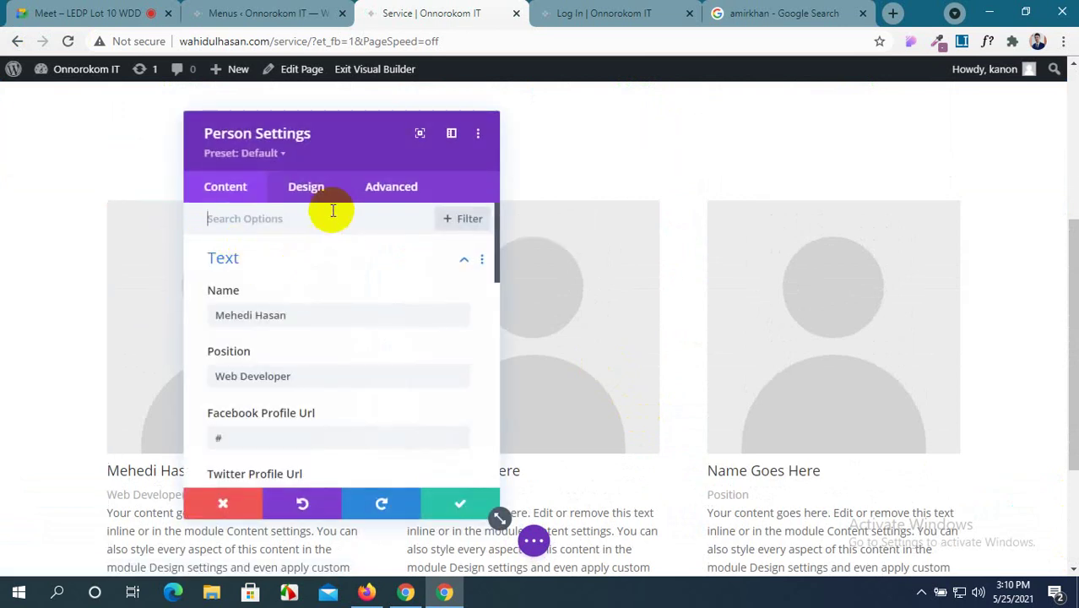
scroll(376, 336, down, 10)
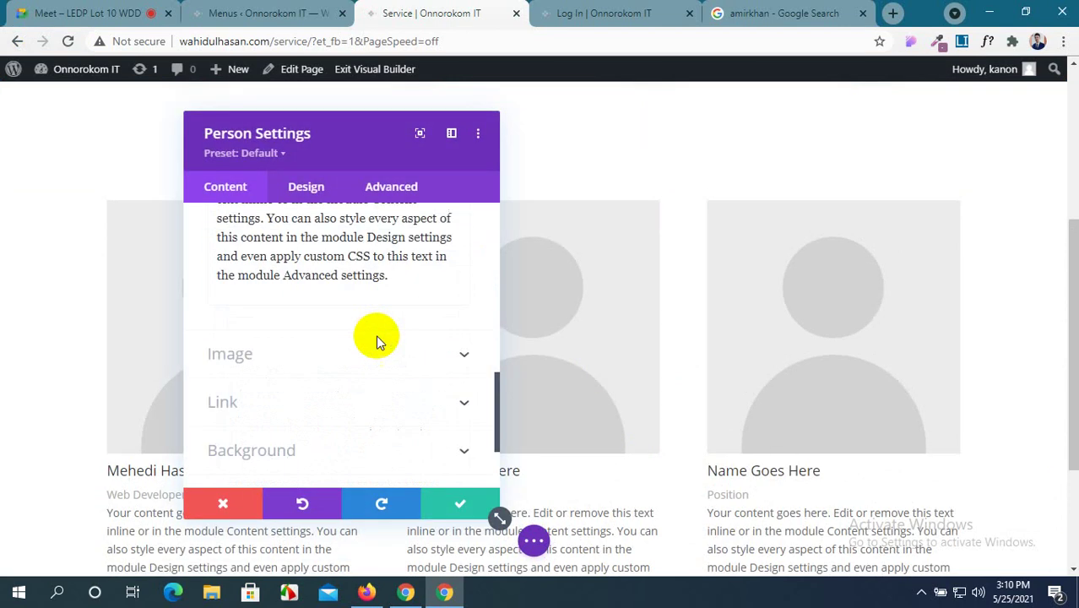
click(431, 262)
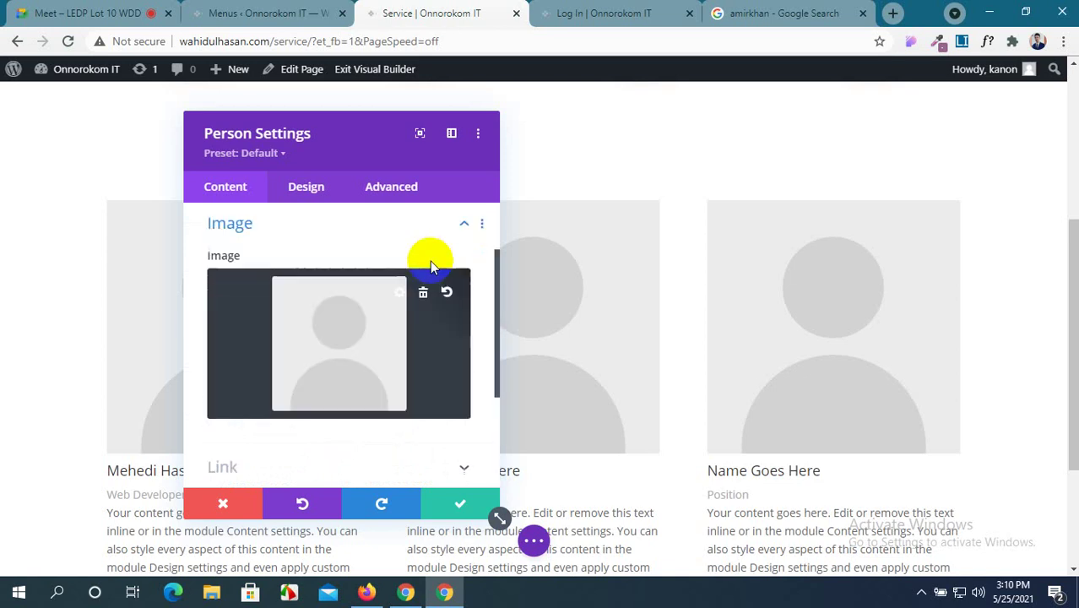
click(338, 317)
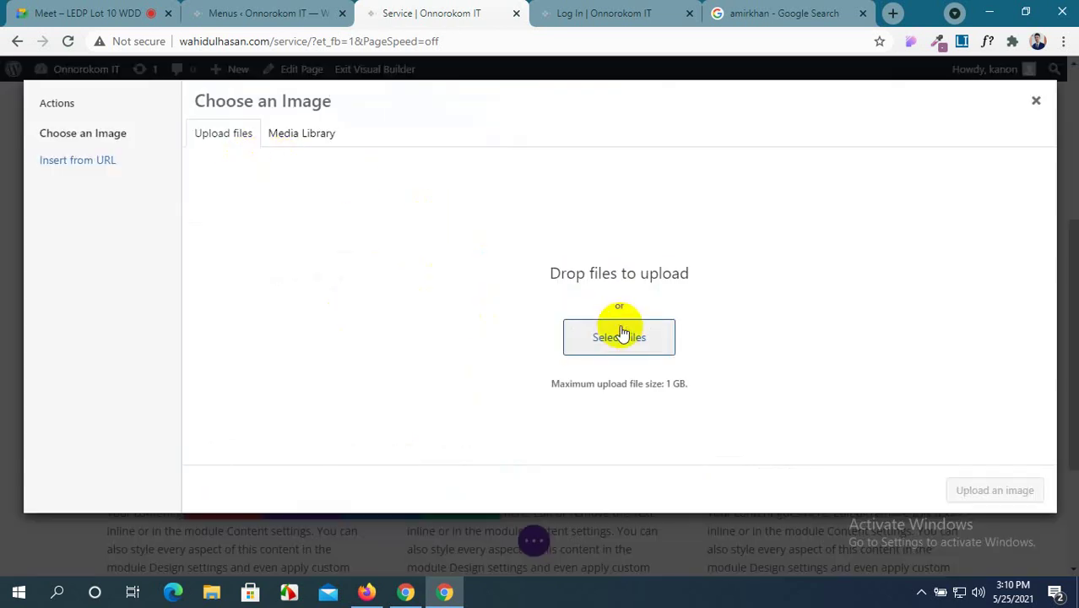
click(619, 337)
click(468, 137)
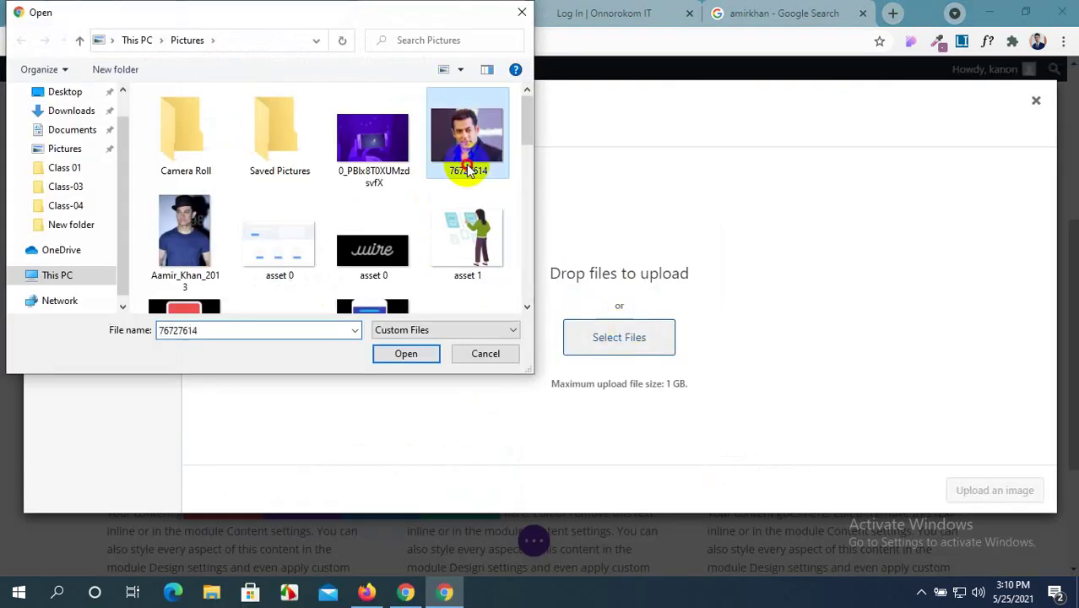
click(406, 354)
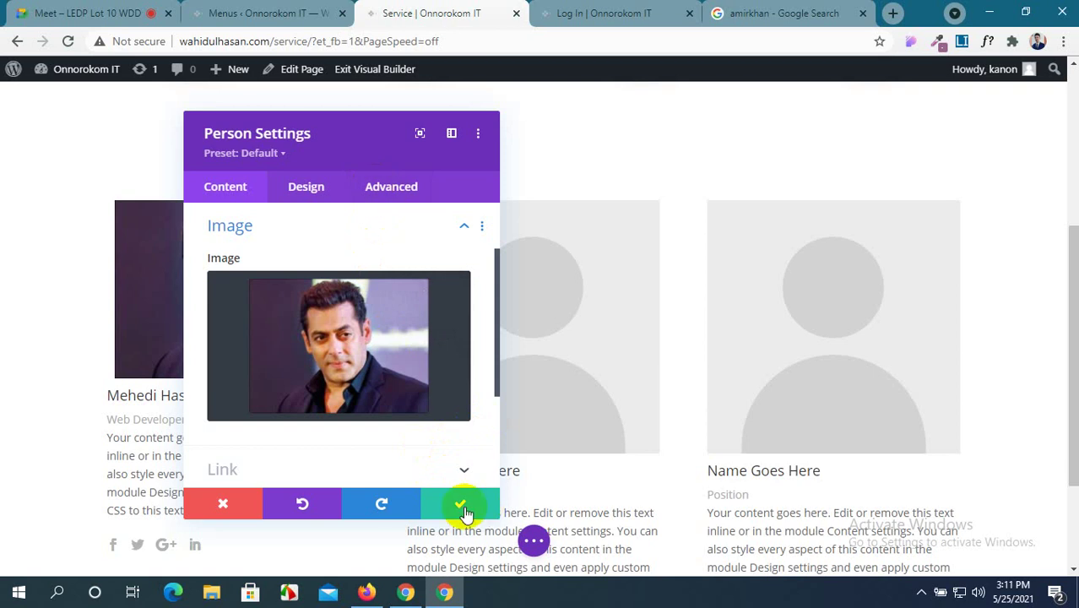
scroll(351, 369, down, 3)
scroll(368, 358, up, 3)
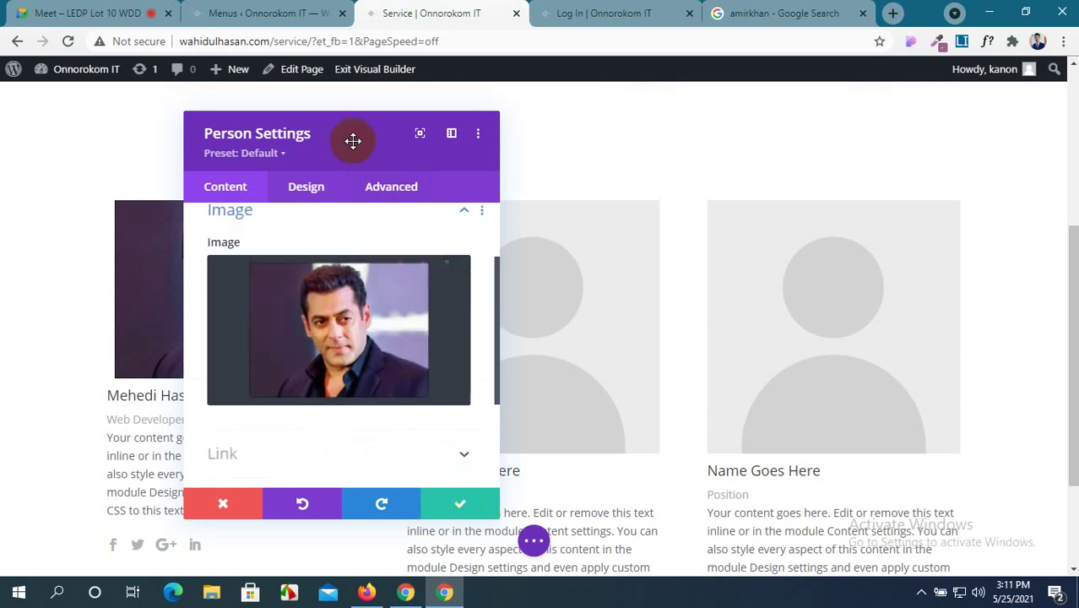
drag(352, 139, 723, 103)
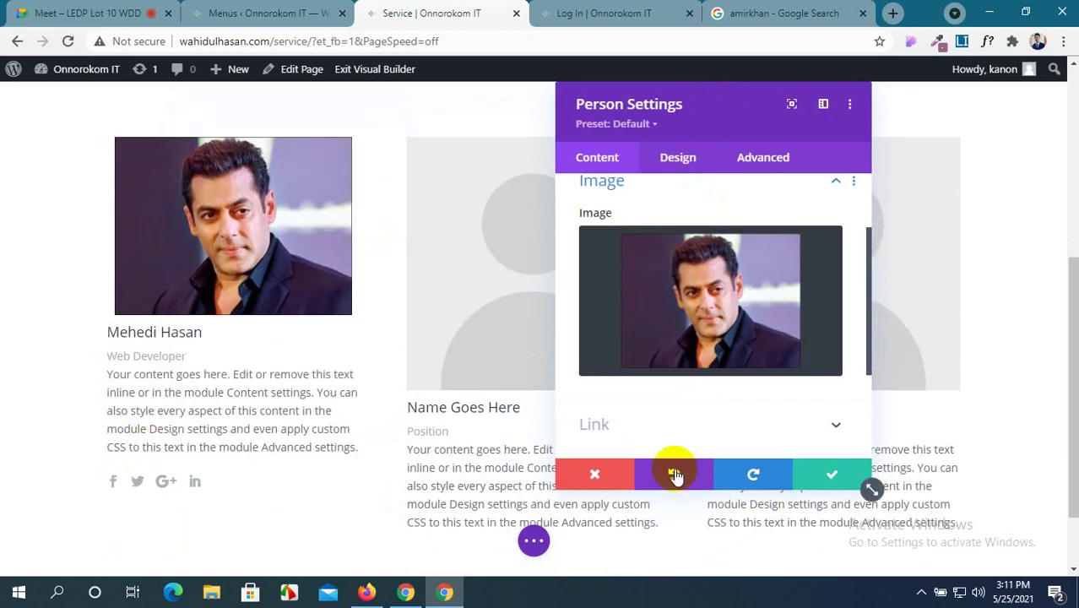
scroll(687, 323, down, 3)
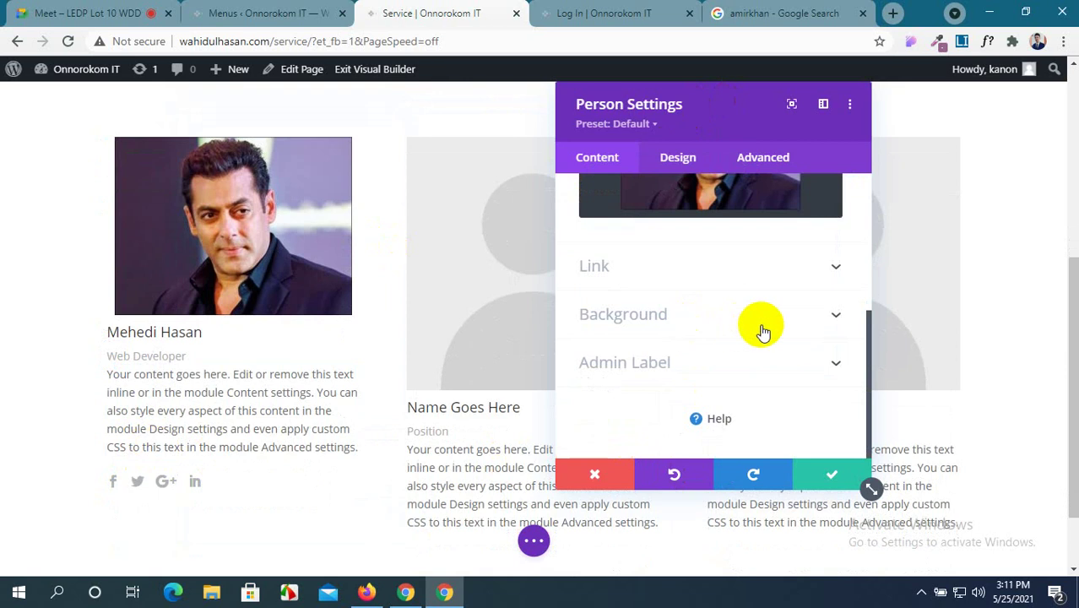
Adjust Image Rounded Corners in the Design settings so the photo ends as a 0px rectangle.
scroll(763, 331, up, 3)
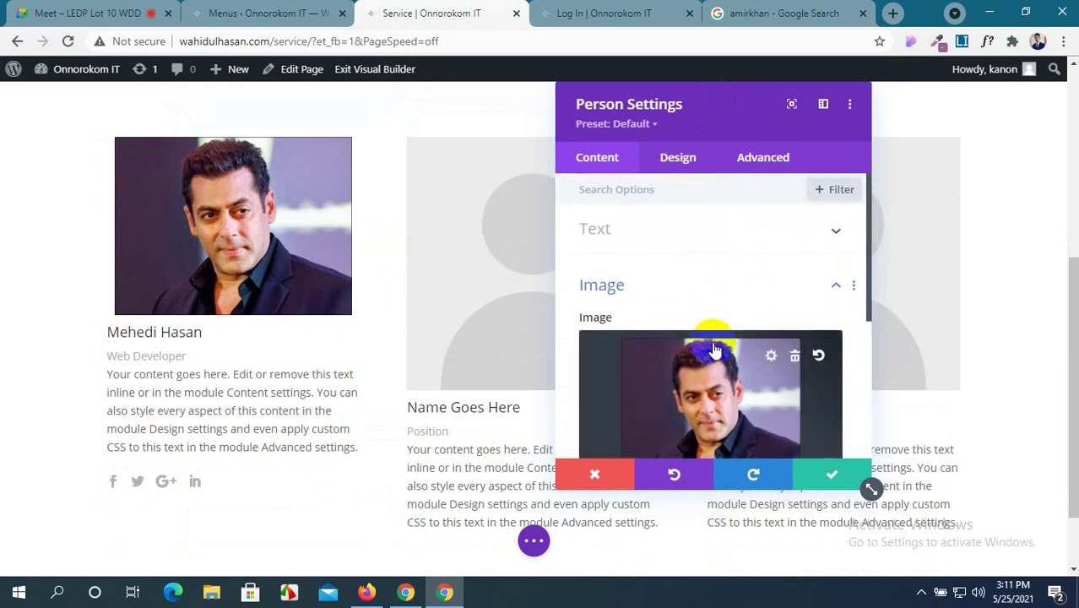
click(679, 158)
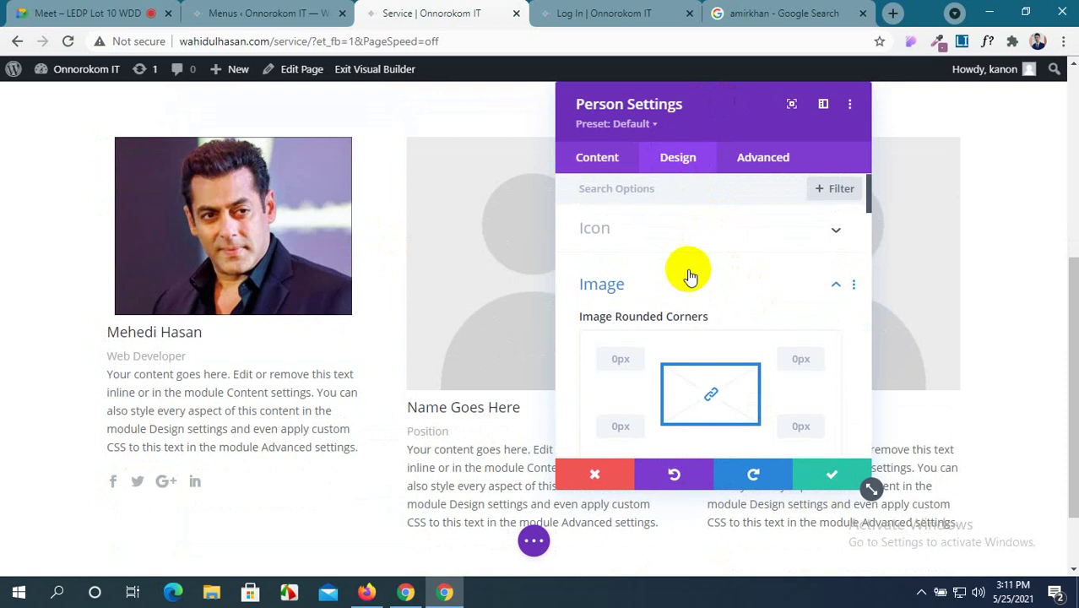
scroll(659, 296, down, 1)
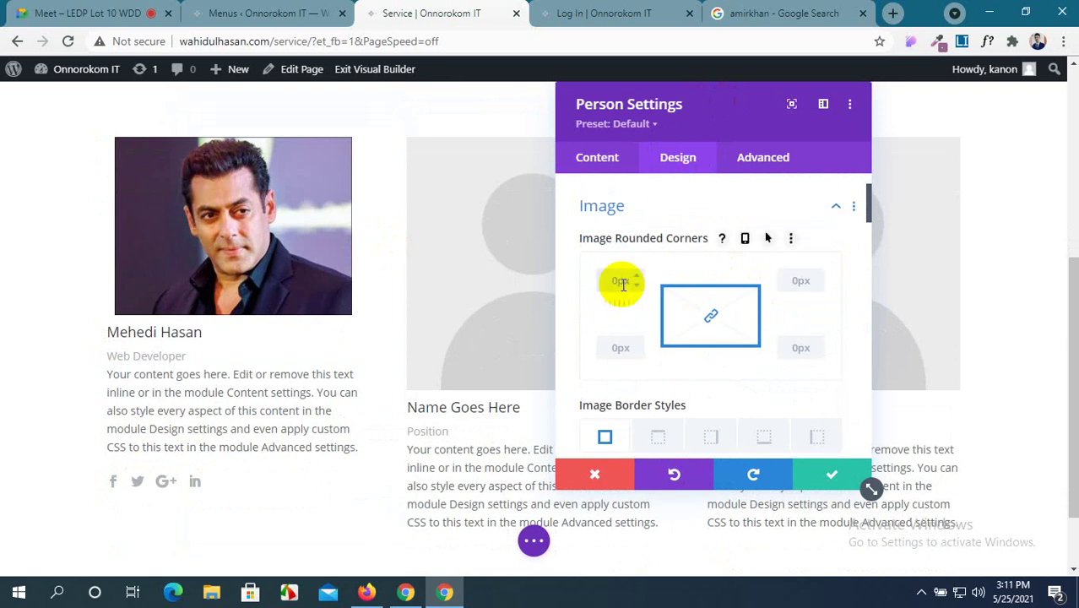
click(622, 284)
text(50%)
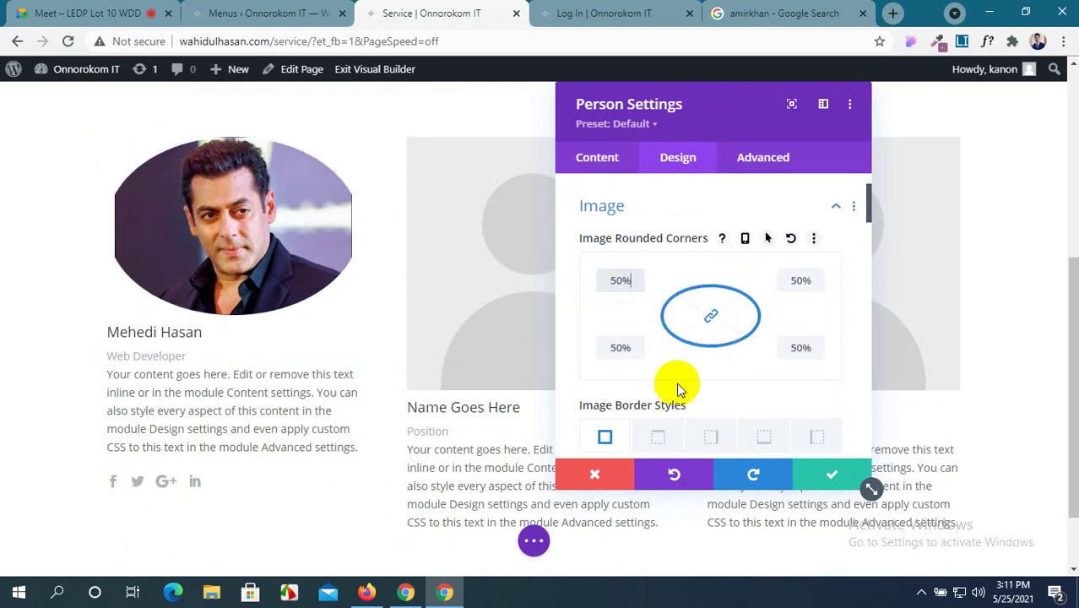
scroll(684, 336, down, 1)
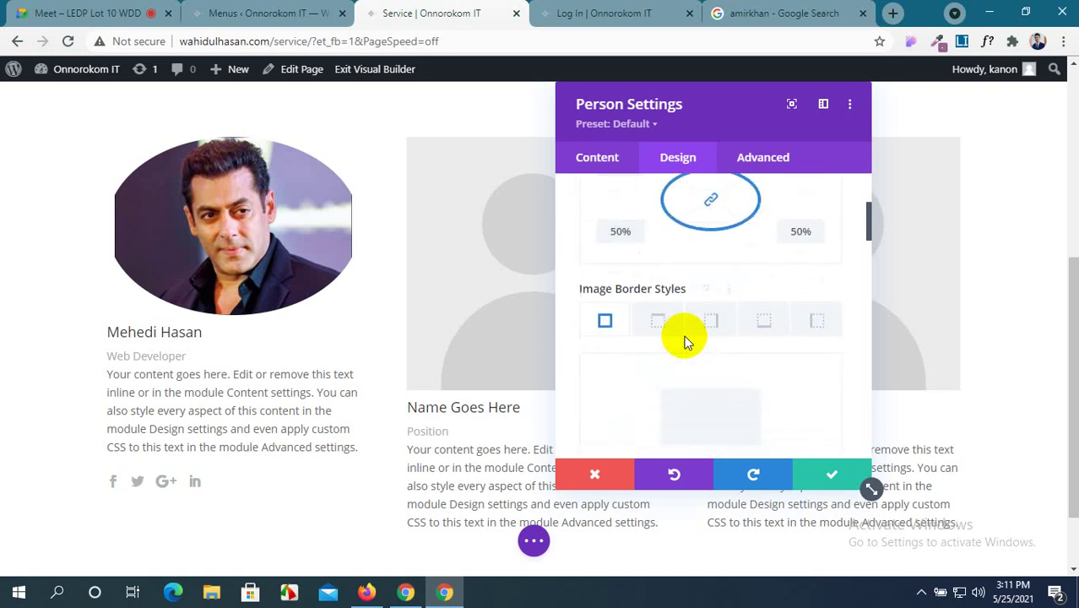
scroll(684, 342, up, 2)
scroll(684, 341, down, 3)
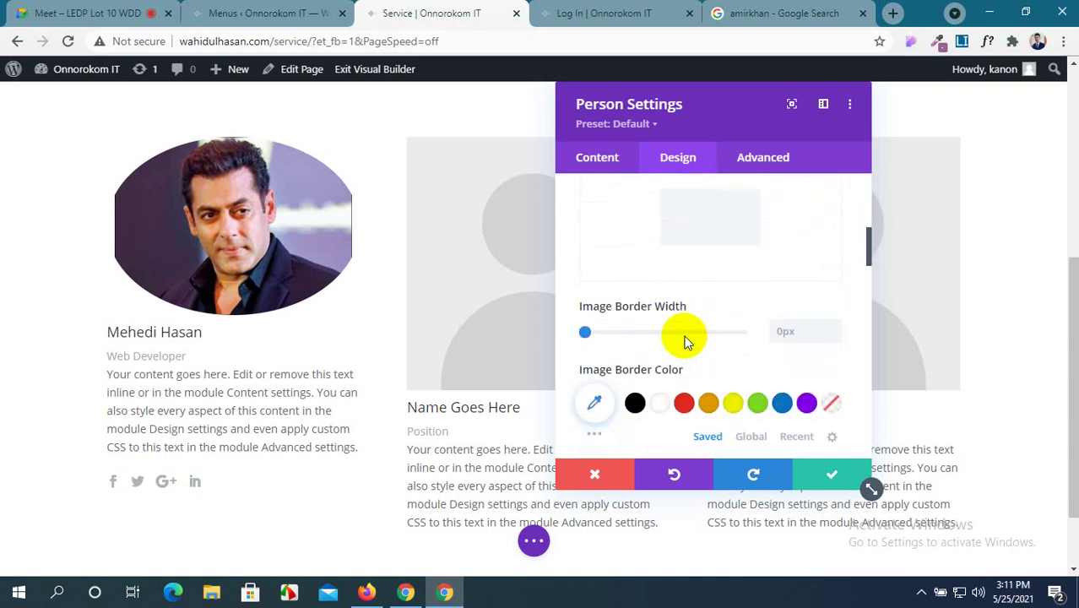
scroll(686, 341, down, 3)
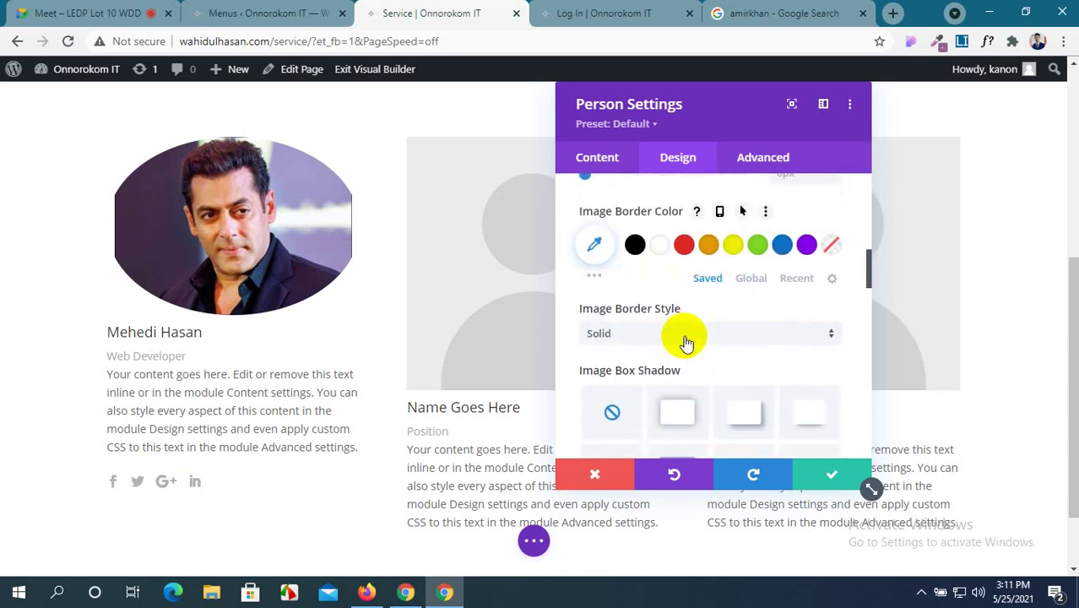
scroll(686, 341, down, 2)
scroll(686, 341, up, 6)
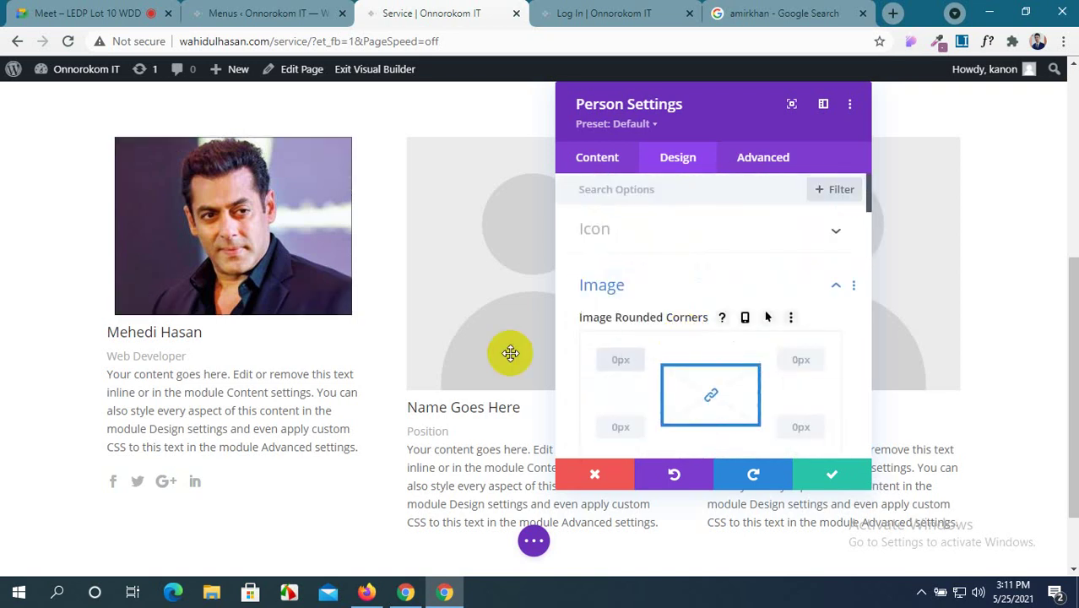
scroll(680, 365, down, 5)
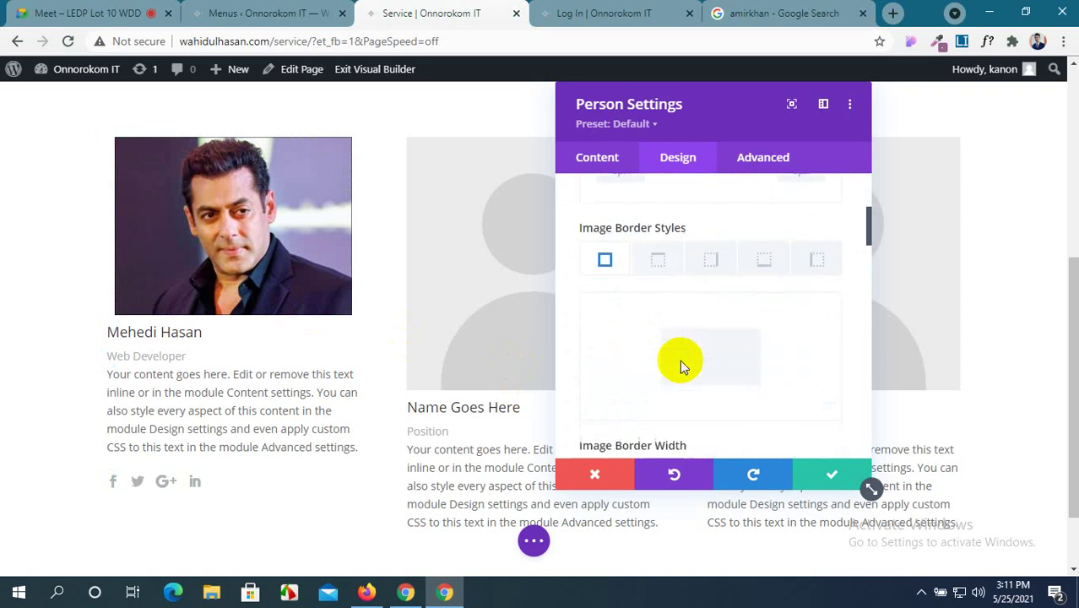
scroll(680, 360, up, 5)
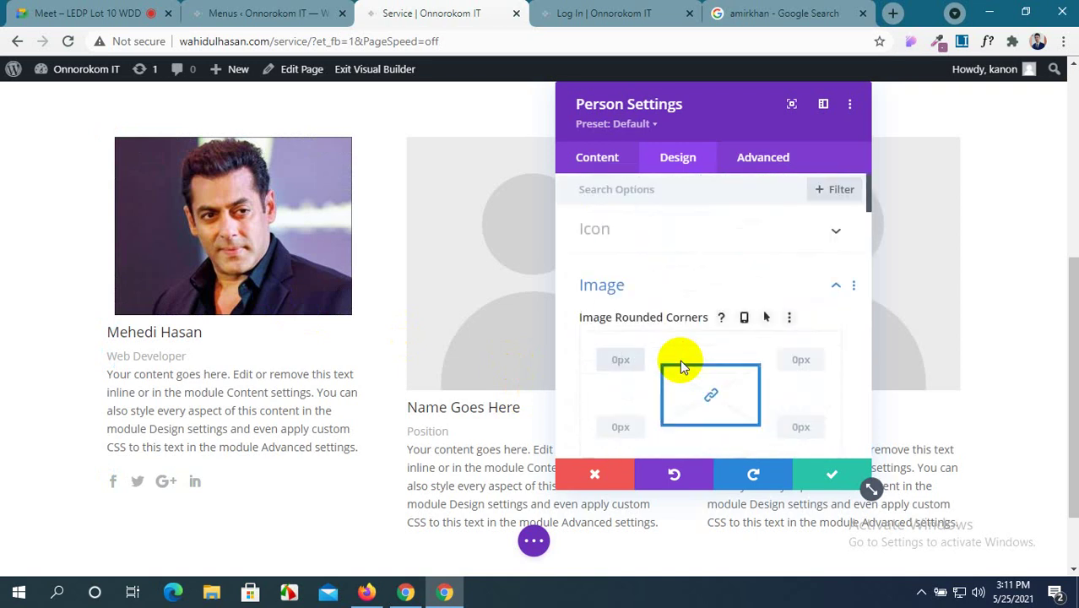
Make the first card's social icons dark maroon #5a0c1c at a 20px icon font size.
click(758, 226)
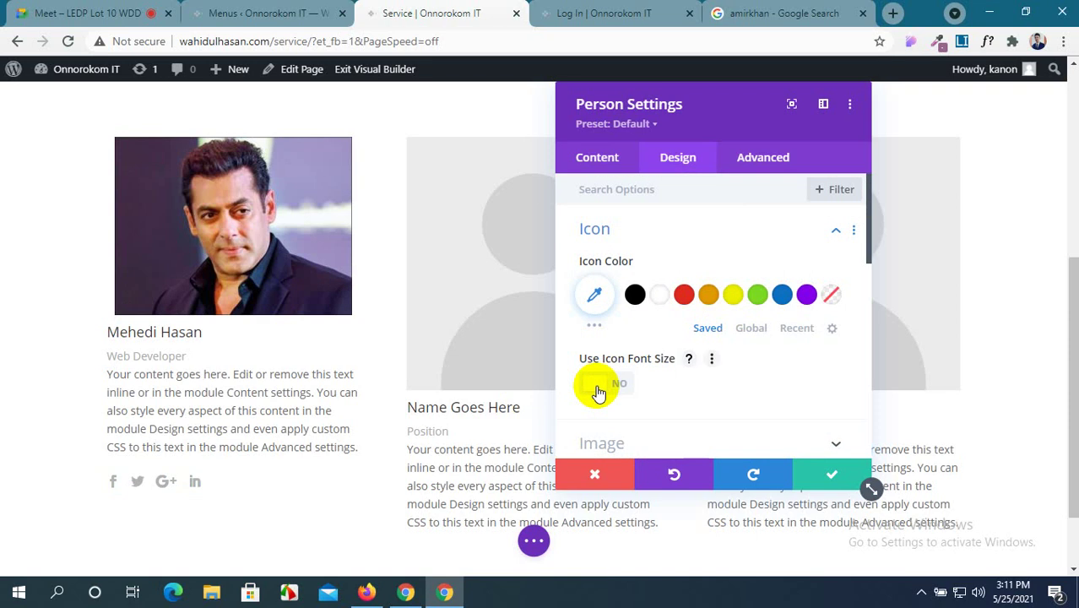
scroll(667, 323, down, 1)
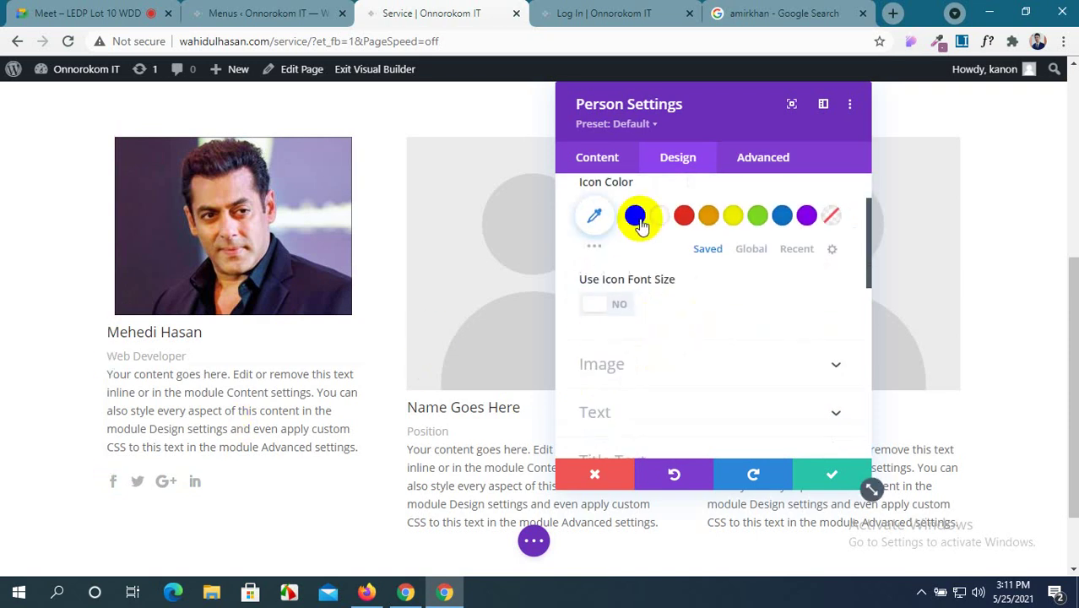
click(596, 248)
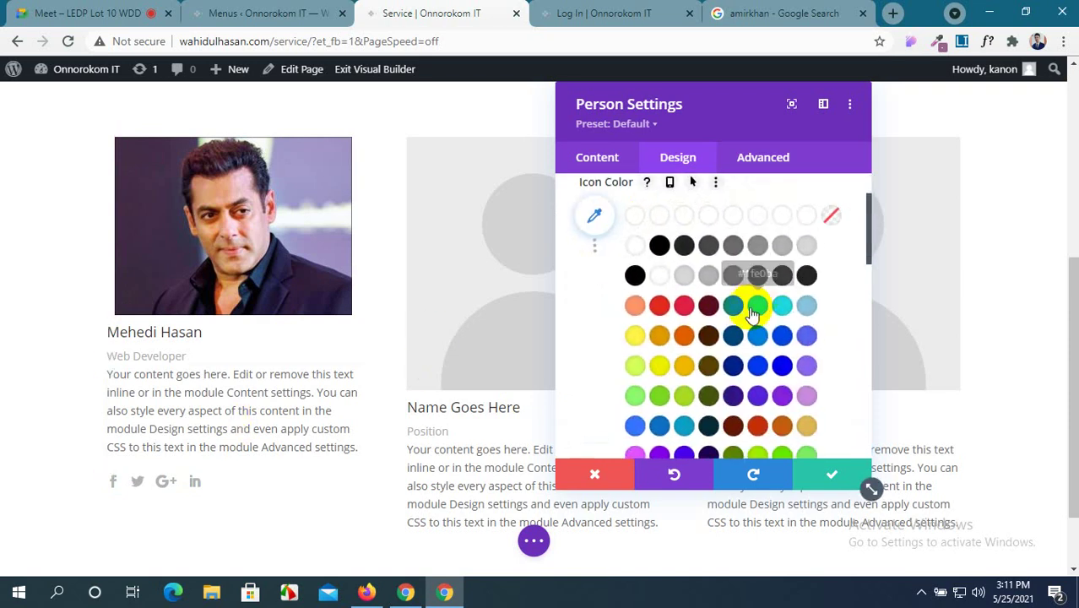
click(710, 309)
scroll(708, 304, down, 1)
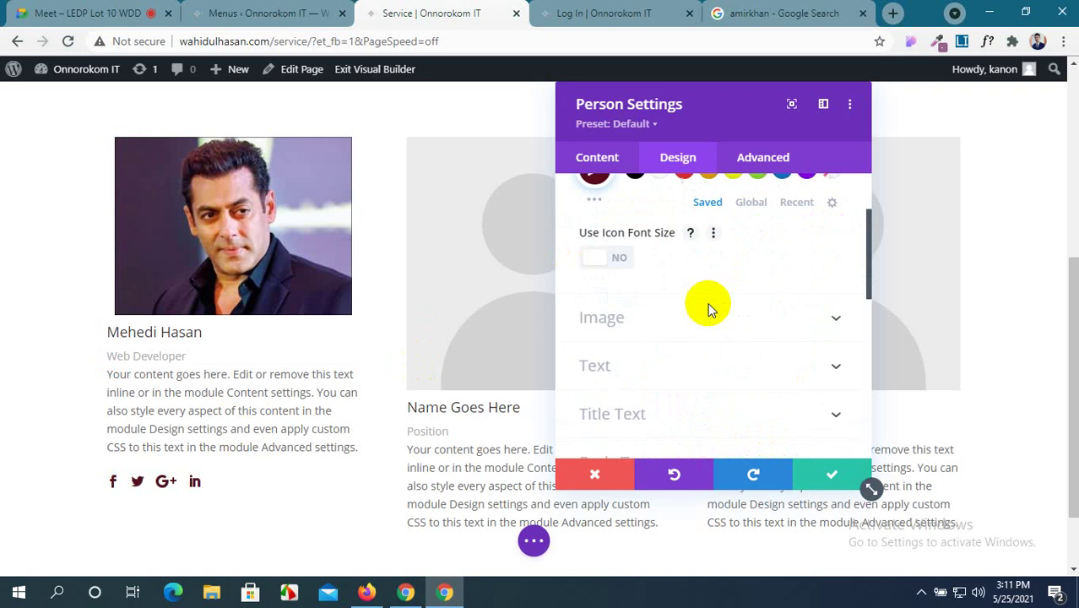
scroll(612, 279, up, 1)
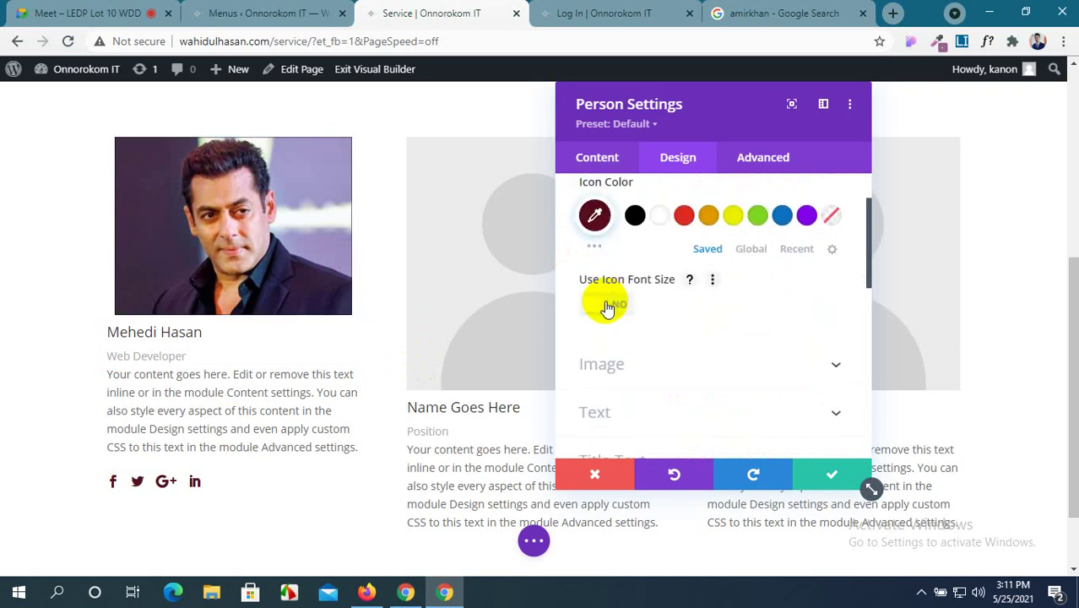
click(606, 309)
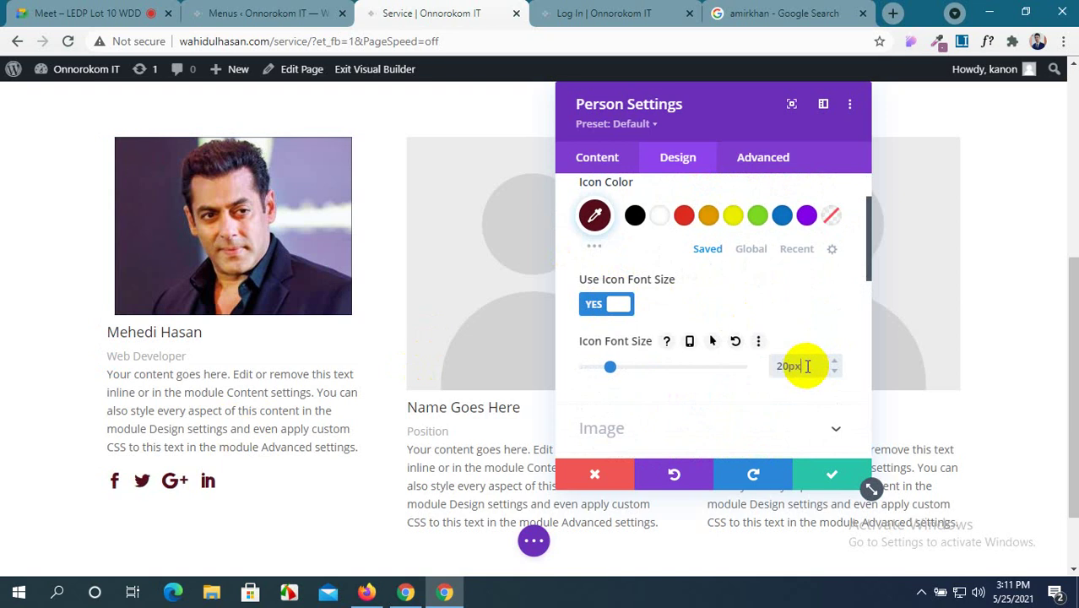
scroll(808, 363, down, 3)
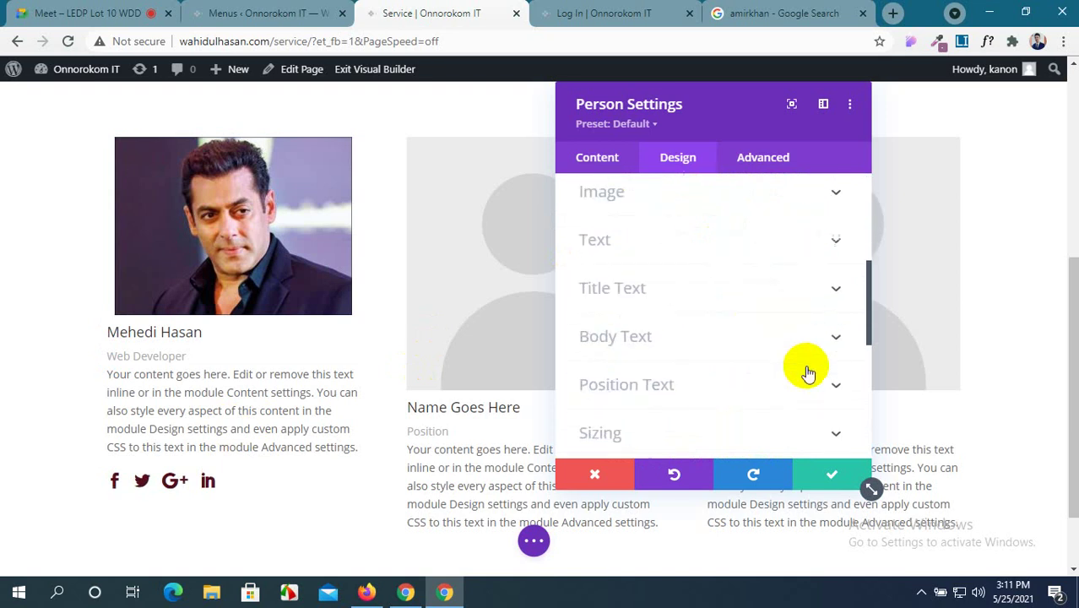
scroll(805, 353, up, 1)
Expand the card's Image styling options, then switch back to the Google Meet call.
click(836, 272)
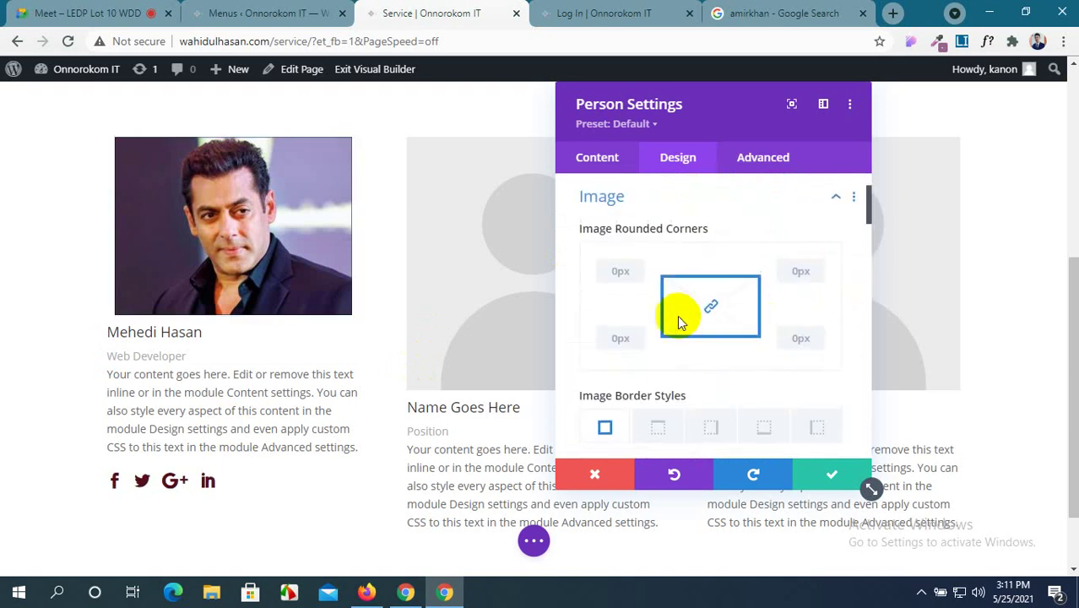
scroll(663, 321, down, 3)
scroll(663, 321, down, 2)
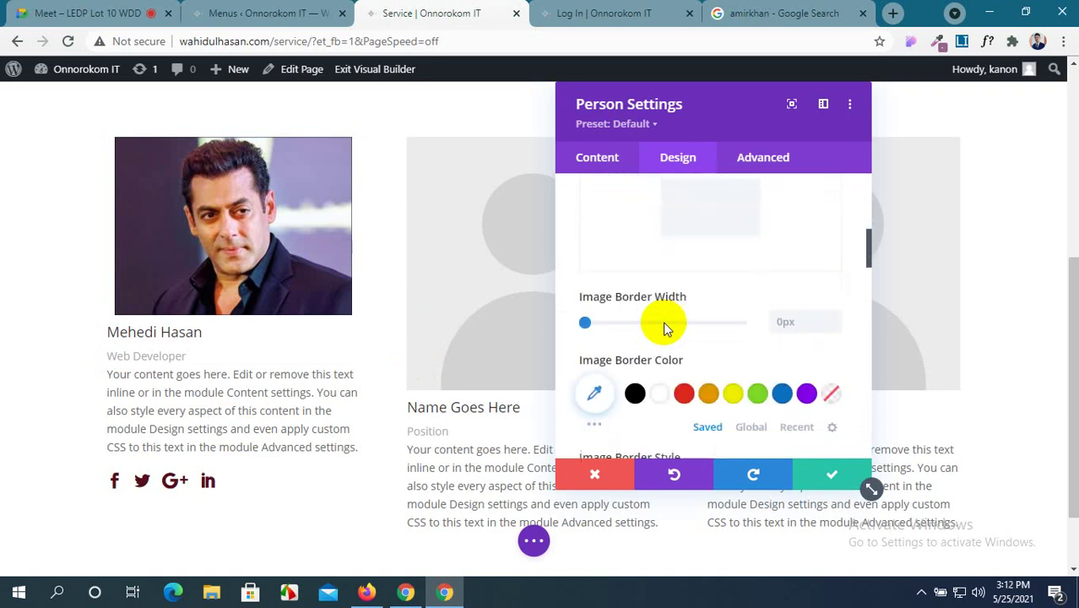
scroll(663, 321, down, 1)
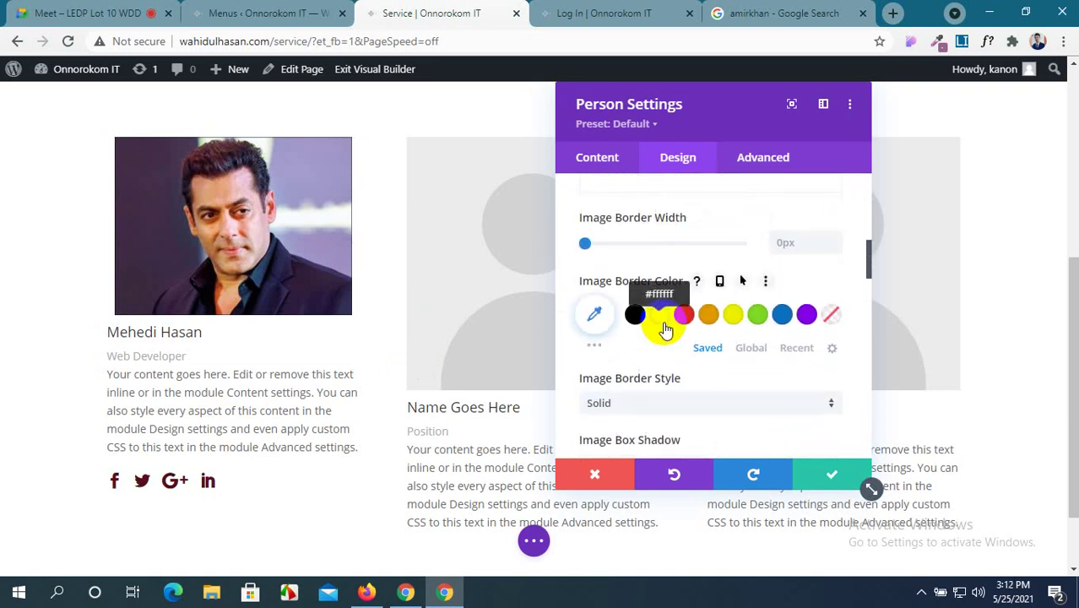
scroll(666, 329, down, 2)
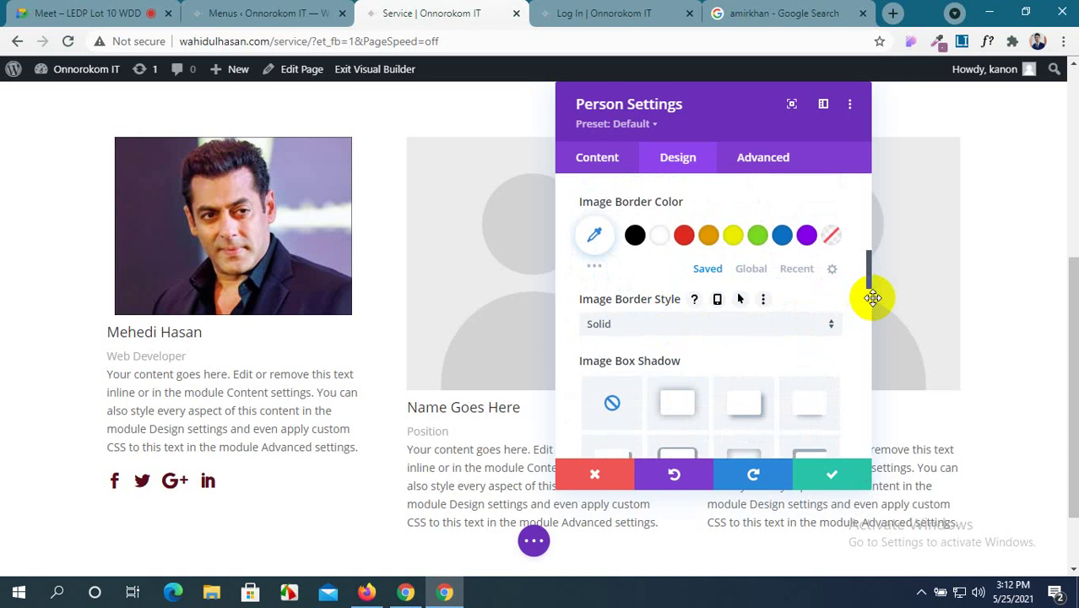
click(16, 12)
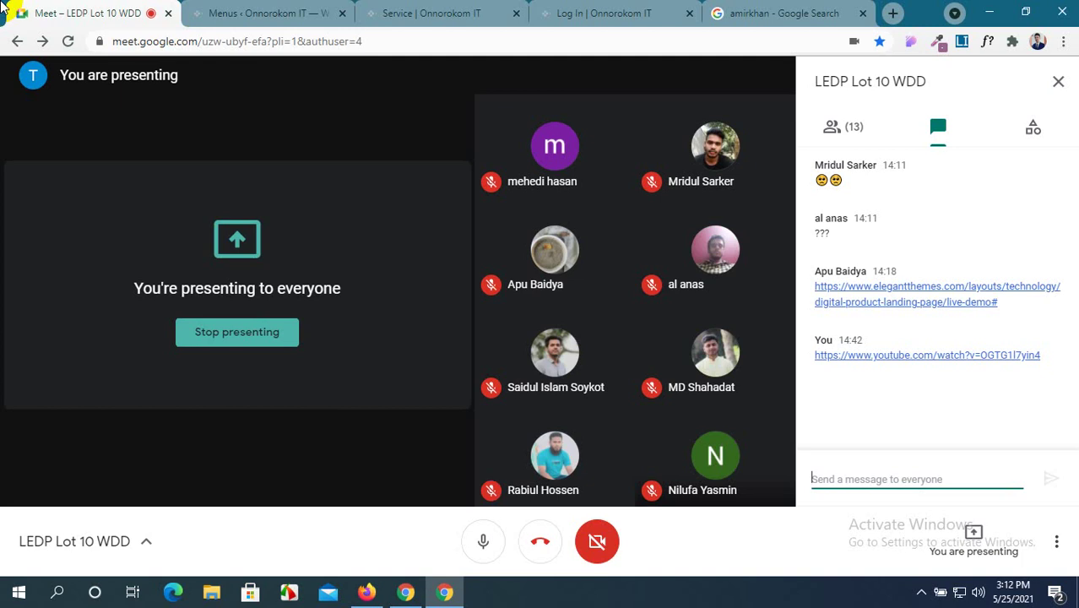
Open the shared elegantthemes.com Digital Product Landing demo link from the Meet chat.
click(887, 299)
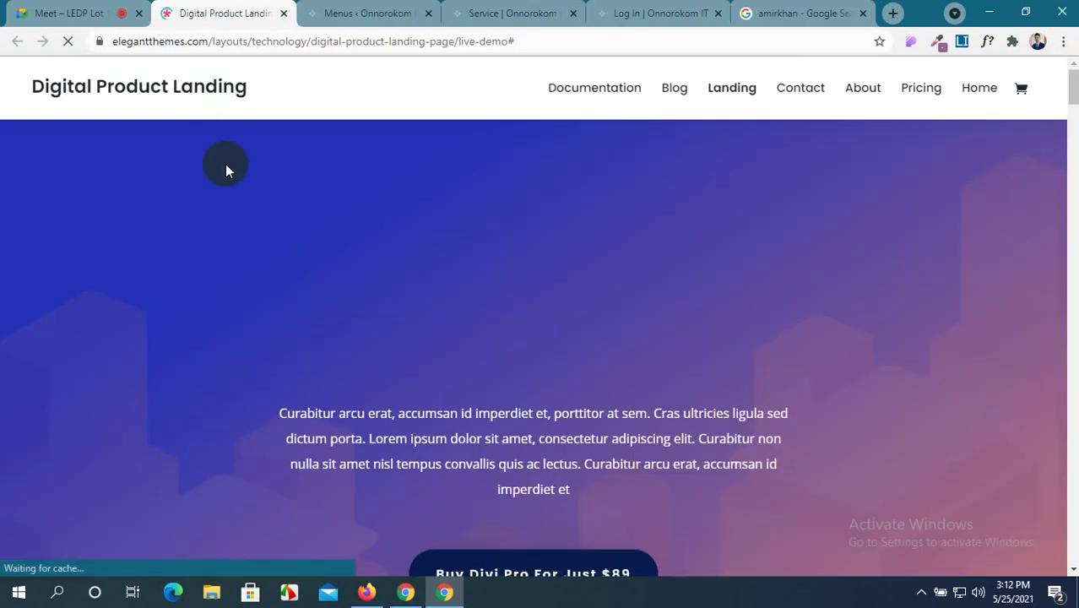
Reload the demo's Landing page and browse its Contact page.
scroll(460, 299, down, 5)
scroll(563, 185, up, 3)
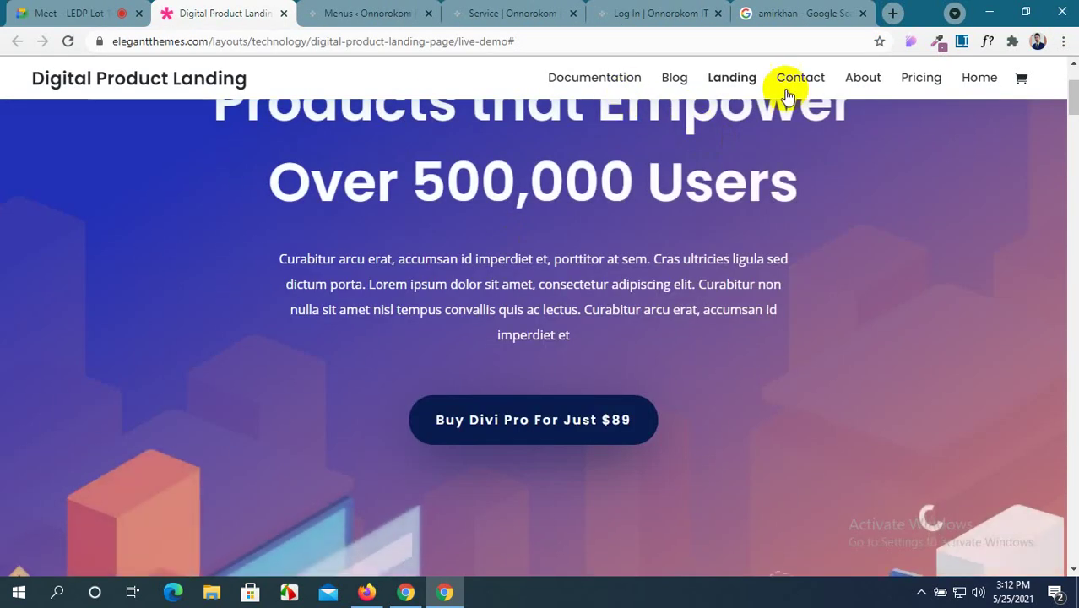
click(743, 84)
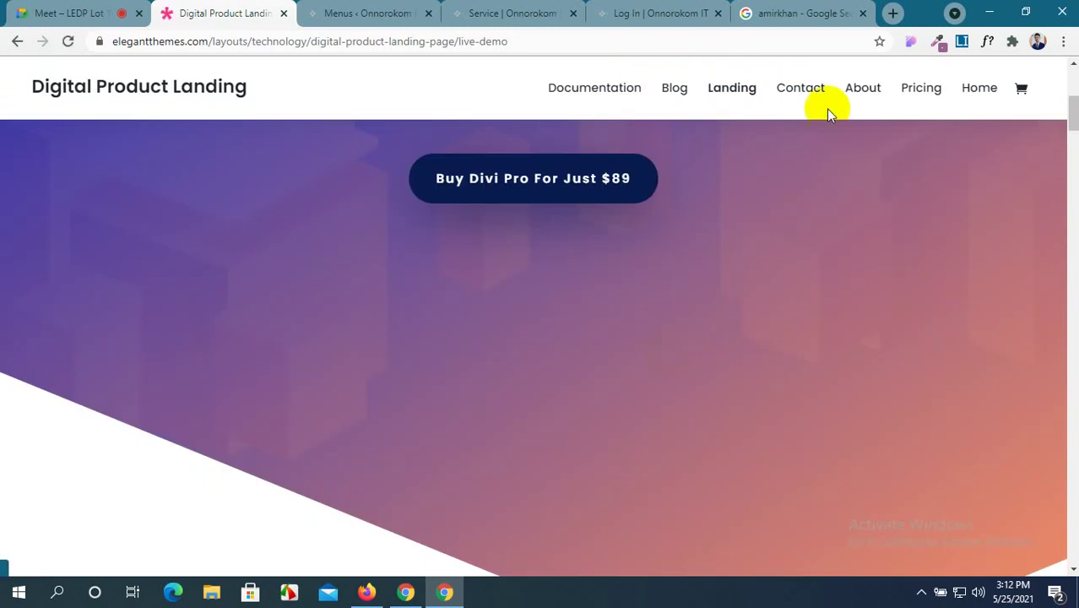
click(809, 98)
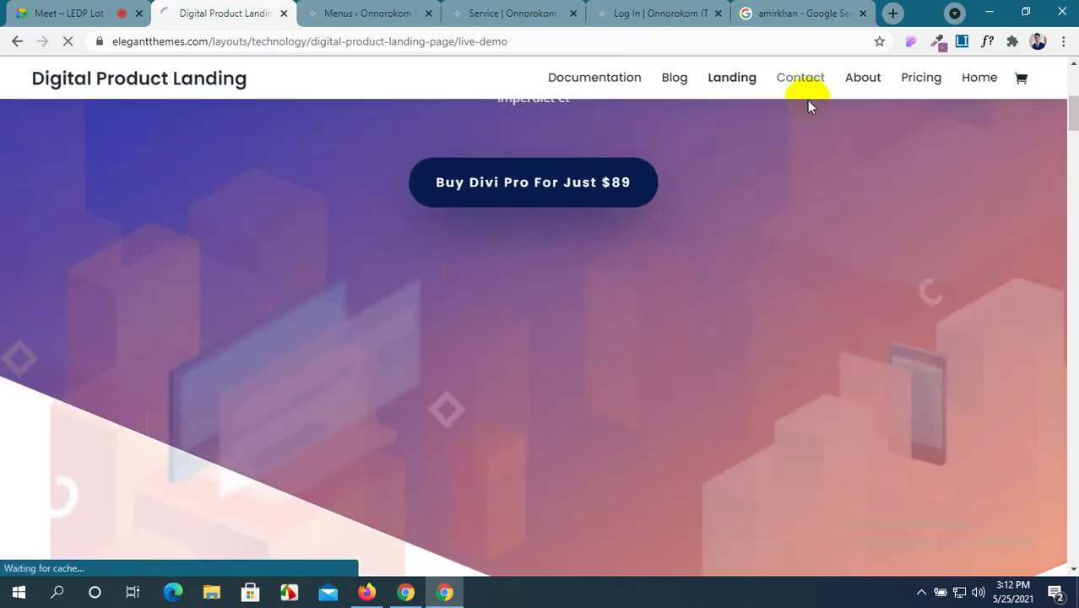
scroll(486, 410, down, 5)
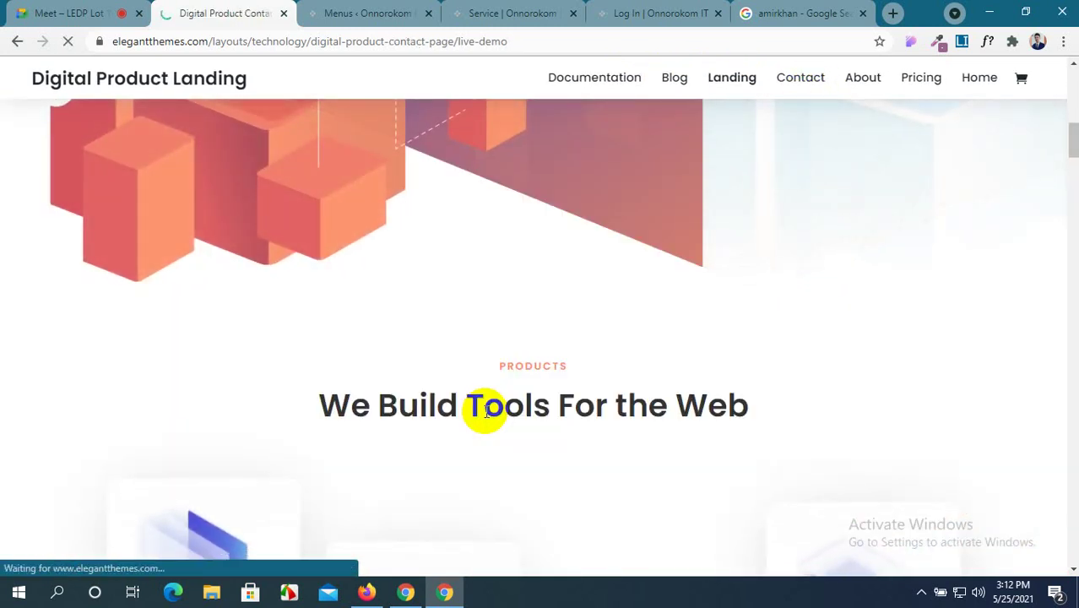
scroll(486, 411, down, 15)
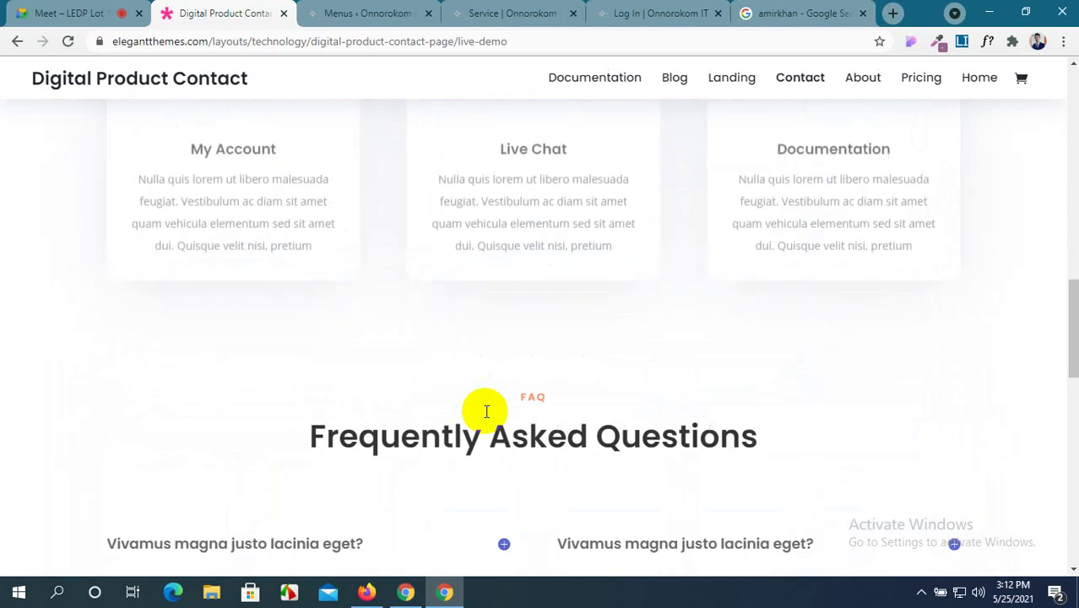
scroll(486, 412, up, 5)
scroll(487, 412, down, 15)
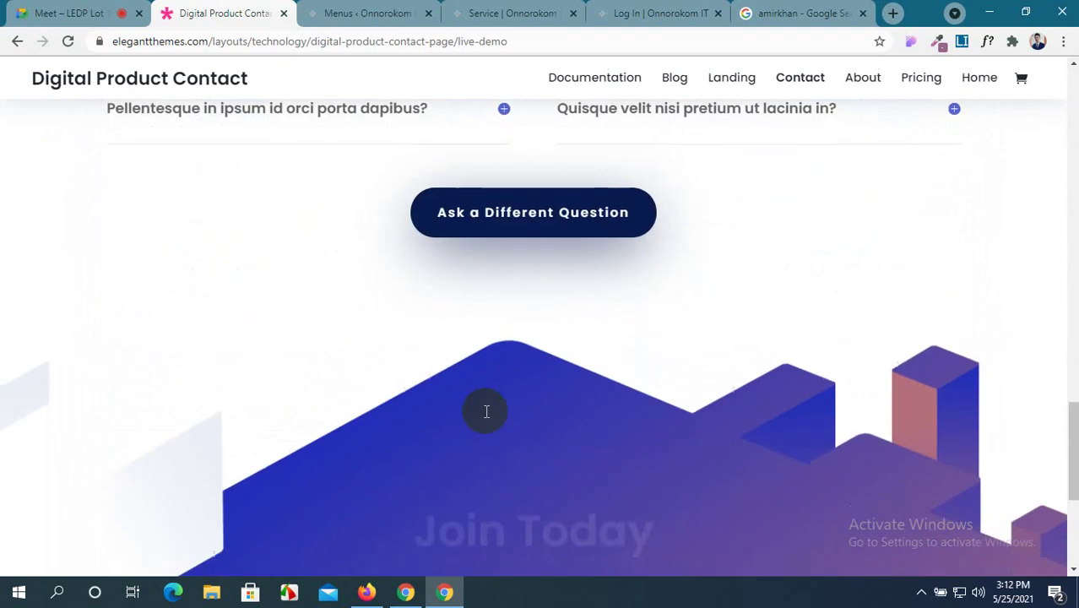
scroll(486, 411, up, 10)
scroll(486, 412, up, 10)
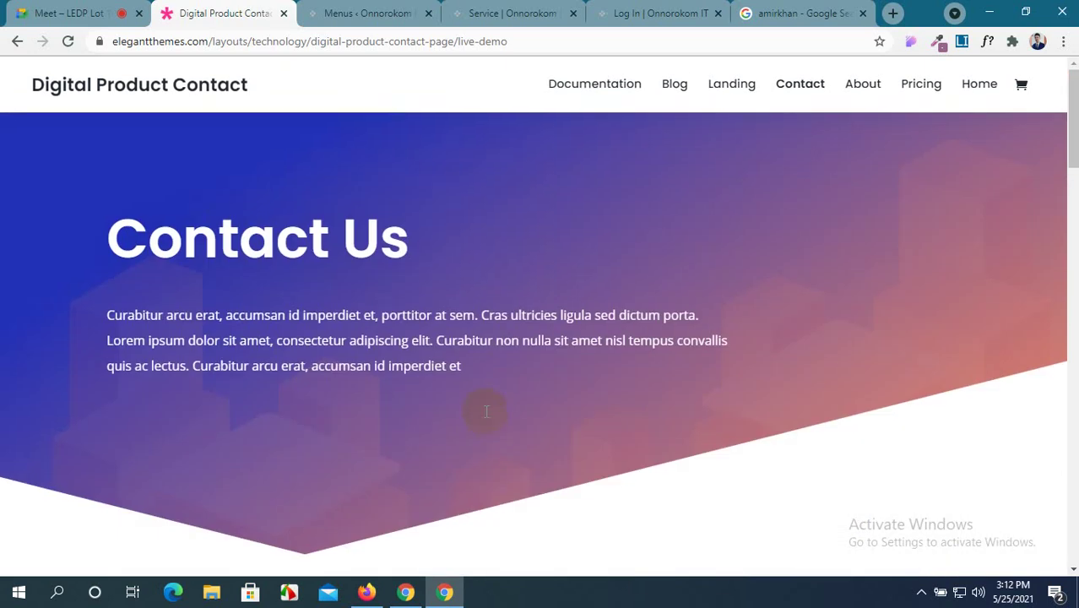
Review the demo's About page, then return to the Google Meet call via the WordPress Menus tab.
click(876, 90)
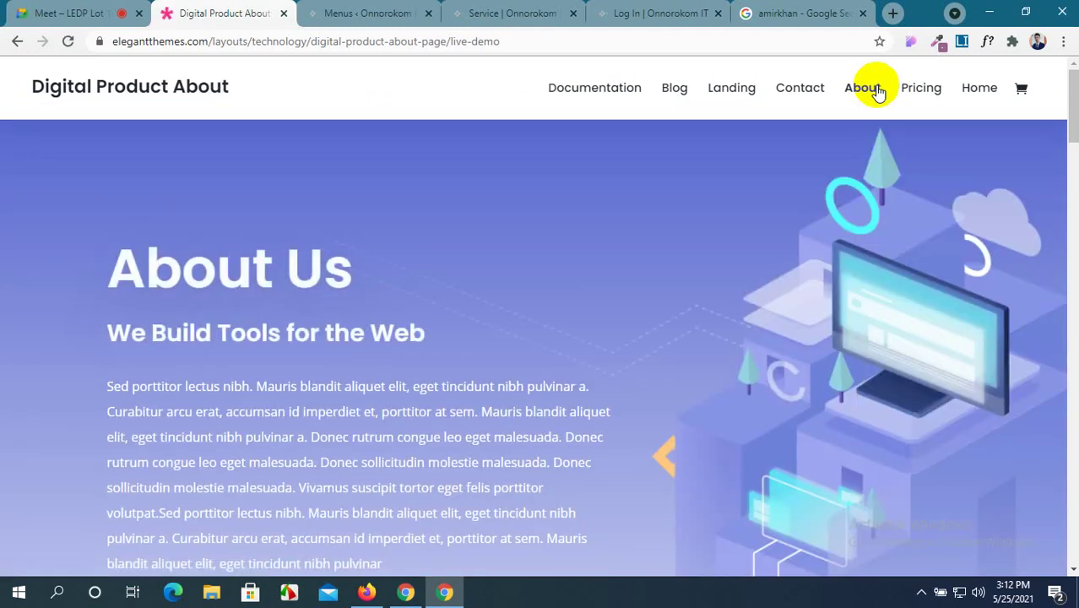
scroll(609, 225, down, 10)
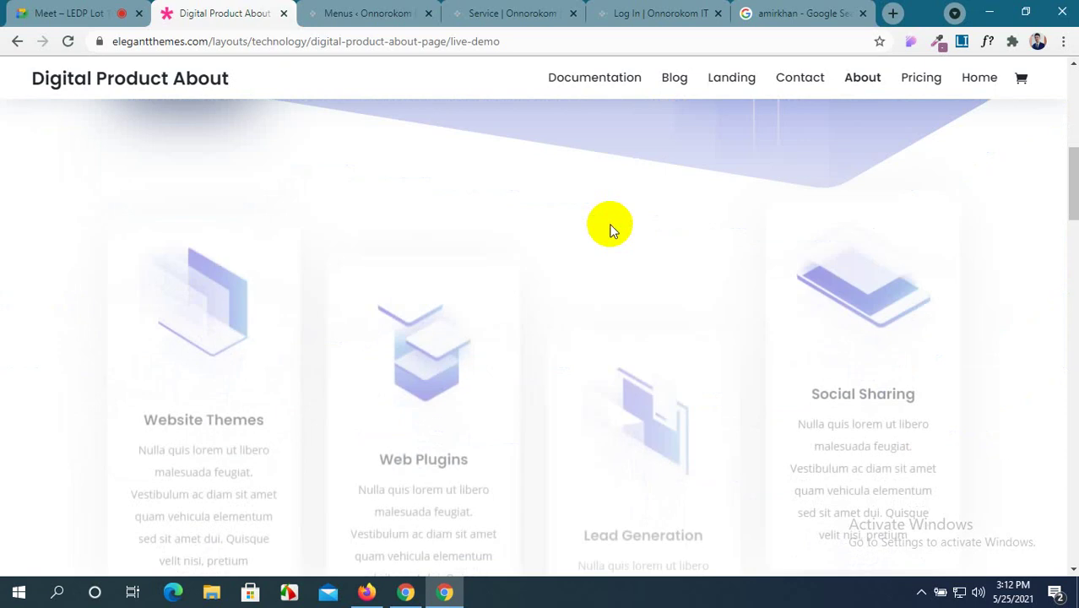
scroll(611, 229, down, 5)
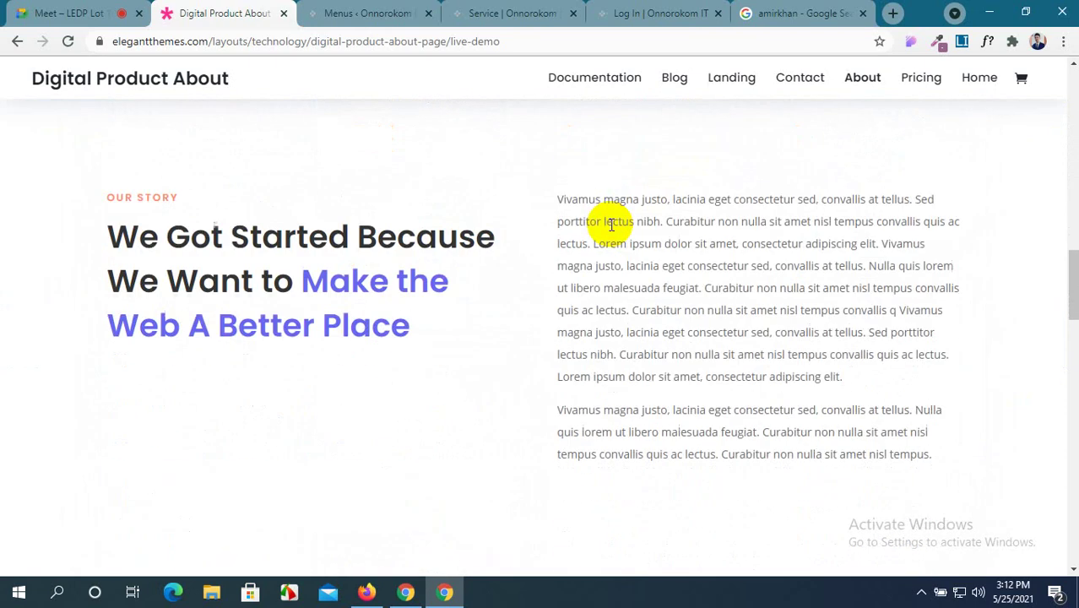
scroll(612, 230, up, 4)
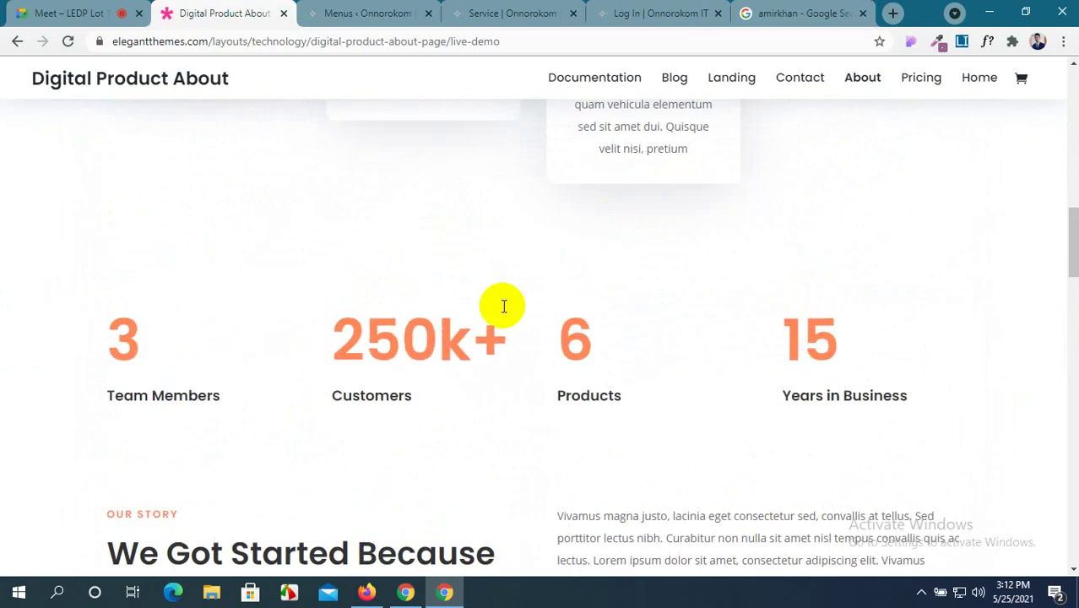
click(382, 12)
click(2, 7)
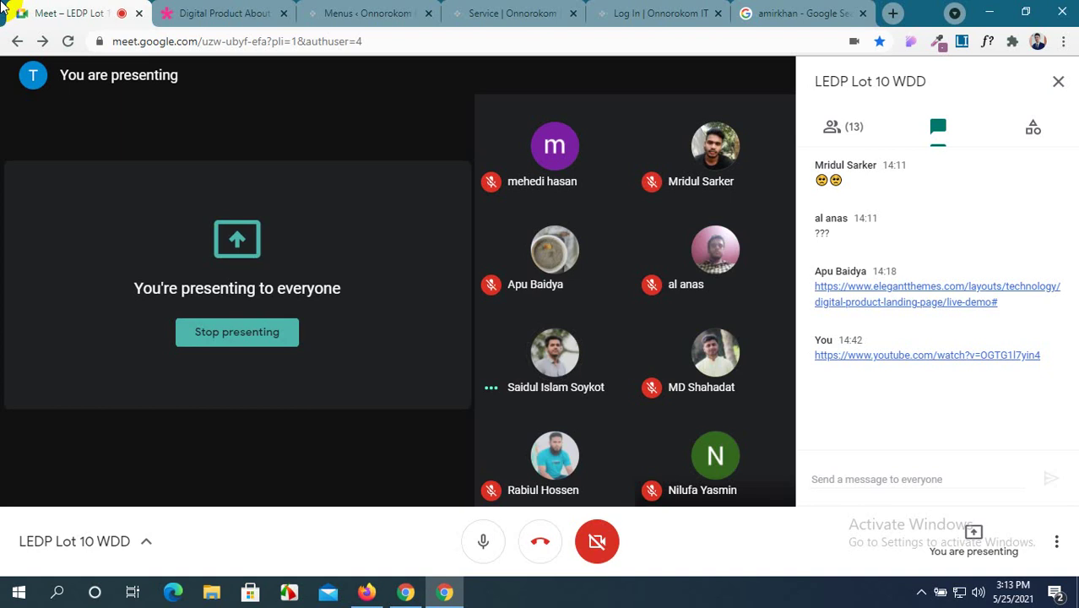
Back in the Service page editor, set the first Person card's text alignment to center.
click(525, 10)
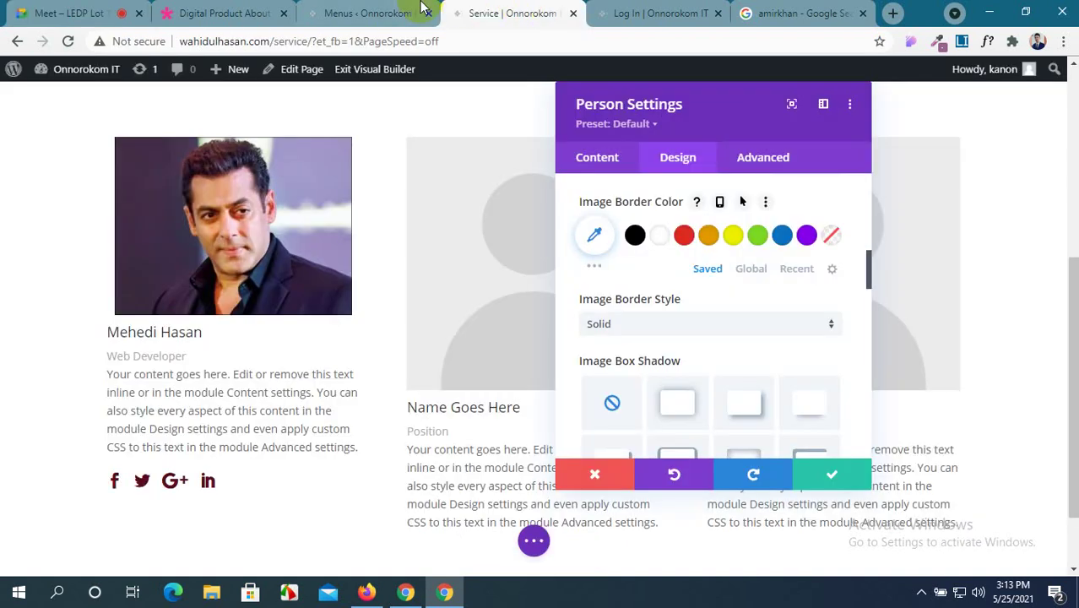
click(412, 10)
click(506, 13)
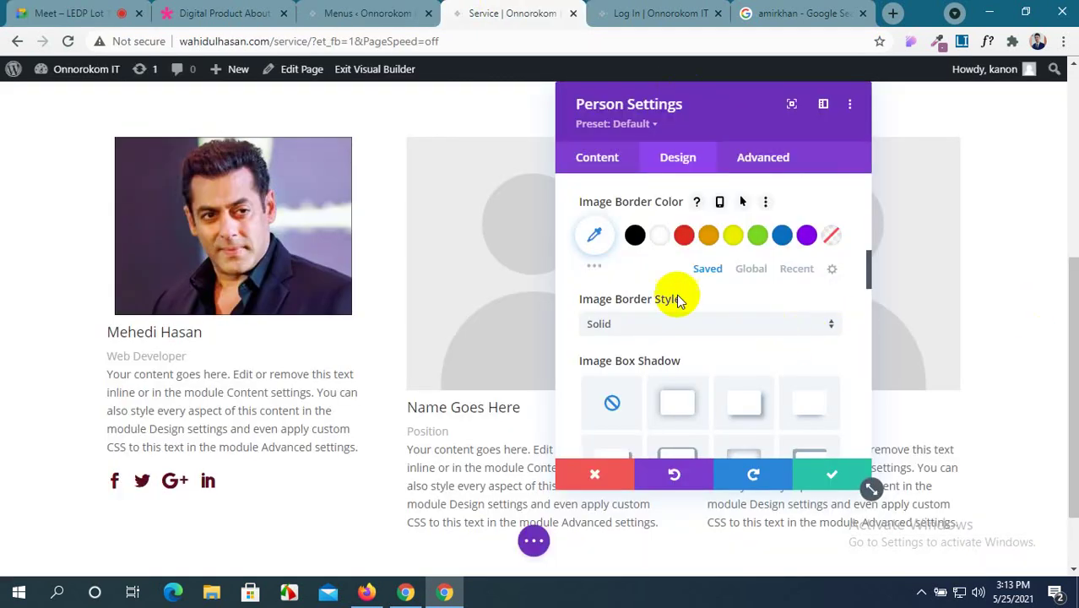
scroll(675, 297, down, 5)
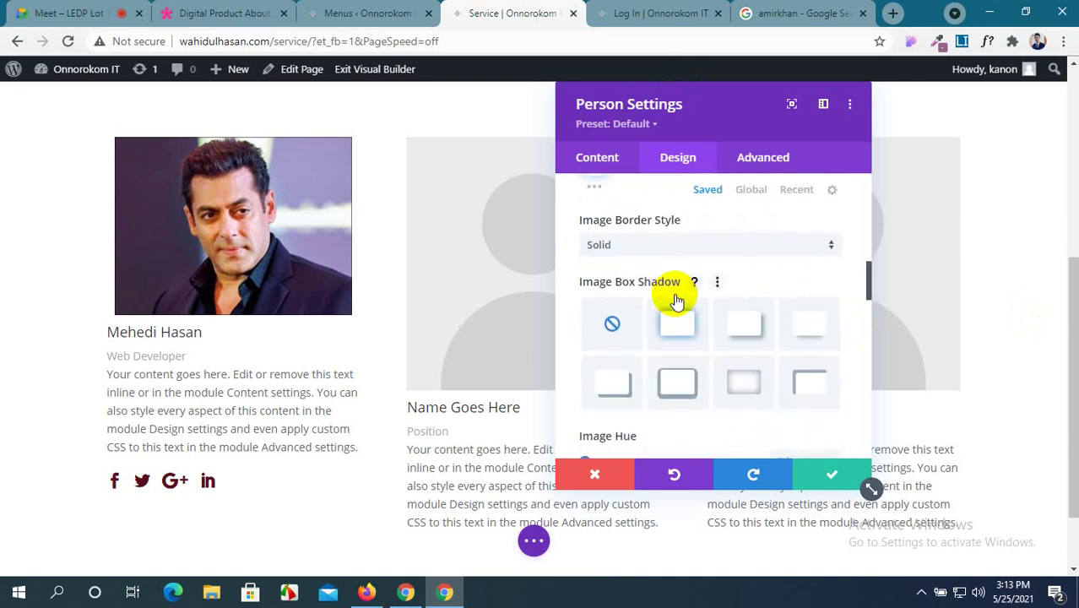
scroll(674, 297, down, 10)
scroll(676, 295, down, 2)
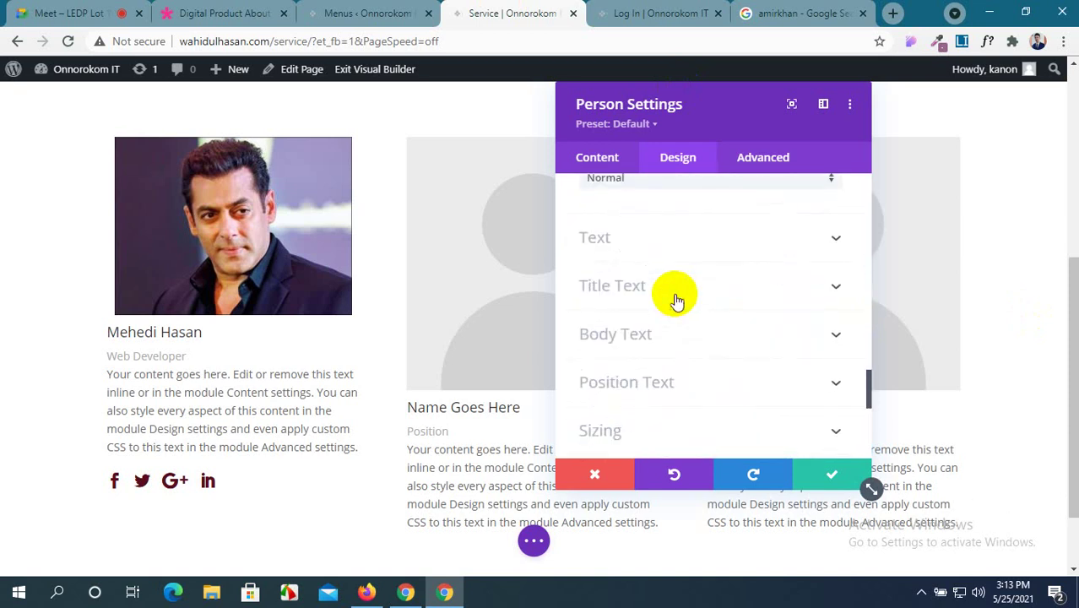
scroll(675, 291, up, 1)
scroll(676, 291, down, 1)
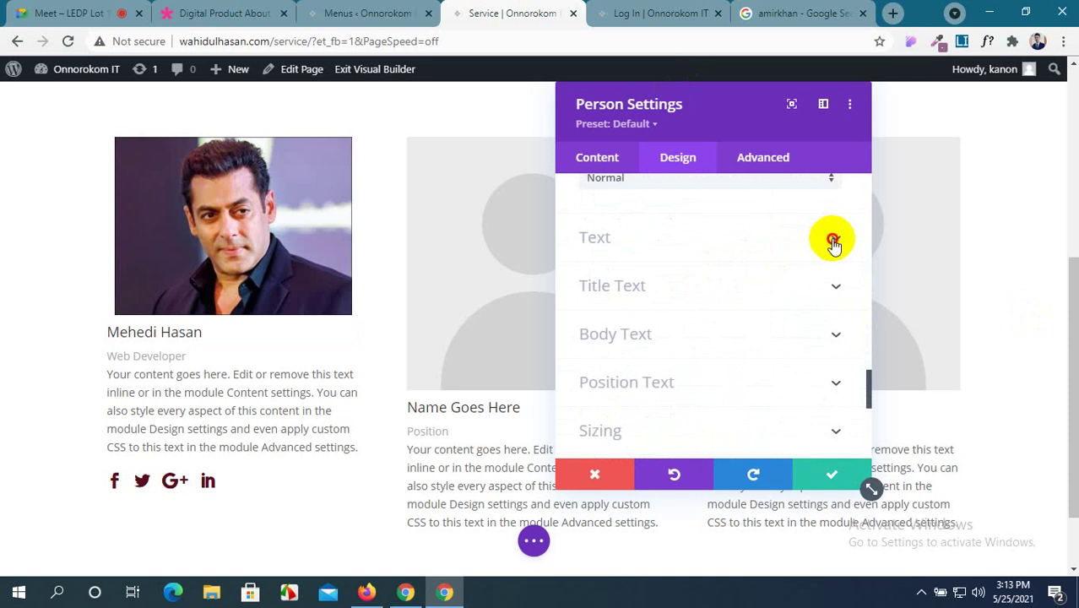
click(832, 238)
click(693, 262)
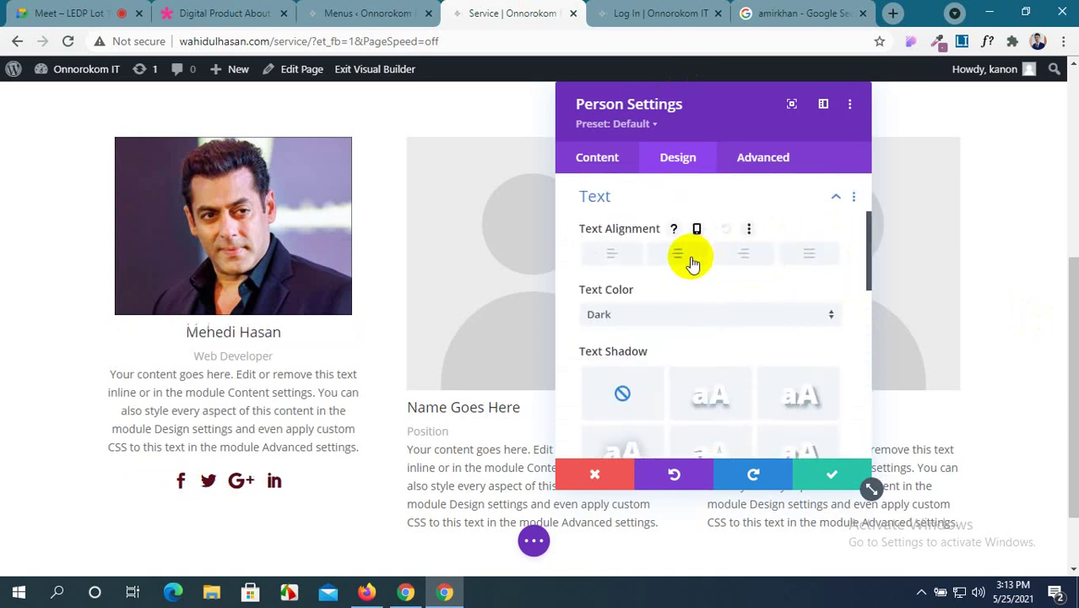
Set the name heading font to Montserrat Bold.
scroll(694, 298, down, 1)
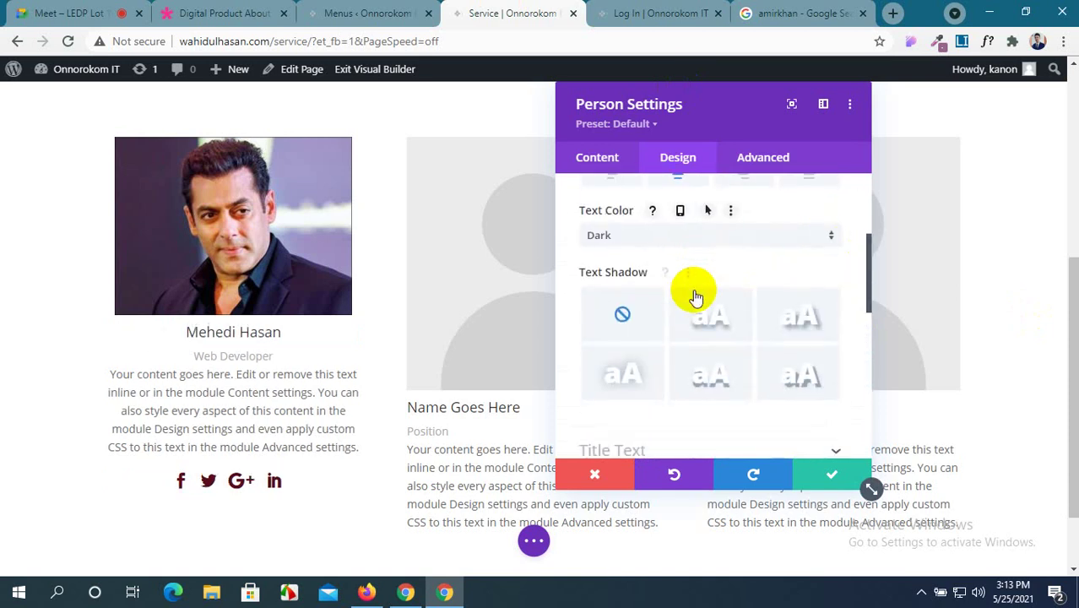
scroll(726, 240, down, 2)
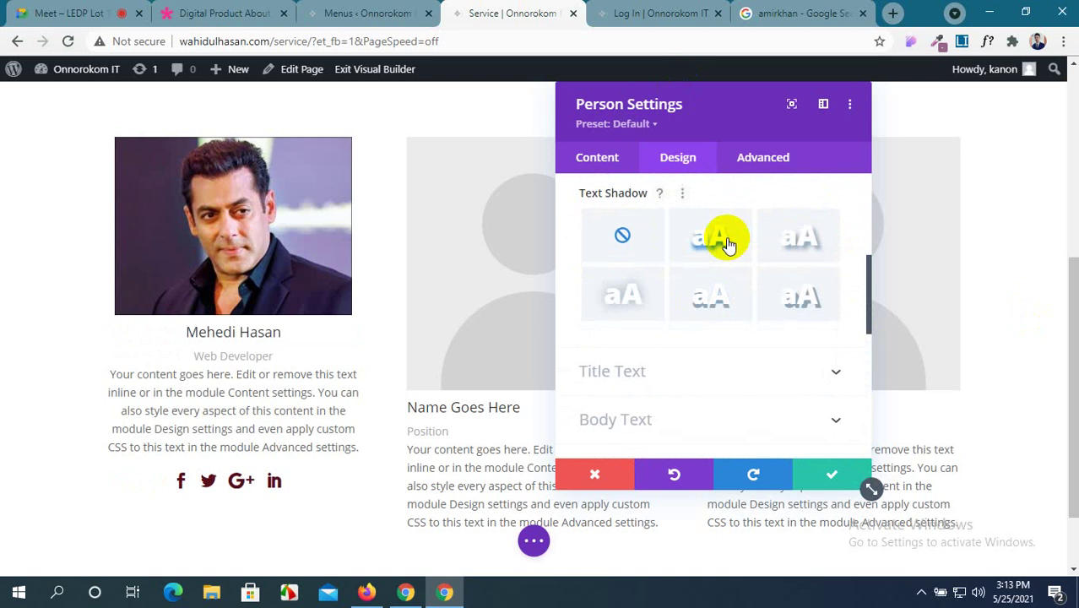
click(781, 304)
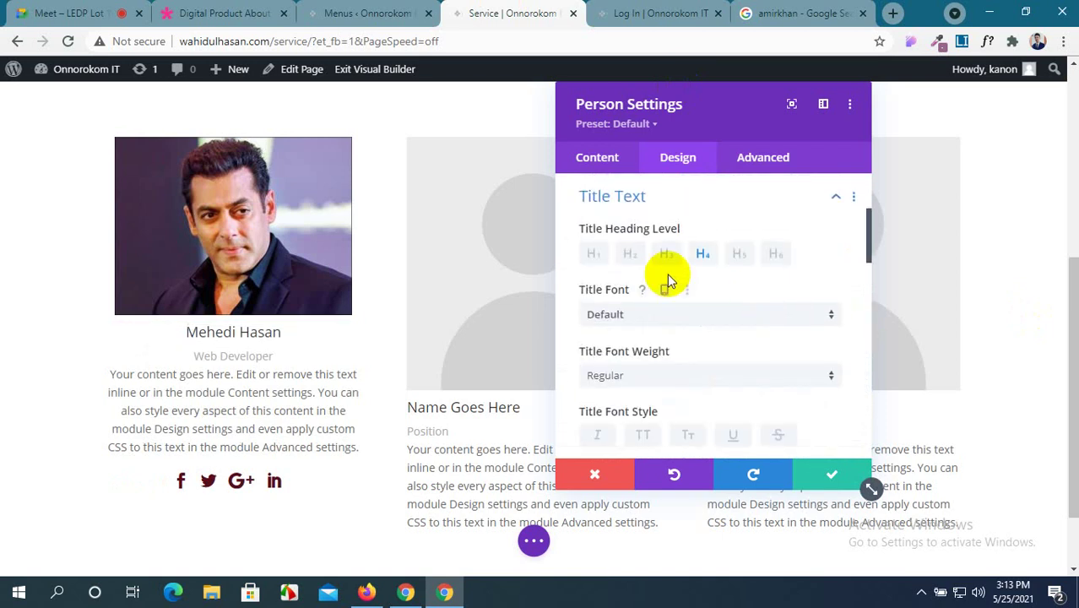
click(651, 316)
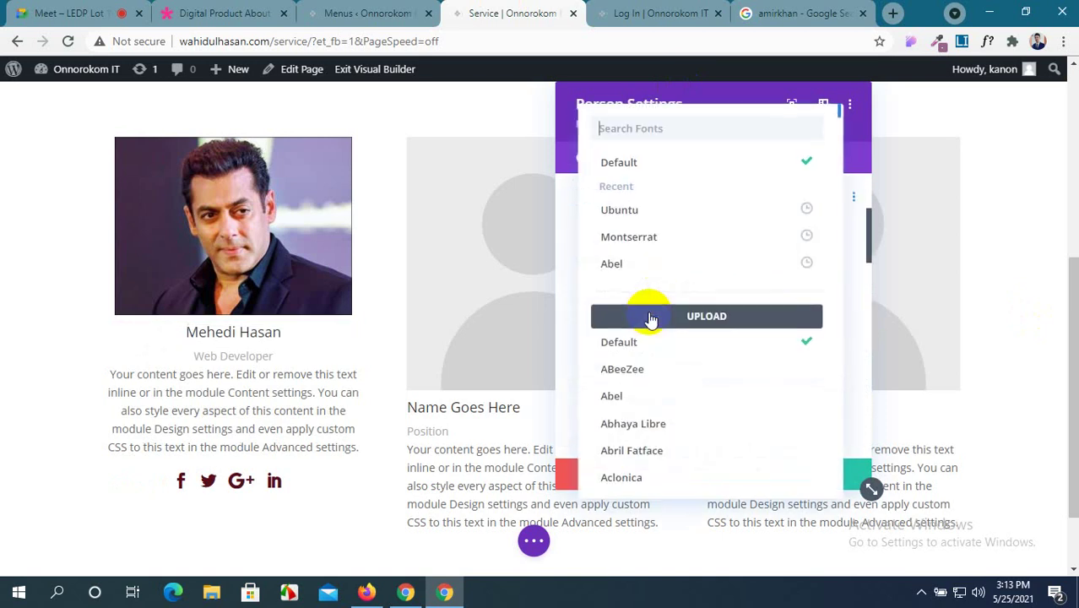
click(663, 243)
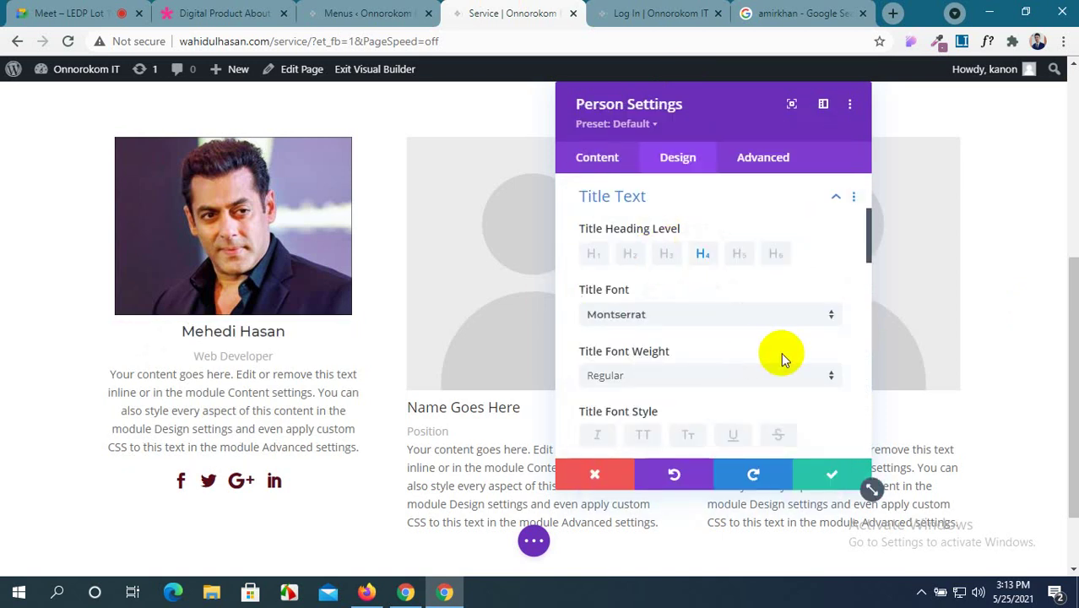
scroll(761, 330, down, 1)
click(736, 298)
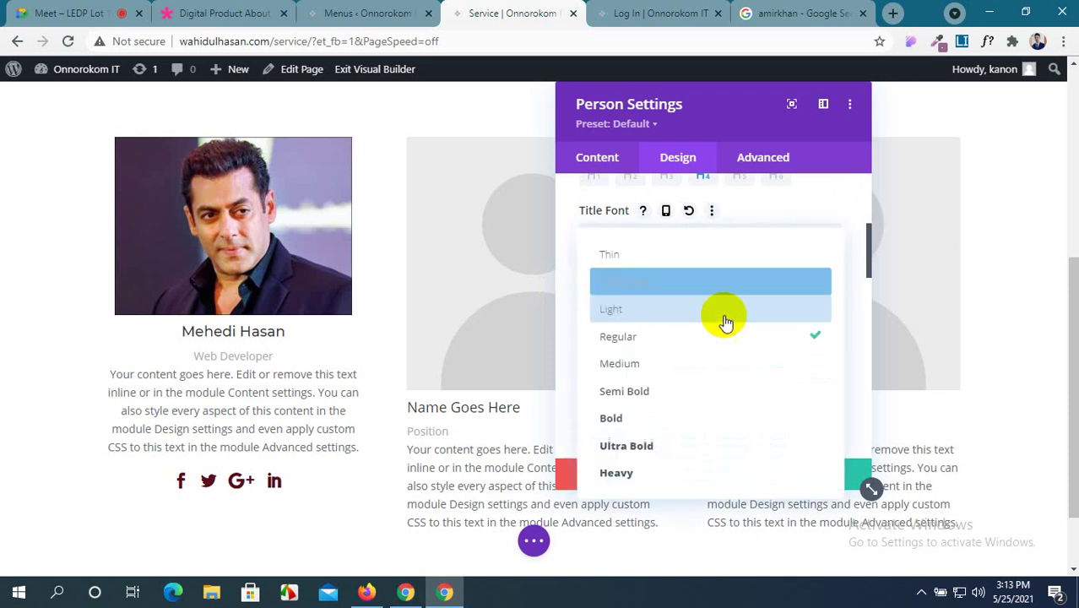
click(670, 418)
Center the name heading and colour it blue #0038f0.
scroll(719, 295, down, 1)
scroll(717, 293, down, 1)
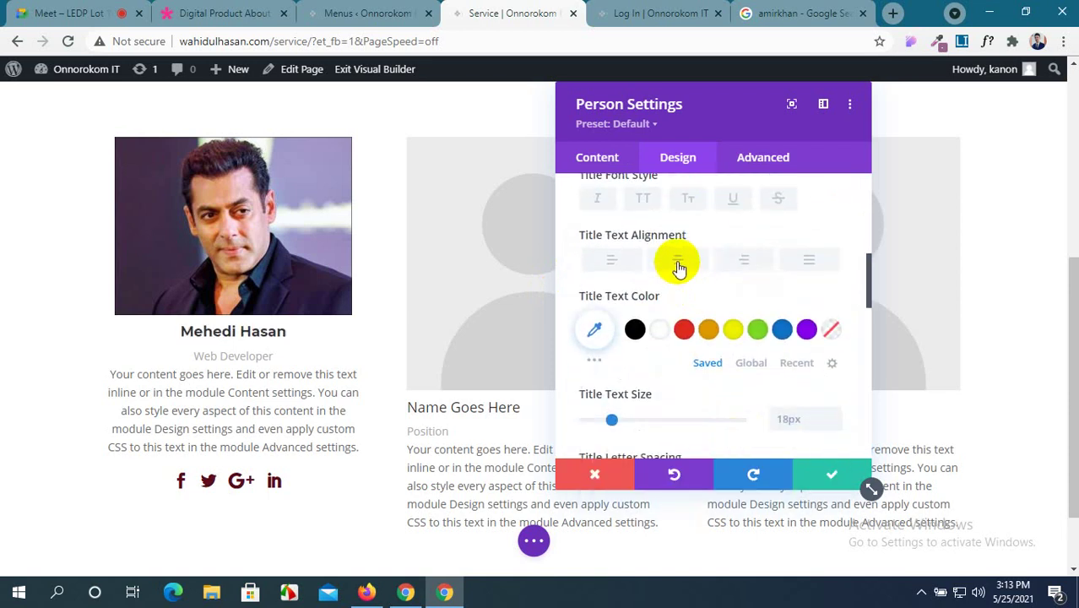
click(676, 261)
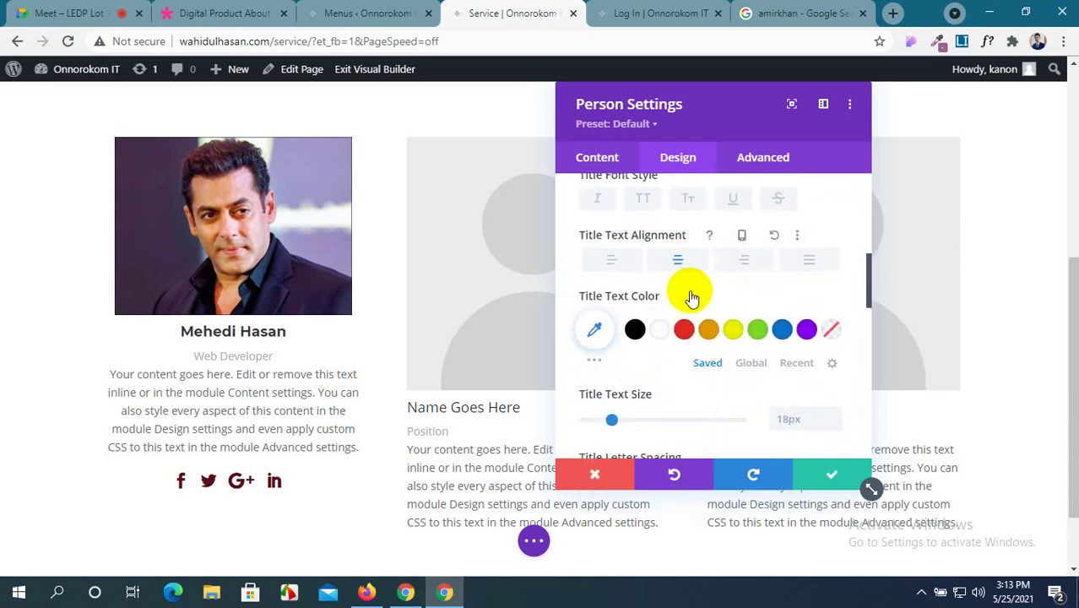
click(595, 361)
scroll(757, 372, down, 1)
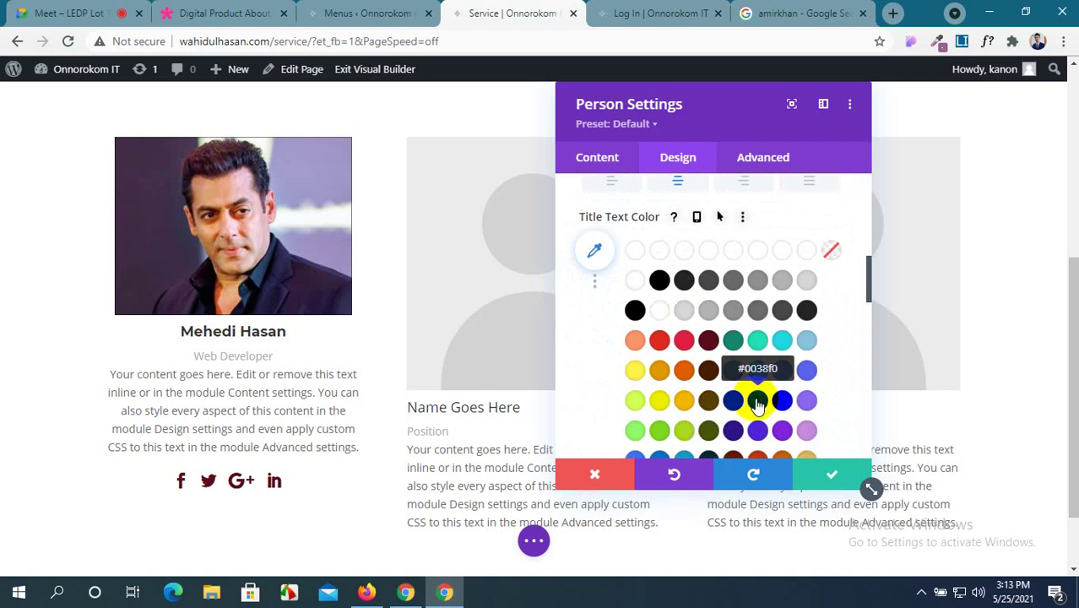
click(758, 401)
scroll(746, 385, down, 1)
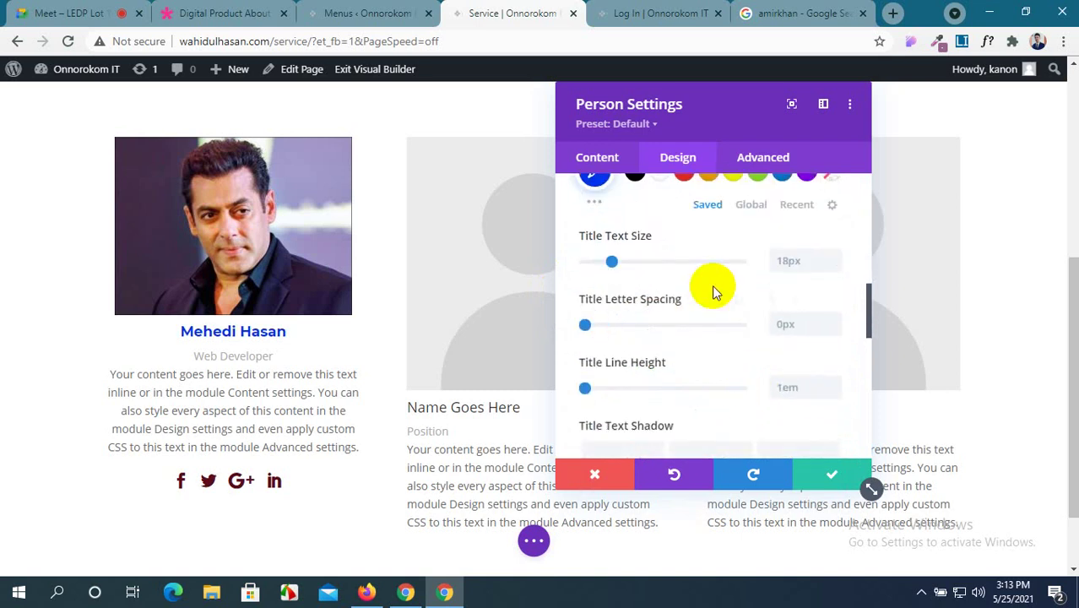
scroll(642, 304, down, 4)
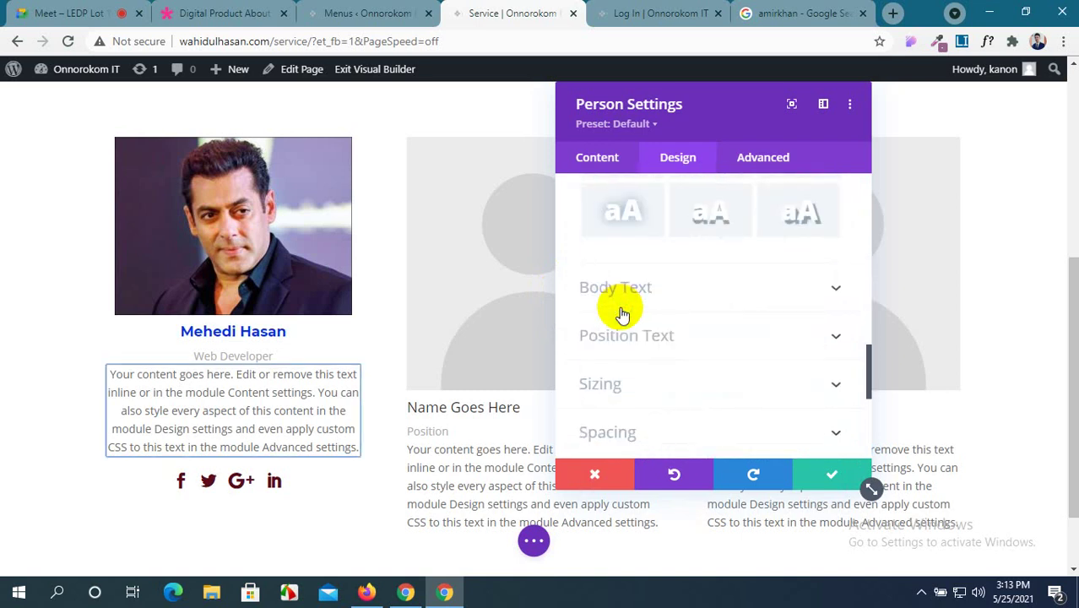
Center the first card's body text, switching from justified to center alignment.
click(782, 291)
scroll(633, 389, down, 2)
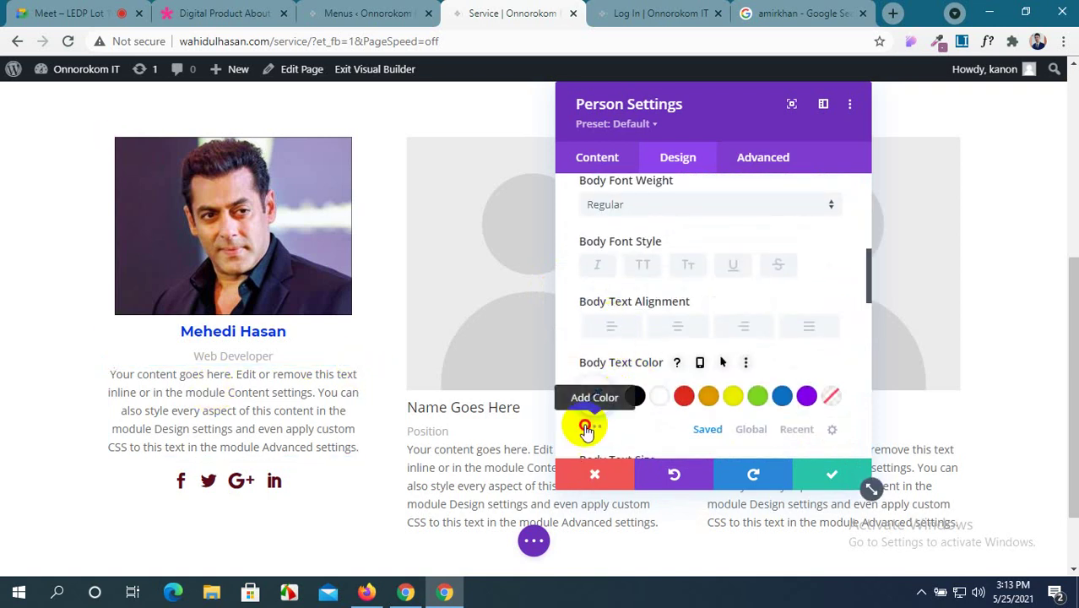
click(594, 427)
scroll(699, 373, down, 1)
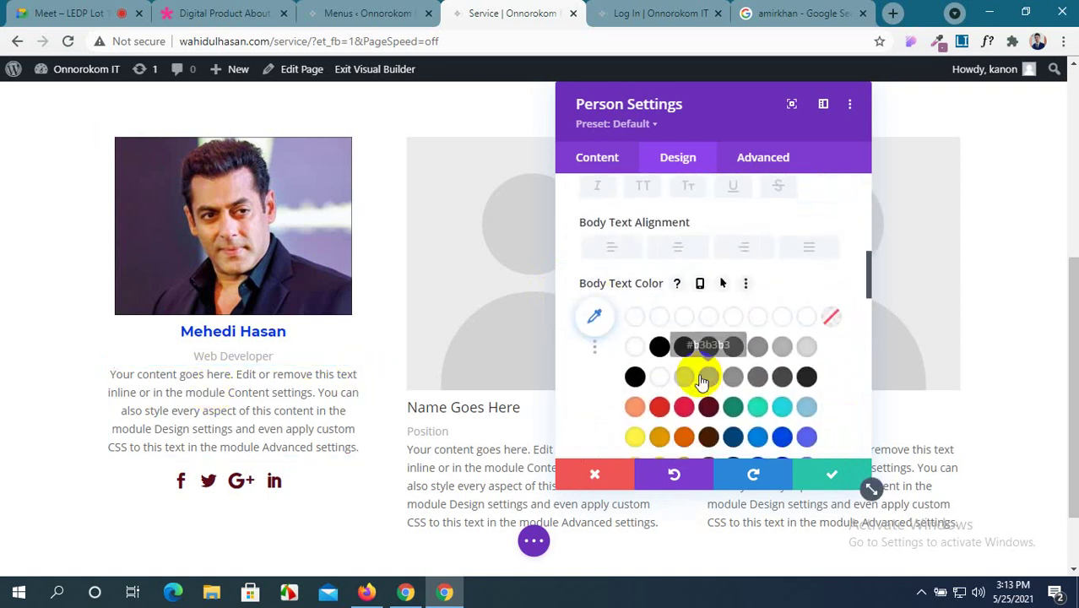
click(811, 252)
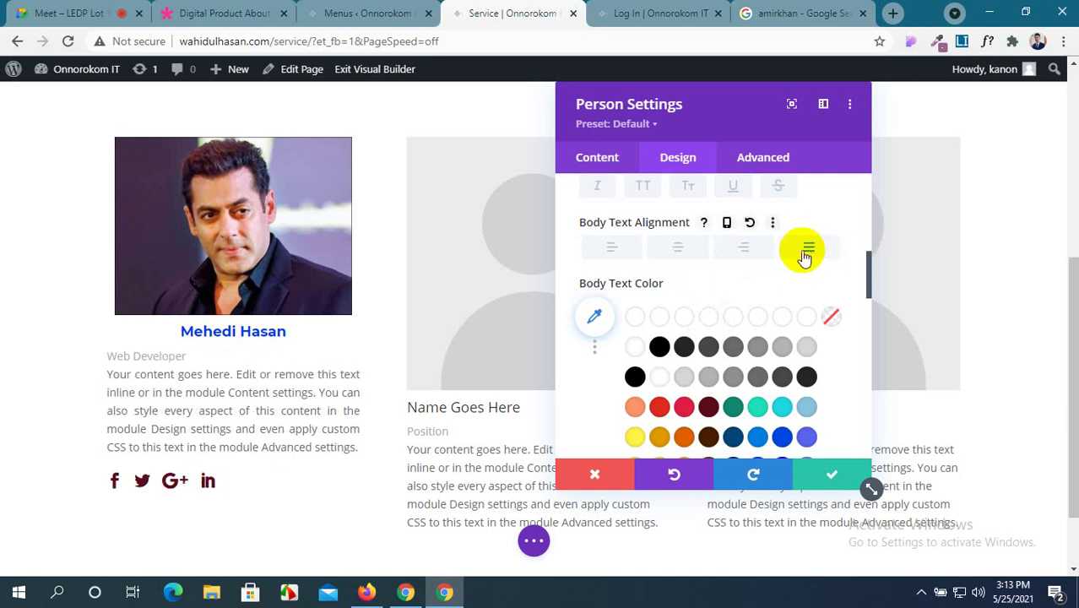
click(687, 251)
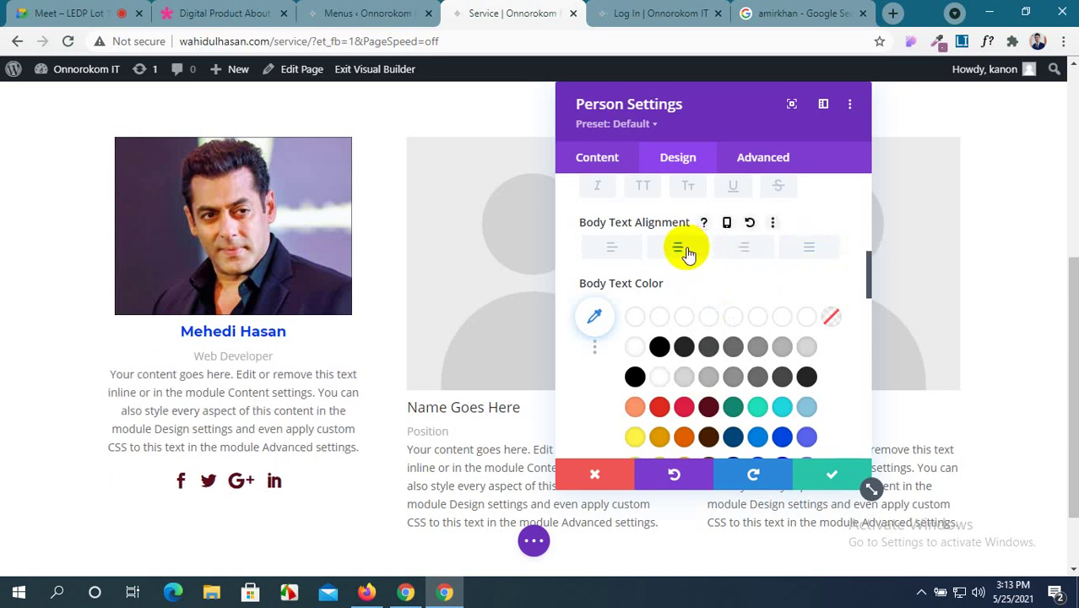
Change the body text colour from light grey to a dark red swatch.
scroll(686, 269, down, 1)
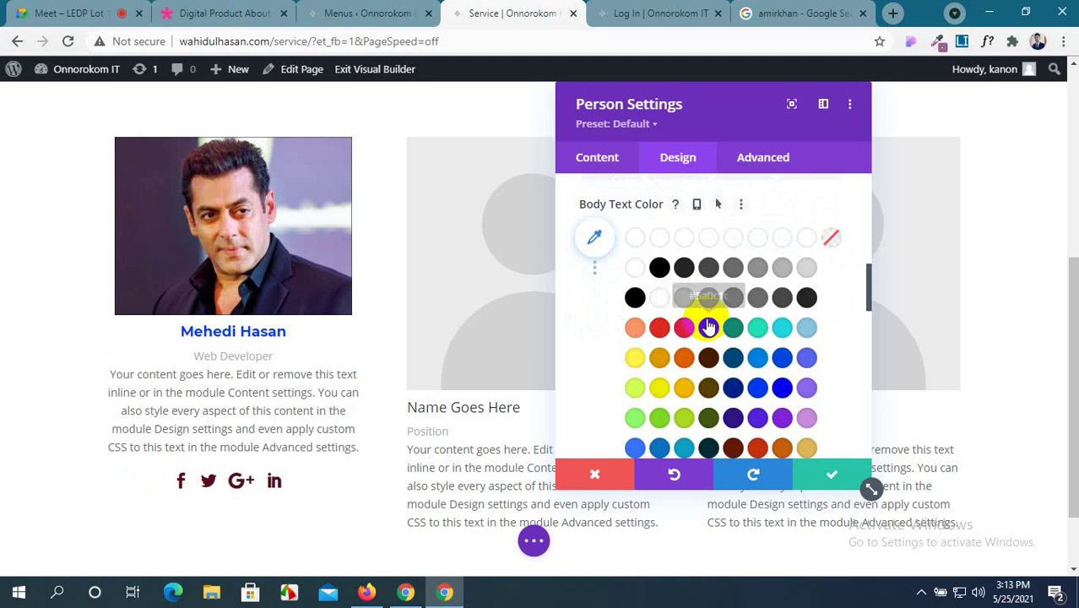
click(679, 299)
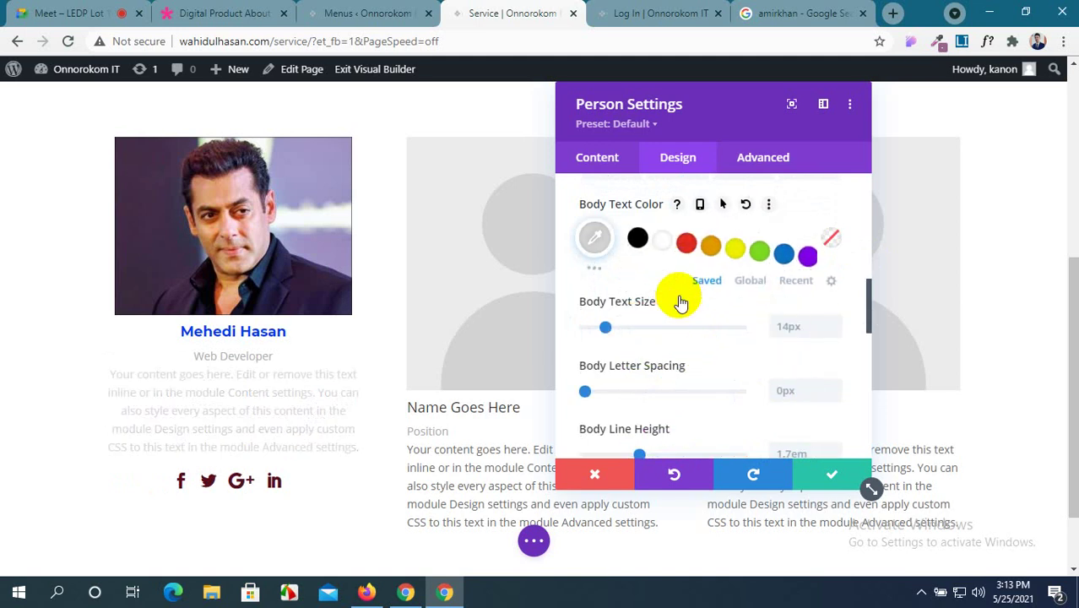
click(591, 268)
scroll(724, 299, down, 3)
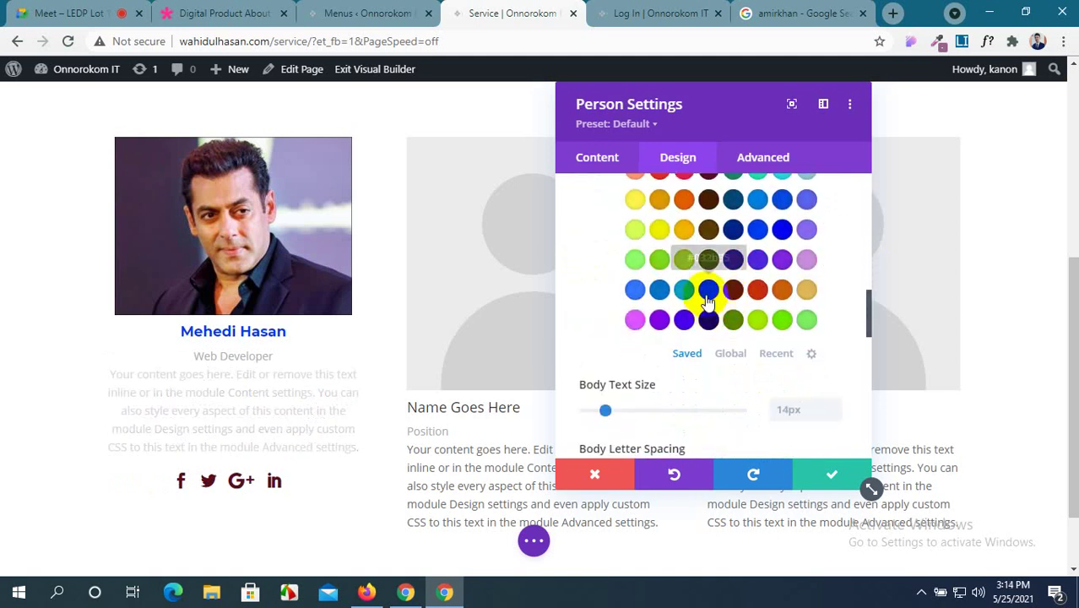
click(759, 289)
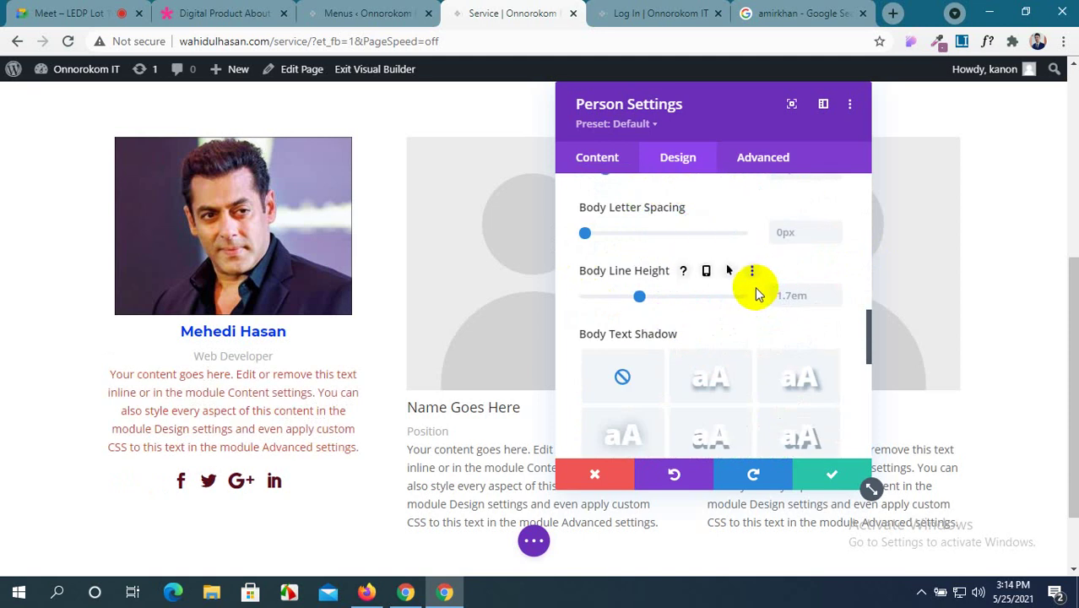
scroll(754, 293, down, 2)
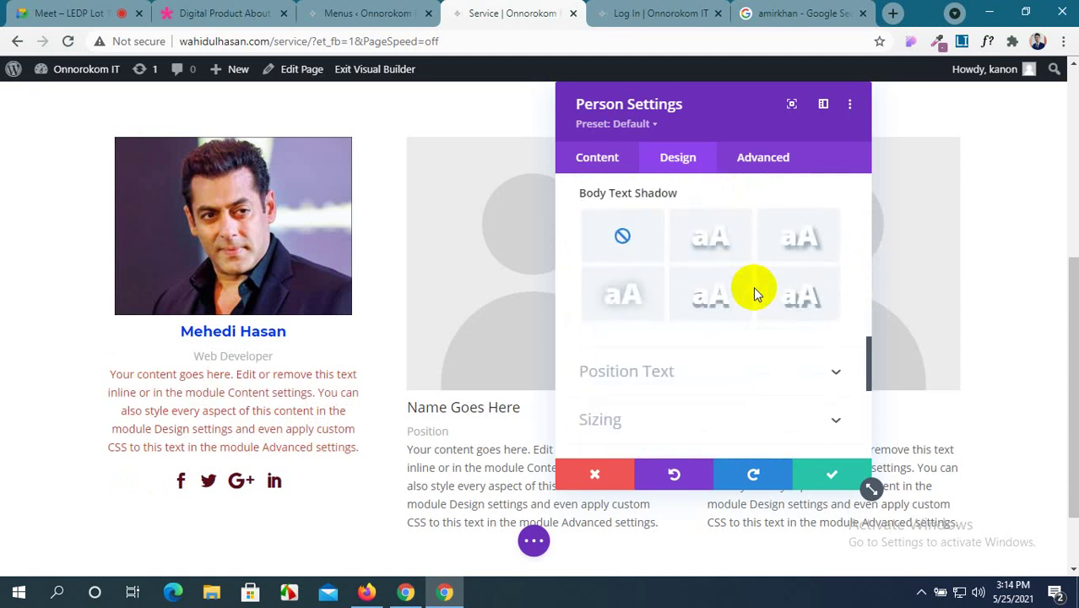
scroll(754, 293, up, 2)
scroll(754, 293, down, 4)
scroll(754, 293, up, 1)
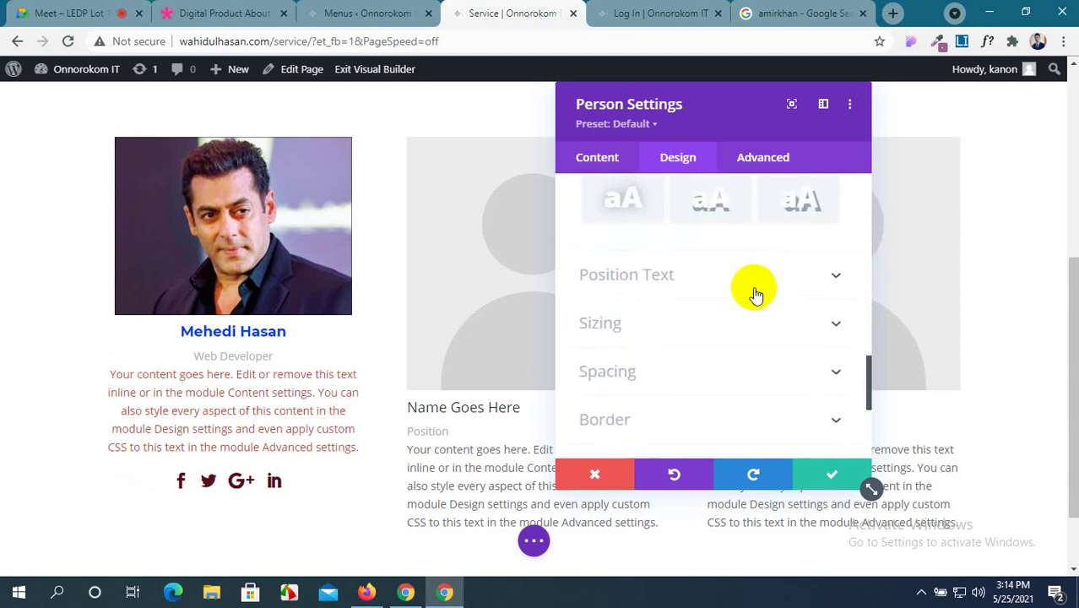
Give the 'Web Developer' position text a pink-red colour.
click(803, 289)
scroll(581, 354, down, 3)
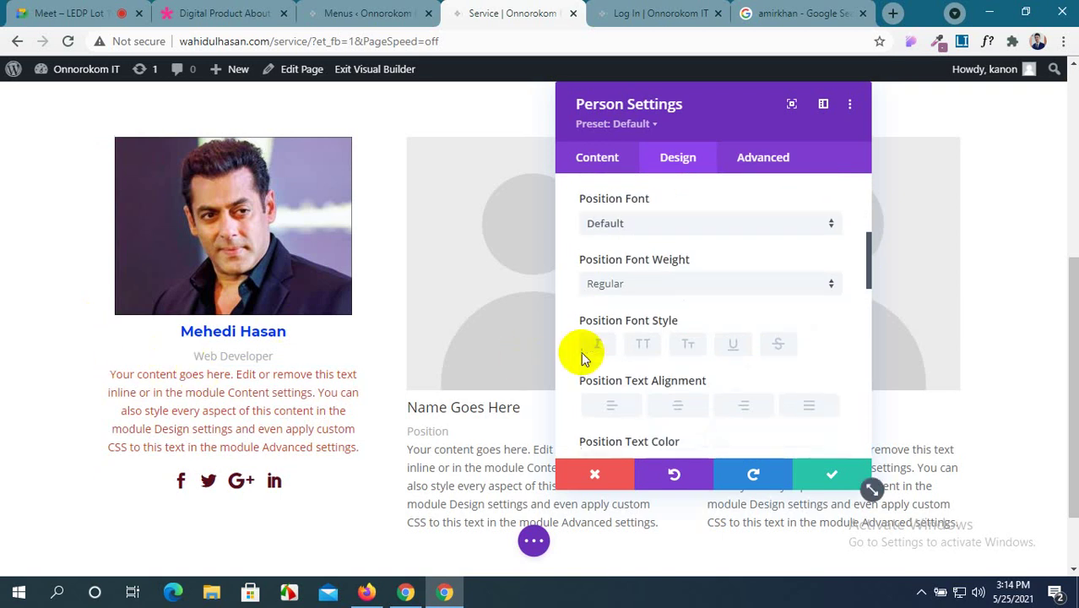
click(584, 364)
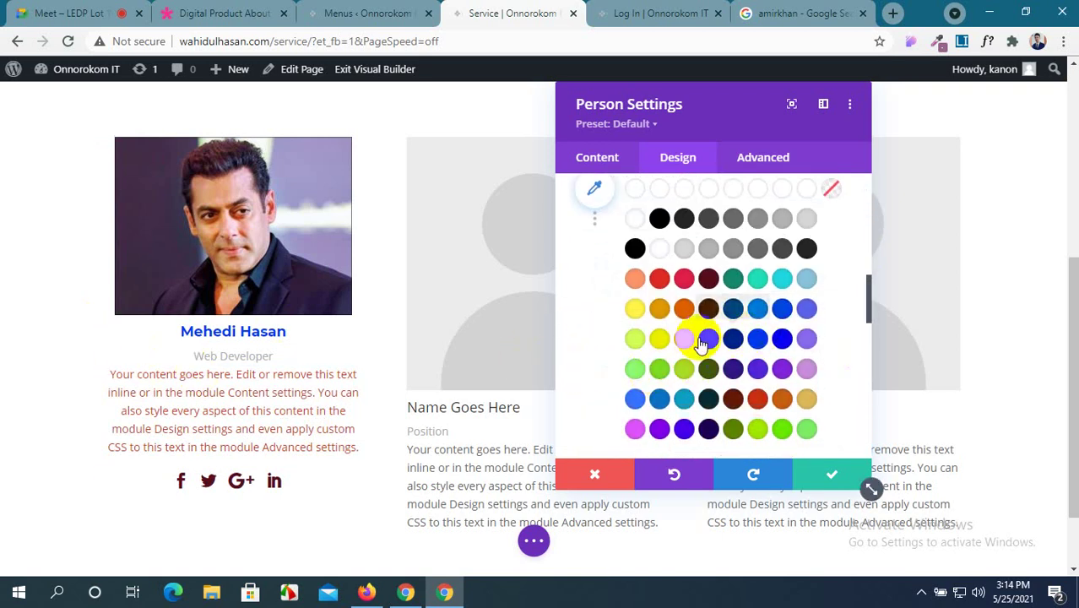
click(682, 278)
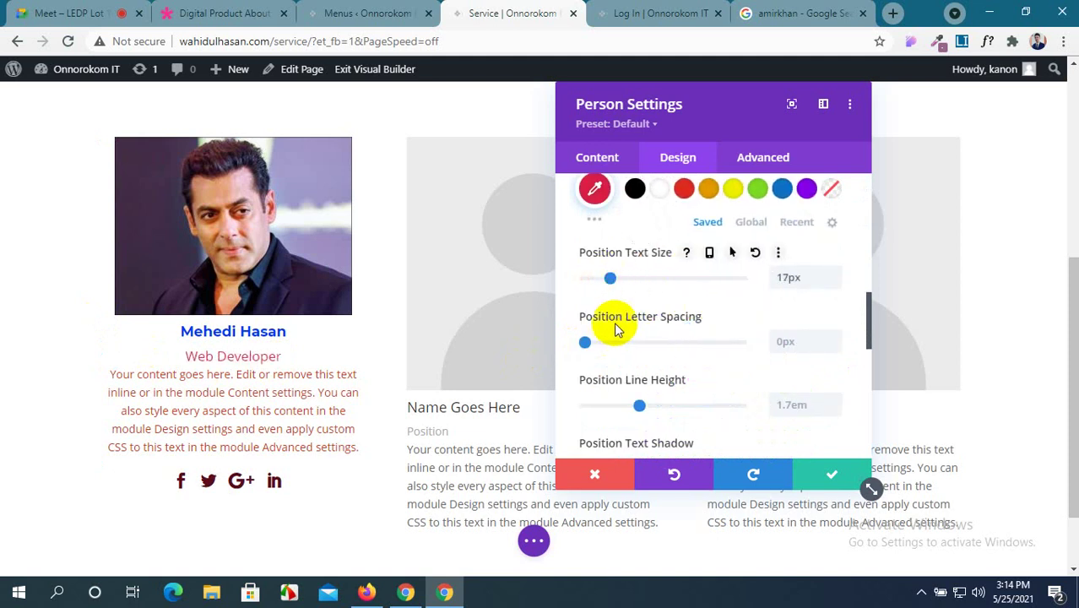
scroll(615, 321, up, 2)
scroll(615, 322, down, 4)
scroll(618, 330, up, 4)
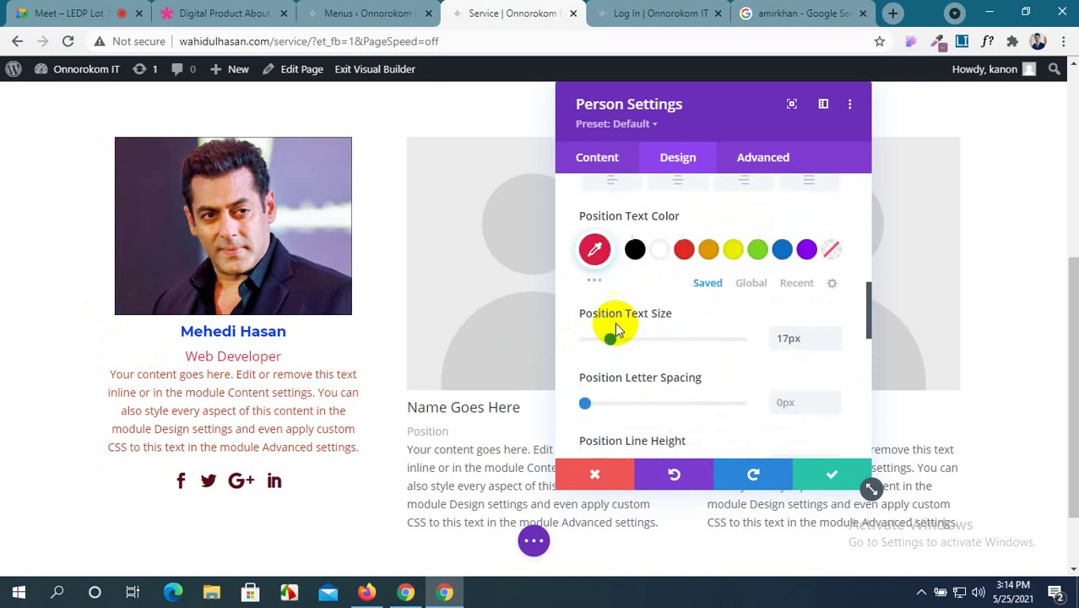
scroll(618, 330, down, 2)
scroll(618, 330, up, 3)
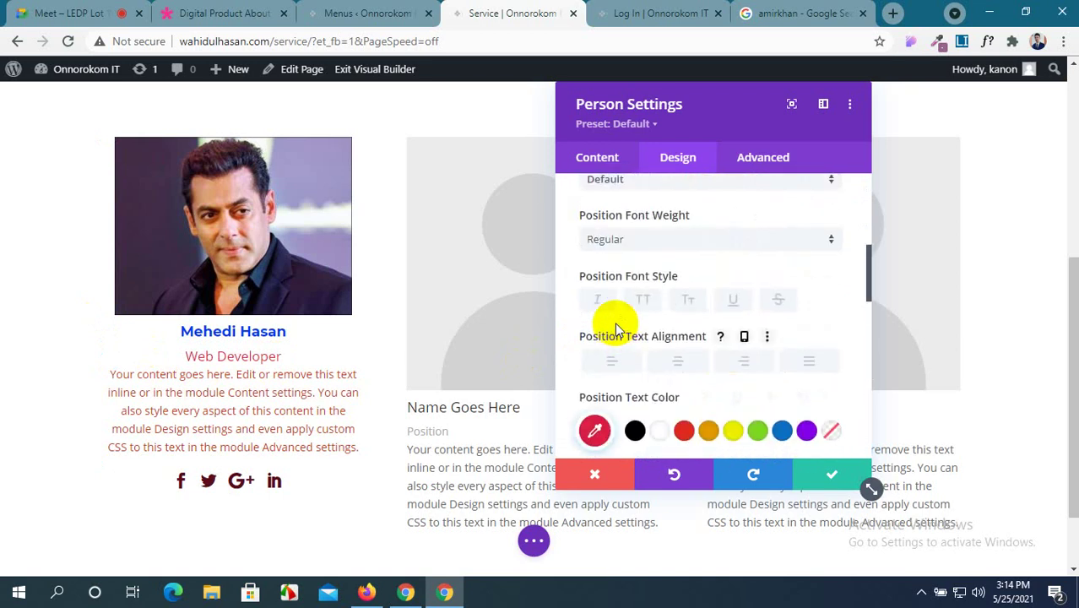
scroll(618, 331, up, 2)
Make the position text bold and recolour it bright green #66eb00.
click(655, 319)
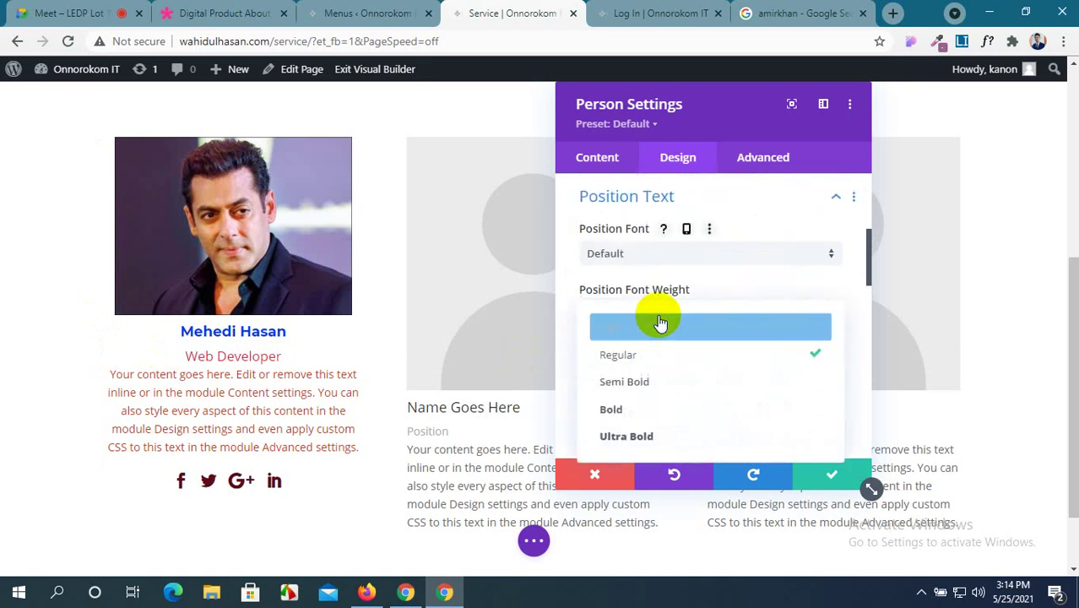
click(634, 409)
scroll(608, 365, down, 1)
scroll(604, 362, down, 2)
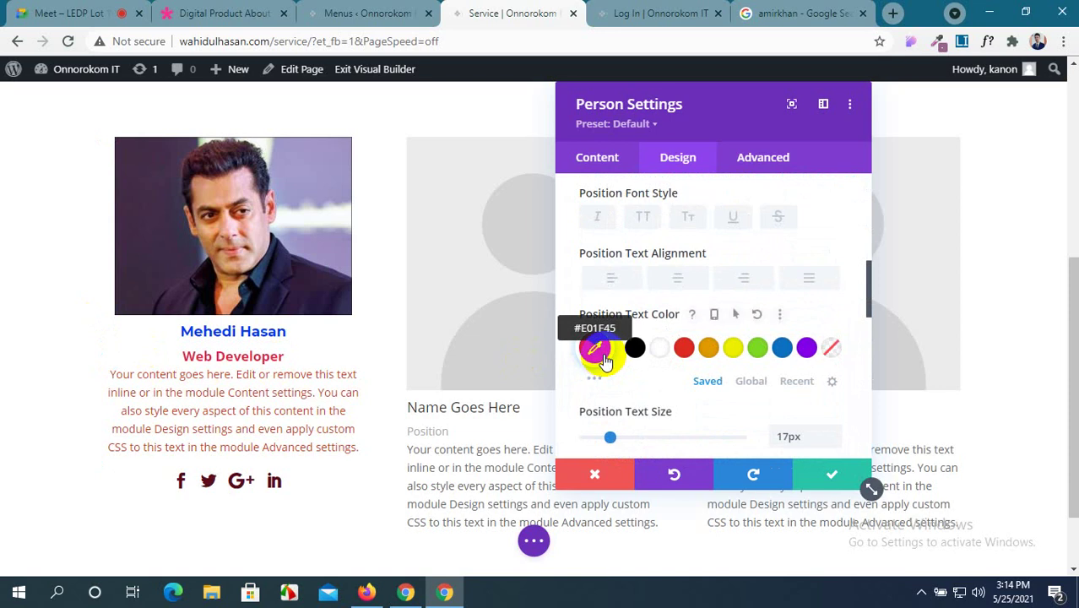
click(597, 373)
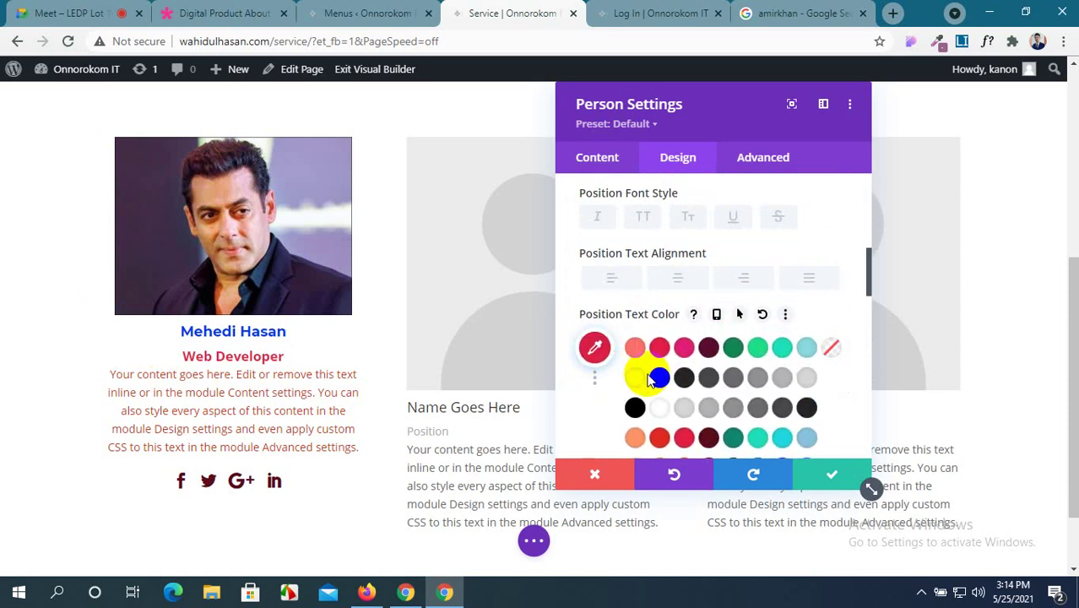
scroll(665, 392, down, 1)
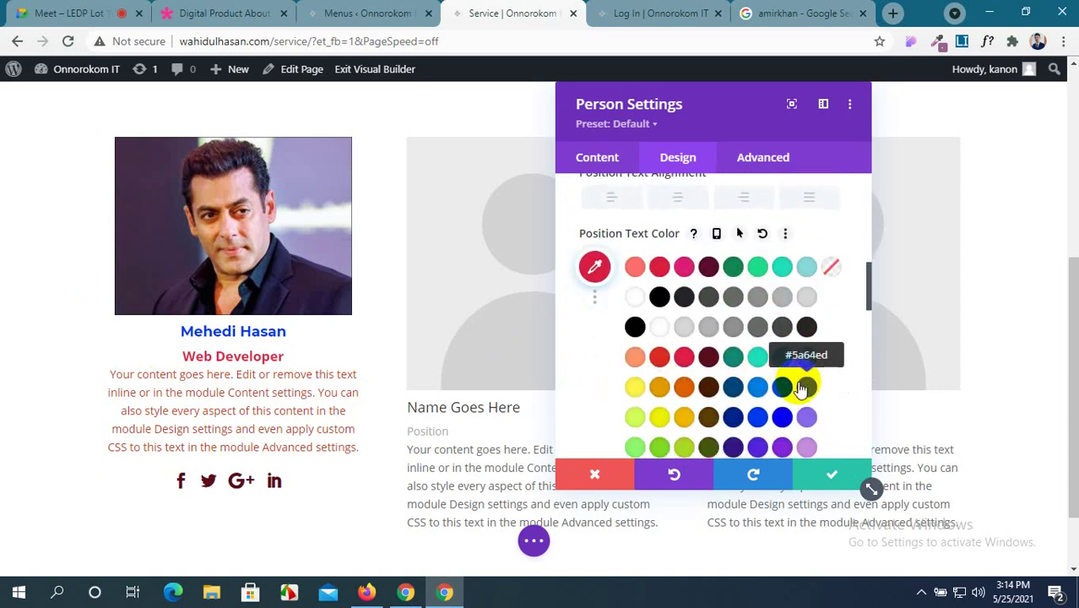
scroll(802, 385, down, 1)
click(781, 435)
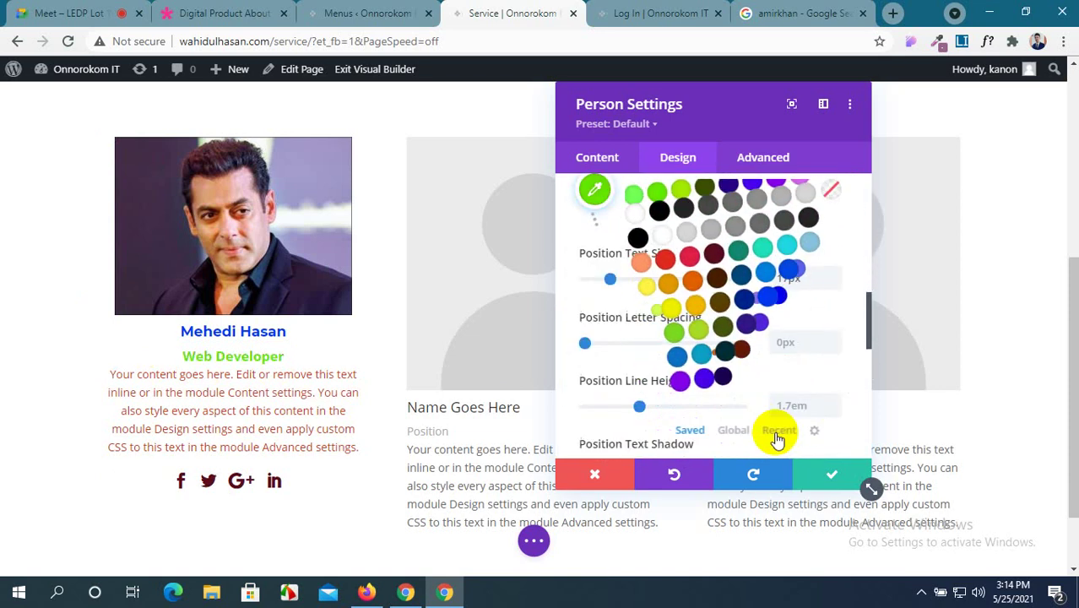
scroll(729, 349, down, 7)
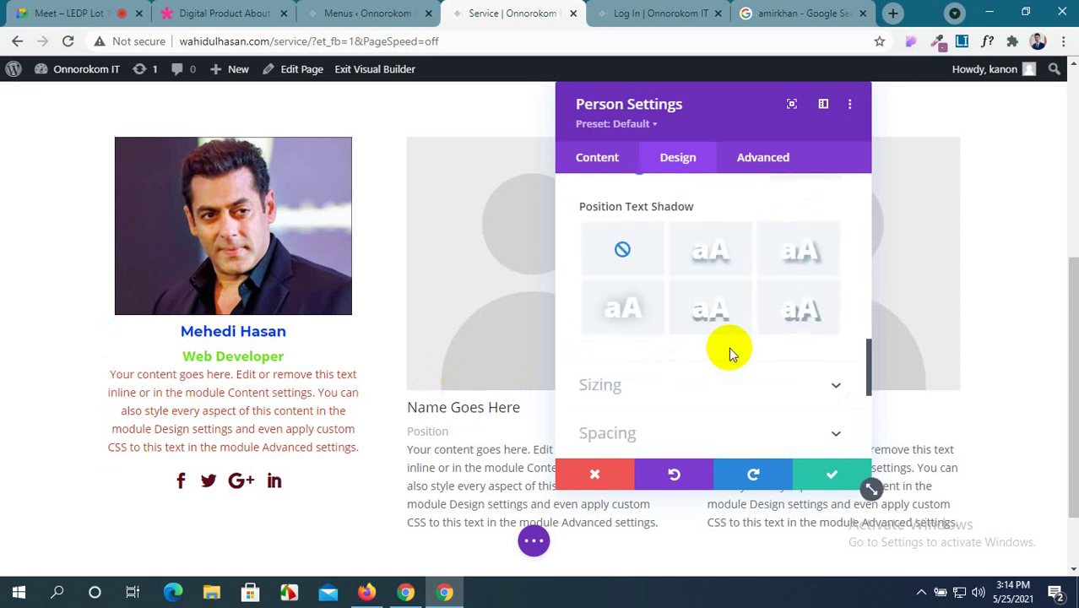
scroll(732, 355, up, 3)
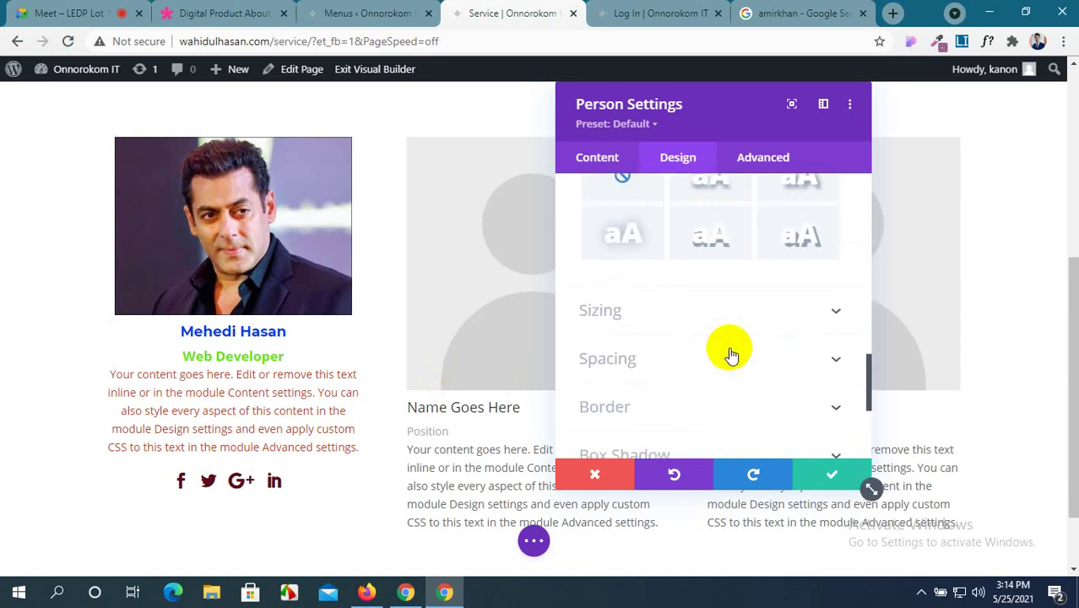
scroll(716, 346, down, 3)
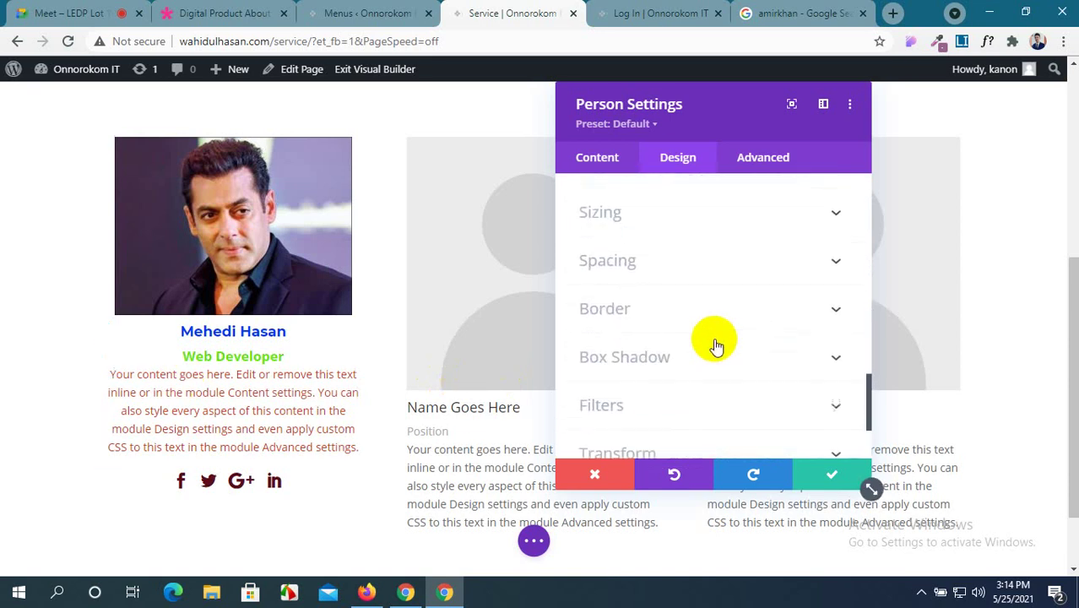
scroll(716, 346, down, 2)
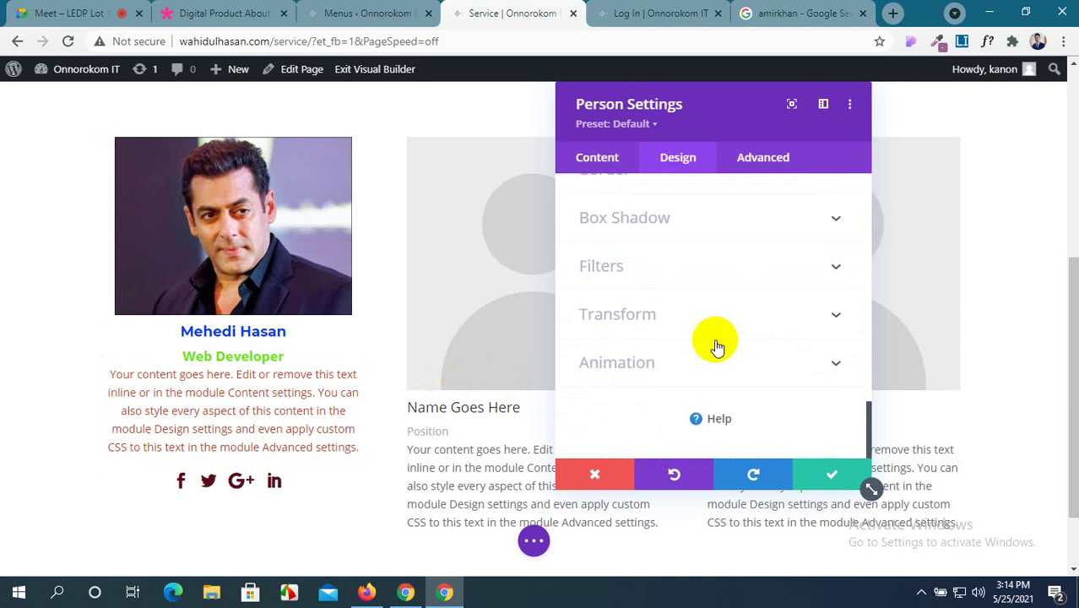
scroll(715, 344, up, 1)
scroll(715, 342, down, 1)
Set the first card's animation to Slide with direction Right instead of Left.
click(726, 375)
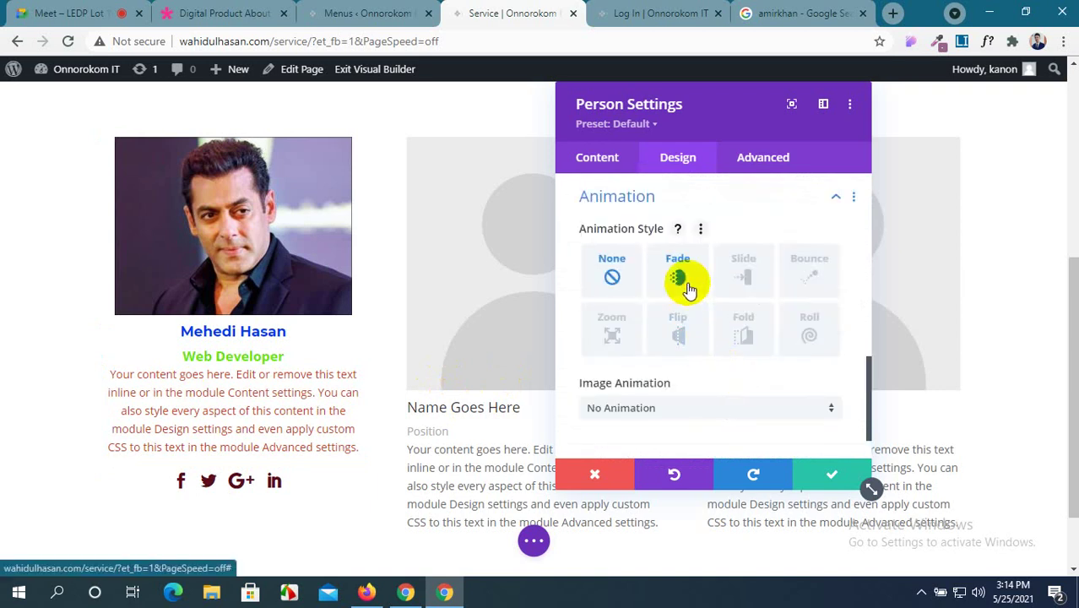
click(750, 284)
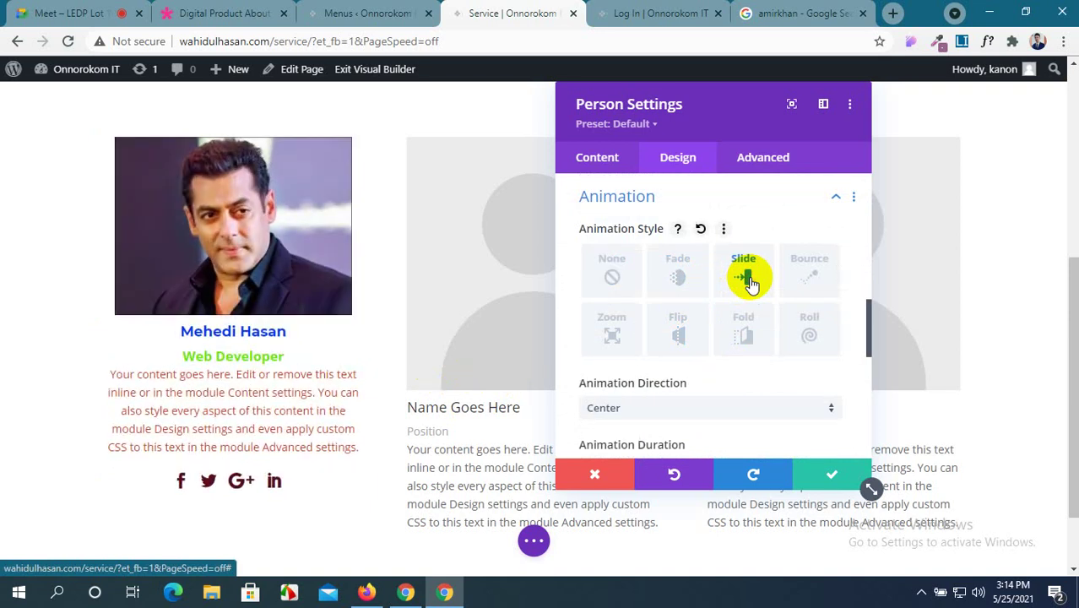
scroll(629, 353, down, 2)
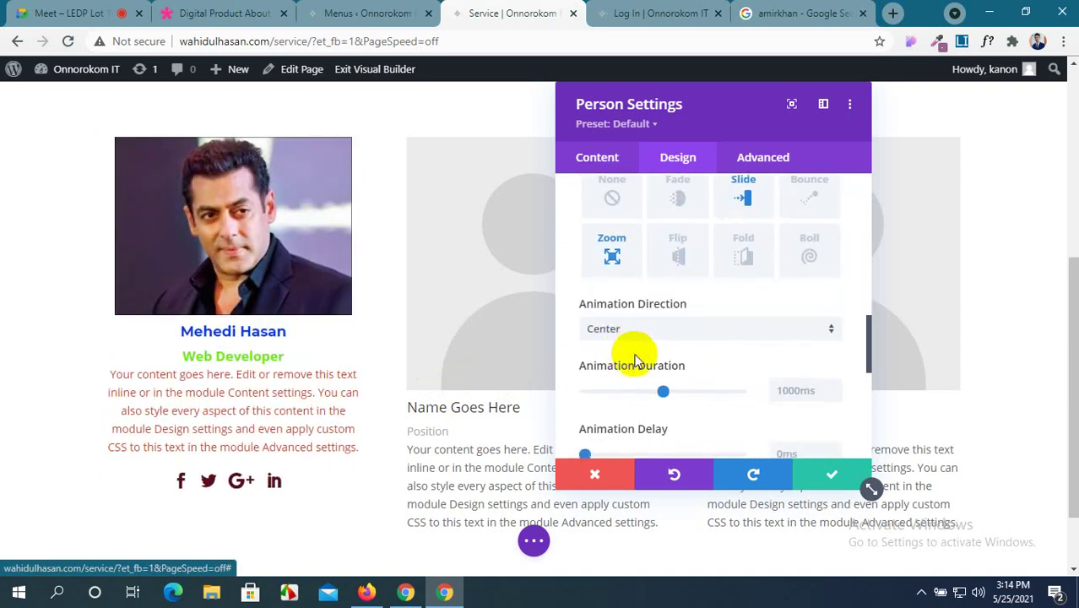
click(722, 331)
click(674, 402)
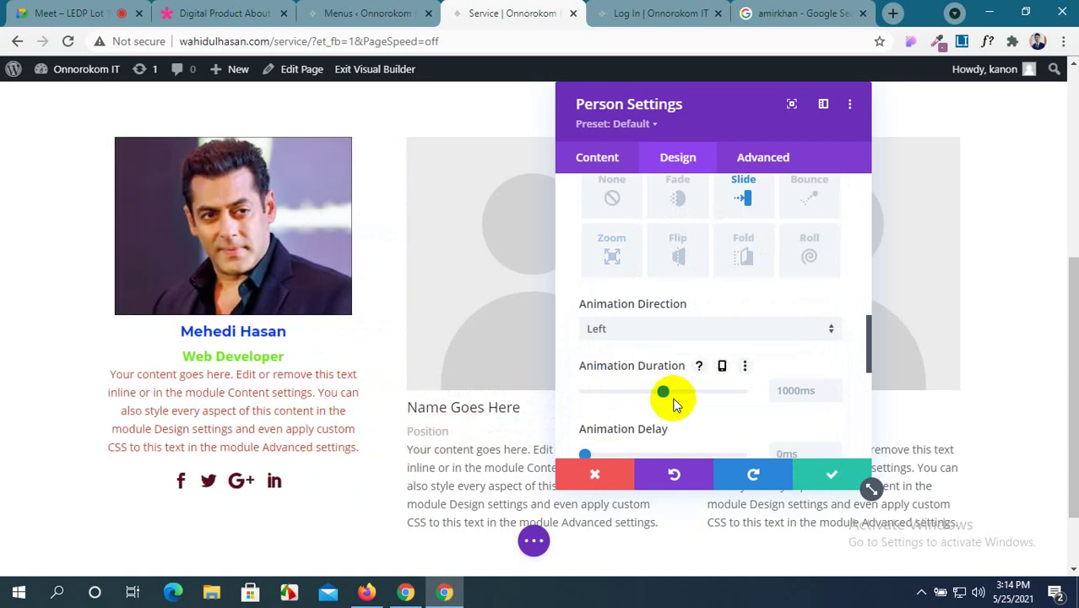
click(681, 328)
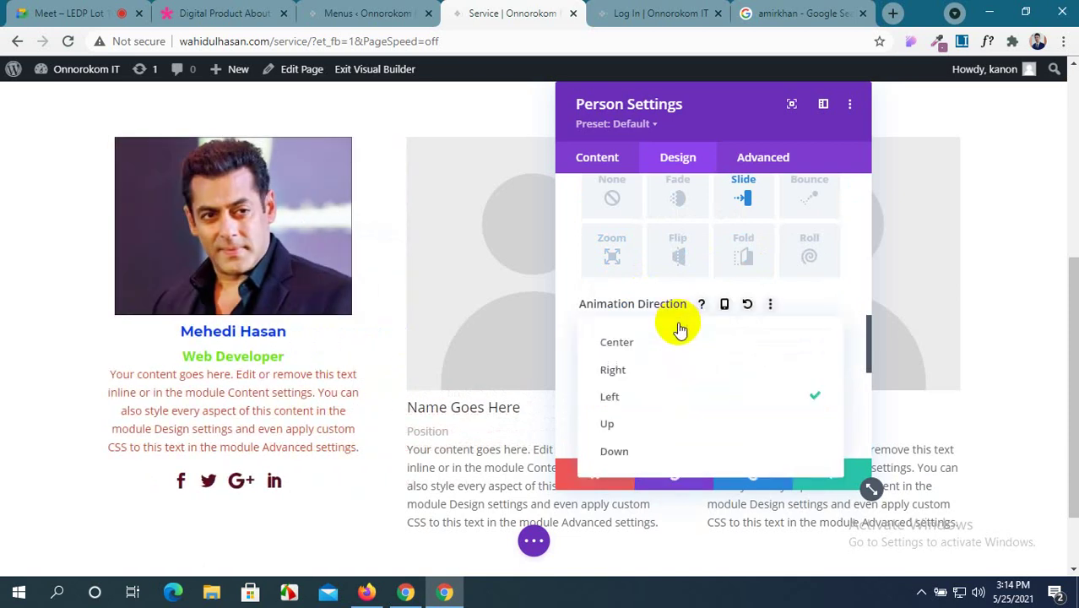
click(675, 373)
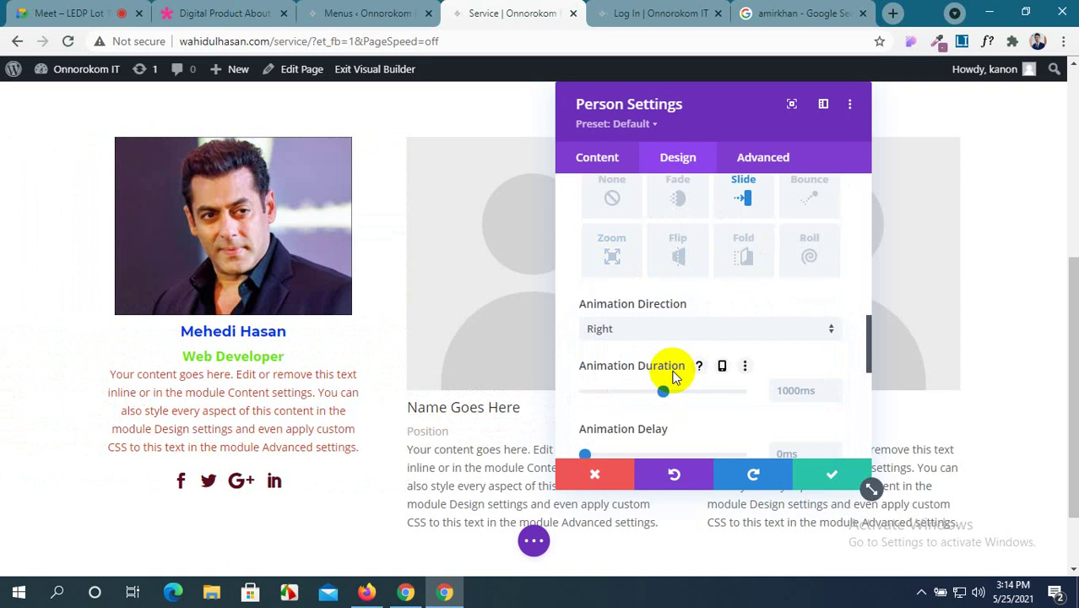
scroll(673, 375, down, 6)
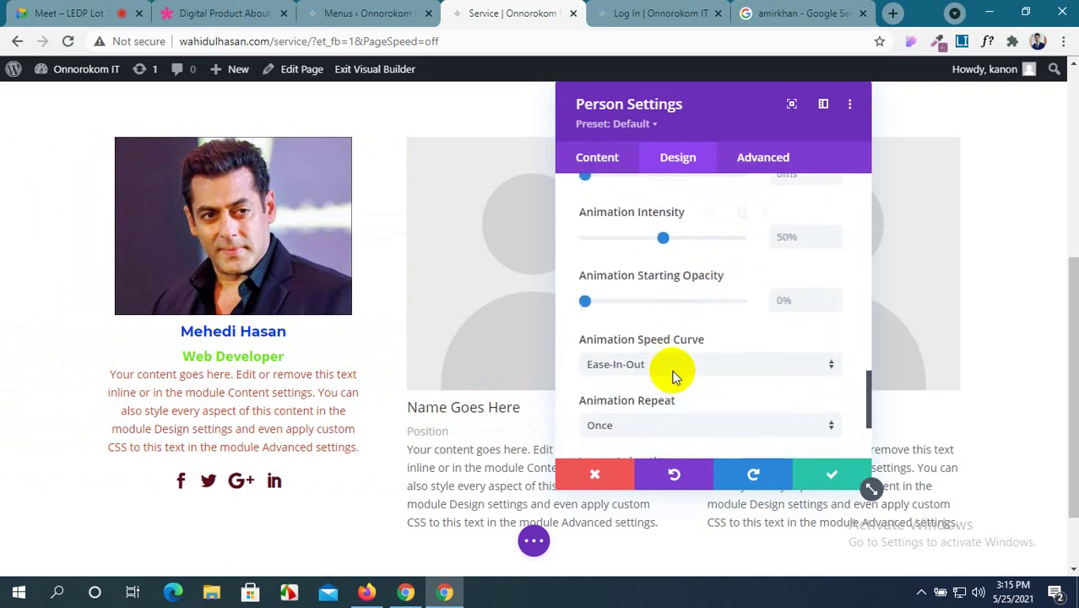
scroll(673, 376, down, 2)
scroll(675, 377, up, 5)
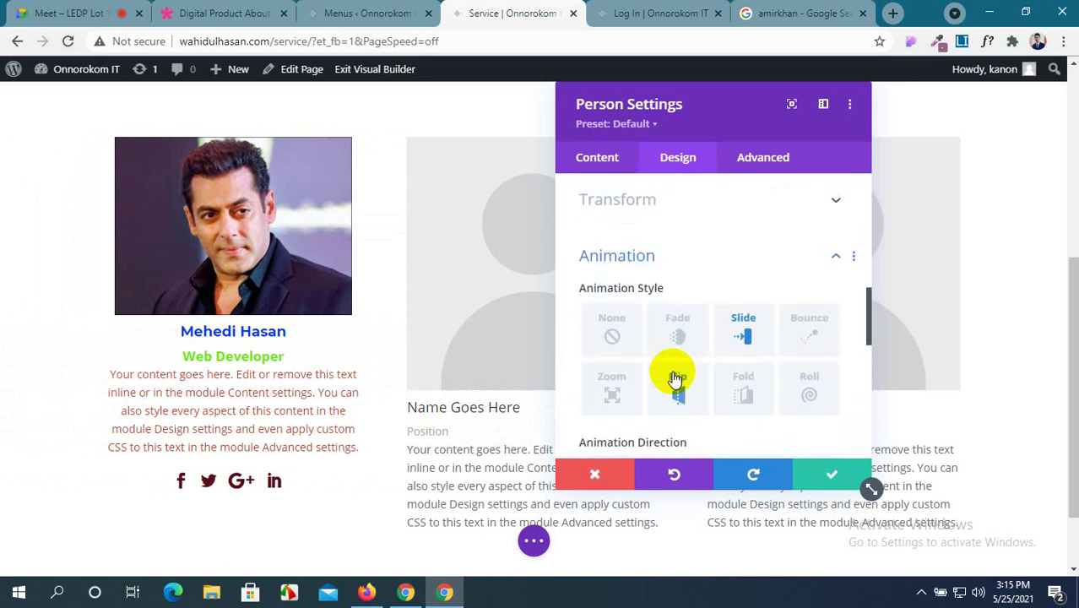
scroll(675, 378, up, 4)
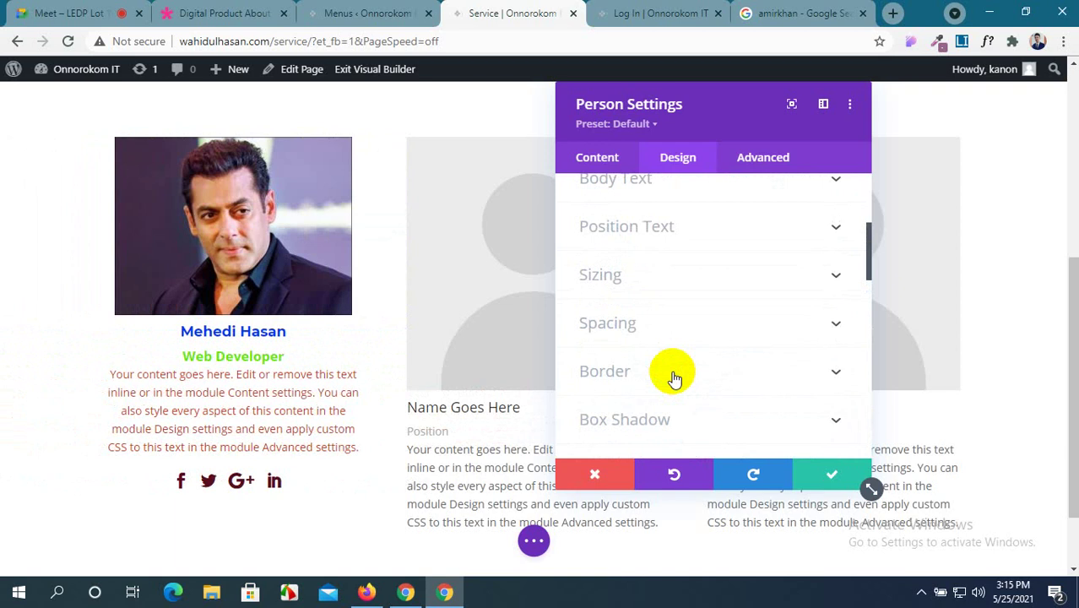
Apply an even soft box shadow preset to the first team card and raise its blur strength to 28px.
scroll(680, 372, down, 2)
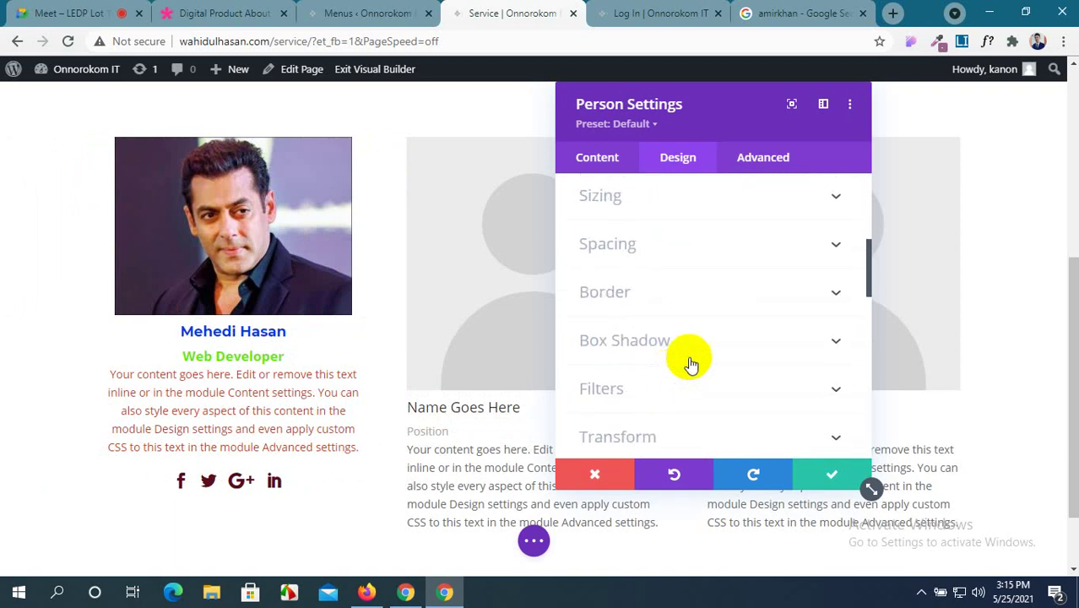
click(693, 351)
scroll(726, 342, down, 2)
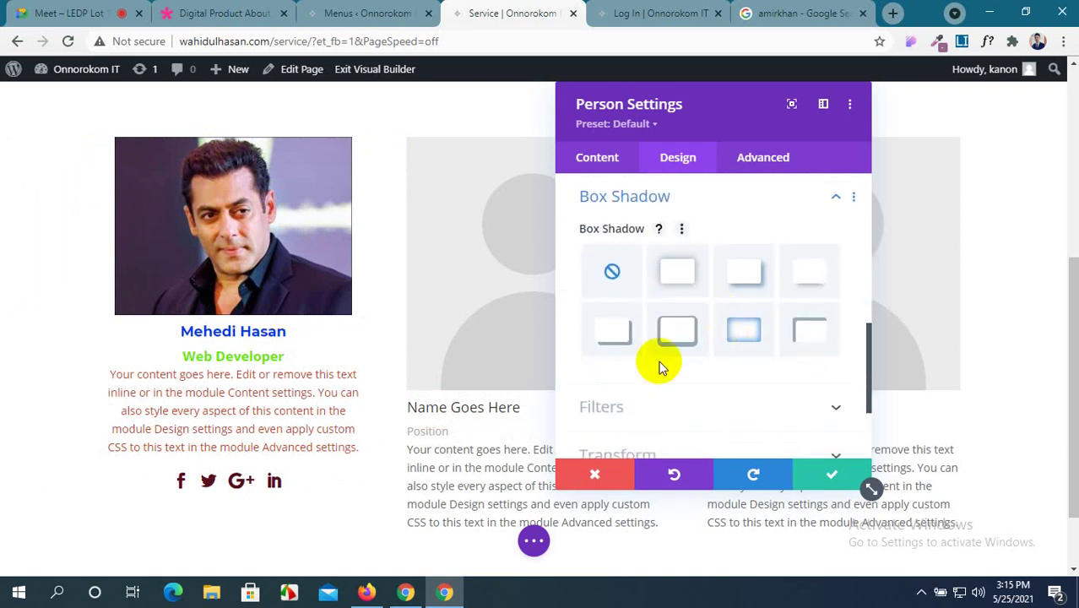
click(632, 337)
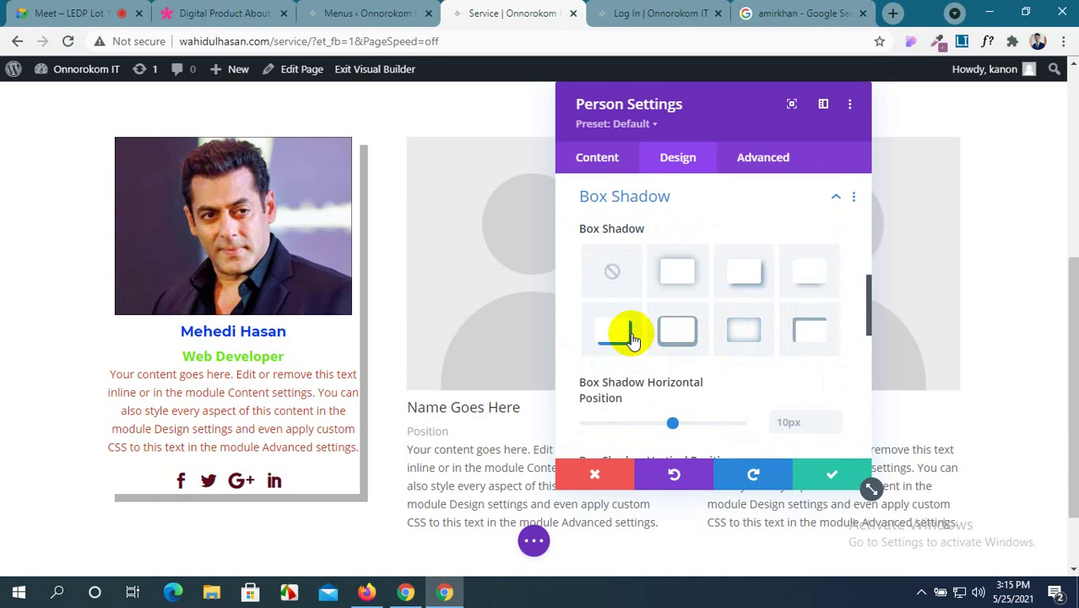
click(674, 293)
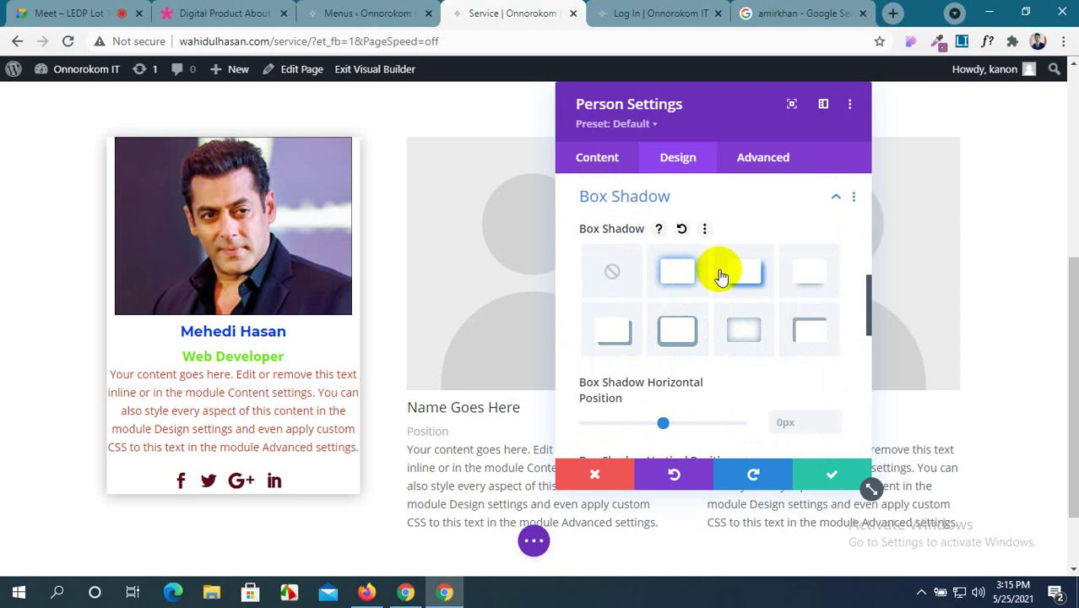
scroll(722, 277, up, 2)
scroll(721, 277, down, 3)
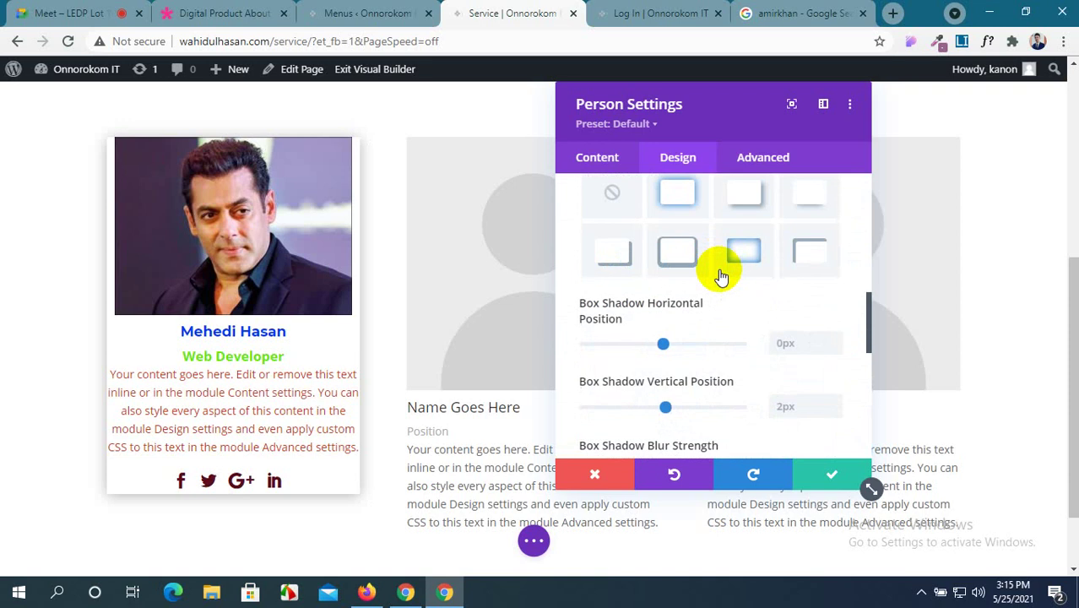
scroll(669, 321, down, 2)
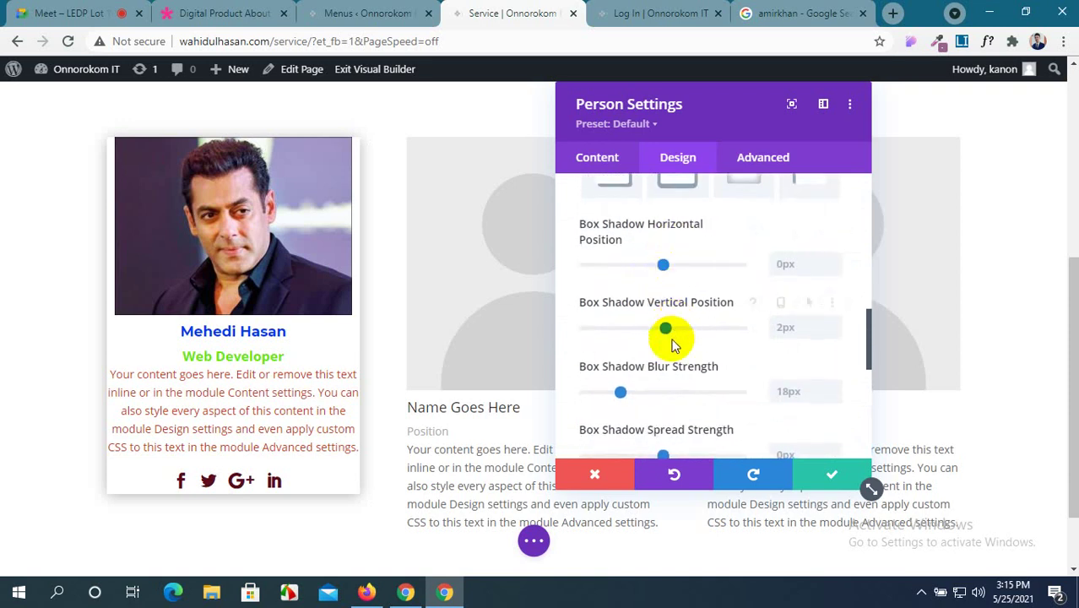
scroll(636, 340, down, 2)
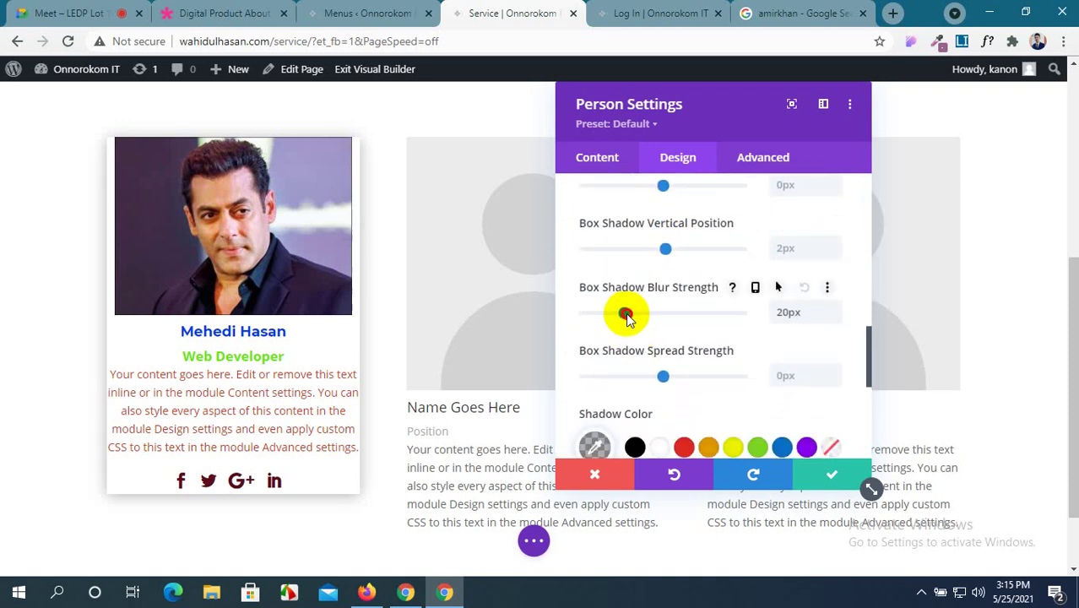
drag(625, 317, 632, 318)
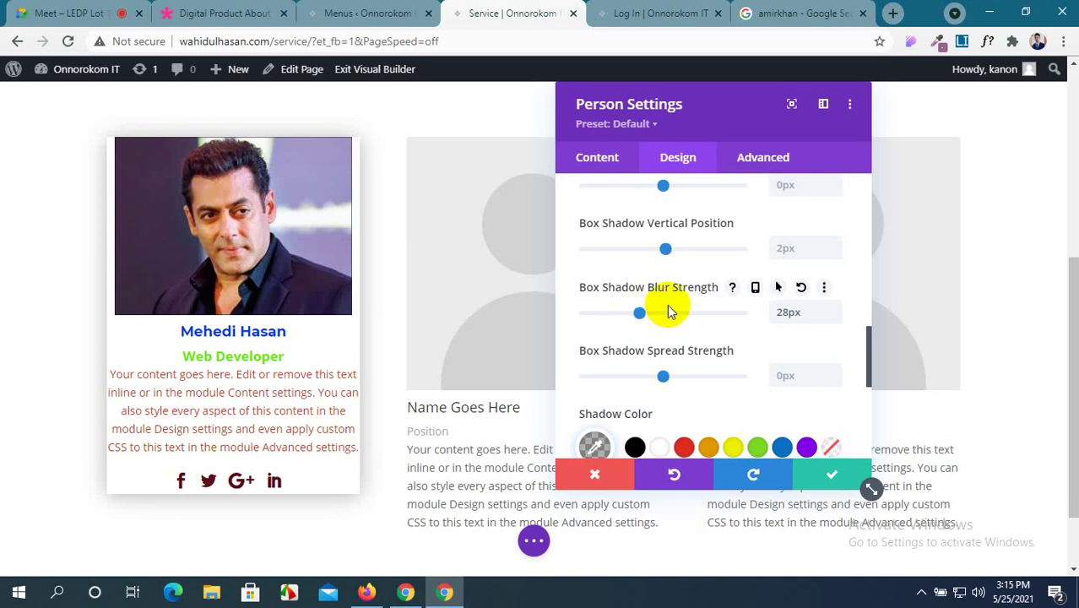
scroll(667, 310, down, 8)
scroll(667, 310, up, 8)
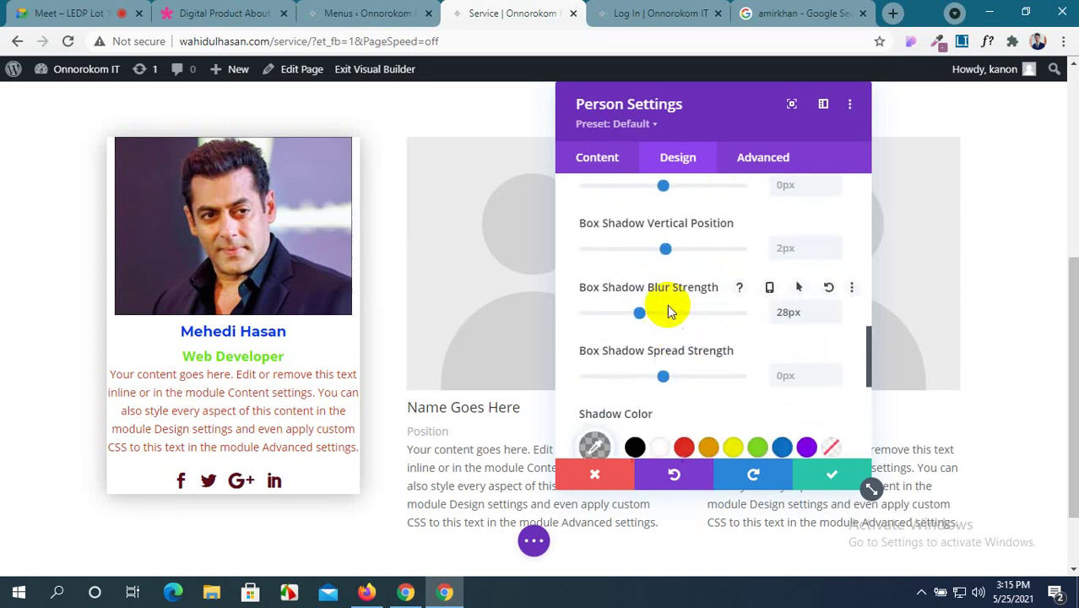
scroll(667, 311, up, 5)
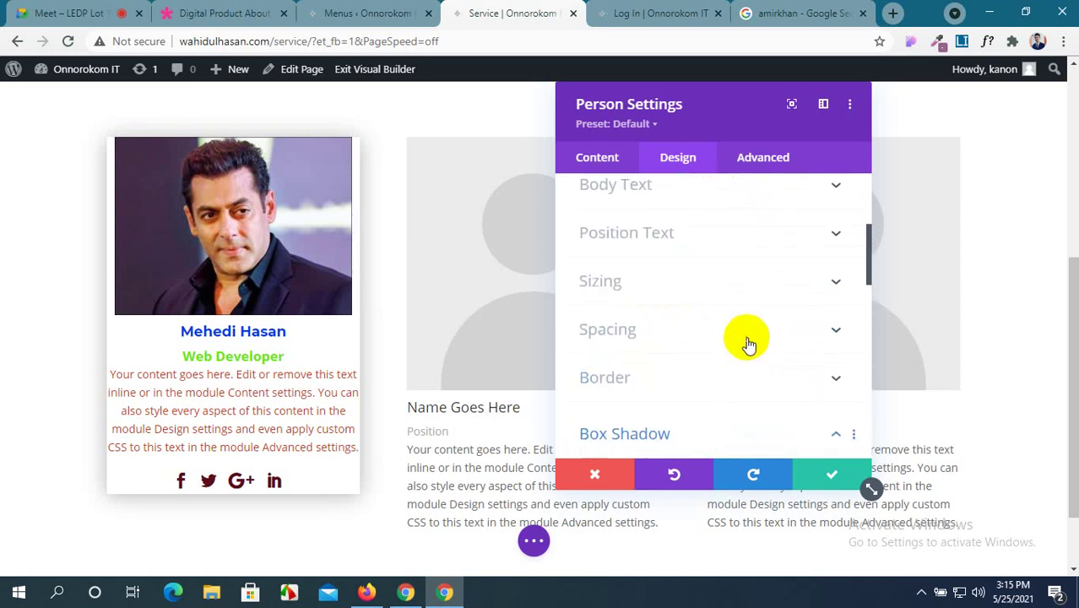
Pad the first team card 20px top and bottom and 10px left and right.
click(747, 342)
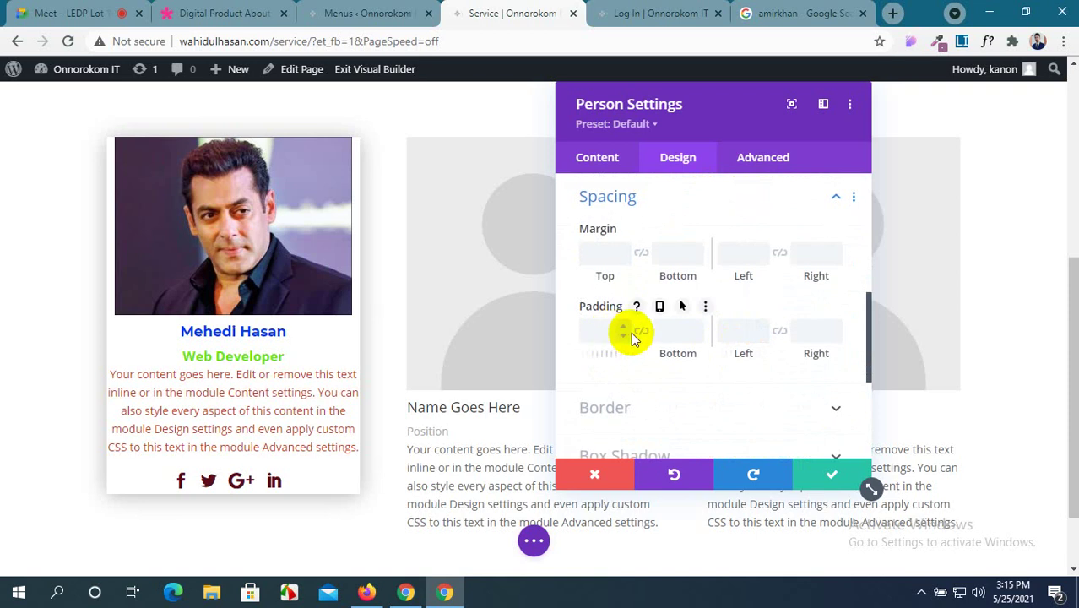
click(596, 334)
text(20)
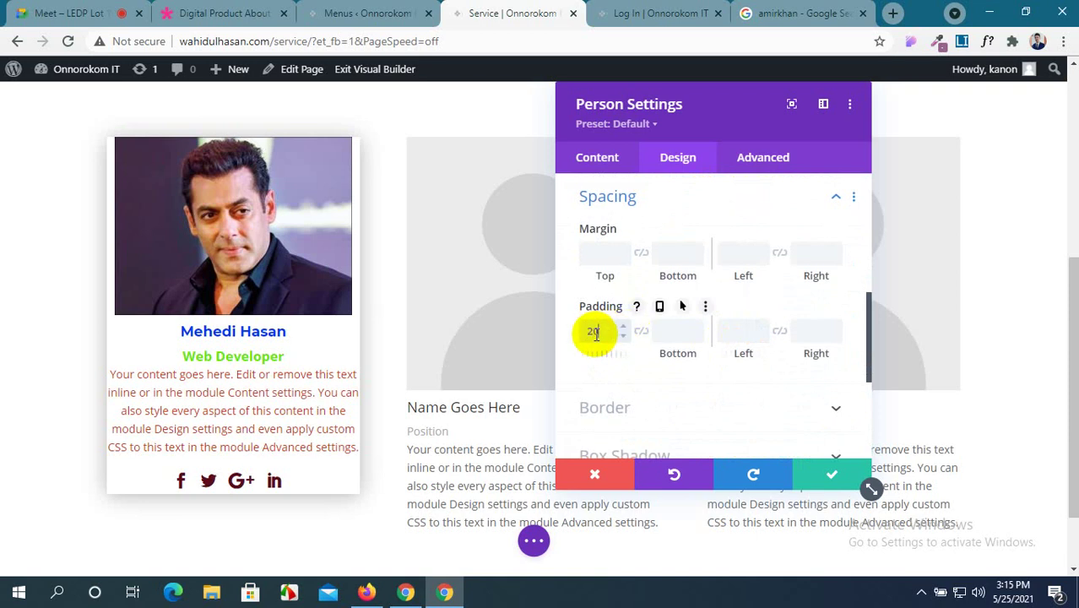
text(px)
click(641, 330)
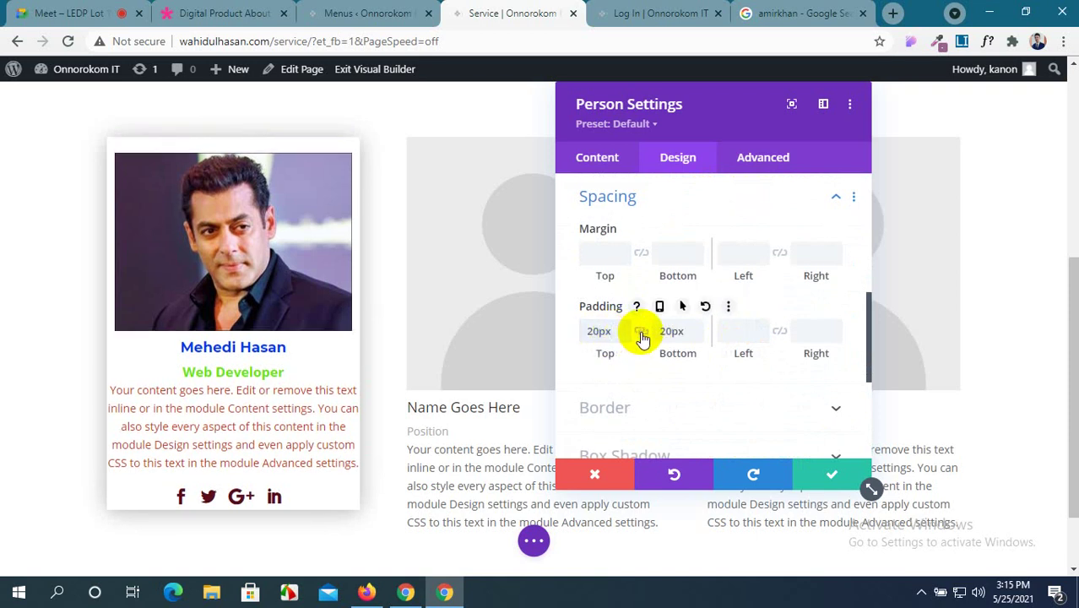
click(742, 331)
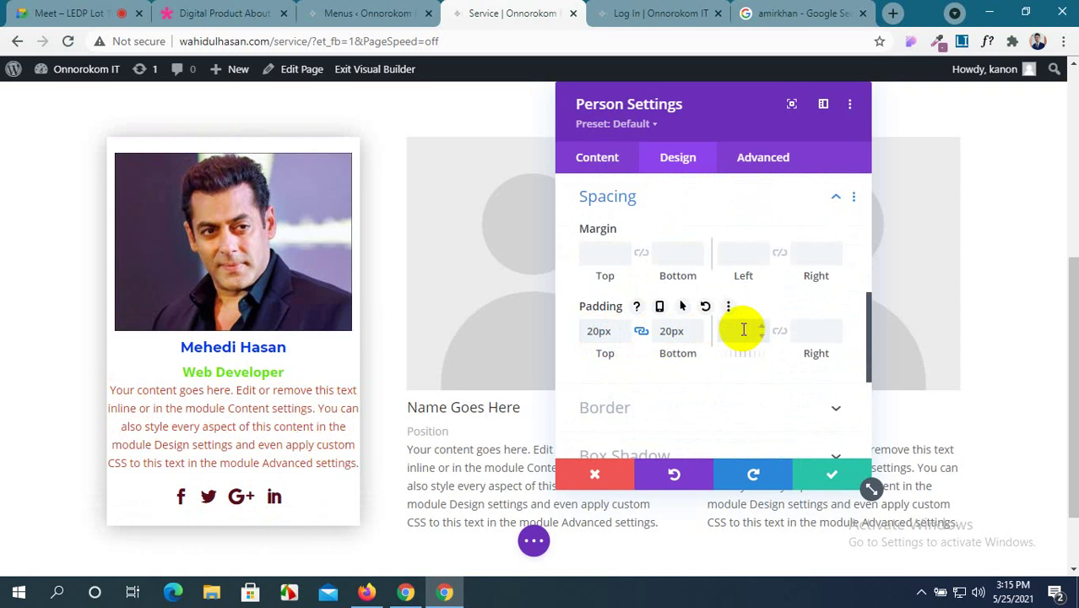
text(10px)
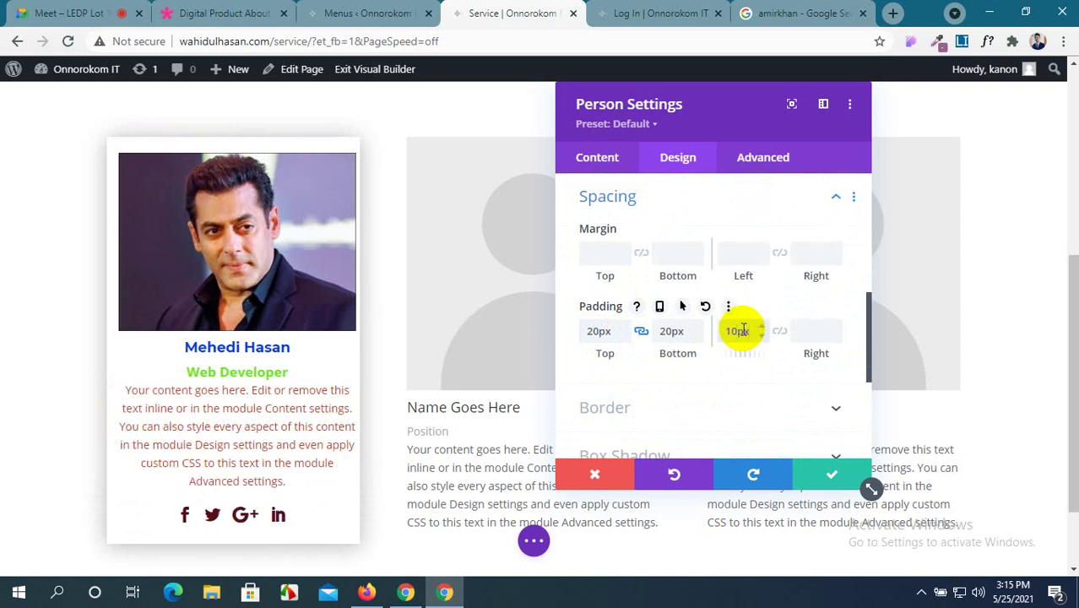
click(779, 331)
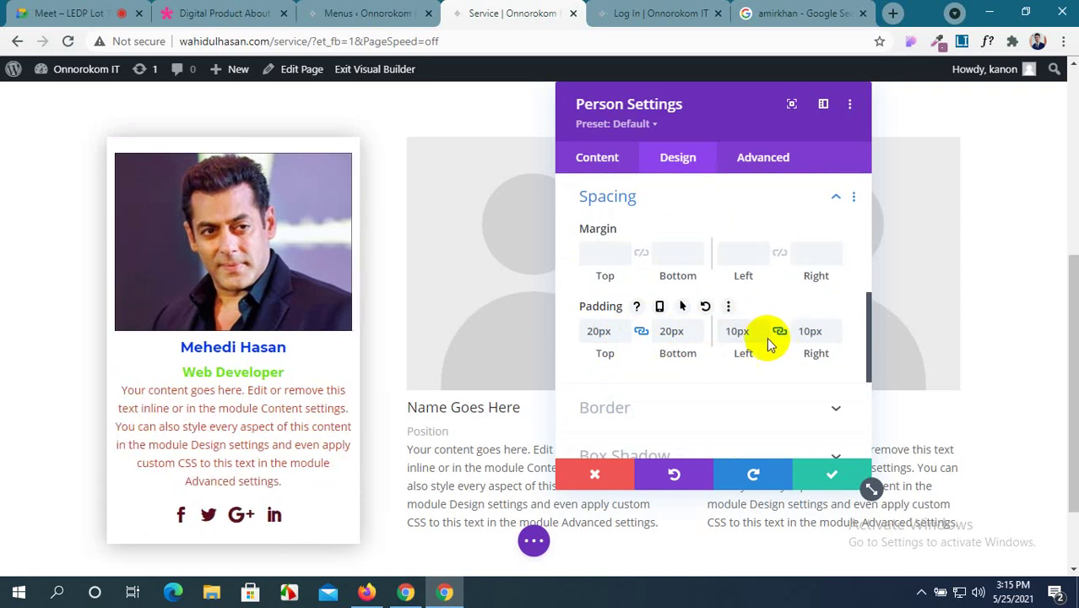
Round the card's corners to 20px and choose a purple border colour.
scroll(765, 342, down, 1)
click(769, 329)
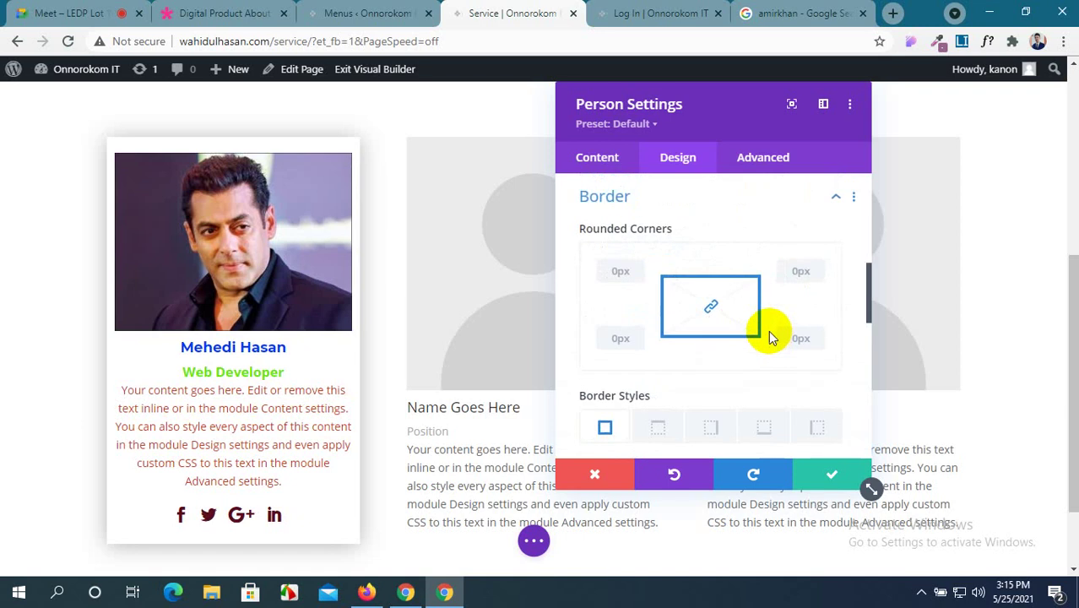
click(621, 270)
text(20px)
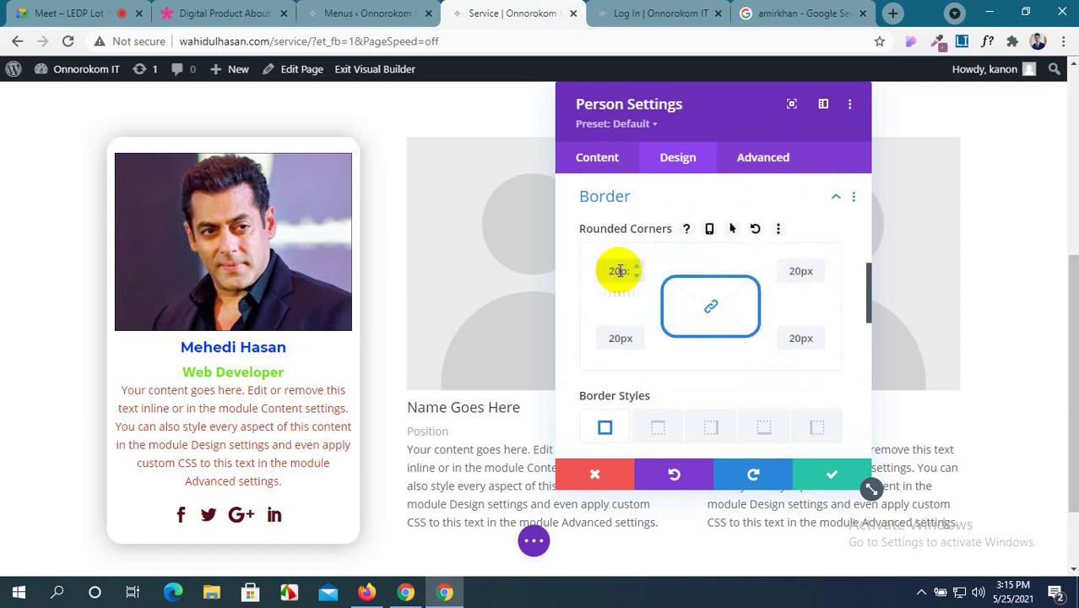
scroll(277, 306, down, 1)
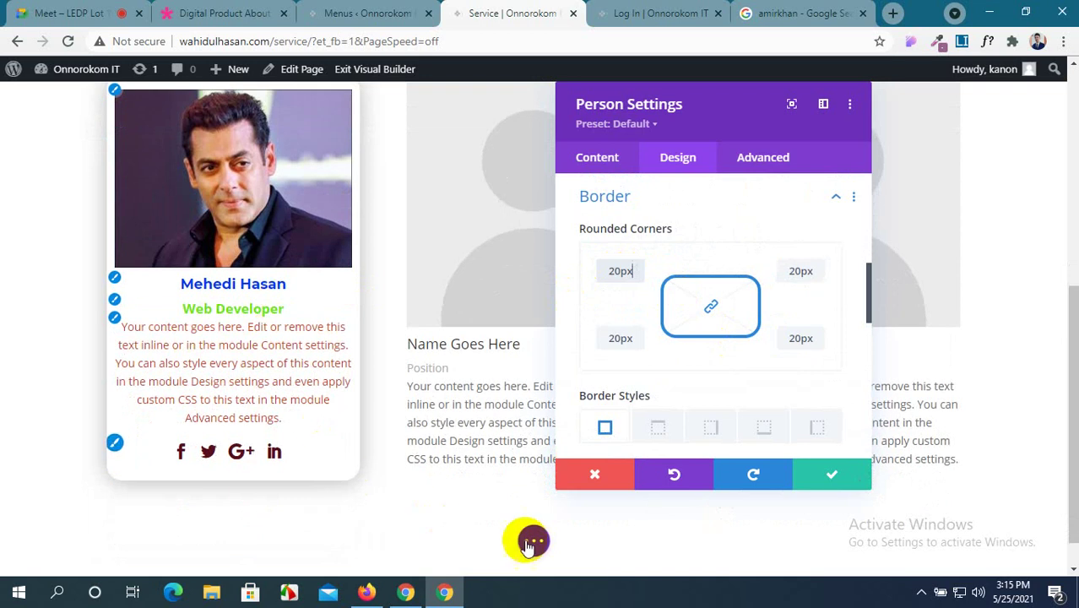
scroll(549, 552, up, 1)
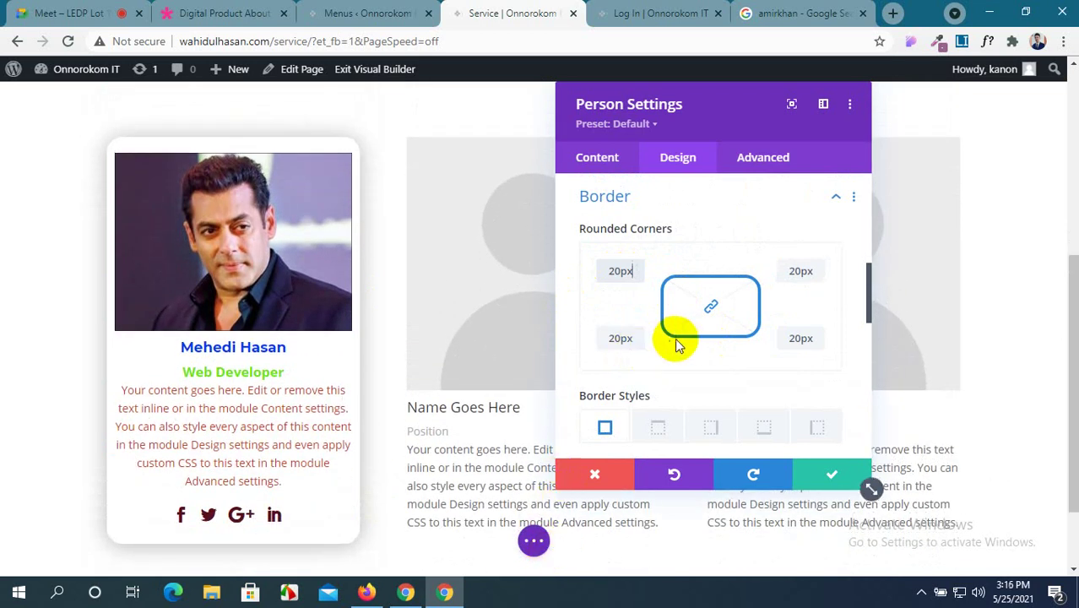
scroll(675, 342, down, 4)
scroll(676, 342, down, 2)
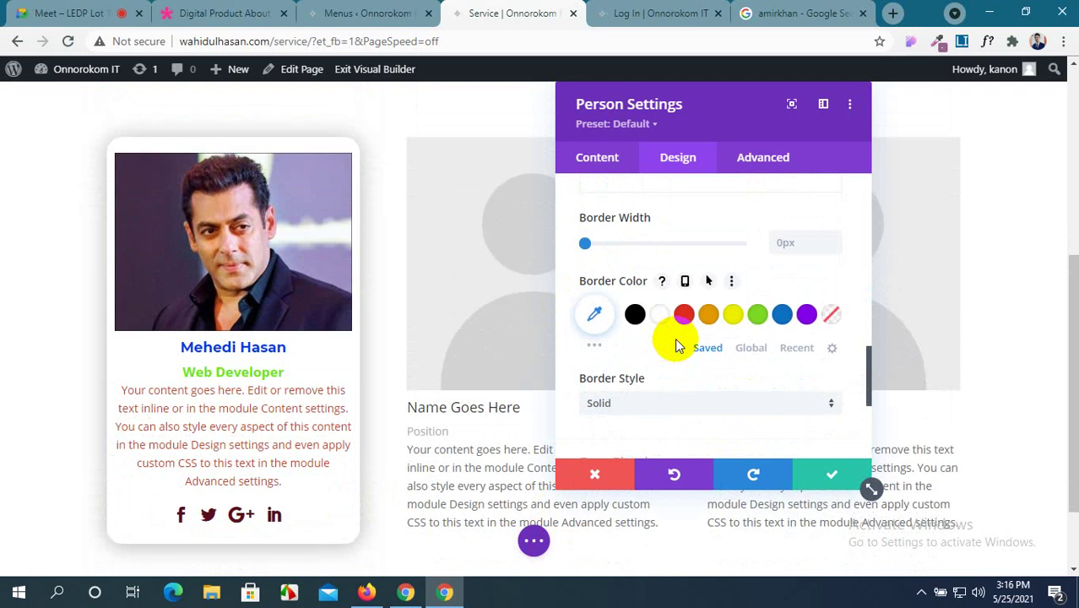
click(596, 347)
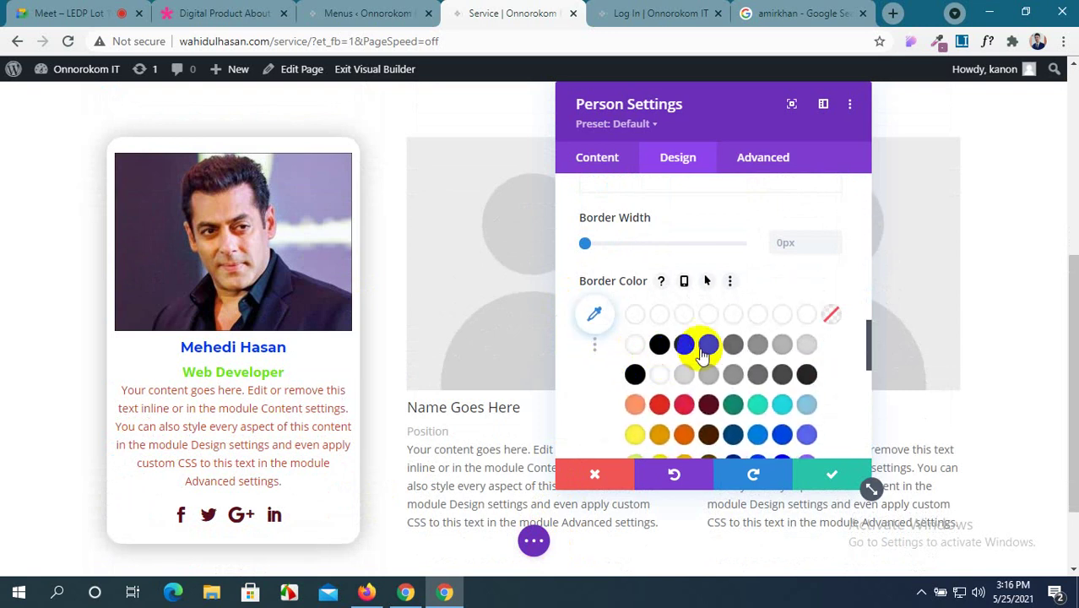
click(733, 342)
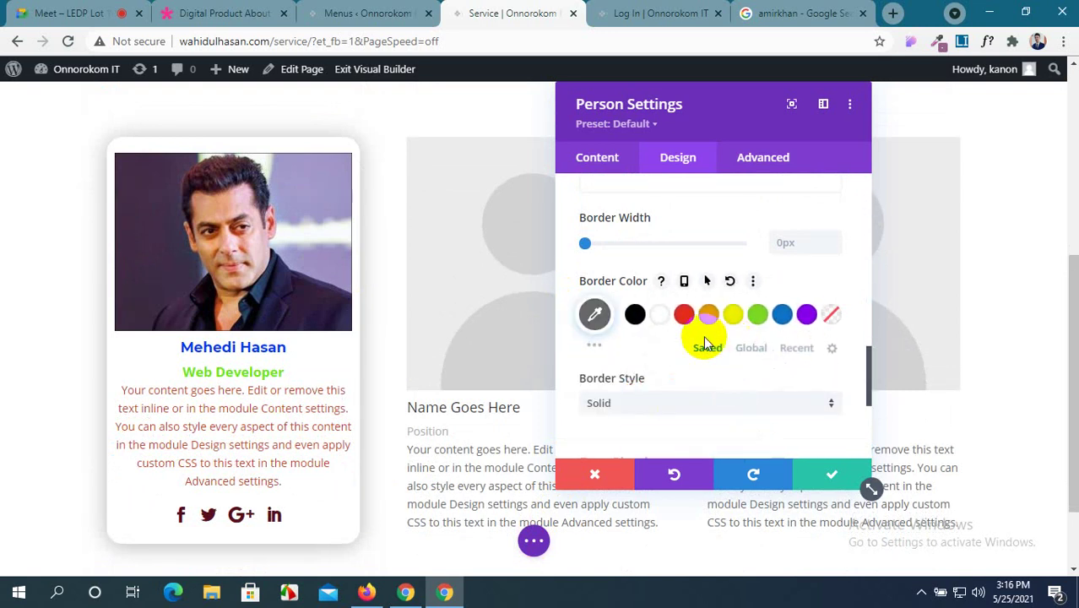
click(596, 315)
scroll(657, 325, up, 6)
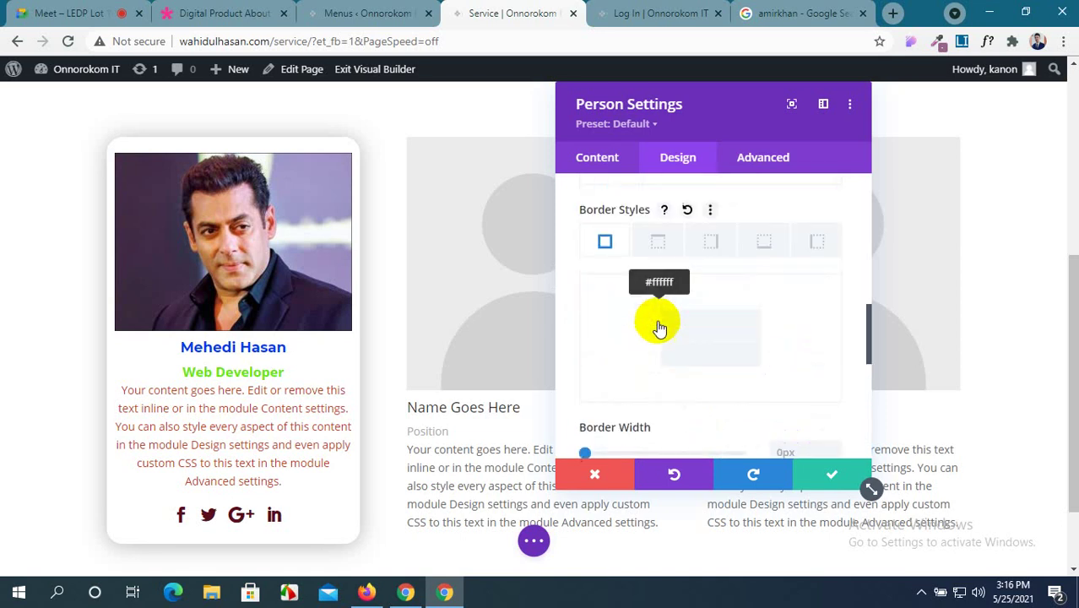
scroll(661, 328, down, 8)
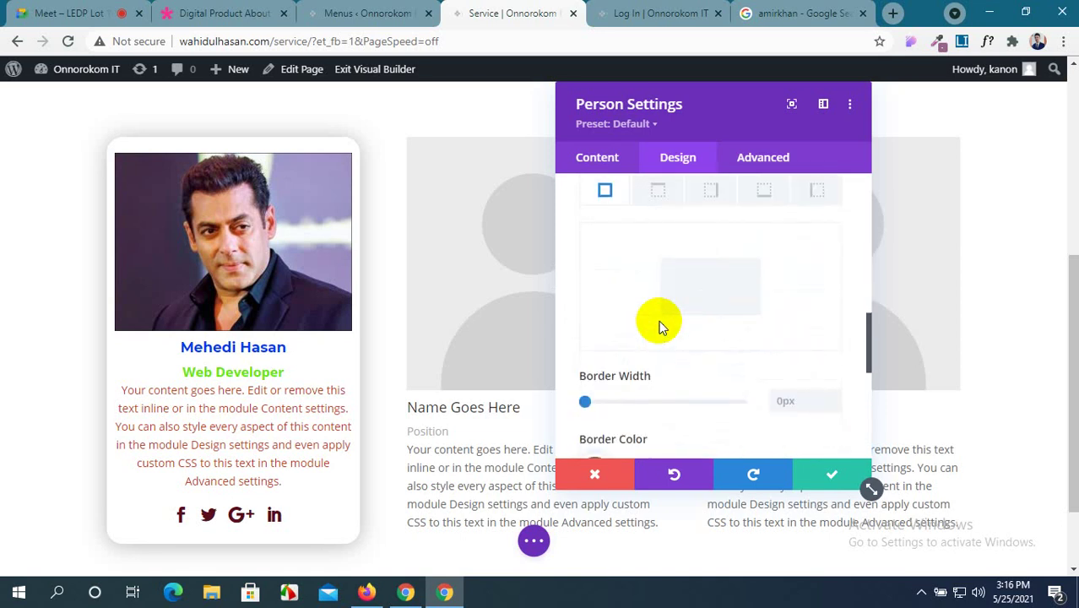
Change the first card's box shadow to a darker grey with -13px spread strength.
click(764, 233)
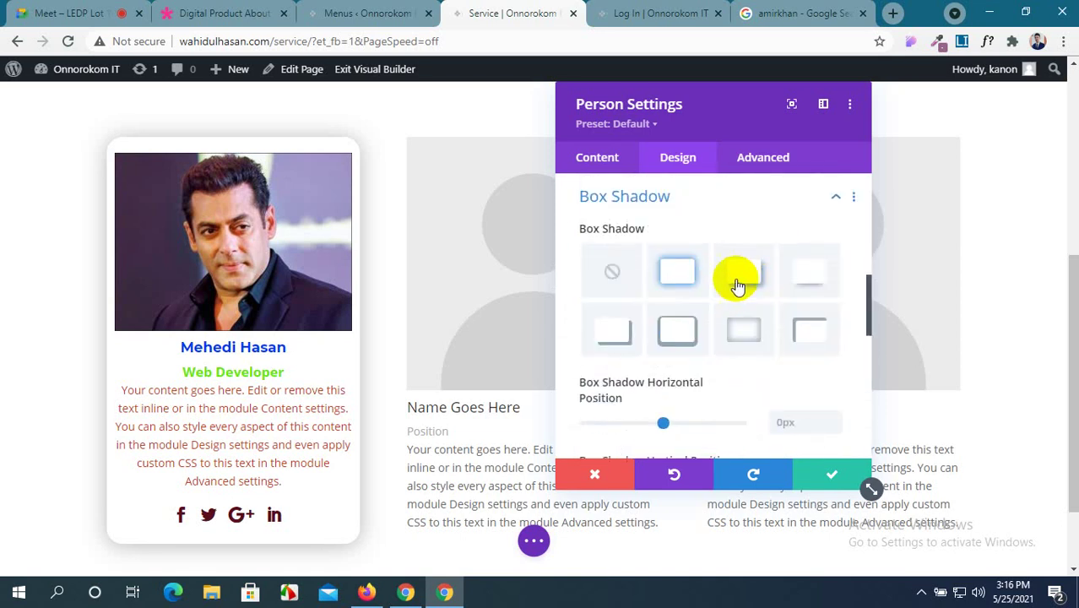
scroll(715, 306, down, 5)
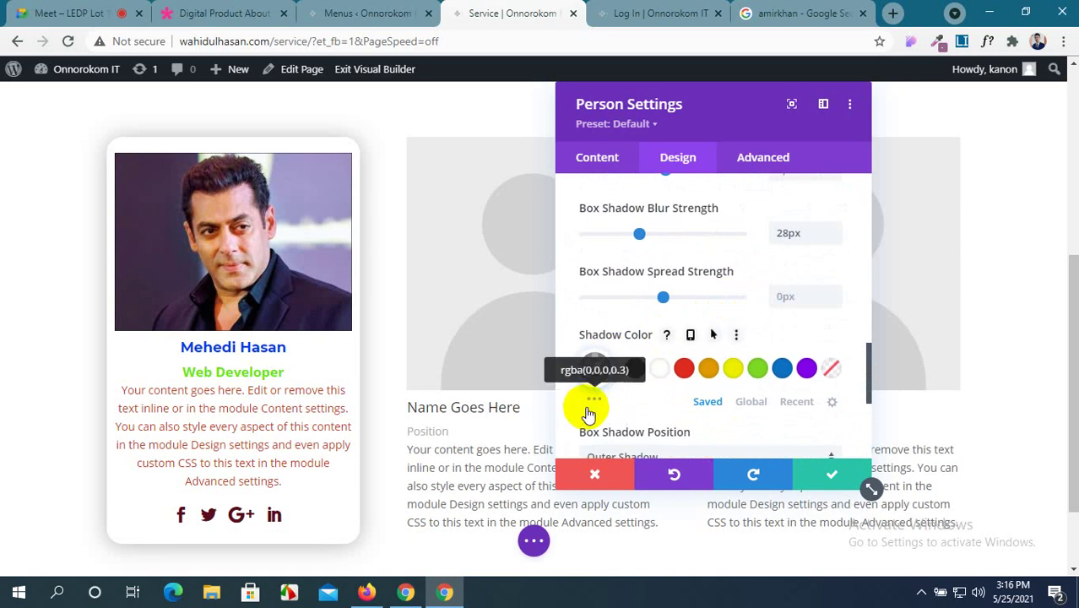
click(593, 401)
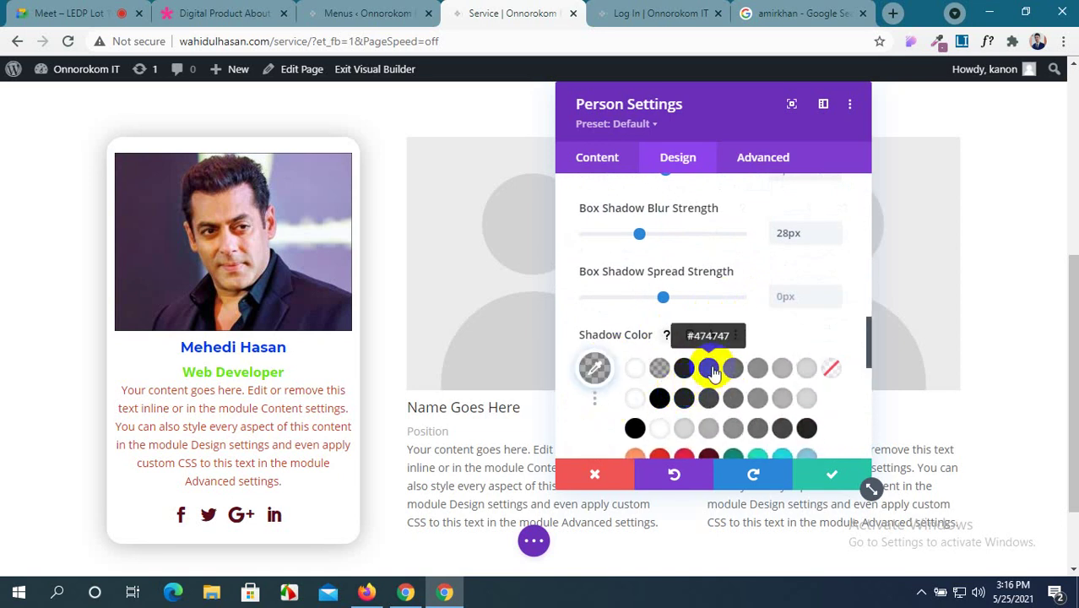
click(711, 369)
scroll(711, 369, down, 4)
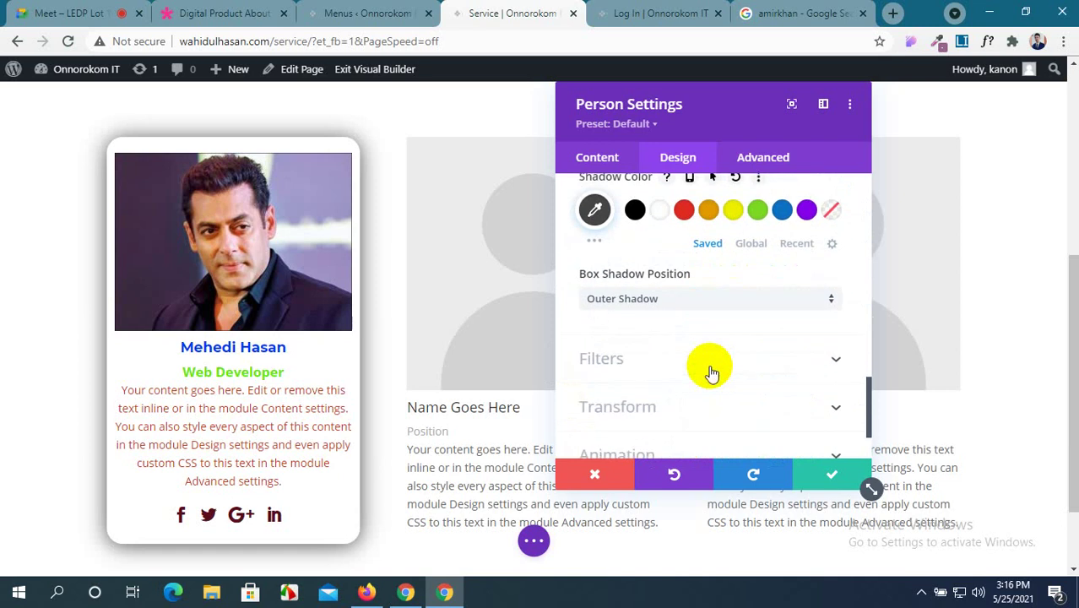
scroll(711, 369, up, 5)
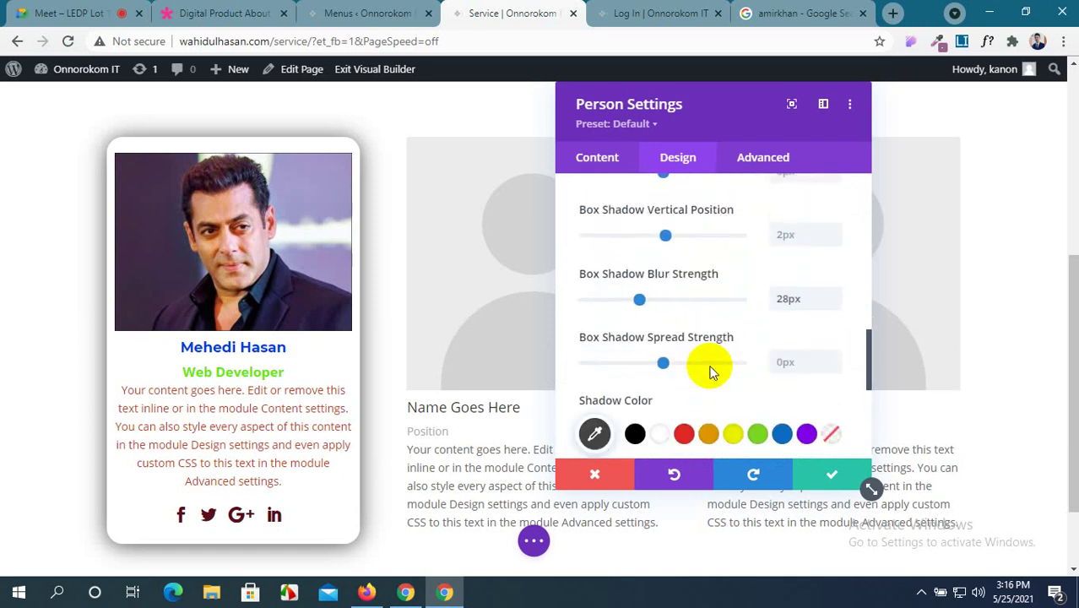
drag(663, 363, 651, 369)
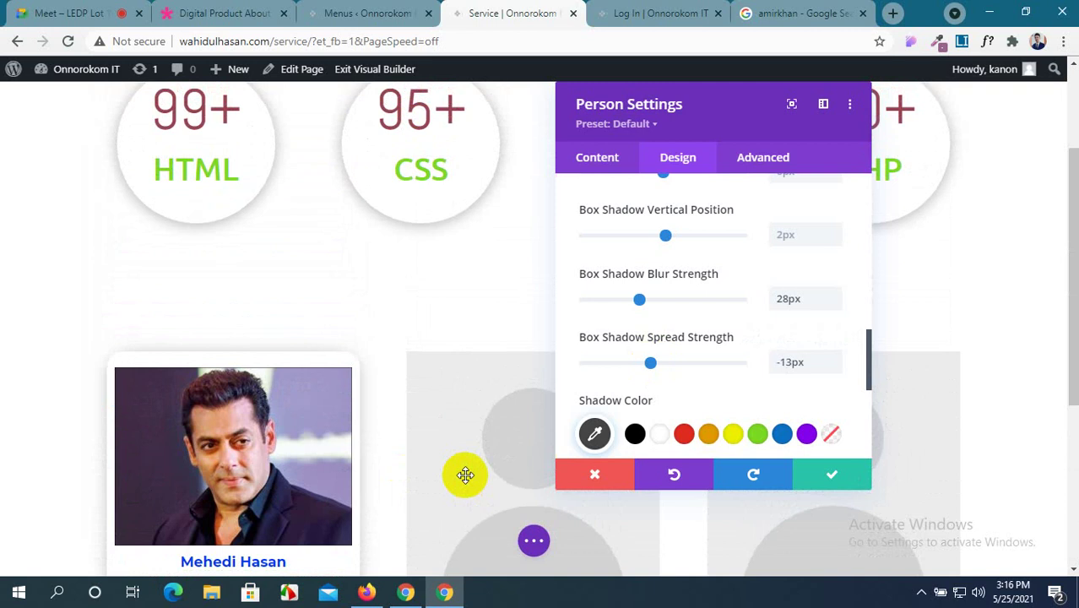
Save the first card, then enter the member's name and 'Java Developer' in the middle card.
click(814, 480)
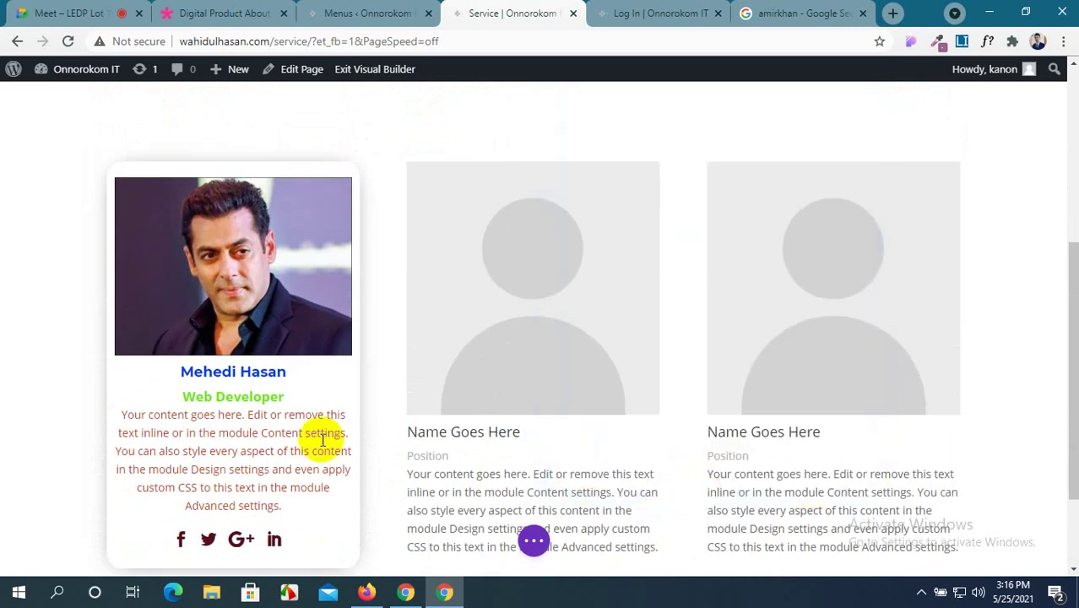
scroll(304, 429, down, 1)
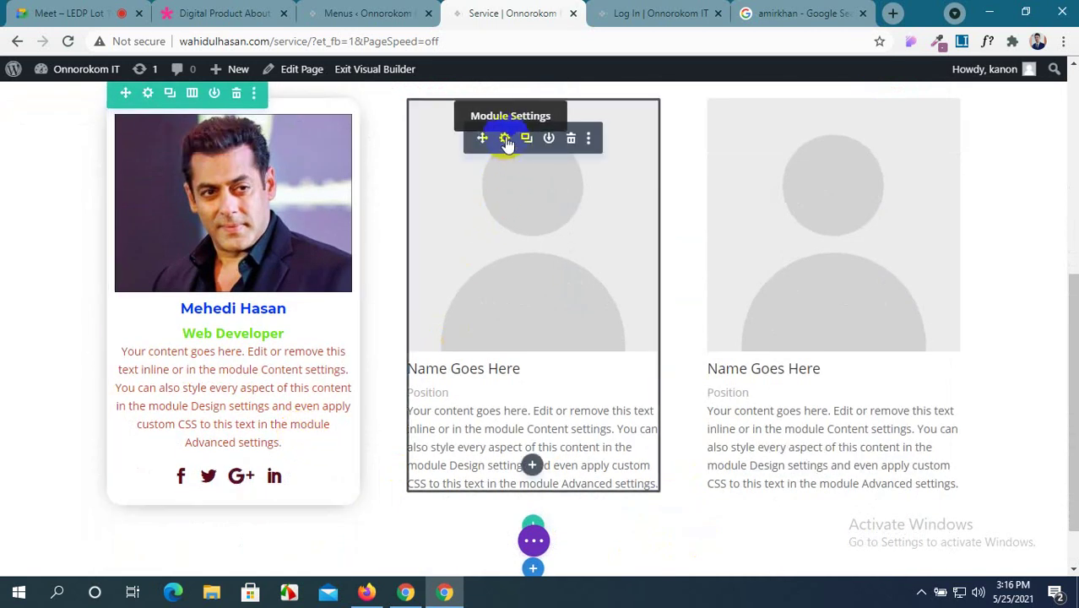
click(505, 139)
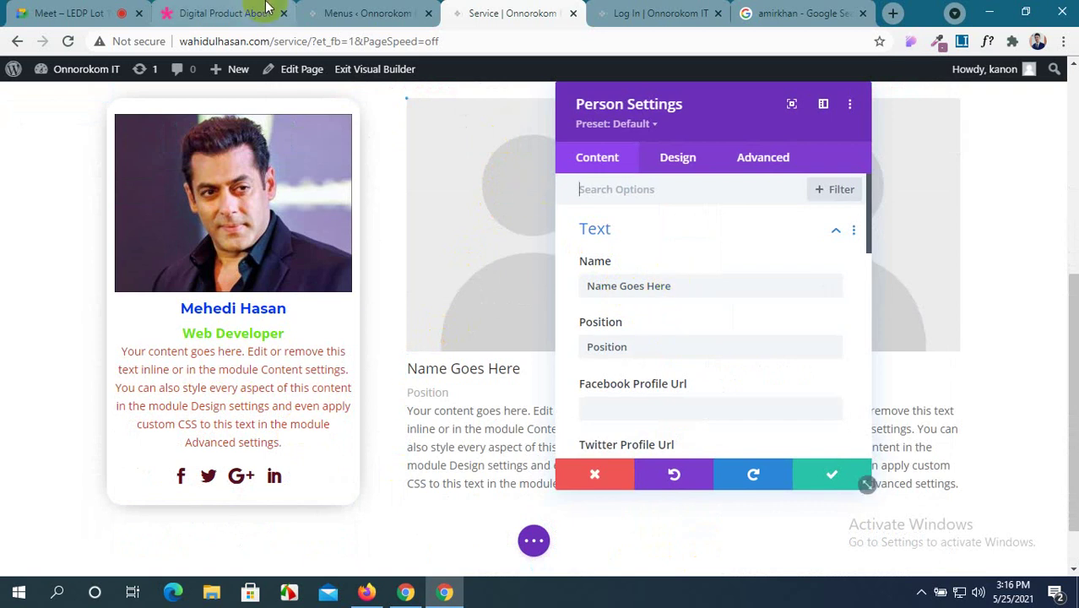
click(75, 8)
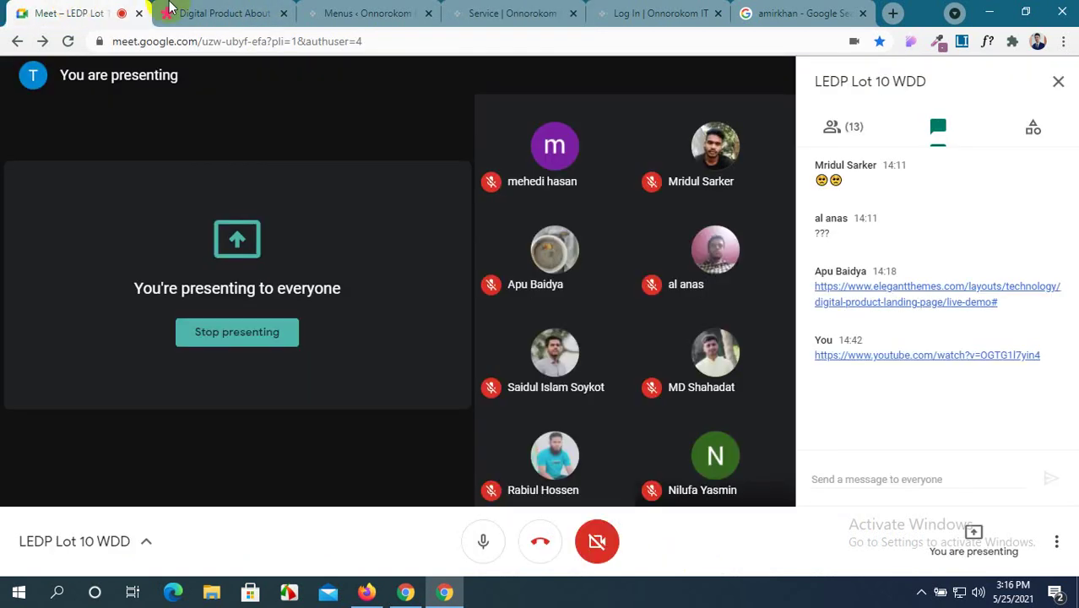
click(507, 13)
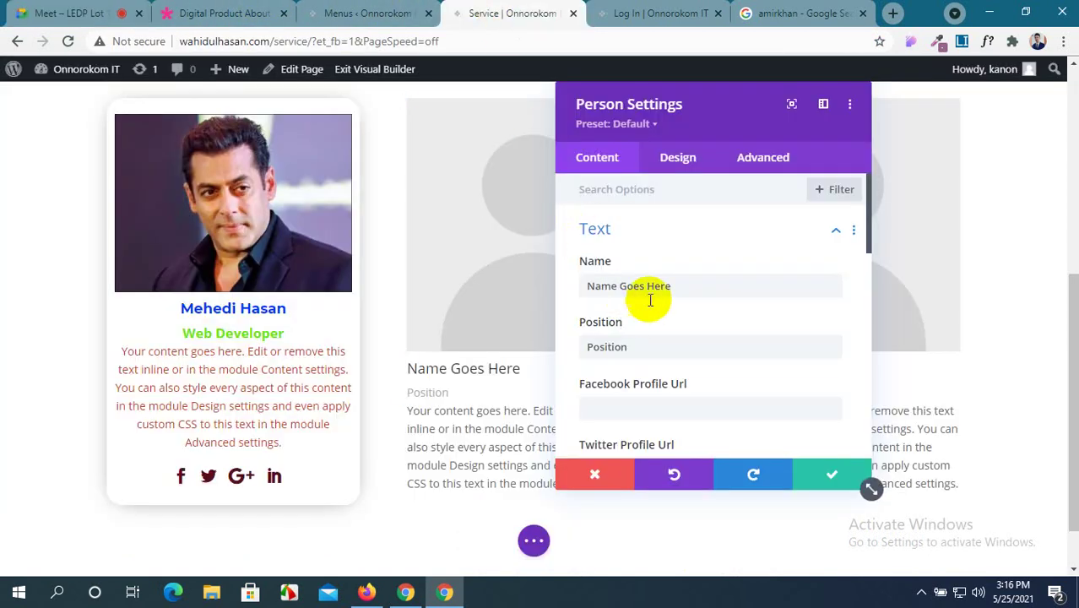
drag(682, 285, 508, 285)
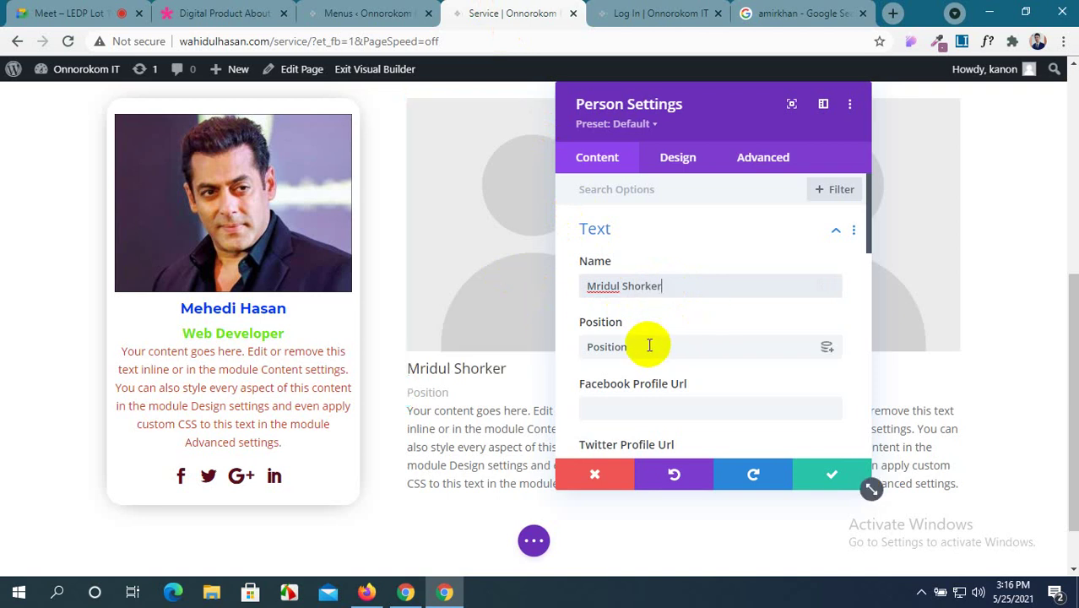
drag(644, 347, 540, 352)
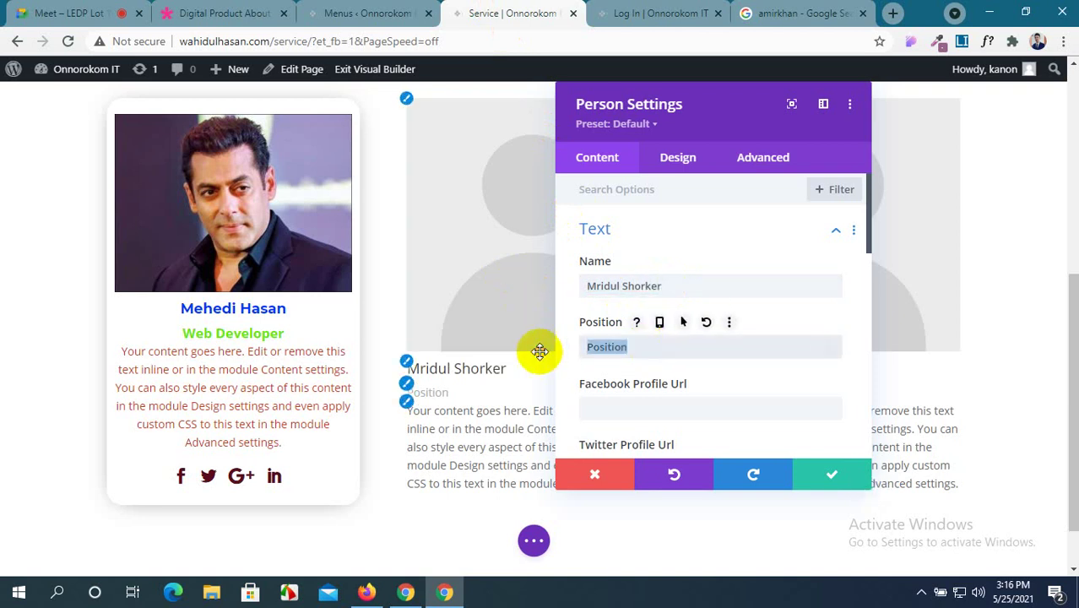
text(Java Developer)
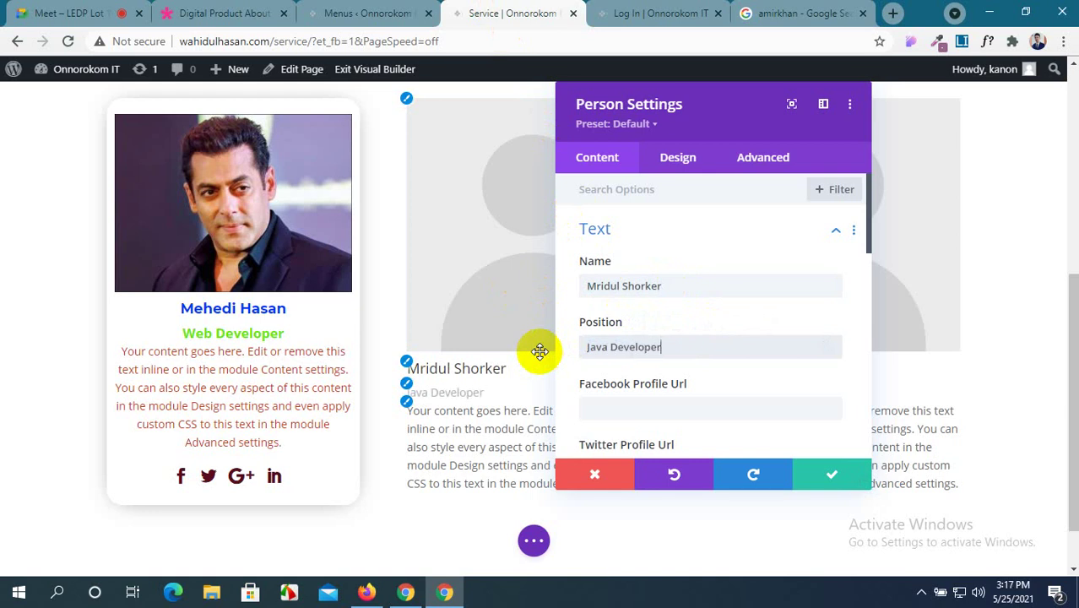
Put '#' into the Facebook, Twitter, Google+ and LinkedIn profile URL fields.
click(718, 414)
text(#)
scroll(715, 417, down, 2)
click(673, 313)
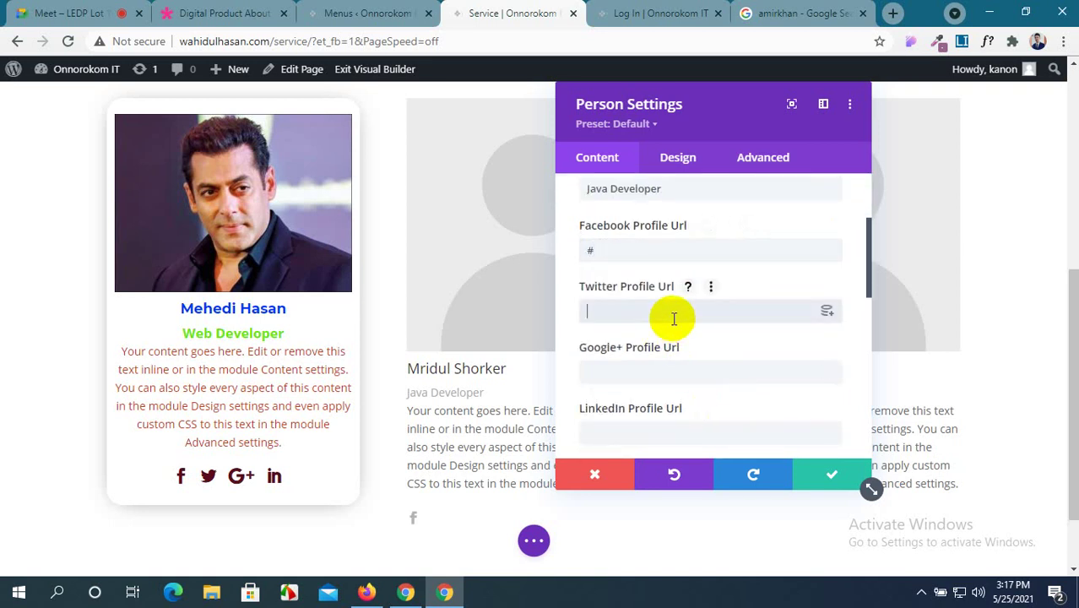
click(660, 368)
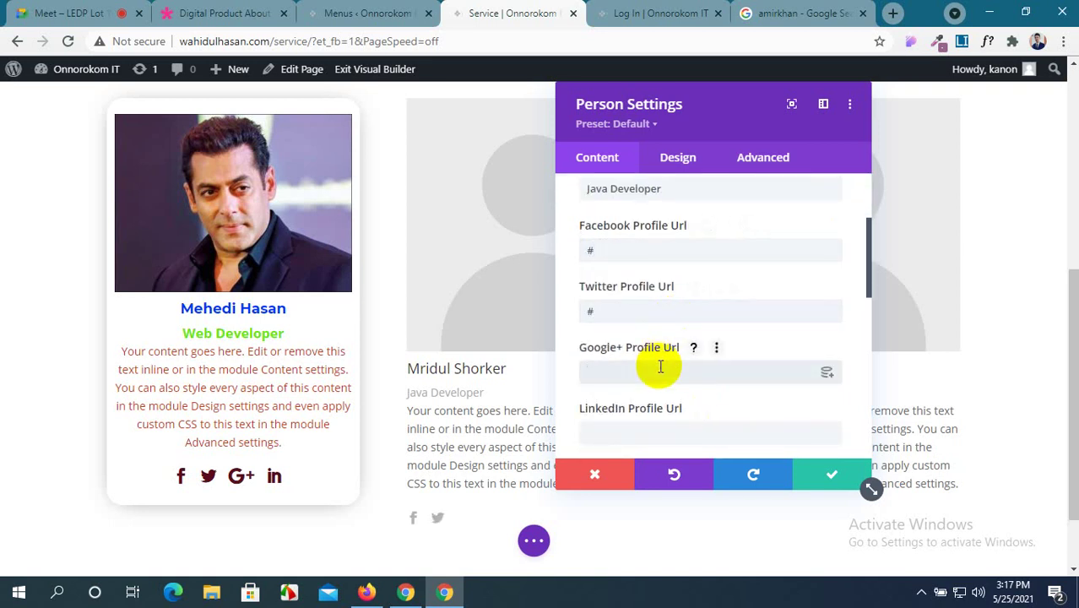
text(#)
scroll(650, 378, down, 1)
click(650, 354)
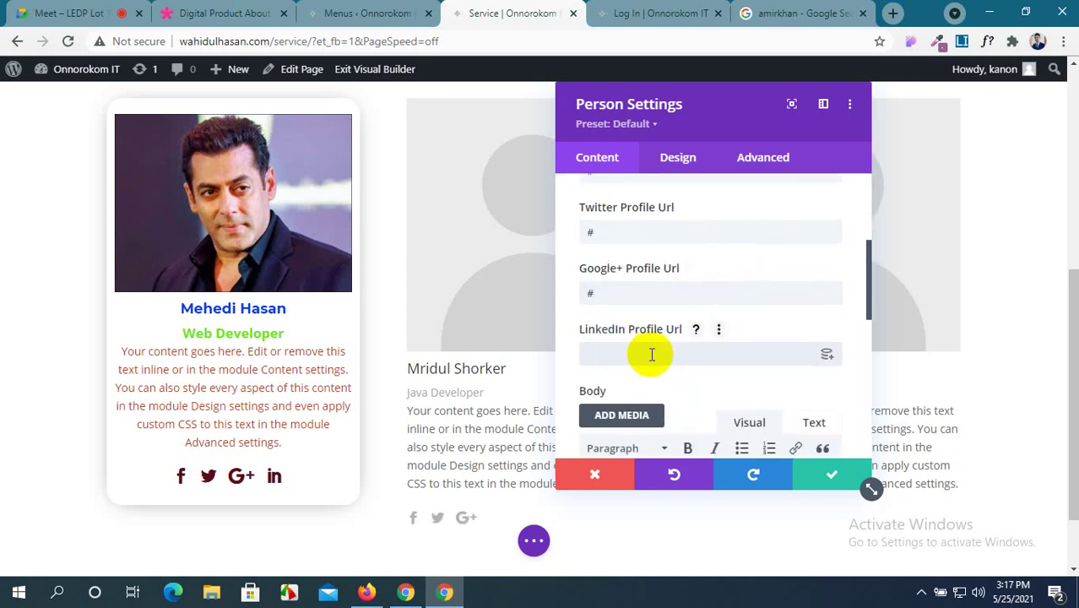
scroll(653, 354, down, 5)
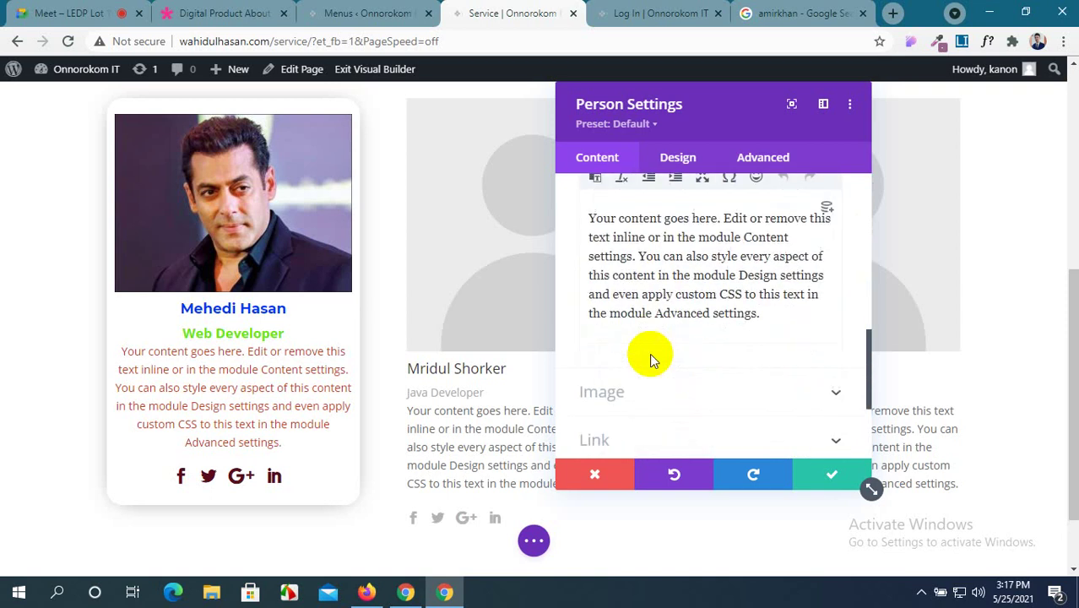
Upload two portrait photos from the computer through the card's image picker.
click(723, 229)
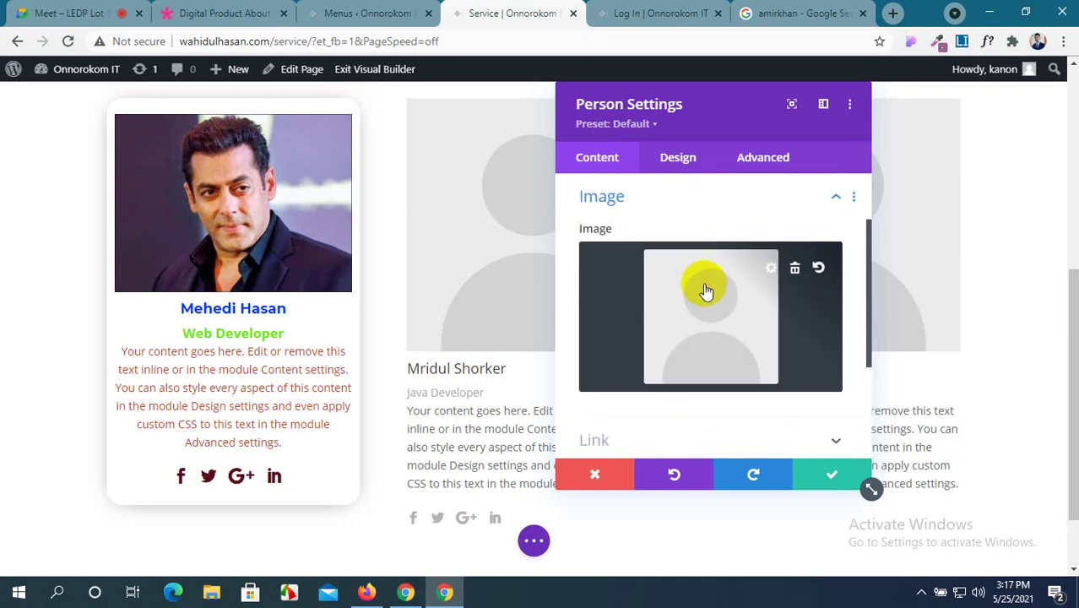
click(706, 293)
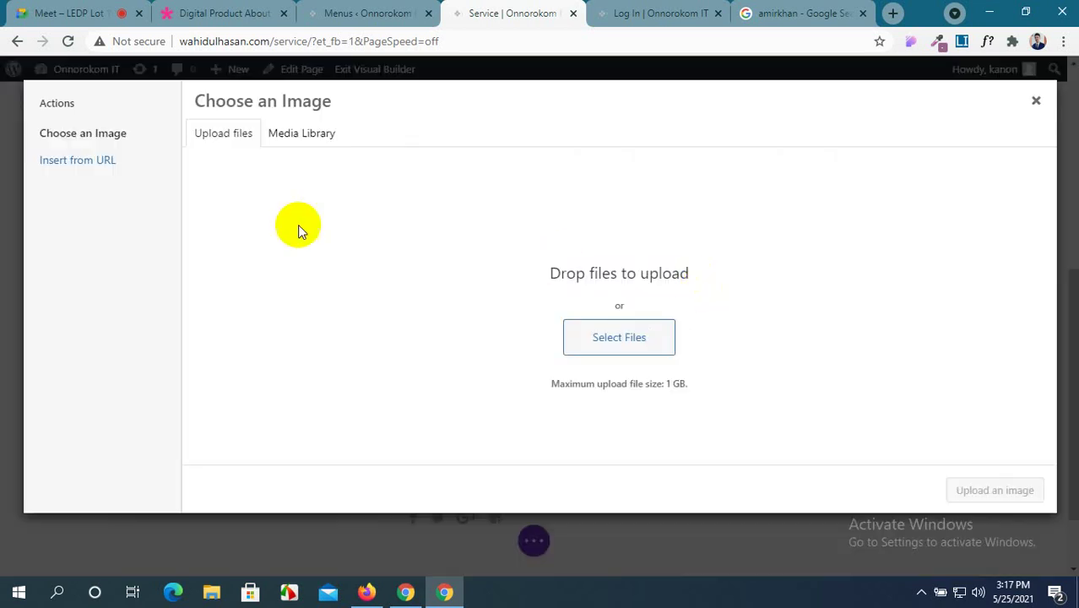
click(646, 339)
click(183, 227)
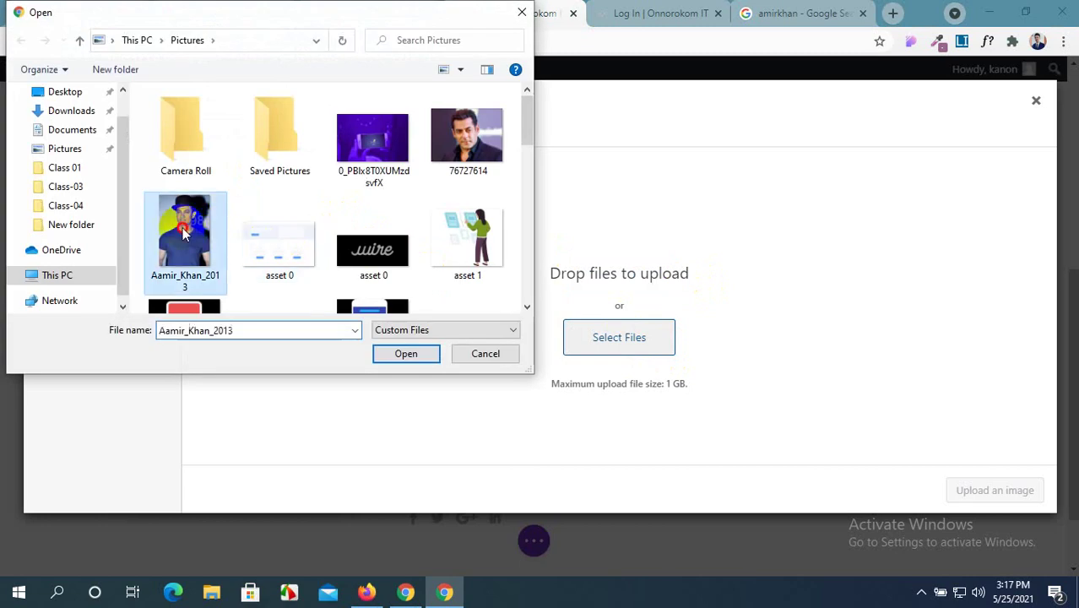
scroll(323, 243, down, 2)
scroll(324, 243, down, 5)
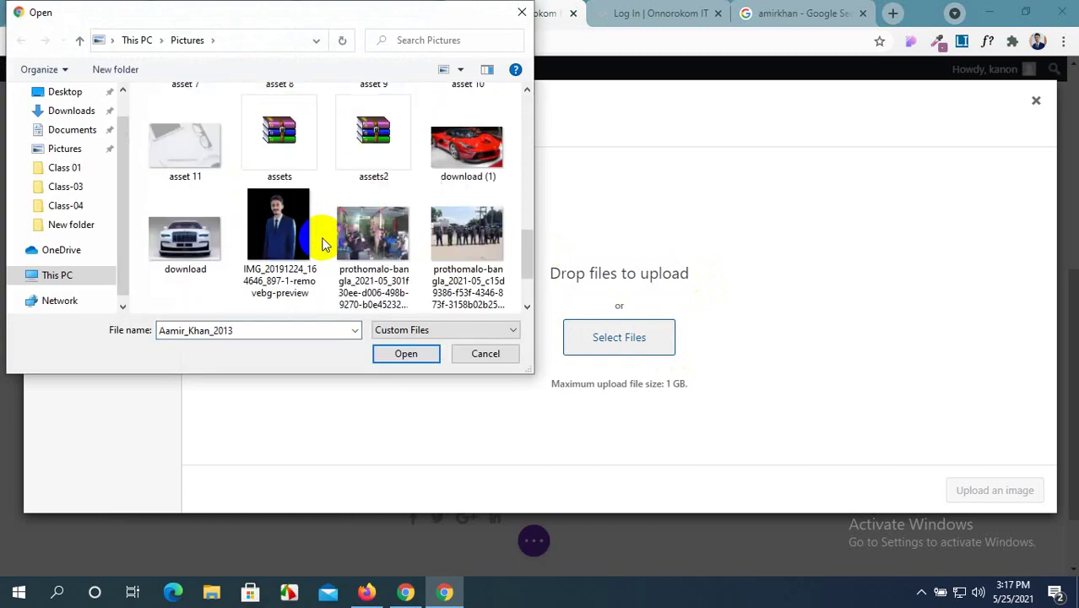
scroll(324, 243, down, 2)
ctrl+click(184, 226)
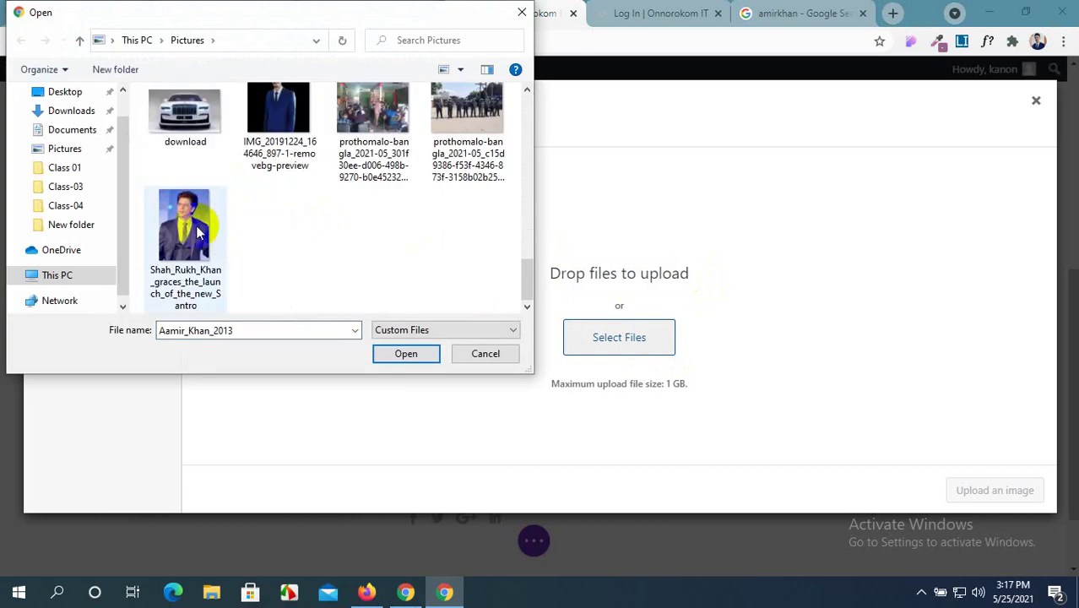
click(427, 355)
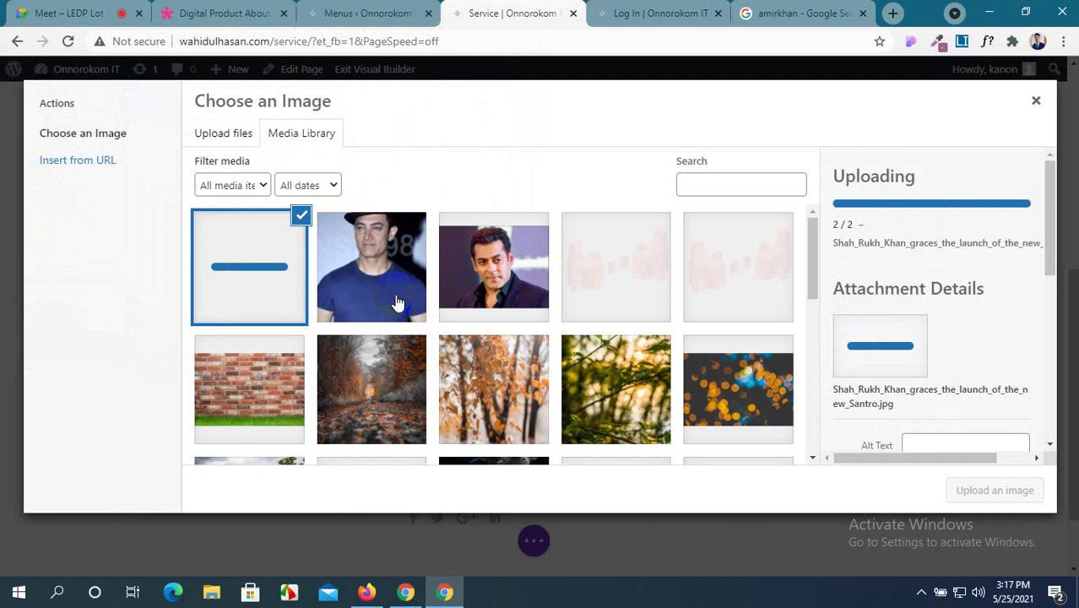
Insert one of the uploaded portraits as the middle card's image.
scroll(447, 271, down, 1)
click(415, 234)
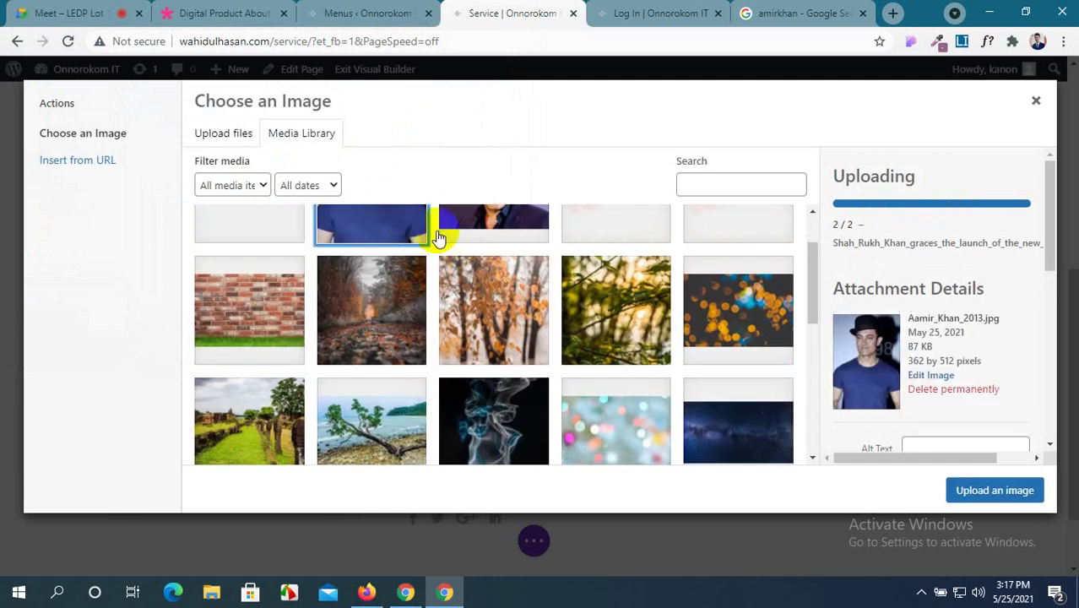
click(989, 490)
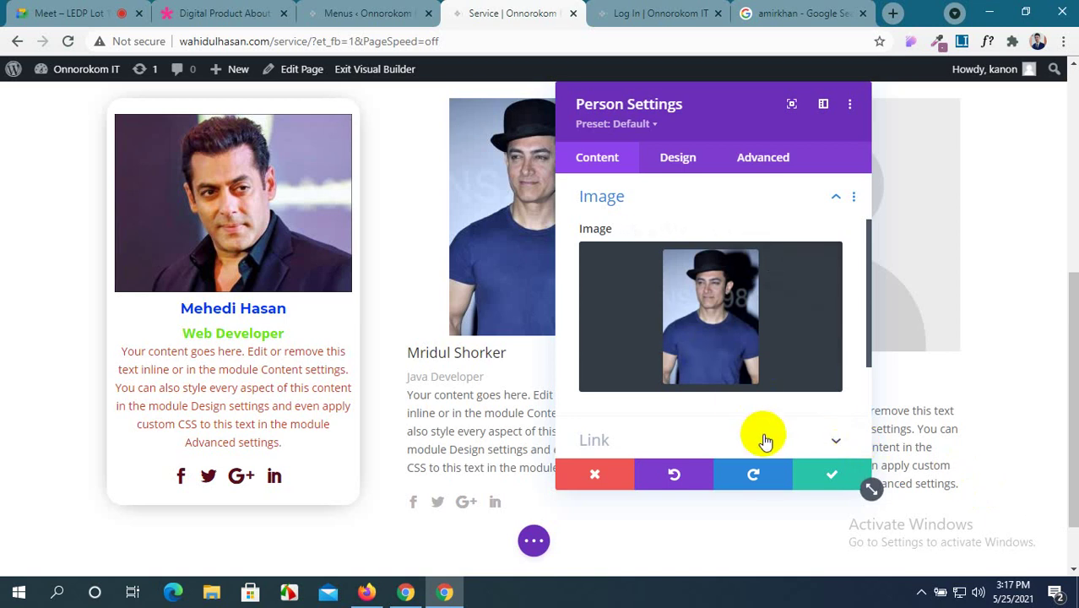
scroll(458, 312, up, 2)
scroll(447, 308, down, 3)
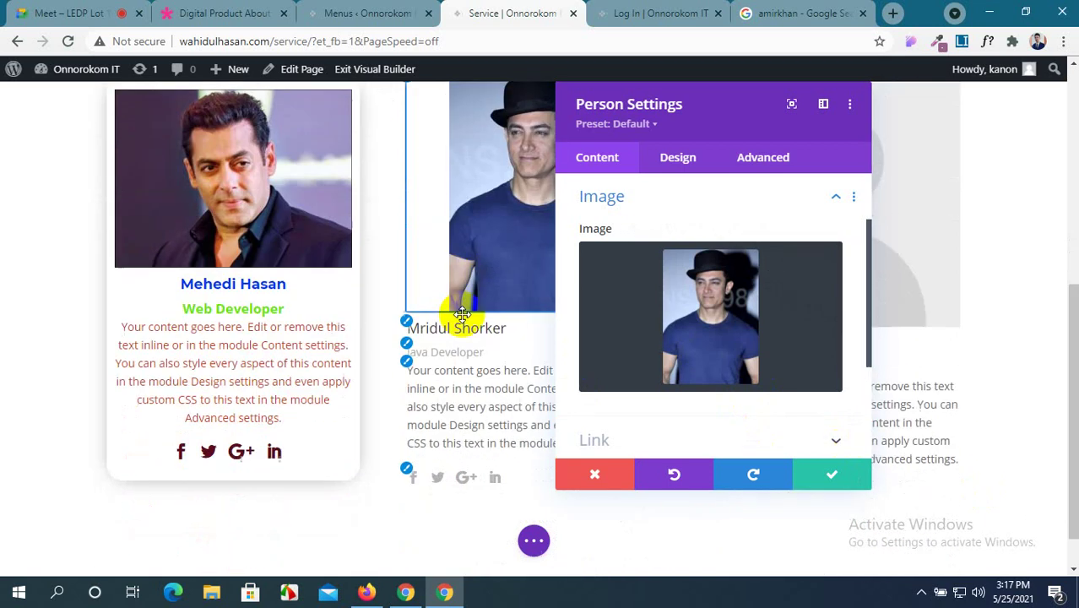
scroll(663, 337, down, 3)
scroll(665, 338, up, 4)
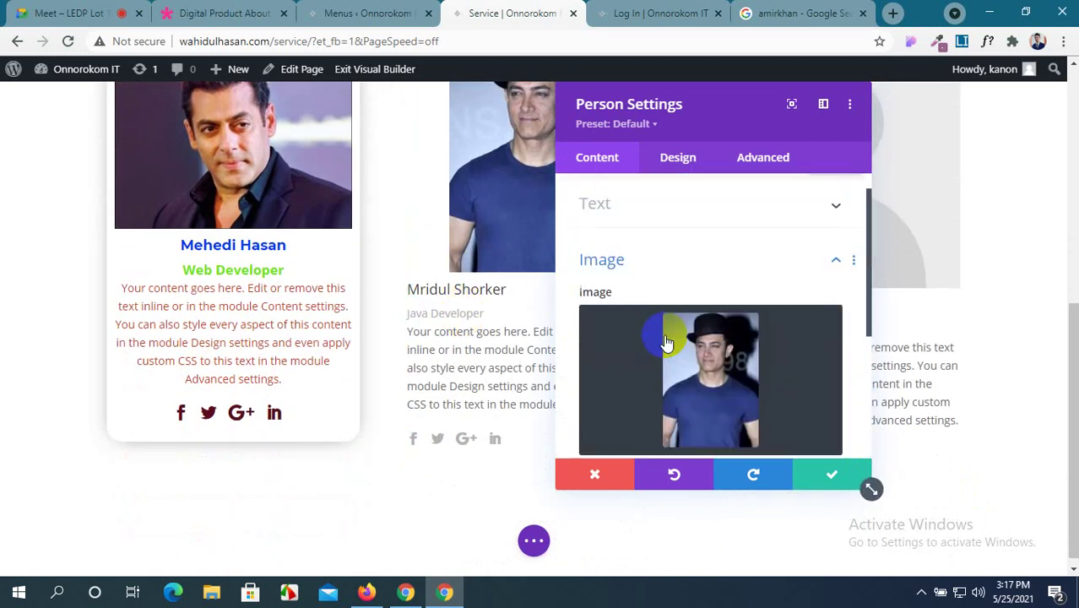
mouse_move(666, 342)
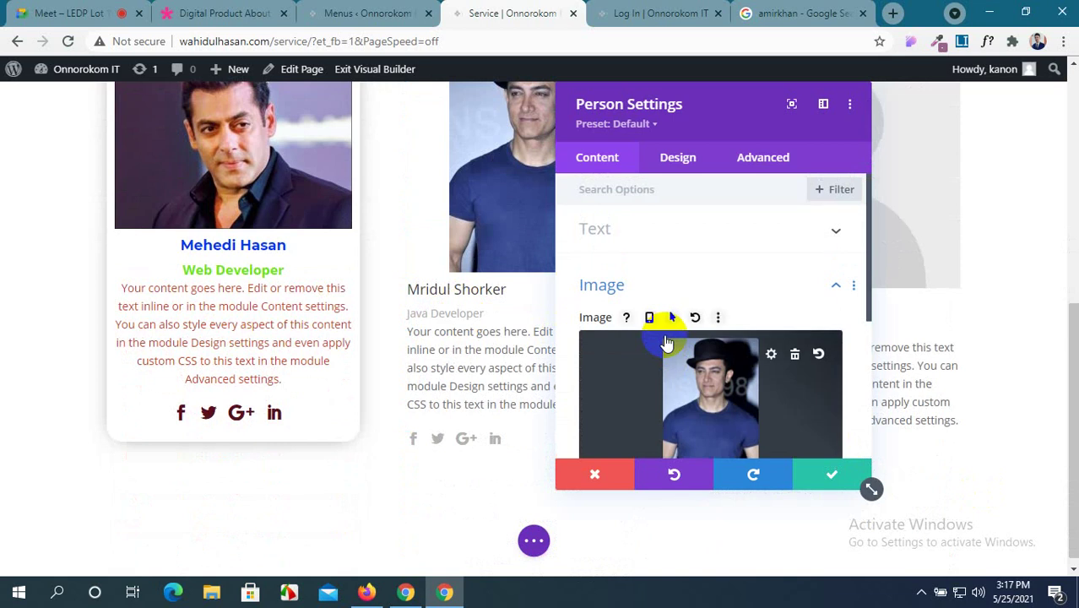
scroll(666, 342, down, 2)
scroll(665, 342, up, 2)
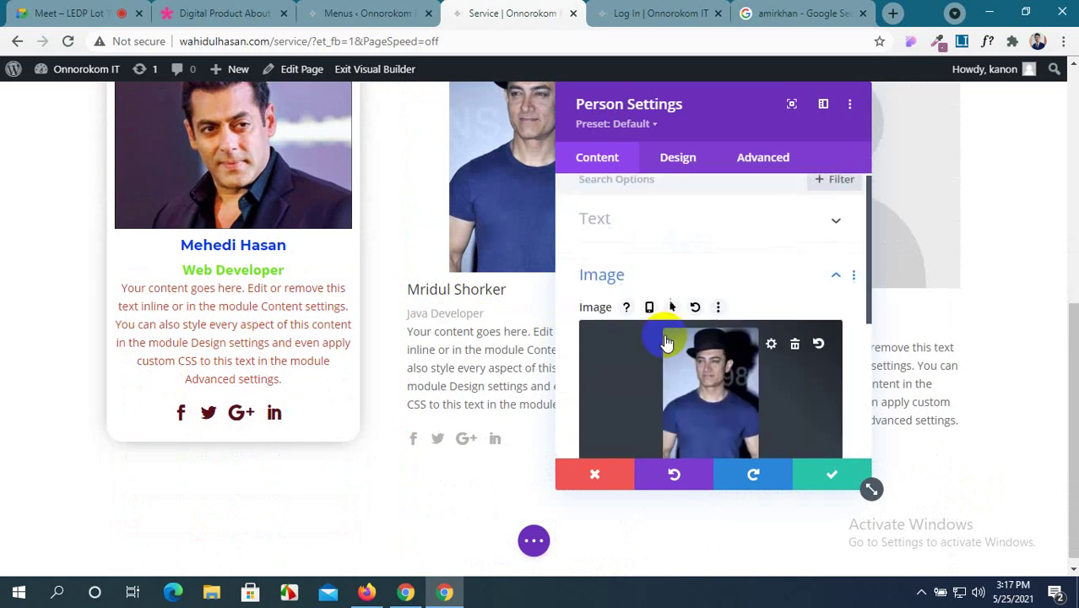
scroll(666, 342, down, 2)
scroll(666, 342, up, 1)
scroll(668, 342, up, 1)
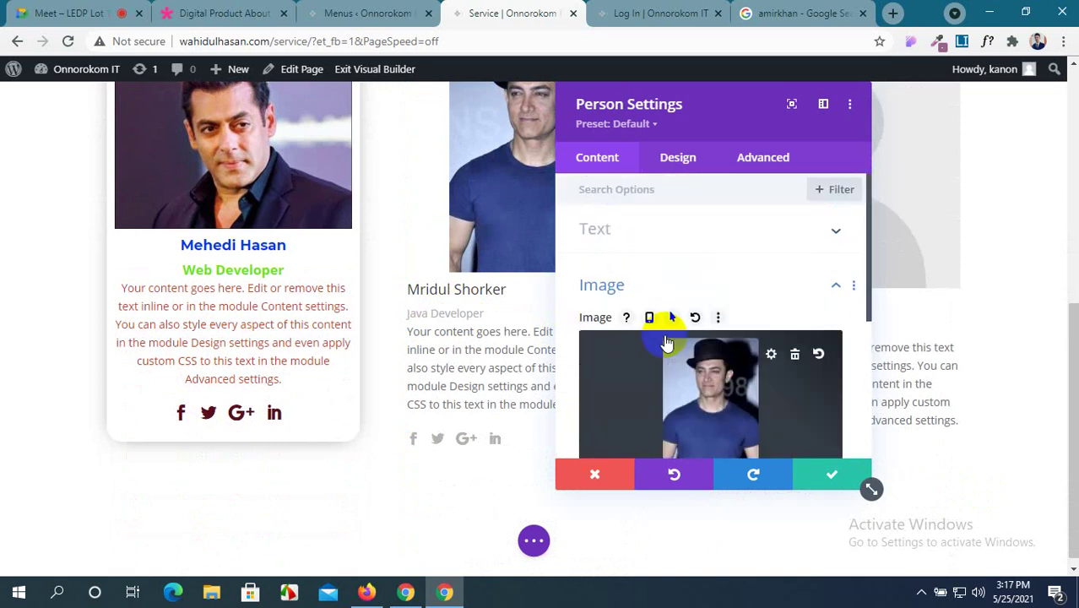
scroll(735, 338, down, 2)
scroll(337, 273, up, 3)
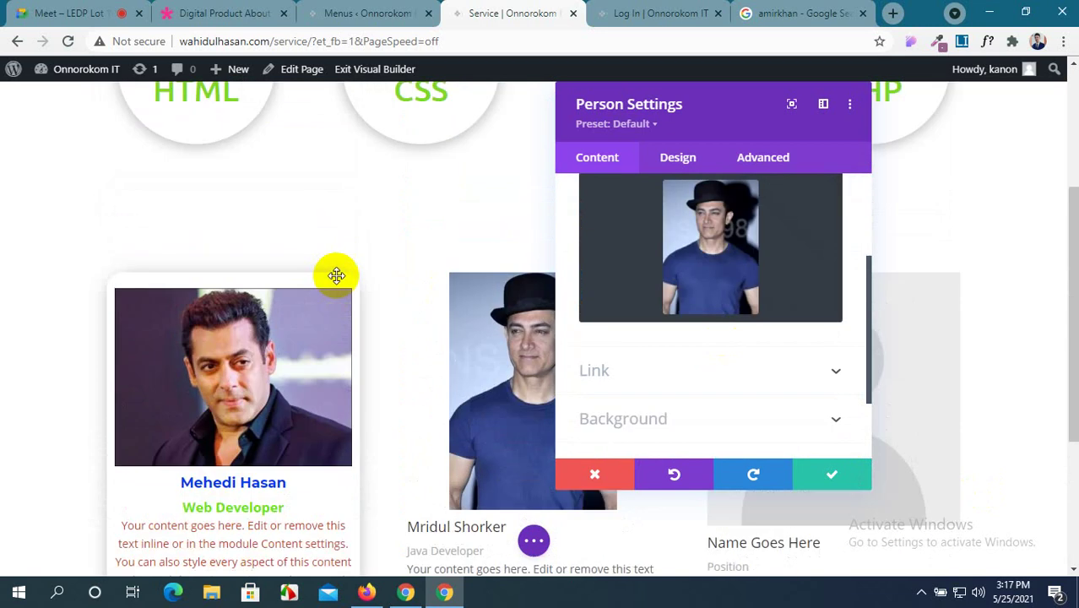
scroll(337, 275, down, 3)
scroll(337, 276, up, 1)
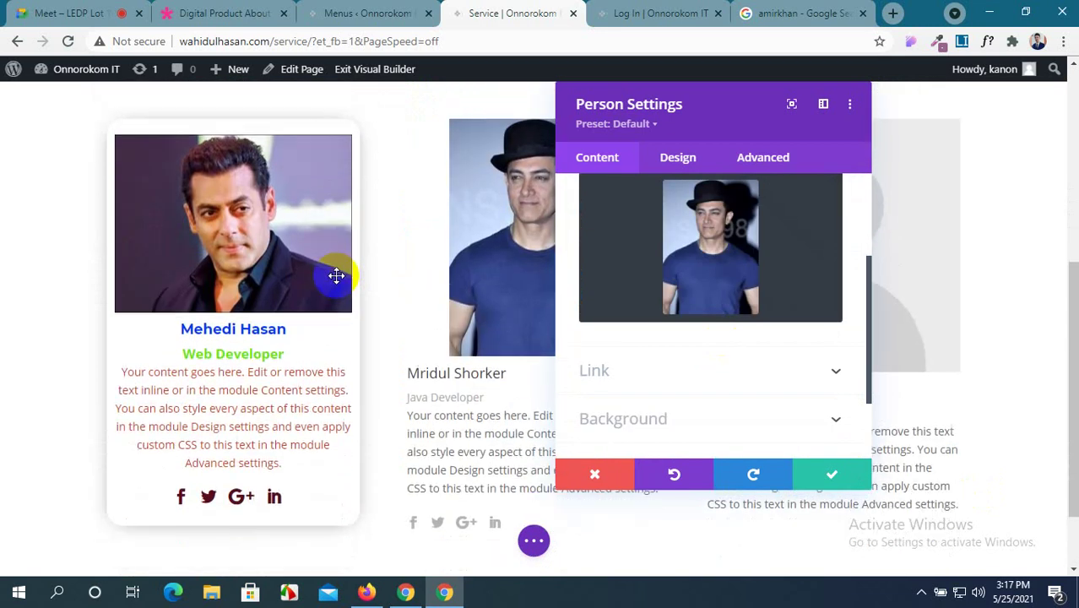
scroll(337, 276, down, 1)
scroll(337, 275, up, 1)
scroll(338, 273, down, 1)
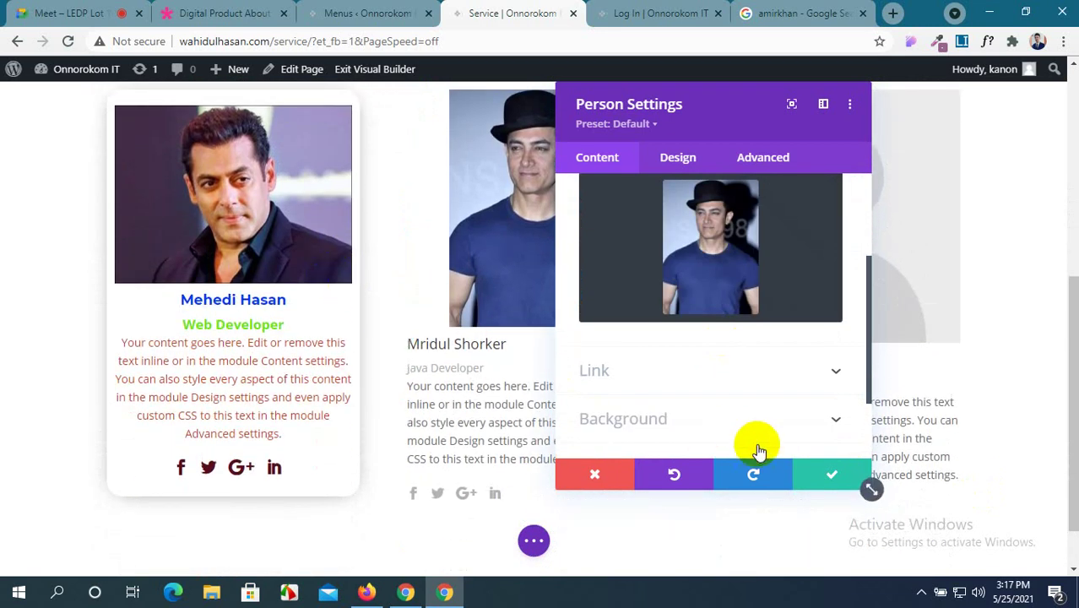
Save the card settings and delete the middle team card.
click(813, 476)
scroll(473, 342, up, 1)
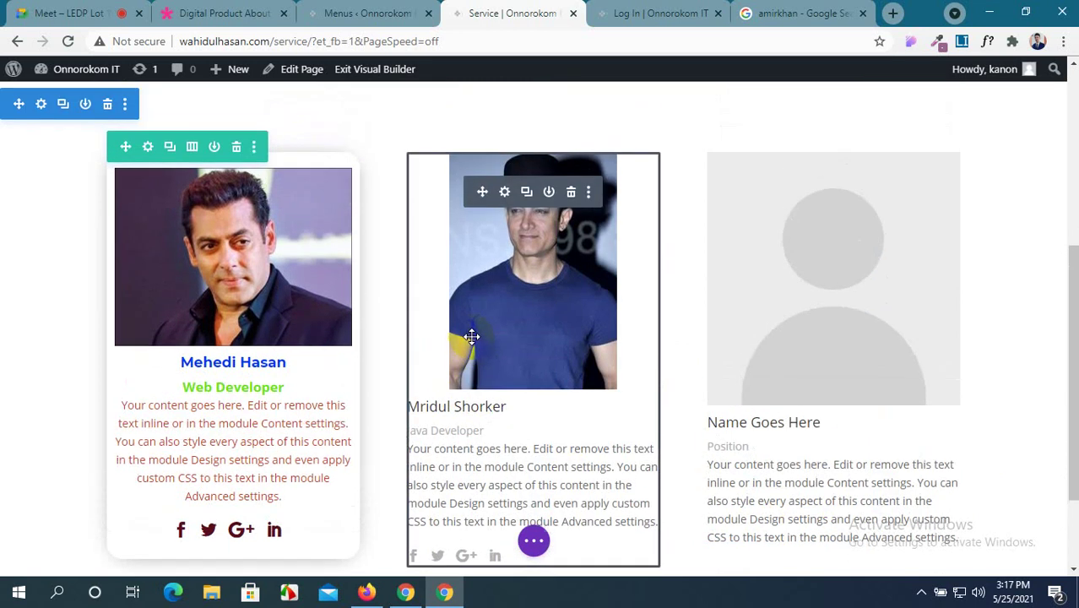
scroll(577, 405, down, 1)
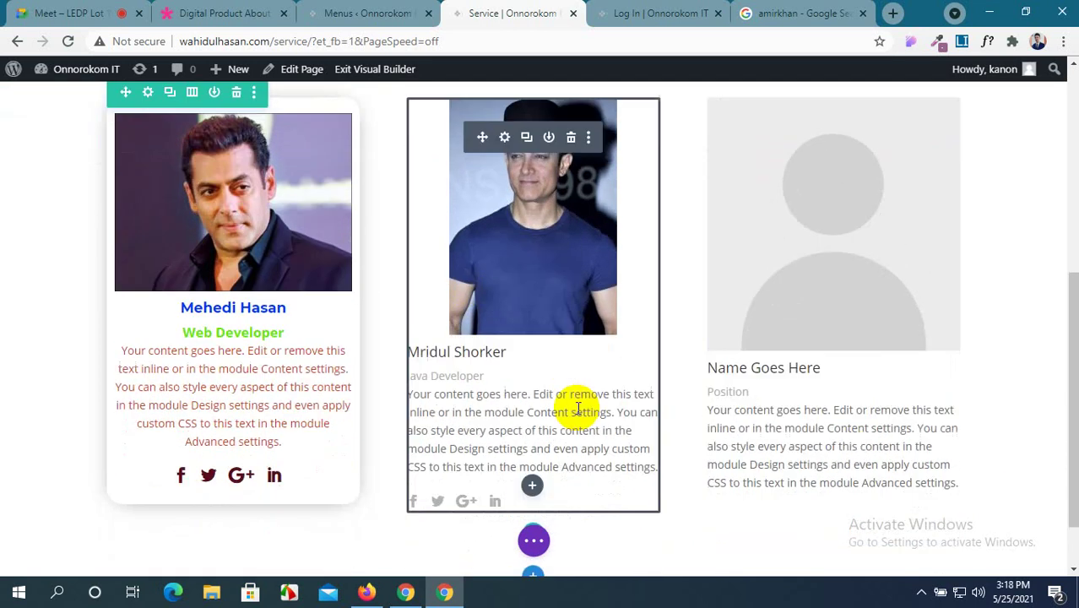
scroll(498, 277, up, 1)
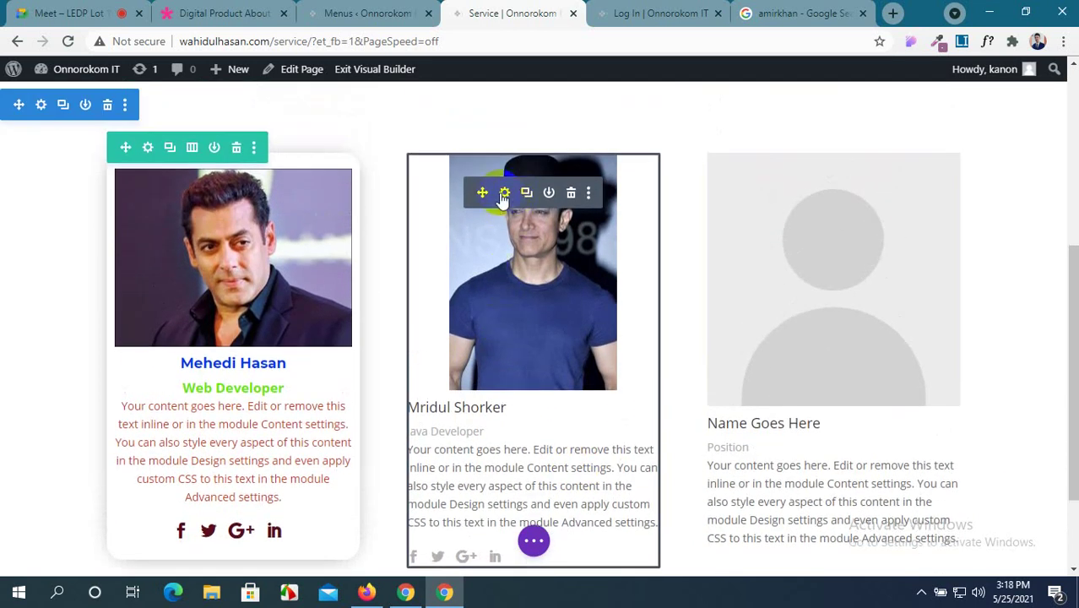
click(571, 193)
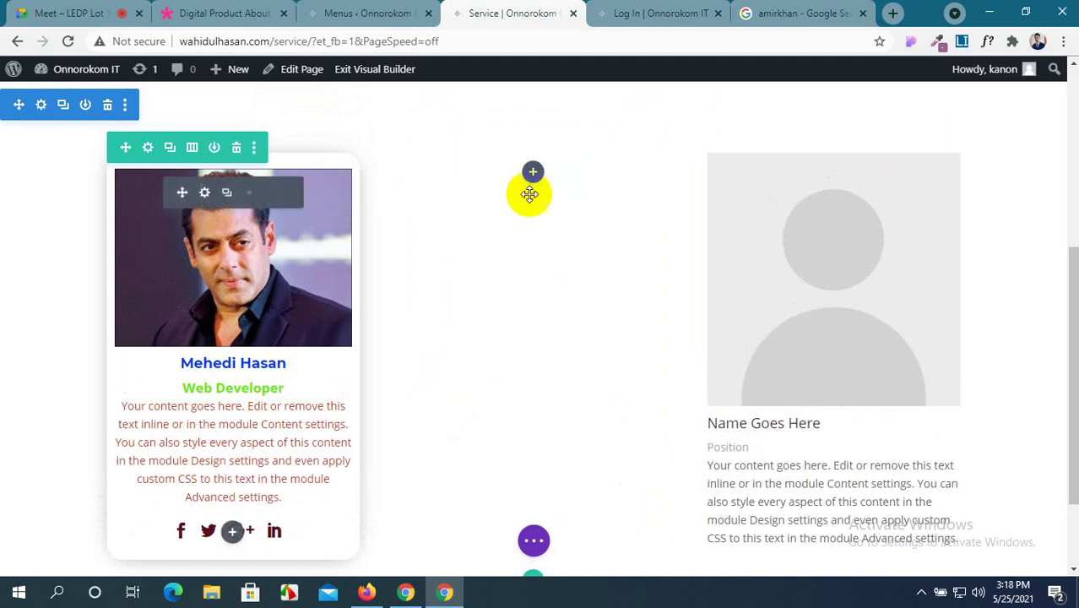
Copy the blank third card and paste it into the empty middle column.
mouse_move(873, 190)
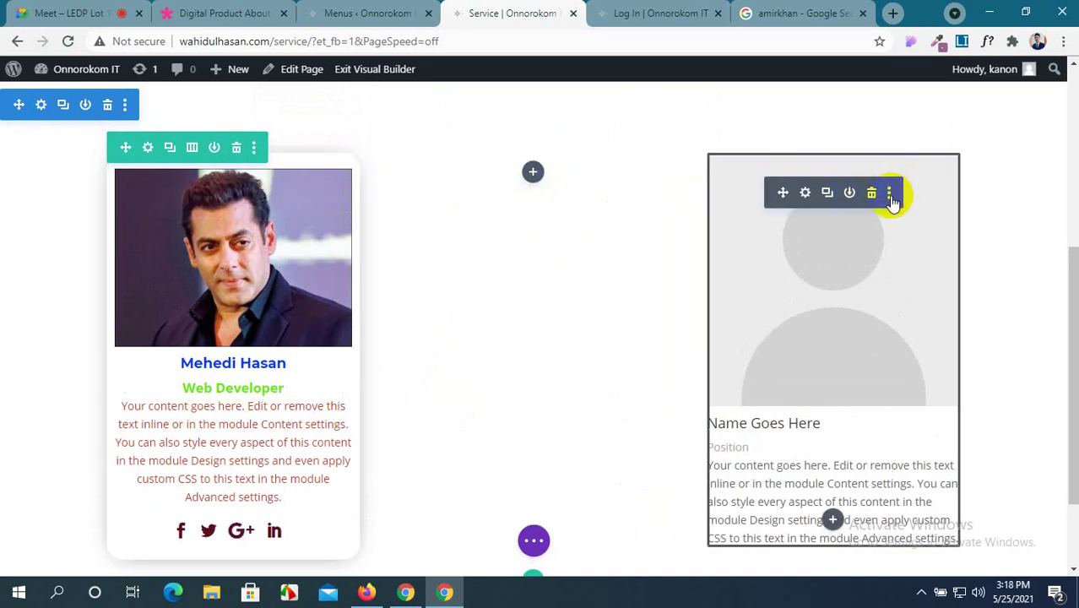
click(889, 193)
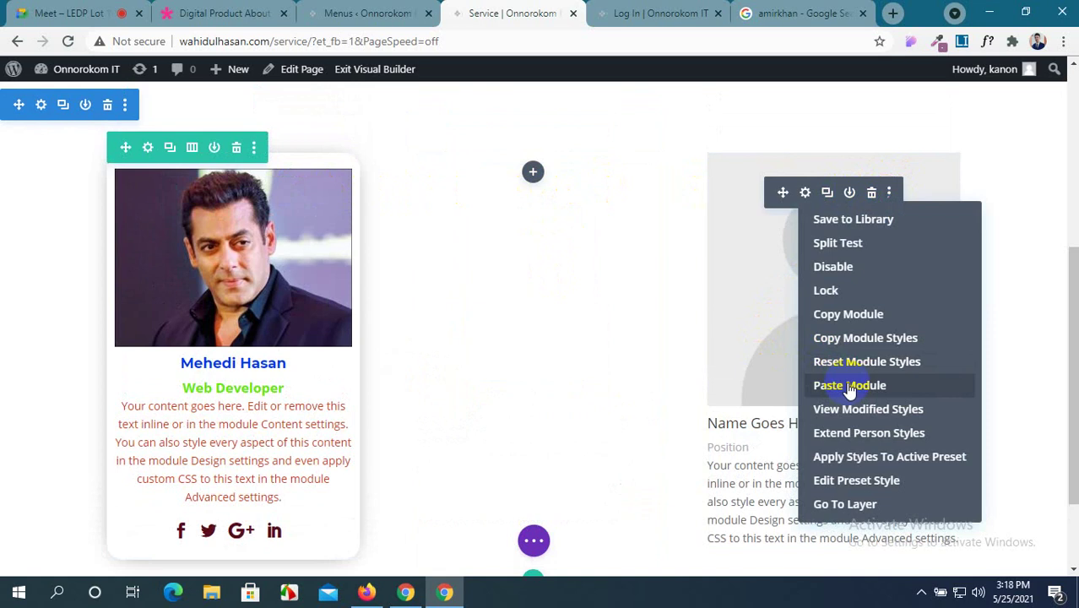
click(847, 315)
right_click(535, 178)
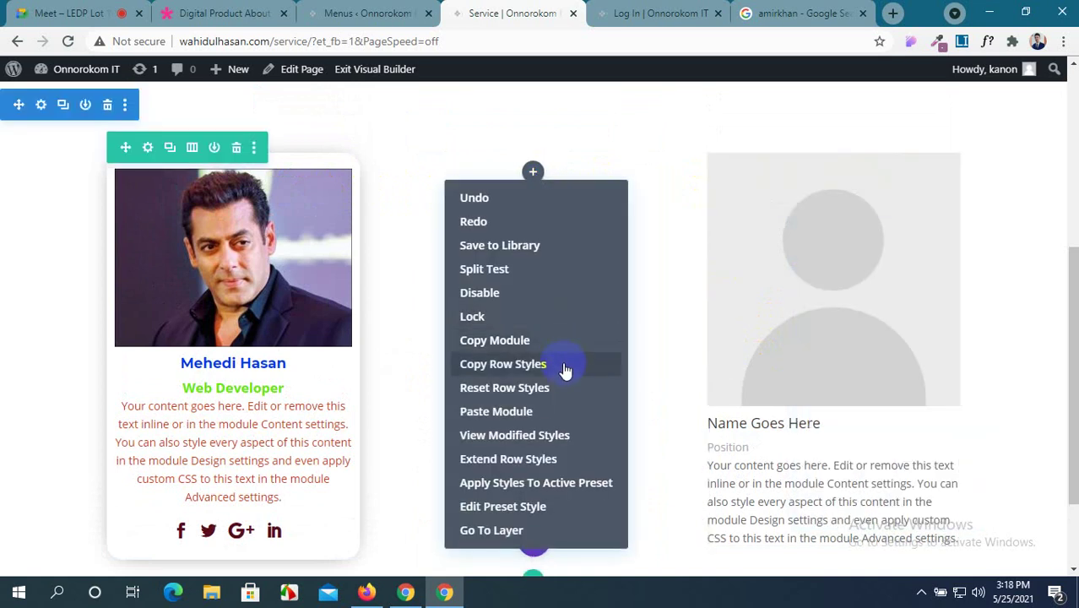
click(559, 411)
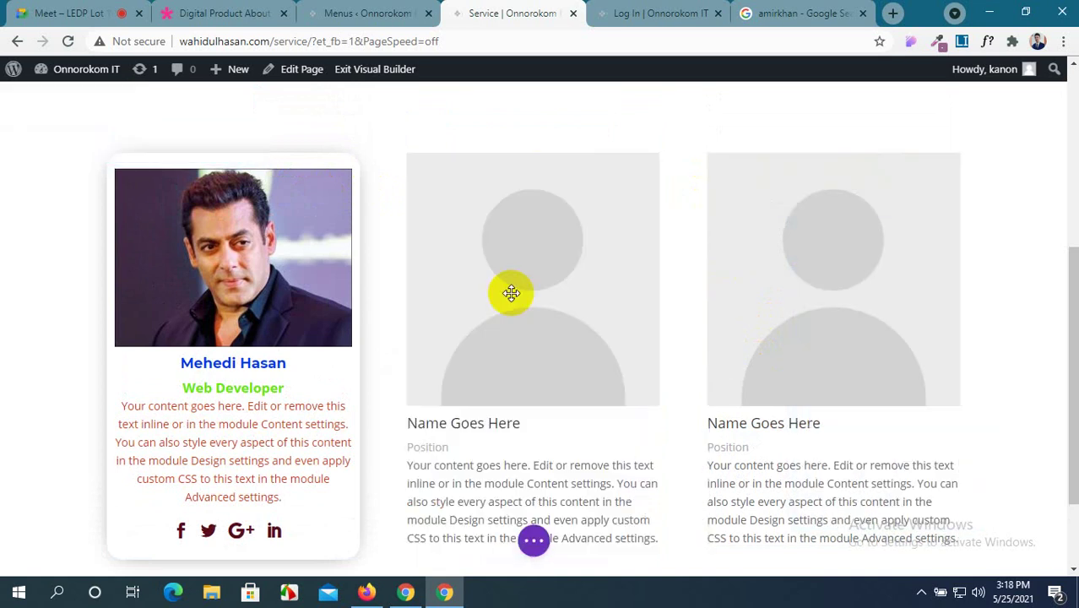
Replace the new middle card's placeholder name and position with the member's details.
click(505, 196)
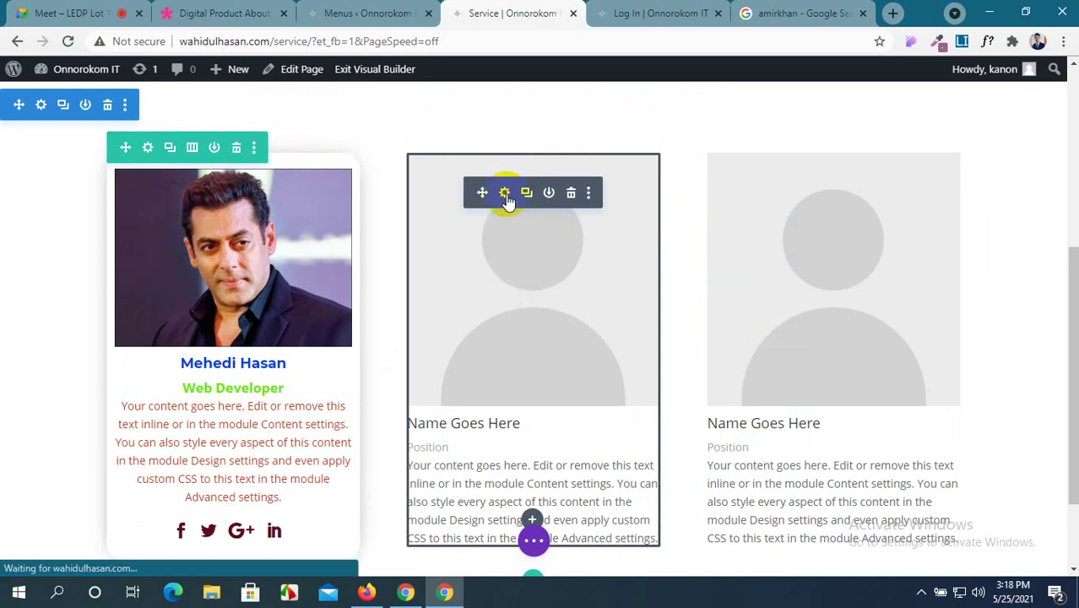
drag(672, 286, 509, 270)
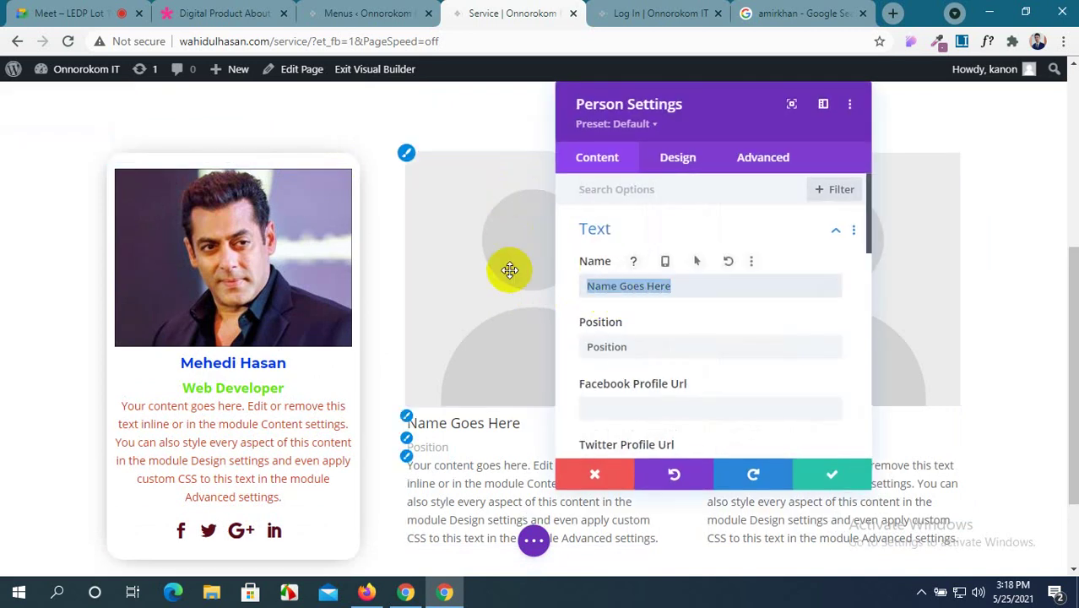
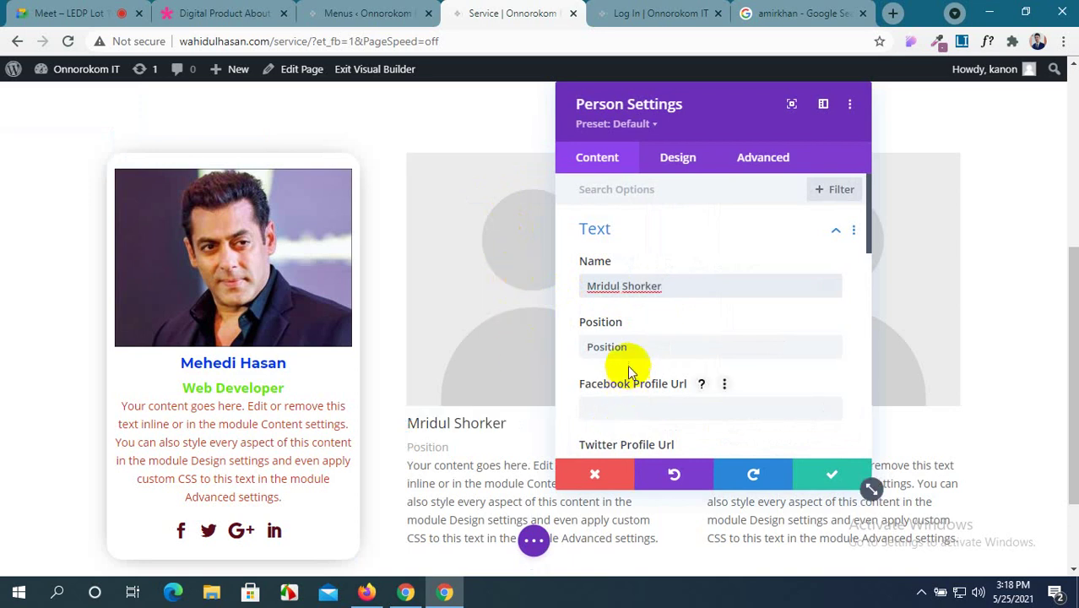
drag(627, 346, 470, 345)
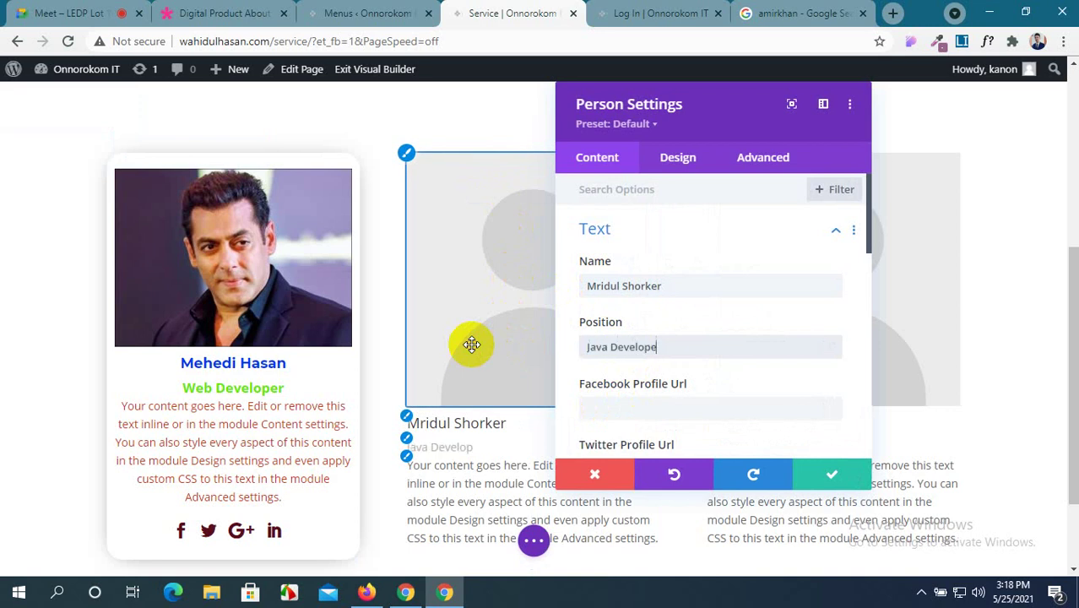
Enter '#' as the Twitter, Google+ and LinkedIn profile links.
scroll(473, 348, down, 1)
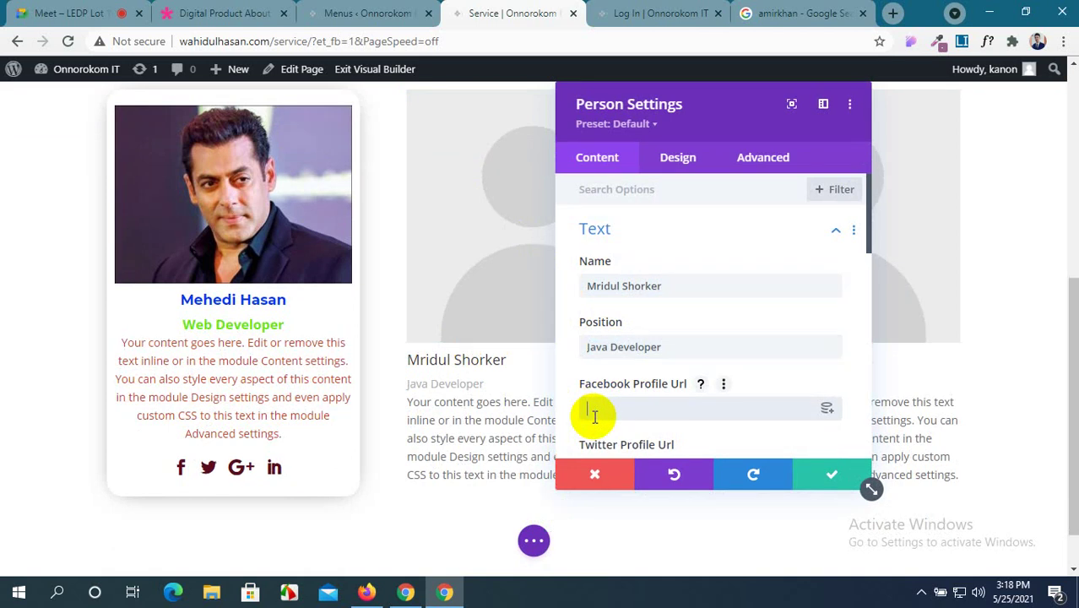
scroll(628, 384, down, 1)
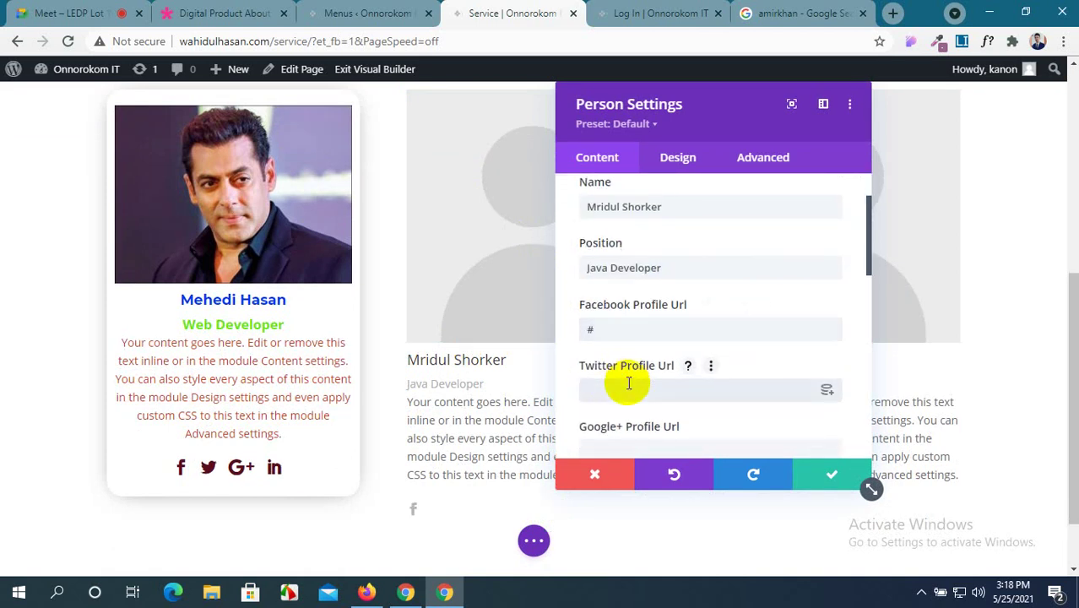
click(628, 384)
text(#)
scroll(629, 384, down, 1)
click(633, 372)
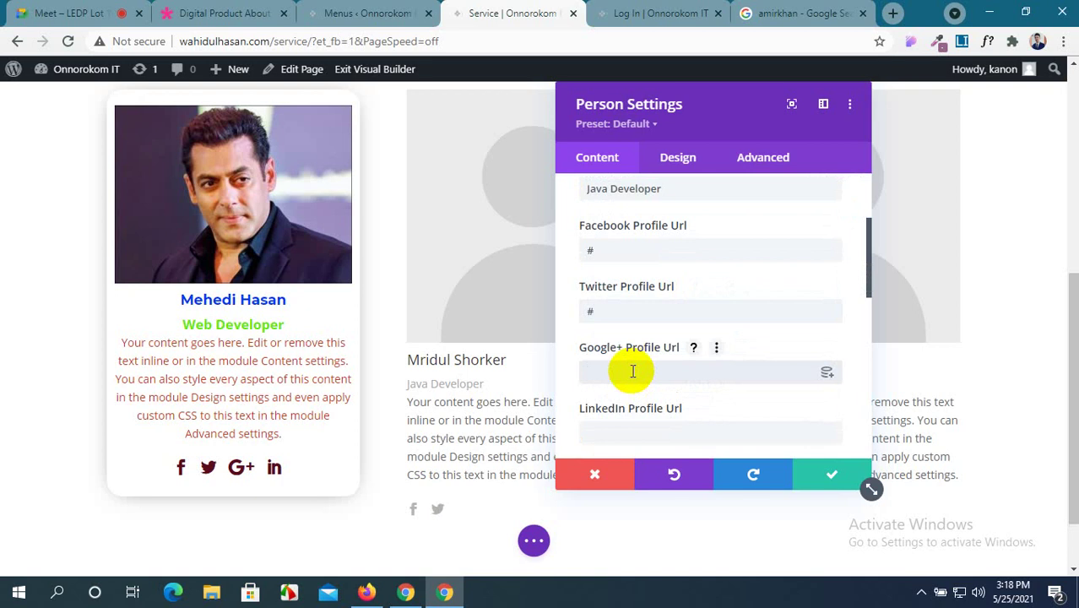
text(#)
scroll(633, 372, down, 2)
click(639, 271)
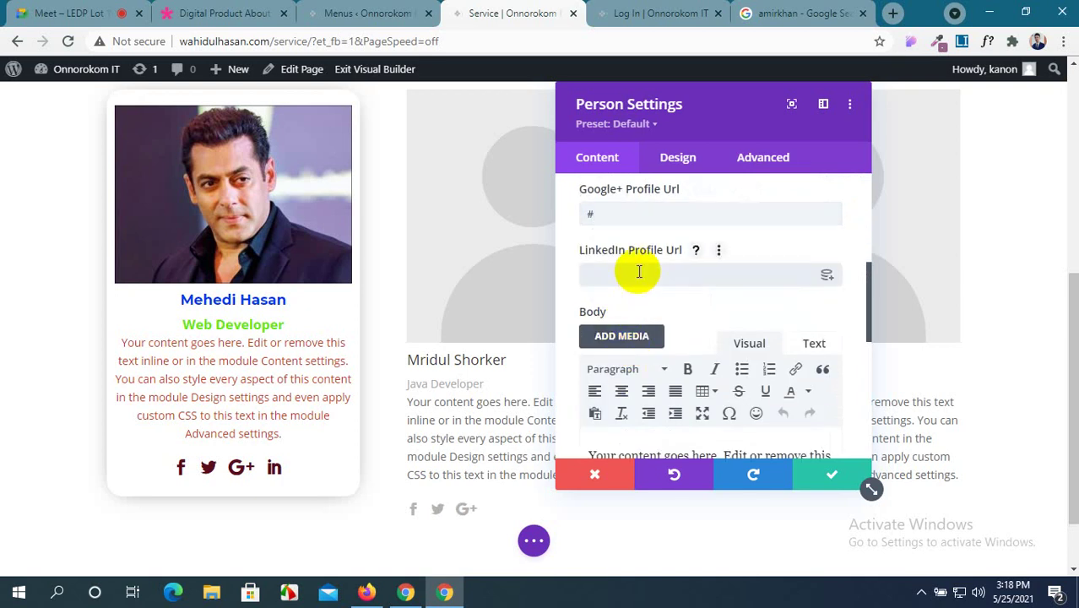
scroll(639, 271, down, 5)
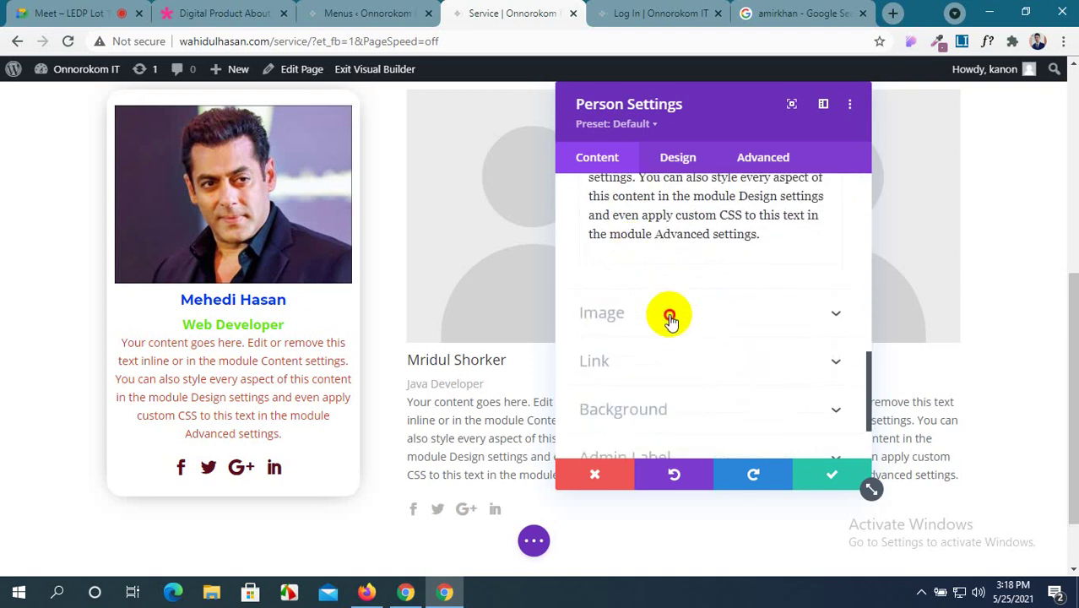
Set the card photo to the portrait from the Media Library and save the card.
click(615, 315)
click(723, 308)
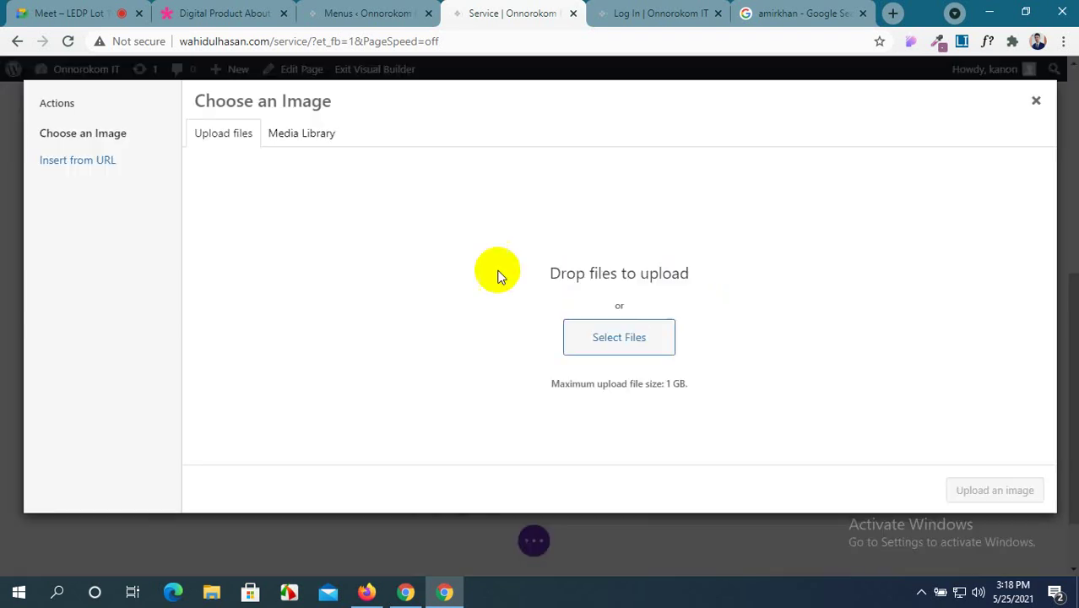
click(302, 133)
click(457, 279)
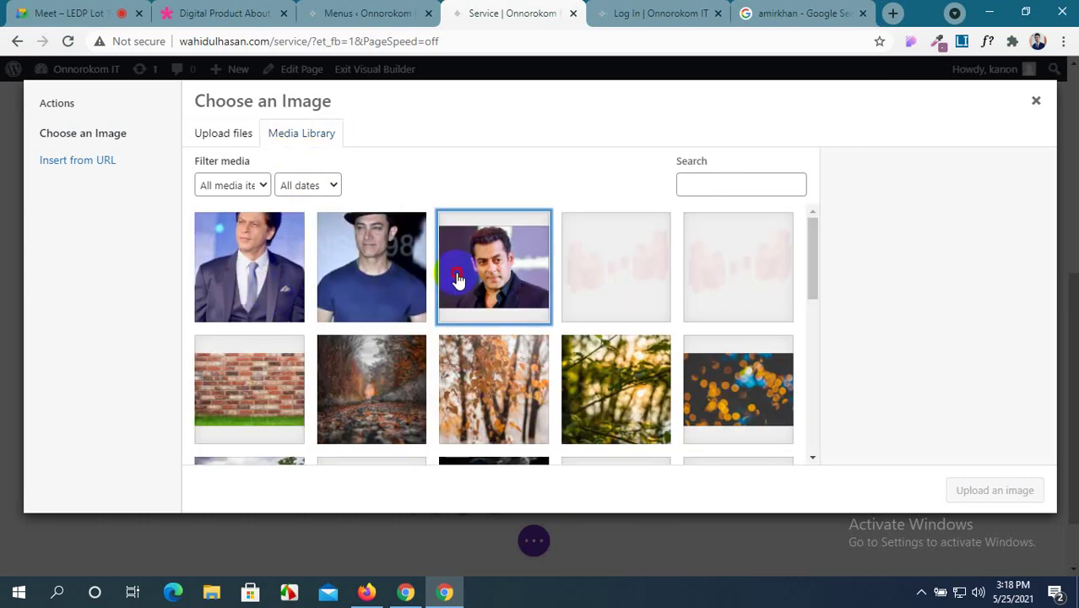
click(963, 490)
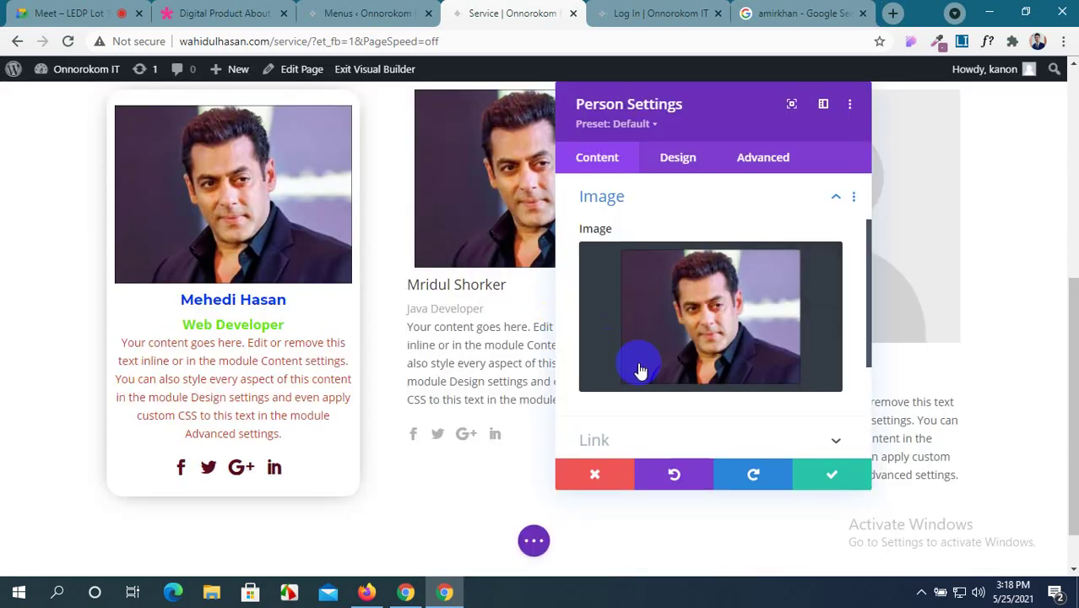
scroll(676, 376, down, 2)
scroll(713, 388, down, 1)
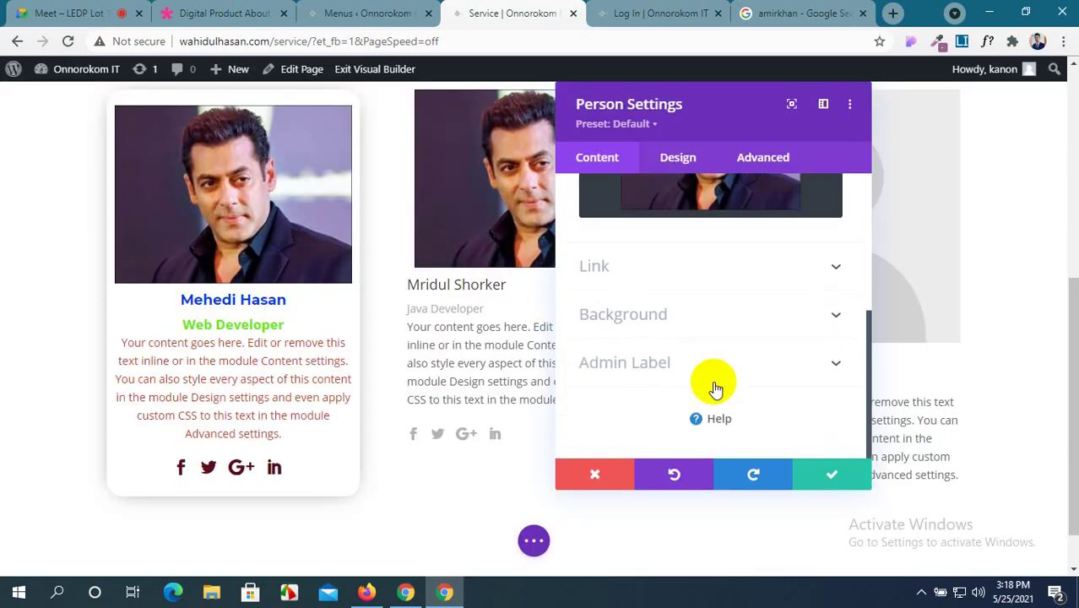
click(820, 473)
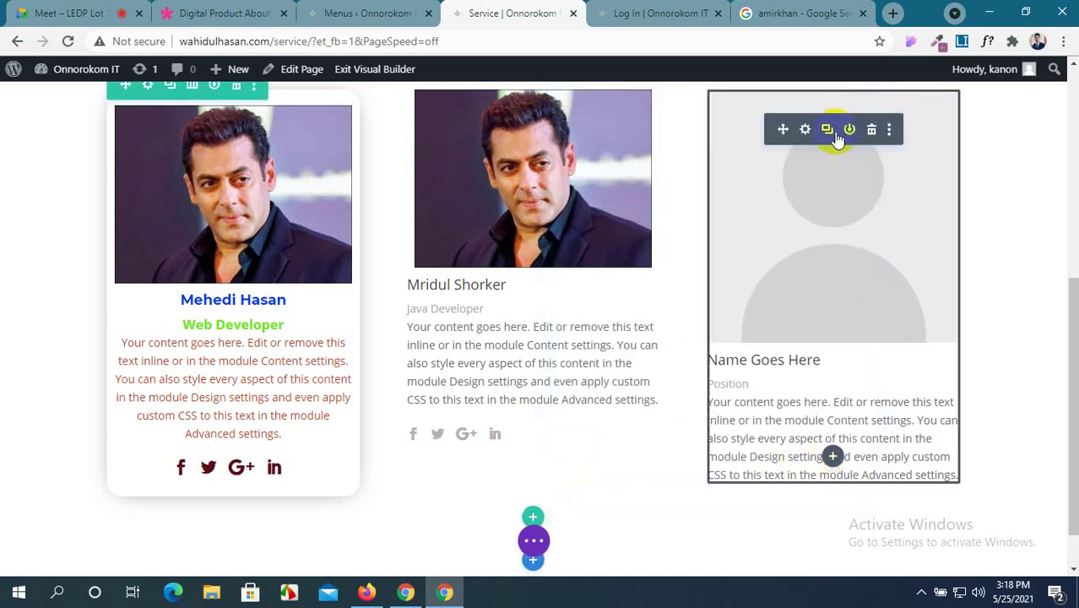
Enter the member's name and the 'Wp Developer' position in the third card.
click(805, 131)
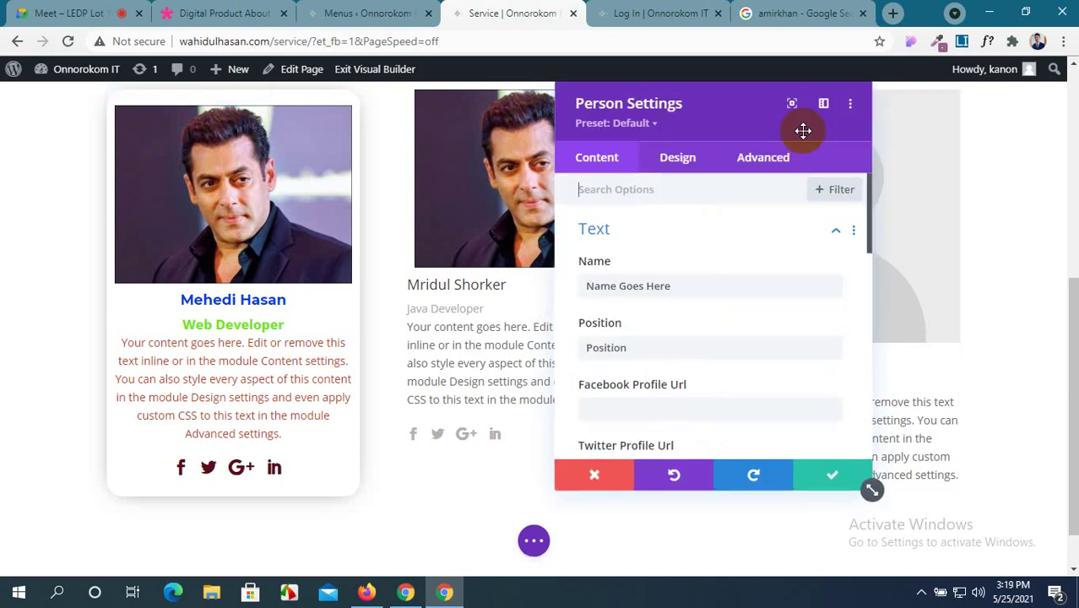
click(674, 288)
triple_click(674, 287)
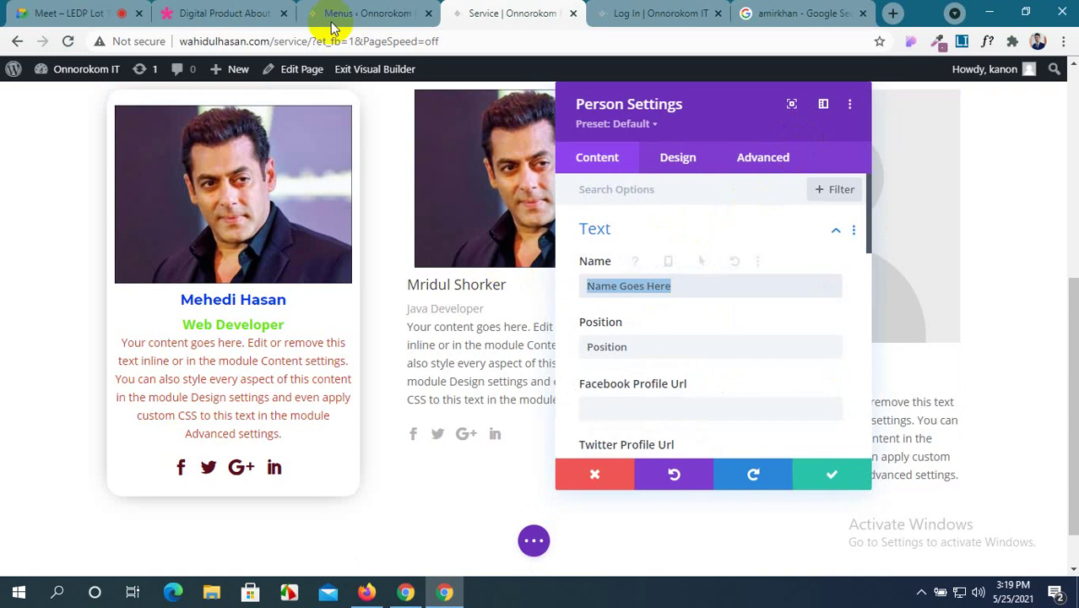
click(53, 12)
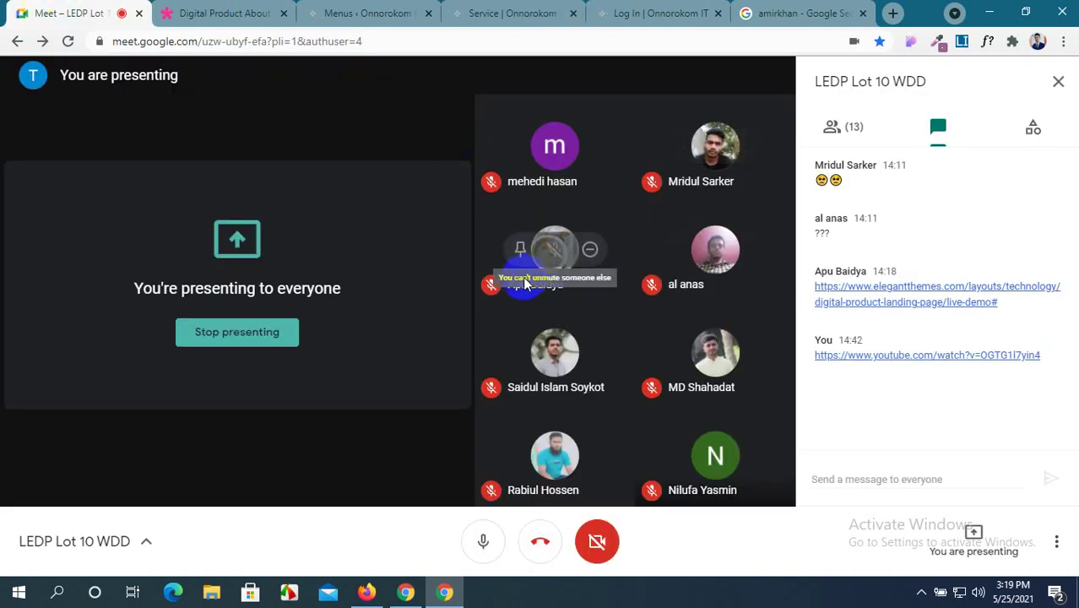
click(355, 11)
click(507, 12)
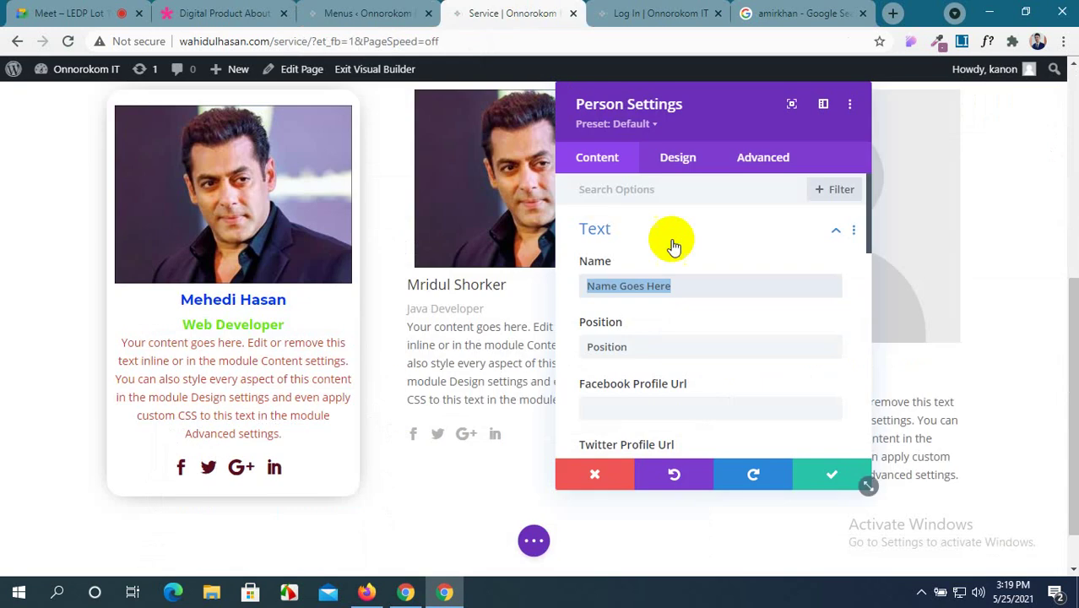
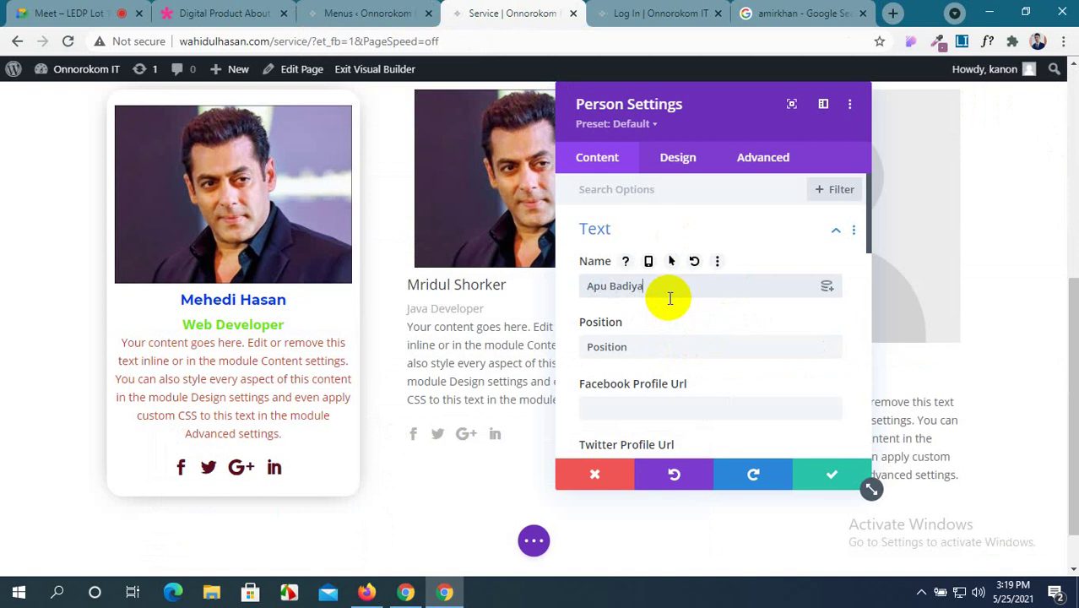
double_click(610, 347)
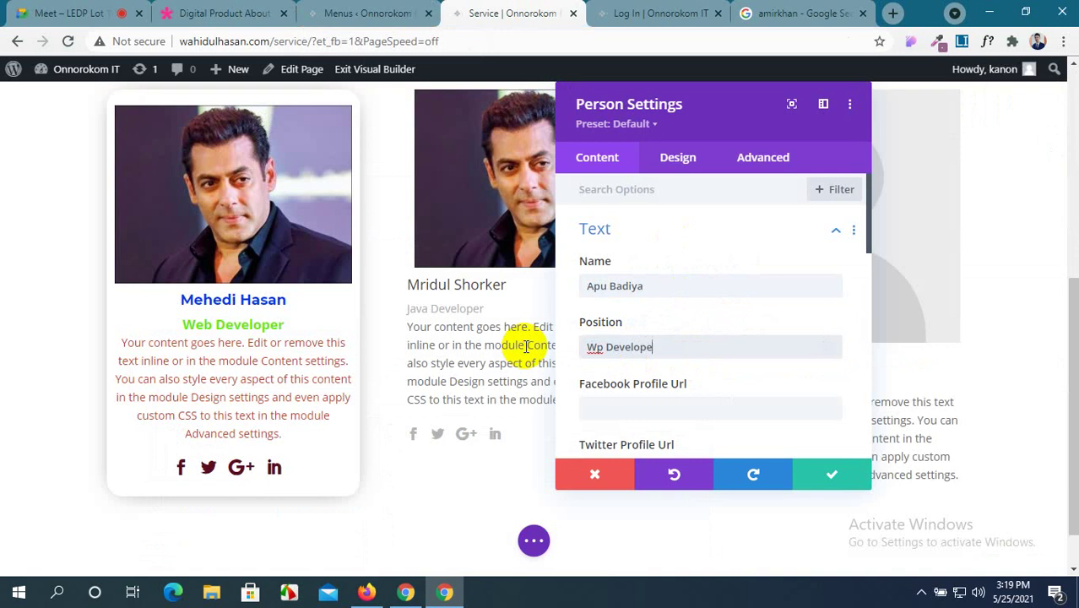
Put '#' into the Facebook, Twitter, Google+ and LinkedIn profile URL fields.
click(684, 400)
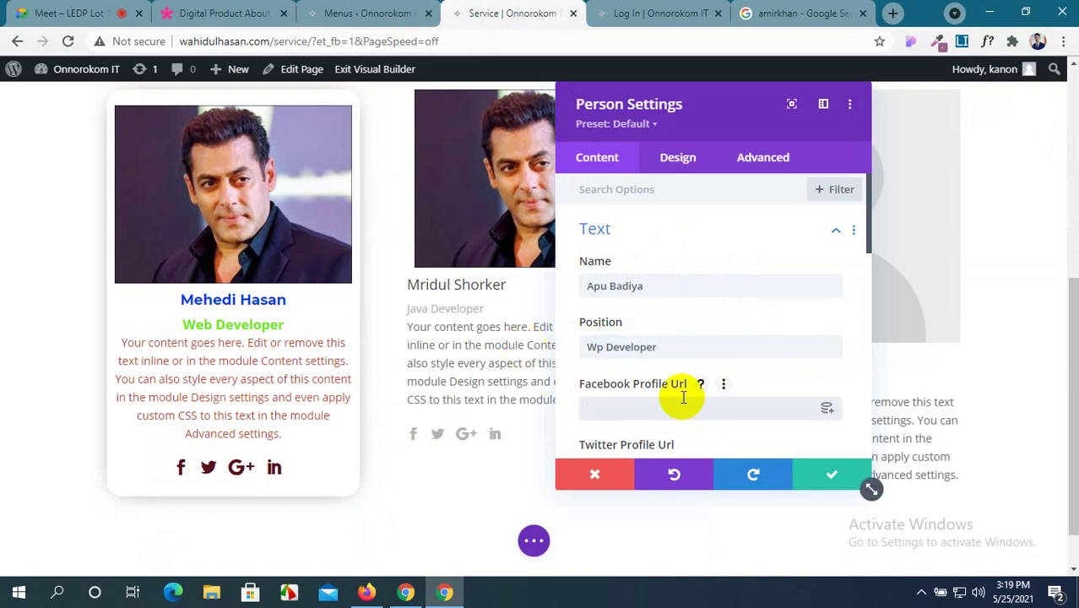
text(#)
scroll(670, 421, down, 1)
click(676, 395)
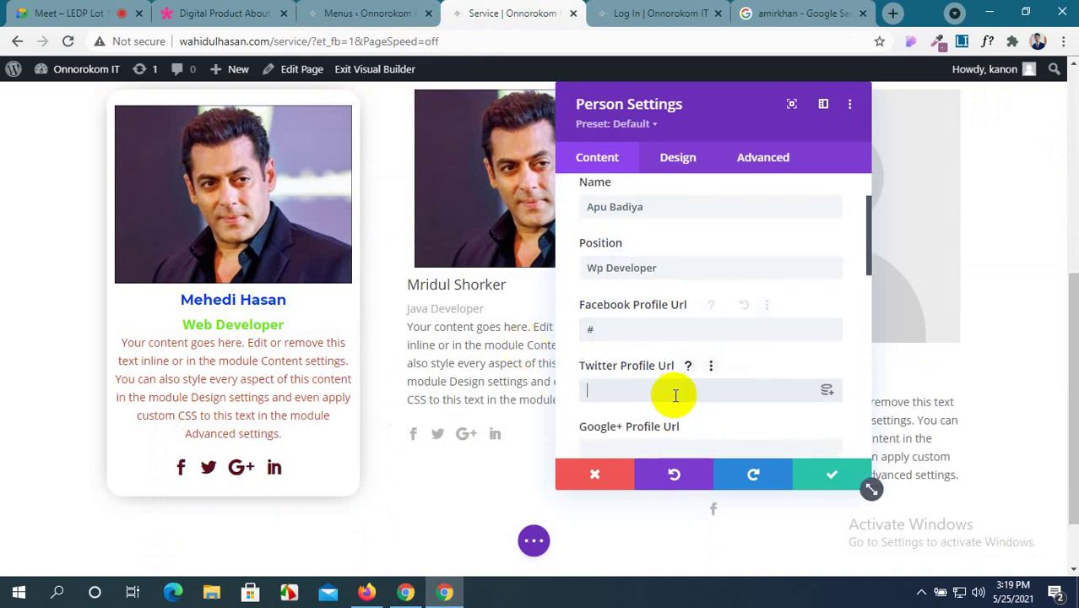
text(#)
scroll(676, 394, down, 1)
click(675, 376)
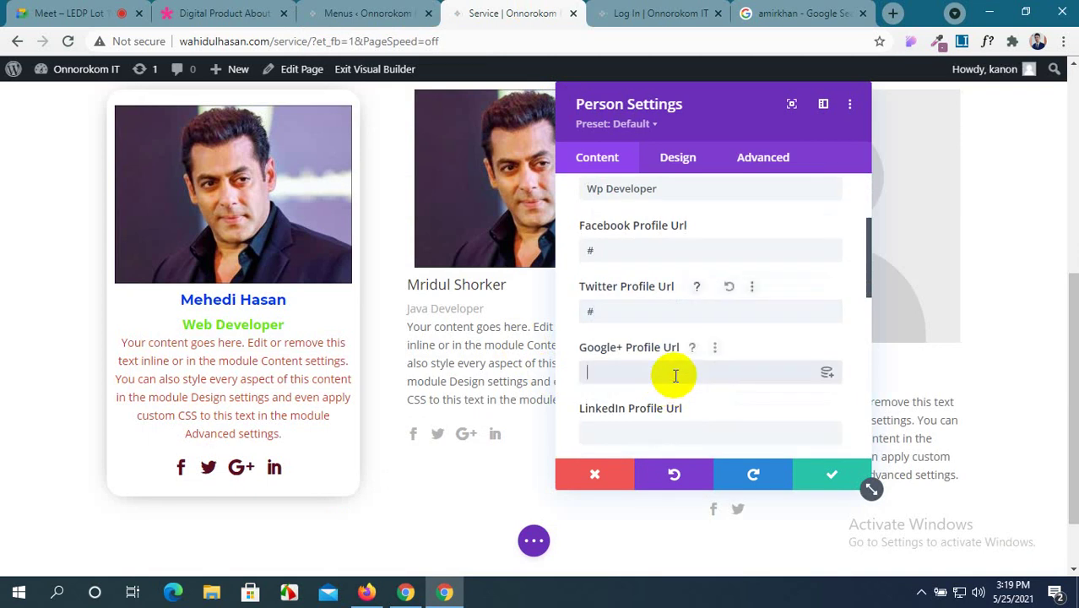
text(#)
scroll(676, 369, down, 2)
click(661, 278)
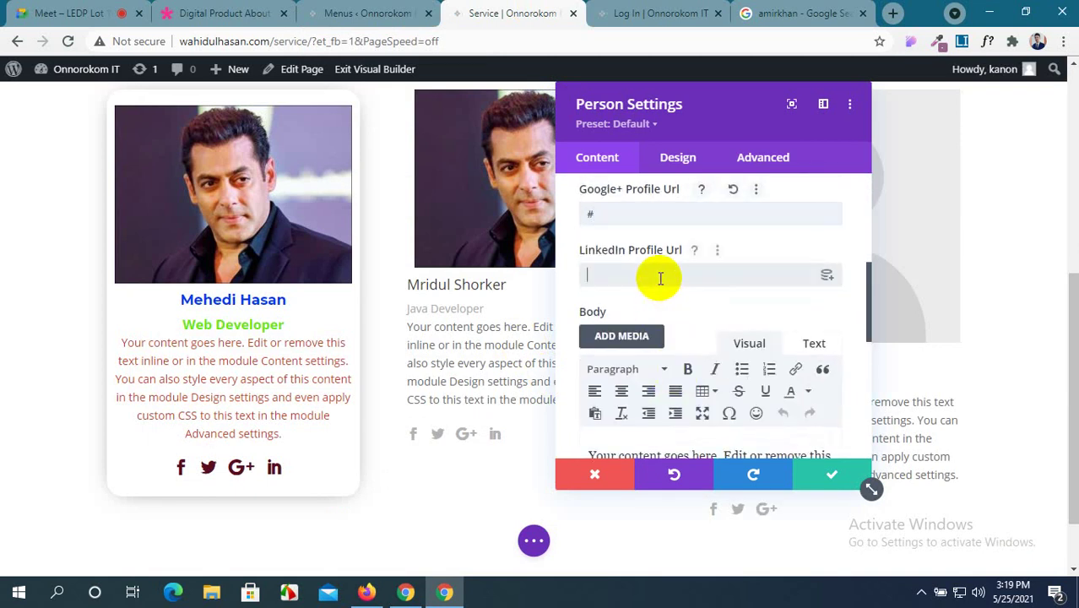
text(#)
scroll(661, 278, down, 7)
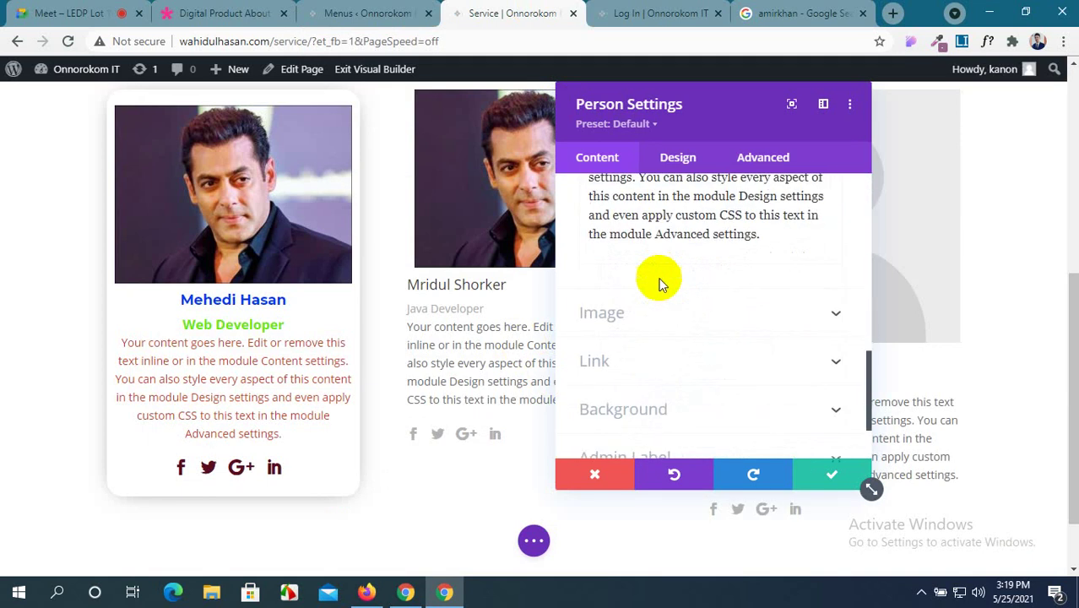
Choose the portrait from the Media Library as the card photo and save.
click(701, 240)
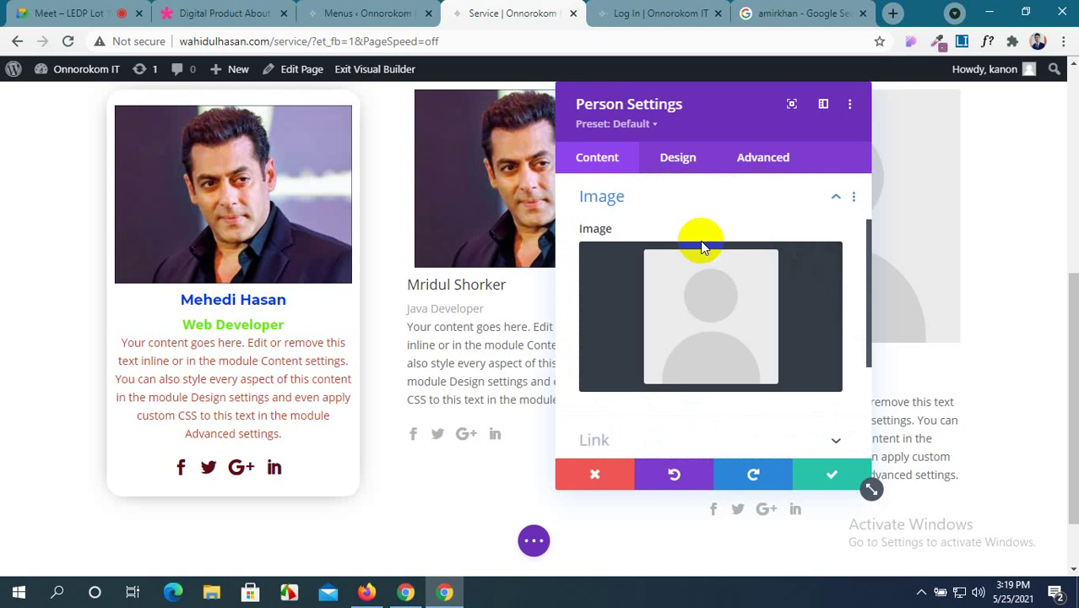
click(714, 331)
click(307, 135)
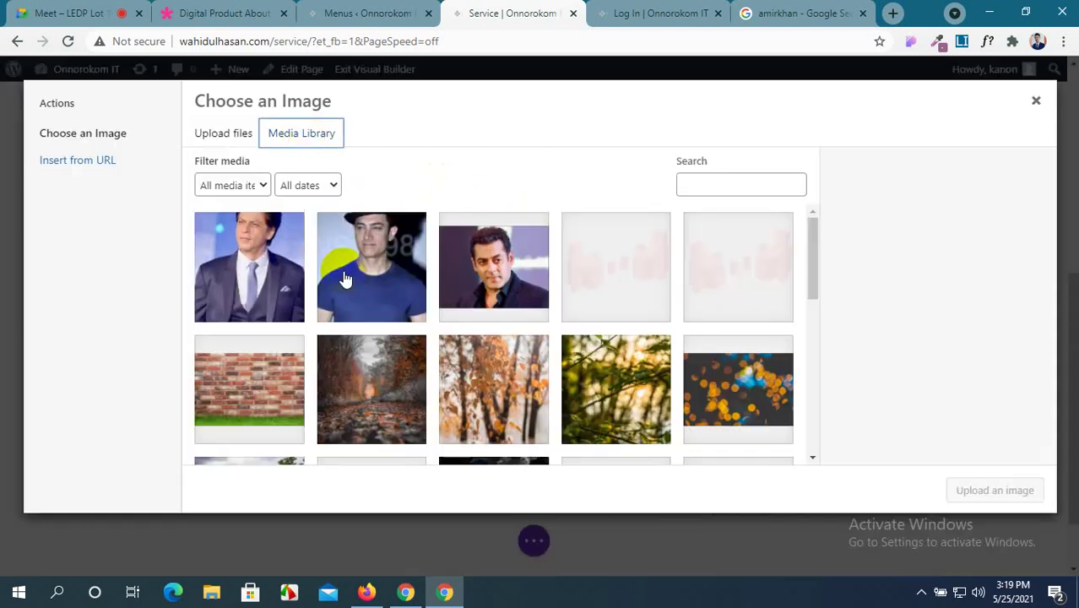
click(490, 272)
click(959, 490)
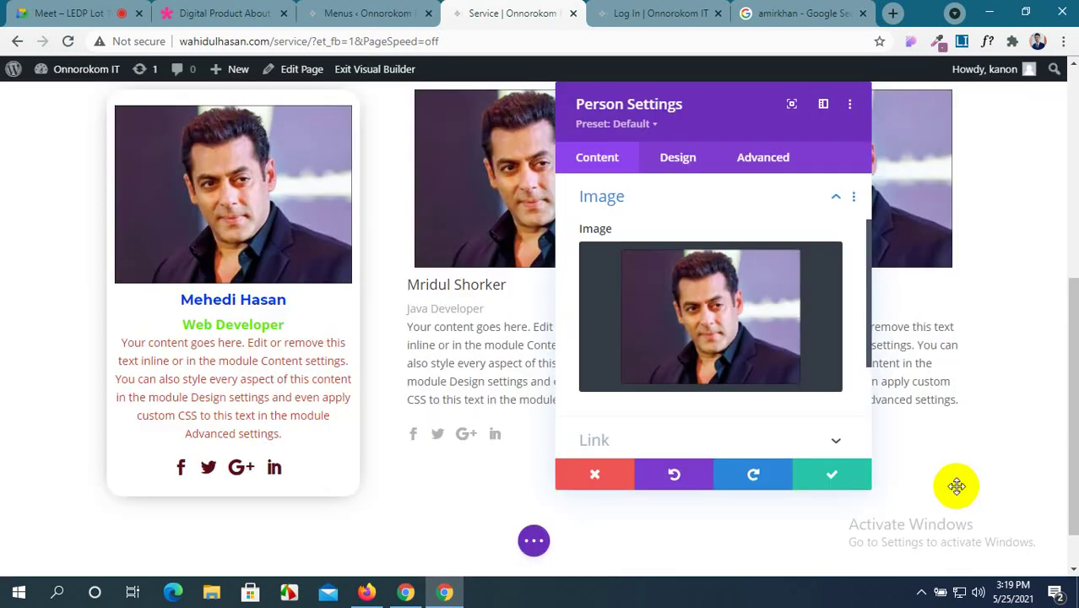
scroll(725, 389, down, 3)
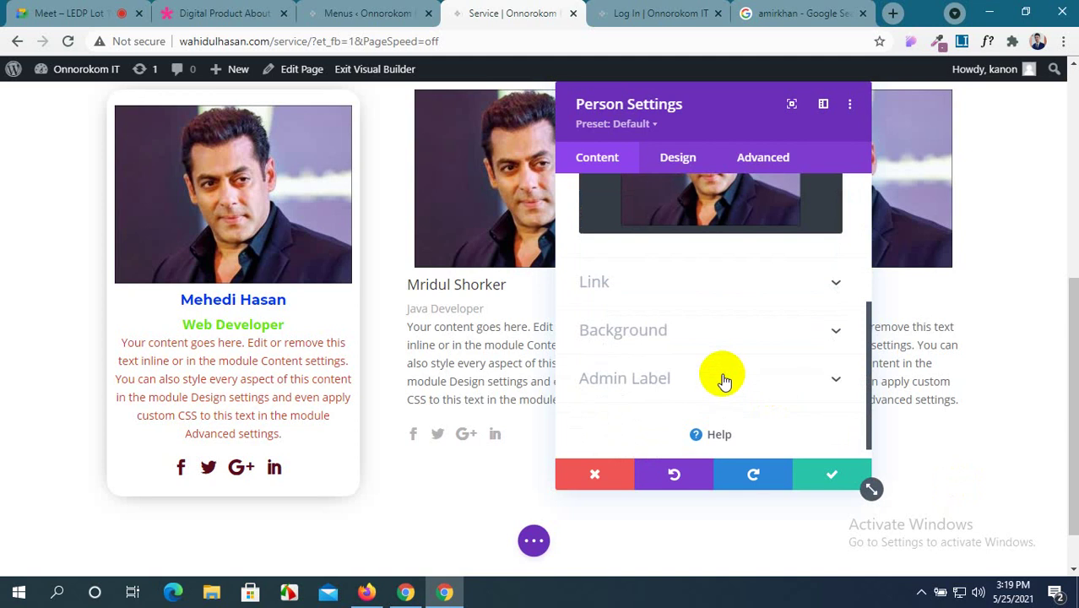
click(834, 474)
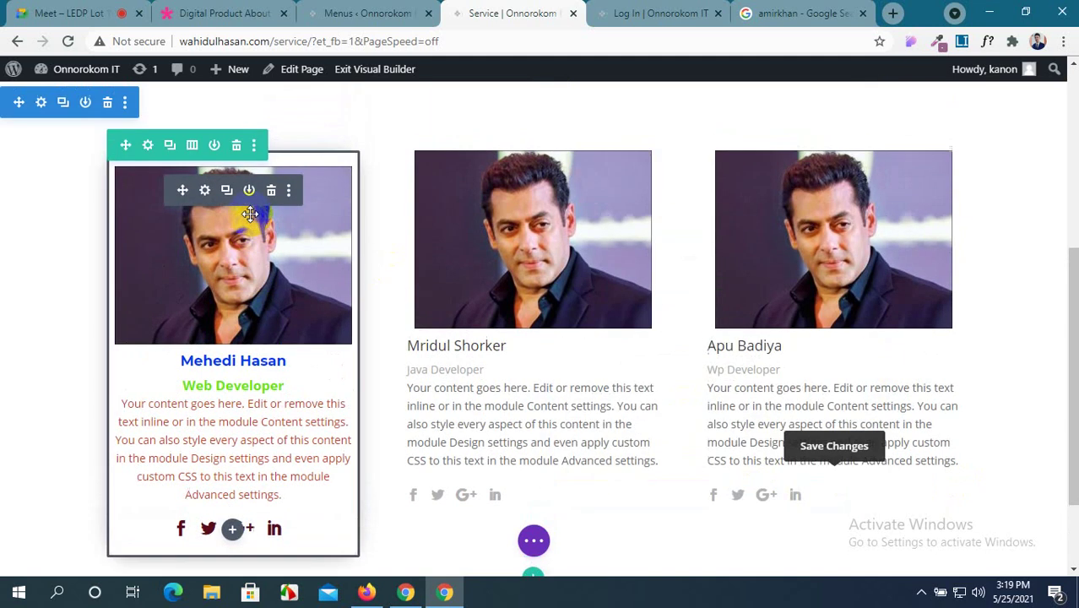
click(288, 190)
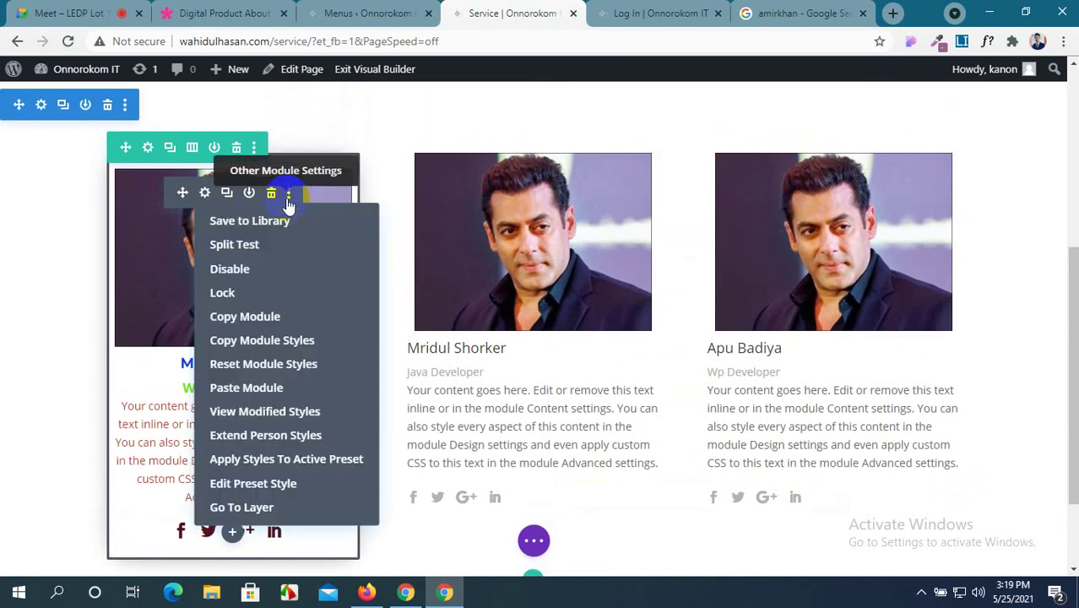
click(277, 346)
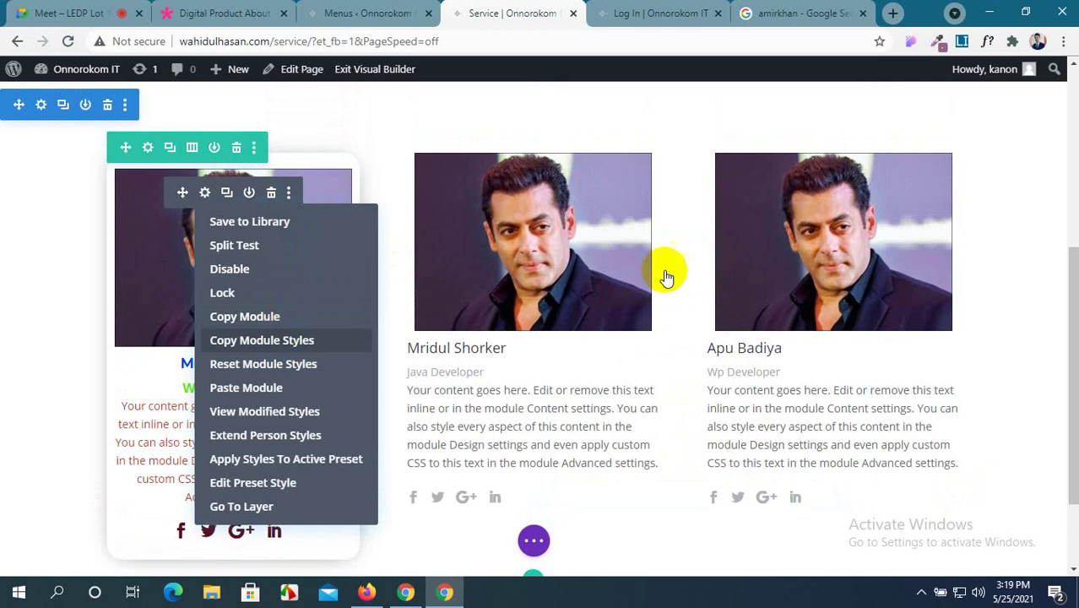
click(588, 193)
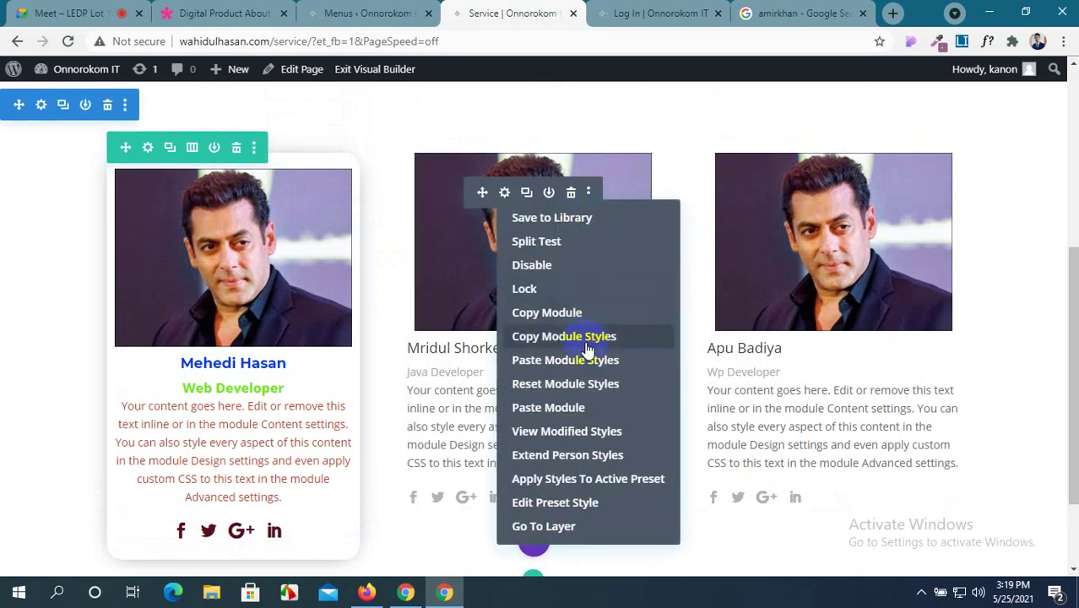
click(581, 361)
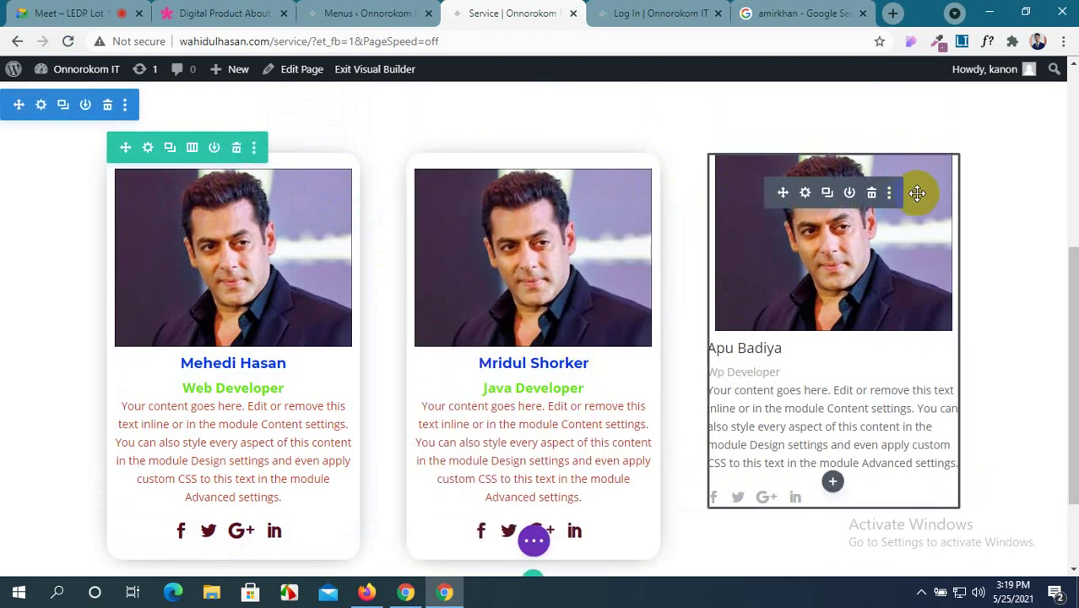
click(889, 192)
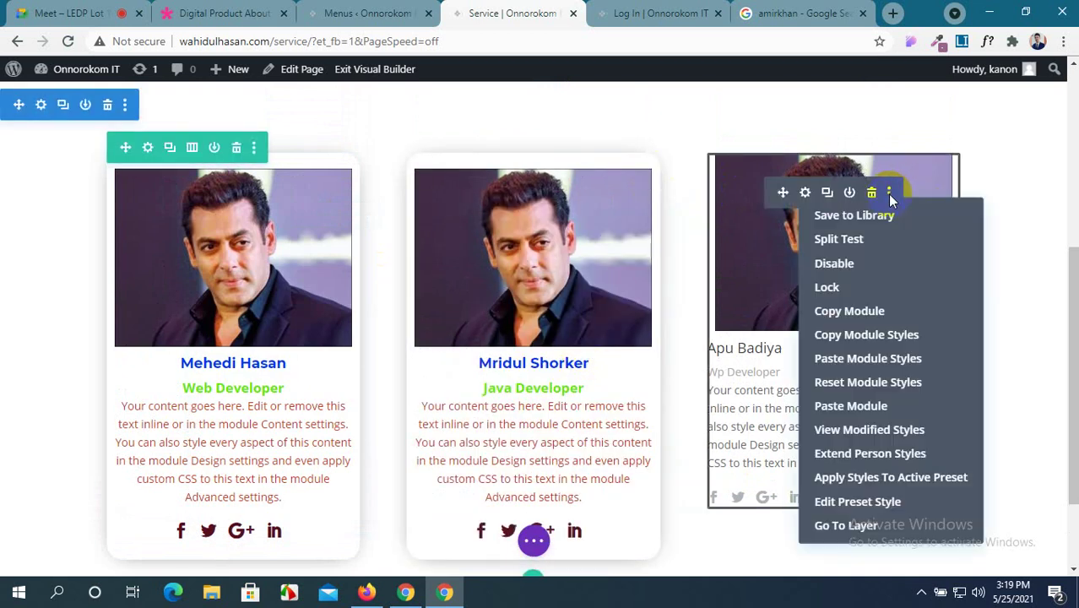
click(894, 359)
Save the Service page changes from the page-level builder controls.
scroll(891, 356, down, 2)
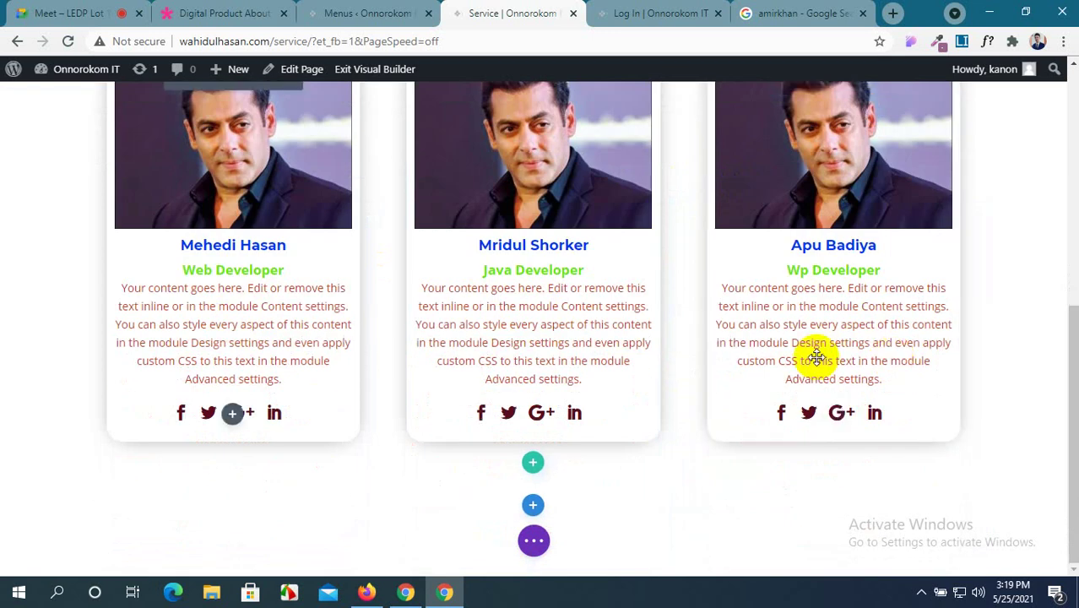
click(530, 541)
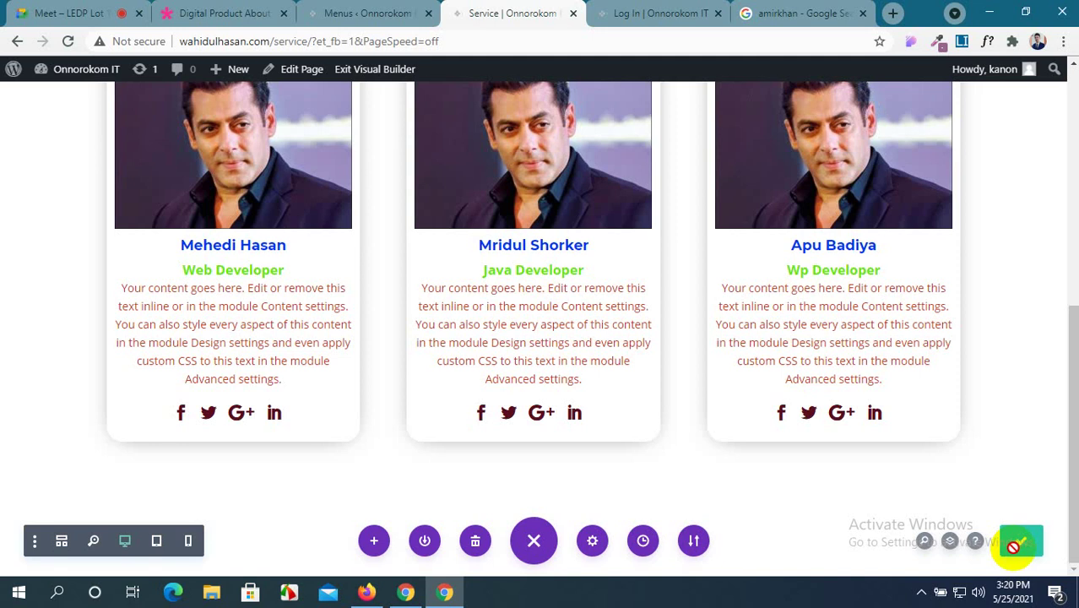
click(1016, 544)
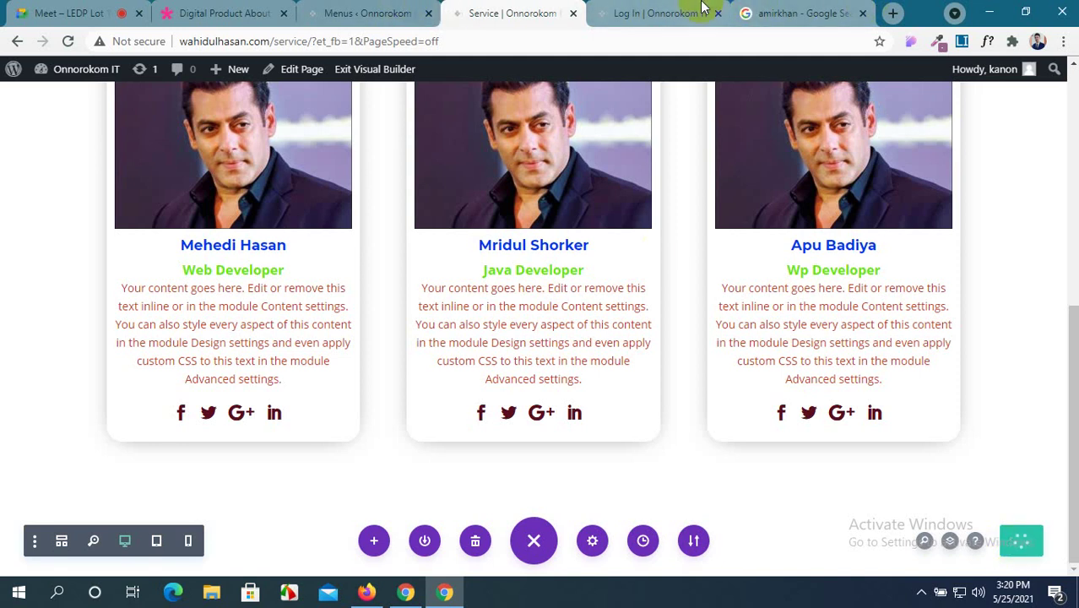
Review the three matching team cards on the live Service page, then return to the Visual Builder tab.
click(668, 12)
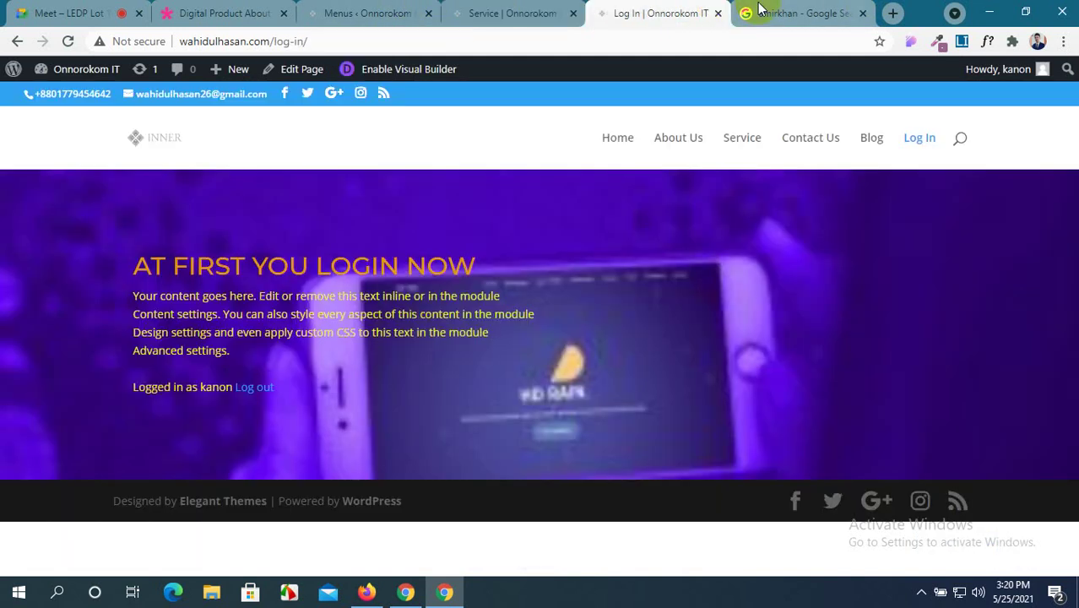
click(754, 144)
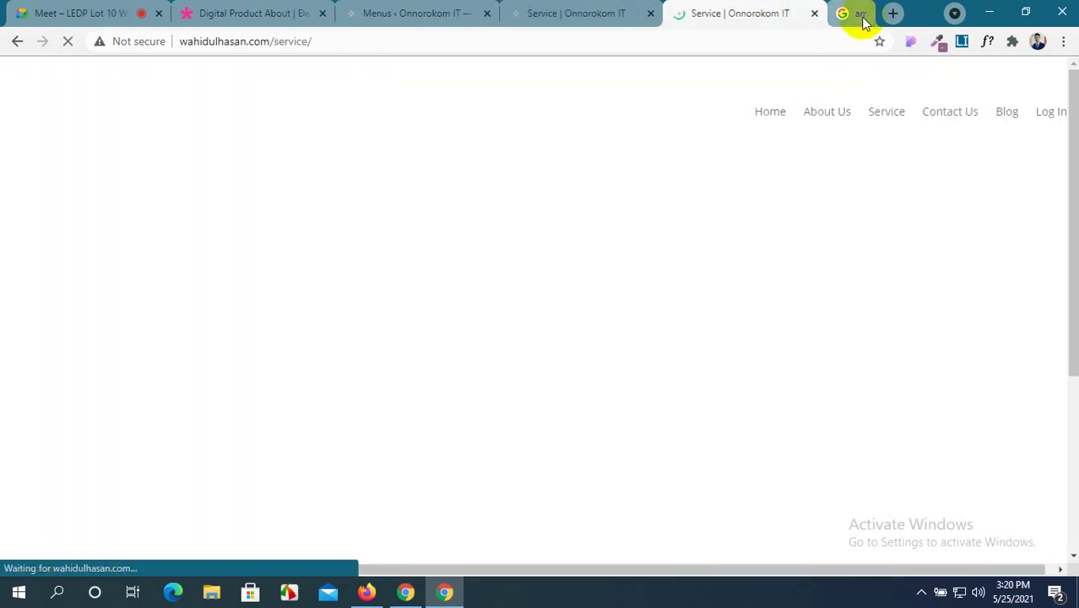
click(862, 15)
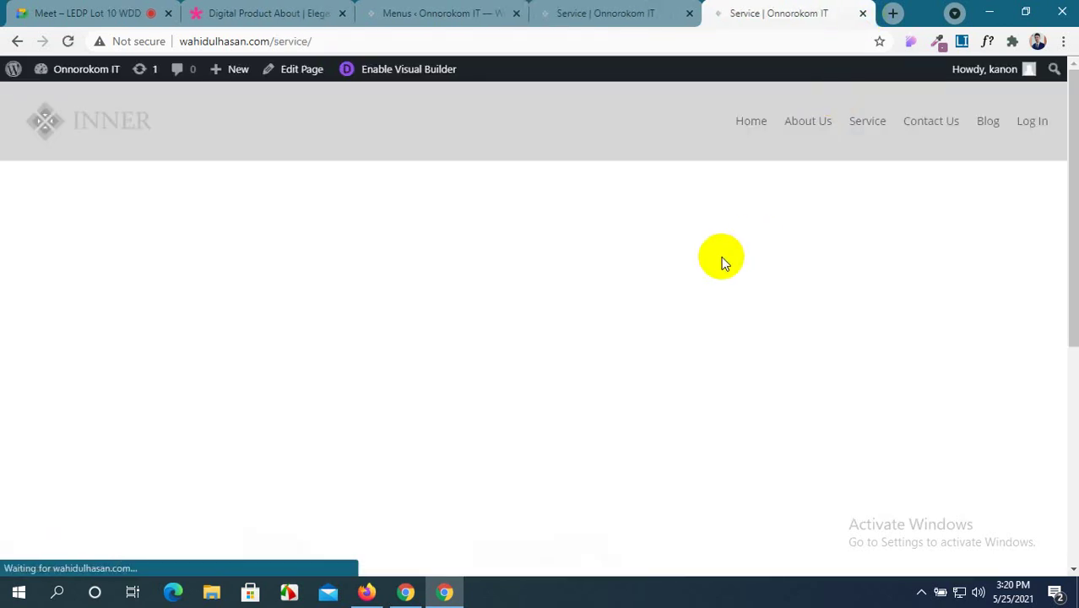
scroll(721, 262, down, 3)
scroll(721, 262, up, 3)
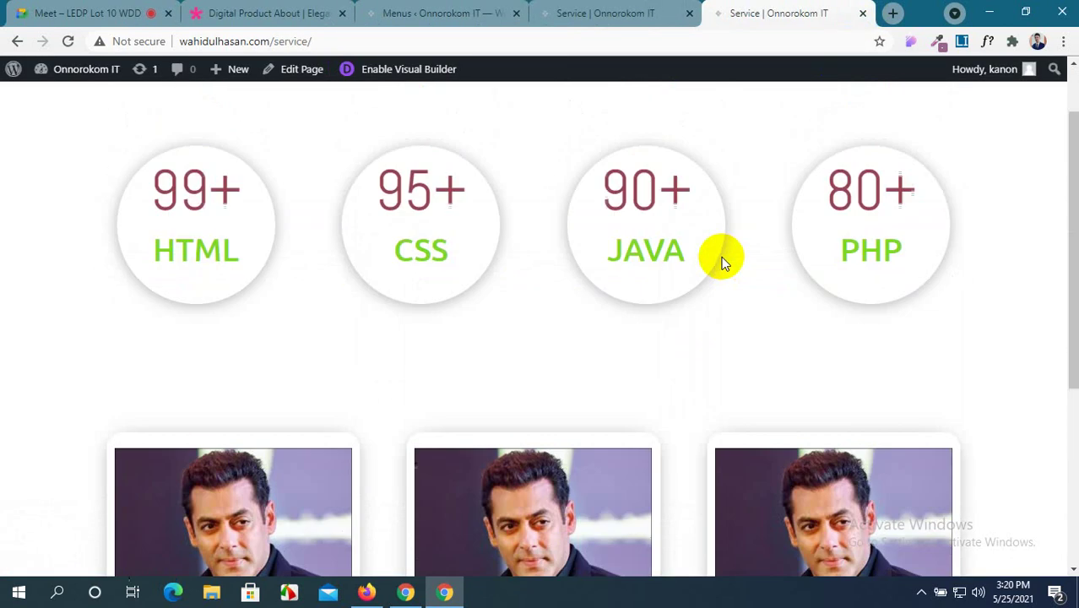
scroll(721, 263, down, 4)
scroll(721, 263, up, 4)
scroll(721, 256, up, 1)
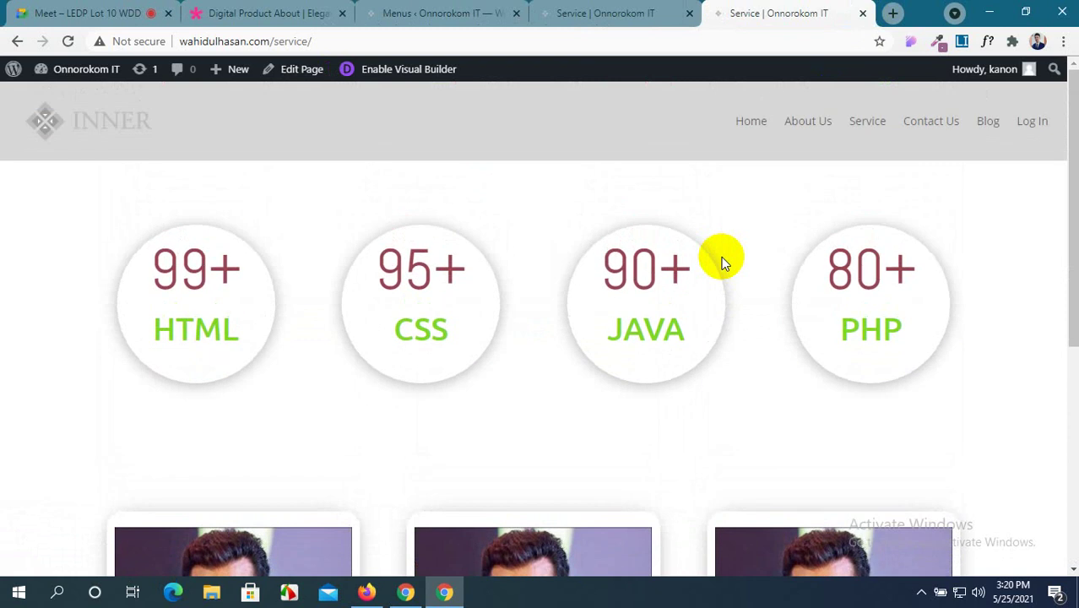
click(444, 12)
click(591, 13)
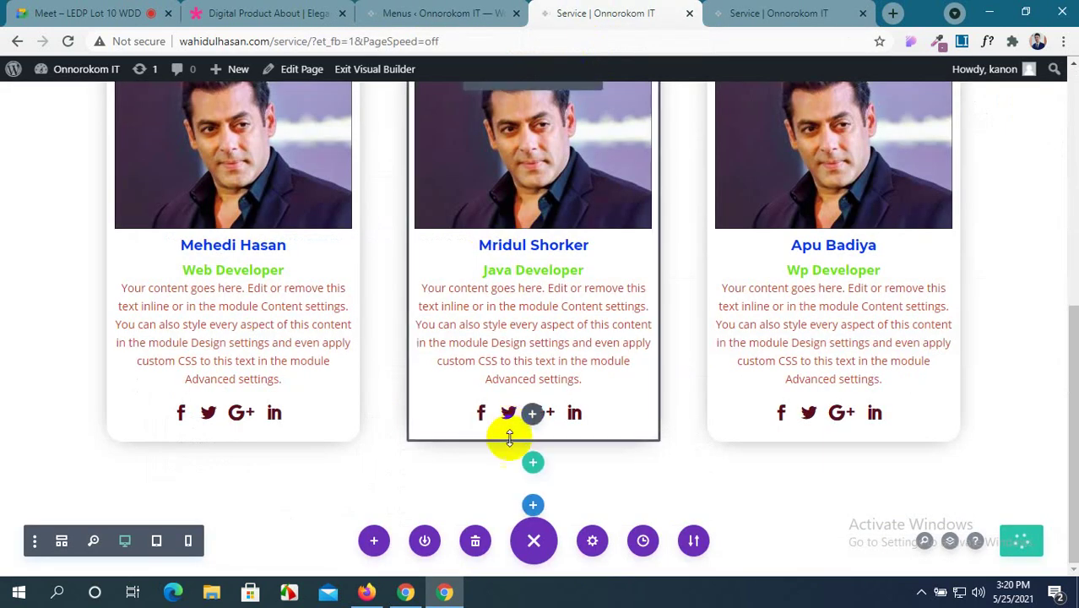
Add a Regular section with a row layout below the team row.
click(533, 507)
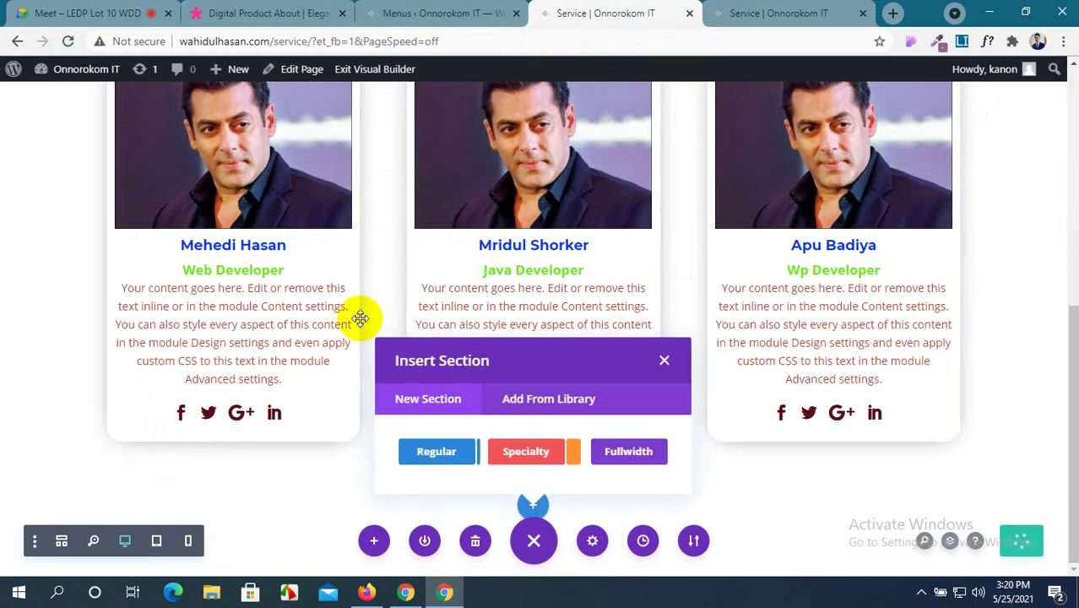
click(439, 448)
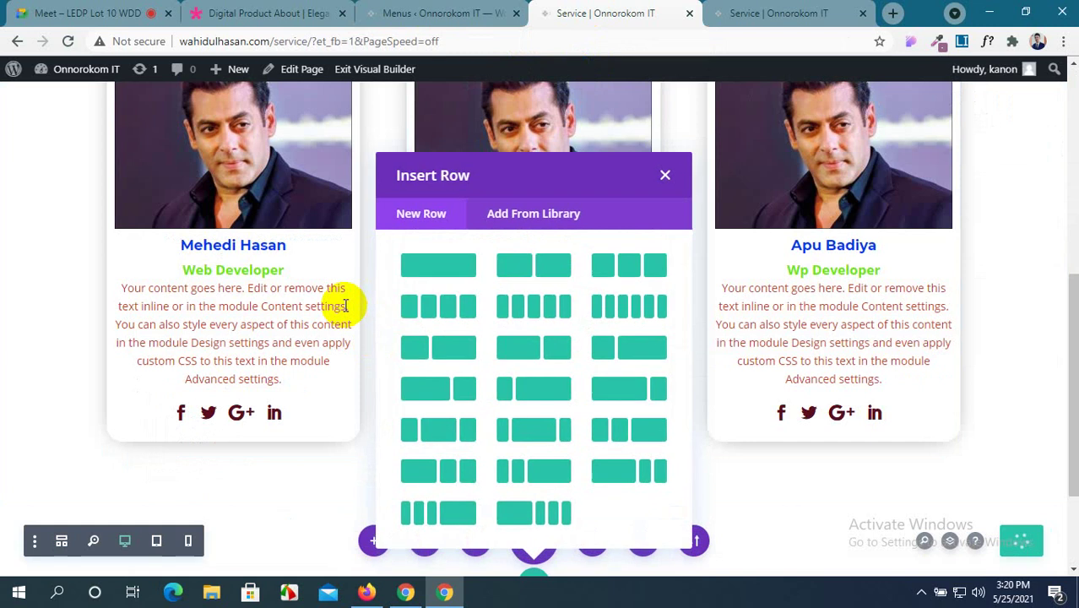
click(514, 260)
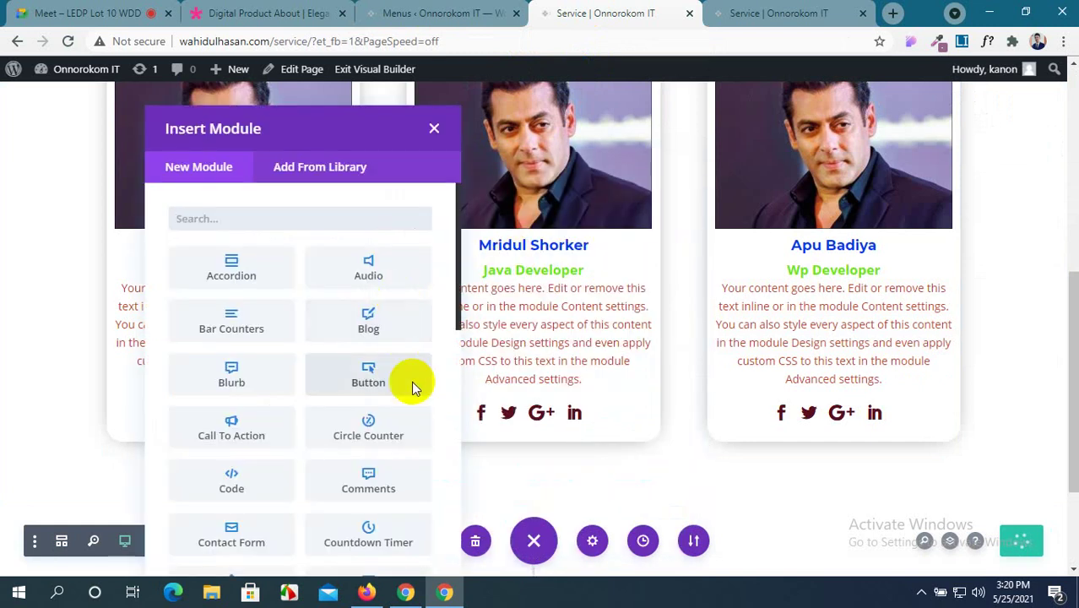
Scroll the Insert Module list to Filterable Portfolio, then go to the WordPress Menus page.
scroll(320, 309, down, 5)
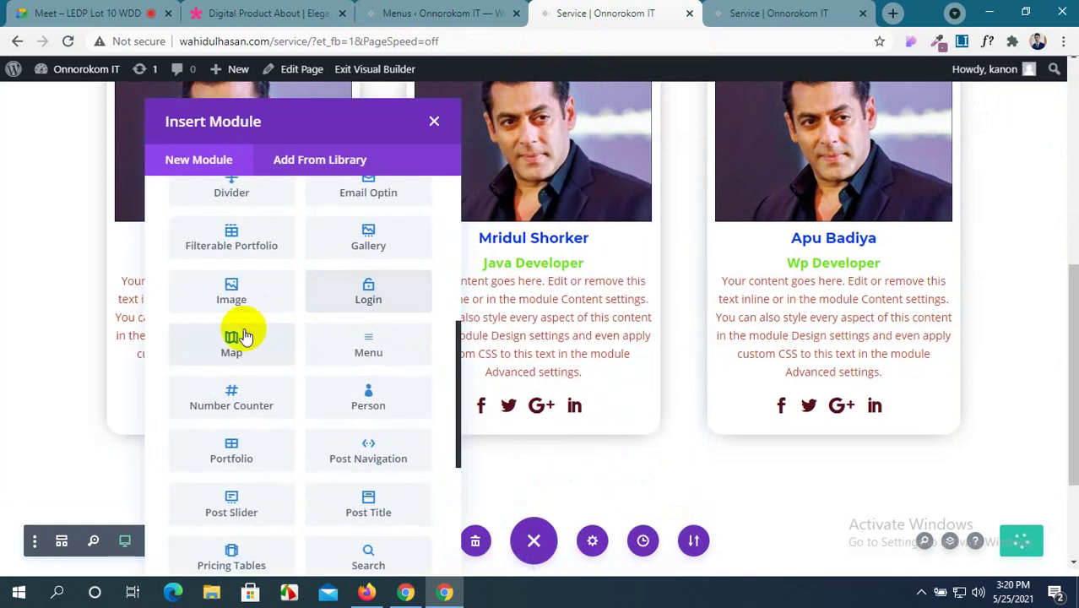
scroll(365, 391, down, 1)
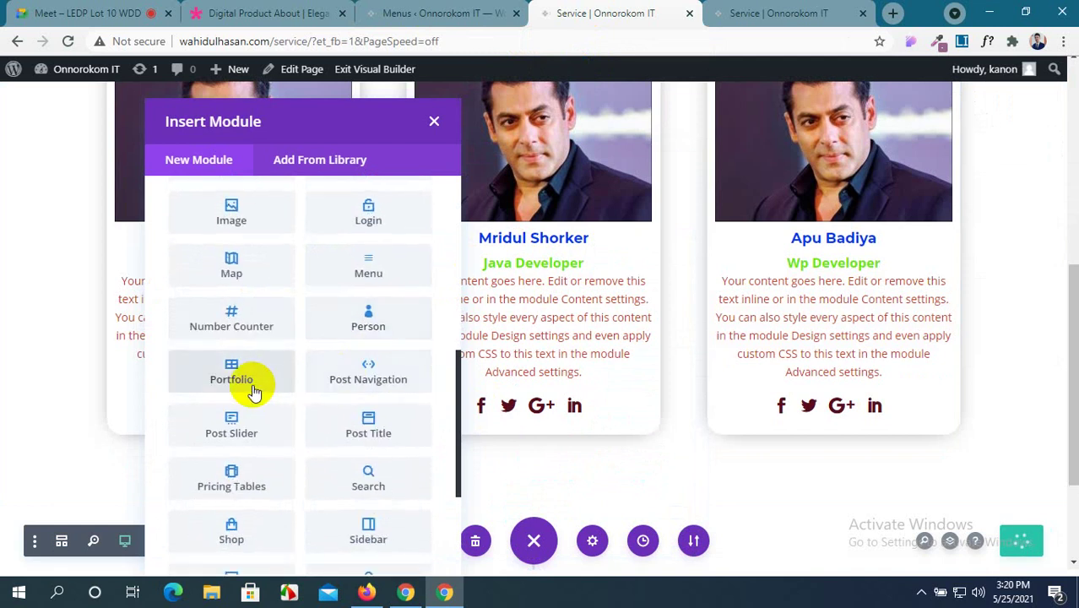
scroll(250, 382, up, 3)
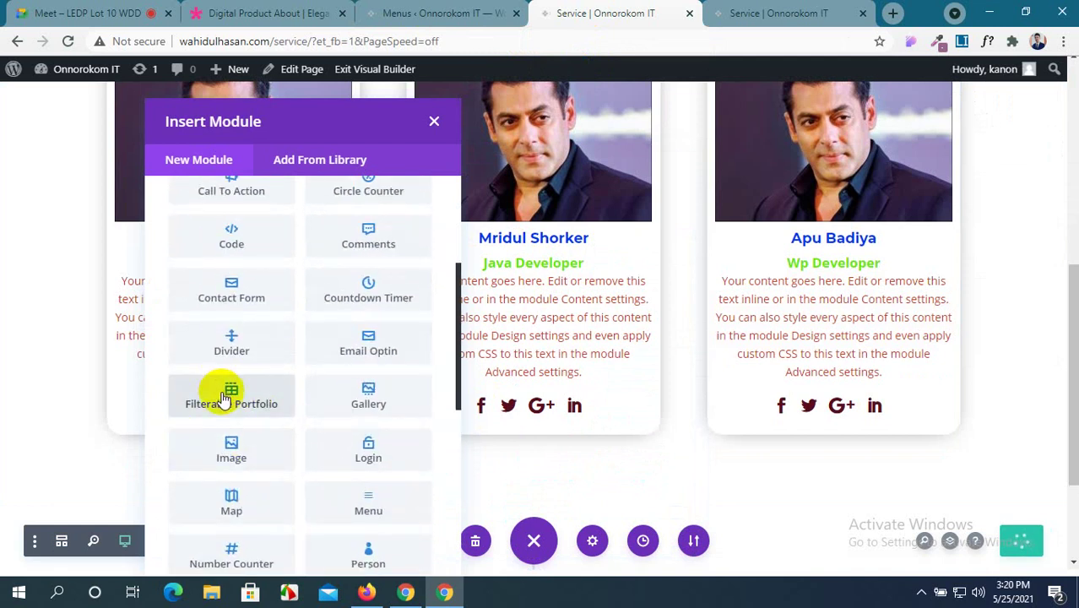
scroll(221, 422, down, 4)
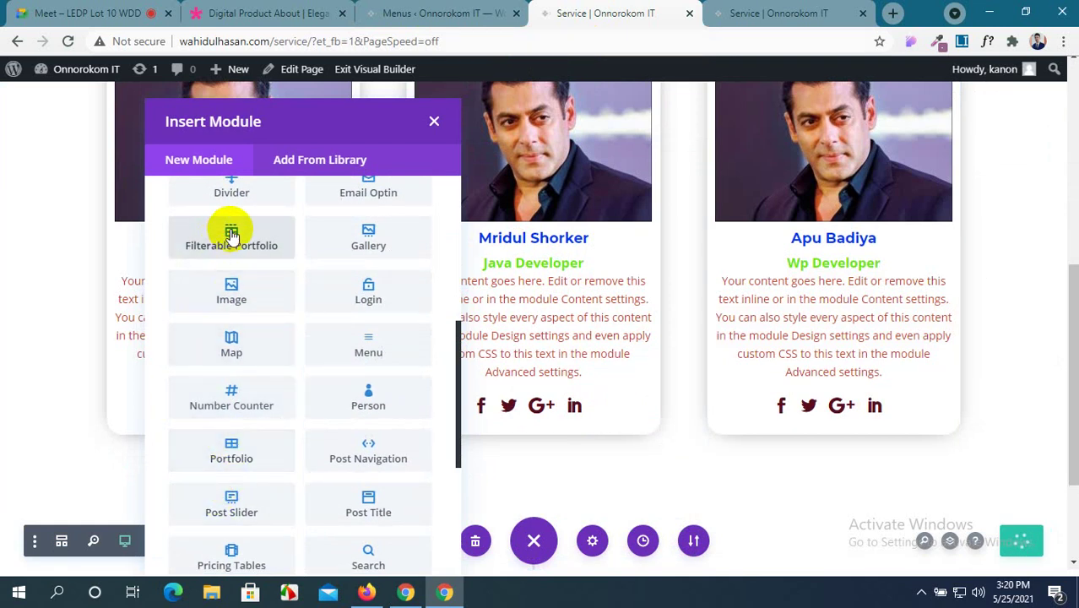
click(485, 9)
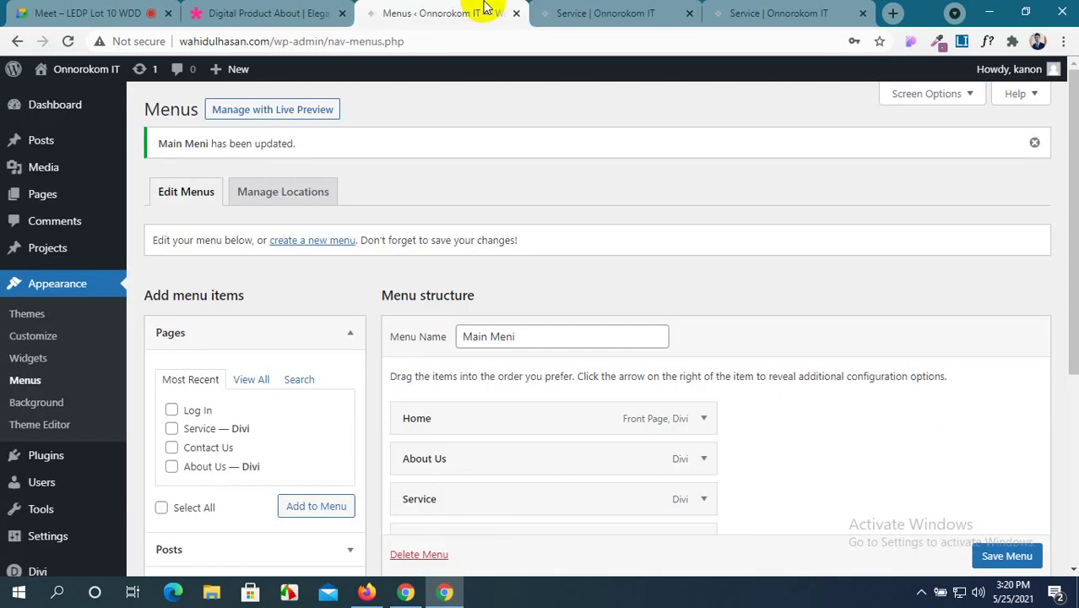
Open the live About Us page through the site menu.
click(604, 13)
click(773, 13)
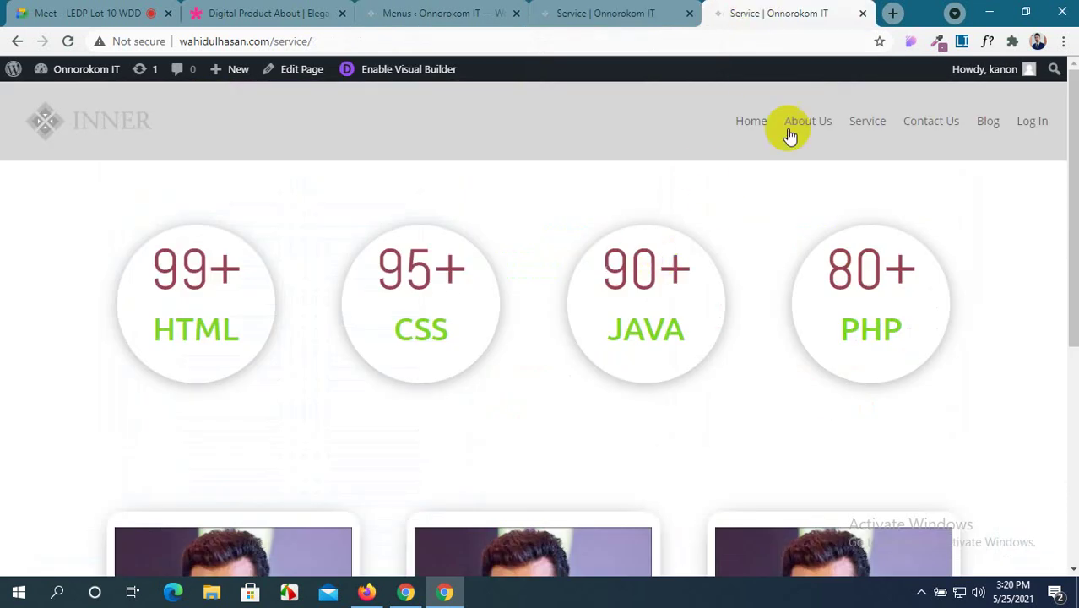
click(754, 125)
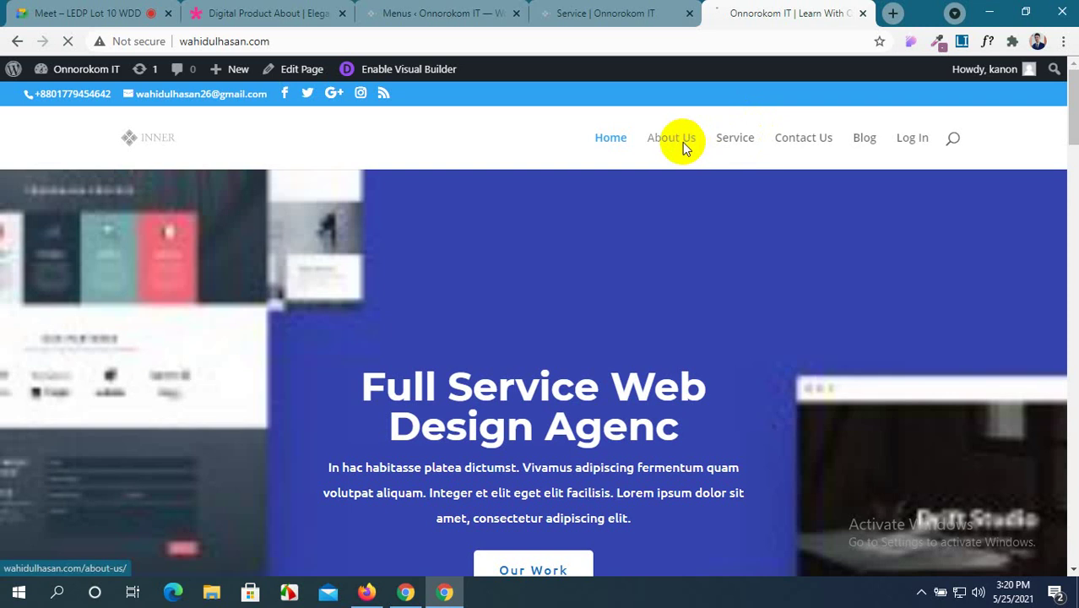
click(685, 148)
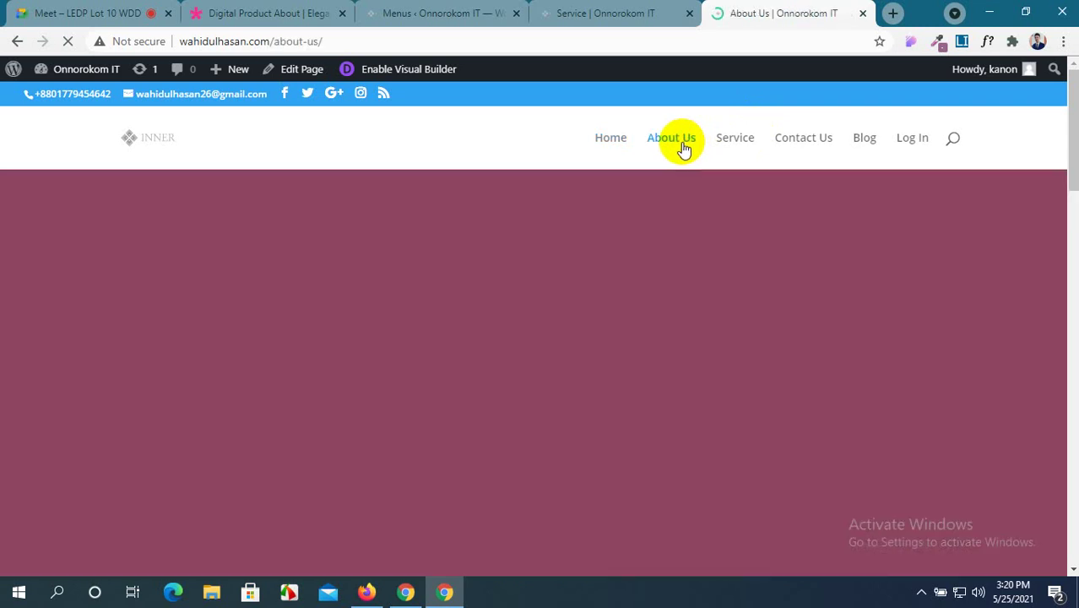
Scroll to the Filterable Portfolio and highlight its category filter bar and image grid.
scroll(620, 317, down, 5)
scroll(620, 322, down, 10)
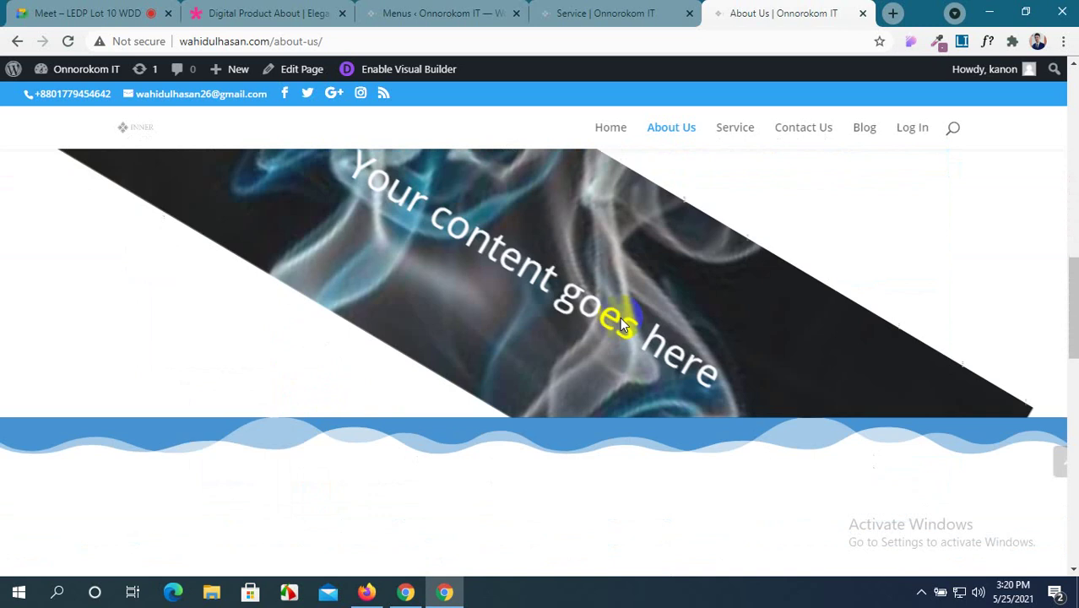
scroll(622, 322, up, 2)
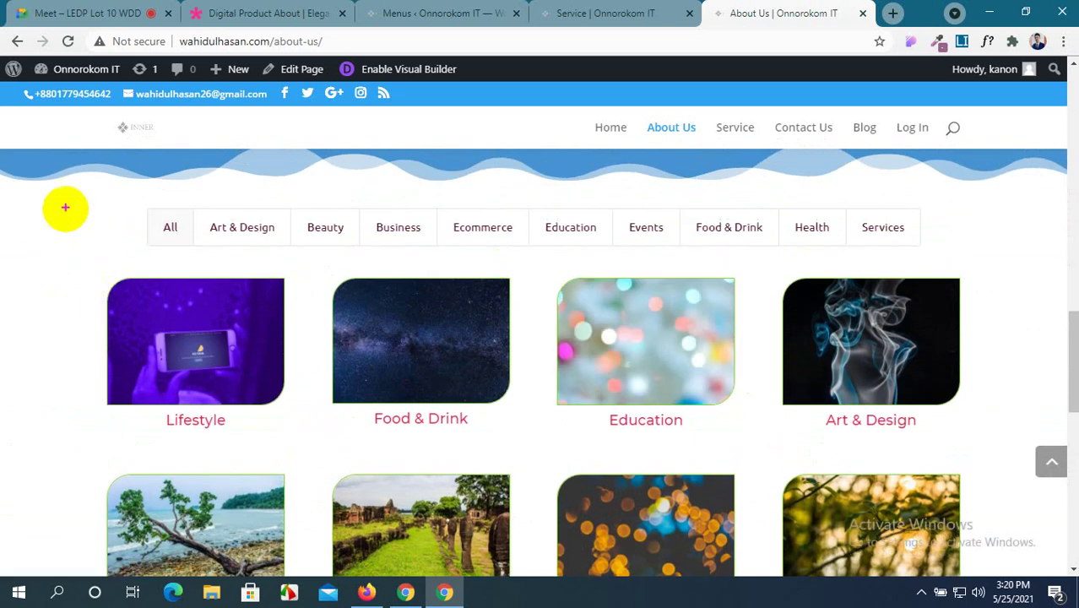
mouse_move(78, 186)
mouse_down()
mouse_move(650, 258)
mouse_move(952, 247)
mouse_move(962, 257)
mouse_up()
mouse_move(76, 279)
mouse_down()
mouse_move(794, 530)
mouse_move(976, 549)
mouse_move(982, 573)
mouse_up()
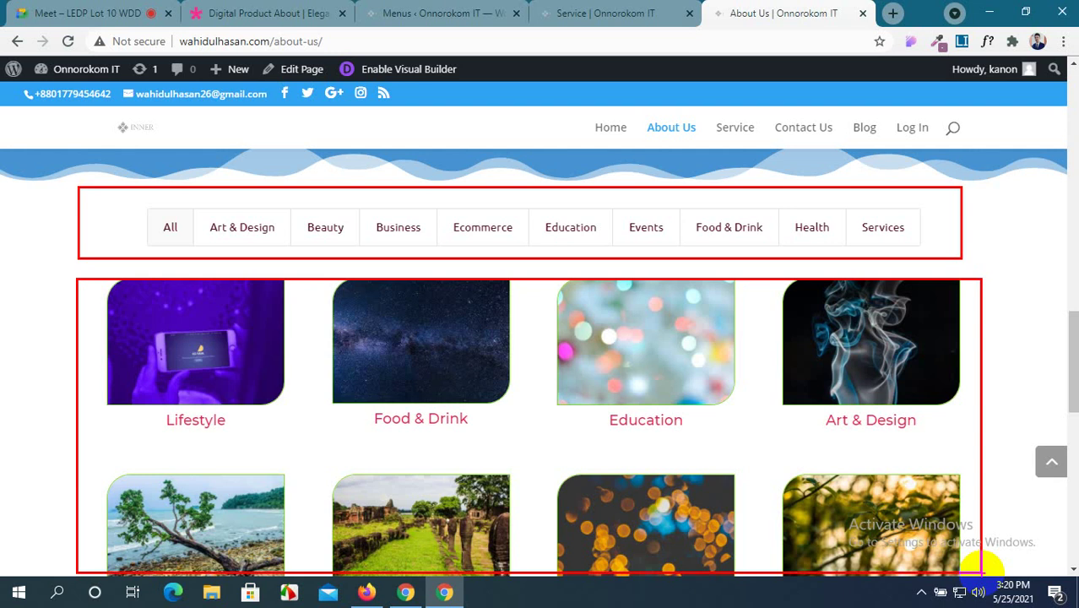
Clear the annotations and scroll down to the About Us page's portfolio gallery.
key(Escape)
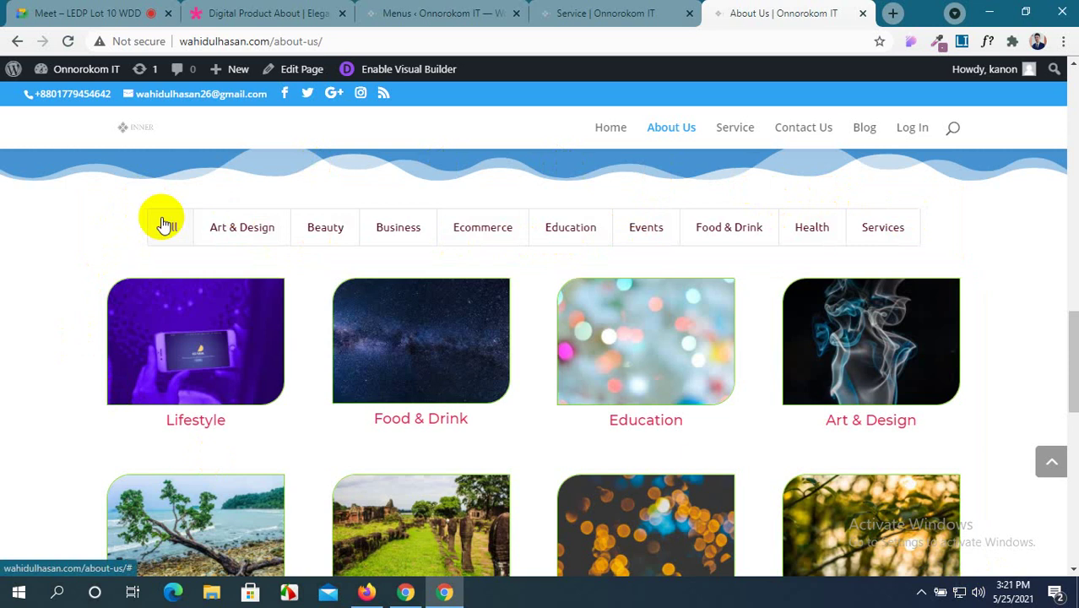
click(608, 13)
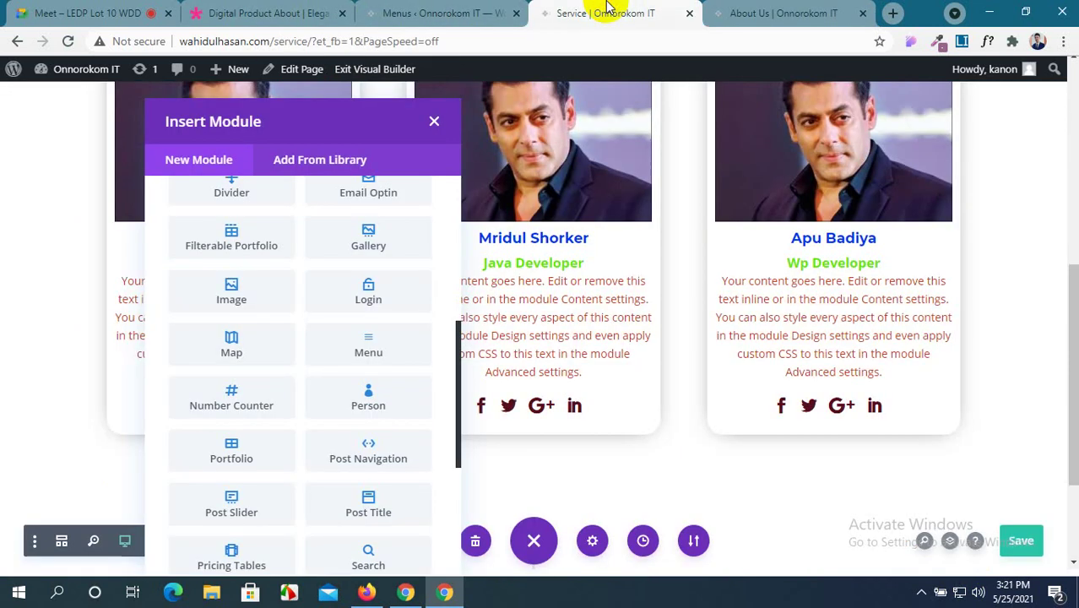
scroll(294, 385, down, 2)
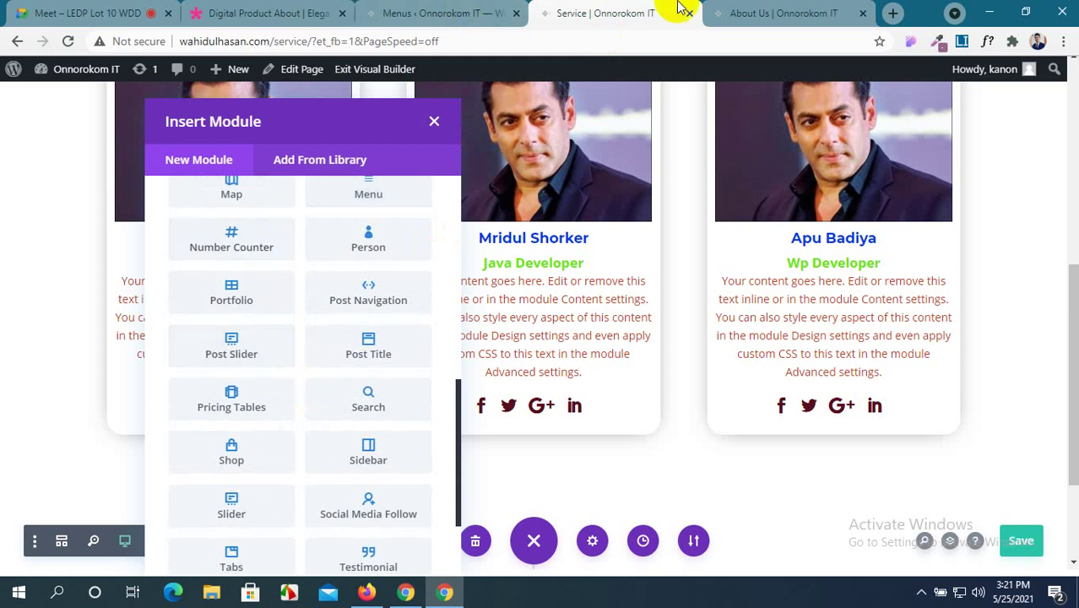
click(752, 13)
scroll(593, 363, down, 4)
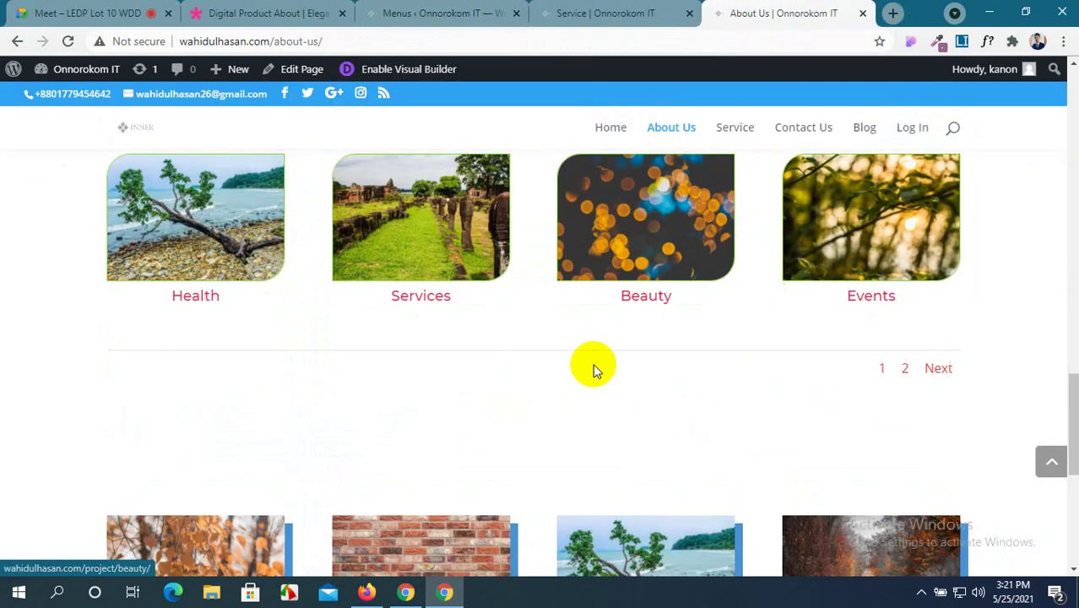
scroll(593, 363, down, 3)
Open the brick project image in the lightbox, page through four images, then close it.
click(431, 359)
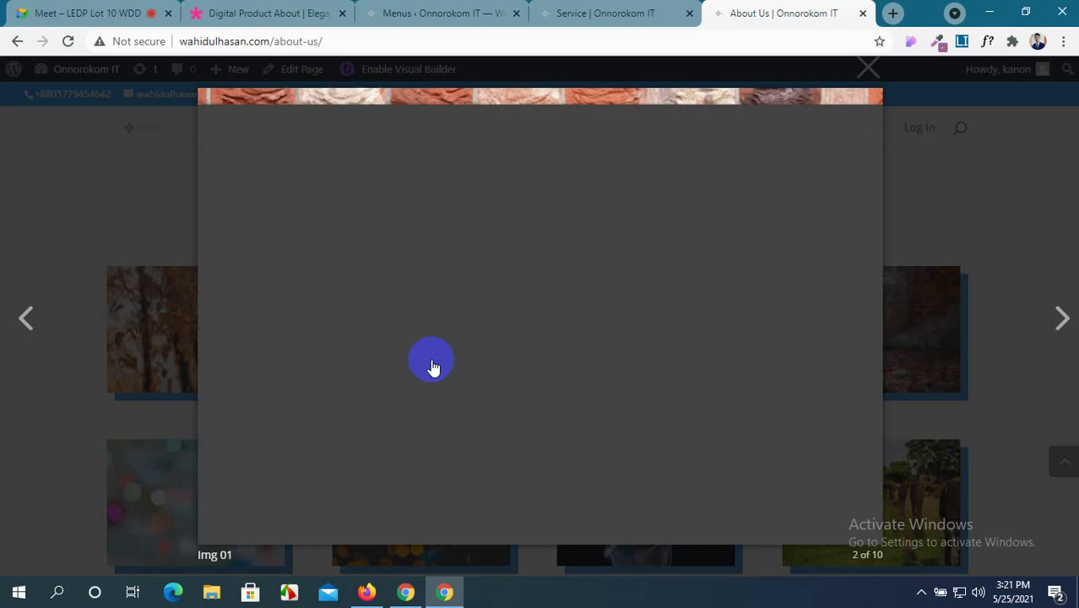
click(1062, 320)
click(1063, 319)
click(1063, 320)
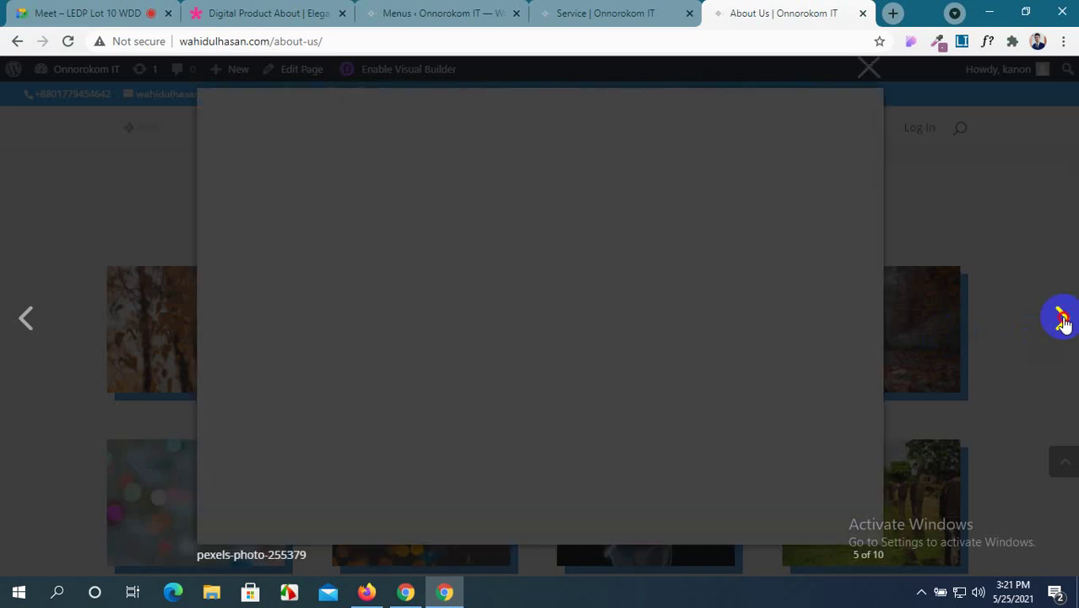
click(1063, 319)
click(866, 75)
Open the Service page from the site navigation and return to its builder tab.
scroll(589, 418, up, 5)
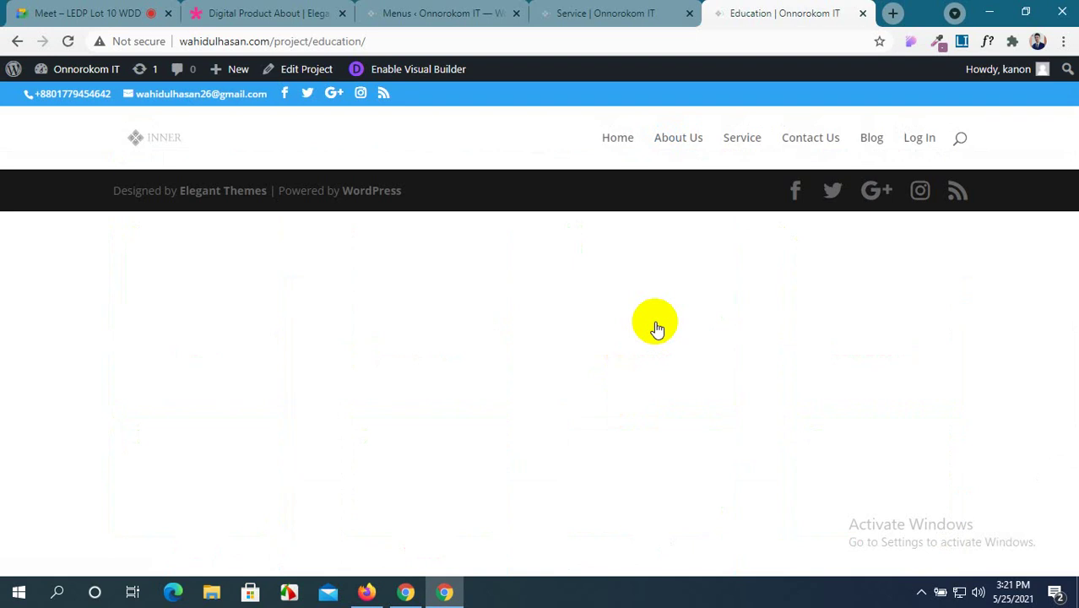
click(743, 137)
click(614, 10)
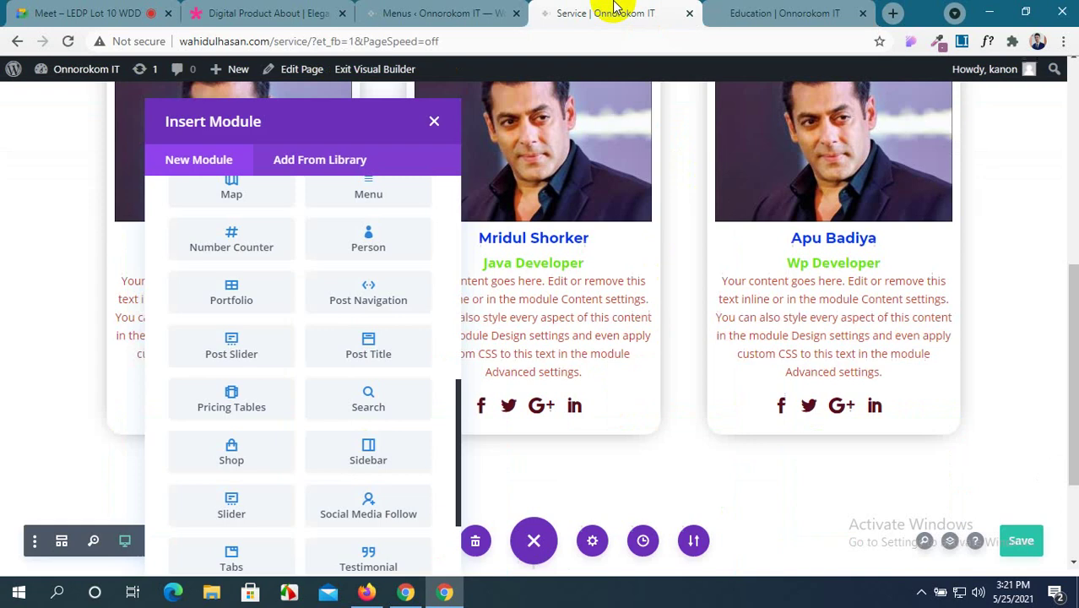
Scroll through the Insert Module options and briefly check the Meet tab.
scroll(342, 364, down, 1)
scroll(342, 363, down, 1)
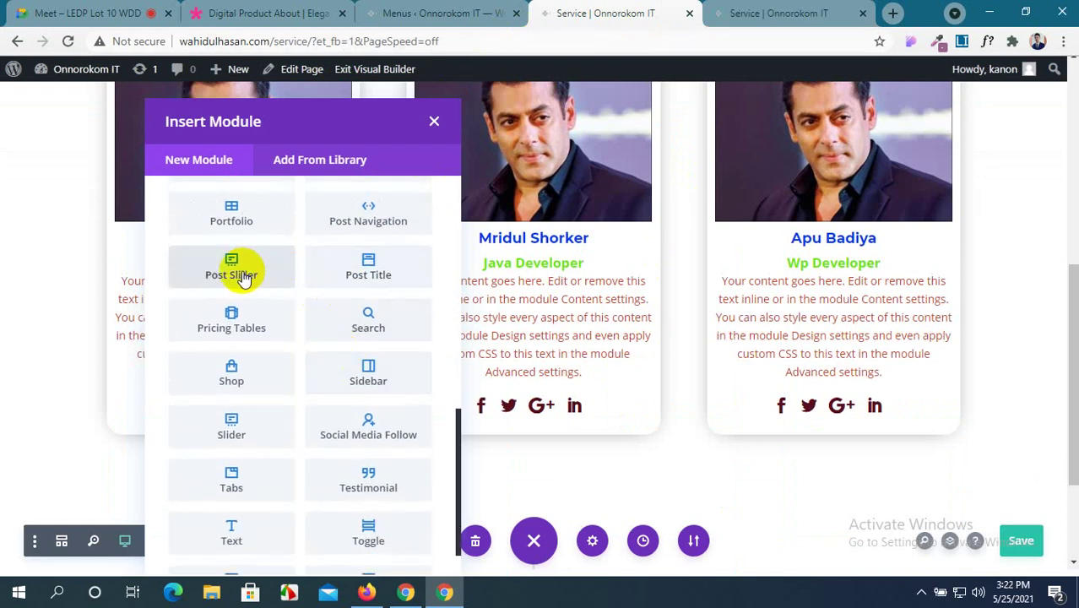
scroll(243, 279, up, 2)
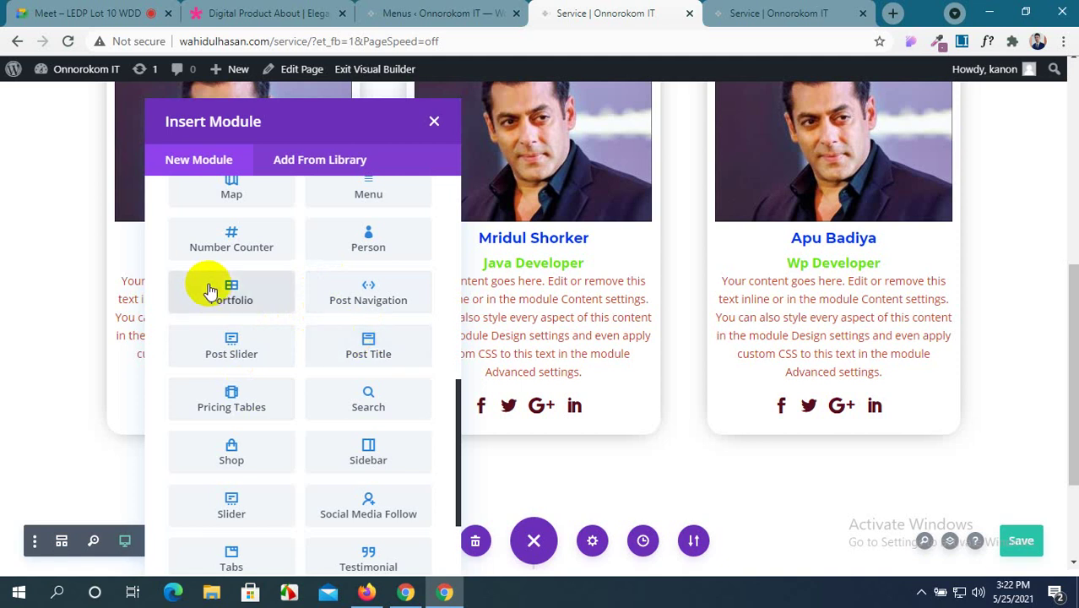
click(48, 10)
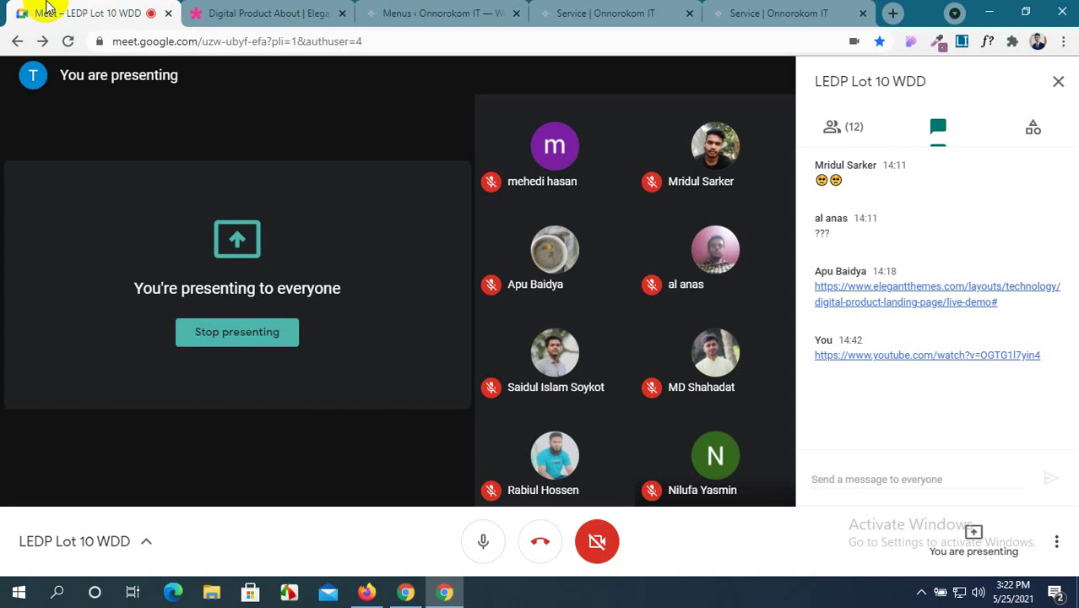
click(617, 12)
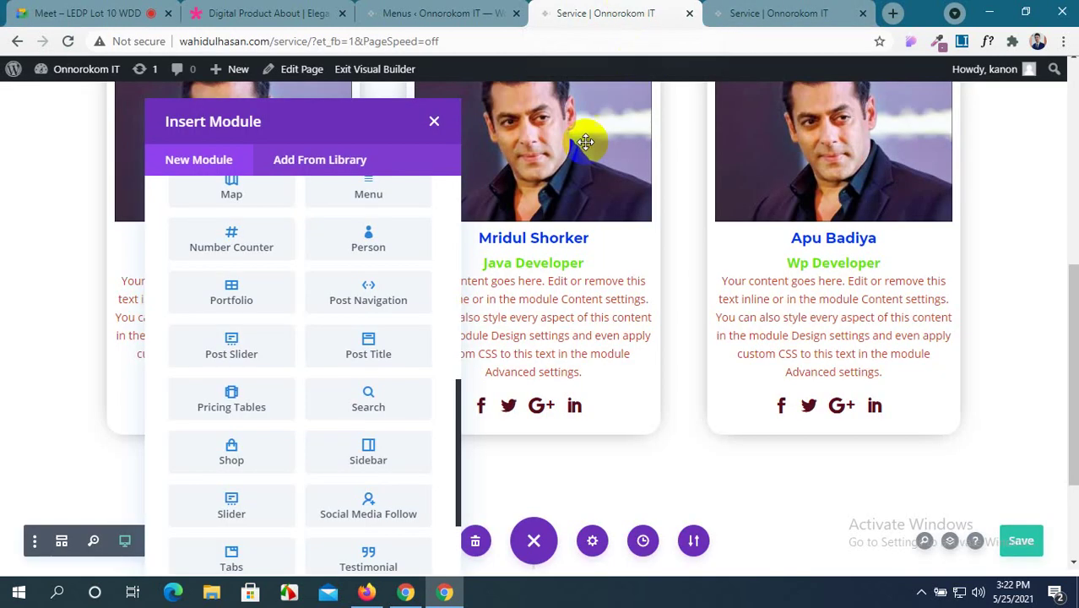
Close the Insert Module dialog without adding any module.
scroll(363, 370, up, 2)
scroll(363, 370, up, 5)
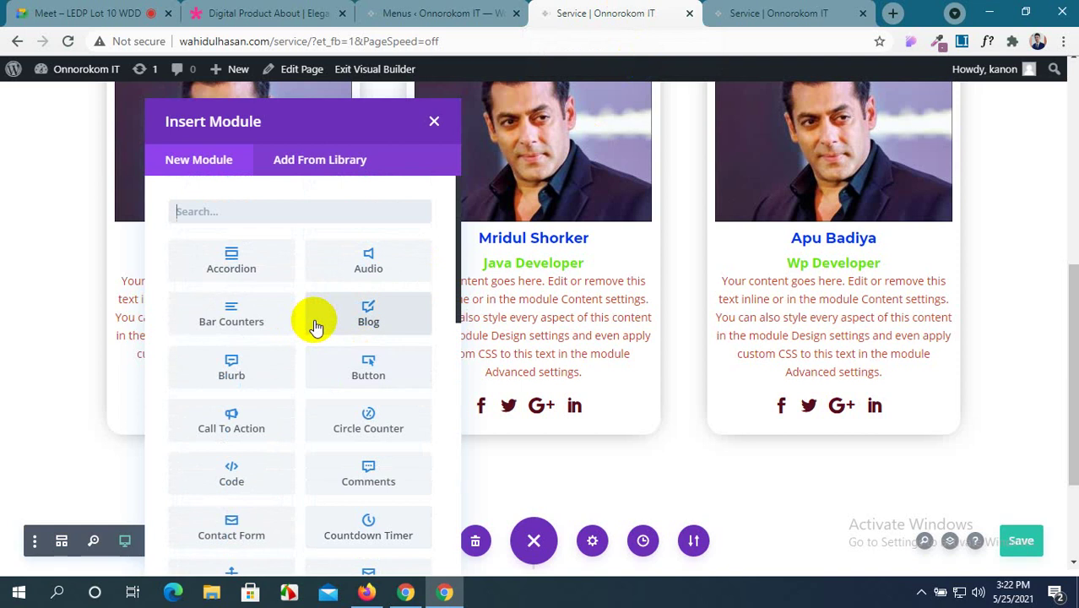
scroll(314, 328, down, 5)
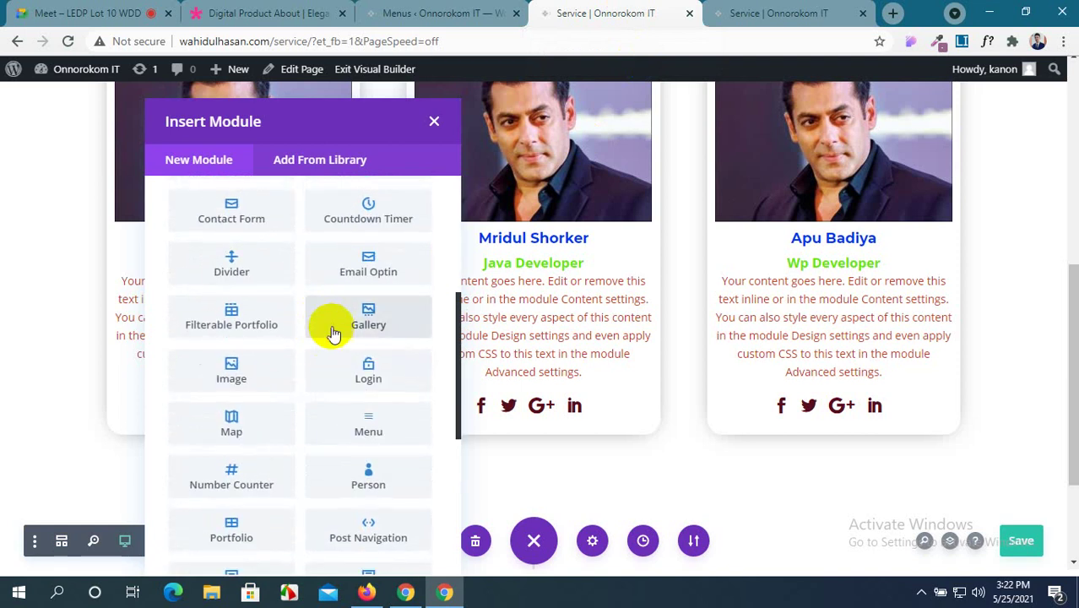
scroll(355, 371, down, 3)
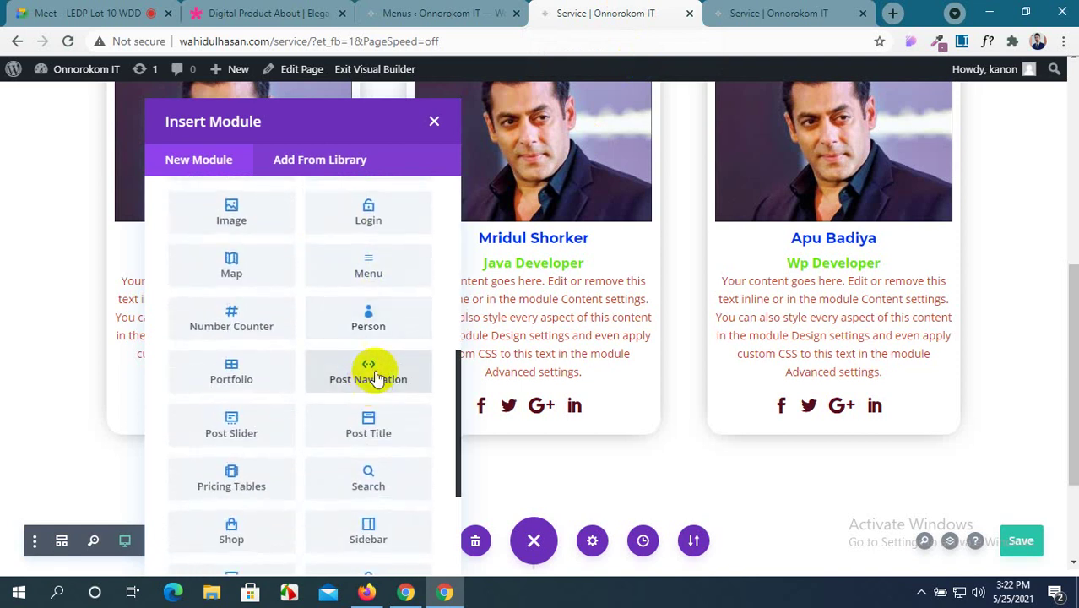
scroll(246, 425, down, 2)
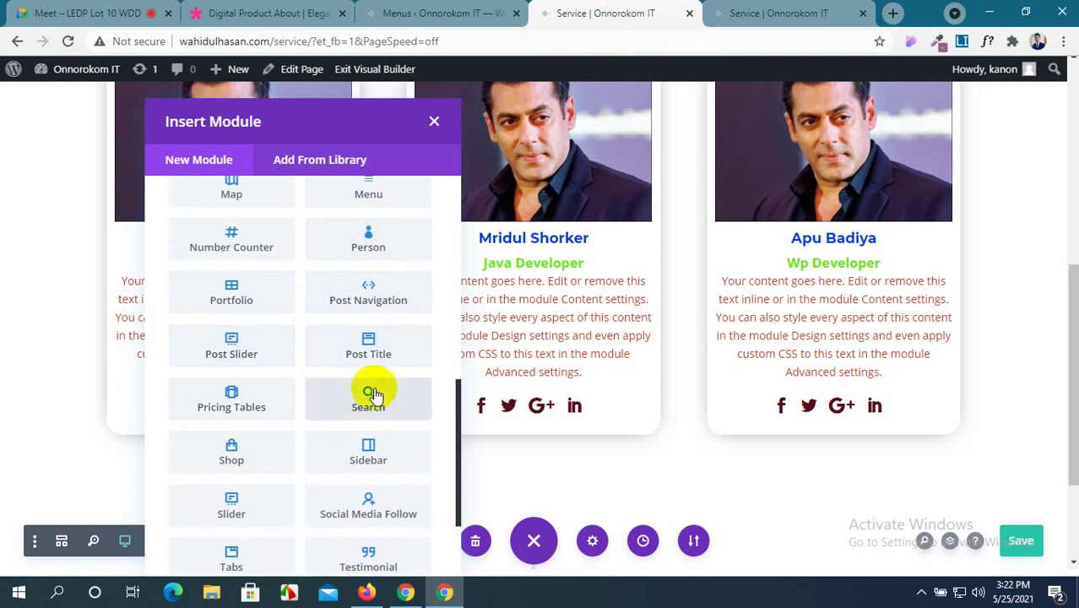
click(433, 116)
scroll(585, 262, up, 5)
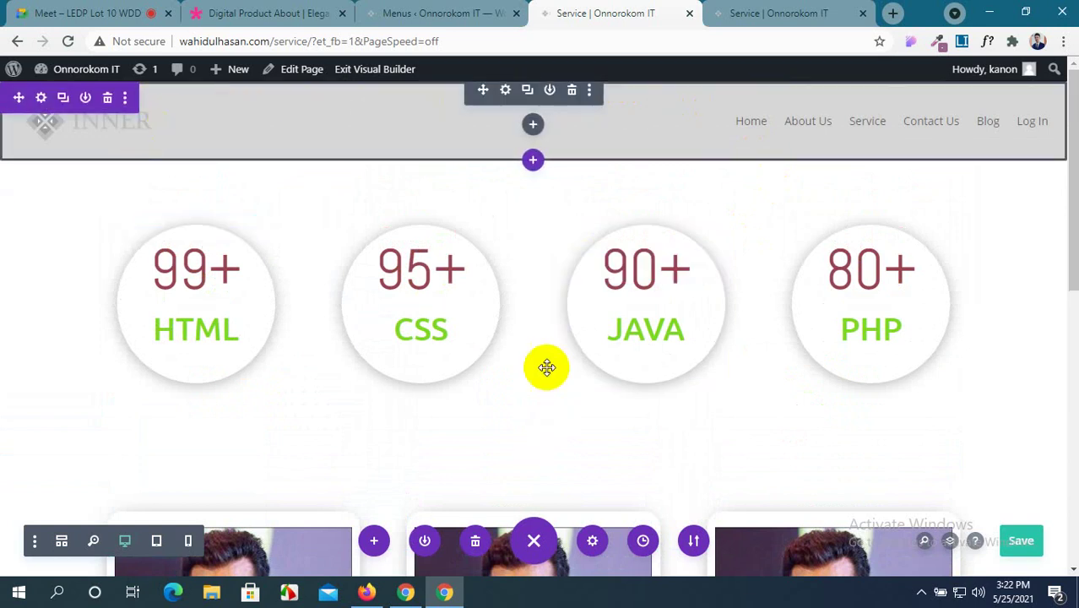
scroll(547, 368, down, 10)
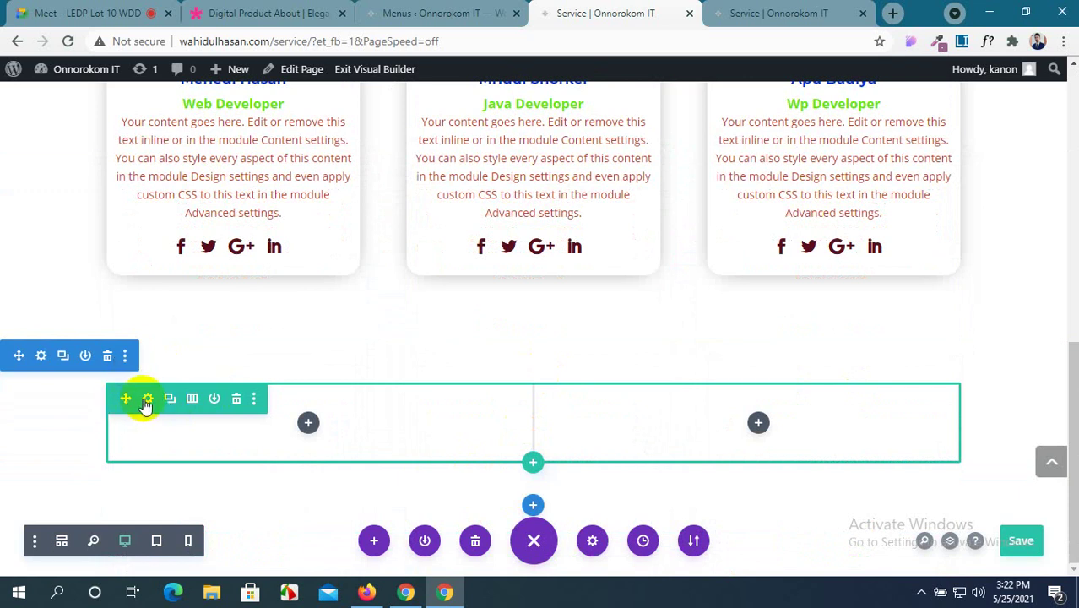
click(421, 7)
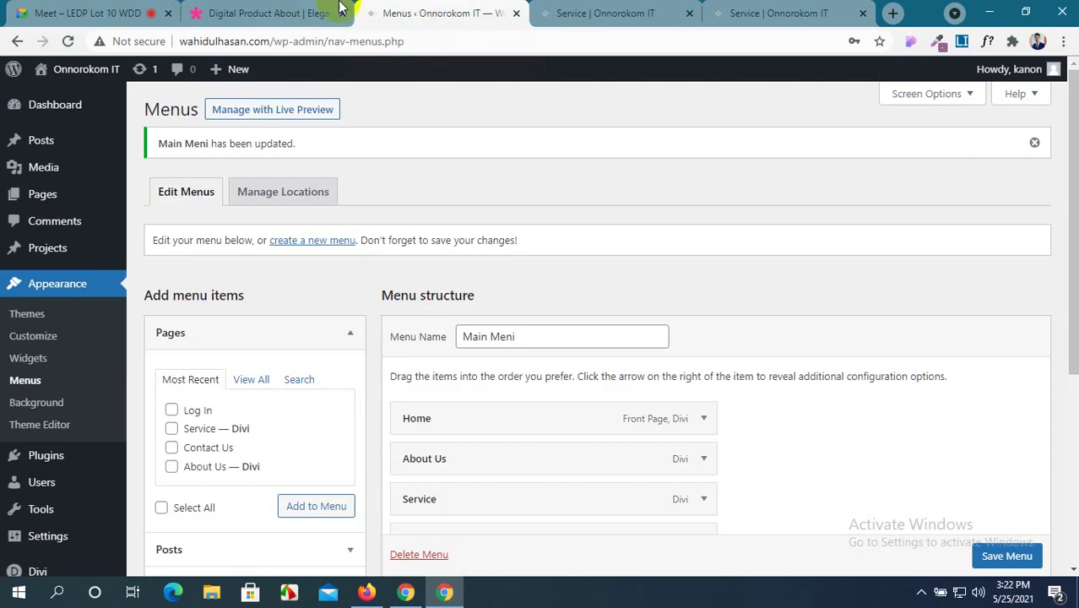
click(133, 7)
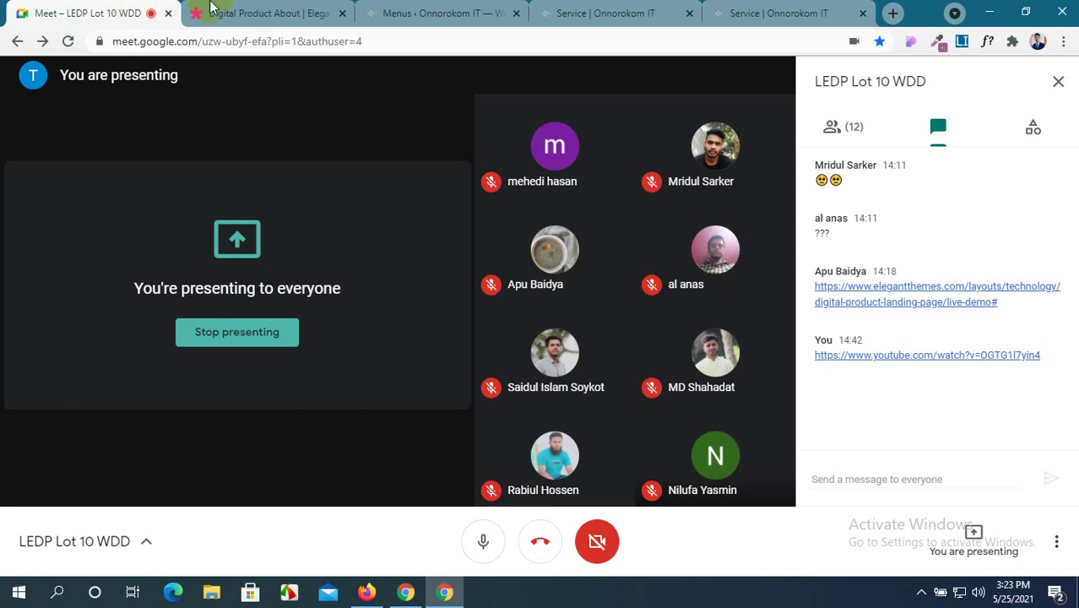
click(636, 8)
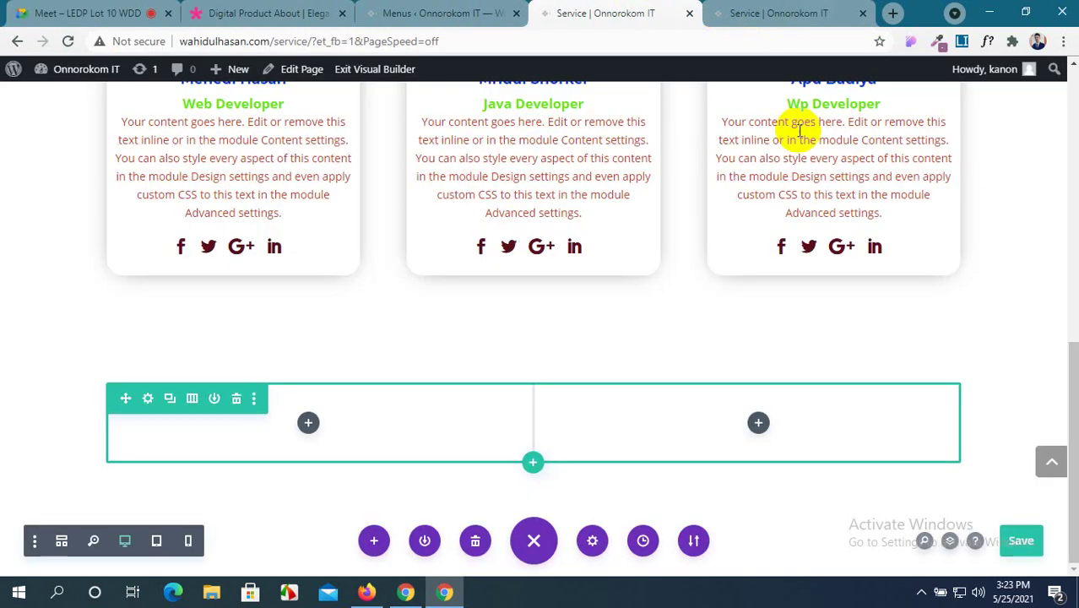
click(754, 8)
scroll(608, 521, down, 6)
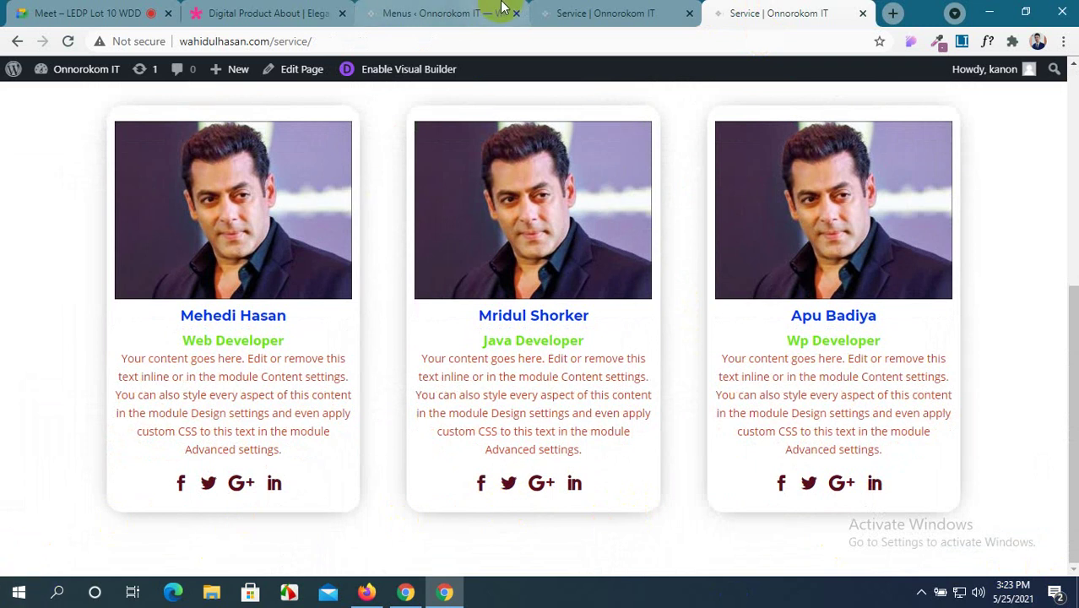
click(591, 11)
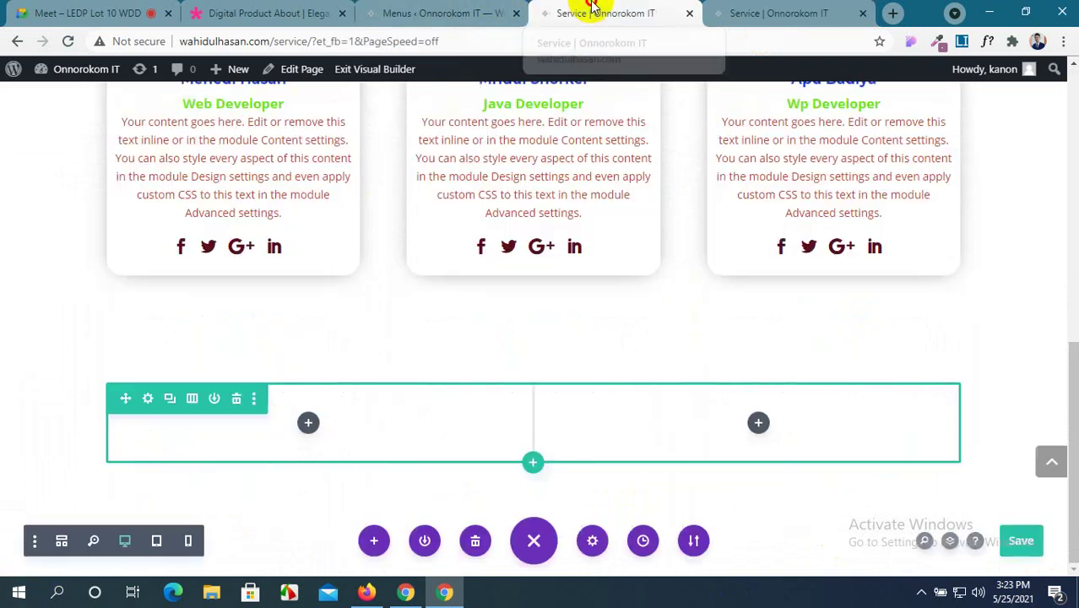
Insert a Pricing Table module into the empty left column and close its settings.
click(309, 424)
scroll(313, 357, down, 3)
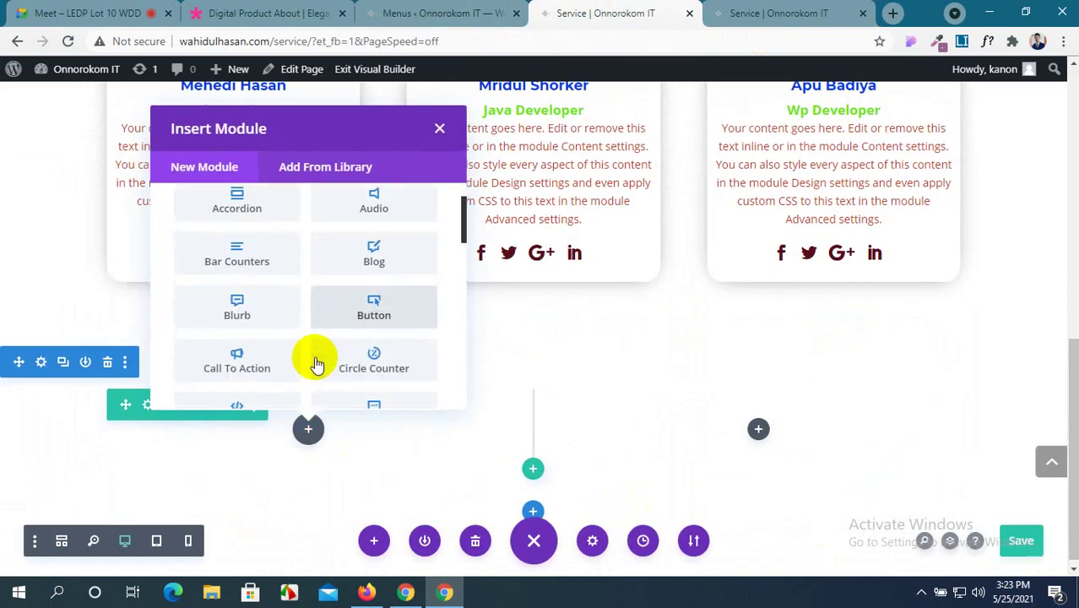
scroll(317, 363, down, 8)
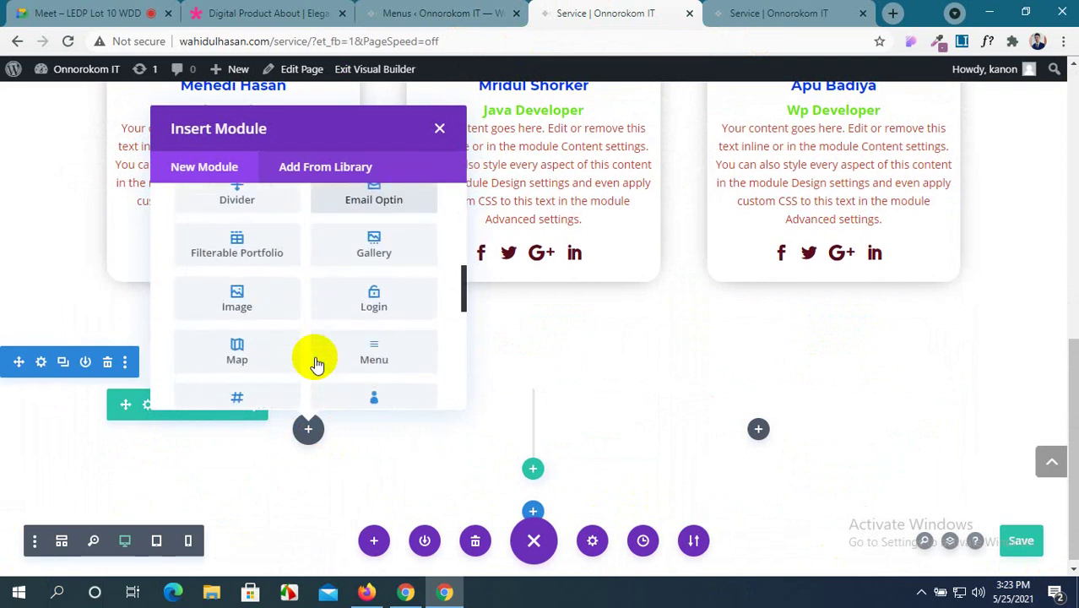
scroll(317, 363, down, 1)
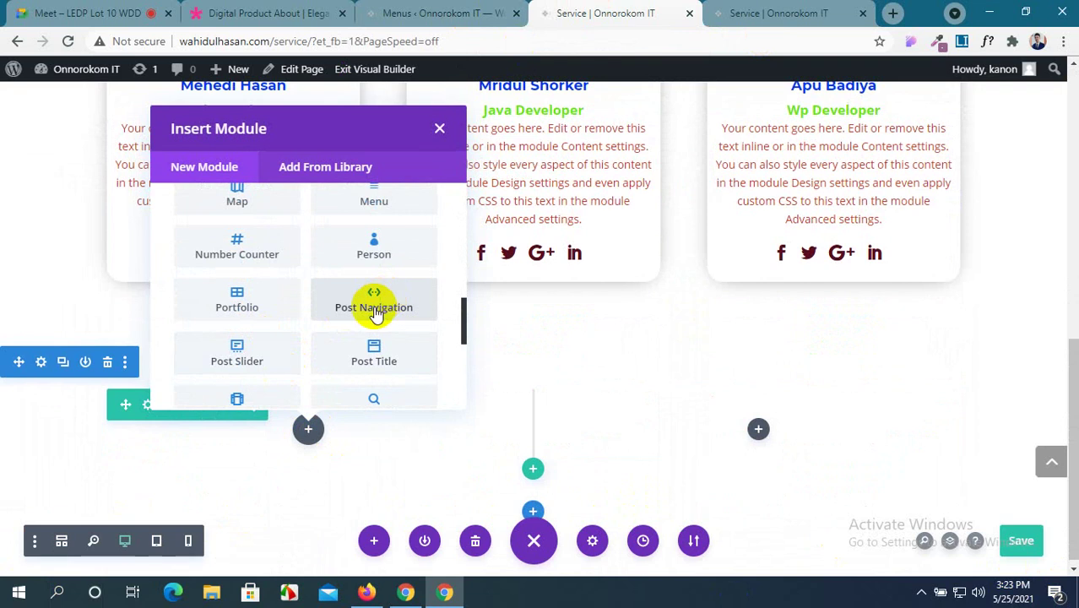
scroll(372, 338, down, 3)
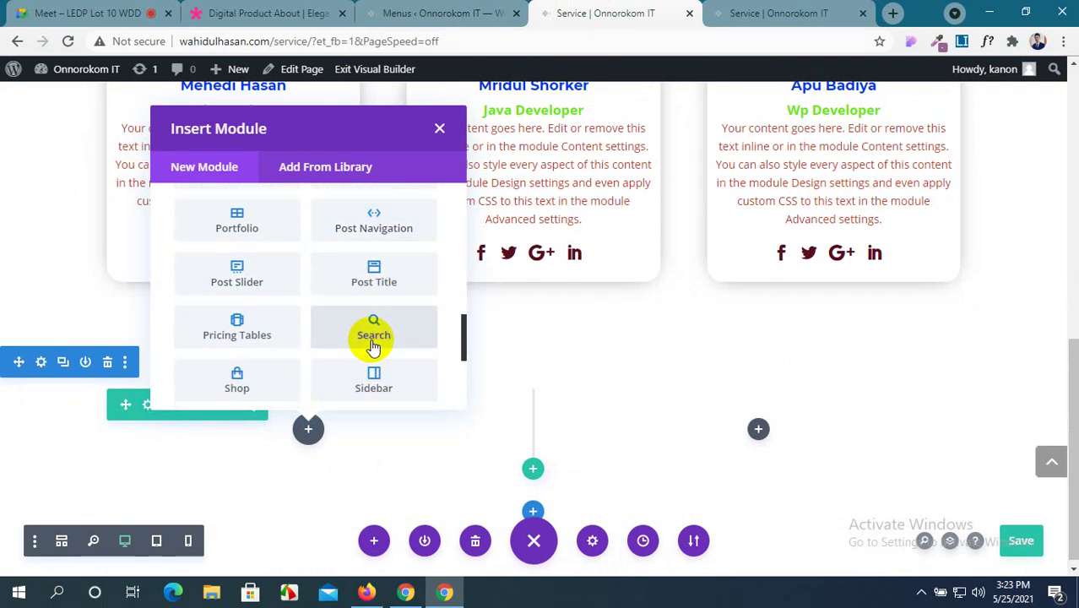
scroll(374, 347, down, 3)
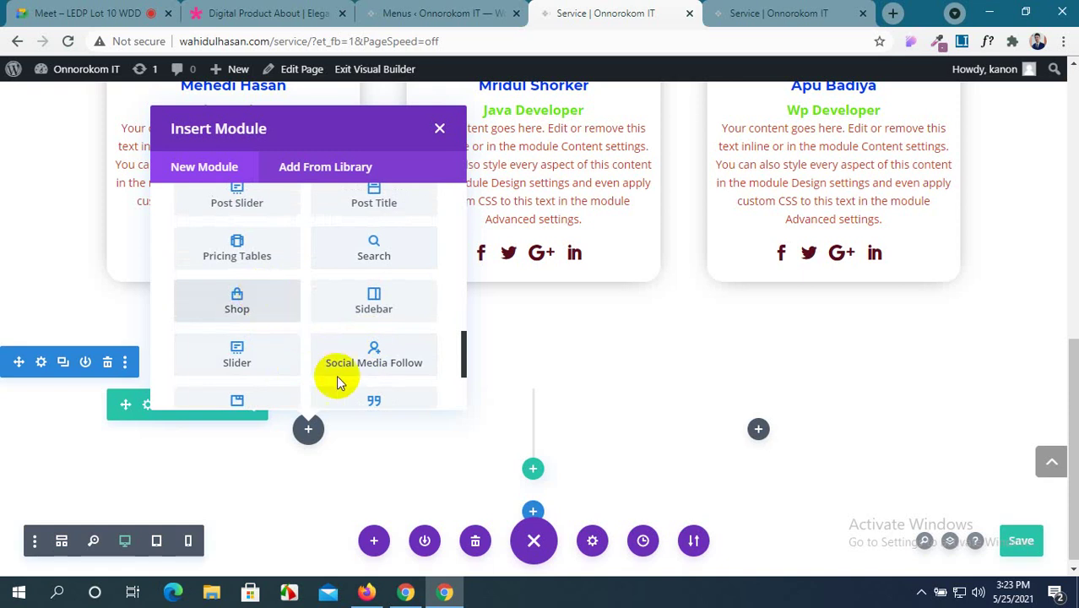
click(240, 264)
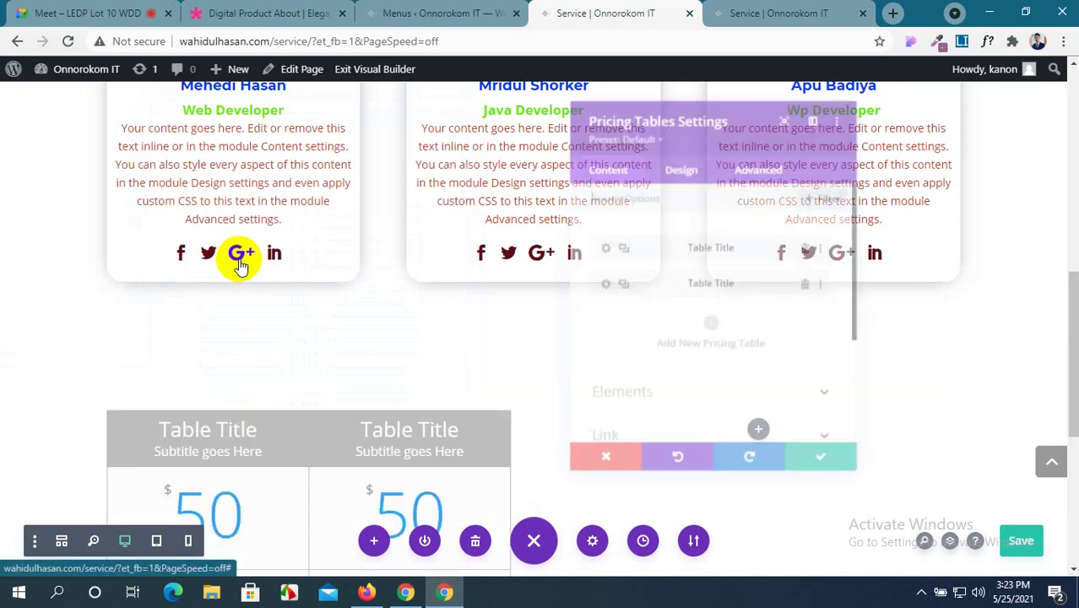
click(832, 477)
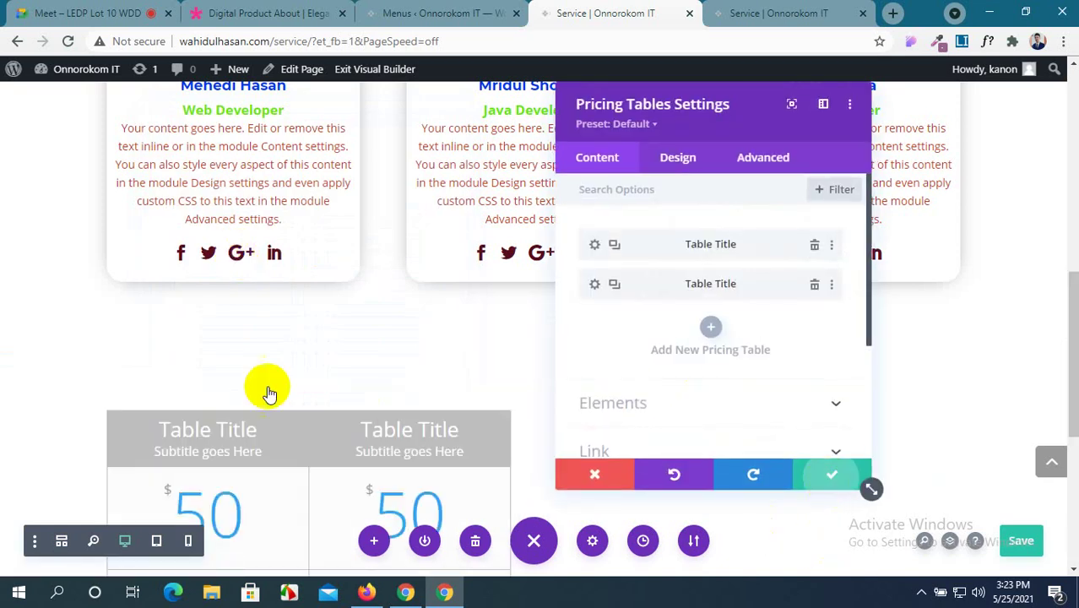
scroll(266, 381, down, 3)
scroll(253, 346, up, 1)
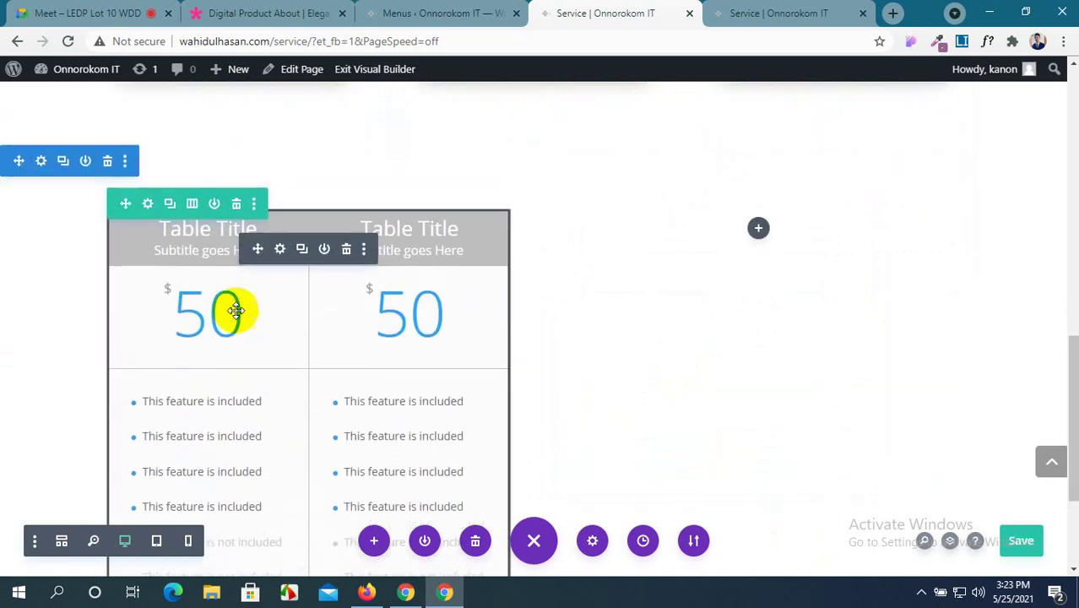
Change the pricing row's Column Structure to a single full-width column and save.
click(148, 218)
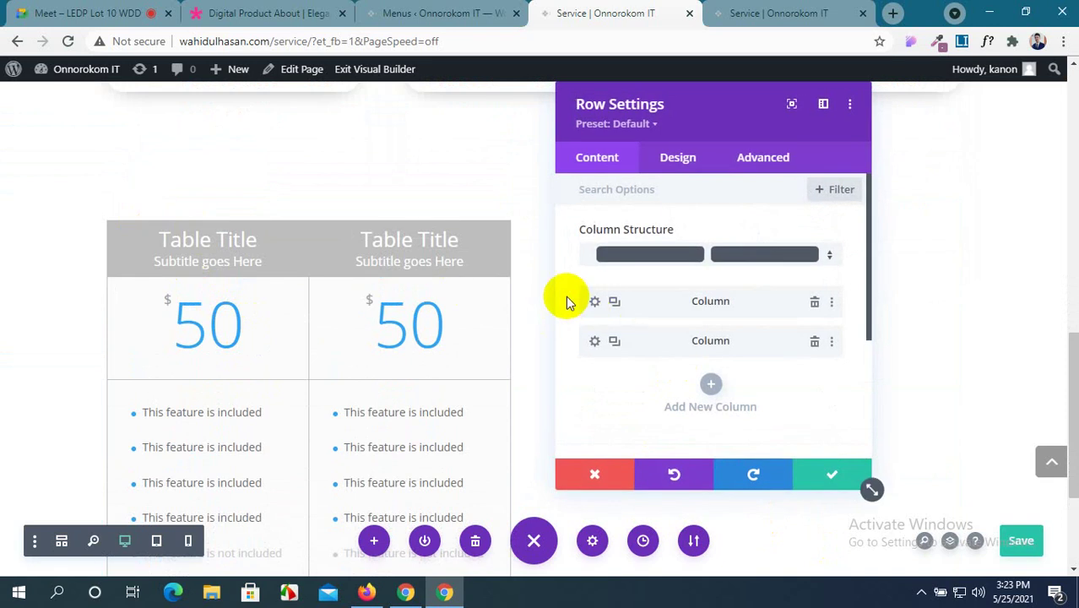
click(716, 266)
scroll(698, 145, up, 2)
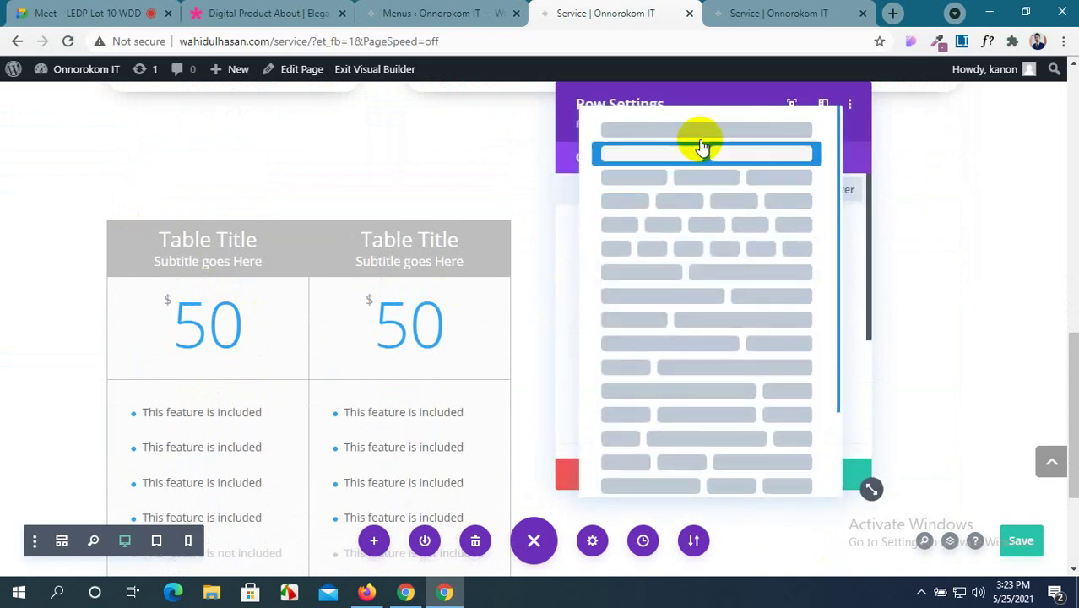
click(699, 139)
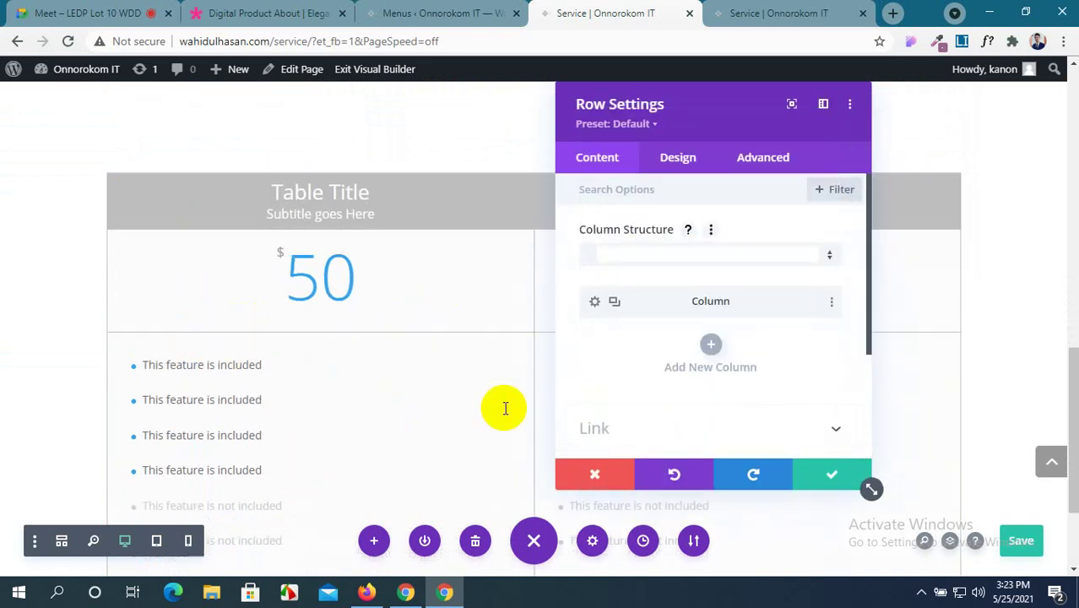
click(807, 480)
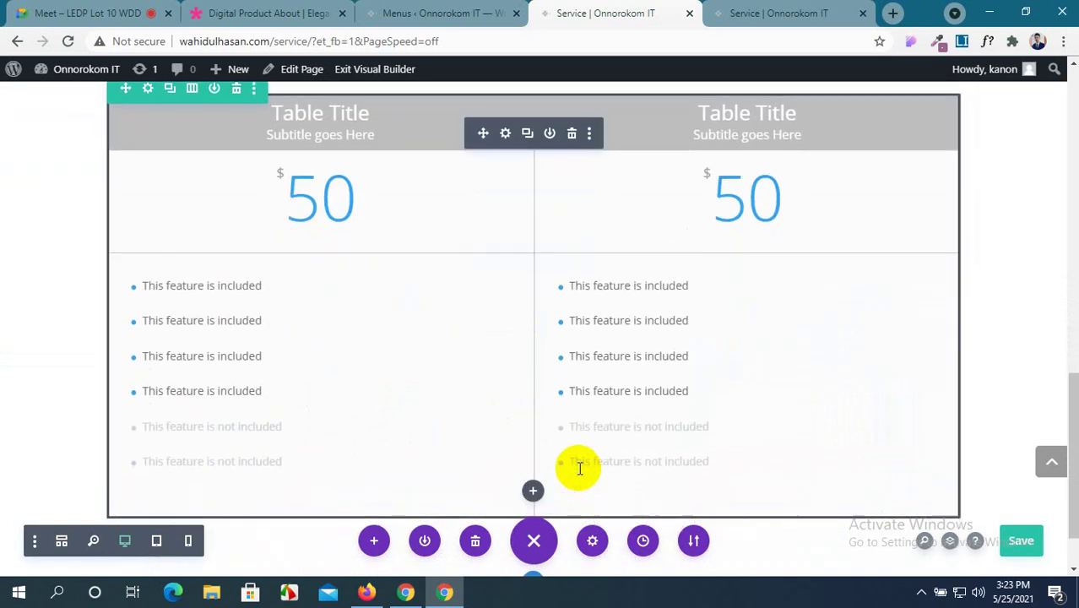
click(291, 11)
View the Digital Product Landing page's three pricing cards as reference, then return to the Service builder.
scroll(565, 448, down, 10)
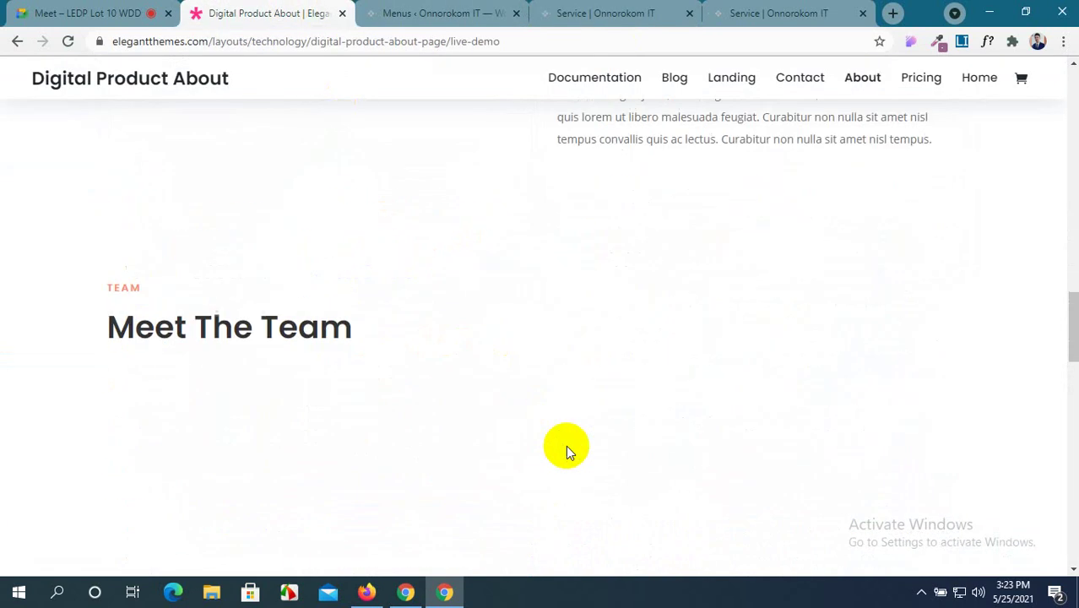
scroll(566, 448, down, 10)
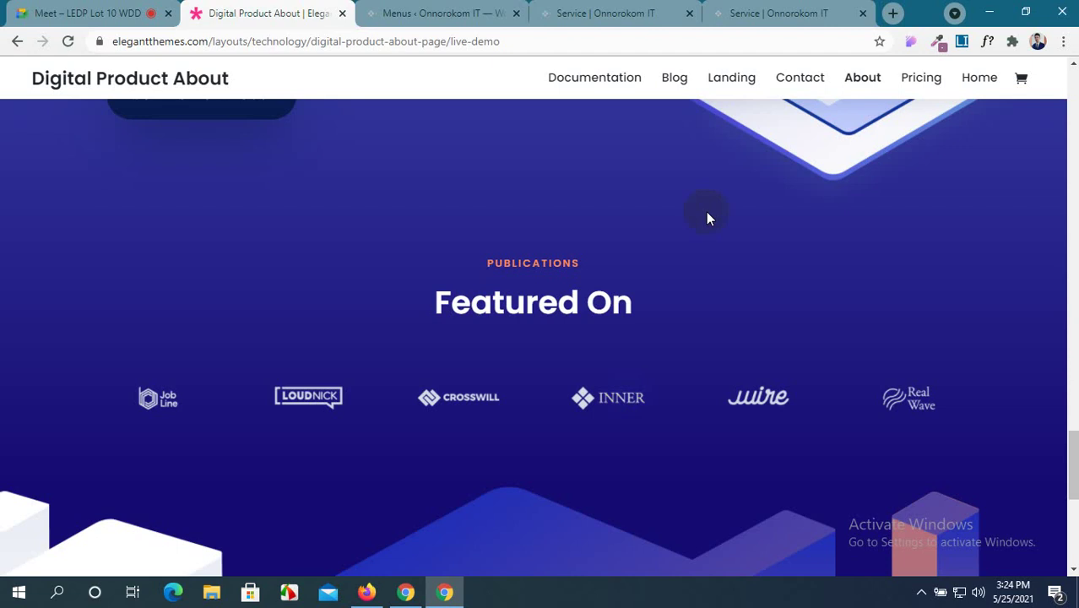
click(733, 80)
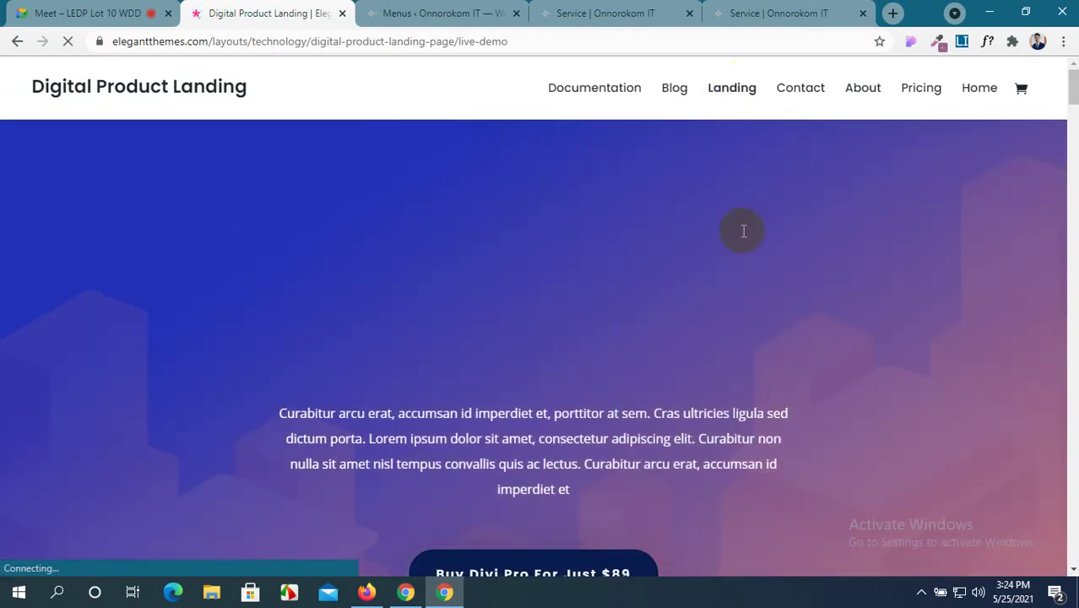
scroll(731, 326, down, 5)
scroll(731, 330, down, 15)
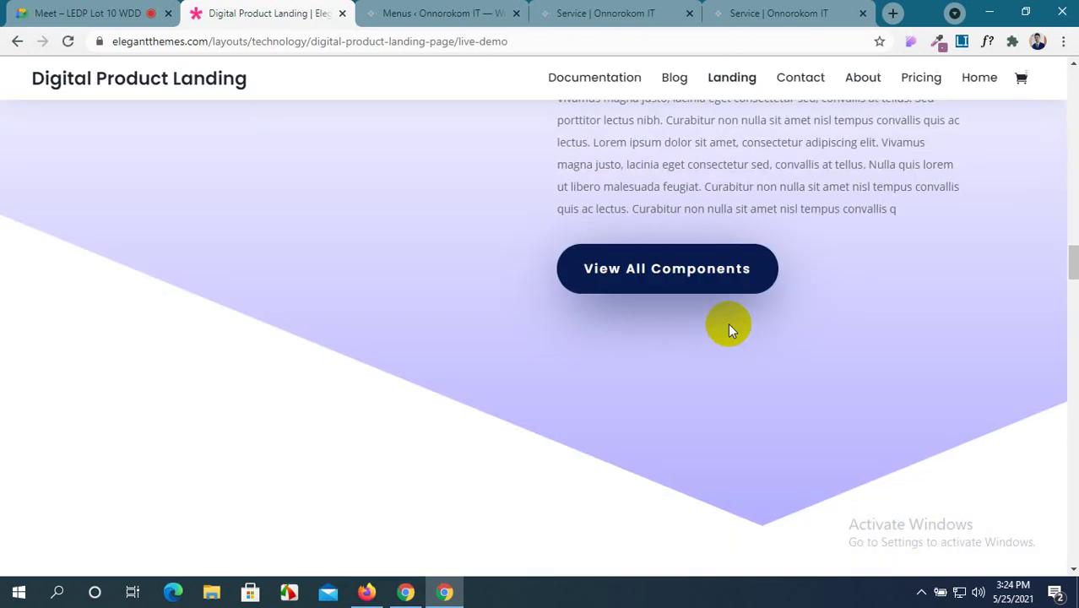
scroll(728, 329, down, 15)
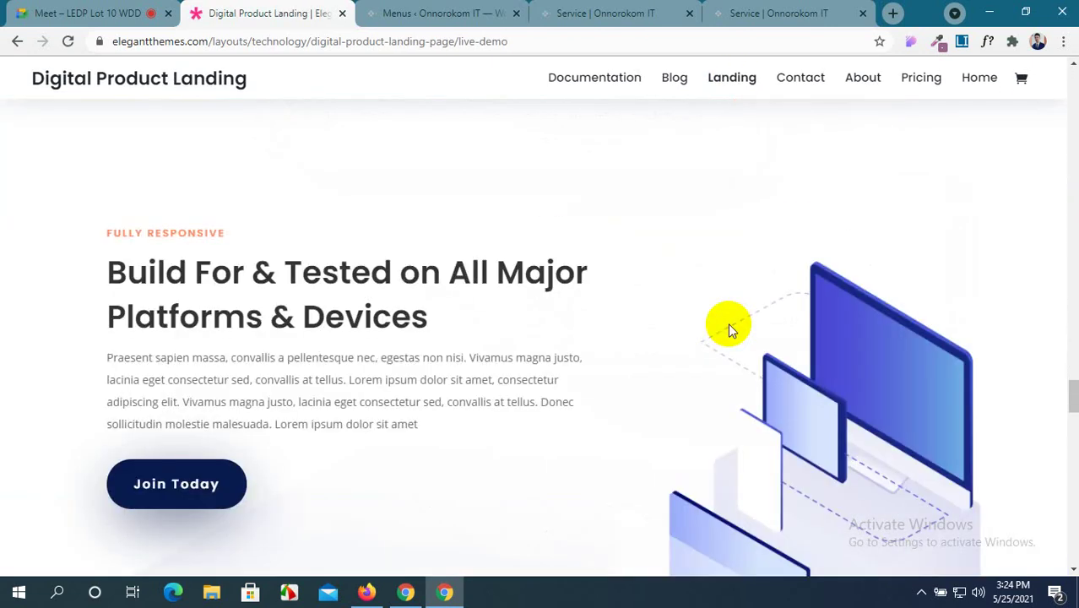
scroll(730, 329, down, 5)
scroll(731, 329, up, 5)
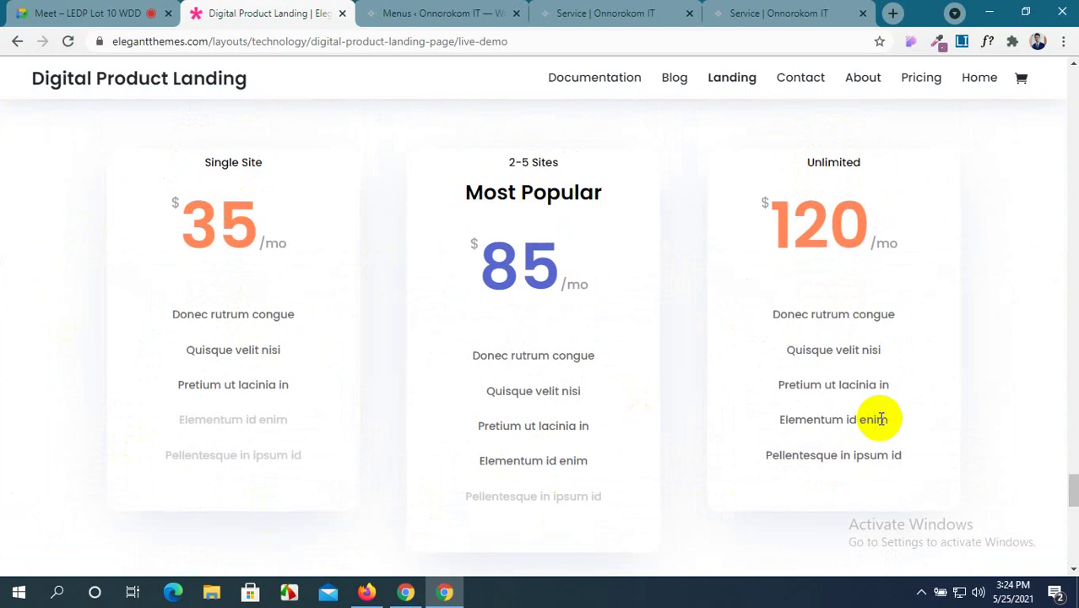
click(454, 9)
click(604, 13)
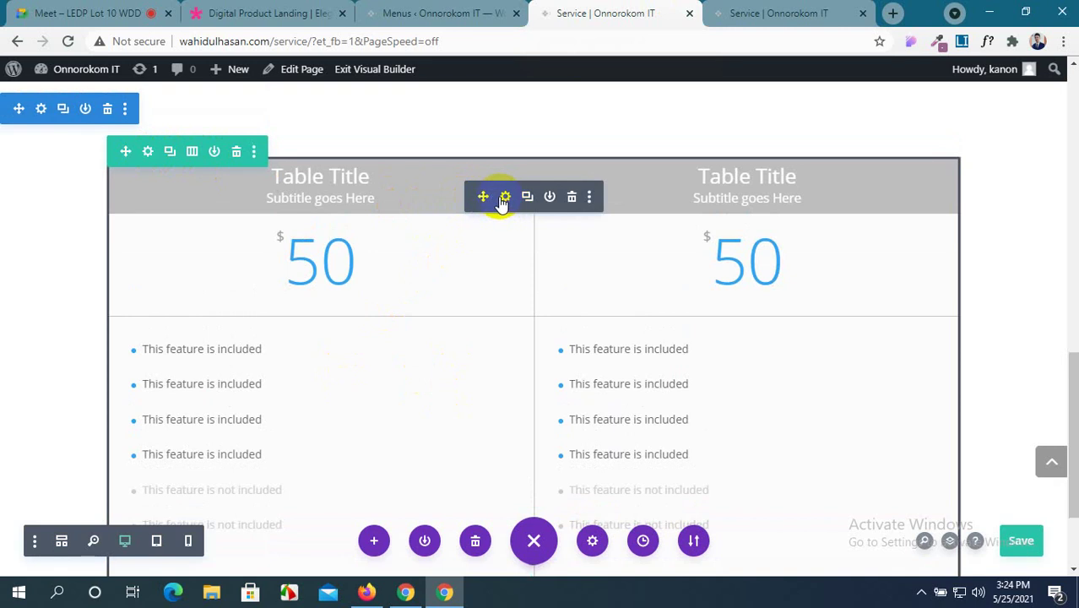
Duplicate the second pricing table in the module settings to create a third plan.
click(503, 199)
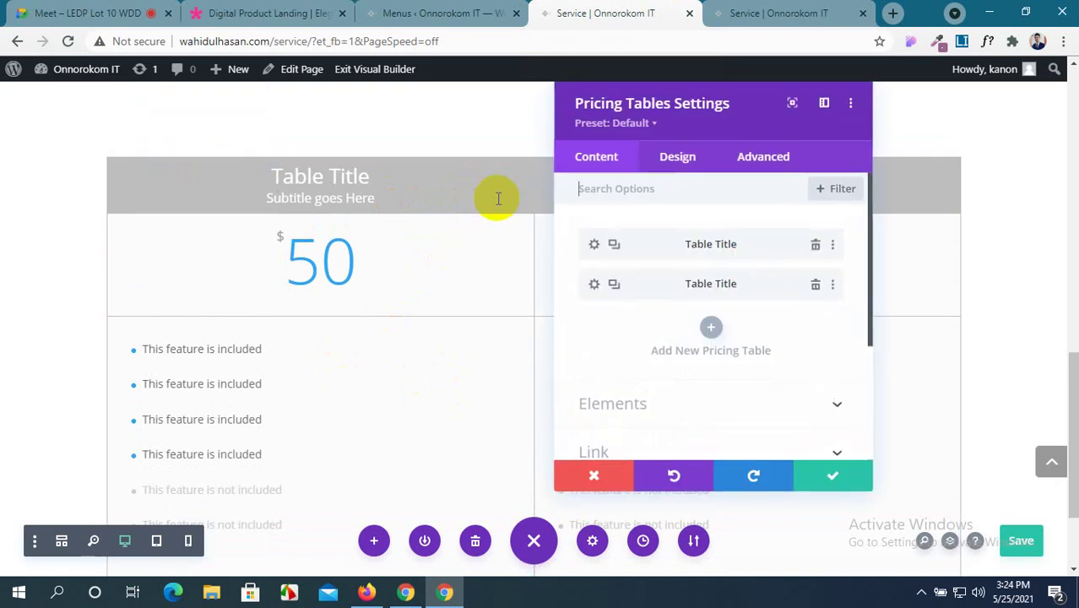
click(620, 289)
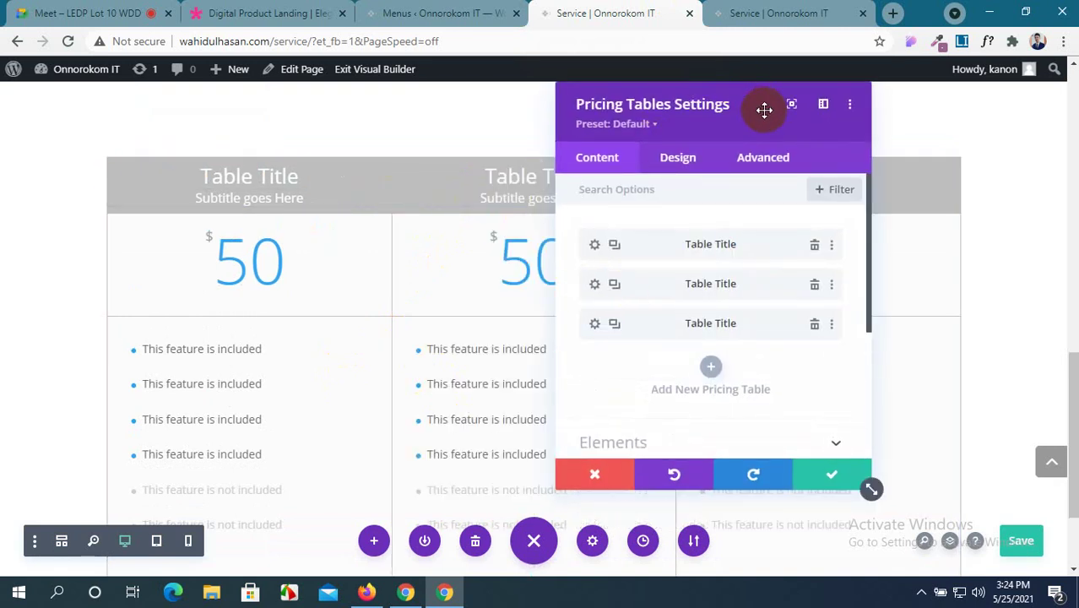
drag(765, 109, 568, 300)
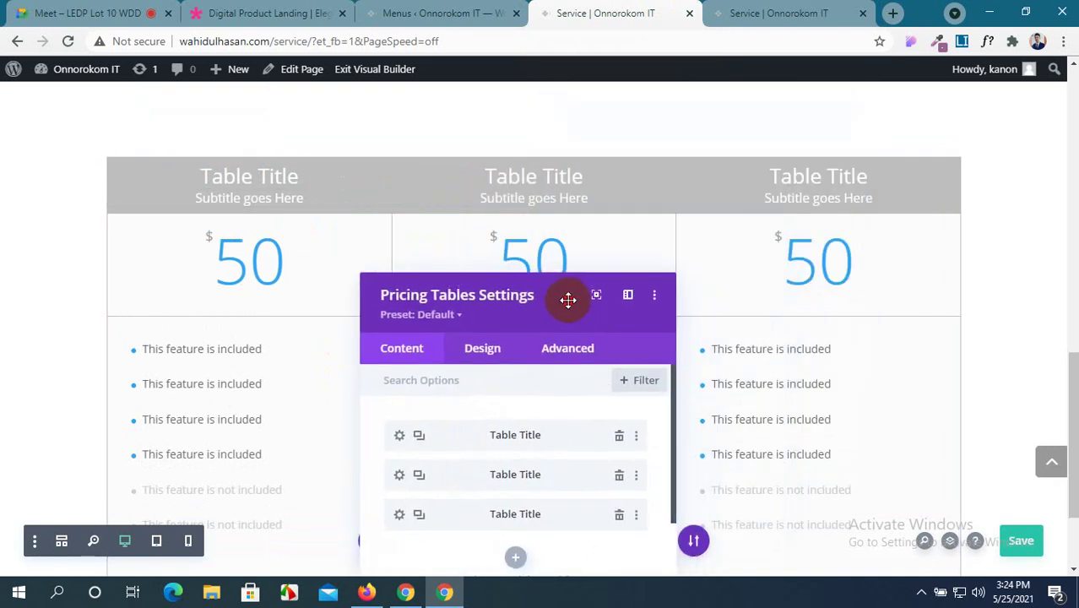
click(275, 12)
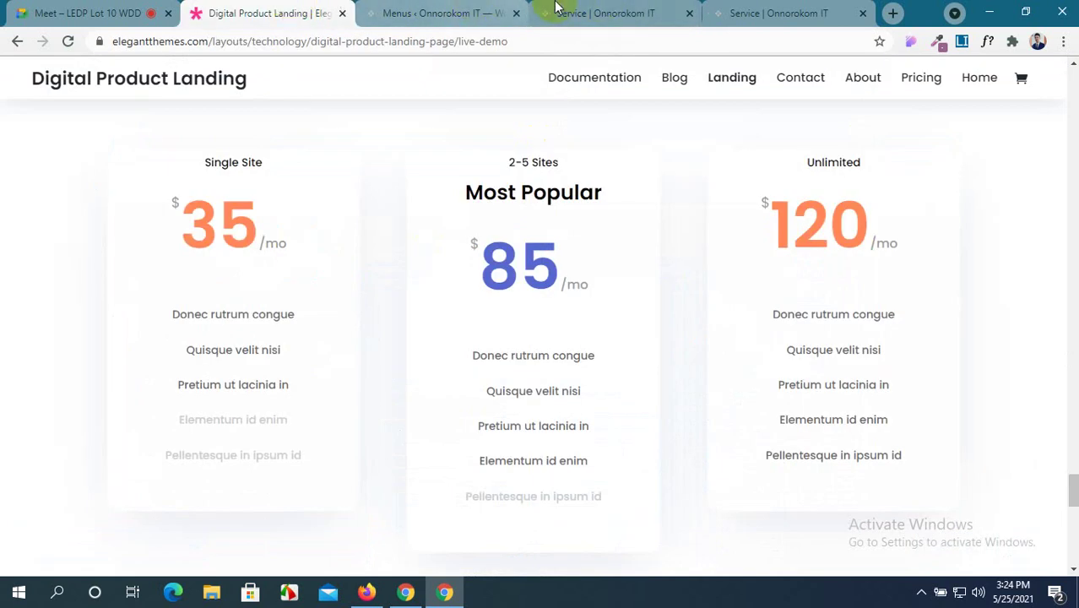
click(583, 12)
drag(552, 292, 777, 144)
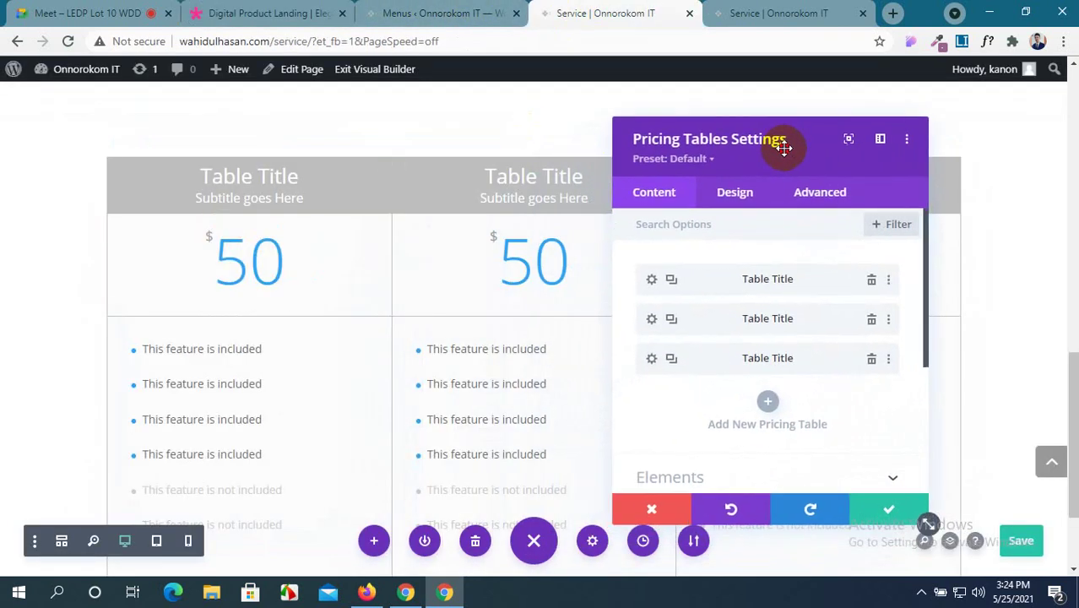
click(652, 282)
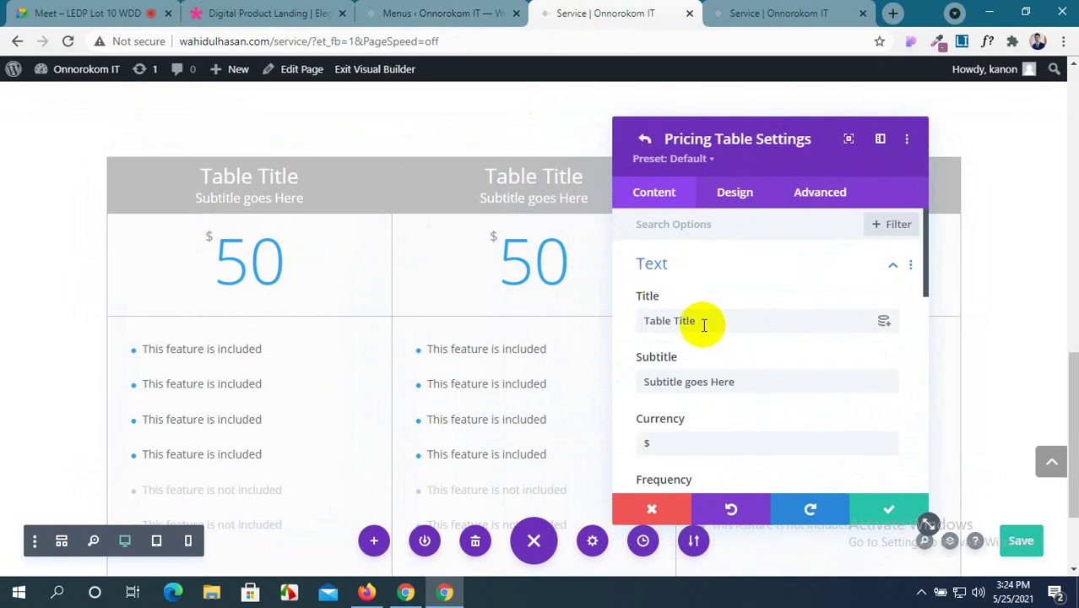
Retitle the first plan Single Site, matching the demo heading, and delete its subtitle.
click(430, 12)
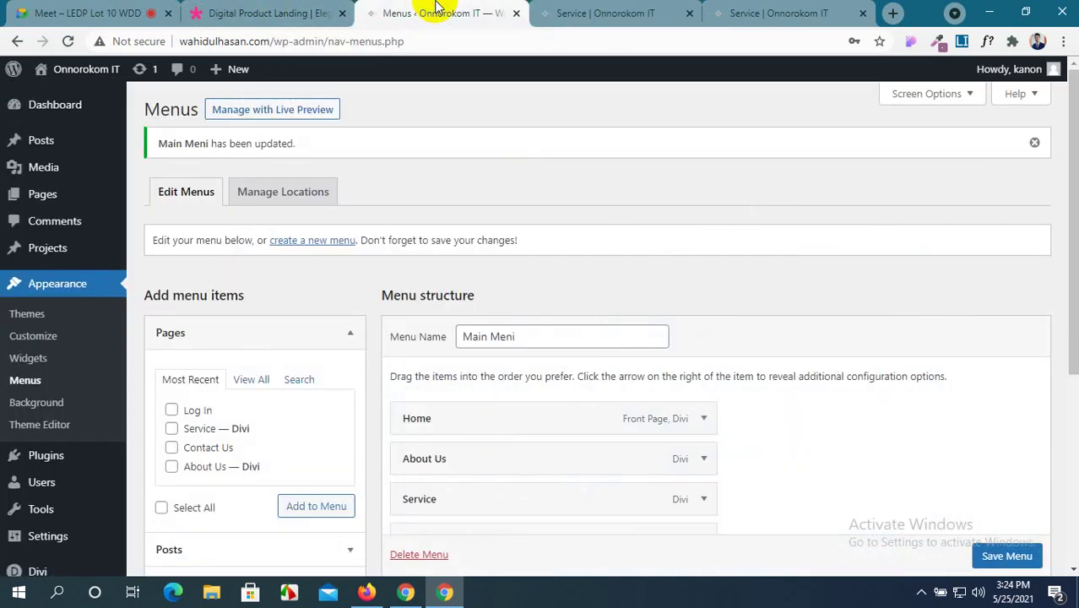
click(279, 12)
drag(274, 166, 193, 166)
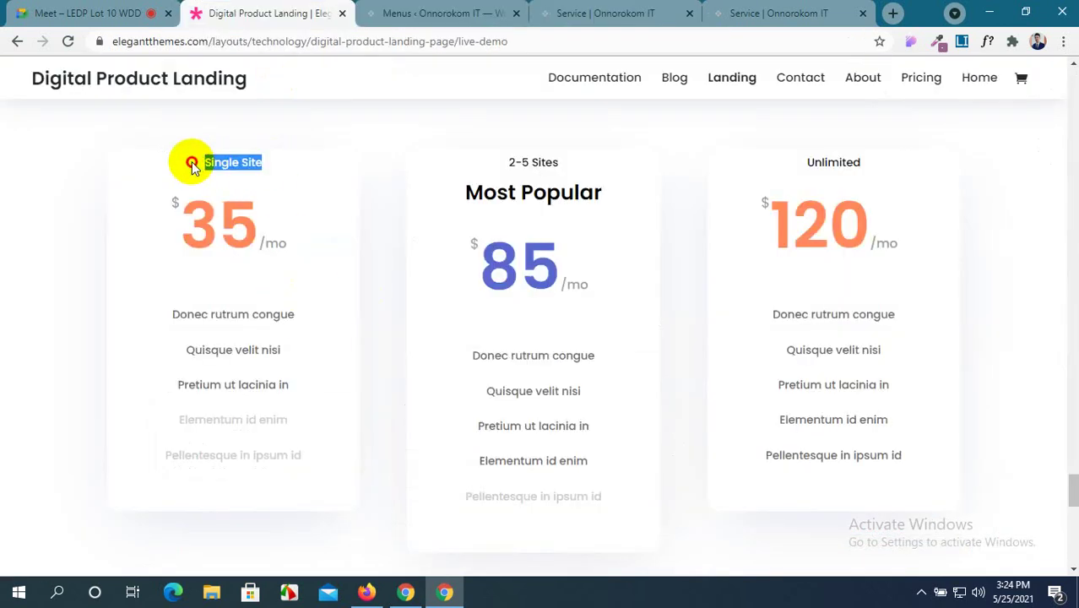
click(605, 13)
drag(701, 318, 618, 316)
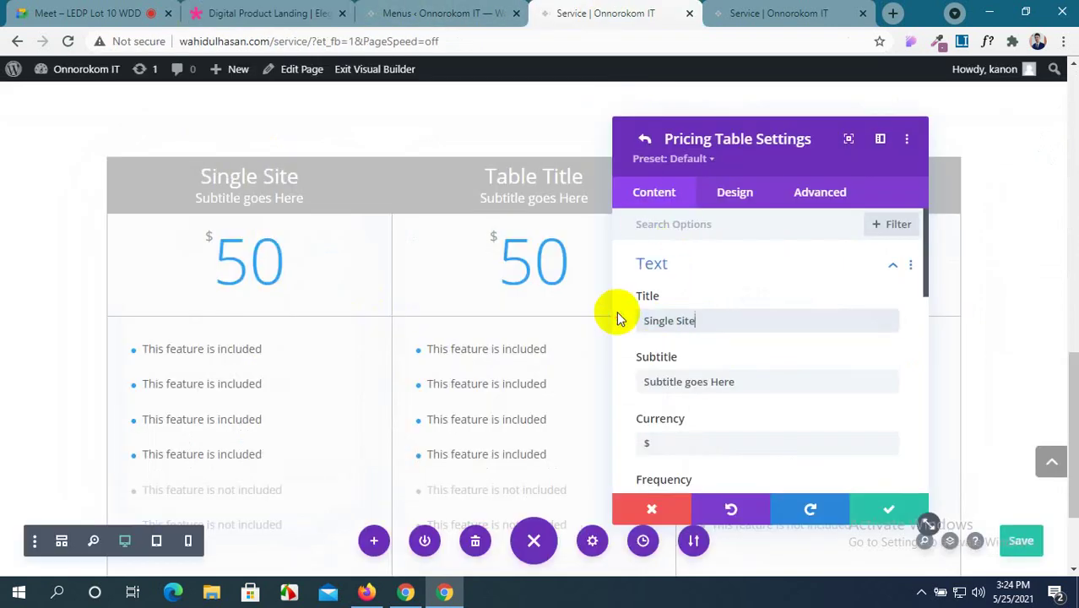
click(729, 382)
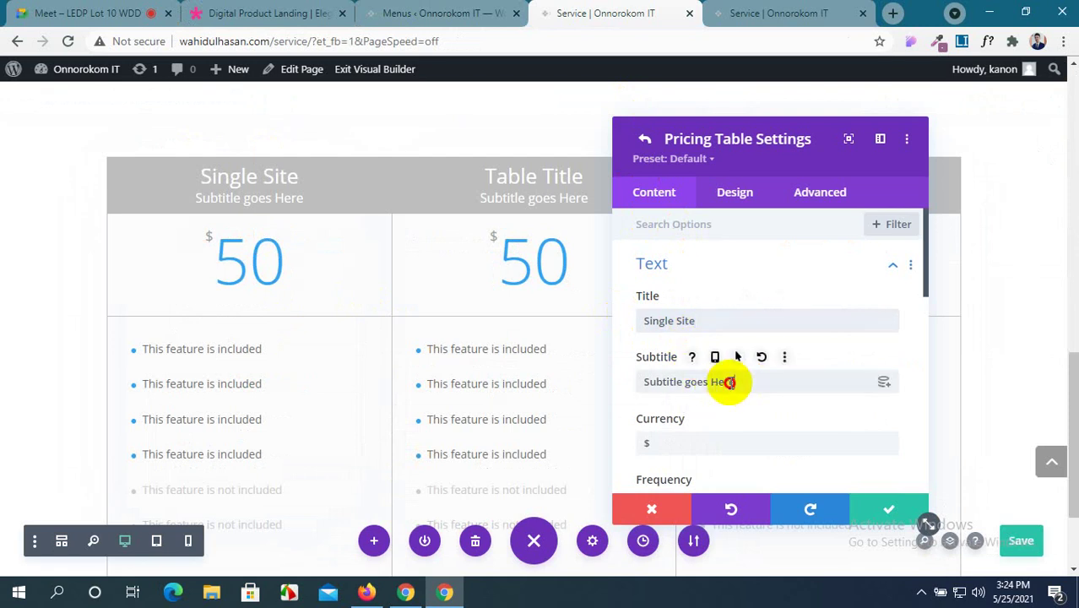
drag(729, 381, 596, 380)
key(BackSpace)
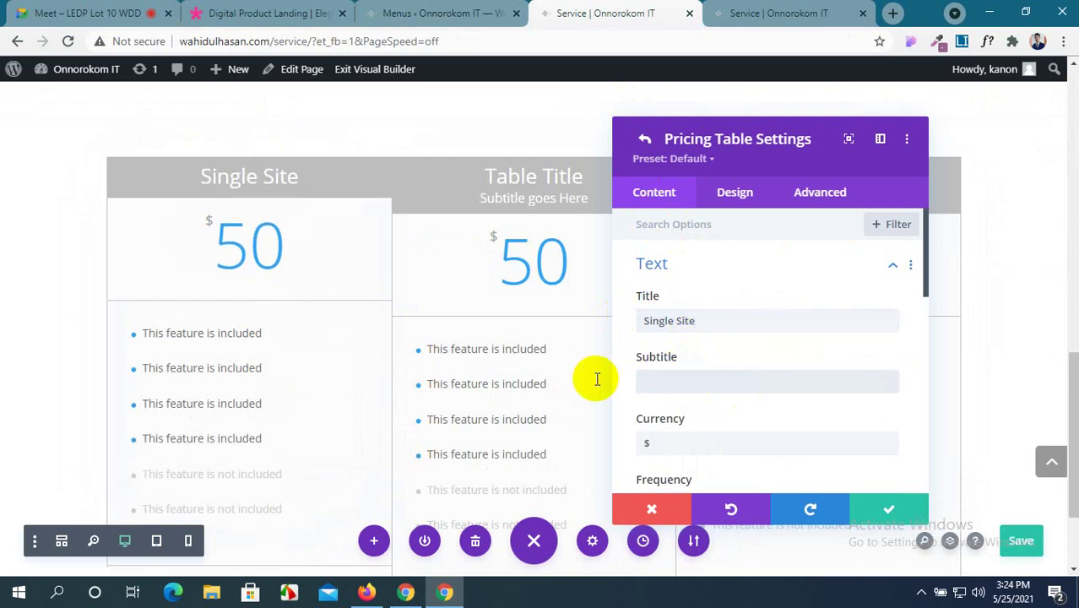
Set the first plan's price to 35/mo, as shown in the reference demo.
scroll(832, 400, down, 2)
click(670, 365)
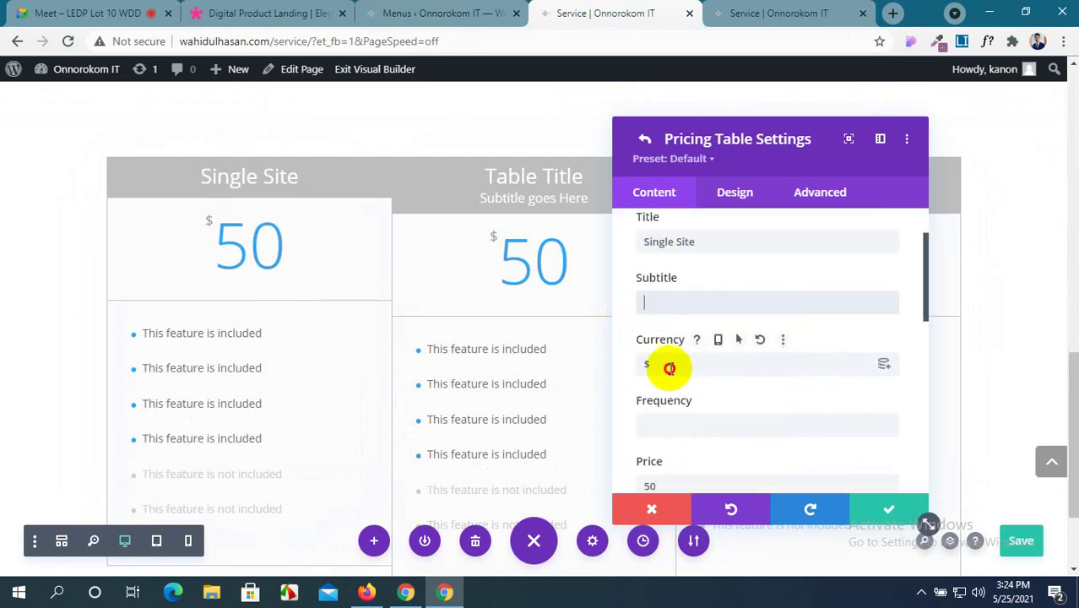
click(290, 12)
drag(206, 162, 253, 144)
click(606, 13)
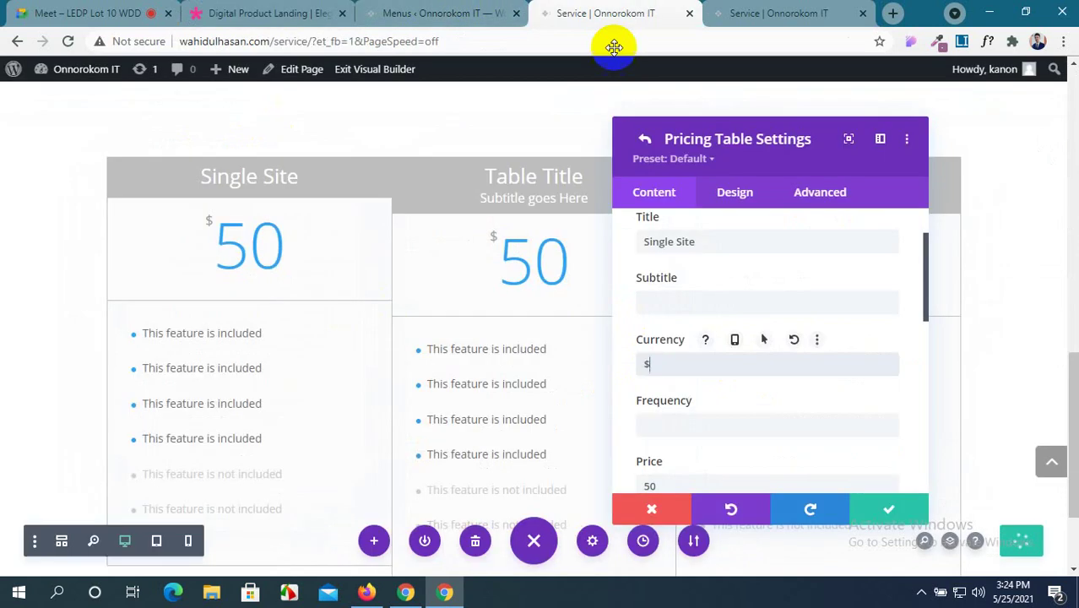
scroll(657, 376, down, 2)
click(264, 12)
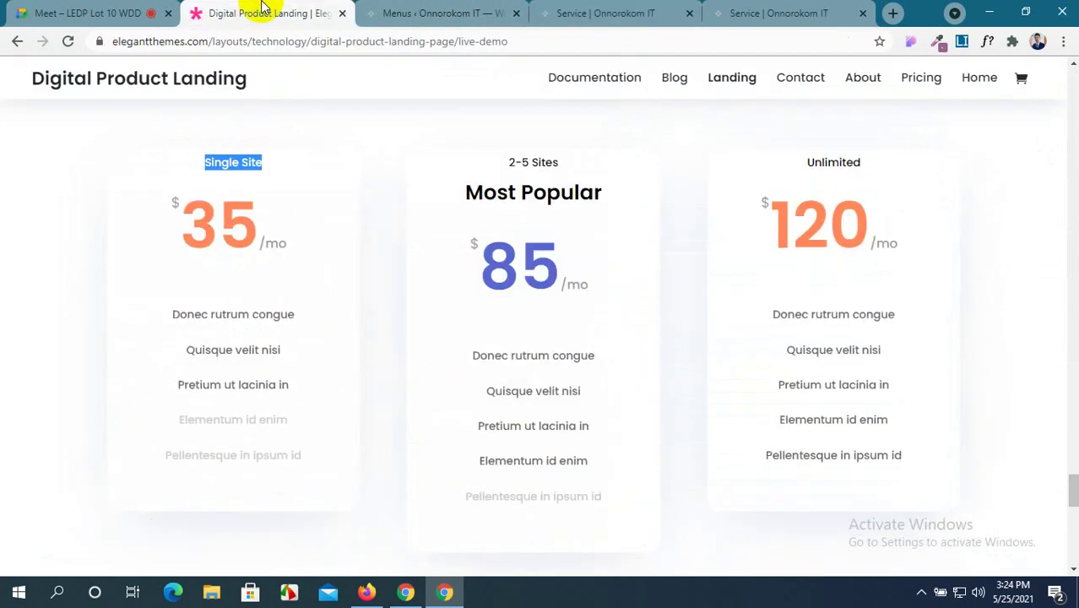
click(257, 219)
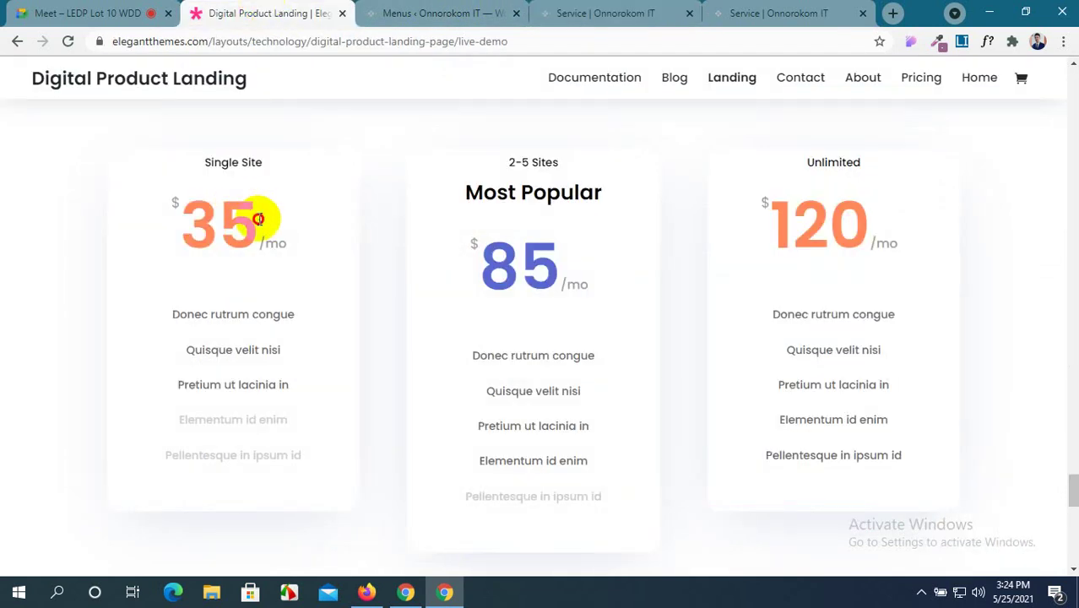
drag(258, 219, 197, 213)
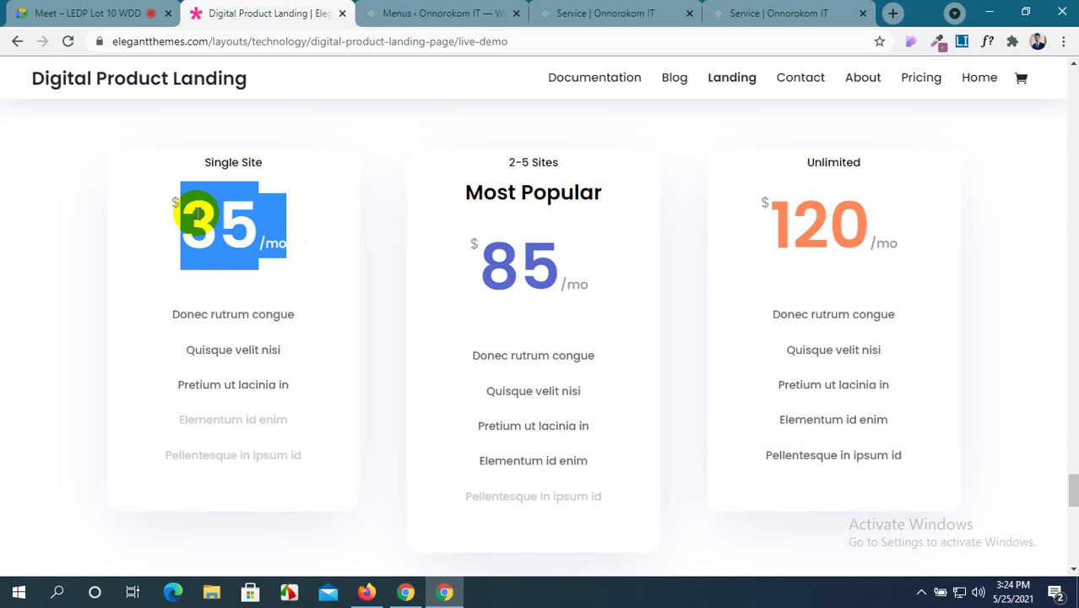
click(625, 12)
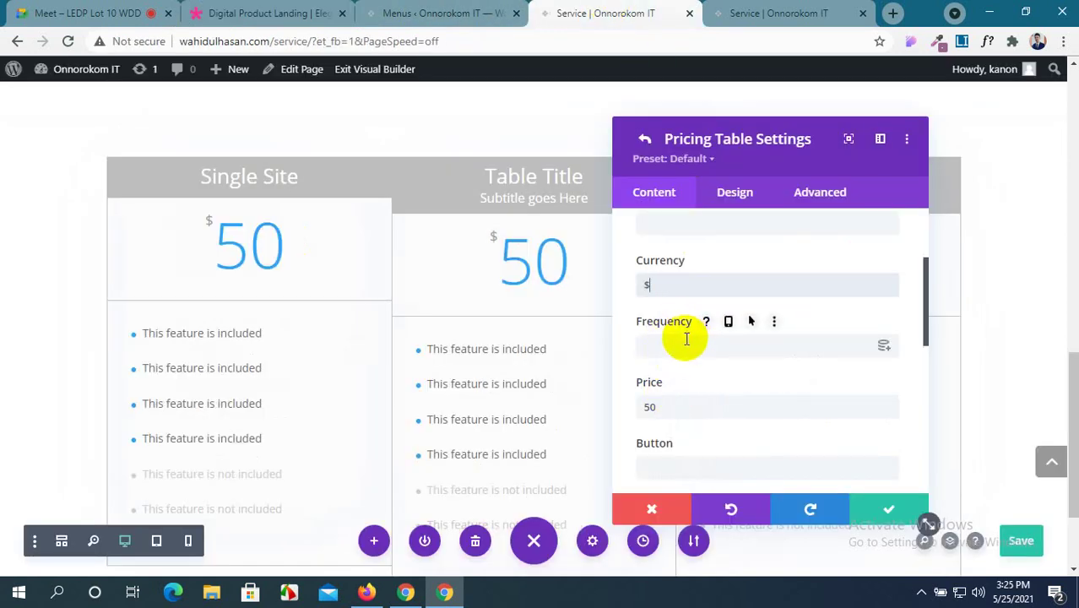
drag(674, 405, 637, 407)
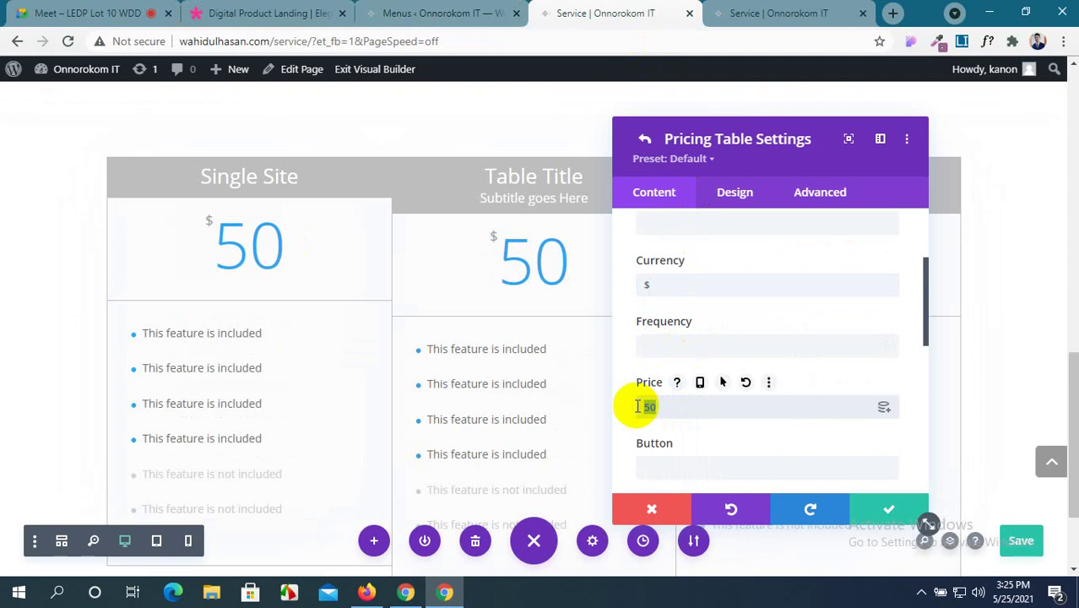
text(35/mo)
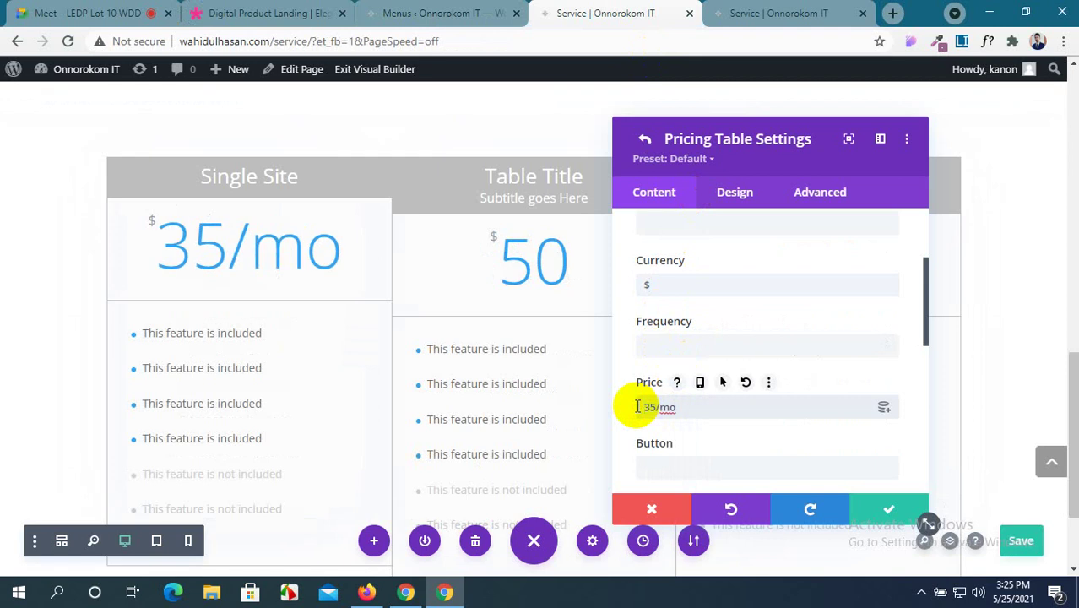
Enter Buy Now as the first plan's button label.
scroll(755, 393, down, 1)
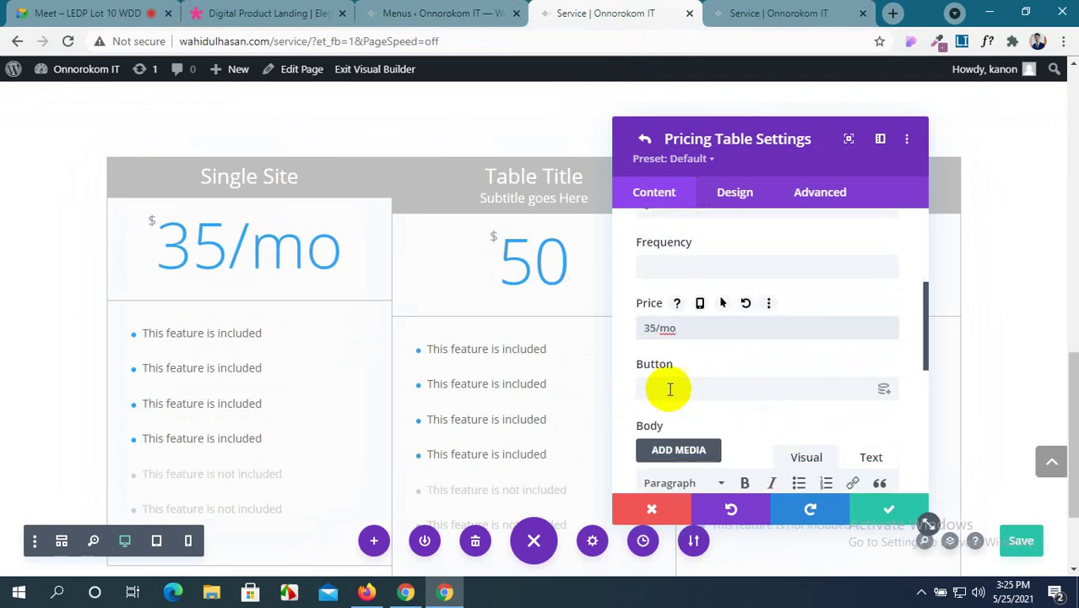
click(357, 8)
scroll(339, 297, down, 3)
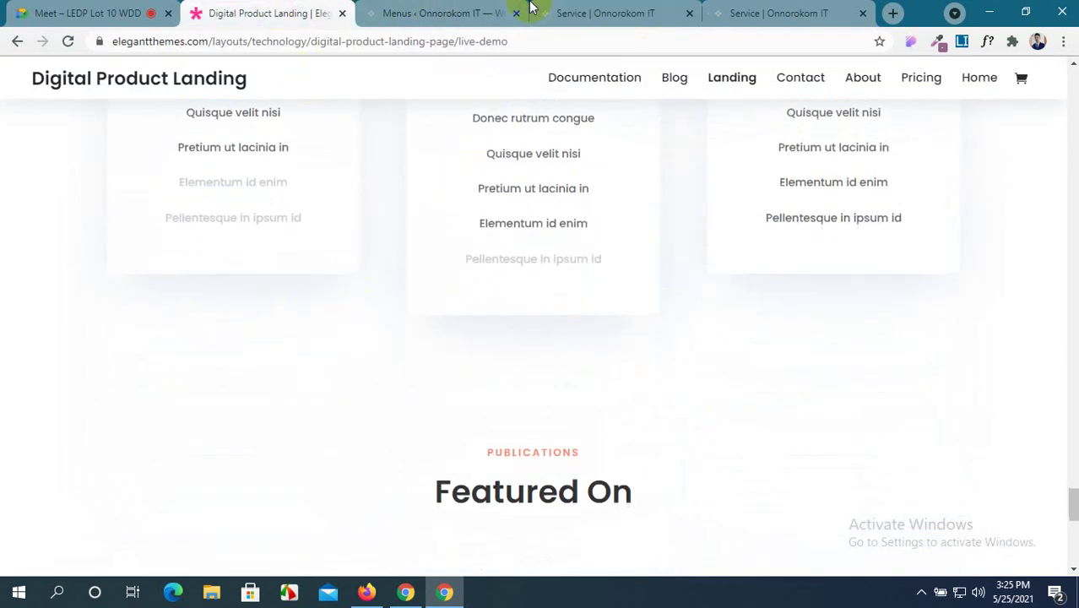
click(606, 12)
scroll(843, 385, down, 1)
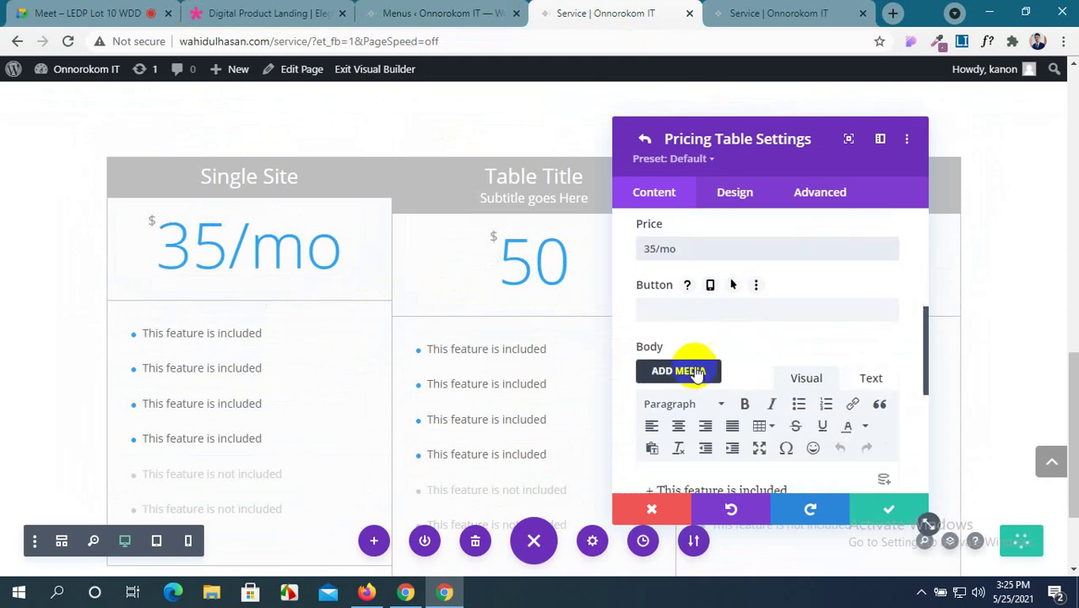
click(692, 310)
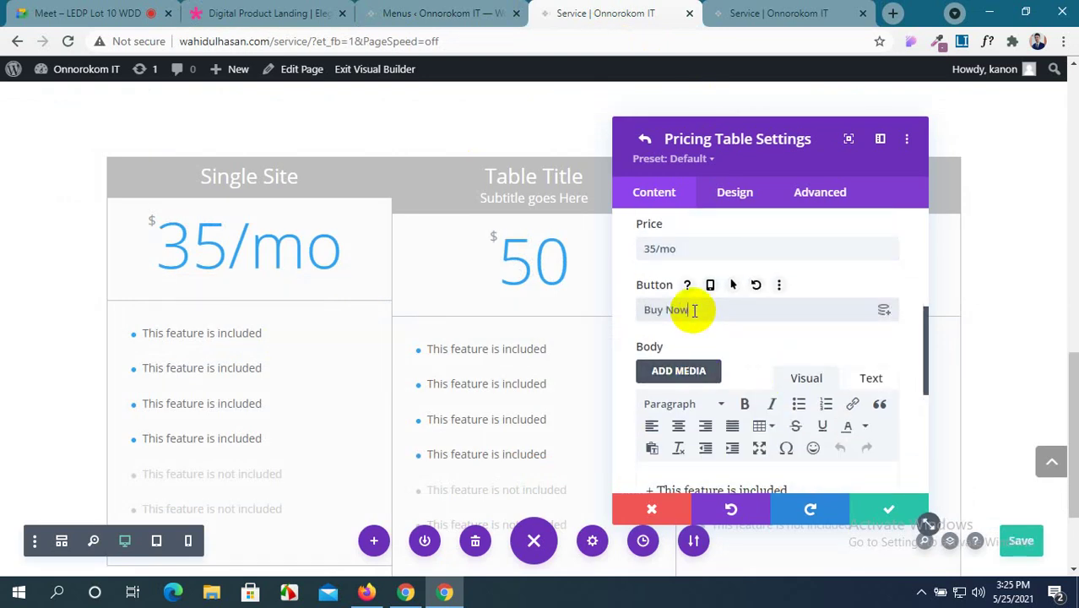
scroll(270, 414, down, 2)
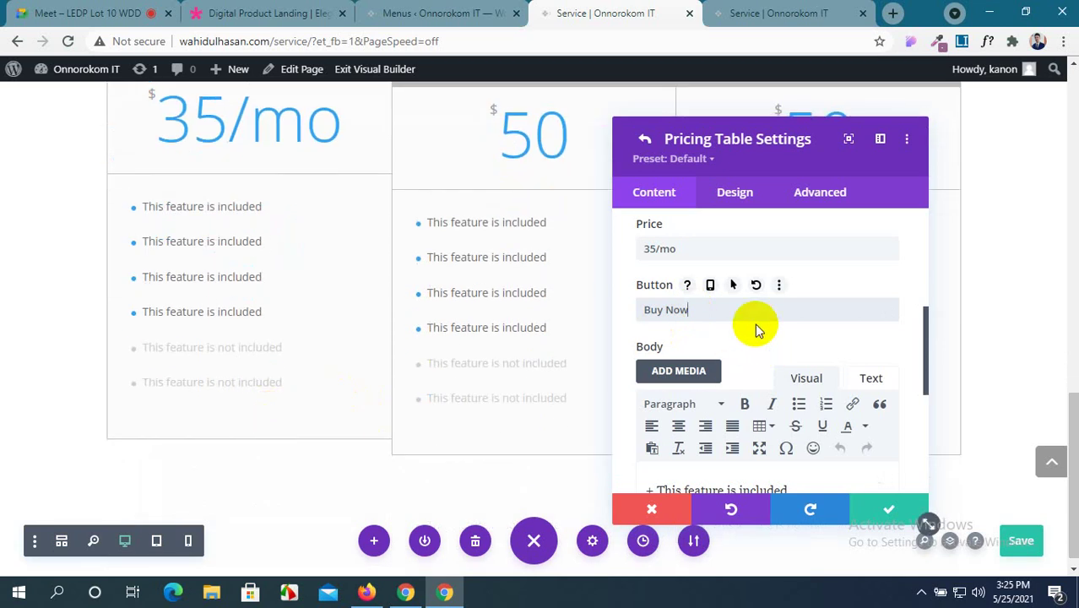
scroll(757, 327, down, 1)
scroll(755, 324, down, 2)
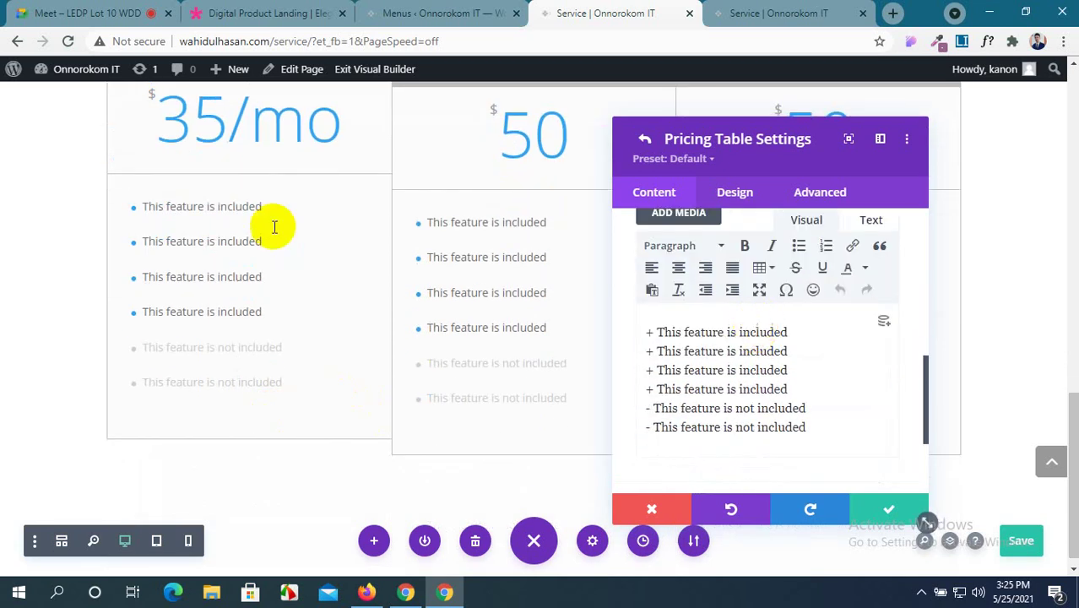
Copy the demo plan's five feature lines and paste them over the six placeholder features.
click(262, 12)
scroll(300, 378, up, 2)
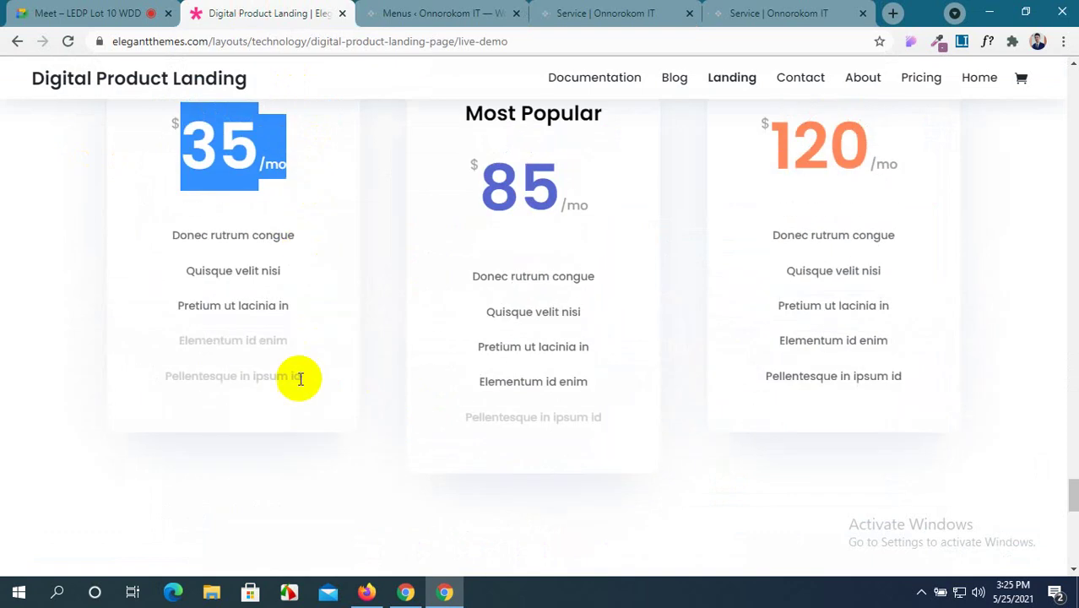
drag(310, 389, 164, 244)
key(ctrl+c)
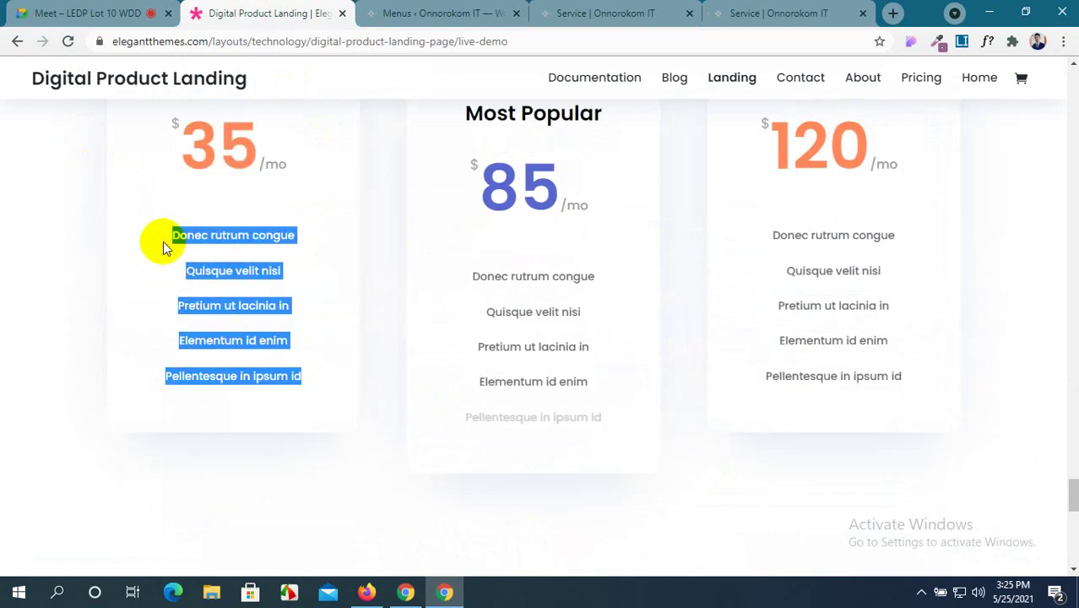
click(568, 12)
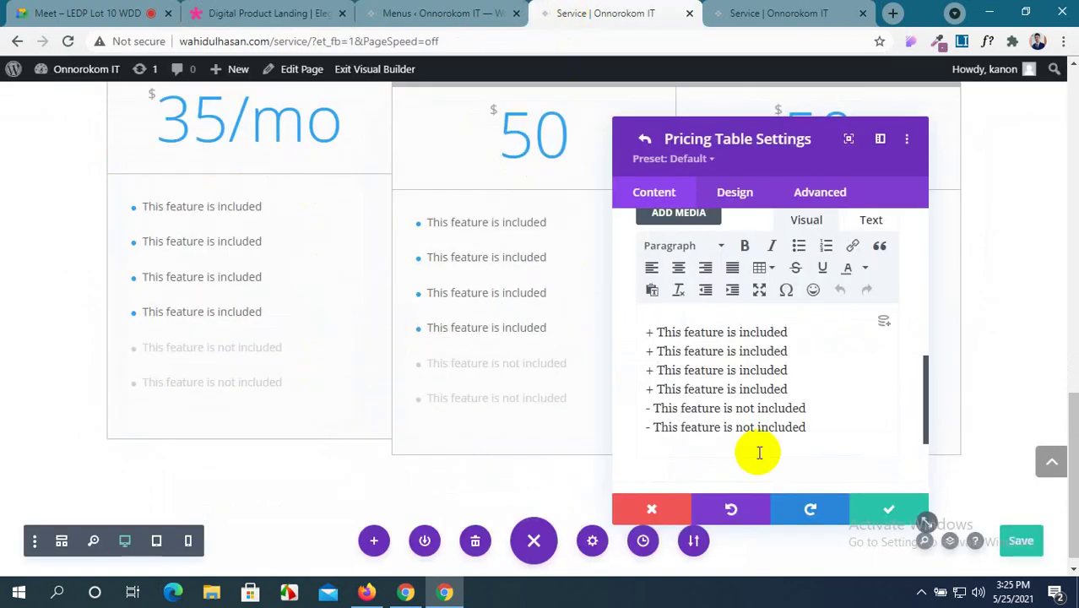
drag(808, 427, 640, 330)
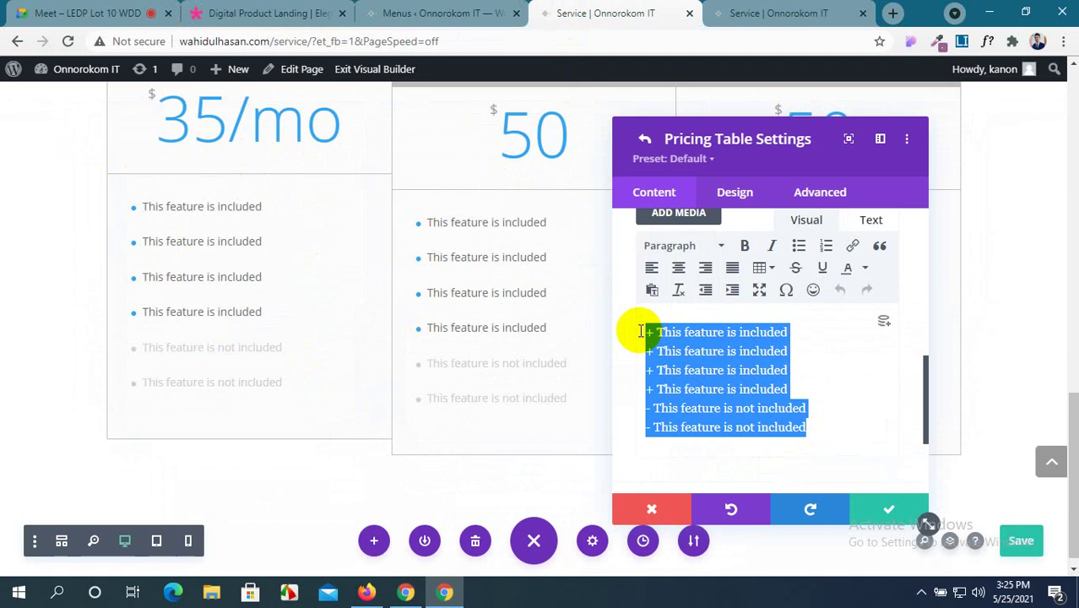
key(ctrl+v)
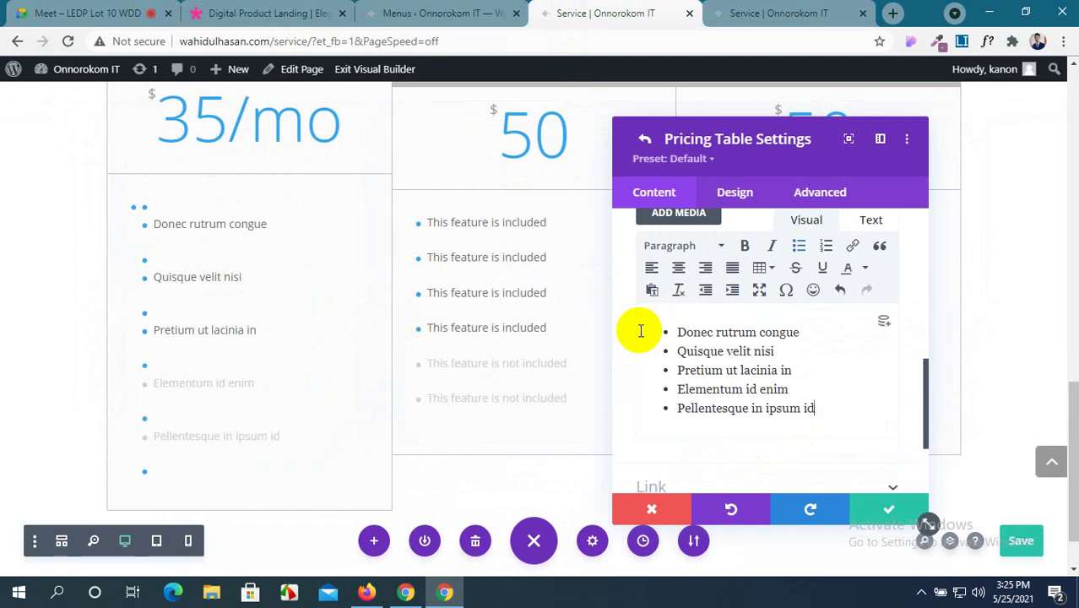
scroll(658, 342, up, 1)
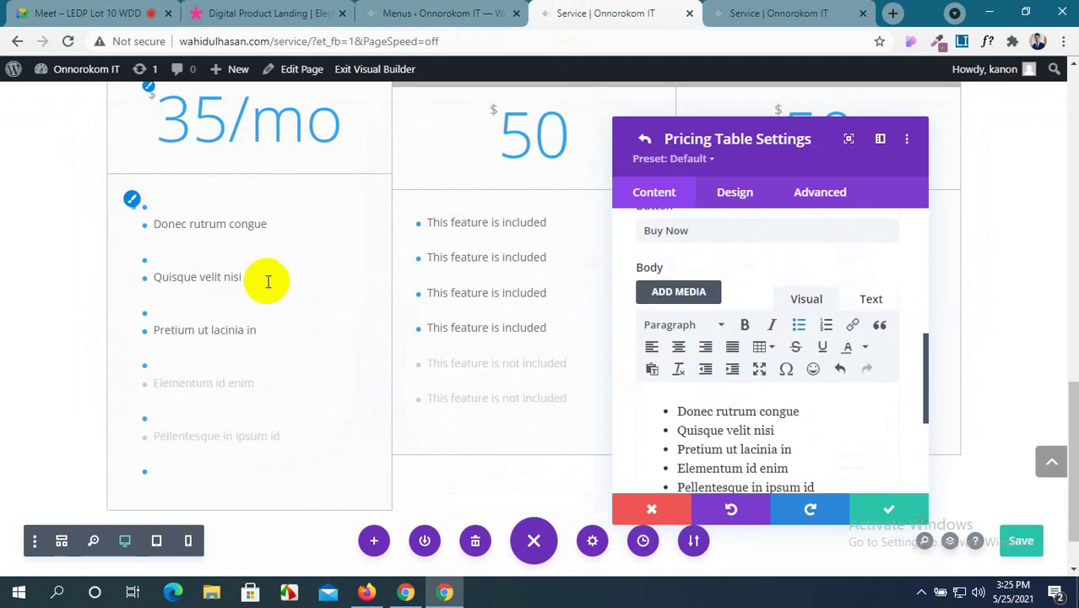
scroll(683, 422, up, 1)
scroll(714, 420, down, 2)
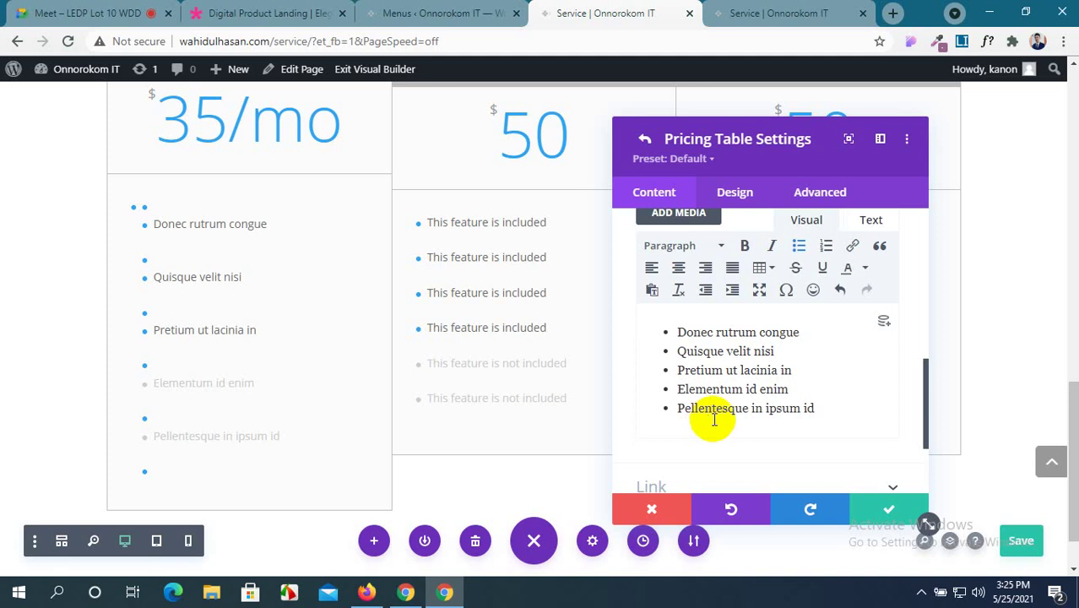
Recopy the reference list and paste it over the body items, Donec rutrum congue through Pellentesque in ipsum id.
click(247, 8)
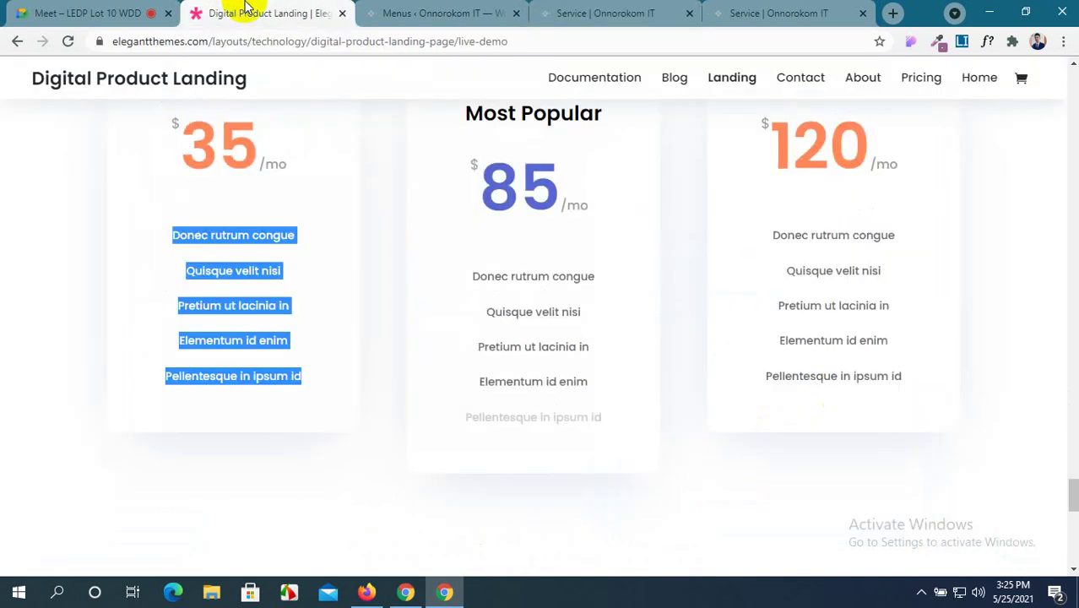
click(255, 178)
drag(307, 382, 179, 248)
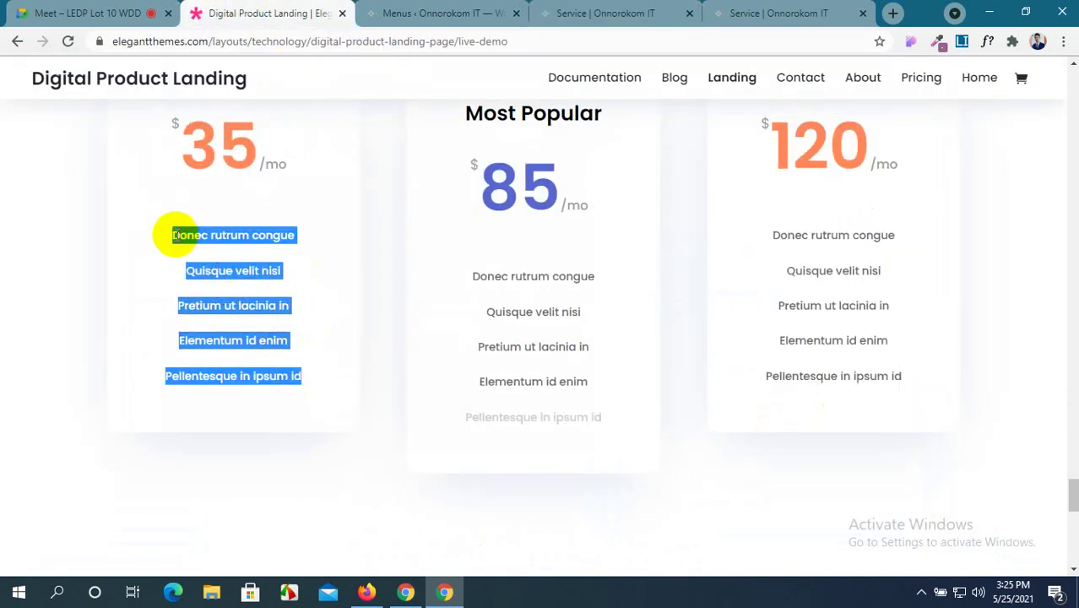
click(414, 14)
click(621, 13)
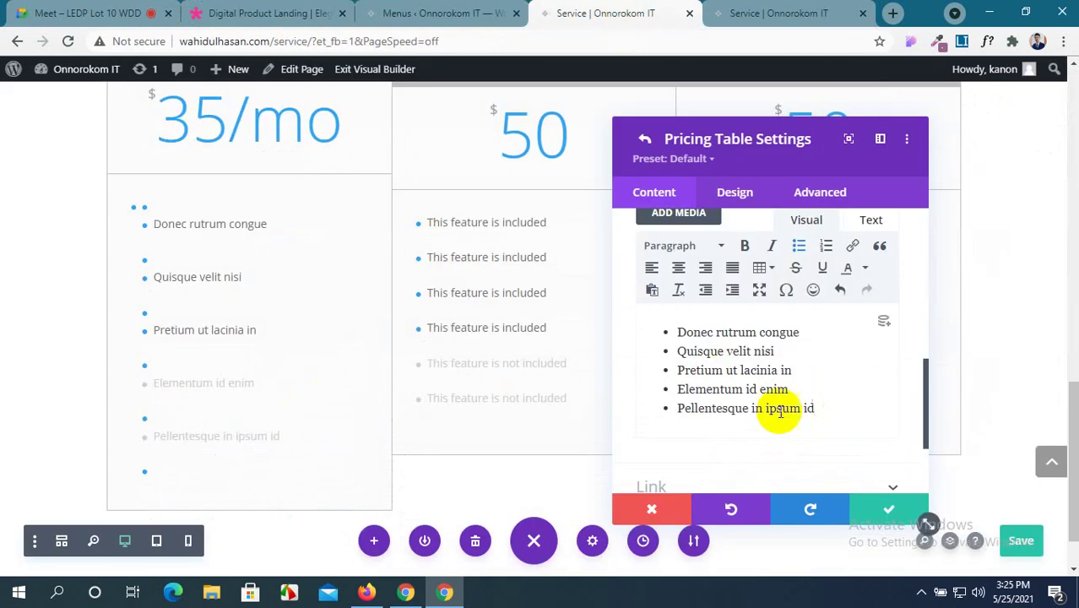
drag(815, 409, 654, 319)
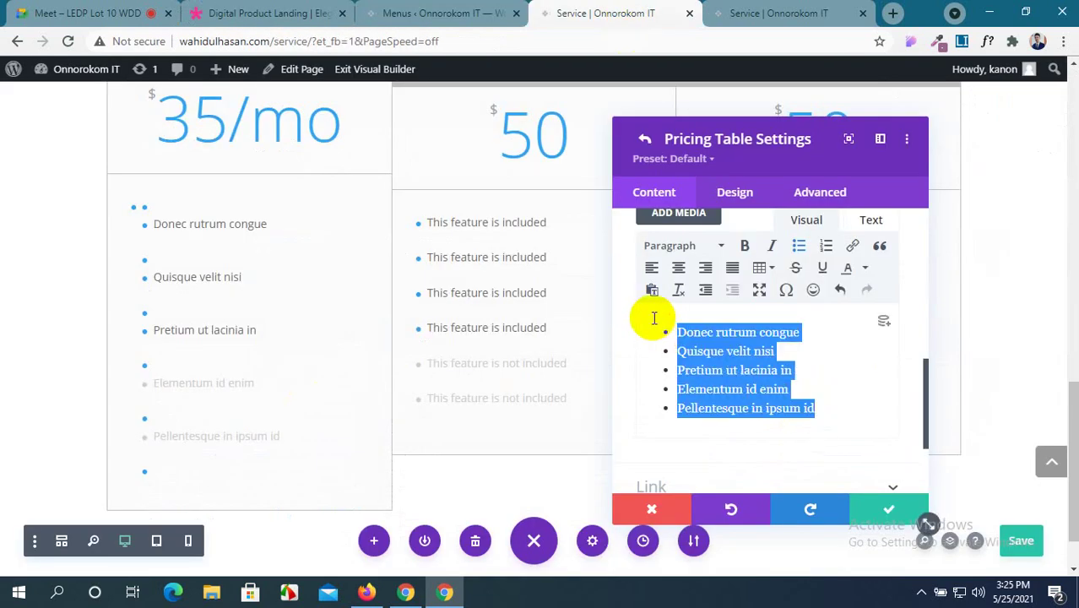
key(ctrl+v)
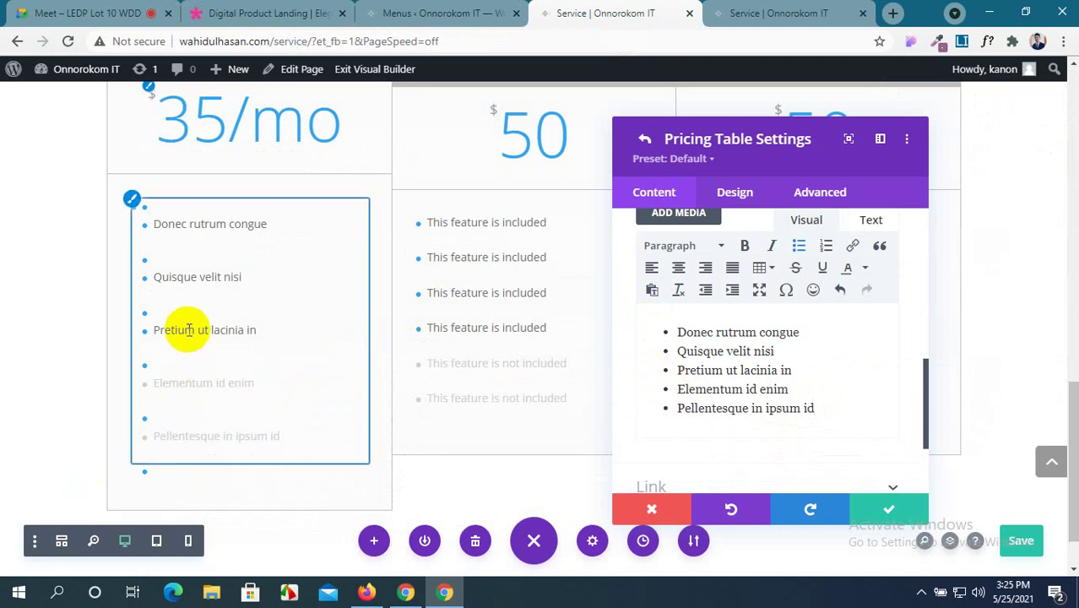
scroll(750, 354, up, 1)
scroll(747, 365, down, 2)
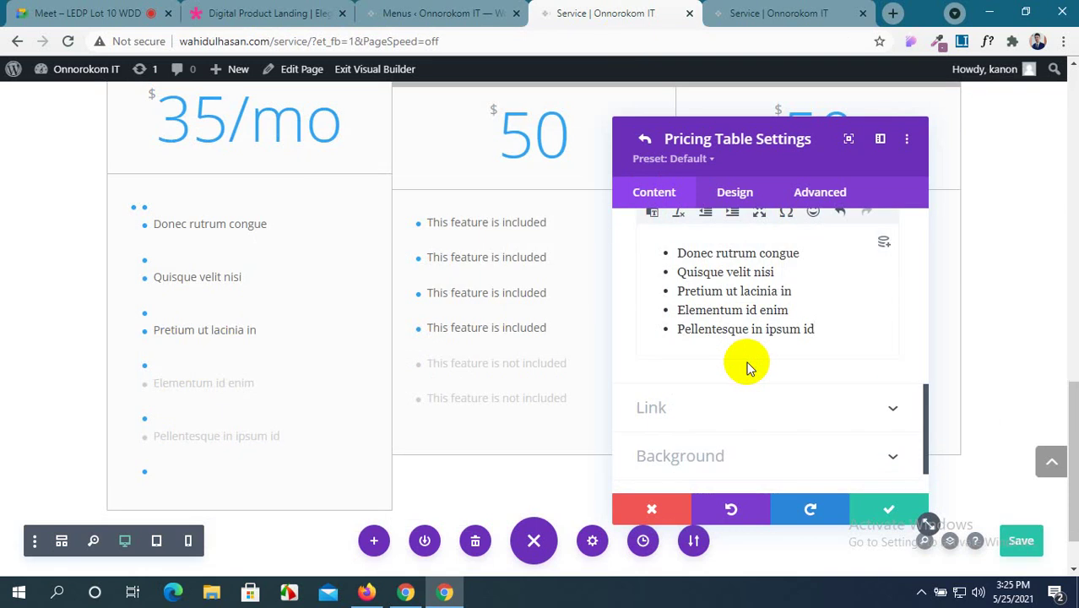
scroll(760, 385, down, 1)
scroll(760, 385, up, 4)
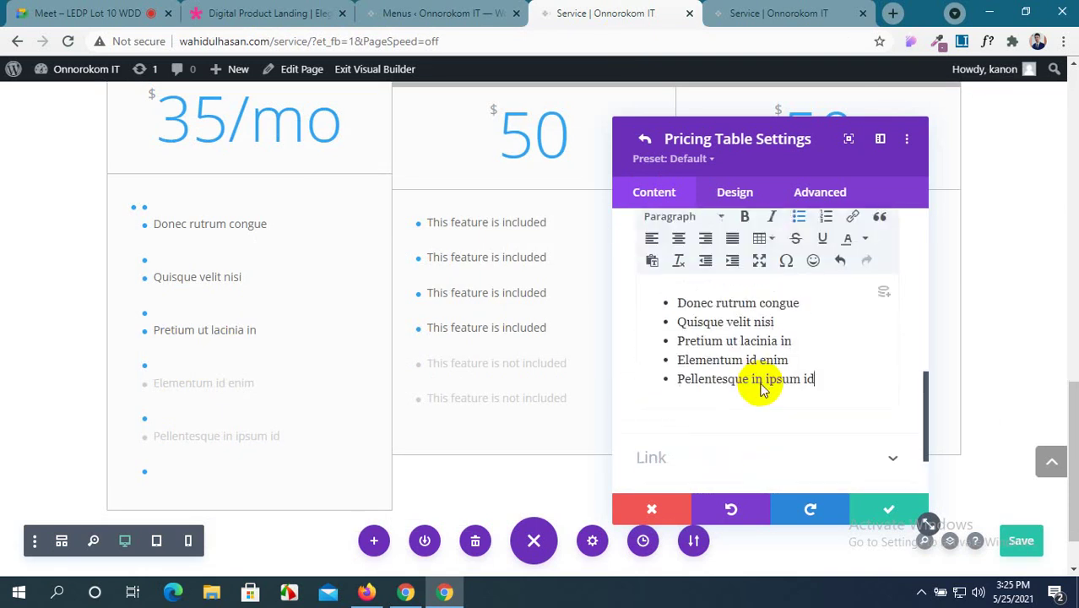
scroll(760, 386, up, 4)
scroll(761, 386, down, 7)
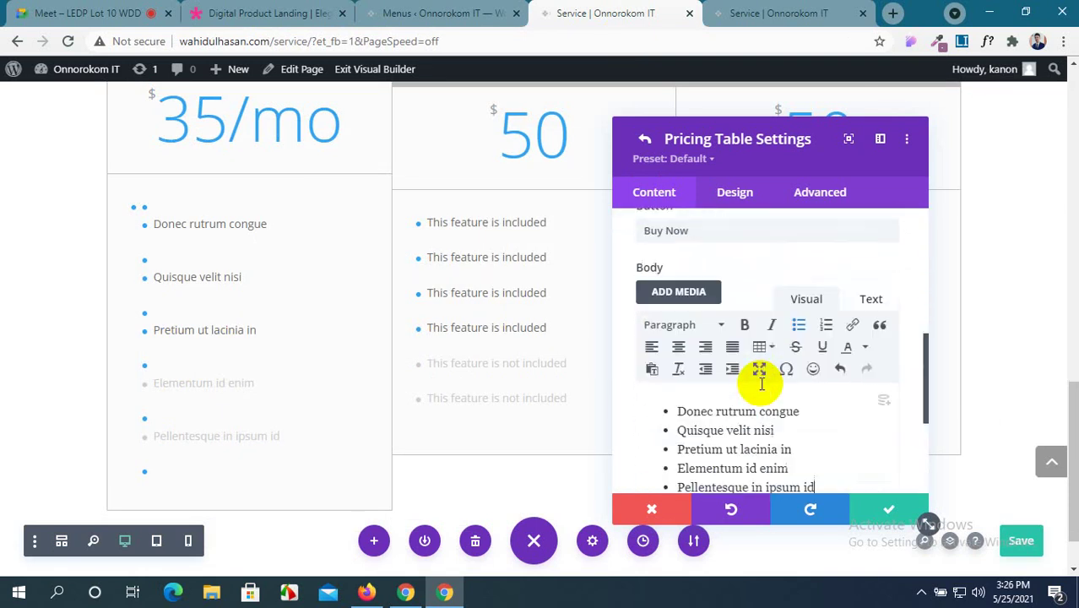
Set the pricing table button's link URL to '#'.
click(818, 351)
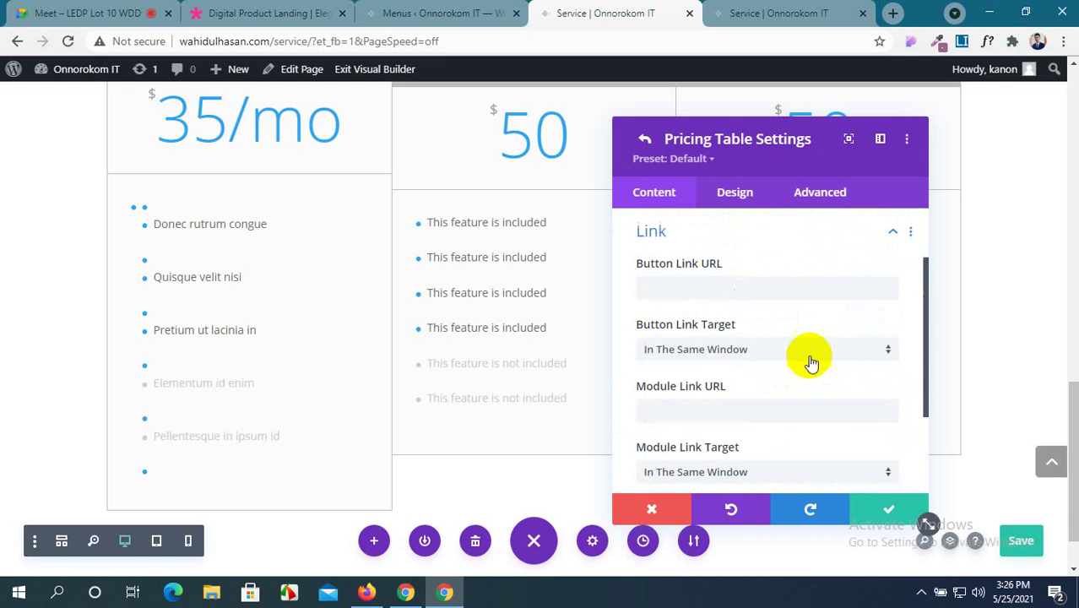
click(689, 288)
text(#)
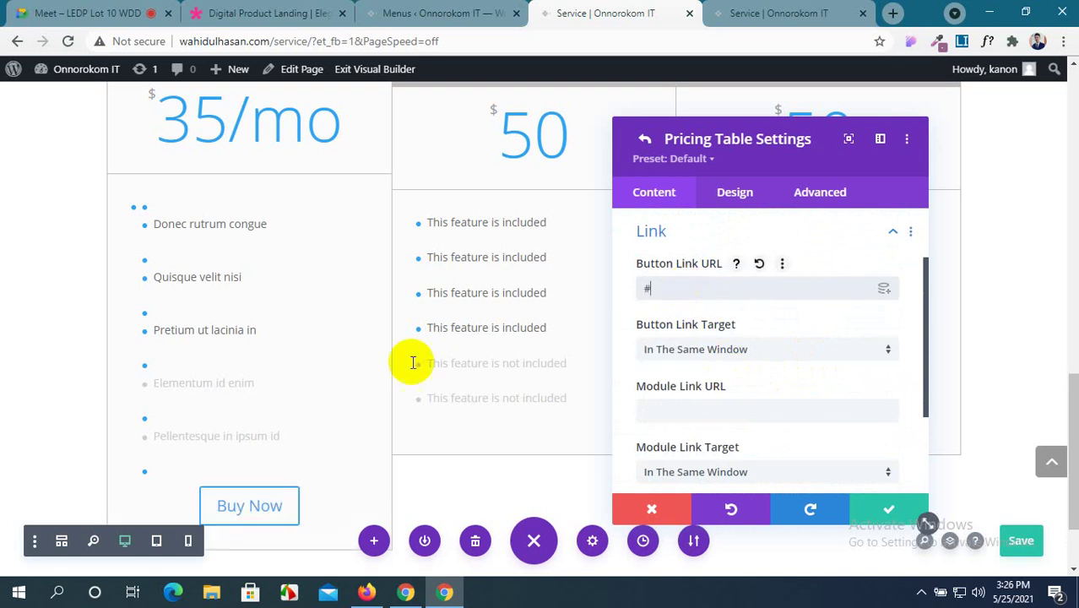
scroll(701, 371, down, 1)
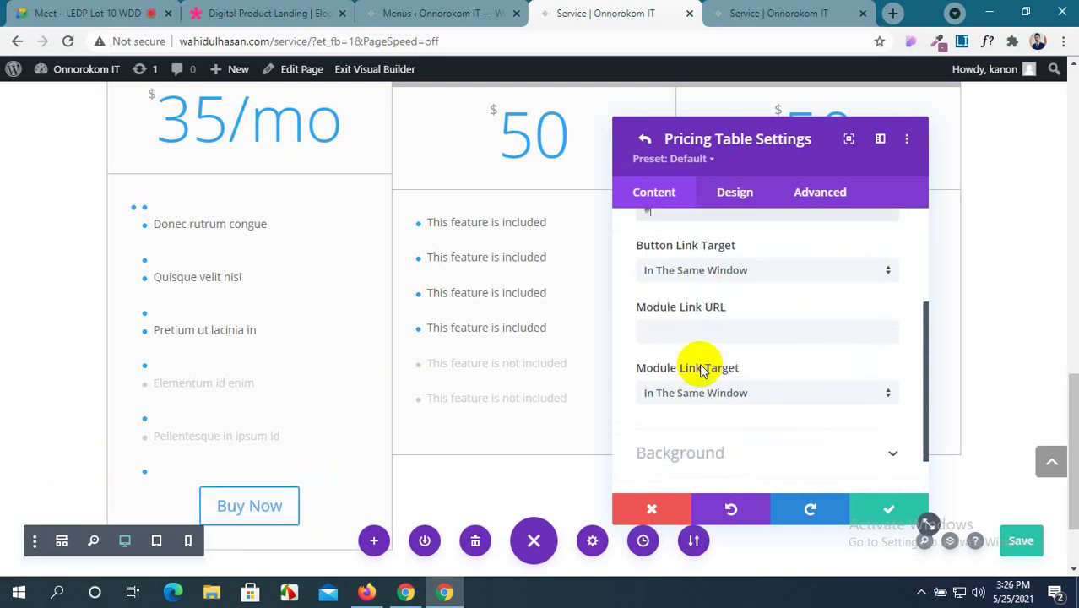
scroll(700, 371, down, 1)
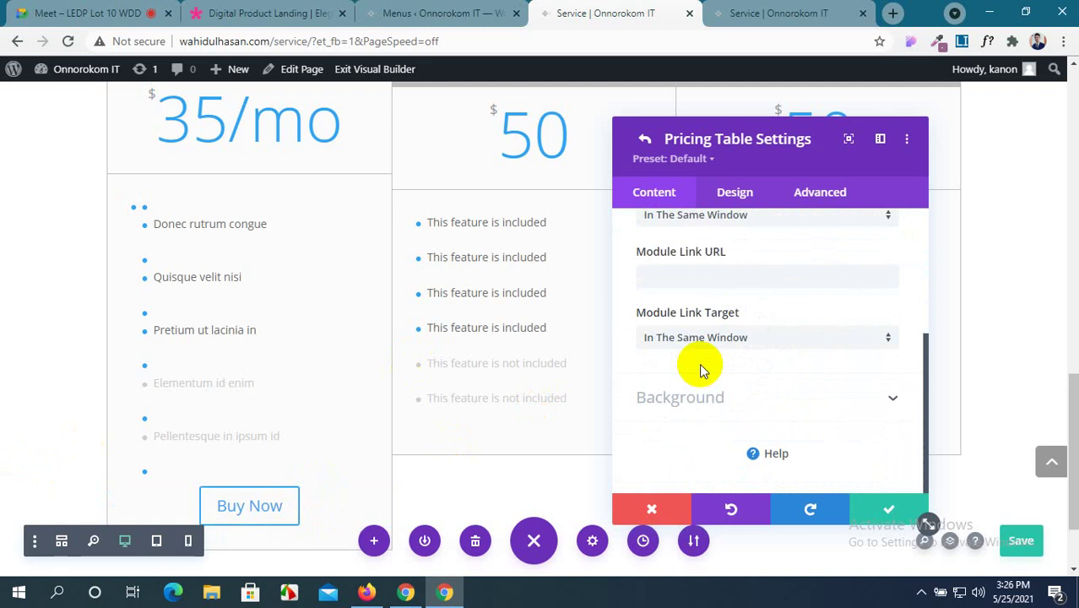
Compare the Divi pricing settings against the reference demo page.
click(279, 10)
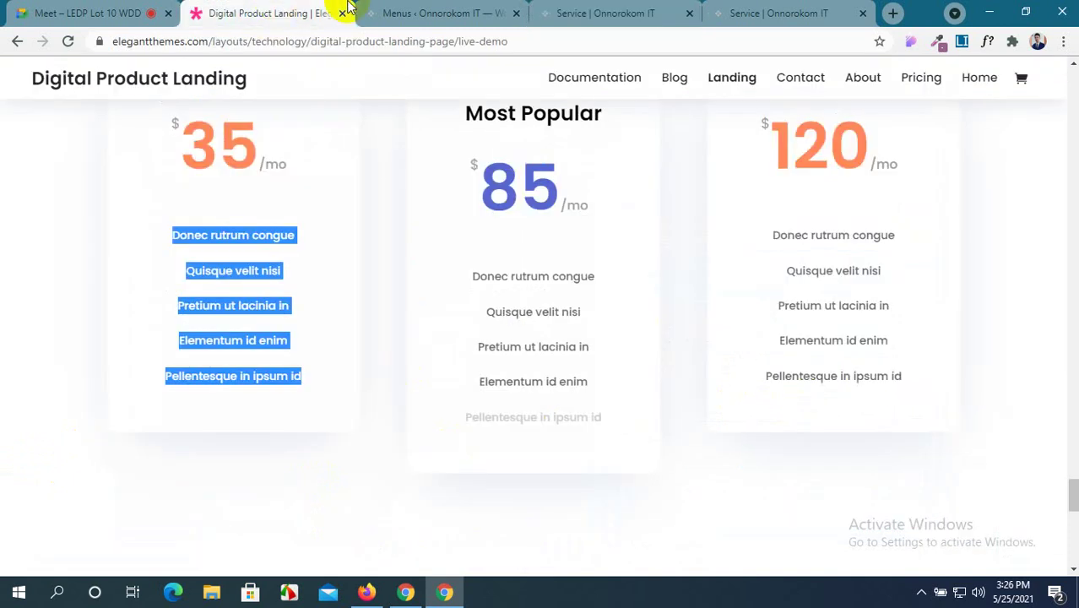
click(363, 202)
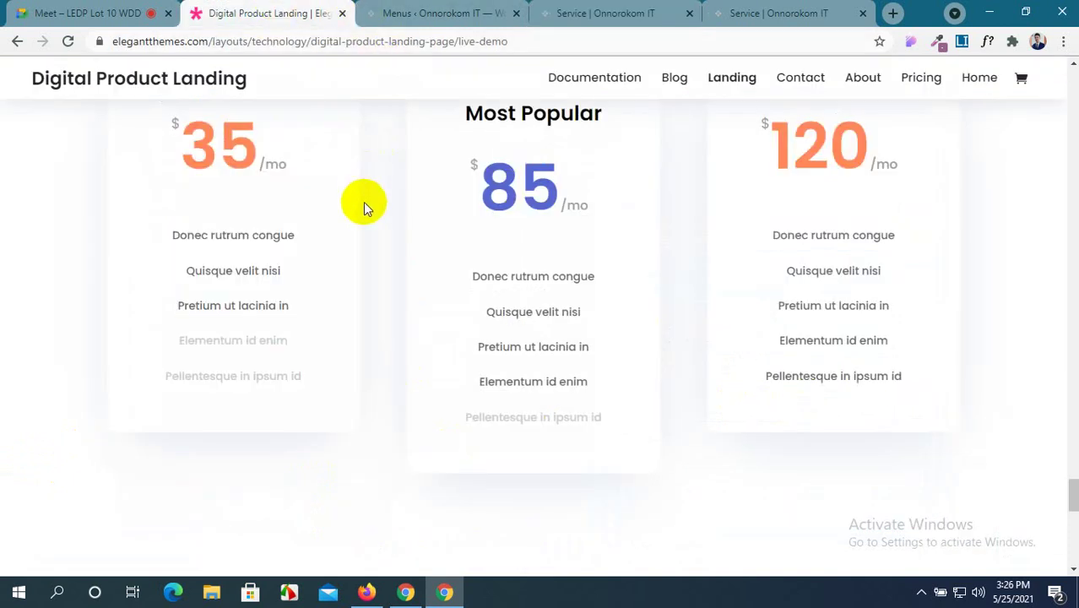
click(431, 12)
click(588, 8)
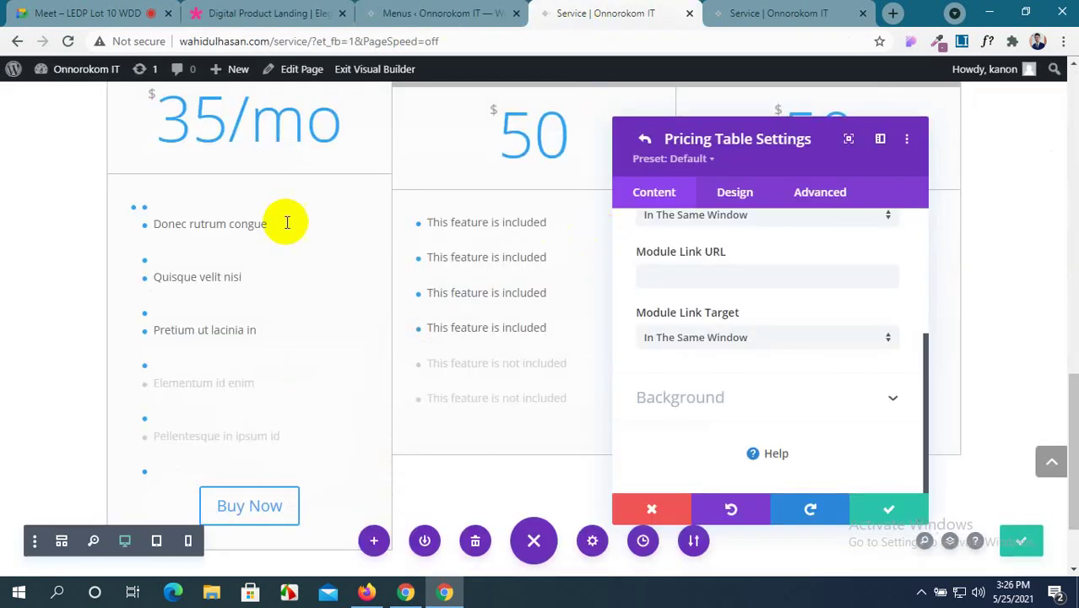
scroll(726, 317, up, 3)
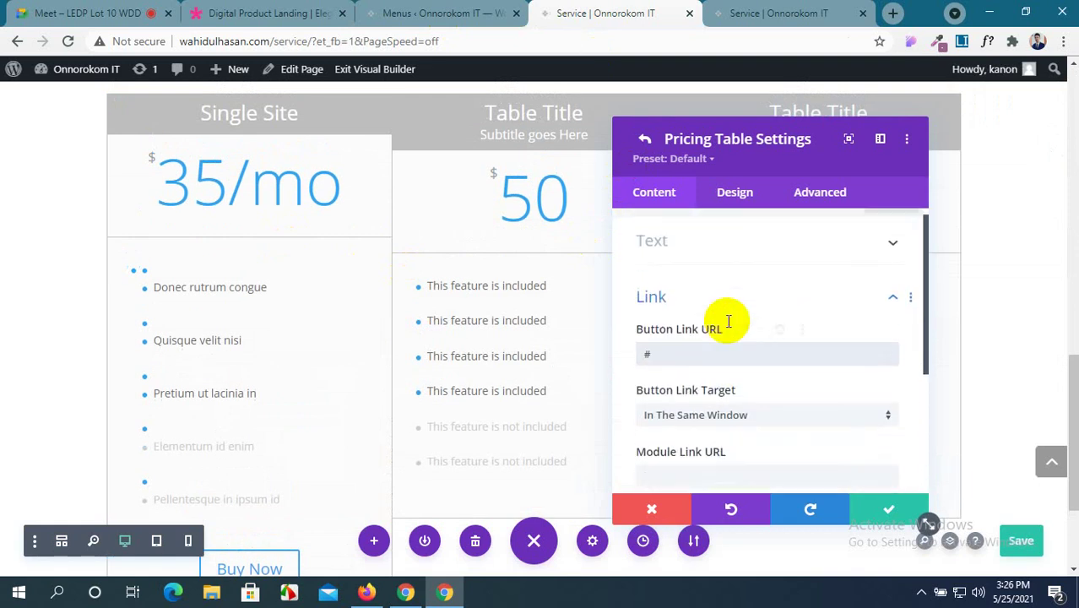
scroll(728, 316, down, 3)
Try the featured-table option on the first pricing table, then turn it back off.
click(734, 192)
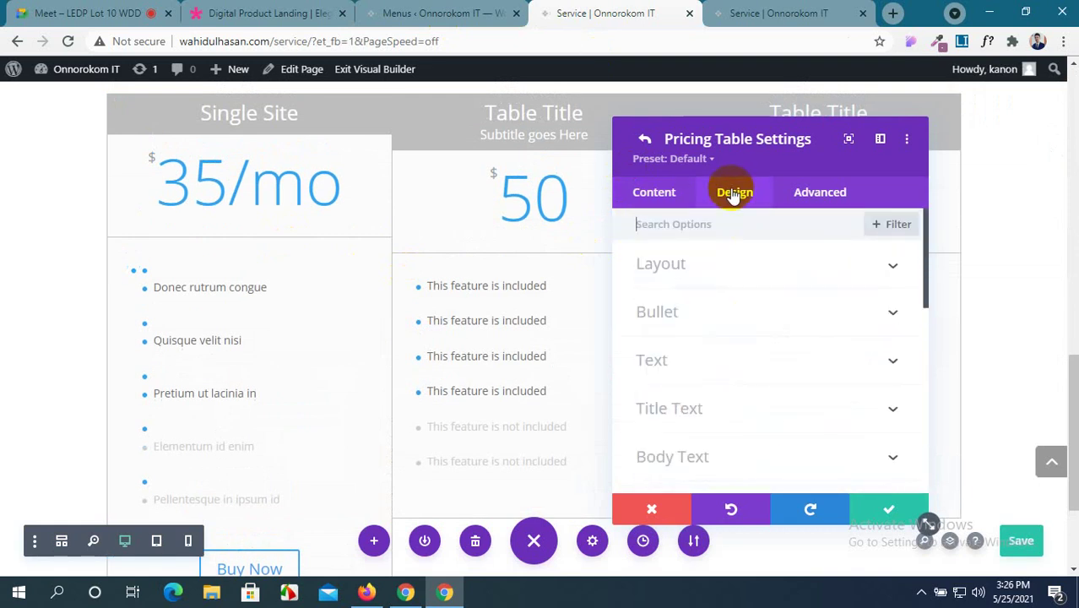
click(778, 255)
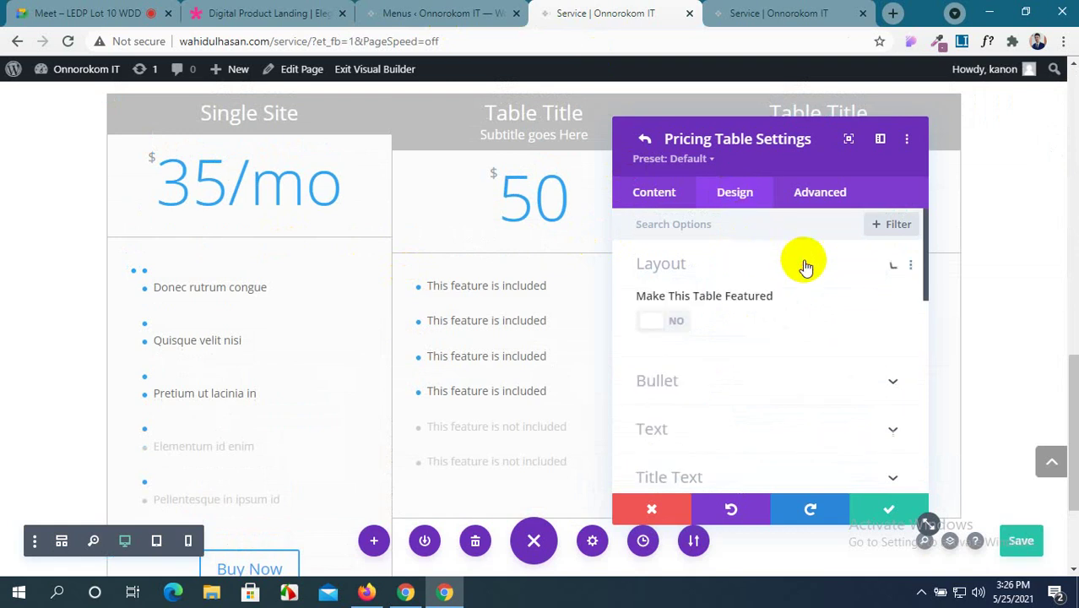
click(656, 320)
click(657, 320)
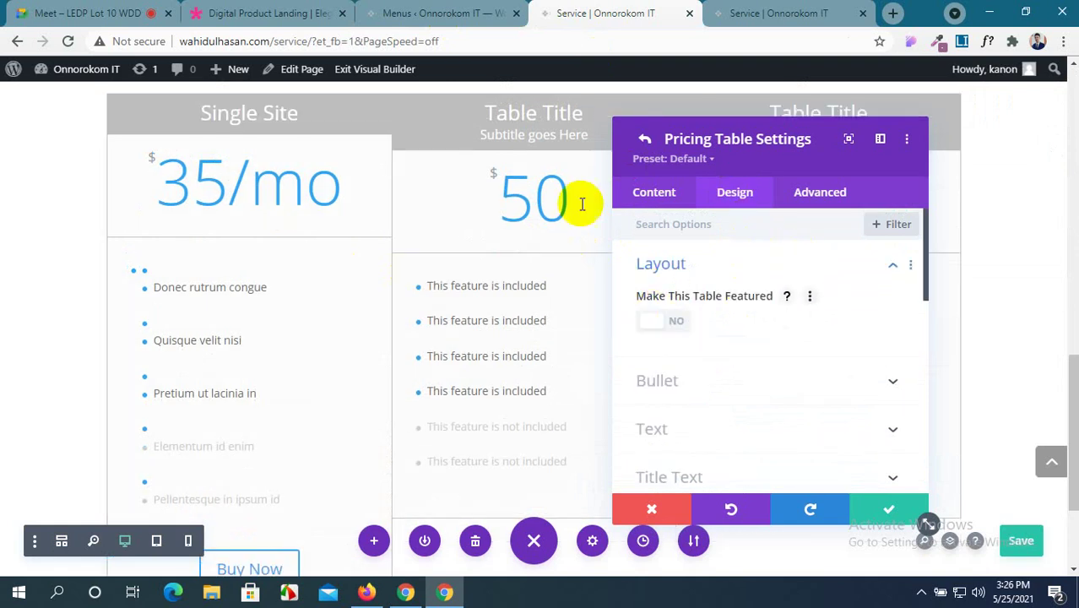
click(247, 9)
scroll(355, 212, up, 2)
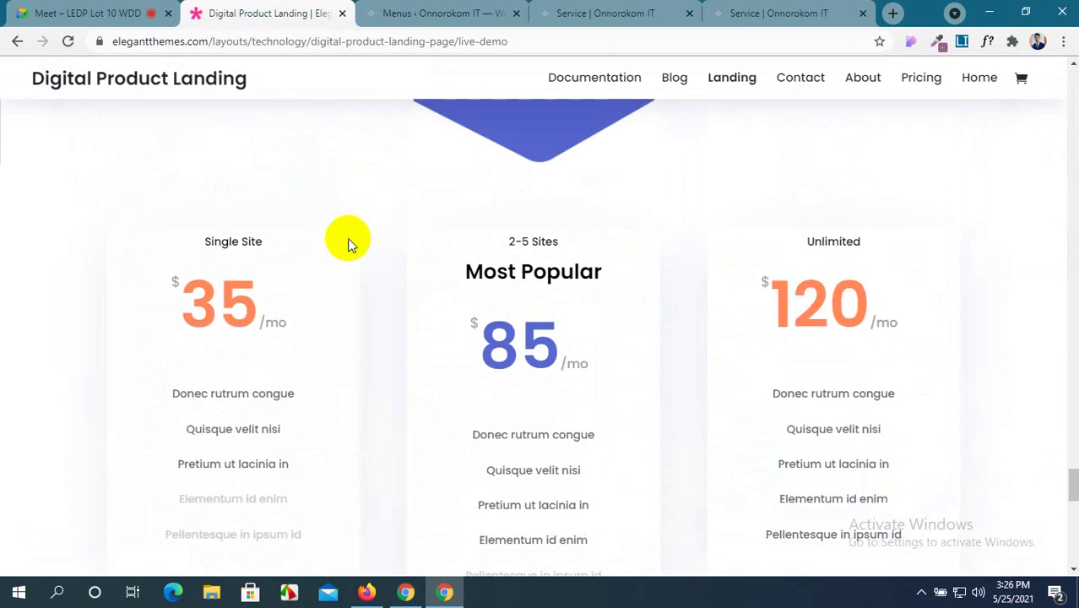
click(591, 12)
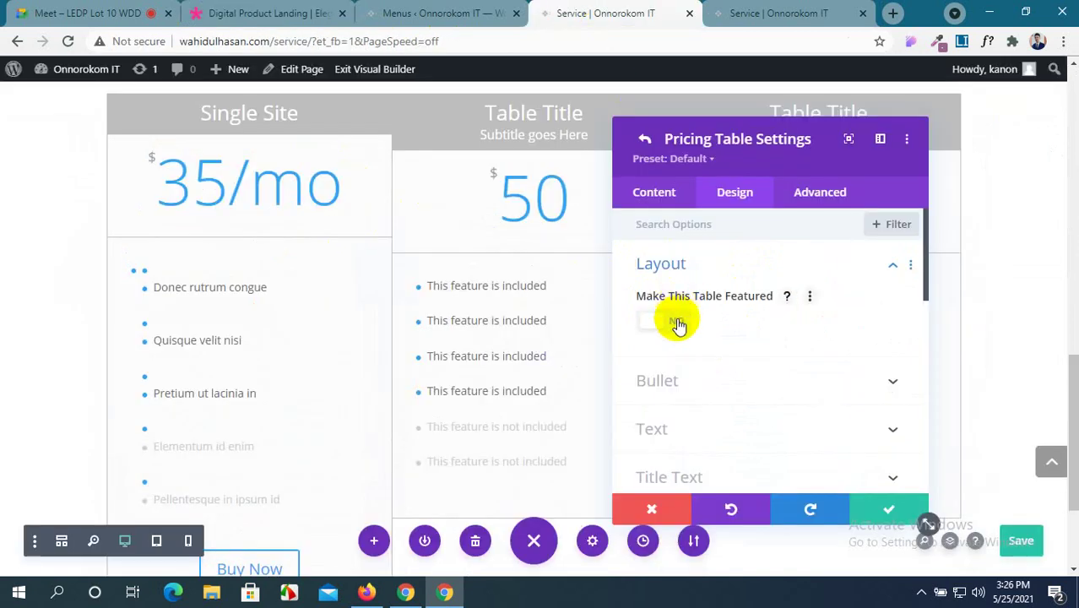
scroll(679, 321, down, 2)
scroll(680, 321, up, 2)
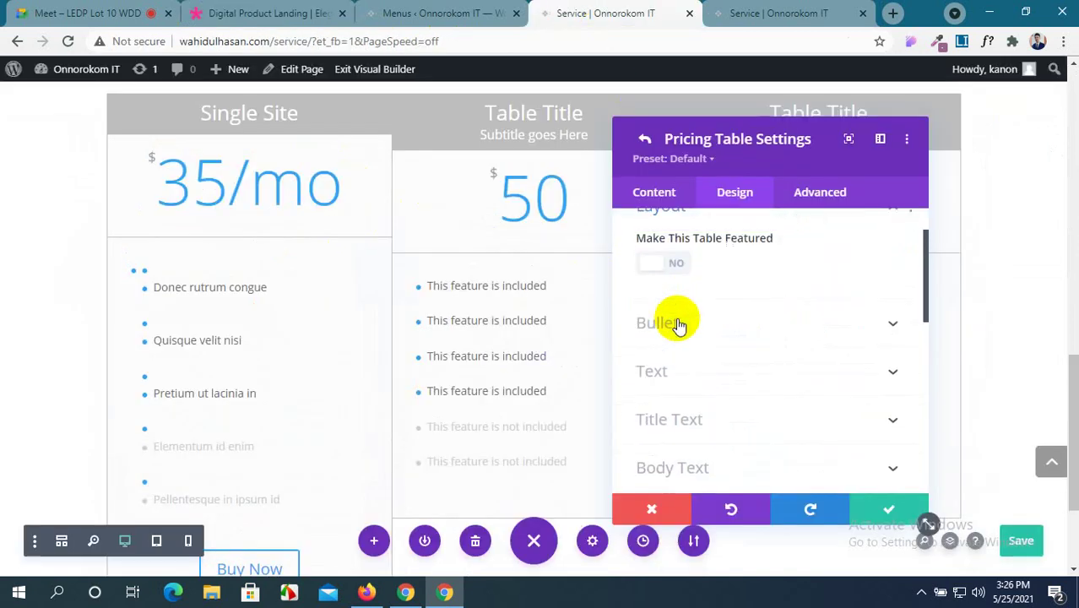
Set the Single Site table's bullet colour to white so the bullets disappear.
click(815, 386)
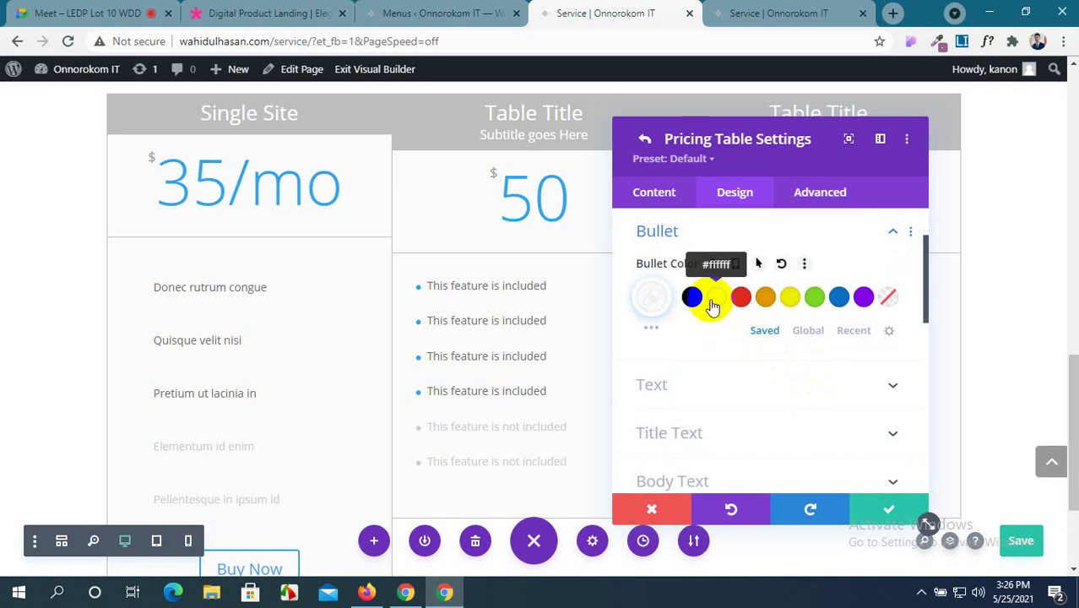
scroll(663, 268, down, 1)
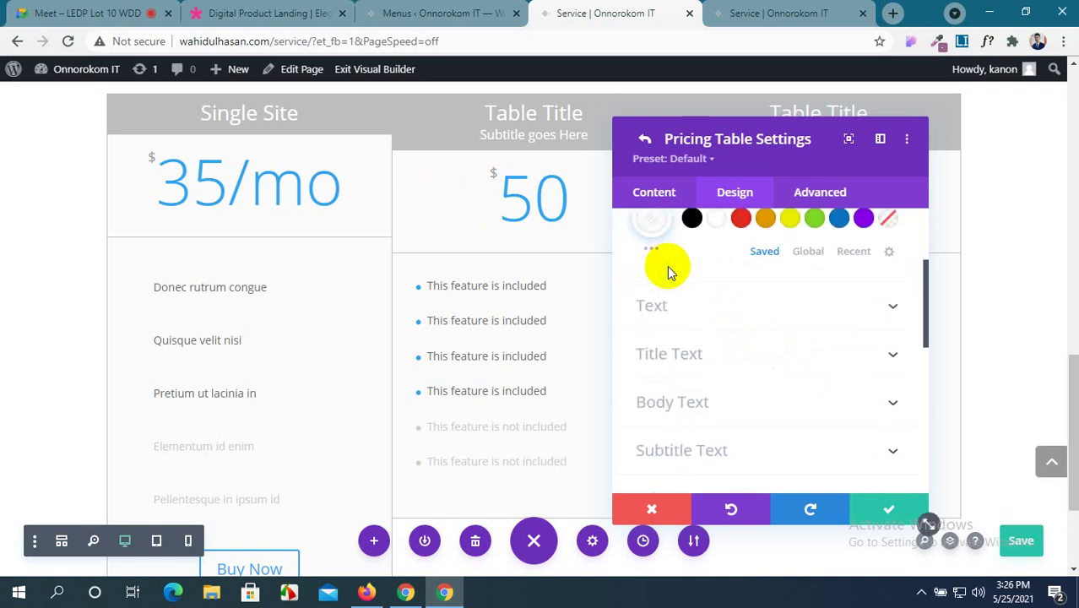
scroll(811, 299, up, 2)
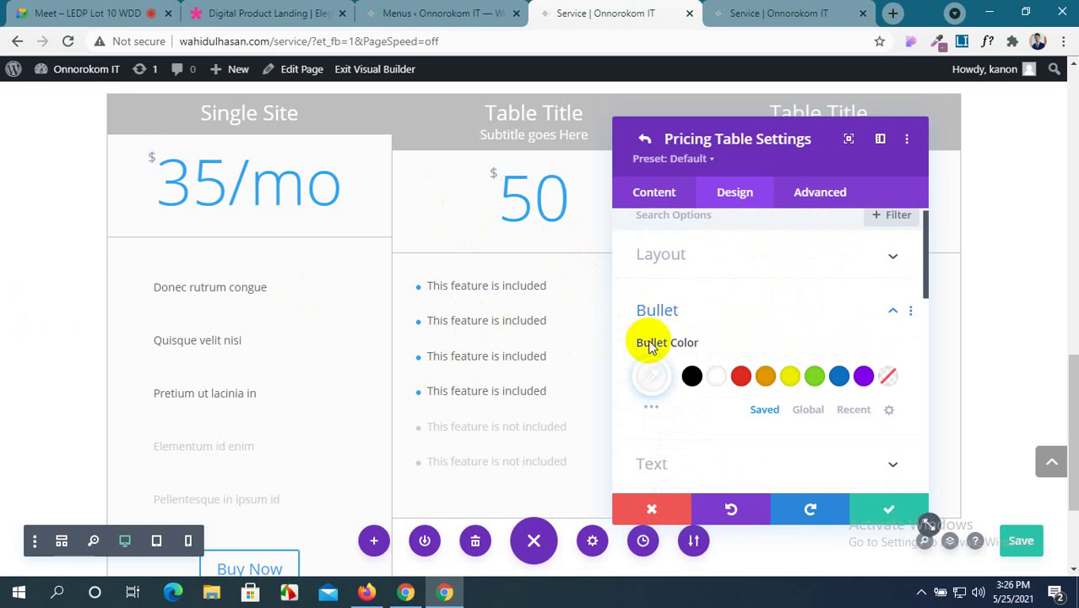
scroll(650, 346, down, 2)
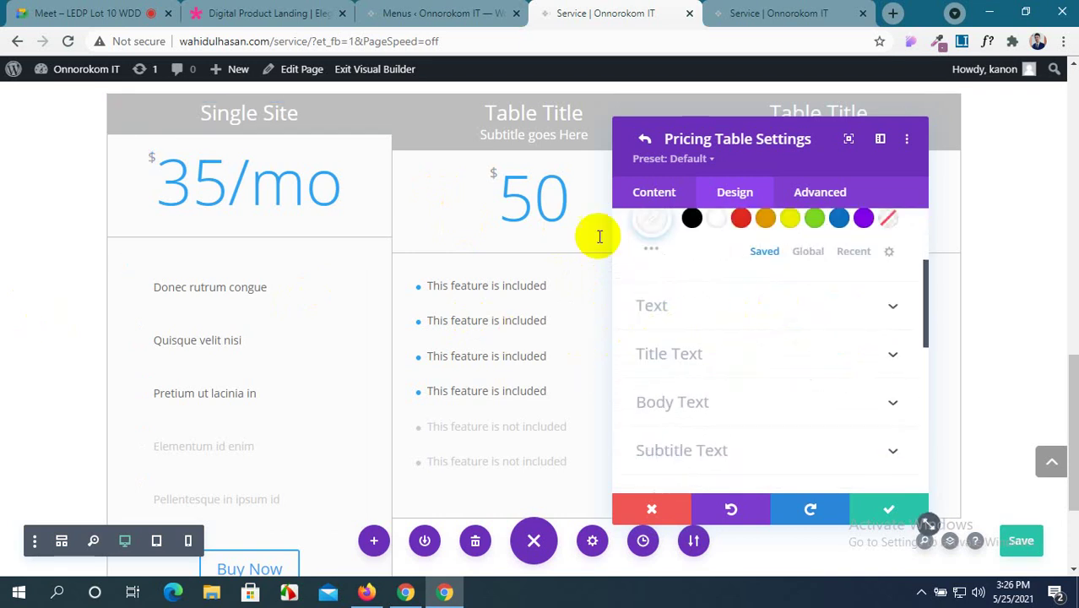
click(245, 13)
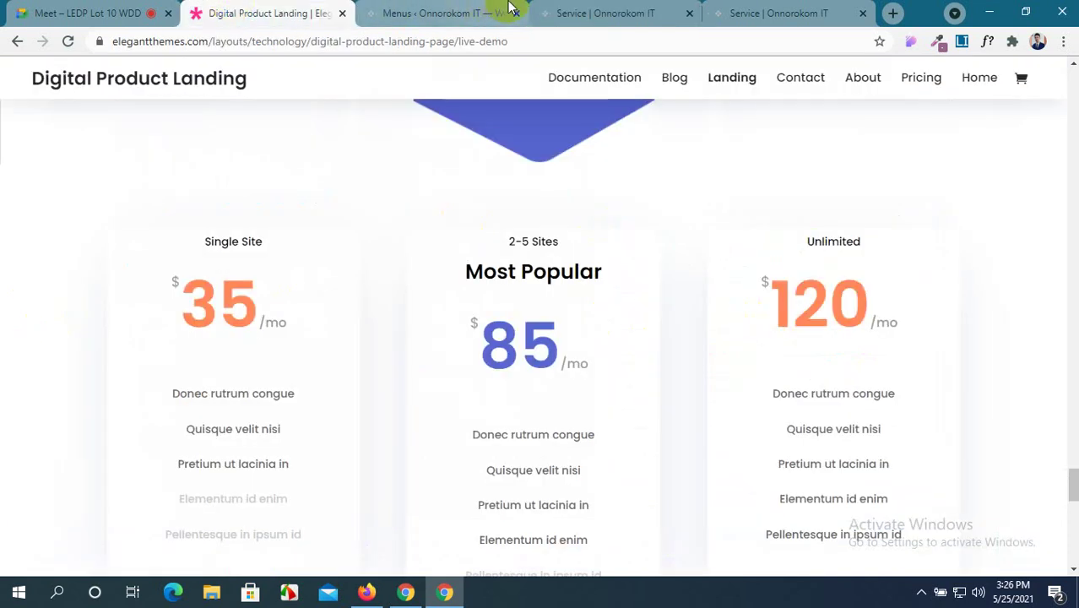
click(553, 11)
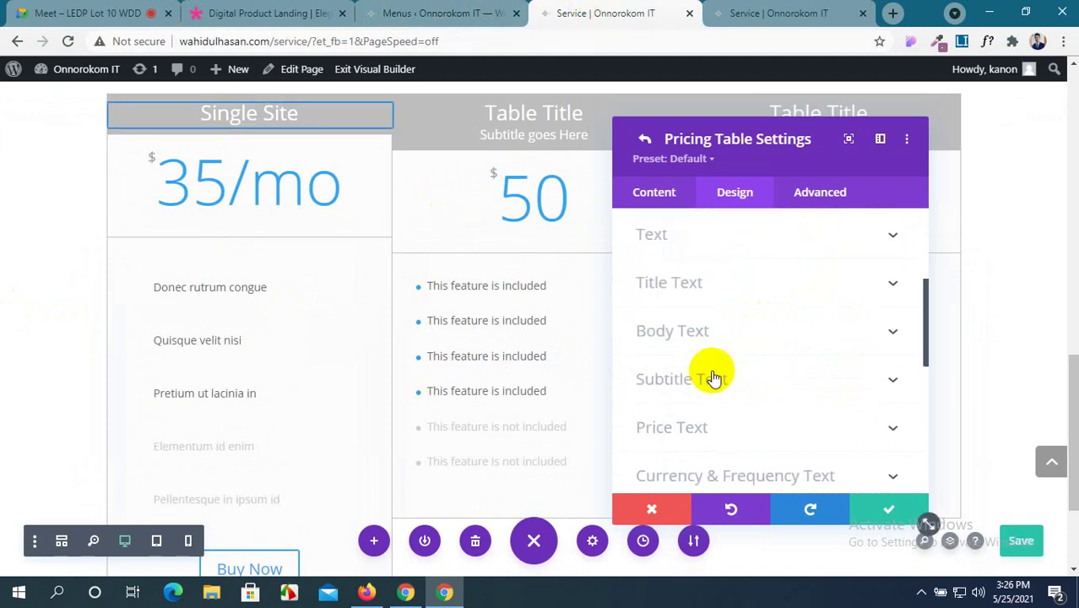
scroll(713, 378, up, 2)
scroll(713, 373, up, 1)
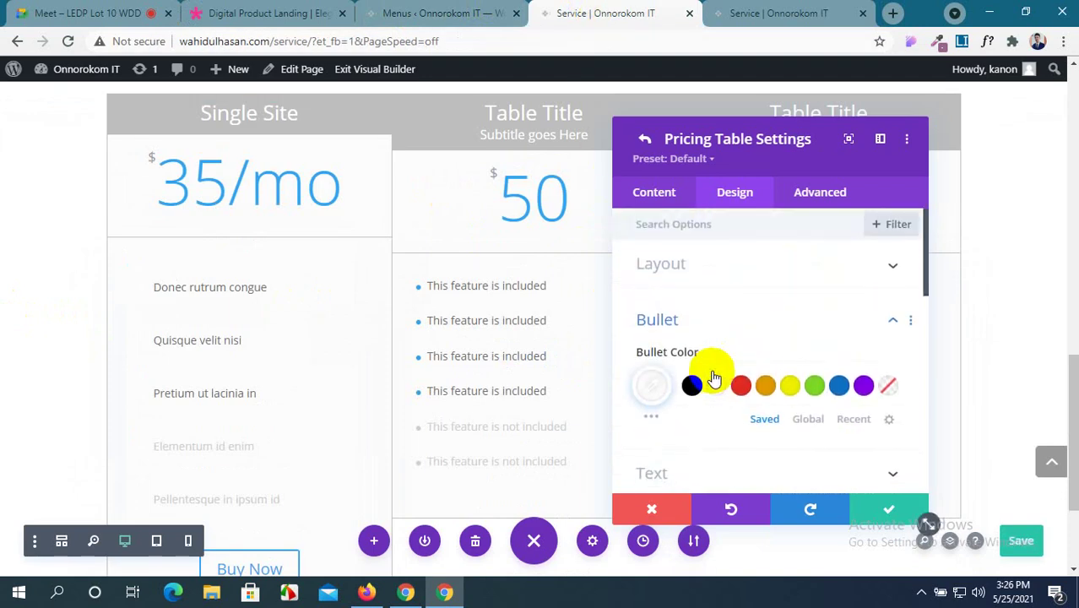
Center-align the feature list text and recheck it against the reference demo.
click(792, 262)
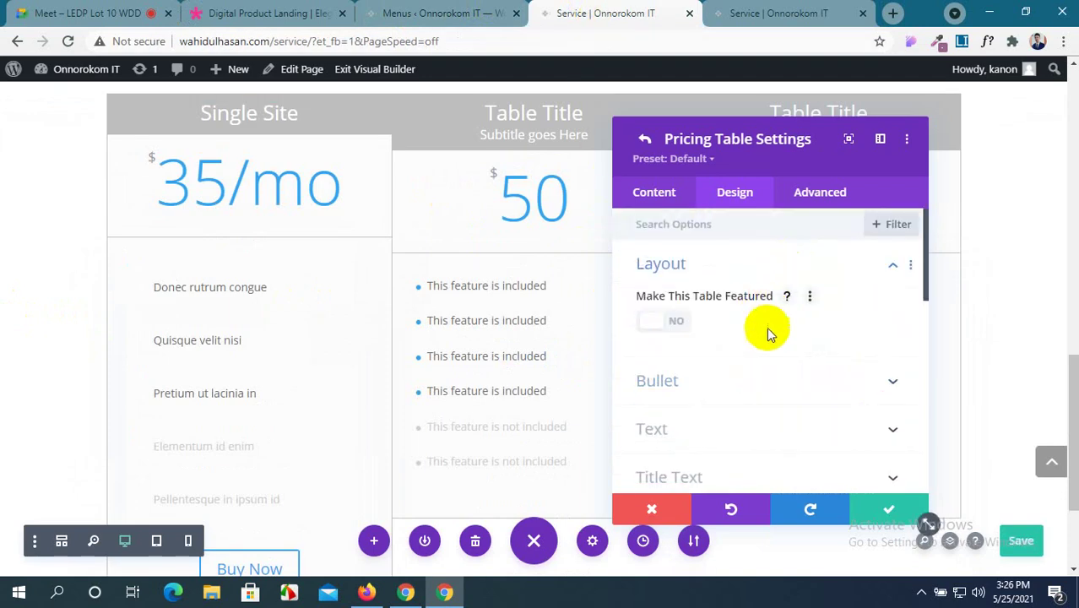
click(766, 363)
scroll(767, 363, down, 2)
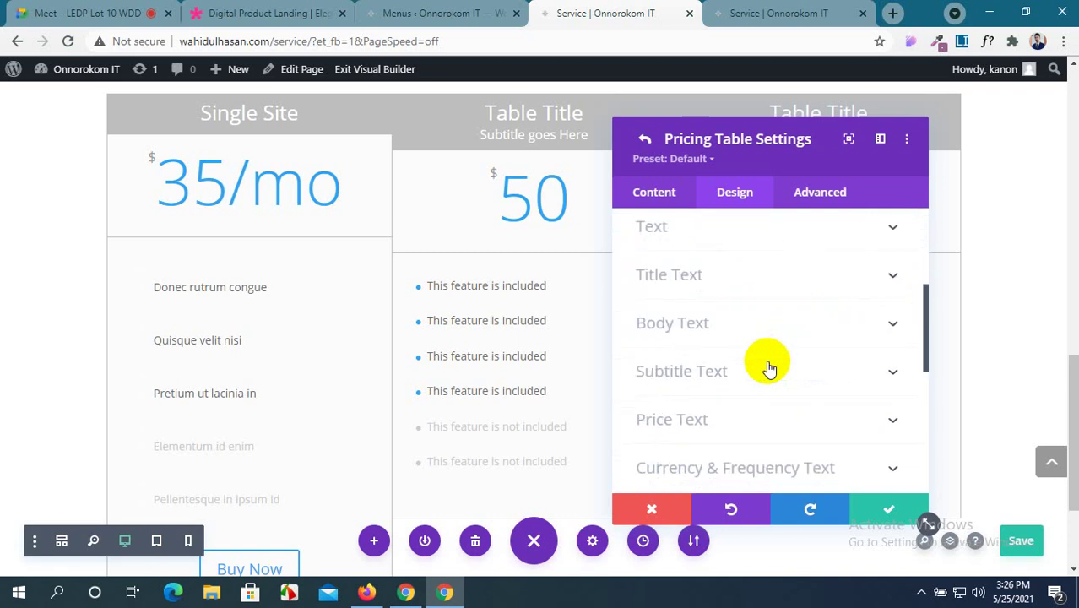
click(848, 243)
click(735, 290)
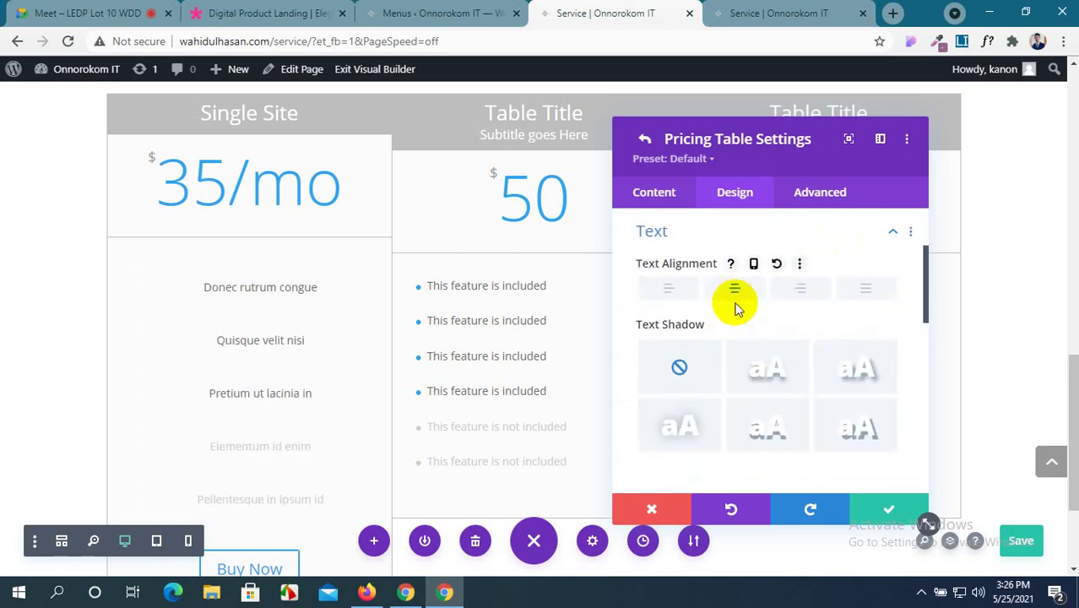
scroll(747, 332, down, 2)
scroll(748, 332, down, 2)
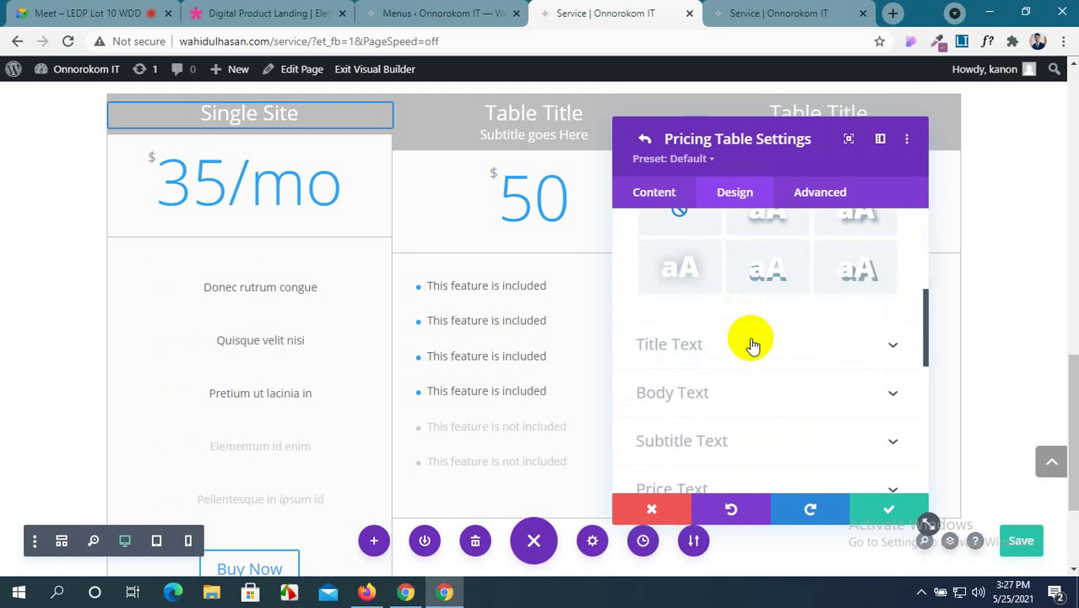
click(227, 10)
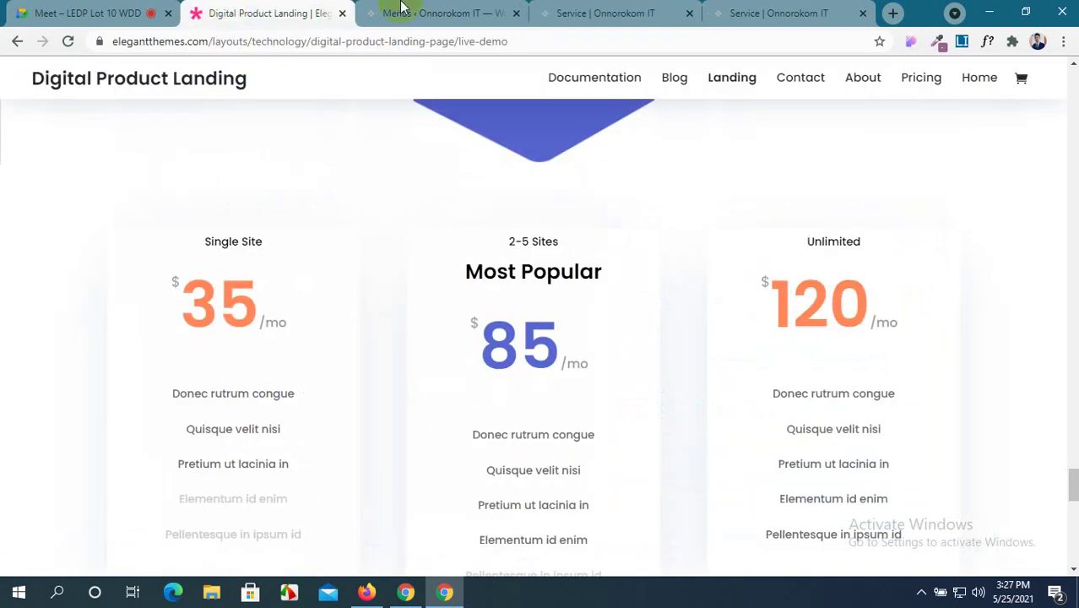
click(596, 10)
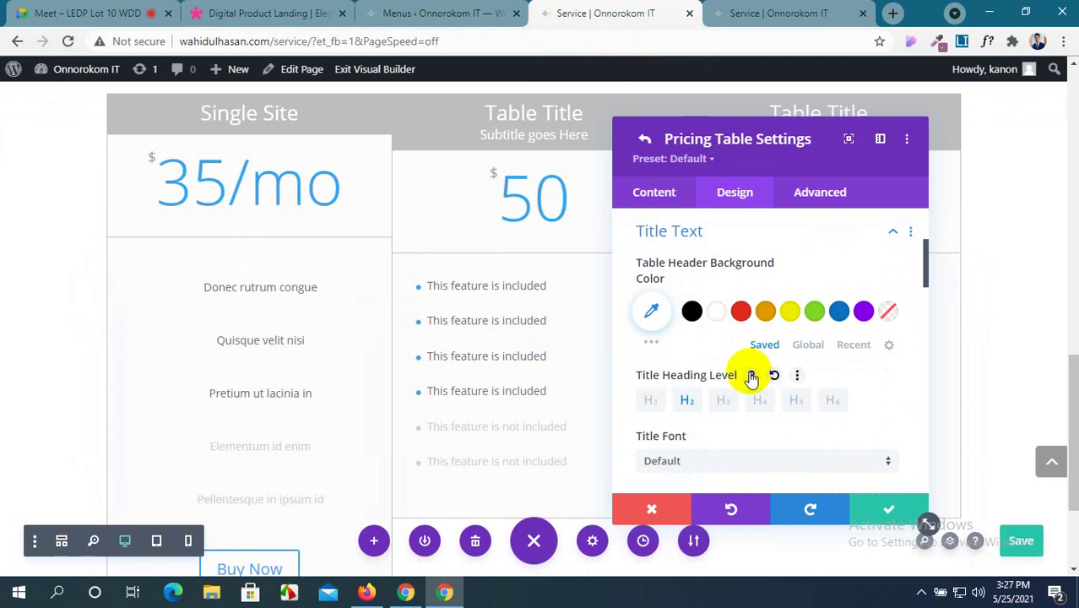
click(296, 13)
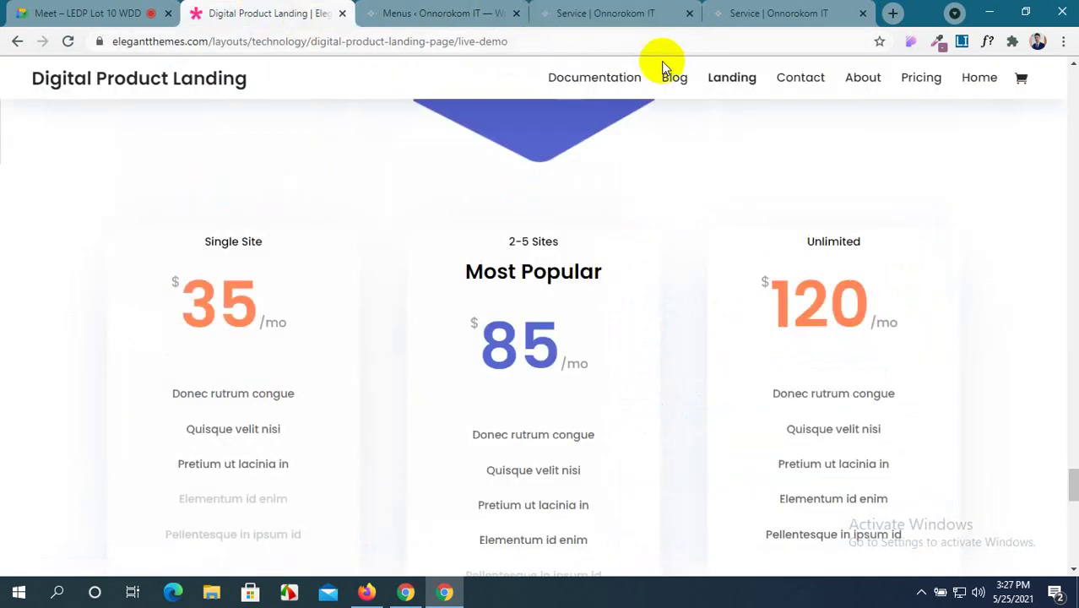
click(938, 42)
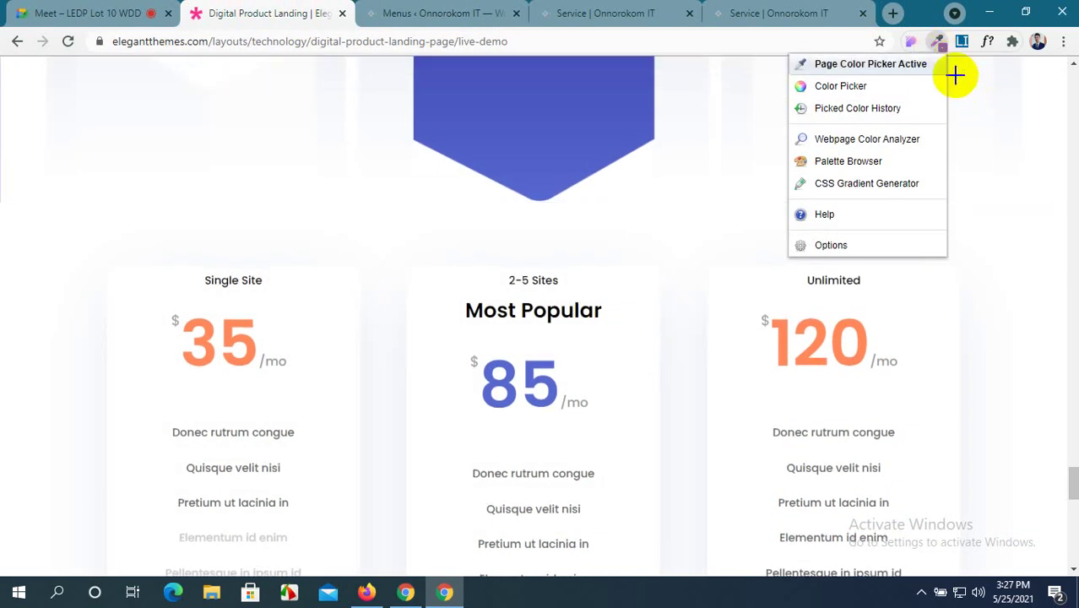
click(955, 75)
click(986, 42)
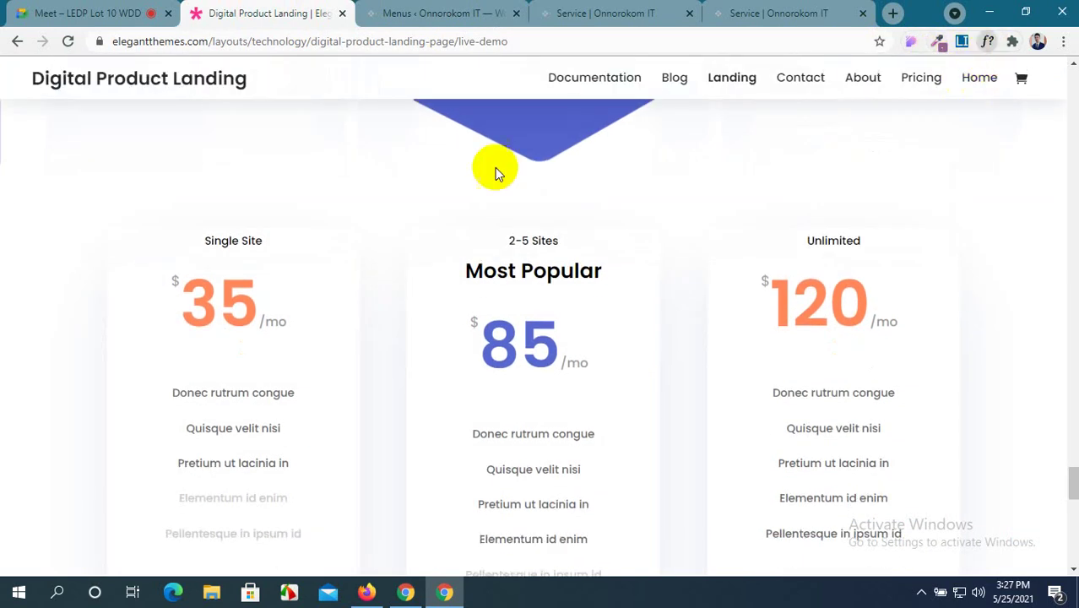
click(252, 242)
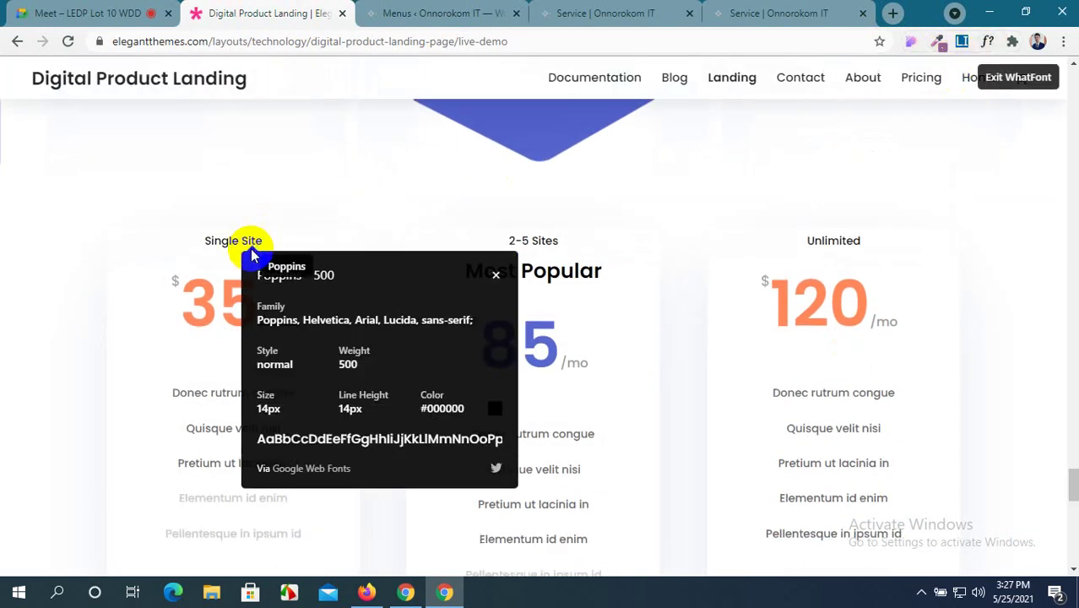
triple_click(262, 412)
click(260, 412)
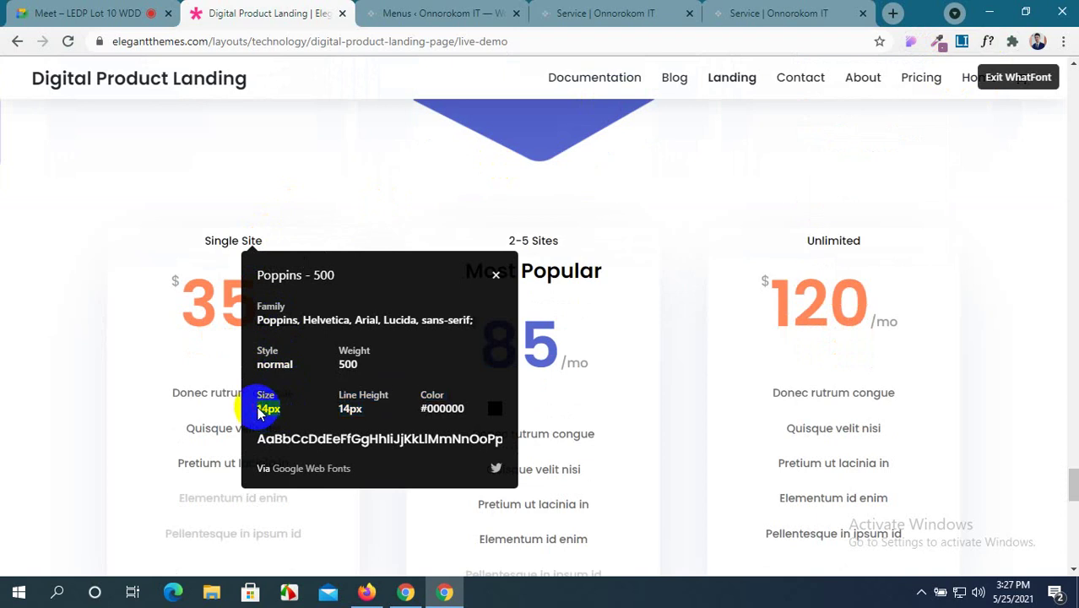
double_click(267, 409)
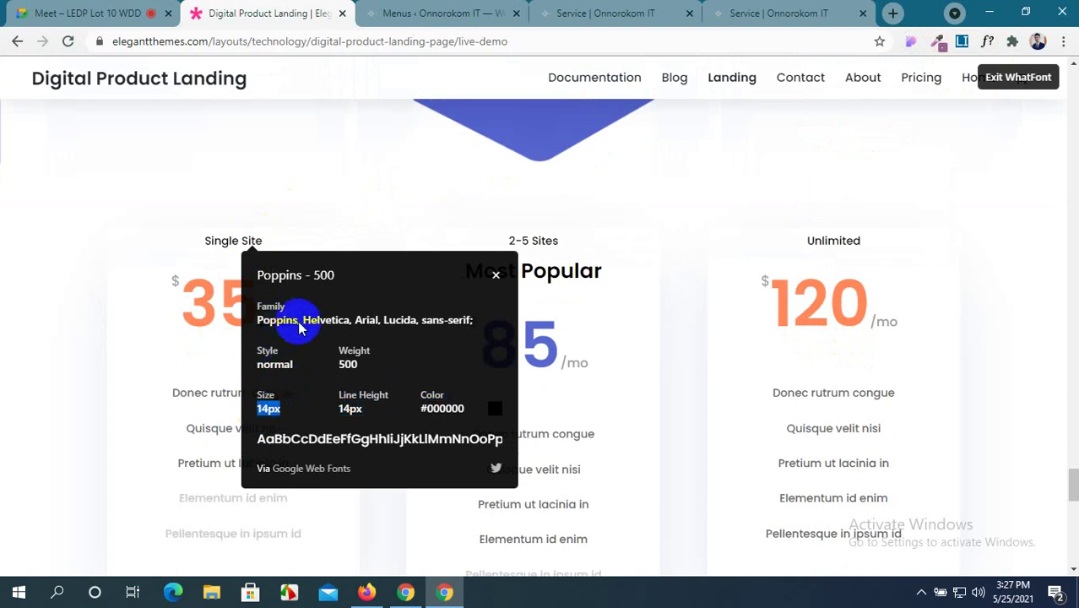
drag(297, 322, 260, 324)
key(ctrl+c)
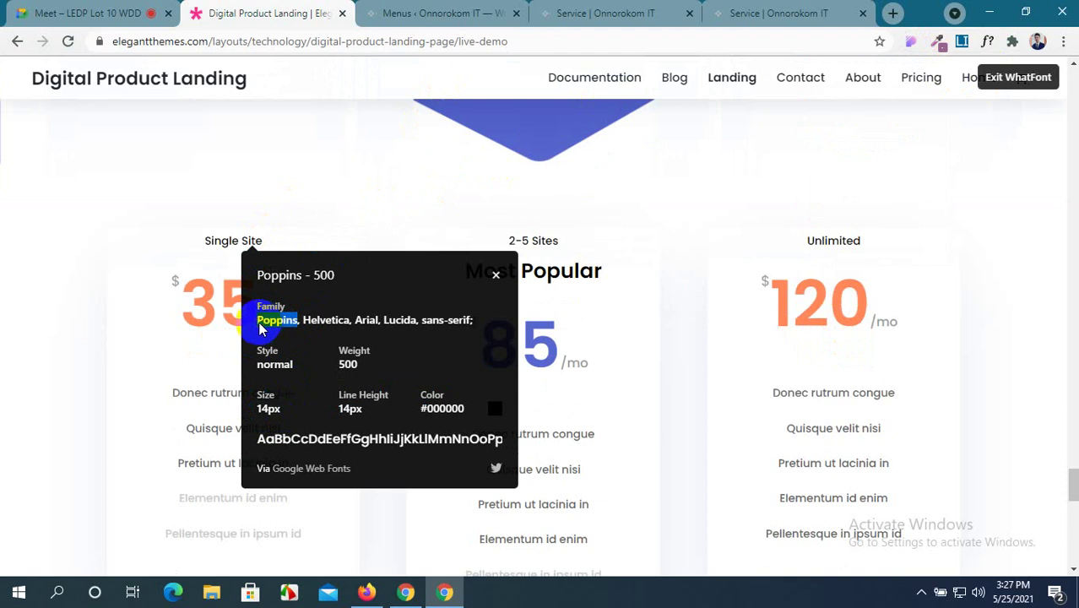
click(559, 13)
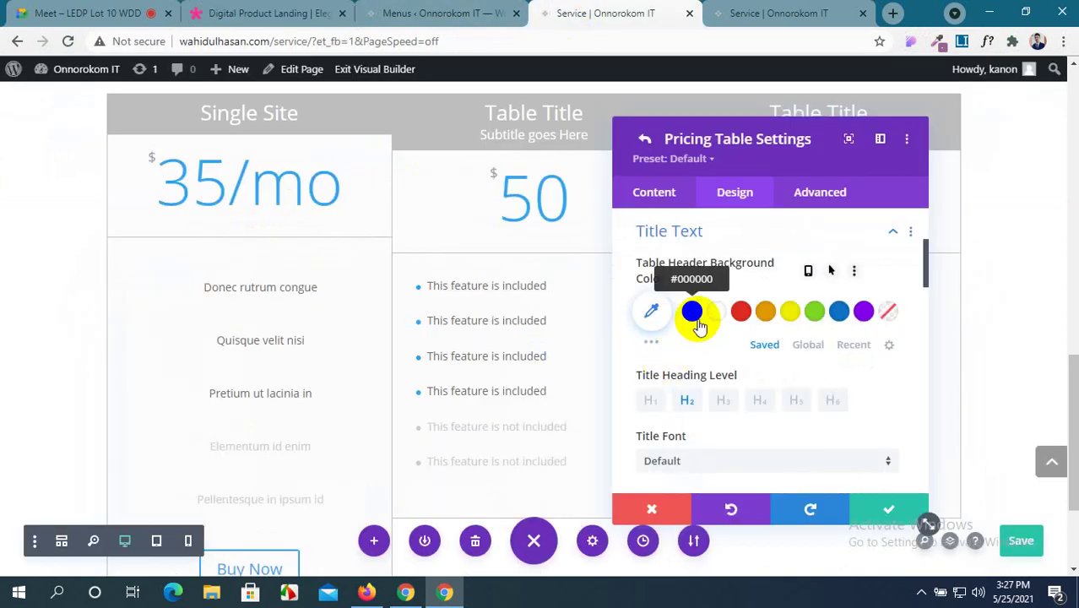
Set the Single Site header background to white after trying black.
click(250, 7)
click(549, 11)
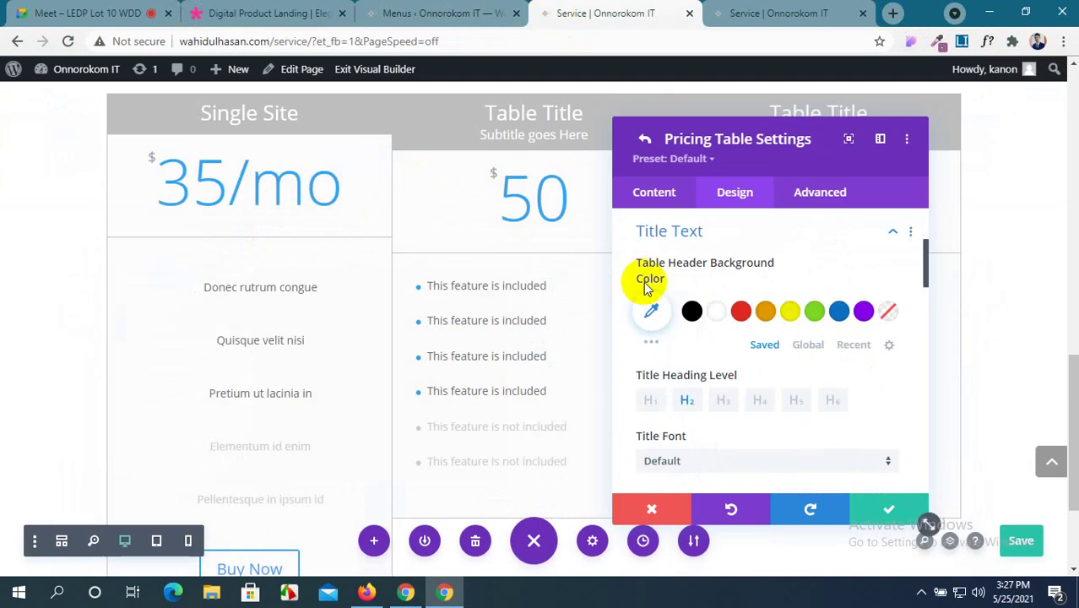
click(693, 313)
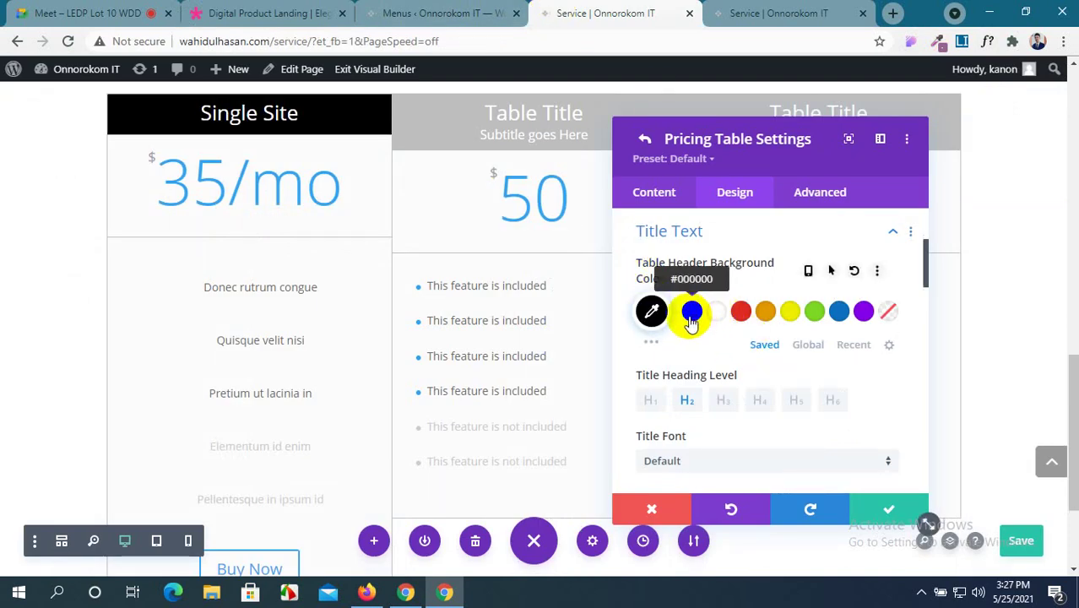
click(716, 315)
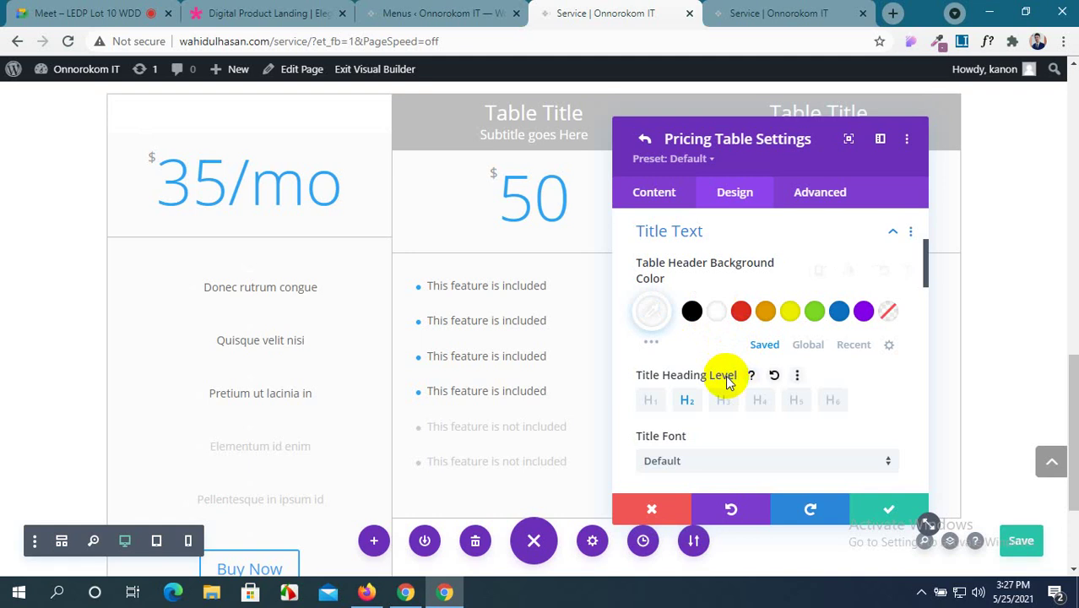
scroll(728, 382, down, 2)
scroll(728, 382, down, 6)
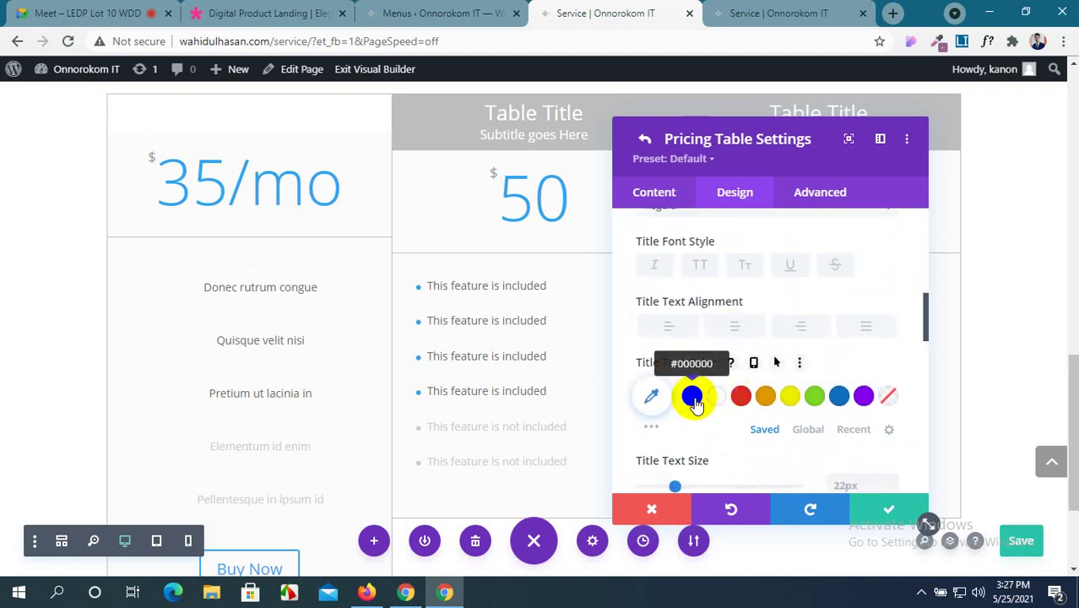
Make the Single Site title text black at size 14.
click(692, 395)
scroll(754, 391, down, 2)
scroll(752, 386, down, 1)
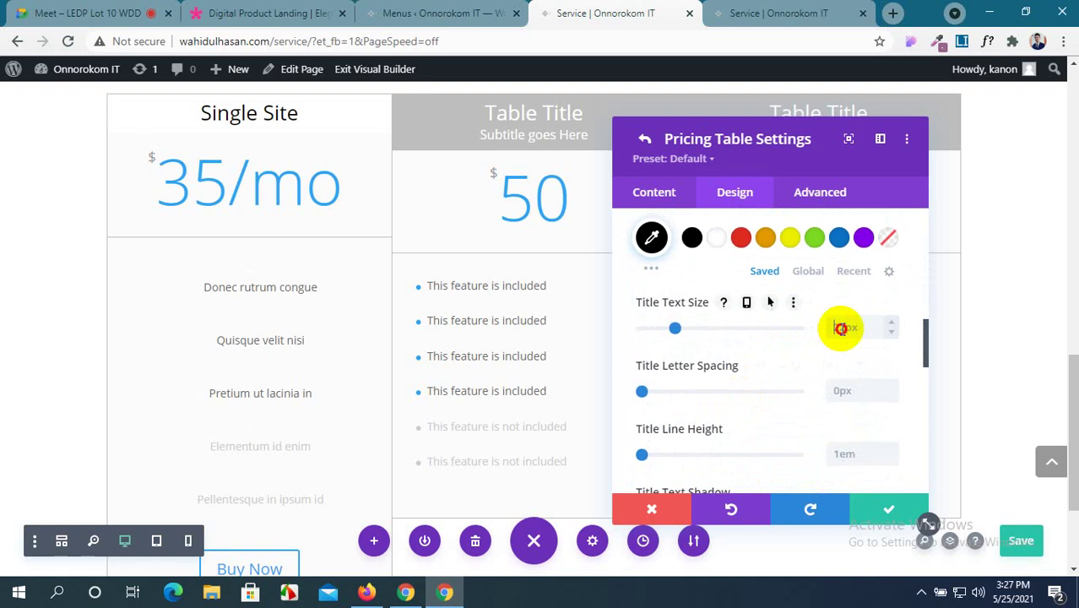
click(842, 330)
text(1)
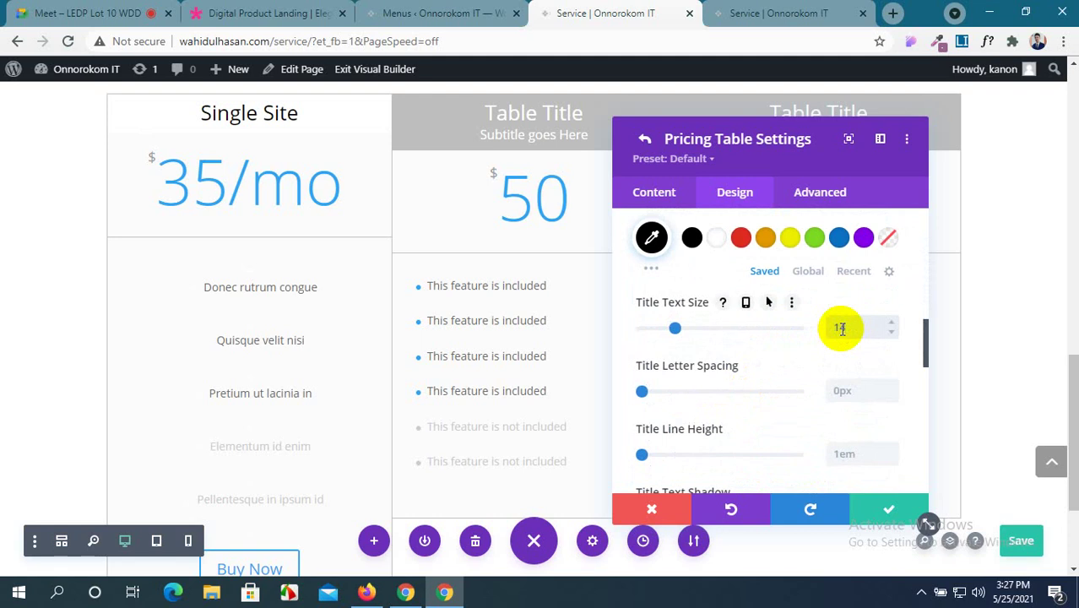
text(4)
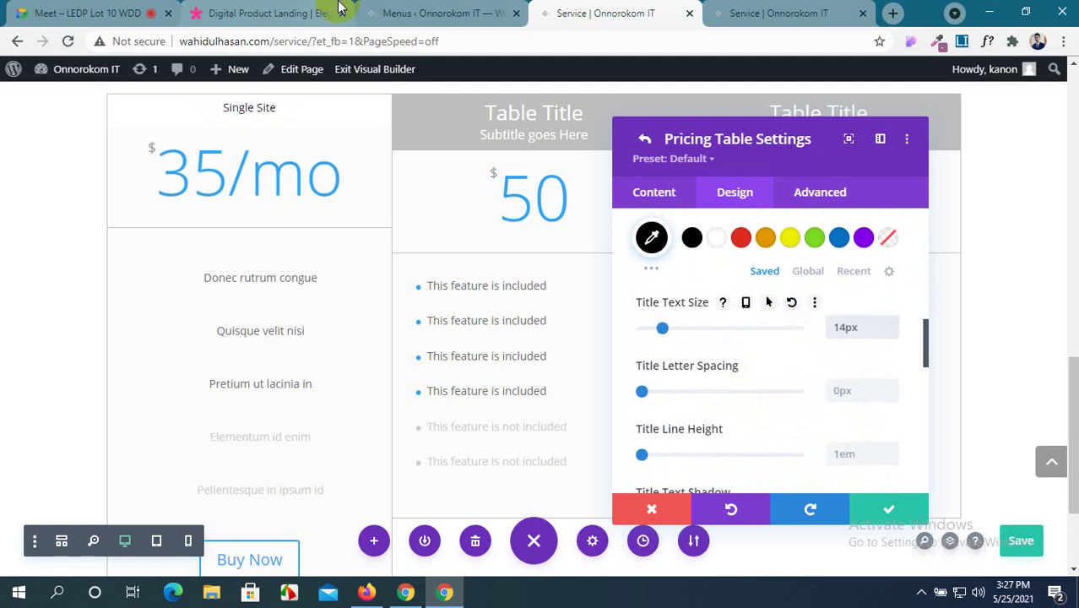
scroll(731, 310, up, 3)
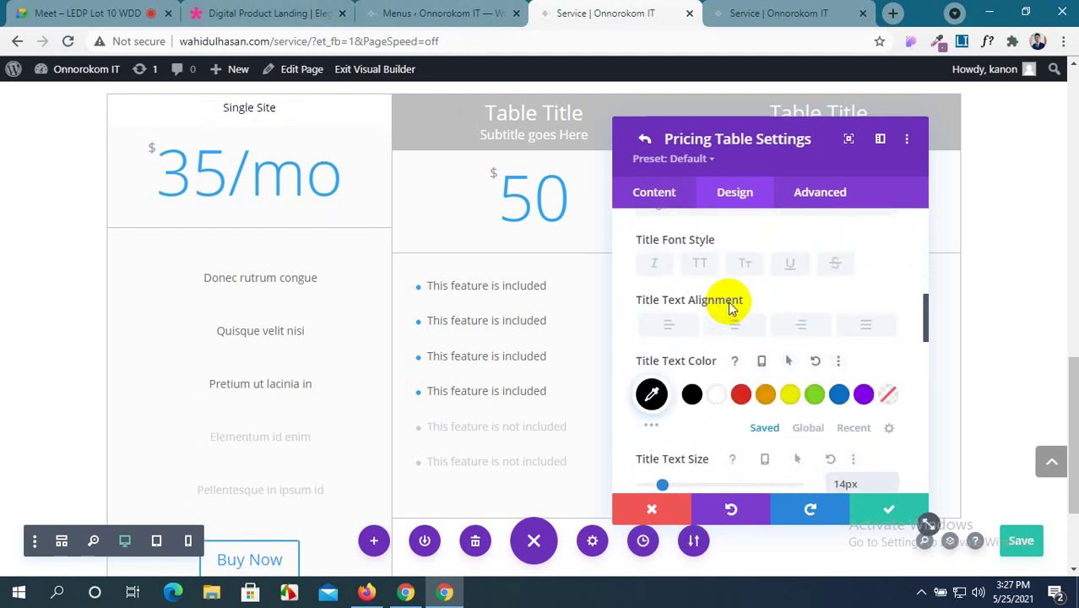
scroll(732, 305, up, 3)
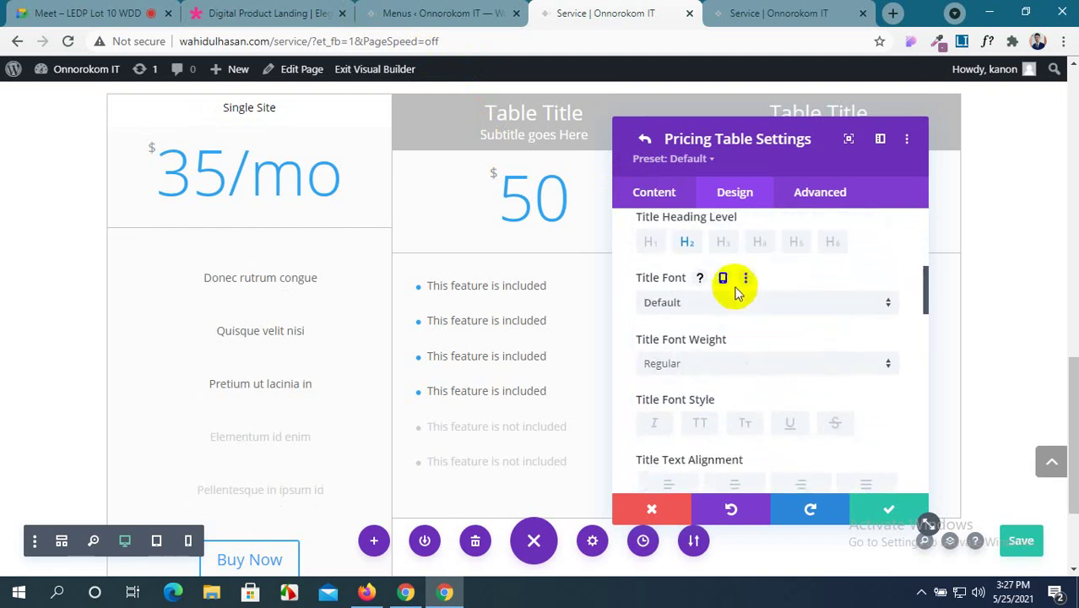
Set the title font to Poppins and collapse the Title Text settings.
click(737, 301)
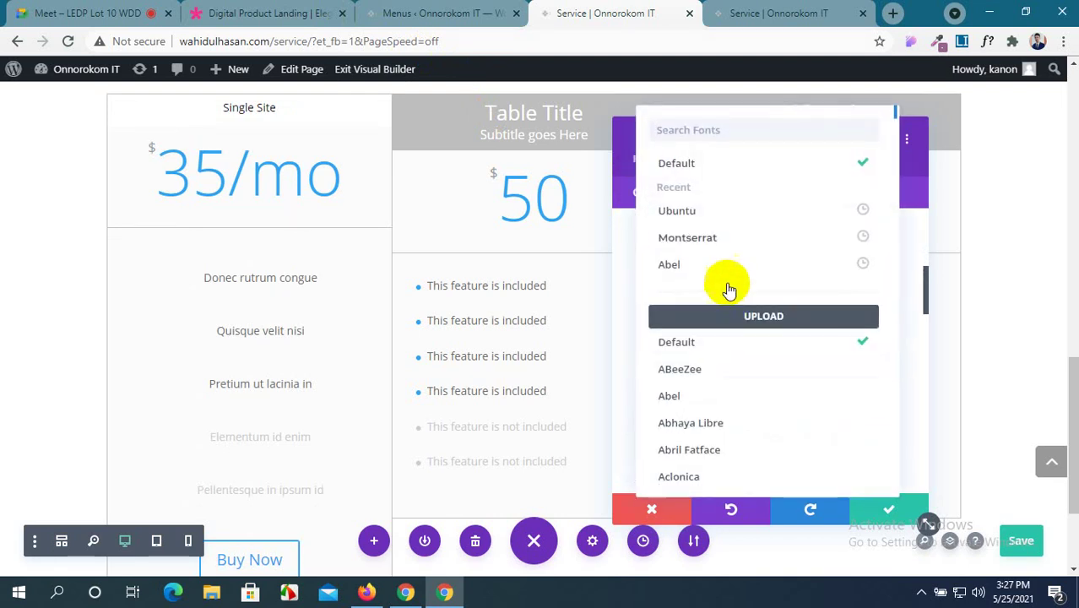
key(ctrl+v)
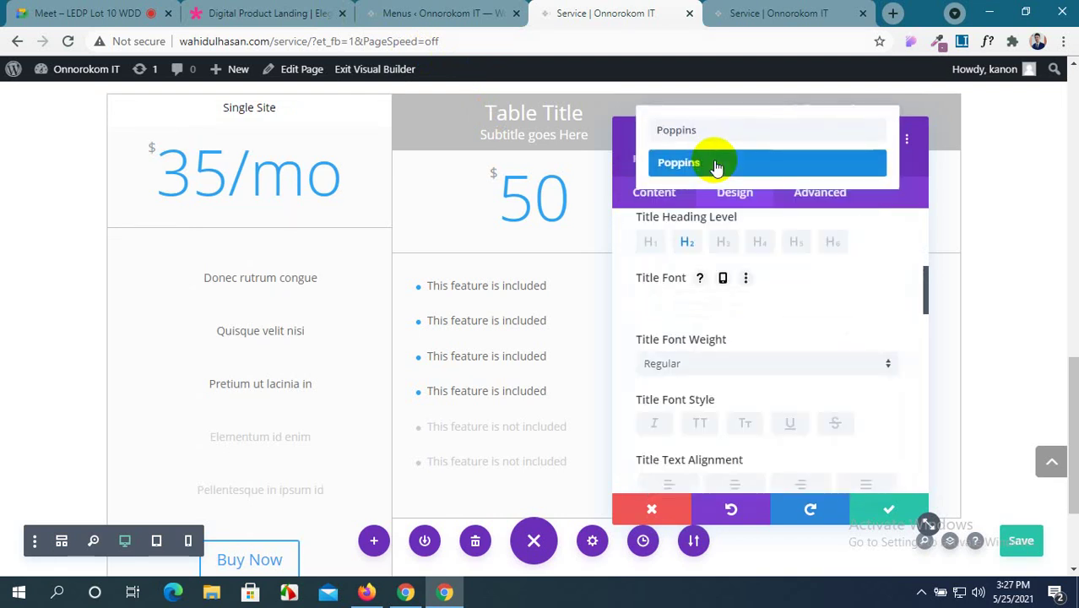
click(716, 167)
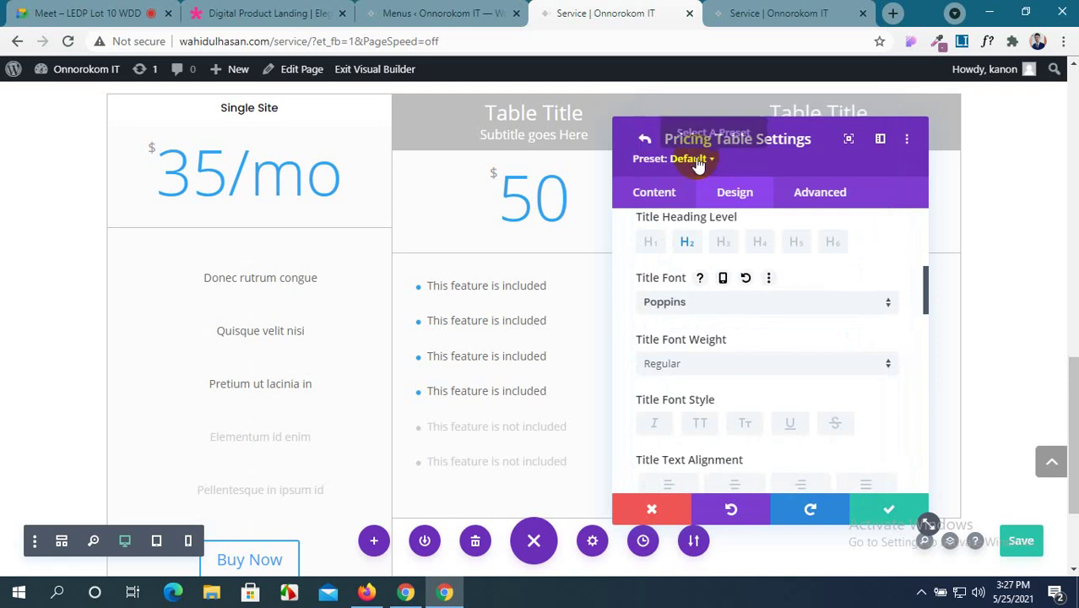
scroll(730, 351, down, 5)
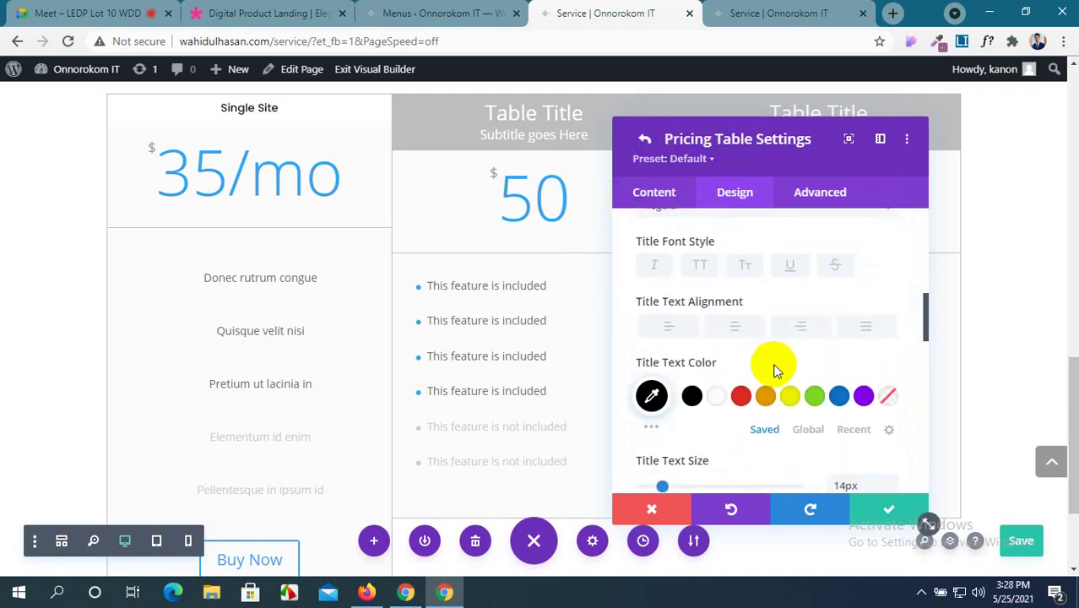
scroll(777, 369, up, 1)
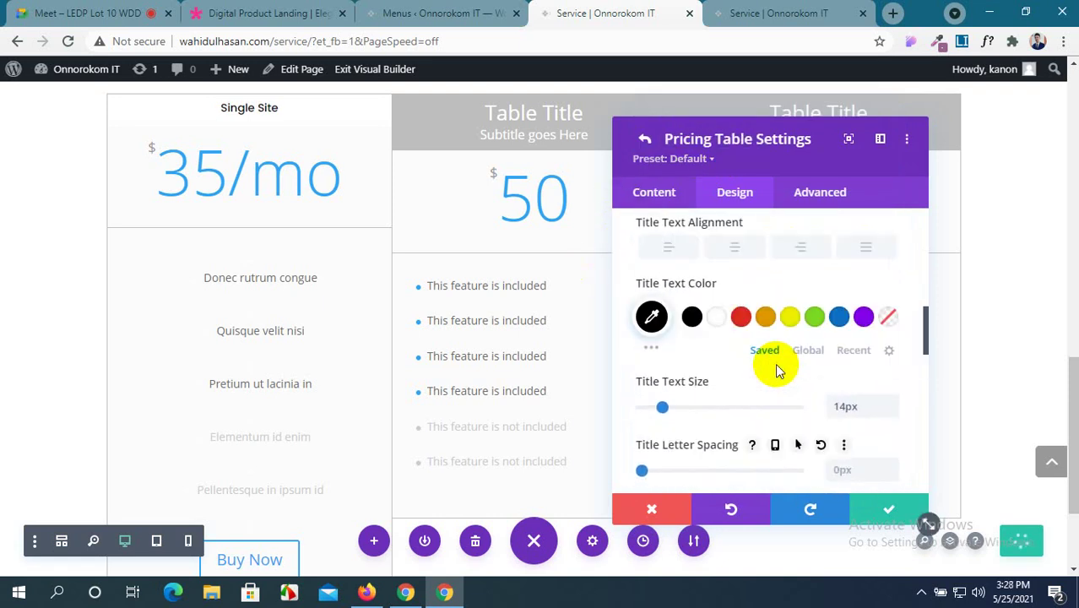
scroll(777, 369, down, 5)
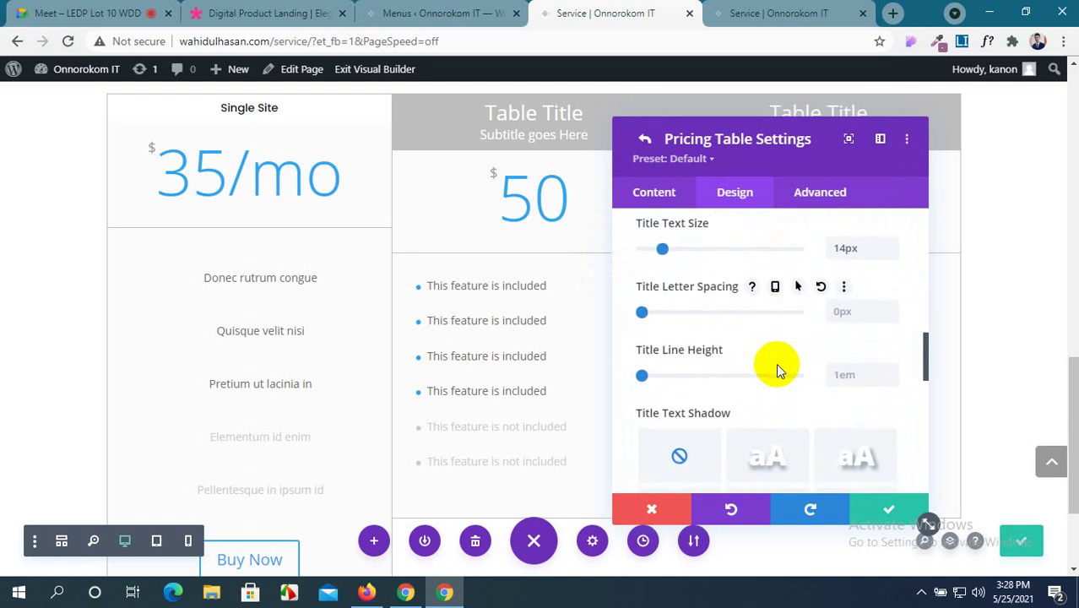
scroll(778, 370, up, 7)
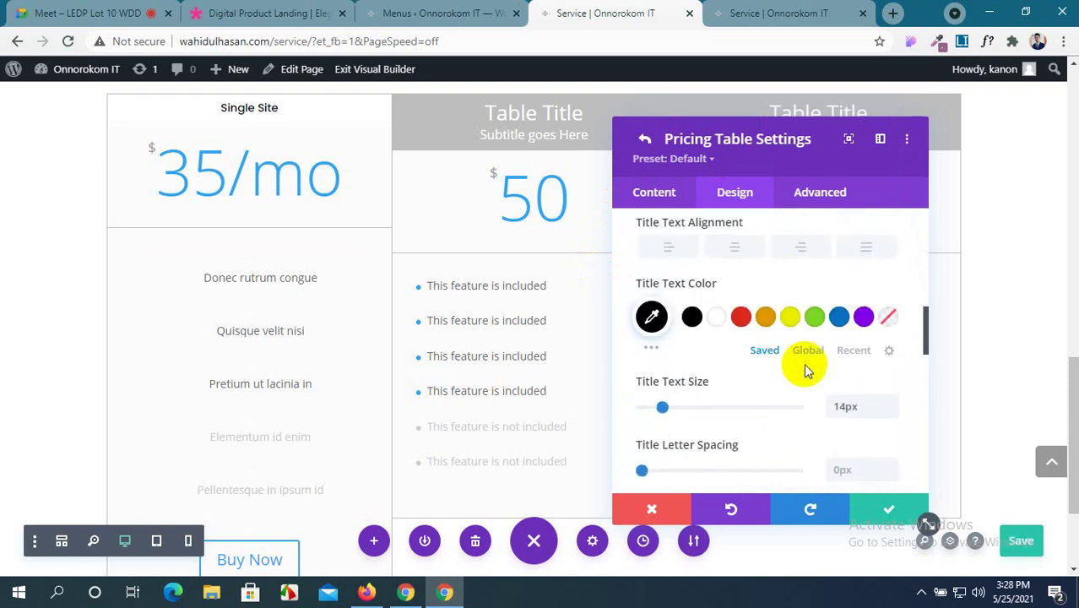
scroll(861, 321, up, 2)
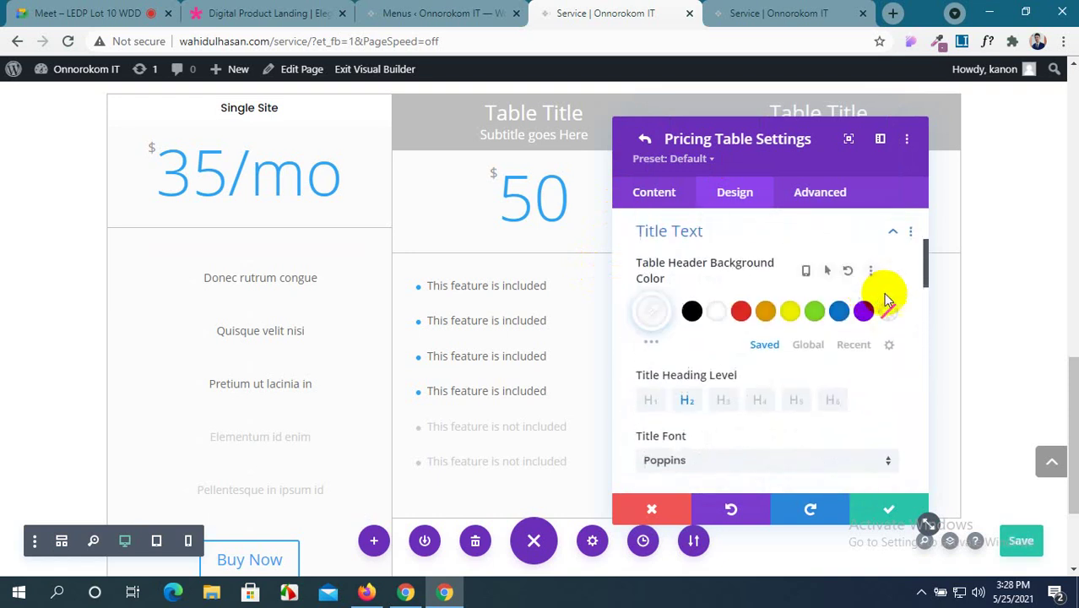
click(901, 234)
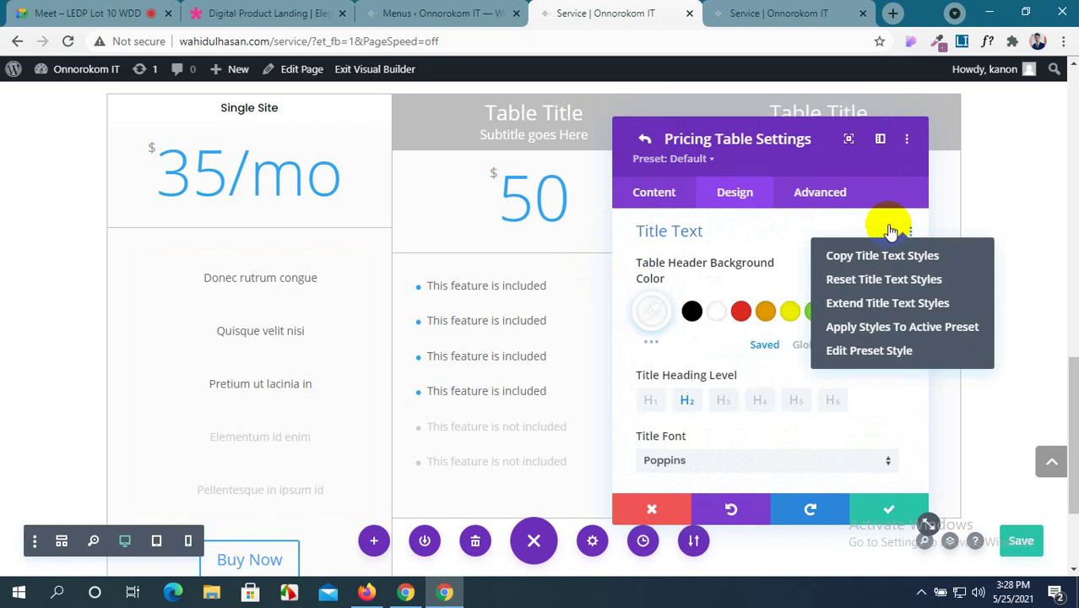
click(891, 231)
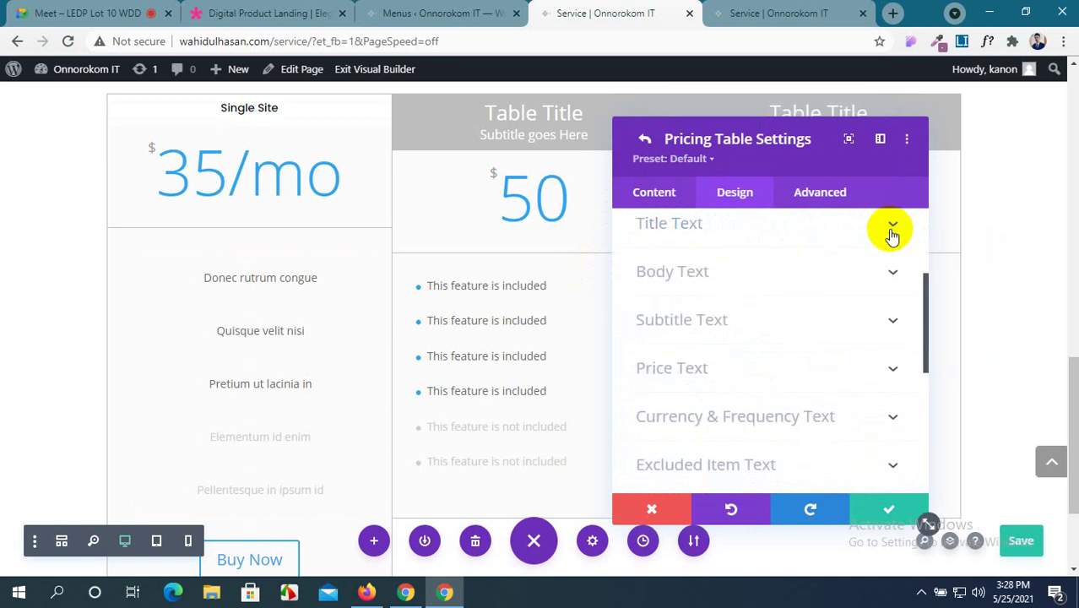
Expand Body Text and check the demo feature list's font with WhatFont.
click(841, 270)
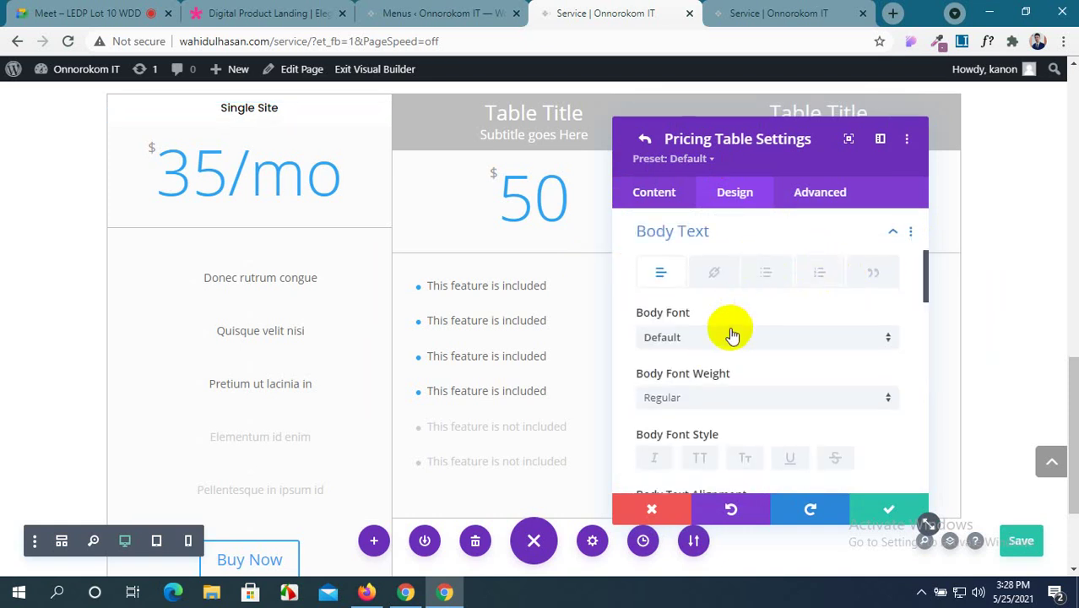
click(257, 13)
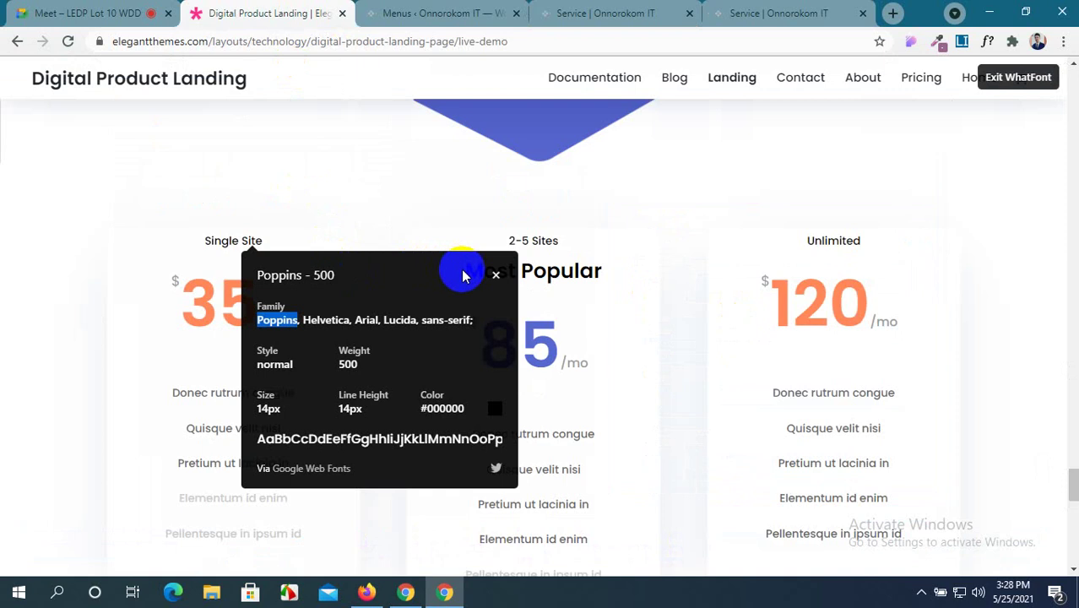
click(495, 276)
click(201, 388)
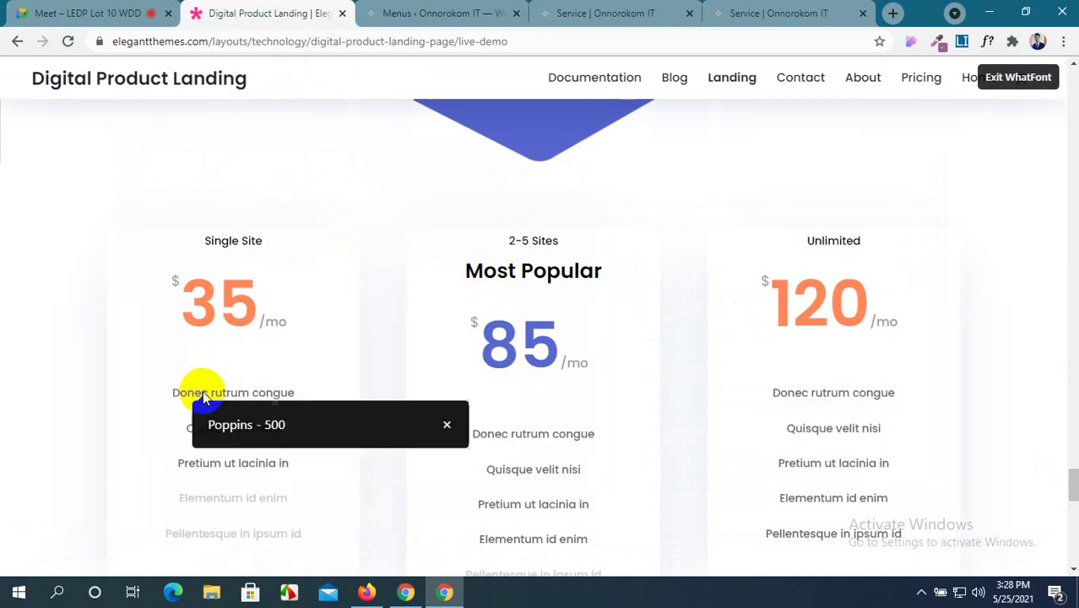
scroll(389, 407, down, 2)
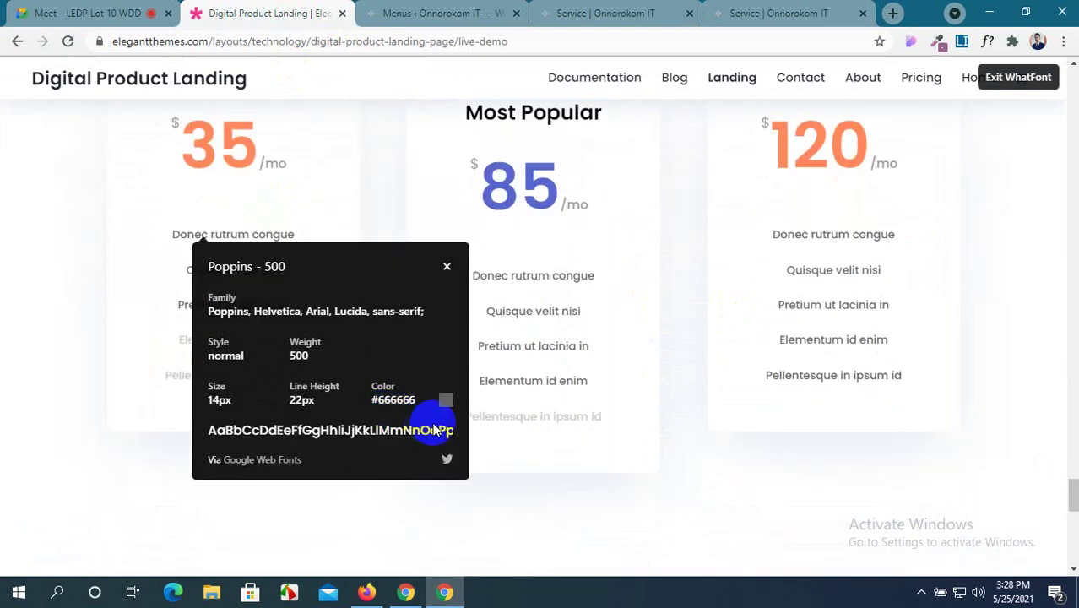
click(443, 12)
click(605, 12)
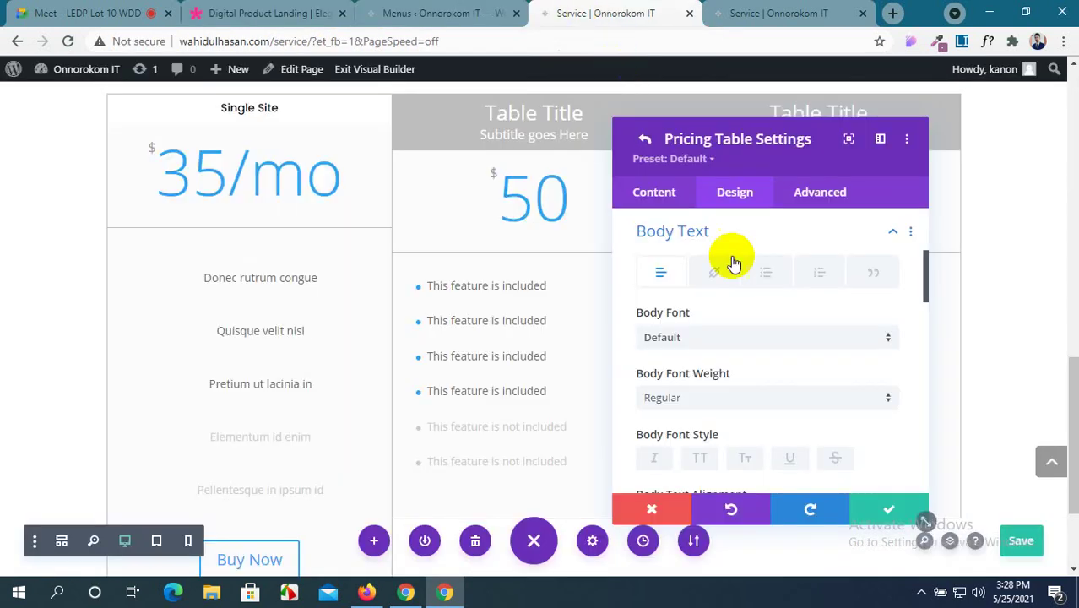
Set the body font to Poppins and the body line height to 1em.
click(717, 342)
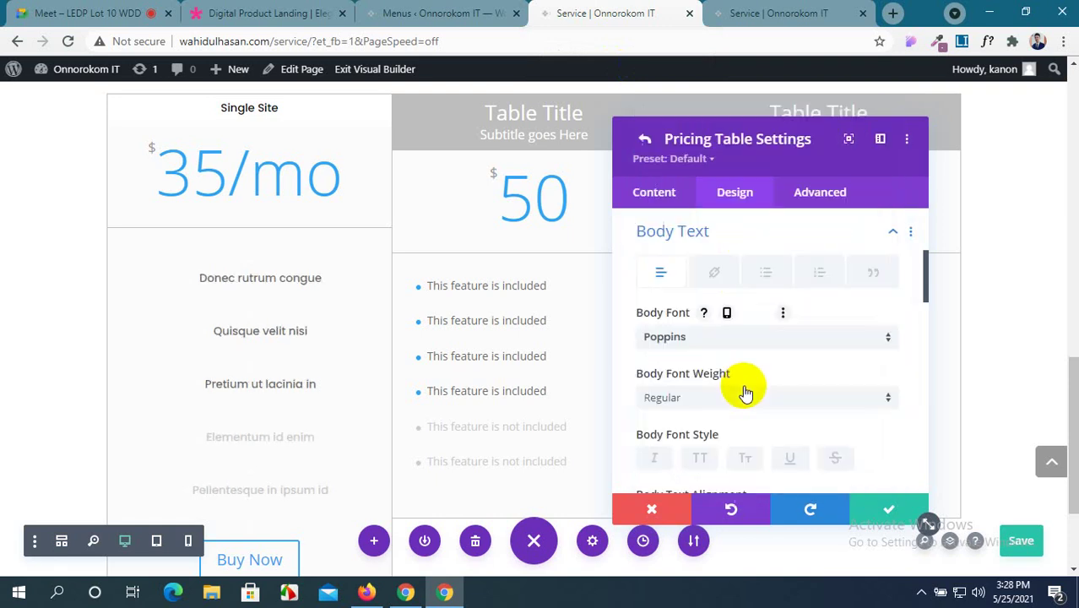
scroll(746, 393, down, 5)
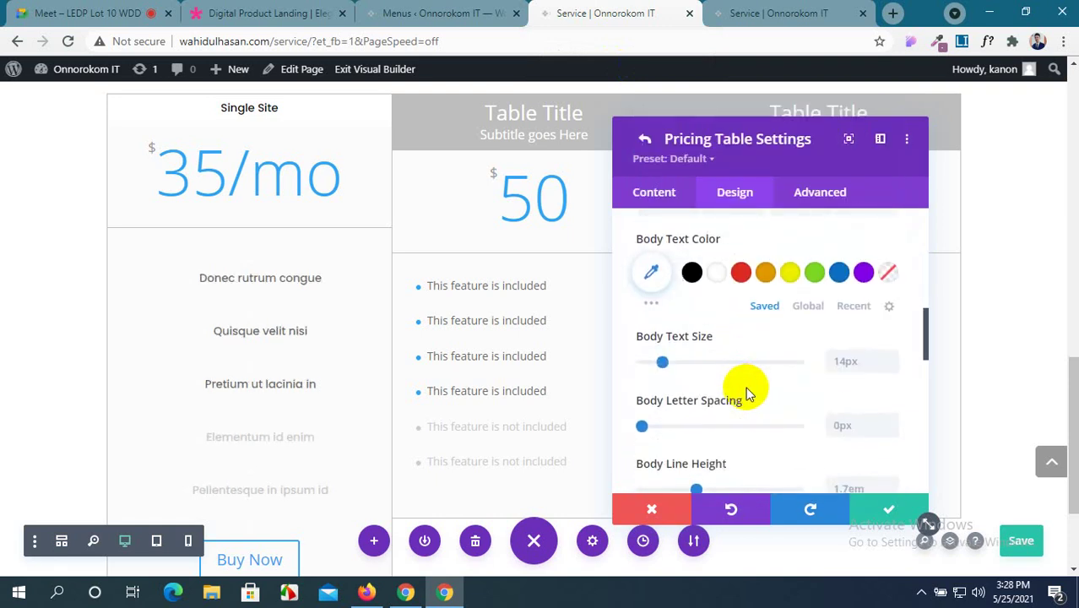
scroll(831, 370, down, 1)
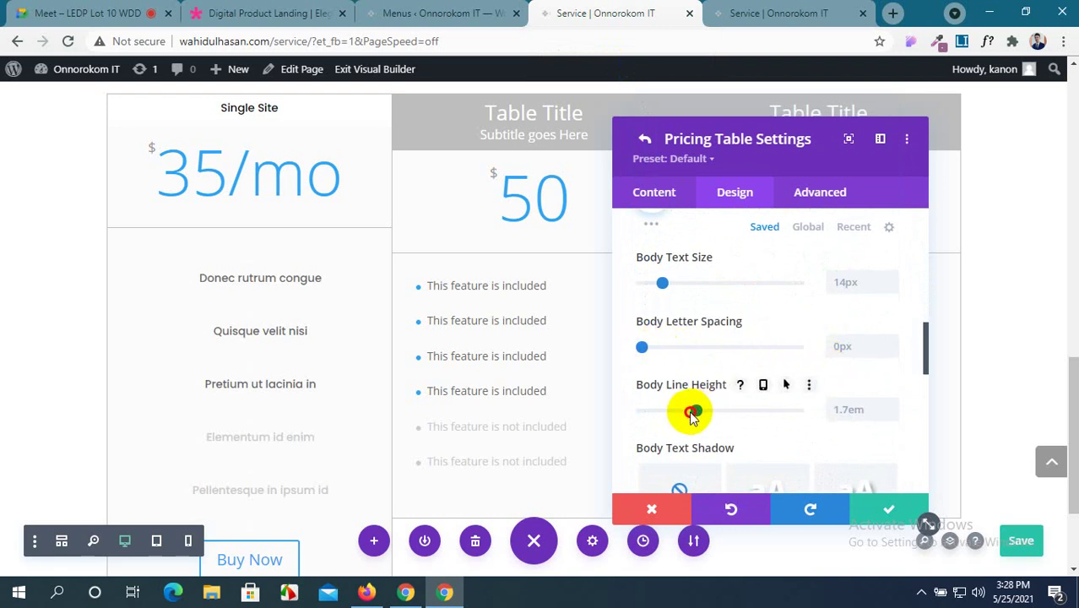
drag(691, 417, 635, 422)
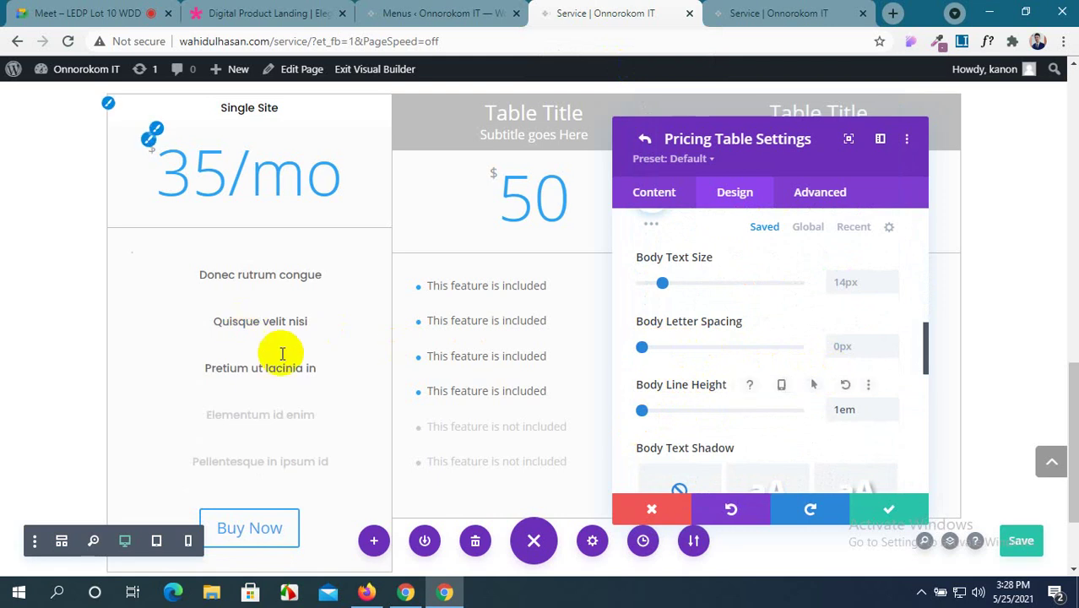
scroll(746, 402, down, 1)
scroll(747, 409, down, 3)
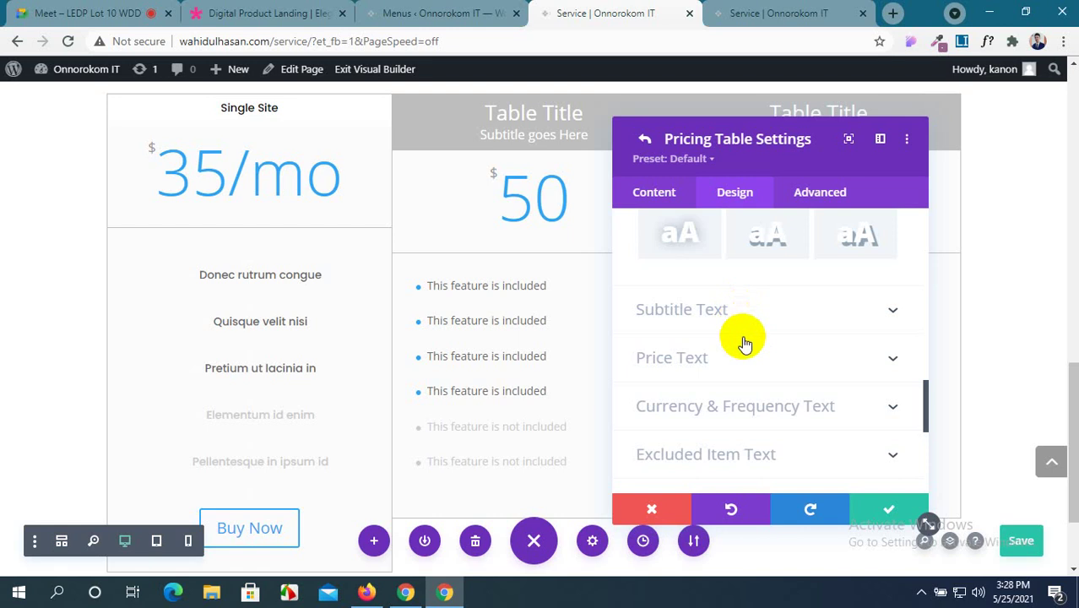
Expand Price Text and inspect the demo's orange 35 price font with WhatFont.
click(749, 365)
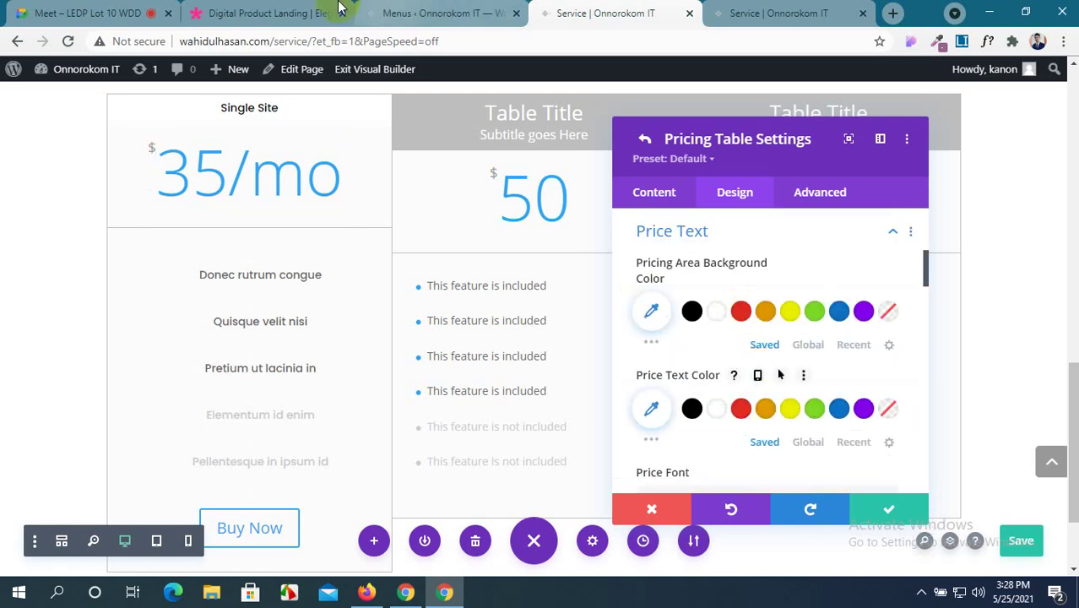
click(266, 13)
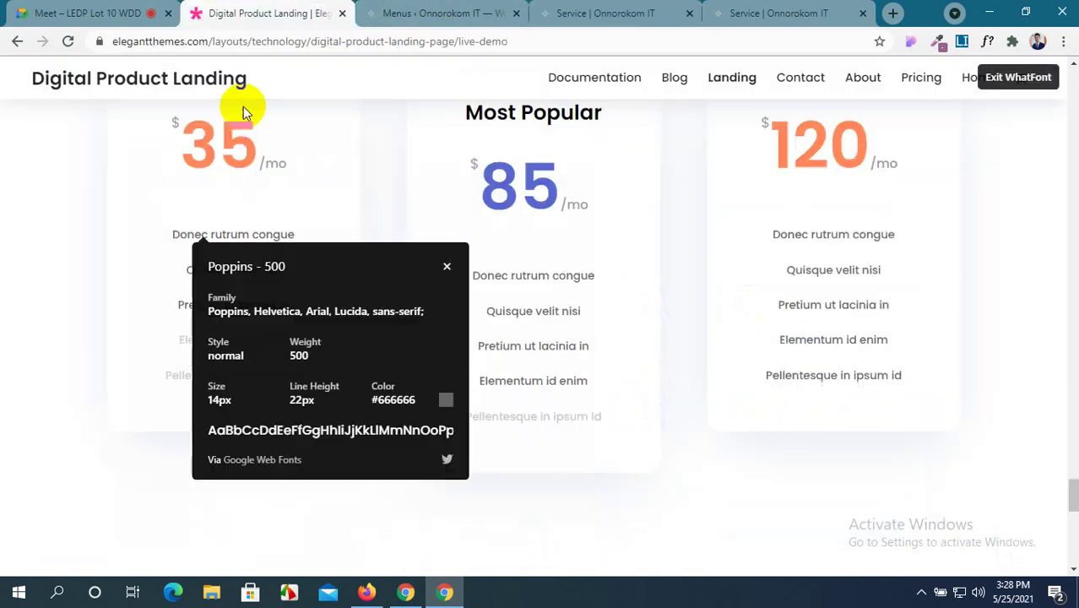
click(447, 269)
scroll(361, 306, up, 3)
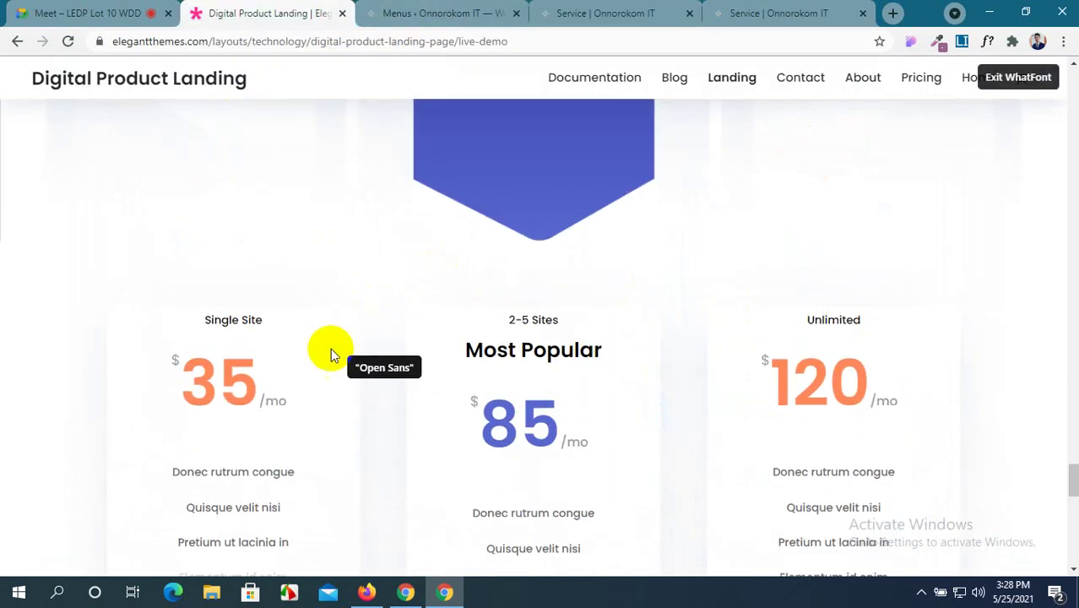
click(236, 378)
scroll(458, 412, down, 2)
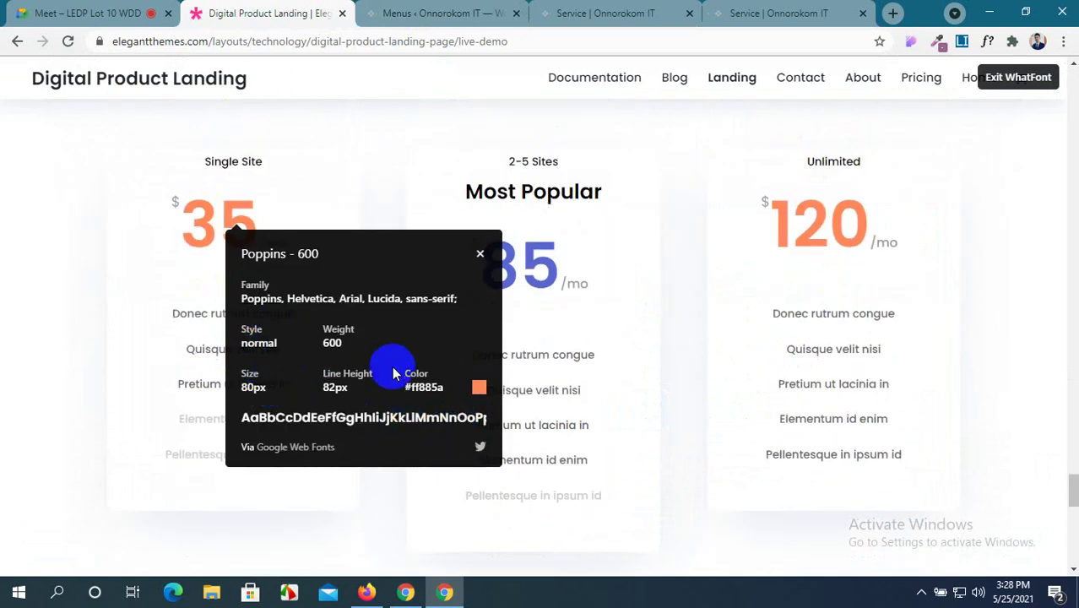
click(604, 13)
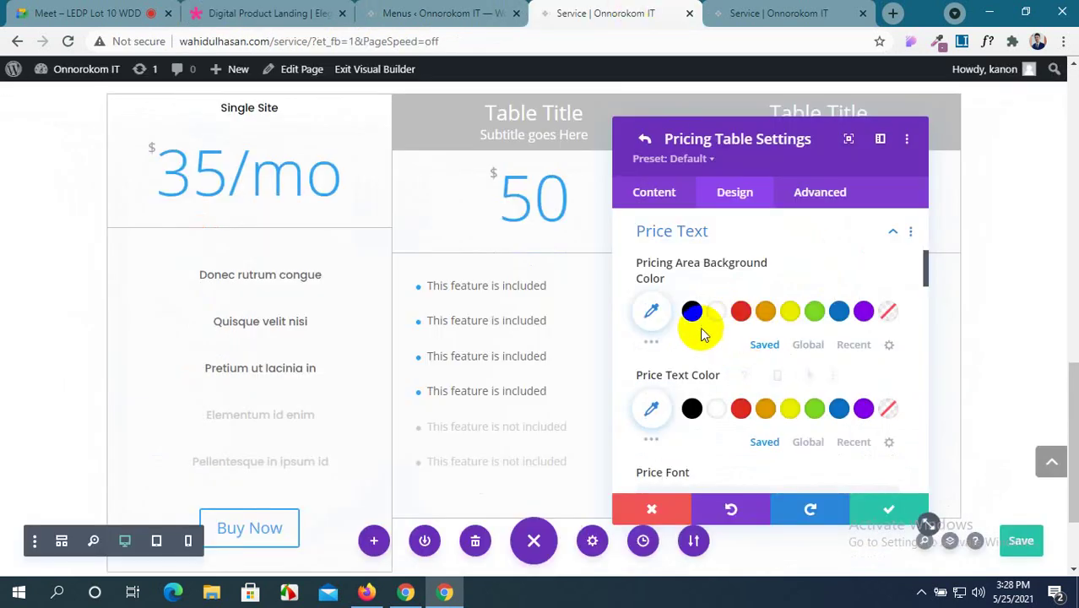
Copy the demo price's orange colour and open a custom colour for the price text.
click(253, 12)
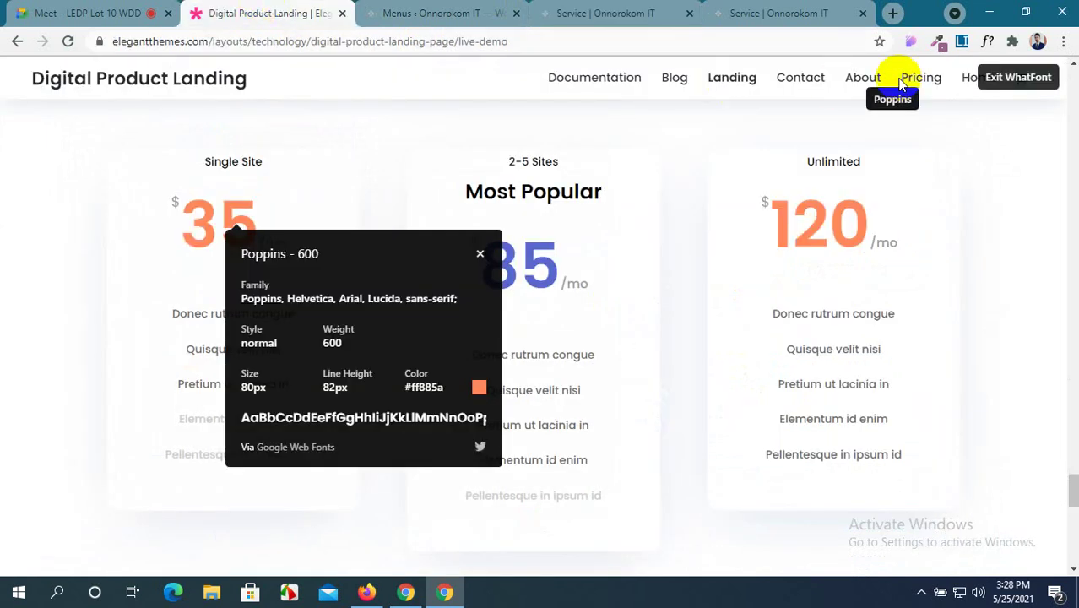
click(936, 41)
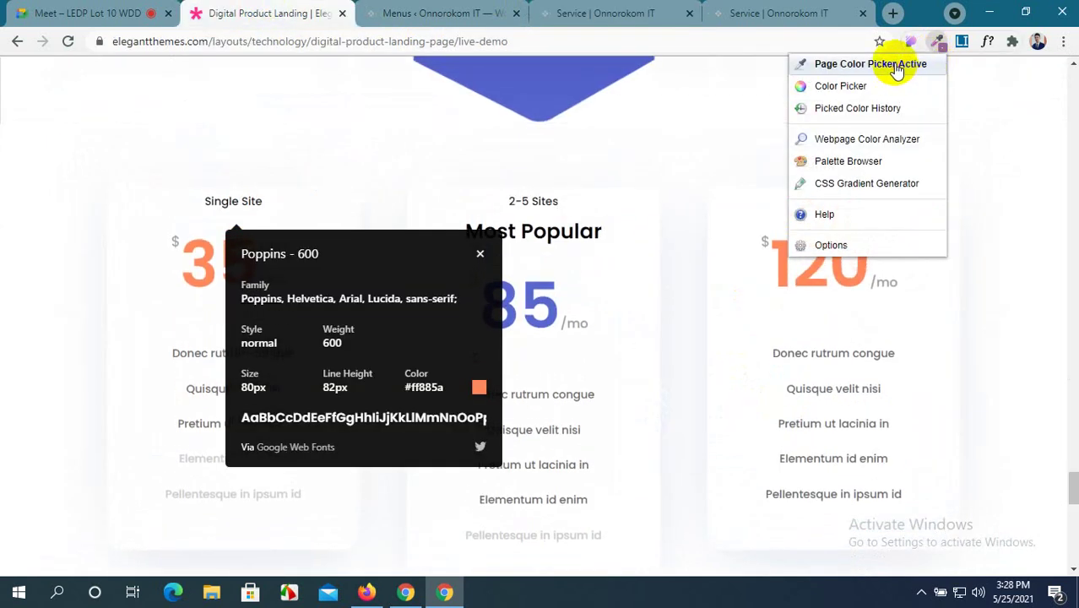
click(897, 70)
scroll(254, 208, down, 1)
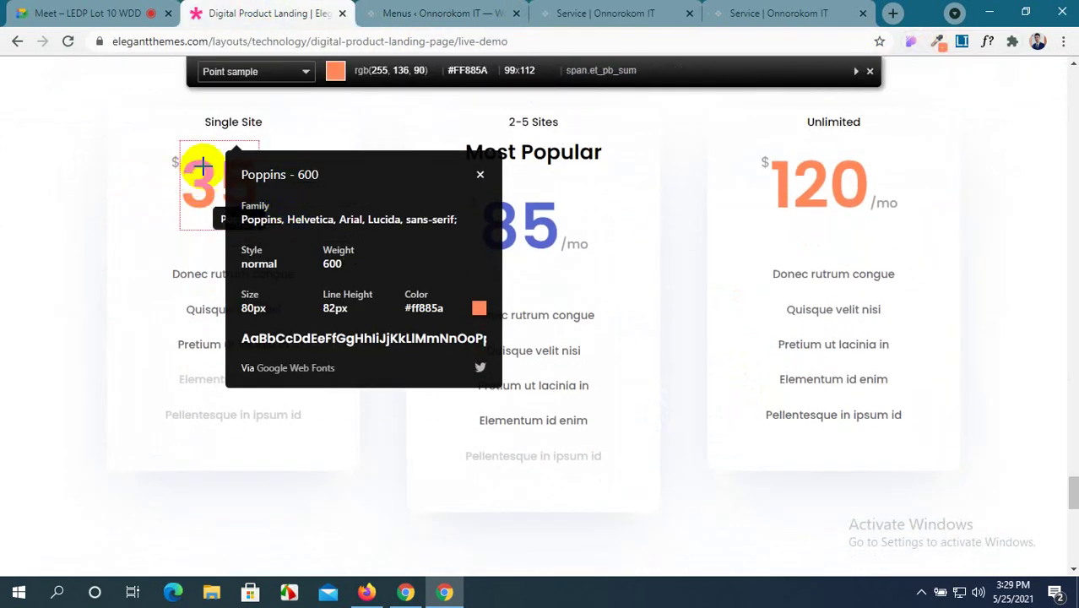
click(203, 167)
click(458, 12)
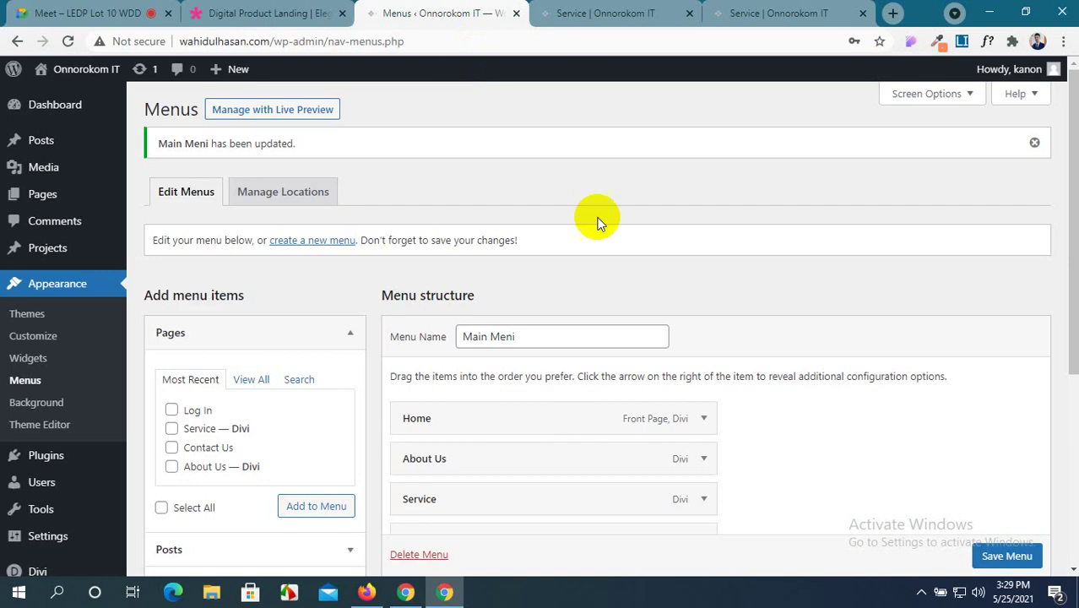
click(632, 6)
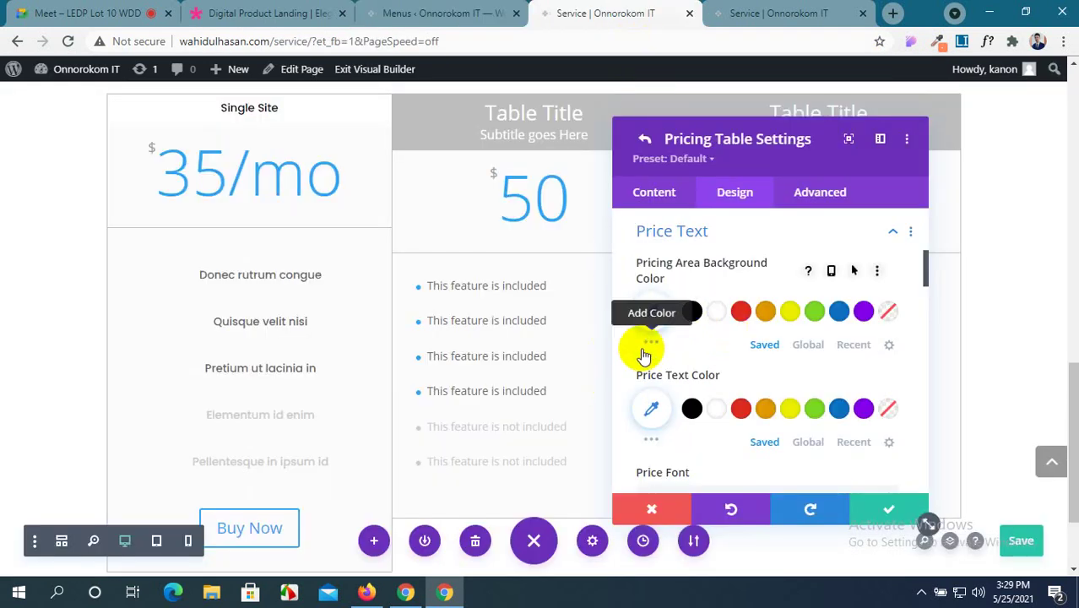
scroll(655, 405, down, 1)
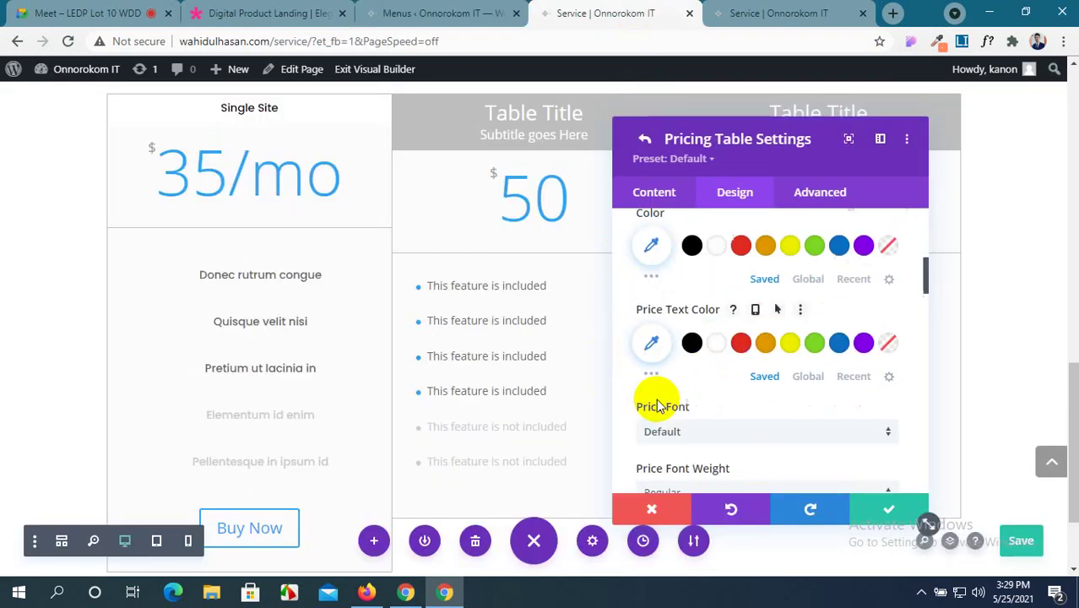
click(655, 363)
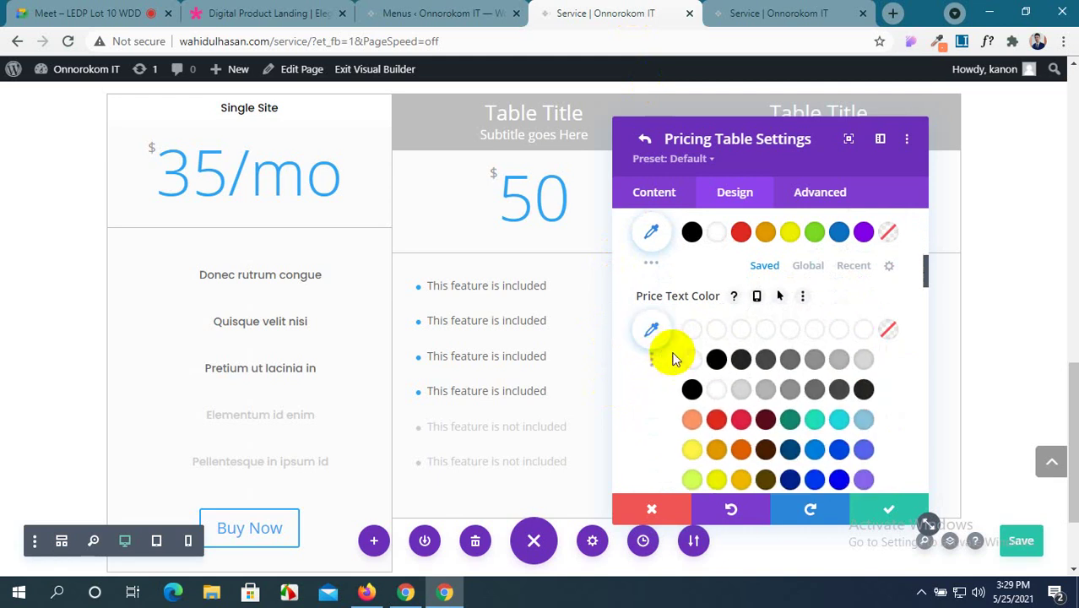
click(659, 330)
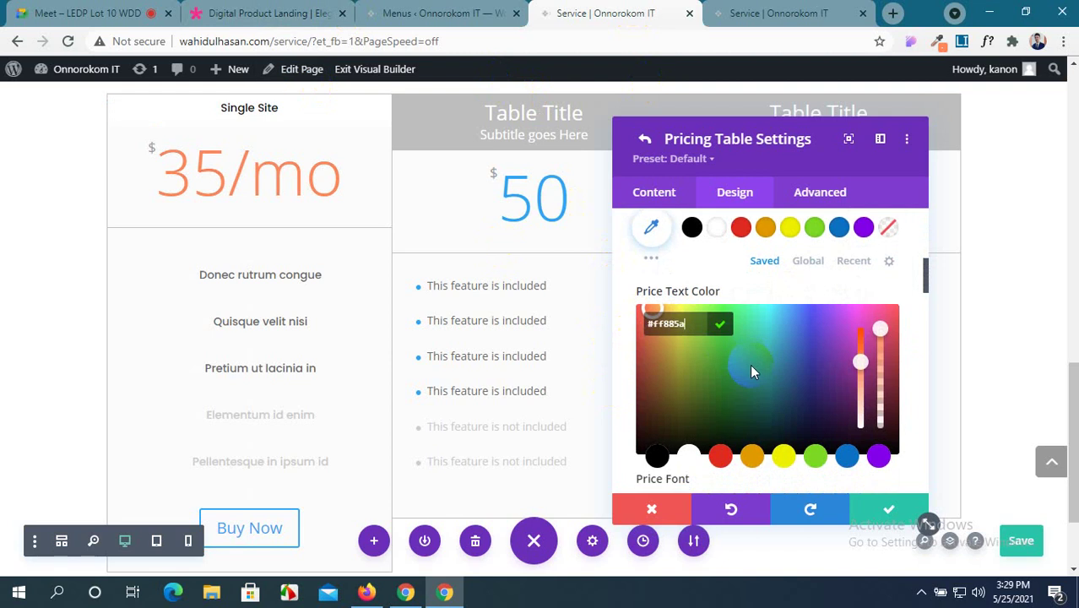
Review the price text settings and close the font info popup on the demo page.
scroll(750, 364, down, 4)
scroll(750, 364, down, 1)
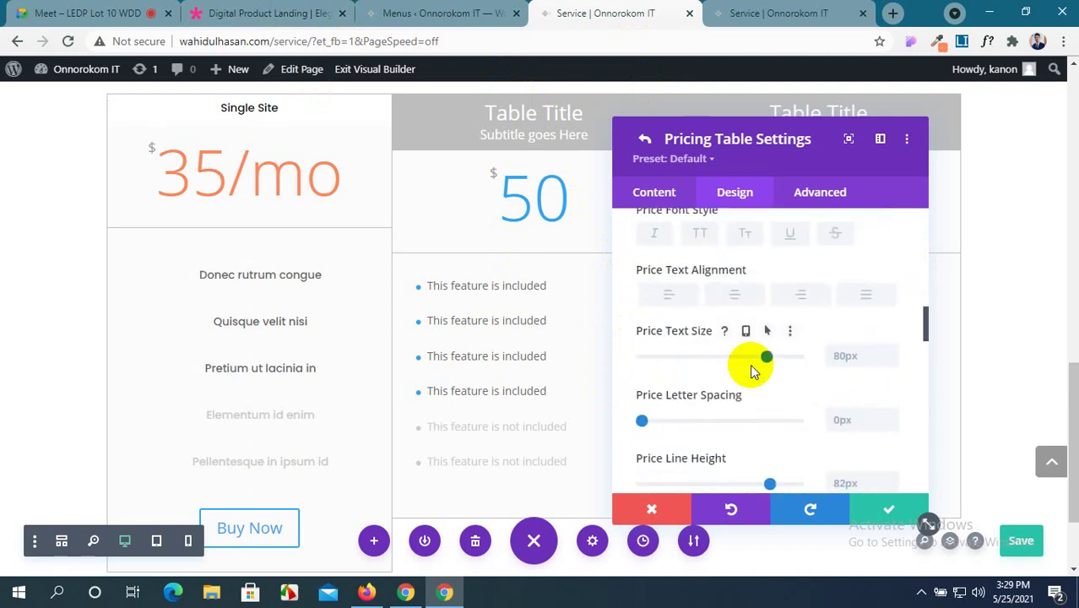
scroll(750, 364, down, 2)
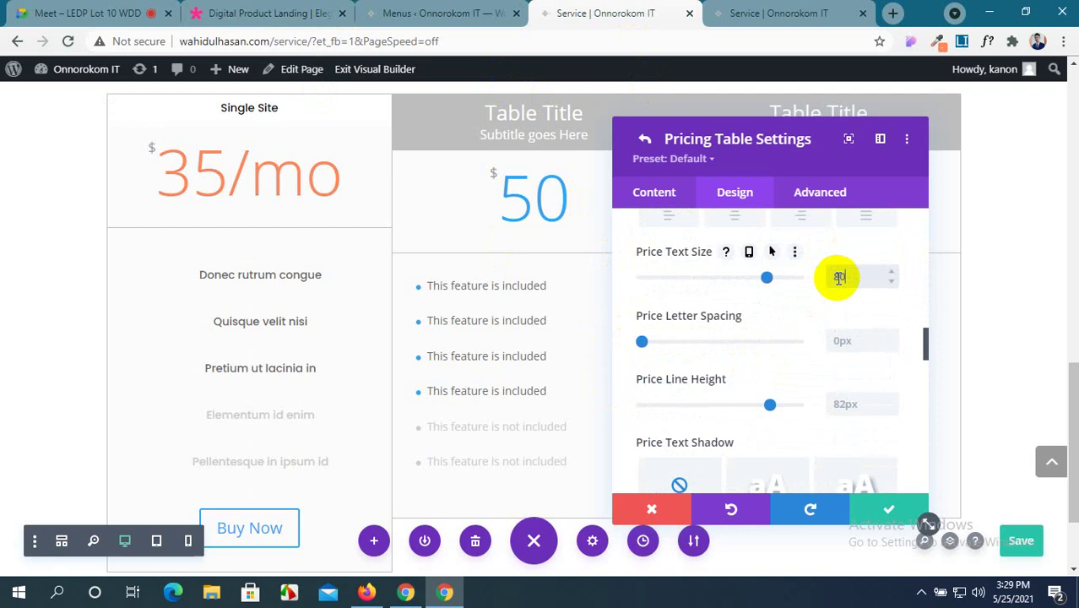
click(401, 7)
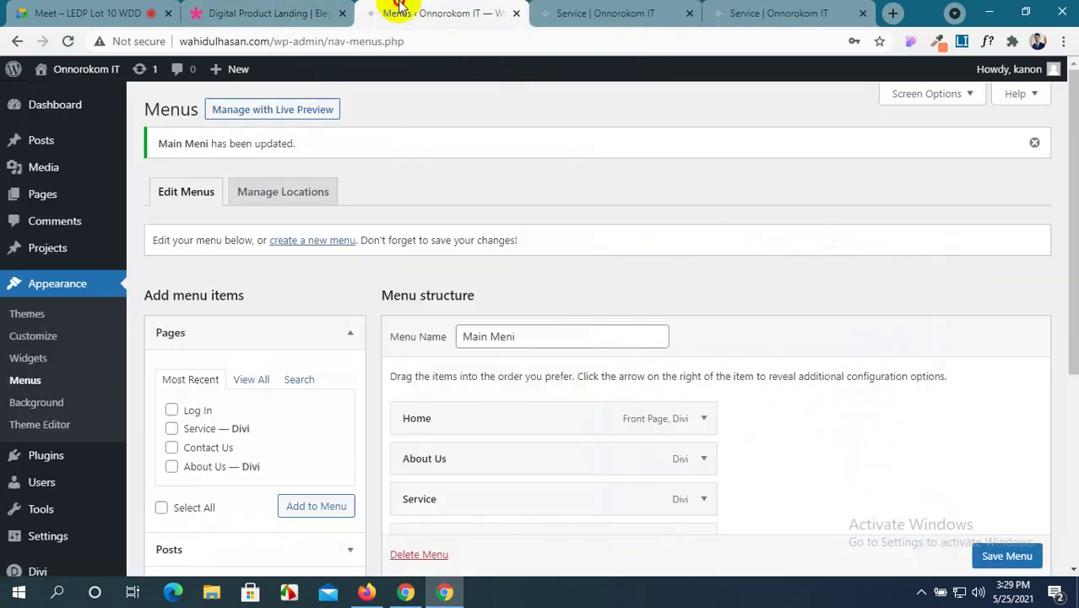
click(289, 12)
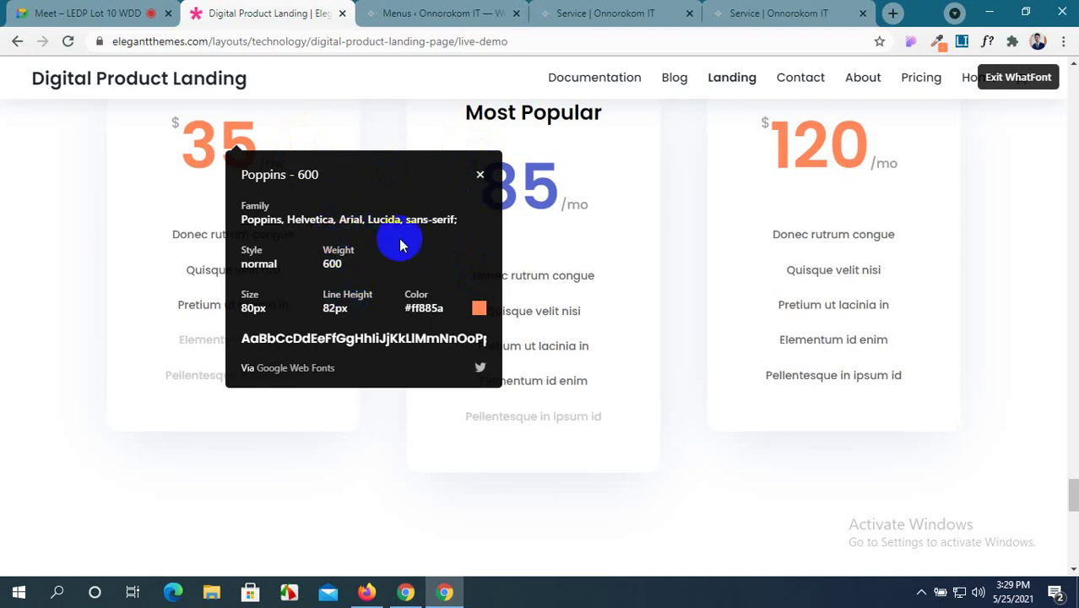
click(482, 178)
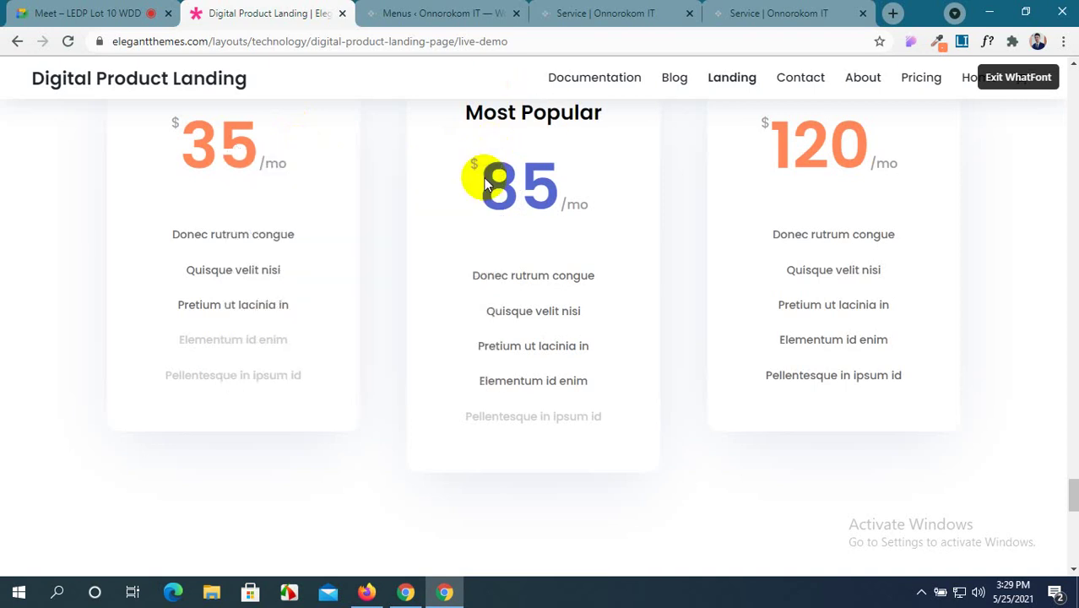
click(637, 13)
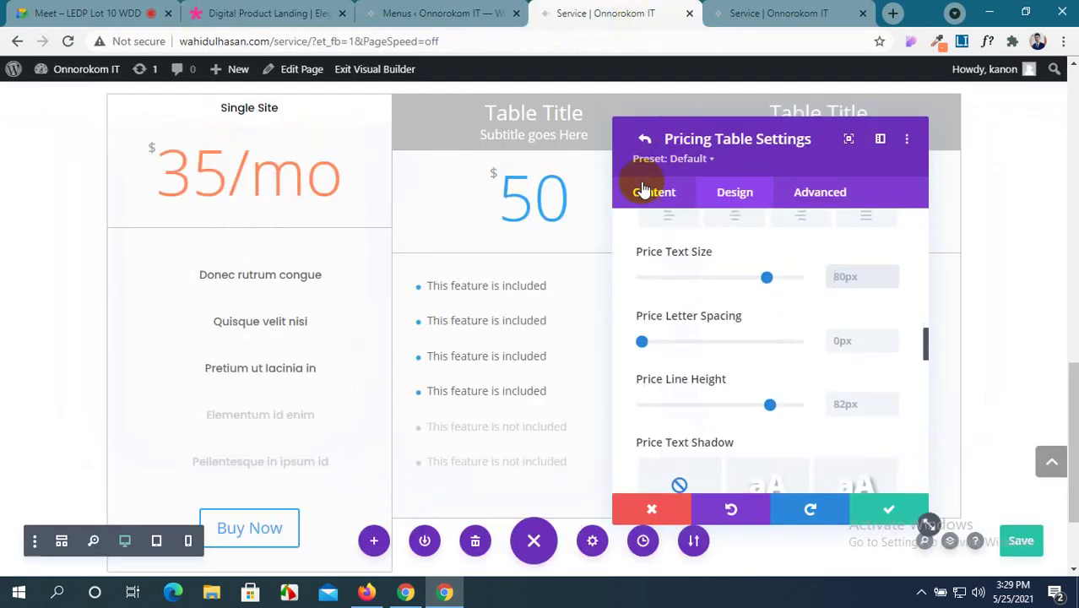
Move 'mo' from the Single Site price into Frequency and delete the slash, leaving 35.
click(869, 517)
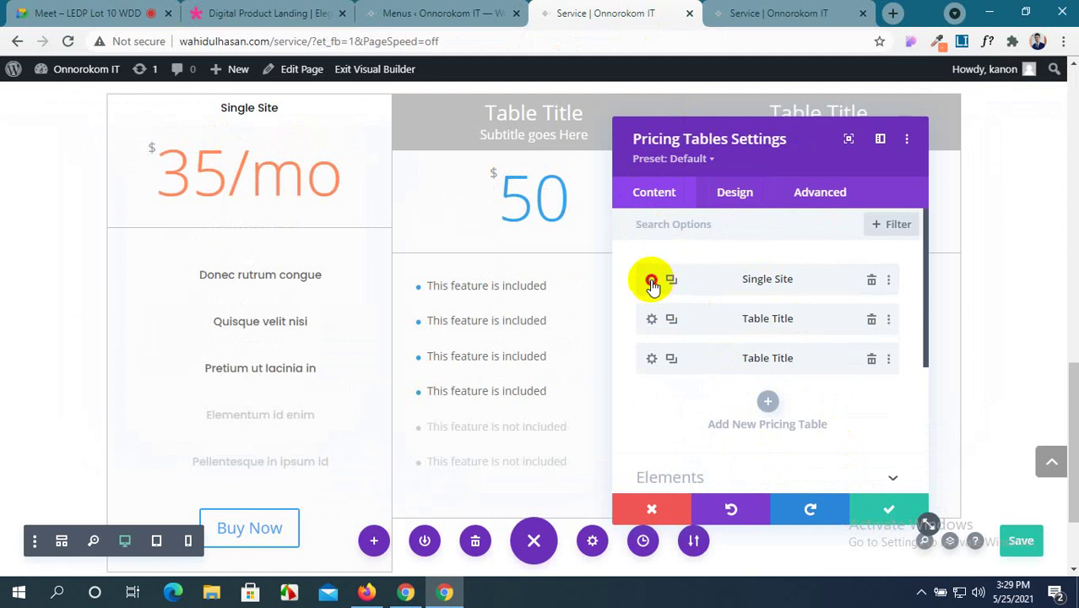
click(651, 281)
scroll(686, 322, down, 5)
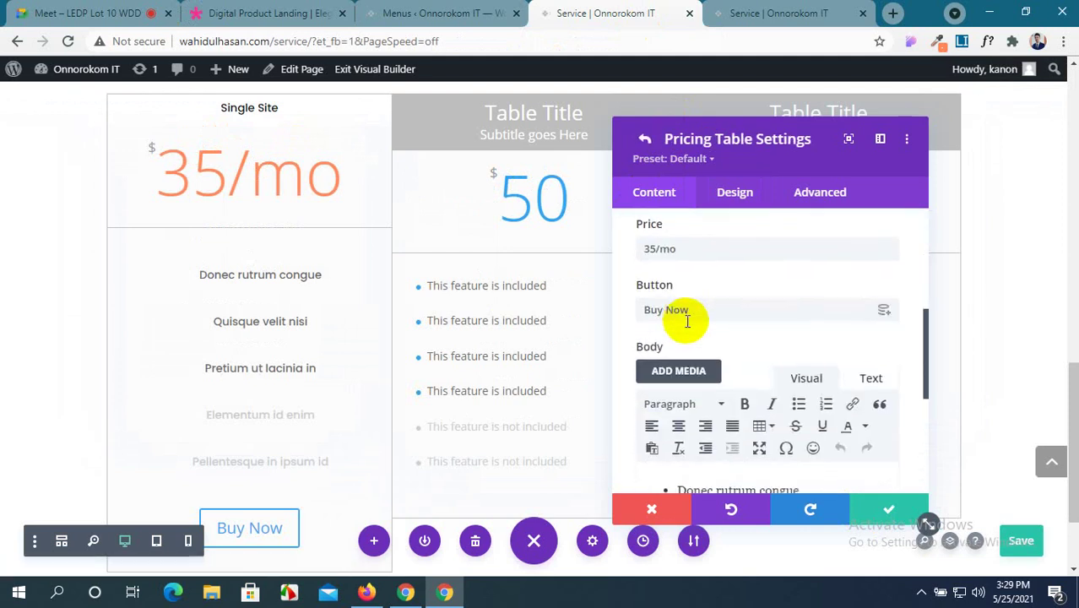
drag(675, 249, 658, 250)
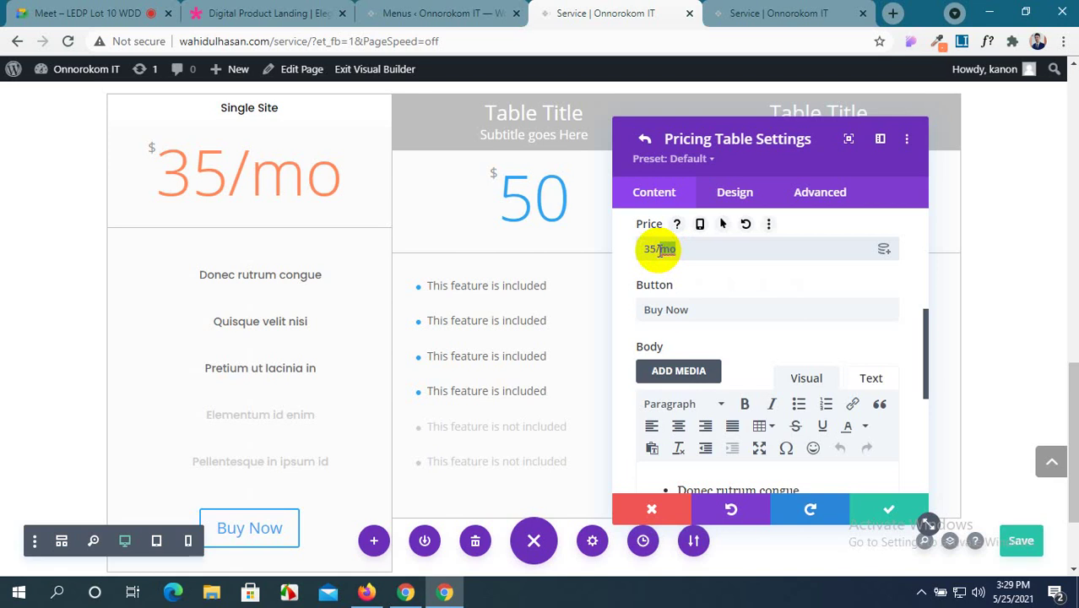
scroll(657, 245, up, 1)
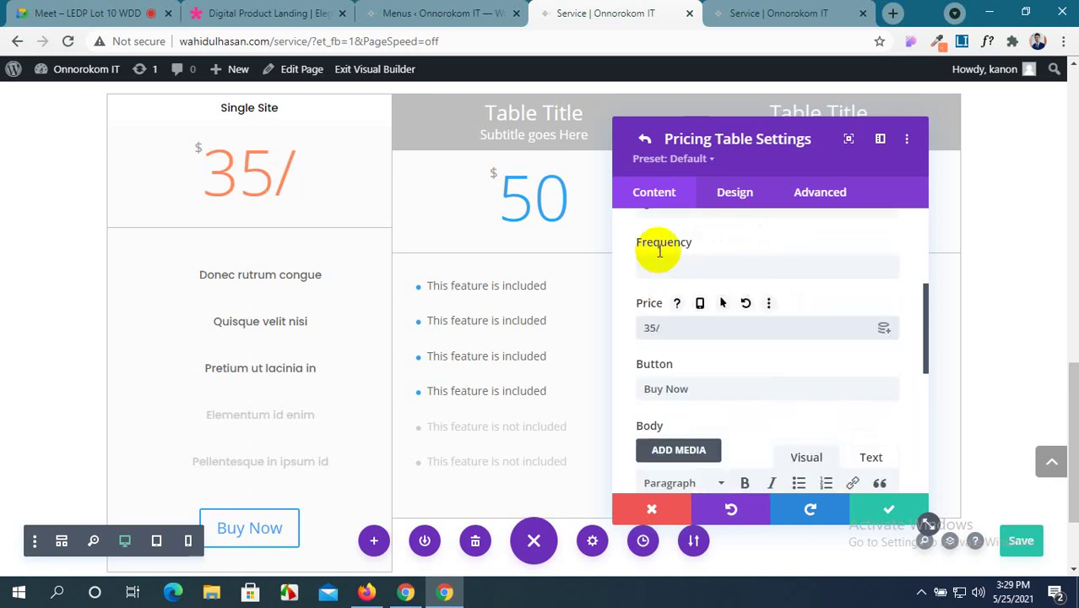
click(668, 267)
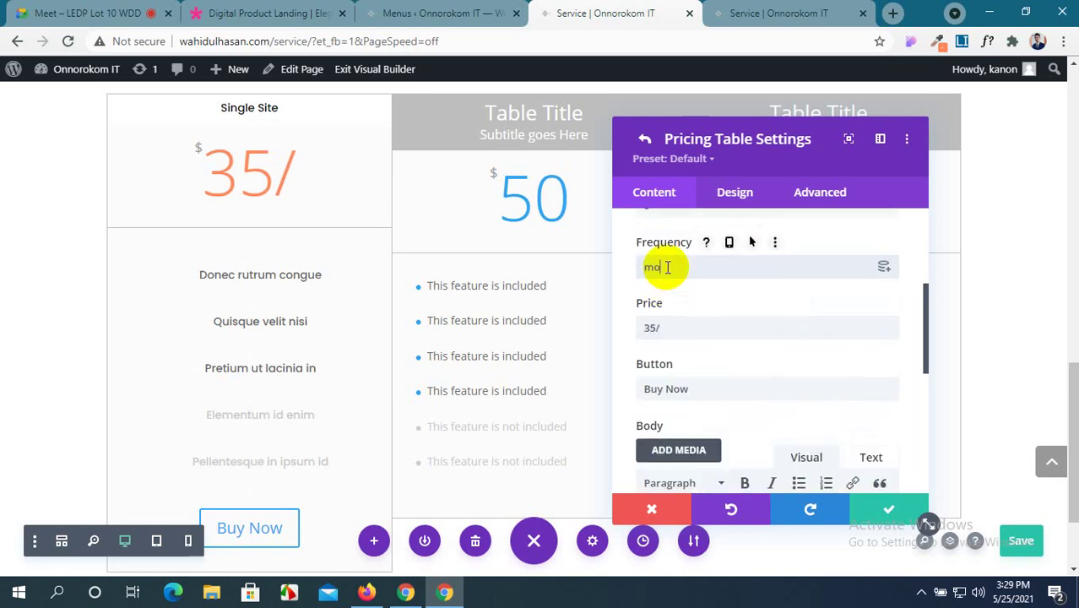
click(675, 329)
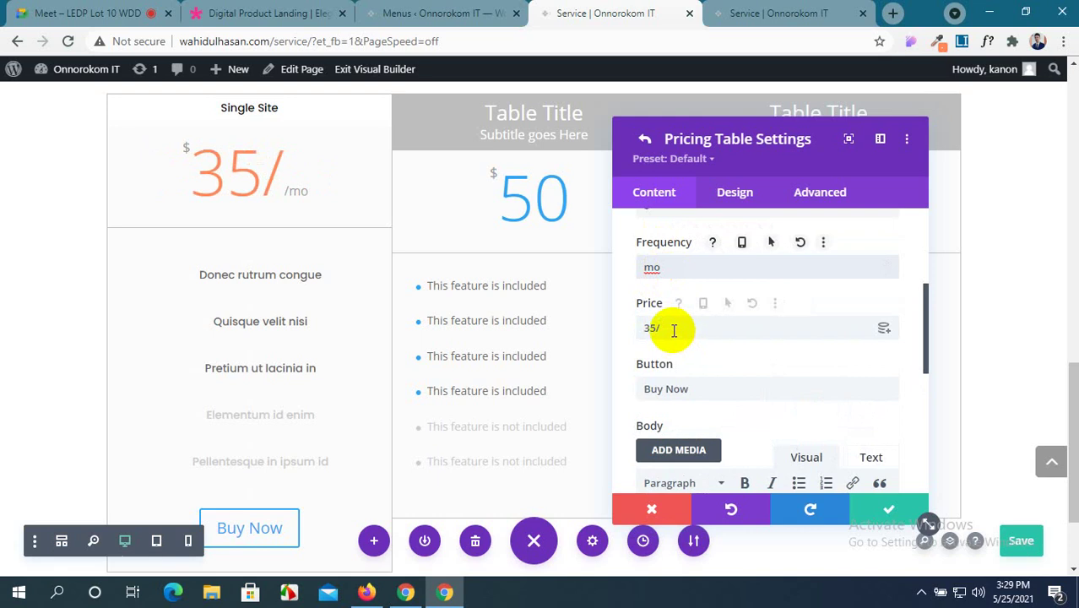
key(BackSpace)
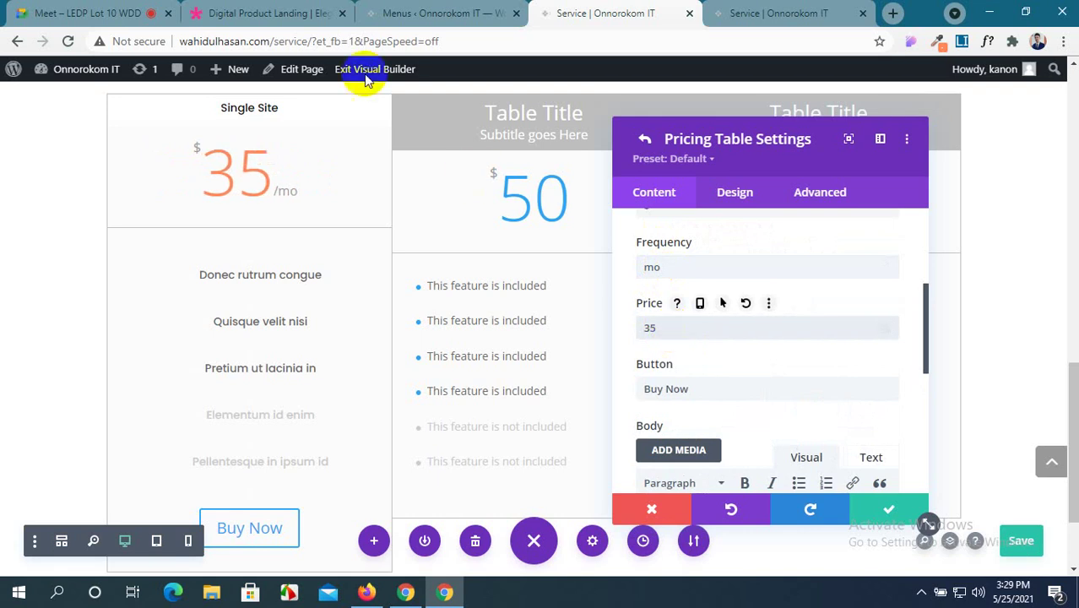
click(259, 11)
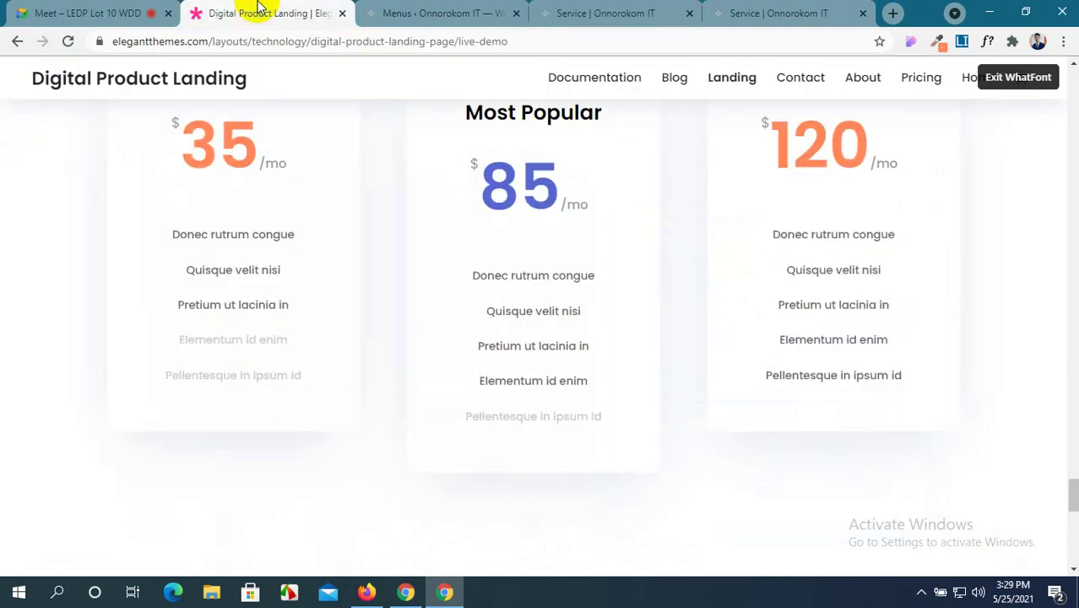
click(403, 10)
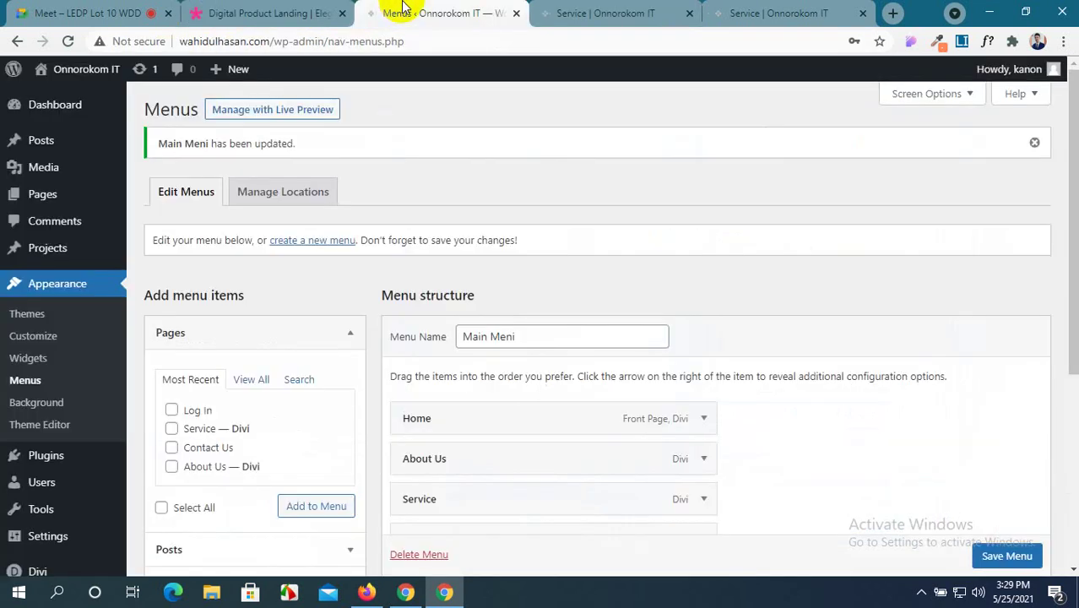
click(543, 17)
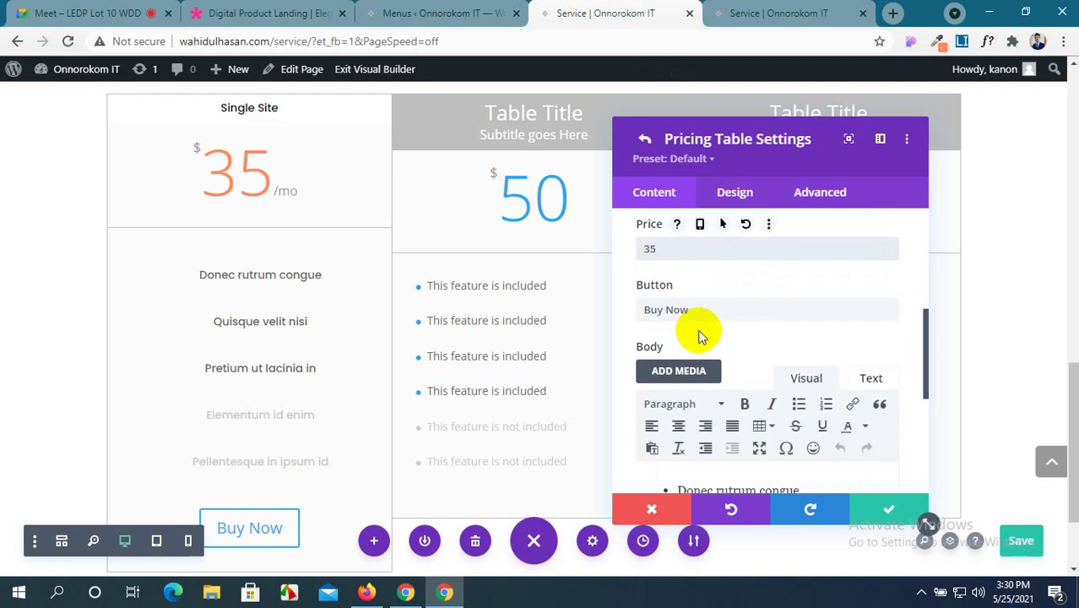
Set the table's price text font to Poppins with an 89px line height.
scroll(698, 336, down, 6)
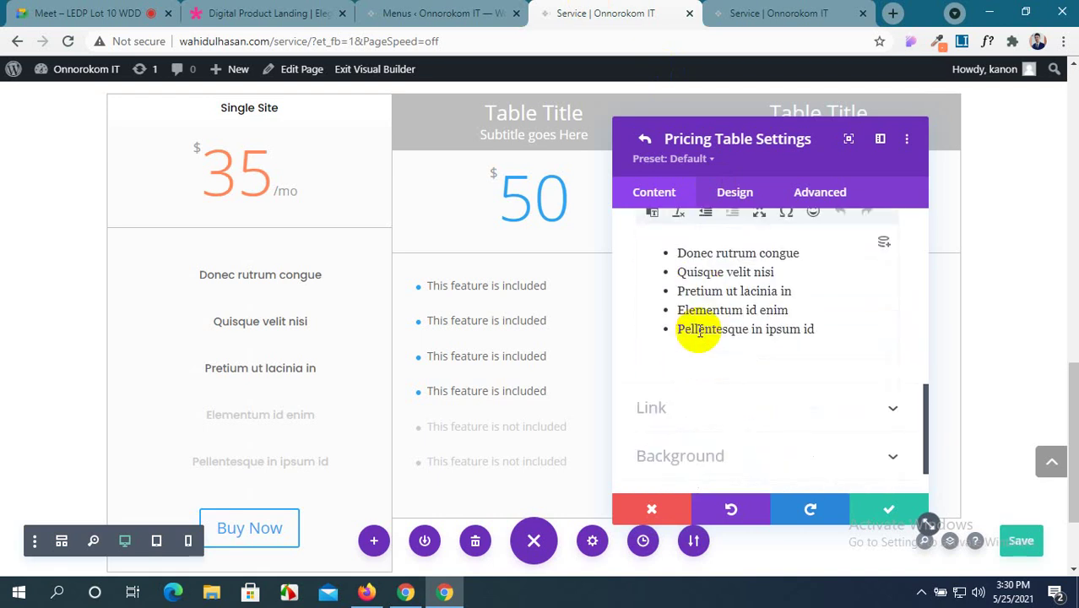
click(734, 193)
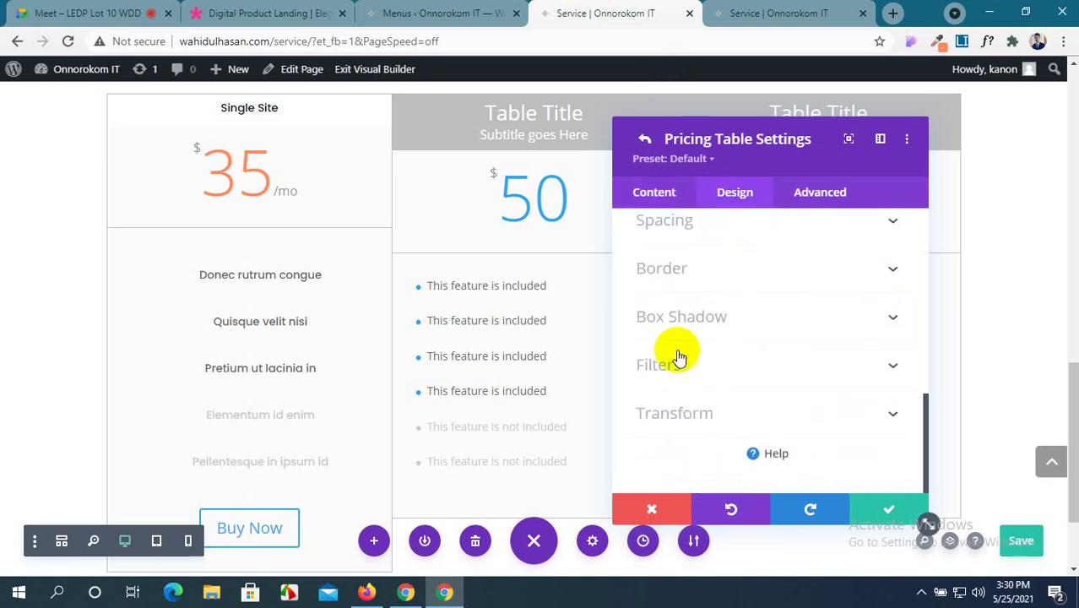
scroll(791, 370, up, 5)
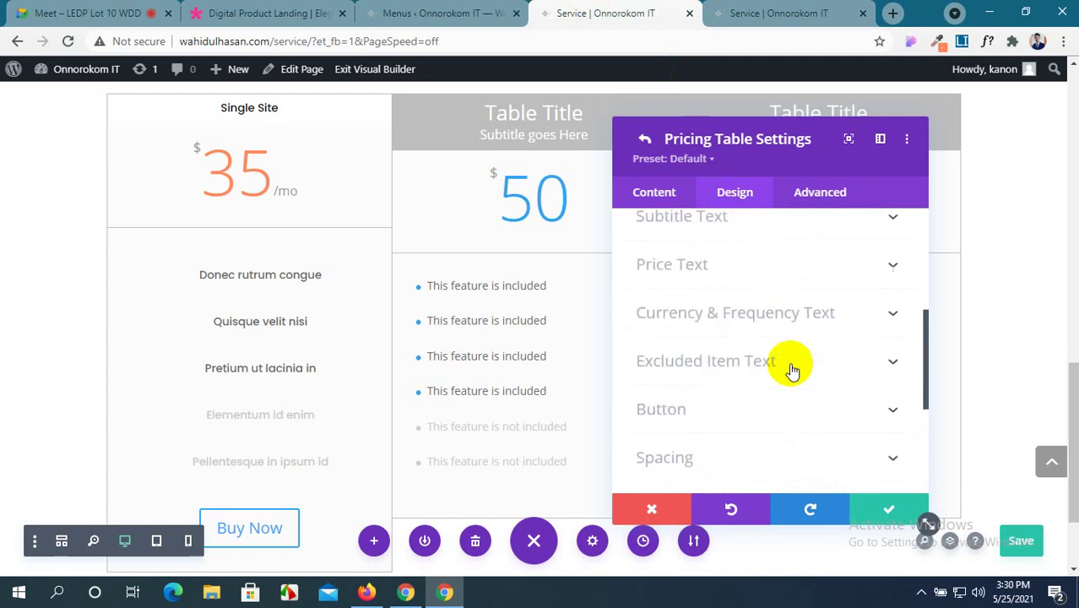
scroll(791, 370, up, 3)
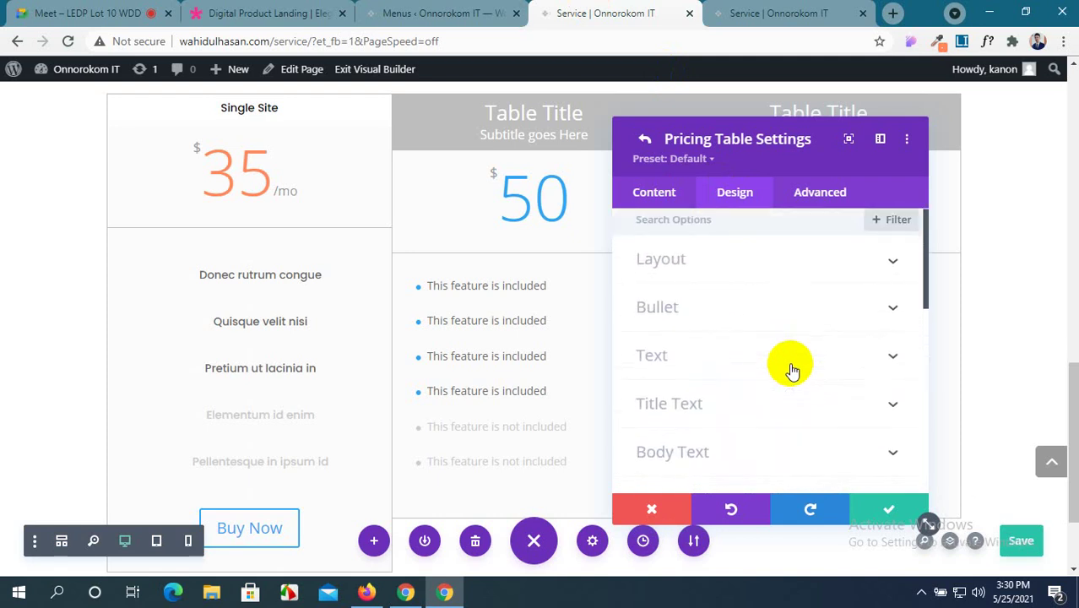
scroll(792, 370, down, 3)
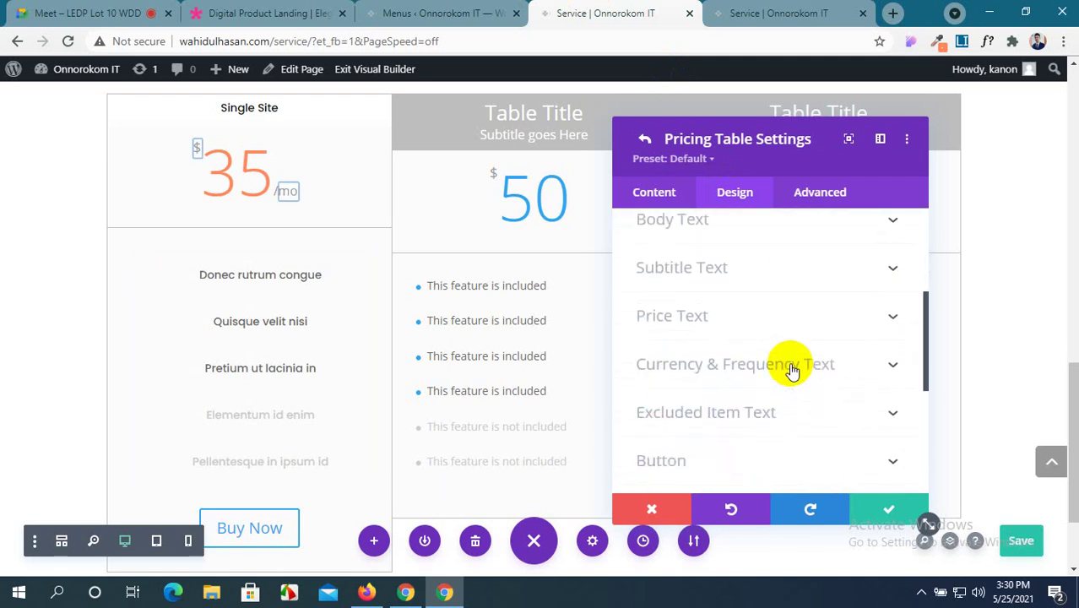
click(793, 319)
scroll(738, 337, down, 3)
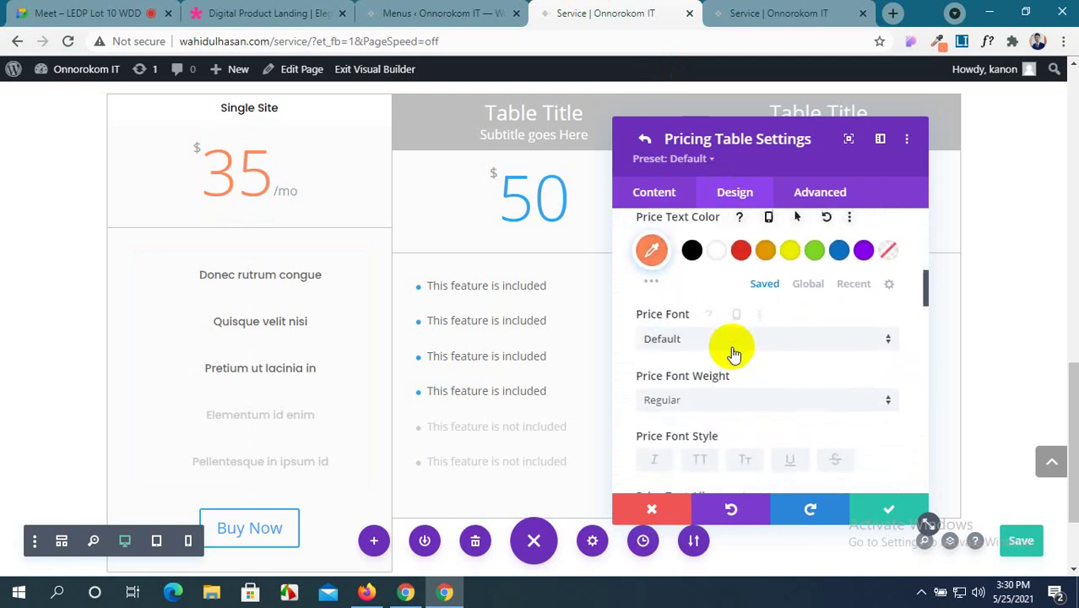
click(736, 342)
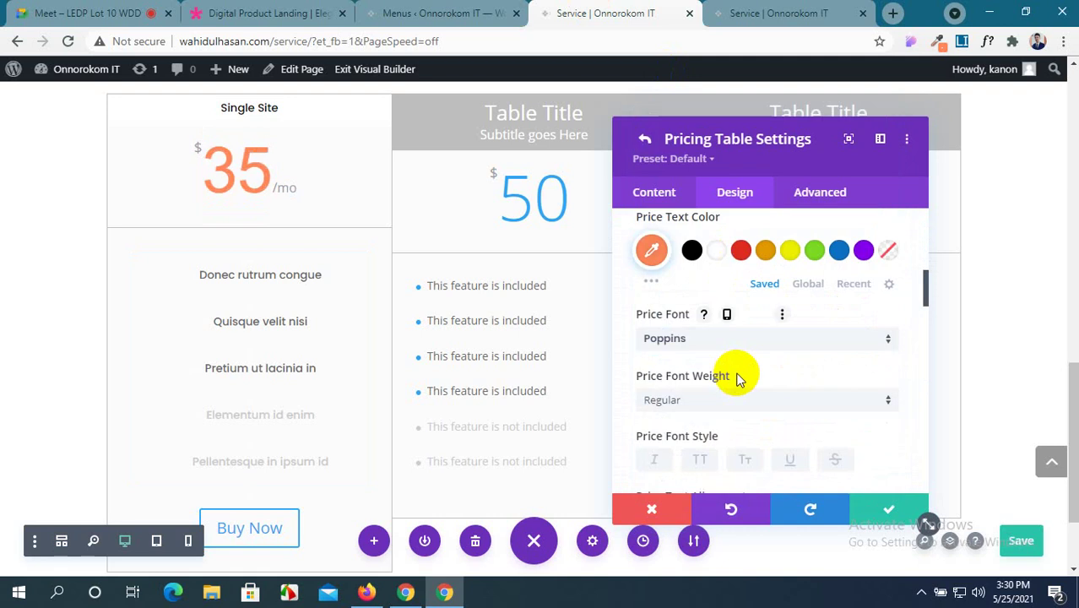
scroll(745, 384, down, 2)
scroll(748, 395, down, 1)
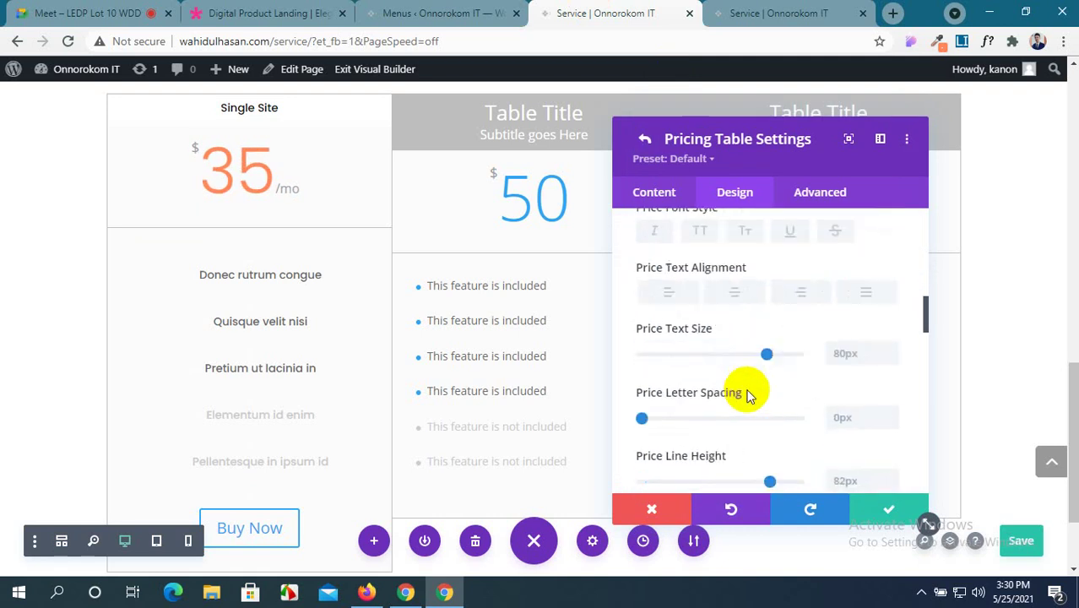
scroll(766, 414, down, 1)
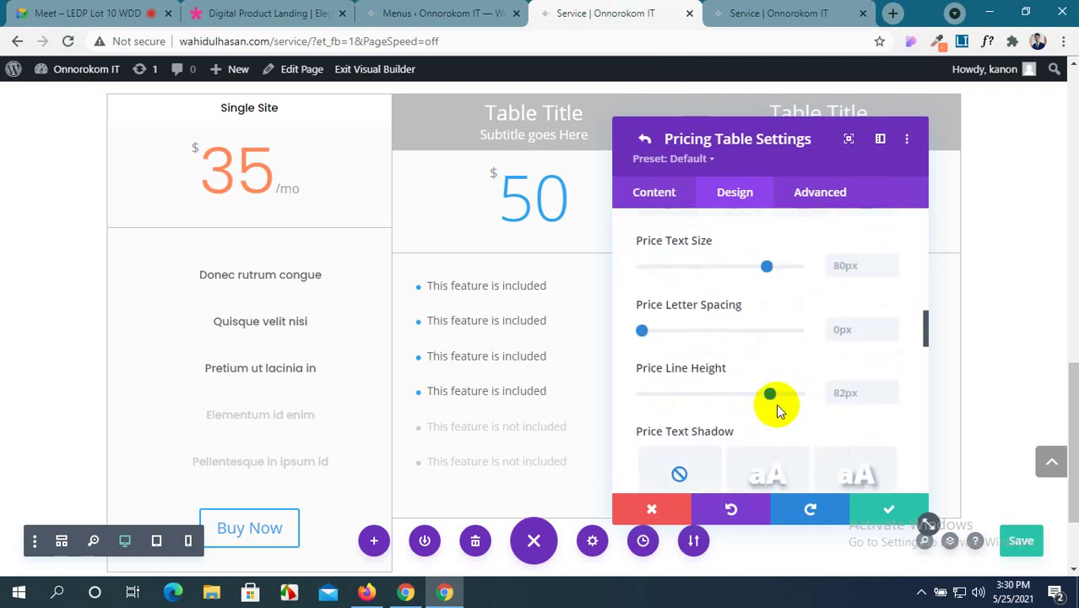
drag(776, 404, 784, 400)
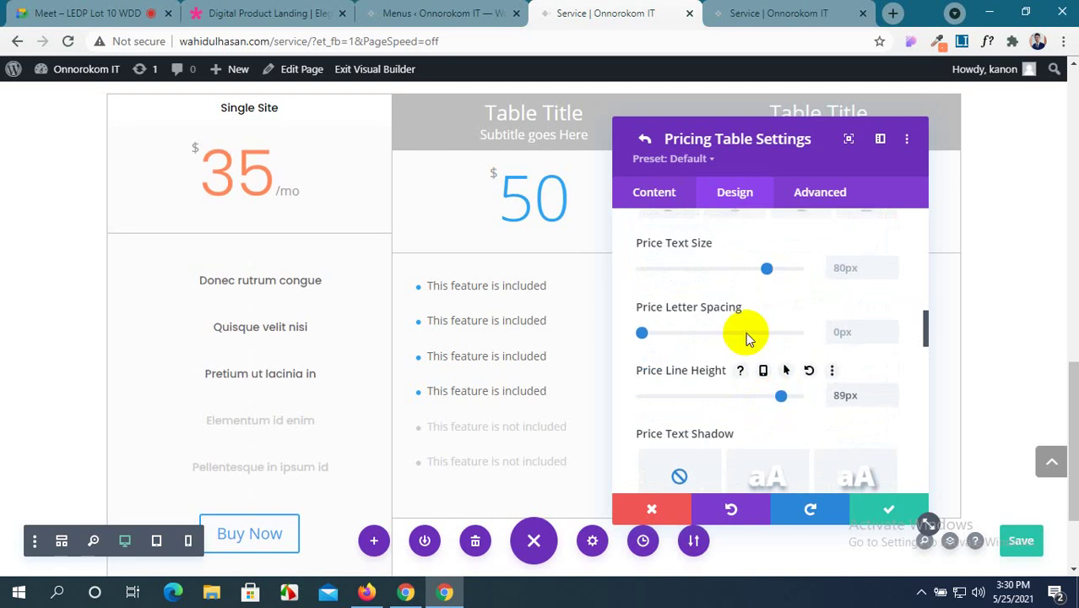
Try Ultra Bold for the price weight, then settle on Bold after comparing with the reference.
scroll(743, 335, up, 3)
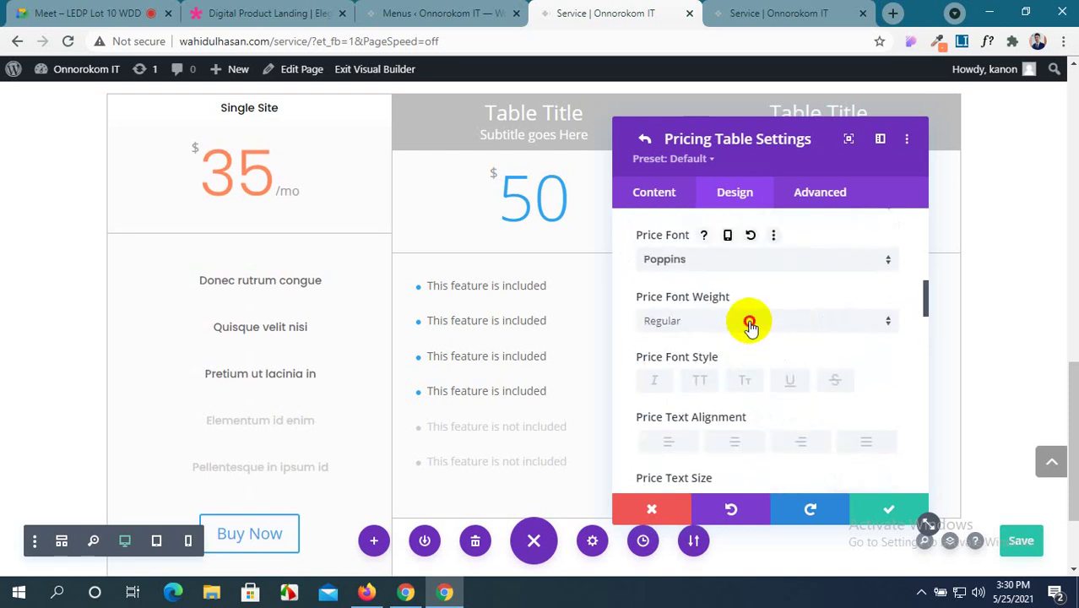
click(747, 320)
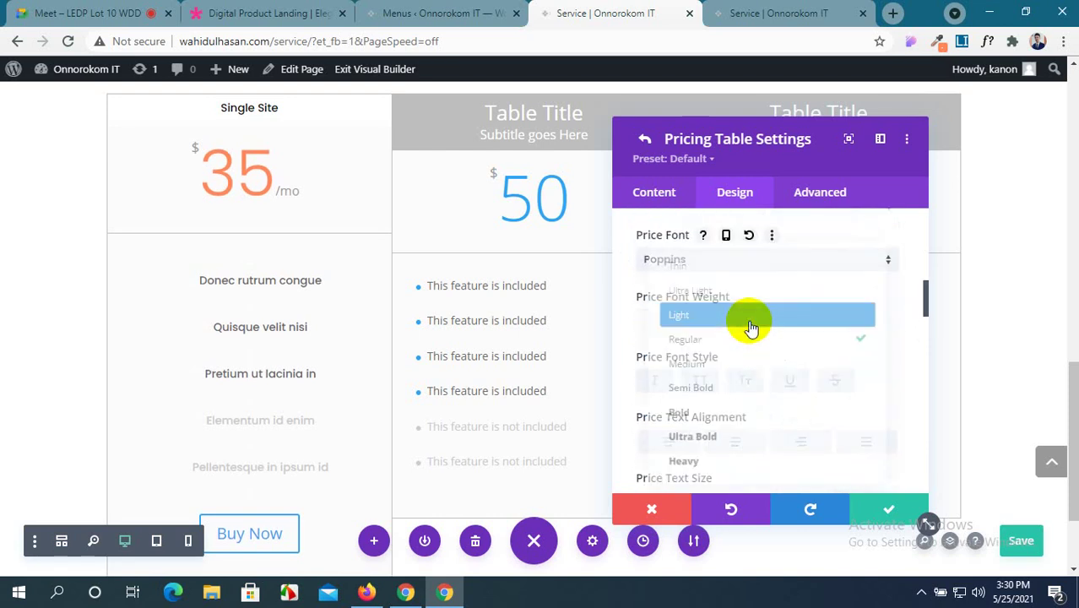
click(731, 448)
click(194, 10)
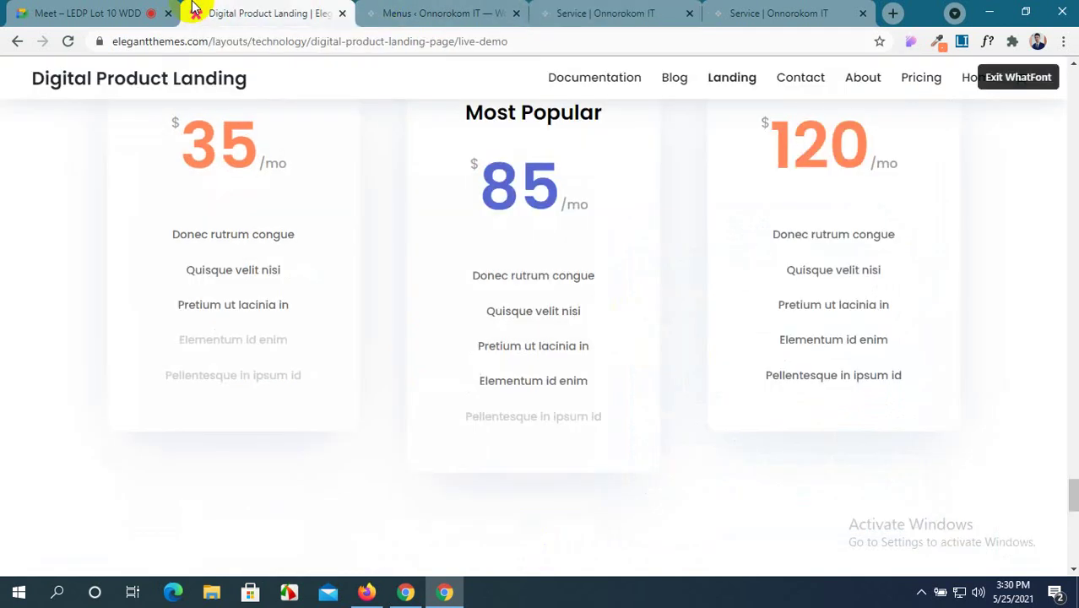
click(595, 11)
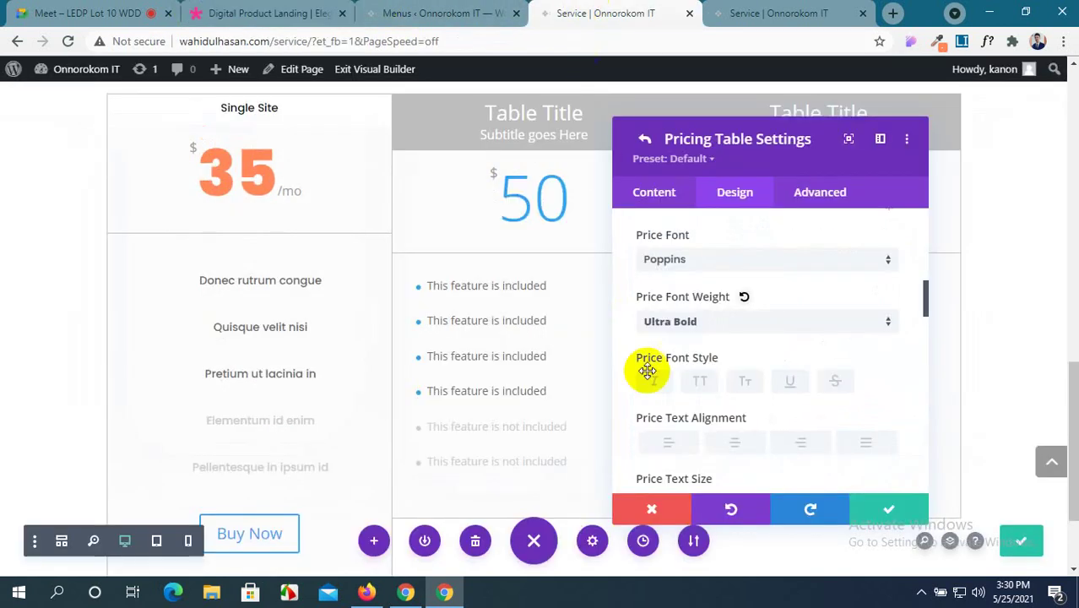
click(685, 322)
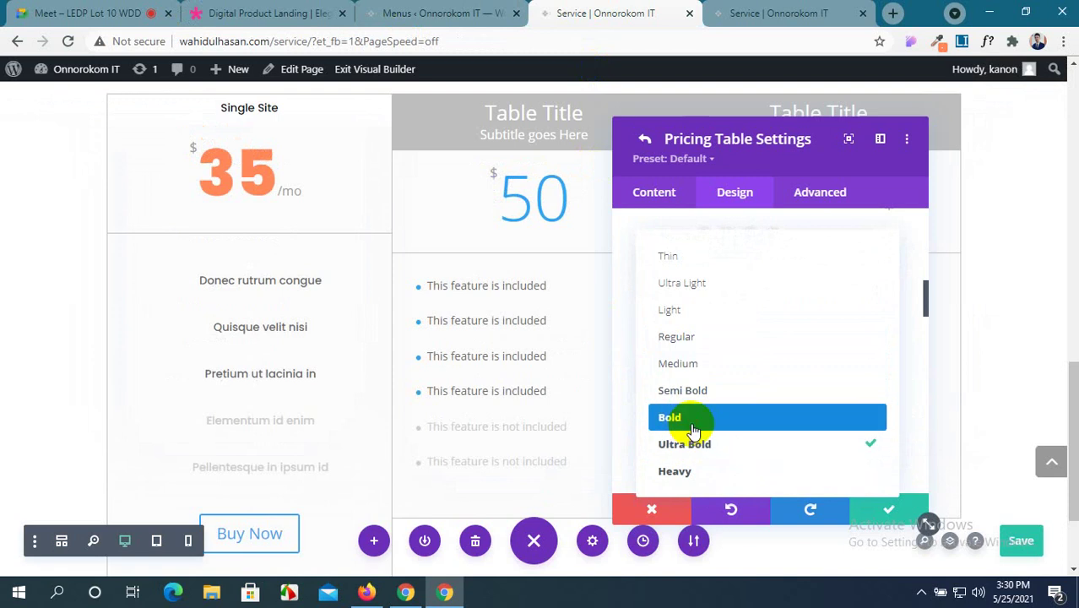
click(693, 427)
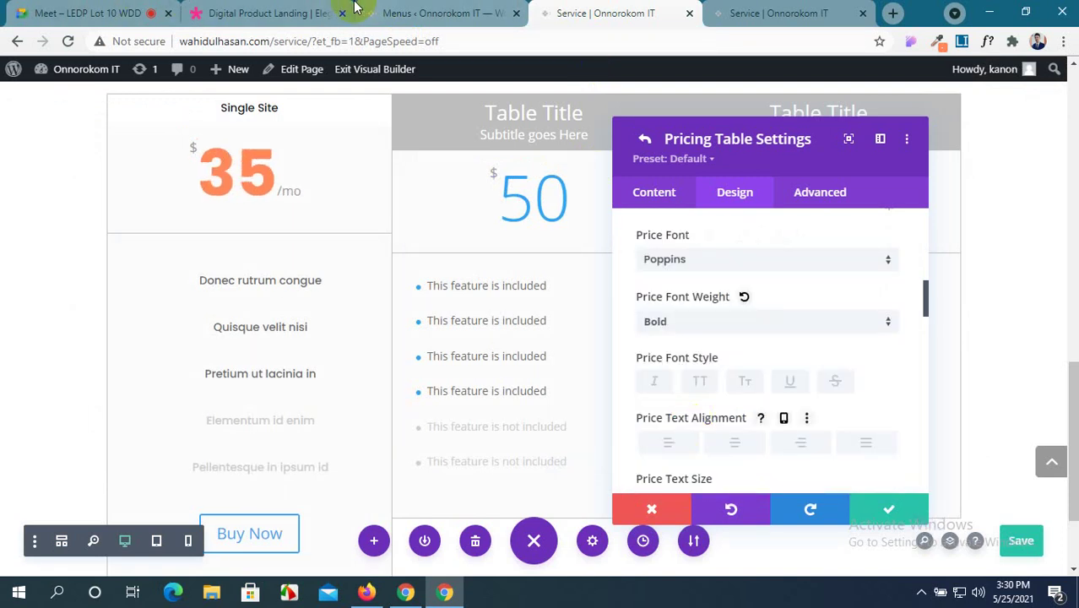
click(275, 10)
click(574, 12)
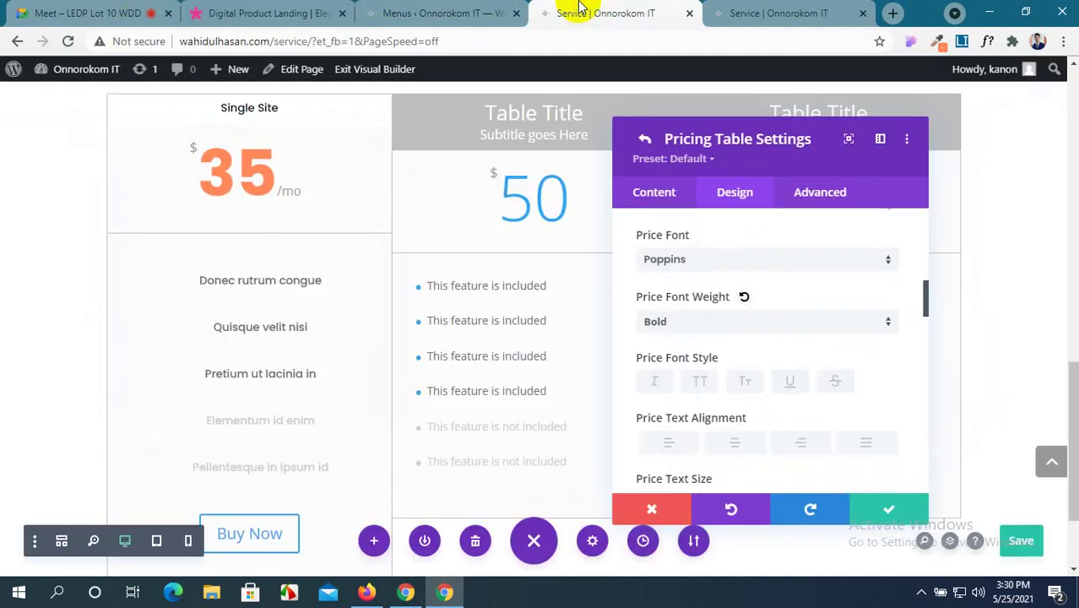
Scroll down through the remaining Design options toward the Border settings.
scroll(755, 374, down, 1)
scroll(754, 374, down, 8)
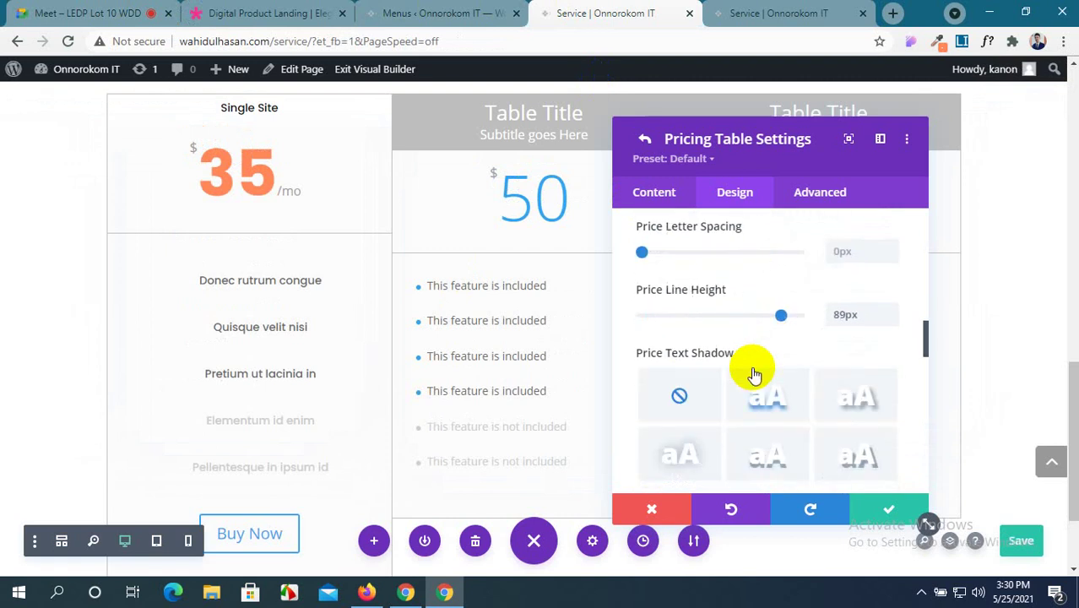
scroll(754, 374, up, 8)
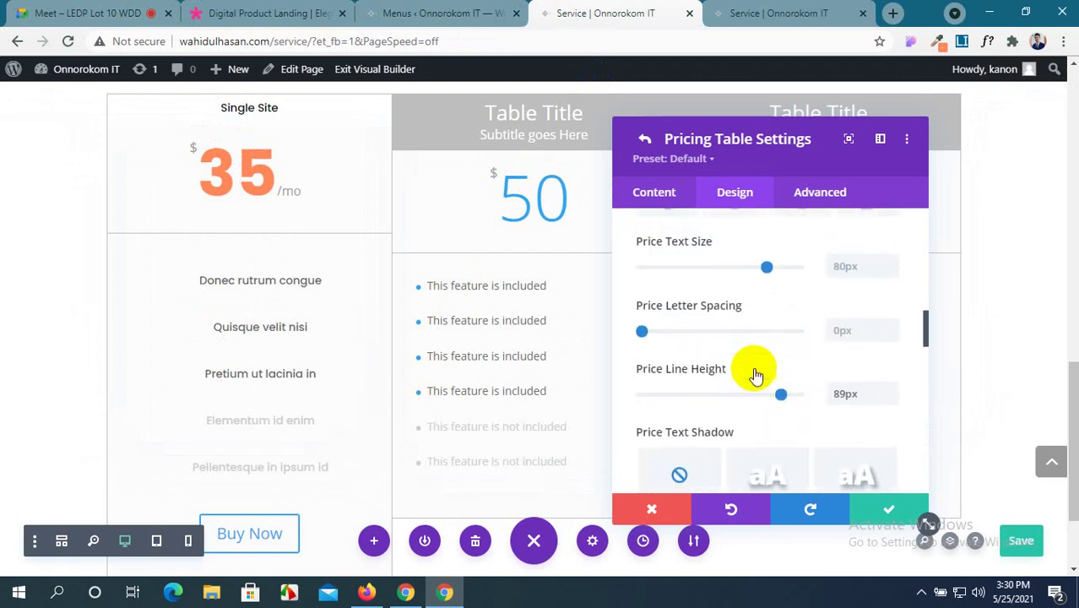
scroll(755, 375, up, 3)
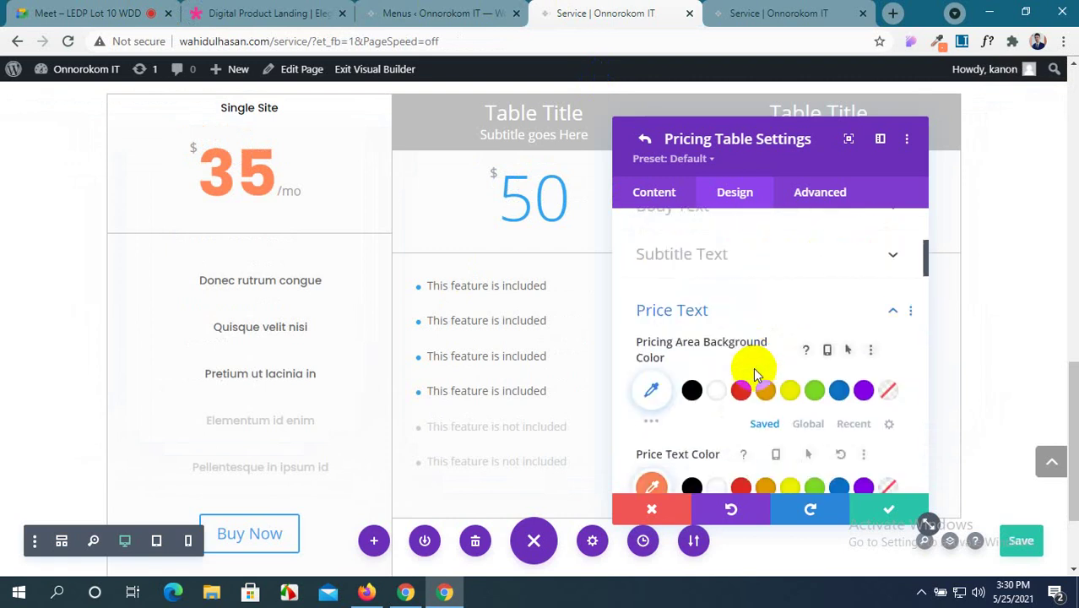
scroll(754, 369, down, 4)
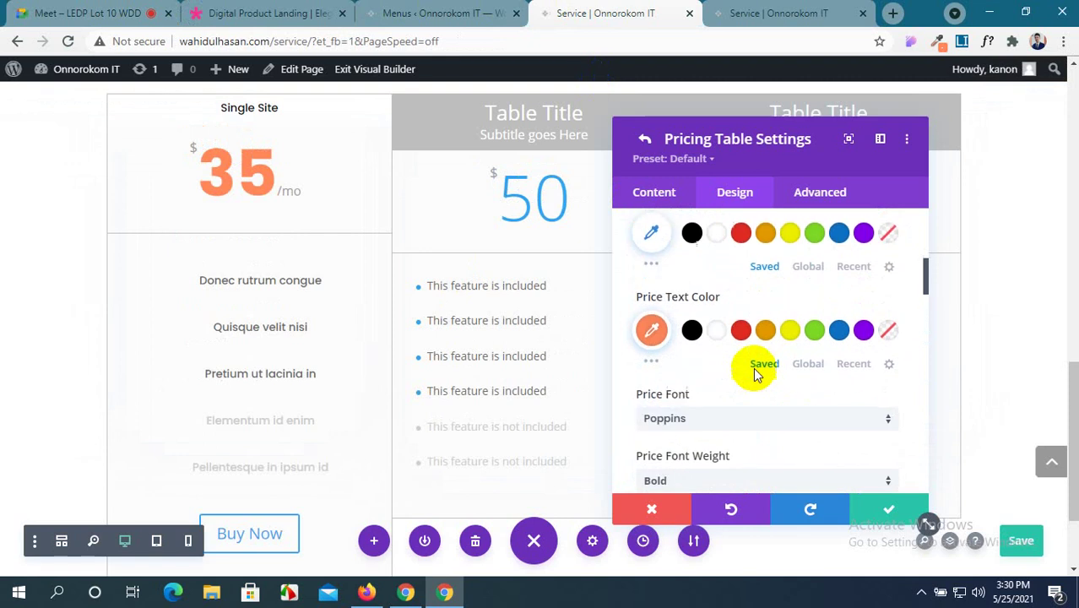
scroll(673, 317, down, 1)
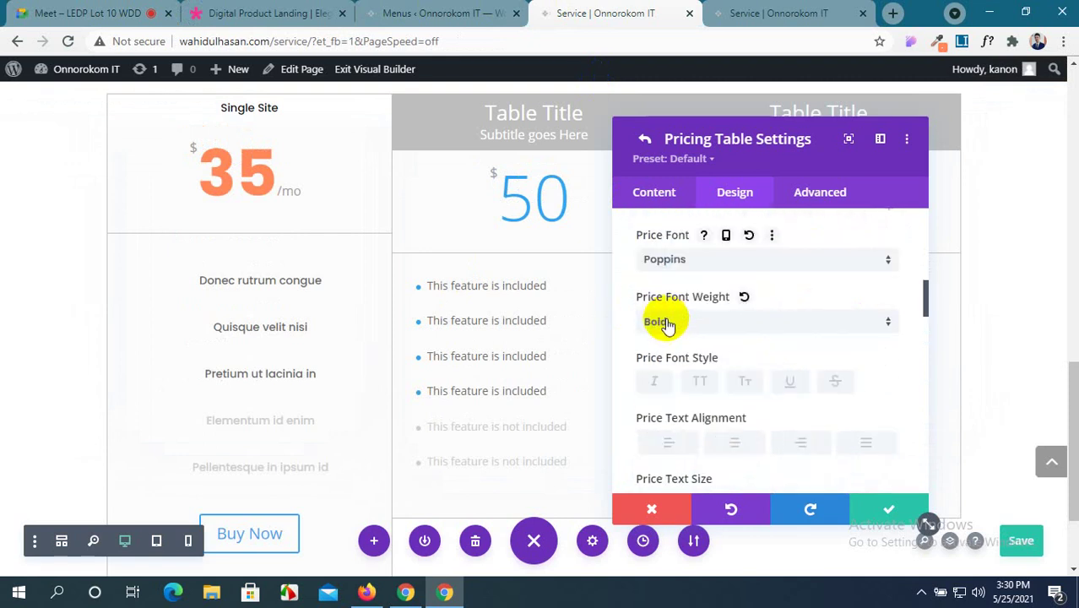
scroll(722, 312, down, 1)
scroll(693, 365, down, 1)
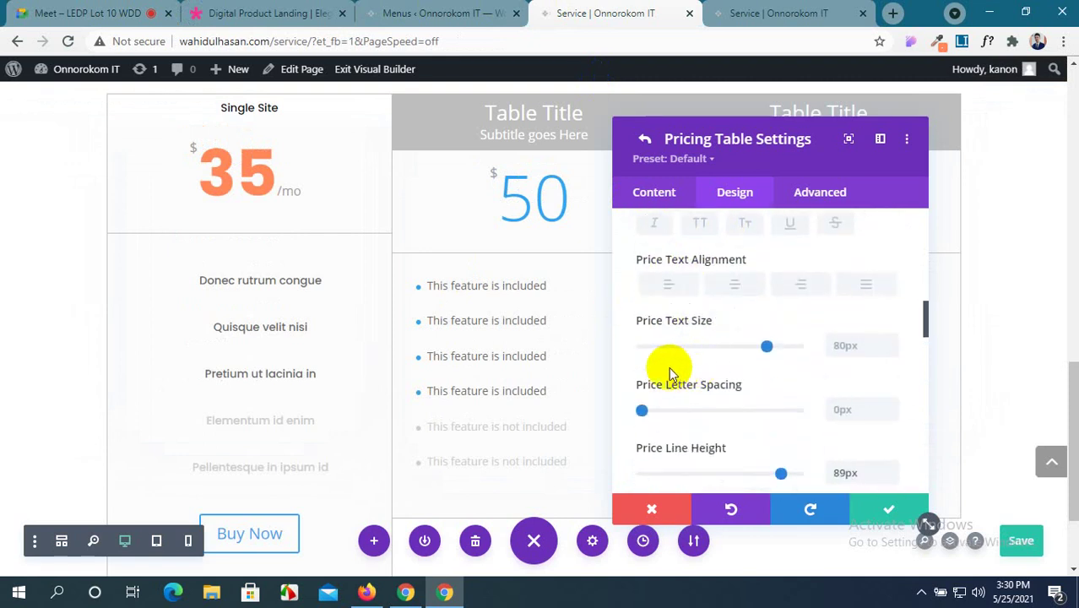
scroll(729, 381, down, 1)
scroll(744, 386, down, 1)
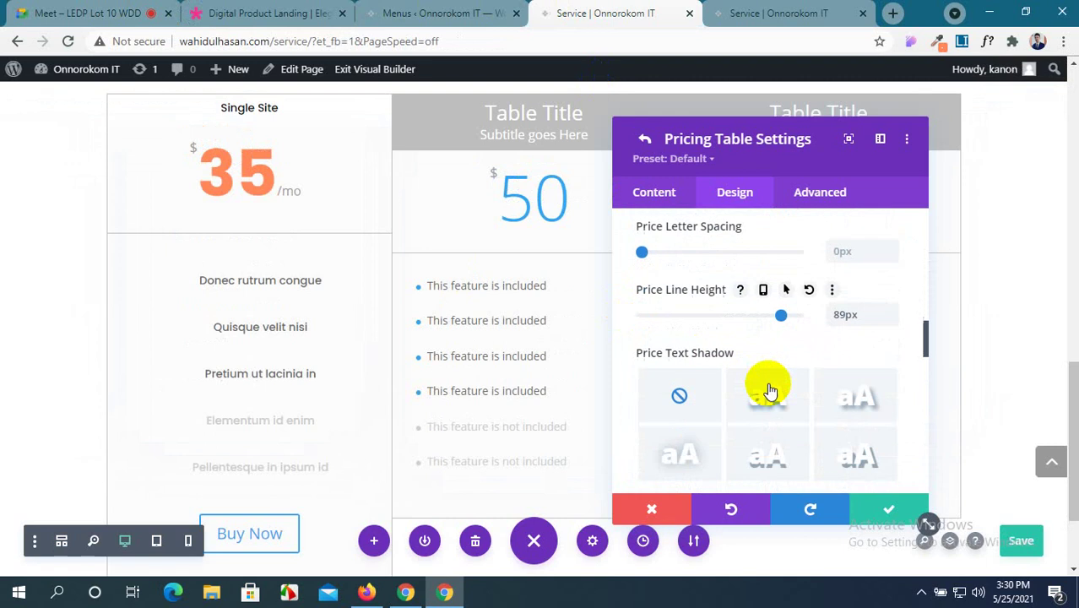
scroll(681, 374, down, 1)
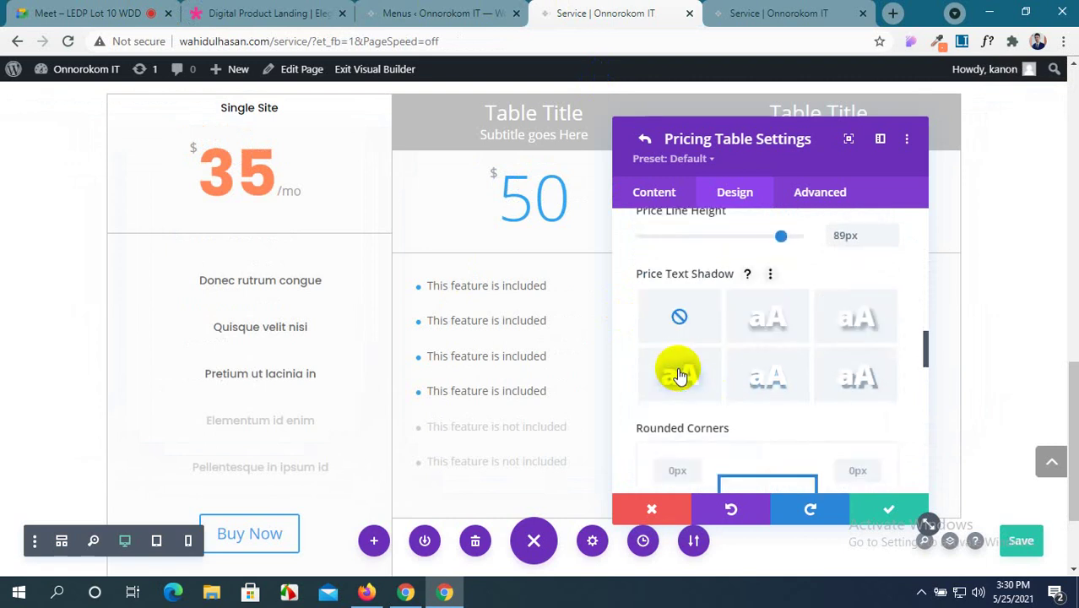
scroll(678, 374, down, 3)
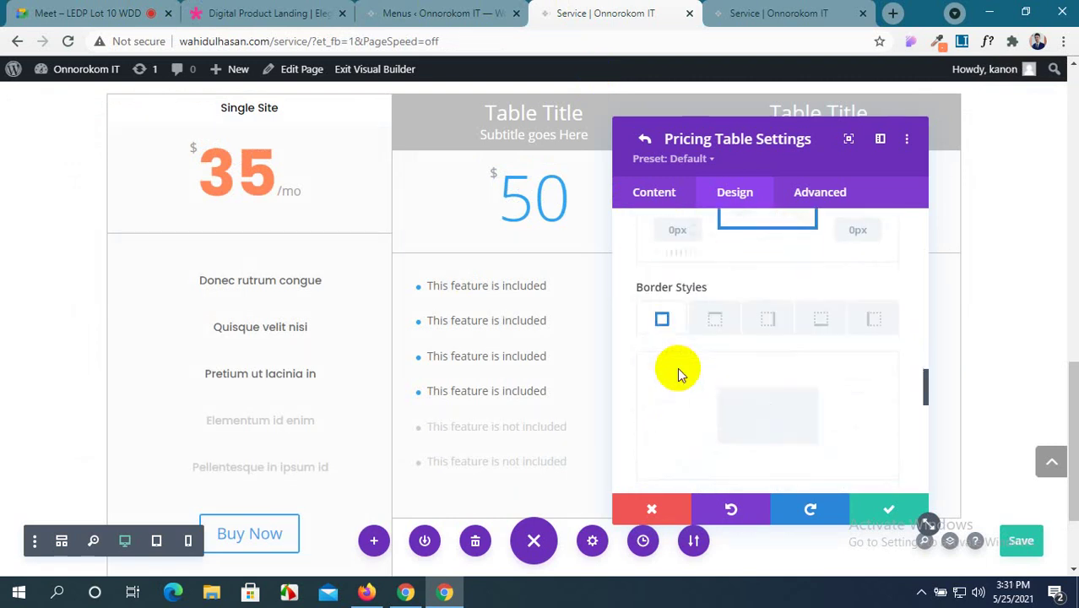
scroll(680, 373, down, 3)
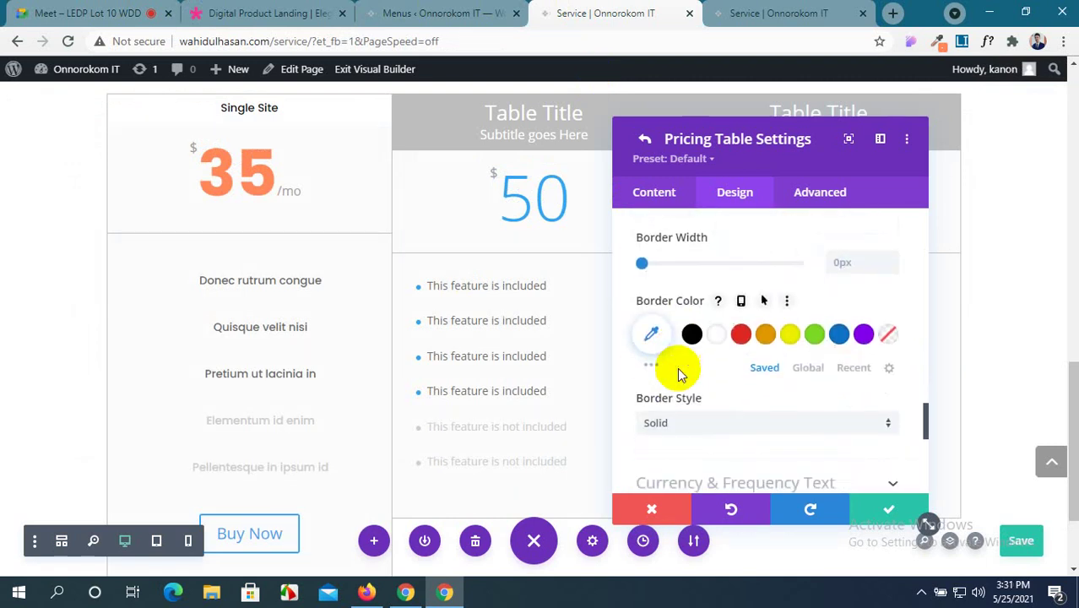
scroll(681, 374, down, 1)
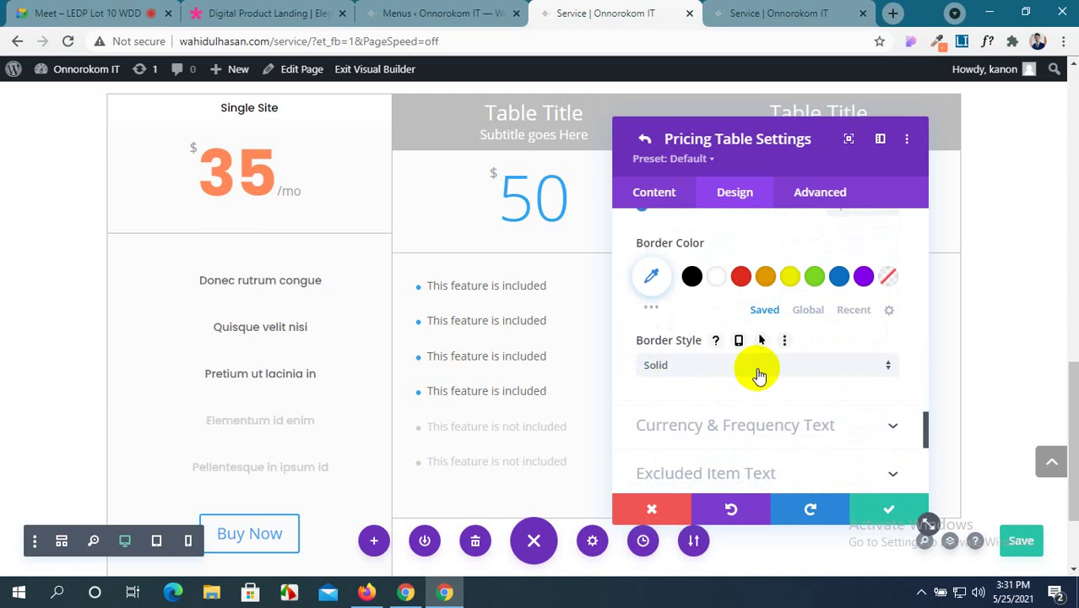
scroll(759, 375, down, 1)
scroll(758, 375, up, 2)
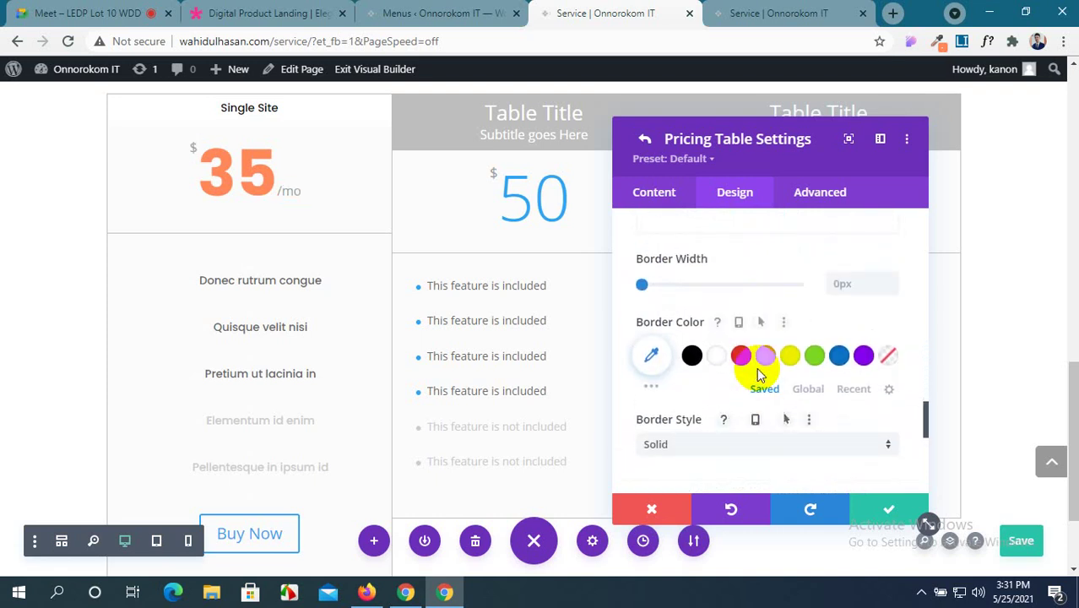
scroll(758, 375, down, 3)
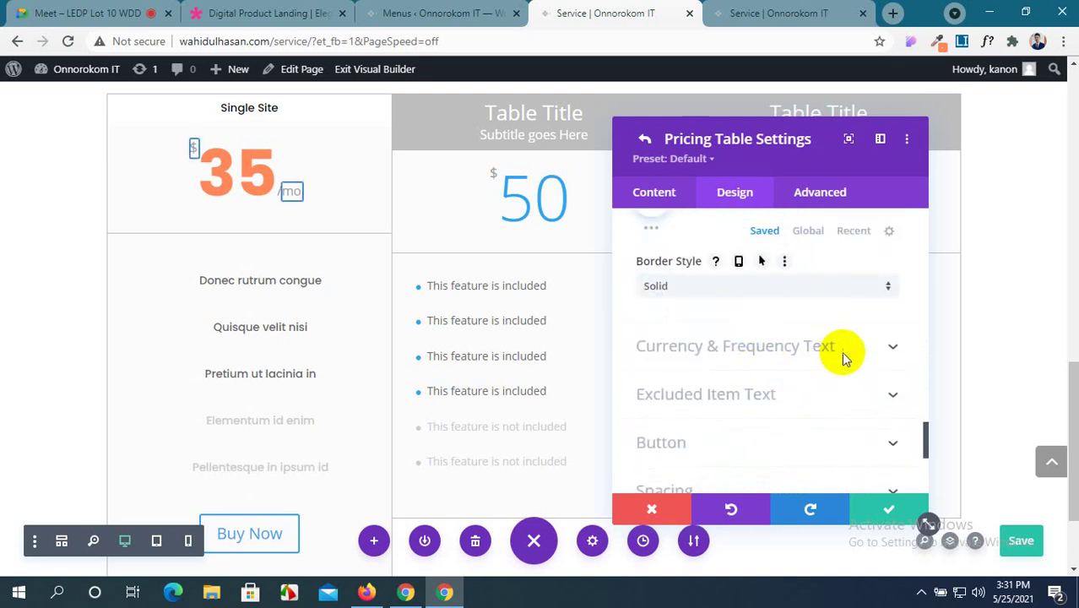
Check the reference's $ font with WhatFont, then set Currency & Frequency Text Size to 18px.
click(841, 351)
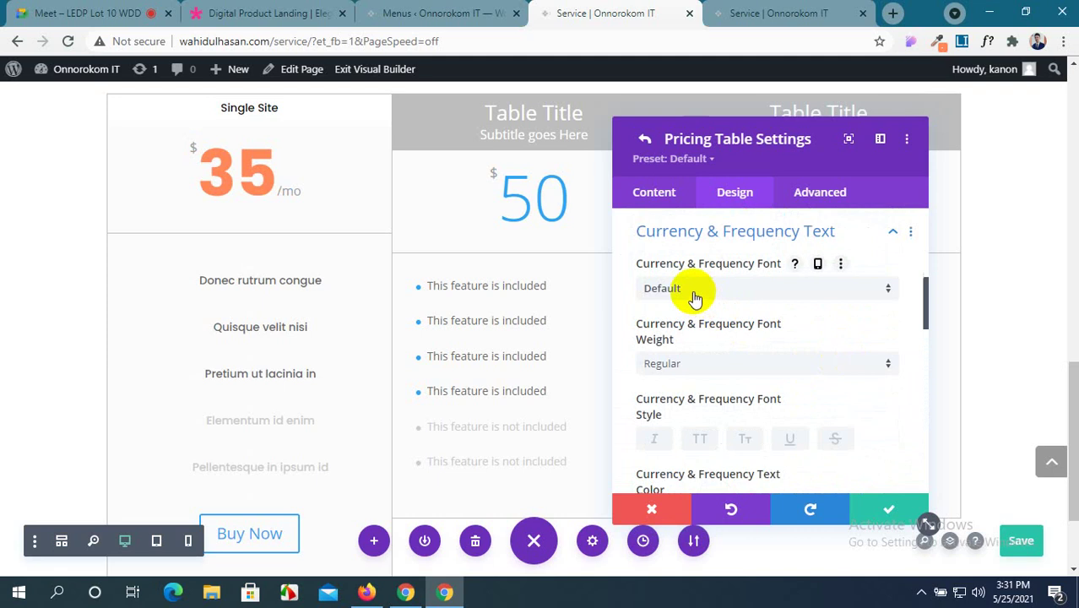
click(253, 13)
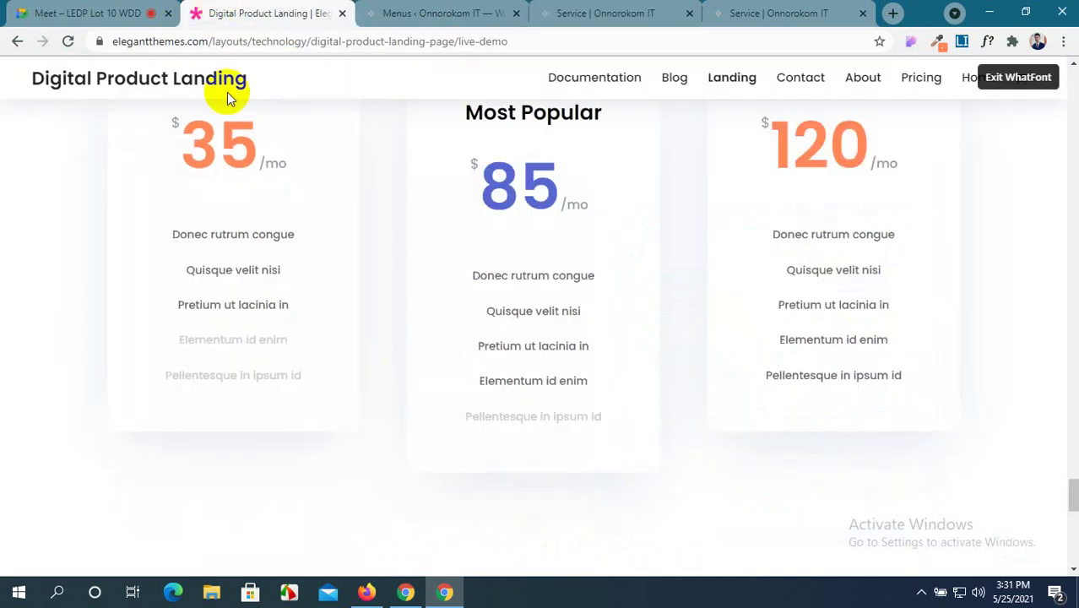
click(177, 121)
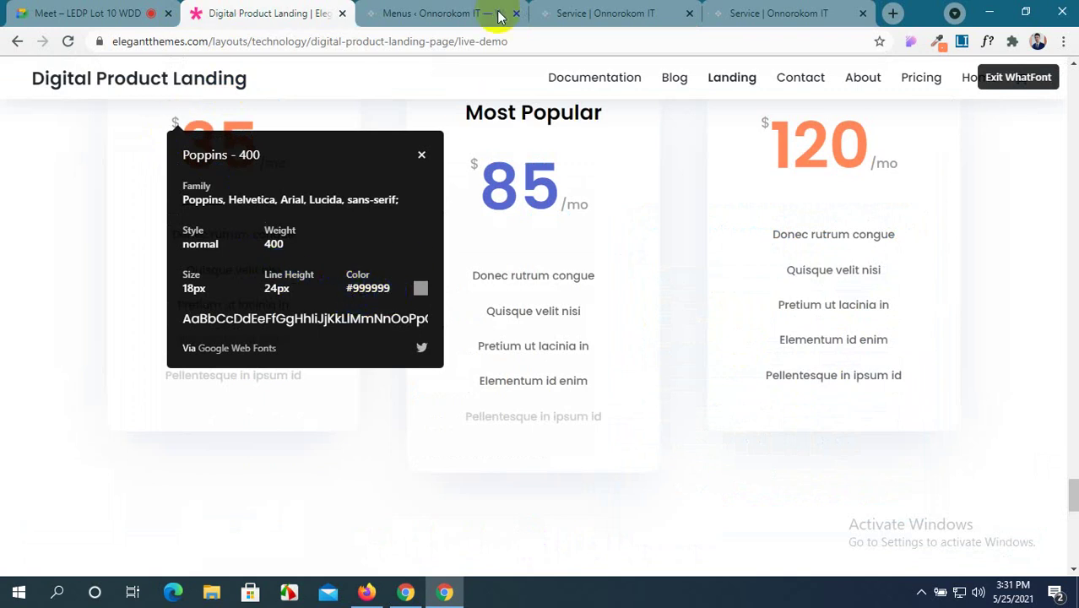
click(591, 13)
scroll(686, 435, down, 5)
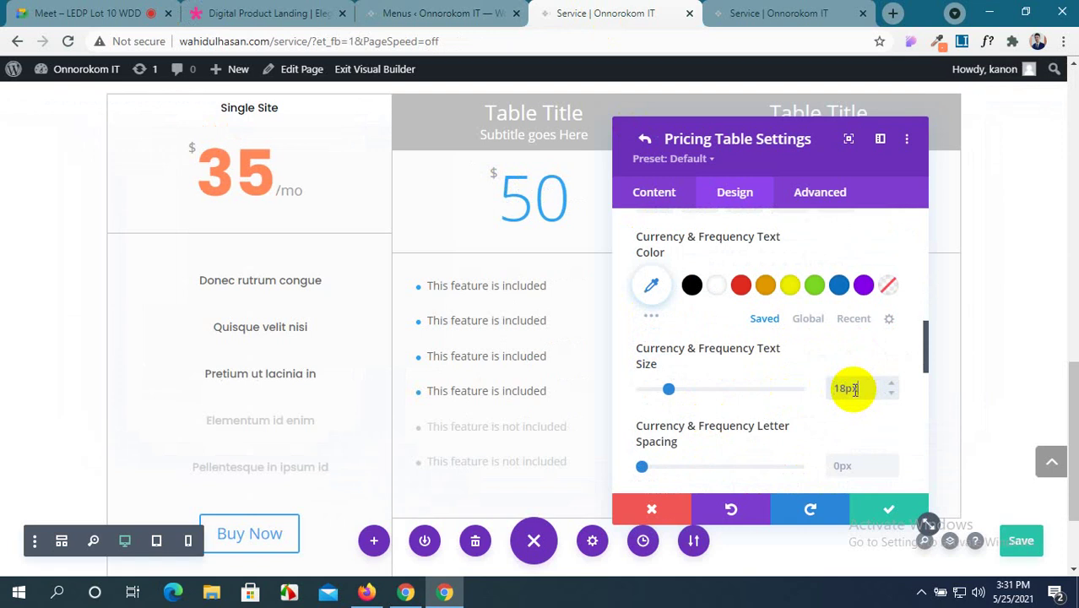
click(855, 389)
scroll(855, 389, down, 1)
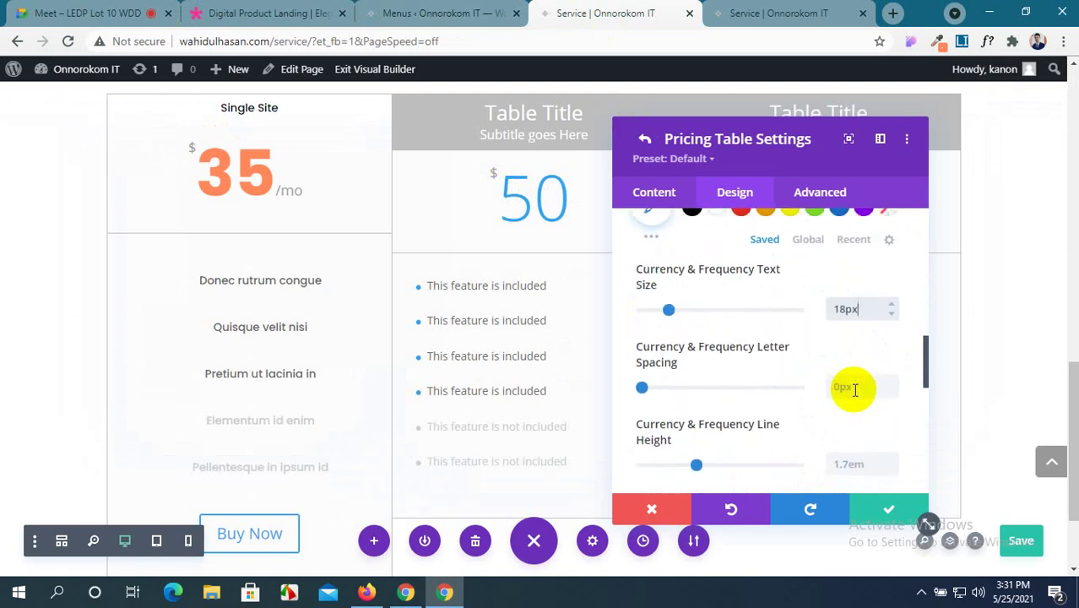
scroll(855, 389, down, 5)
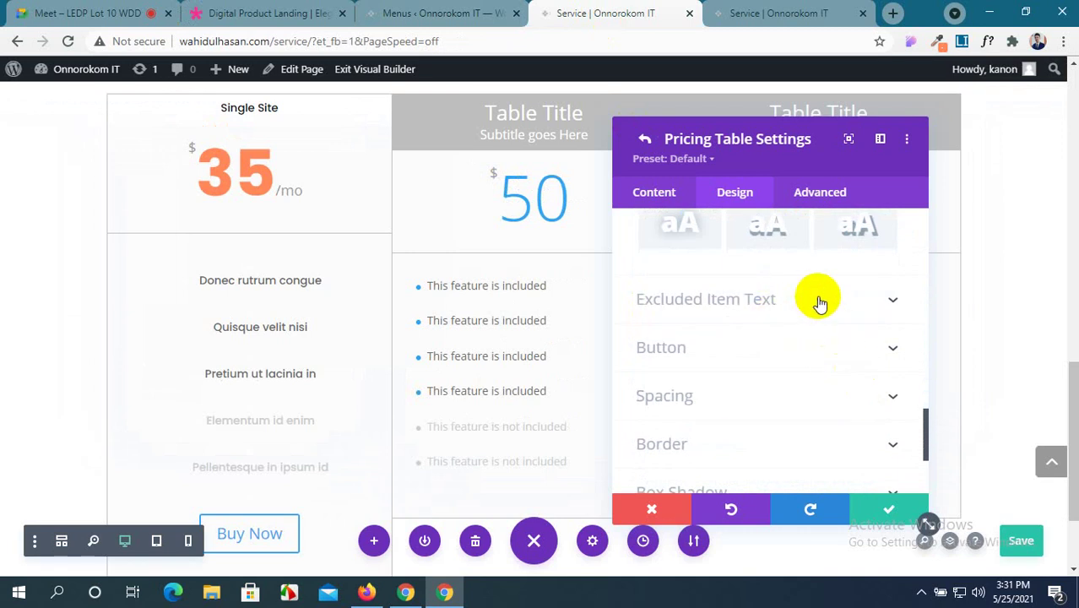
click(819, 300)
scroll(819, 303, down, 2)
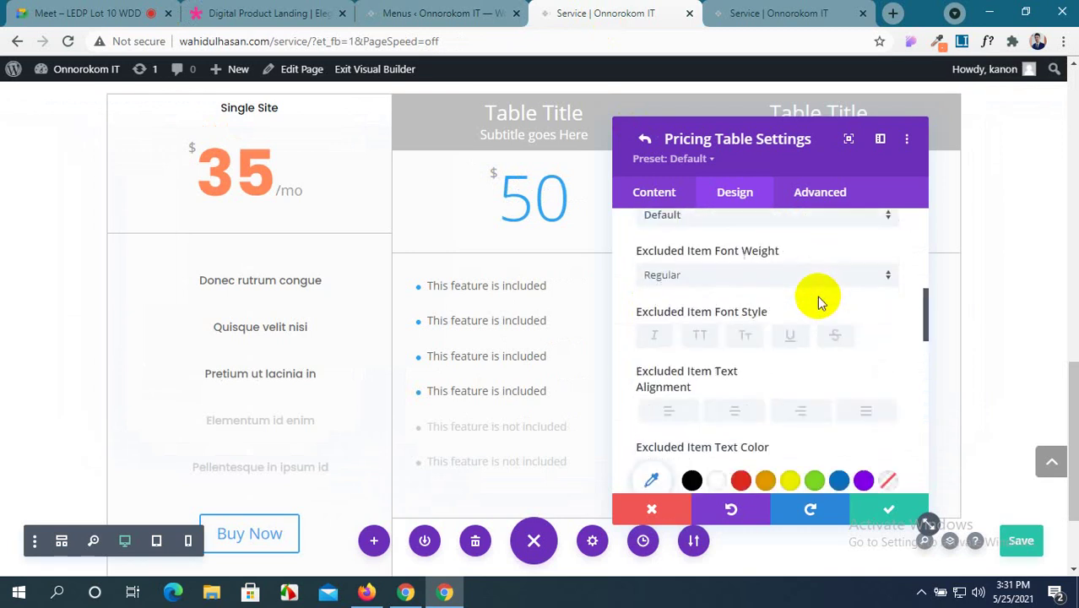
scroll(819, 302, down, 2)
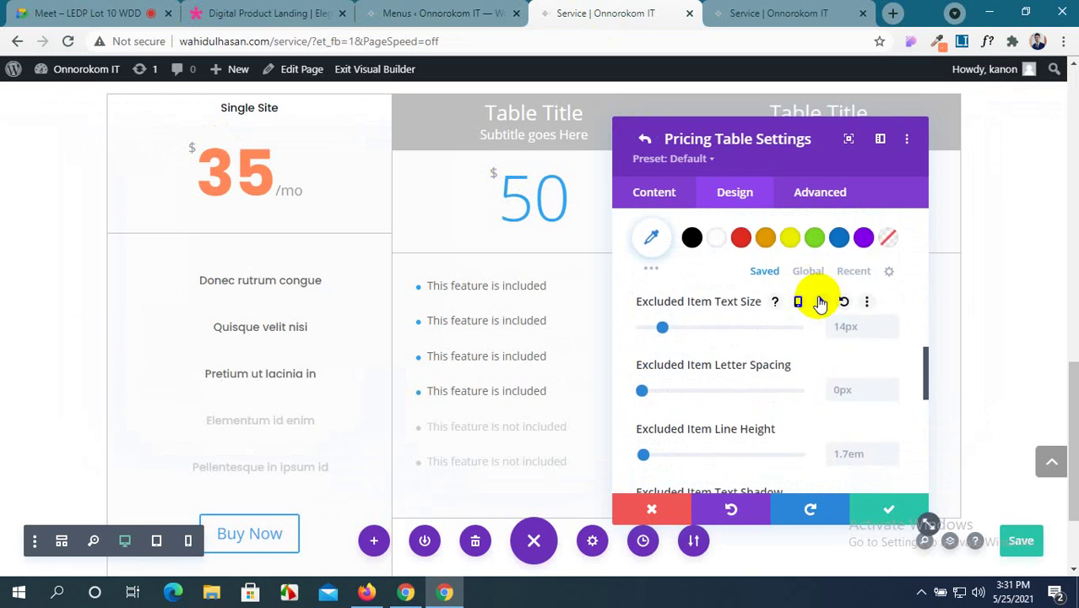
scroll(819, 301, up, 1)
click(262, 13)
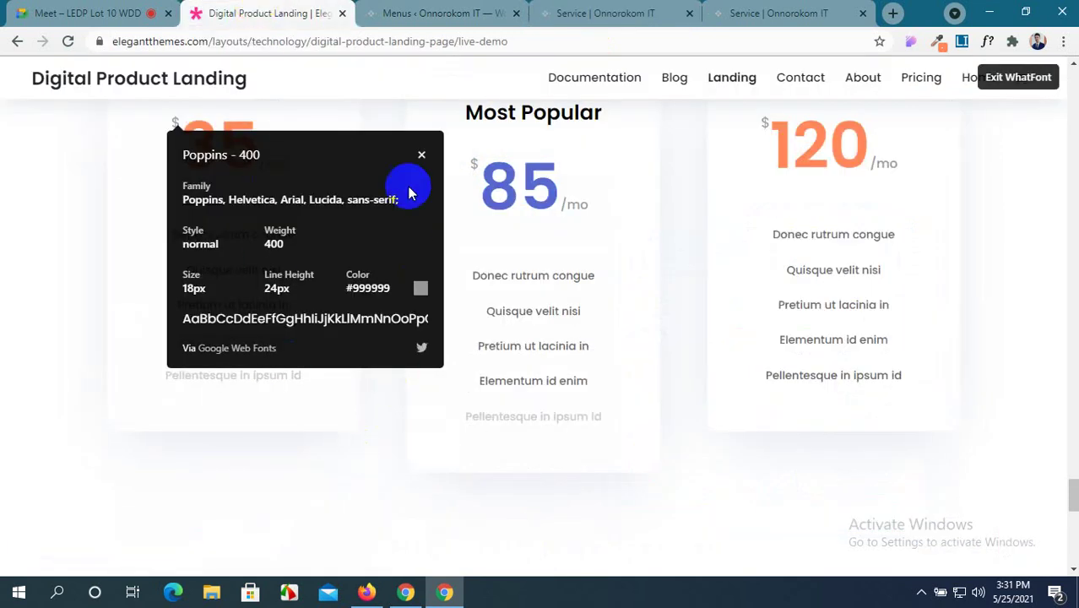
click(422, 155)
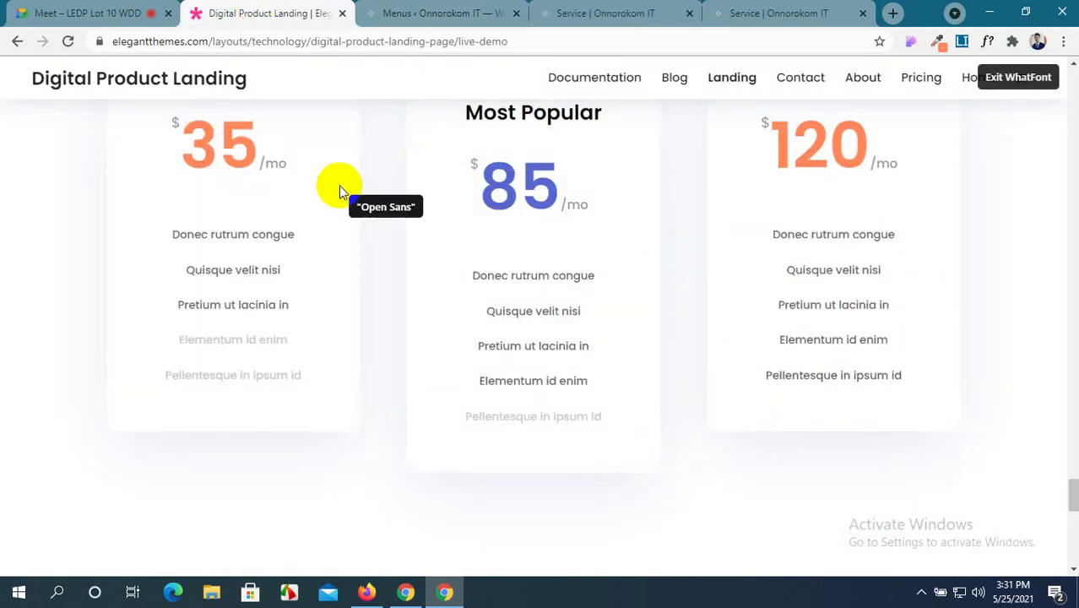
click(227, 270)
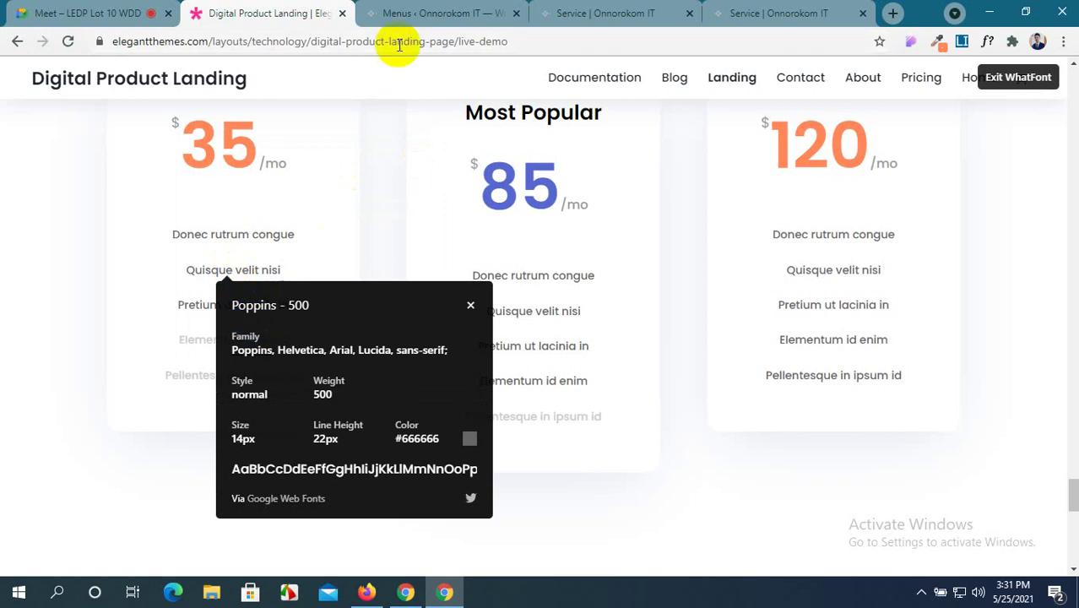
click(606, 13)
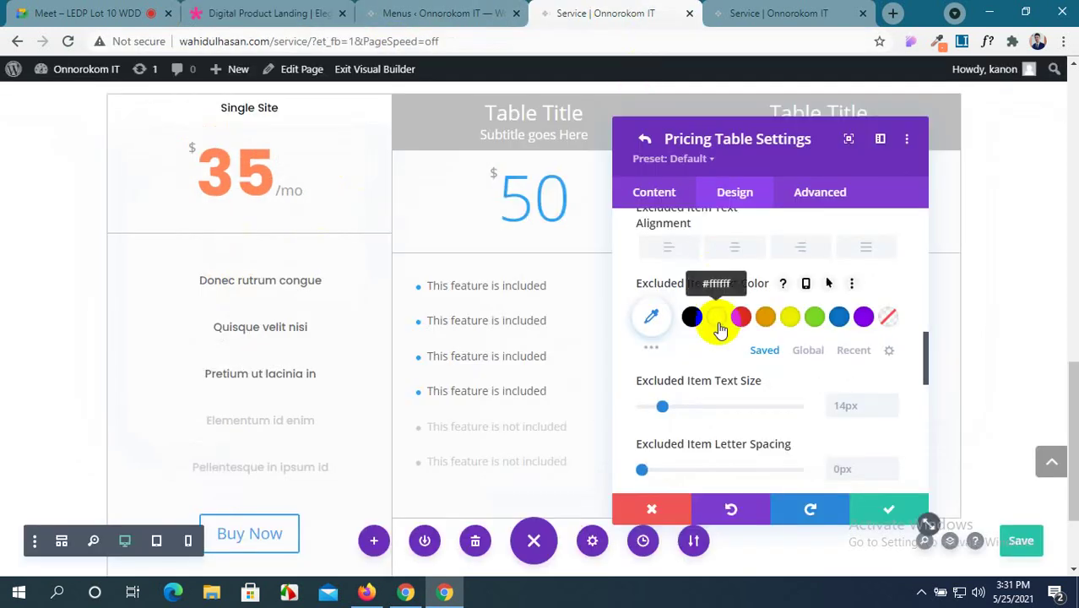
scroll(698, 363, down, 1)
scroll(699, 372, down, 1)
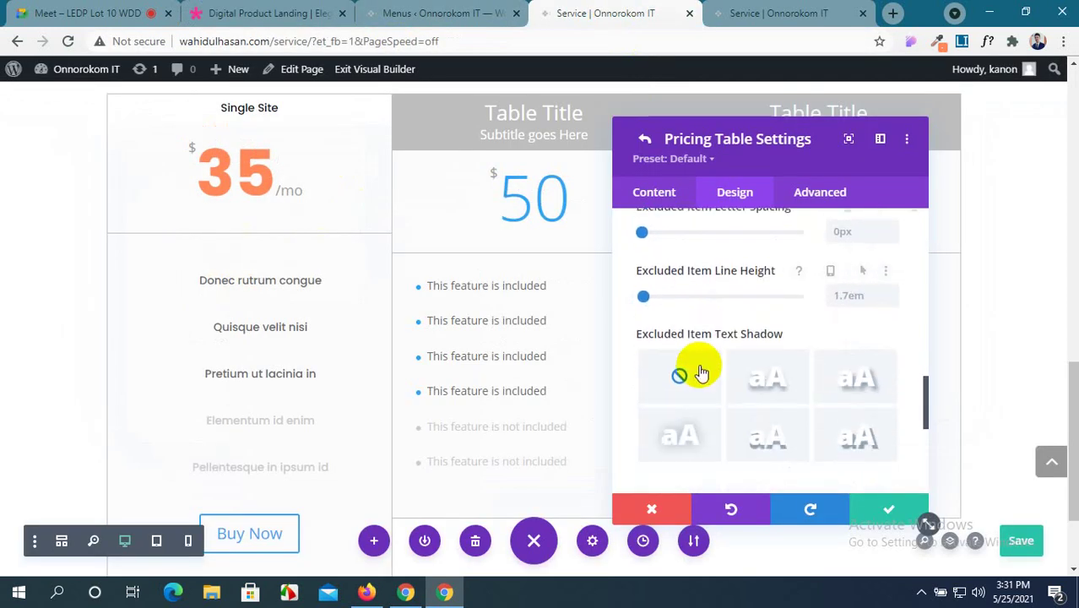
scroll(790, 423, down, 2)
scroll(801, 412, down, 1)
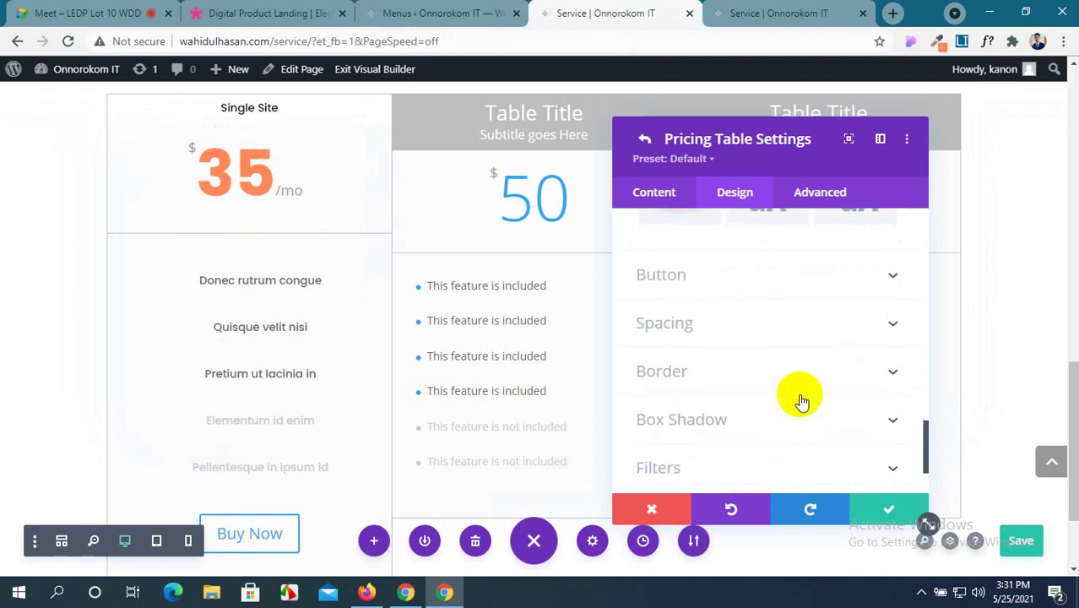
click(897, 289)
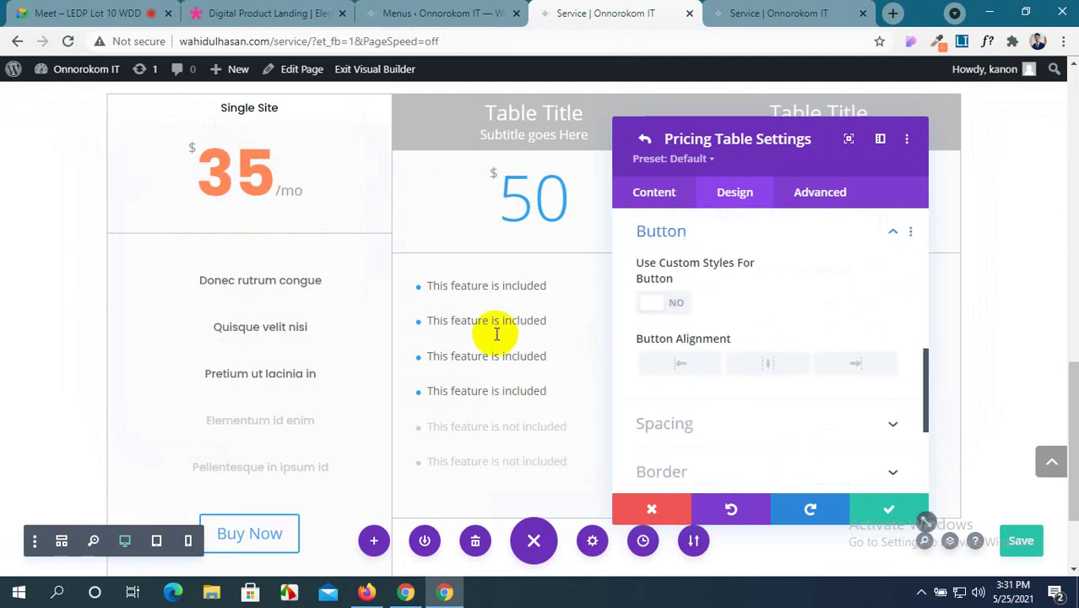
scroll(494, 330, down, 2)
scroll(727, 362, down, 1)
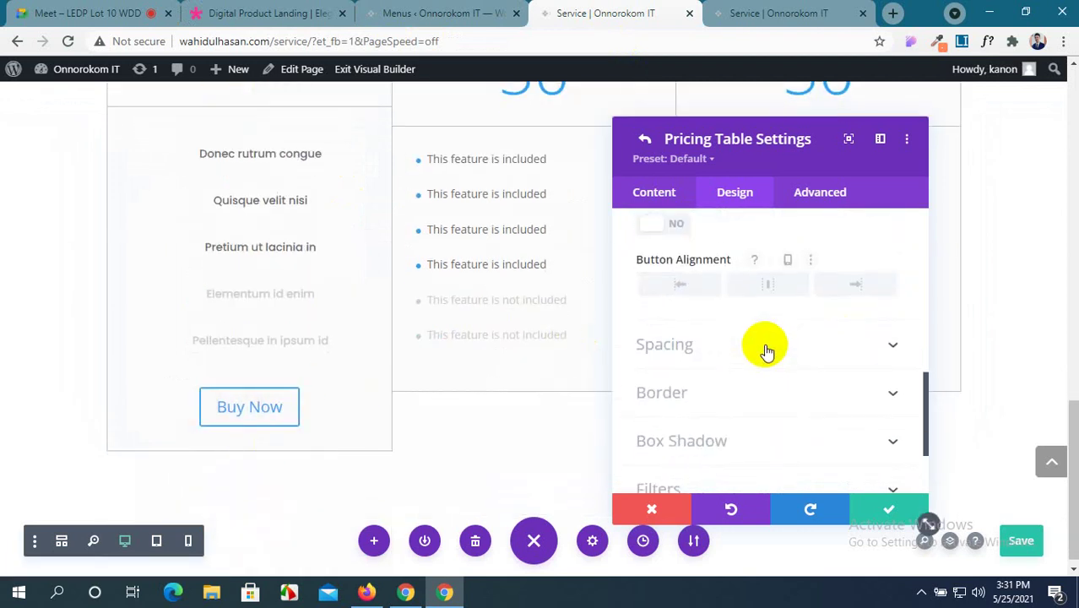
scroll(766, 345, down, 1)
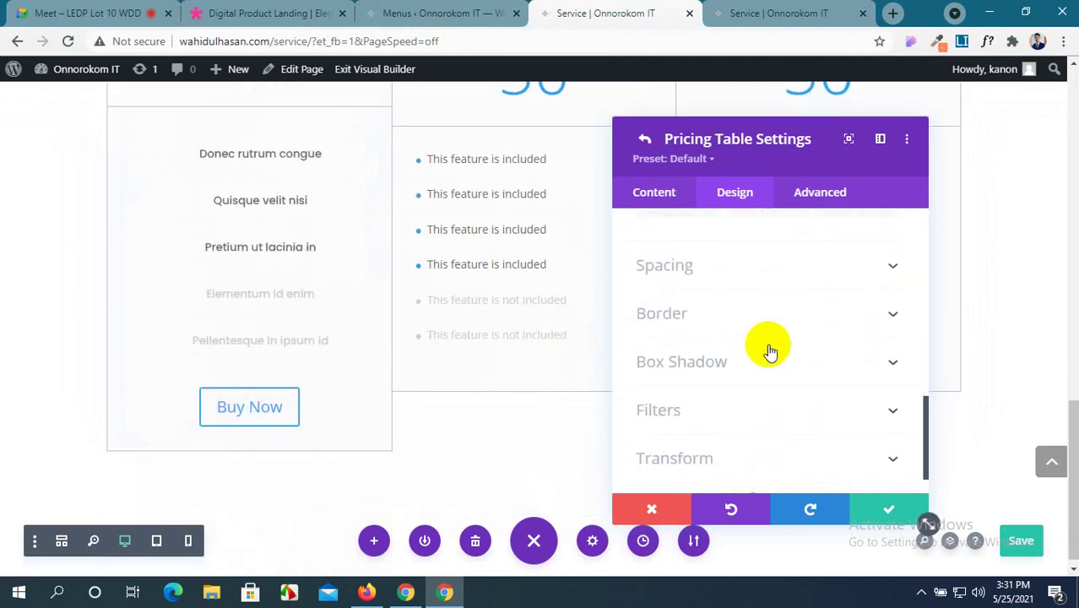
click(828, 328)
scroll(813, 339, down, 4)
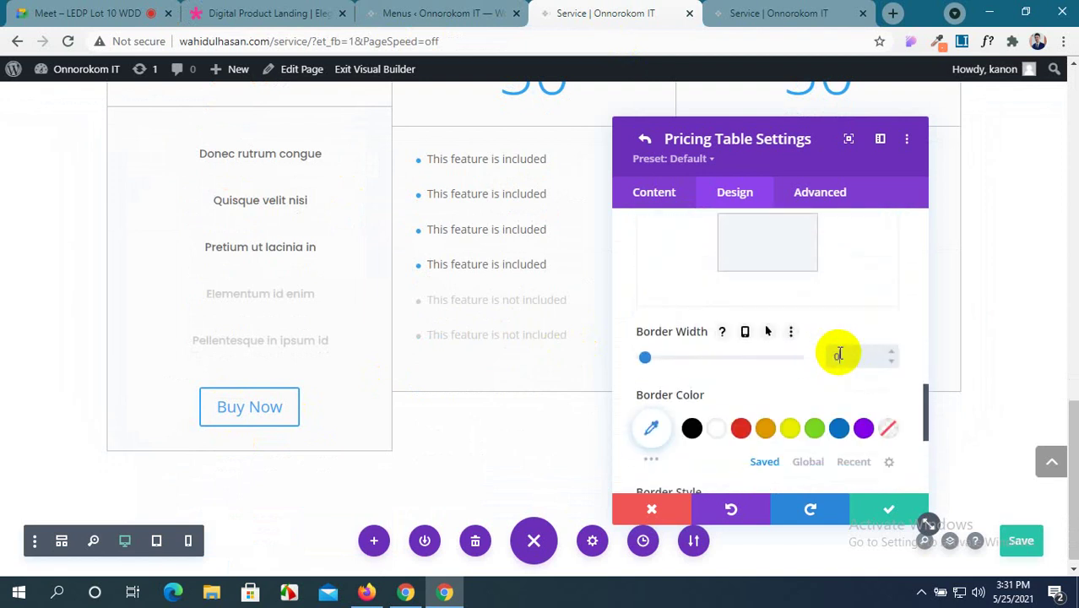
scroll(356, 362, up, 2)
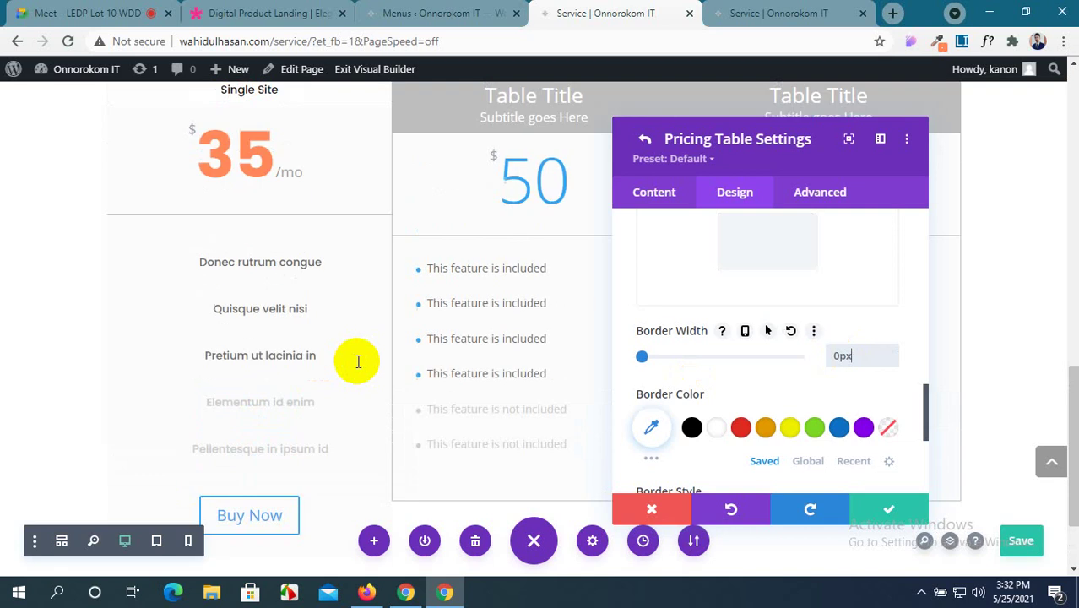
click(228, 9)
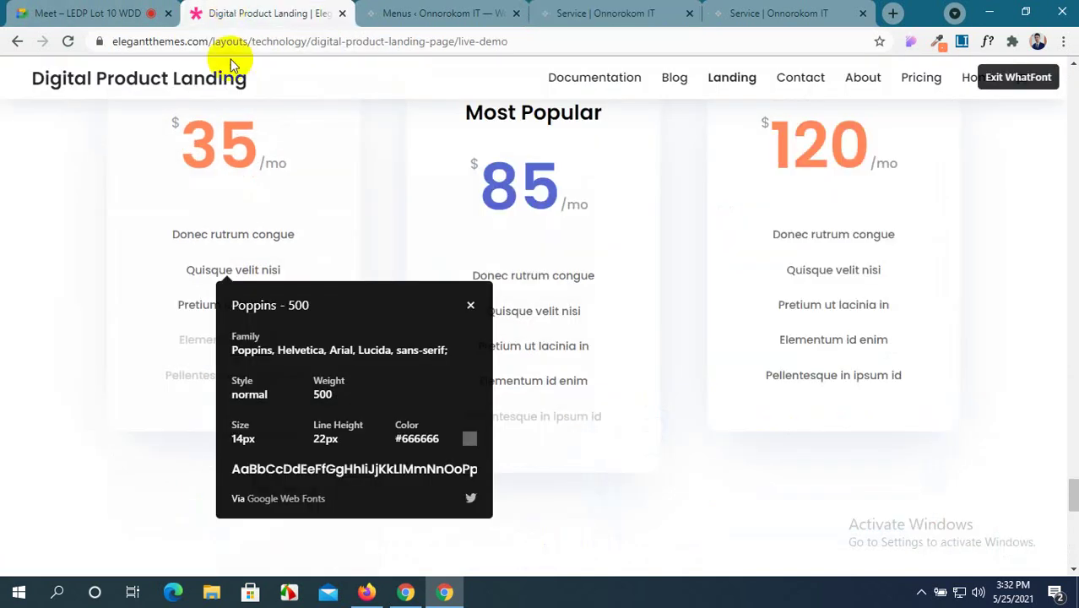
click(471, 304)
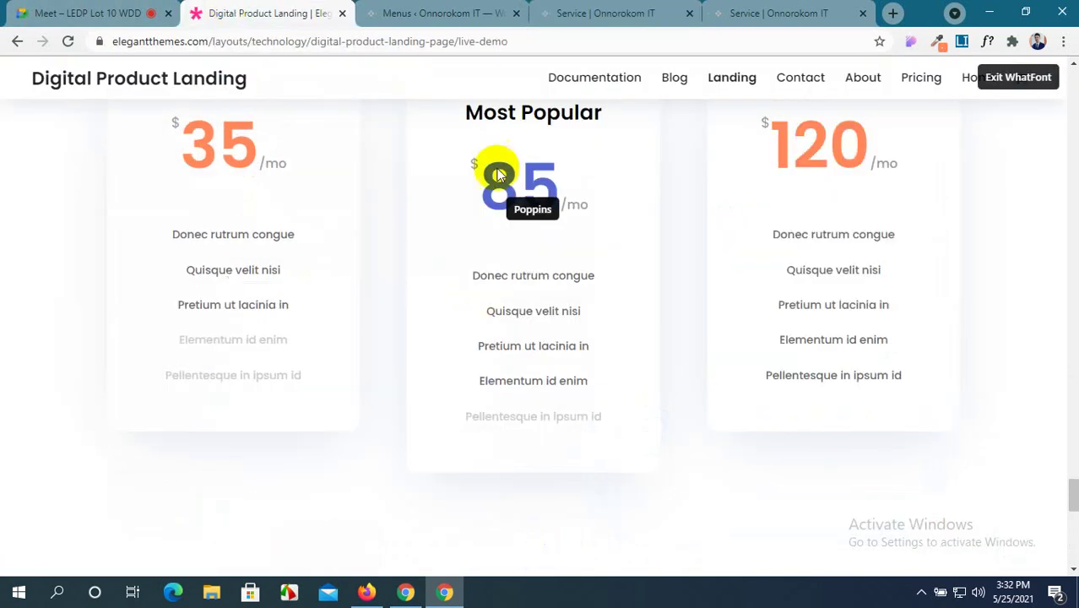
click(425, 12)
click(601, 12)
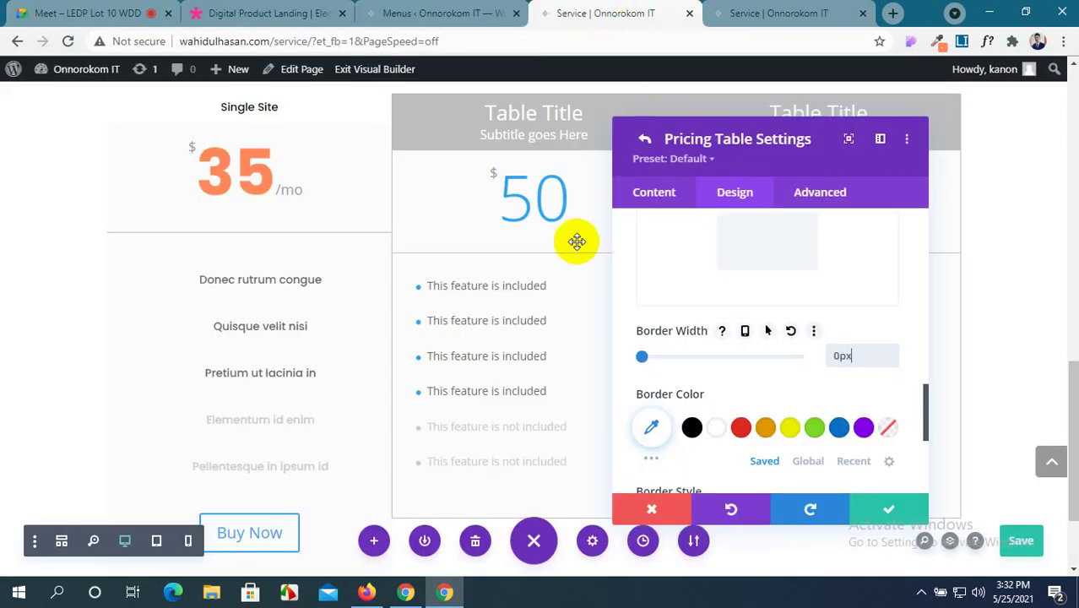
scroll(384, 356, up, 2)
scroll(378, 359, down, 3)
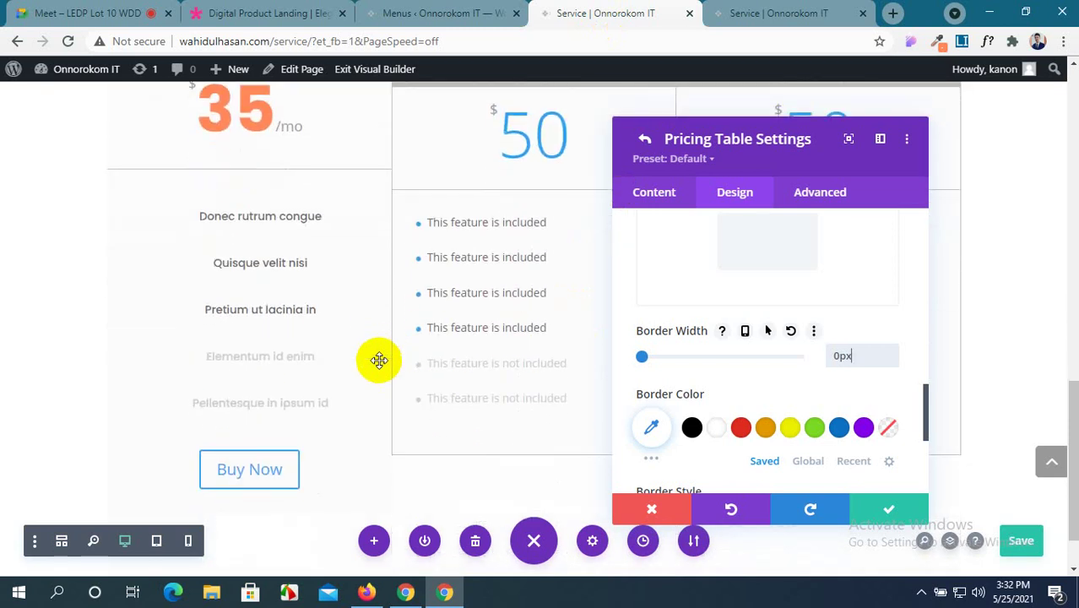
scroll(378, 361, up, 2)
click(297, 9)
click(439, 12)
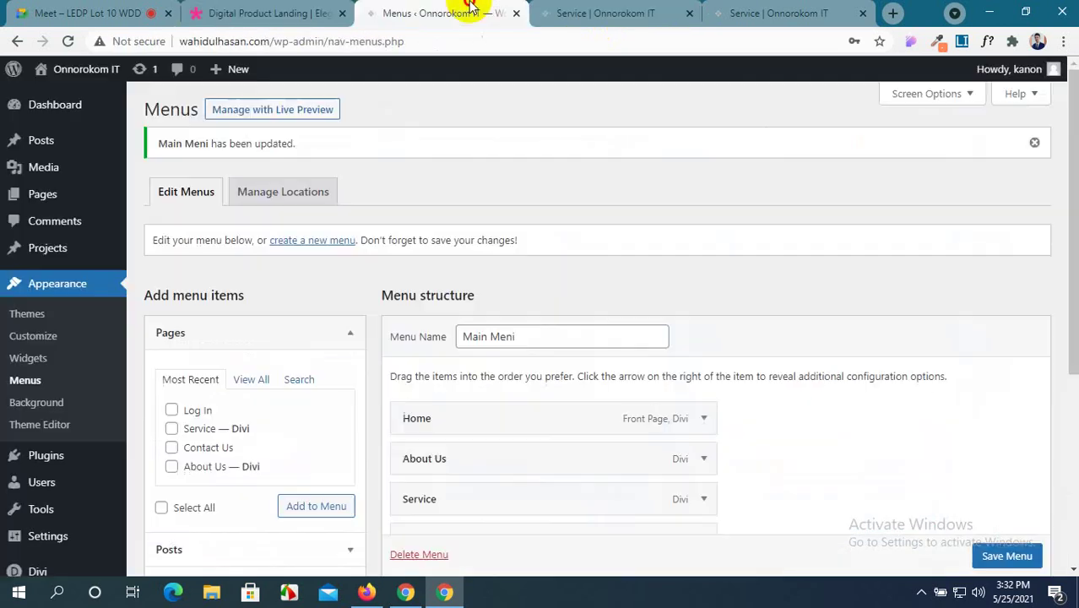
click(602, 12)
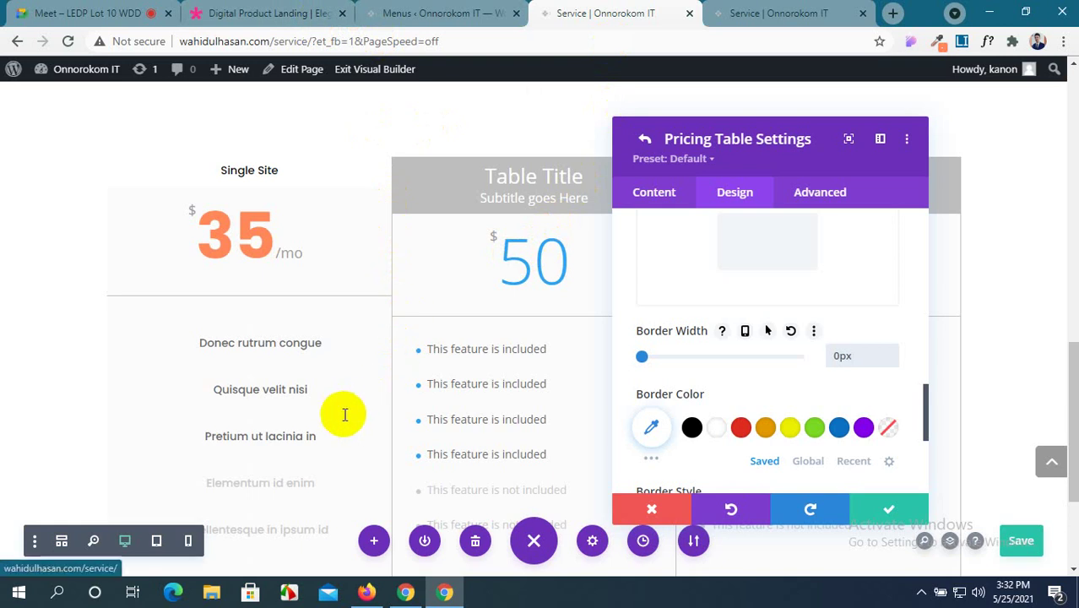
Pick Double instead of Solid in the table's Border Style dropdown, leaving width at 0px.
scroll(743, 329, up, 1)
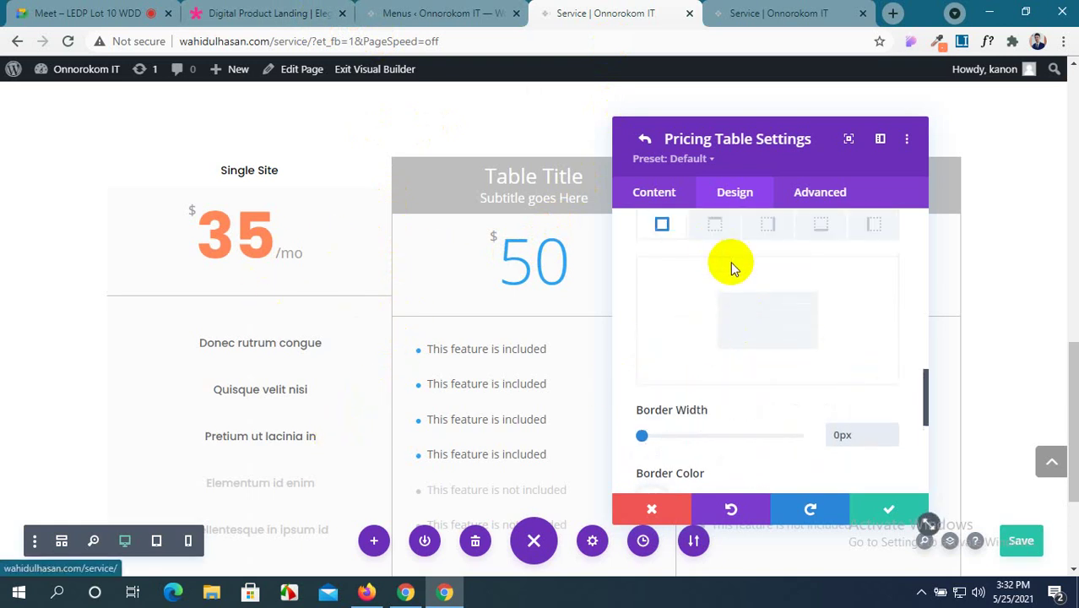
scroll(731, 261, down, 4)
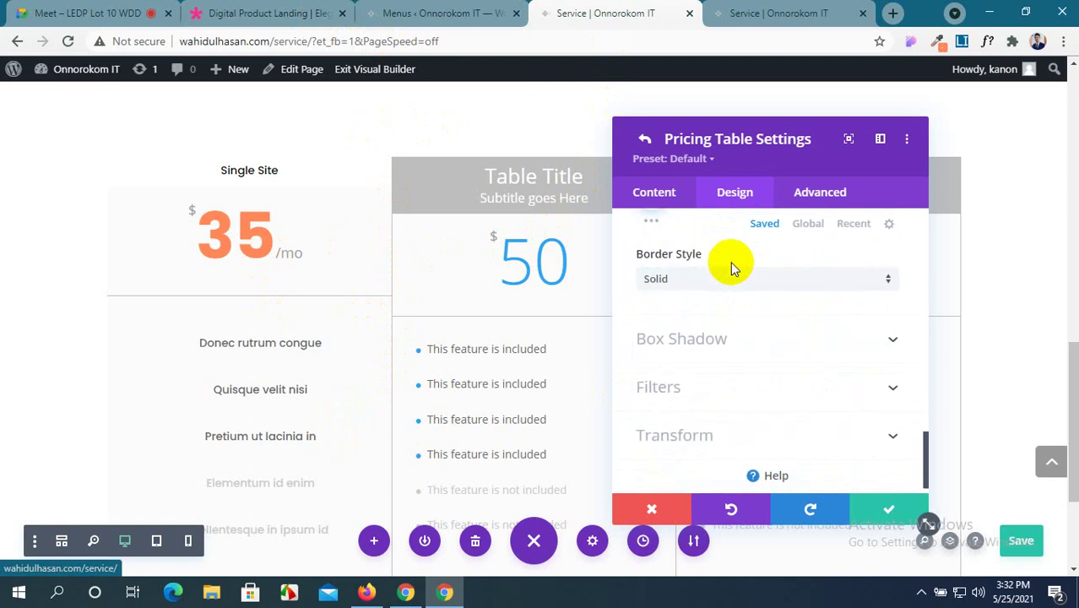
scroll(731, 263, down, 1)
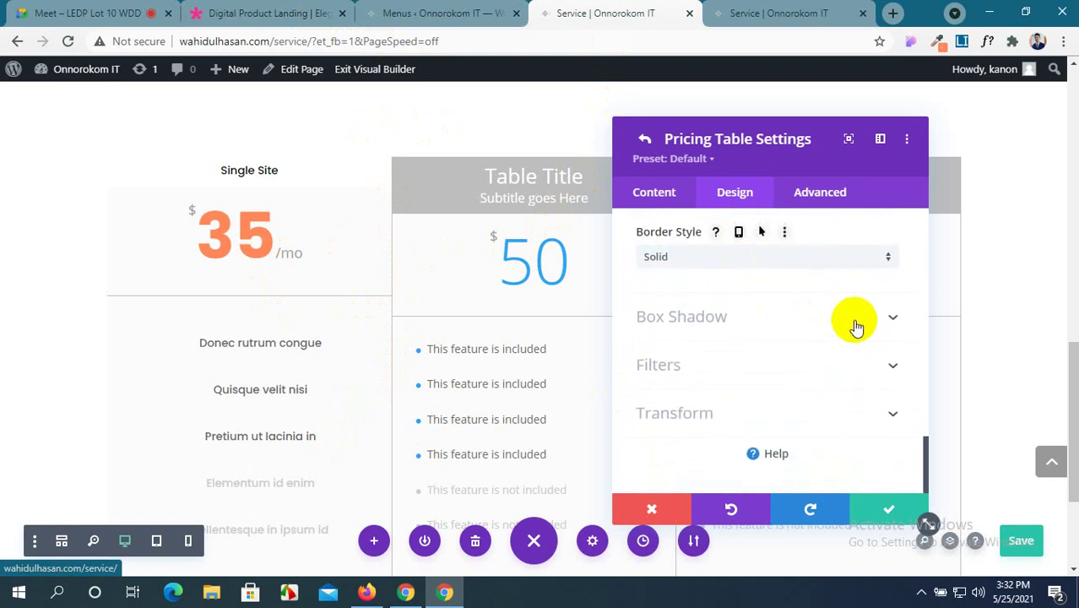
scroll(856, 327, up, 10)
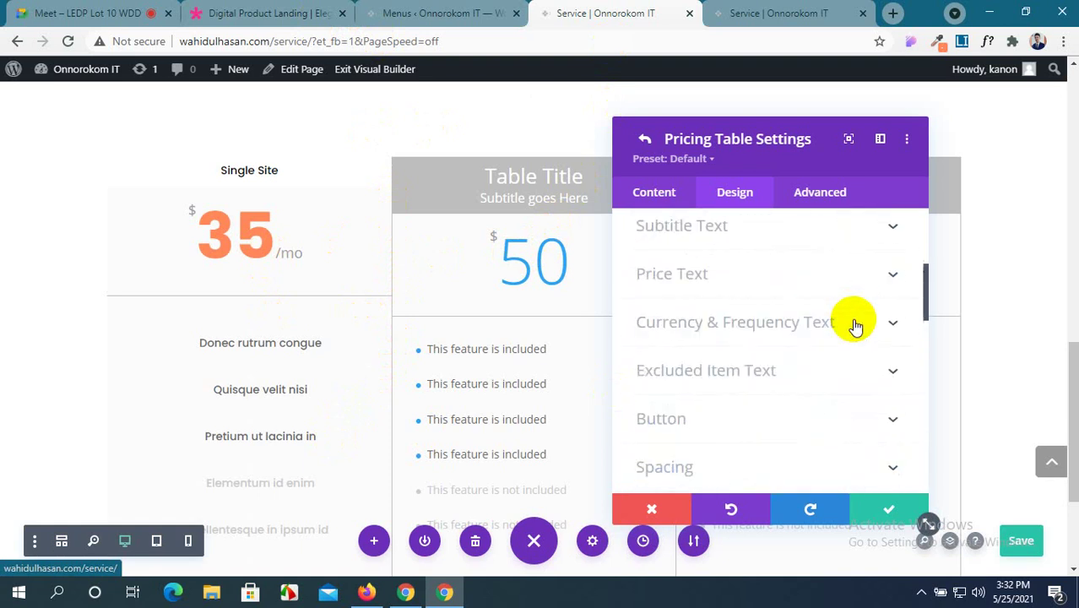
scroll(856, 327, up, 2)
scroll(855, 327, up, 2)
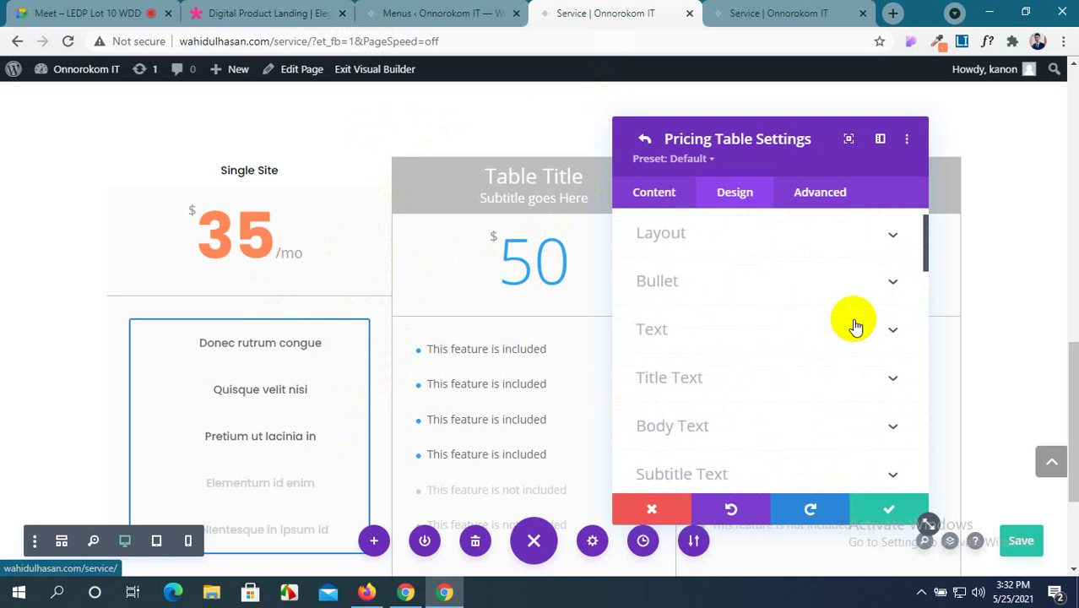
scroll(855, 326, down, 3)
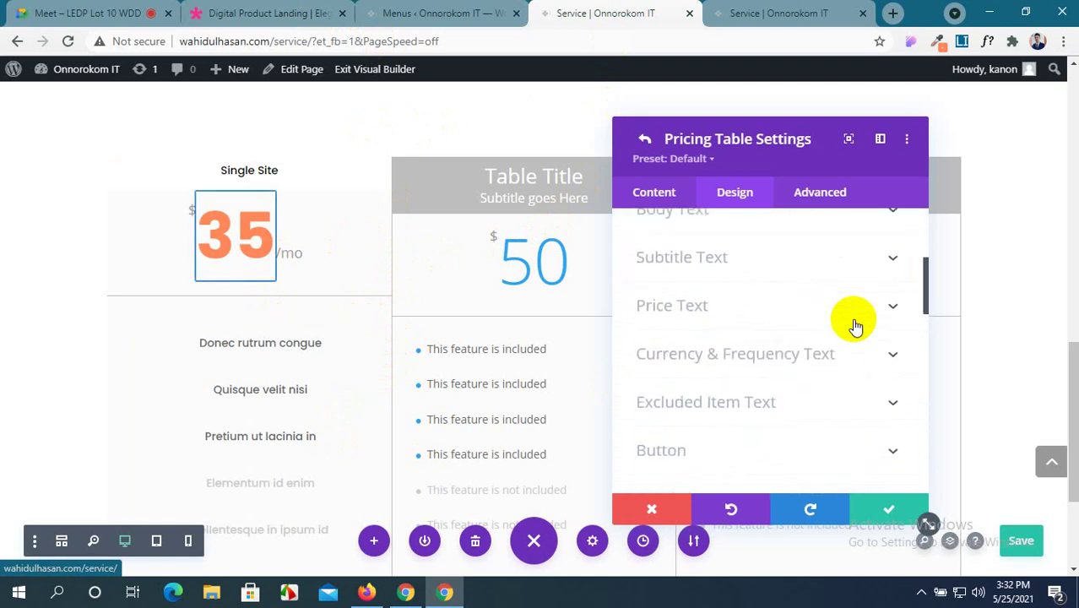
click(855, 320)
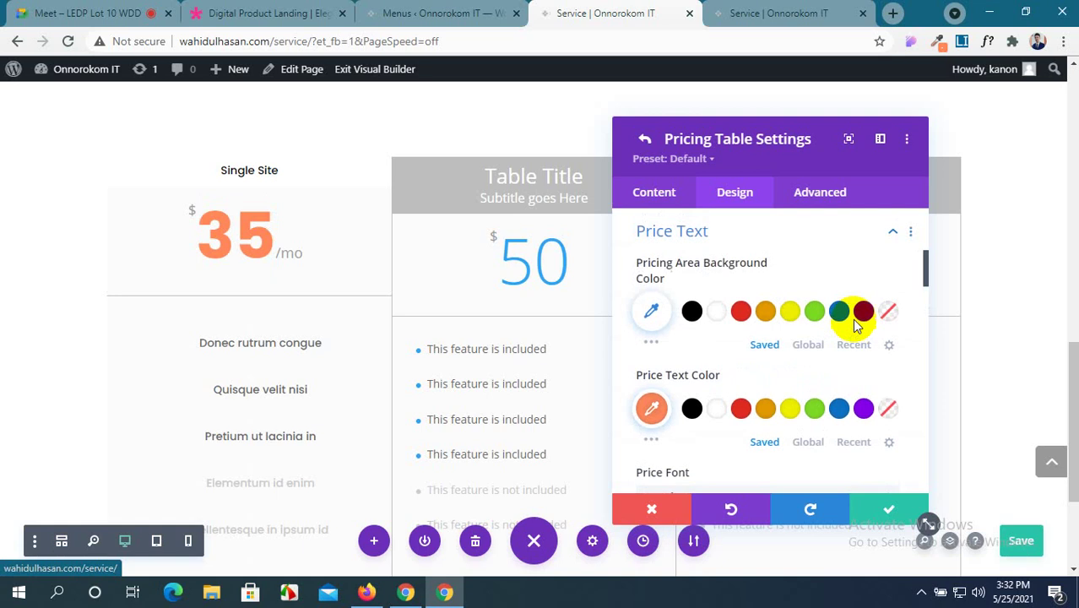
scroll(693, 319, down, 2)
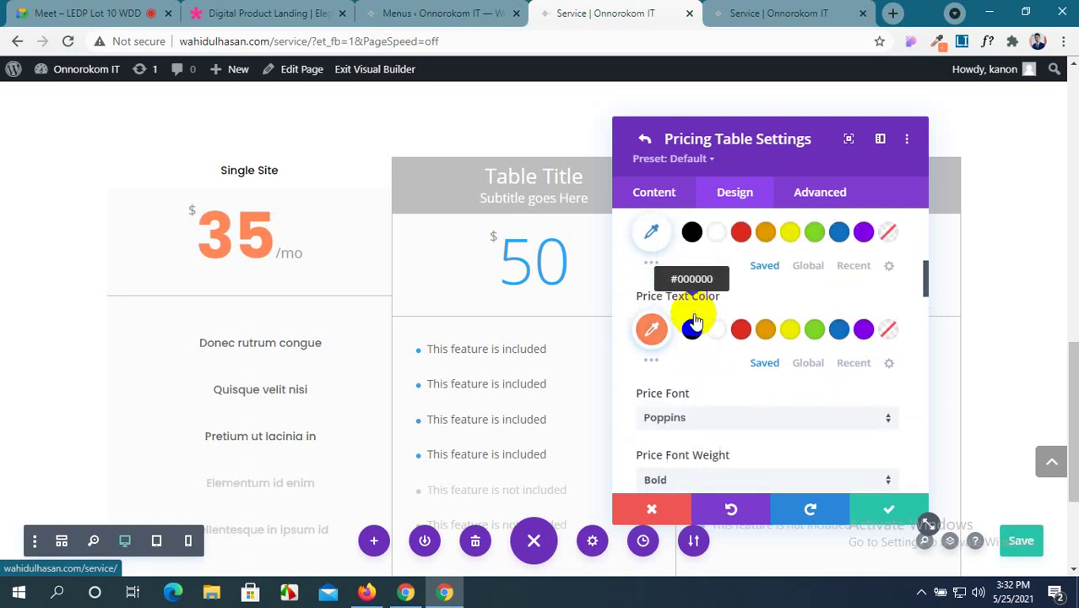
scroll(695, 321, down, 5)
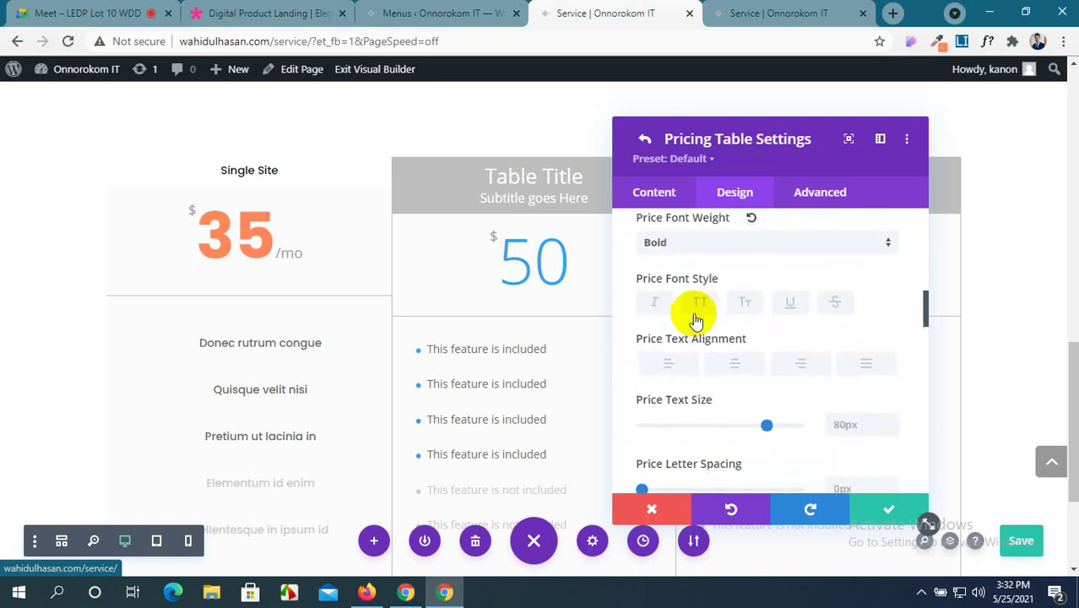
scroll(694, 321, down, 3)
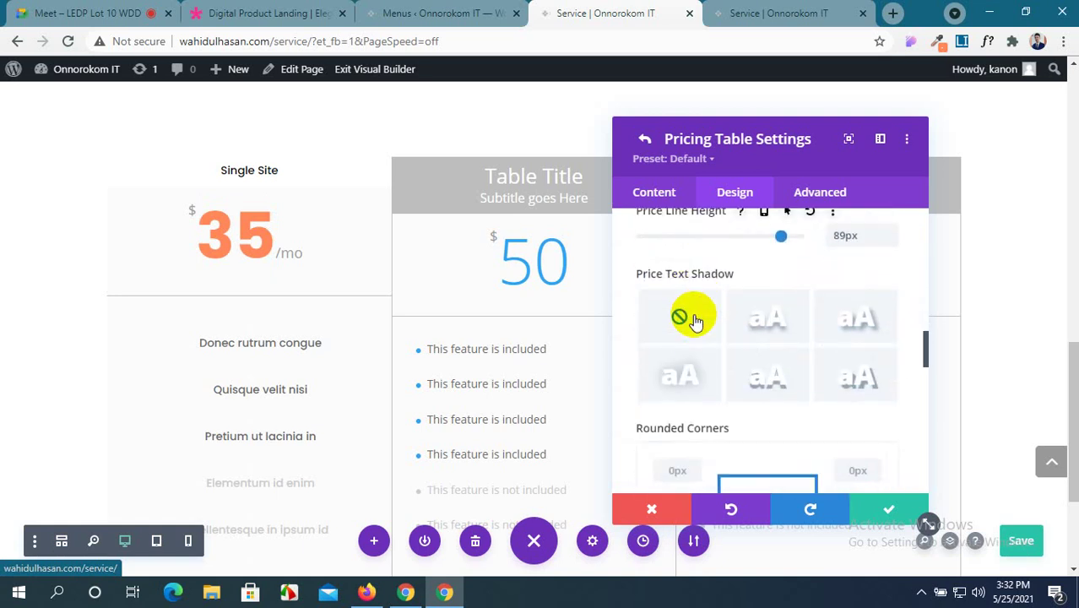
scroll(694, 320, down, 4)
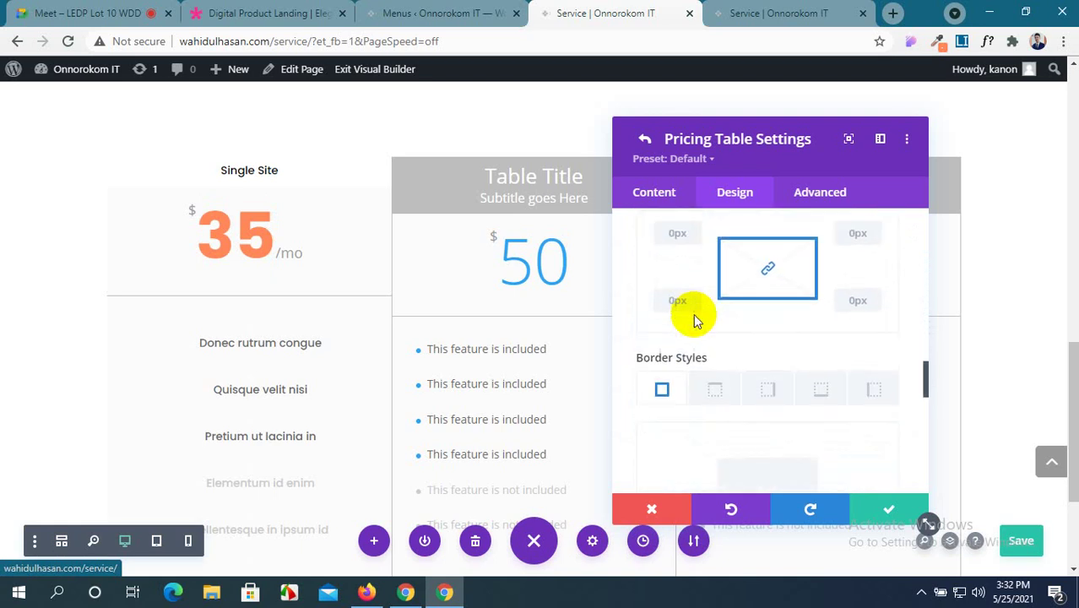
scroll(693, 317, down, 4)
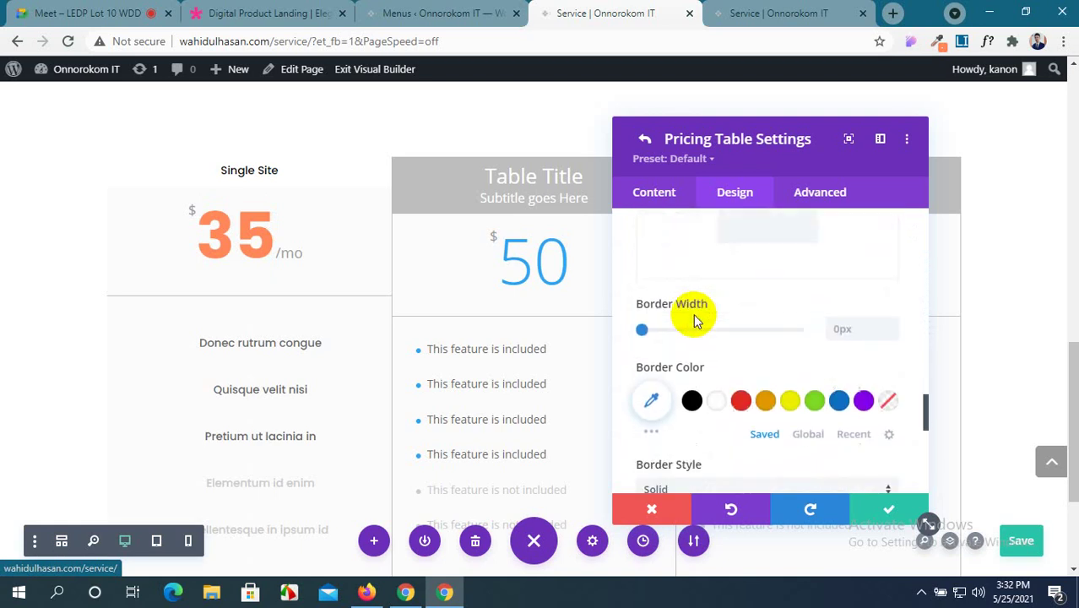
scroll(695, 318, down, 2)
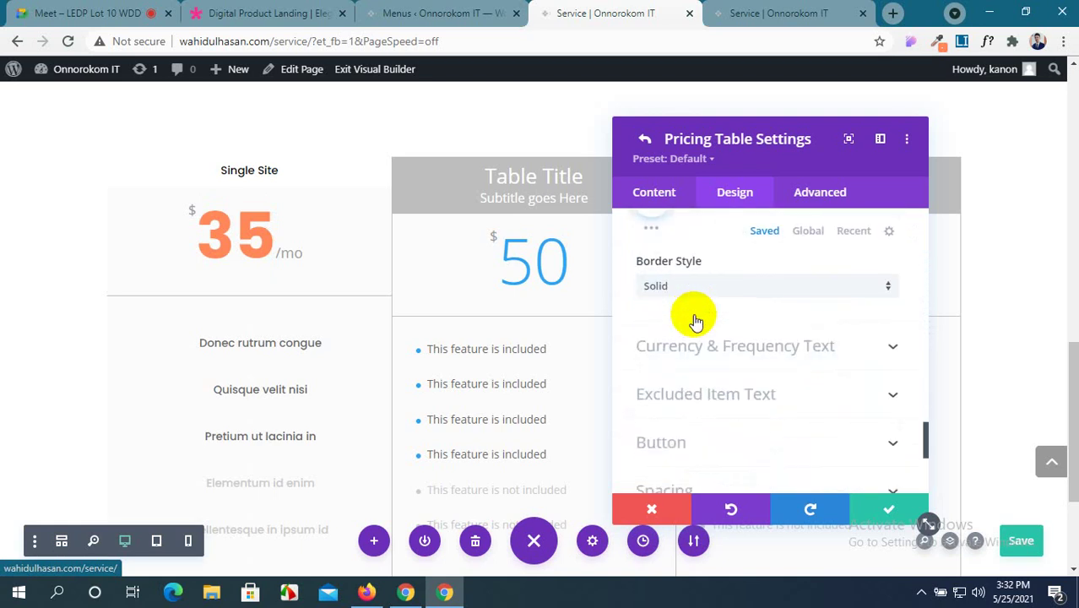
click(728, 291)
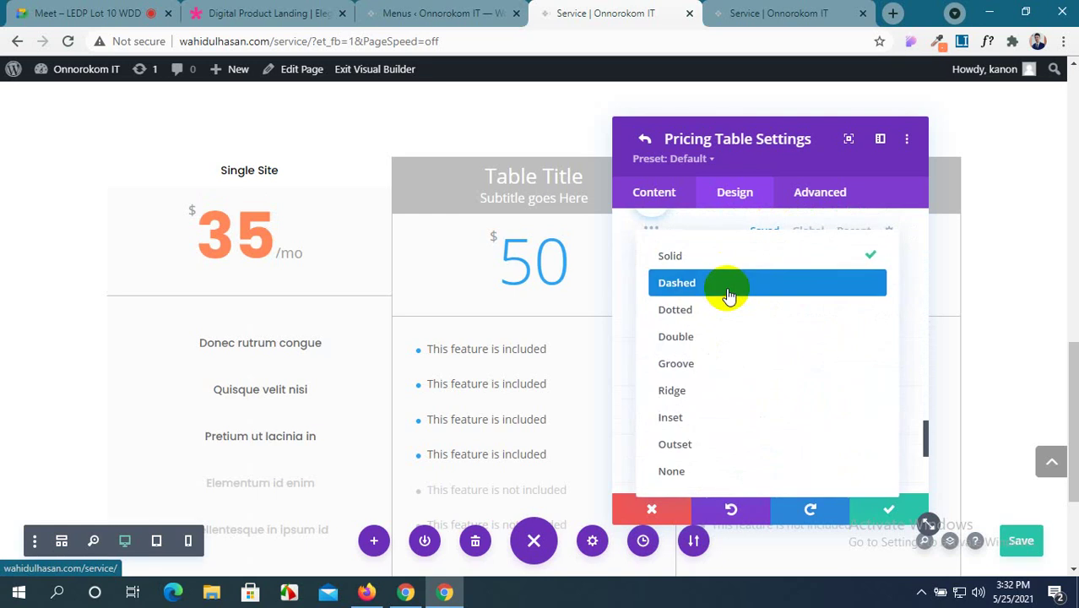
click(748, 341)
scroll(747, 345, down, 1)
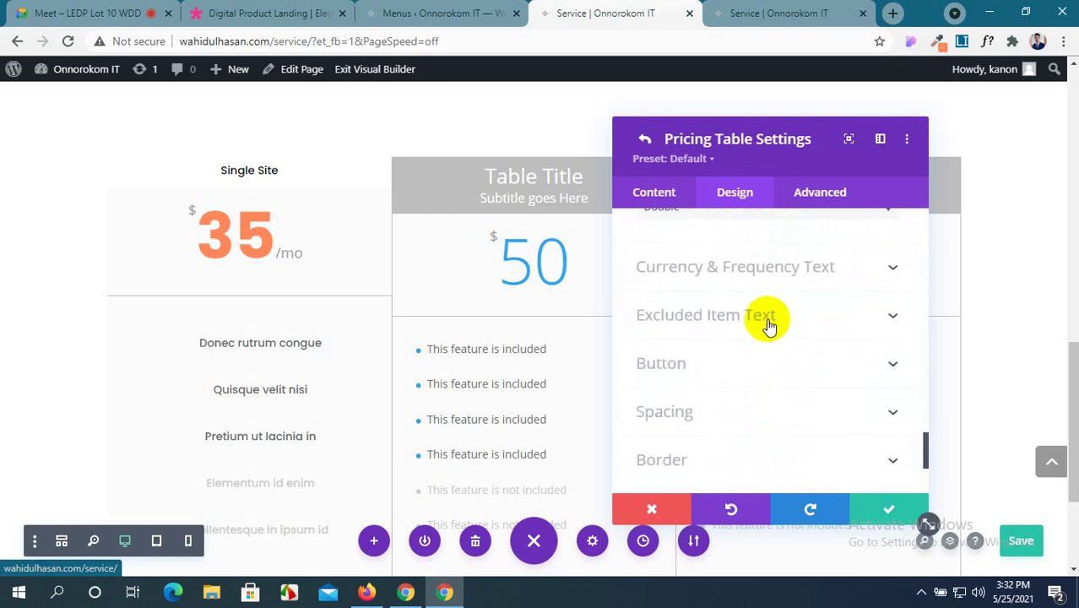
Look through the Currency & Frequency, Excluded Item Text, Box Shadow and Filters design groups.
click(824, 280)
scroll(763, 319, down, 4)
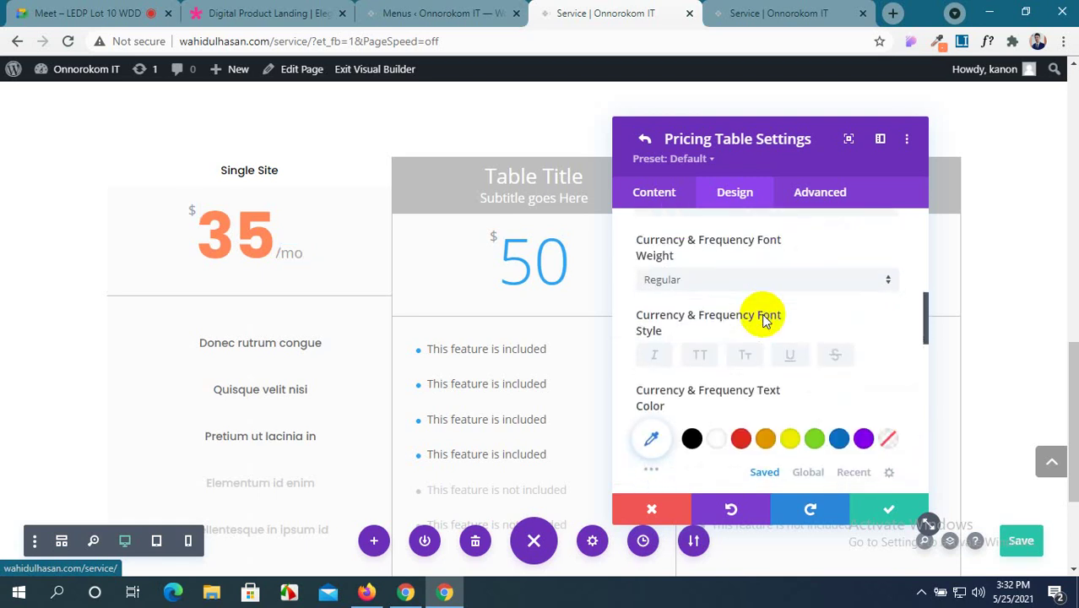
scroll(763, 319, down, 2)
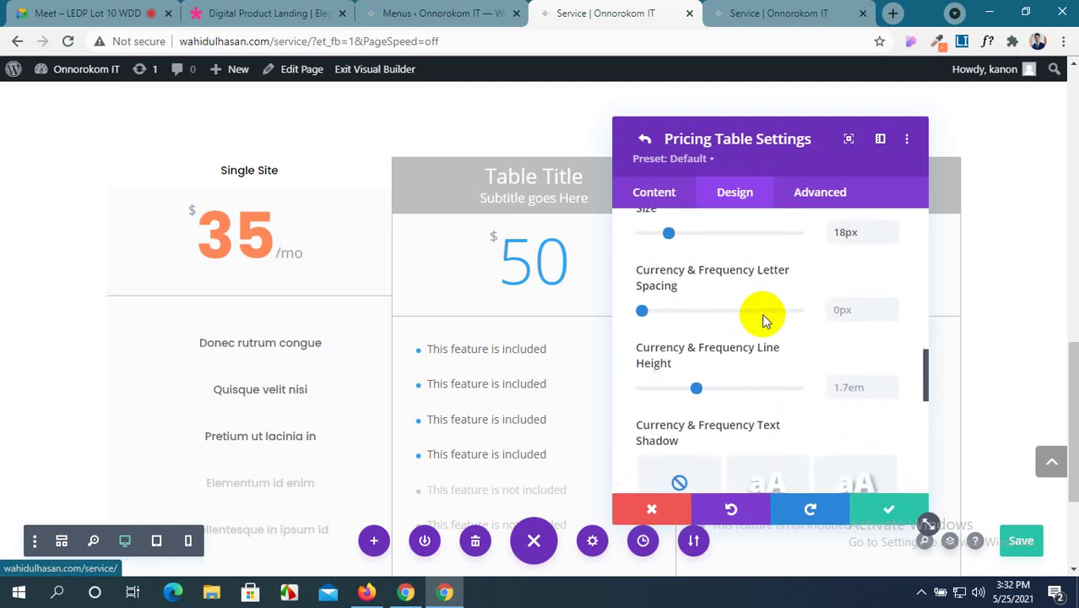
scroll(762, 320, down, 2)
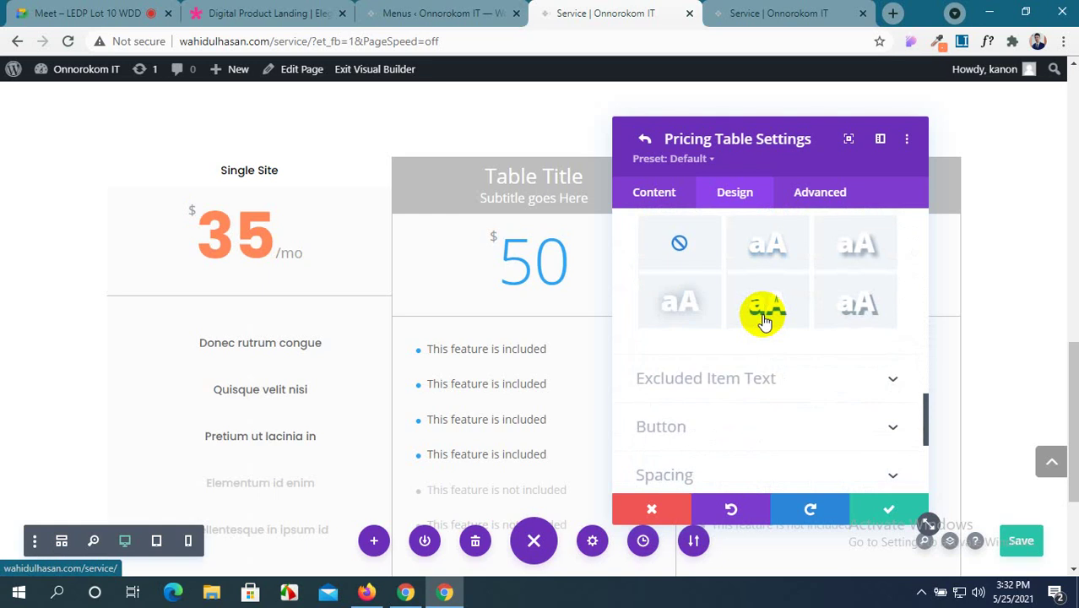
click(823, 388)
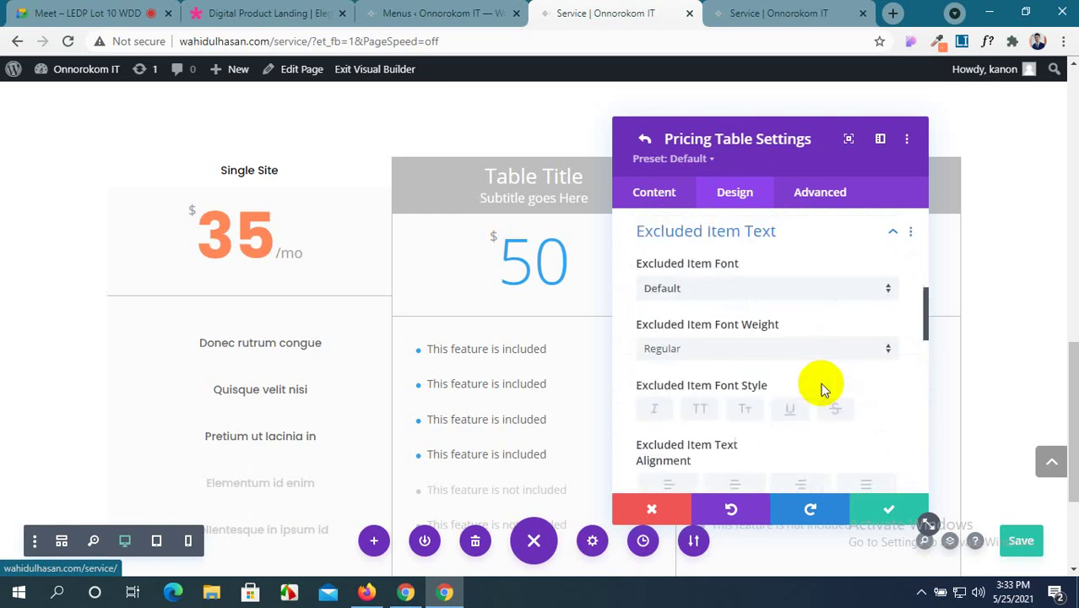
scroll(823, 391, down, 3)
scroll(824, 390, down, 5)
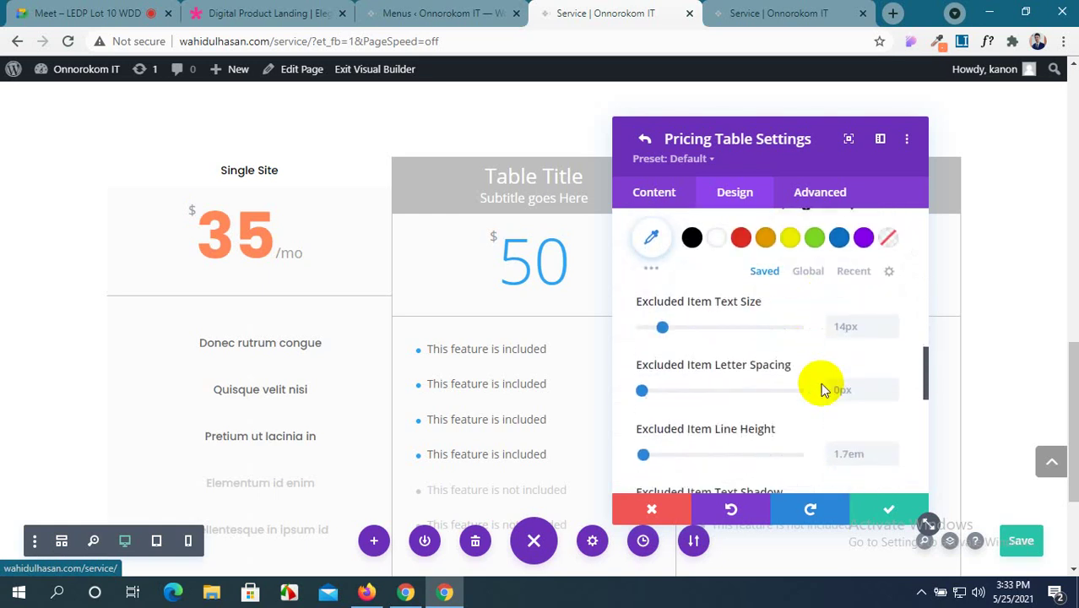
scroll(824, 390, down, 3)
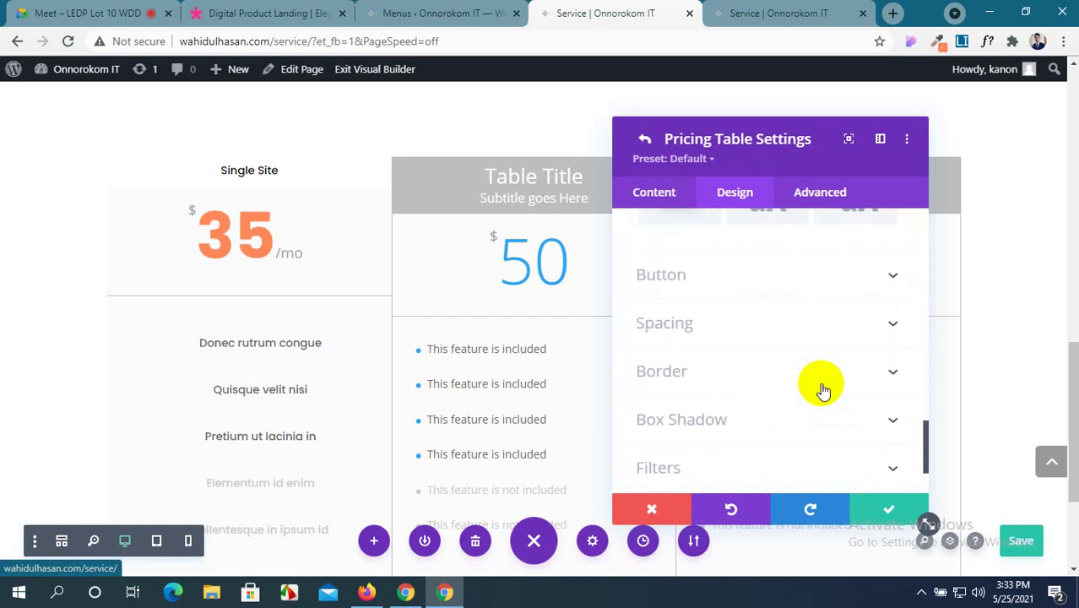
scroll(824, 390, down, 3)
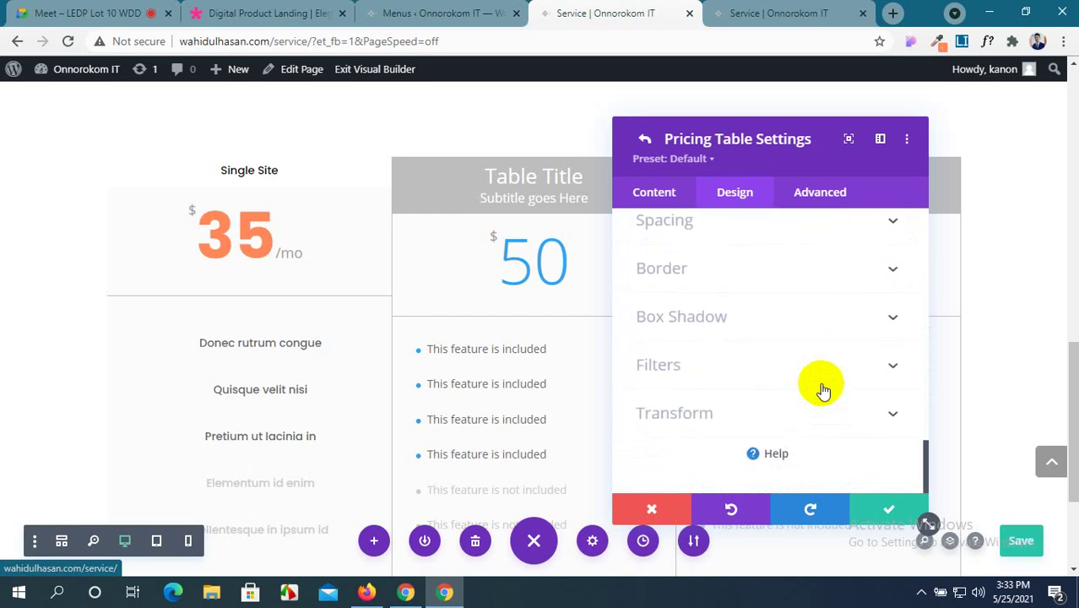
click(875, 327)
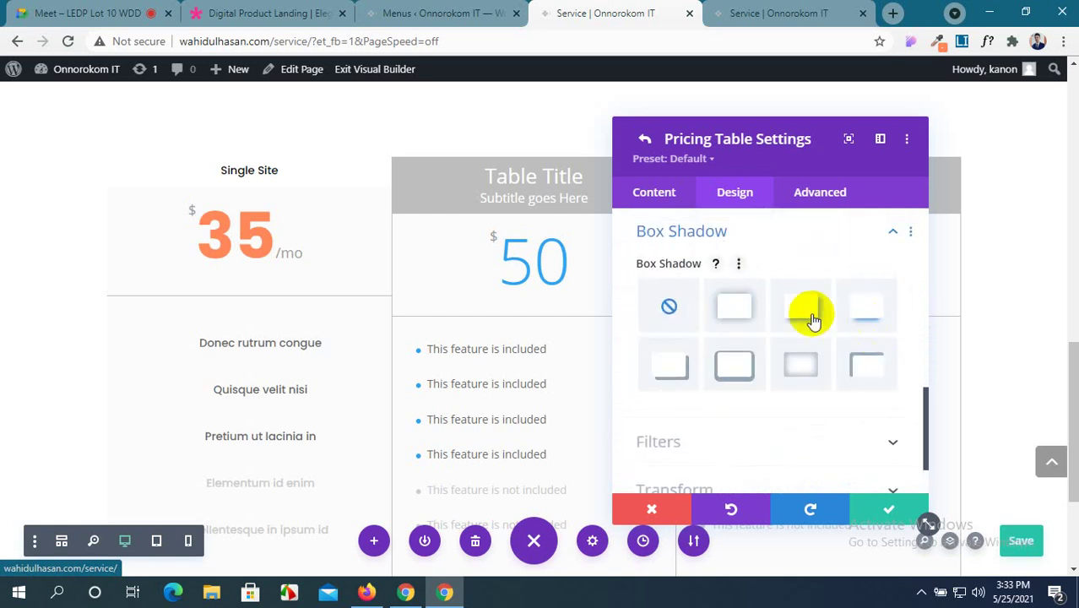
scroll(760, 355, down, 1)
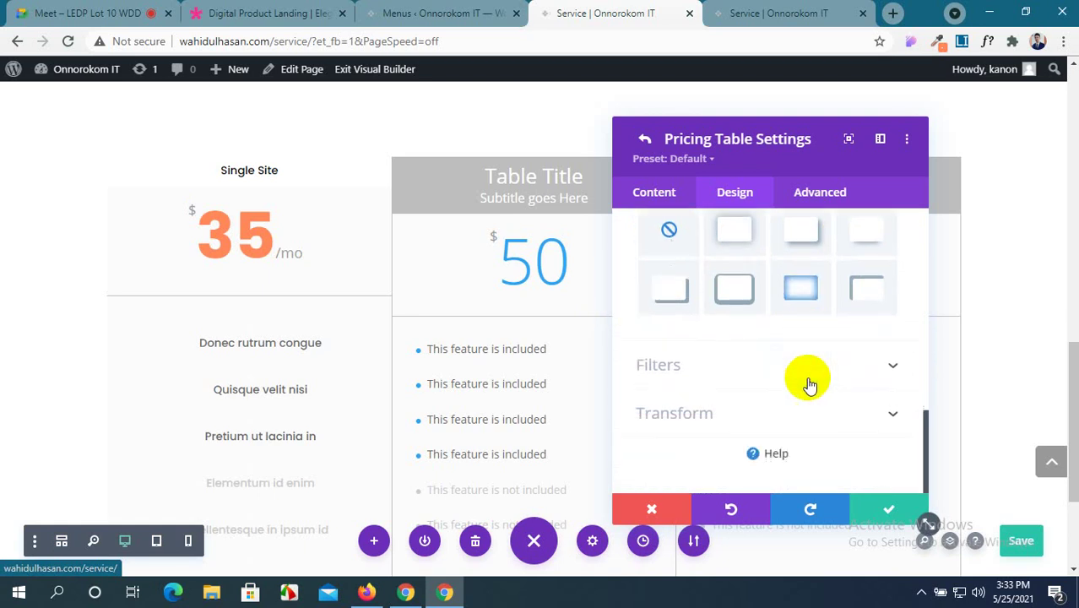
click(865, 364)
scroll(786, 362, down, 2)
scroll(786, 361, down, 3)
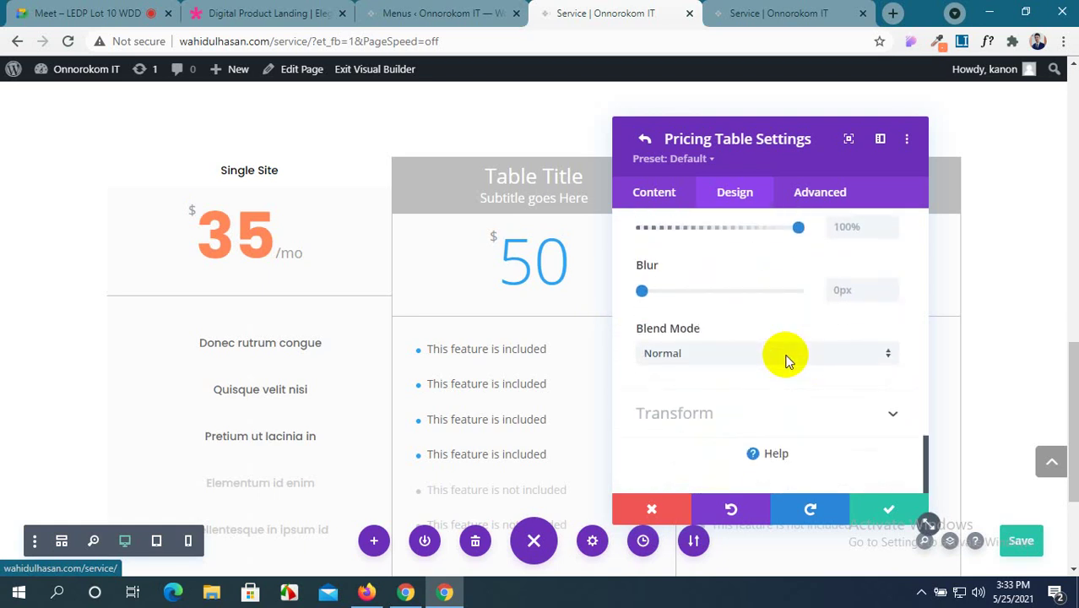
scroll(785, 359, up, 10)
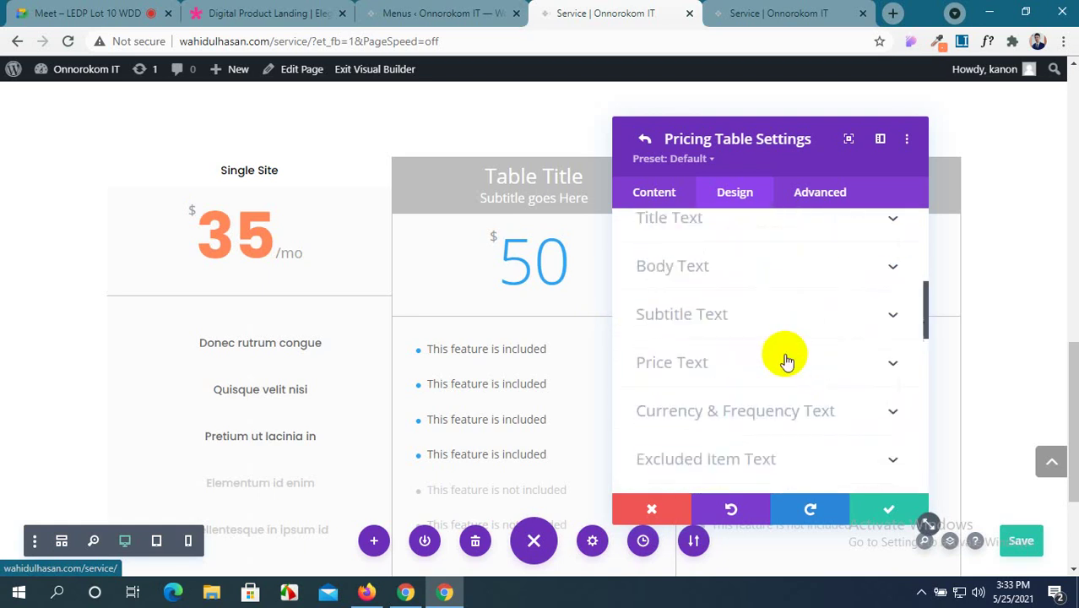
Review the Single Site table's Background colours under Content, then return to Design.
click(667, 195)
click(868, 363)
scroll(863, 361, down, 5)
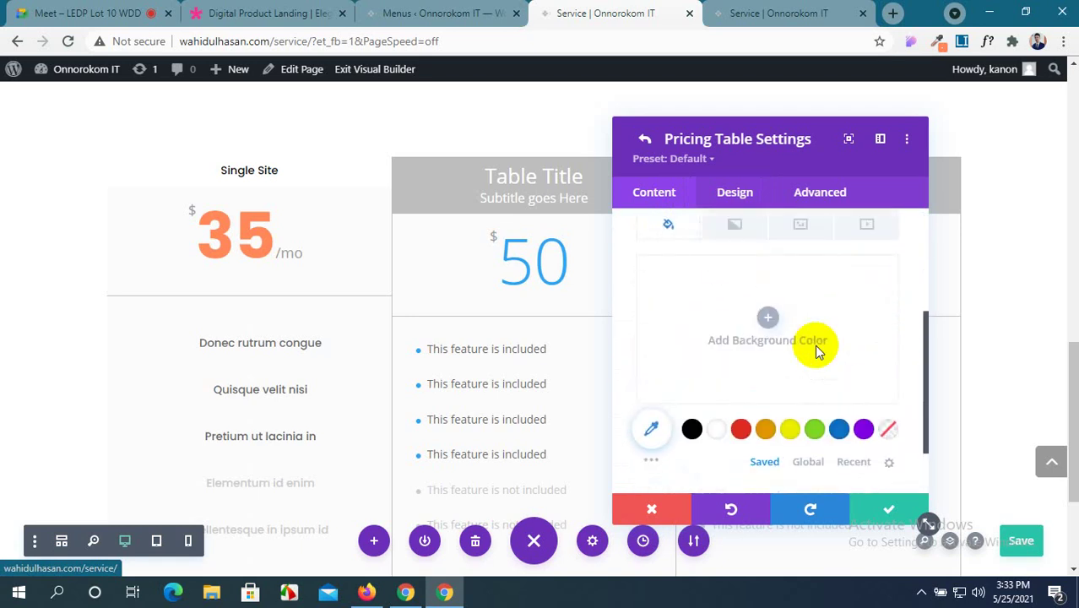
scroll(816, 350, up, 3)
scroll(816, 350, down, 5)
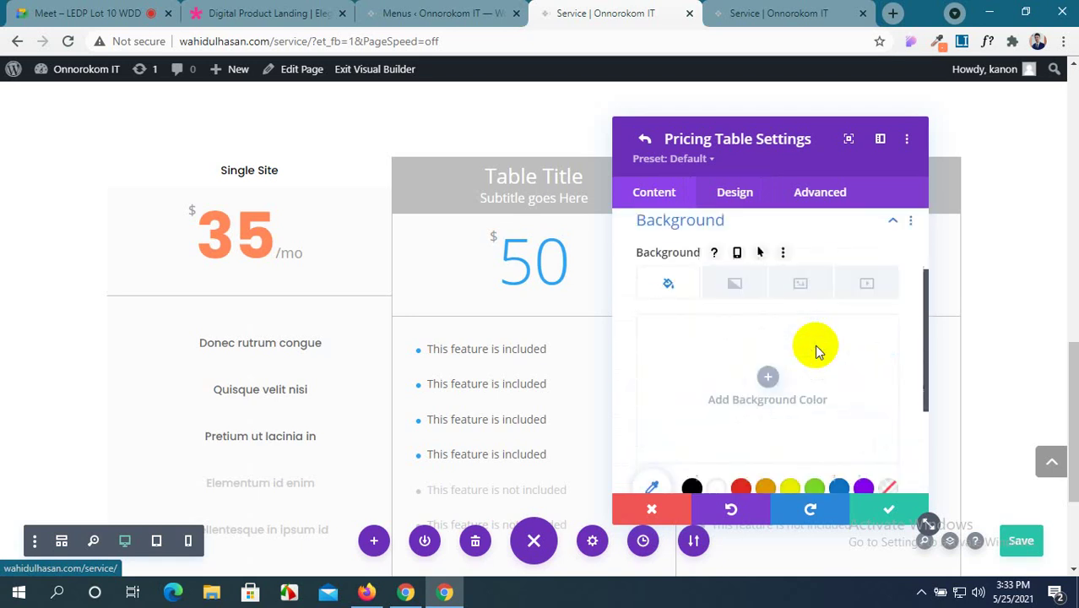
scroll(816, 352, up, 5)
scroll(816, 352, down, 3)
scroll(816, 351, up, 3)
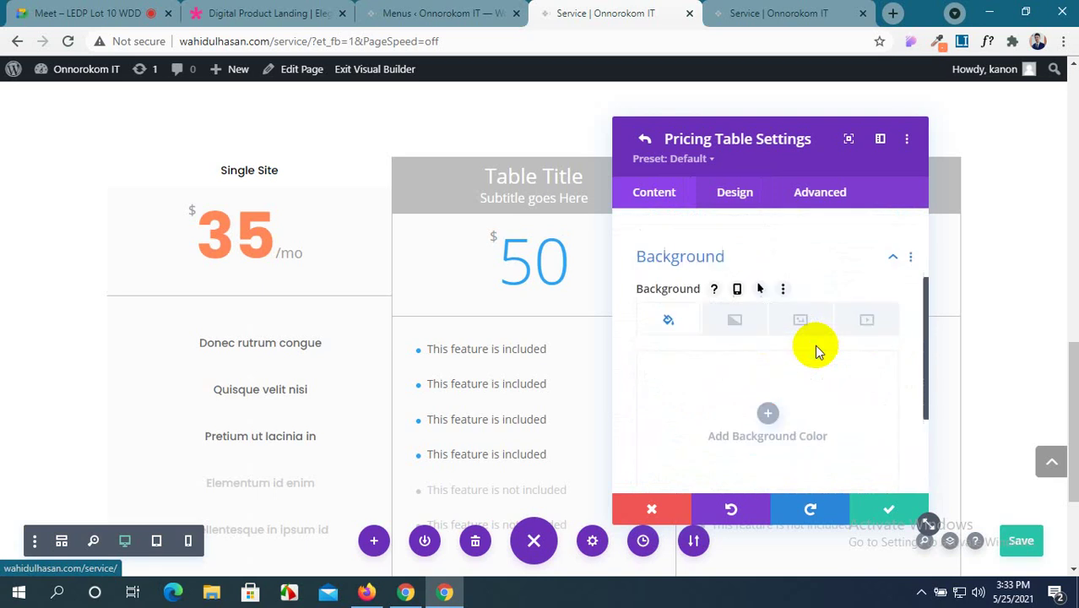
click(713, 202)
Toggle Make This Table Featured on and off twice, leaving the Single Site table at NO.
click(704, 267)
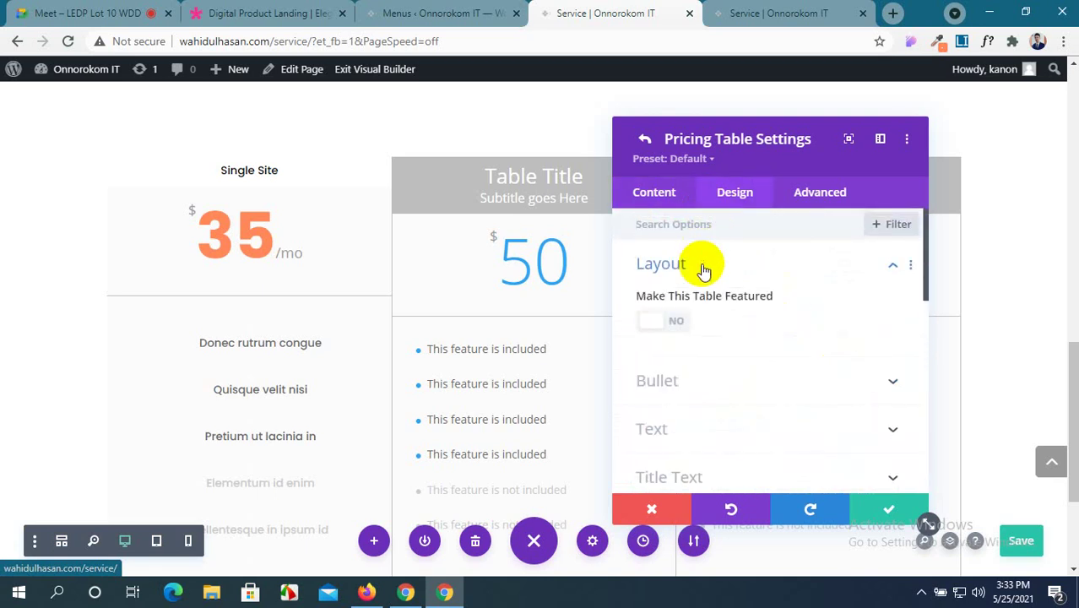
scroll(704, 385, down, 1)
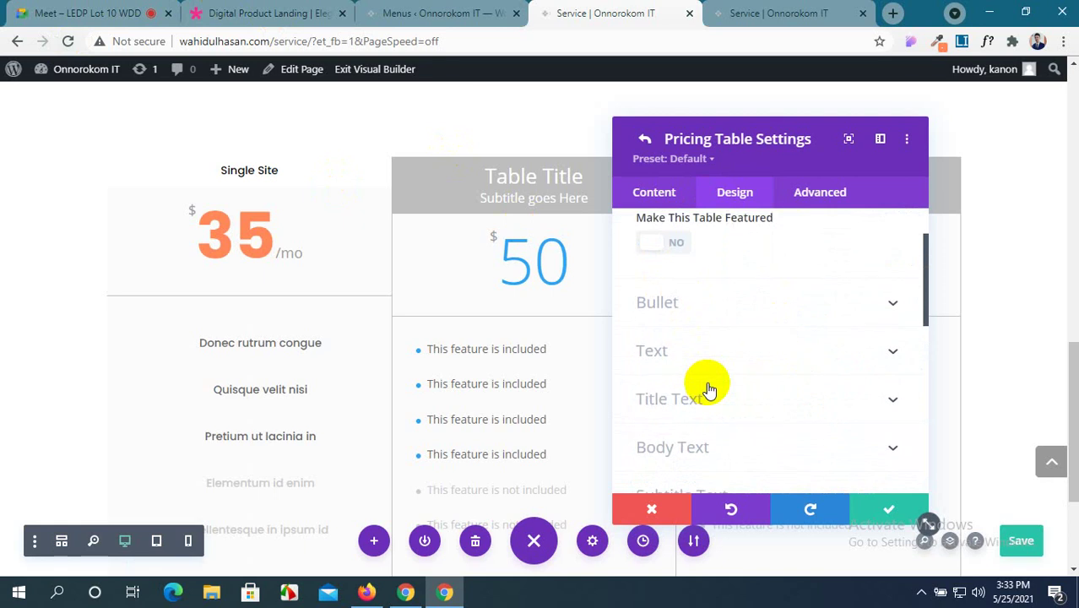
scroll(708, 389, up, 1)
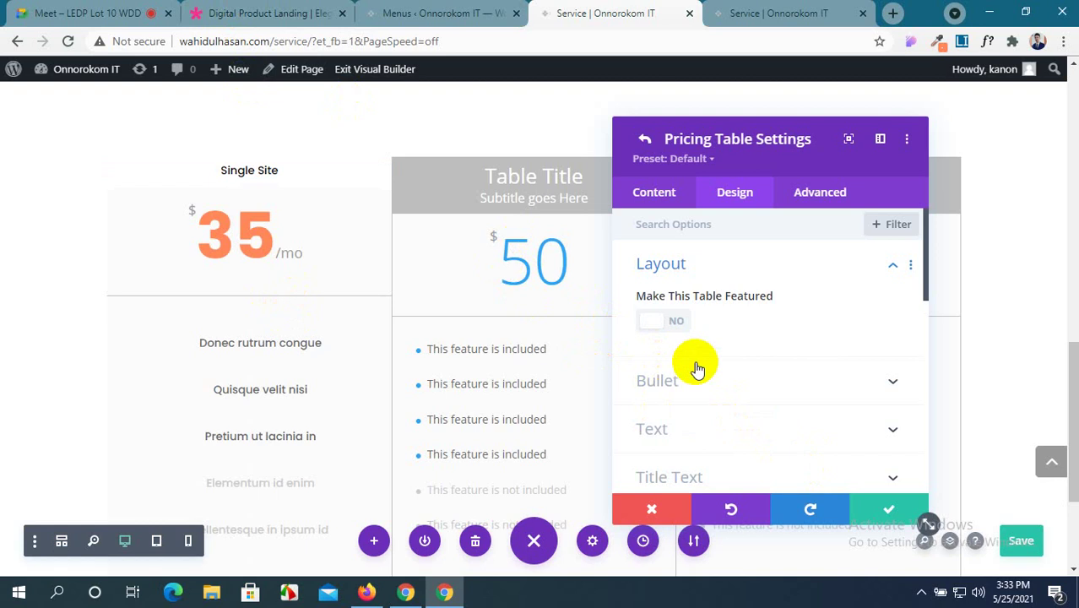
click(676, 319)
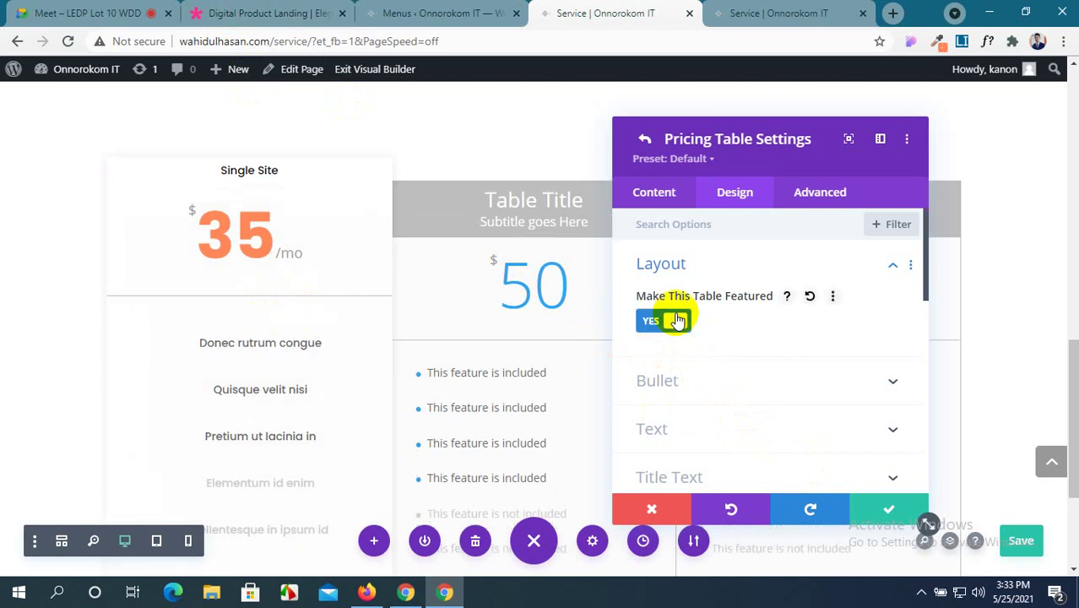
click(676, 319)
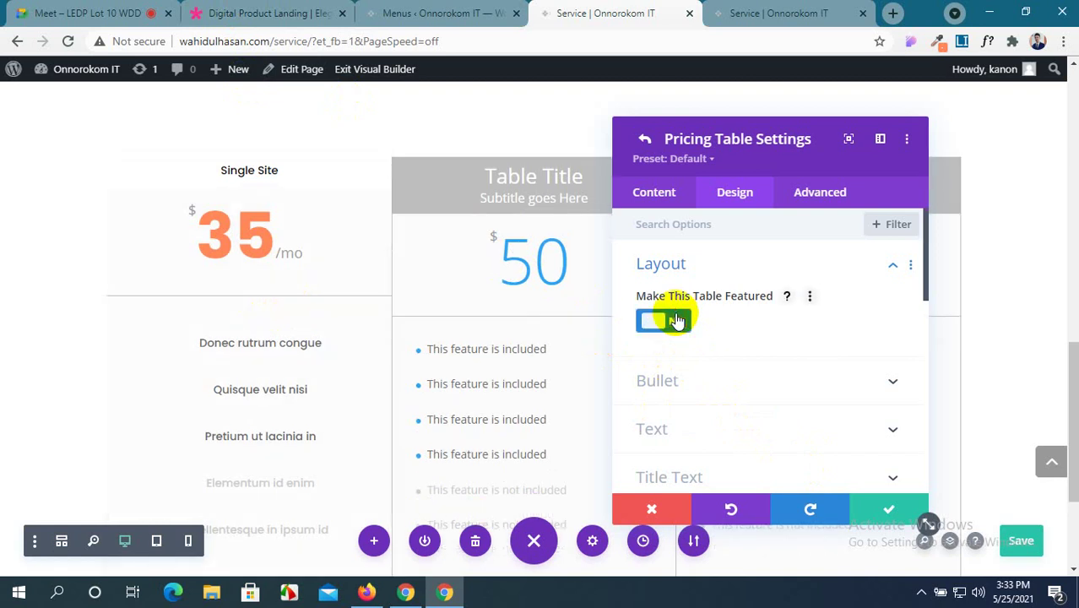
click(676, 319)
click(676, 320)
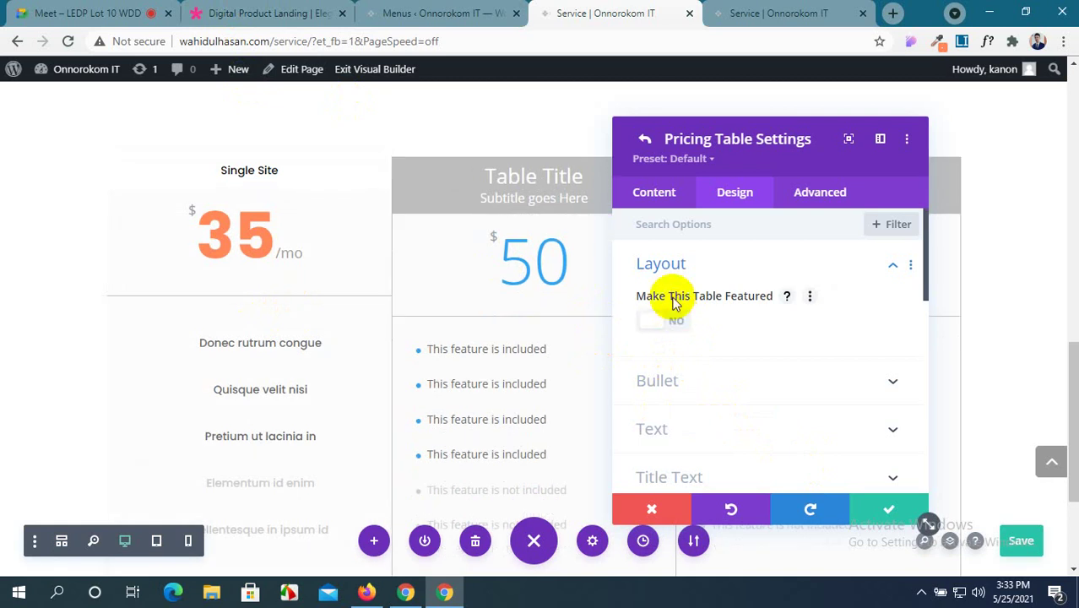
click(674, 204)
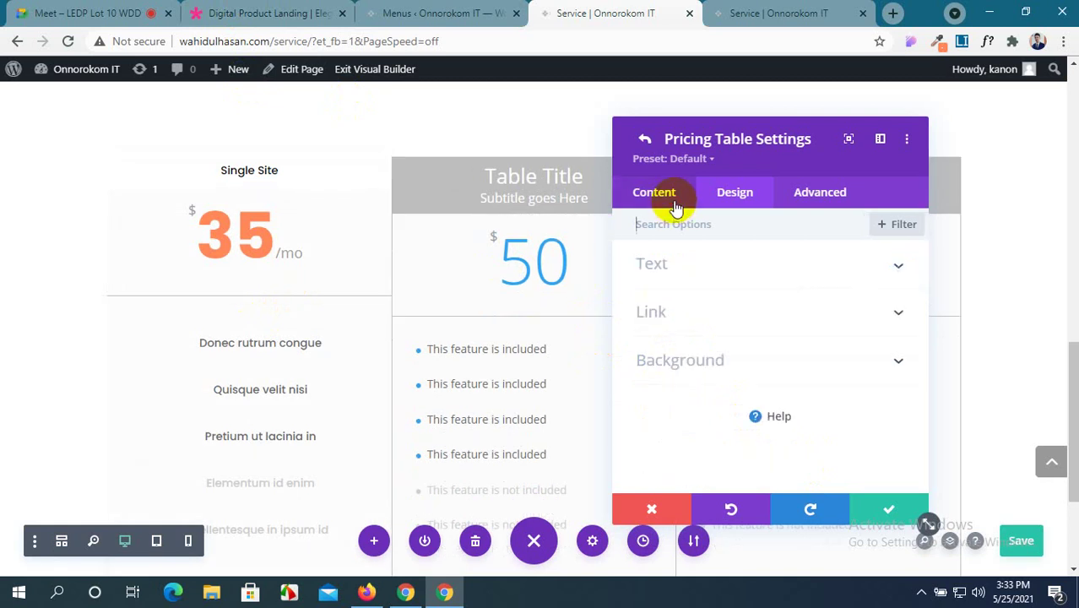
Expand the table's Background group and browse its image, video and gradient options.
click(796, 272)
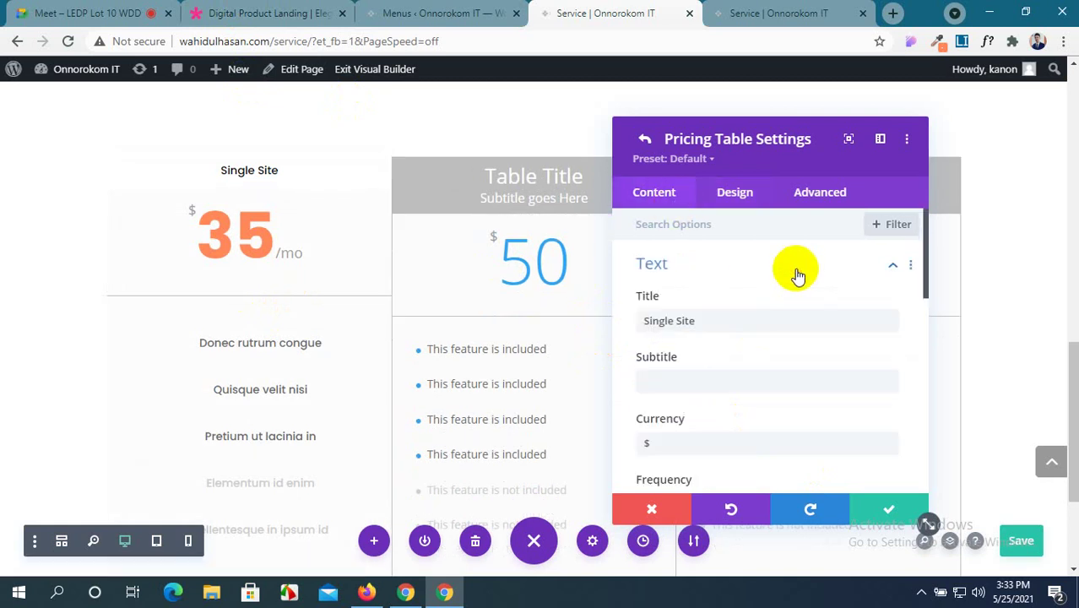
scroll(795, 268, down, 1)
scroll(796, 268, down, 5)
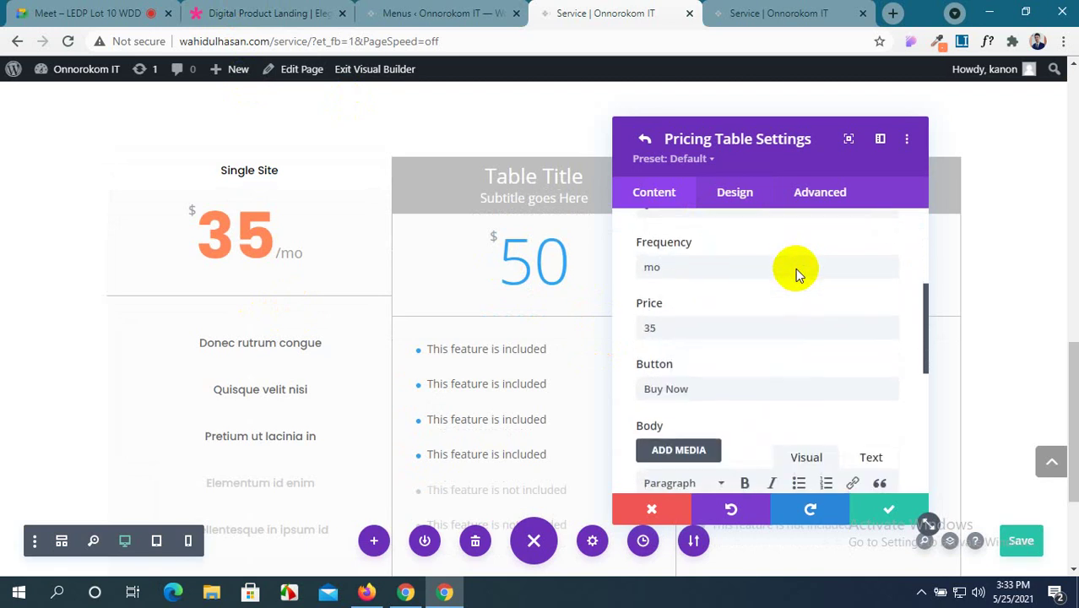
scroll(795, 269, down, 3)
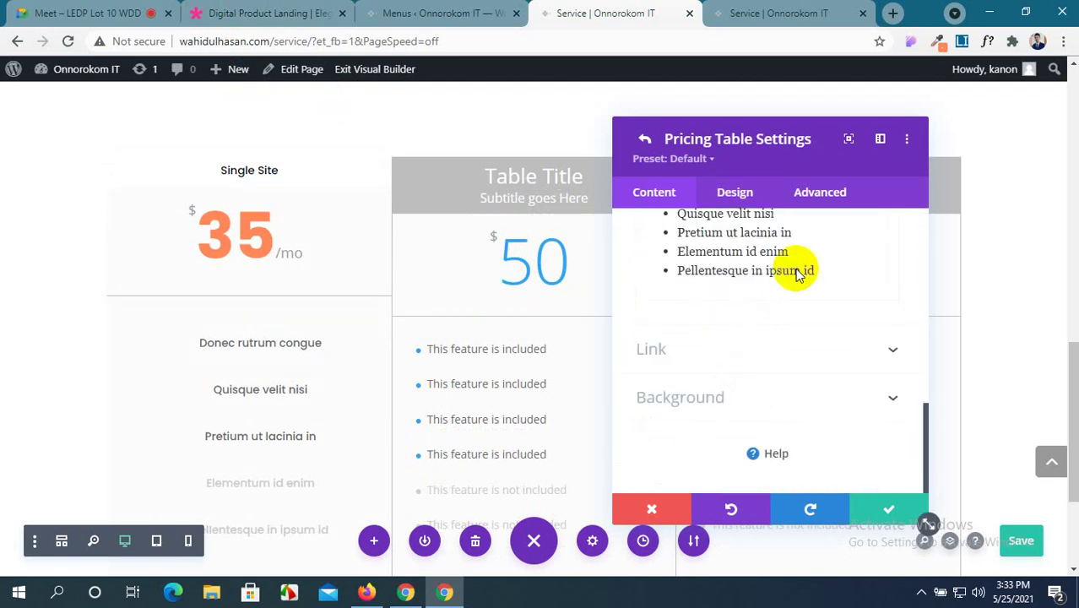
click(808, 356)
scroll(807, 359, down, 1)
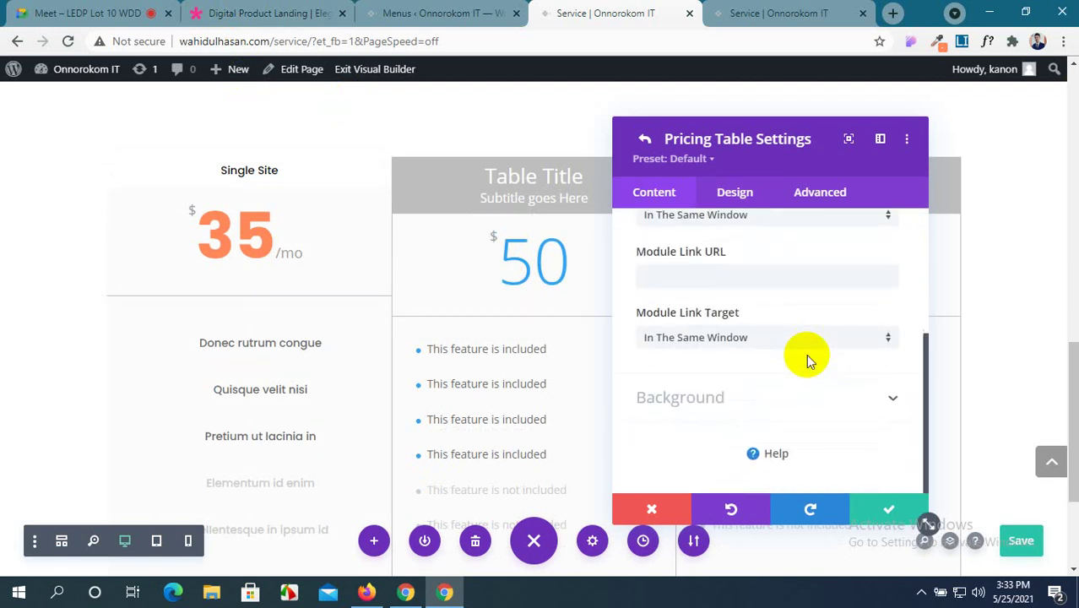
click(810, 401)
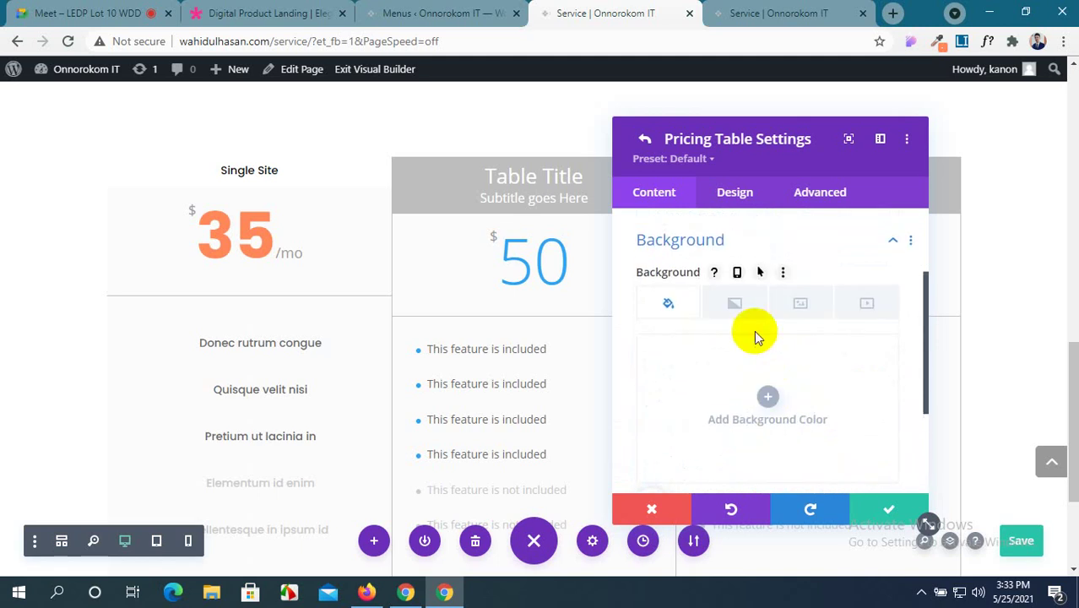
click(801, 304)
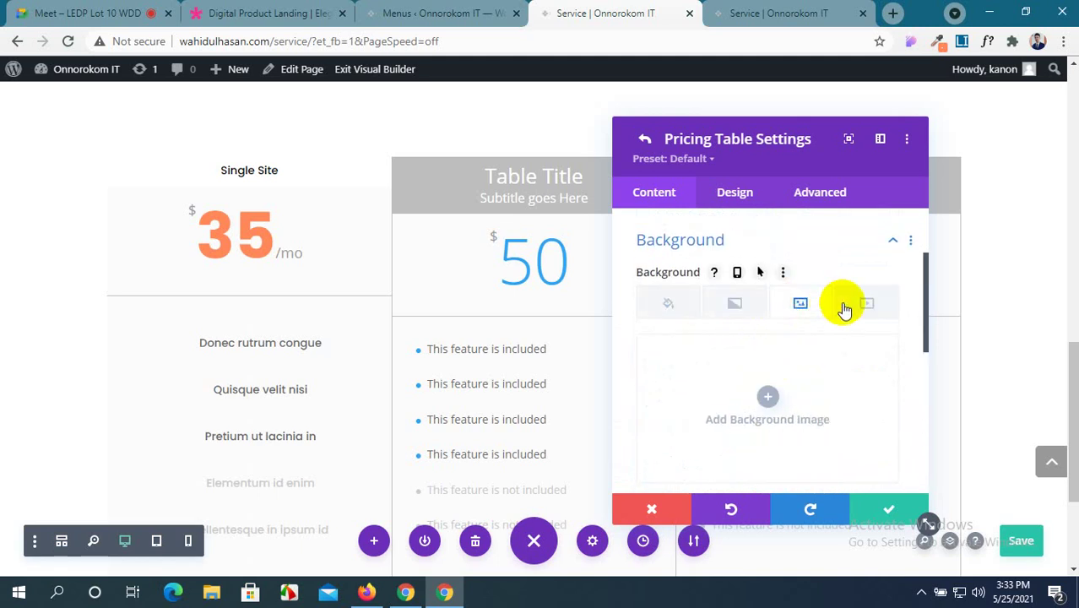
click(861, 309)
click(788, 302)
click(723, 303)
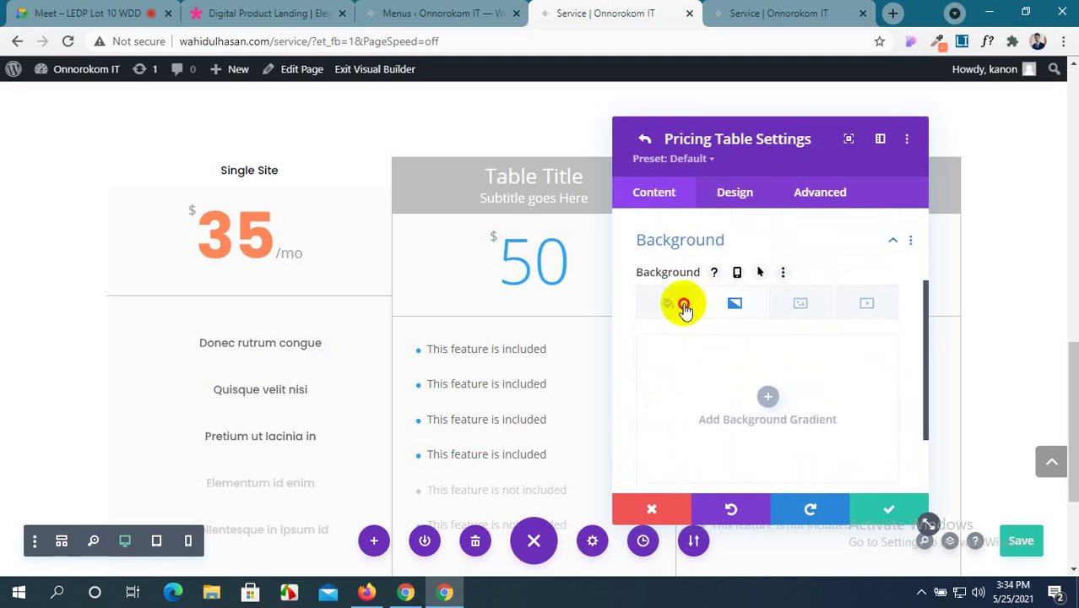
click(675, 304)
scroll(676, 369, down, 2)
scroll(725, 404, up, 1)
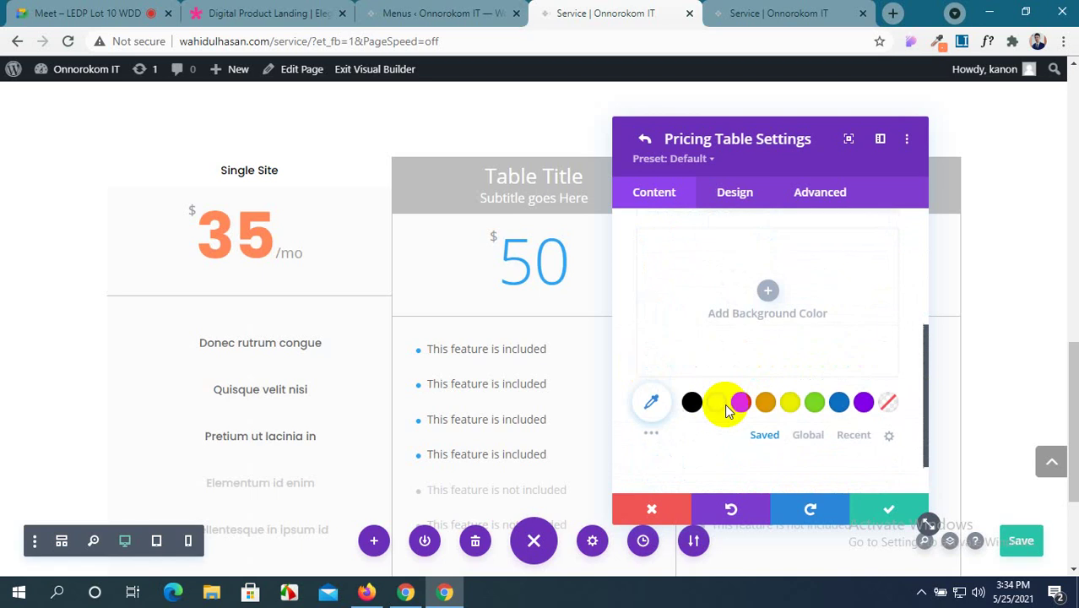
scroll(725, 404, up, 1)
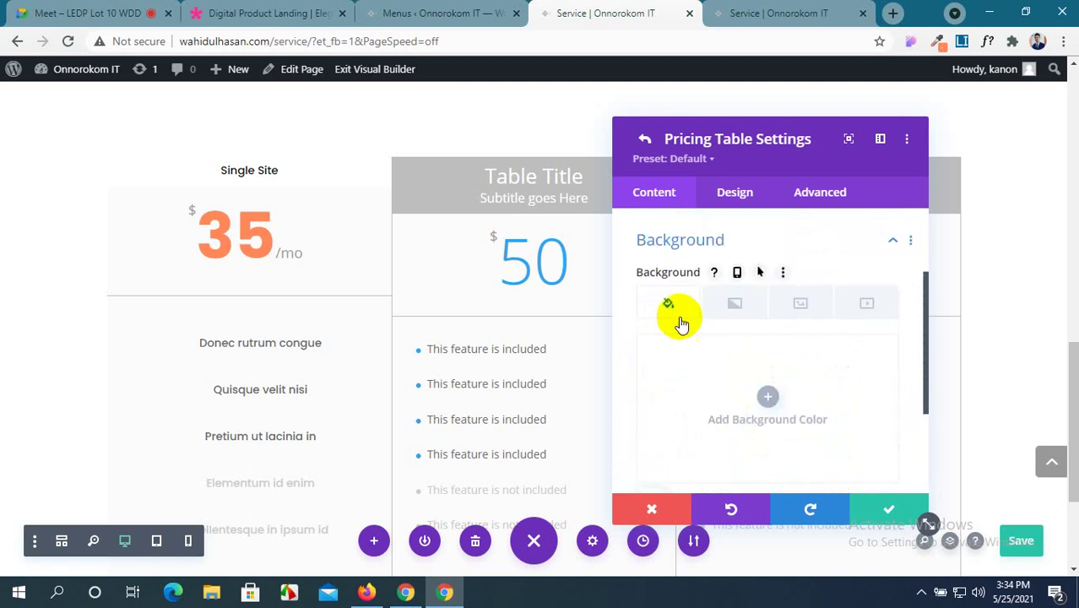
Compare with the reference, then set the table background to white #ffffff and save.
click(264, 10)
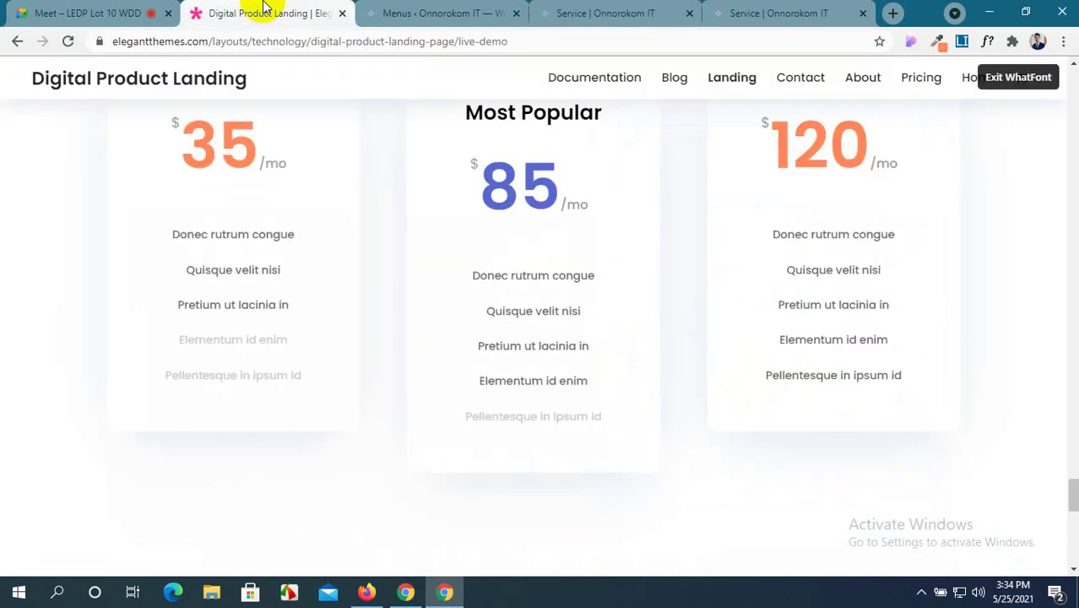
click(426, 12)
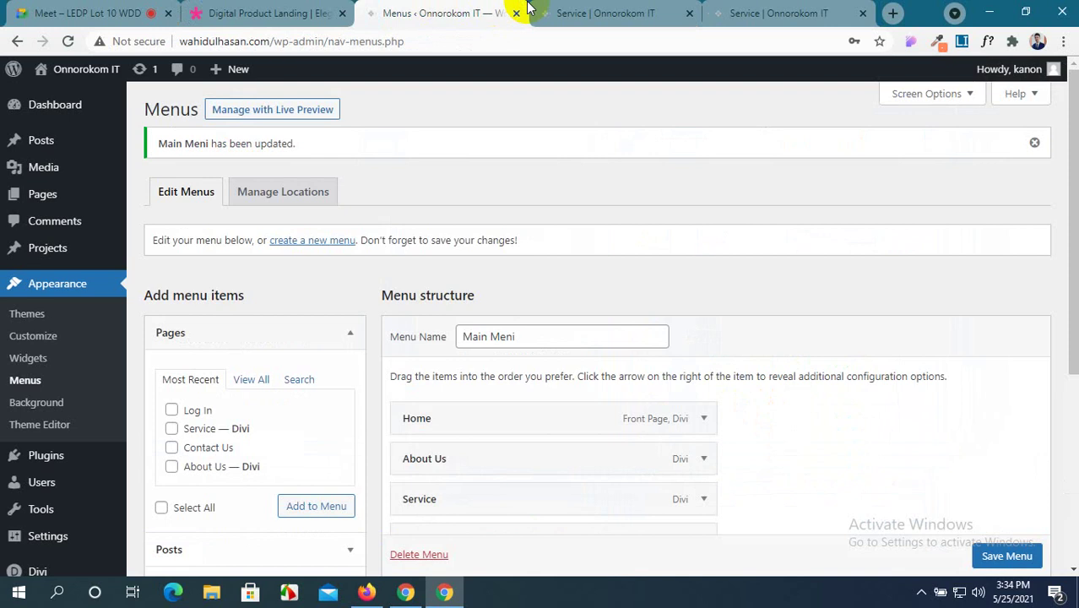
click(583, 12)
scroll(743, 355, down, 1)
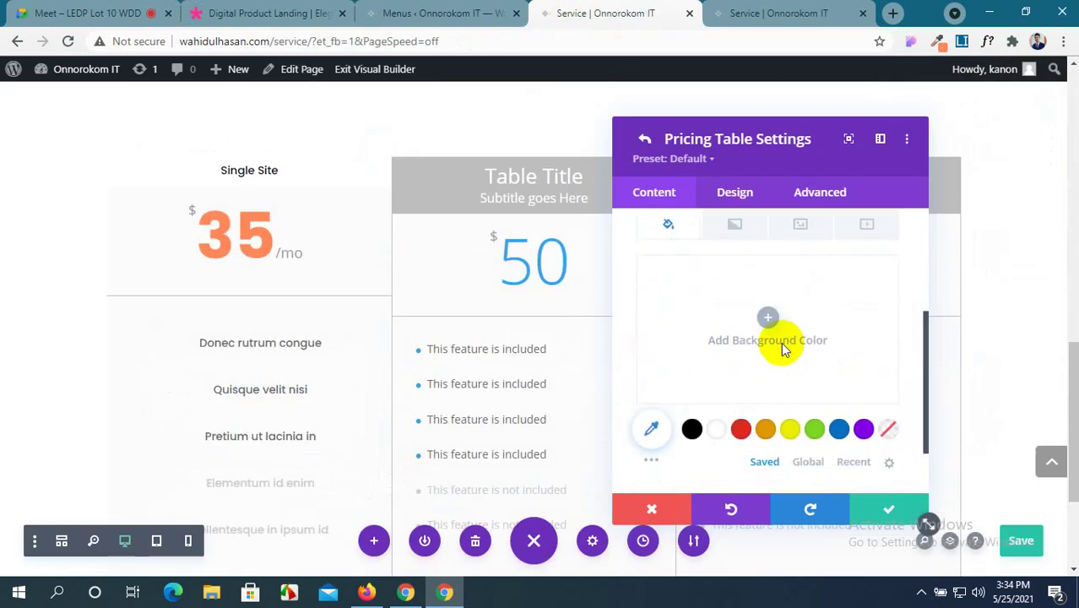
click(769, 320)
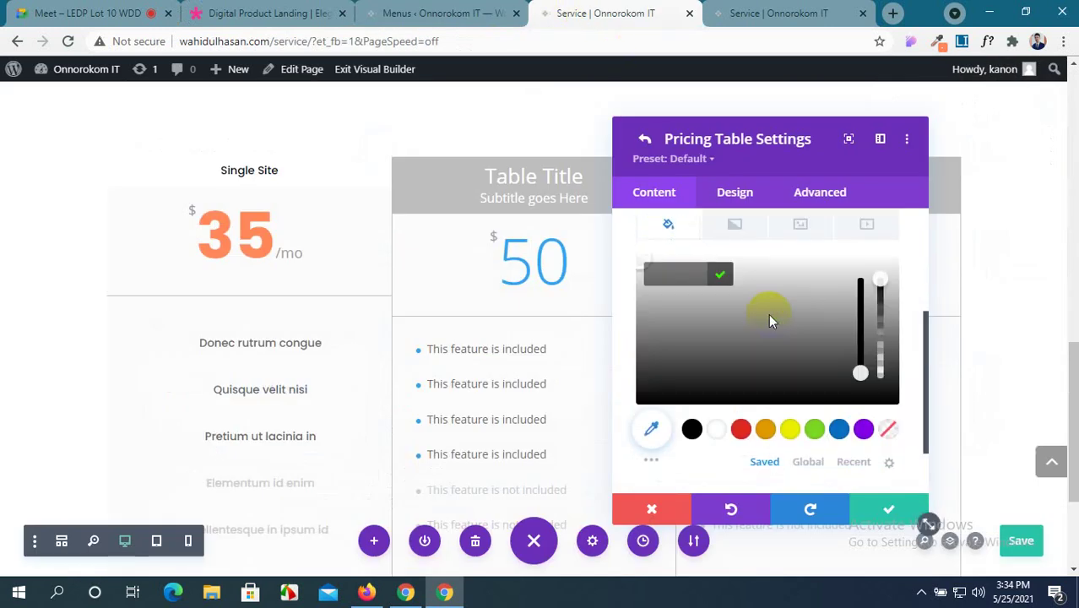
click(725, 440)
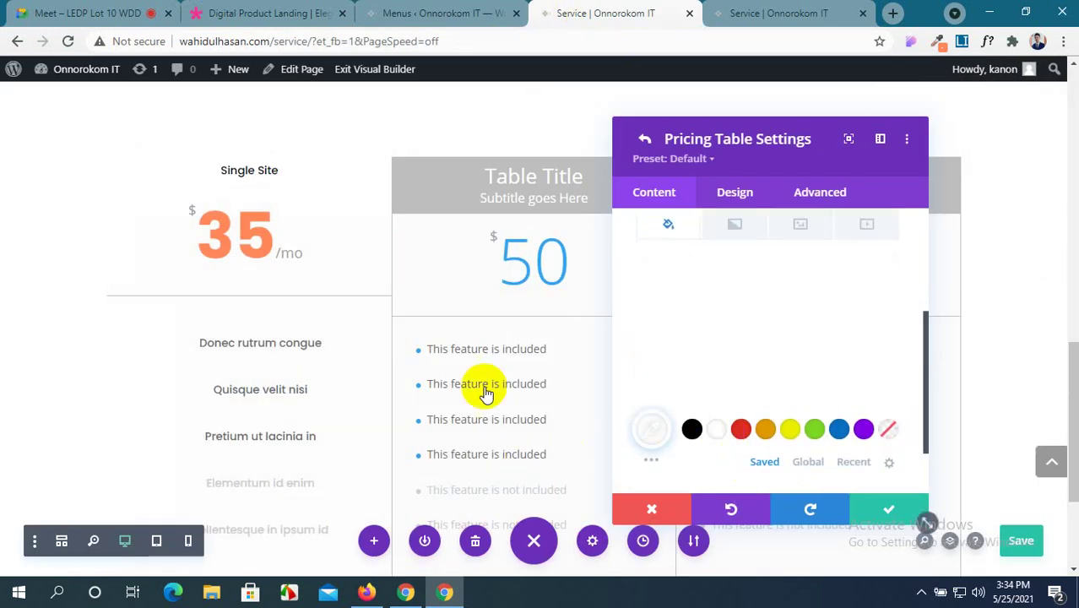
click(878, 524)
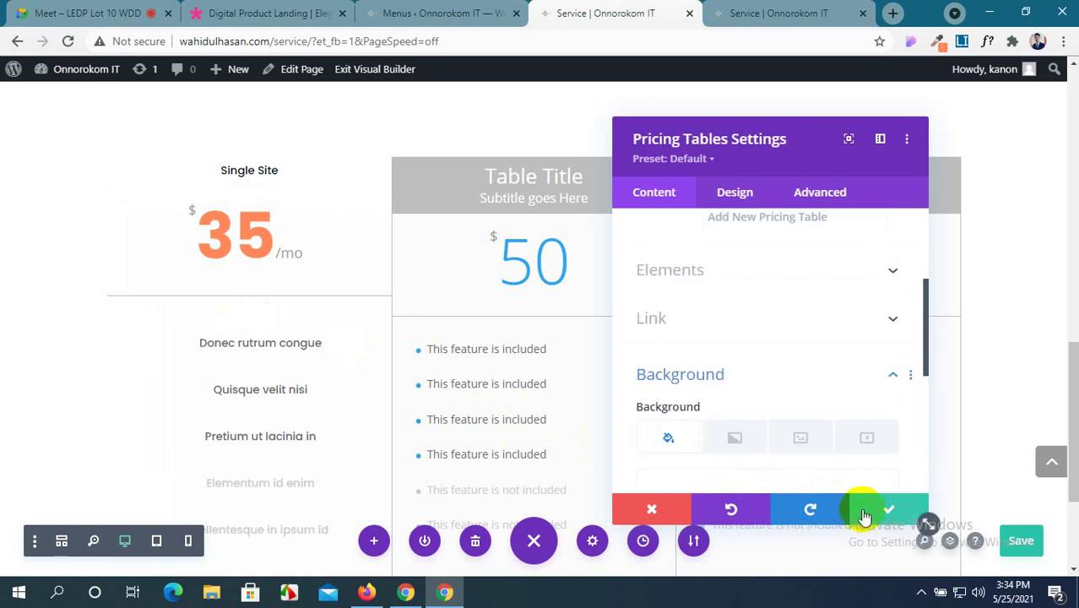
Show the Pricing Tables module's Design tab and scroll down toward the Border group.
click(733, 194)
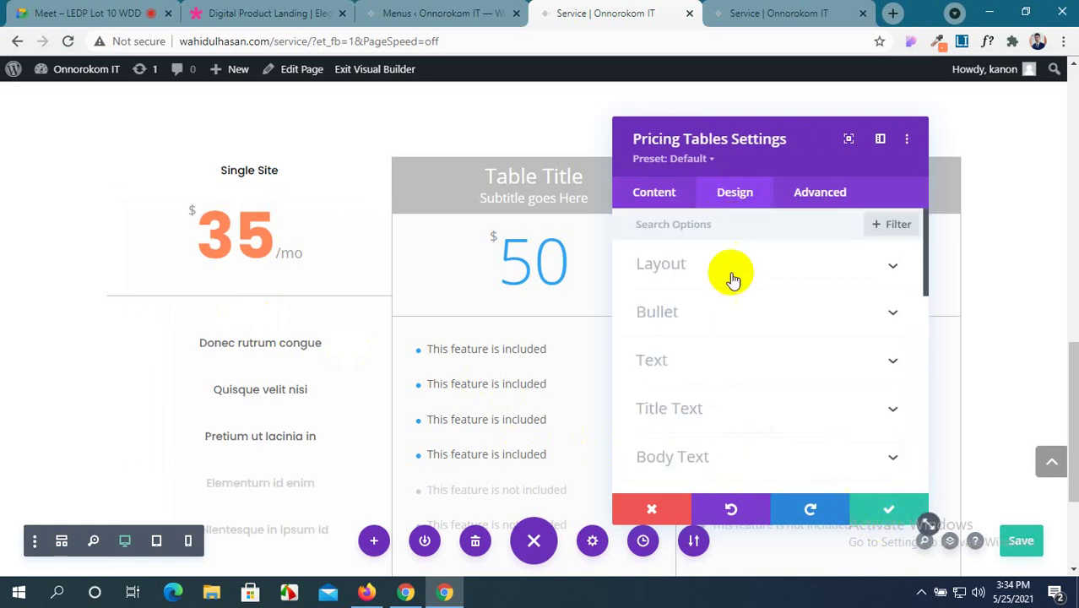
scroll(747, 382, down, 3)
scroll(750, 387, down, 3)
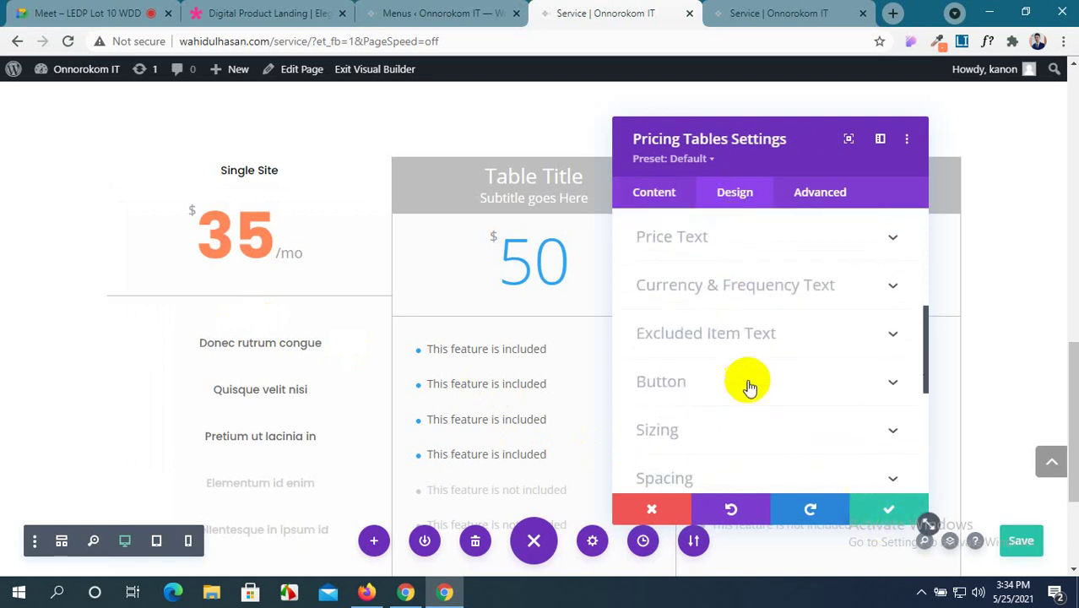
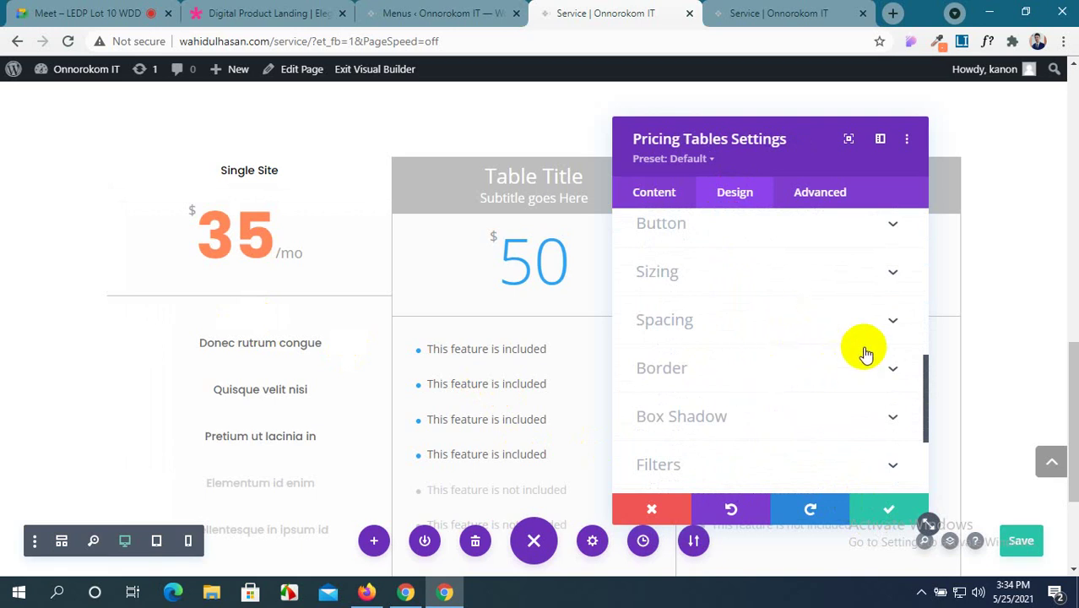
Apply the second box shadow preset to the pricing table (2px vertical, 18px blur).
scroll(866, 353, down, 2)
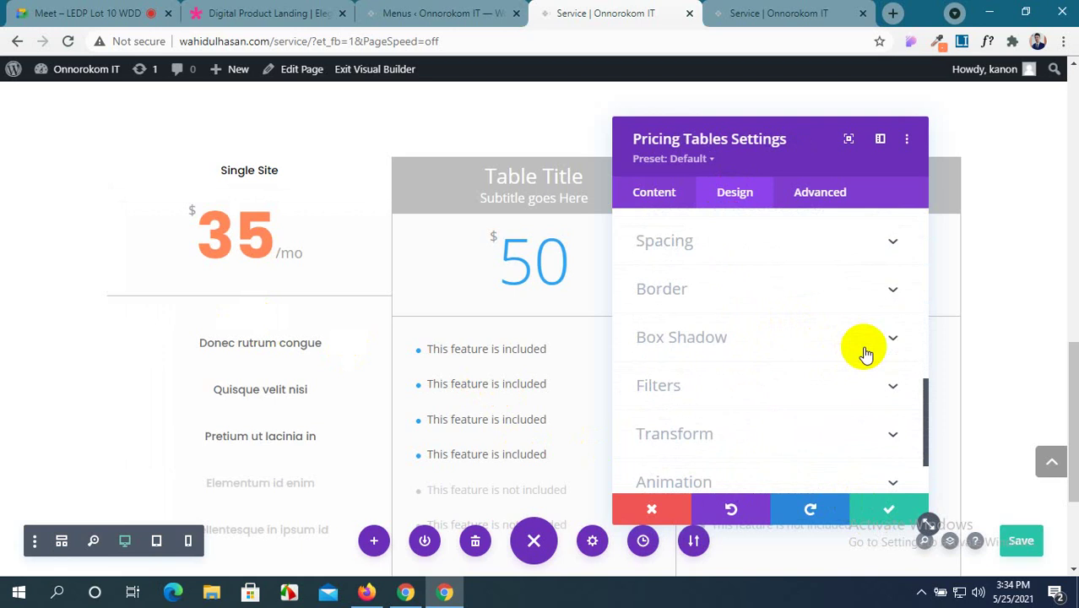
scroll(866, 353, down, 1)
scroll(866, 353, up, 1)
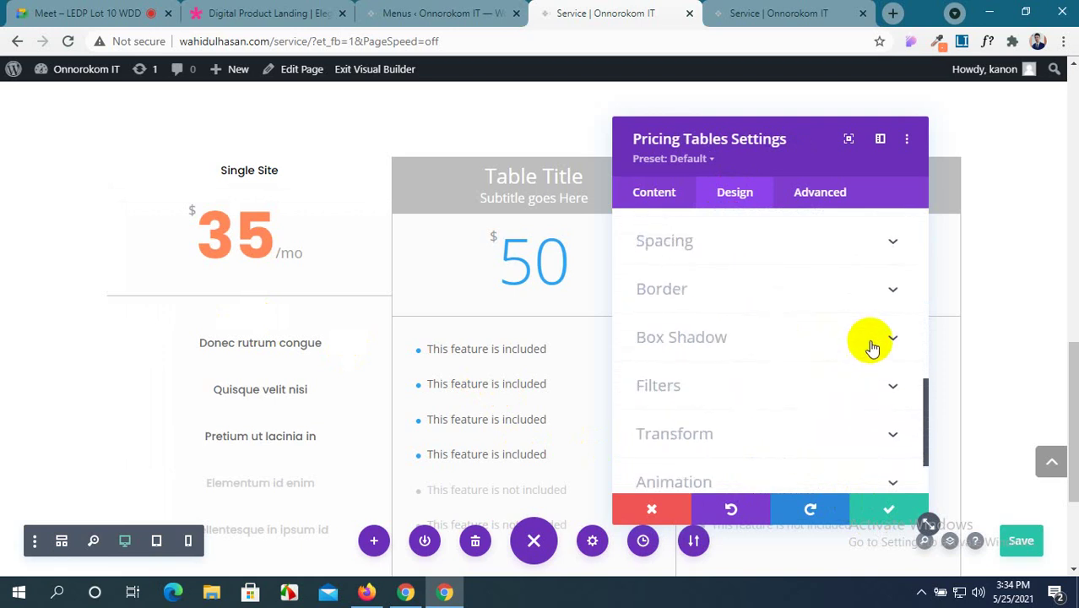
click(873, 348)
click(738, 318)
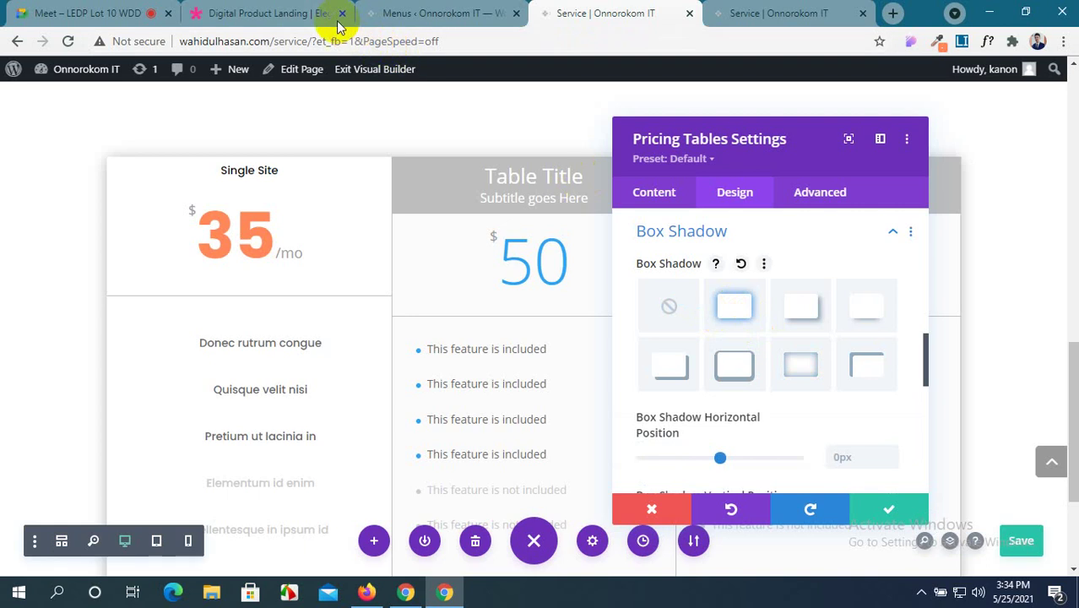
Compare the shadowed table against the demo's pricing cards, then return to the Service page editor.
click(241, 10)
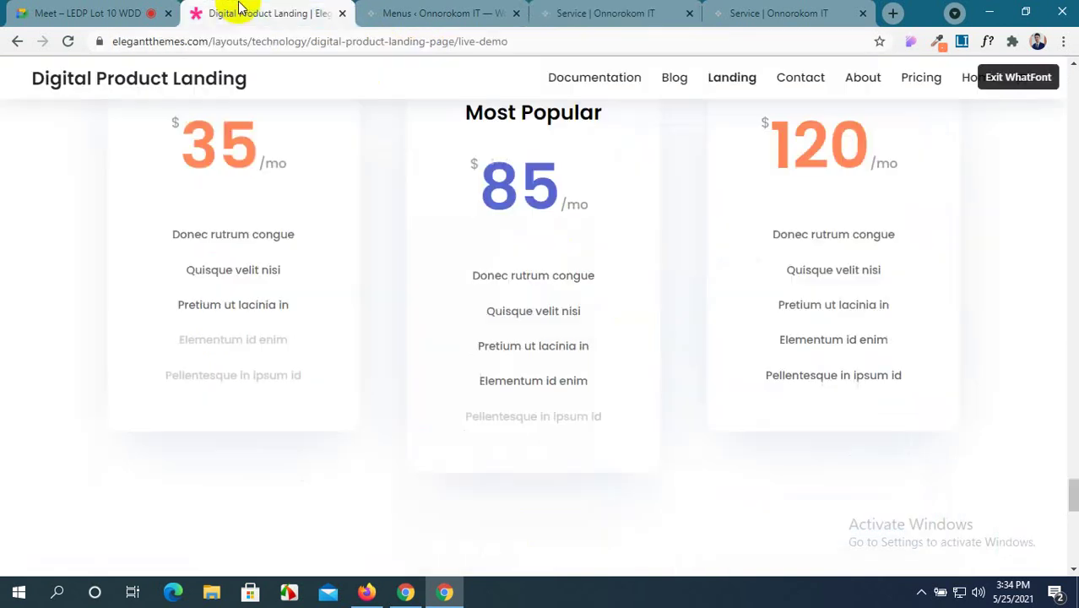
scroll(367, 240, up, 5)
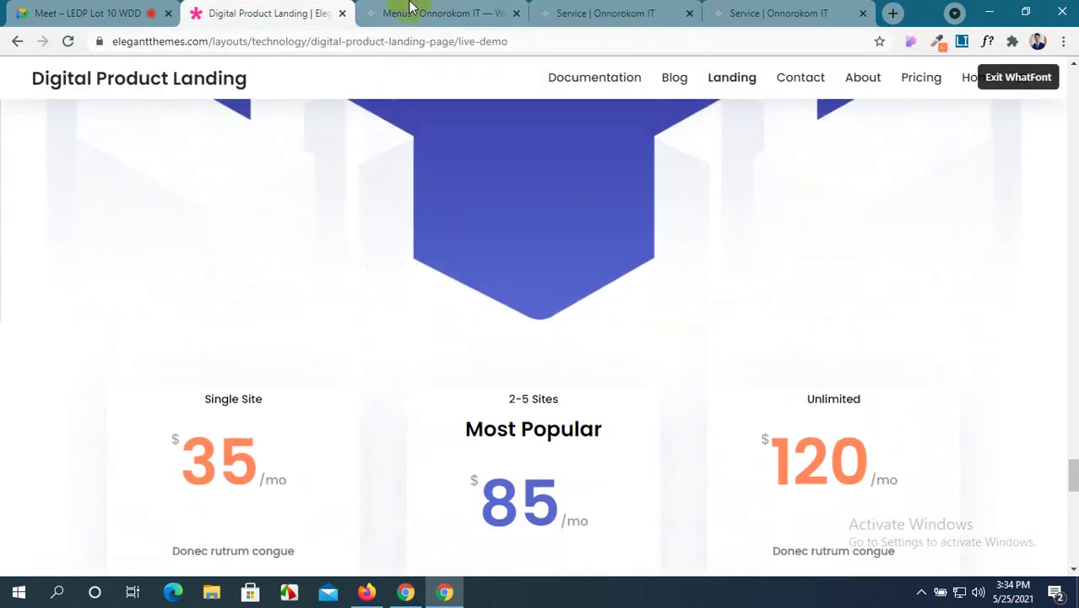
click(422, 13)
click(609, 14)
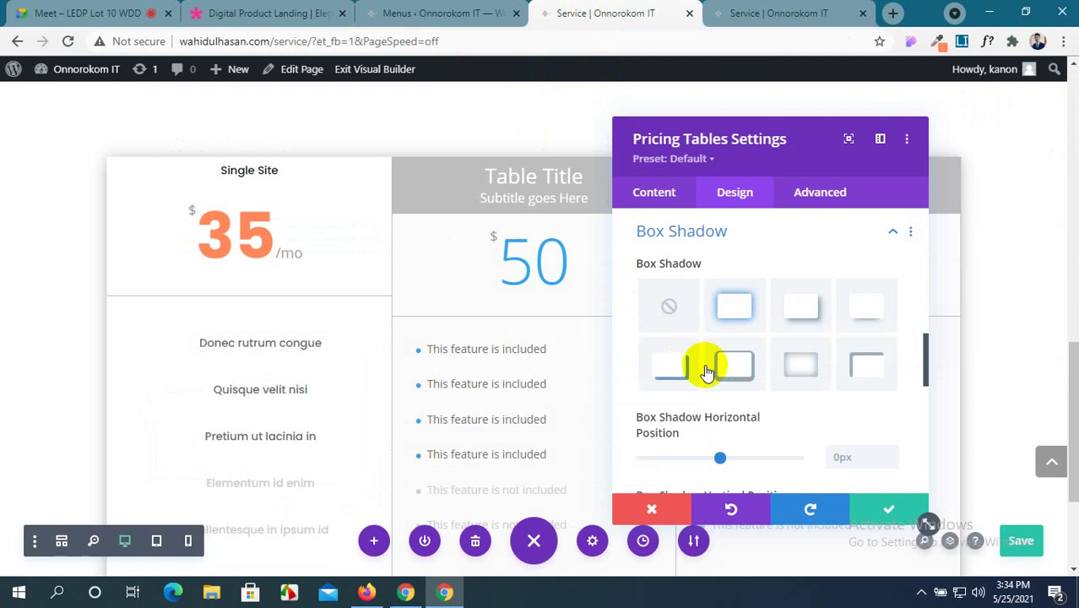
scroll(783, 414, down, 5)
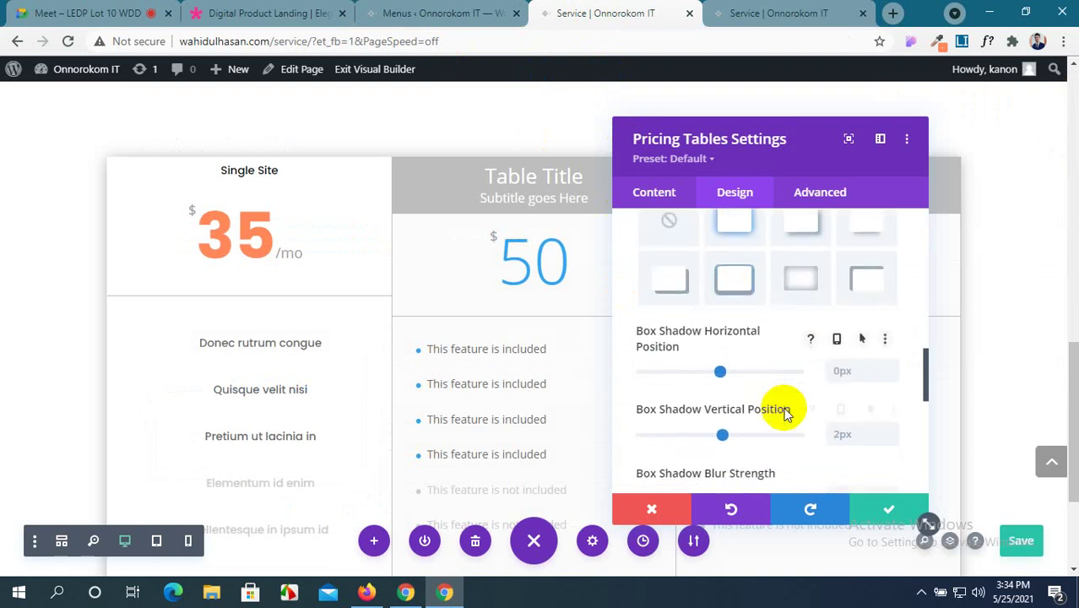
scroll(784, 413, down, 2)
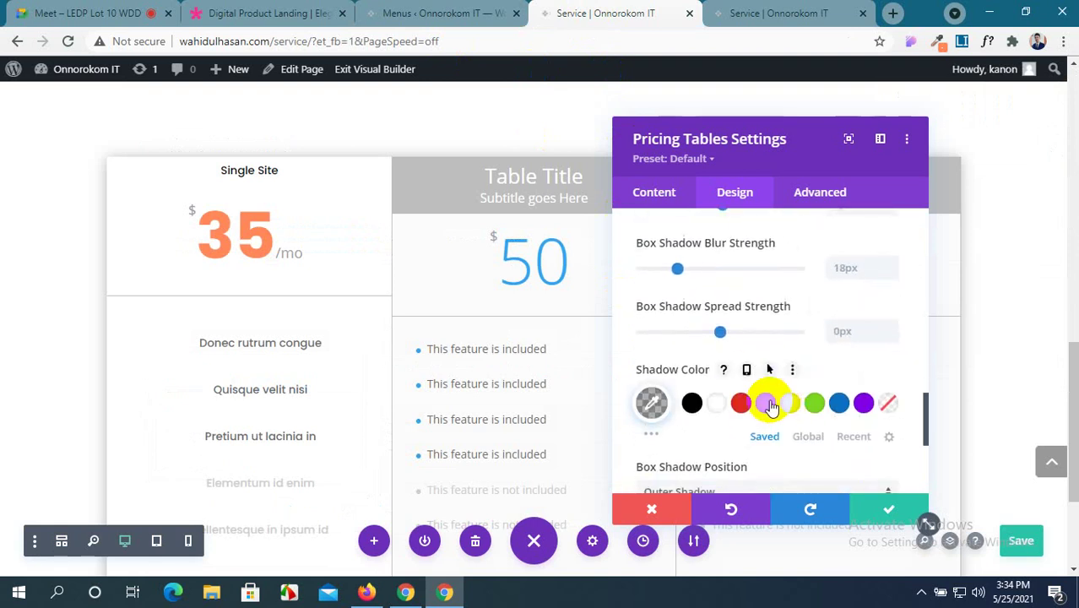
scroll(767, 402, up, 4)
Check the demo pricing cards once more and go back to review the table's shadow.
click(291, 12)
scroll(414, 361, up, 3)
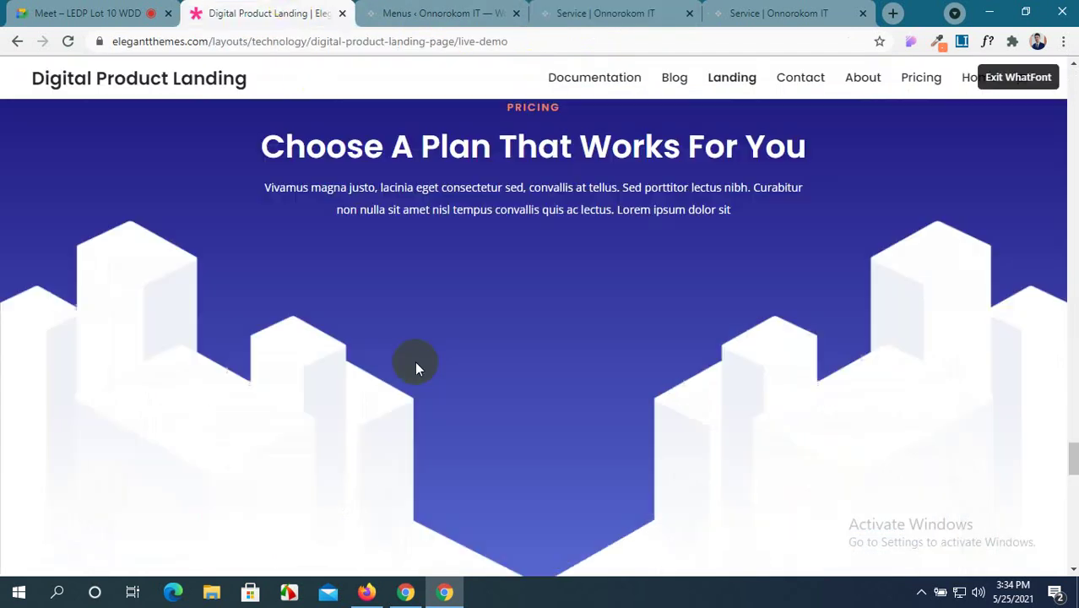
scroll(415, 361, down, 5)
scroll(415, 363, down, 3)
scroll(415, 363, up, 2)
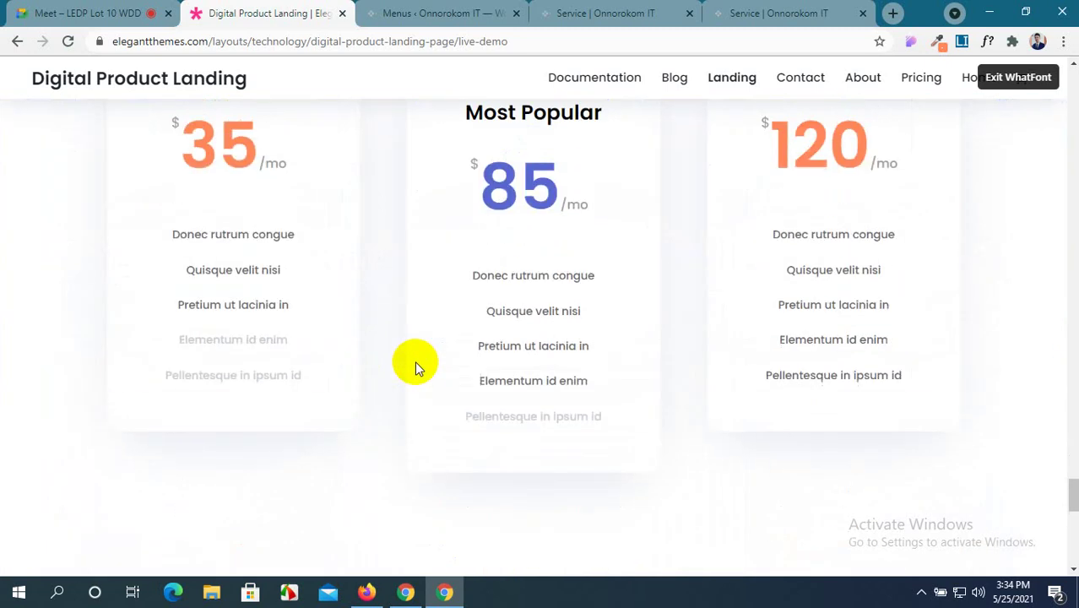
scroll(414, 363, down, 1)
scroll(415, 364, up, 1)
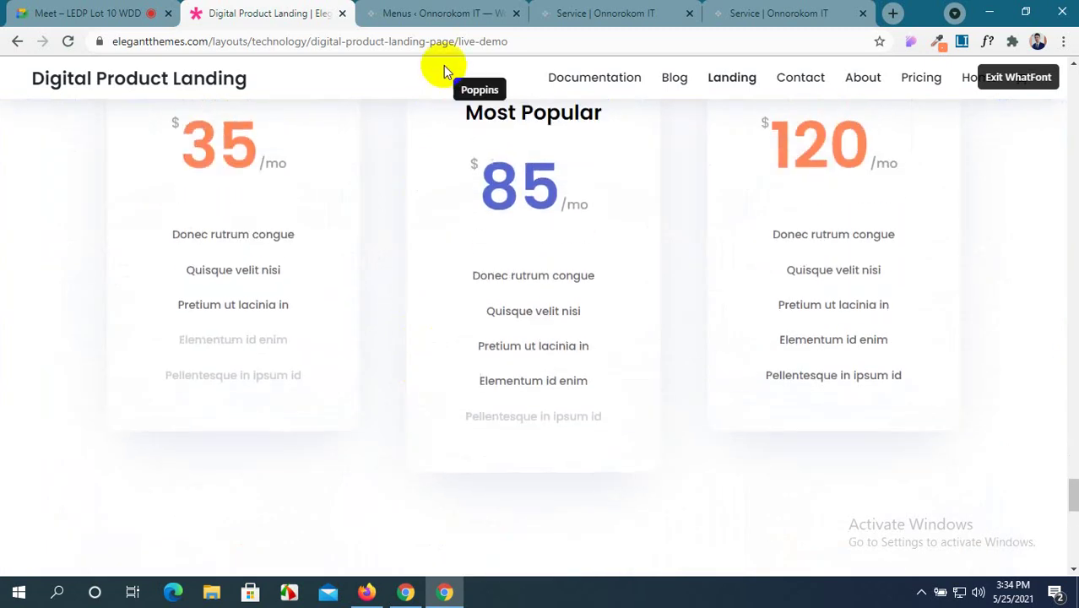
click(446, 14)
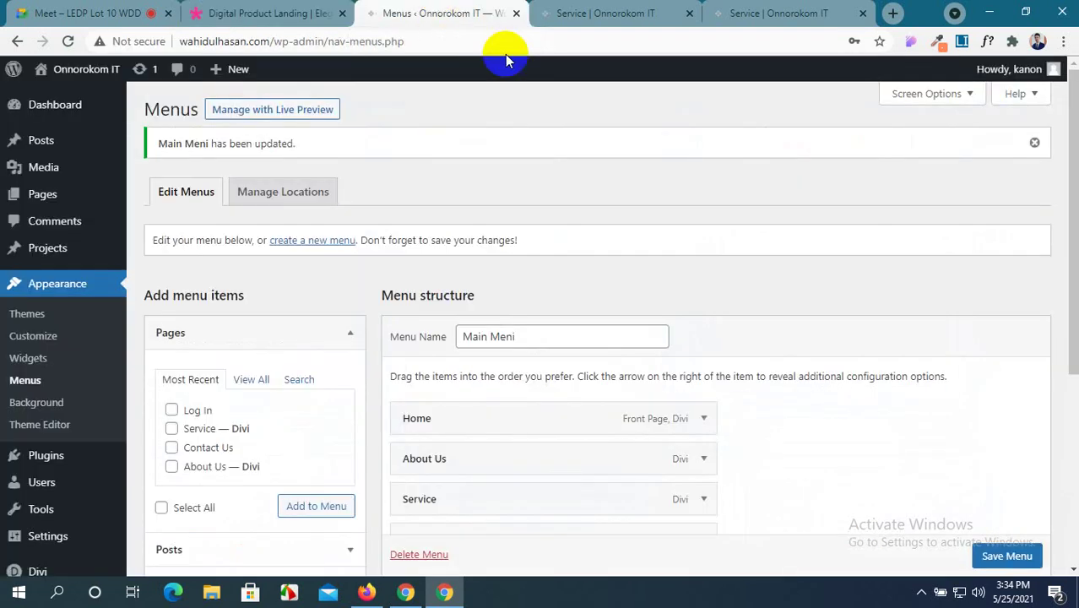
click(581, 17)
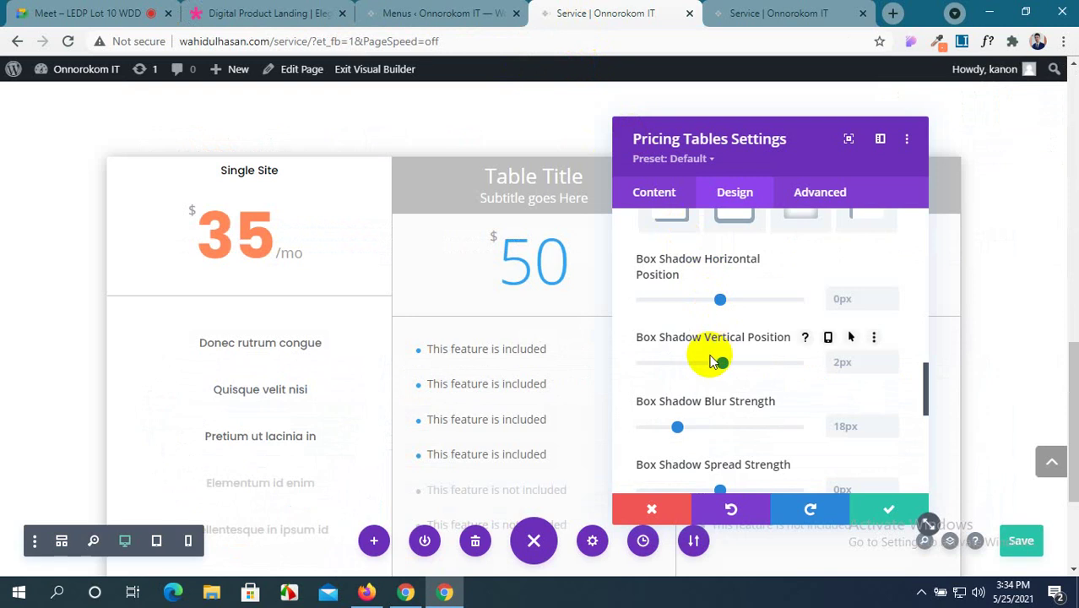
scroll(712, 362, down, 1)
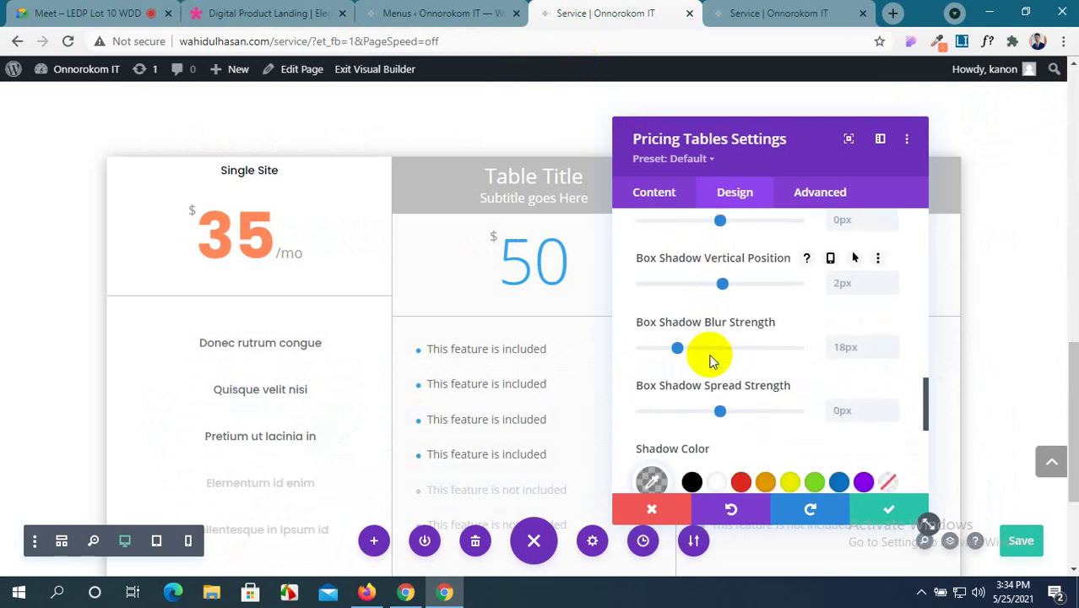
scroll(712, 362, down, 4)
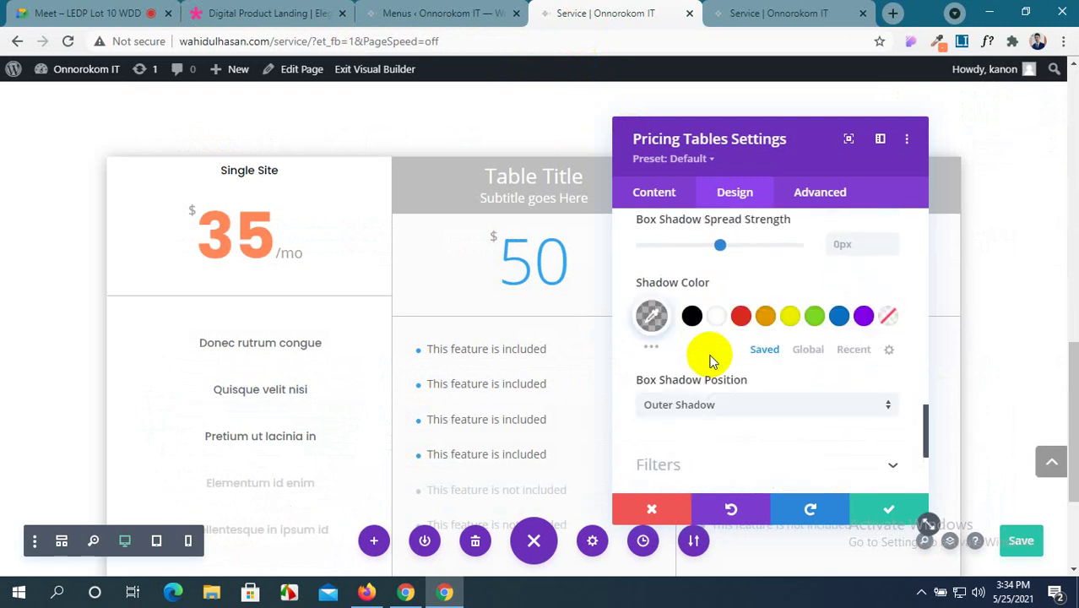
scroll(712, 361, up, 3)
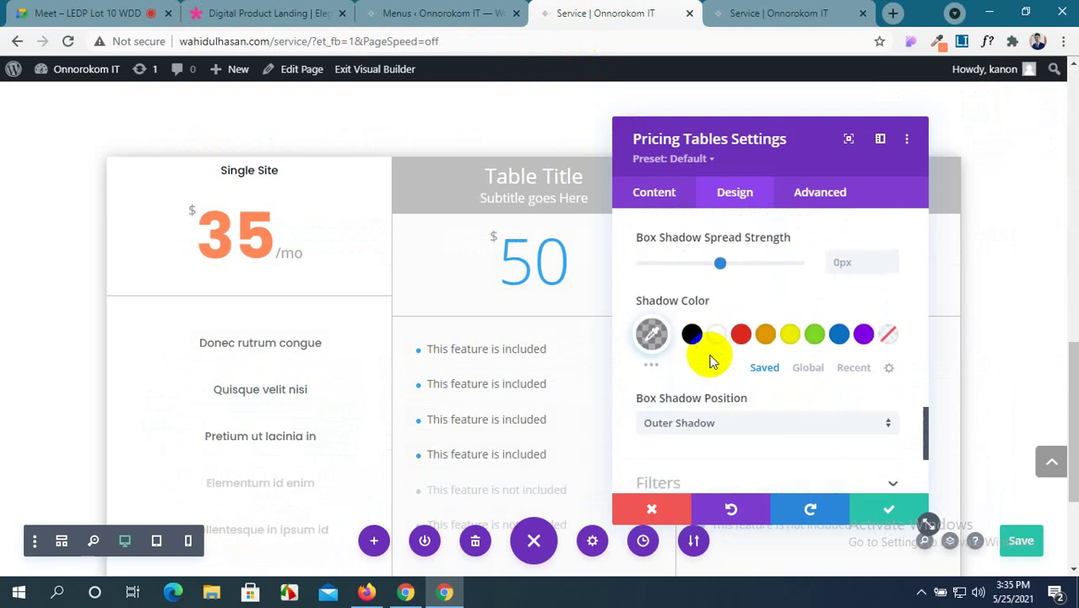
scroll(712, 361, up, 5)
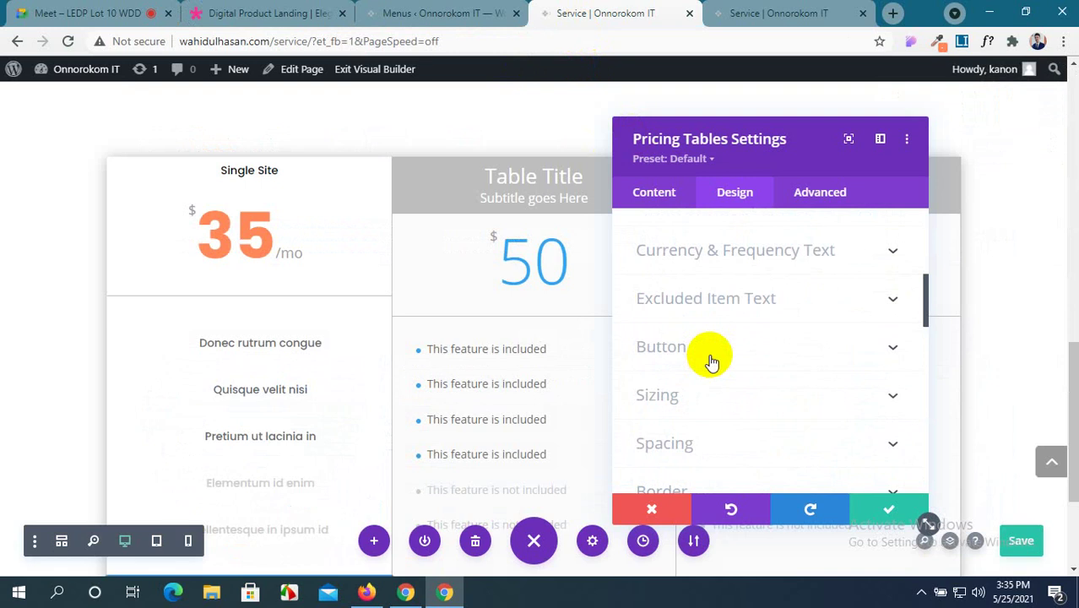
Pick a Featured Excluded Item Color, try white excluded item text, then reset it to default.
click(840, 308)
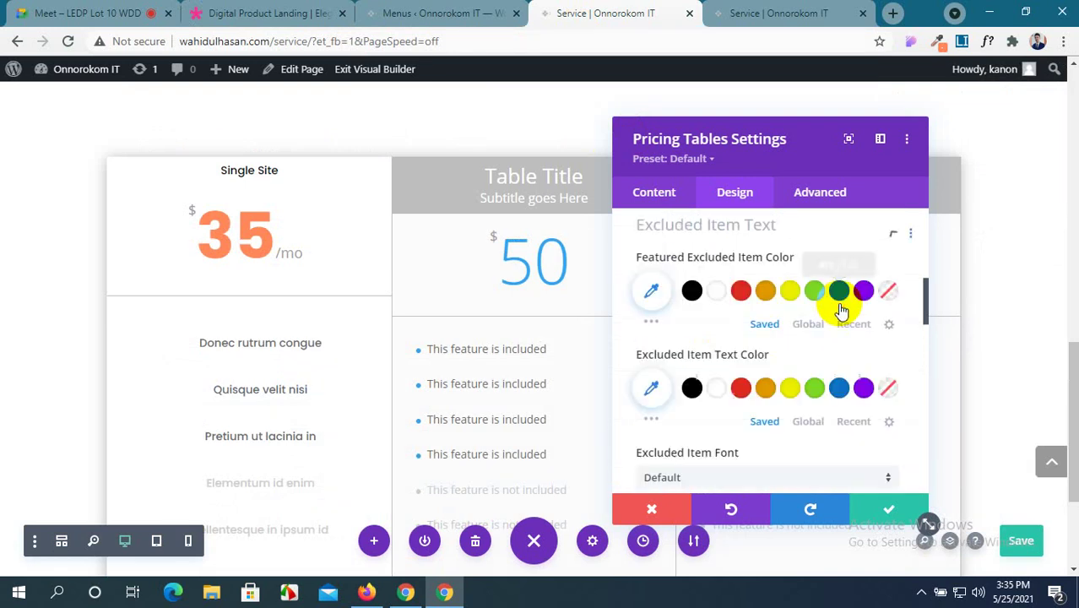
click(693, 297)
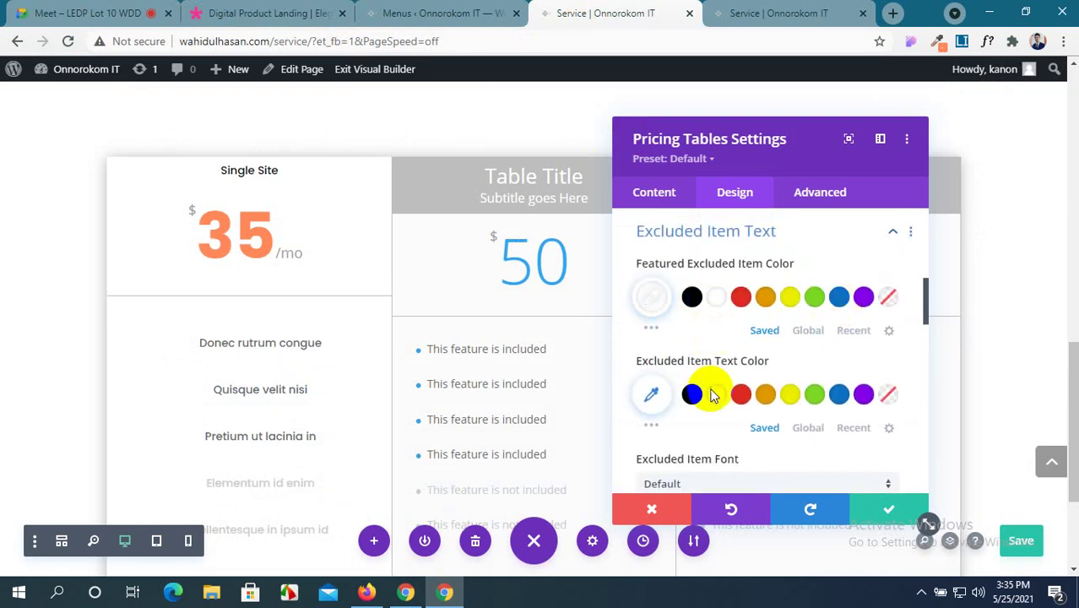
click(715, 395)
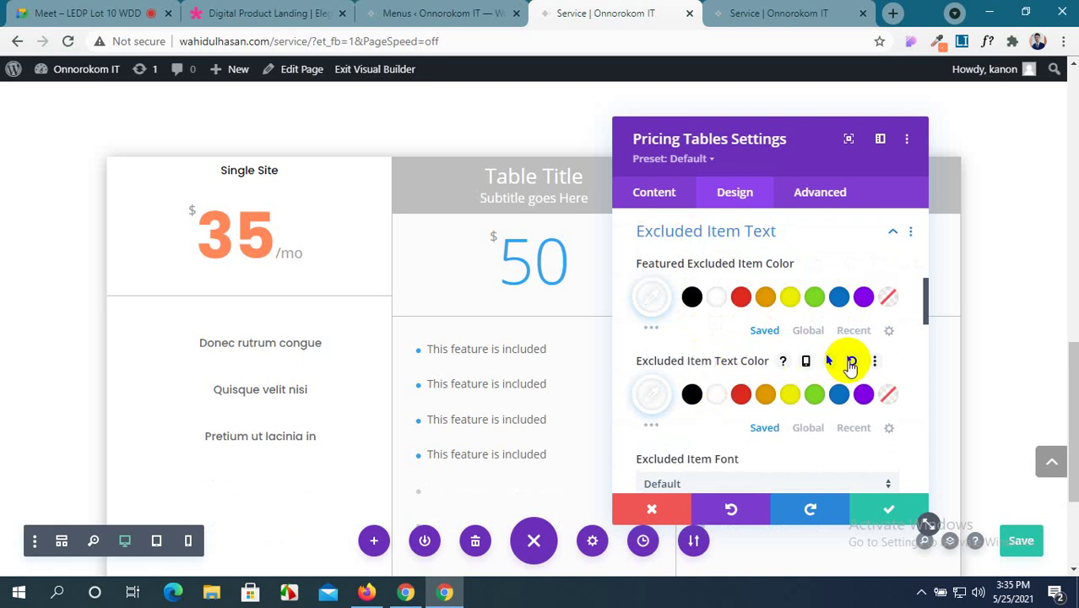
click(852, 363)
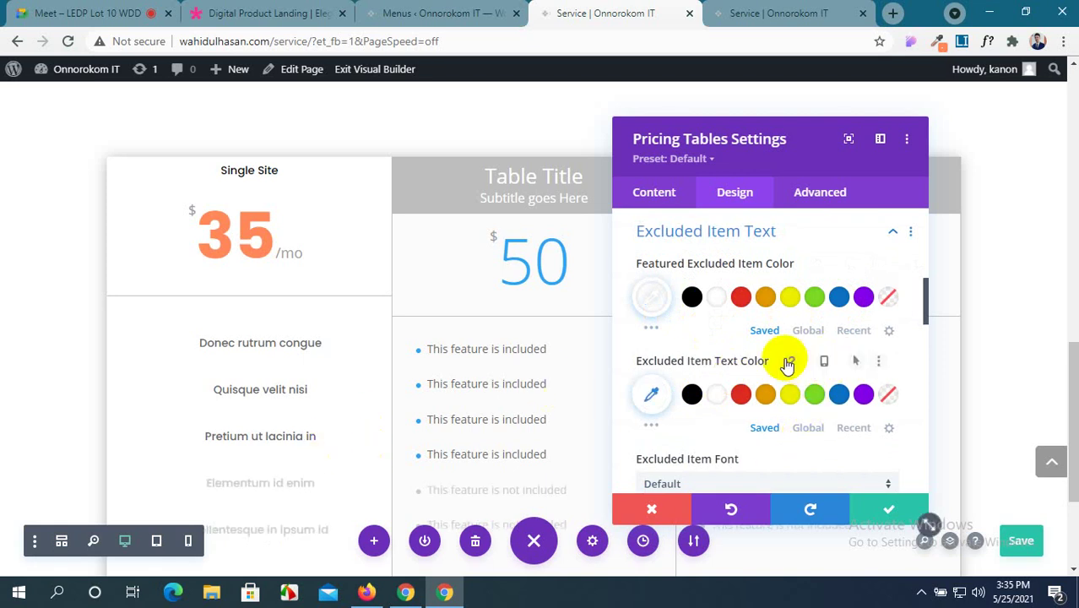
scroll(782, 362, down, 2)
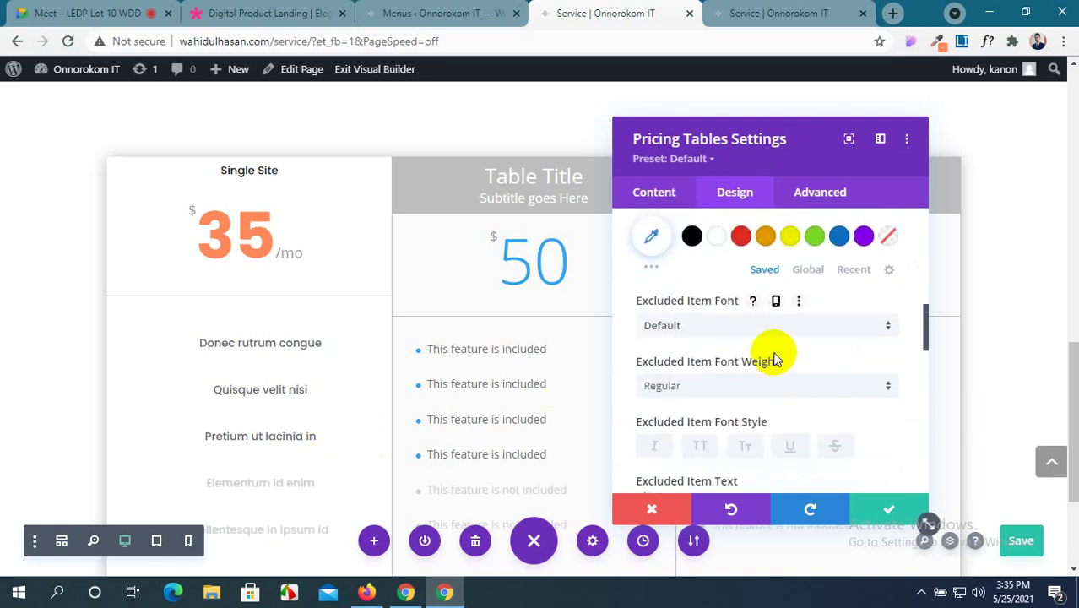
scroll(775, 361, down, 3)
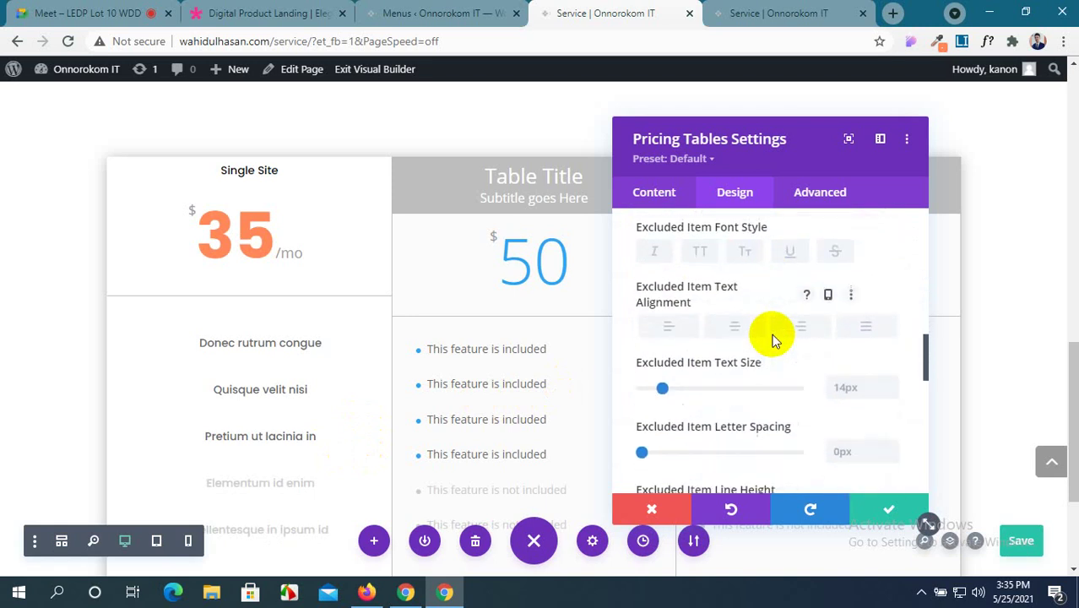
scroll(773, 338, down, 3)
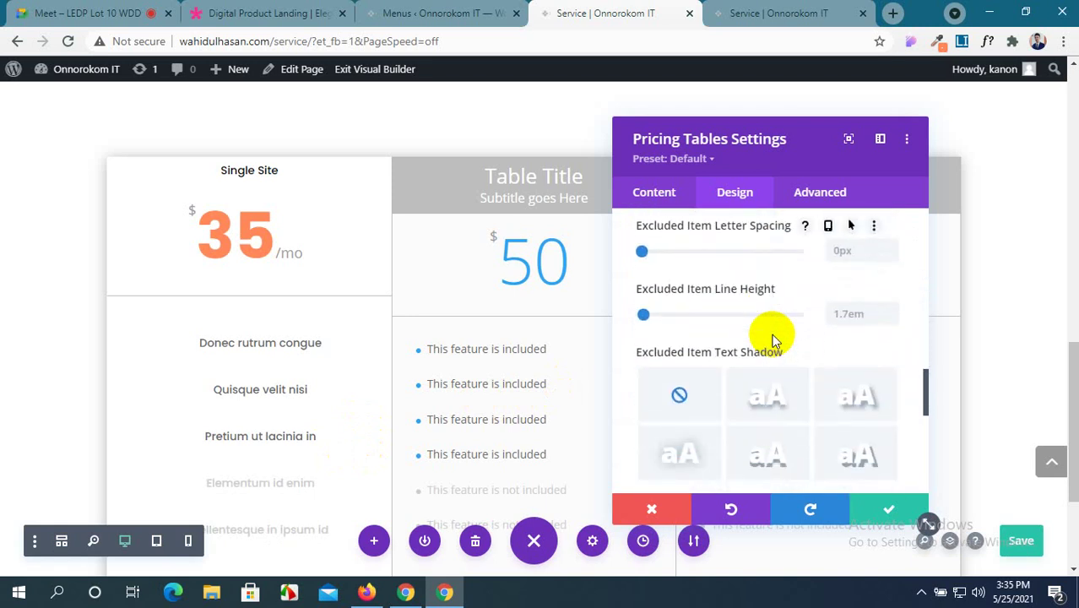
scroll(772, 337, down, 3)
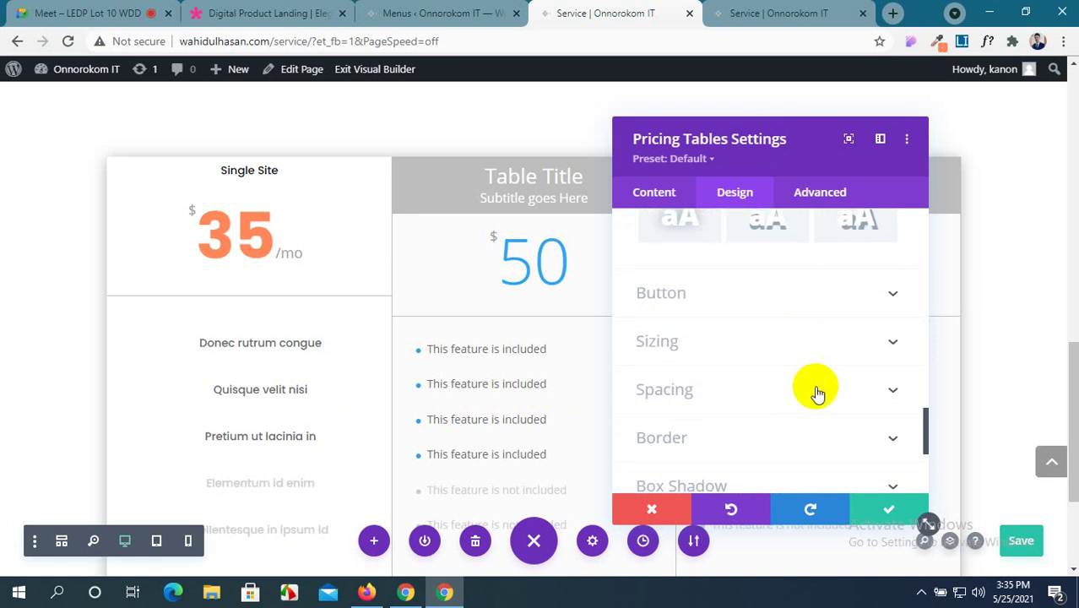
After checking the demo, set linked Rounded Corners to 20px and save the table settings.
click(241, 8)
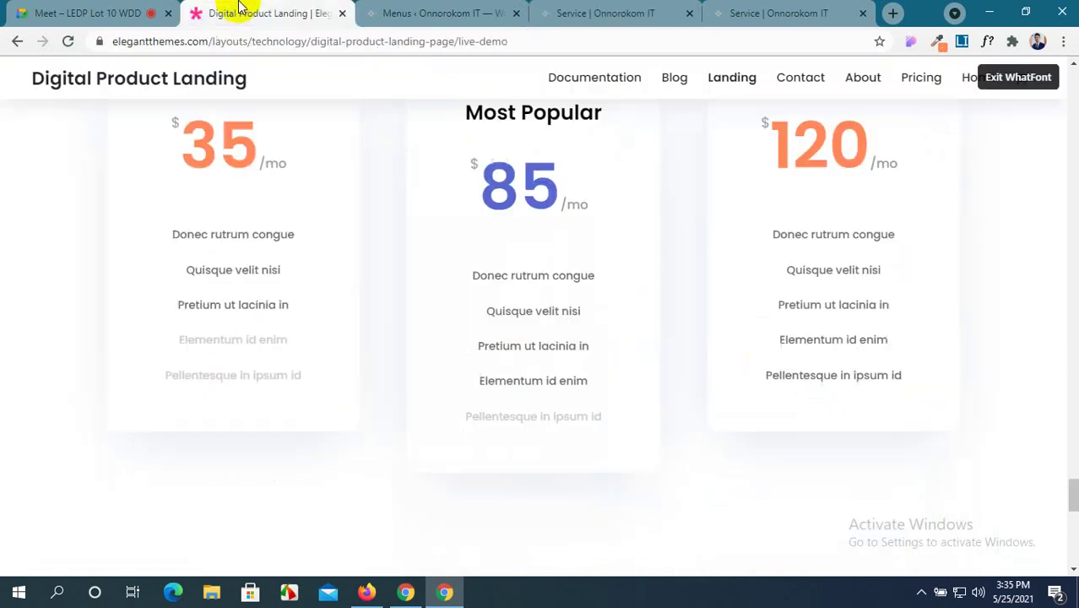
scroll(254, 159, up, 2)
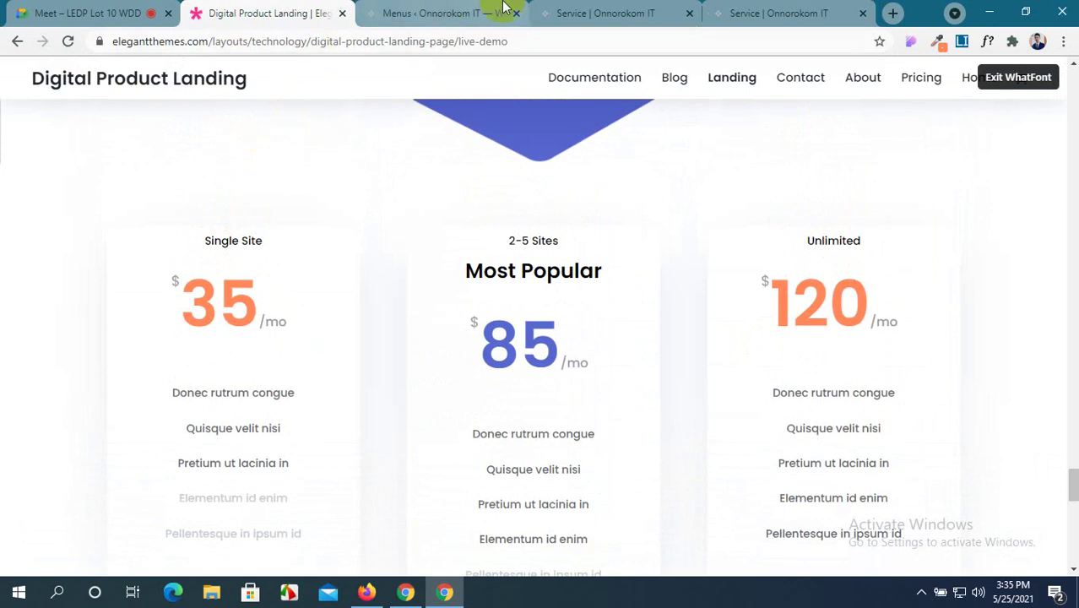
click(591, 10)
scroll(729, 372, down, 1)
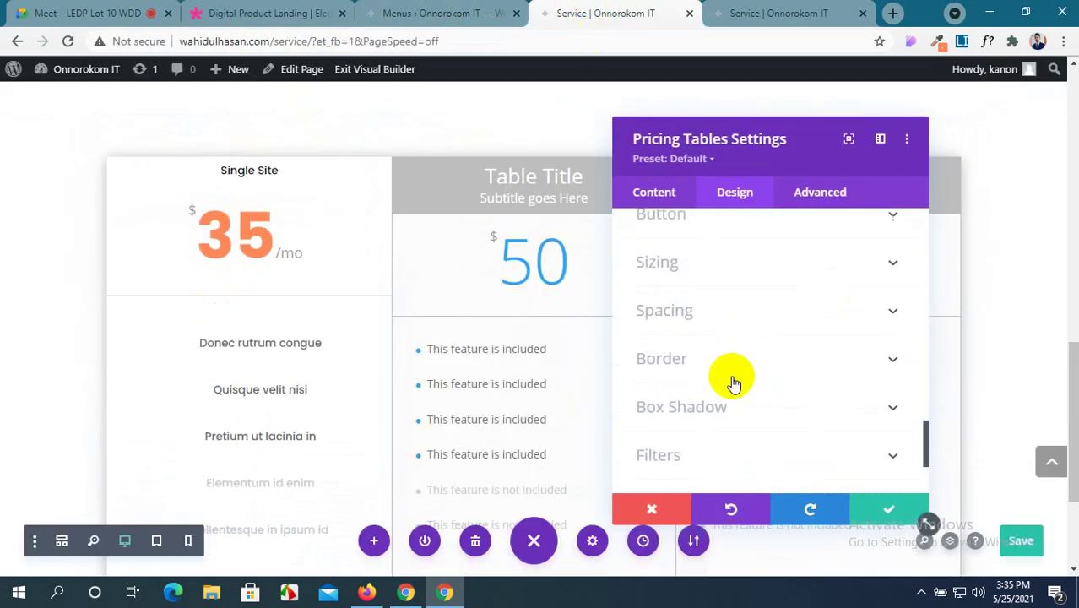
click(763, 362)
click(670, 306)
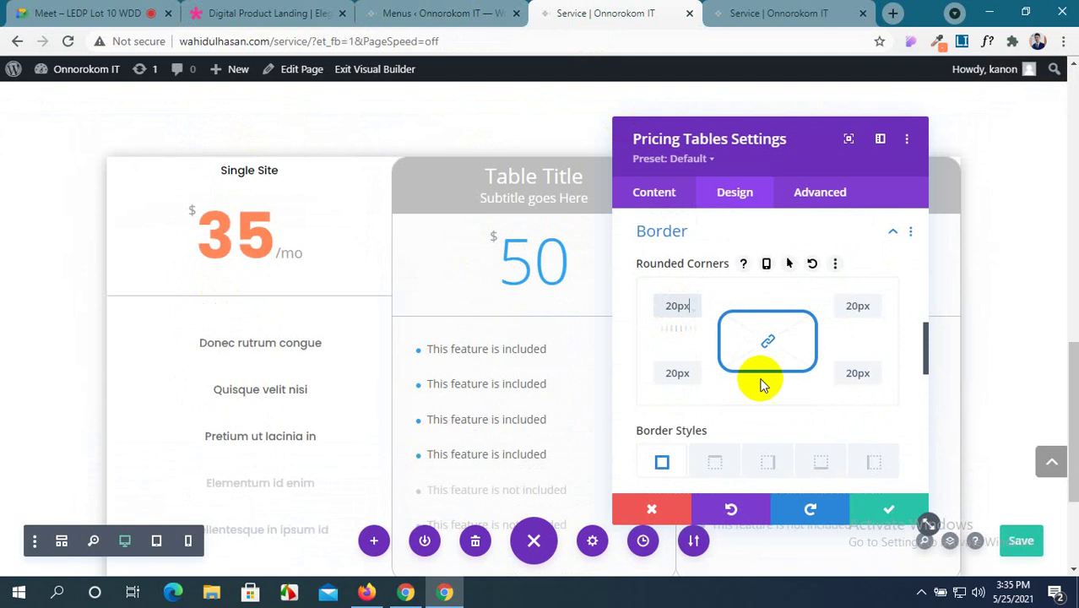
click(877, 506)
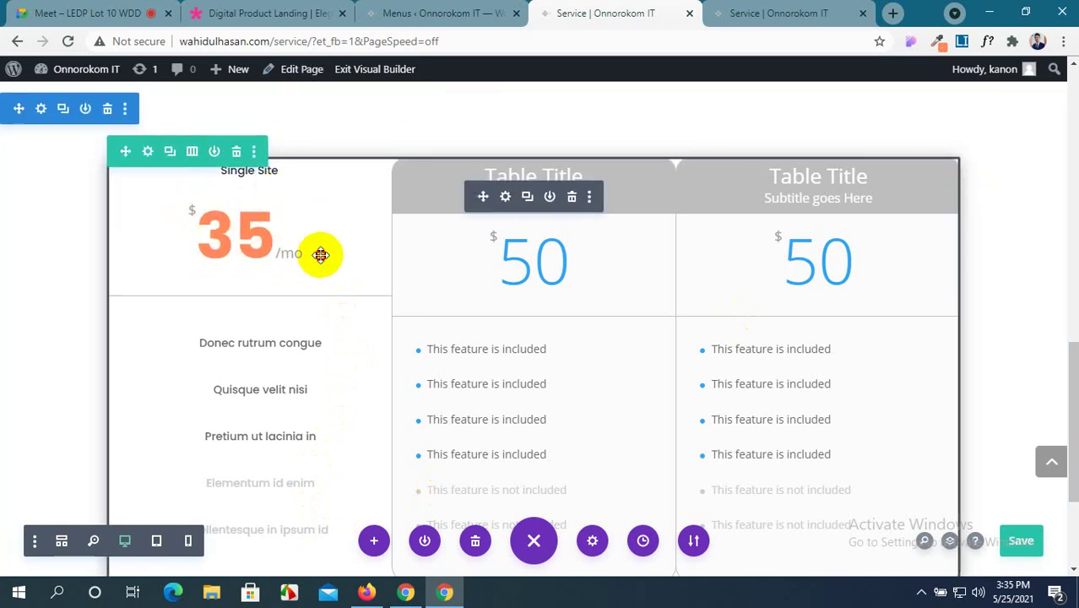
Open the Pricing Tables module, then the Single Site card, and review its Background options.
scroll(320, 254, down, 1)
scroll(320, 253, down, 1)
scroll(318, 251, up, 2)
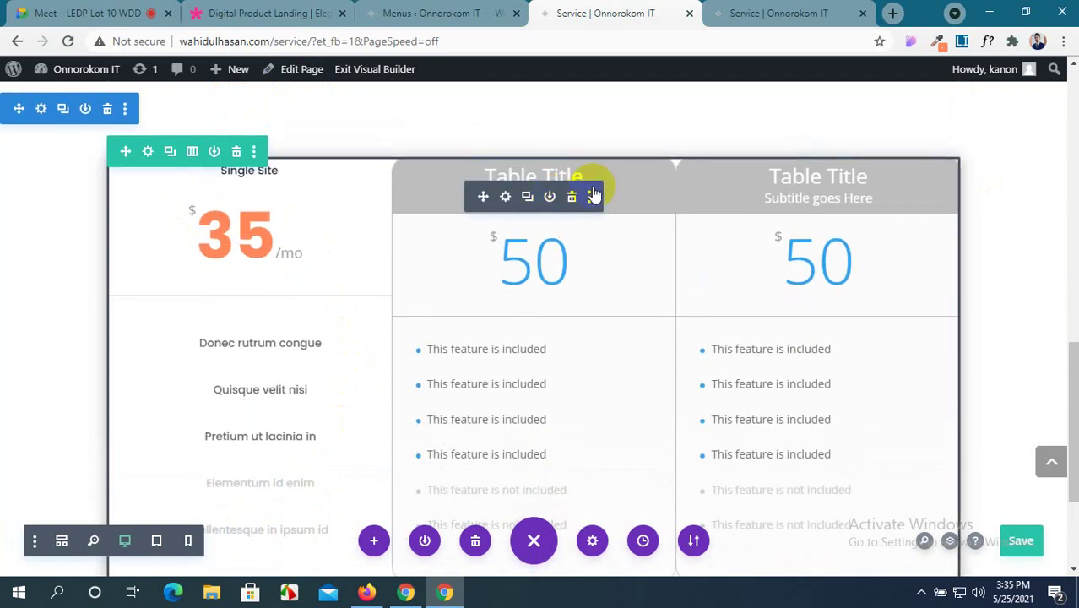
click(506, 197)
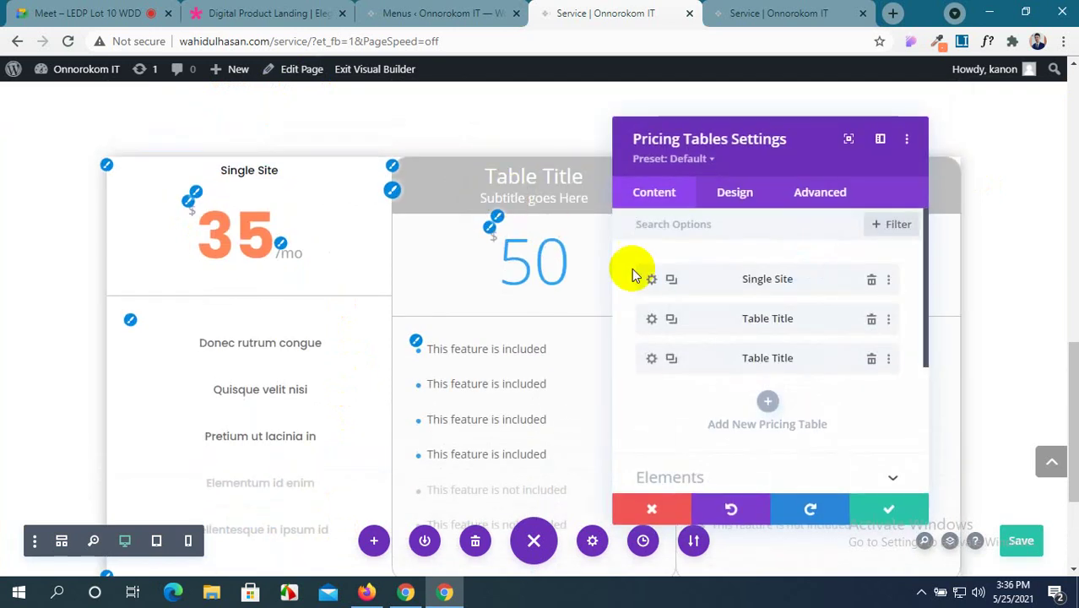
click(652, 279)
scroll(741, 315, down, 8)
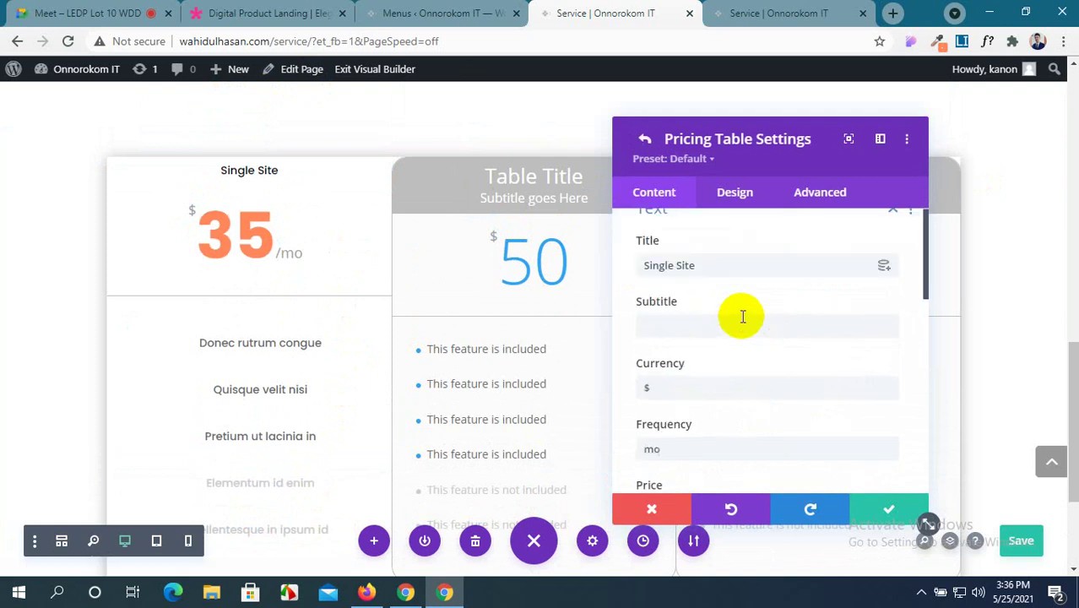
scroll(741, 315, up, 2)
scroll(754, 362, down, 2)
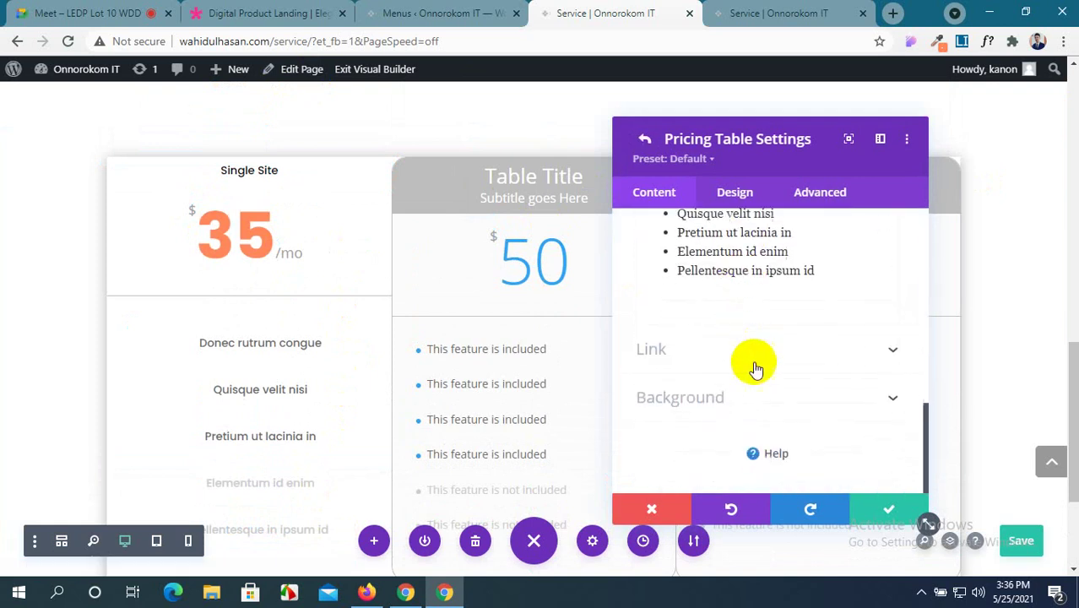
click(756, 395)
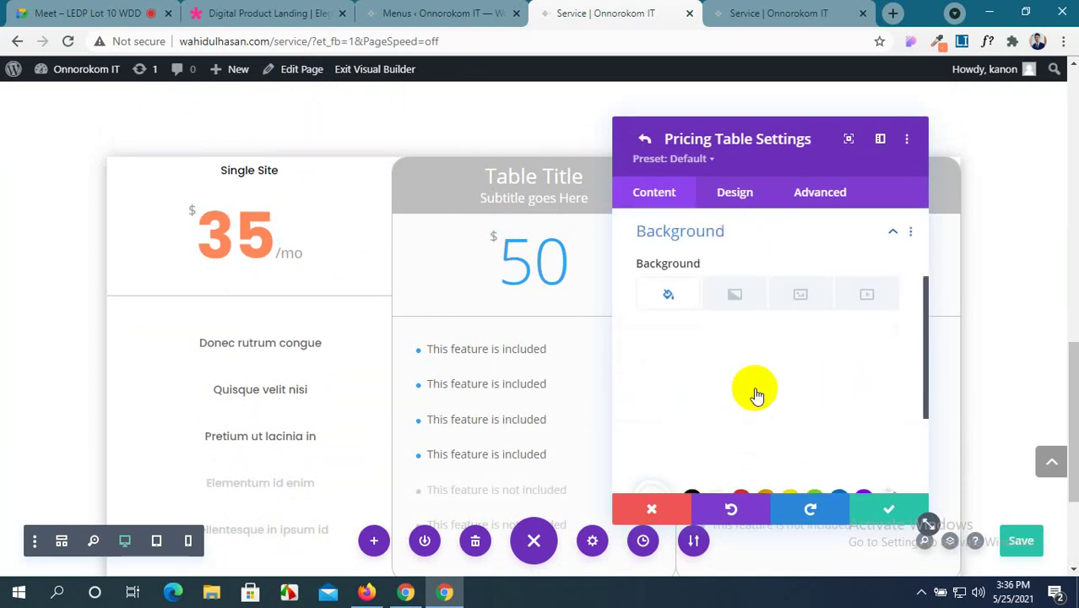
scroll(758, 395, down, 2)
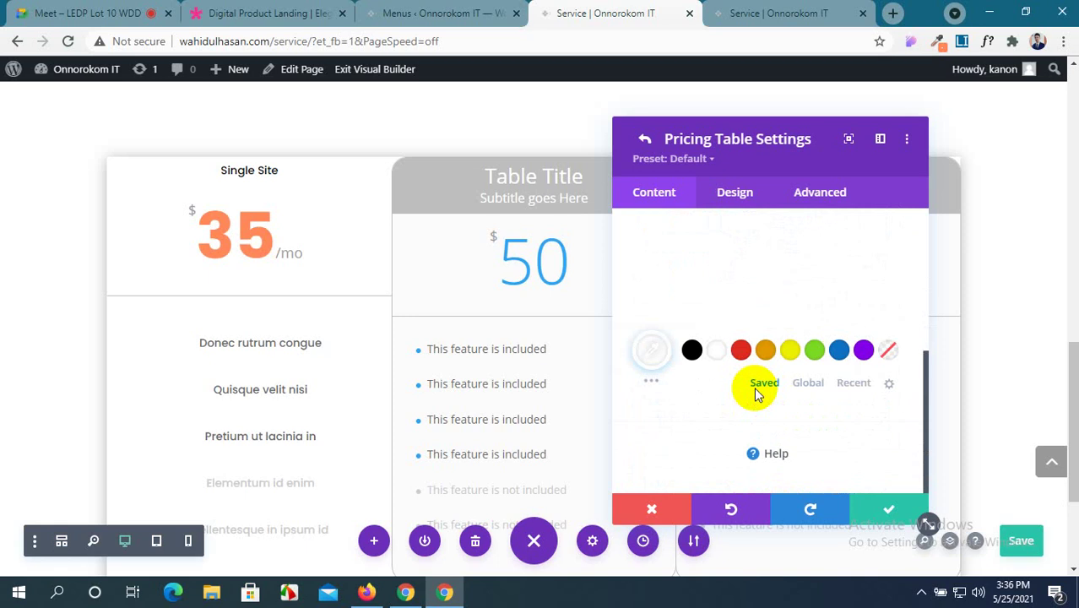
scroll(758, 395, up, 3)
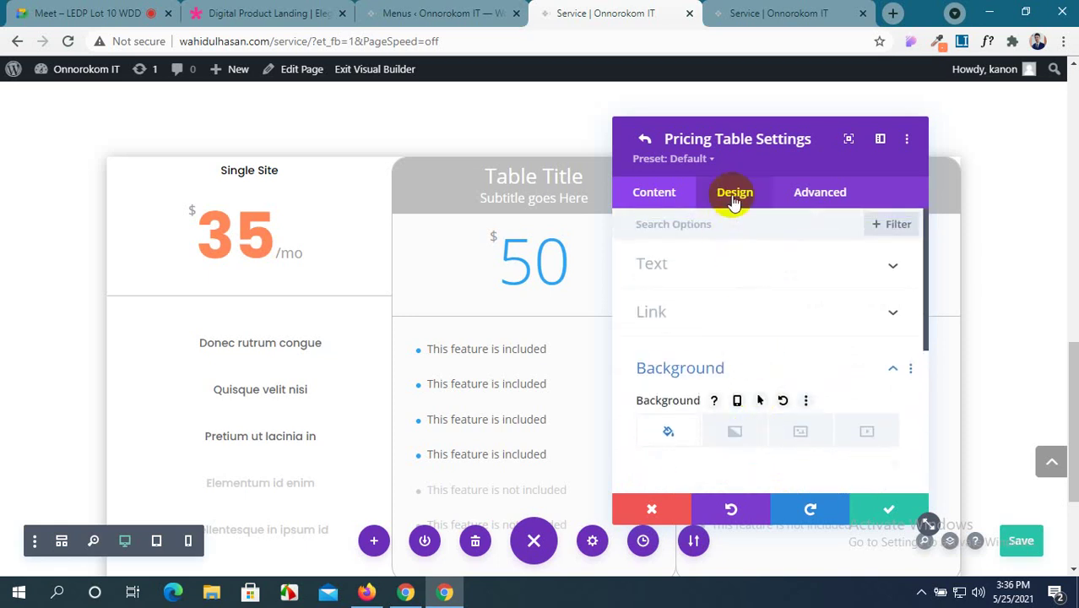
Review the Single Site card's Design > Border 20px corners and confirm back to the list.
click(735, 196)
scroll(723, 379, down, 1)
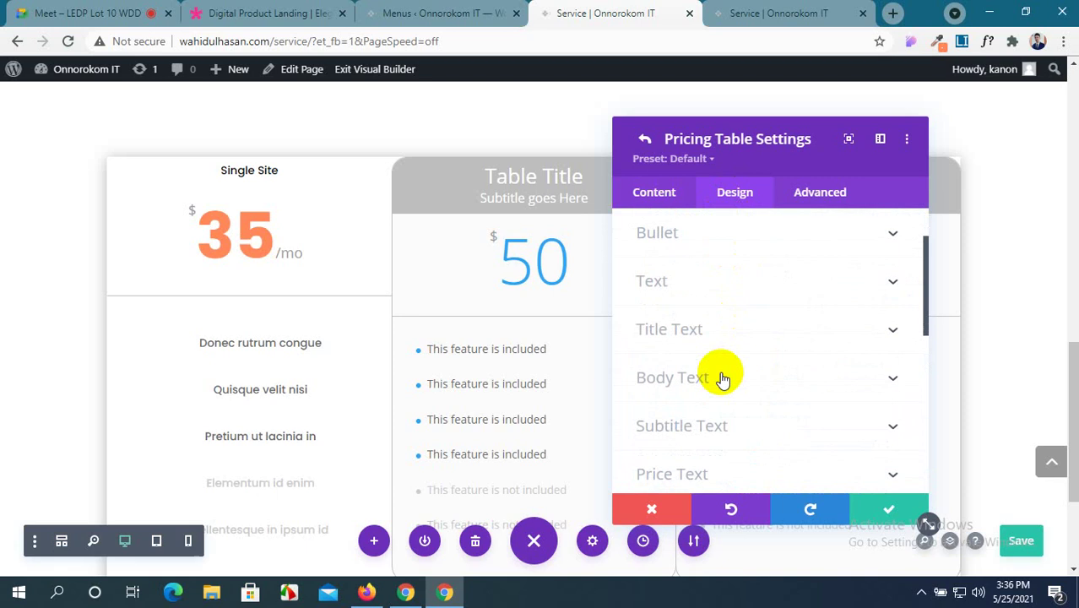
scroll(722, 380, down, 4)
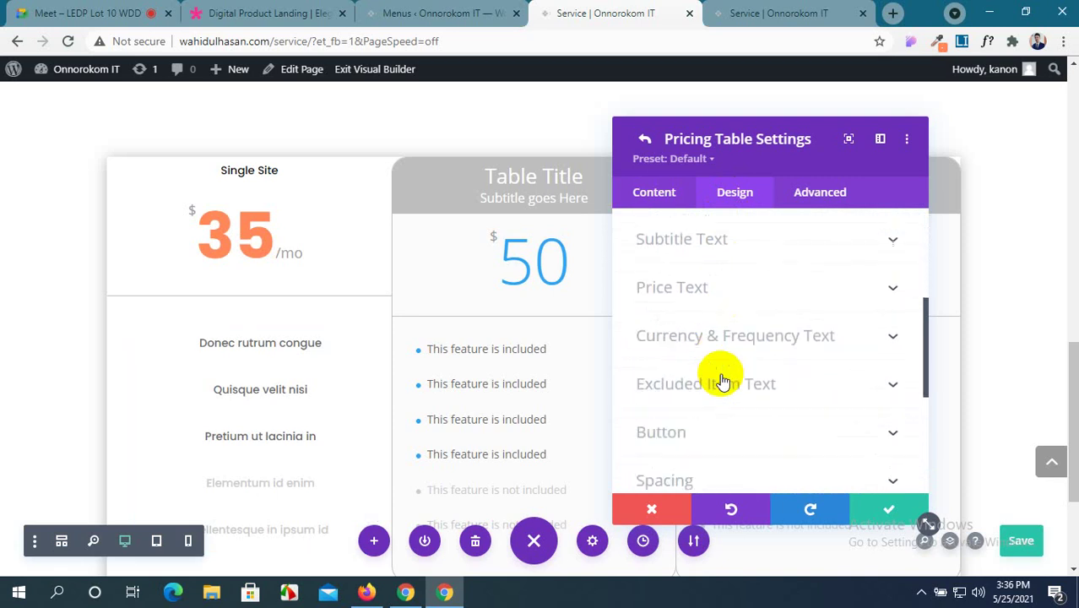
scroll(722, 379, down, 1)
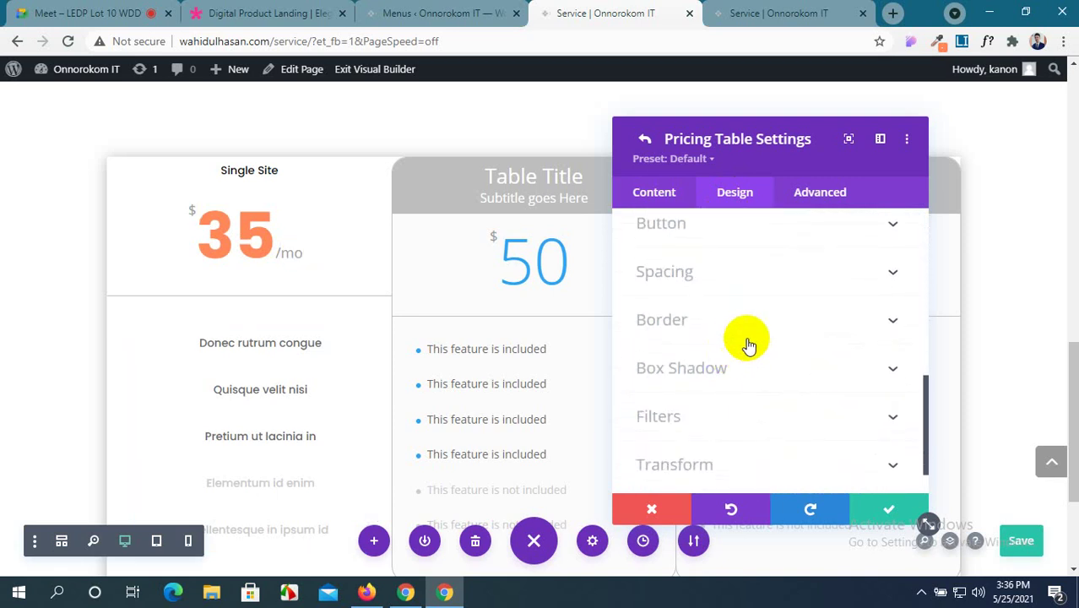
click(863, 319)
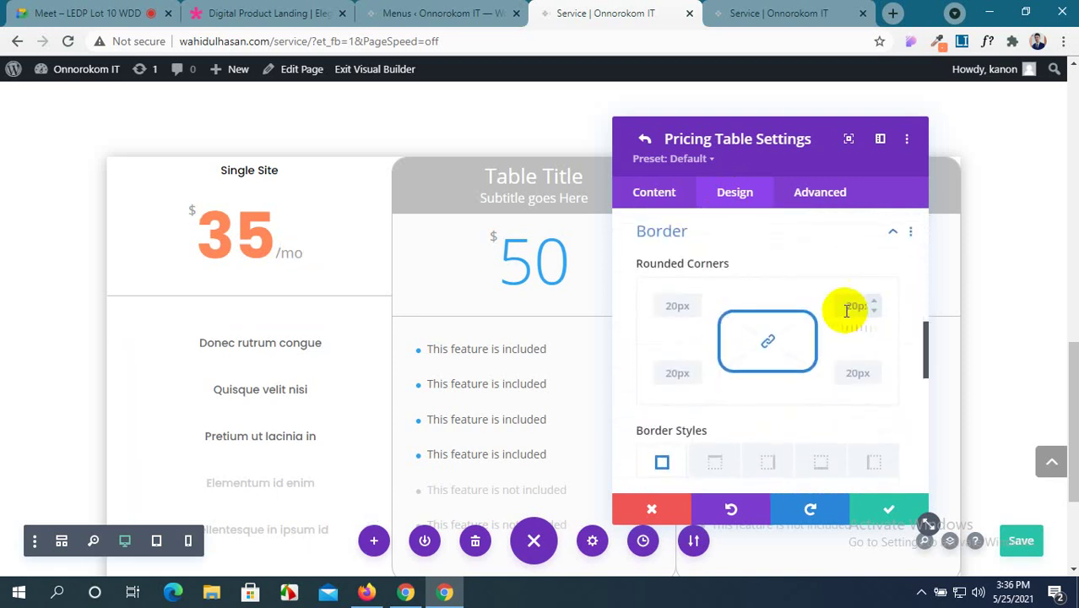
scroll(712, 353, down, 3)
scroll(712, 353, down, 1)
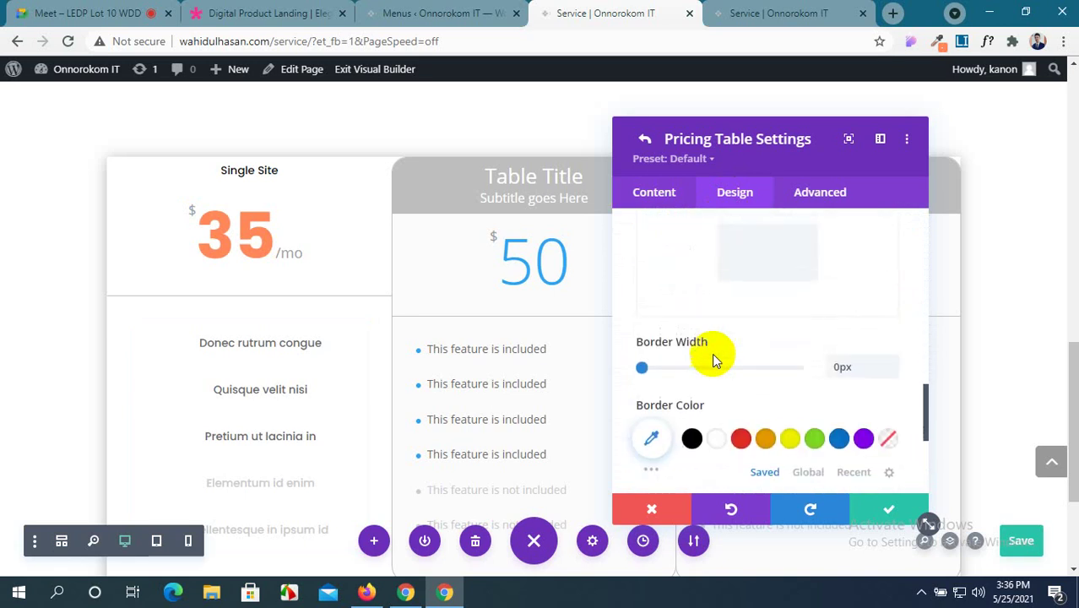
scroll(712, 353, up, 3)
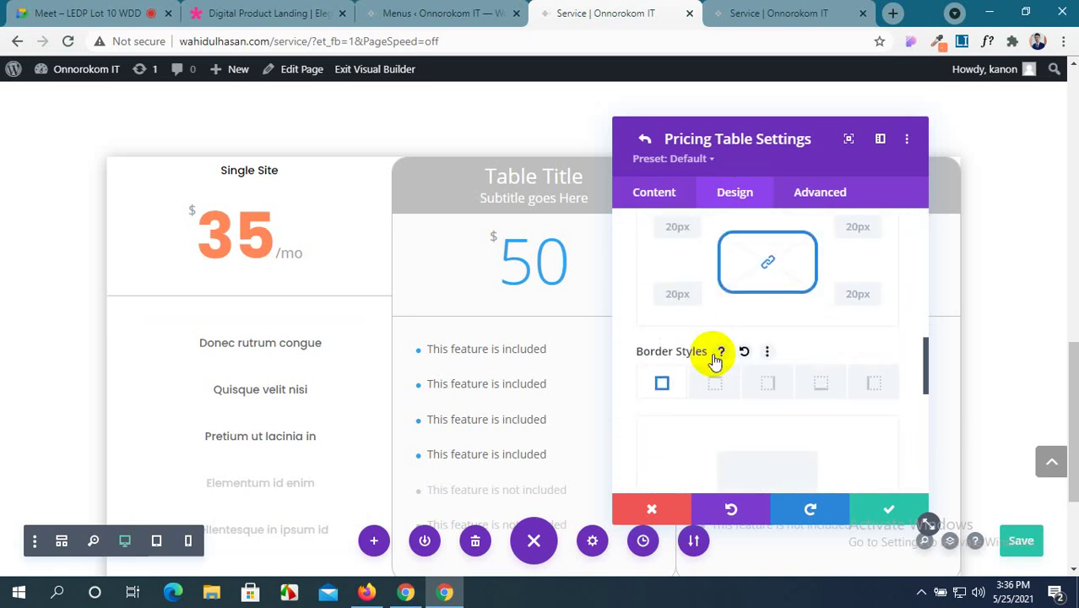
scroll(714, 357, down, 3)
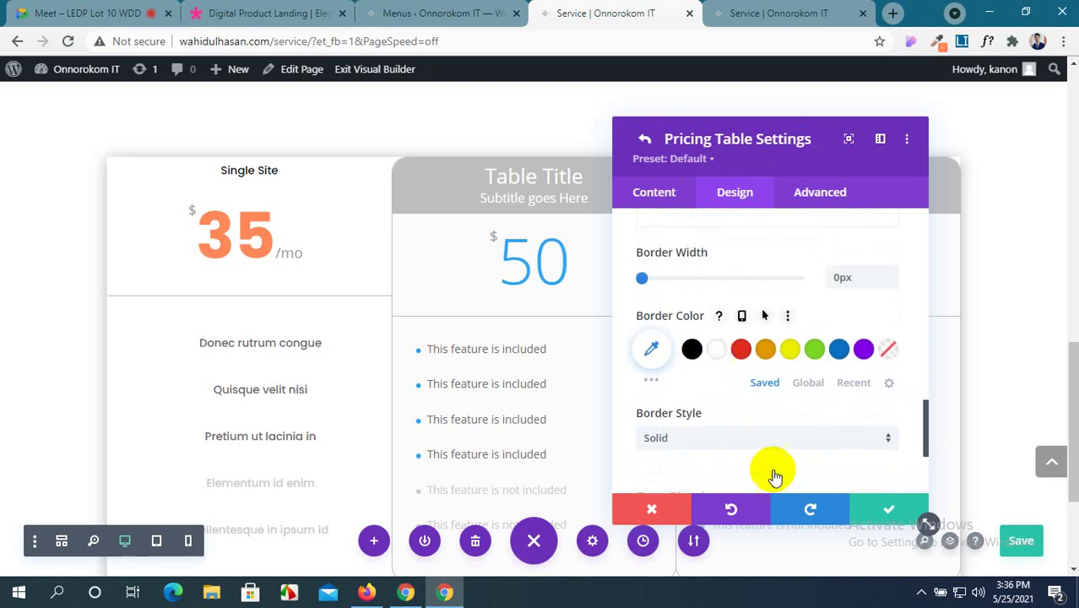
click(865, 507)
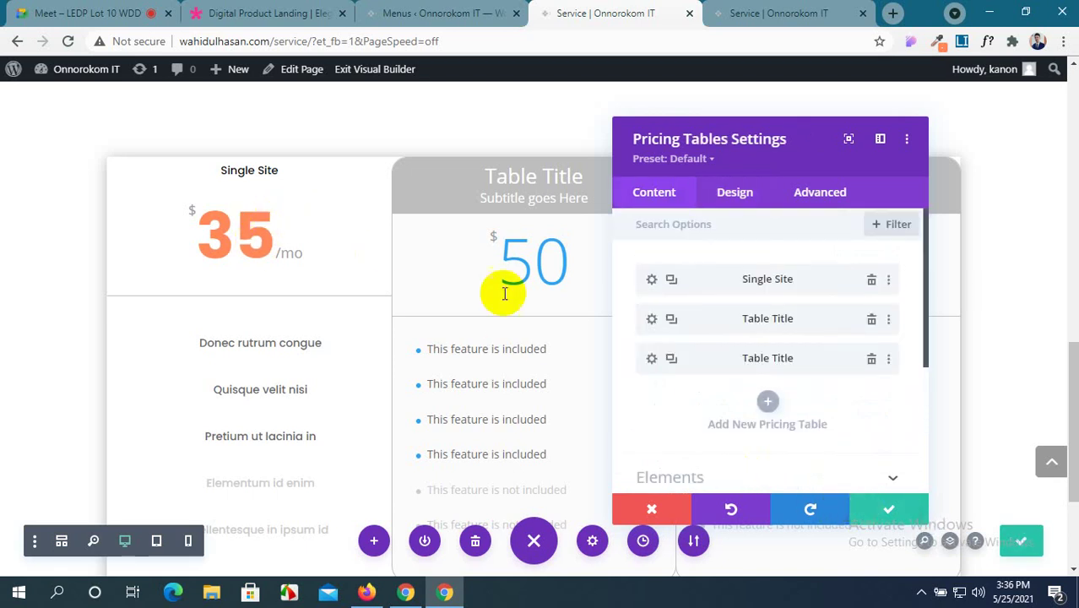
Copy the Single Site card's item styles and paste them onto both Table Title cards.
click(890, 279)
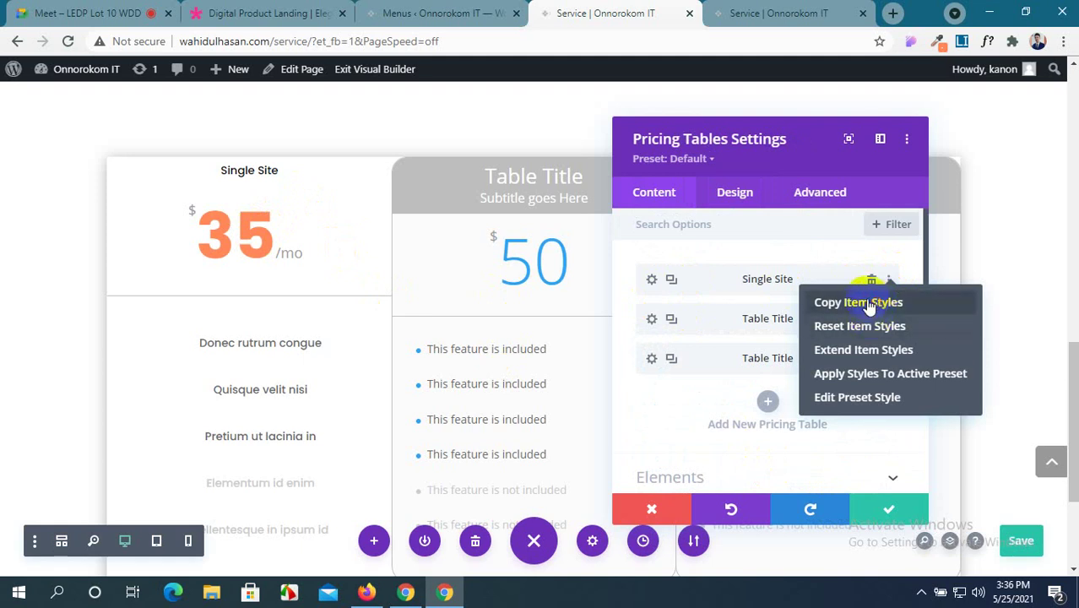
click(870, 304)
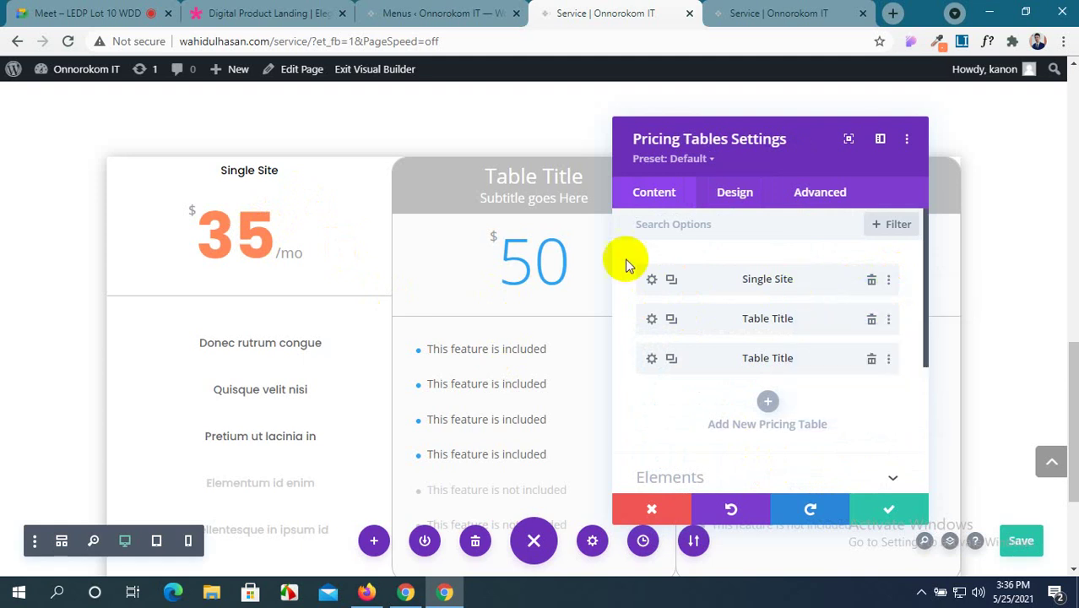
click(889, 321)
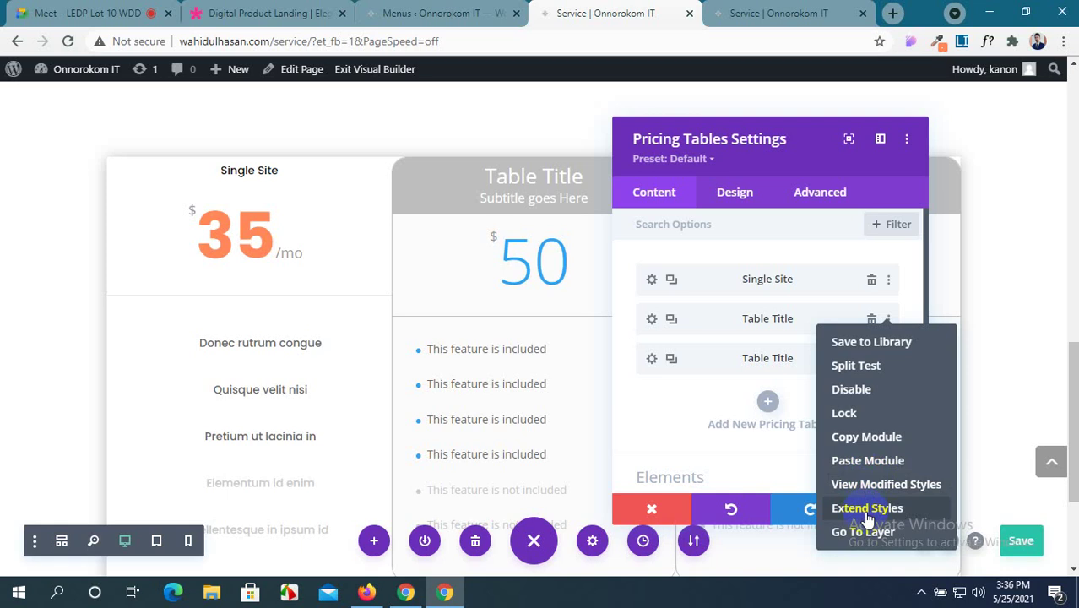
click(870, 461)
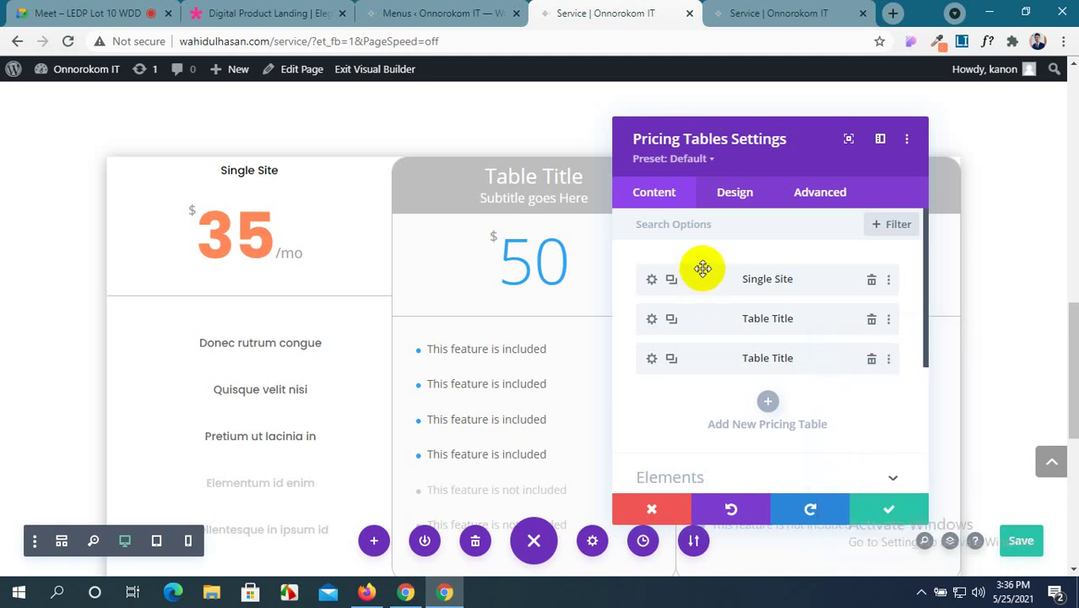
click(887, 281)
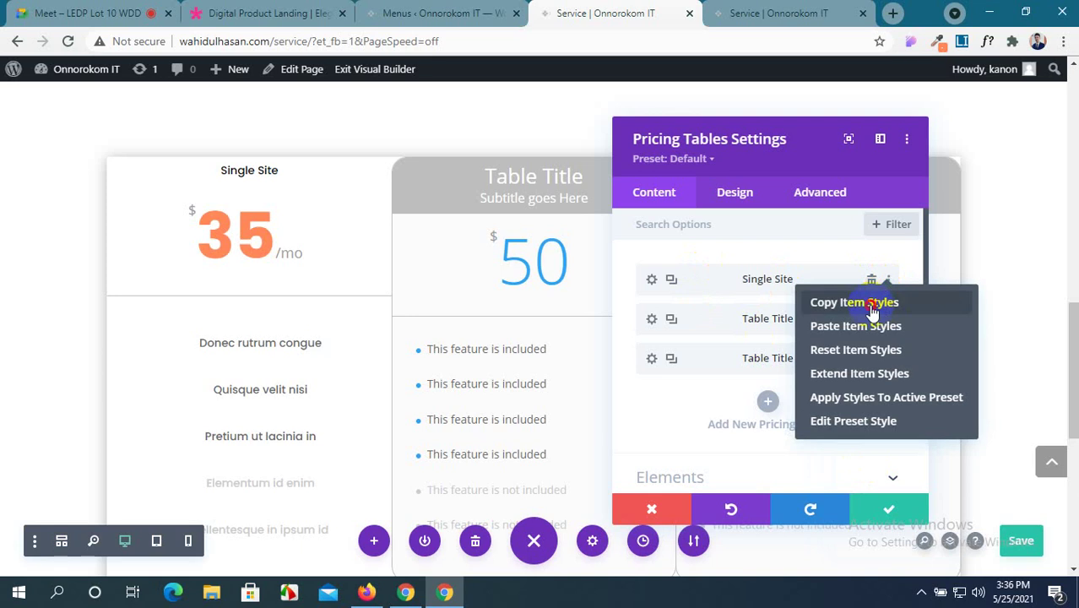
click(870, 304)
click(889, 320)
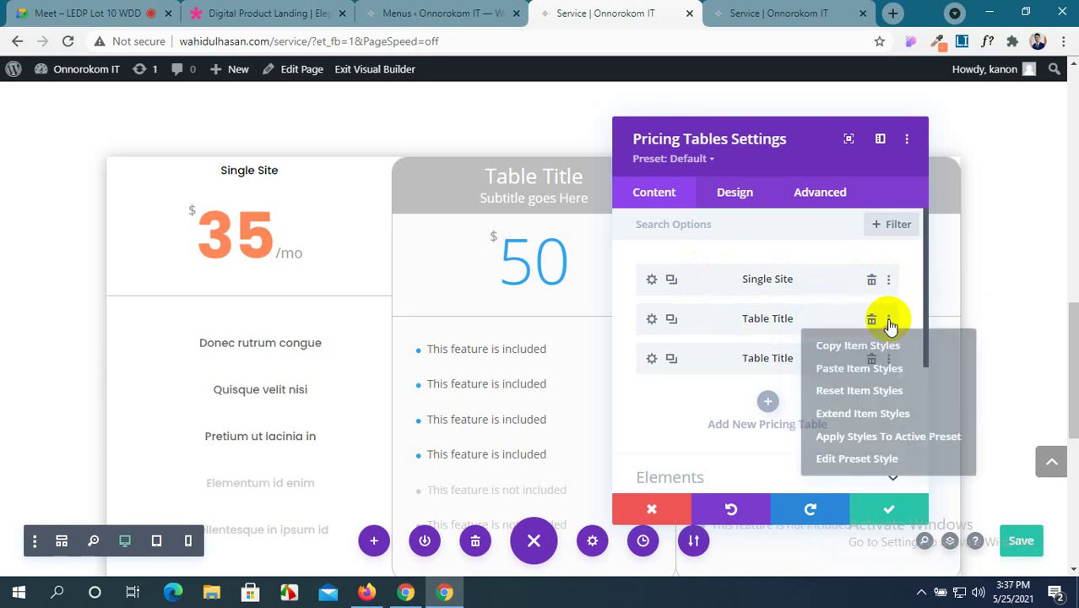
click(876, 369)
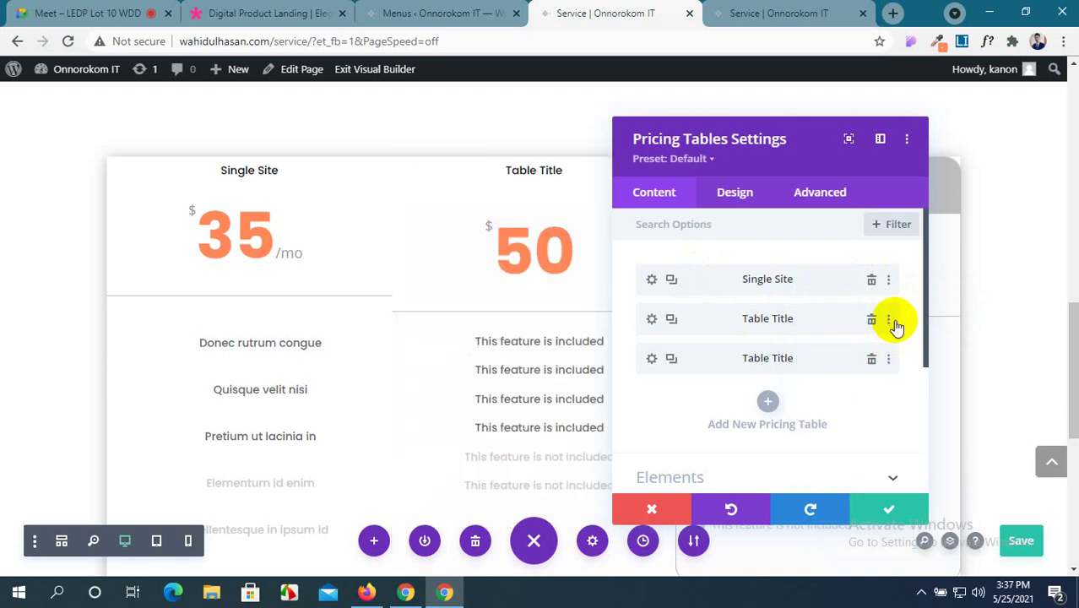
click(888, 359)
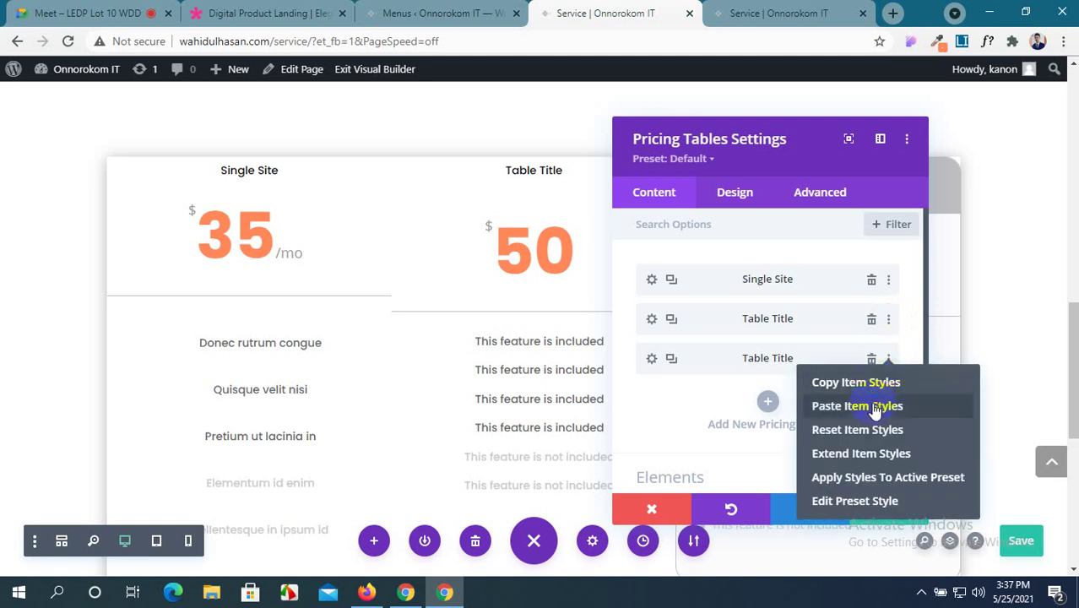
click(876, 407)
Confirm the Pricing Tables settings, recheck the module, and save the page with Ctrl+S.
drag(811, 142, 639, 104)
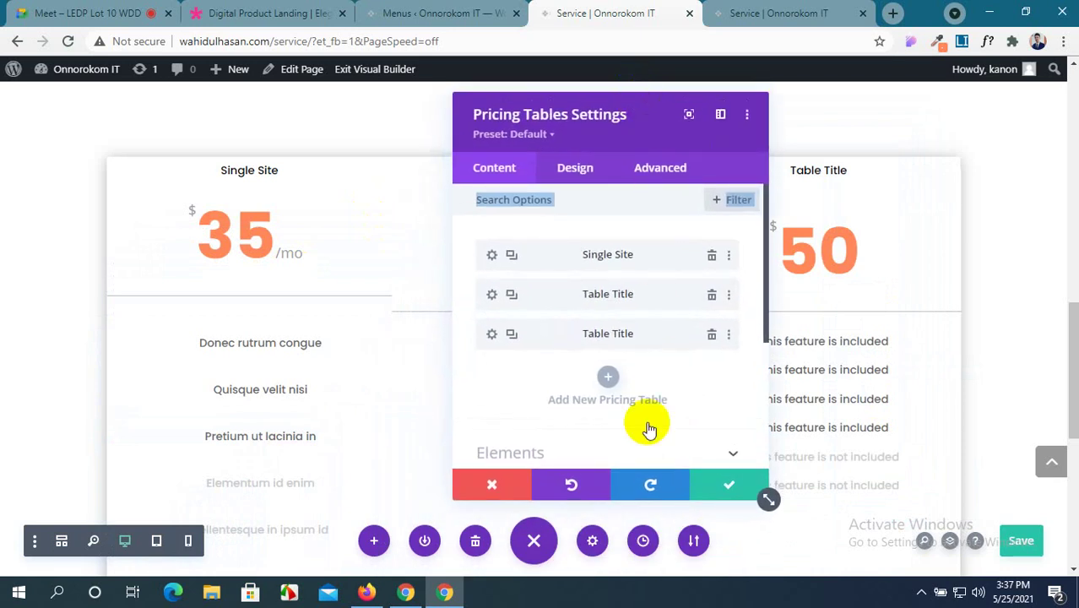
click(712, 488)
scroll(631, 441, down, 2)
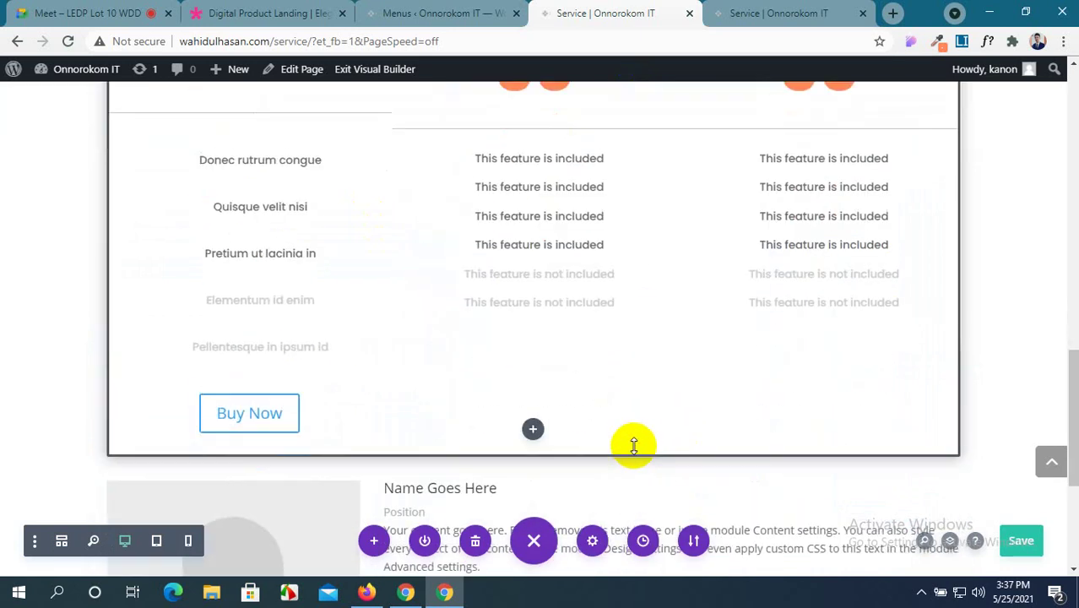
scroll(634, 446, up, 1)
scroll(633, 445, up, 1)
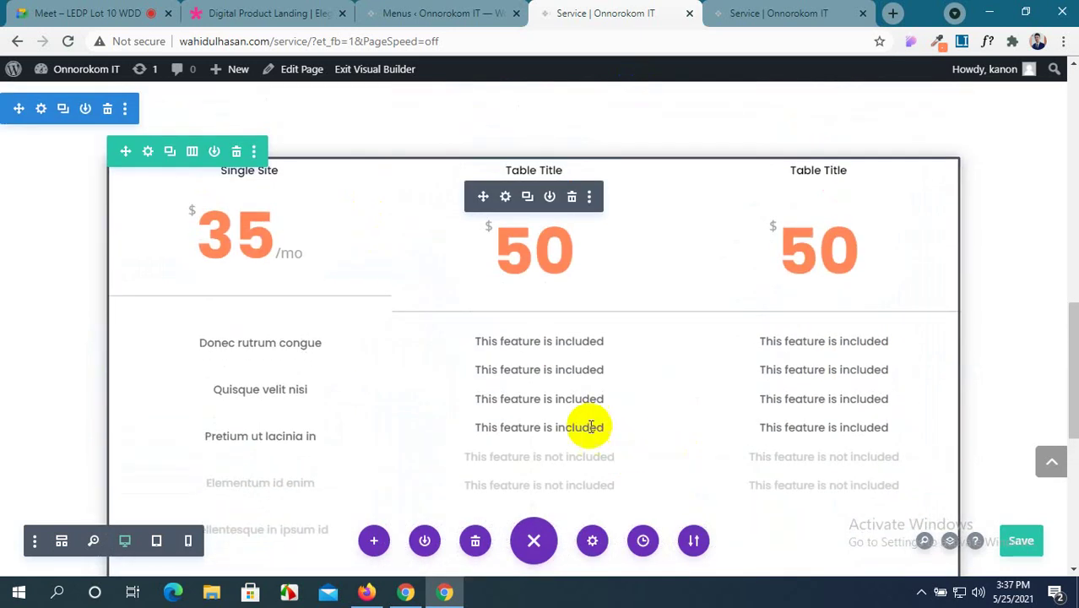
click(505, 198)
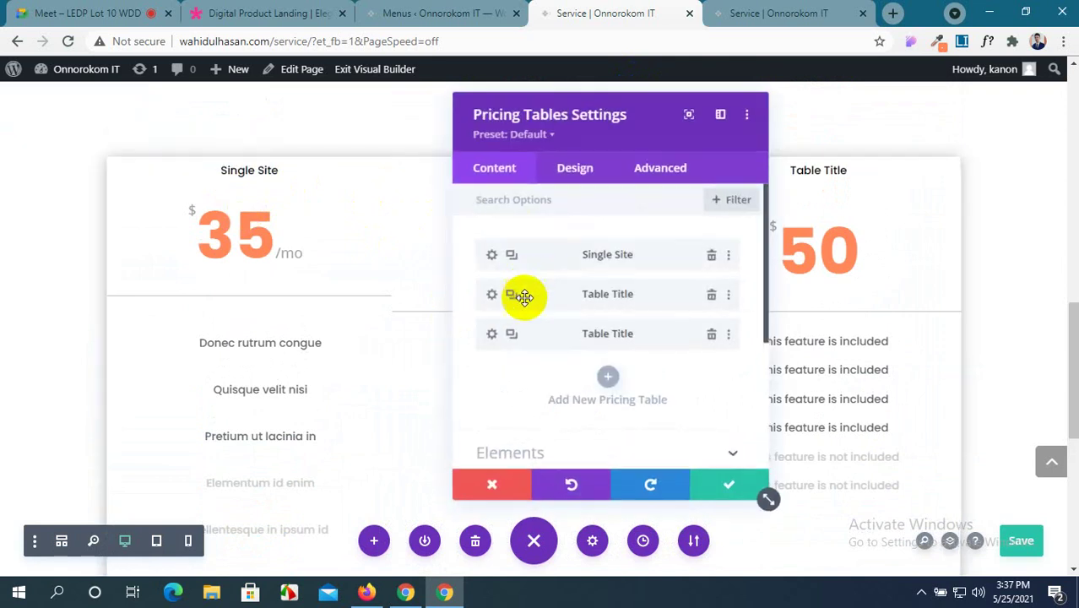
click(729, 487)
scroll(208, 325, up, 5)
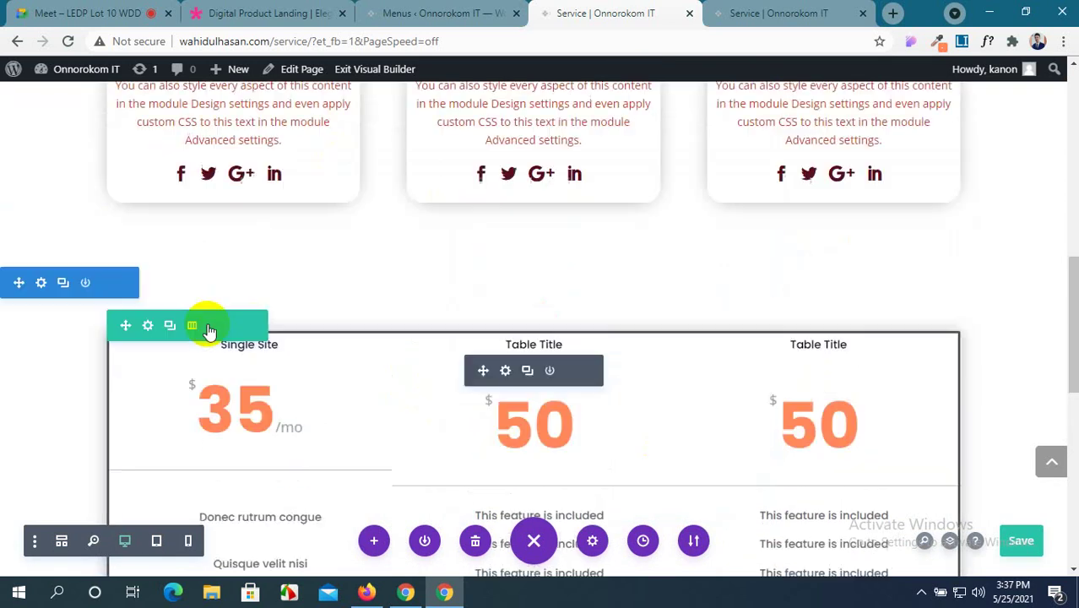
scroll(208, 325, down, 6)
scroll(209, 325, up, 3)
key(ctrl+s)
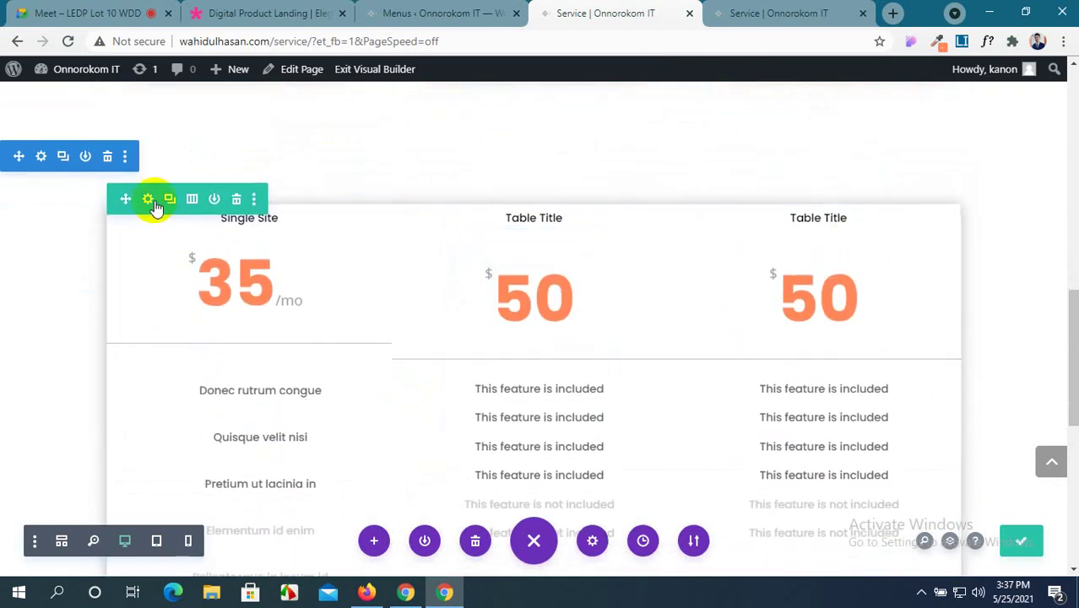
click(149, 203)
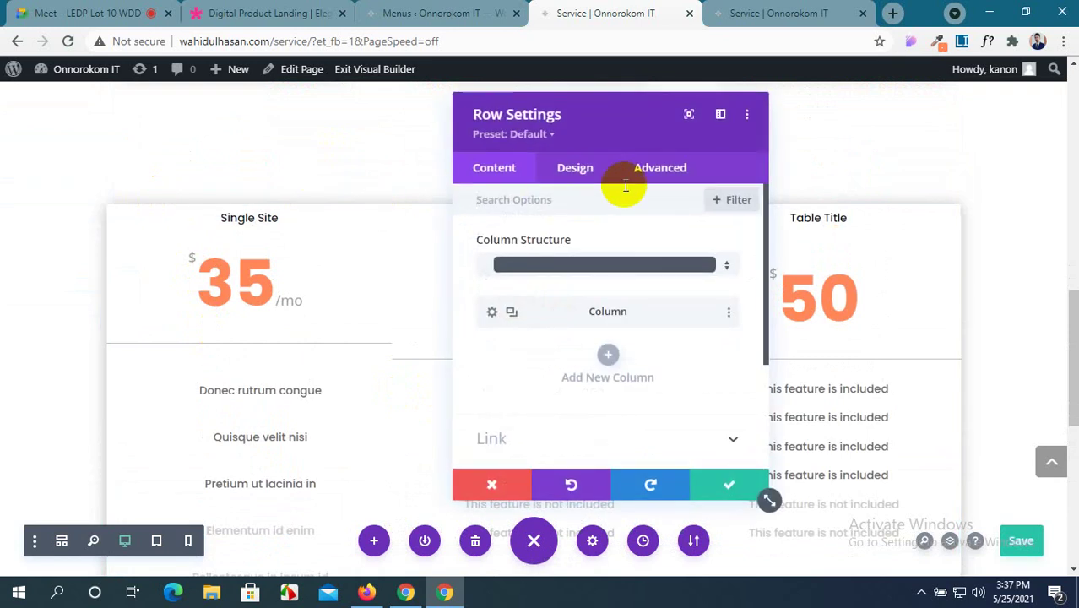
click(593, 171)
scroll(627, 342, down, 1)
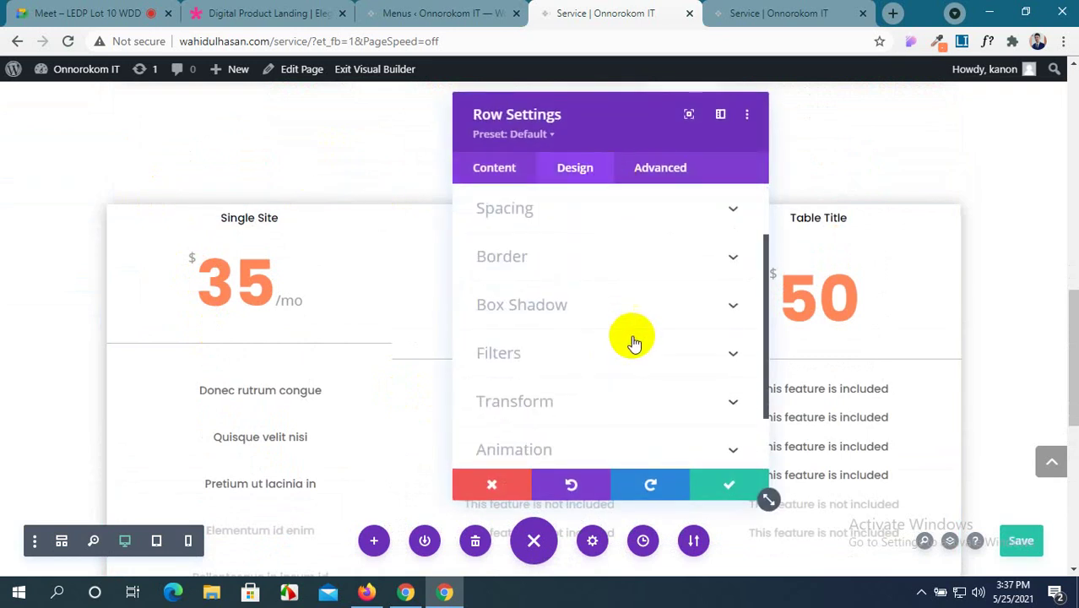
click(672, 310)
click(527, 292)
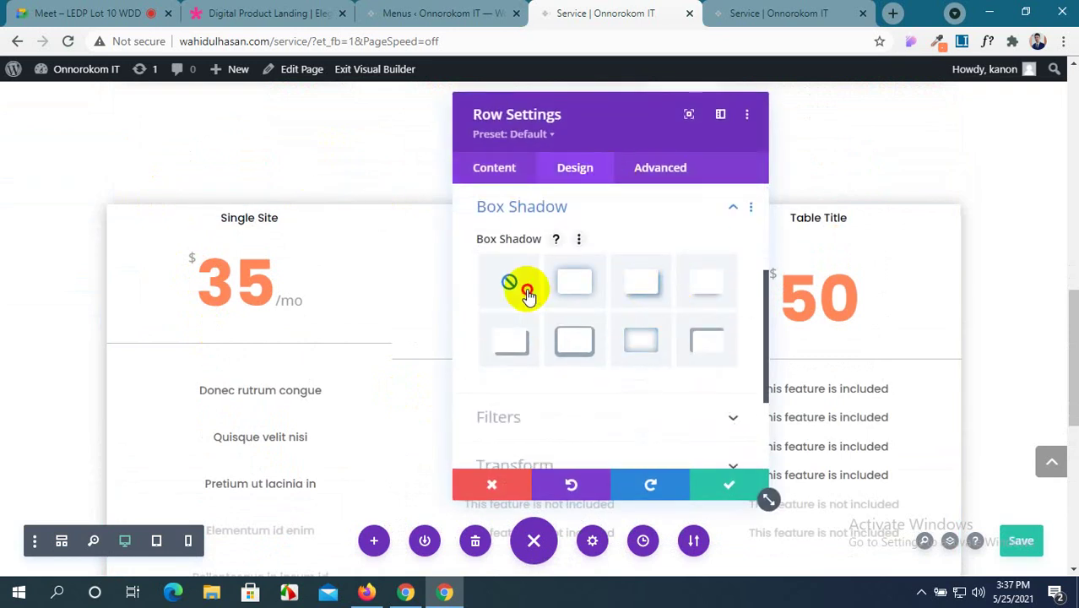
click(530, 327)
scroll(530, 328, down, 2)
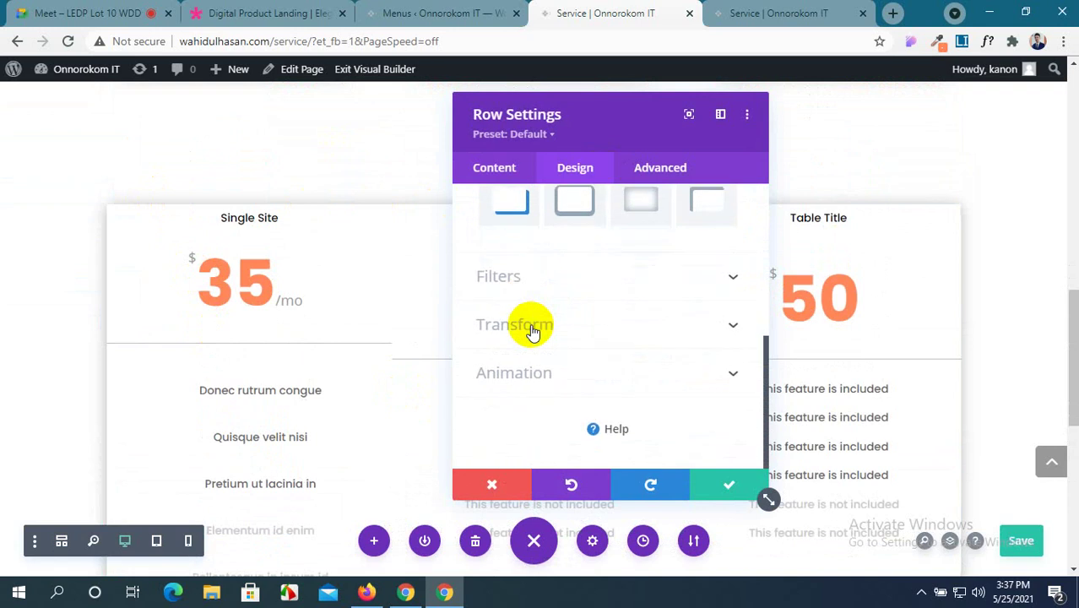
scroll(533, 329, up, 3)
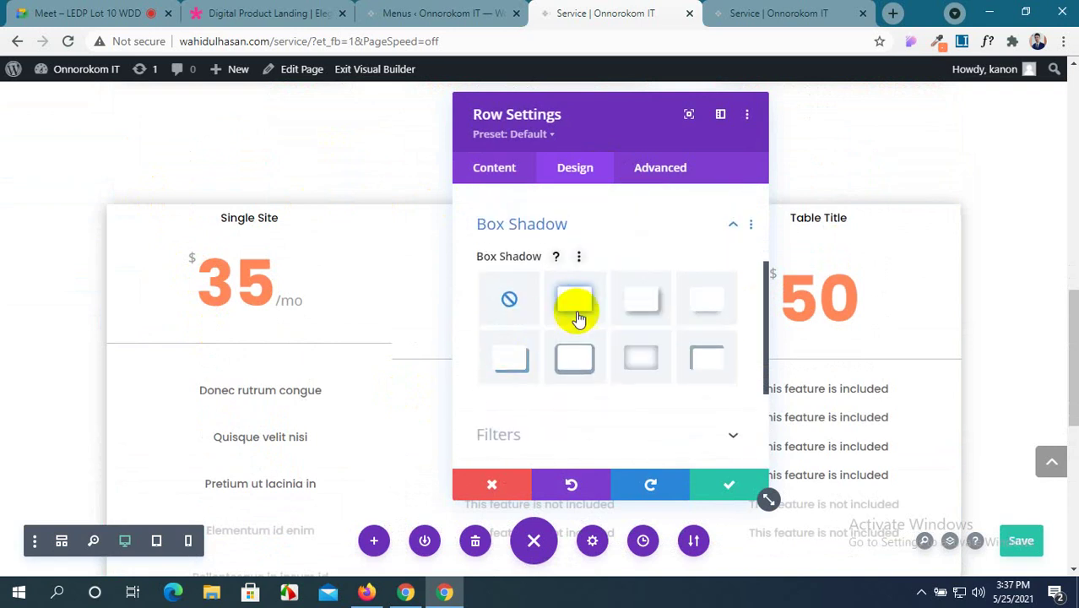
click(574, 300)
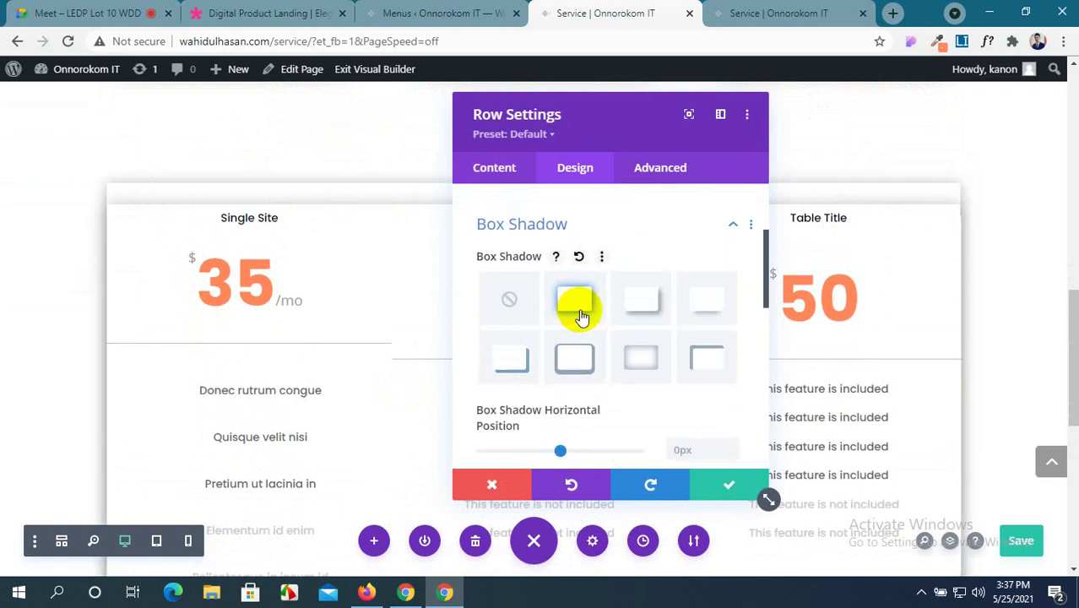
click(507, 301)
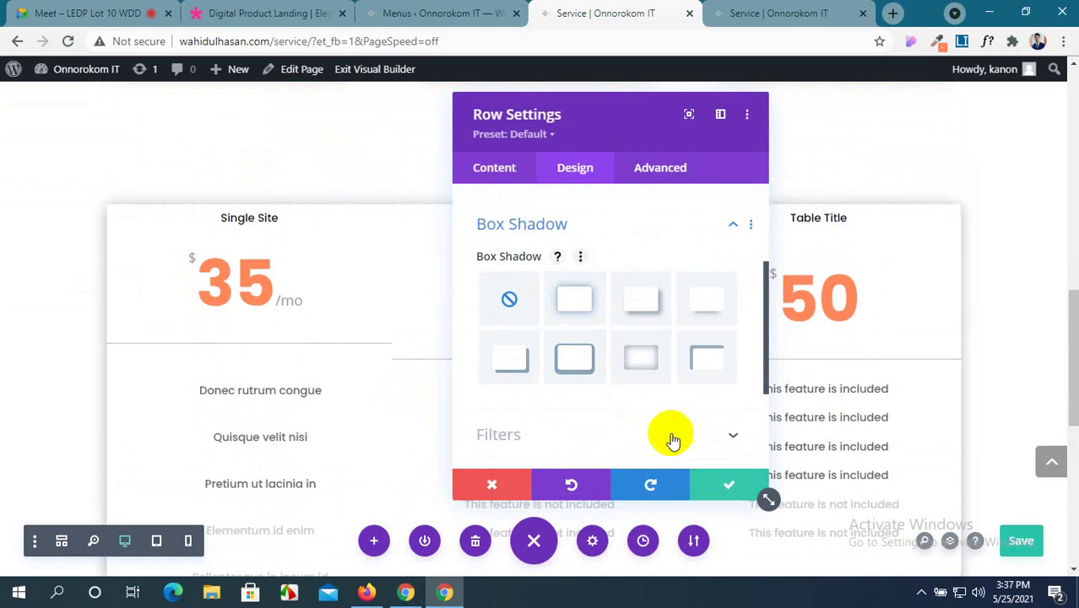
key(Escape)
mouse_move(578, 356)
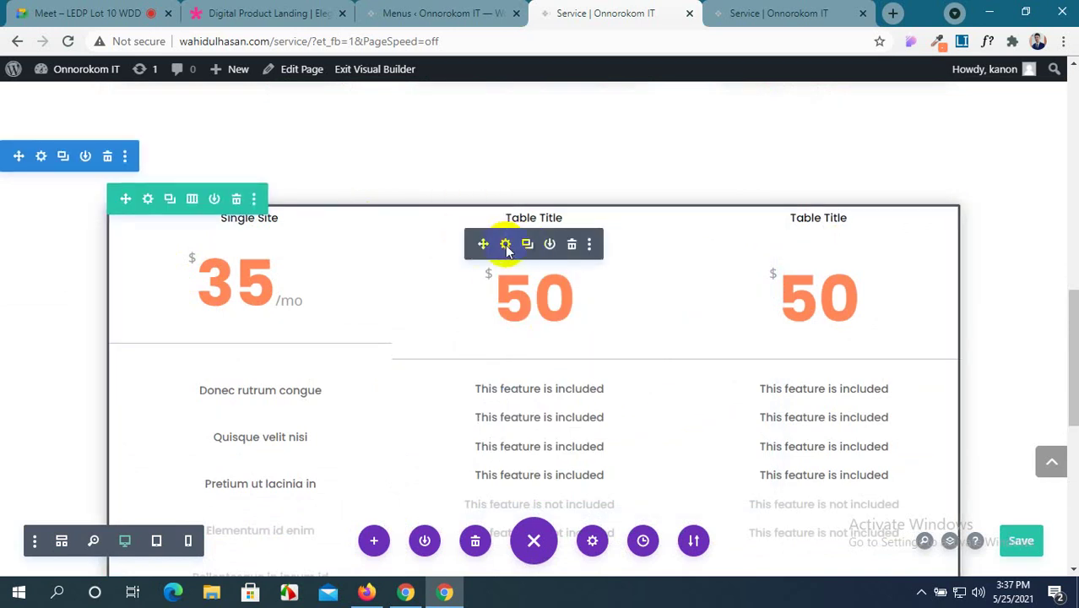
click(506, 245)
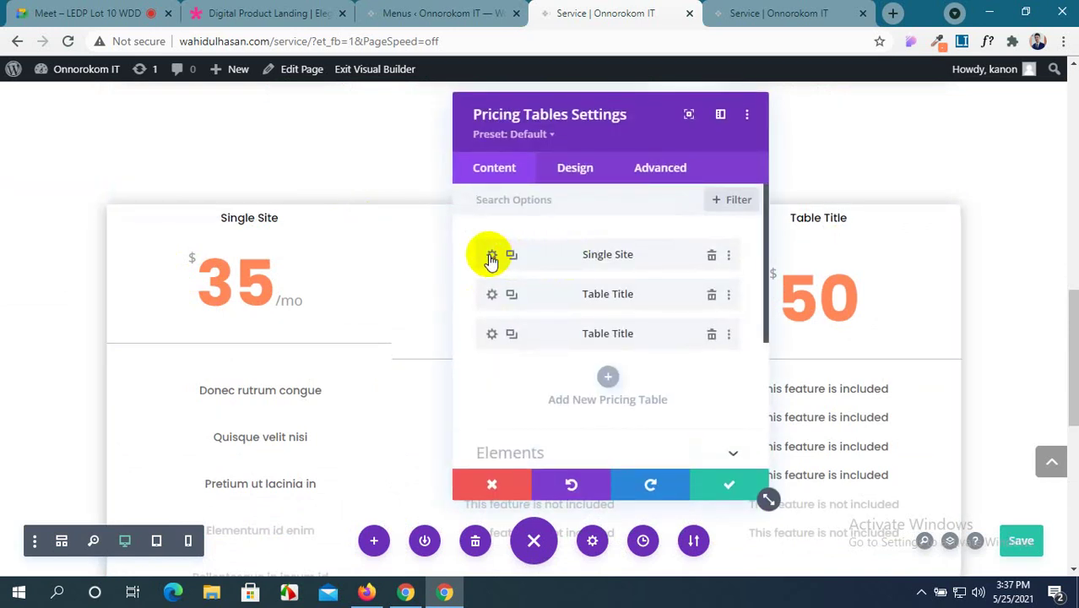
click(491, 257)
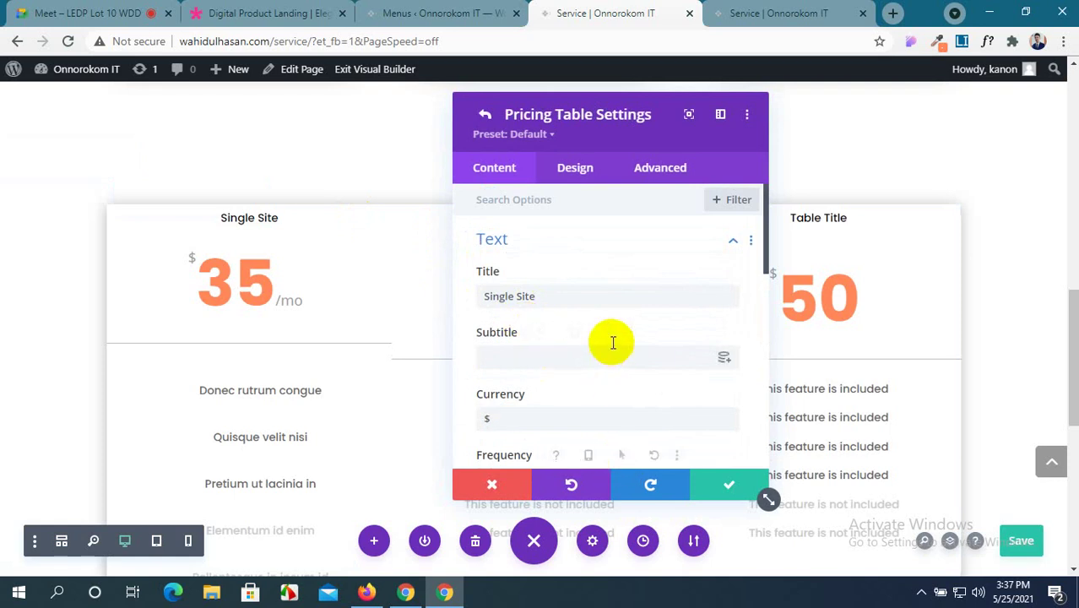
click(595, 173)
scroll(566, 245, down, 3)
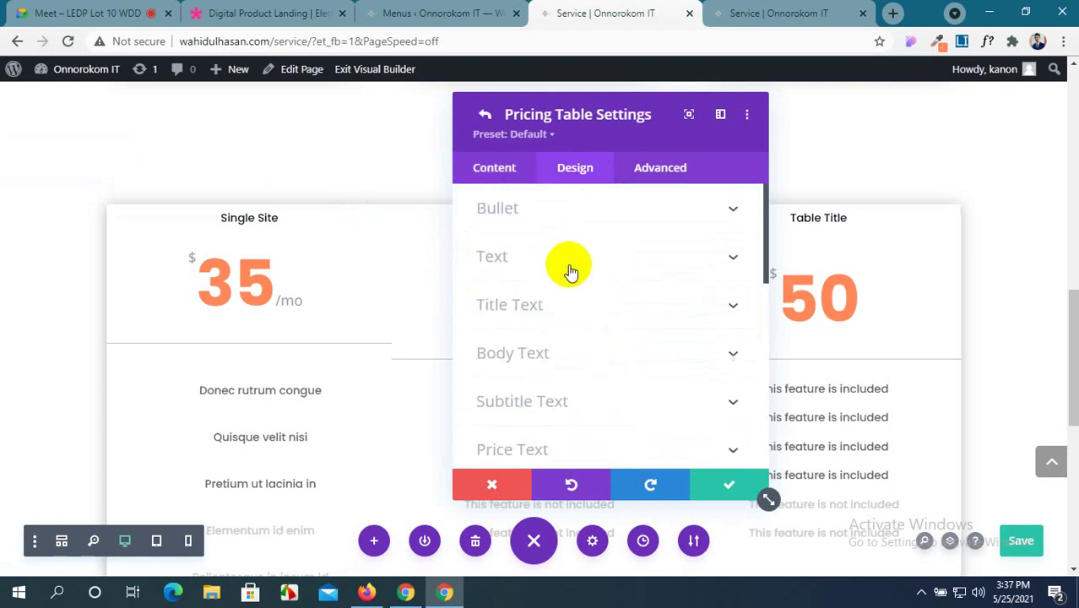
scroll(571, 270, down, 3)
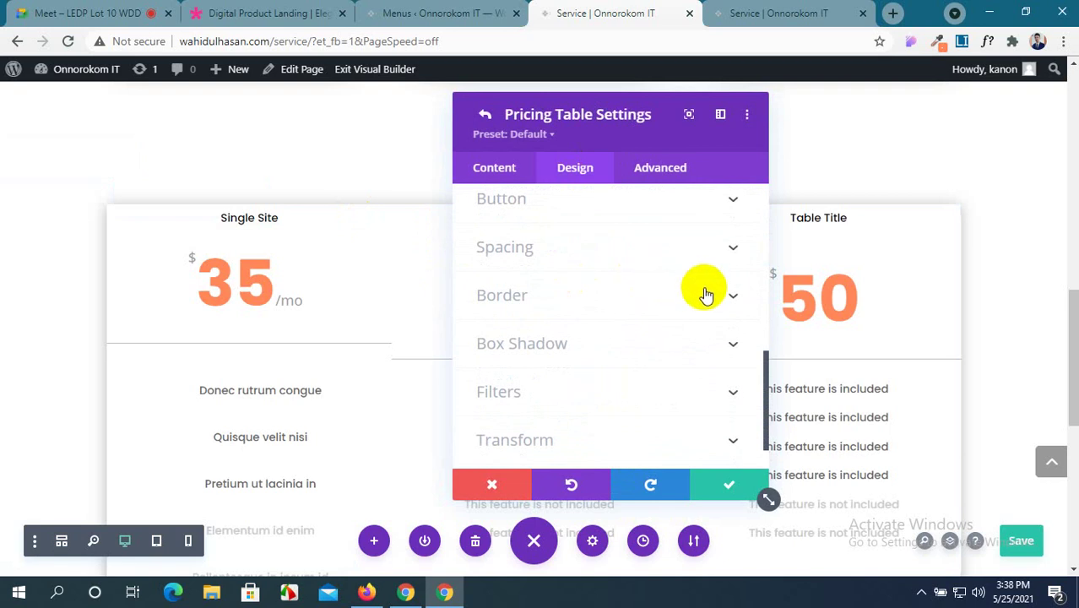
click(694, 344)
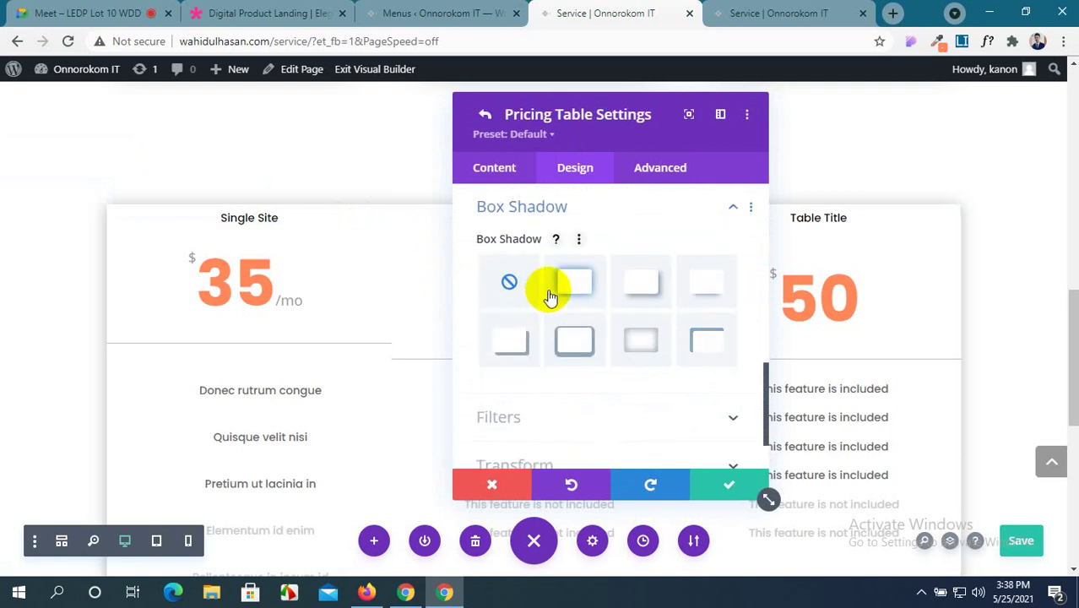
click(575, 343)
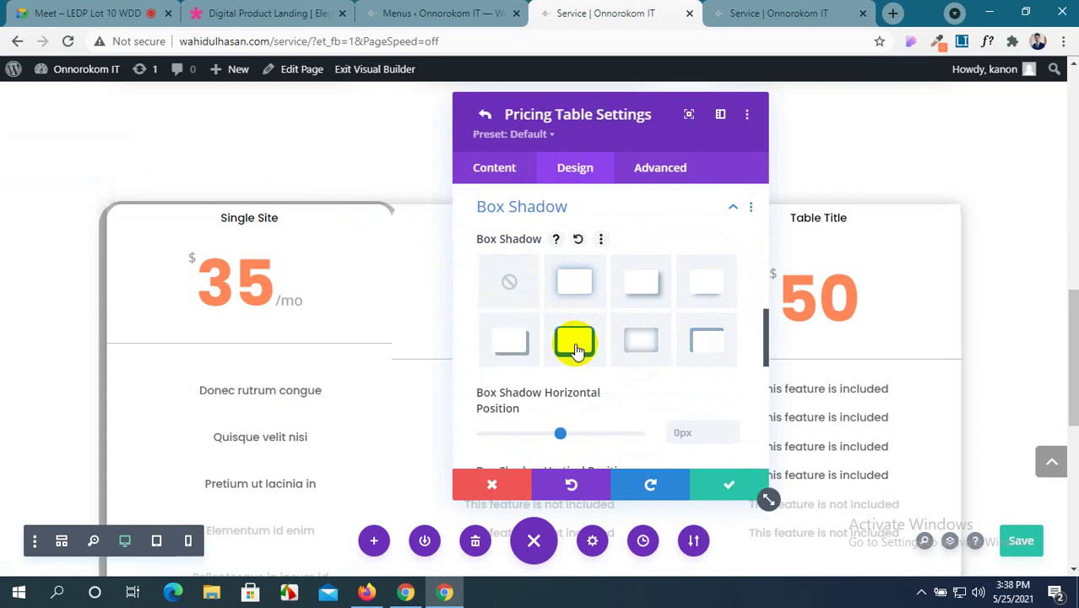
click(517, 289)
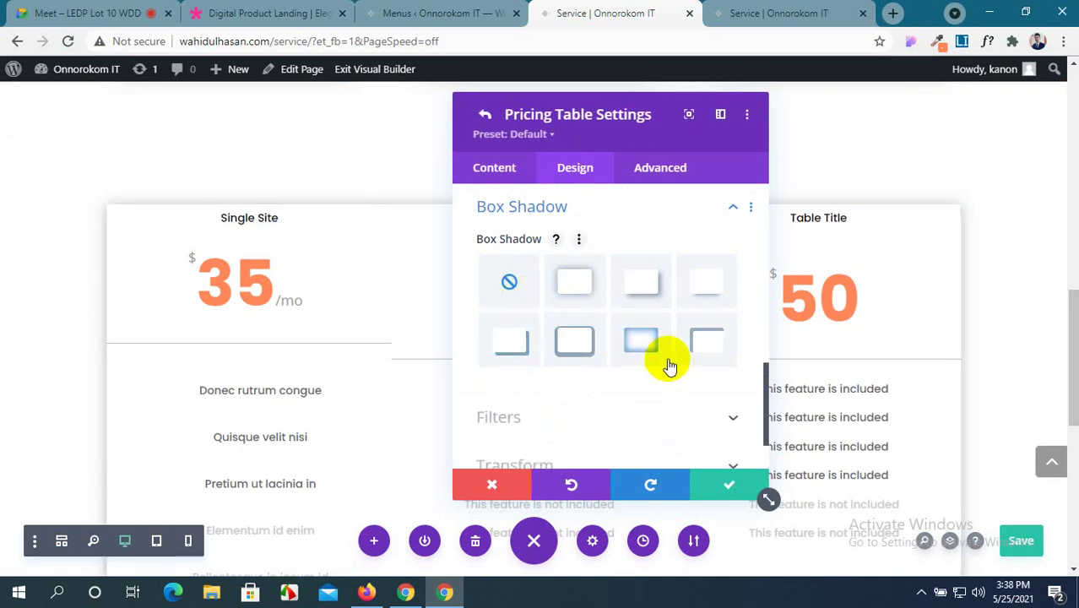
scroll(638, 325, up, 1)
scroll(638, 325, up, 3)
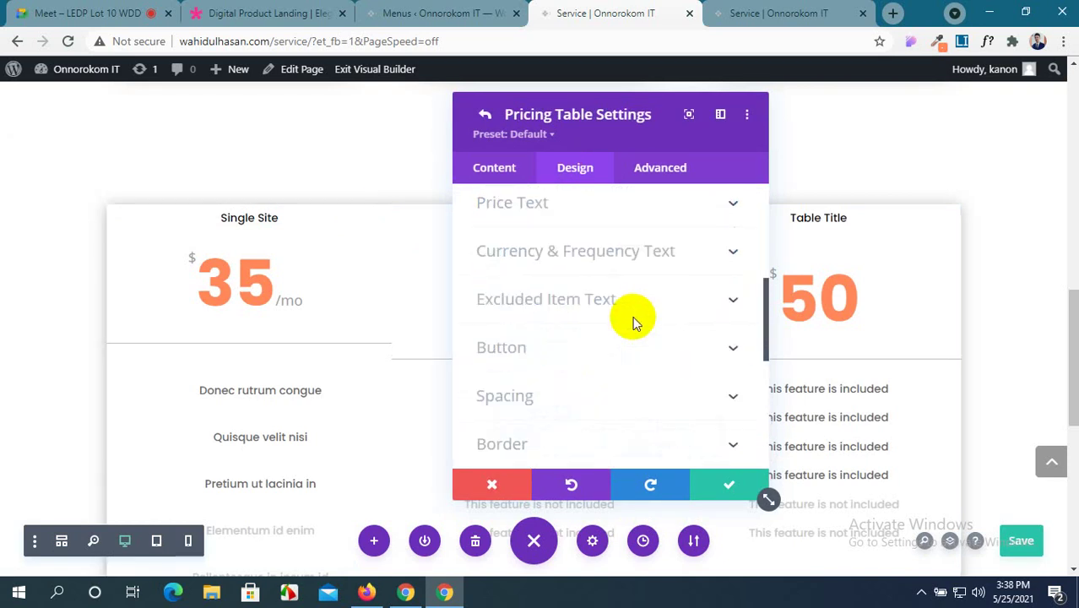
scroll(635, 324, down, 2)
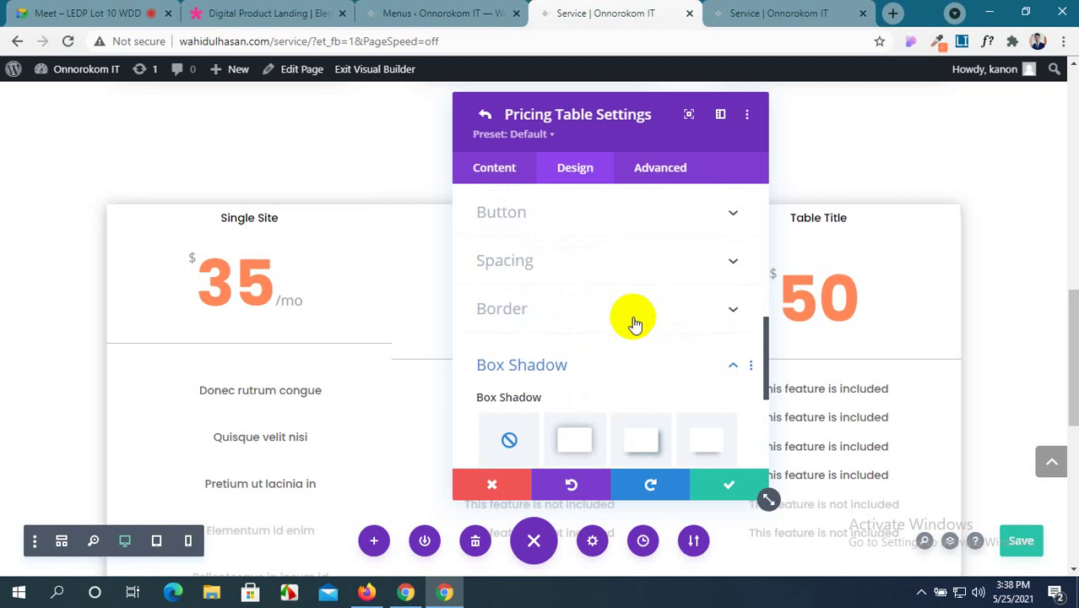
scroll(644, 378, down, 2)
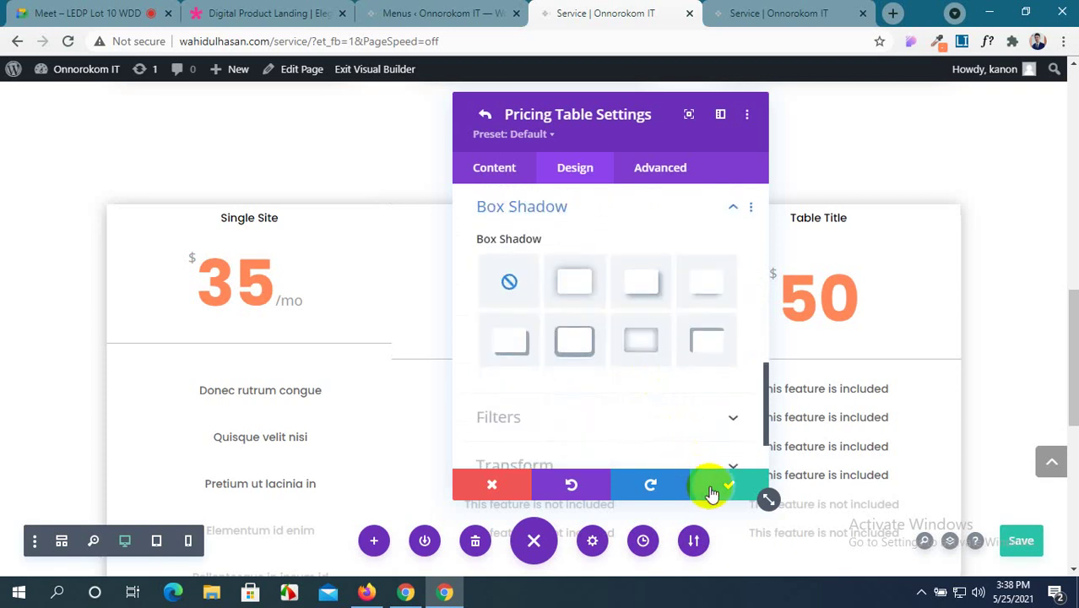
click(714, 485)
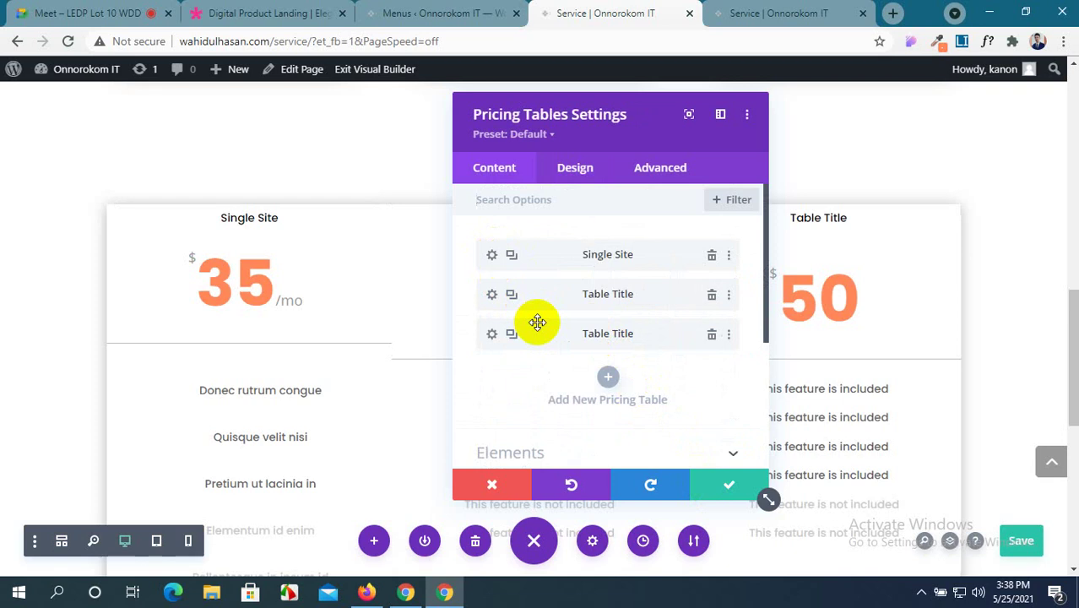
scroll(541, 321, down, 3)
scroll(541, 321, up, 3)
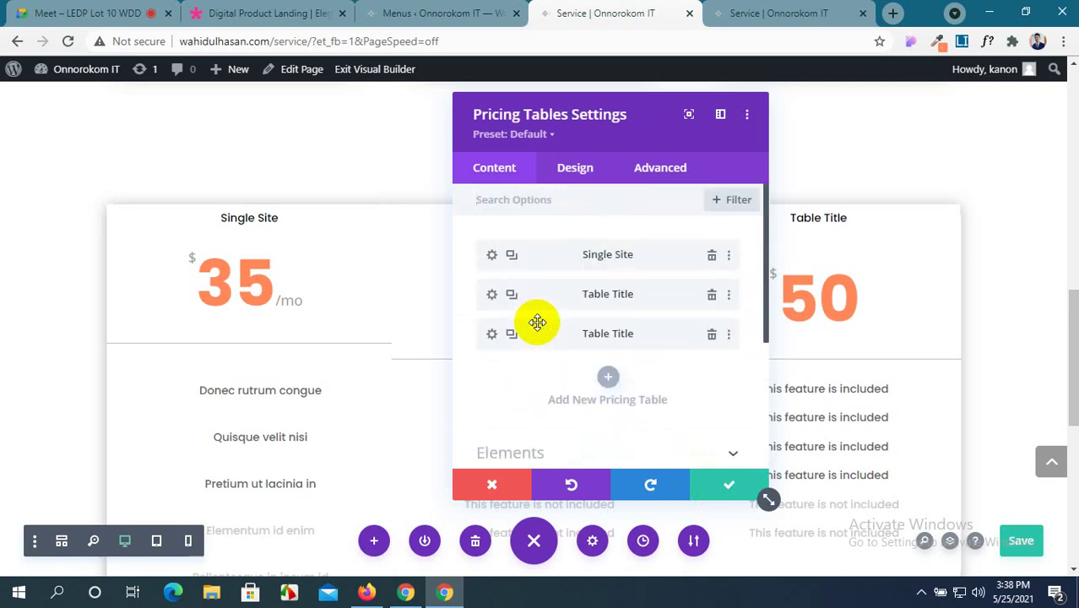
click(714, 488)
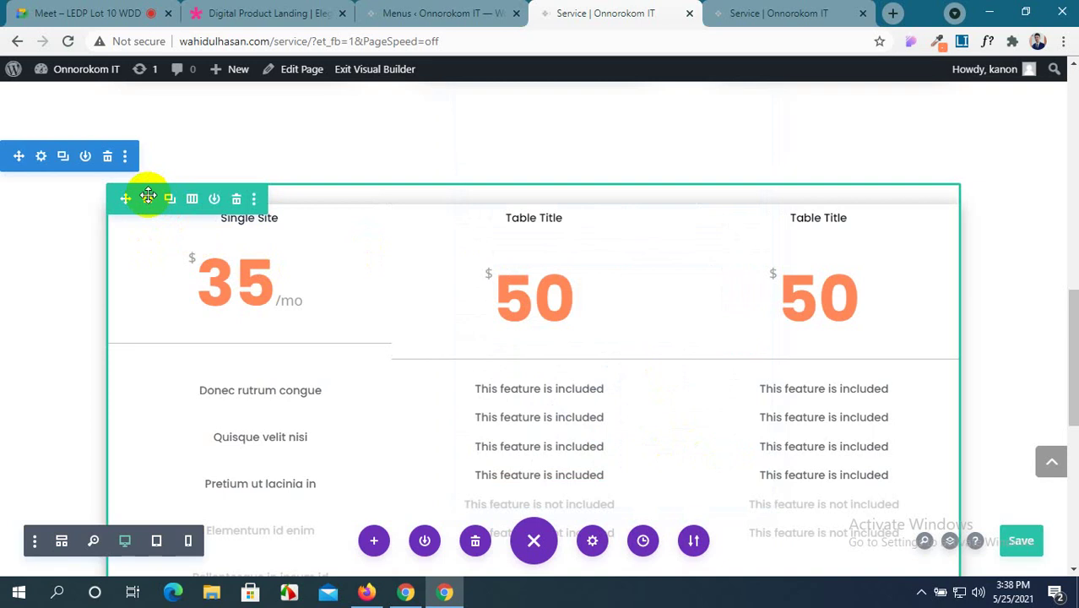
Open the pricing row's column settings and expand its Design > Box Shadow choices.
click(148, 196)
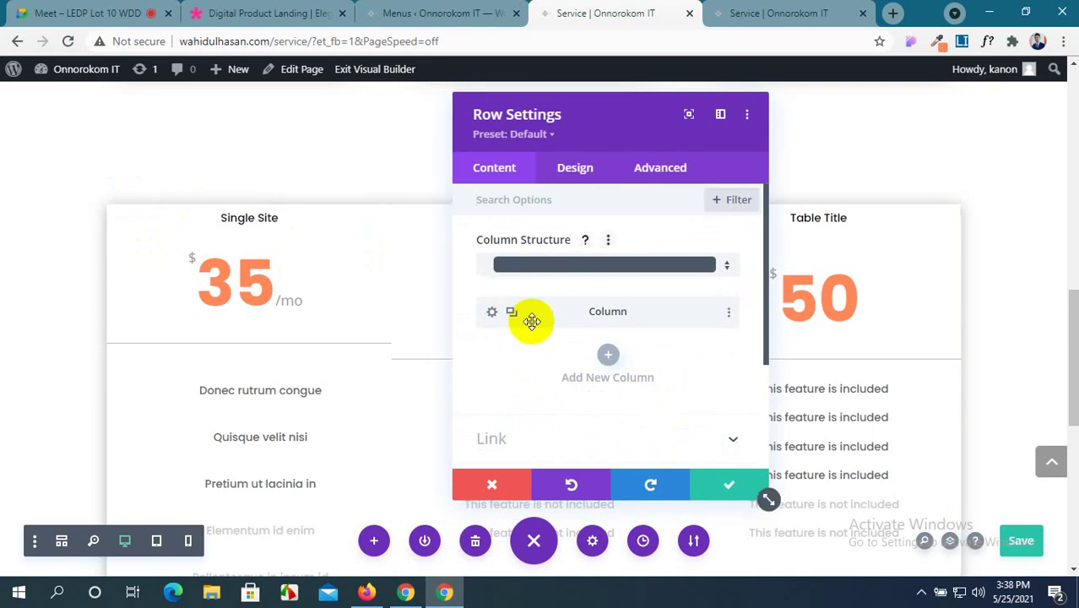
click(495, 314)
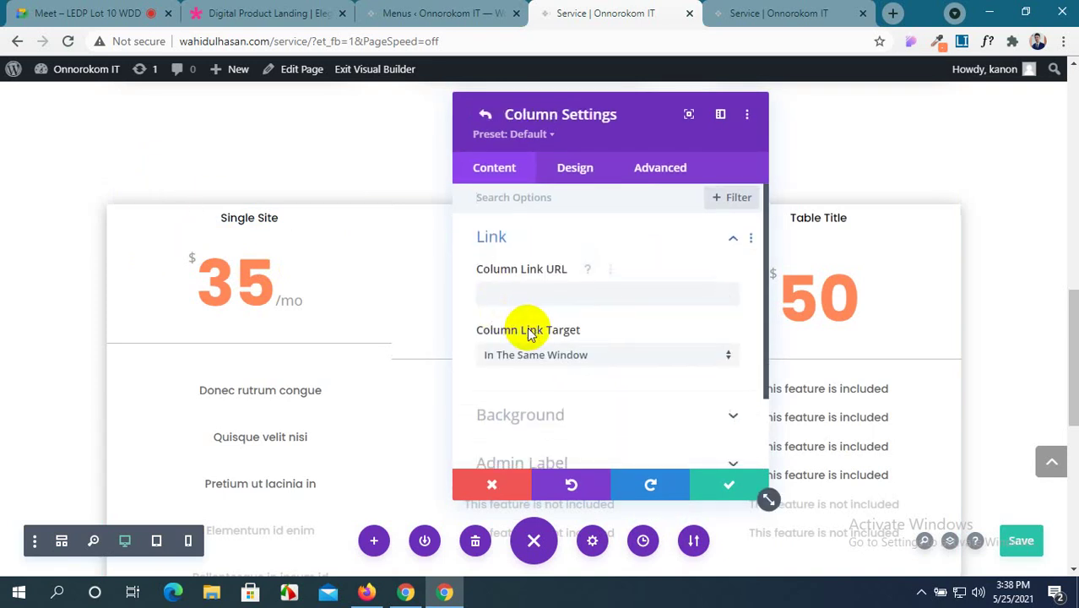
scroll(515, 330, down, 2)
click(566, 169)
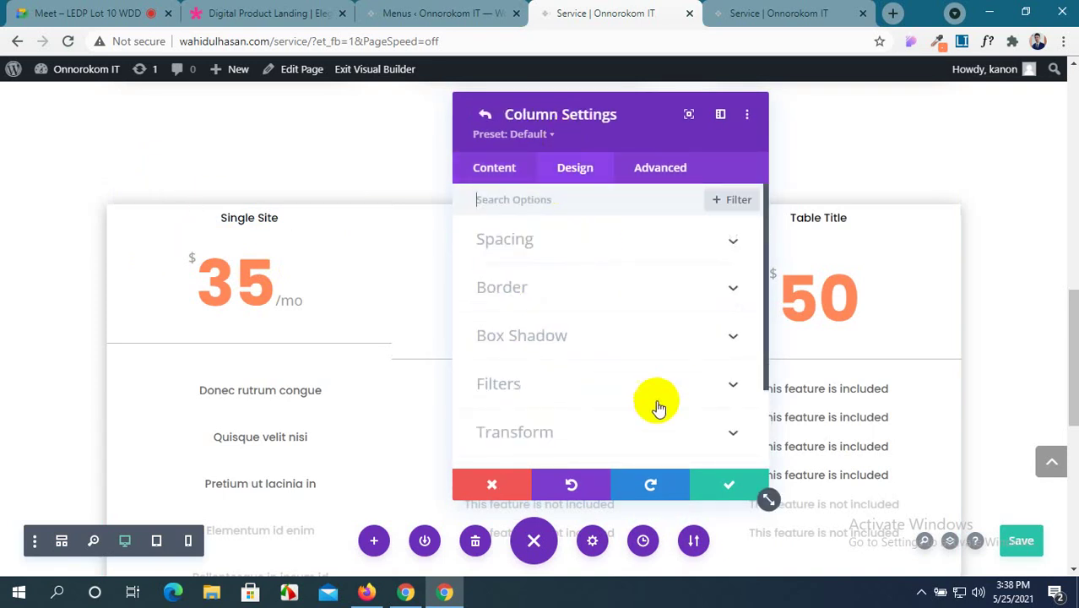
scroll(632, 410, down, 3)
scroll(629, 410, up, 3)
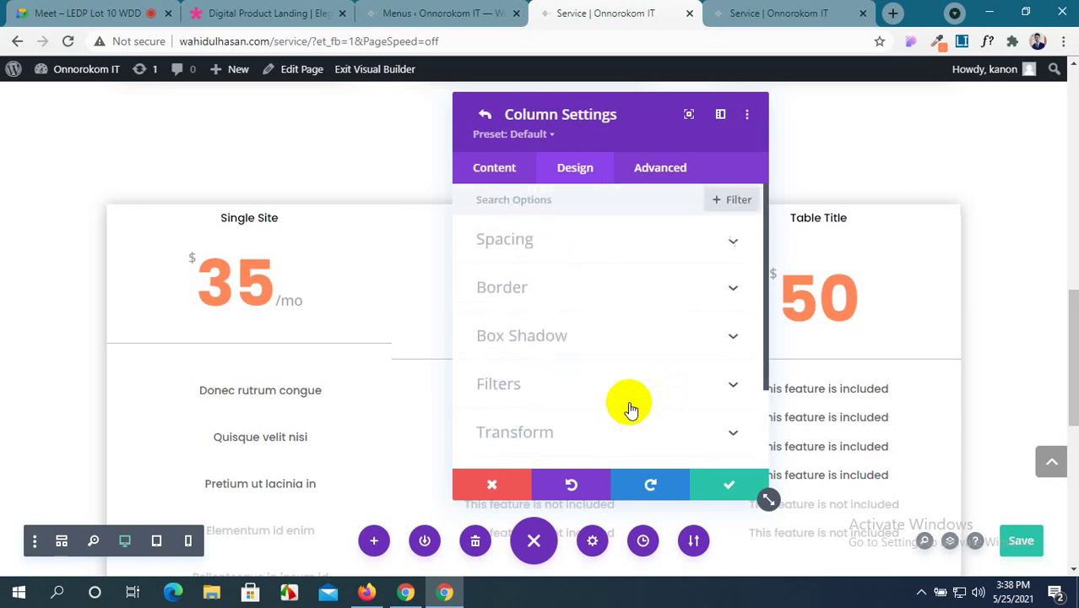
click(664, 337)
scroll(596, 357, down, 2)
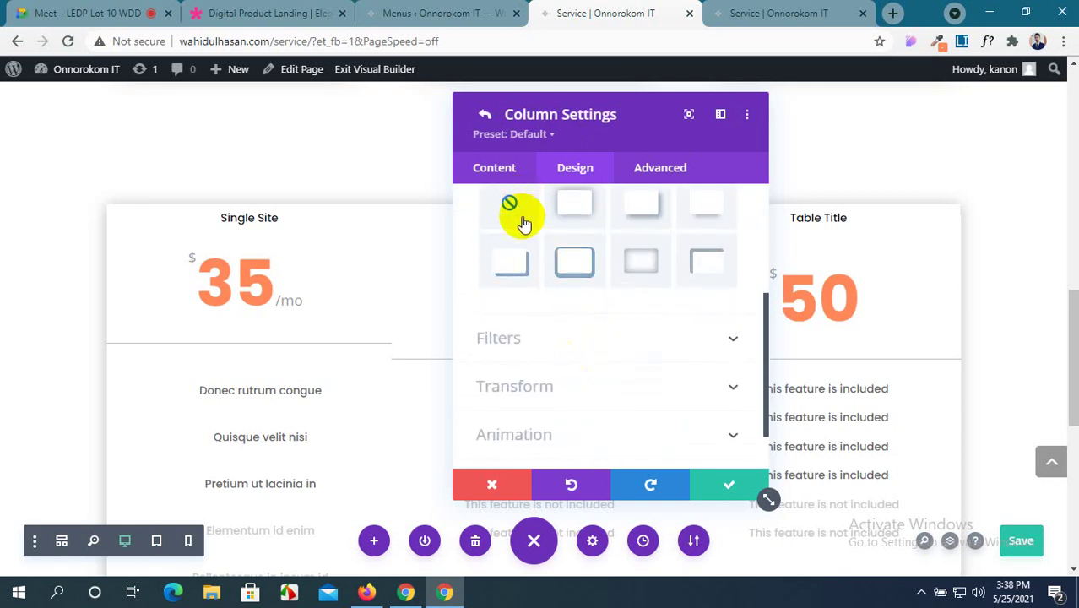
click(716, 488)
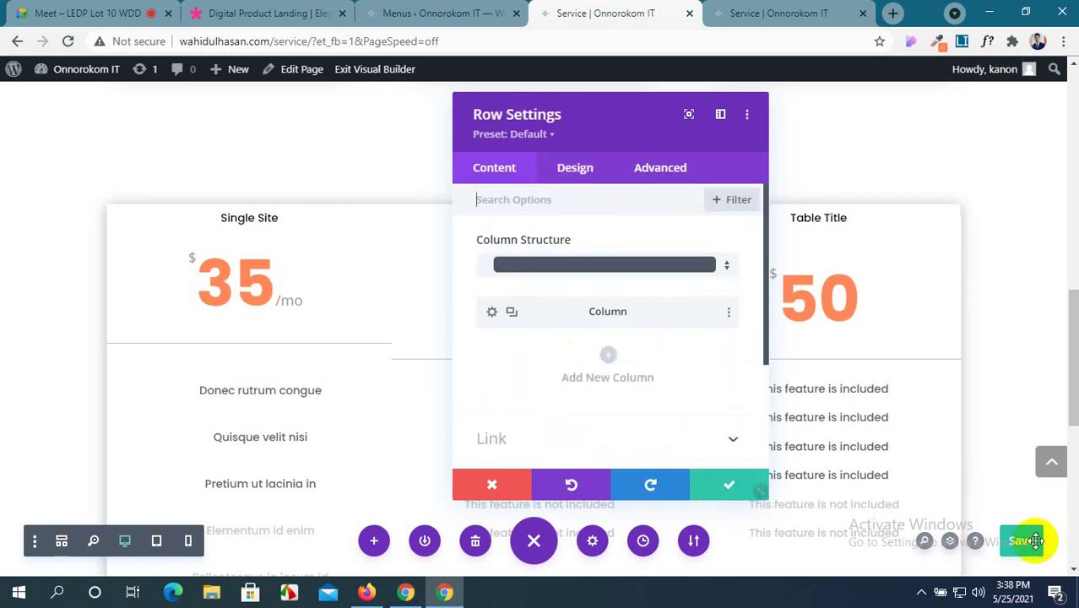
click(768, 12)
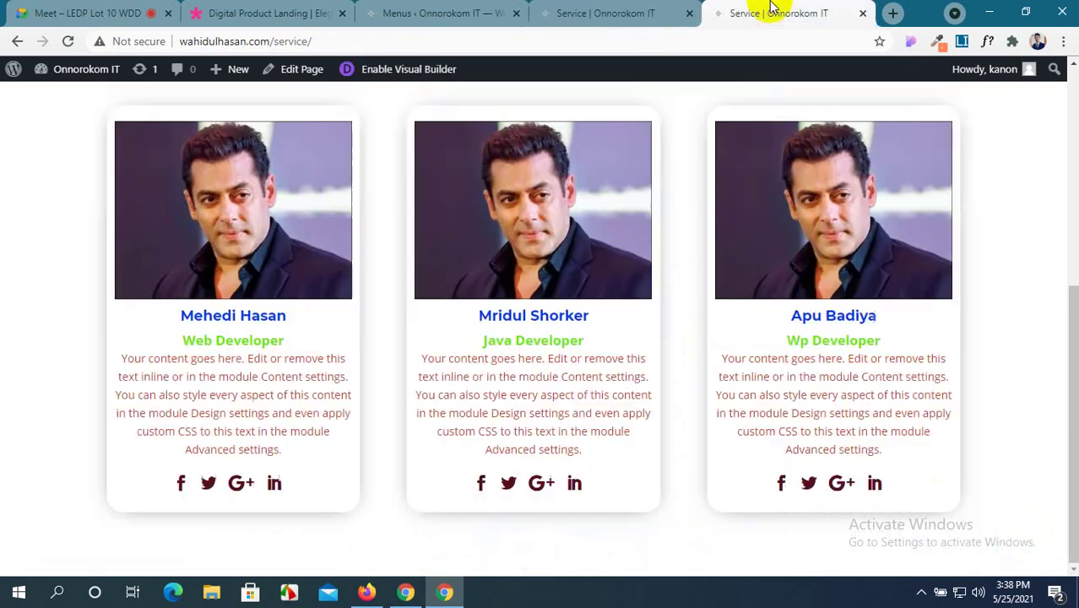
click(65, 42)
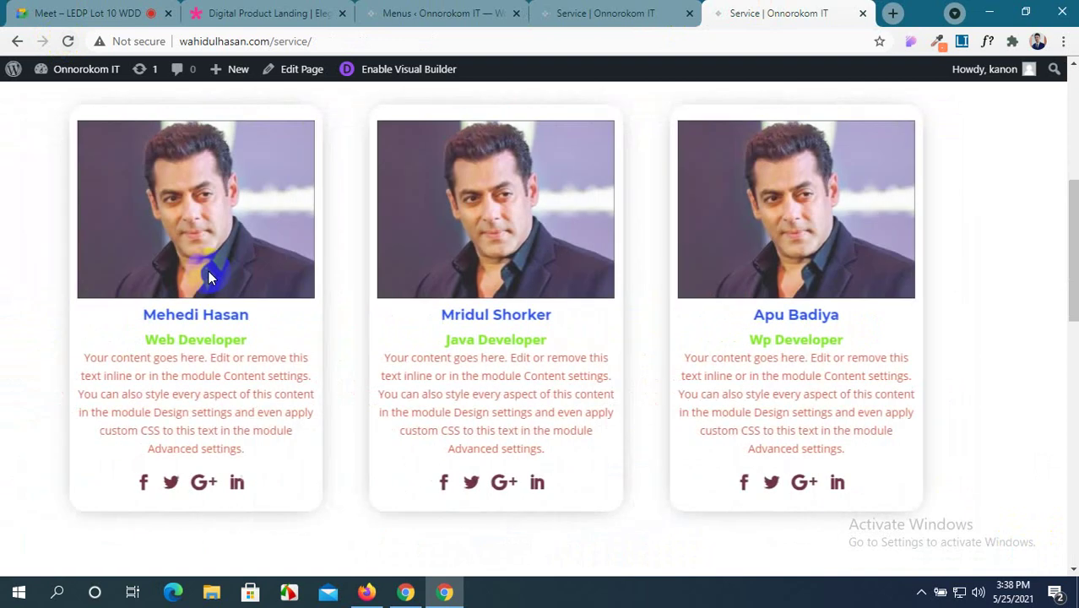
scroll(209, 274, down, 4)
scroll(211, 277, down, 6)
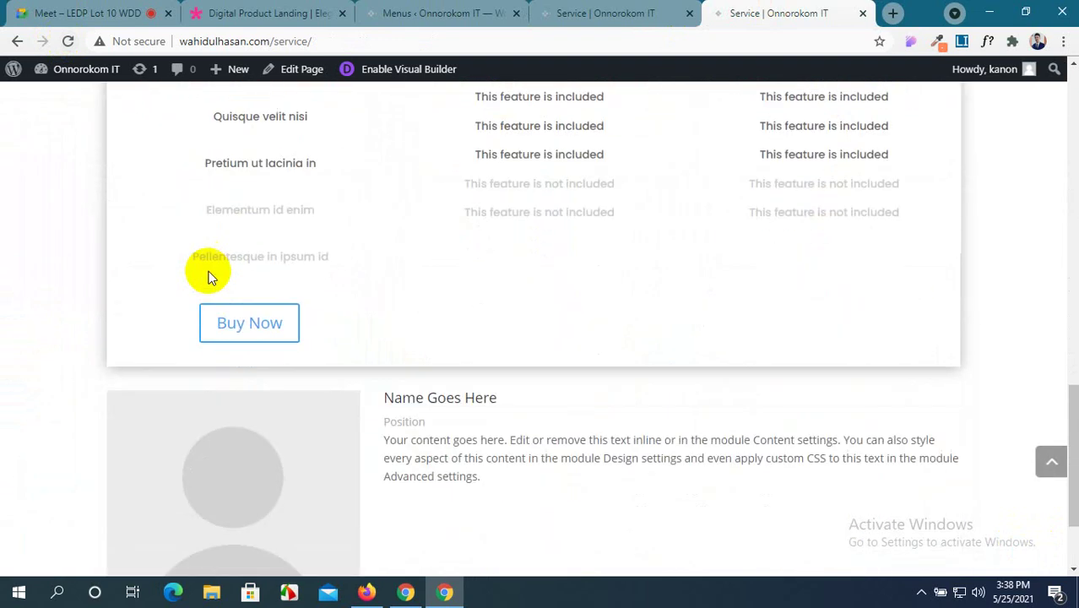
scroll(211, 278, down, 1)
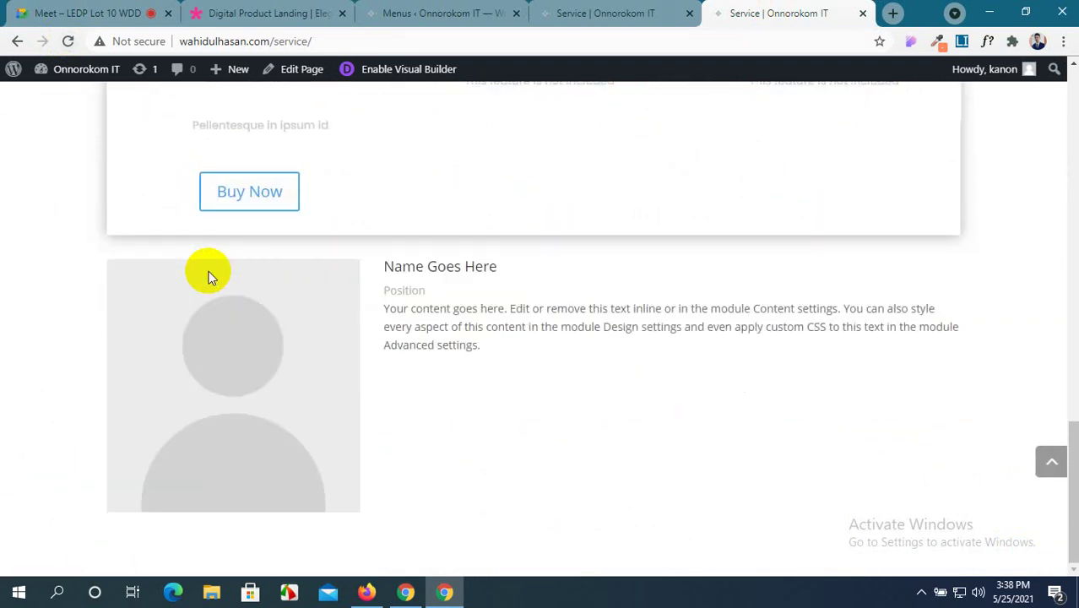
scroll(305, 309, up, 5)
scroll(305, 310, down, 1)
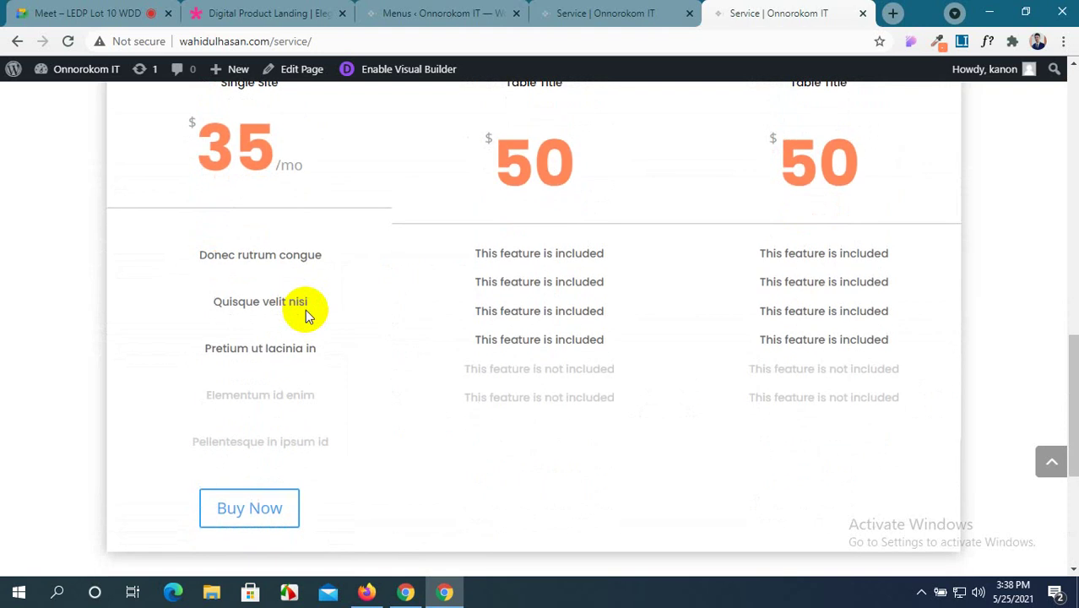
scroll(305, 313, up, 1)
scroll(305, 314, down, 1)
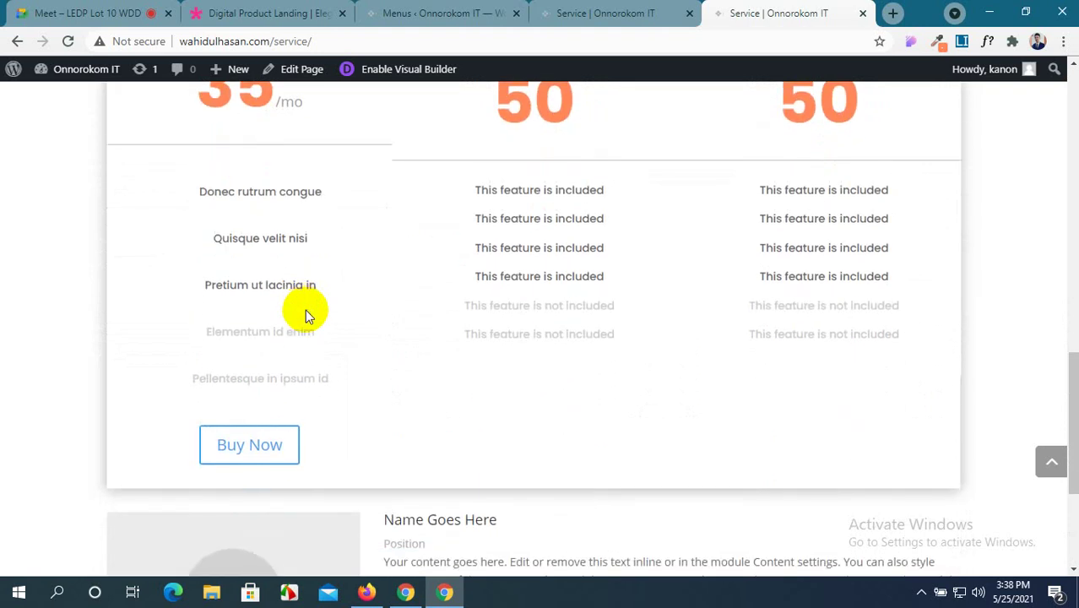
scroll(305, 314, up, 1)
scroll(305, 314, up, 1)
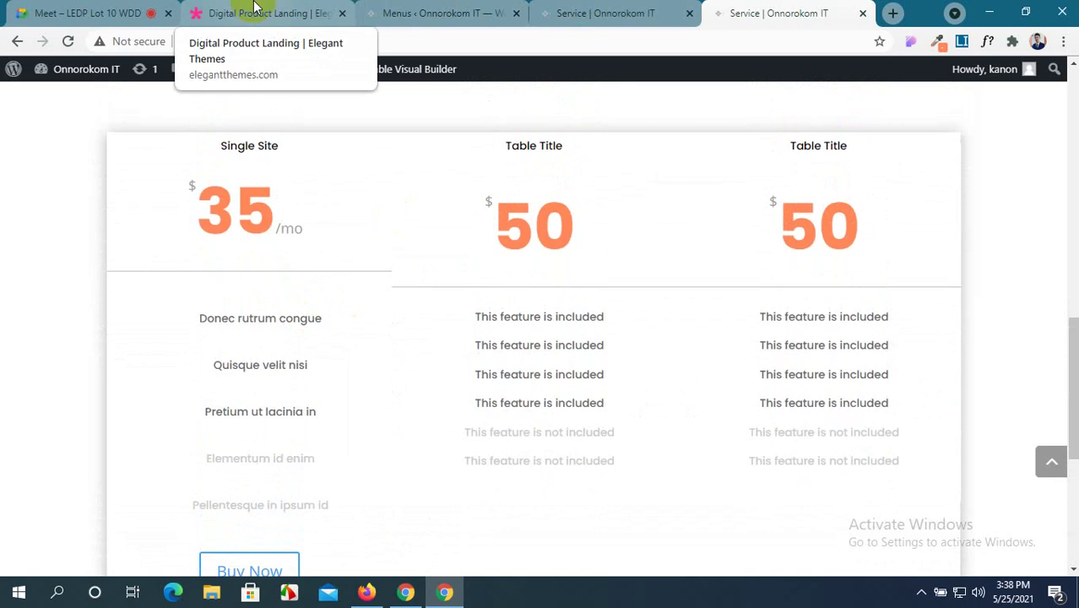
Scroll through the Digital Product Landing demo's three pricing cards as a reference.
click(255, 11)
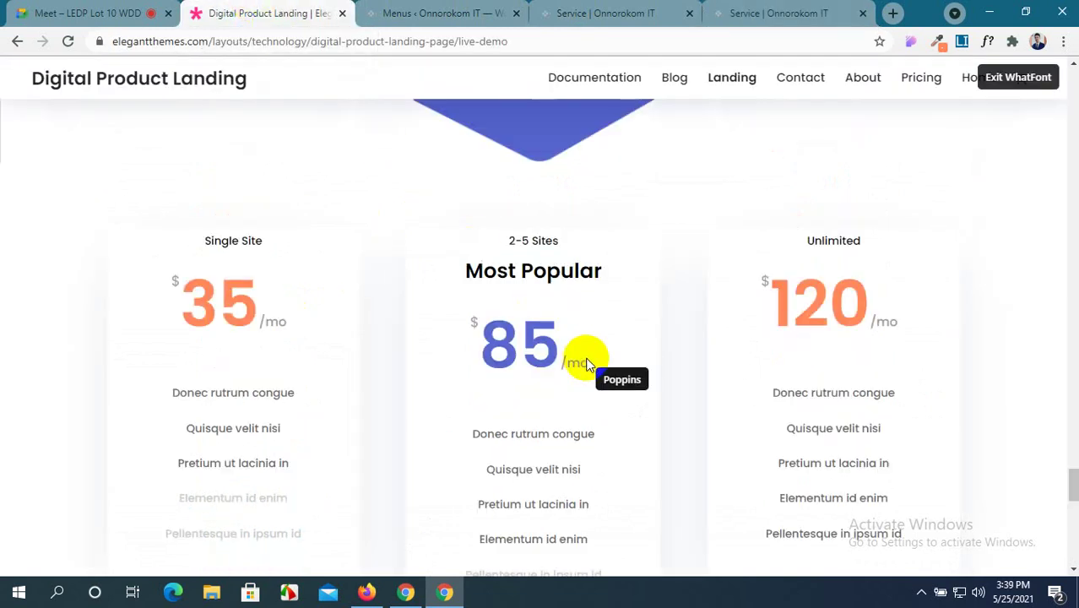
scroll(590, 355, down, 1)
scroll(587, 359, up, 2)
scroll(588, 364, down, 3)
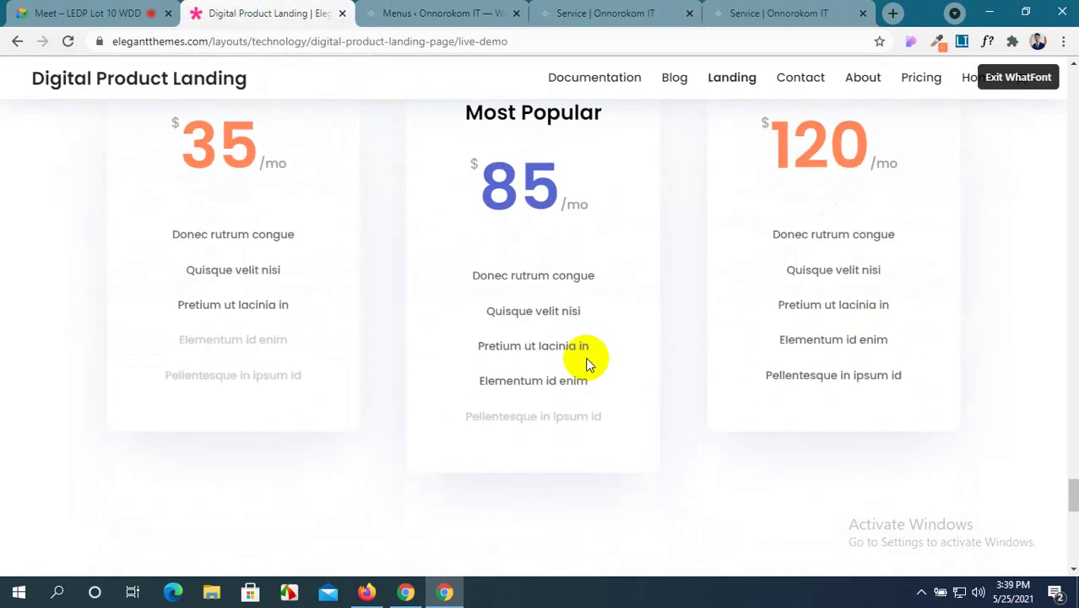
scroll(588, 363, up, 2)
scroll(589, 363, down, 1)
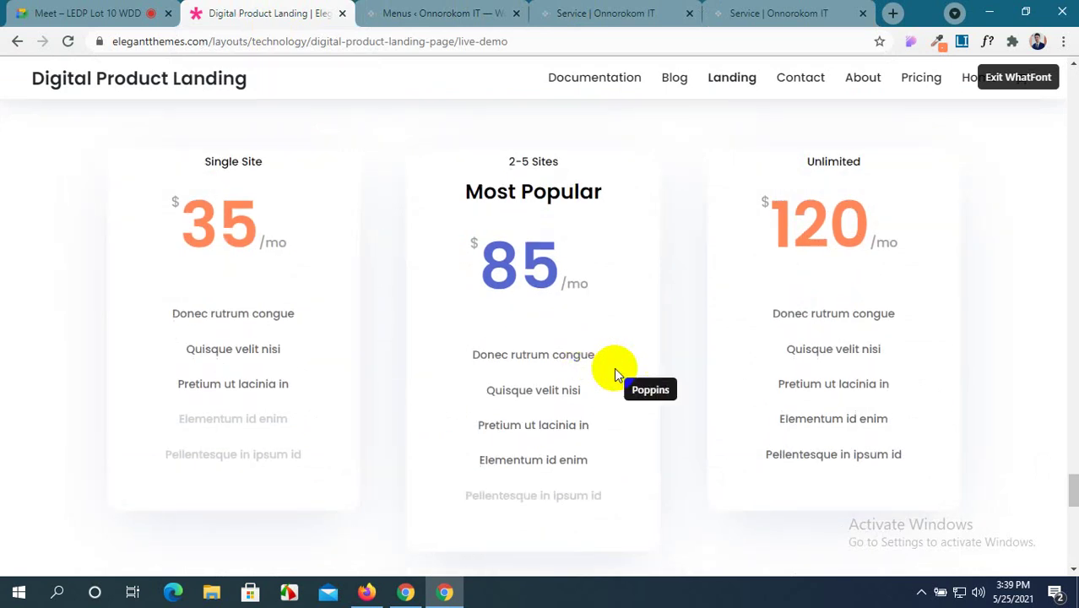
click(475, 13)
Back on the Service page, close Row Settings and open the Single Site table's settings.
click(608, 13)
scroll(559, 288, down, 2)
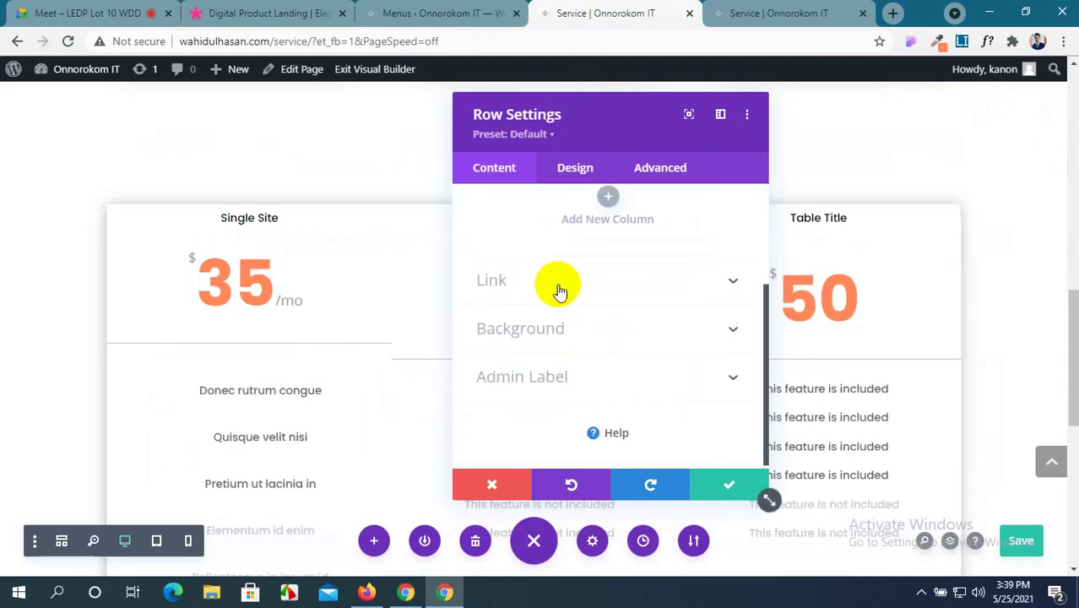
click(731, 487)
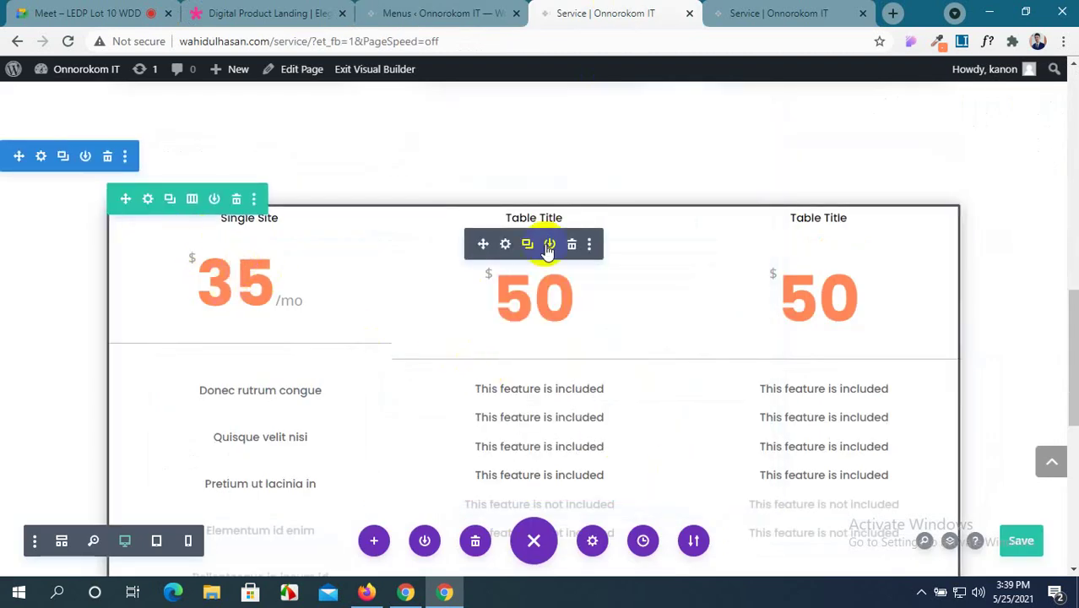
click(505, 244)
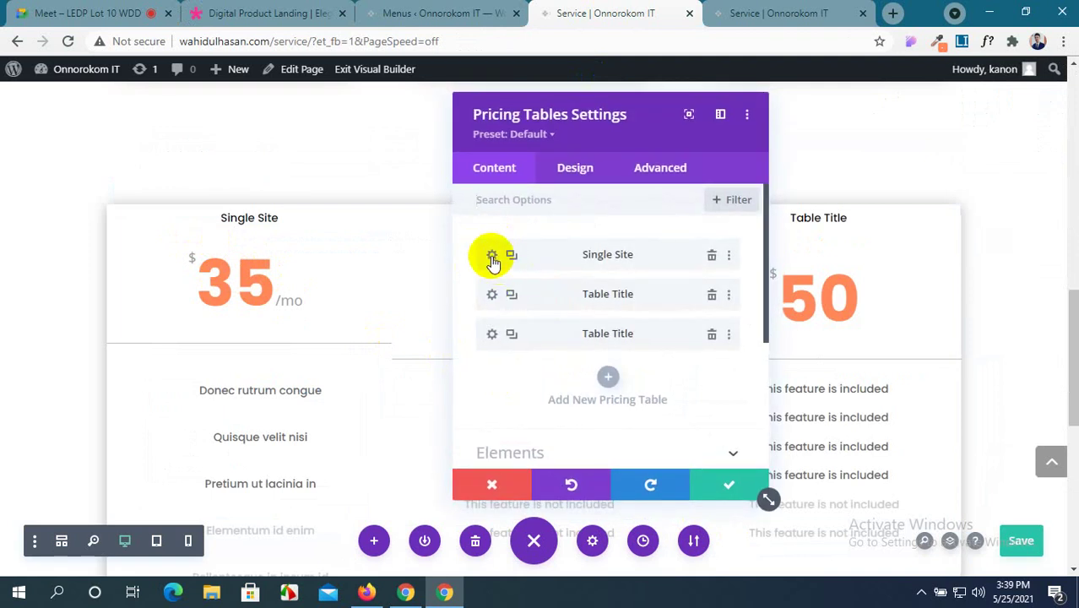
click(492, 257)
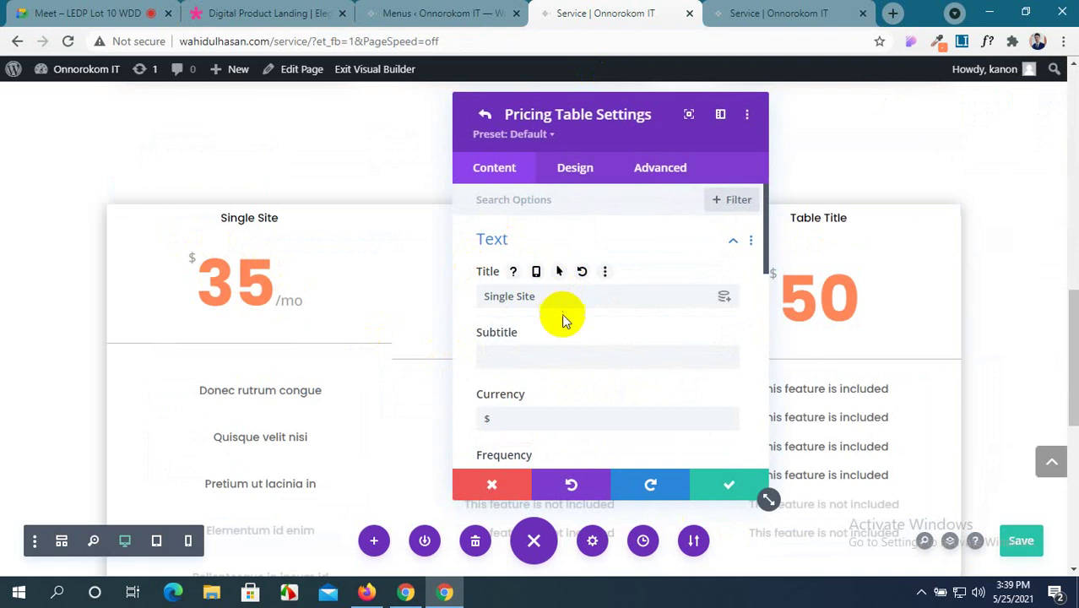
Set the Single Site card's background colour, trying black before choosing white.
scroll(564, 341, down, 1)
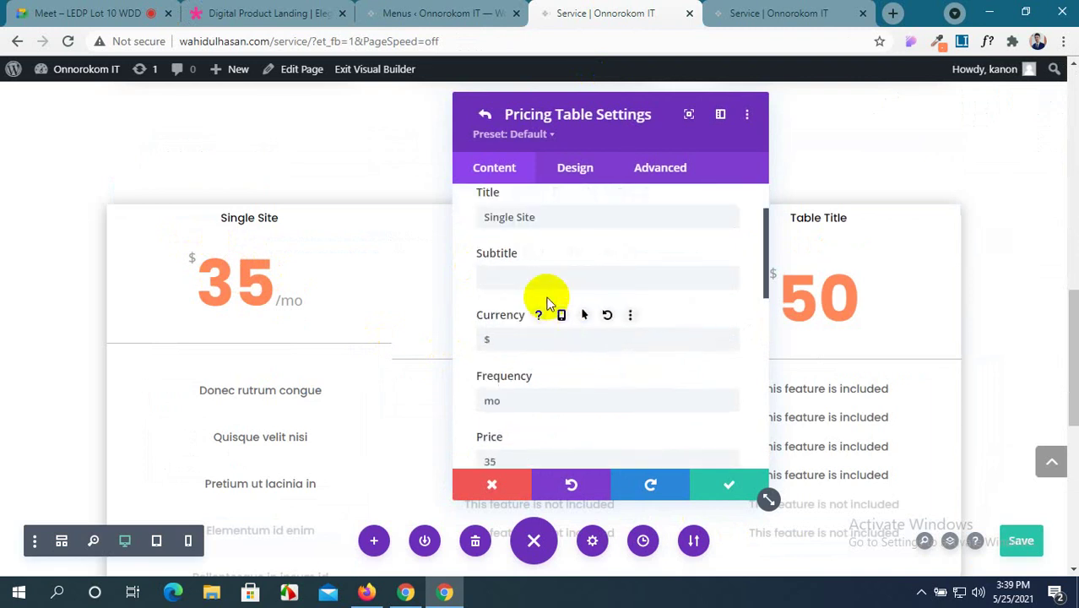
scroll(549, 302, down, 4)
scroll(549, 308, down, 3)
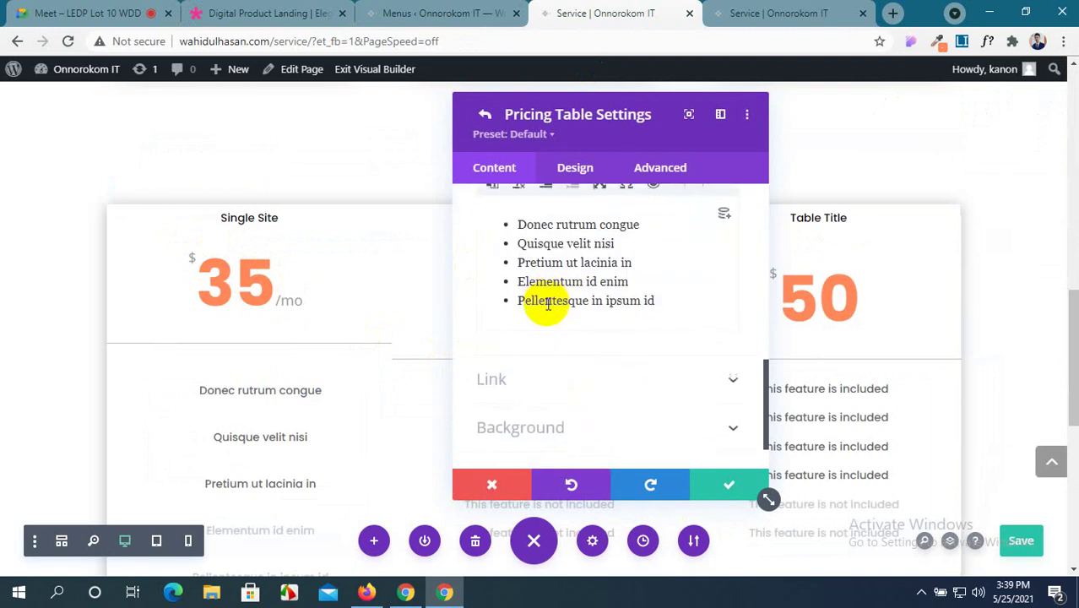
click(584, 377)
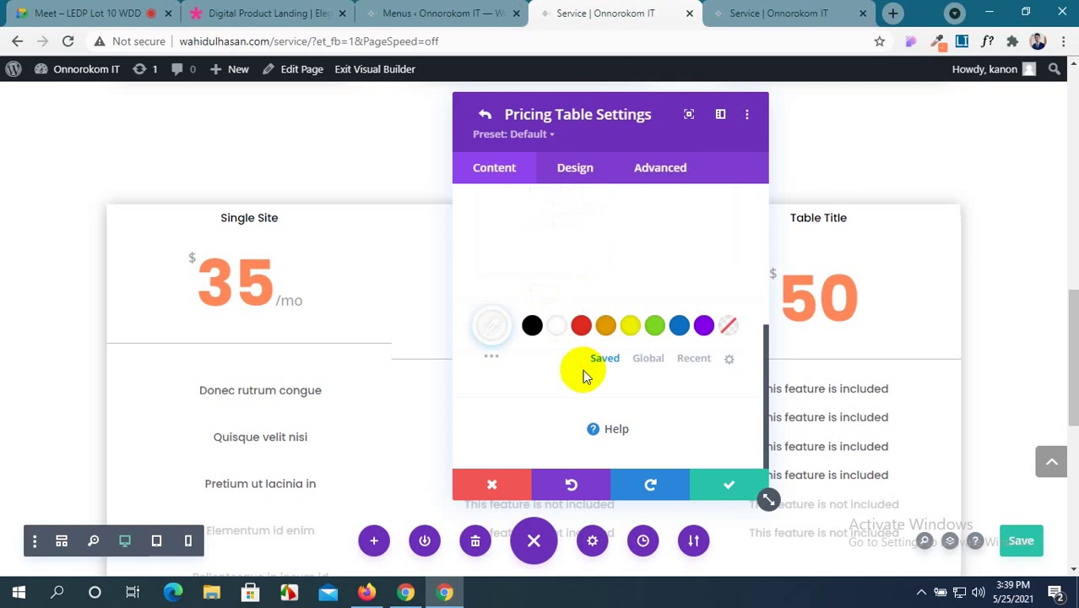
scroll(583, 377, down, 1)
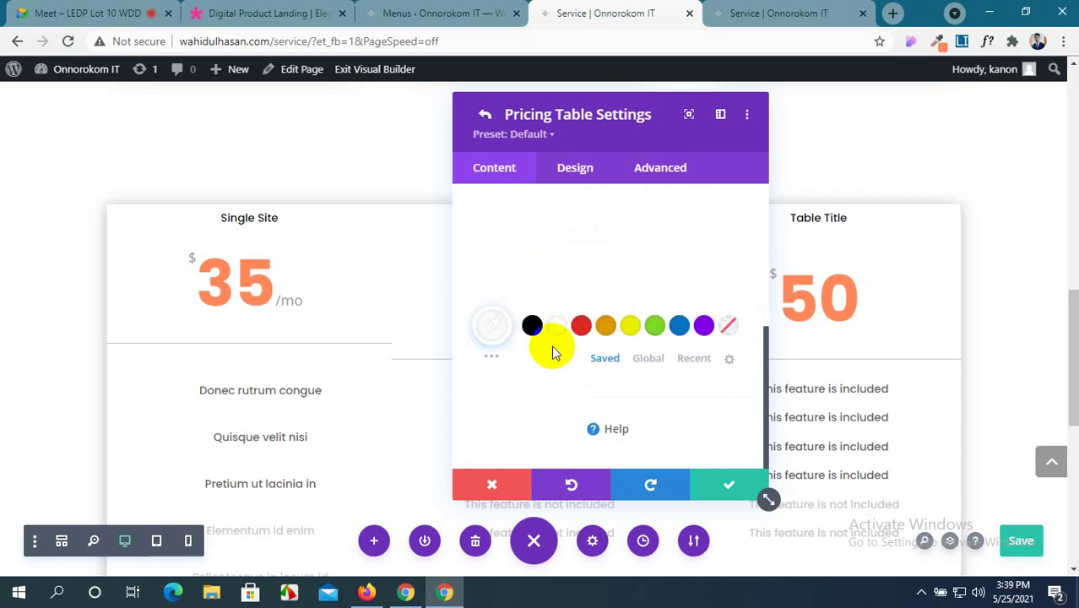
click(533, 328)
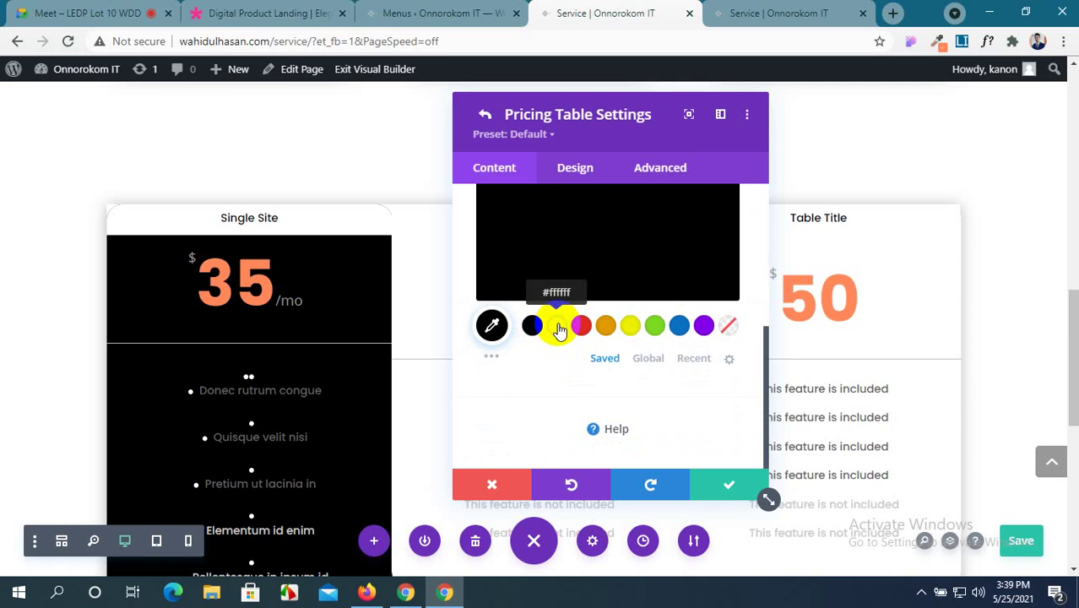
click(559, 328)
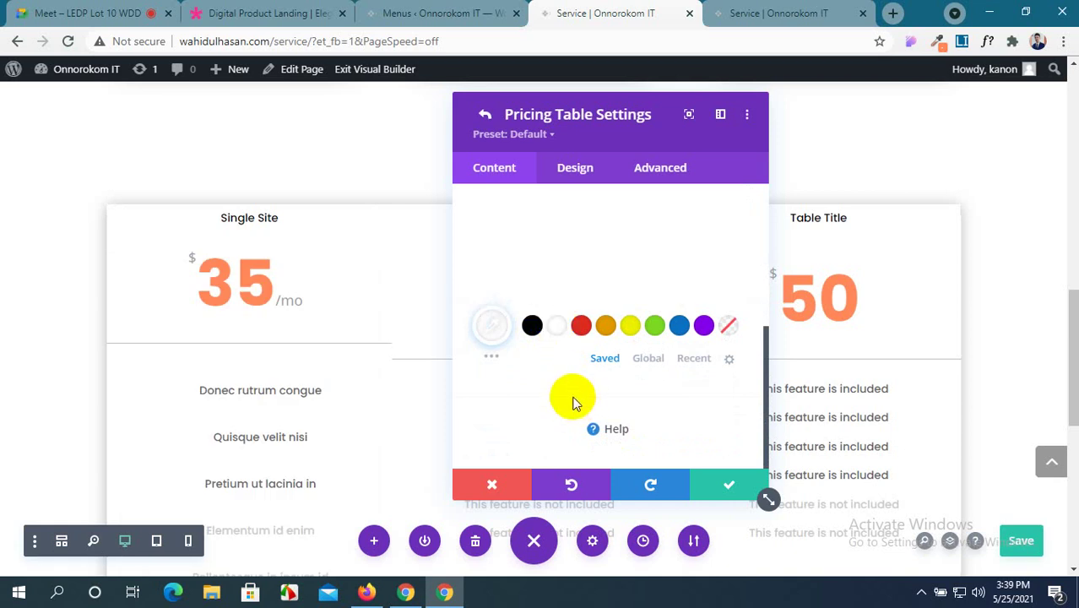
Inspect the Single Site card's Border rounded corners (0px), then return to the Pricing Tables list.
click(583, 180)
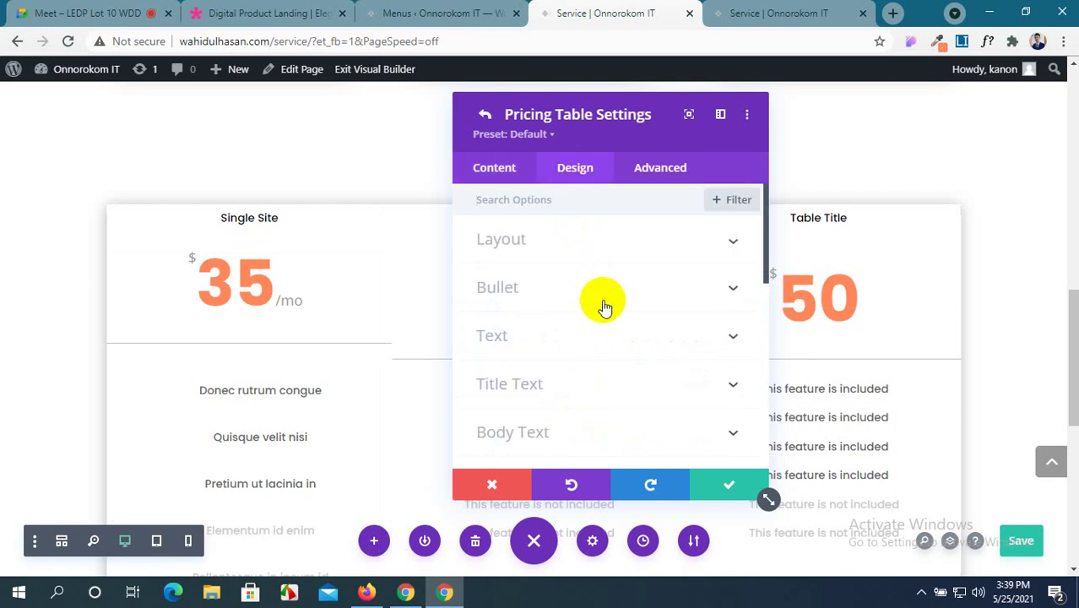
scroll(603, 307, down, 3)
scroll(604, 309, down, 4)
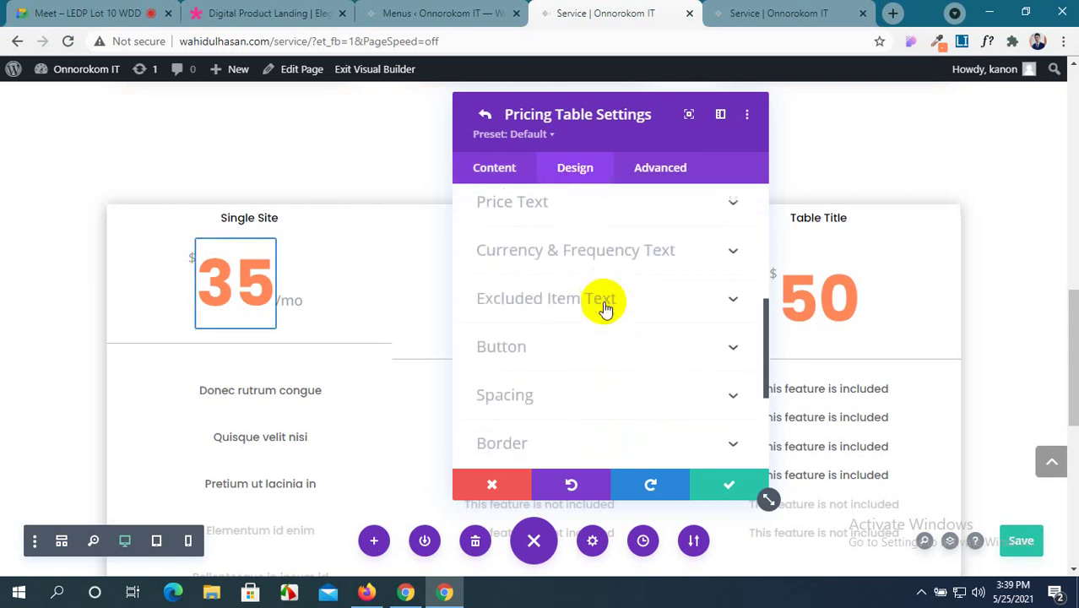
scroll(605, 309, down, 1)
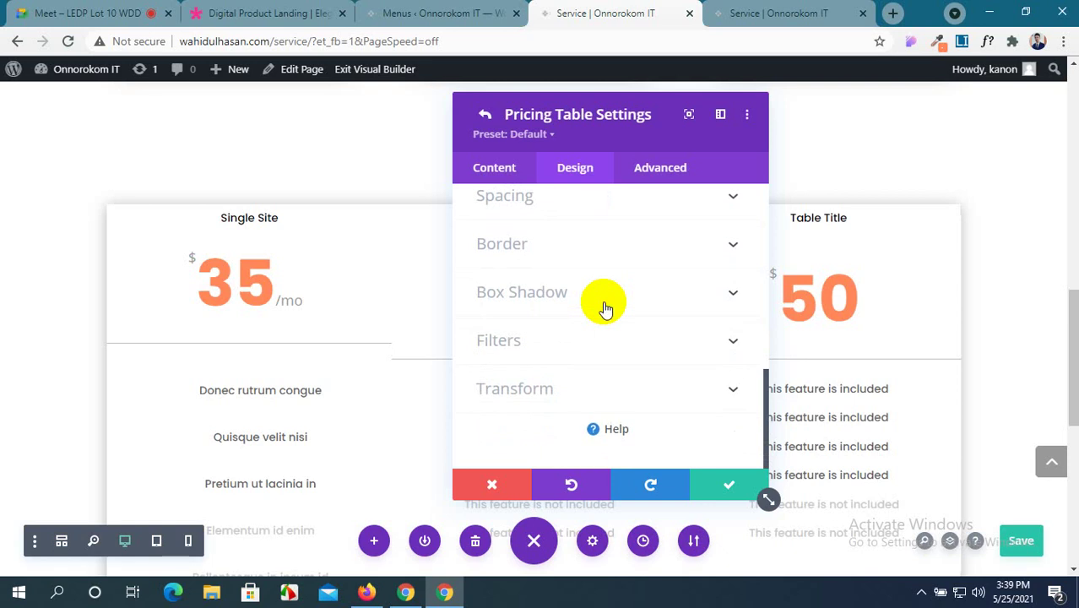
click(714, 250)
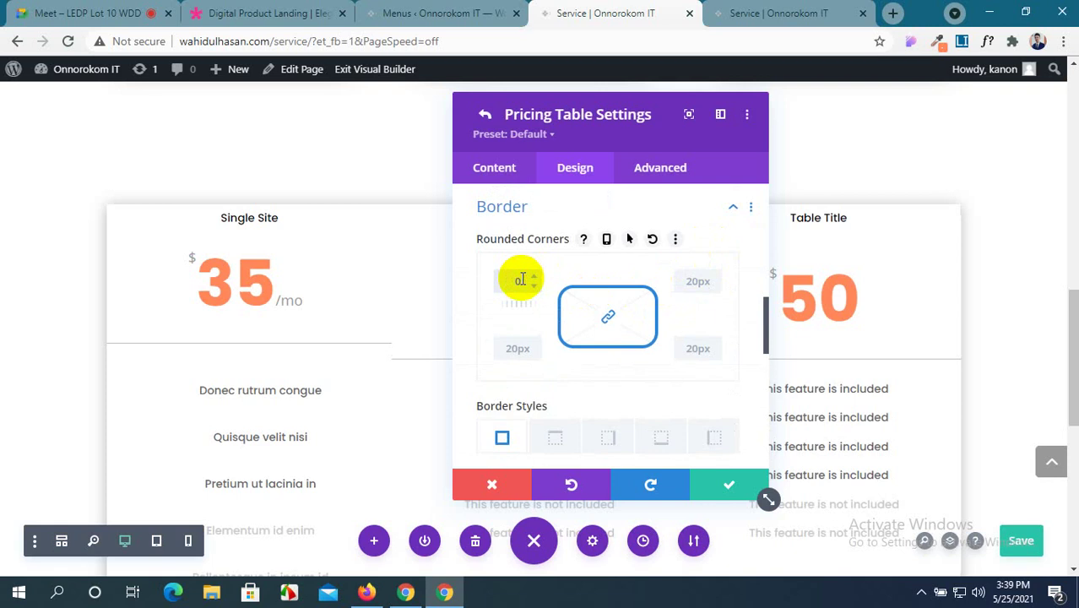
click(716, 494)
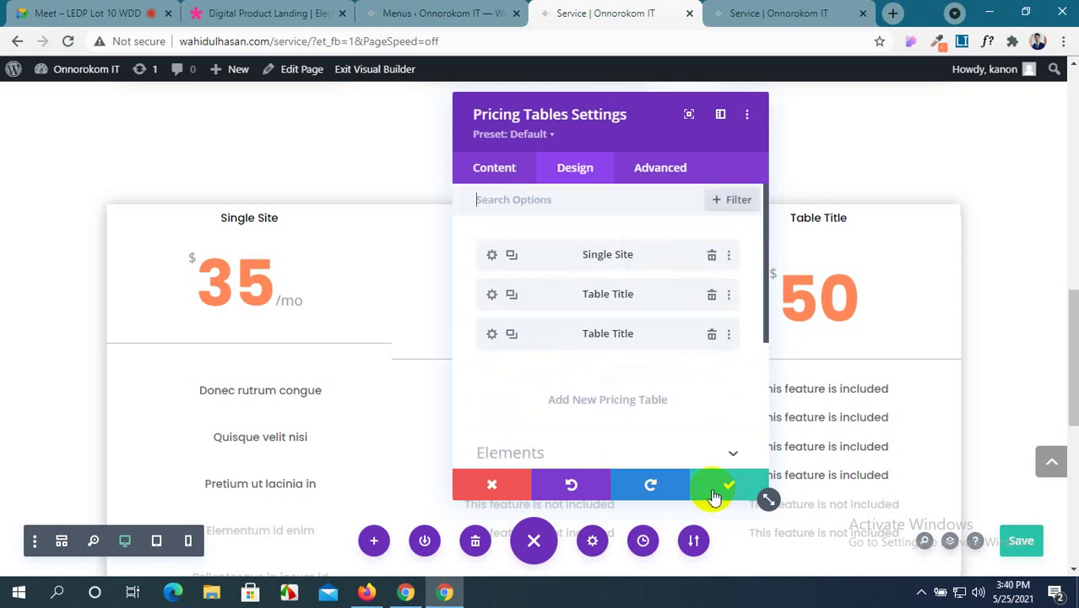
Reopen Single Site's Design > Box Shadow and try several shadow presets.
click(491, 258)
scroll(557, 344, down, 4)
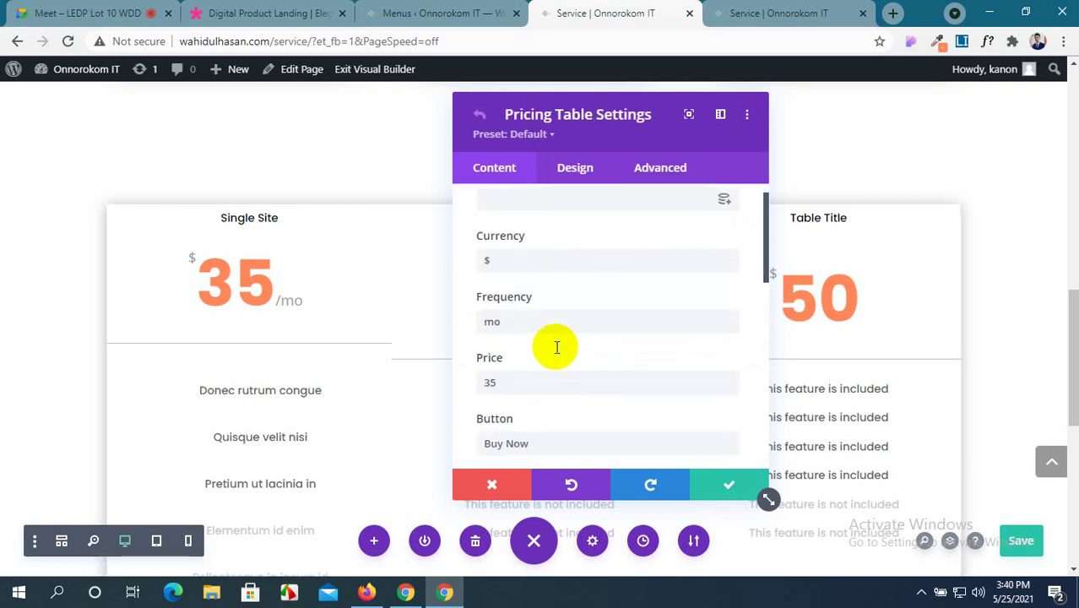
scroll(556, 345, down, 2)
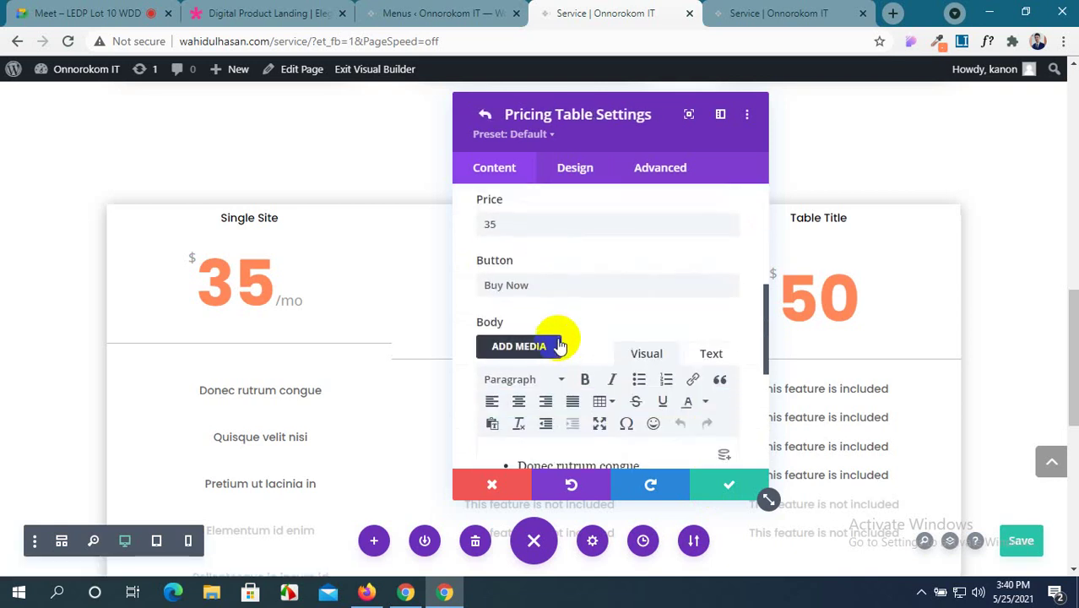
click(573, 173)
click(683, 288)
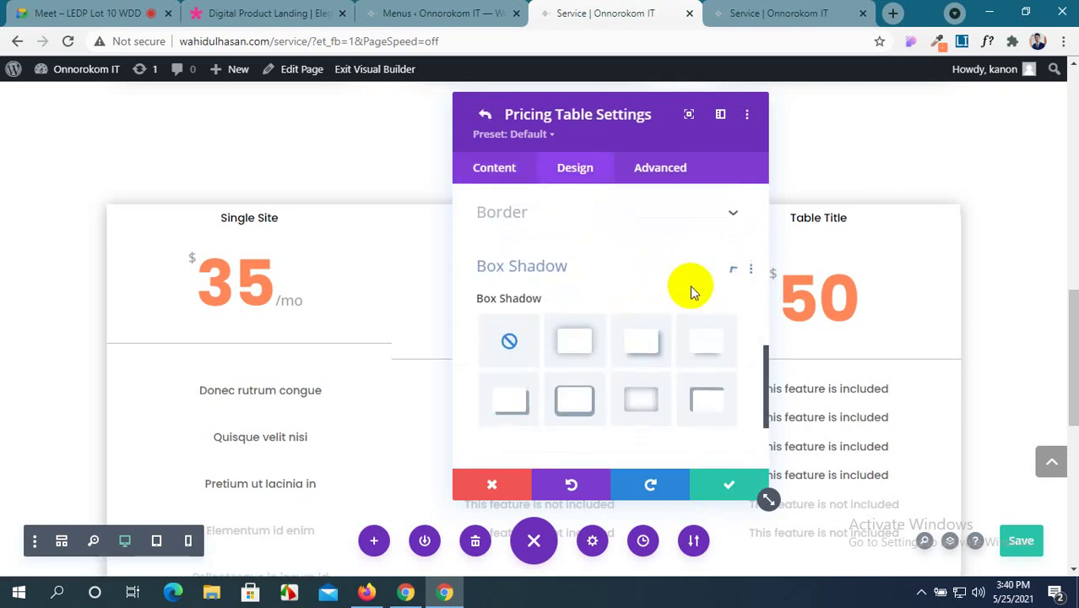
click(629, 286)
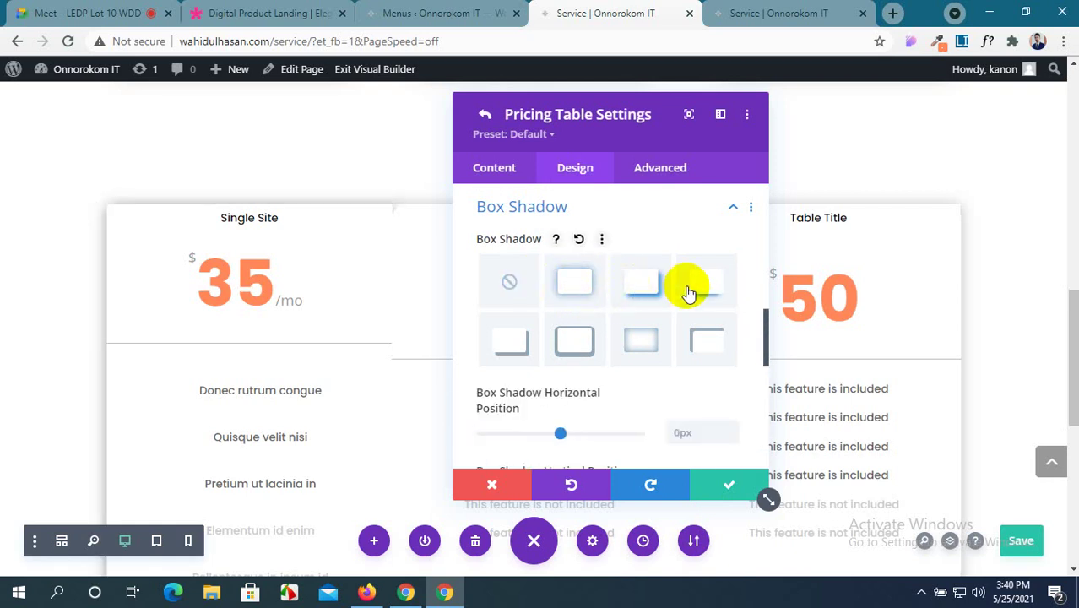
click(518, 287)
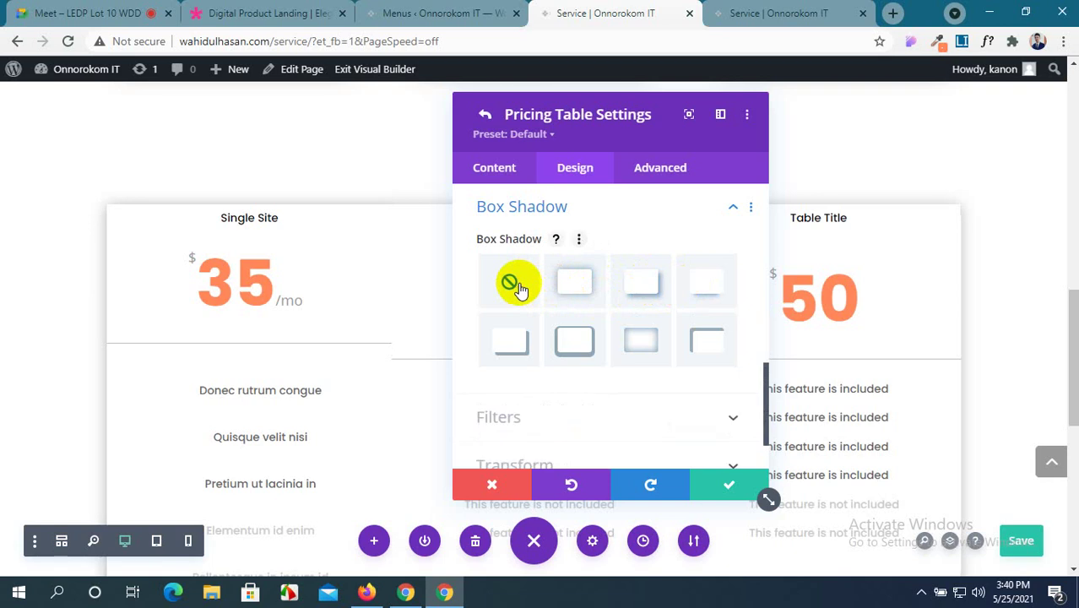
click(706, 340)
Set Single Site's box shadow to none, then view the Elegant Themes demo pricing cards.
drag(671, 148, 484, 163)
scroll(697, 323, down, 2)
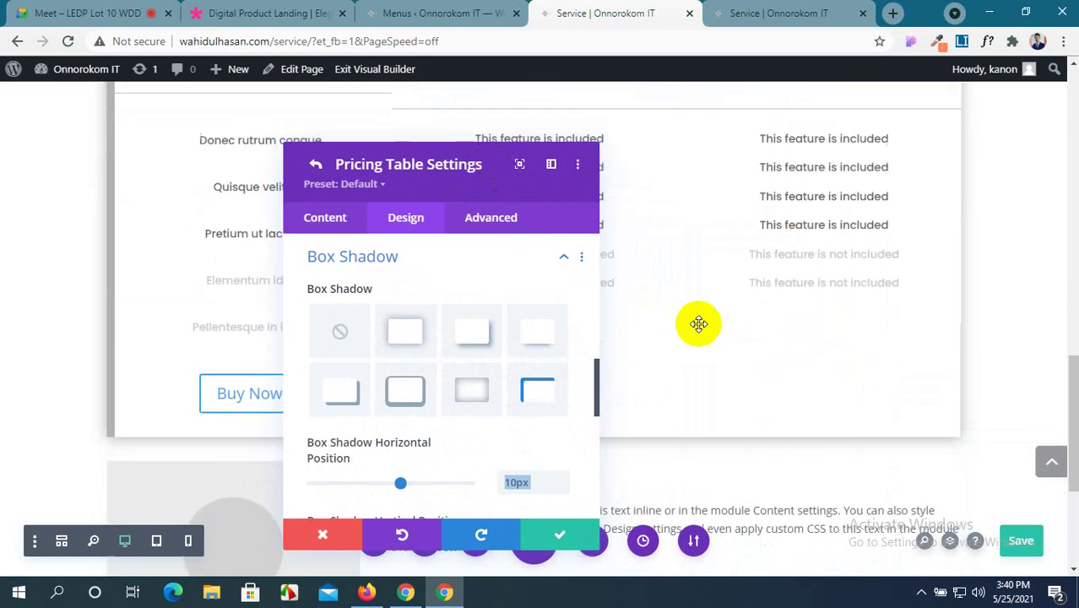
scroll(699, 323, up, 2)
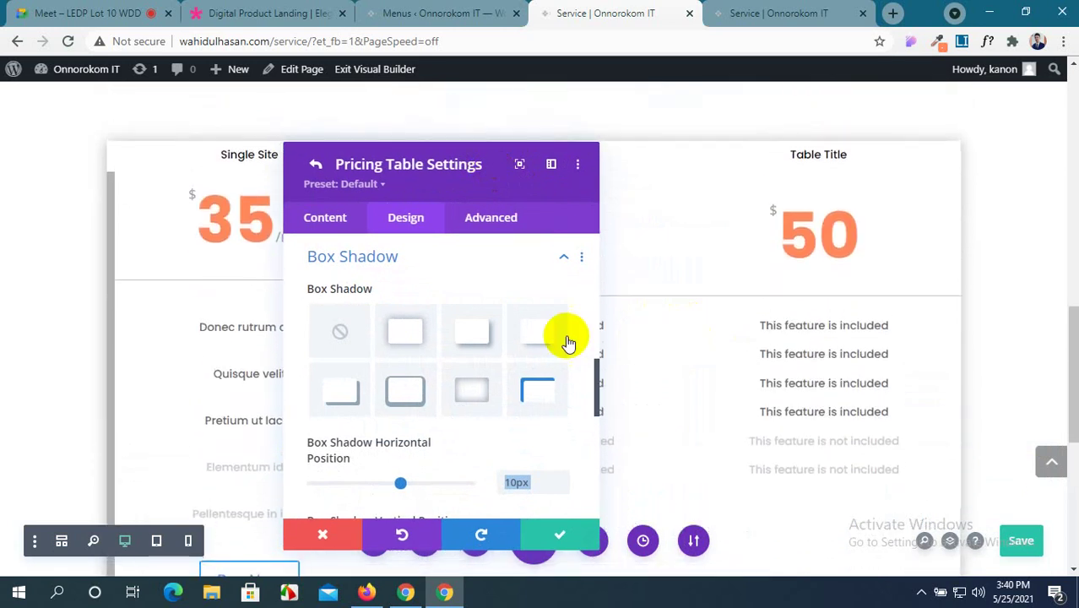
click(330, 342)
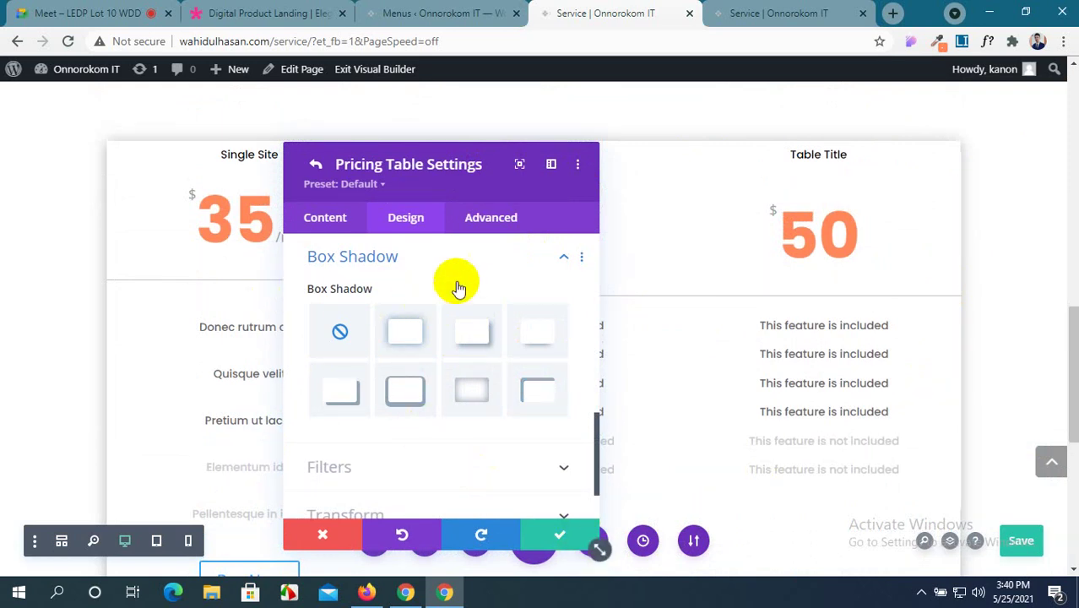
scroll(487, 347, up, 2)
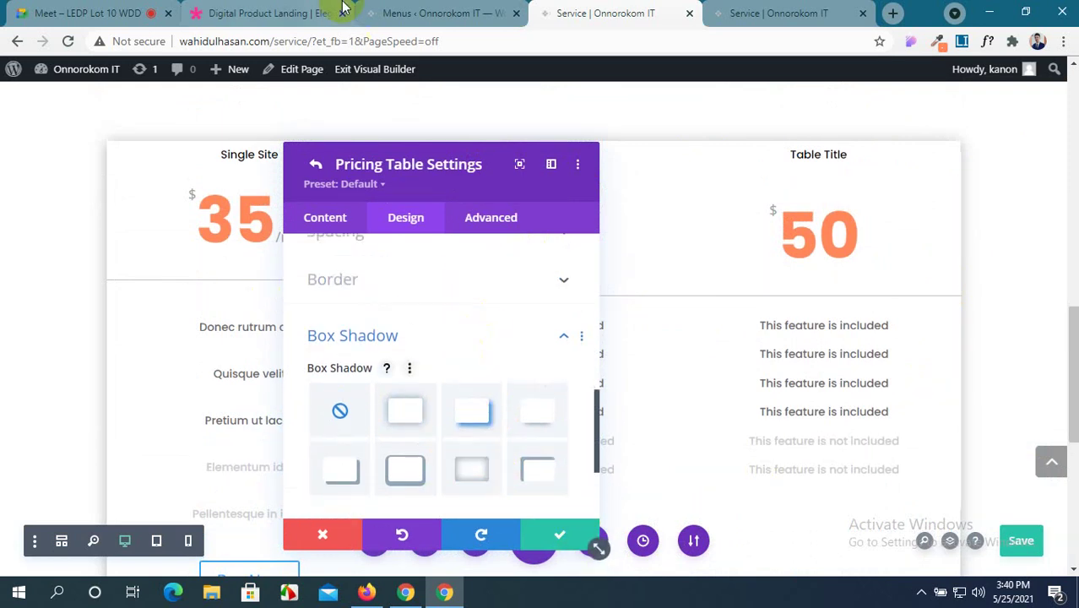
click(333, 12)
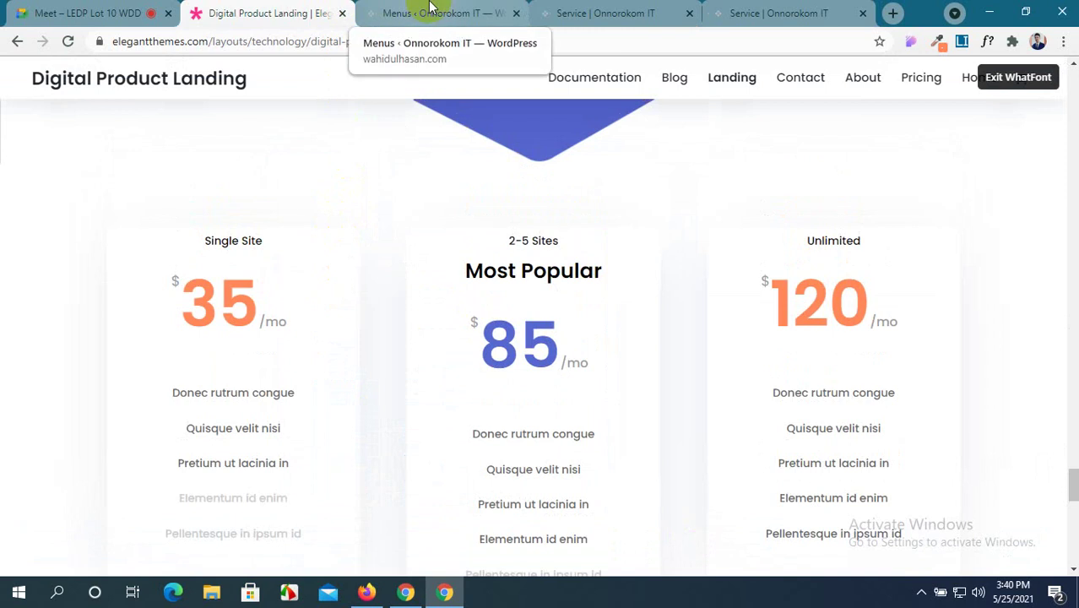
Review the pricing table's Design tab Spacing padding settings.
click(390, 9)
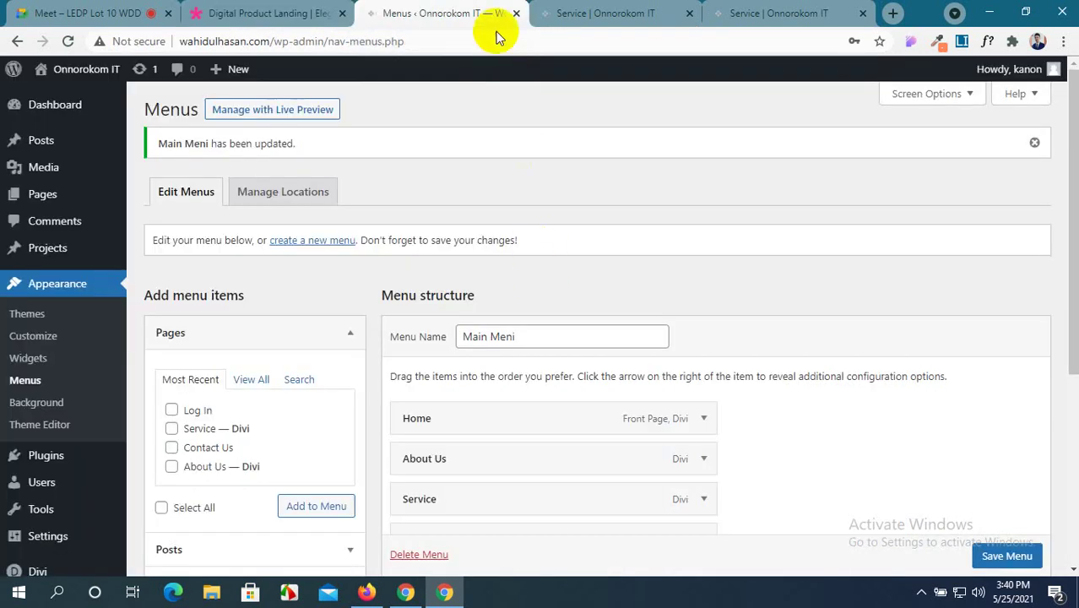
click(550, 13)
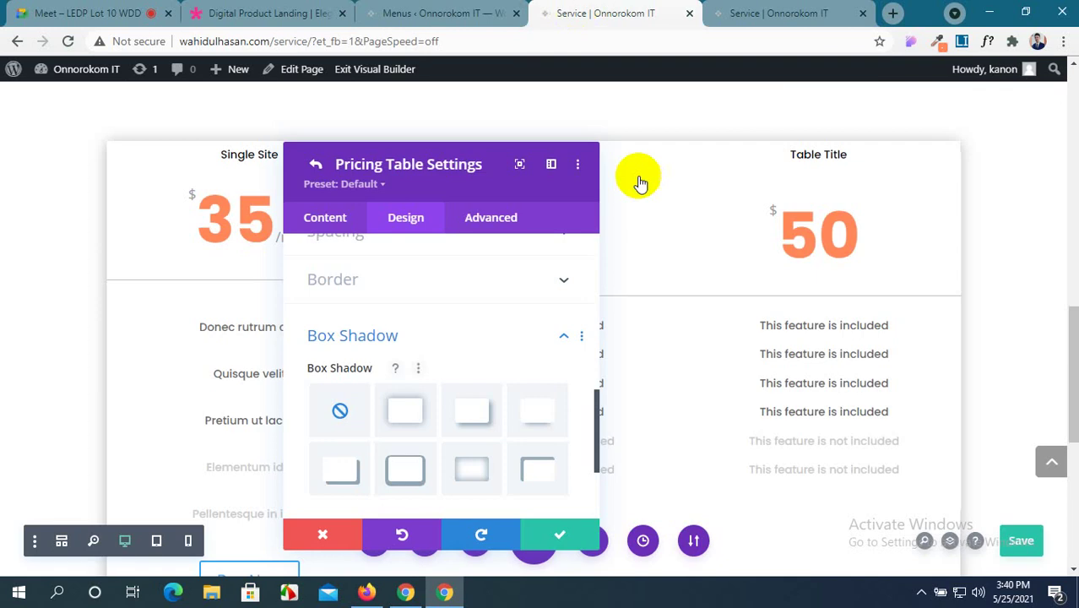
click(491, 222)
click(415, 217)
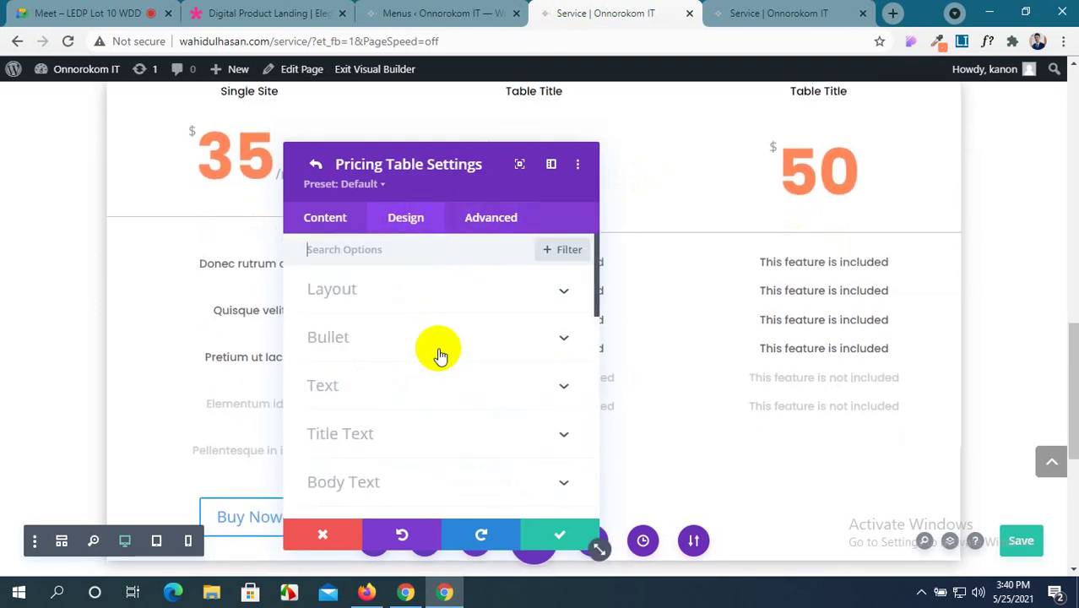
scroll(439, 352, down, 3)
scroll(440, 354, down, 2)
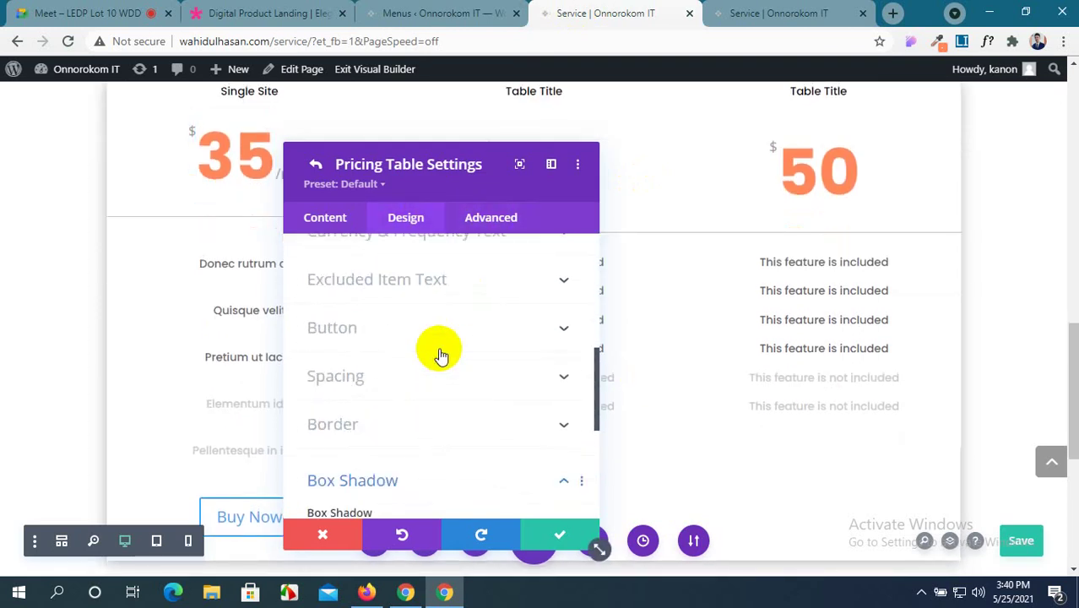
click(516, 382)
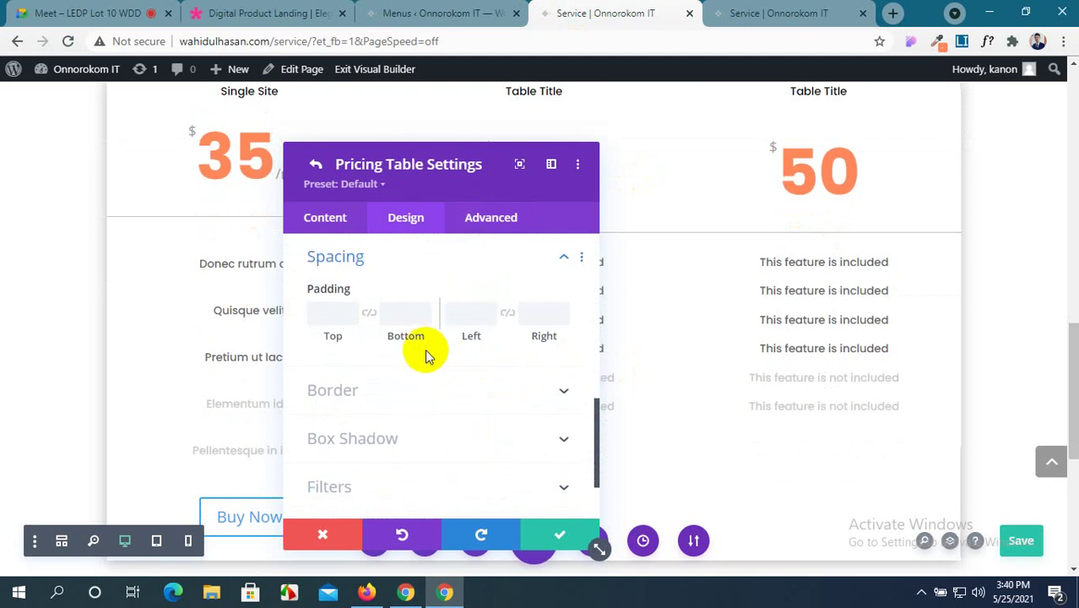
scroll(415, 354, down, 3)
scroll(414, 356, up, 2)
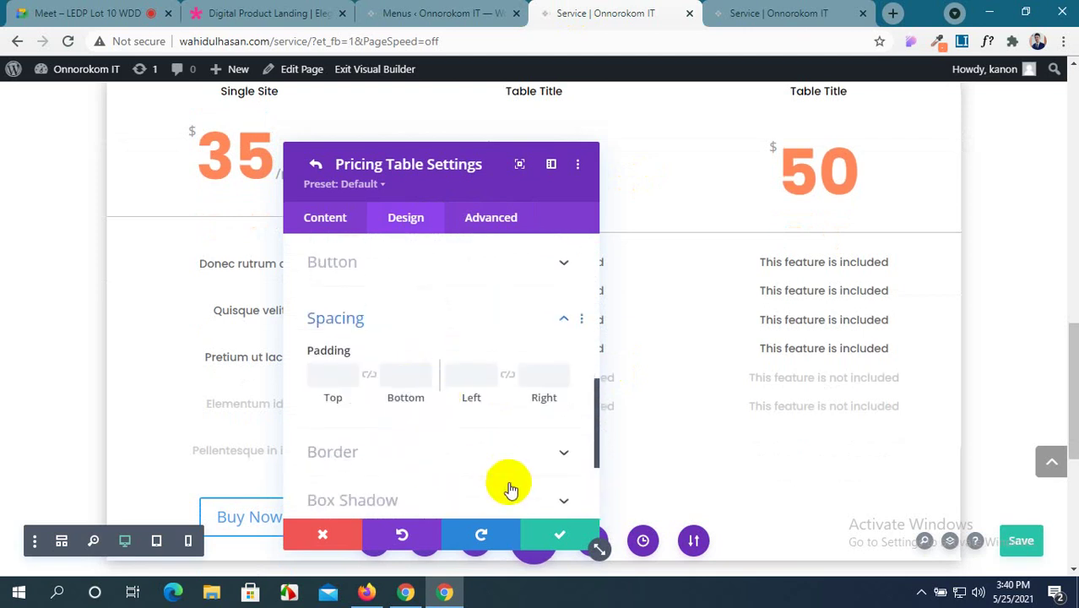
Save and close both the Pricing Table and Pricing Tables settings.
click(553, 534)
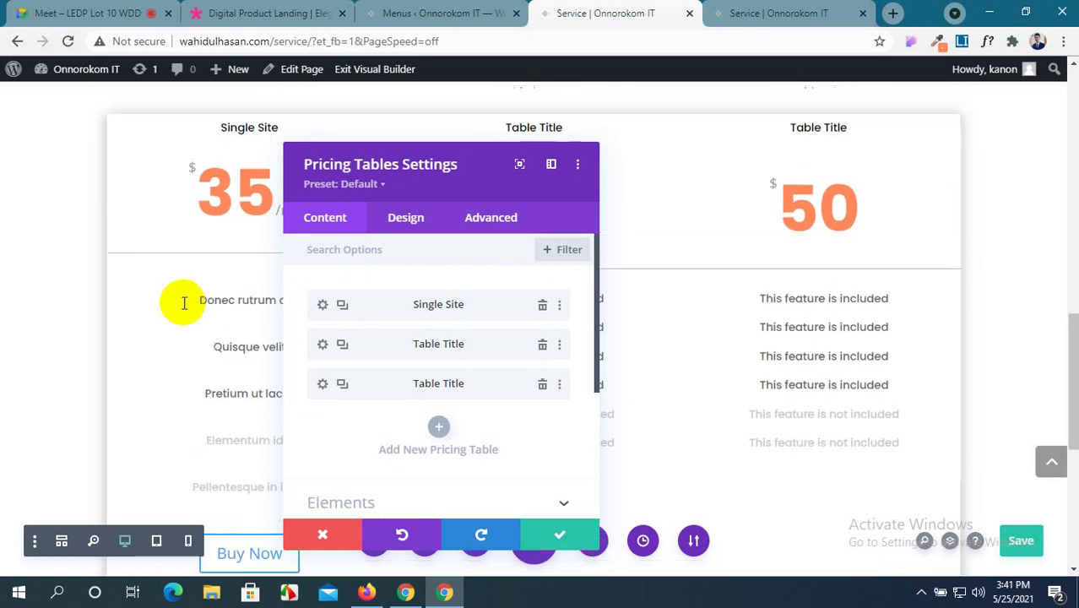
click(559, 534)
scroll(482, 276, up, 2)
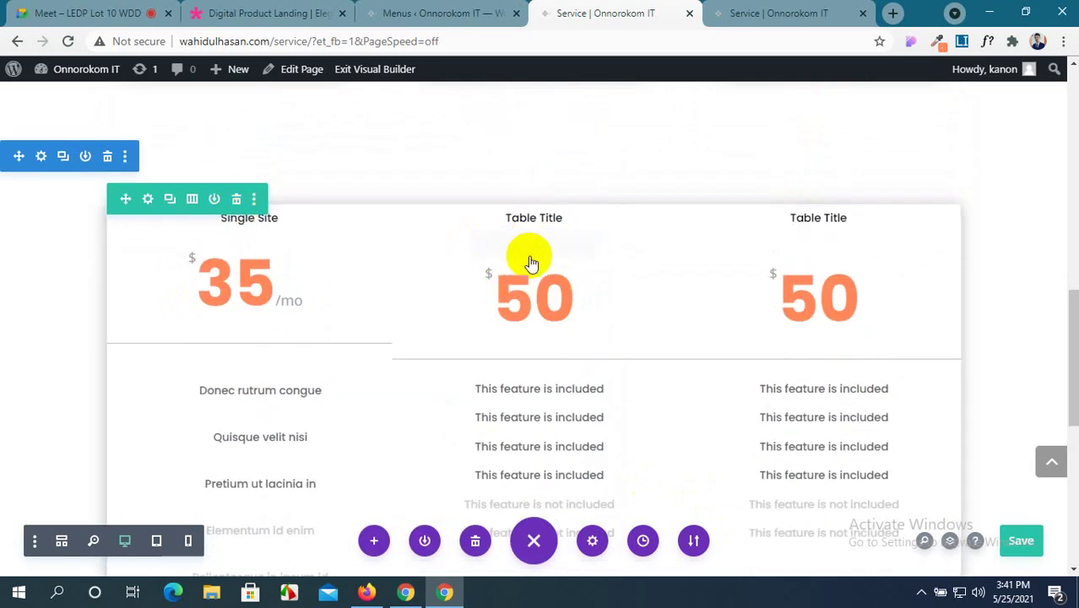
Delete both Table Title cards, keeping only the $35/mo Single Site card, and save.
click(505, 245)
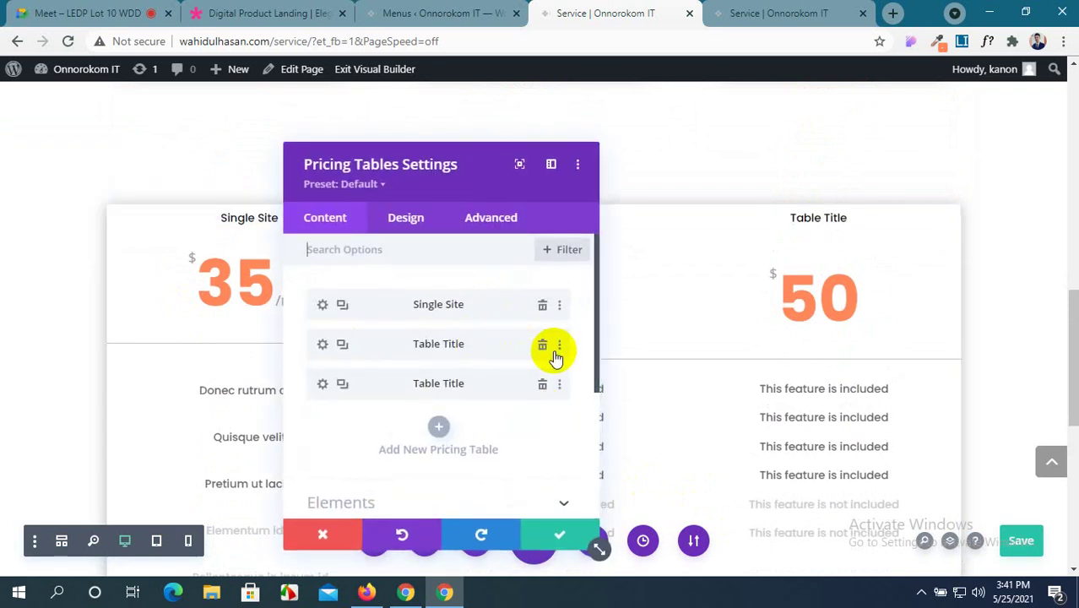
click(541, 348)
click(539, 350)
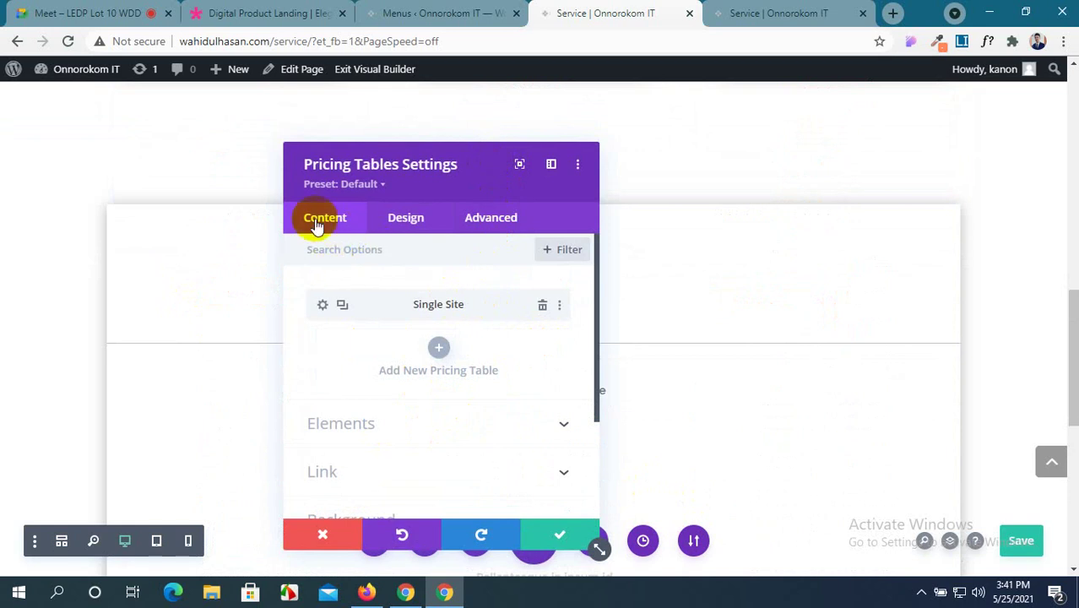
click(559, 535)
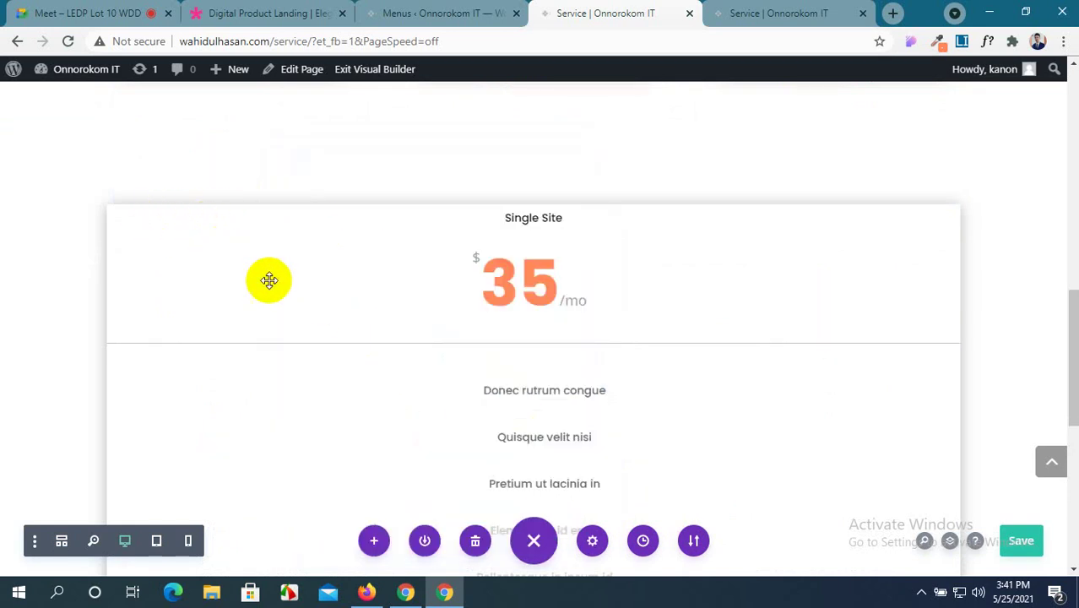
scroll(347, 291, up, 2)
scroll(518, 355, down, 8)
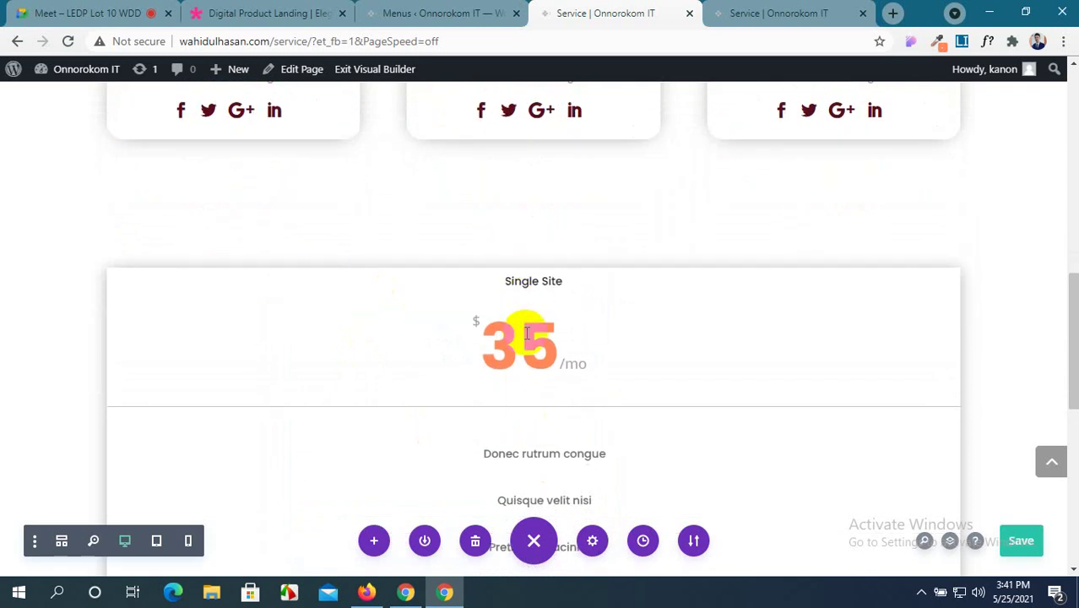
scroll(518, 378, up, 6)
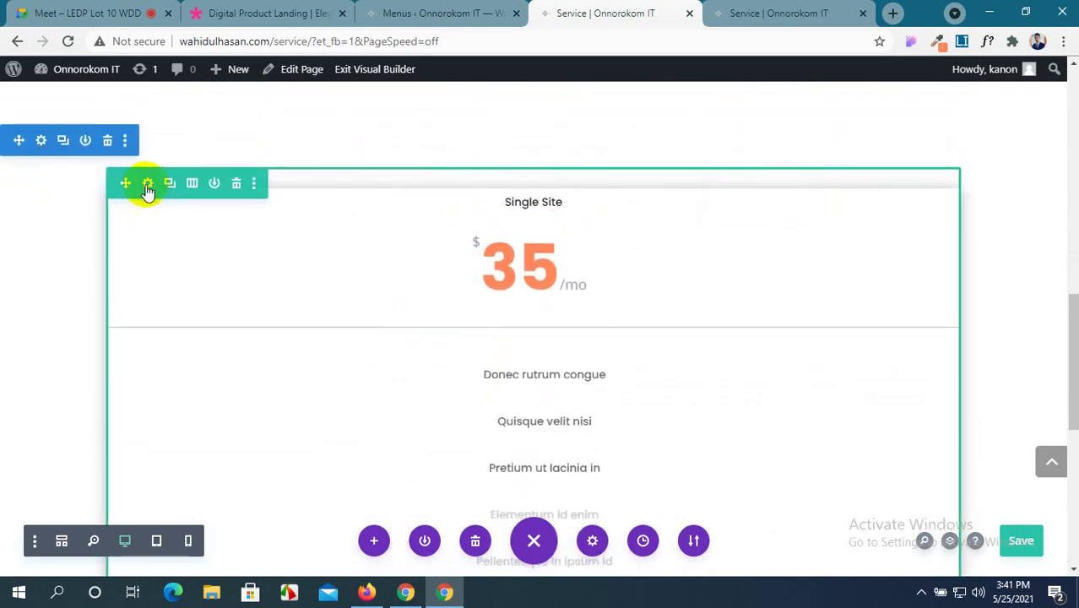
Change the pricing row to a three-equal-column structure and save it.
click(147, 184)
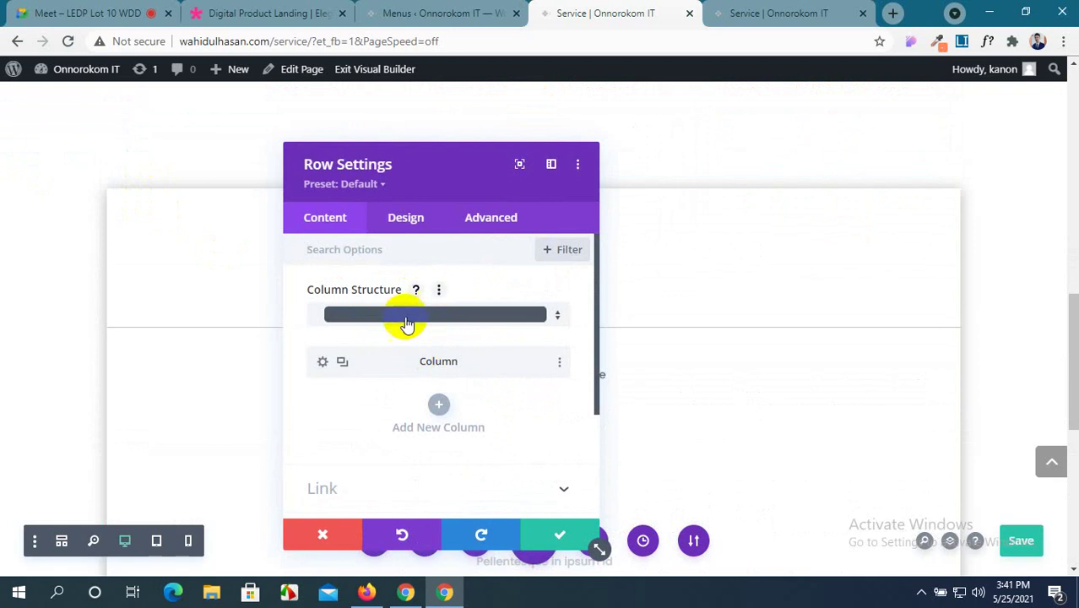
click(410, 319)
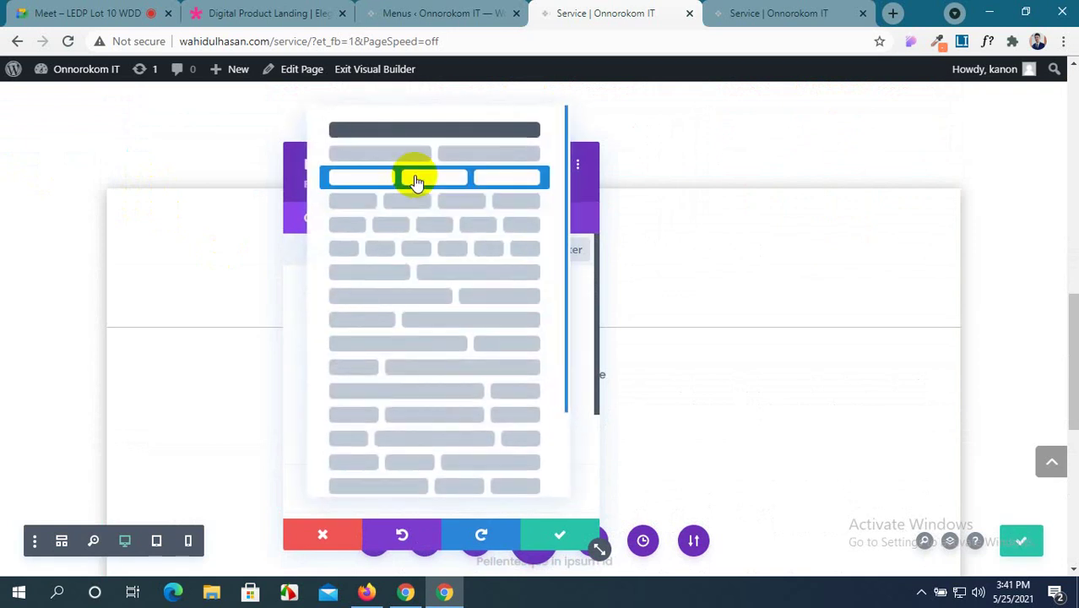
click(415, 174)
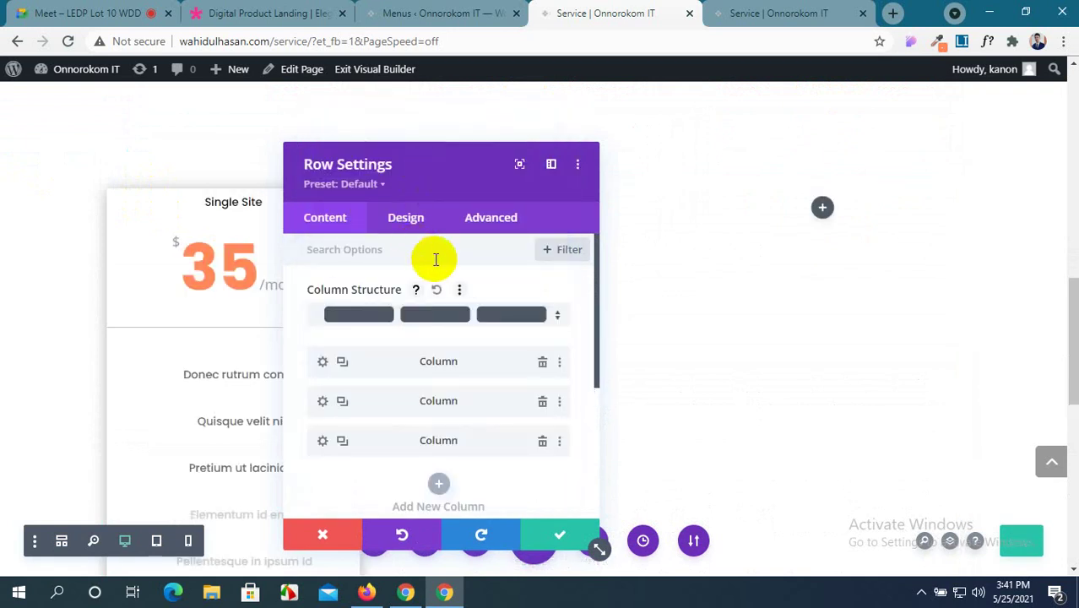
click(548, 537)
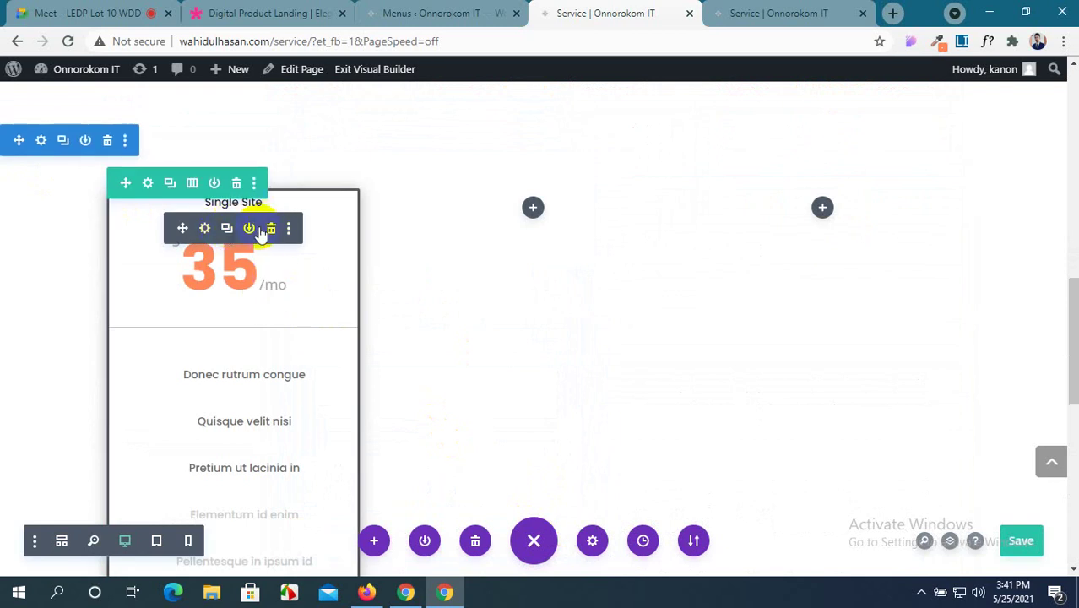
Copy the Single Site pricing module and paste it into the middle and right columns.
click(288, 233)
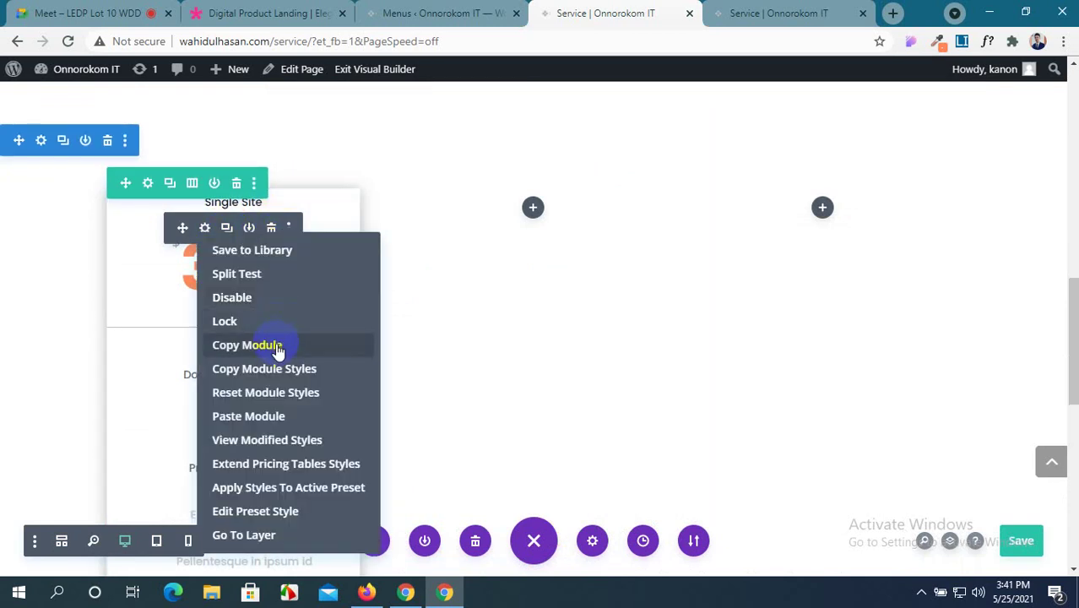
click(278, 349)
right_click(533, 208)
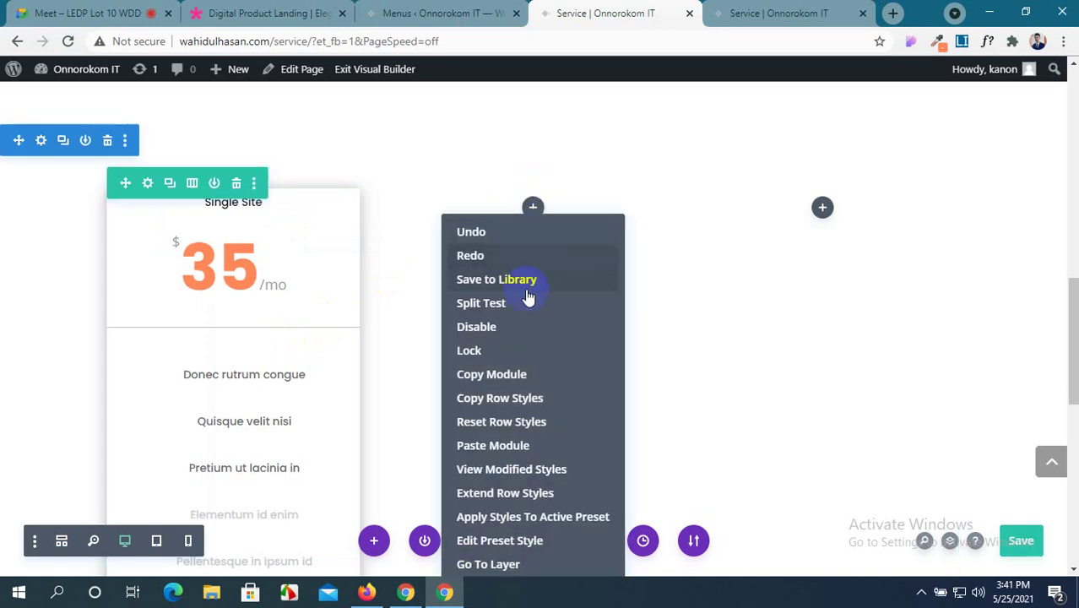
click(507, 445)
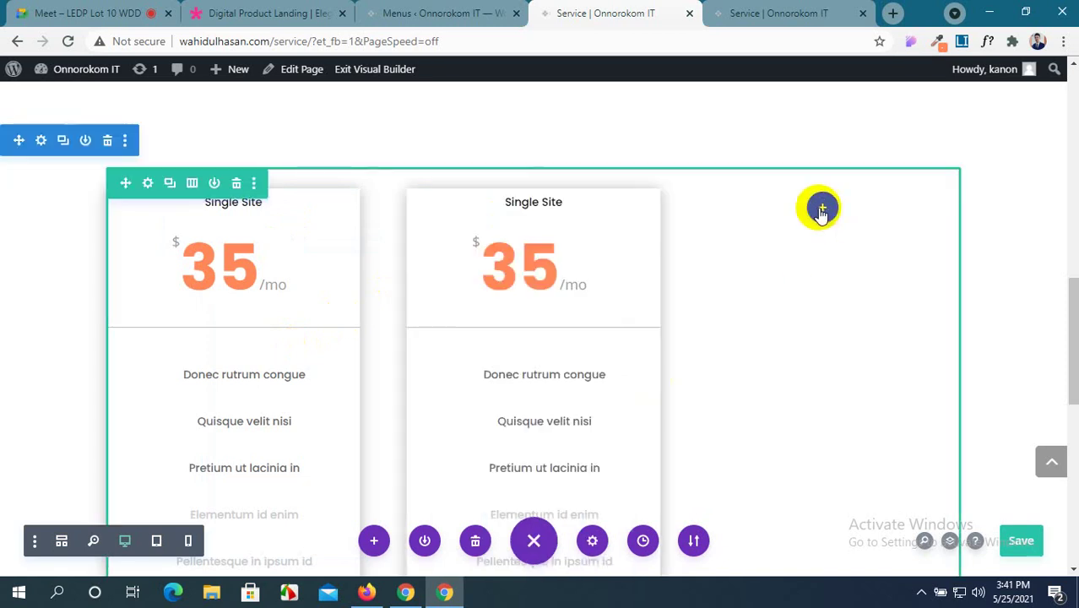
right_click(826, 216)
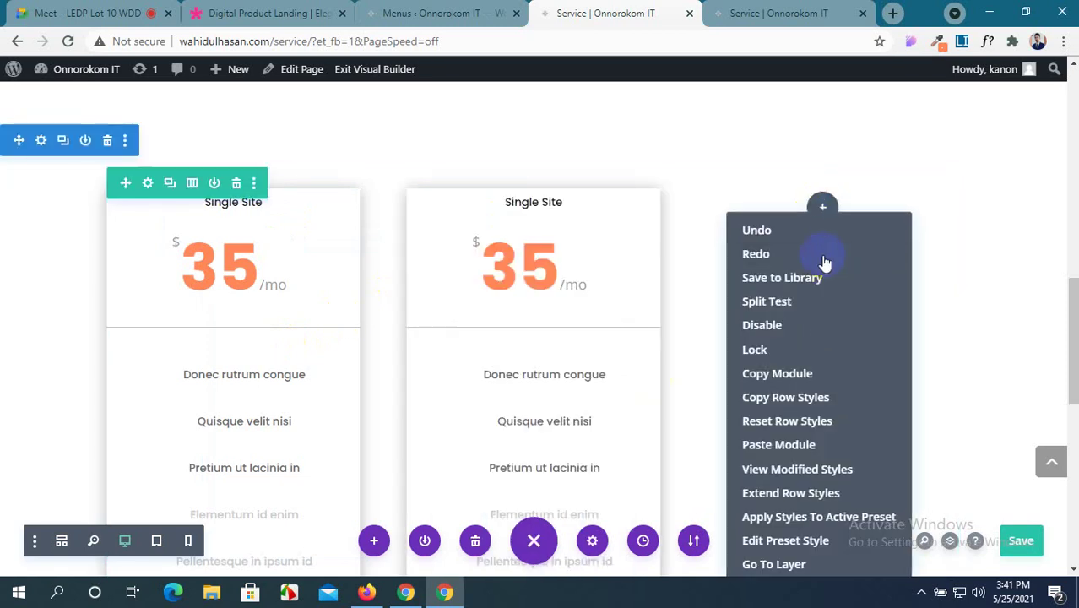
click(823, 443)
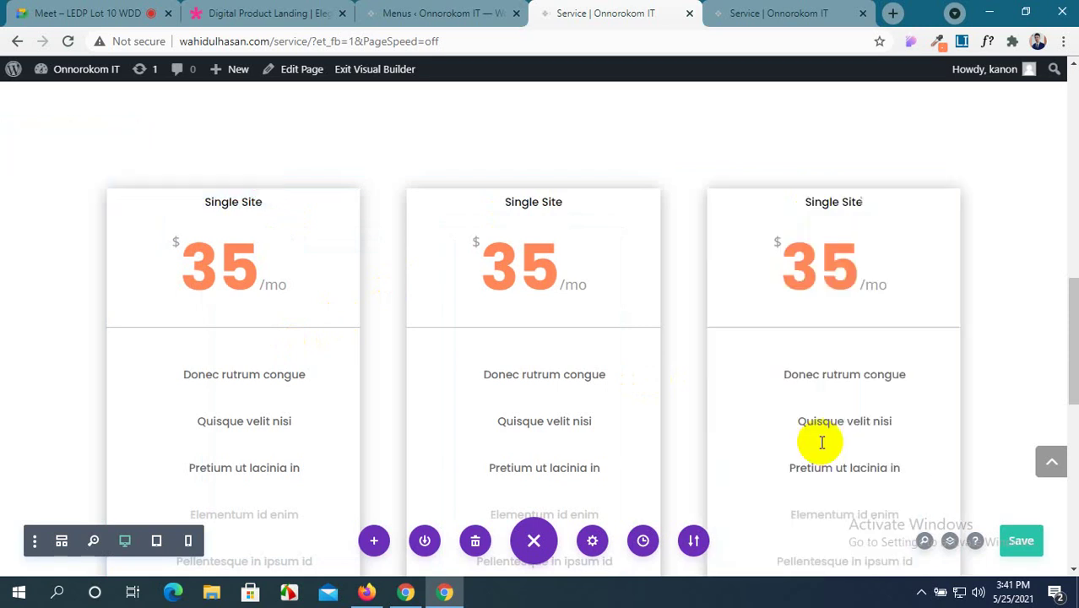
scroll(453, 305, down, 1)
scroll(454, 306, down, 2)
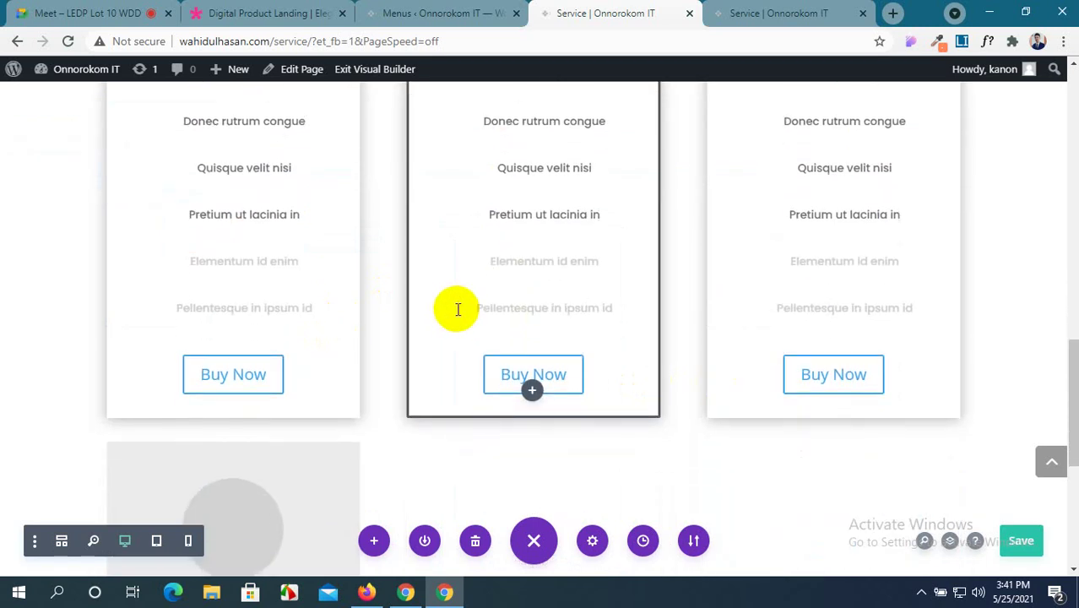
Compare the builder's cards against the Elegant Themes demo's pricing cards.
scroll(457, 309, up, 2)
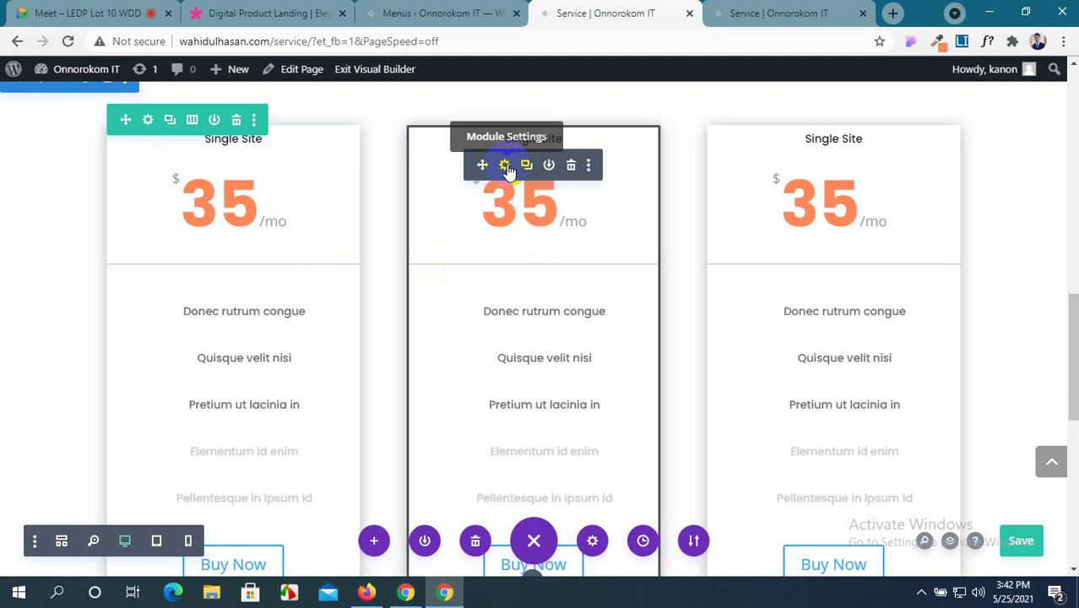
click(269, 14)
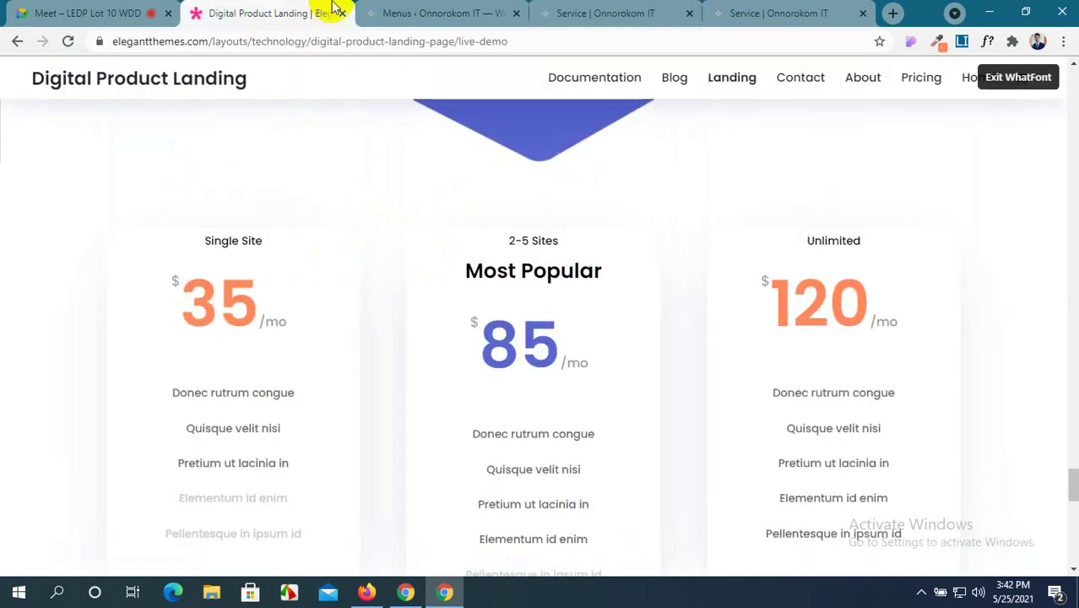
click(435, 13)
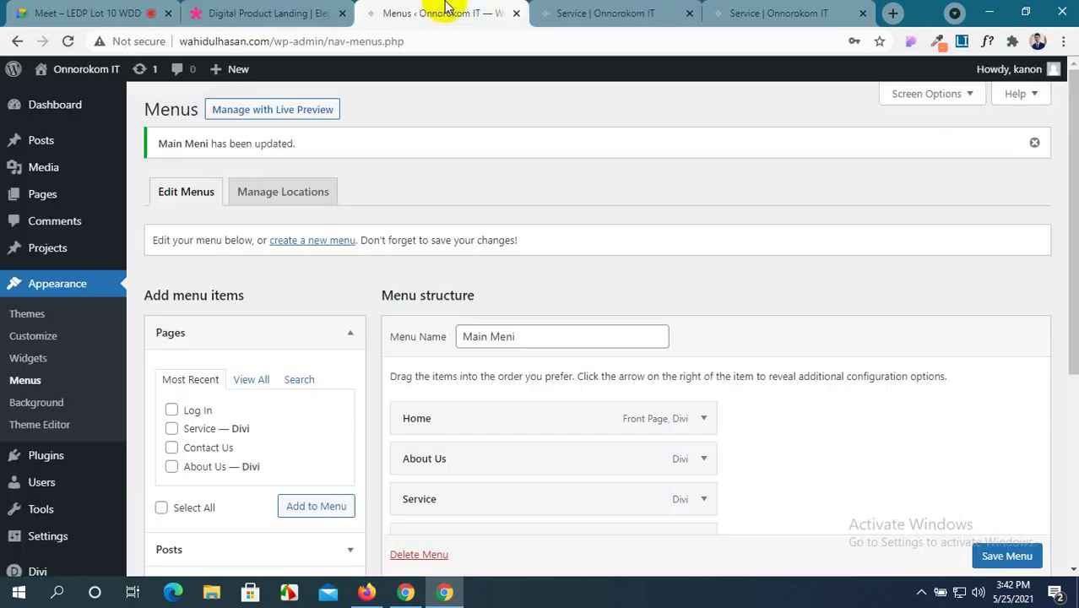
click(585, 13)
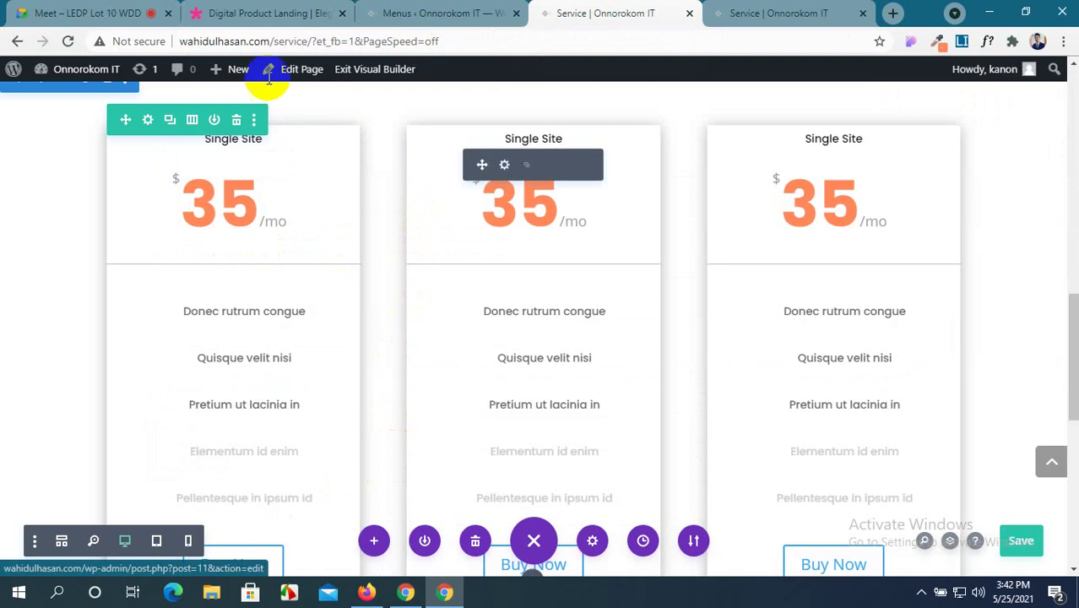
click(211, 10)
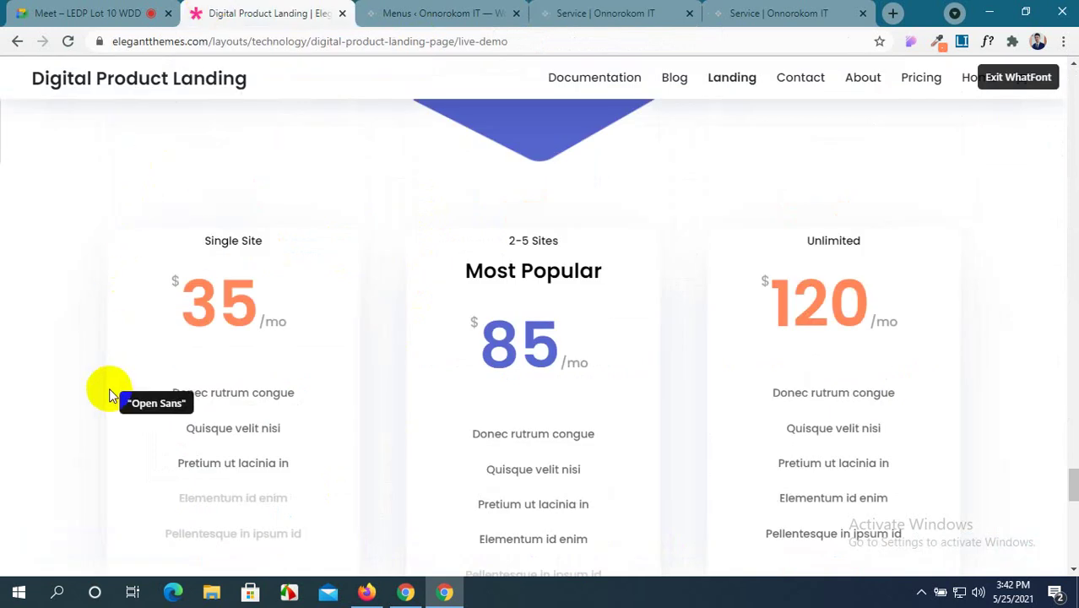
scroll(168, 321, down, 2)
scroll(168, 321, up, 2)
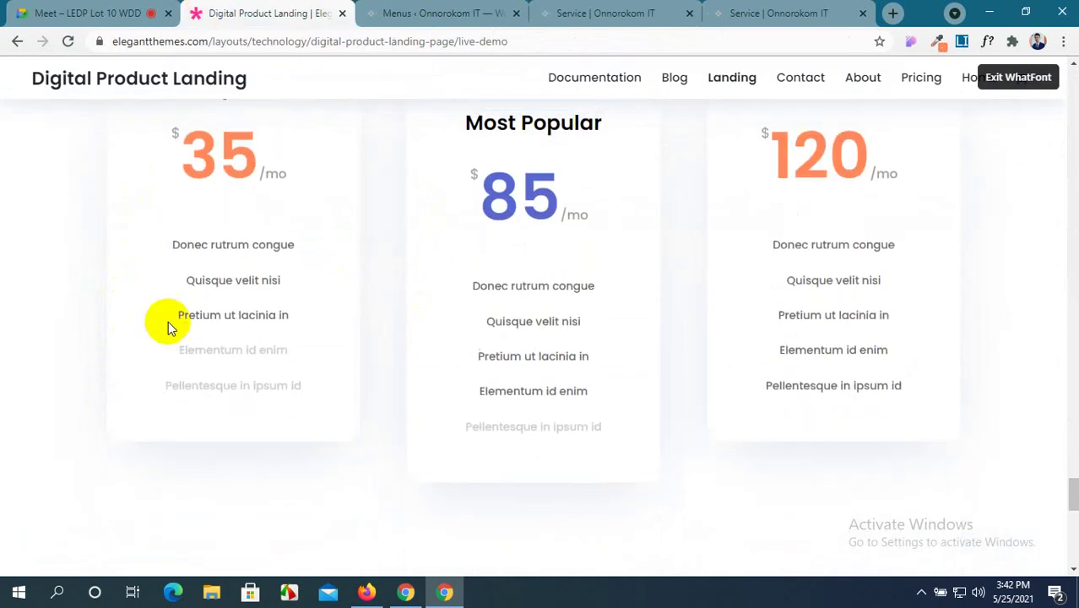
scroll(168, 321, down, 3)
scroll(168, 321, up, 2)
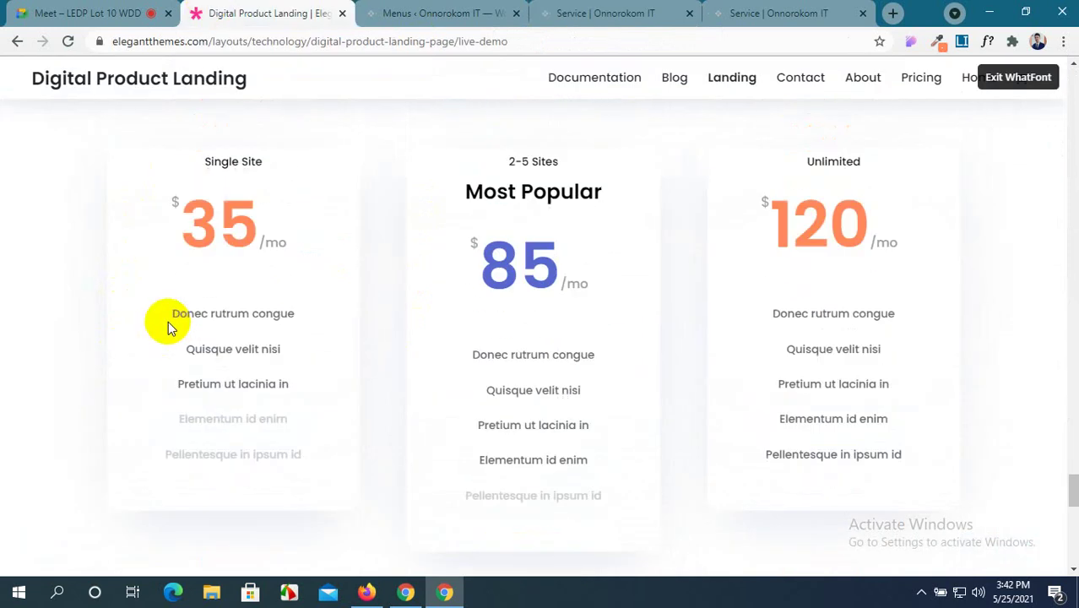
scroll(193, 325, down, 1)
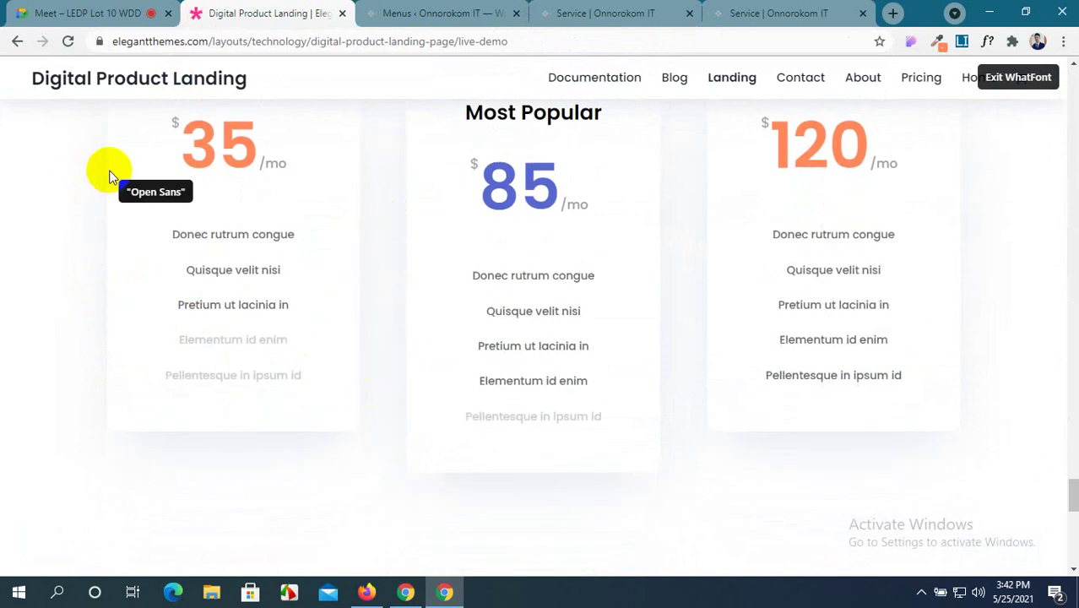
Exit WhatFont on the demo and return to the Service page builder.
key(Escape)
click(592, 11)
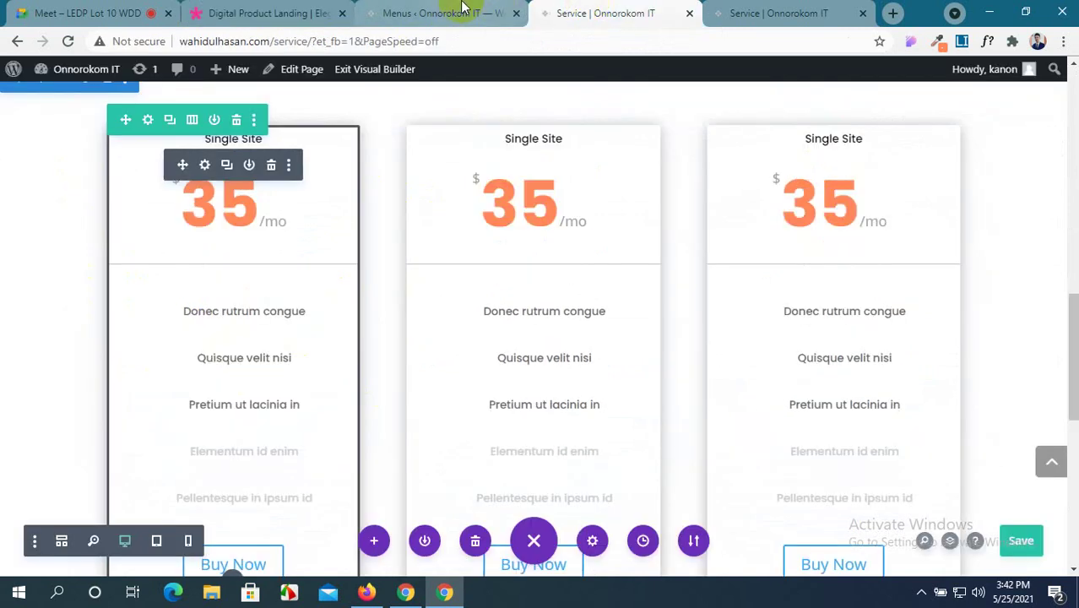
click(462, 11)
click(558, 12)
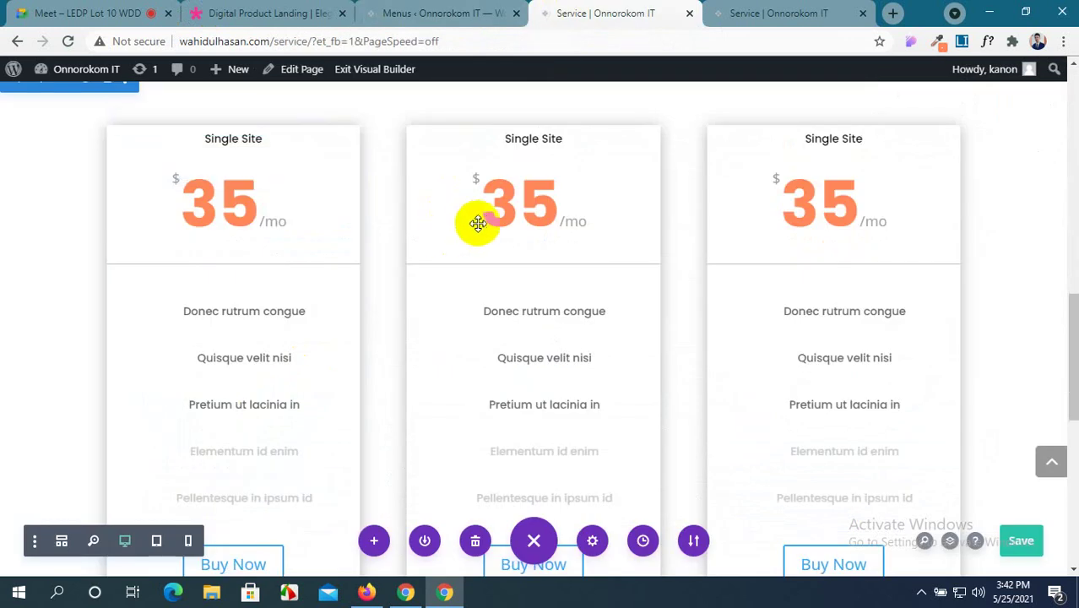
Open the middle pricing module's settings and move the panel clear of the cards.
click(505, 166)
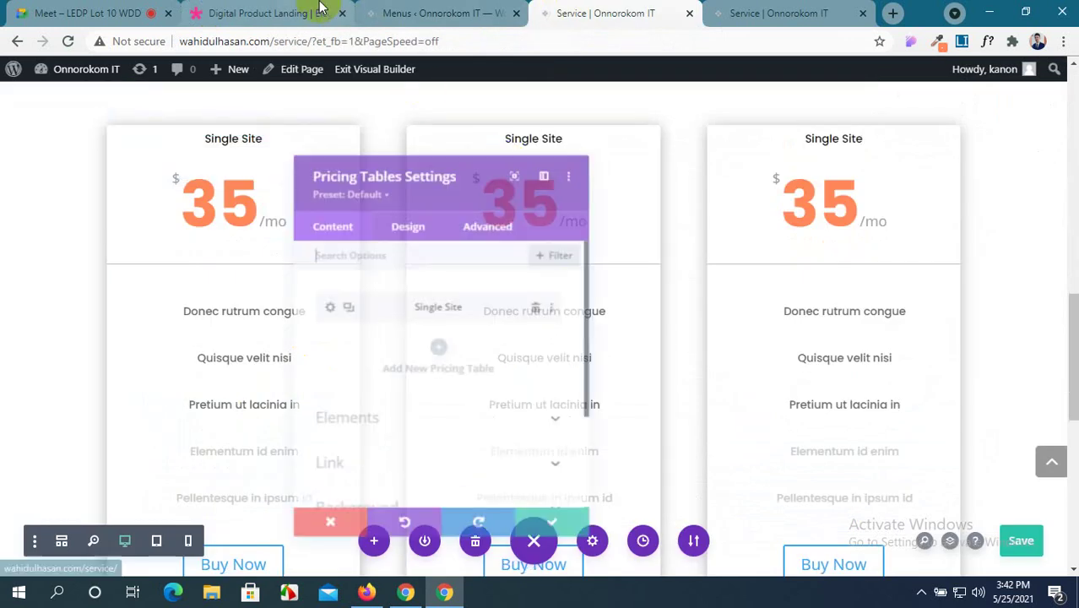
drag(439, 173, 834, 110)
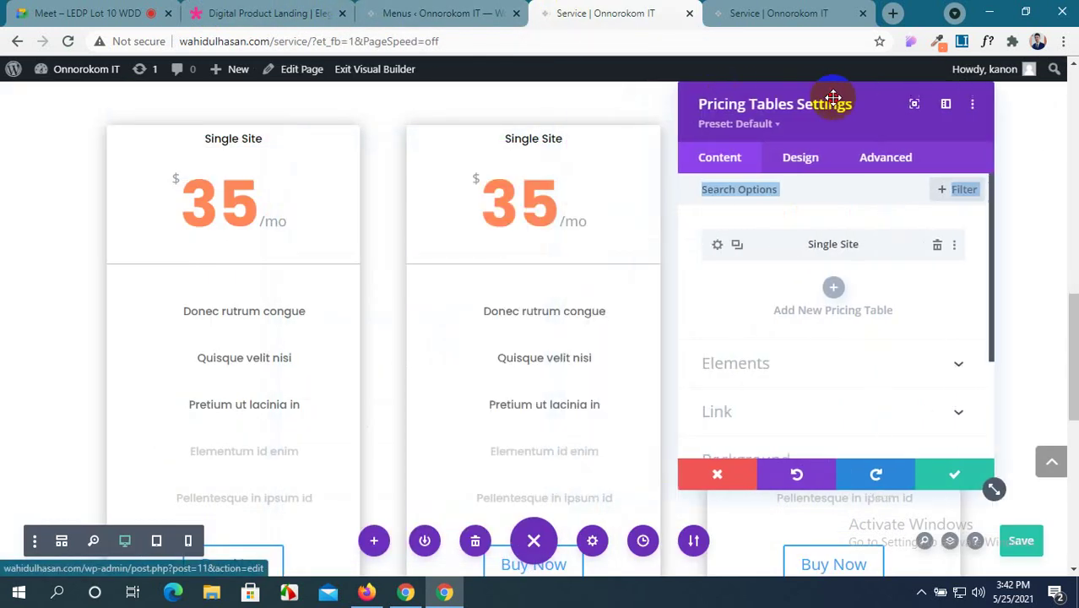
click(263, 13)
click(439, 10)
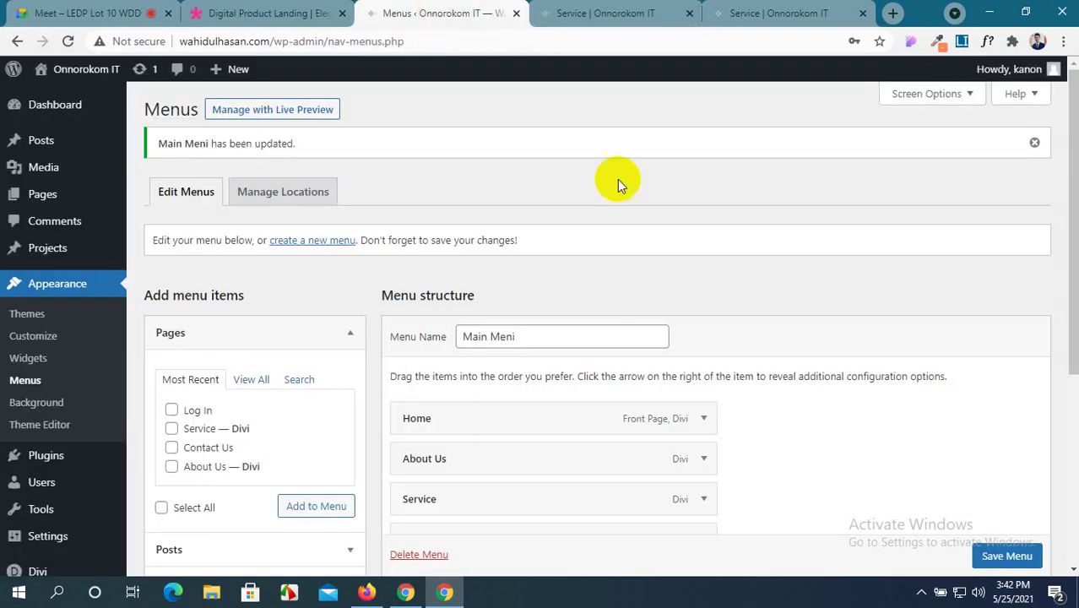
click(571, 10)
drag(499, 15, 289, 12)
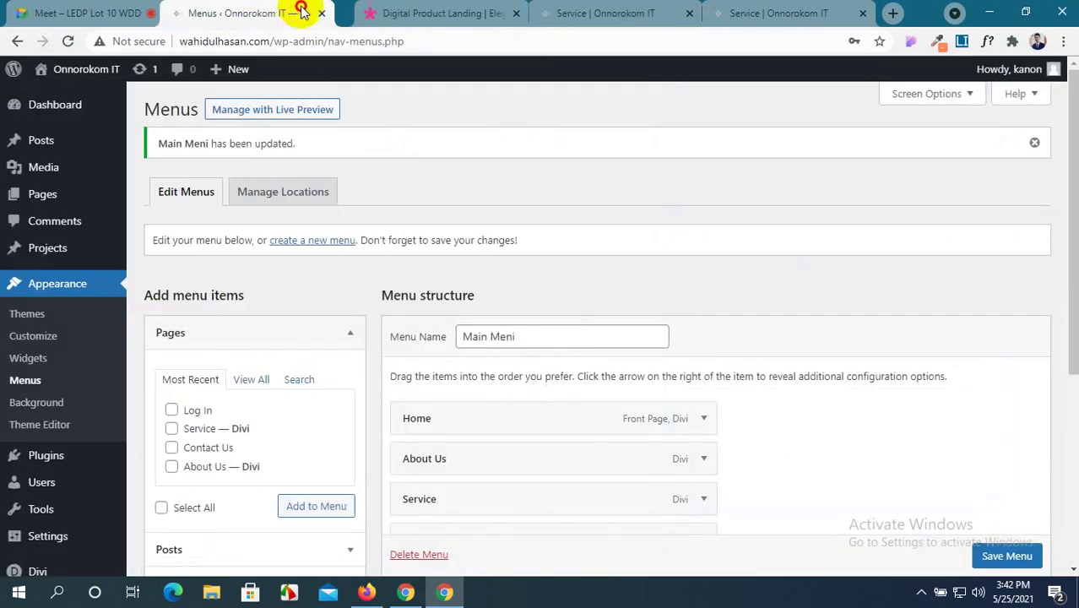
click(591, 12)
scroll(735, 255, down, 1)
scroll(734, 255, up, 1)
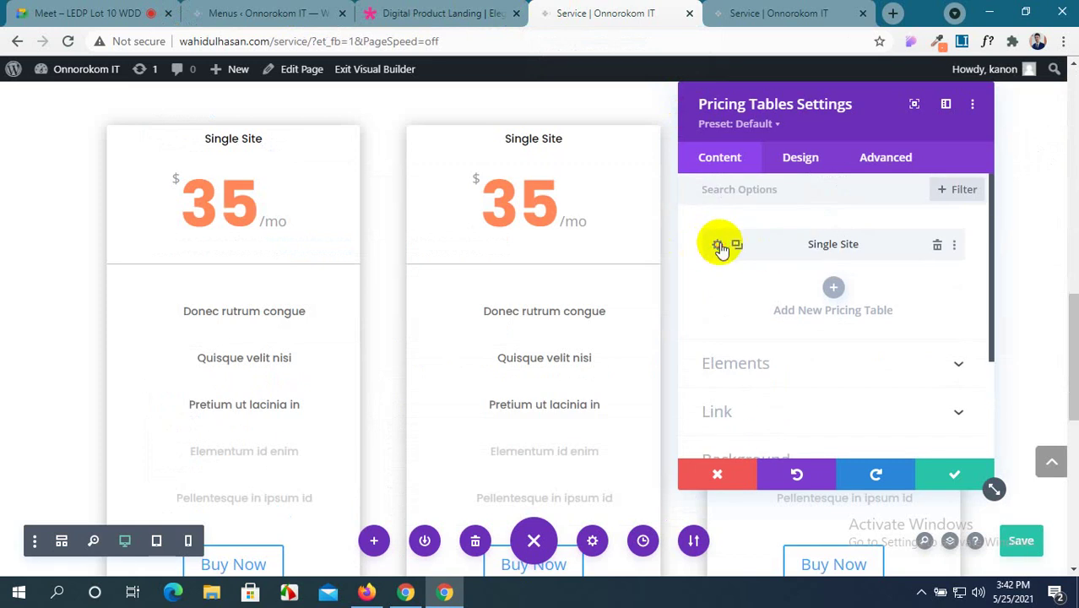
Retitle the middle card '2-5 Sites', copying the heading from the demo.
click(719, 248)
click(277, 13)
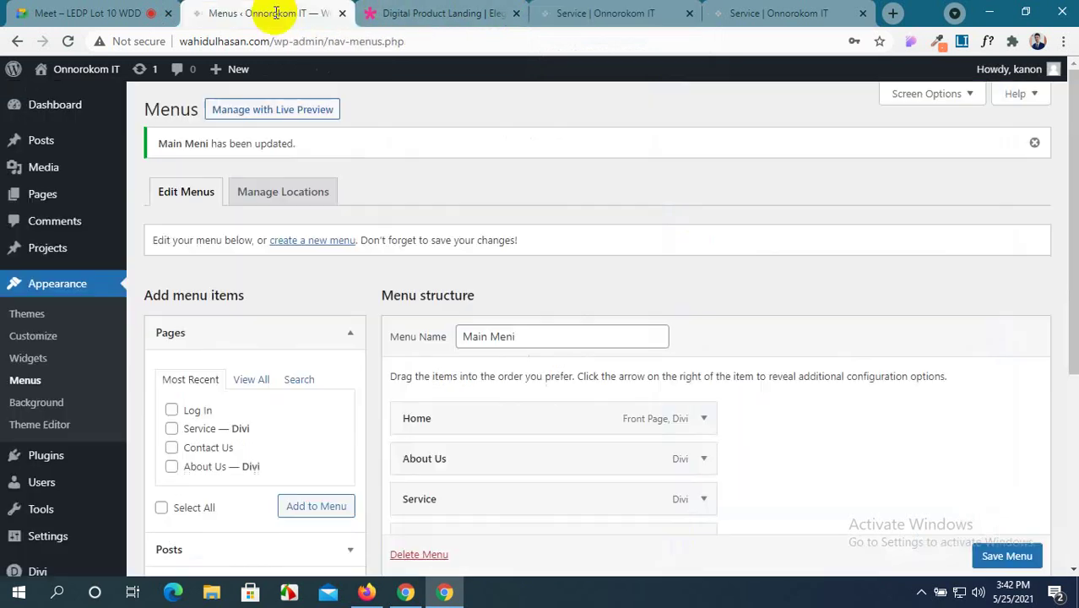
click(422, 13)
scroll(540, 179, up, 1)
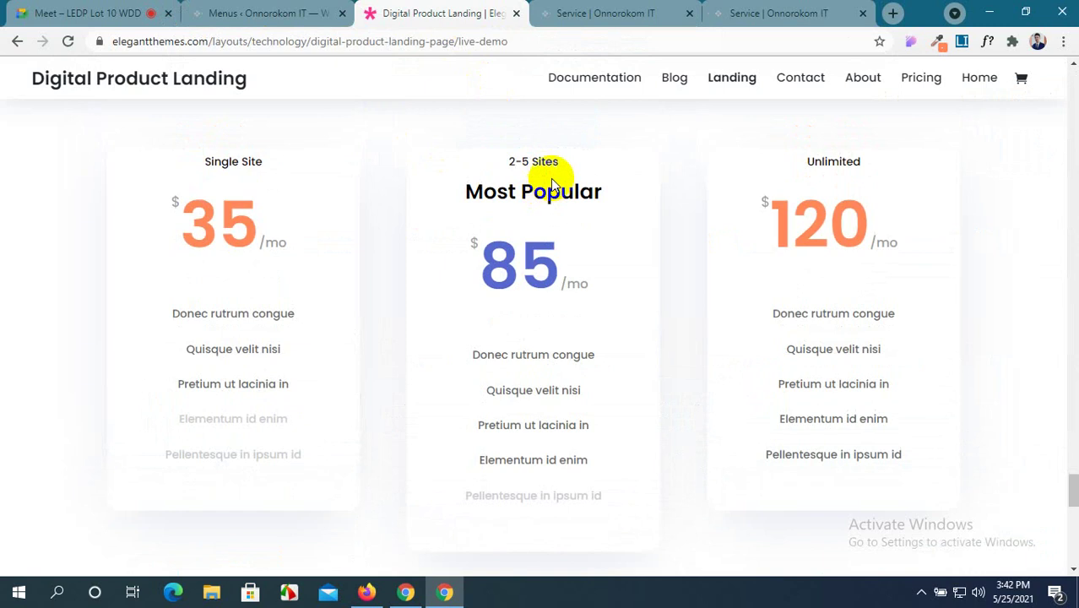
drag(564, 157, 507, 155)
key(ctrl+c)
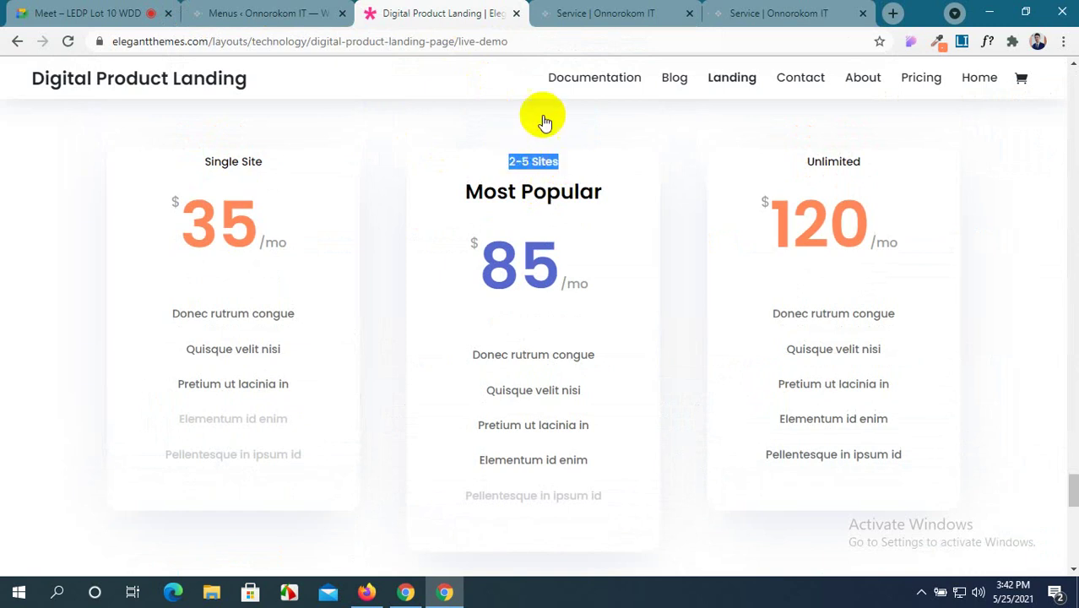
click(606, 12)
triple_click(730, 286)
drag(730, 285, 702, 288)
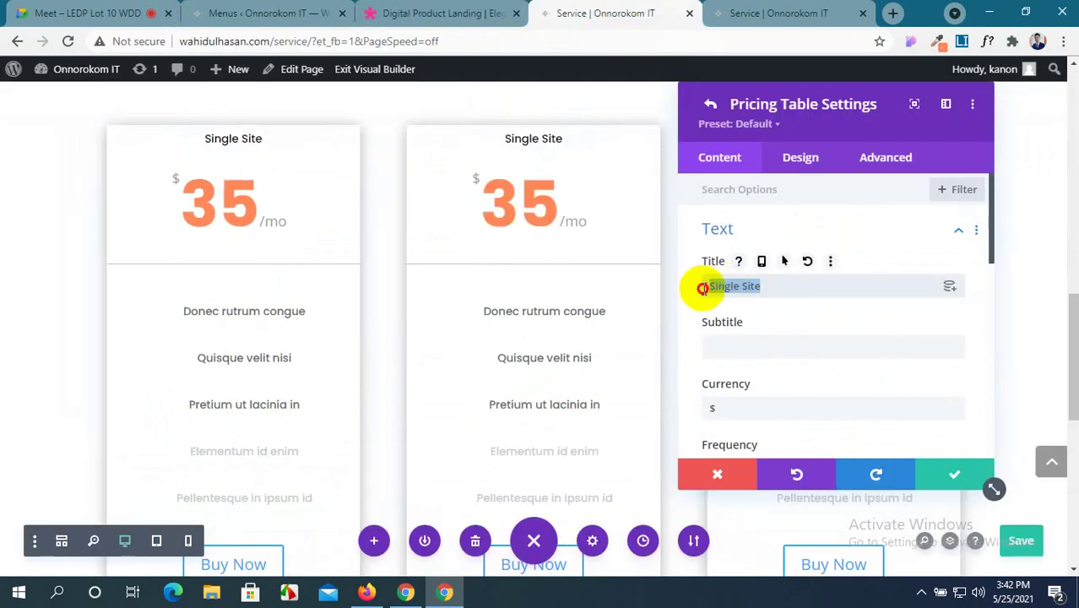
Add the subtitle 'Most Popular', taken from the demo's card.
click(414, 14)
drag(615, 196, 465, 194)
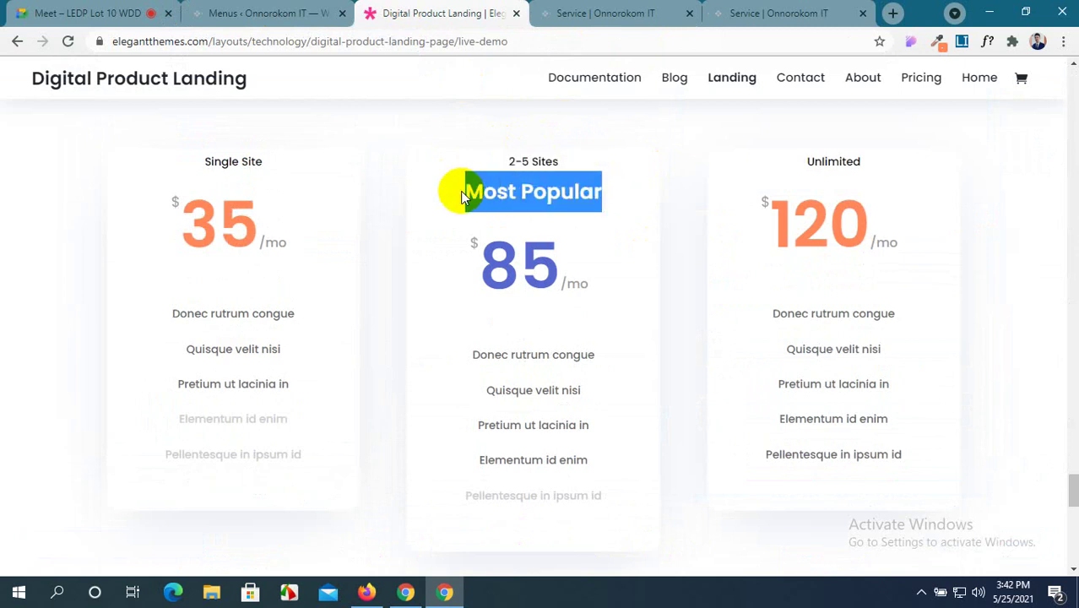
click(596, 13)
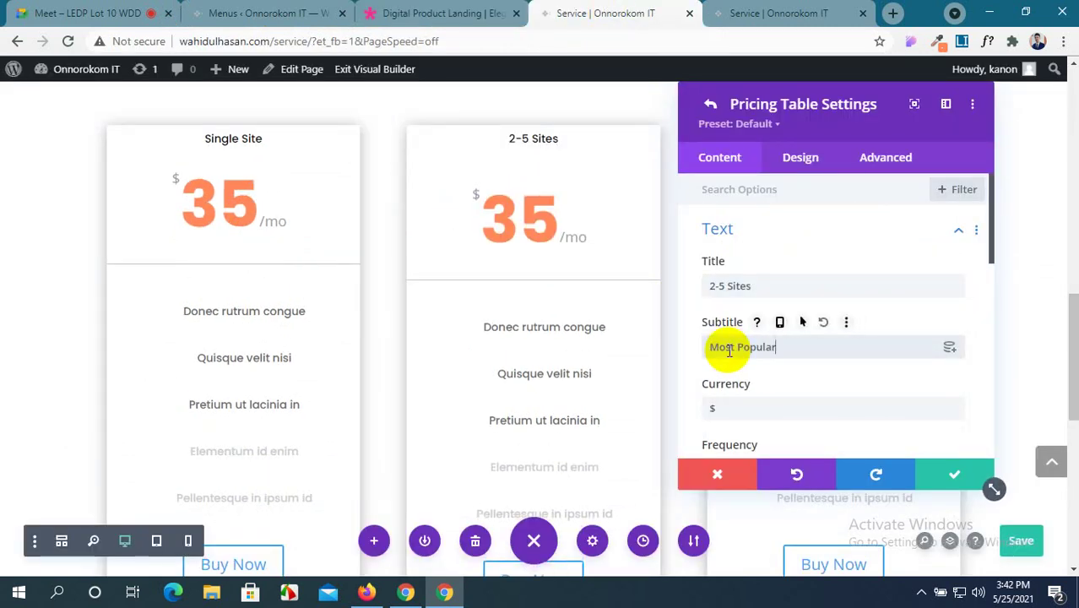
scroll(825, 342, down, 2)
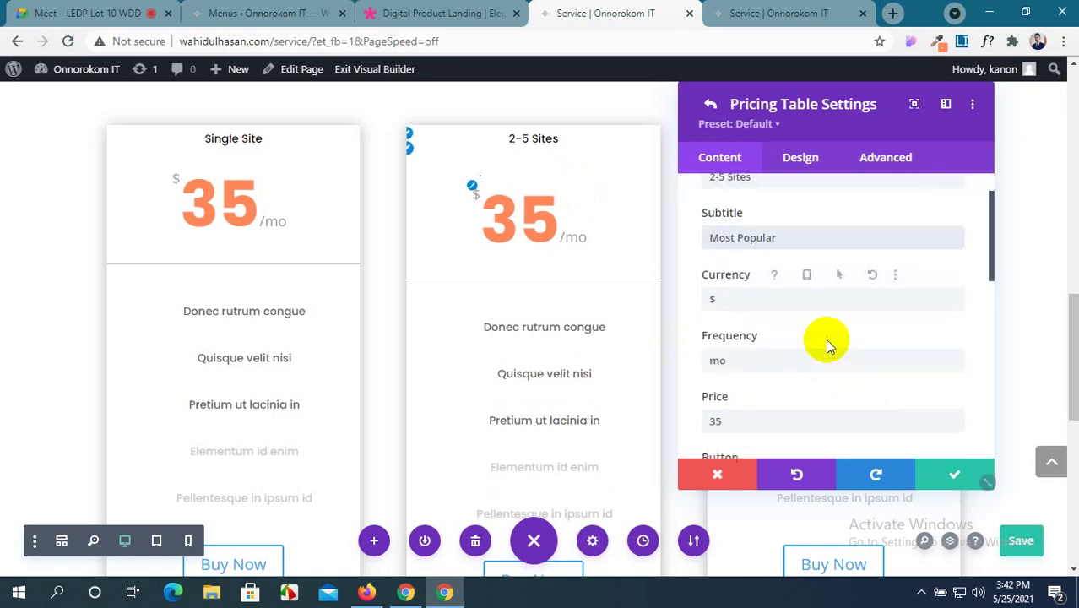
scroll(826, 342, down, 1)
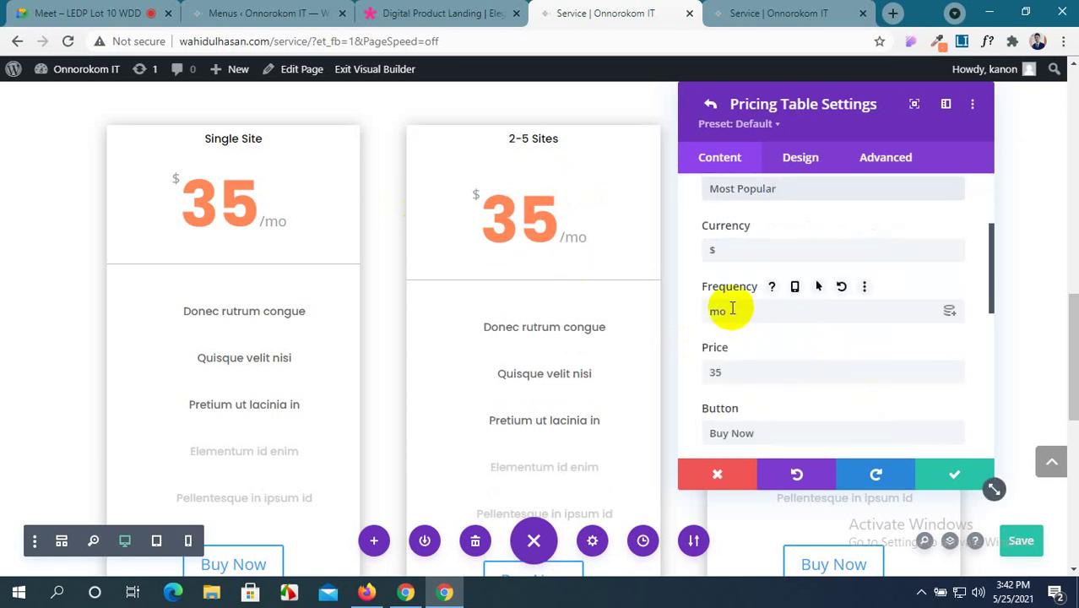
Change the middle card's price from 35 to 50.
drag(735, 372, 684, 376)
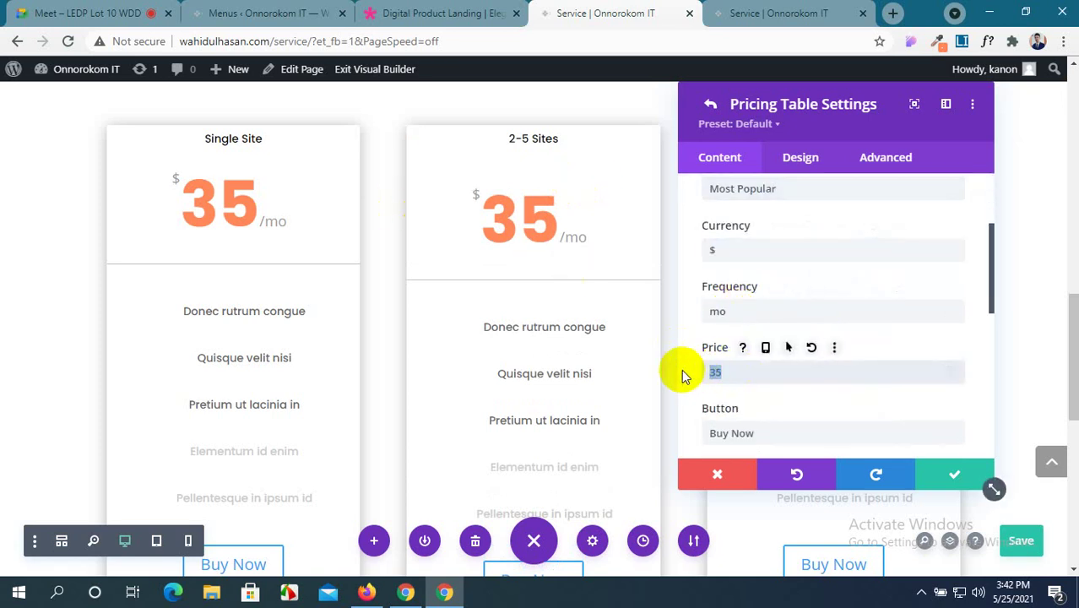
text(50)
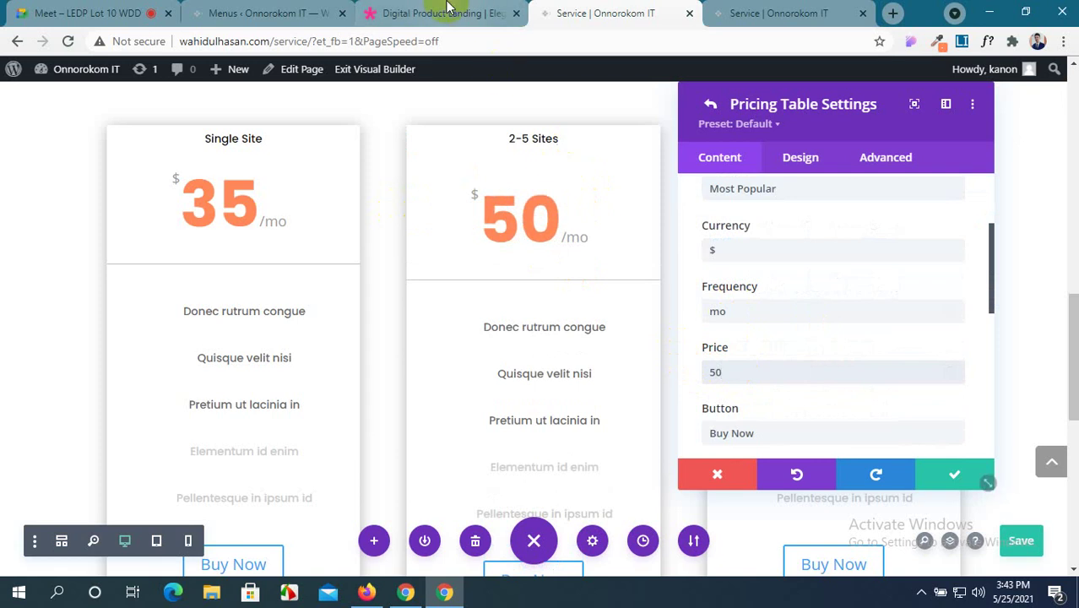
click(441, 10)
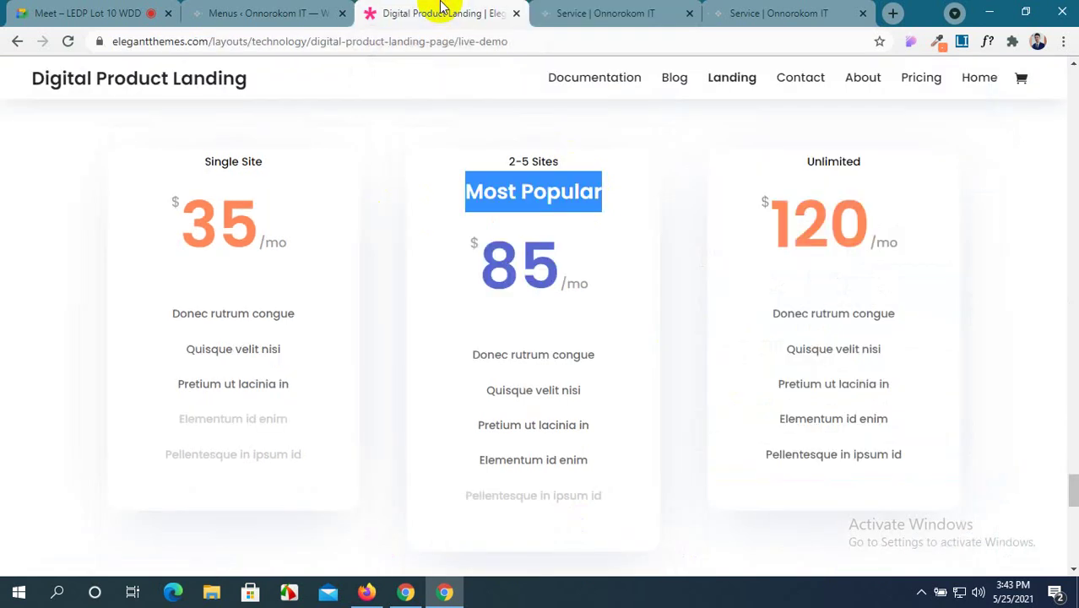
click(561, 12)
scroll(827, 349, down, 2)
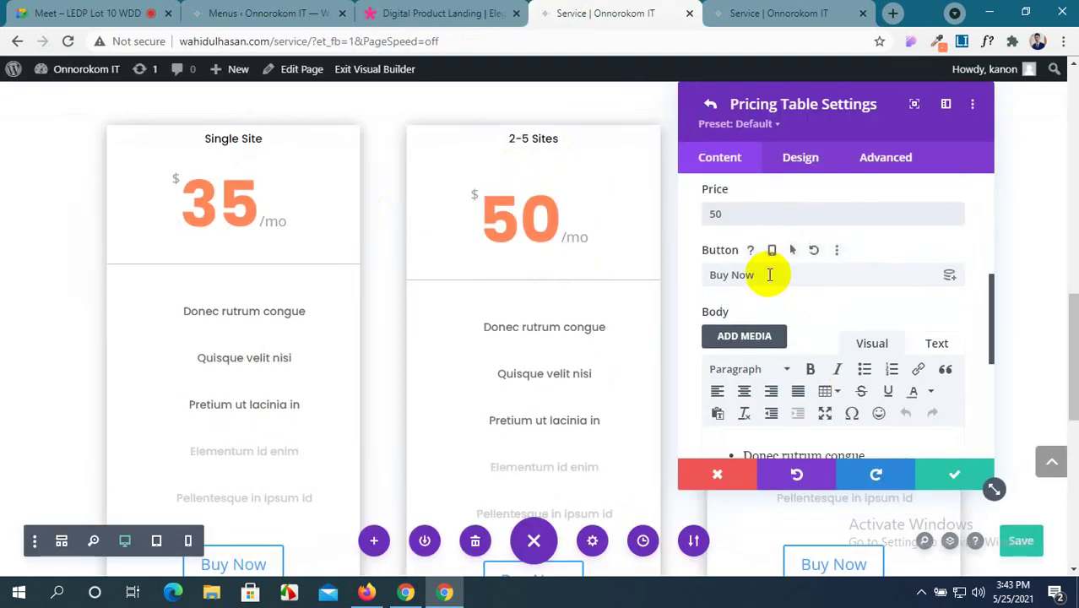
scroll(757, 275, down, 2)
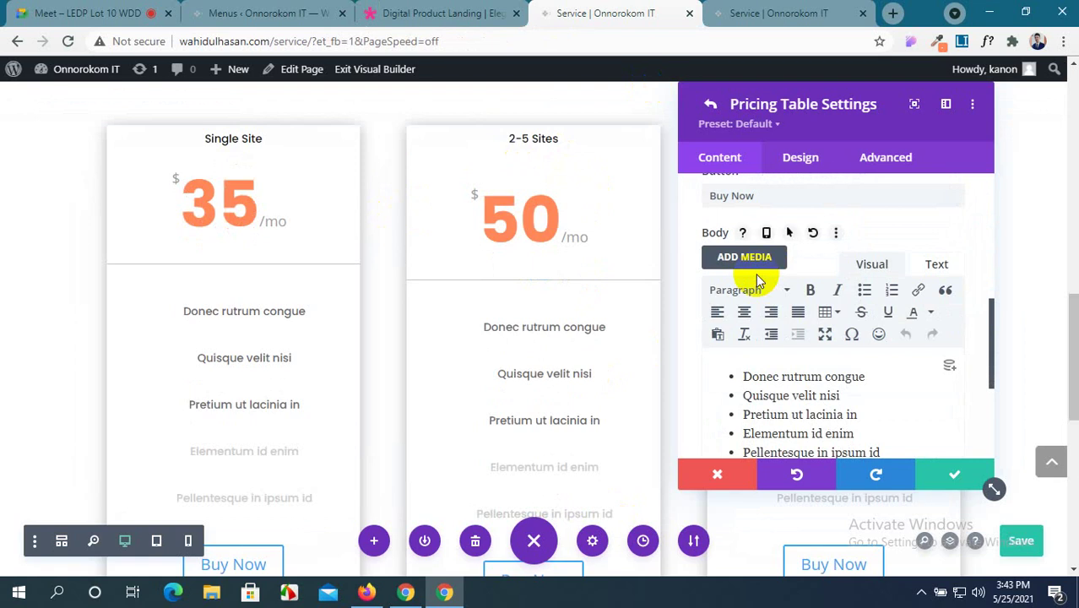
scroll(757, 281, down, 3)
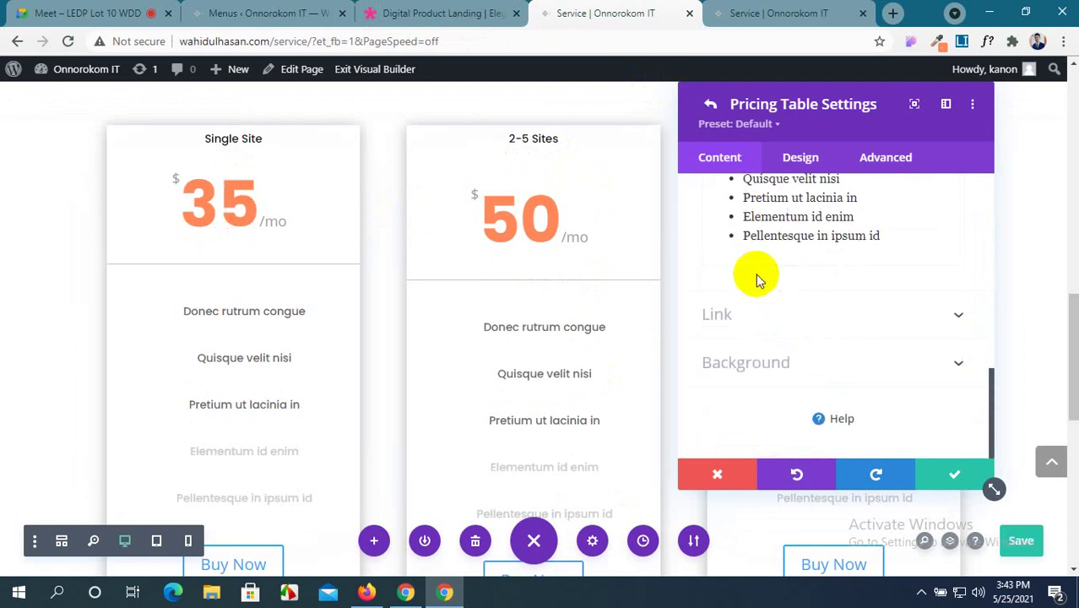
scroll(758, 278, up, 2)
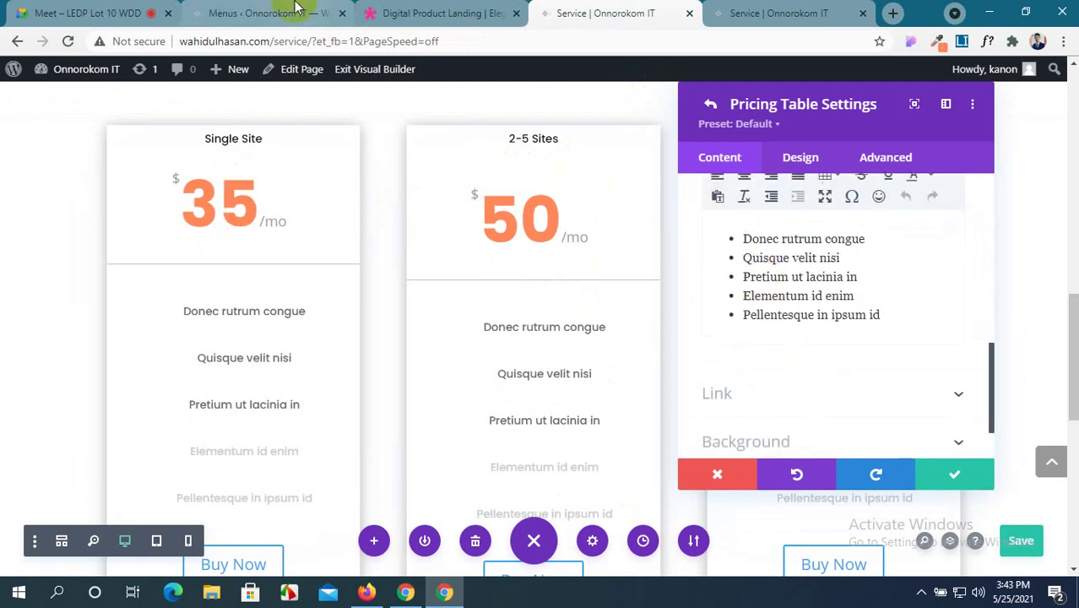
scroll(760, 365, down, 1)
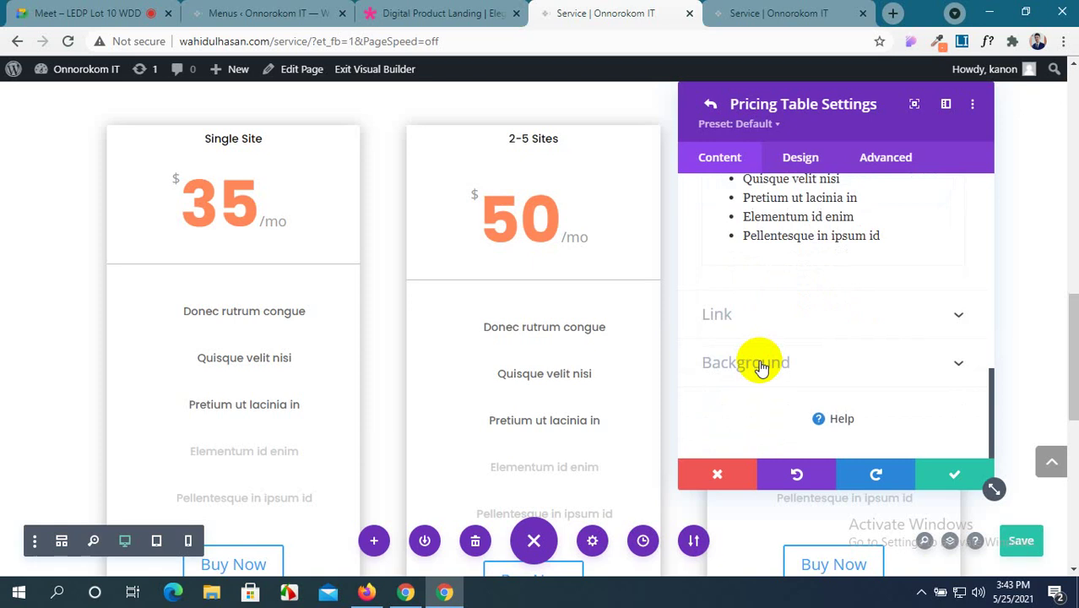
Toggle the middle table's Featured option on, then back off.
click(800, 160)
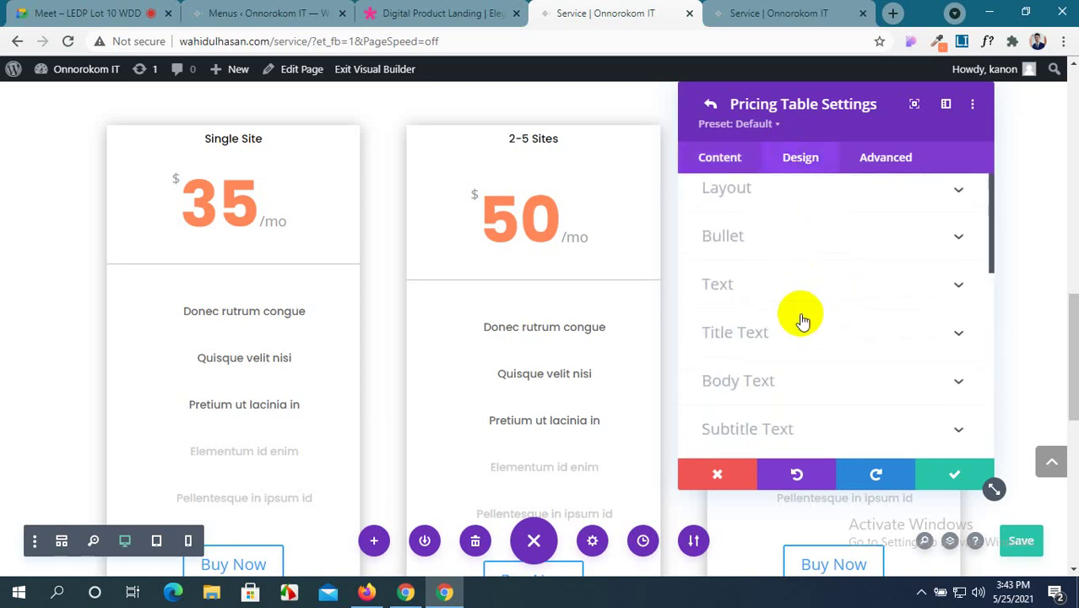
scroll(801, 319, down, 2)
scroll(796, 313, up, 3)
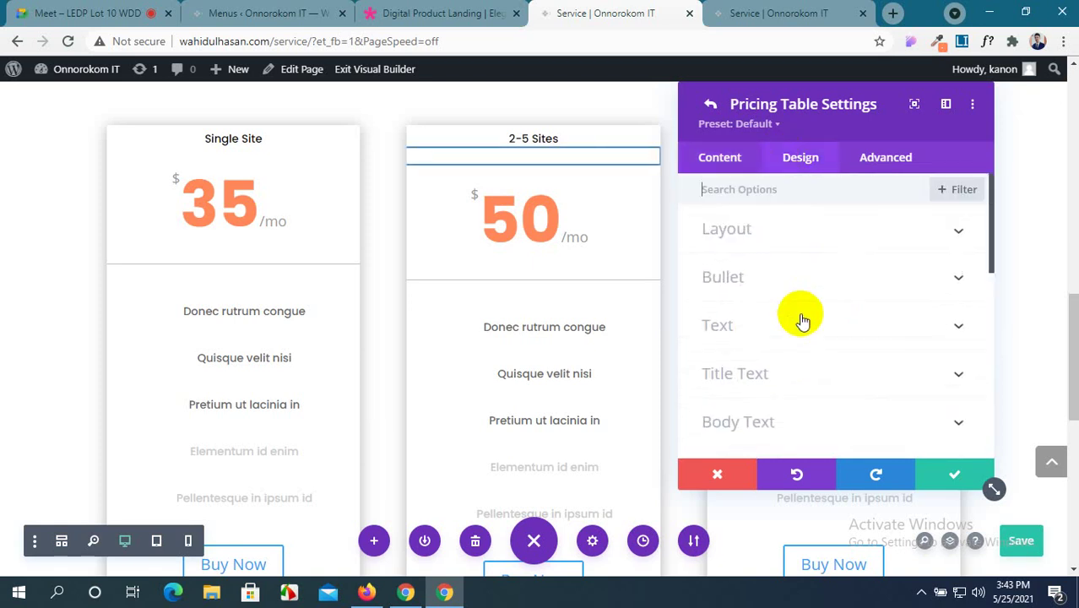
click(848, 234)
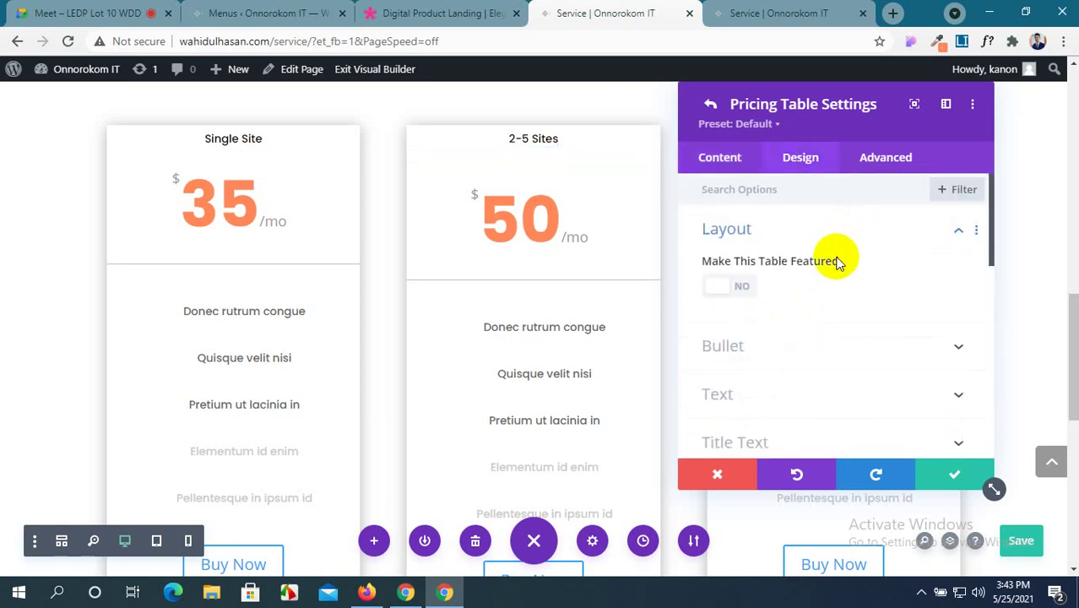
click(721, 287)
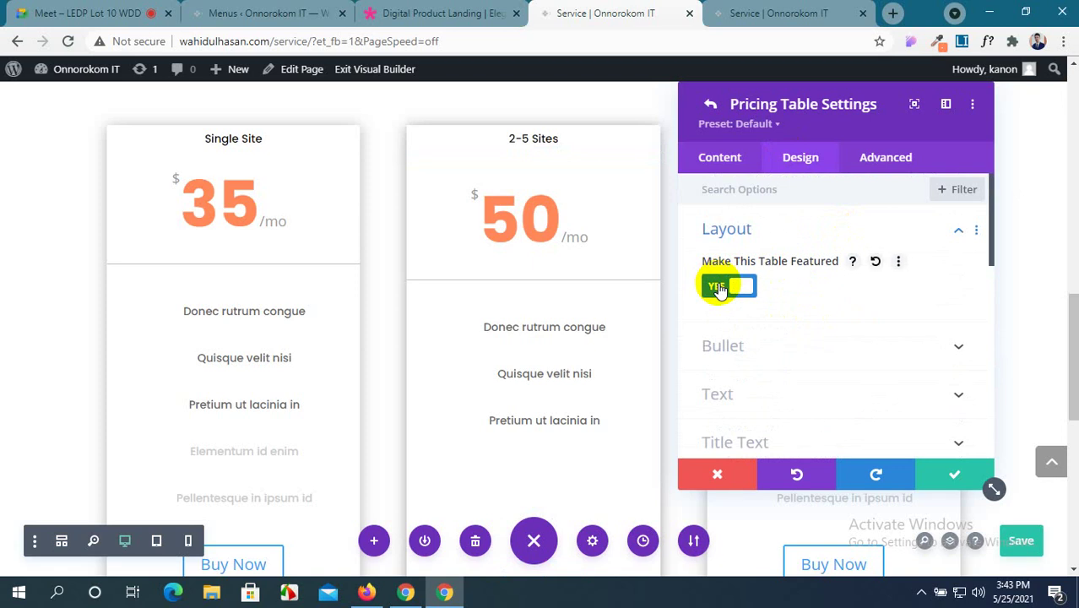
click(721, 288)
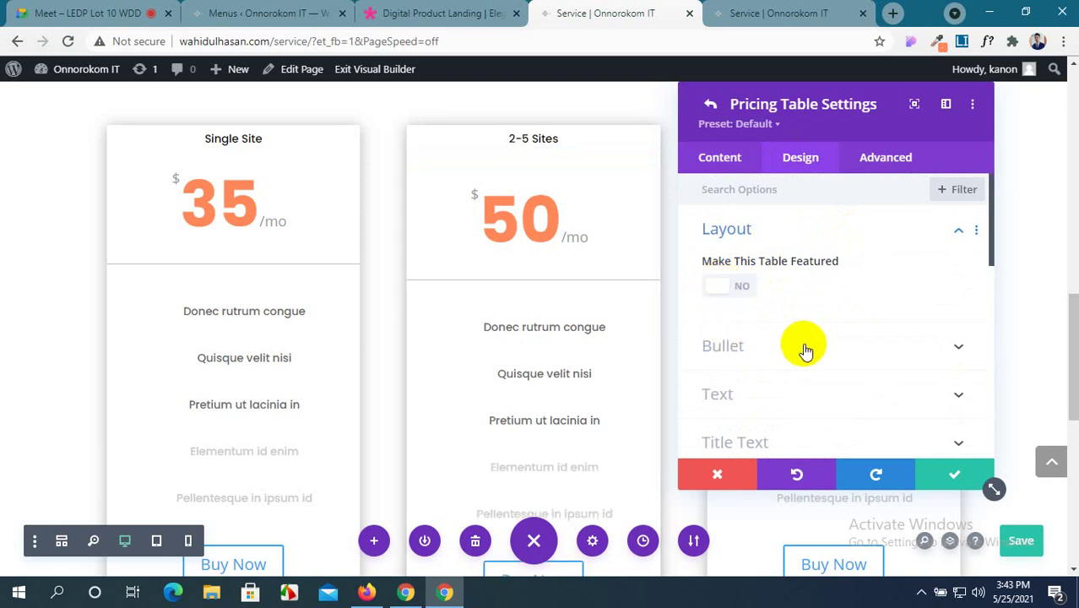
Expand the Subtitle Text styling options and bring up the Digital Product Landing demo.
scroll(805, 350, down, 1)
scroll(805, 350, down, 1)
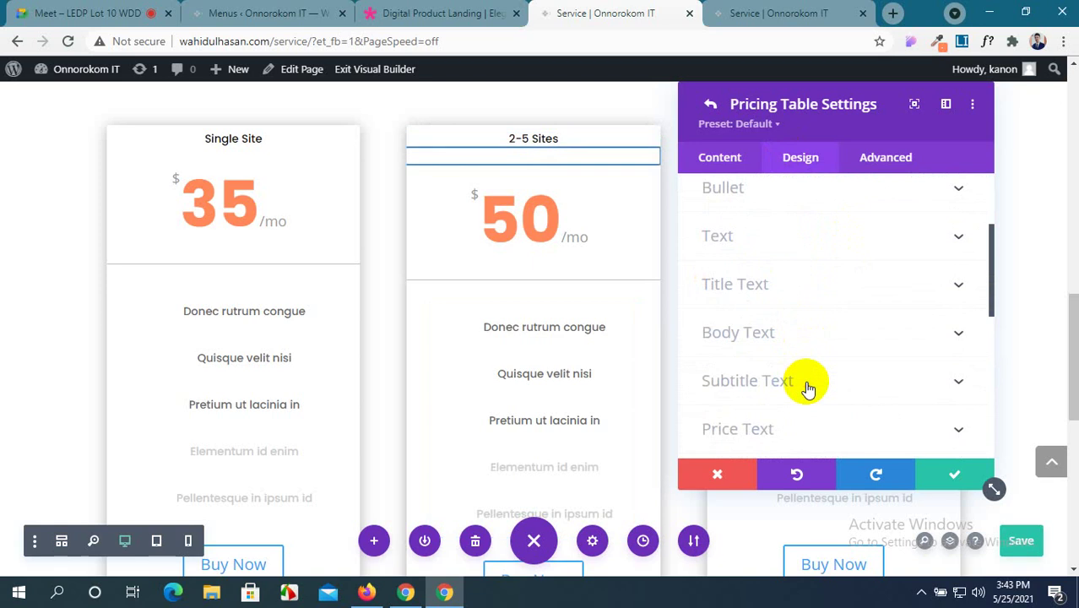
click(805, 382)
click(437, 13)
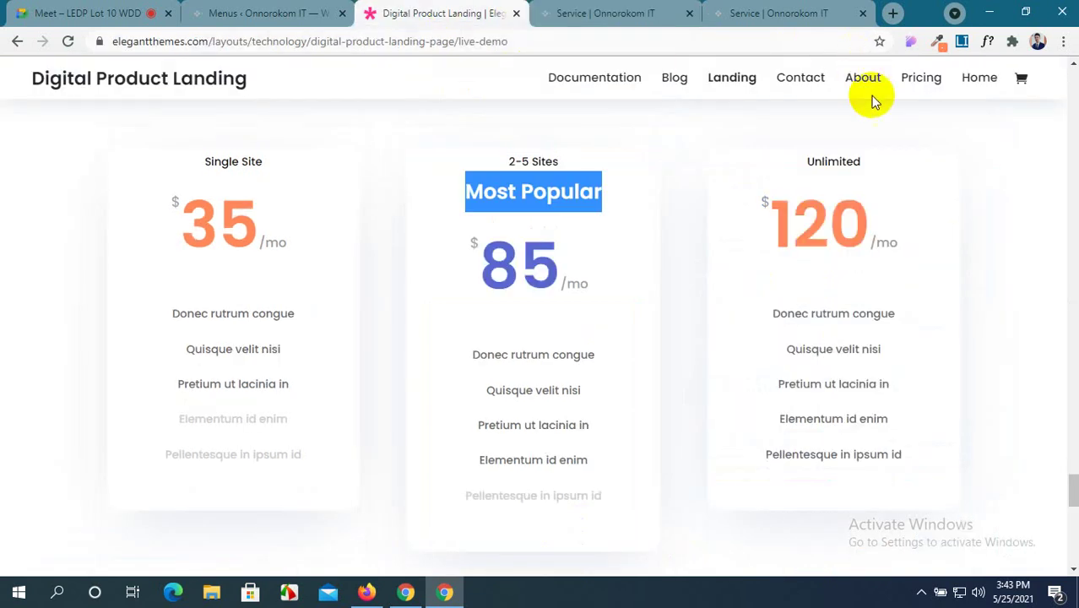
Identify the demo's Most Popular heading as Poppins 600, 26px, black using WhatFont.
click(1029, 142)
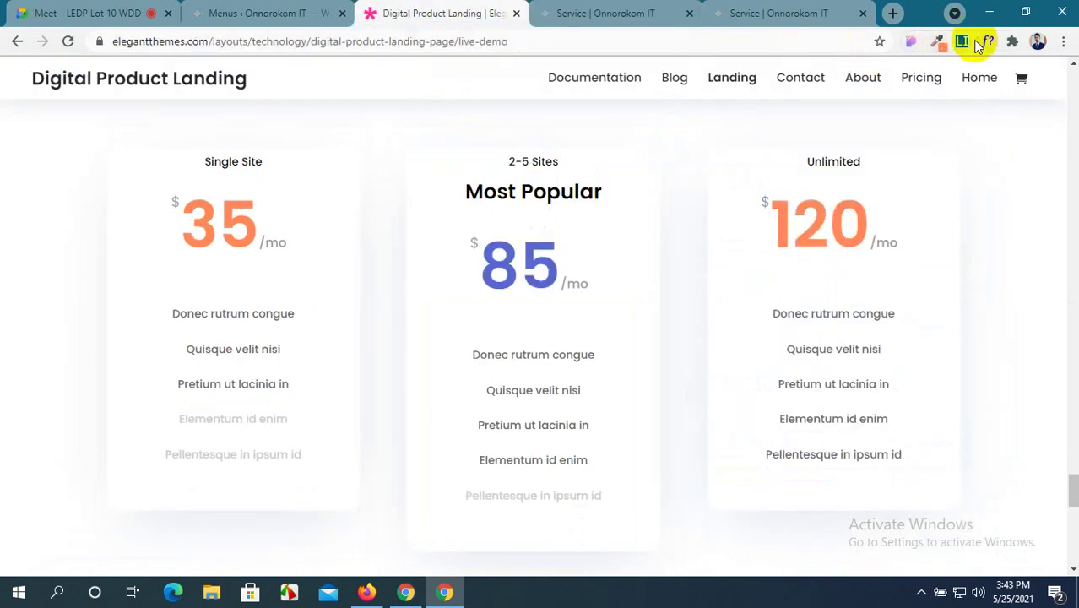
click(987, 47)
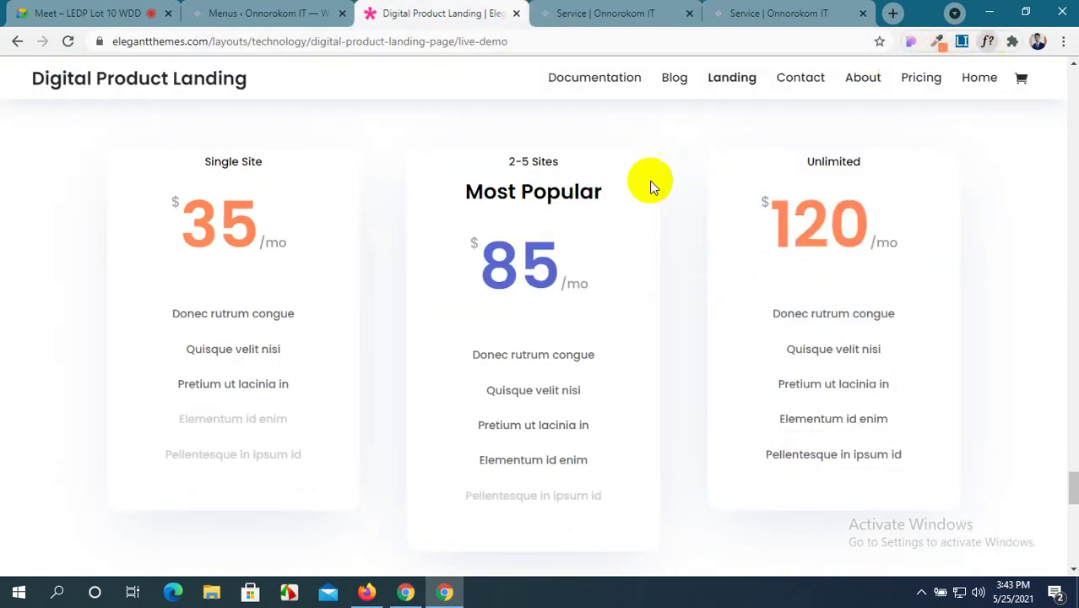
click(525, 195)
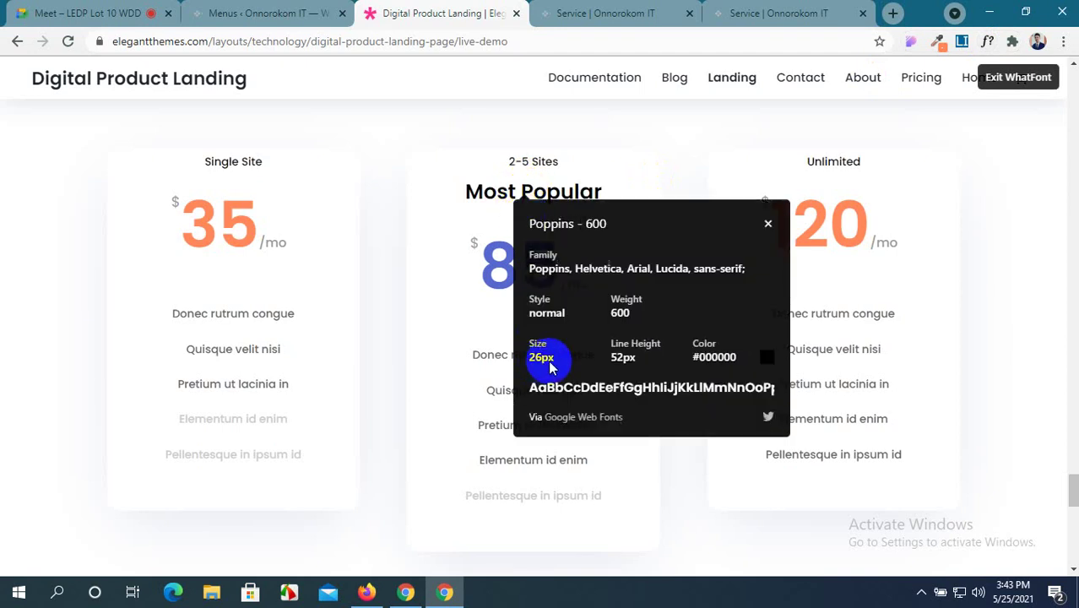
click(630, 13)
scroll(817, 431, down, 2)
scroll(818, 431, down, 1)
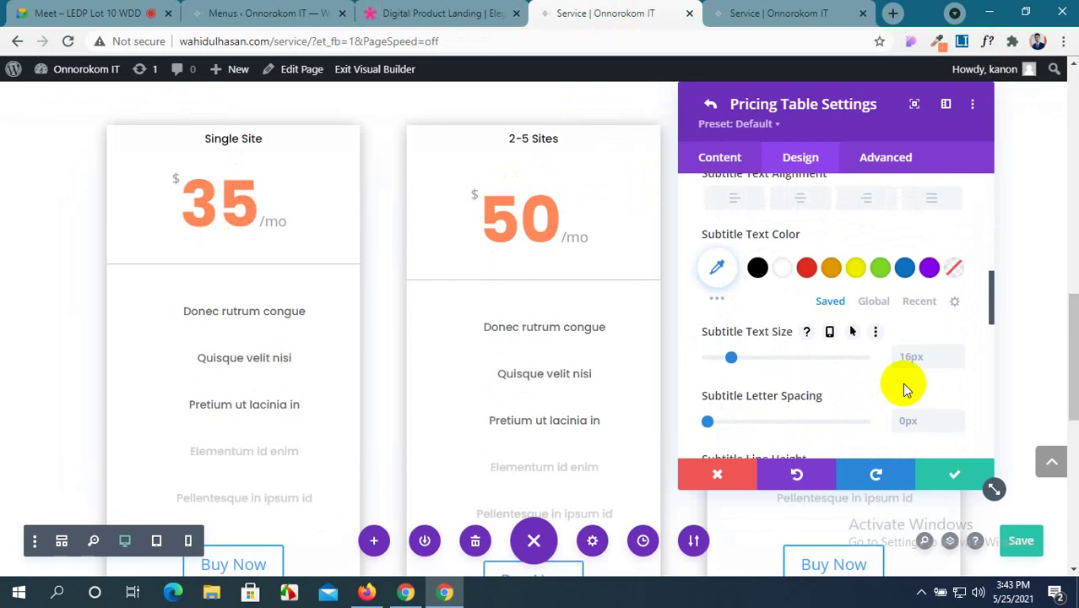
Style the Most Popular subtitle black, Bold weight, in the Poppins font.
click(758, 268)
click(432, 10)
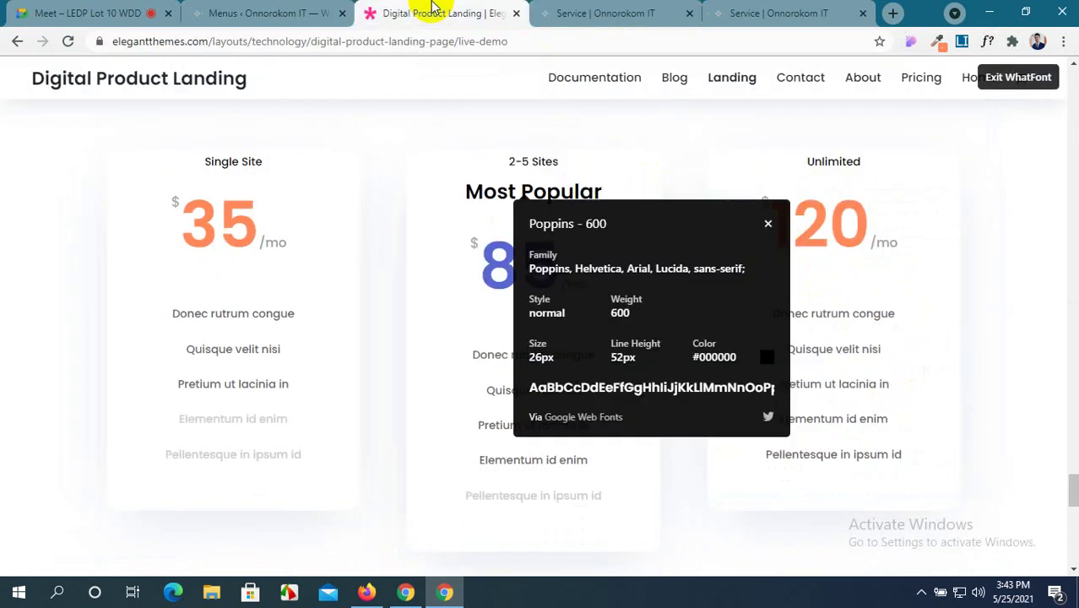
click(623, 9)
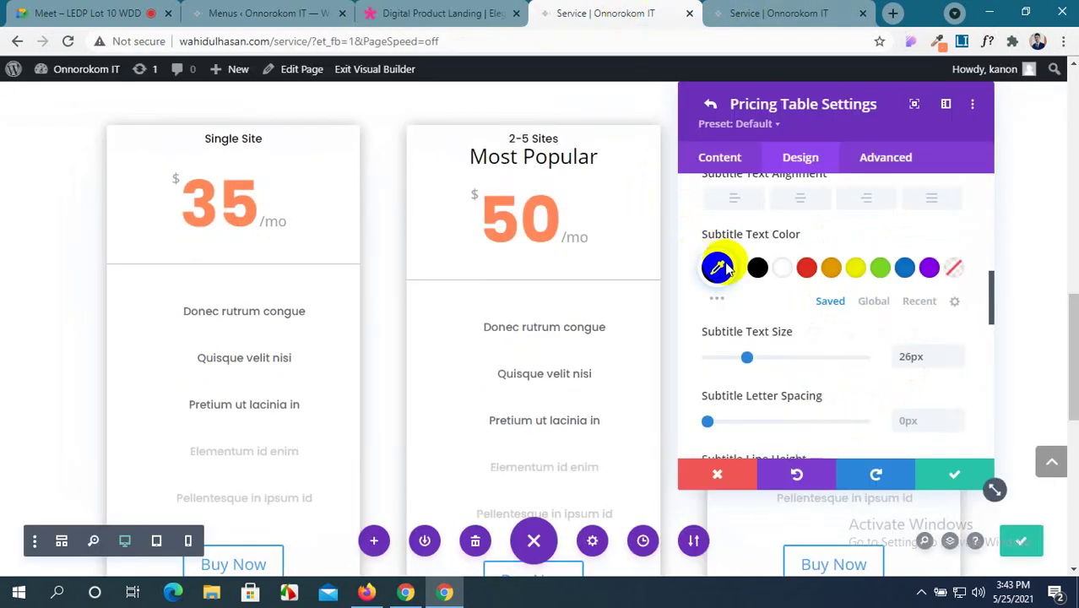
scroll(828, 358, down, 1)
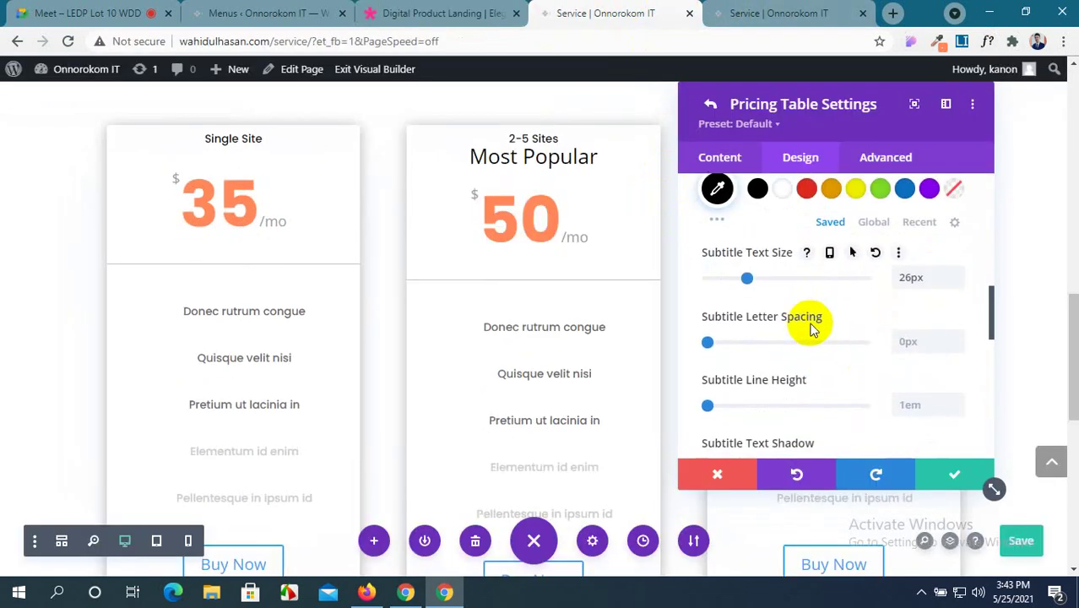
scroll(807, 325, down, 1)
scroll(812, 329, up, 3)
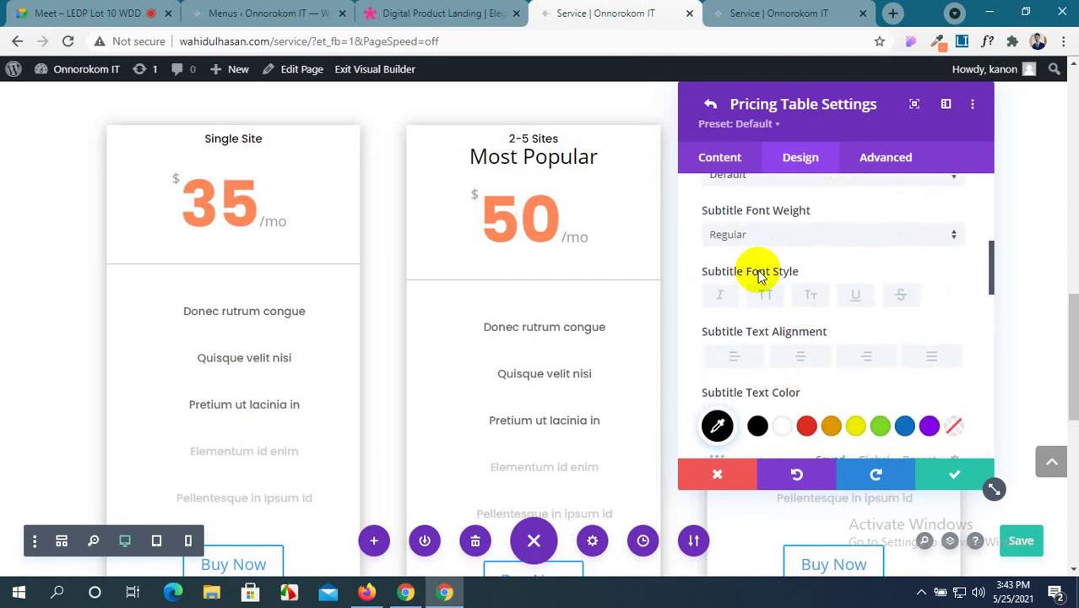
click(757, 238)
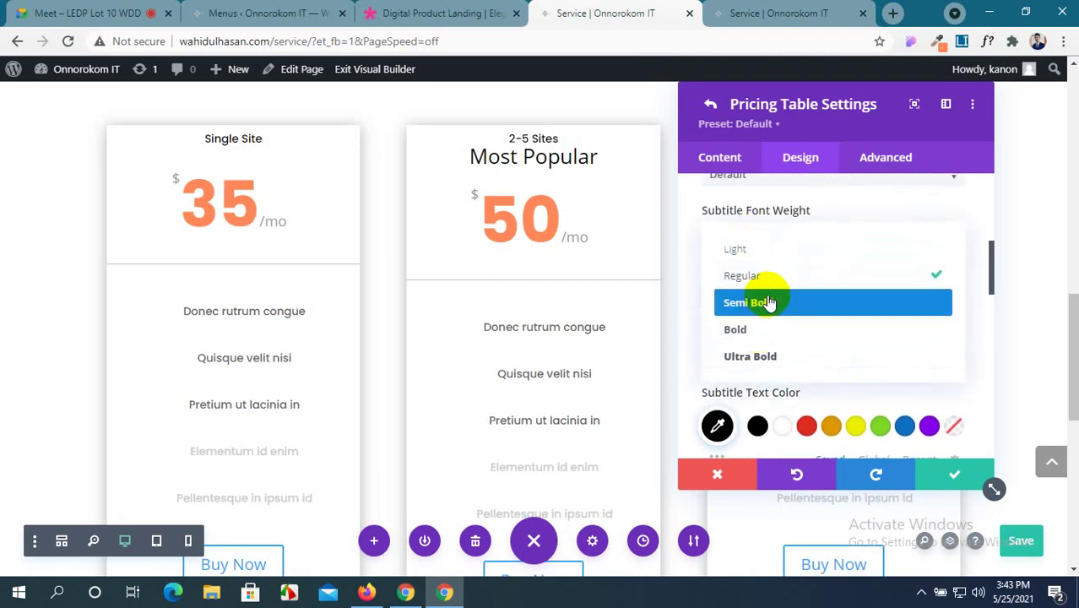
click(770, 332)
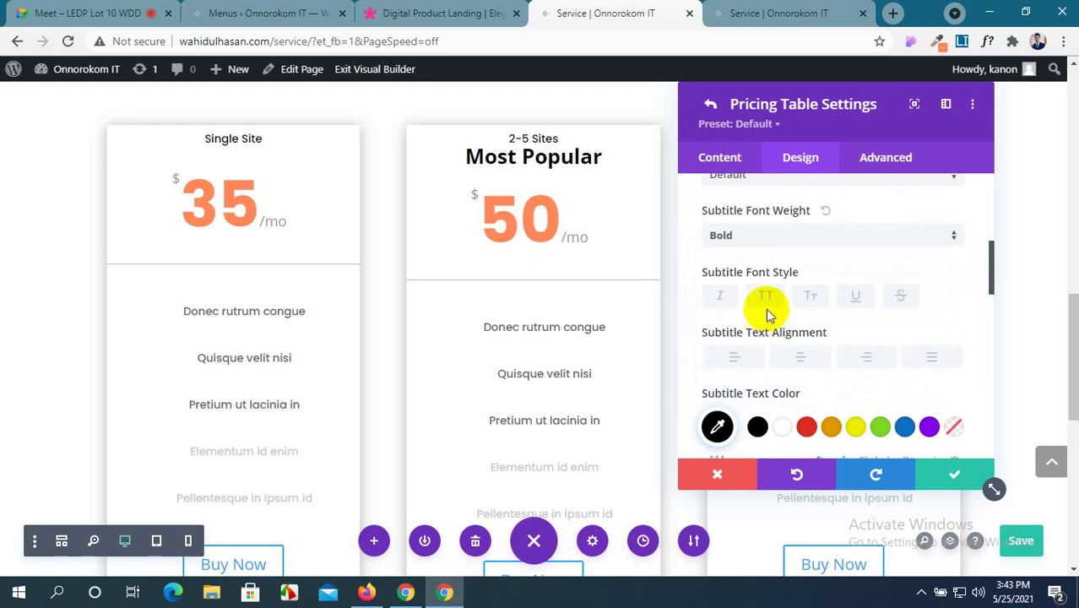
scroll(766, 308, up, 1)
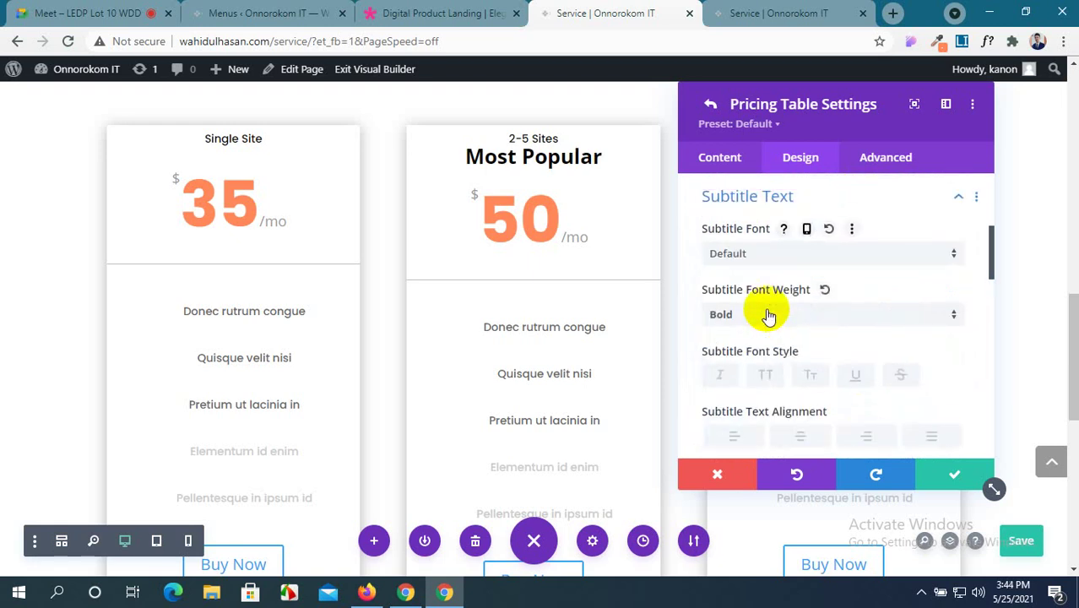
click(792, 256)
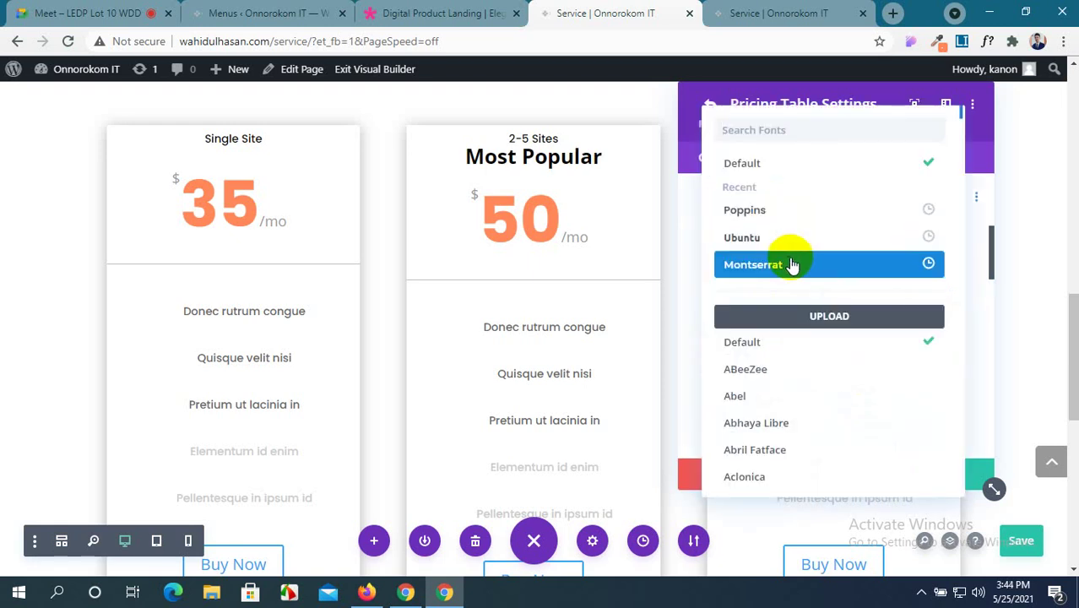
click(788, 213)
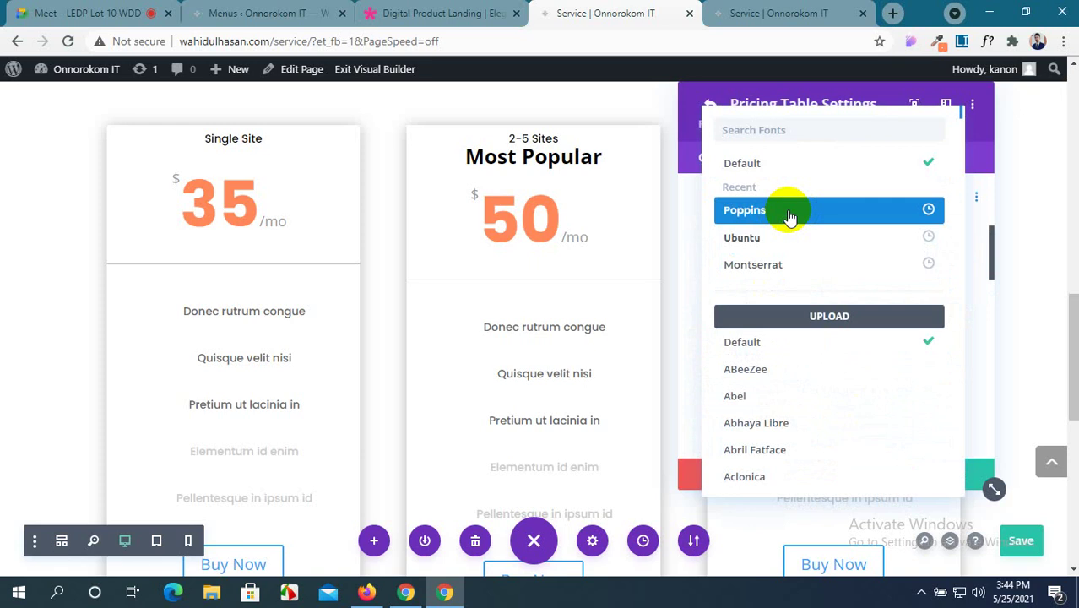
Set the subtitle line height to 2em, checking against the demo.
click(417, 12)
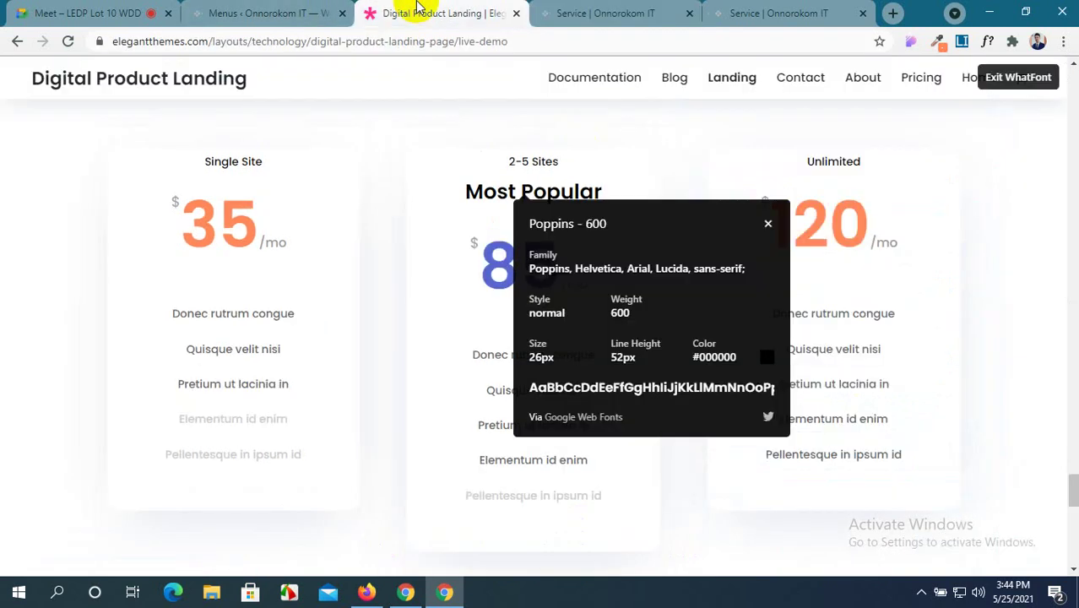
click(600, 10)
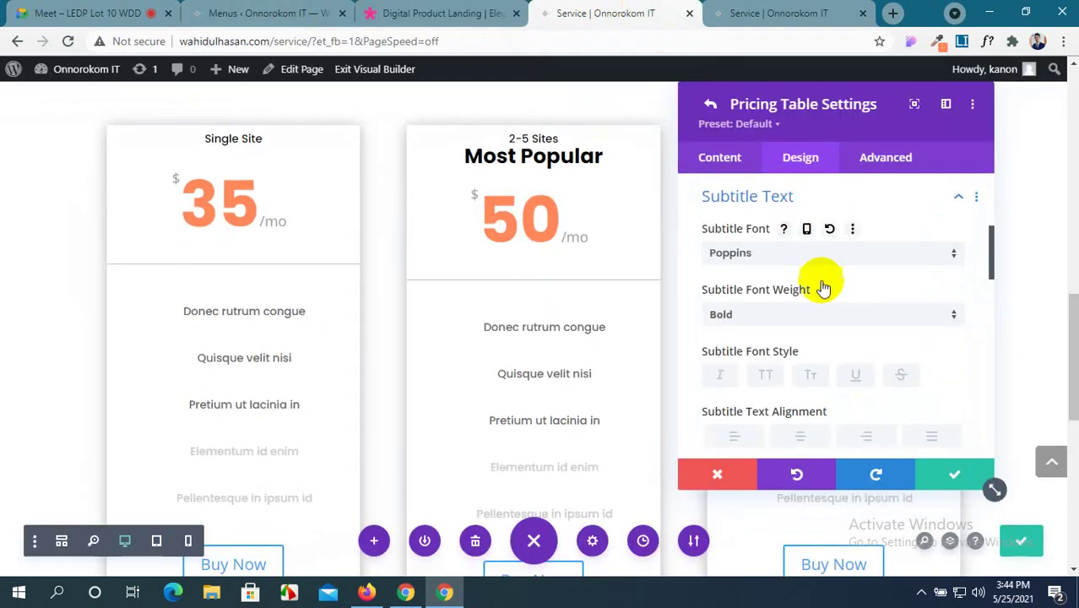
scroll(824, 288, down, 5)
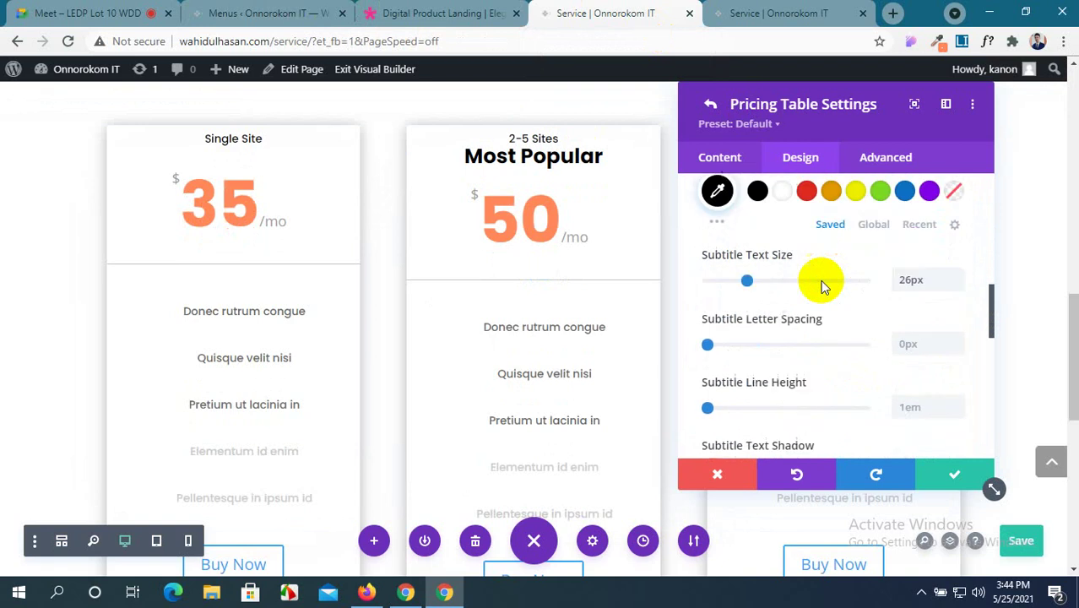
scroll(824, 287, down, 8)
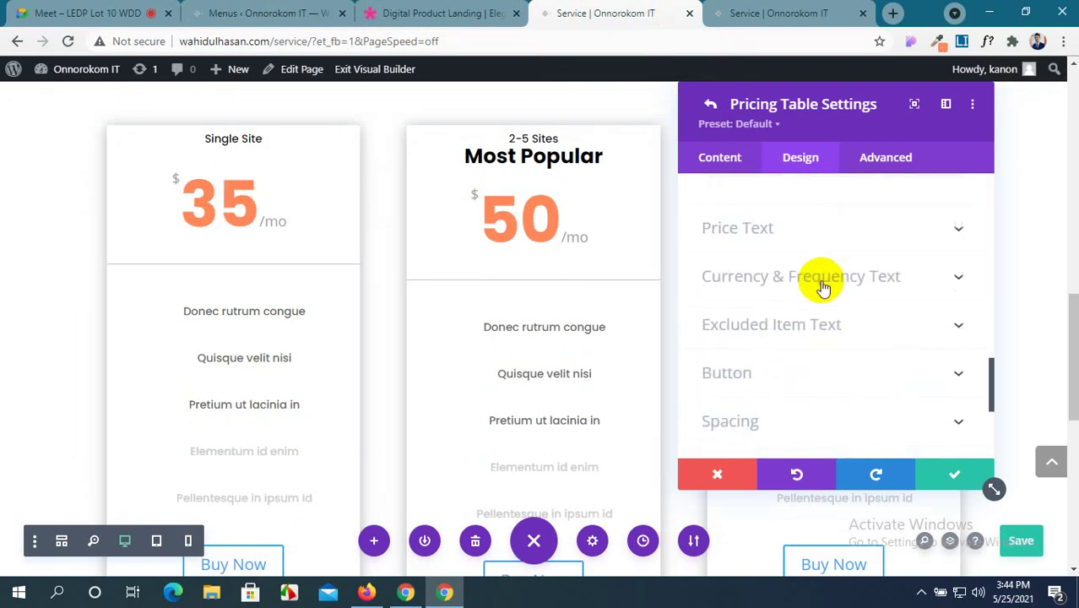
scroll(823, 288, up, 6)
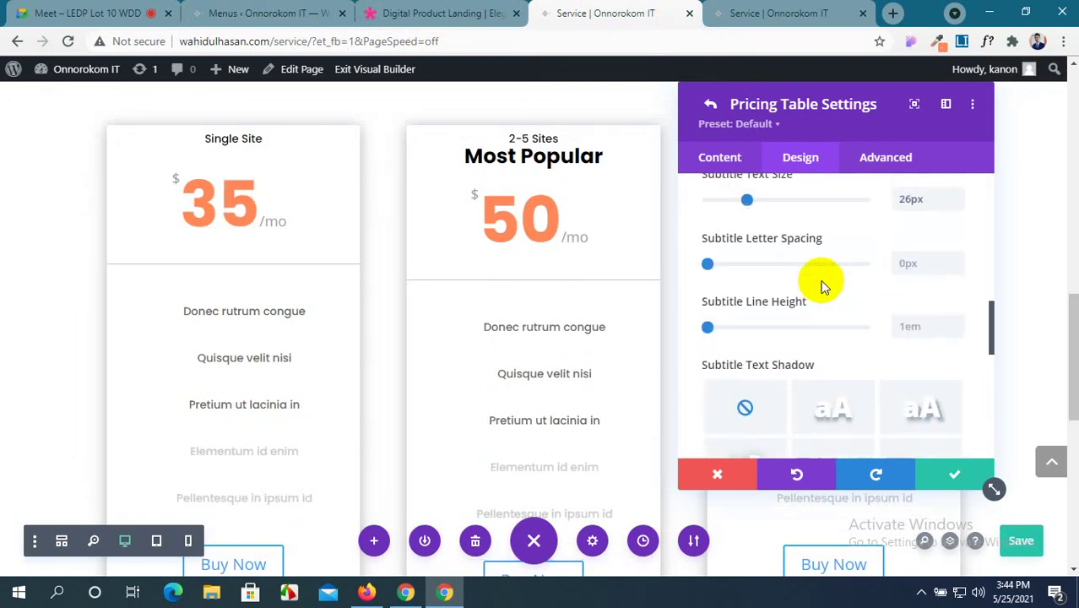
click(958, 321)
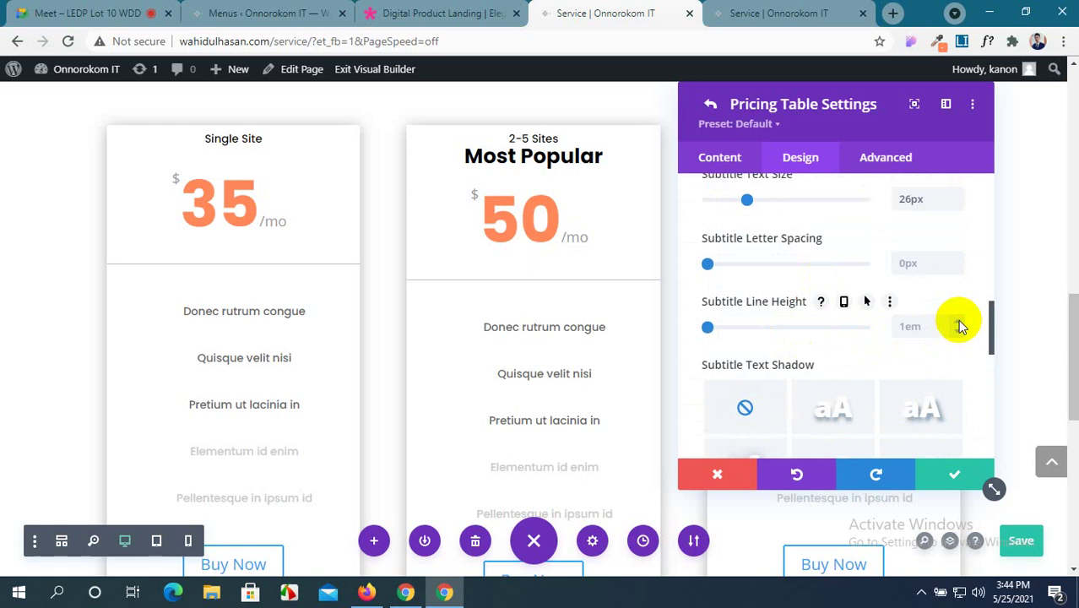
key(Up)
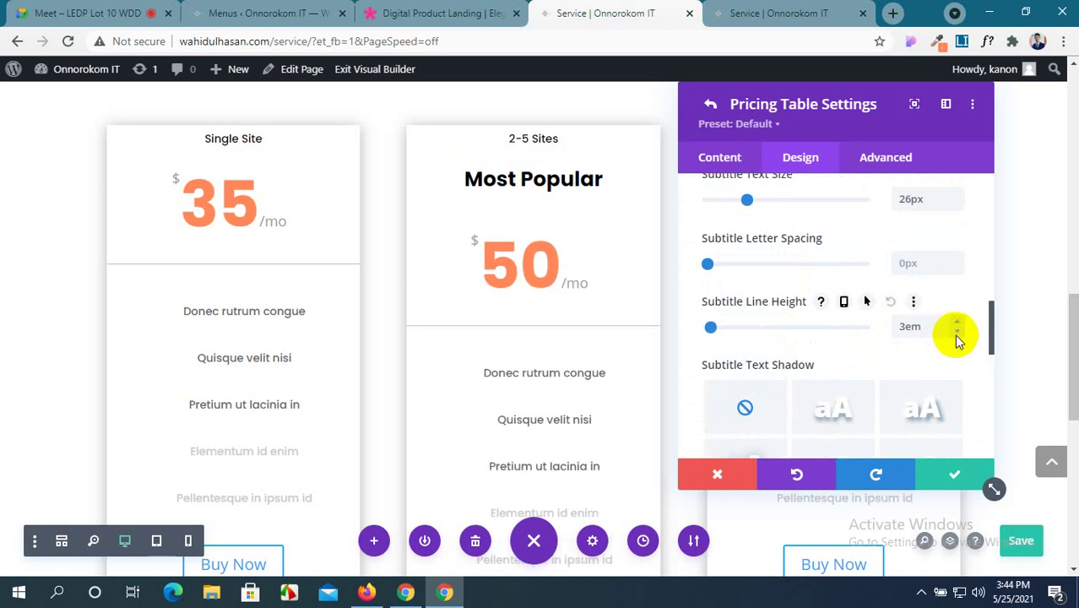
click(431, 10)
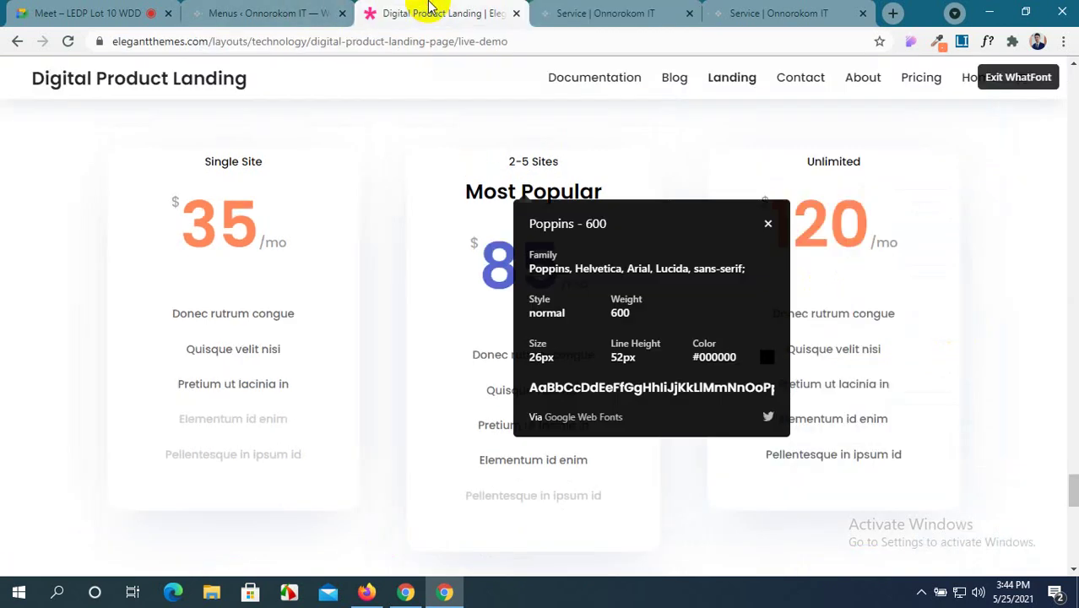
click(625, 13)
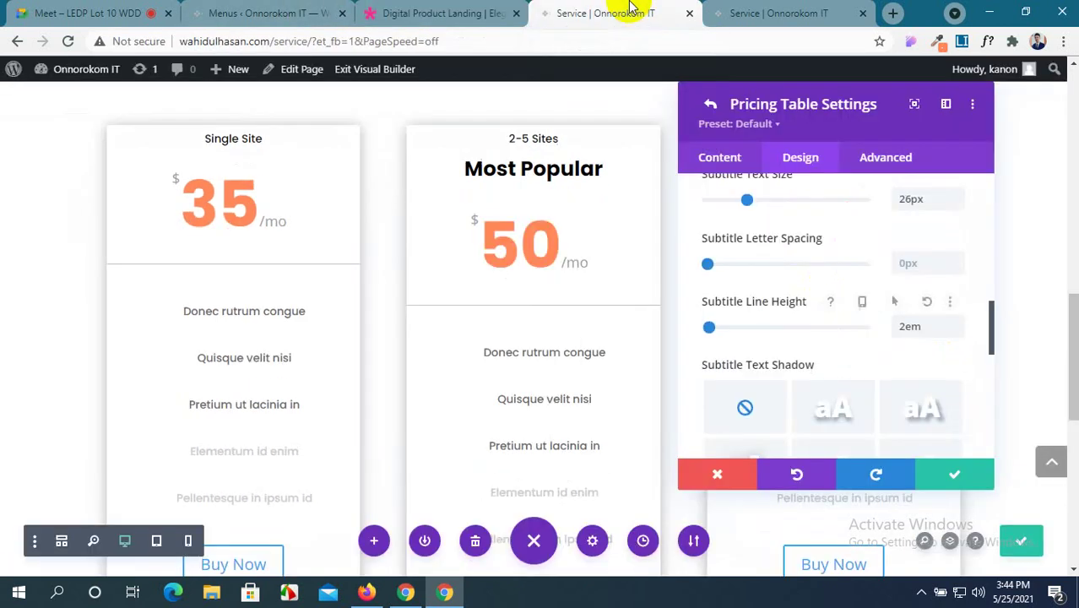
scroll(807, 330, down, 5)
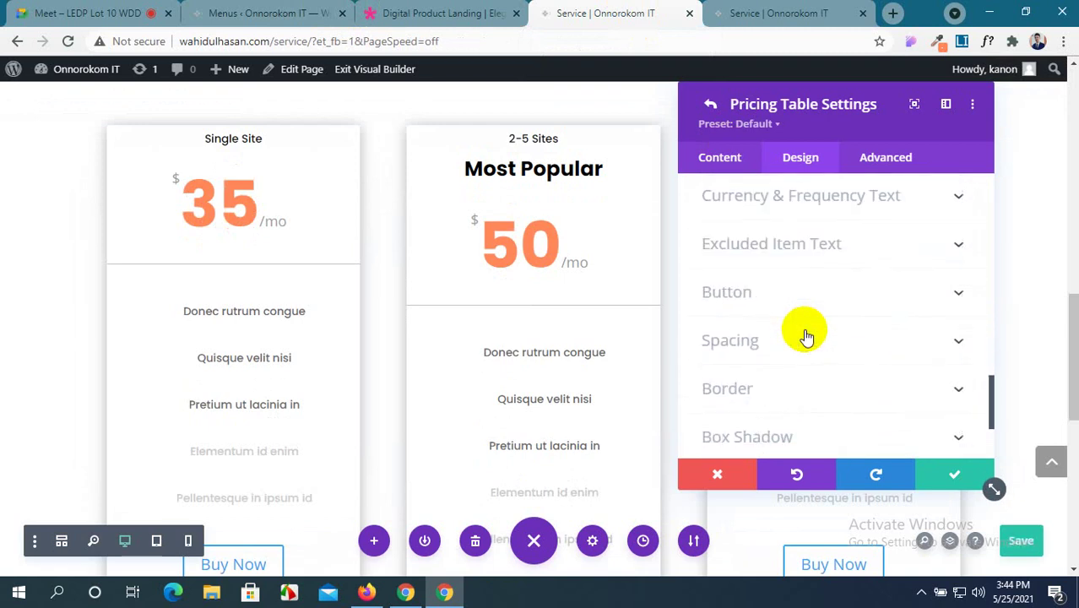
scroll(807, 335, down, 1)
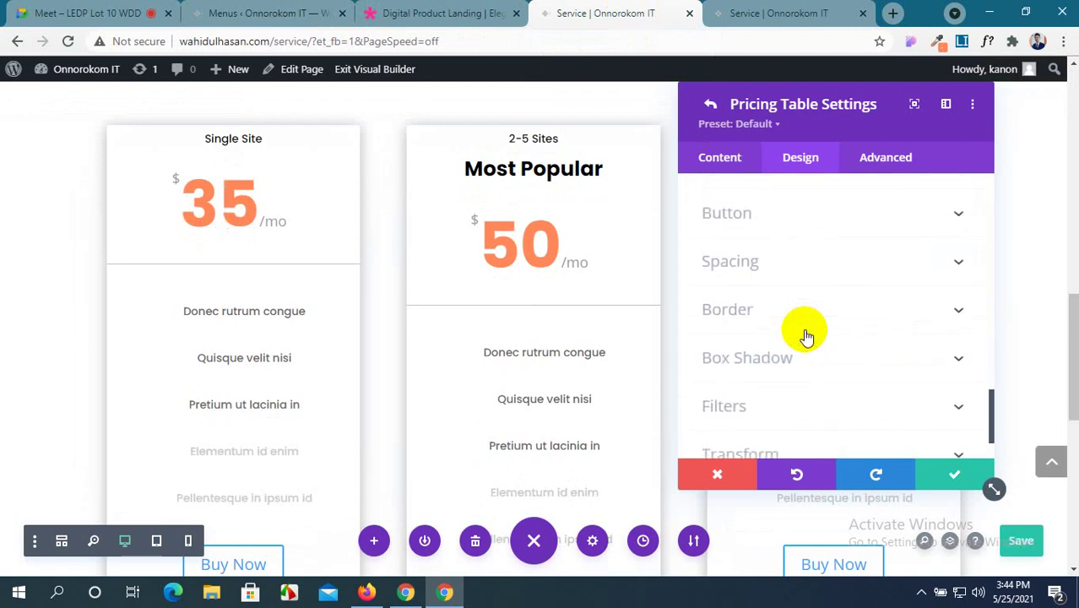
In the middle card's Border settings, start editing the rounded corner radius.
click(805, 329)
click(741, 271)
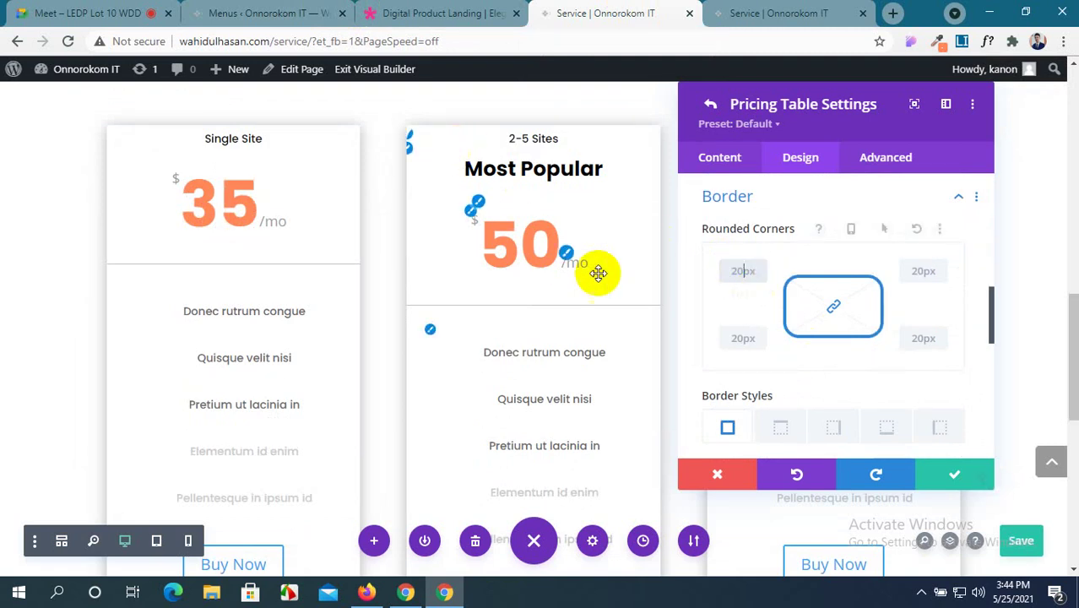
scroll(843, 361, up, 3)
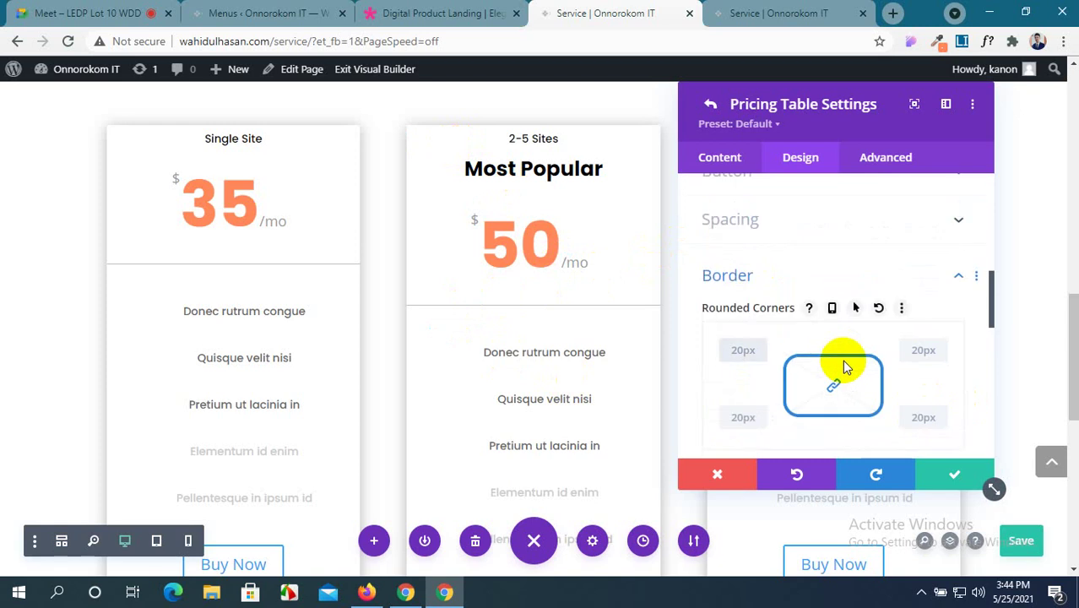
scroll(845, 365, up, 5)
scroll(844, 366, down, 5)
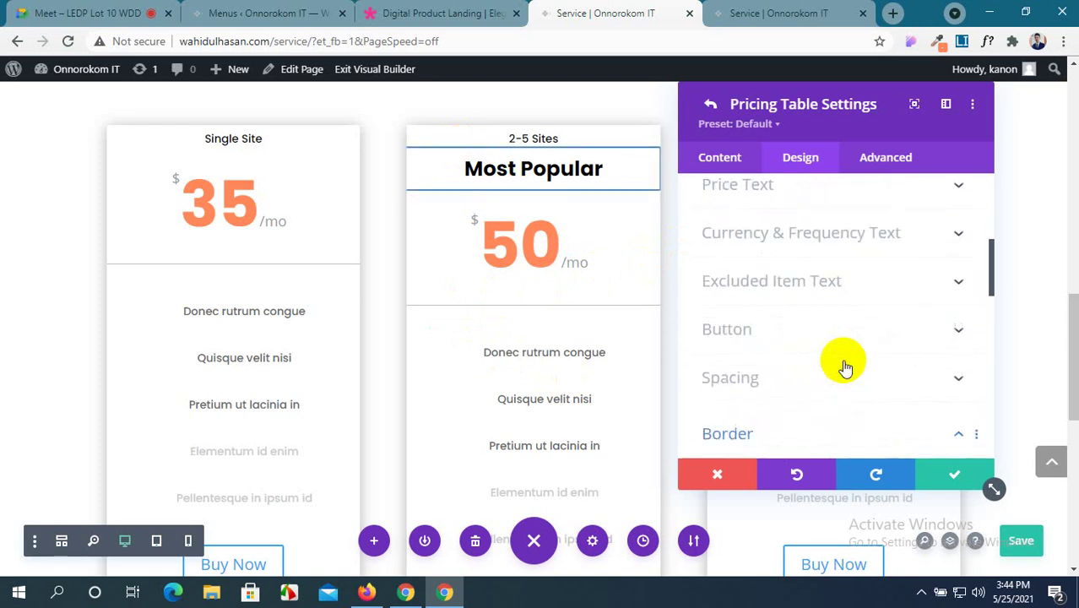
scroll(844, 366, up, 1)
scroll(845, 365, down, 3)
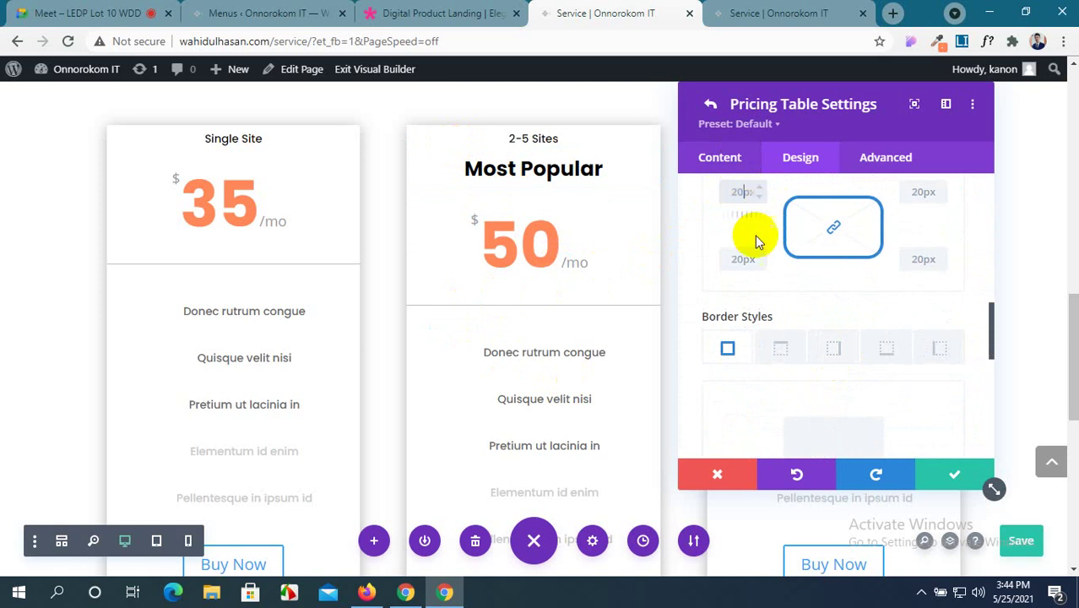
scroll(786, 298, down, 8)
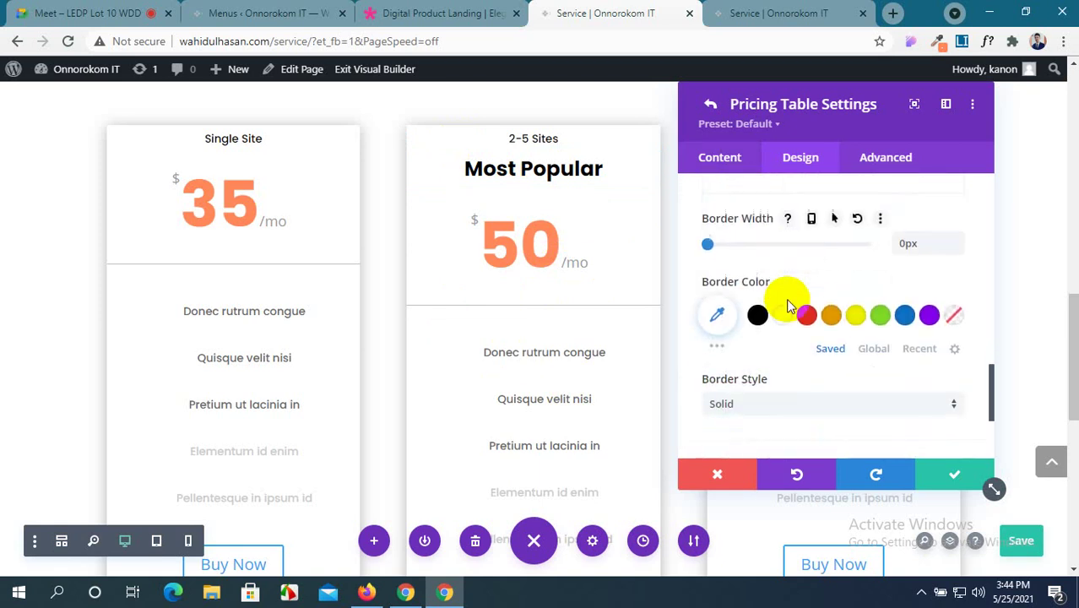
scroll(786, 301, up, 1)
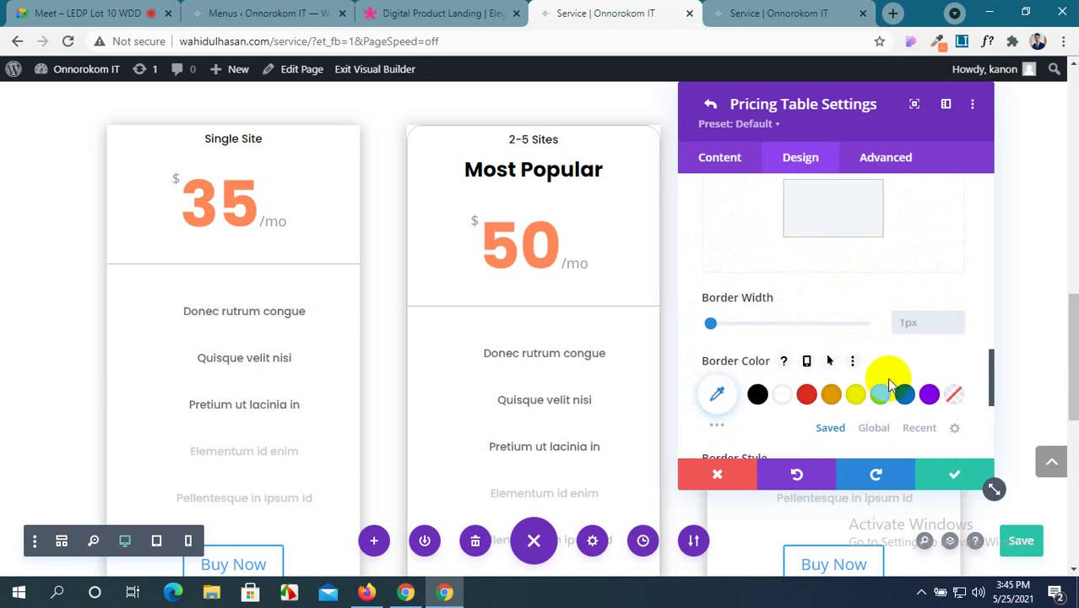
Enter a 20px border width, then clear it back to 0px.
text(20)
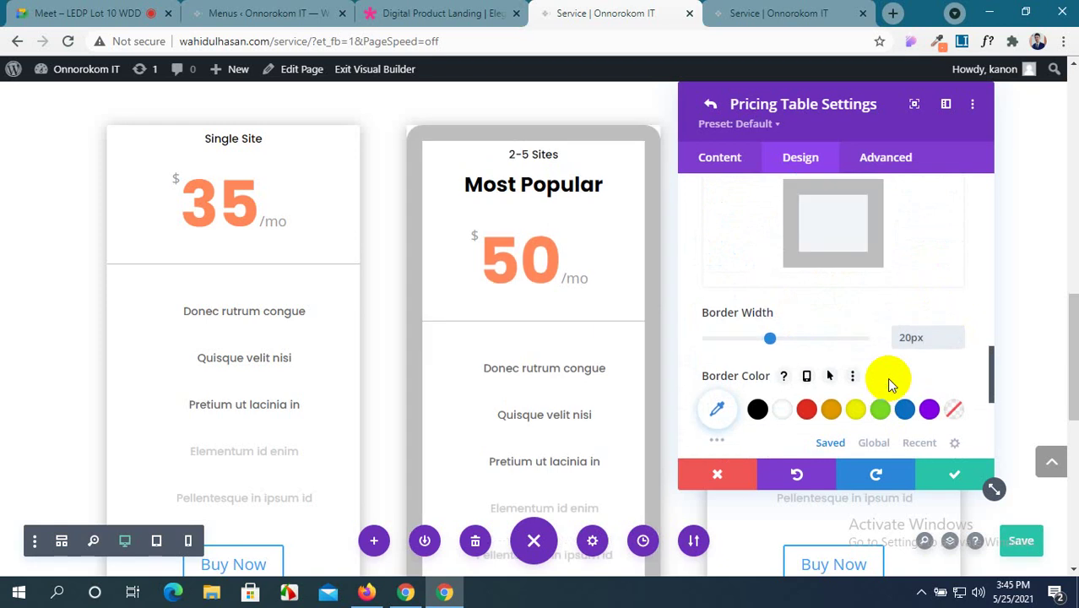
key(BackSpace)
key(BackSpace)
key(BackSpace)
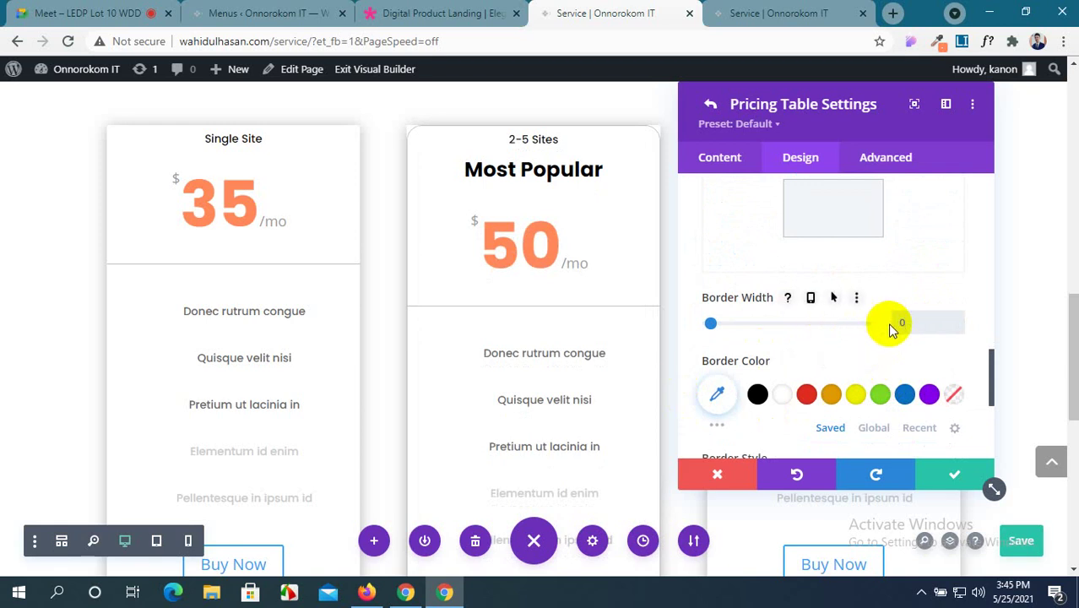
text(px)
scroll(815, 347, down, 3)
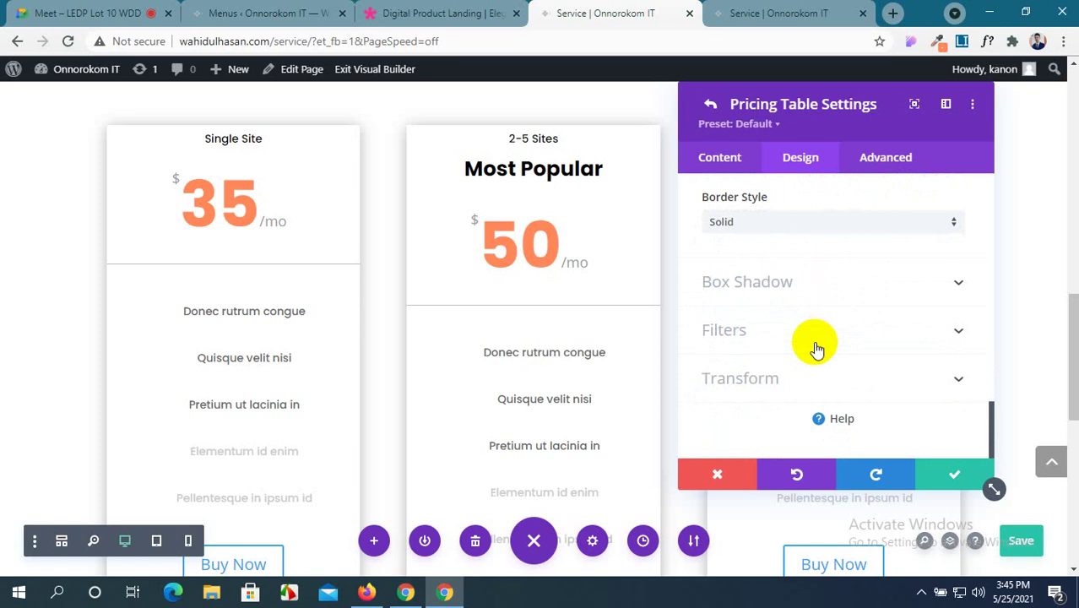
scroll(816, 346, up, 10)
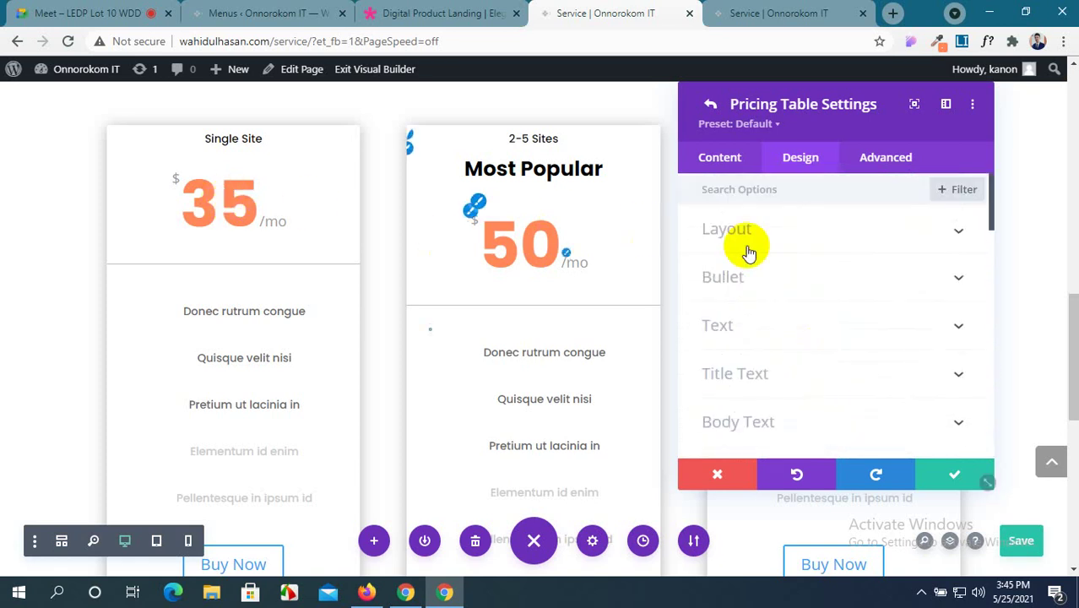
scroll(791, 309, down, 8)
scroll(792, 314, down, 2)
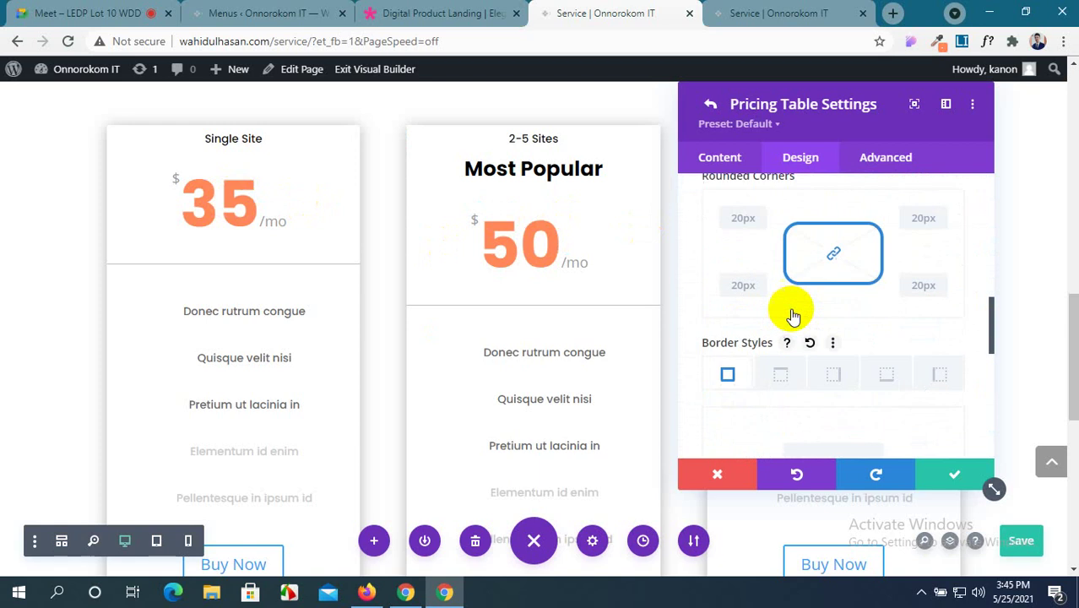
scroll(792, 314, up, 1)
scroll(791, 309, down, 2)
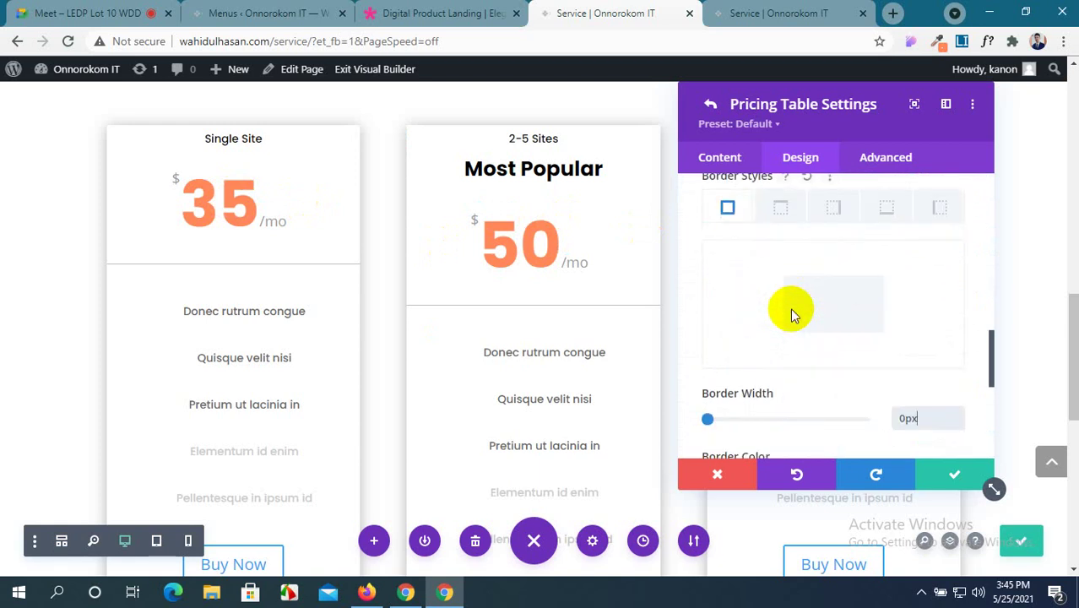
scroll(790, 309, up, 2)
Reset the card's rounded corners to 0px and bring up the Digital Product Landing demo.
click(738, 211)
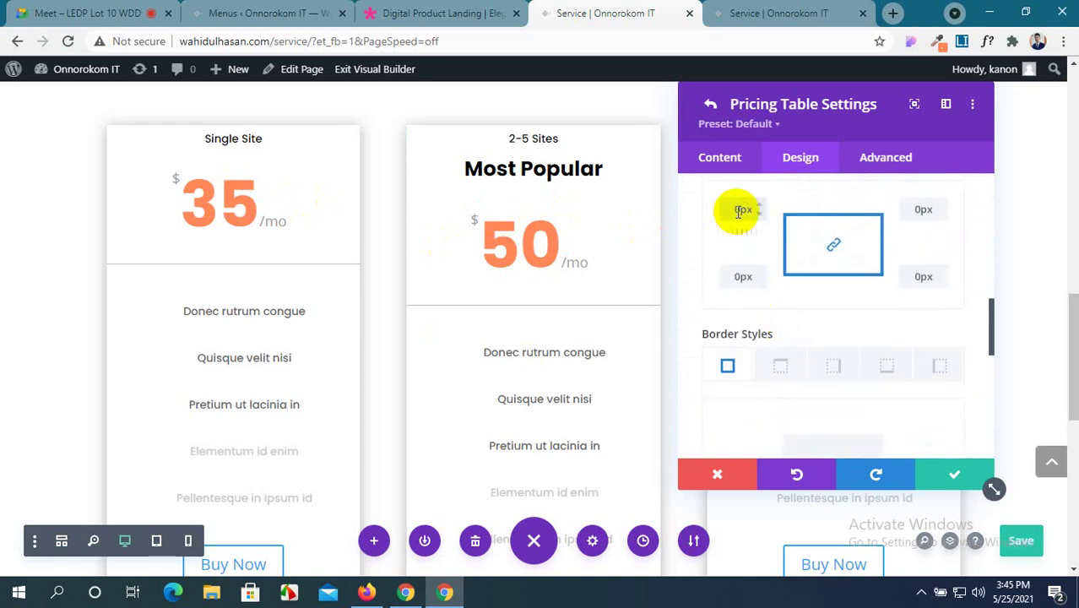
scroll(779, 341, down, 4)
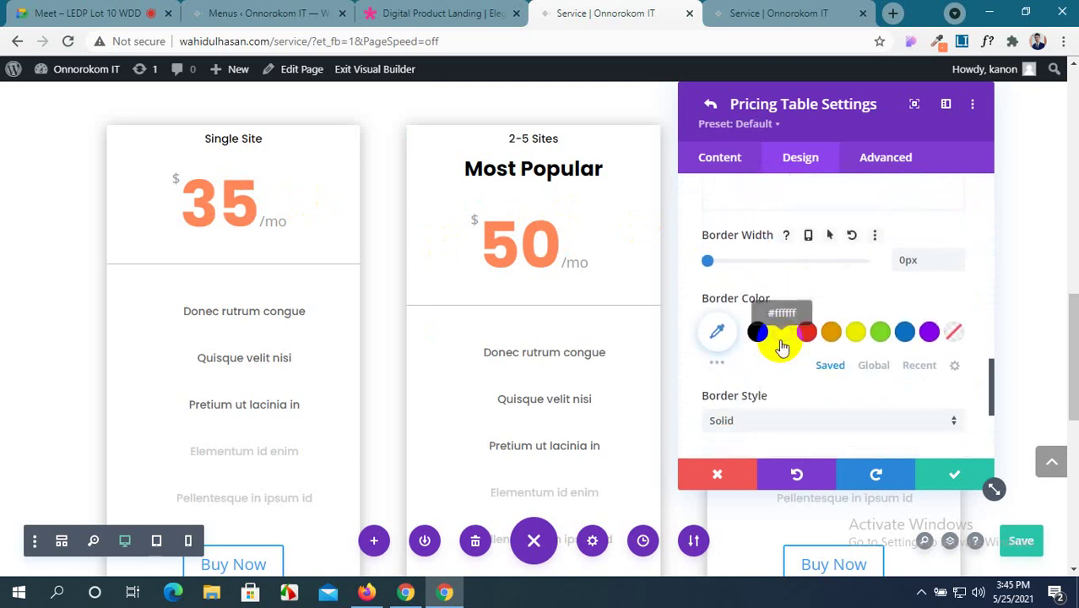
scroll(778, 344, down, 3)
scroll(549, 296, down, 3)
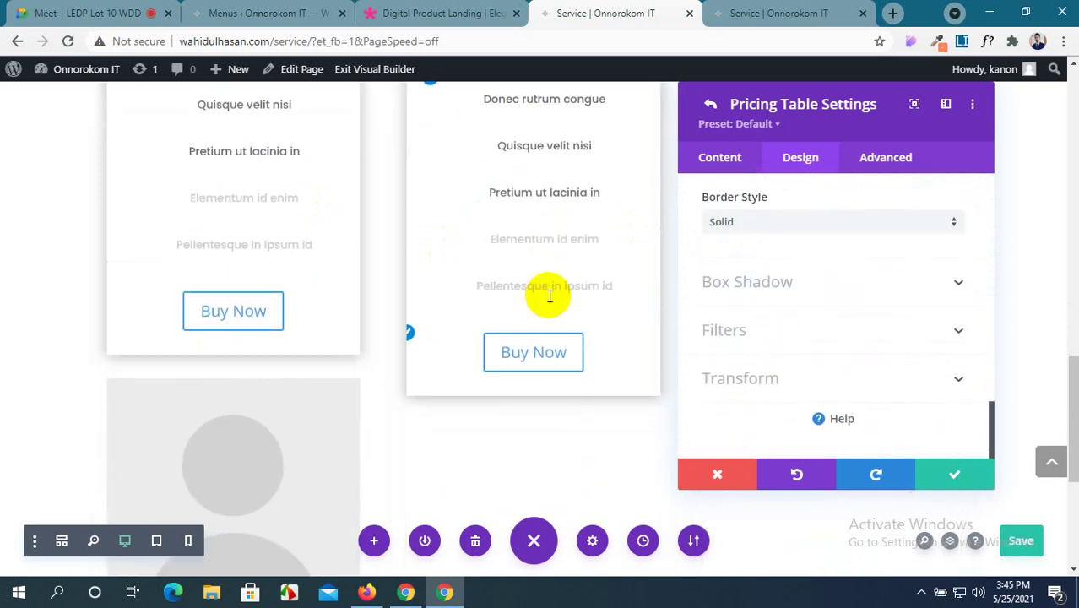
scroll(549, 296, up, 1)
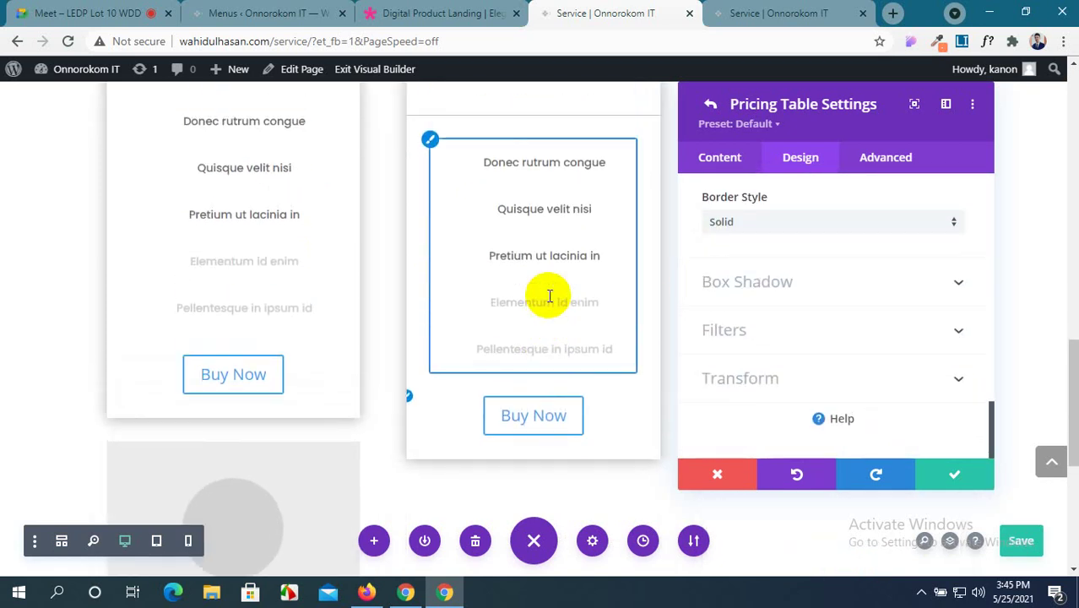
scroll(818, 328, up, 3)
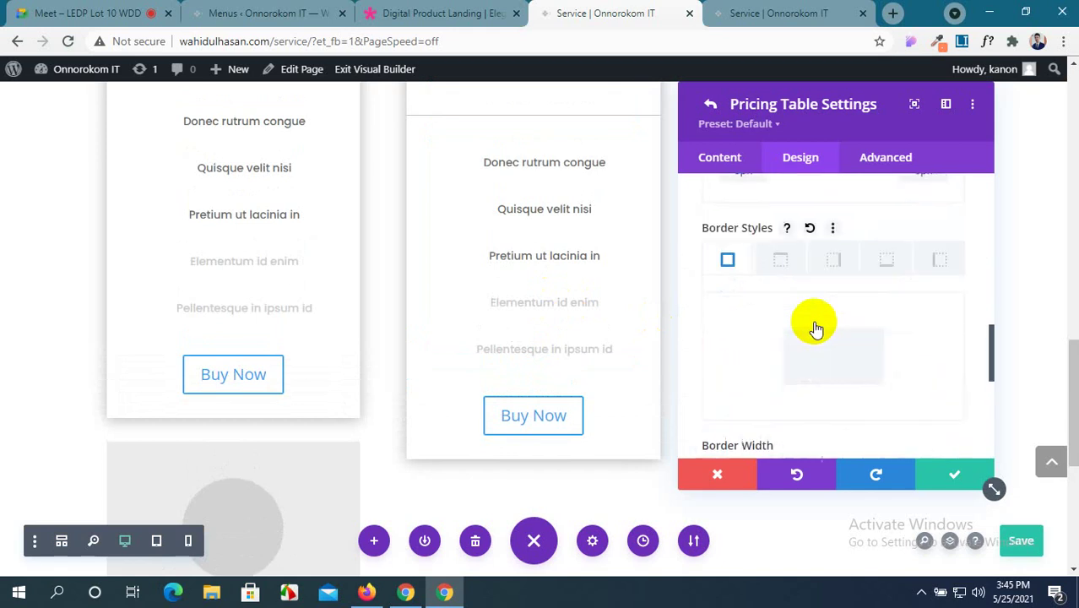
scroll(817, 327, up, 2)
click(414, 12)
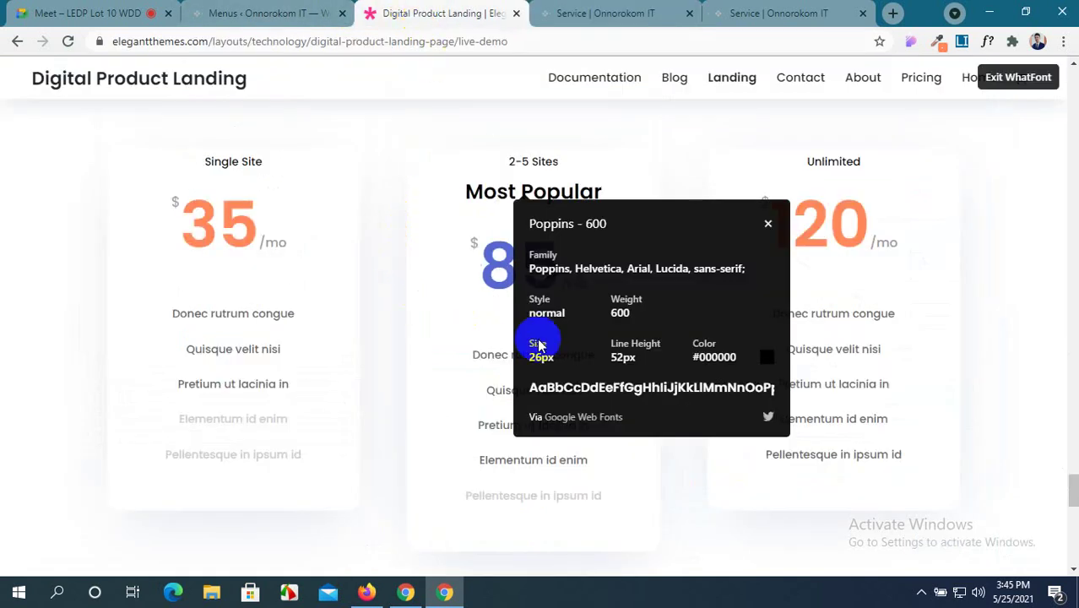
Dismiss the demo's Poppins font popup, recheck its pricing cards, and return to the Service page builder.
click(768, 227)
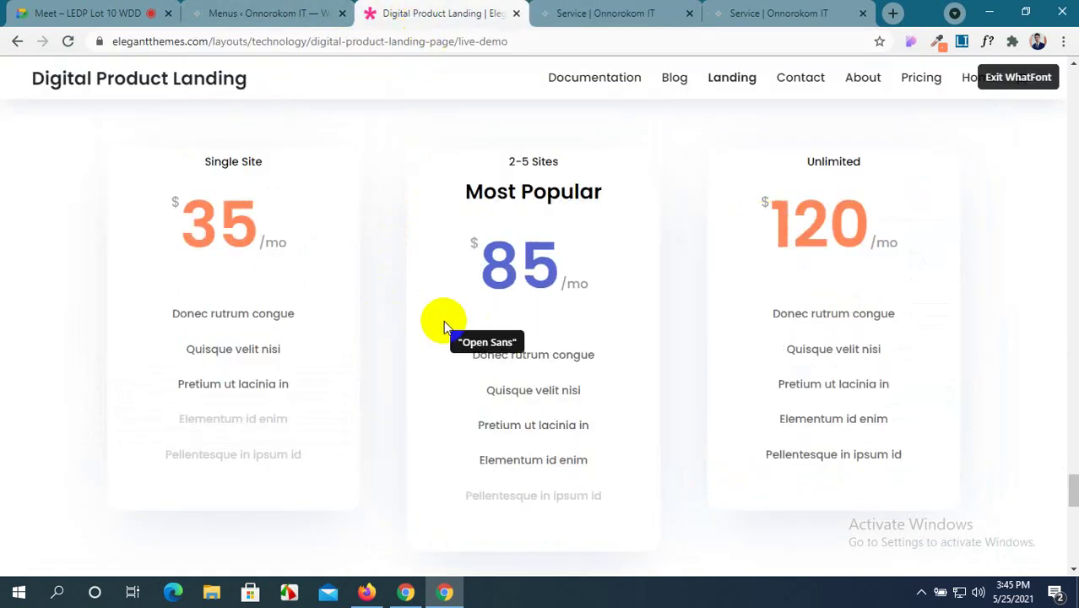
click(606, 13)
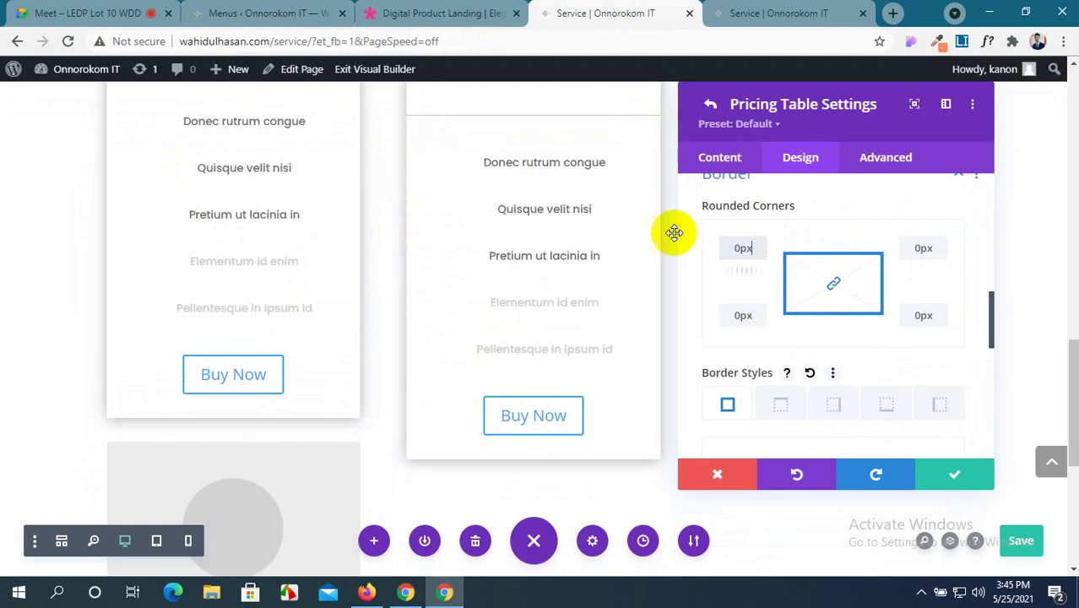
scroll(513, 231, up, 2)
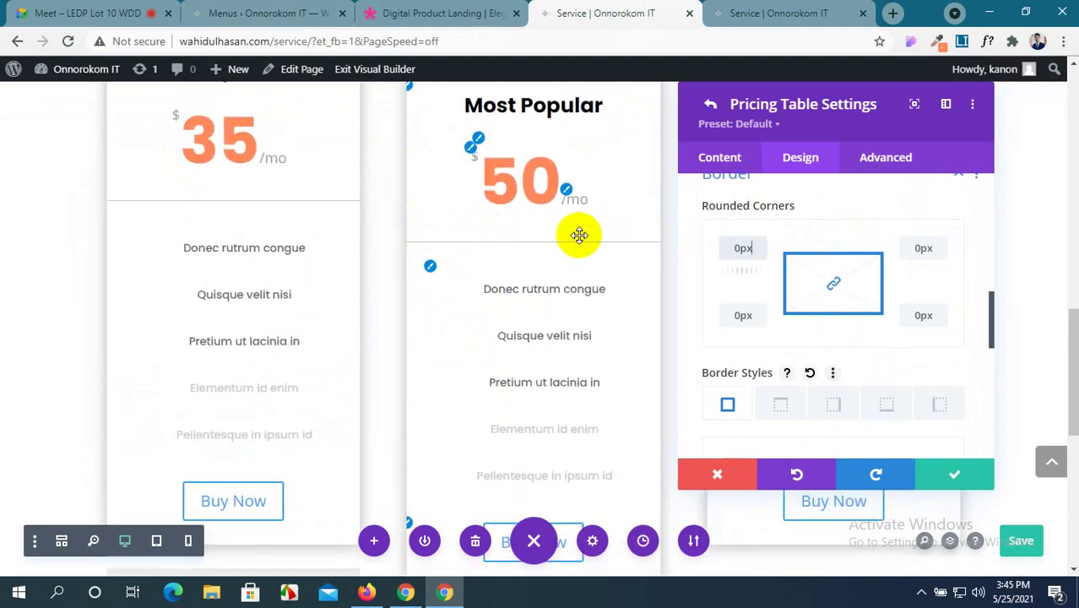
click(443, 10)
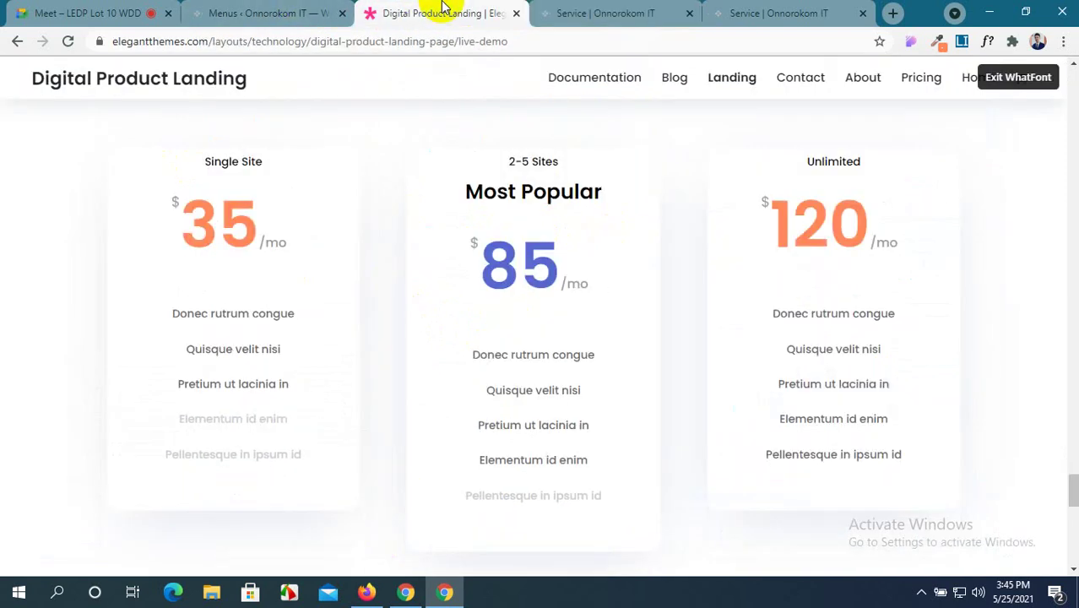
click(585, 10)
scroll(769, 330, up, 3)
scroll(769, 330, up, 5)
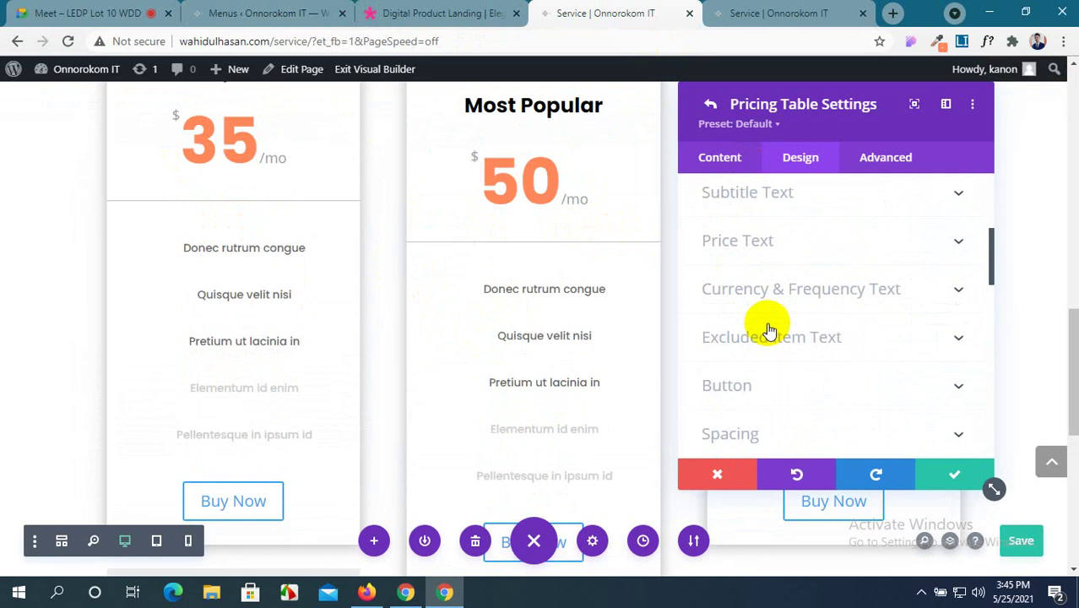
Make the middle card's $ and /mo currency and frequency text blue.
scroll(768, 330, down, 4)
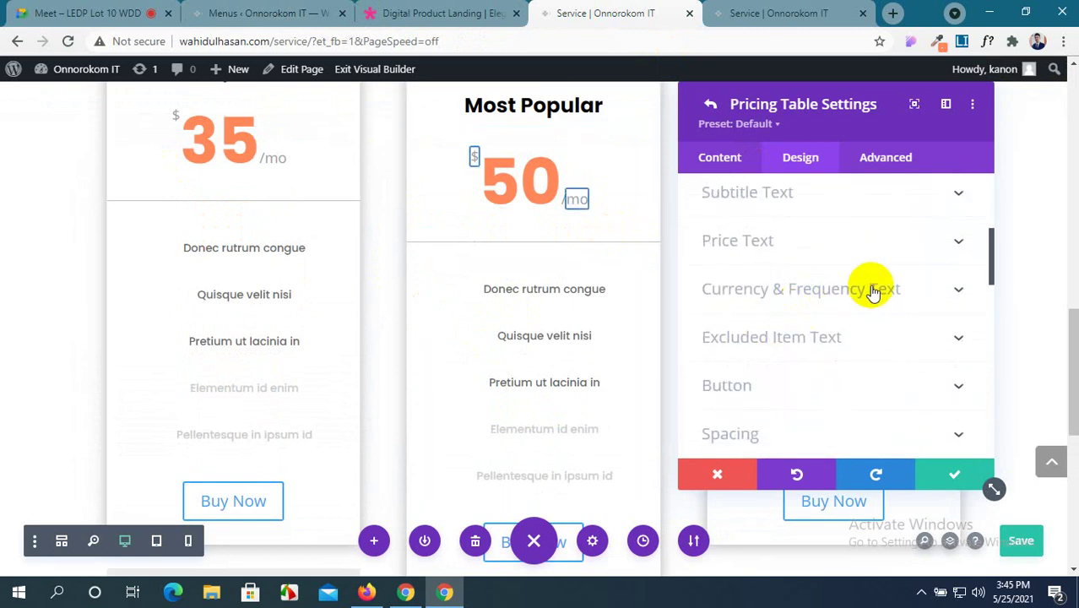
click(874, 291)
scroll(860, 314, down, 3)
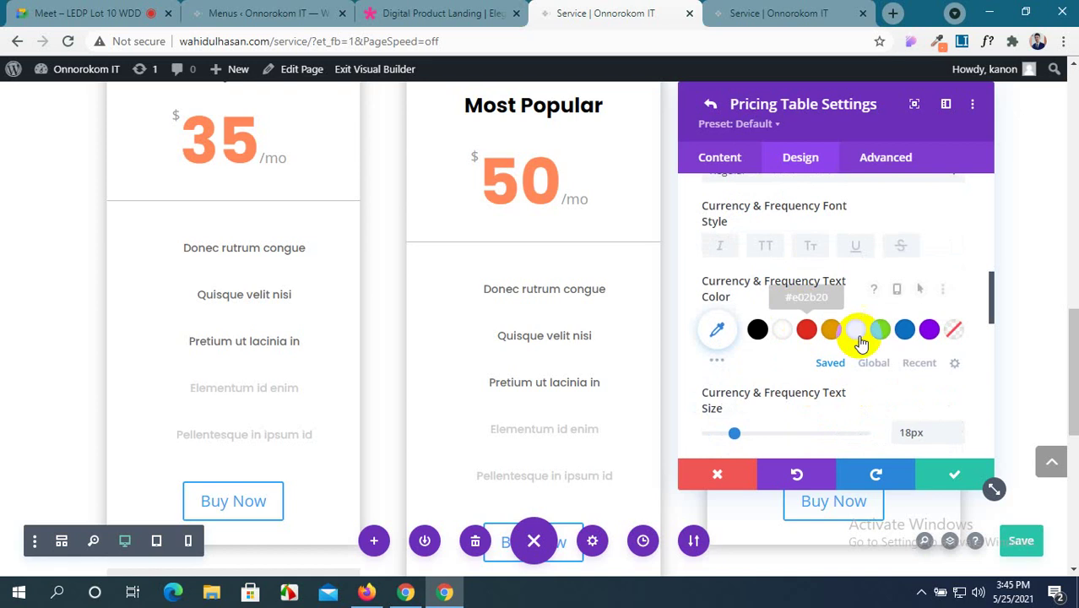
click(902, 330)
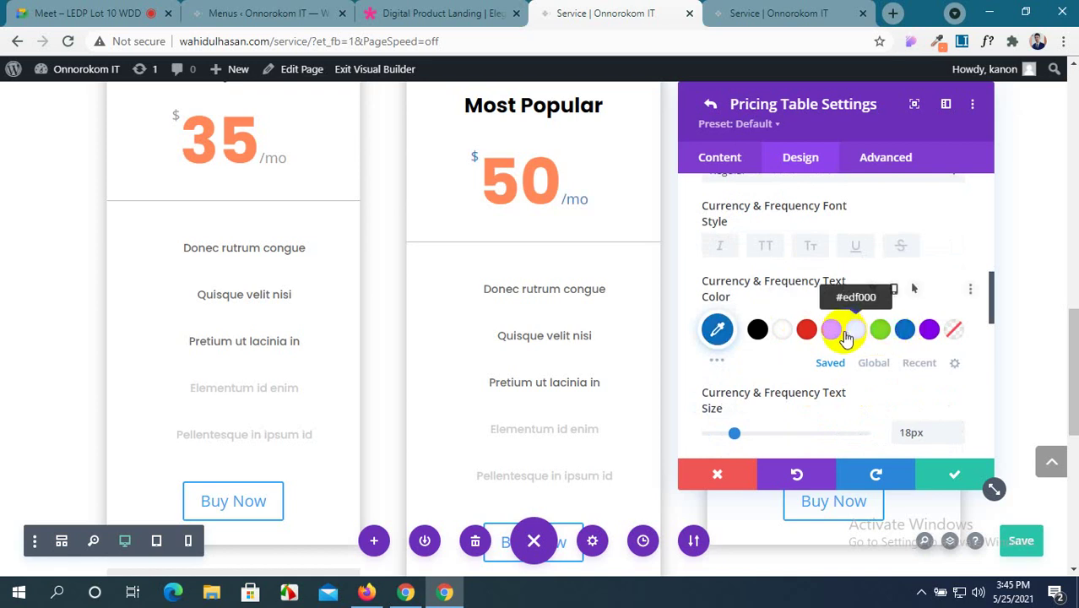
scroll(754, 346, down, 1)
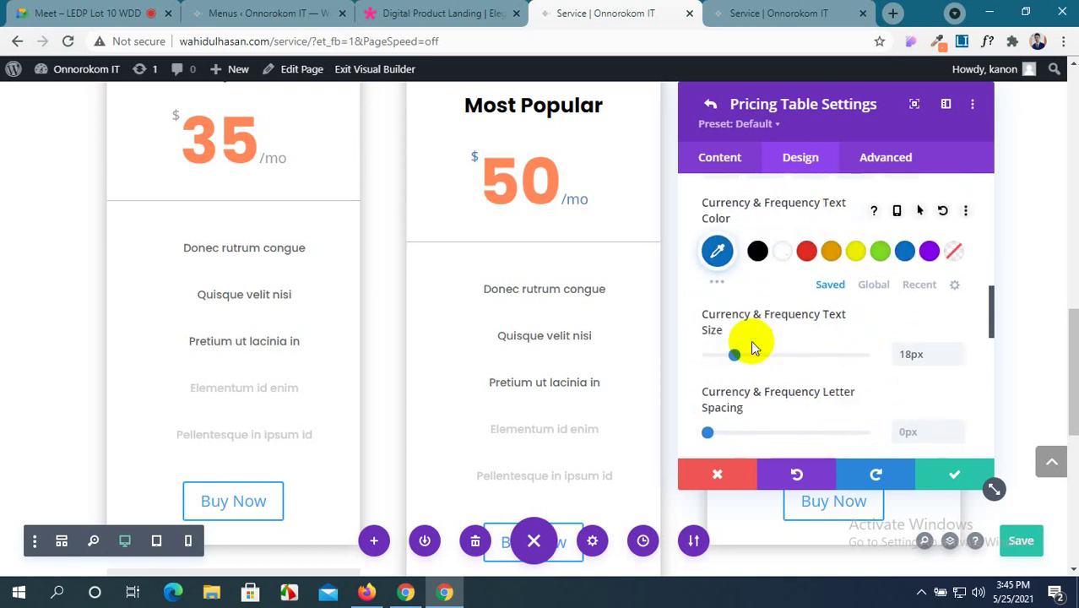
scroll(883, 353, down, 2)
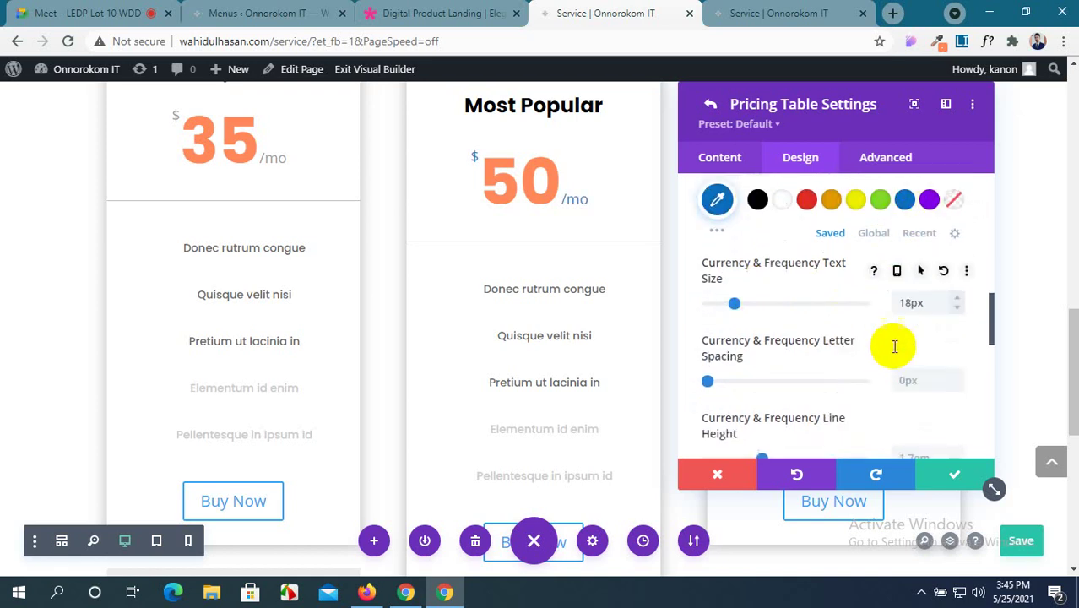
scroll(887, 353, up, 5)
scroll(891, 353, up, 3)
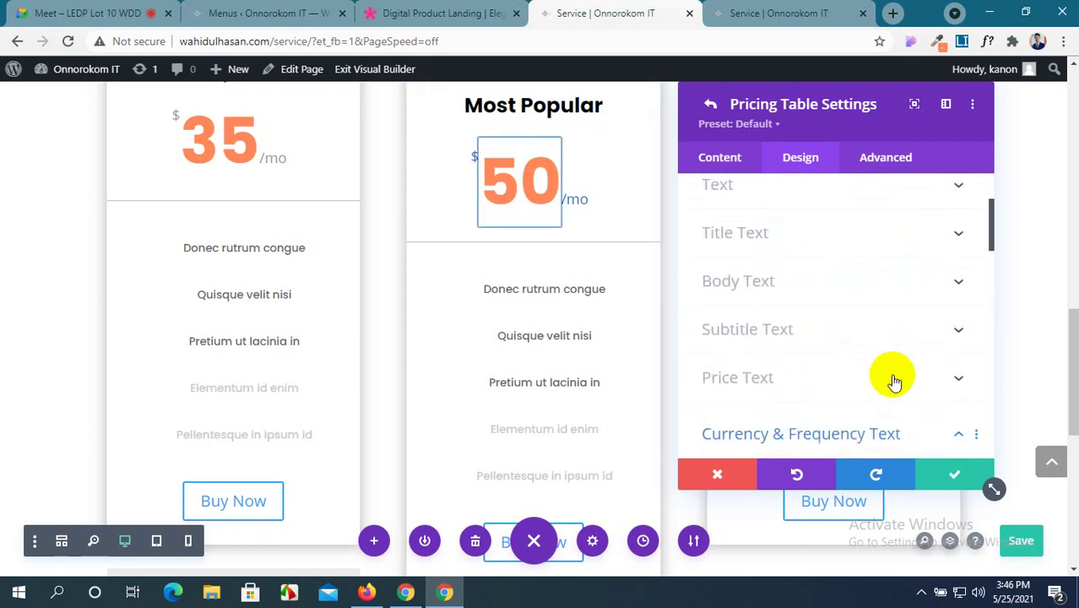
Set the middle card's 50 price text colour to #0c71c3.
click(896, 381)
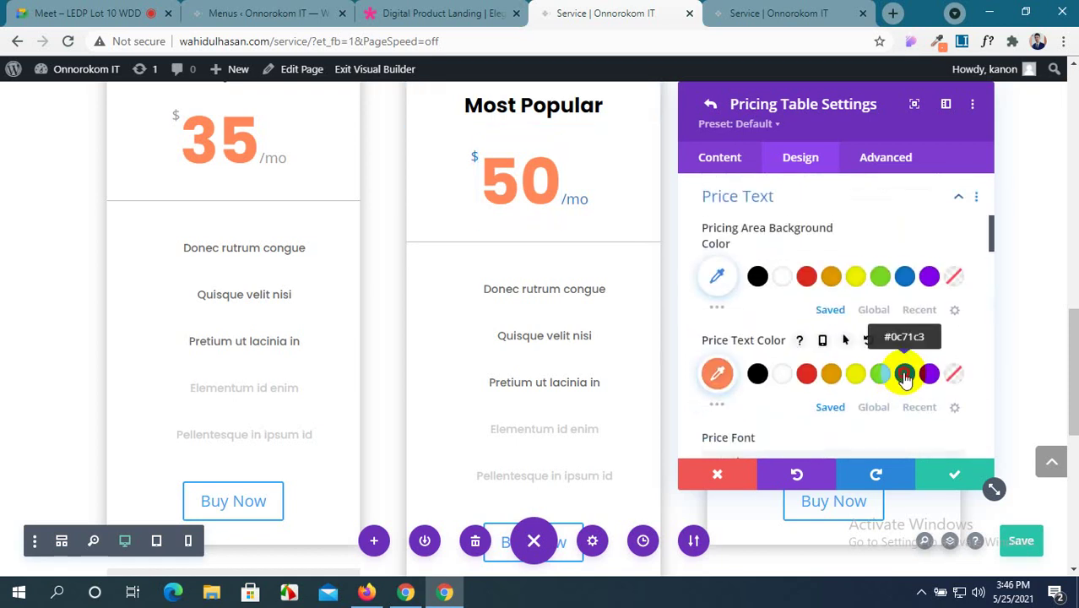
click(905, 377)
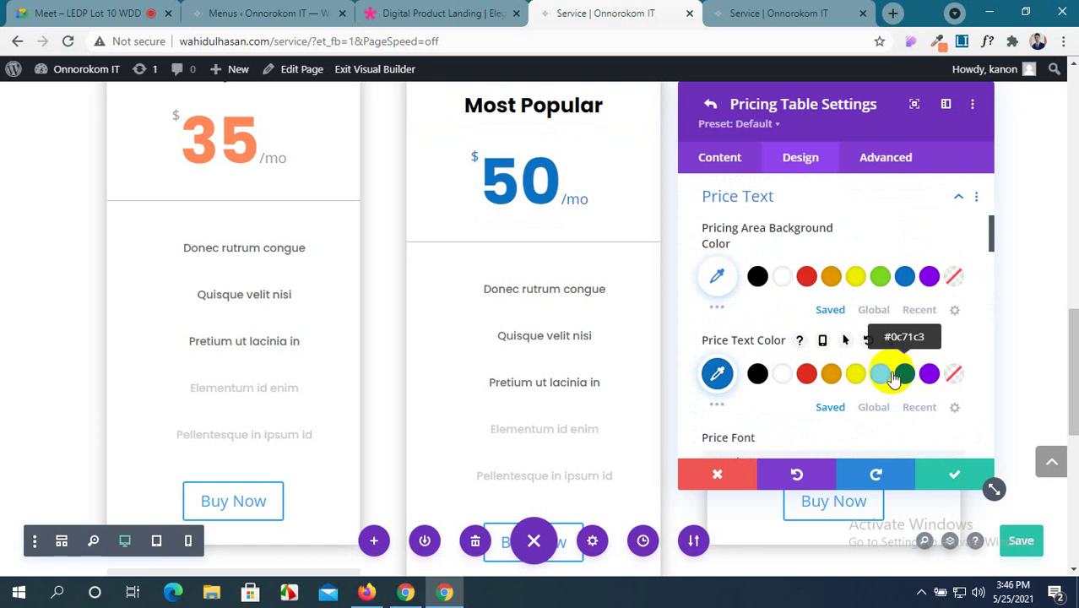
scroll(503, 253, down, 2)
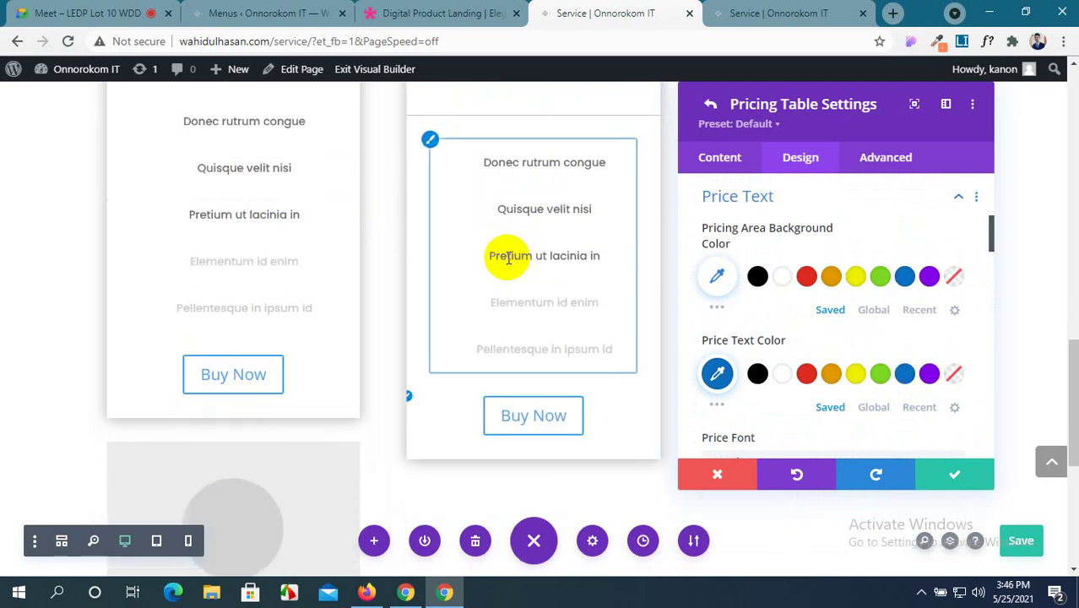
scroll(203, 188, up, 3)
click(748, 199)
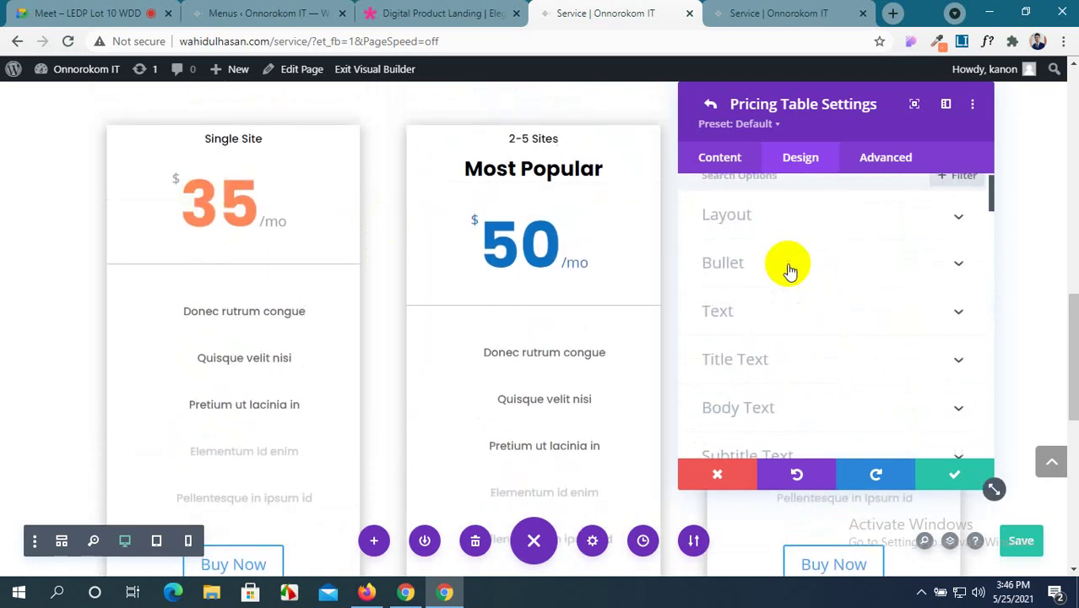
Review the 2–5 Sites card's Design tab styling from top to bottom.
scroll(790, 270, up, 1)
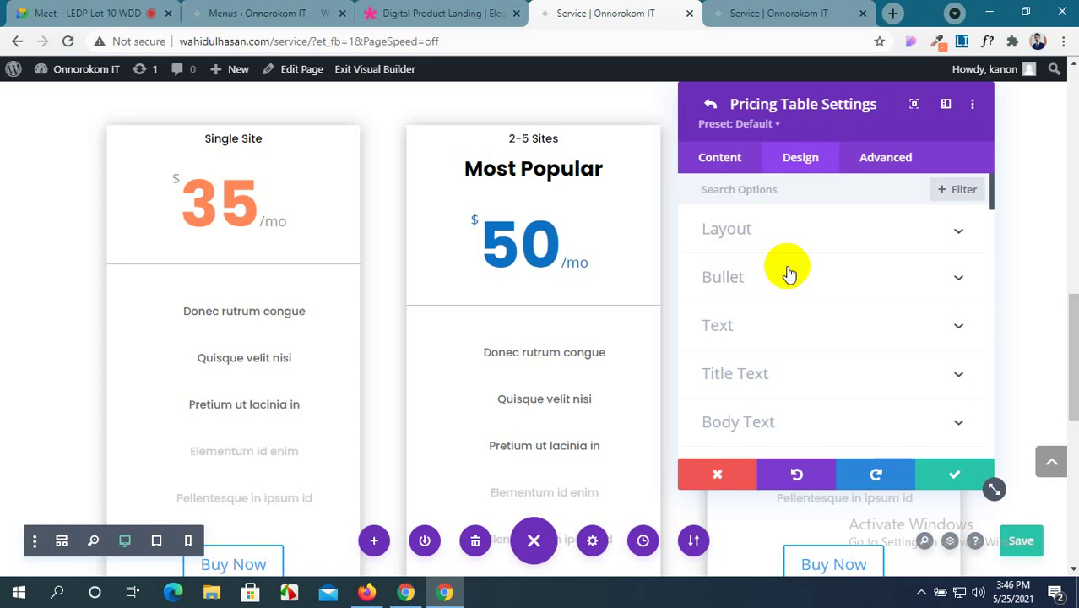
scroll(788, 273, down, 2)
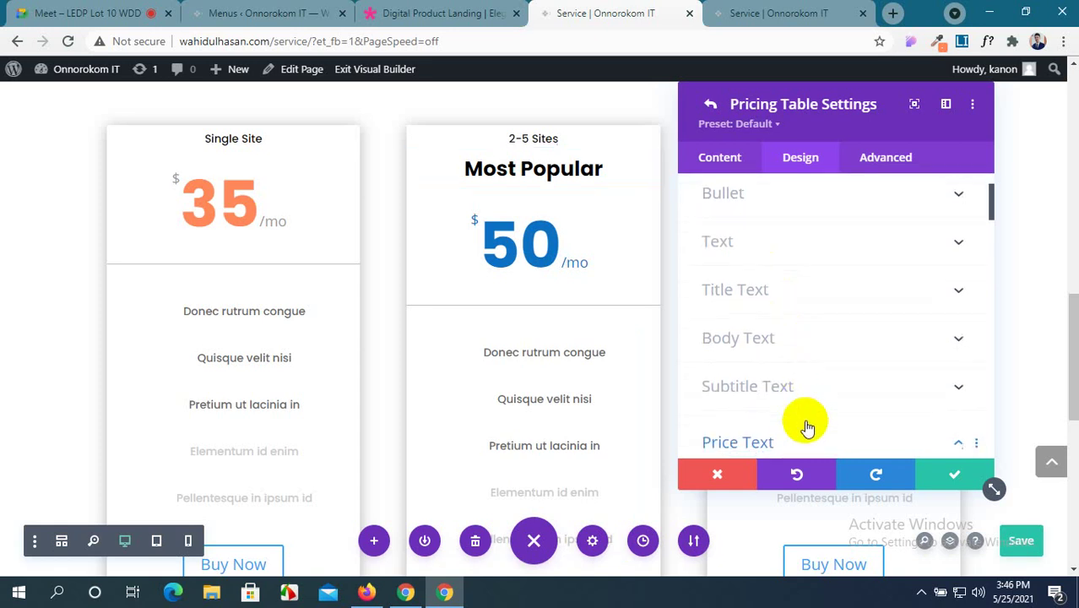
scroll(806, 406, down, 1)
scroll(815, 372, down, 1)
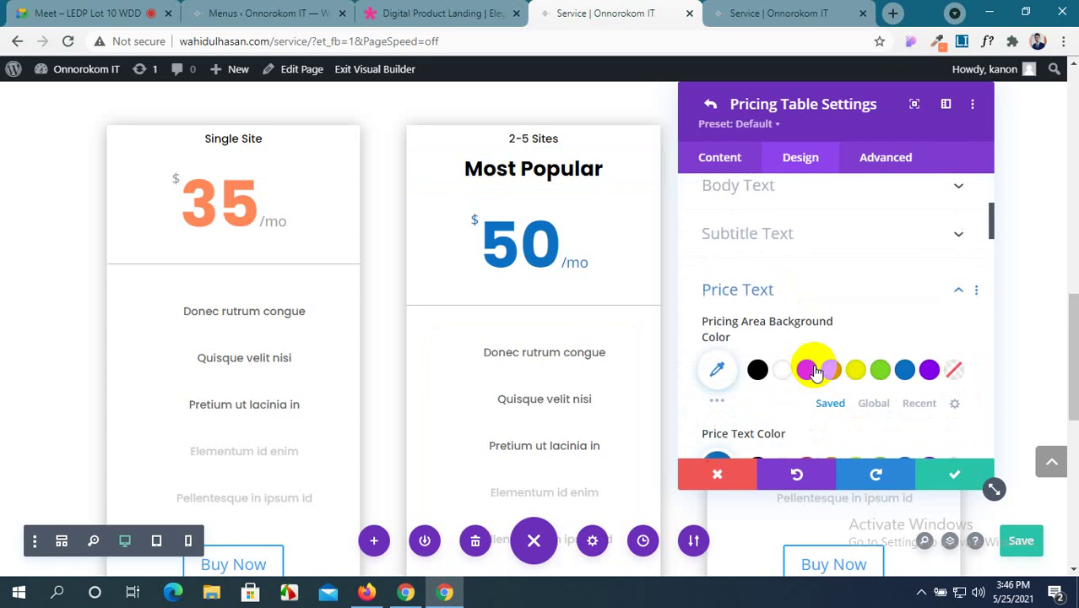
scroll(743, 371, down, 1)
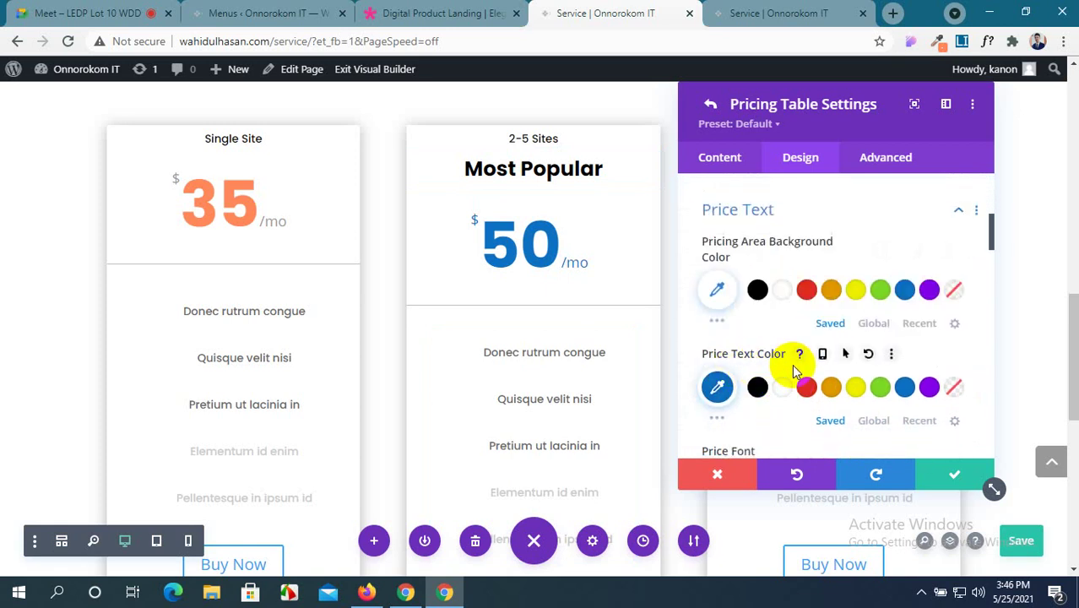
scroll(777, 369, down, 1)
scroll(777, 392, down, 1)
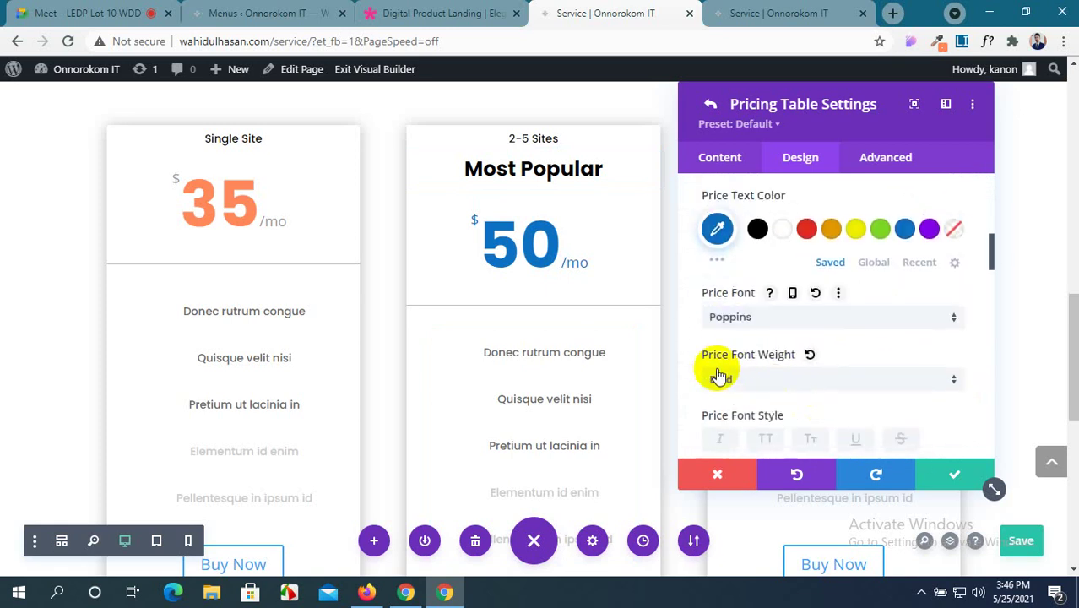
scroll(786, 367, down, 1)
scroll(811, 382, down, 1)
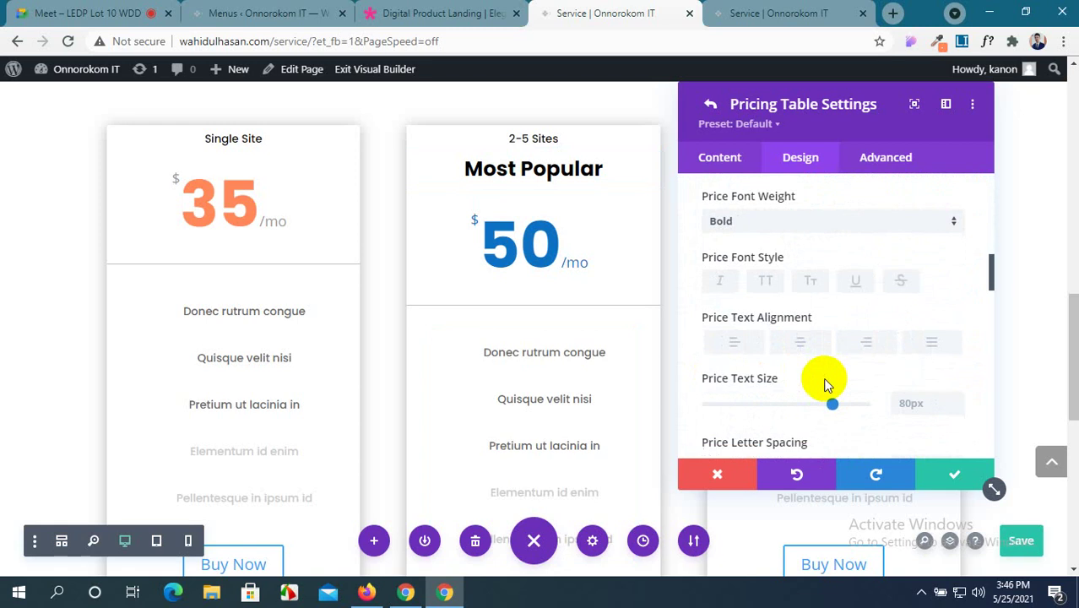
scroll(845, 380, down, 1)
scroll(811, 380, down, 1)
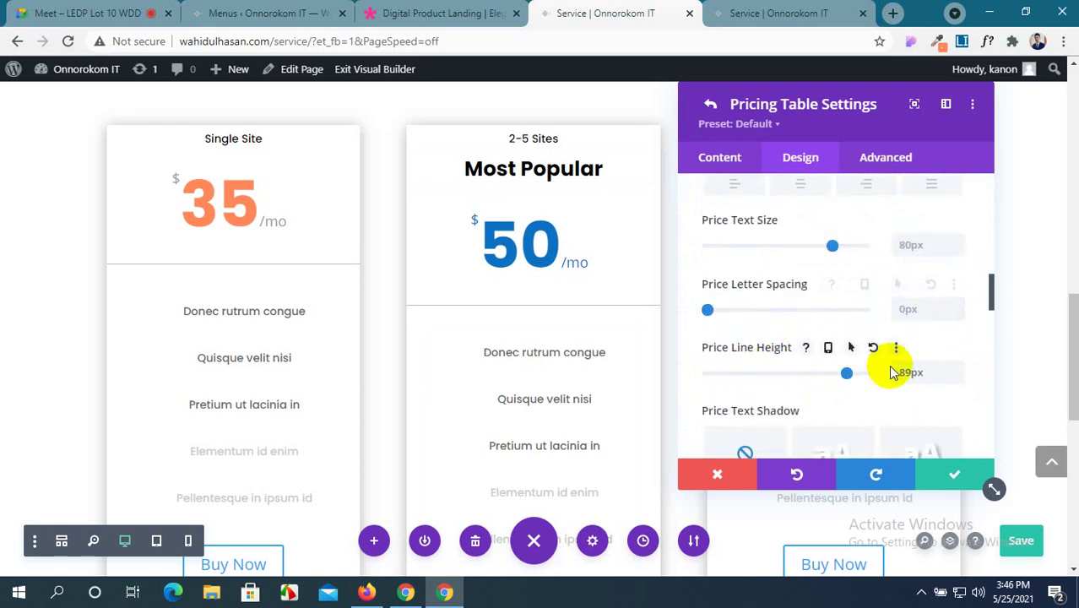
scroll(812, 376, down, 1)
scroll(788, 371, down, 1)
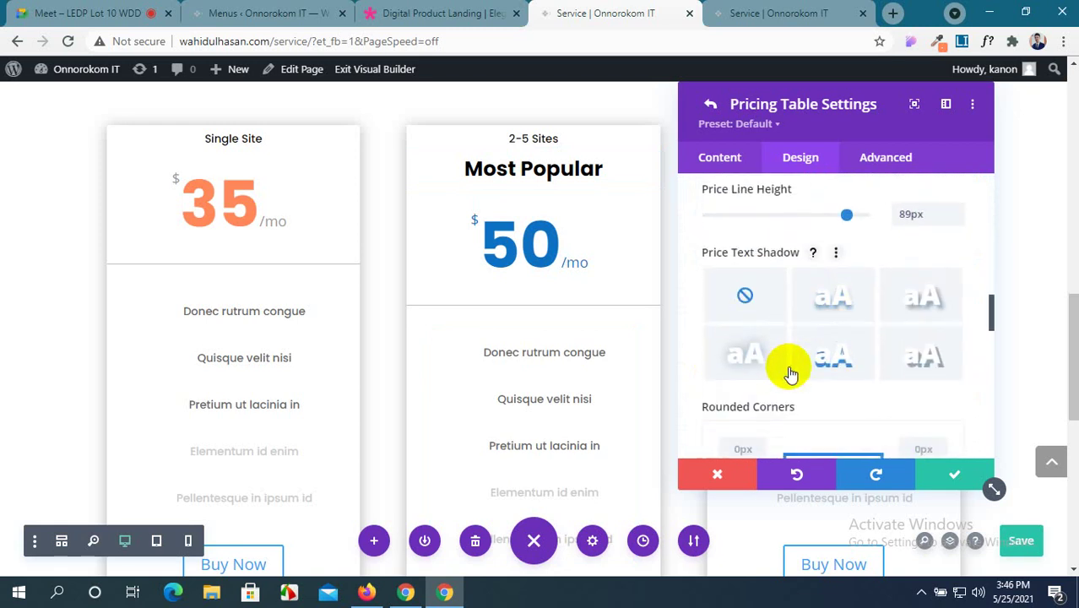
scroll(844, 363, down, 1)
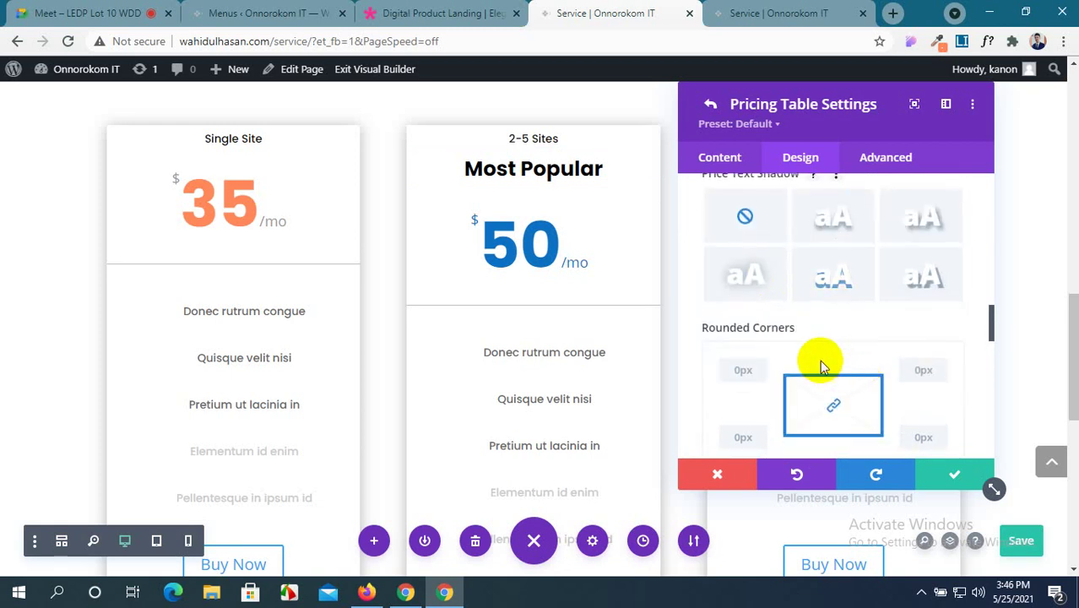
scroll(777, 362, down, 2)
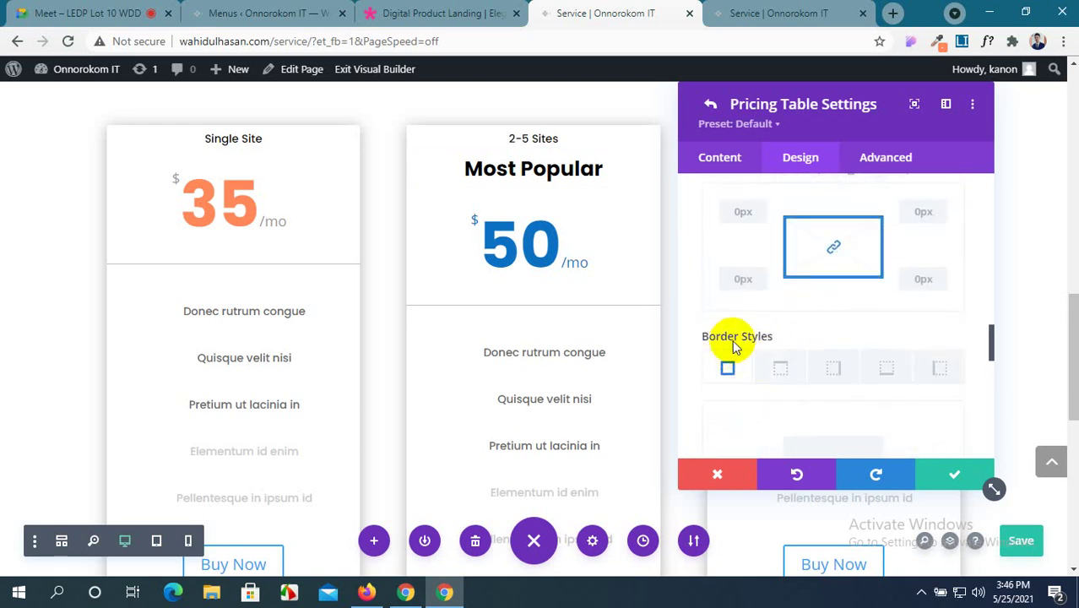
scroll(766, 369, down, 3)
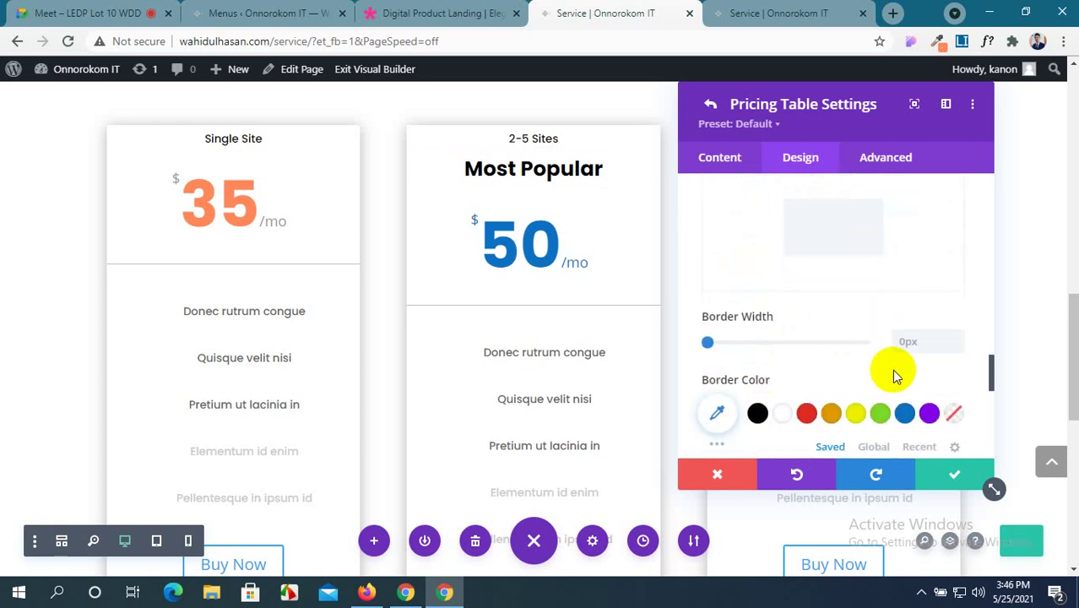
scroll(892, 369, down, 2)
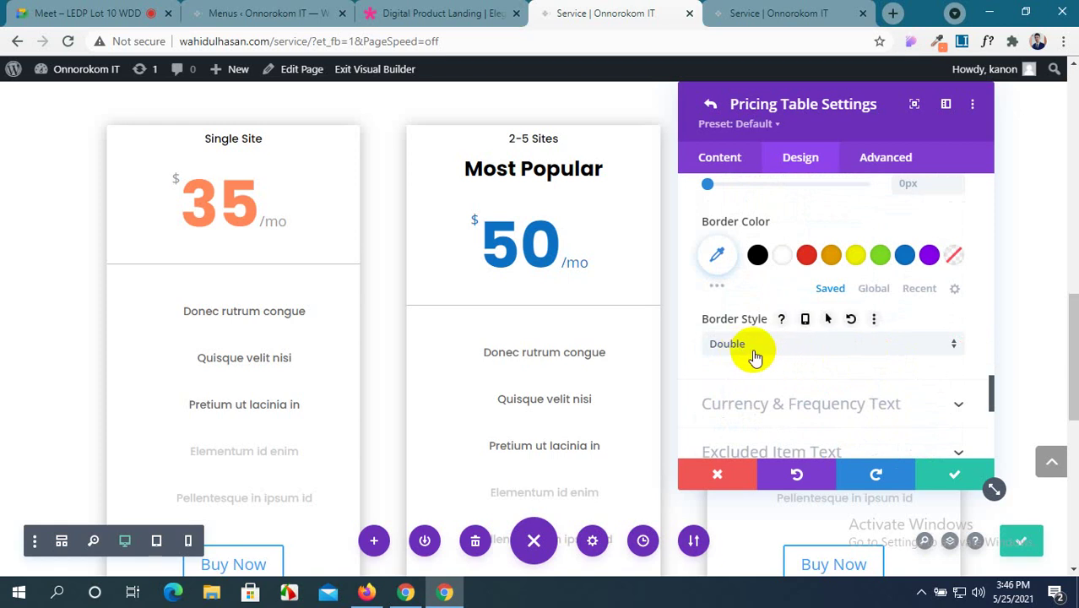
scroll(903, 354, down, 1)
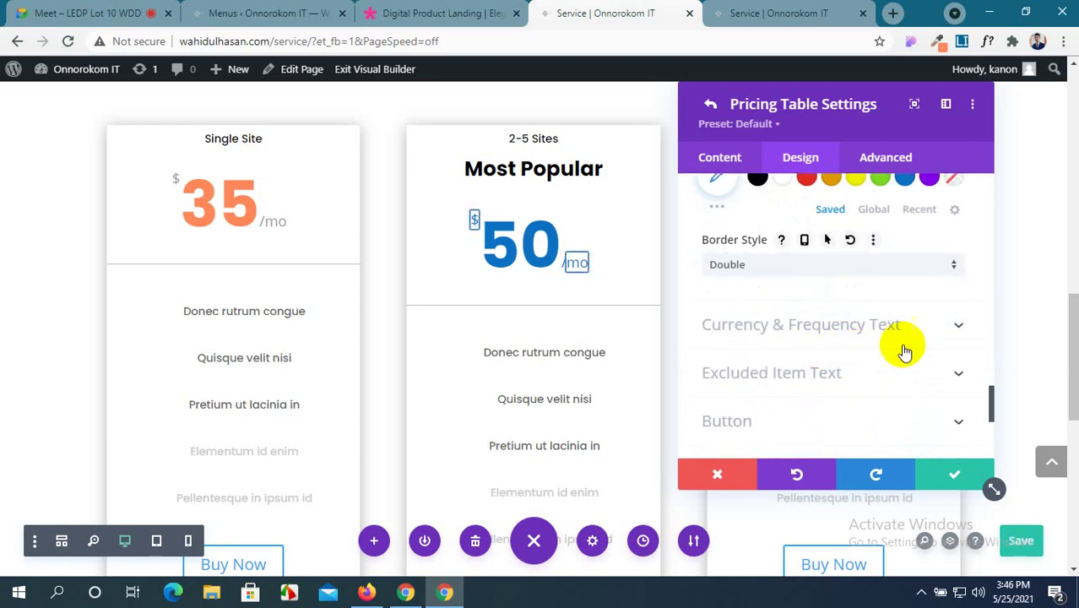
Check its Currency & Frequency Text options, then save and close the pricing tables settings.
click(946, 337)
scroll(886, 343, down, 2)
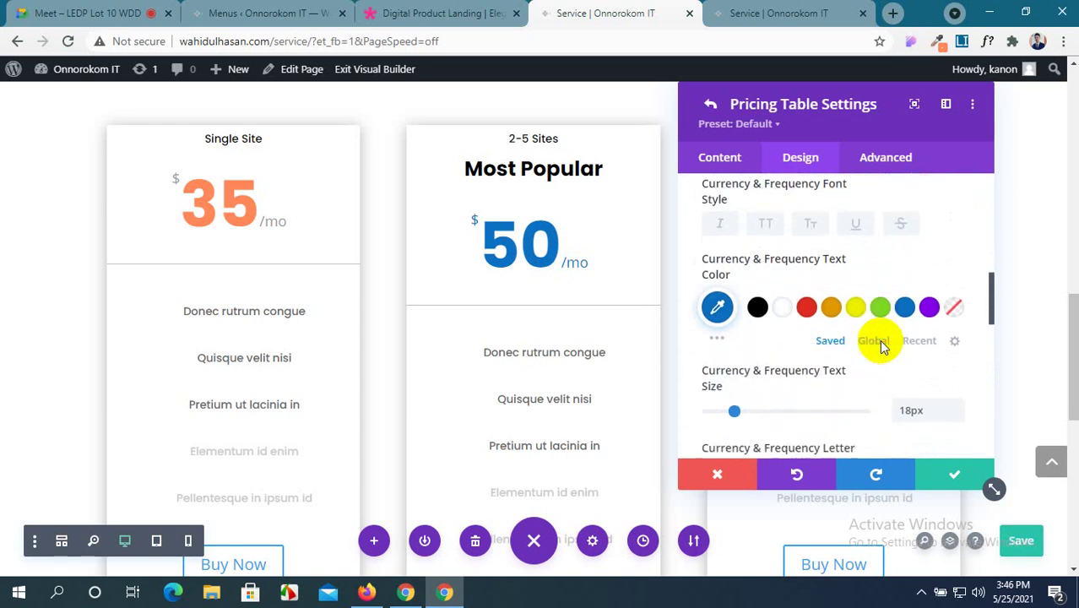
scroll(881, 346, down, 1)
scroll(881, 346, down, 3)
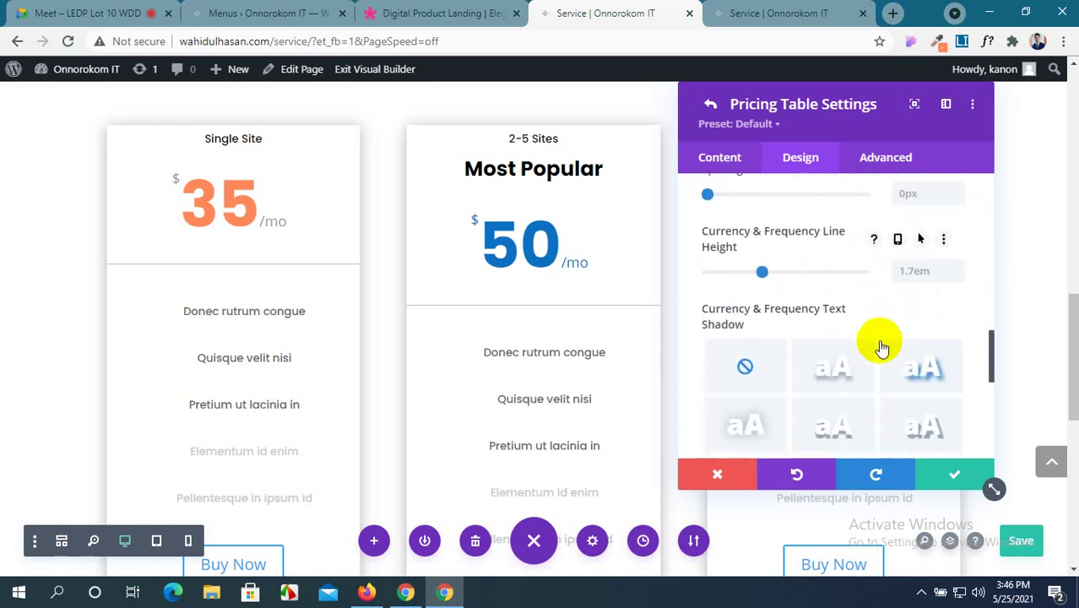
scroll(881, 346, down, 5)
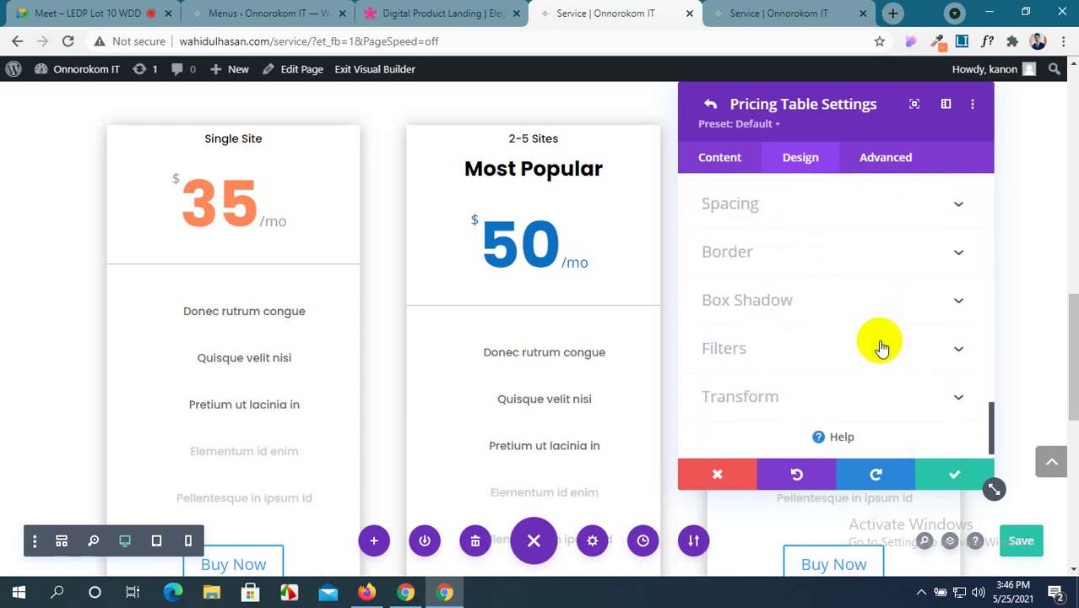
scroll(881, 347, down, 1)
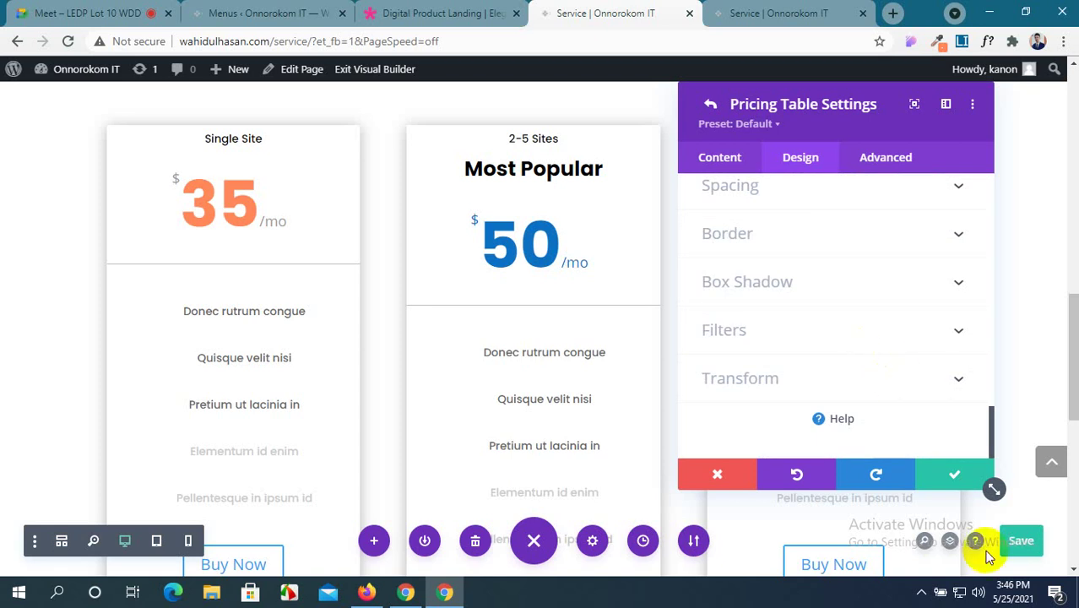
click(944, 481)
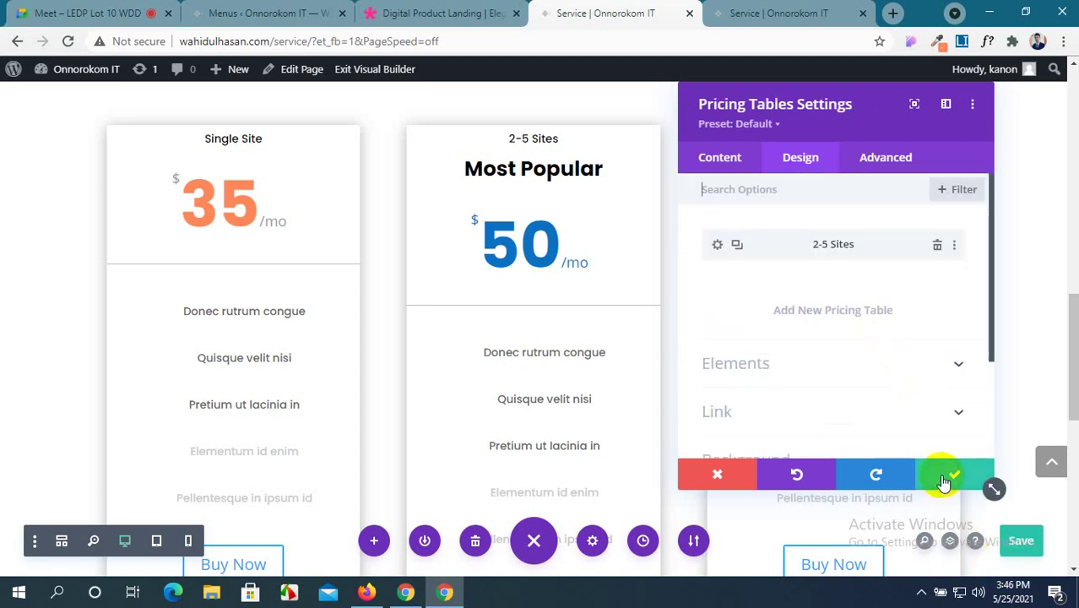
click(944, 481)
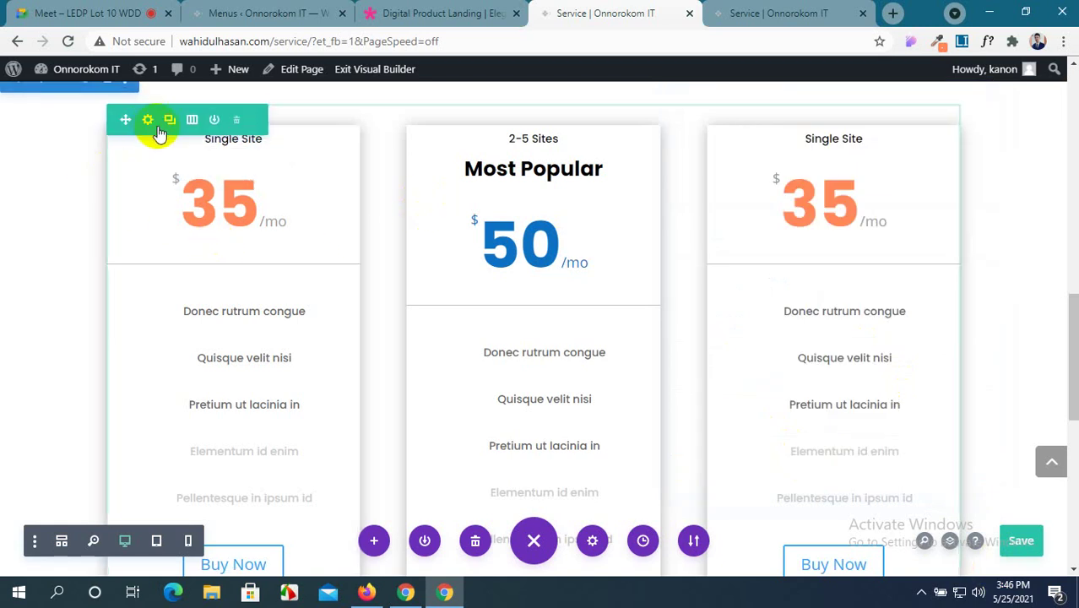
click(149, 120)
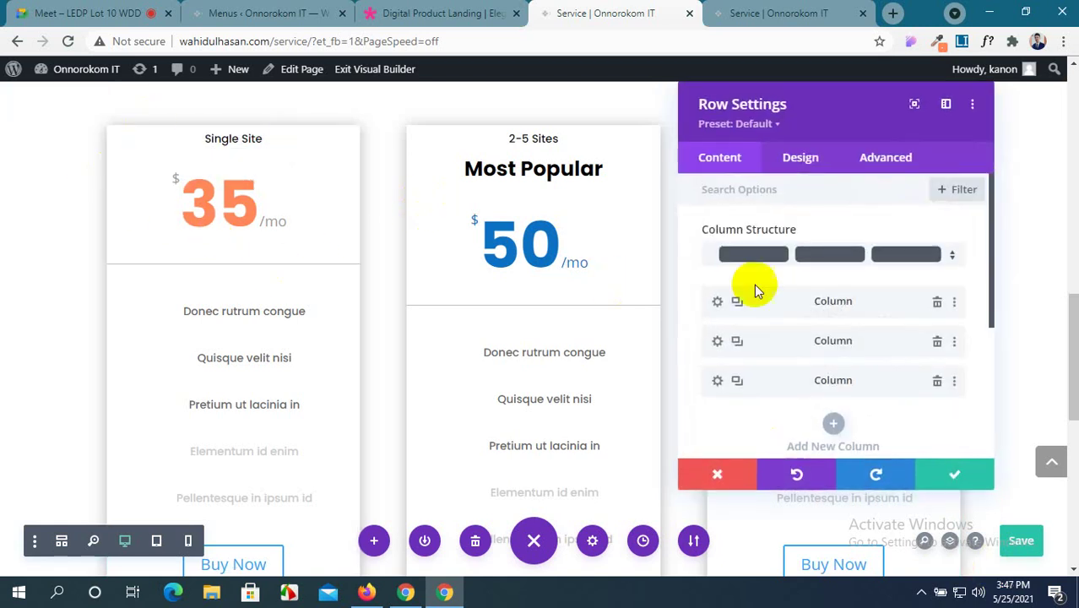
click(714, 304)
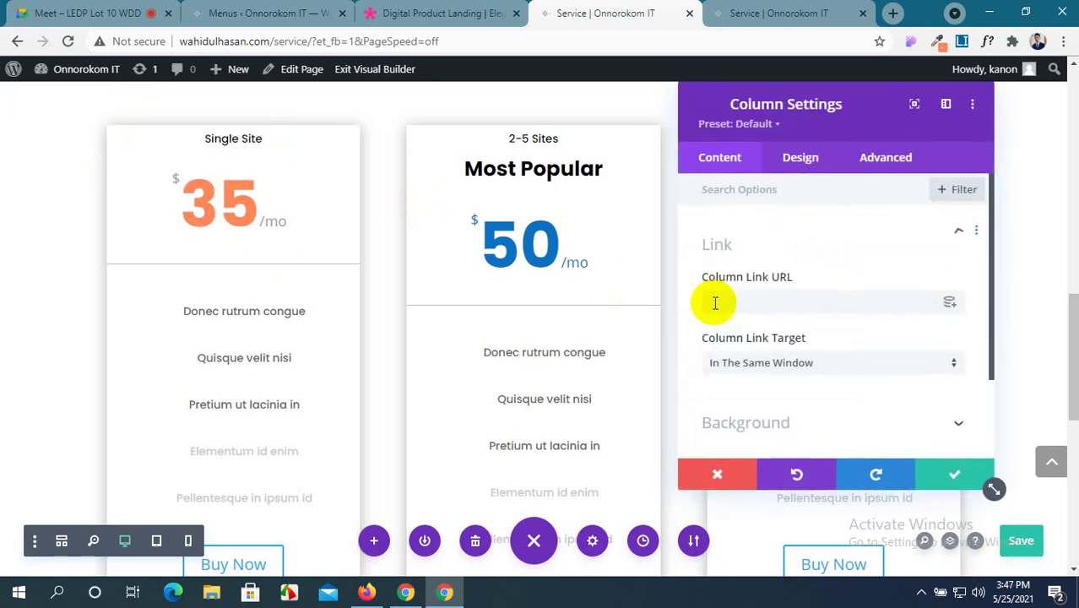
scroll(806, 361, down, 3)
click(801, 159)
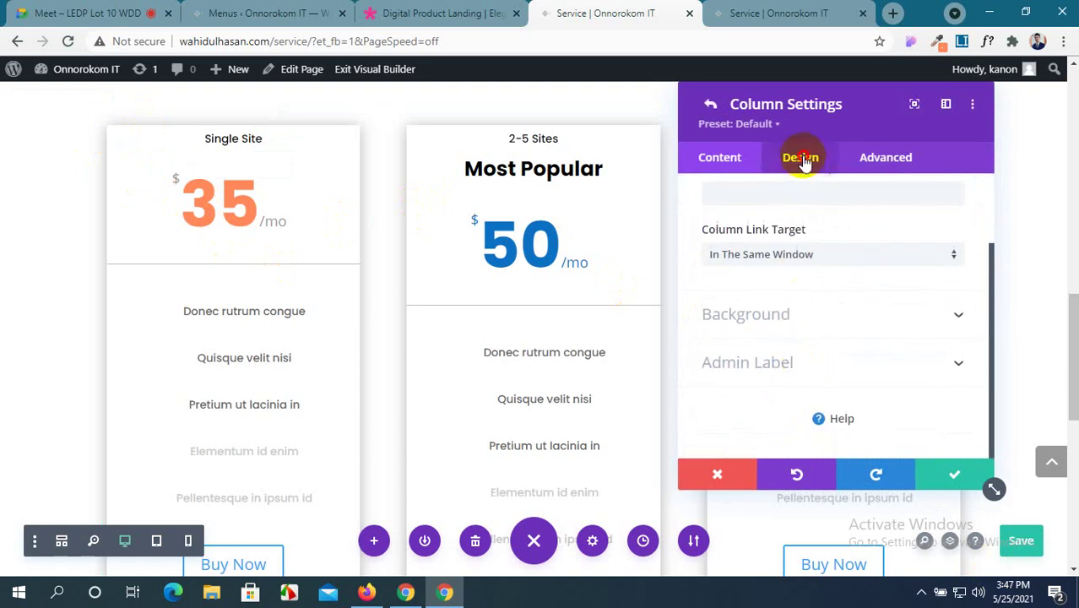
scroll(814, 326, down, 2)
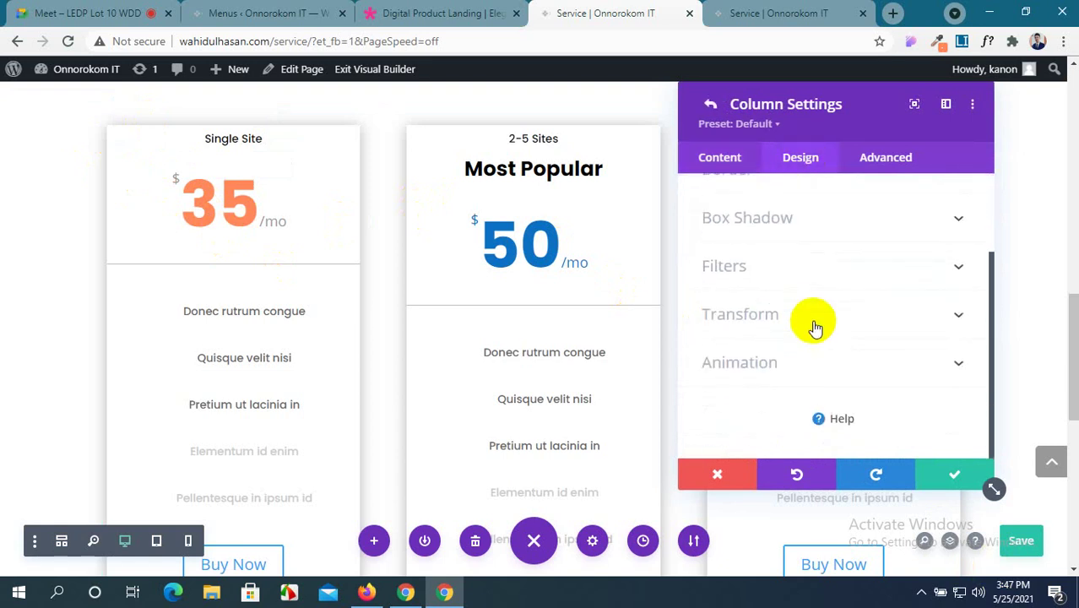
scroll(828, 296, up, 1)
click(831, 298)
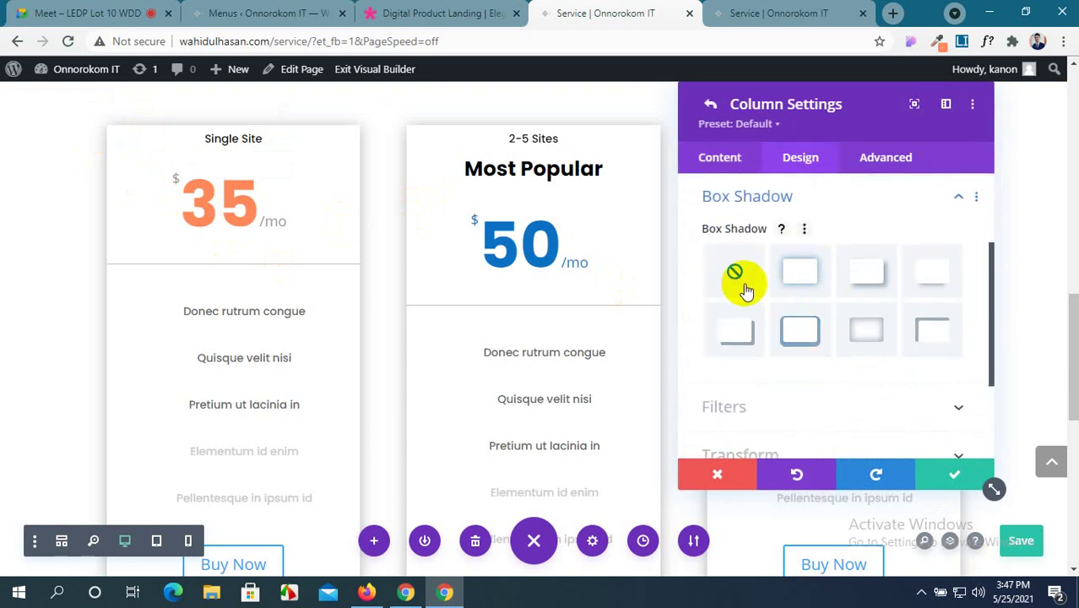
click(811, 341)
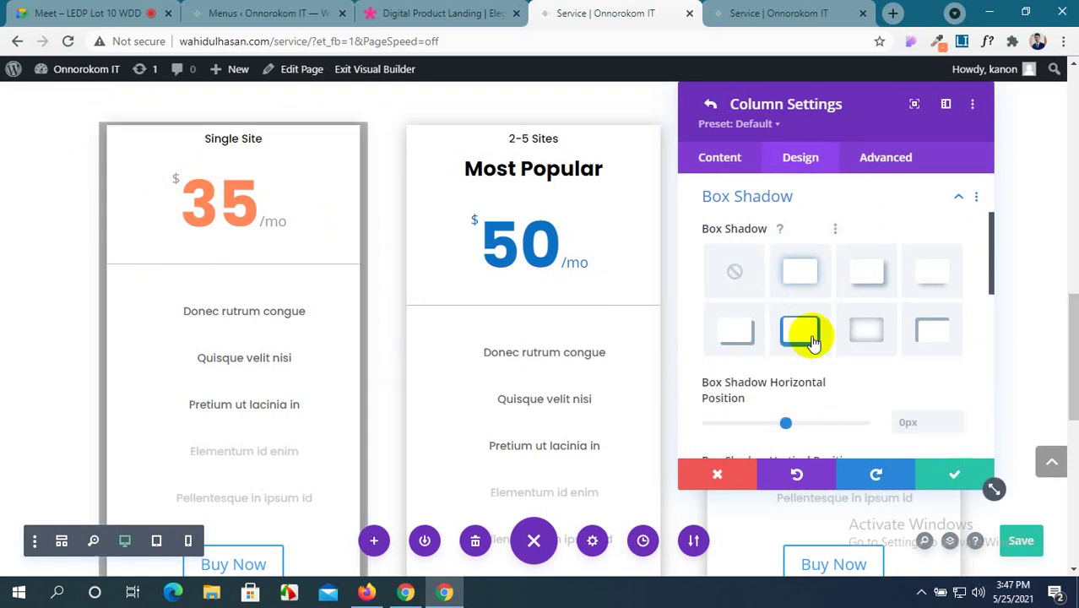
click(724, 273)
scroll(836, 344, down, 3)
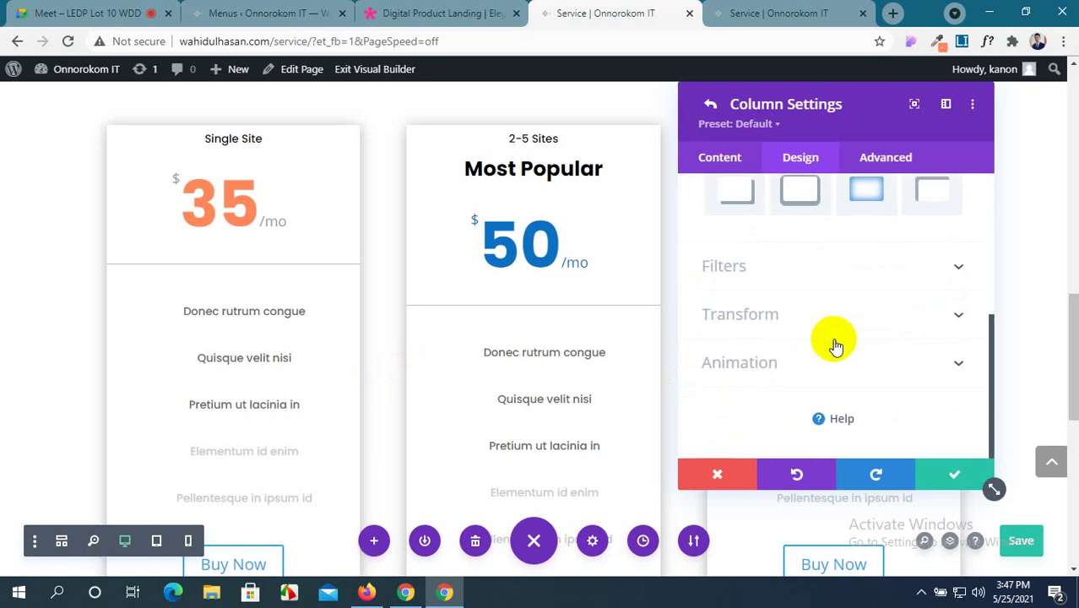
click(980, 481)
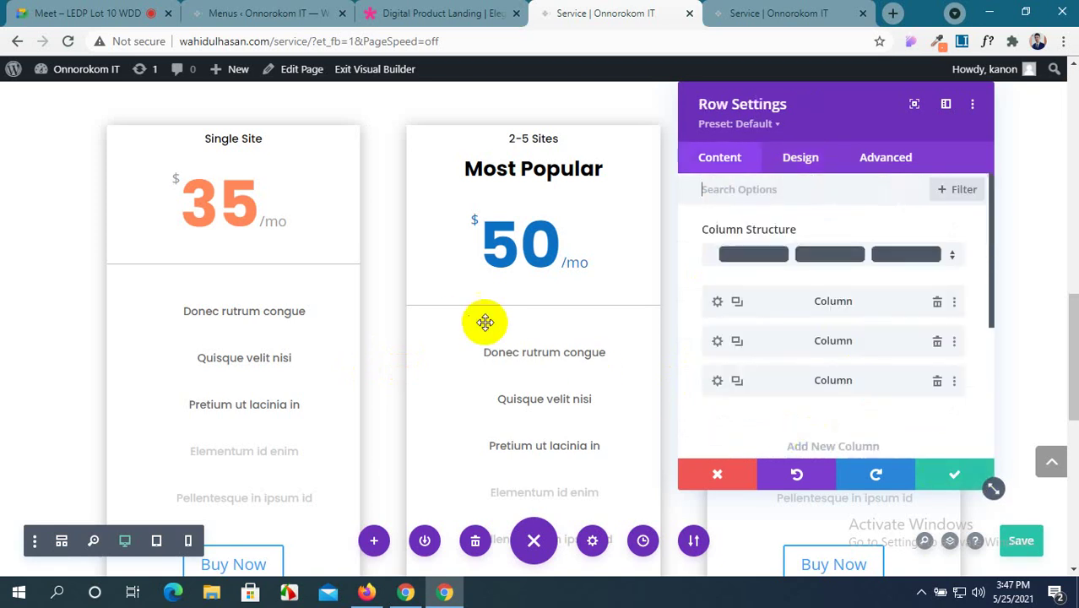
key(Escape)
mouse_move(142, 157)
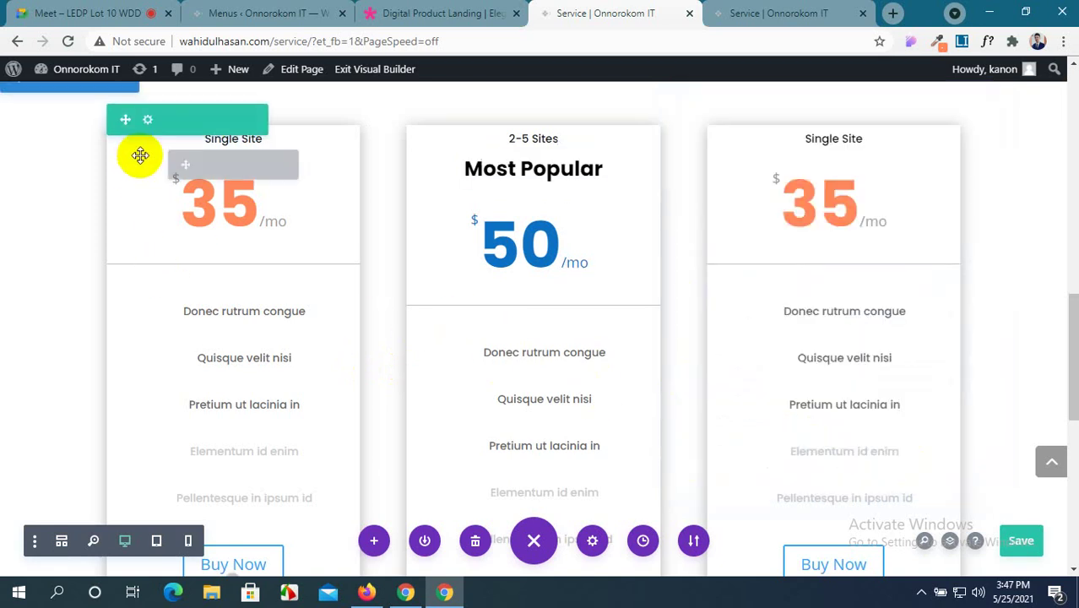
Replace the Single Site pricing module's shadow with the second soft Box Shadow preset.
click(205, 167)
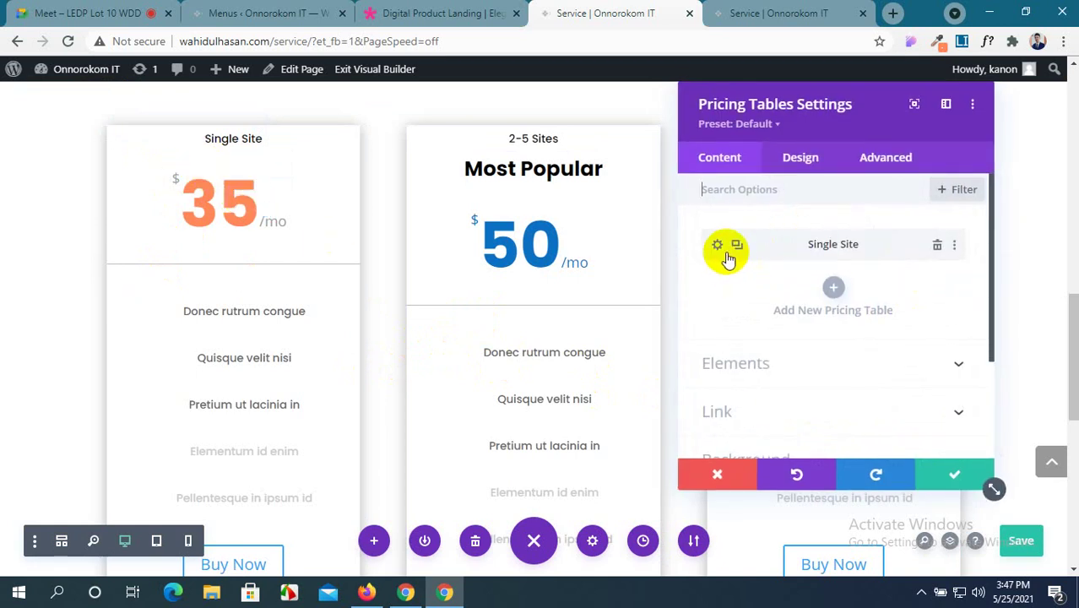
click(798, 157)
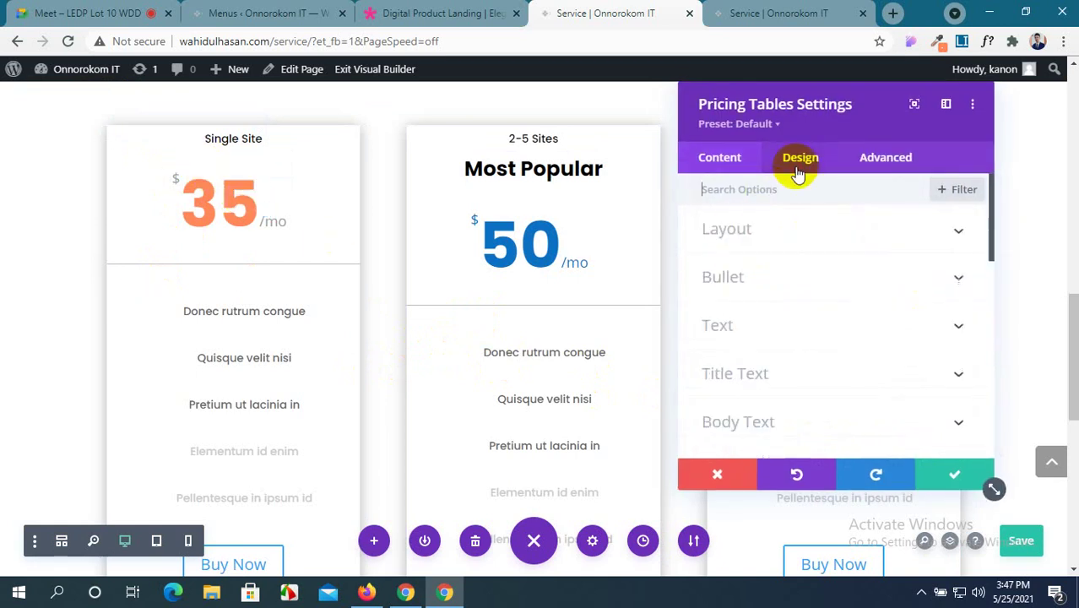
scroll(809, 292, down, 8)
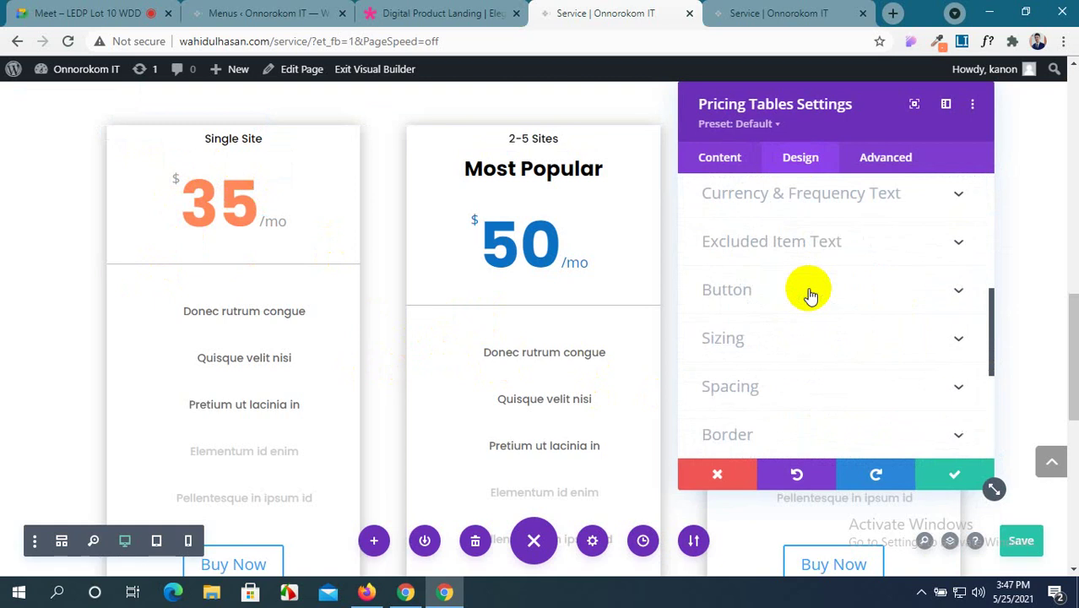
scroll(809, 291, up, 8)
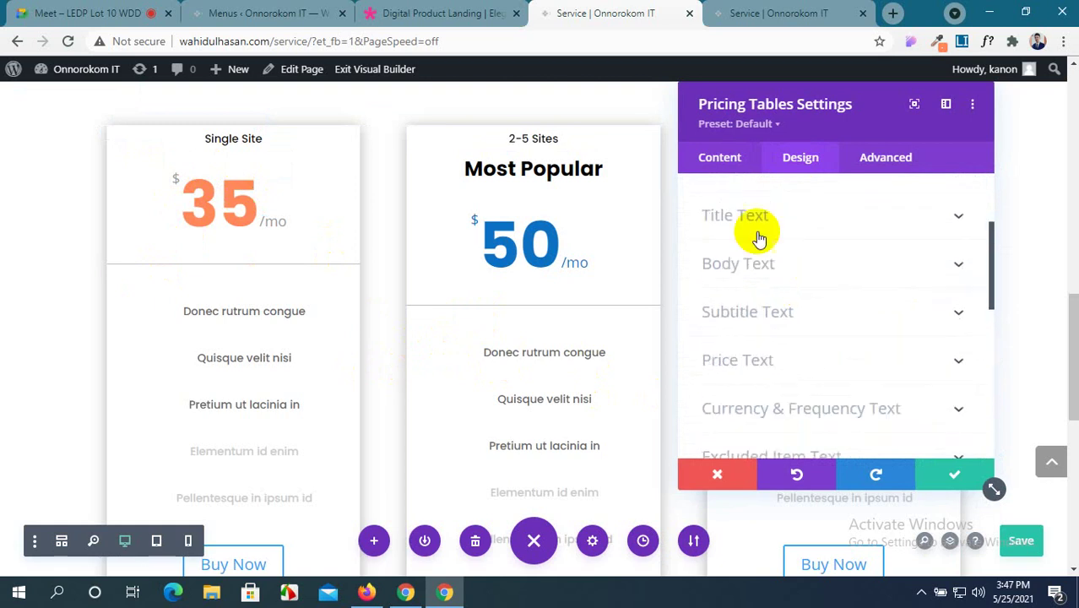
click(721, 160)
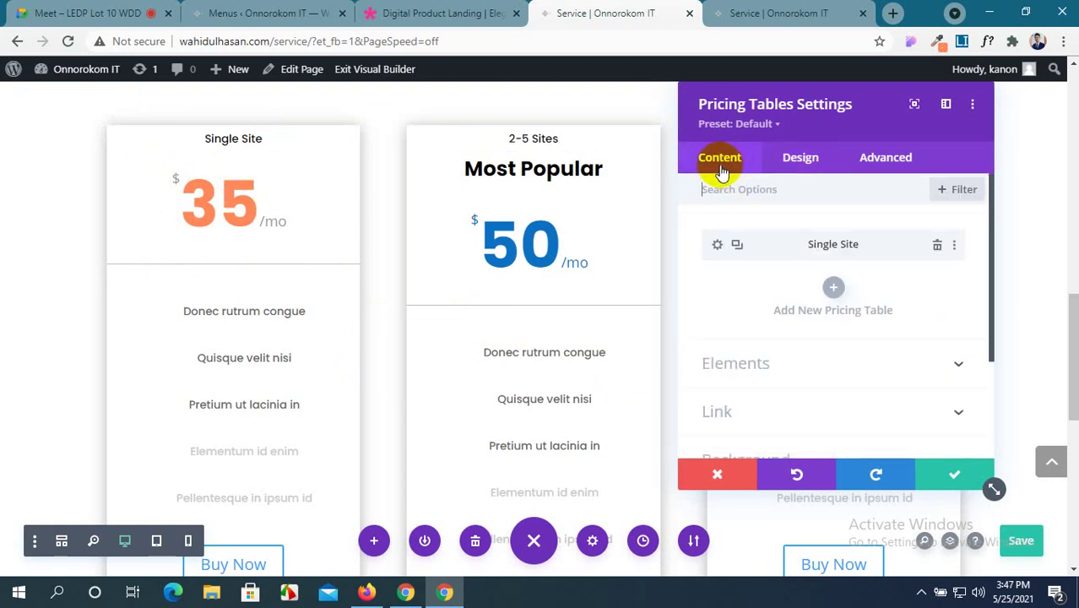
click(801, 158)
scroll(815, 329, down, 5)
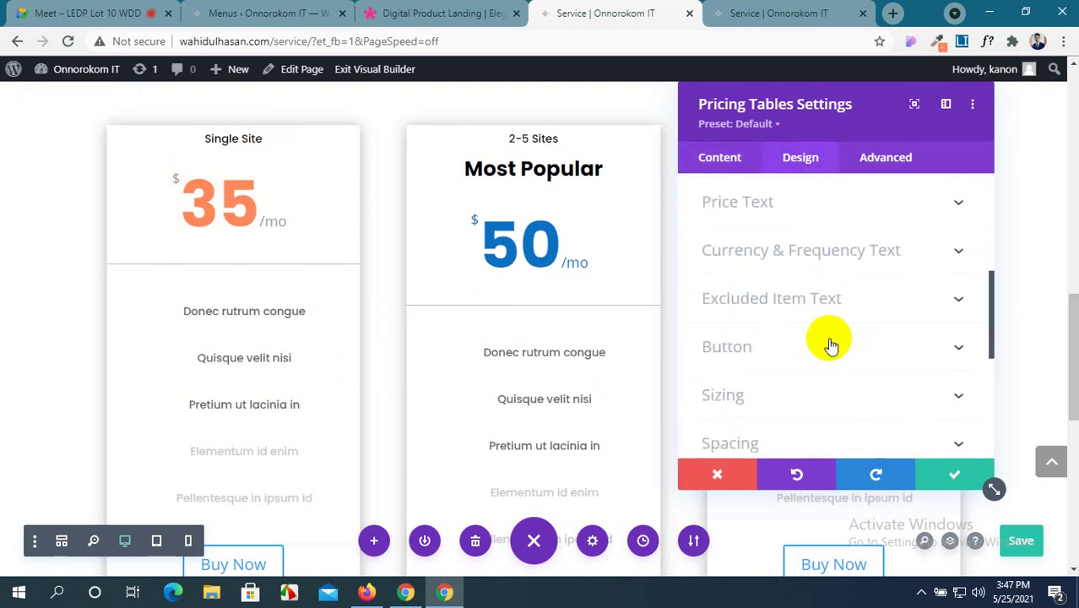
scroll(830, 342, down, 3)
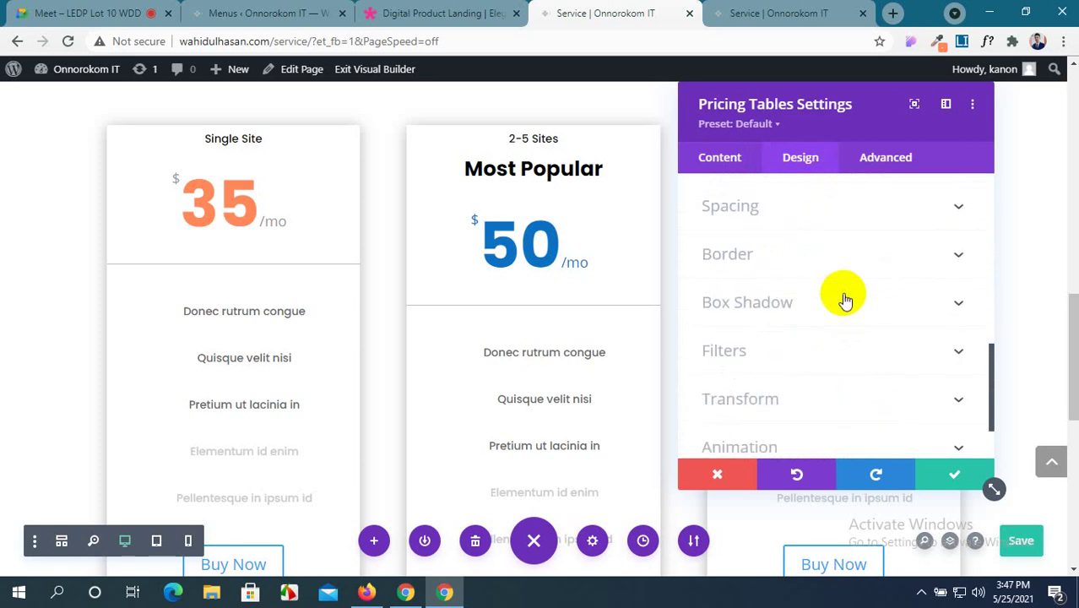
click(845, 302)
click(742, 270)
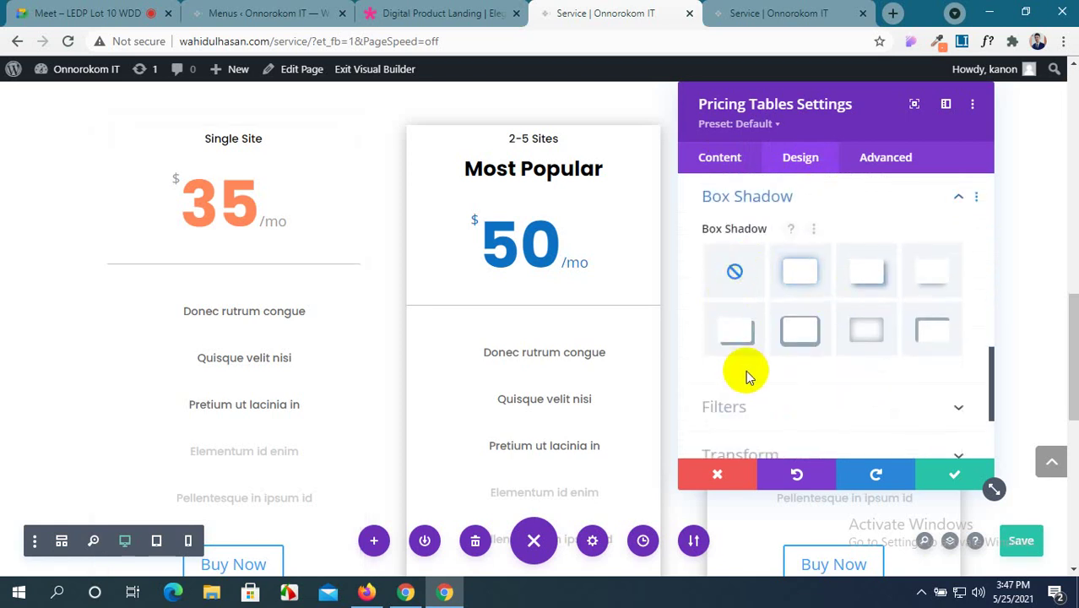
click(792, 279)
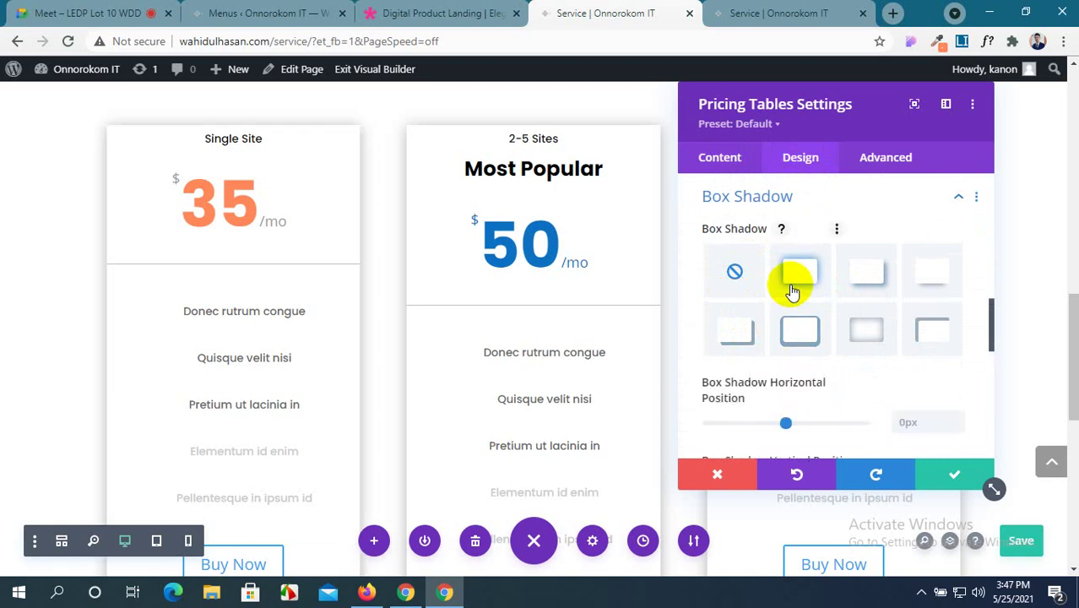
Compare the demo's pricing cards against the Service page builder.
click(271, 13)
click(420, 9)
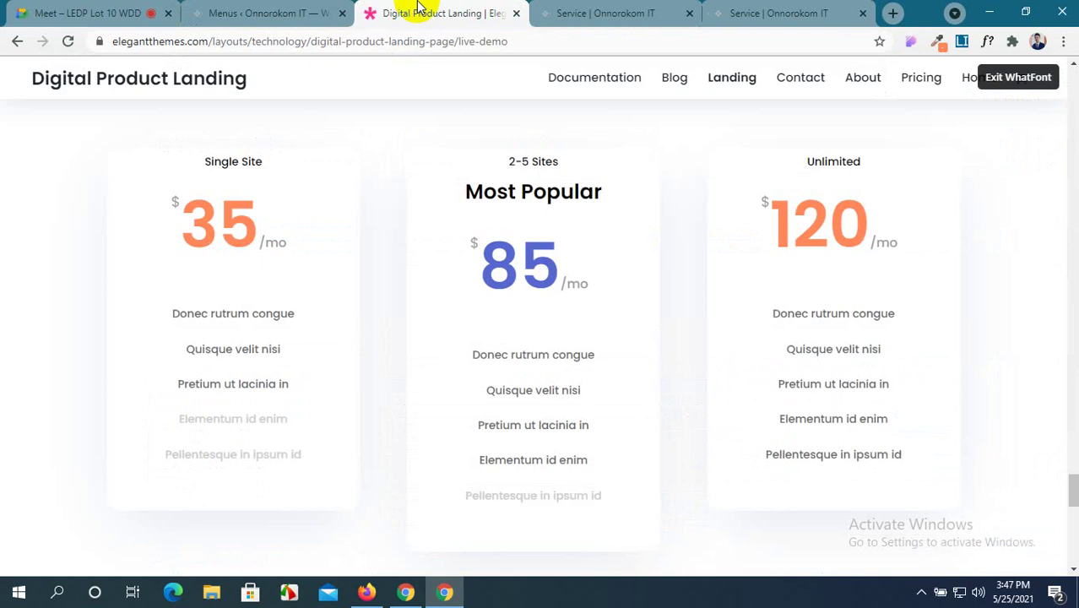
click(564, 8)
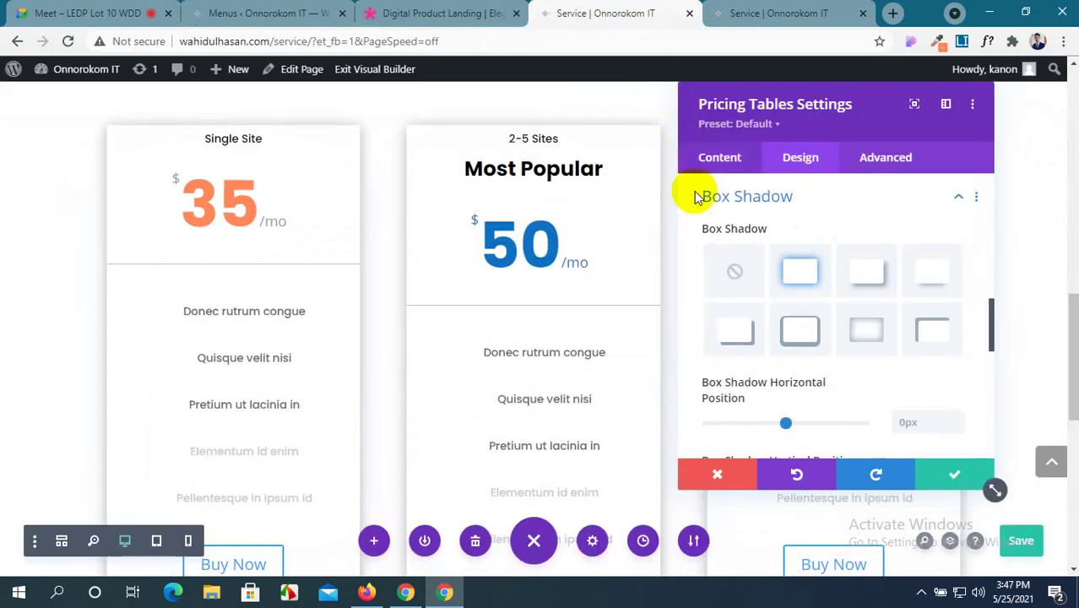
scroll(782, 342, down, 2)
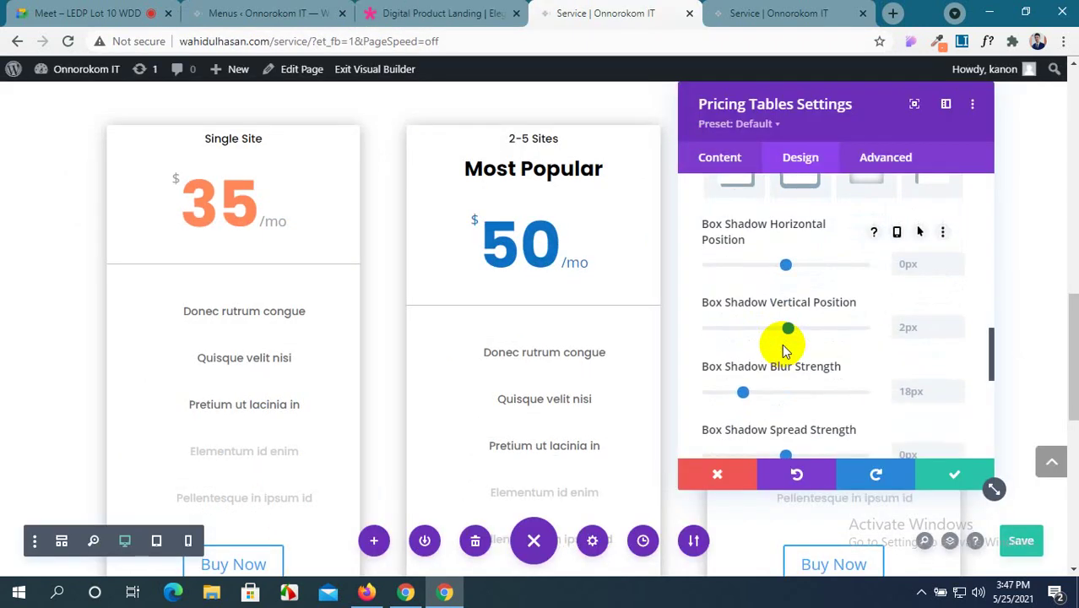
scroll(783, 348, up, 1)
scroll(783, 349, down, 1)
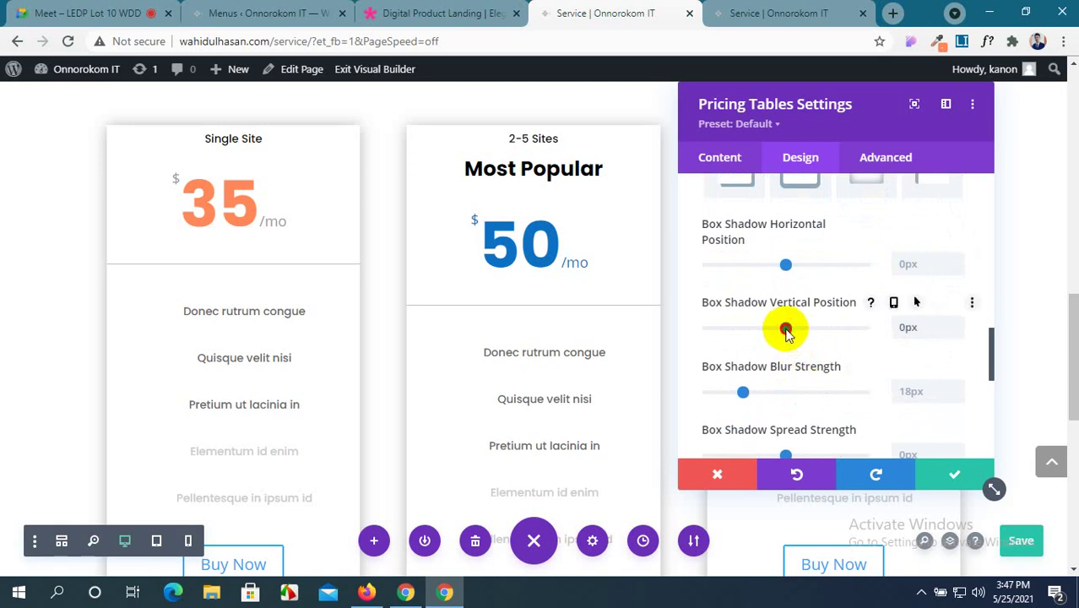
Set the card shadow to 0px vertical offset, 7px blur and 1px spread, then switch to Menus.
drag(786, 332, 785, 332)
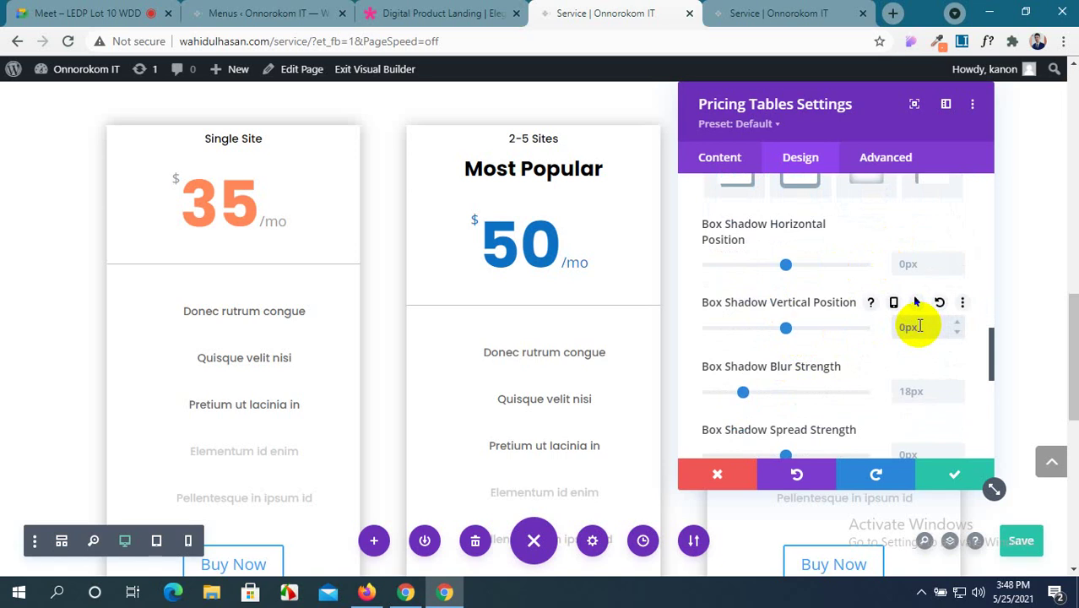
scroll(918, 327, down, 2)
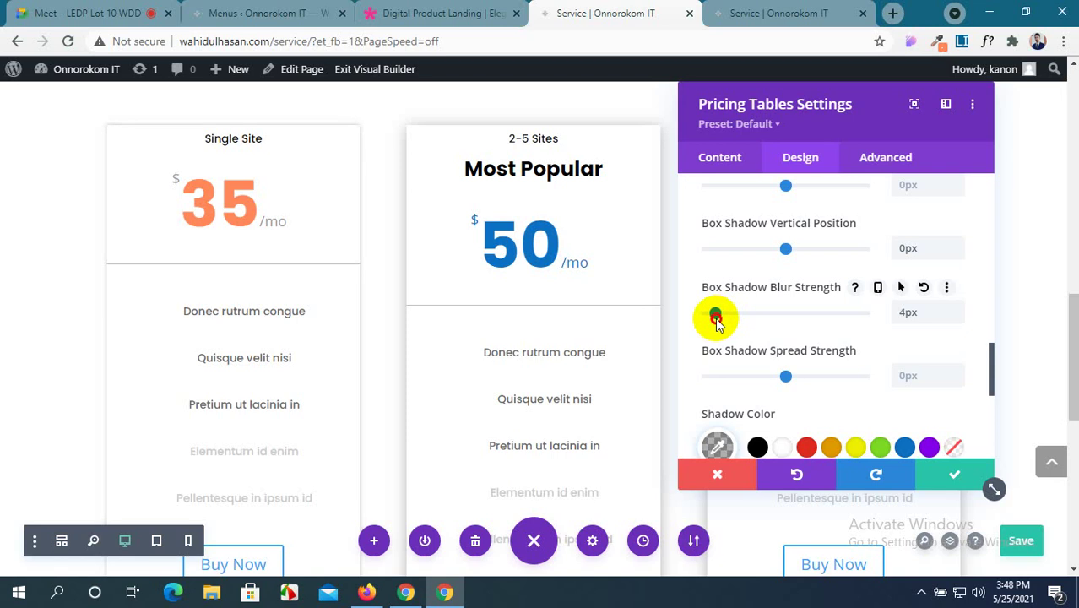
click(720, 319)
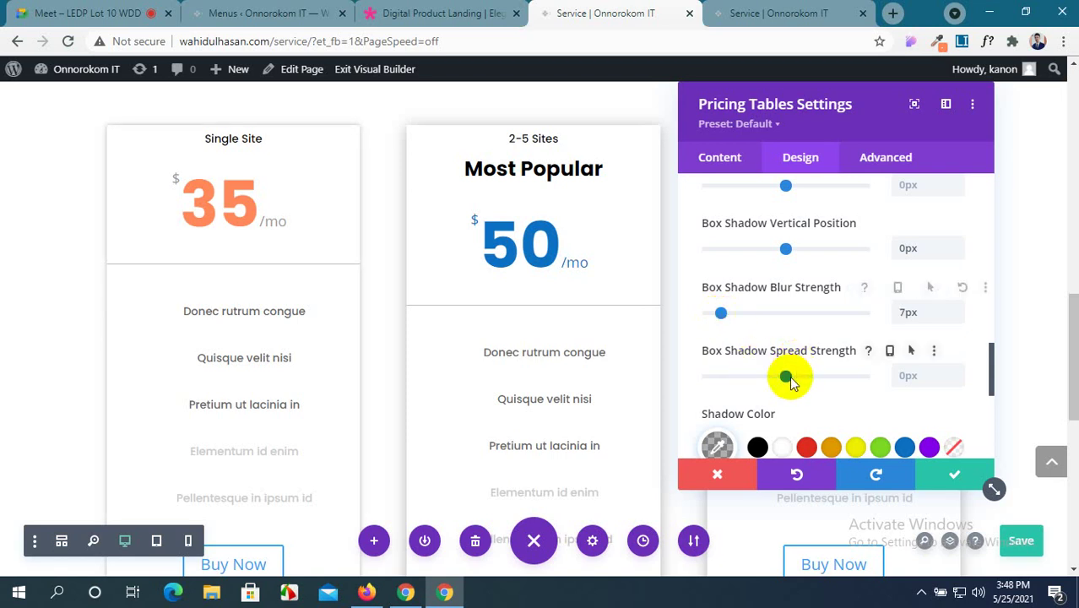
drag(797, 380, 787, 383)
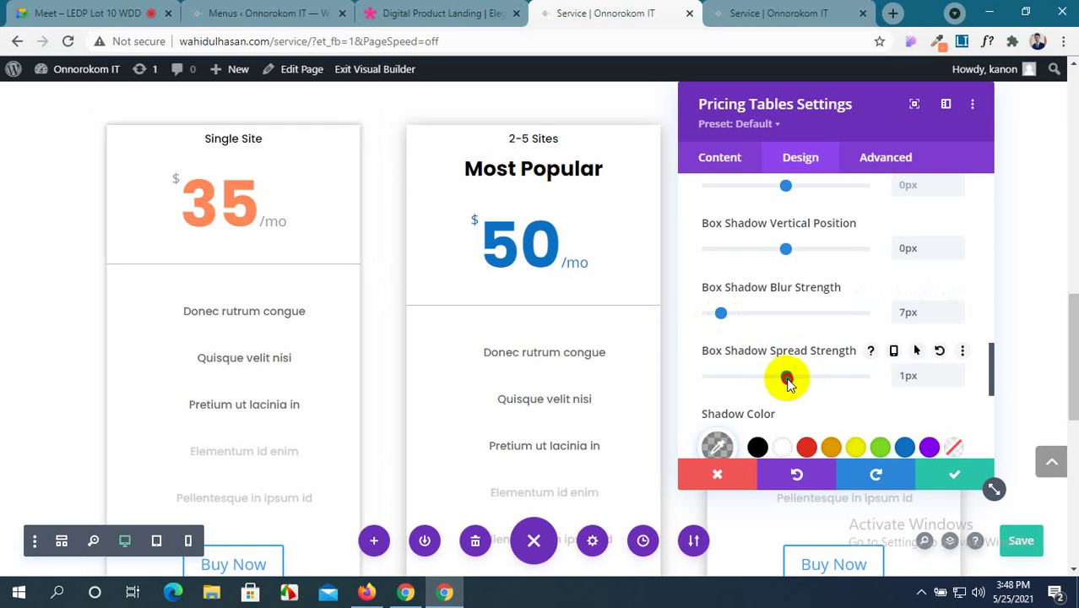
scroll(870, 299, up, 2)
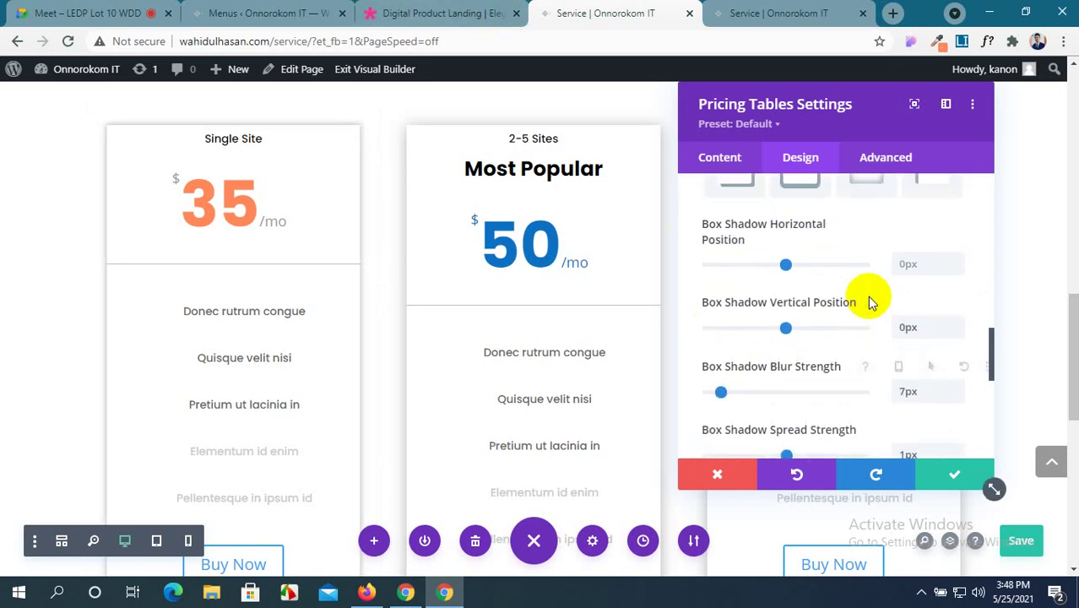
scroll(872, 303, up, 2)
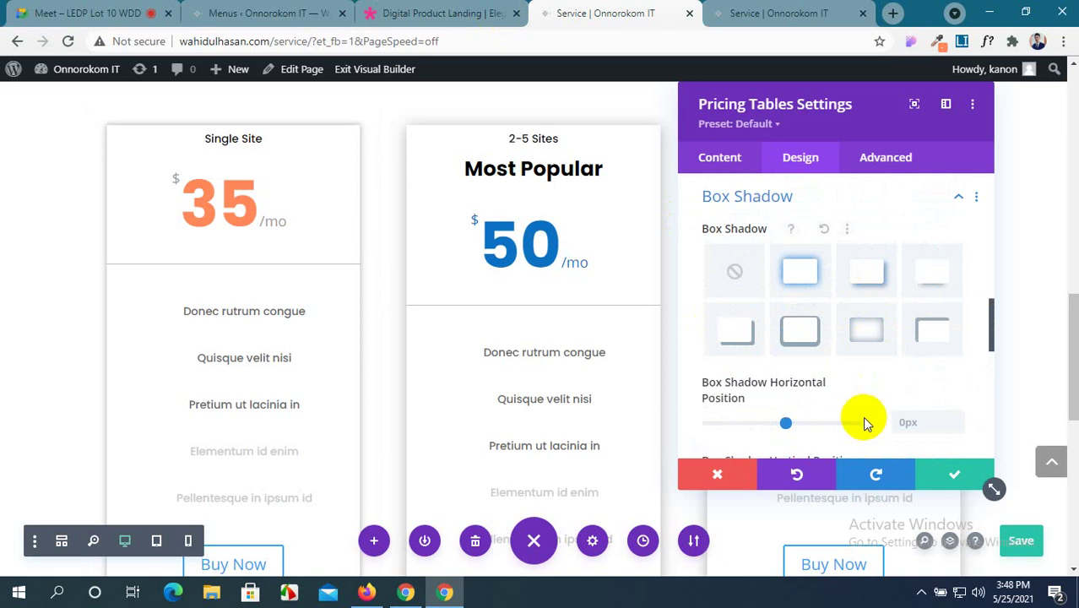
click(938, 288)
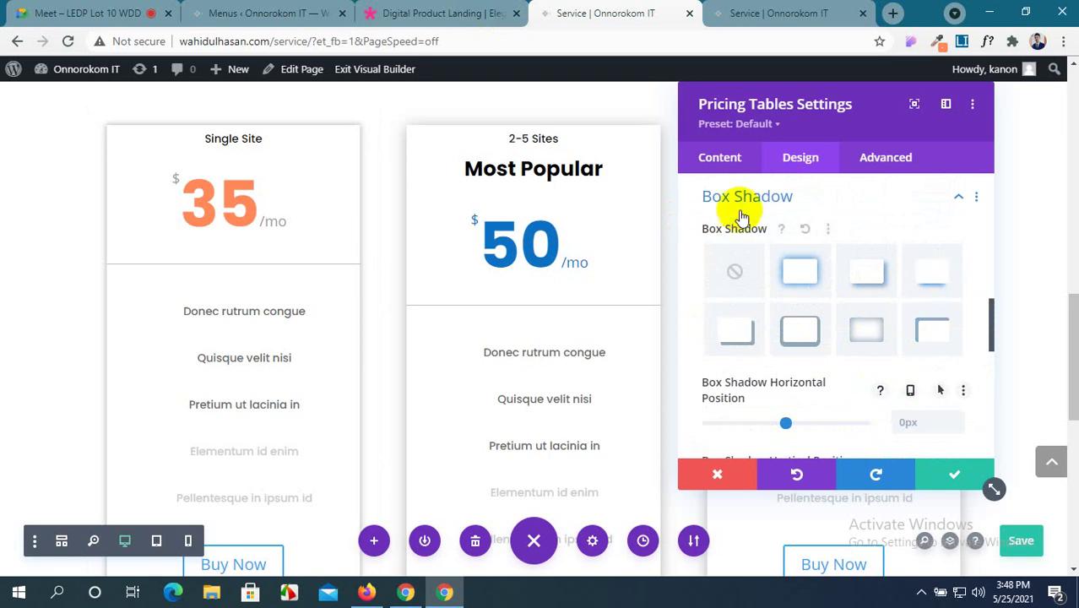
click(278, 10)
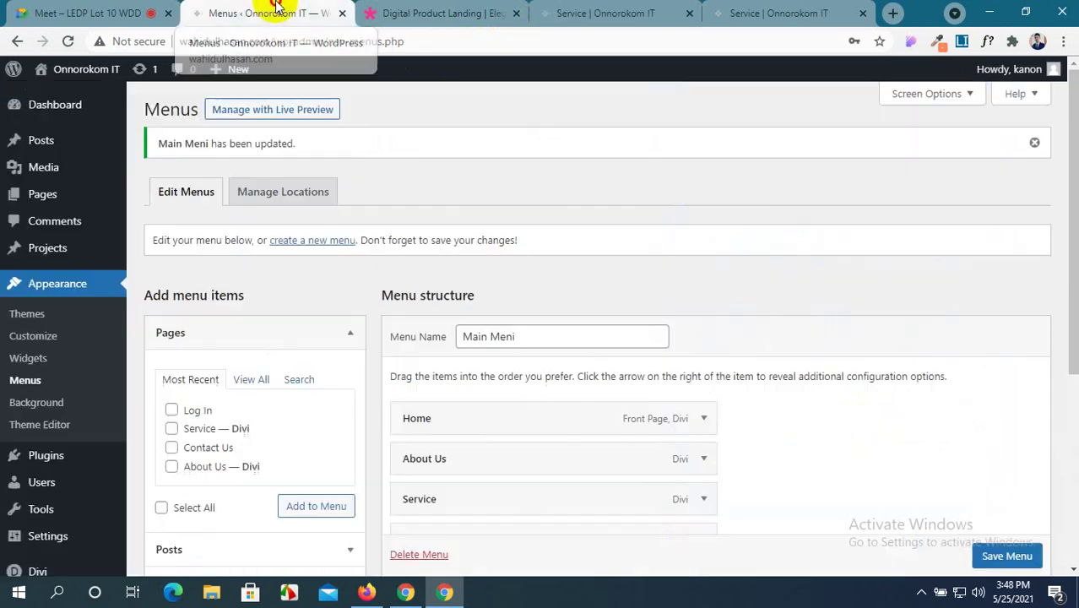
Look at the demo's pricing cards again, then go back to the Service page builder.
click(422, 13)
scroll(494, 287, down, 3)
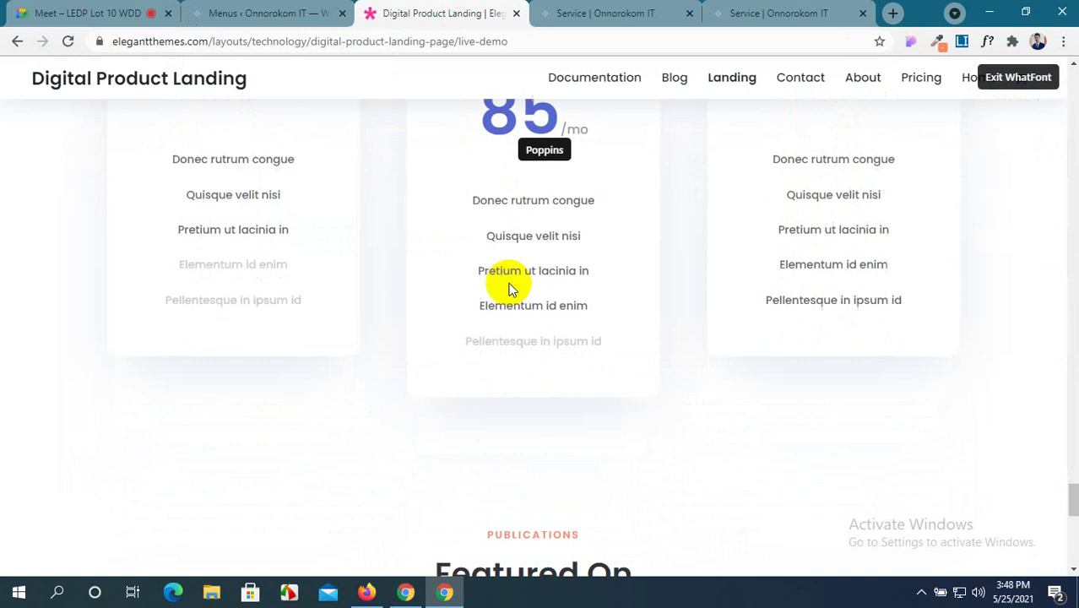
scroll(506, 289, up, 2)
click(619, 10)
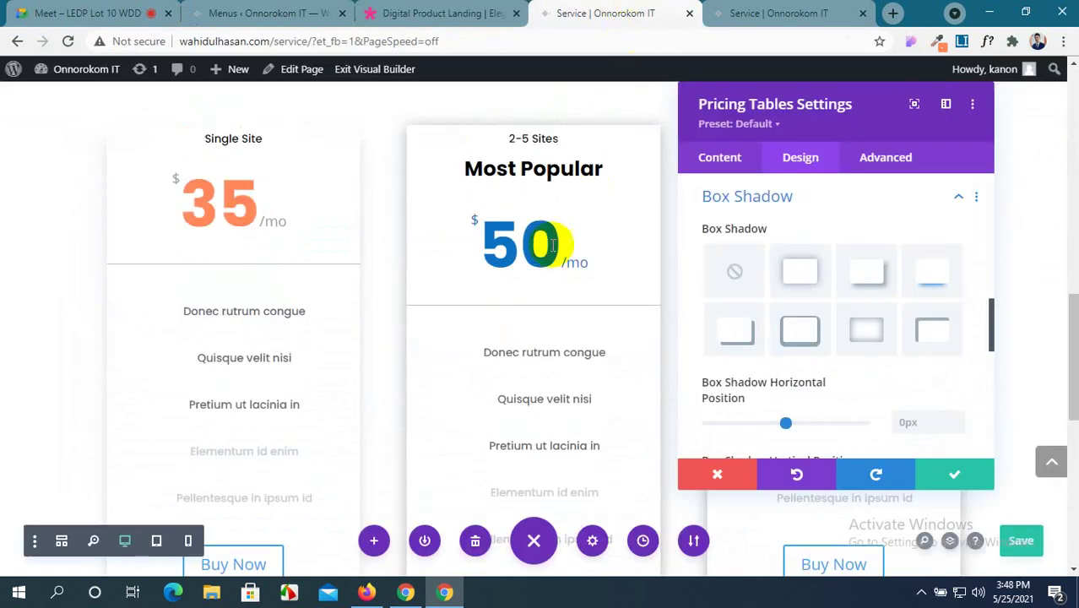
scroll(385, 320, down, 3)
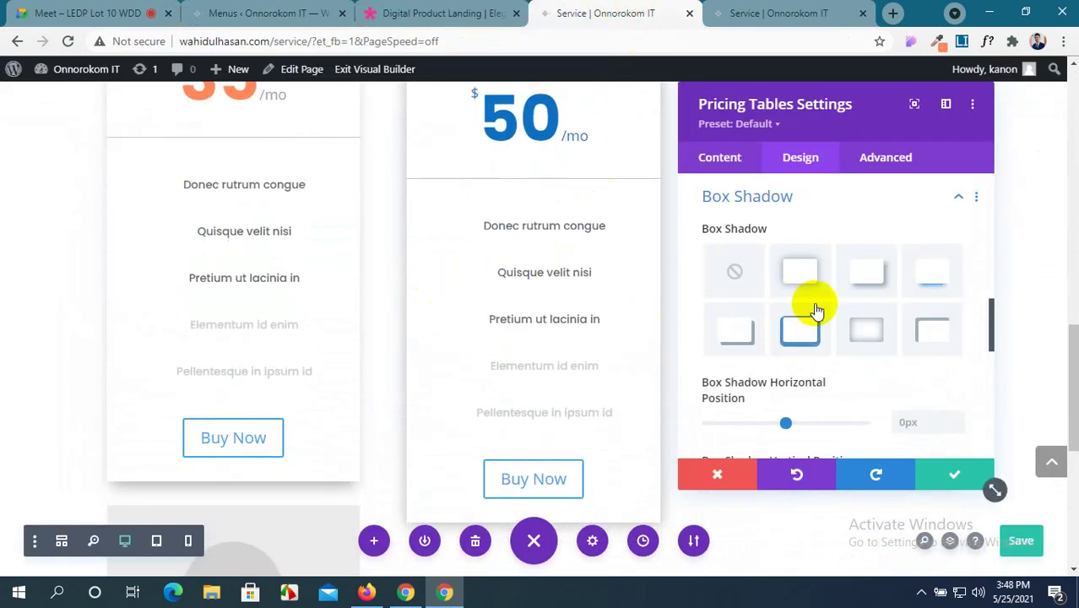
scroll(815, 305, down, 3)
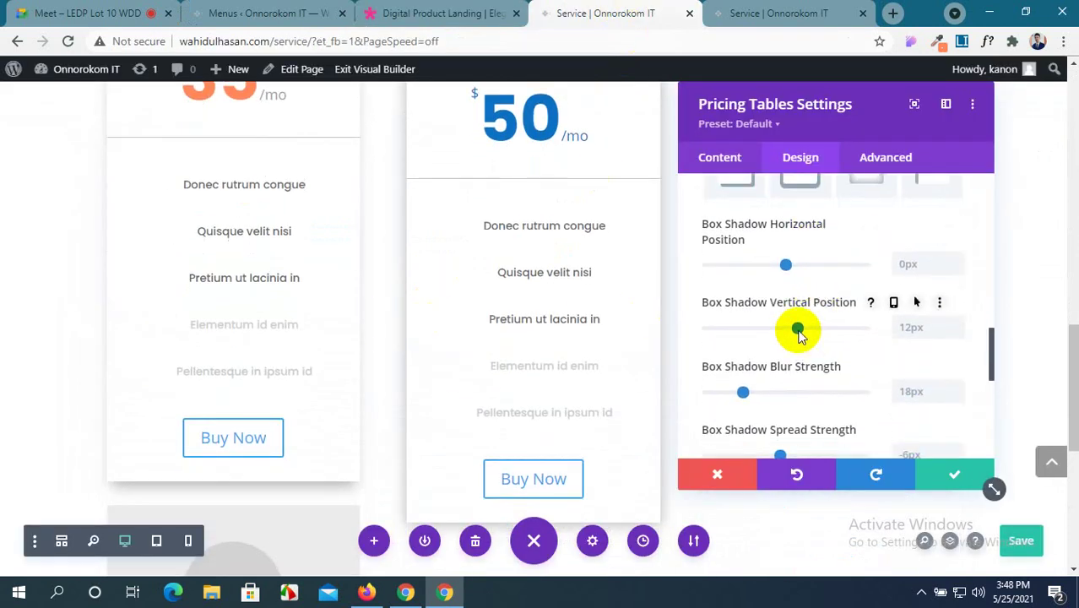
Lower the shadow's vertical offset to 5px and bring up the 20px rounded-corner Border settings.
click(962, 337)
scroll(562, 337, up, 2)
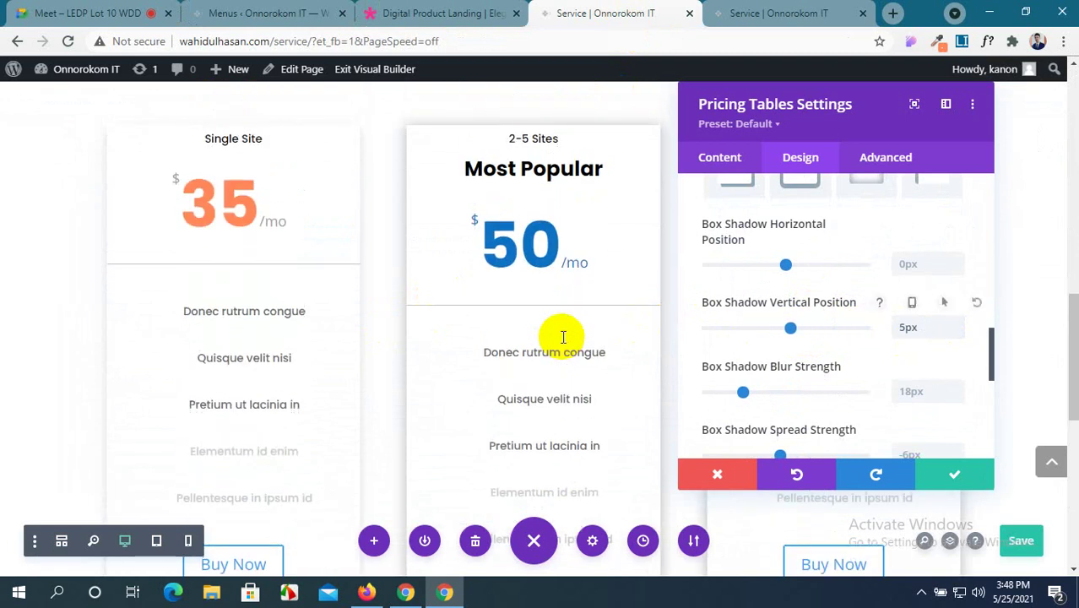
scroll(886, 365, down, 5)
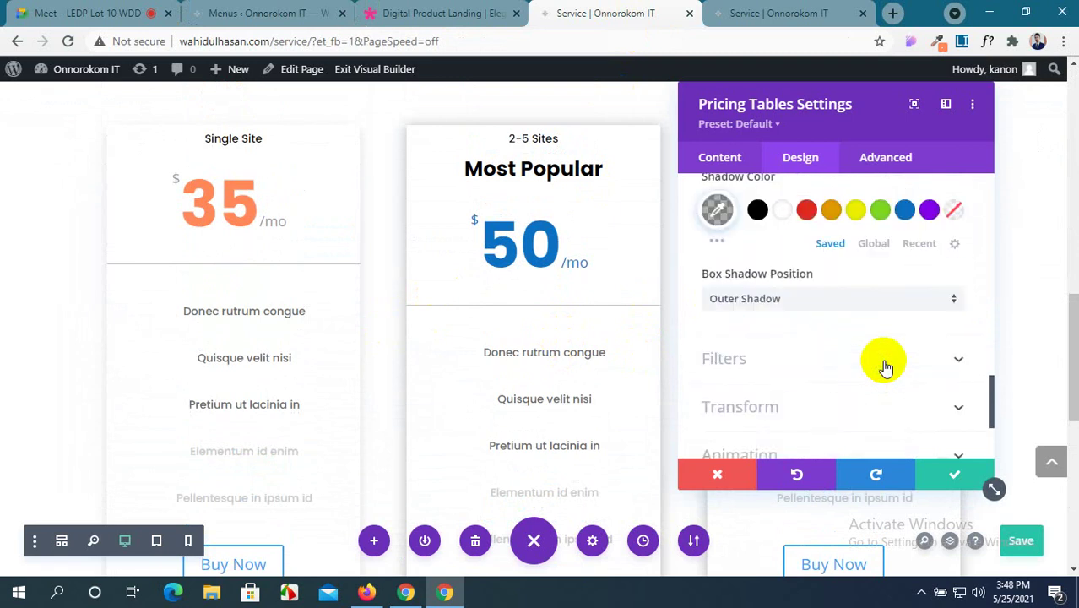
scroll(885, 365, down, 1)
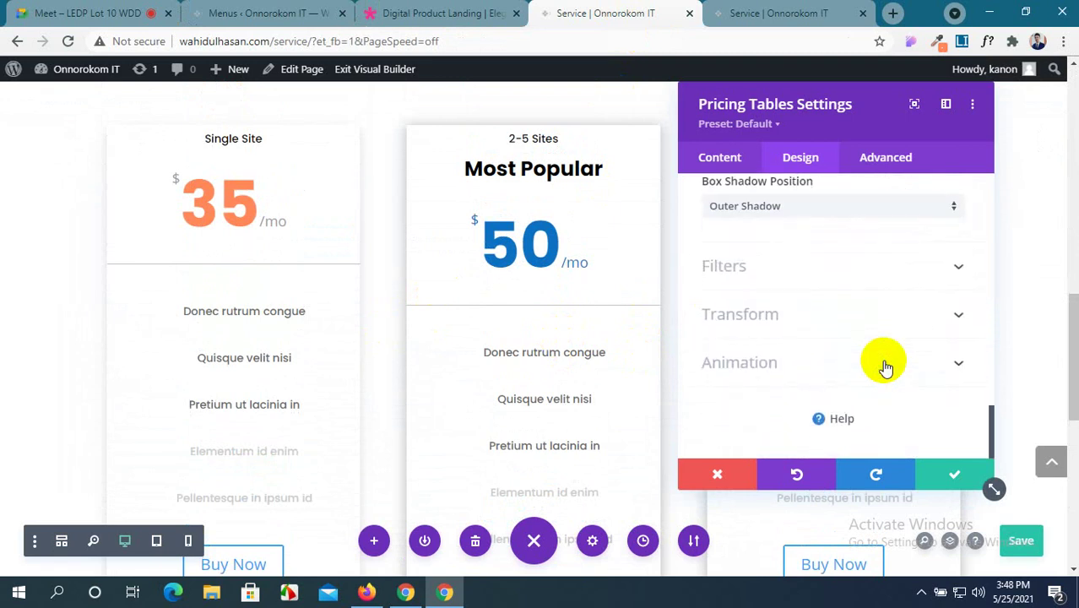
scroll(886, 365, up, 8)
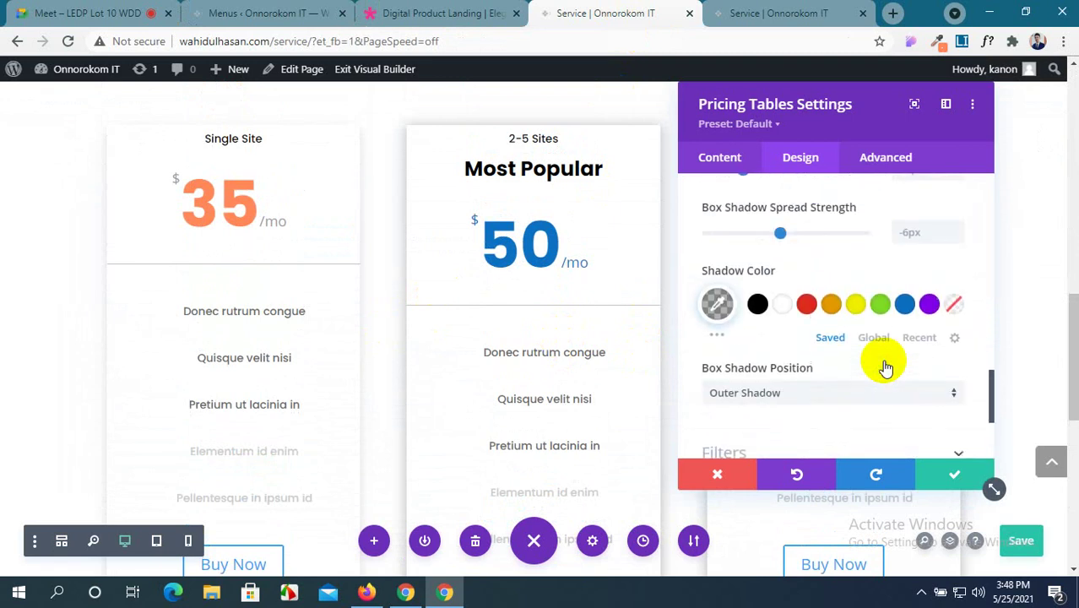
scroll(885, 365, up, 4)
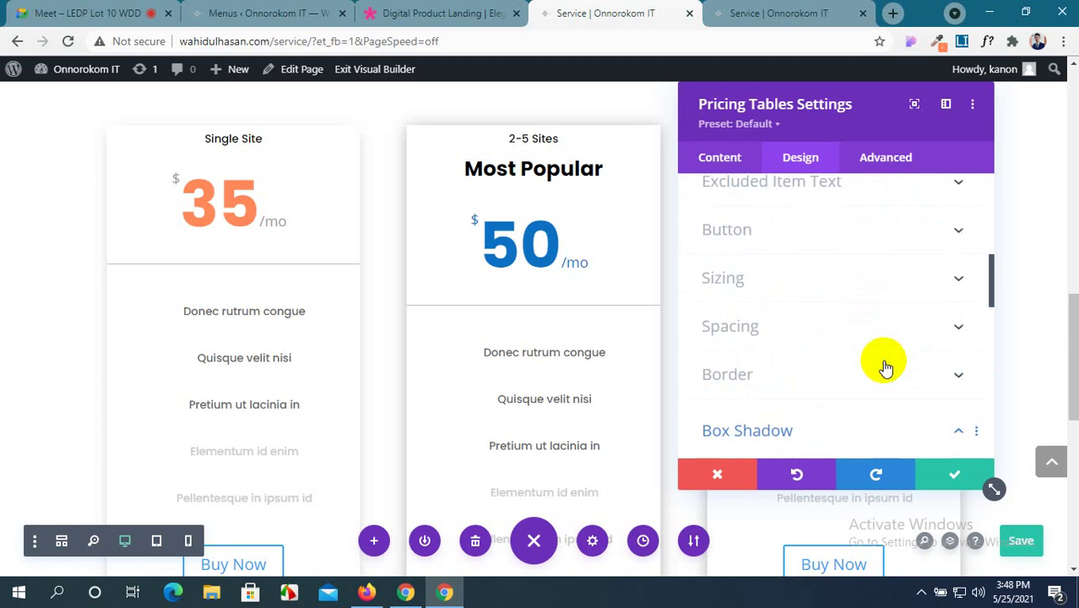
scroll(886, 365, down, 4)
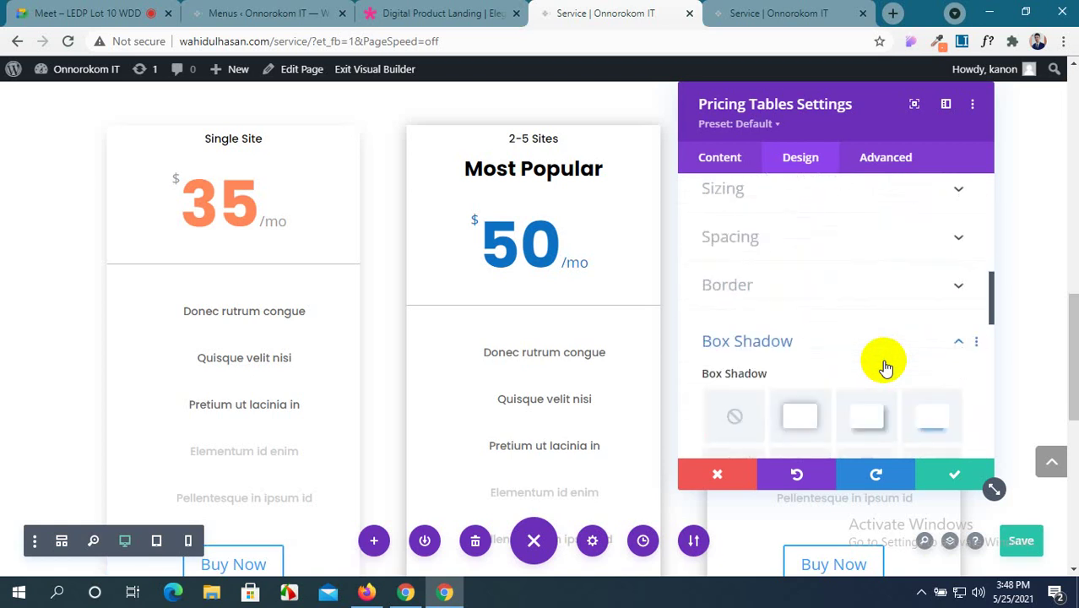
click(910, 279)
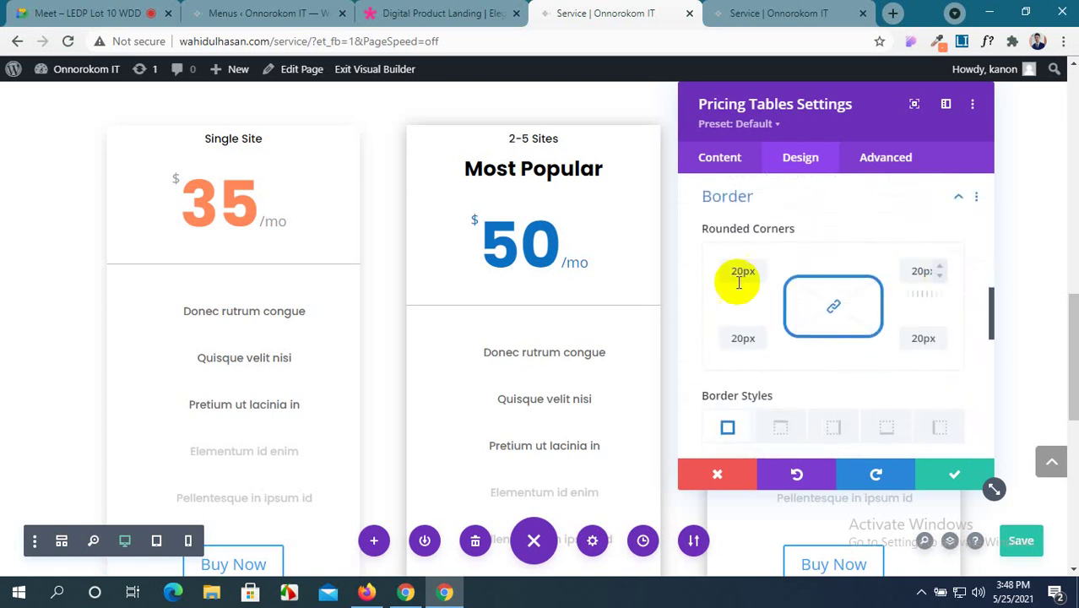
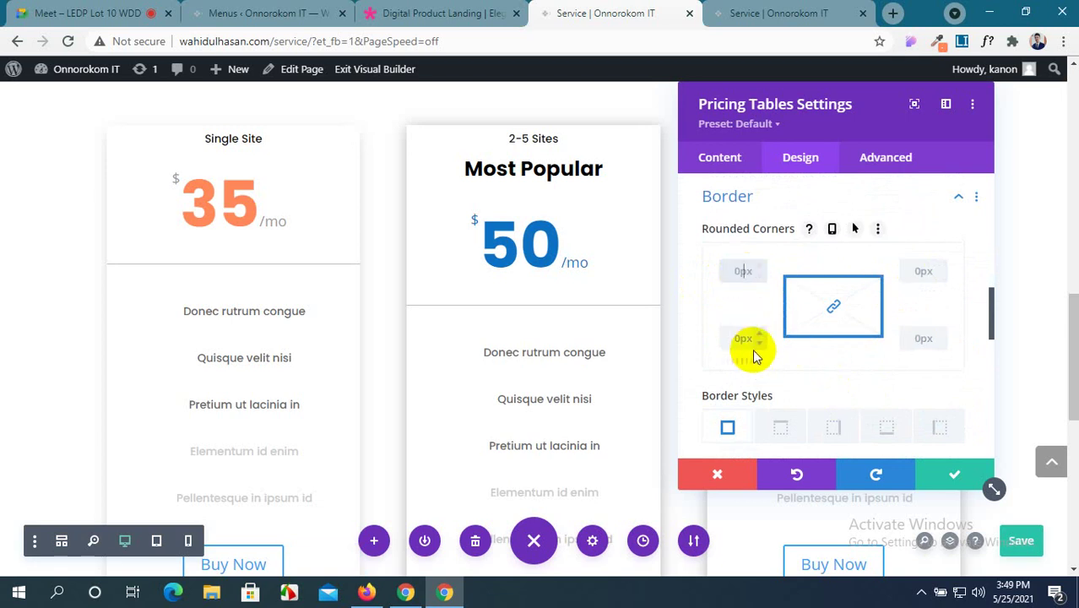
Check the reference pricing demo, then close the pricing tables settings on the Service page.
click(397, 11)
scroll(453, 253, up, 2)
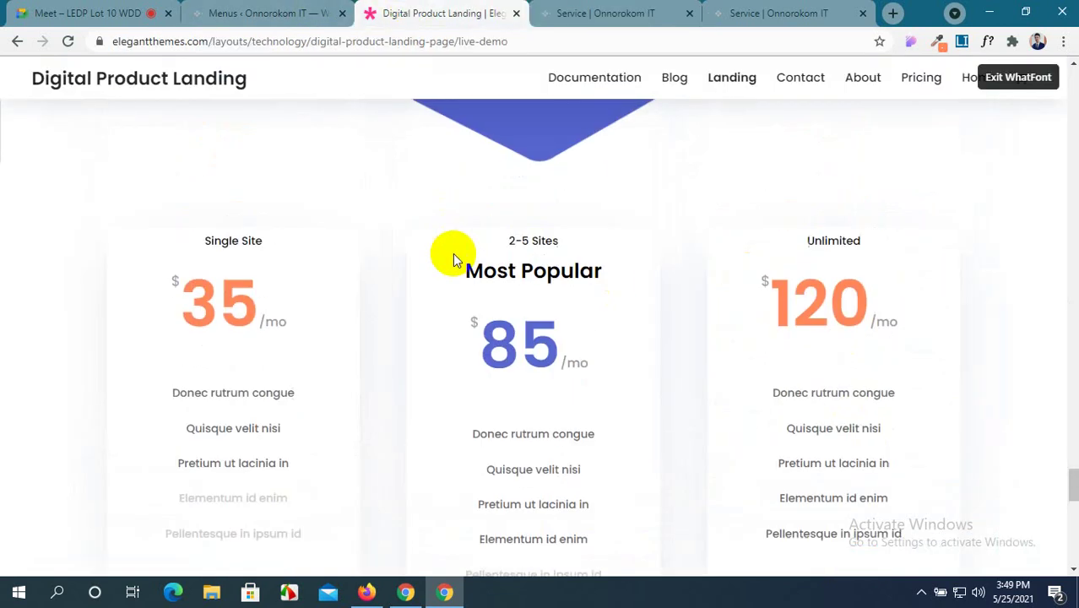
click(671, 9)
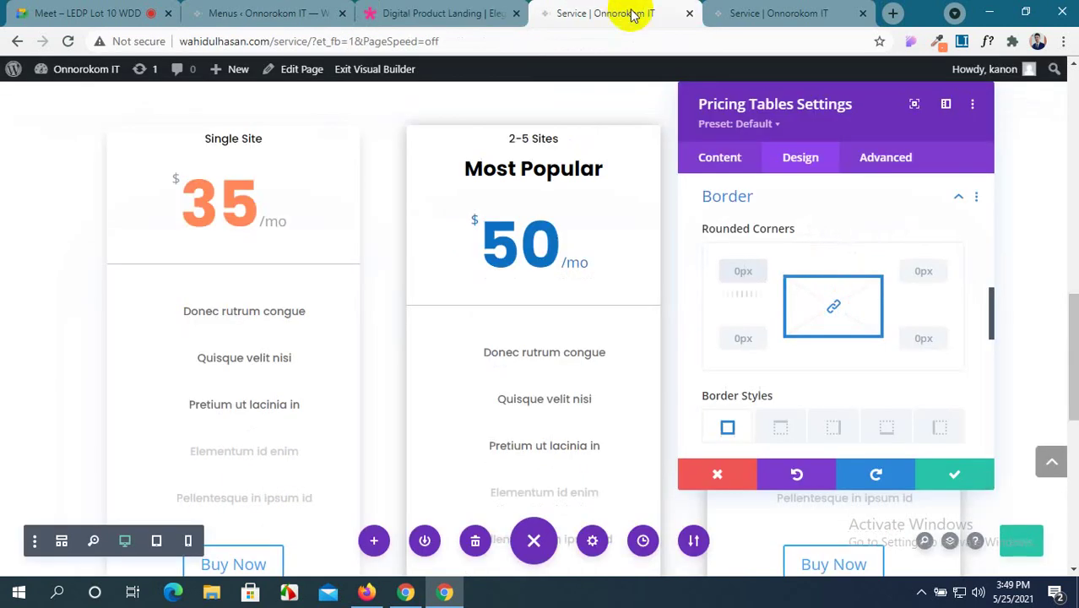
click(940, 481)
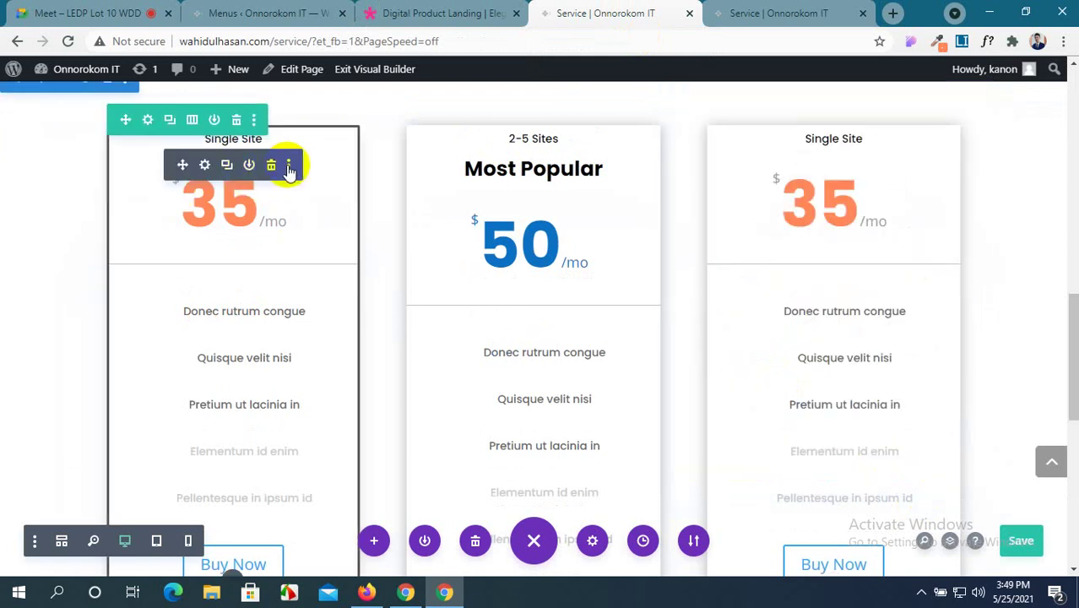
Copy the left pricing card's styles onto the middle and right cards, then open the left card's settings.
click(289, 166)
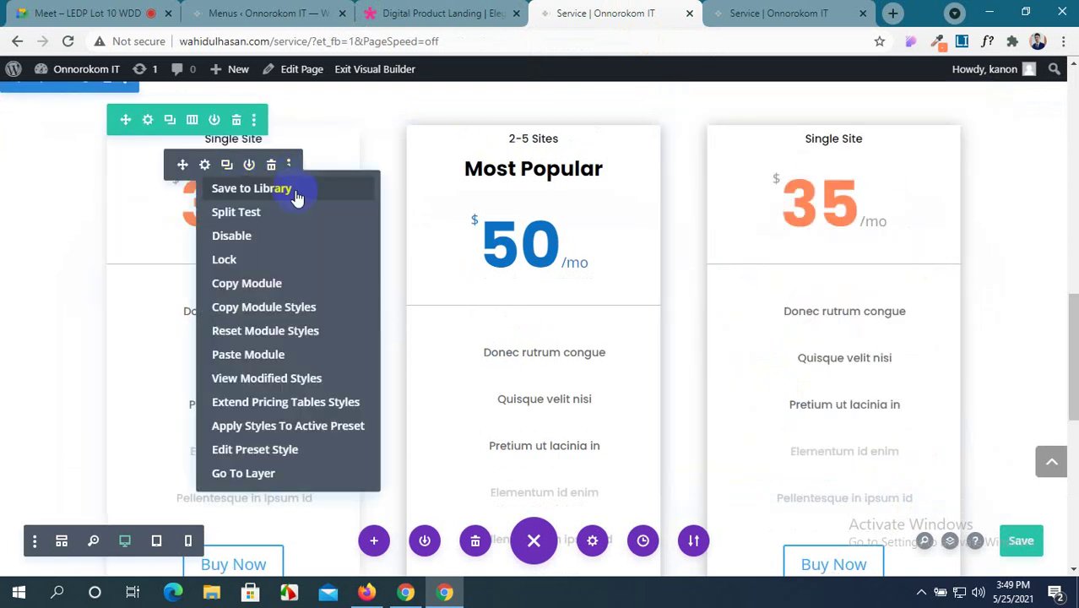
click(278, 295)
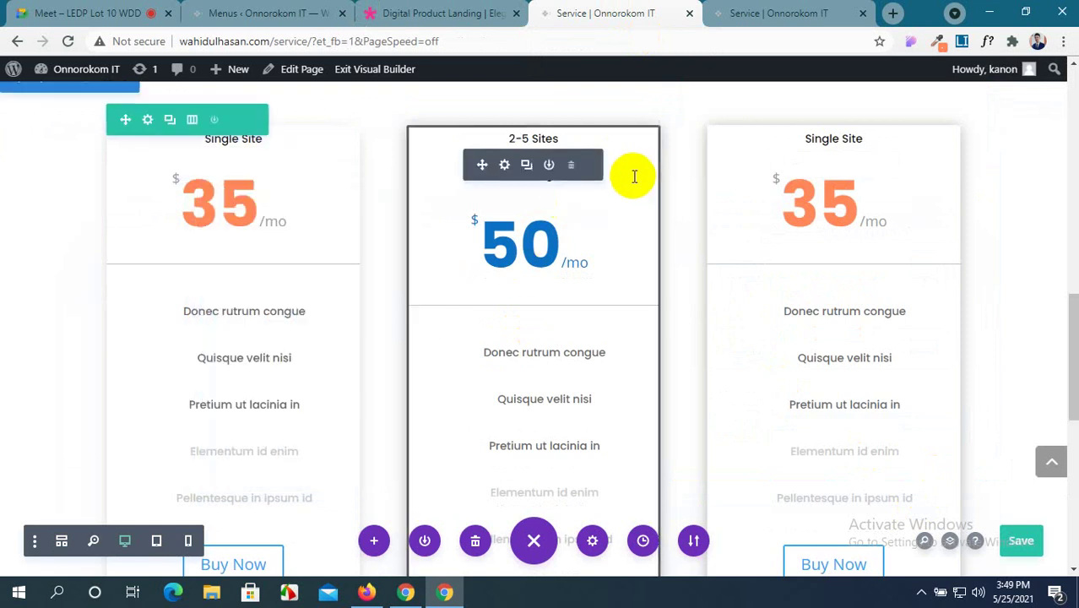
click(589, 169)
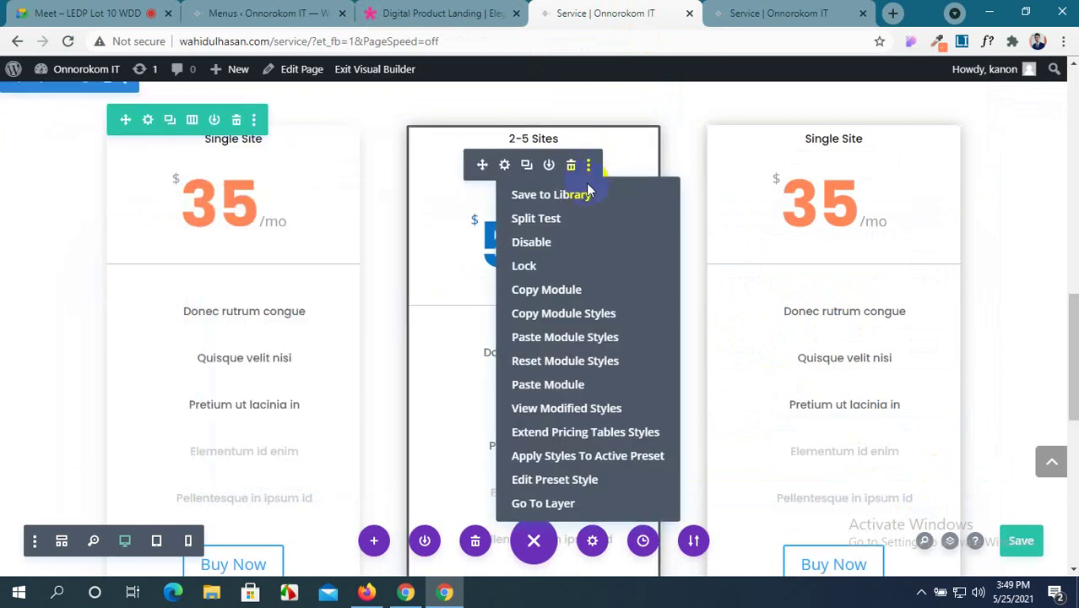
click(553, 339)
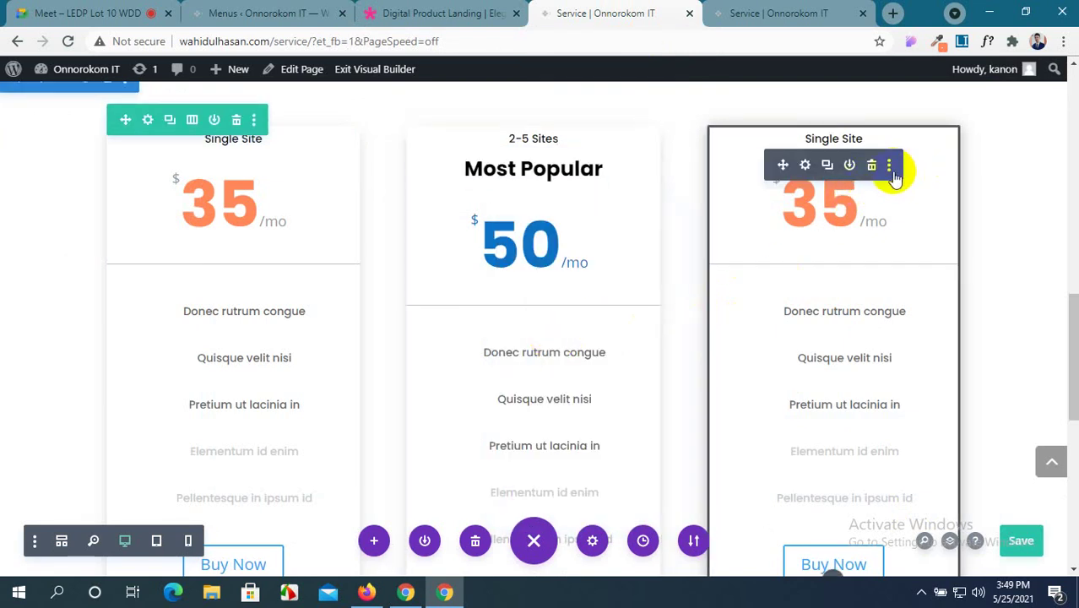
click(890, 166)
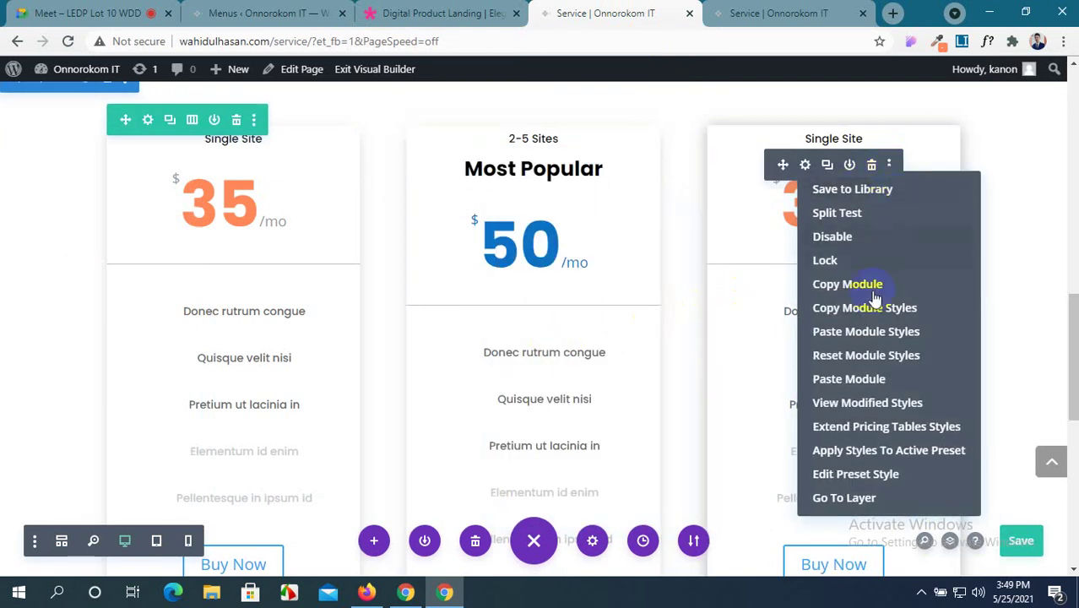
click(865, 337)
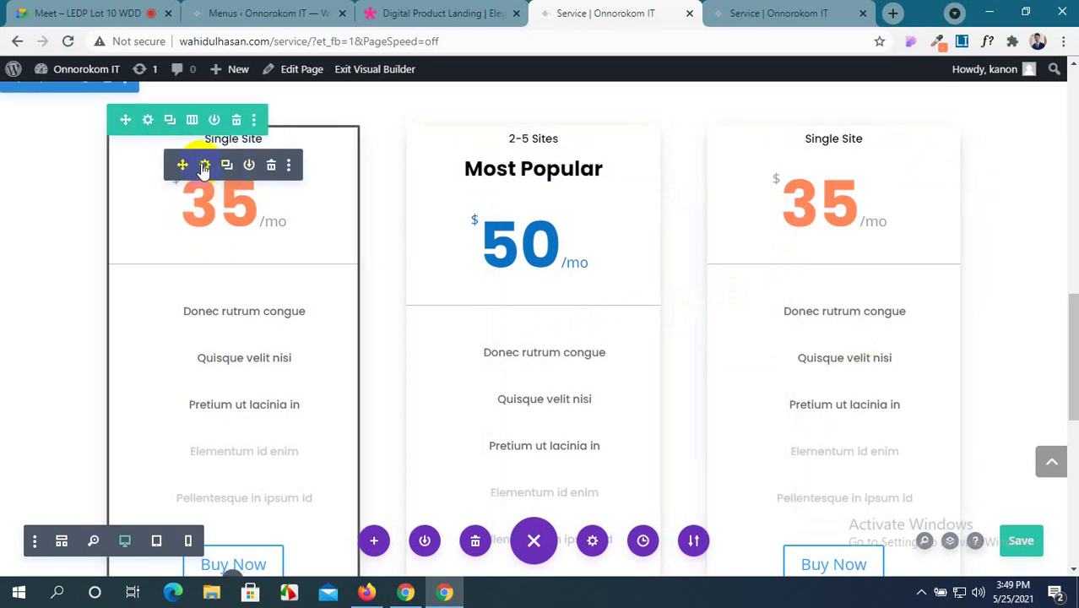
click(204, 168)
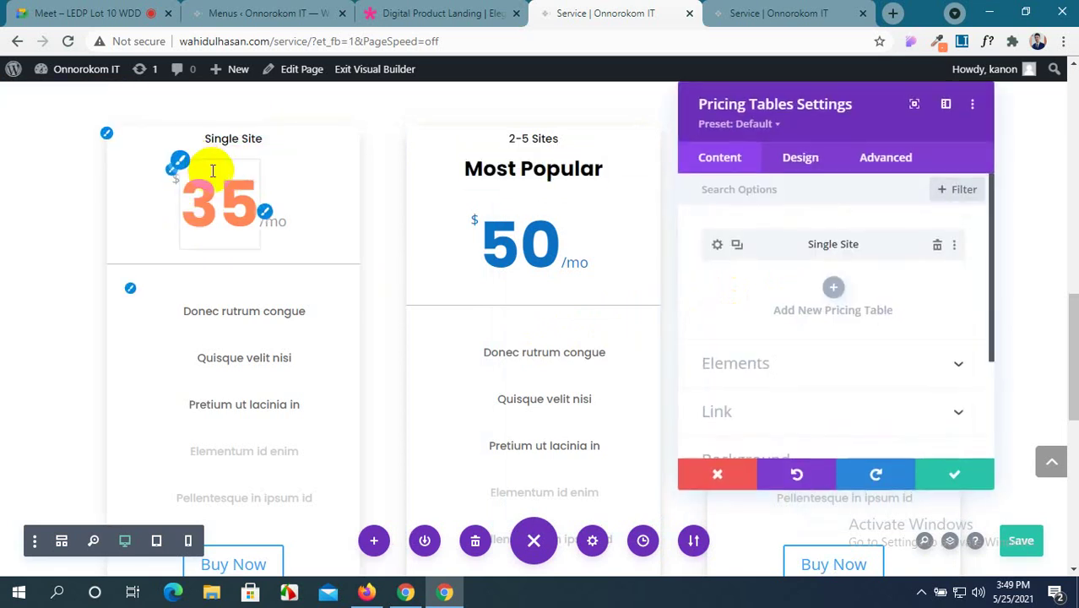
Open the Single Site item's Design settings and expand its Box Shadow options.
click(719, 247)
scroll(776, 300, down, 2)
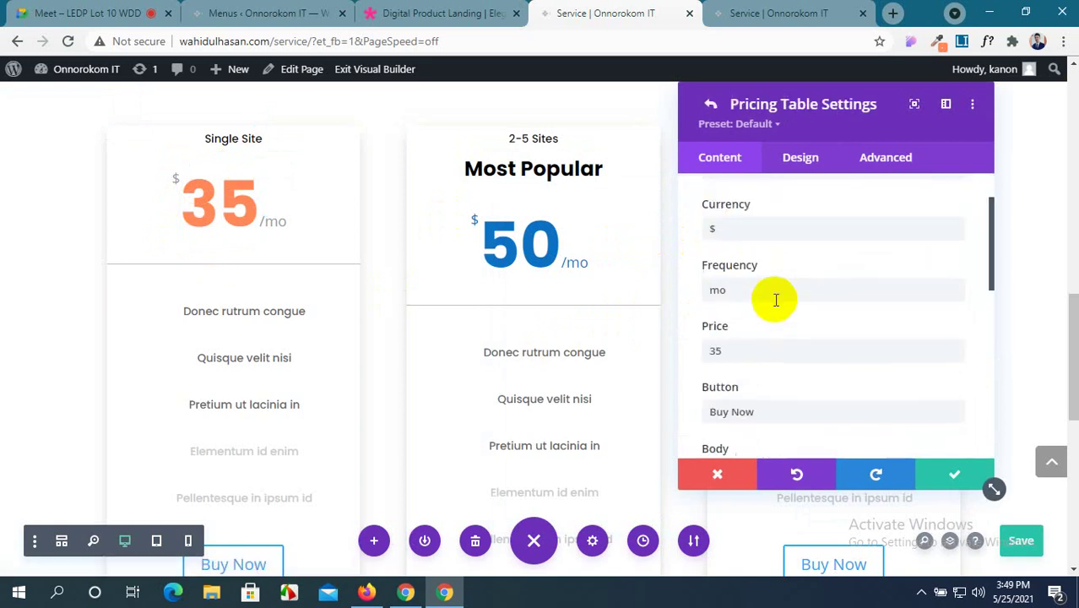
click(804, 169)
scroll(835, 336, down, 3)
scroll(835, 336, up, 1)
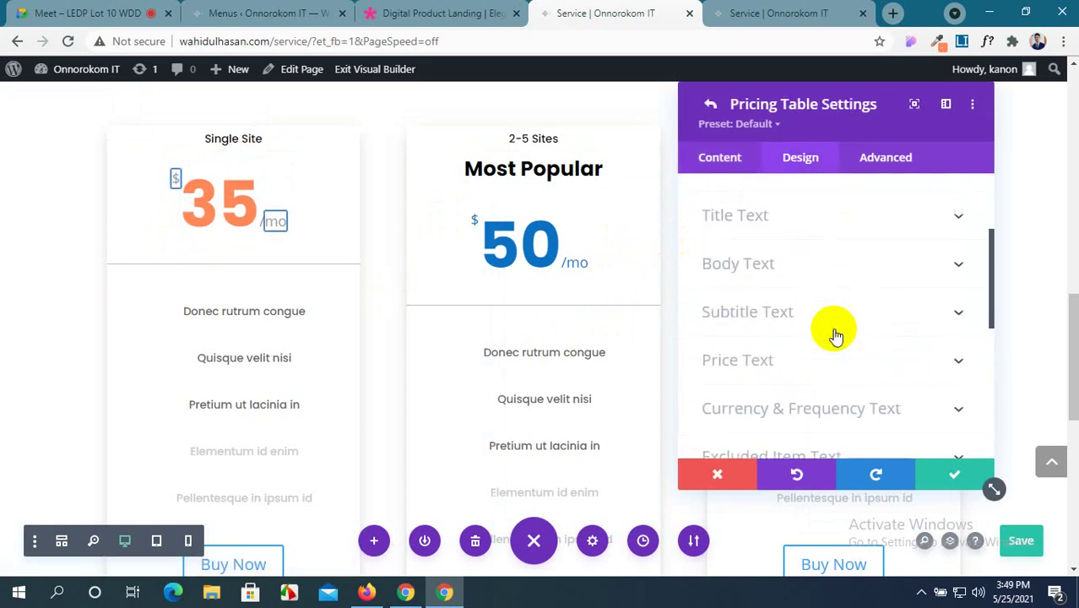
scroll(835, 336, down, 3)
scroll(835, 336, down, 1)
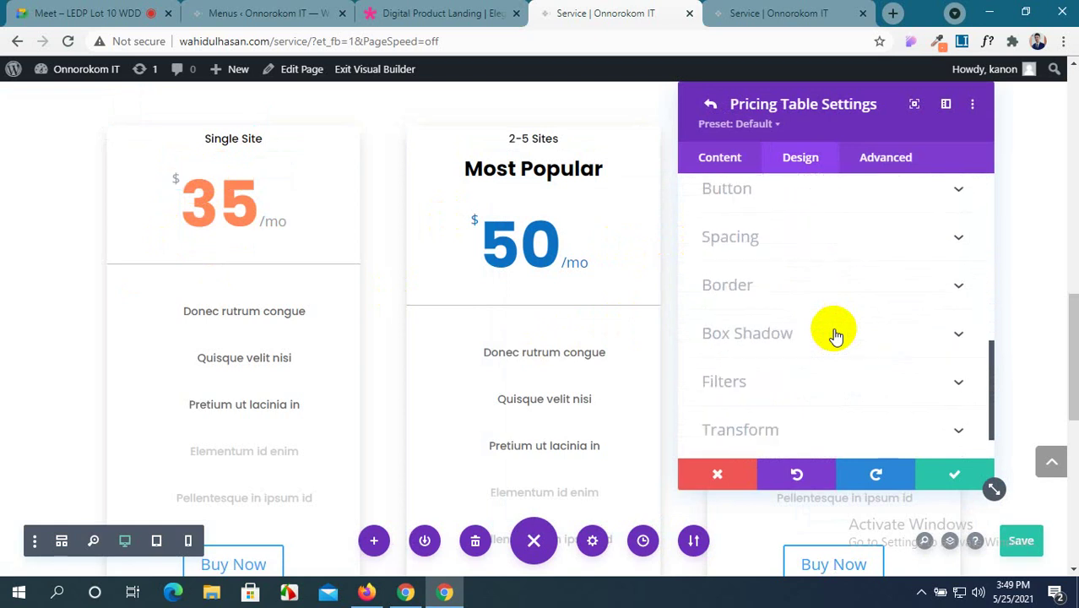
click(835, 335)
scroll(835, 335, up, 2)
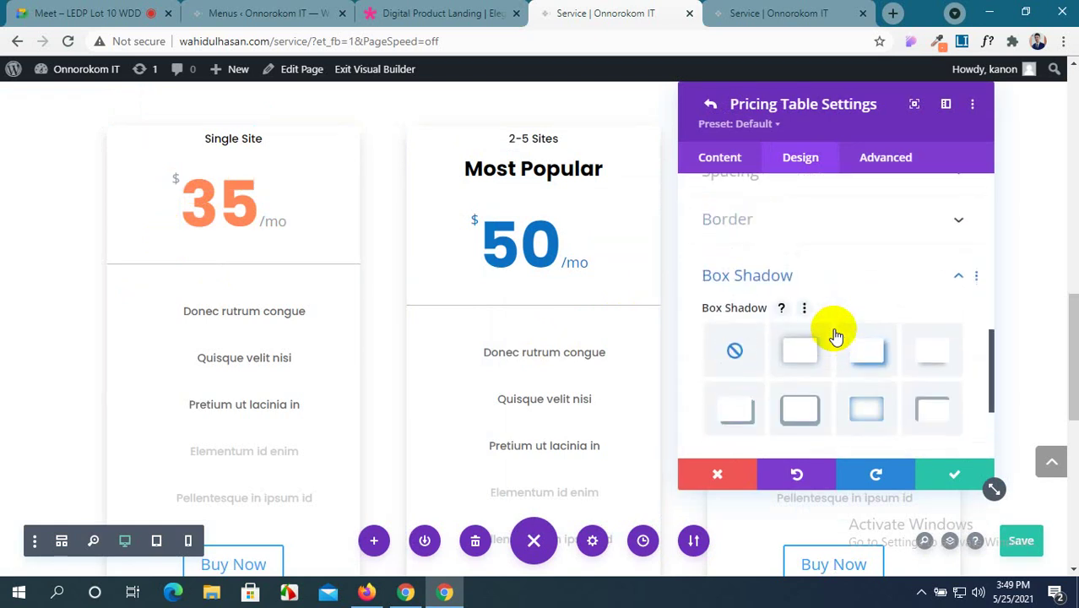
Reset the Single Site border's Rounded Corners to 0px and save both settings panels.
click(831, 299)
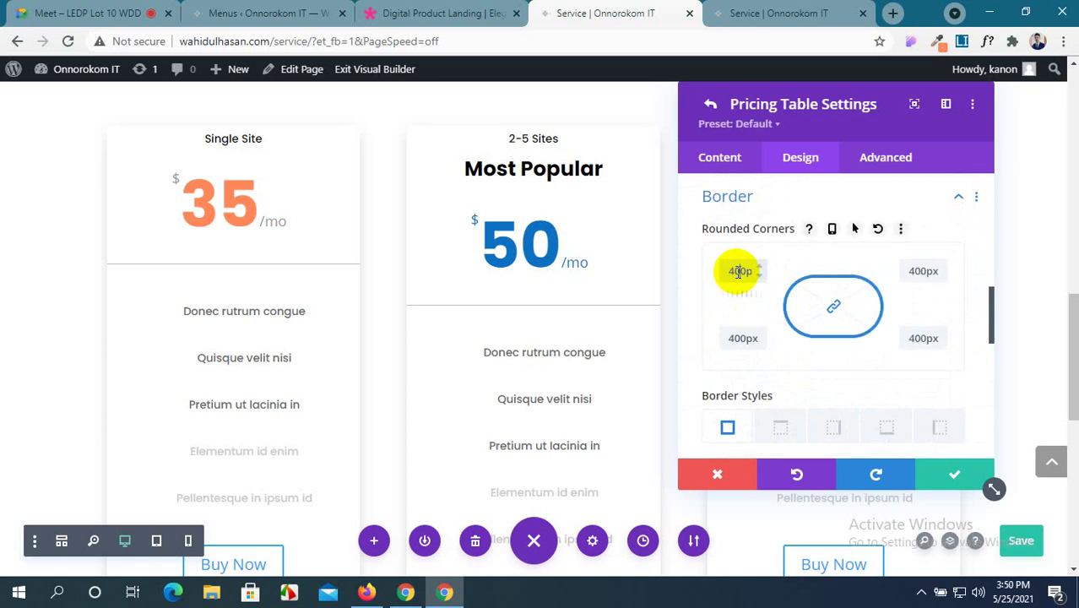
scroll(253, 326, down, 2)
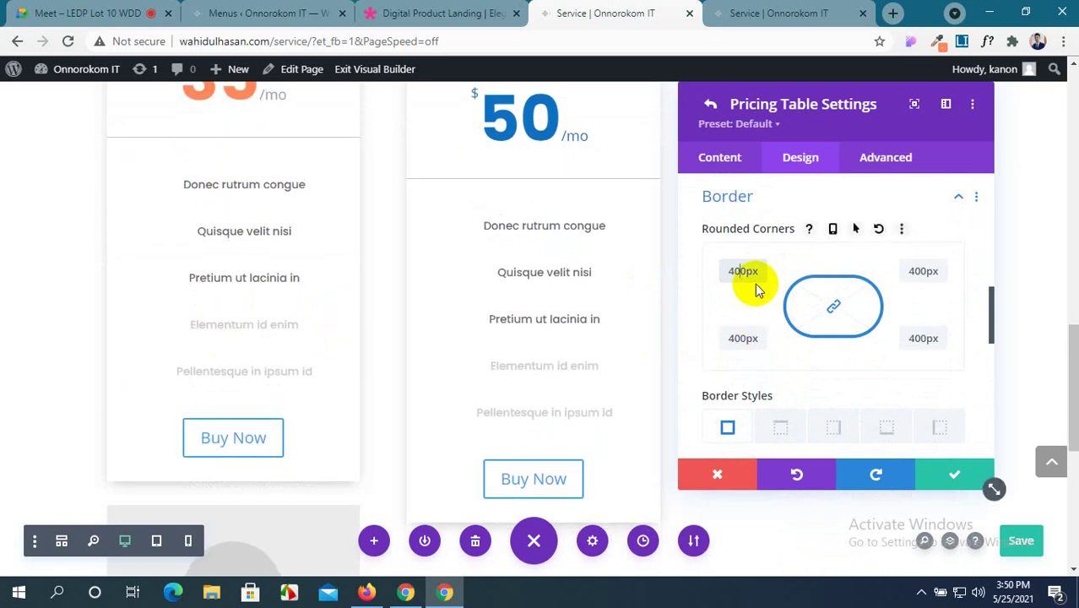
click(742, 271)
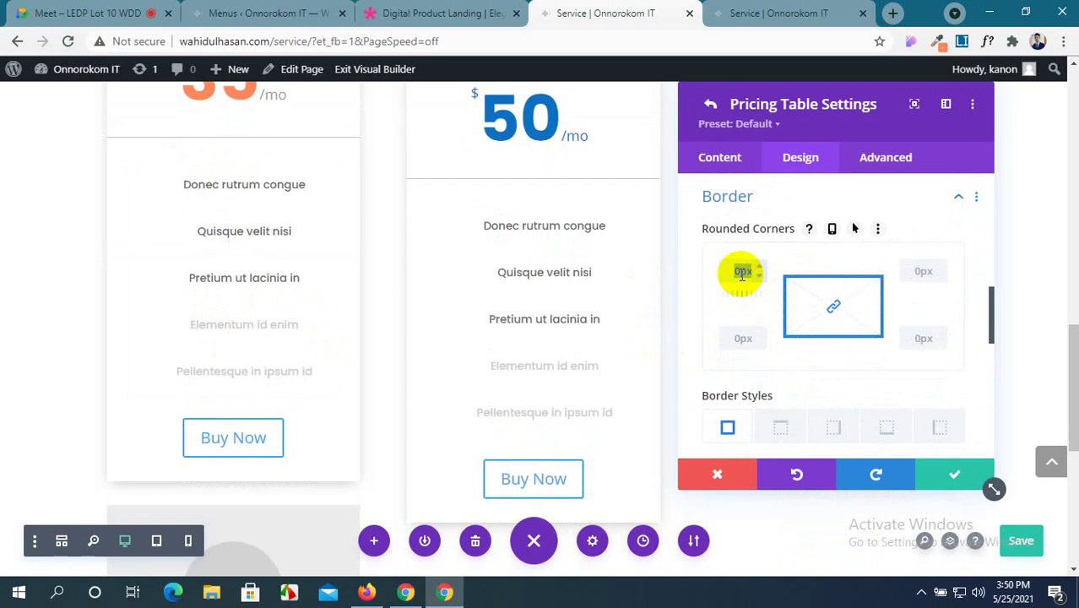
click(946, 476)
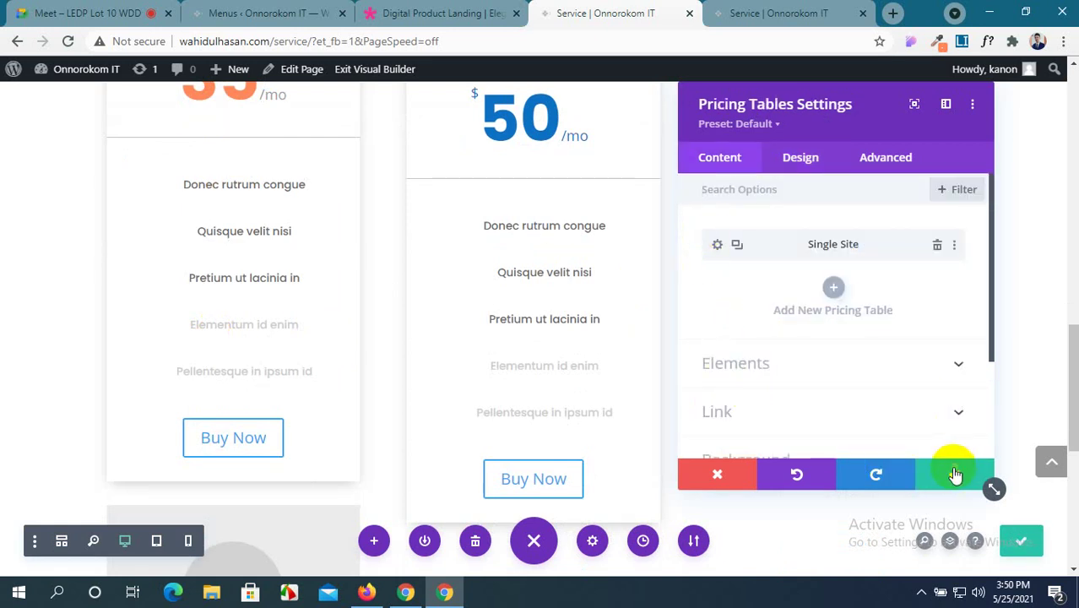
click(955, 471)
scroll(138, 176, up, 3)
mouse_move(132, 164)
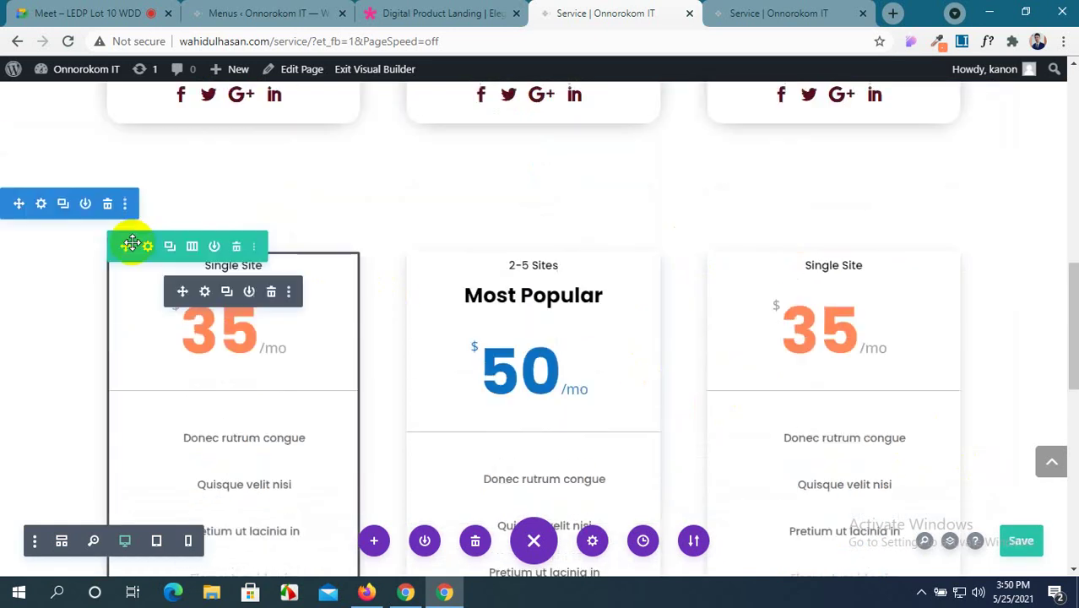
Open the pricing row's first column and expand its Border design options.
click(148, 248)
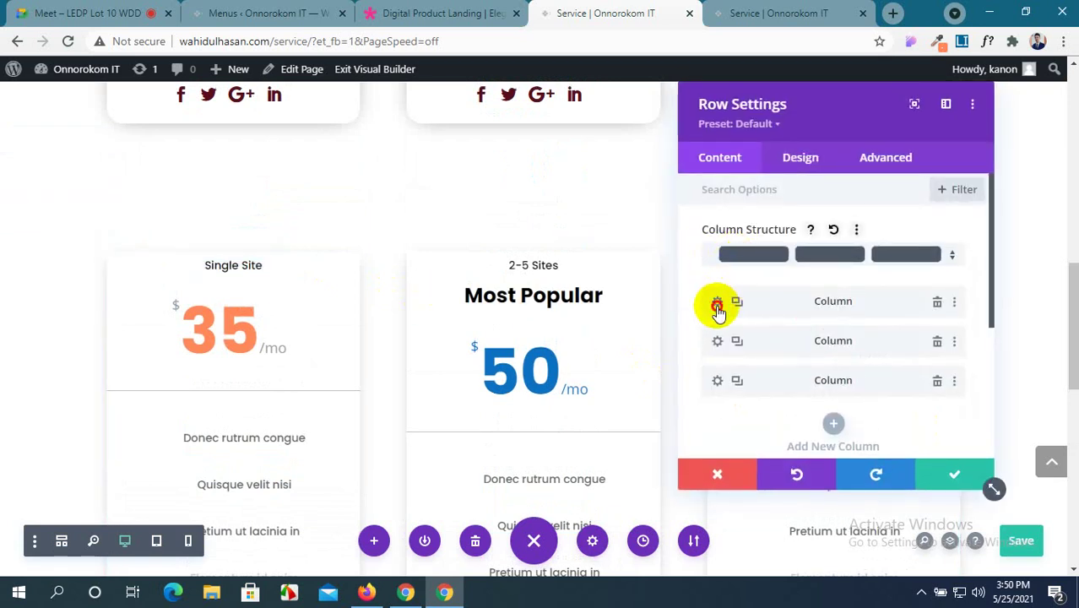
click(718, 303)
scroll(788, 350, down, 2)
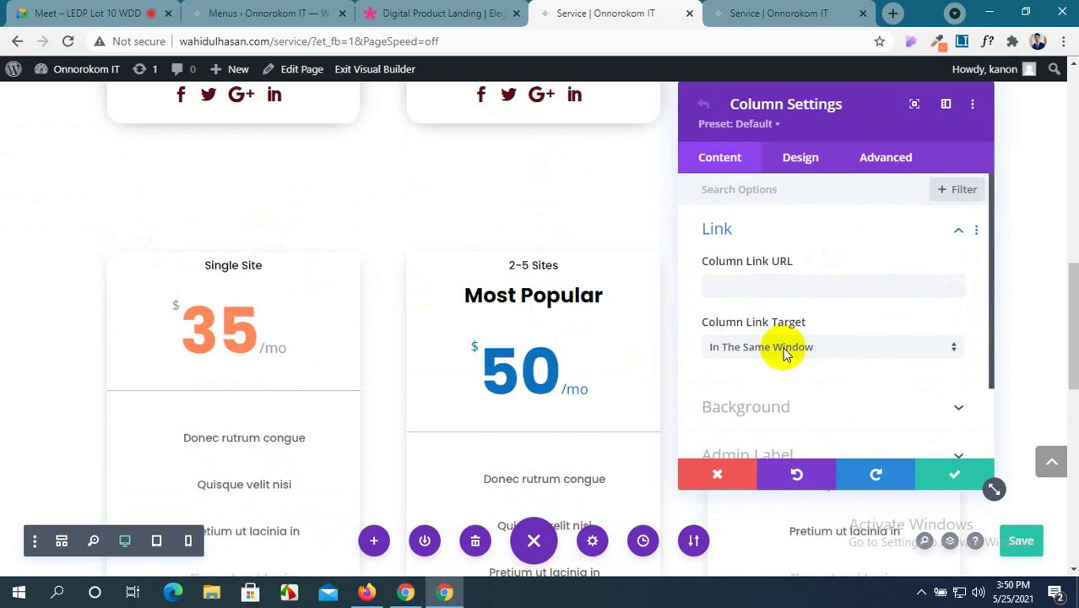
click(809, 159)
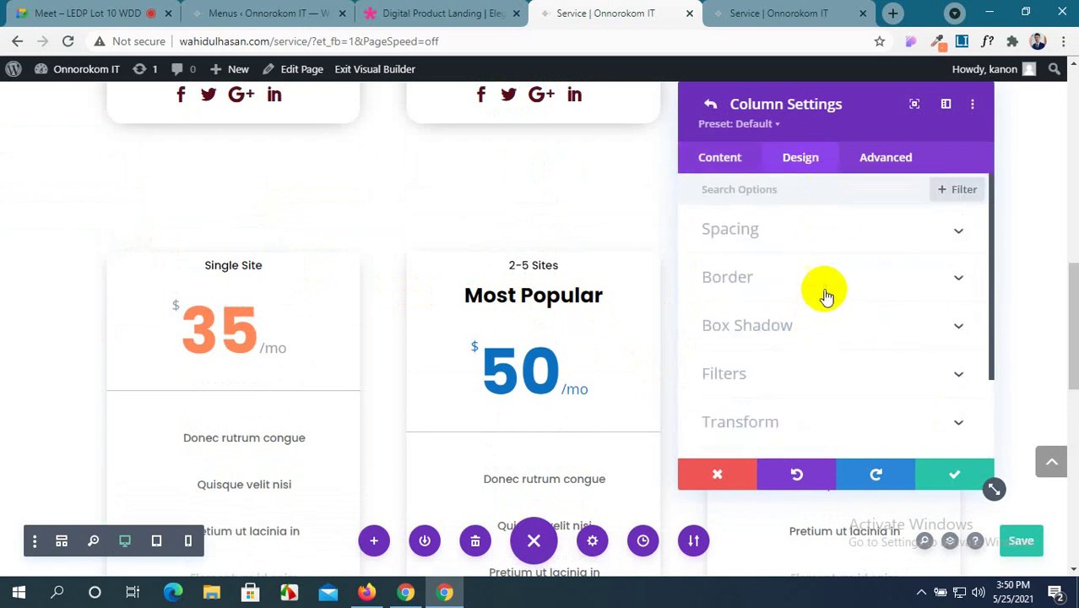
click(828, 277)
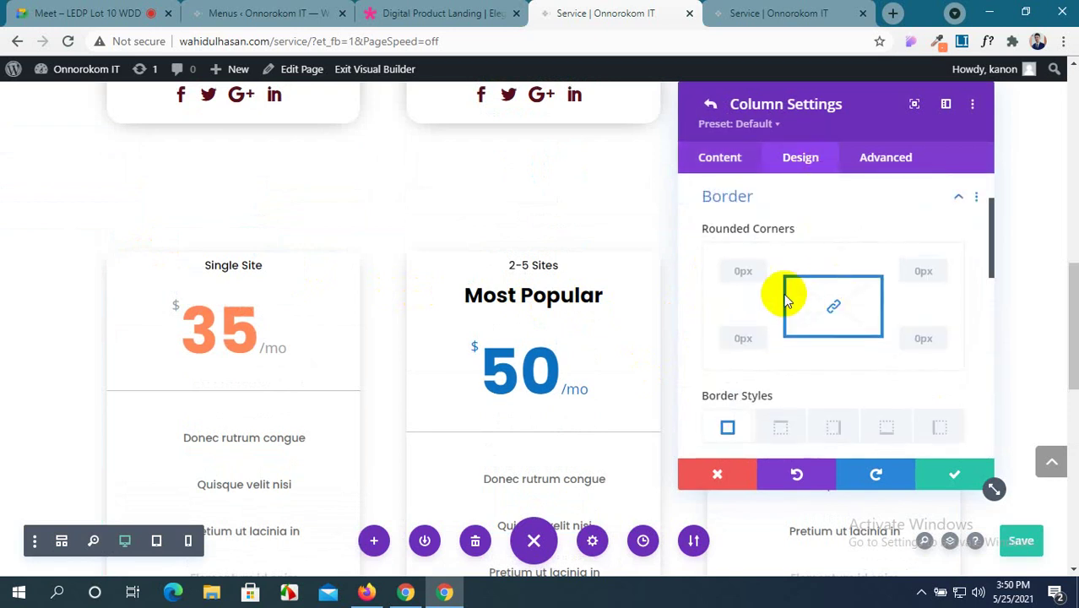
Edit the first column's corner radius, trying 30px and 10px values, ending at 0px.
click(743, 270)
text(30px)
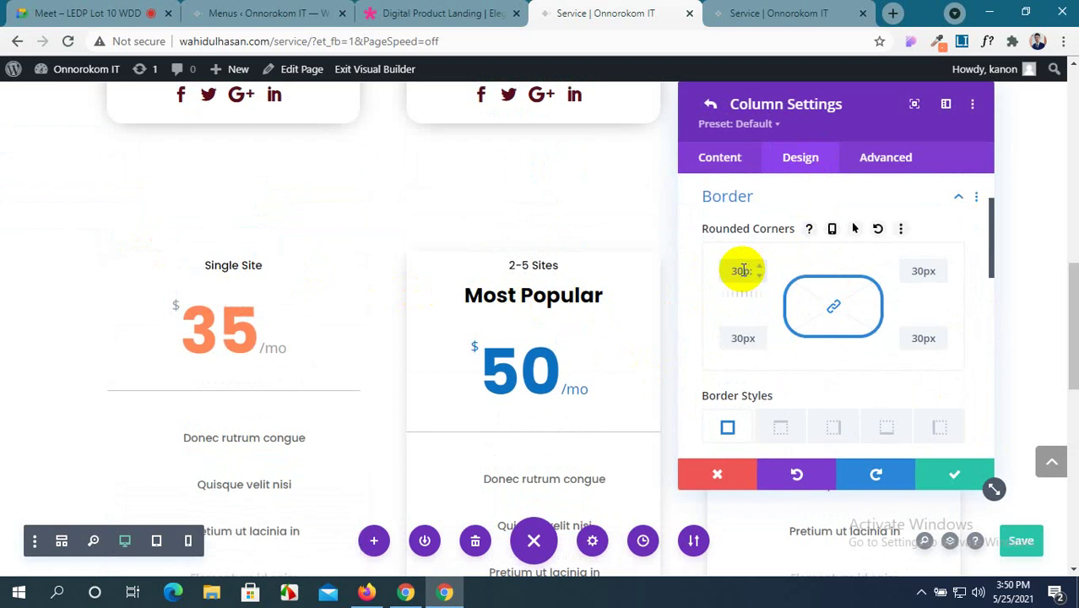
scroll(164, 348, down, 3)
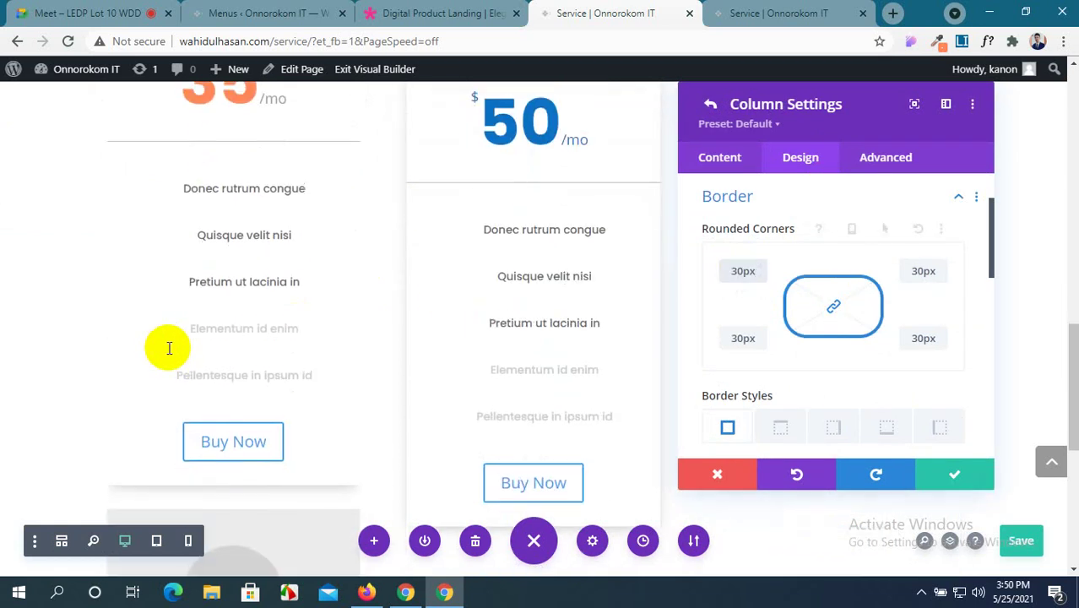
scroll(169, 346, up, 2)
scroll(165, 344, down, 2)
scroll(254, 342, up, 1)
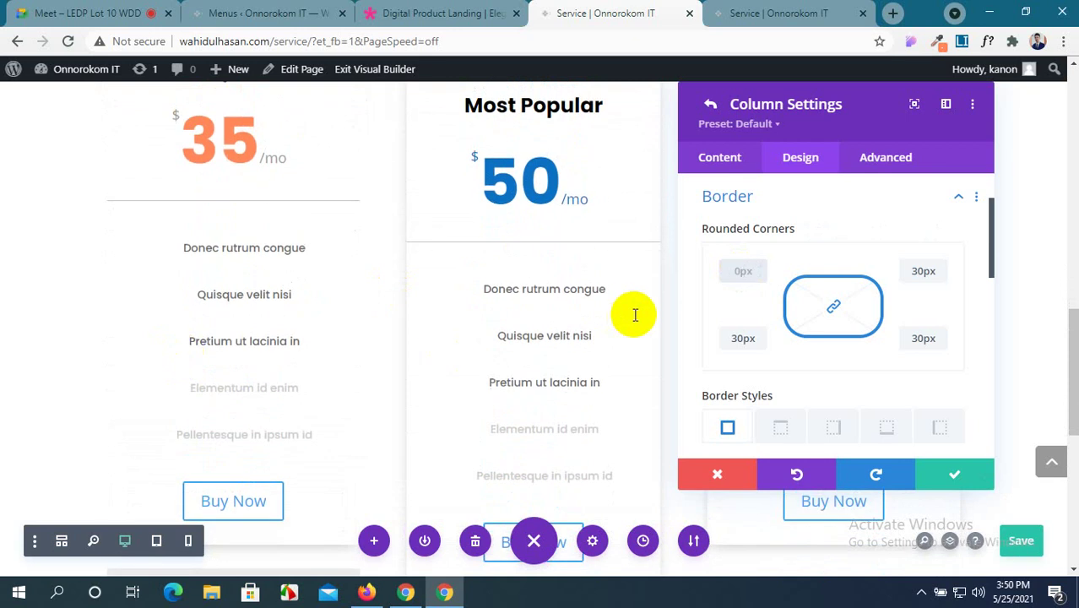
text(px)
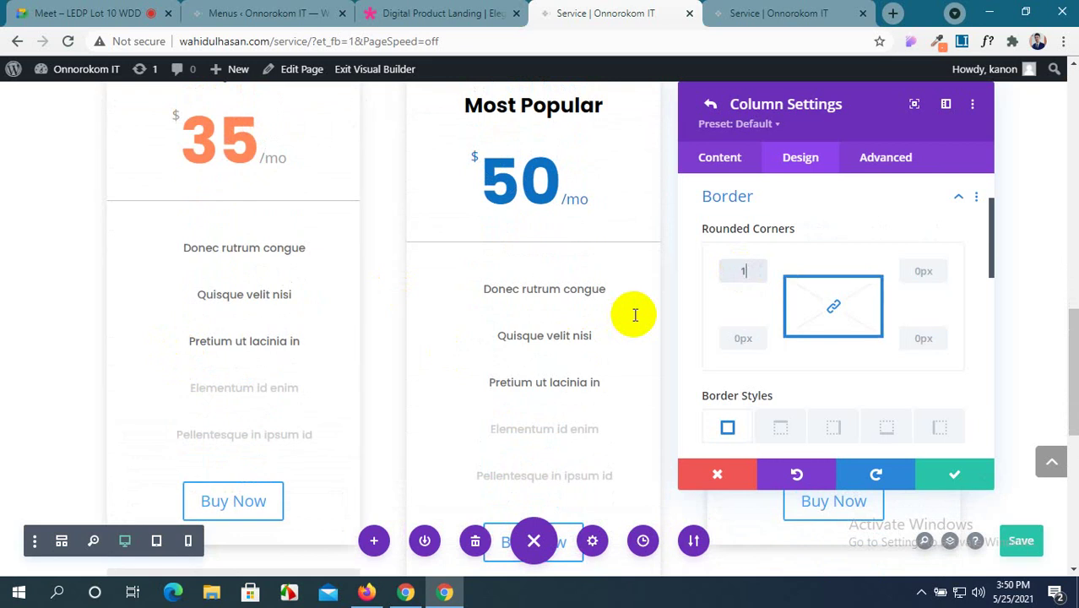
text(10px)
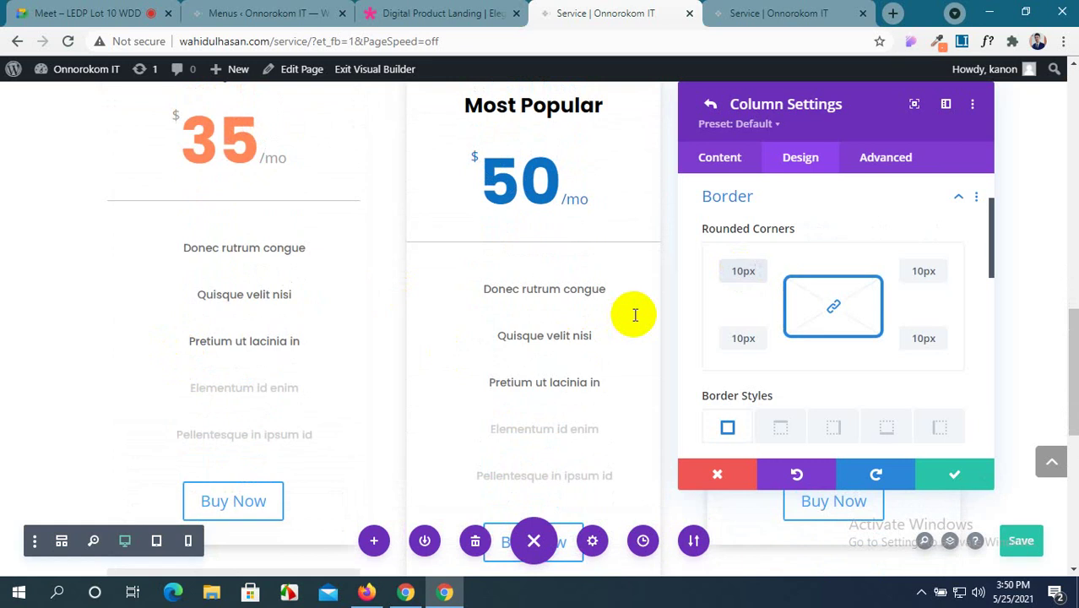
scroll(273, 387, up, 3)
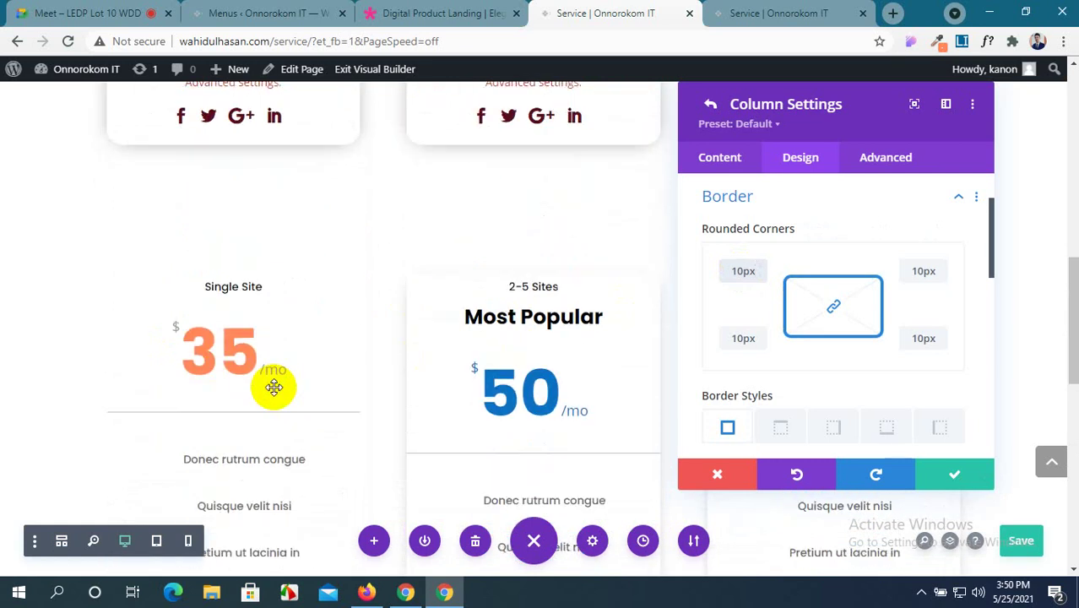
scroll(274, 387, down, 1)
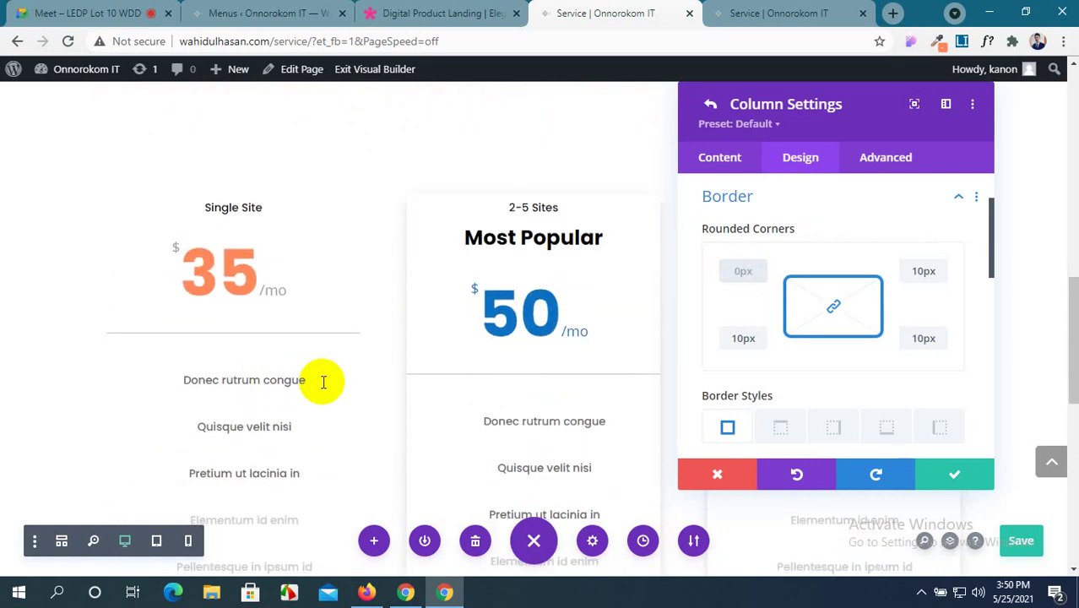
text(px)
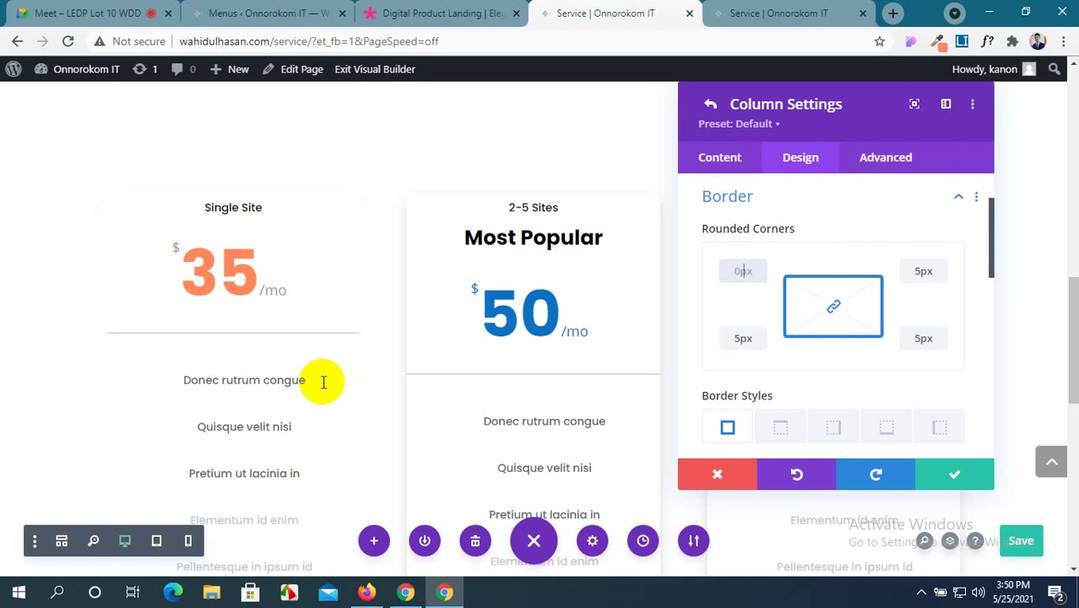
text(1px)
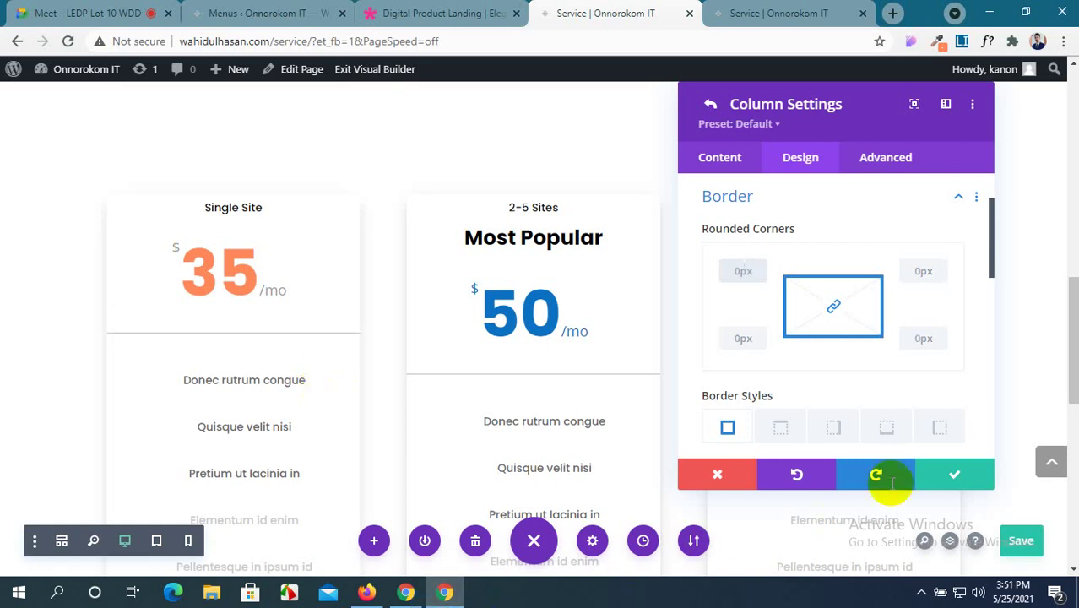
Save the column's border settings and close the row settings.
click(944, 480)
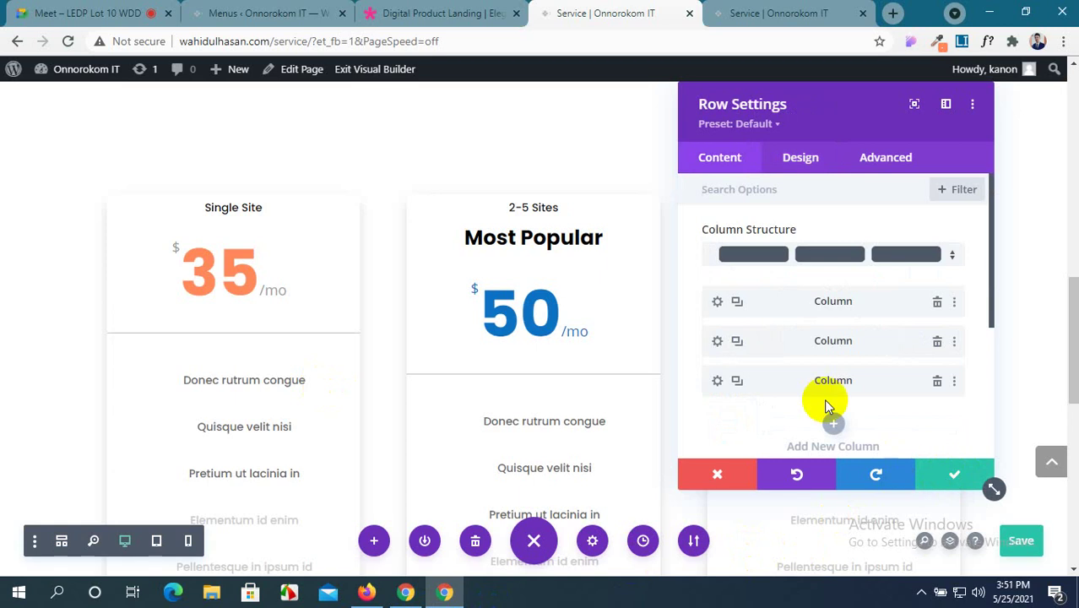
click(948, 469)
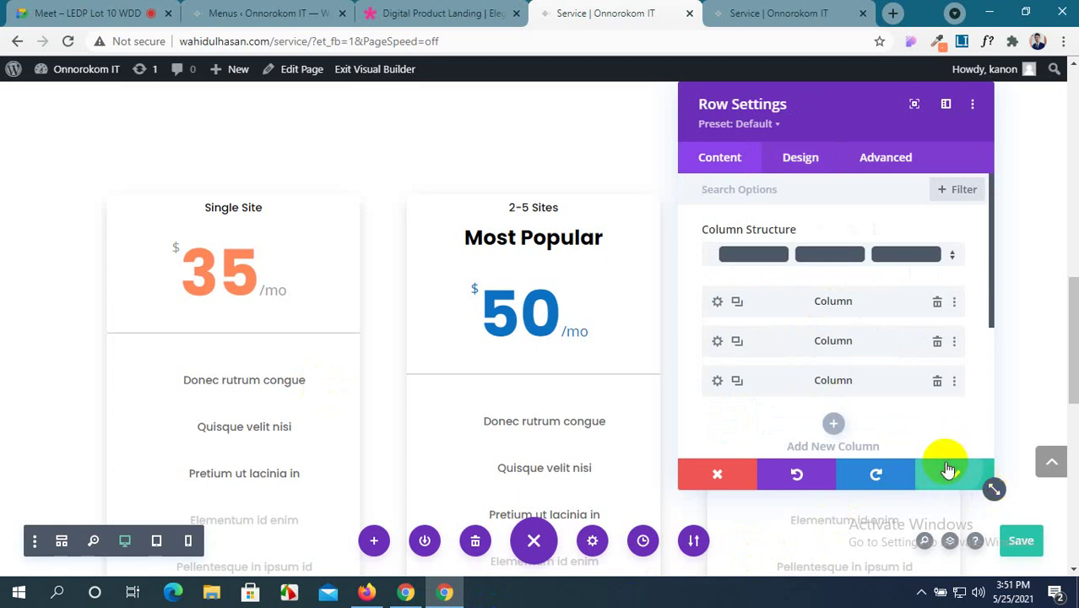
scroll(350, 393, down, 3)
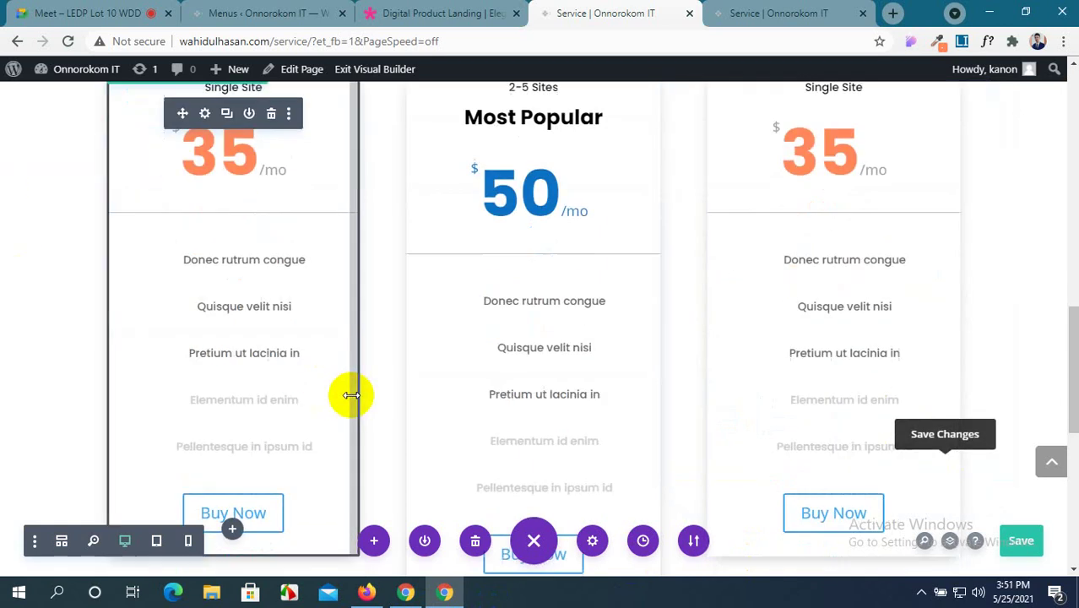
click(440, 13)
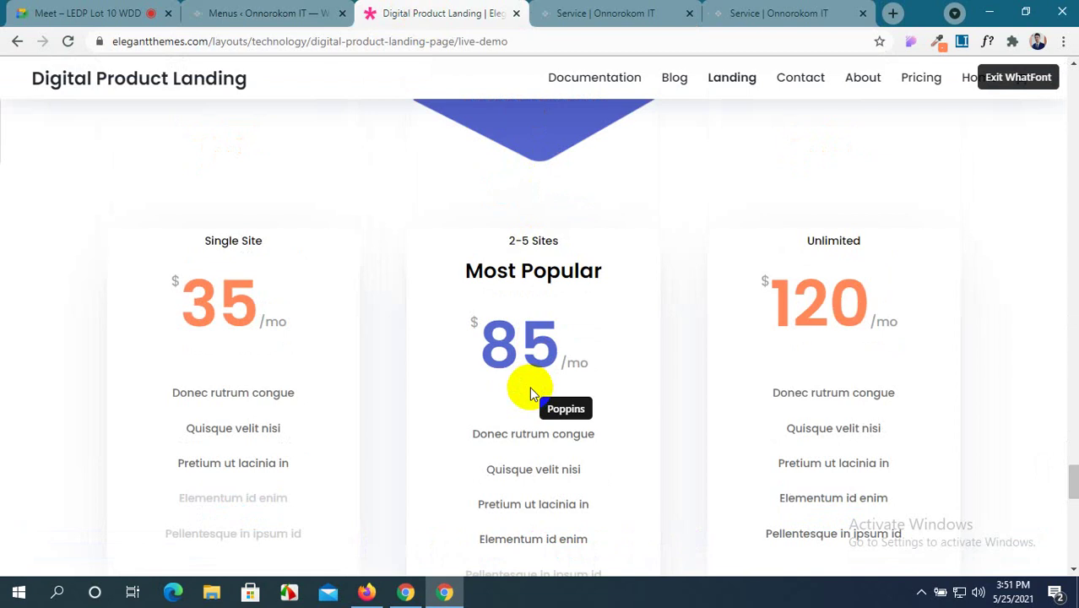
scroll(530, 387, down, 3)
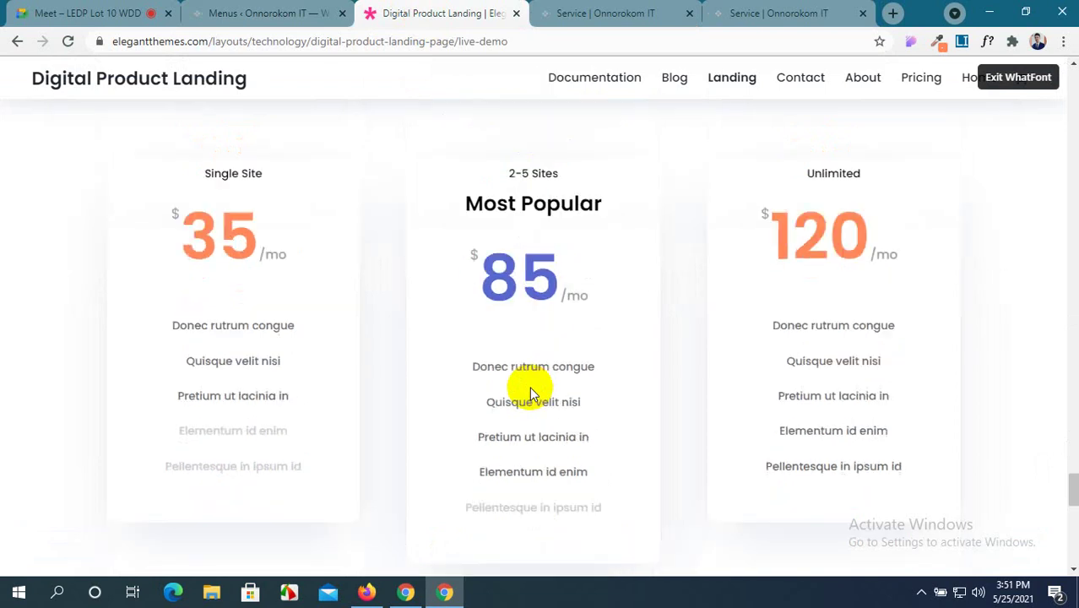
scroll(529, 386, down, 2)
scroll(529, 386, up, 7)
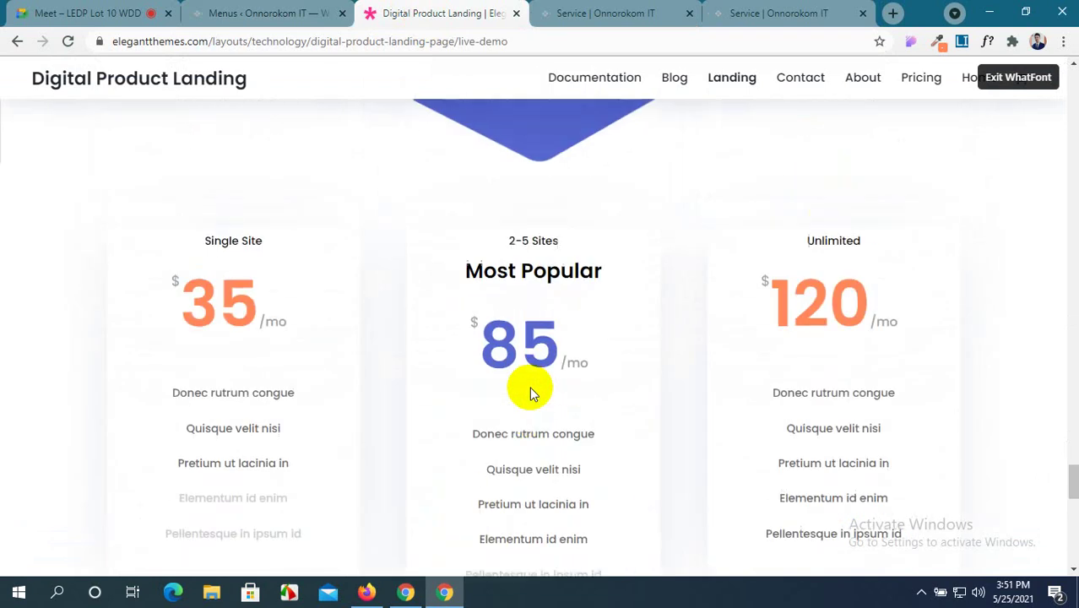
click(624, 12)
scroll(561, 302, up, 1)
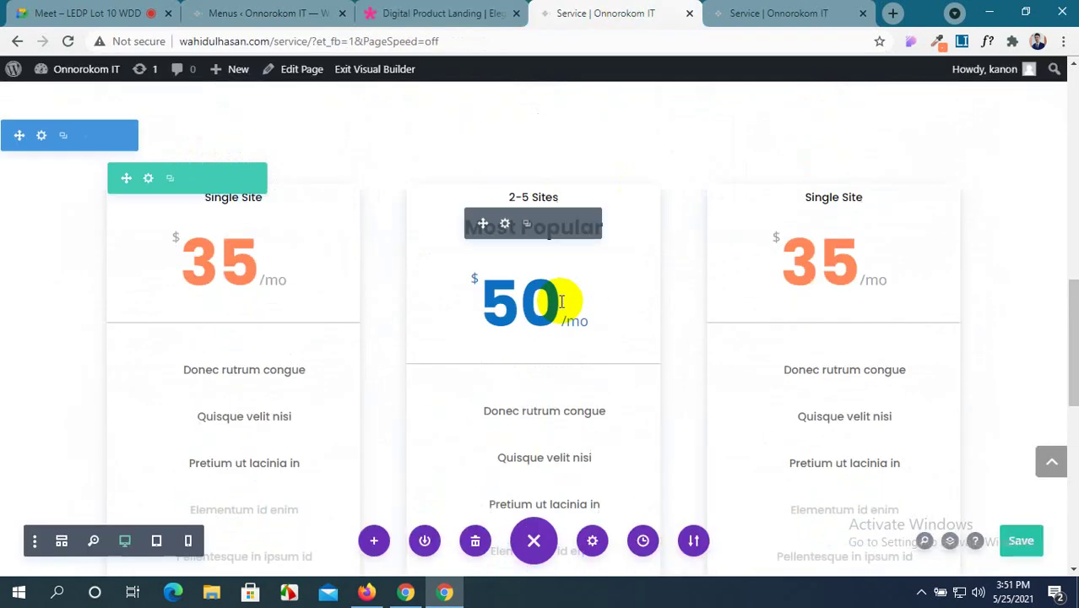
scroll(562, 301, down, 1)
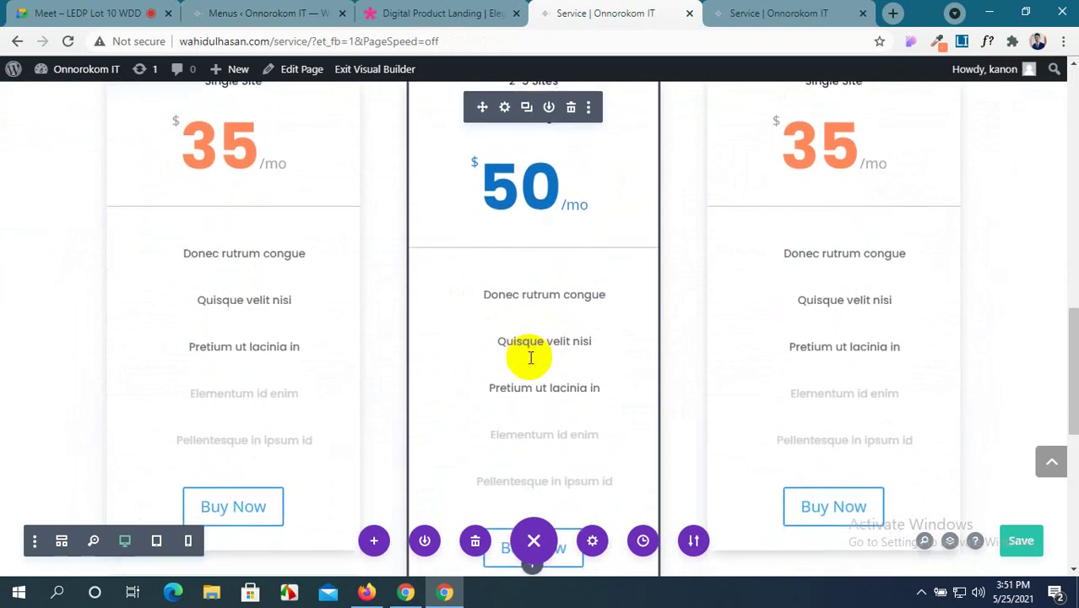
scroll(798, 415, down, 2)
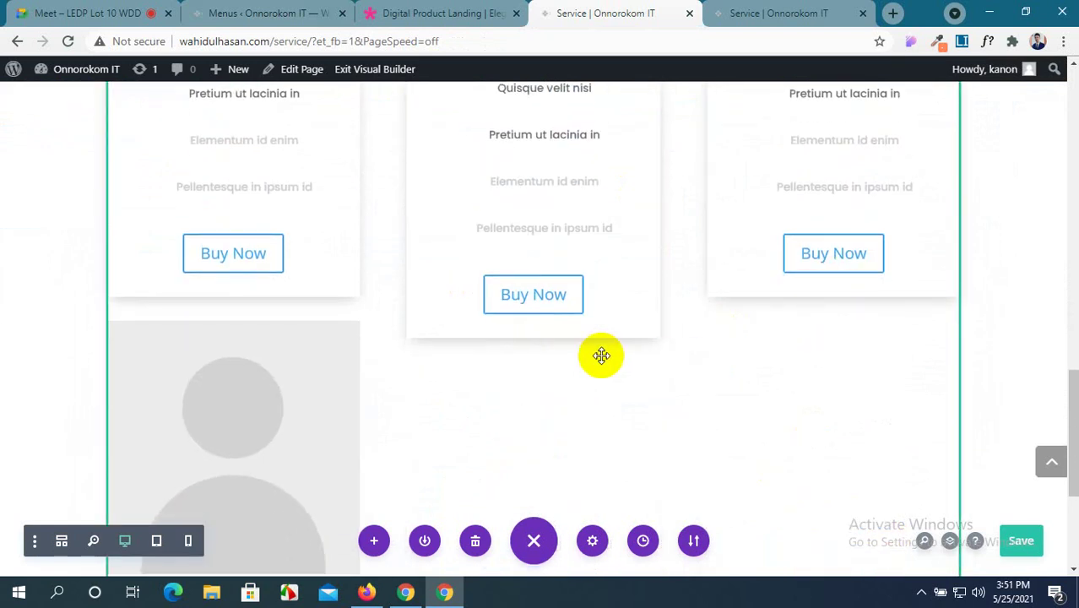
scroll(591, 356, up, 3)
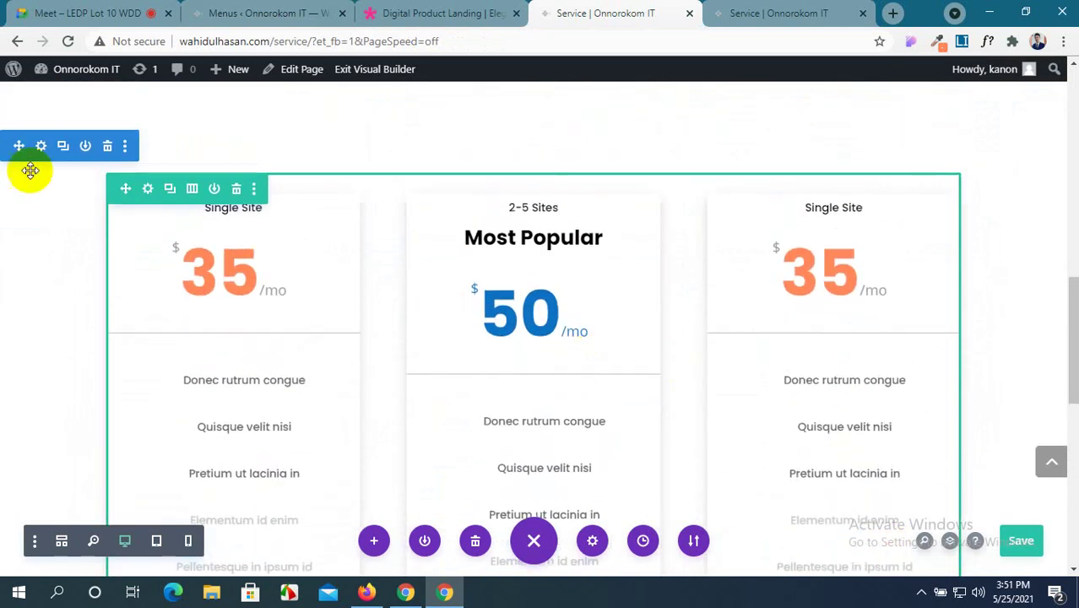
mouse_move(140, 249)
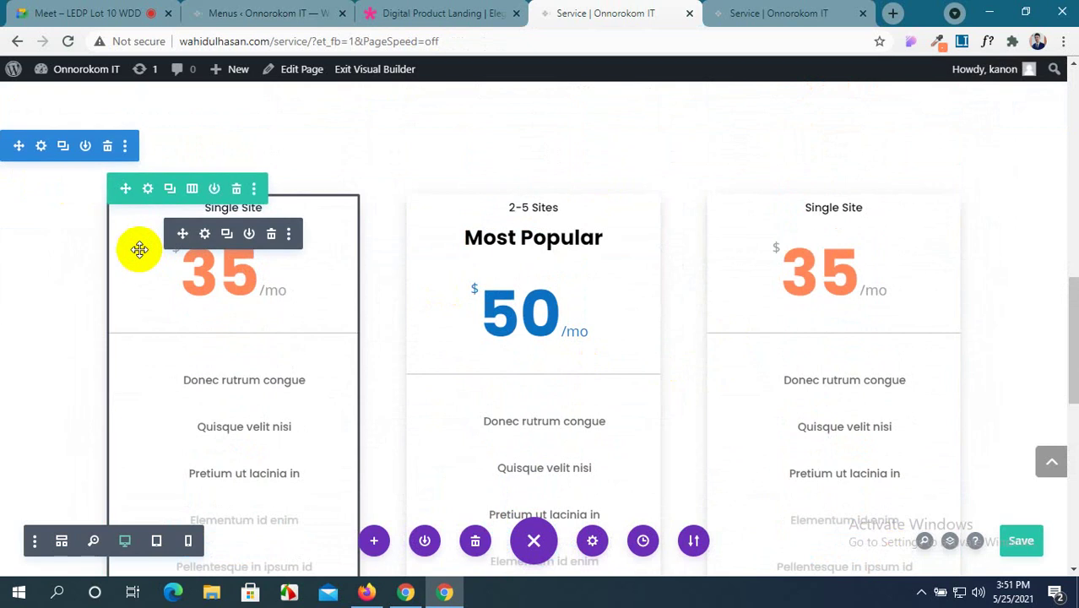
scroll(140, 250, down, 2)
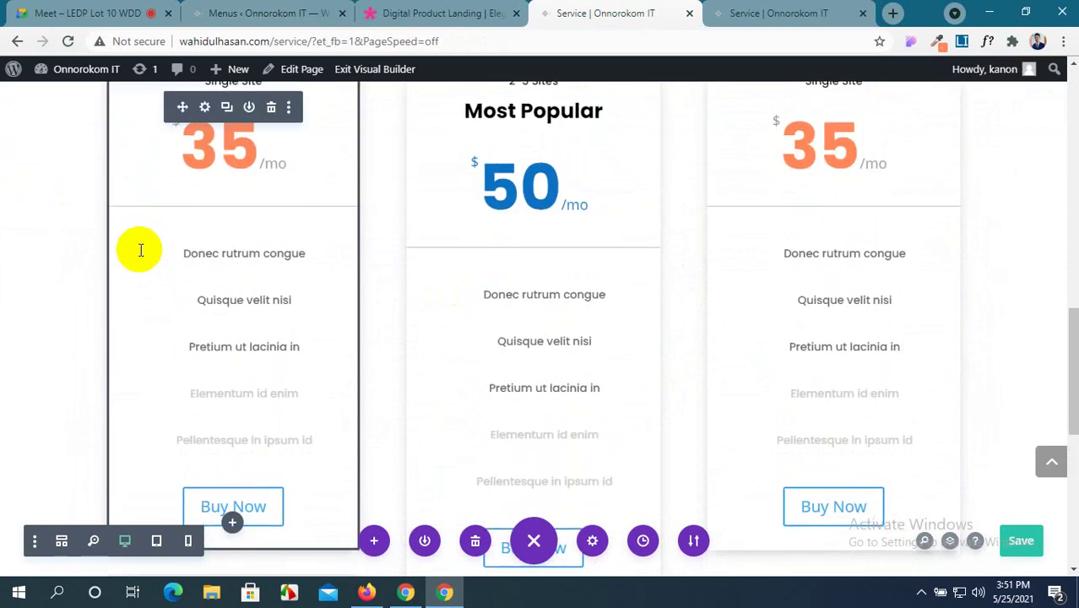
click(393, 12)
scroll(435, 224, up, 3)
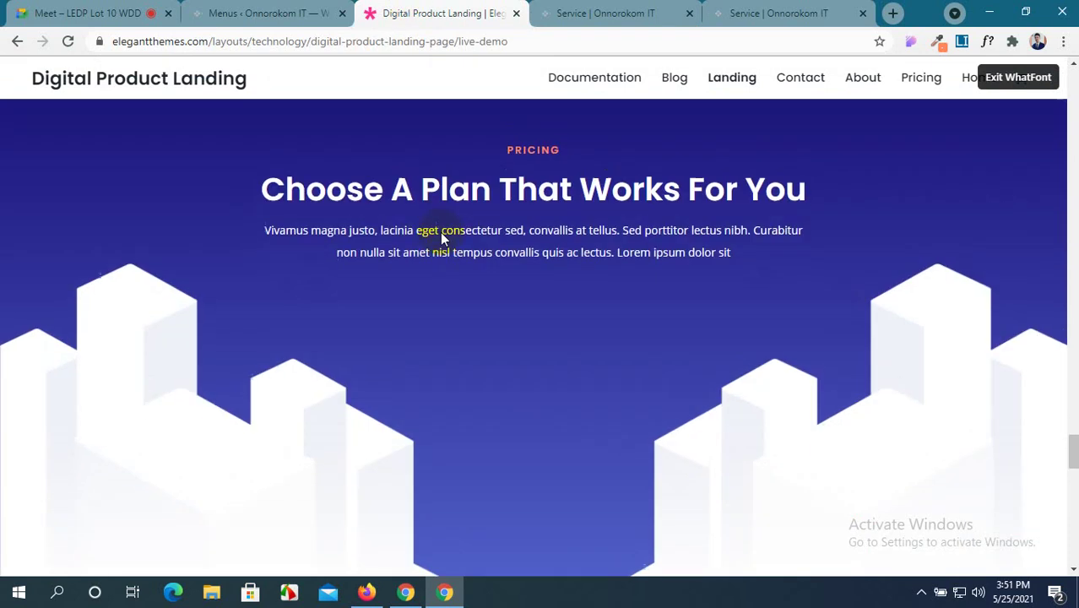
scroll(440, 234, down, 5)
scroll(440, 234, up, 1)
scroll(440, 234, down, 2)
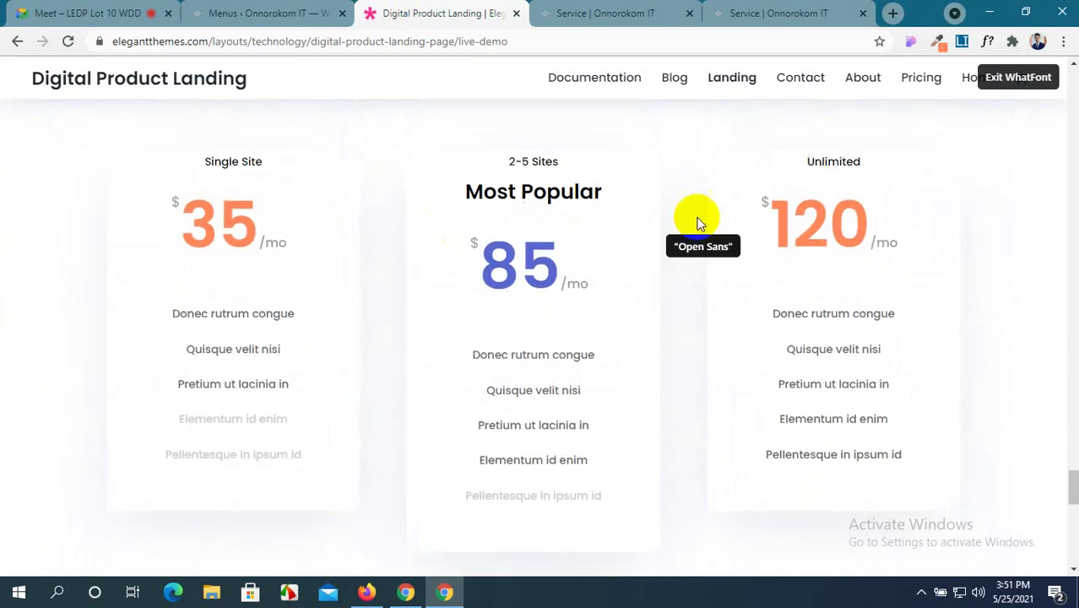
key(Escape)
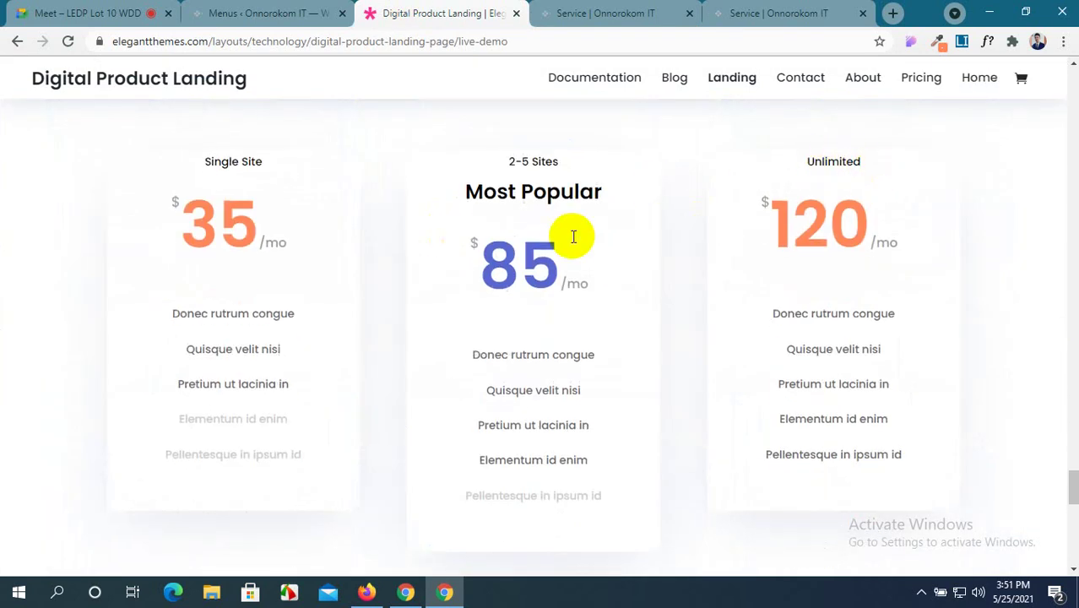
click(583, 12)
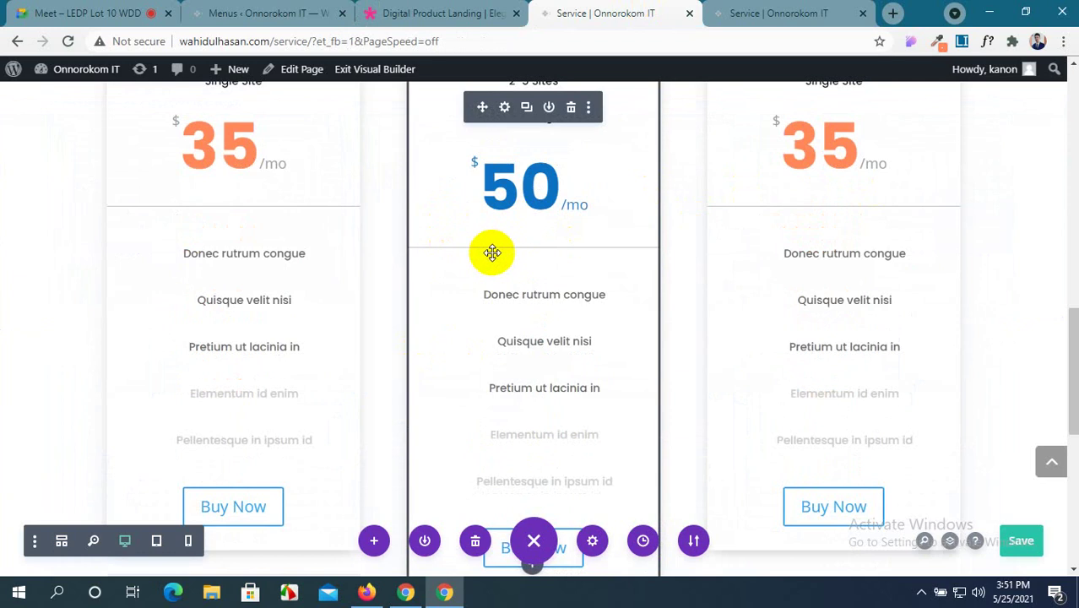
click(669, 311)
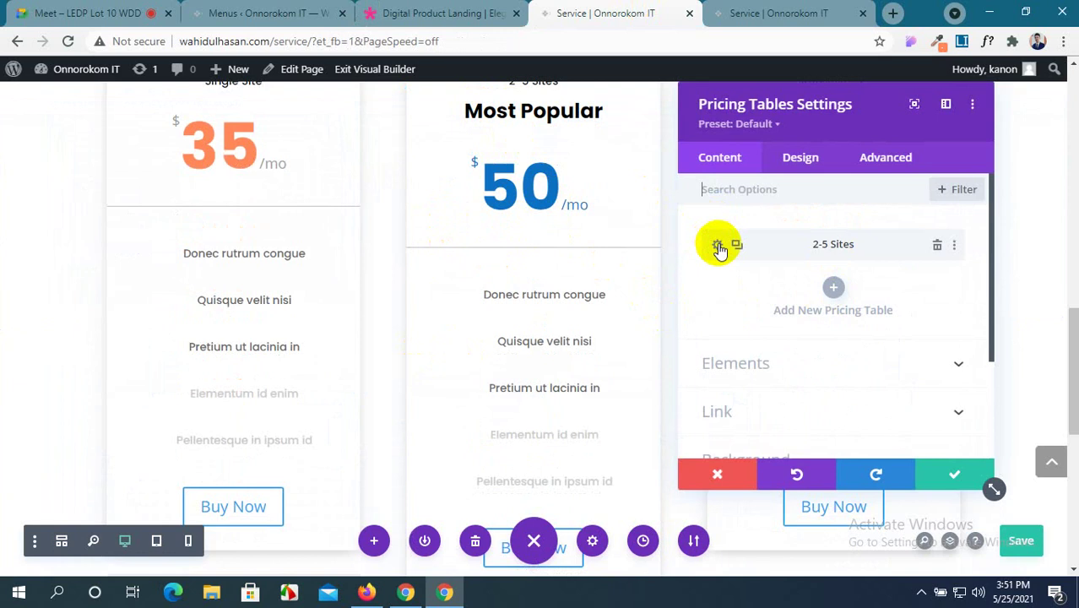
click(818, 159)
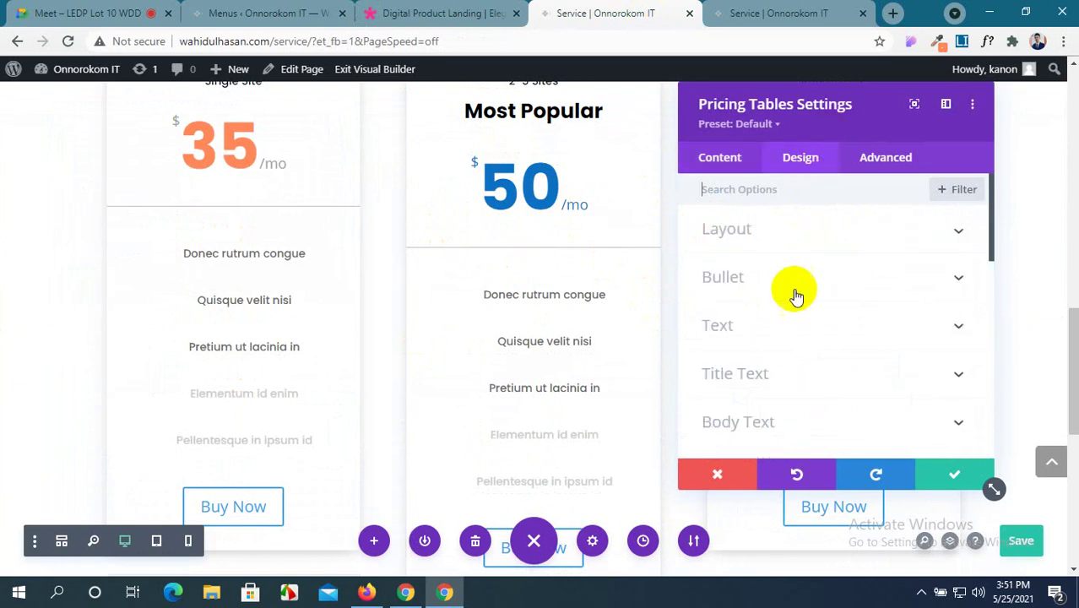
scroll(795, 292, down, 5)
scroll(784, 374, down, 1)
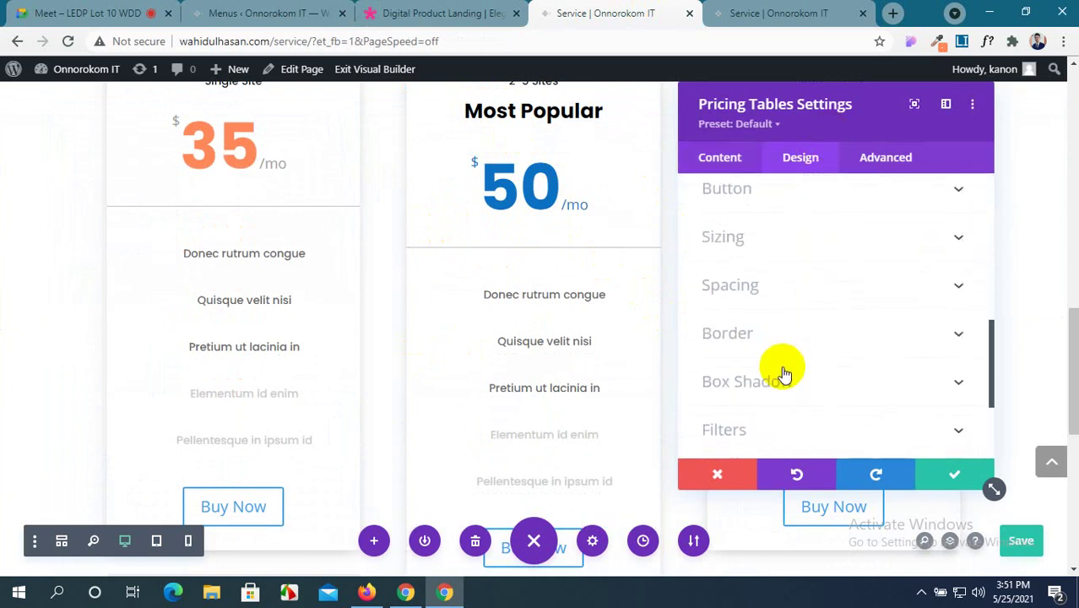
scroll(831, 285, down, 1)
click(831, 255)
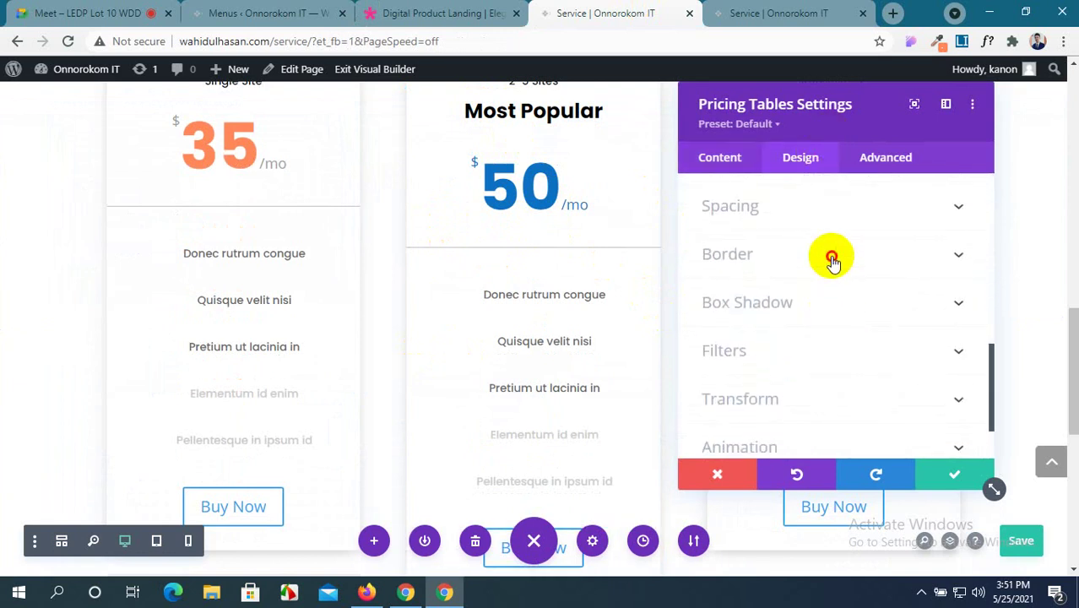
click(742, 272)
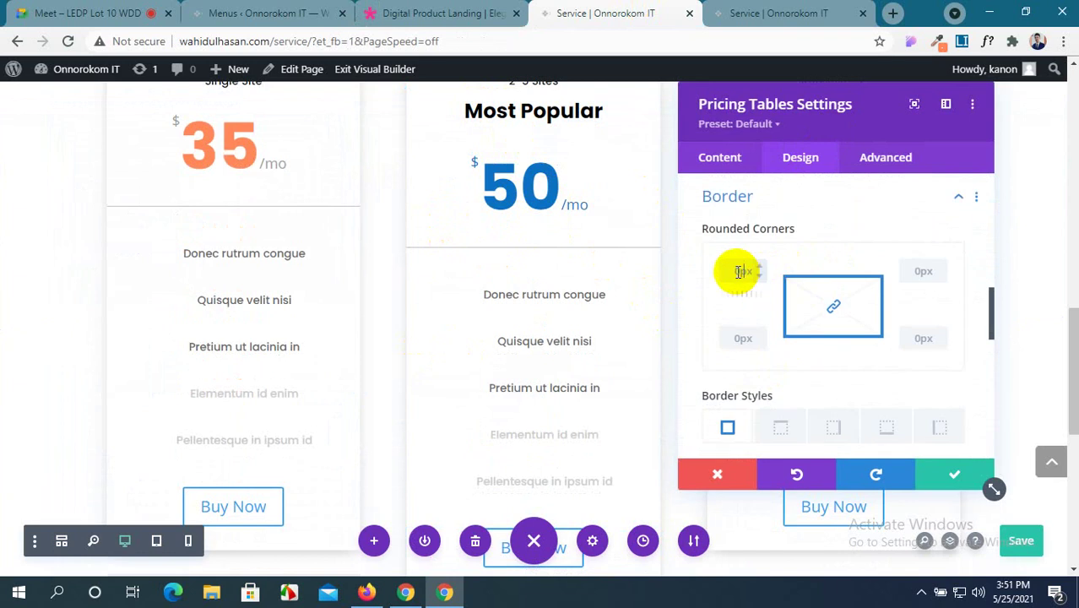
scroll(820, 278, up, 2)
scroll(650, 275, up, 1)
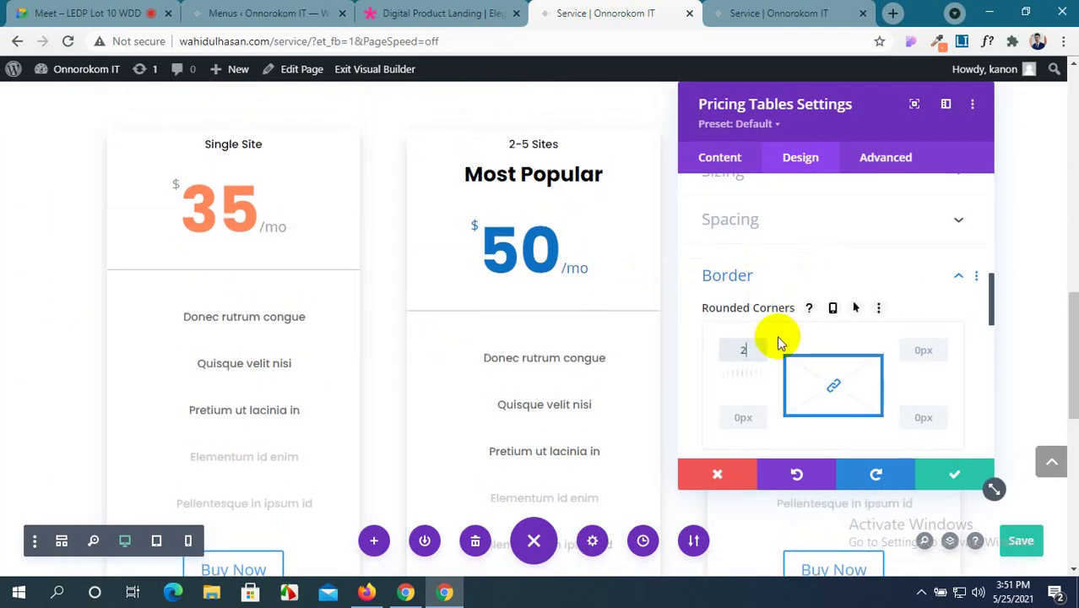
text(20)
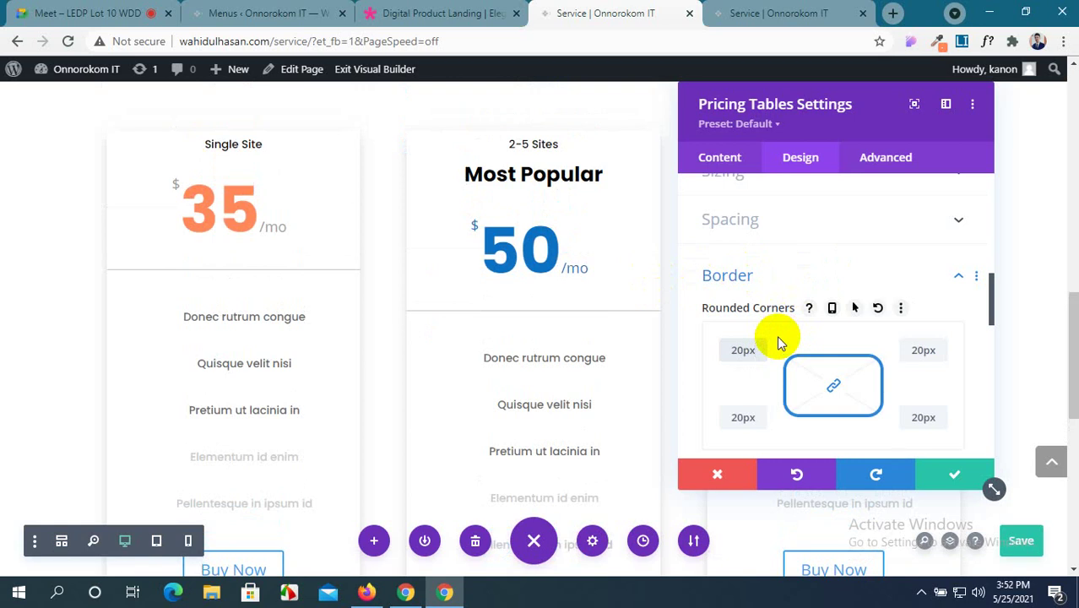
key(BackSpace)
key(BackSpace)
key(BackSpace)
key(BackSpace)
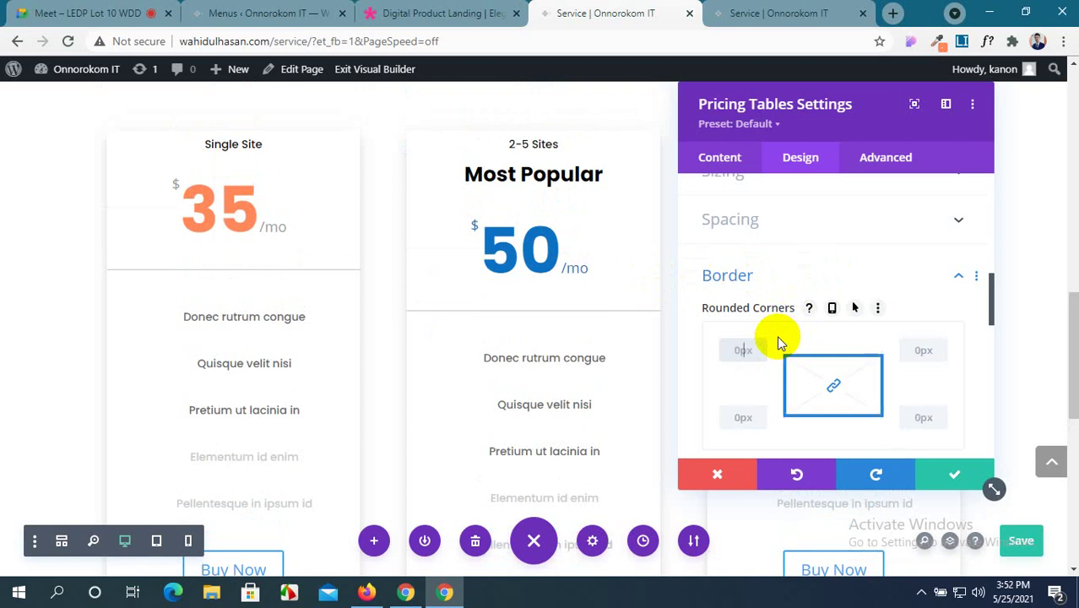
text(50)
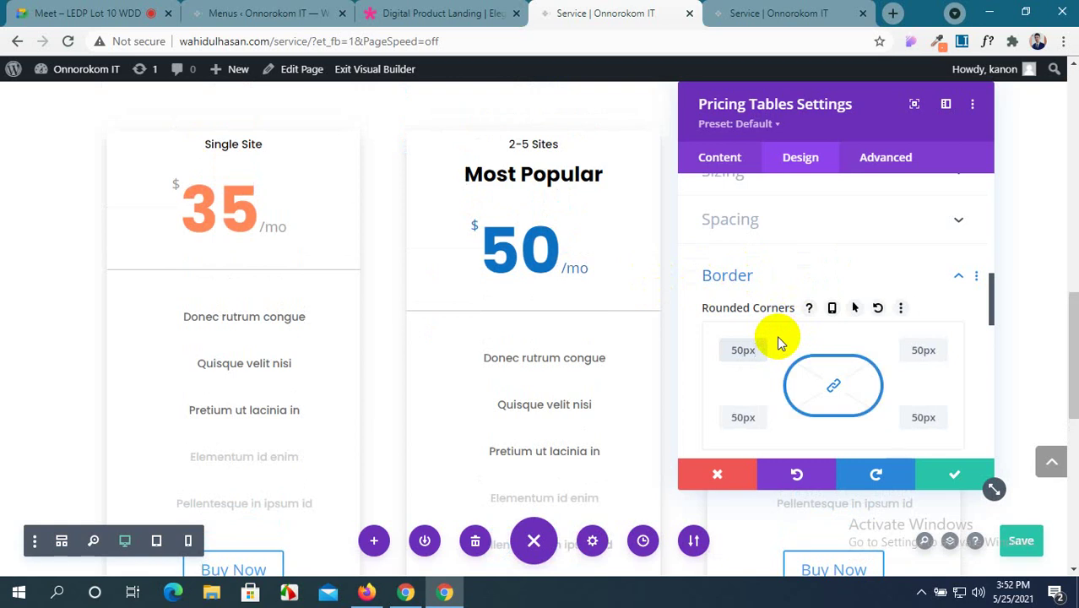
scroll(450, 375, down, 3)
scroll(450, 375, up, 1)
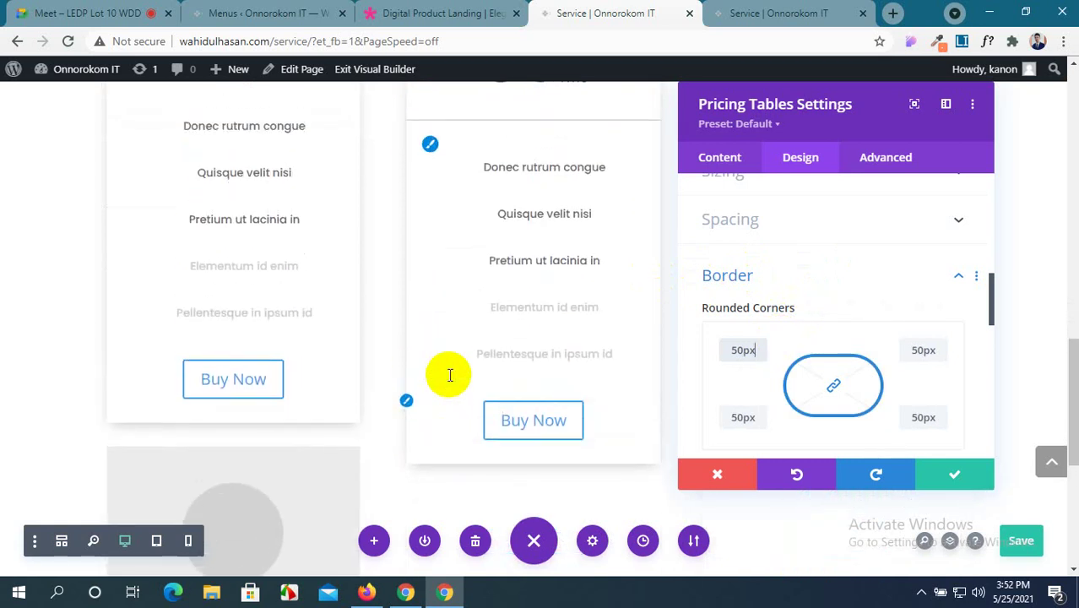
key(BackSpace)
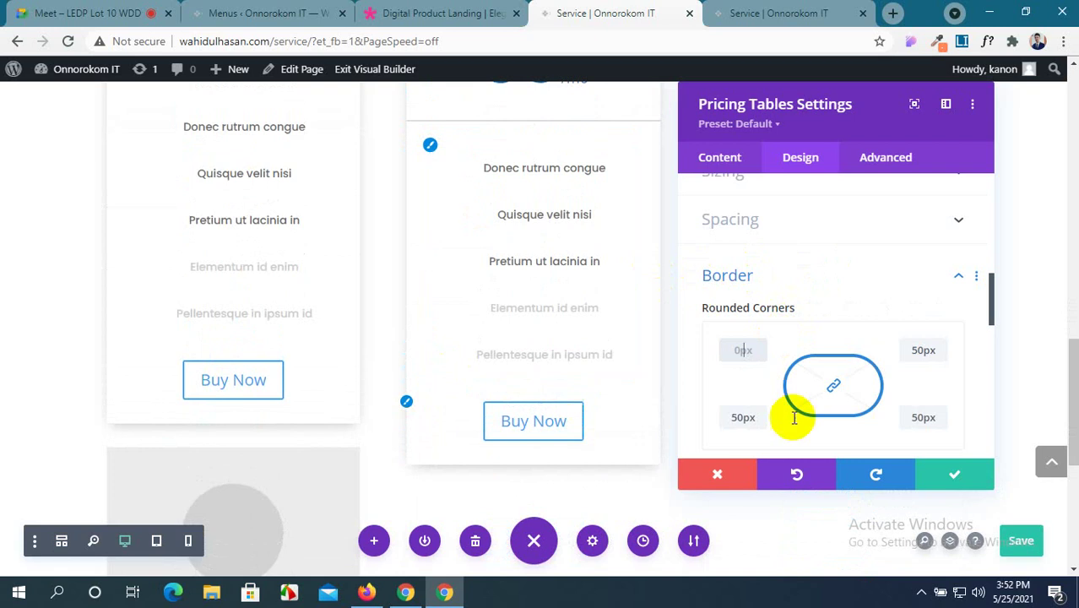
click(944, 475)
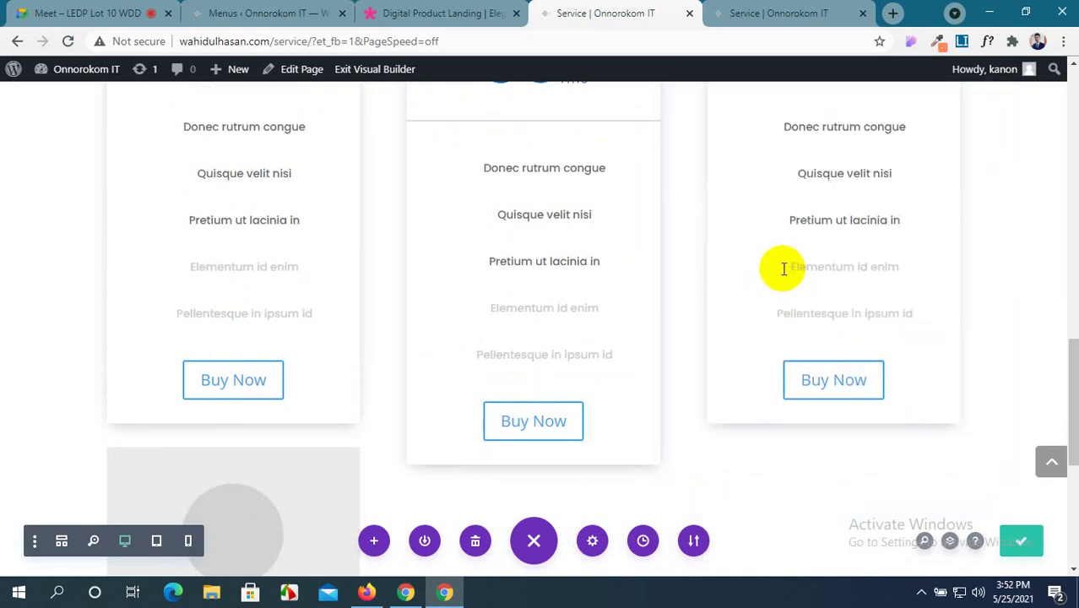
Open the 2-5 Sites pricing table's Design settings and expand its Box Shadow and Border options.
scroll(481, 173, up, 3)
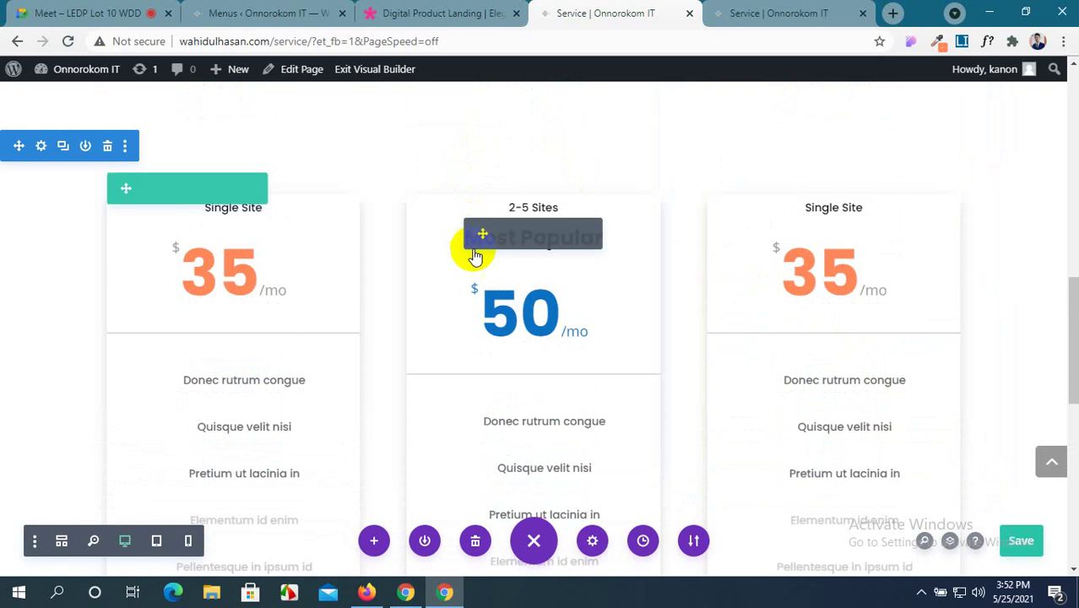
click(502, 236)
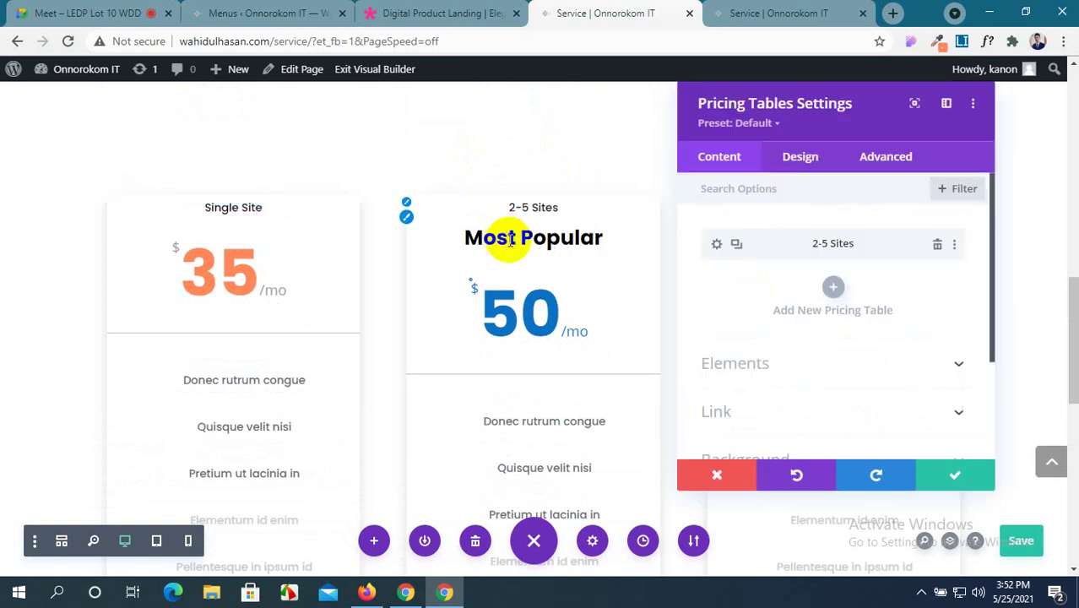
click(717, 245)
click(800, 157)
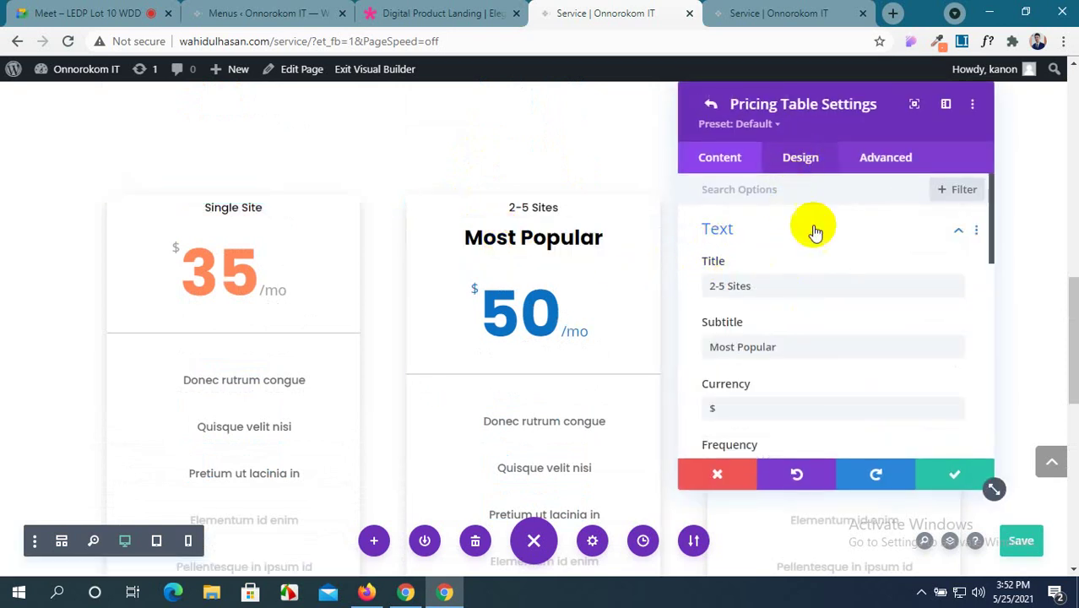
scroll(783, 393, down, 3)
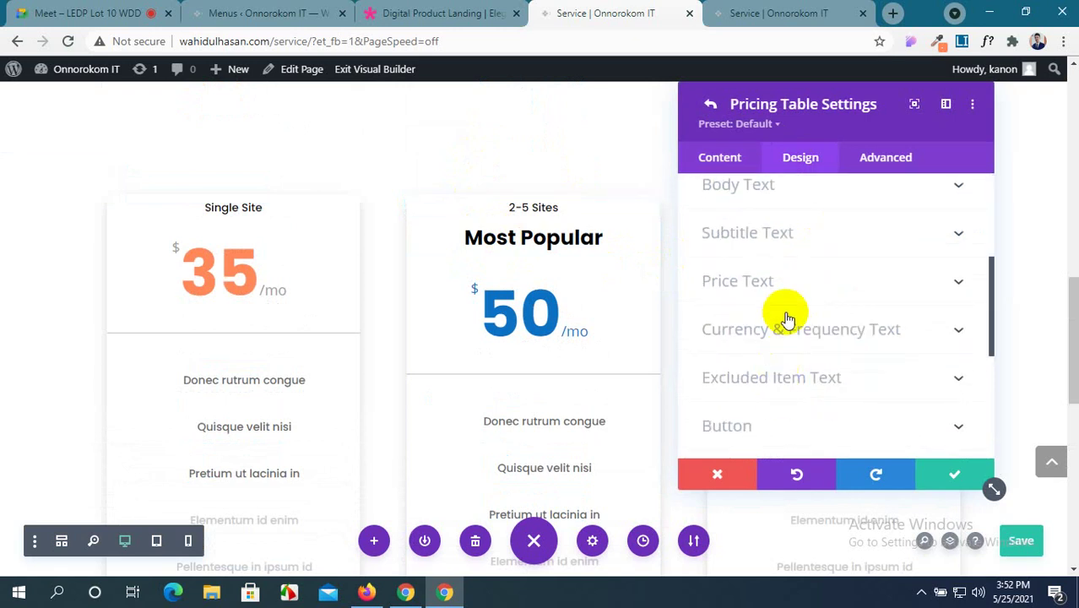
scroll(804, 271, down, 5)
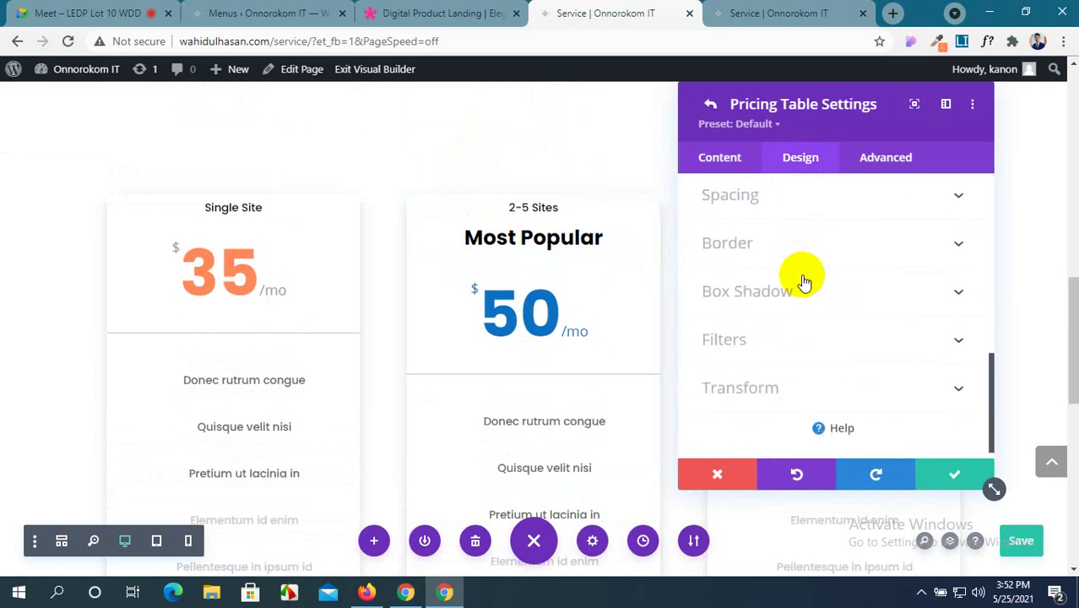
click(802, 283)
scroll(804, 248, up, 1)
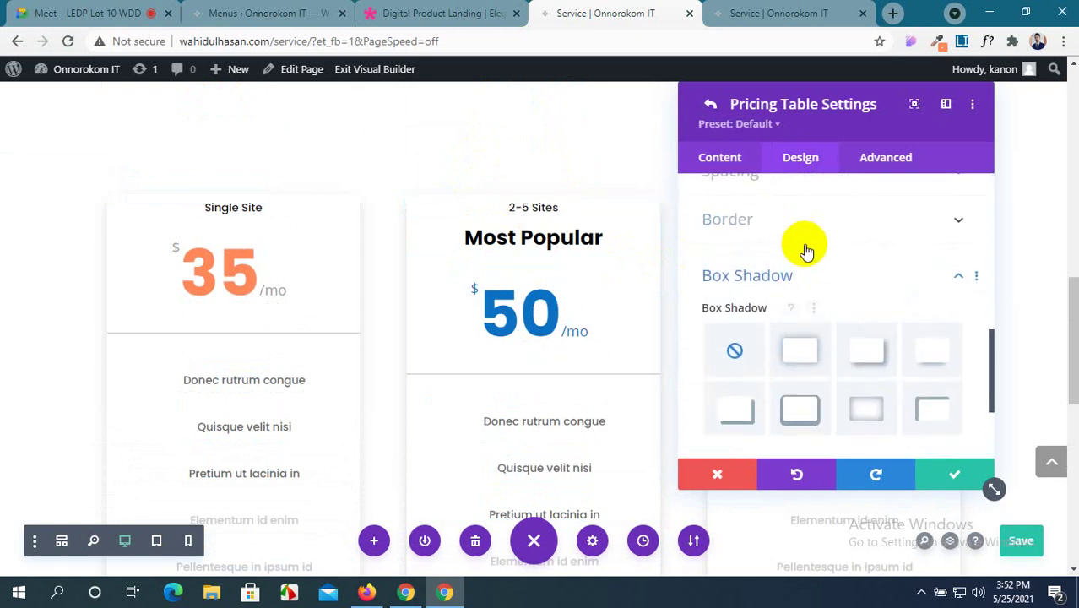
click(807, 232)
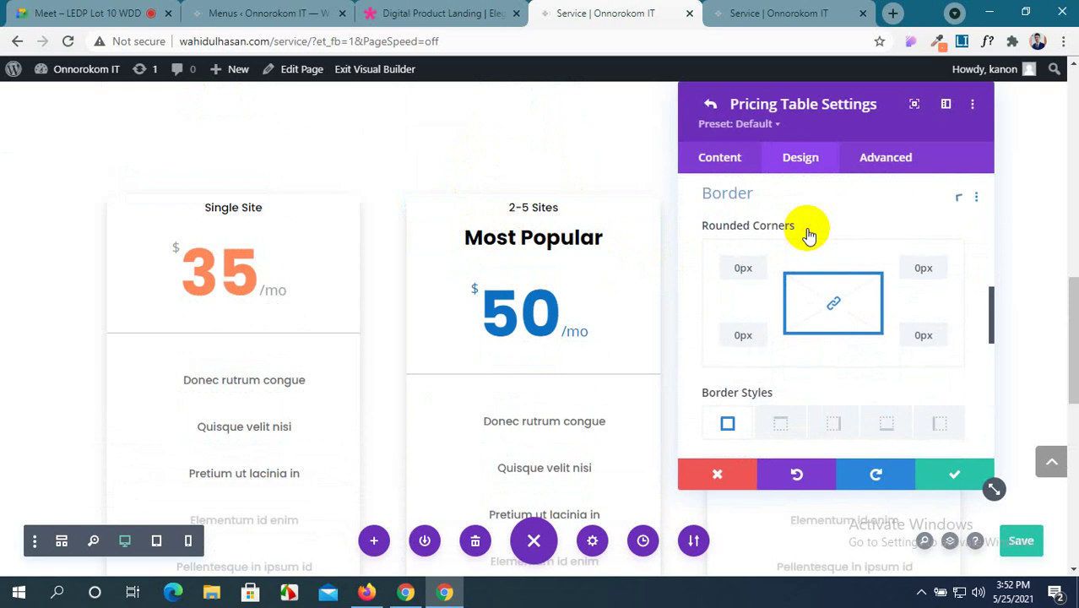
Test 30px and 100px rounded corners, leave them at 0px, close the card and save the page.
click(739, 271)
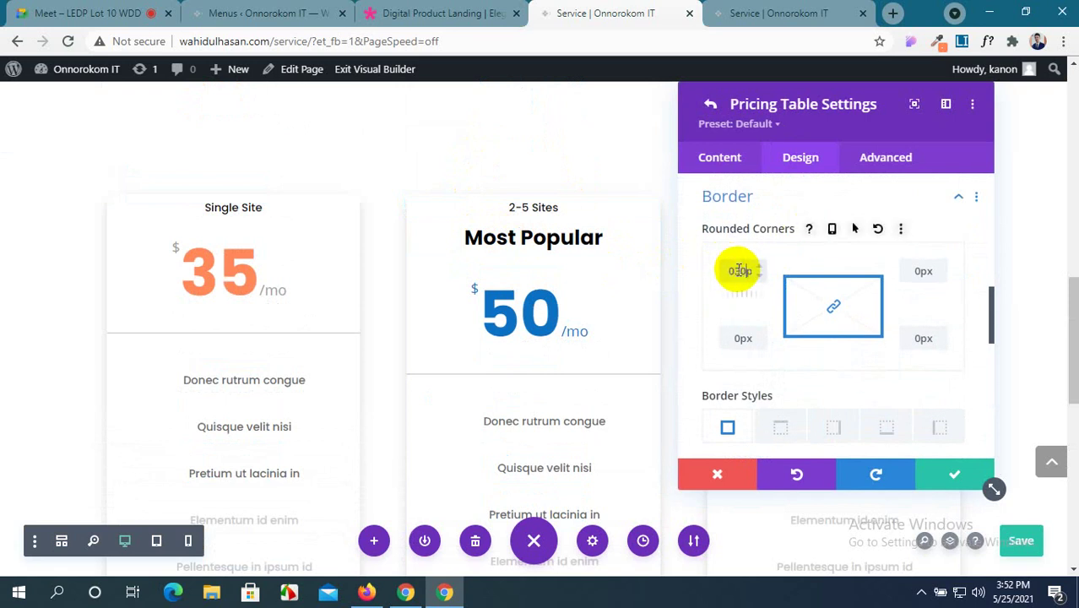
text(30px)
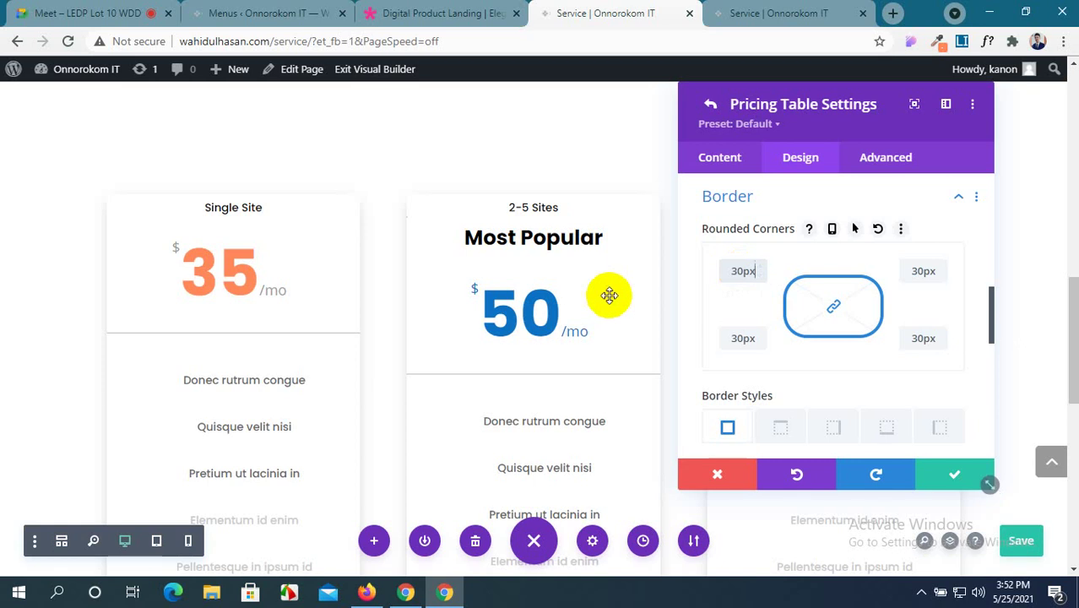
scroll(608, 294, down, 3)
scroll(611, 295, down, 1)
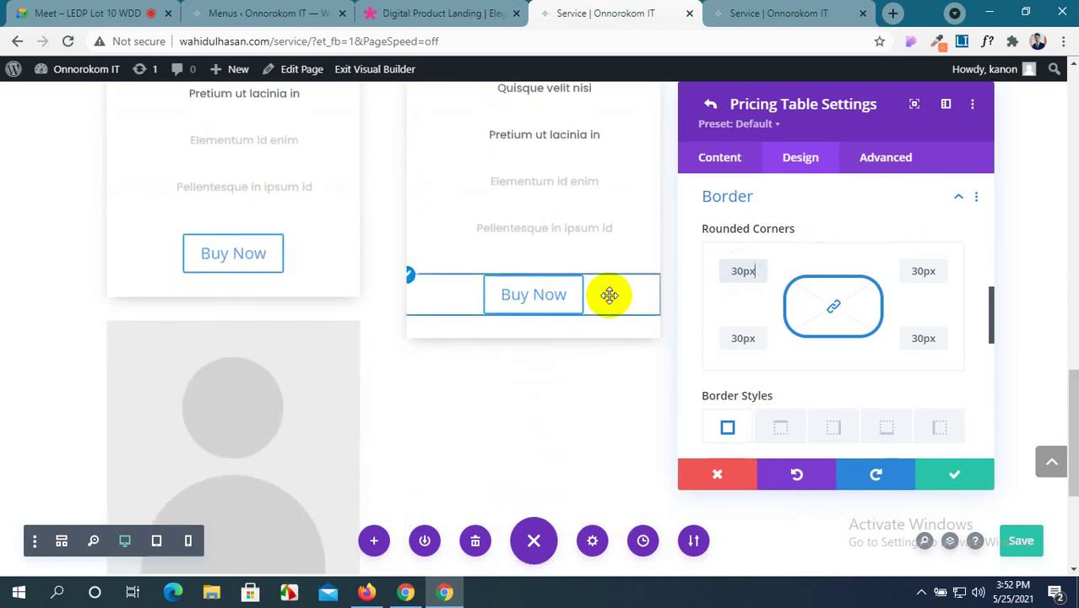
click(835, 310)
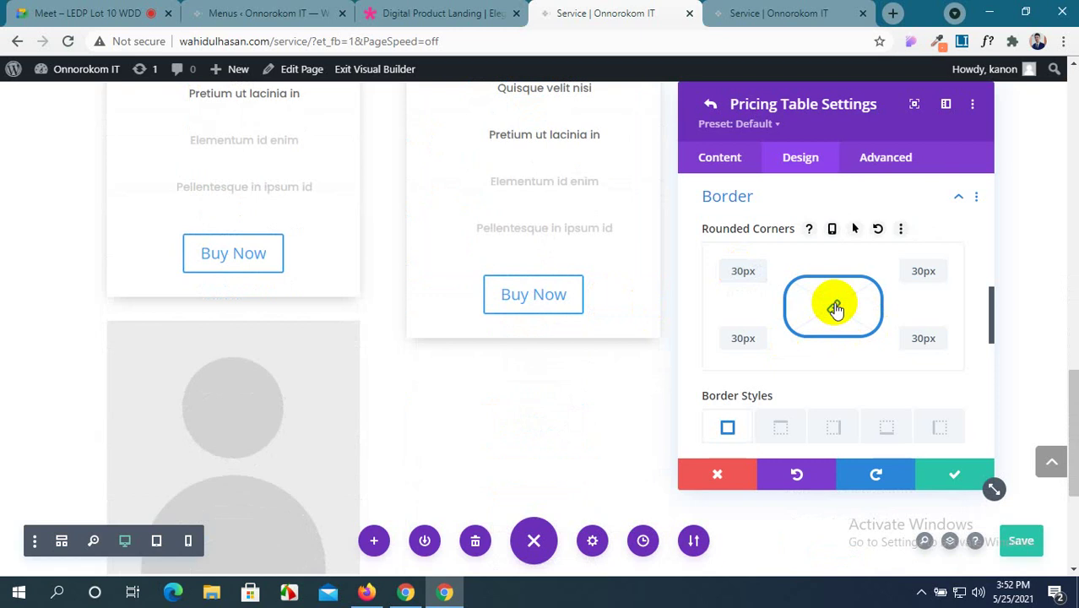
double_click(742, 270)
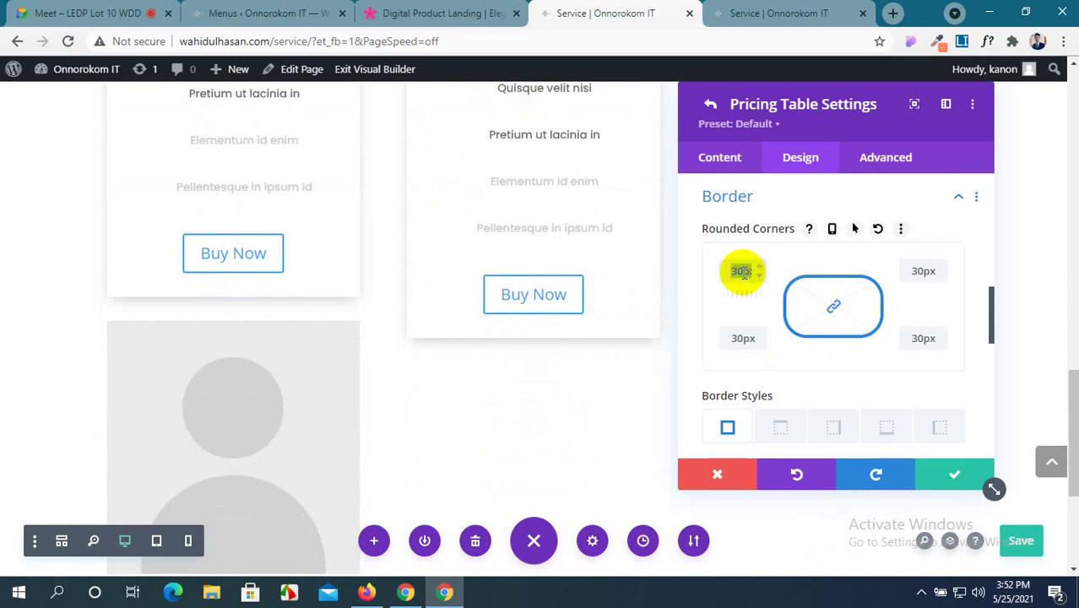
text(100px)
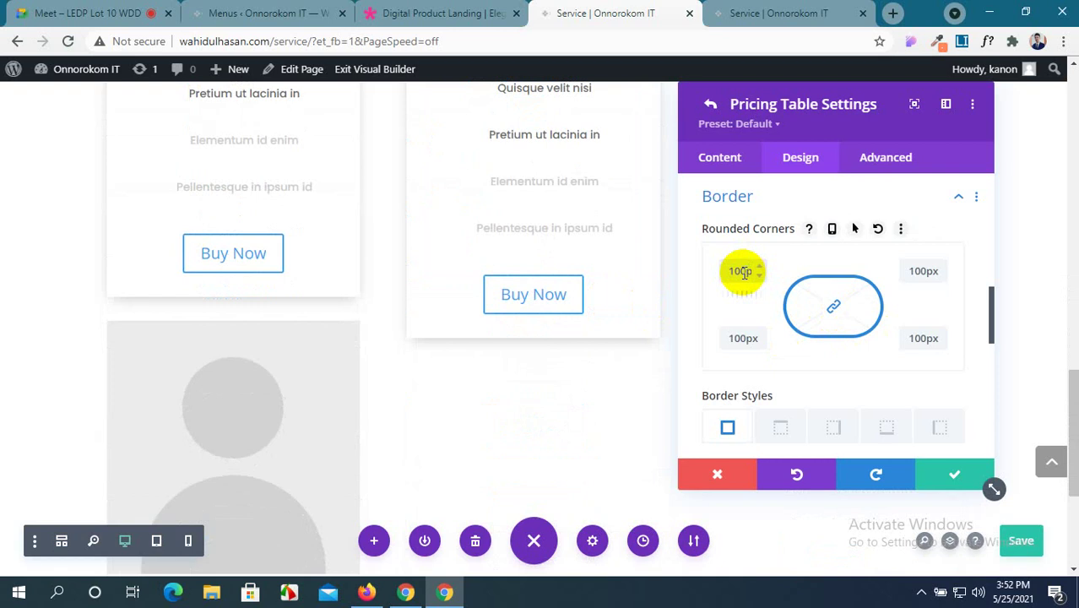
key(BackSpace)
key(BackSpace)
click(956, 475)
click(1021, 540)
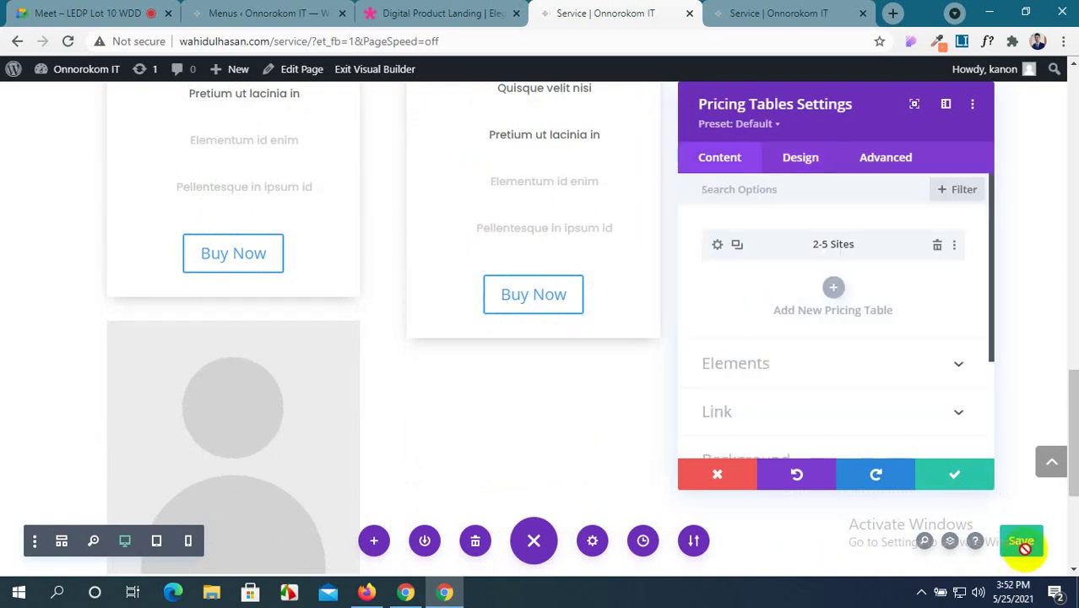
Reload the live Service page to check the three pricing cards, then view the Digital Product Landing demo.
click(792, 10)
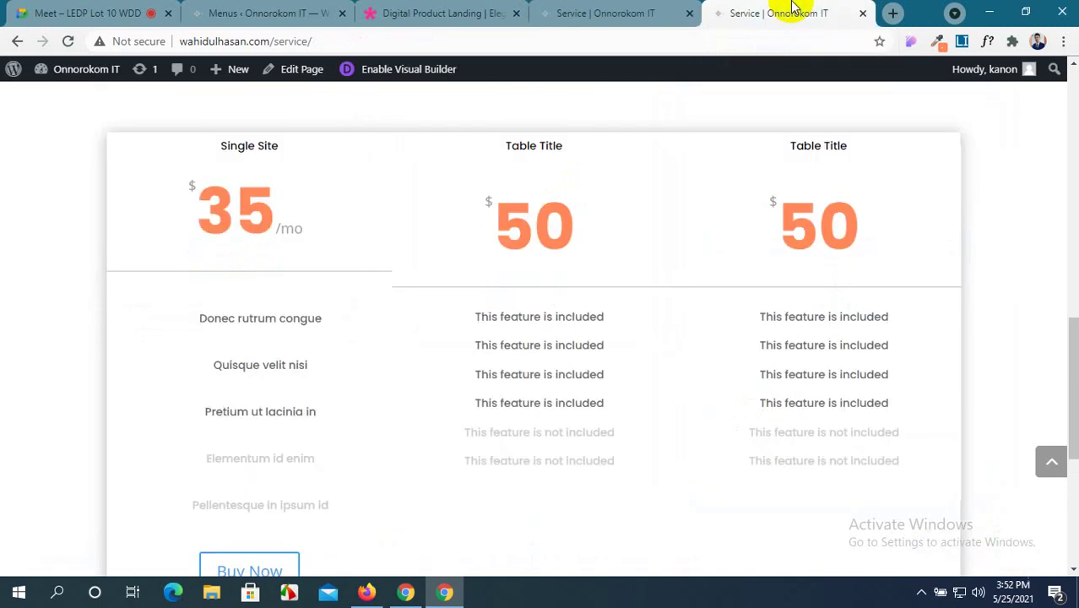
mouse_move(18, 76)
click(70, 41)
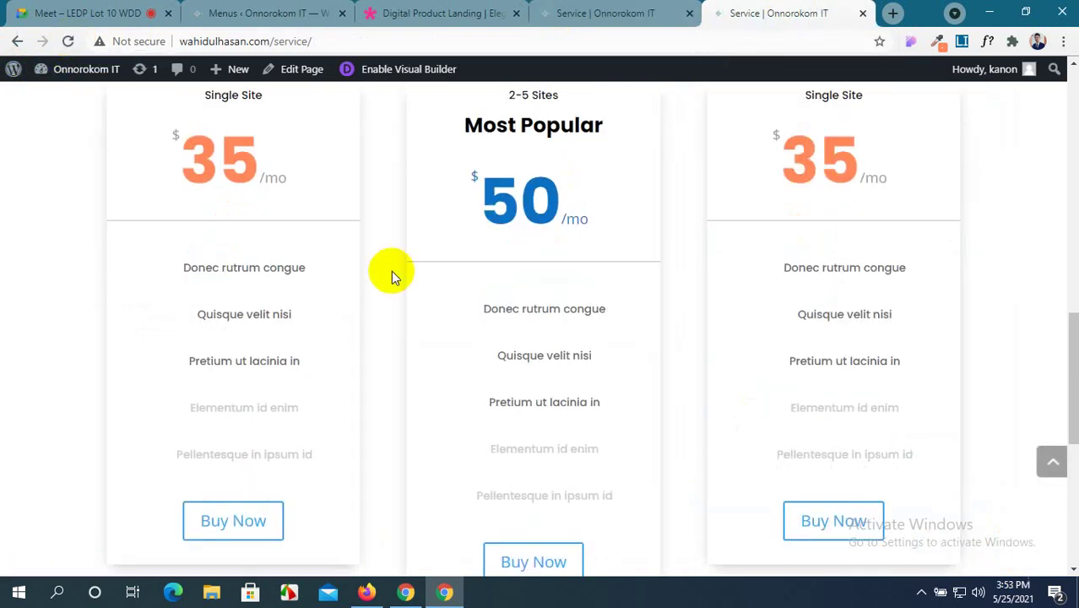
scroll(391, 270, up, 3)
scroll(393, 271, down, 5)
scroll(393, 271, up, 5)
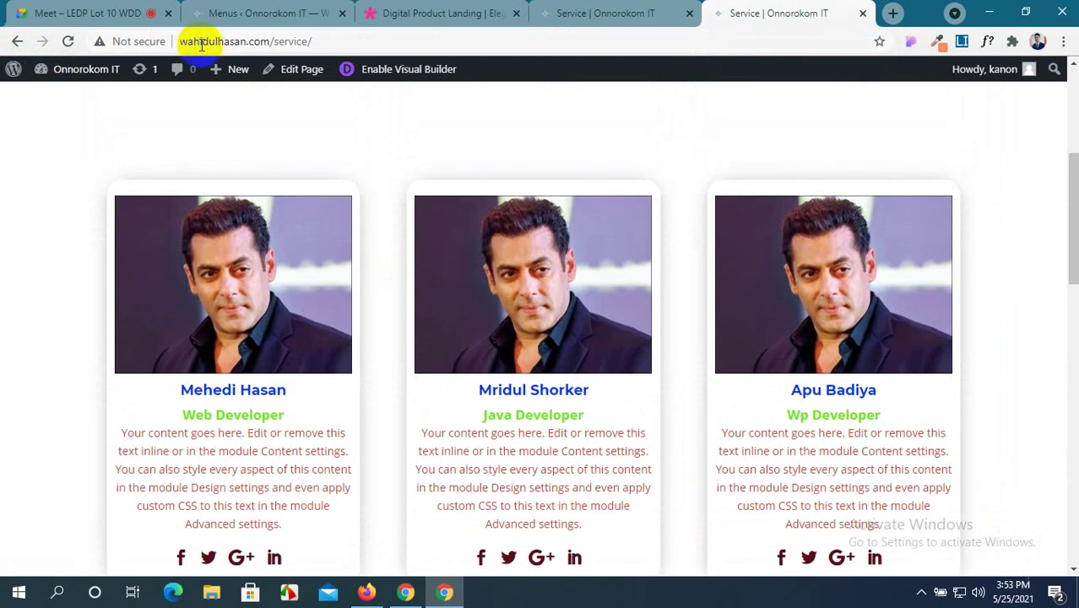
click(70, 41)
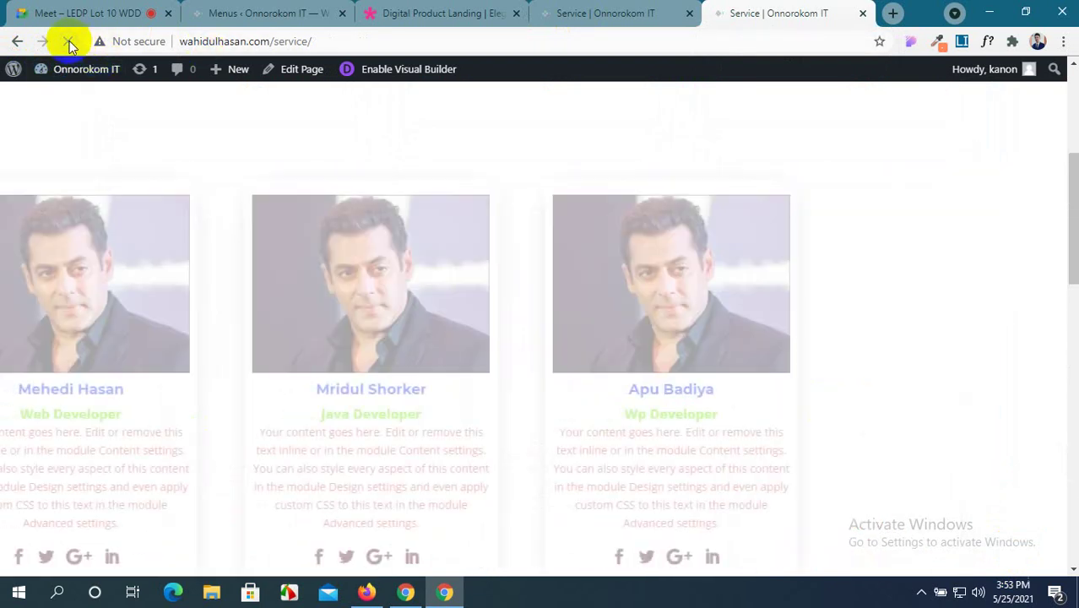
scroll(281, 221, down, 10)
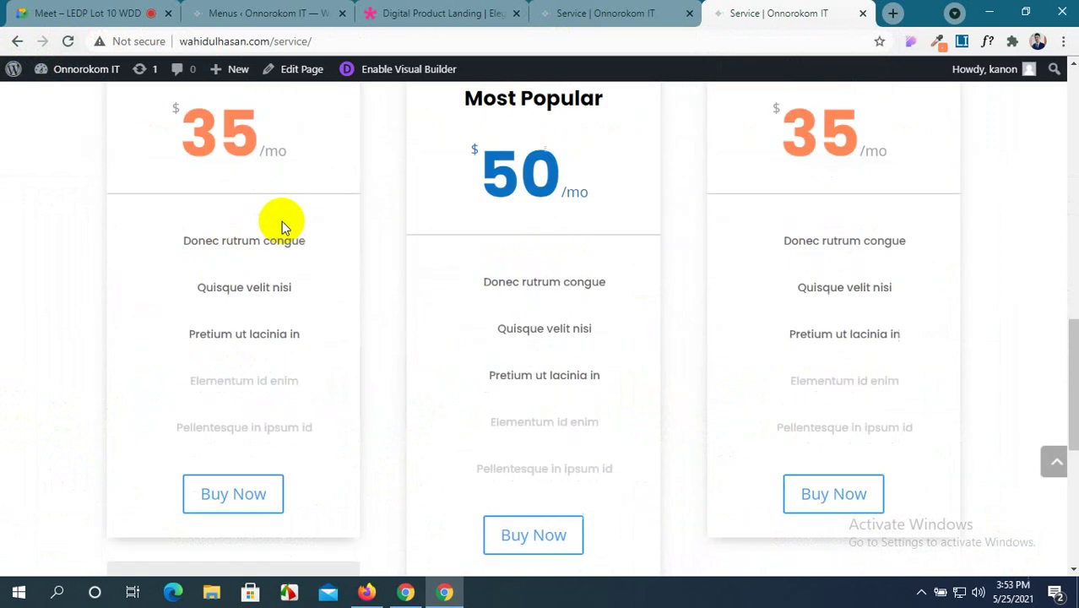
scroll(281, 224, down, 2)
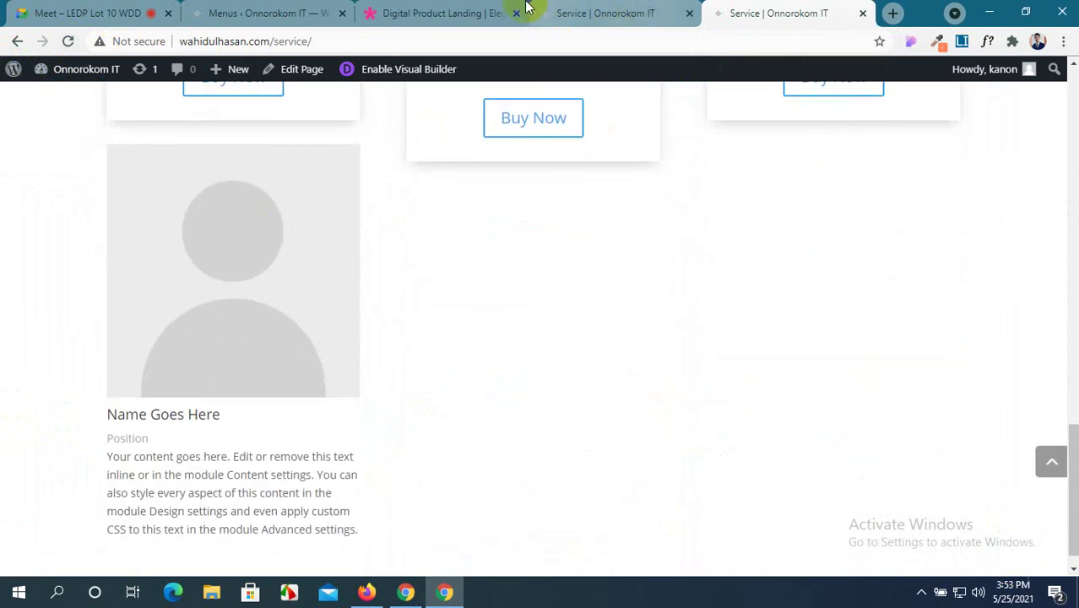
click(456, 13)
scroll(504, 269, down, 8)
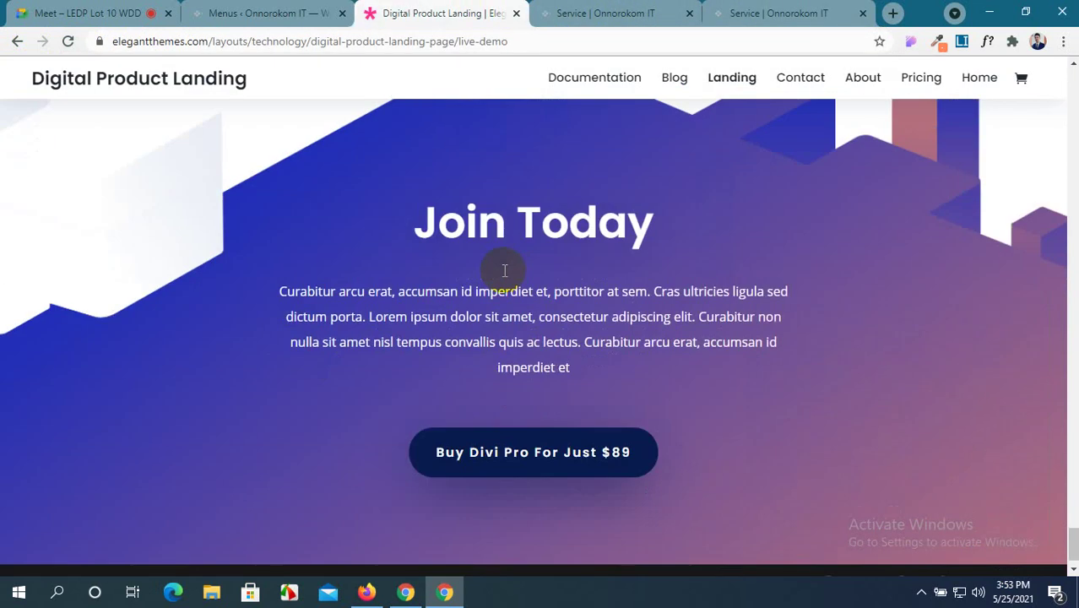
Close the Pricing Tables settings and delete the grey placeholder image under the first card.
click(639, 14)
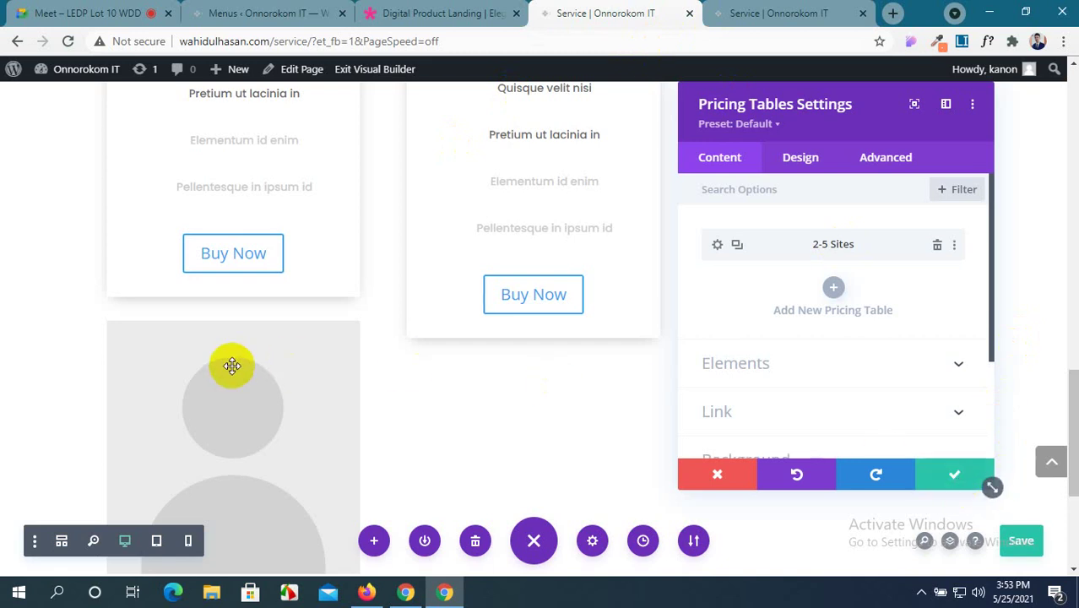
click(429, 426)
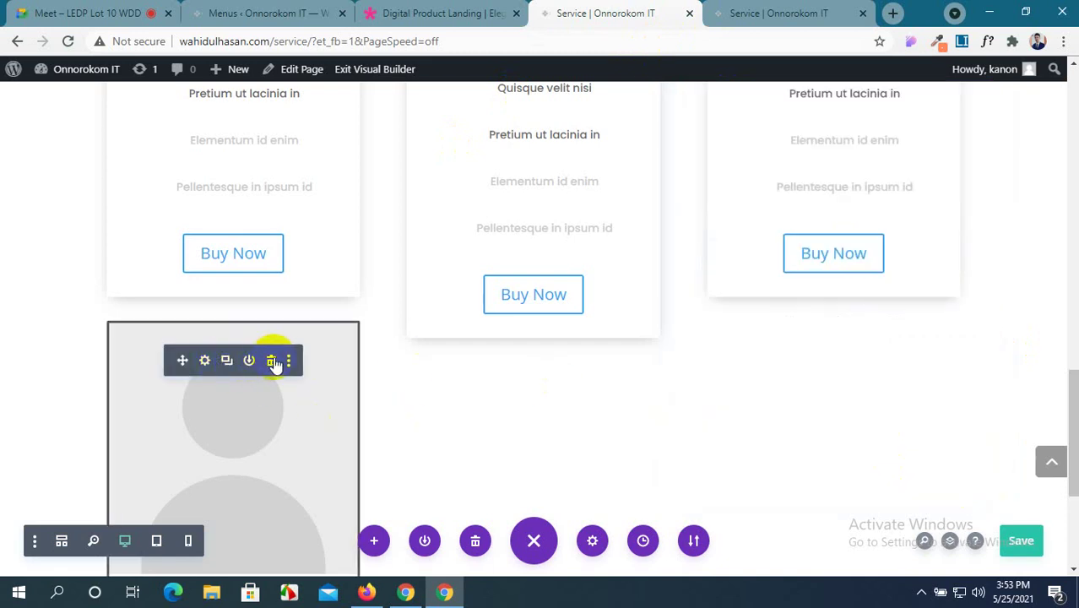
click(272, 361)
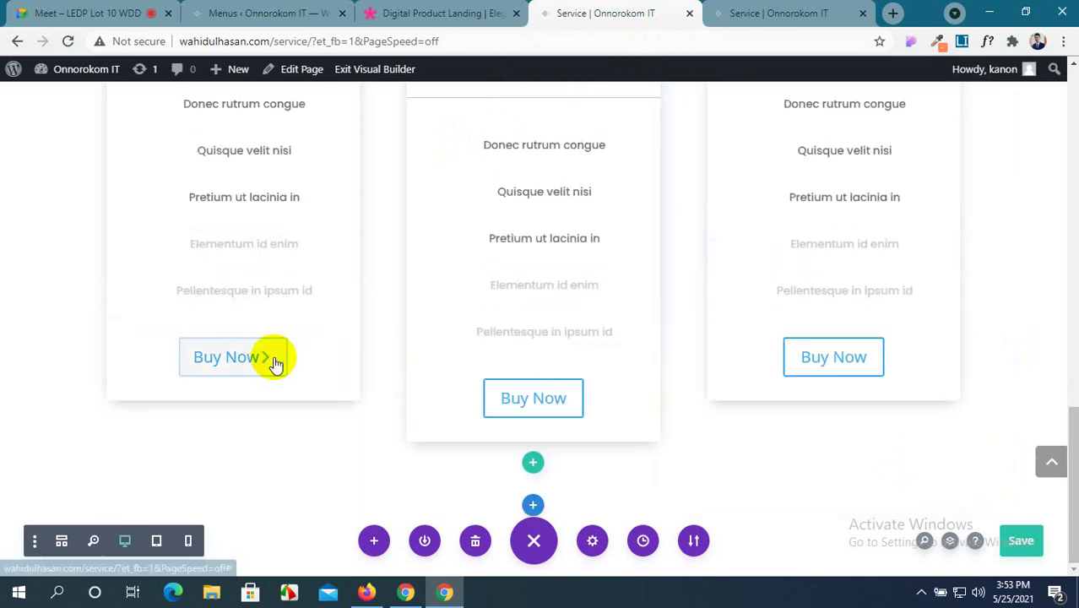
Insert a two-column row below the pricing section, browse the module list, then view the live page.
click(535, 466)
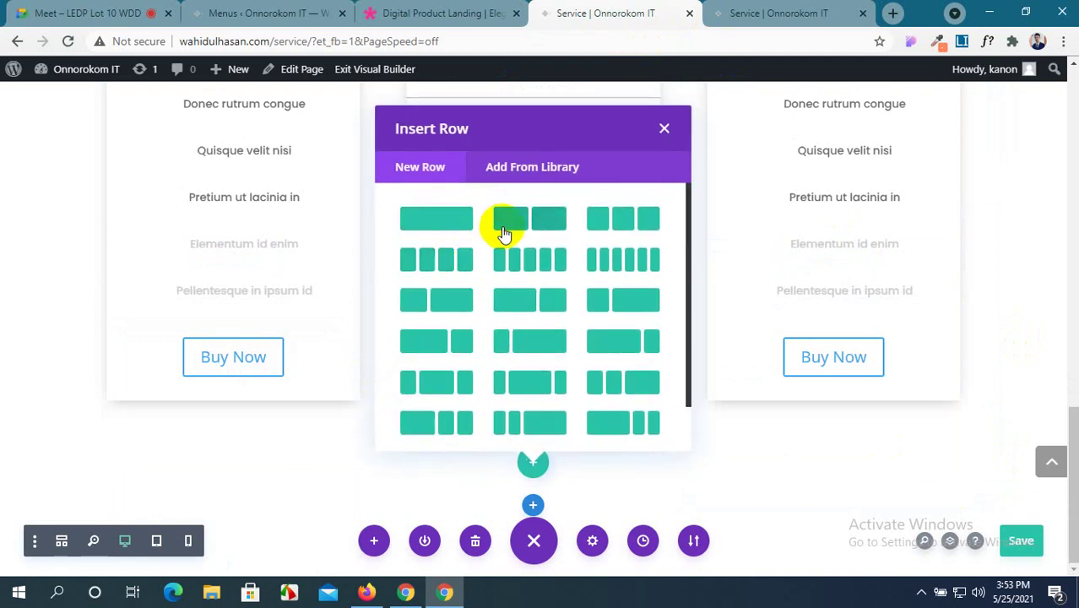
click(505, 222)
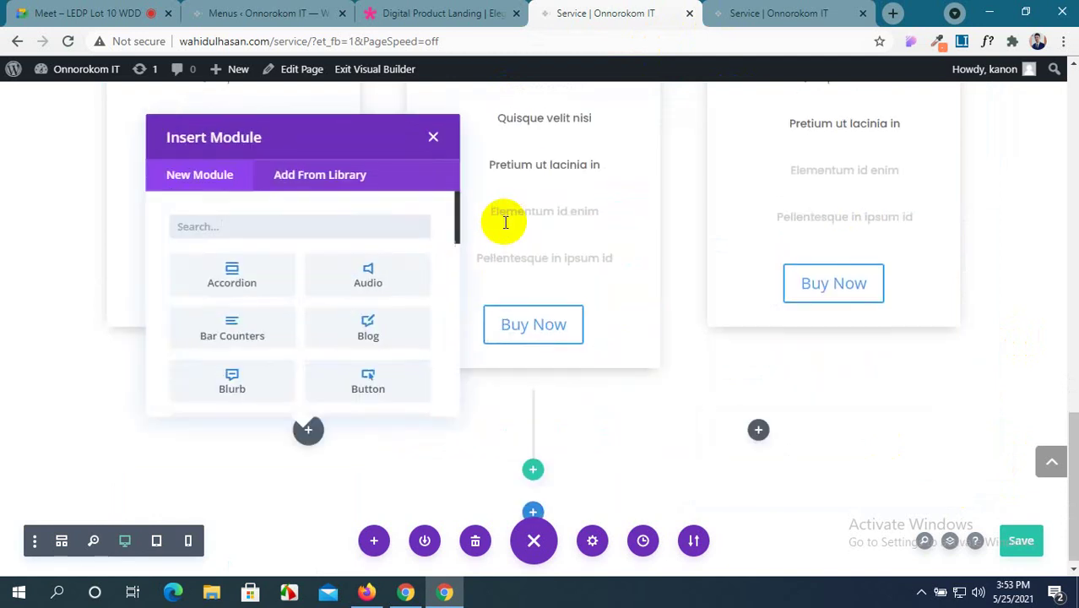
scroll(341, 304, down, 2)
scroll(340, 304, down, 5)
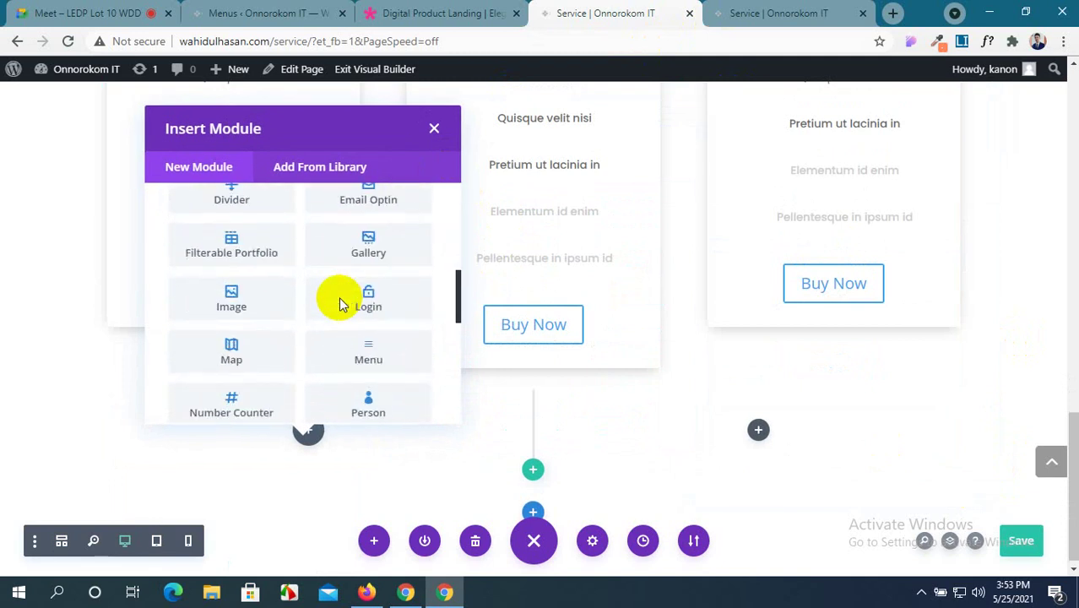
scroll(340, 304, down, 5)
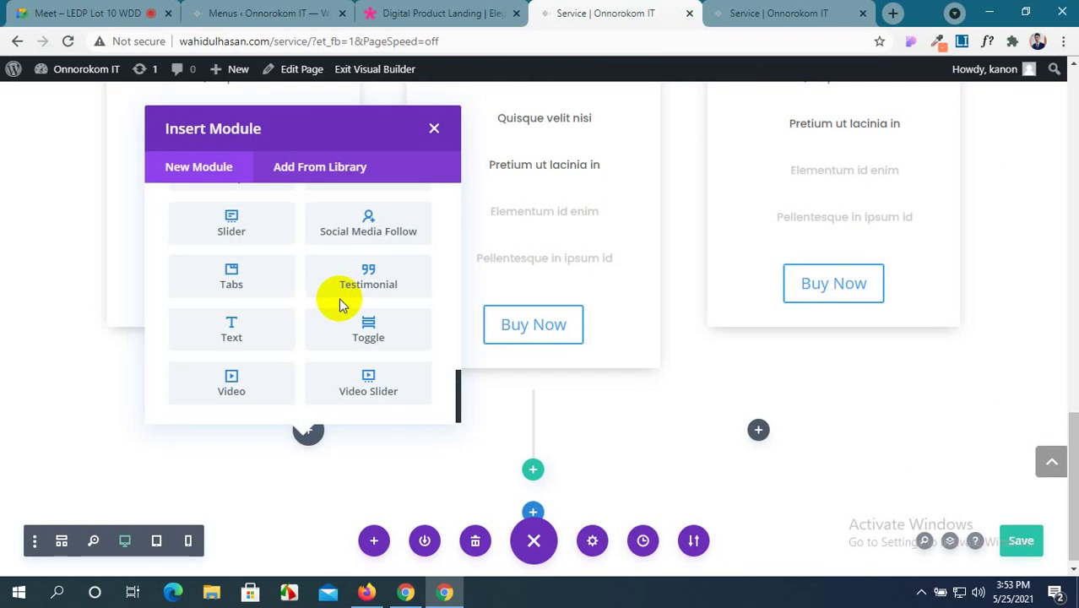
click(749, 11)
scroll(707, 237, up, 15)
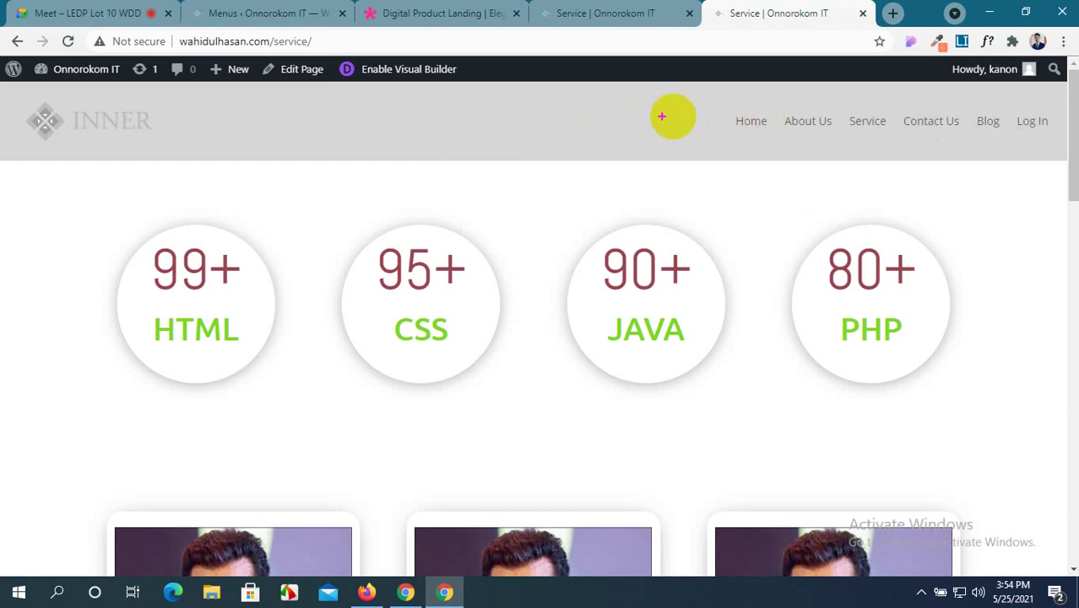
Make selections across the live page's header menu and content, then dismiss with Escape.
drag(656, 113, 717, 134)
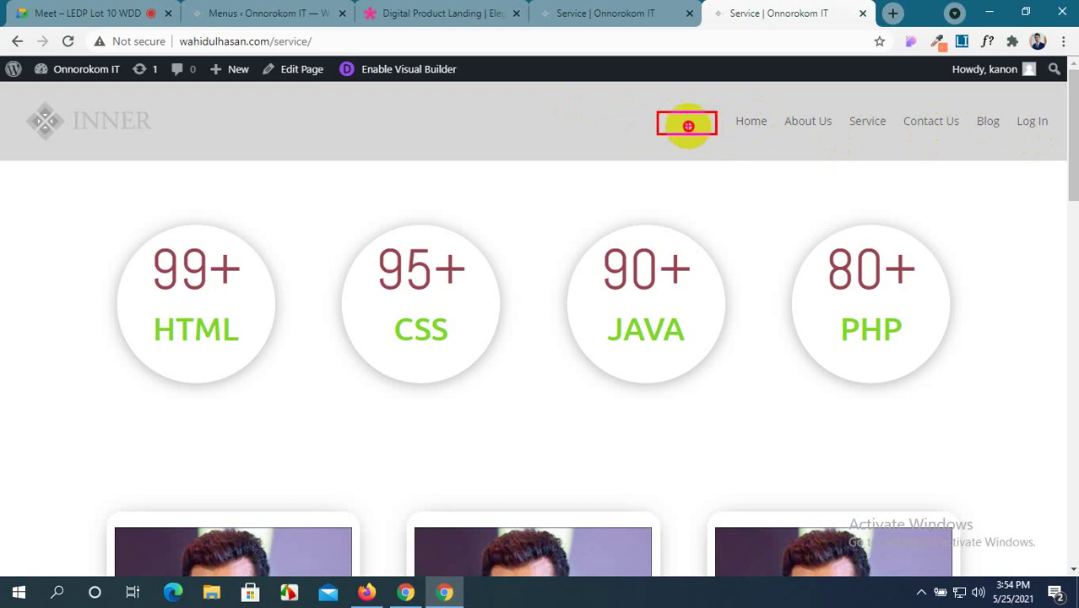
click(699, 125)
click(682, 124)
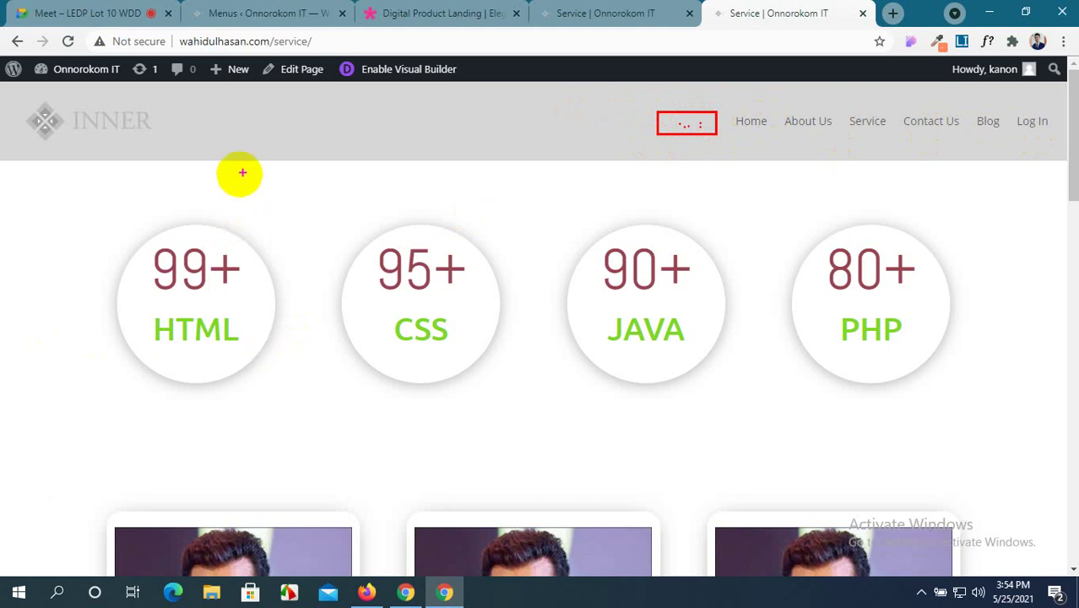
mouse_move(234, 171)
mouse_down()
mouse_move(494, 364)
mouse_move(822, 500)
mouse_move(854, 544)
mouse_up()
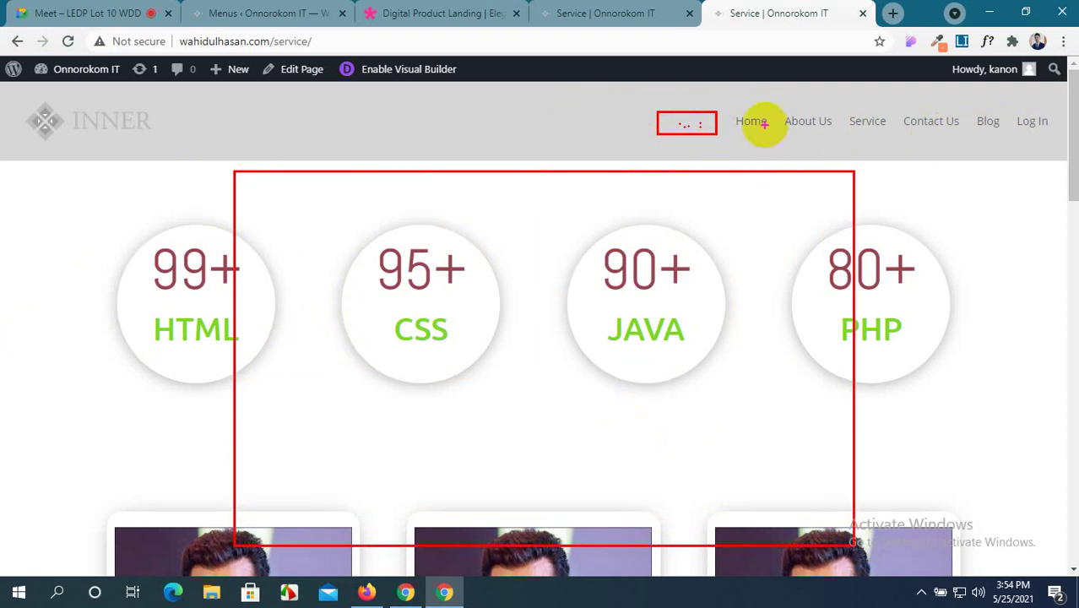
key(Escape)
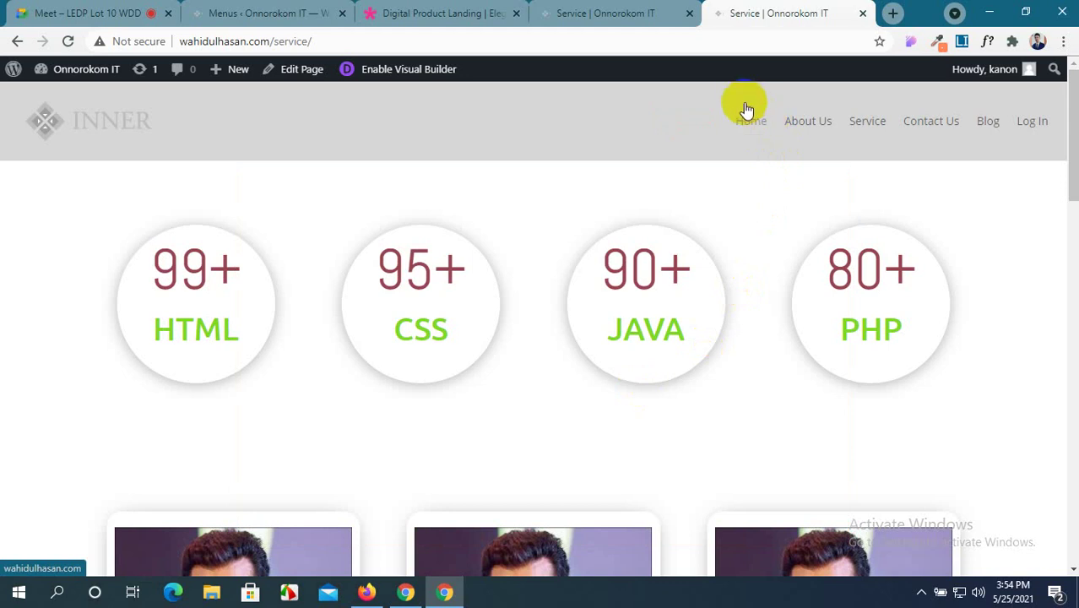
Visit the Home, About Us, Service and Contact Us pages, ending on Log In.
click(747, 124)
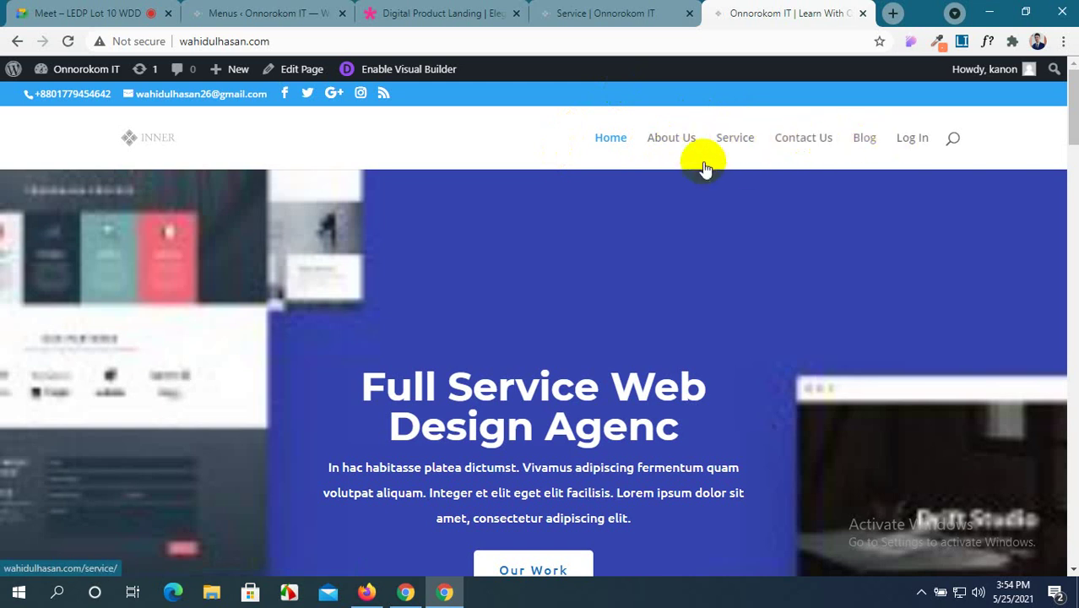
click(671, 143)
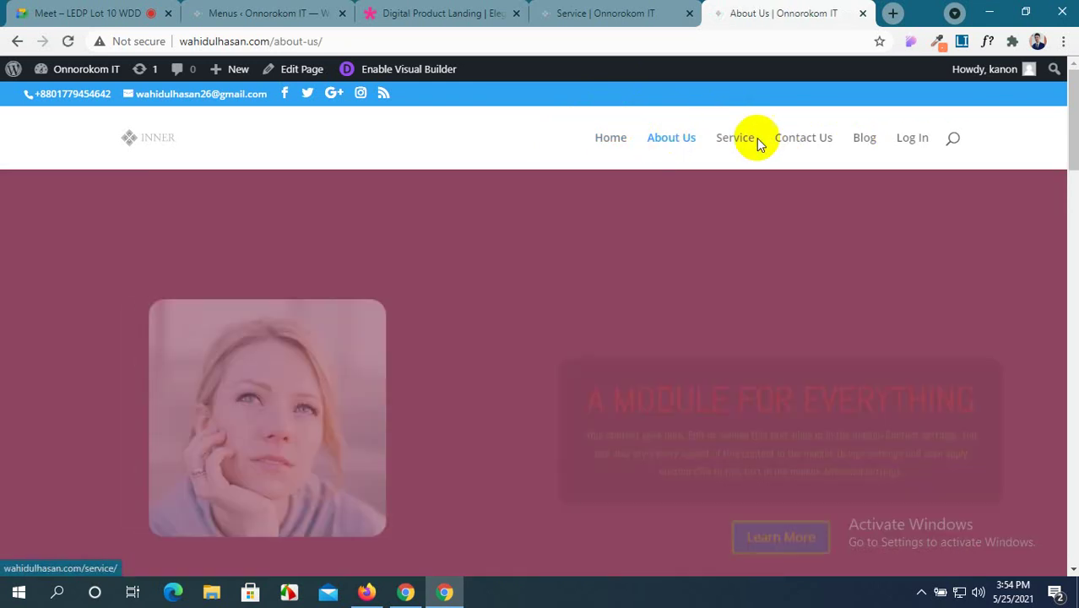
click(744, 138)
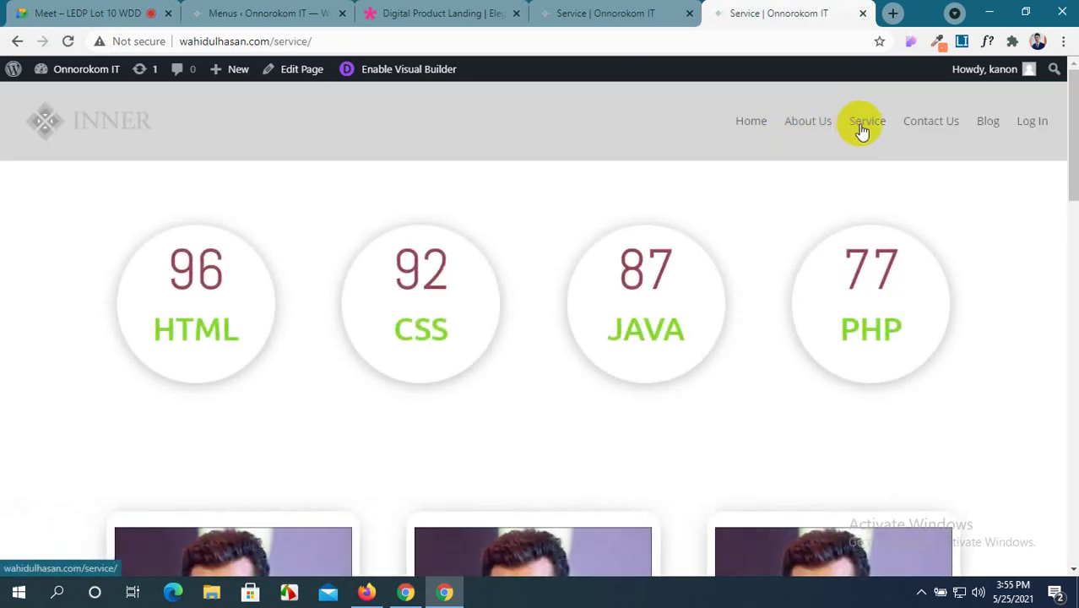
click(944, 123)
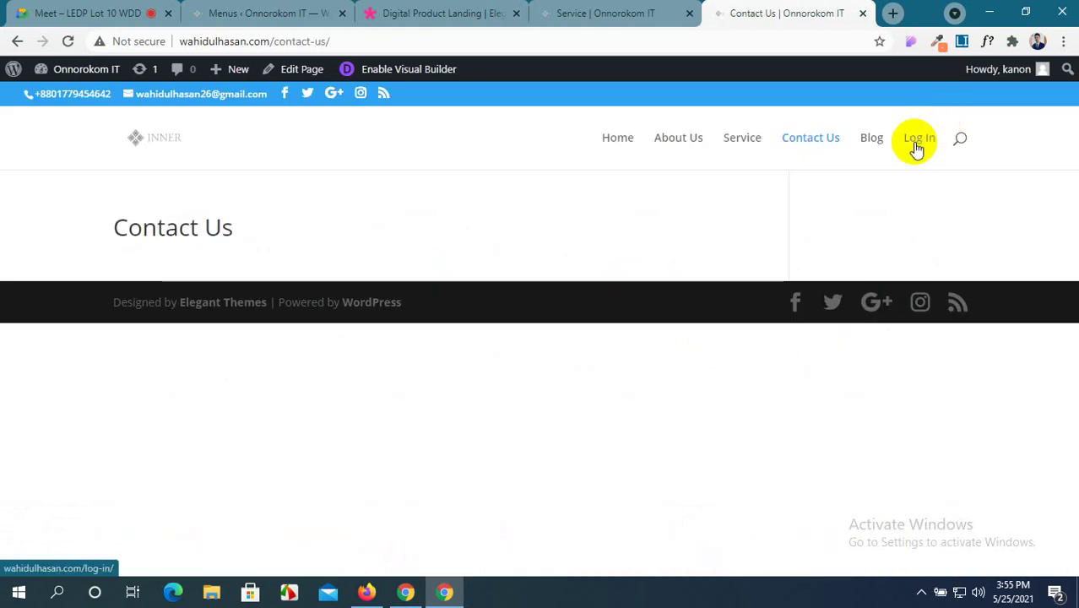
click(920, 145)
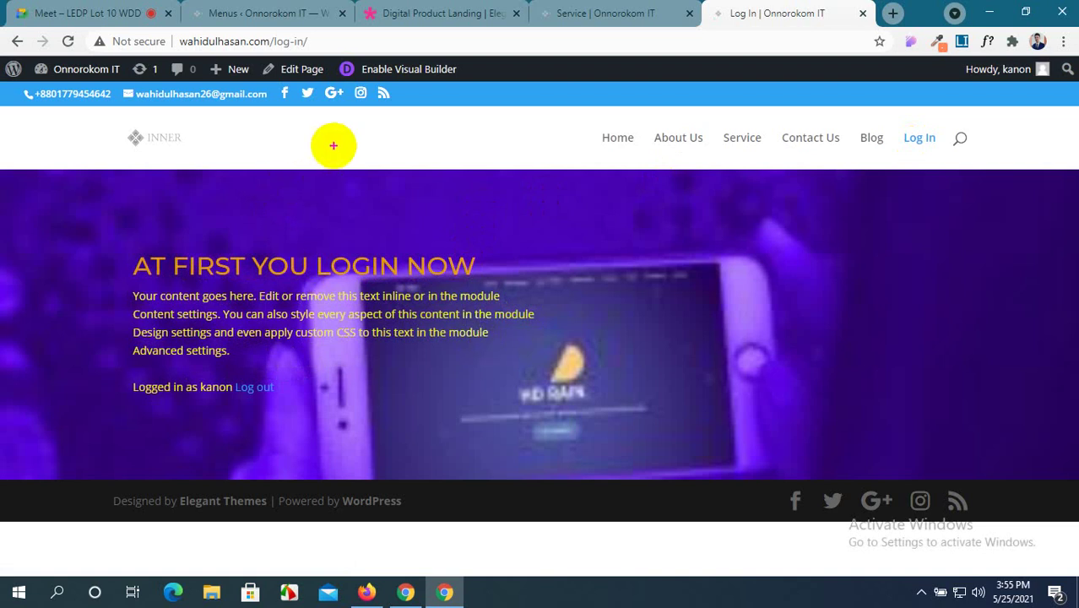
mouse_move(314, 185)
mouse_down()
mouse_move(400, 249)
mouse_move(790, 439)
mouse_move(812, 386)
mouse_up()
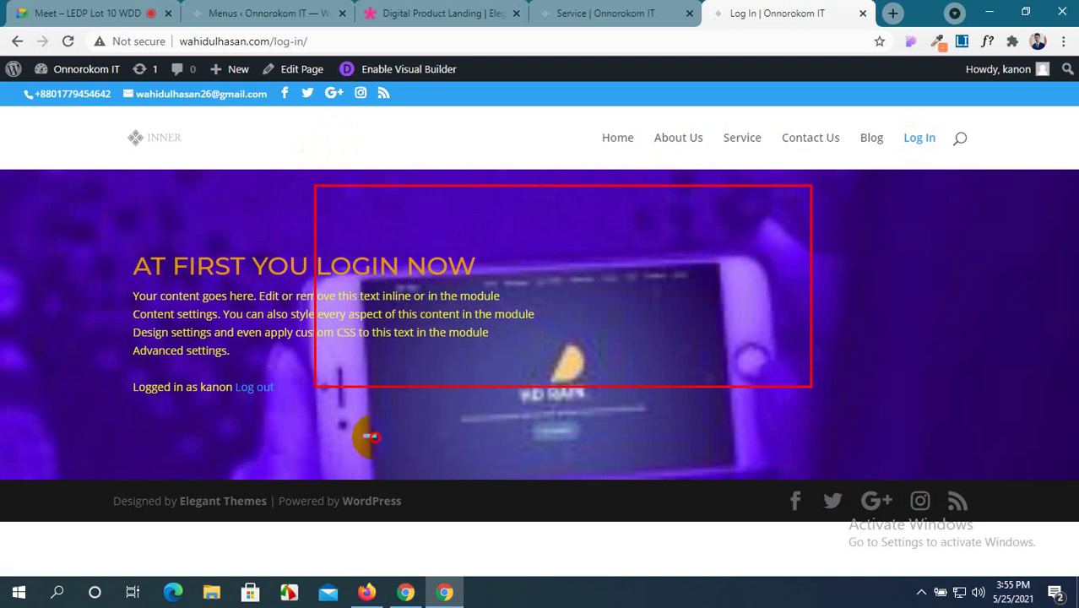
drag(420, 455, 487, 452)
drag(595, 430, 768, 447)
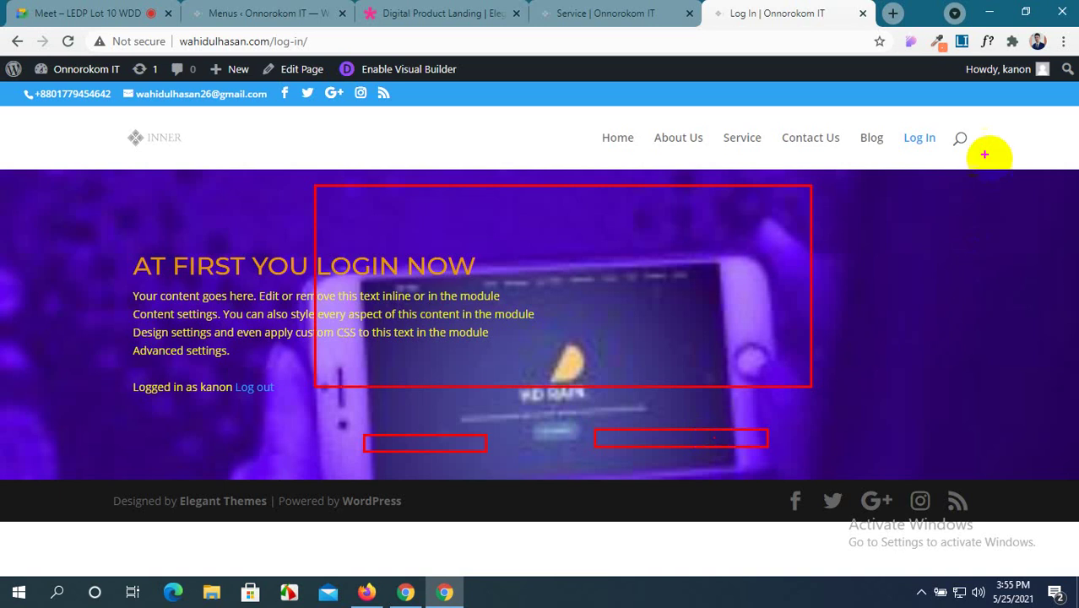
key(Escape)
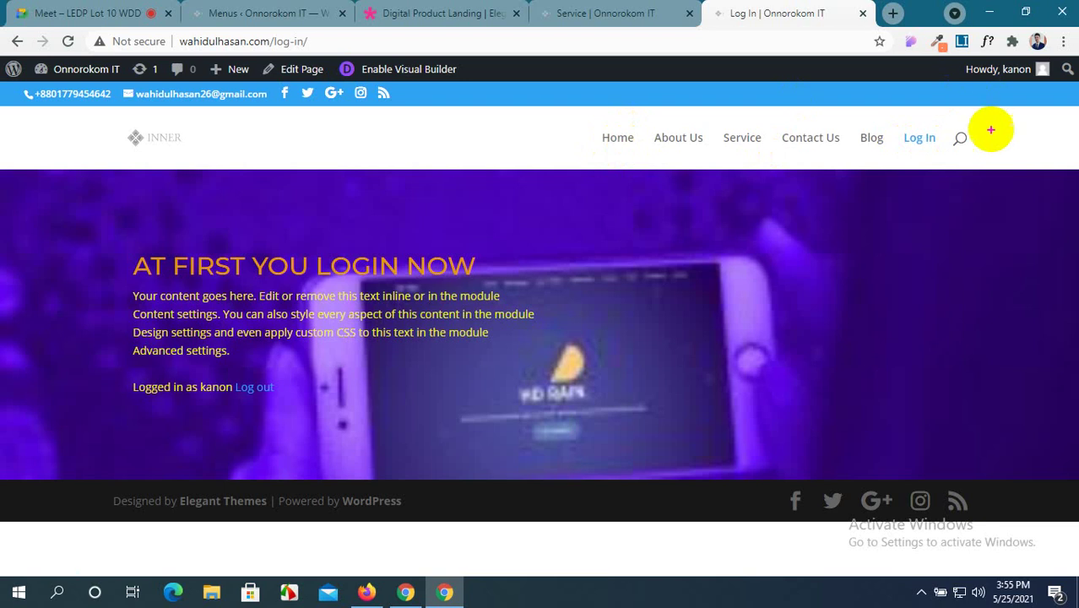
drag(985, 131, 1058, 144)
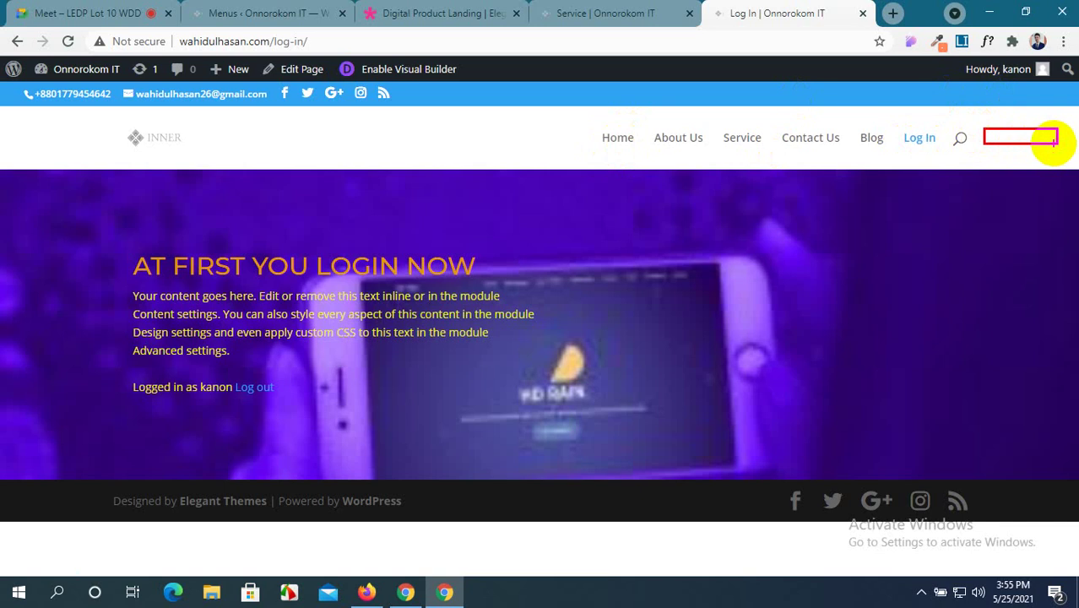
drag(1056, 140, 1058, 144)
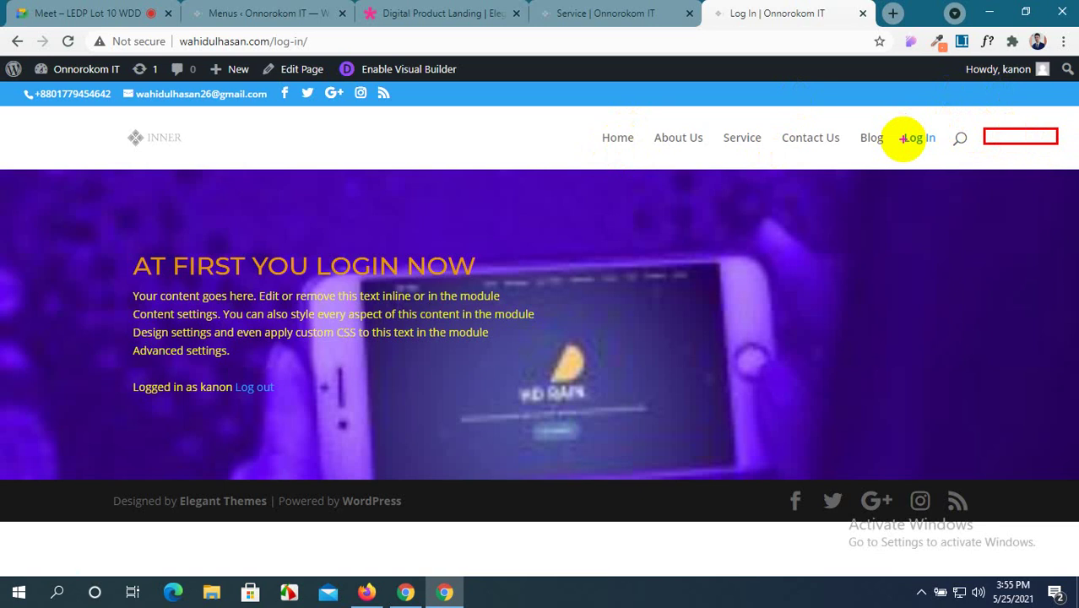
key(Escape)
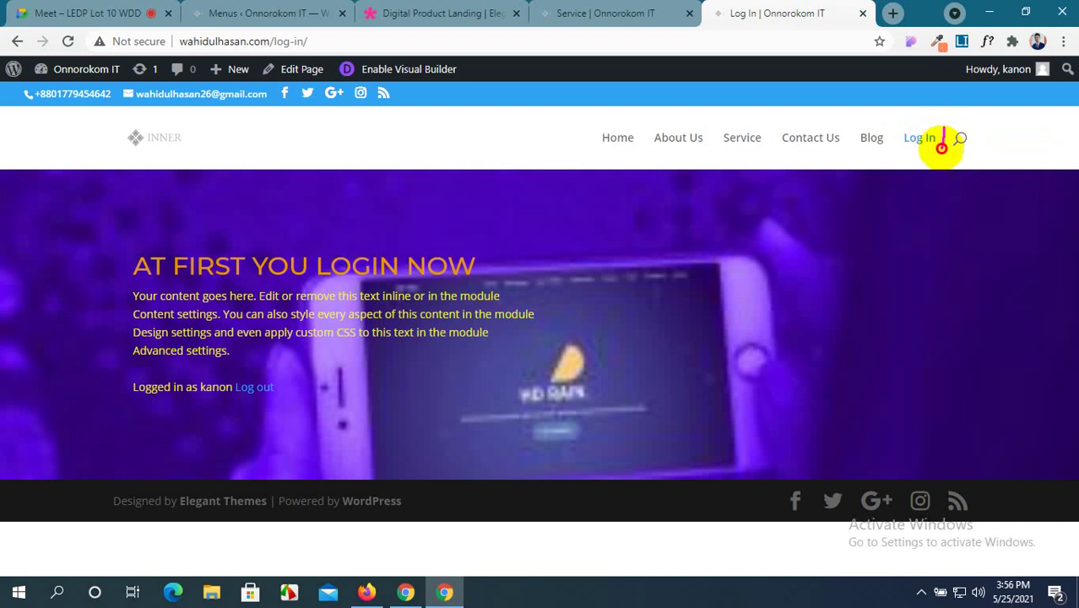
mouse_move(942, 152)
mouse_down()
mouse_move(947, 129)
mouse_move(1037, 146)
mouse_up()
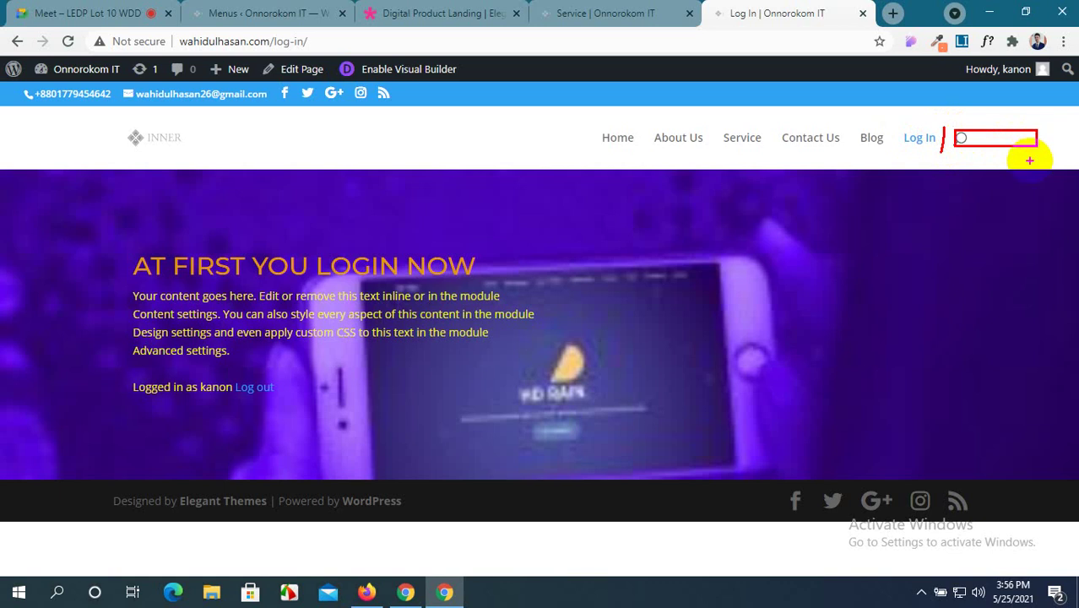
key(Escape)
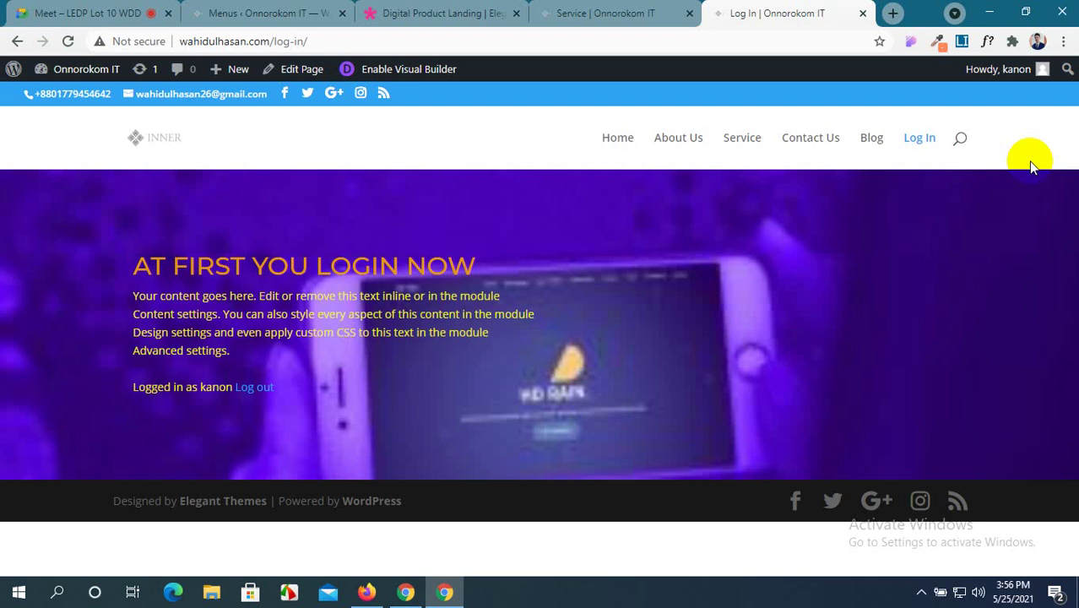
click(370, 10)
Back in the builder, insert a Social Media Follow module into the new row.
click(555, 7)
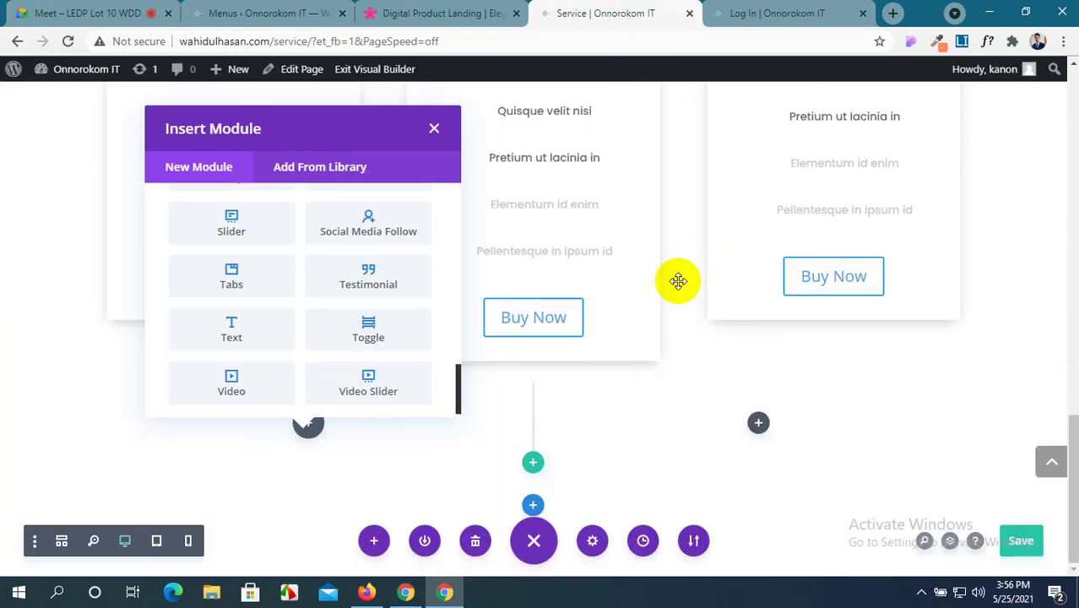
scroll(365, 364, down, 1)
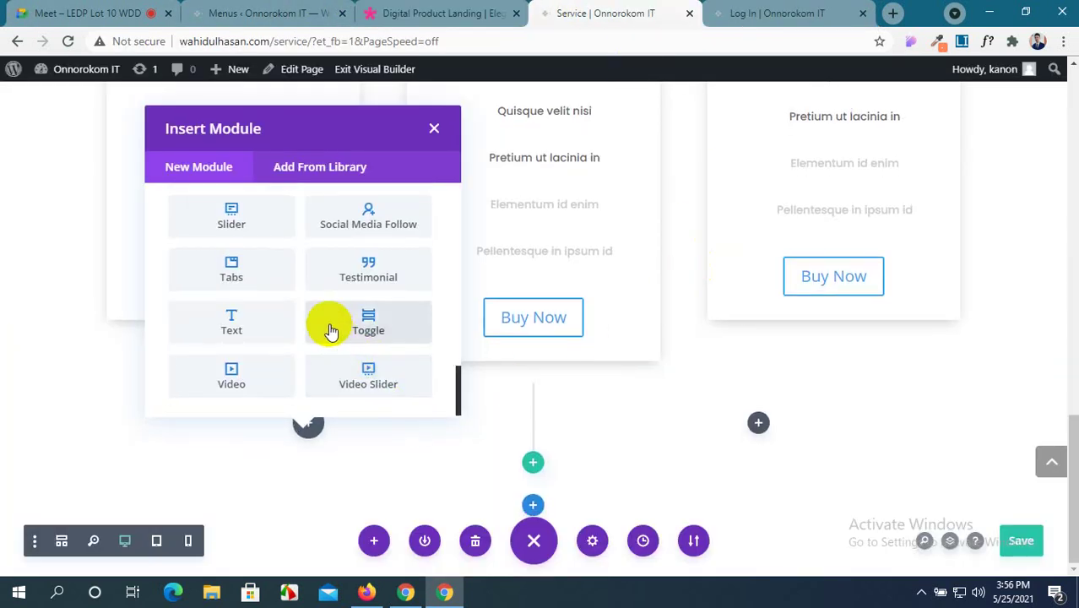
scroll(328, 326, up, 2)
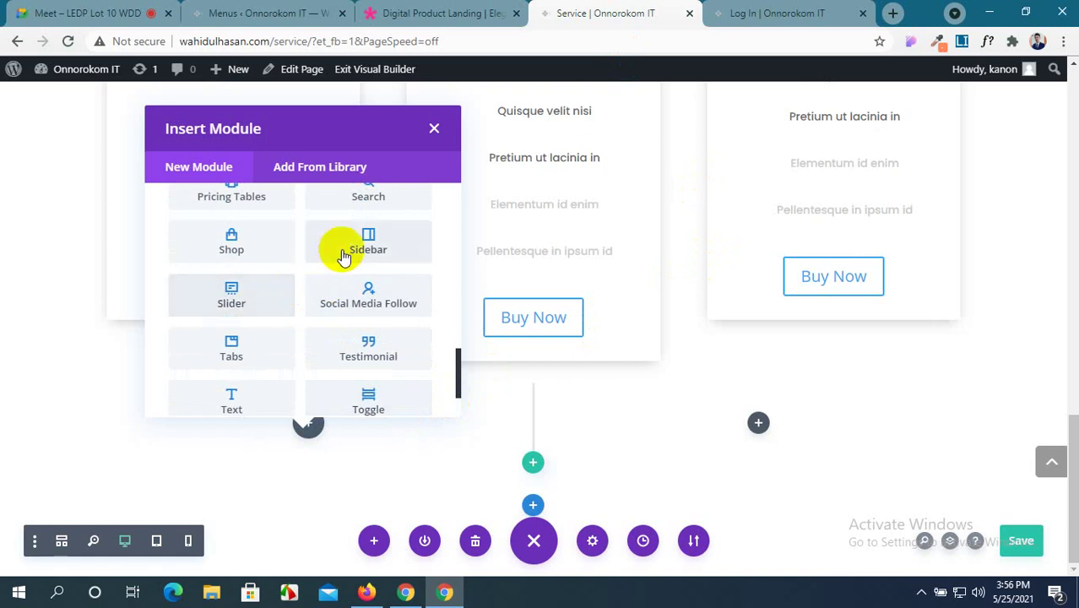
scroll(282, 277, up, 2)
scroll(289, 291, down, 2)
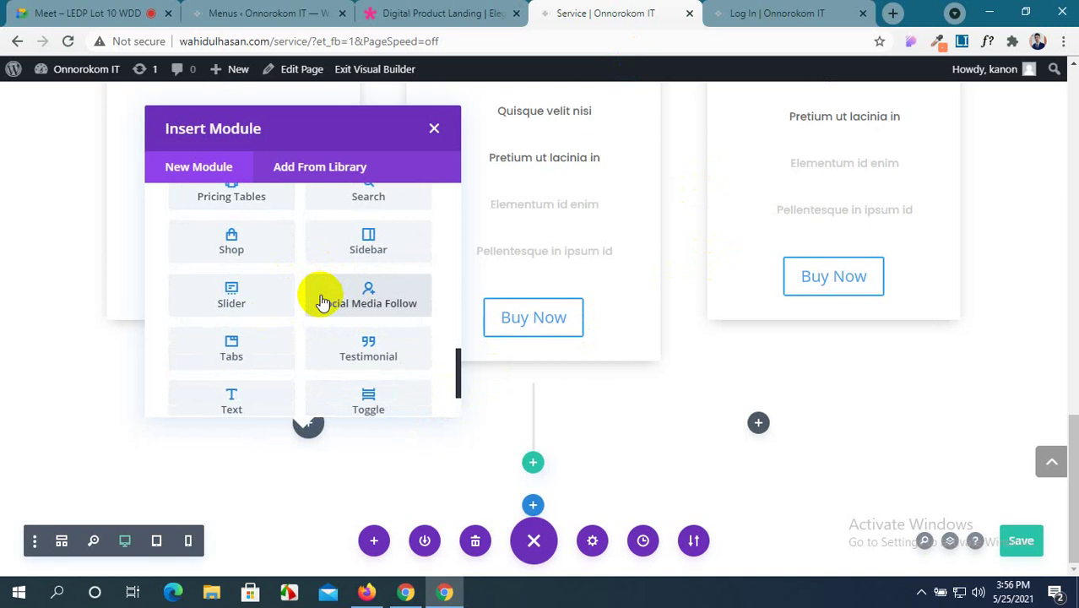
scroll(320, 298, up, 2)
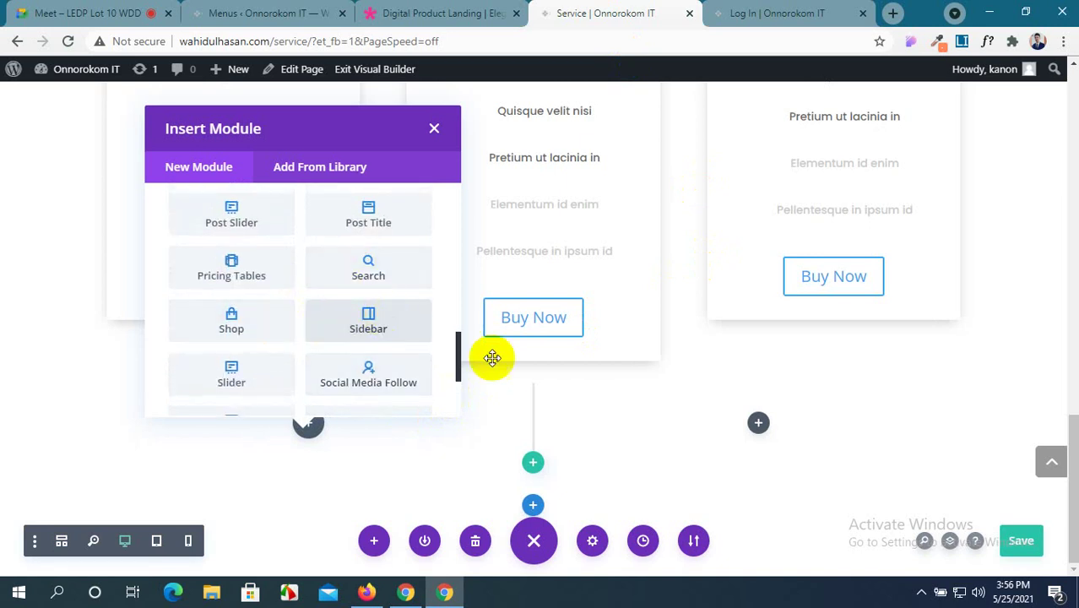
click(358, 382)
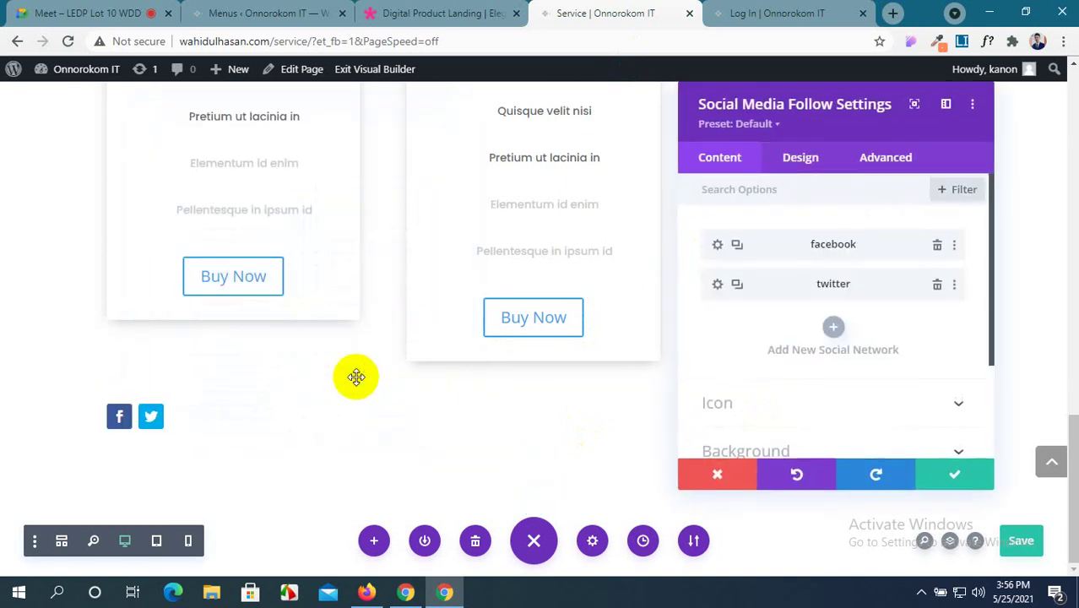
Close the social follow settings, keeping the default Facebook and Twitter icons.
drag(842, 100, 261, 107)
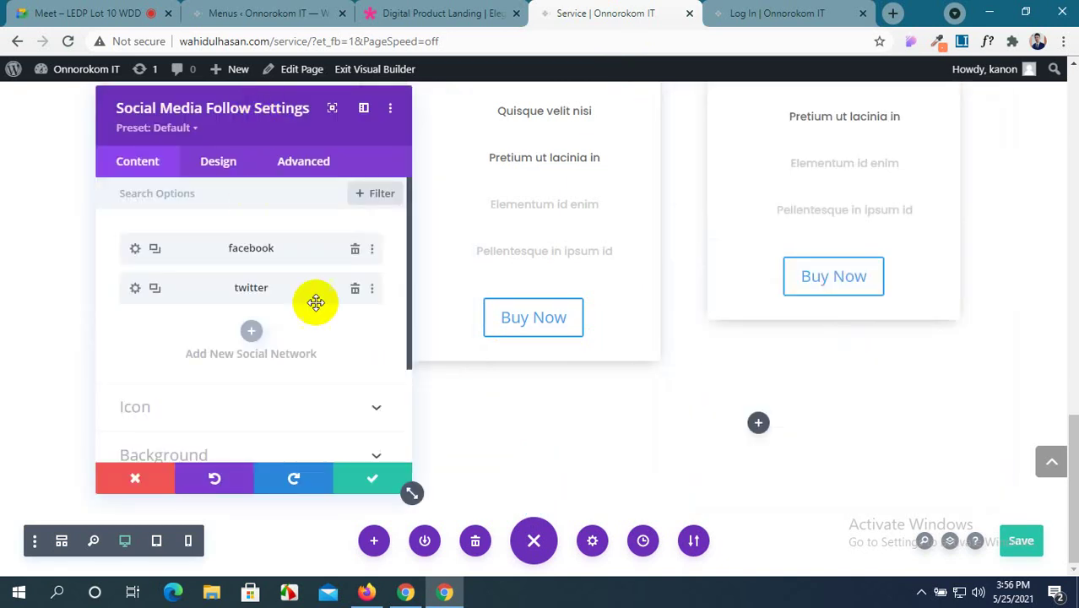
scroll(627, 364, up, 2)
scroll(622, 362, up, 8)
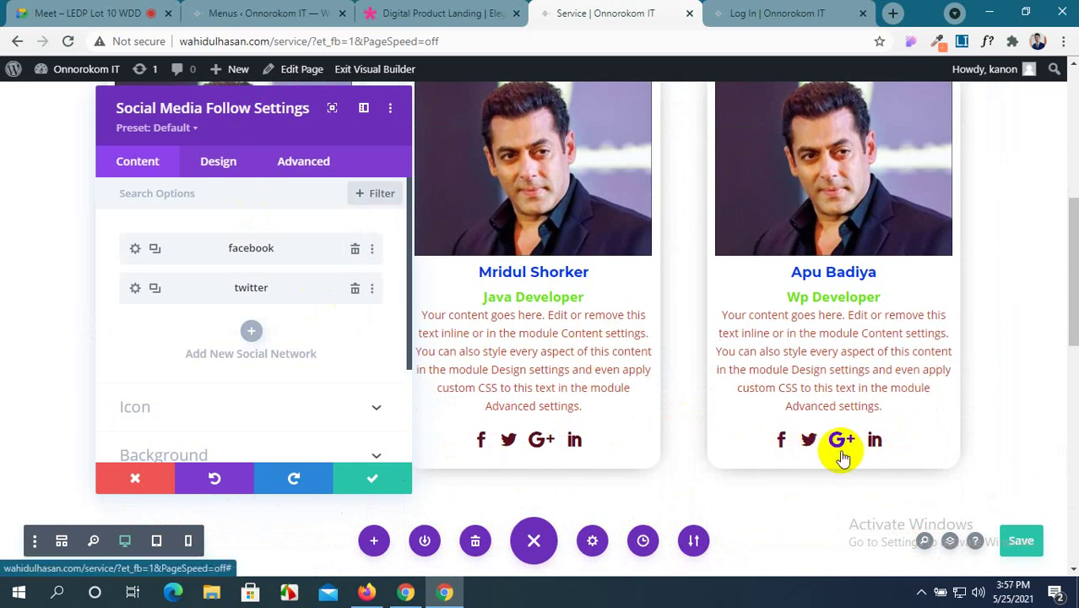
mouse_move(747, 432)
mouse_down()
mouse_move(908, 445)
mouse_move(908, 454)
mouse_up()
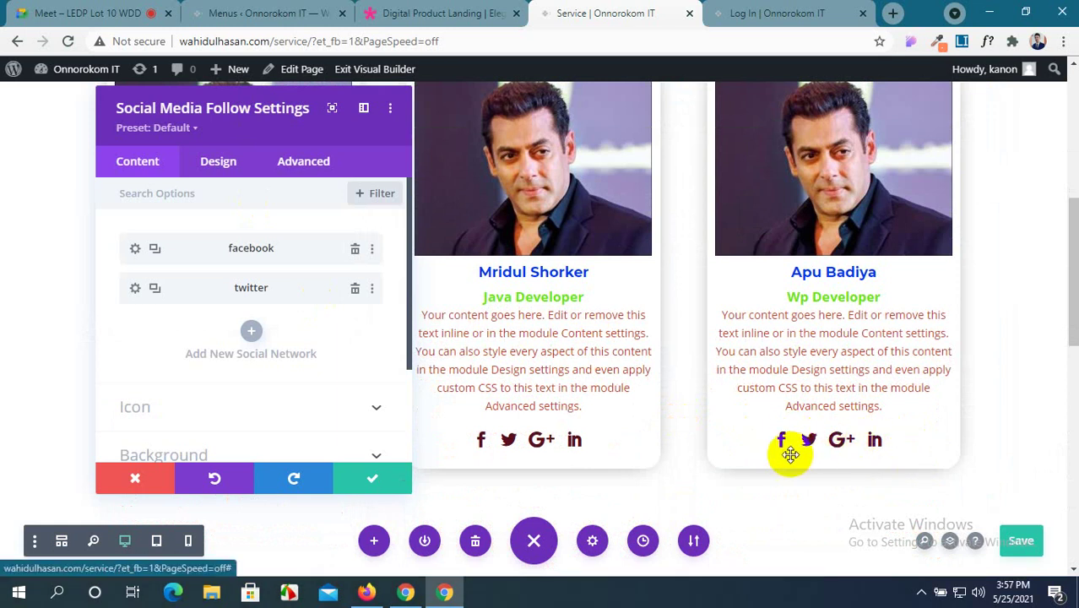
click(353, 480)
scroll(207, 431, down, 2)
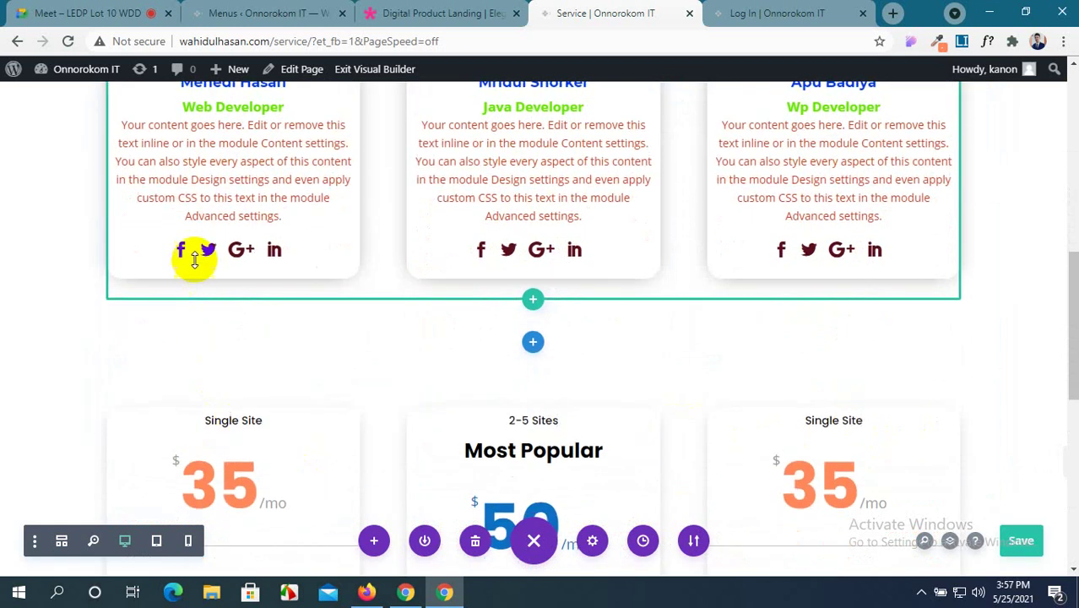
scroll(277, 245, down, 1)
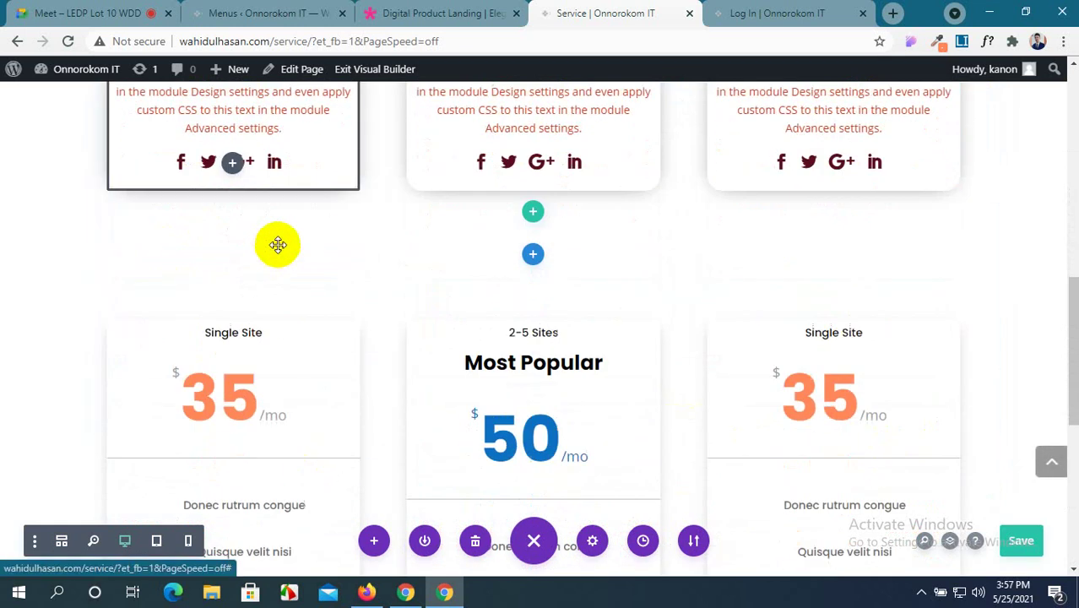
scroll(291, 404, down, 5)
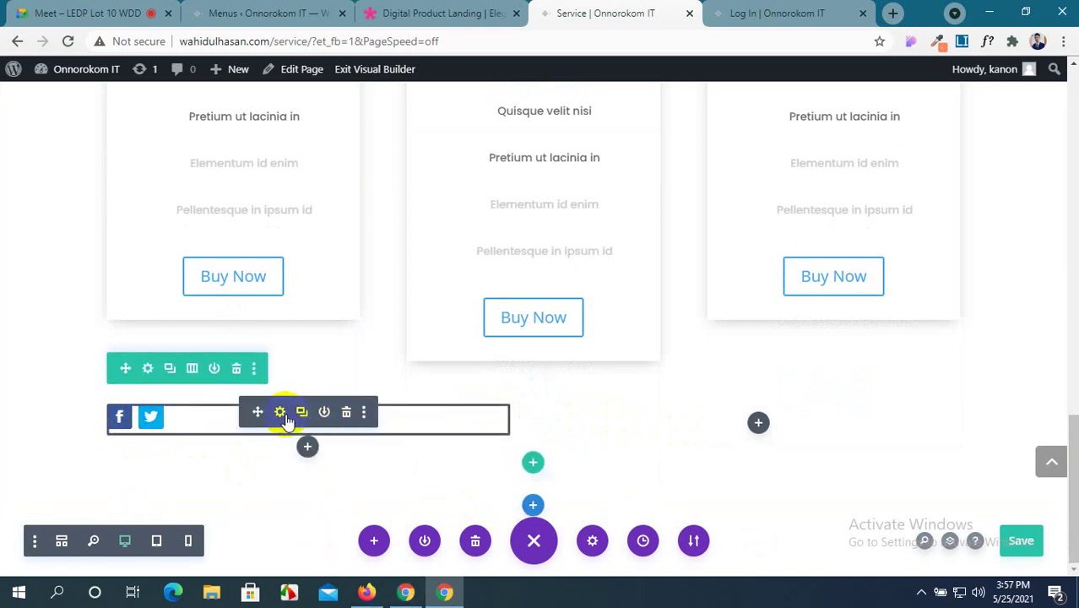
Add a LinkedIn network to the social follow module.
click(280, 413)
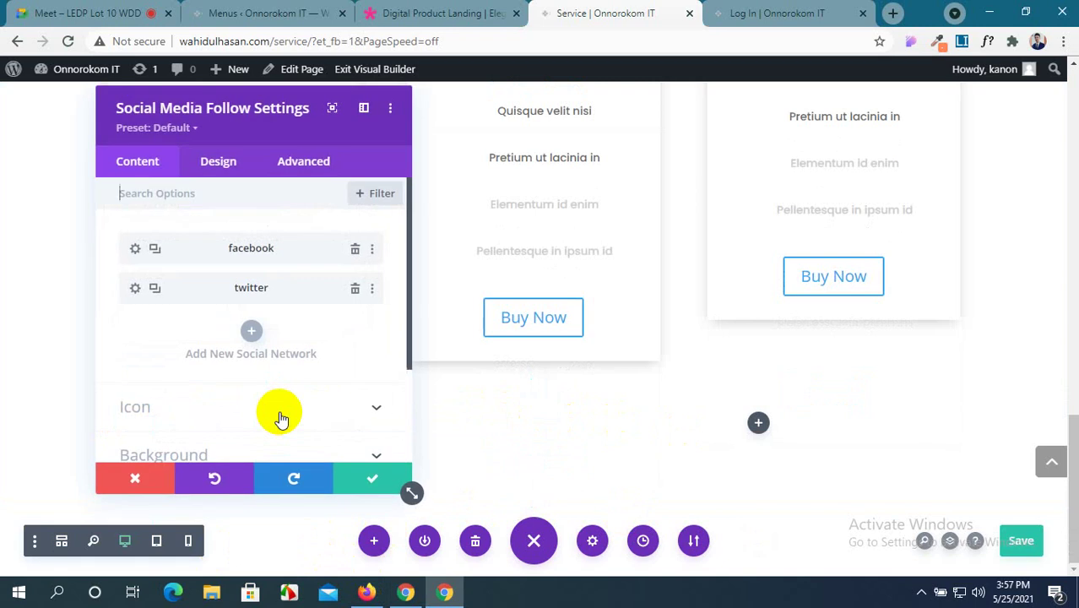
drag(774, 149, 579, 143)
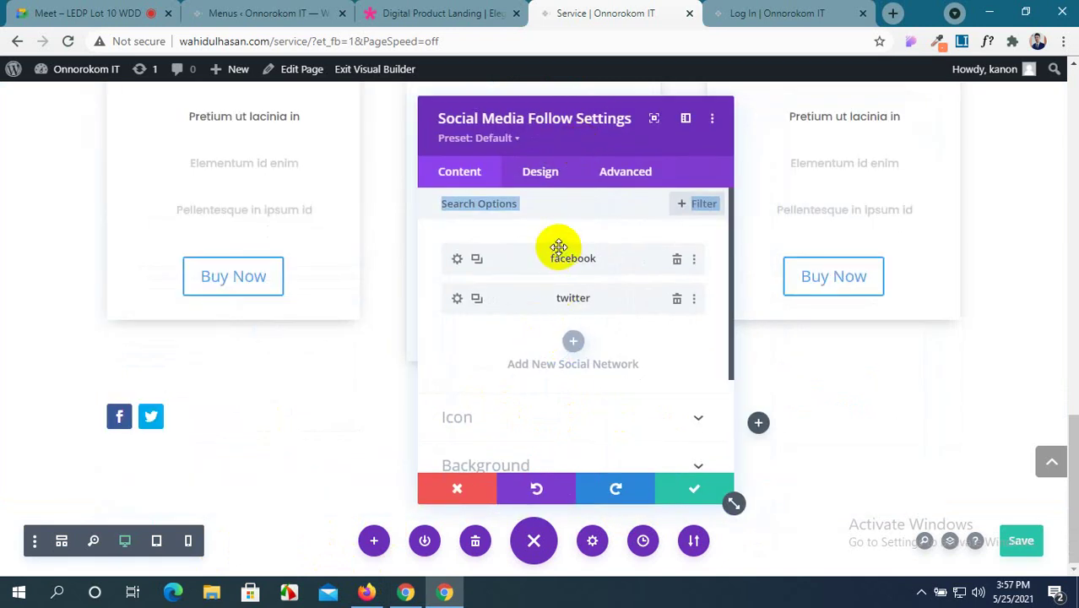
click(574, 343)
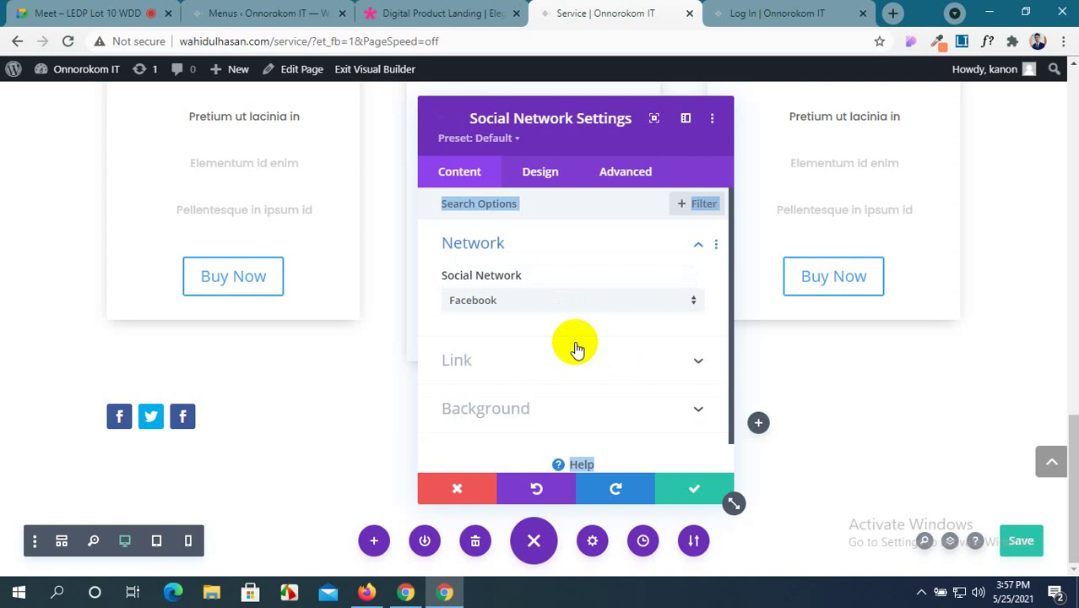
click(528, 303)
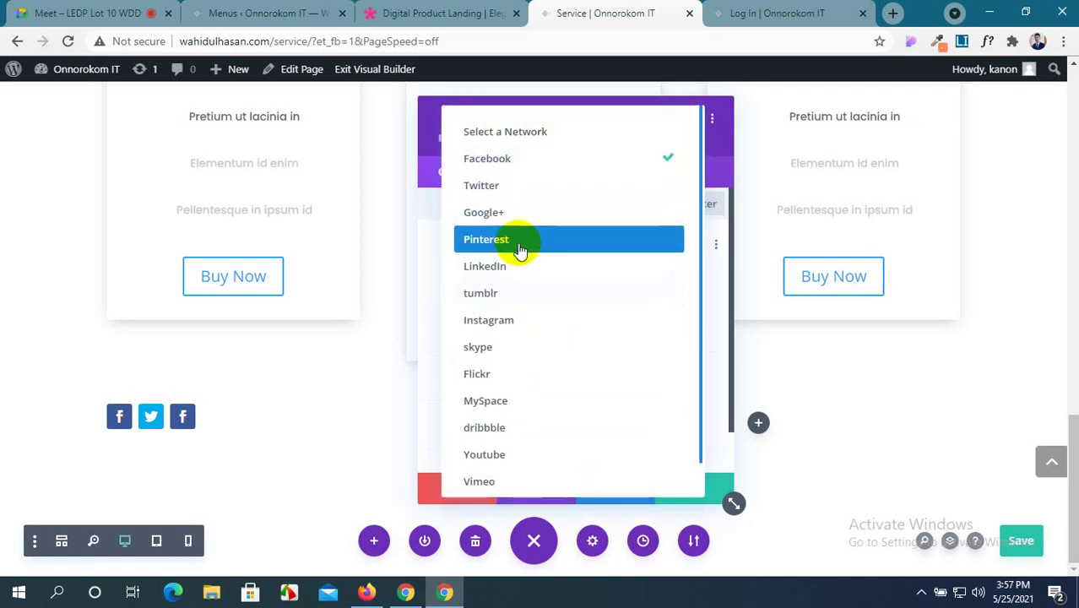
click(523, 268)
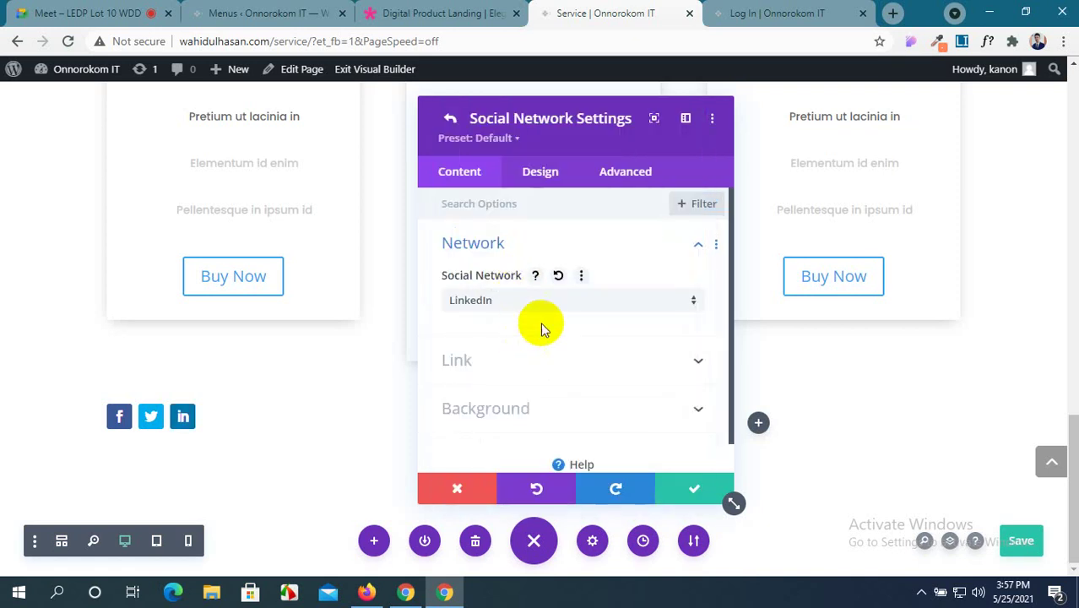
scroll(527, 358, down, 1)
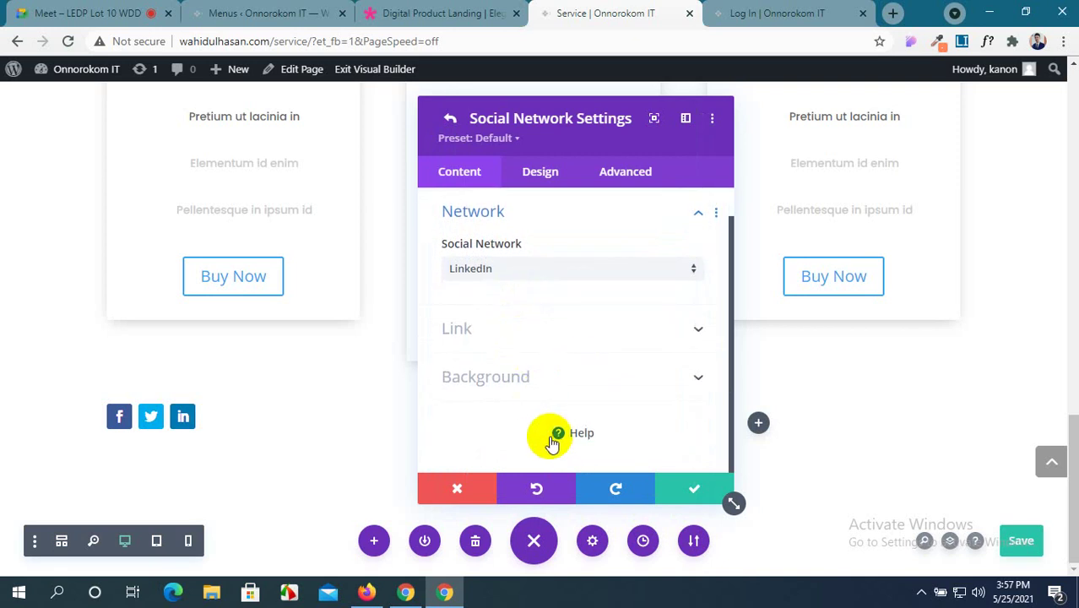
scroll(559, 431, up, 1)
scroll(591, 456, down, 1)
click(676, 490)
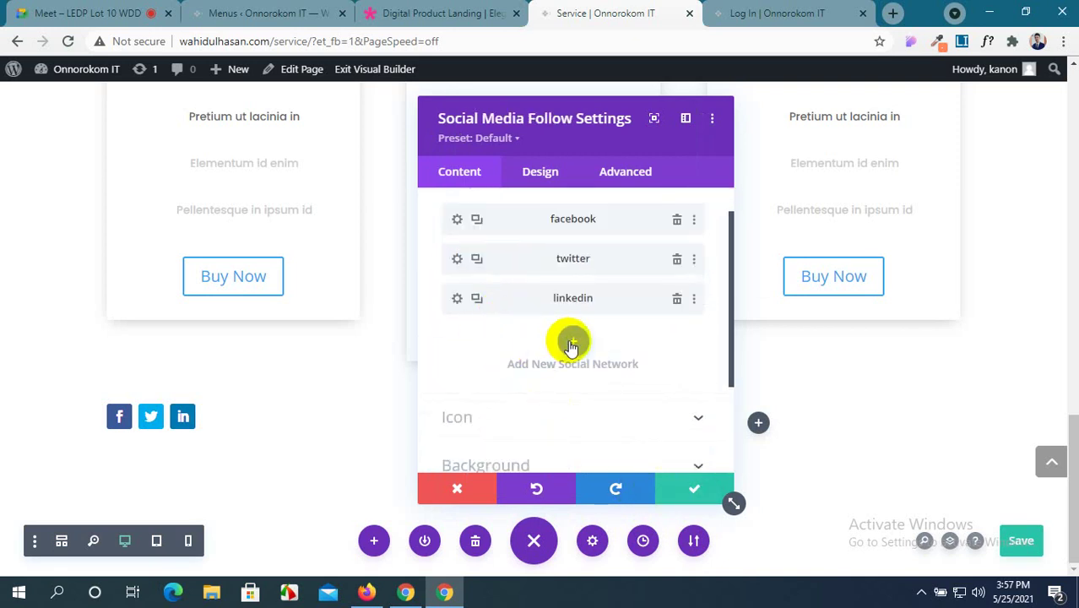
Add a fourth social network set to Instagram.
click(571, 344)
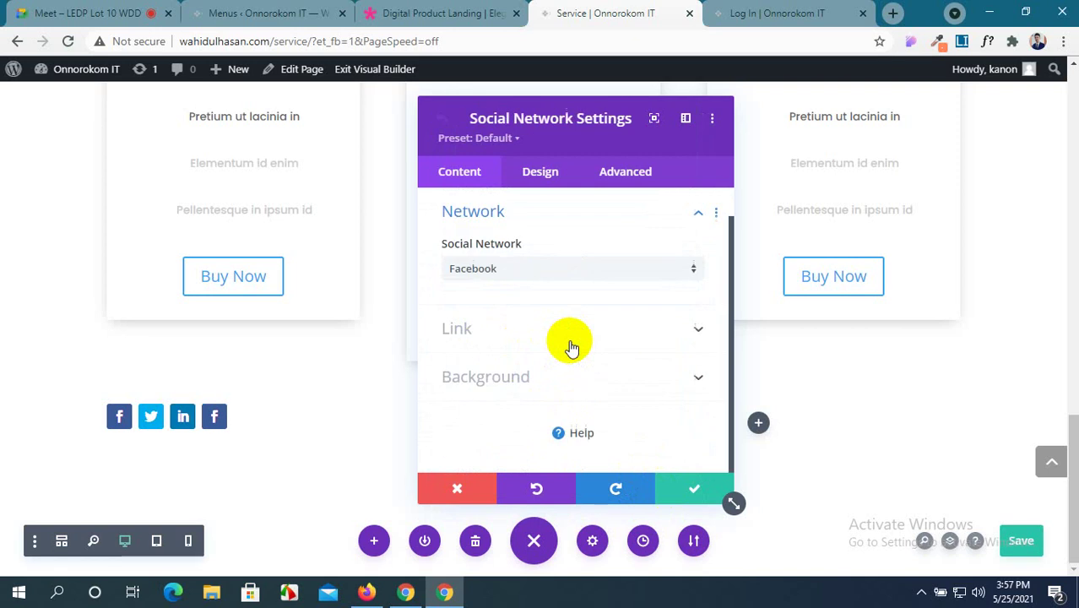
click(566, 272)
scroll(534, 363, down, 1)
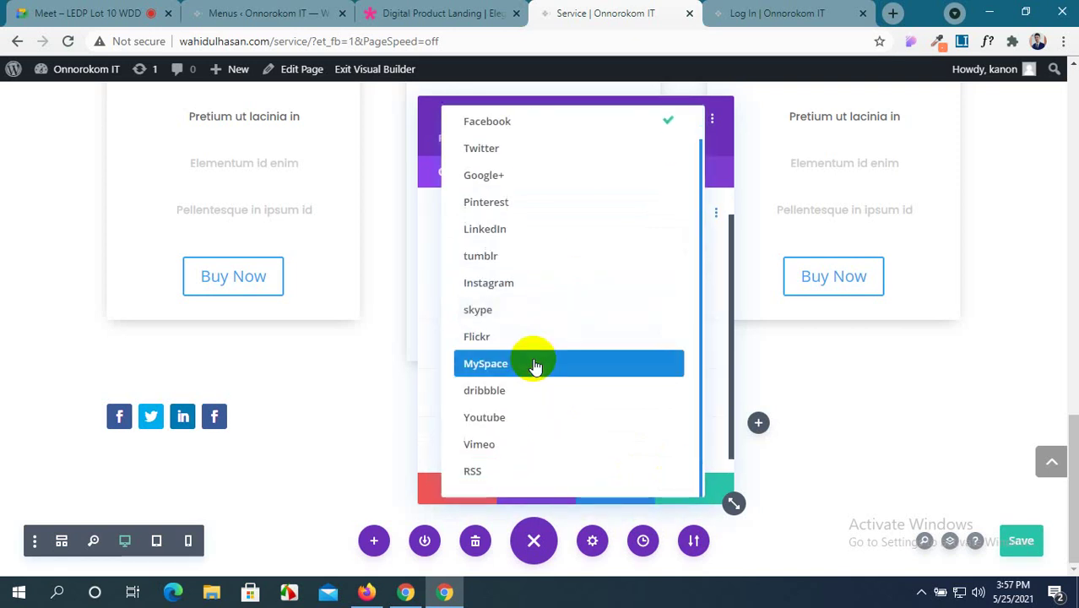
scroll(534, 365, up, 1)
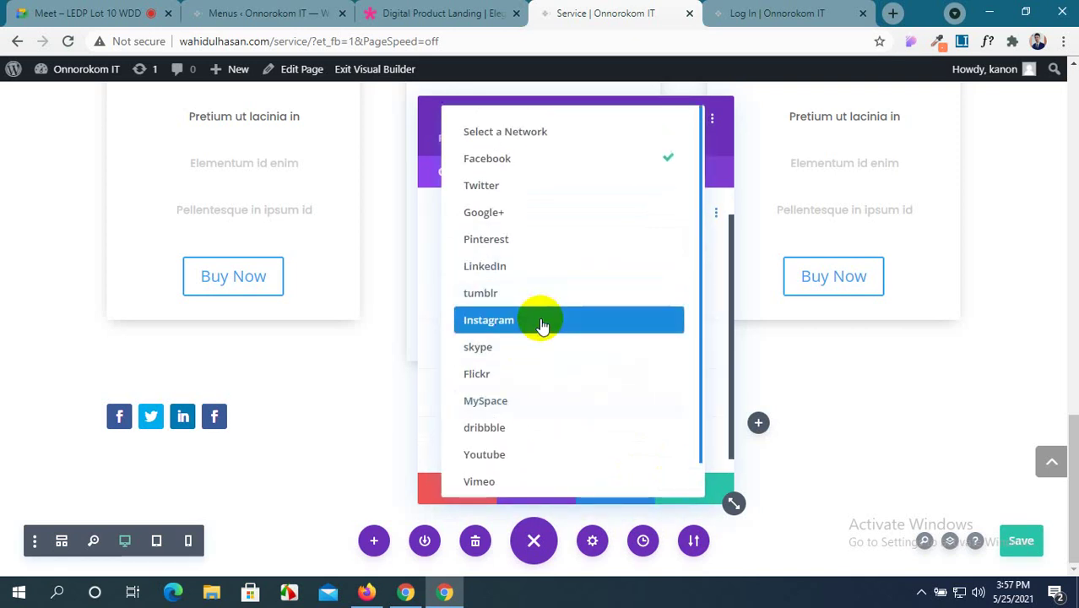
click(543, 323)
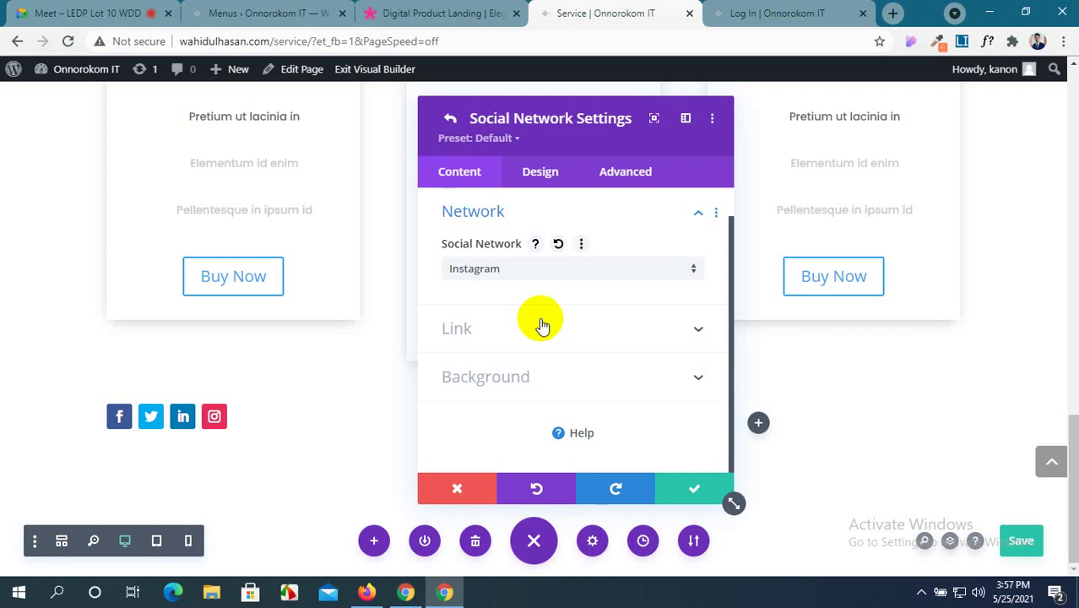
click(667, 490)
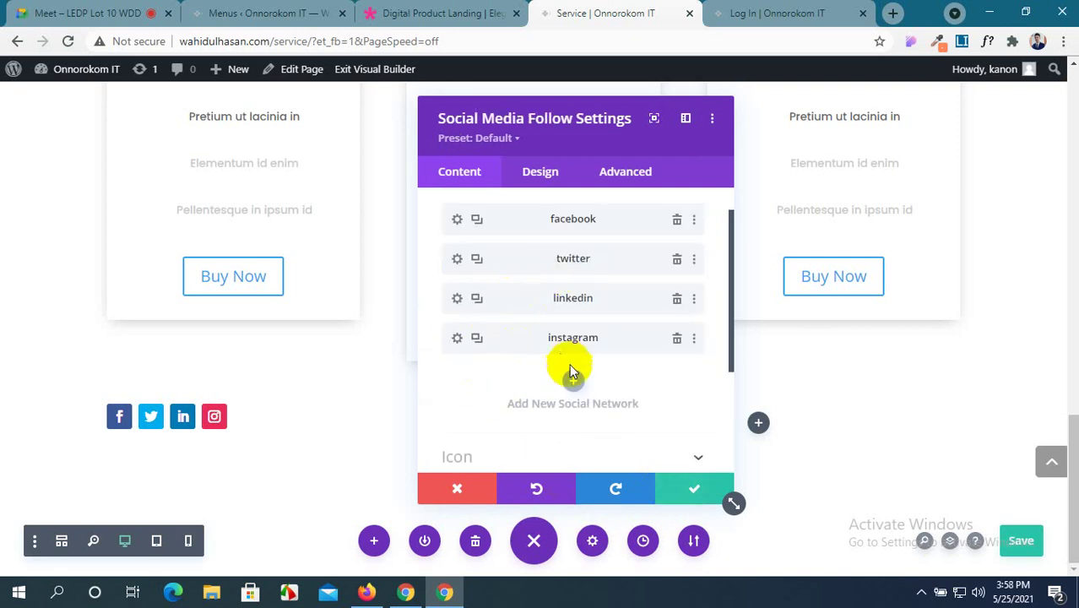
Add a fifth Skype network, then open the Facebook item's settings.
click(574, 388)
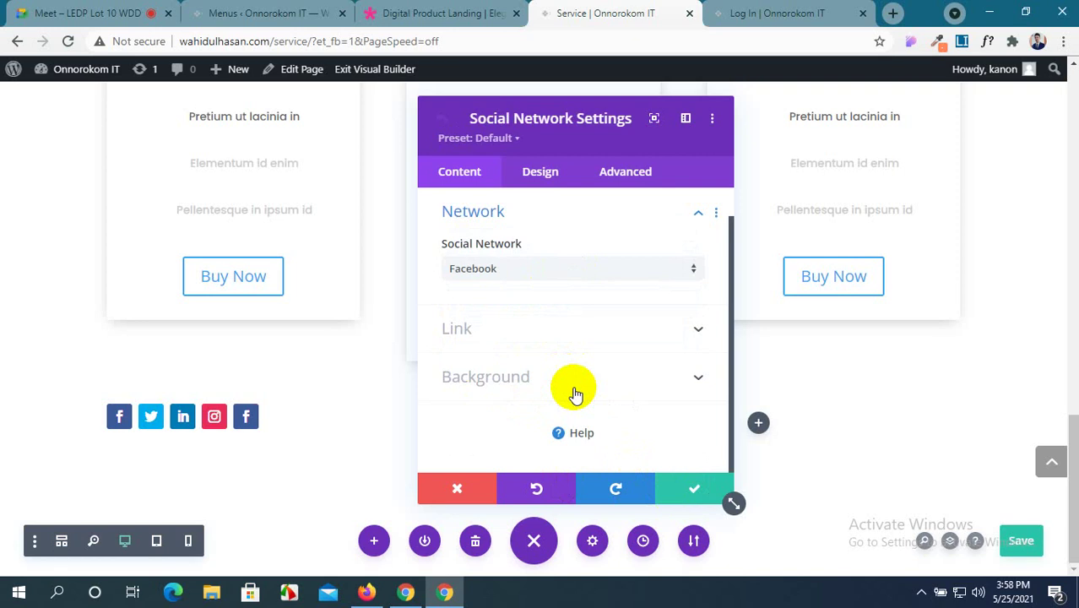
click(595, 268)
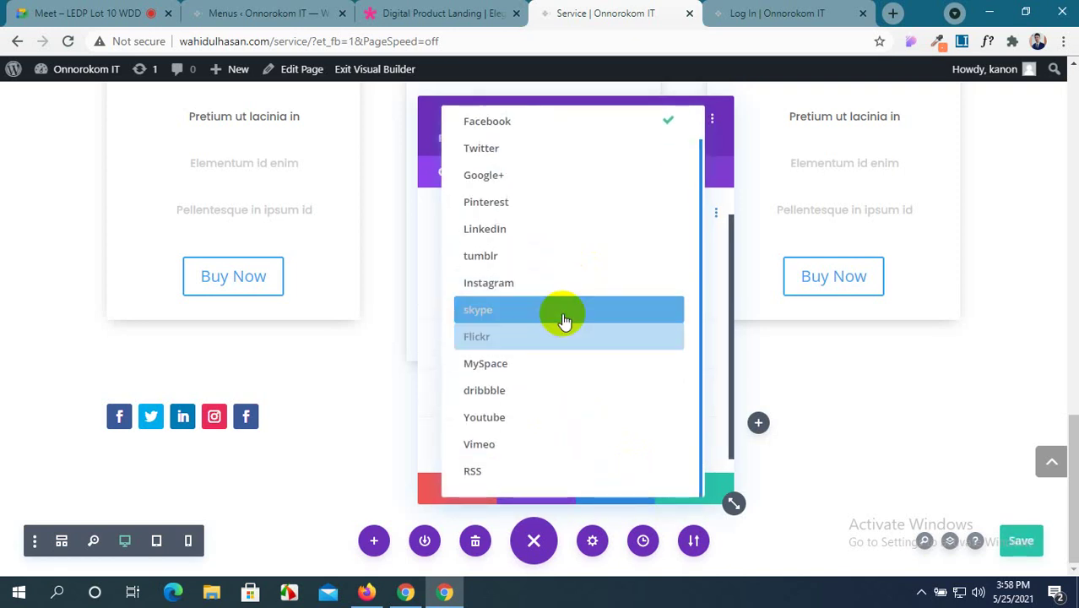
click(564, 321)
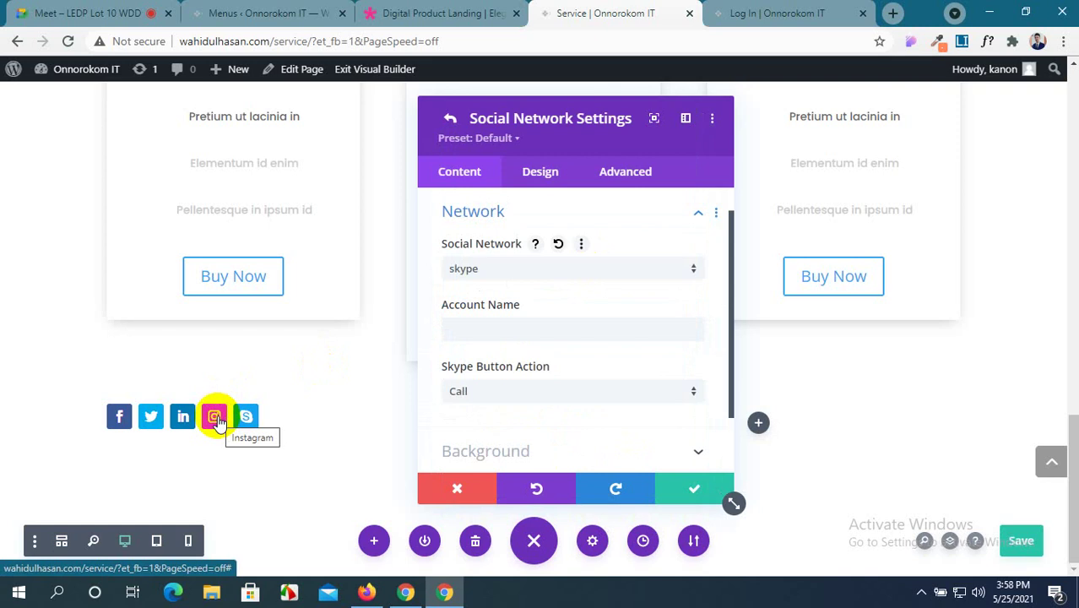
scroll(614, 372, up, 2)
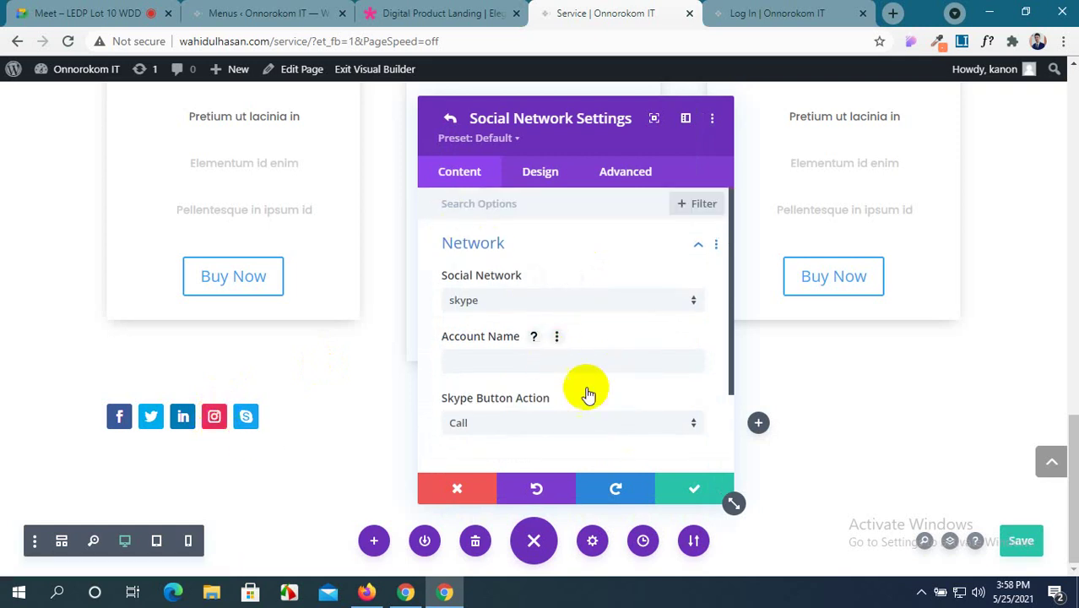
click(458, 481)
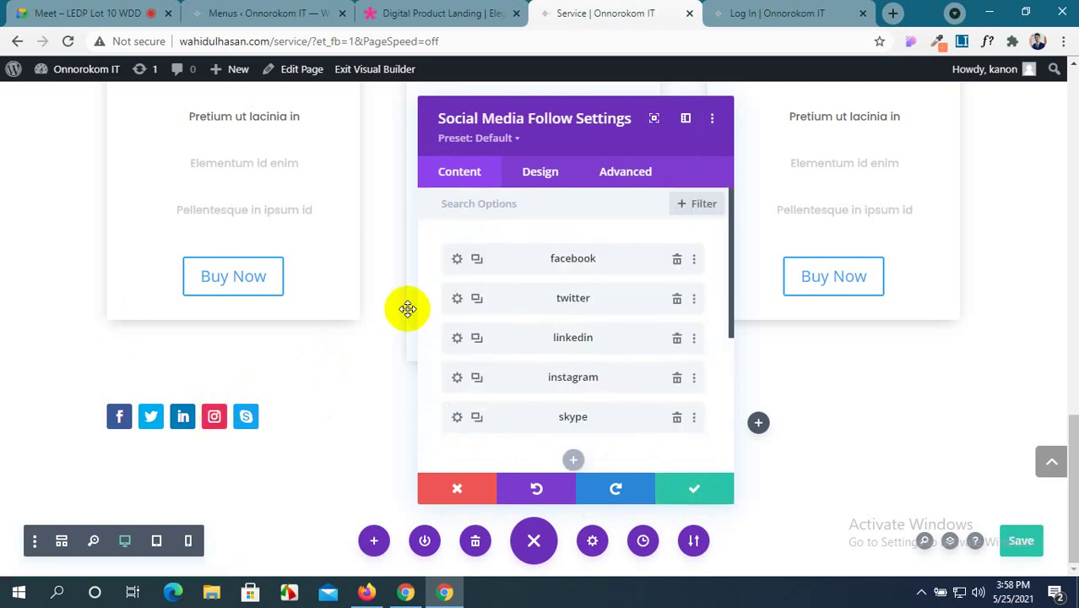
click(458, 260)
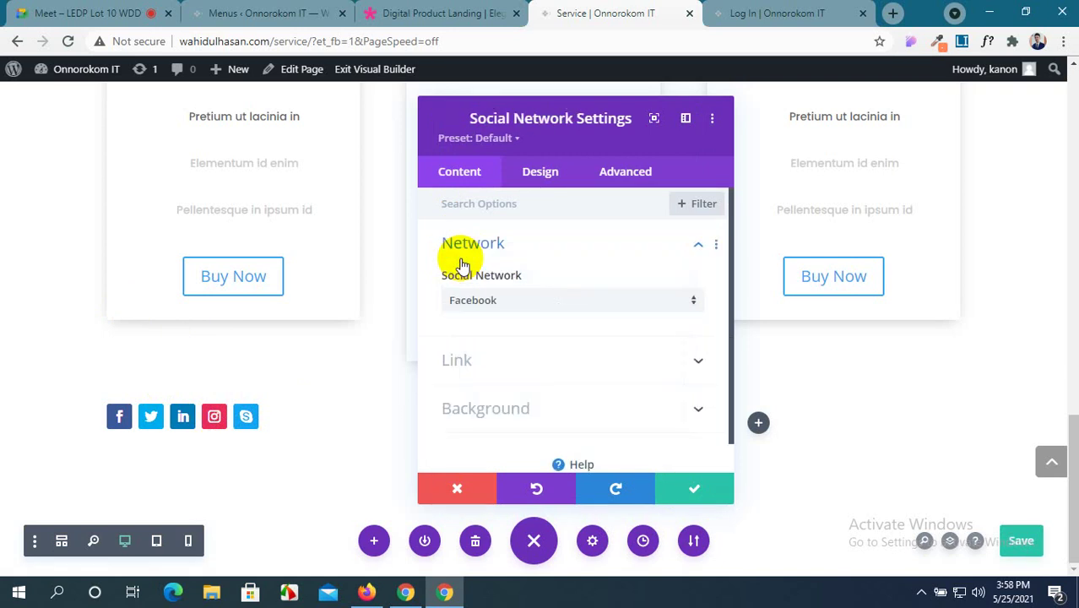
Review the Facebook item's account link and background colour settings.
click(565, 360)
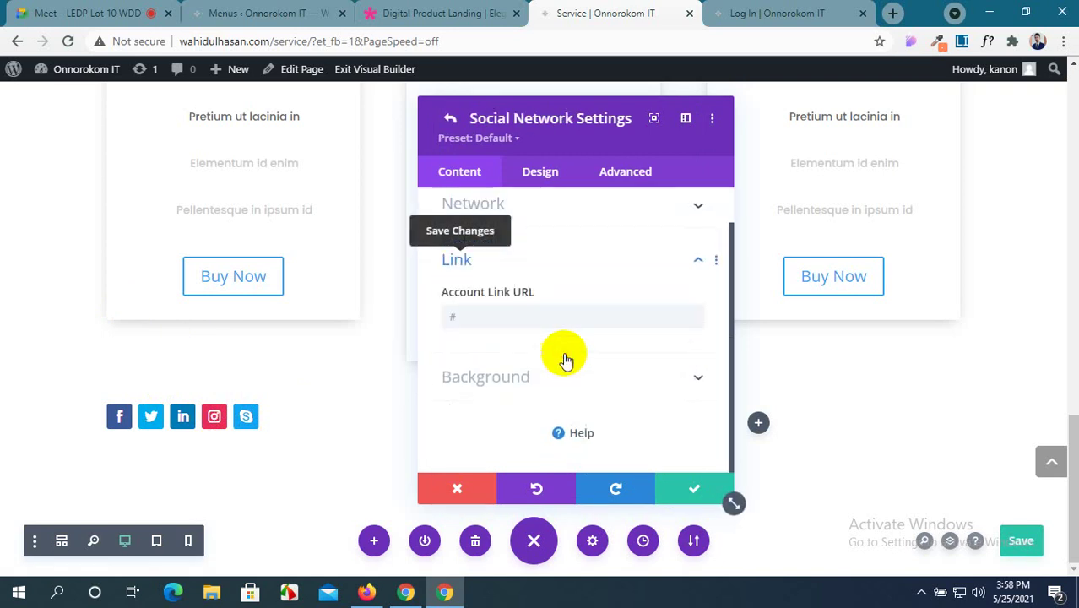
click(456, 316)
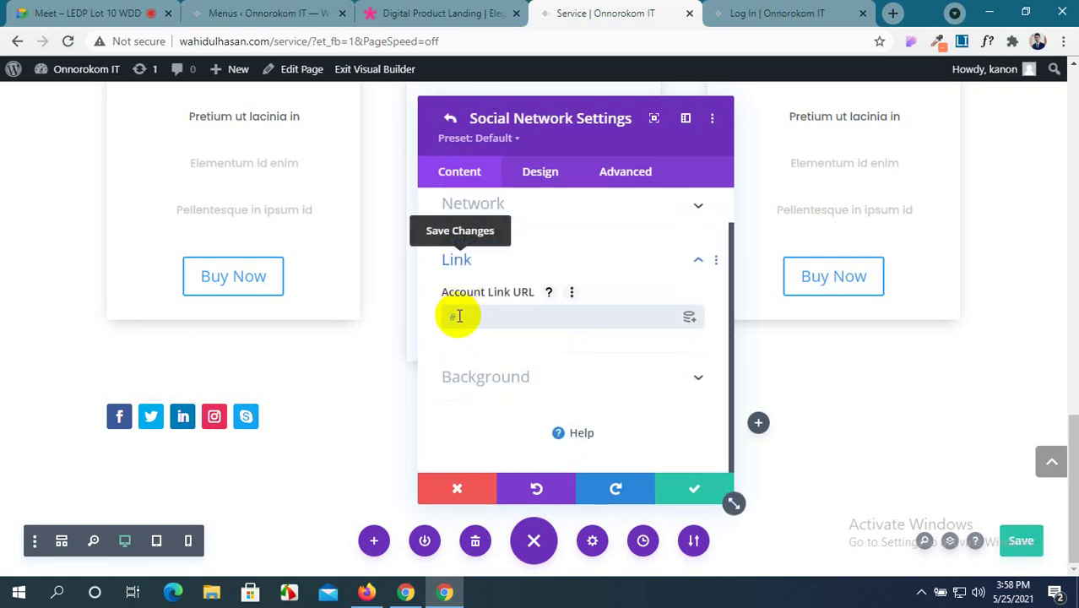
click(627, 379)
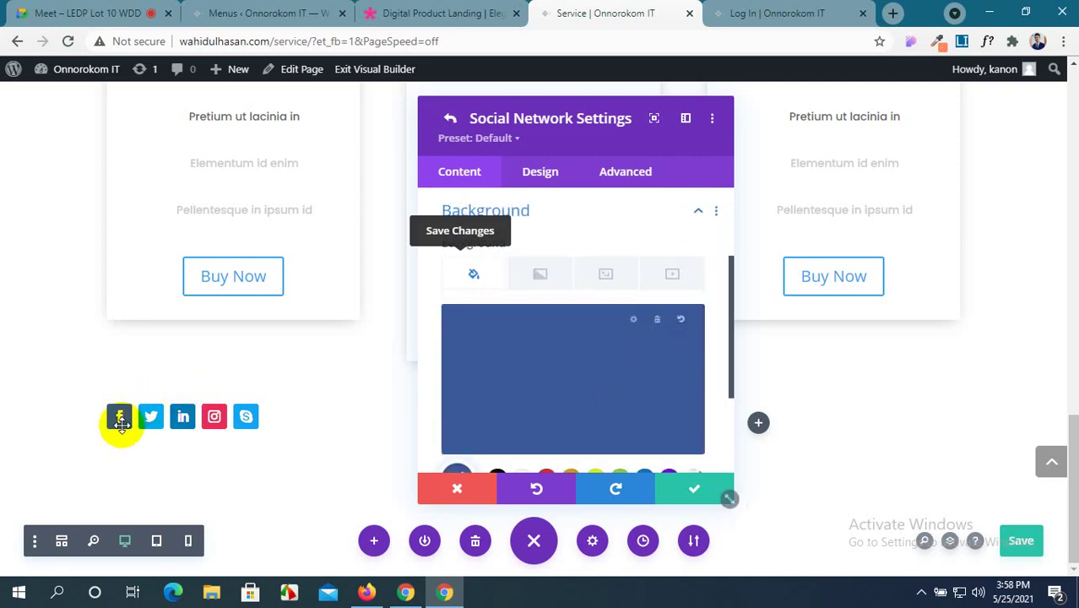
scroll(536, 392, down, 1)
scroll(547, 392, down, 1)
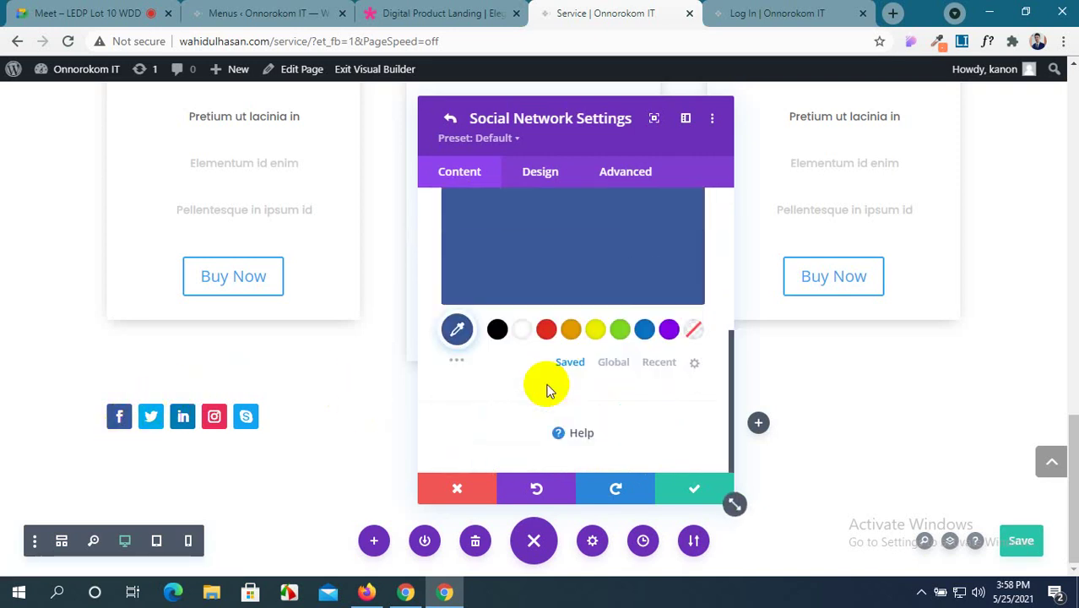
Colour the Facebook follow icon red in the Design tab's Icon options.
click(550, 181)
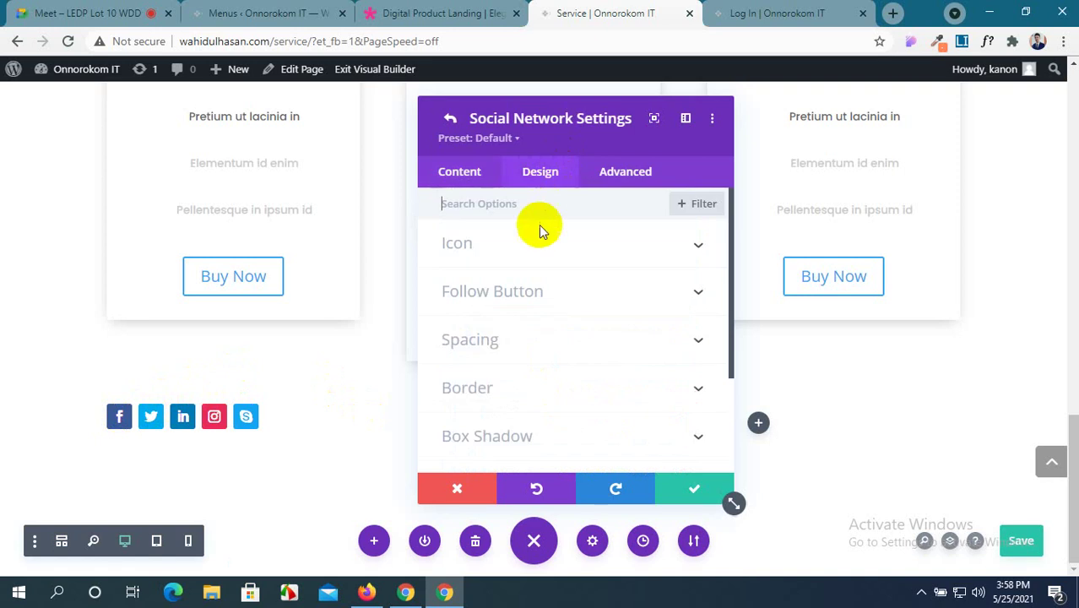
click(561, 246)
click(507, 311)
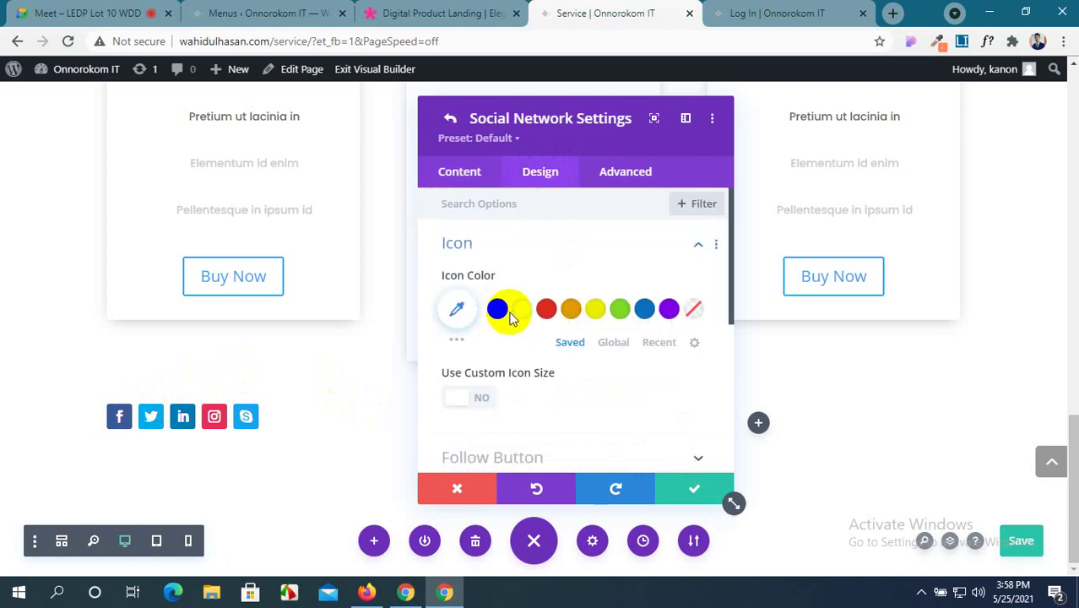
click(549, 311)
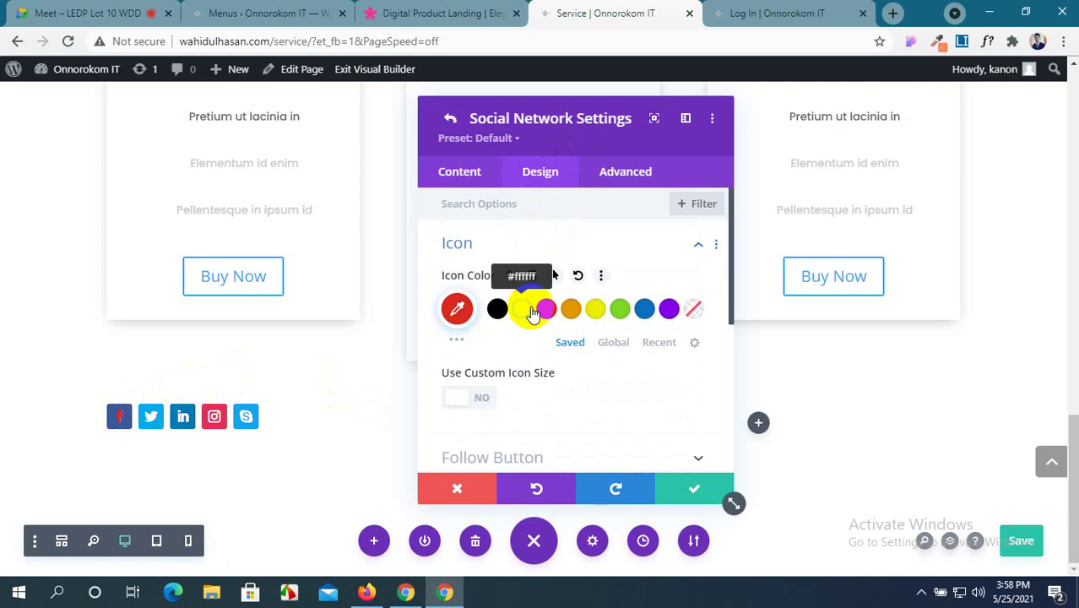
Enable a custom icon size, trying 20px before reverting to the default 16px.
click(477, 401)
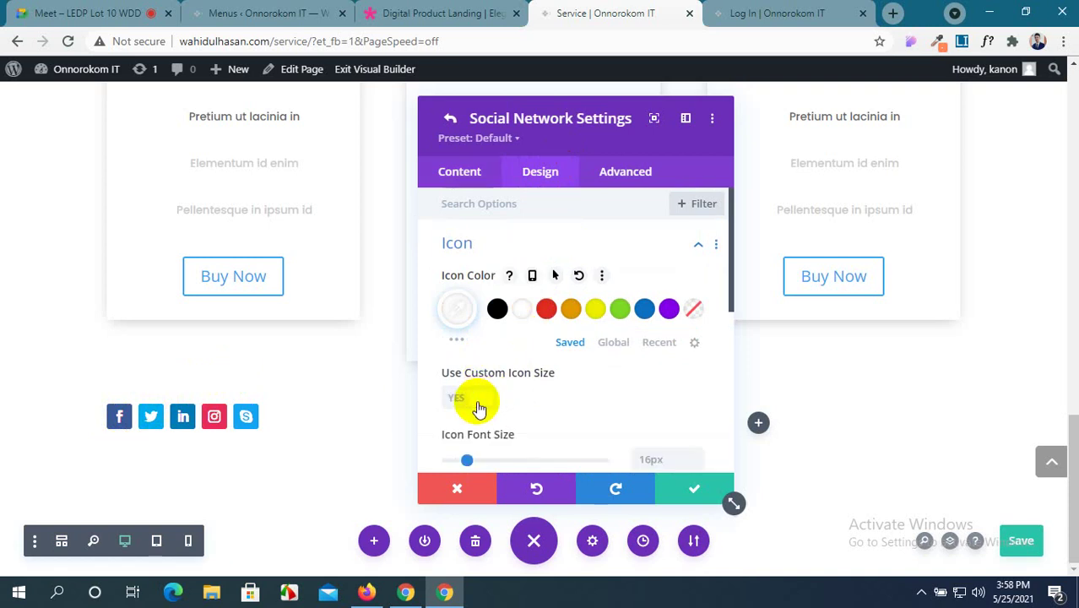
scroll(477, 397, down, 1)
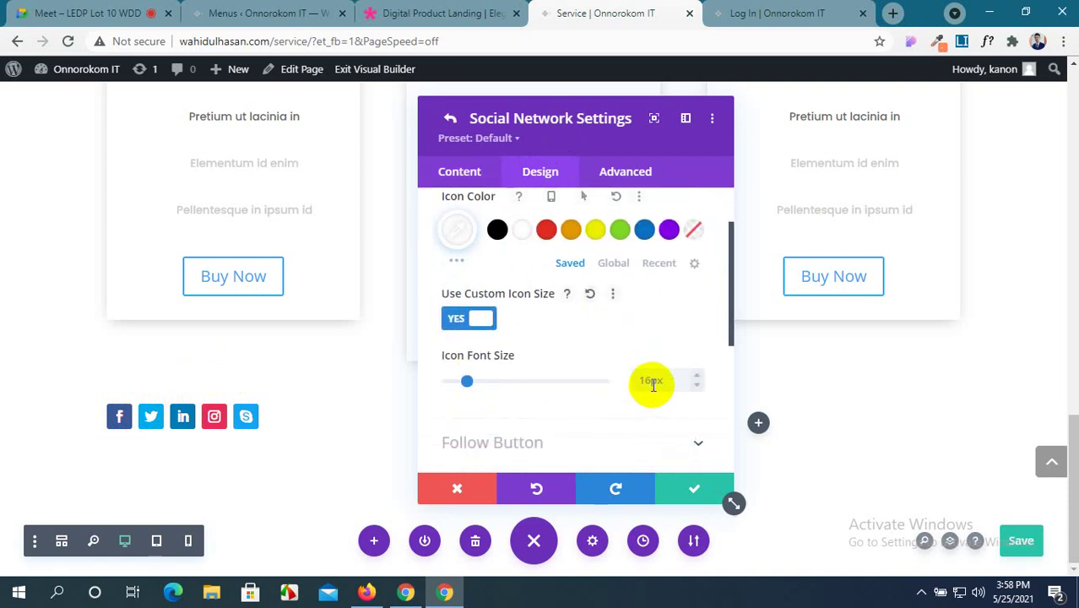
click(655, 381)
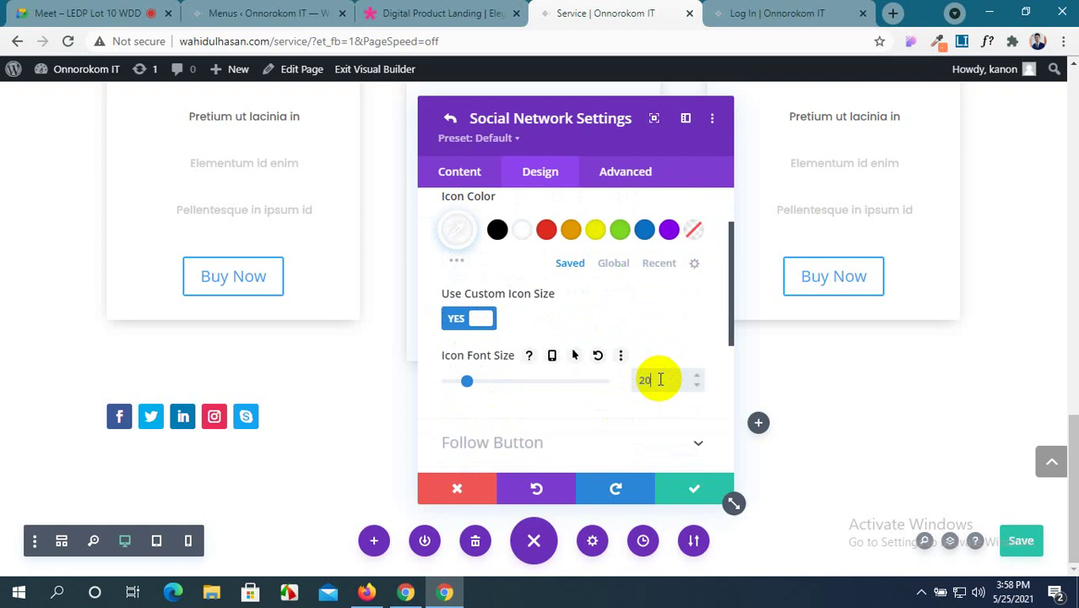
text(20px)
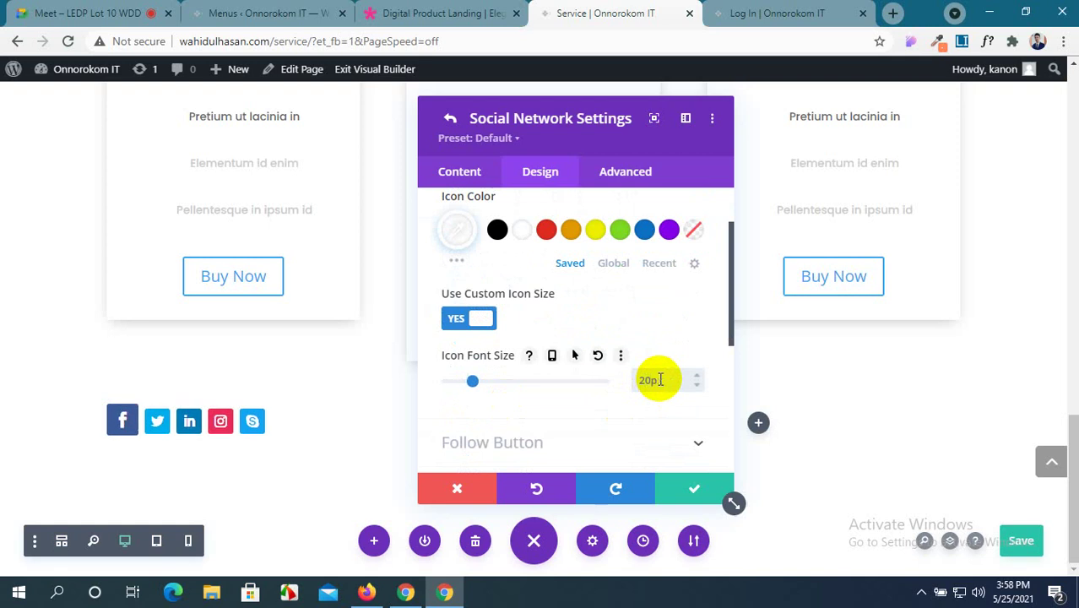
text(px)
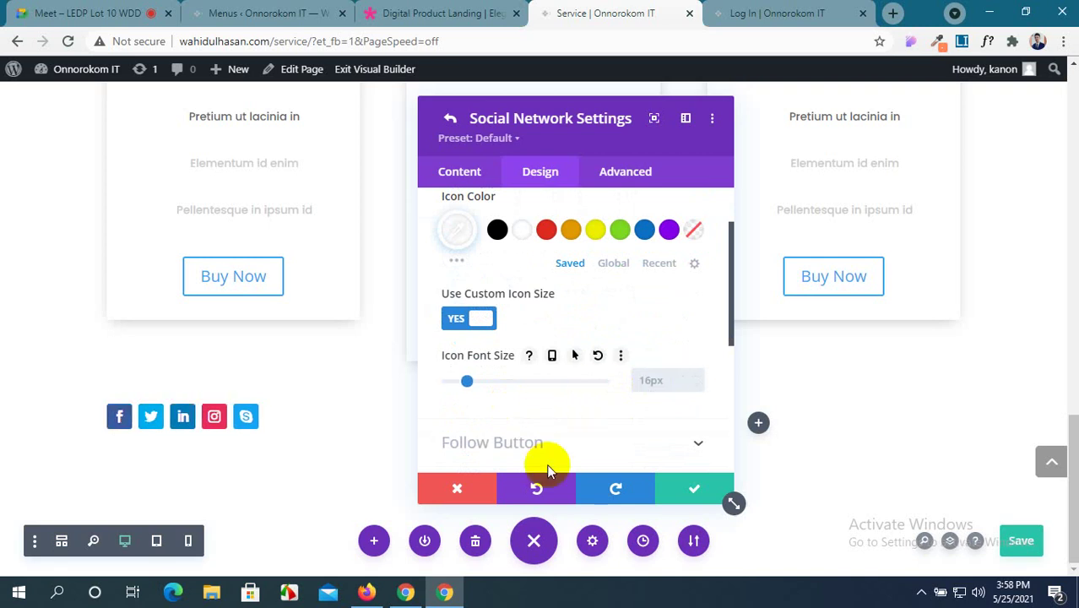
scroll(553, 427, down, 3)
click(658, 283)
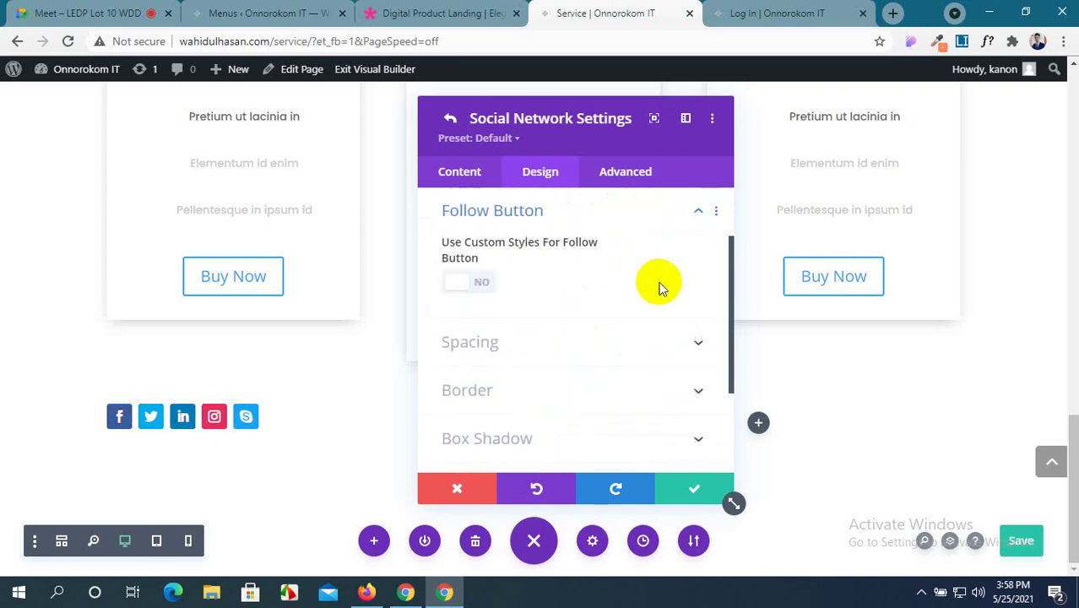
Turn on custom follow button styles with a set text size and black text.
click(467, 294)
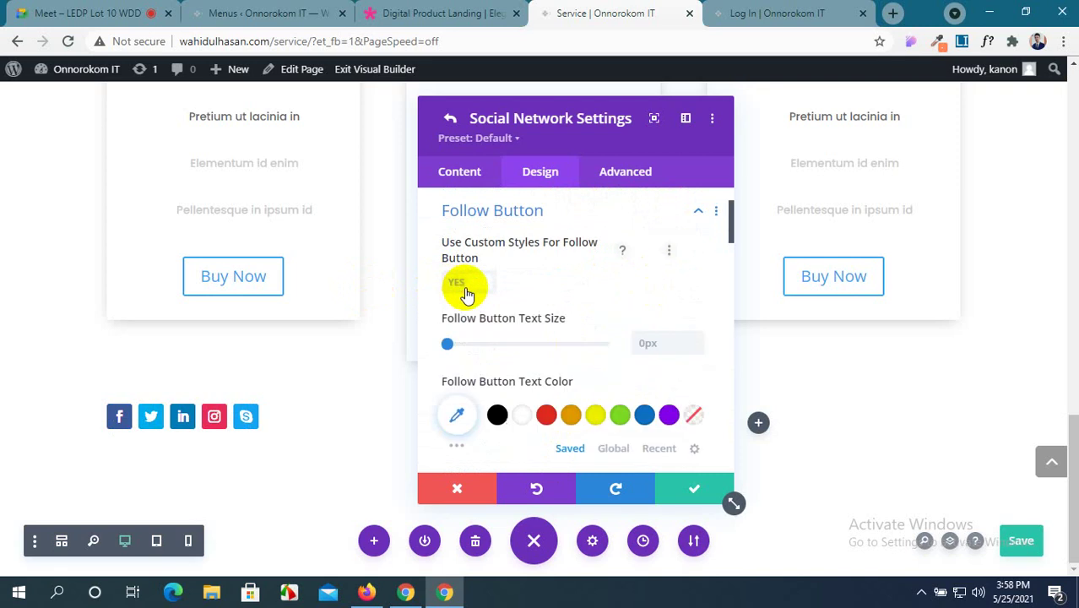
click(461, 346)
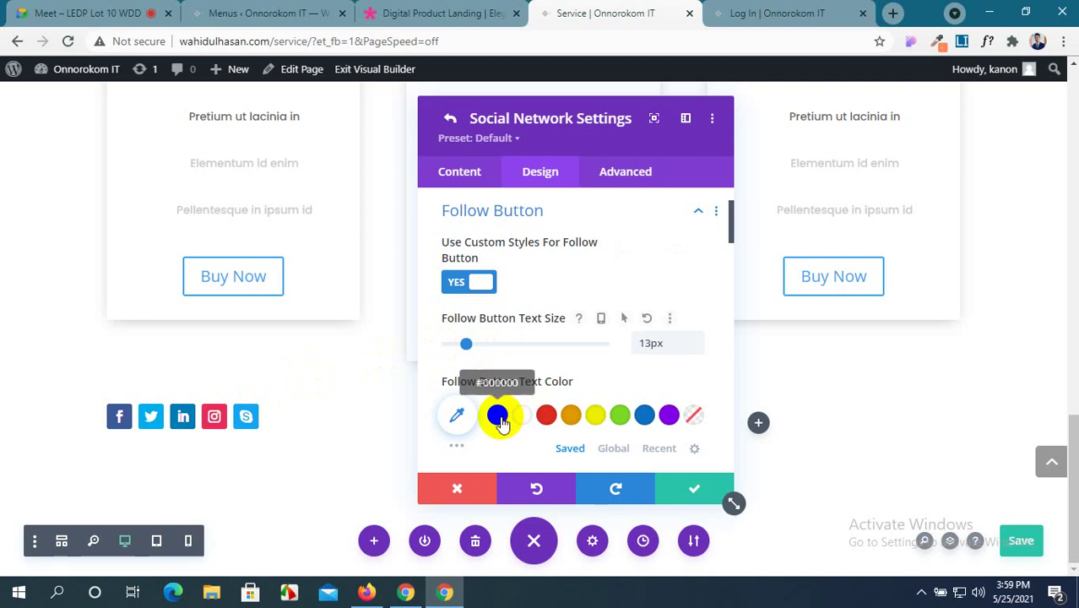
click(499, 418)
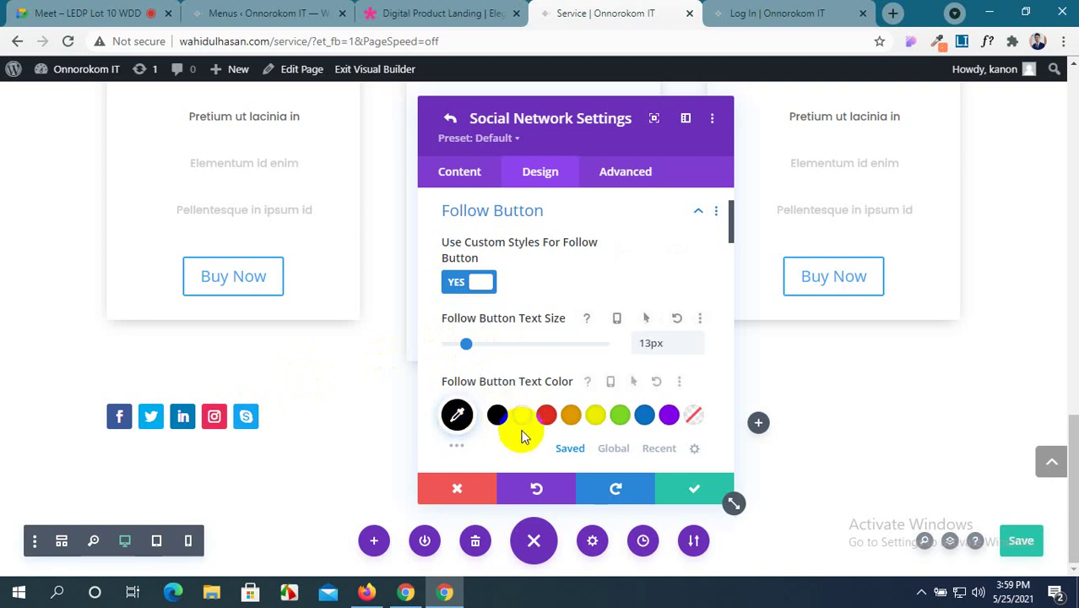
scroll(640, 315, down, 2)
scroll(640, 314, up, 1)
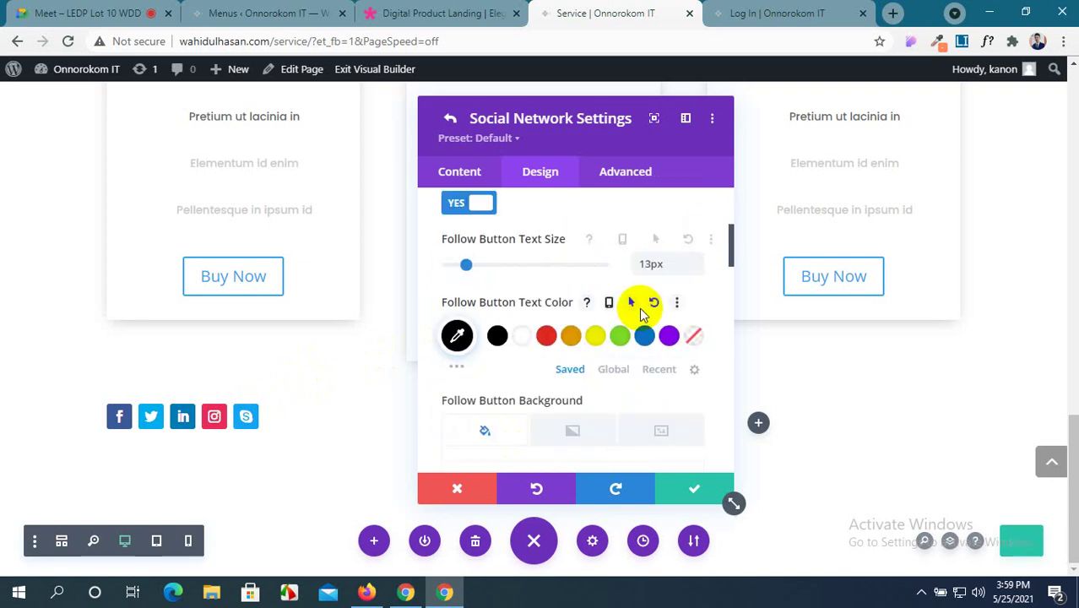
scroll(639, 308, down, 4)
scroll(642, 316, up, 2)
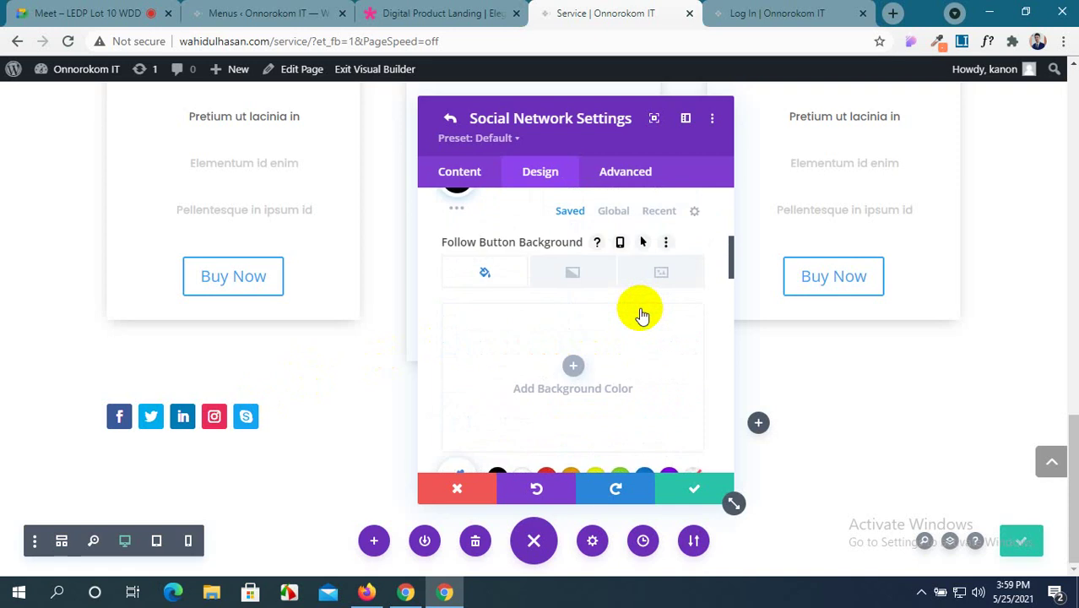
Try a yellow follow button background, remove it, and collapse the Follow Button section.
click(576, 366)
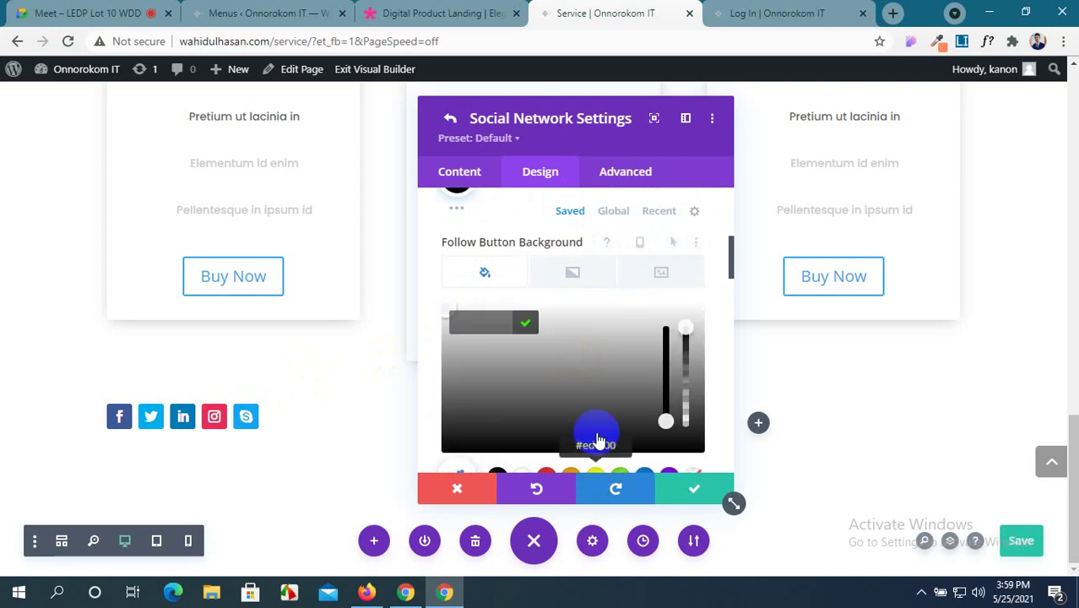
scroll(594, 460, down, 1)
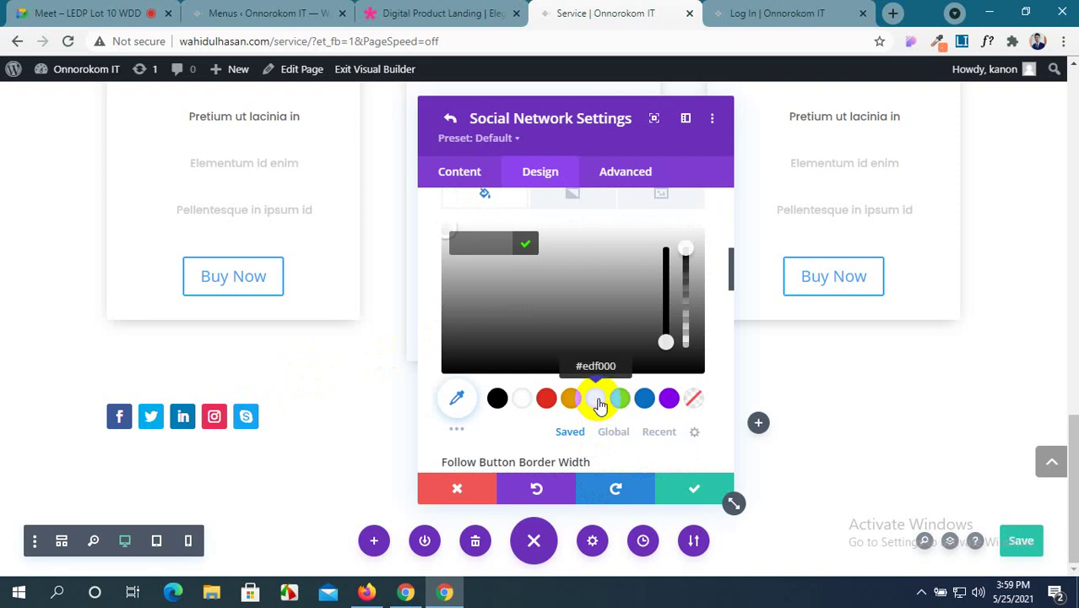
click(596, 401)
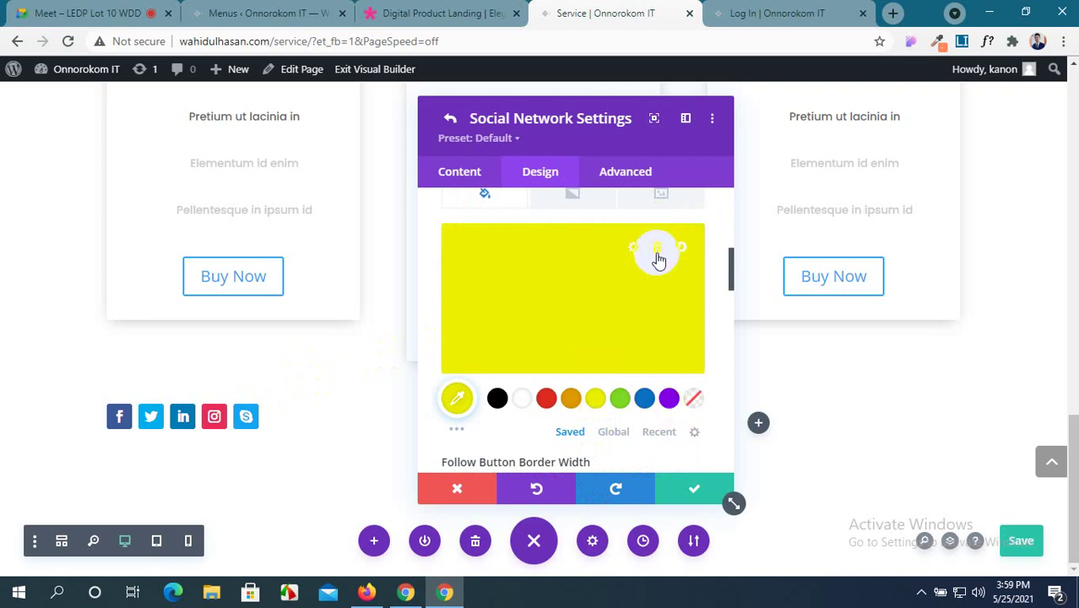
click(660, 251)
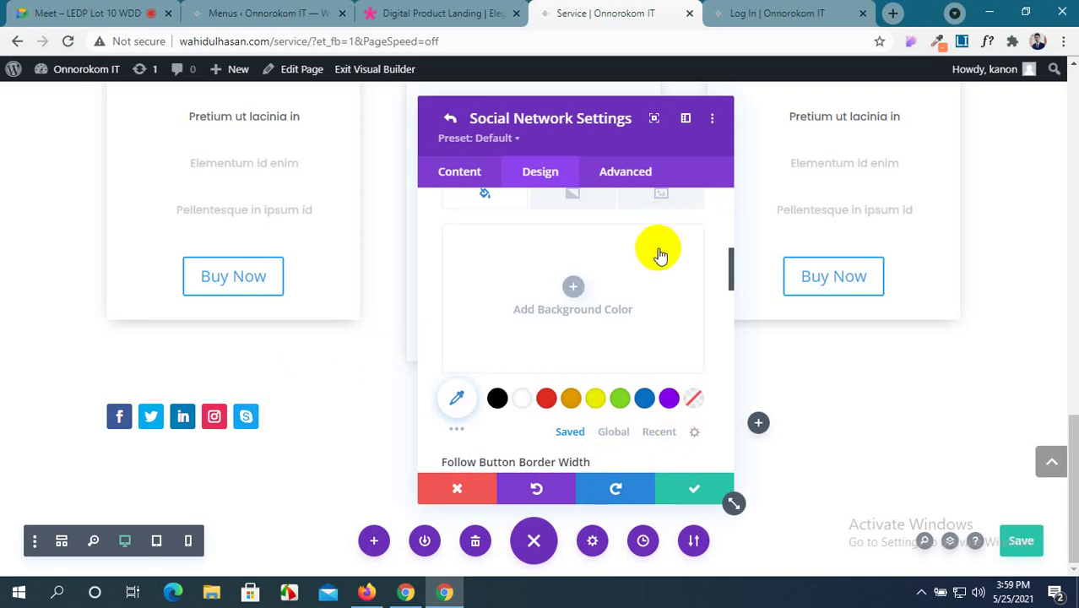
scroll(542, 374, down, 2)
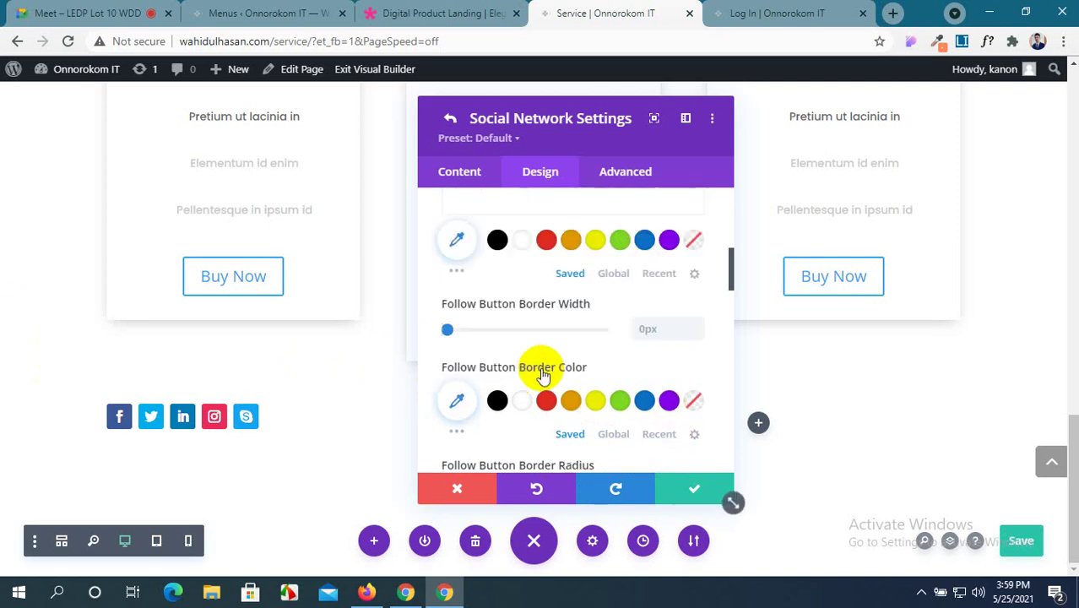
scroll(541, 367, down, 1)
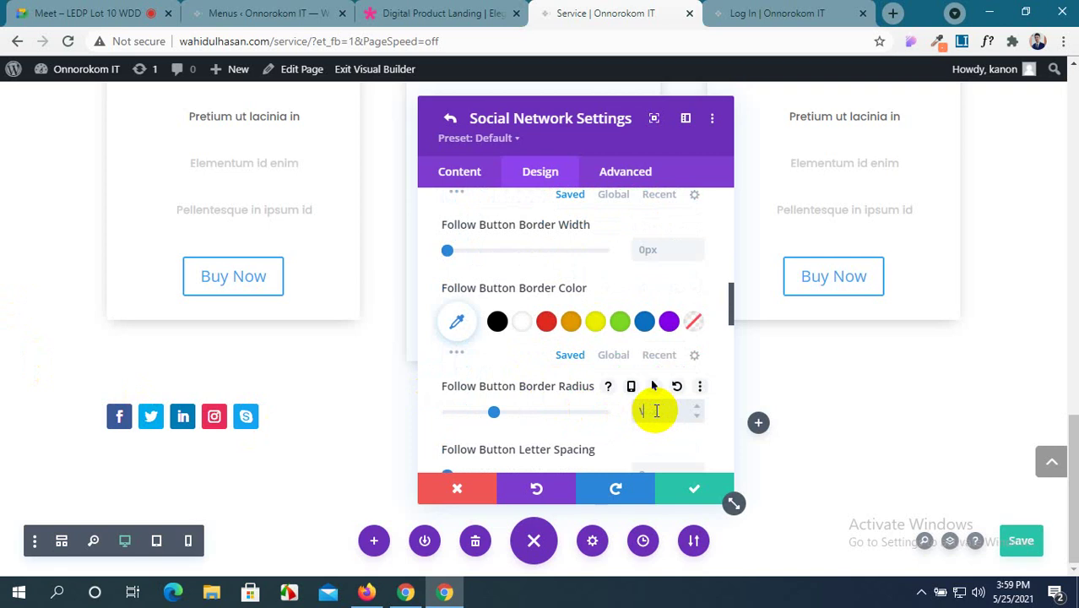
scroll(727, 361, down, 2)
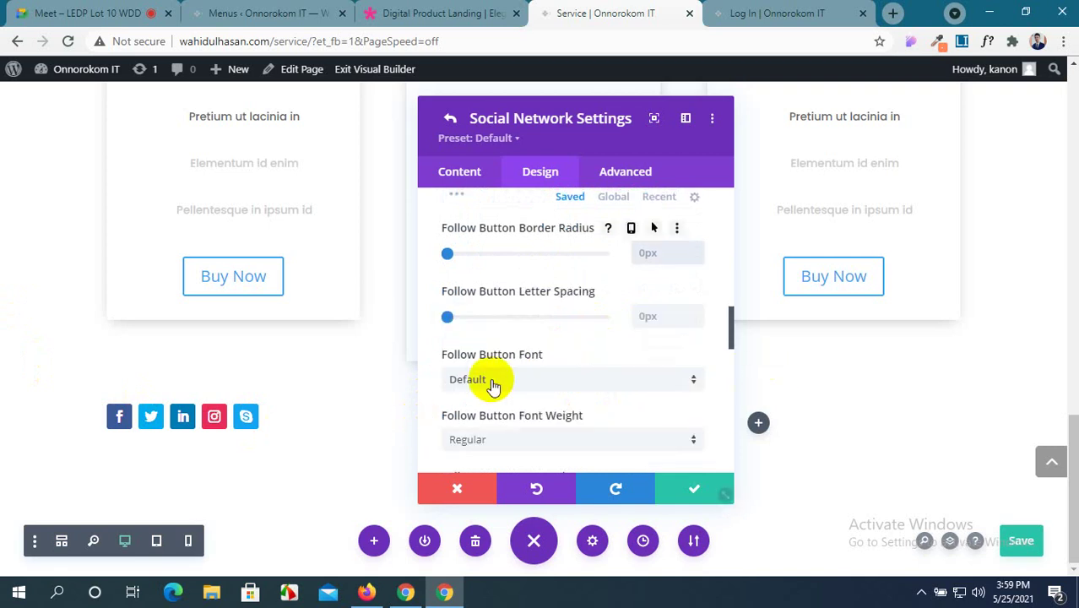
scroll(494, 381, up, 5)
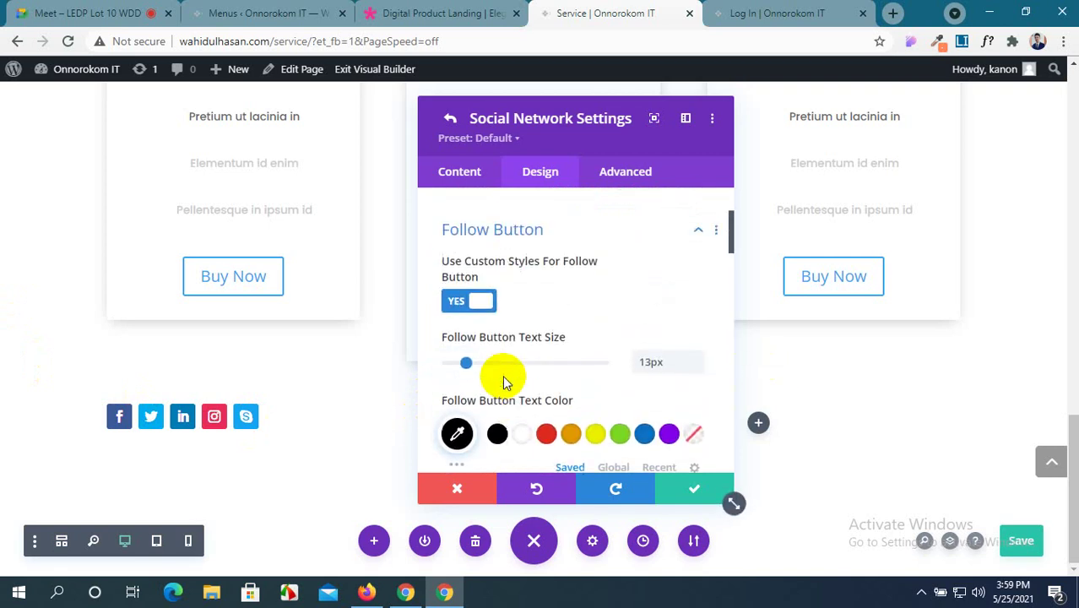
click(699, 299)
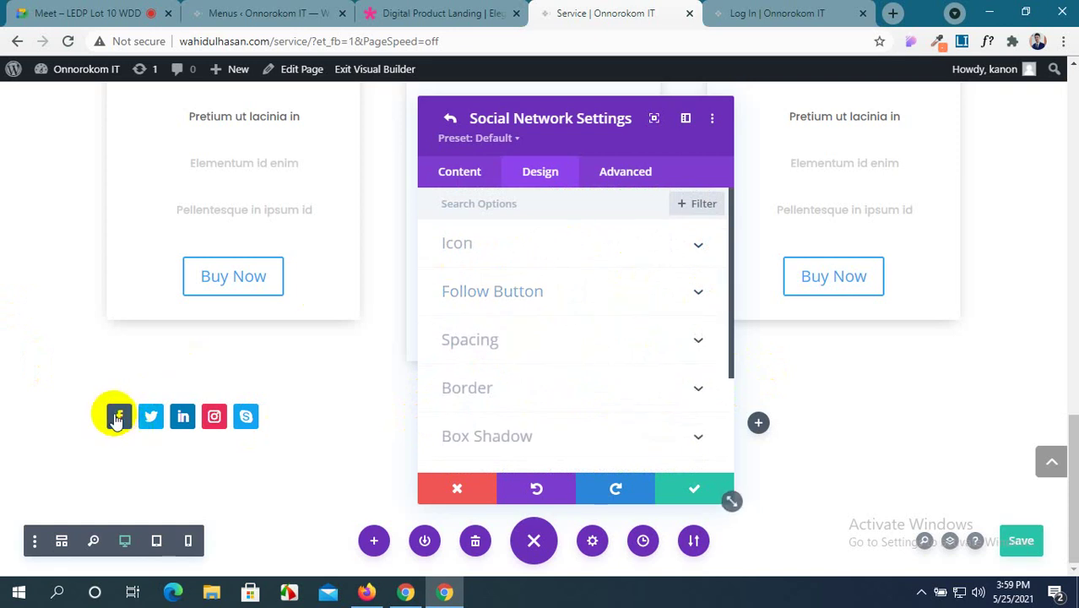
Expand the Facebook item's Network, Link and Background content settings.
click(478, 180)
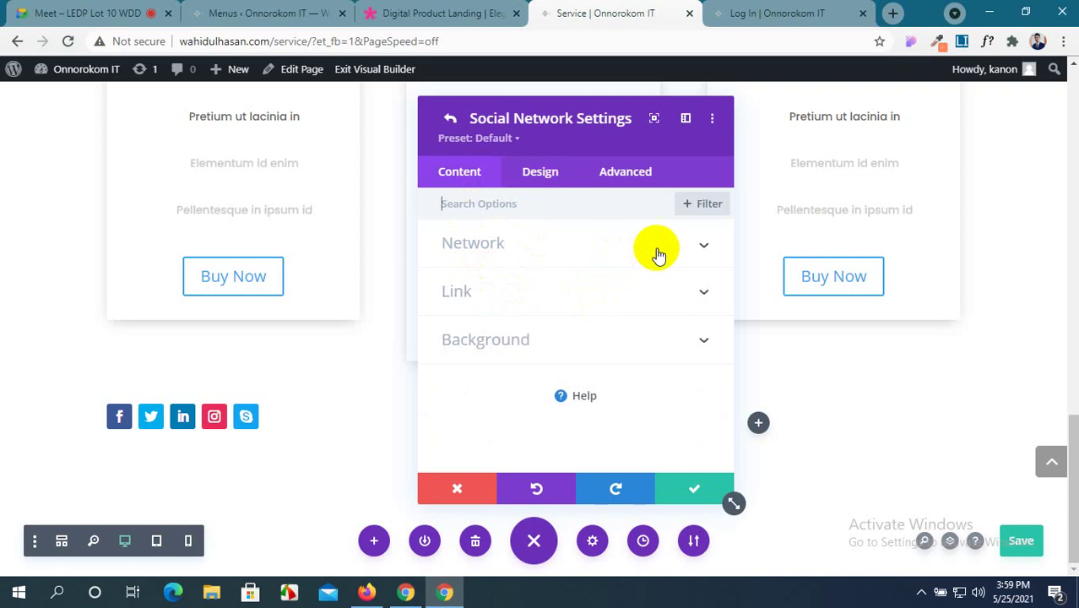
click(685, 243)
scroll(478, 316, down, 1)
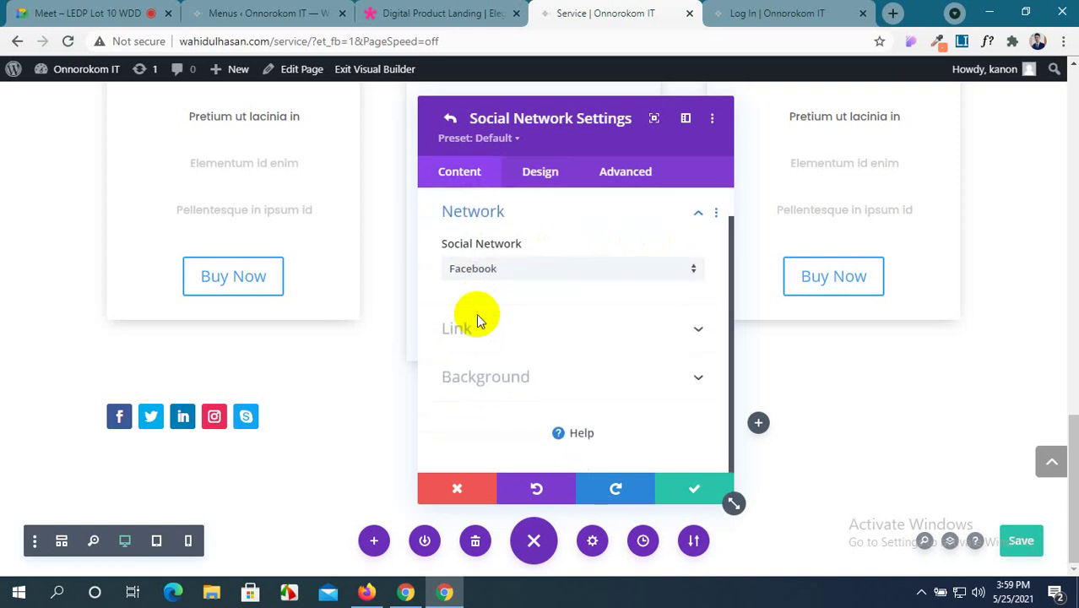
scroll(478, 321, up, 1)
scroll(476, 318, down, 1)
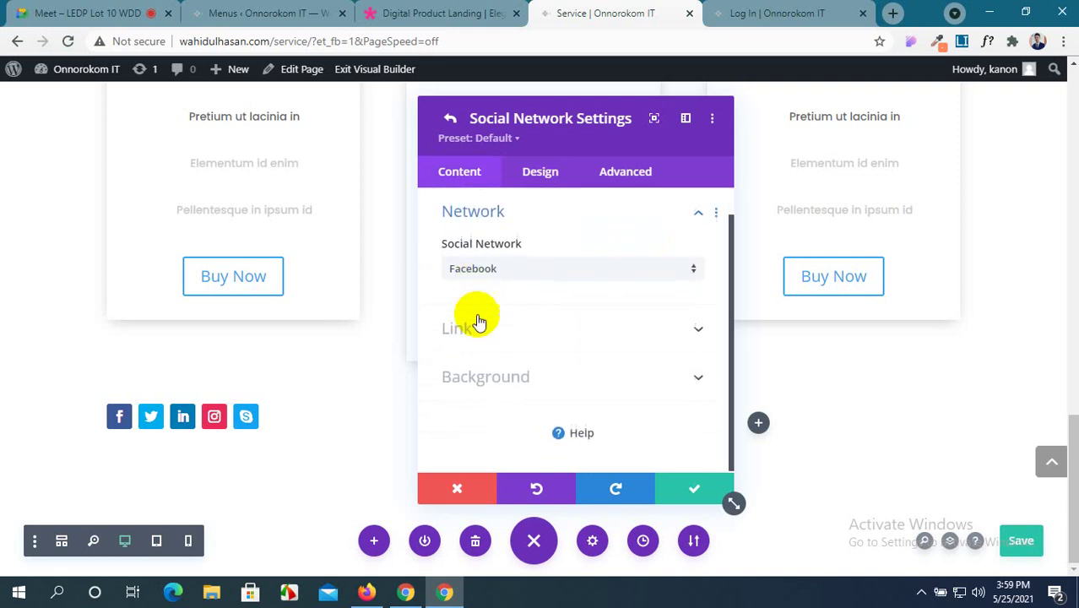
click(669, 328)
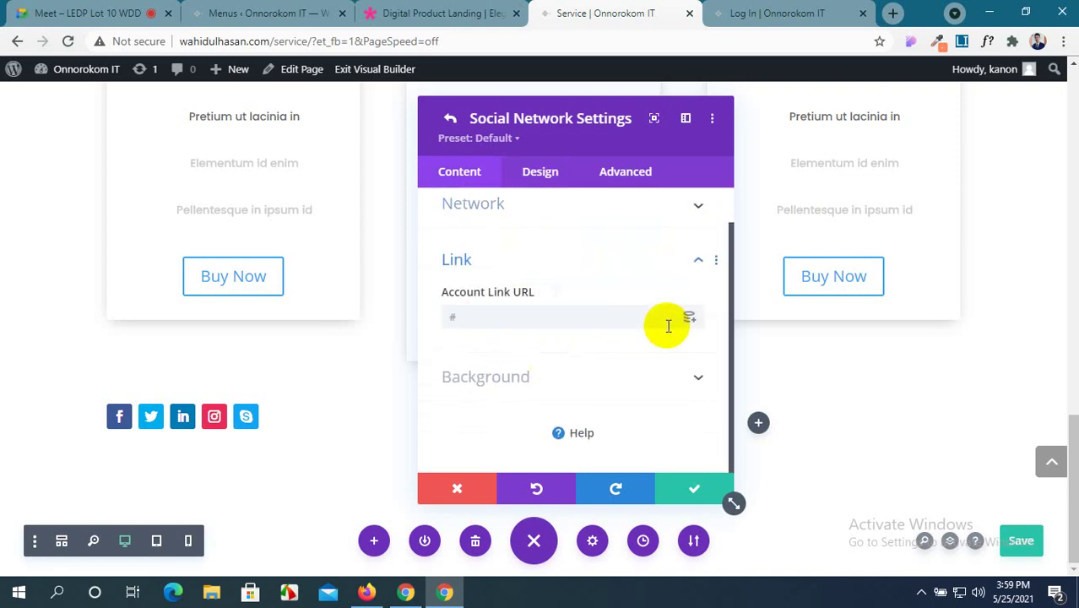
click(646, 377)
scroll(642, 363, down, 2)
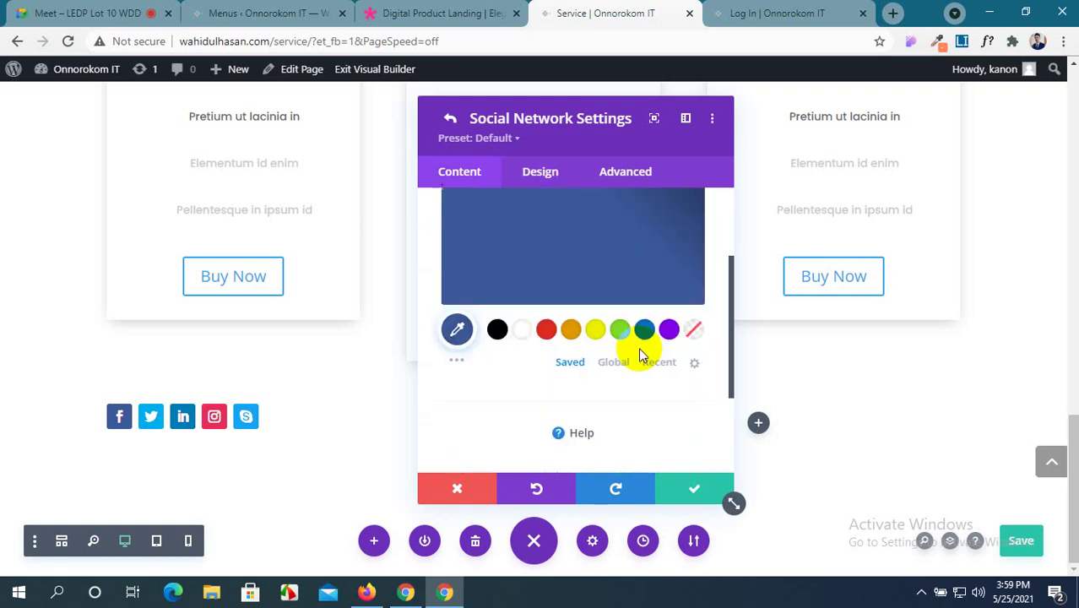
Inspect the Design tab's Spacing options, then return to the Social Media Follow Settings.
click(521, 174)
scroll(452, 280, down, 1)
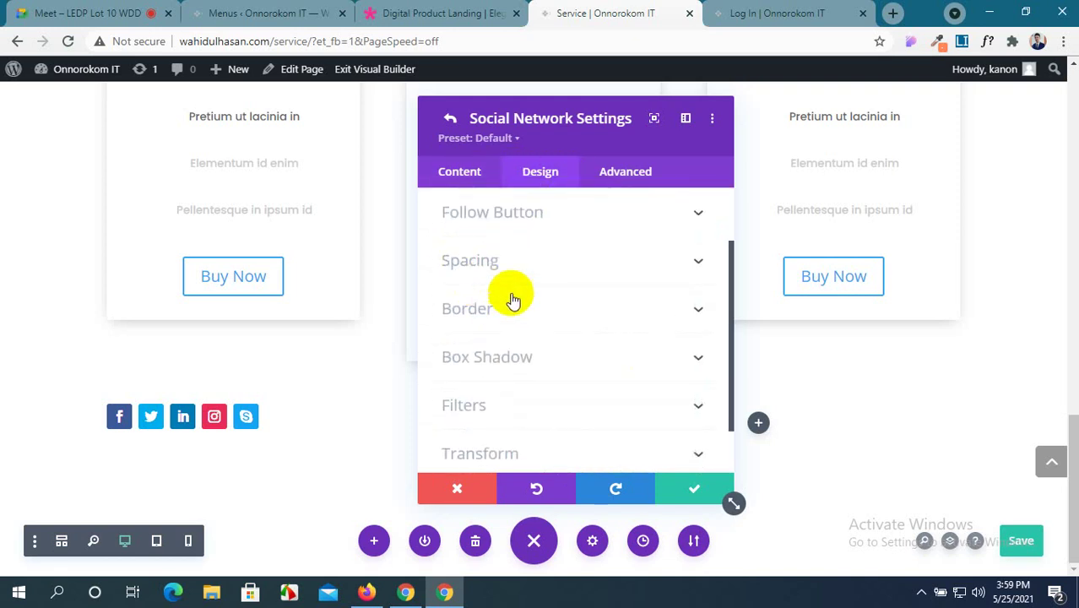
click(609, 267)
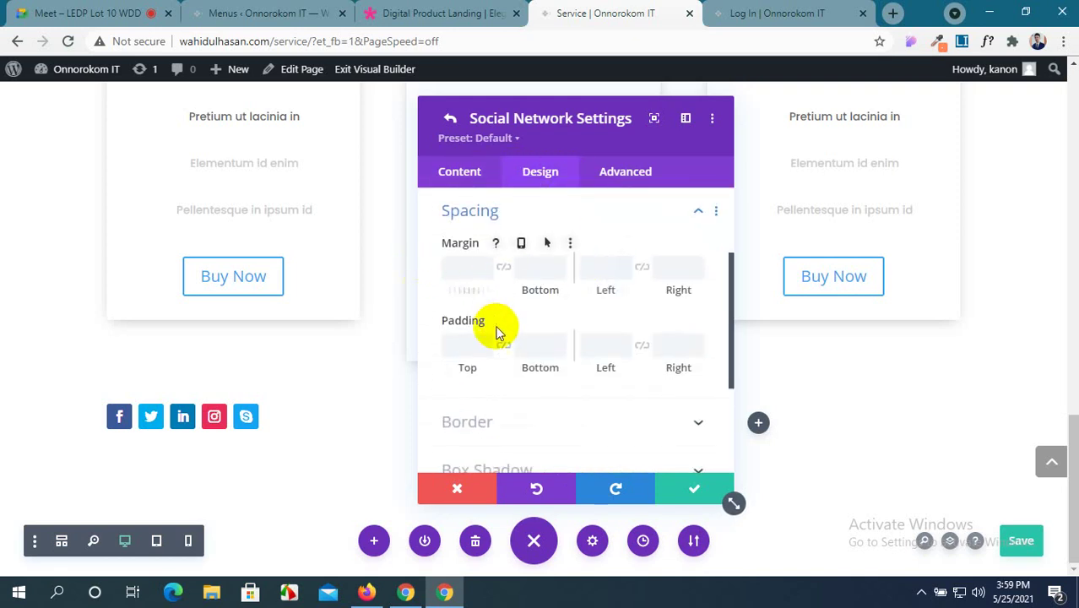
scroll(495, 350, down, 1)
scroll(494, 353, down, 1)
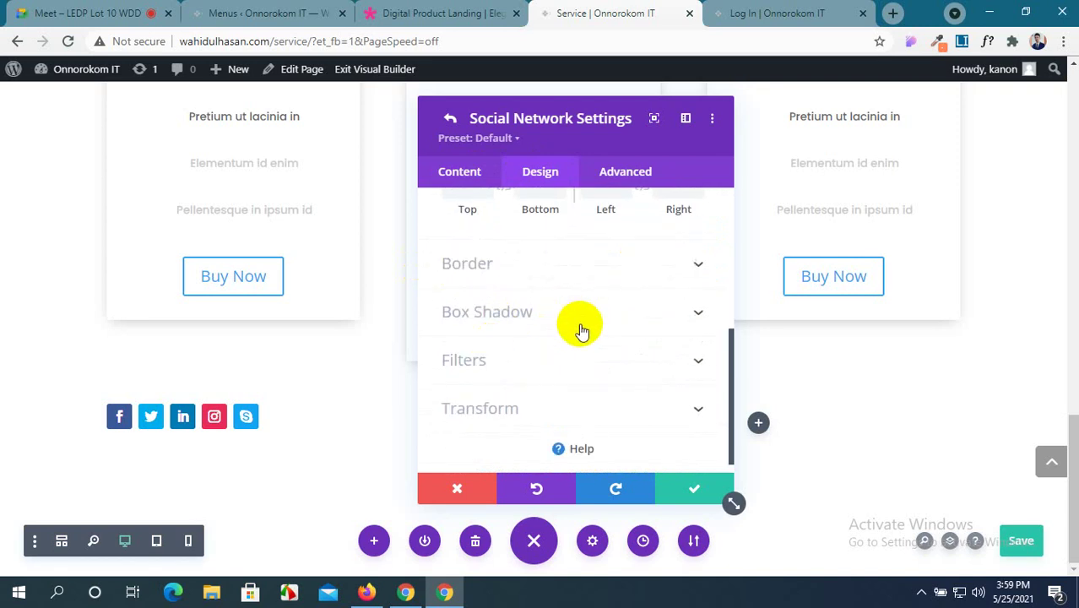
scroll(583, 363, down, 1)
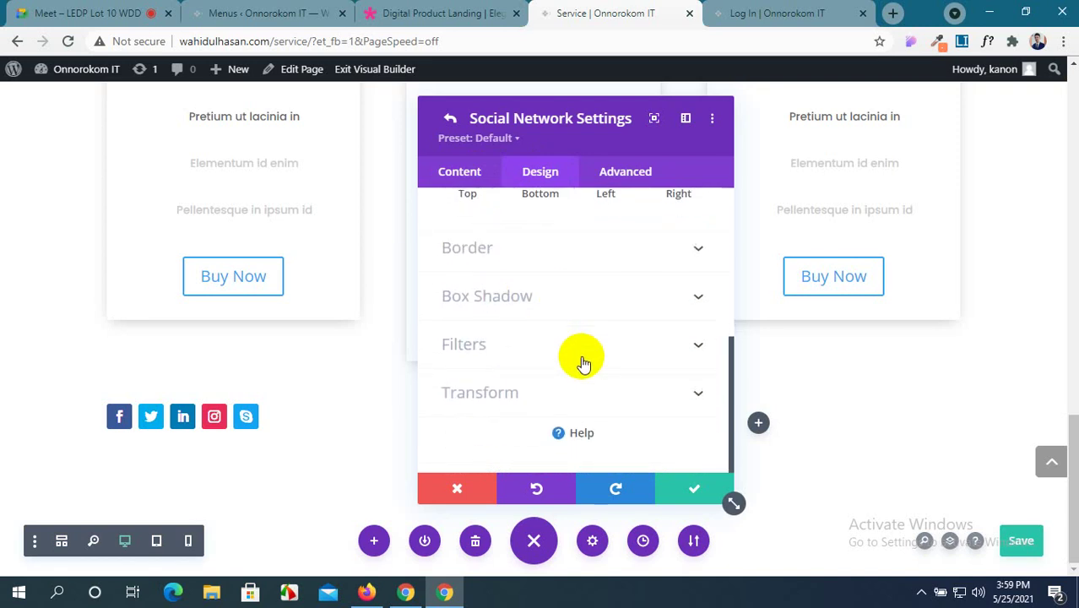
click(673, 495)
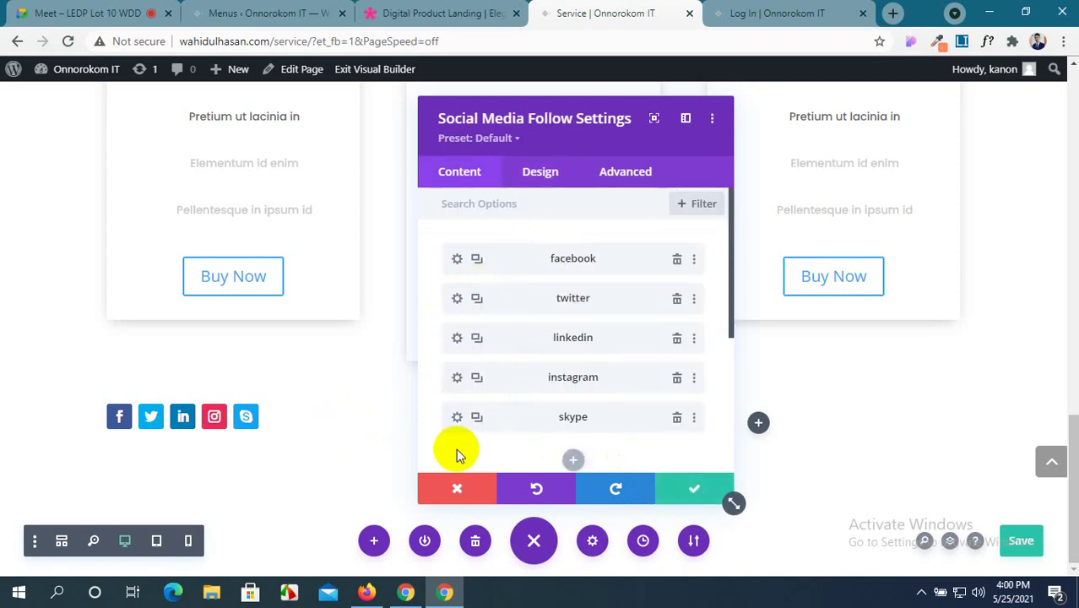
Set the skype item's Skype Button Action to Chat.
click(457, 419)
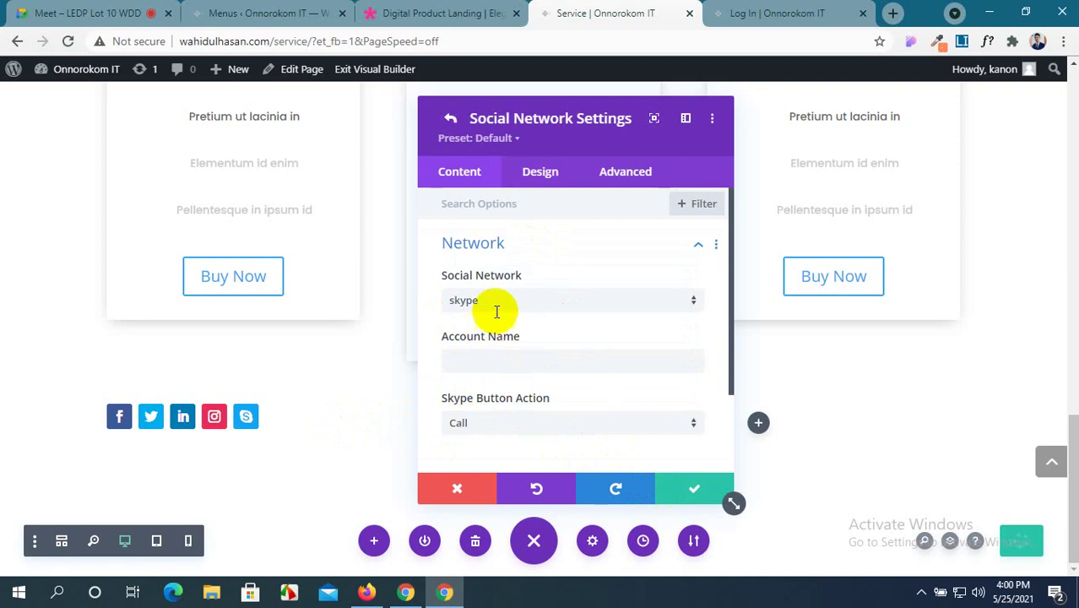
click(495, 359)
scroll(509, 318, down, 2)
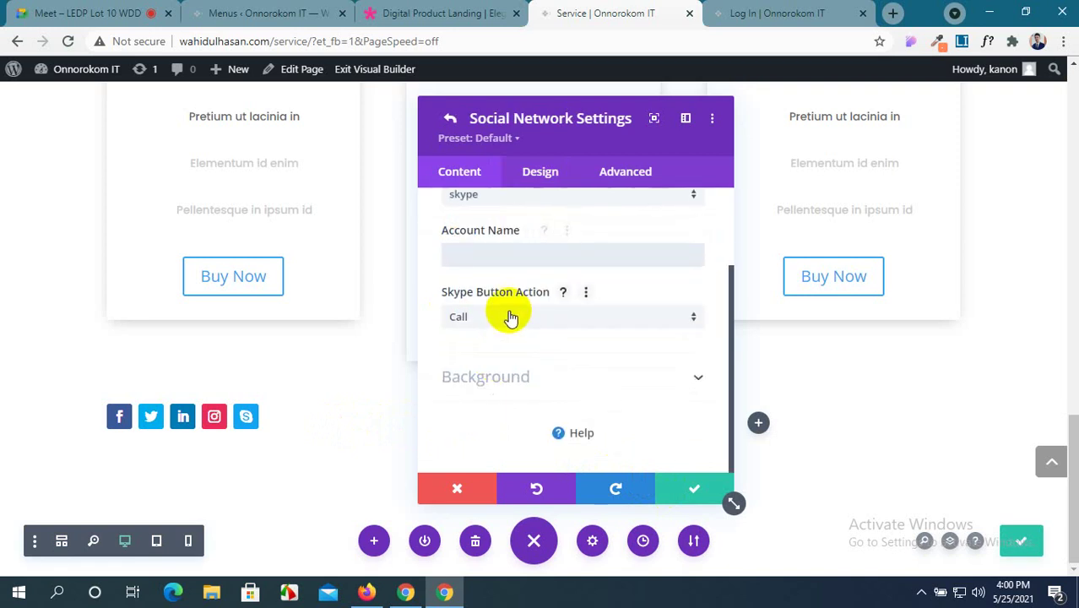
click(510, 318)
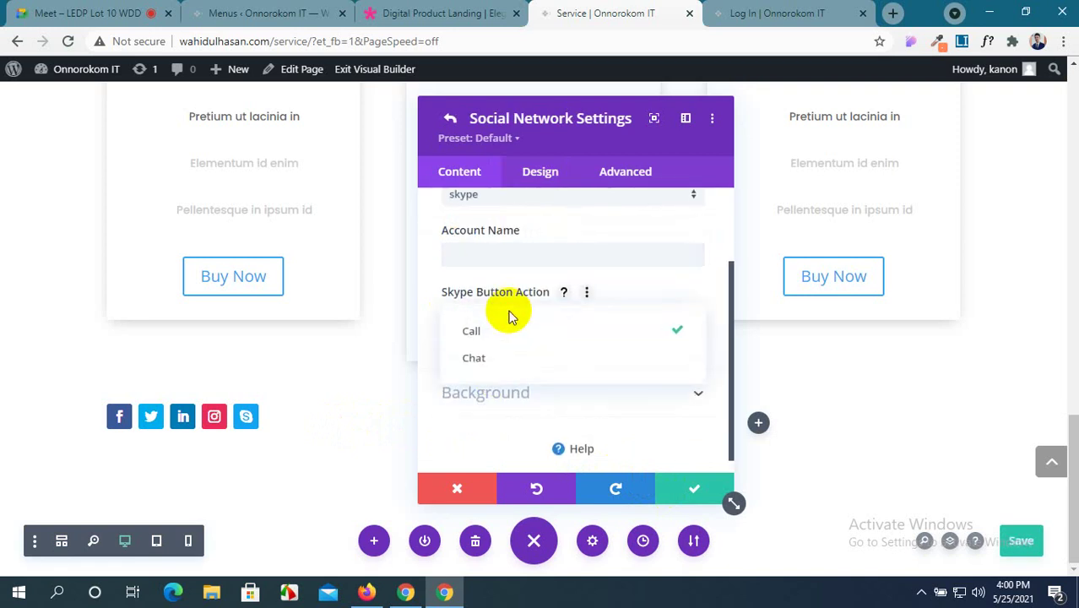
click(509, 361)
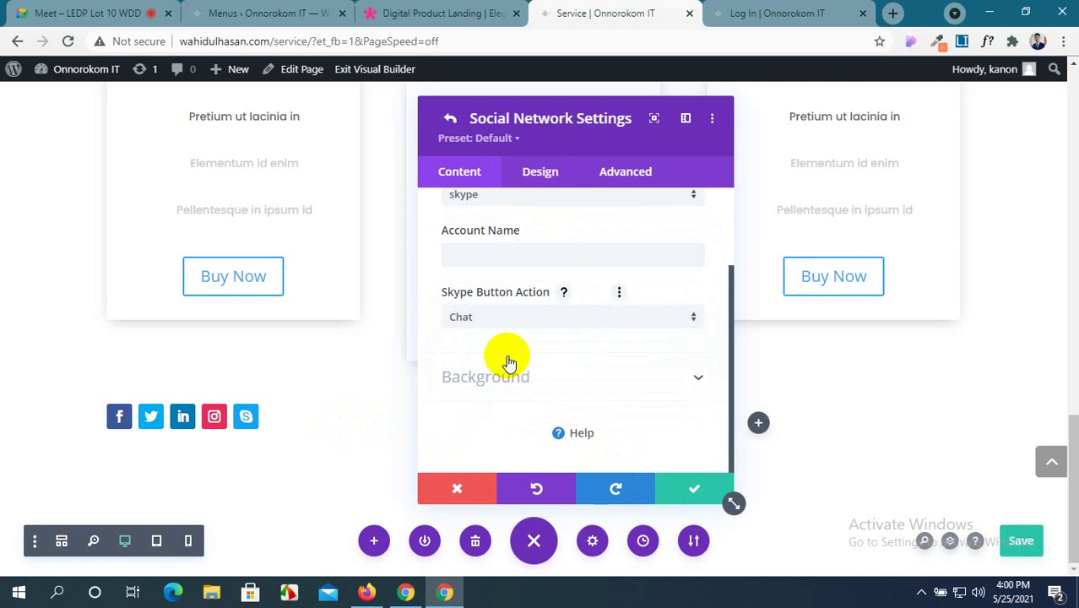
scroll(509, 362, up, 2)
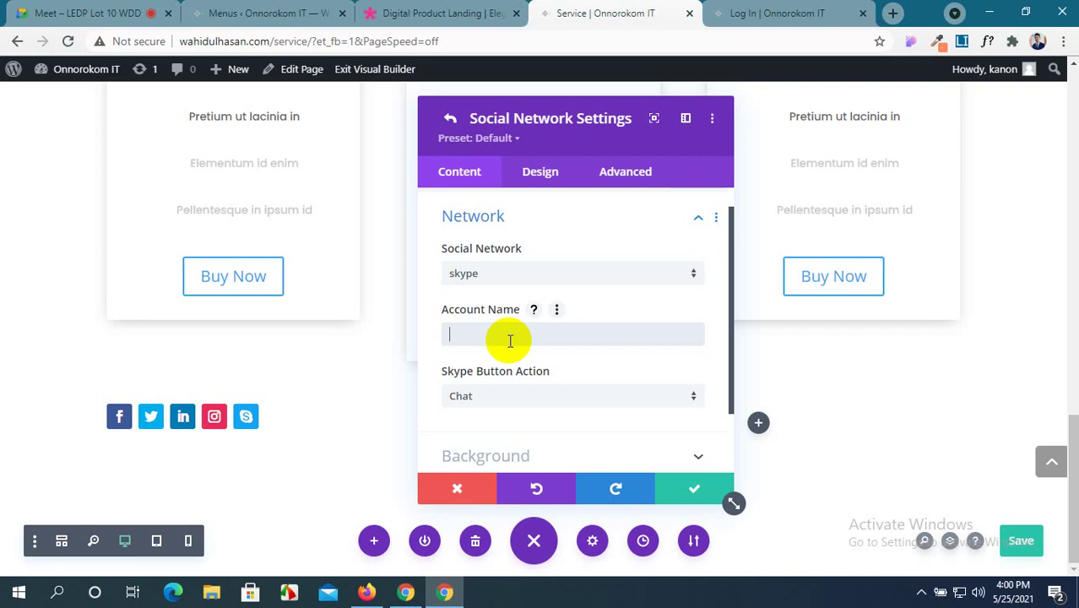
scroll(510, 340, up, 1)
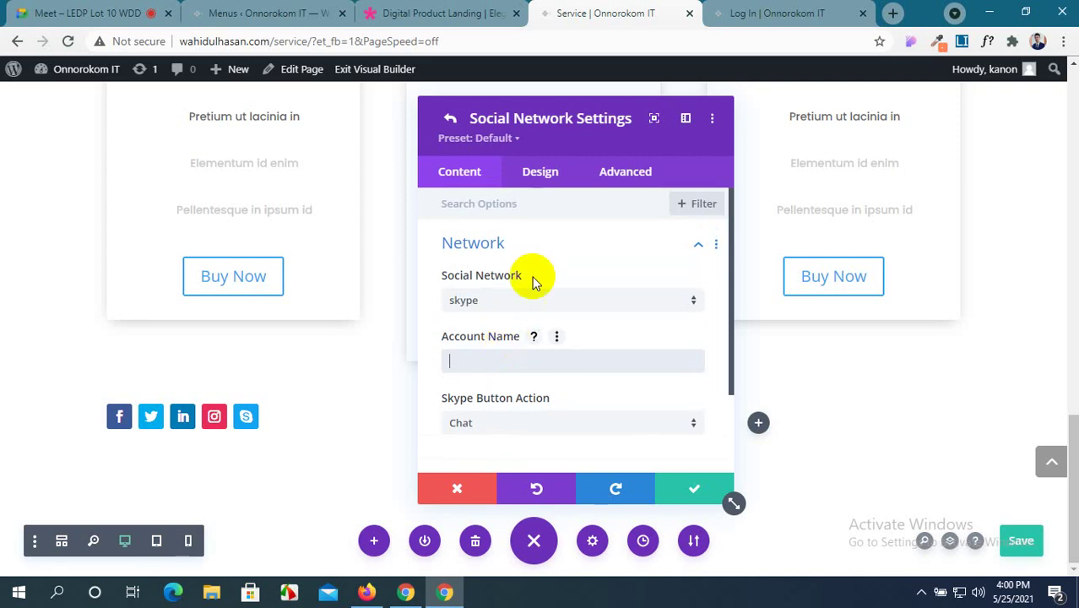
Confirm the Skype item's settings, then save and close the Social Media Follow module.
click(541, 173)
scroll(587, 386, up, 5)
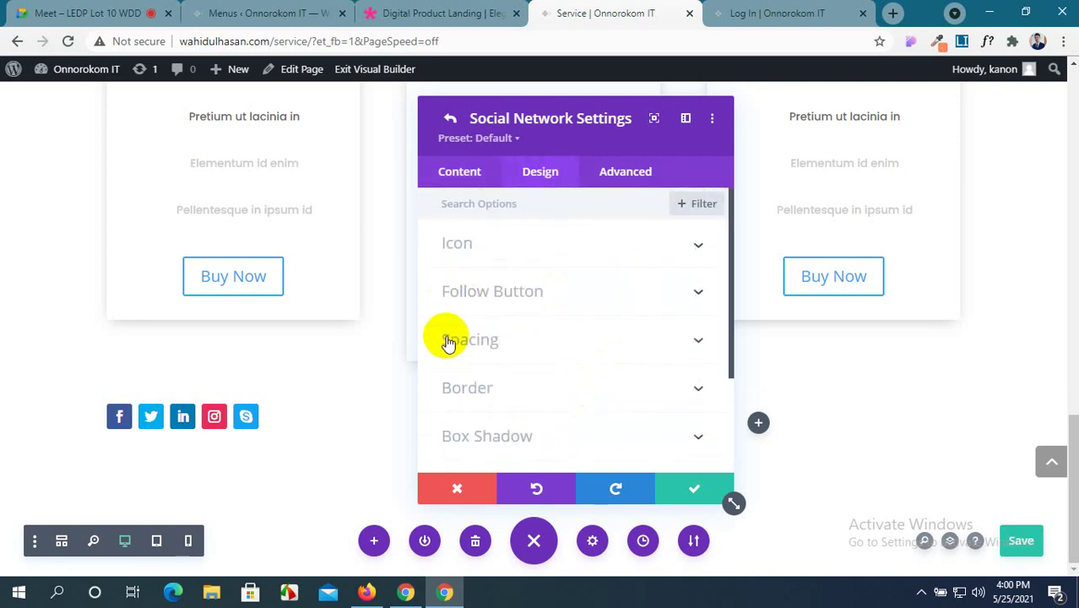
scroll(448, 342, down, 3)
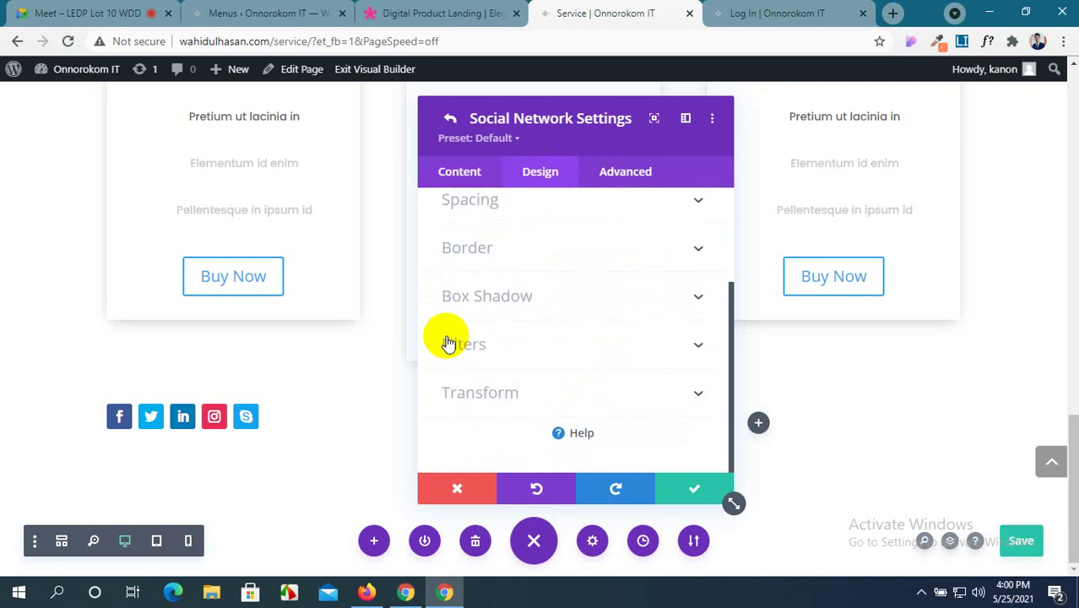
click(683, 495)
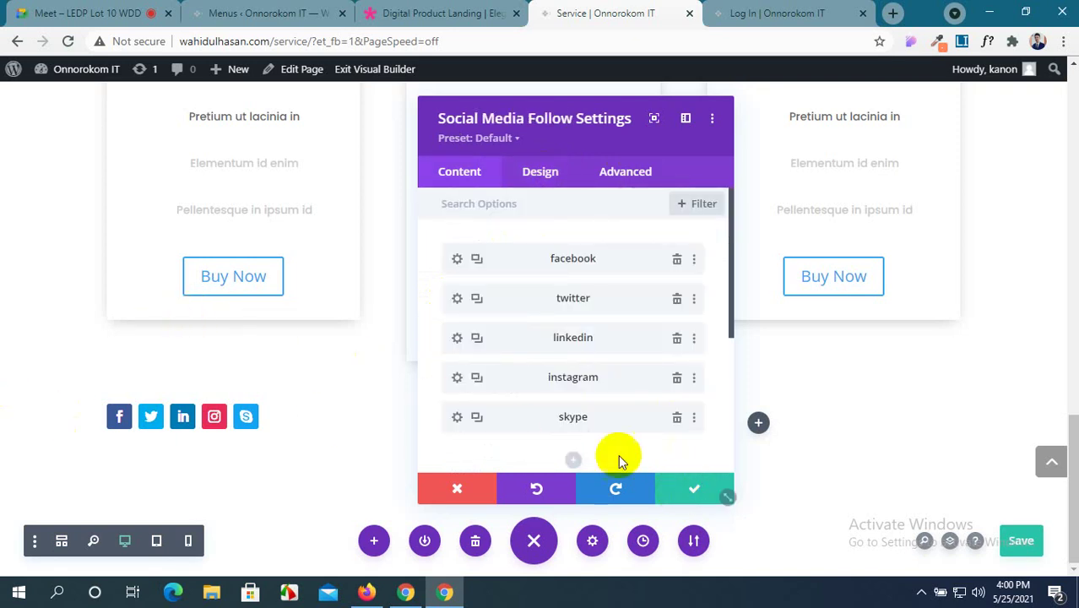
click(678, 498)
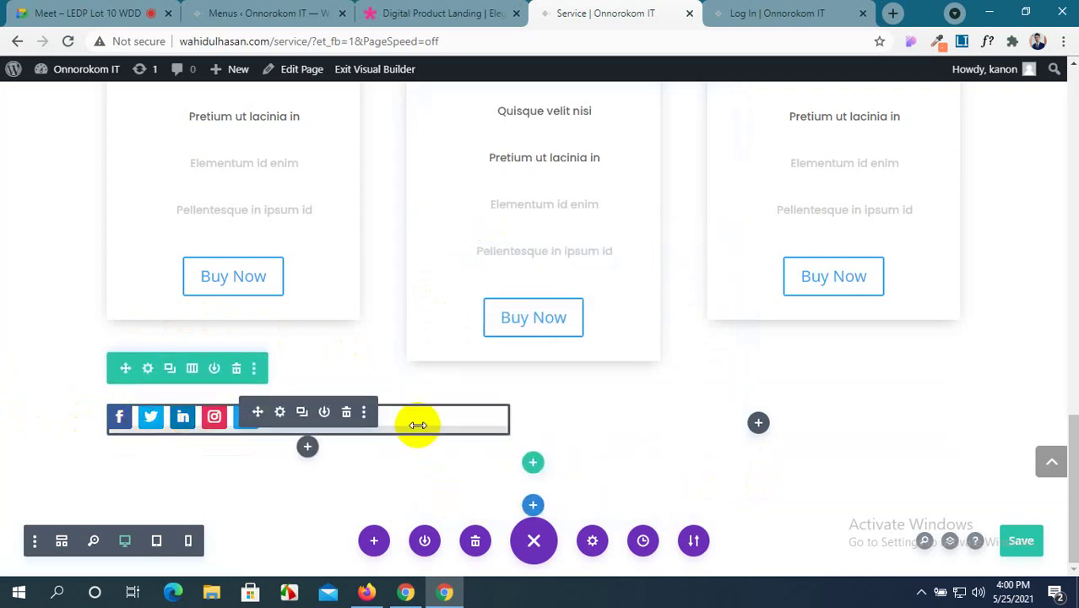
Insert a Sidebar module beside the social icons and move its settings panel aside.
scroll(269, 357, up, 5)
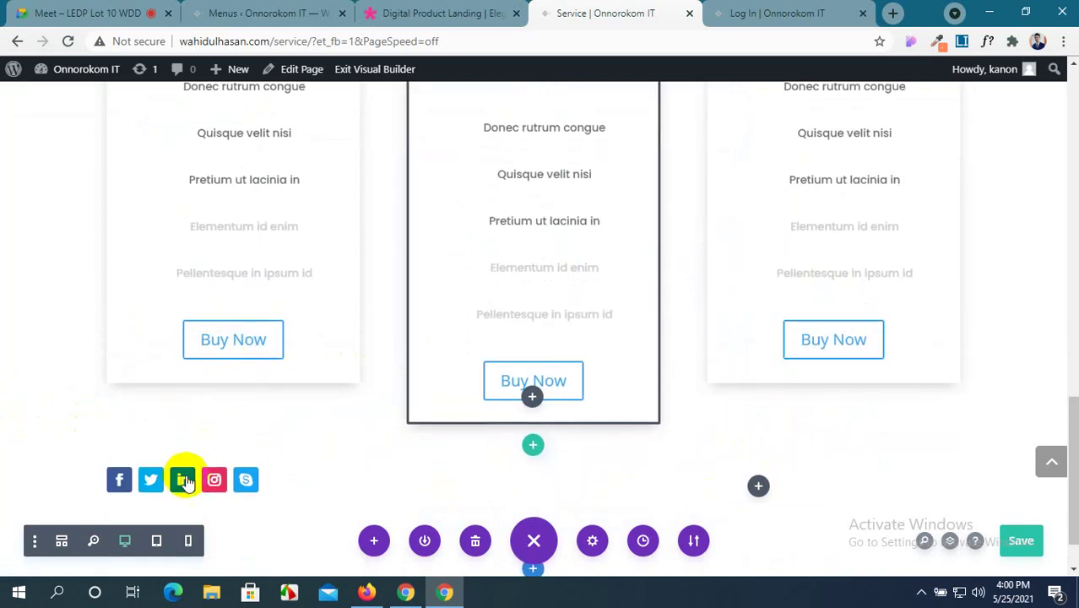
scroll(188, 234, up, 1)
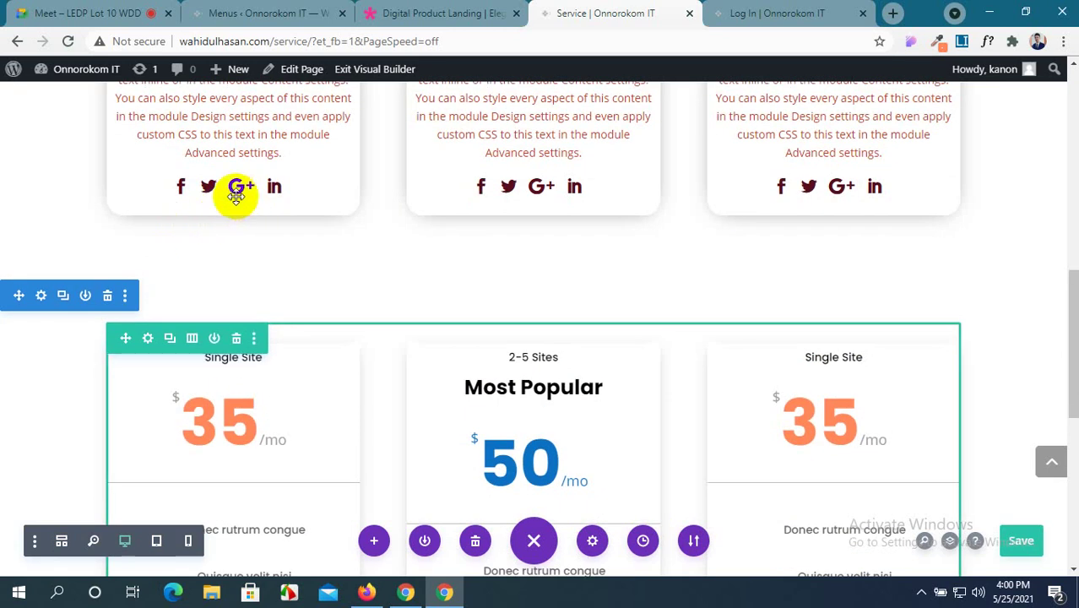
scroll(590, 288, down, 5)
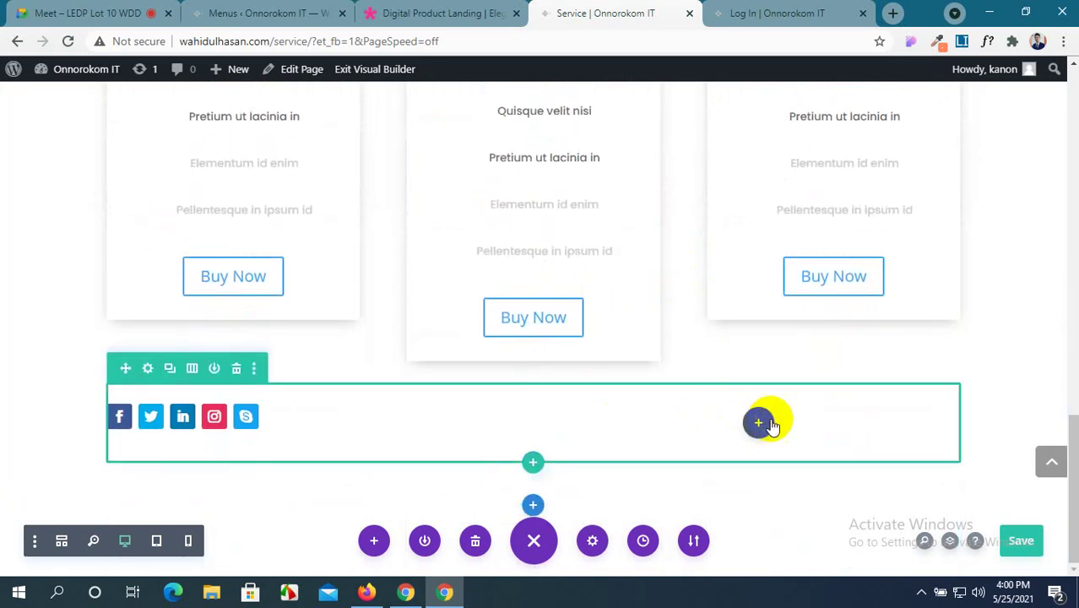
click(759, 422)
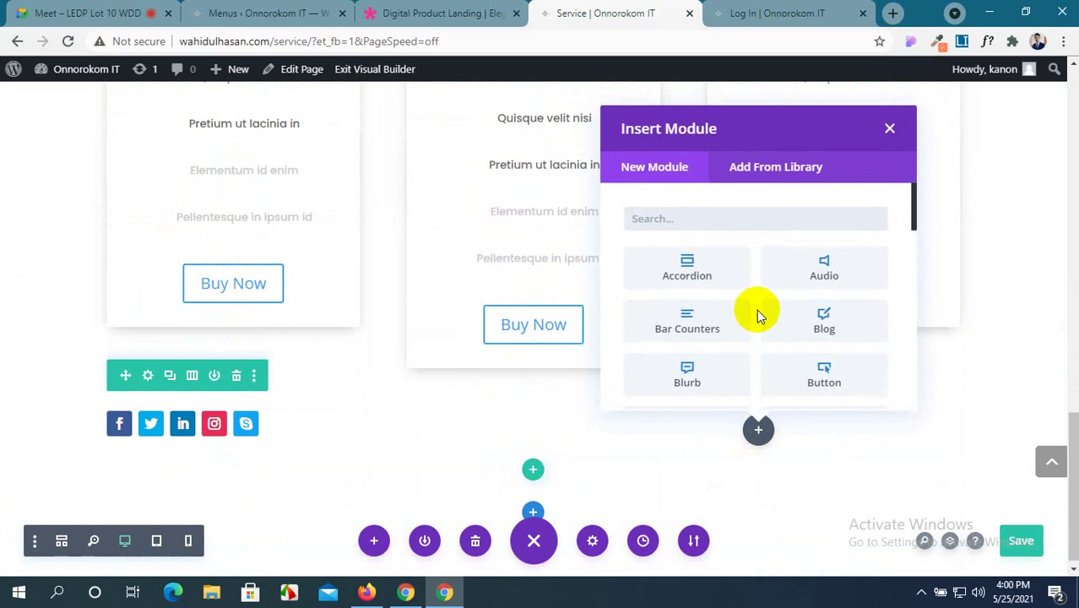
scroll(757, 314, down, 2)
scroll(756, 314, down, 6)
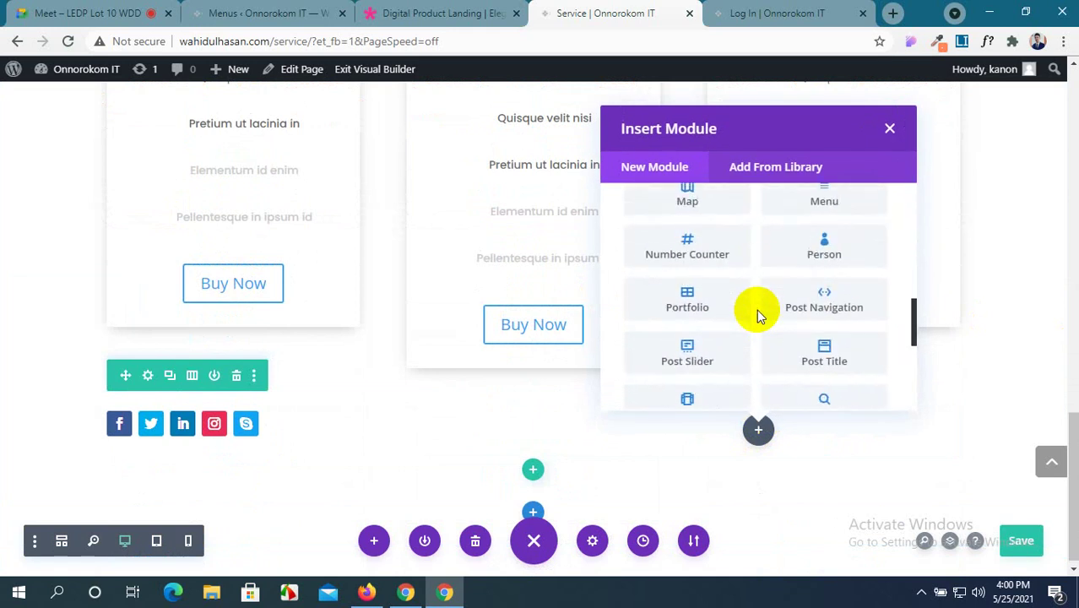
scroll(803, 334, down, 1)
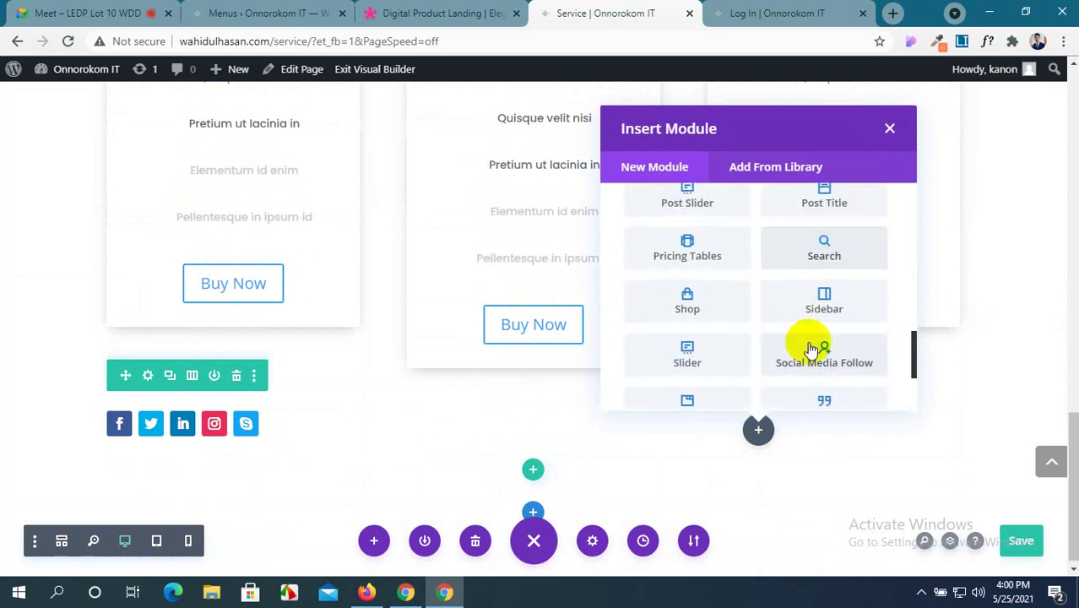
click(847, 304)
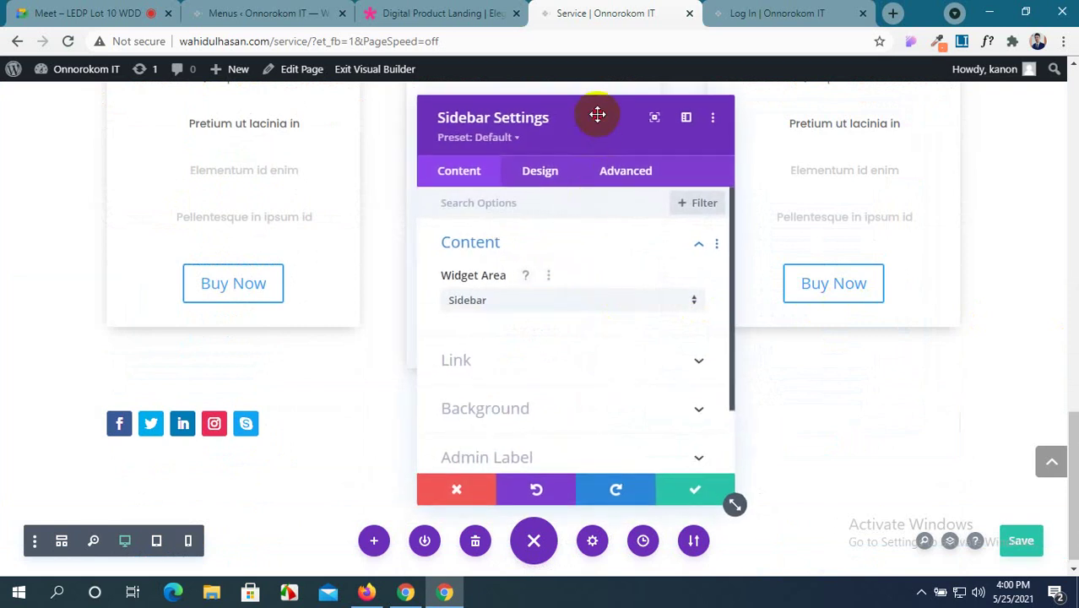
drag(575, 118, 265, 121)
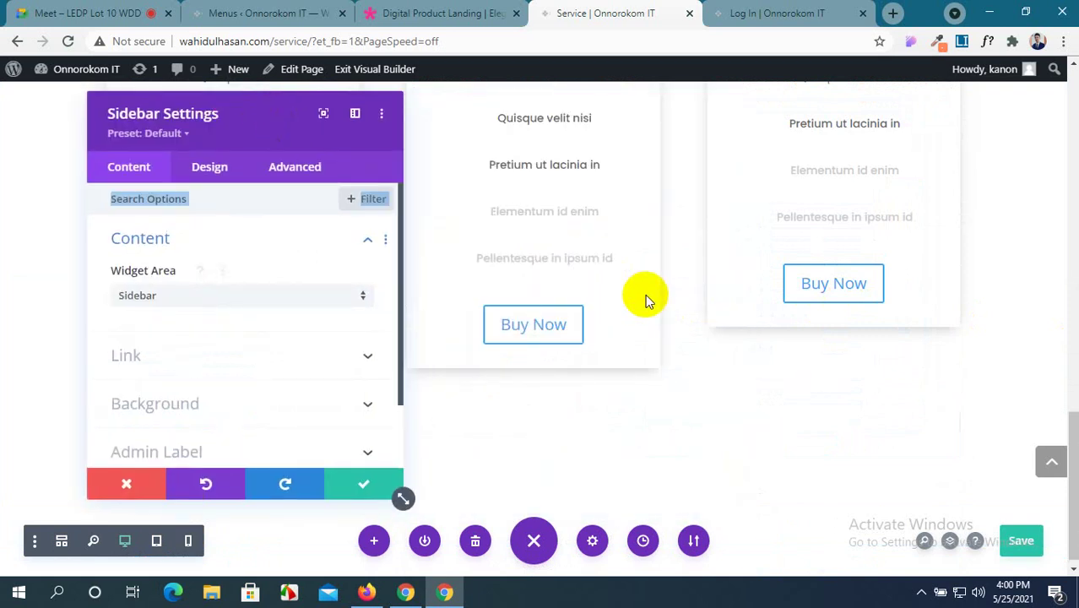
Set the sidebar's Widget Area to Footer Area #1 and close its settings.
click(218, 298)
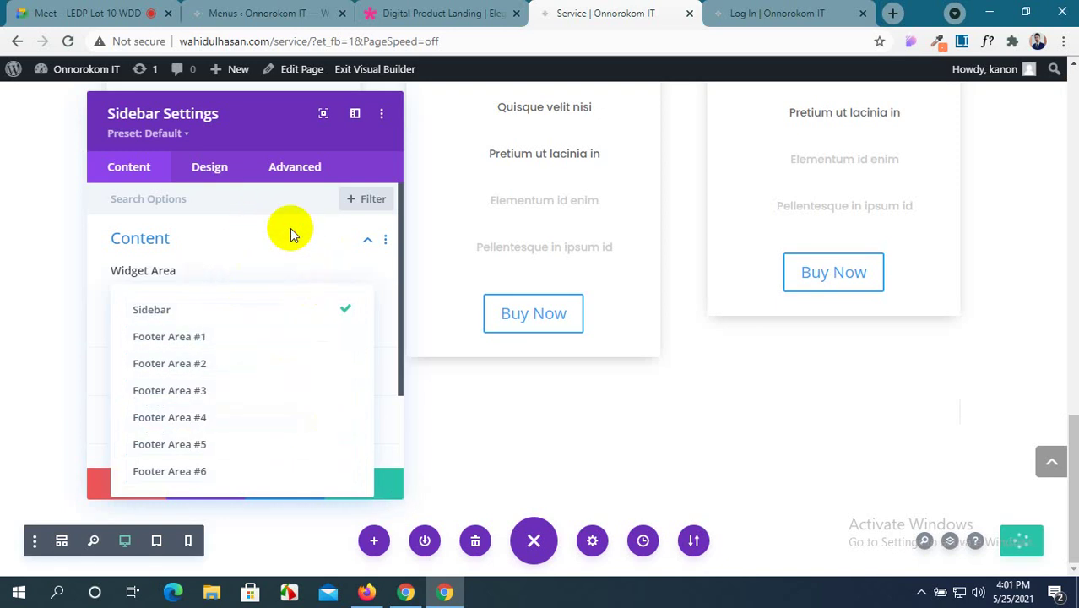
click(290, 228)
scroll(277, 355, down, 1)
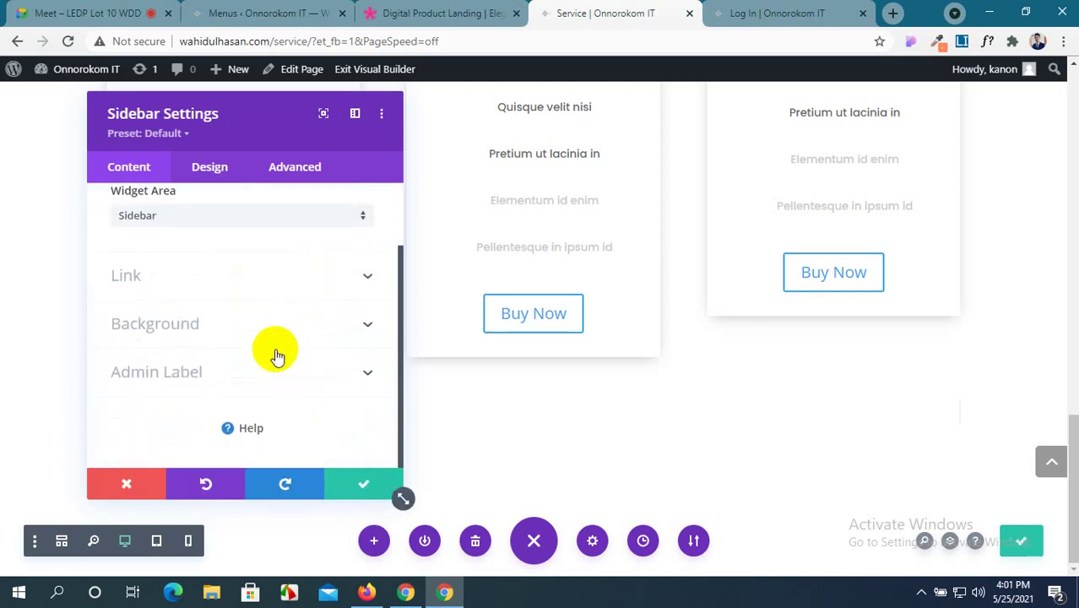
scroll(277, 355, up, 1)
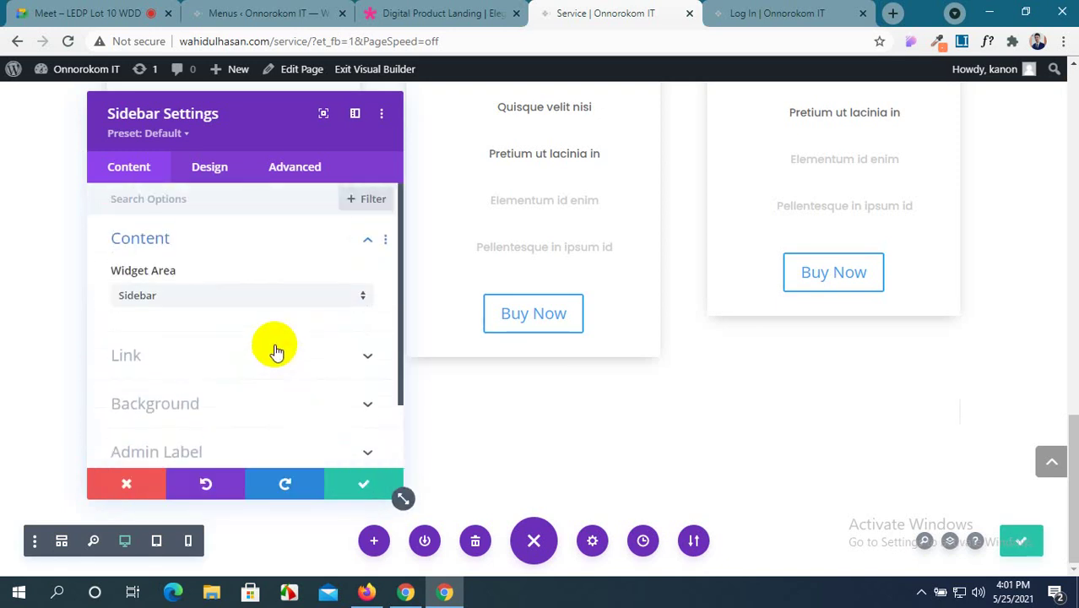
click(290, 298)
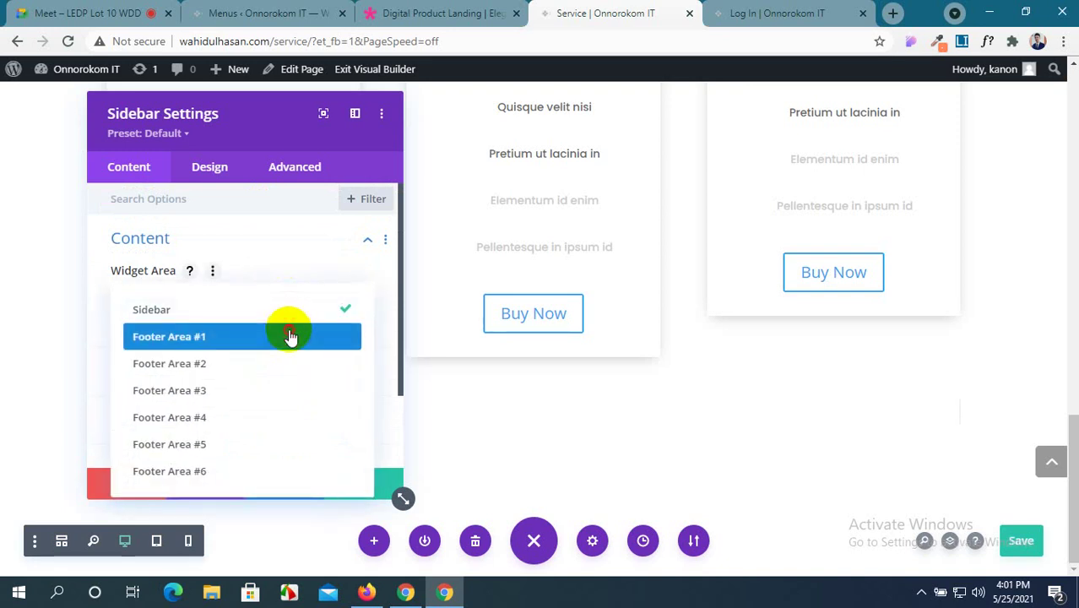
click(289, 334)
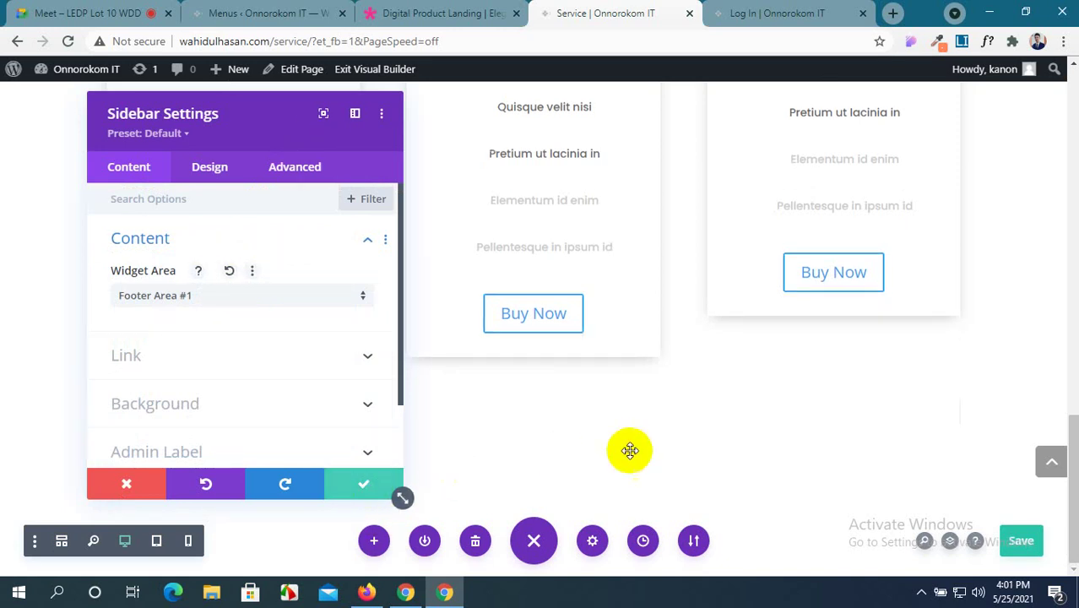
key(Escape)
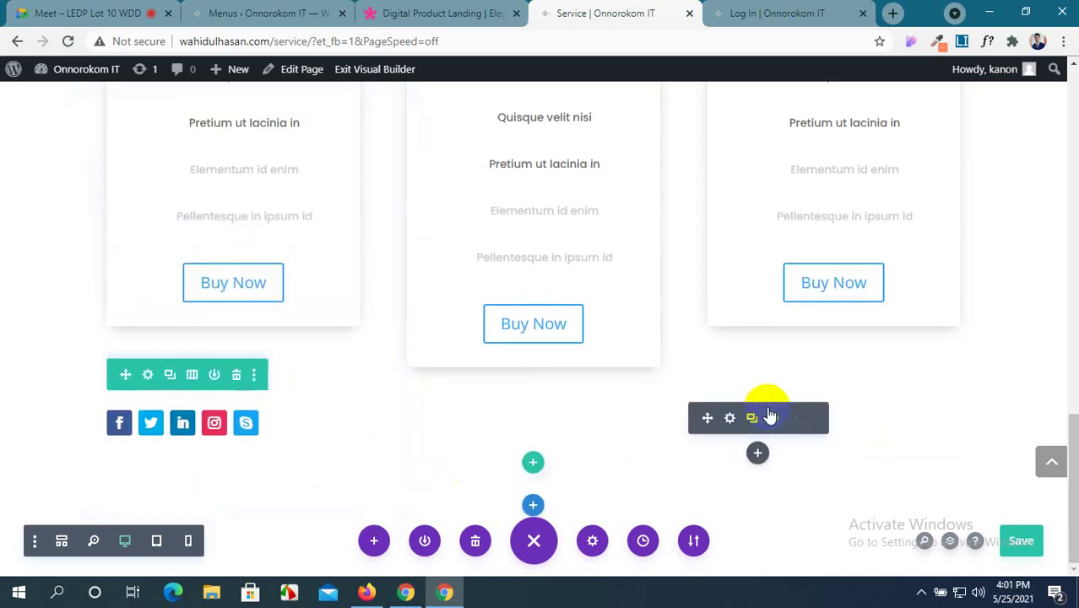
Delete the empty module below the pricing cards and insert a Slider with two default slides.
click(796, 409)
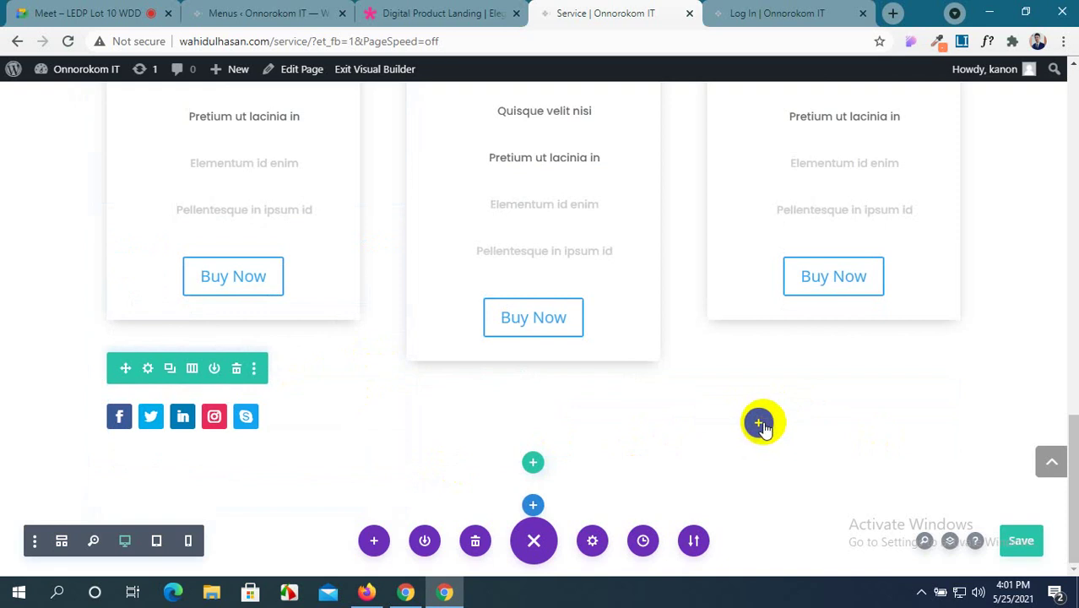
click(760, 425)
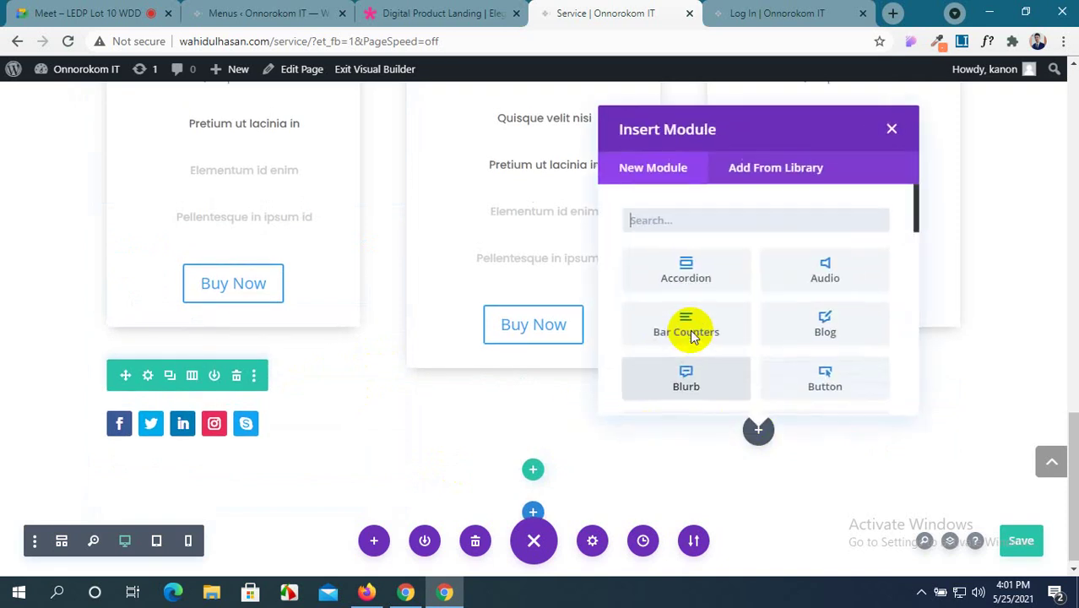
scroll(690, 330, down, 3)
scroll(690, 330, down, 5)
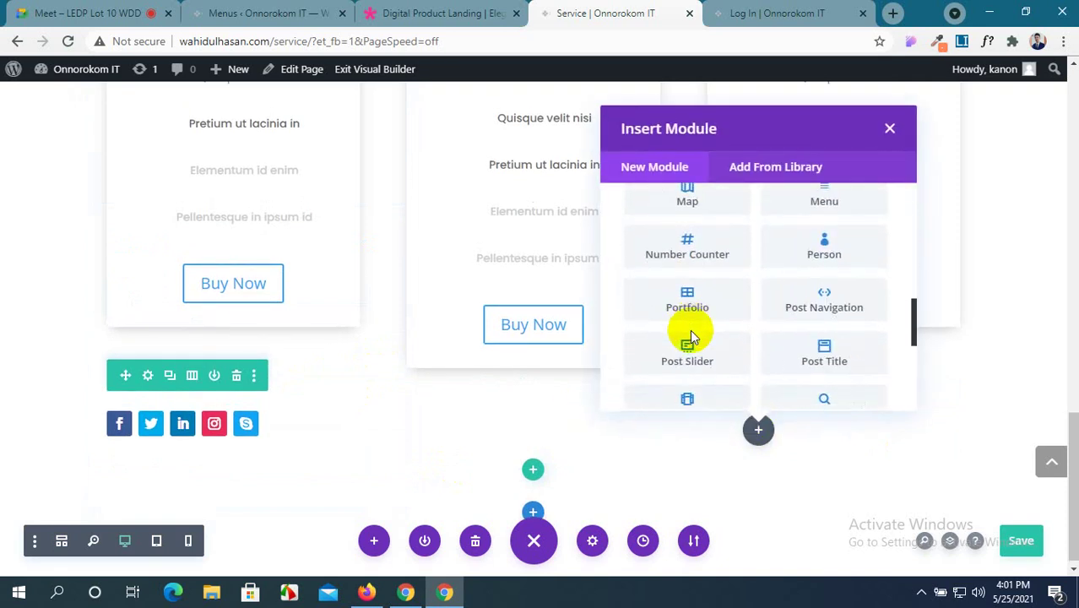
scroll(690, 332, down, 3)
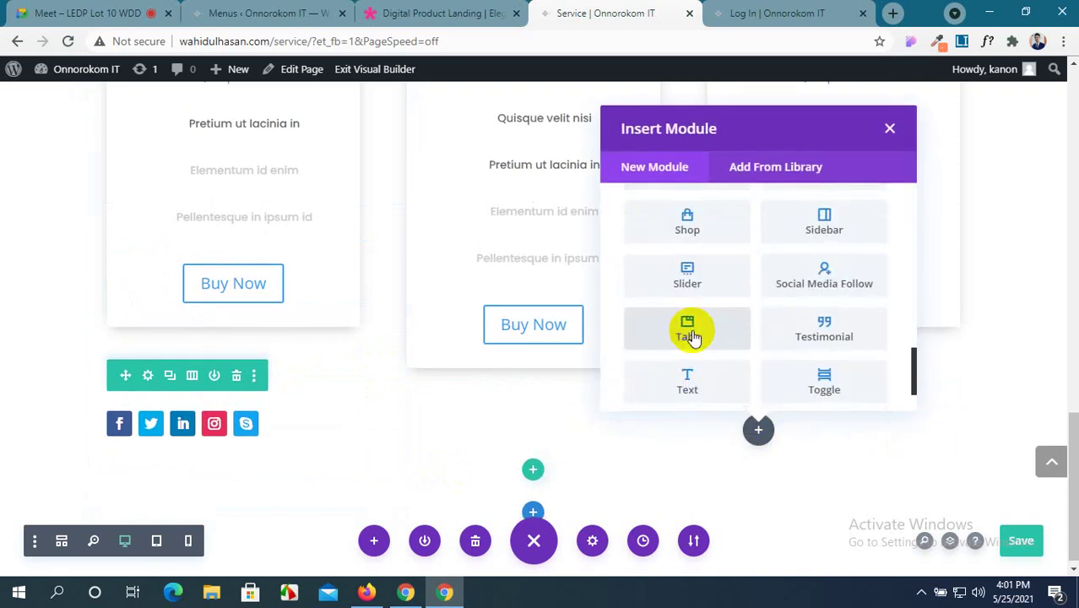
click(692, 281)
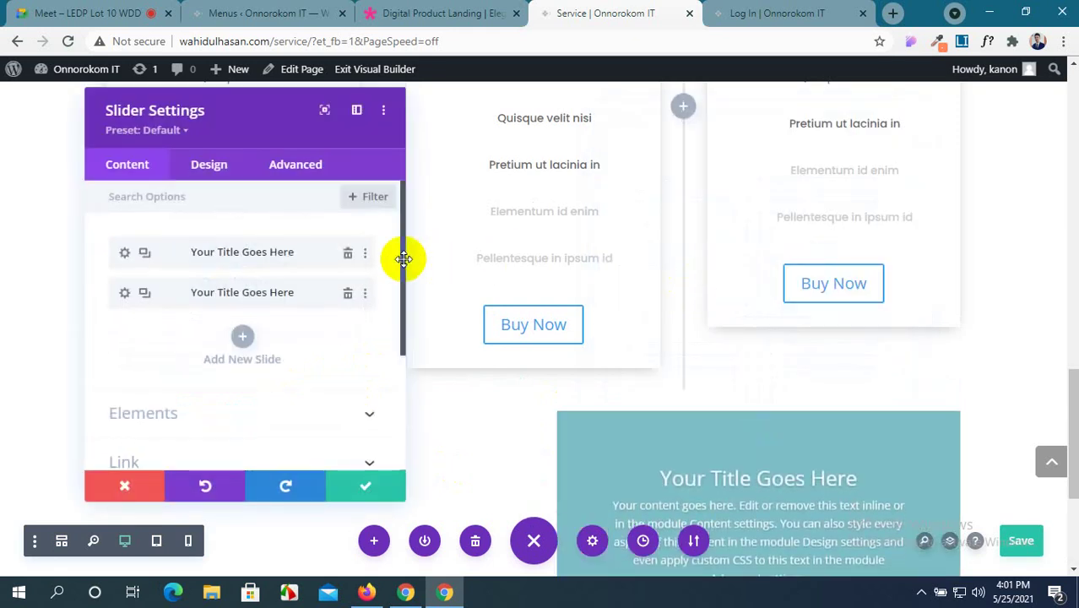
scroll(692, 274, down, 3)
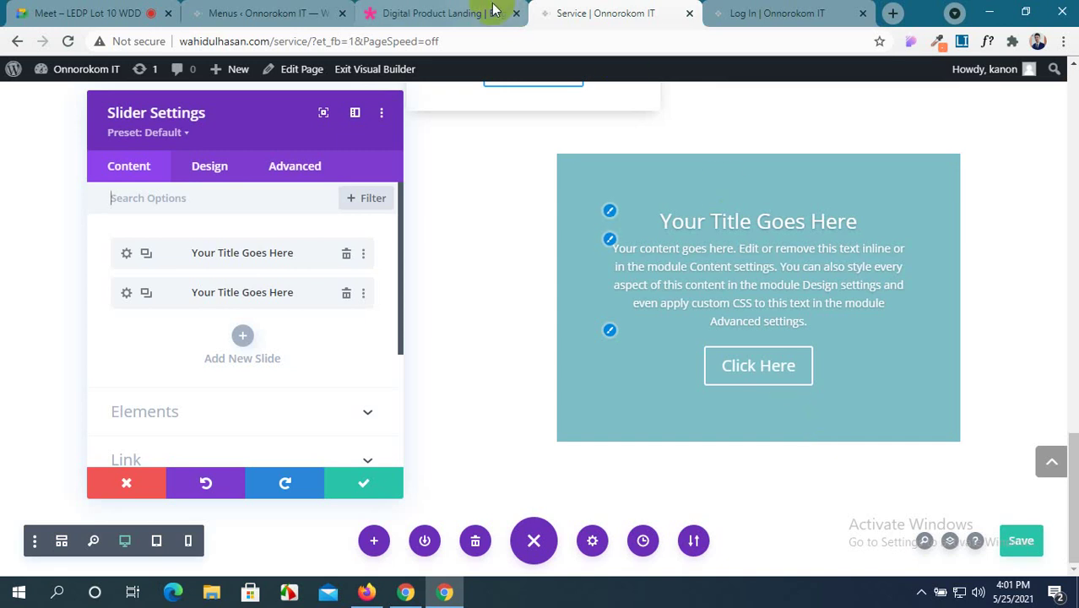
click(461, 12)
scroll(296, 287, up, 15)
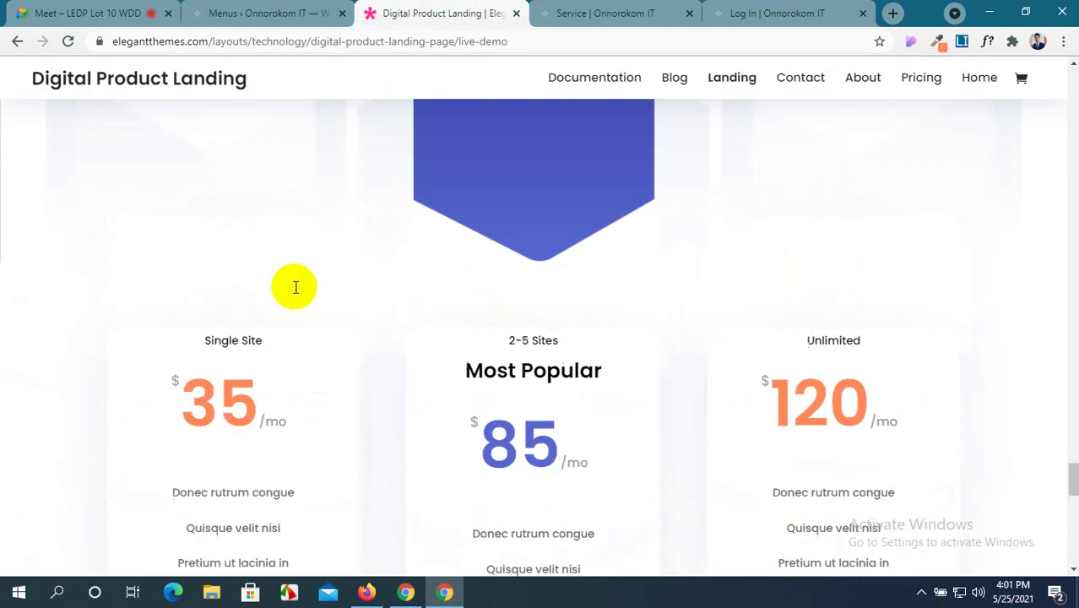
scroll(294, 289, up, 15)
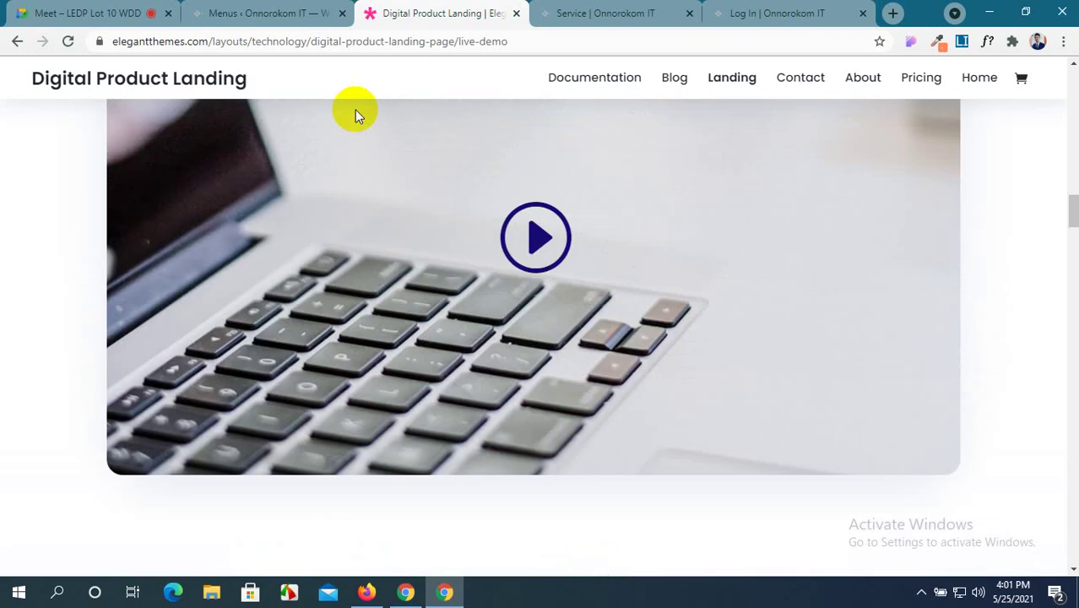
click(644, 10)
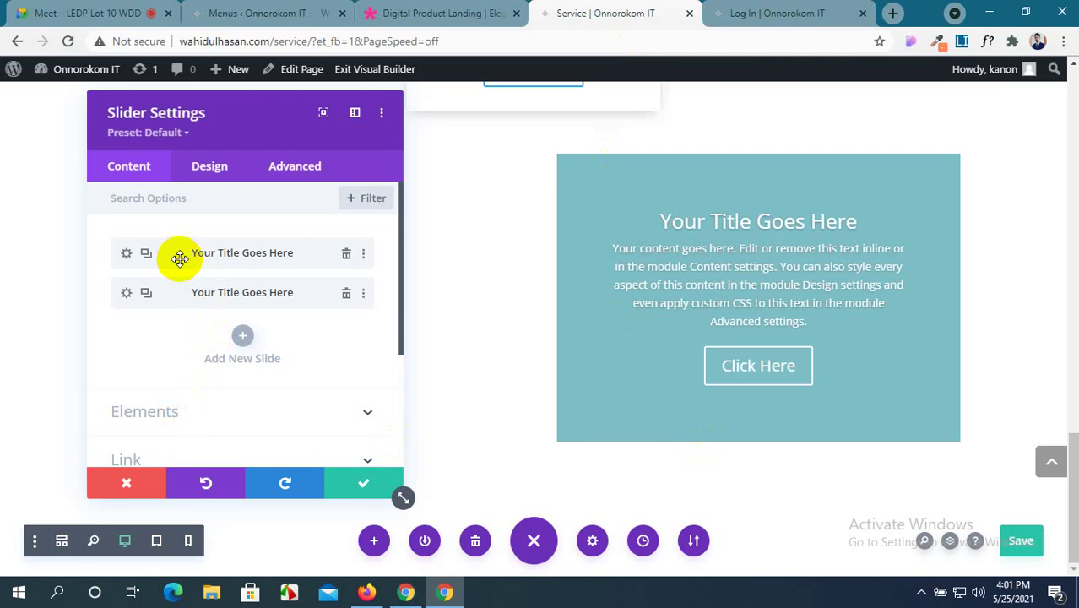
Close the slider settings, delete the slider, and insert a Tabs module in its place.
click(224, 176)
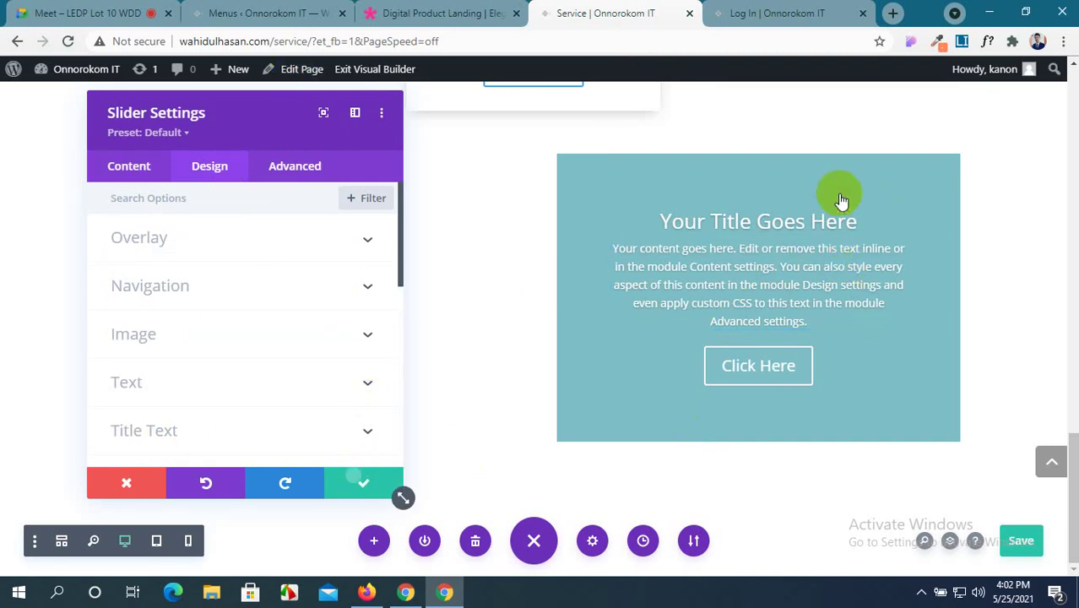
click(363, 483)
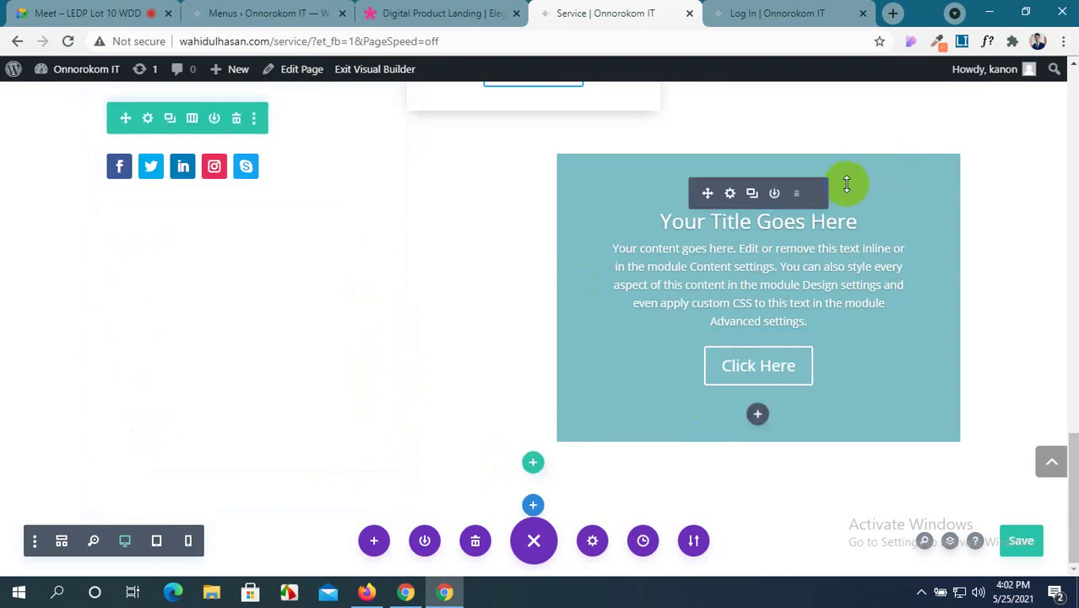
click(797, 195)
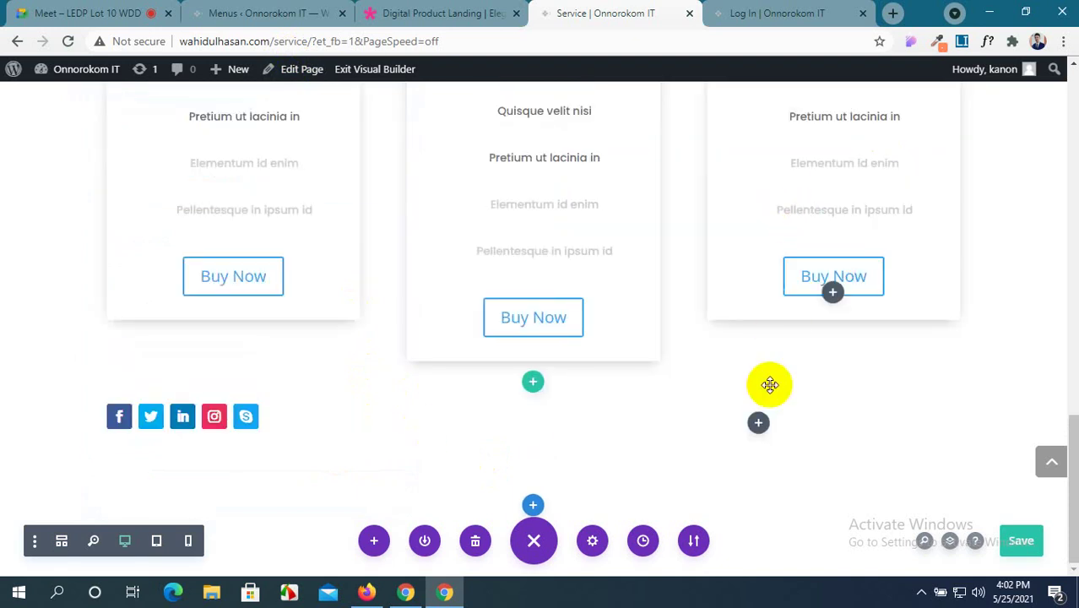
click(759, 426)
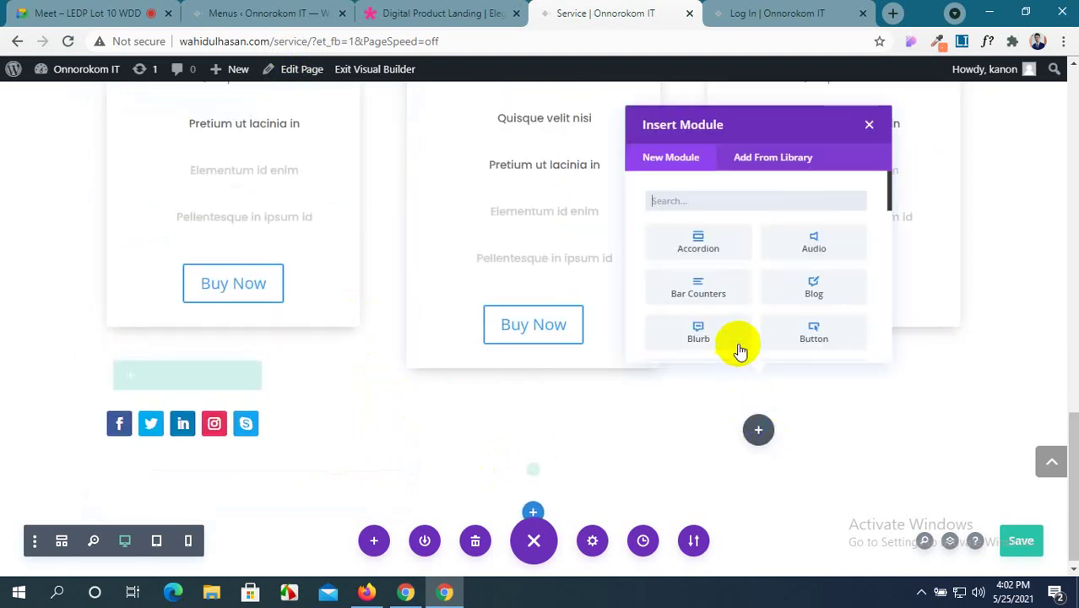
scroll(755, 314, down, 8)
scroll(755, 314, down, 2)
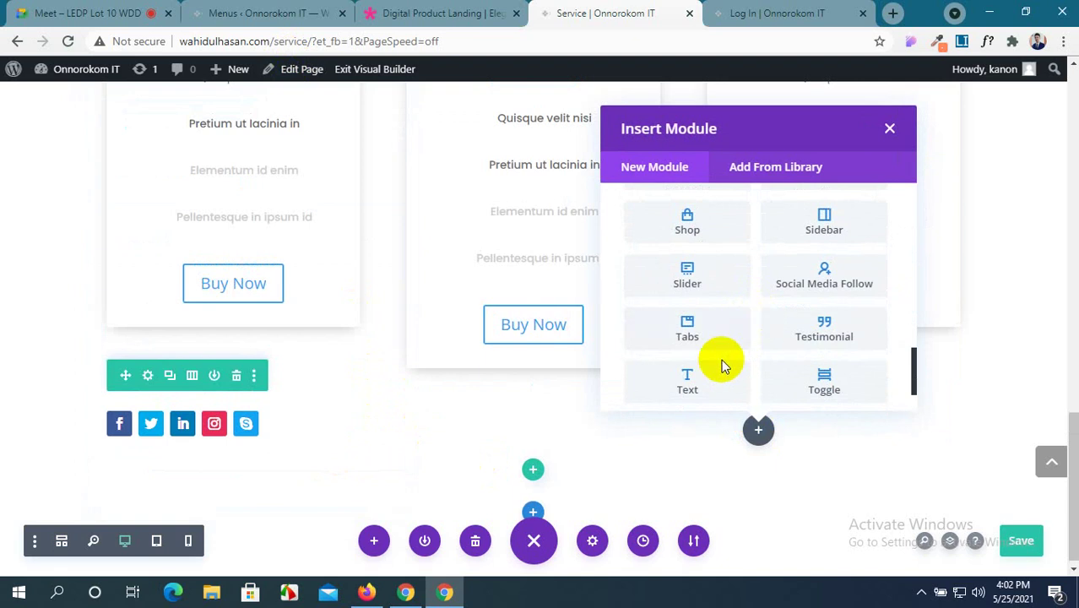
click(691, 331)
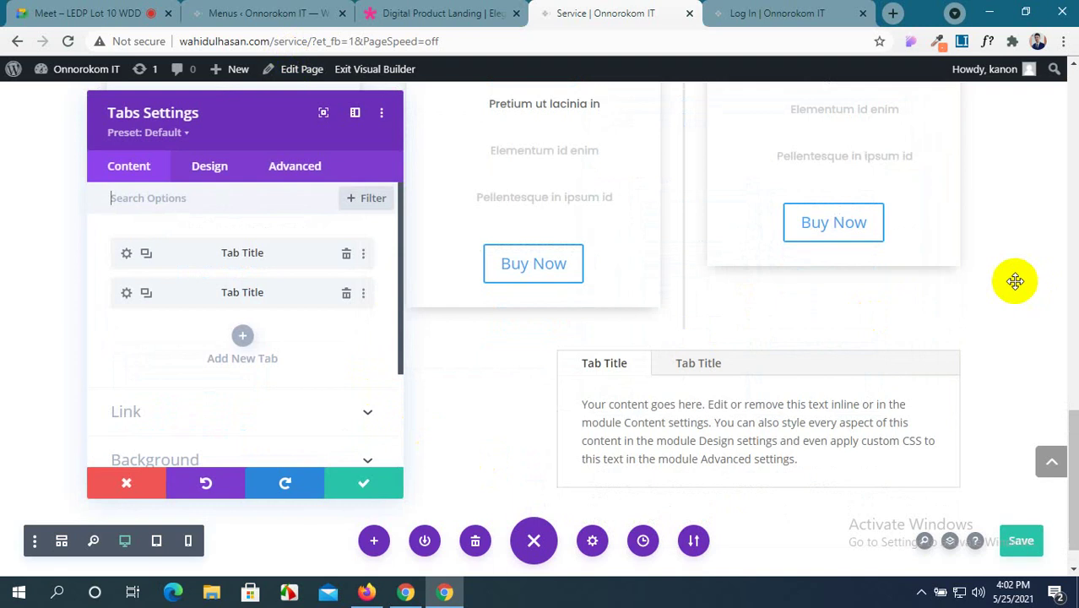
Duplicate Tab Title rows until the Tabs module holds four tabs.
click(695, 321)
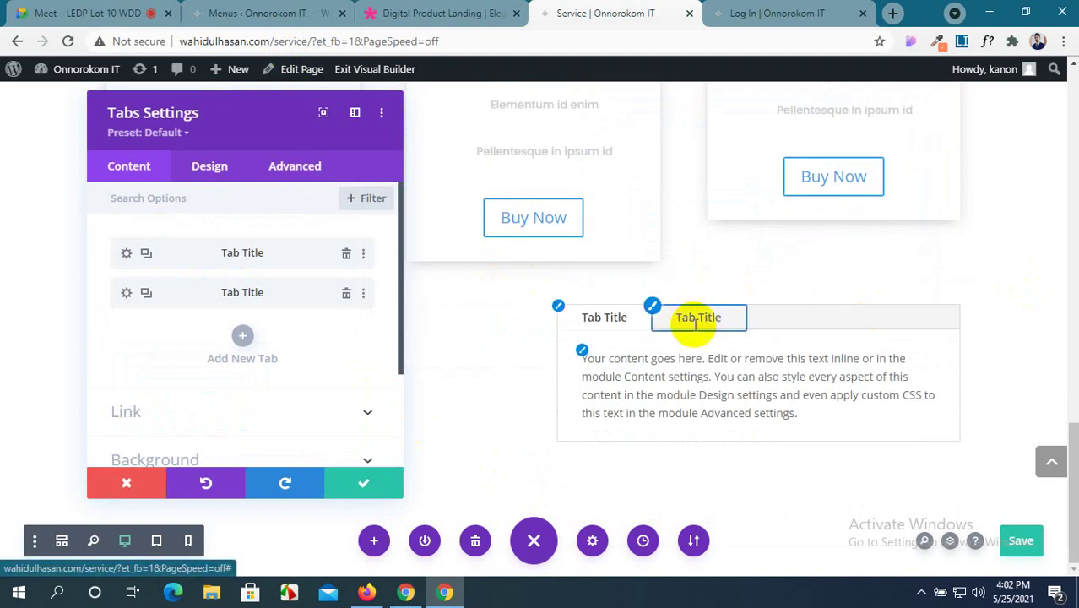
click(591, 315)
scroll(591, 314, up, 4)
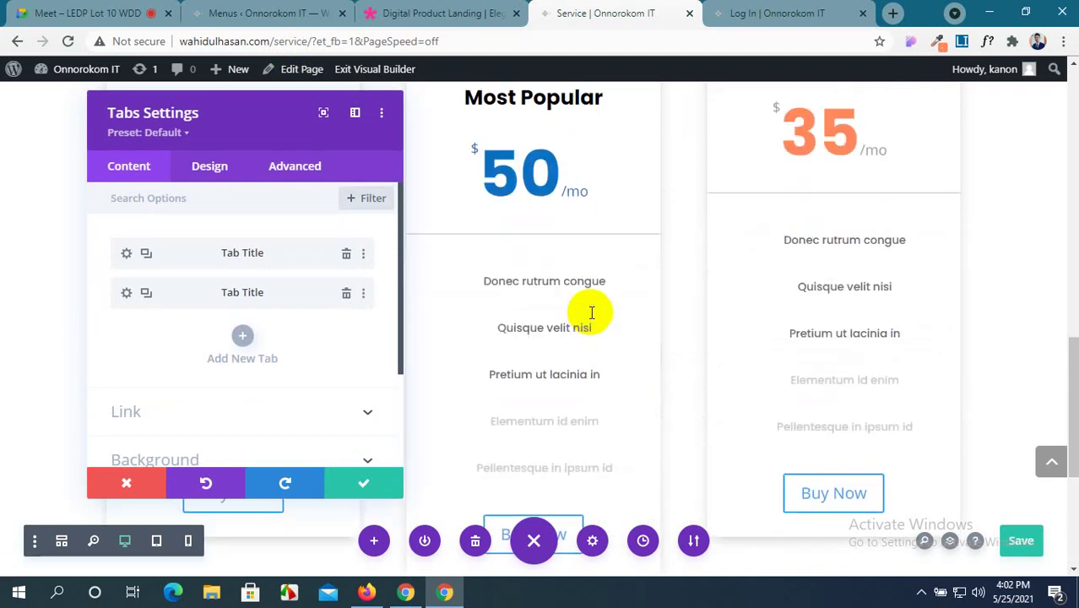
scroll(591, 314, down, 3)
scroll(591, 308, up, 3)
scroll(591, 308, down, 3)
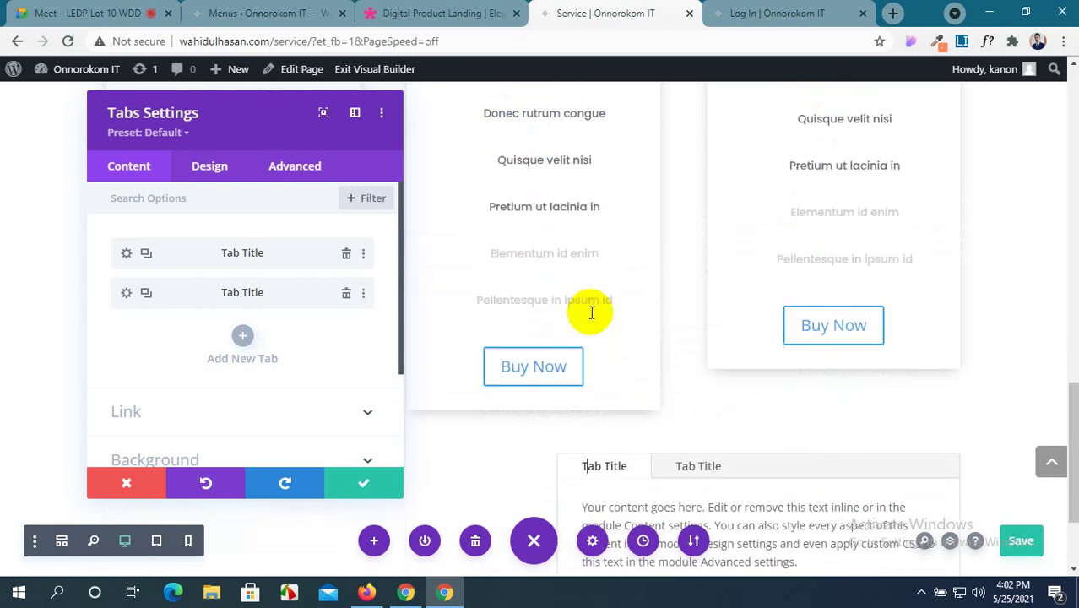
scroll(161, 276, down, 1)
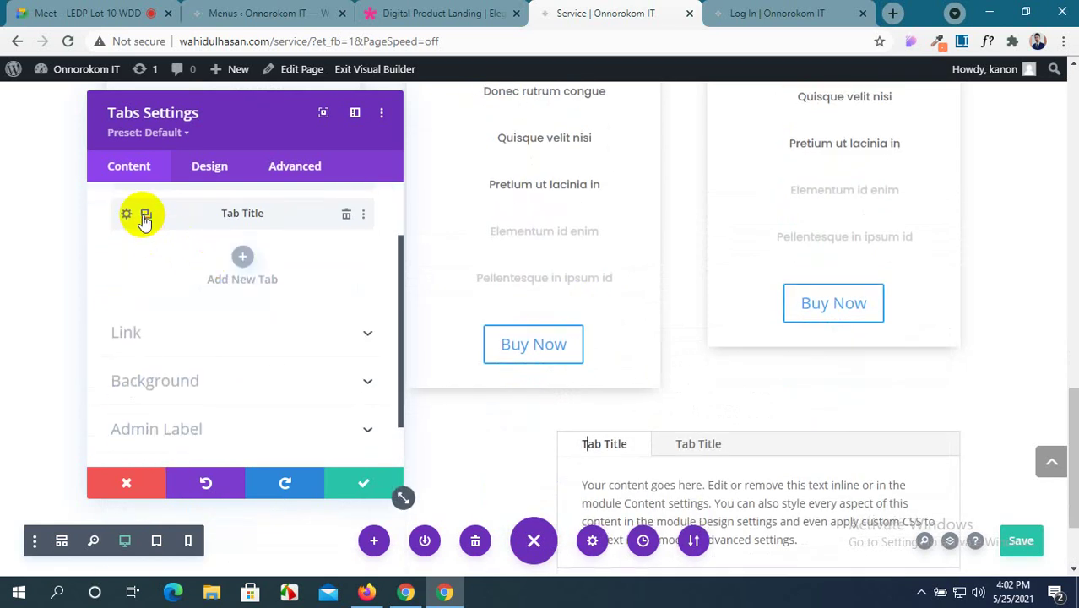
click(145, 215)
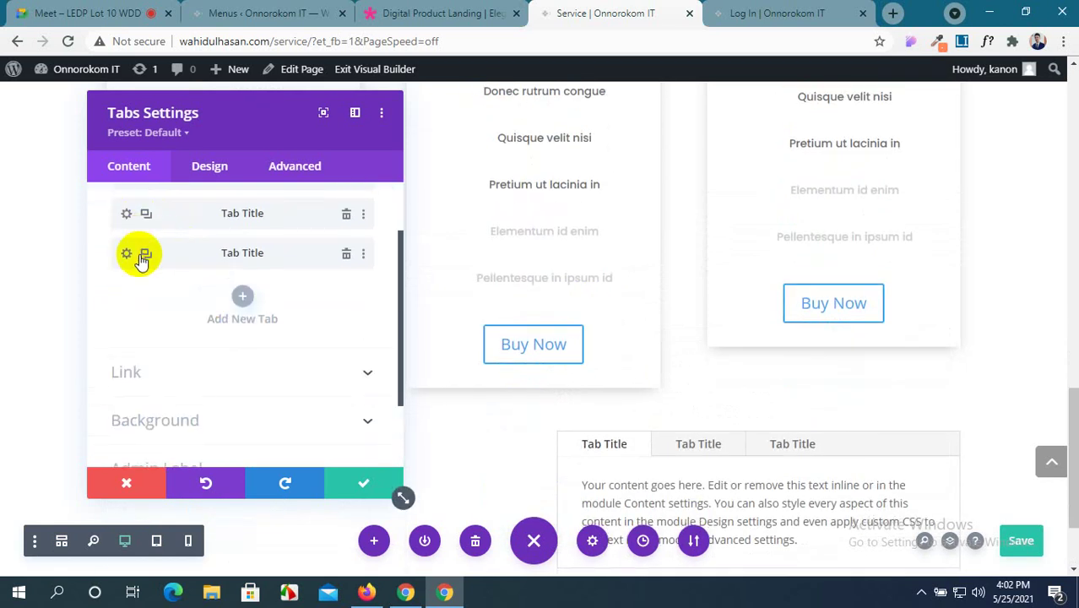
click(144, 255)
scroll(707, 278, down, 2)
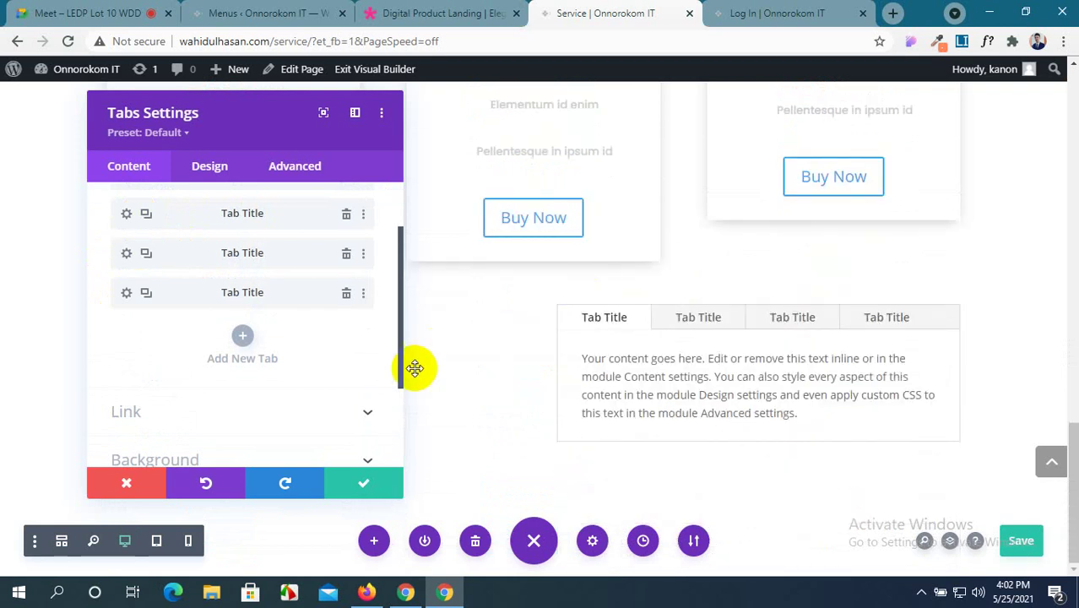
scroll(366, 426, up, 2)
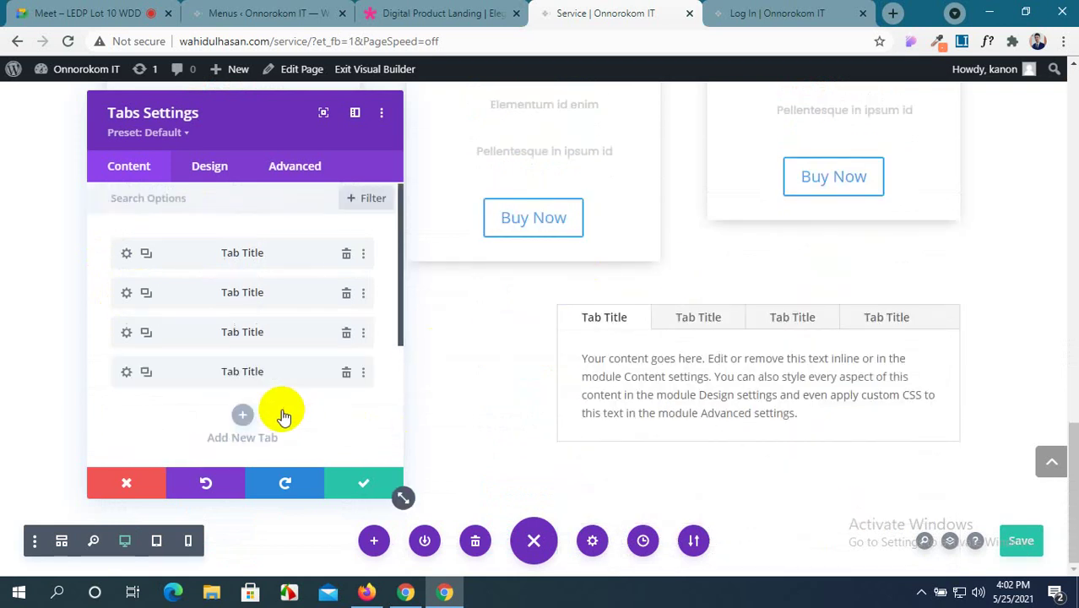
Scroll the site's front end to the Our Mission accordion, then return to the Service page editor.
click(739, 13)
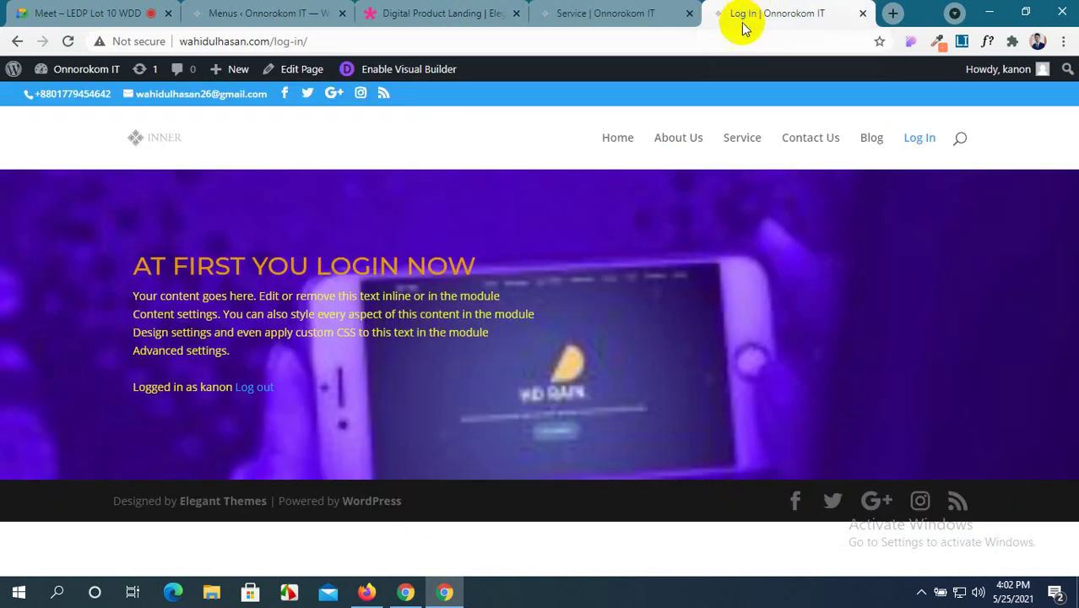
click(670, 143)
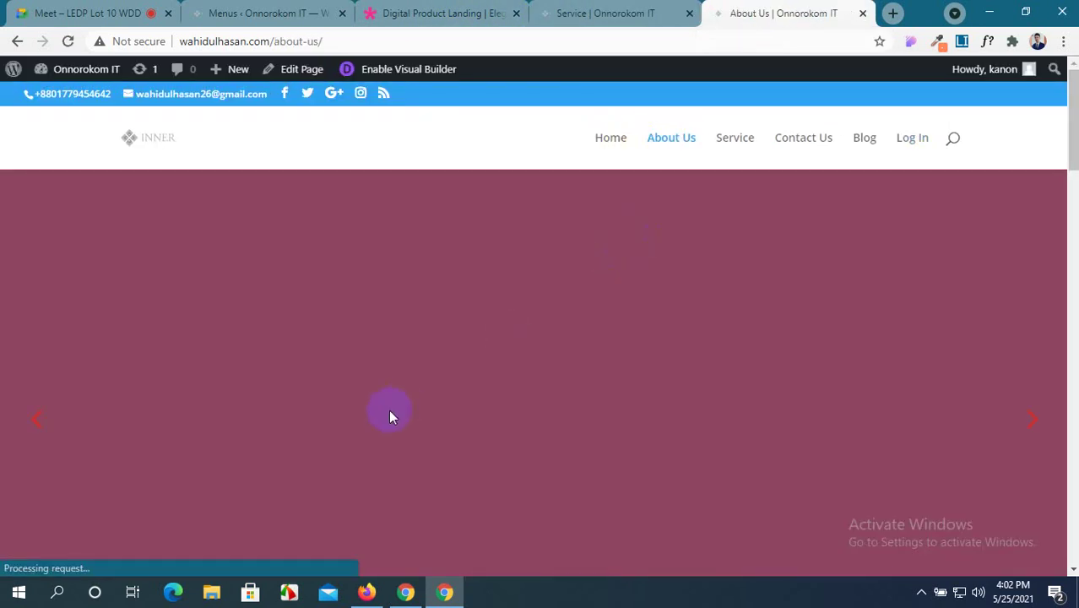
scroll(388, 417, down, 8)
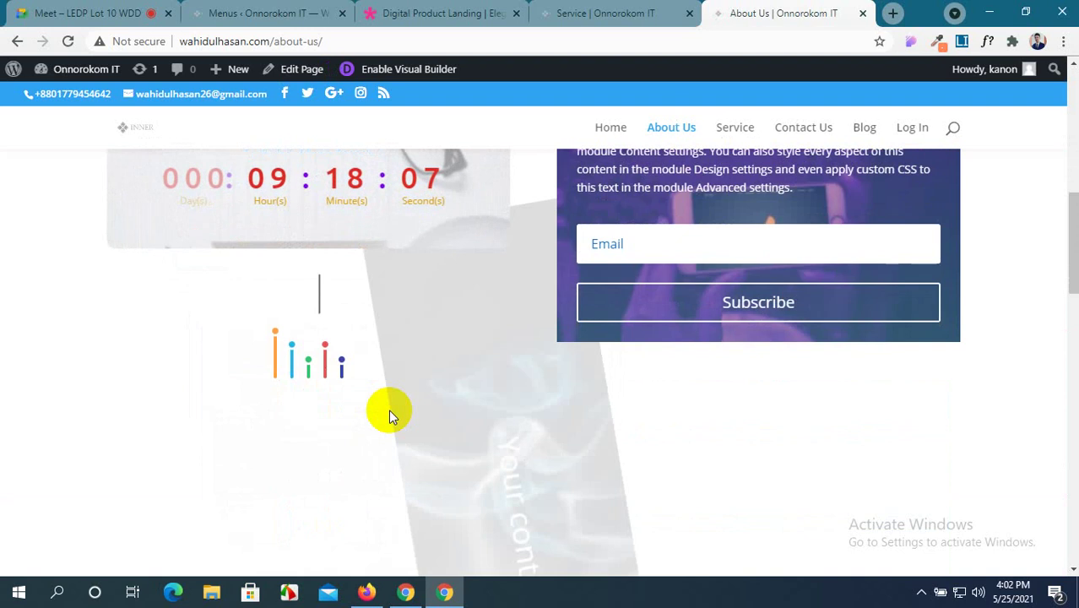
scroll(388, 410, down, 12)
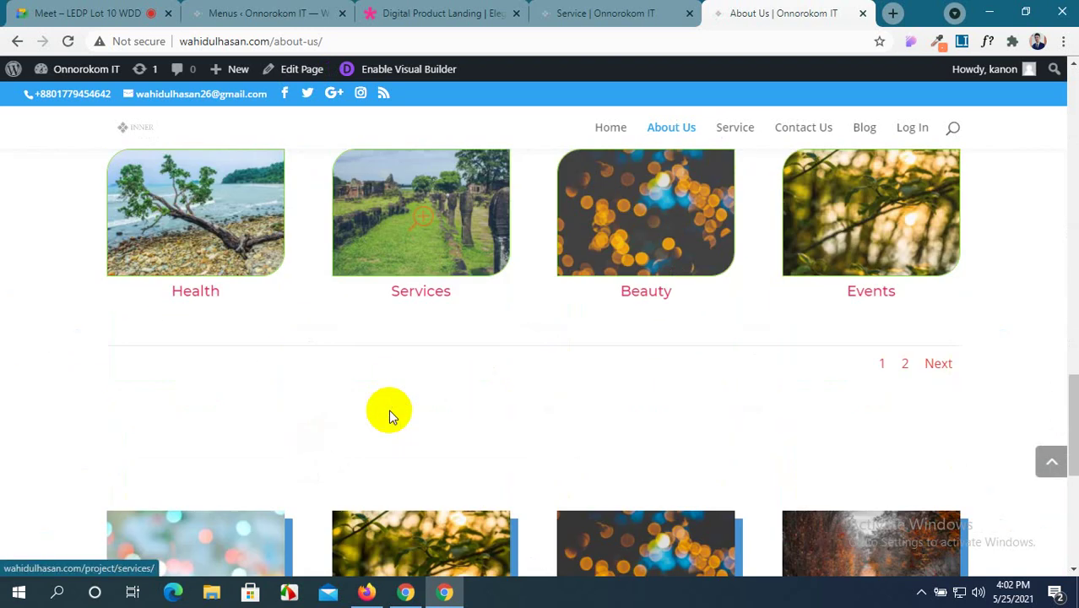
scroll(388, 410, down, 4)
scroll(389, 409, up, 15)
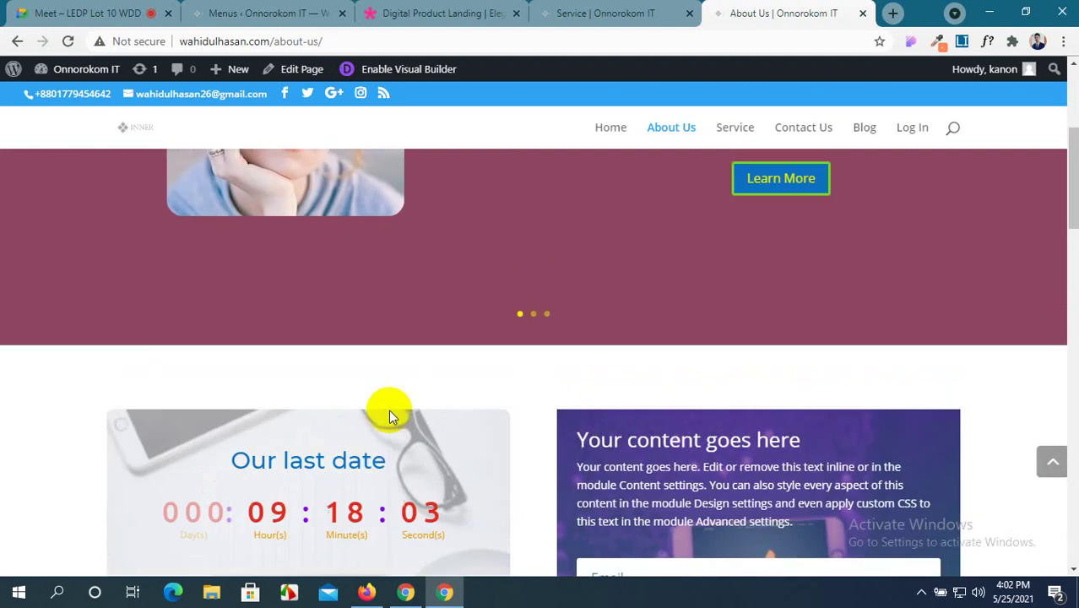
scroll(389, 409, up, 4)
scroll(389, 410, down, 4)
scroll(389, 409, up, 5)
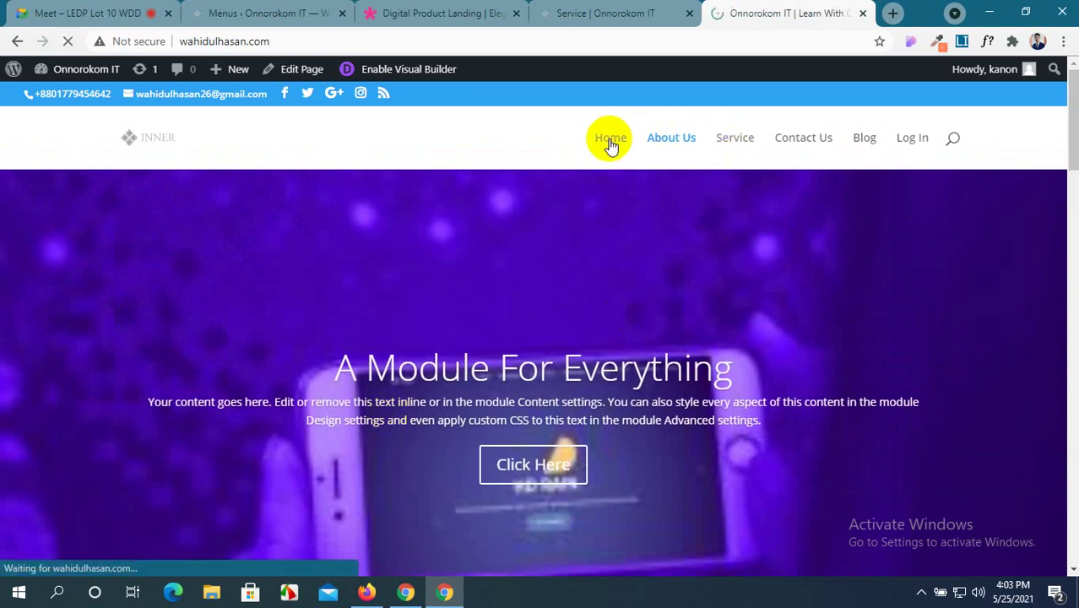
scroll(531, 340, down, 5)
scroll(531, 339, down, 8)
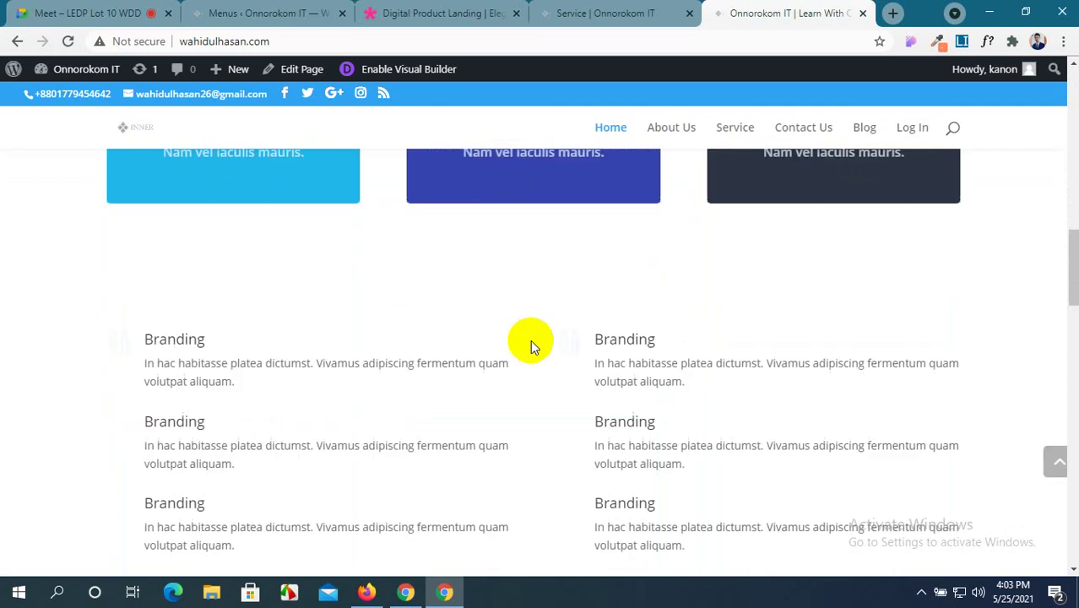
scroll(531, 339, down, 5)
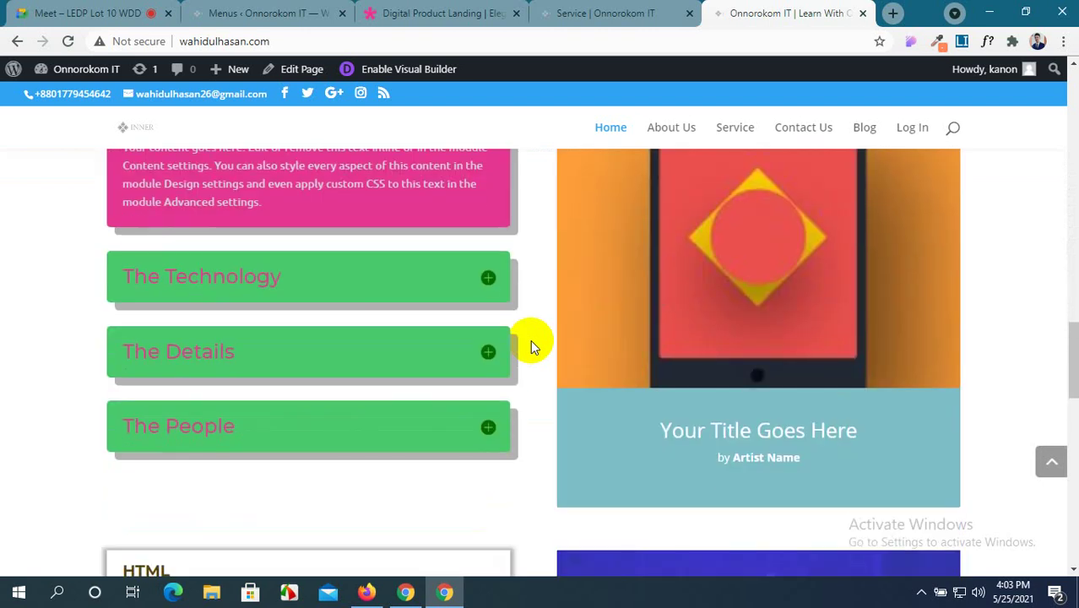
scroll(531, 340, up, 2)
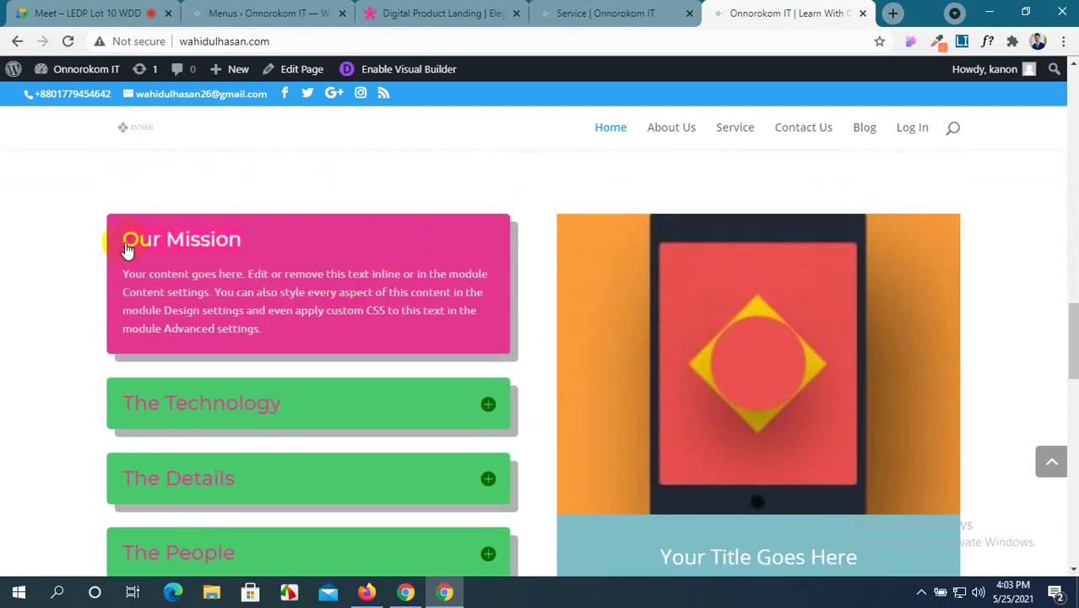
click(583, 12)
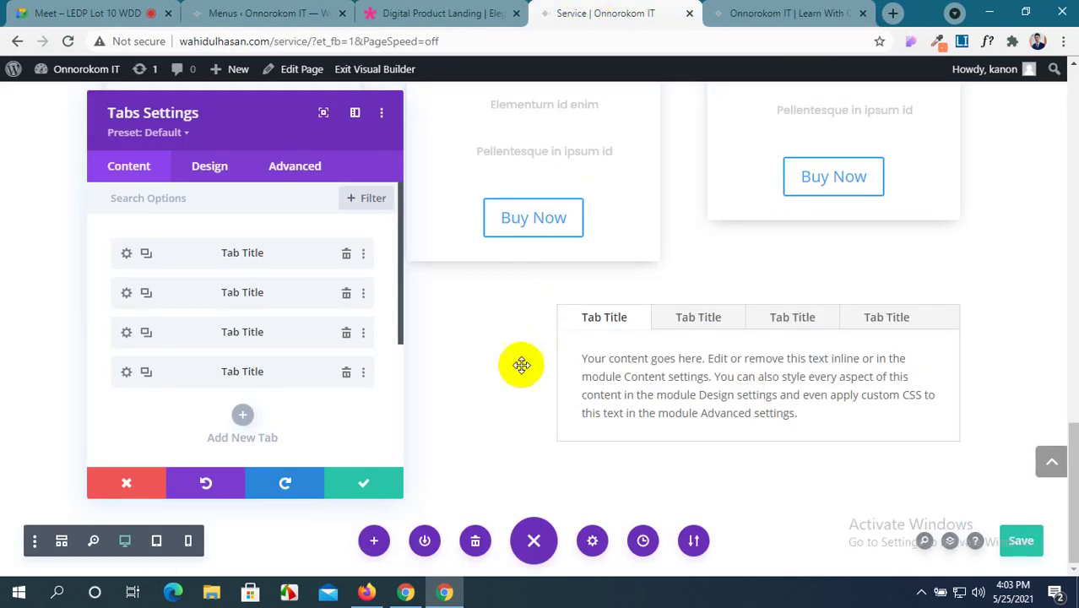
Rename the first tab to 'Our Mission', checking the demo and home pages for reference.
click(127, 255)
drag(161, 293, 95, 297)
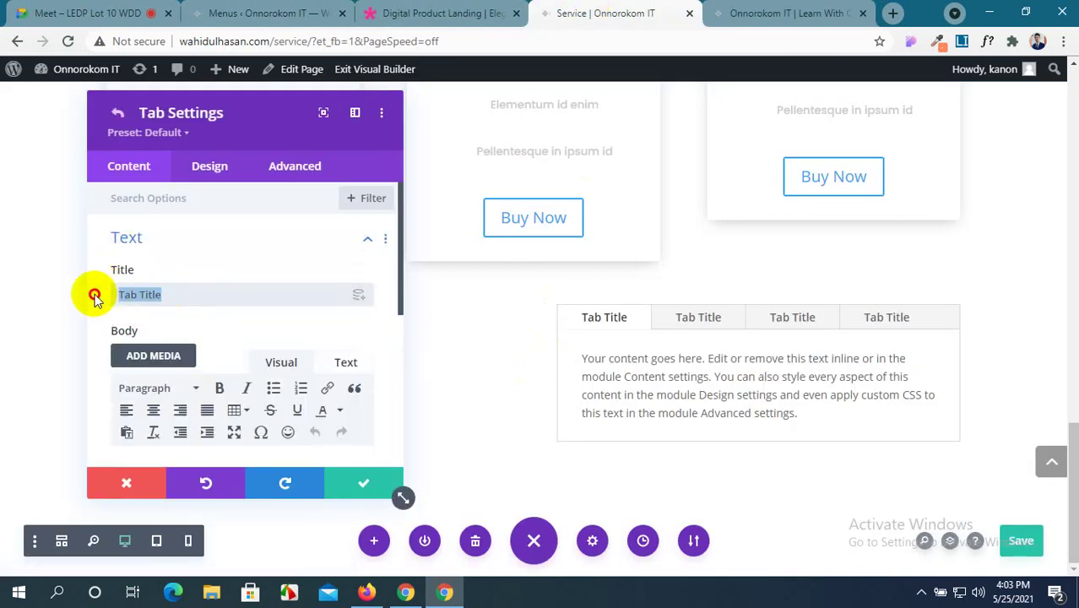
text(Our Mission)
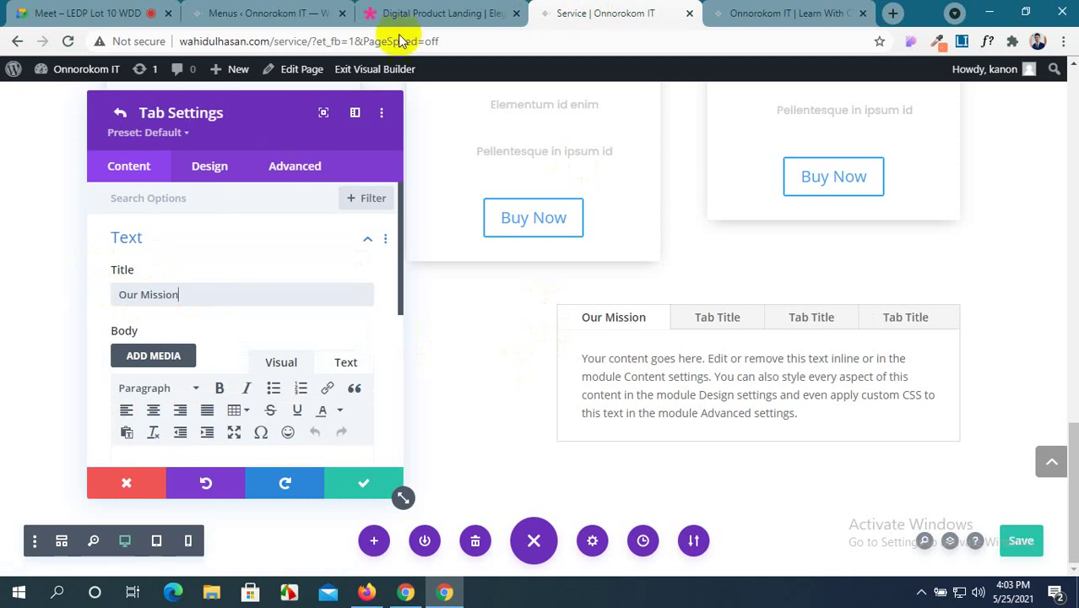
click(430, 8)
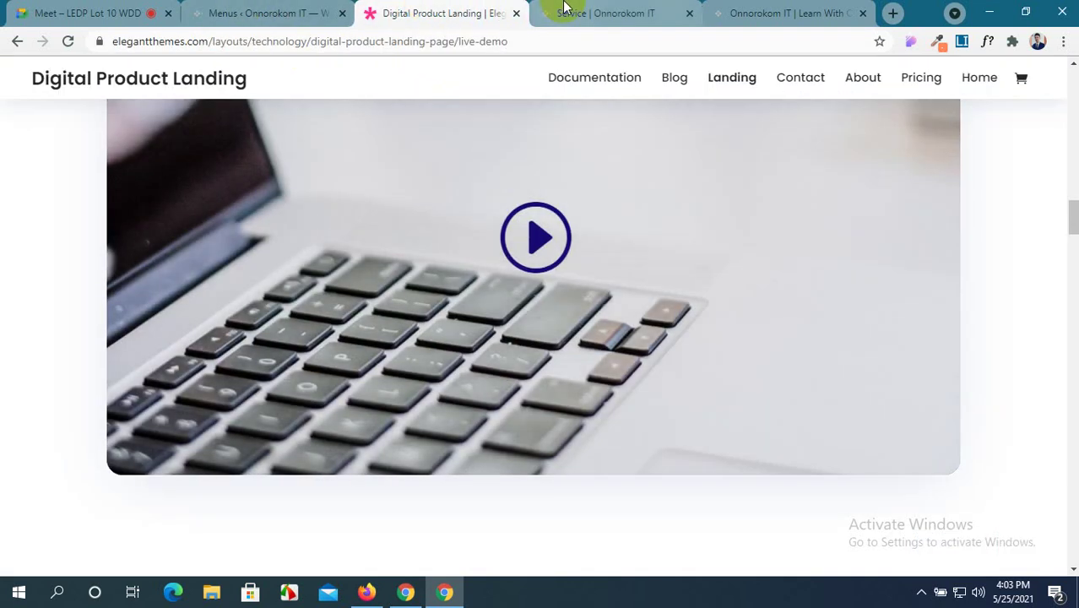
click(583, 12)
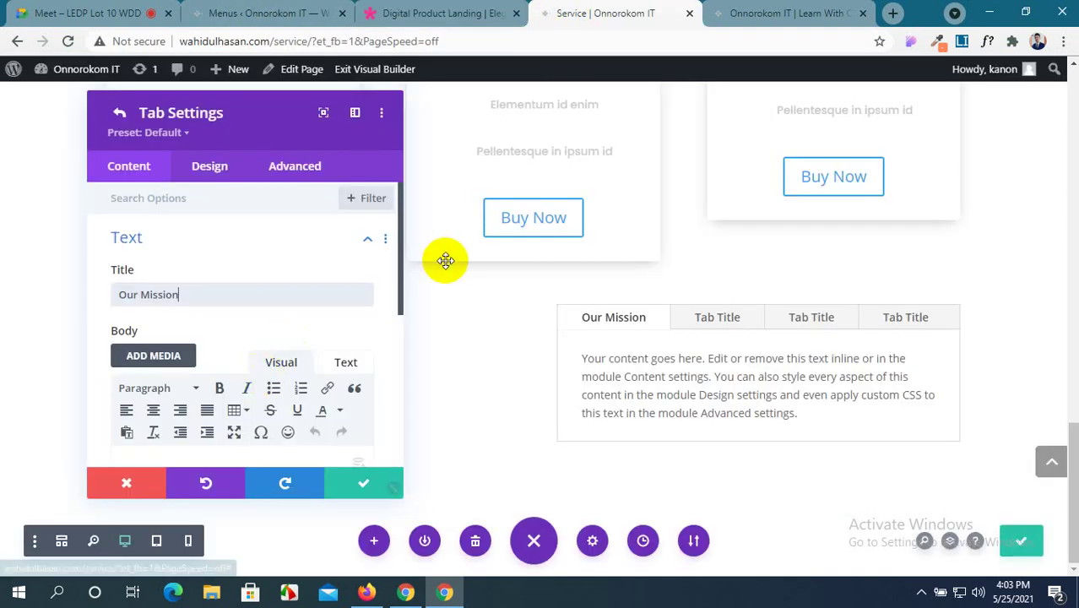
click(781, 13)
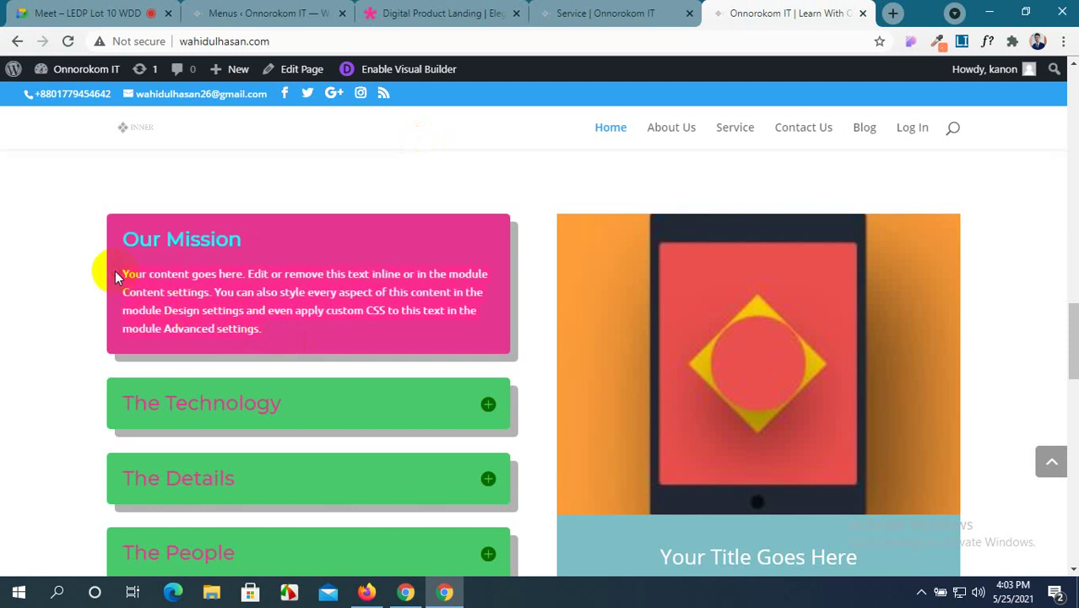
click(591, 13)
Replace the first tab's placeholder text with pasted content and save the tab.
scroll(205, 394, down, 1)
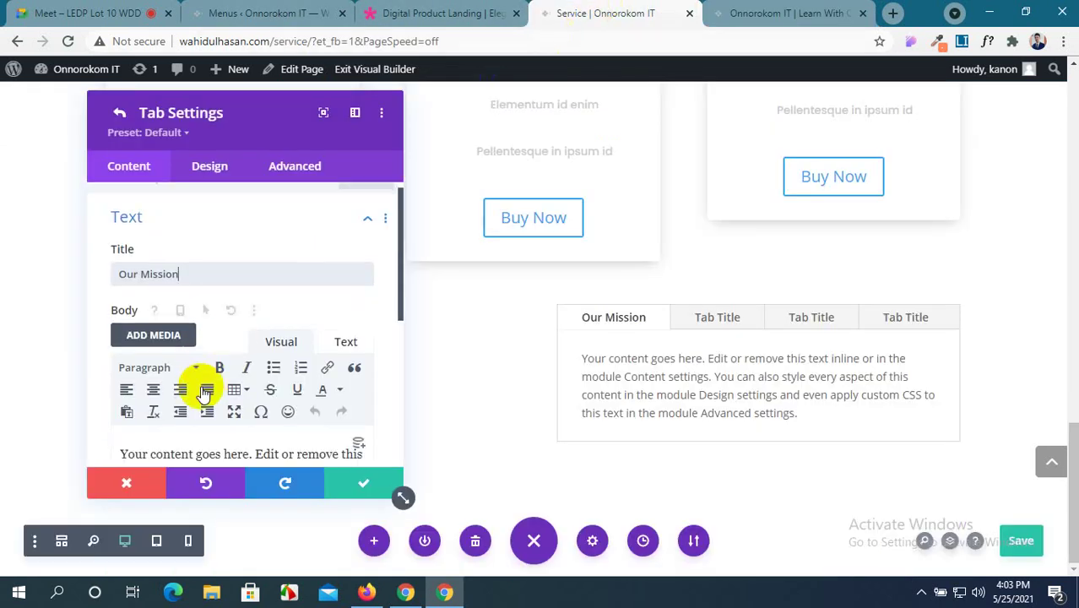
scroll(205, 394, down, 3)
drag(296, 332, 116, 245)
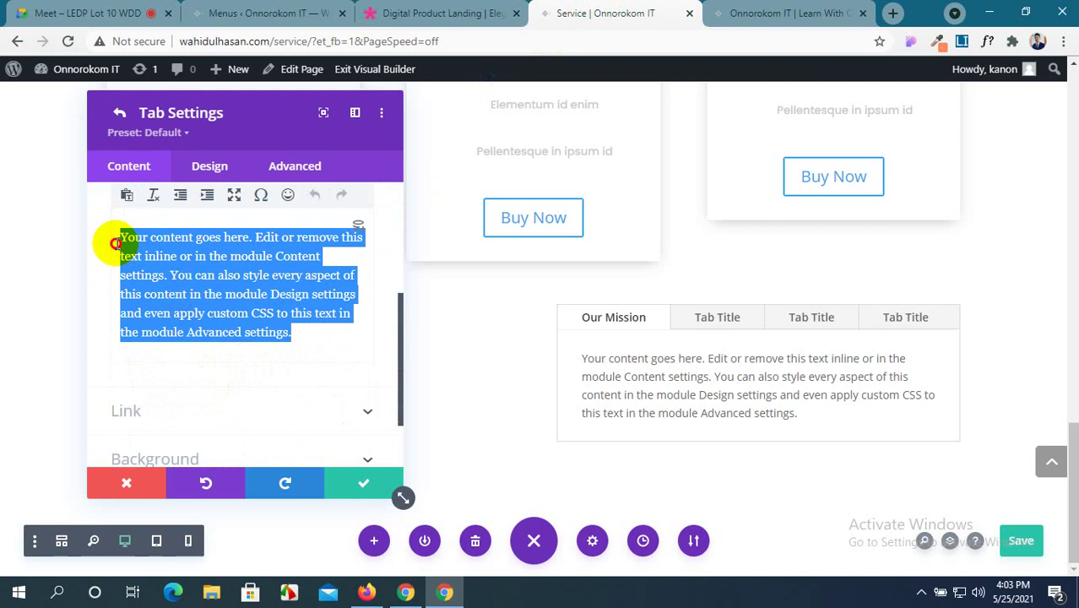
text(Your content goes here. Edit or remove this text inline or in the module Content settings. You can also style every aspect of this content in the module Design settings and even apply custom CSS to this text in the module Advanced settings.)
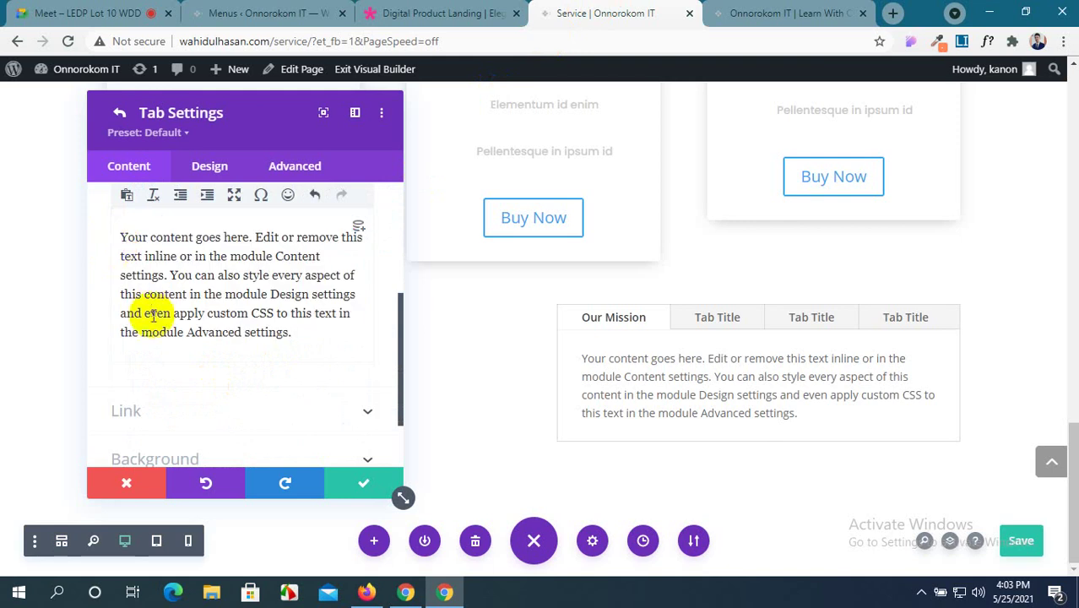
scroll(272, 394, down, 2)
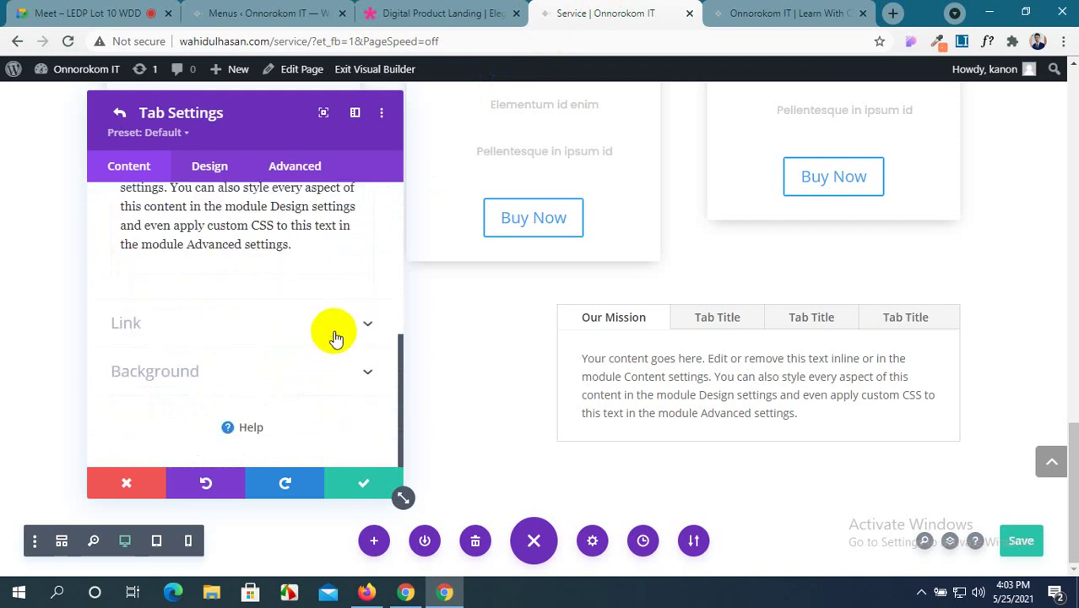
click(346, 489)
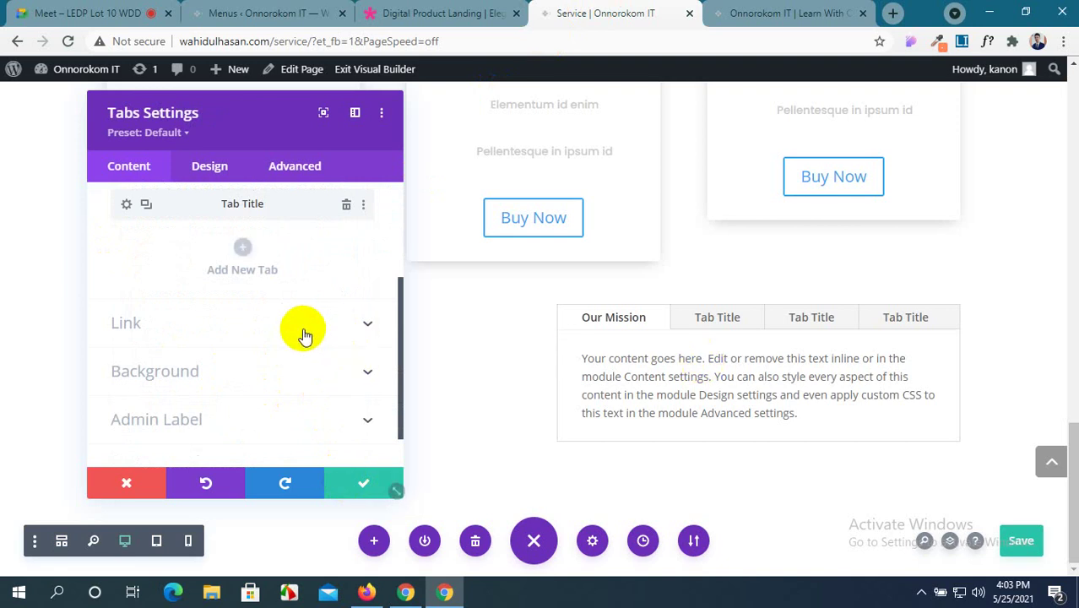
scroll(315, 354, up, 3)
Rename the second tab to 'Tech', based on the home page's Technology section.
click(790, 13)
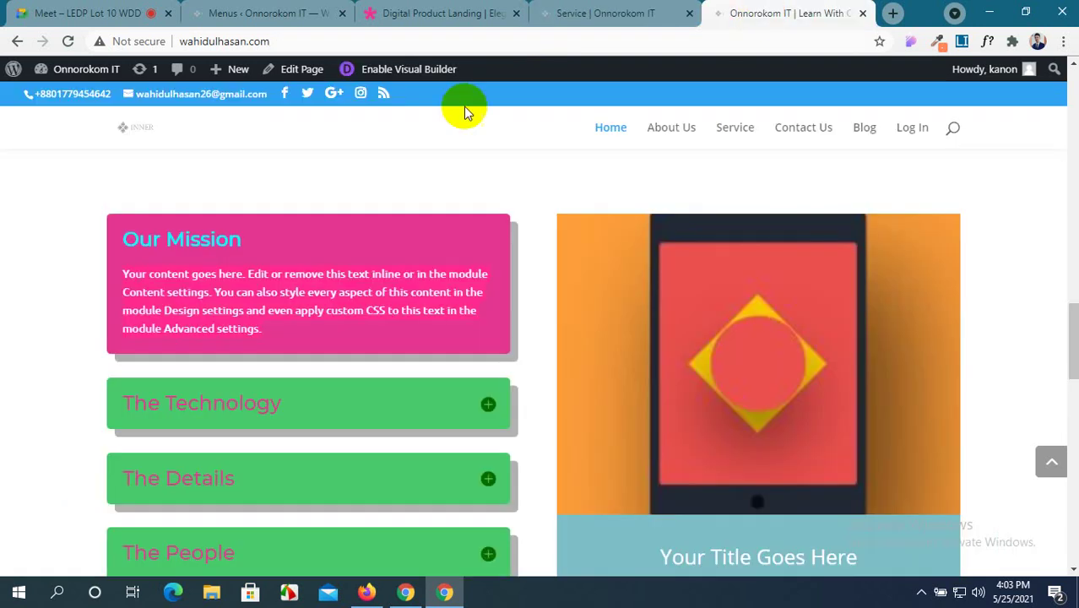
click(324, 420)
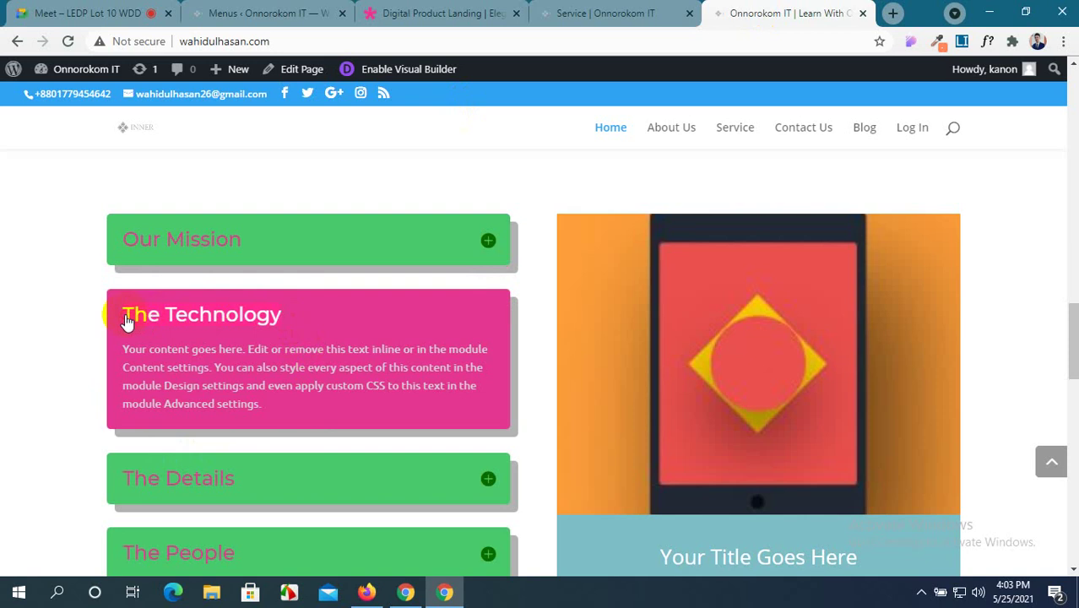
click(583, 13)
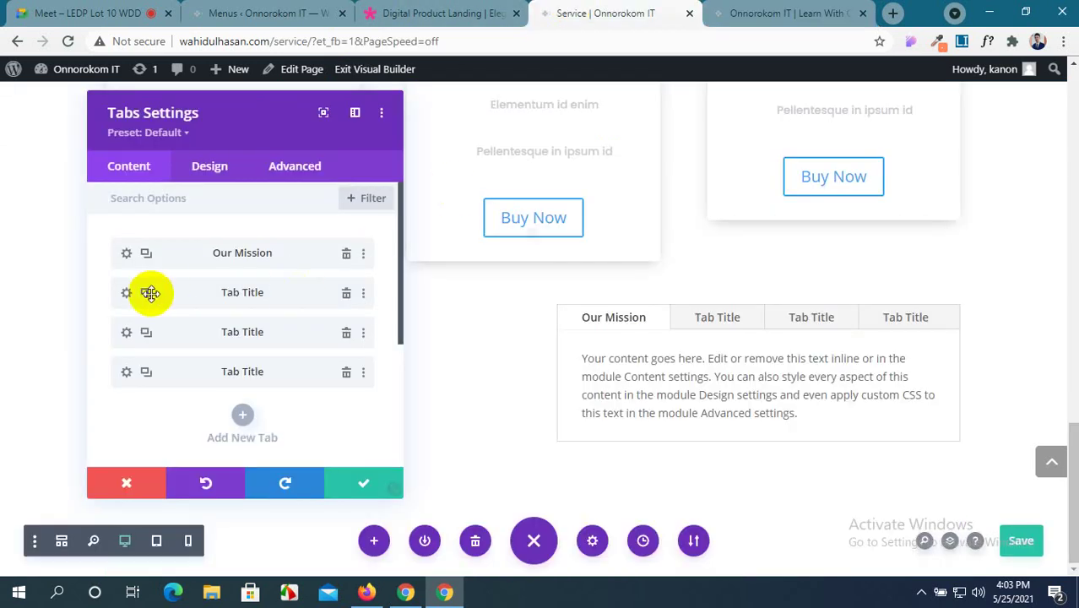
click(125, 296)
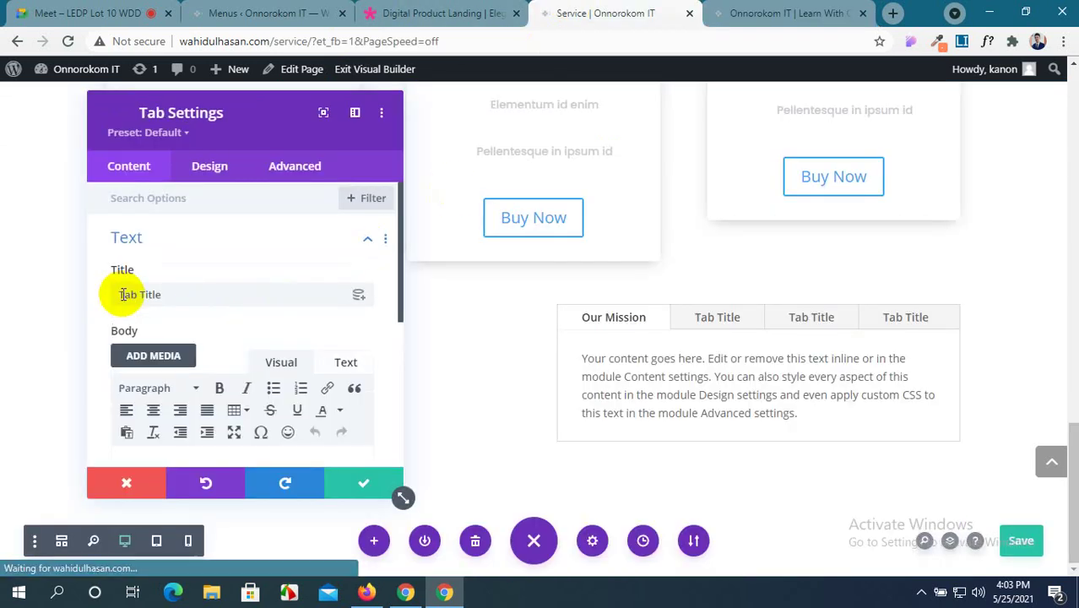
drag(163, 294, 82, 295)
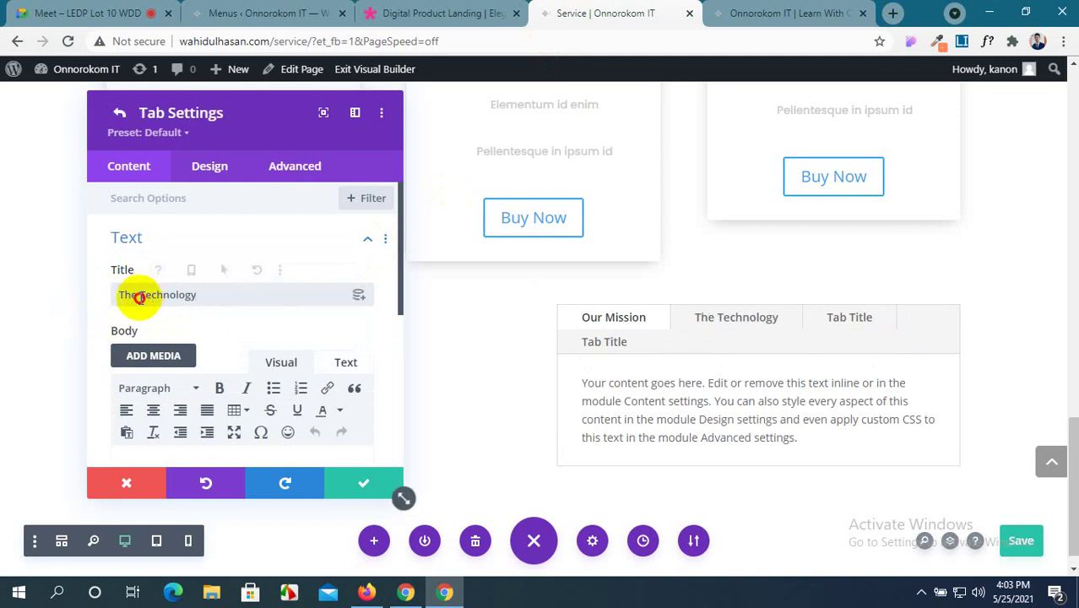
drag(139, 297, 100, 304)
key(BackSpace)
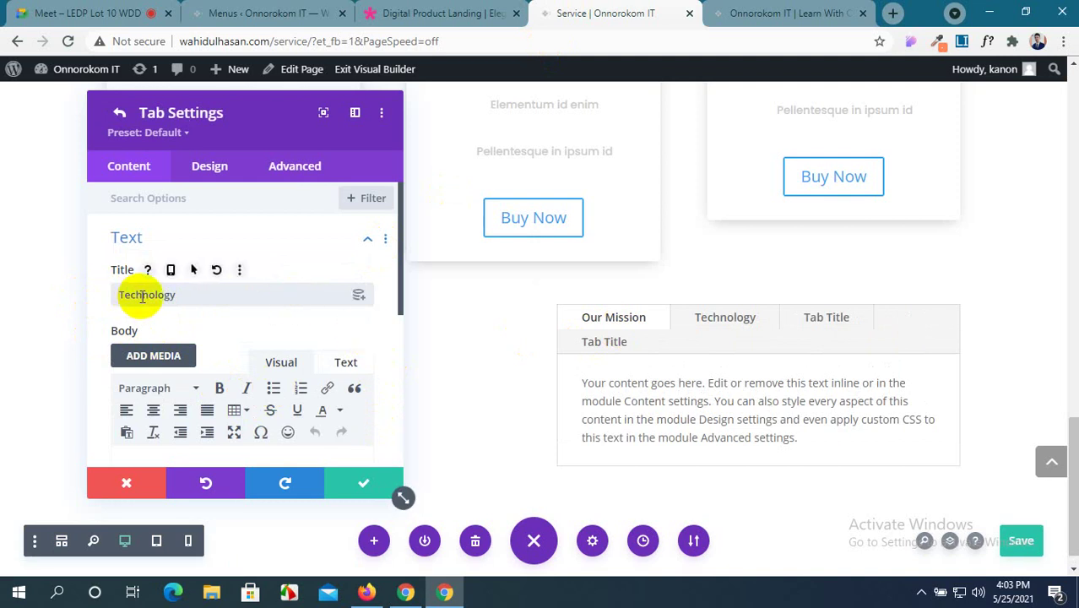
drag(143, 296, 207, 294)
key(BackSpace)
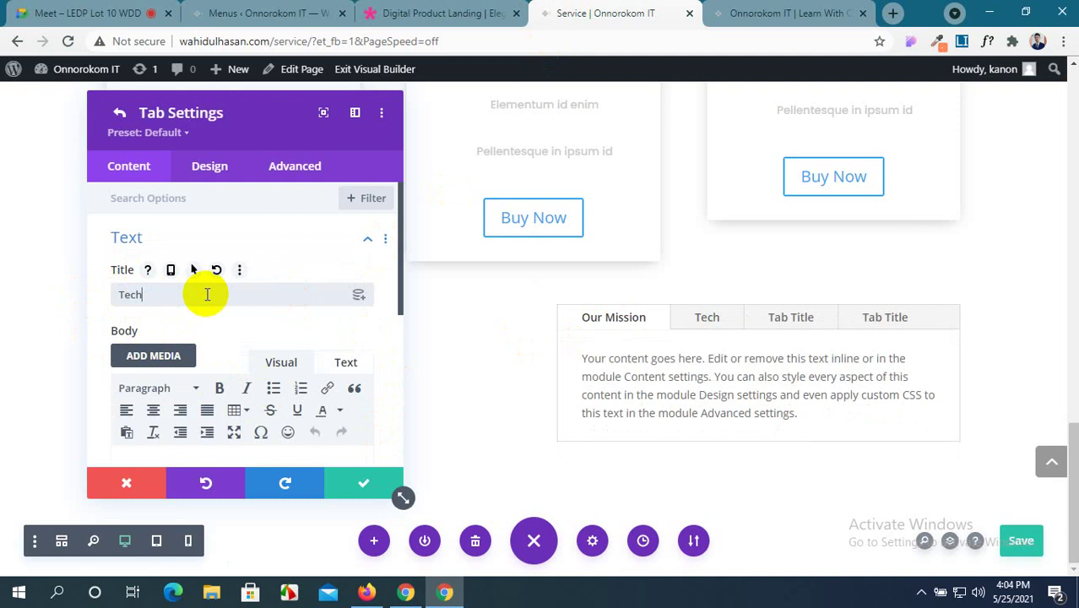
click(357, 485)
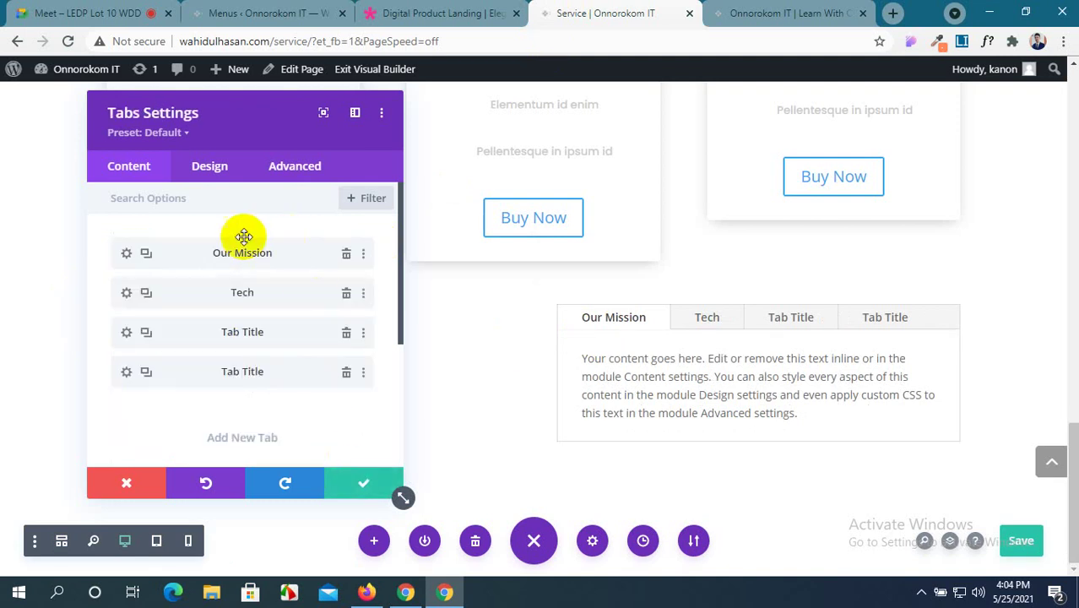
click(718, 318)
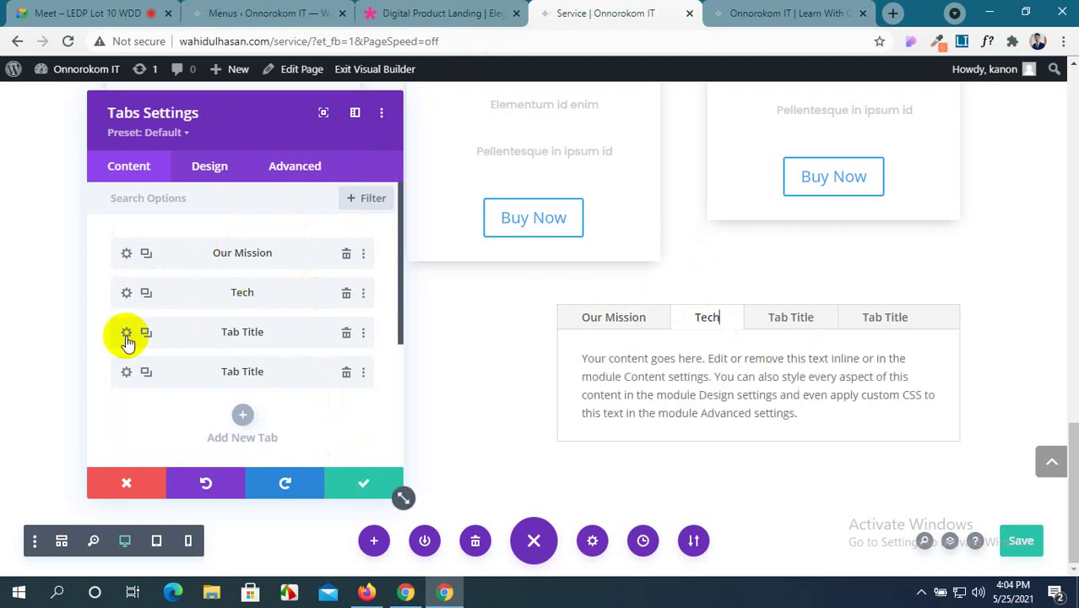
Rename the third tab to 'Details' after reading the home page's Details section.
click(743, 14)
scroll(375, 338, down, 2)
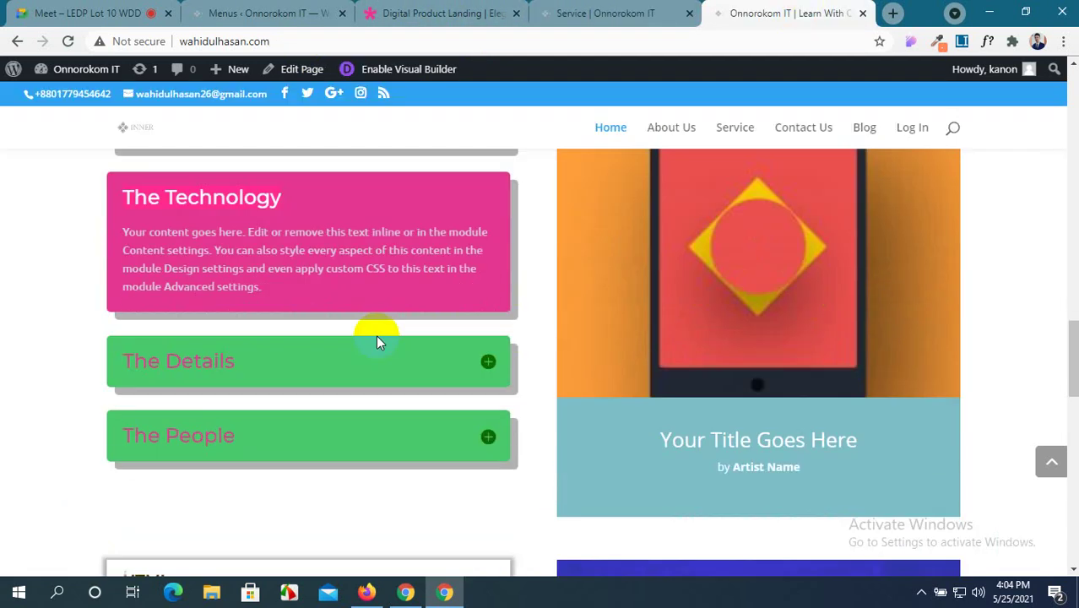
click(242, 359)
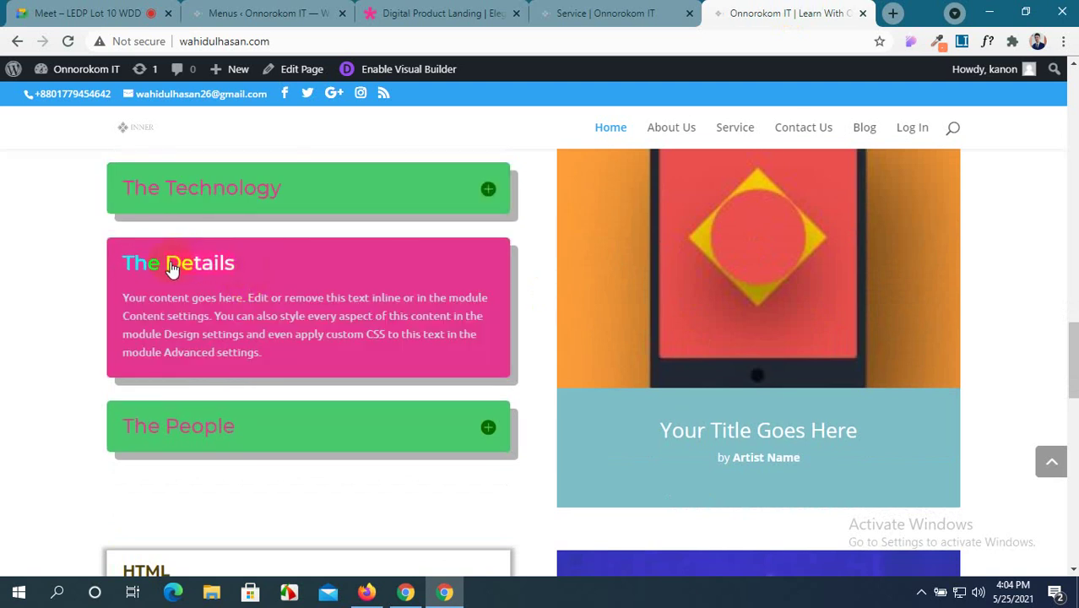
click(595, 14)
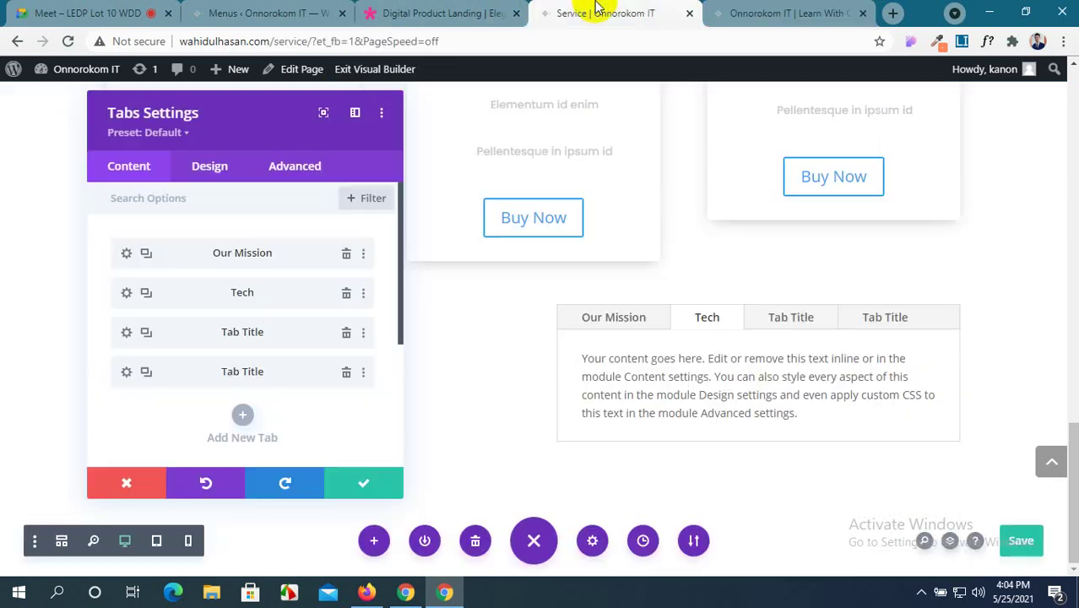
click(126, 334)
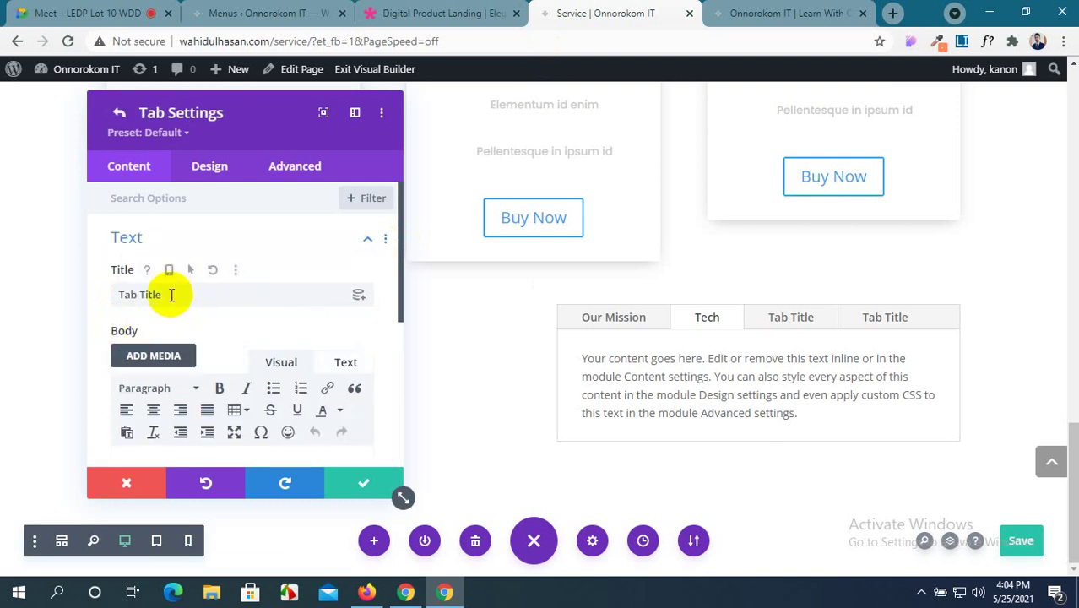
drag(171, 295, 111, 295)
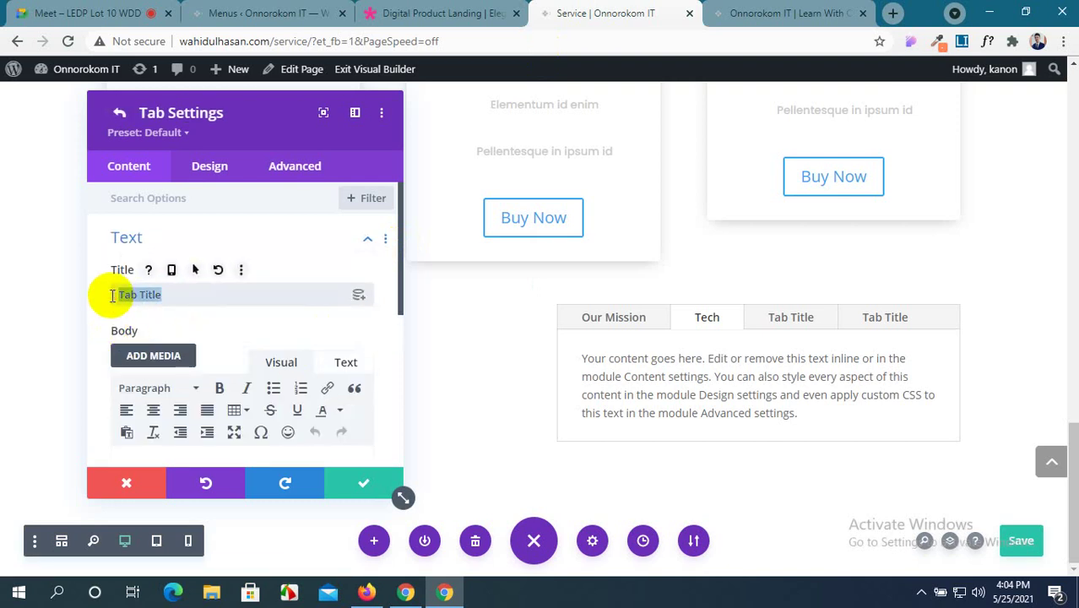
click(761, 10)
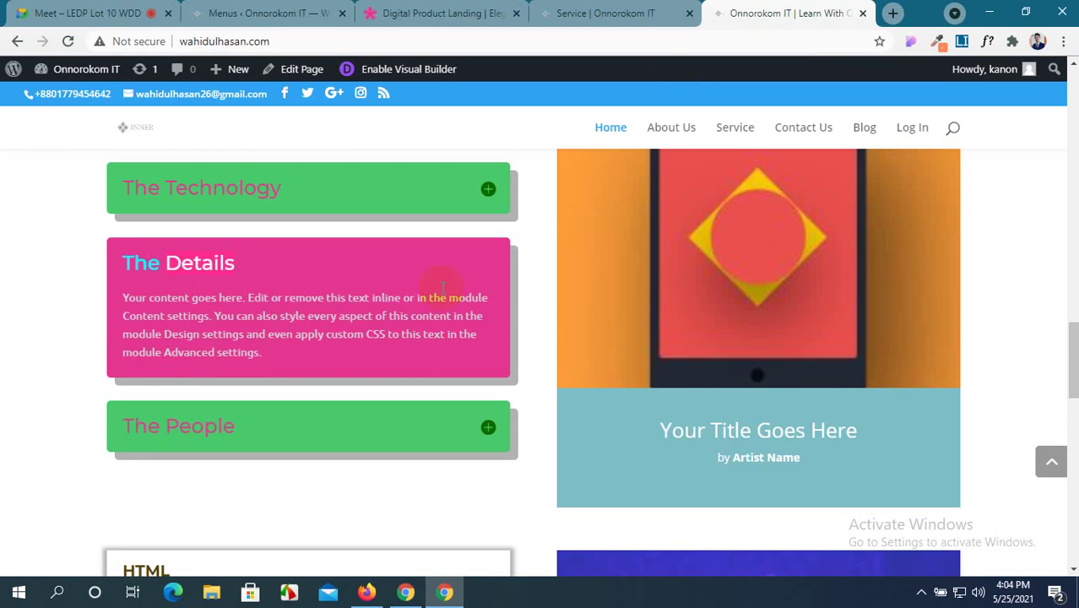
click(243, 429)
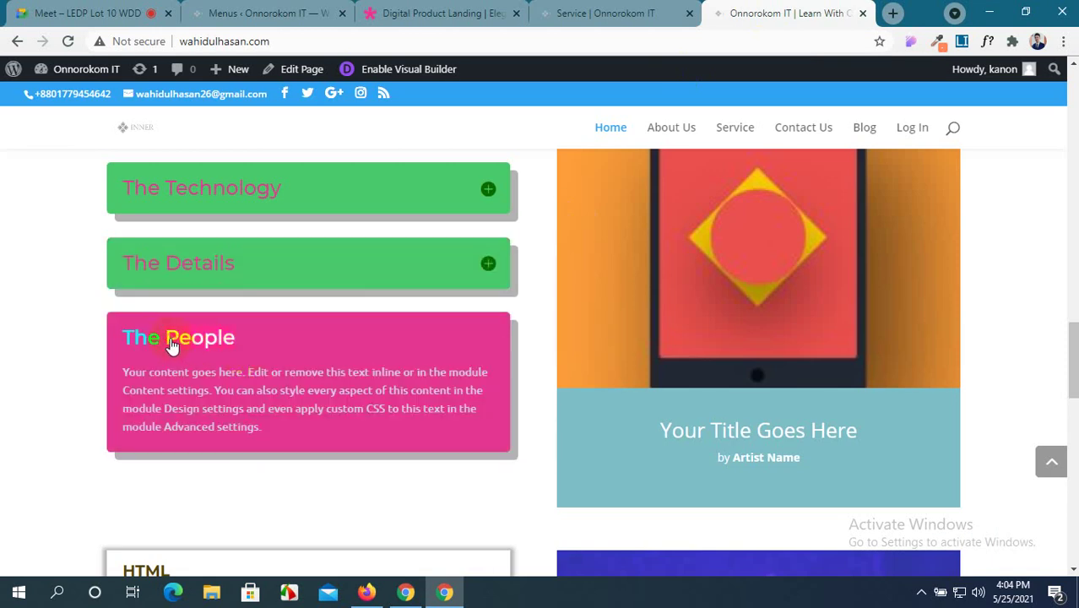
click(595, 12)
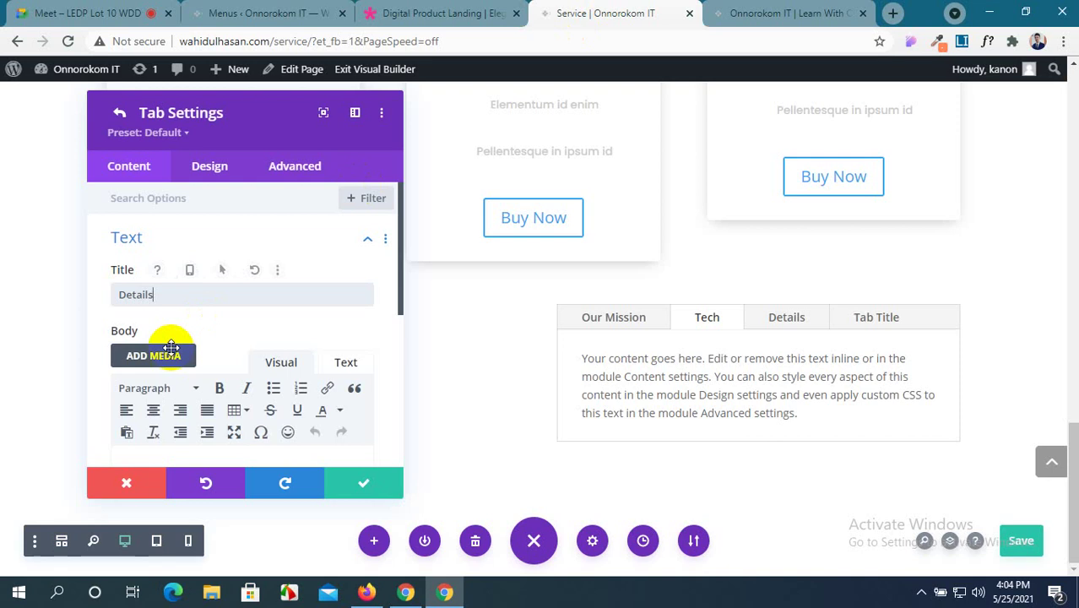
click(358, 483)
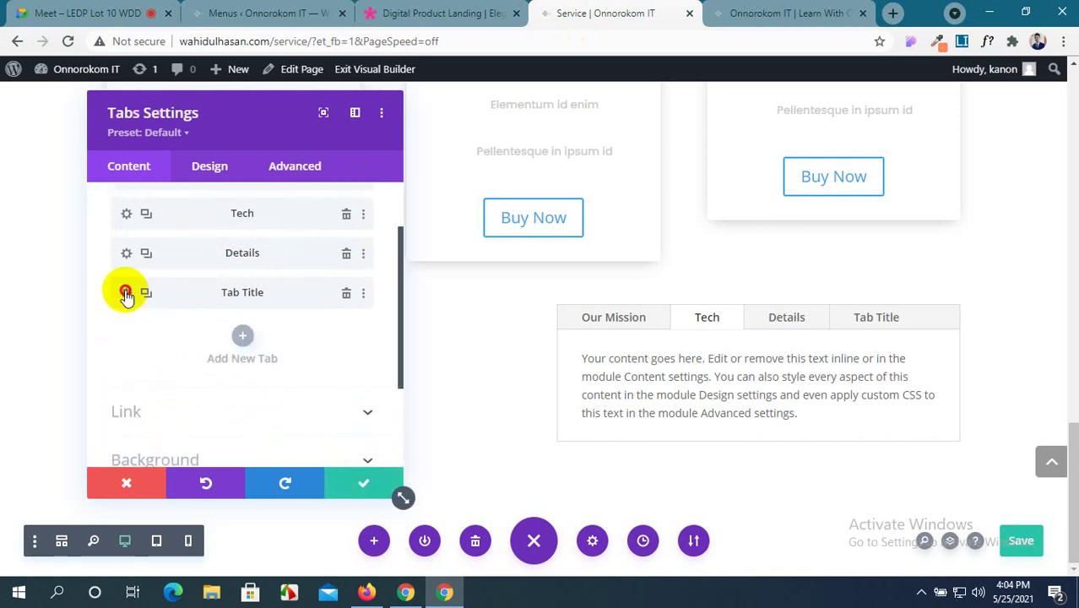
Retitle the fourth placeholder tab 'People' and save it.
click(125, 294)
scroll(193, 329, down, 1)
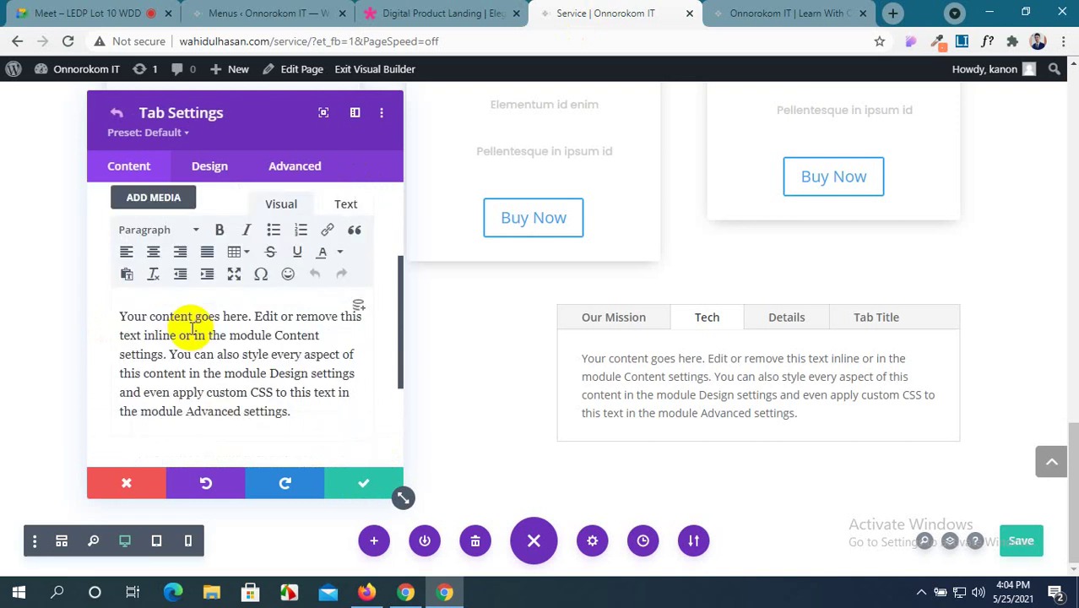
scroll(189, 313, up, 2)
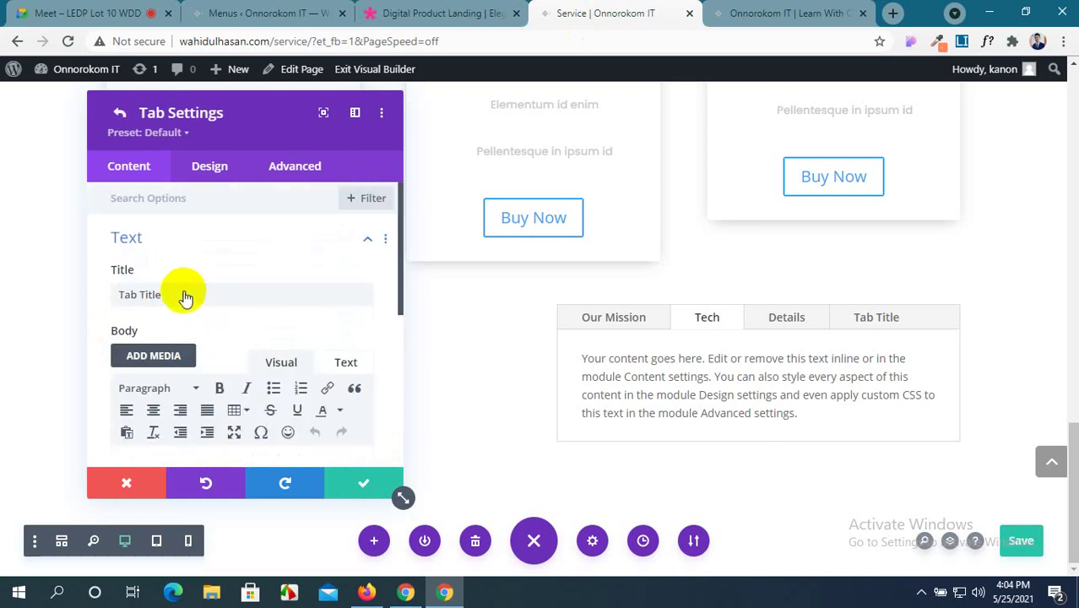
triple_click(114, 295)
text(People)
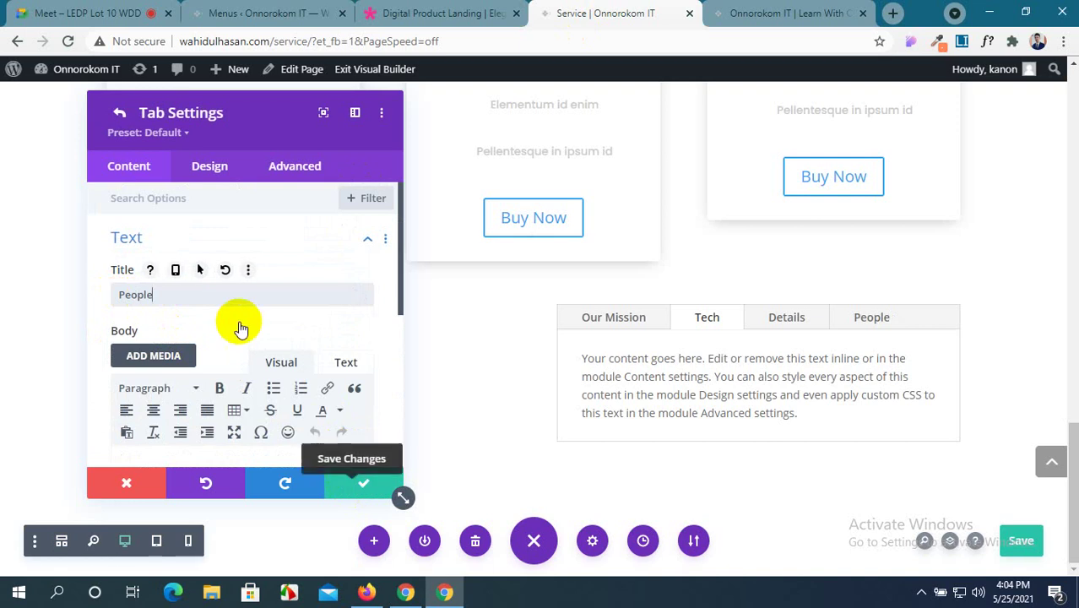
scroll(240, 325, down, 2)
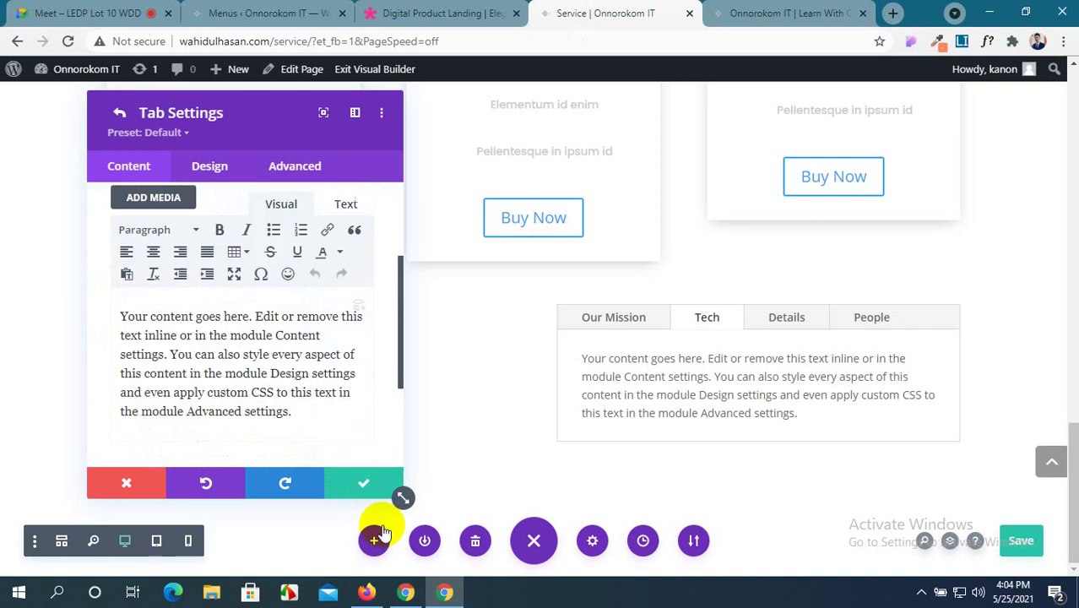
click(322, 483)
Set the Tabs module background to light grey #d6d6d6 from the full colour palette.
scroll(230, 318, down, 3)
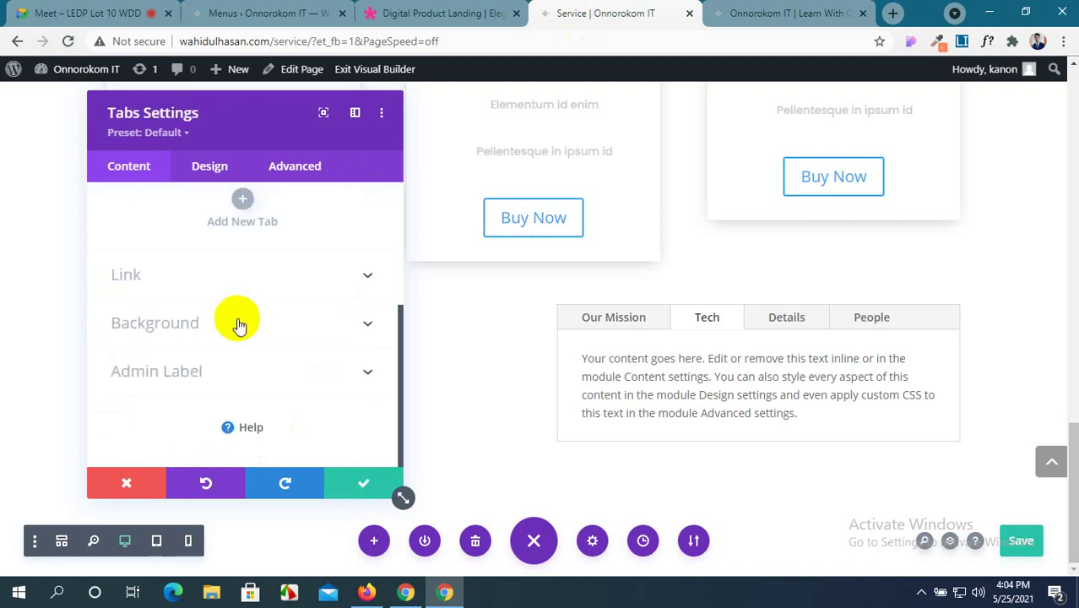
click(369, 279)
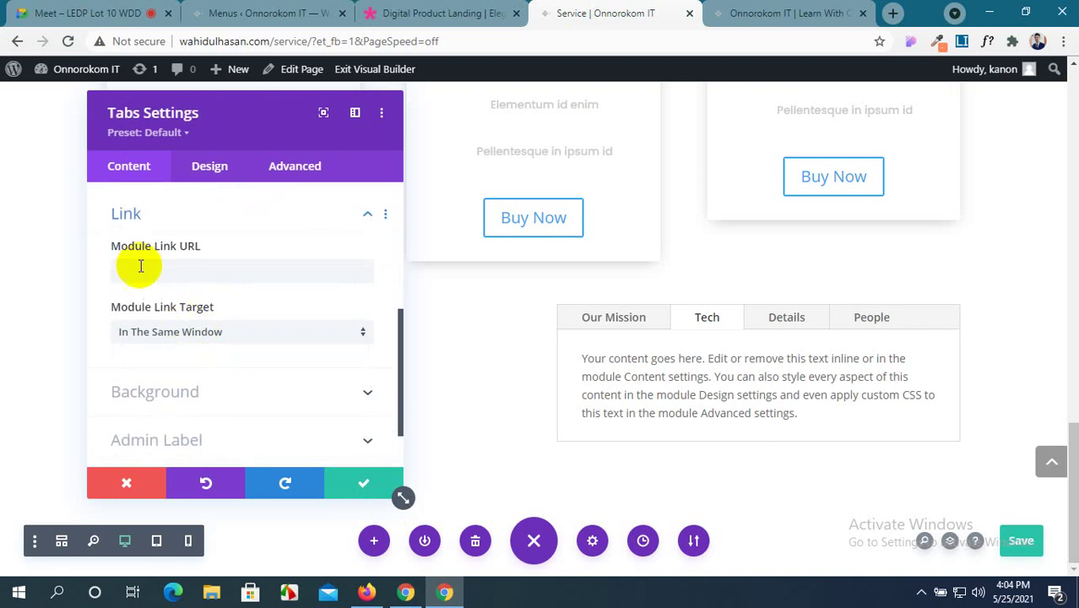
scroll(212, 376, down, 1)
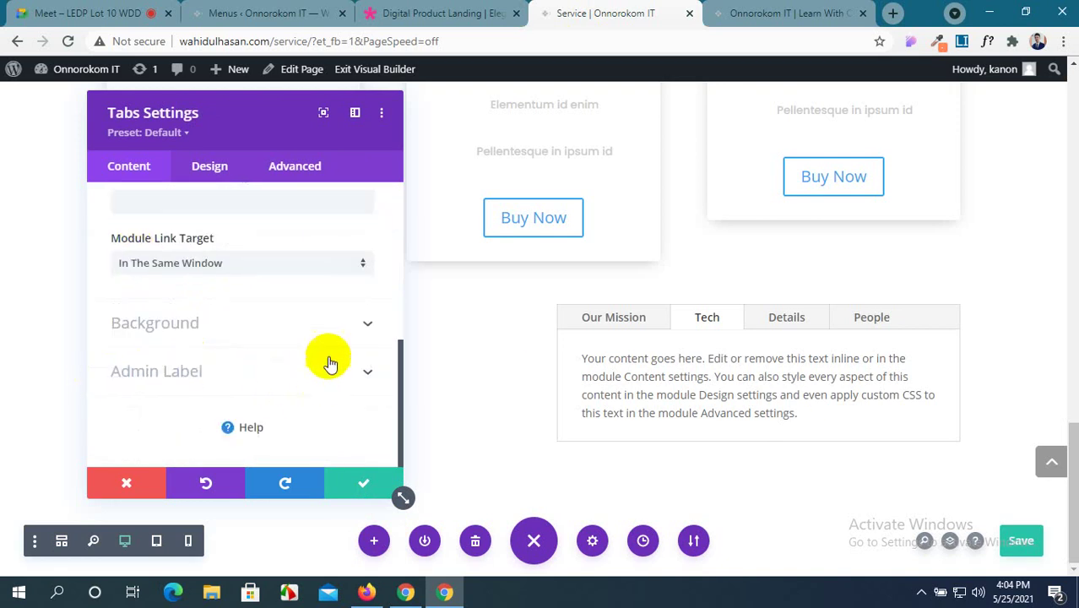
click(365, 327)
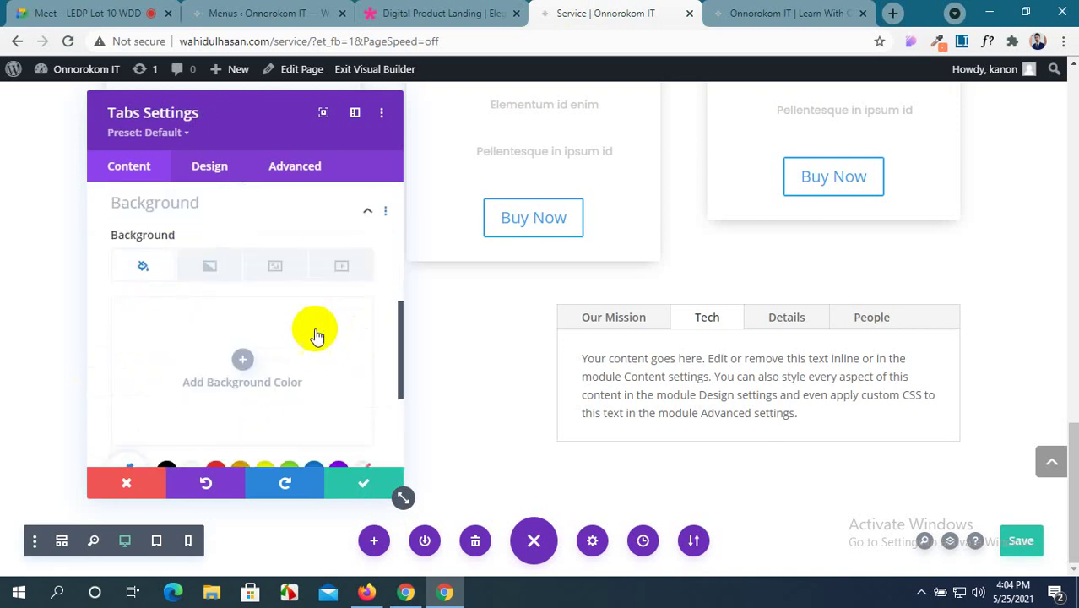
scroll(194, 397, down, 1)
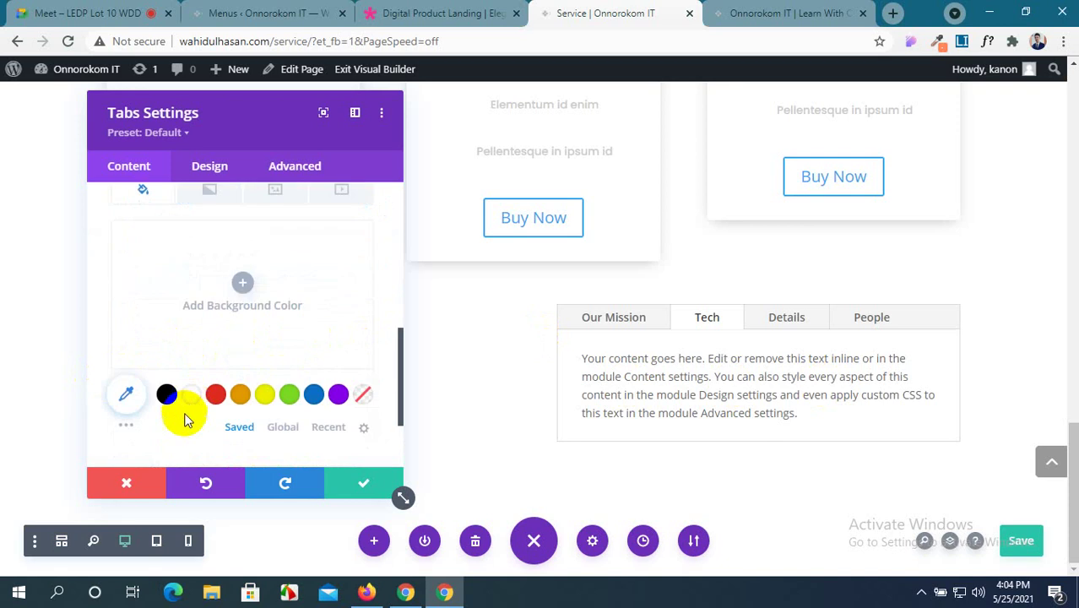
click(217, 399)
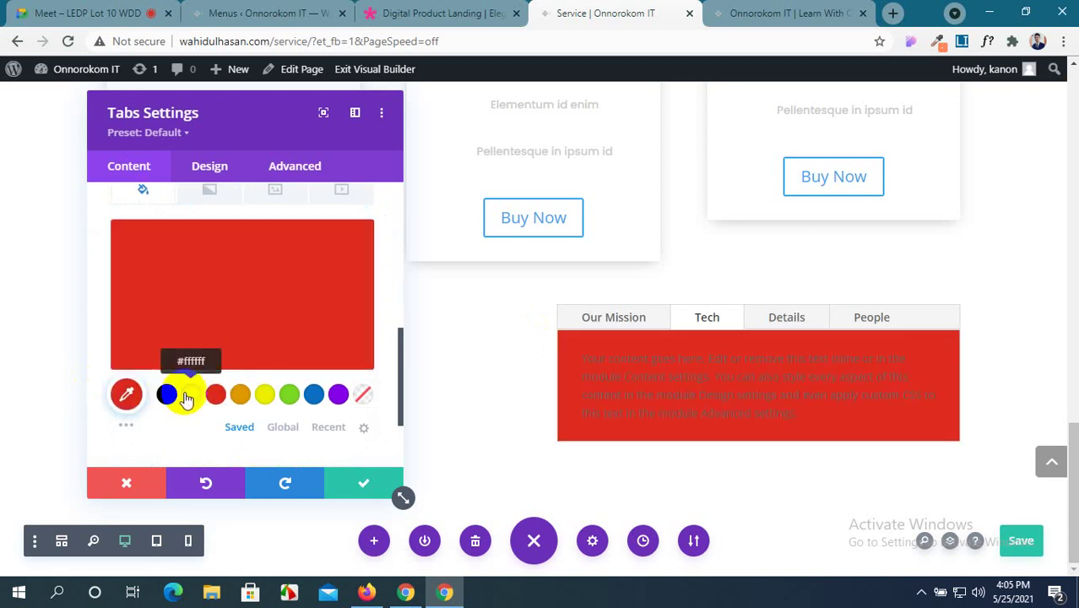
click(189, 397)
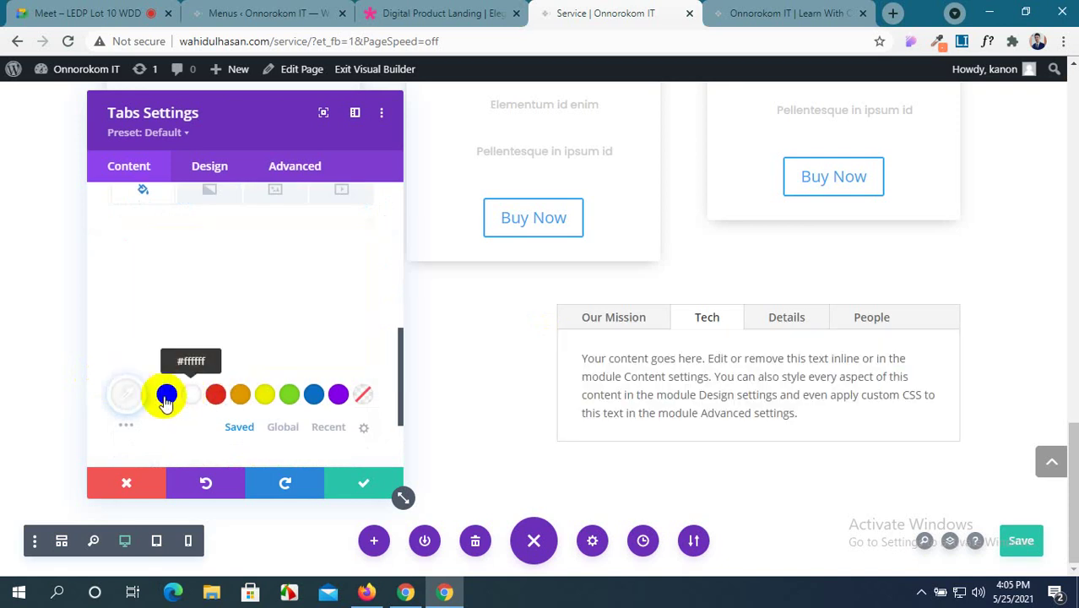
click(127, 427)
scroll(157, 435, down, 2)
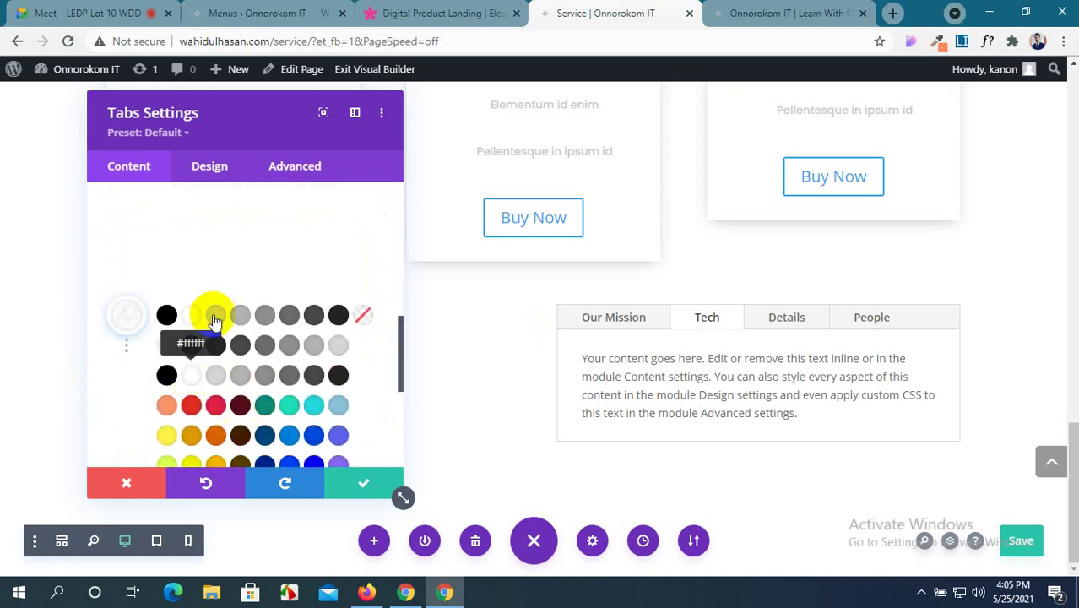
click(213, 317)
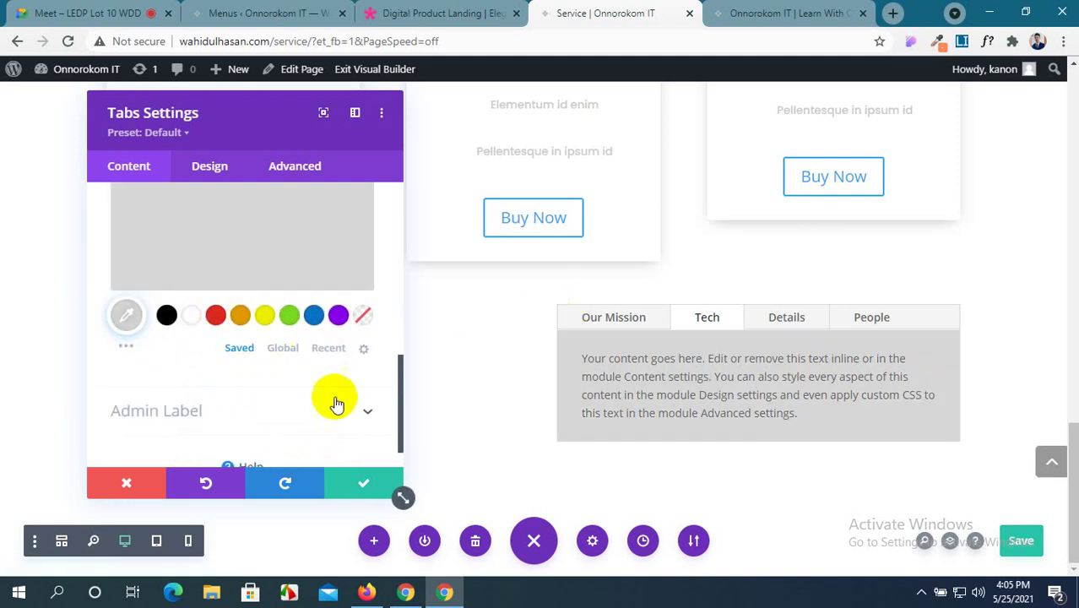
scroll(214, 260, up, 1)
scroll(214, 259, up, 1)
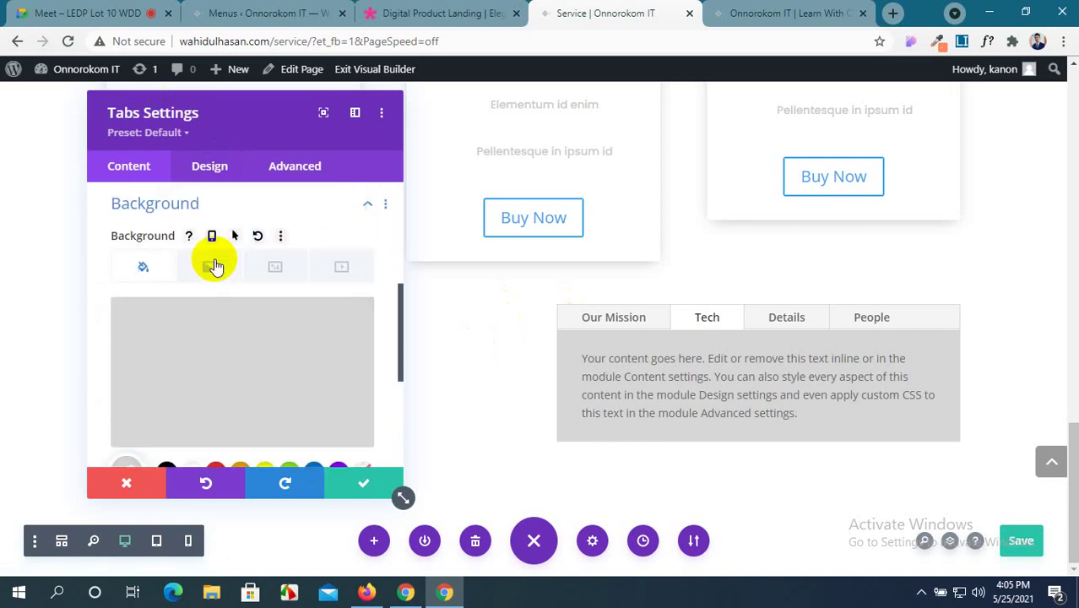
scroll(213, 258, down, 2)
scroll(213, 258, up, 2)
Set the Tabs module's body font to Montserrat.
click(209, 167)
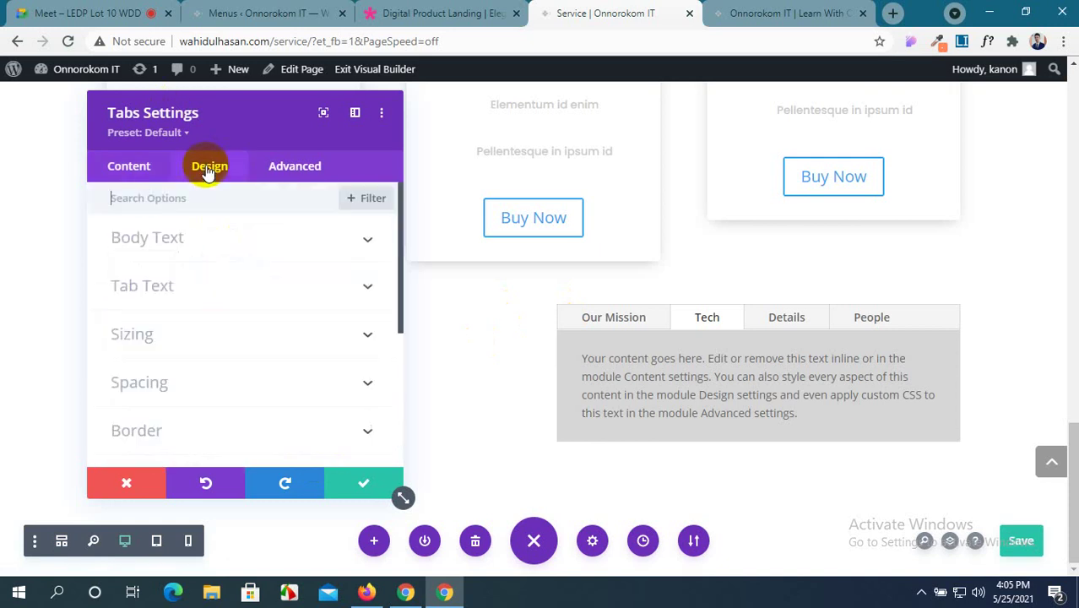
click(278, 243)
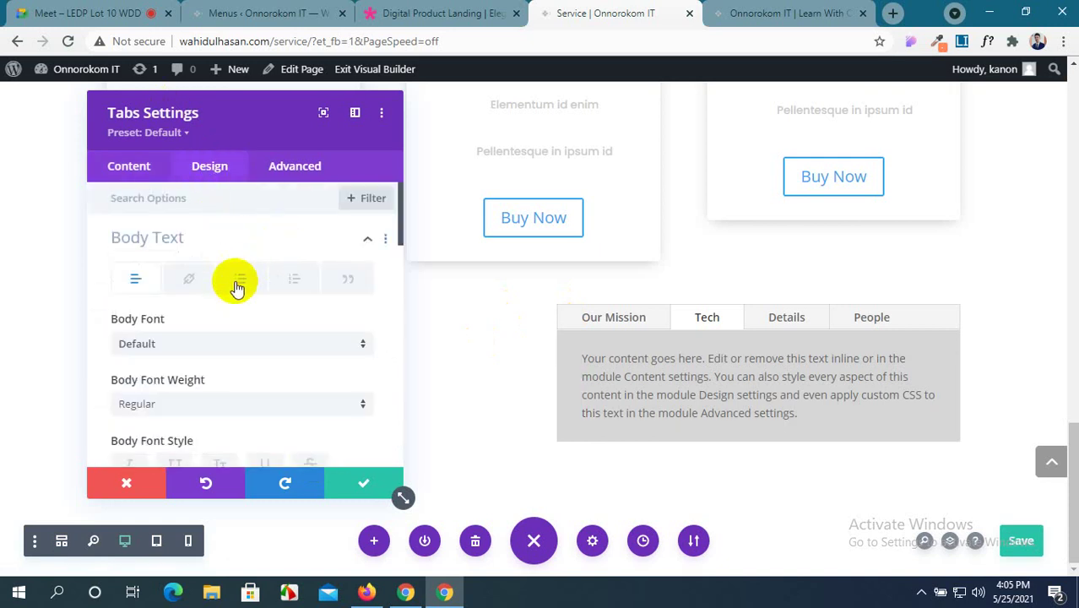
click(186, 345)
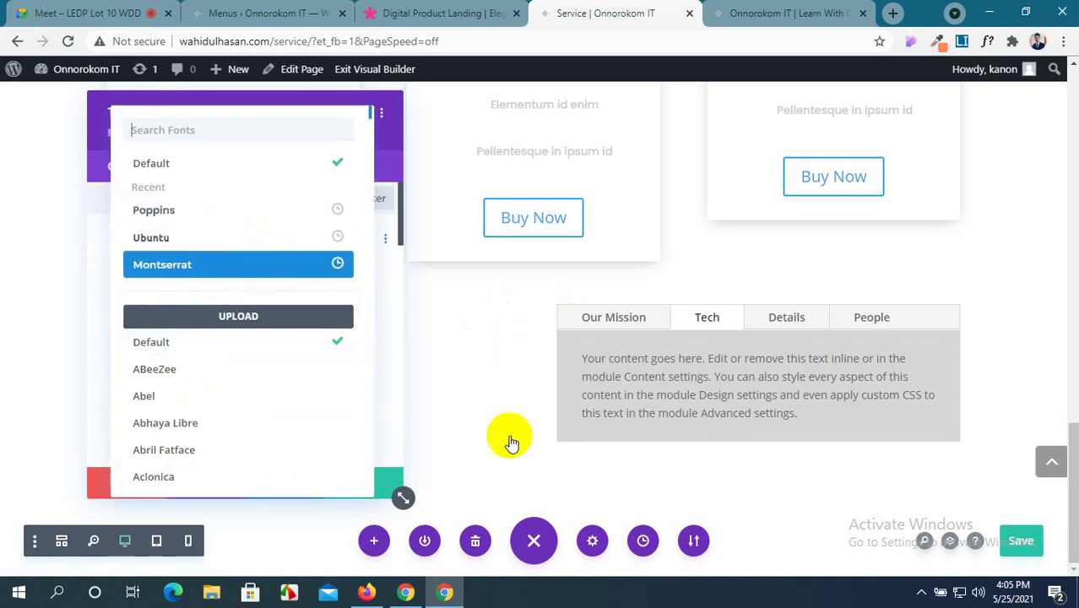
click(689, 382)
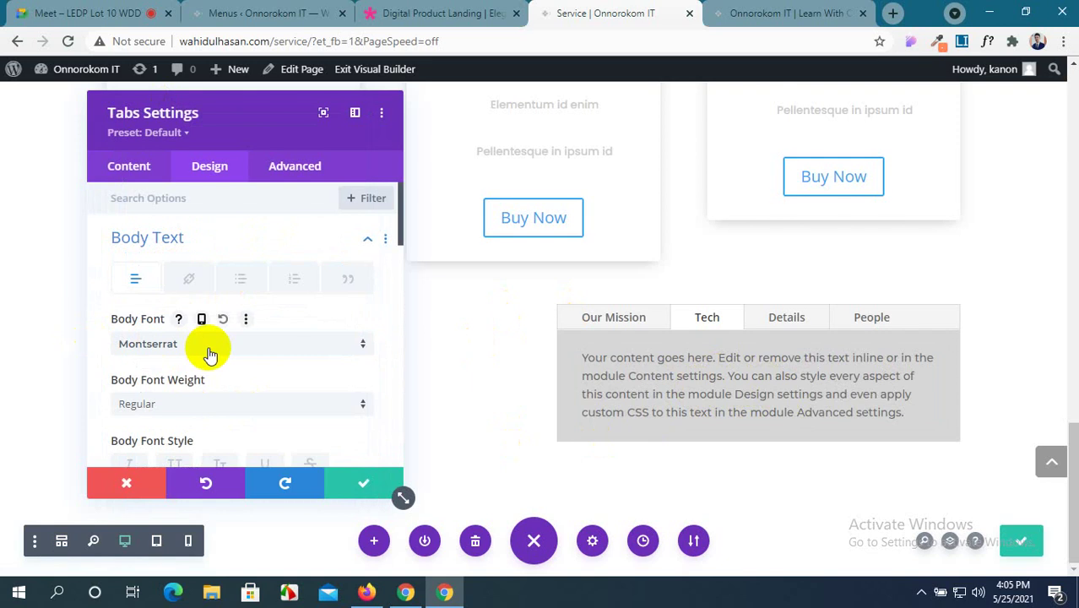
Colour the tab body text purple.
scroll(211, 355, down, 3)
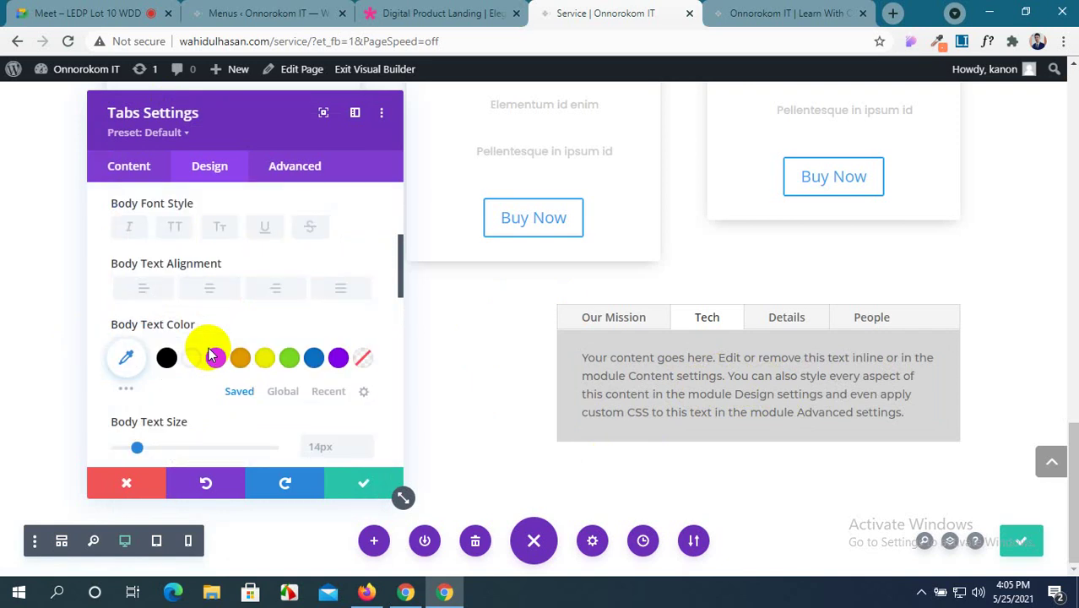
scroll(211, 355, down, 3)
scroll(211, 355, down, 6)
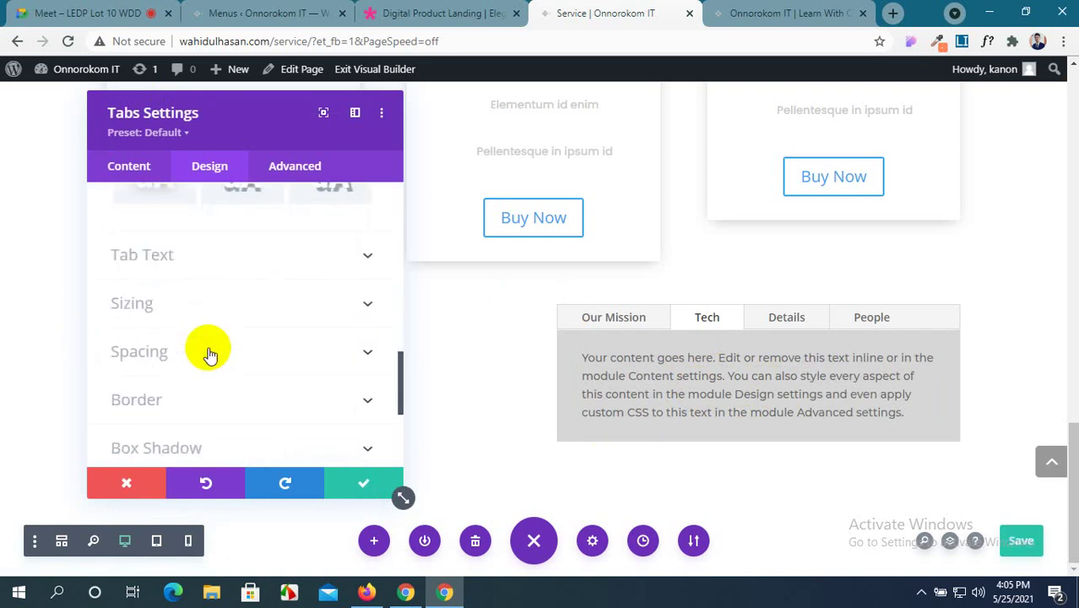
scroll(211, 355, up, 9)
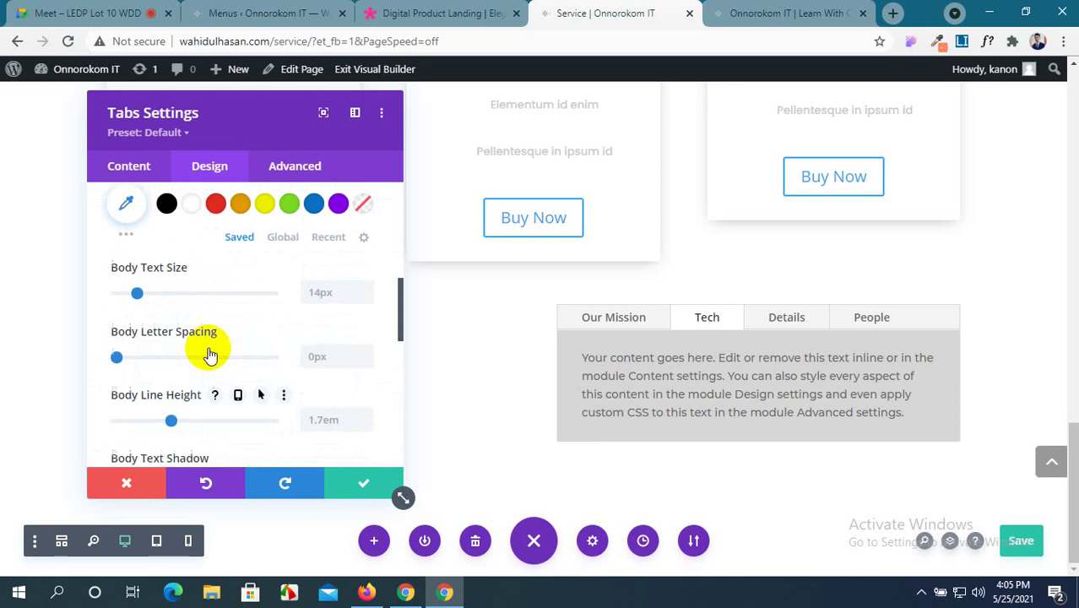
scroll(211, 355, down, 3)
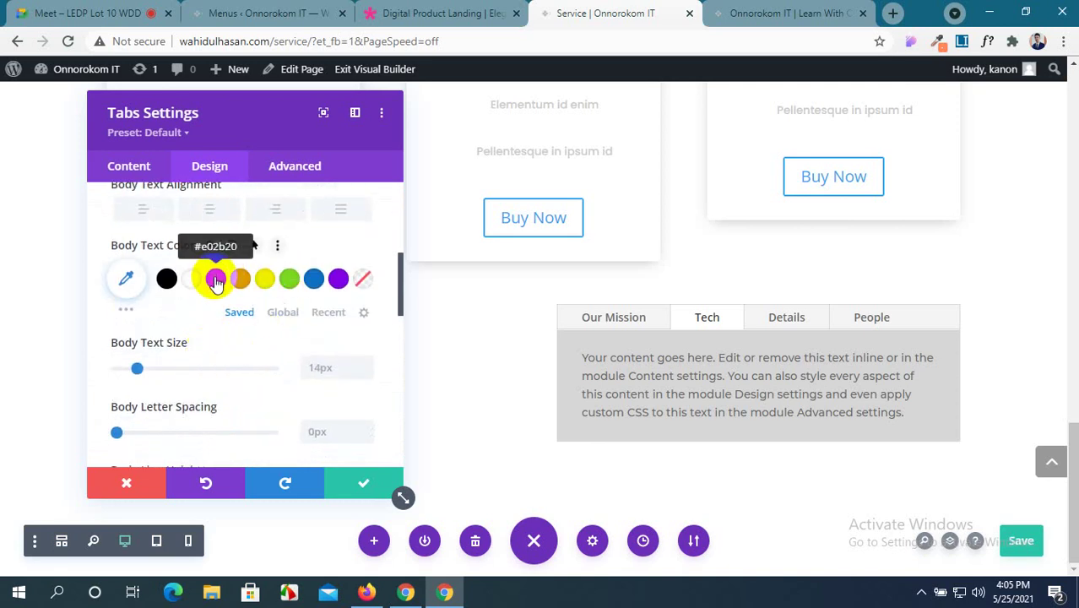
click(216, 282)
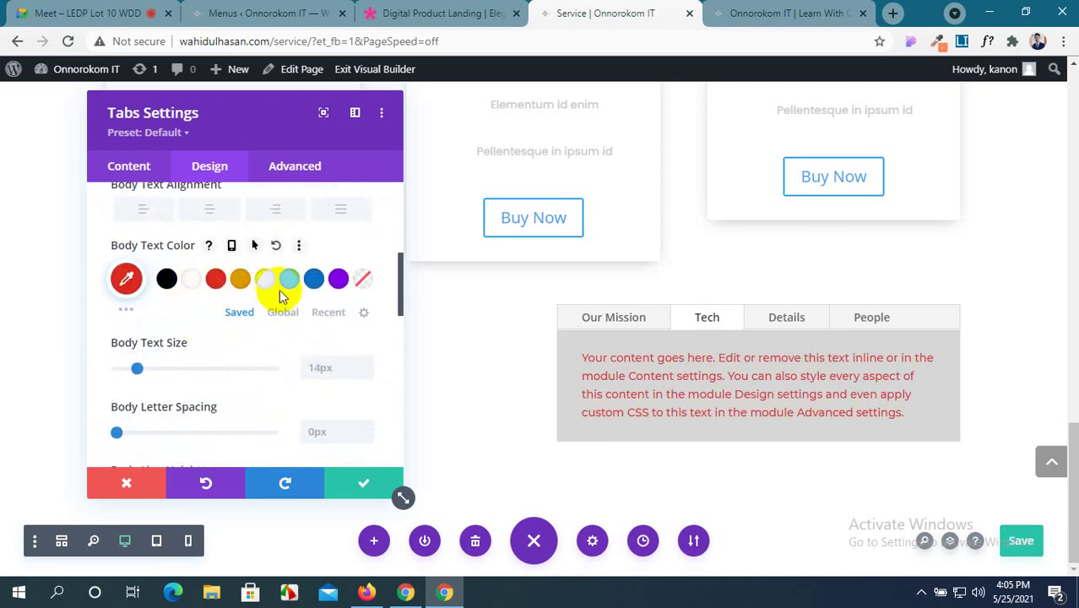
click(338, 281)
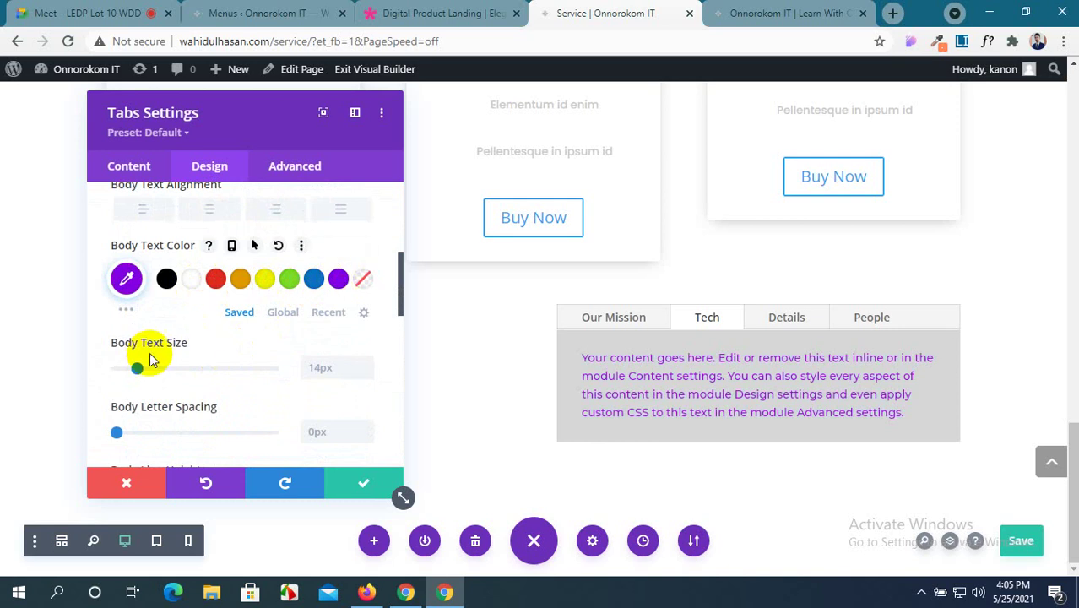
scroll(149, 362, down, 3)
scroll(150, 361, down, 3)
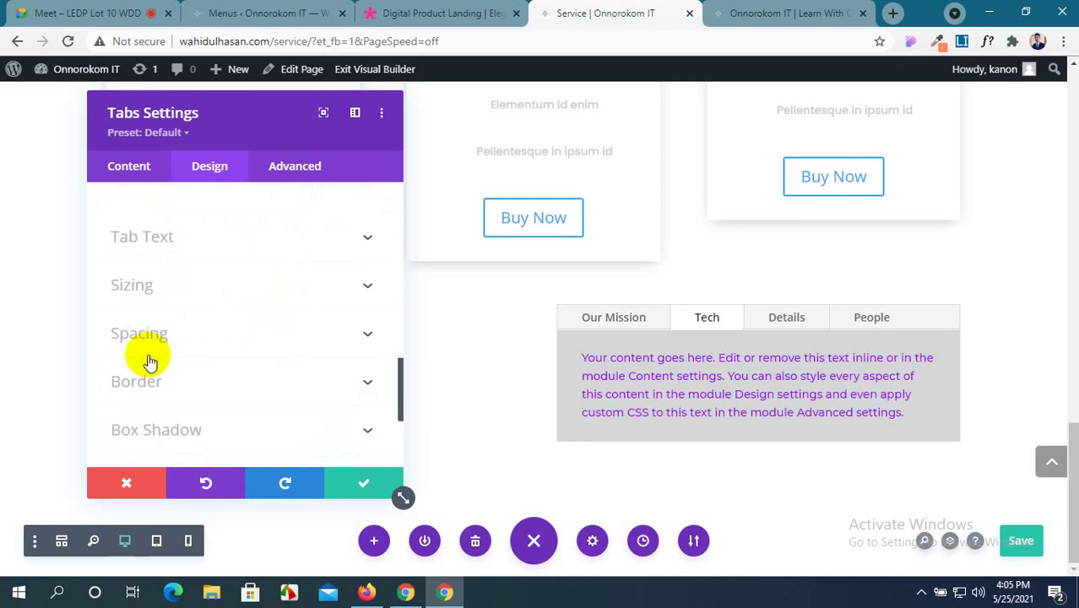
Set the Active Tab Background Color to teal #1fe0ba under Tab Text.
click(367, 240)
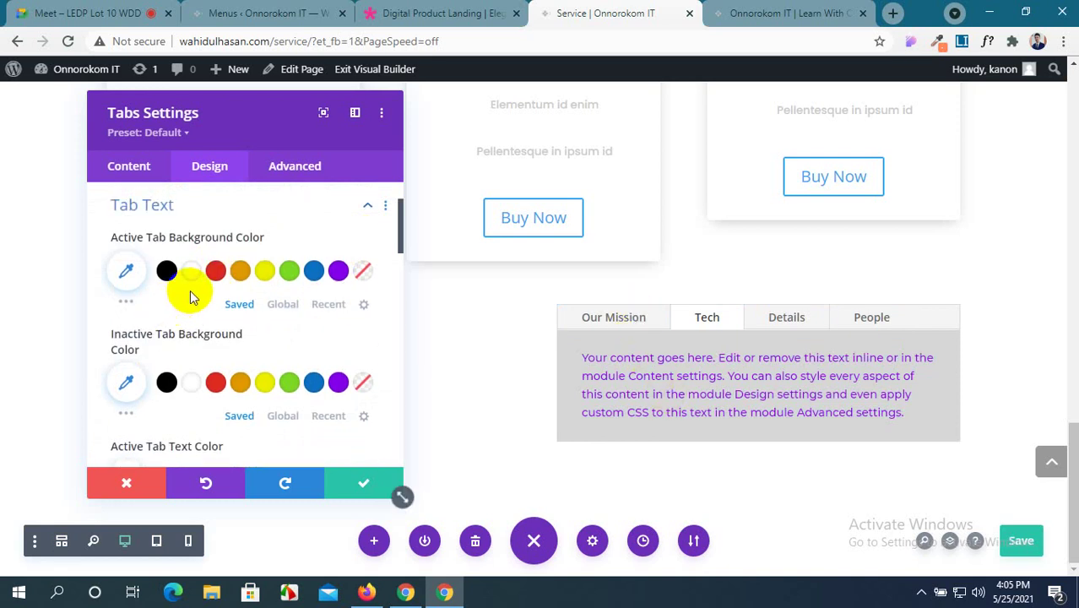
click(128, 302)
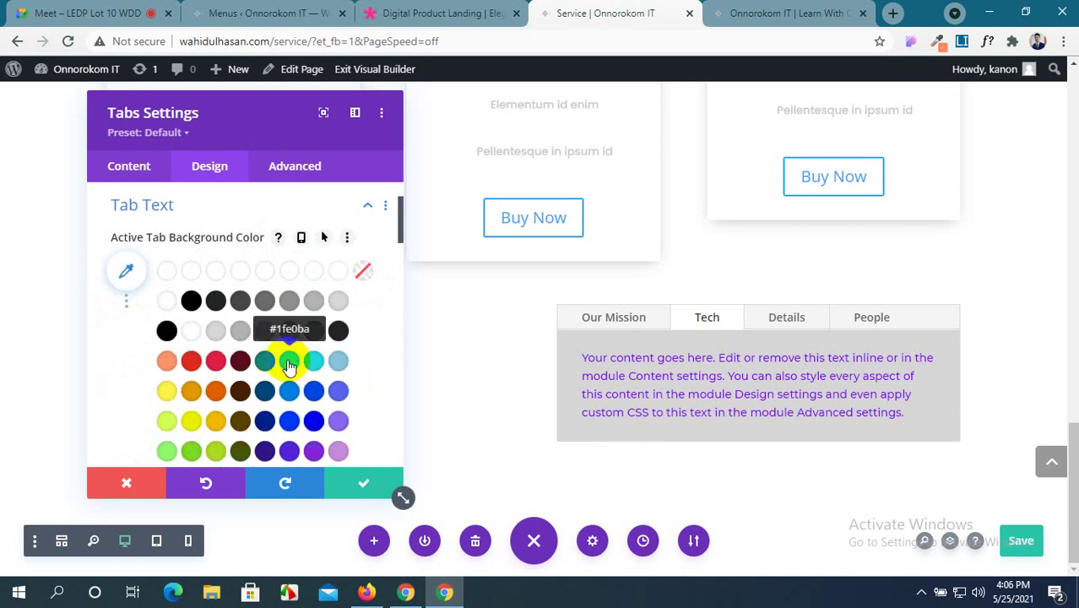
click(289, 365)
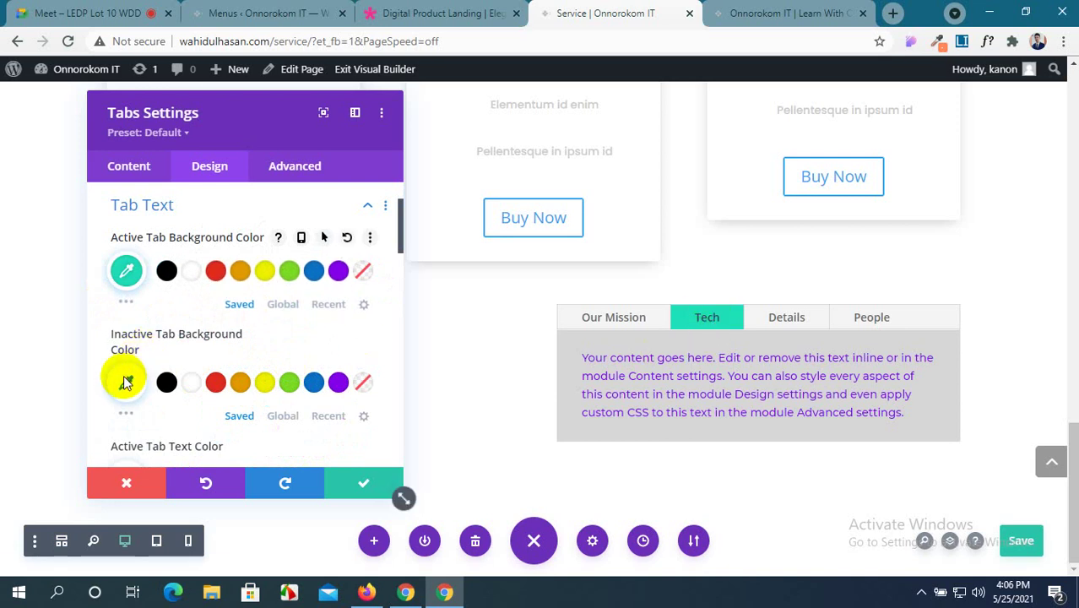
scroll(122, 348, down, 1)
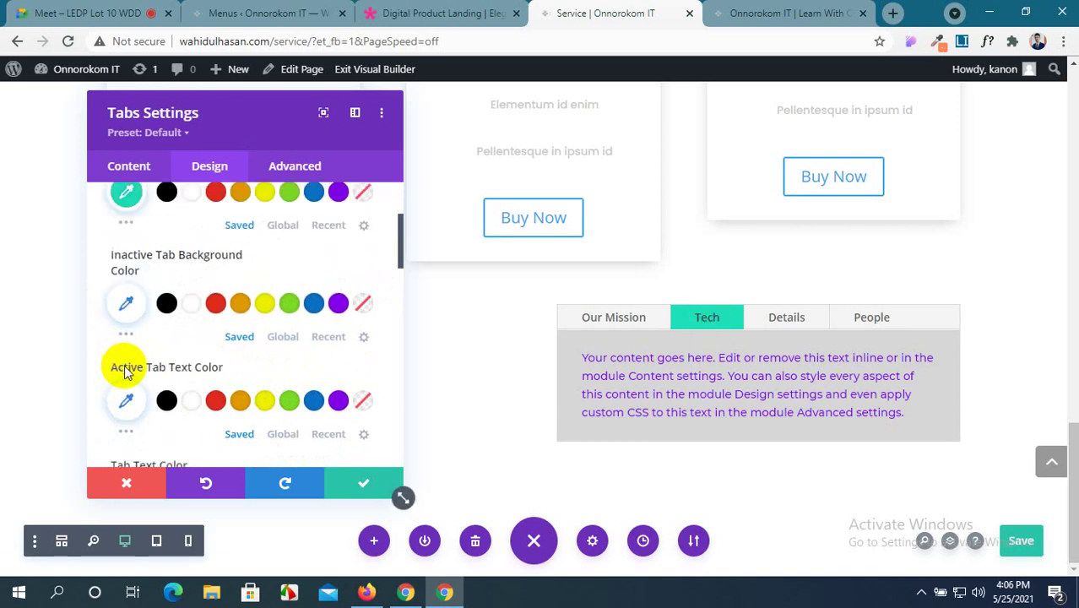
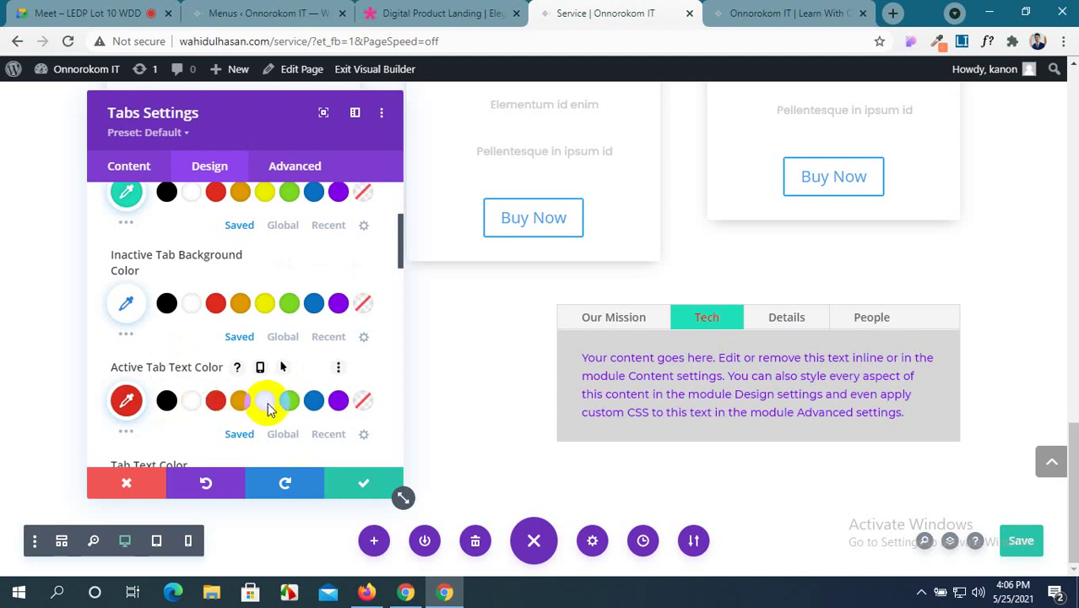
Set the Tabs module's tab label font to Ubuntu.
scroll(266, 407, down, 2)
scroll(260, 407, down, 1)
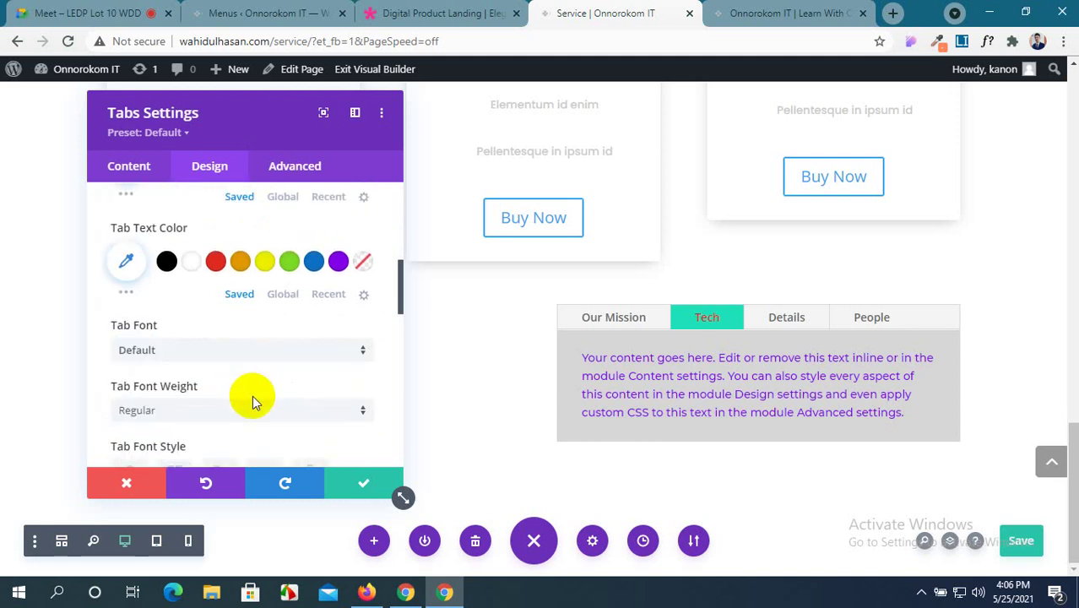
click(266, 353)
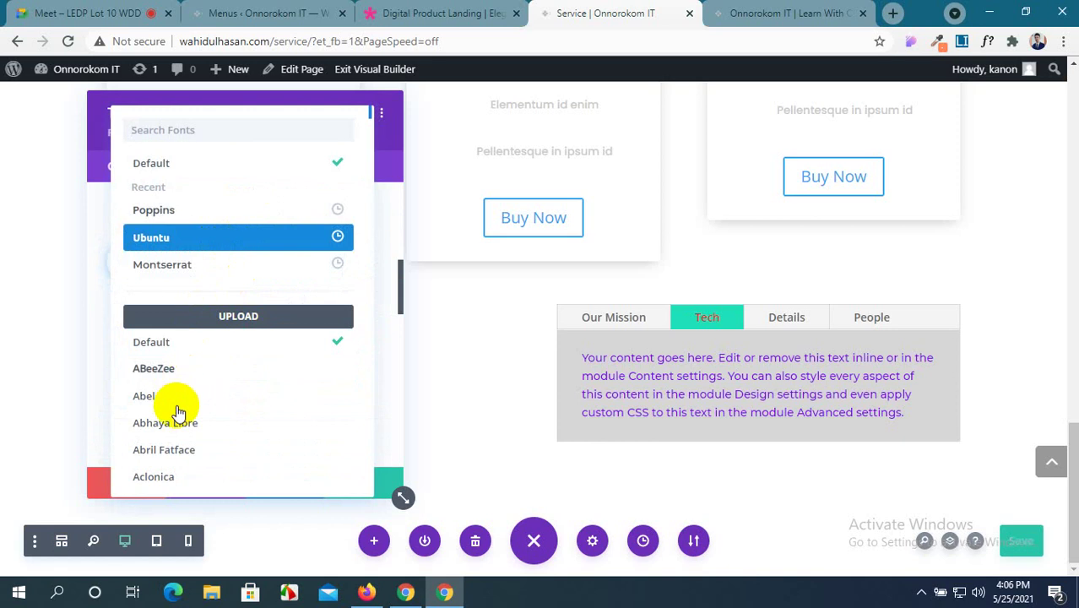
click(211, 237)
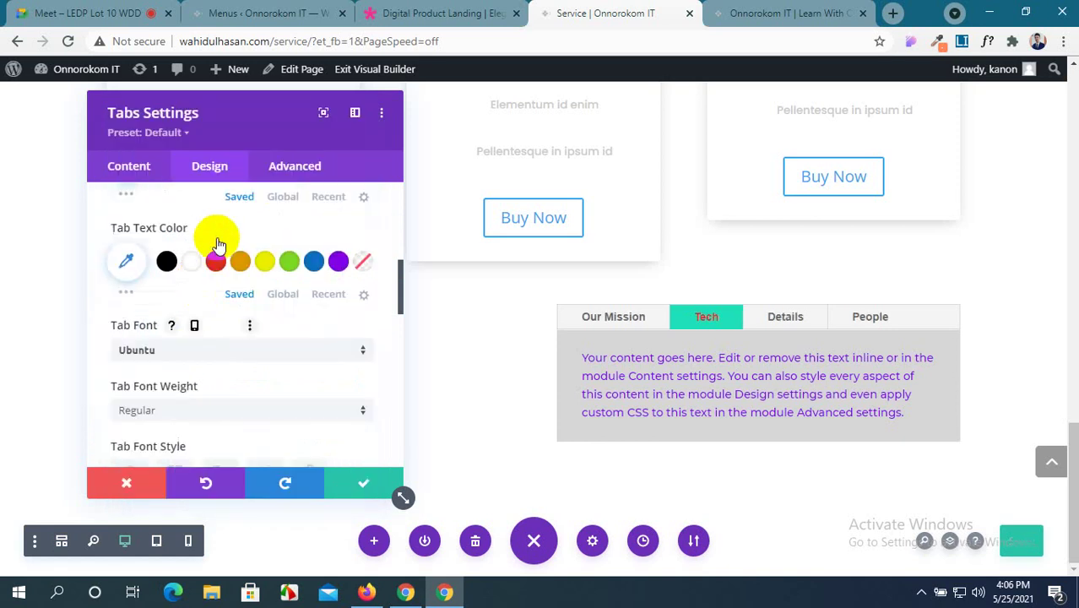
Set the tab text size to 16px and save the Tabs module.
scroll(194, 426, down, 3)
scroll(193, 427, down, 5)
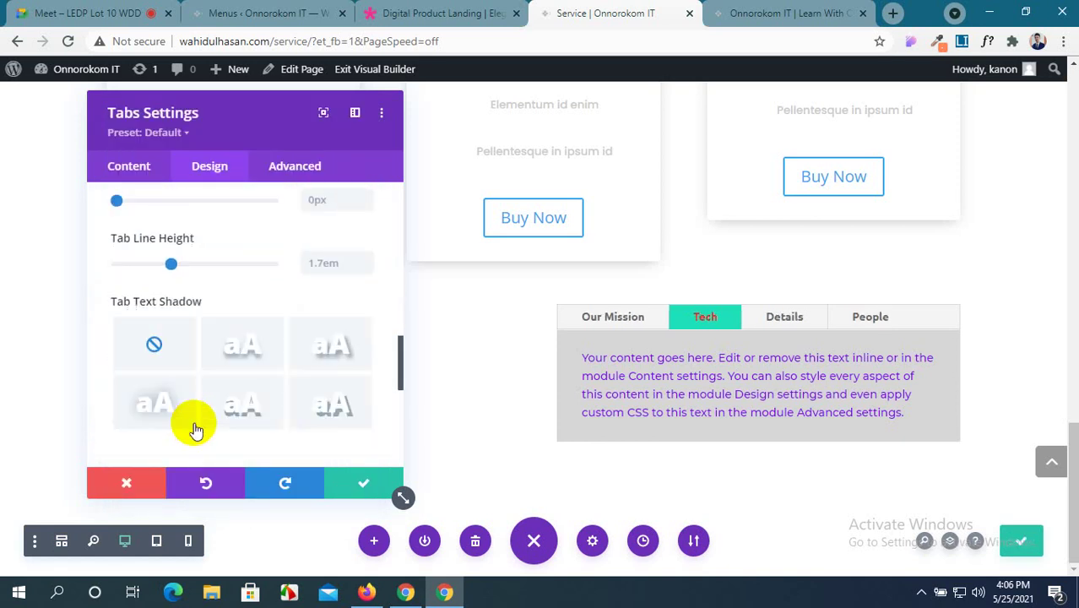
scroll(250, 392, up, 7)
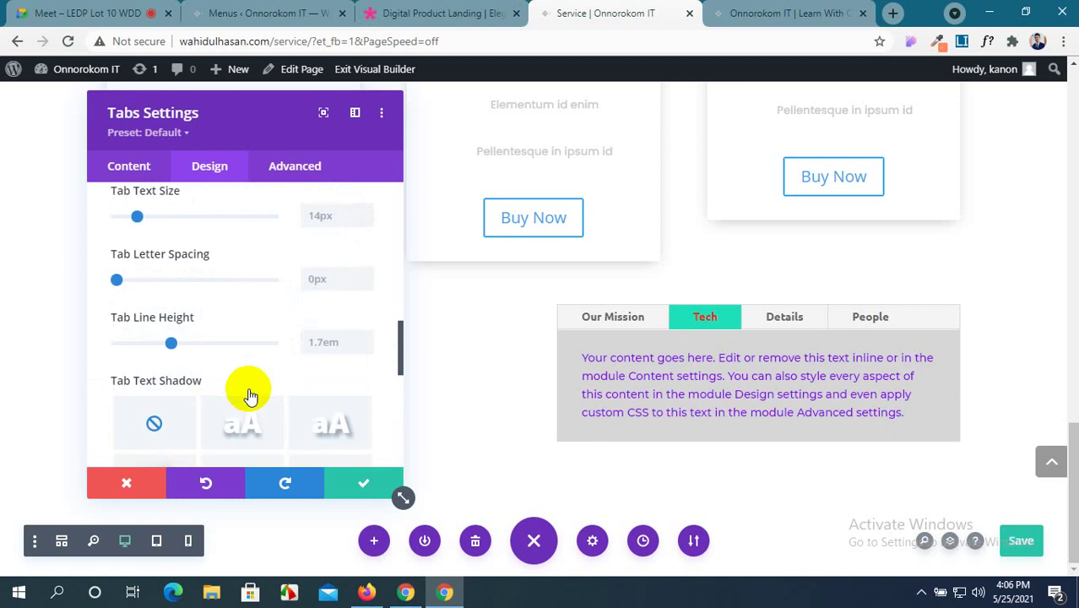
scroll(250, 393, down, 1)
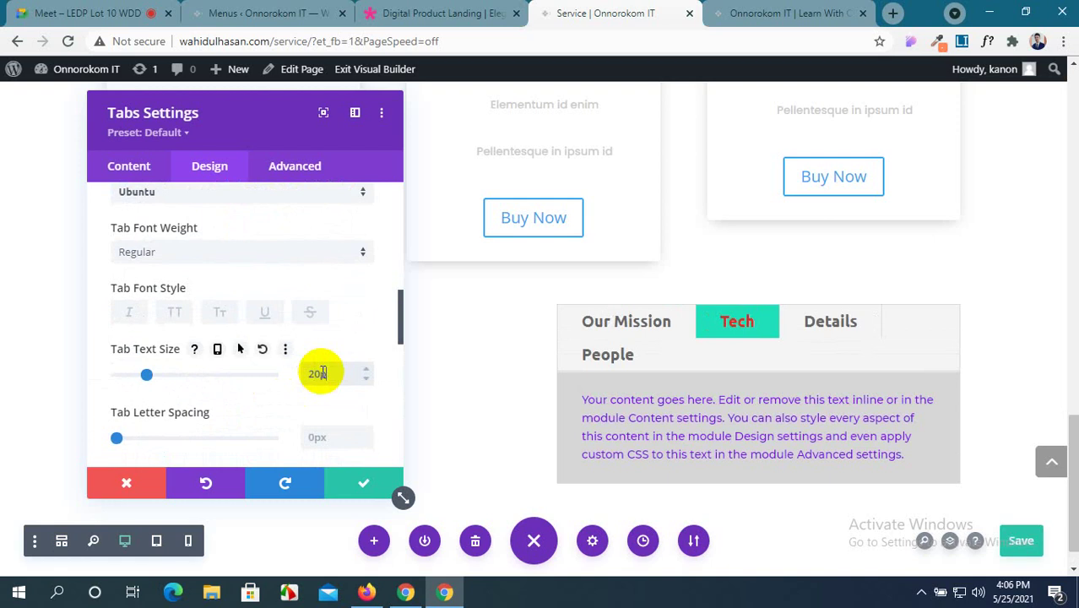
text(16)
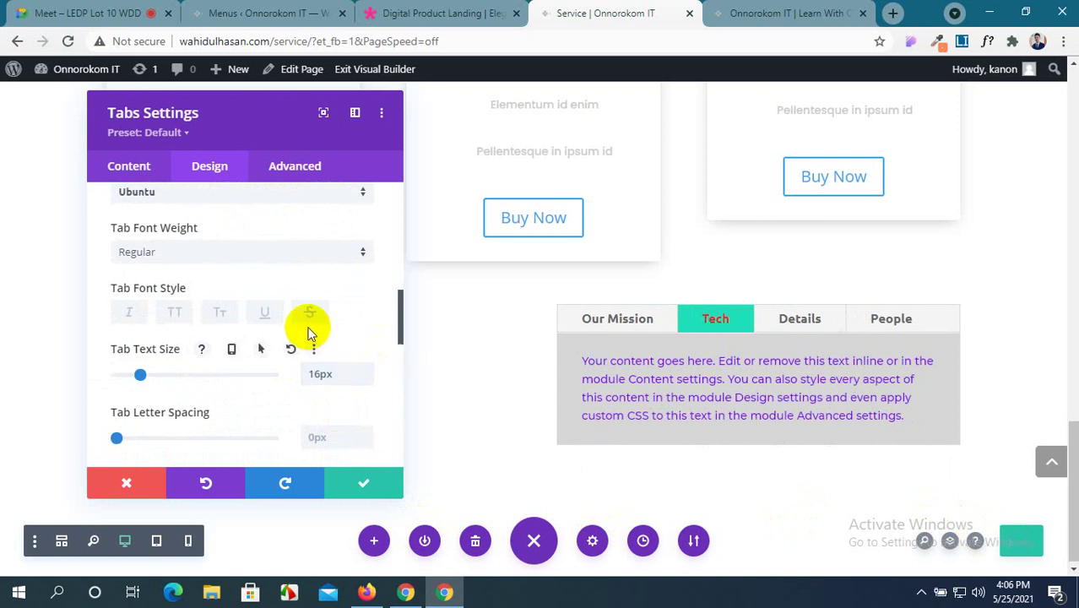
scroll(307, 333, down, 10)
scroll(308, 330, up, 3)
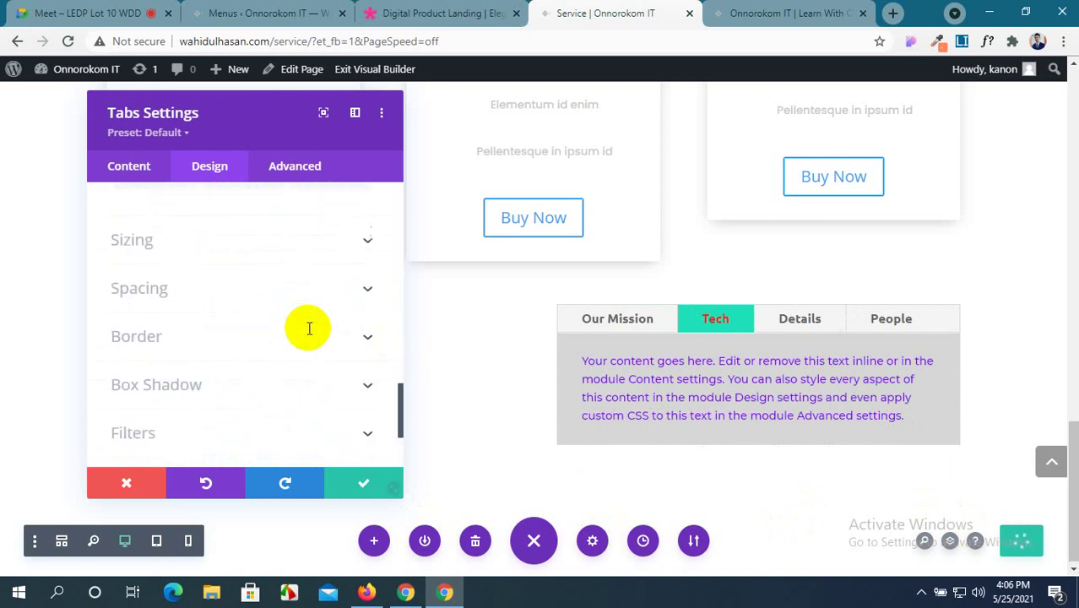
scroll(307, 333, up, 3)
scroll(309, 335, up, 5)
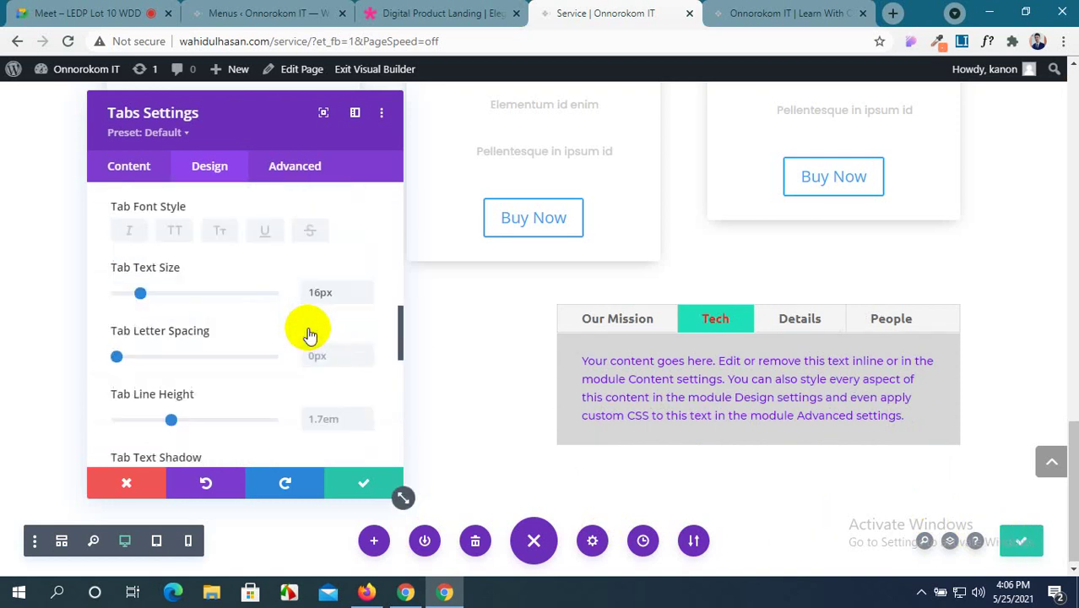
scroll(310, 335, down, 2)
scroll(309, 336, down, 6)
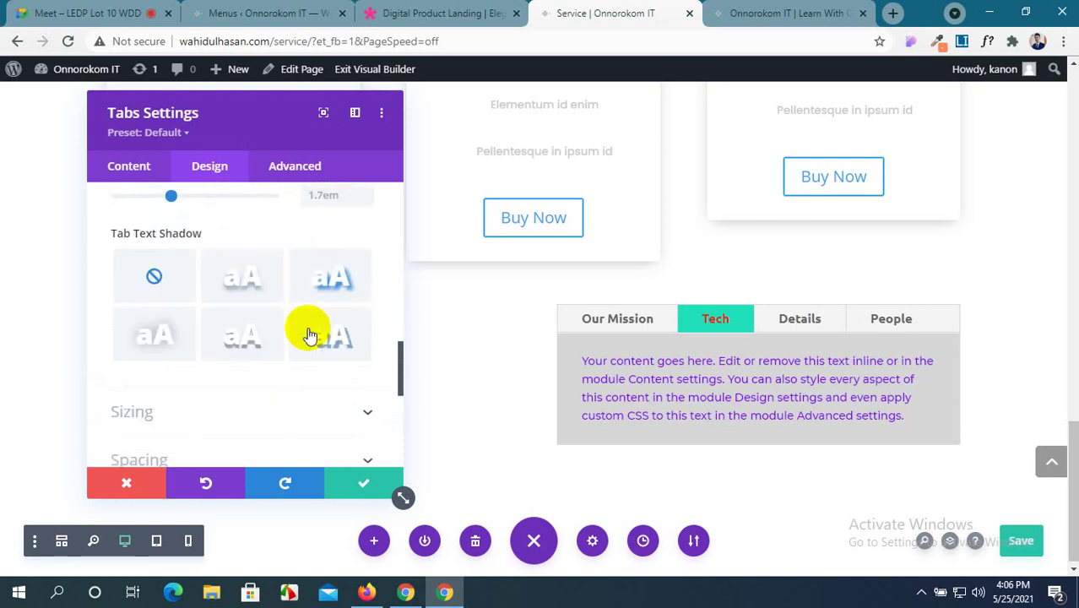
scroll(309, 335, up, 1)
scroll(309, 336, down, 4)
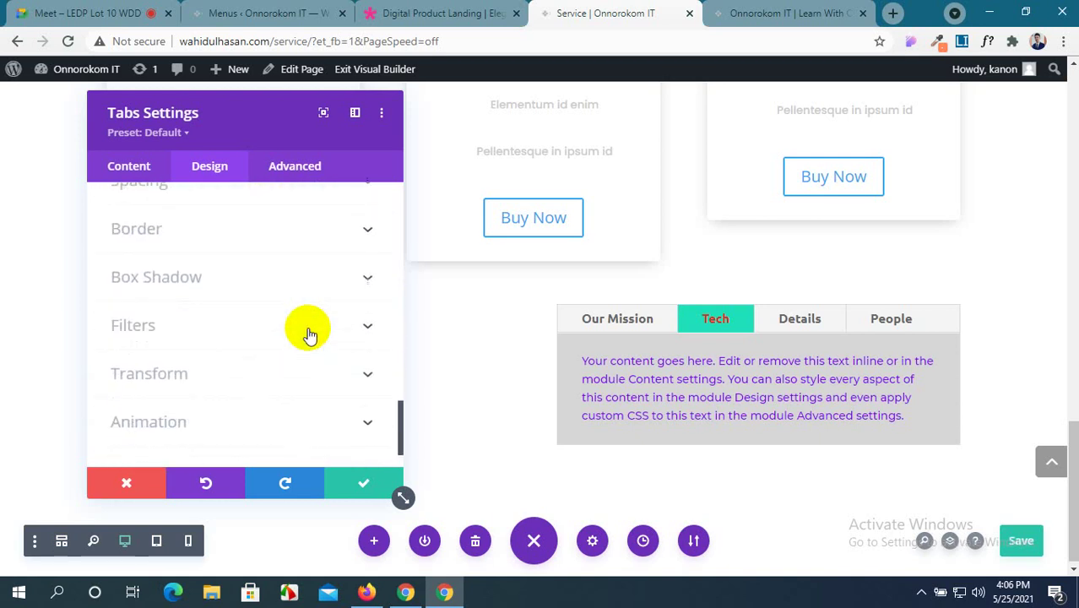
click(341, 485)
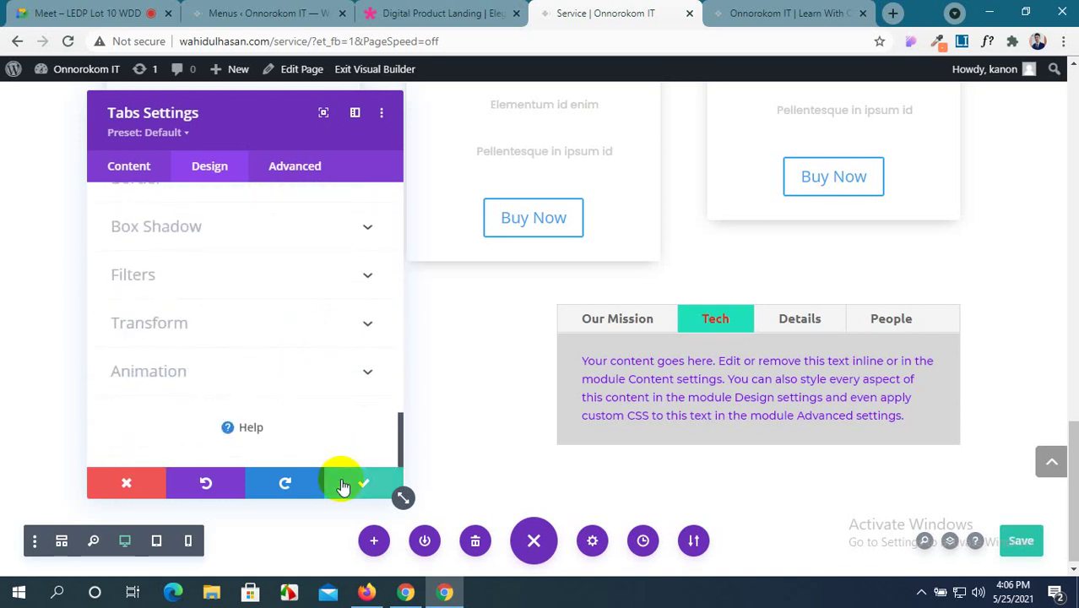
click(742, 10)
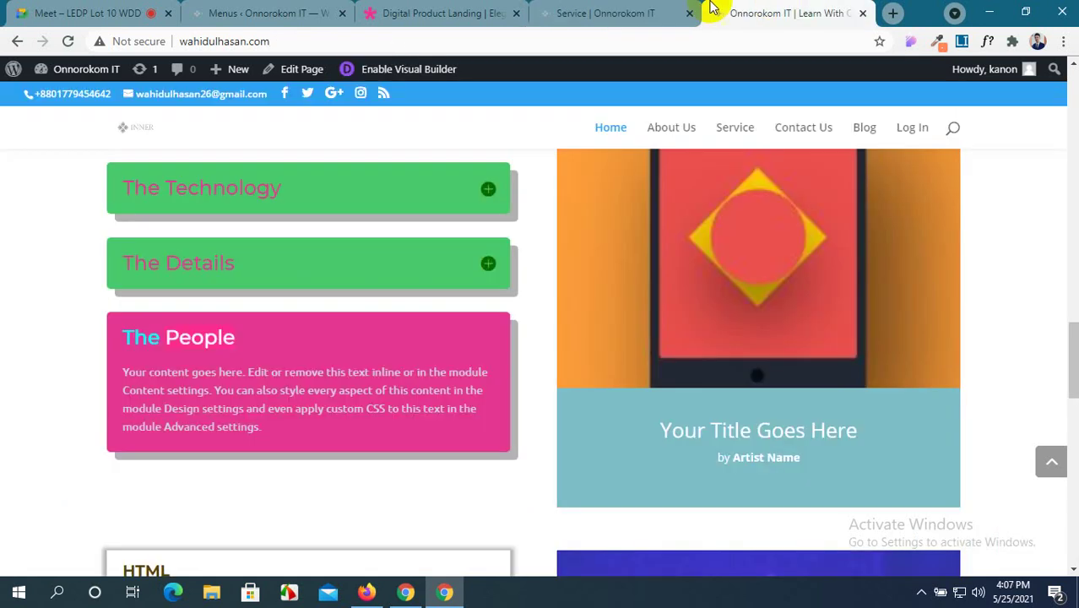
Reload the live home page and open the Service page from the menu.
click(68, 42)
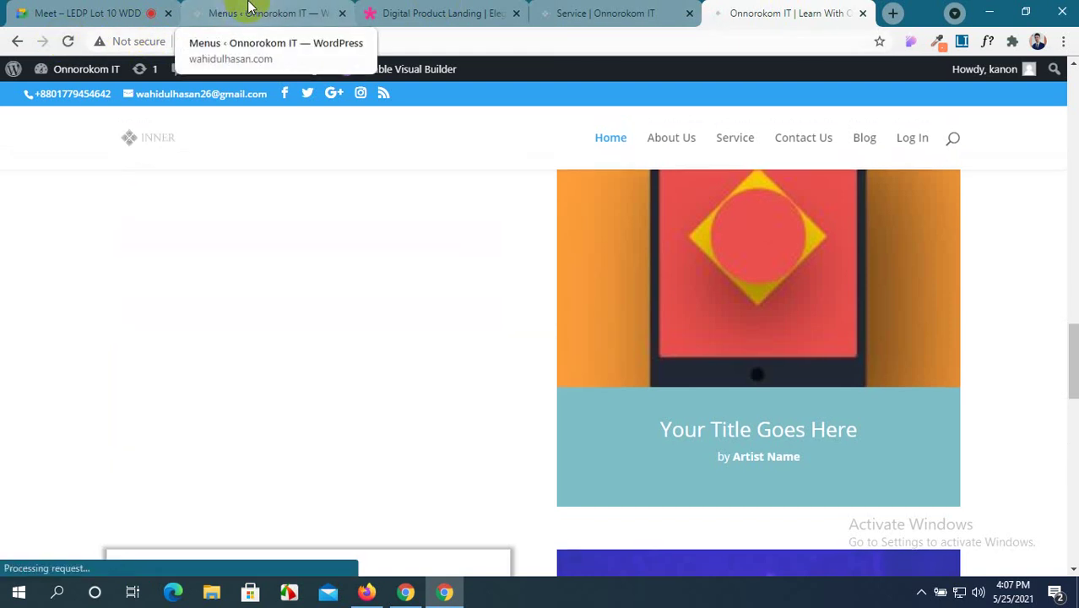
click(607, 10)
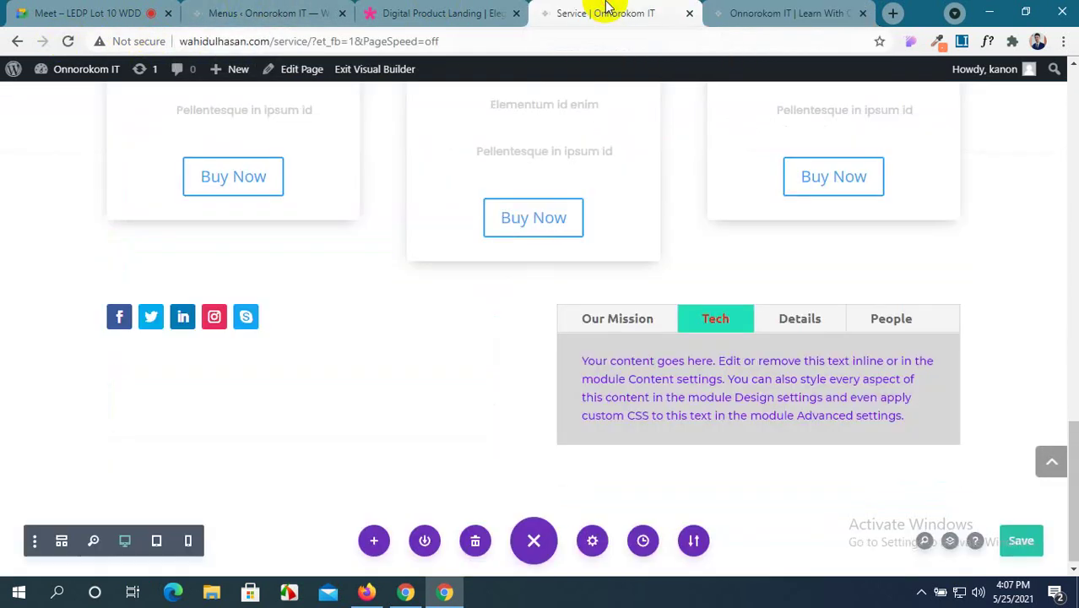
click(793, 10)
click(724, 132)
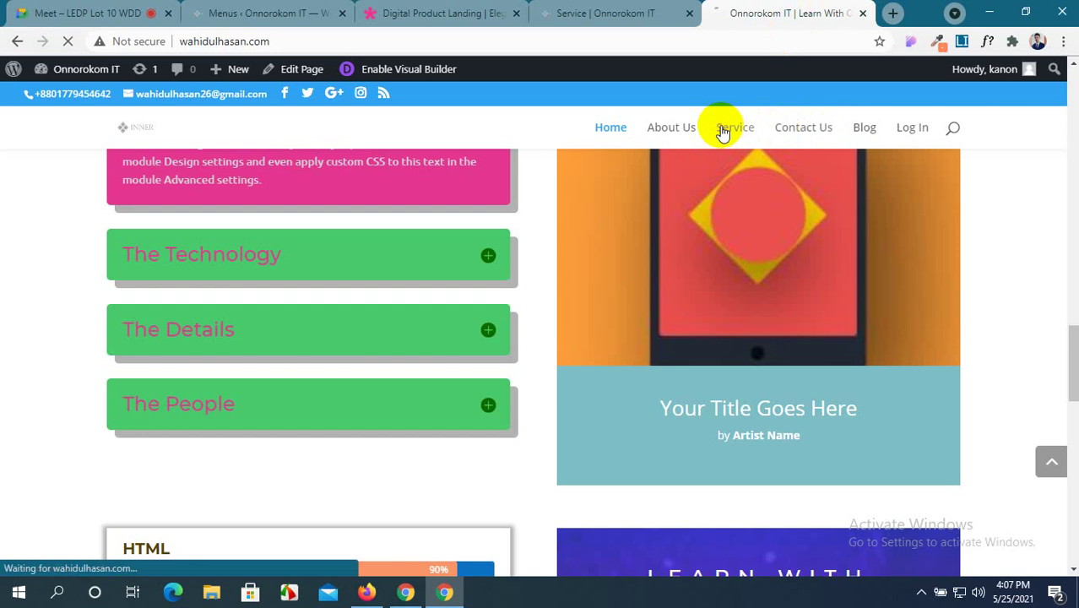
Preview the Tech, Details and People tabs on the live Service page.
scroll(836, 300, down, 15)
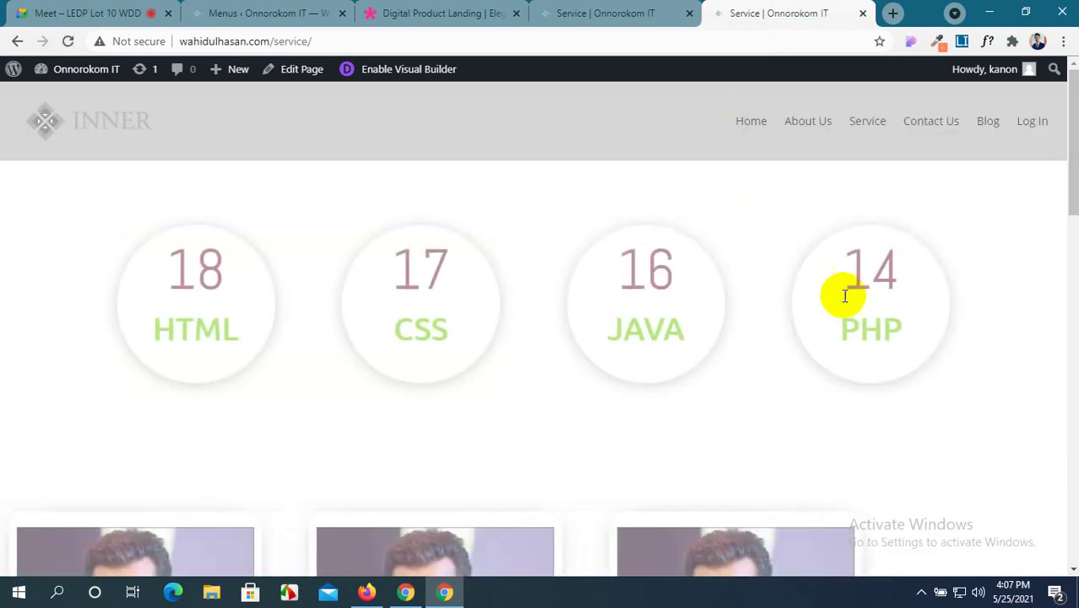
scroll(849, 314, down, 6)
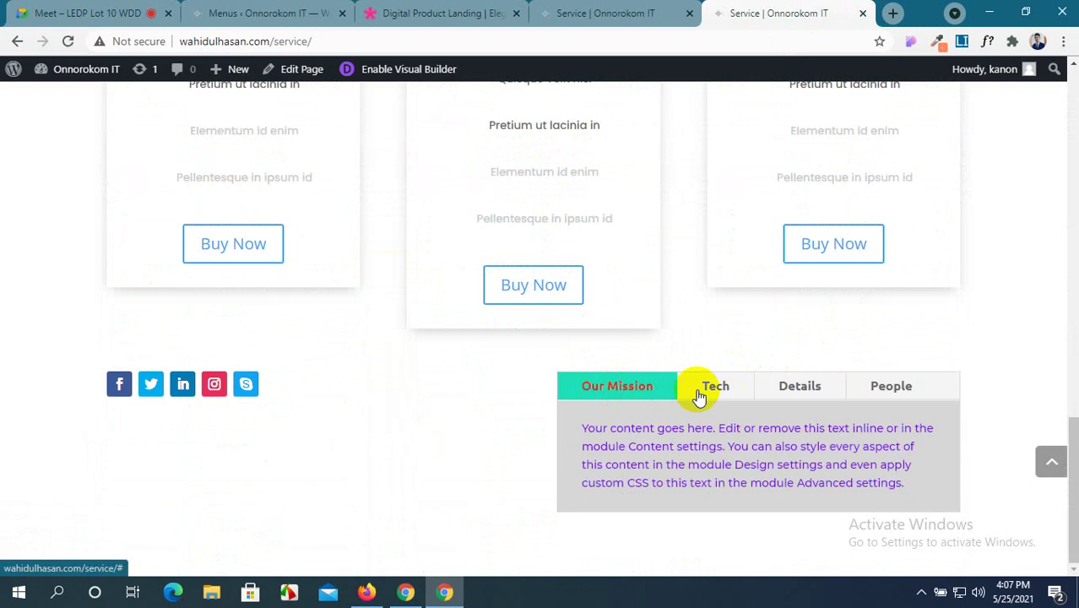
click(739, 392)
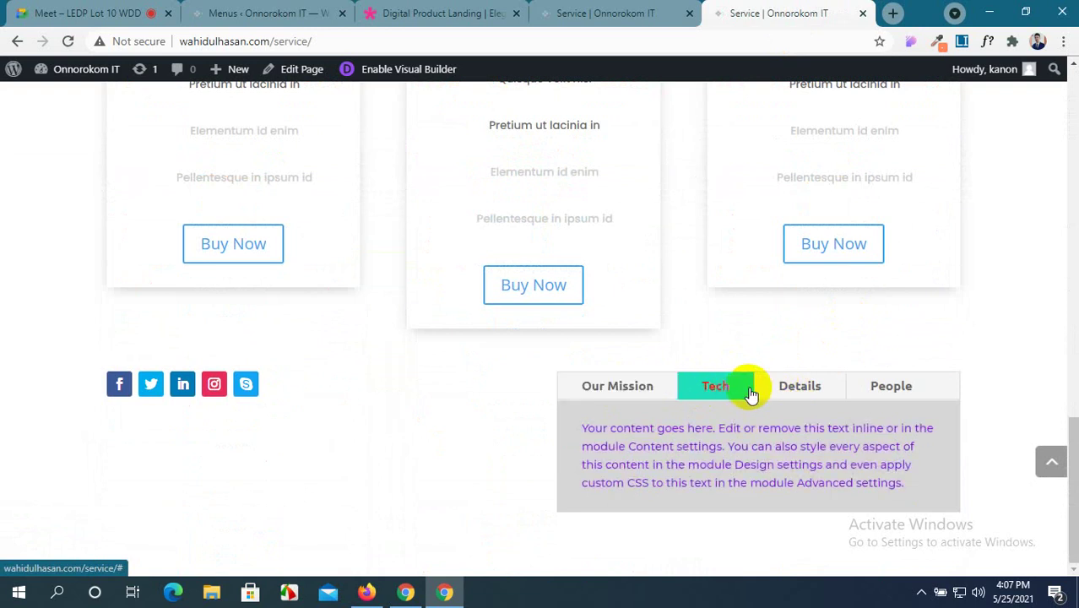
click(807, 391)
click(883, 392)
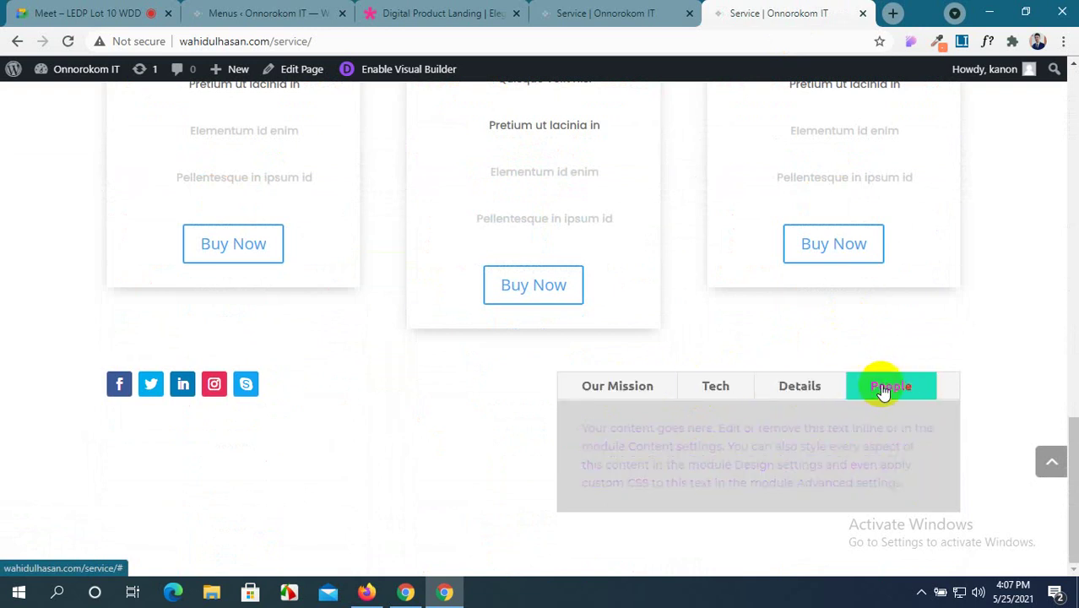
click(830, 388)
click(732, 388)
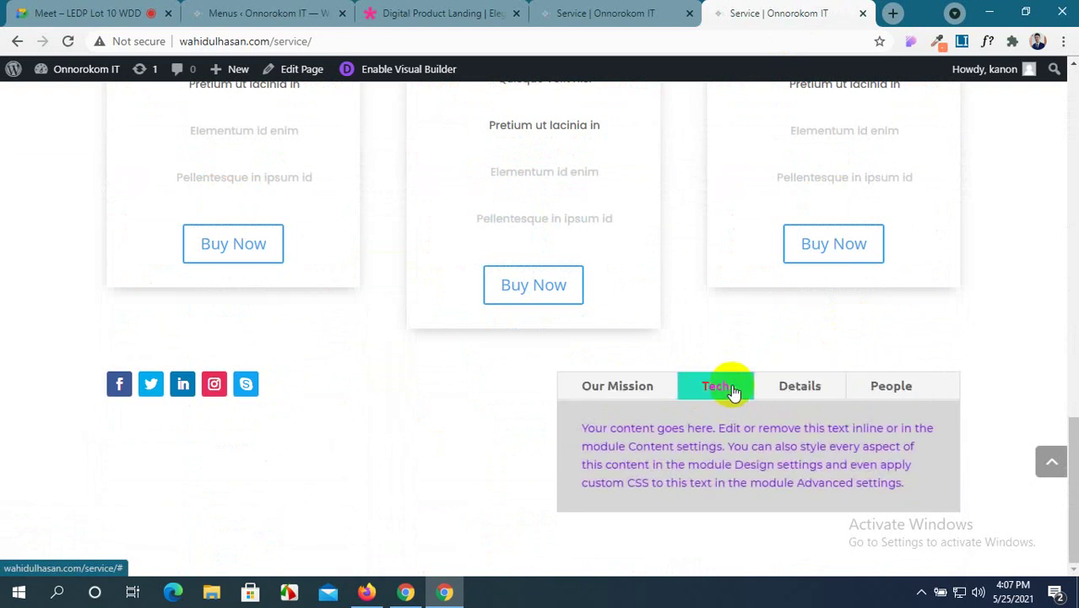
click(693, 389)
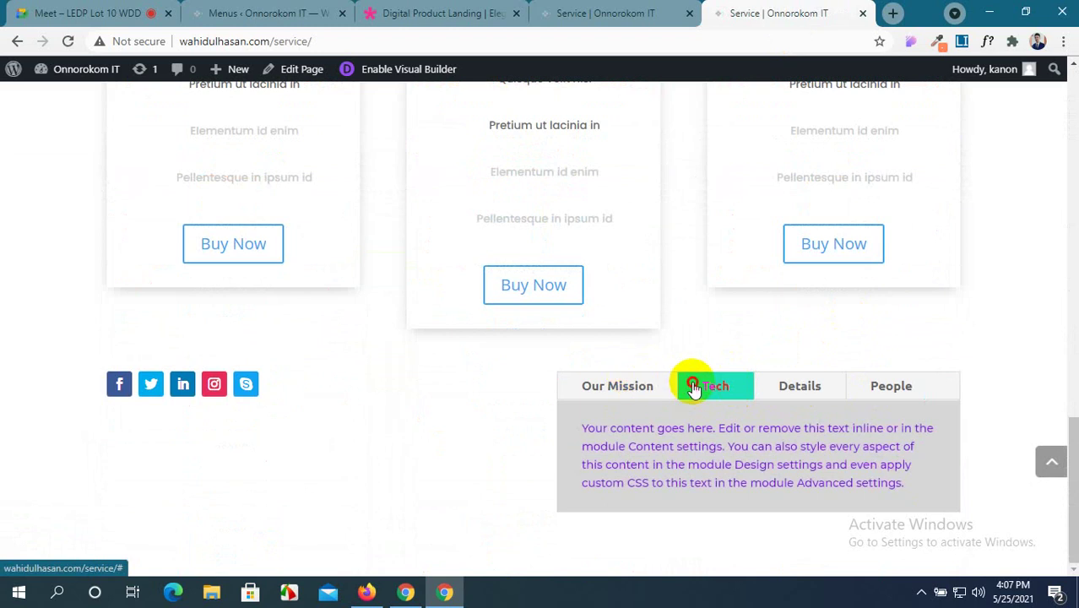
click(815, 393)
click(460, 11)
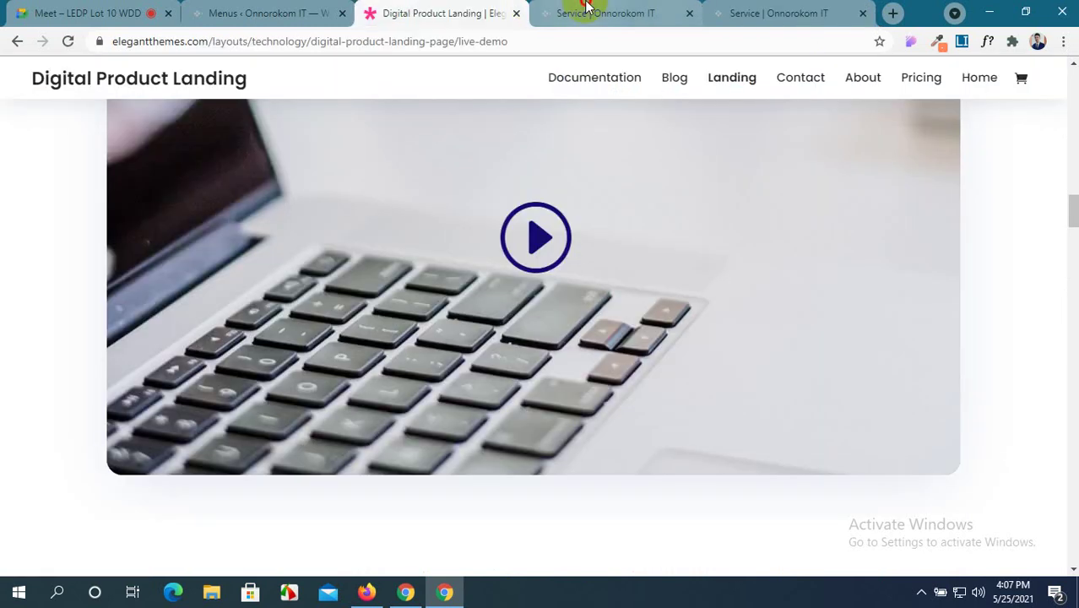
Add a regular section below the tabs with a four-column row.
click(591, 10)
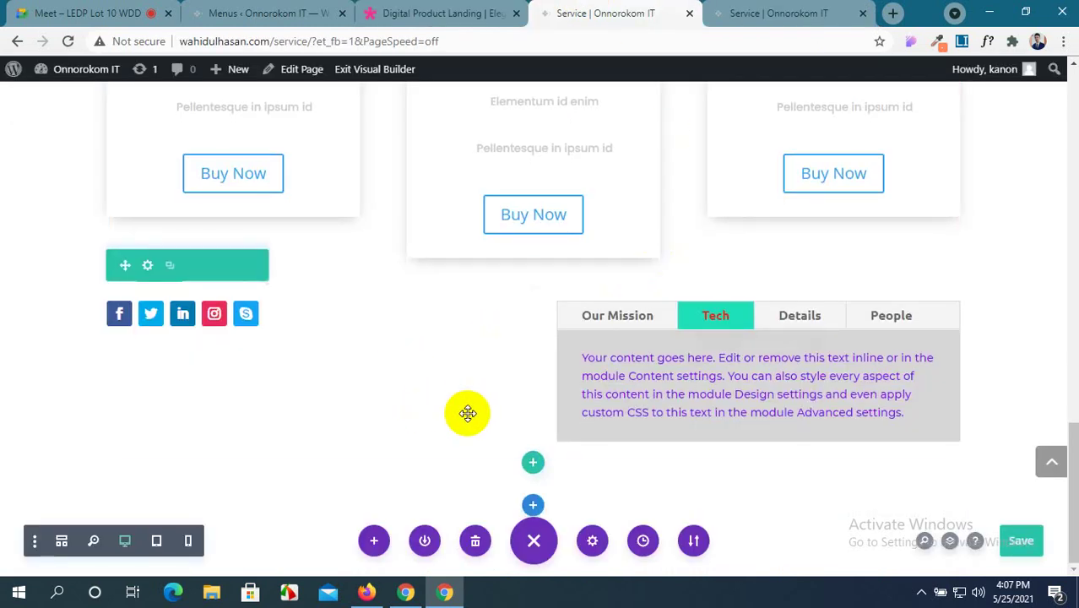
click(534, 507)
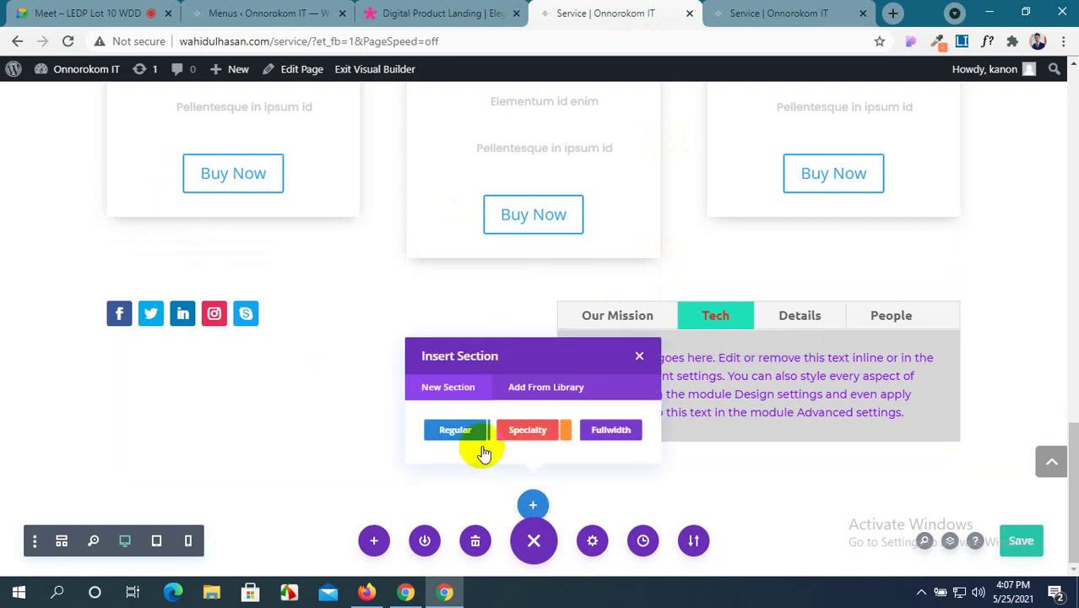
click(463, 462)
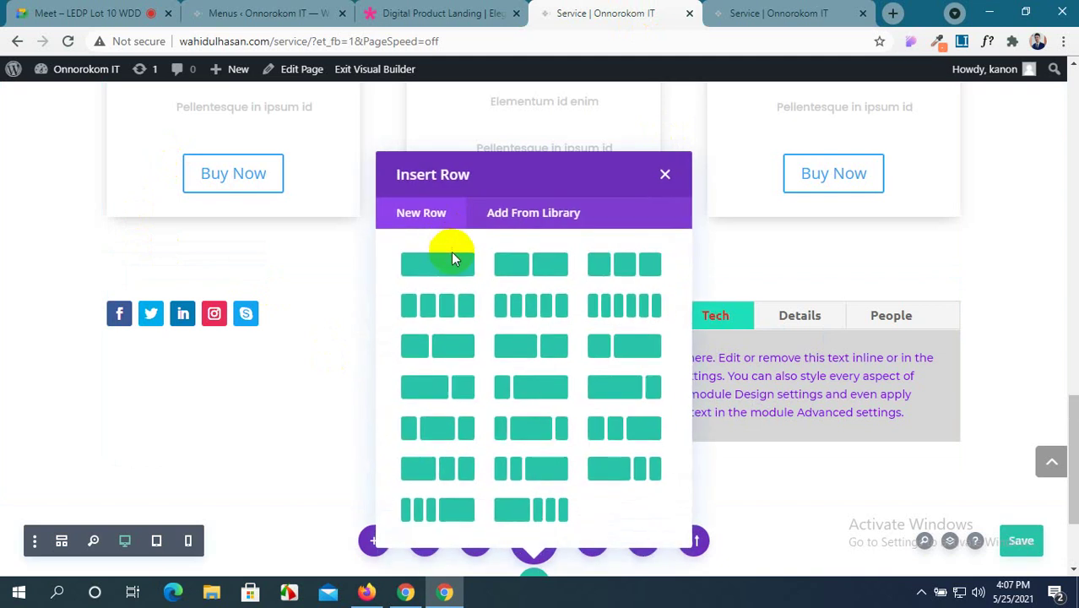
click(458, 309)
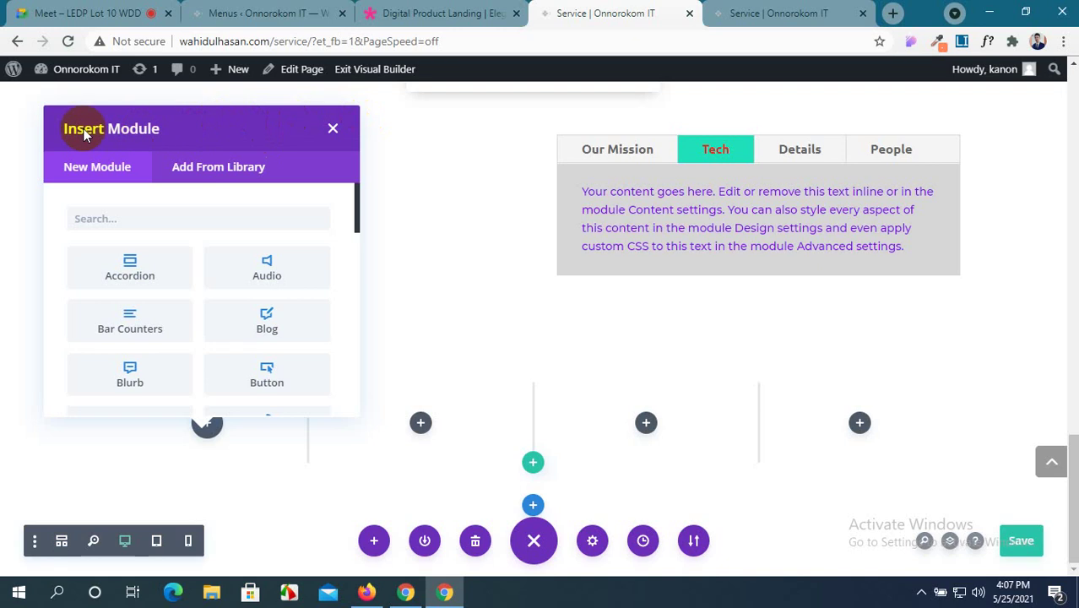
Insert a Testimonial module in the first column, confirm it, and save with Ctrl+S.
scroll(173, 266, down, 5)
scroll(195, 324, down, 10)
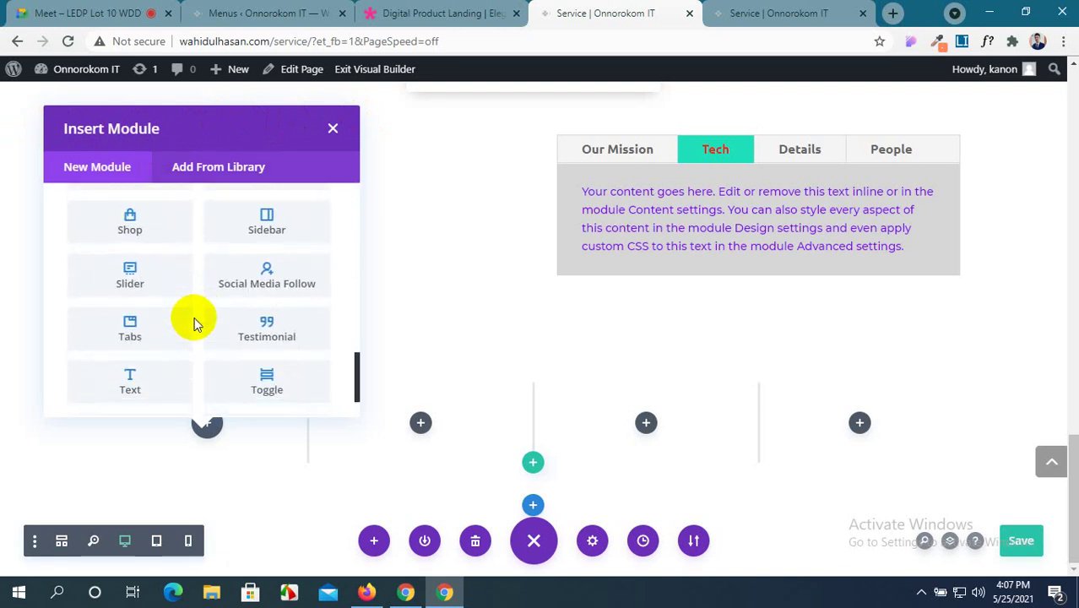
scroll(195, 324, down, 1)
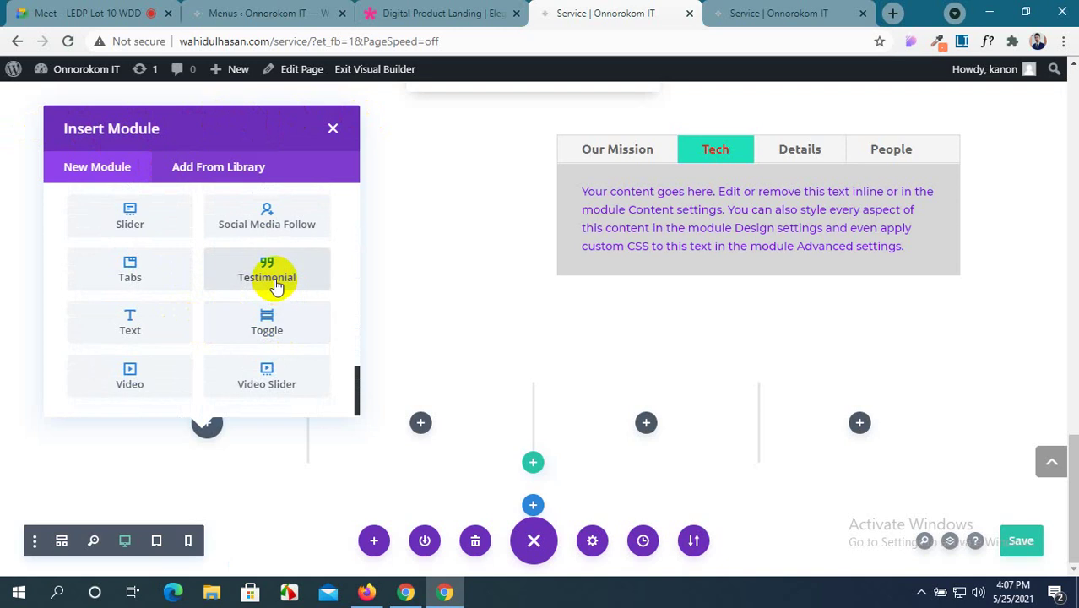
click(267, 272)
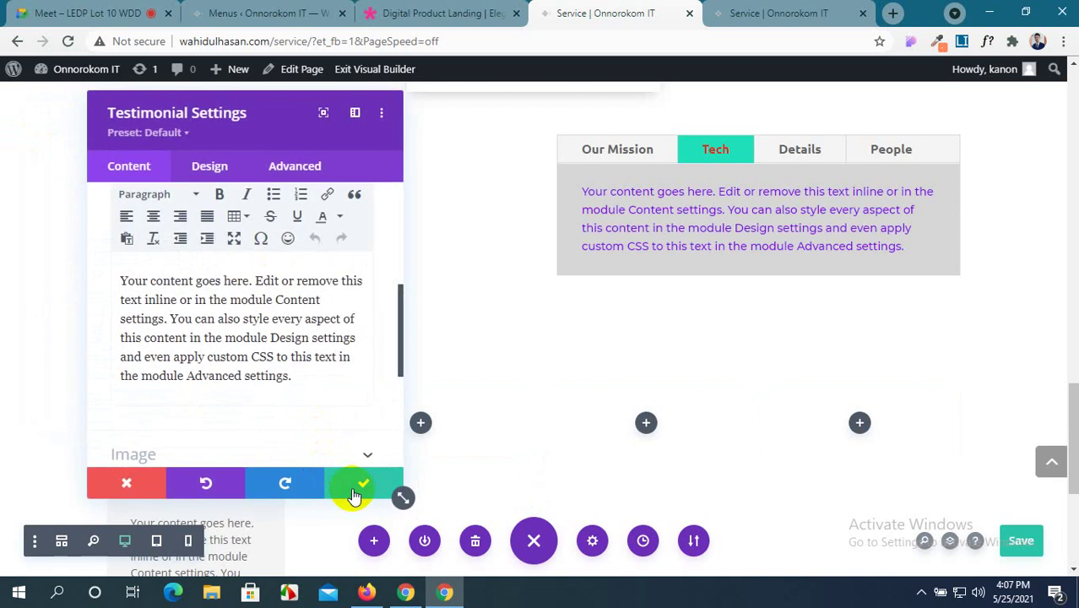
click(359, 490)
scroll(393, 304, down, 2)
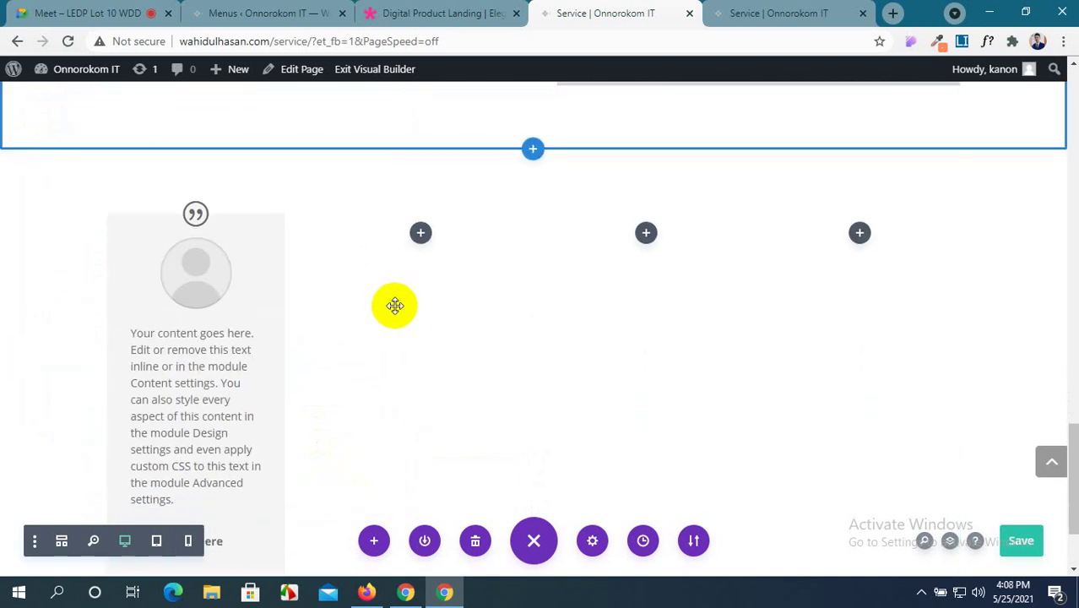
key(ctrl+s)
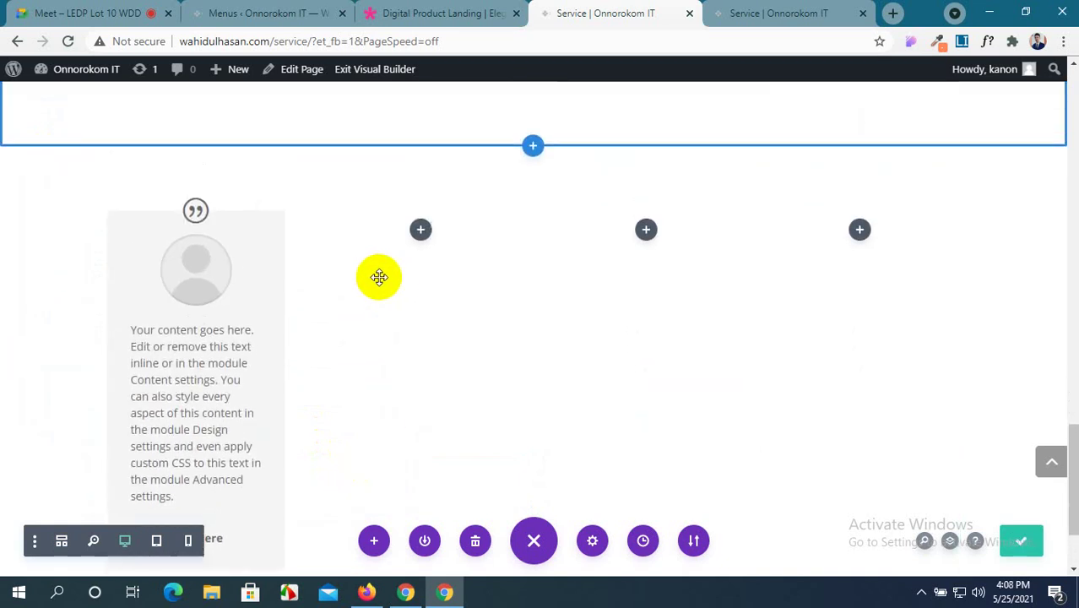
click(377, 17)
scroll(245, 195, up, 5)
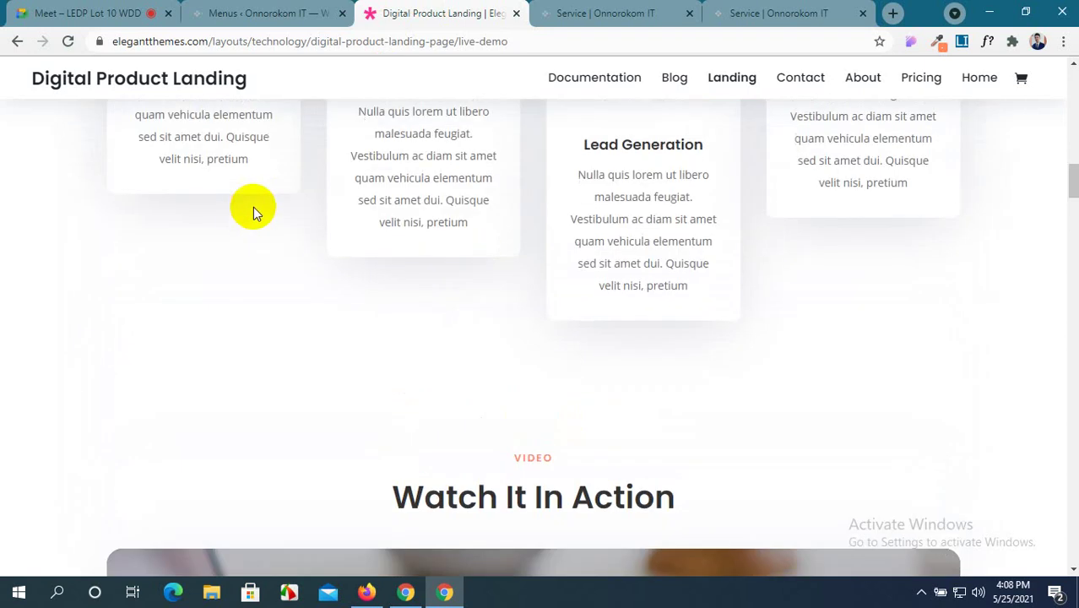
scroll(253, 211, down, 15)
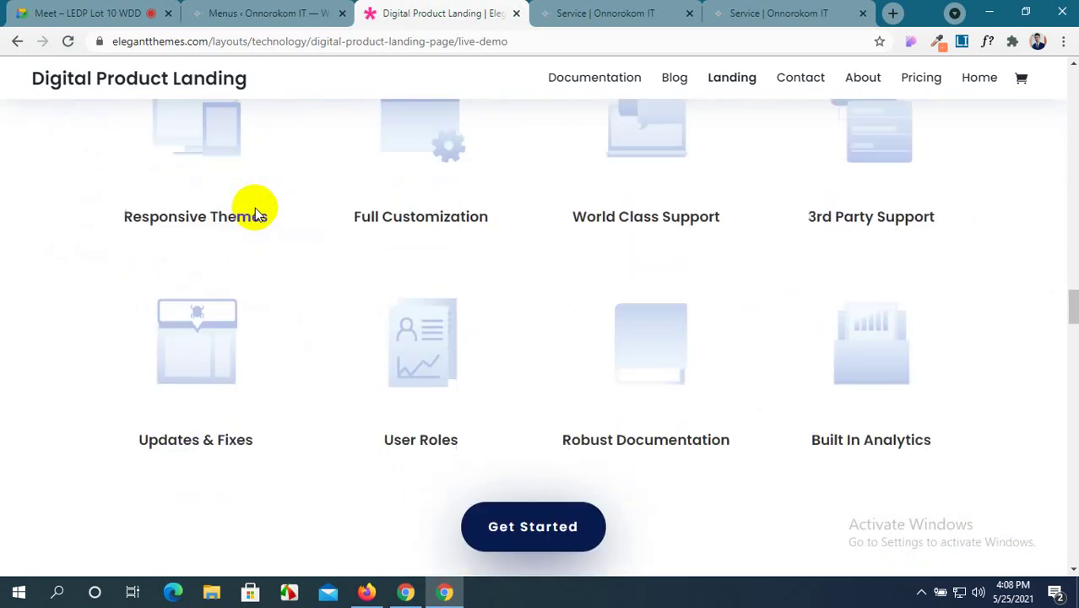
scroll(255, 210, down, 5)
scroll(255, 209, up, 3)
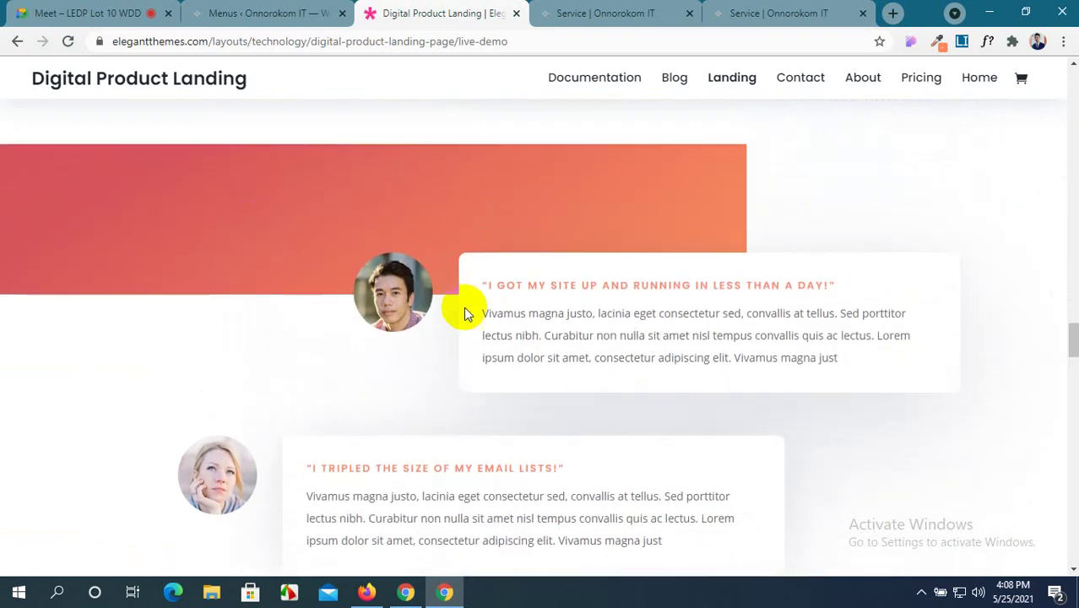
scroll(363, 300, up, 8)
scroll(559, 329, down, 3)
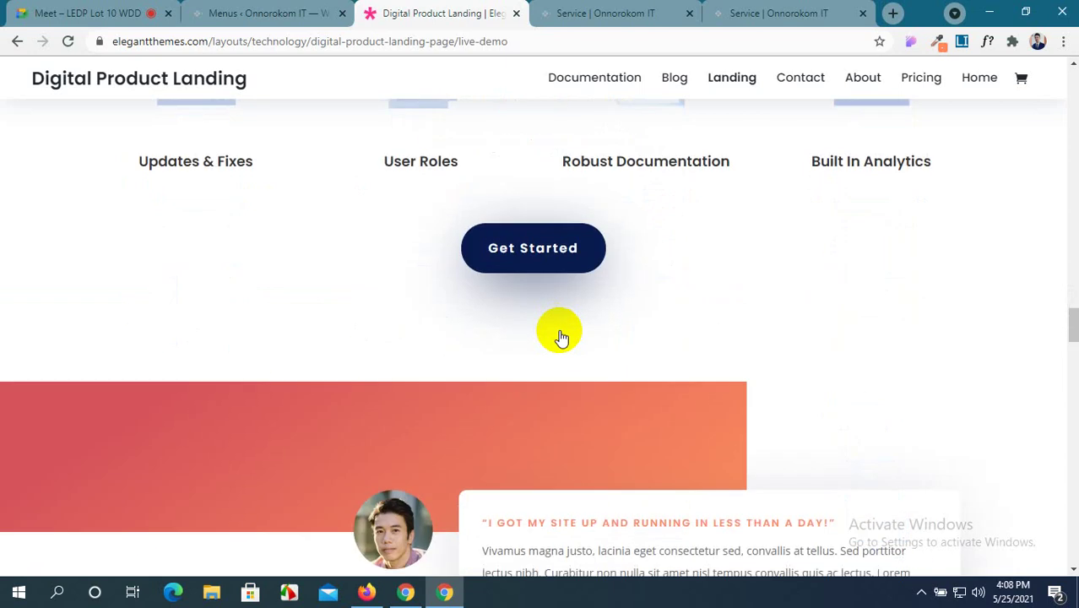
scroll(561, 336, down, 5)
scroll(561, 336, up, 3)
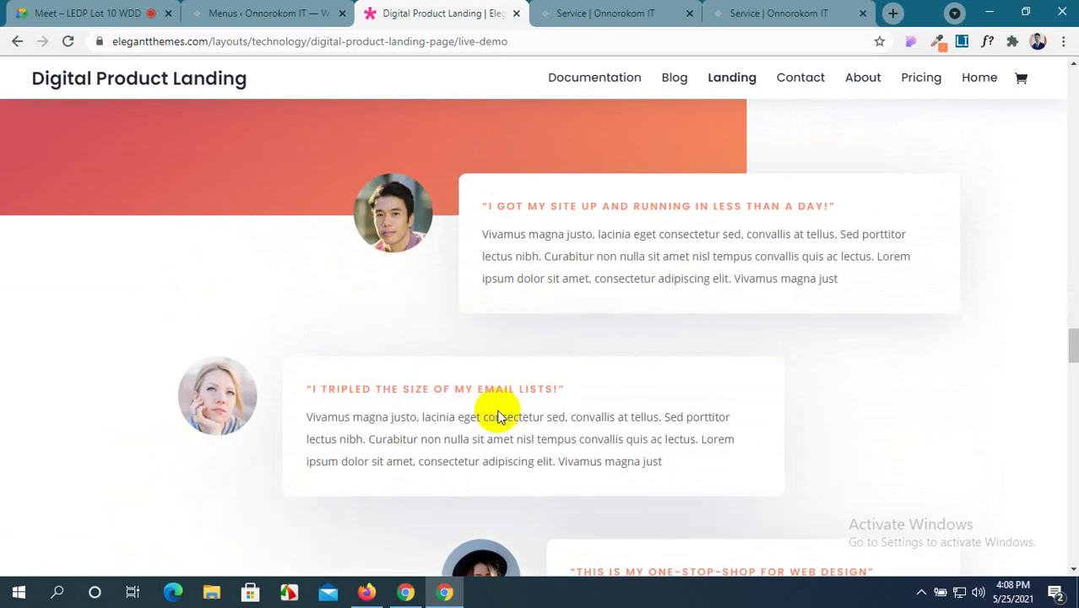
scroll(498, 412, up, 4)
scroll(520, 408, down, 7)
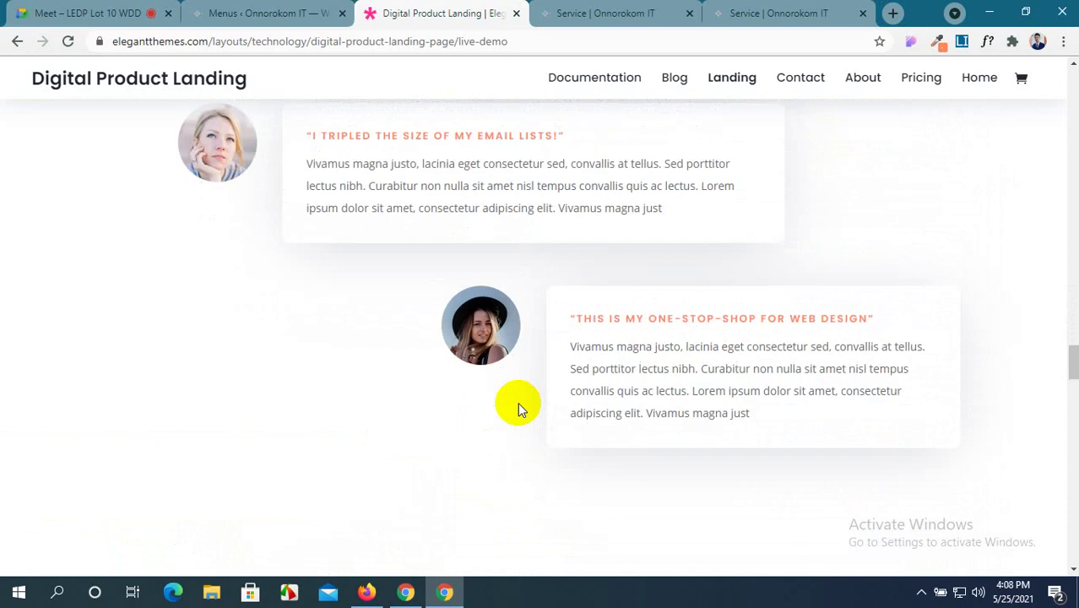
scroll(519, 408, up, 5)
scroll(800, 368, down, 5)
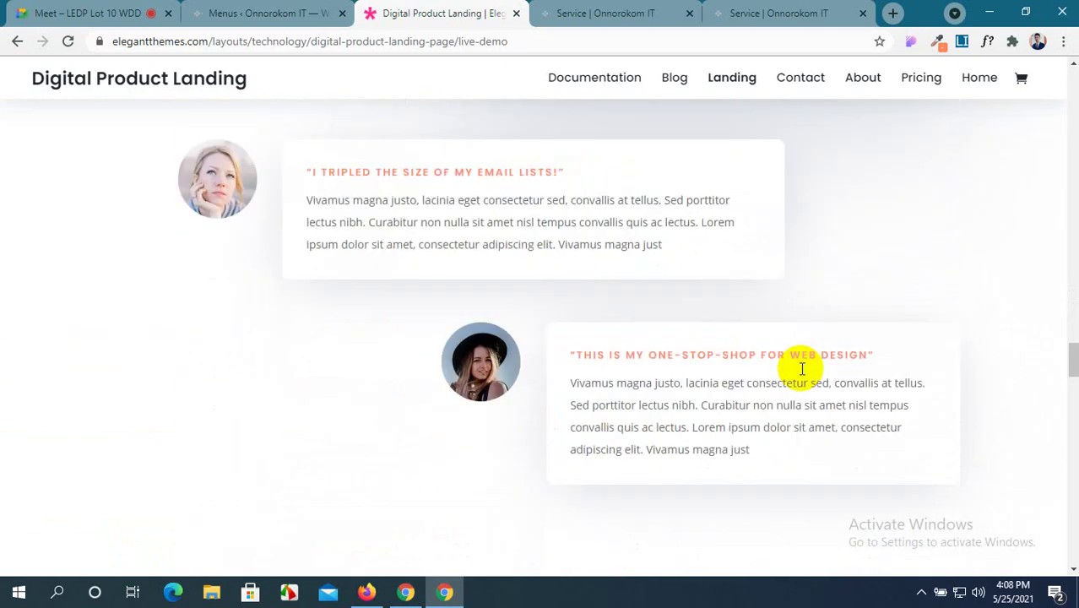
click(583, 13)
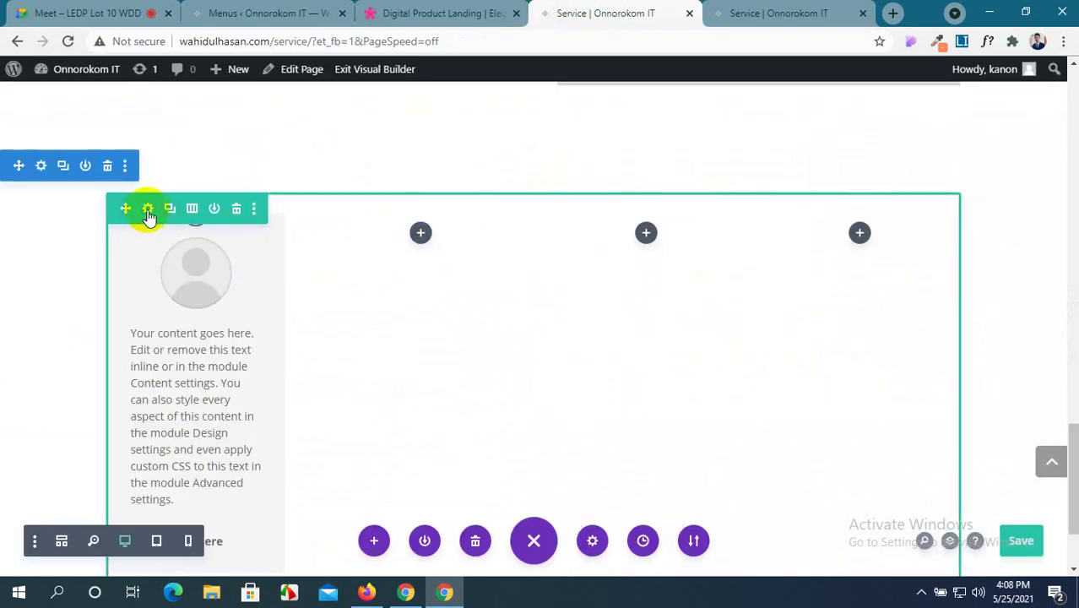
Change the testimonial row's Column Structure to 1/2 + 1/2 and save the row.
click(150, 209)
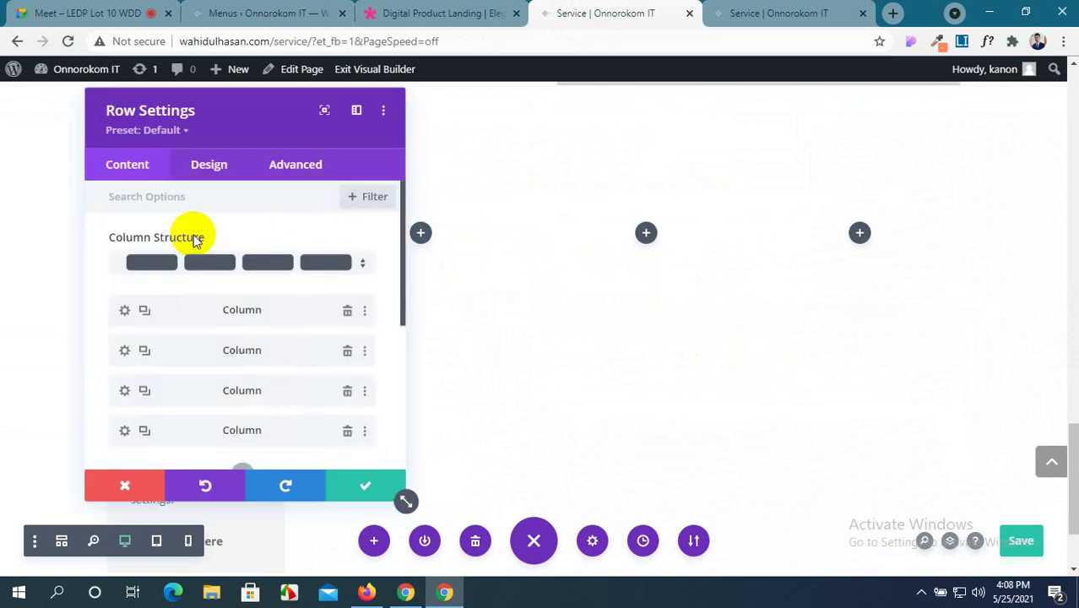
click(417, 10)
scroll(594, 334, up, 5)
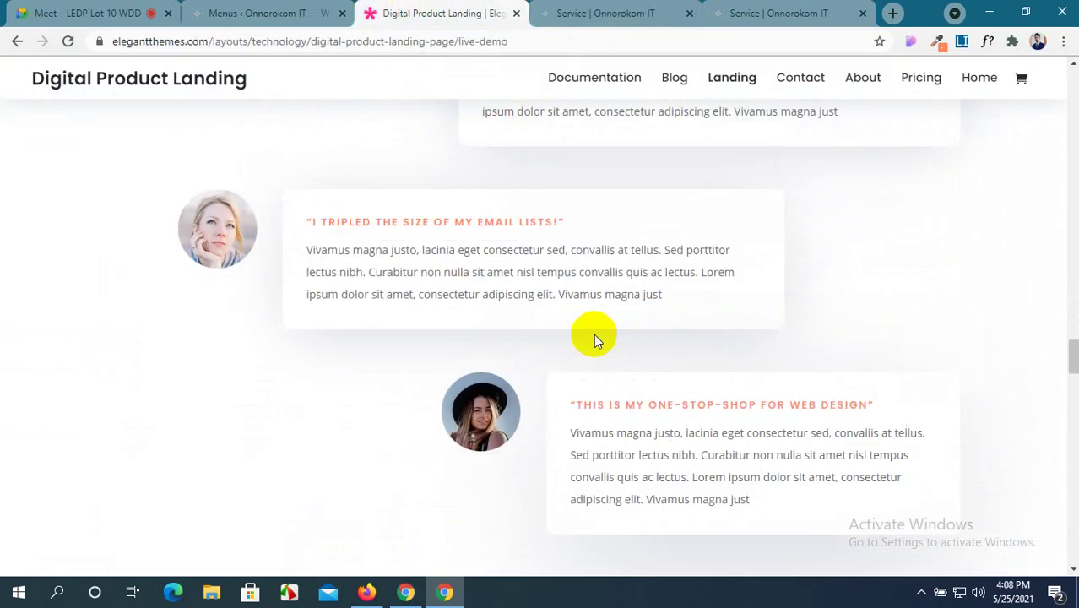
scroll(594, 339, down, 5)
scroll(594, 342, up, 3)
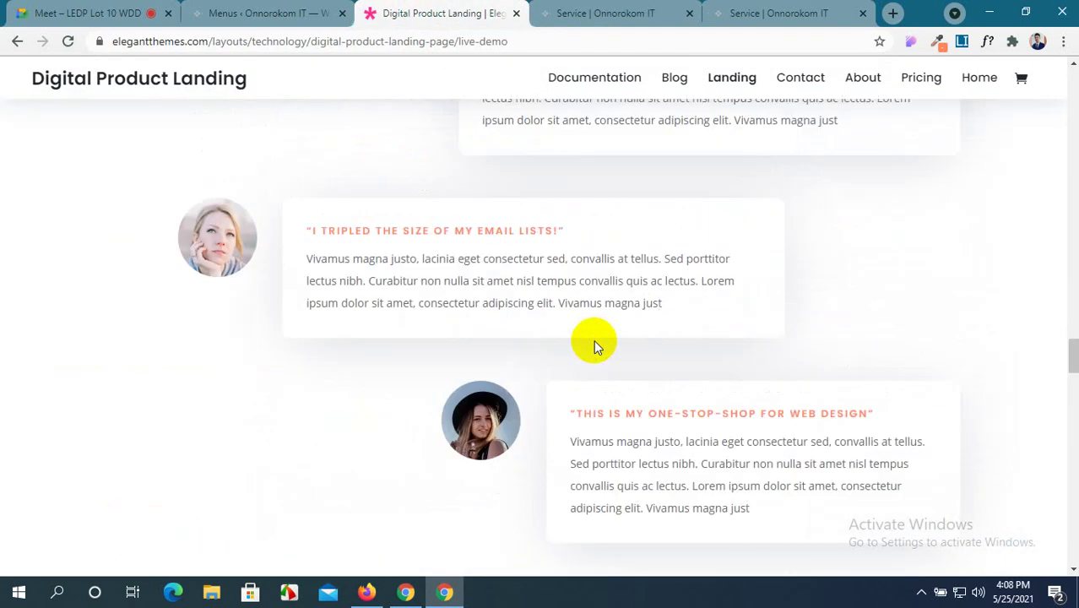
click(619, 10)
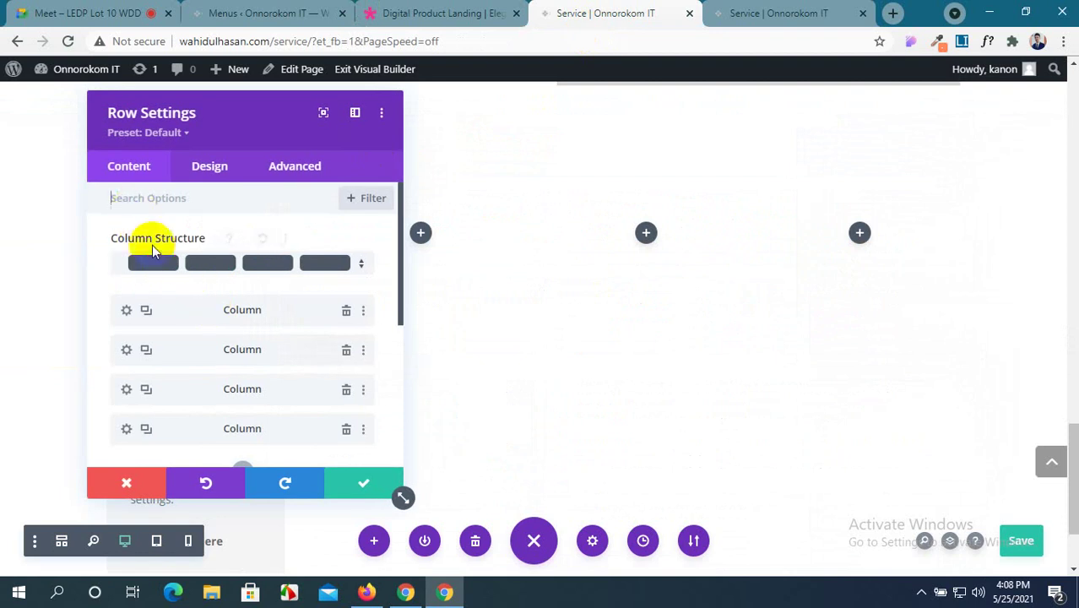
click(164, 262)
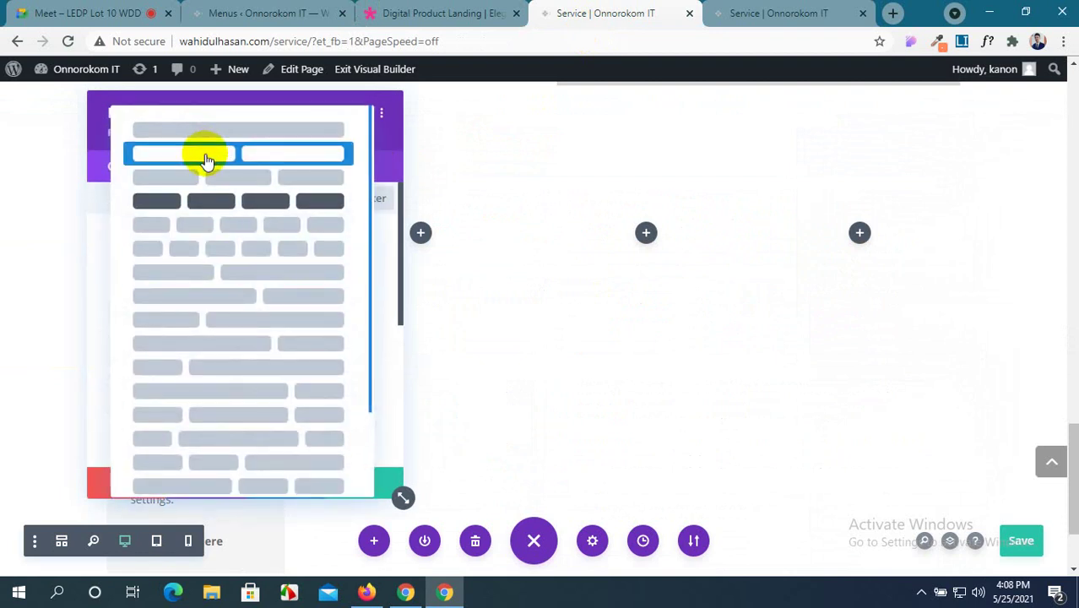
click(207, 160)
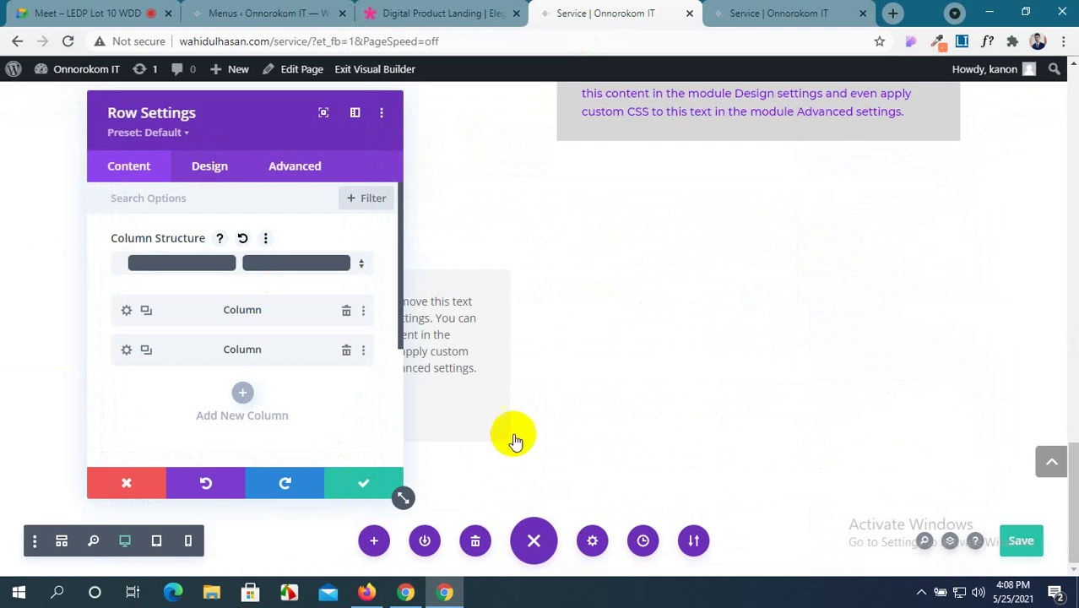
click(366, 487)
mouse_move(373, 285)
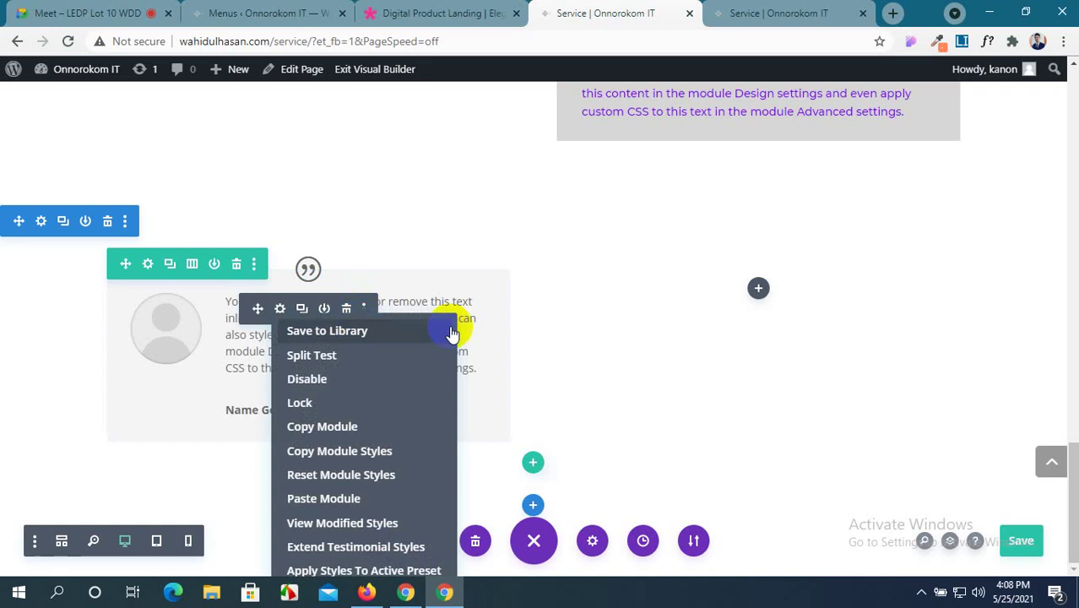
Open the Testimonial Settings and drag the panel to the right of the card.
click(280, 309)
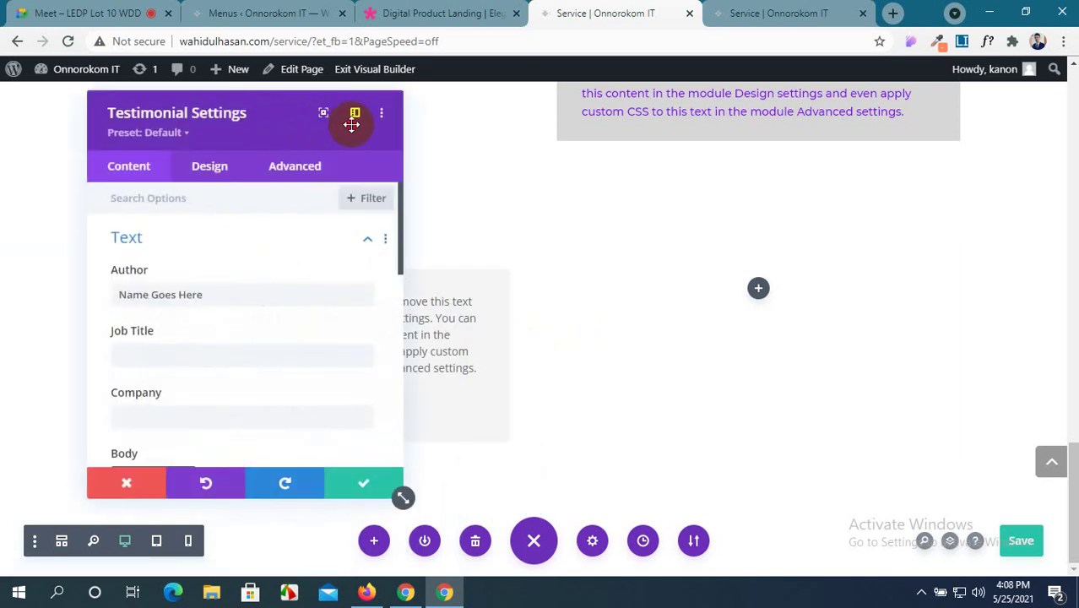
drag(352, 124, 714, 129)
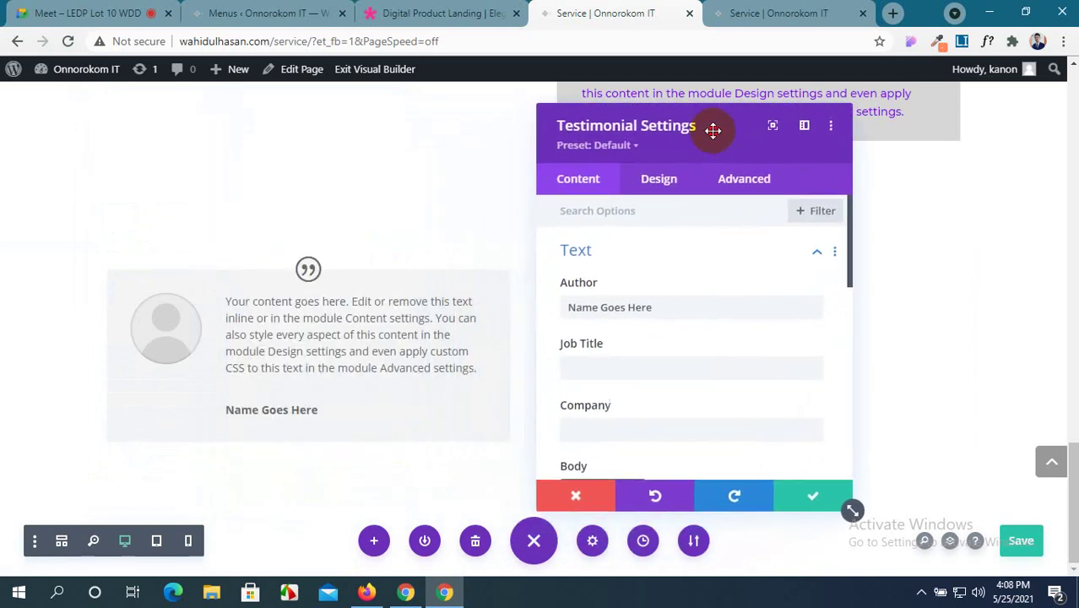
click(483, 9)
scroll(398, 313, down, 4)
scroll(372, 292, up, 1)
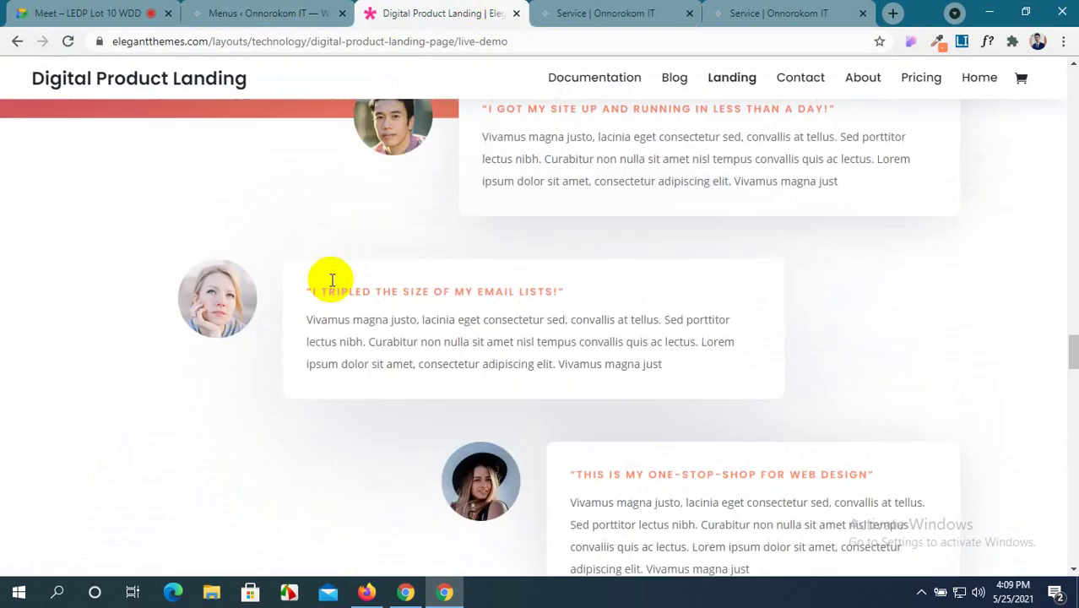
scroll(332, 280, up, 2)
click(615, 8)
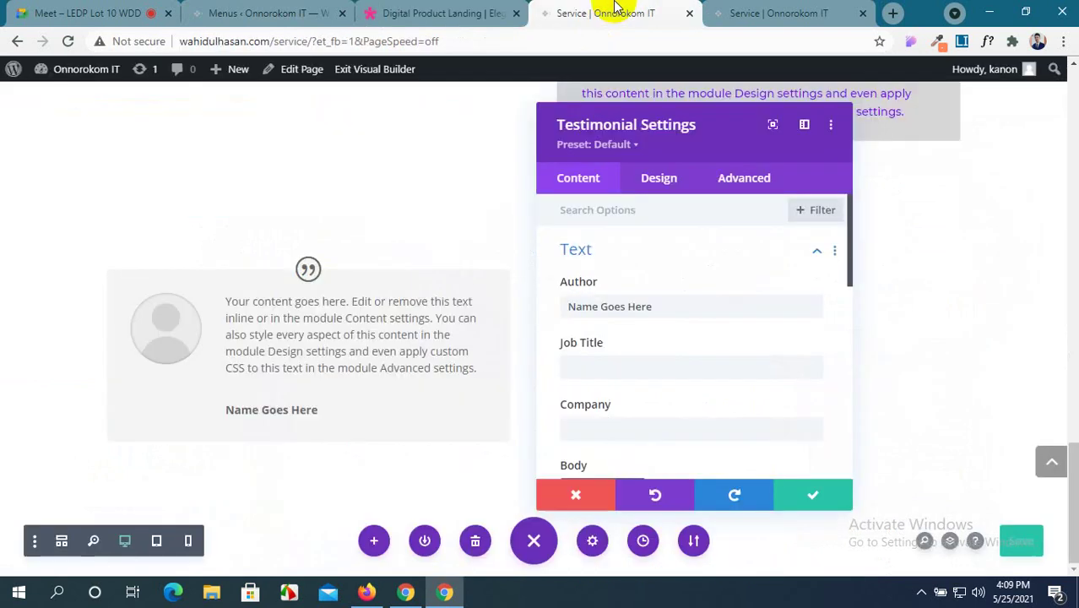
Compare with the demo testimonial cards, then select the placeholder Author text.
click(469, 12)
scroll(483, 245, down, 5)
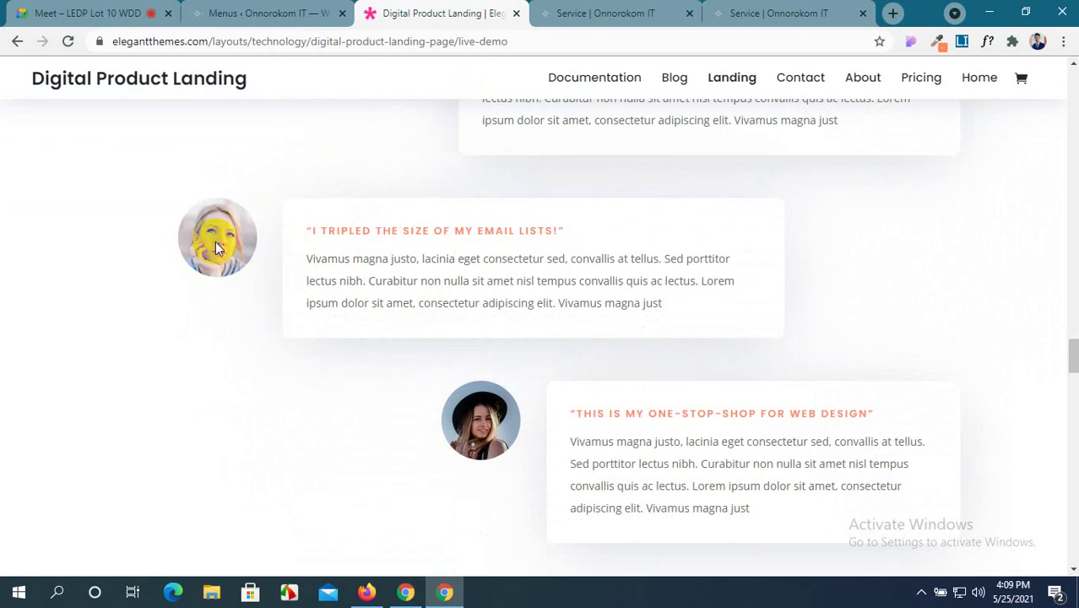
scroll(216, 241, up, 4)
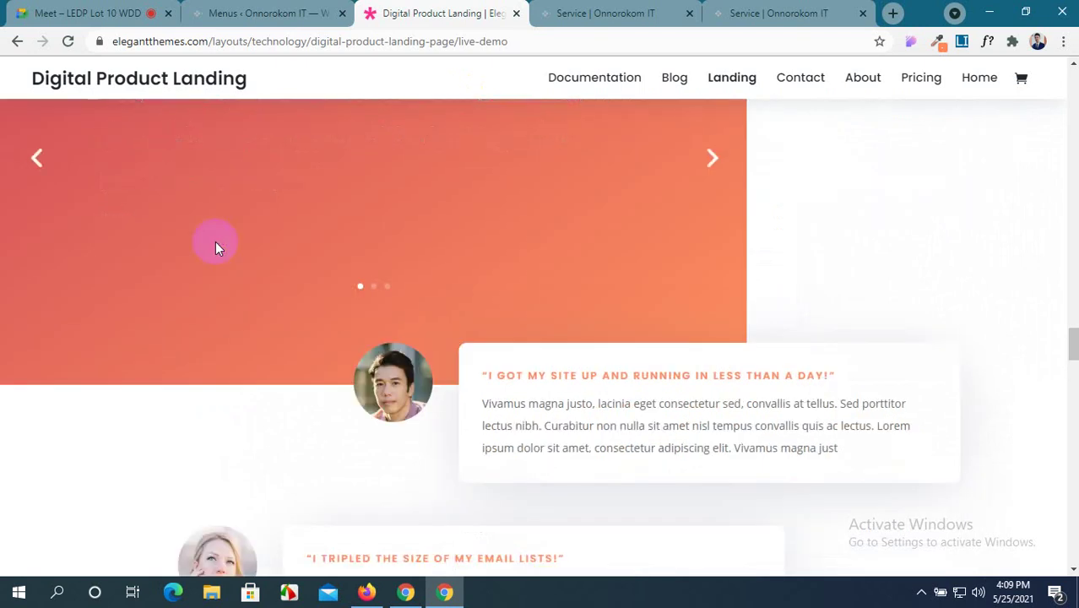
scroll(216, 241, down, 4)
scroll(254, 330, up, 2)
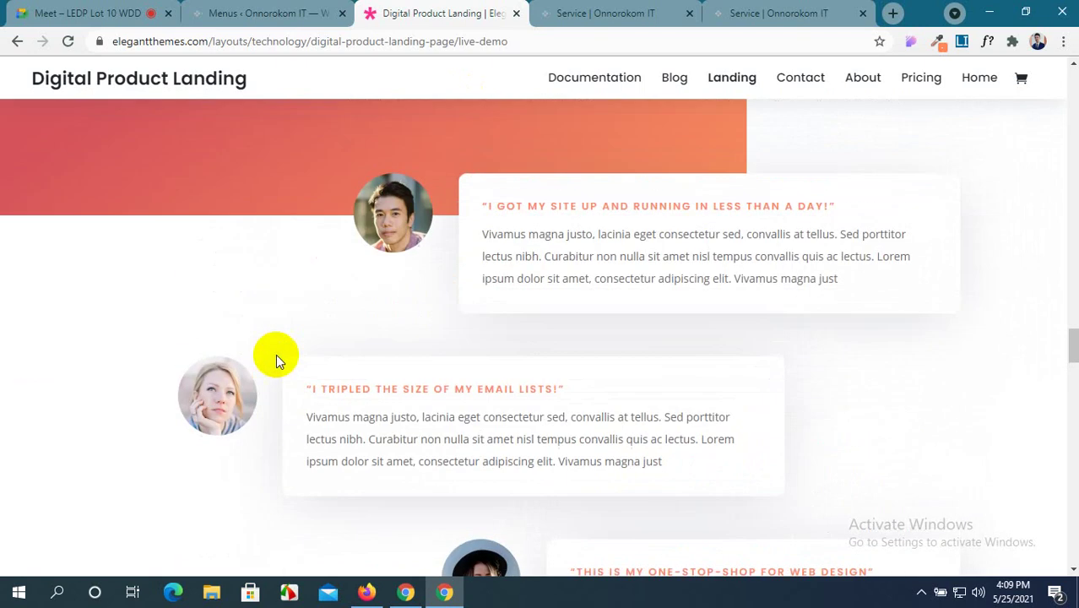
click(600, 13)
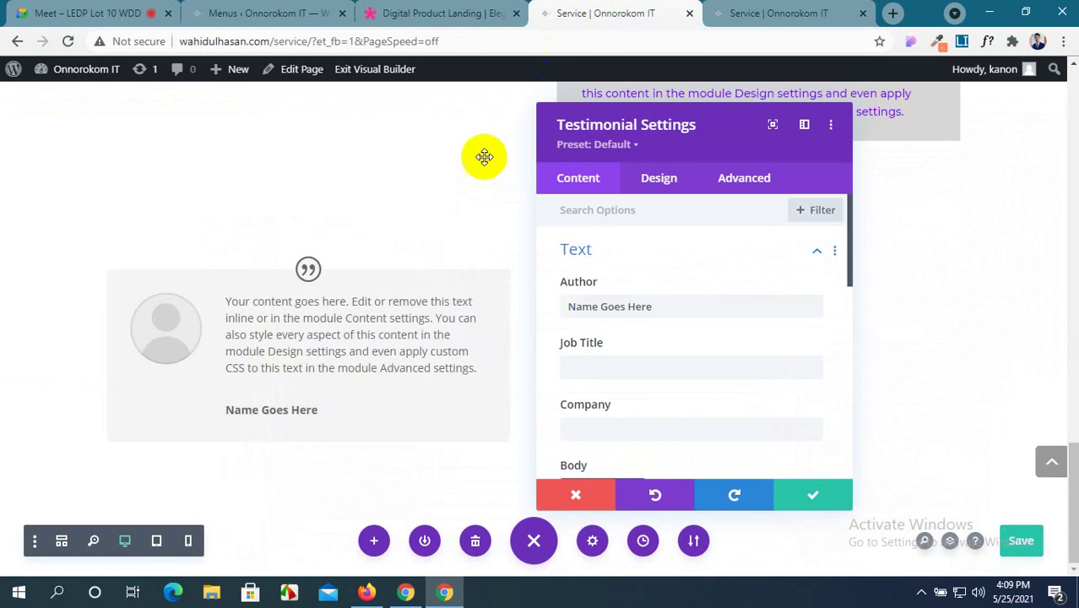
drag(650, 306, 549, 307)
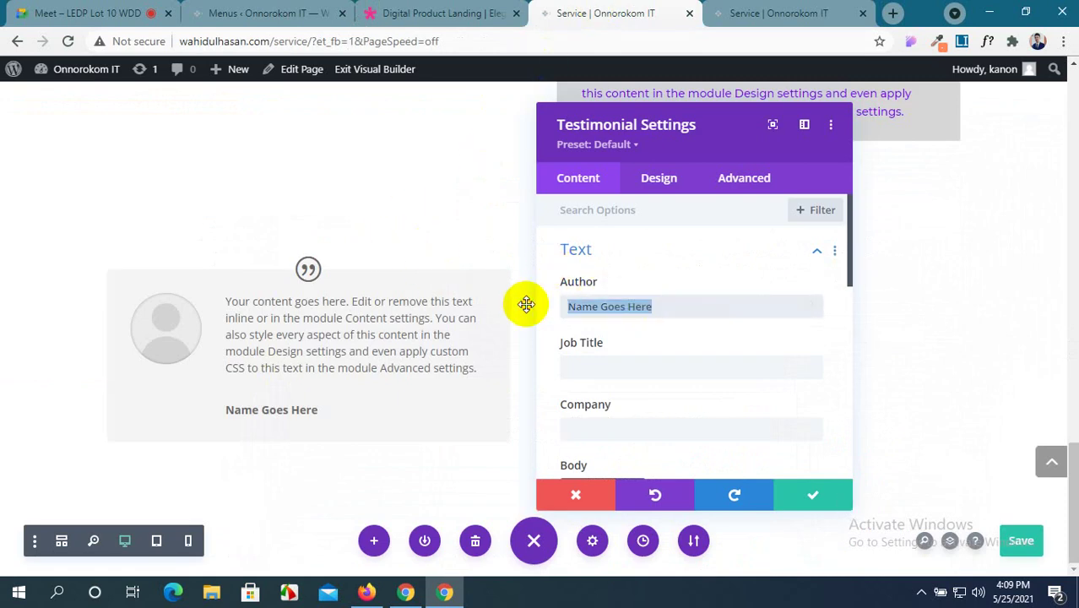
Enter the author's name, job title 'Web Developer' and company 'Fiver' in the testimonial.
click(427, 12)
click(311, 12)
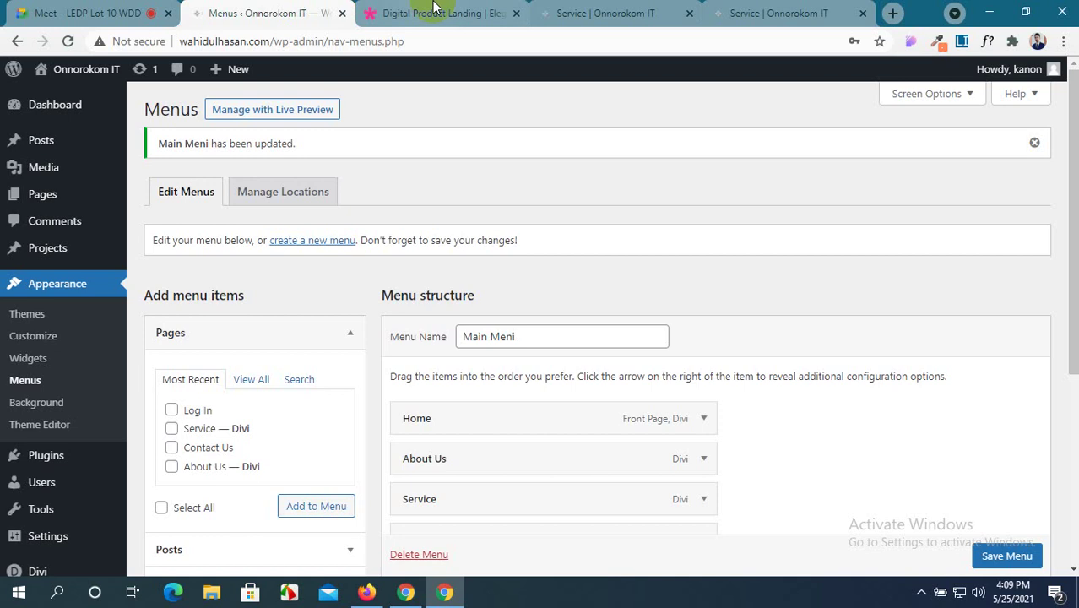
click(93, 13)
click(608, 12)
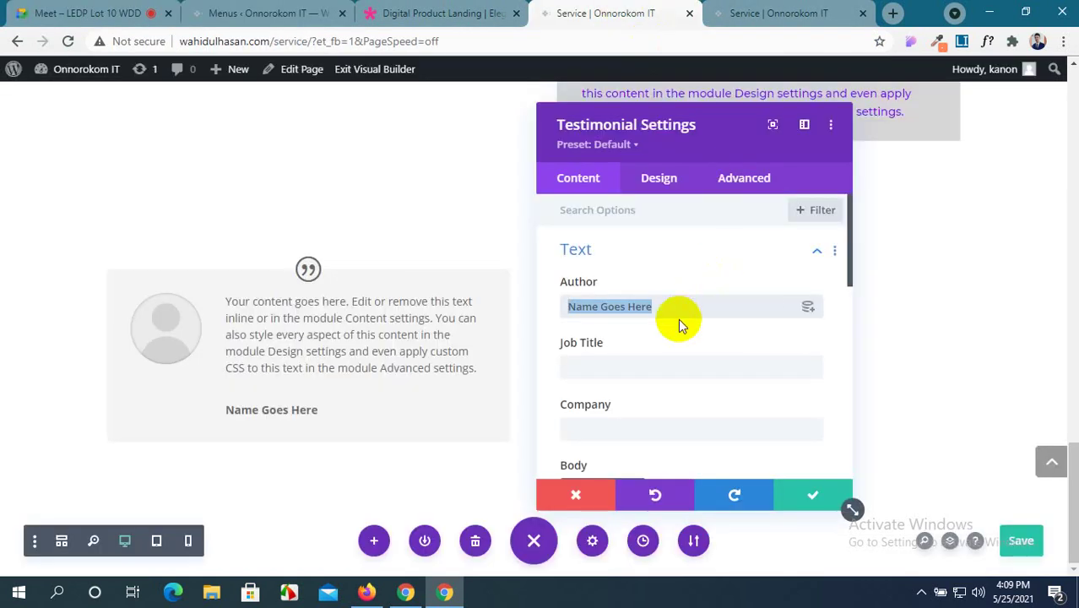
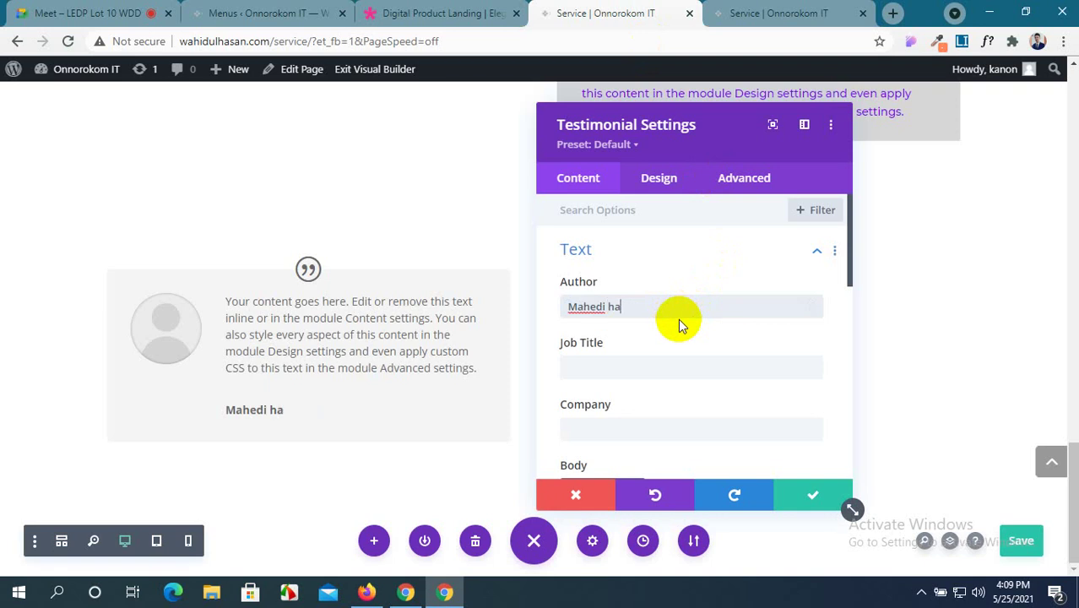
click(582, 365)
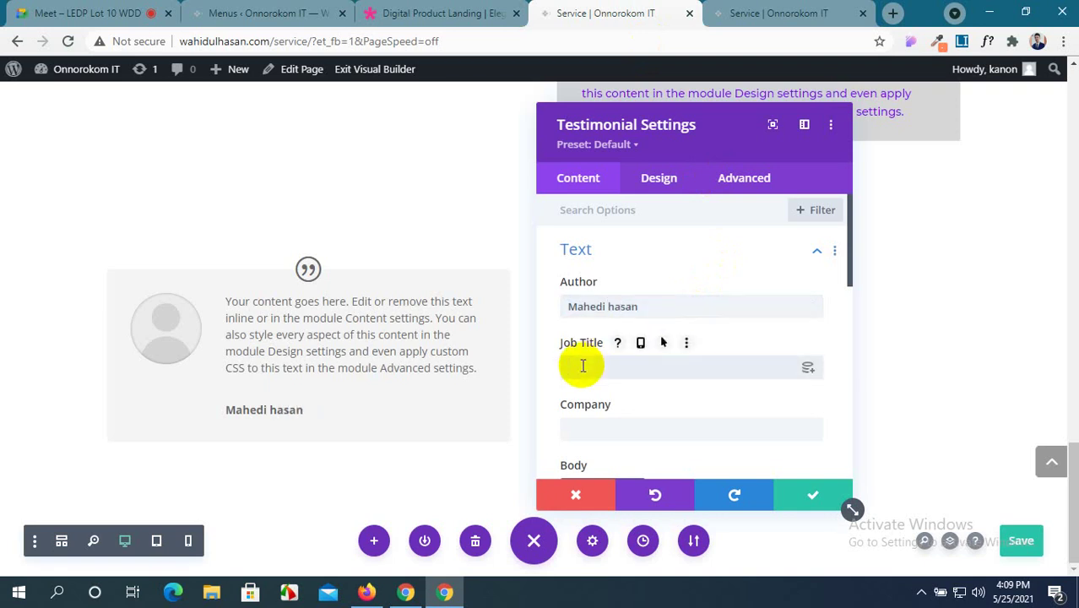
text(Web Developer)
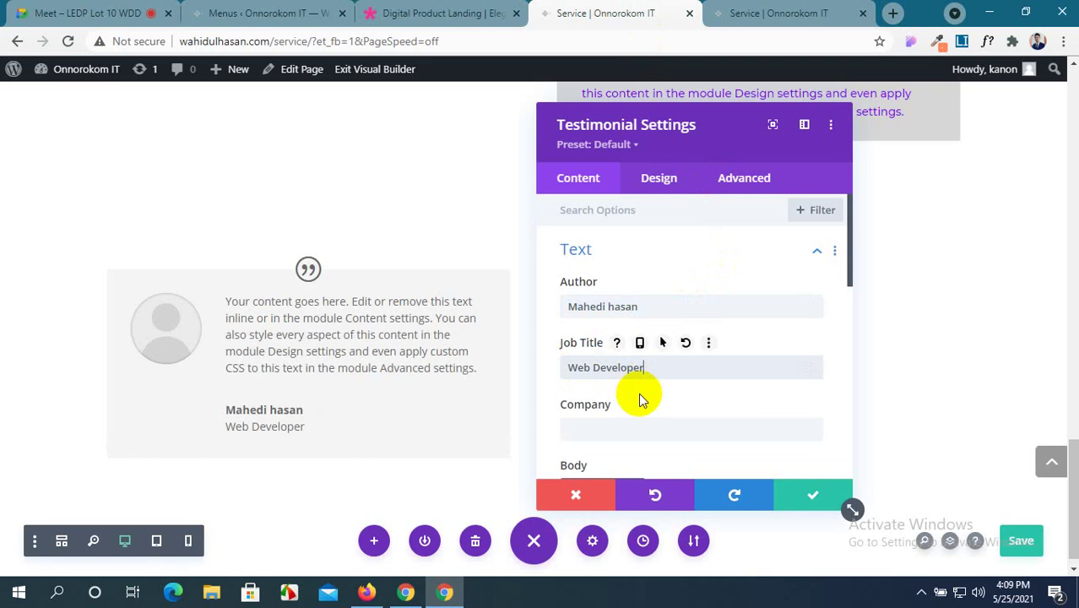
scroll(639, 393, down, 1)
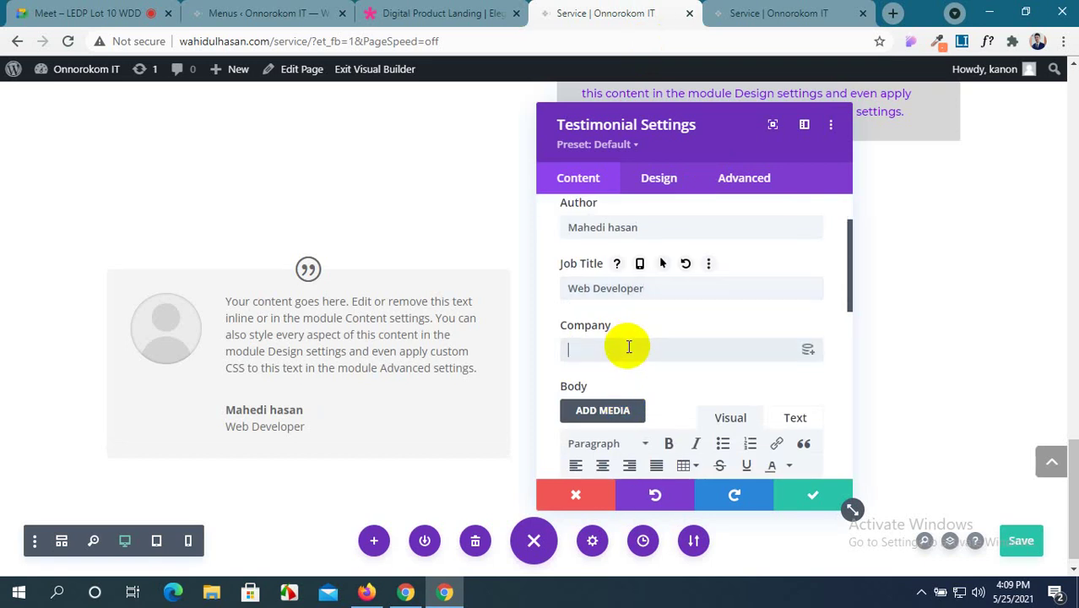
text(Fiver)
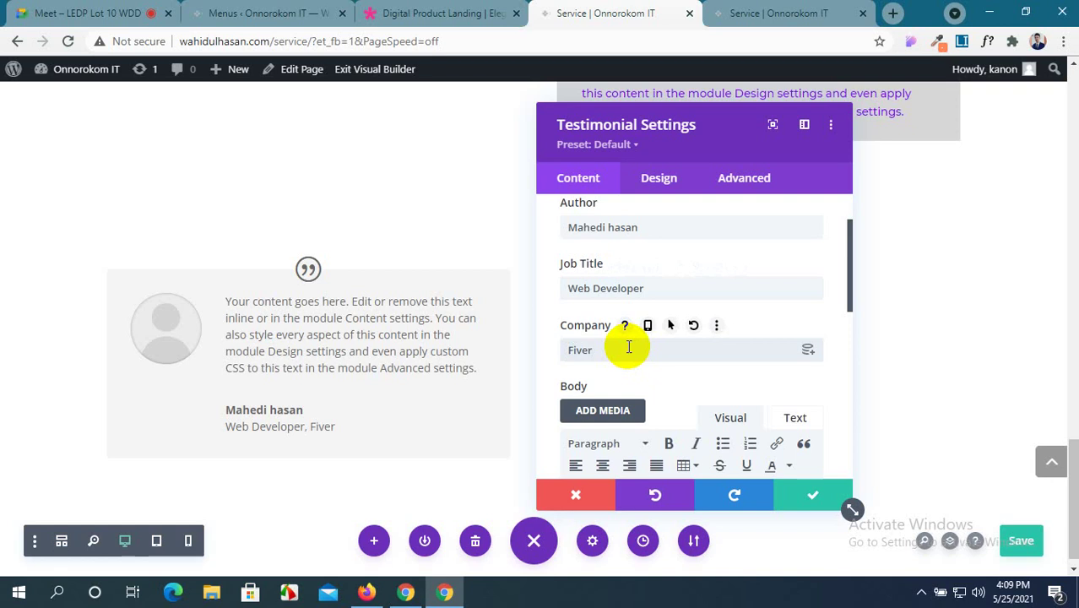
scroll(631, 344, down, 3)
scroll(657, 356, down, 2)
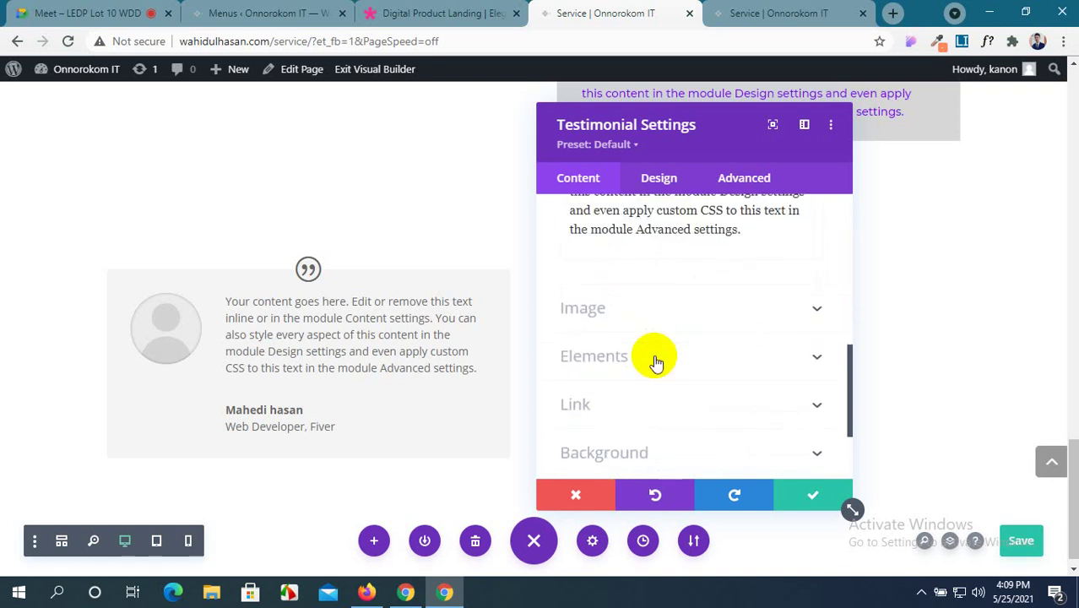
Set the third Media Library photo as the testimonial image.
click(827, 309)
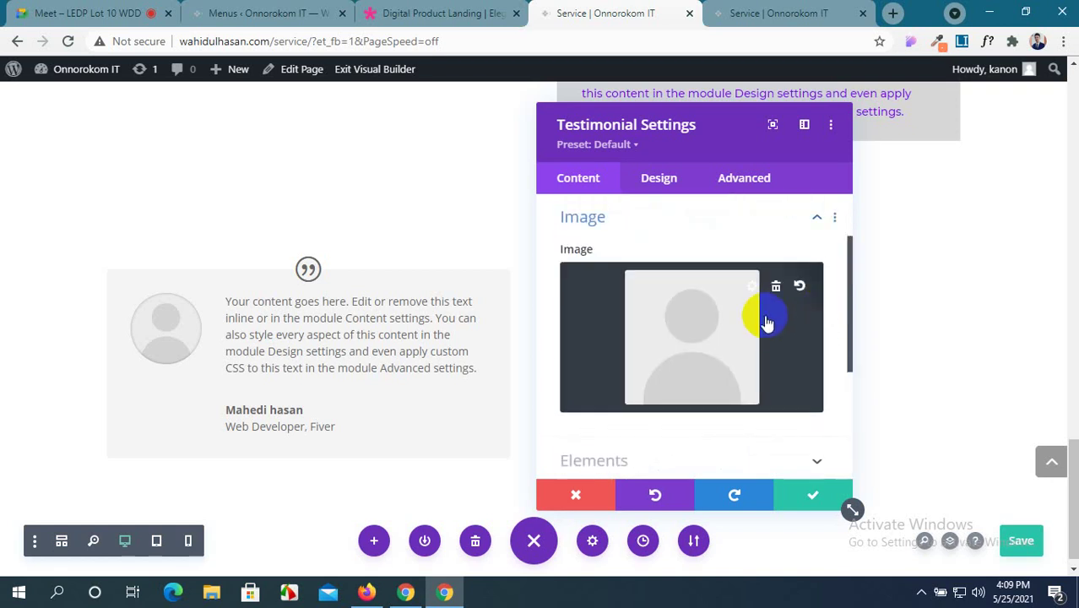
click(708, 329)
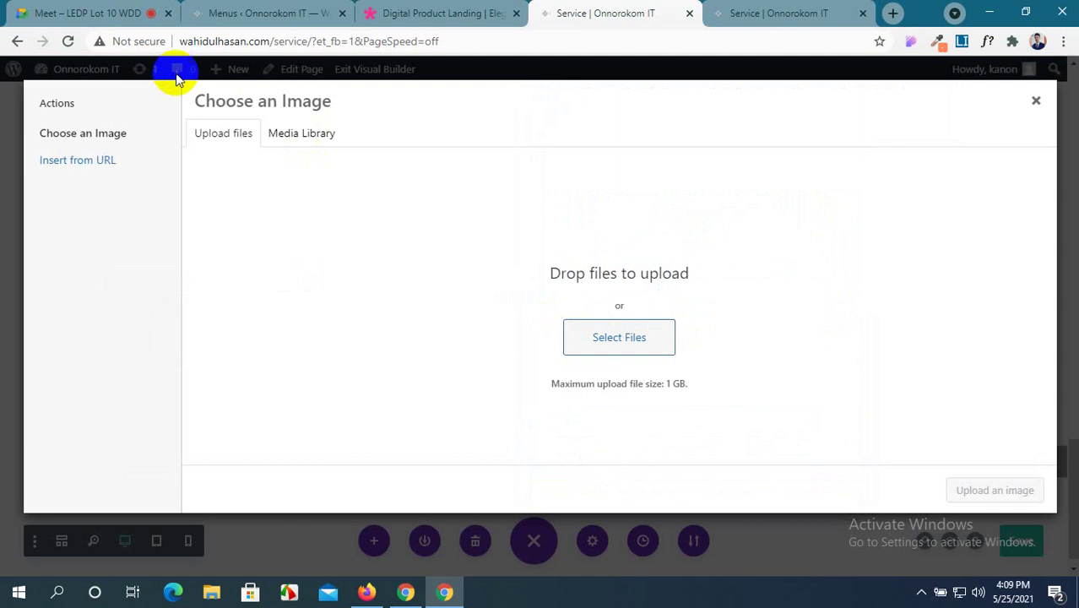
click(293, 136)
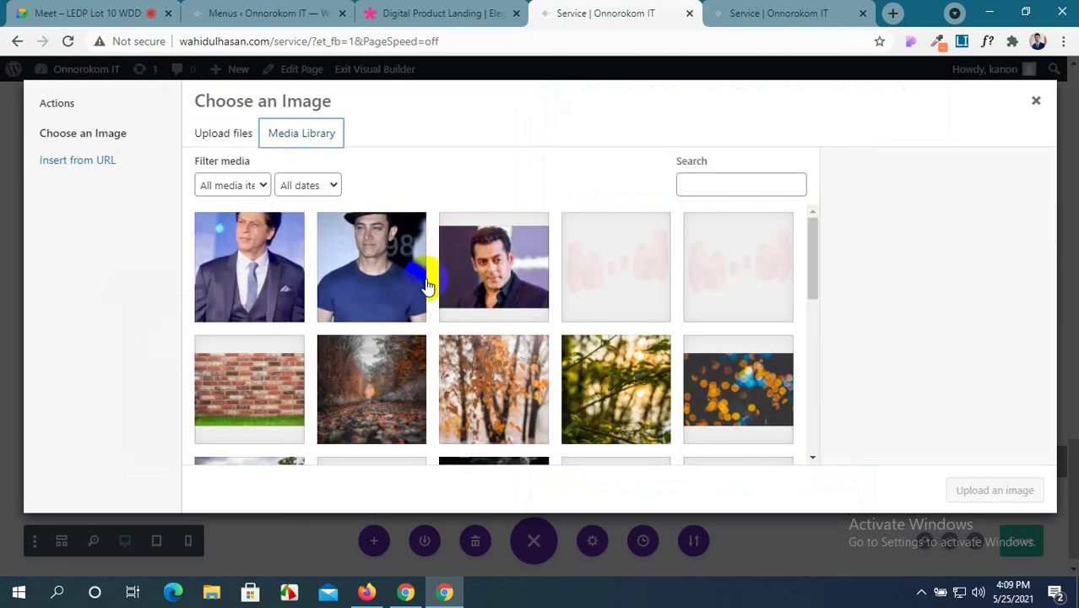
click(501, 272)
click(993, 490)
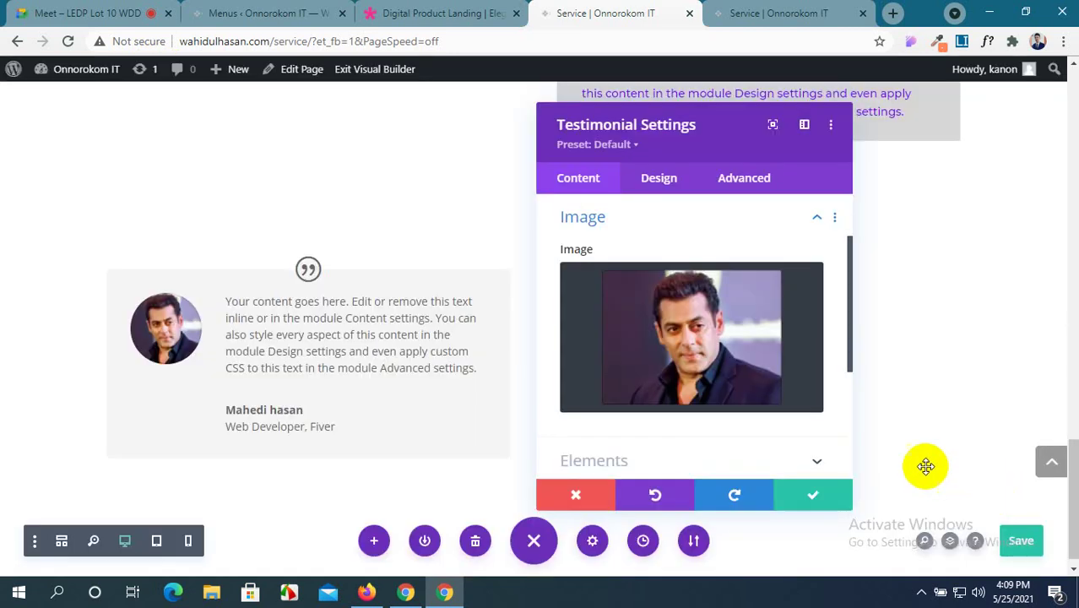
Turn off Show Quote Icon in the testimonial's Elements options.
scroll(714, 350, down, 3)
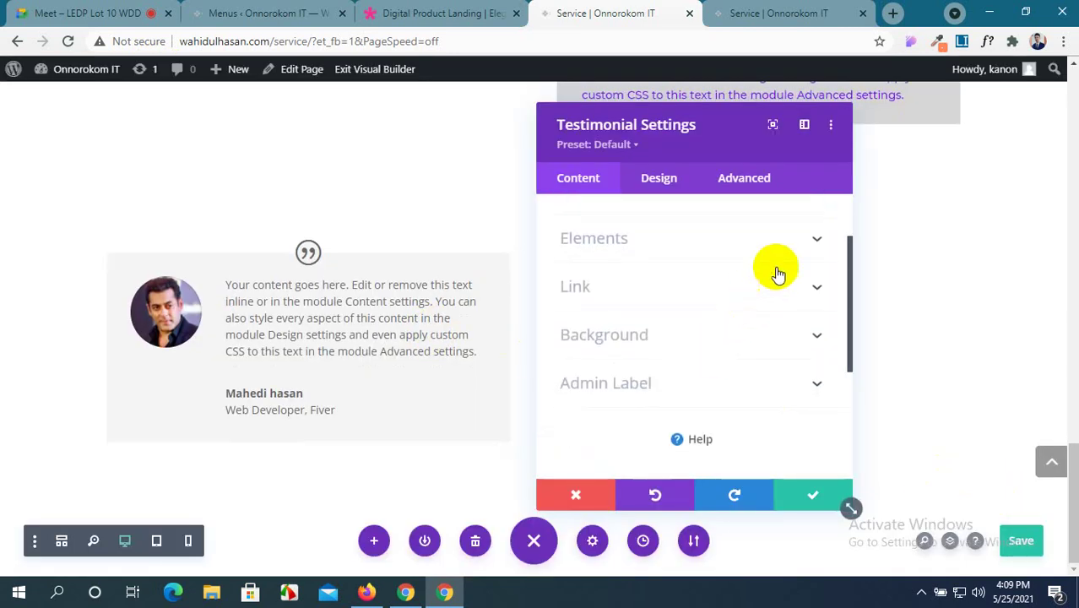
click(819, 243)
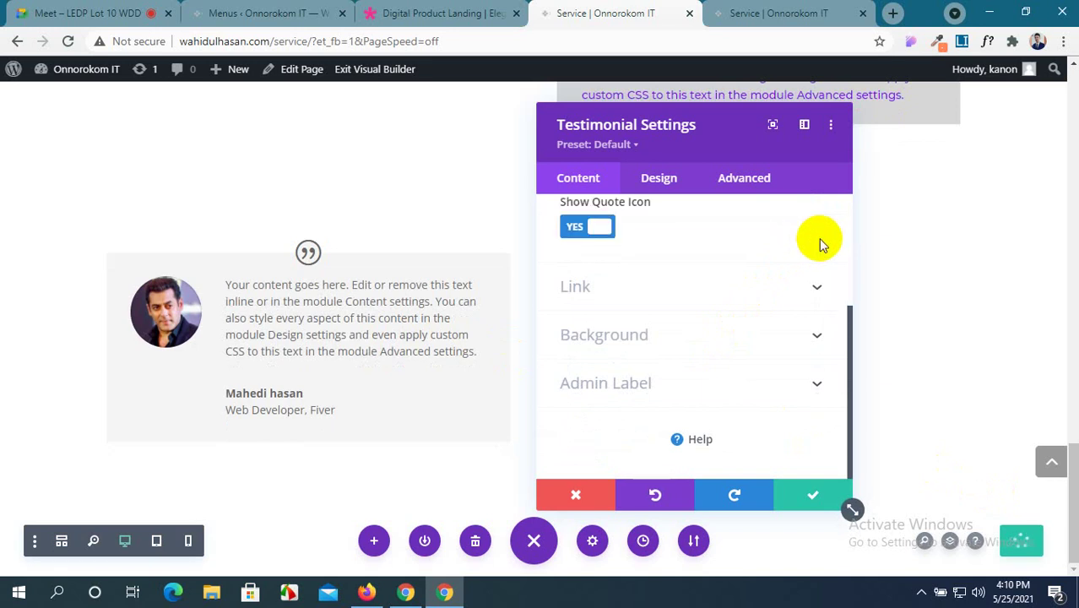
scroll(819, 242, up, 2)
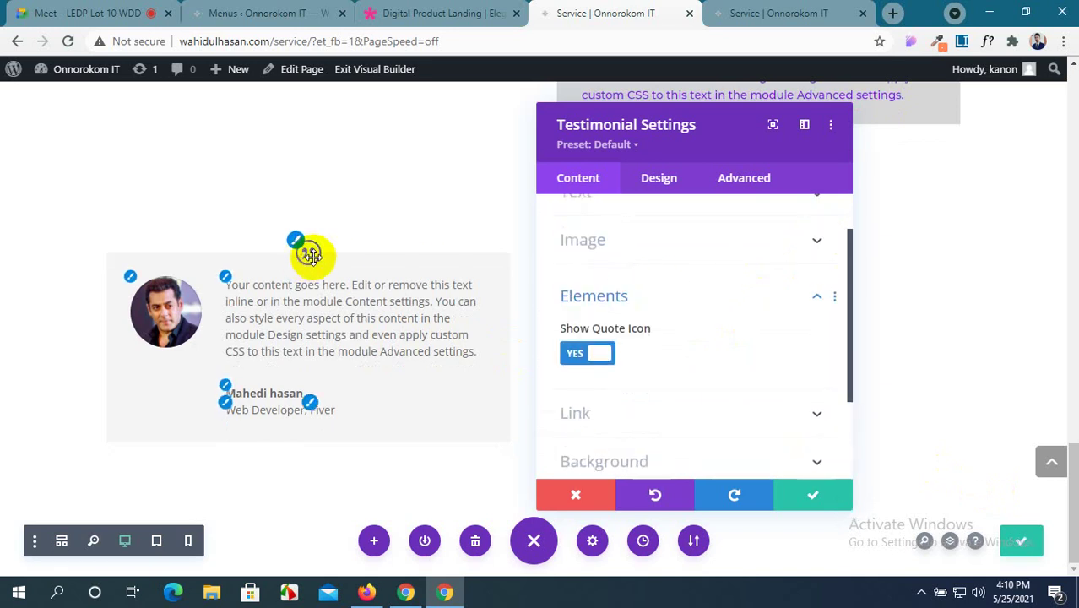
click(588, 355)
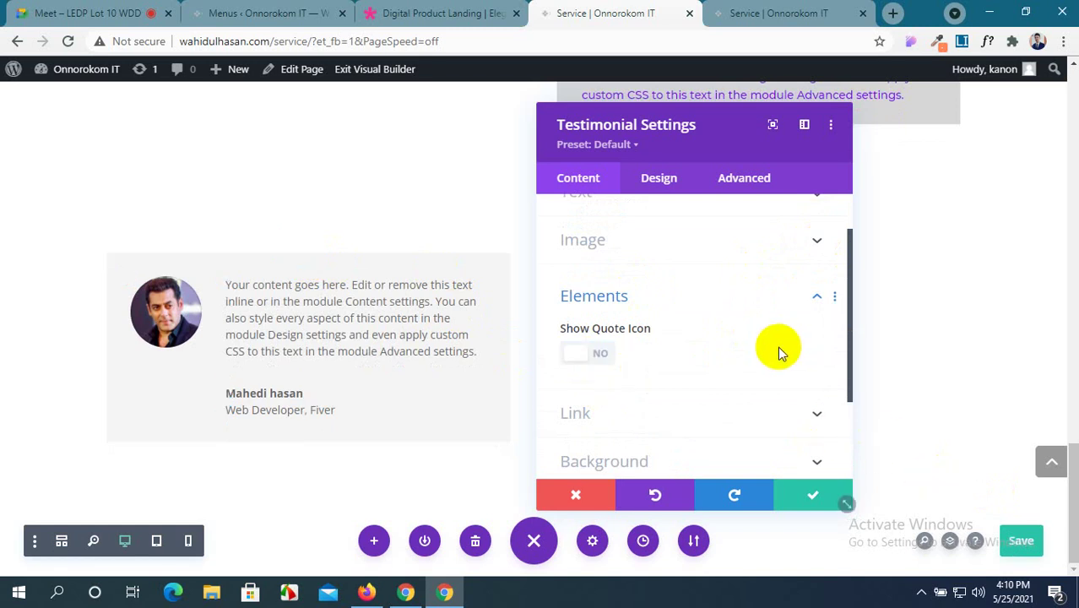
scroll(778, 348, down, 3)
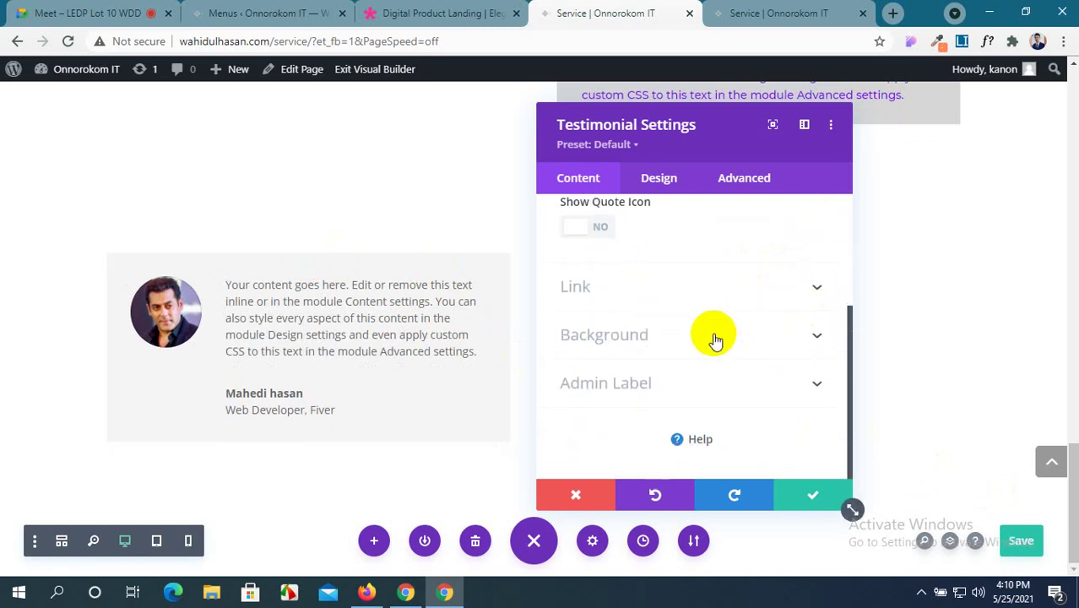
click(426, 8)
scroll(439, 132, down, 2)
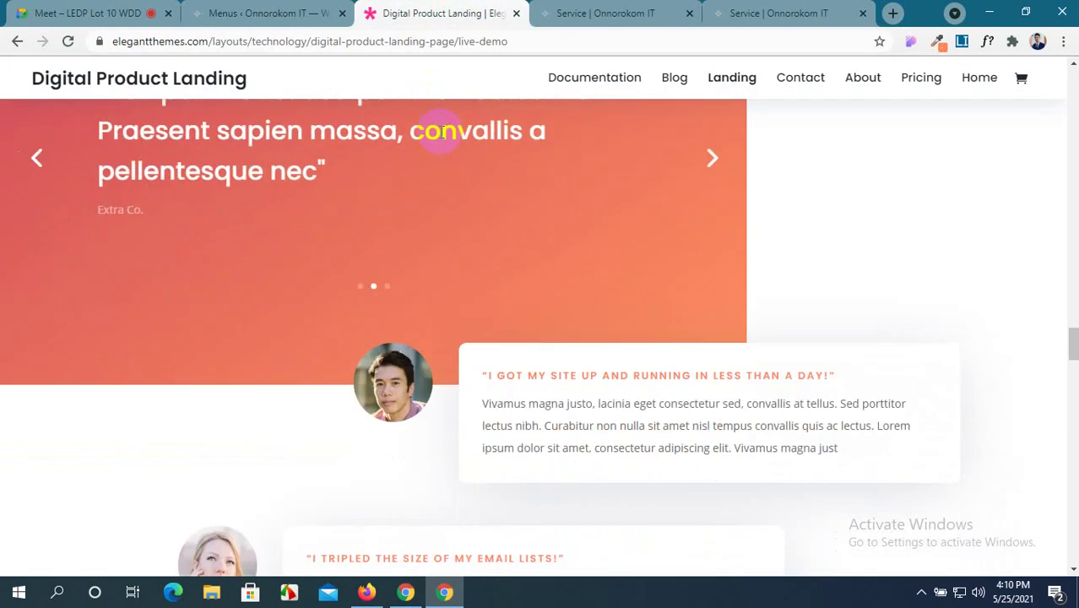
Delete the testimonial's grey background colour and set Use Background Color to NO.
click(622, 10)
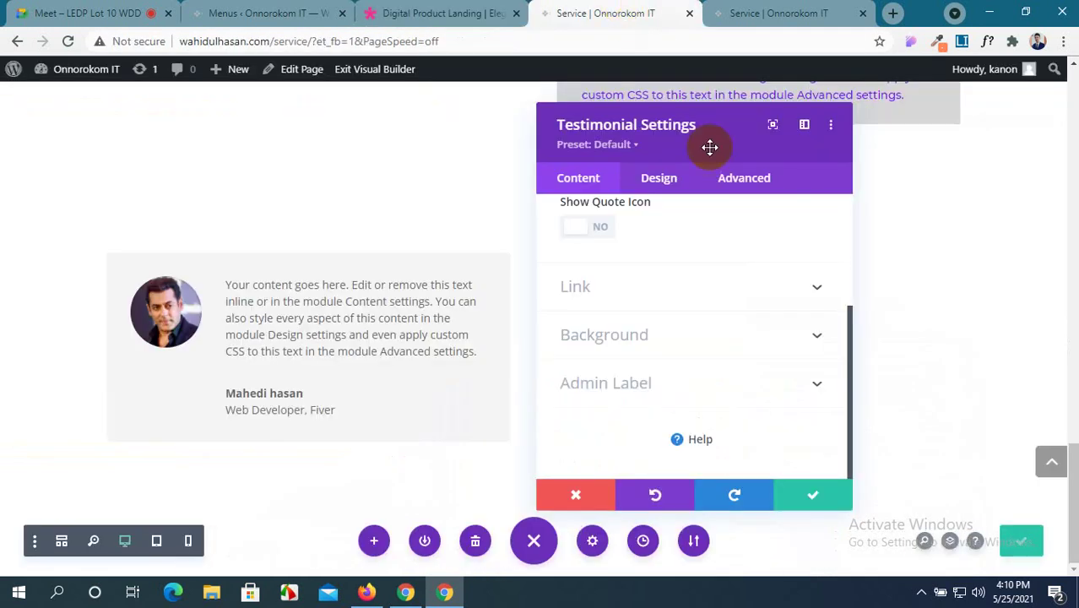
click(804, 342)
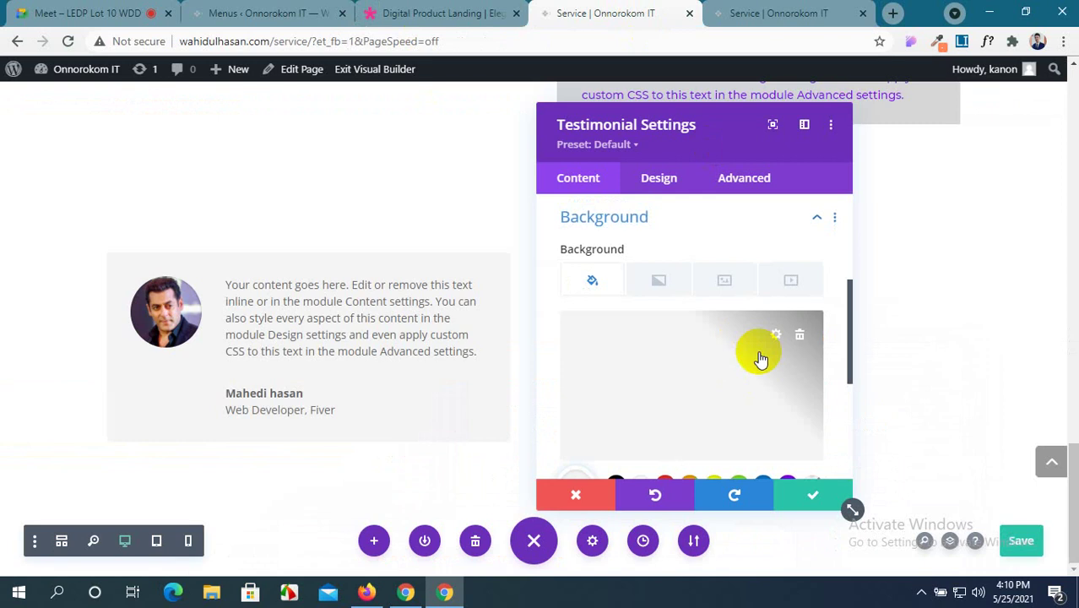
scroll(790, 334, down, 2)
scroll(768, 313, up, 2)
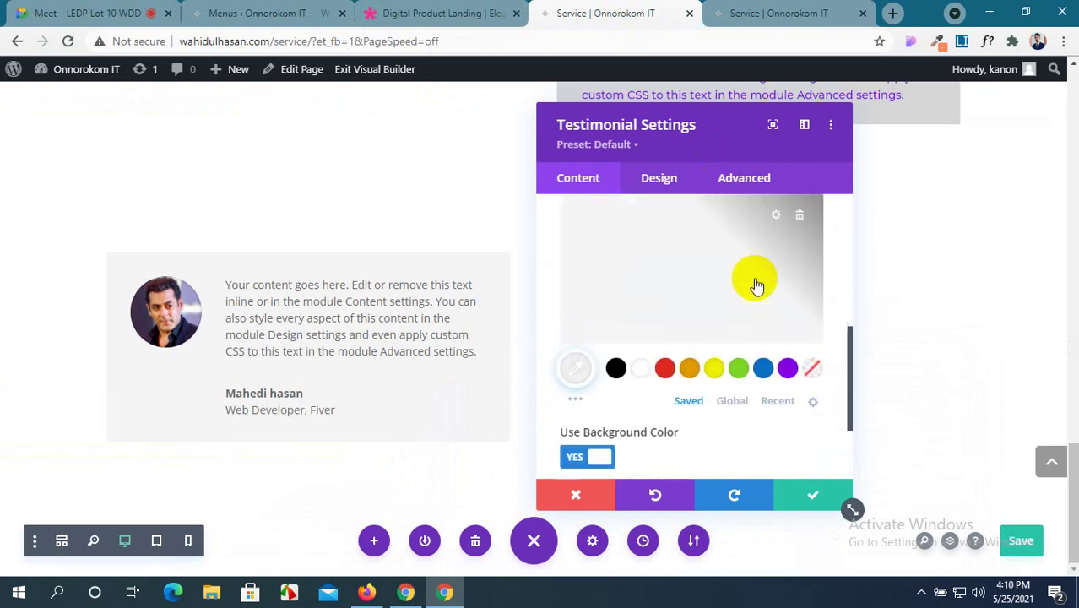
click(798, 339)
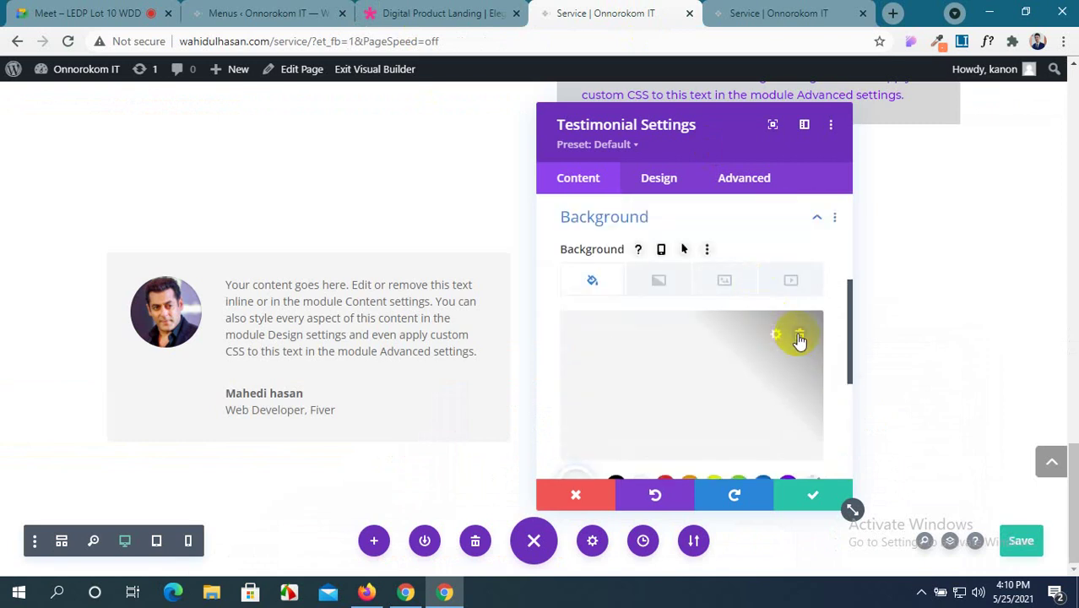
click(800, 337)
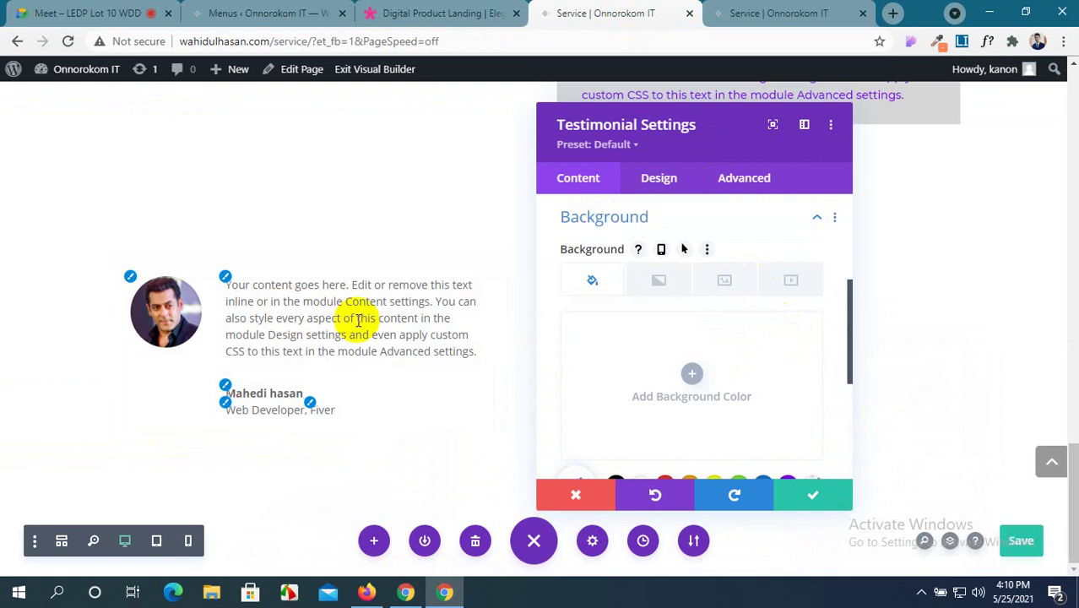
scroll(727, 362, down, 2)
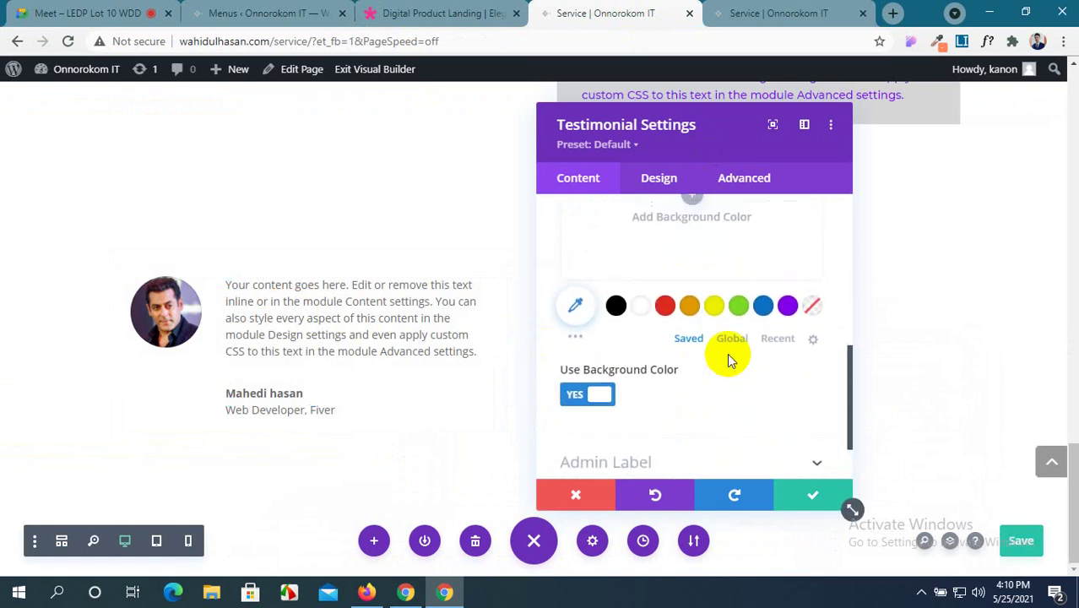
click(593, 314)
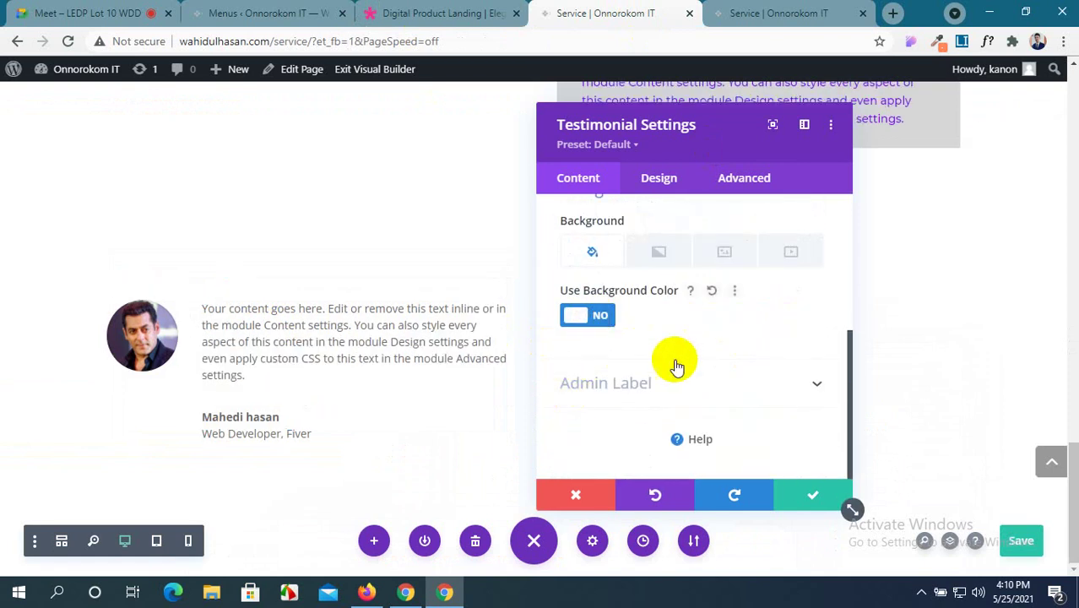
scroll(337, 283, up, 3)
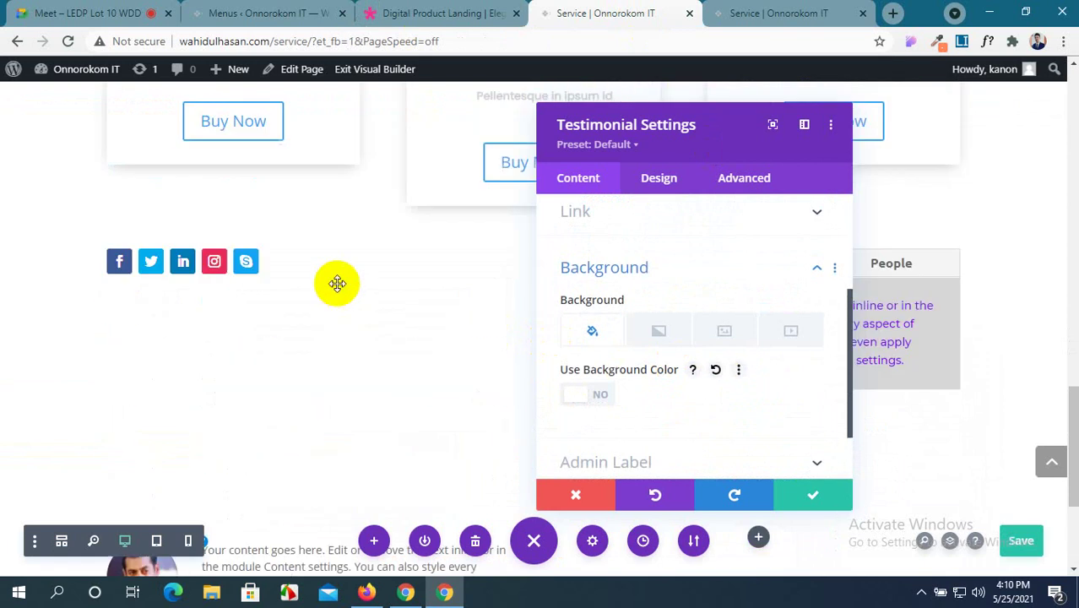
scroll(337, 283, up, 3)
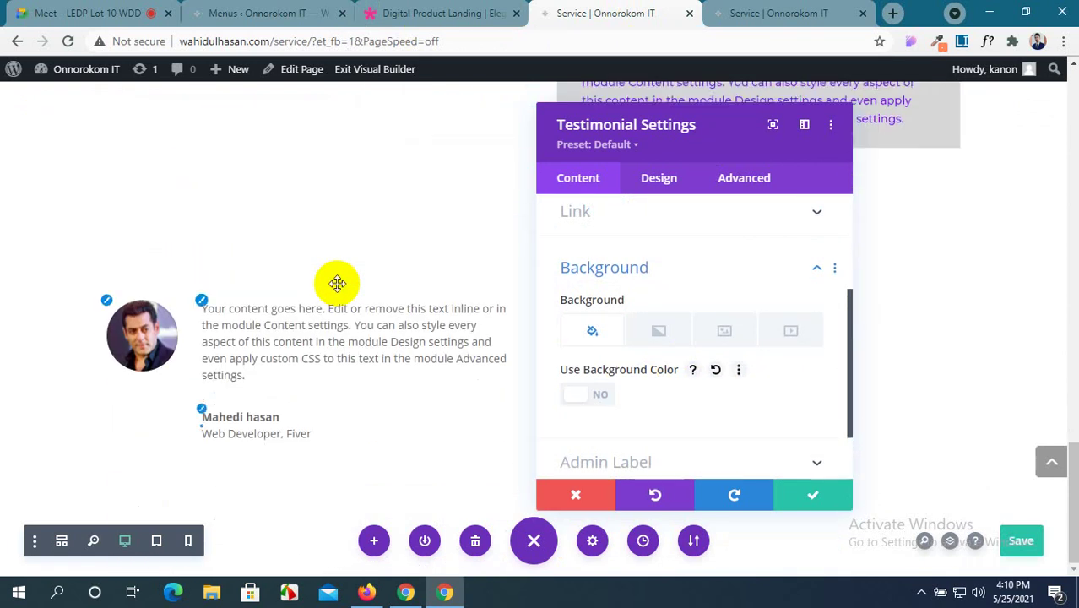
In the Design tab's Image options, try shrinking the testimonial photo to 50px.
click(667, 186)
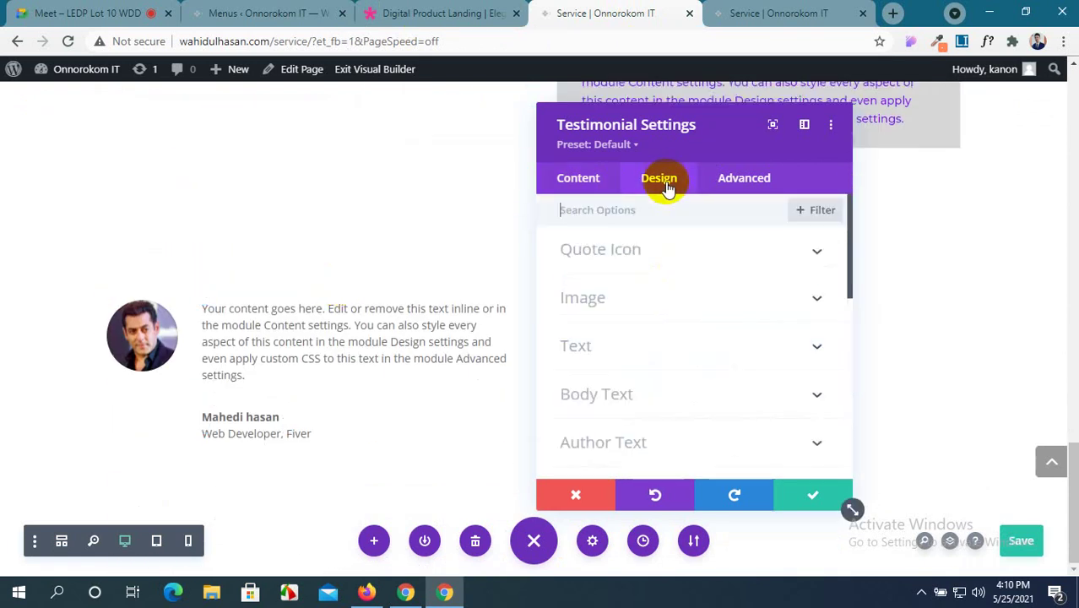
click(760, 304)
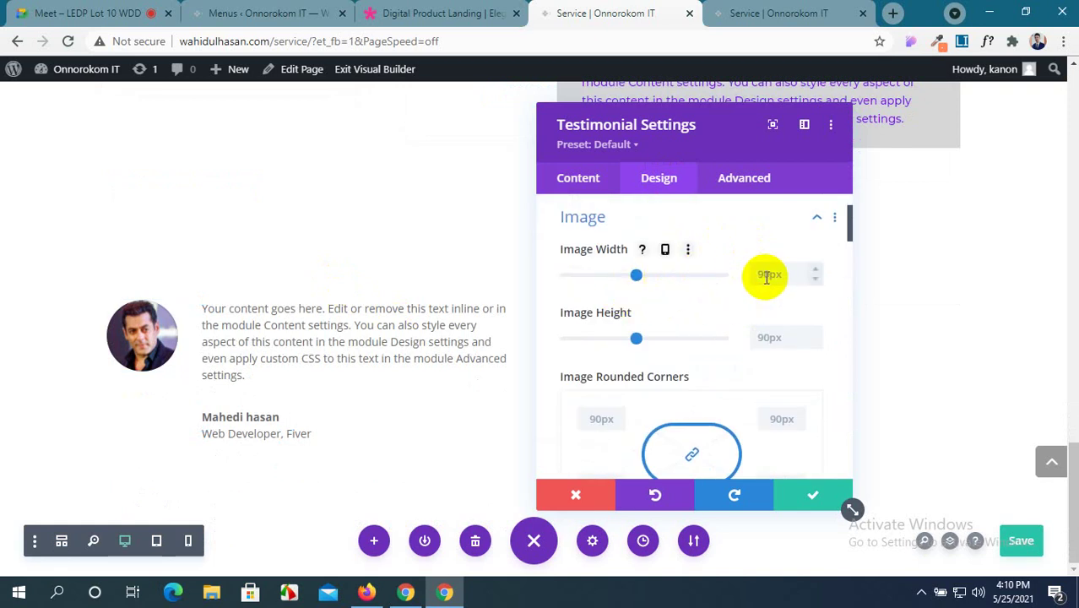
drag(636, 277, 626, 276)
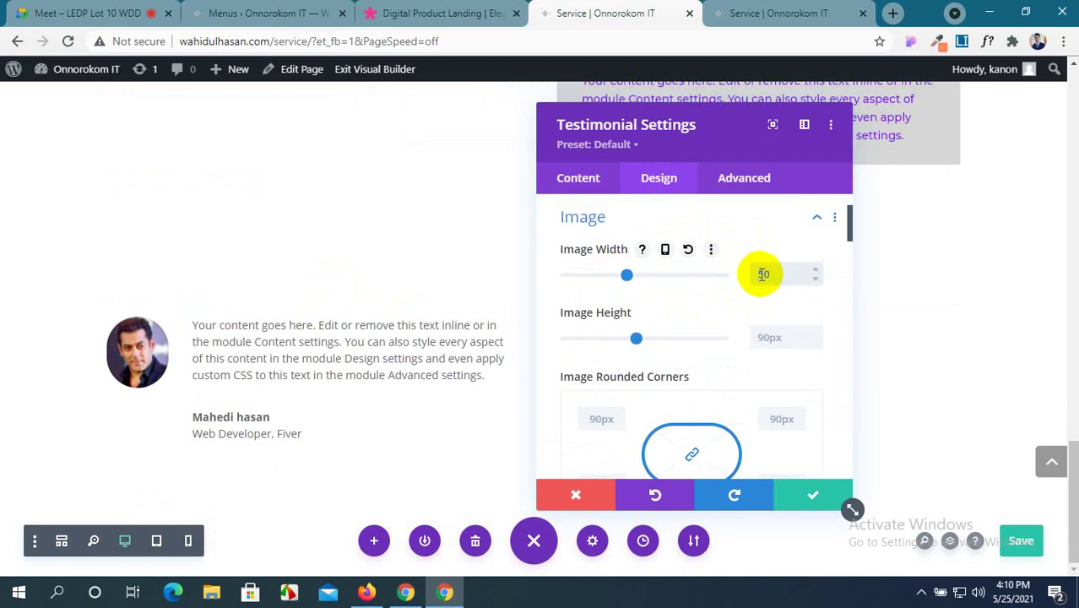
click(762, 343)
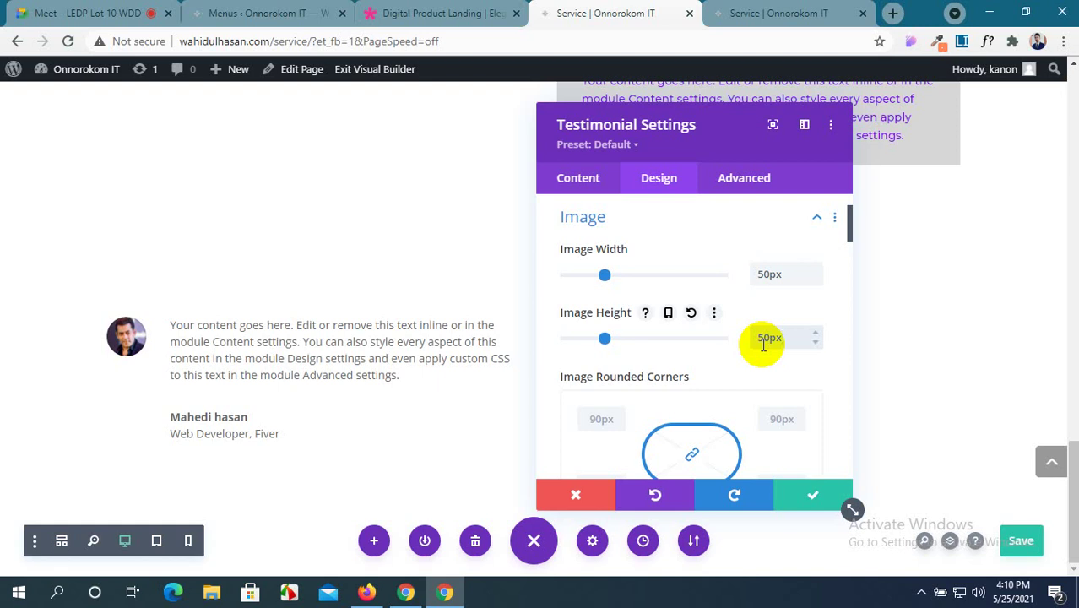
Reset image width and height to defaults and restore 90px rounded corners after trying 0px.
click(776, 272)
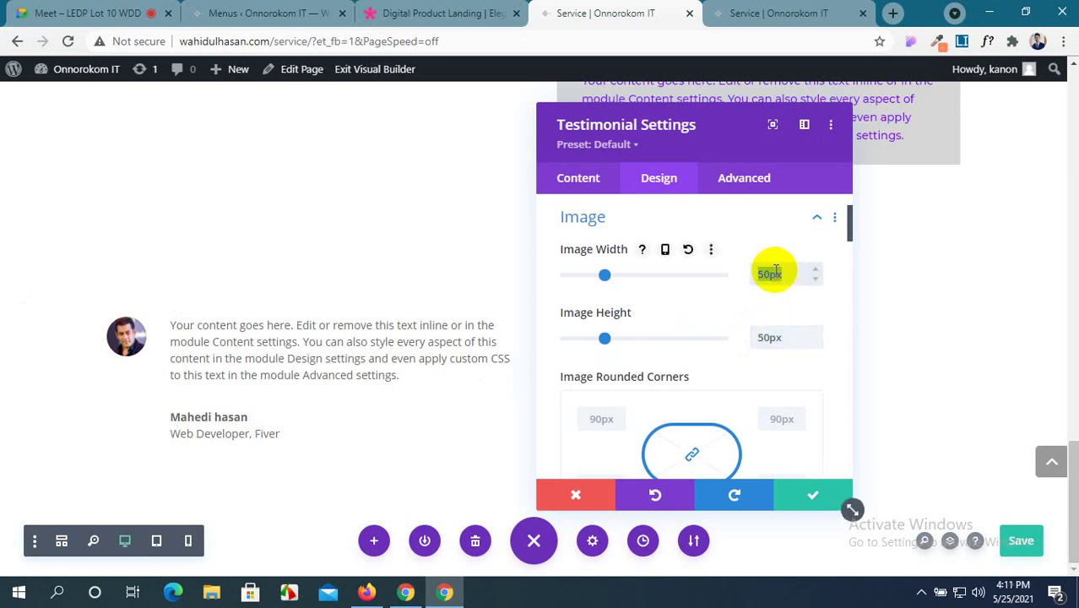
click(688, 251)
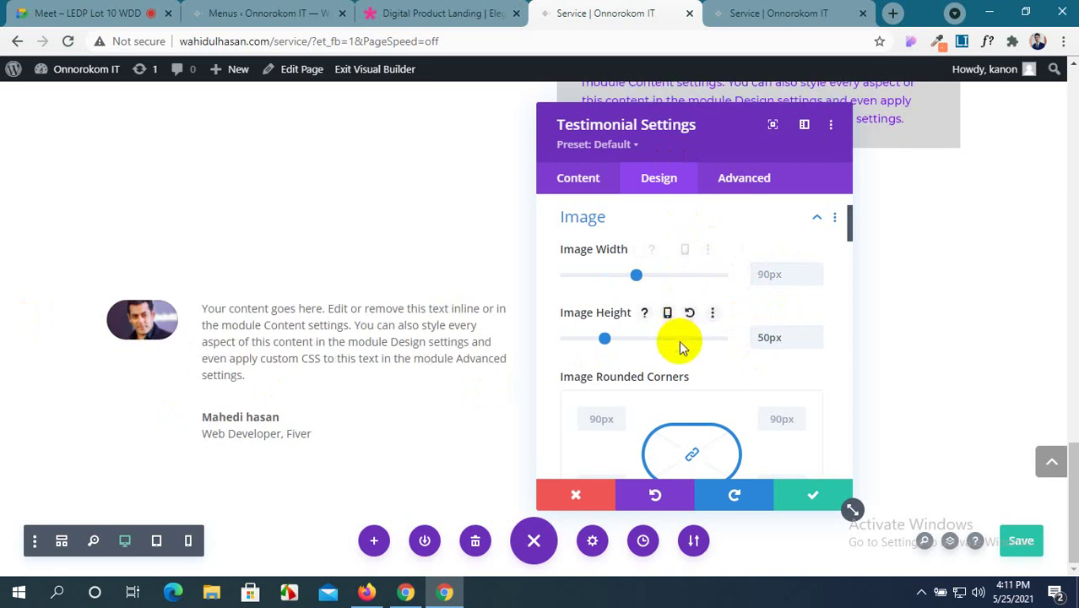
click(692, 314)
scroll(689, 346, down, 5)
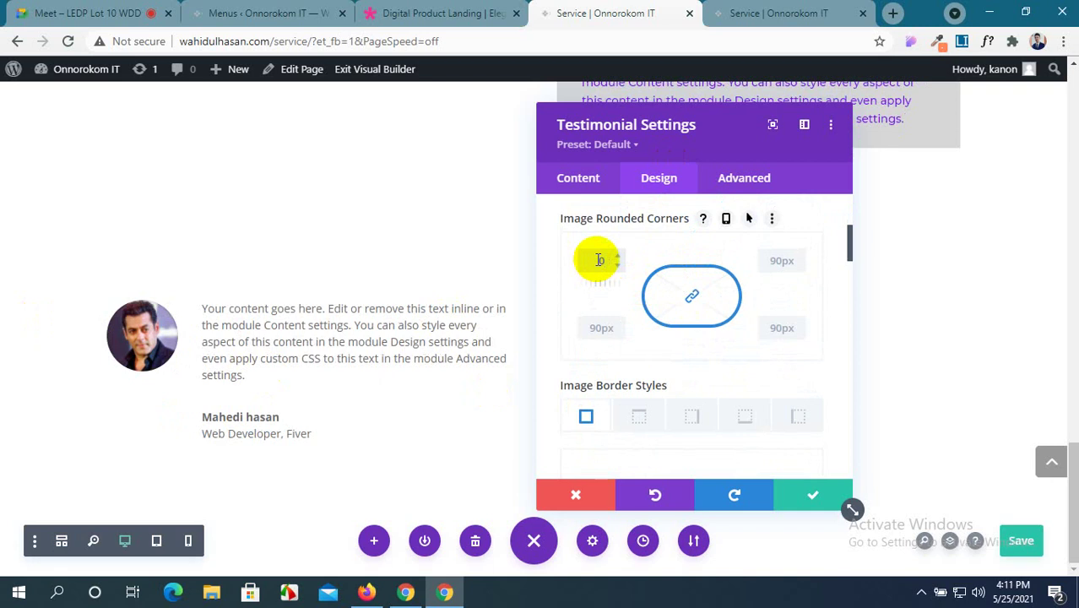
text(0)
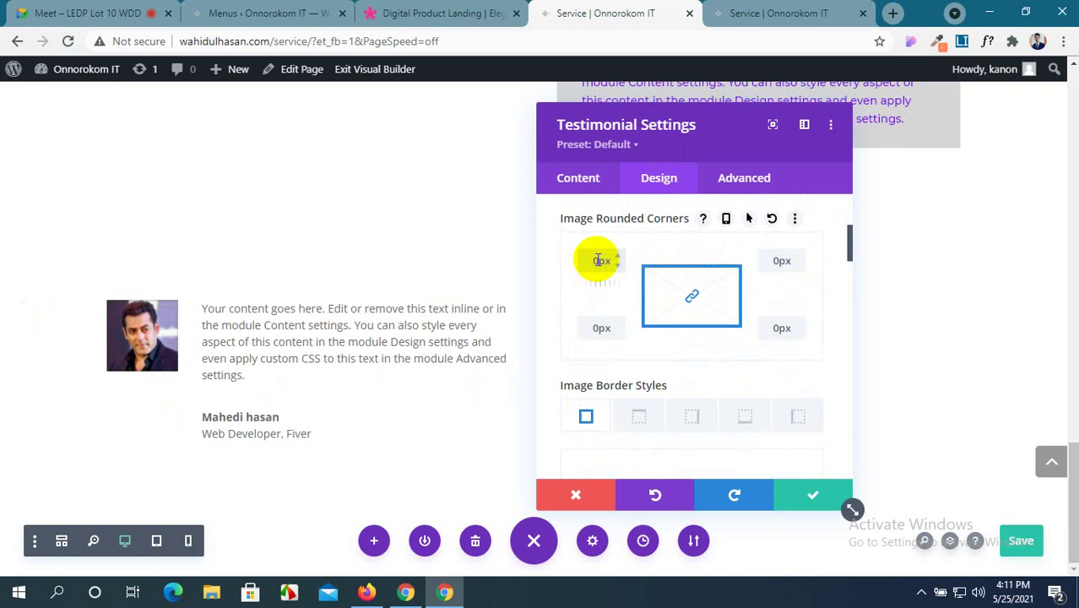
click(772, 218)
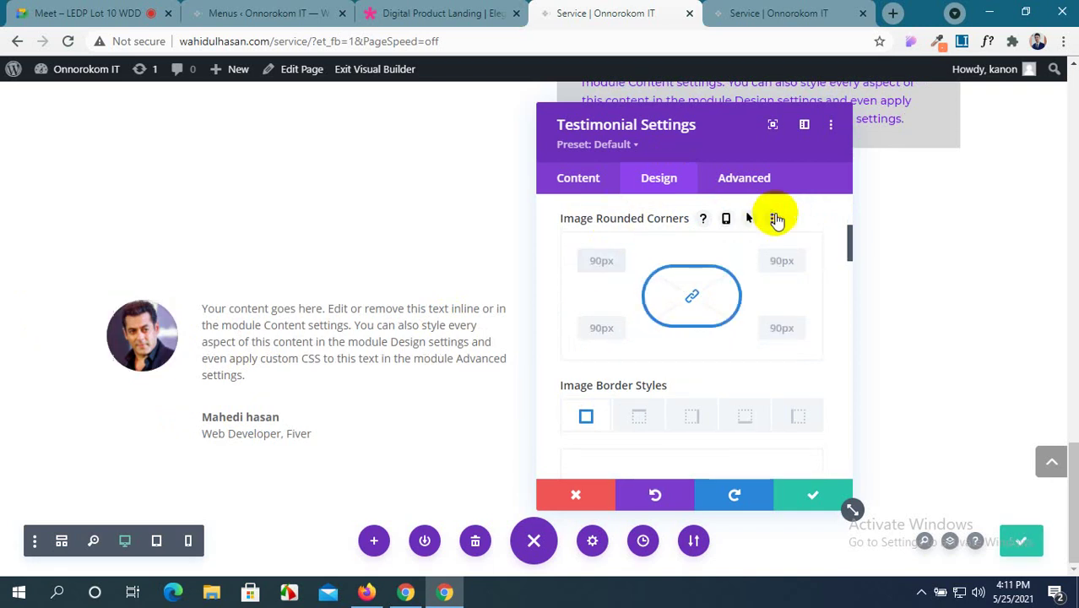
scroll(732, 260, down, 5)
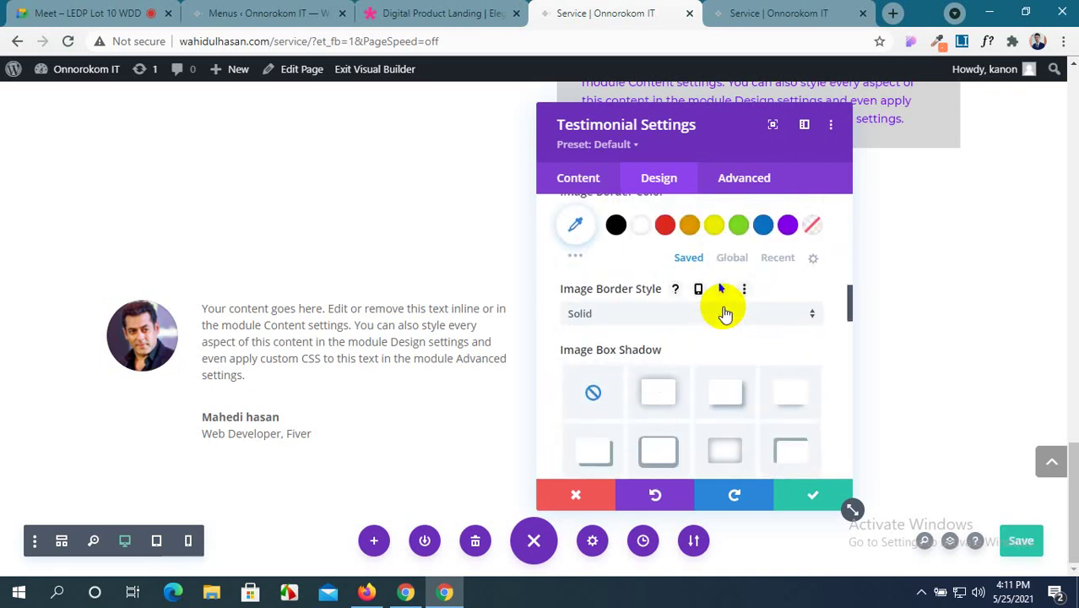
scroll(725, 308, up, 1)
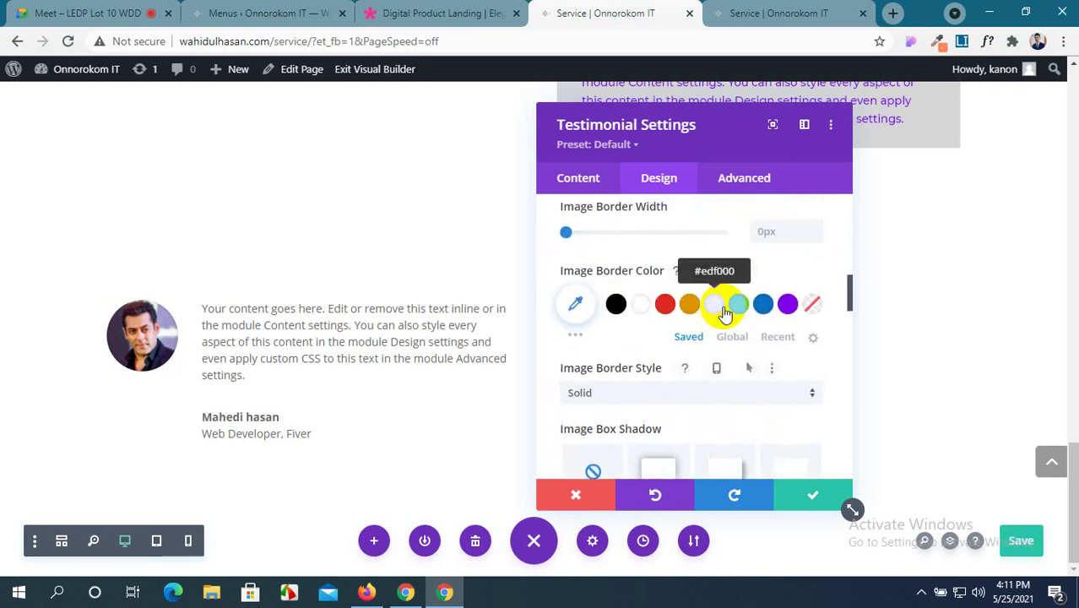
scroll(725, 313, down, 3)
scroll(725, 314, down, 6)
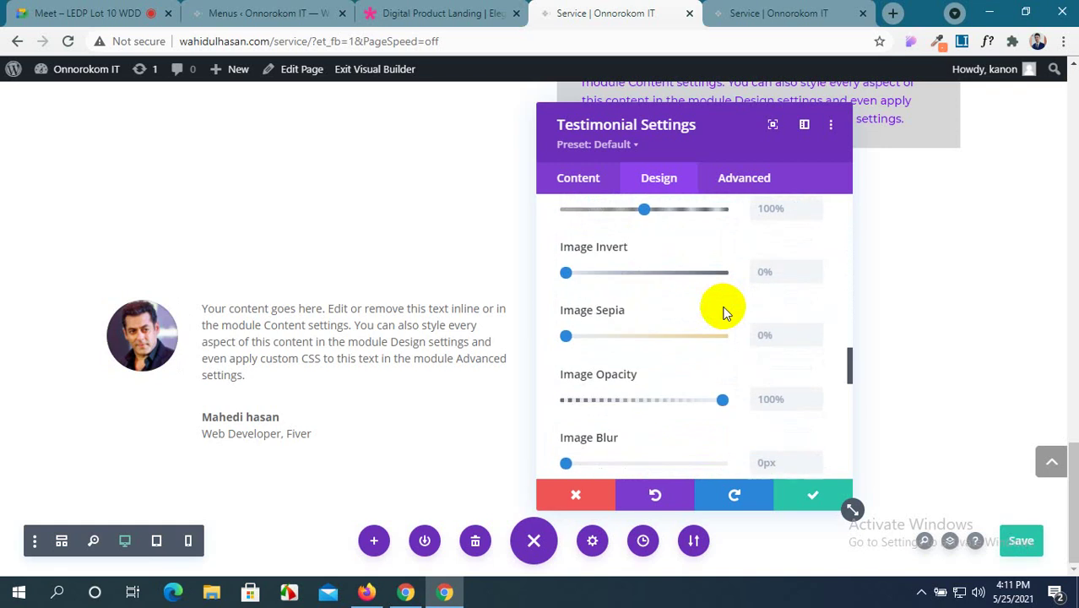
scroll(725, 313, down, 1)
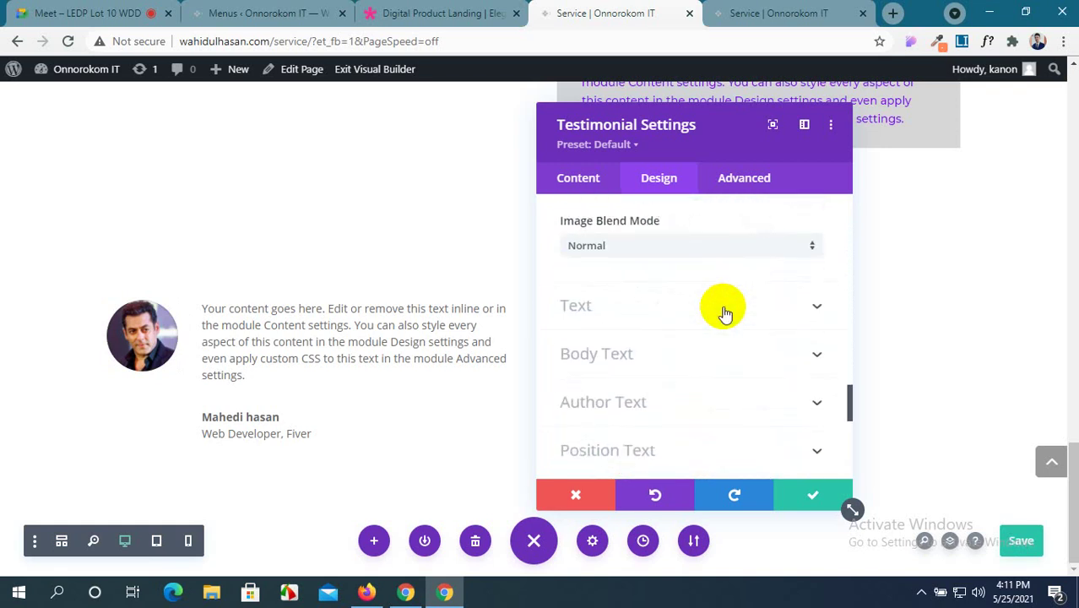
Try centred testimonial text alignment, then set it back to left.
click(760, 315)
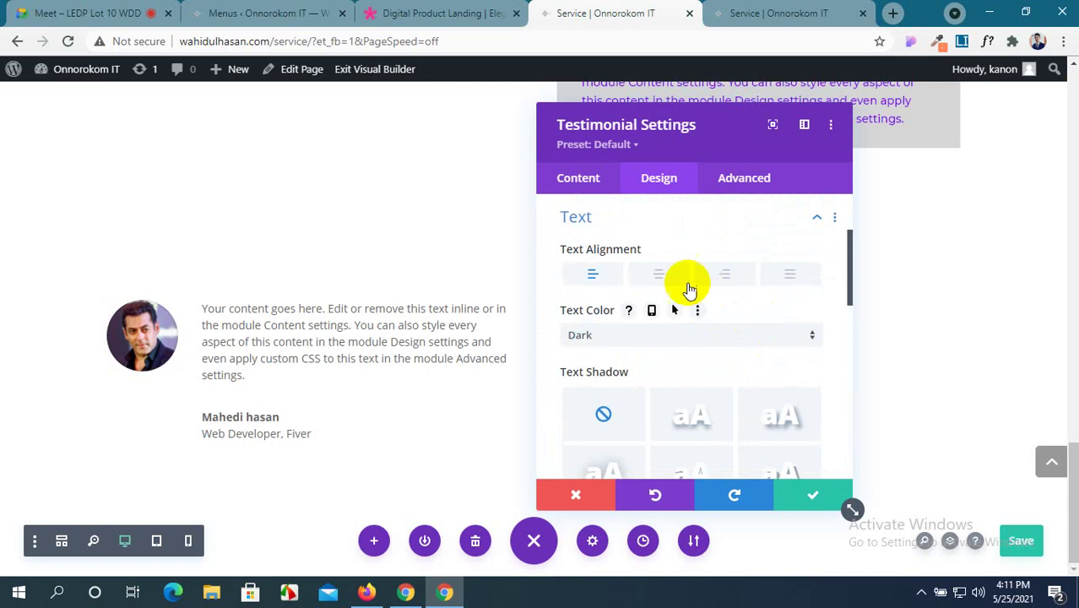
click(660, 278)
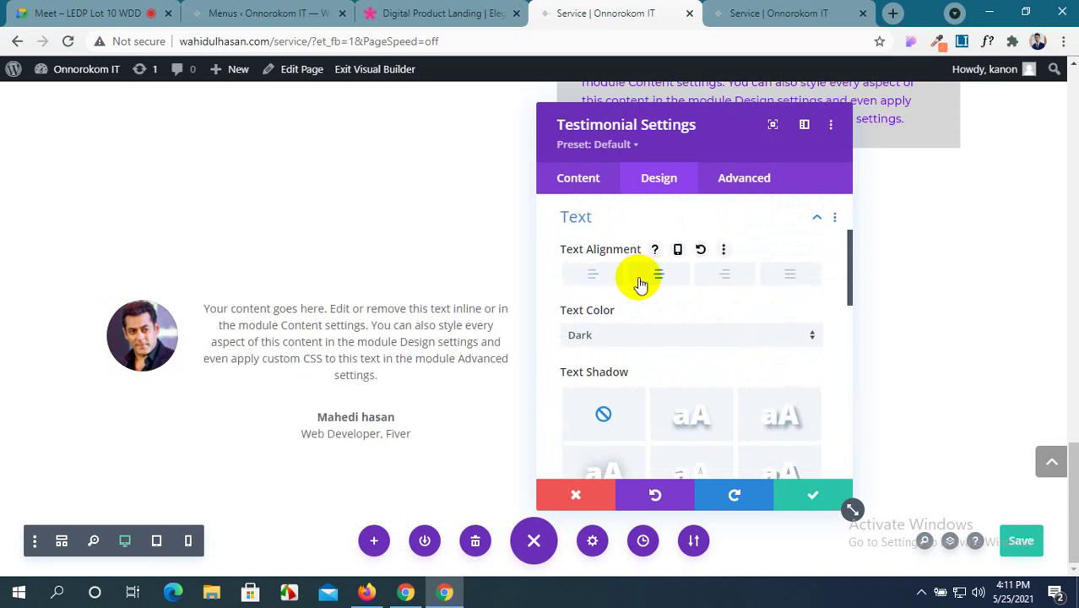
click(595, 276)
scroll(634, 350, down, 3)
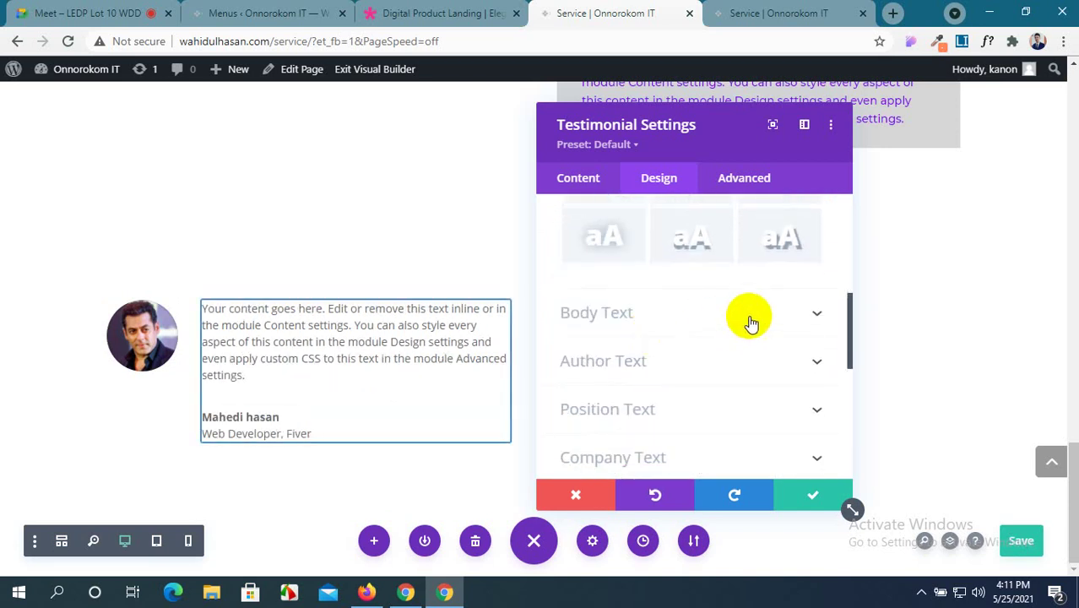
Make the body text Montserrat, left-aligned, with colour #474747.
click(751, 317)
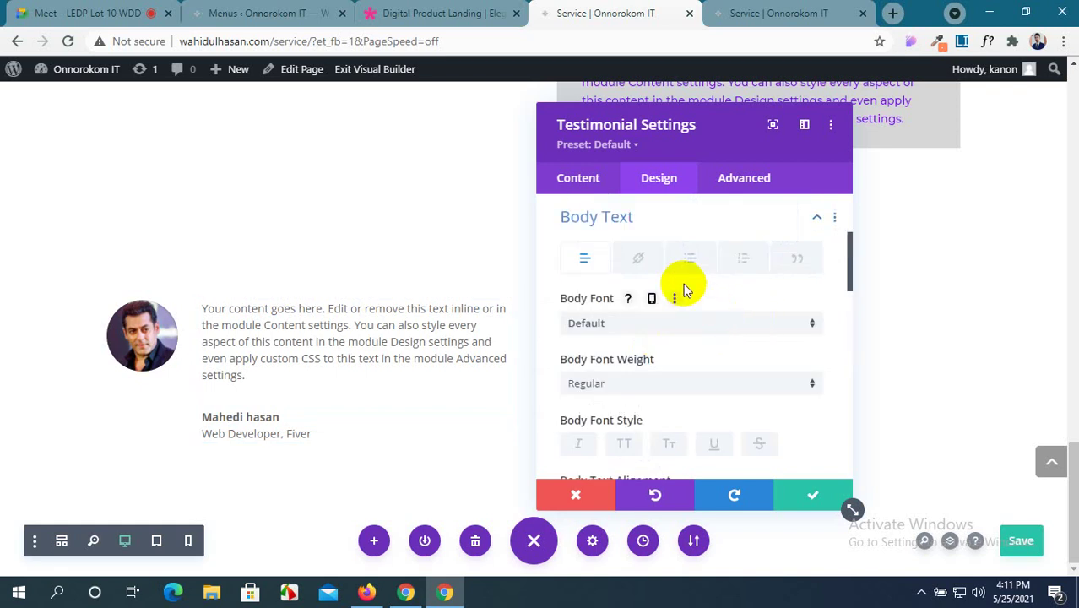
scroll(668, 296, down, 1)
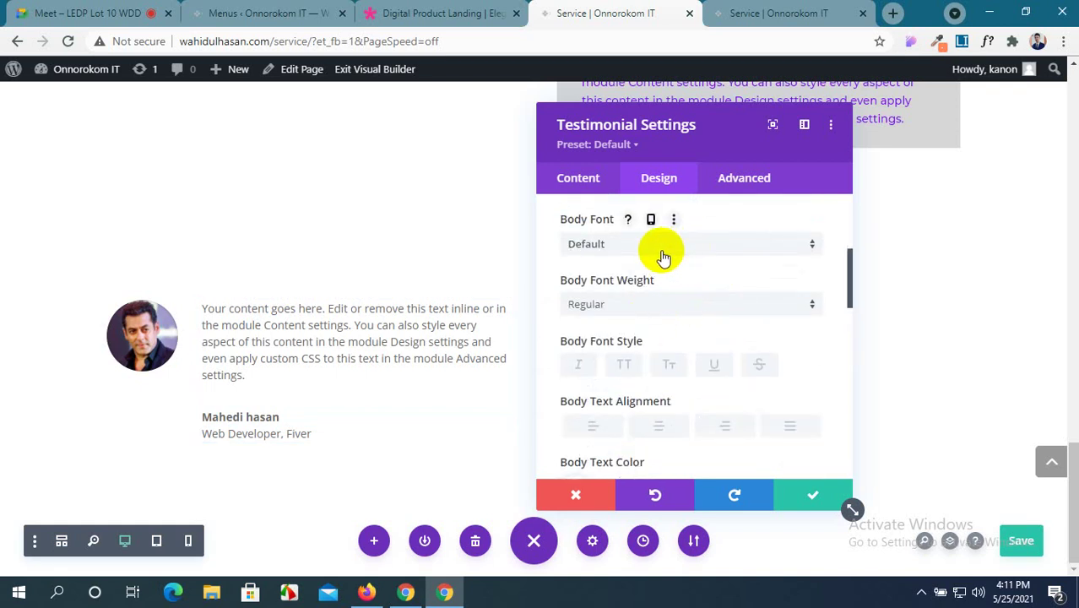
click(615, 251)
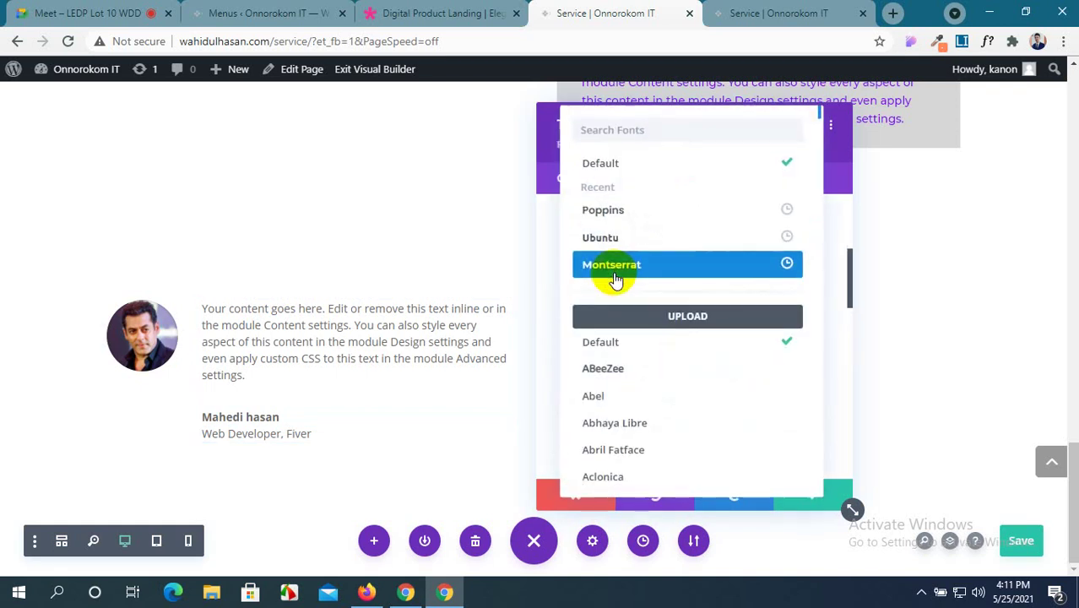
click(630, 266)
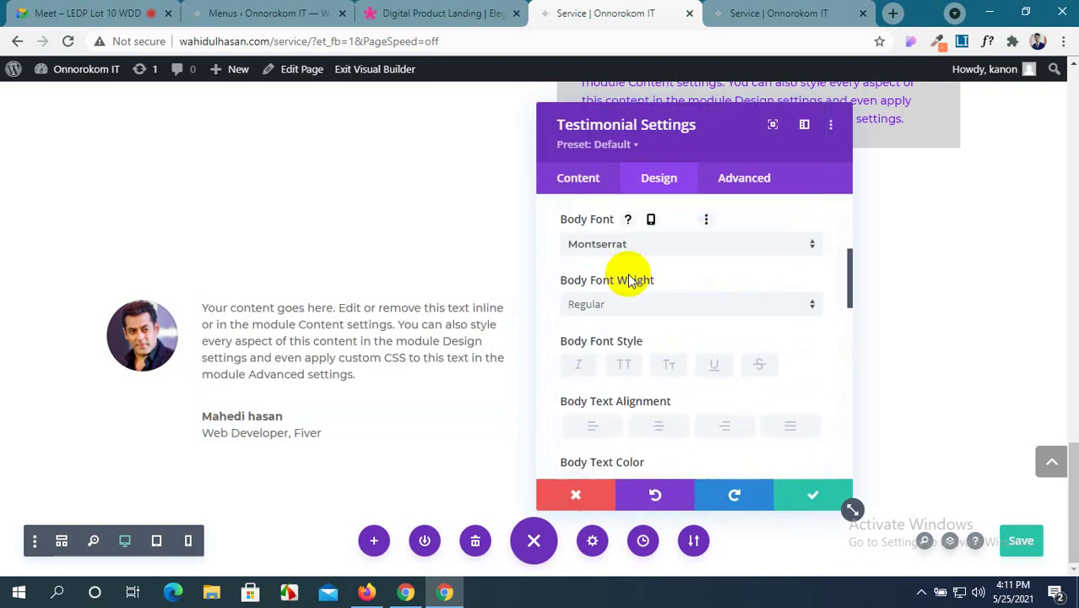
scroll(698, 349, down, 2)
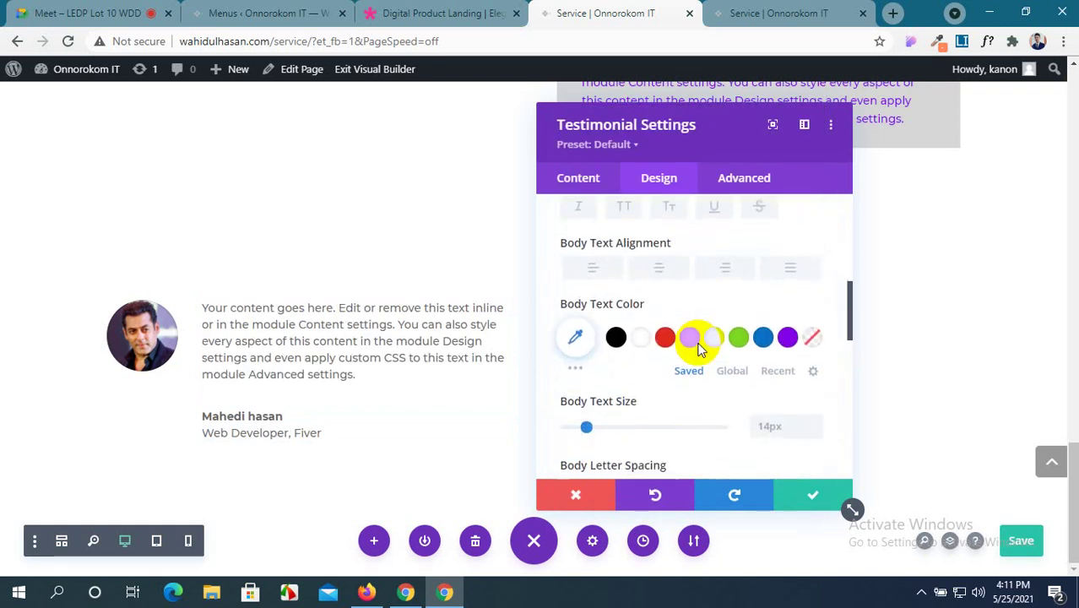
click(605, 269)
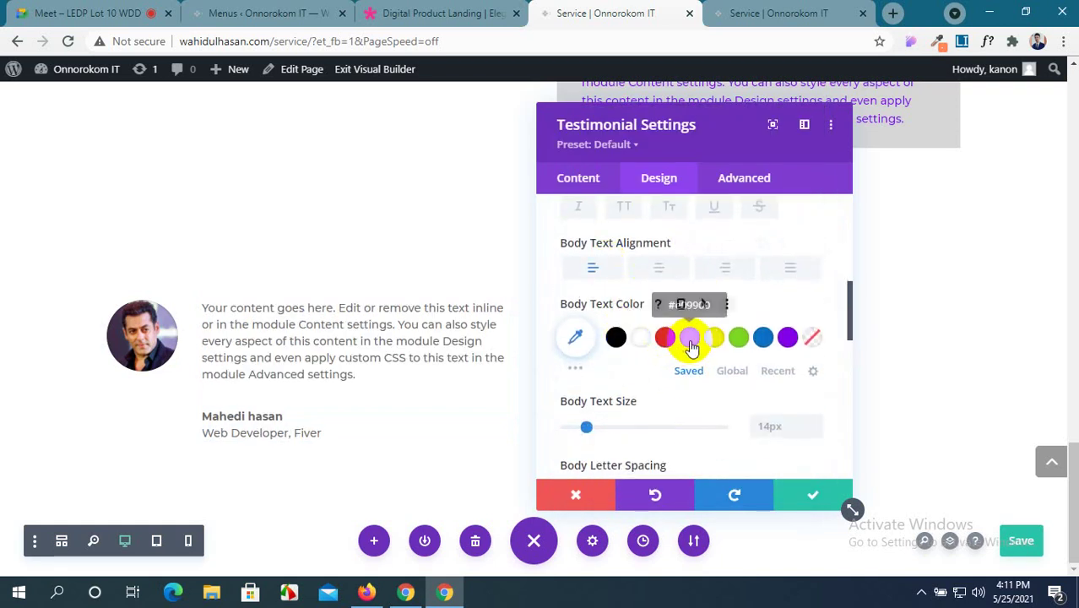
click(575, 365)
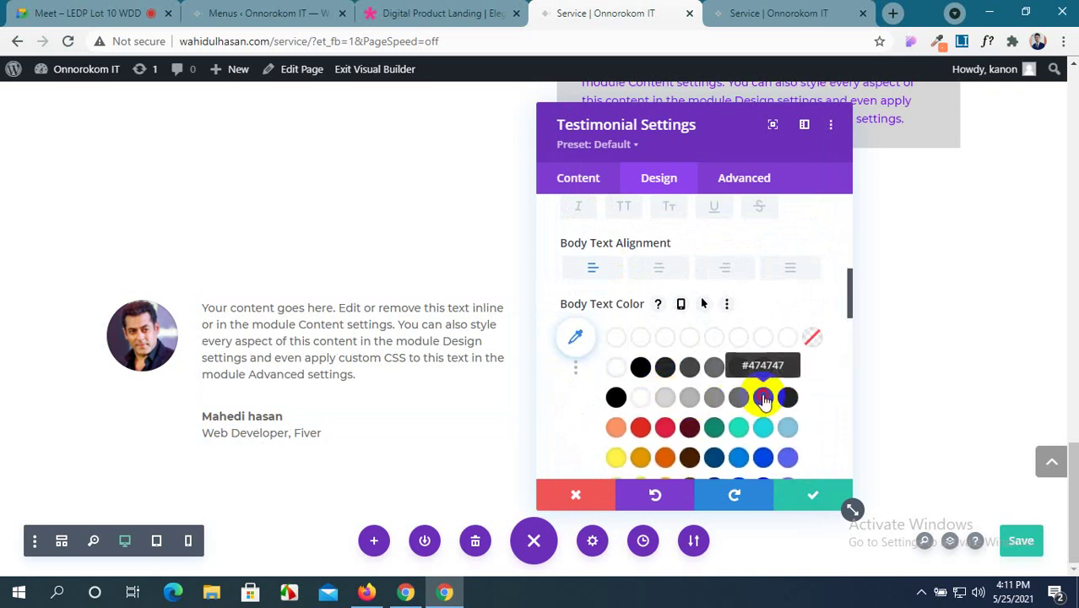
click(764, 399)
scroll(659, 388, down, 2)
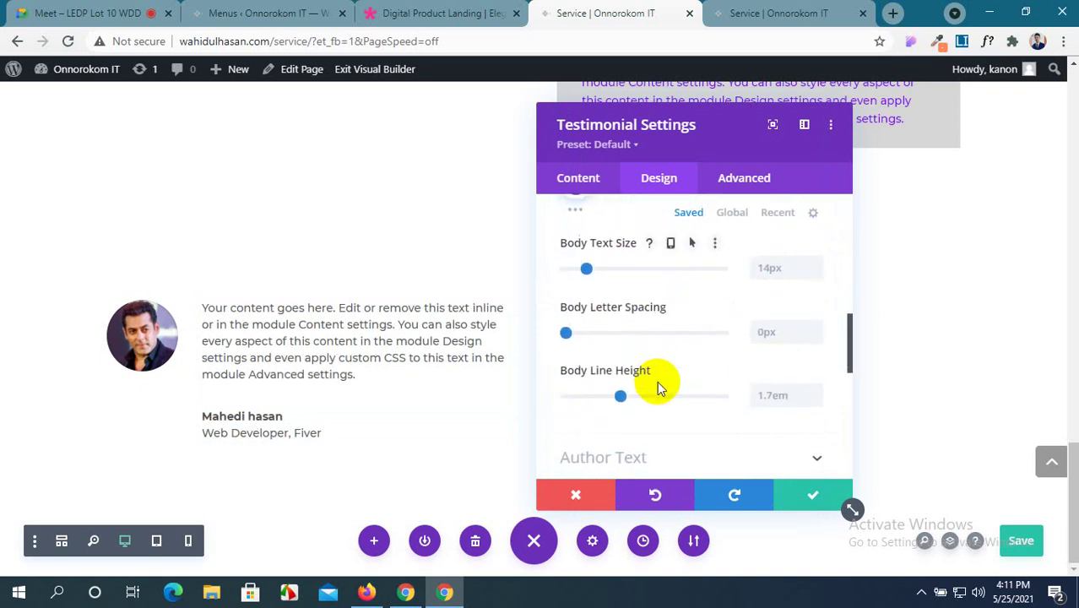
scroll(625, 270, down, 3)
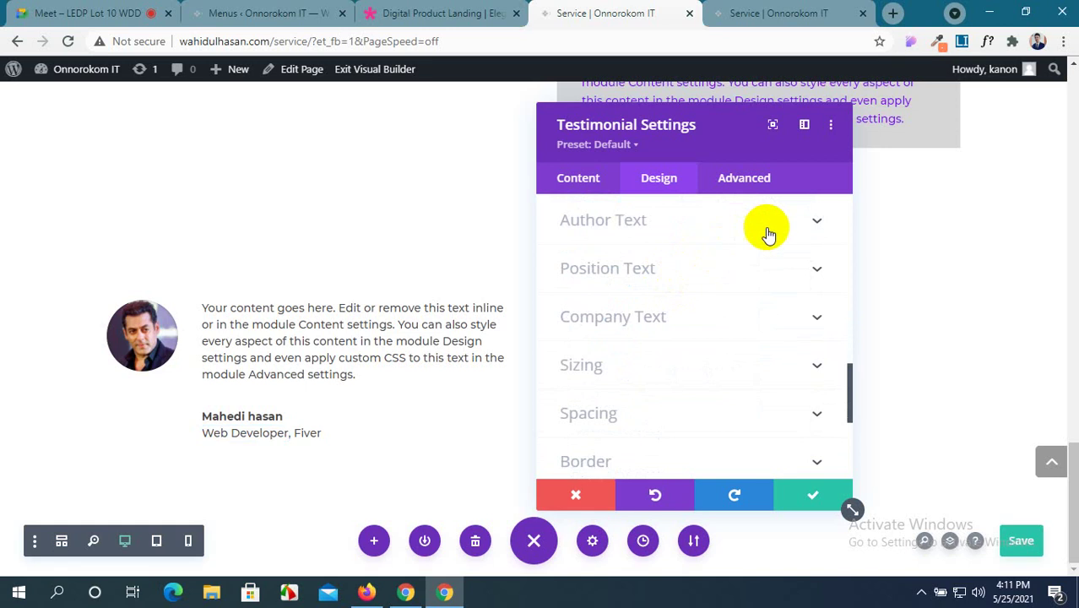
Style the testimonial author name in Poppins, uppercase and left-aligned, at 16px text size.
click(813, 225)
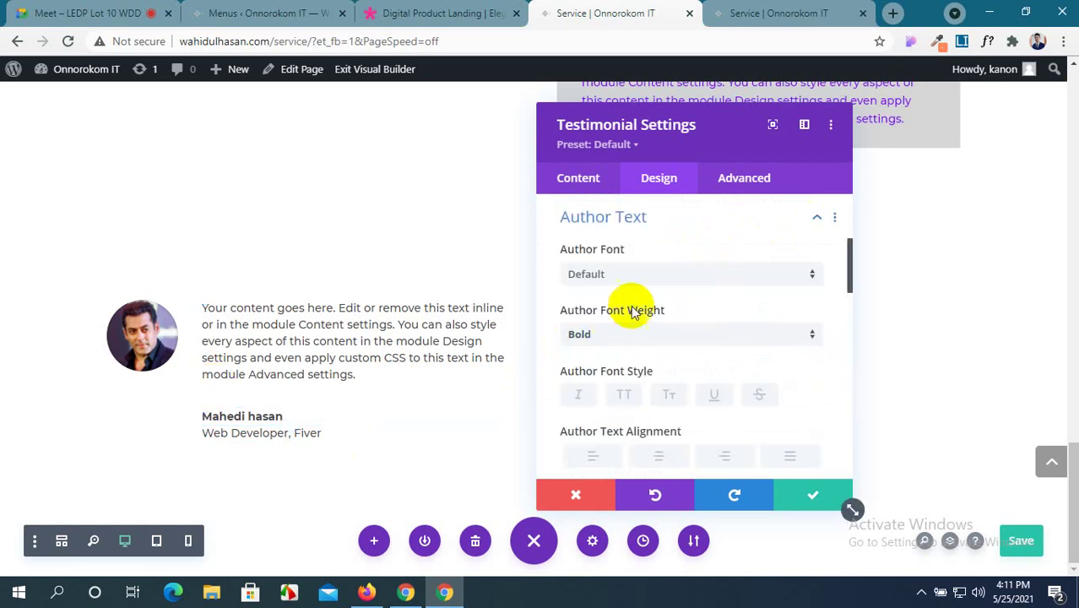
click(648, 282)
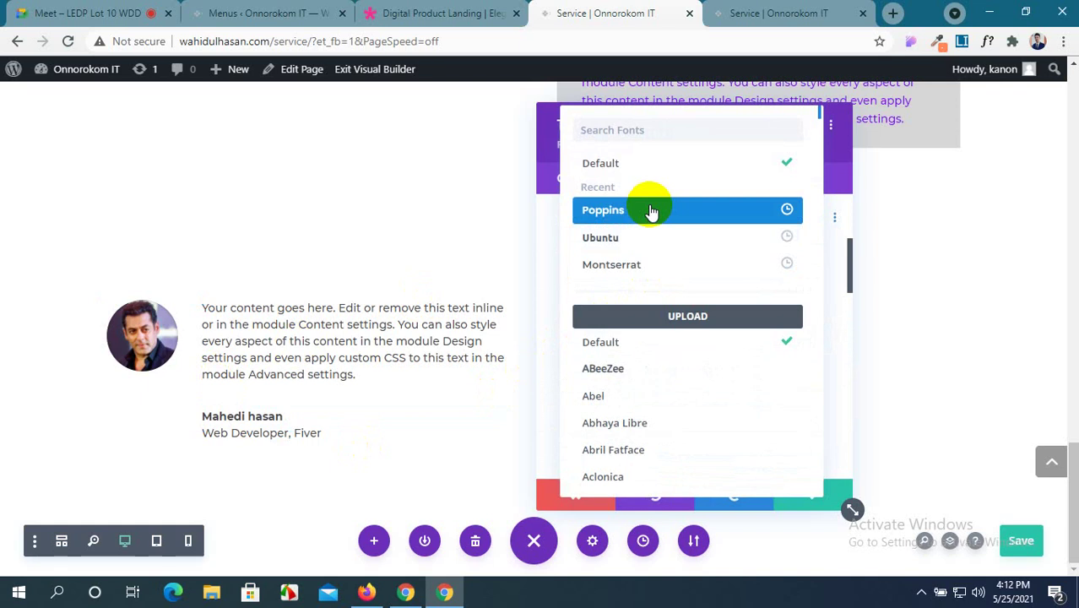
click(651, 214)
scroll(636, 422, down, 2)
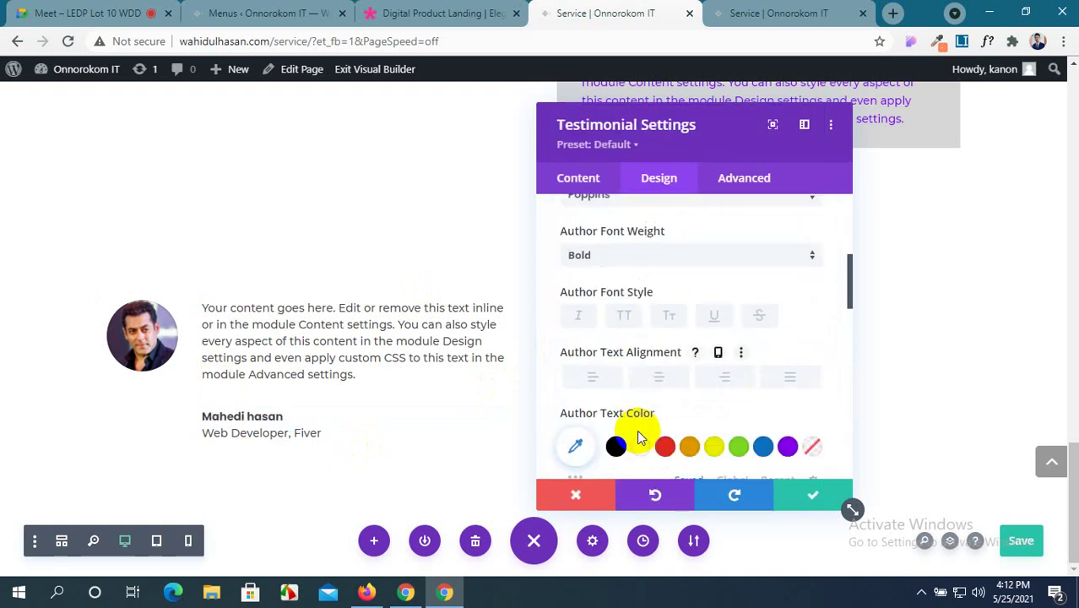
click(635, 324)
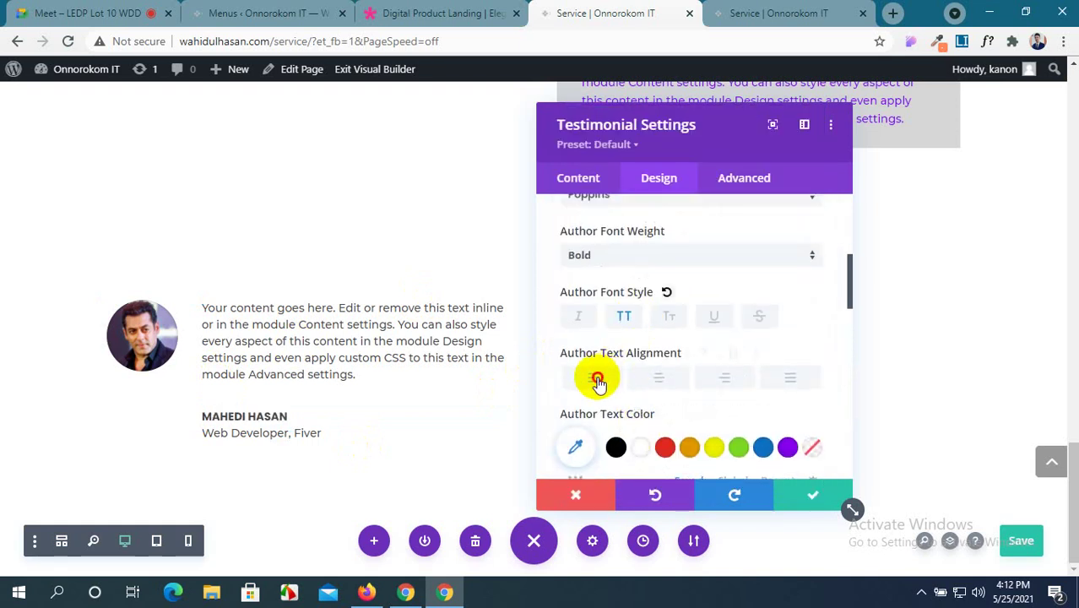
click(594, 378)
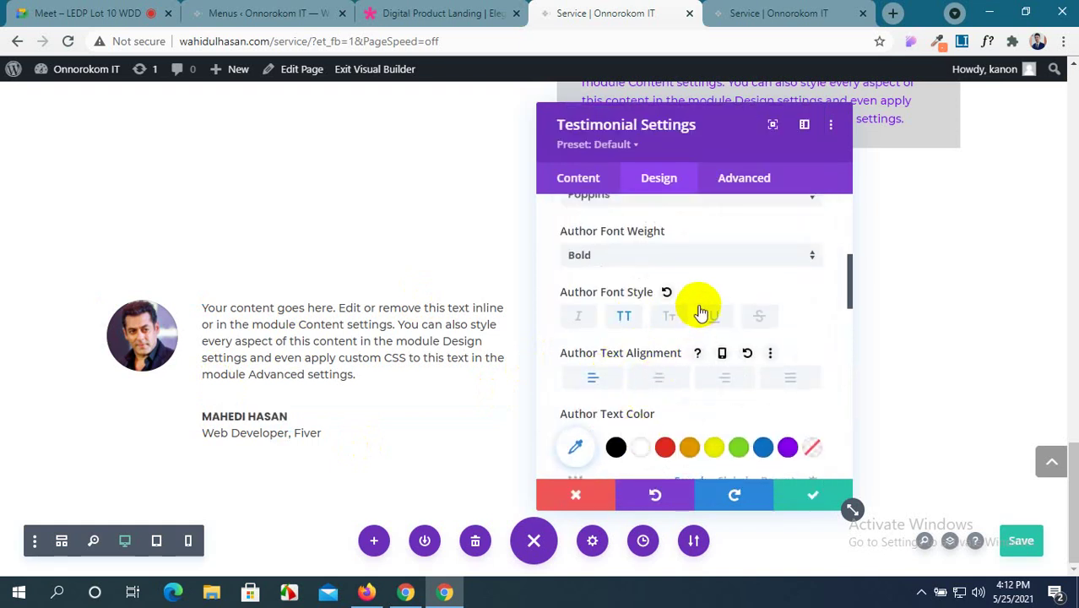
scroll(699, 306, down, 2)
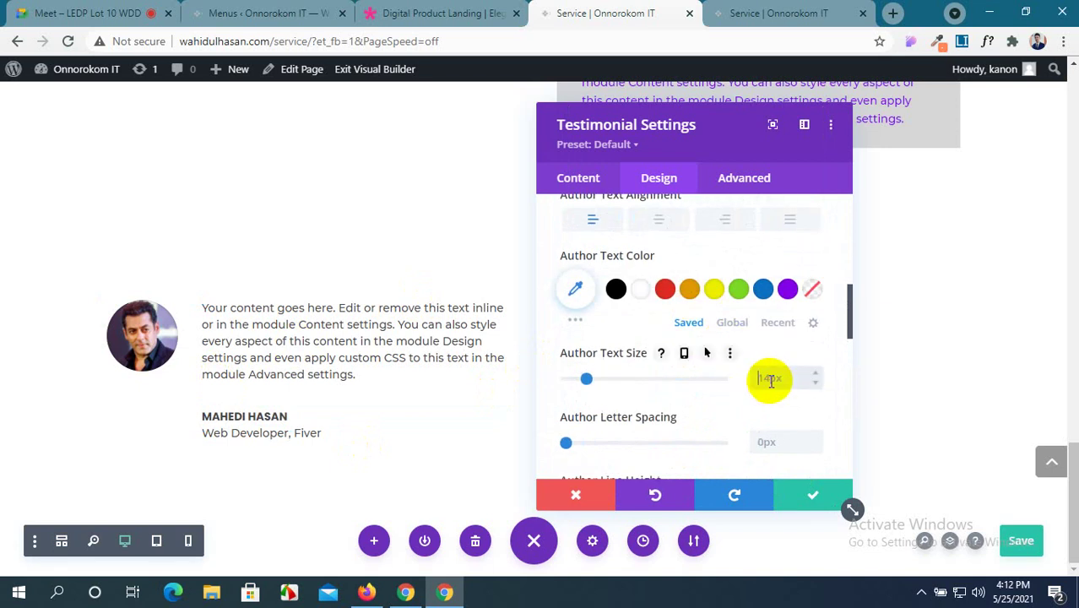
text(px)
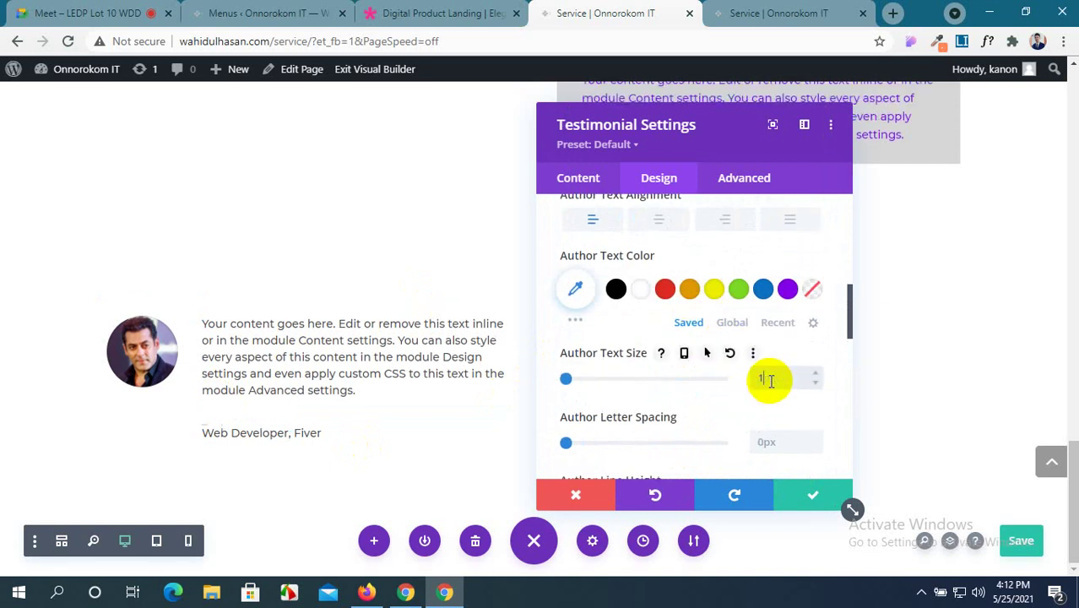
text(px)
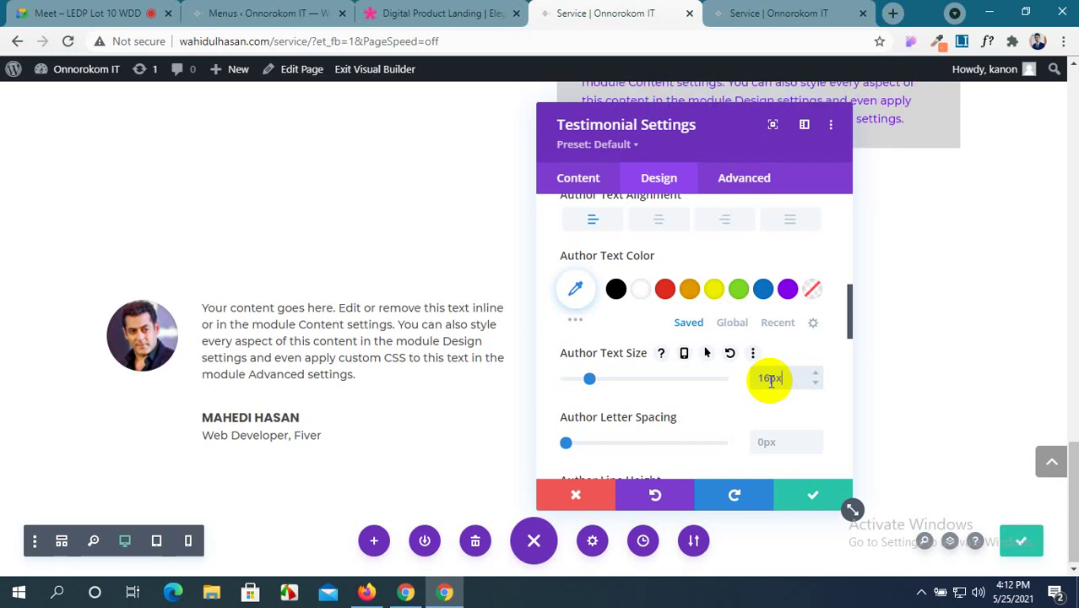
scroll(745, 428, down, 3)
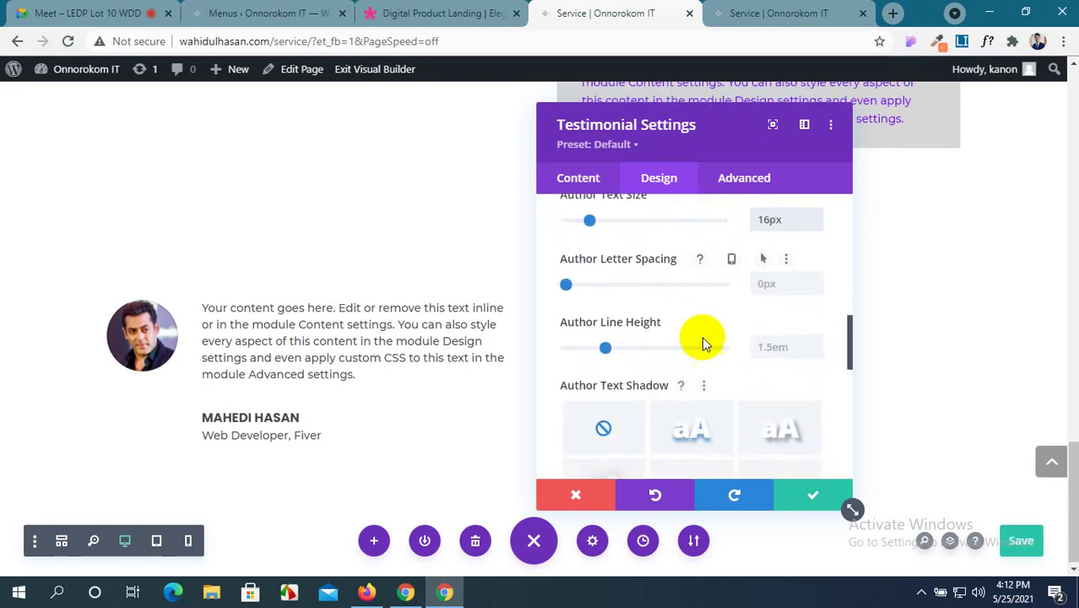
scroll(629, 365, down, 3)
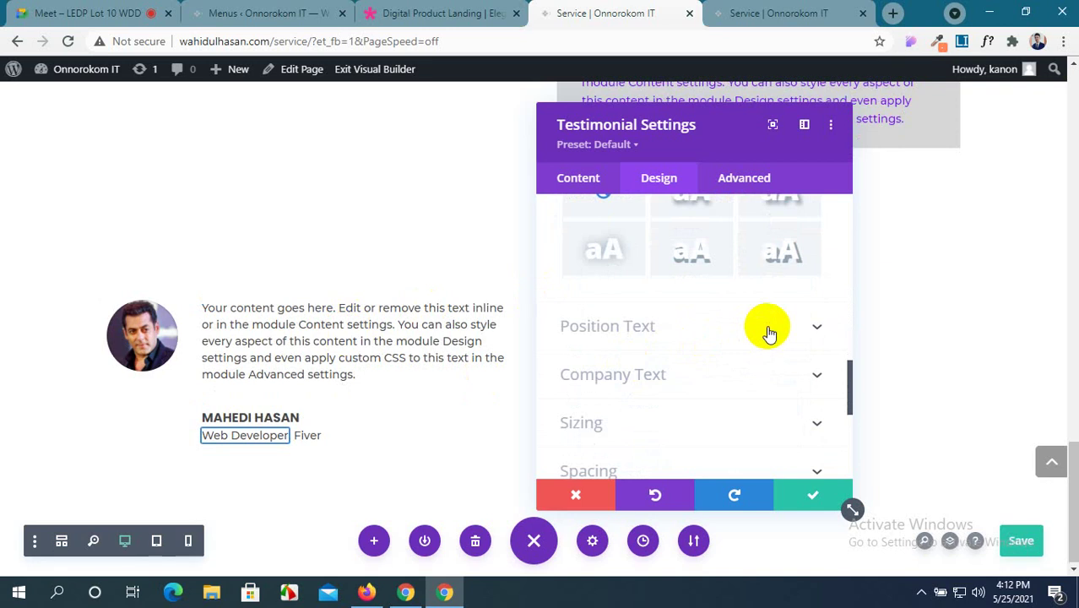
Make the 'Web Developer' position text blue.
click(769, 332)
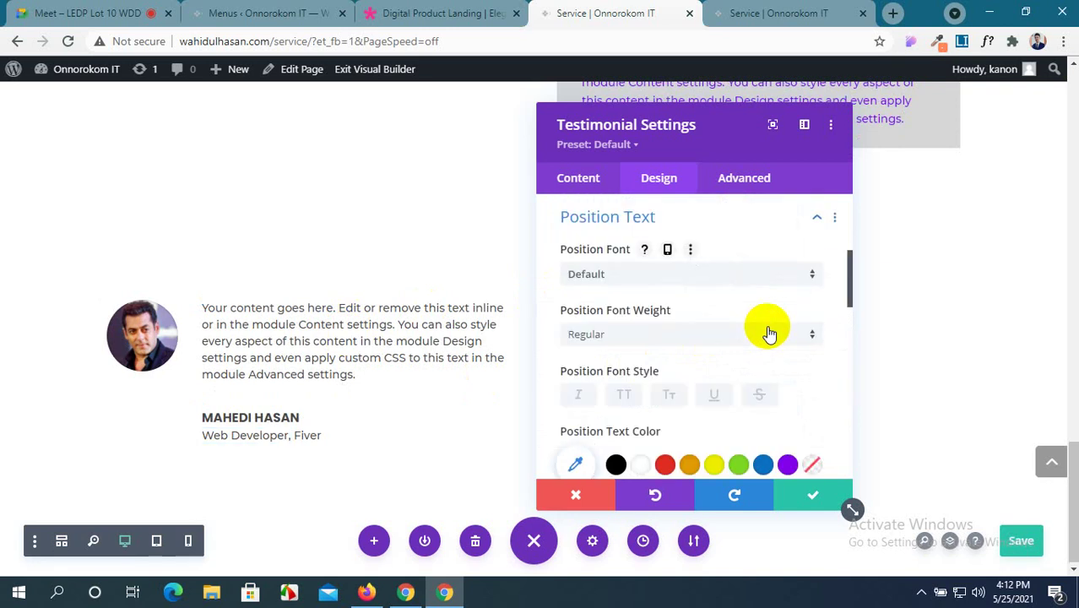
scroll(770, 331, down, 1)
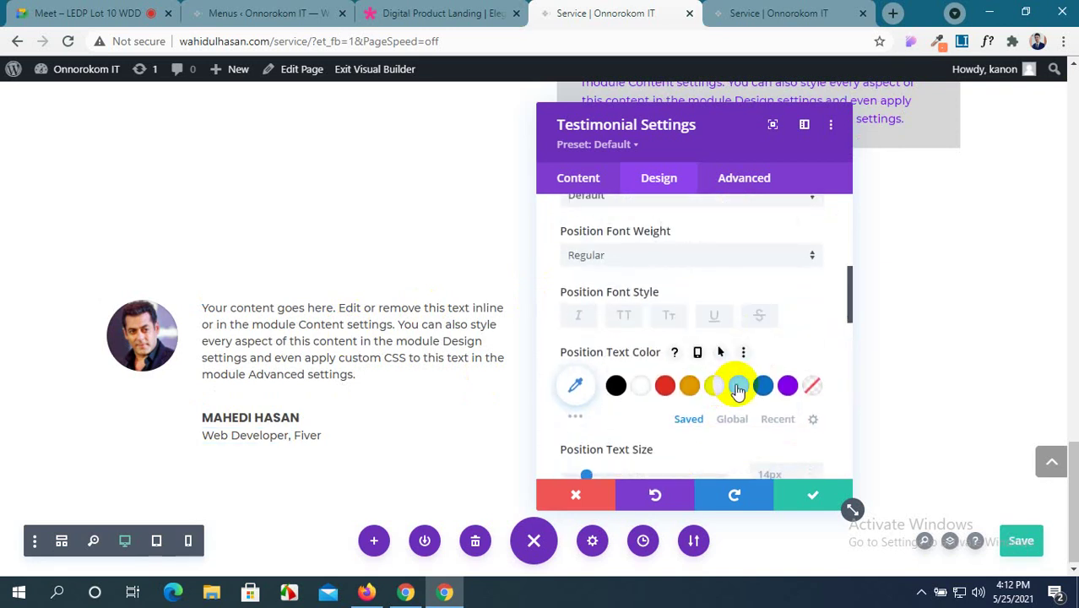
click(759, 393)
scroll(622, 404, down, 5)
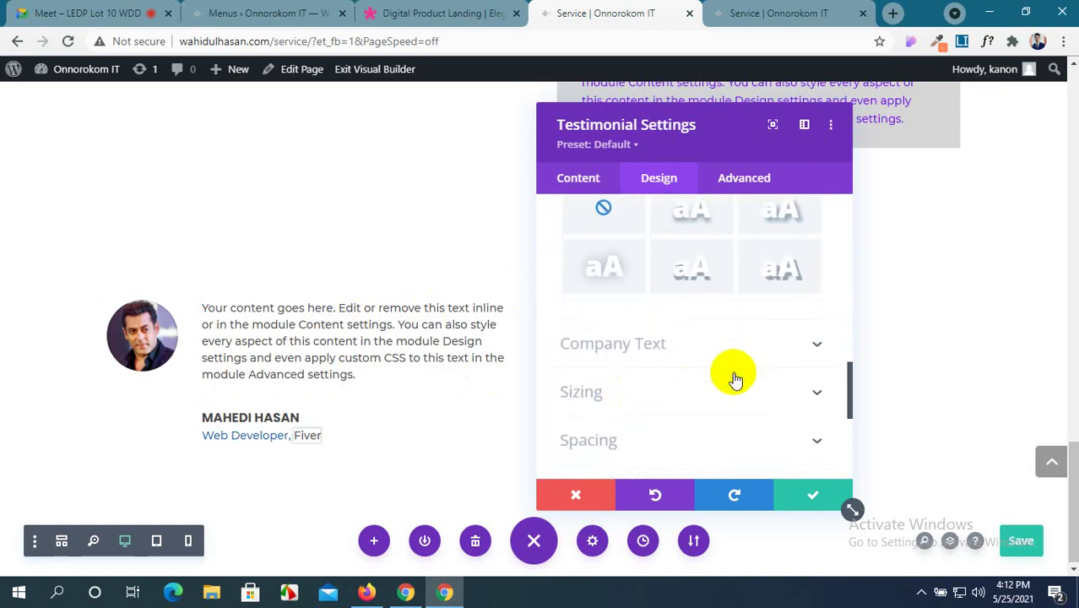
Colour the company name 'Fiver' green in the Company Text settings.
click(728, 362)
scroll(718, 416, down, 1)
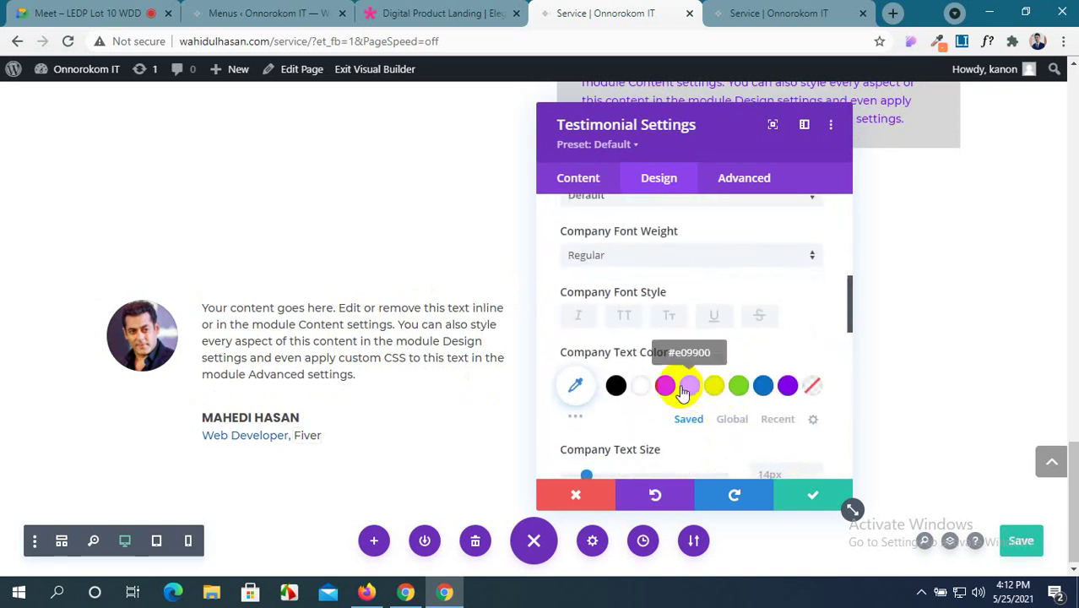
click(665, 389)
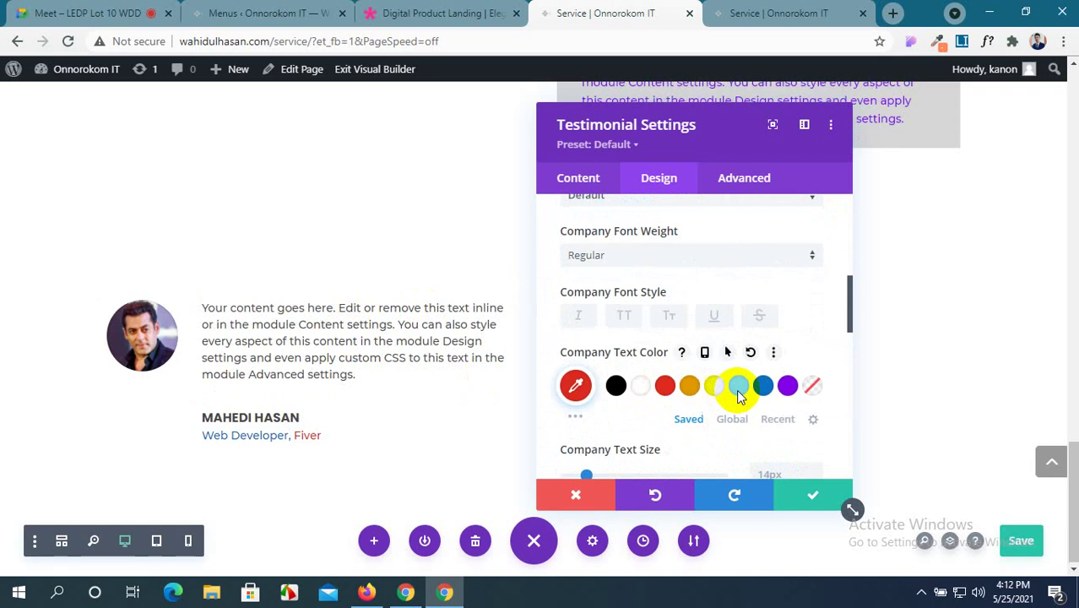
click(736, 387)
scroll(650, 422, down, 1)
scroll(651, 422, down, 2)
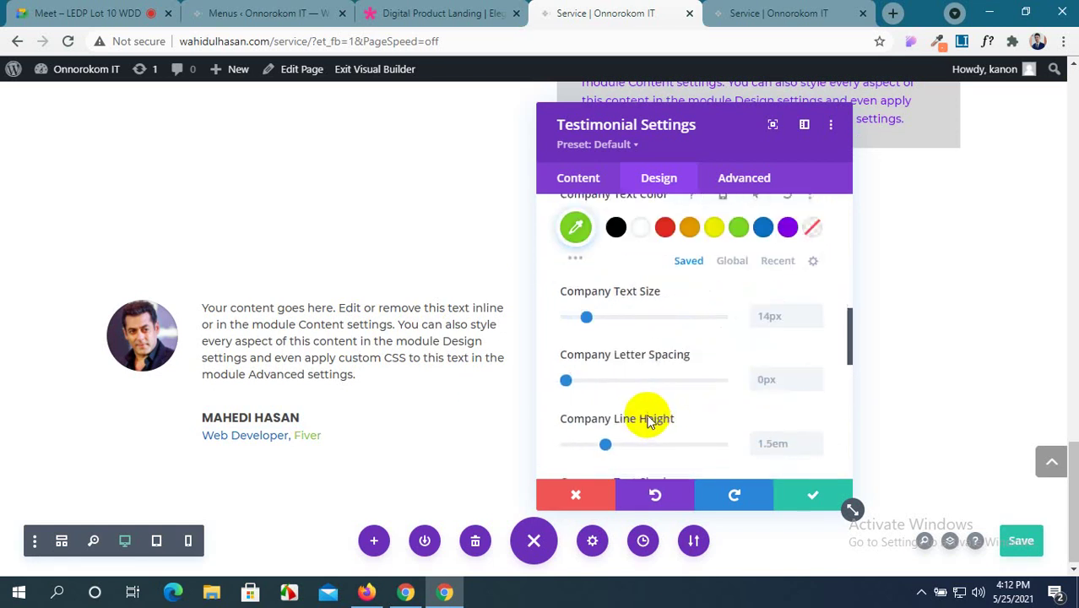
scroll(651, 422, up, 2)
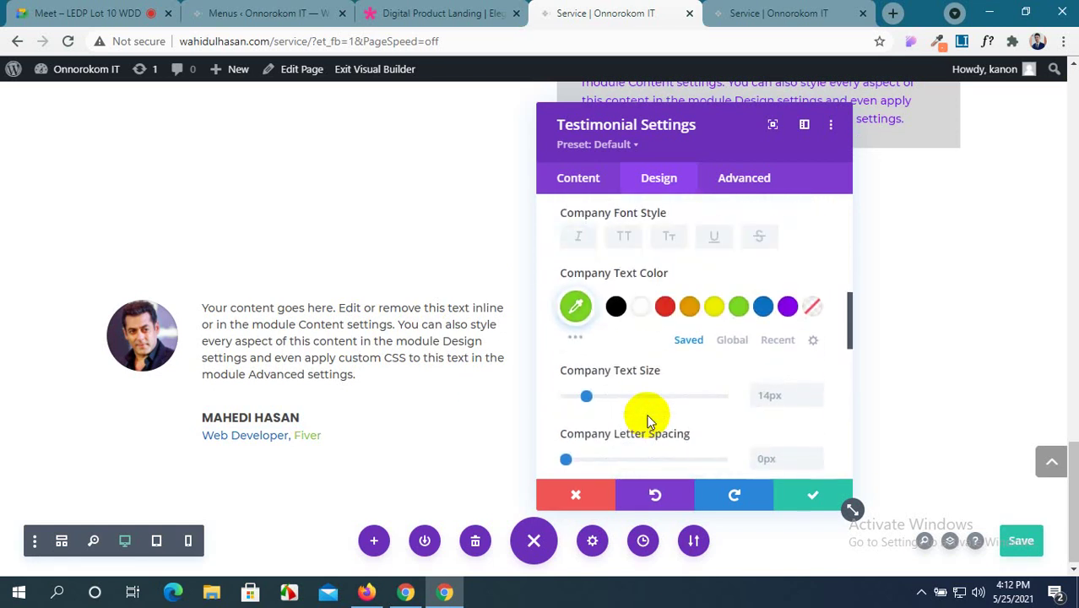
scroll(649, 422, down, 5)
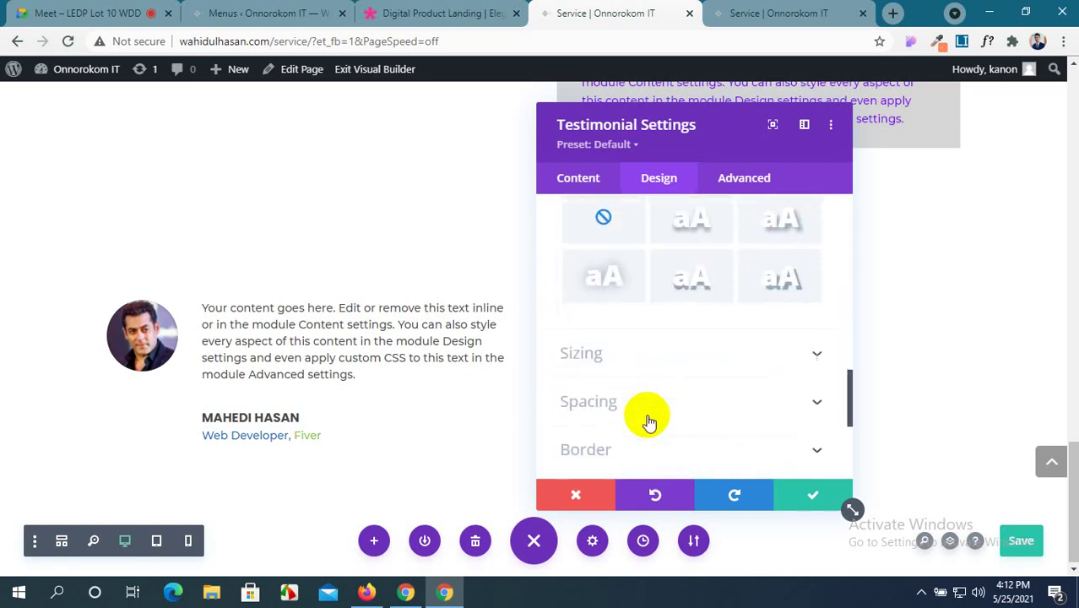
scroll(649, 422, up, 5)
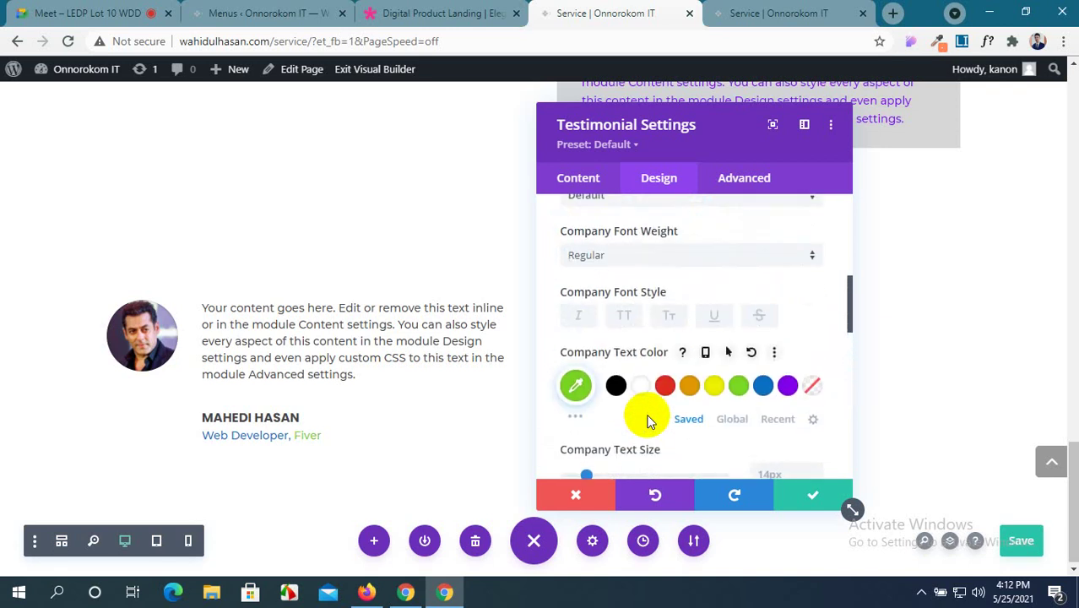
scroll(648, 422, up, 1)
scroll(648, 423, down, 5)
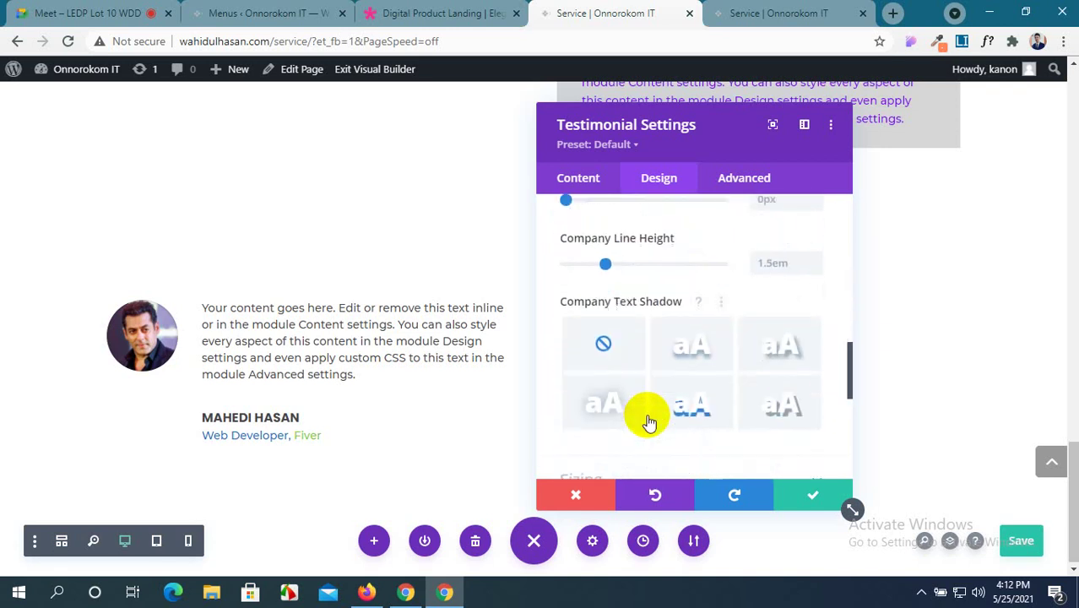
scroll(649, 422, down, 6)
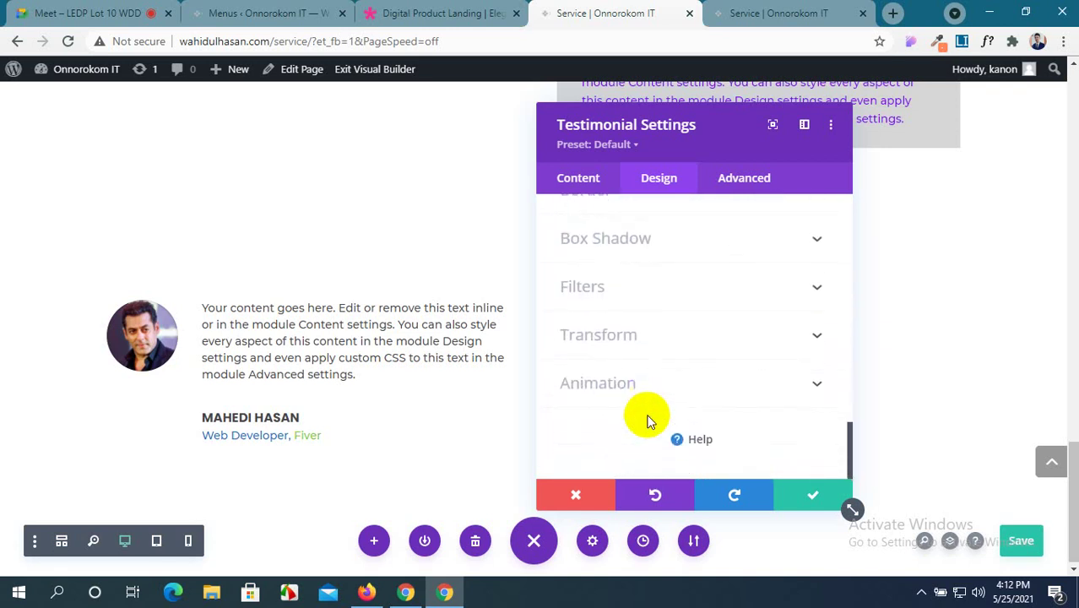
scroll(647, 419, up, 1)
Apply the bottom-edge box shadow preset to the testimonial card.
click(798, 319)
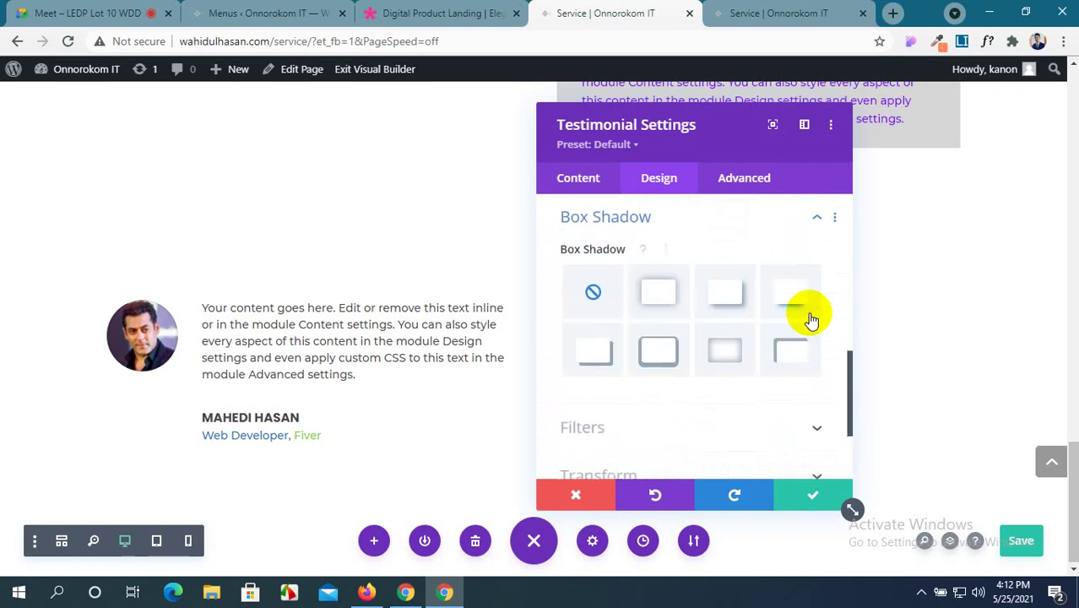
click(659, 290)
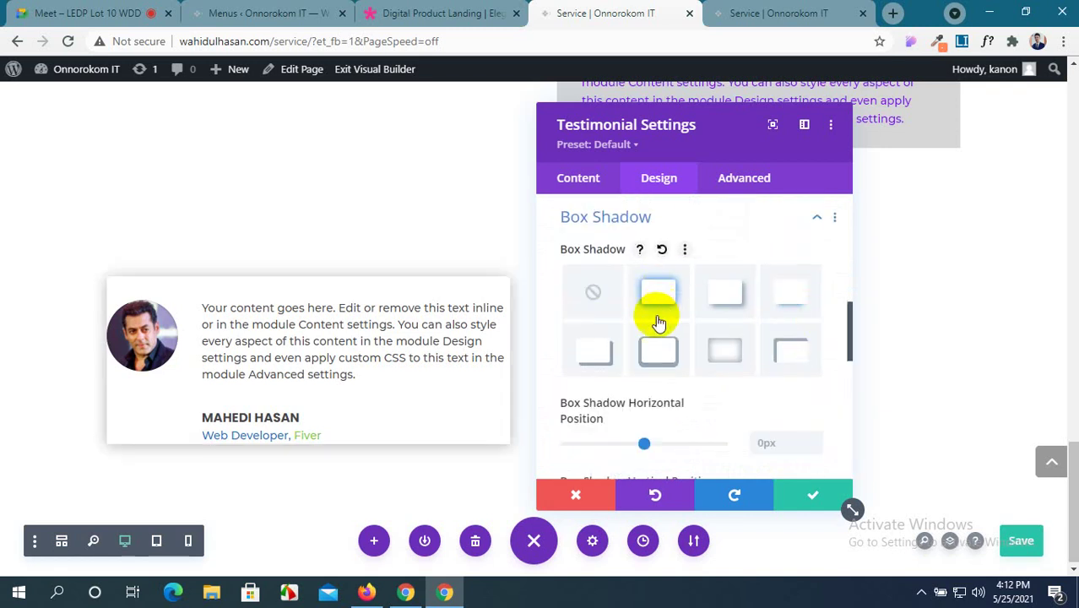
scroll(631, 410, down, 3)
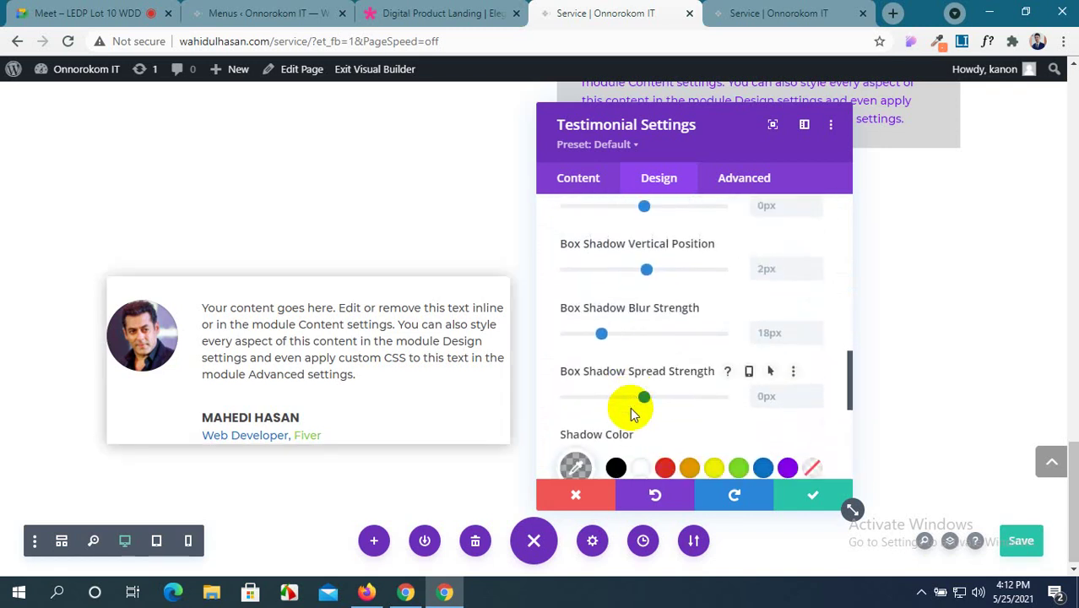
scroll(631, 405, up, 1)
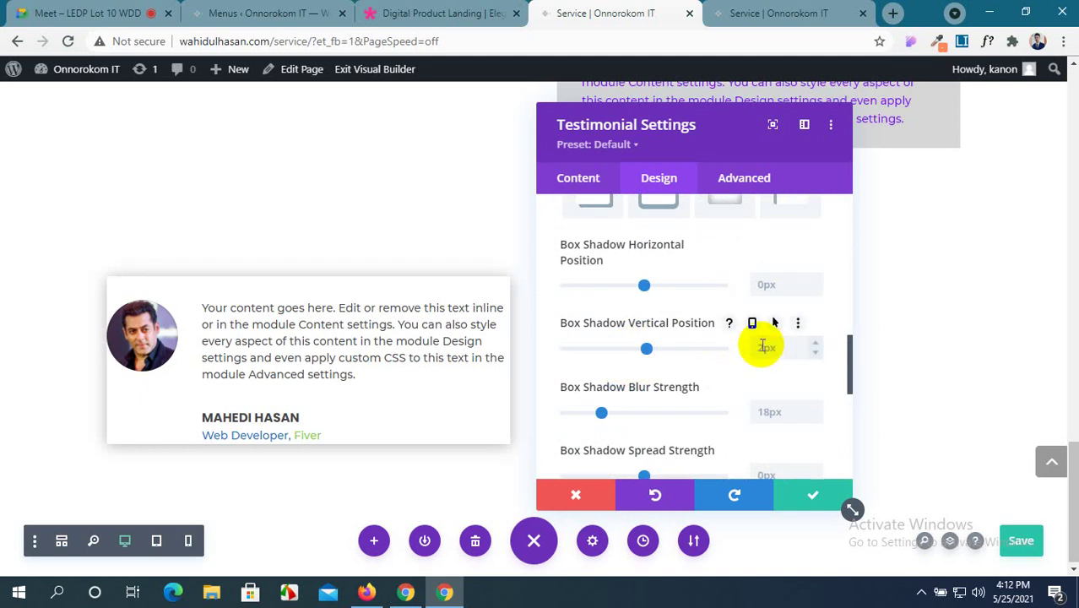
scroll(762, 346, up, 2)
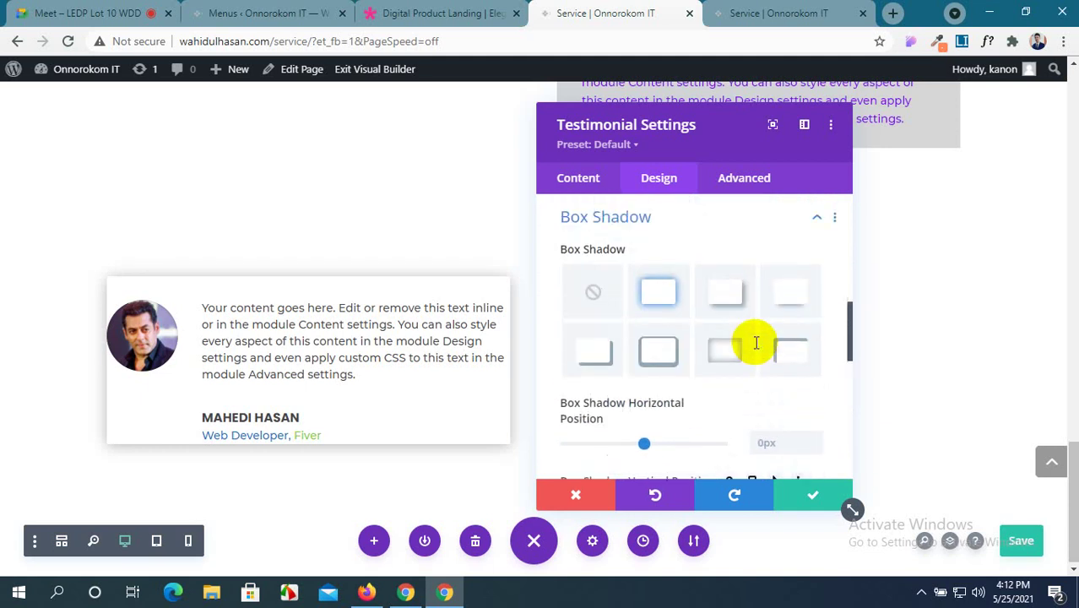
click(777, 302)
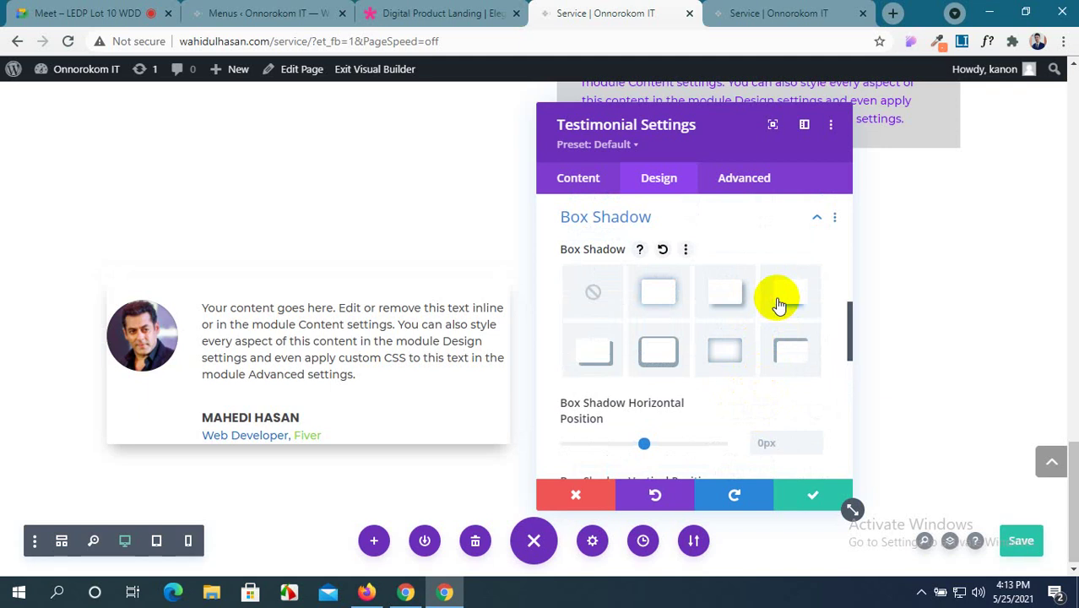
scroll(617, 282, up, 3)
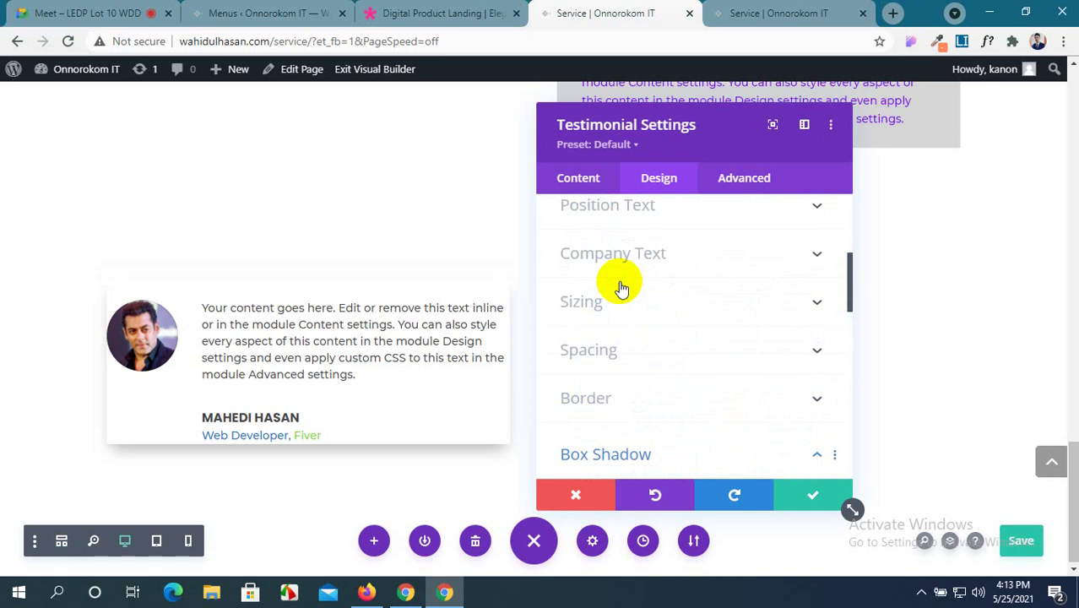
click(802, 351)
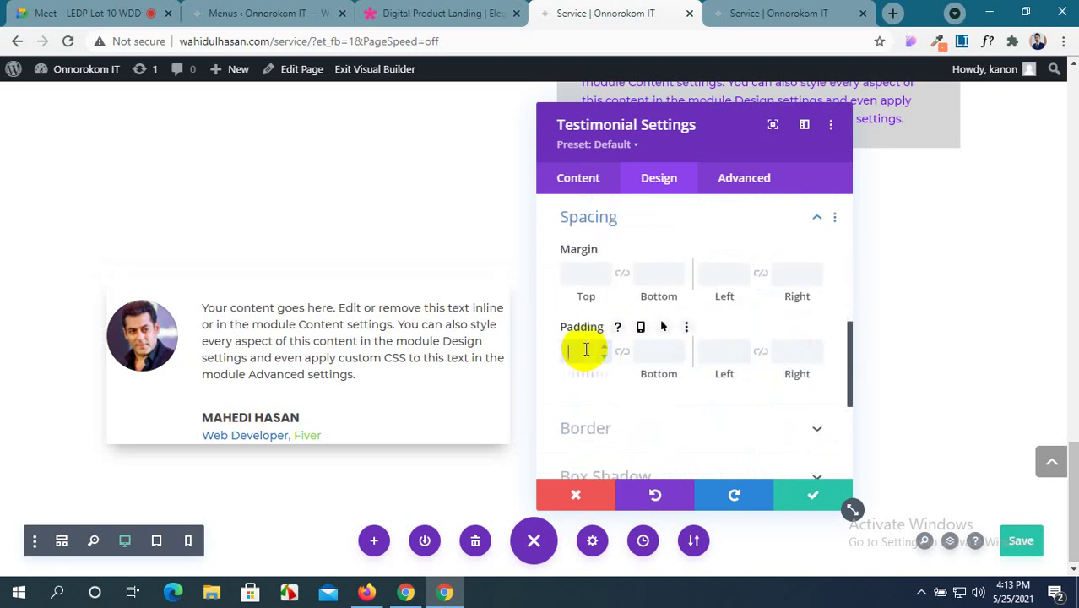
Set 10px padding on all sides of the testimonial card and save its settings.
click(622, 351)
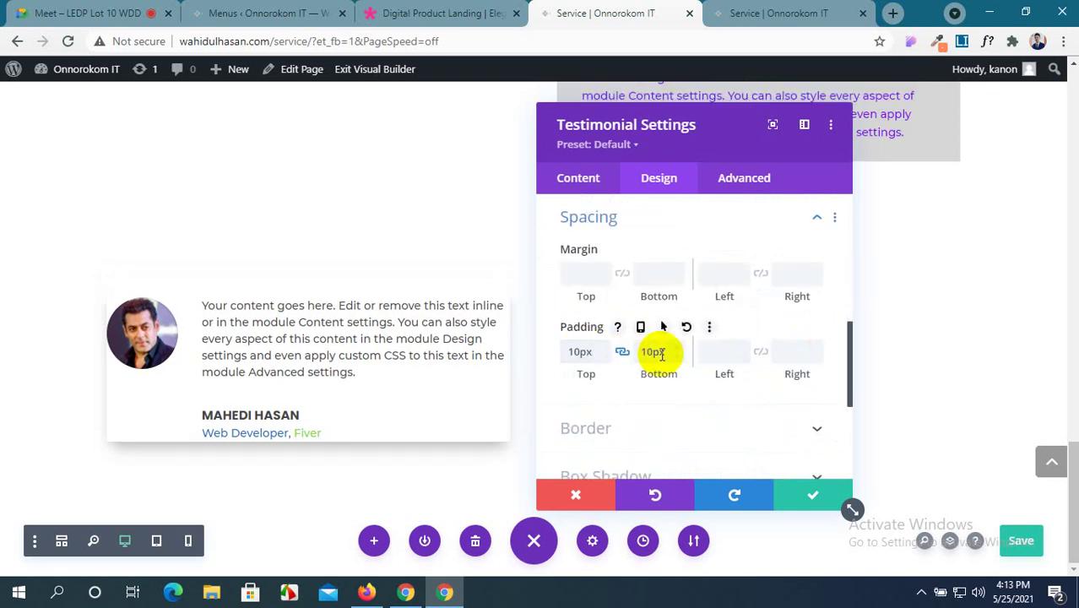
click(727, 355)
text(10px)
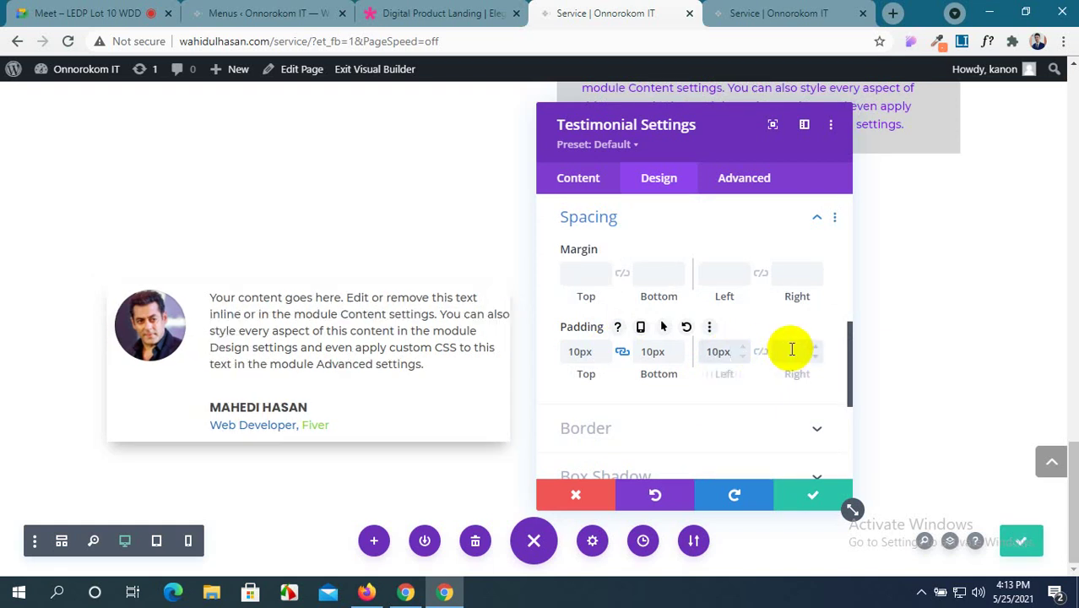
click(762, 355)
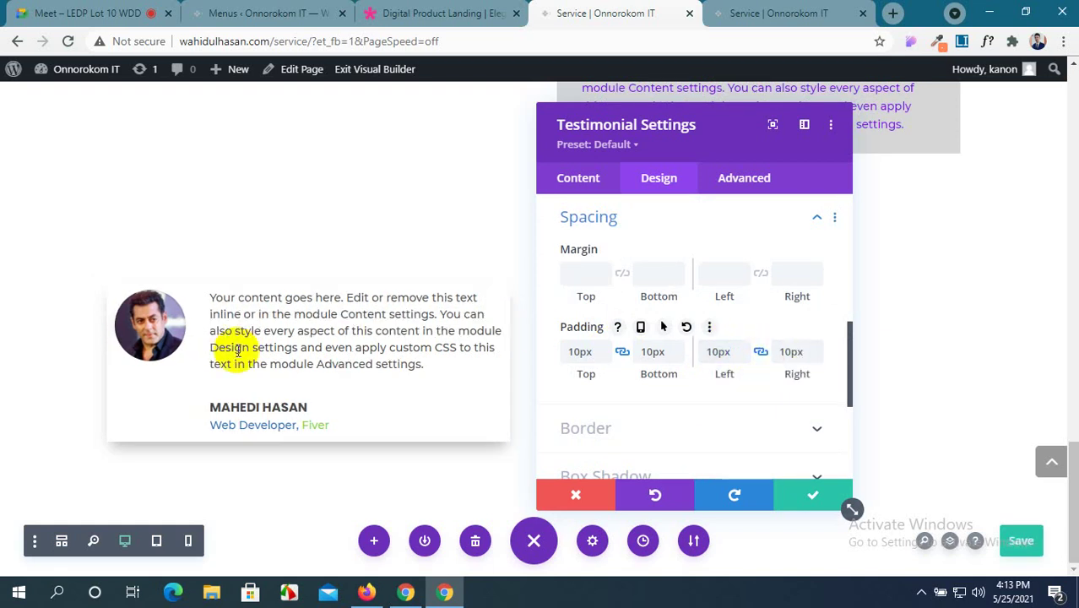
scroll(704, 333, down, 5)
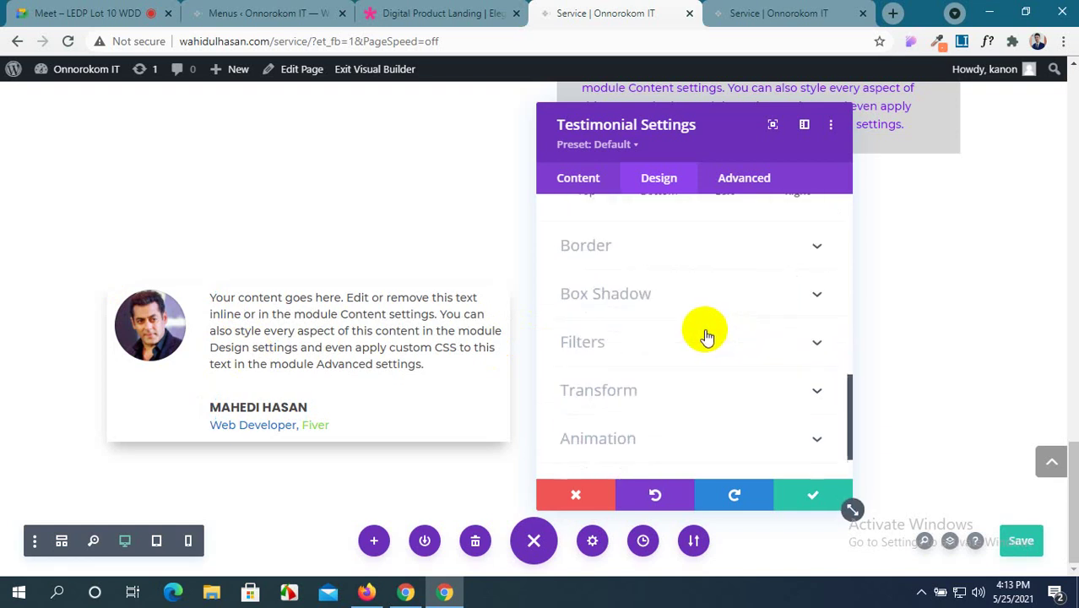
click(812, 493)
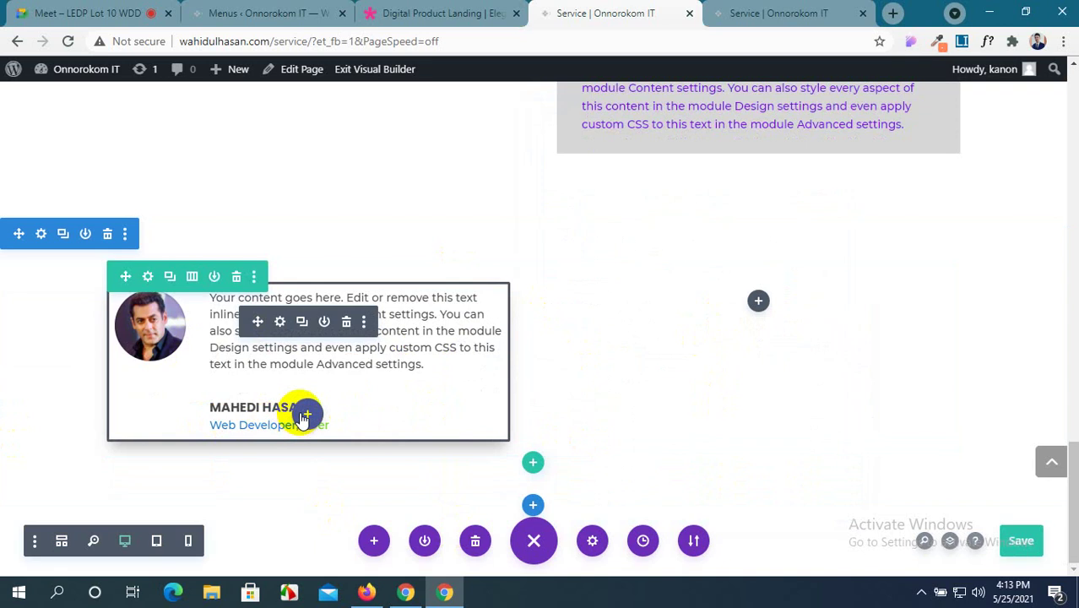
Duplicate the social icons module and drag the copy below the testimonial card.
scroll(311, 294, up, 6)
scroll(312, 294, down, 3)
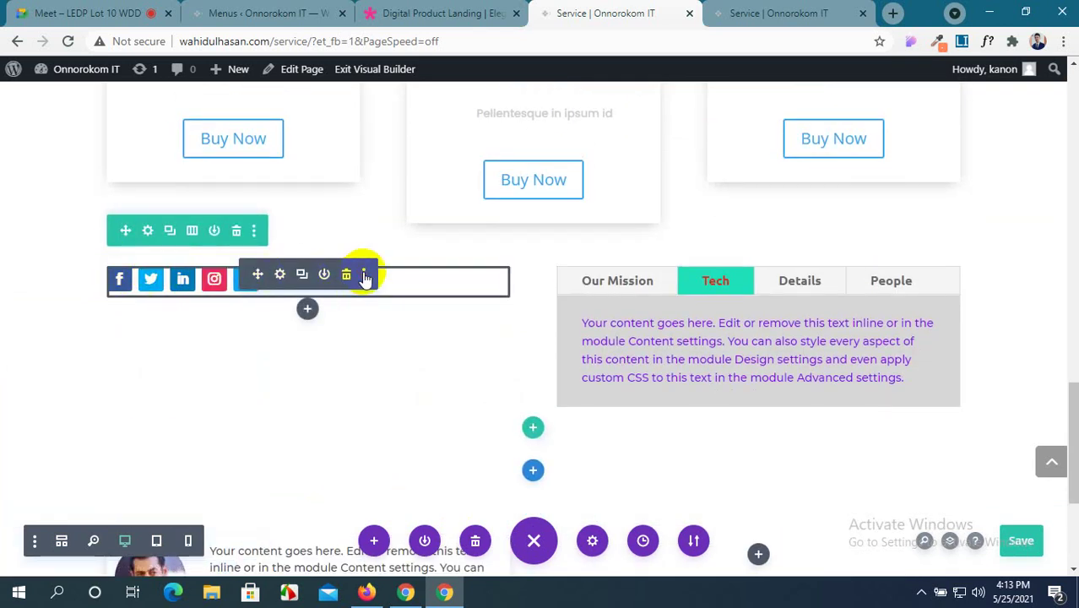
click(365, 277)
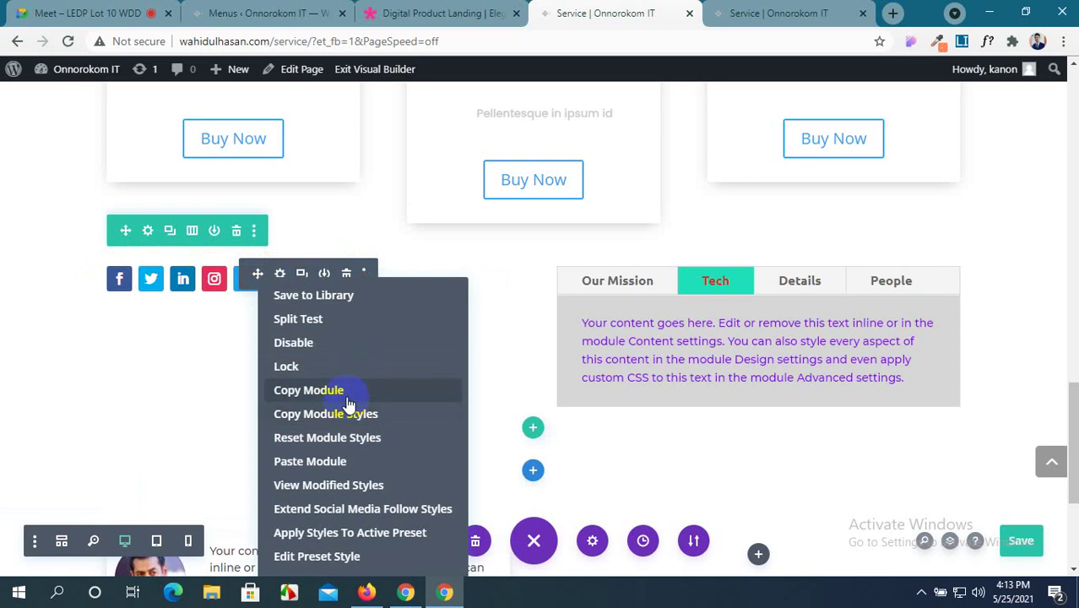
click(301, 272)
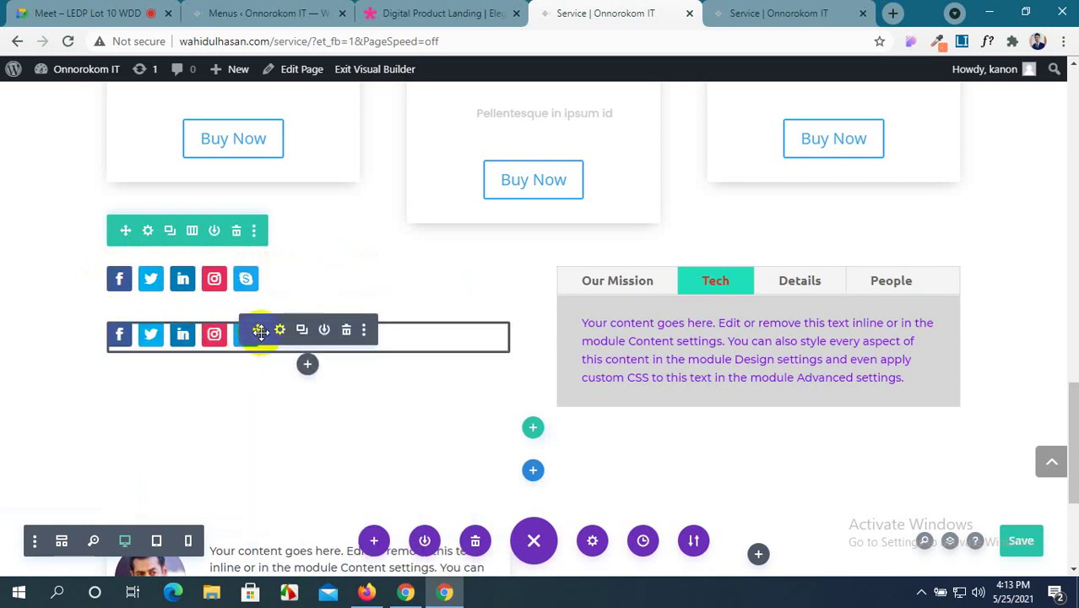
drag(261, 332, 281, 446)
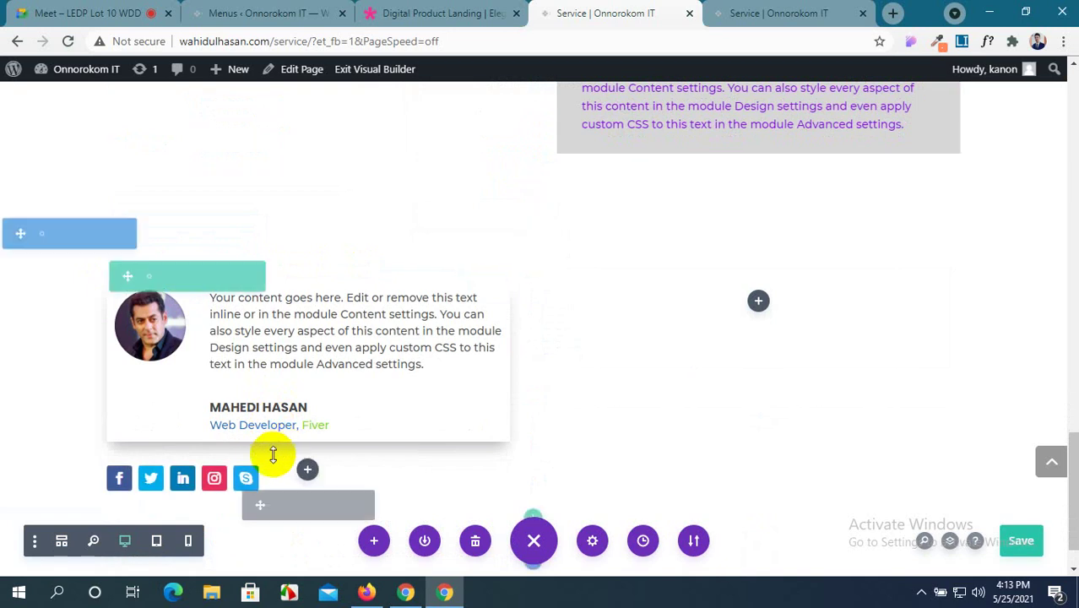
scroll(449, 431, down, 1)
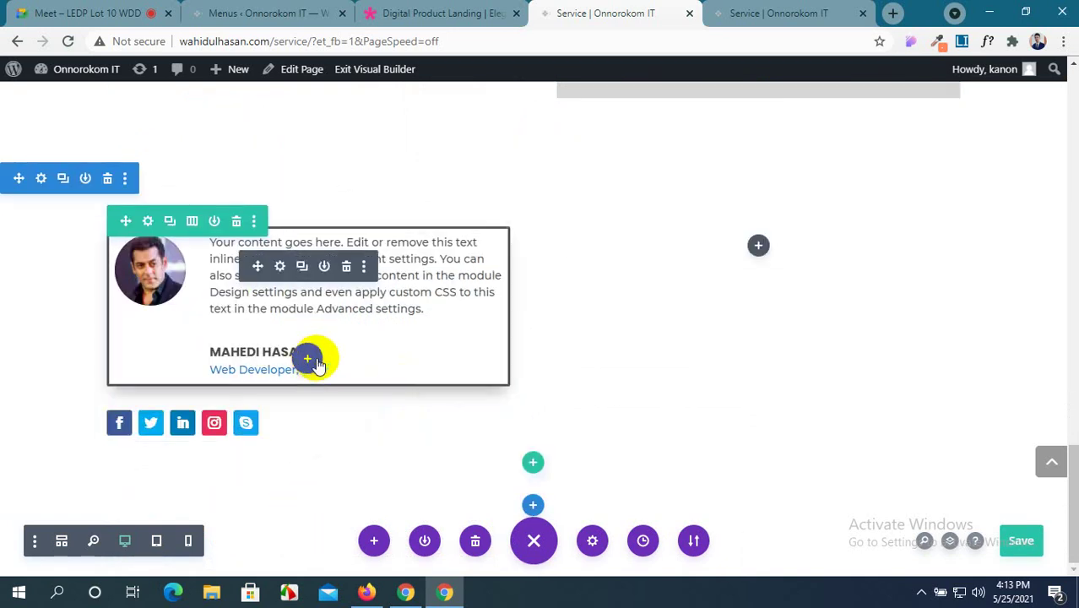
Set the testimonial card's bottom padding to 60px under Design > Spacing and save.
click(281, 267)
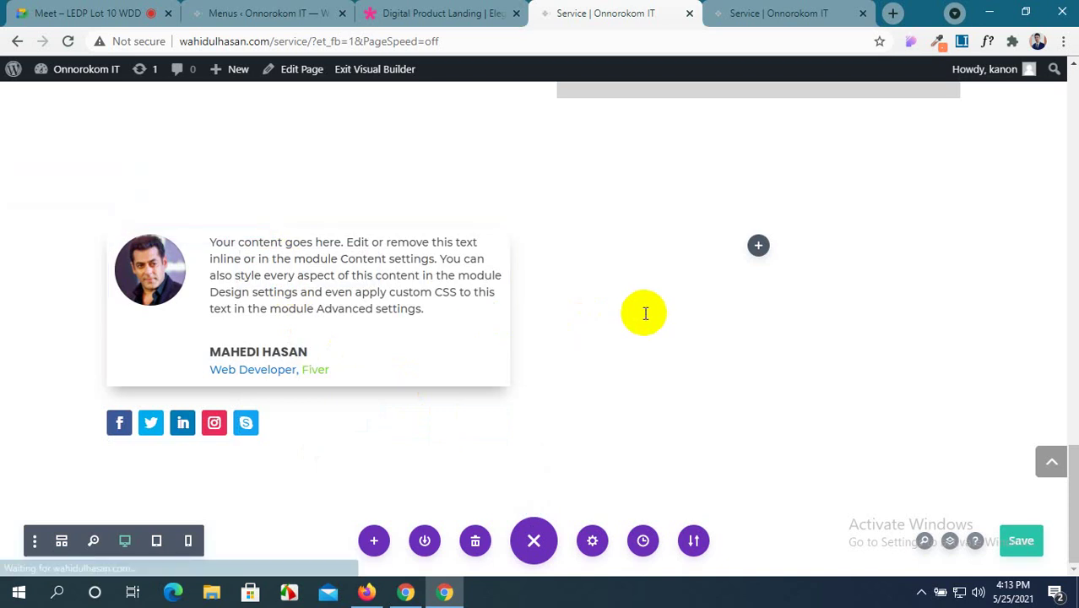
click(658, 179)
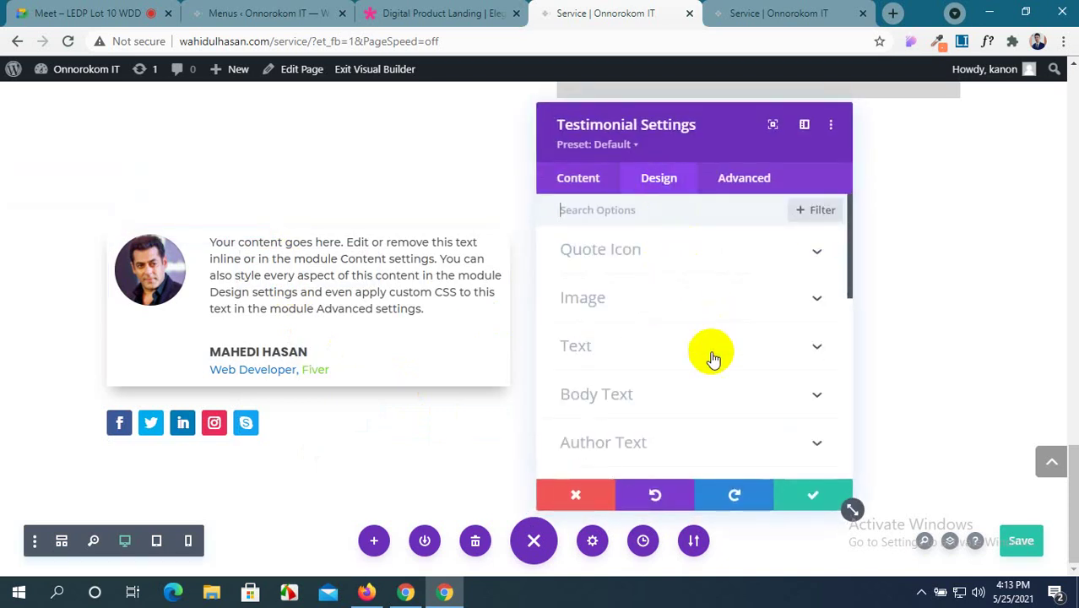
scroll(711, 355, down, 5)
scroll(712, 359, down, 3)
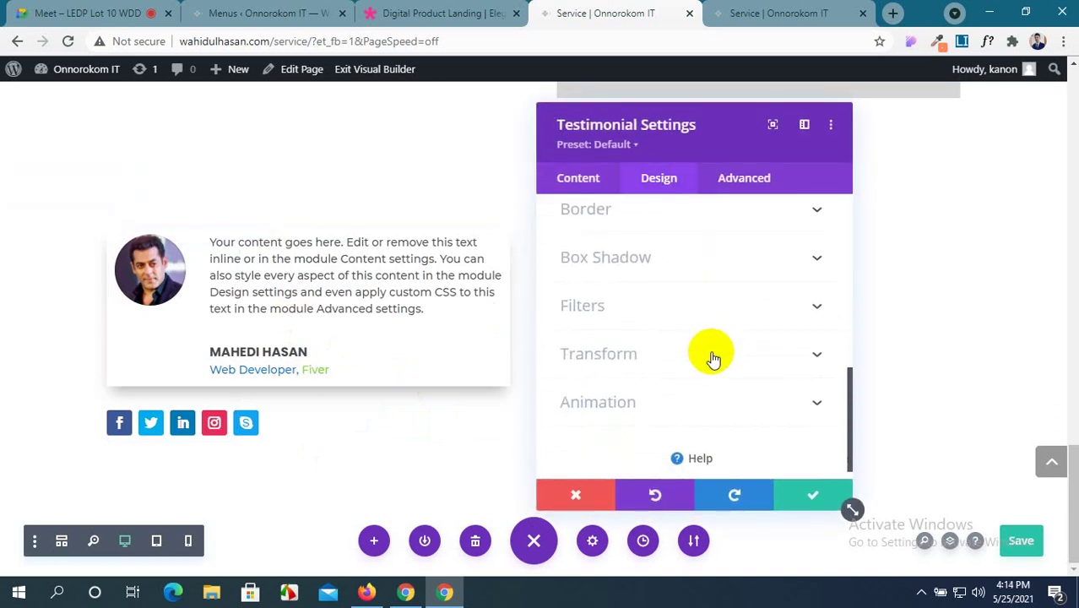
scroll(712, 360, up, 3)
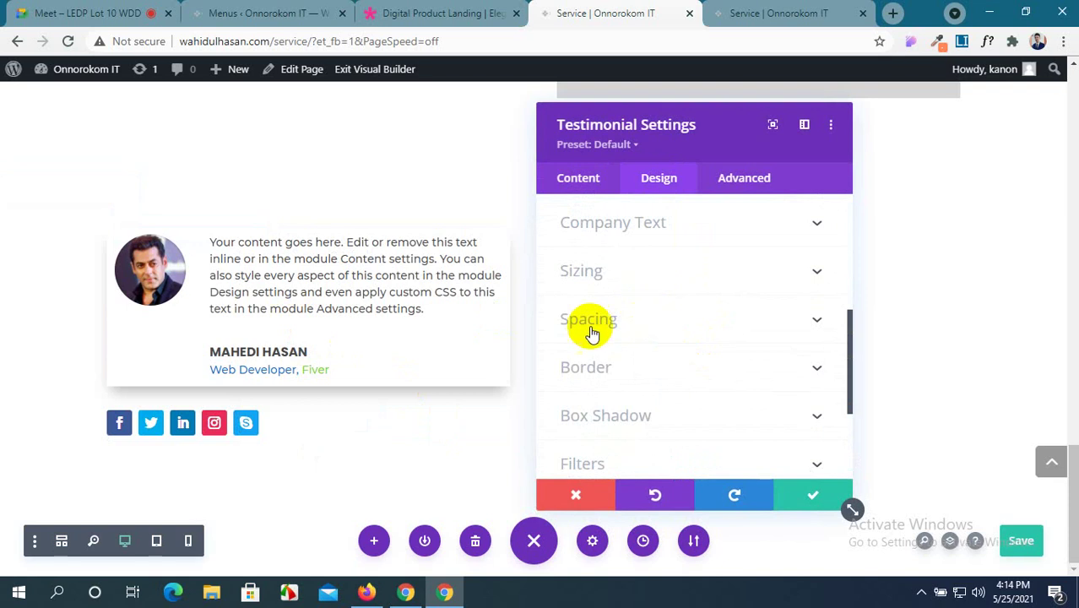
scroll(657, 370, down, 3)
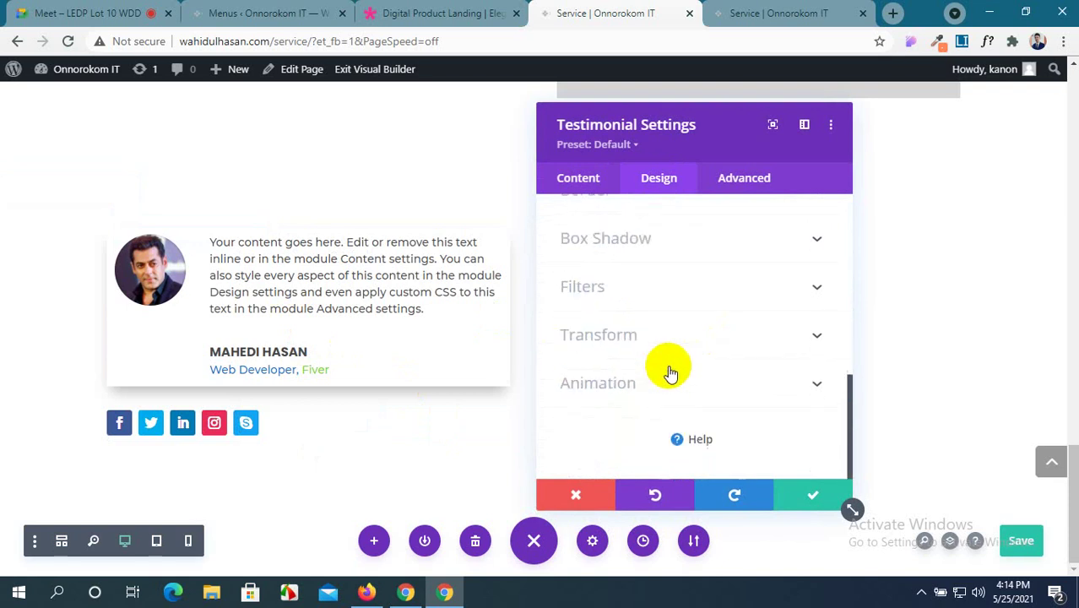
scroll(687, 354, up, 1)
scroll(755, 304, up, 1)
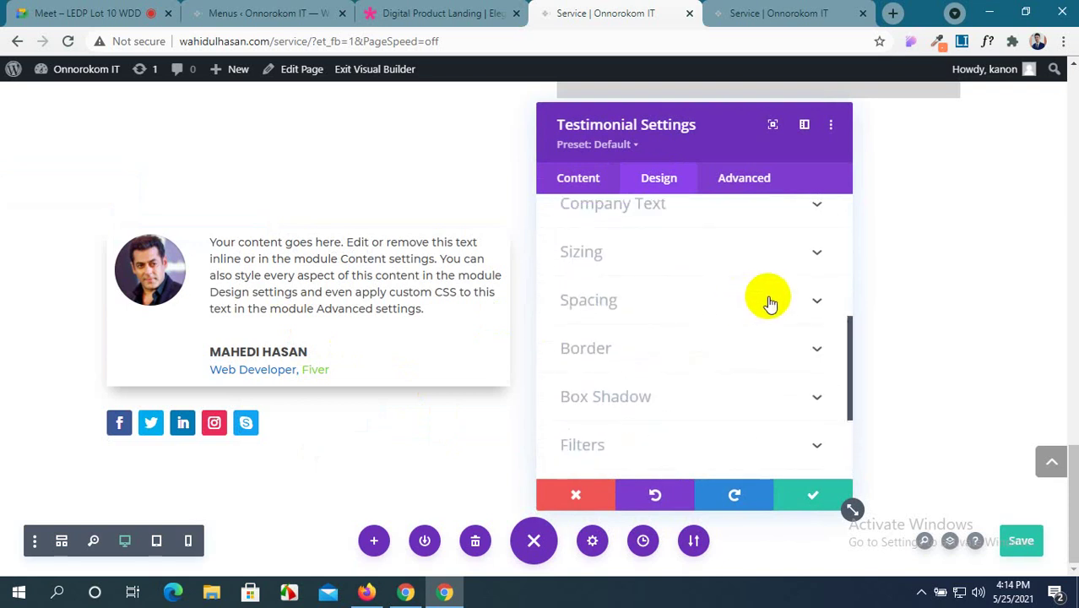
click(804, 300)
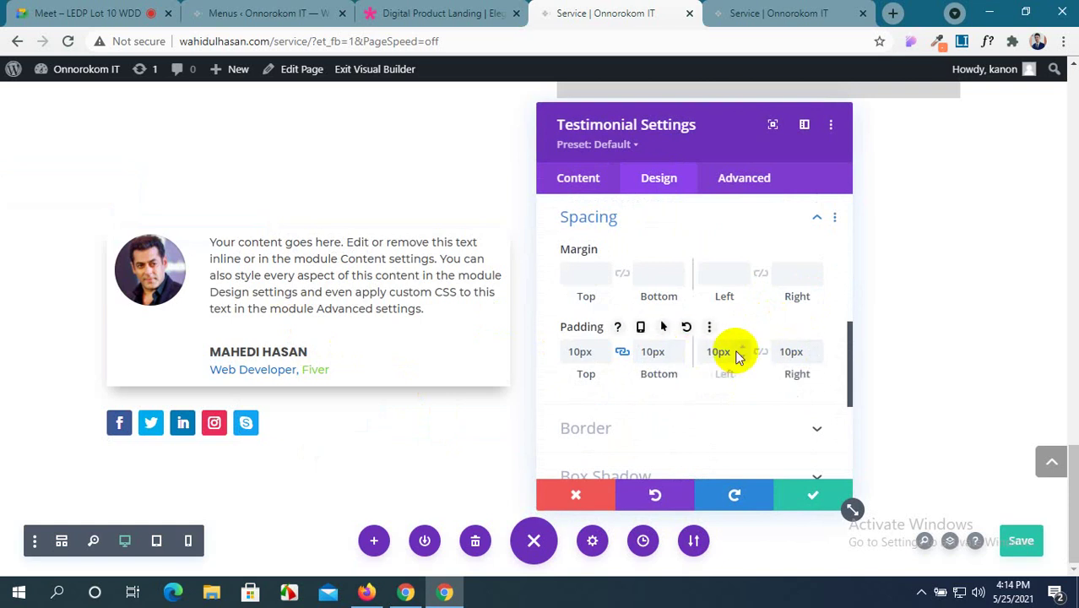
click(761, 352)
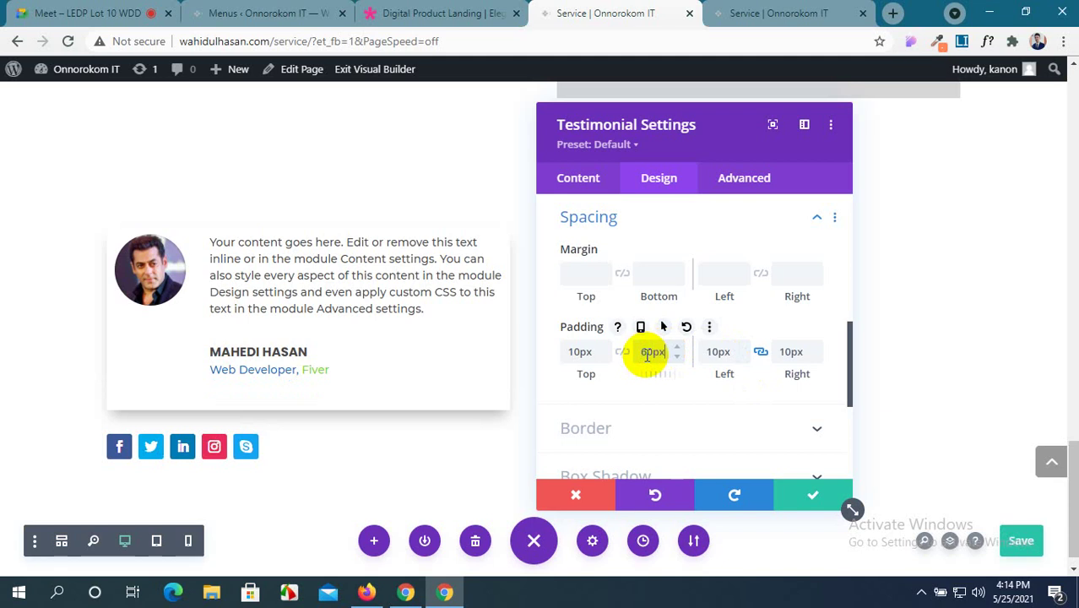
click(779, 494)
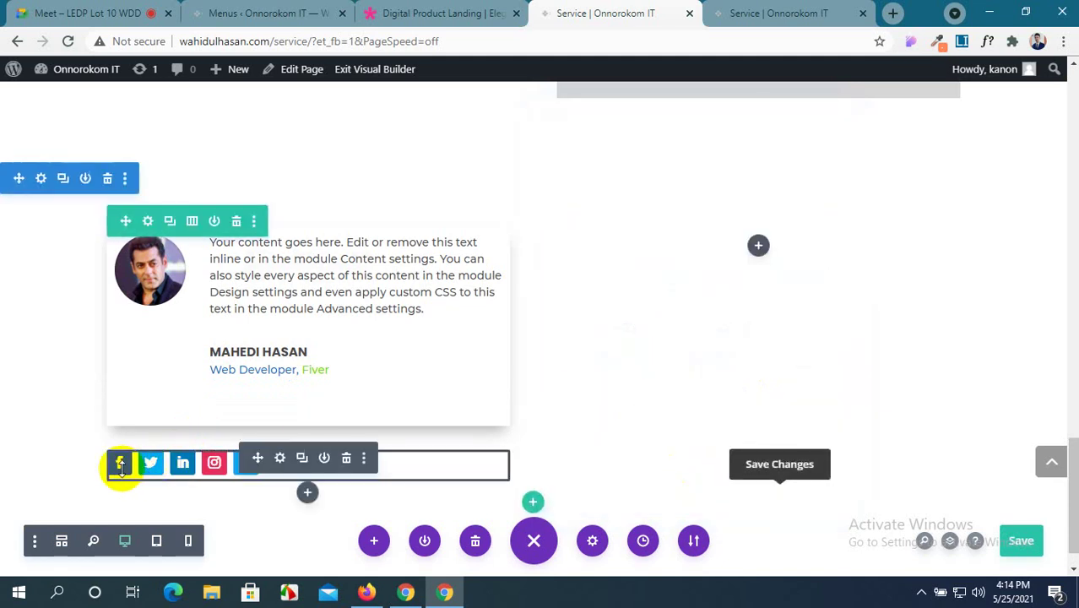
Center-align the social icons in the Social Media Follow design settings.
click(281, 462)
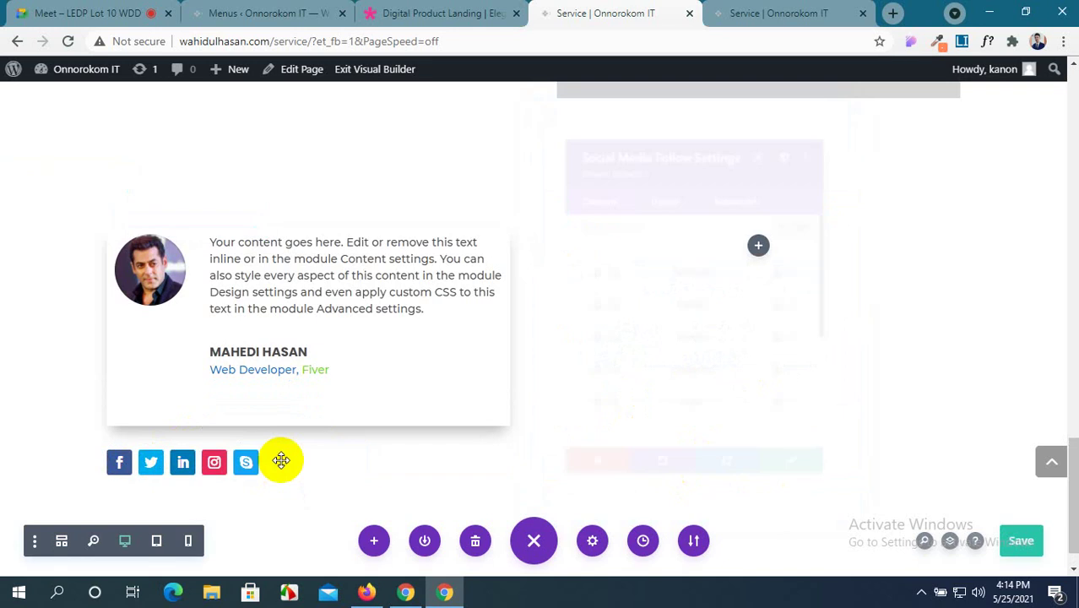
click(681, 191)
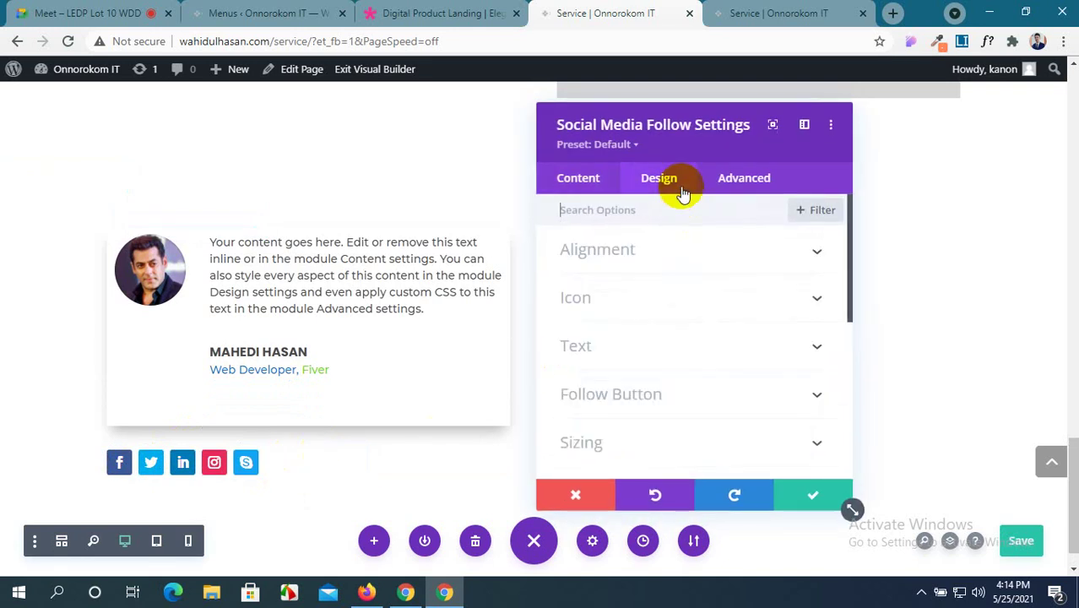
click(682, 247)
click(687, 311)
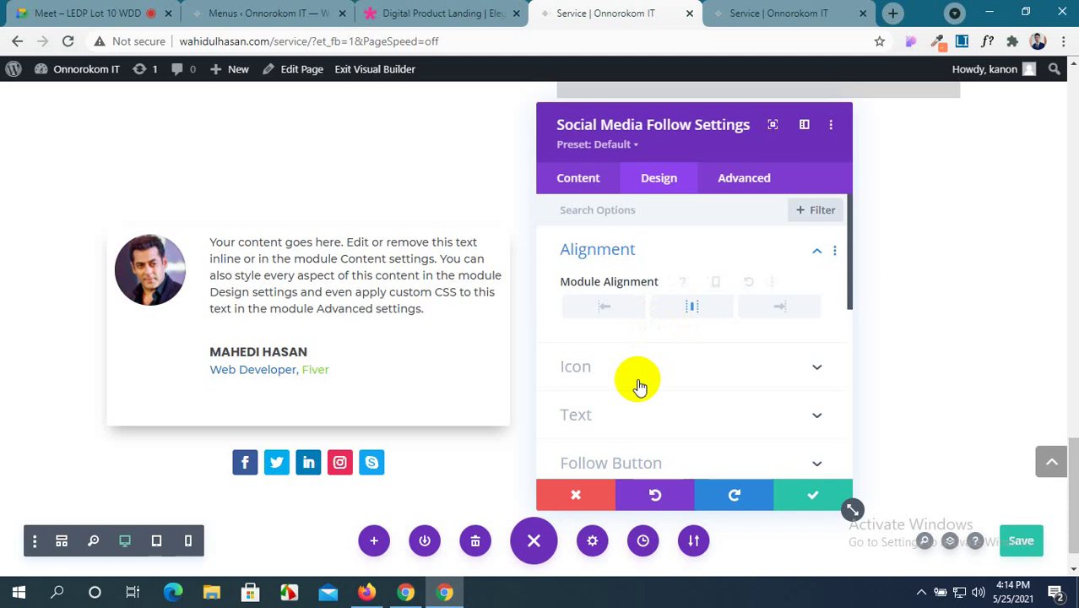
scroll(639, 386, down, 1)
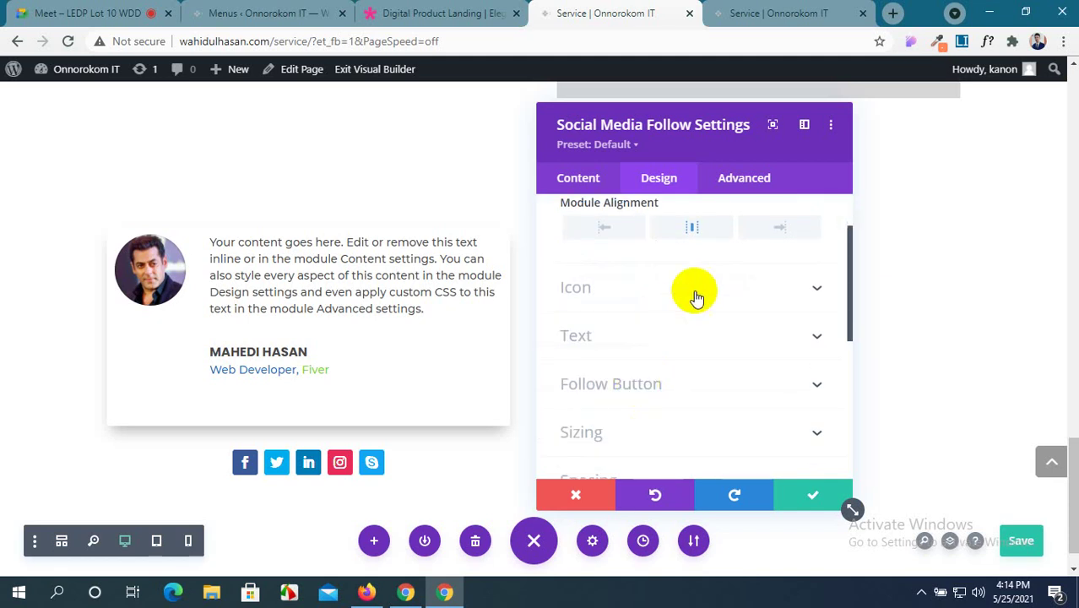
scroll(689, 401, down, 3)
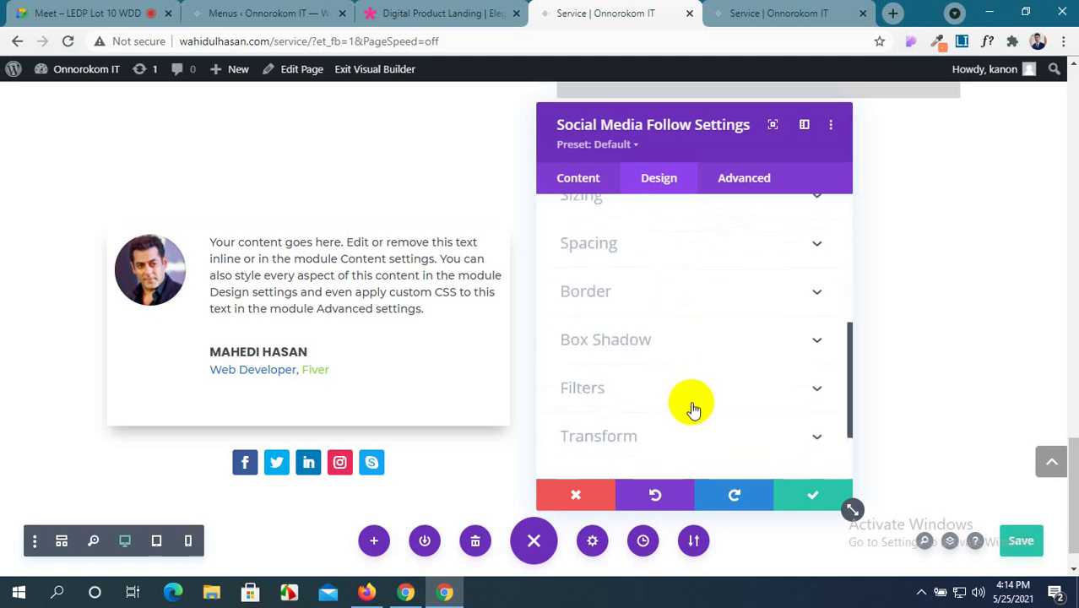
scroll(693, 410, up, 4)
scroll(693, 410, down, 5)
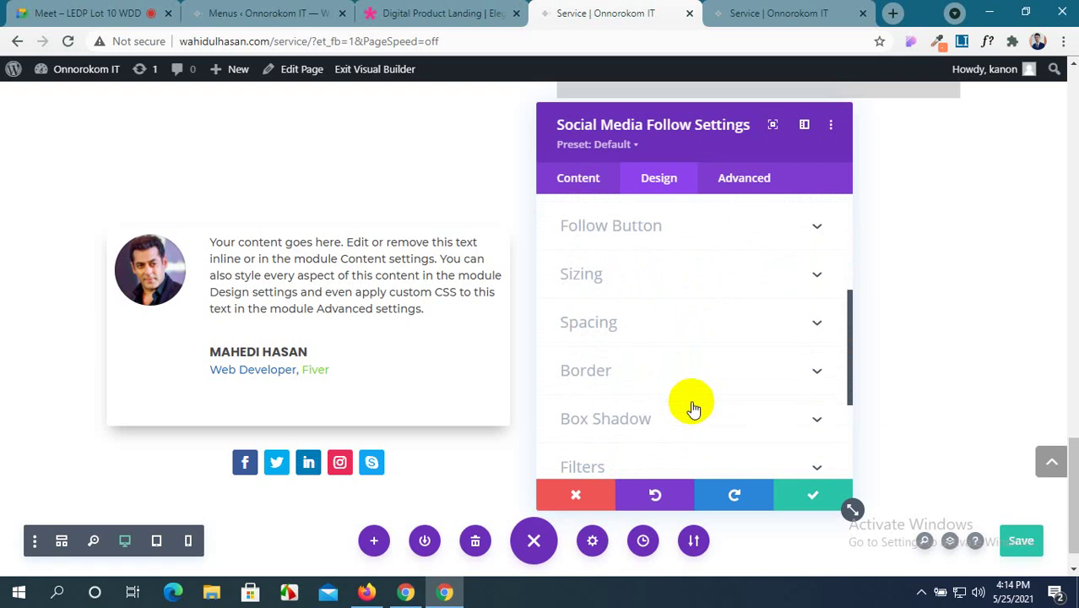
scroll(693, 410, up, 2)
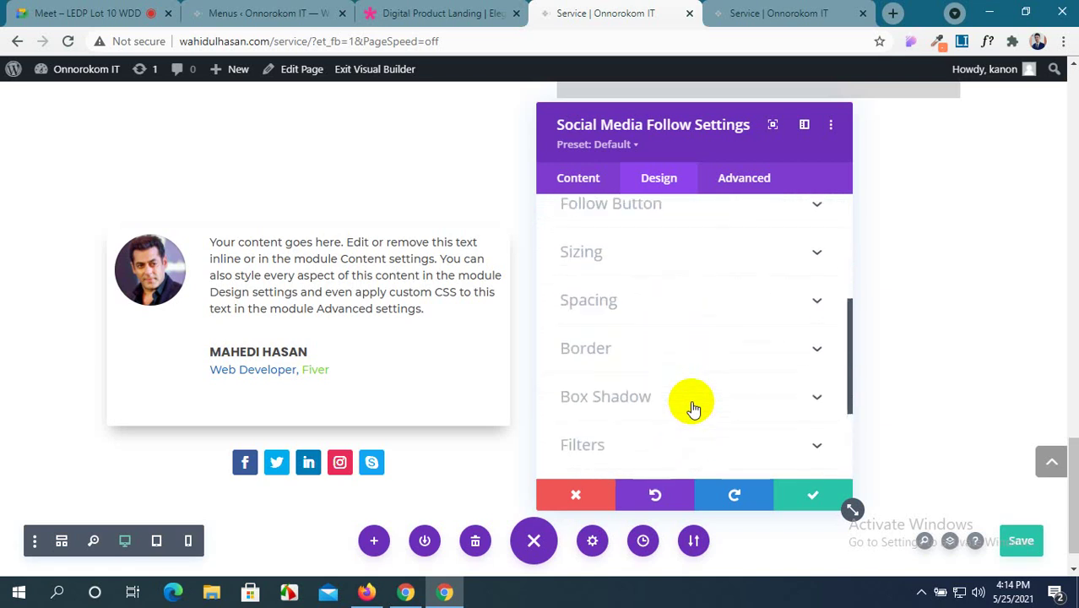
Give the social icons a -72px top margin and 61px right margin, then save.
click(774, 307)
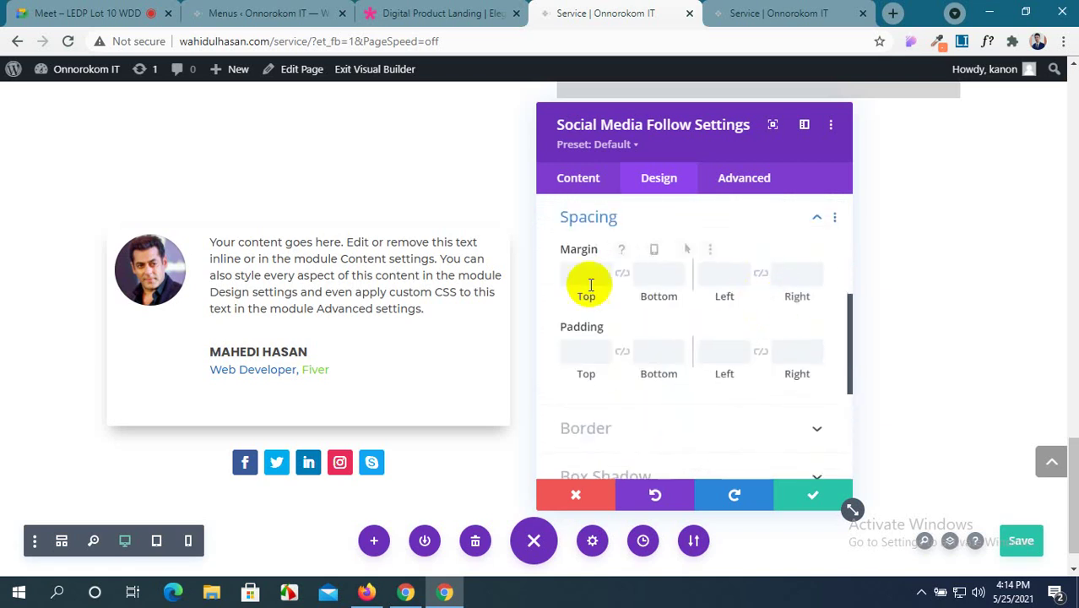
drag(580, 302, 404, 308)
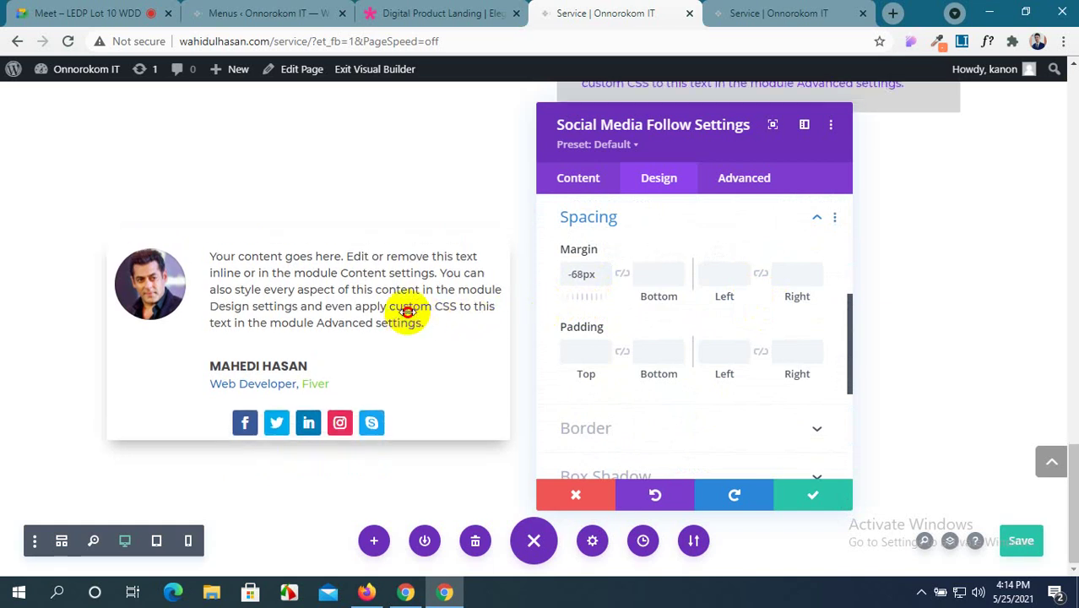
drag(570, 297, 583, 294)
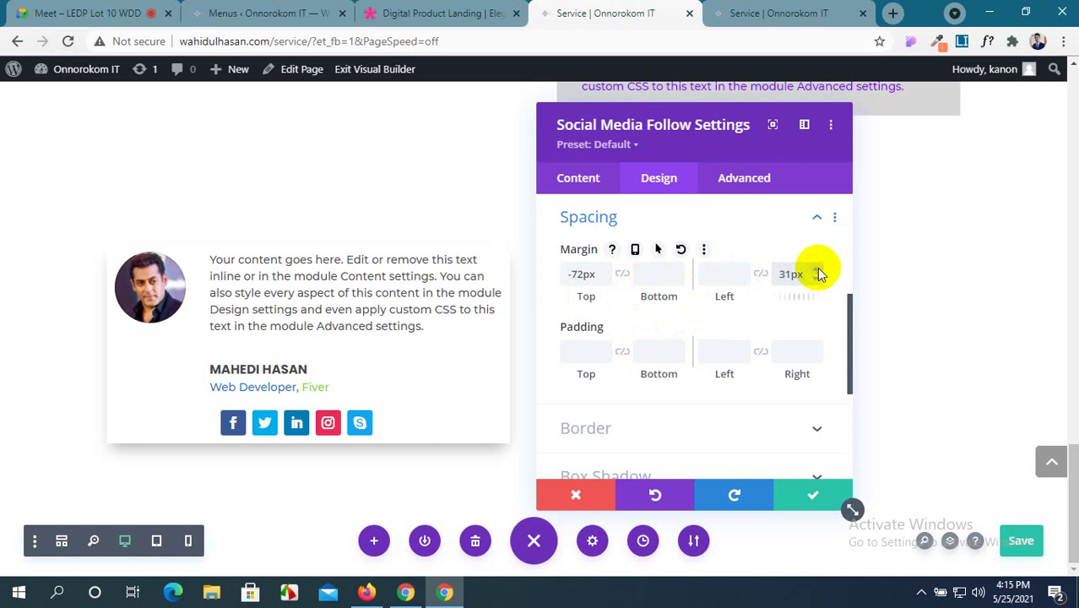
key(Up)
key(Up)
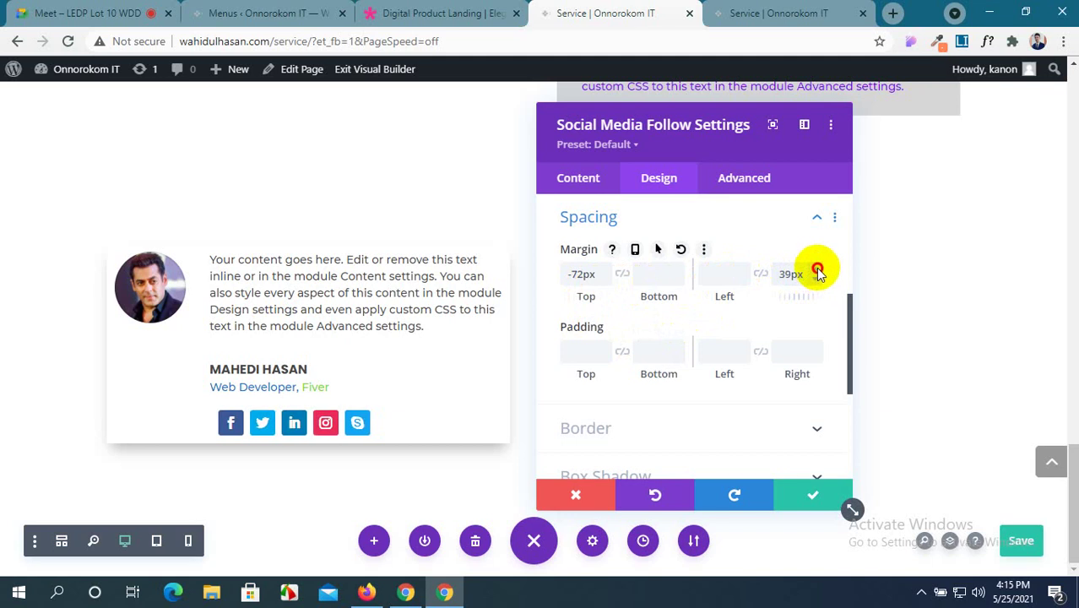
key(Up)
key(Up)
click(817, 270)
click(818, 271)
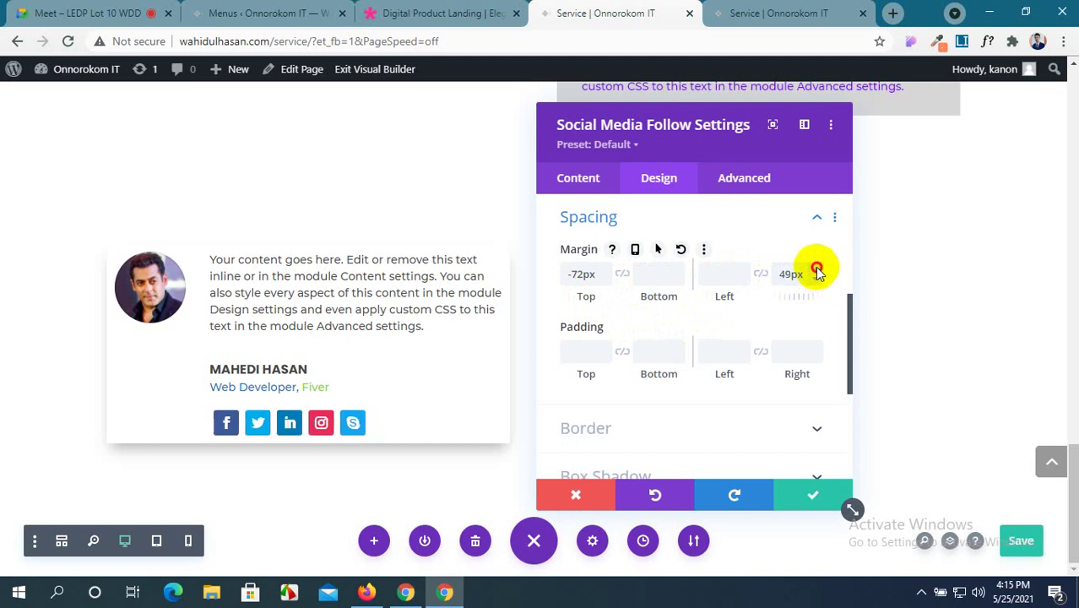
click(817, 270)
click(818, 270)
click(818, 270)
click(817, 271)
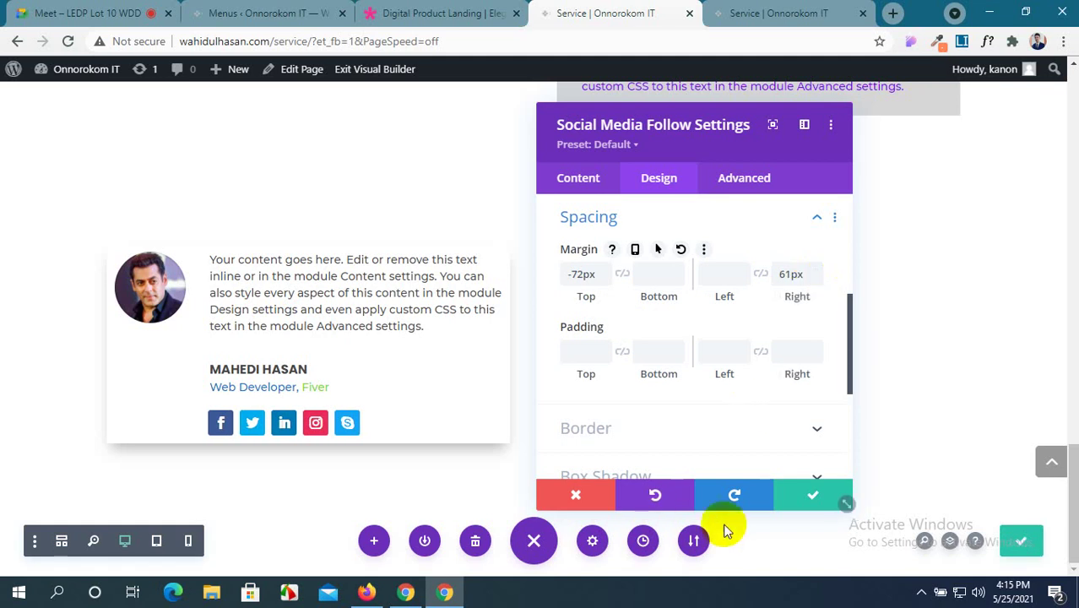
click(805, 497)
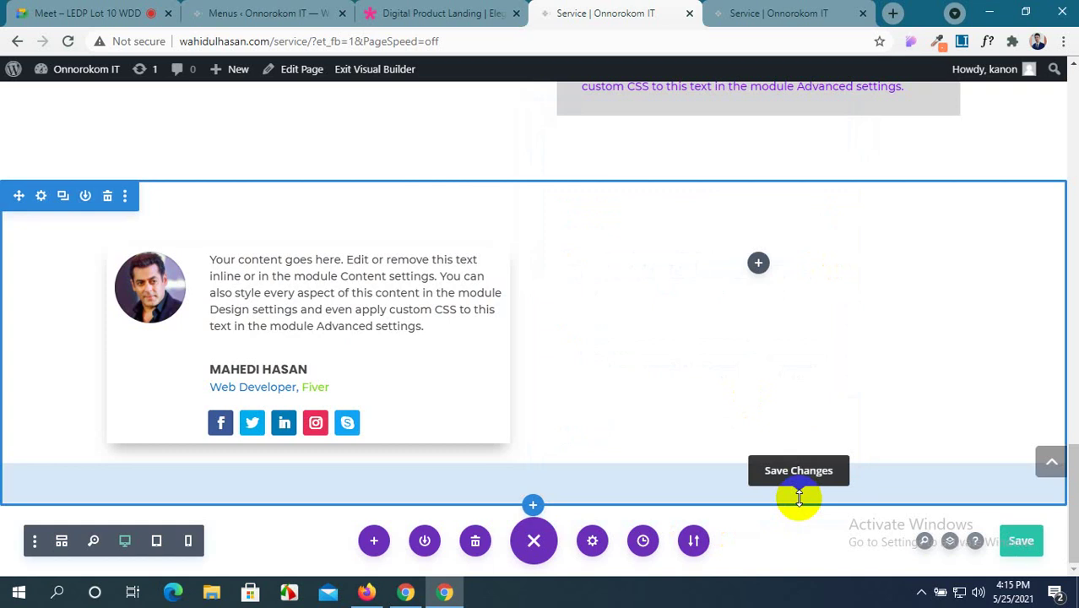
Check the Digital Product Landing demo, then add a regular section below the testimonial.
scroll(415, 395, up, 2)
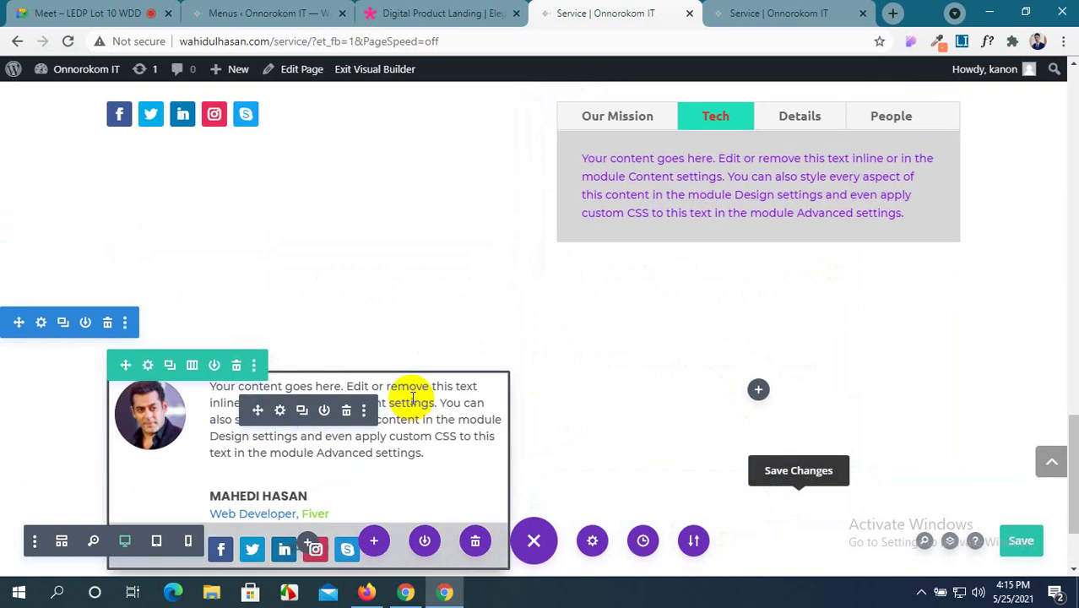
click(461, 7)
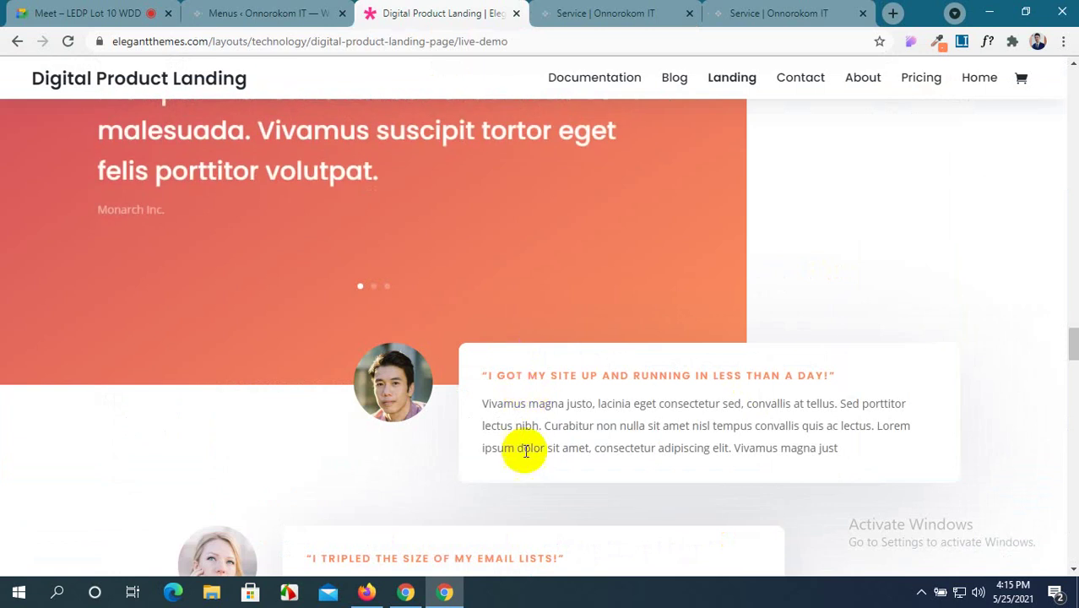
scroll(379, 389, down, 5)
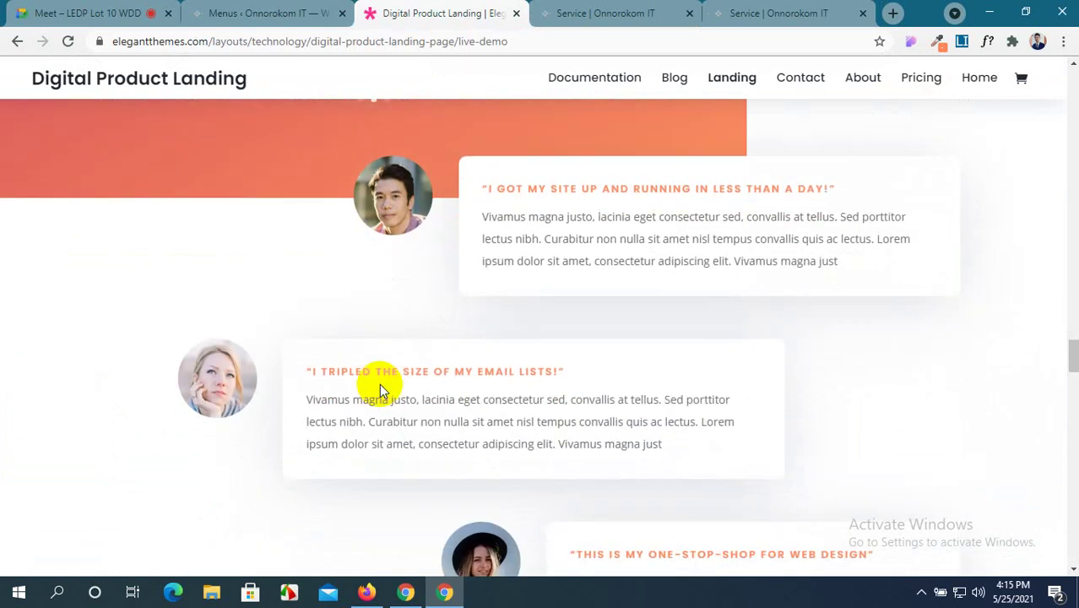
scroll(380, 388, up, 5)
scroll(379, 389, down, 2)
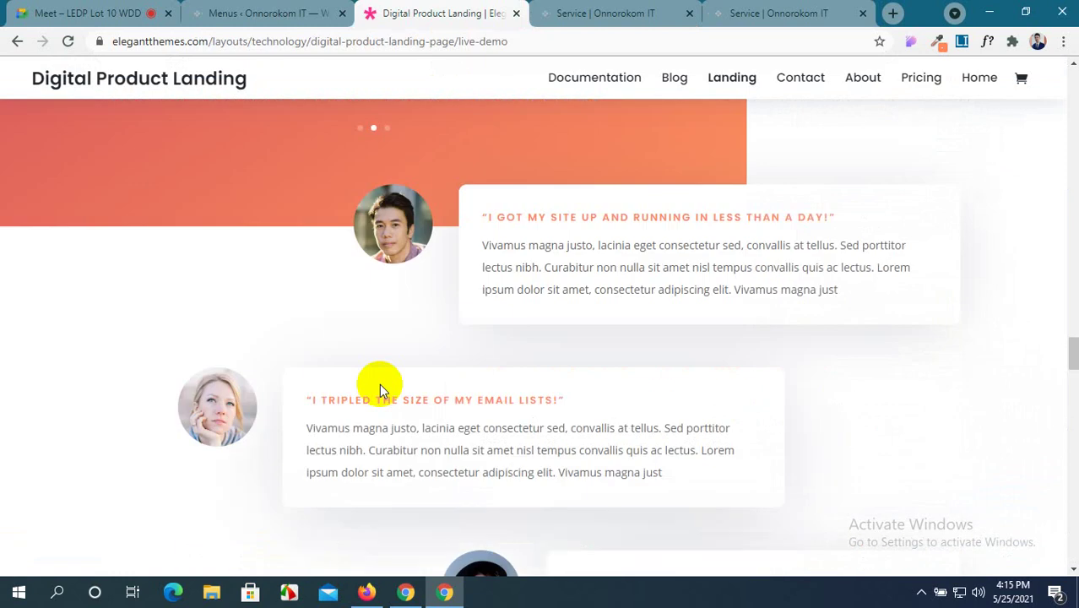
click(601, 12)
scroll(596, 319, down, 2)
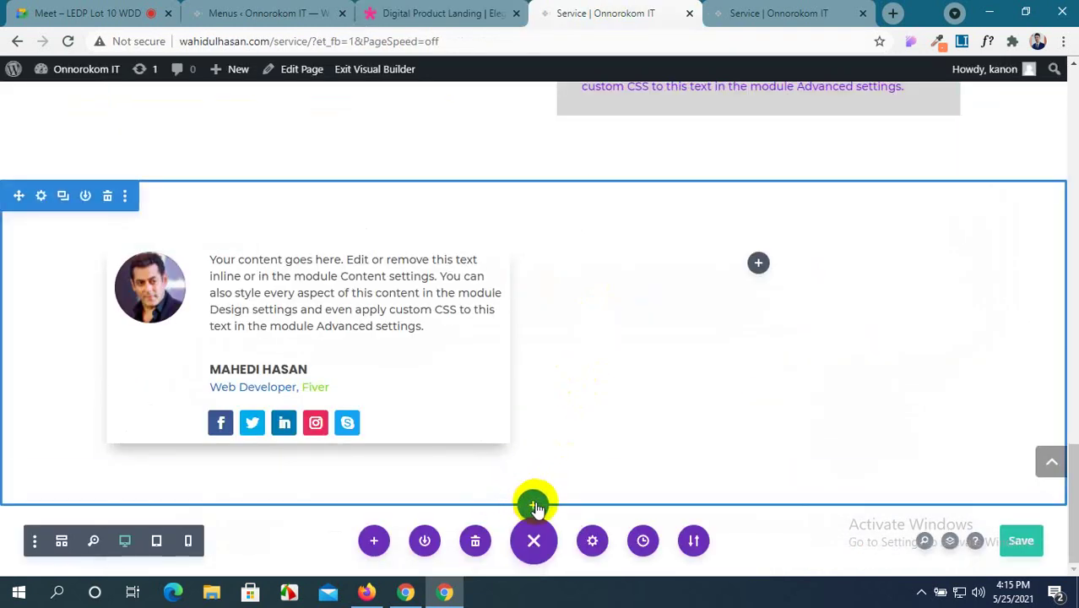
click(531, 505)
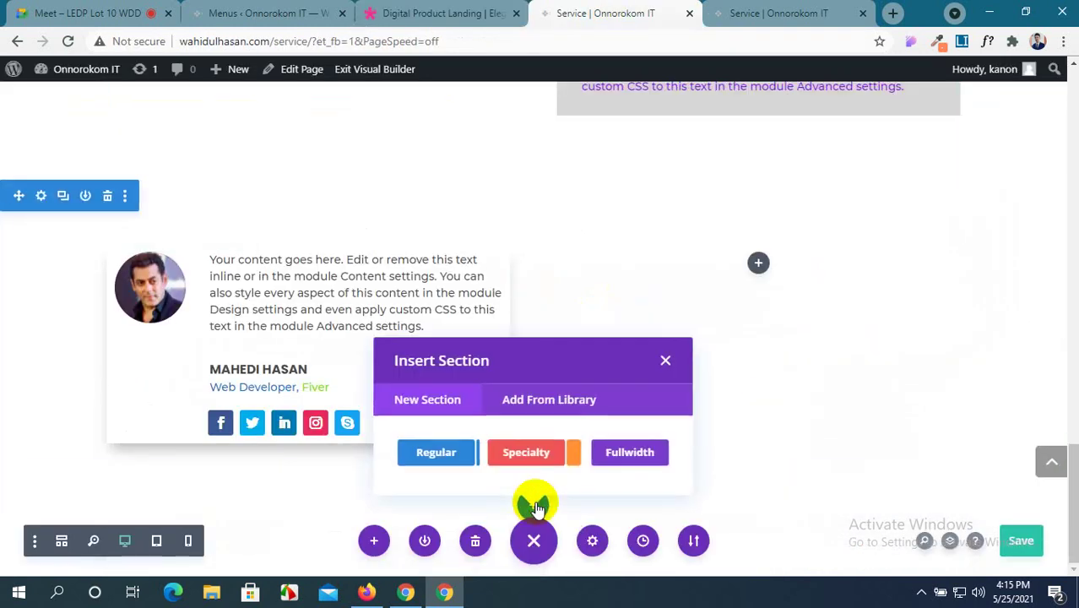
click(442, 453)
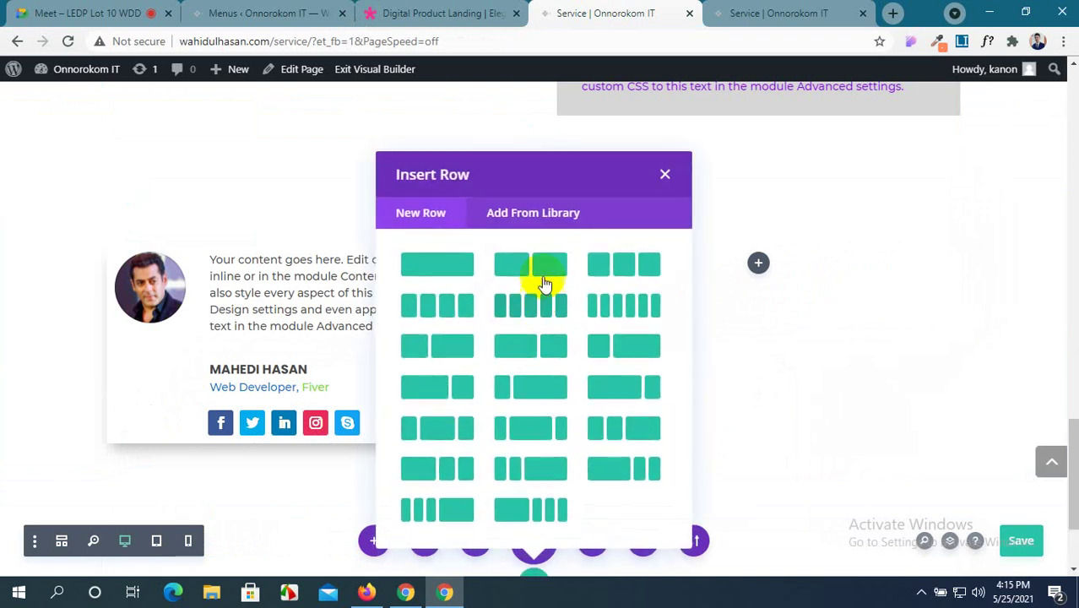
Compare the Service page against the demo's testimonials while the Insert Row dialog waits.
click(439, 12)
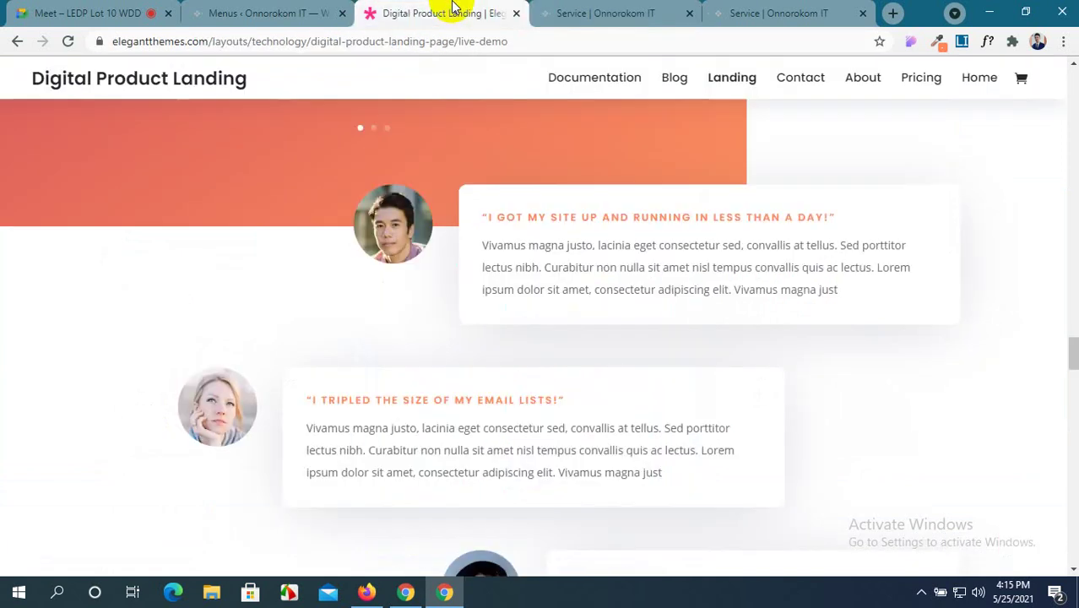
click(630, 6)
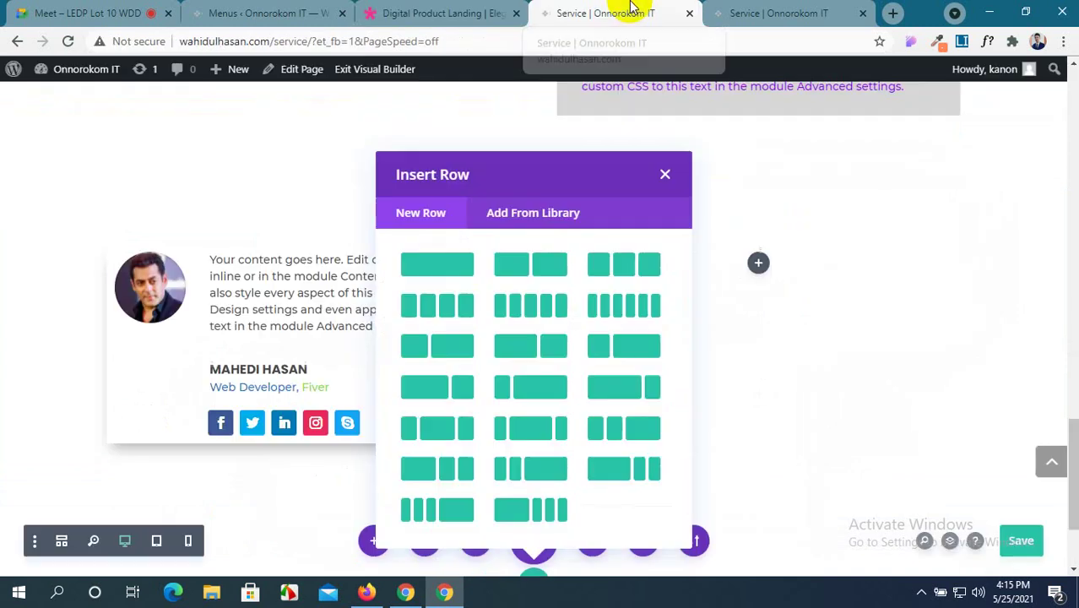
click(488, 7)
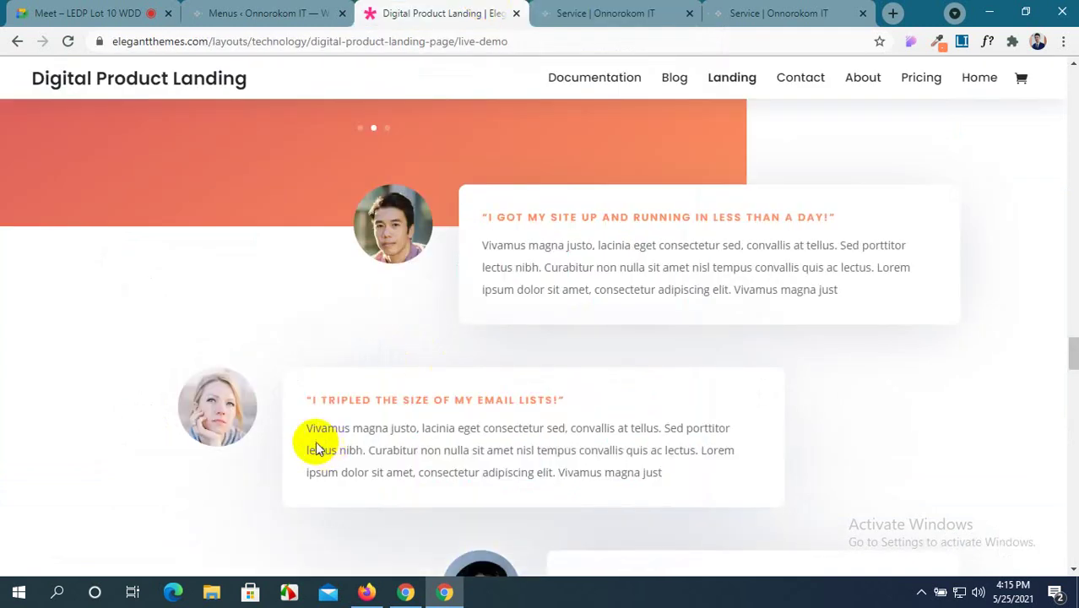
scroll(313, 440, down, 3)
scroll(312, 439, up, 5)
scroll(310, 441, down, 3)
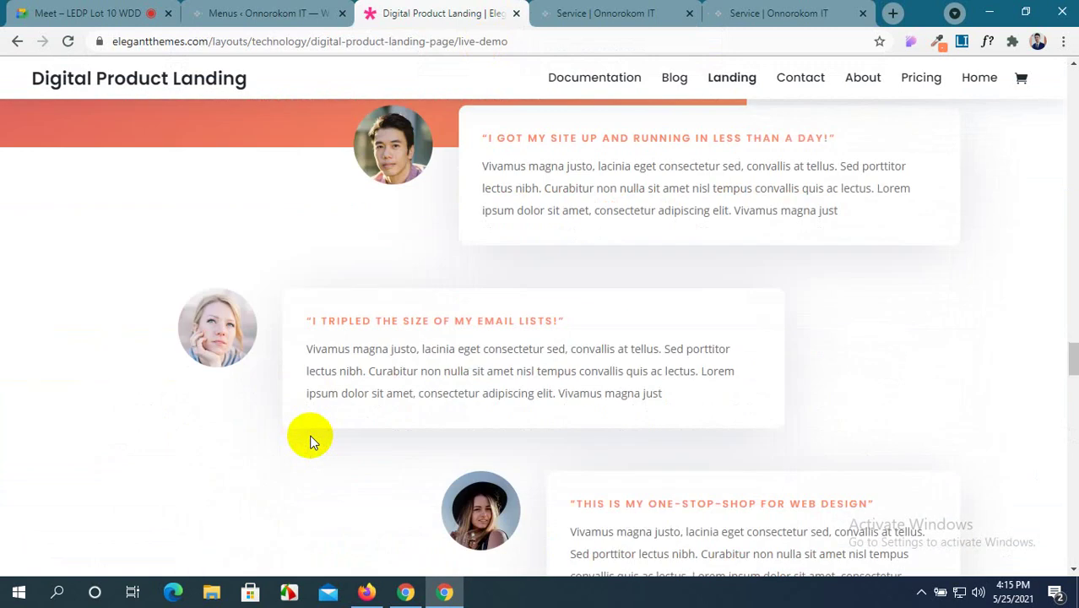
scroll(310, 441, up, 3)
scroll(310, 441, down, 4)
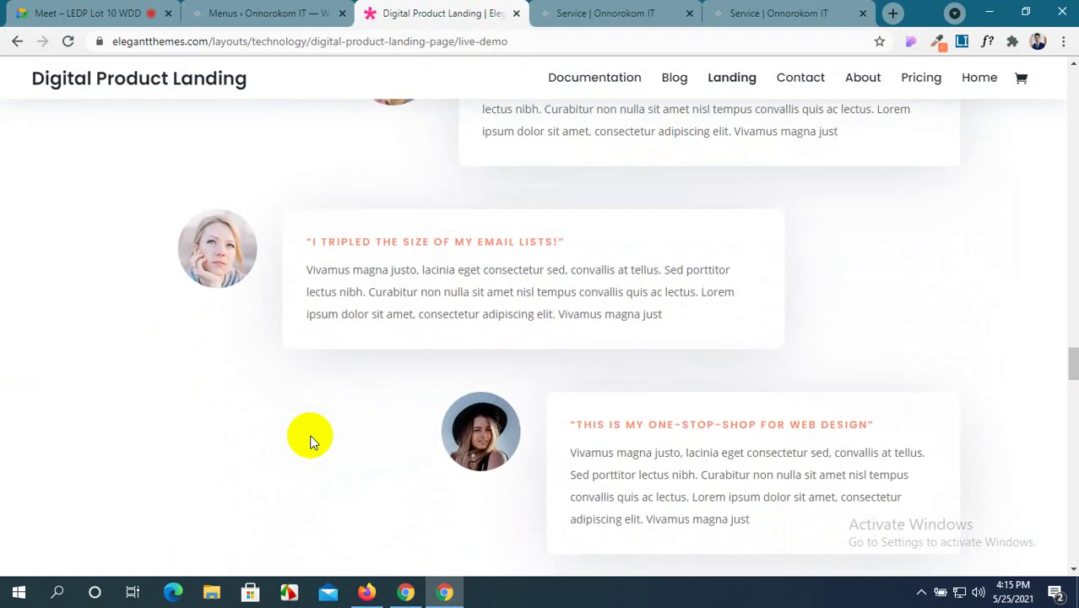
scroll(310, 441, up, 2)
scroll(310, 441, down, 1)
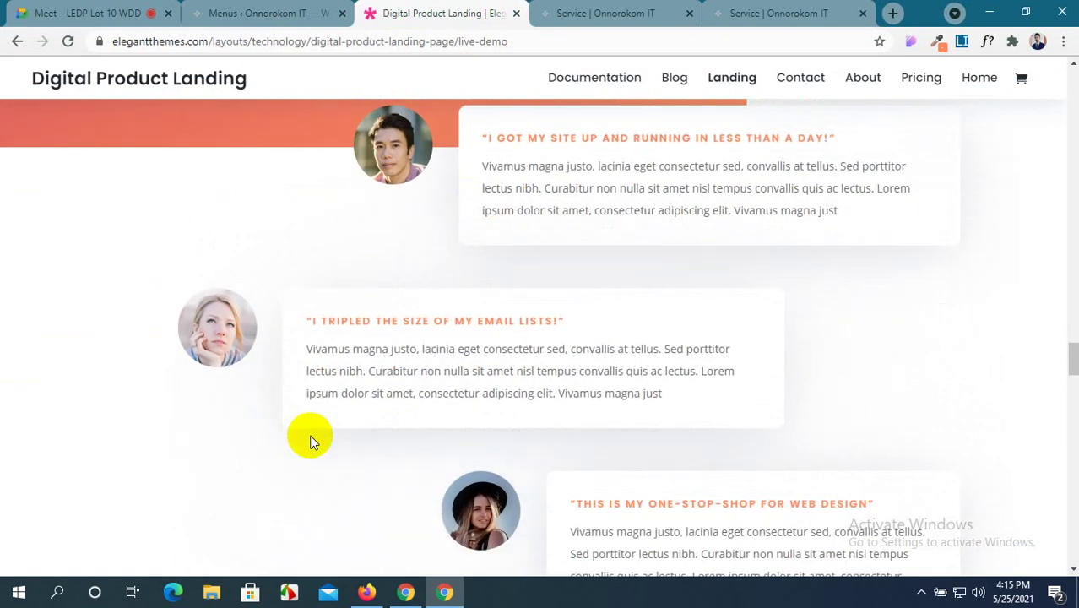
click(609, 13)
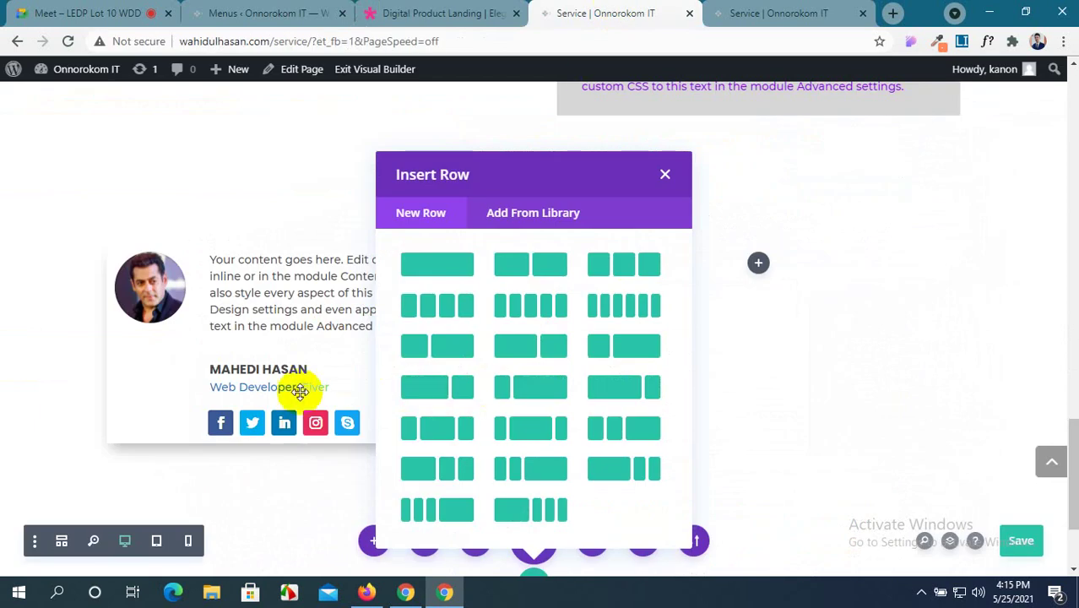
click(430, 8)
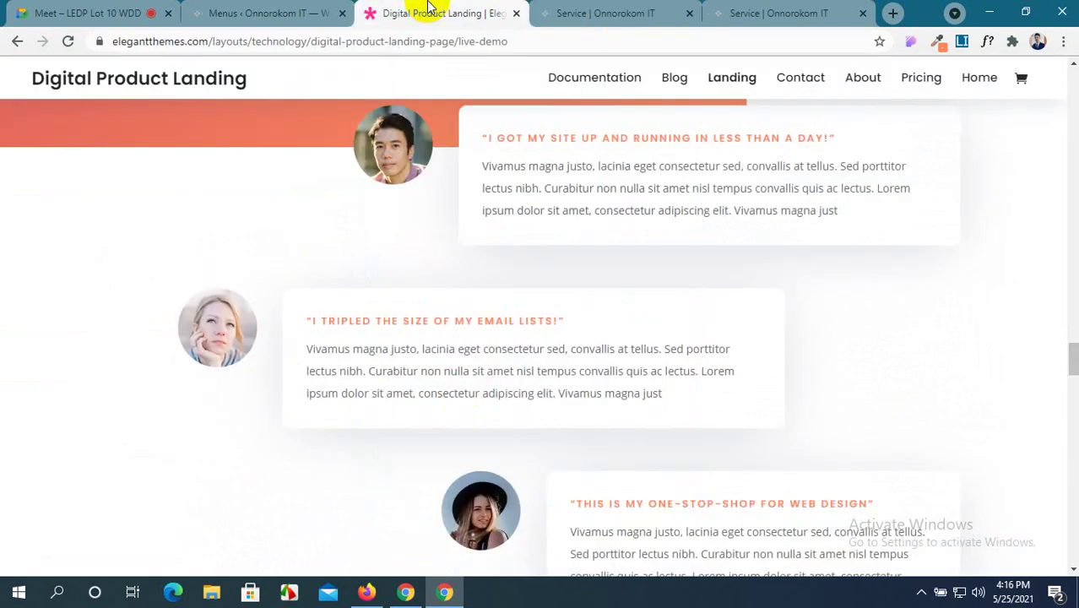
click(623, 6)
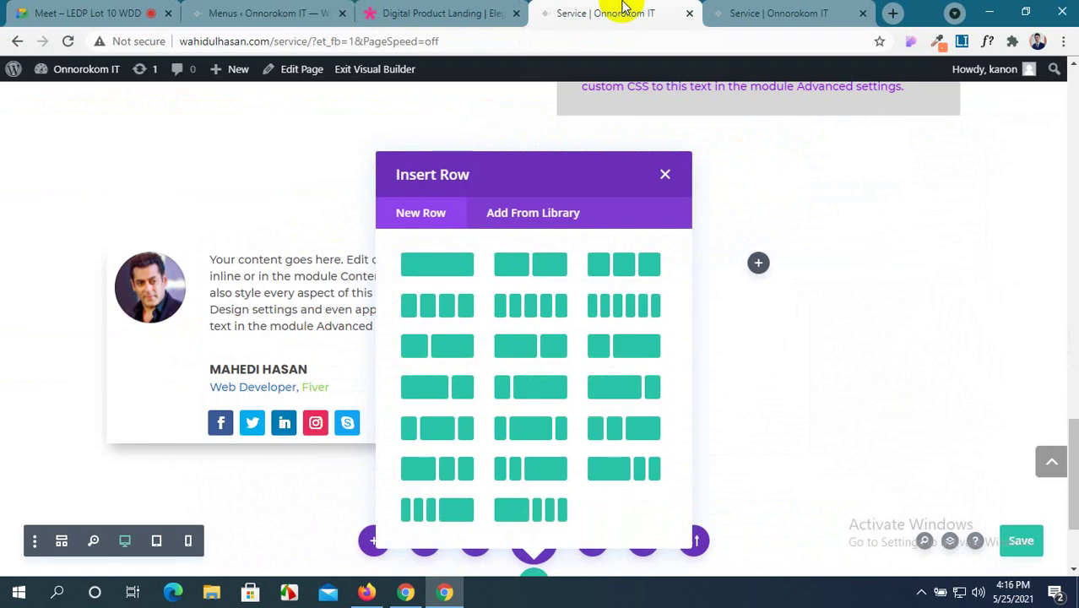
click(498, 8)
click(627, 8)
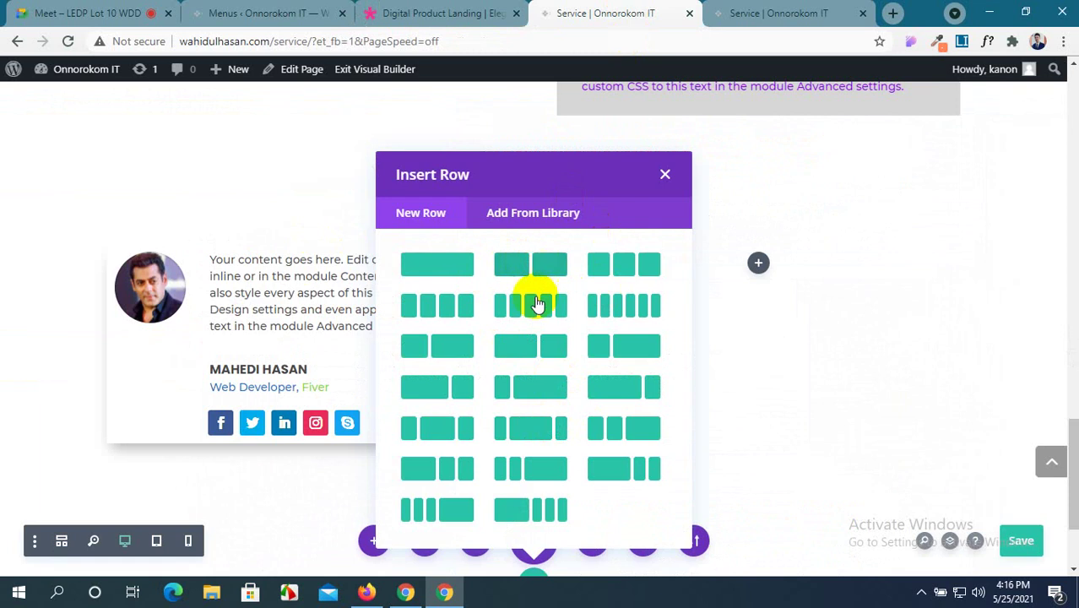
Insert a two-column row with a narrower left column holding an image module.
click(623, 363)
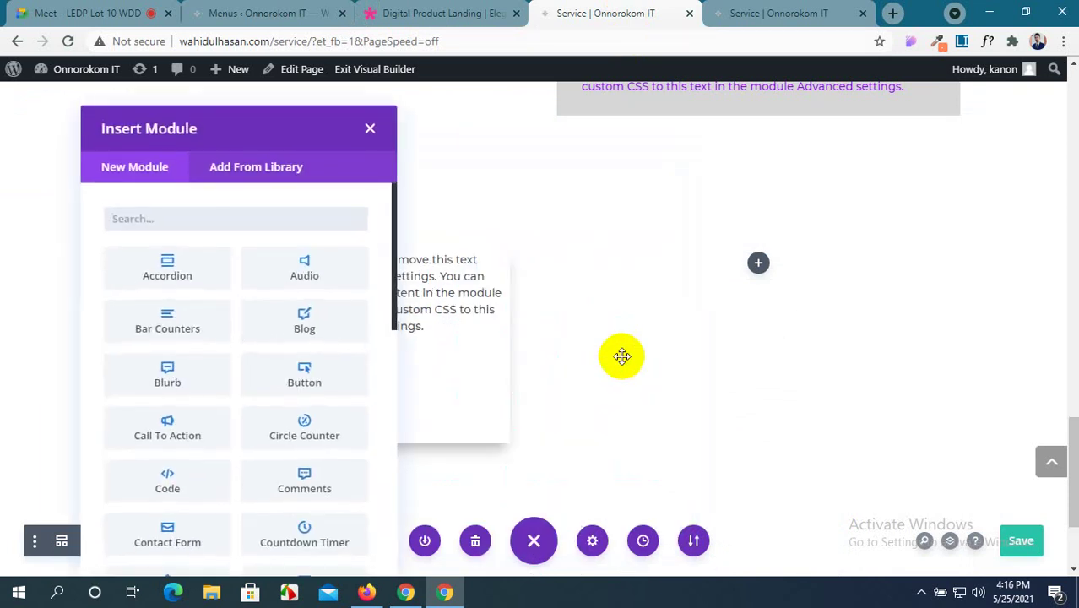
scroll(213, 347, down, 8)
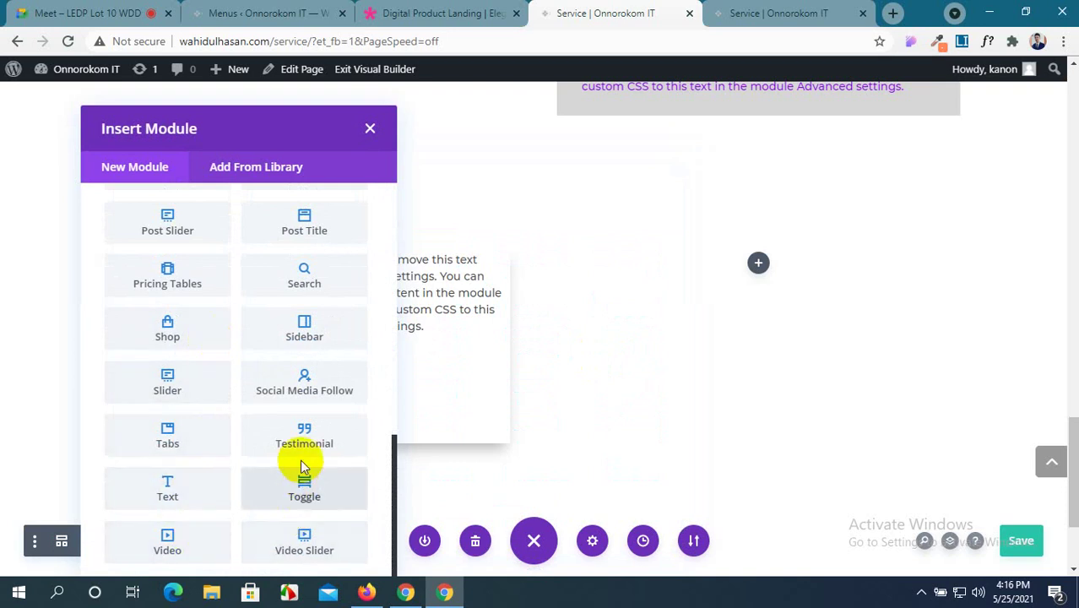
scroll(308, 378, up, 5)
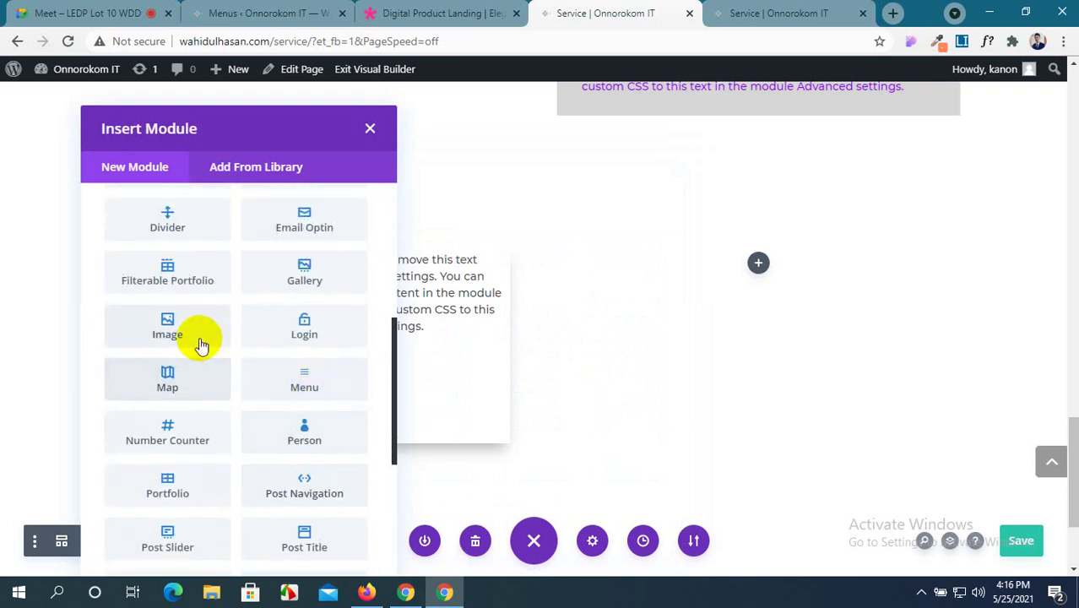
click(201, 342)
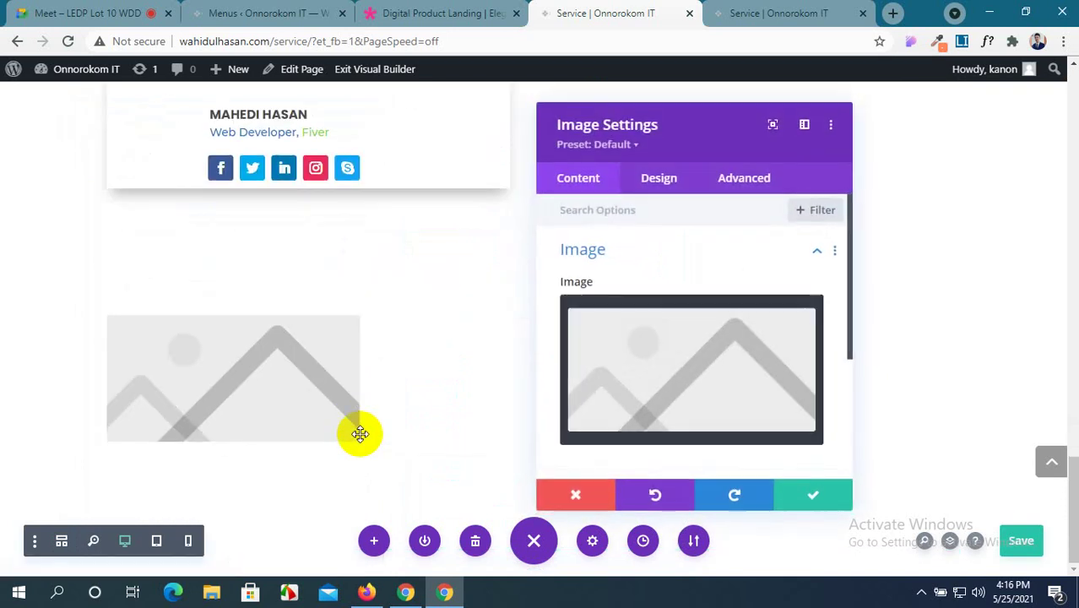
click(799, 495)
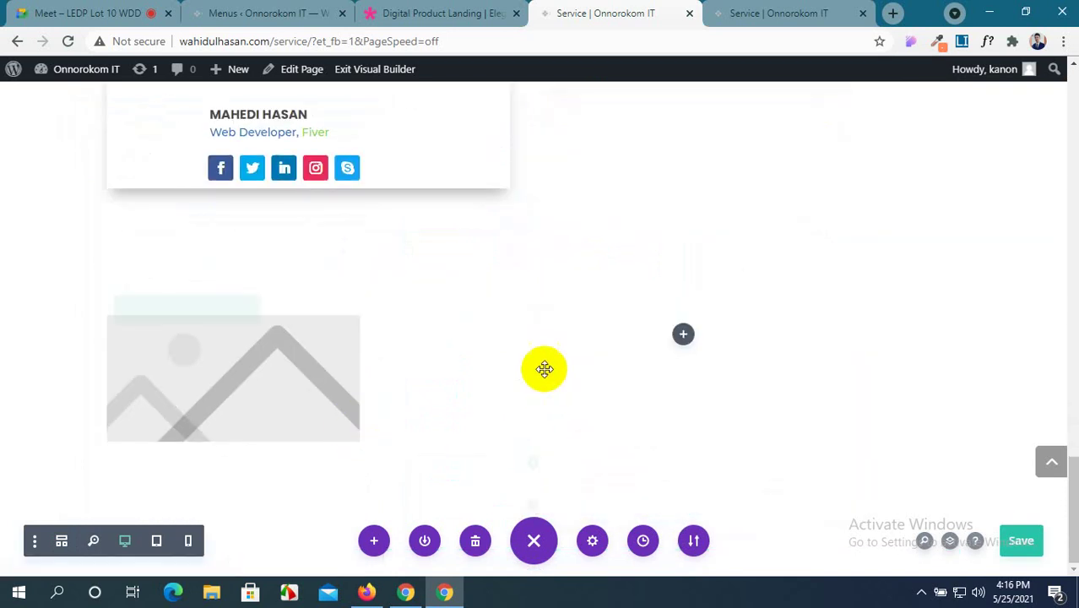
Add a text module to the row's right column.
click(683, 333)
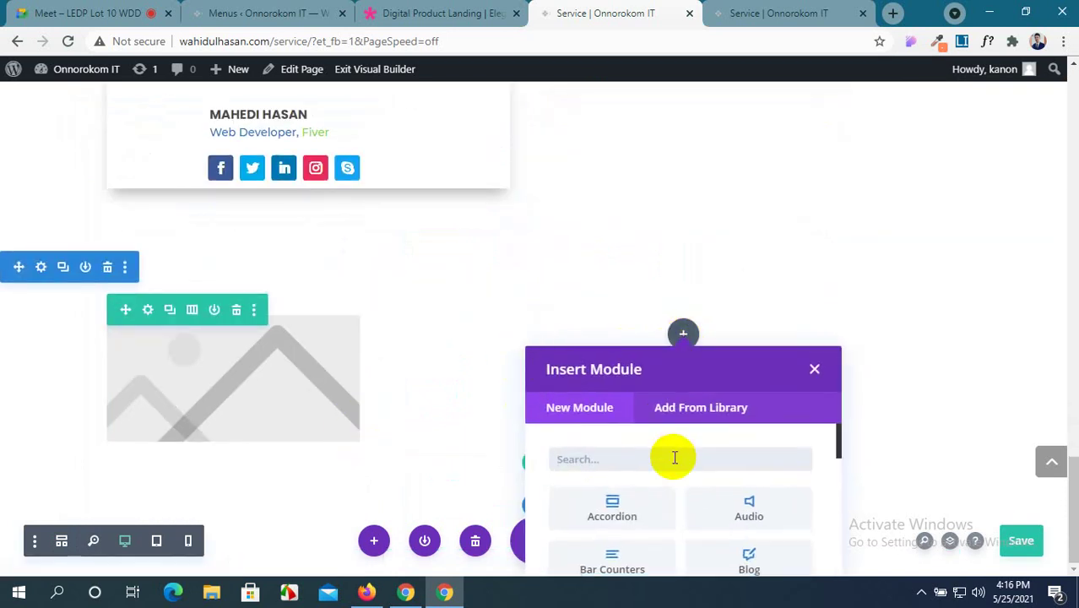
text(text)
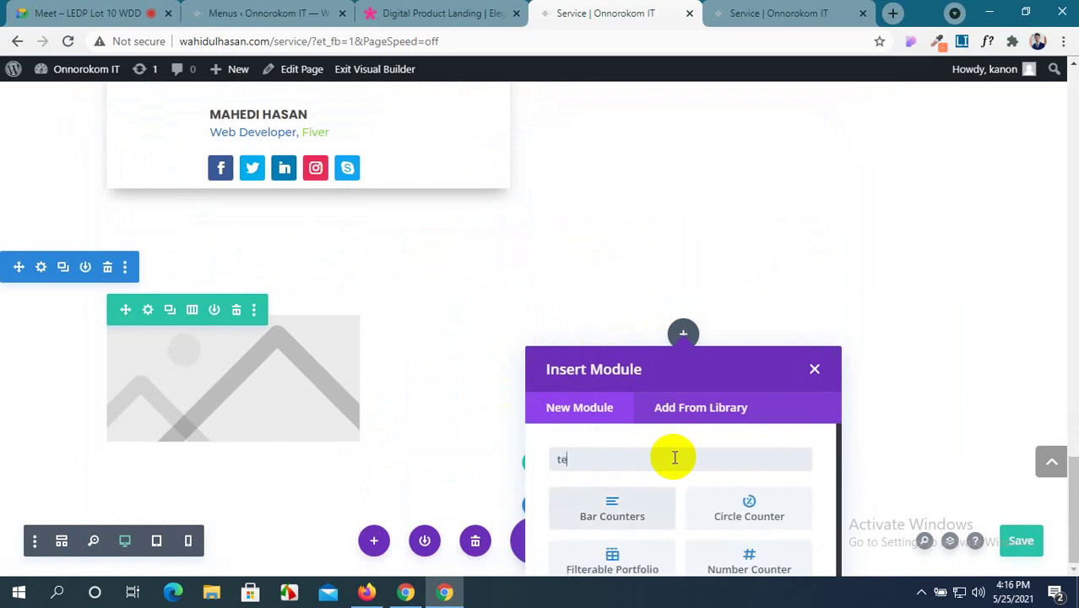
click(646, 509)
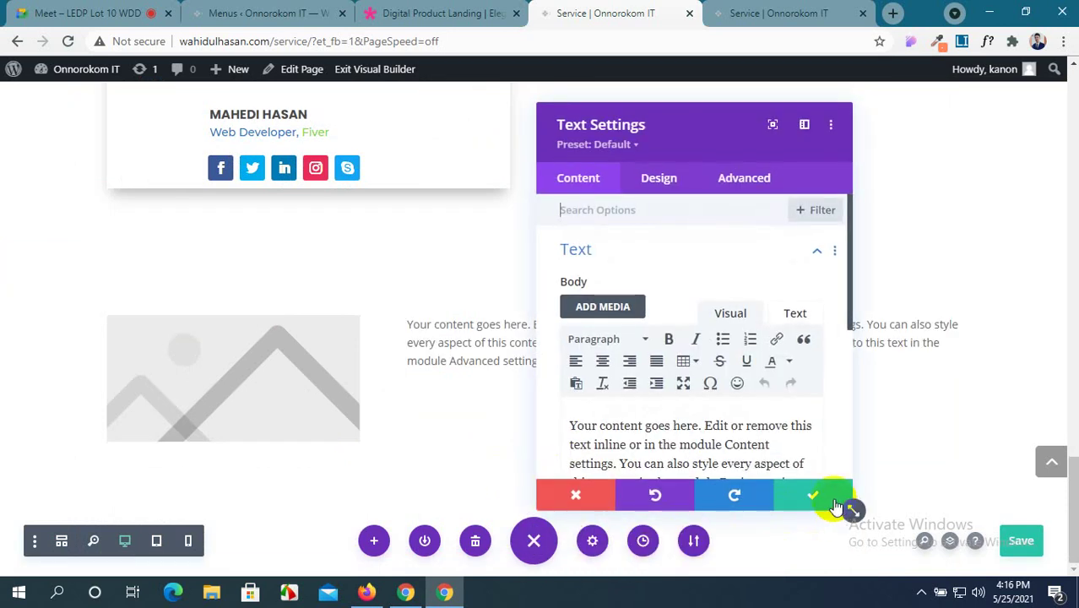
click(835, 505)
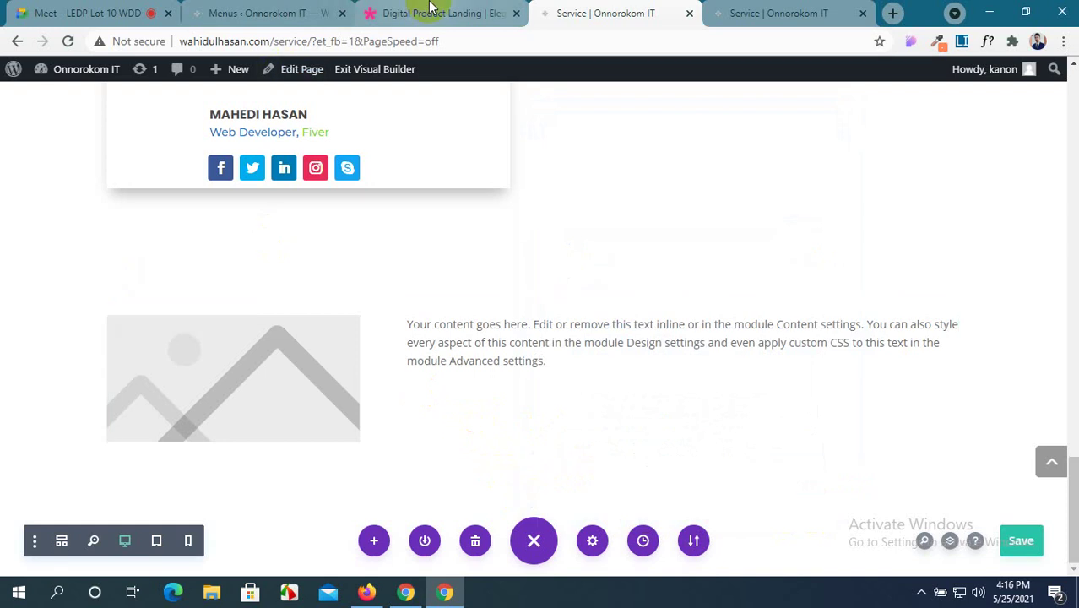
Compare the new row with the Digital Product Landing demo, ending on the Service page.
click(430, 8)
scroll(382, 202, up, 2)
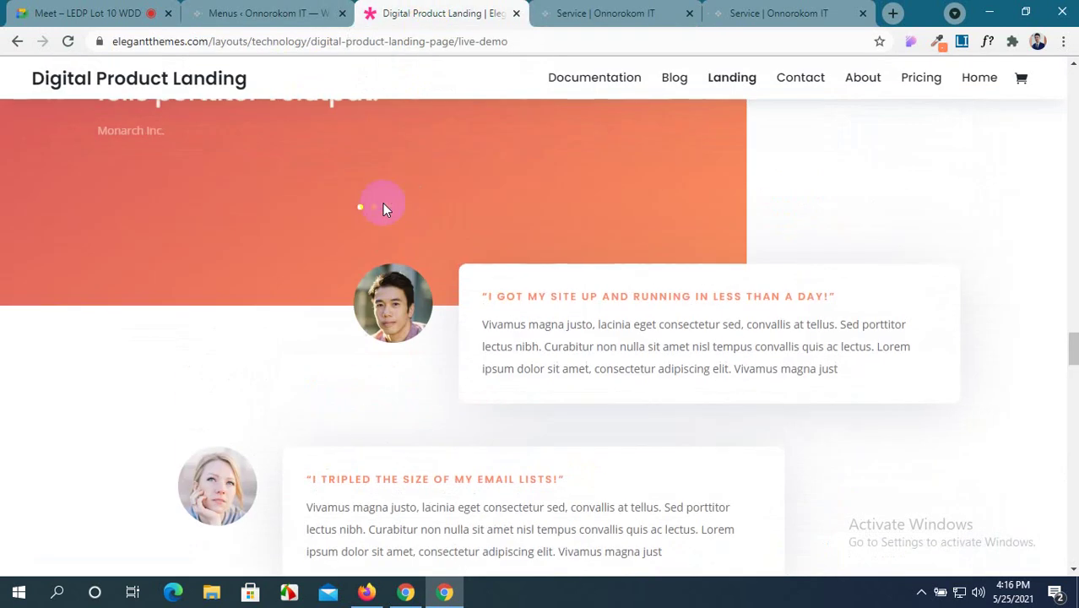
click(560, 10)
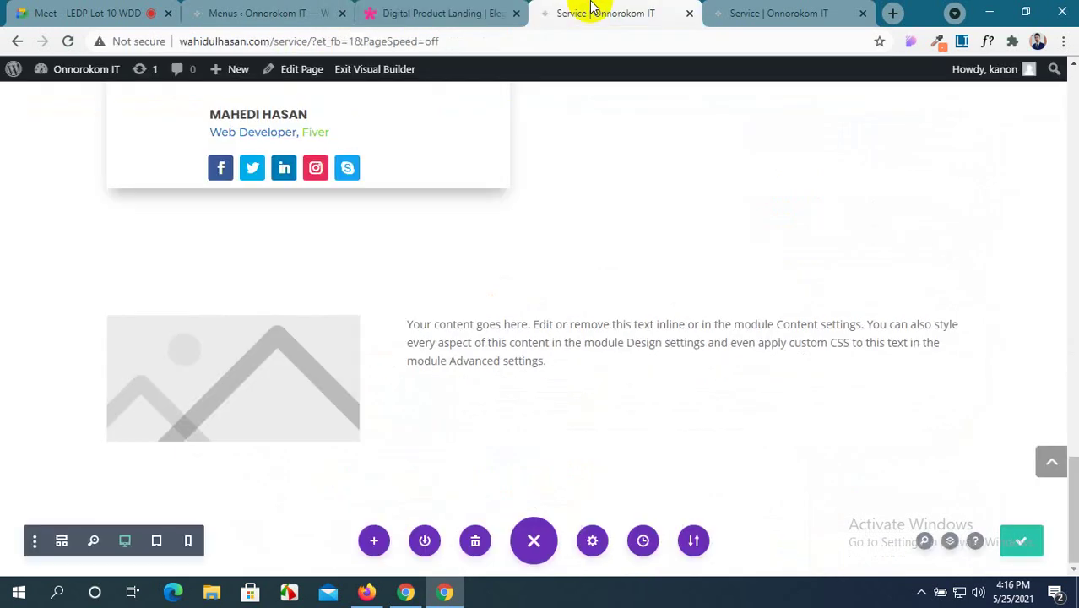
click(445, 11)
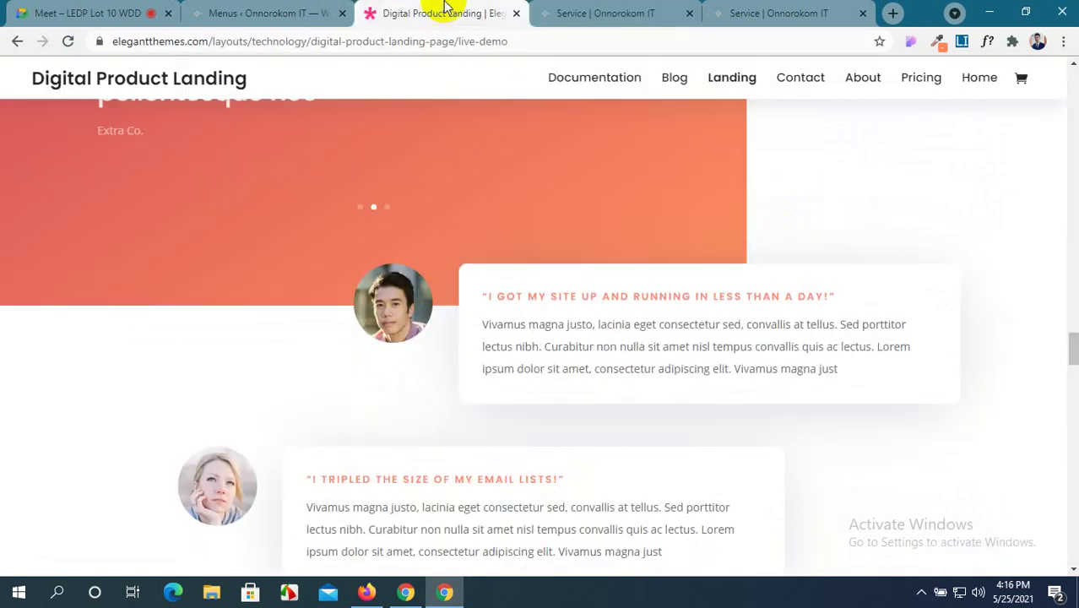
click(616, 9)
click(457, 8)
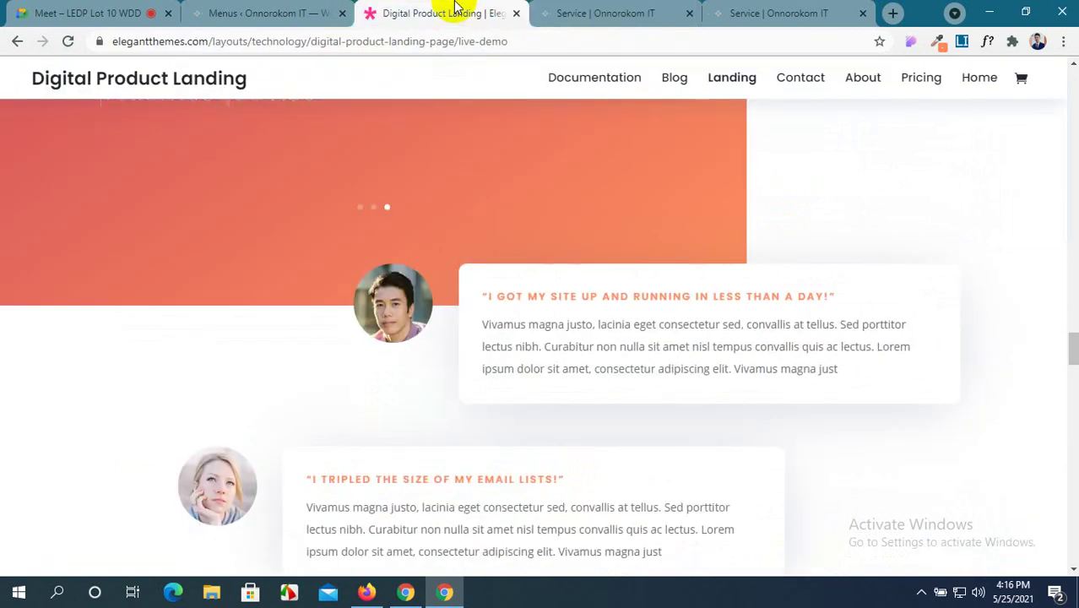
click(539, 10)
click(448, 11)
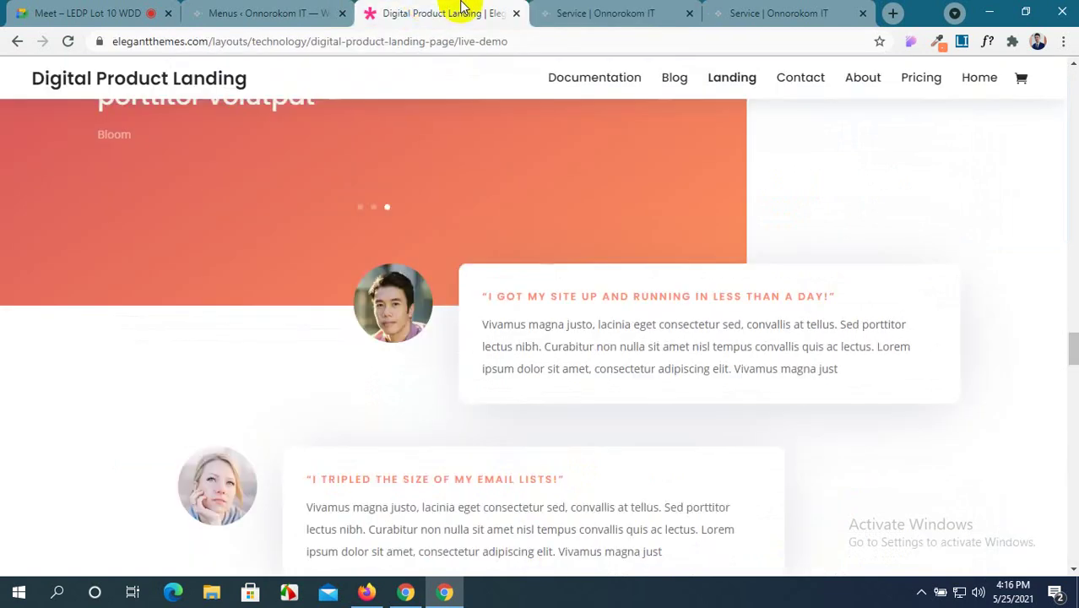
click(564, 8)
click(478, 10)
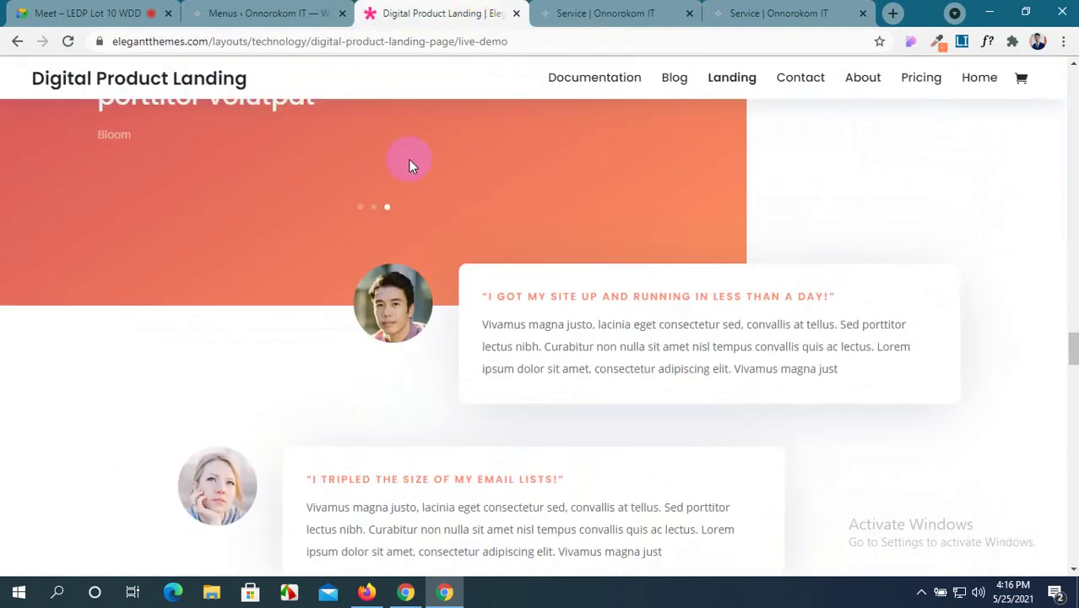
click(560, 16)
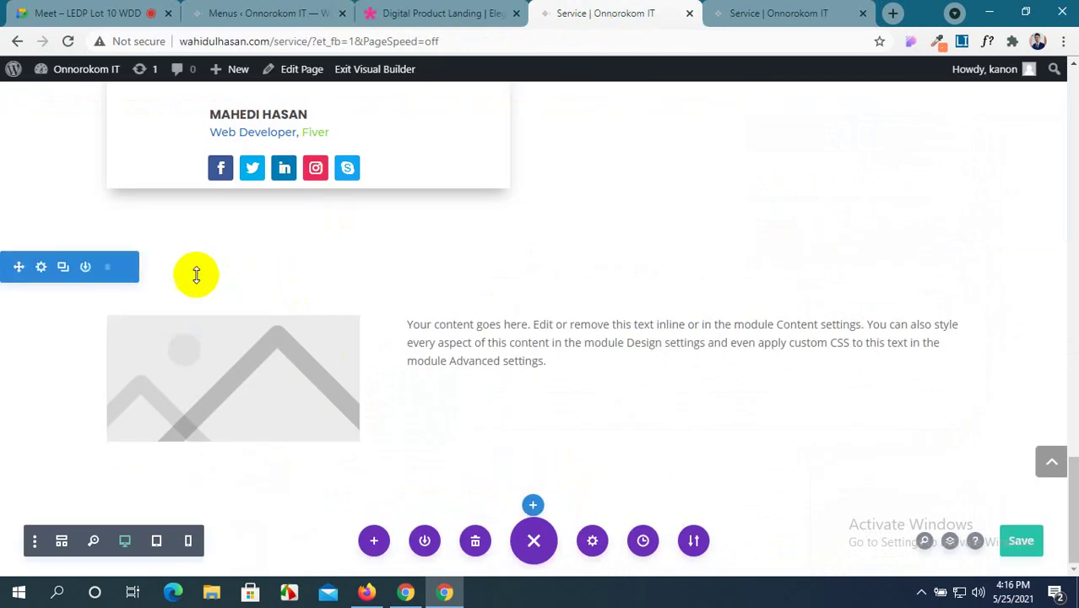
Change the new row to a 1/2 + 1/2 column structure and save.
click(149, 311)
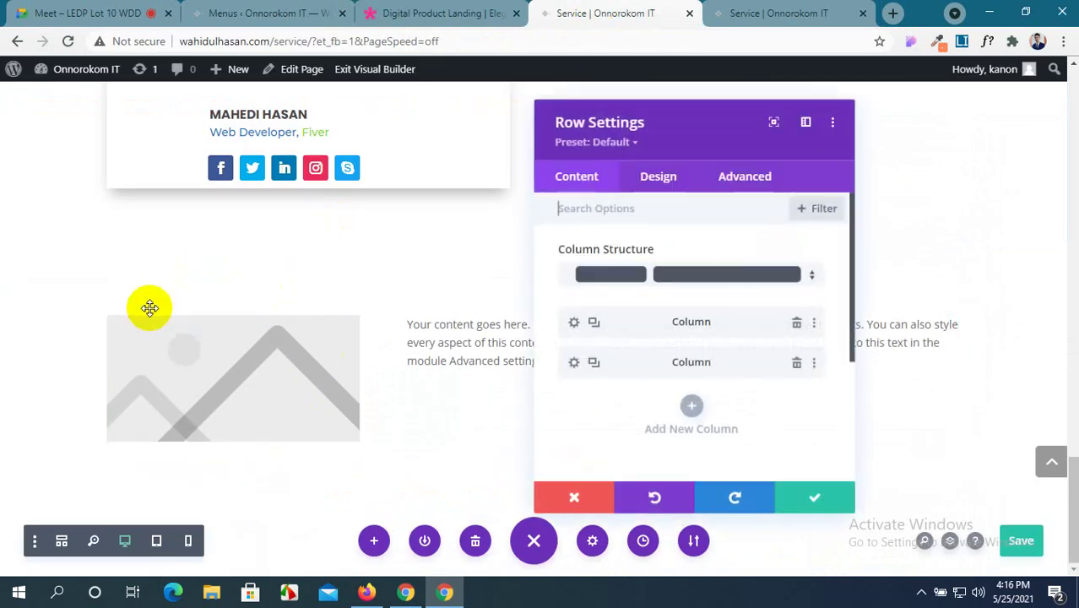
click(614, 278)
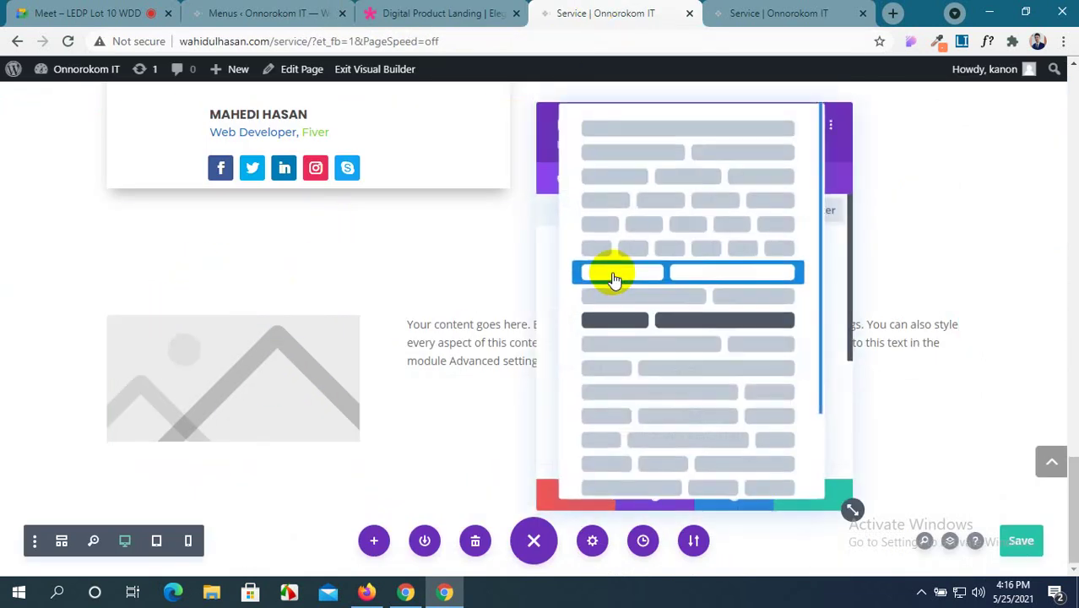
click(670, 153)
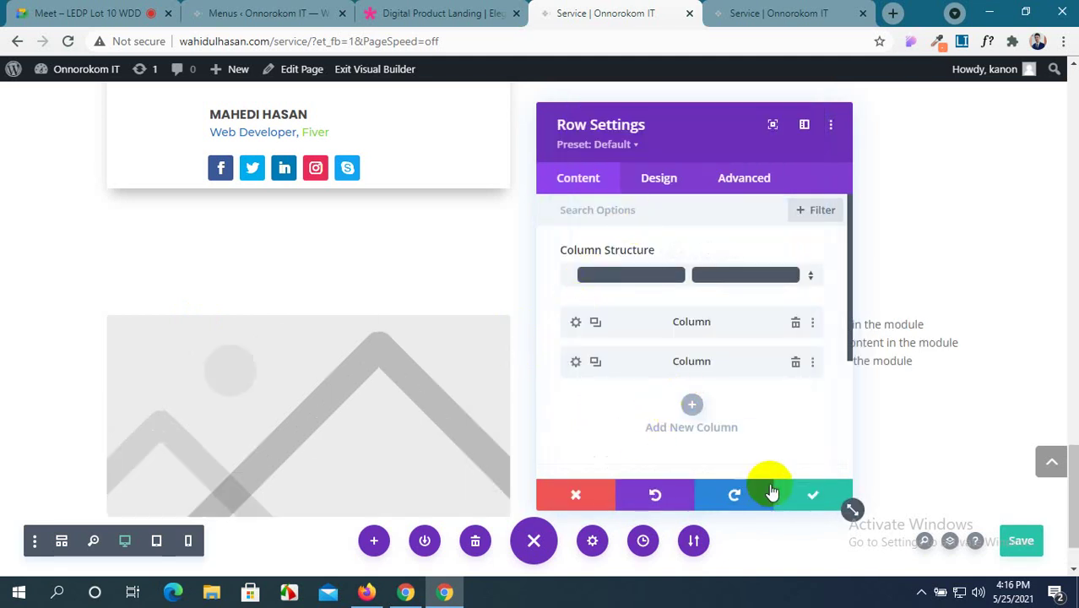
click(798, 491)
scroll(346, 378, down, 1)
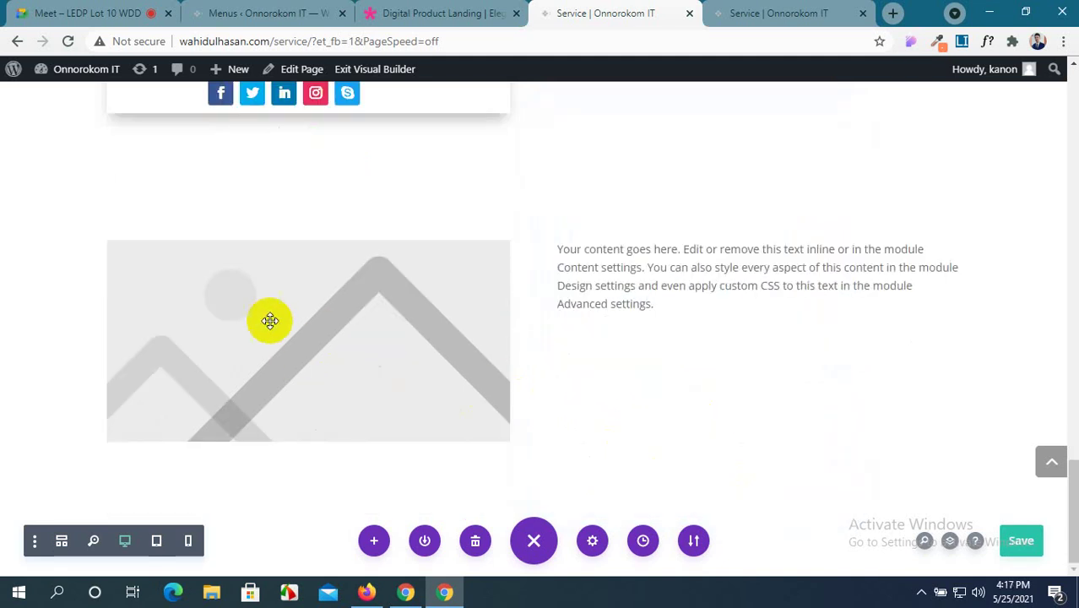
Fill the image module with the man's portrait photo from the Media Library.
click(280, 280)
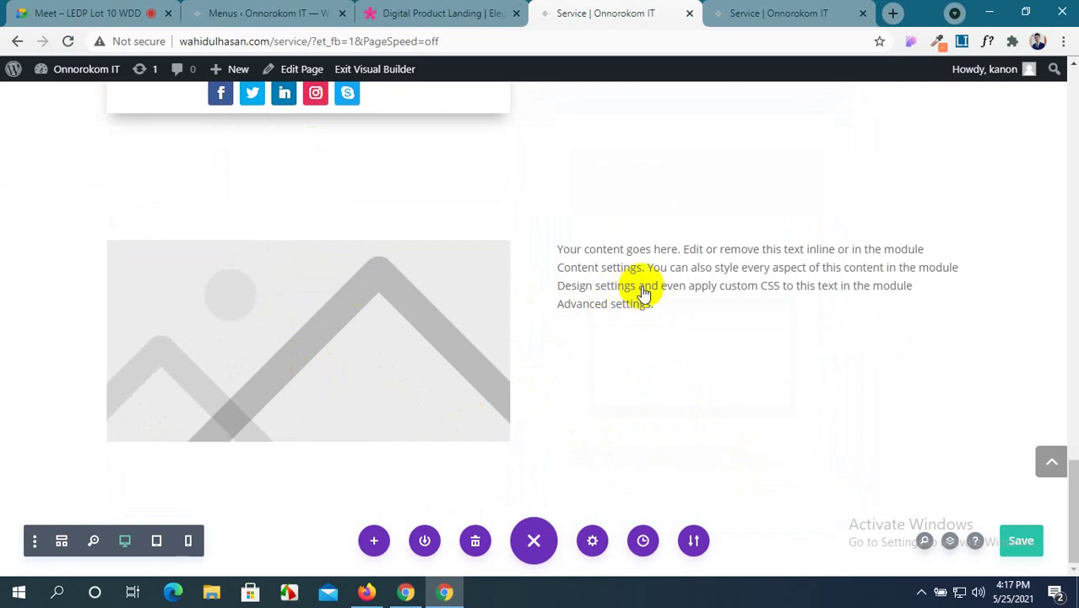
click(689, 346)
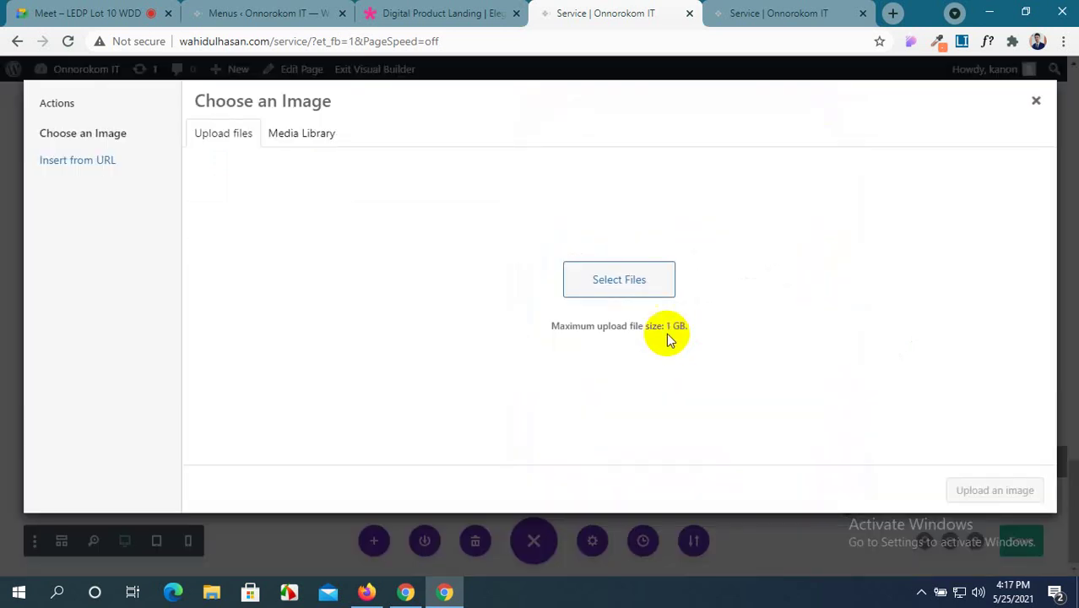
click(319, 133)
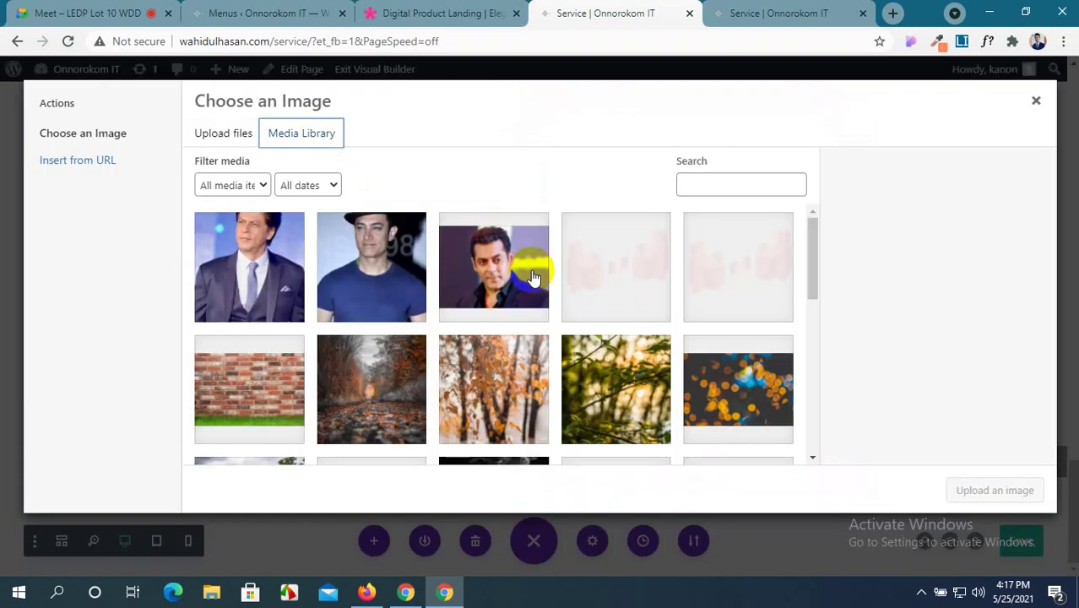
click(520, 270)
click(995, 491)
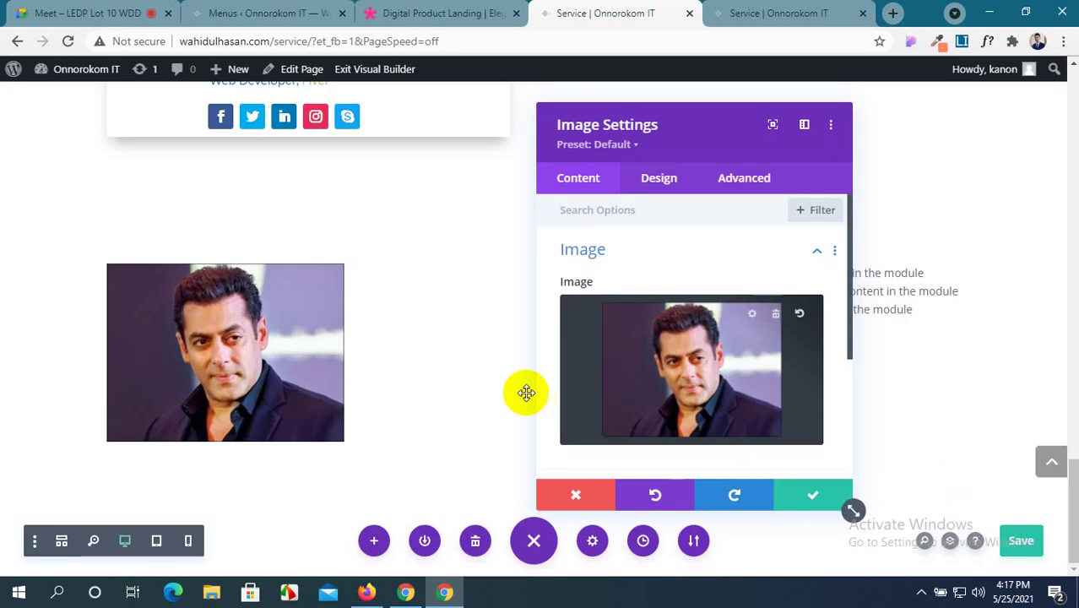
scroll(591, 365, down, 3)
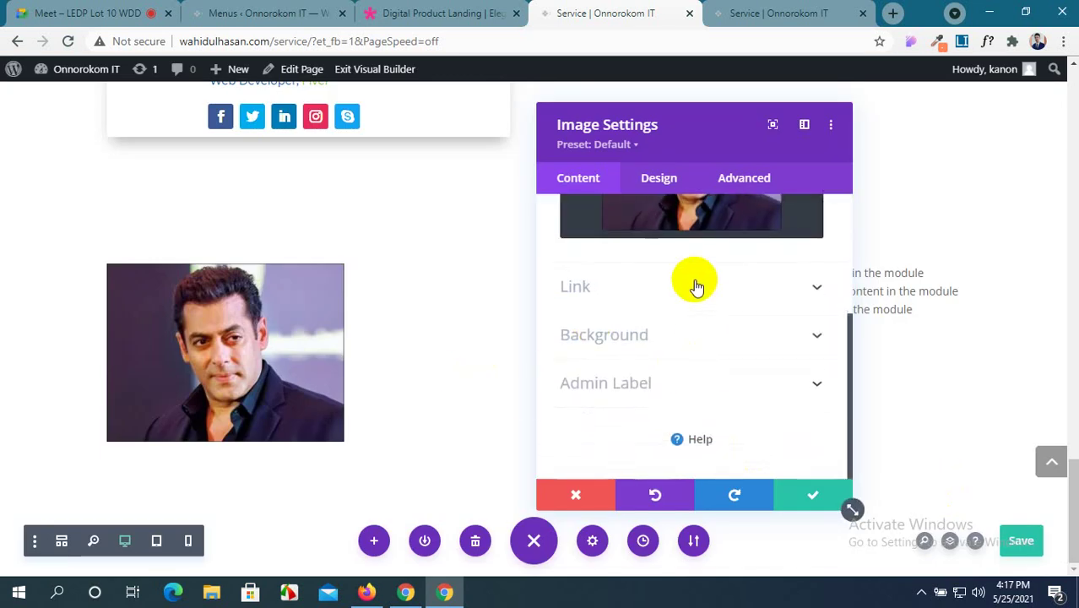
Set the portrait photo's Image Alignment to right in its Design settings.
scroll(695, 285, up, 5)
click(682, 184)
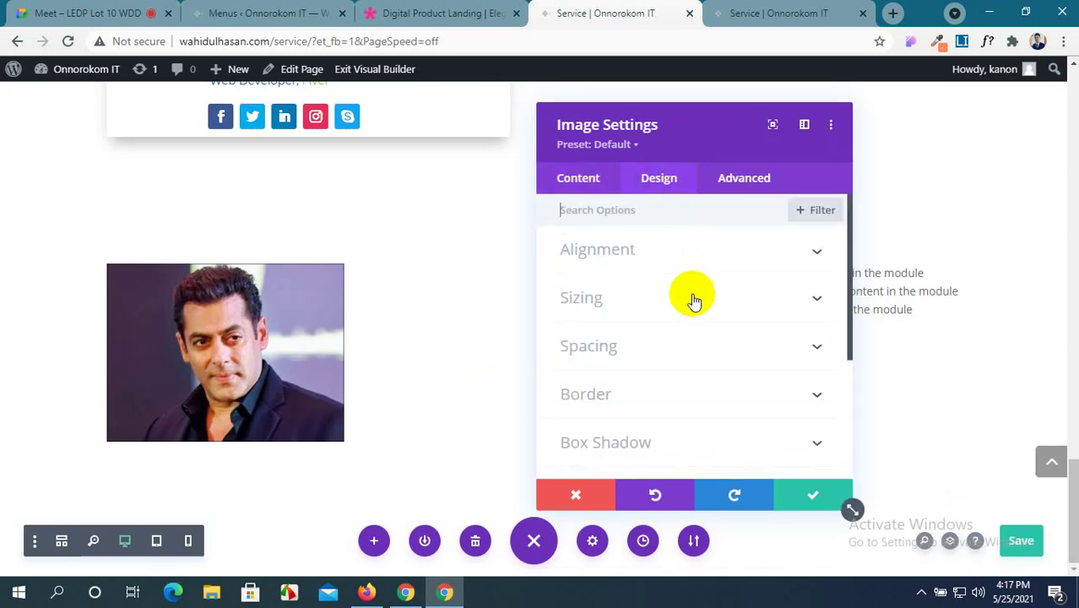
click(734, 255)
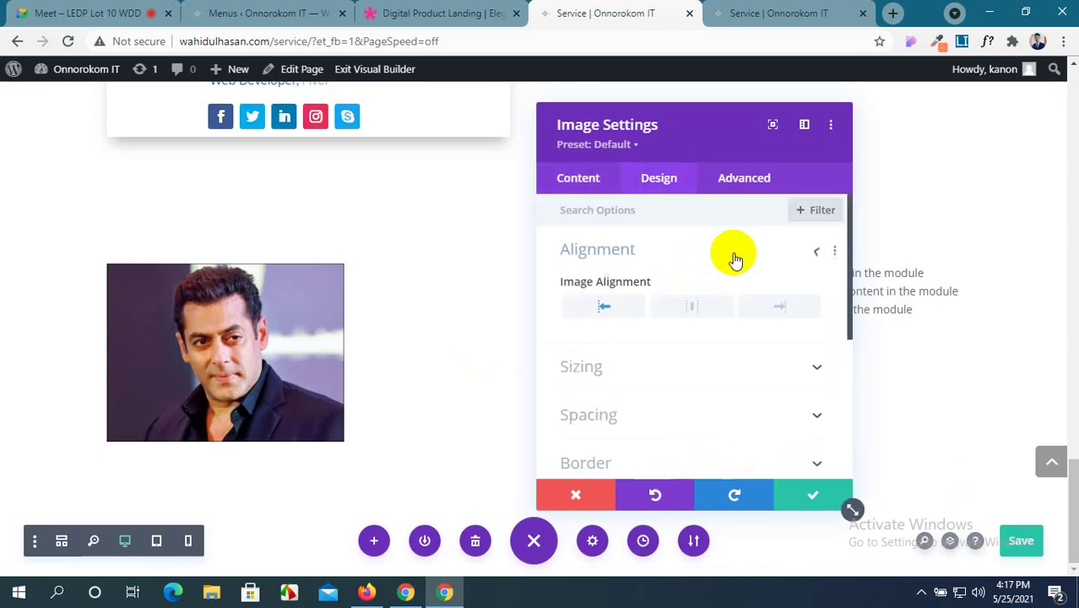
click(767, 308)
scroll(654, 331, down, 1)
scroll(646, 334, down, 1)
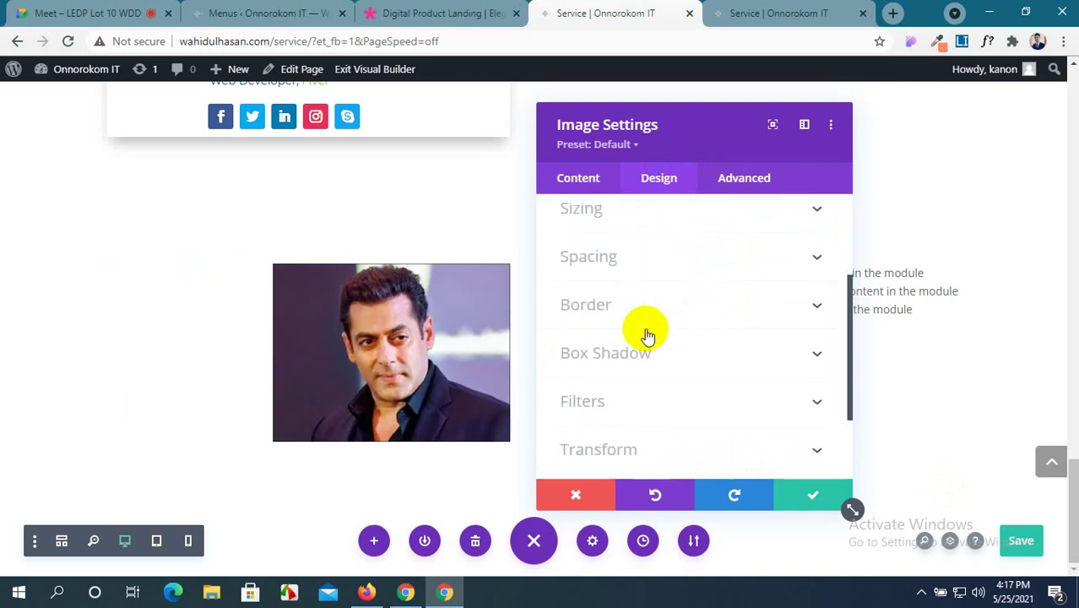
scroll(646, 333, up, 1)
scroll(647, 336, down, 1)
scroll(649, 326, up, 2)
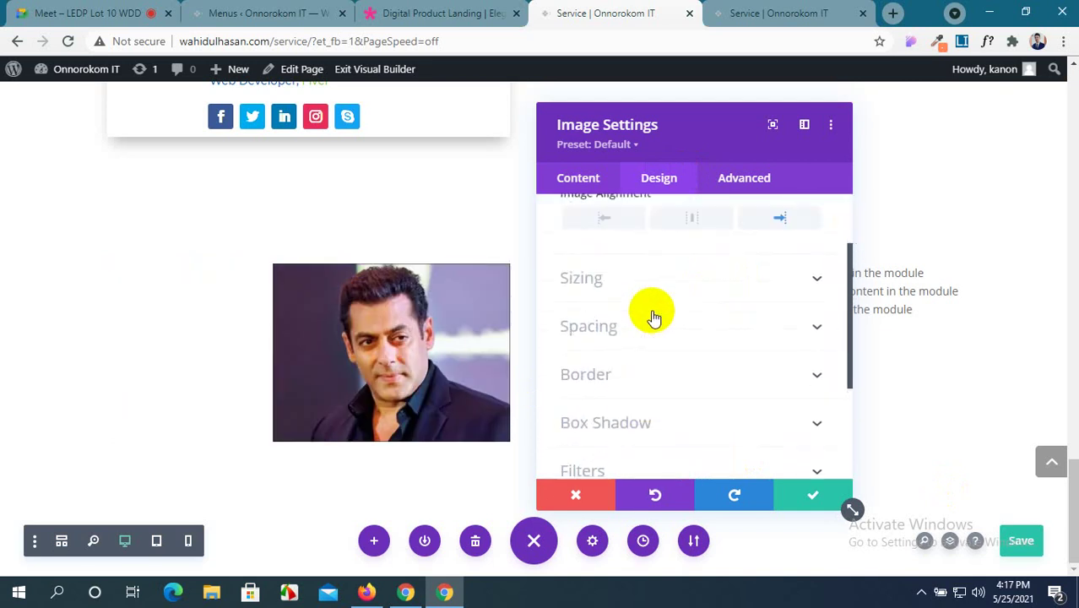
scroll(651, 313, down, 3)
scroll(650, 313, down, 1)
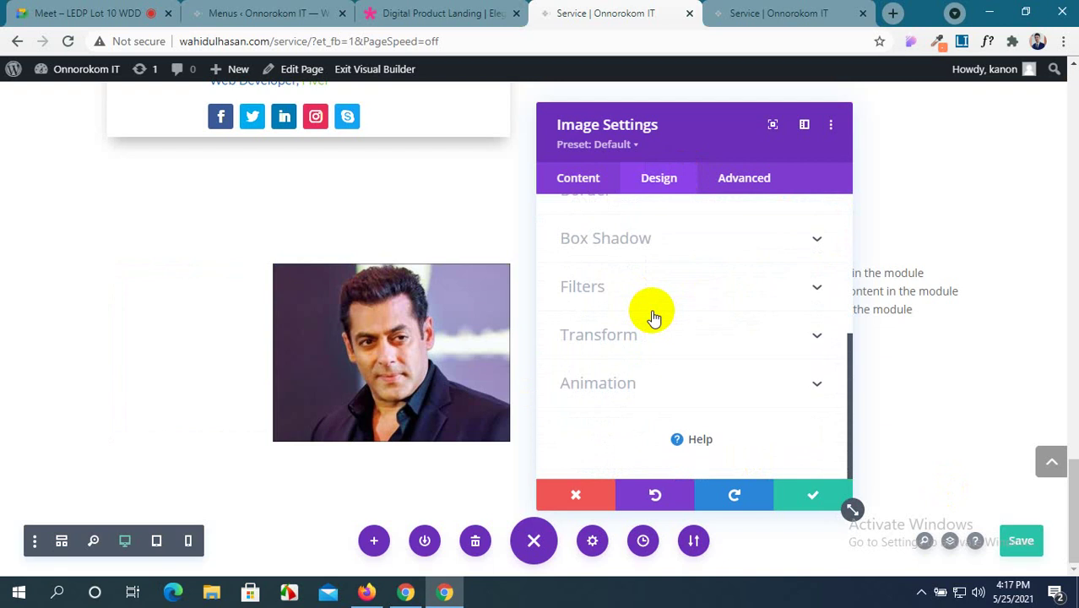
scroll(651, 313, up, 3)
Set the photo's Sizing width to 100px, then expand the Border section for rounded corners.
click(780, 252)
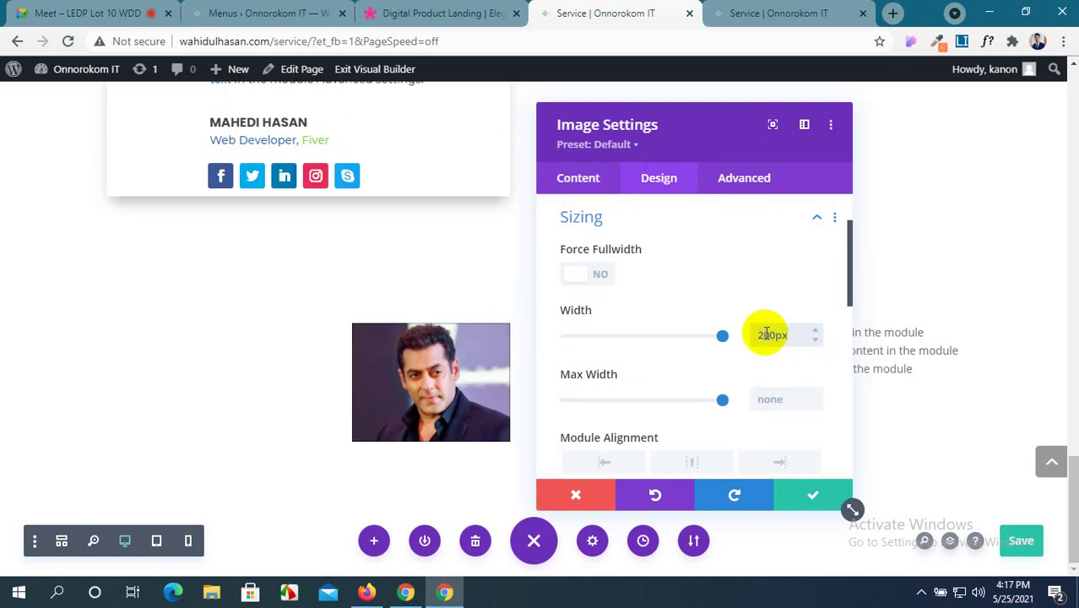
scroll(767, 335, down, 1)
scroll(768, 362, down, 1)
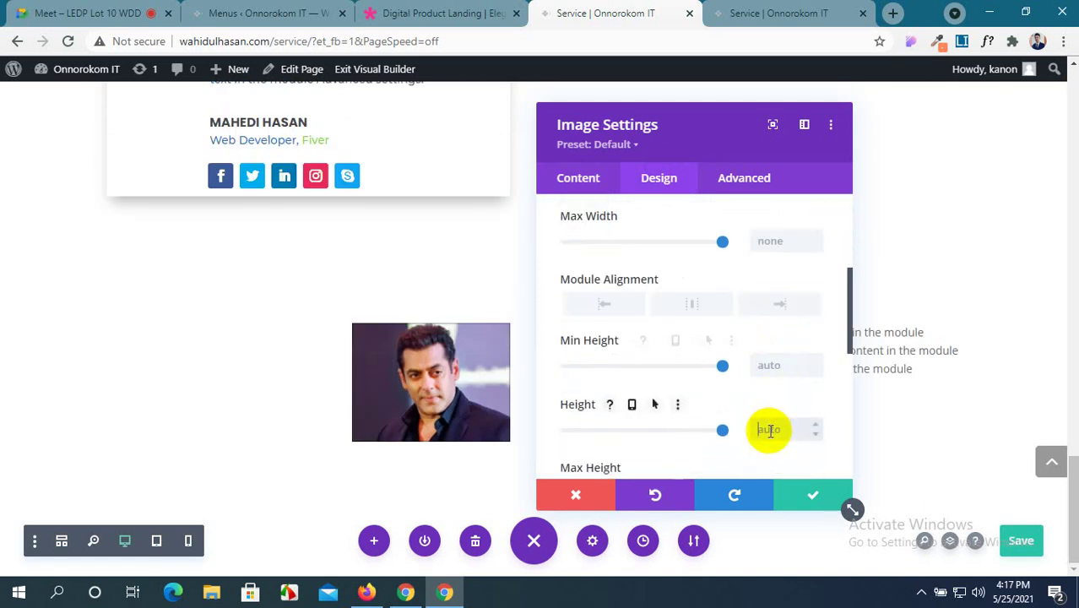
text(px)
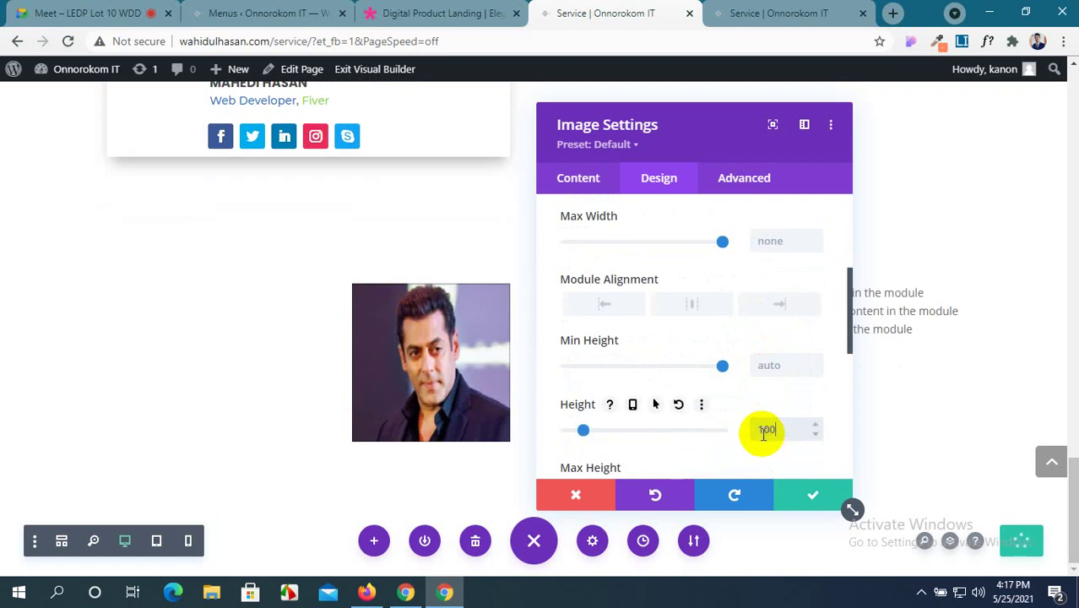
text(px)
scroll(744, 404, up, 1)
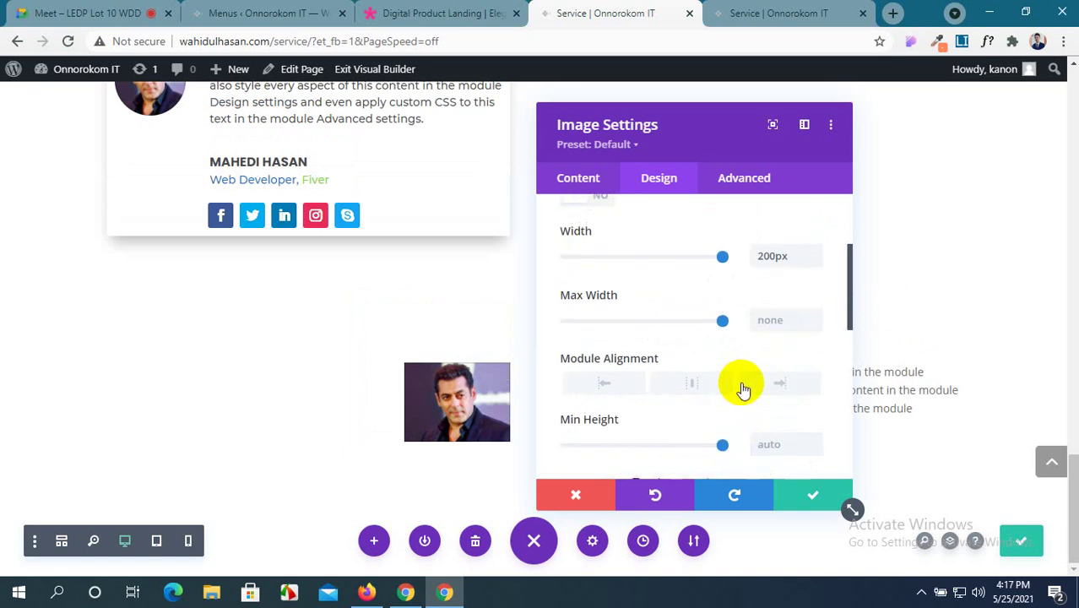
click(767, 256)
text(100px)
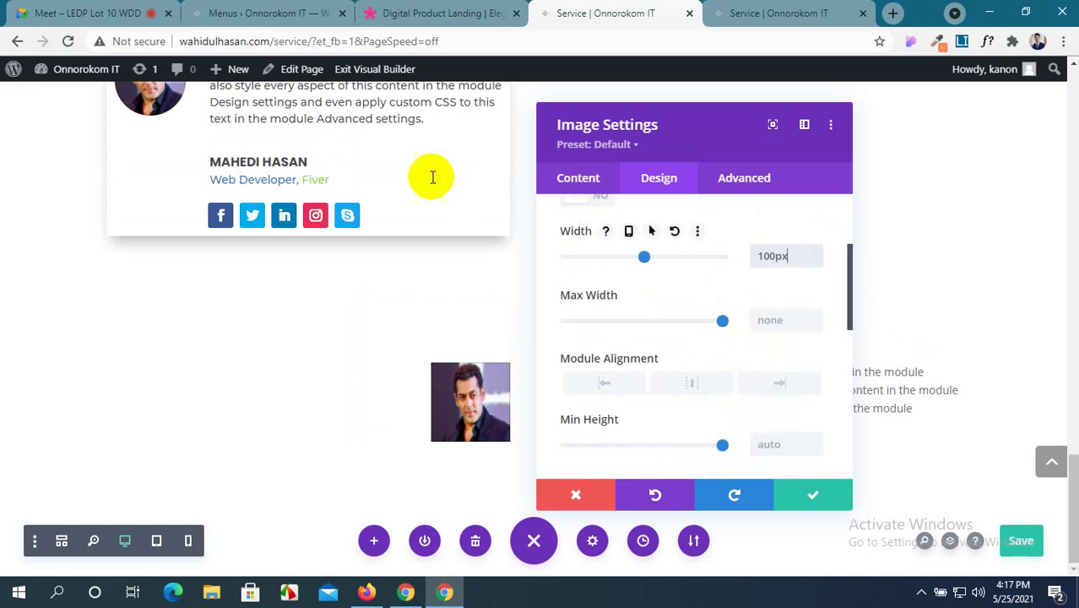
scroll(695, 386, down, 4)
scroll(691, 390, down, 2)
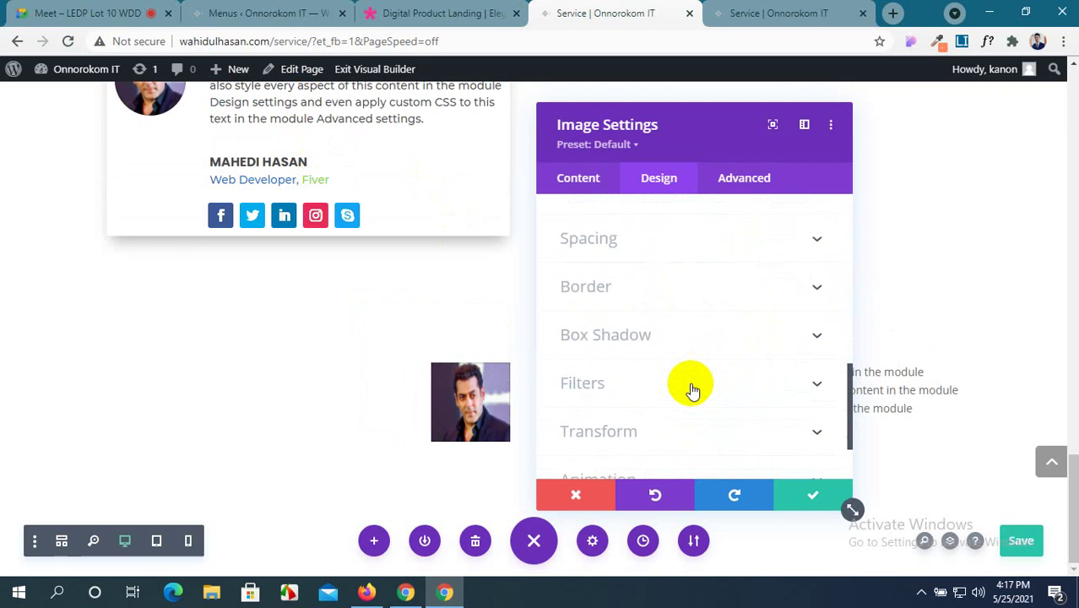
scroll(691, 390, down, 2)
scroll(691, 390, up, 3)
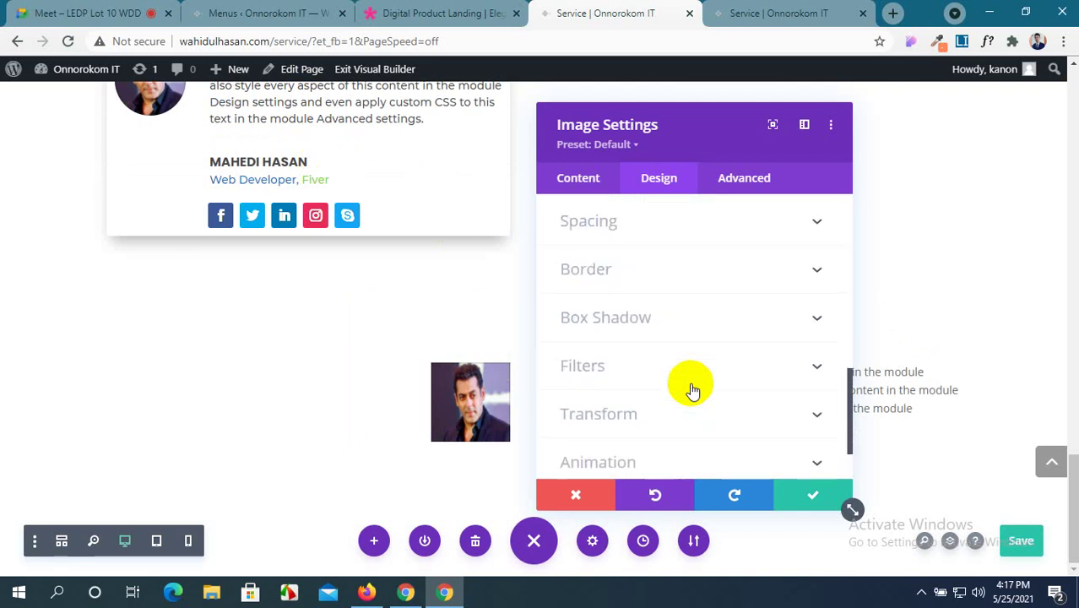
click(786, 347)
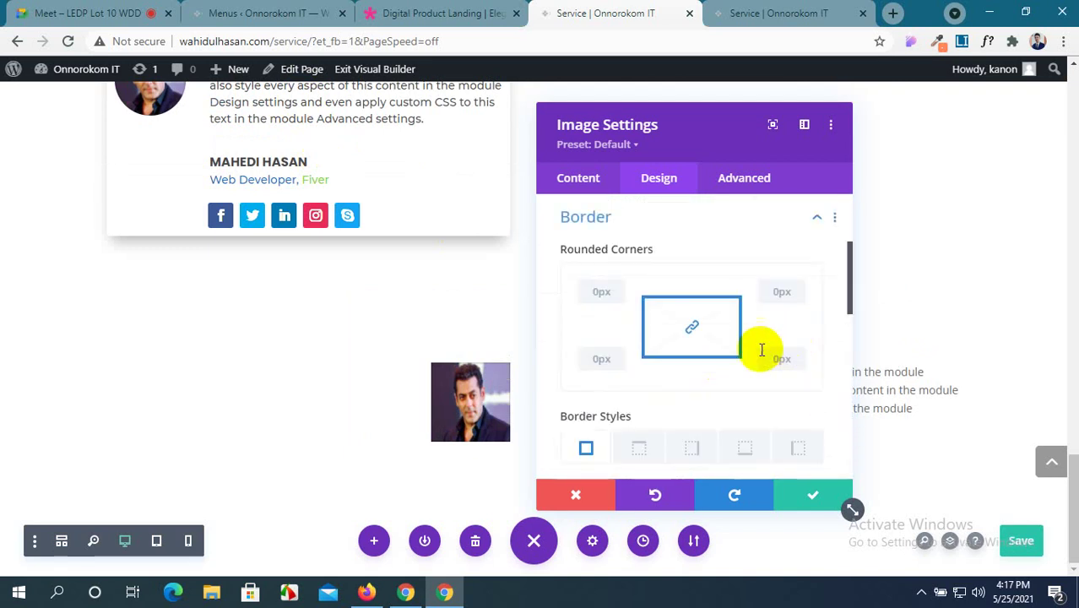
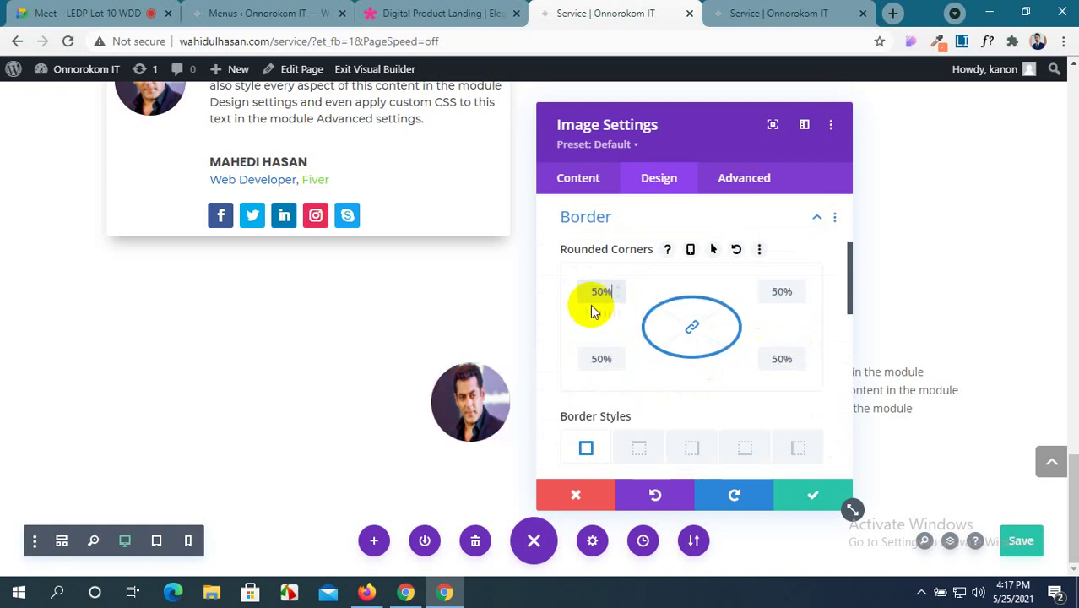
Keep the 50% rounded-corner image, copy the demo's testimonial heading and paragraph, and return to Service.
click(802, 498)
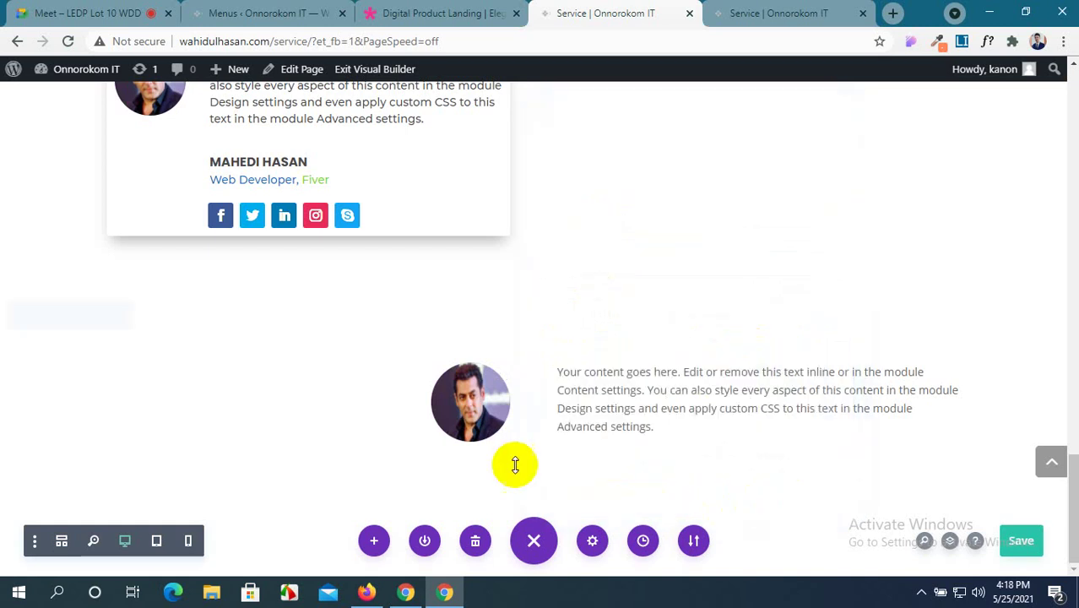
click(439, 13)
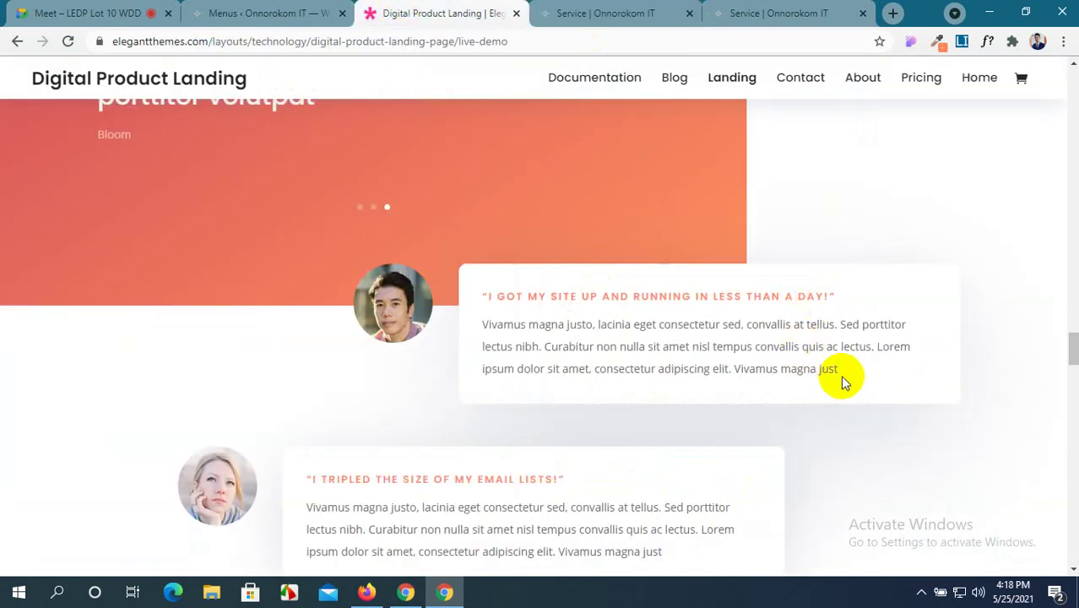
drag(843, 379, 478, 299)
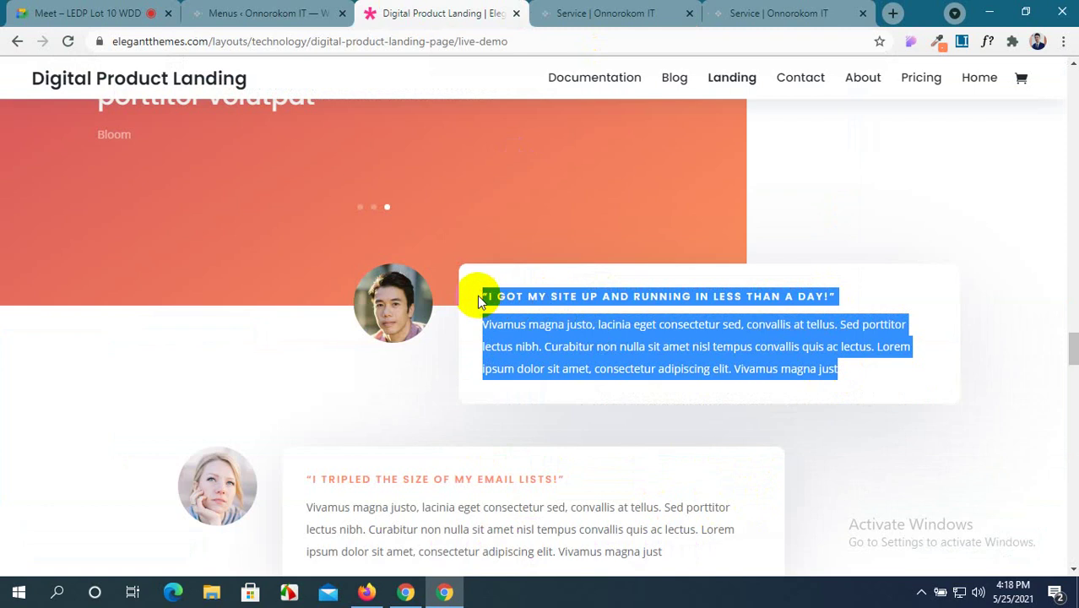
click(601, 14)
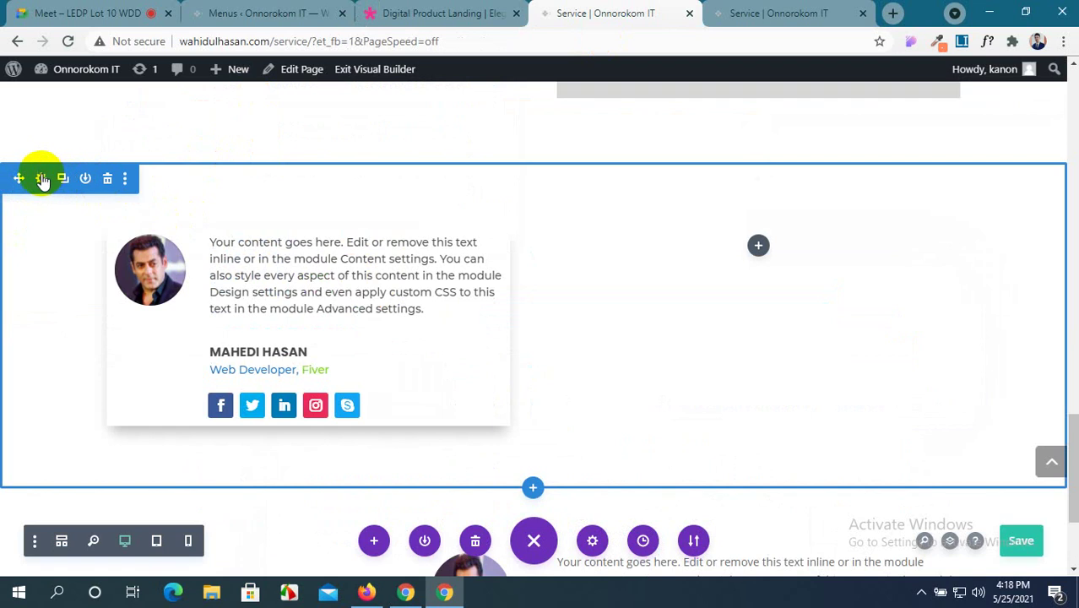
Give the testimonial section a trial #F37F5E background sampled from the demo page.
click(42, 179)
click(668, 181)
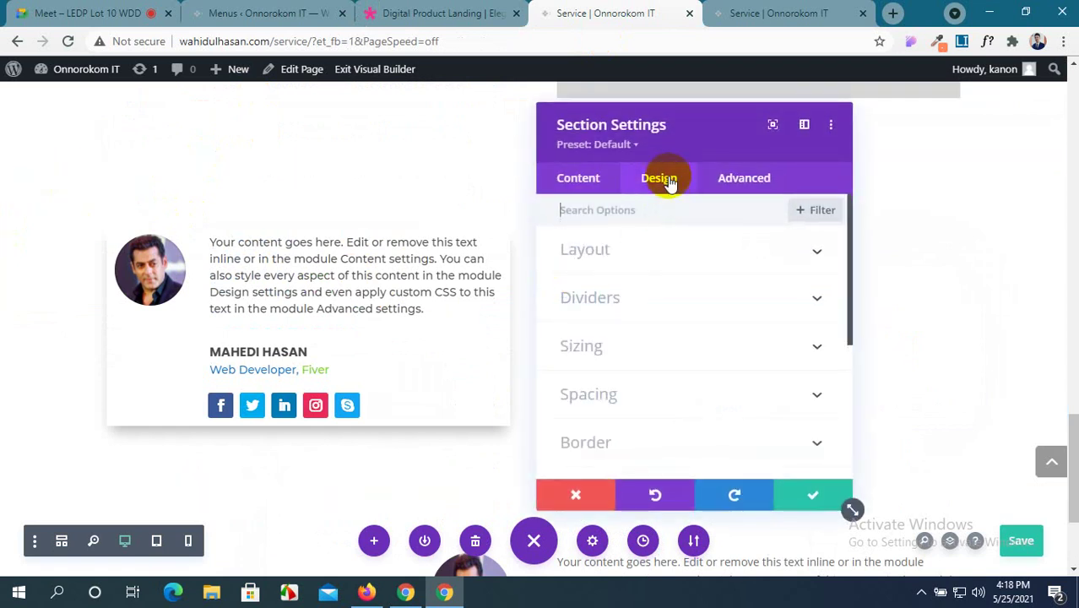
click(576, 179)
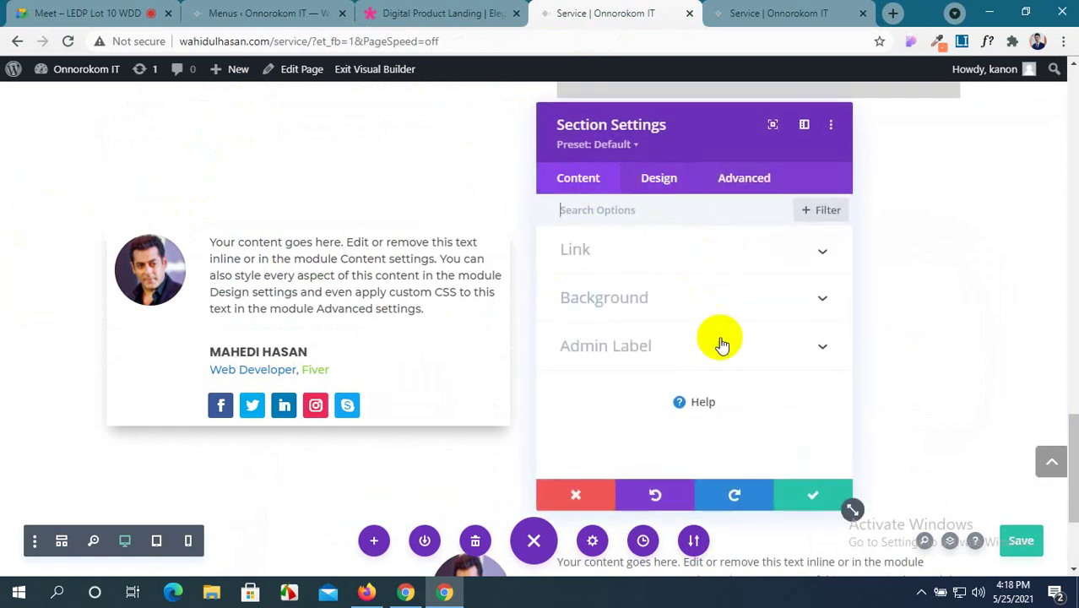
click(802, 304)
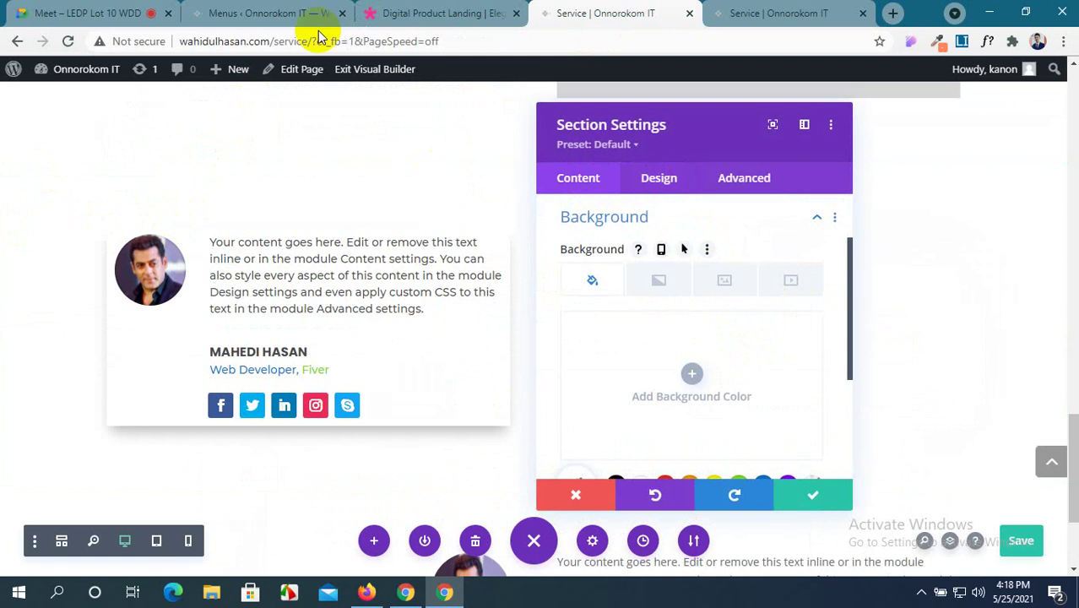
click(278, 13)
click(422, 13)
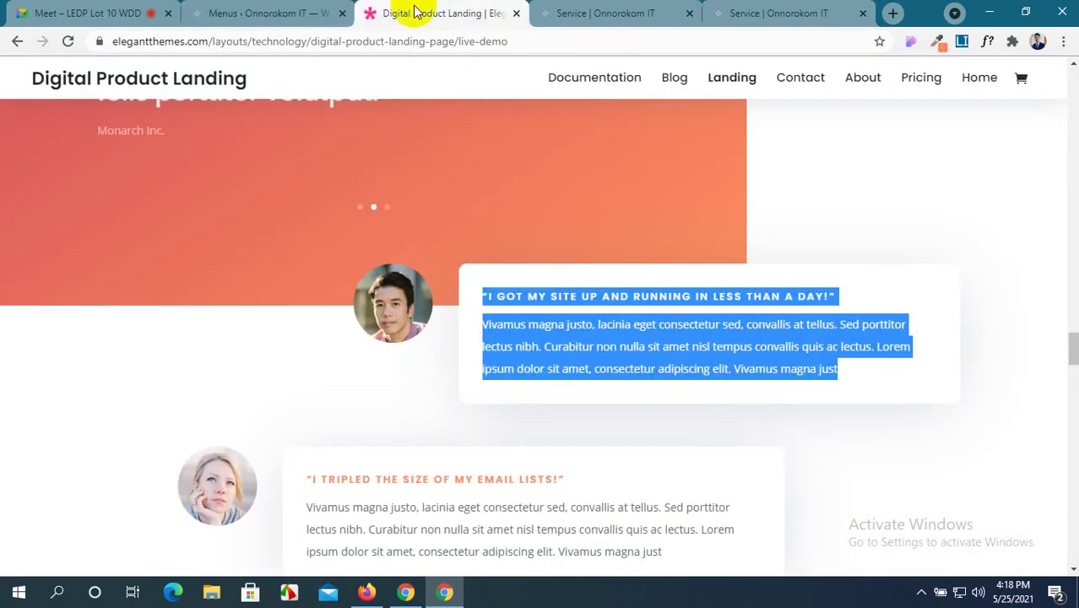
click(937, 43)
click(918, 67)
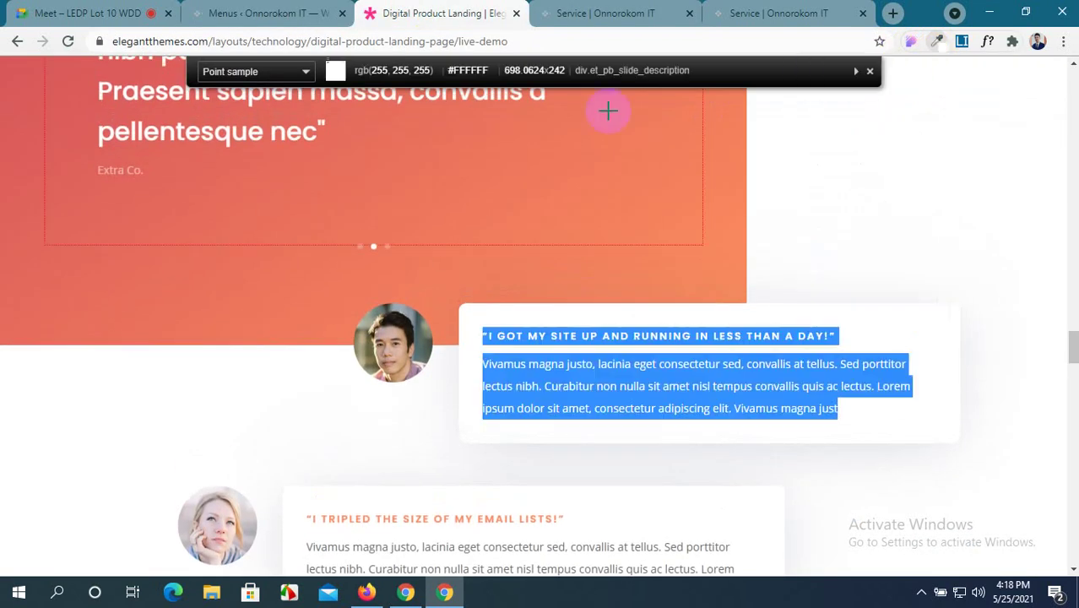
click(530, 120)
click(591, 13)
scroll(625, 333, down, 3)
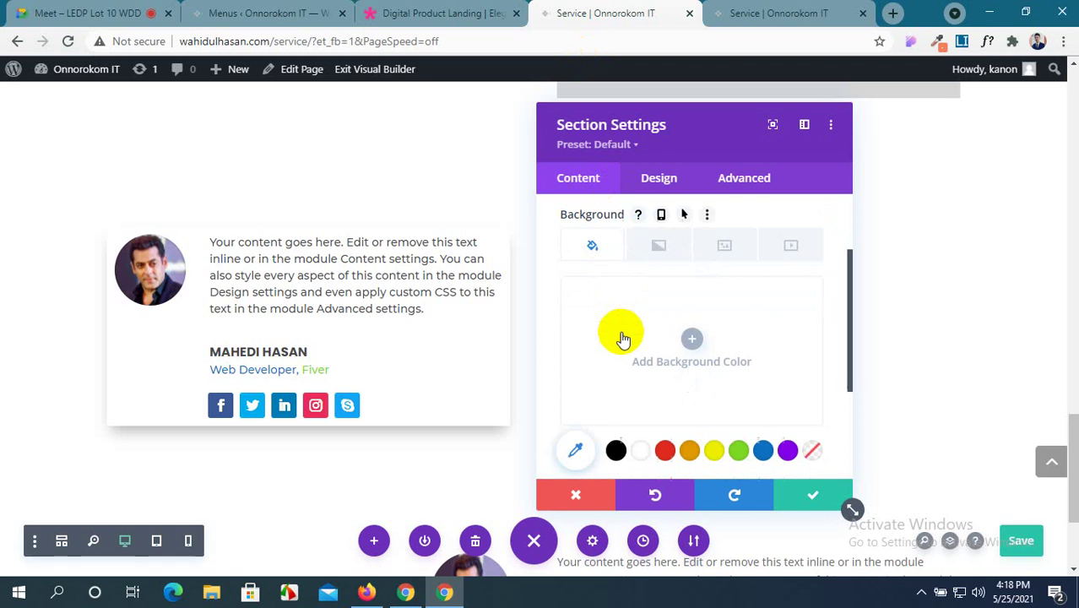
scroll(677, 309, up, 1)
click(692, 301)
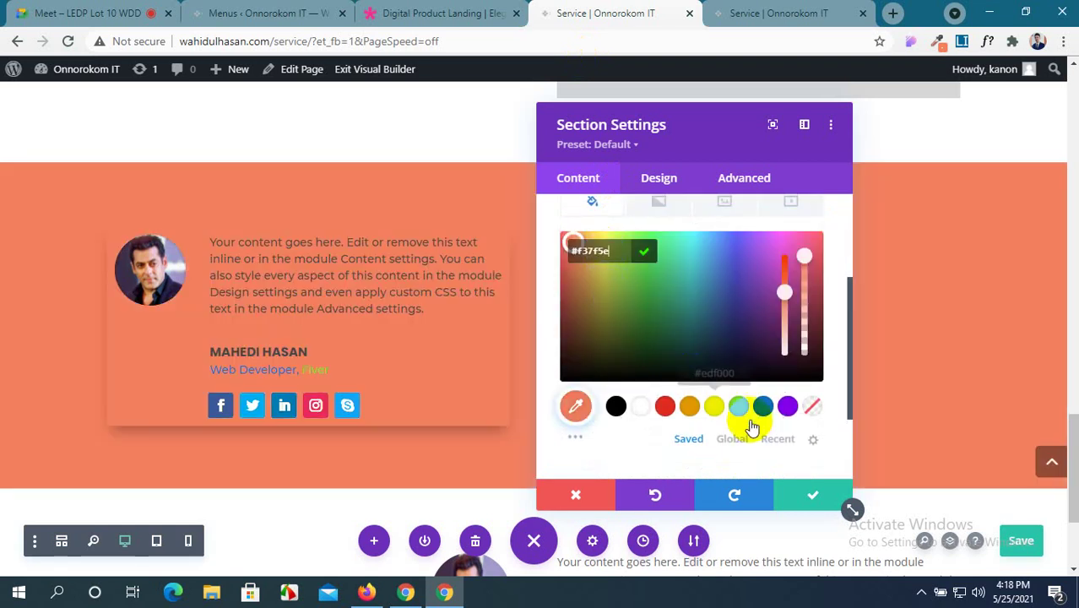
click(804, 496)
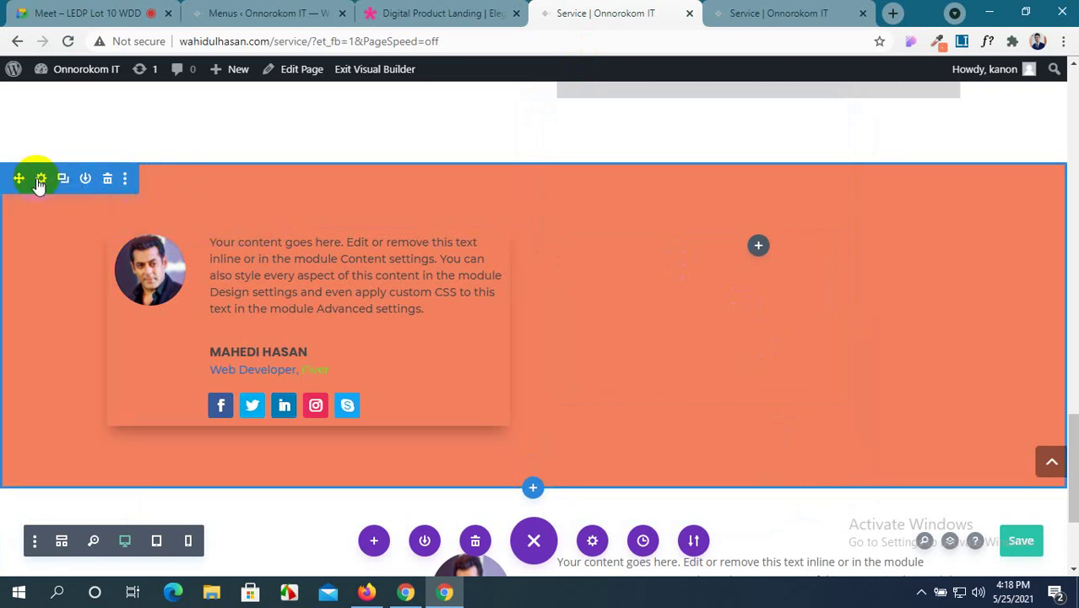
Remove the orange background colour from the testimonial section and save.
click(37, 178)
click(669, 302)
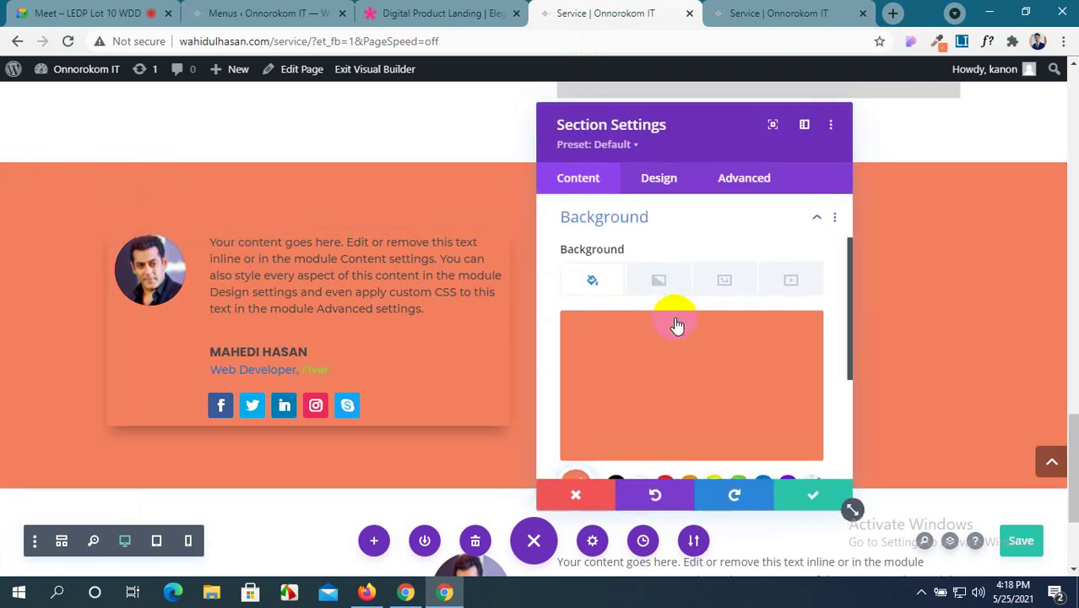
click(774, 336)
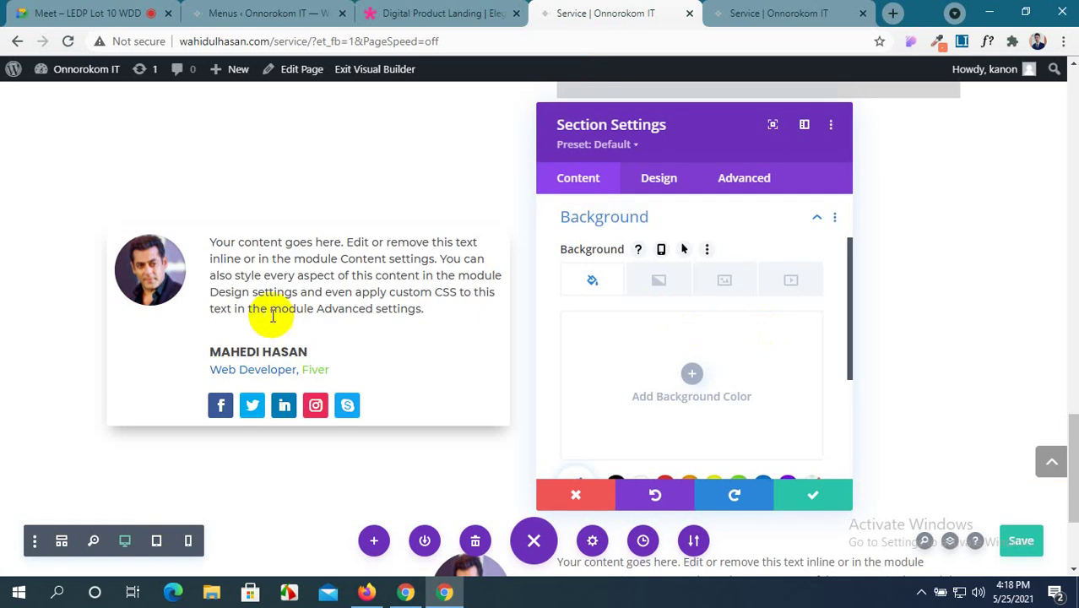
click(811, 498)
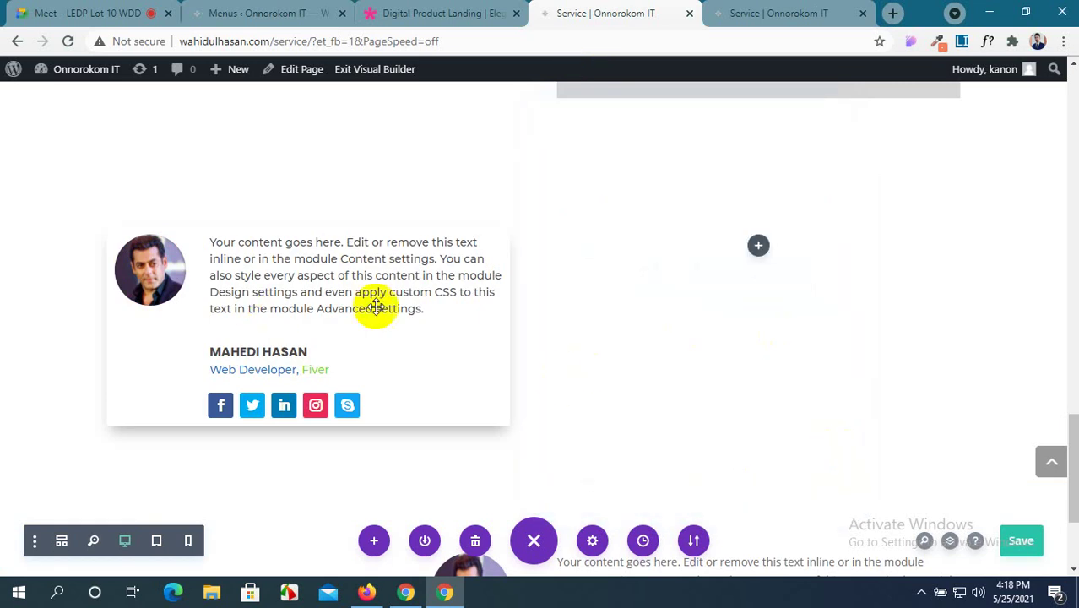
Review the row and first column settings, then bring up the live Service page.
click(149, 223)
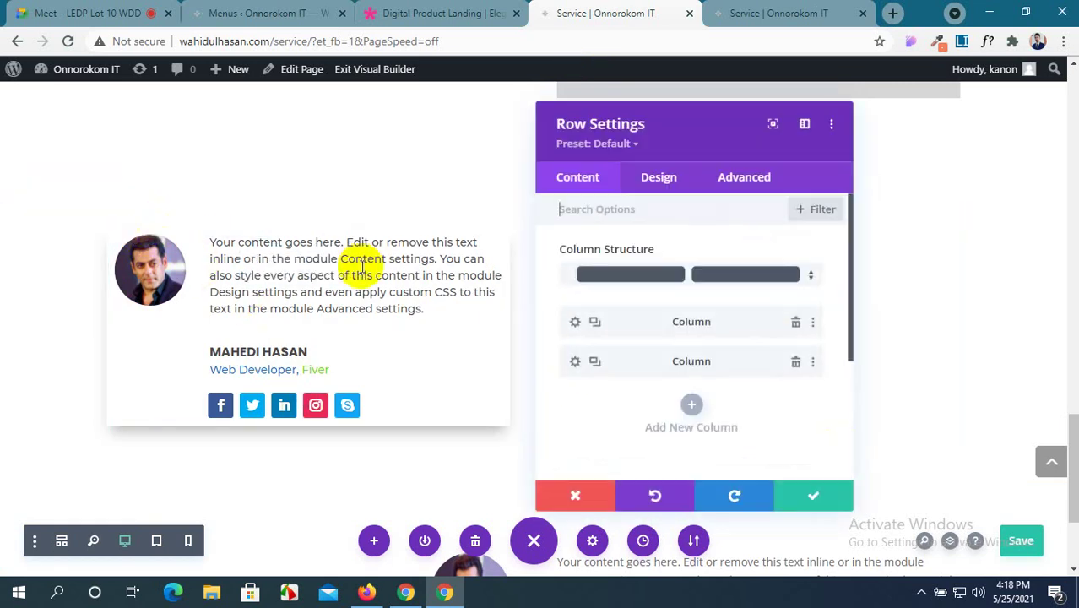
click(576, 323)
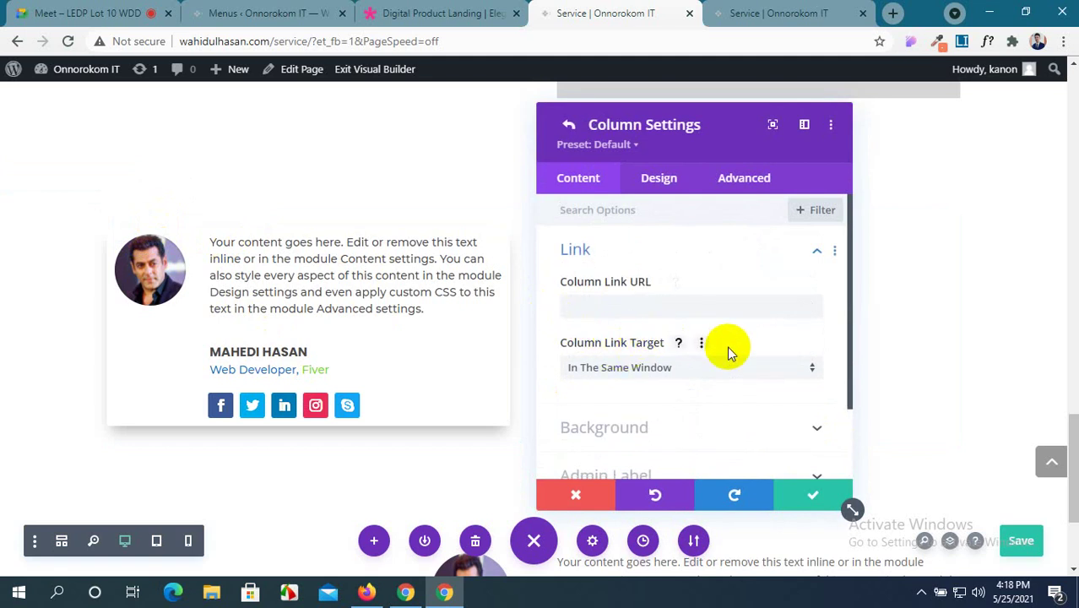
click(812, 493)
scroll(731, 414, down, 1)
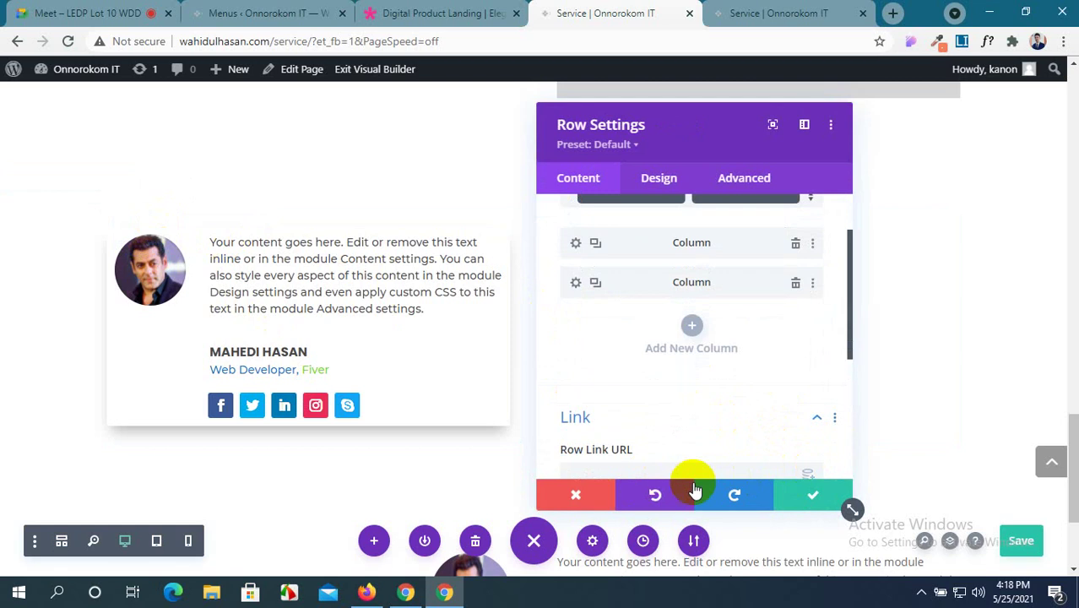
click(815, 495)
scroll(541, 349, down, 3)
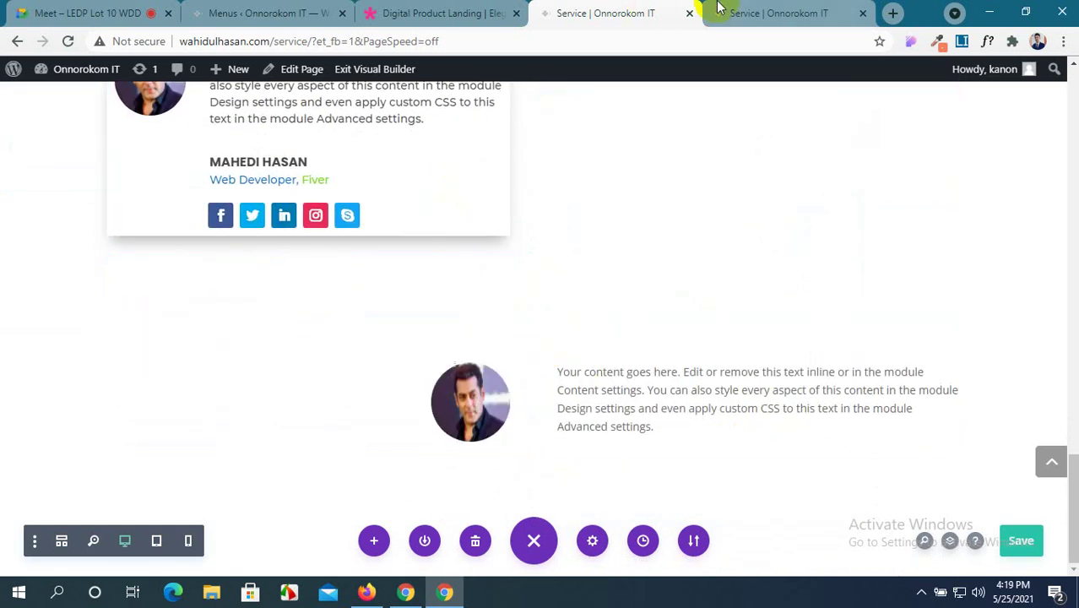
click(750, 10)
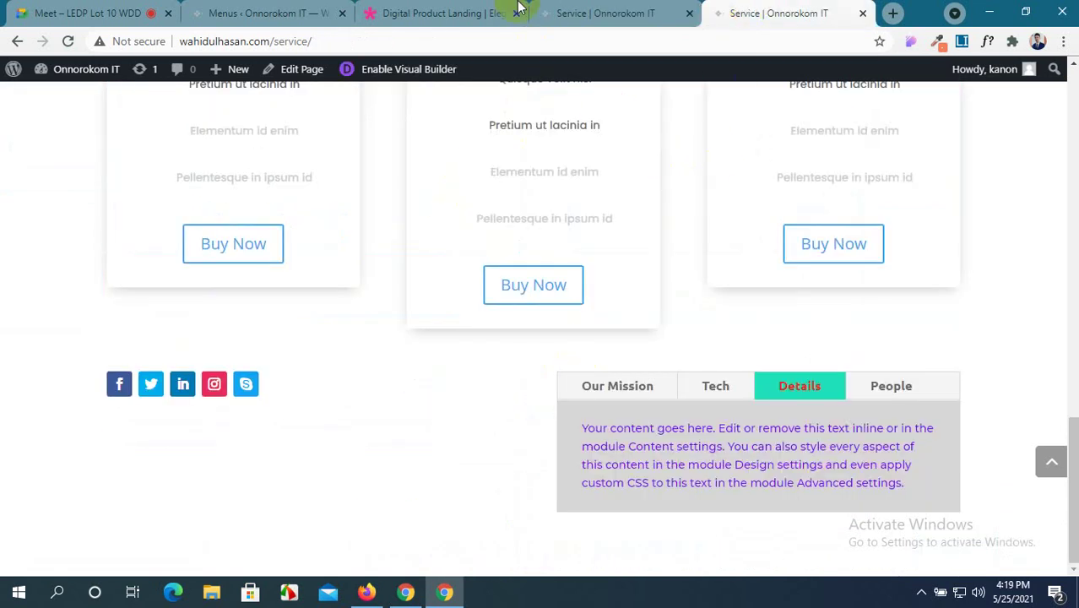
Paste the demo's testimonial heading and paragraph over the text module's placeholder paragraph.
click(516, 7)
click(849, 390)
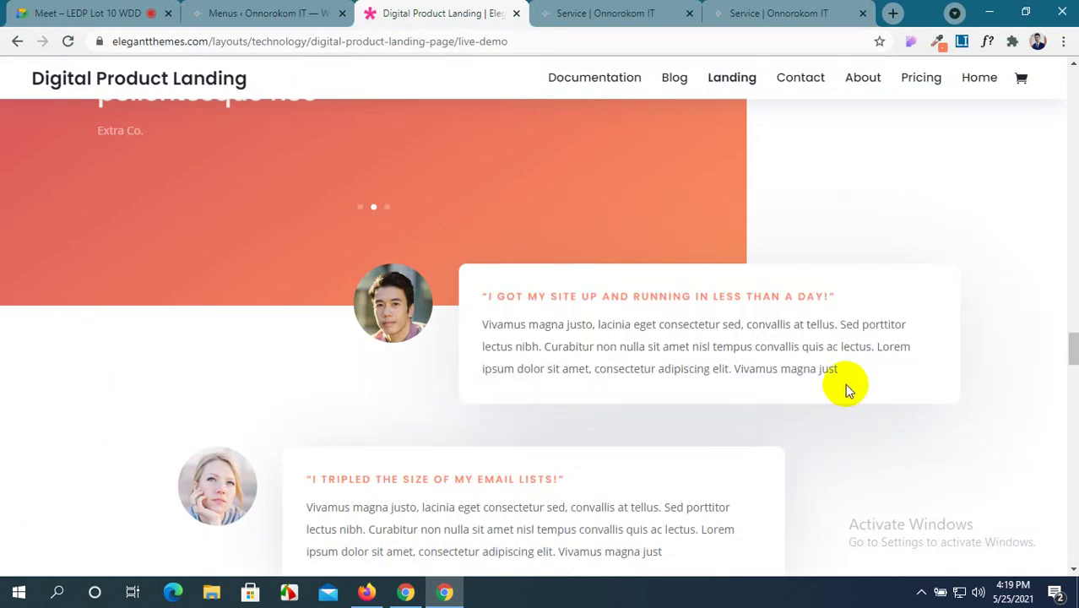
drag(849, 390, 481, 293)
key(ctrl+c)
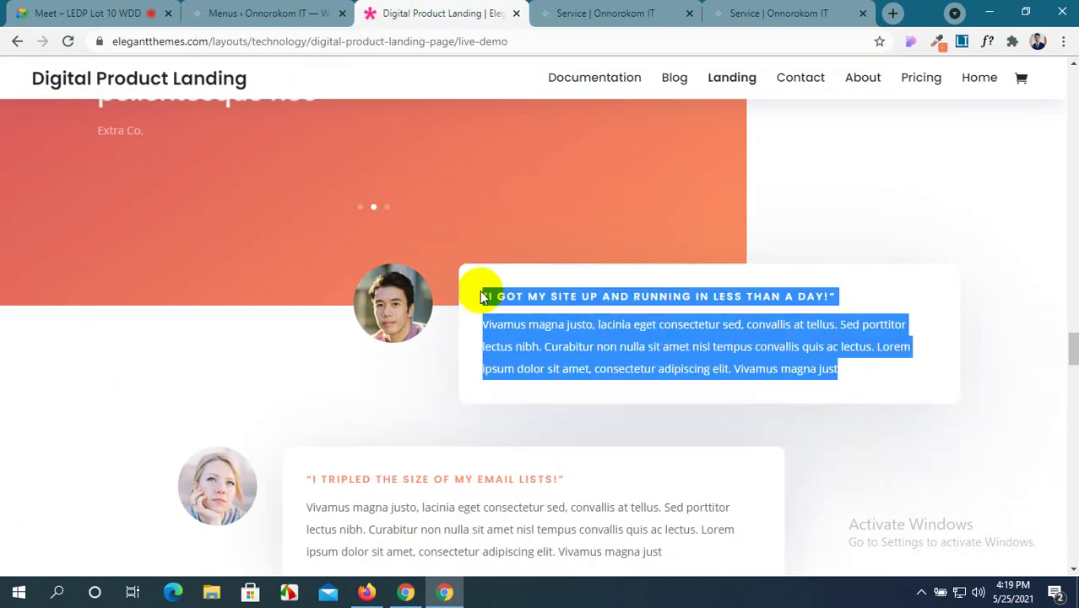
click(608, 10)
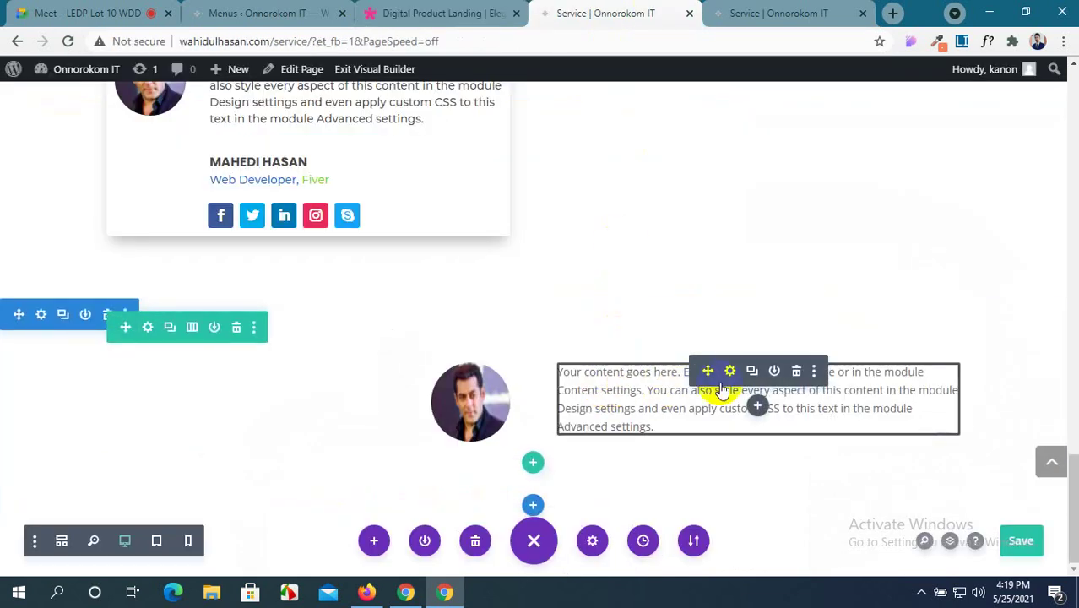
click(730, 372)
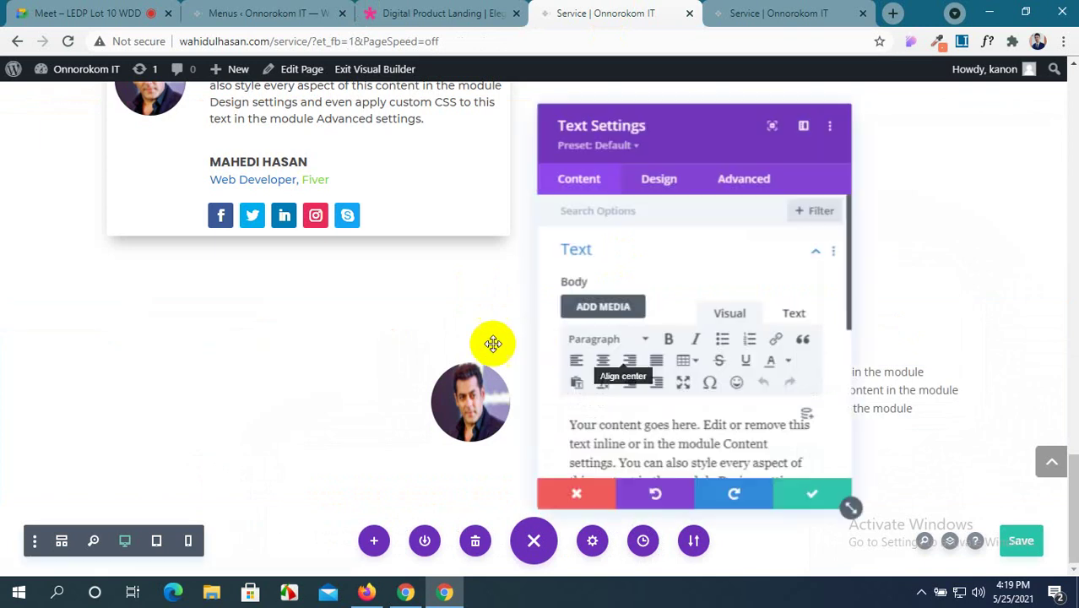
scroll(743, 346, down, 2)
drag(764, 363, 564, 267)
key(ctrl+v)
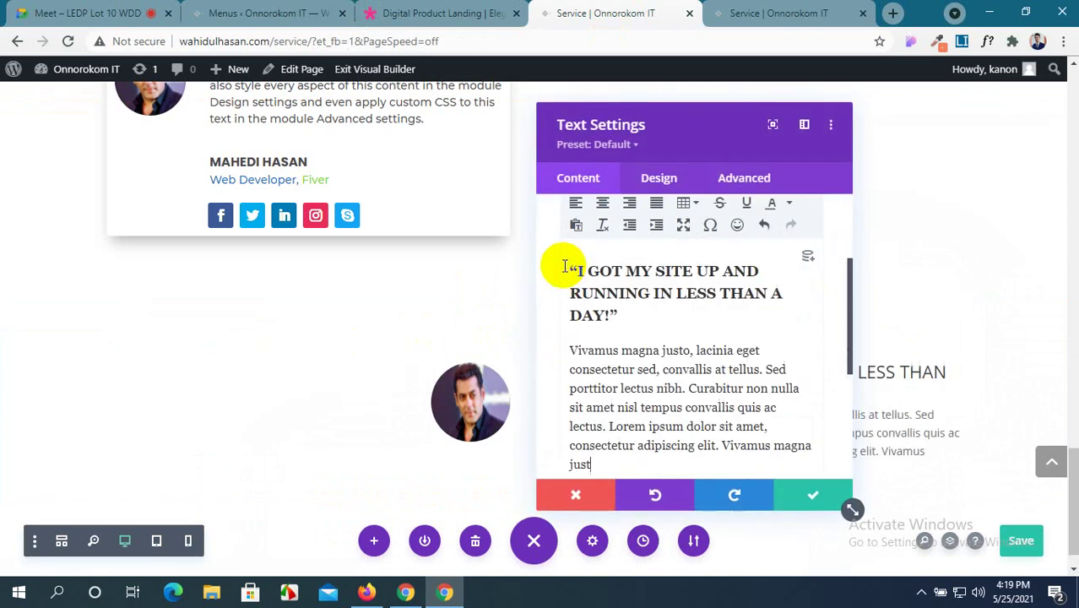
Inspect the demo testimonial heading's colour and font: Poppins 600, 13px, #ff885a.
drag(677, 135, 295, 133)
click(446, 12)
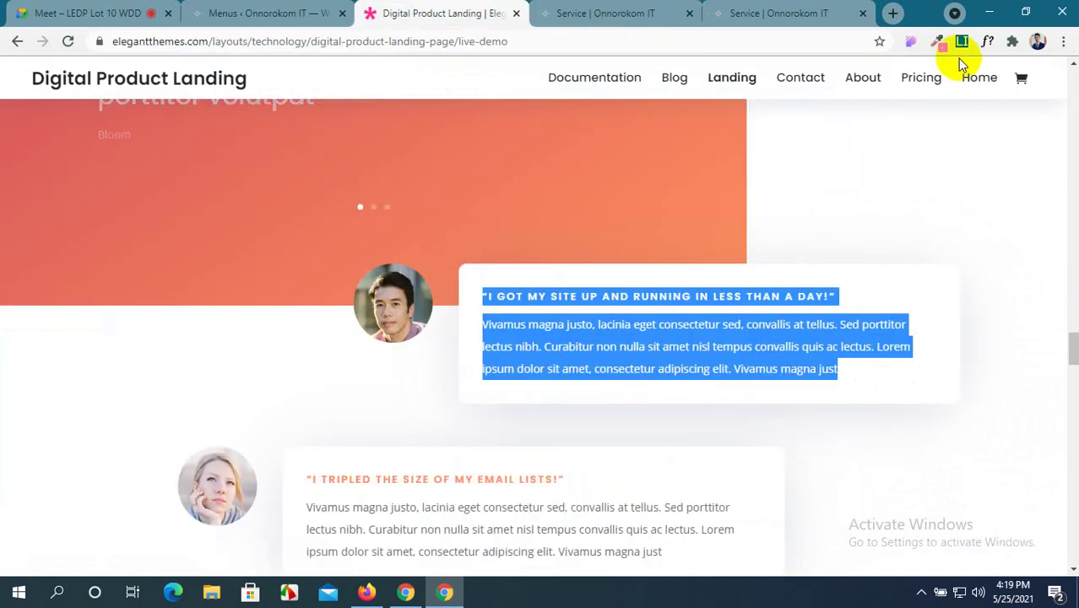
click(1028, 209)
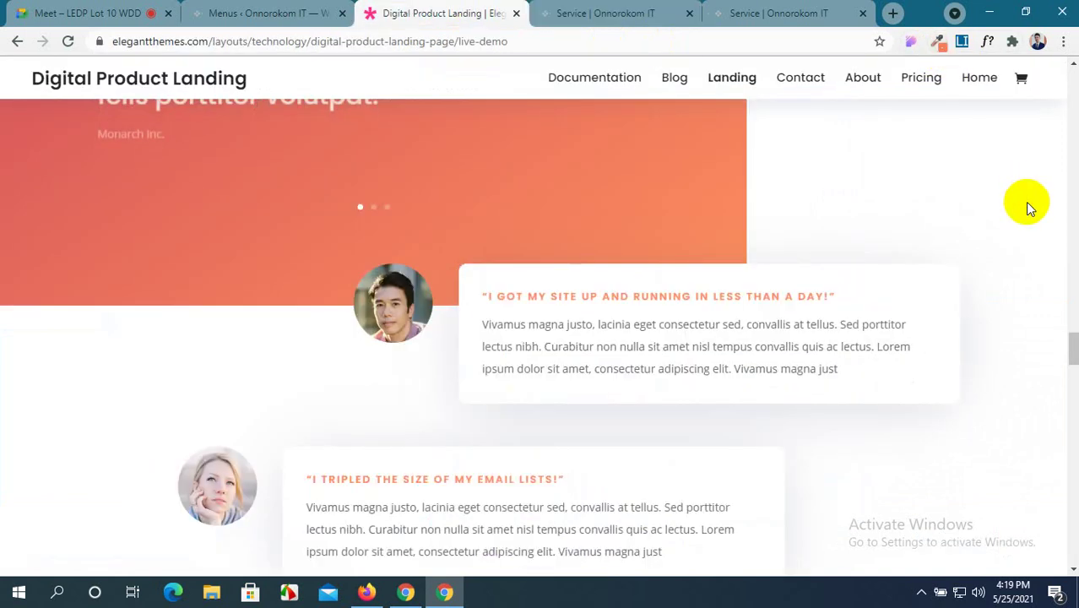
click(937, 41)
click(894, 70)
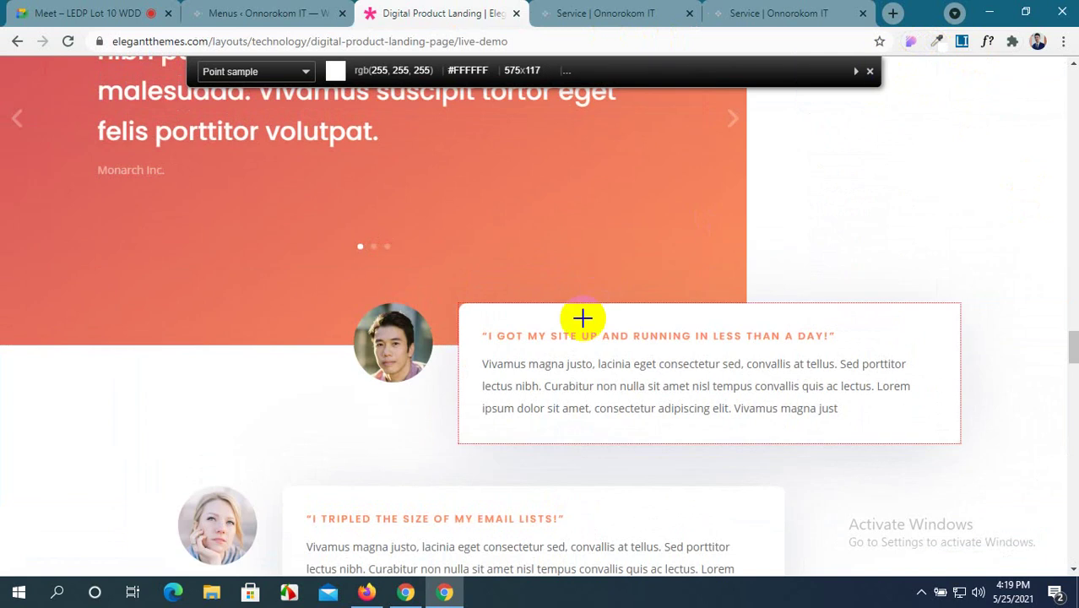
click(581, 322)
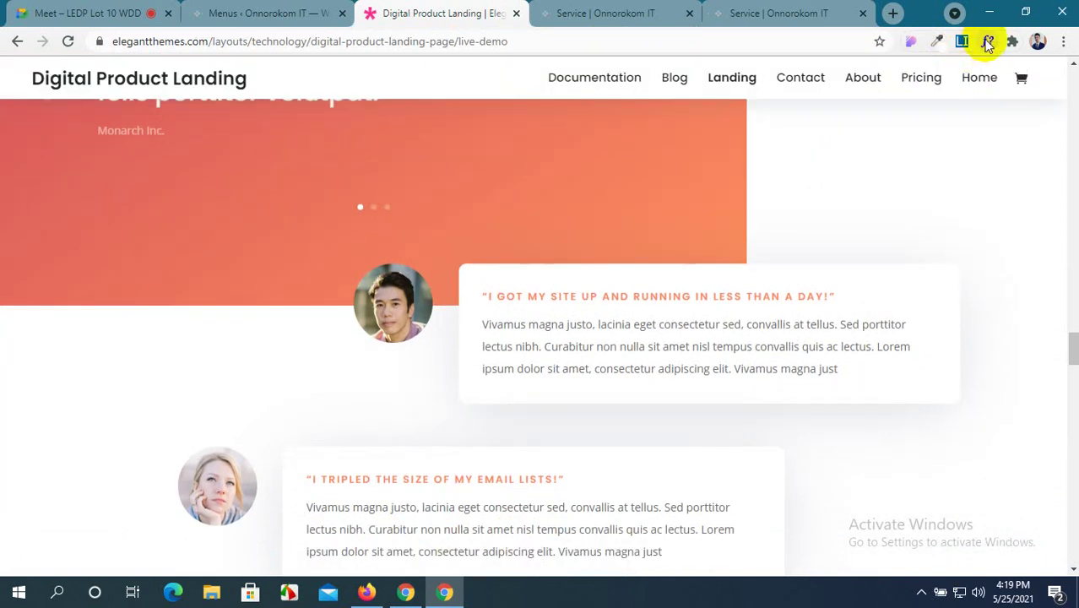
click(987, 42)
click(553, 297)
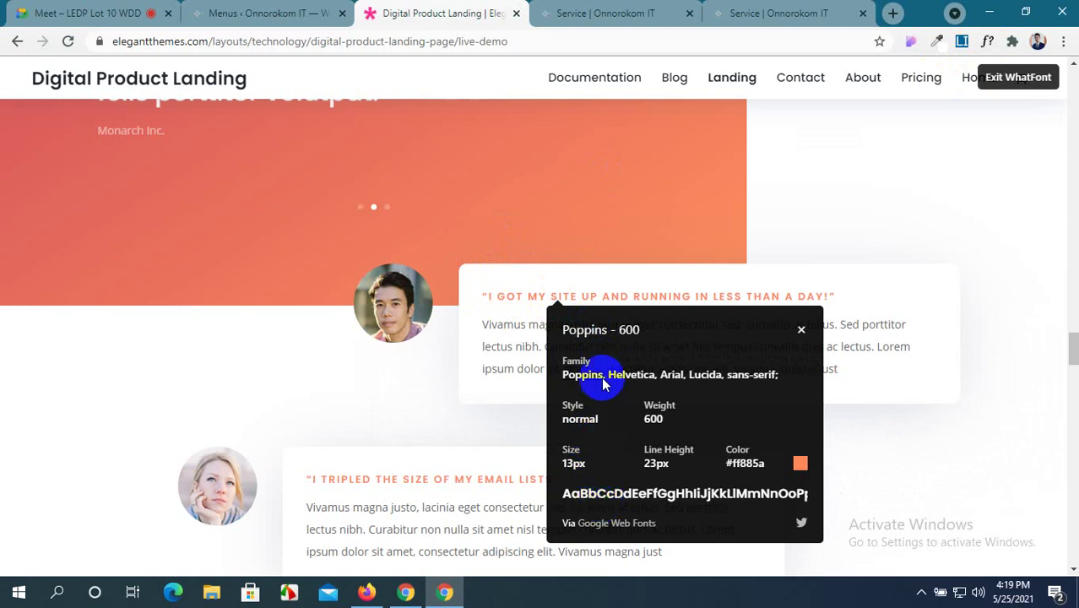
click(622, 10)
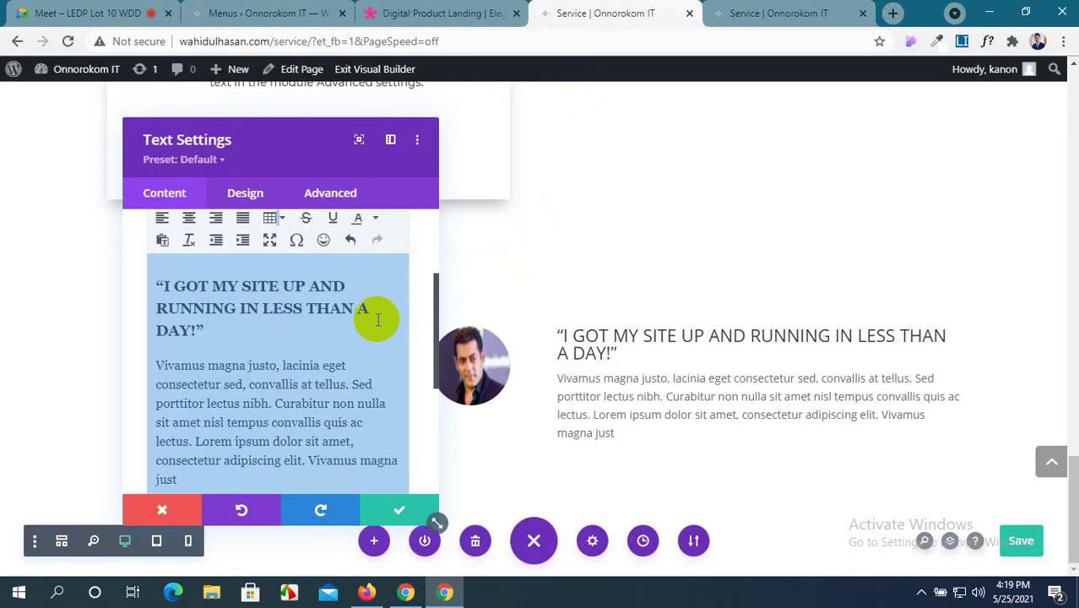
Set the testimonial text module's body text font to Poppins.
scroll(258, 354, up, 3)
click(252, 194)
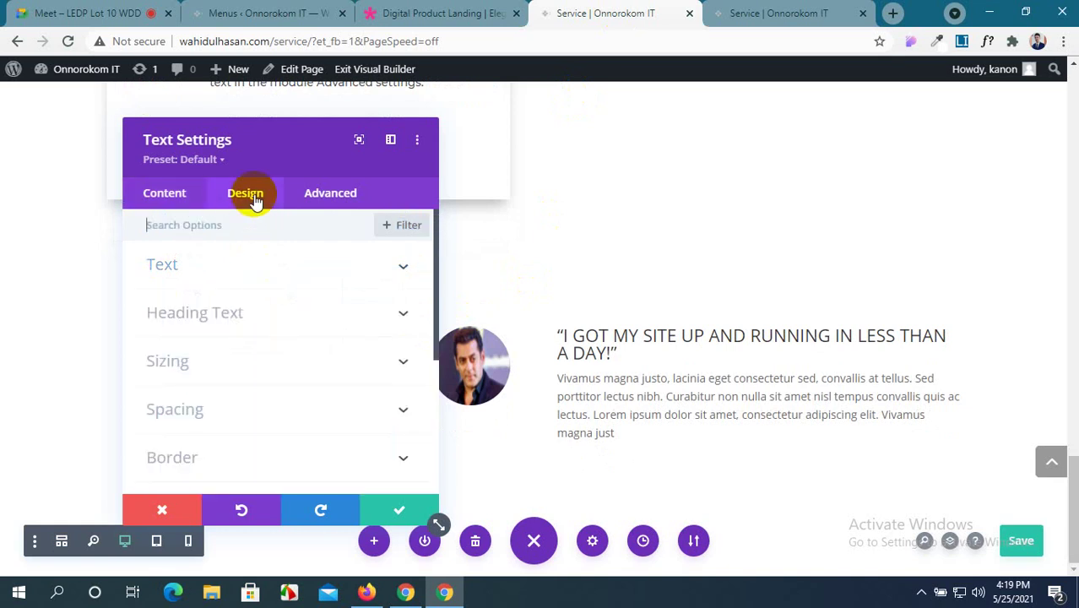
click(280, 265)
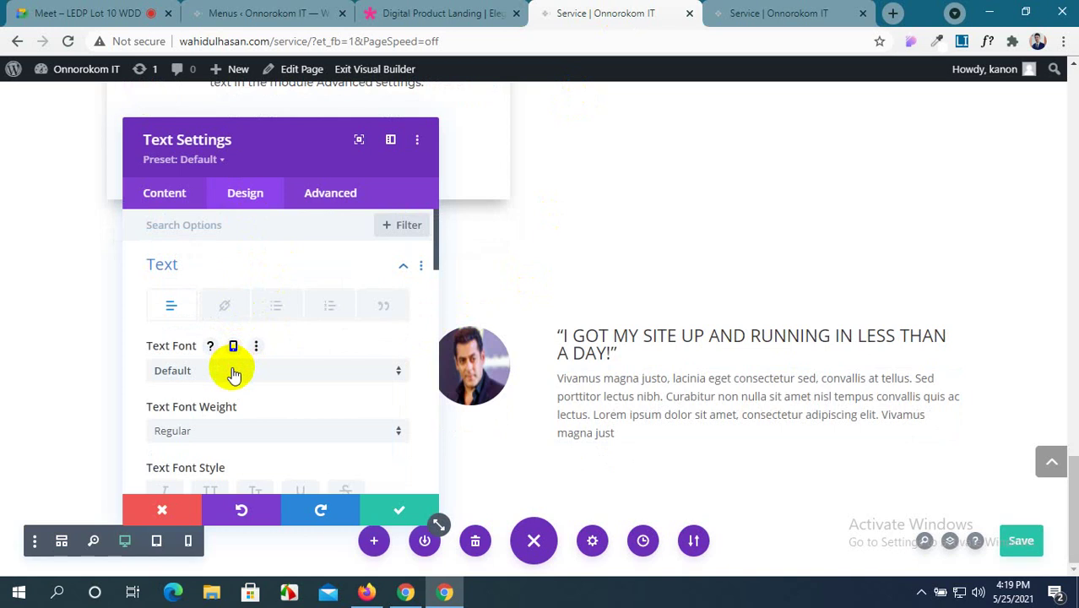
click(234, 372)
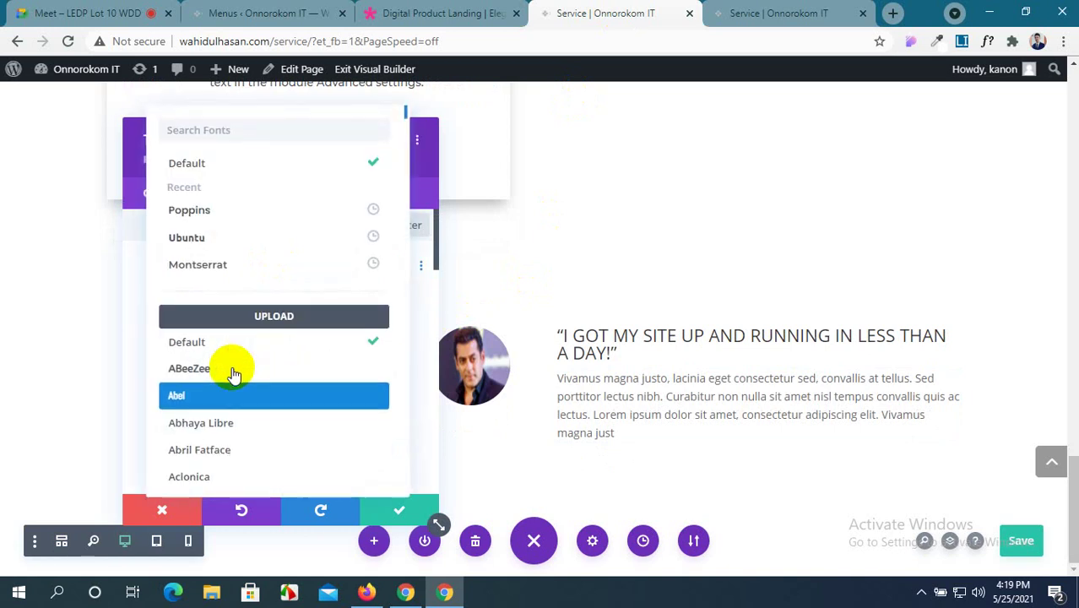
click(263, 214)
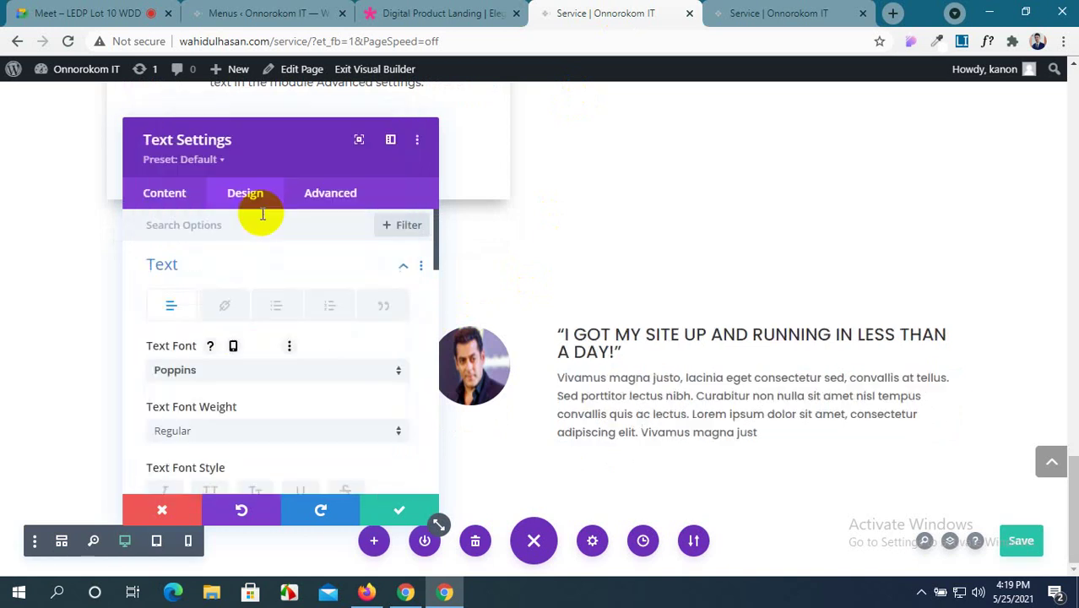
scroll(282, 304, down, 3)
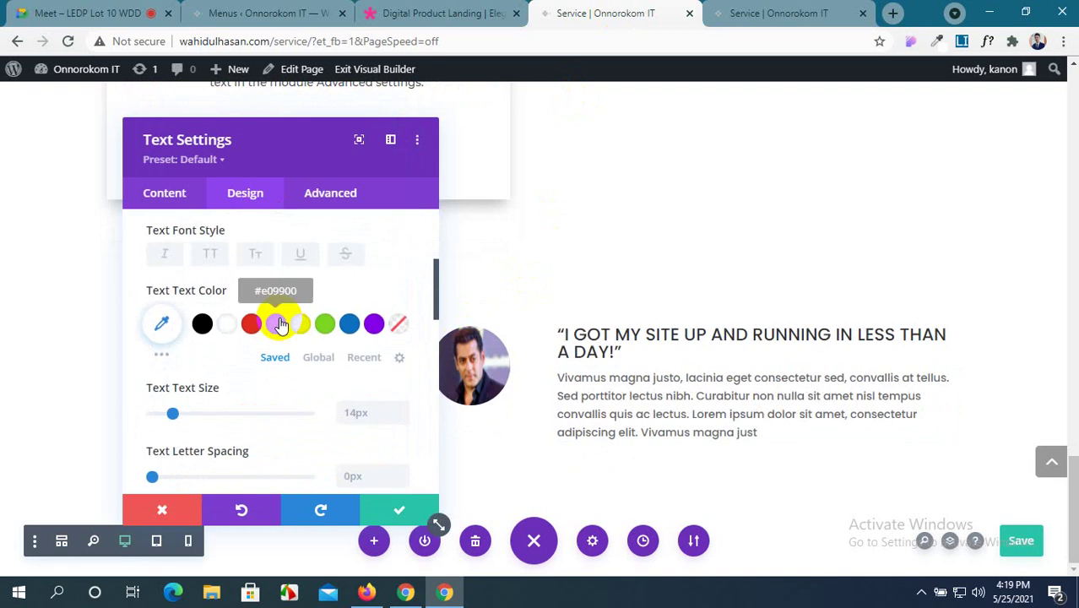
scroll(281, 328, down, 5)
scroll(281, 334, down, 5)
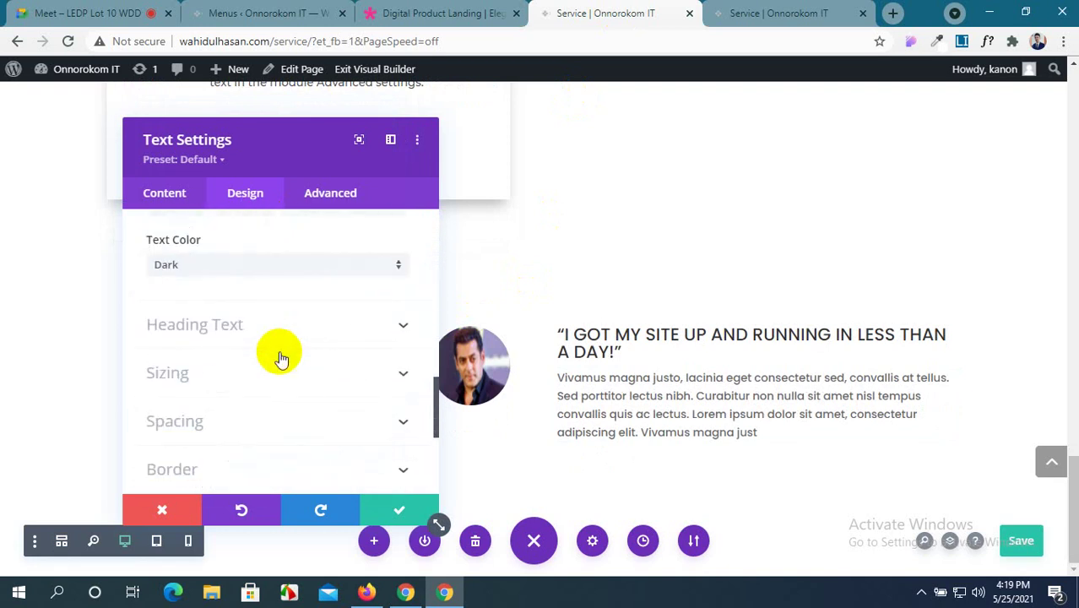
scroll(281, 359, up, 3)
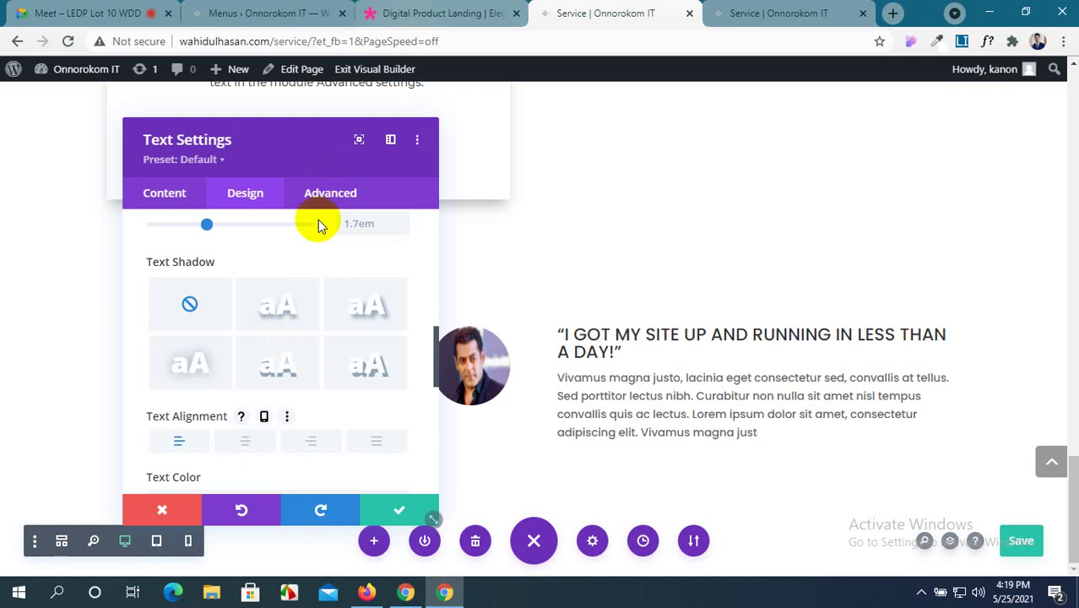
scroll(304, 269, up, 3)
scroll(304, 269, up, 2)
scroll(301, 265, up, 3)
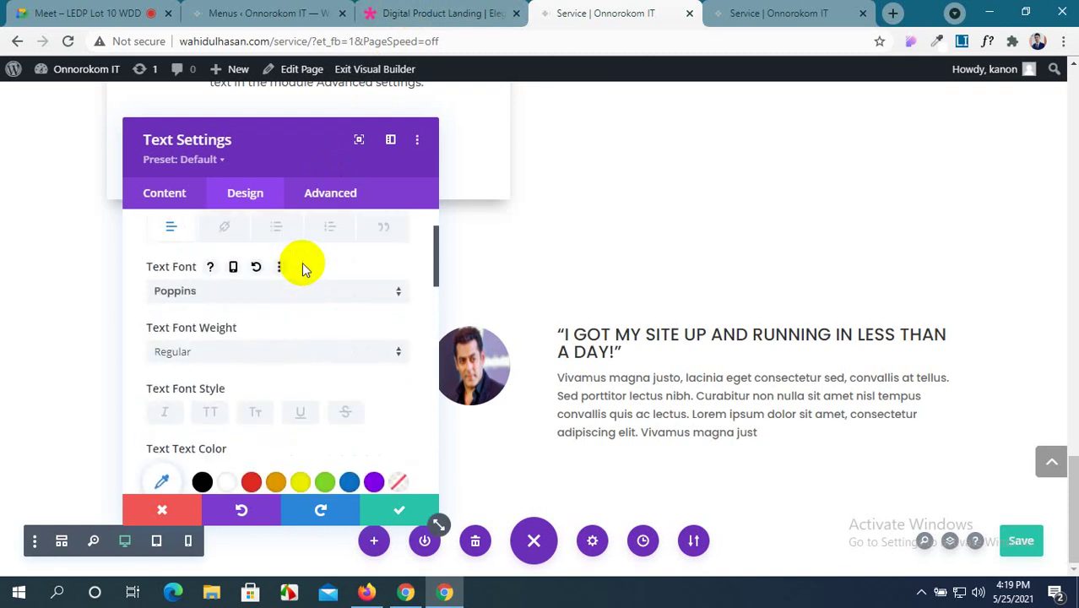
scroll(302, 265, down, 3)
Inspect the demo's heading and body fonts, finding the paragraph is Open Sans 500, 14px, #666666.
click(405, 7)
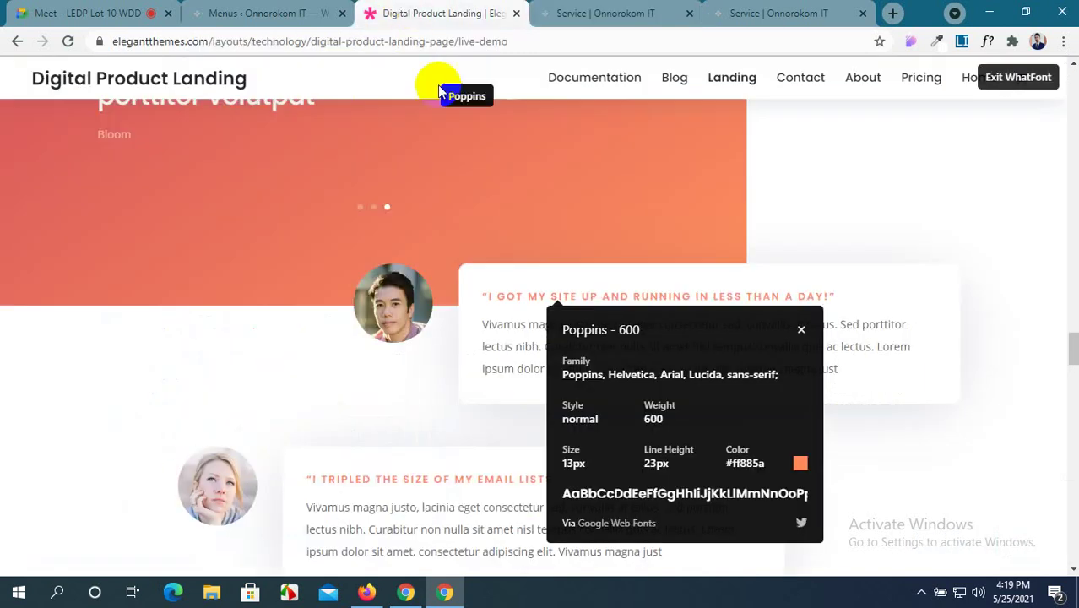
click(881, 324)
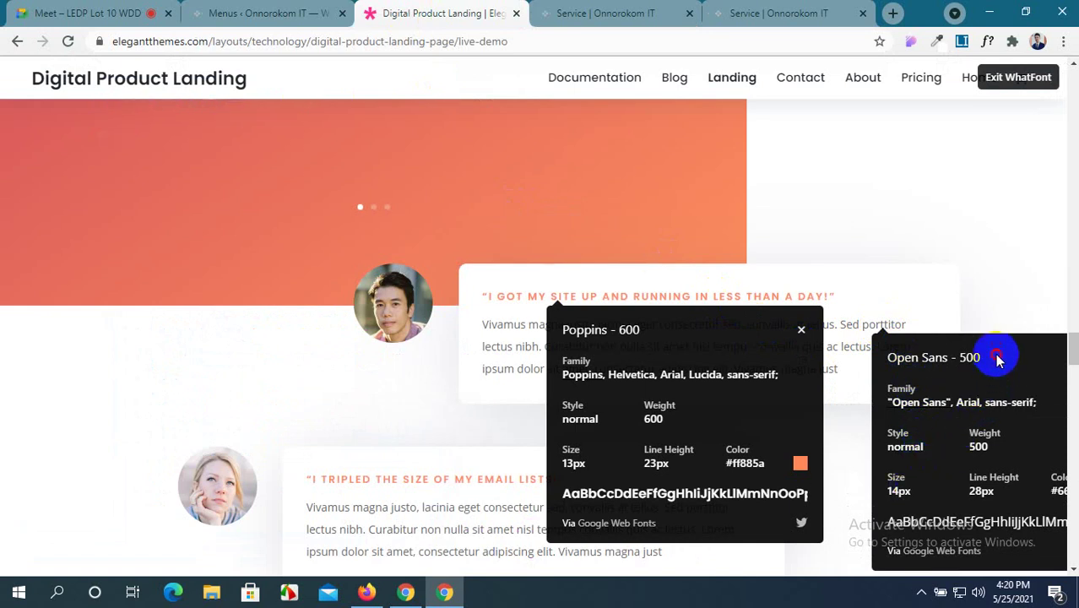
drag(995, 358, 911, 270)
click(857, 196)
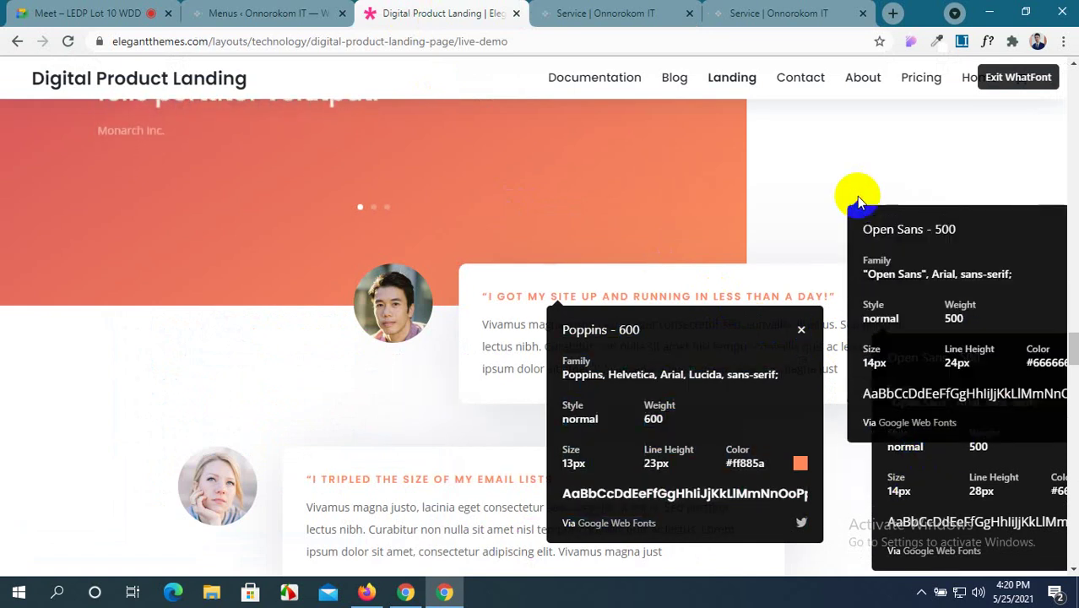
key(Escape)
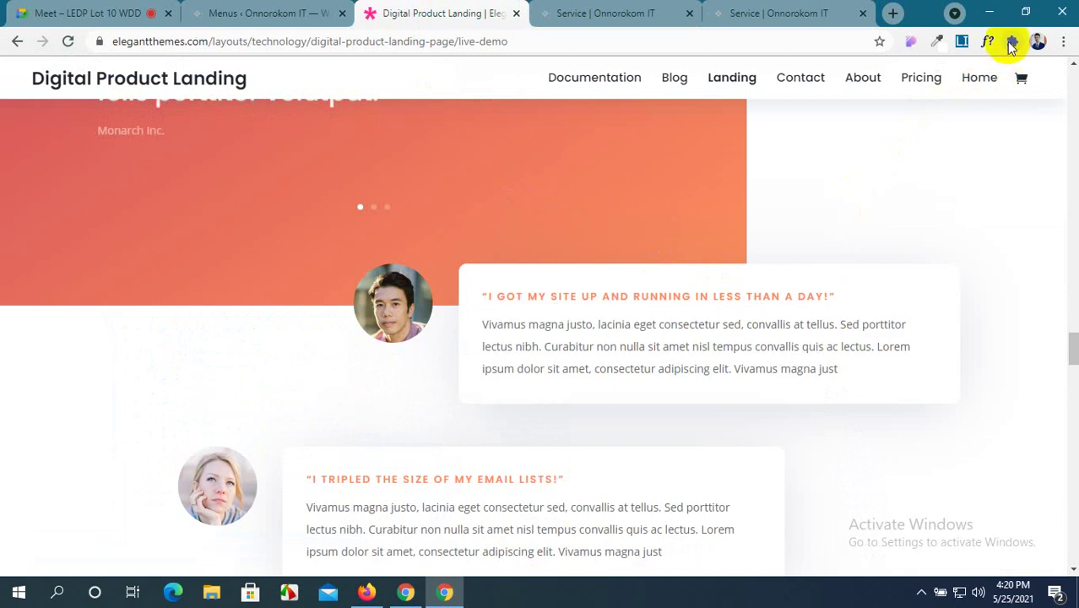
click(990, 43)
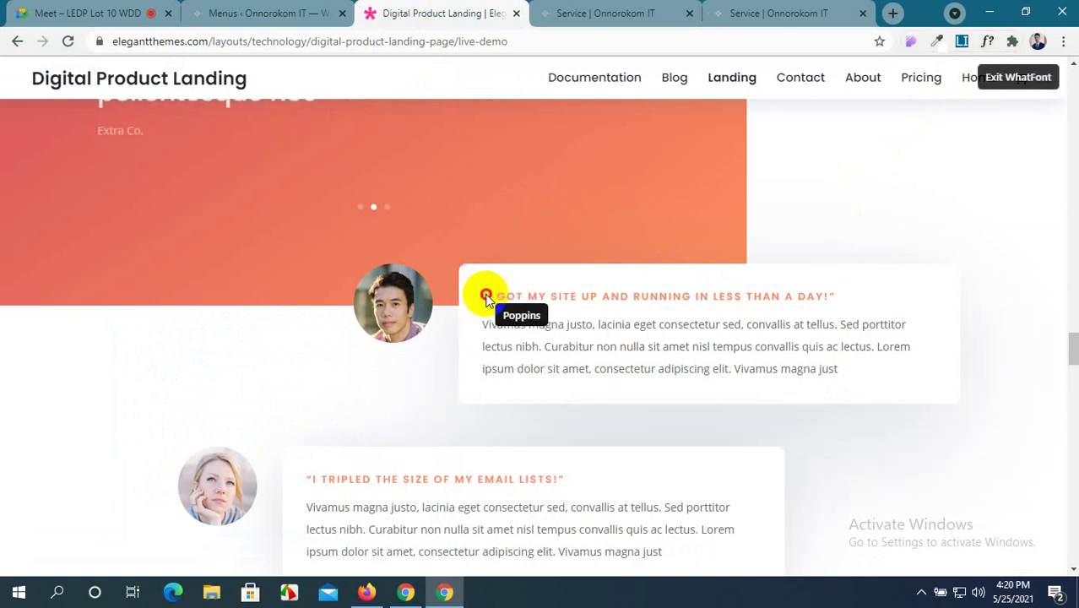
click(490, 297)
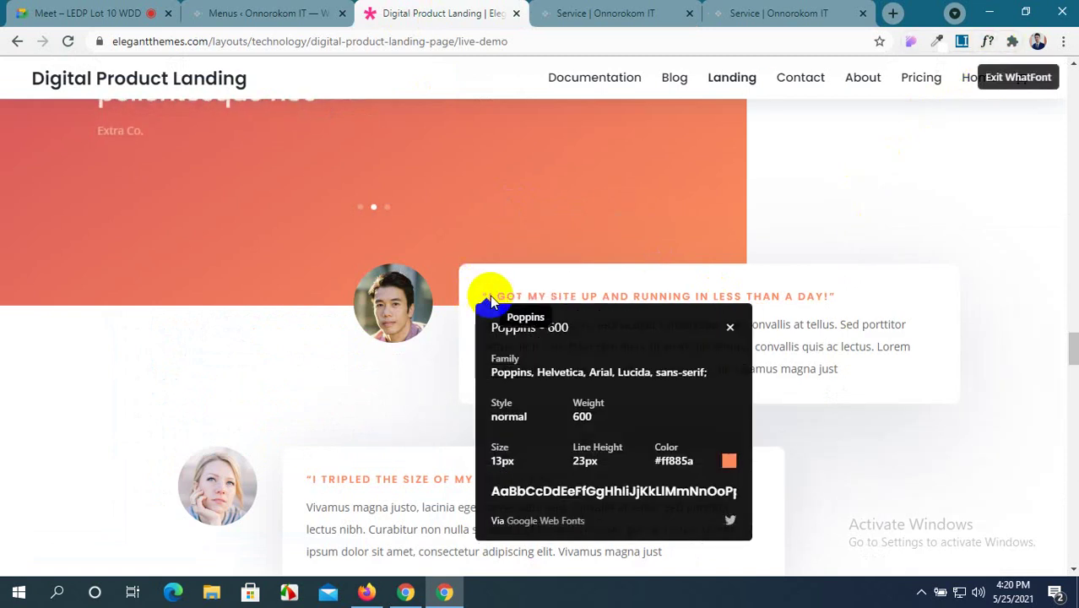
click(794, 350)
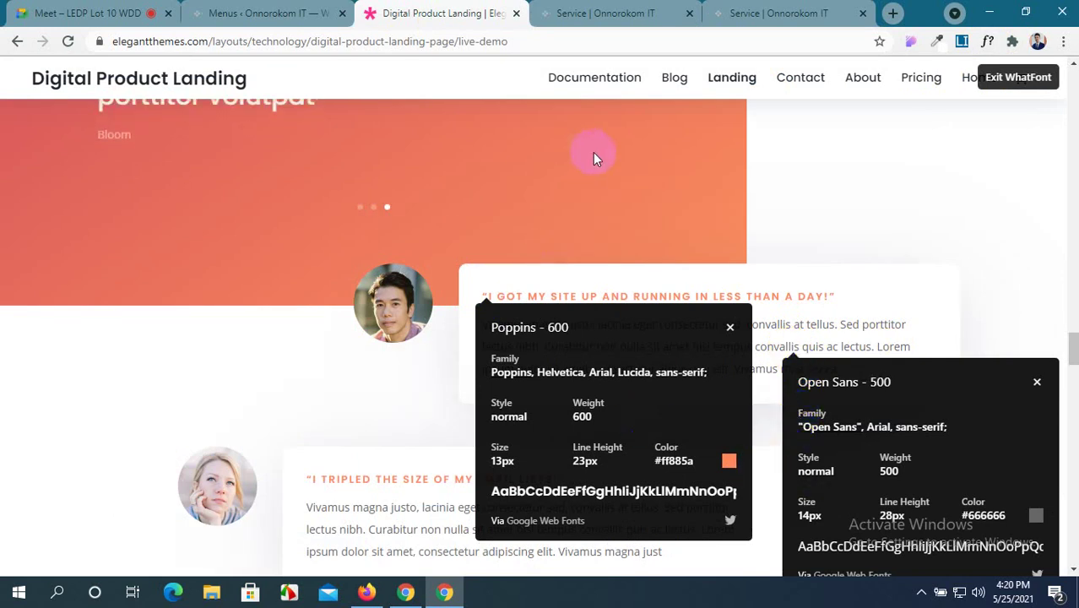
click(534, 376)
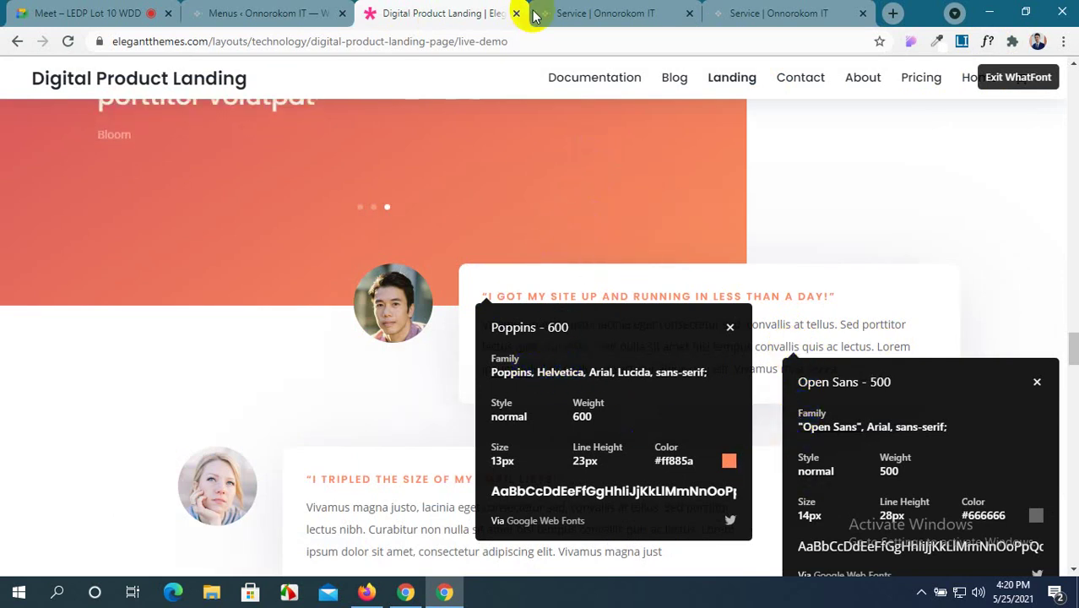
Copy the font name Open Sans from the demo's body text details.
click(608, 13)
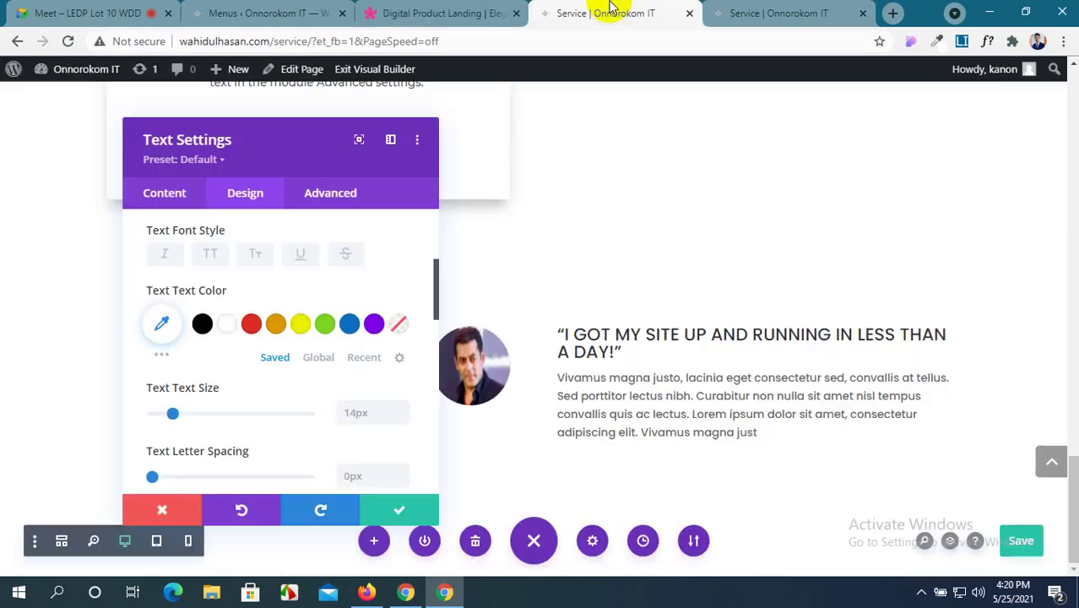
click(741, 15)
key(ctrl+shift+Tab)
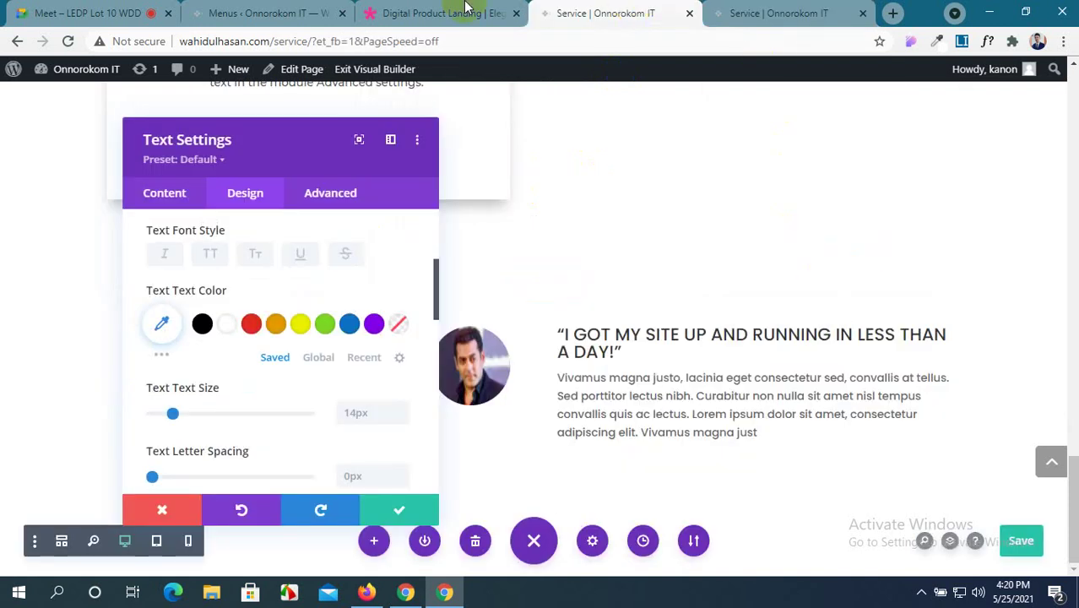
key(ctrl+shift+Tab)
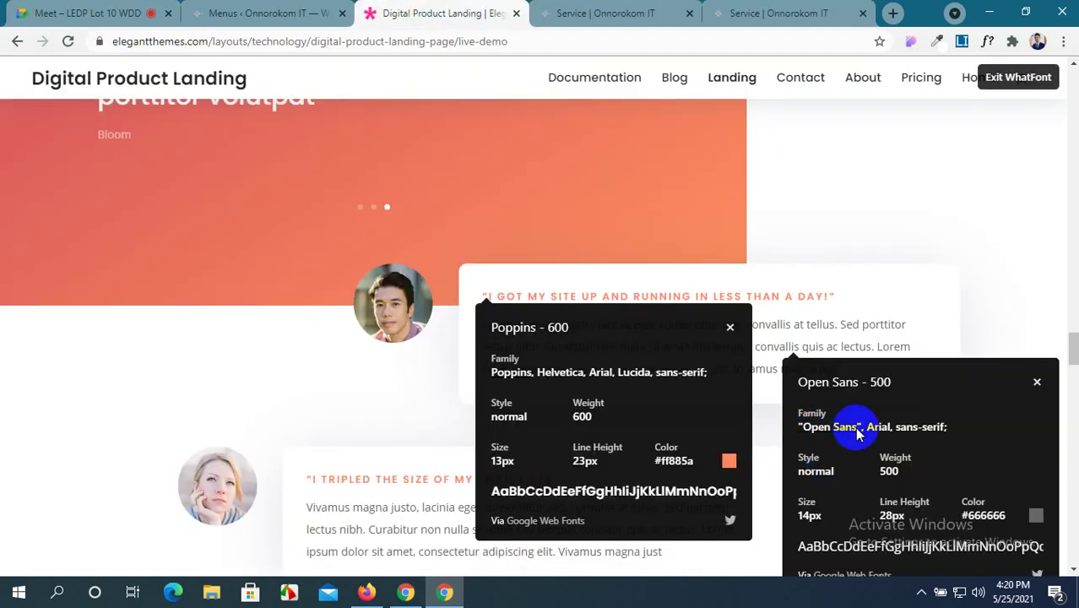
drag(856, 432, 817, 434)
key(ctrl+c)
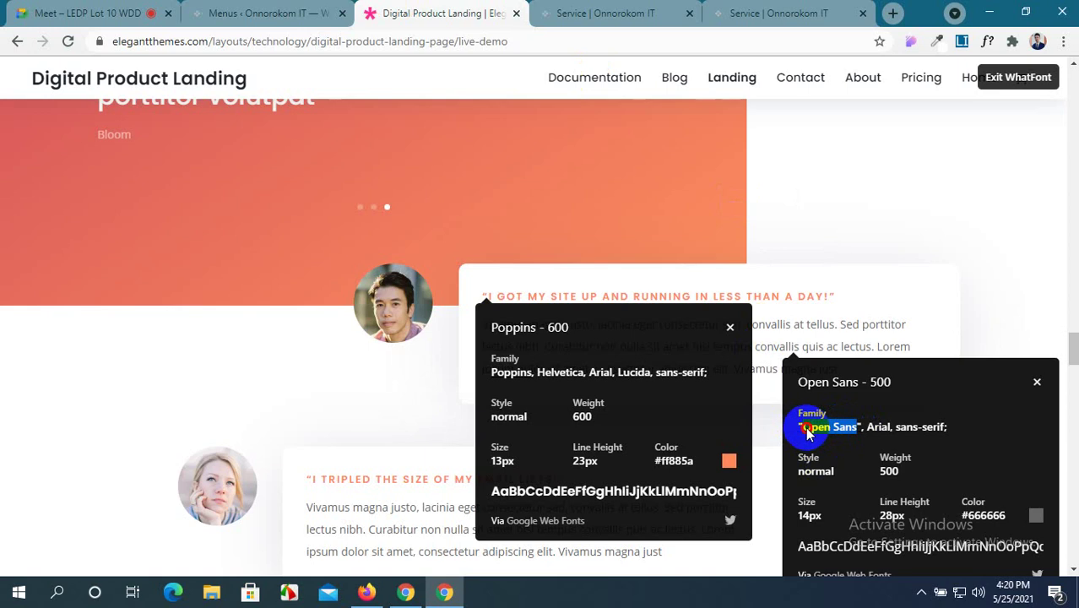
click(582, 12)
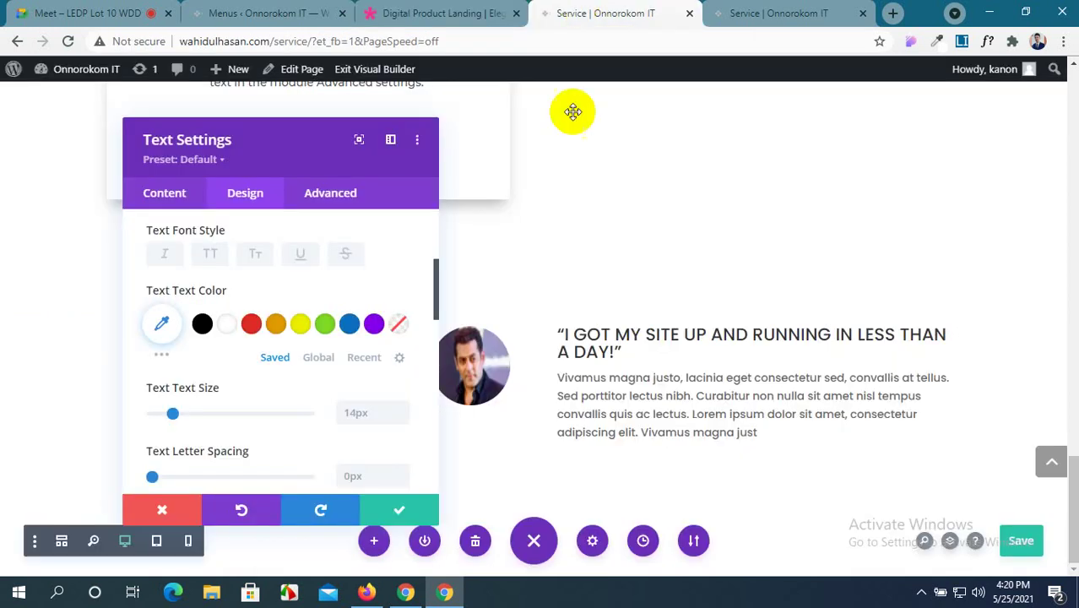
Change the body text font to Open Sans with Regular weight.
scroll(211, 296, up, 3)
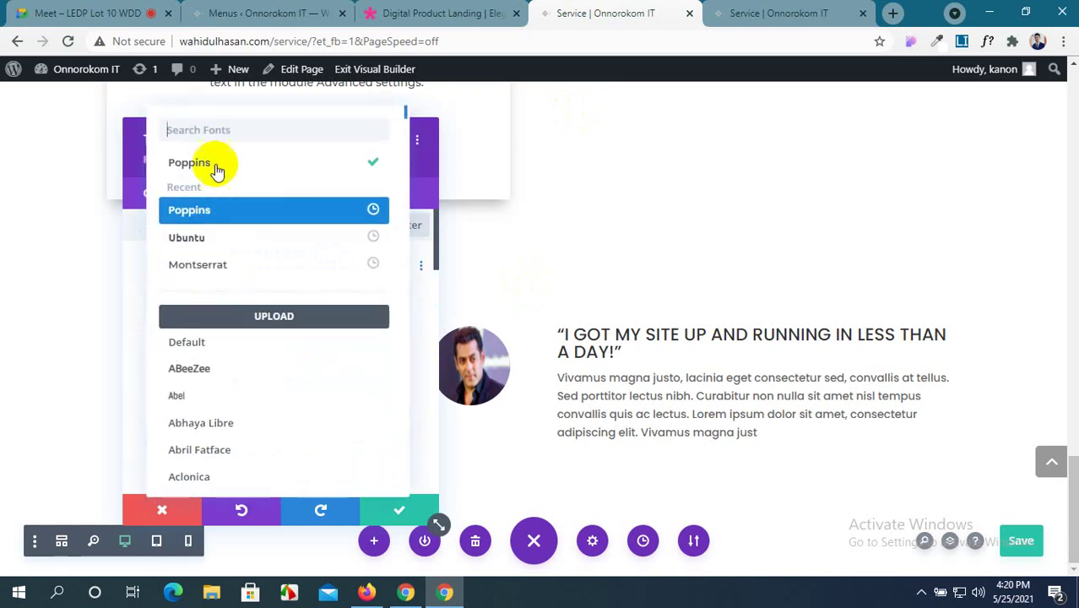
click(225, 131)
key(ctrl+v)
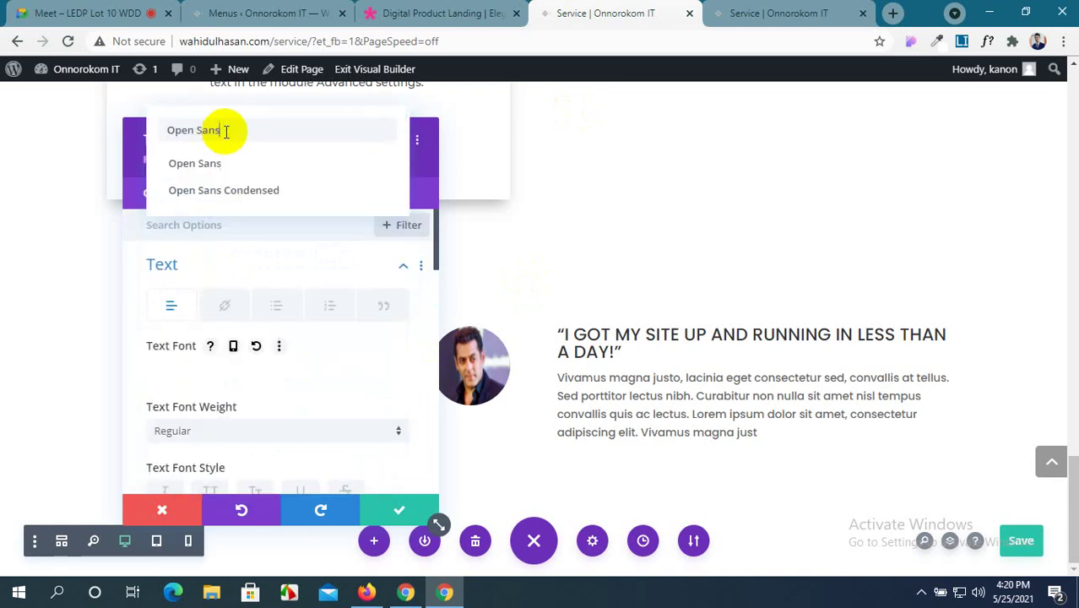
click(242, 168)
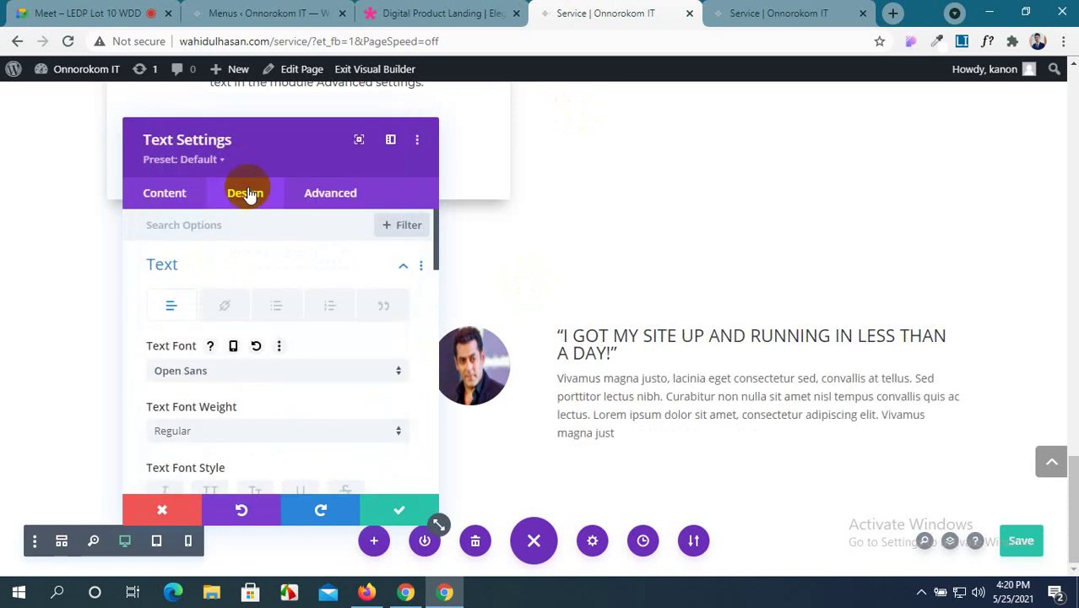
scroll(285, 359, down, 3)
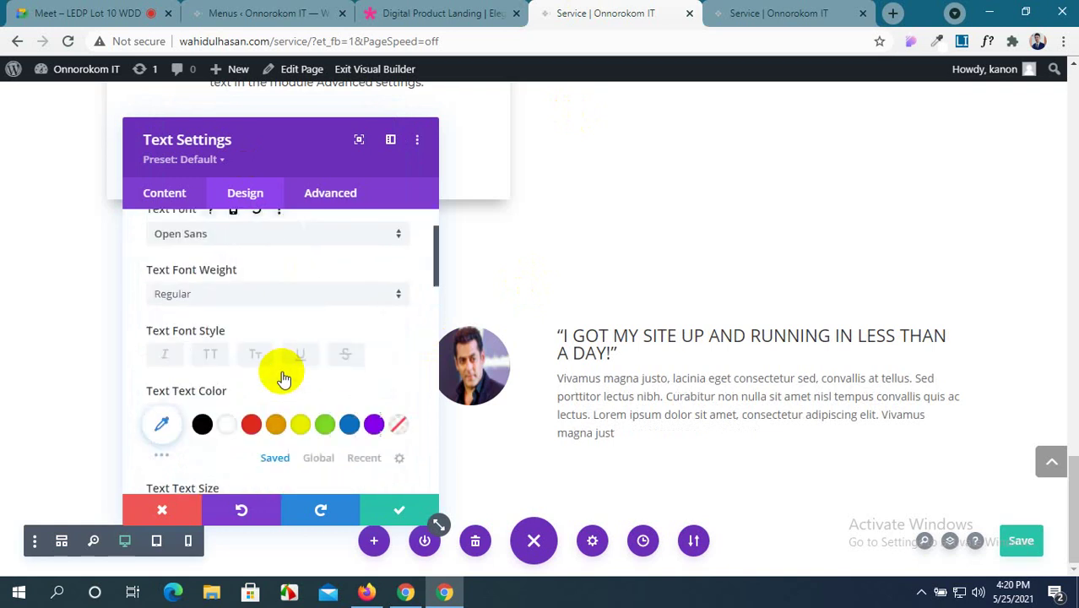
click(394, 10)
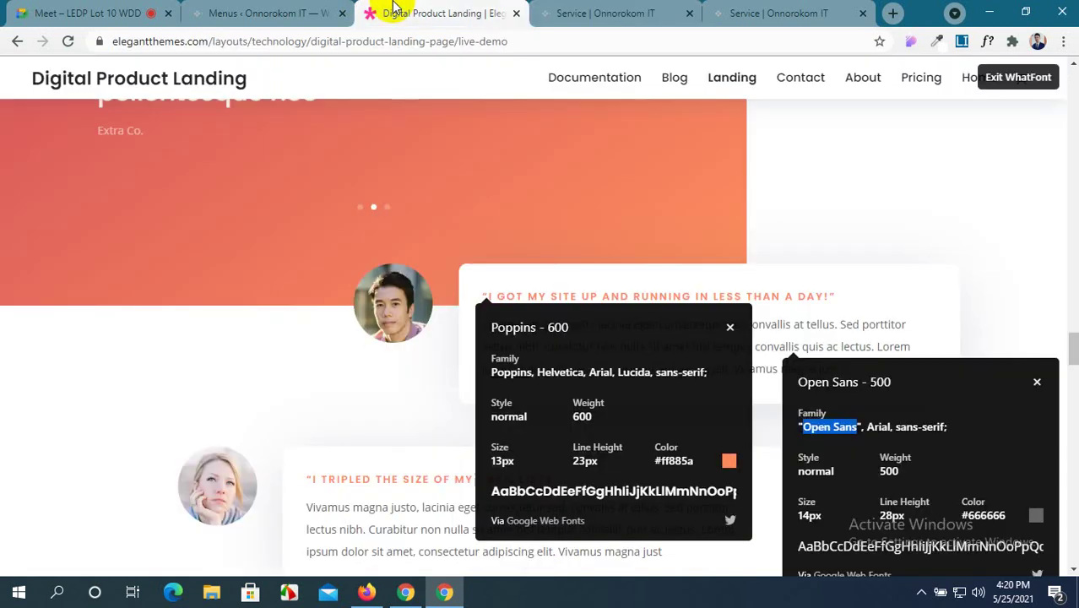
click(608, 12)
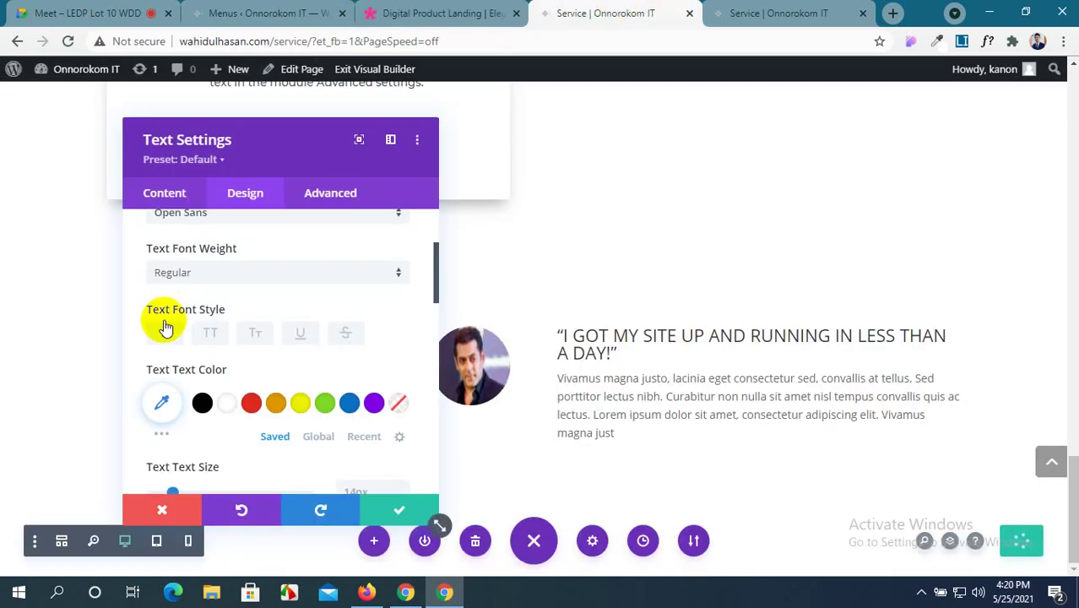
click(209, 272)
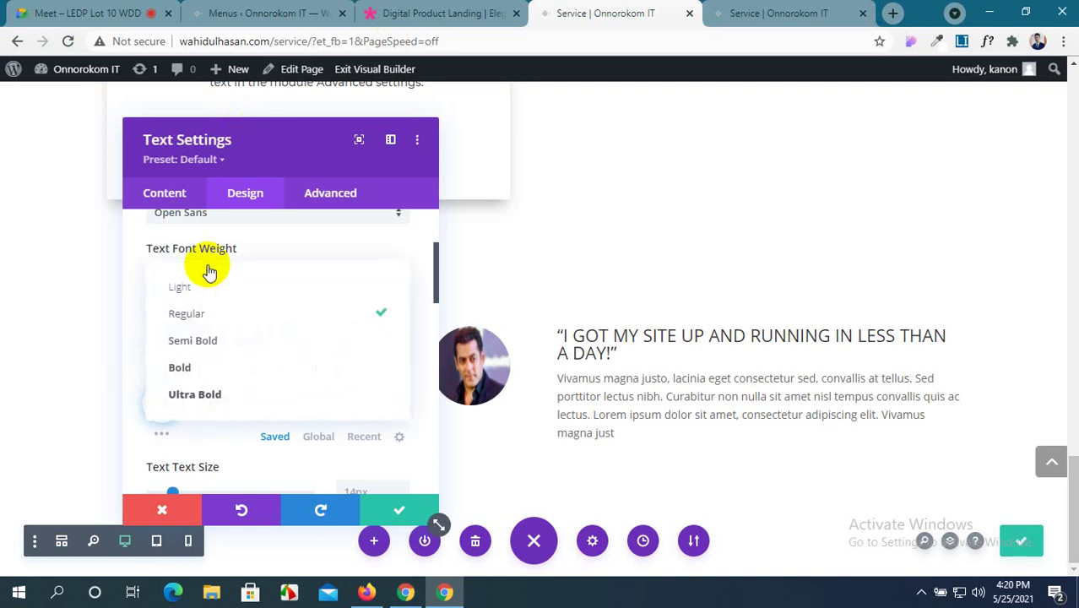
click(211, 316)
Copy the demo's #666666 and set it as the body text colour, then save.
scroll(213, 338, down, 1)
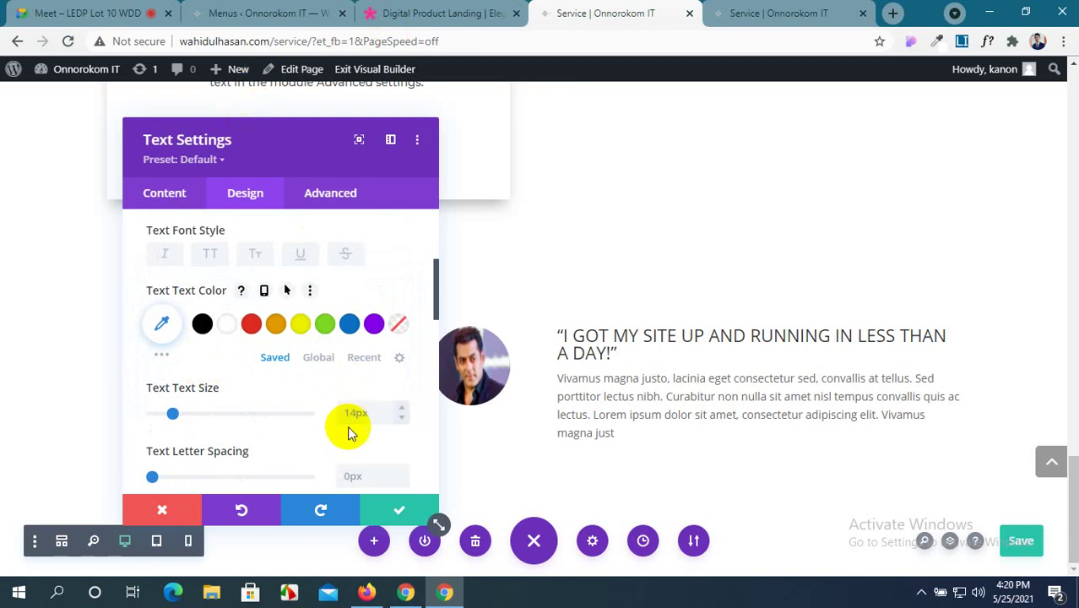
click(427, 10)
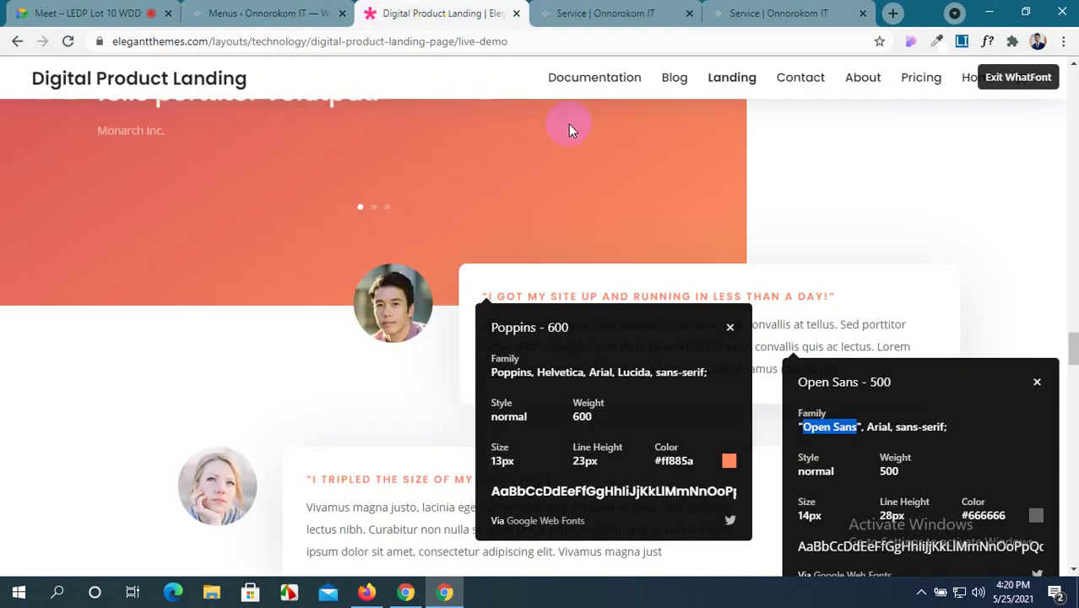
drag(1009, 516, 959, 520)
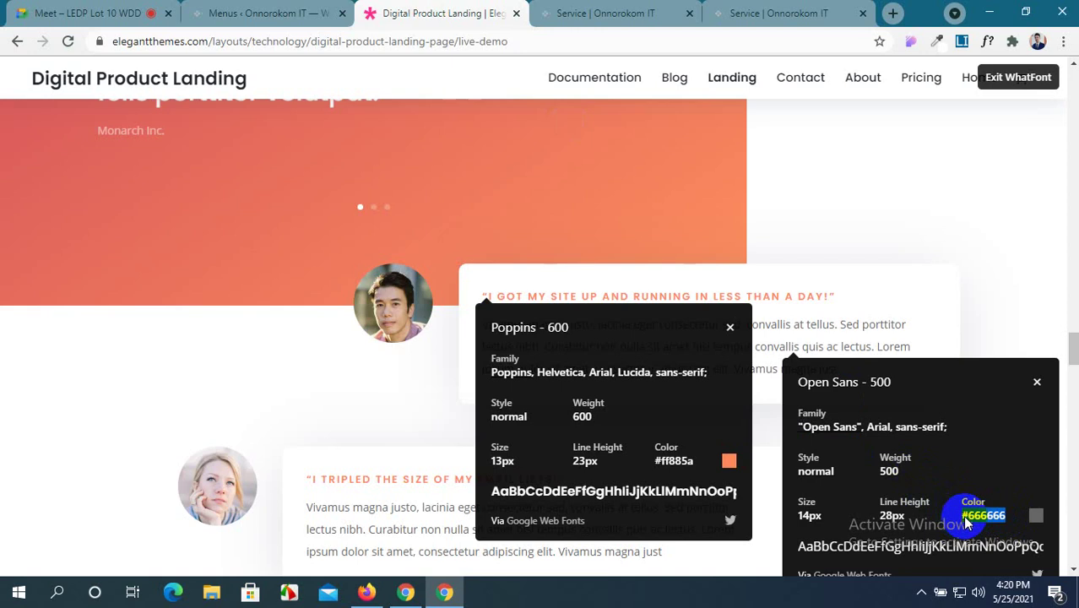
click(600, 12)
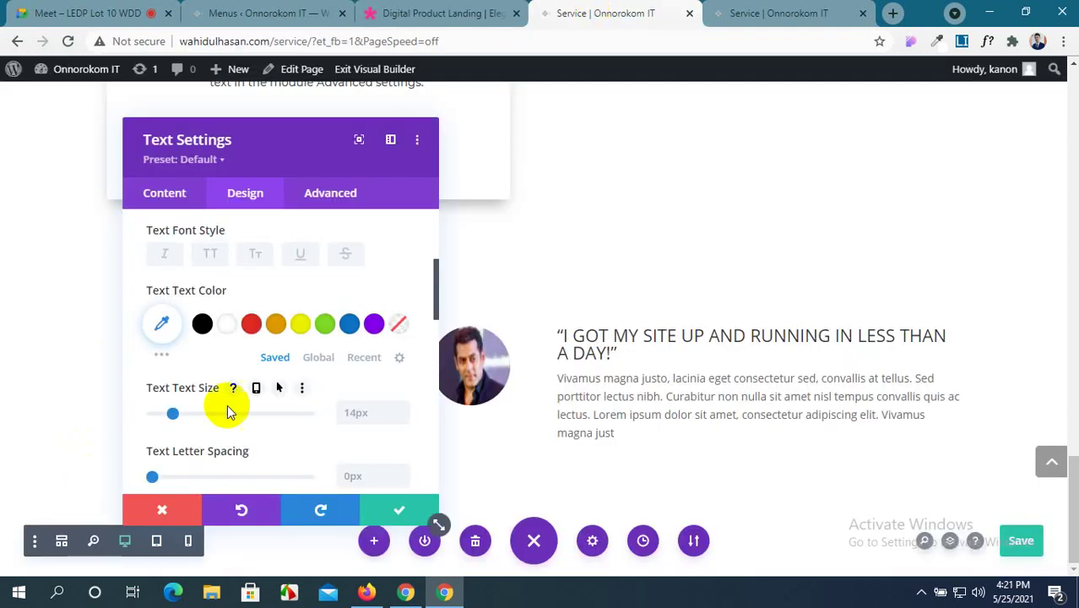
click(161, 330)
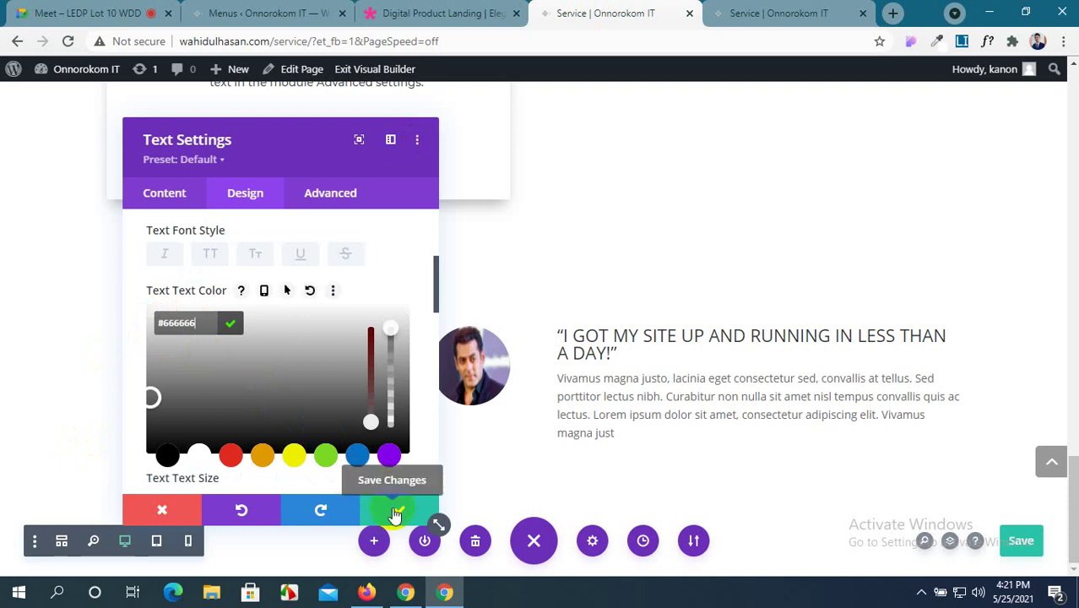
click(394, 511)
Copy the demo heading's colour value #ff885a for reference.
click(471, 8)
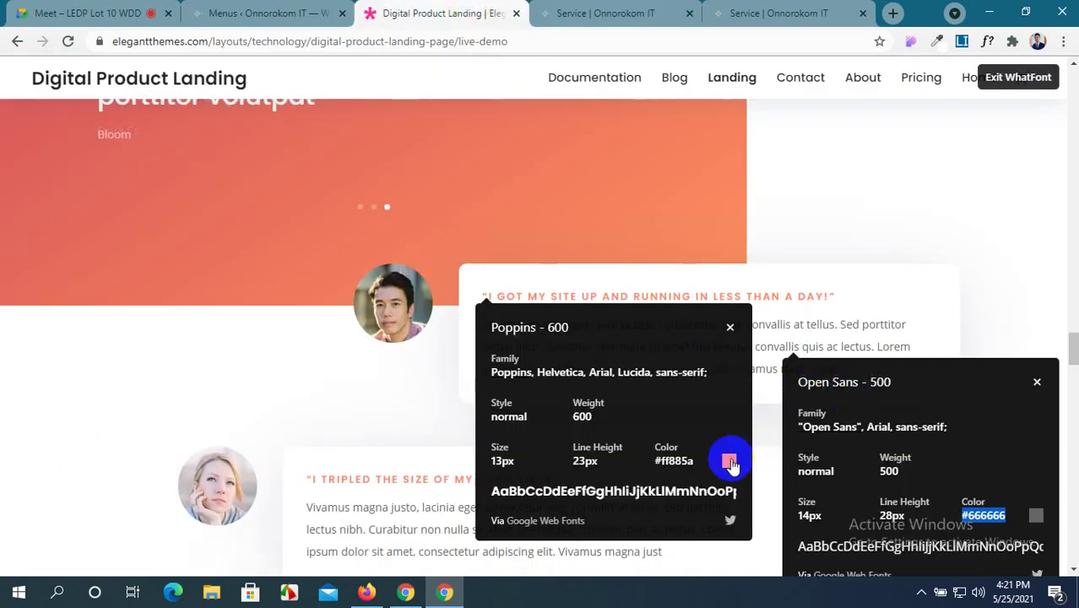
drag(698, 460, 657, 464)
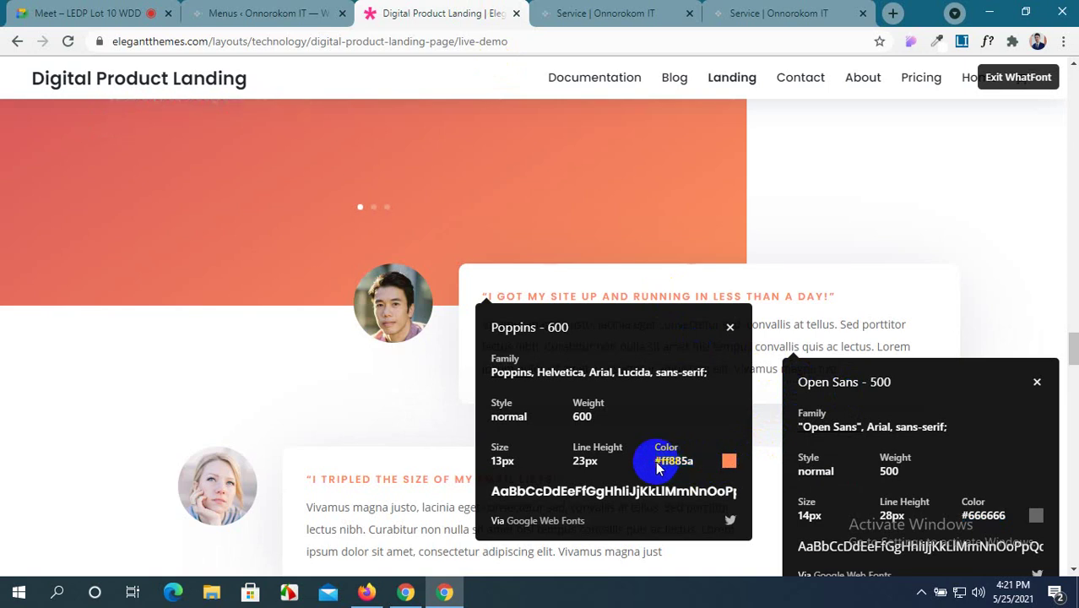
click(608, 13)
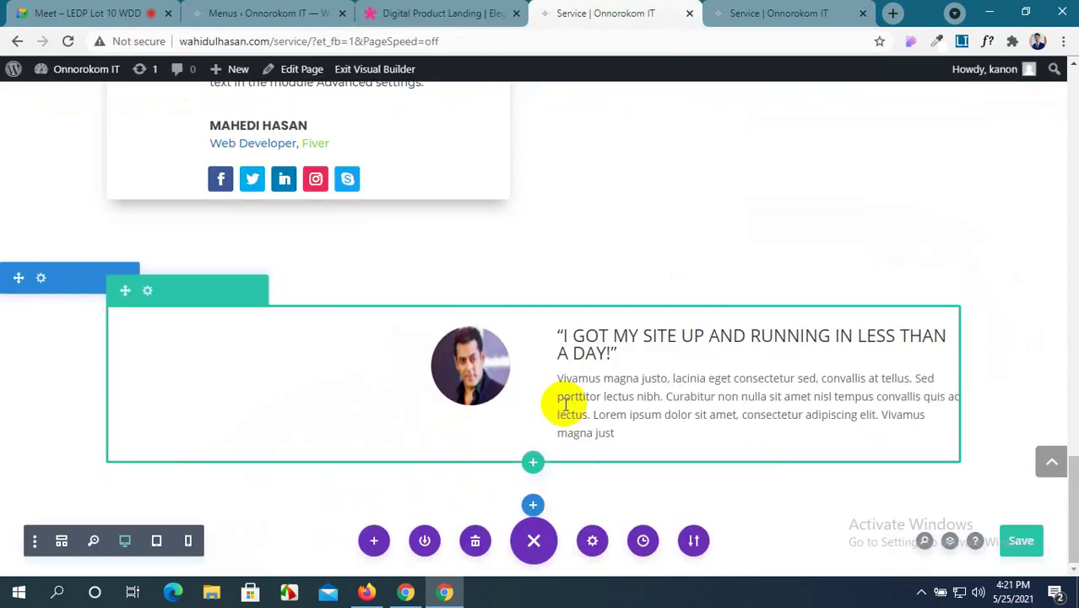
Set the testimonial module's heading text font to Poppins.
mouse_move(583, 350)
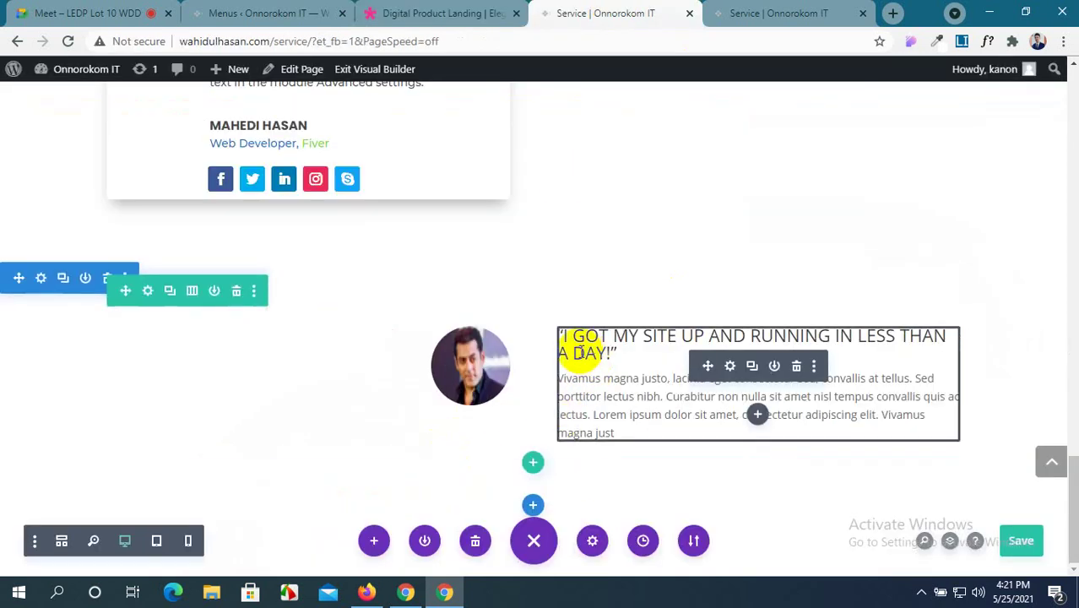
click(731, 368)
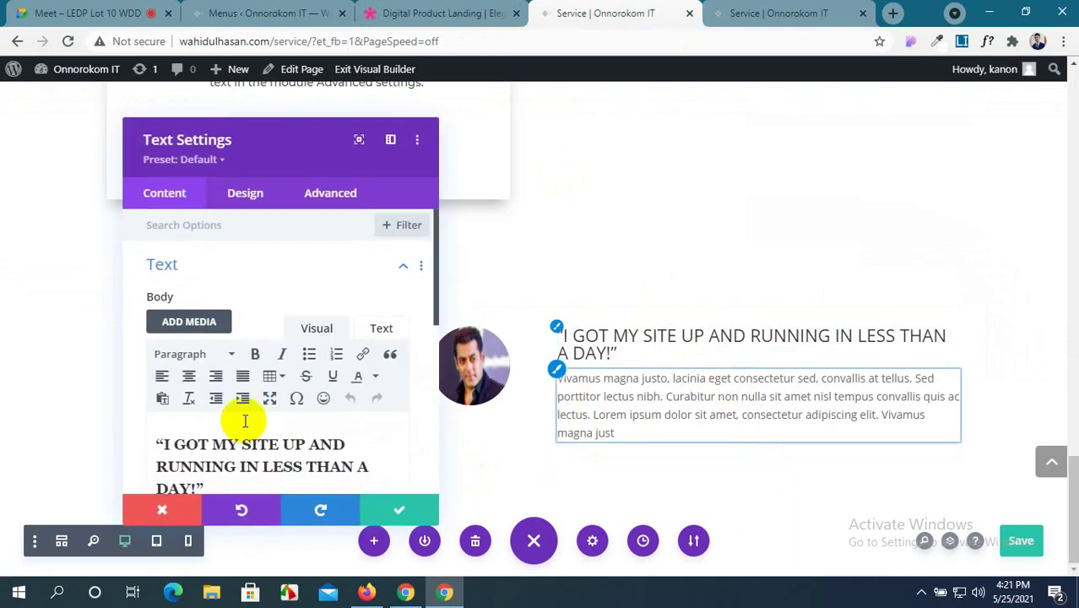
scroll(321, 410, down, 3)
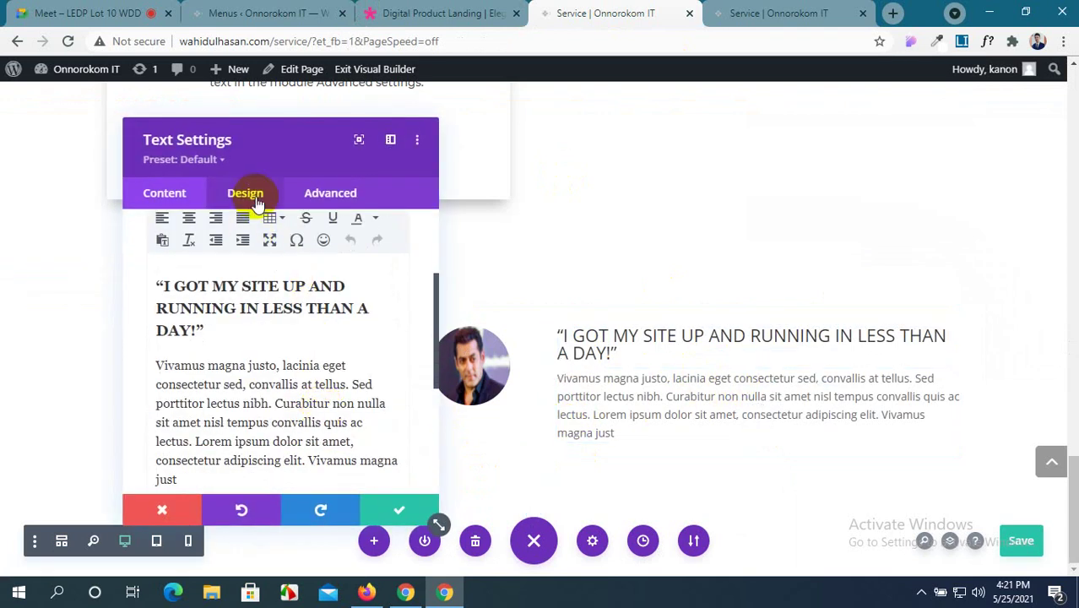
click(253, 200)
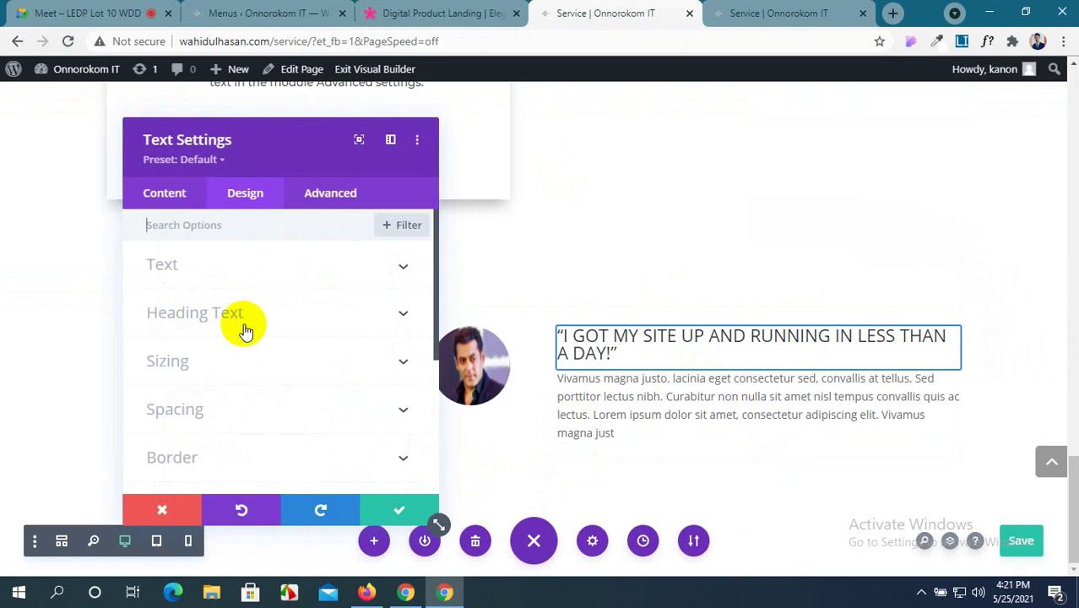
click(368, 319)
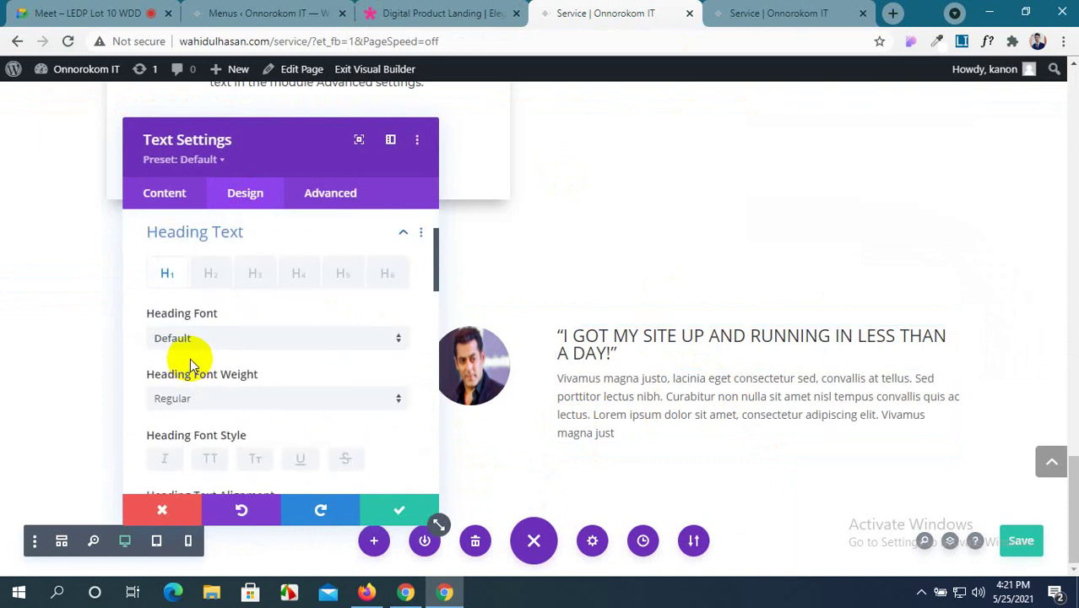
click(296, 338)
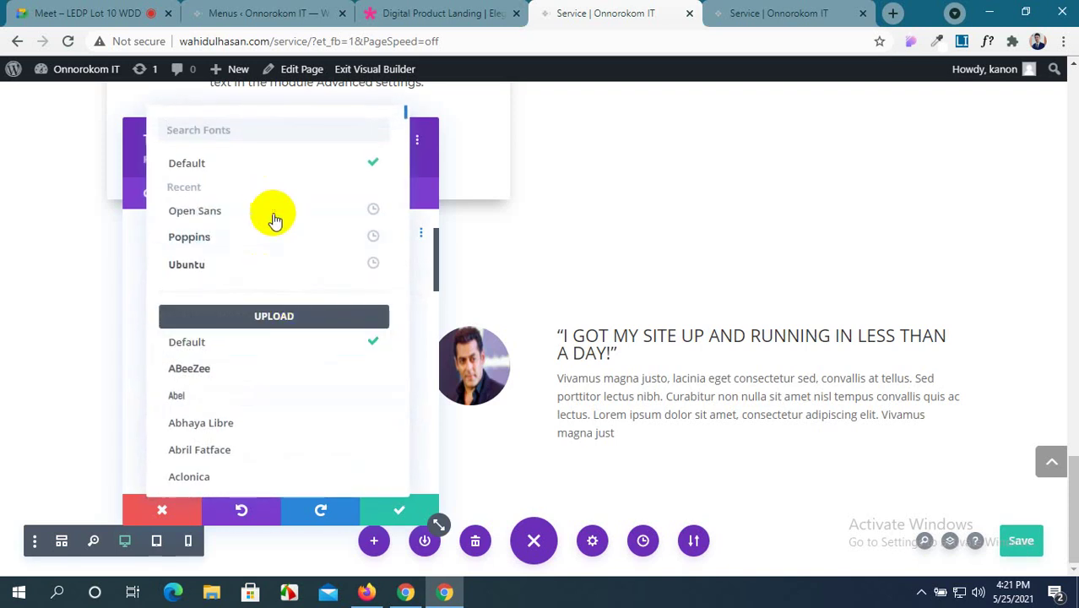
click(268, 247)
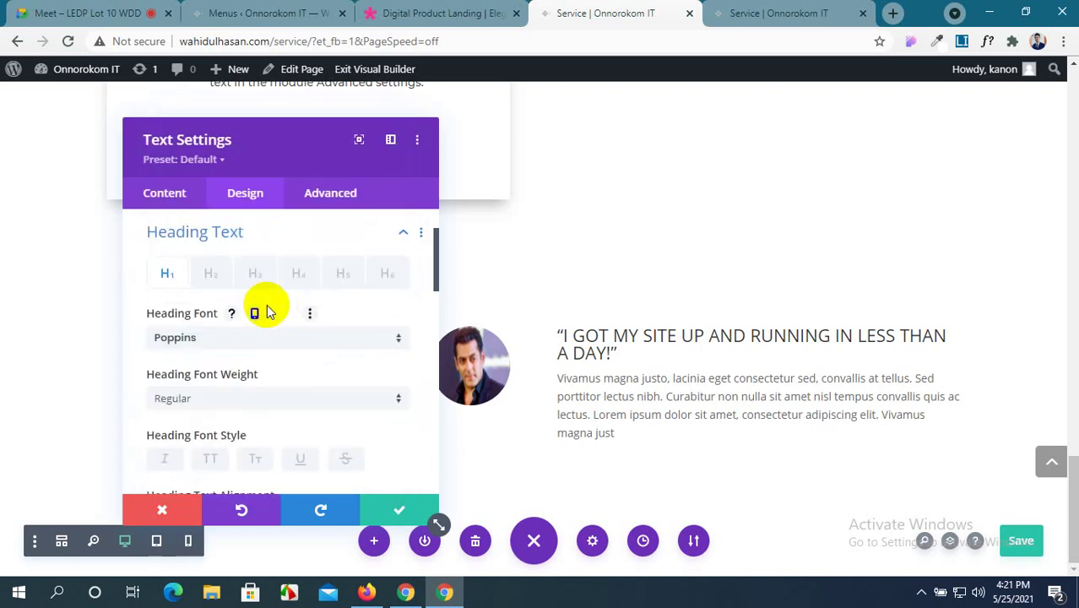
Compare the heading styling against the demo's heading font details.
click(401, 14)
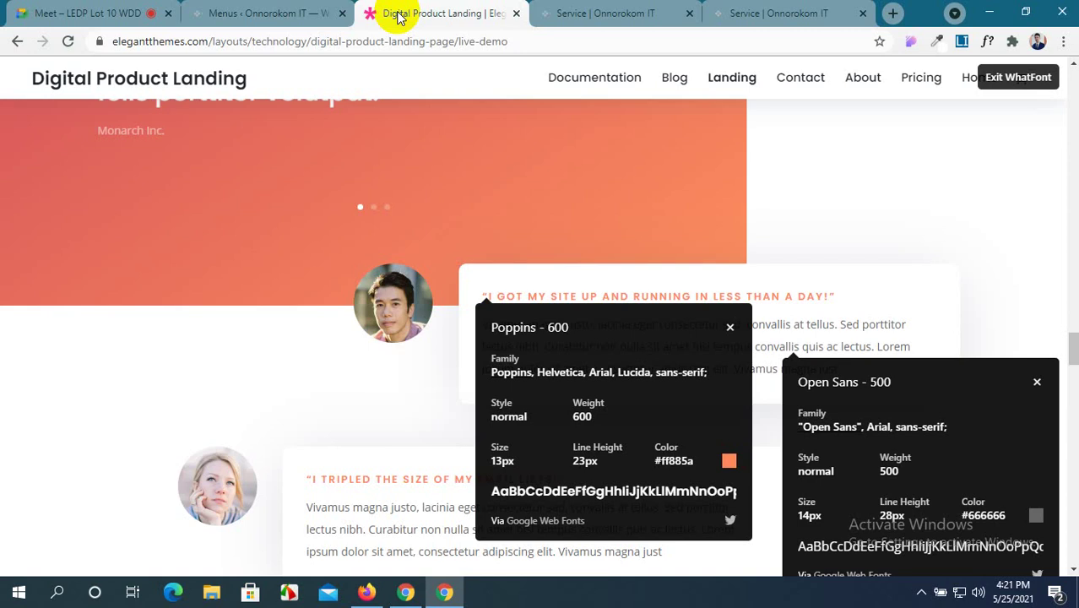
click(584, 9)
scroll(331, 332, down, 6)
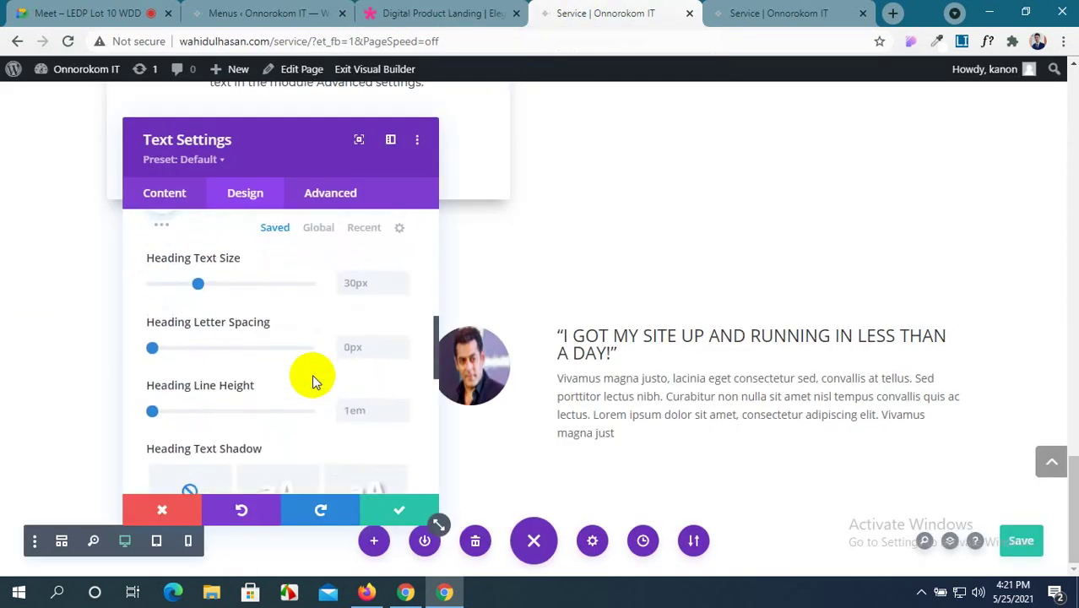
scroll(312, 374, up, 2)
click(435, 13)
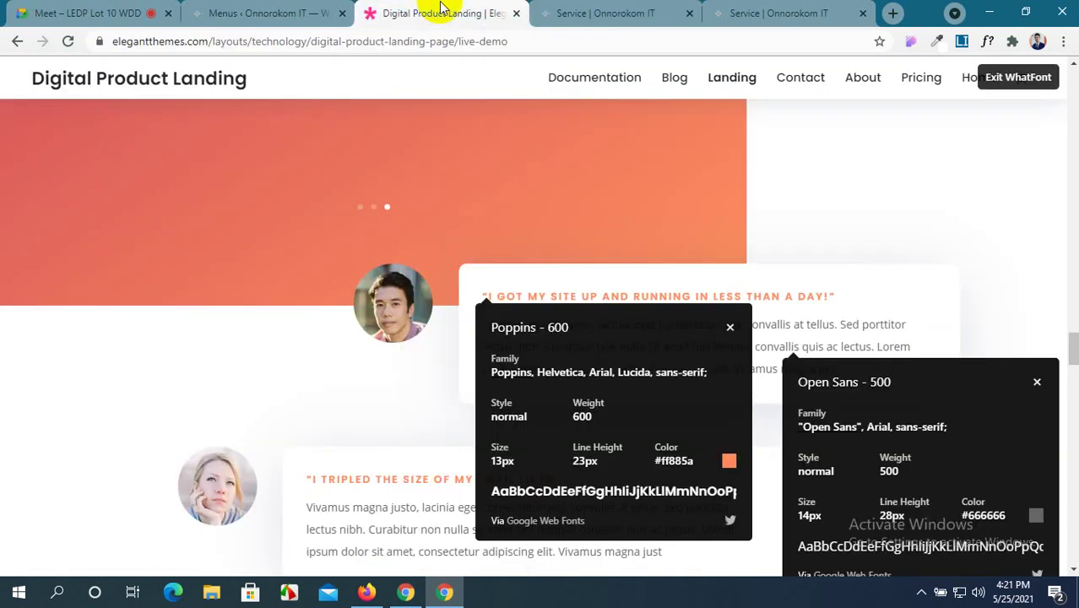
click(1035, 387)
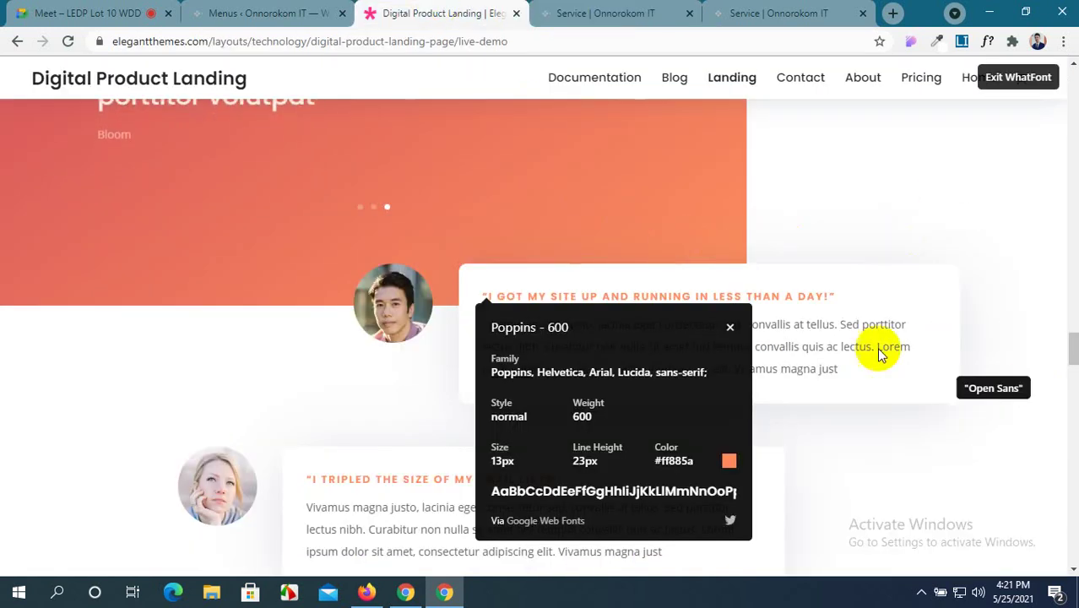
click(610, 11)
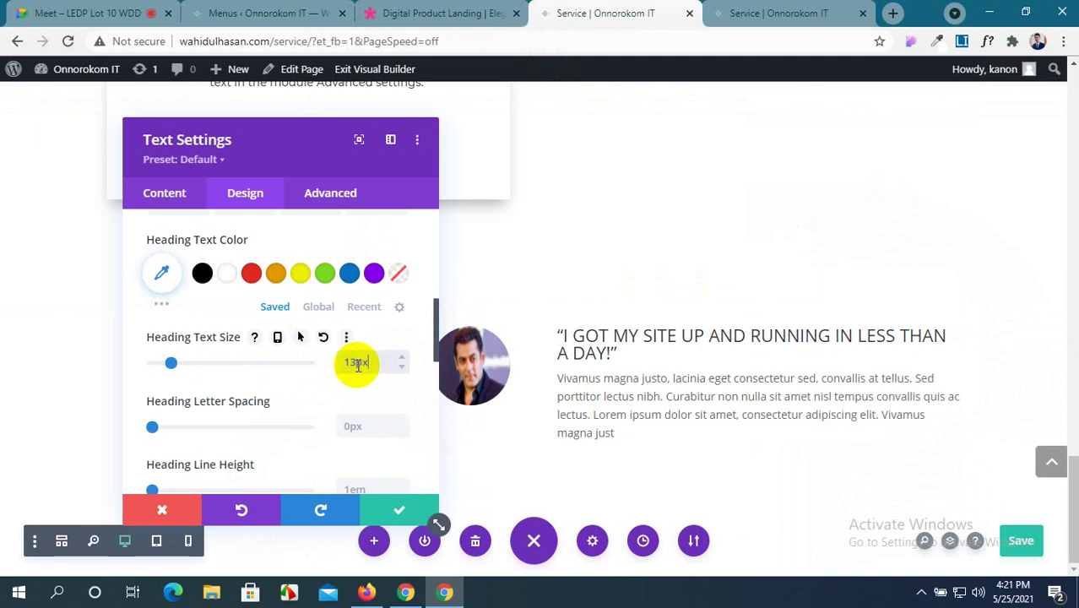
scroll(253, 349, up, 2)
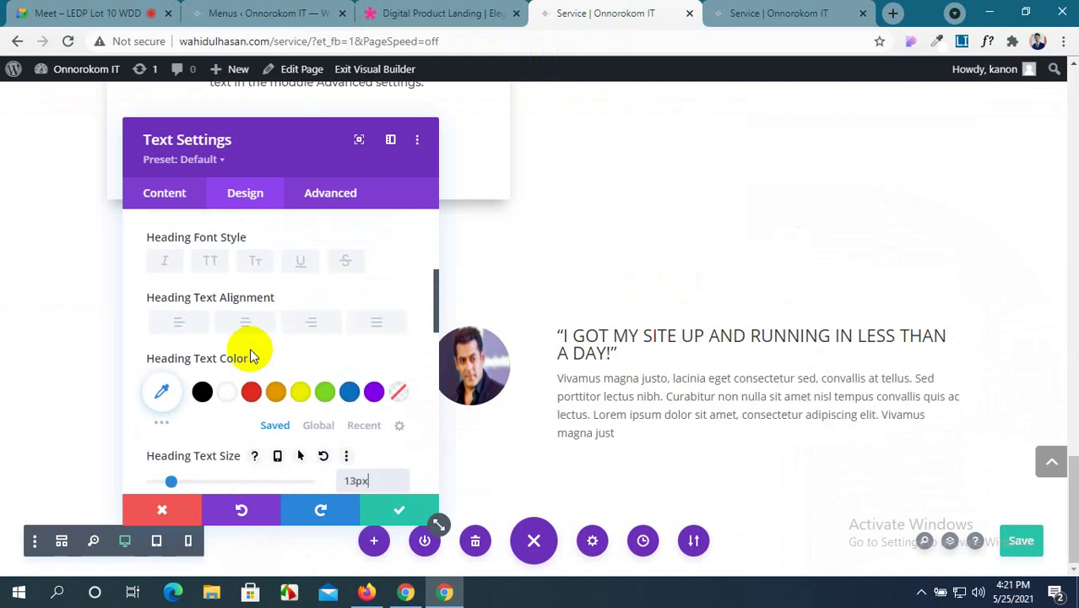
scroll(241, 351, down, 1)
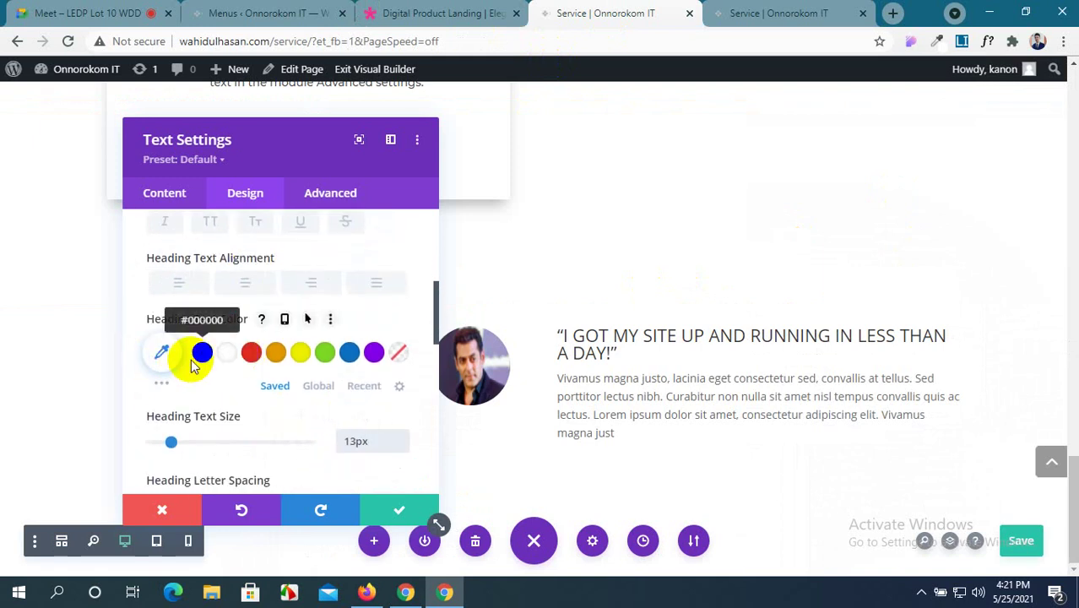
Sample the demo's orange #F6835E and apply it as the heading text colour, then save.
click(163, 388)
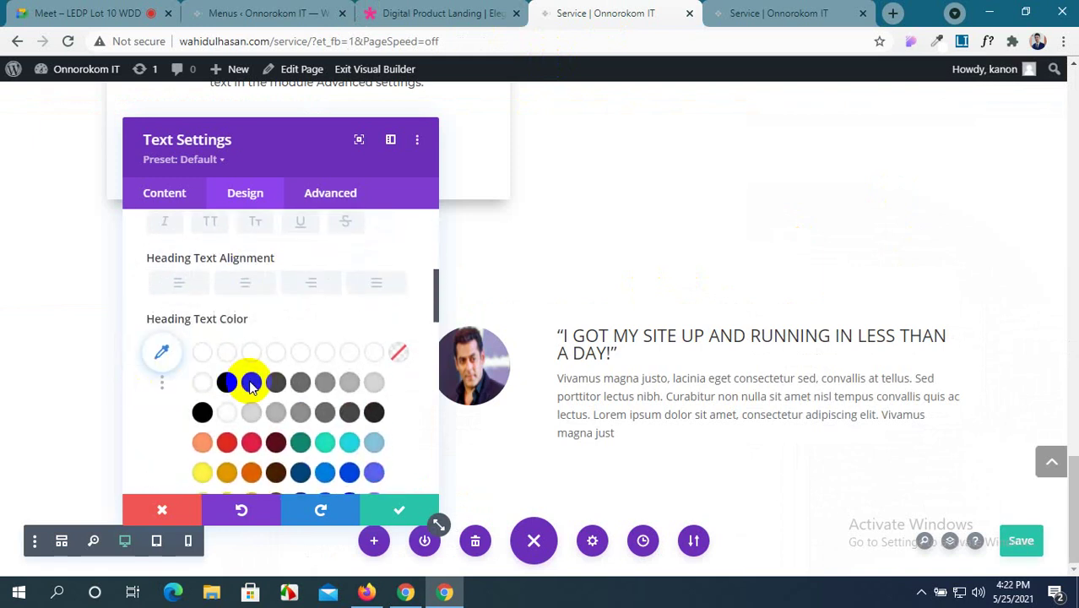
scroll(248, 378, down, 2)
click(382, 10)
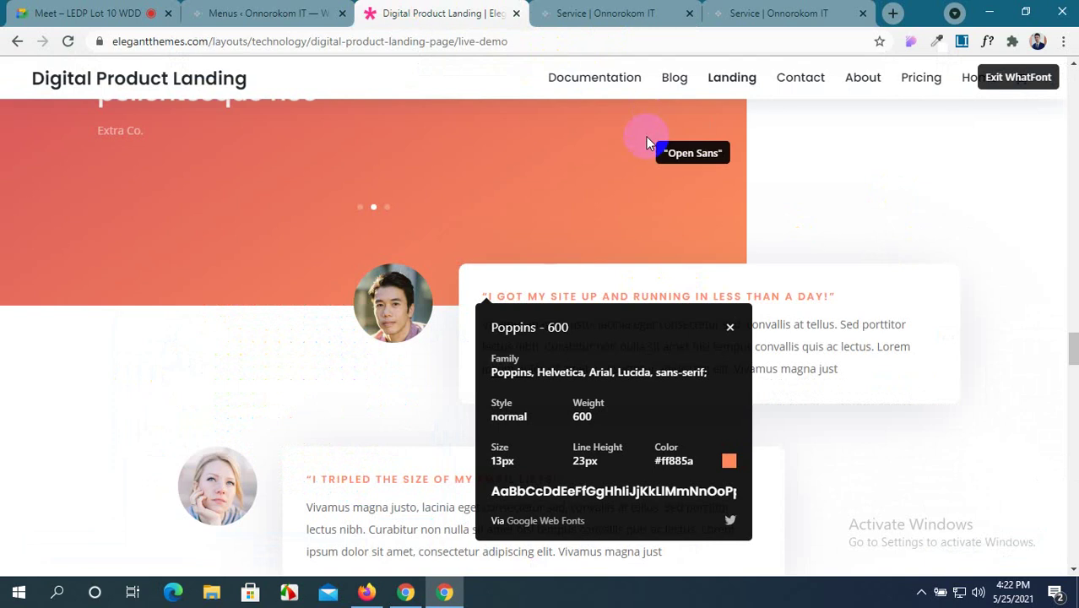
click(933, 48)
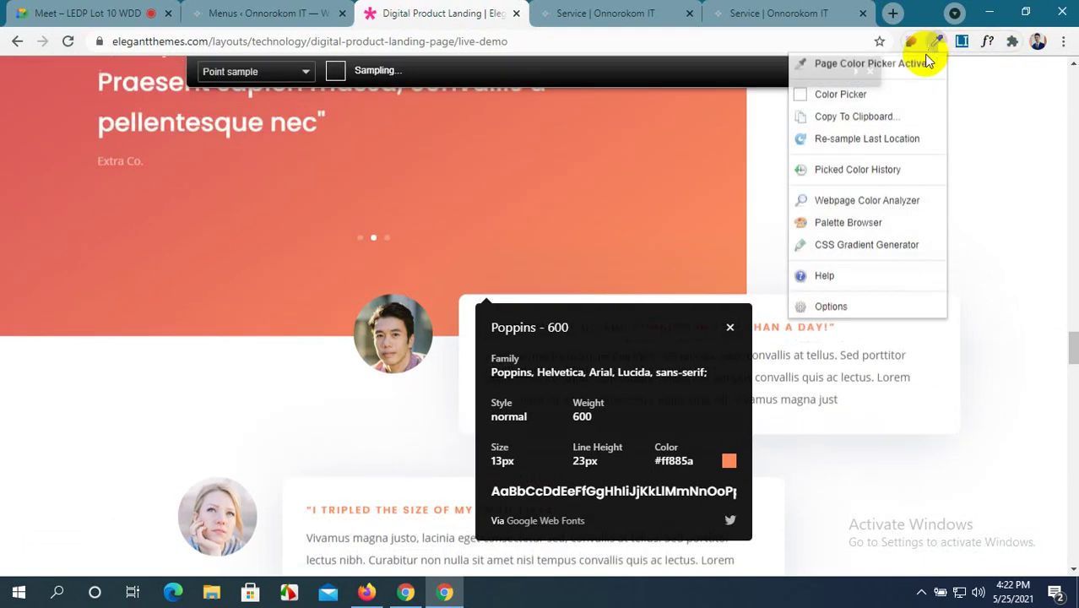
click(692, 159)
click(544, 14)
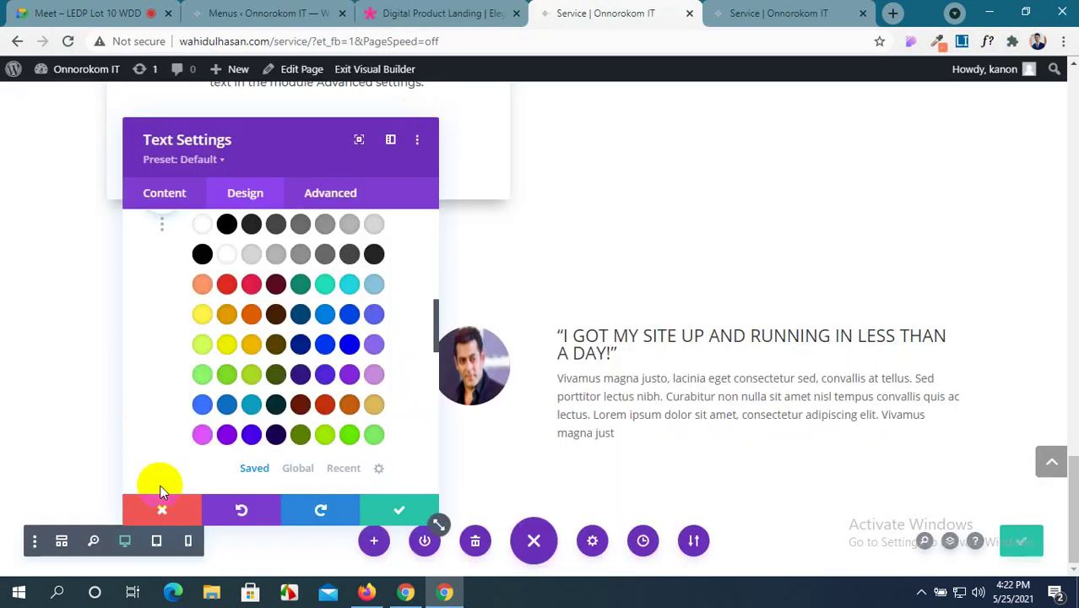
click(152, 348)
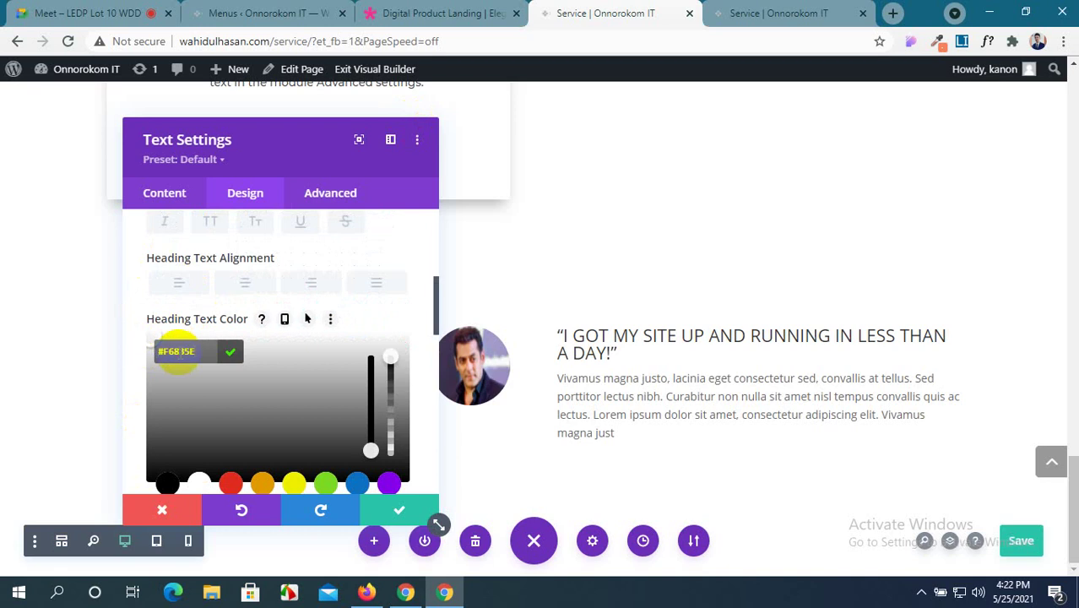
click(388, 518)
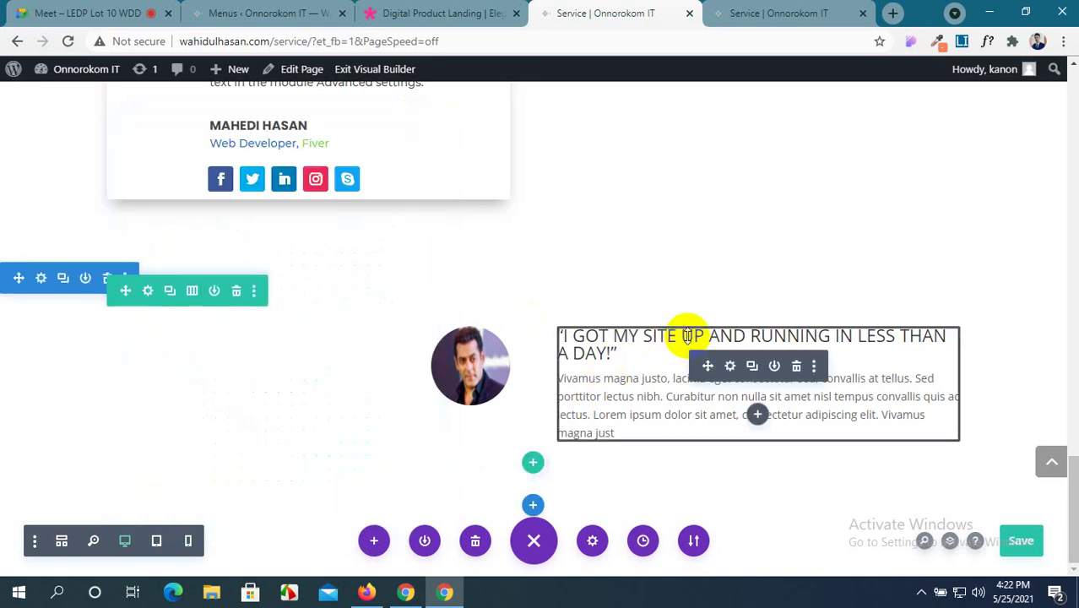
click(731, 368)
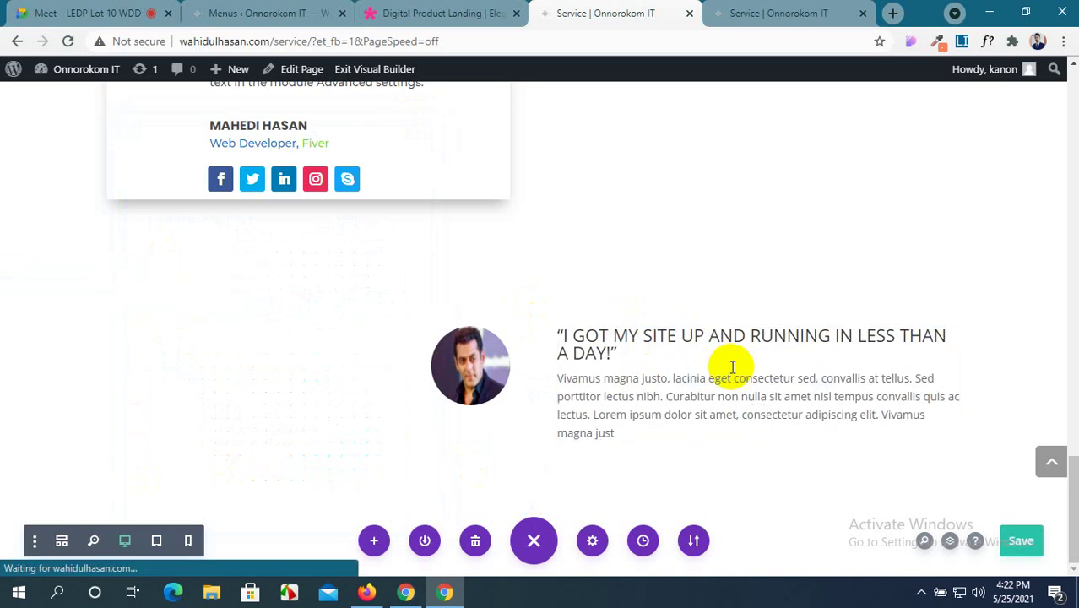
Set the testimonial quote's Heading 3 font to Poppins.
scroll(333, 342, down, 5)
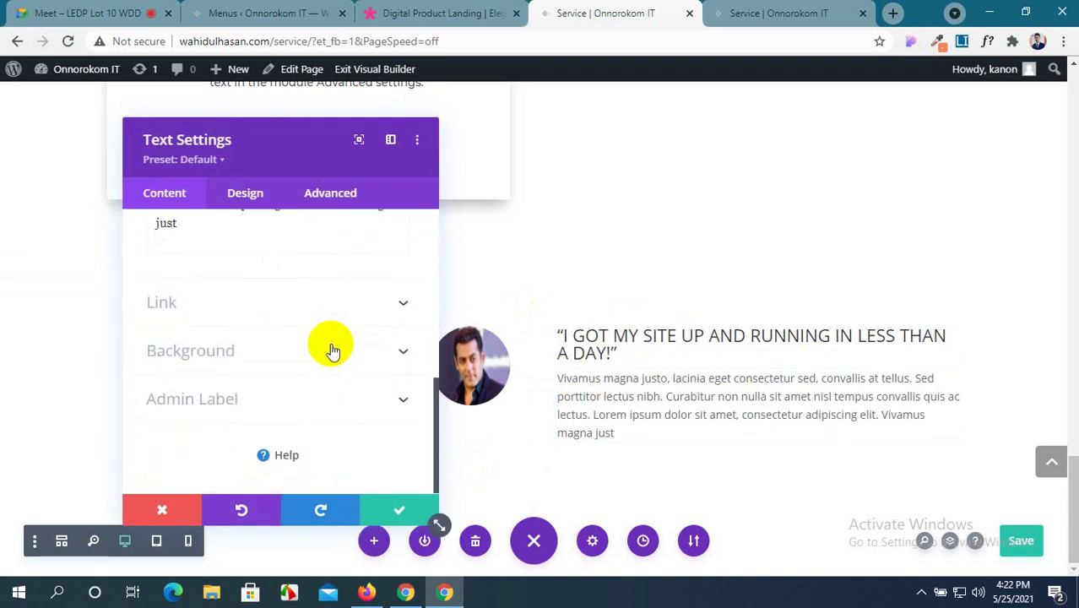
scroll(326, 334, up, 10)
click(249, 196)
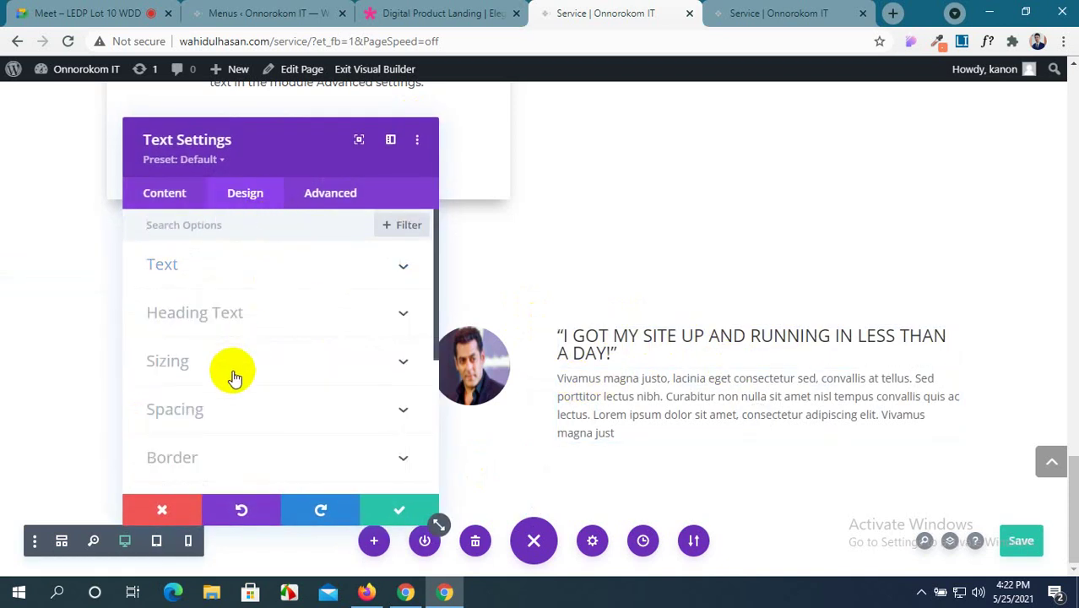
scroll(232, 374, down, 4)
scroll(232, 374, up, 4)
click(255, 313)
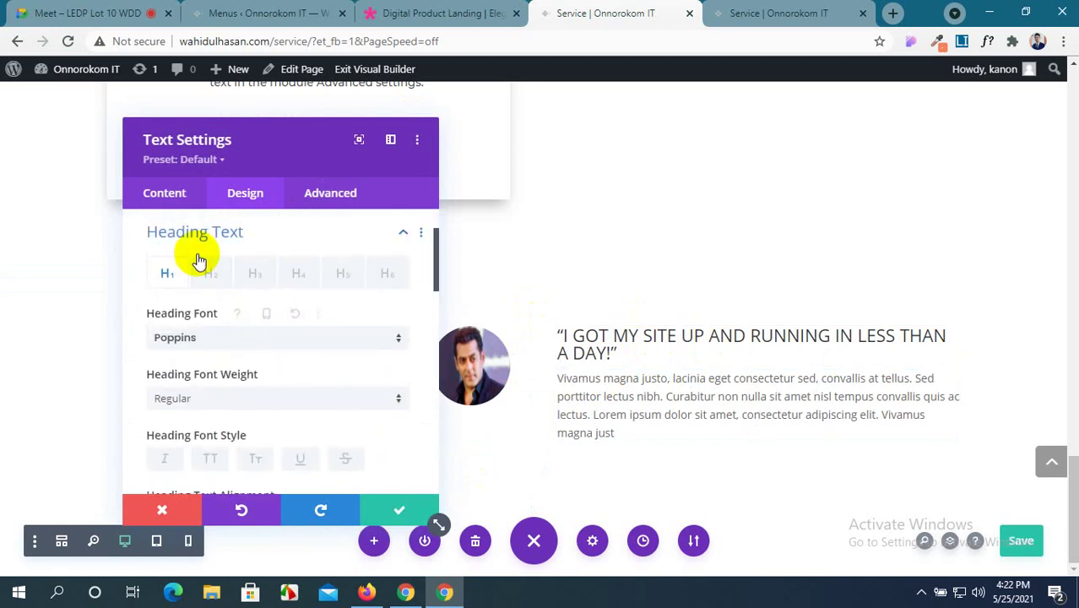
click(162, 199)
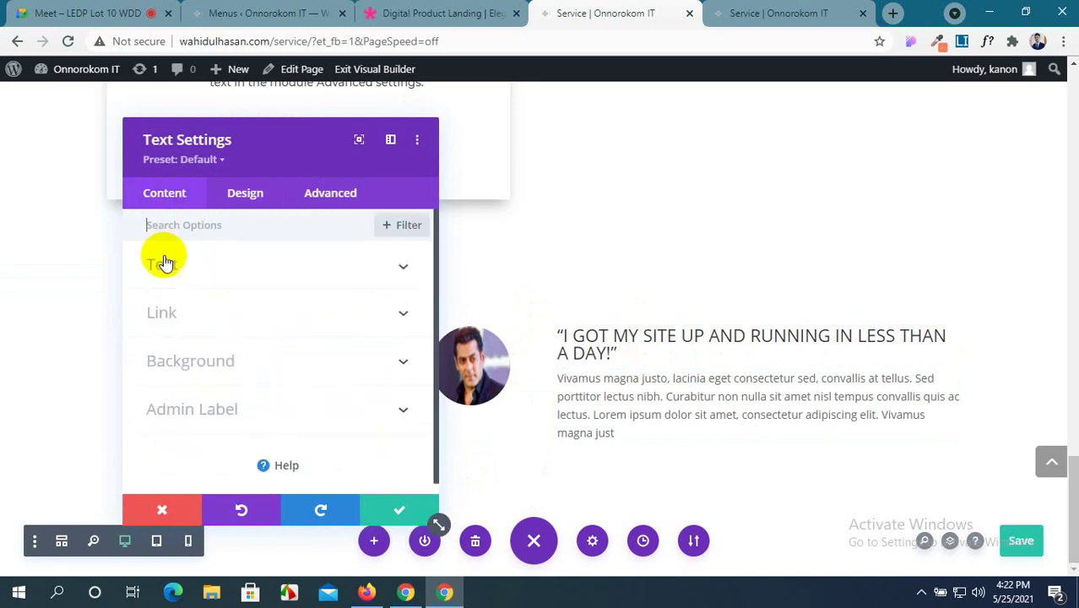
click(262, 272)
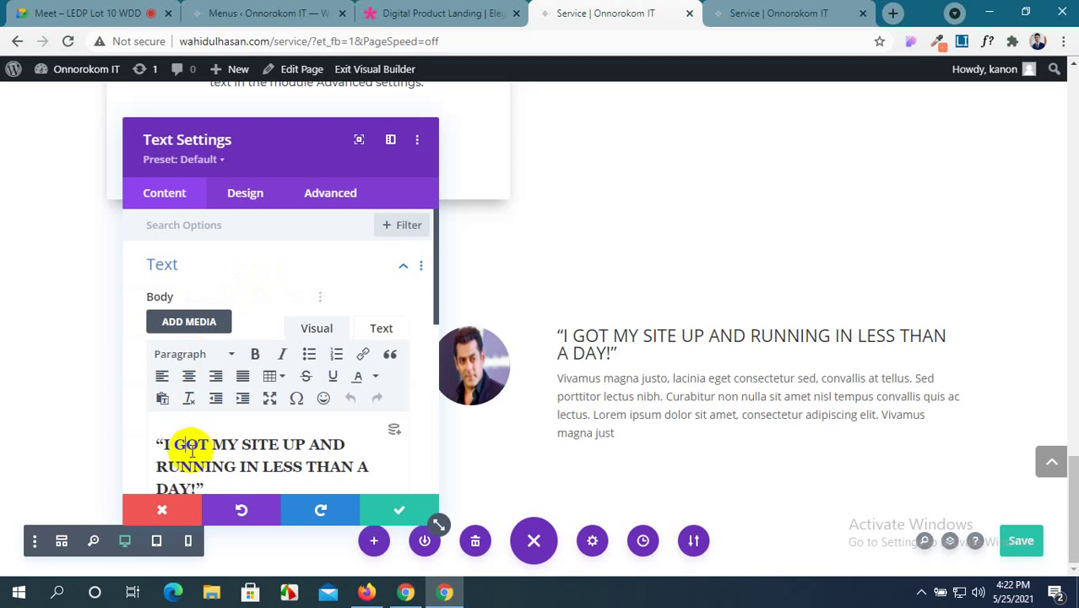
click(325, 199)
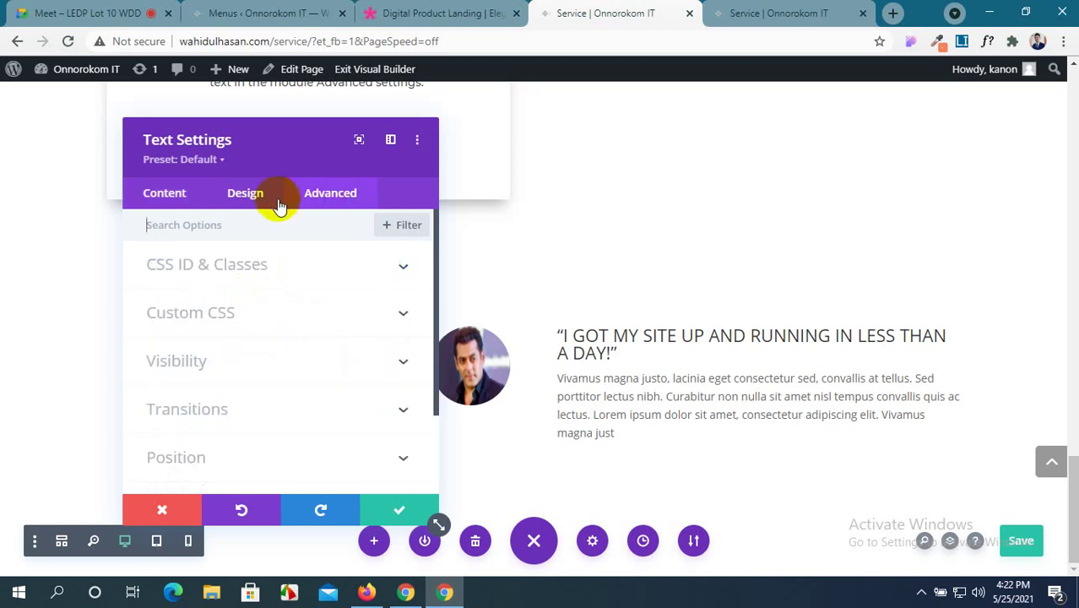
click(253, 201)
click(253, 315)
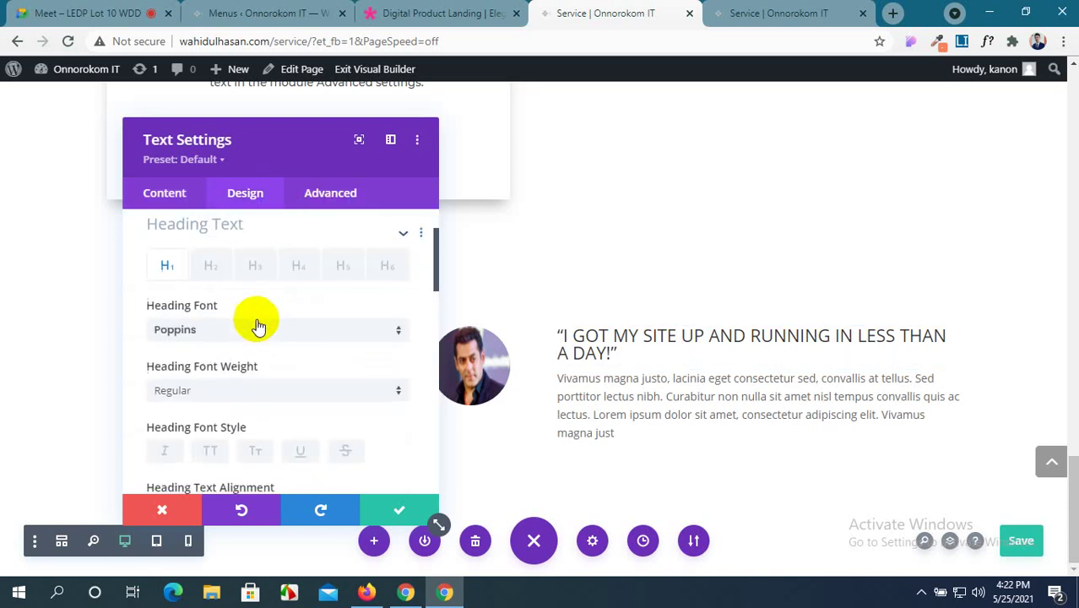
click(254, 274)
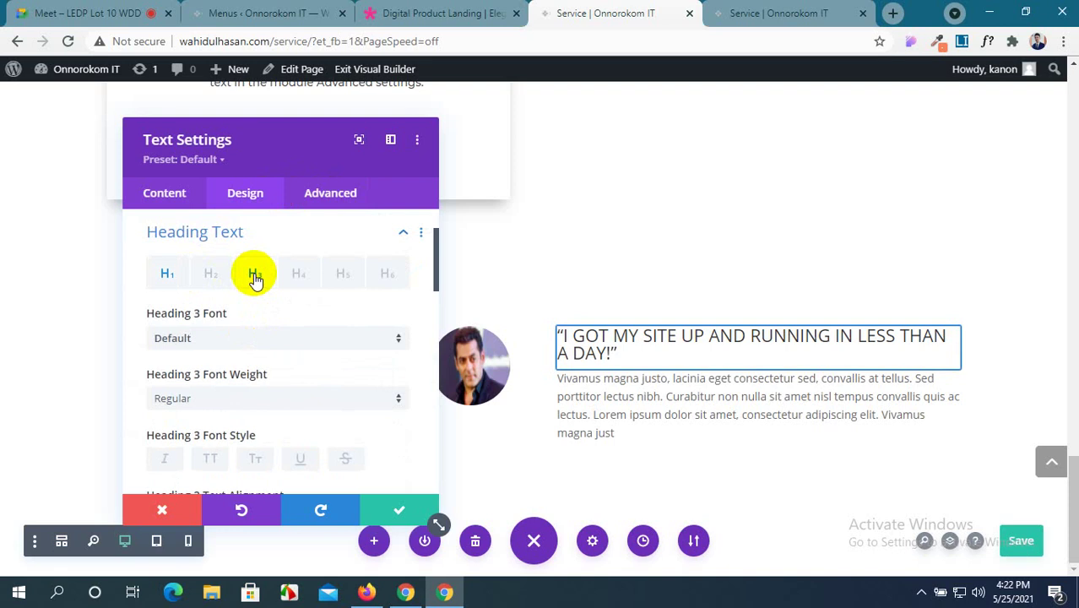
click(233, 342)
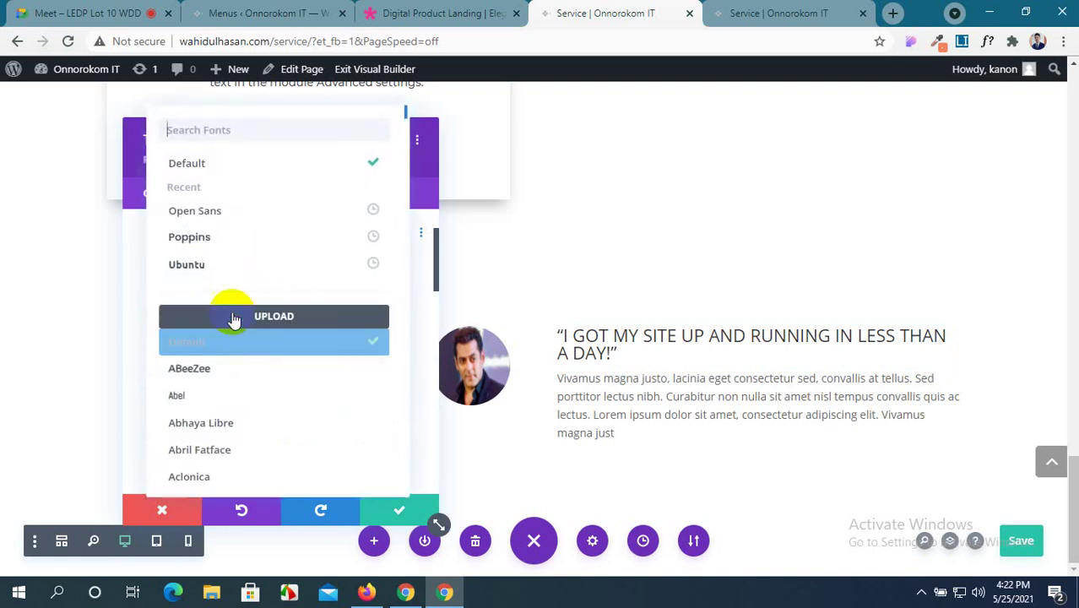
click(233, 245)
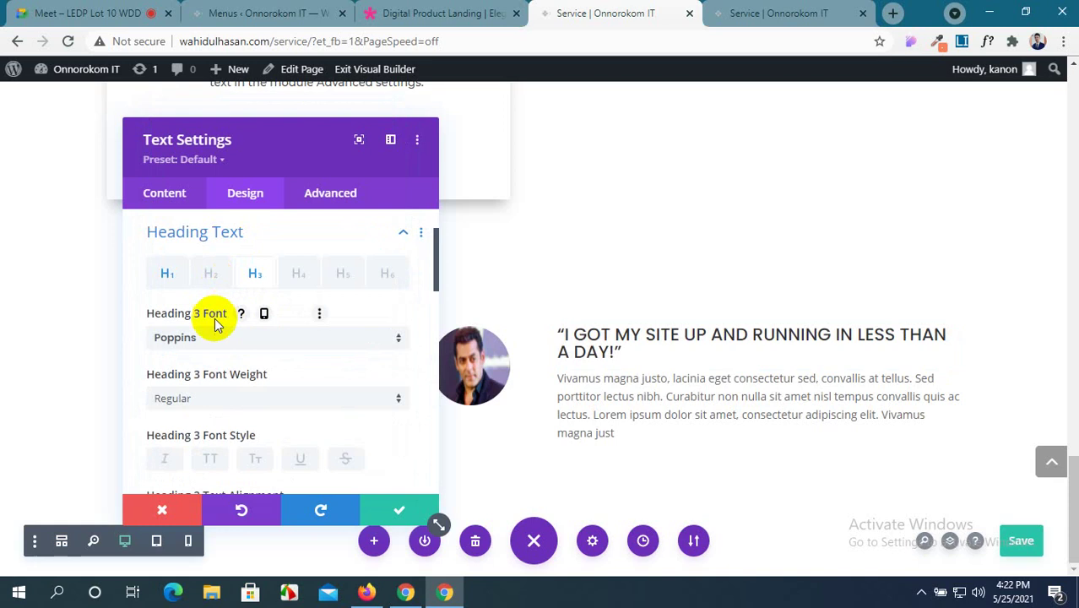
Give the quote heading a custom orange colour, #f6835e.
scroll(215, 326, down, 1)
scroll(215, 325, down, 3)
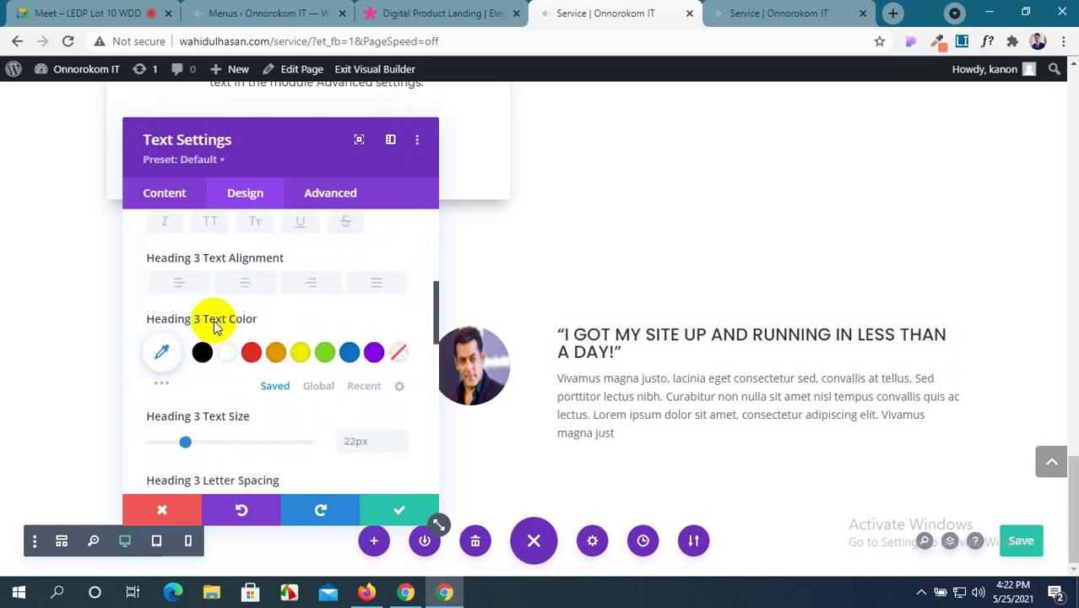
click(162, 386)
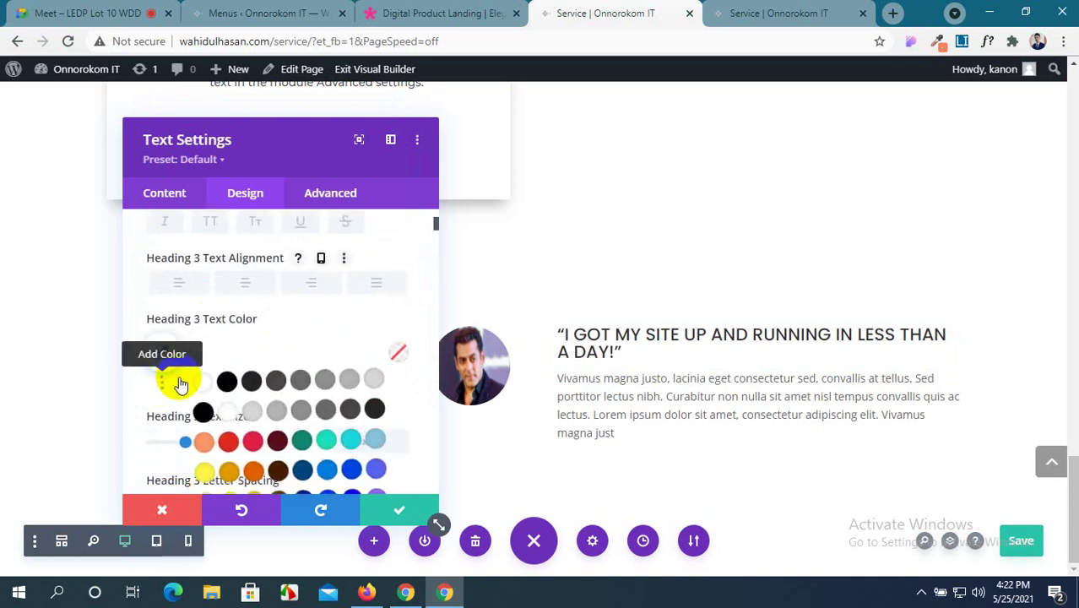
click(162, 354)
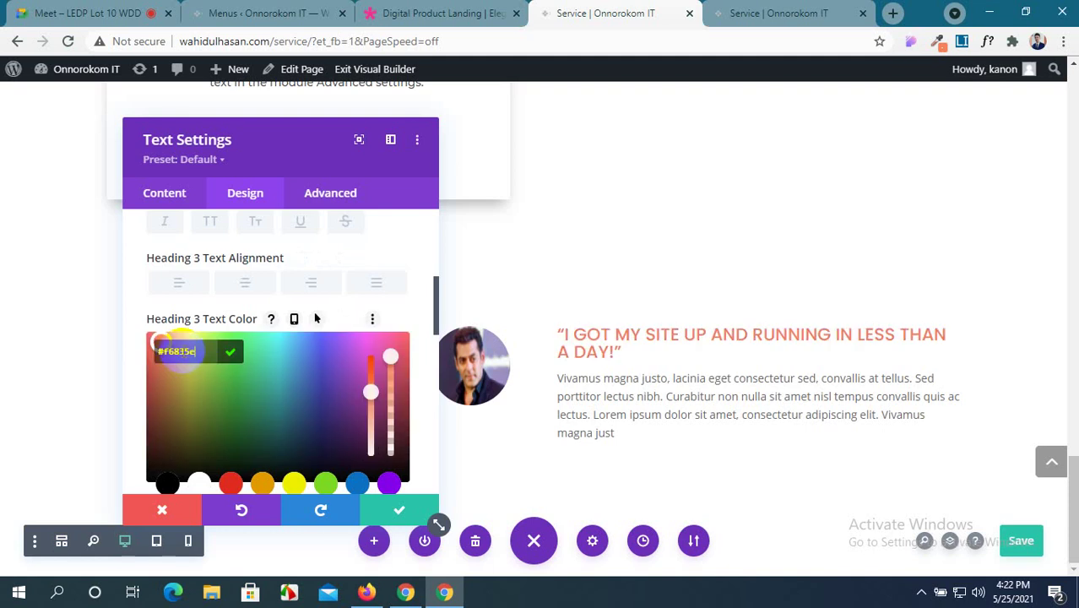
Set the heading to 13px size, 1px letter spacing and 1.3em line height, then save.
scroll(277, 375, down, 3)
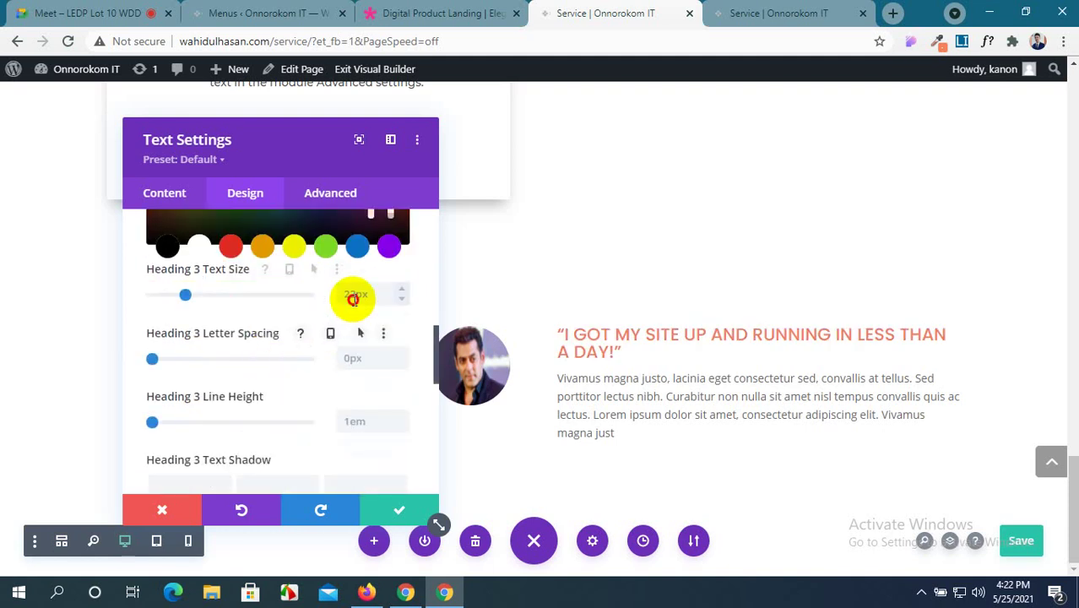
click(353, 299)
text(13)
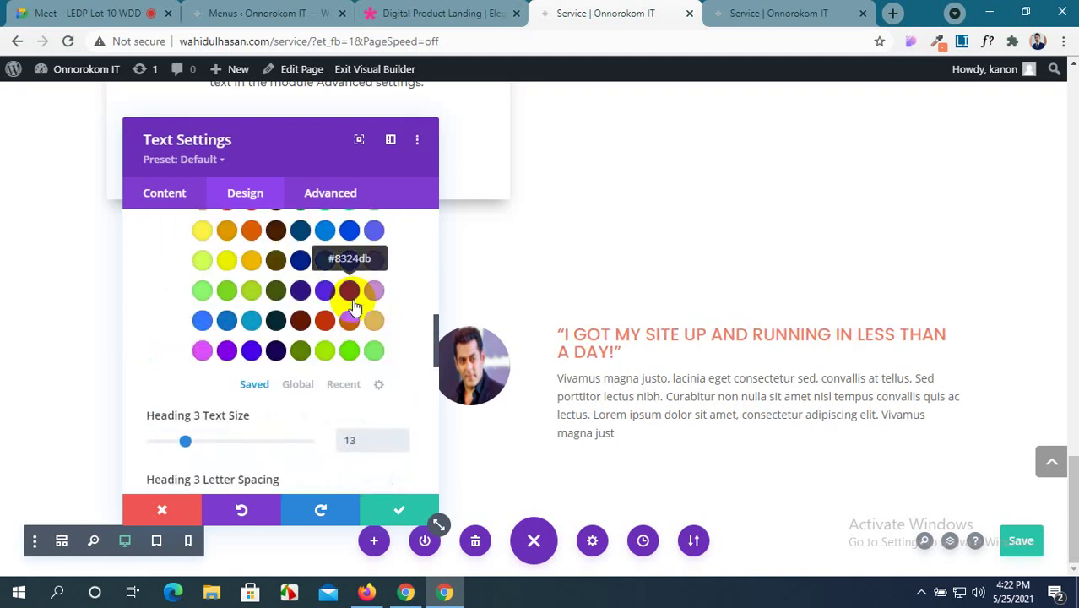
text(px)
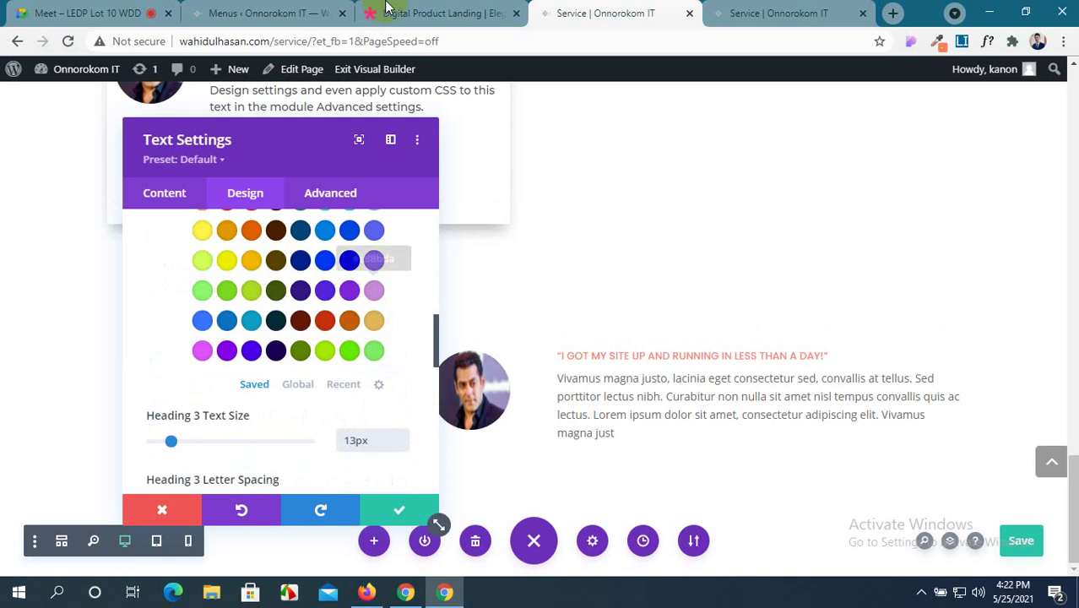
click(404, 10)
click(566, 10)
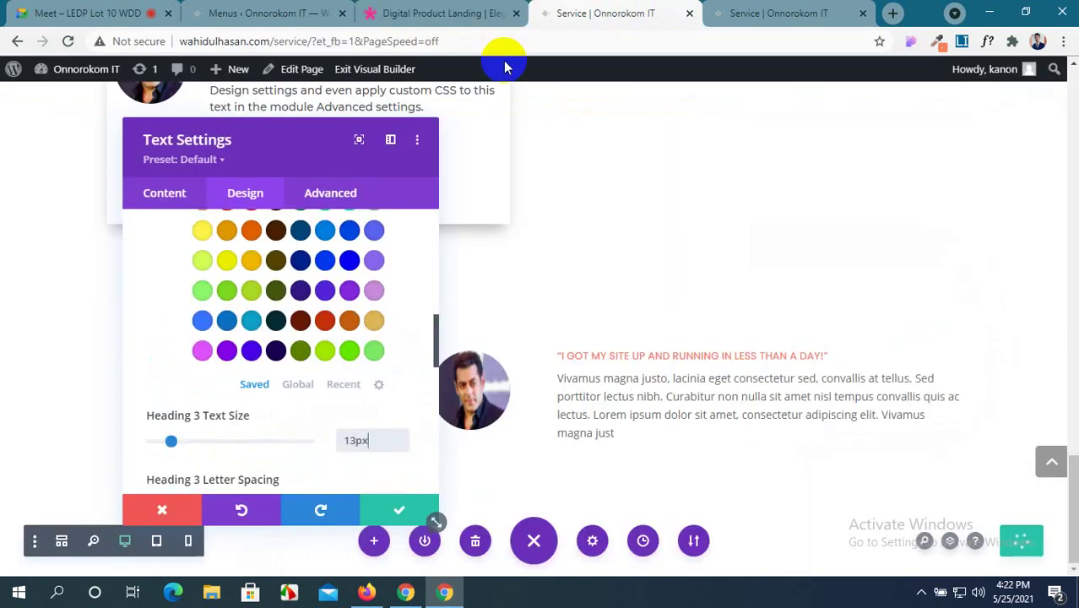
scroll(288, 406, down, 3)
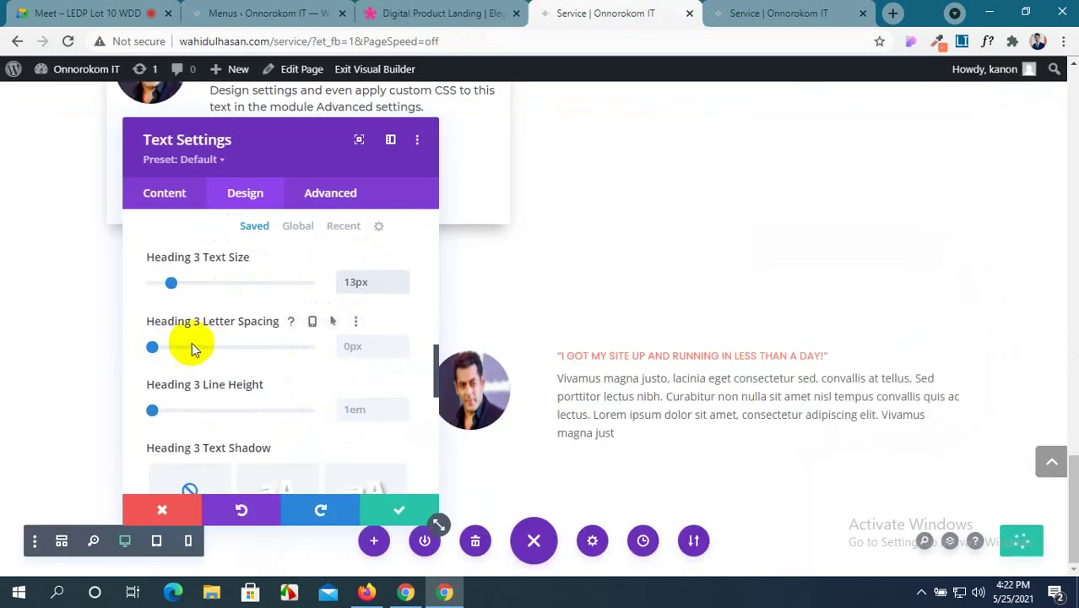
click(402, 346)
key(Up)
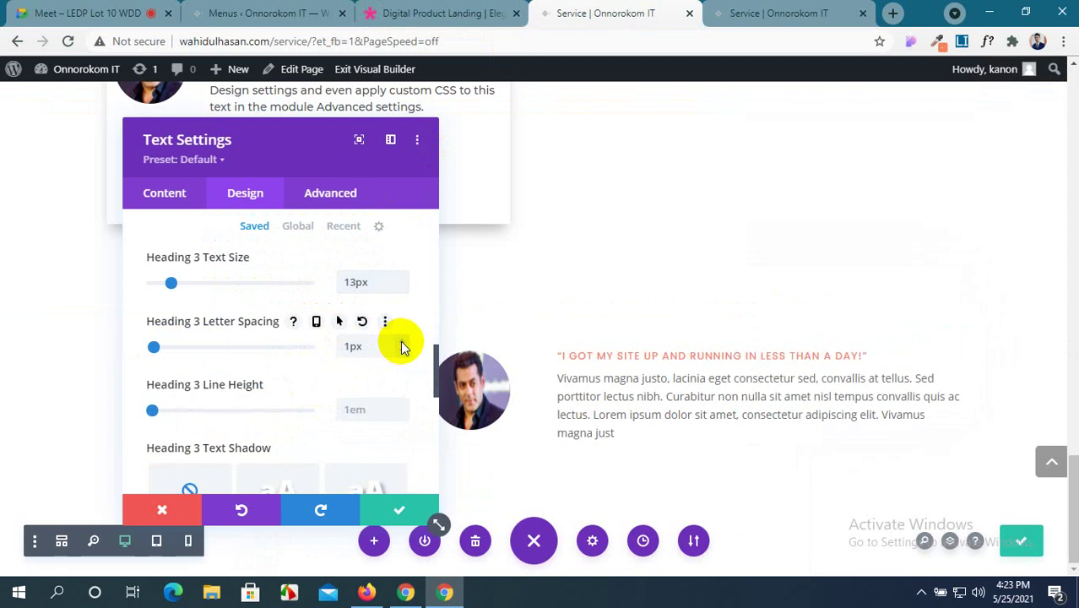
click(404, 409)
key(Up)
key(Up)
key(Up)
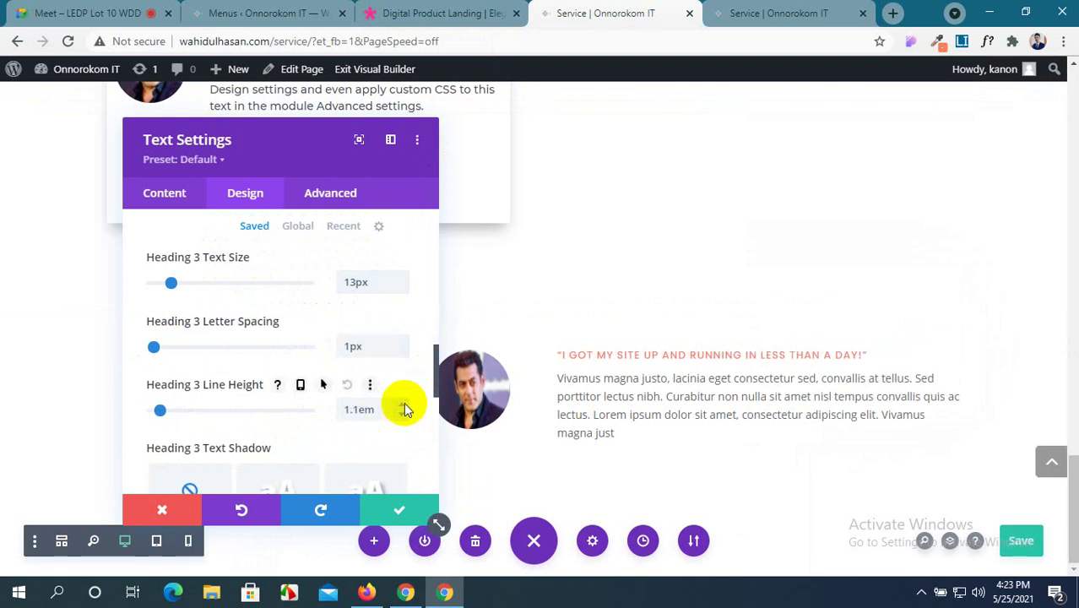
click(402, 512)
Drag the testimonial row's Margin Top under Design > Spacing to -232px and save.
drag(534, 391, 362, 381)
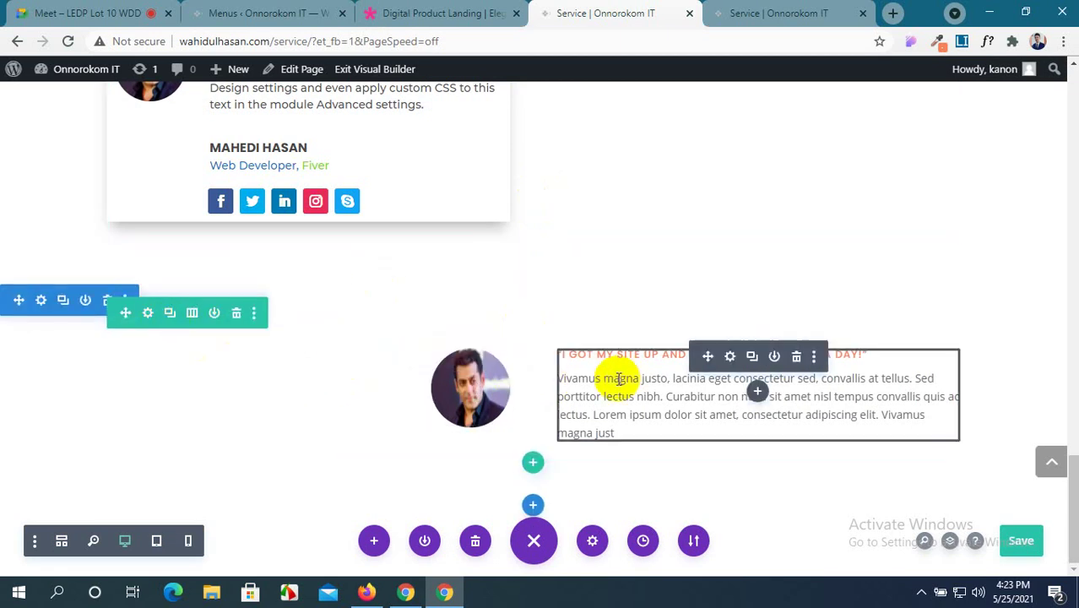
click(147, 314)
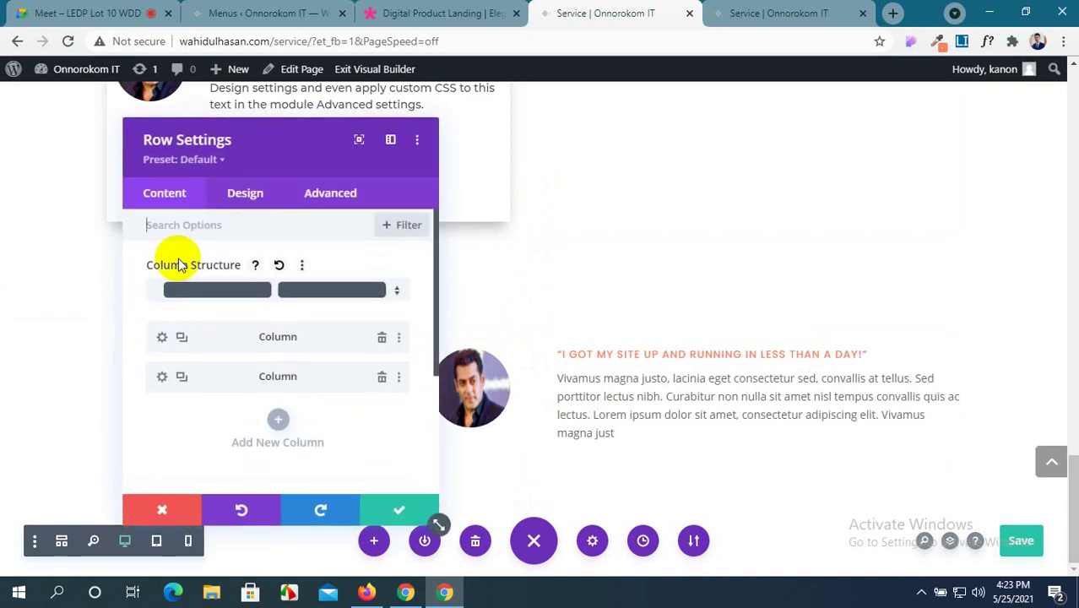
click(253, 193)
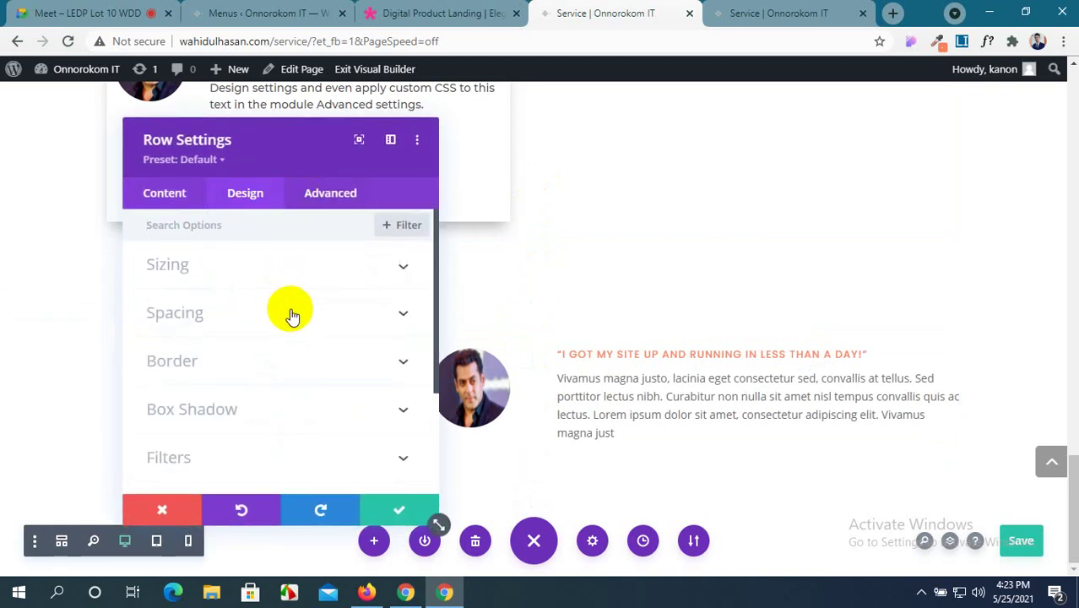
click(288, 313)
drag(189, 314, 3, 306)
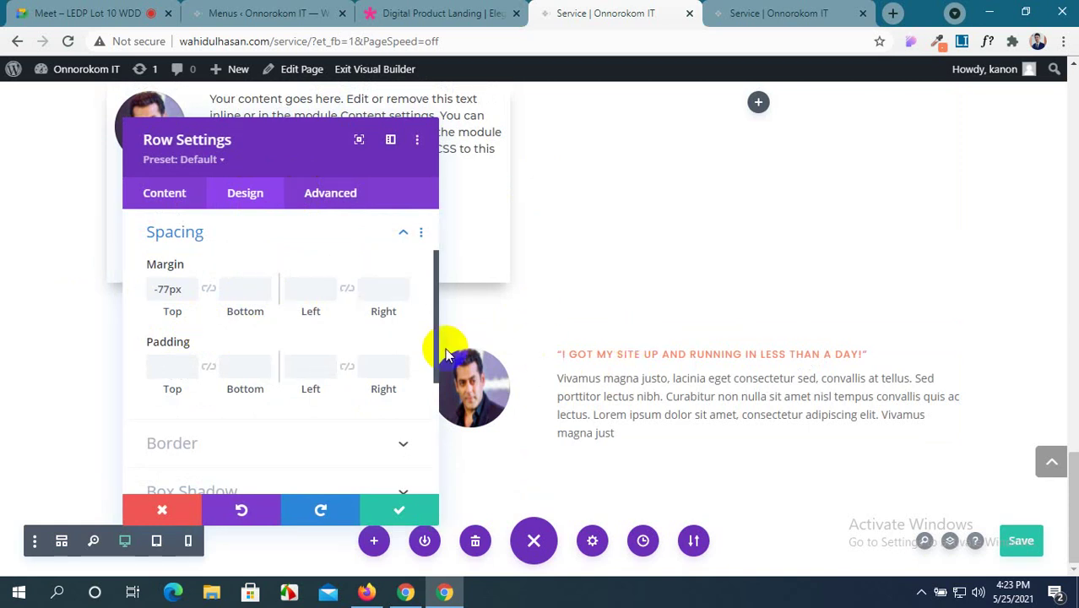
drag(164, 314, 37, 320)
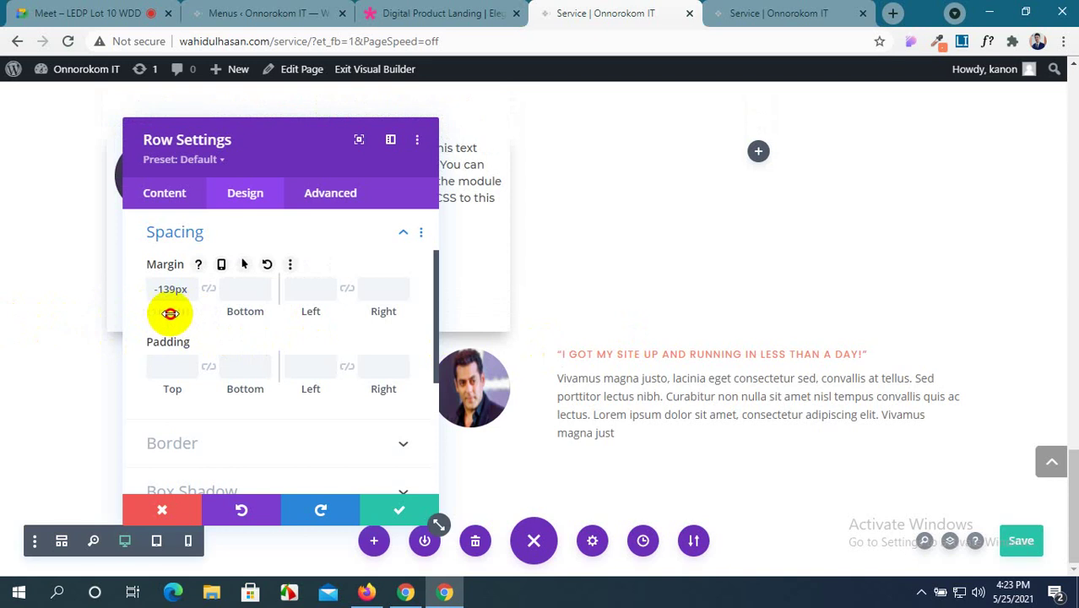
drag(169, 314, 43, 320)
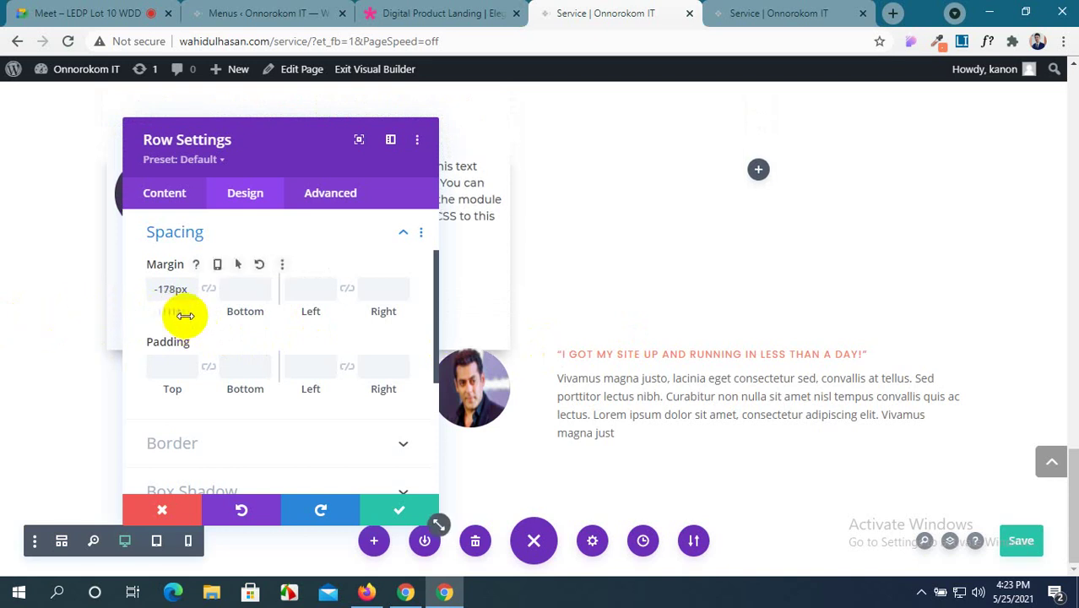
drag(185, 315, 84, 315)
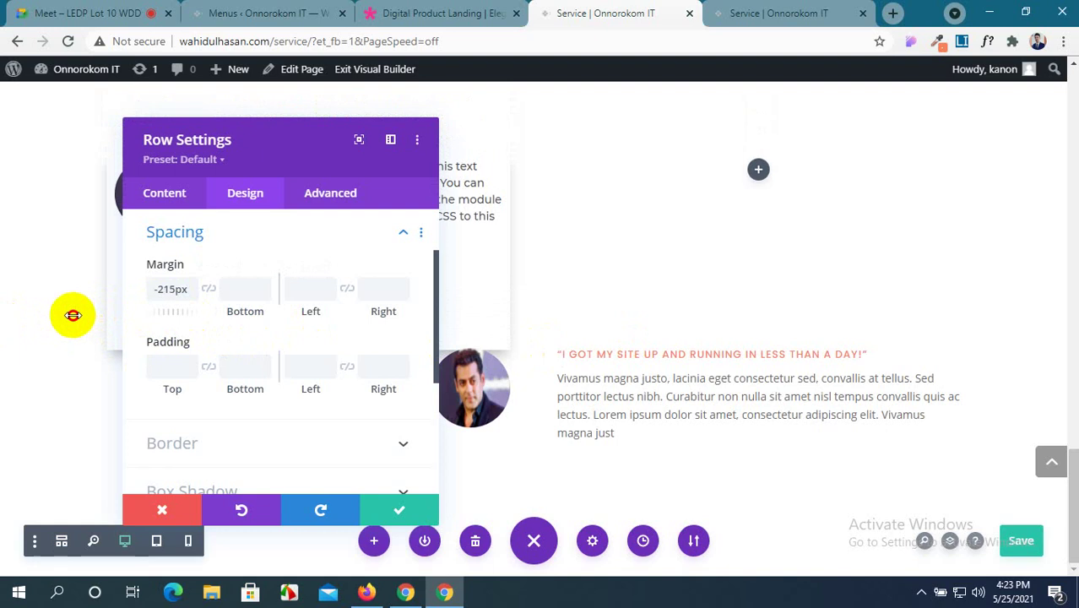
drag(176, 313, 122, 313)
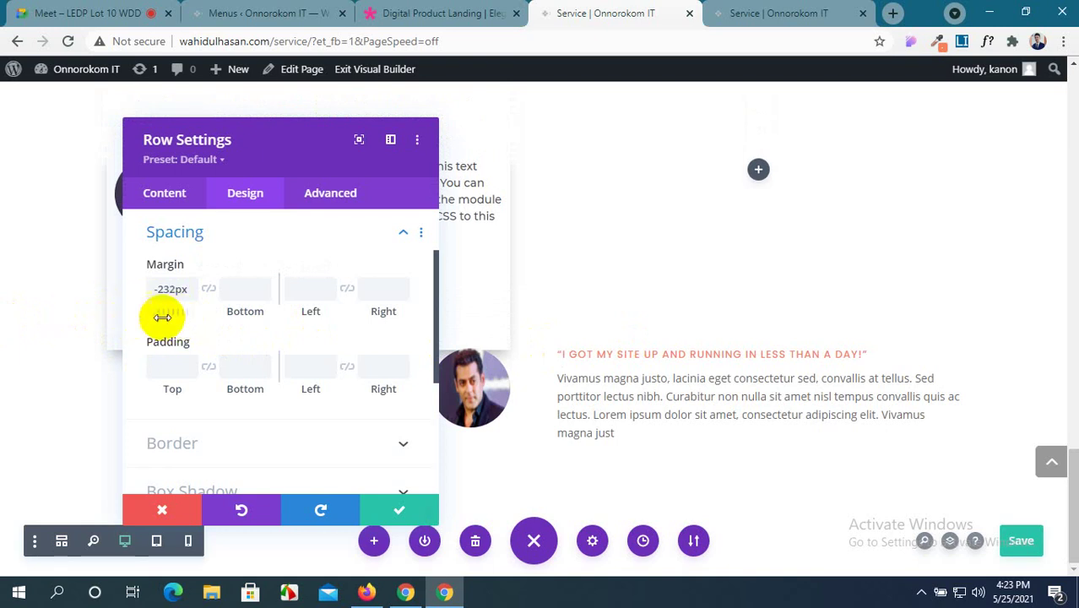
click(400, 509)
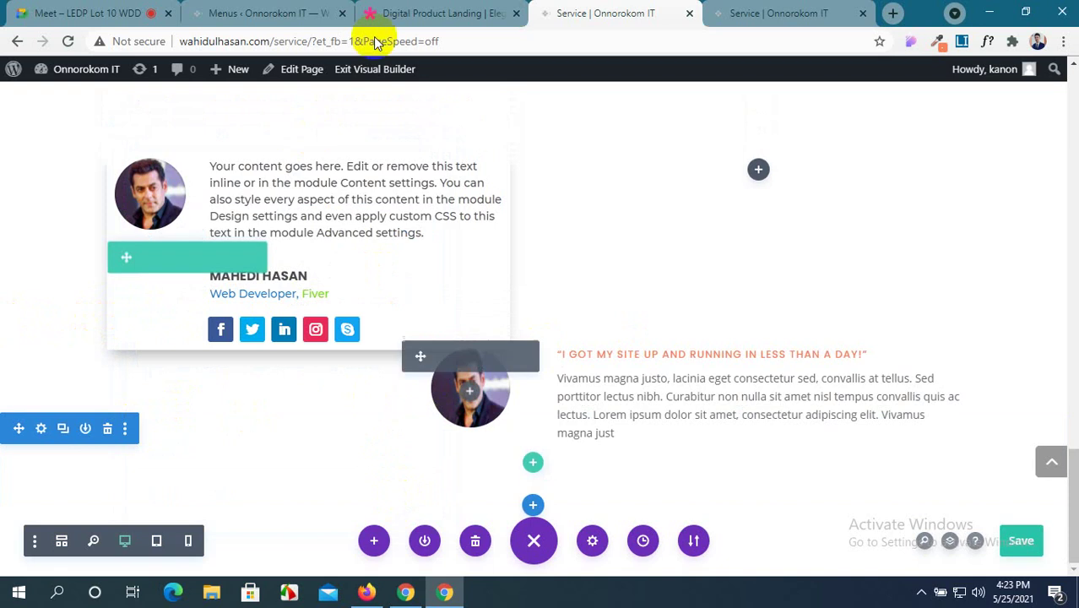
click(385, 13)
scroll(377, 338, up, 3)
scroll(377, 332, down, 5)
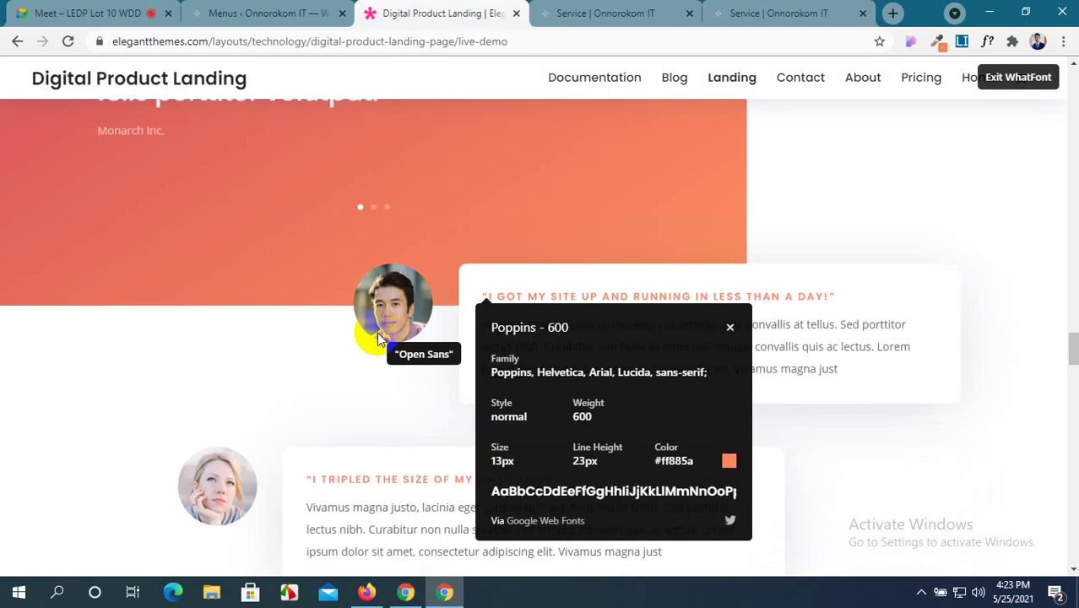
scroll(377, 332, up, 1)
scroll(397, 318, down, 1)
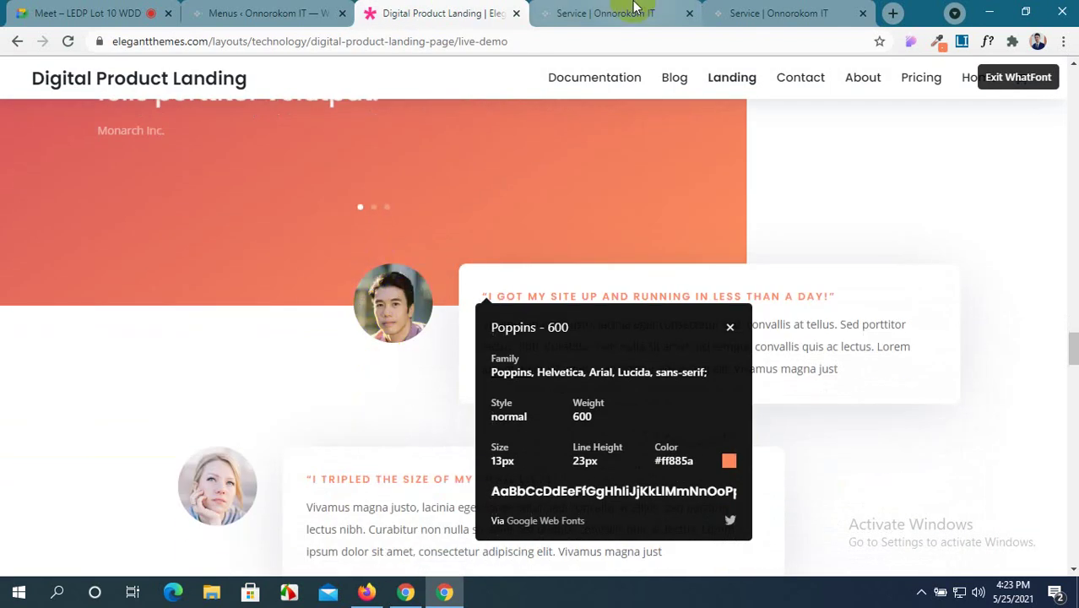
click(605, 13)
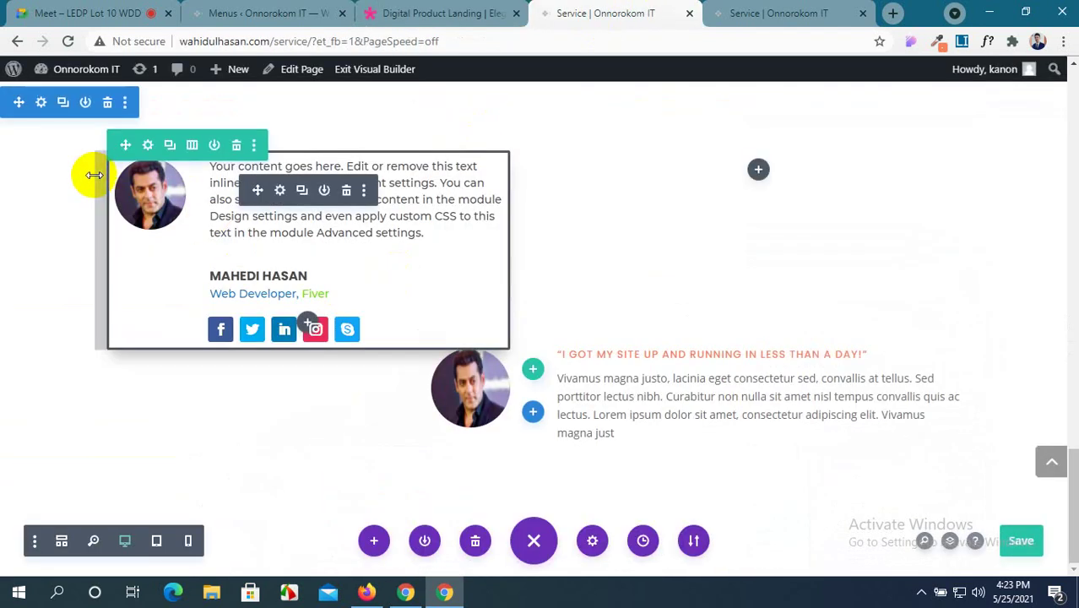
Give the profile card row's first column a custom orange #f6835e background colour.
click(41, 103)
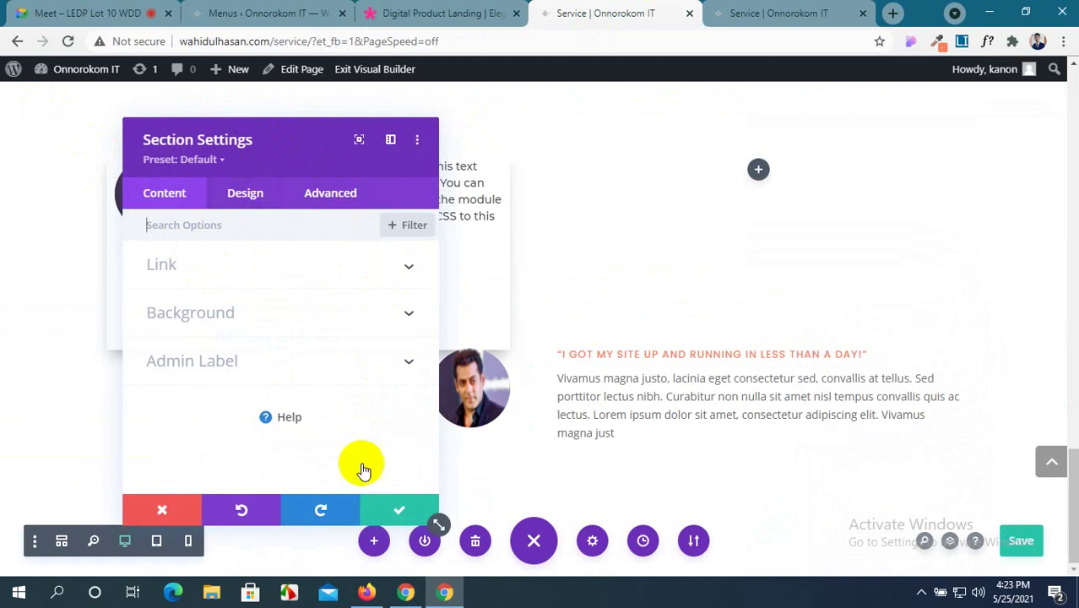
click(386, 511)
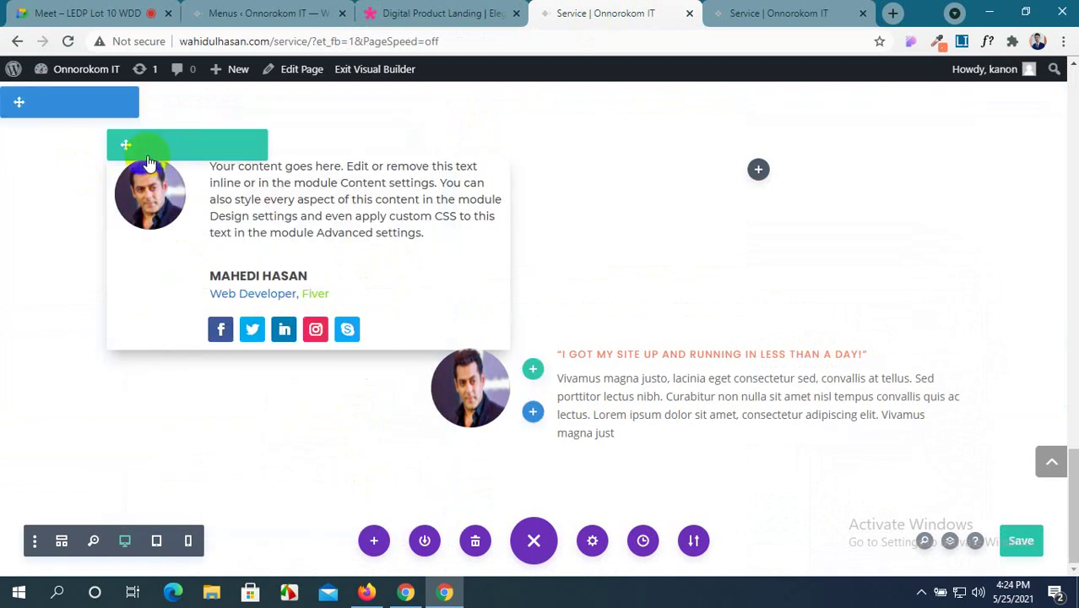
click(148, 147)
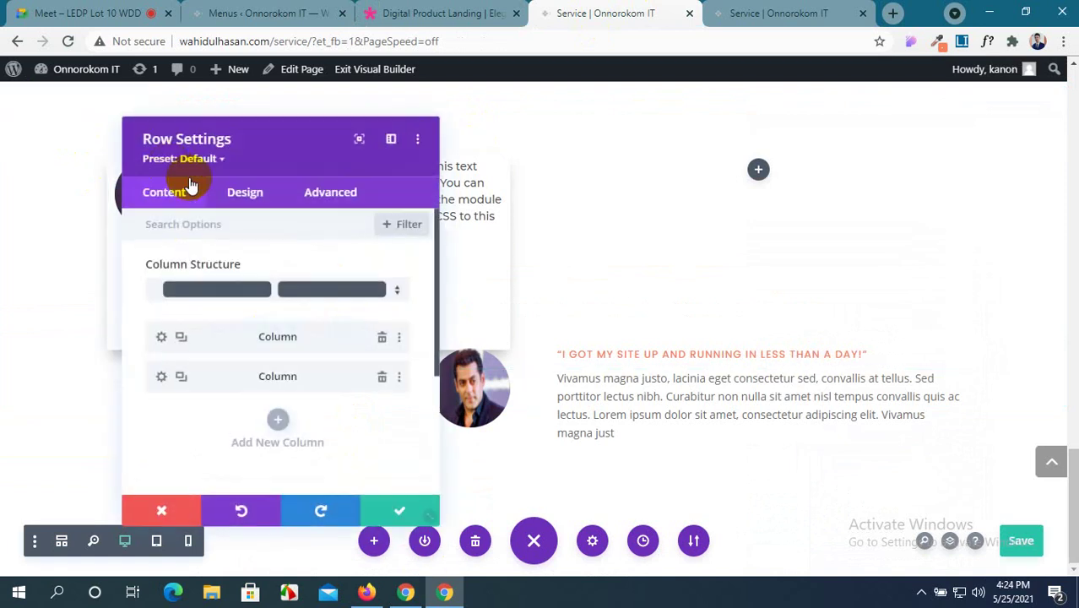
click(160, 337)
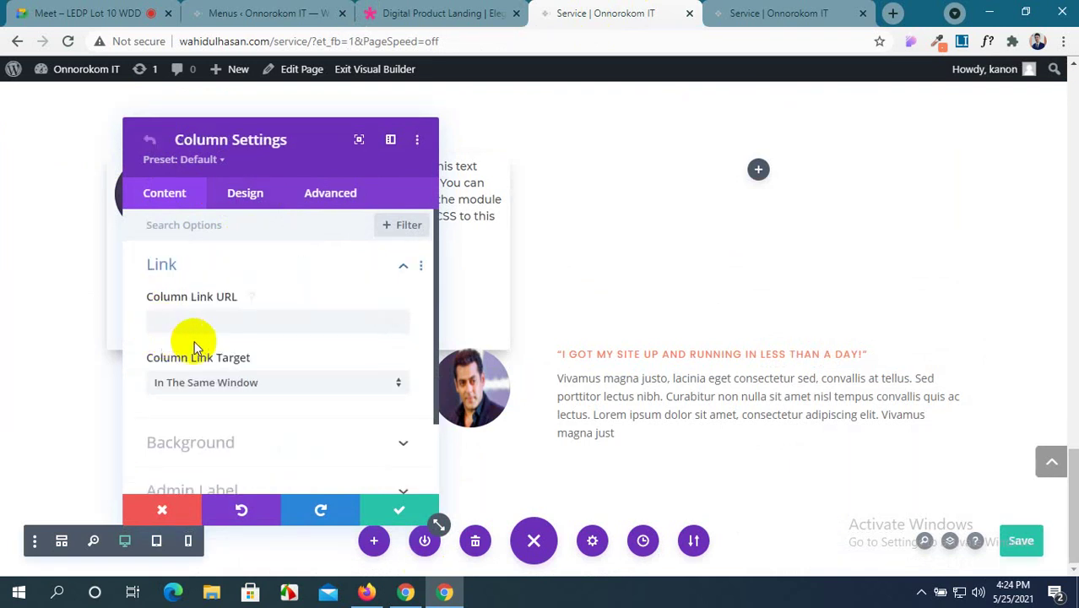
scroll(251, 363, down, 1)
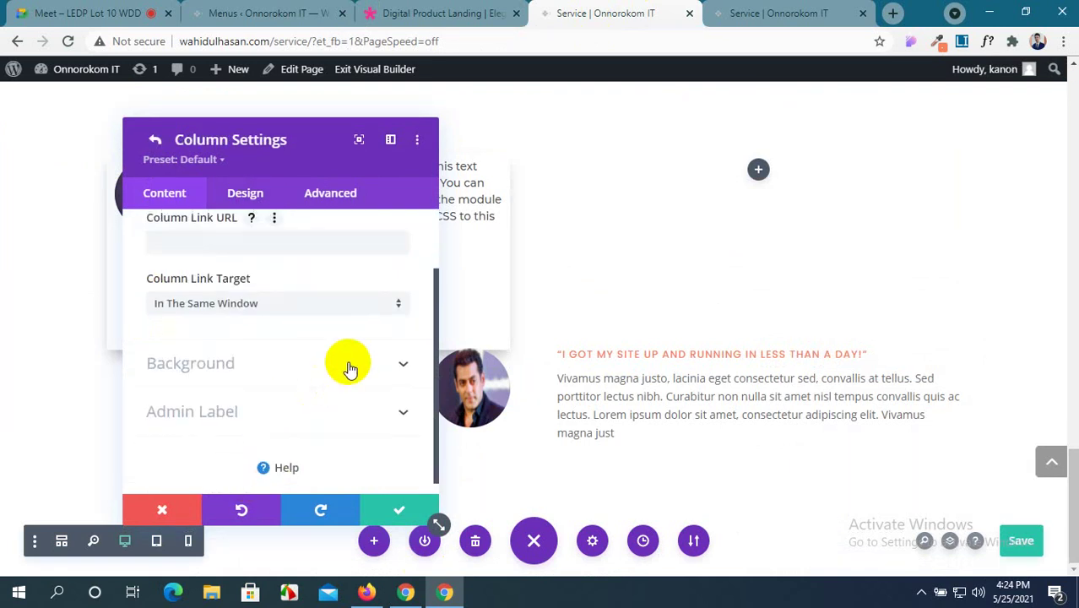
click(351, 369)
click(272, 388)
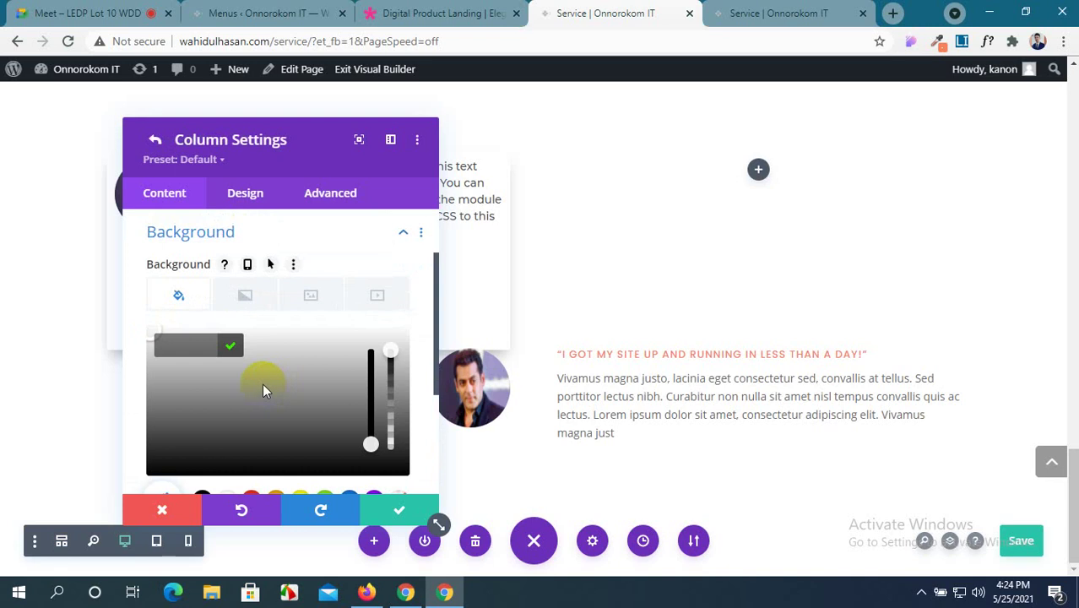
click(163, 342)
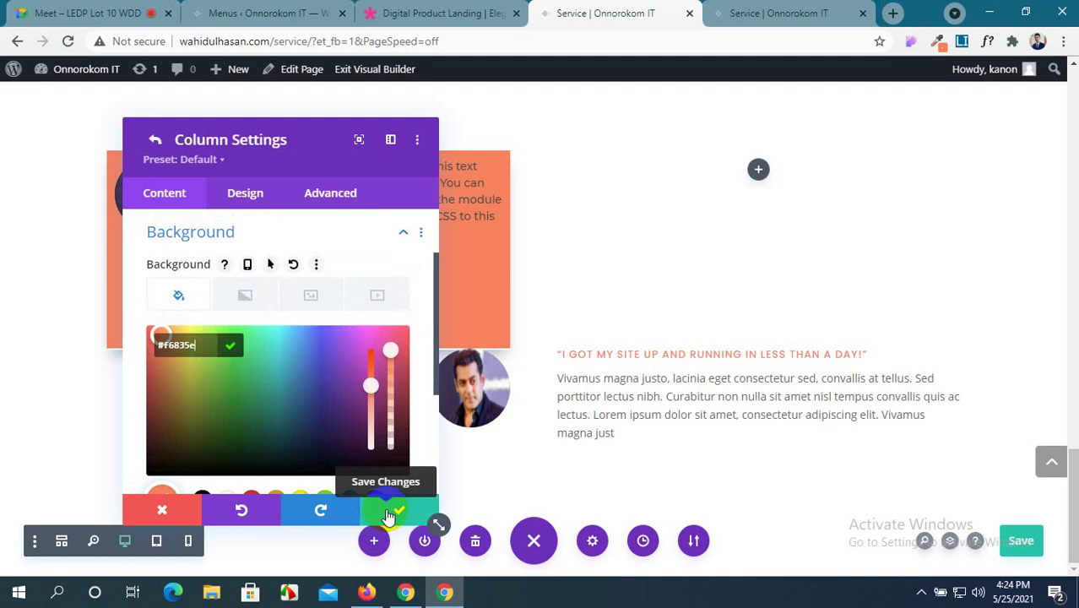
Bring up the Digital Product Landing demo page at its testimonial slider.
click(431, 14)
scroll(608, 227, up, 5)
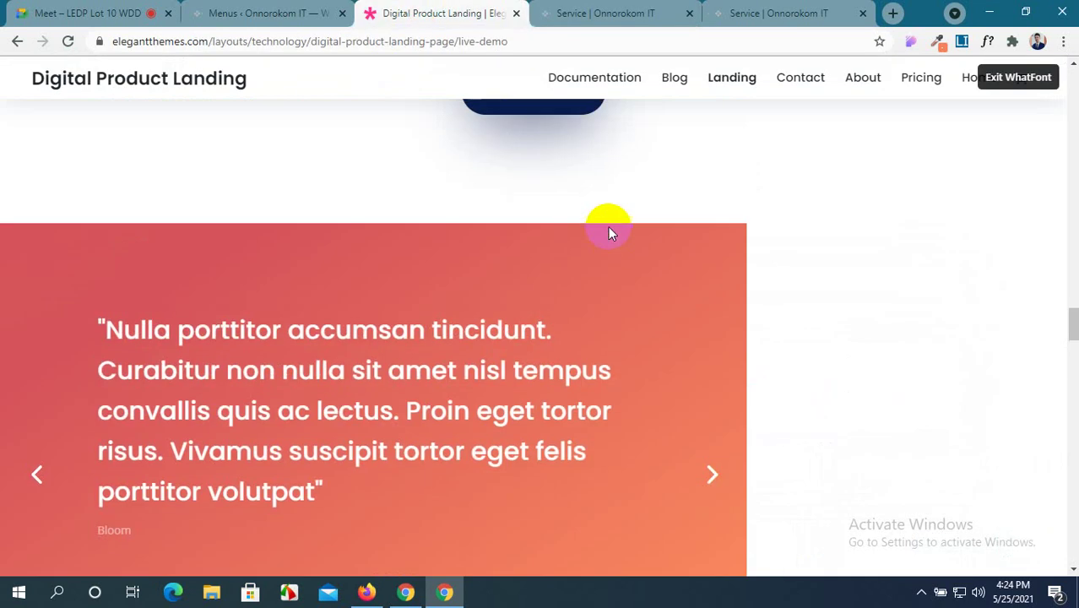
scroll(612, 233, down, 4)
scroll(612, 233, up, 3)
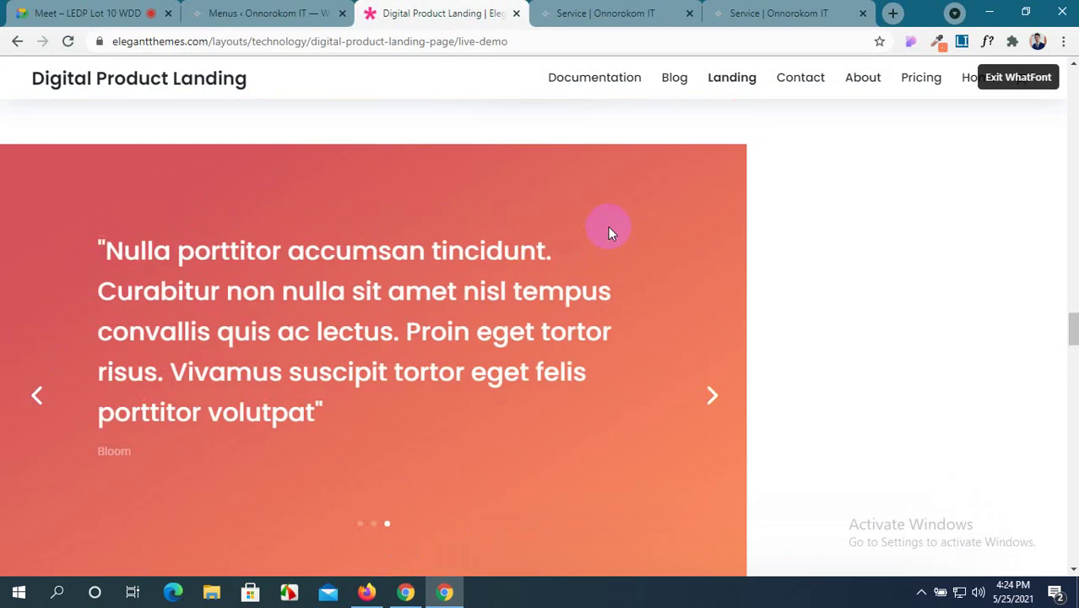
Return to the Service page builder and confirm the column's colour setting.
scroll(610, 229, down, 3)
scroll(610, 230, up, 2)
click(577, 8)
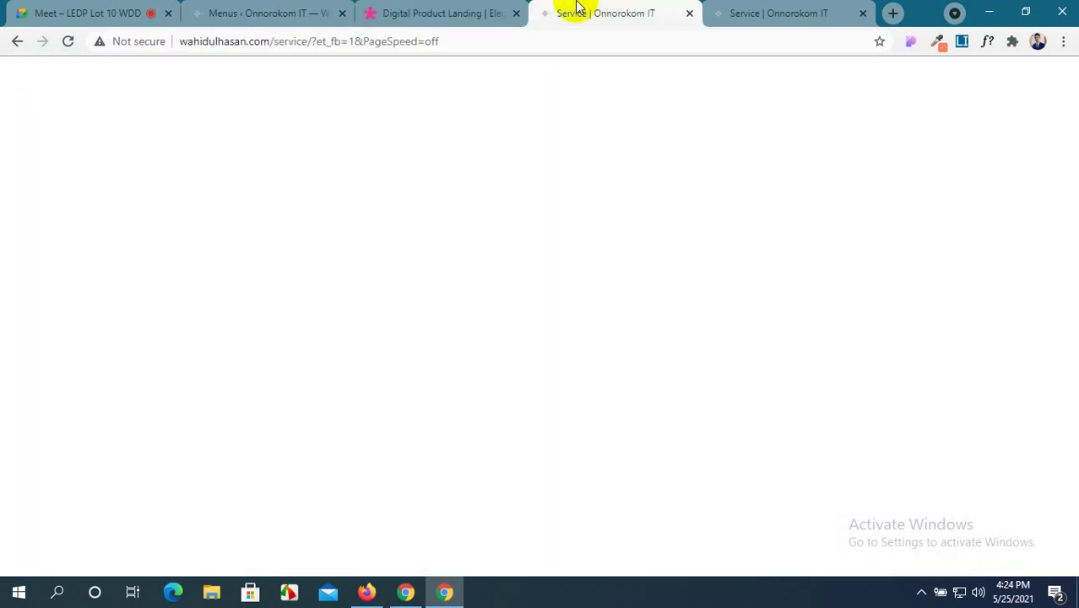
click(391, 512)
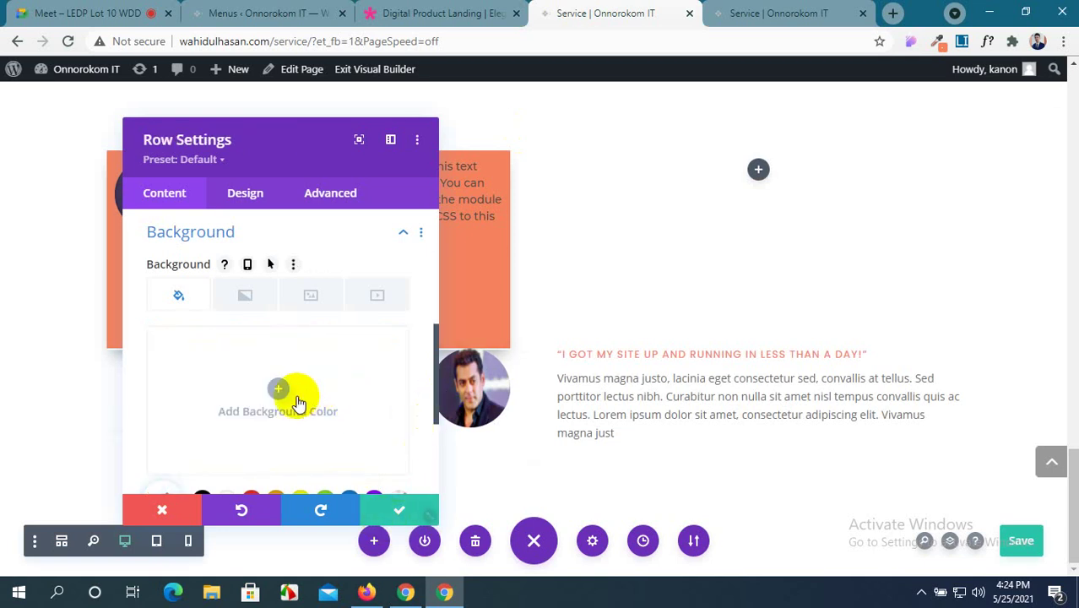
Delete the first column's orange background, then close the column and row settings.
scroll(277, 390, down, 1)
scroll(279, 397, up, 2)
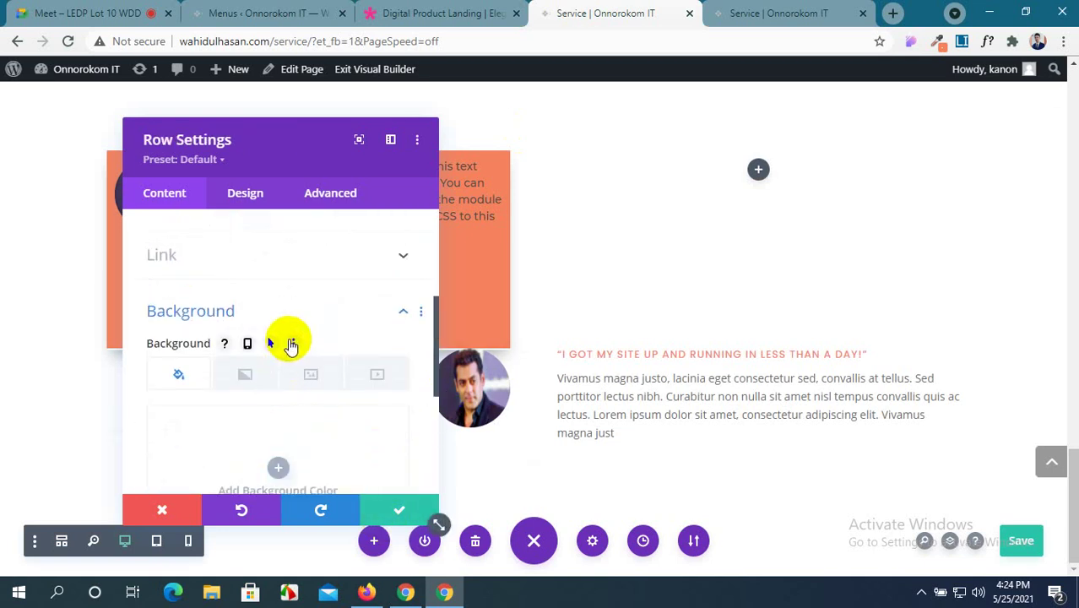
scroll(246, 404, down, 2)
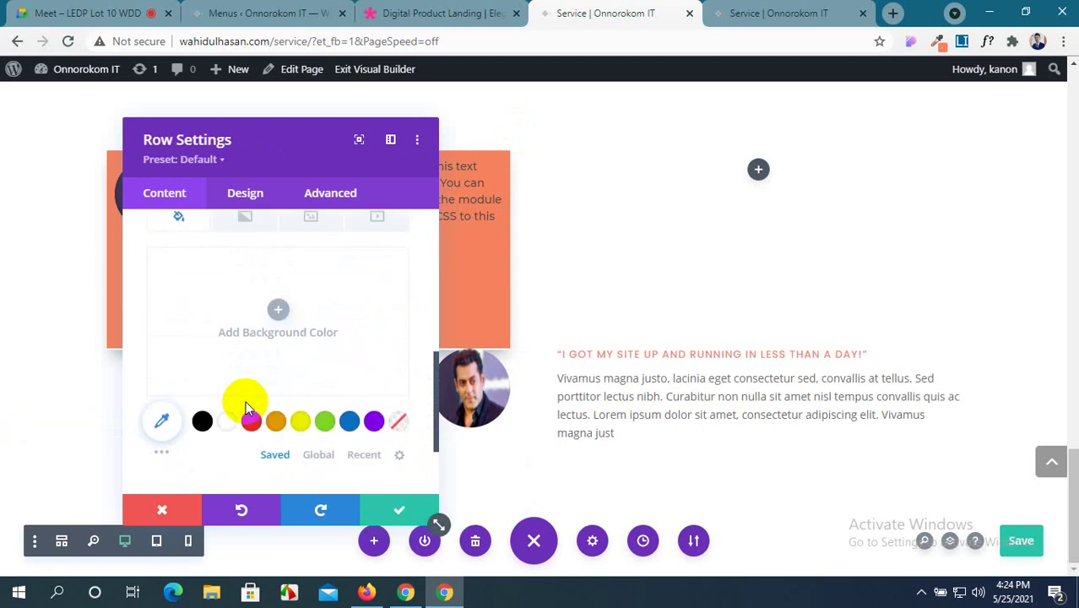
scroll(245, 403, up, 1)
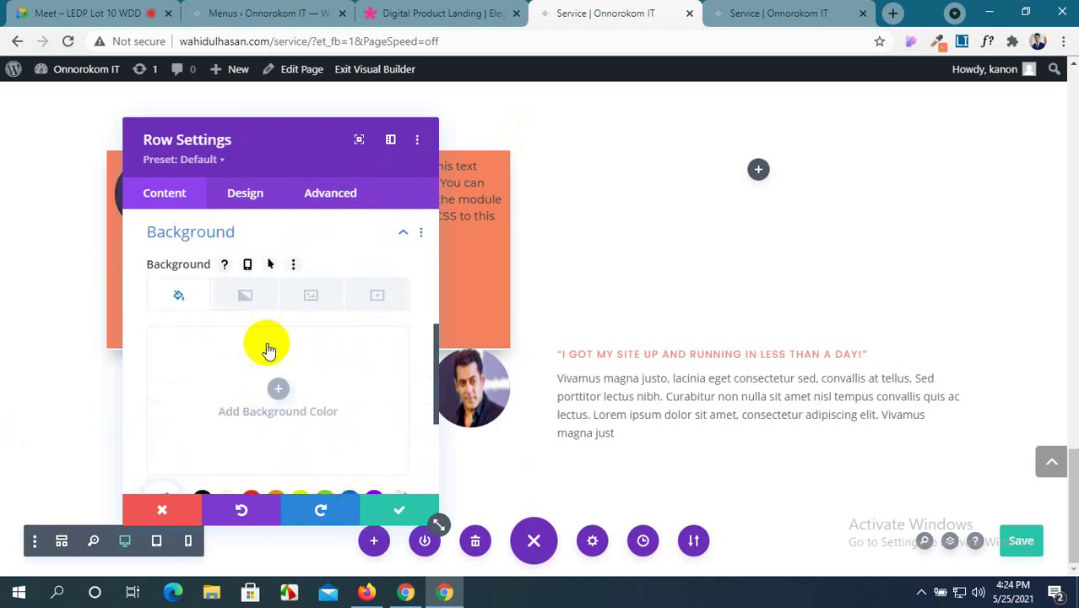
scroll(265, 345, up, 2)
scroll(267, 349, up, 2)
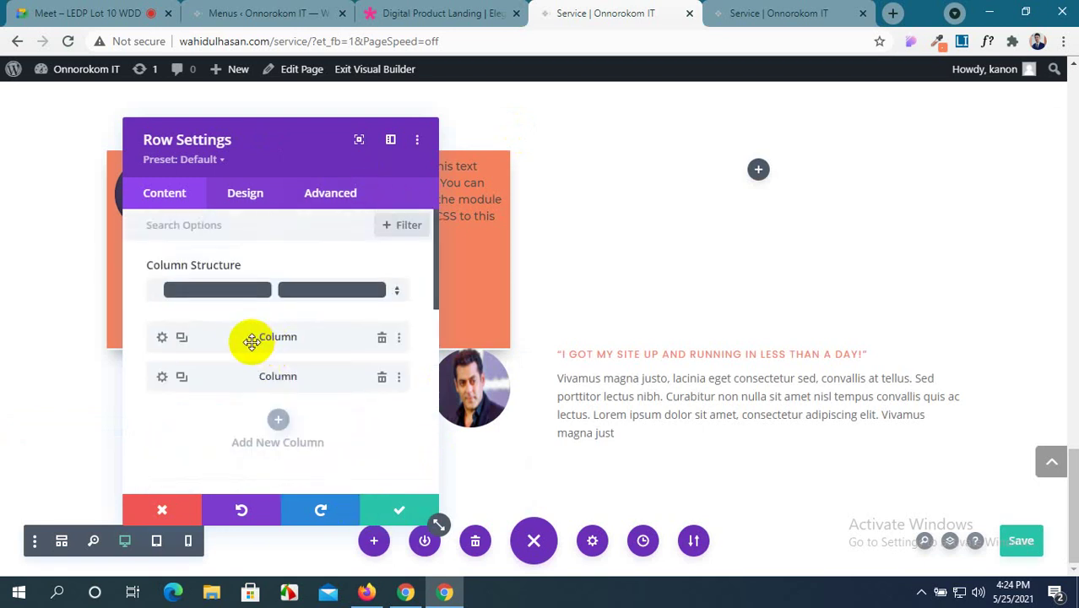
click(163, 341)
scroll(279, 409, down, 1)
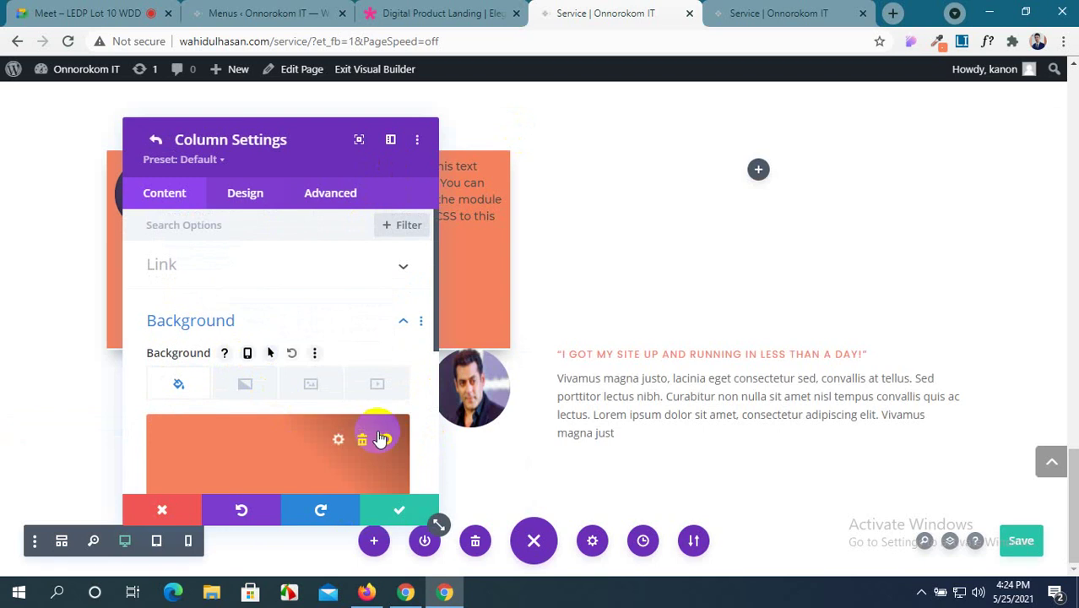
click(364, 437)
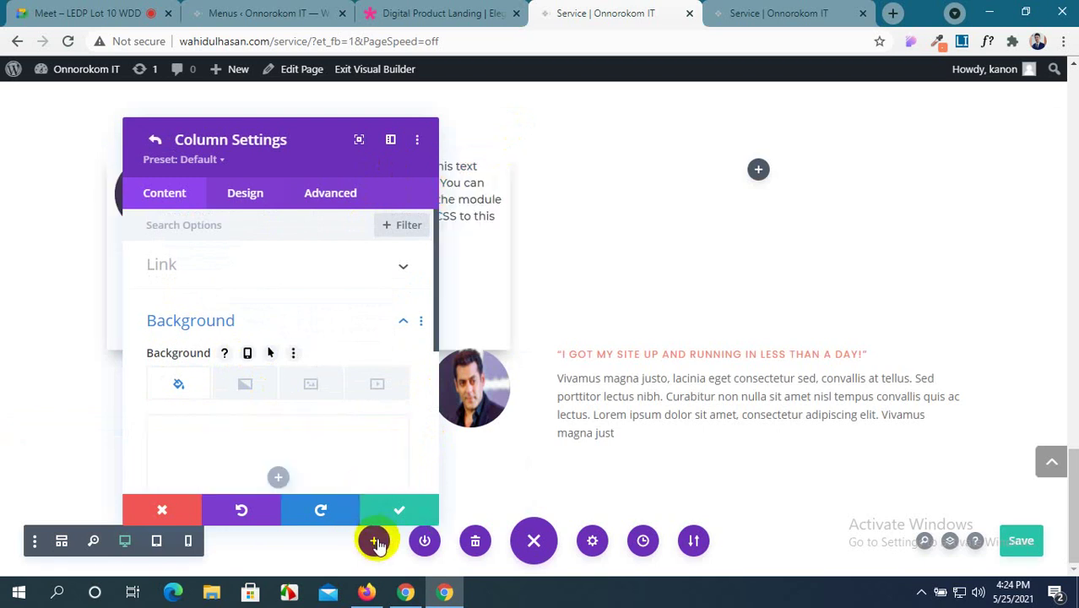
click(396, 514)
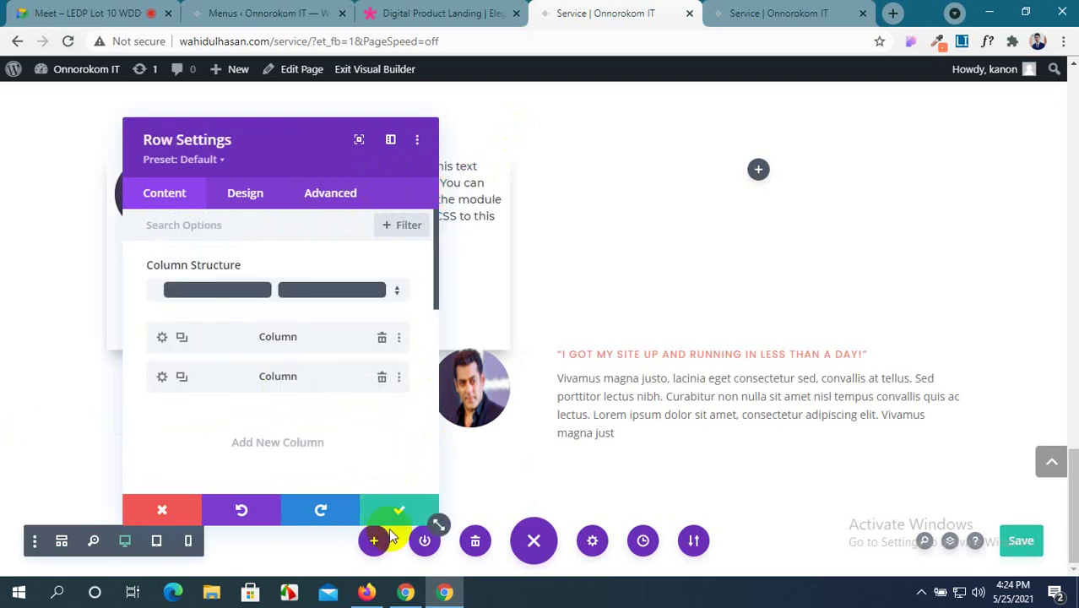
click(396, 514)
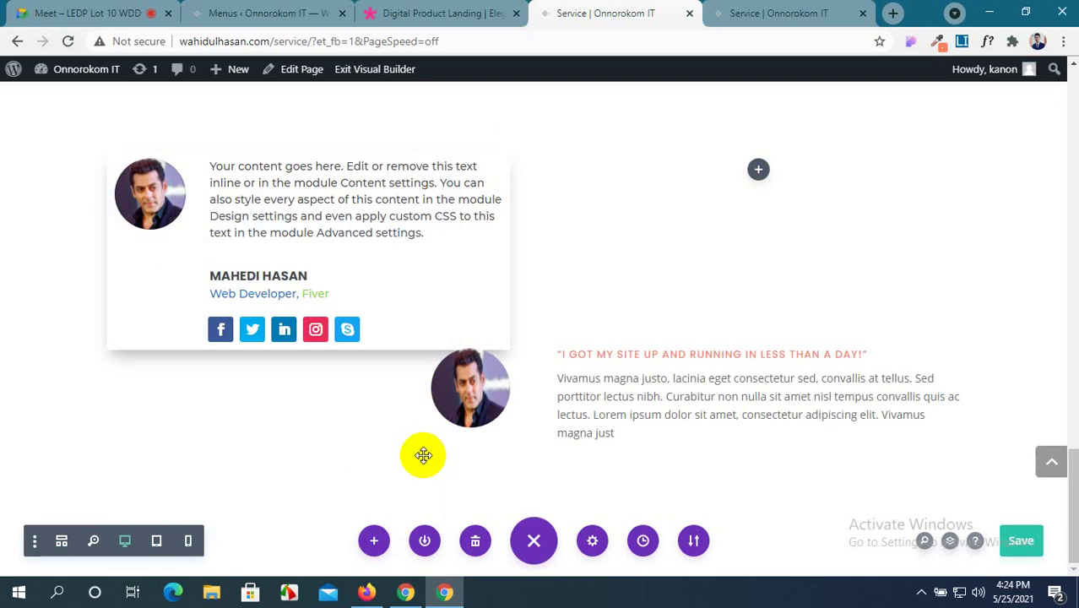
Give the testimonial section an orange #f6835e background, then view the Digital Product Landing demo.
drag(473, 373, 473, 404)
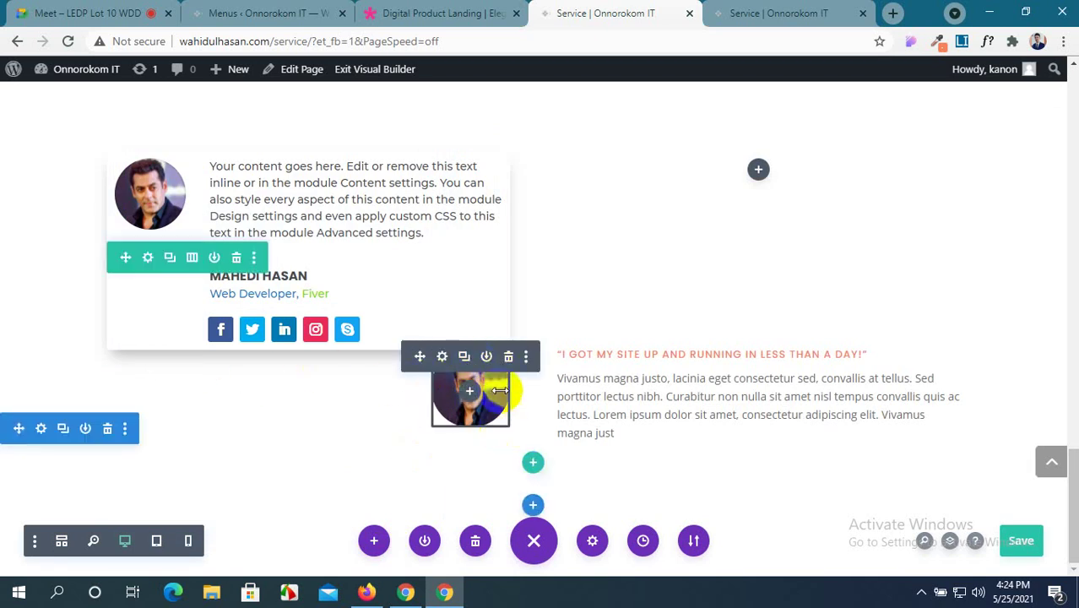
scroll(236, 477, up, 1)
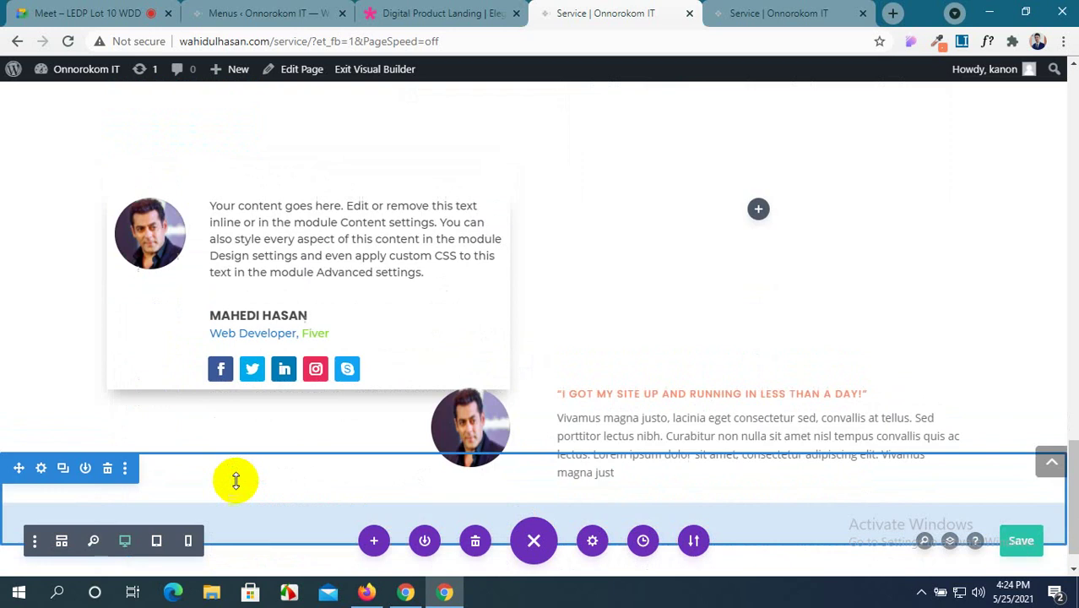
scroll(236, 480, down, 1)
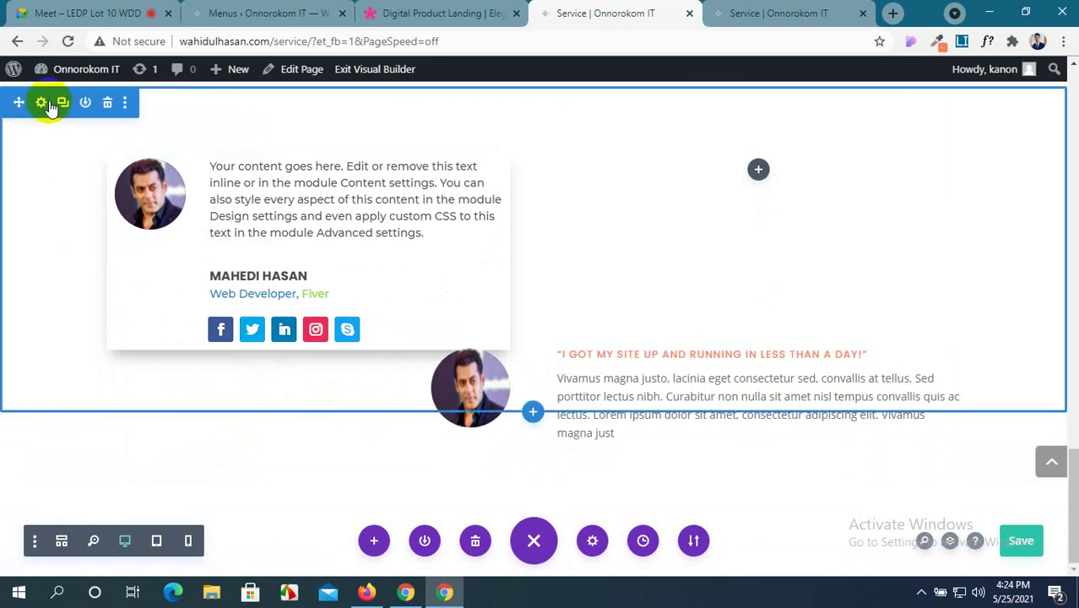
click(40, 102)
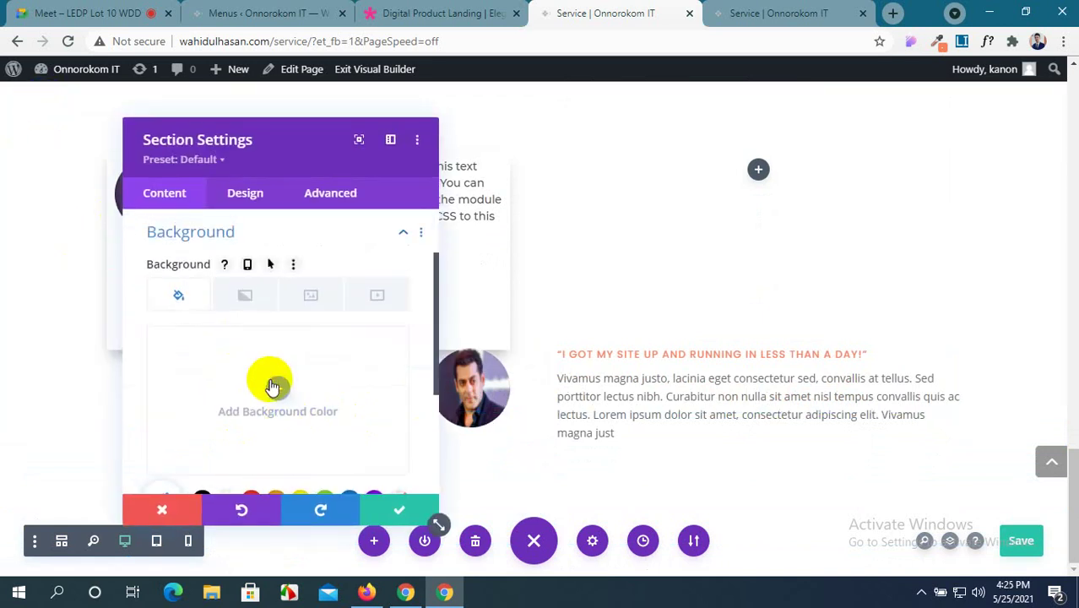
click(272, 386)
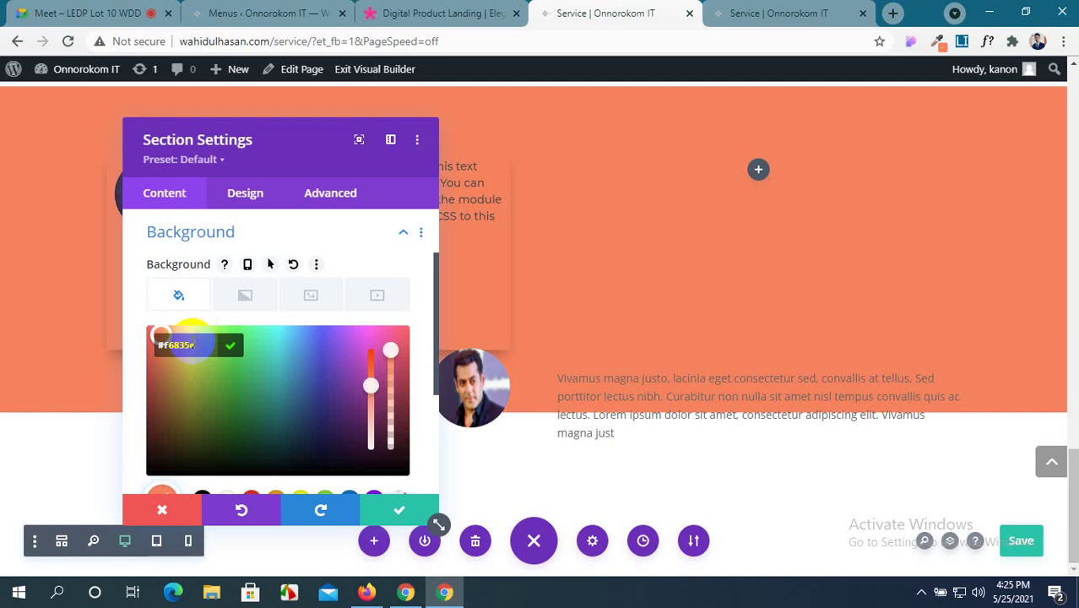
click(405, 513)
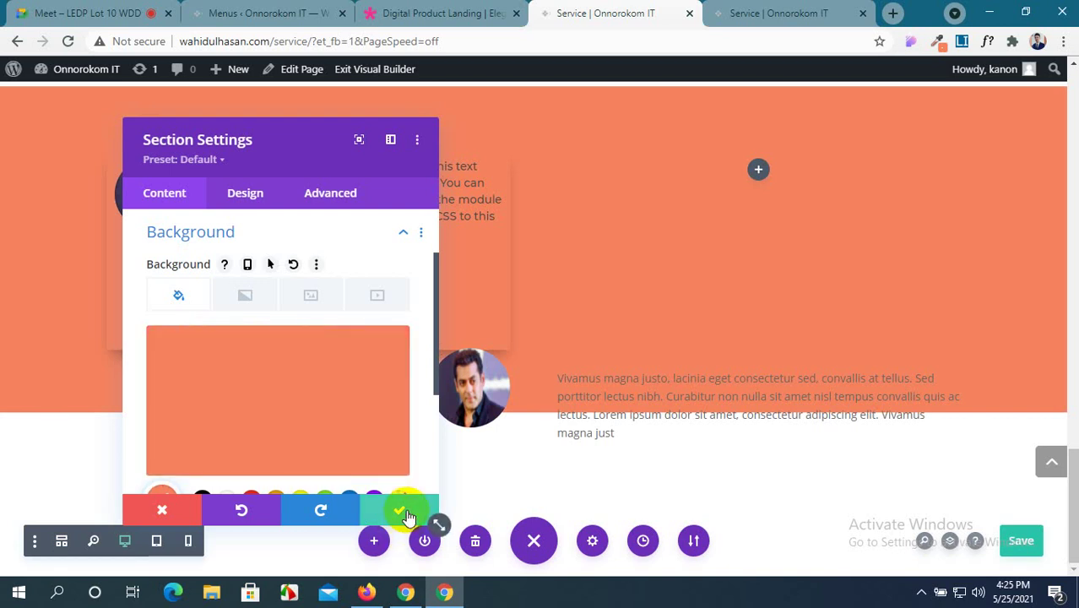
click(405, 513)
click(444, 17)
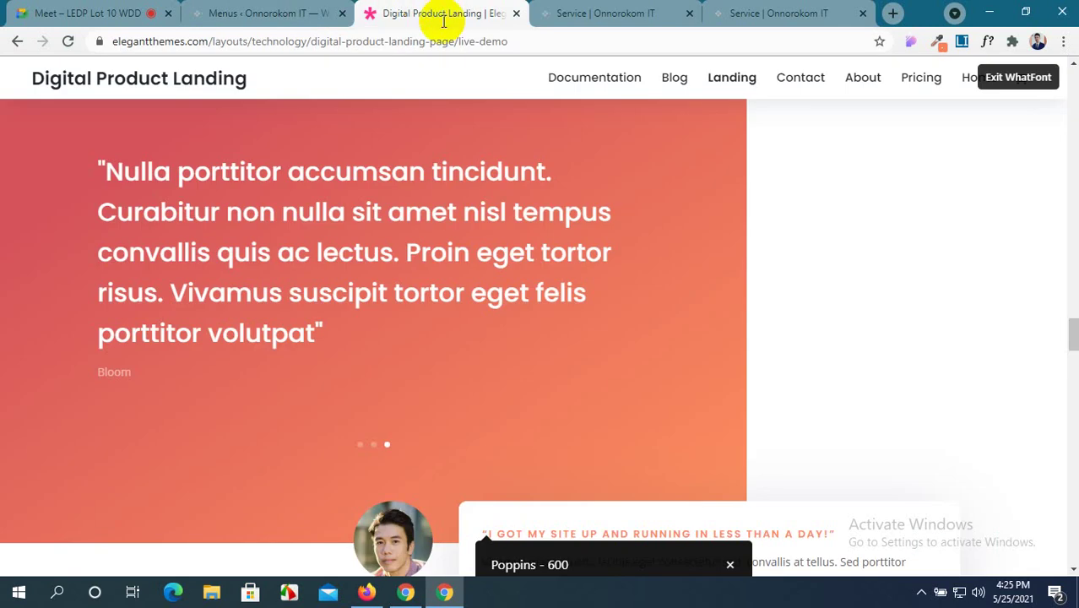
Close the WhatFont overlay and go back to the Service page builder.
scroll(513, 362, down, 8)
scroll(600, 296, up, 2)
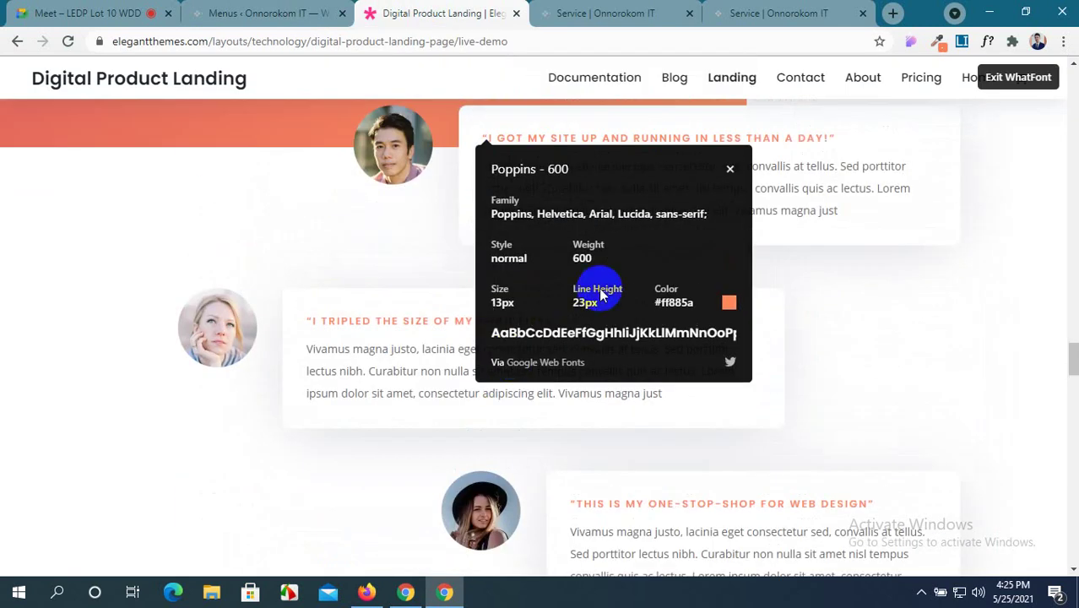
key(Escape)
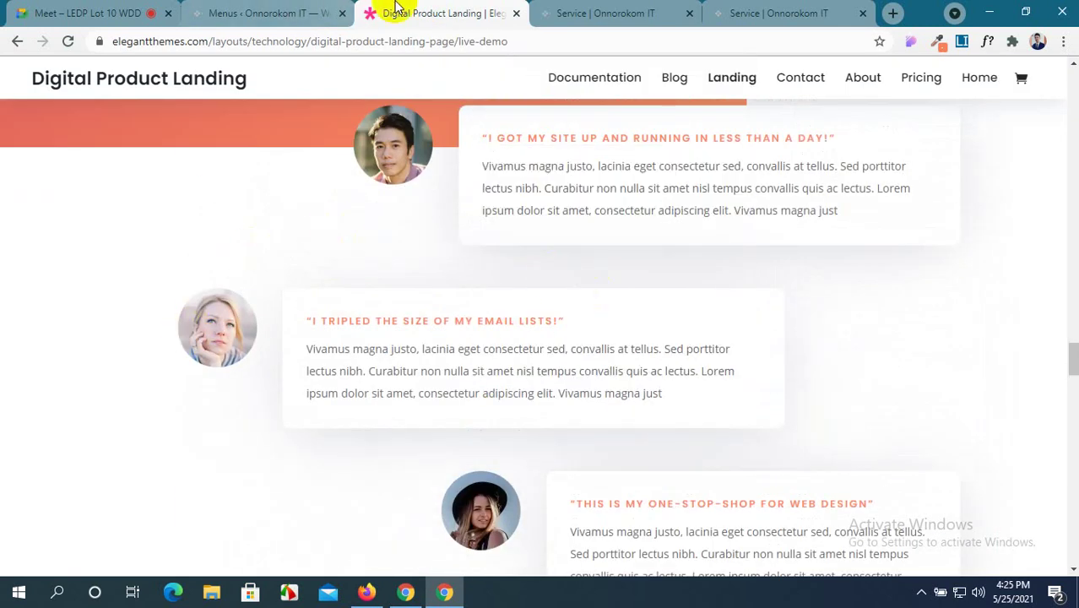
click(585, 10)
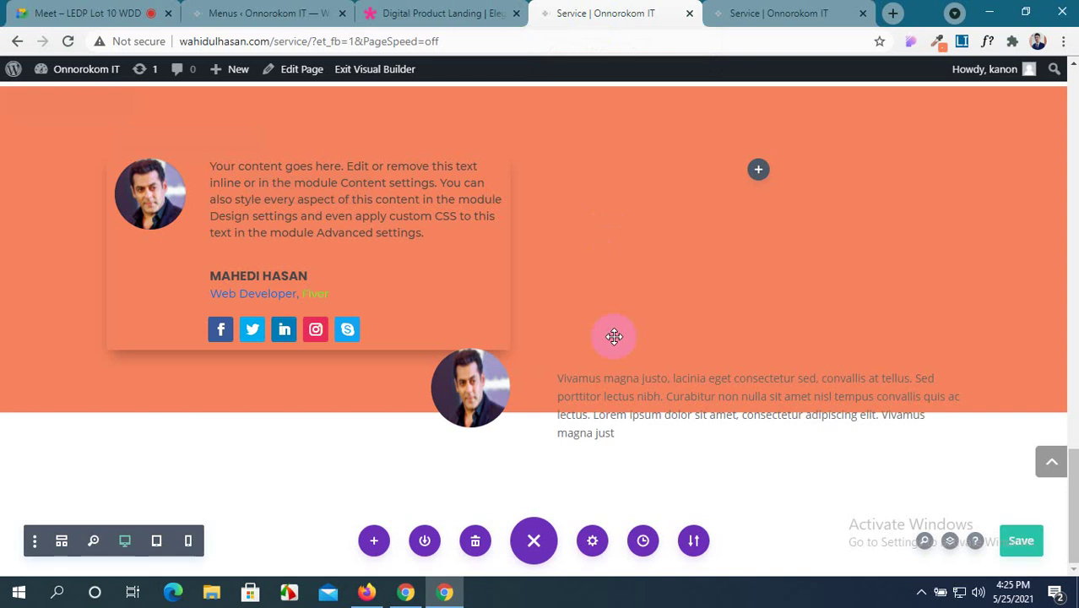
Insert a new row below the section with a 1/3–2/3 column layout, adding no module.
click(532, 465)
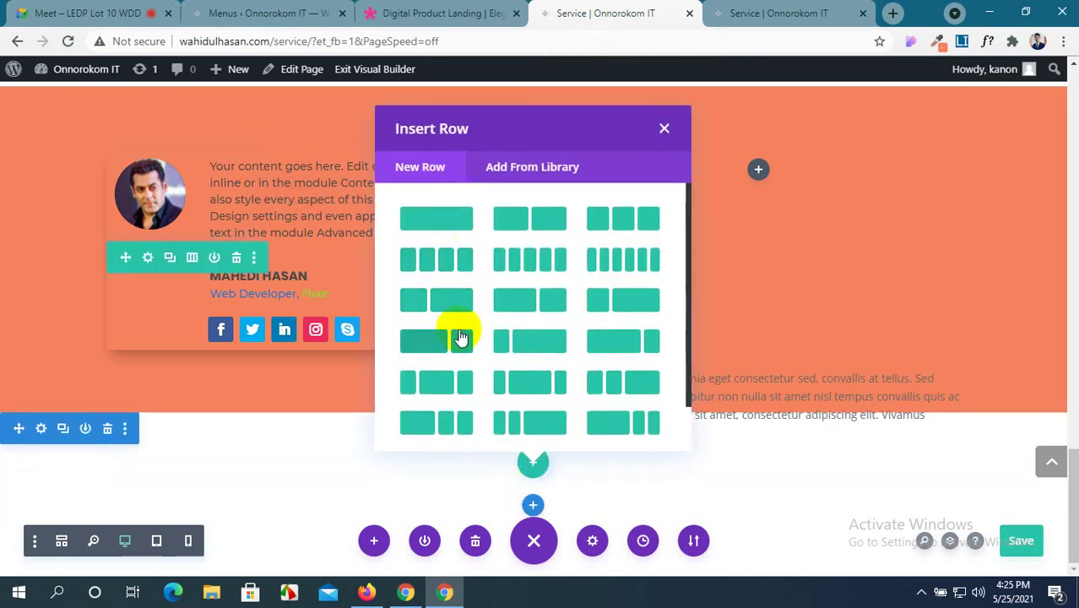
scroll(459, 334, down, 1)
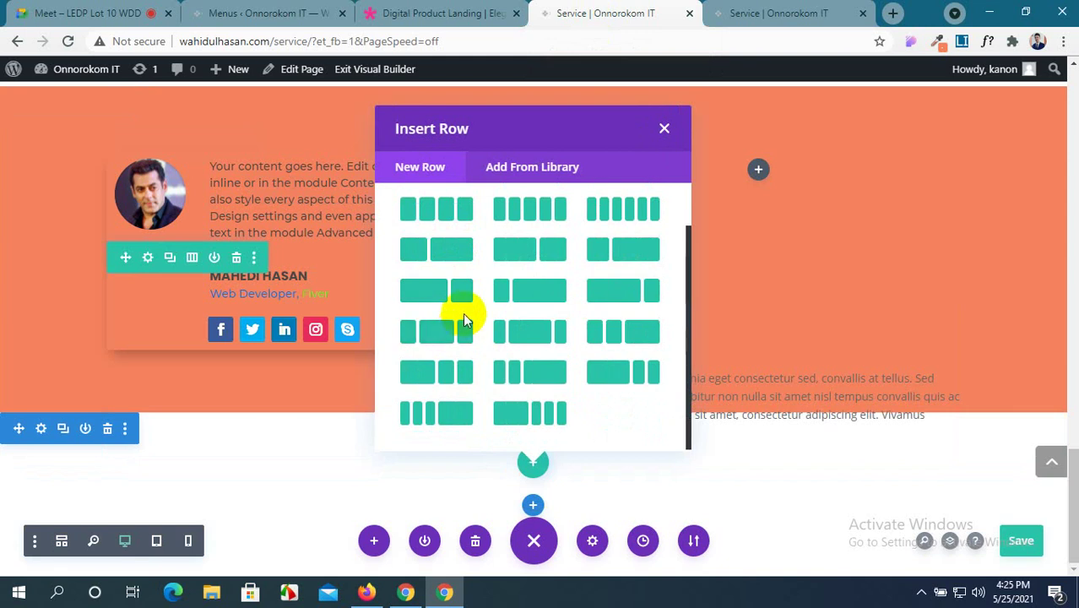
click(435, 13)
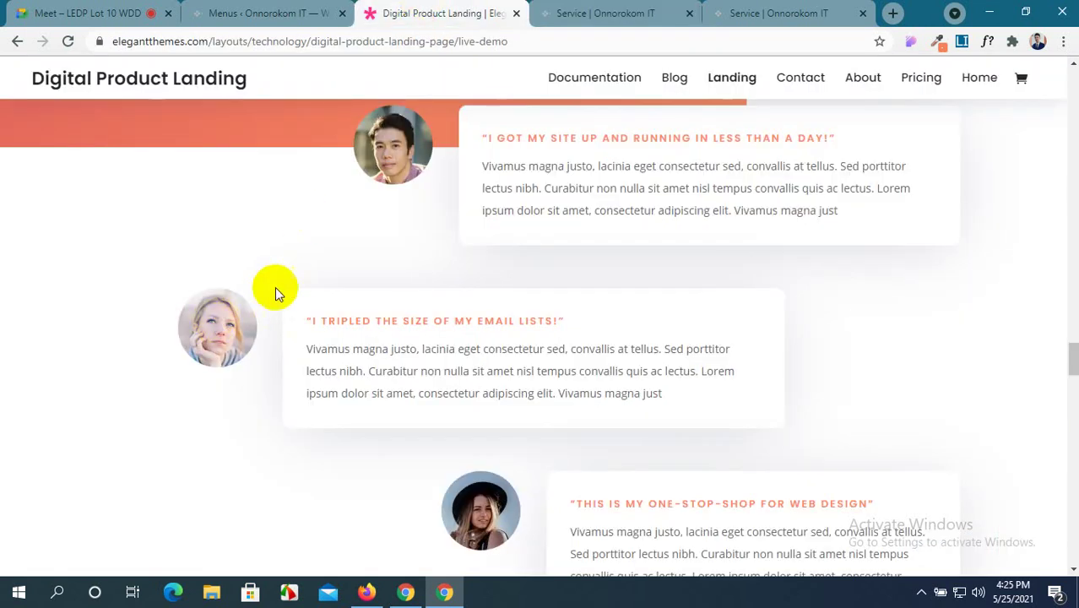
click(646, 12)
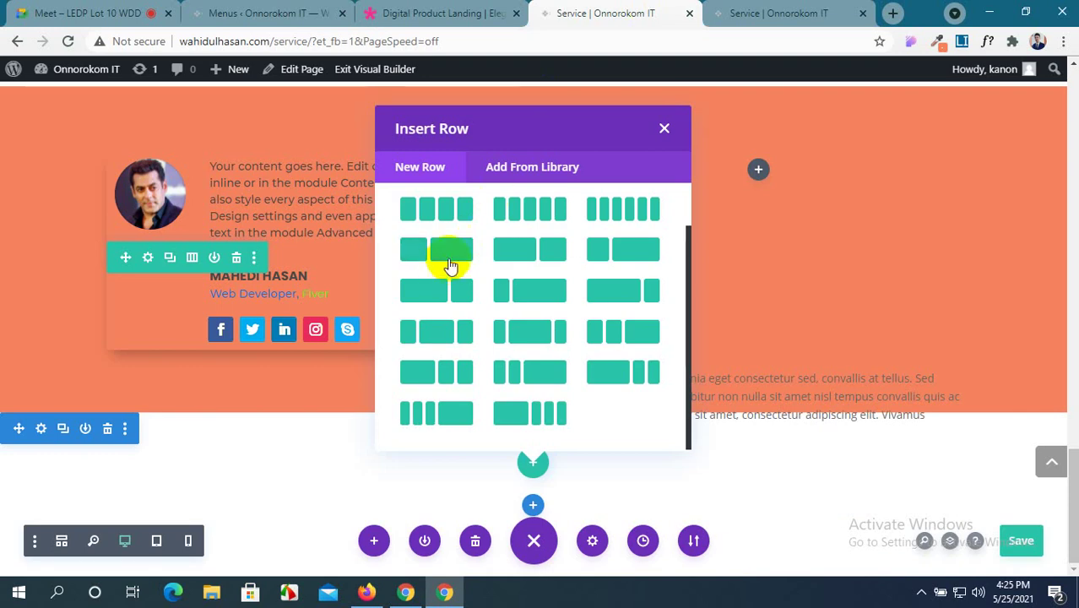
click(468, 254)
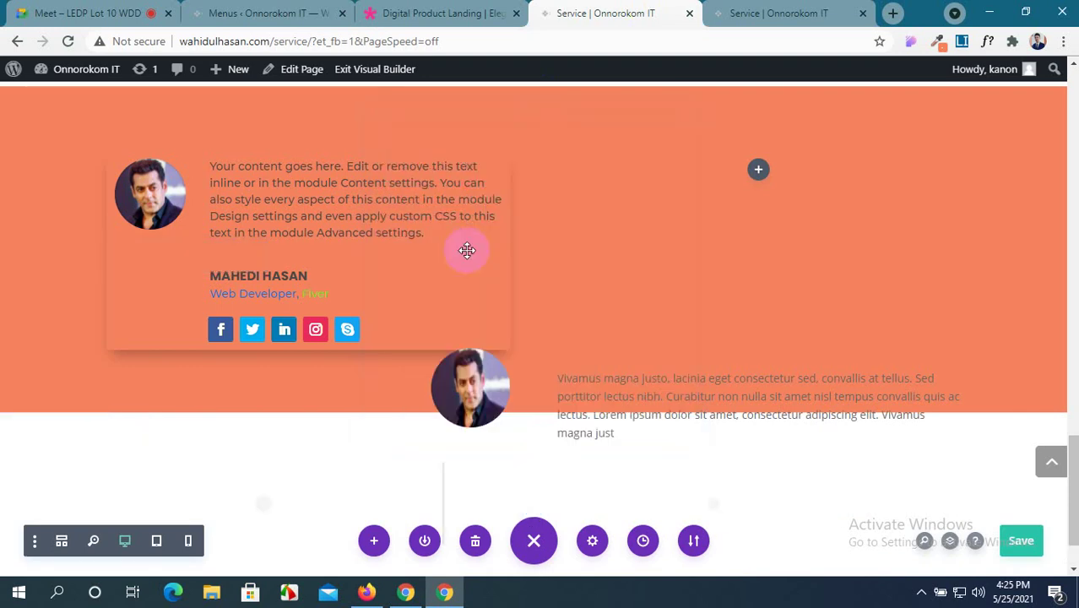
scroll(356, 393, down, 2)
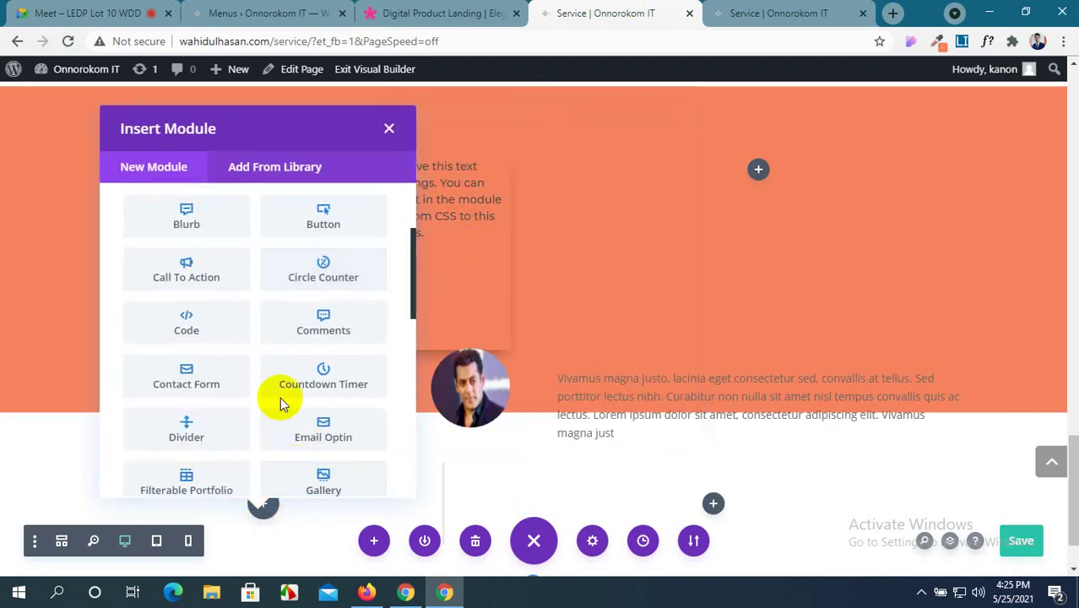
click(389, 127)
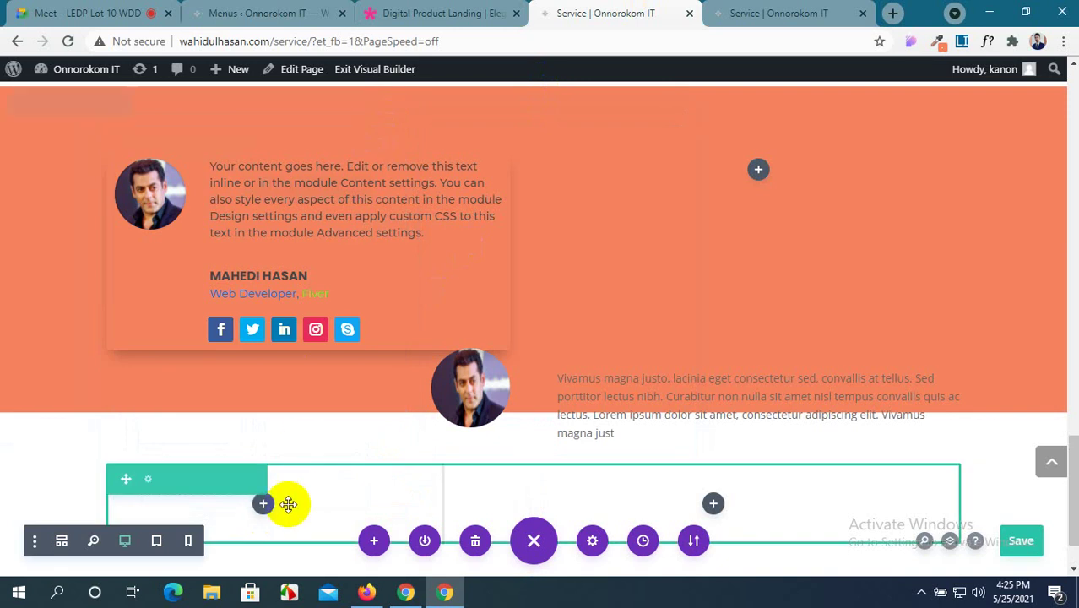
Check the demo page's testimonials for reference, then return to the Service builder.
scroll(287, 499, down, 1)
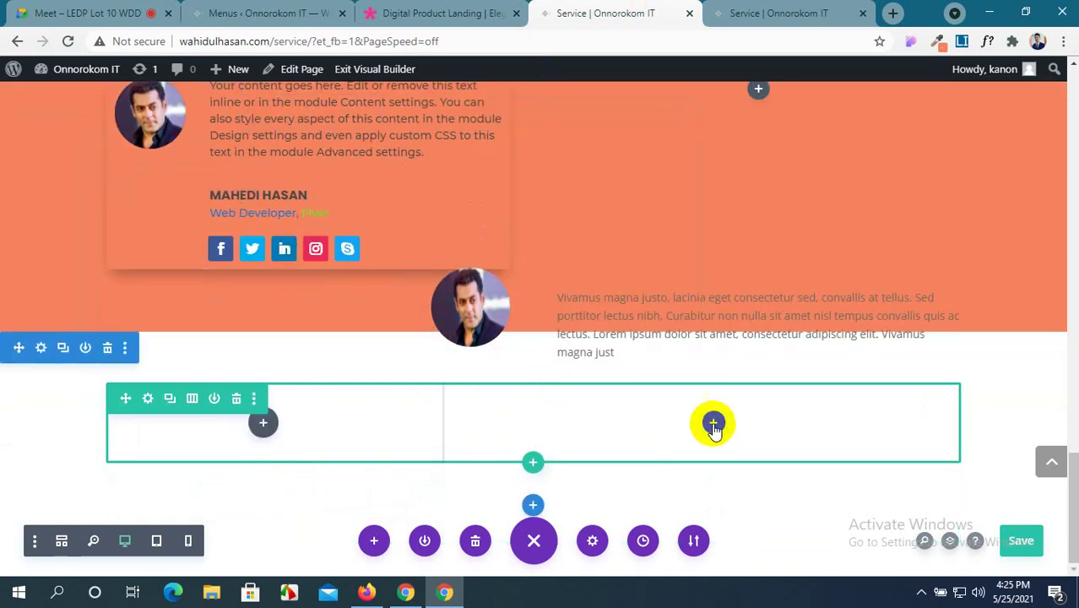
click(450, 12)
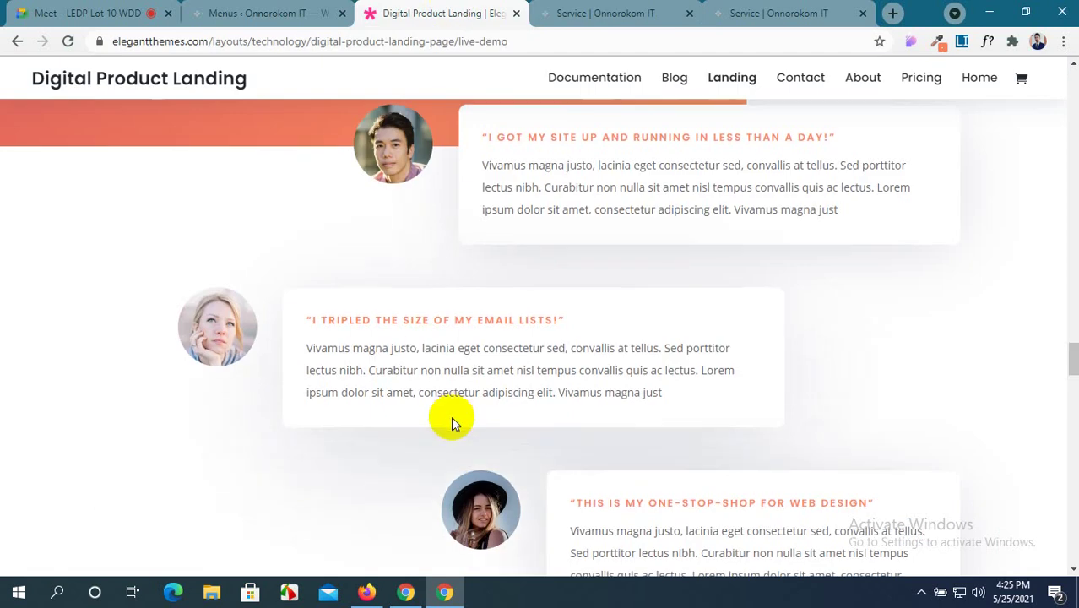
scroll(463, 397, down, 4)
scroll(475, 380, up, 4)
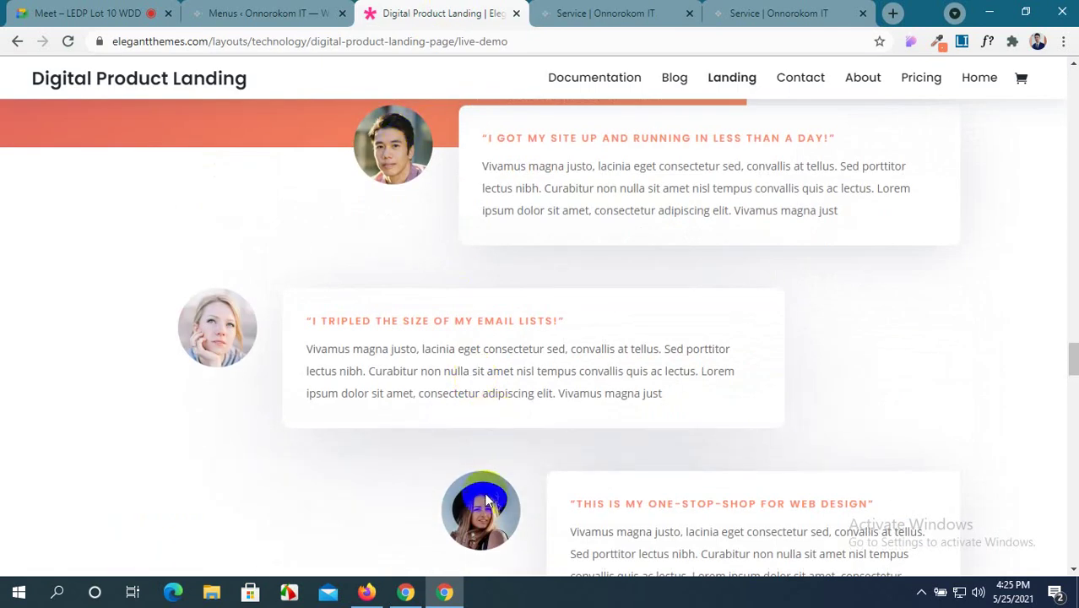
click(572, 8)
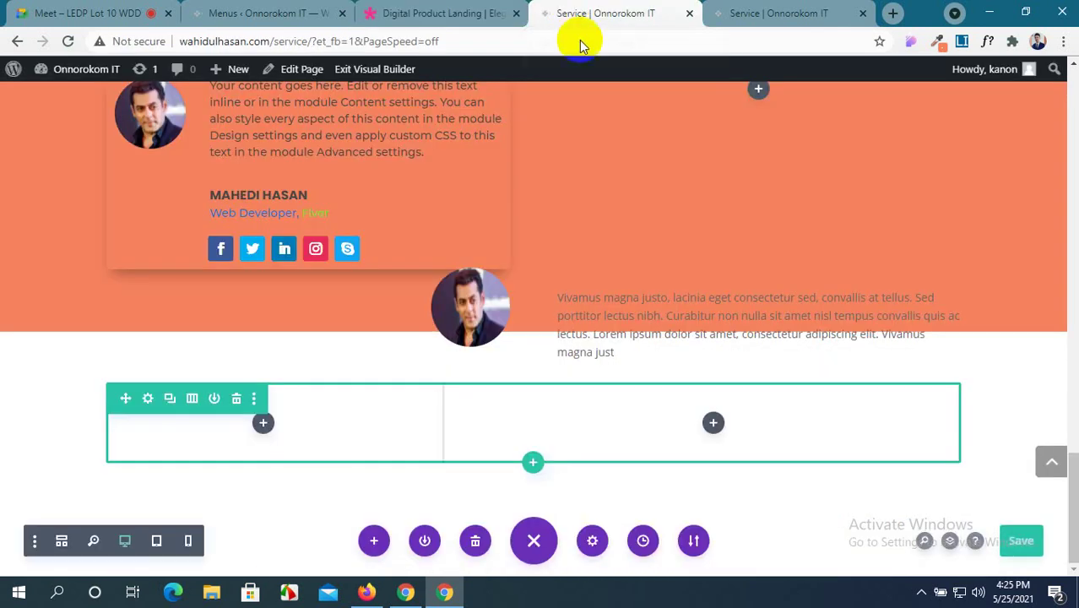
Insert another row beneath with two equal columns.
click(534, 461)
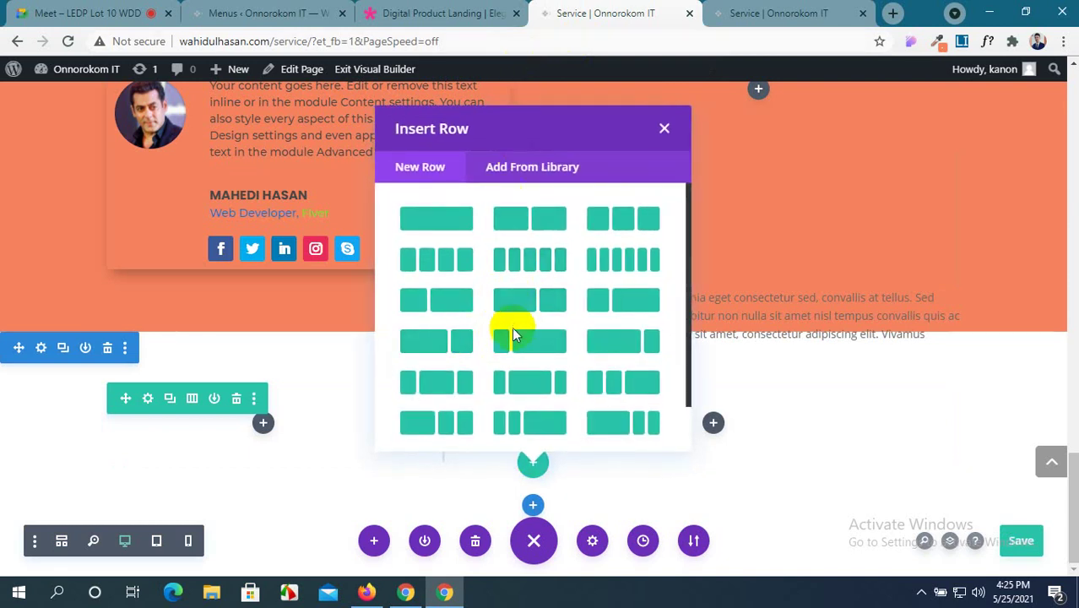
click(547, 224)
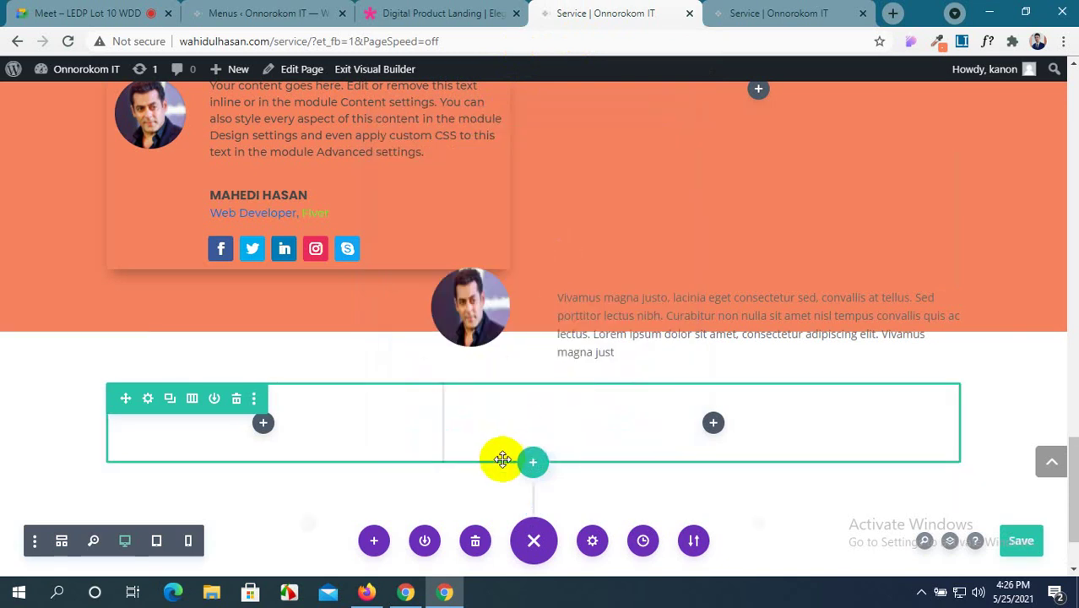
scroll(531, 471, down, 1)
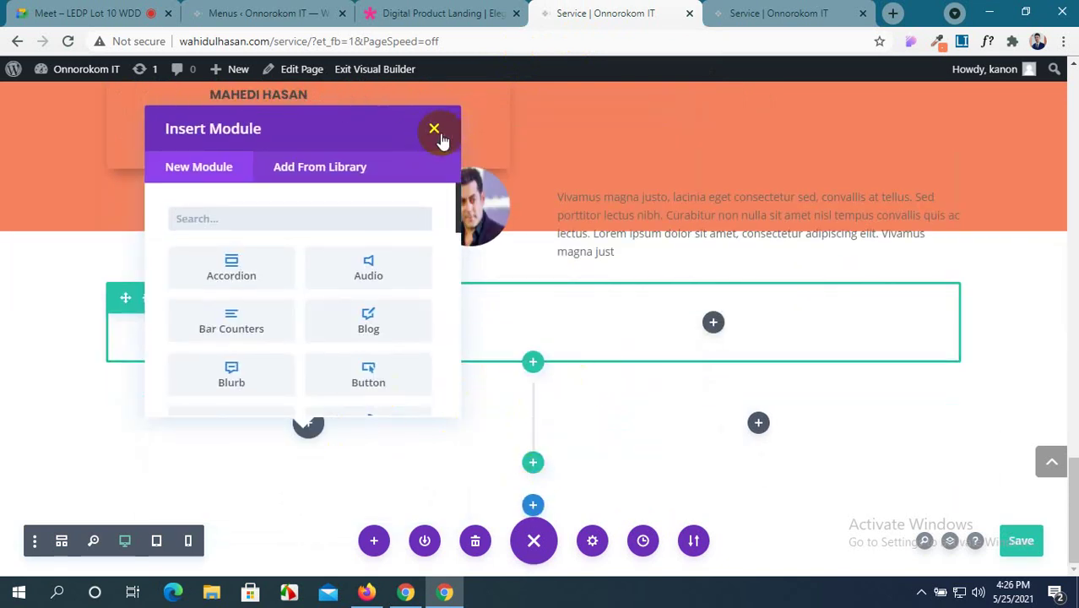
Compare against the Digital Product Landing demo, then return to the Service builder.
click(448, 14)
scroll(402, 499, down, 3)
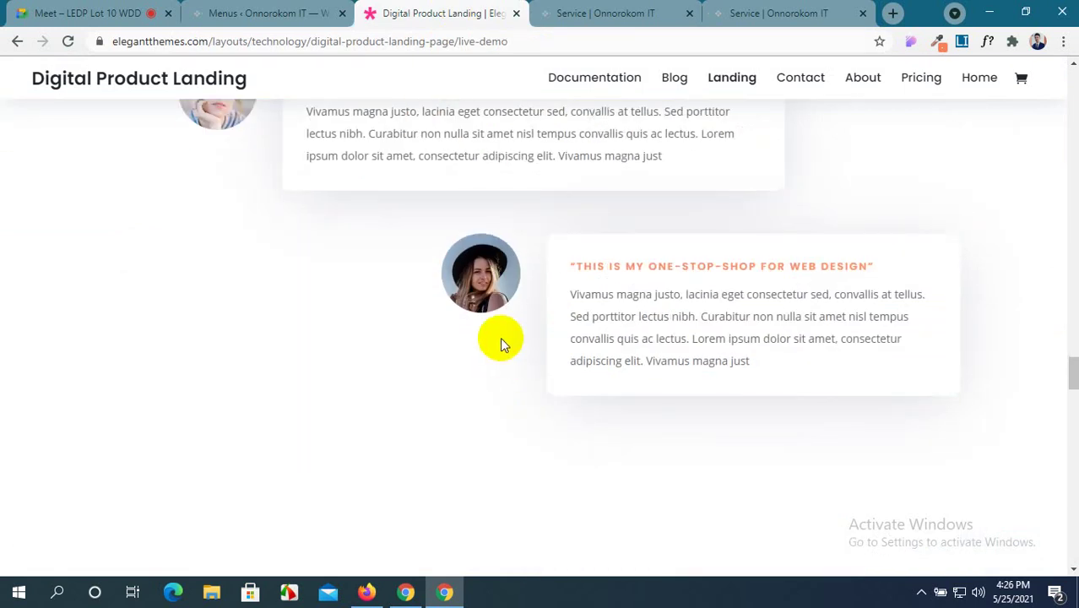
scroll(500, 337, up, 3)
scroll(500, 337, down, 3)
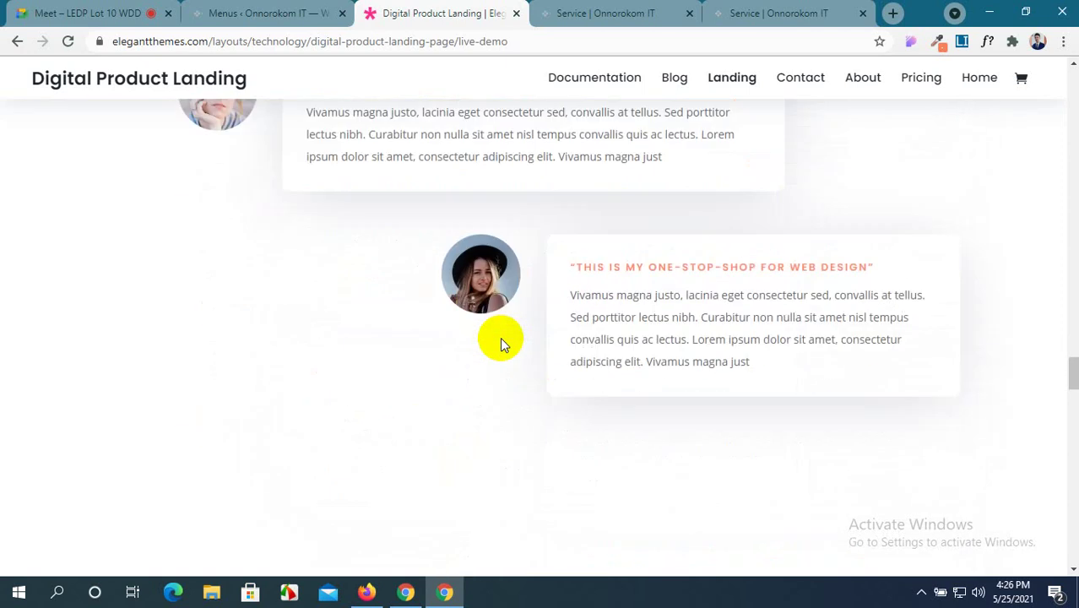
scroll(500, 337, up, 4)
scroll(500, 337, down, 2)
scroll(500, 337, up, 2)
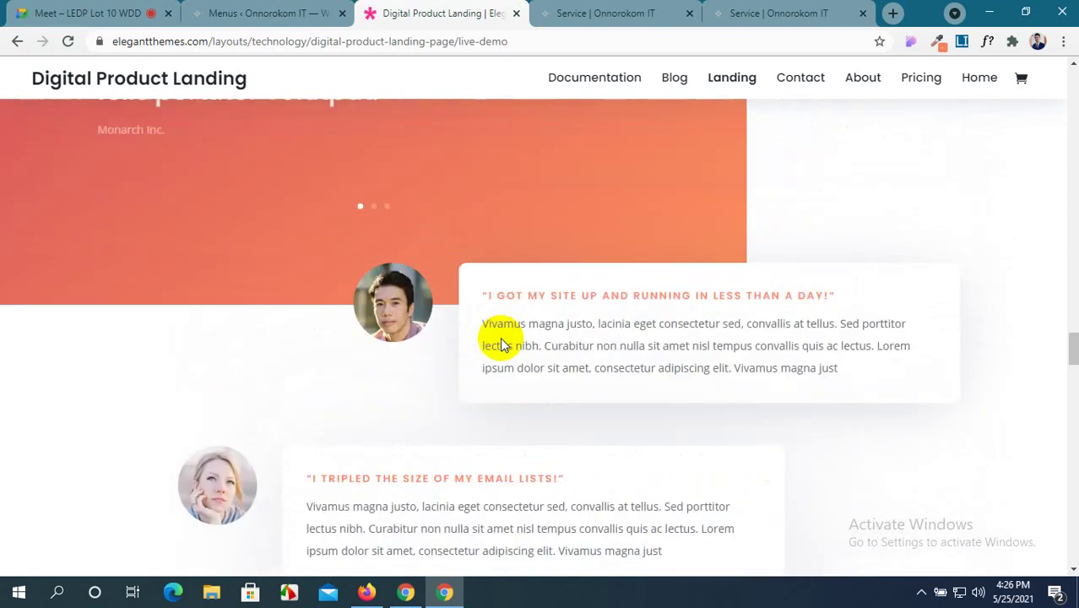
scroll(500, 337, down, 8)
scroll(500, 337, up, 4)
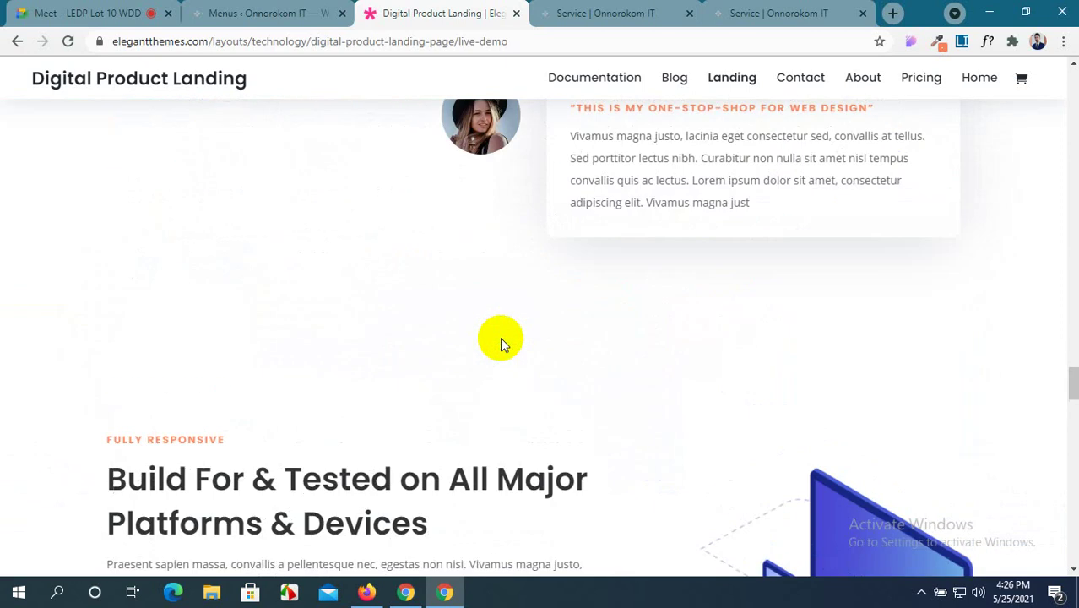
scroll(500, 337, down, 4)
click(564, 10)
mouse_move(277, 254)
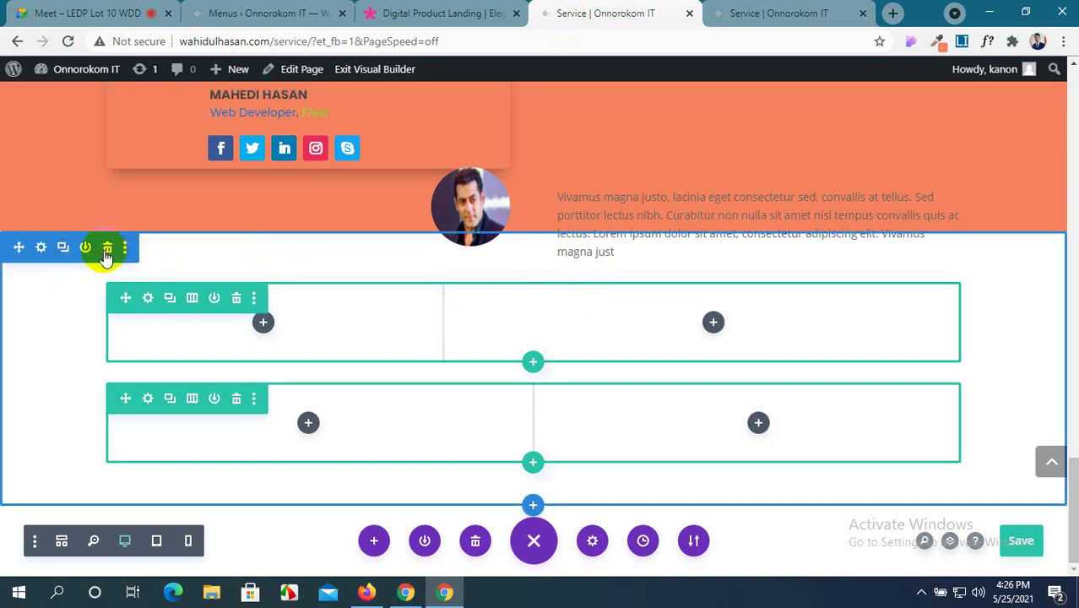
Delete the section with the empty rows and reload the Service page, confirming Reload.
click(108, 253)
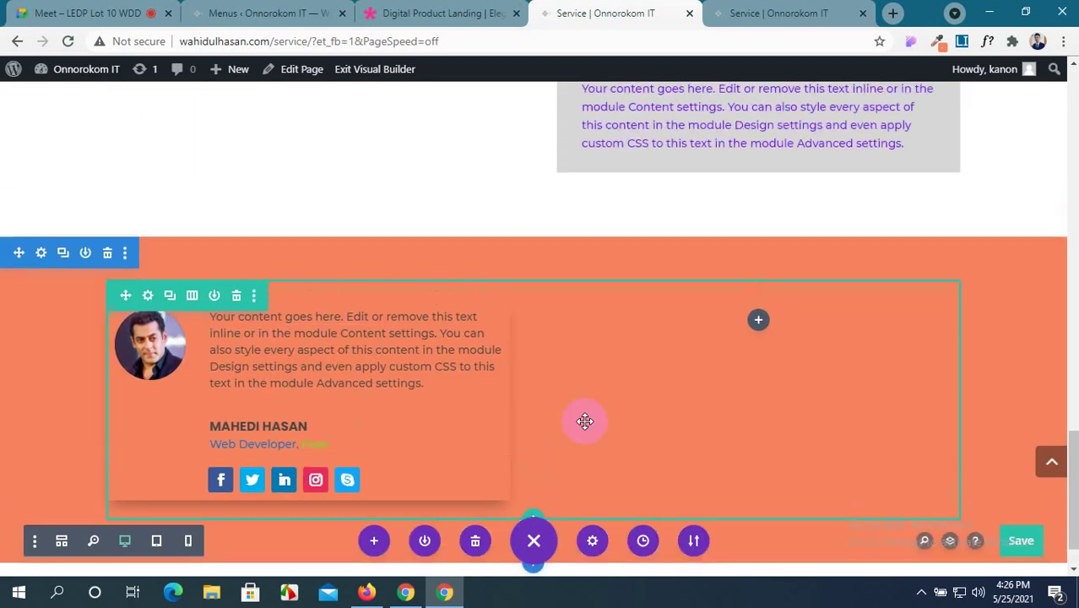
scroll(448, 355, down, 1)
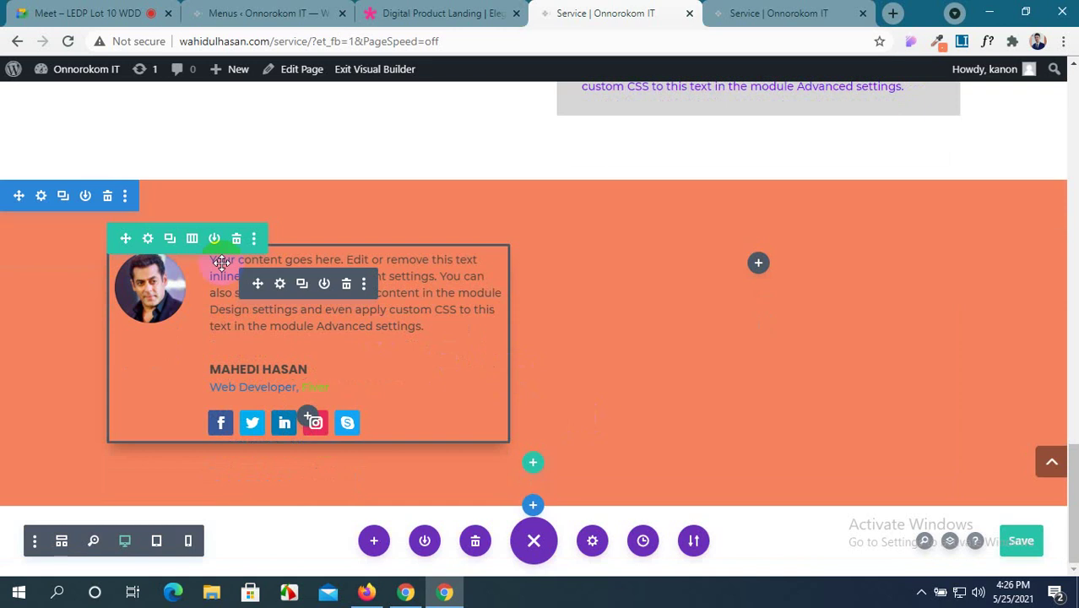
click(67, 41)
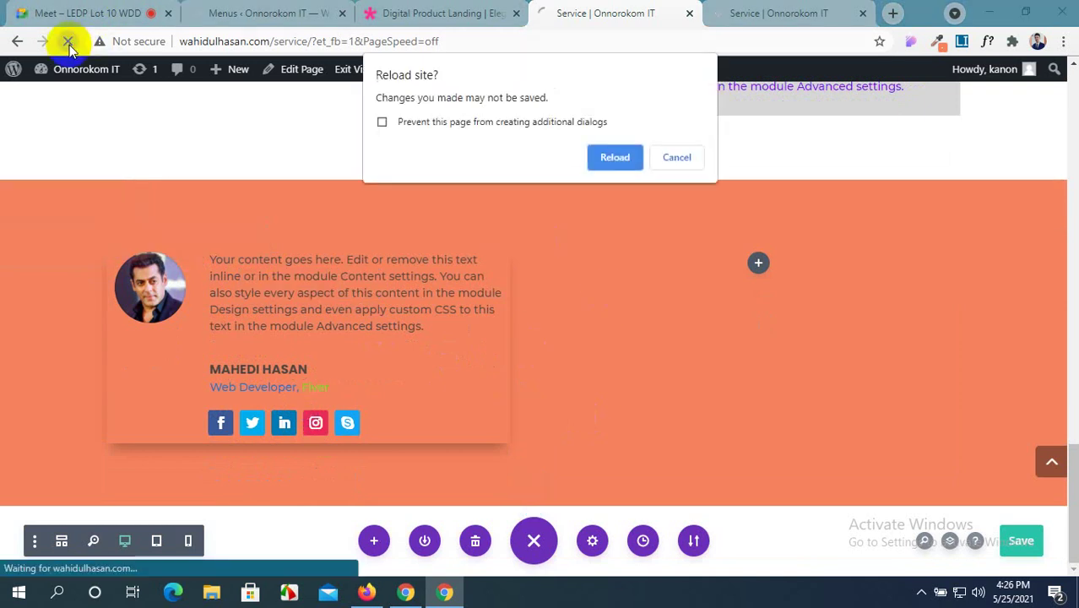
click(614, 160)
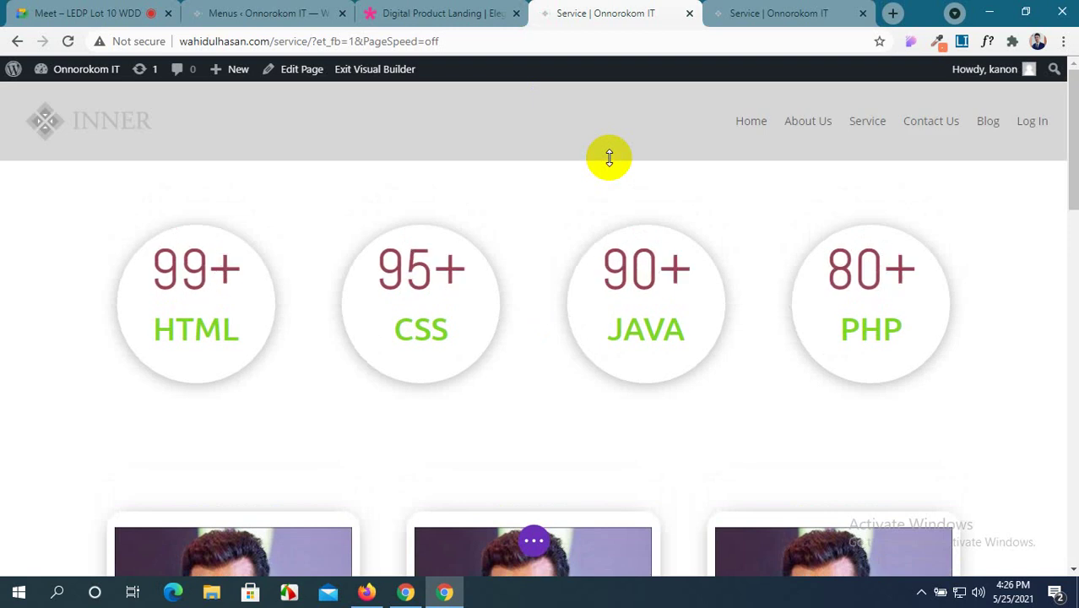
Compare the reloaded builder with the live published Service page, then return to the builder.
scroll(526, 150, down, 15)
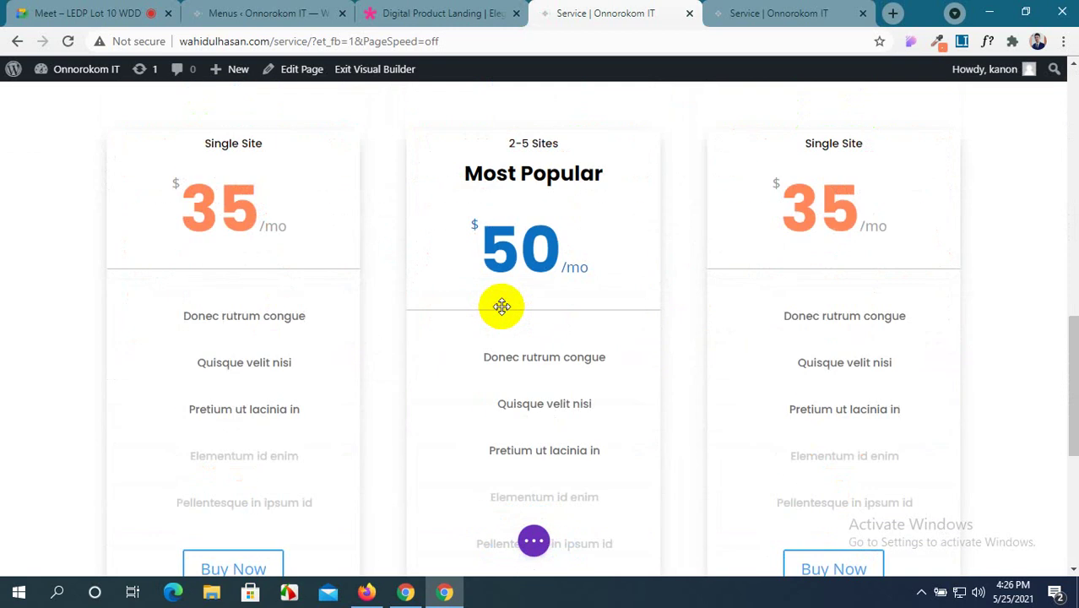
mouse_move(502, 310)
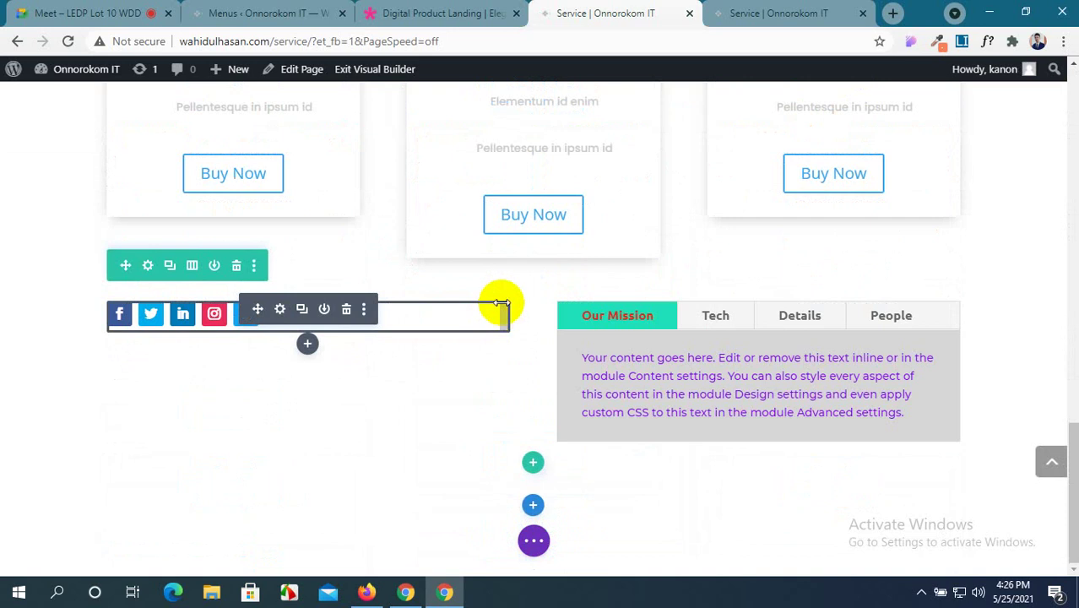
click(767, 10)
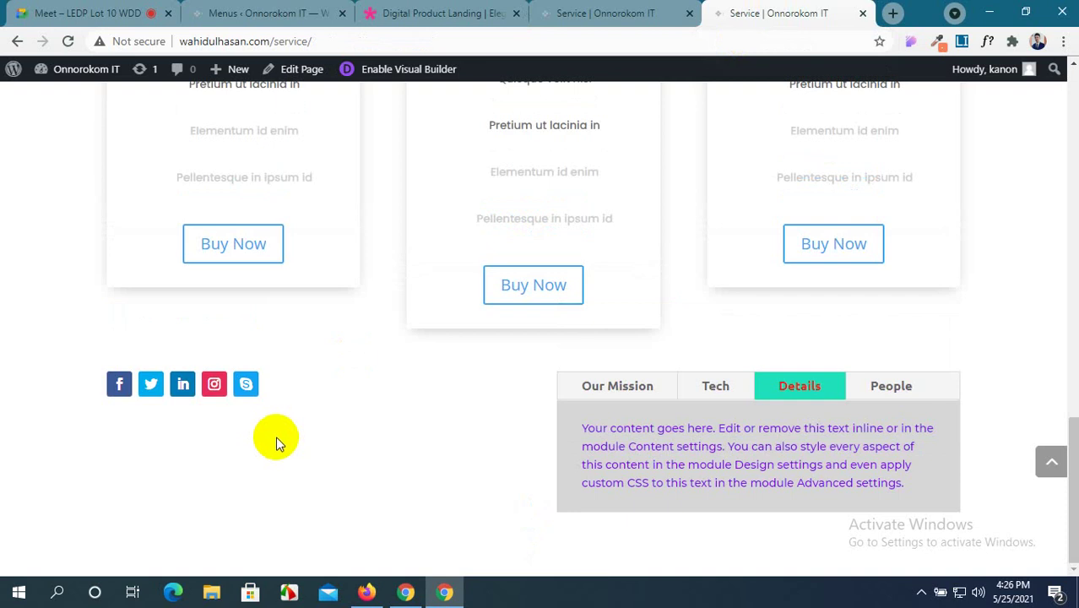
scroll(278, 436, up, 2)
scroll(278, 435, down, 2)
scroll(279, 436, up, 6)
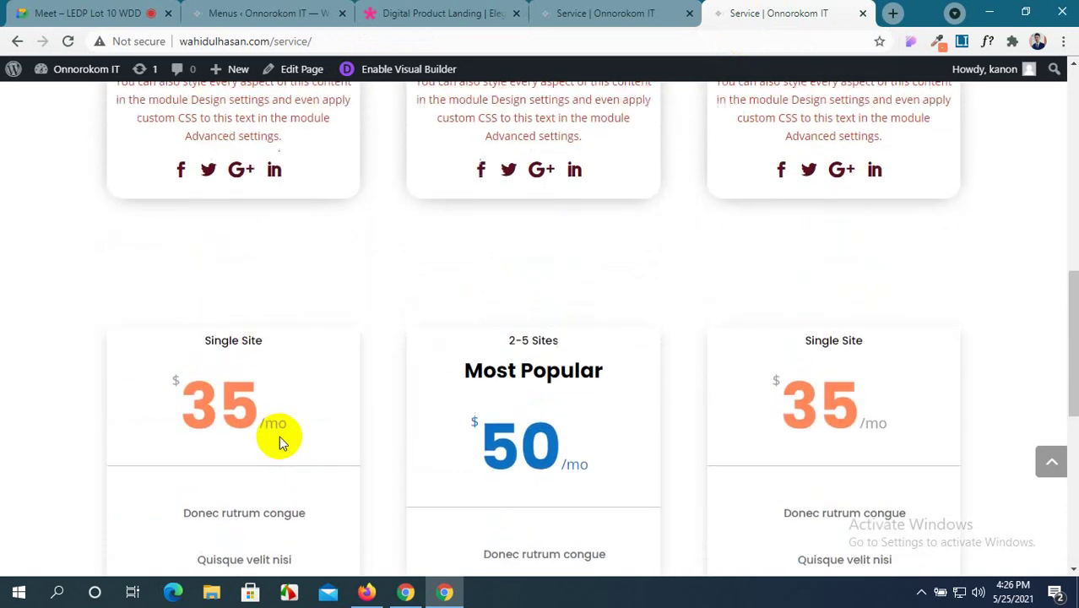
scroll(279, 436, up, 5)
click(557, 10)
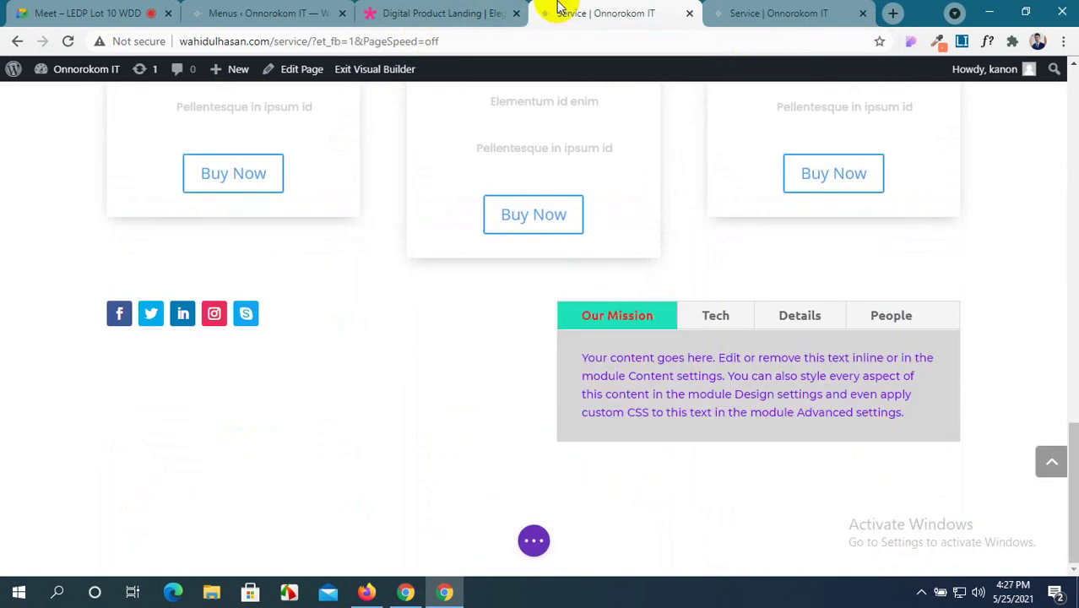
click(438, 11)
scroll(469, 269, down, 10)
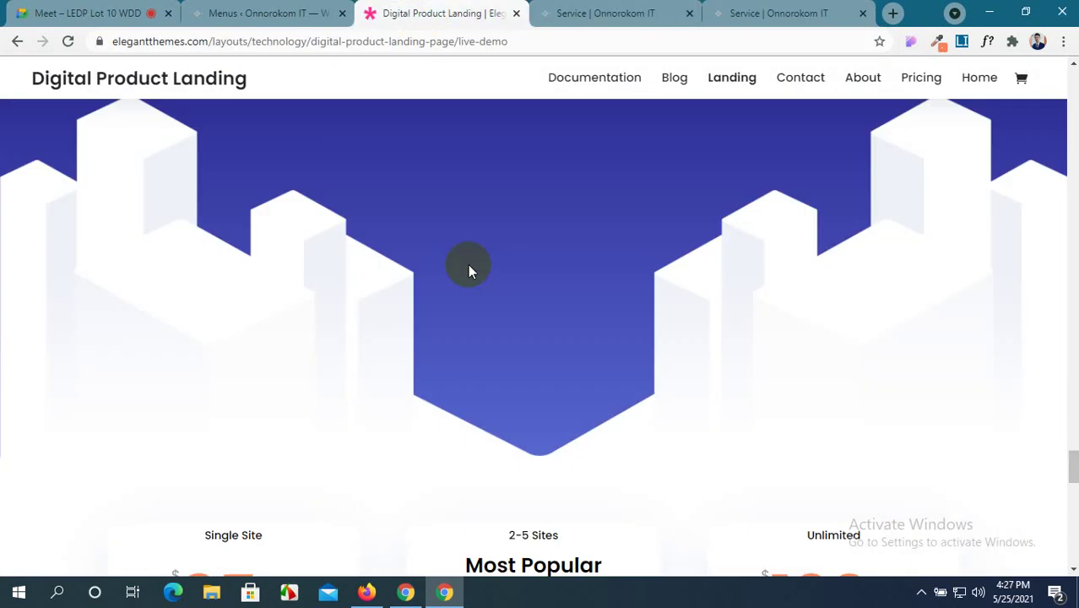
scroll(469, 268, down, 8)
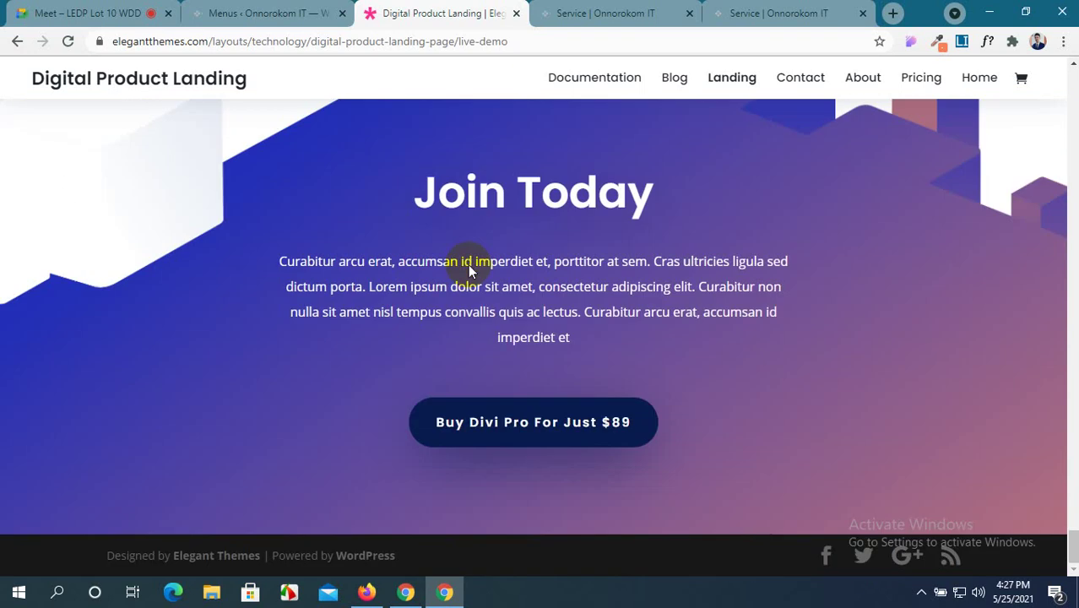
scroll(470, 265, up, 2)
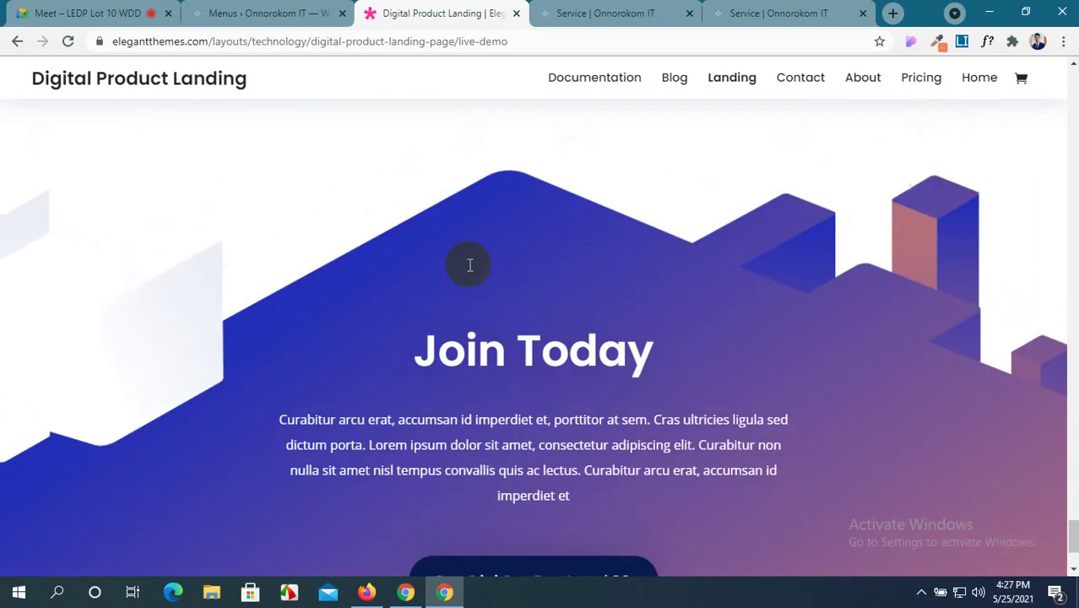
click(253, 12)
click(583, 12)
click(450, 7)
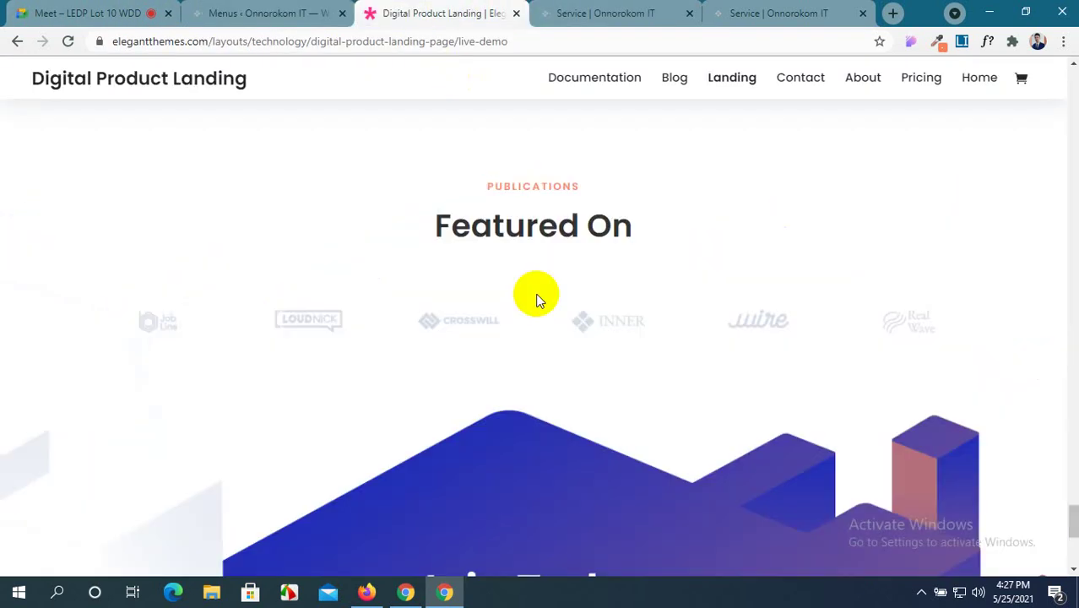
scroll(535, 293, up, 10)
click(569, 7)
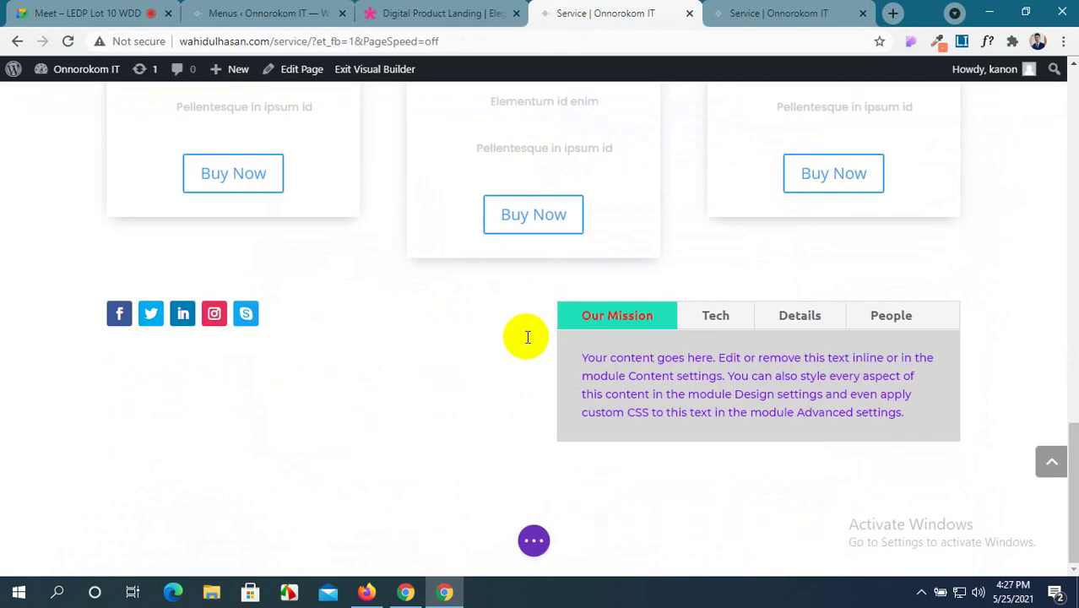
Expand the purple ... page settings bar at the bottom of the Service page builder.
scroll(525, 338, up, 10)
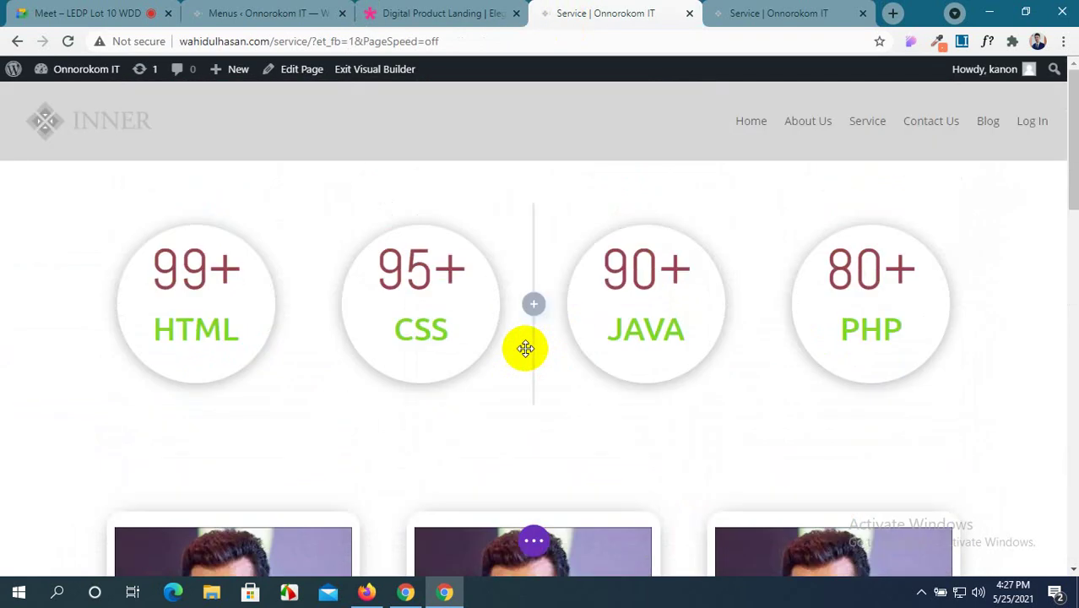
scroll(525, 349, down, 2)
scroll(525, 355, up, 1)
scroll(526, 353, down, 4)
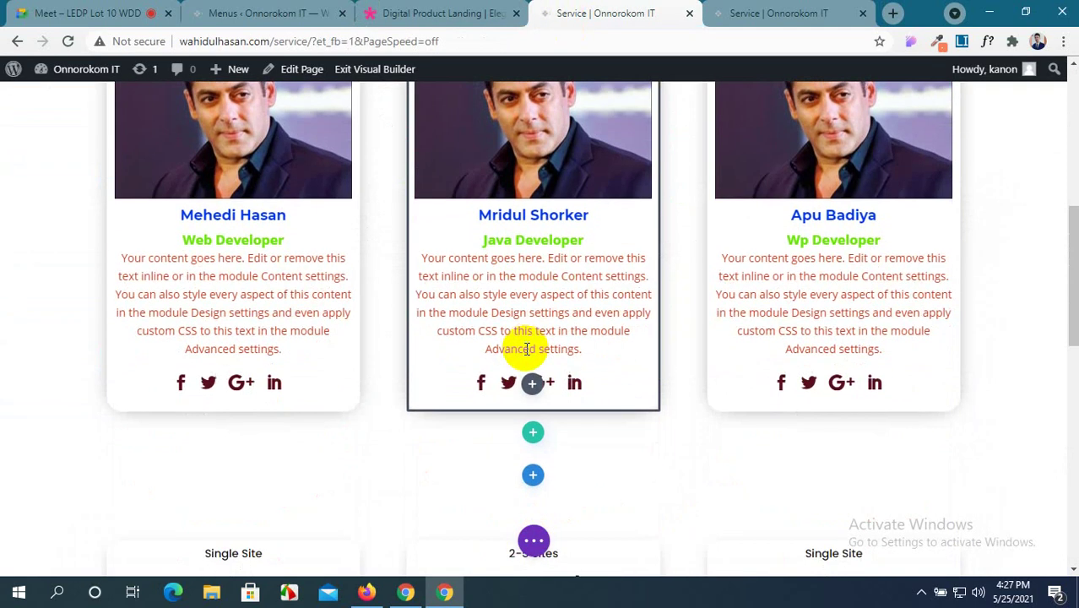
scroll(524, 351, up, 3)
scroll(404, 362, down, 12)
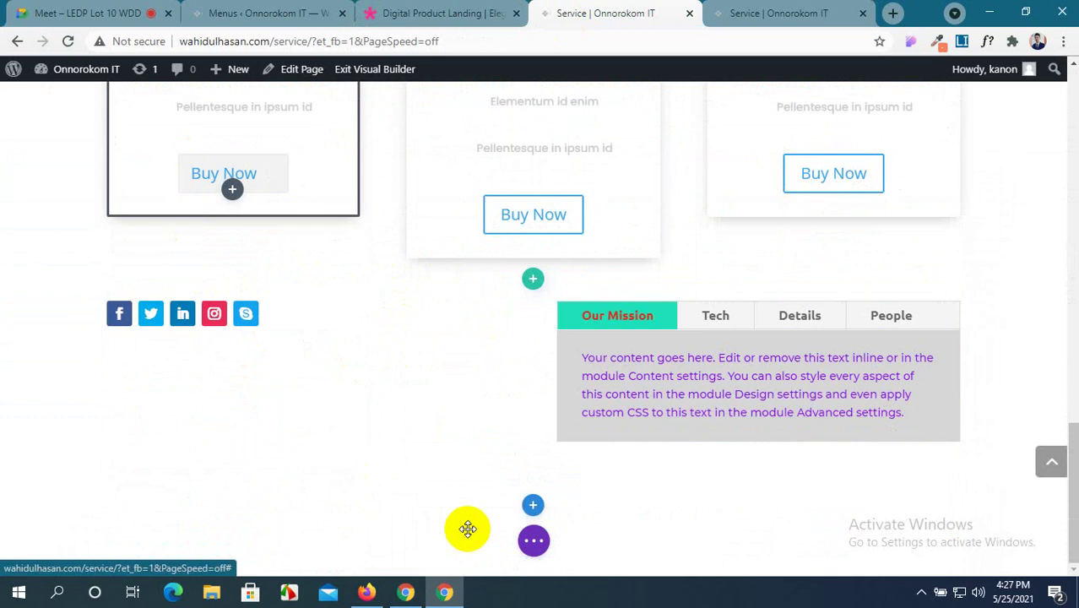
click(534, 540)
scroll(470, 293, up, 3)
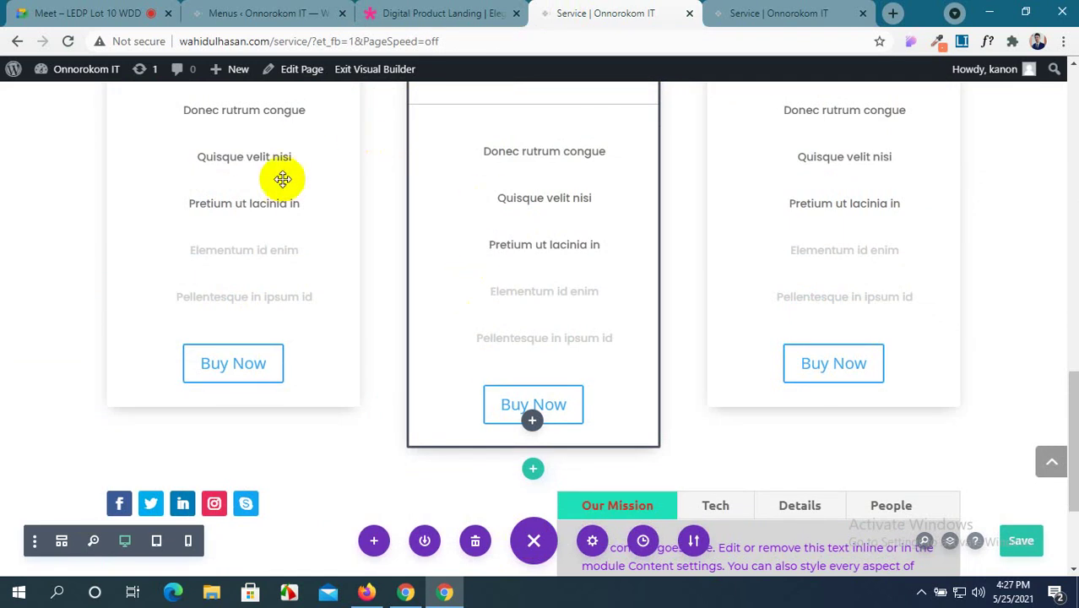
scroll(279, 219, up, 12)
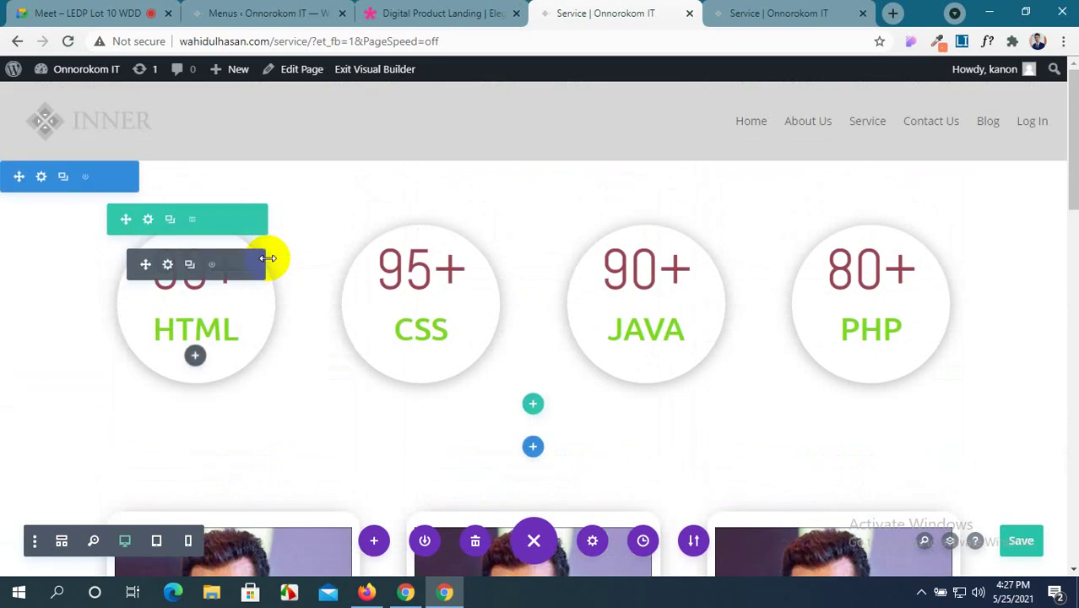
scroll(267, 258, down, 14)
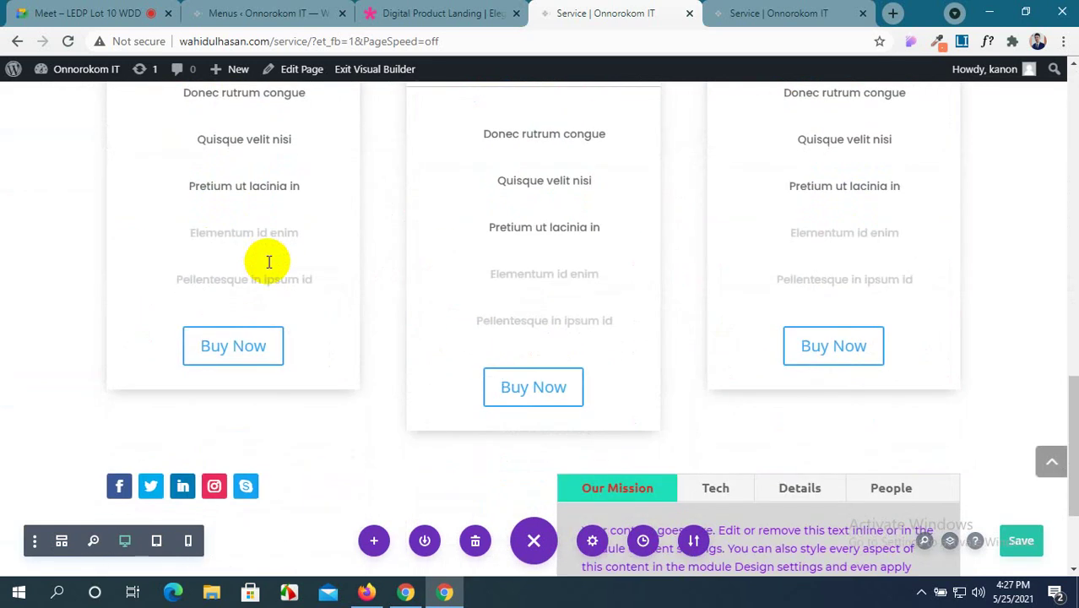
scroll(268, 262, down, 2)
scroll(267, 259, up, 1)
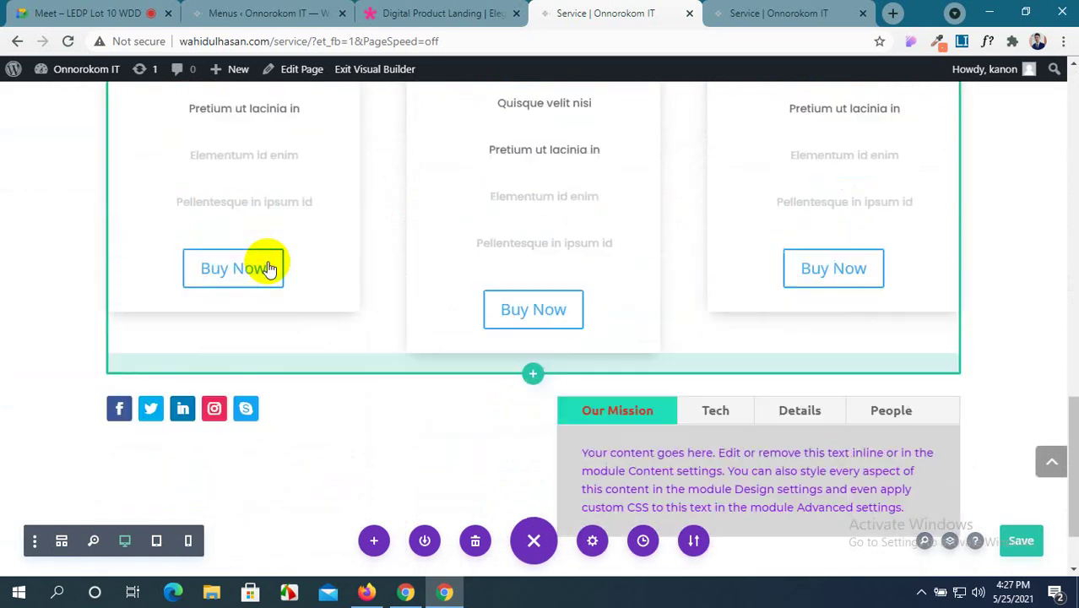
scroll(269, 266, up, 4)
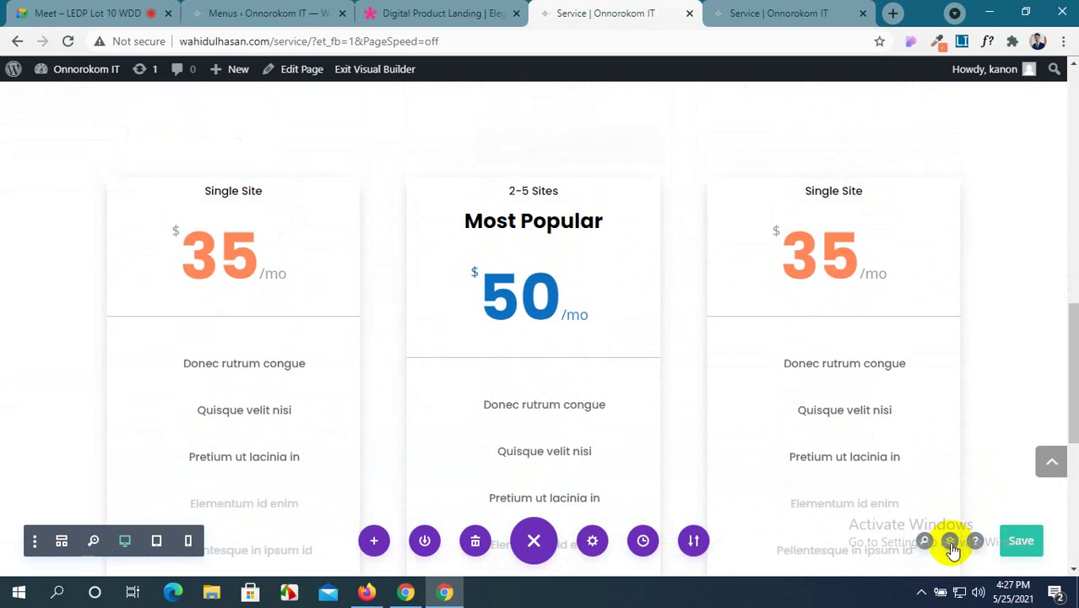
Review the Service page's four sections in the Layers panel, then close the panel.
click(951, 545)
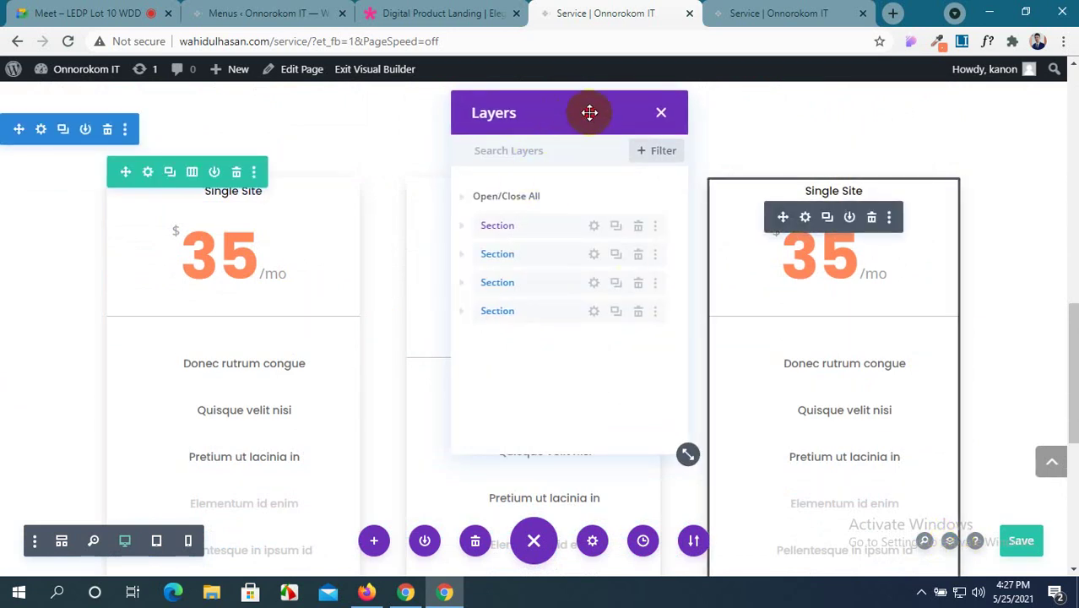
drag(589, 112, 769, 104)
scroll(316, 334, up, 10)
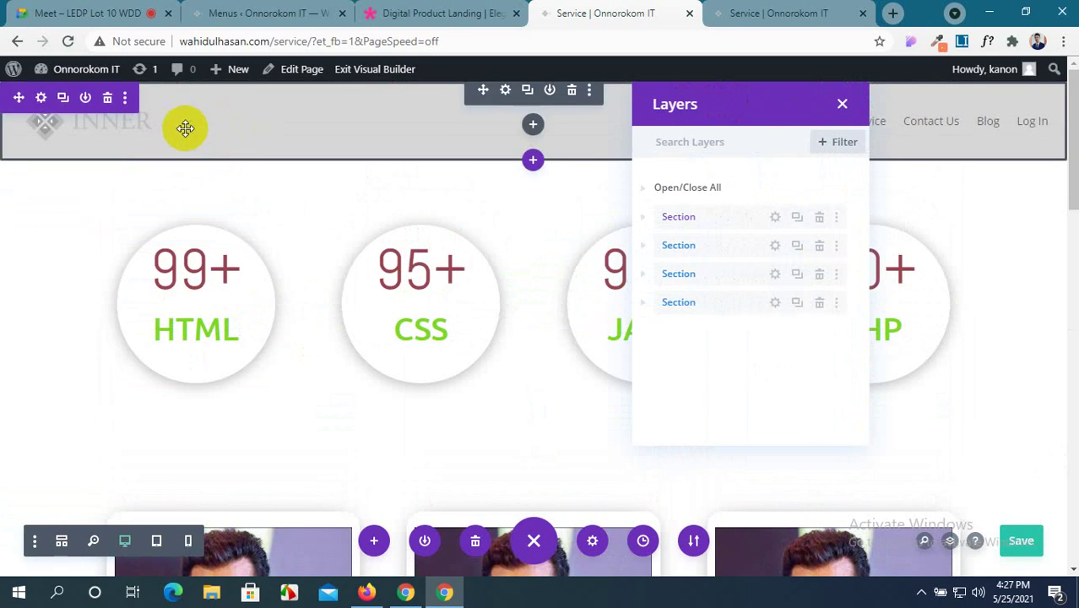
scroll(224, 257, down, 3)
scroll(236, 342, down, 5)
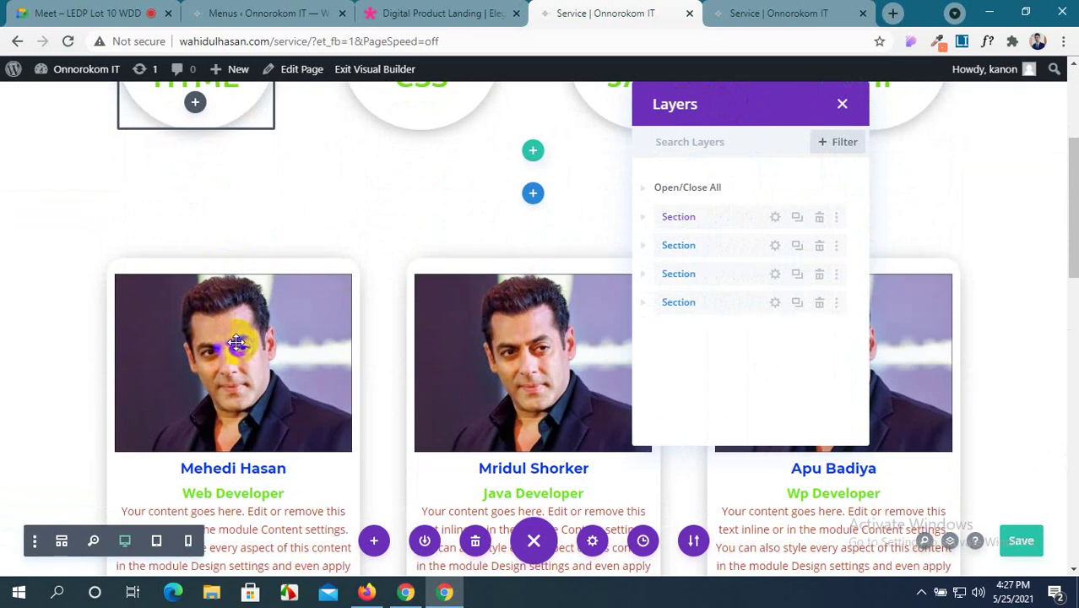
scroll(236, 342, down, 2)
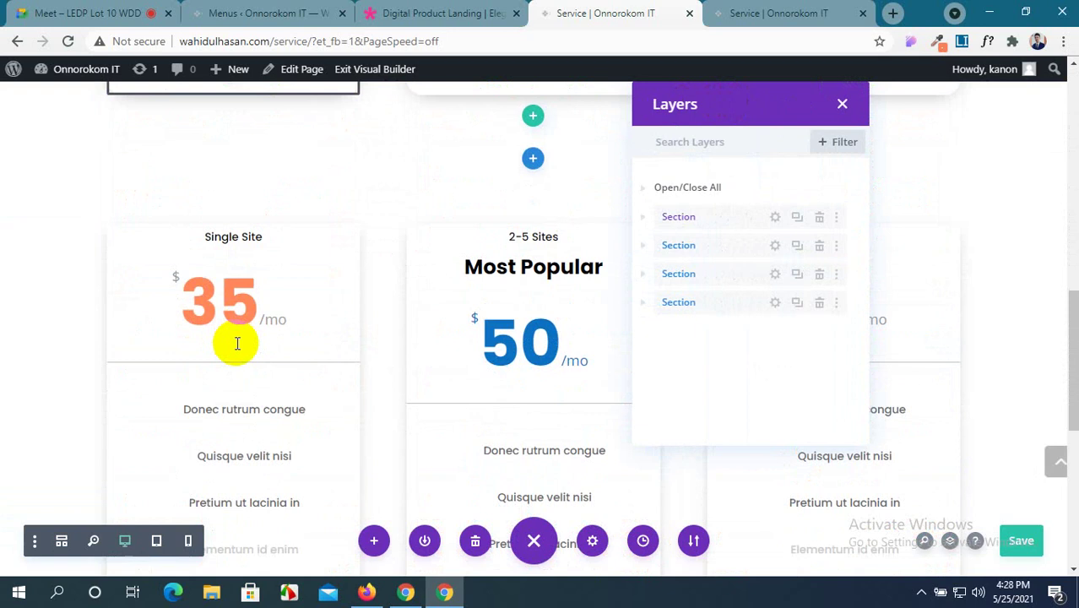
scroll(236, 342, down, 5)
scroll(235, 342, down, 1)
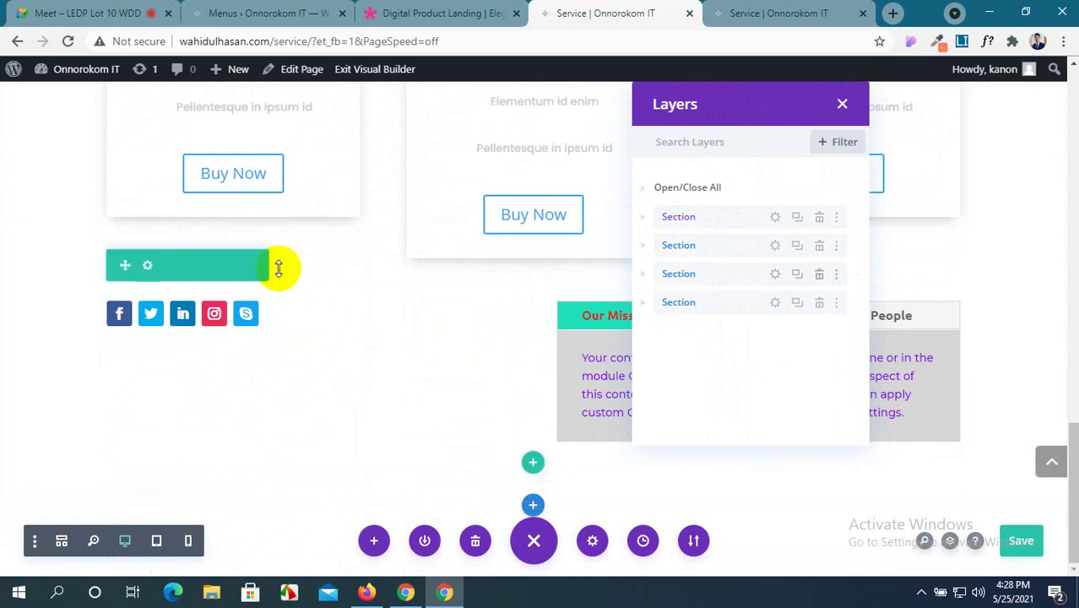
scroll(280, 265, up, 1)
scroll(280, 269, up, 2)
scroll(207, 439, down, 3)
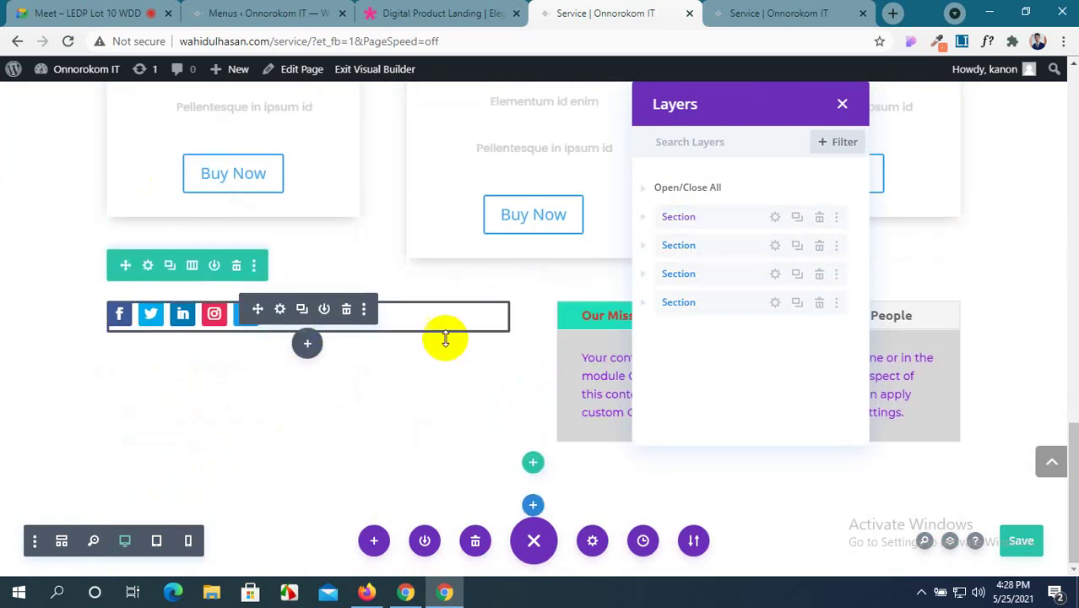
click(842, 104)
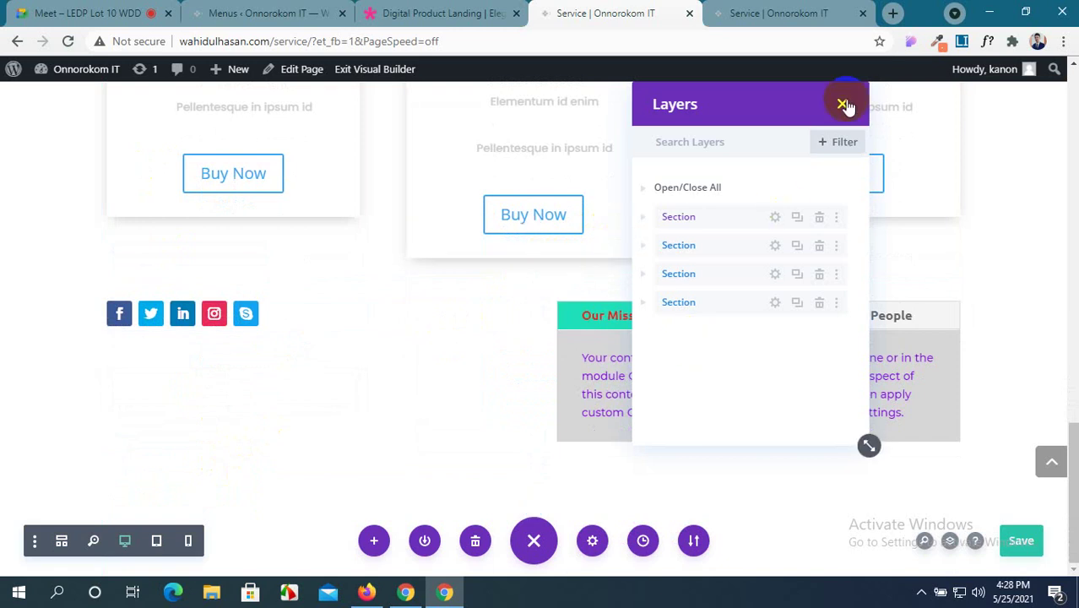
Reopen Layers and expand the first section plus the second section's row and columns.
click(950, 543)
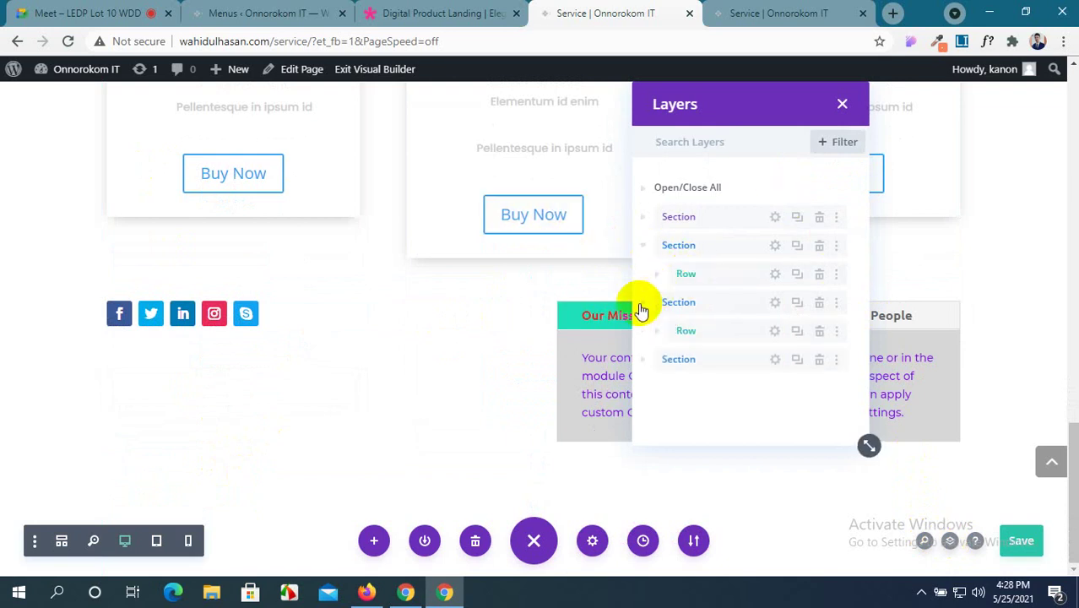
click(645, 220)
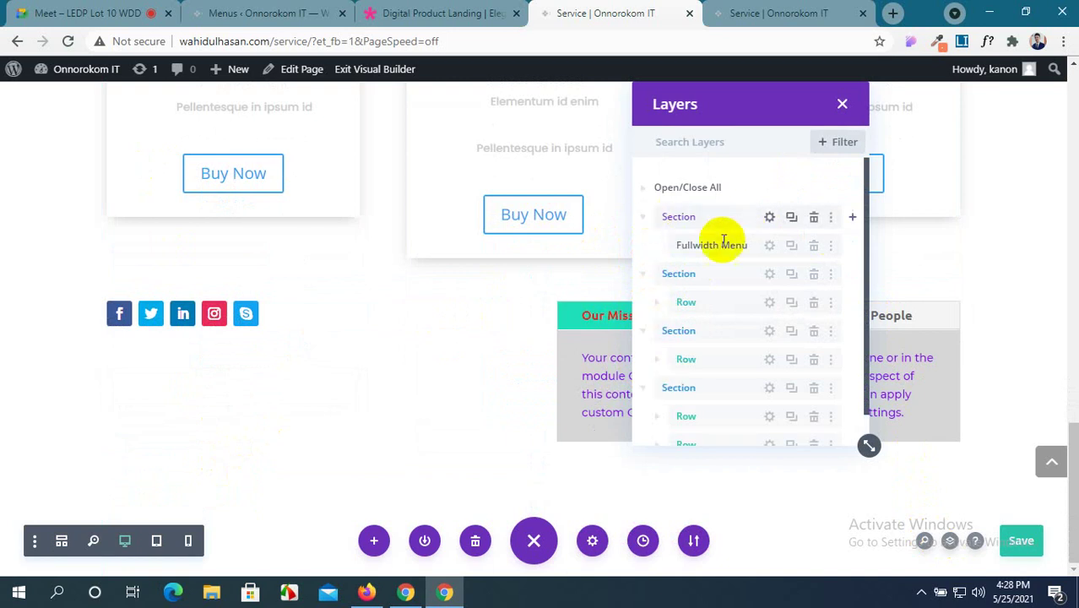
click(657, 302)
drag(686, 331, 700, 410)
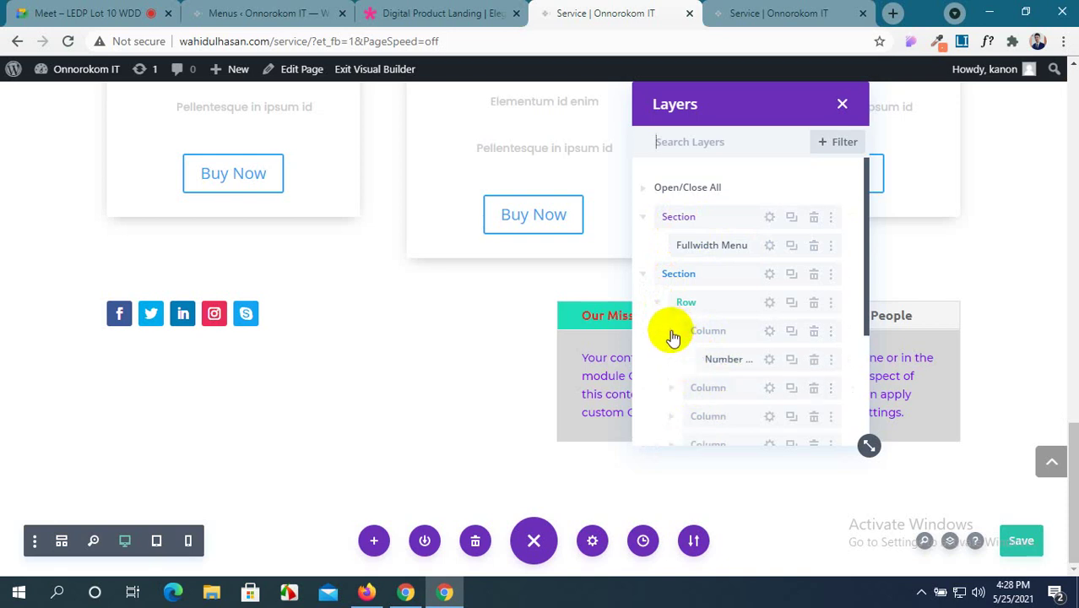
click(671, 391)
scroll(667, 384, down, 2)
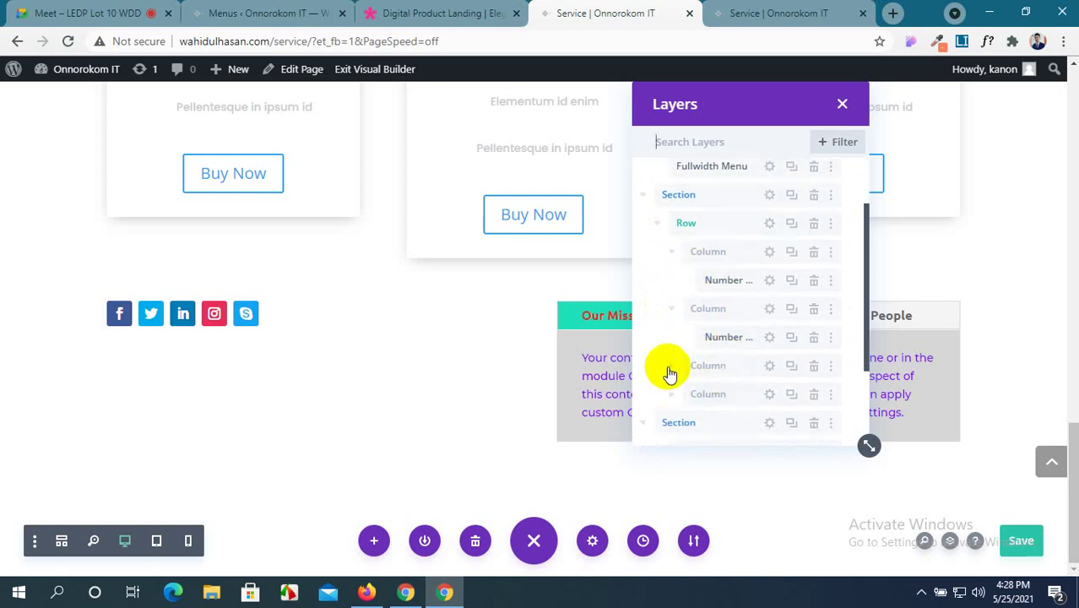
click(669, 367)
scroll(720, 353, down, 2)
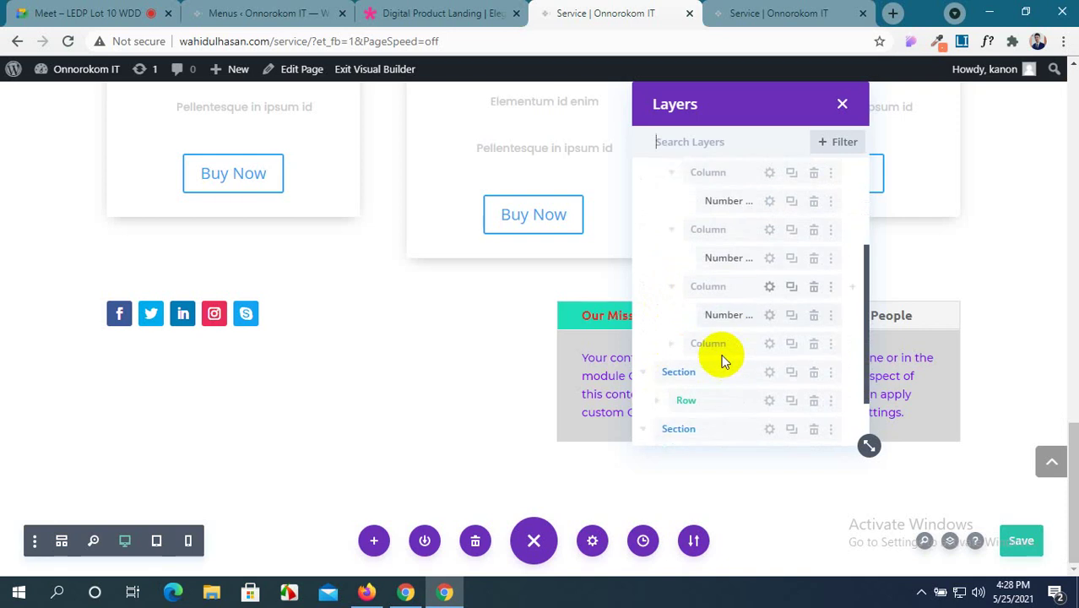
click(672, 346)
scroll(716, 341, down, 2)
scroll(447, 259, up, 5)
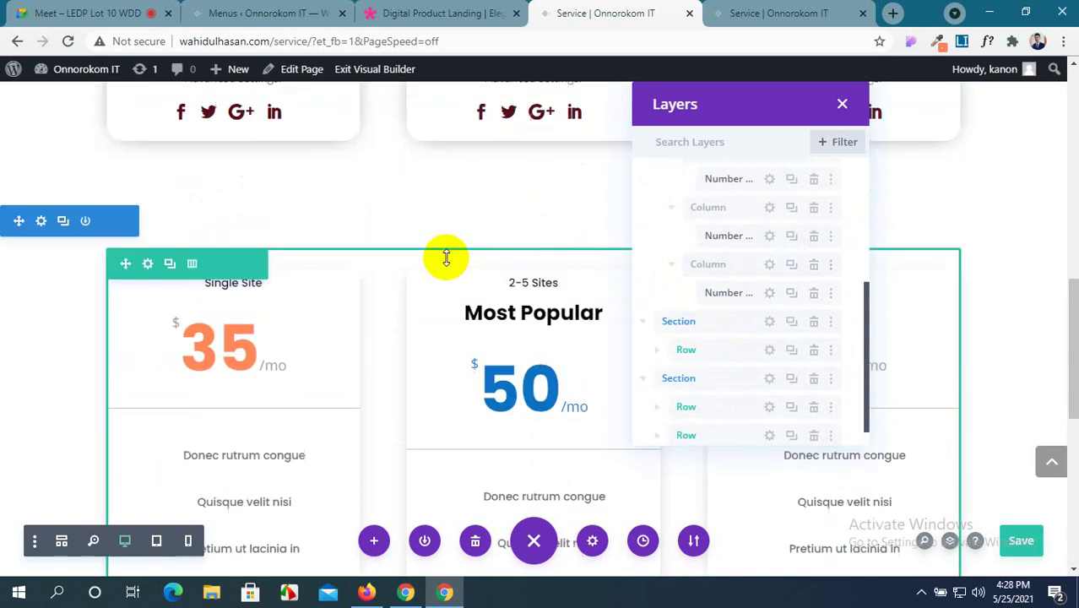
scroll(446, 258, up, 8)
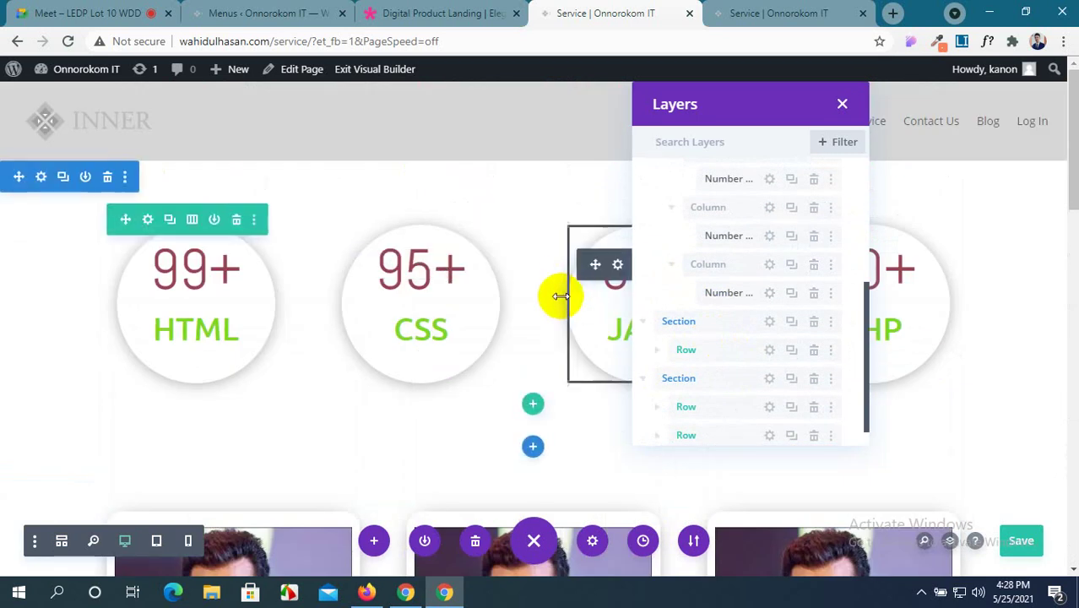
scroll(729, 311, down, 1)
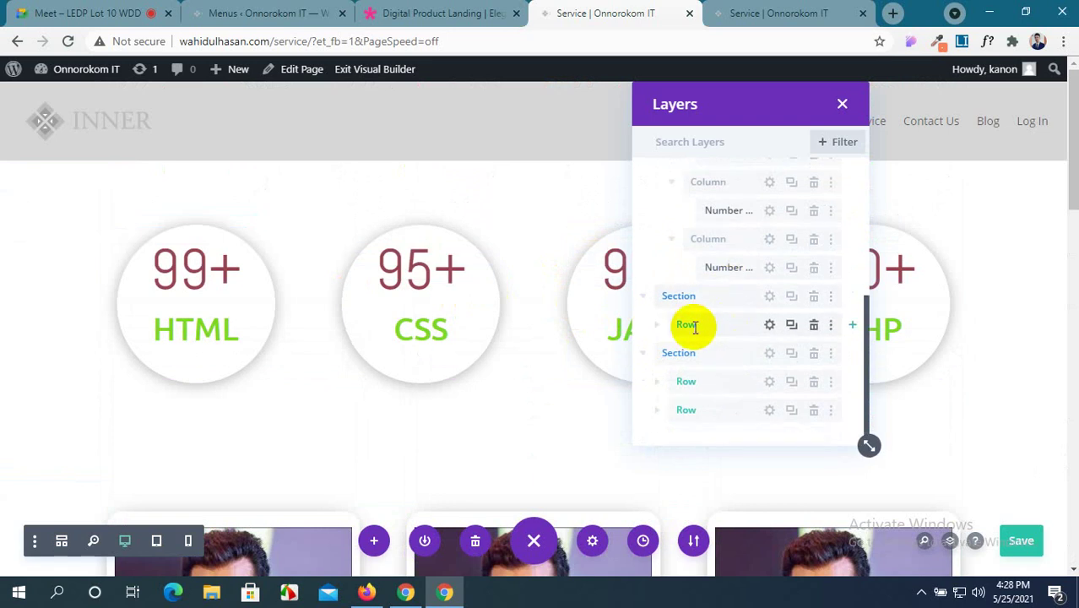
Expand the team section's row and its three columns to reveal the Person modules.
click(657, 325)
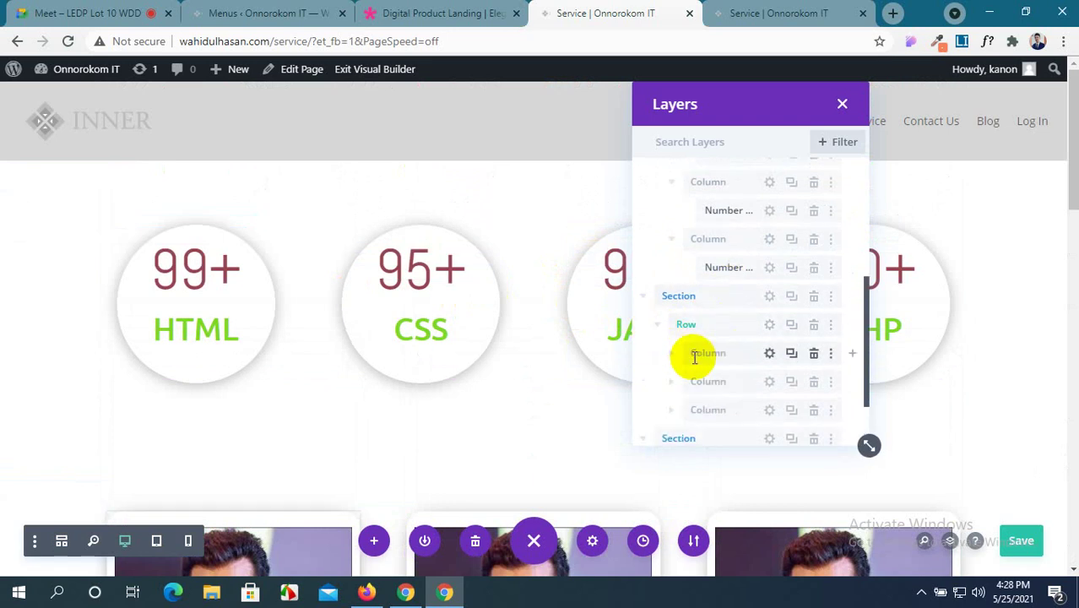
click(671, 355)
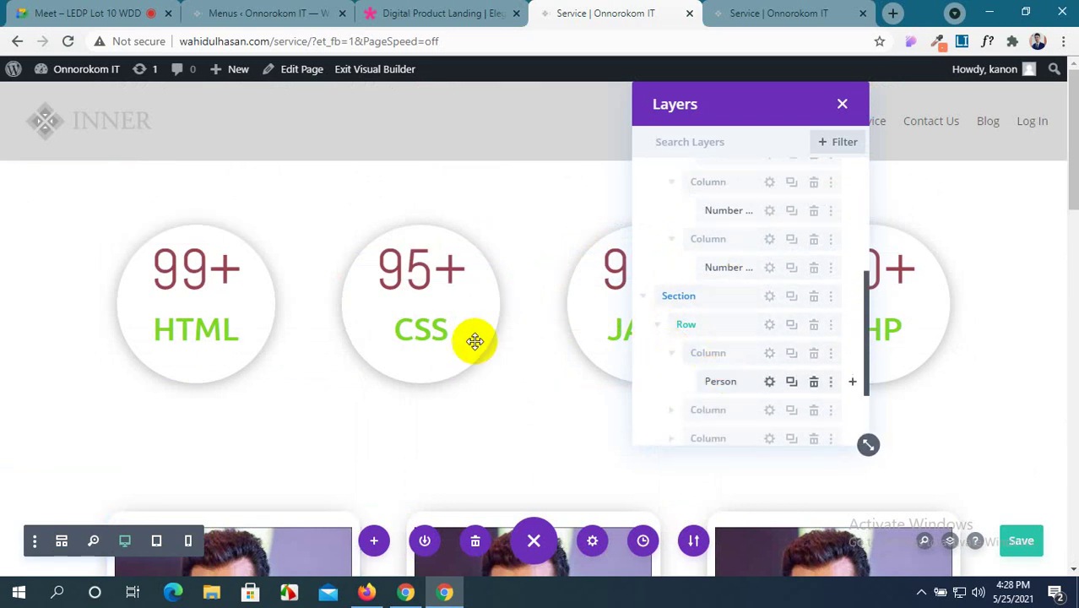
scroll(475, 340, down, 4)
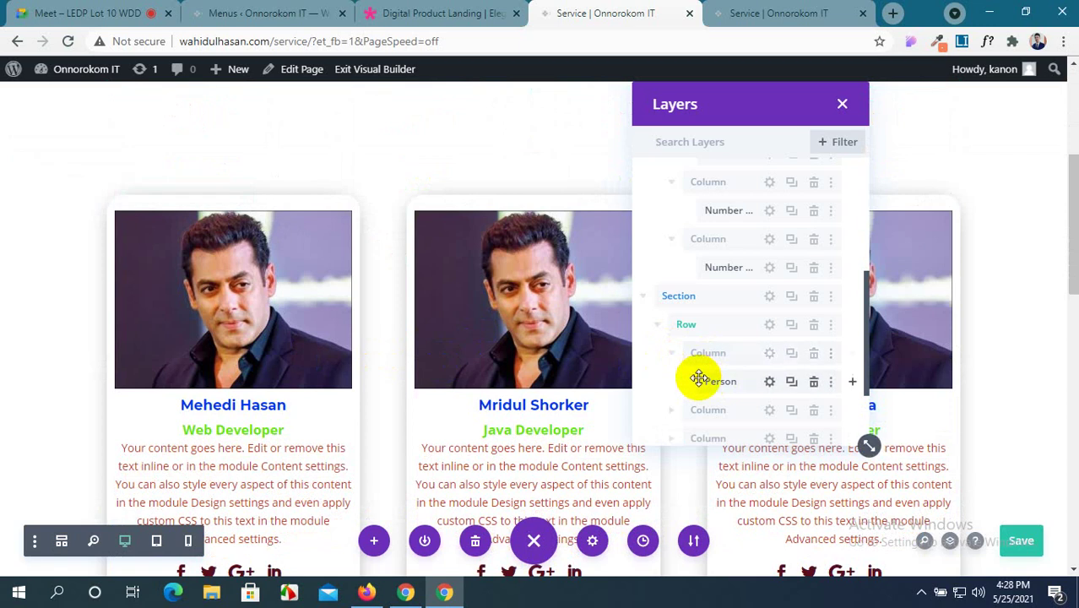
scroll(699, 376, down, 1)
click(674, 334)
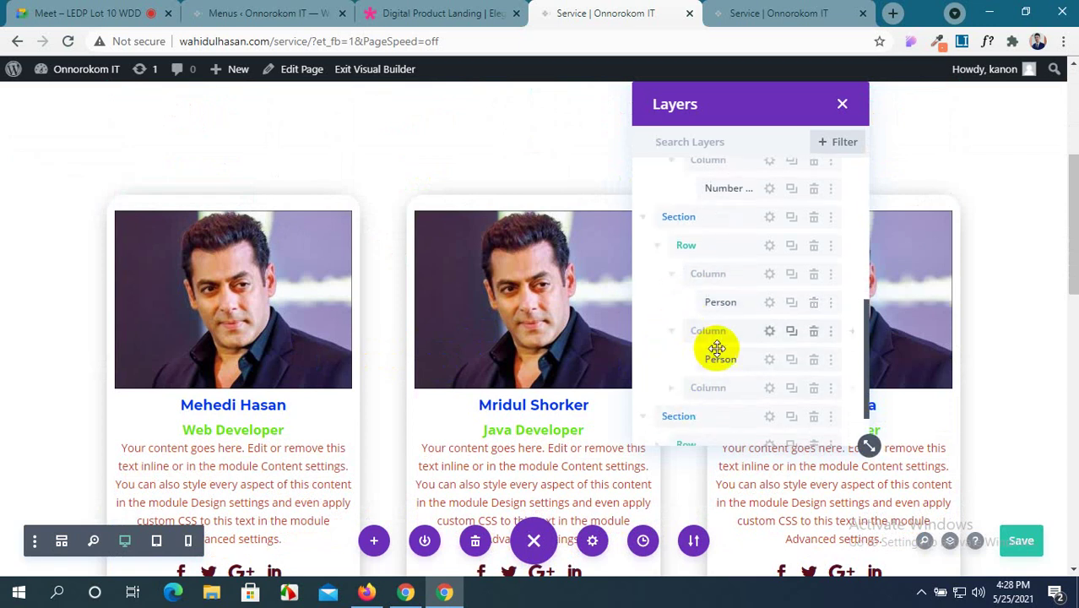
scroll(713, 350, down, 1)
click(672, 326)
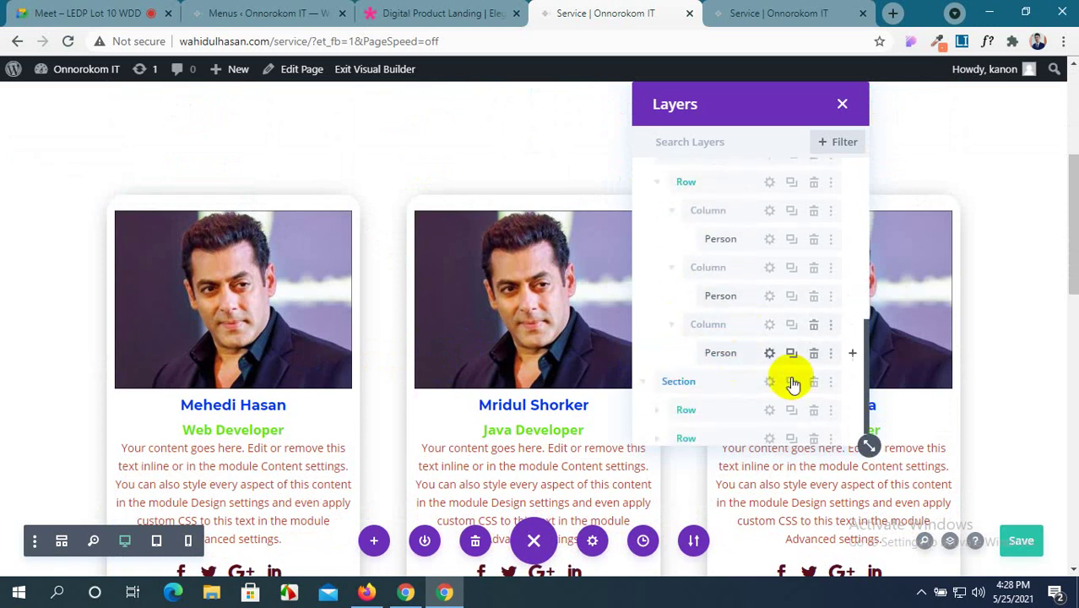
scroll(925, 302, down, 4)
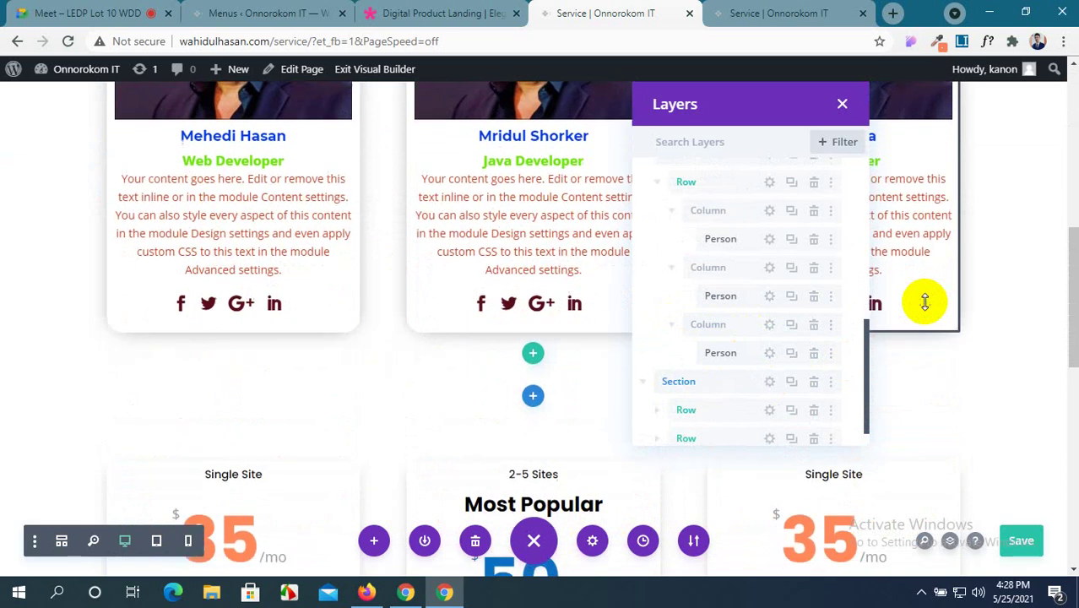
scroll(561, 384, down, 1)
scroll(706, 369, down, 1)
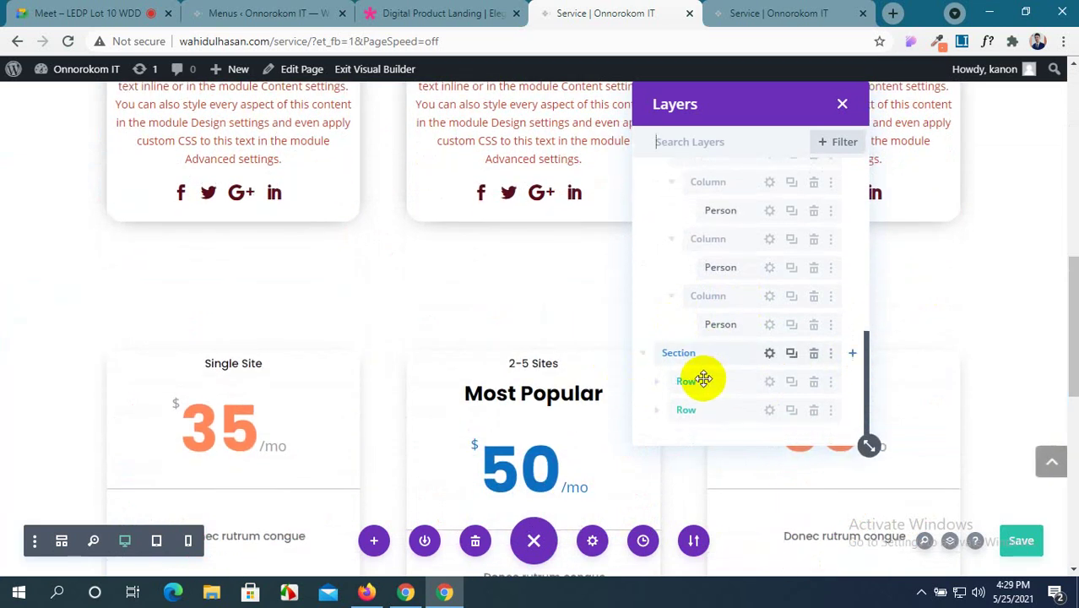
Expand the pricing section's first row and its three pricing columns.
click(657, 383)
scroll(760, 338, down, 3)
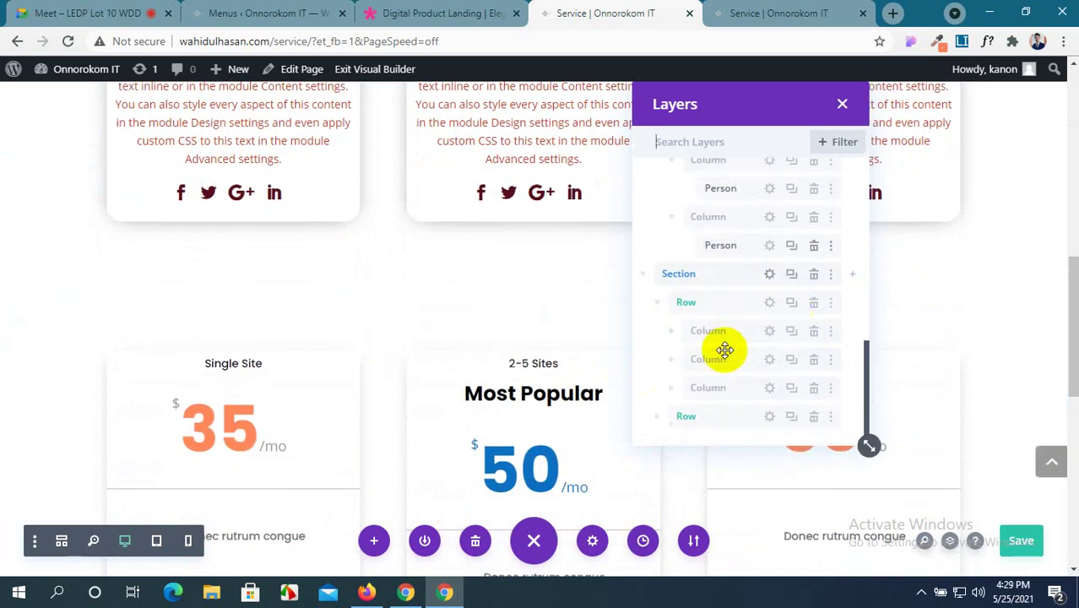
click(667, 333)
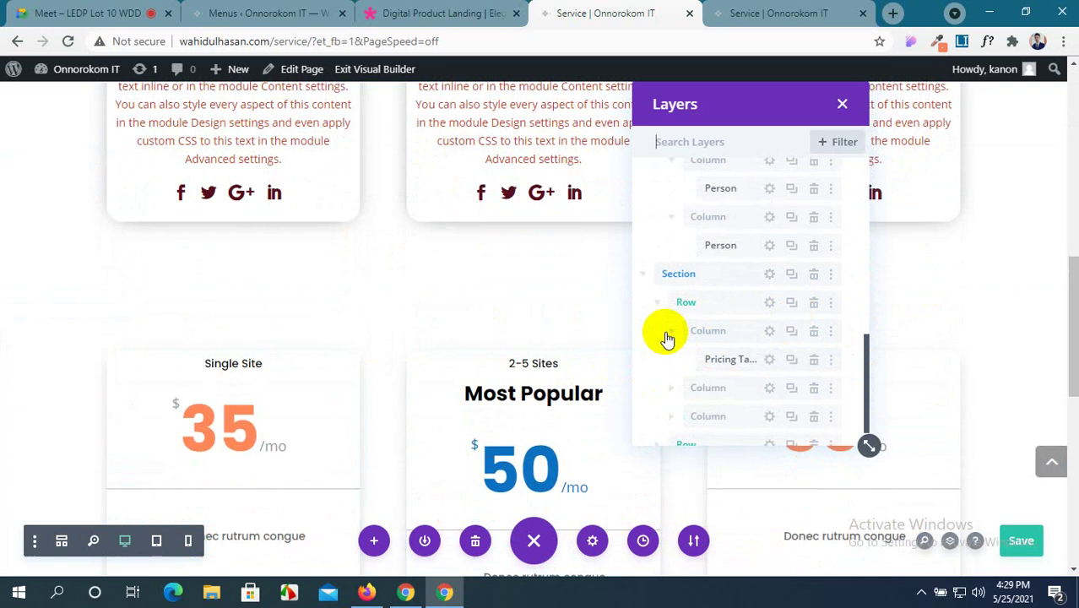
click(669, 388)
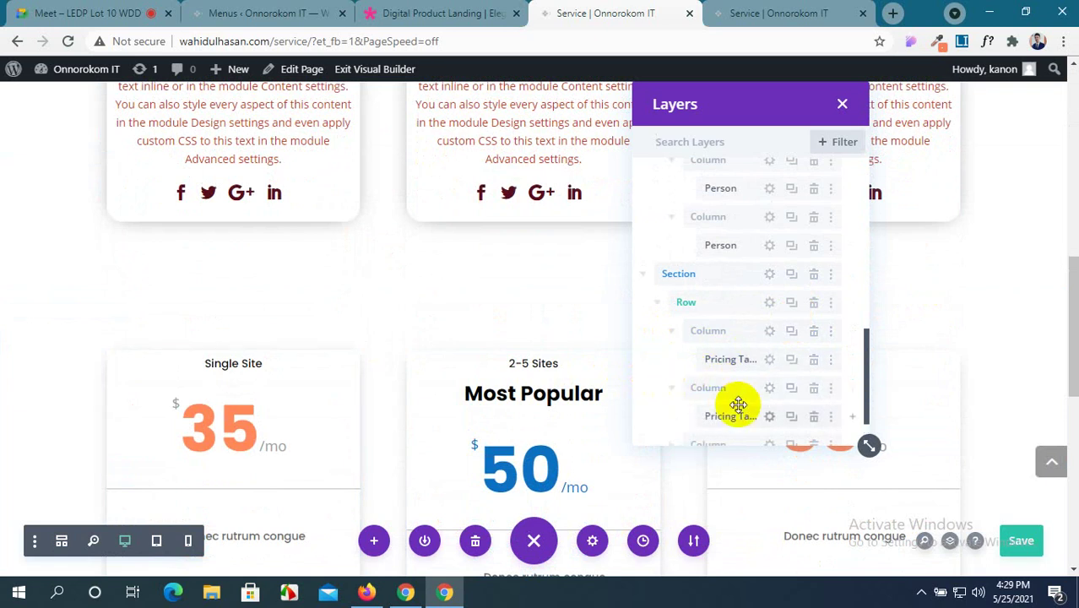
scroll(733, 404, down, 2)
click(671, 382)
scroll(703, 386, down, 1)
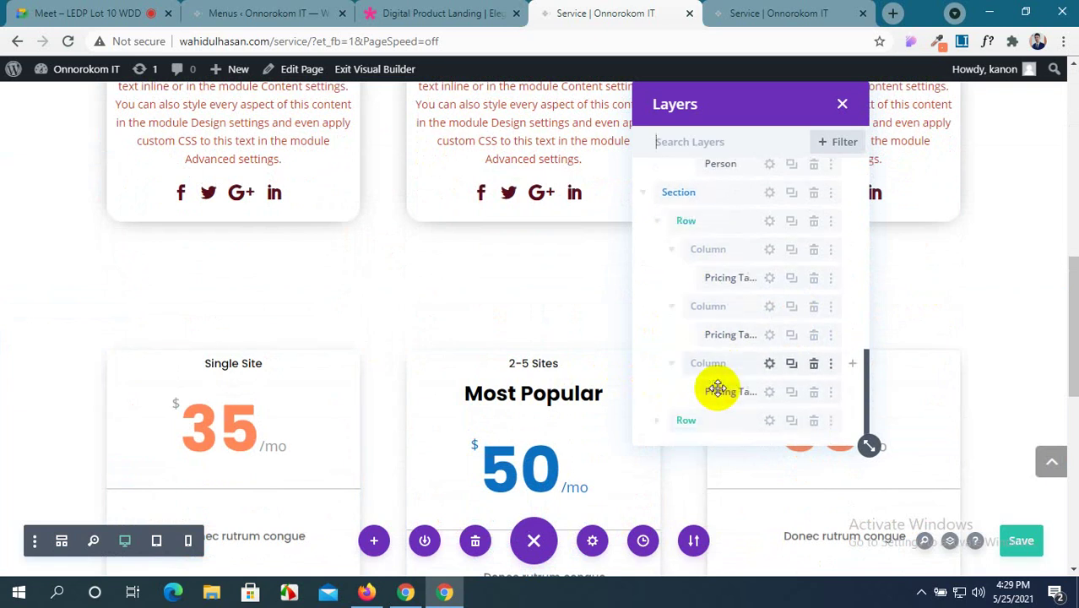
scroll(515, 377, down, 3)
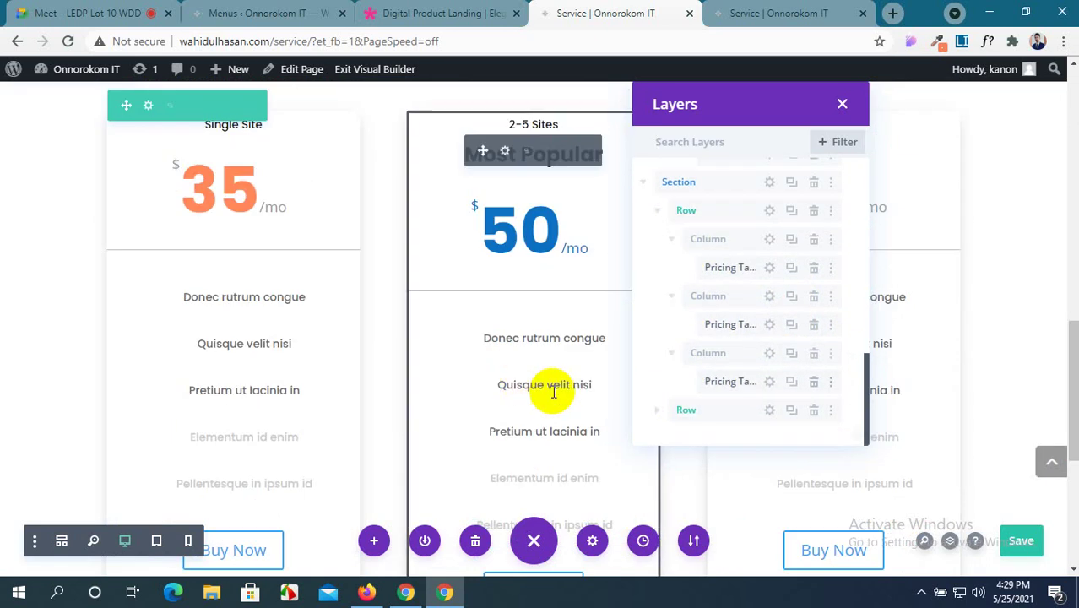
Expand the last section's second row down to the social media icons and Tabs module.
click(657, 411)
scroll(726, 380, down, 1)
click(670, 382)
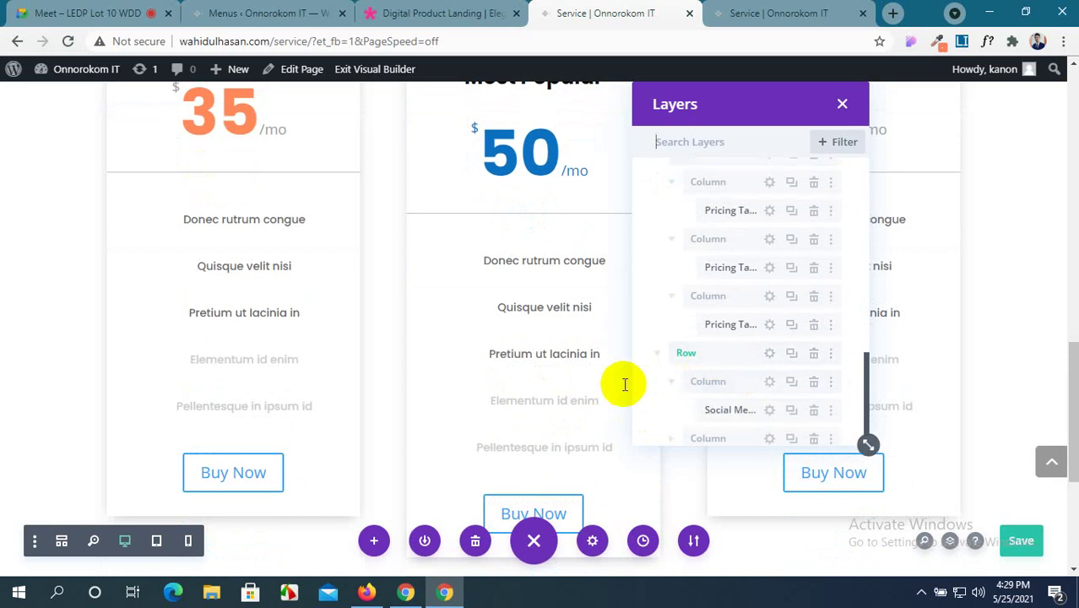
scroll(723, 410, down, 2)
scroll(212, 380, down, 2)
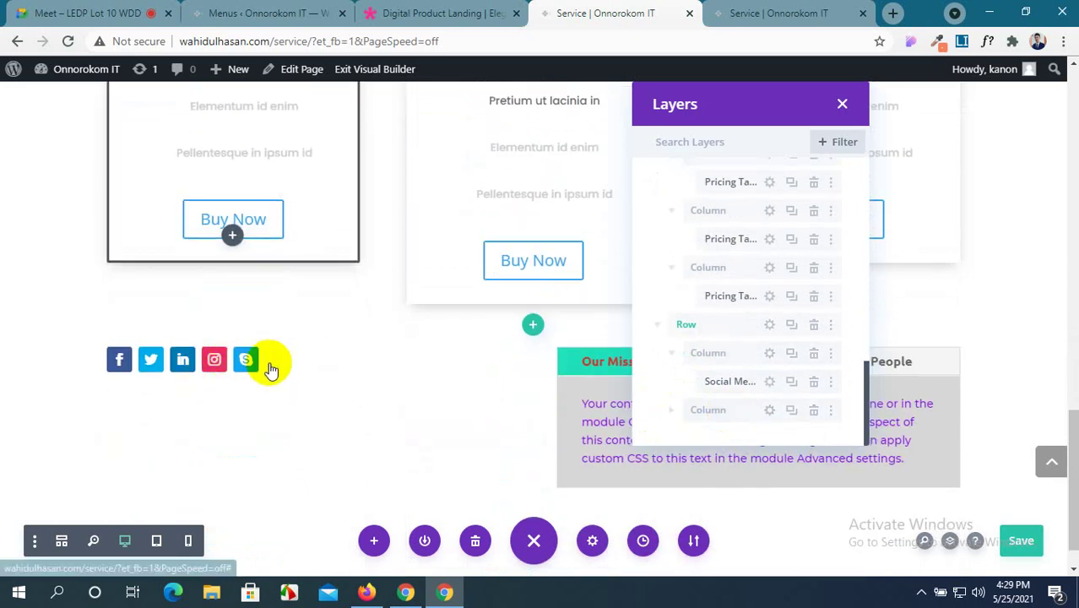
click(672, 411)
scroll(781, 403, down, 1)
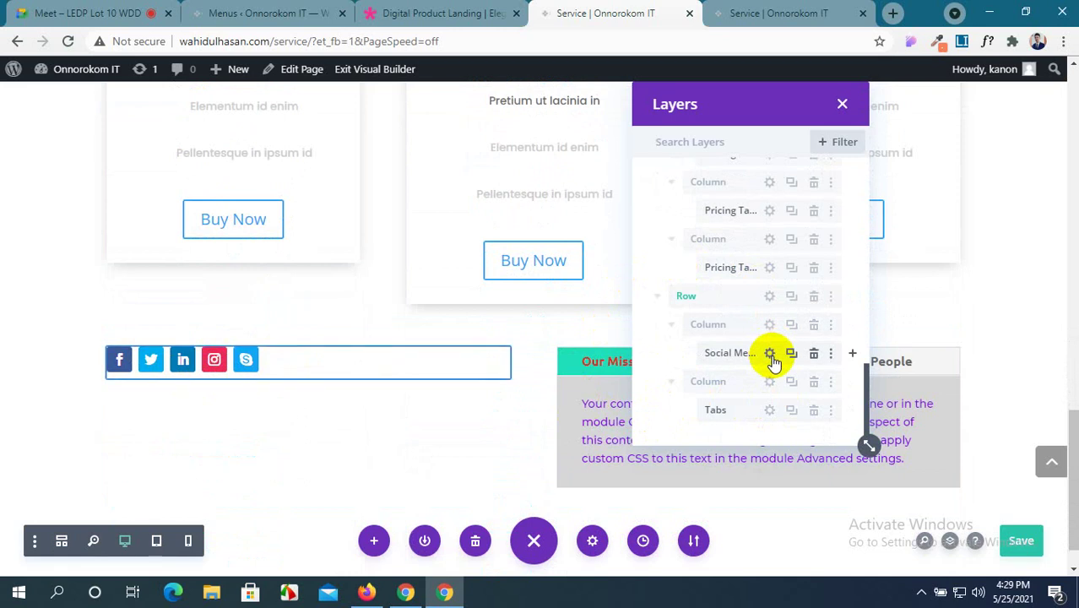
scroll(774, 361, up, 10)
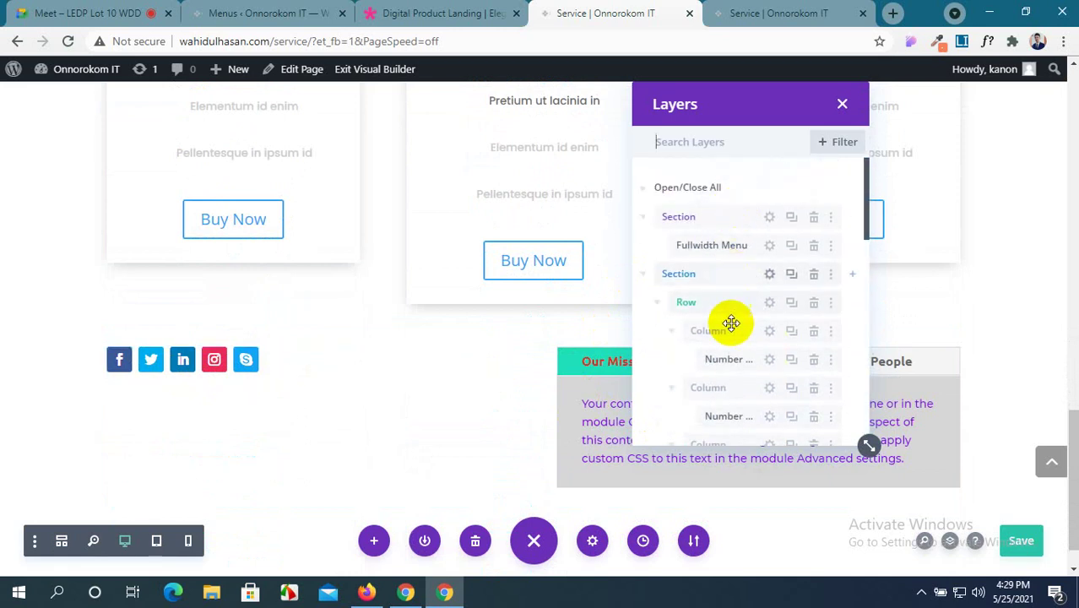
scroll(339, 207, up, 10)
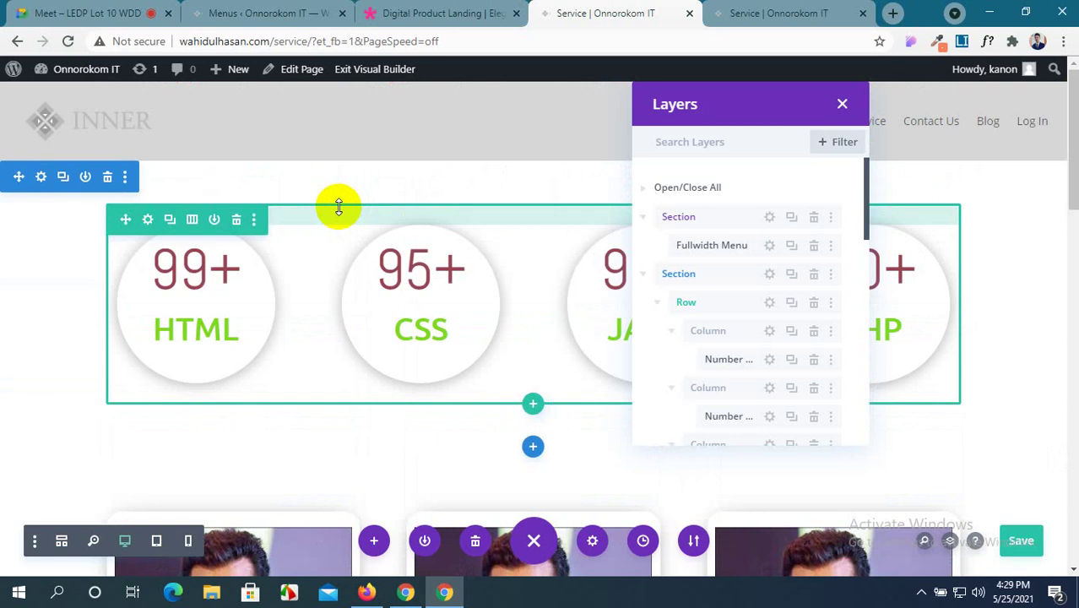
Set the header section's Admin Label to 'Menu Section' and confirm it in the Layers panel.
click(842, 106)
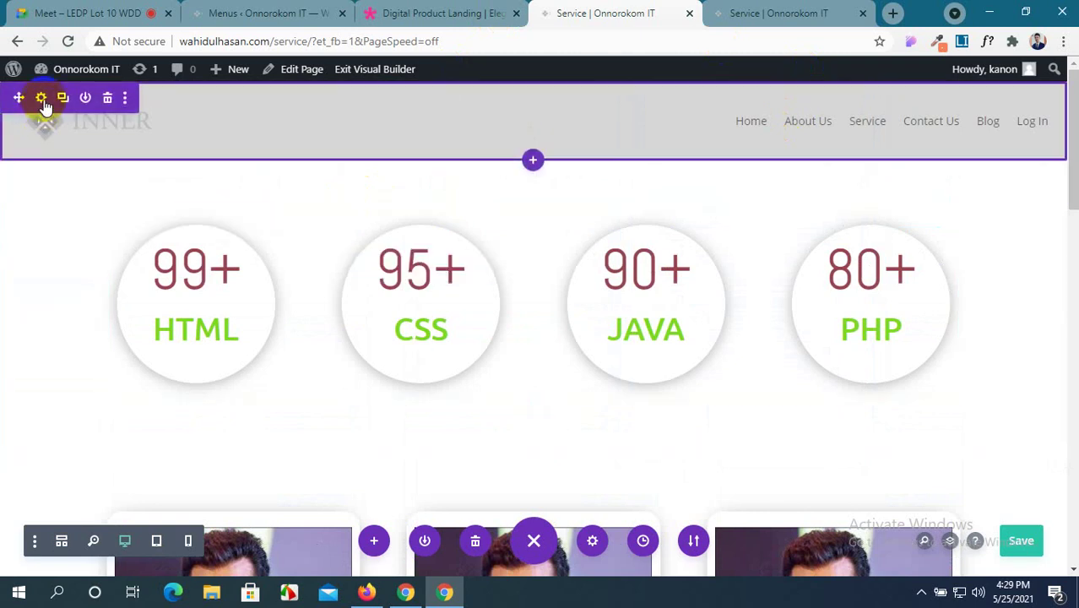
click(43, 99)
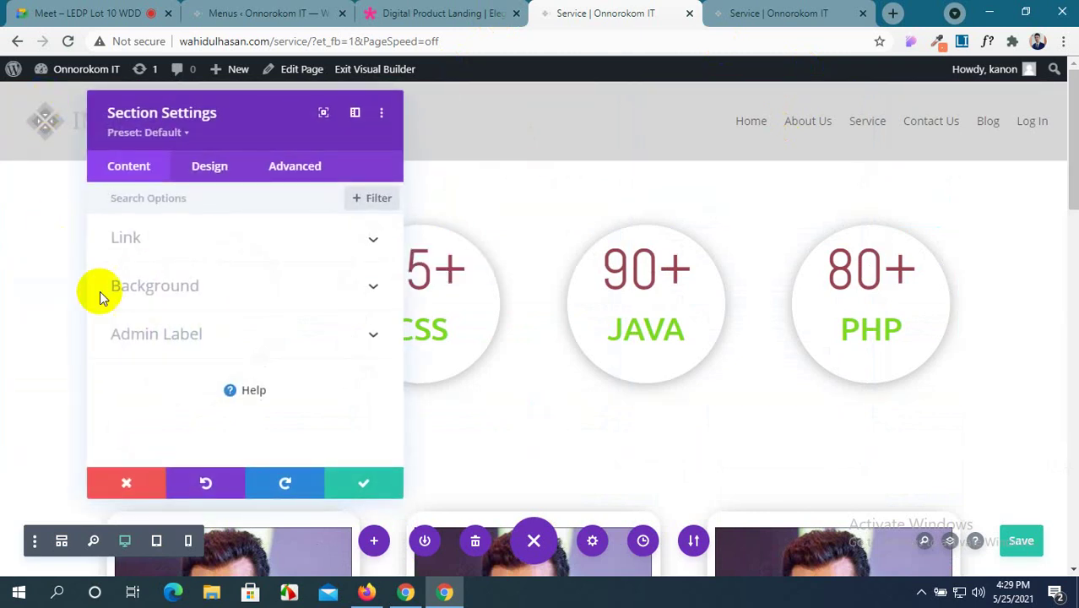
click(231, 334)
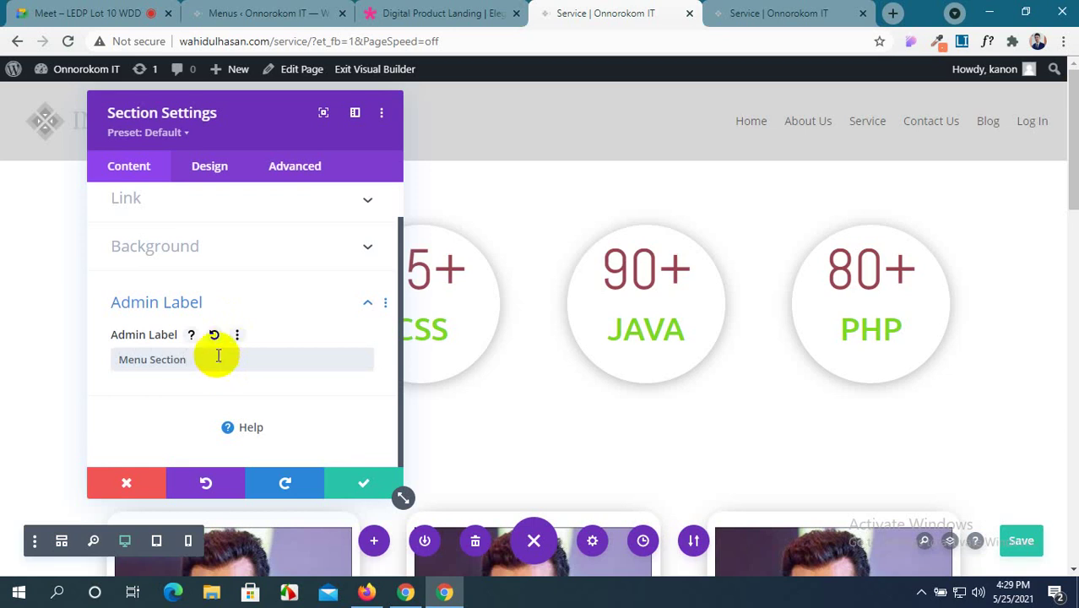
click(359, 483)
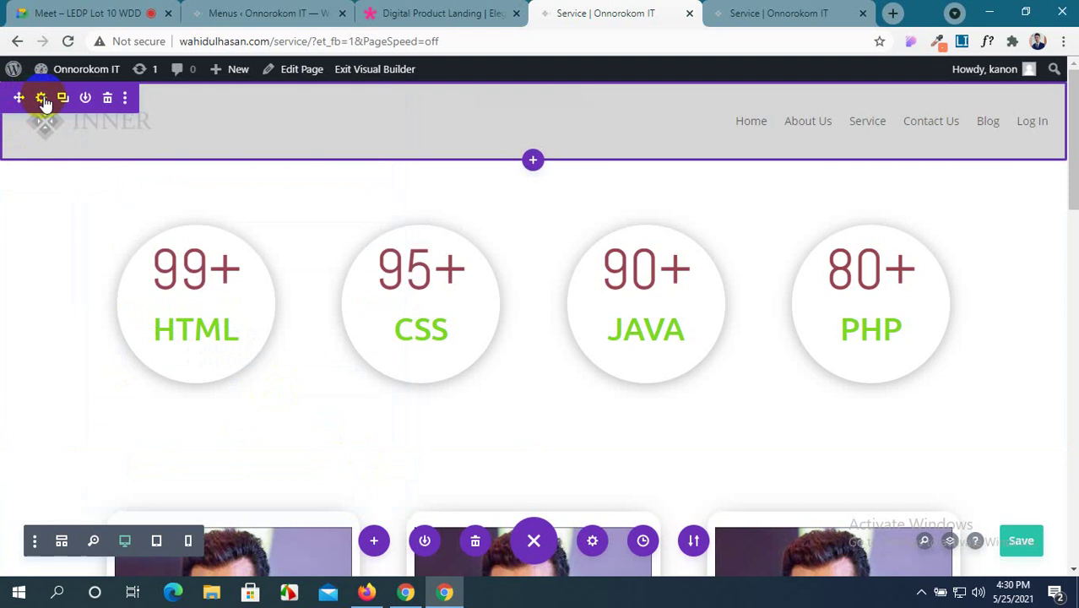
click(42, 99)
click(165, 338)
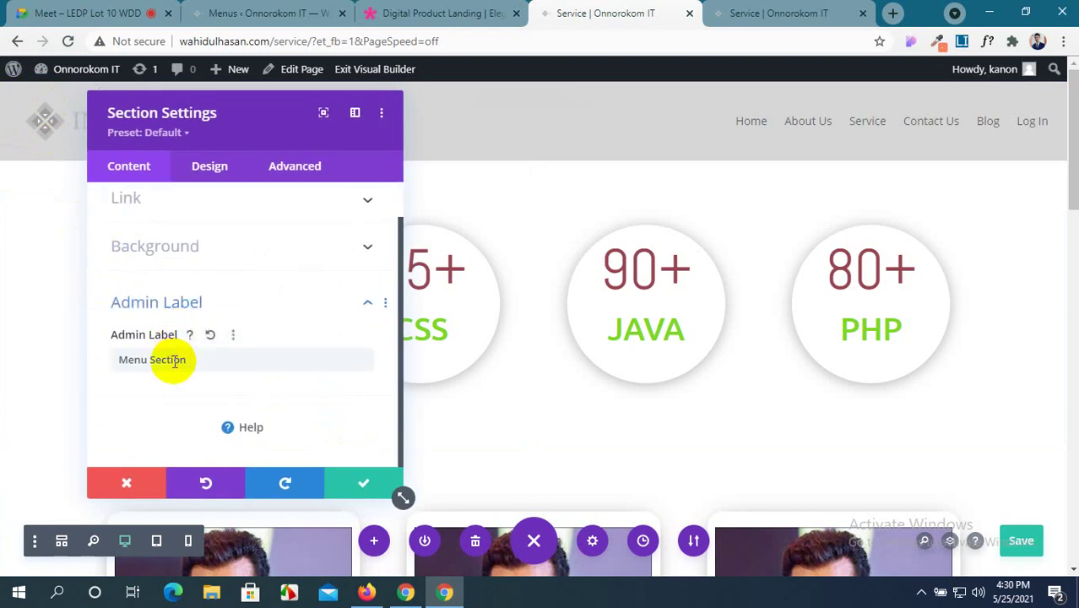
click(361, 482)
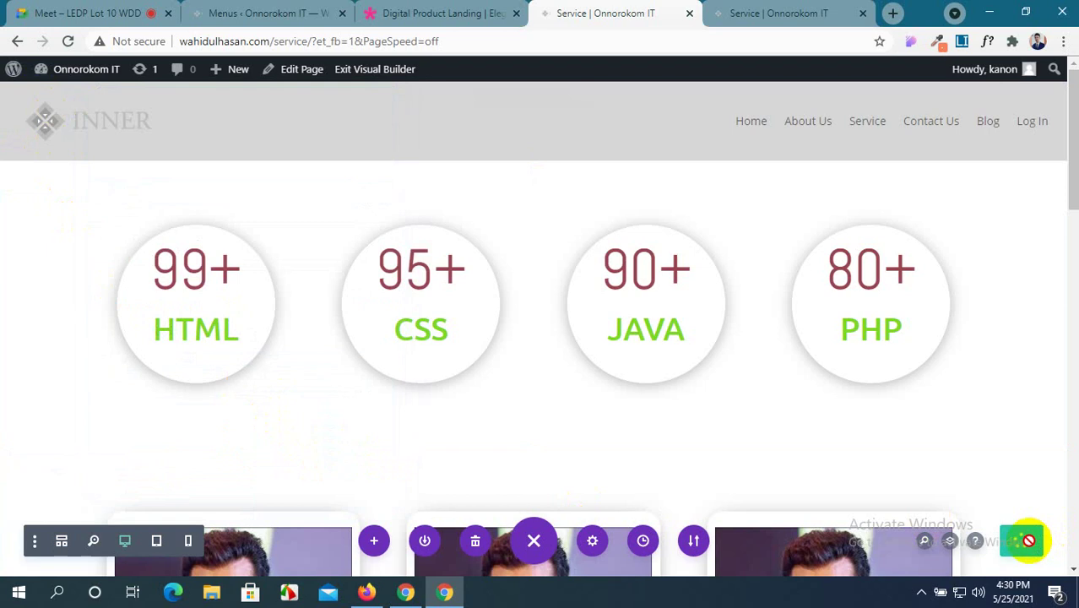
click(951, 542)
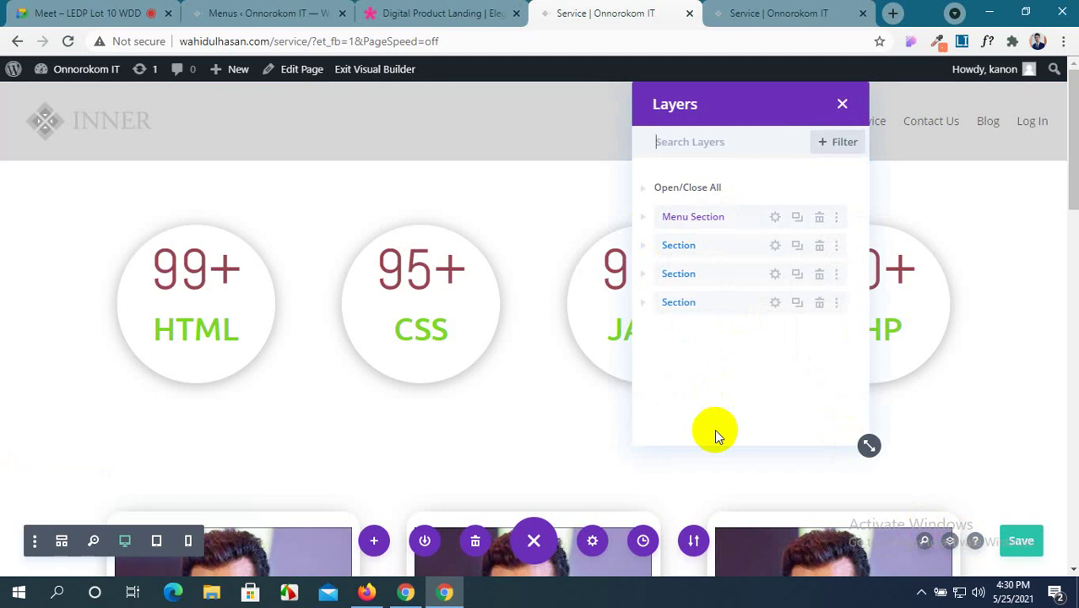
Save the header section to the Divi Library with layout name 'Amar Menu' in new category 'Menu'.
click(844, 103)
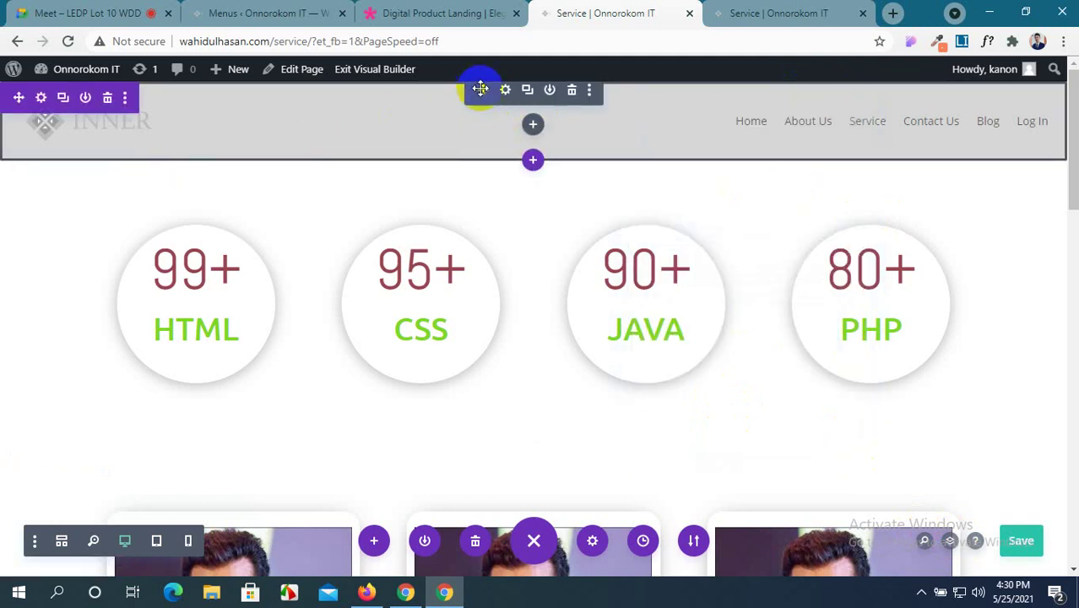
click(550, 90)
click(462, 247)
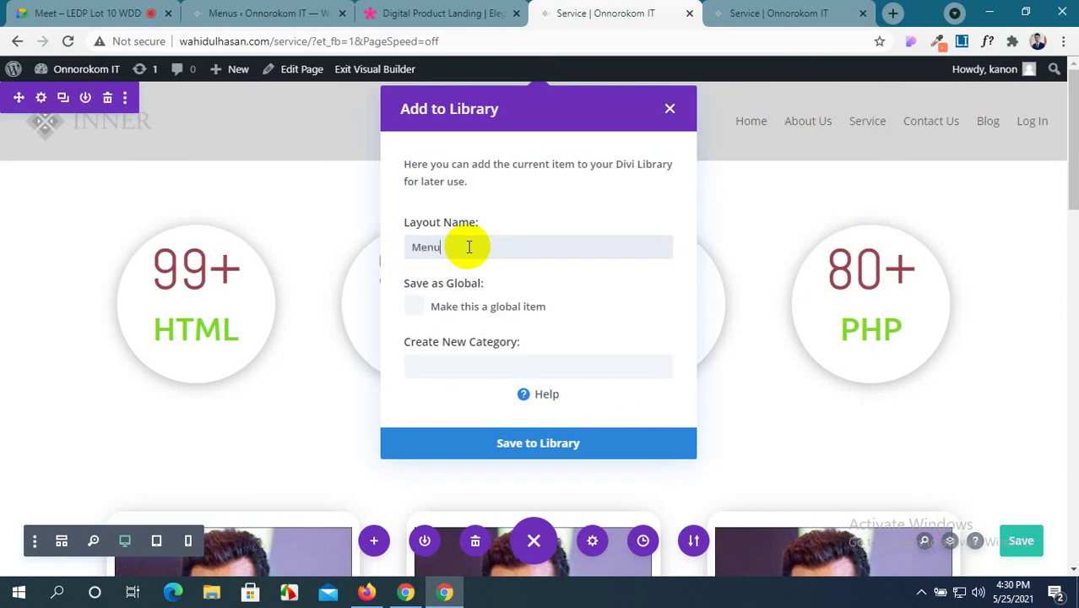
key(BackSpace)
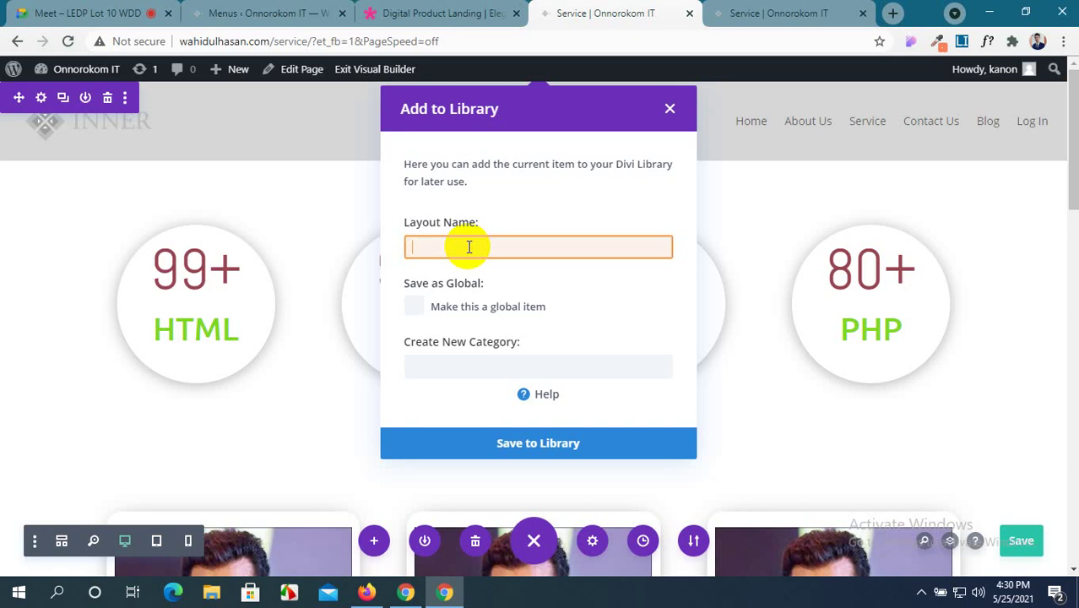
text(Amar Menu)
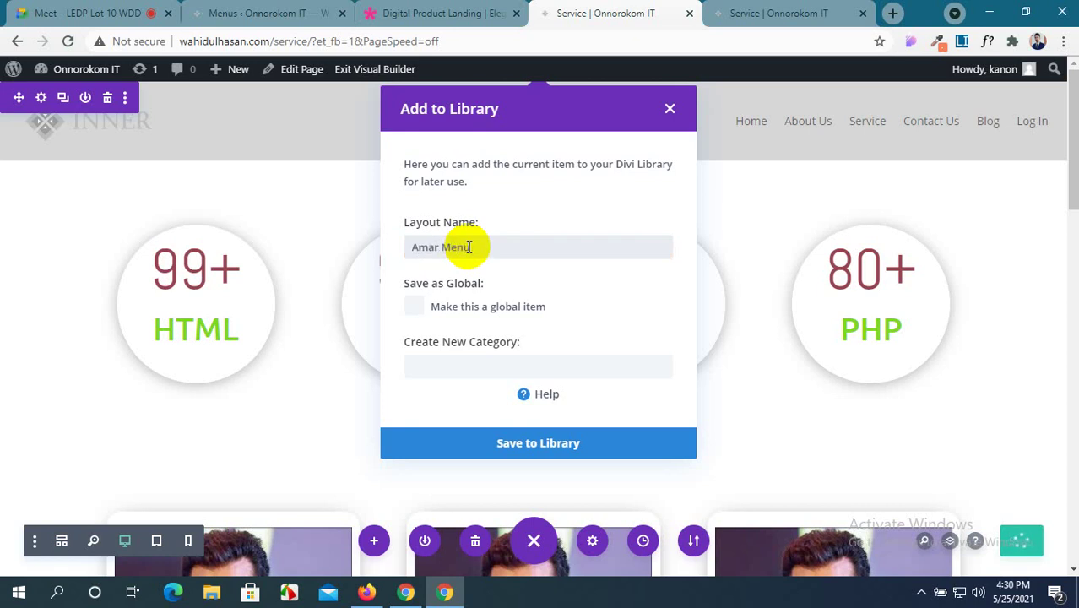
click(441, 369)
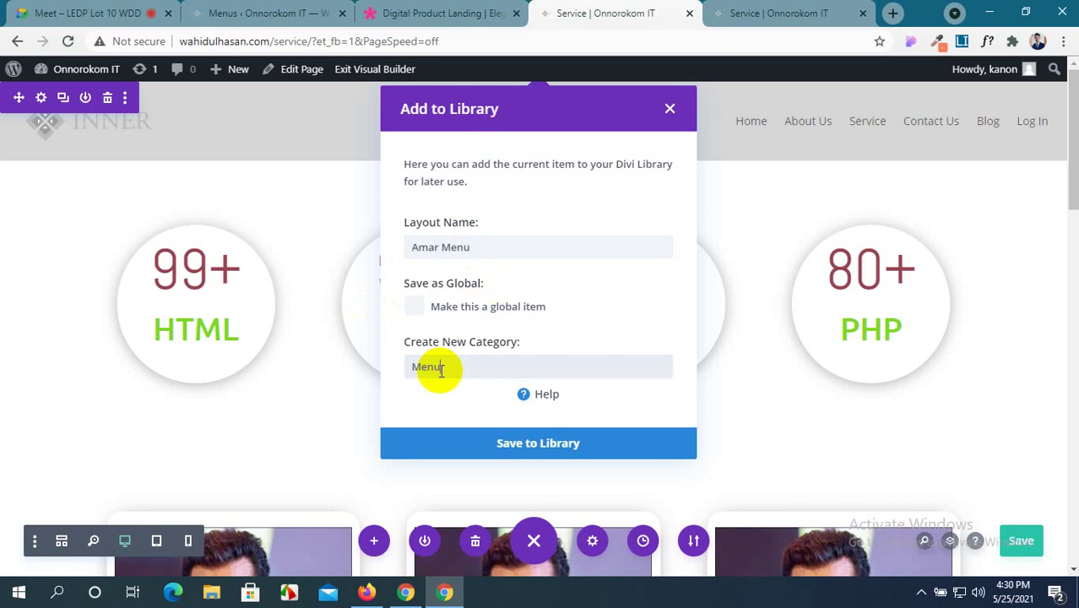
click(527, 443)
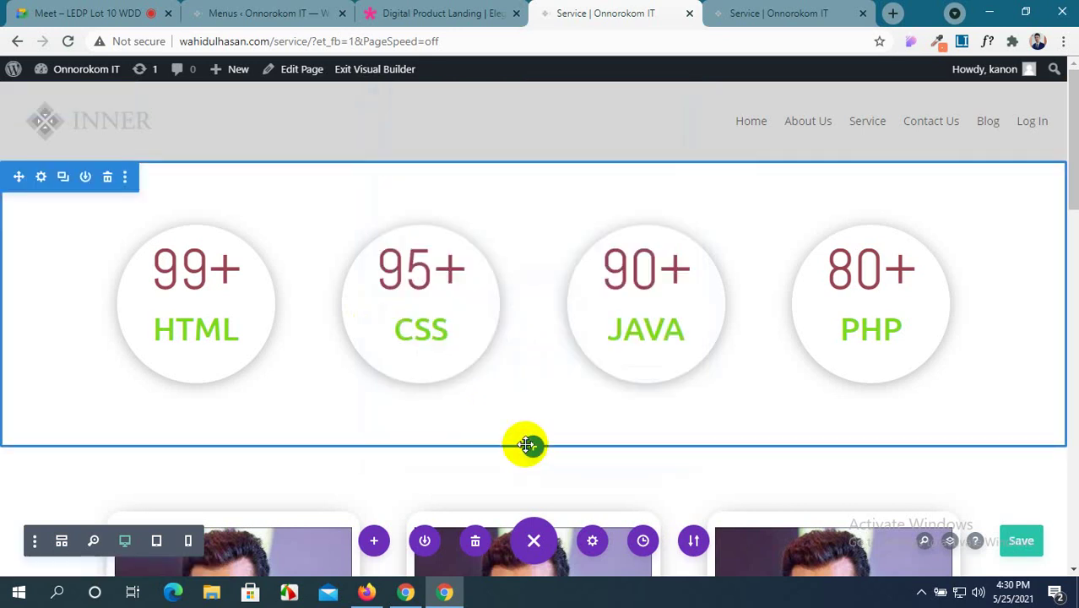
click(288, 13)
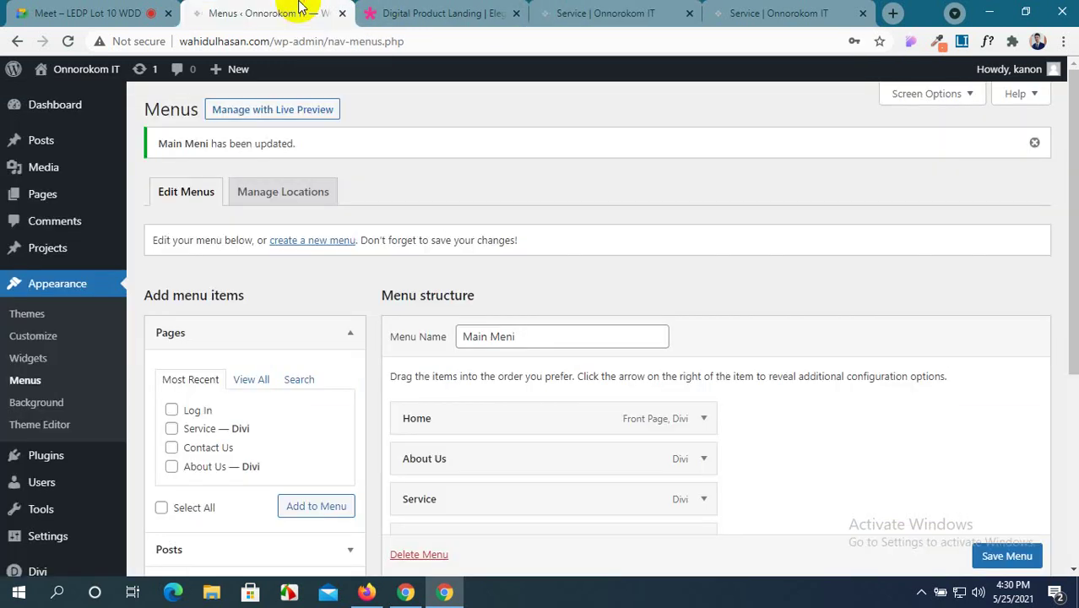
scroll(11, 506, down, 2)
mouse_move(16, 526)
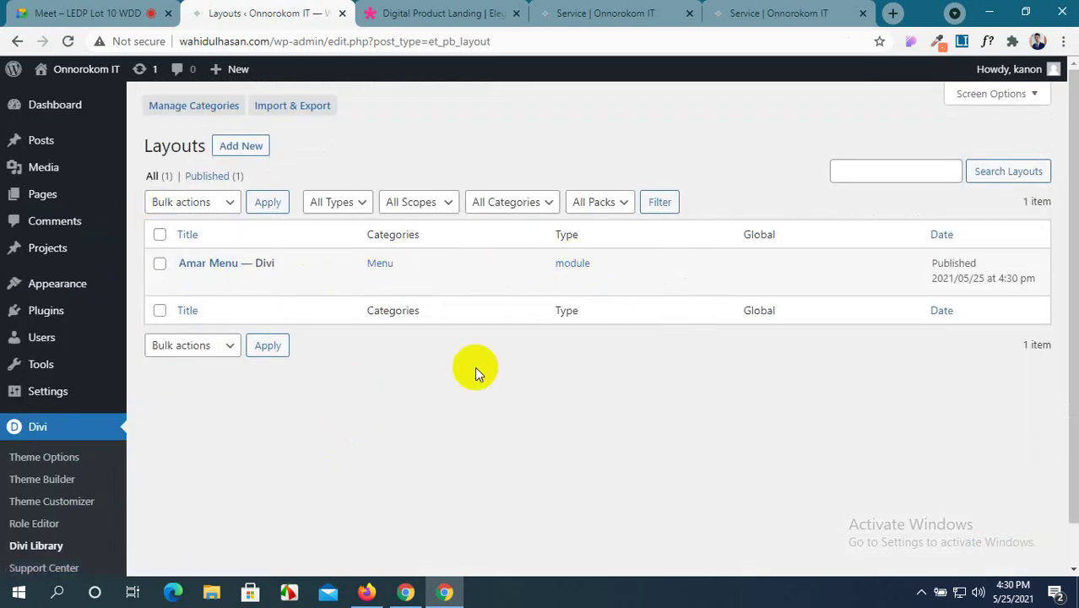
mouse_move(367, 592)
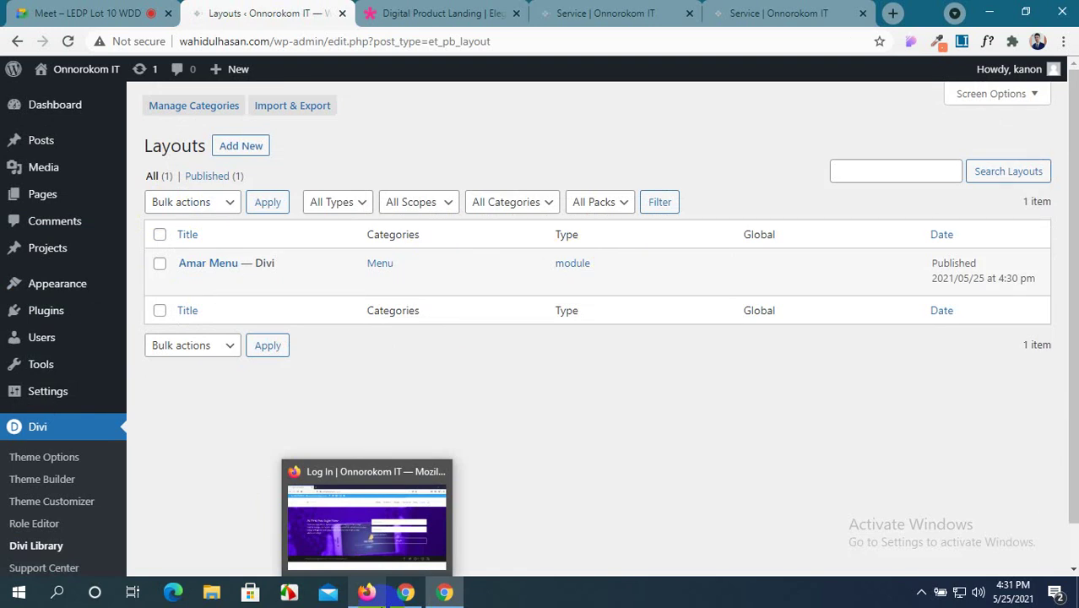
click(617, 13)
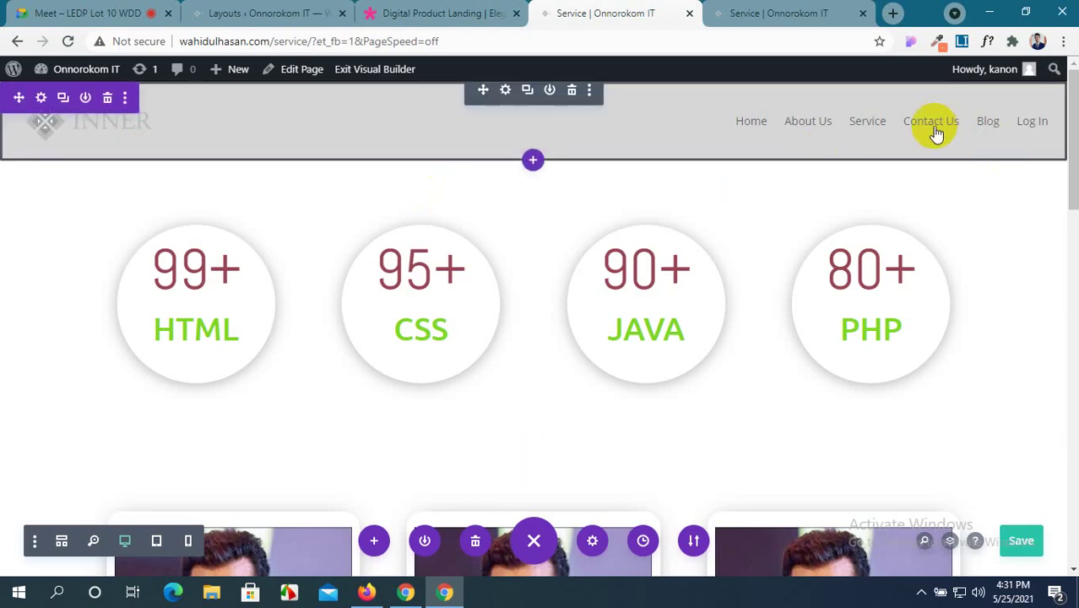
Close the Service builder tab, open All Pages in a new tab, and edit Contact Us.
click(689, 12)
click(423, 13)
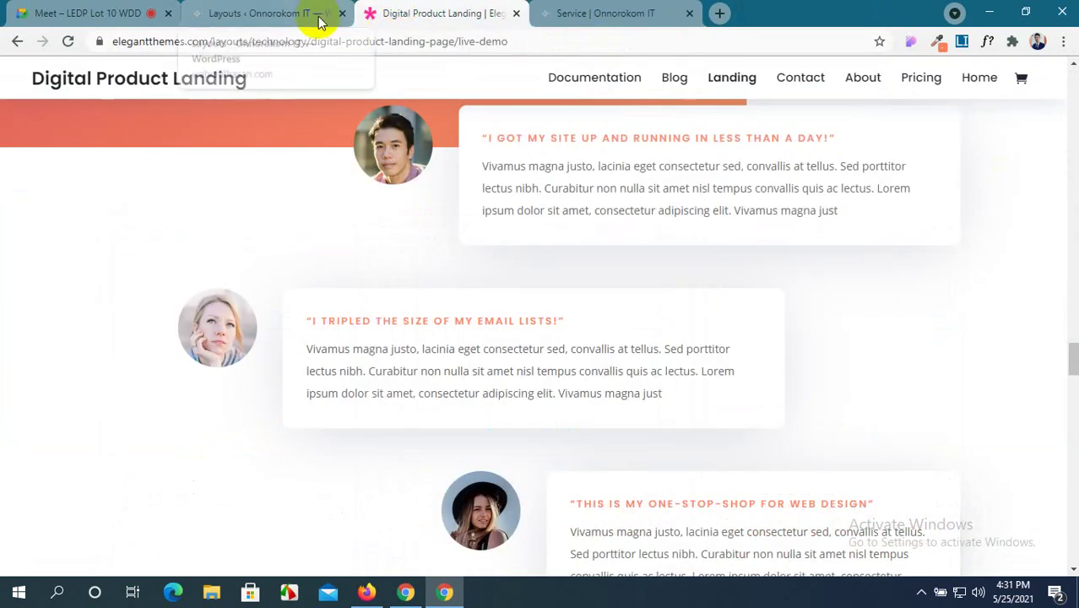
click(304, 13)
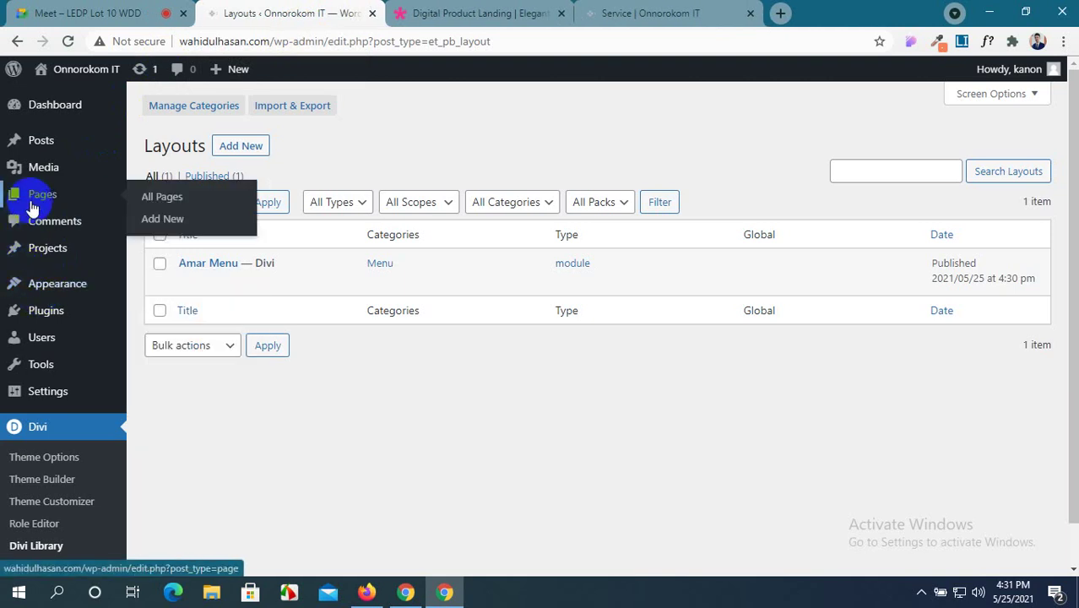
middle_click(161, 199)
click(473, 19)
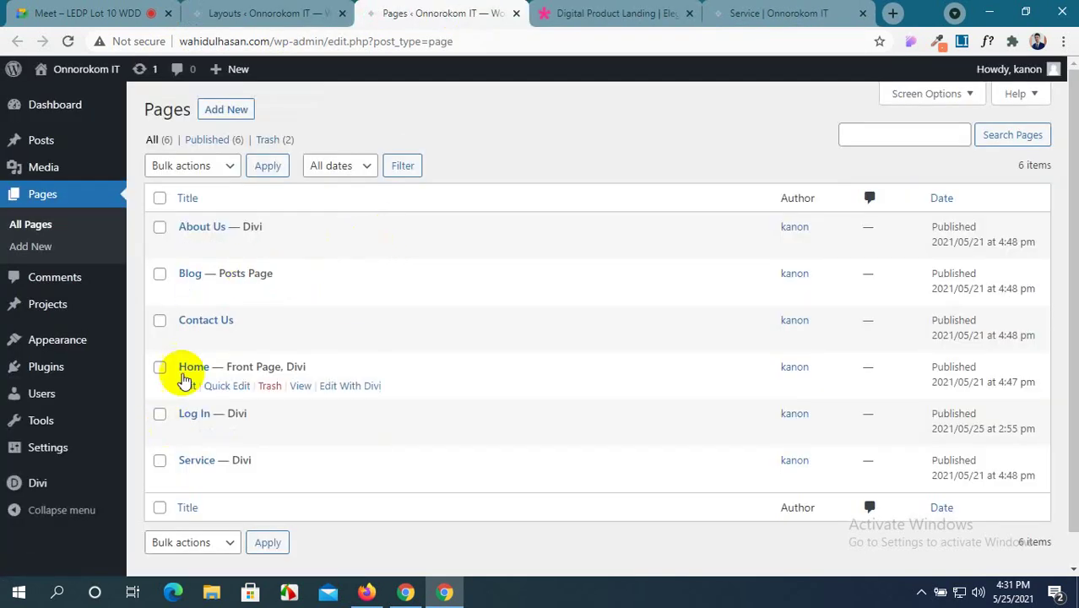
click(187, 339)
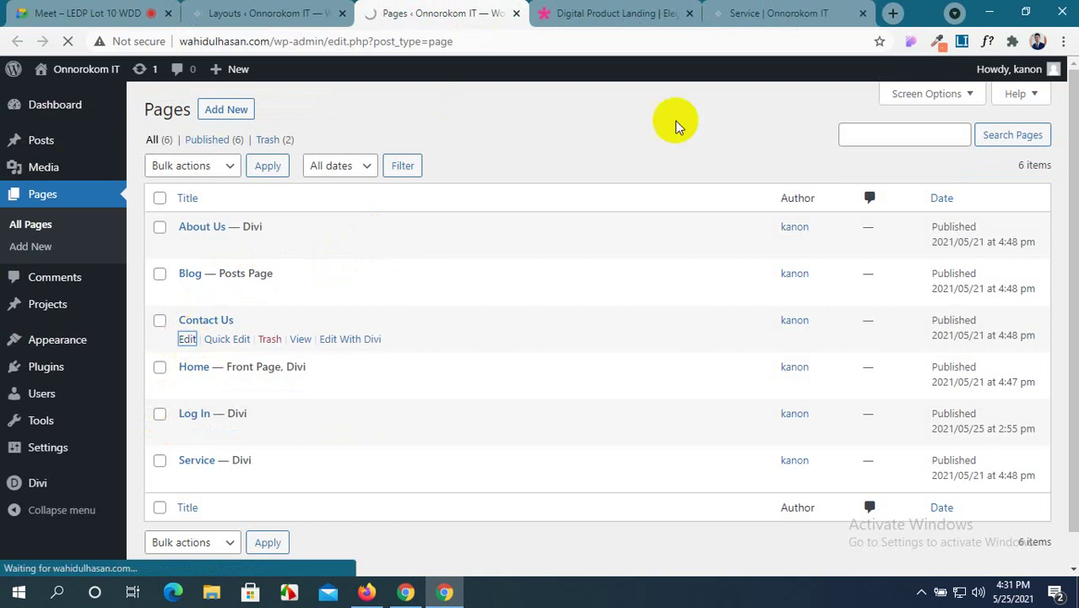
Preview the live Contact Us page, then close the Digital Product Landing demo tab.
click(774, 13)
scroll(899, 144, up, 4)
click(932, 127)
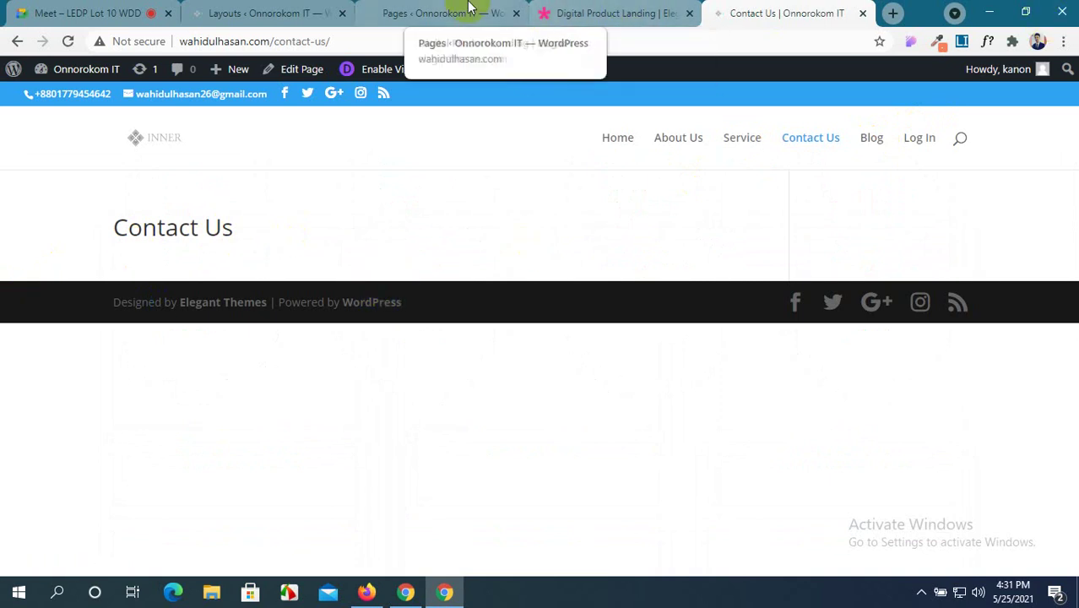
click(731, 140)
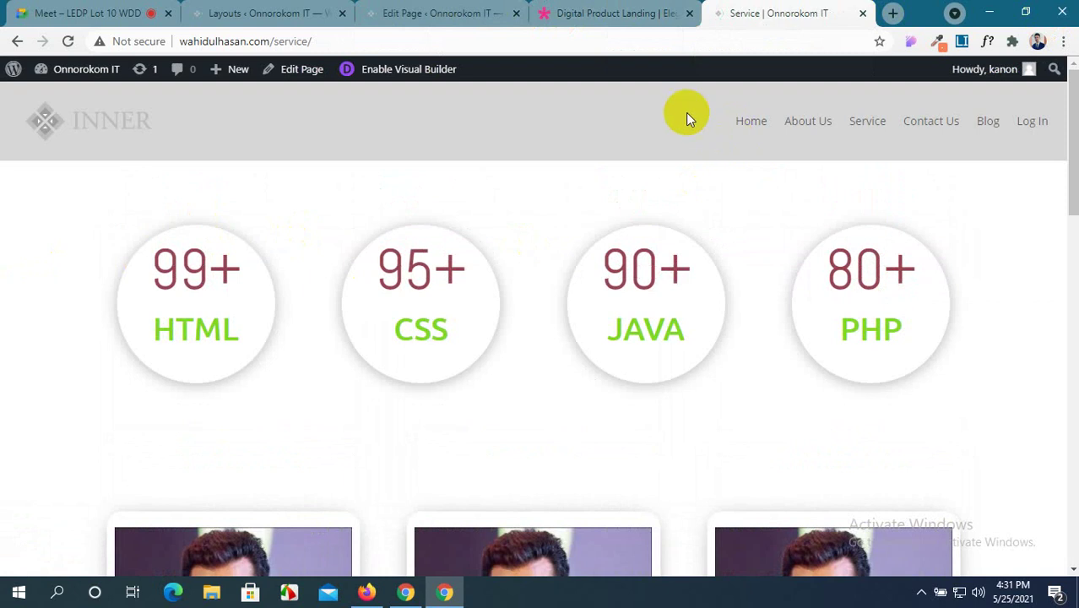
click(656, 13)
click(777, 14)
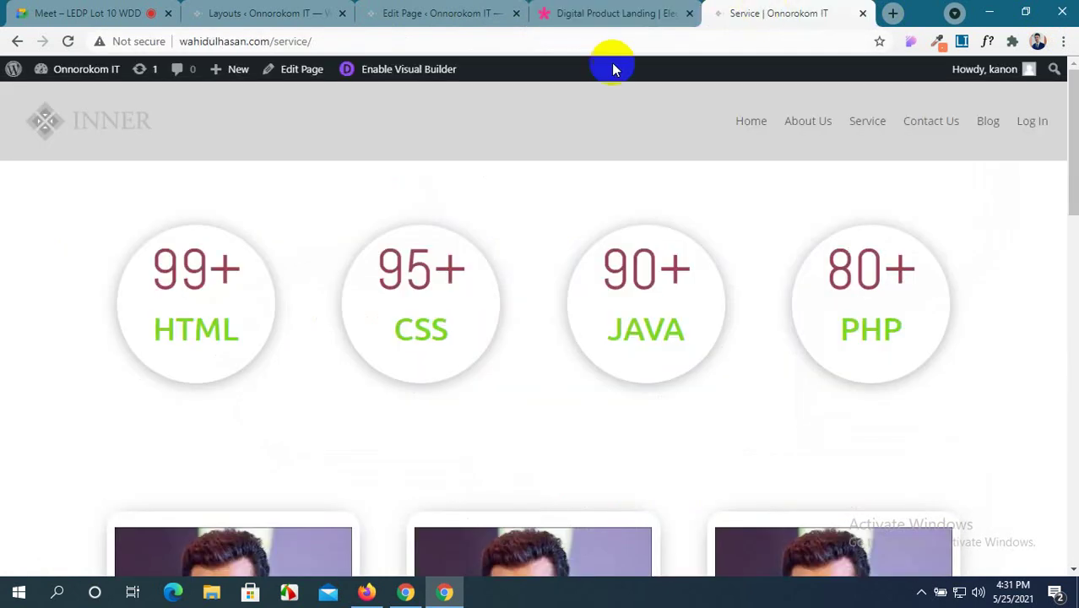
click(591, 9)
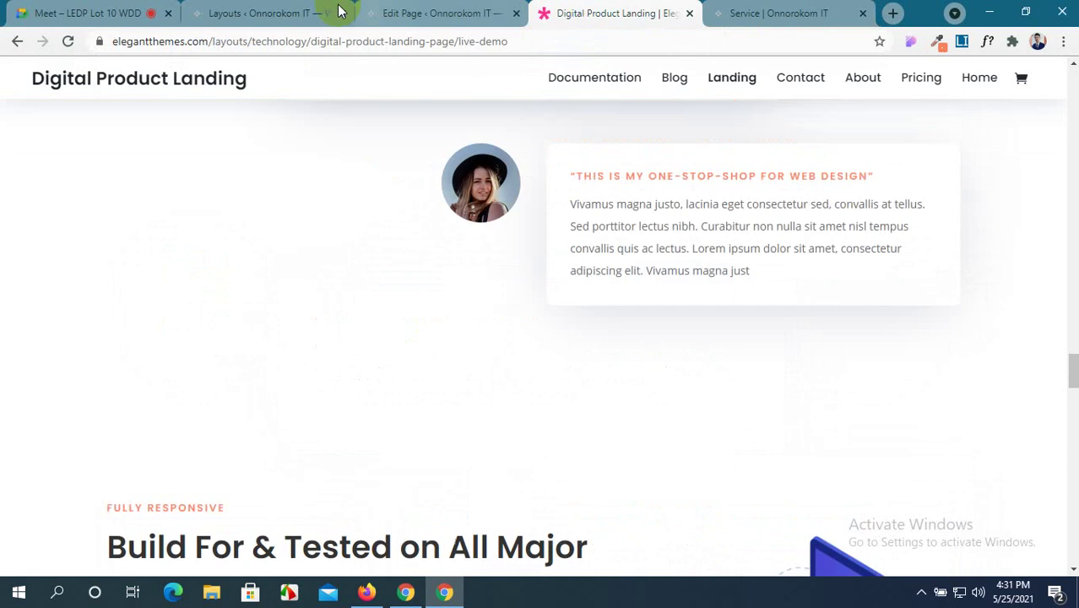
click(689, 14)
Set the Contact Us page template to Blank Page and update the page.
click(477, 10)
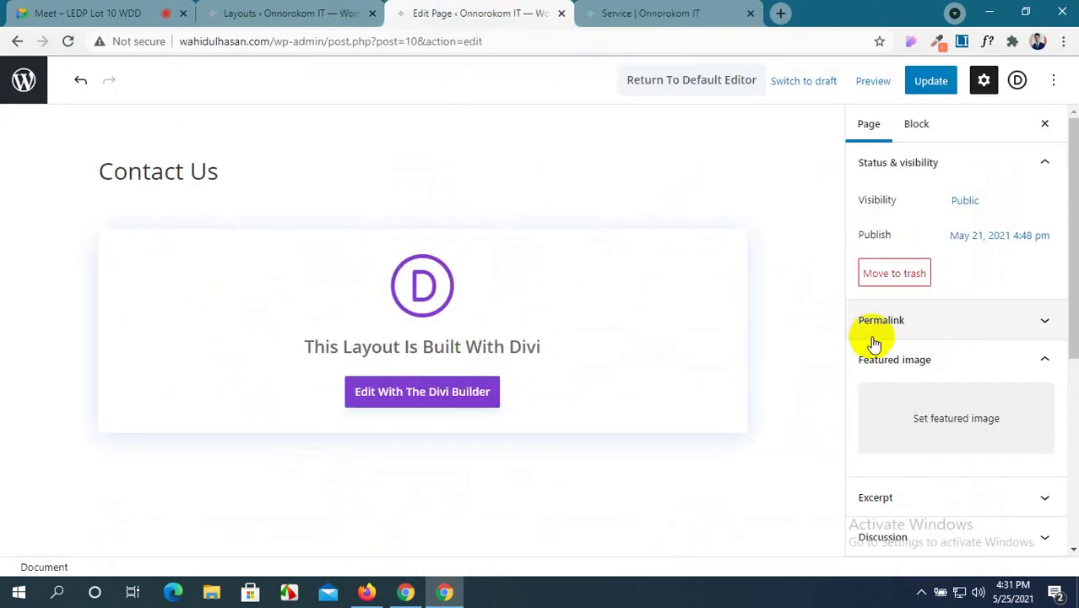
scroll(937, 374, down, 4)
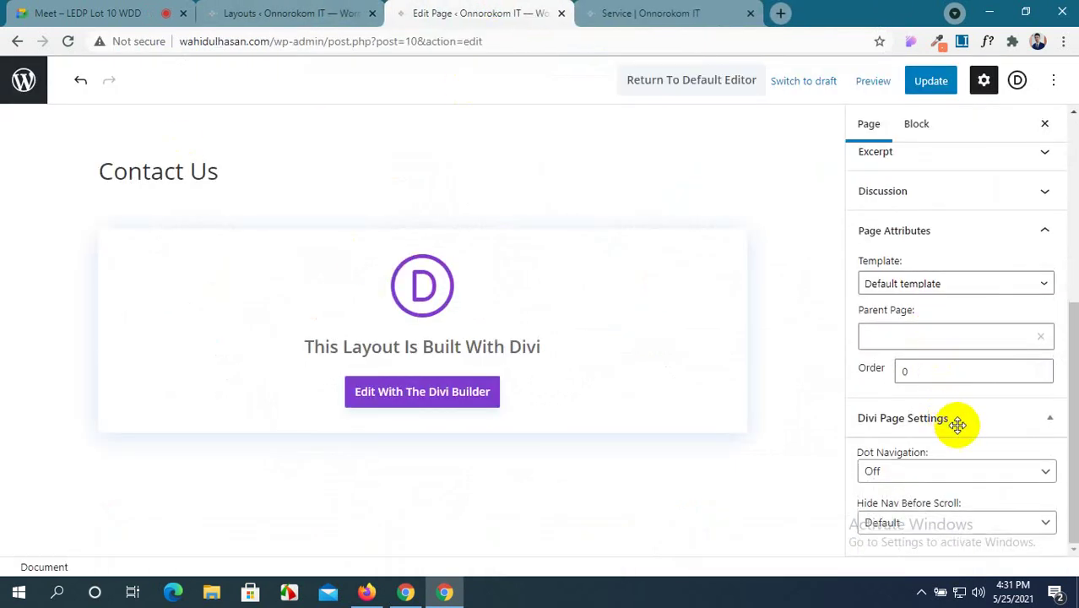
click(984, 284)
click(963, 313)
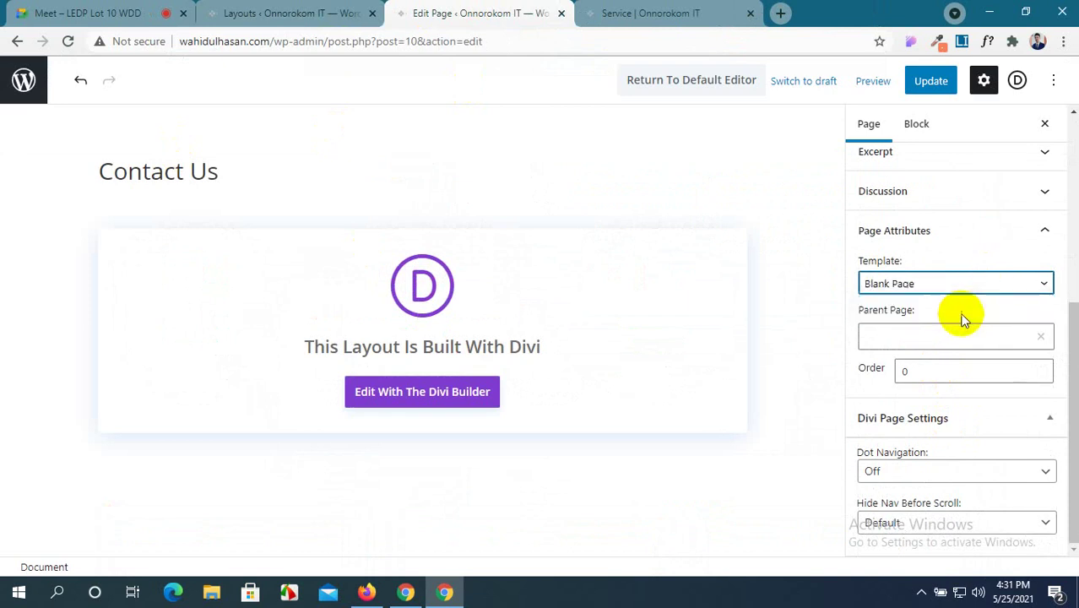
click(931, 81)
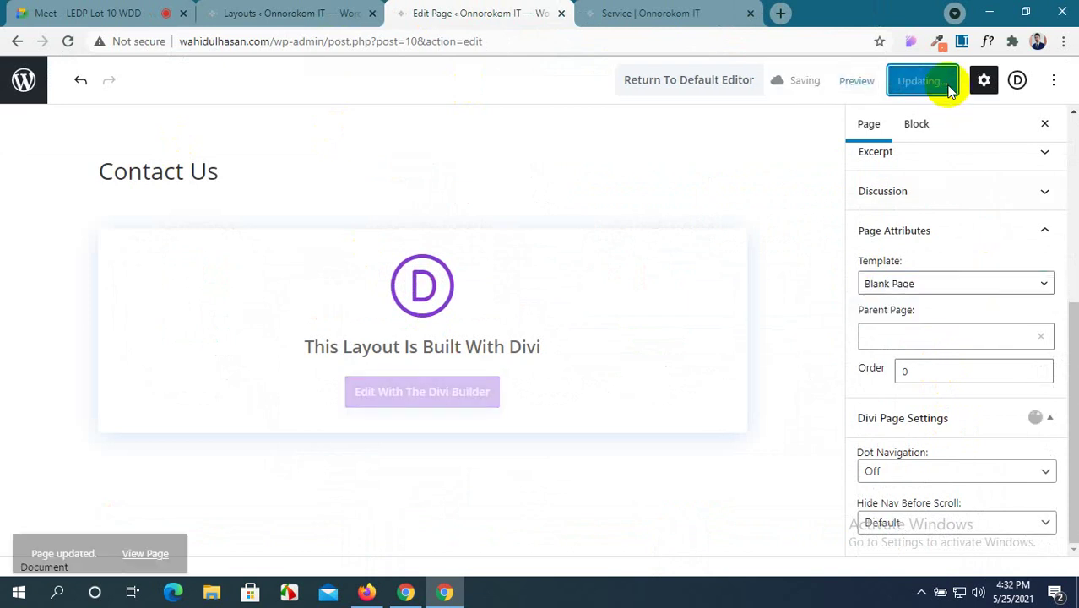
Preview the live Contact Us page, then launch Edit With The Divi Builder.
click(614, 8)
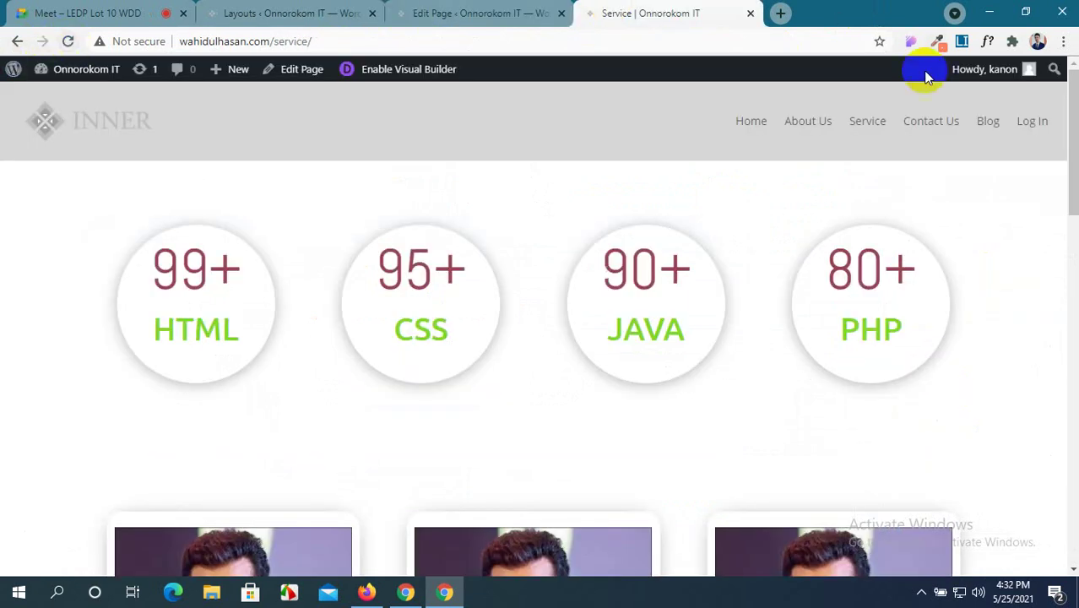
click(952, 132)
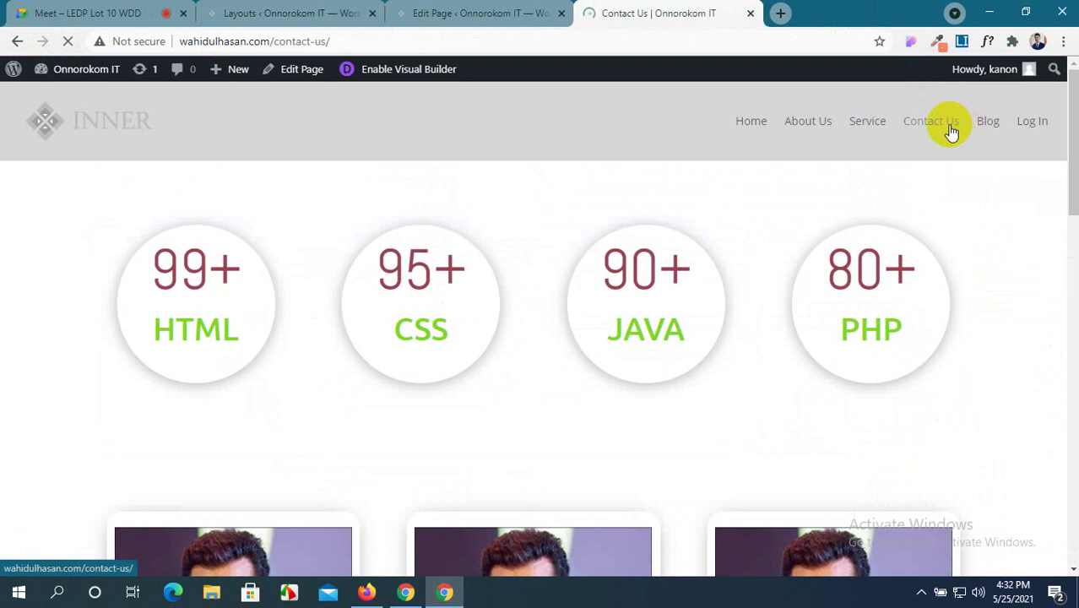
click(440, 12)
click(463, 407)
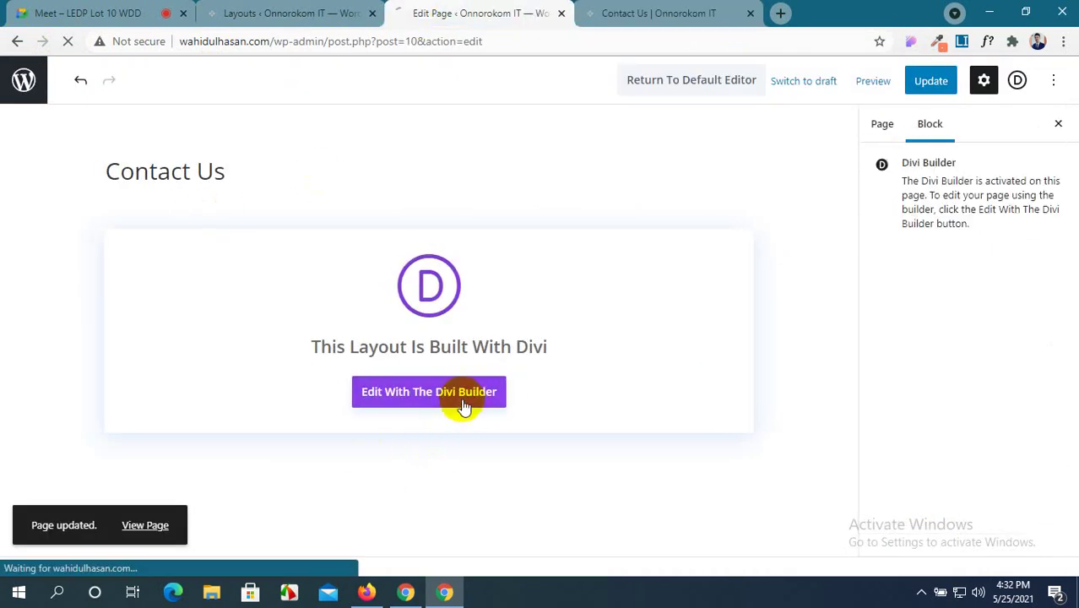
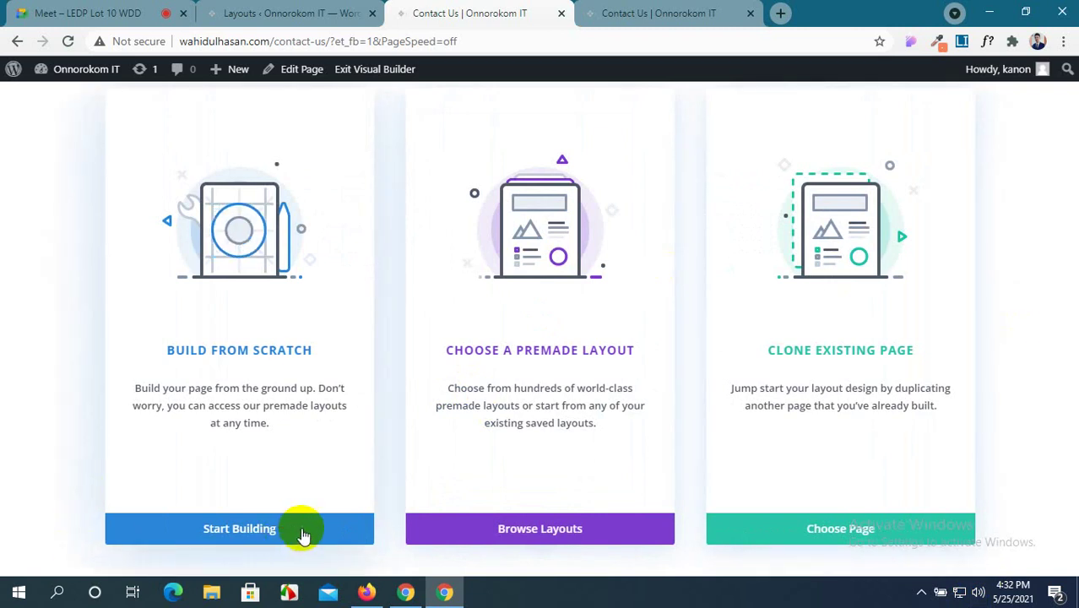
Browse the Existing Pages, Saved and Premade layout tabs in the library, then close it.
click(543, 532)
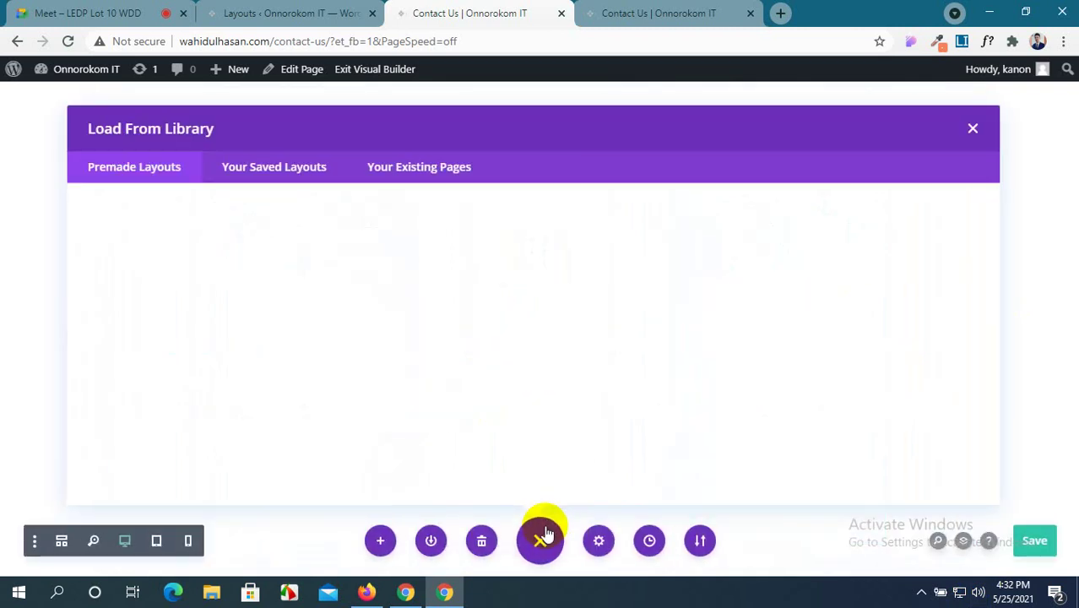
click(413, 174)
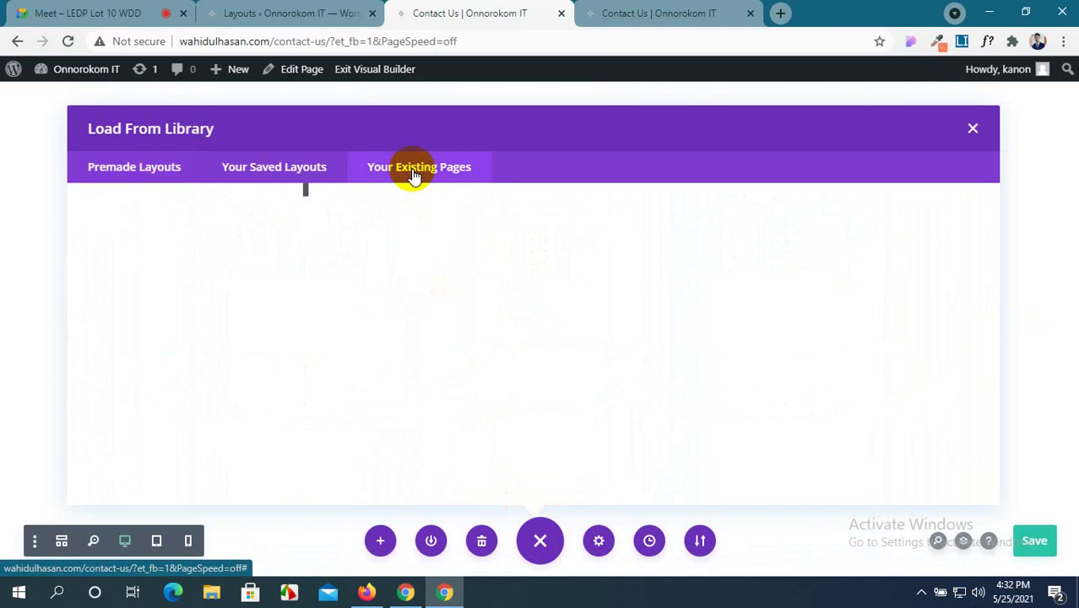
click(282, 174)
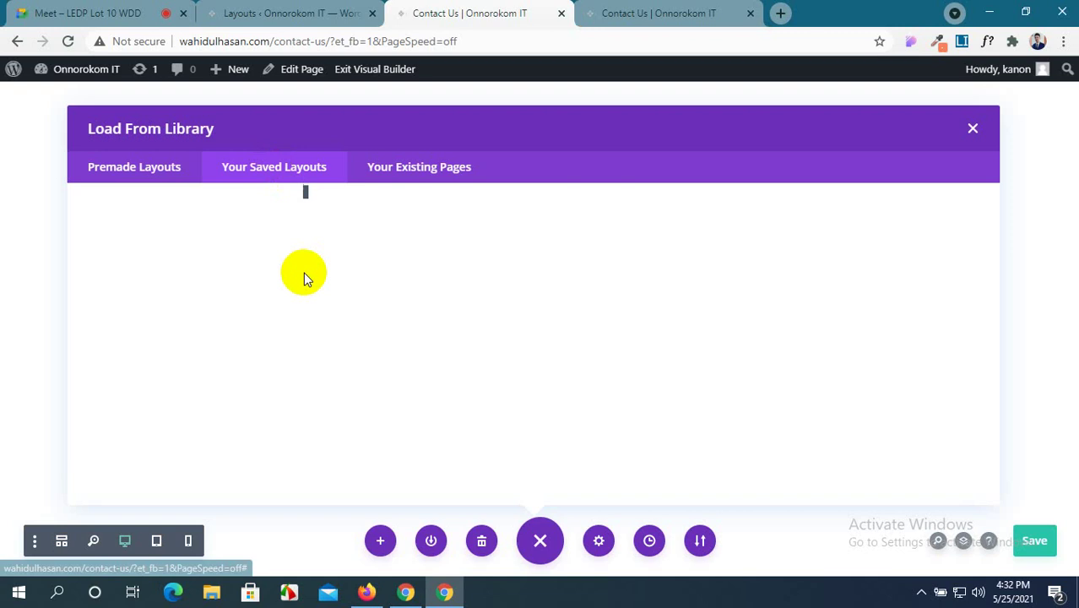
click(175, 172)
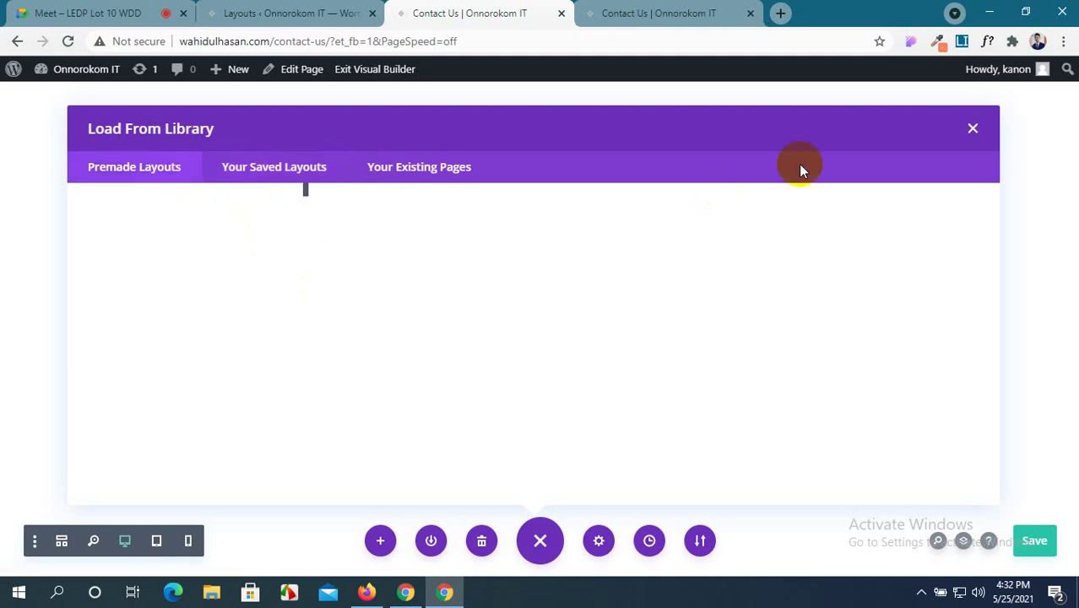
click(973, 129)
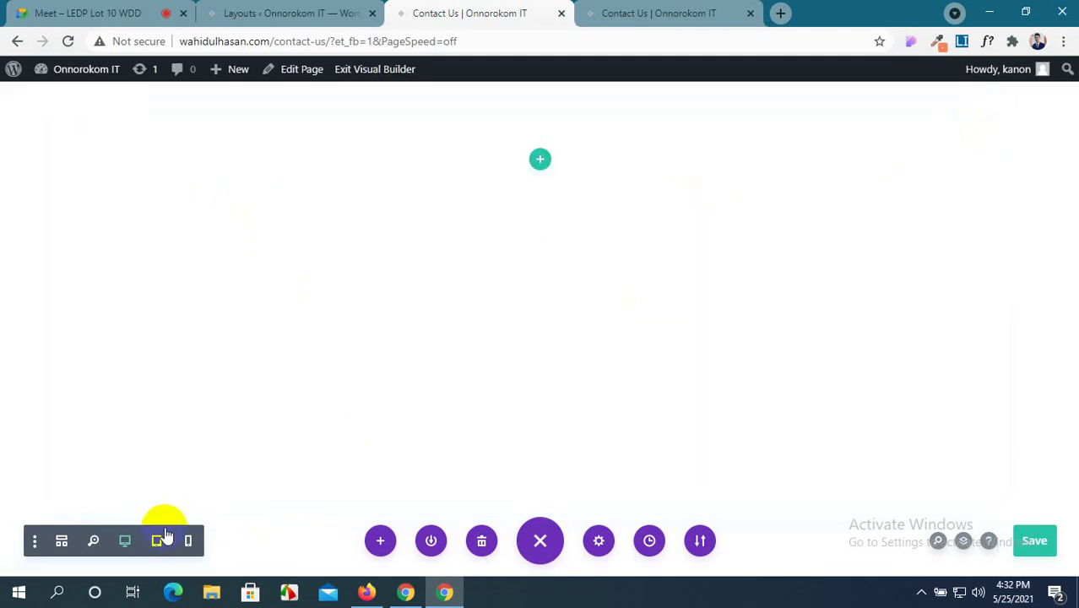
Reopen the library, scroll through the Saved and Existing Pages layouts, and close it.
click(380, 541)
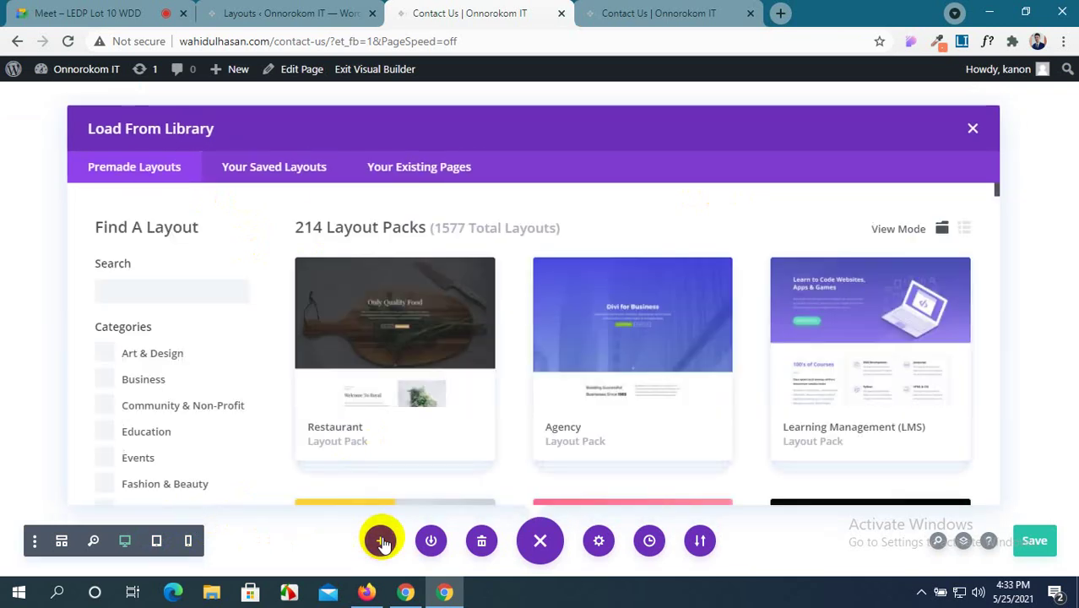
scroll(278, 398, down, 2)
scroll(278, 400, up, 2)
click(297, 167)
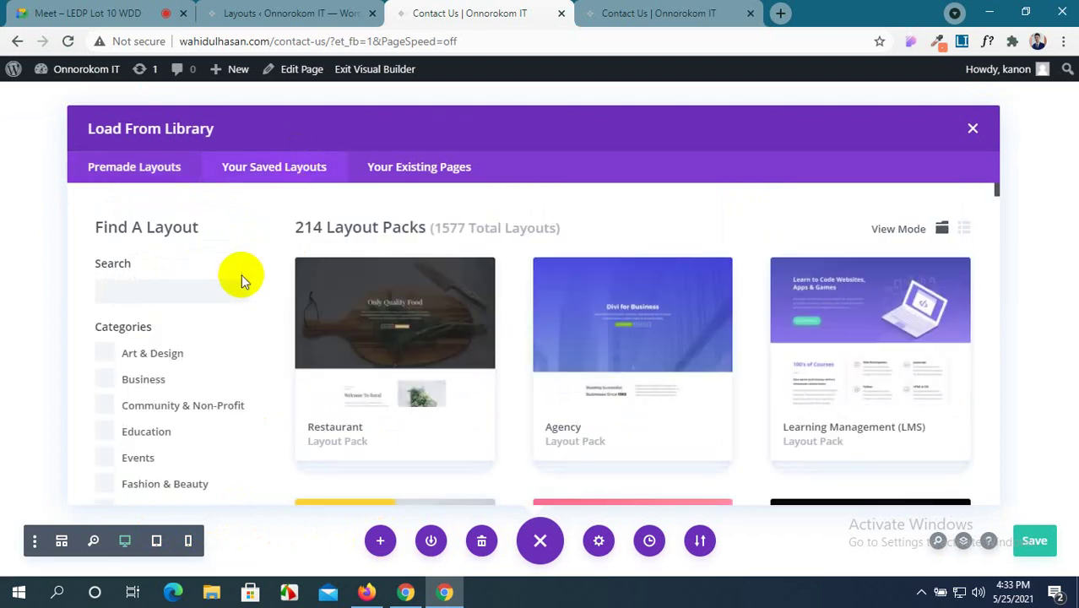
scroll(569, 429, down, 3)
scroll(566, 426, up, 3)
click(460, 169)
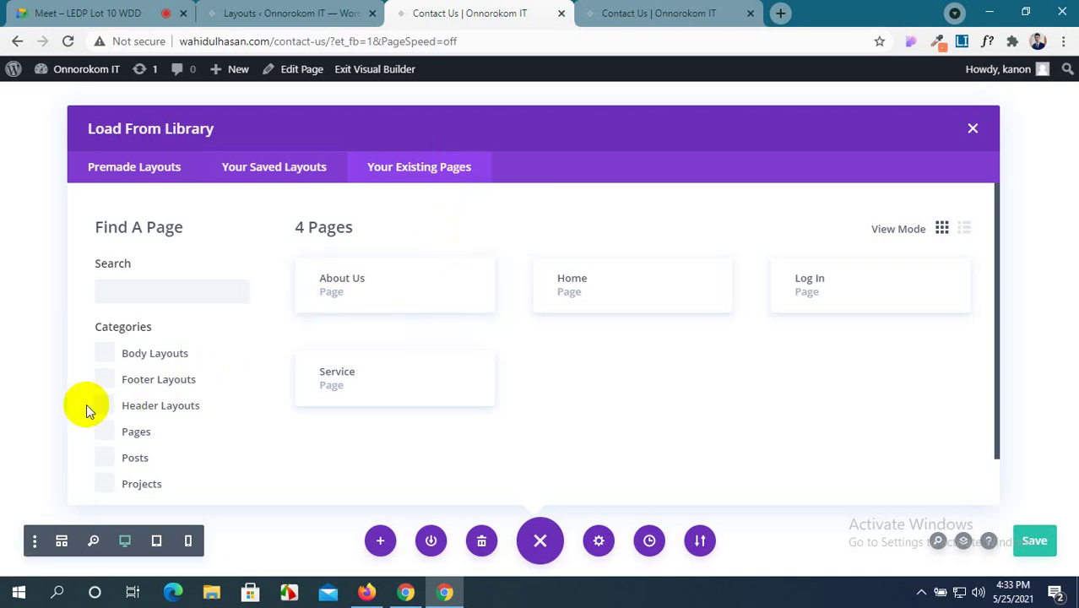
scroll(568, 358, down, 1)
scroll(568, 357, up, 1)
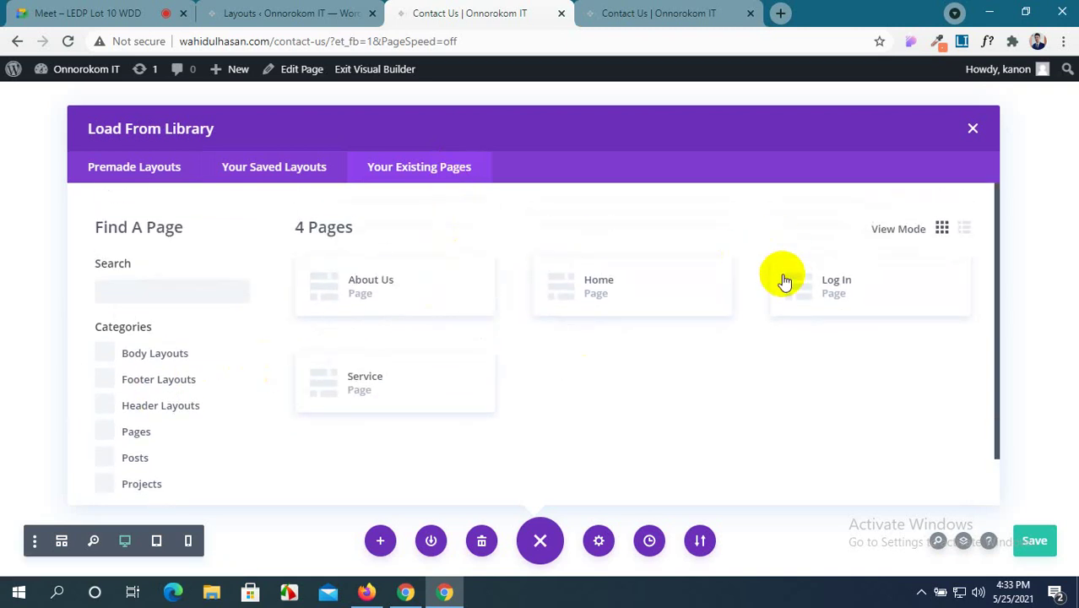
scroll(689, 410, down, 1)
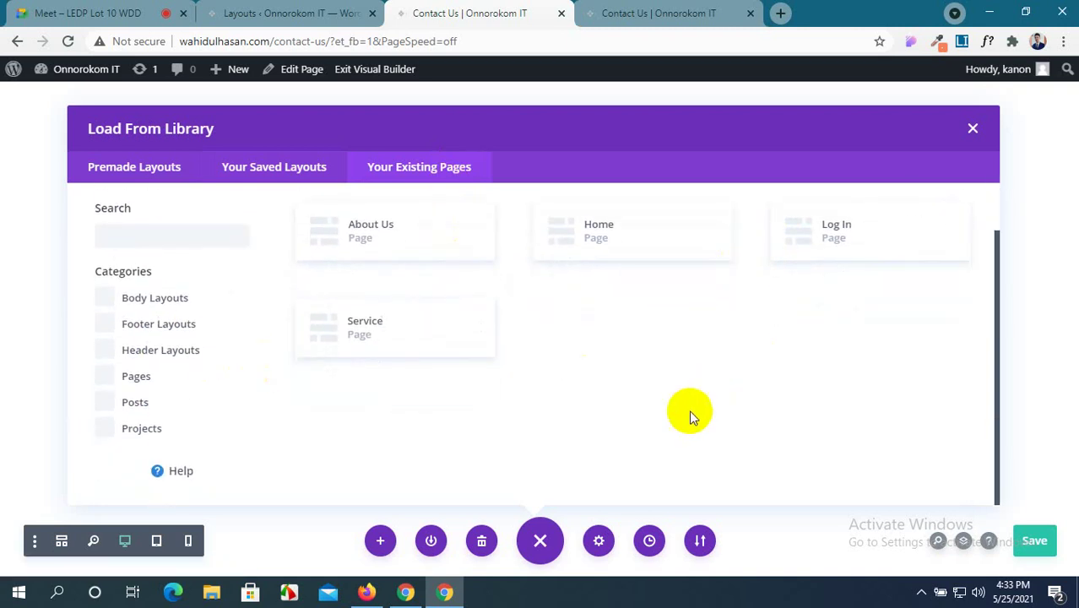
click(973, 129)
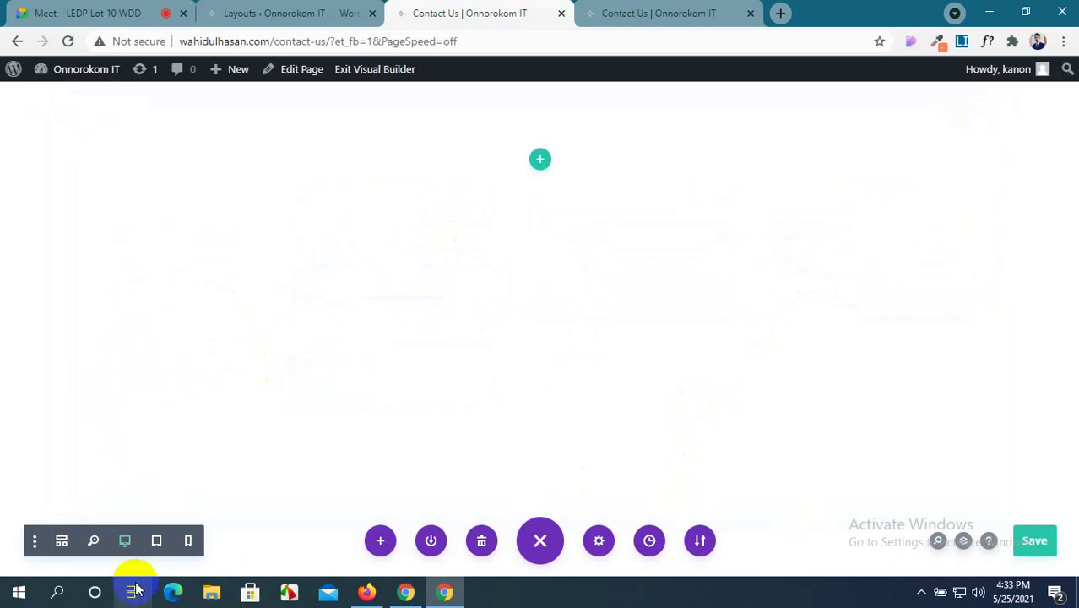
click(431, 543)
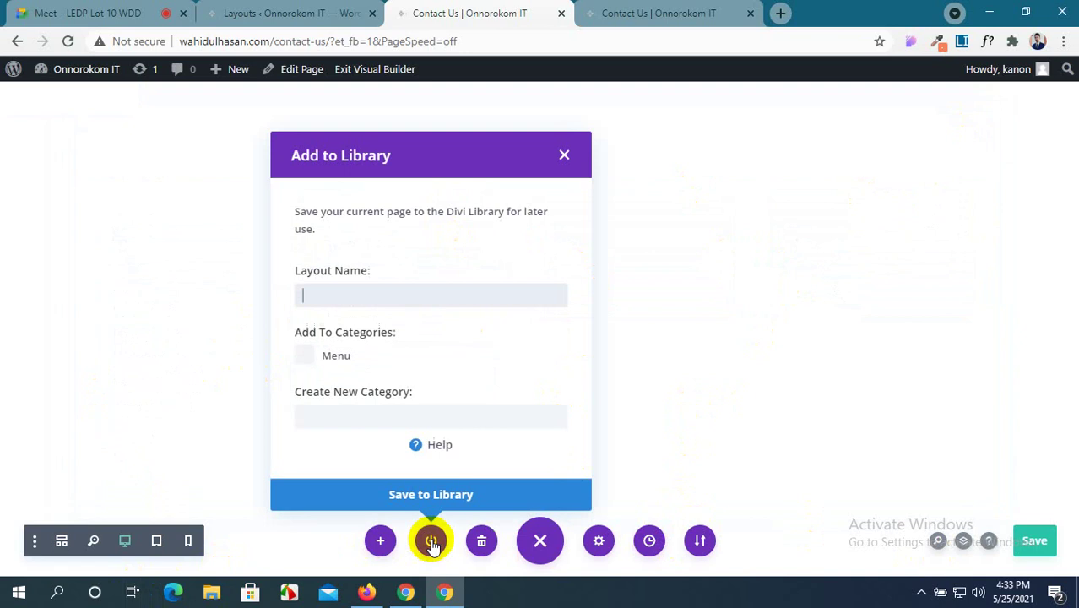
click(562, 157)
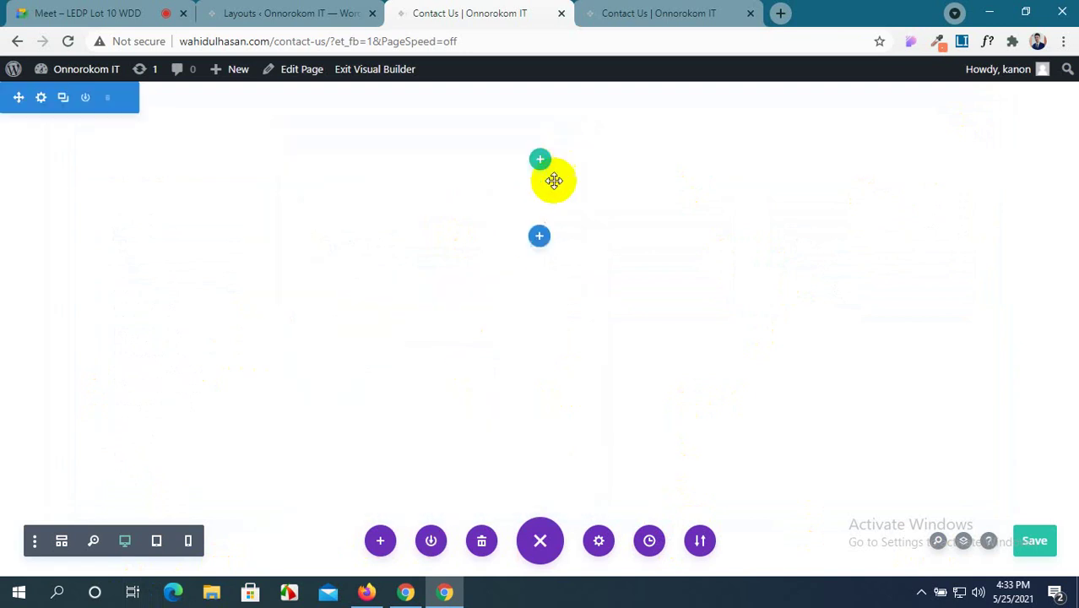
click(598, 540)
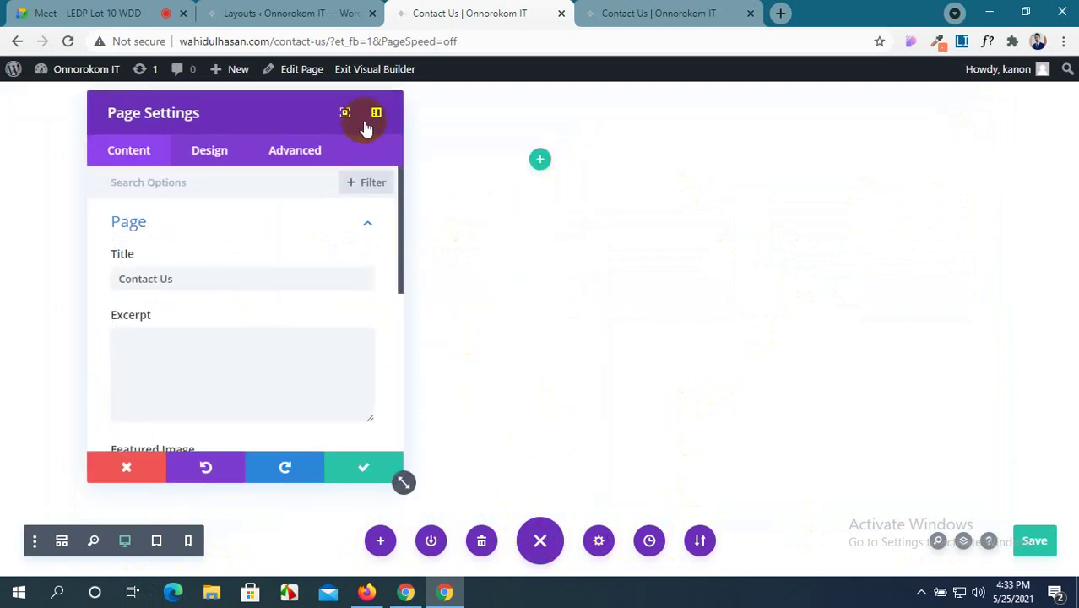
scroll(285, 330, down, 5)
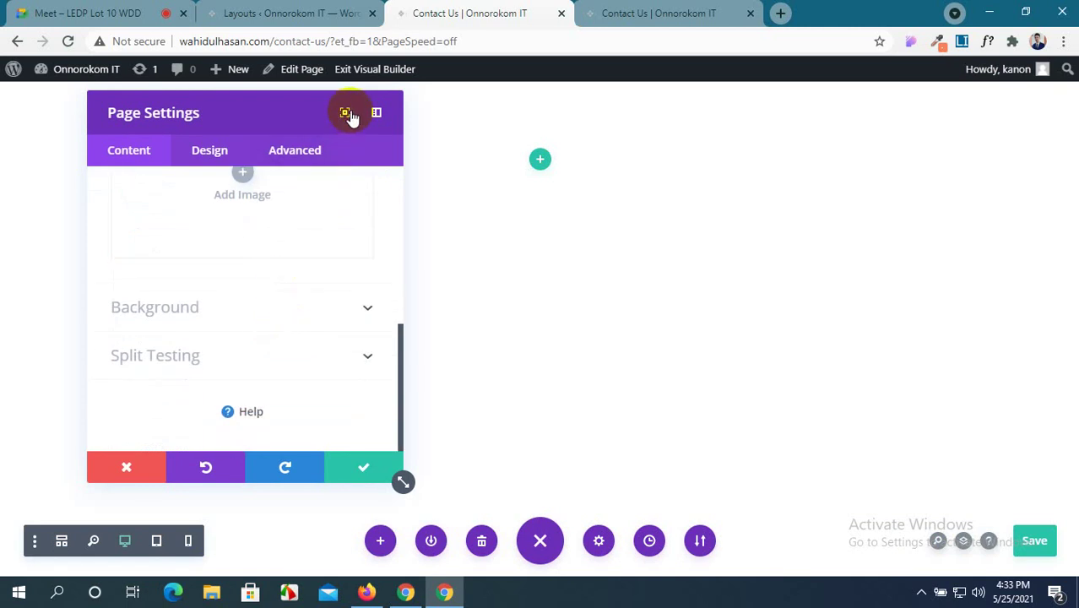
click(364, 467)
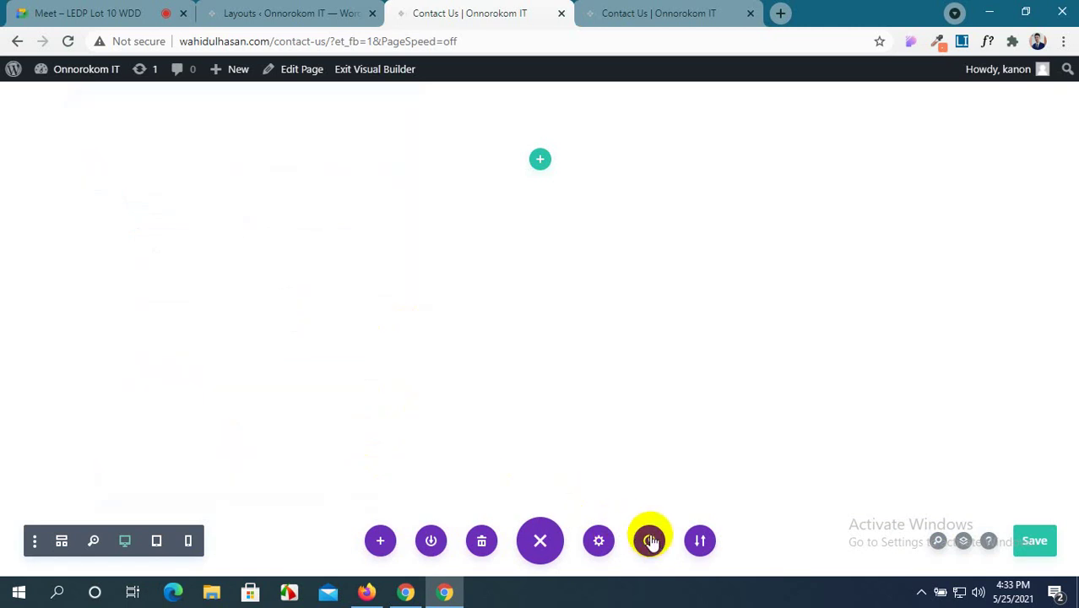
click(700, 540)
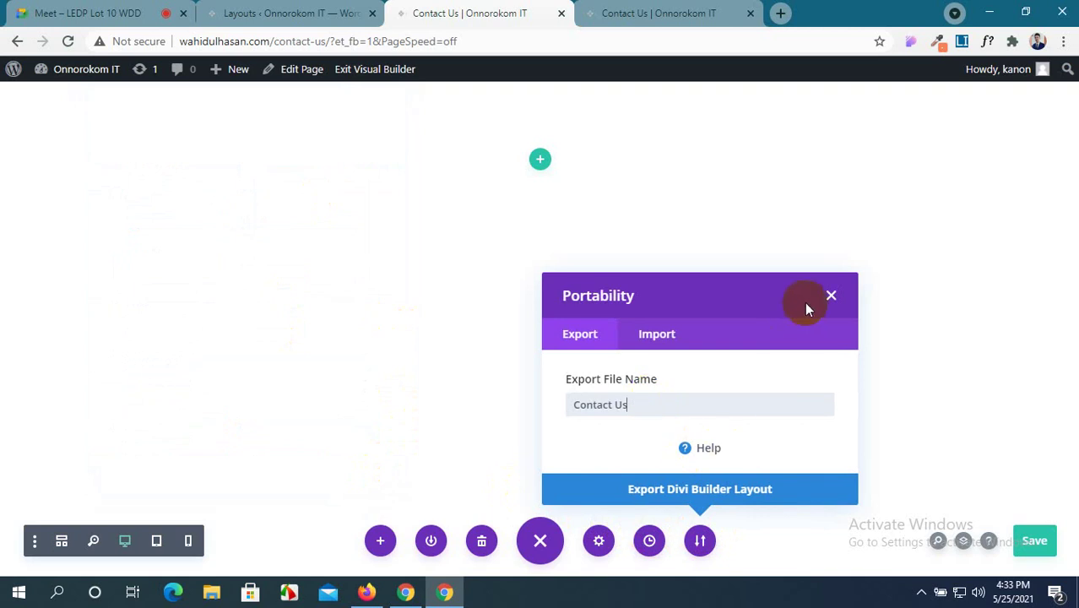
click(736, 490)
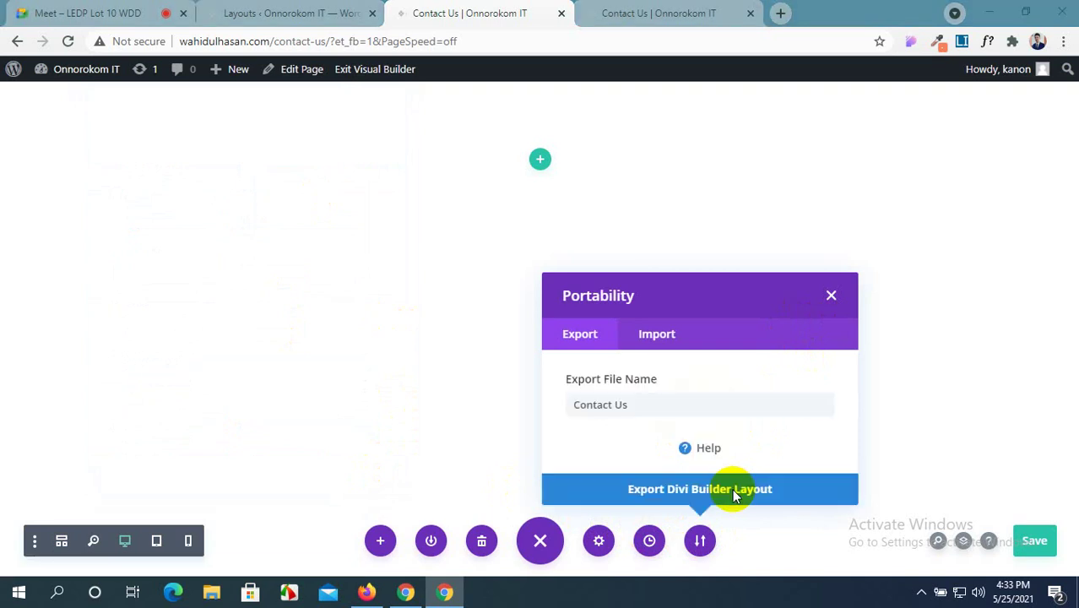
click(488, 353)
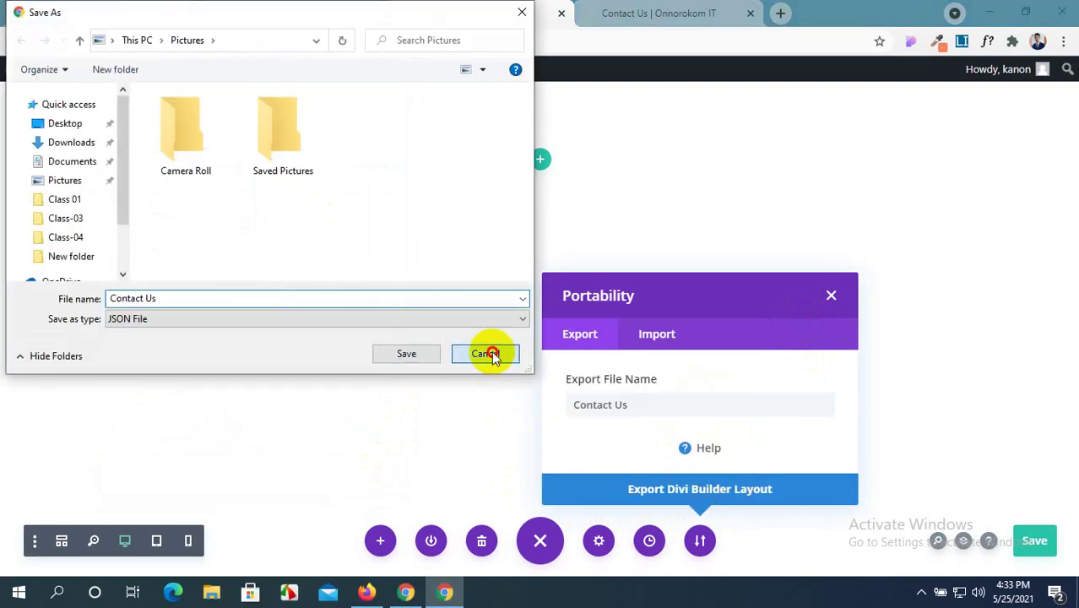
click(833, 296)
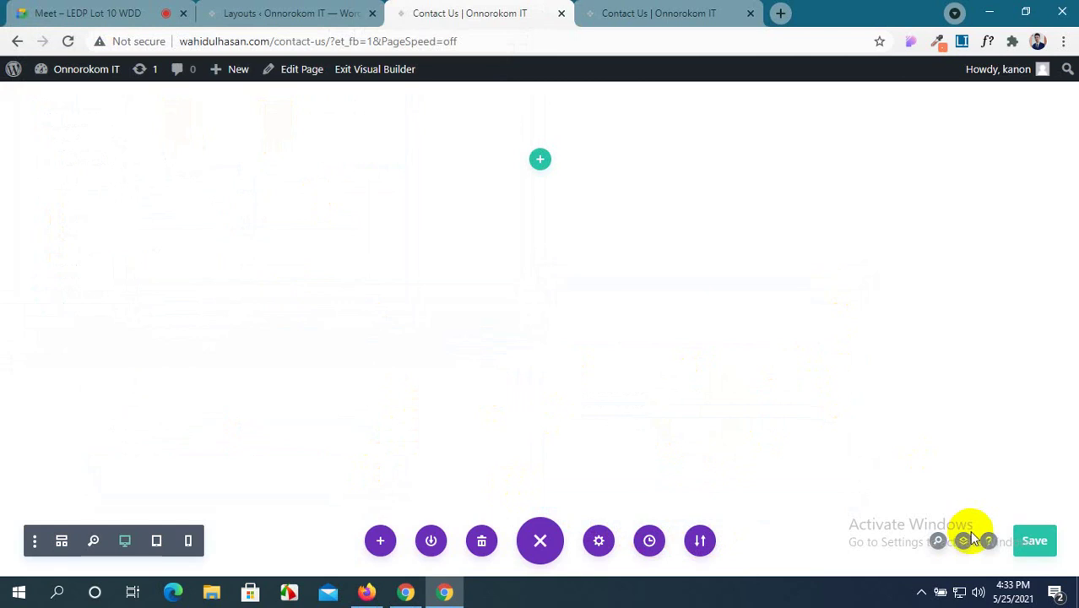
Look over the Builder Settings, then collapse and re-expand the builder toolbar.
click(31, 544)
scroll(73, 379, down, 5)
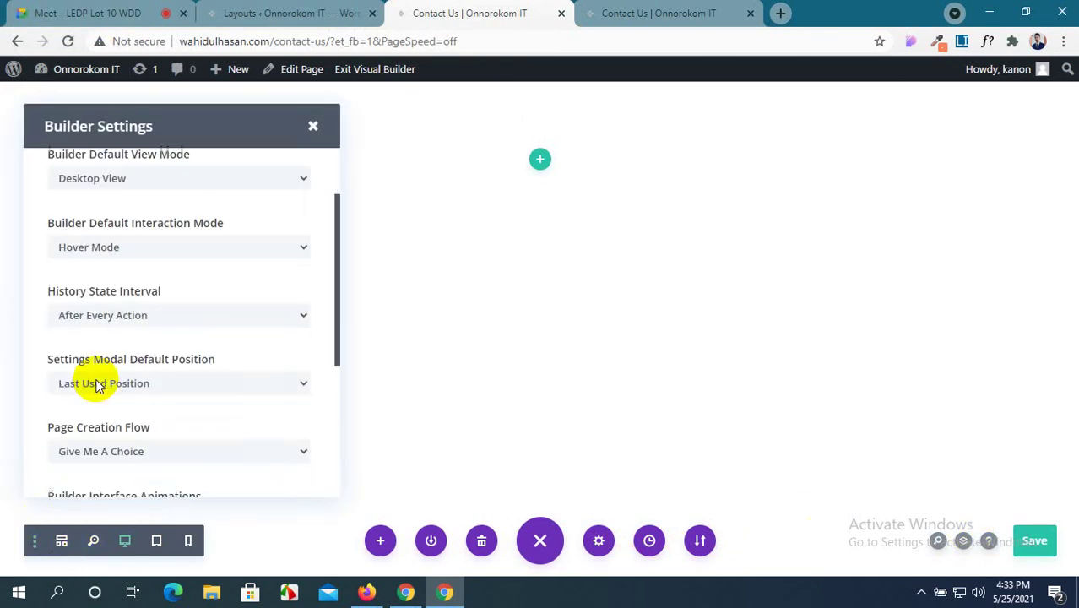
scroll(87, 385, up, 5)
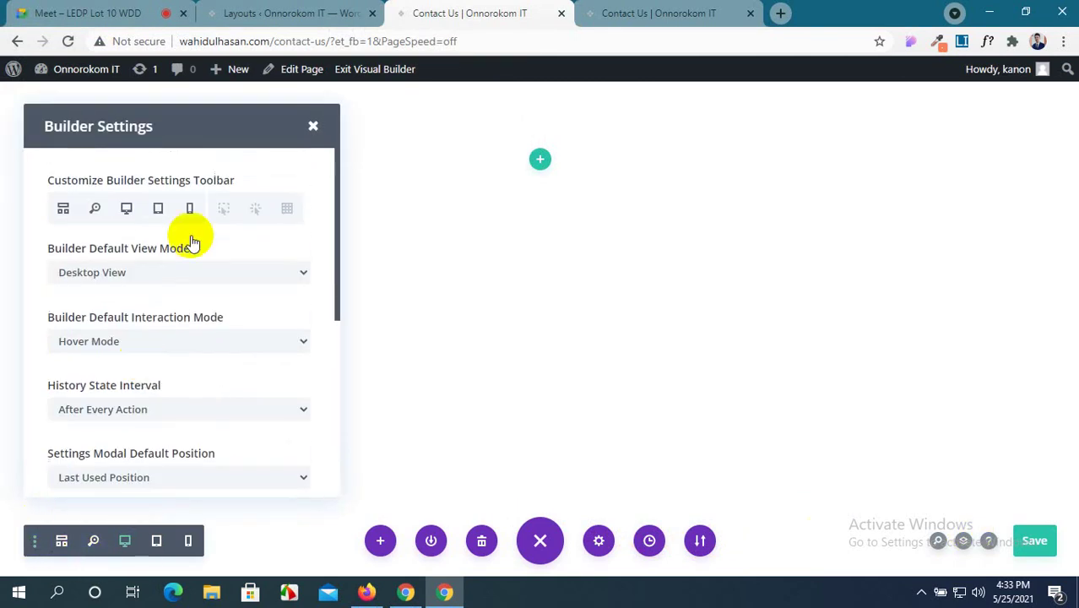
click(313, 127)
click(535, 545)
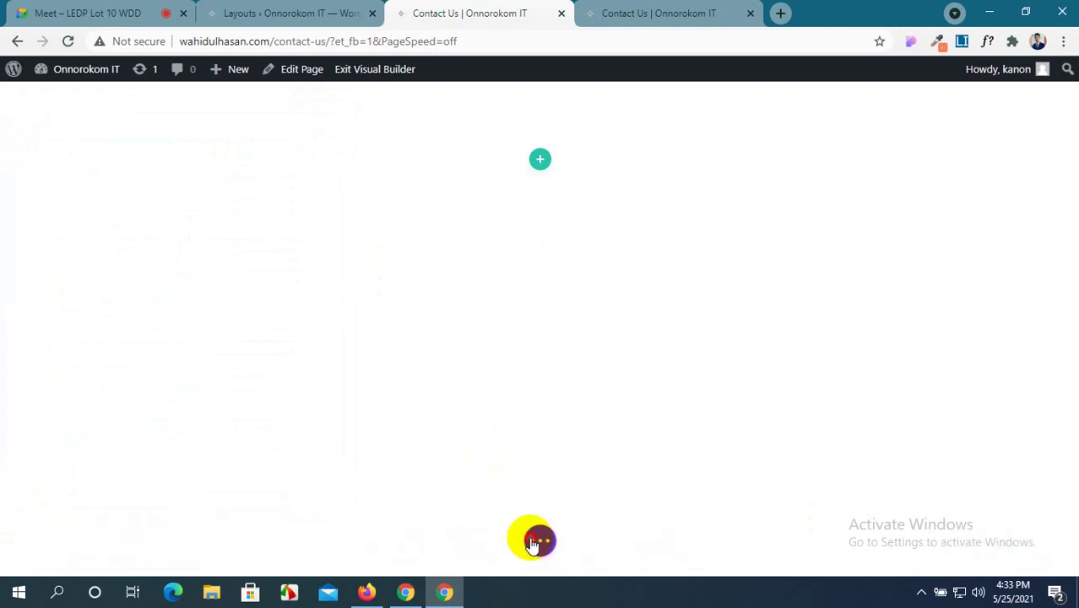
click(536, 541)
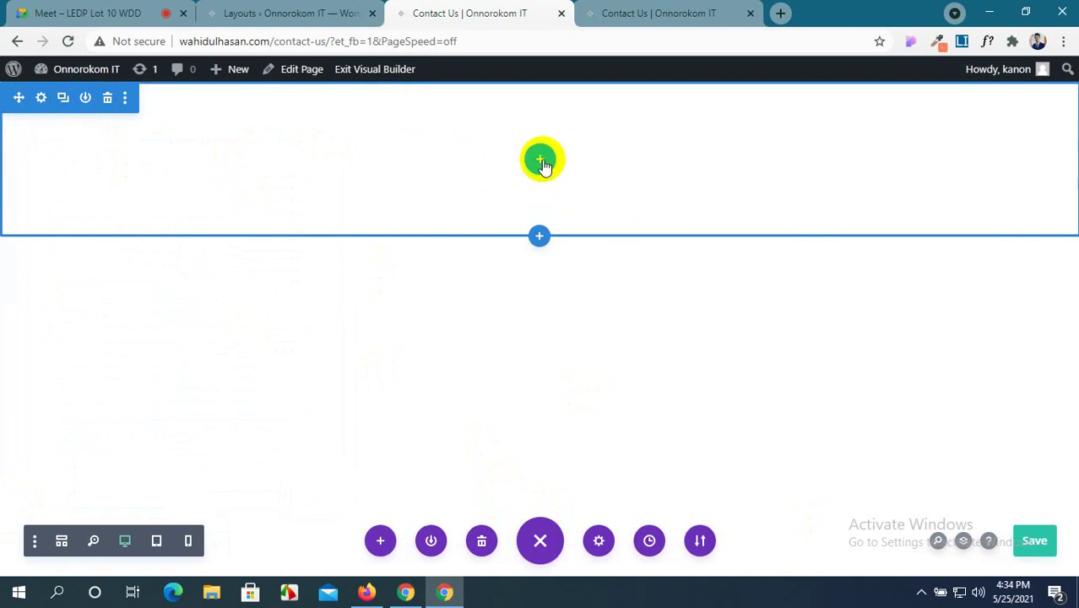
Preview the section's Save to Library form without saving, then open its extra-options menu.
click(86, 98)
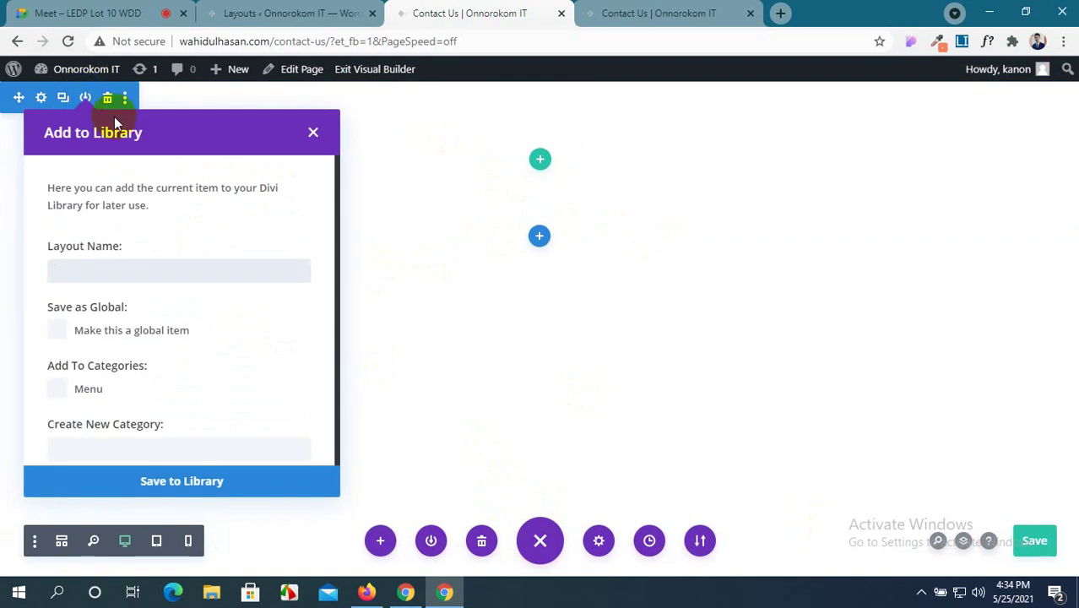
scroll(244, 329, down, 1)
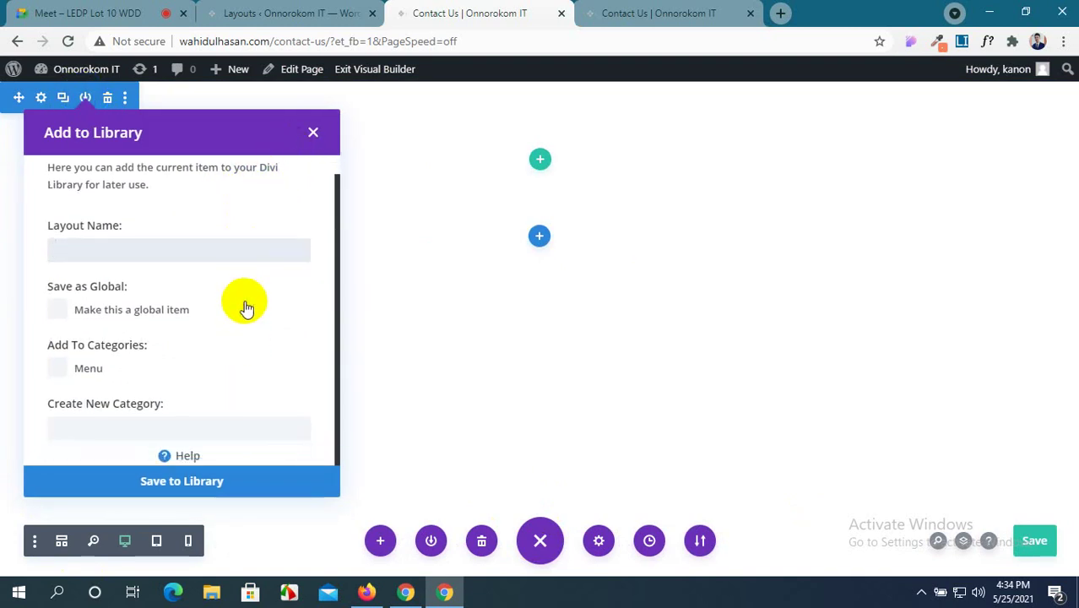
scroll(245, 308, up, 1)
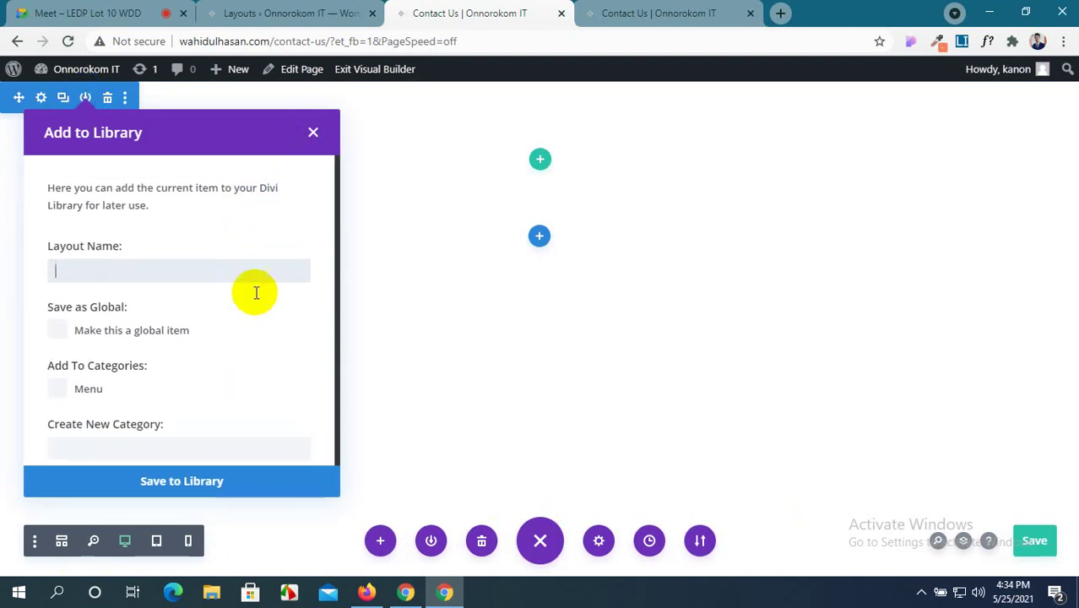
click(312, 135)
click(124, 100)
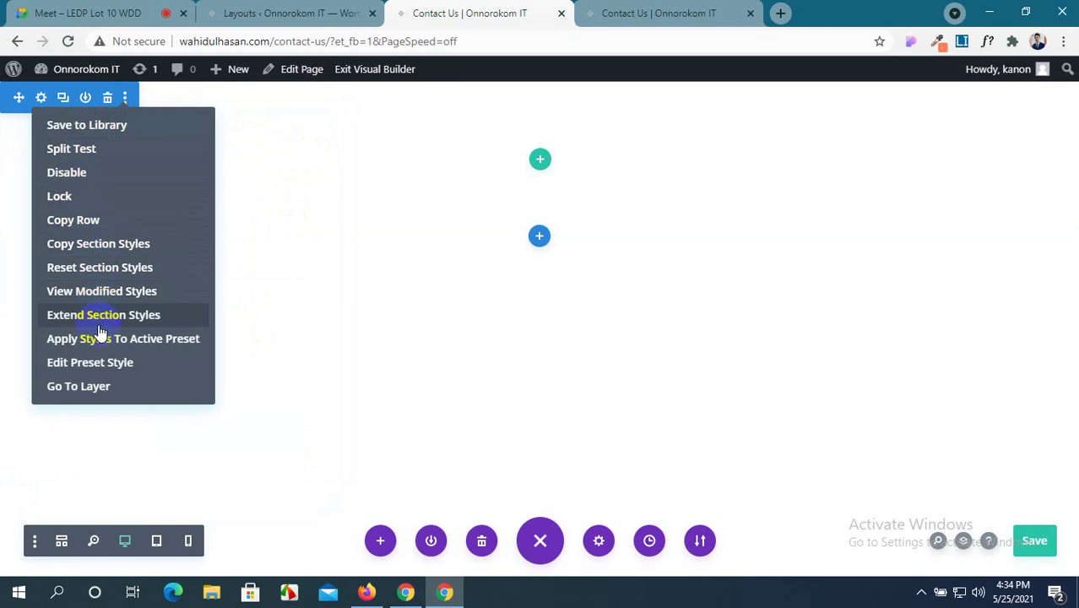
Check the section in the layers list and add a single-column row to it.
click(121, 395)
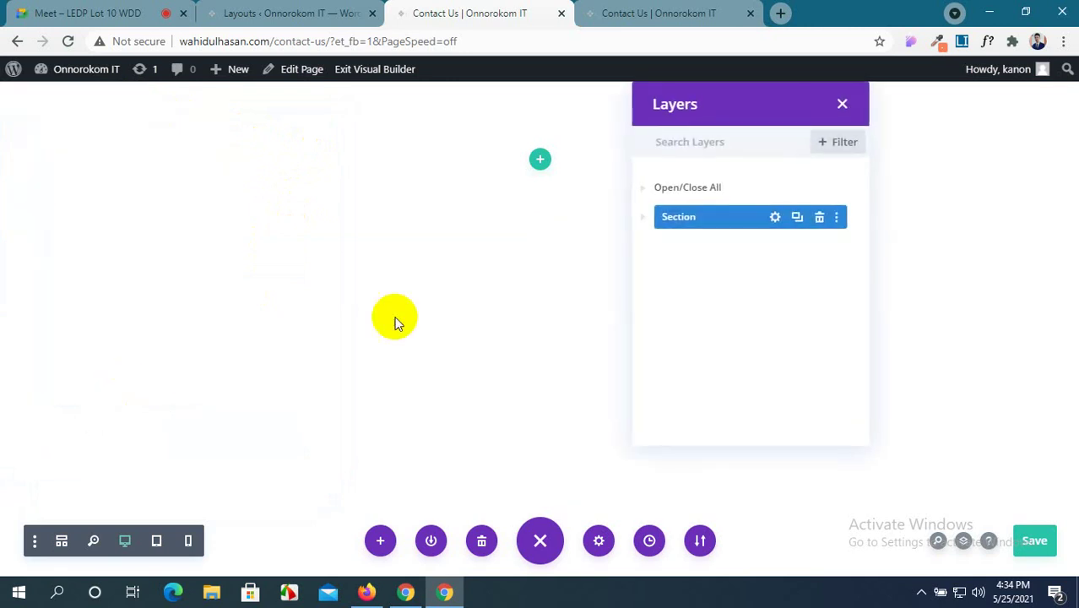
click(840, 104)
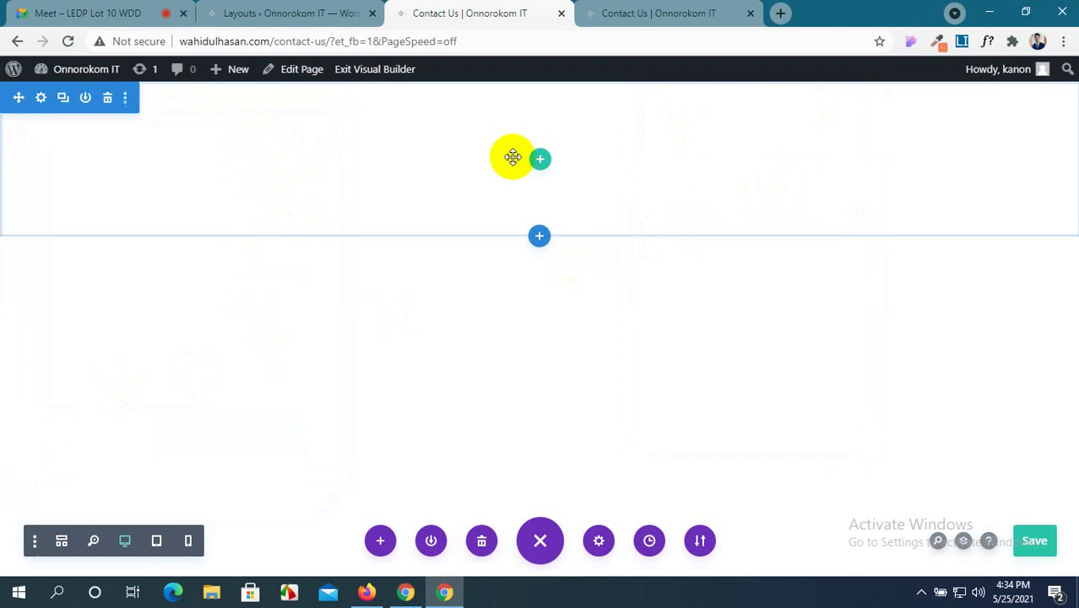
click(541, 161)
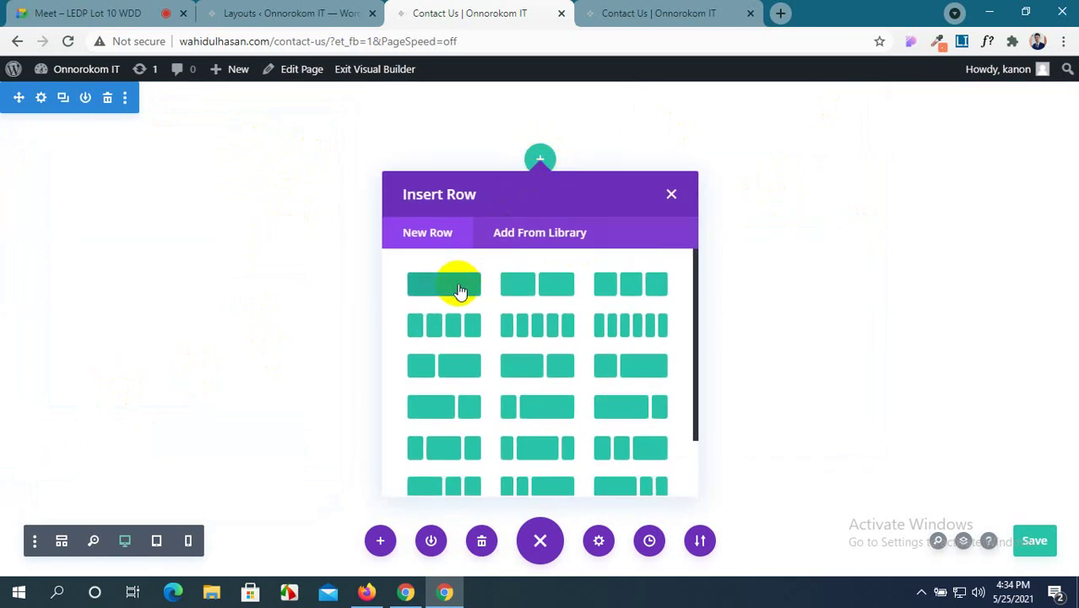
click(460, 291)
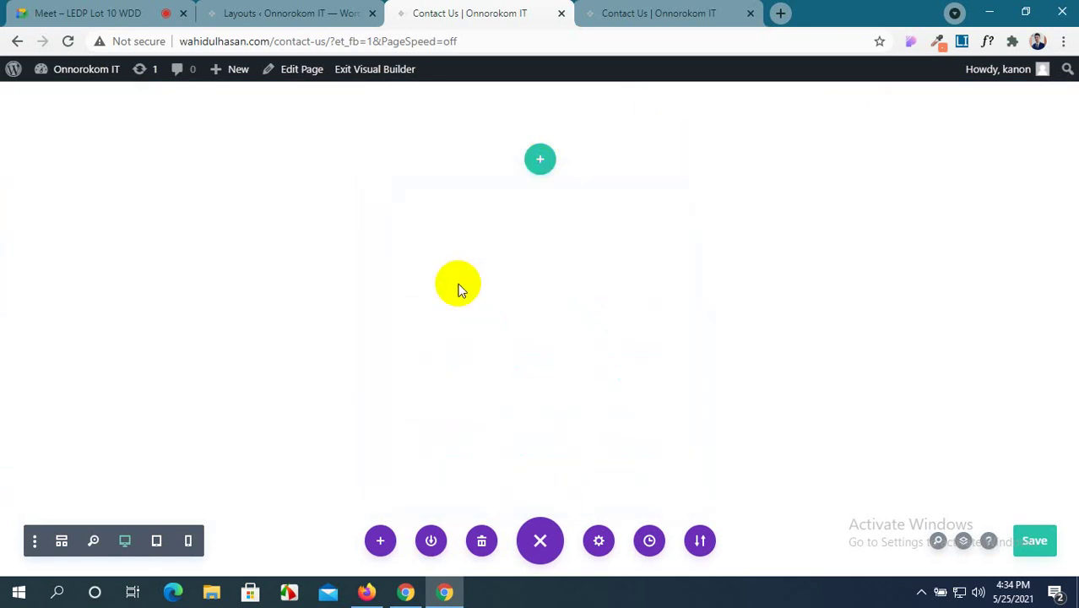
Filter the saved library modules to the Menu category, then close the chooser without inserting.
click(557, 233)
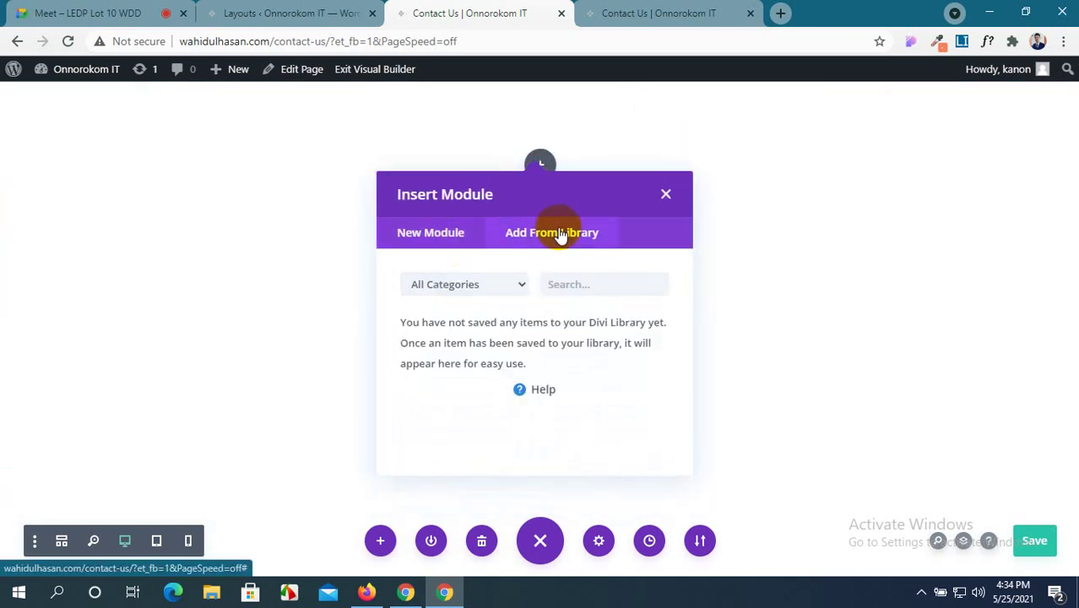
click(517, 285)
click(494, 319)
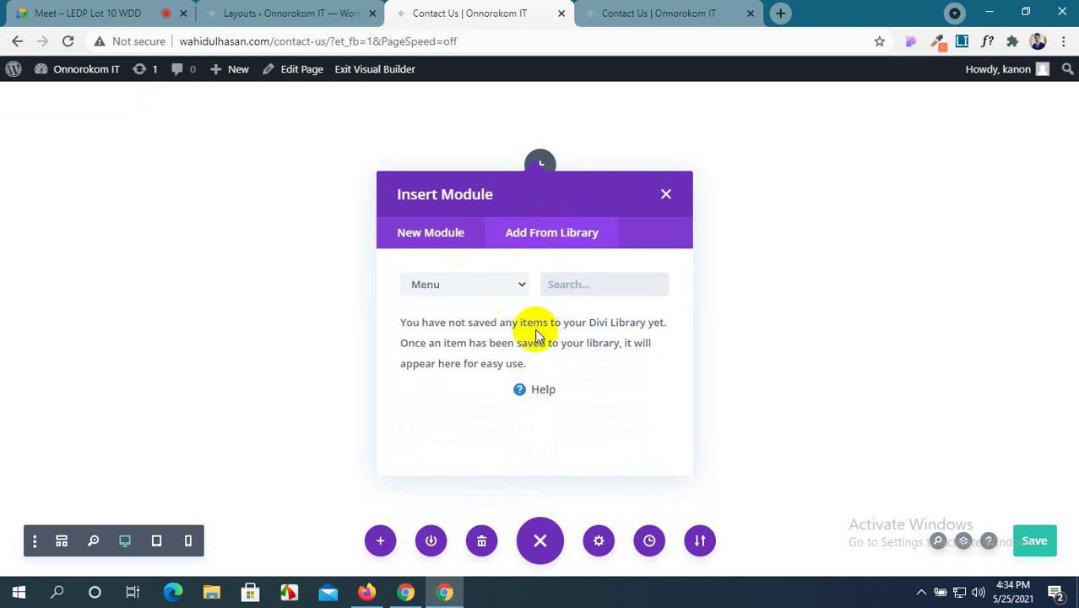
click(499, 288)
click(489, 303)
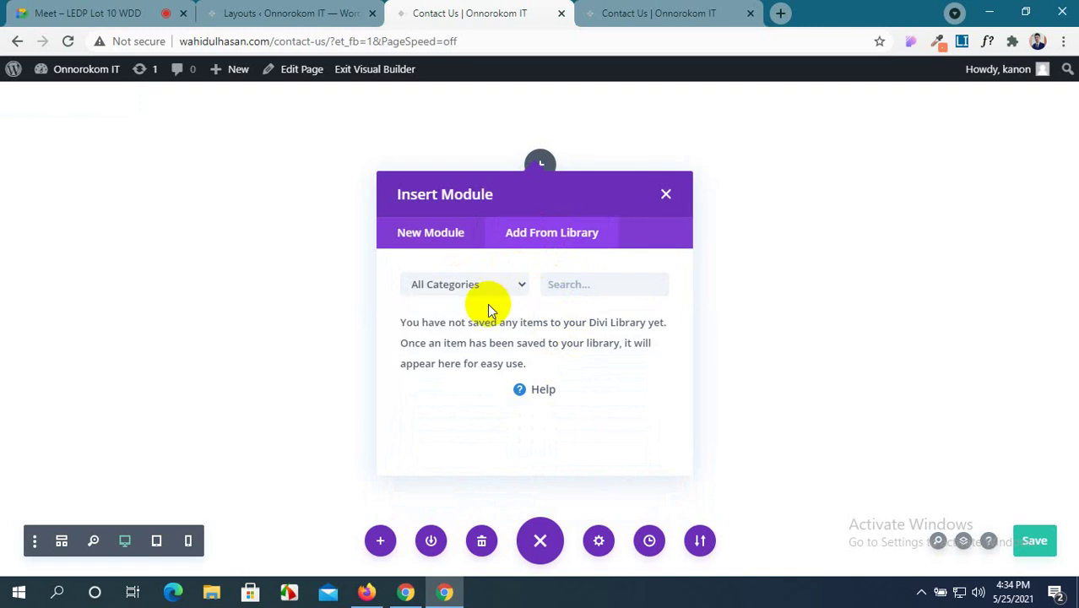
click(494, 280)
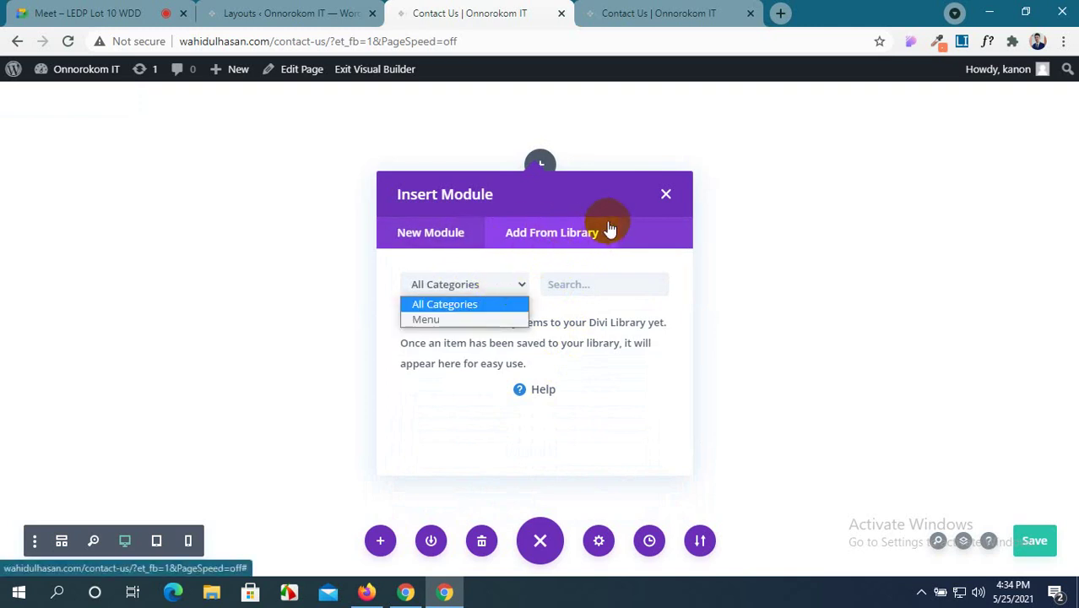
click(487, 320)
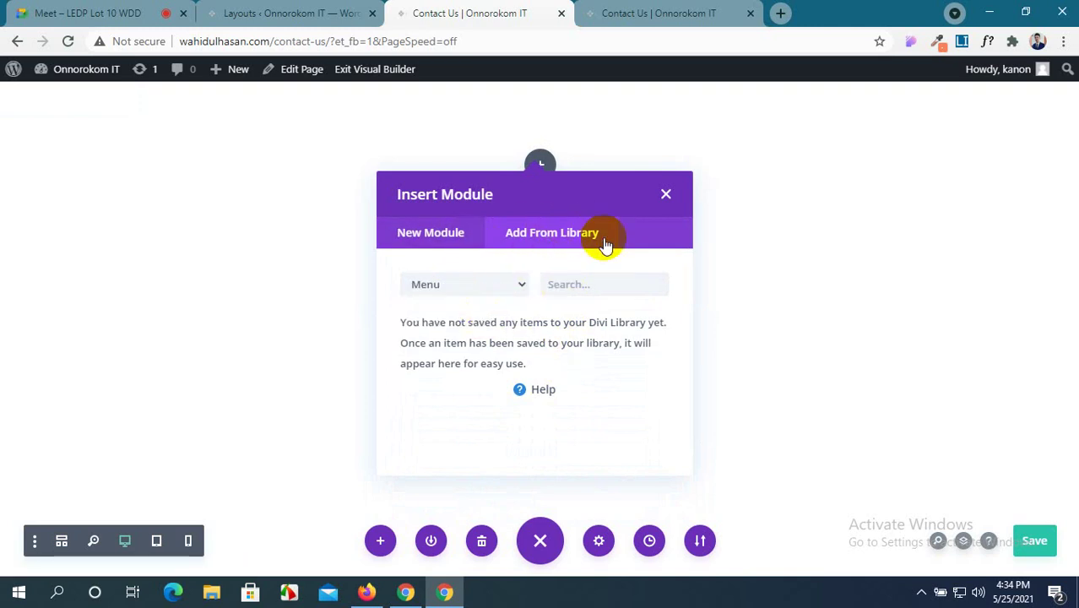
click(667, 196)
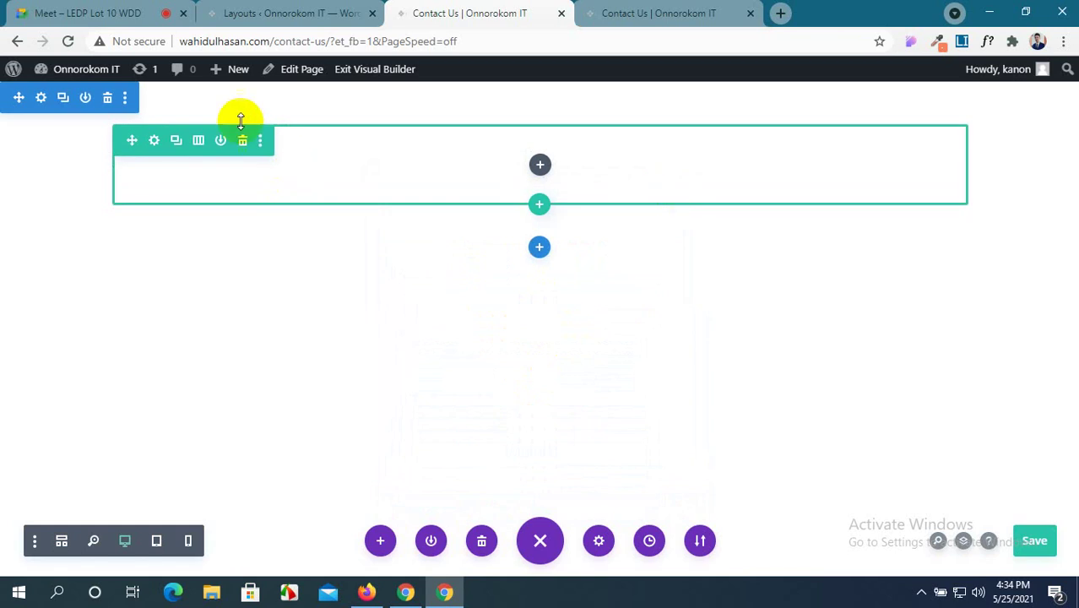
Insert the Amar Menu into a new fullwidth section, then delete both sections again.
click(539, 248)
click(610, 369)
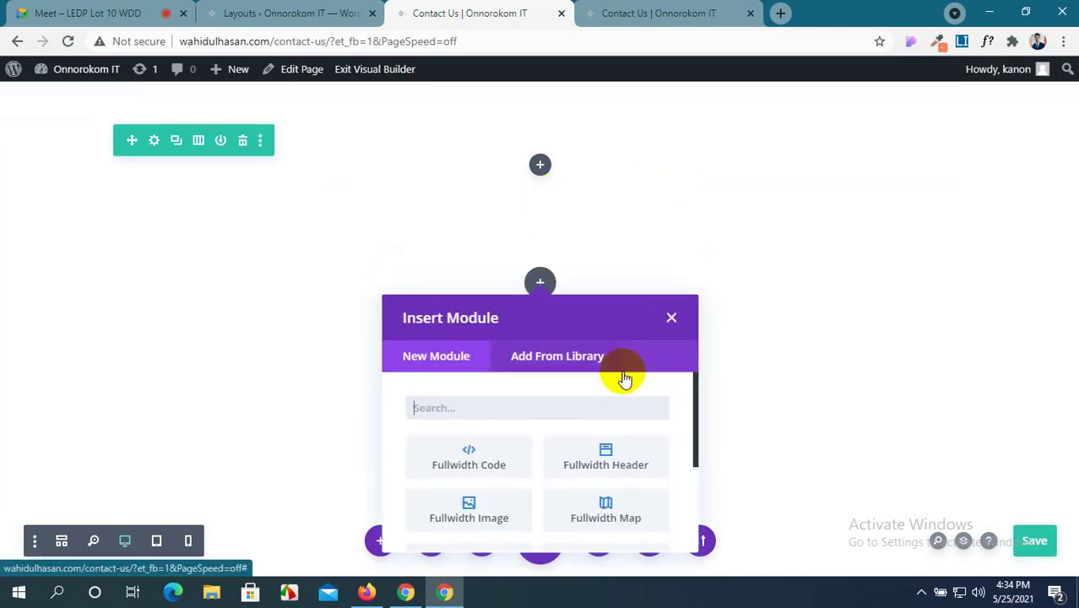
click(572, 355)
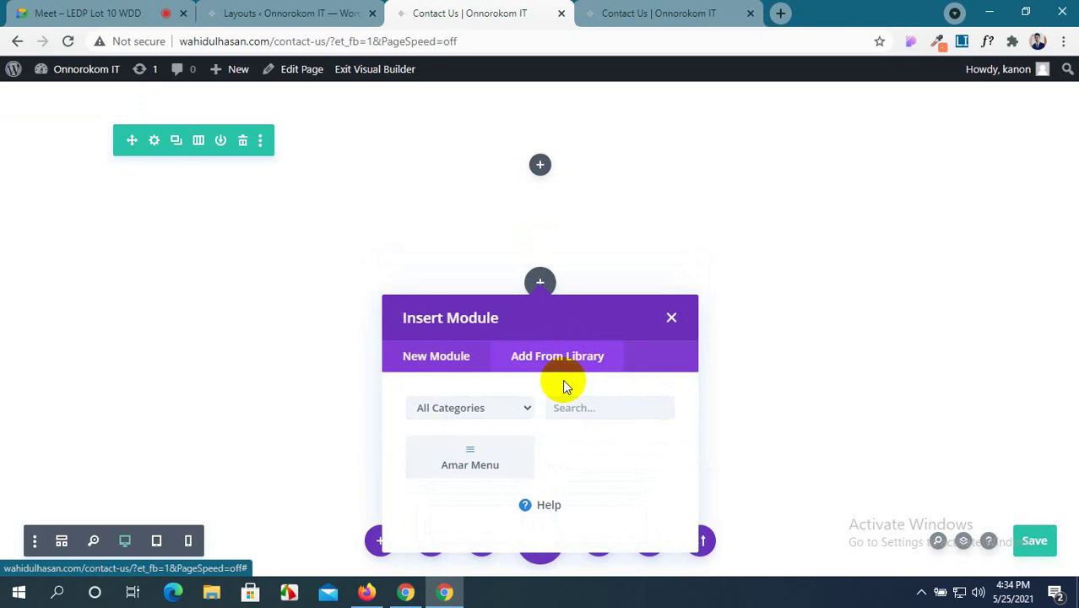
click(504, 465)
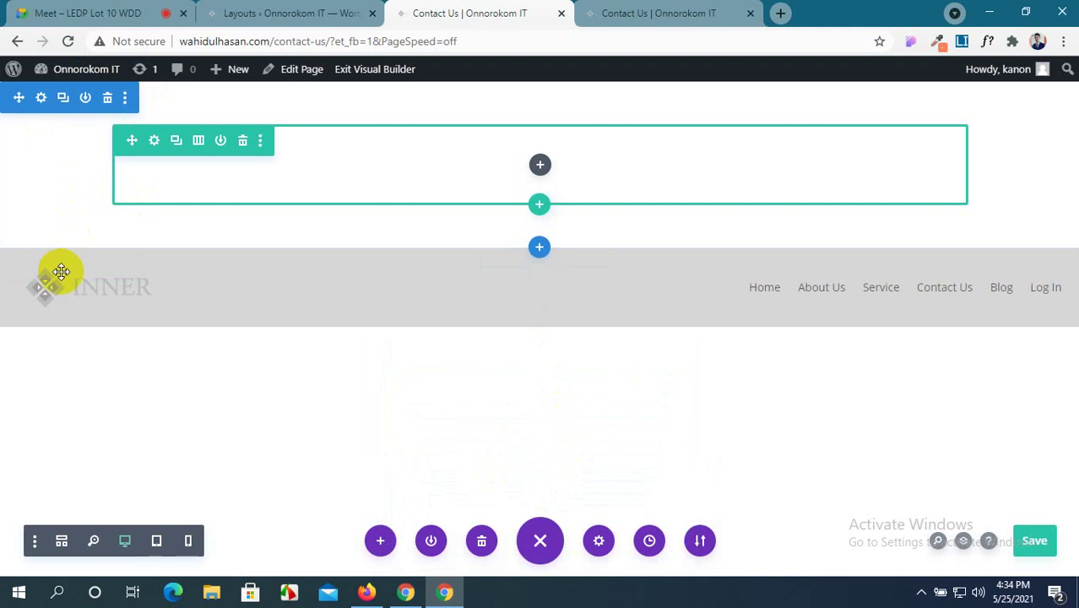
click(106, 264)
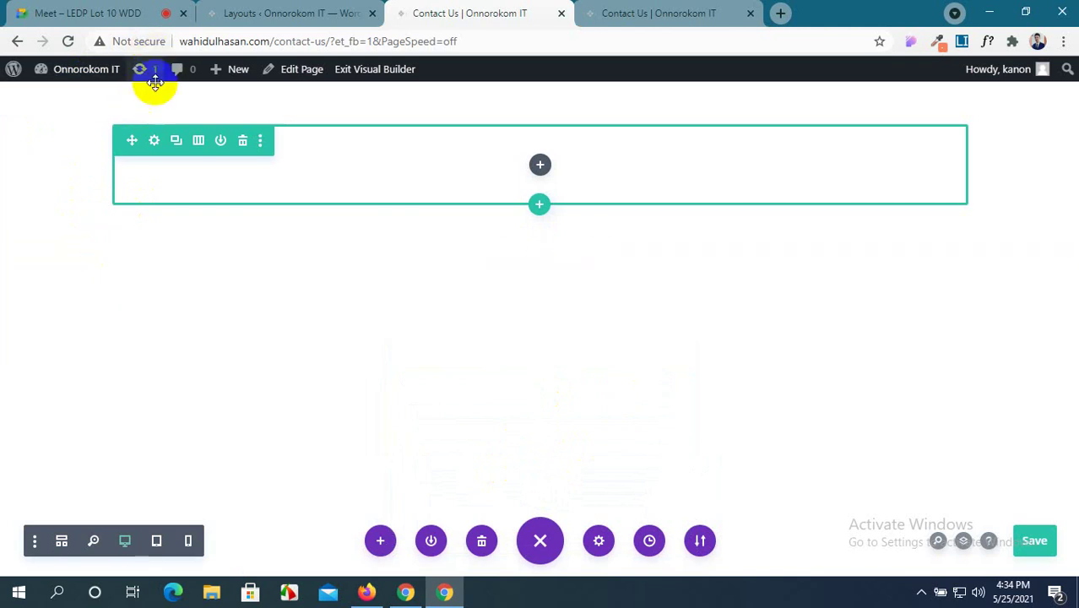
click(108, 98)
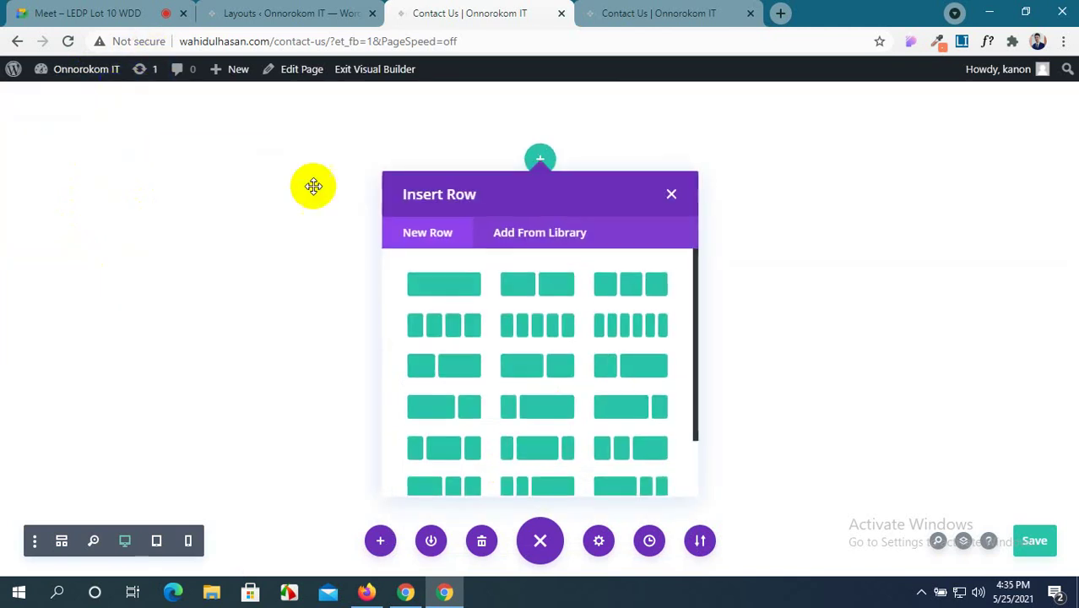
click(671, 193)
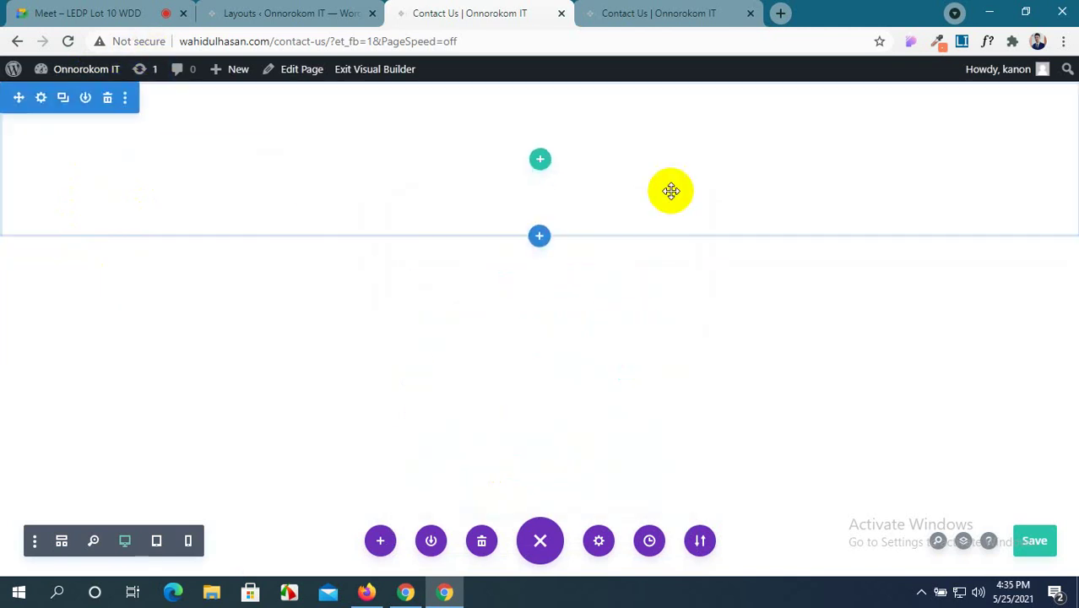
Add a fullwidth section holding the saved Amar Menu module and delete the empty top section.
click(540, 235)
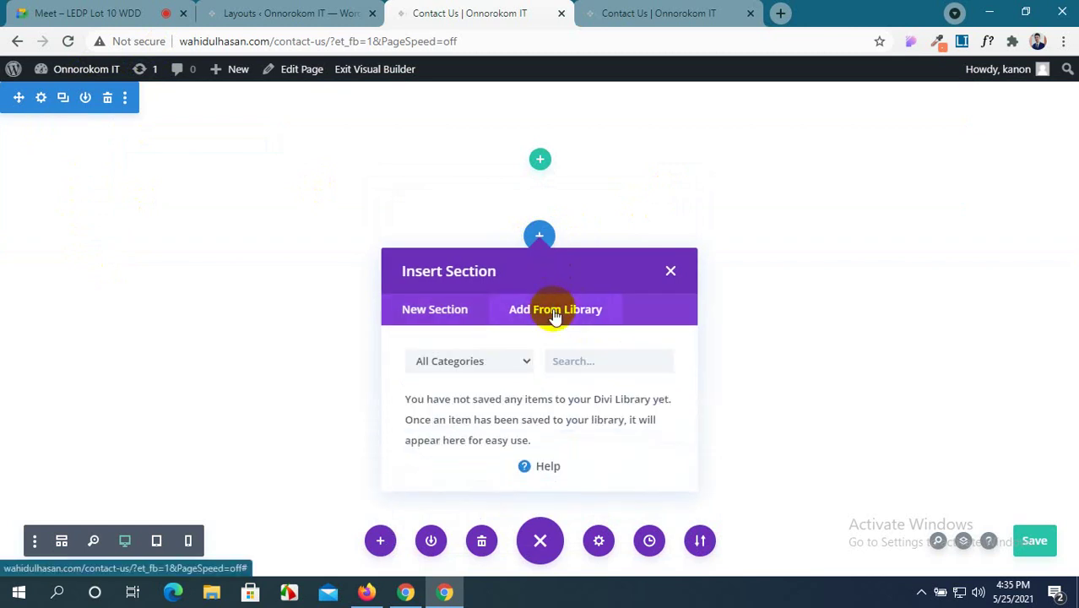
click(474, 315)
click(609, 365)
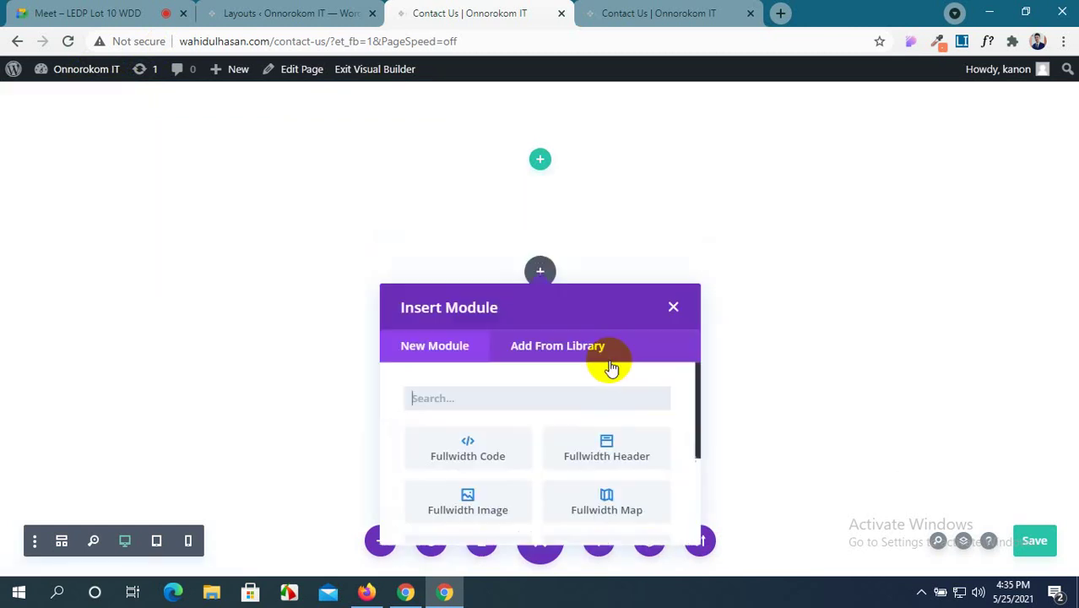
scroll(604, 380, down, 5)
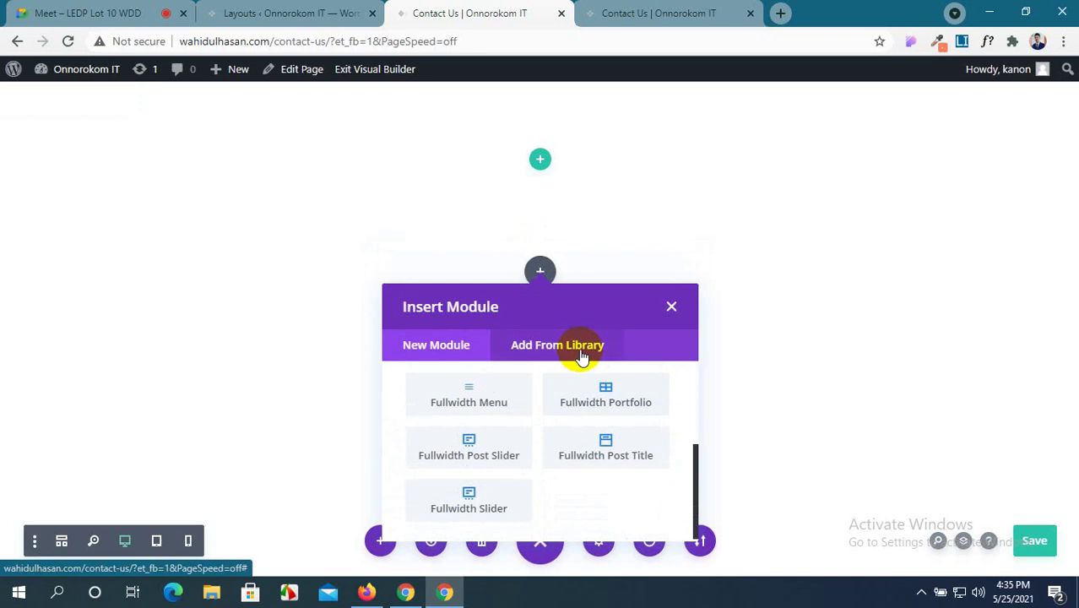
click(582, 355)
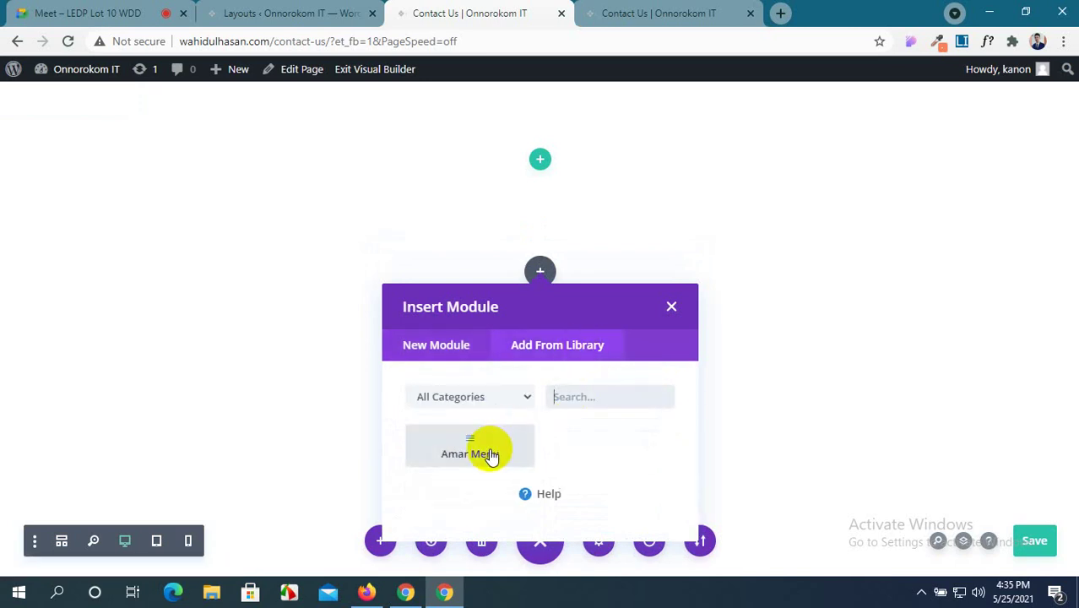
click(253, 13)
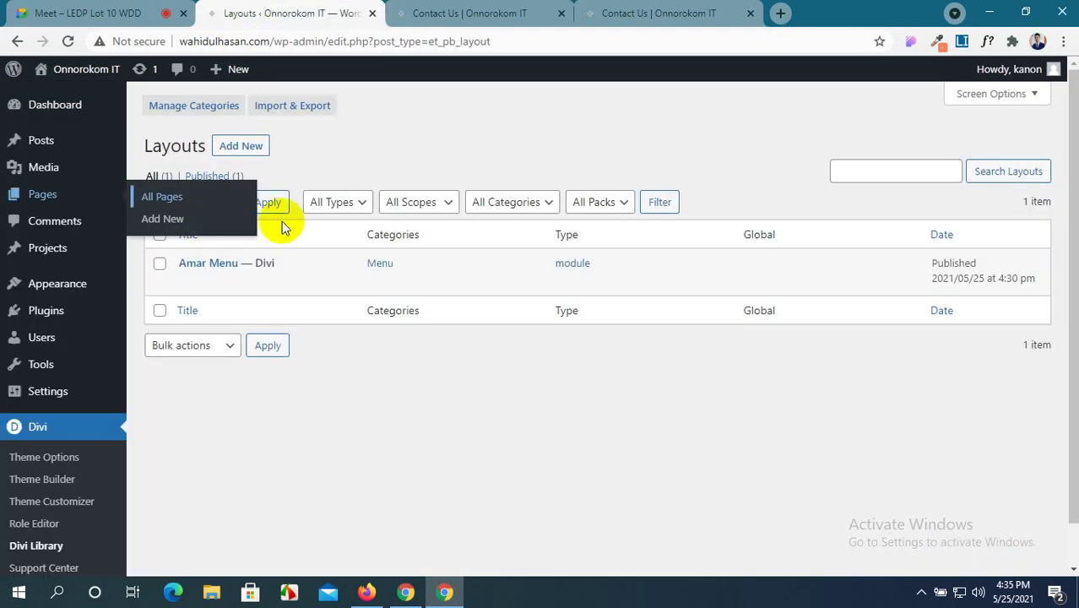
click(494, 12)
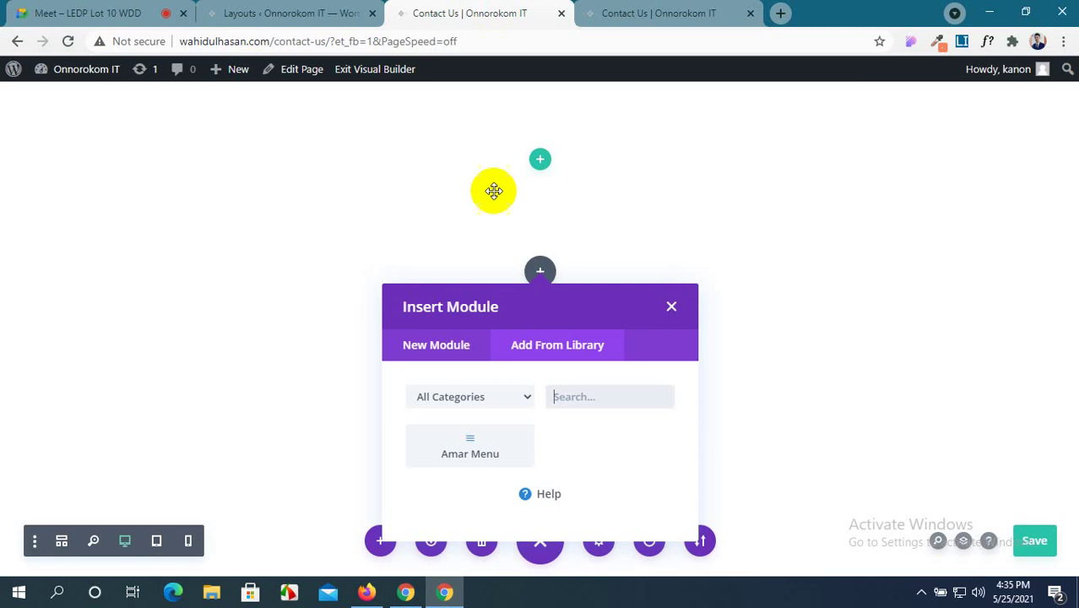
click(487, 448)
mouse_move(24, 115)
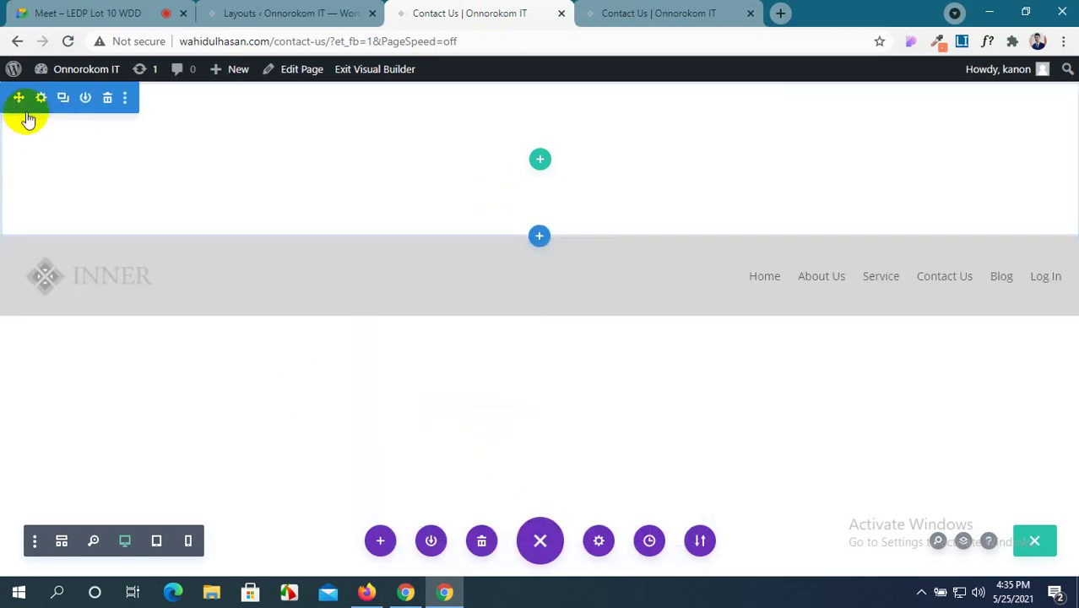
click(106, 101)
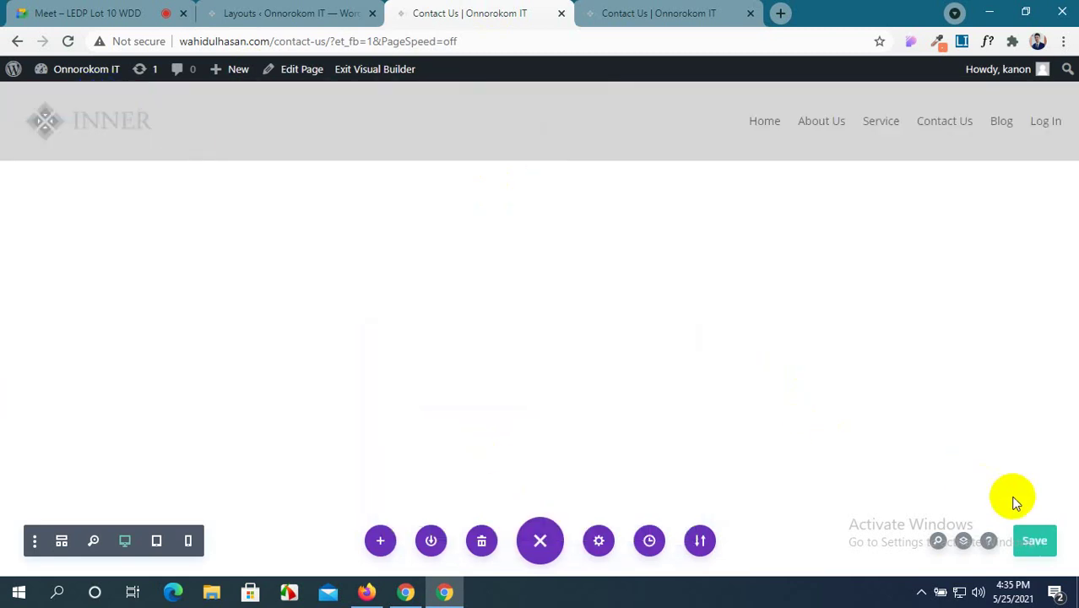
Save the Contact Us page and reload the live page to see the changes.
click(1032, 543)
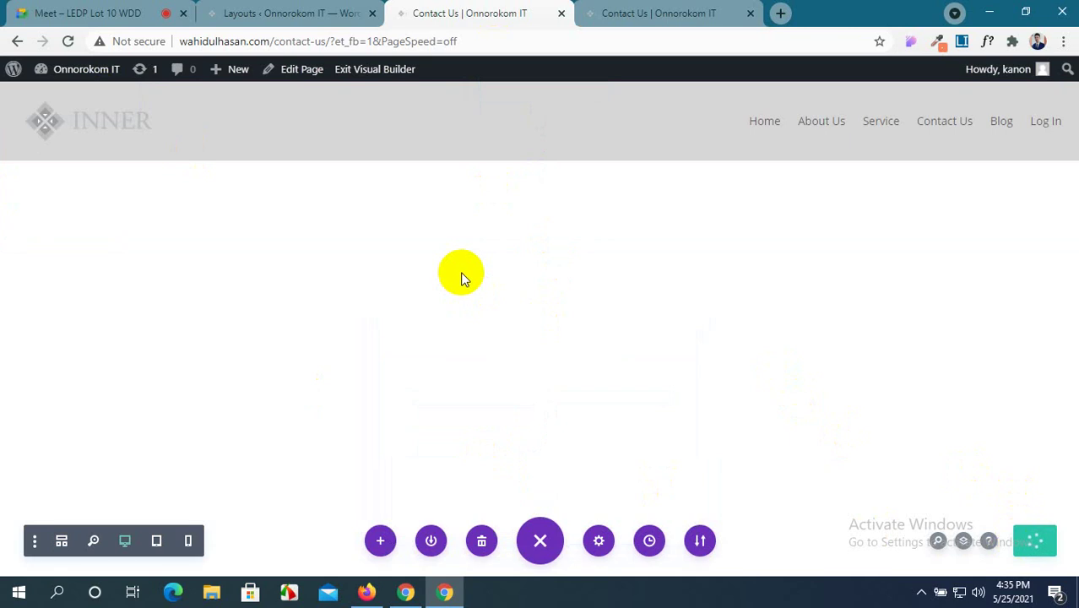
click(699, 13)
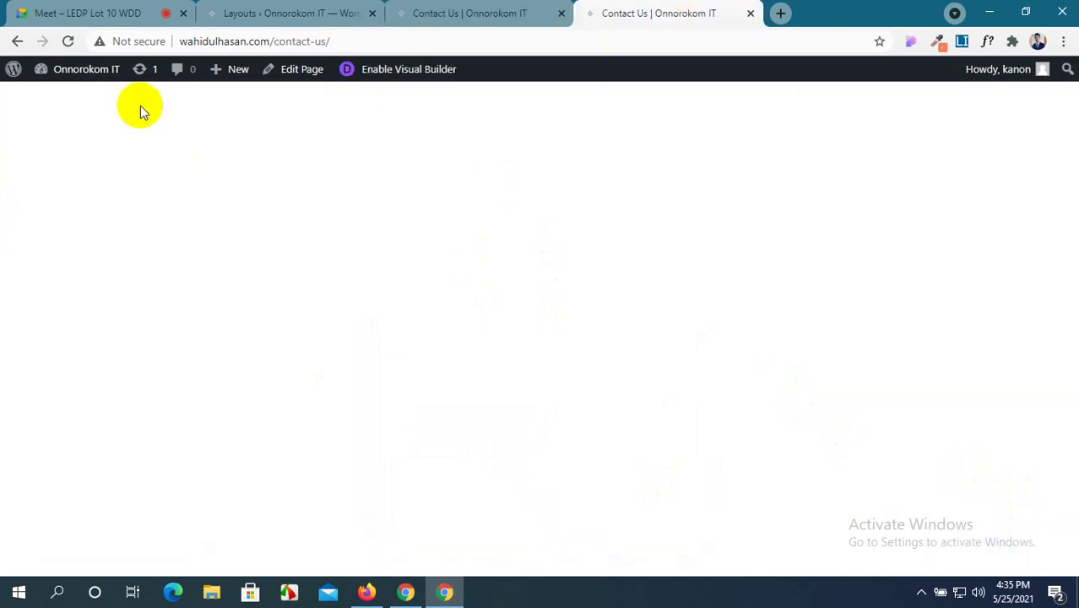
click(67, 42)
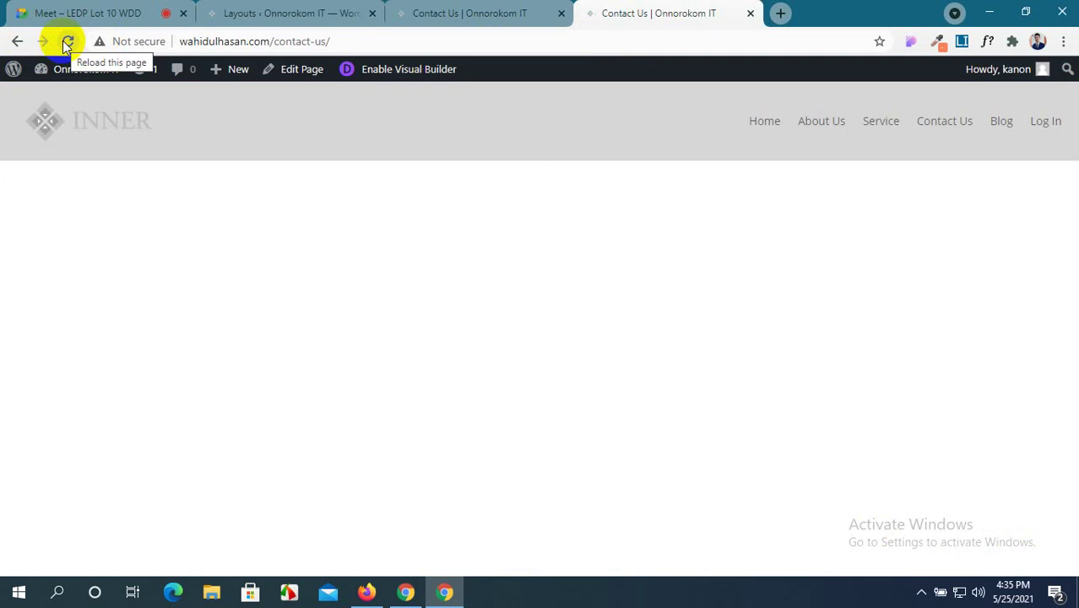
Look through the saved Layouts list, then return to the live Contact Us page.
click(437, 10)
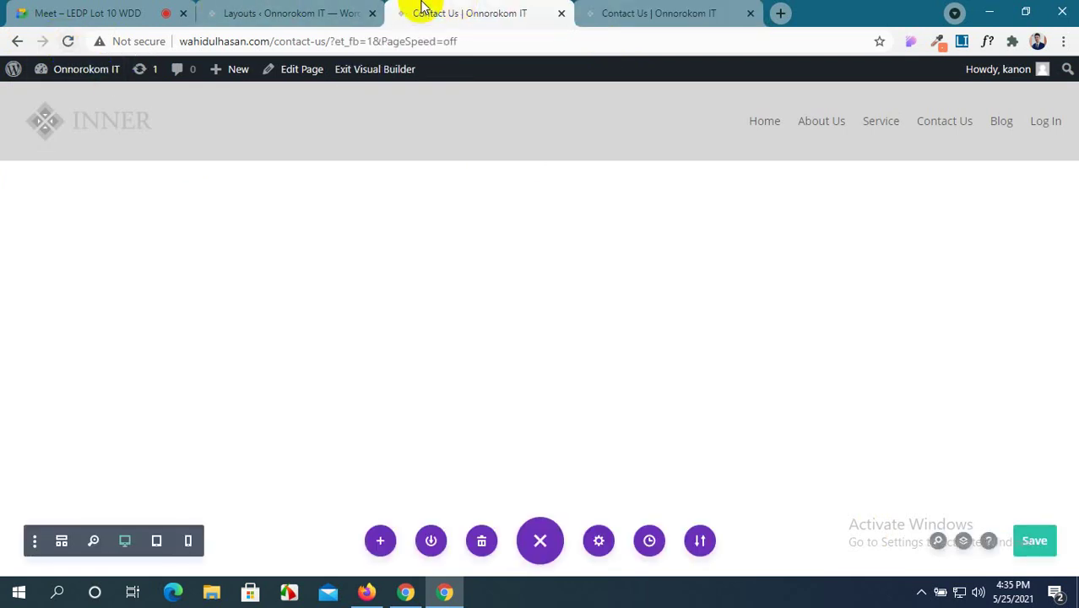
click(250, 10)
click(437, 11)
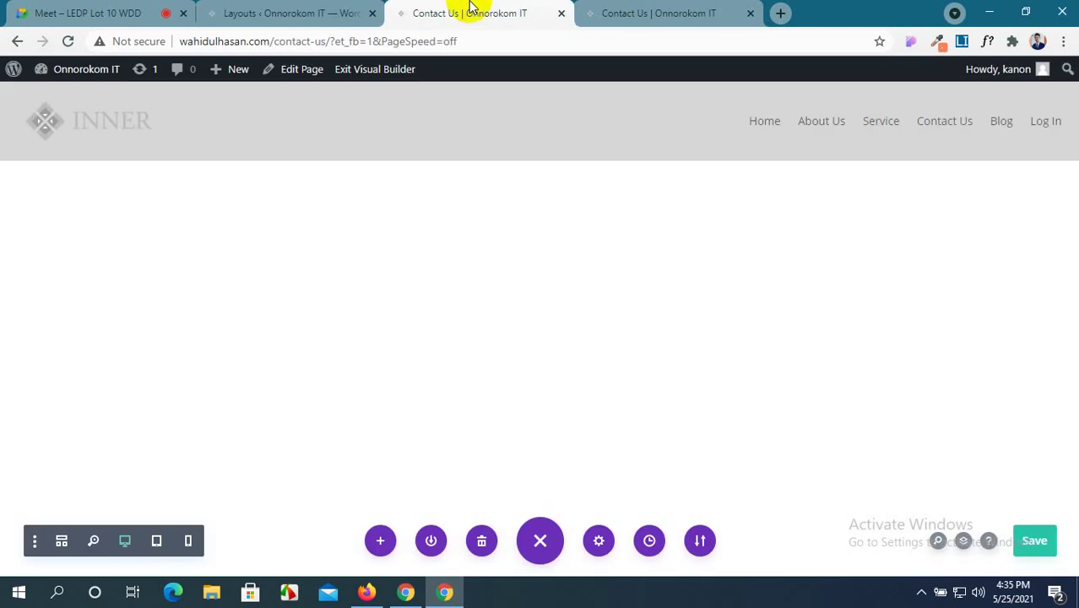
click(300, 10)
scroll(77, 285, down, 2)
scroll(77, 285, up, 2)
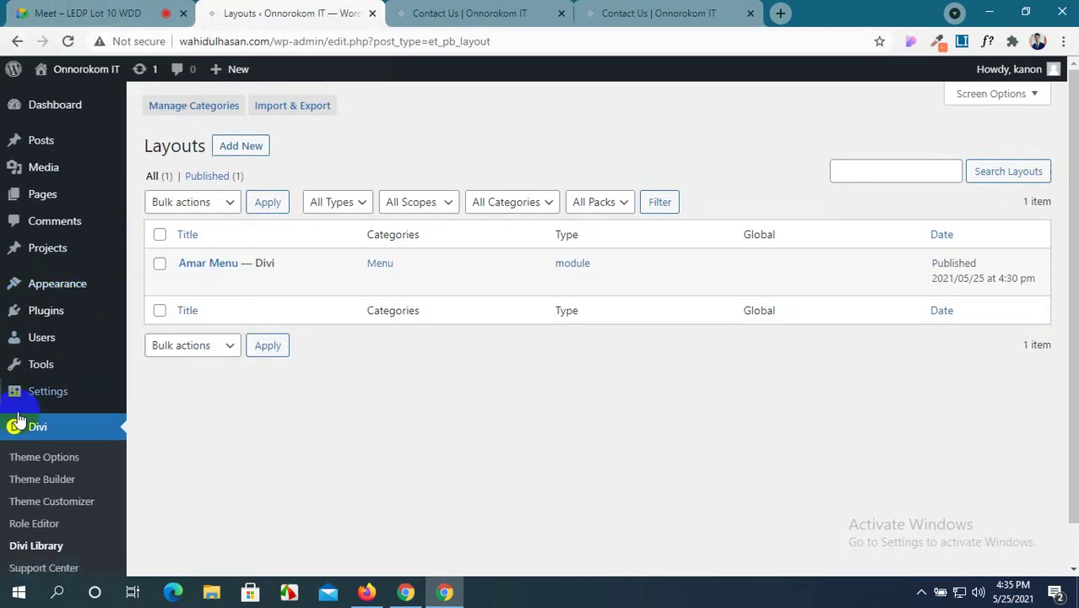
scroll(29, 412, down, 1)
scroll(34, 405, up, 1)
scroll(36, 418, down, 1)
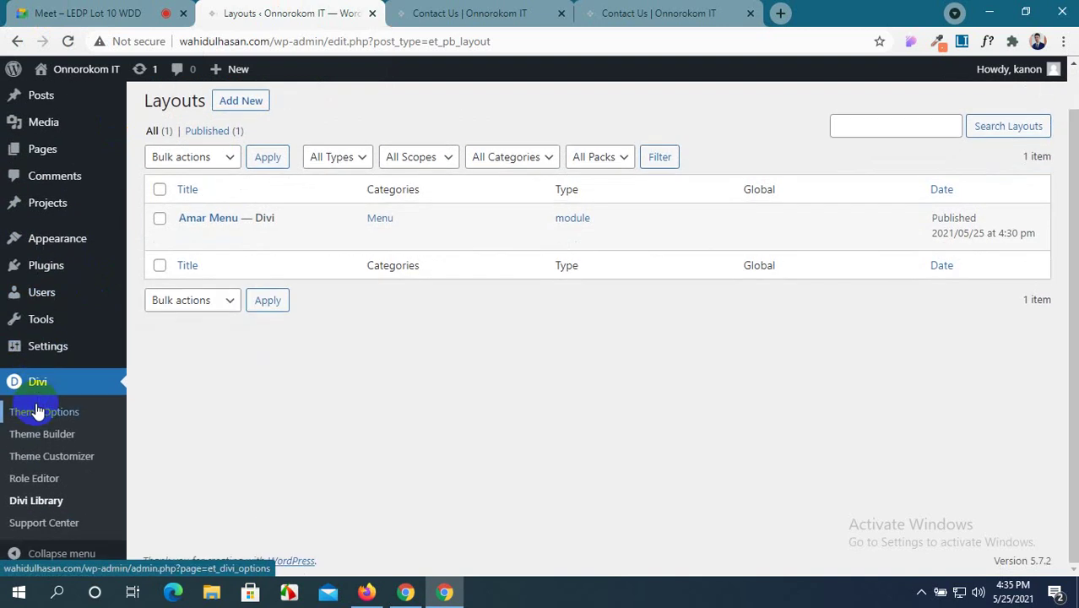
click(614, 12)
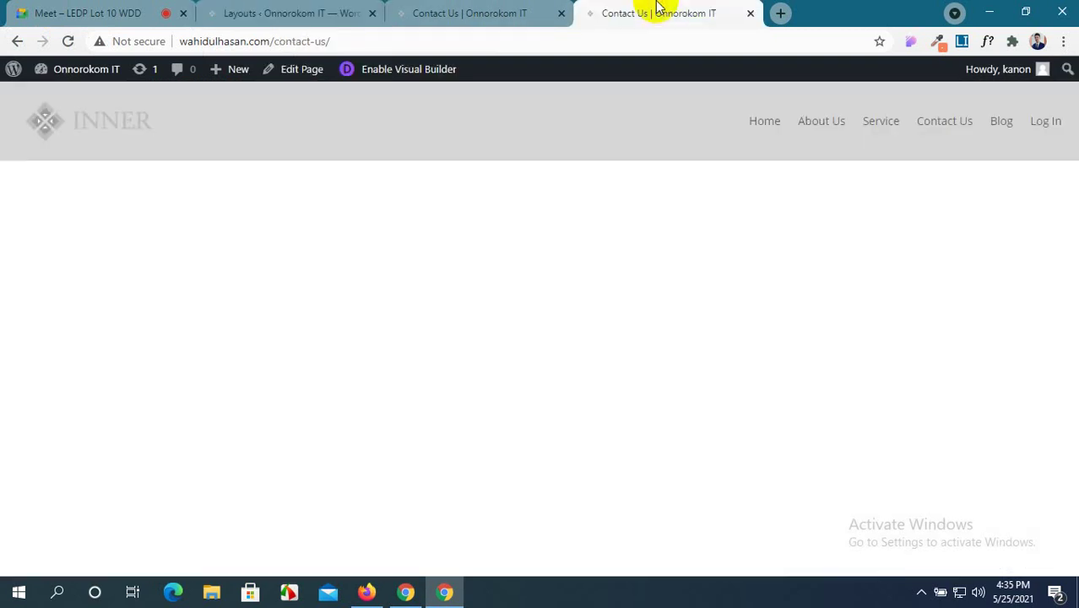
Reload the live page, scroll the About Us page, then view the Divi Library Layouts list.
click(771, 127)
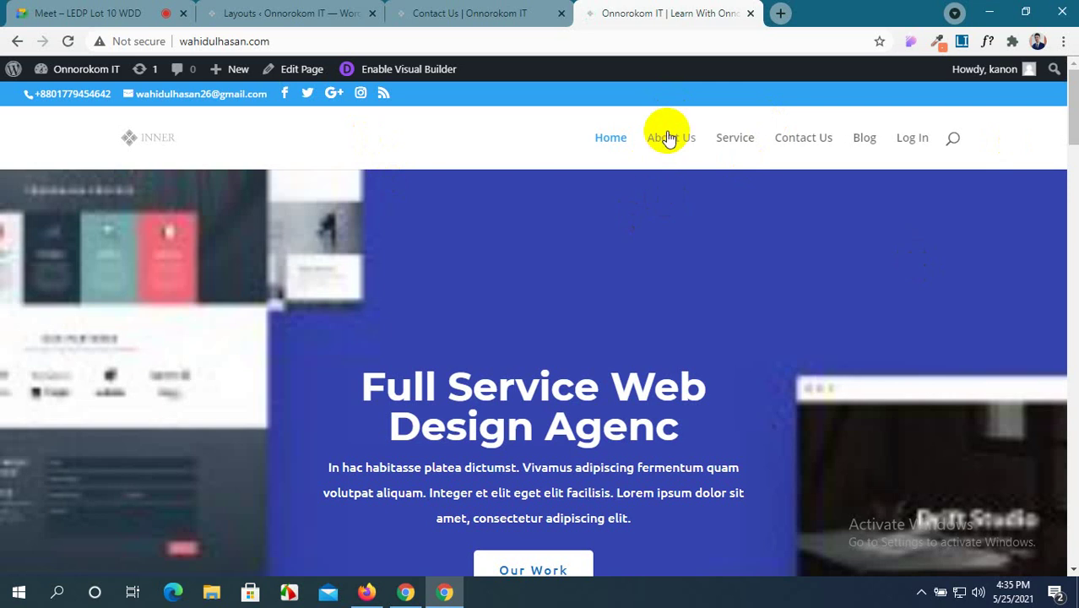
click(668, 136)
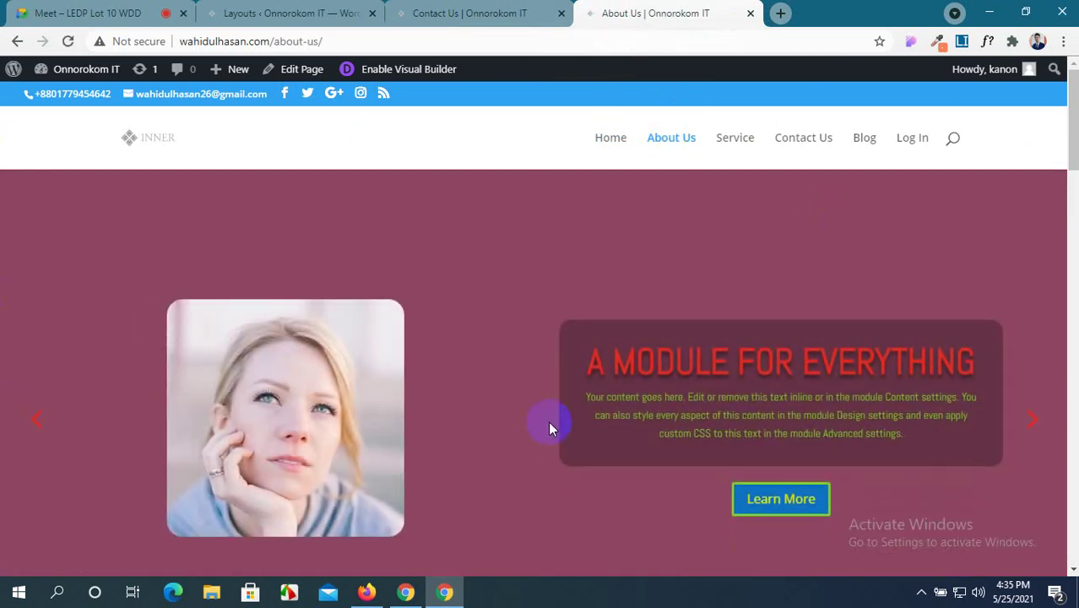
scroll(549, 427, down, 7)
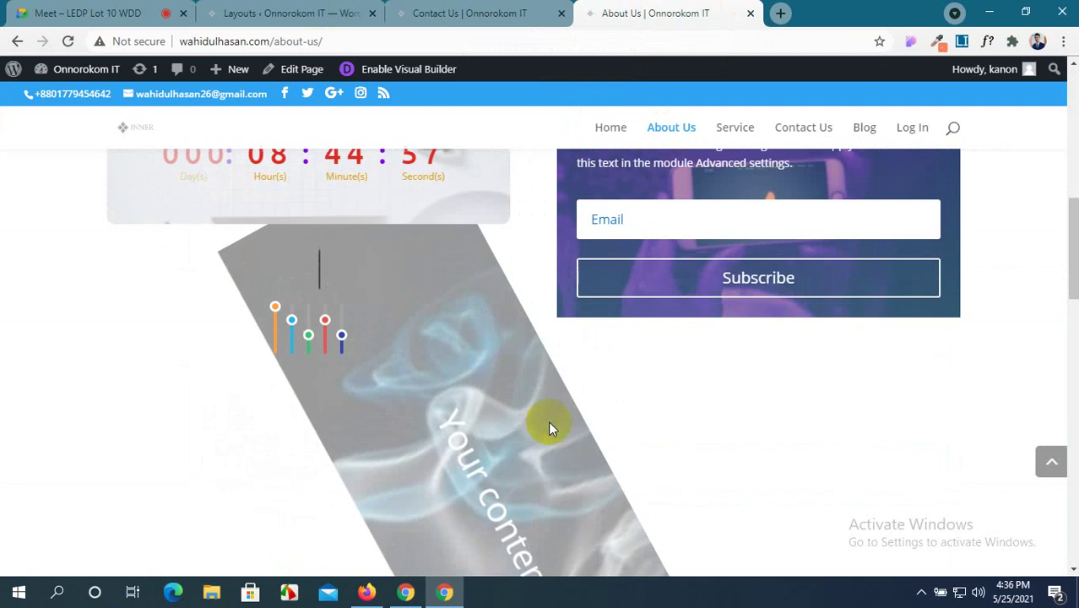
scroll(548, 420, up, 8)
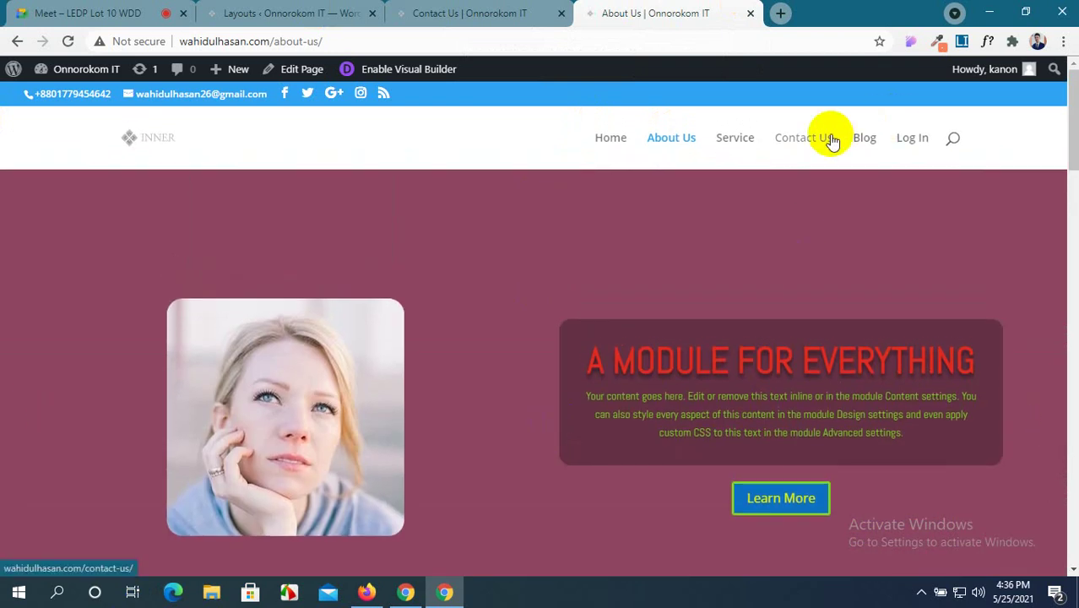
scroll(832, 141, down, 7)
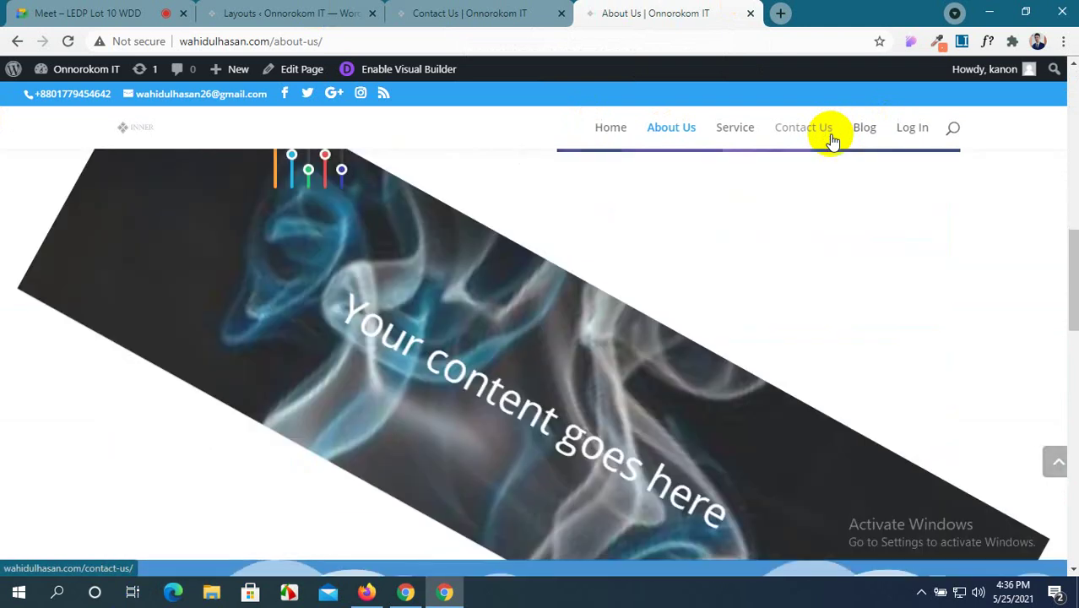
scroll(832, 141, down, 3)
click(460, 13)
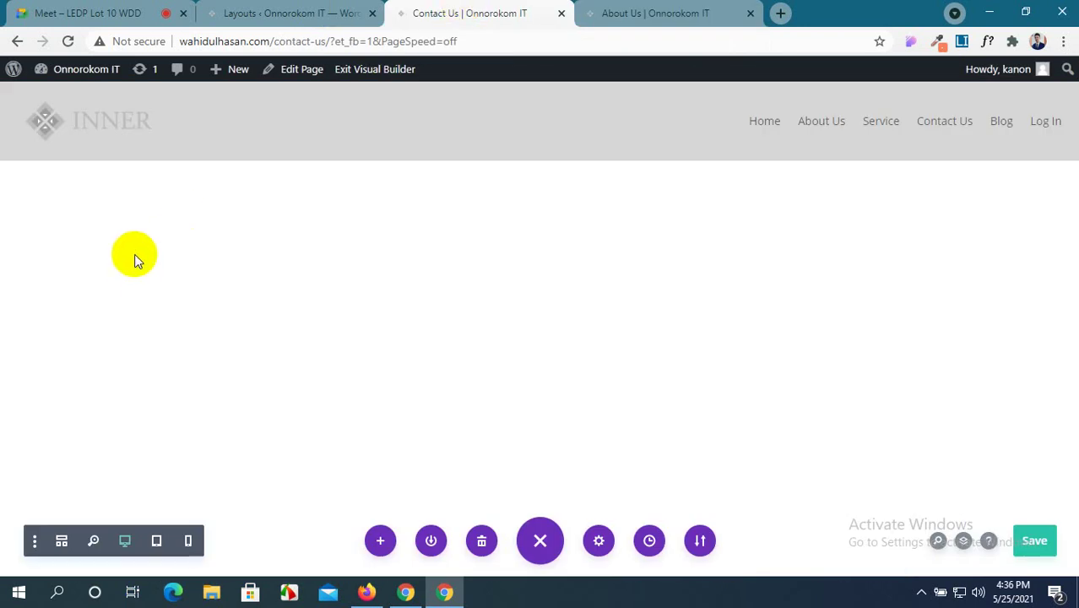
click(291, 13)
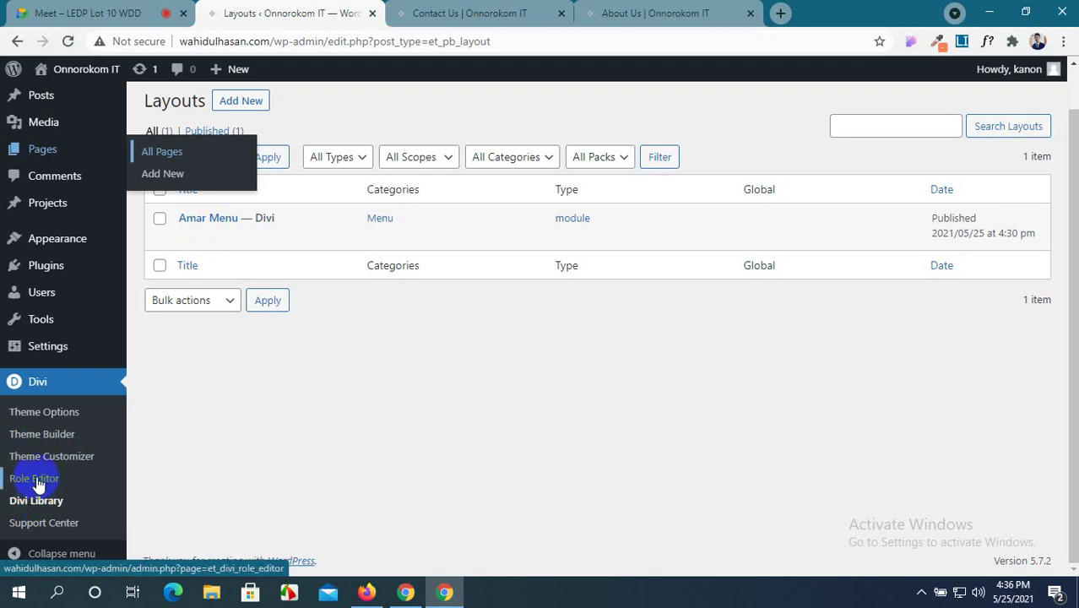
Import the existing Log In page as the Default Website Template's Global Header in Theme Builder.
click(41, 438)
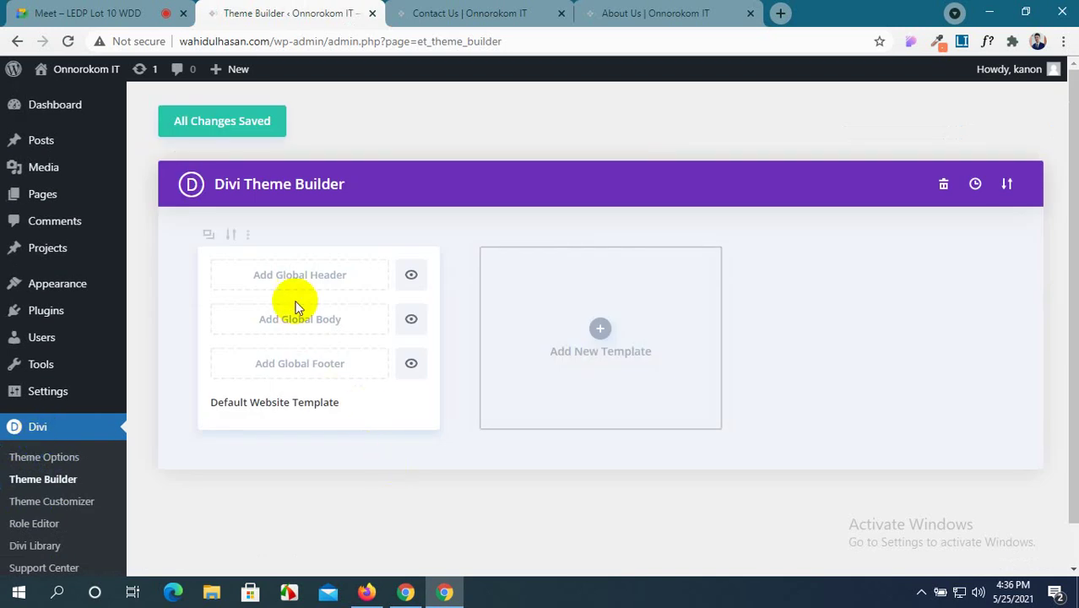
click(297, 279)
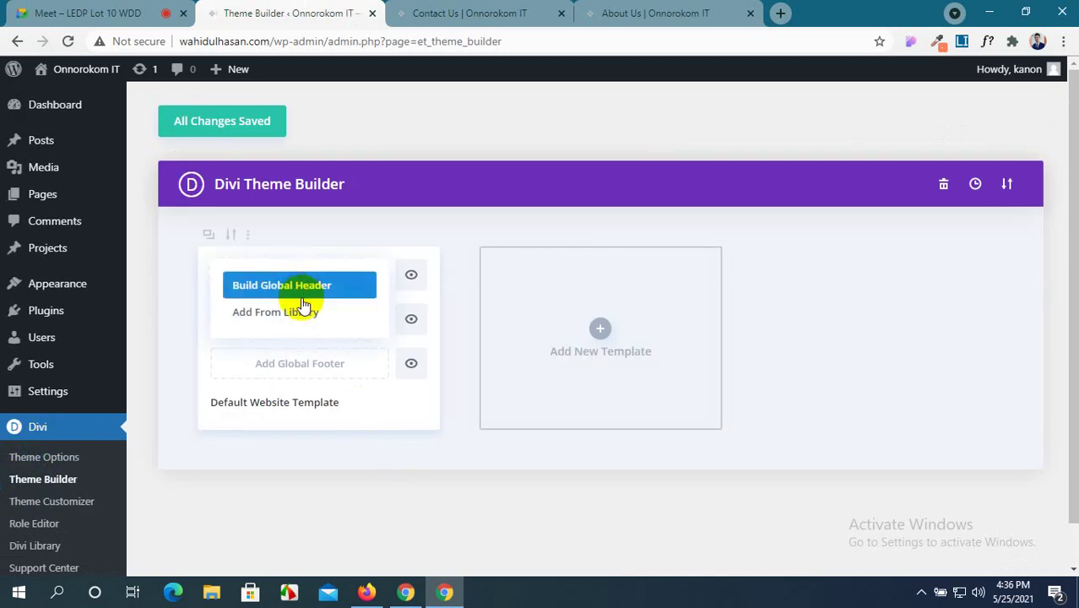
click(310, 323)
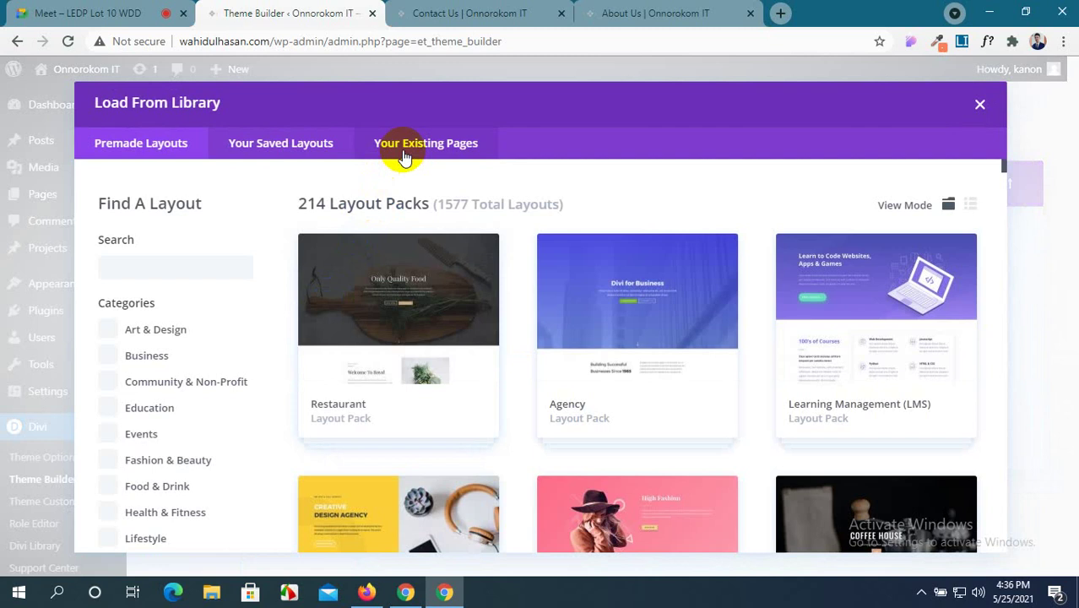
click(339, 151)
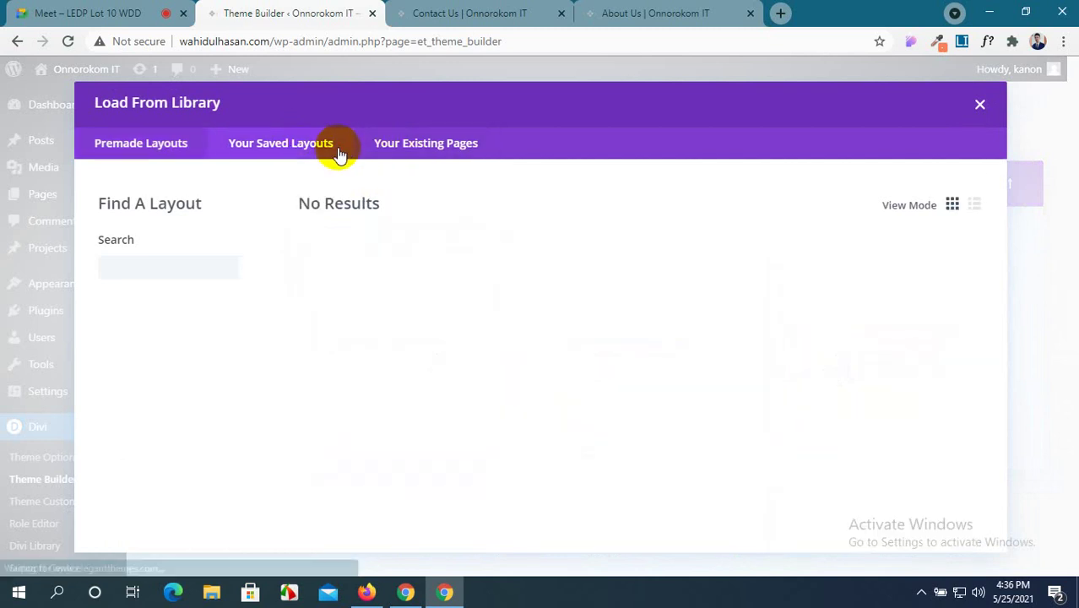
click(406, 152)
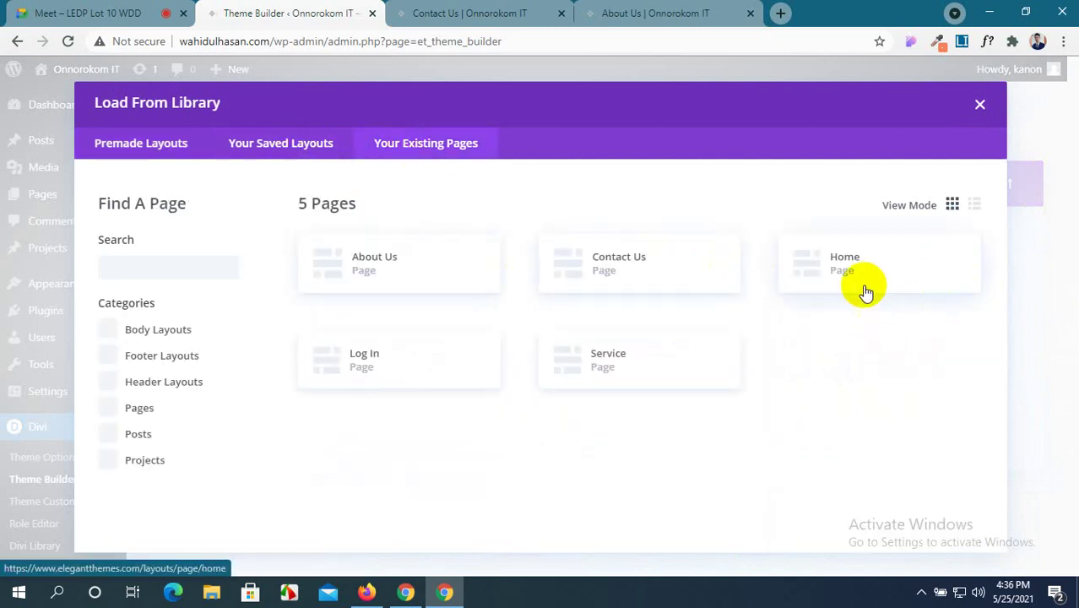
click(144, 331)
click(150, 355)
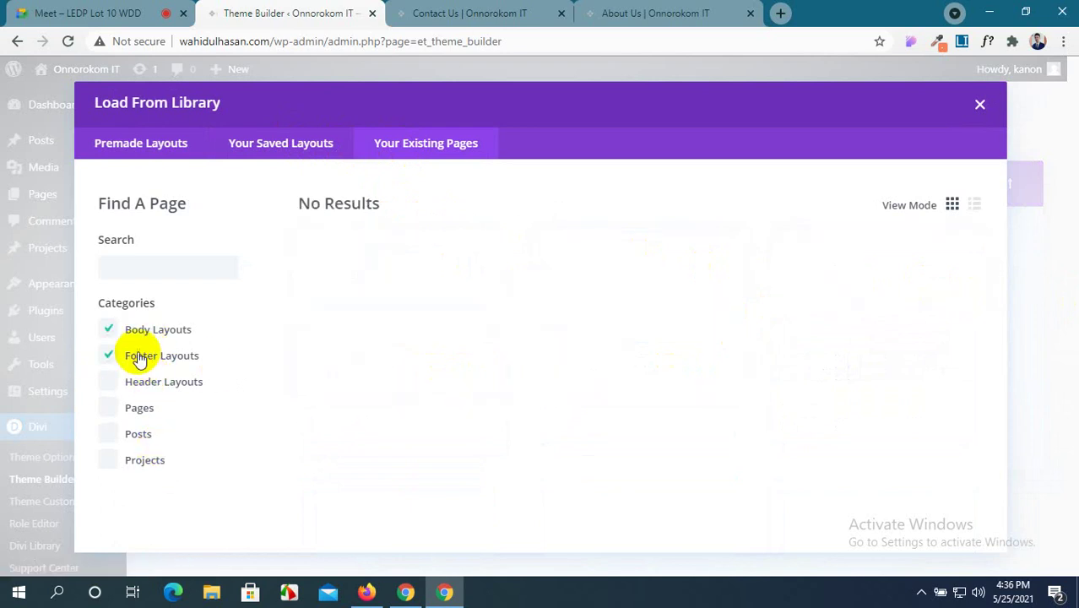
click(137, 354)
click(136, 338)
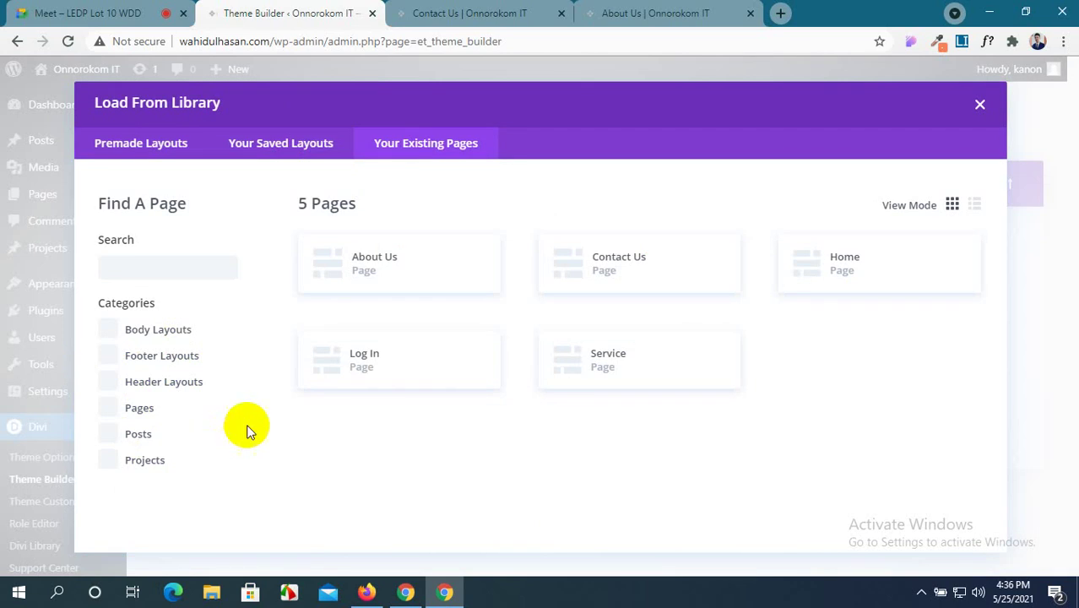
click(385, 371)
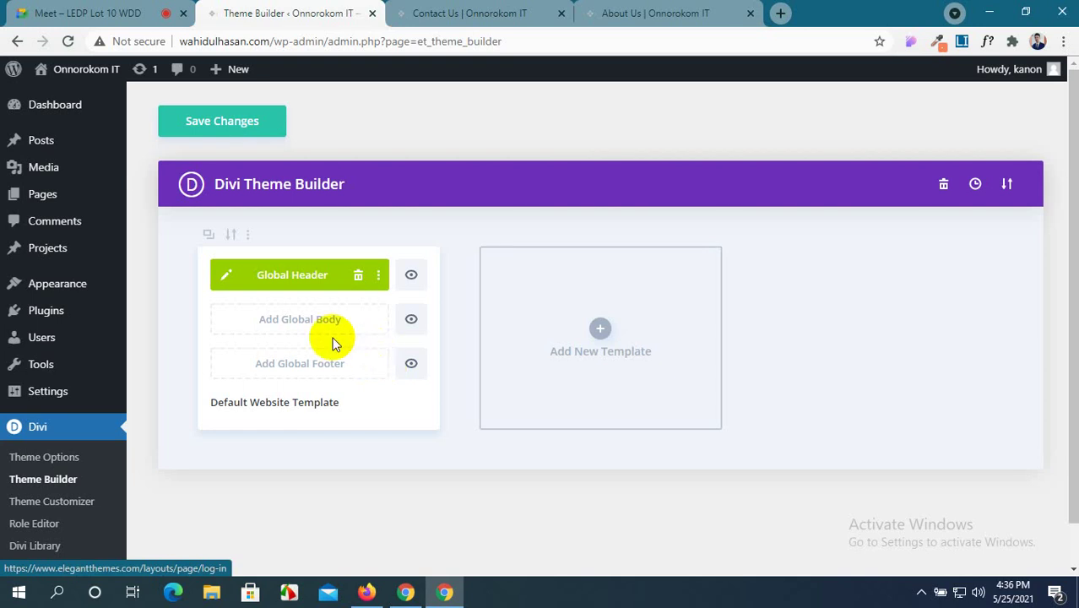
Save the Theme Builder changes and toggle the Global Header off and back on.
click(254, 131)
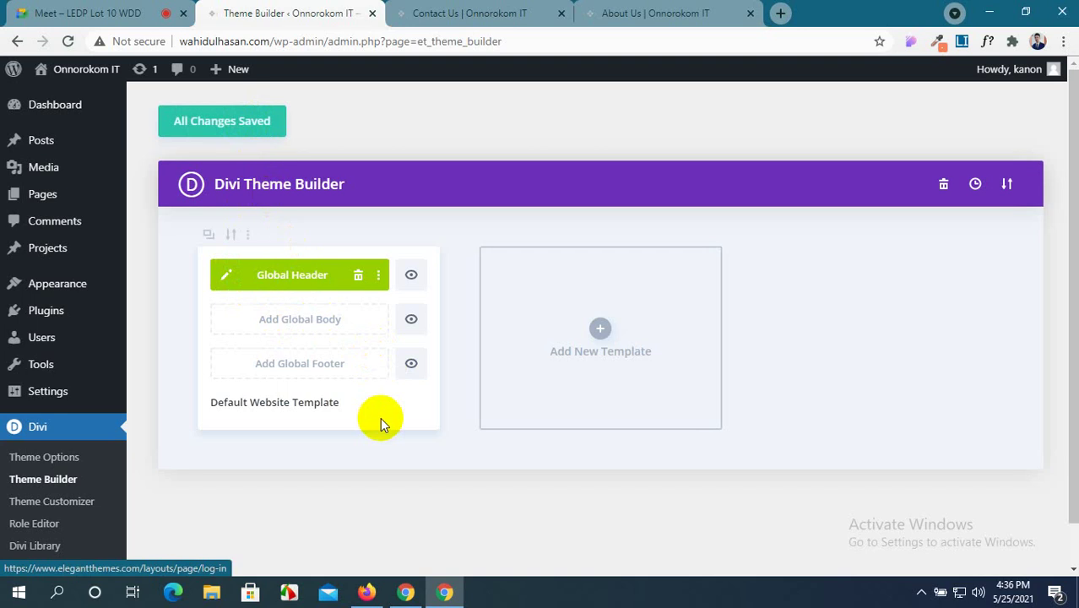
click(411, 277)
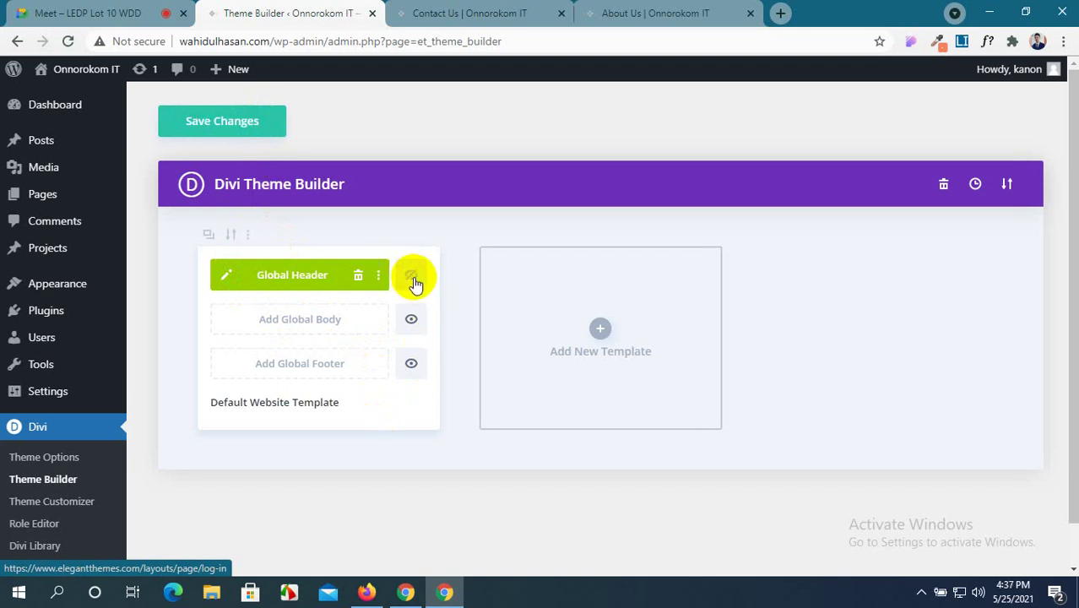
click(412, 277)
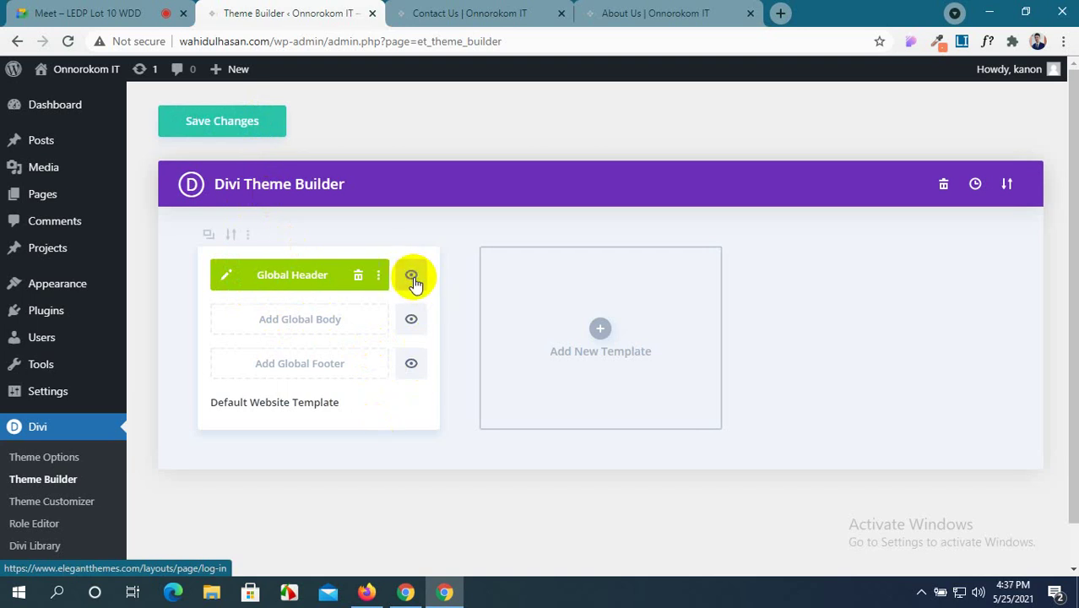
Preview the Add New Template settings without creating one, then move to the Google Meet call.
click(601, 332)
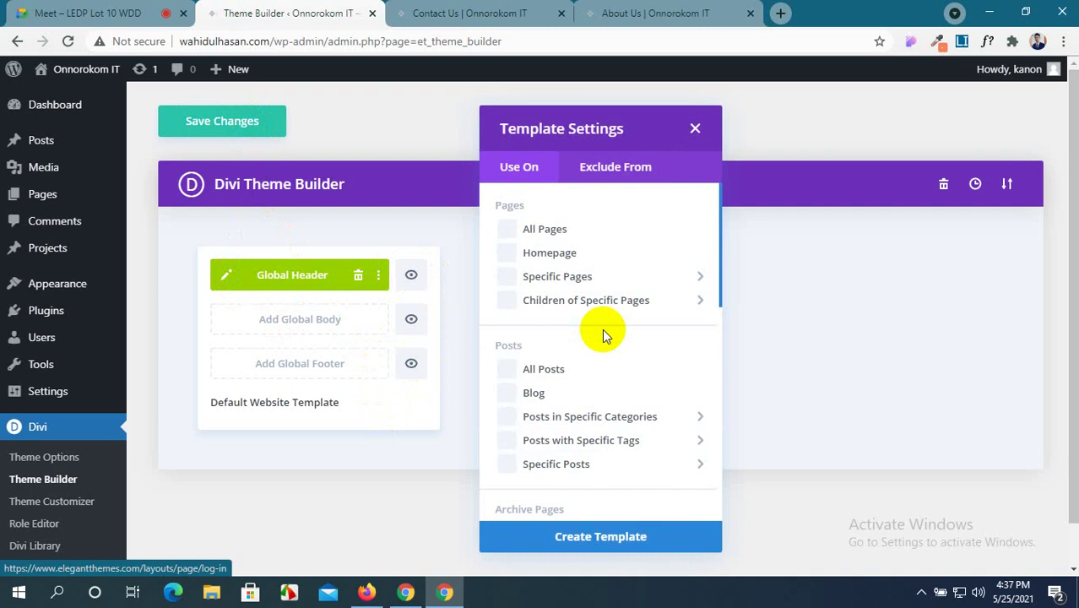
scroll(603, 336, down, 7)
scroll(603, 336, up, 6)
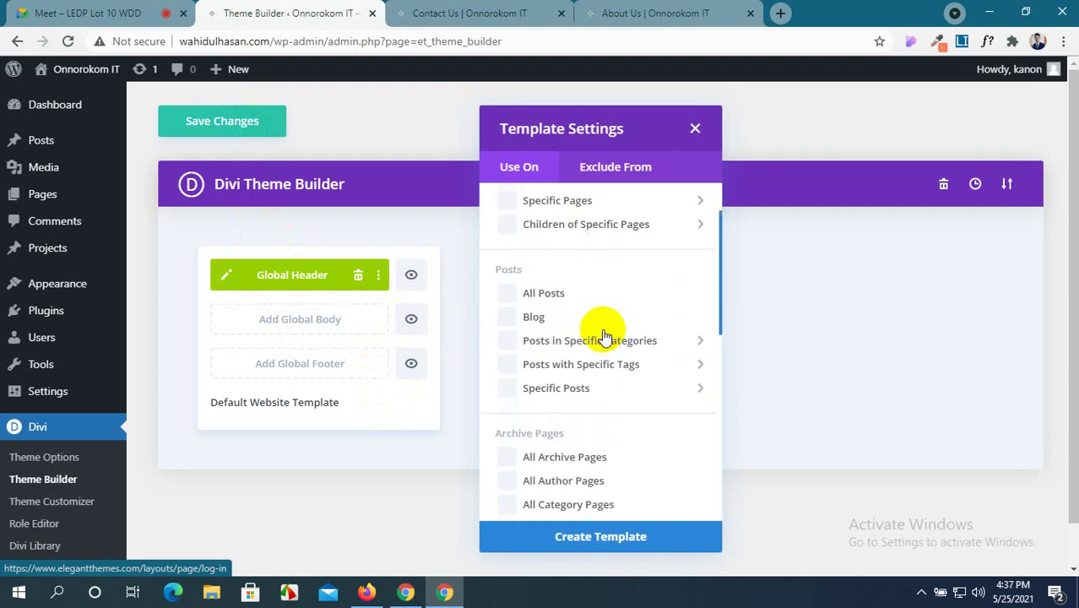
scroll(603, 337, up, 1)
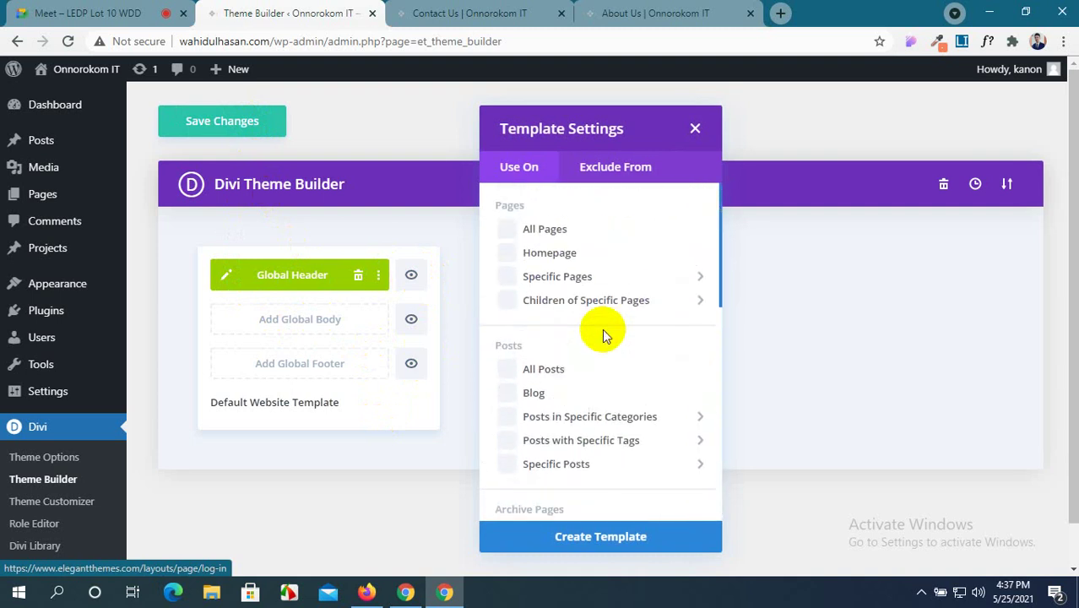
click(696, 130)
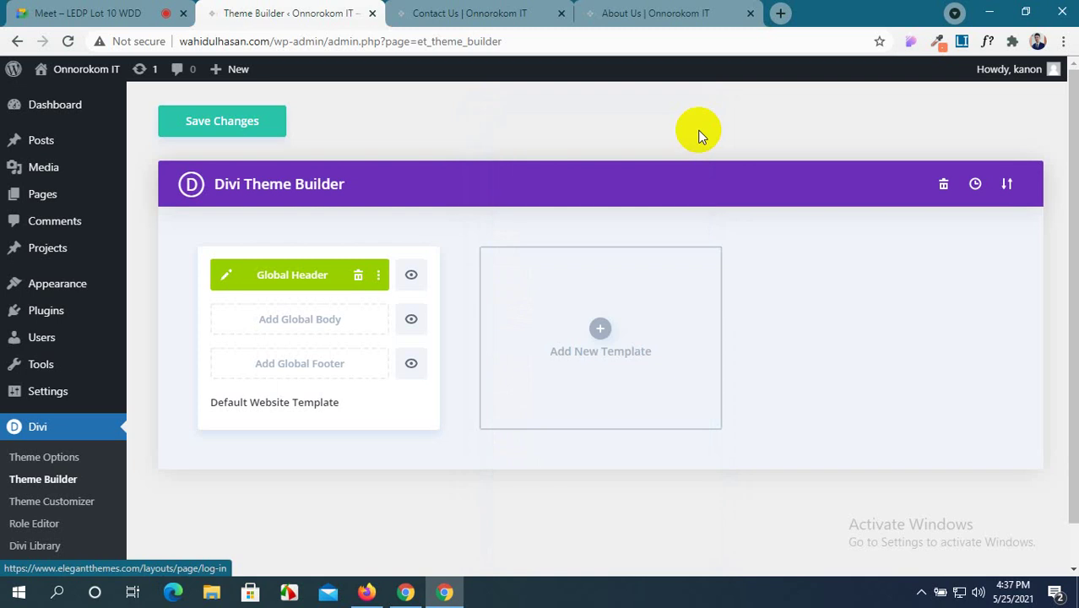
click(74, 14)
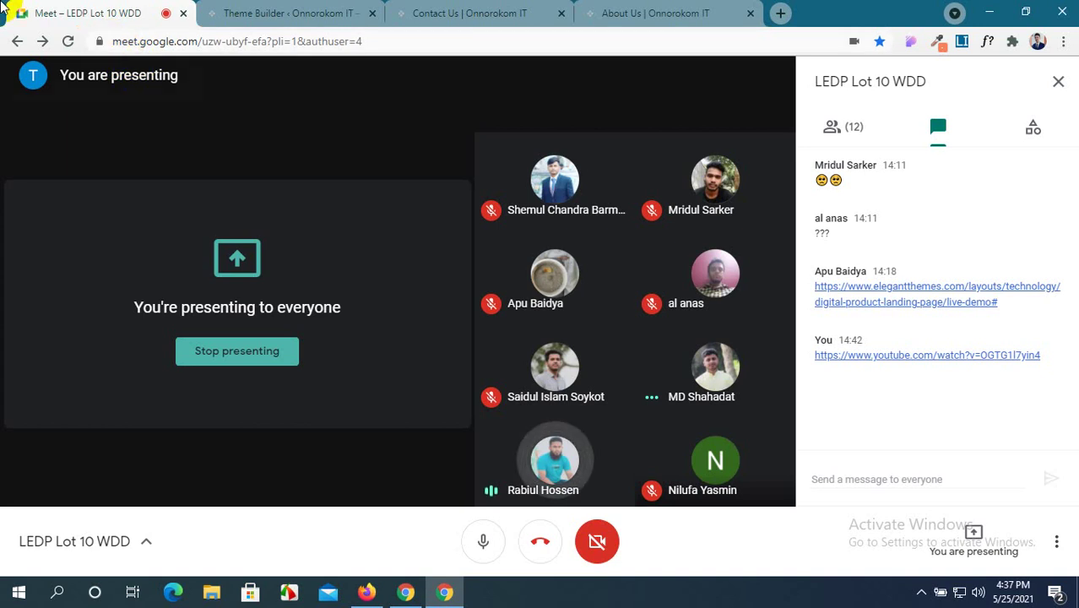
Back in Theme Builder, peek at the Portability options, save again, then view the About Us page.
click(448, 10)
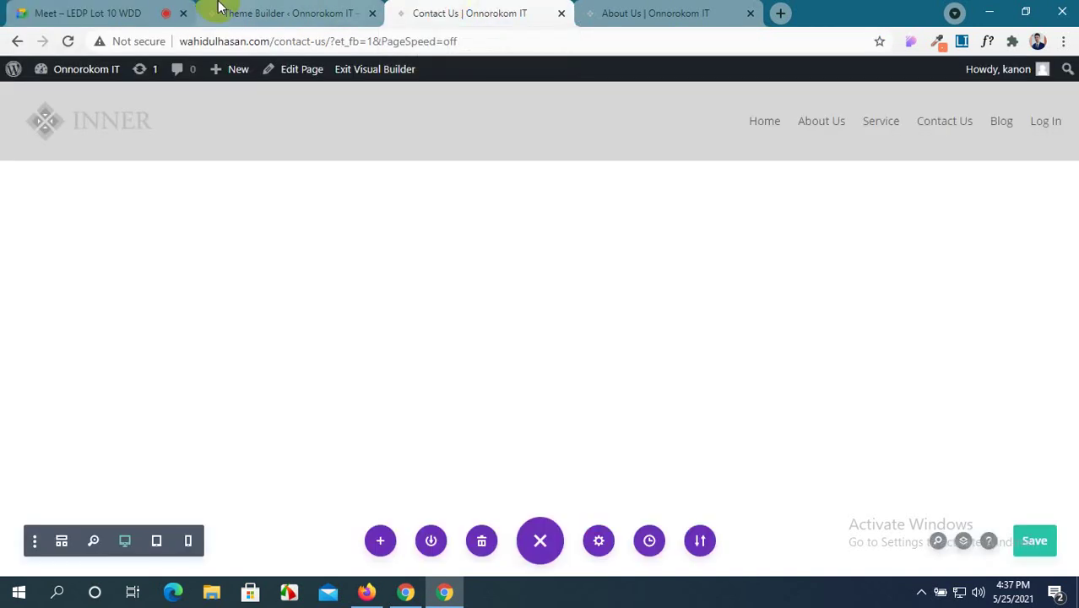
click(279, 6)
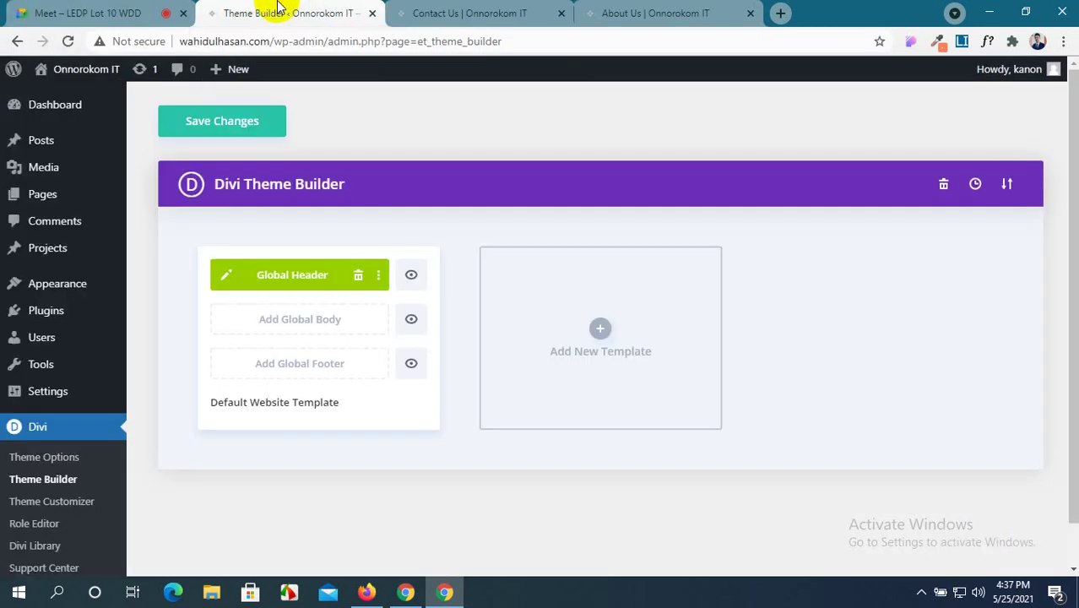
click(315, 403)
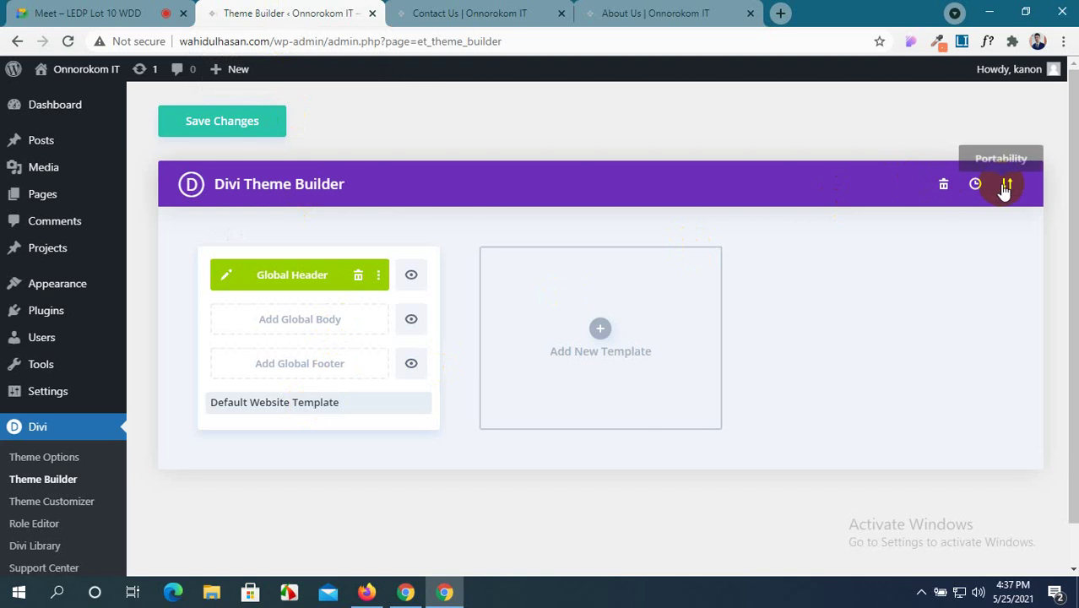
click(1005, 186)
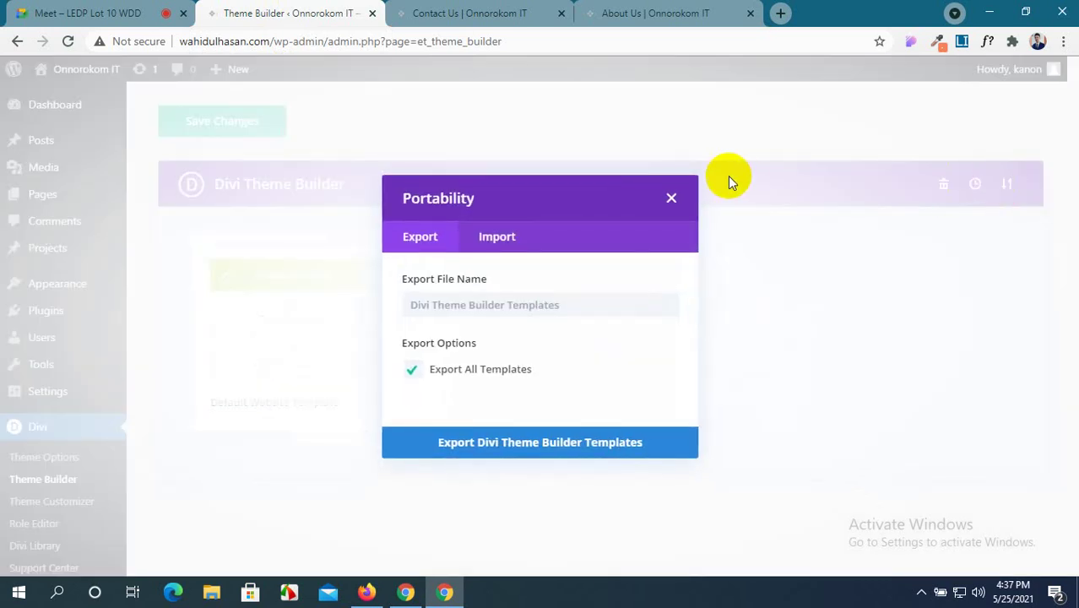
click(672, 198)
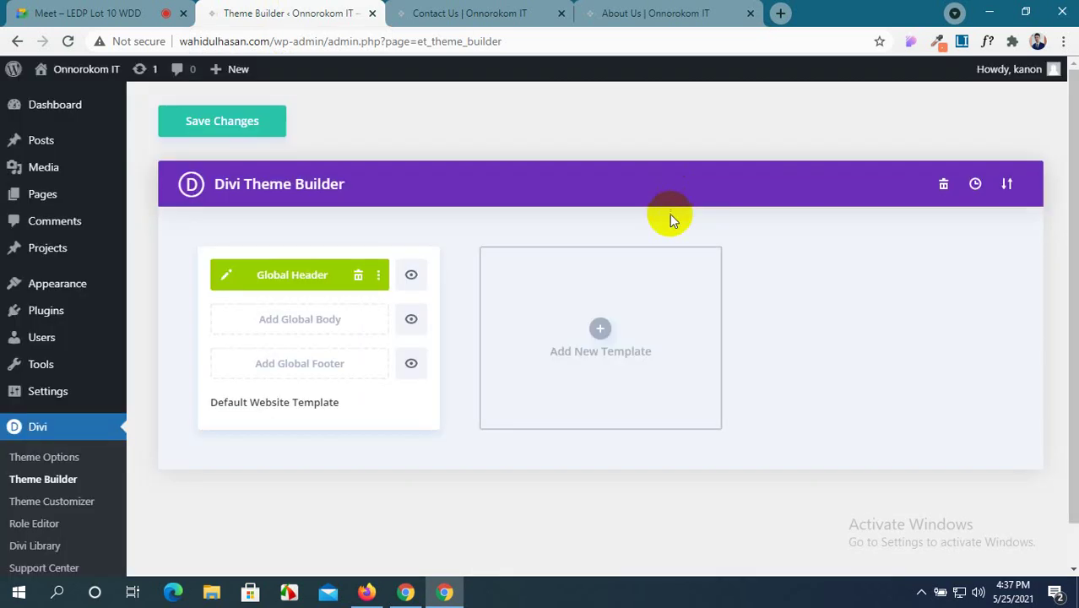
click(262, 121)
click(682, 8)
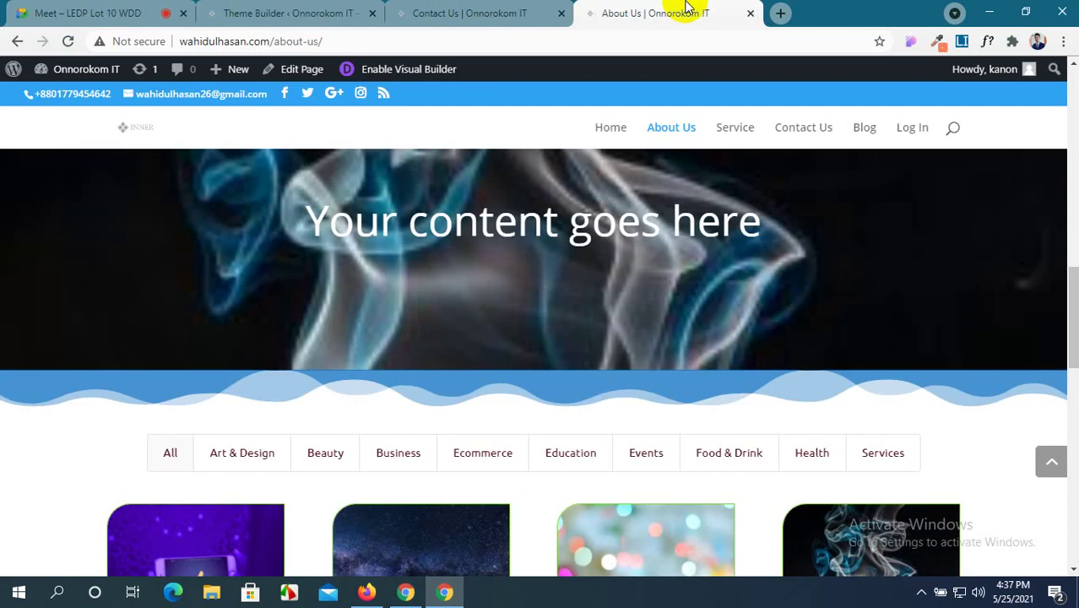
Move from the About Us page to the live Home page and scroll through it.
scroll(557, 291, down, 3)
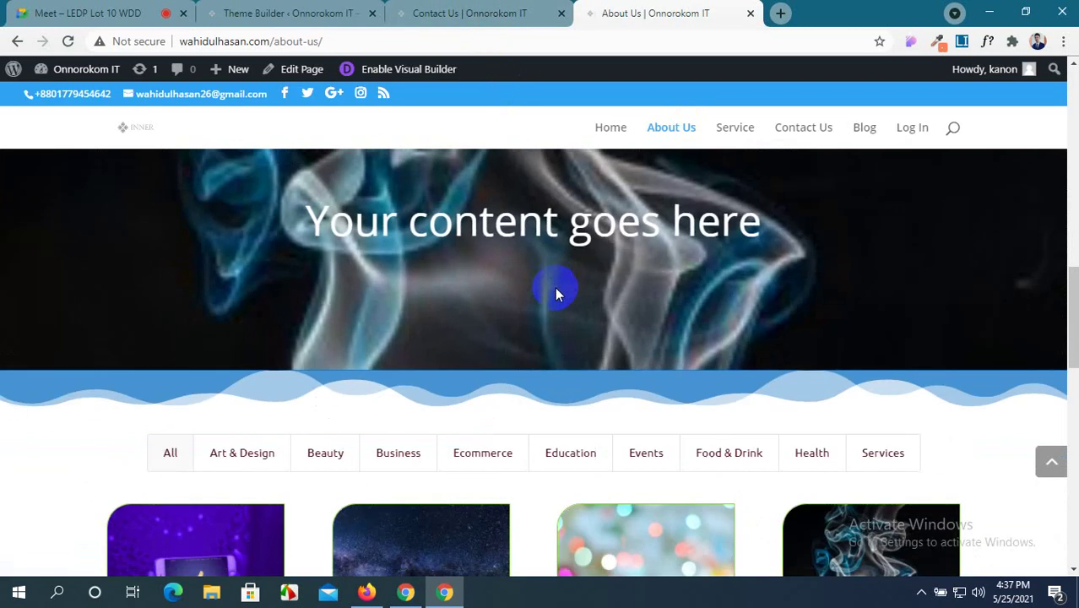
click(460, 10)
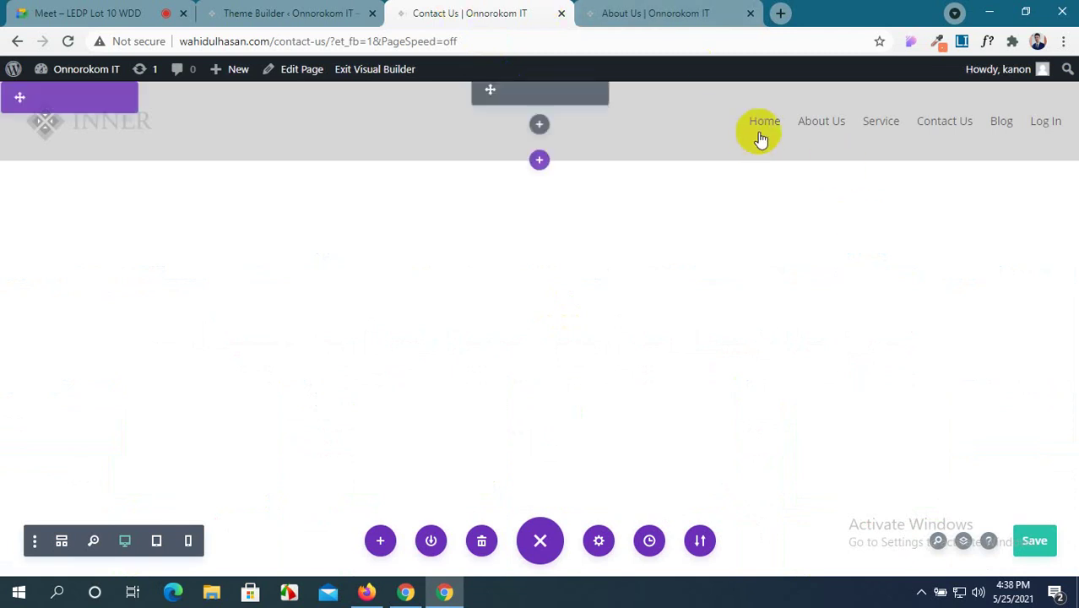
click(684, 10)
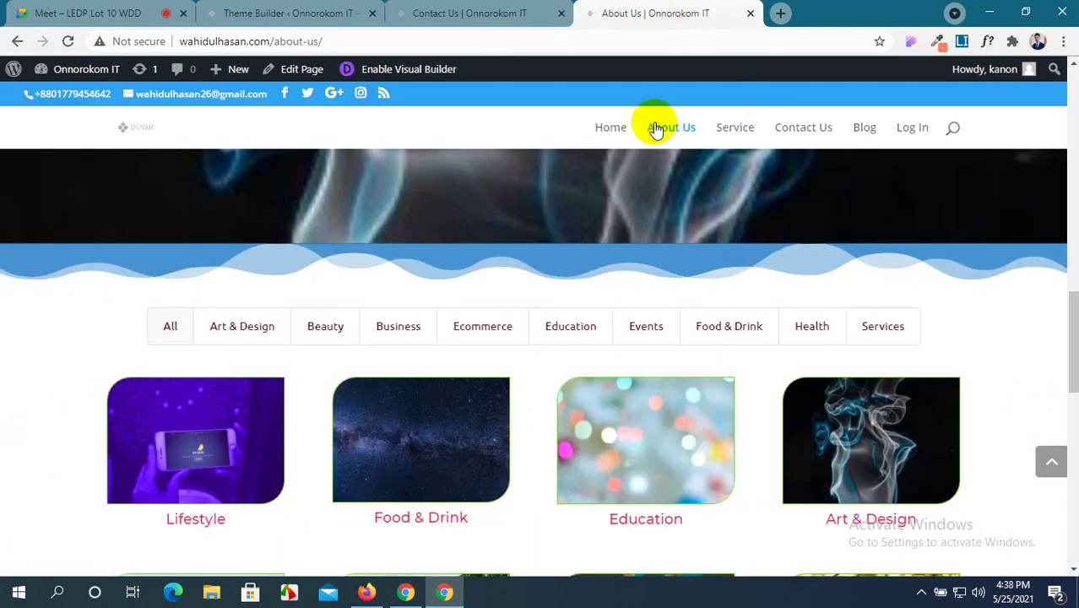
click(601, 126)
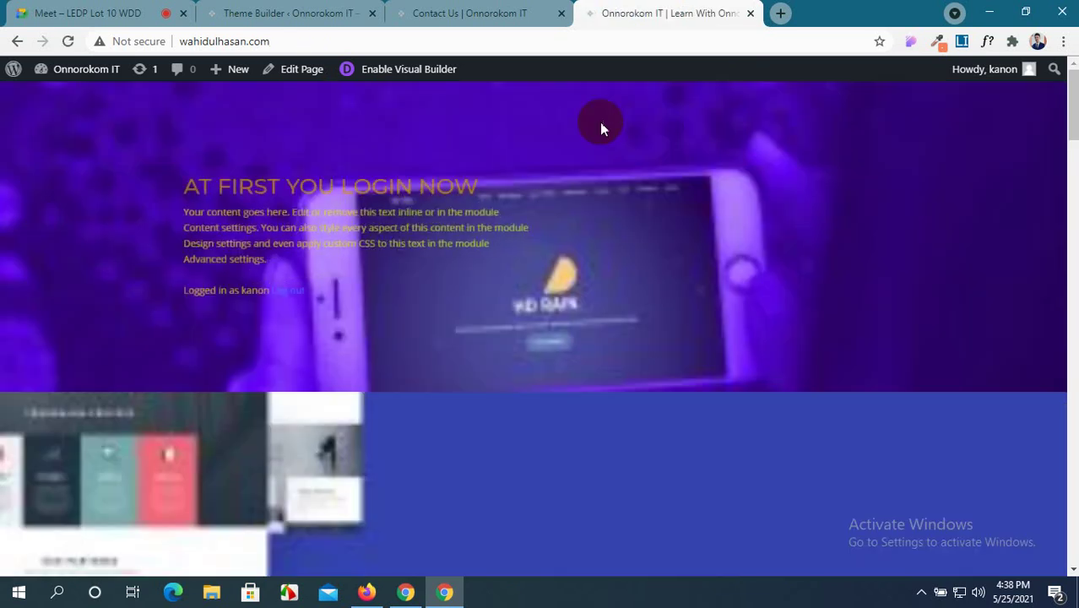
scroll(580, 382, down, 3)
scroll(580, 383, up, 3)
scroll(581, 382, down, 2)
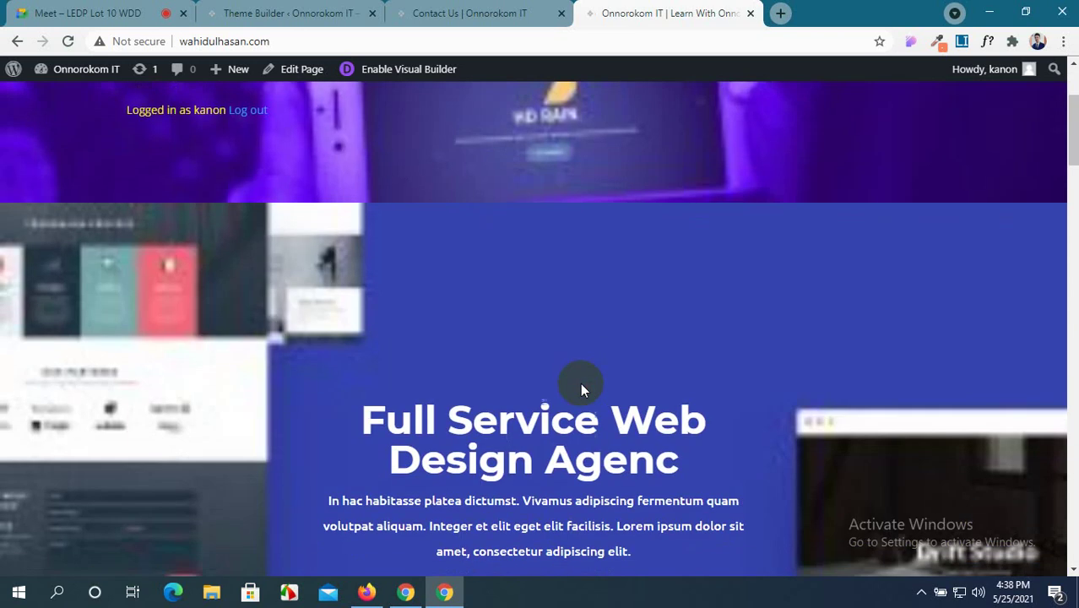
scroll(580, 388, up, 2)
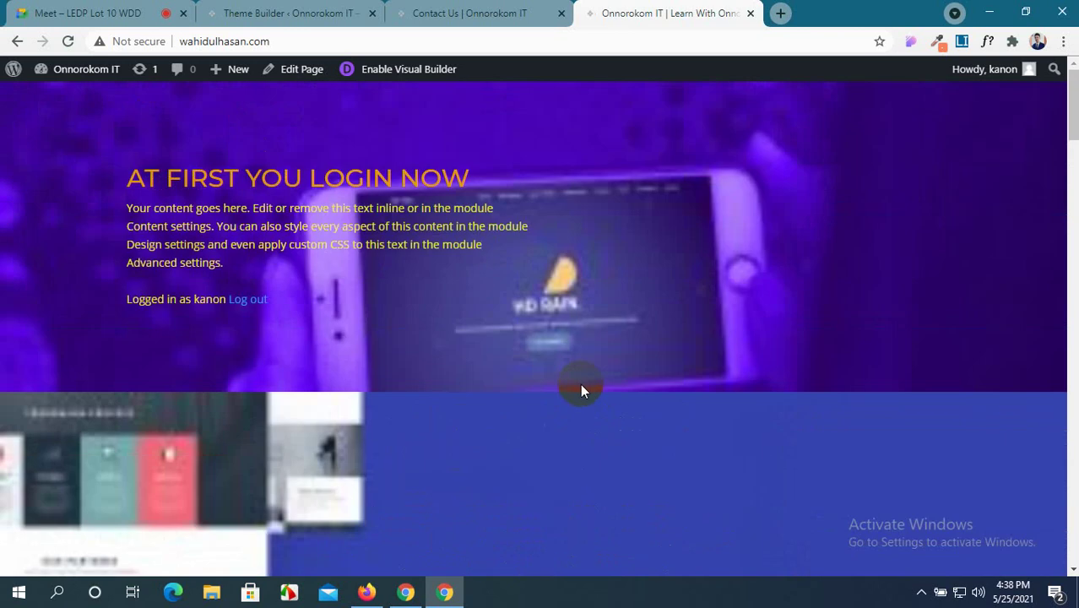
scroll(581, 391, down, 3)
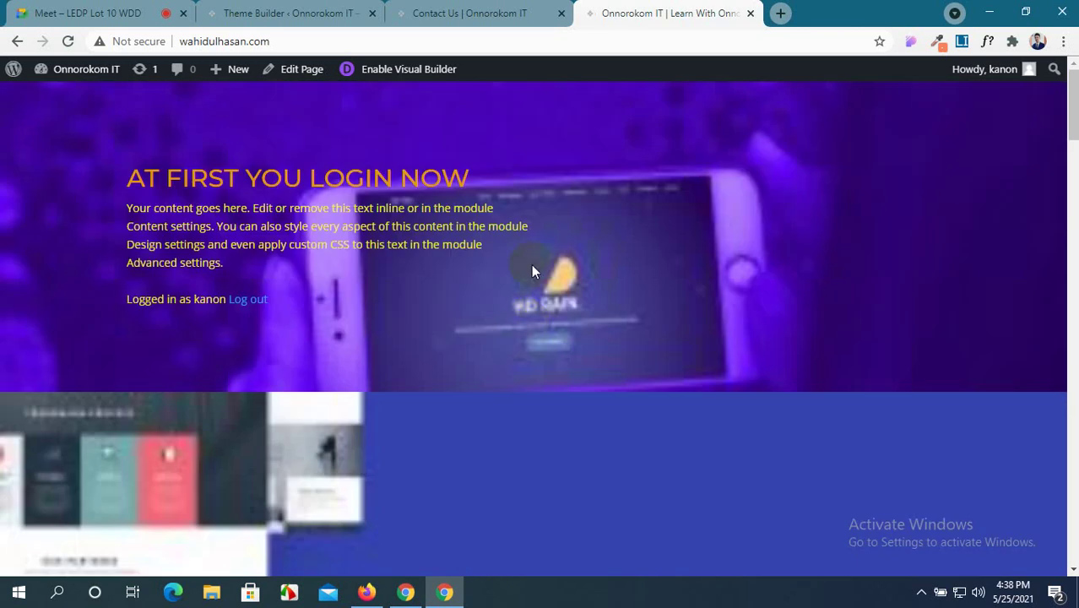
Flip between the Contact Us builder and Home page tabs, ending on the Theme Builder.
click(456, 10)
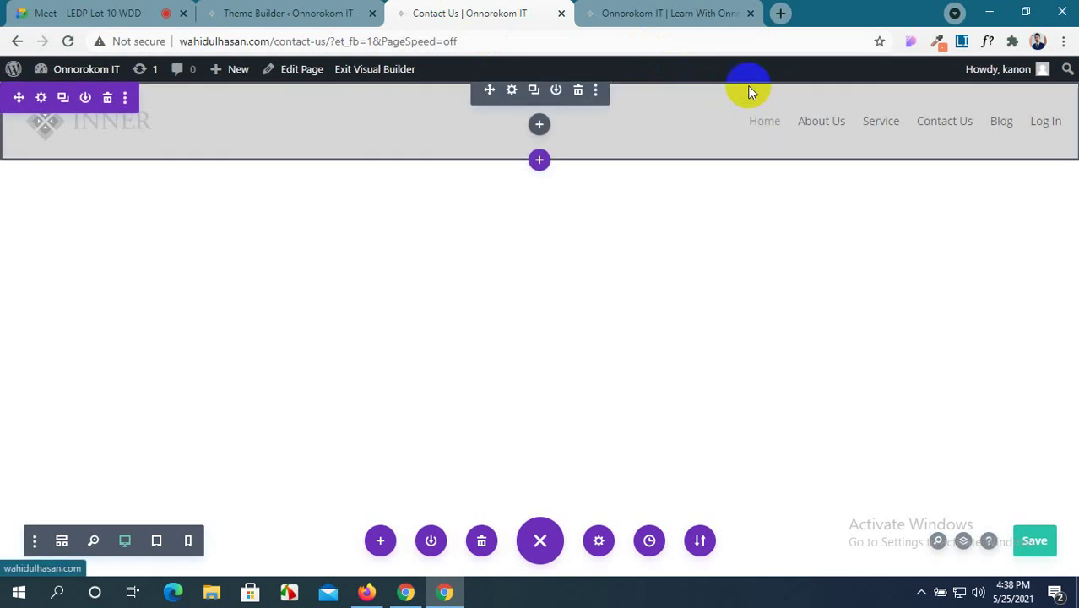
key(ctrl+Tab)
scroll(581, 169, down, 10)
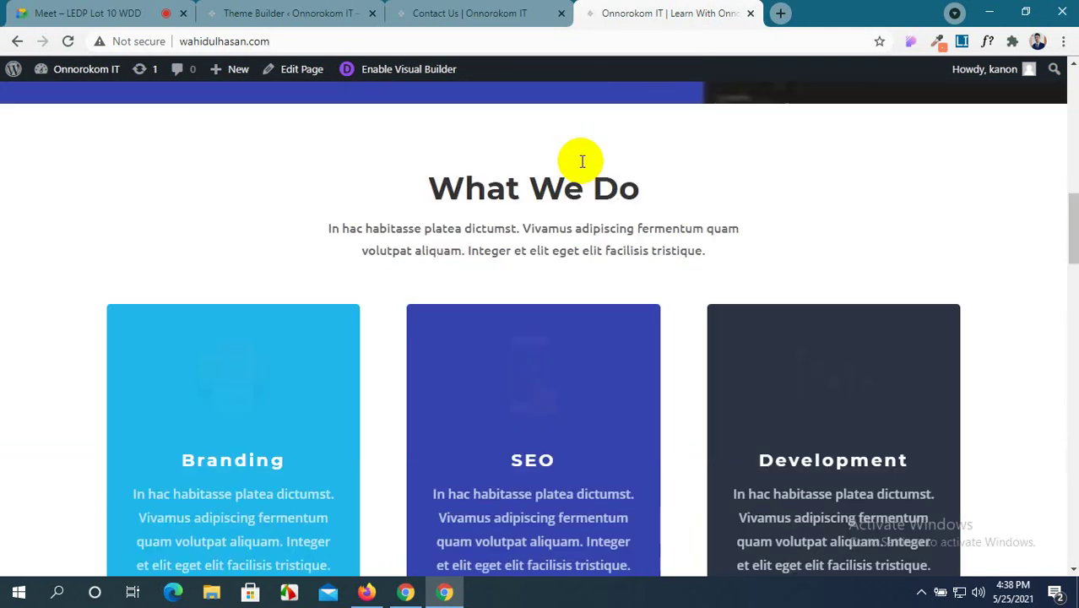
click(435, 12)
click(324, 7)
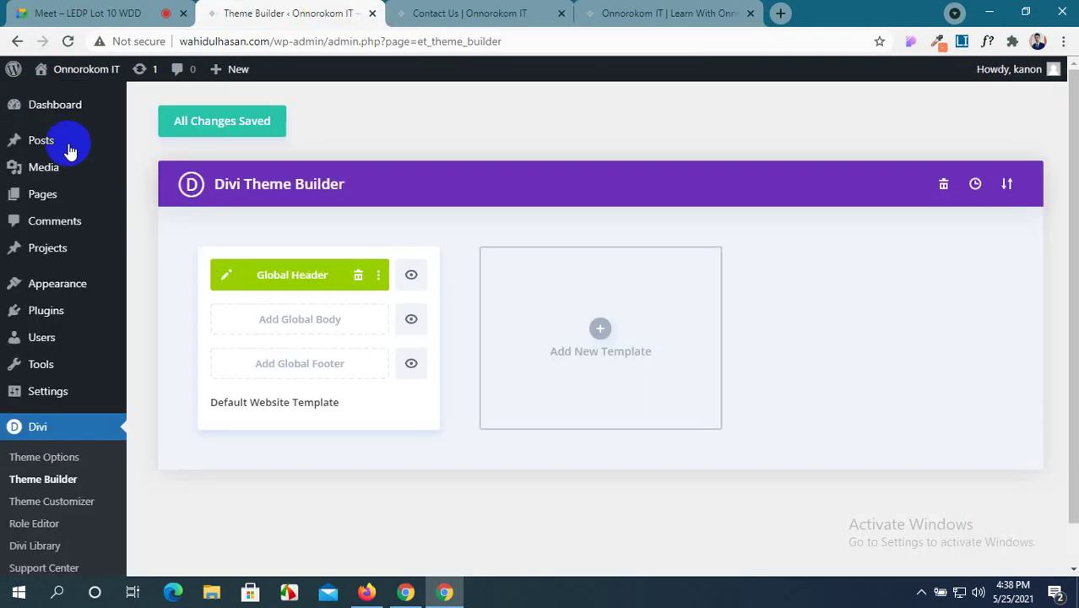
Delete the Default Website Template's Global Header, save, and go to the WordPress Dashboard.
mouse_move(40, 202)
click(357, 276)
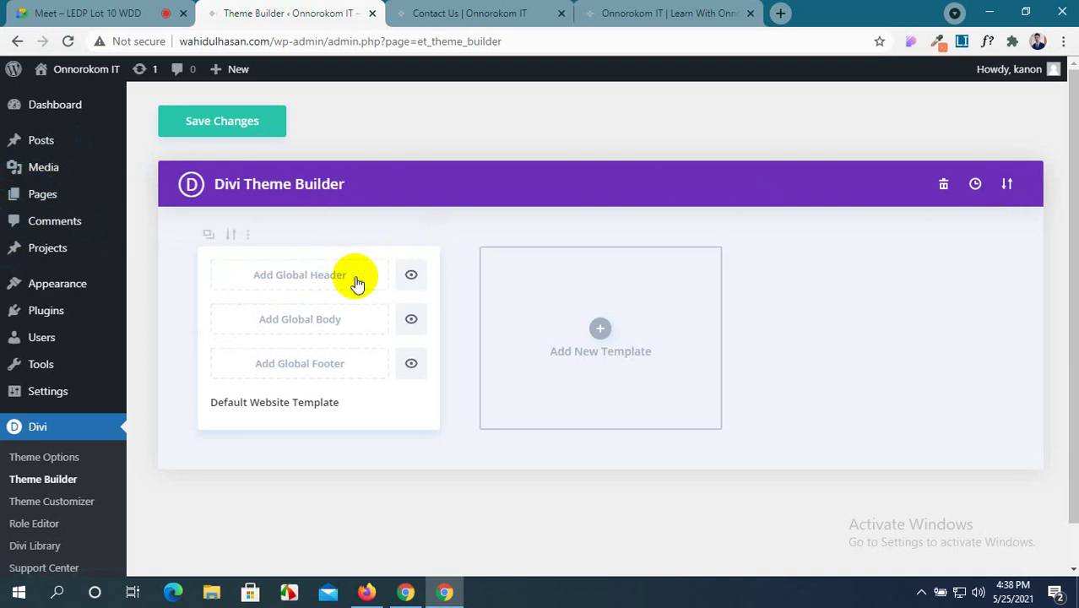
click(270, 124)
click(63, 115)
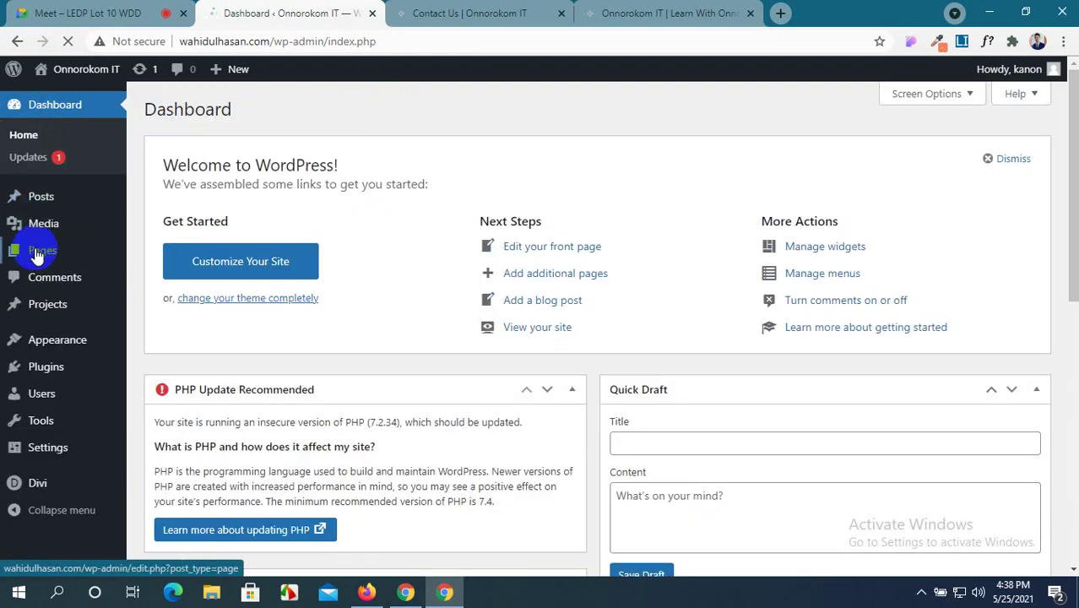
Open the Home page editor from All Pages, then go back to the top of the live home page.
mouse_move(36, 255)
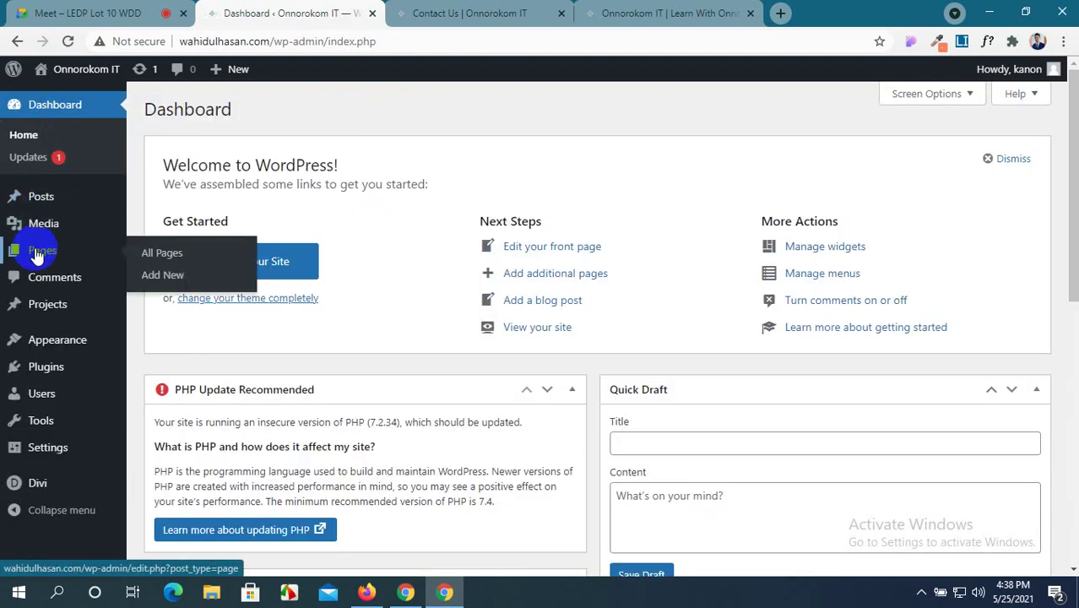
click(166, 256)
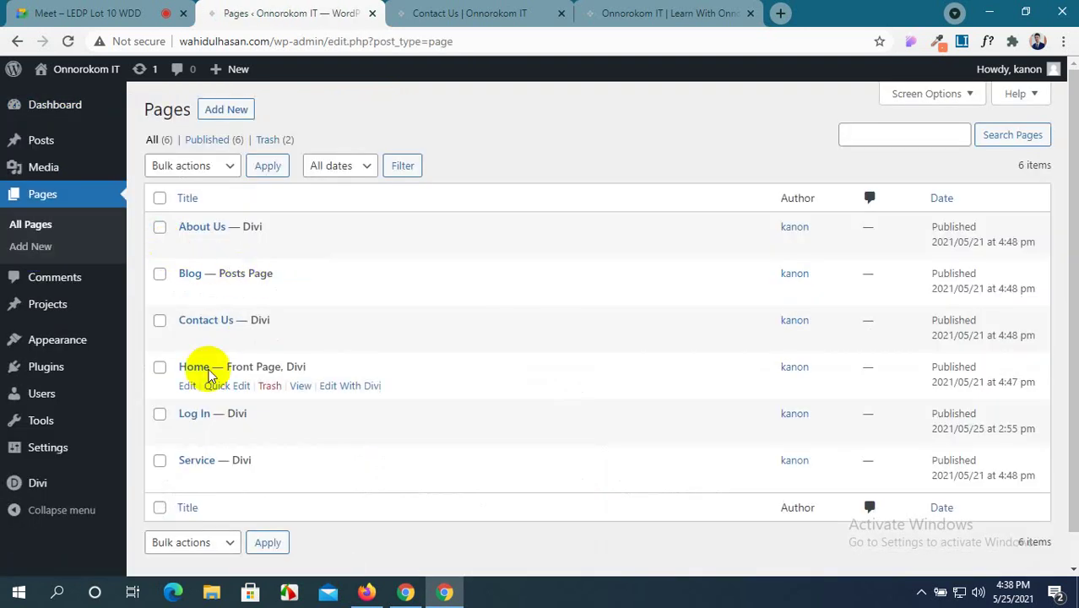
click(187, 387)
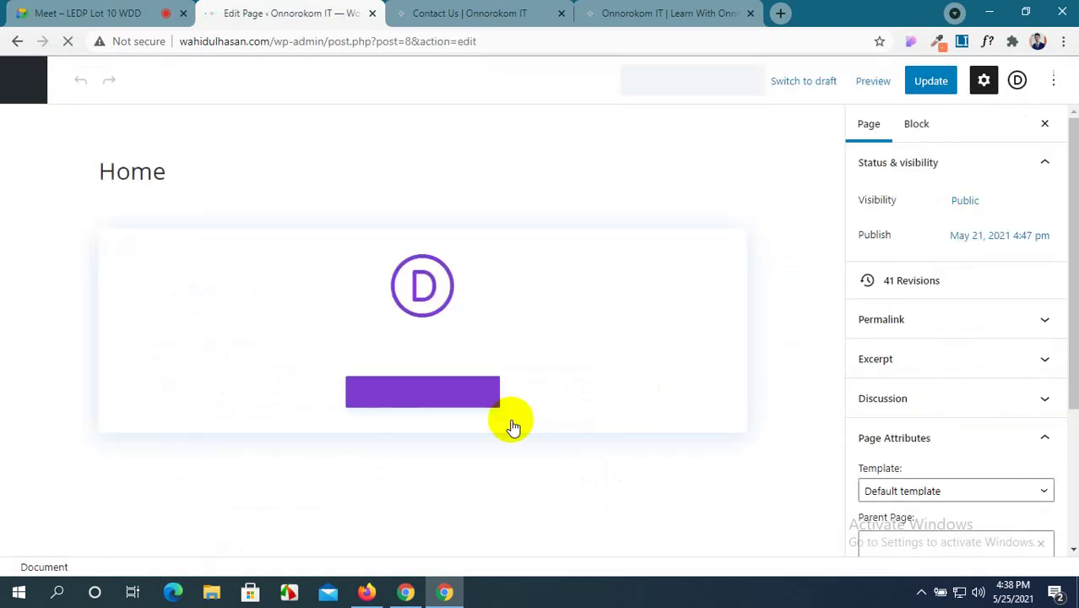
scroll(1012, 451, down, 5)
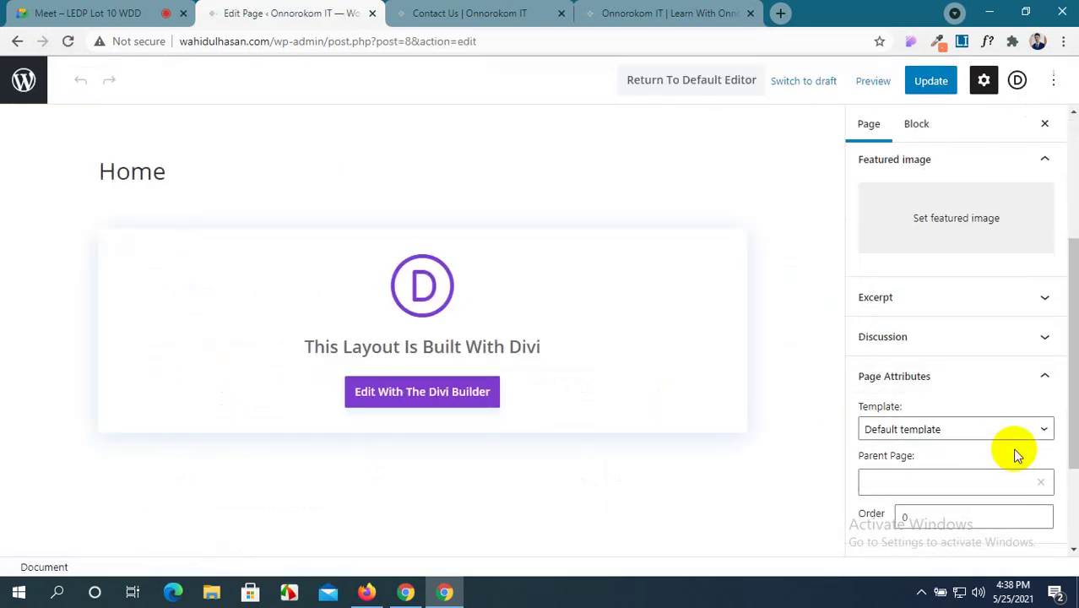
click(701, 13)
scroll(780, 132, up, 10)
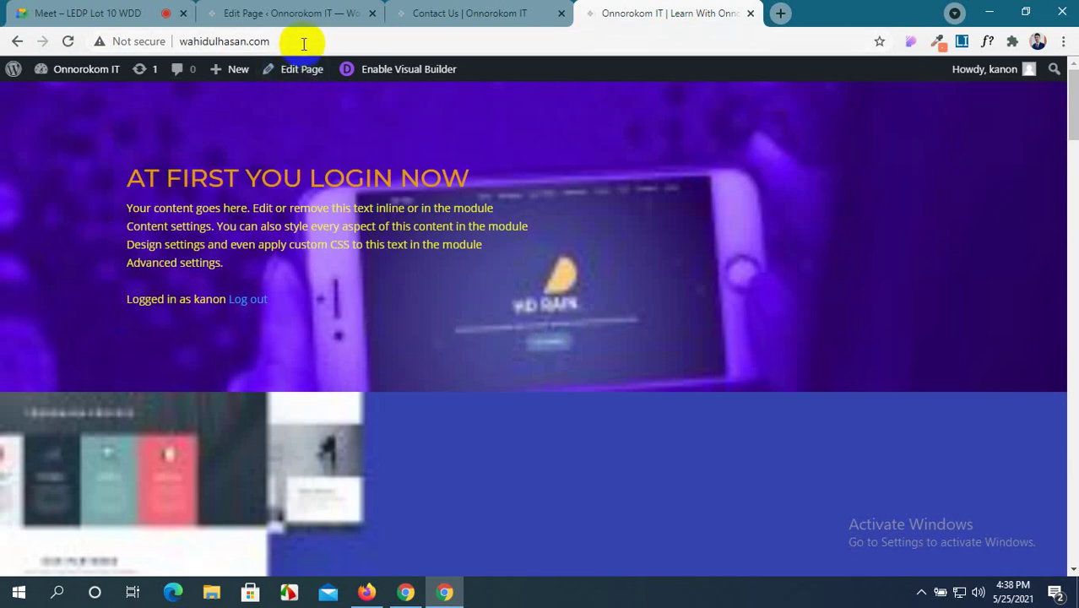
Reload the live home page to restore its INNER header, then un-maximize the browser window.
click(303, 44)
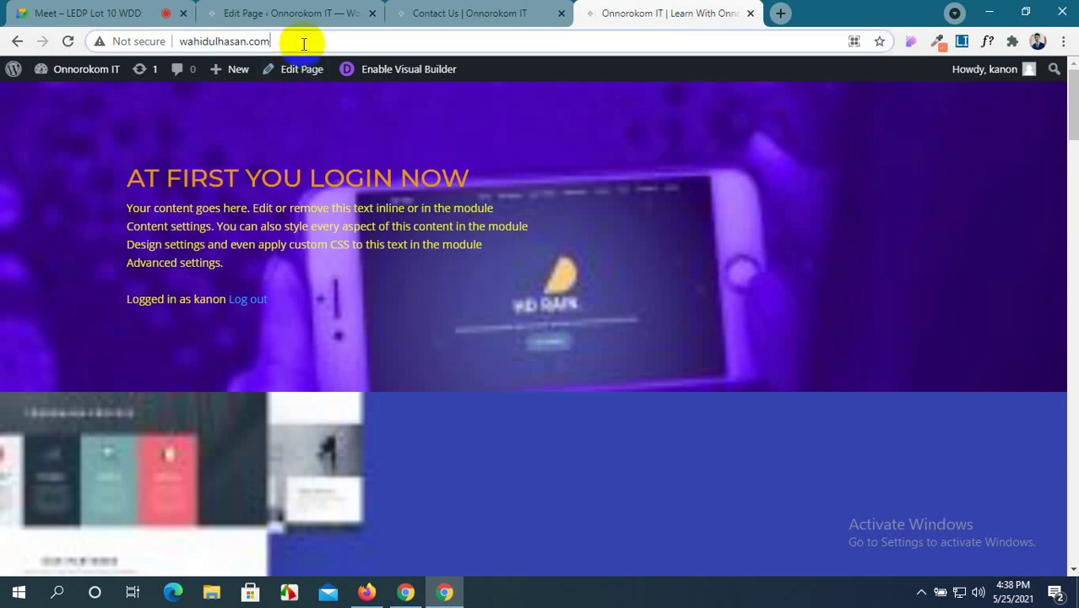
key(Return)
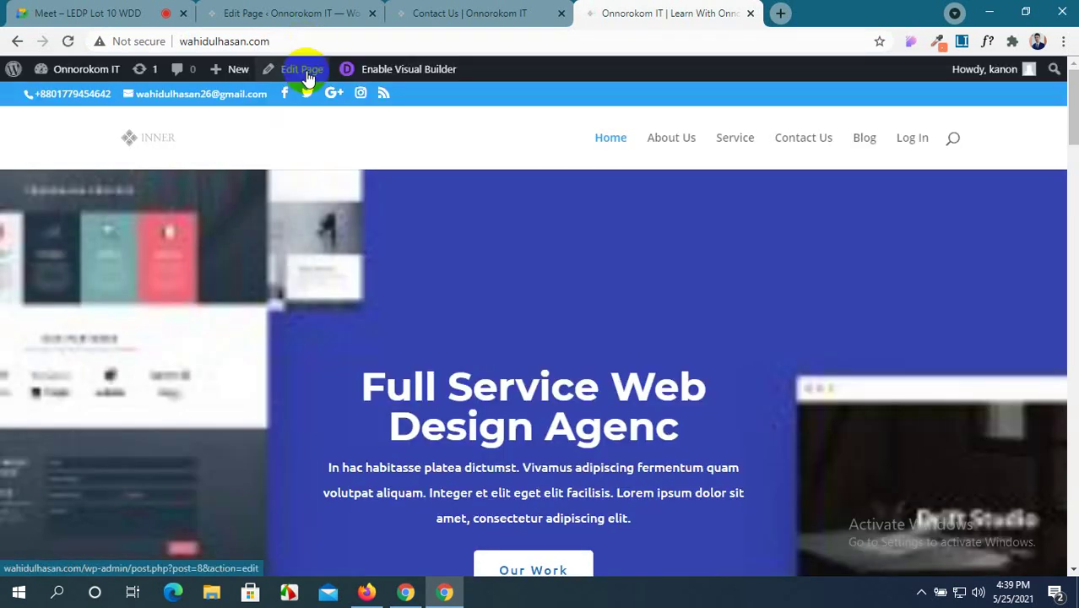
scroll(358, 223, down, 15)
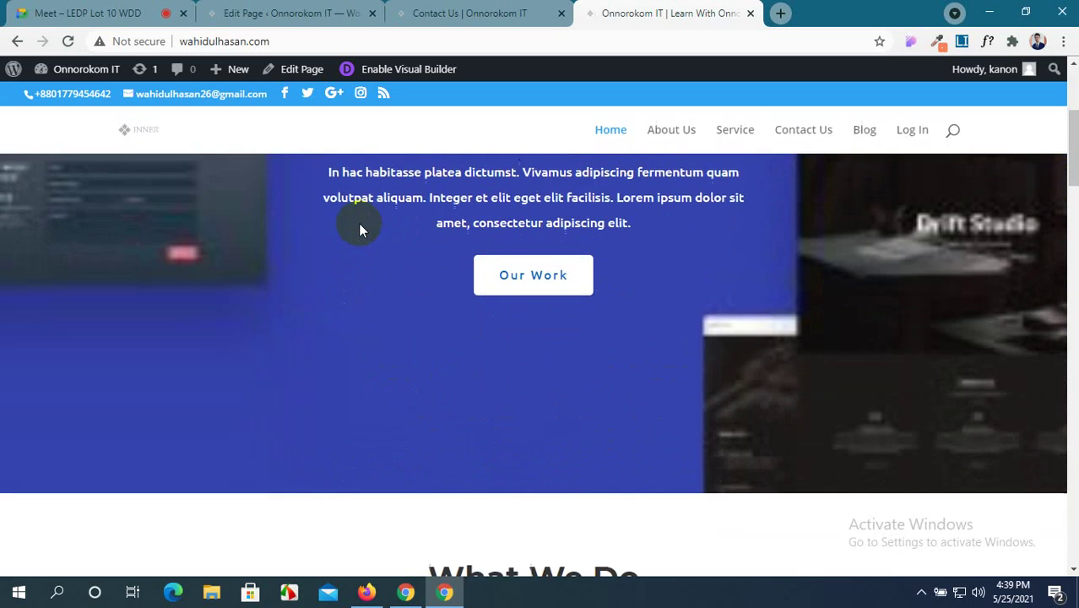
scroll(360, 250, down, 10)
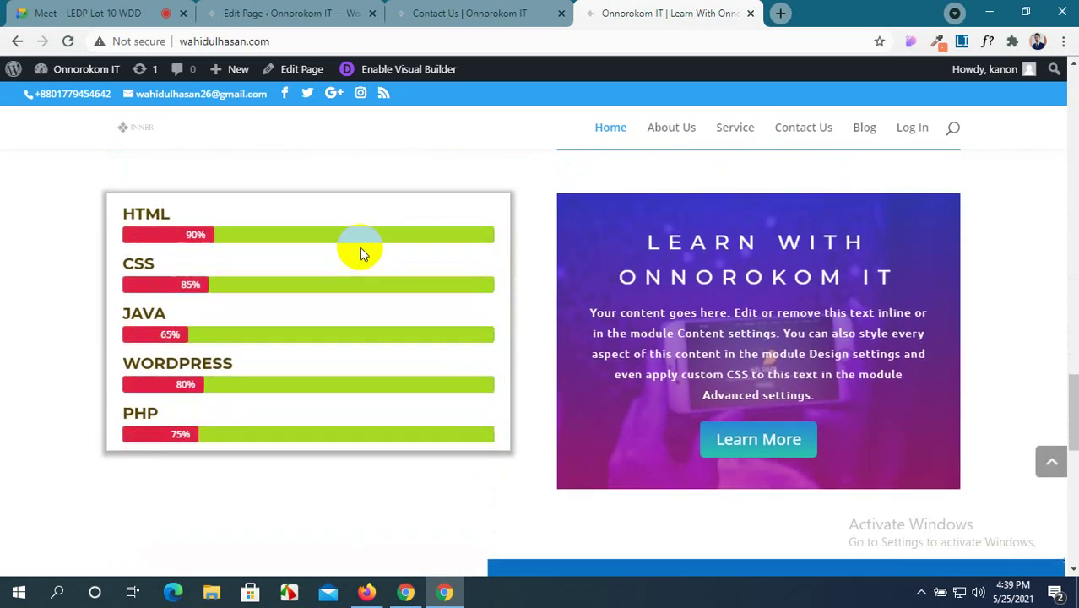
scroll(359, 247, up, 5)
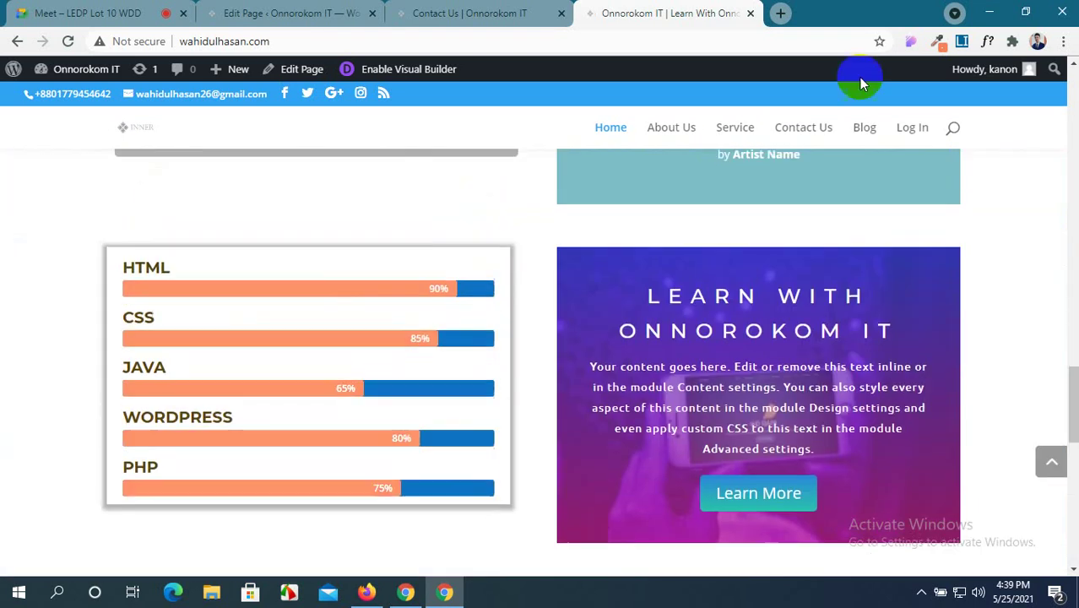
double_click(851, 15)
scroll(598, 205, up, 20)
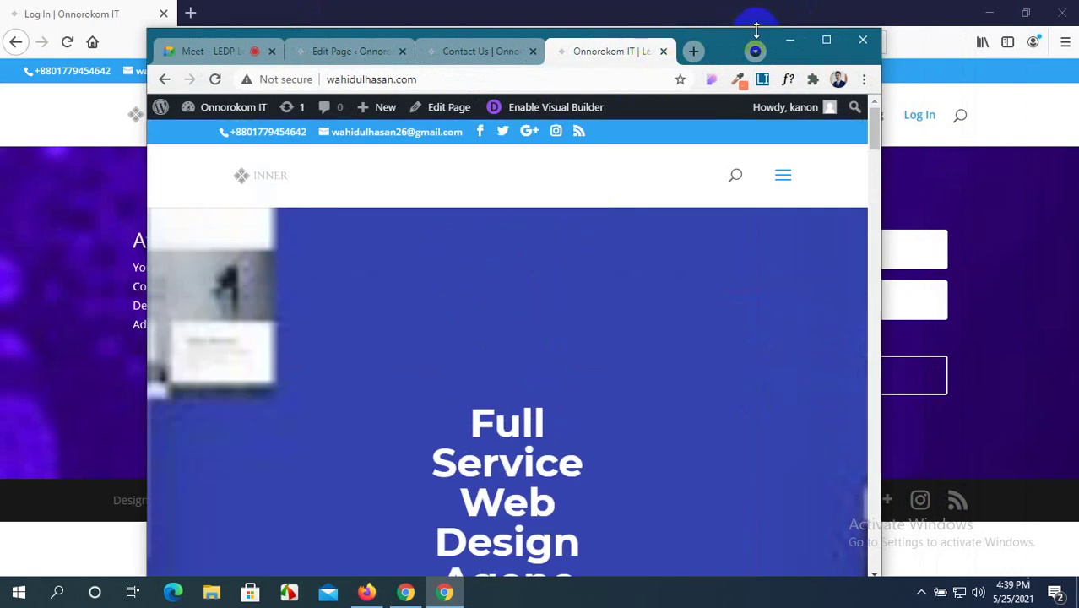
Resize the browser window narrower to preview the hero layout, then maximize it again.
drag(730, 44, 709, 44)
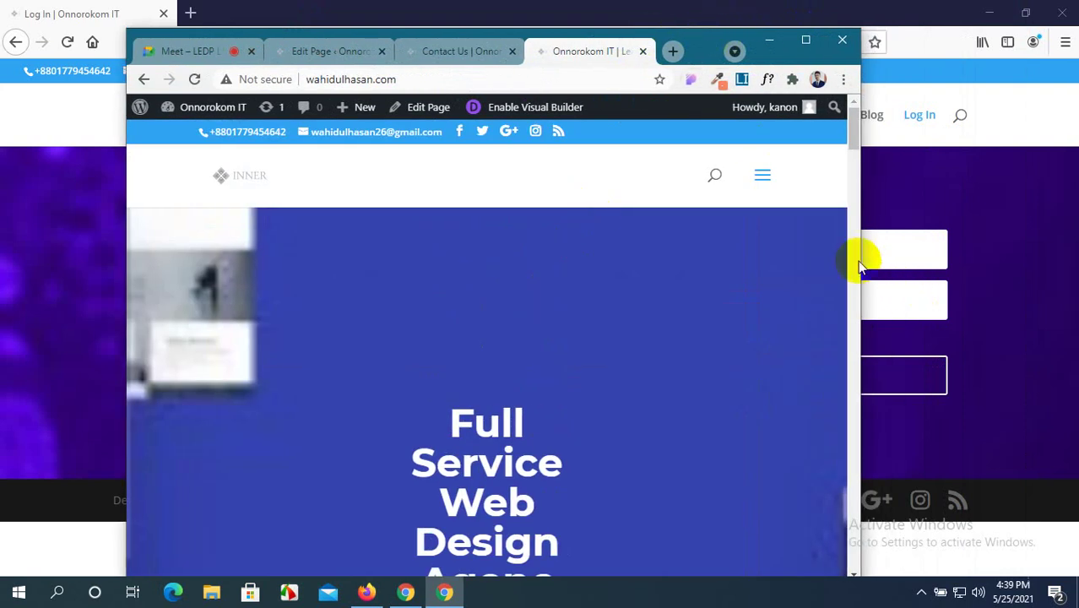
drag(861, 261, 710, 253)
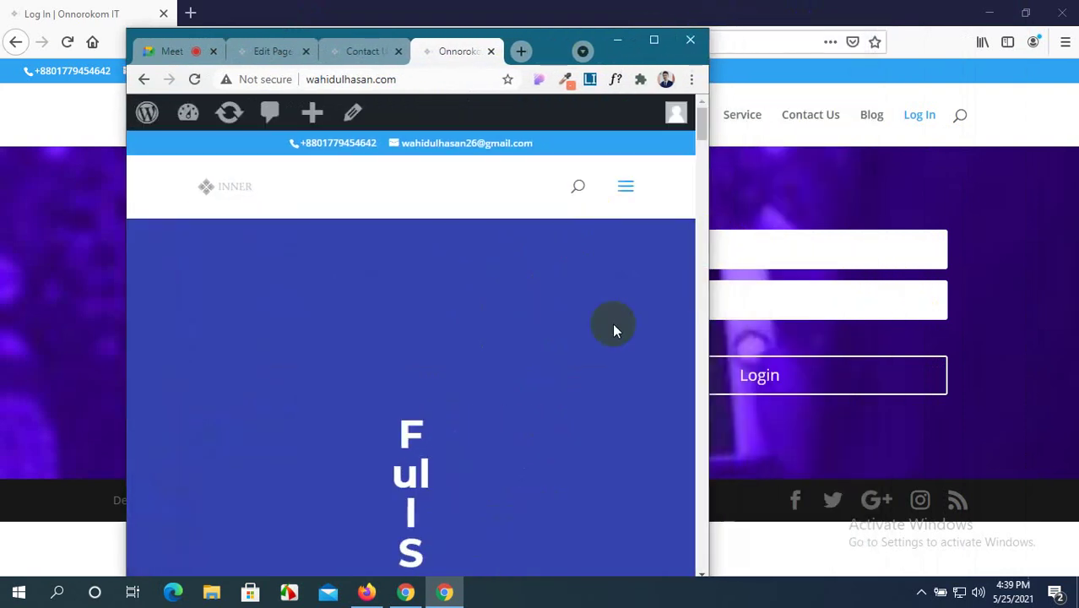
scroll(583, 334, down, 5)
scroll(581, 340, down, 10)
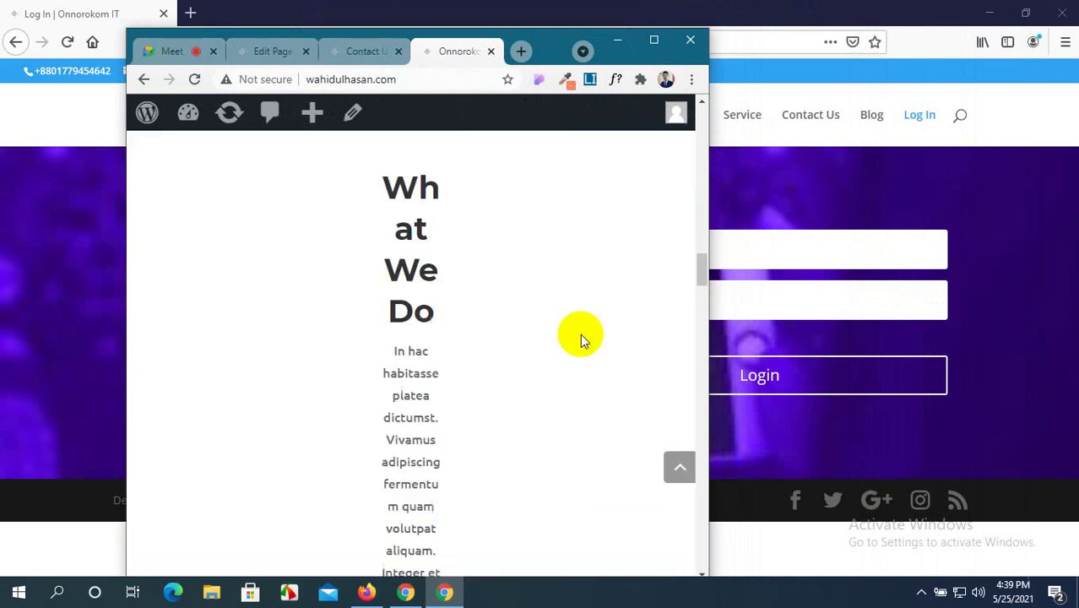
scroll(581, 339, down, 15)
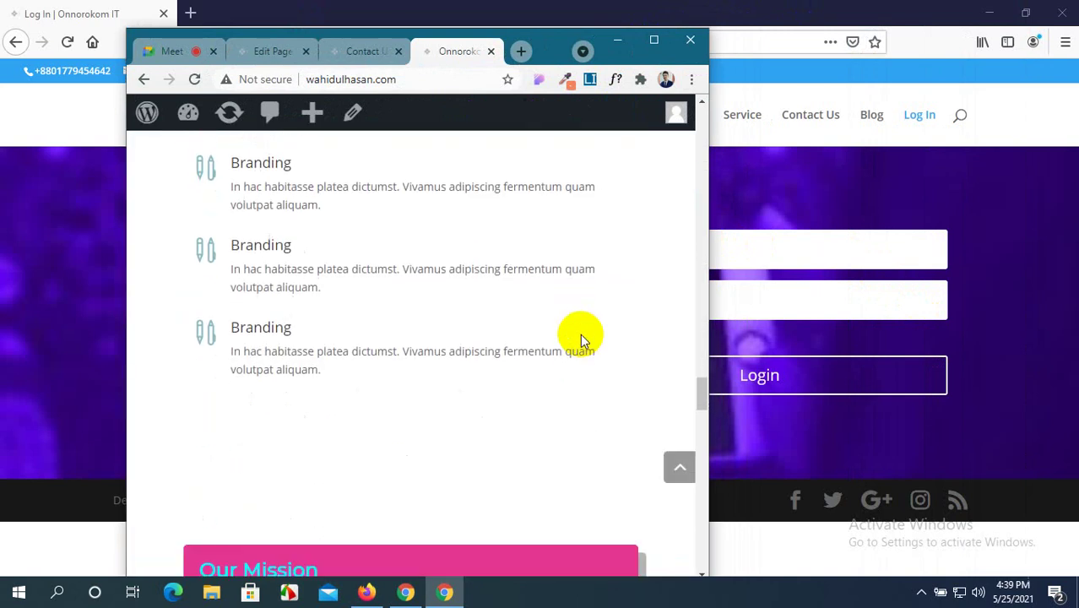
scroll(580, 335, down, 15)
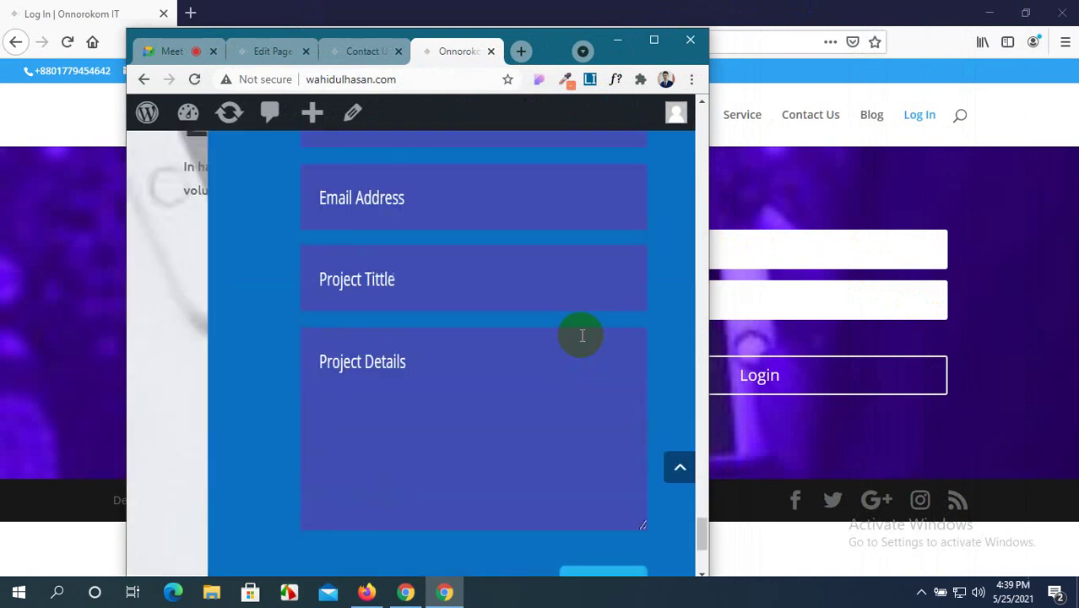
scroll(580, 334, up, 5)
scroll(580, 334, up, 5)
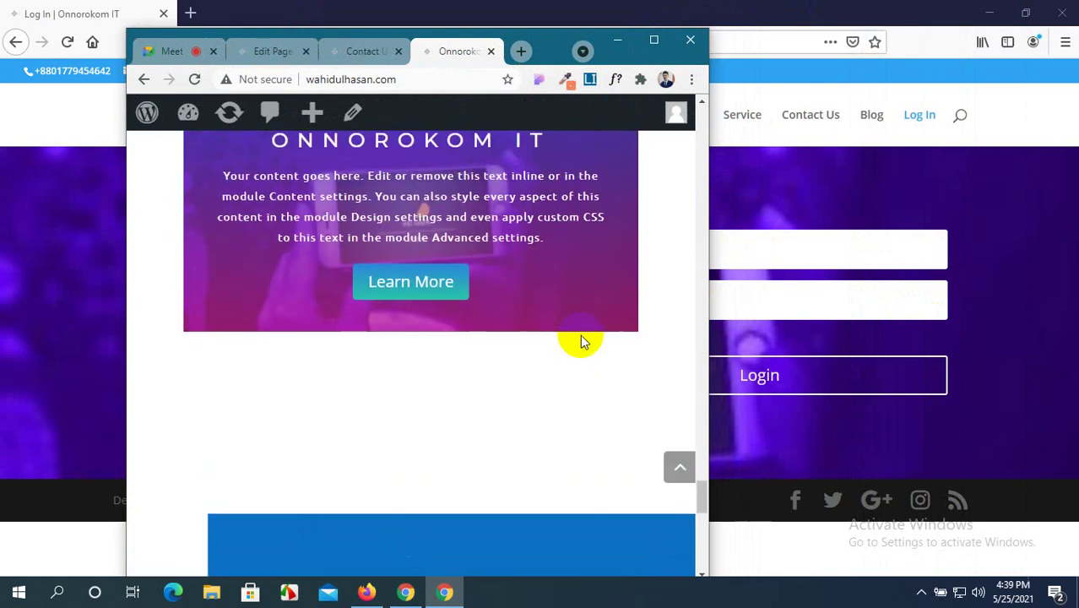
scroll(580, 334, down, 8)
scroll(582, 335, down, 2)
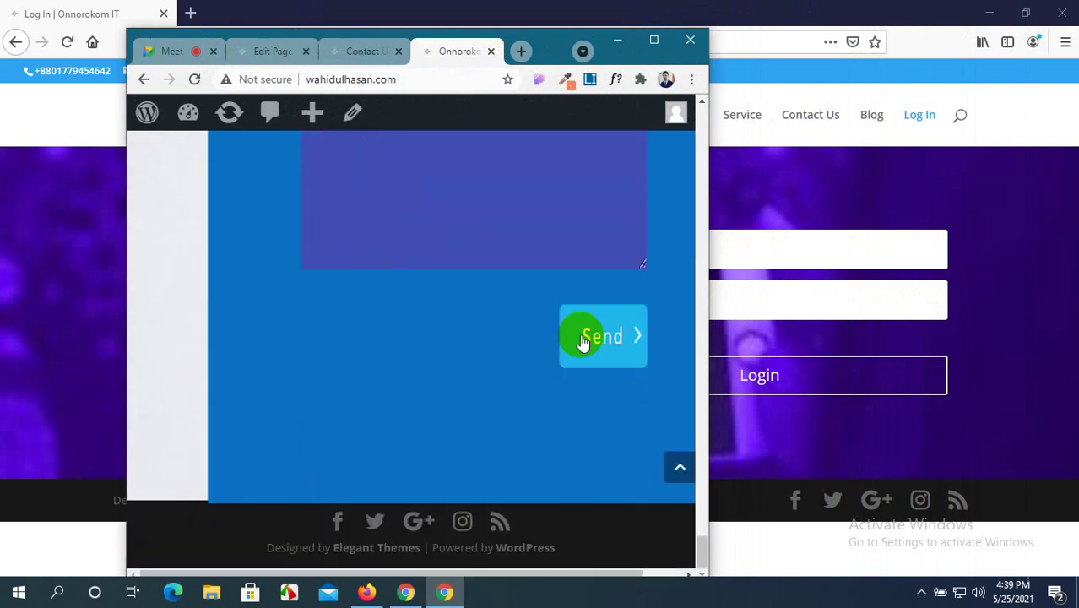
scroll(582, 341, up, 18)
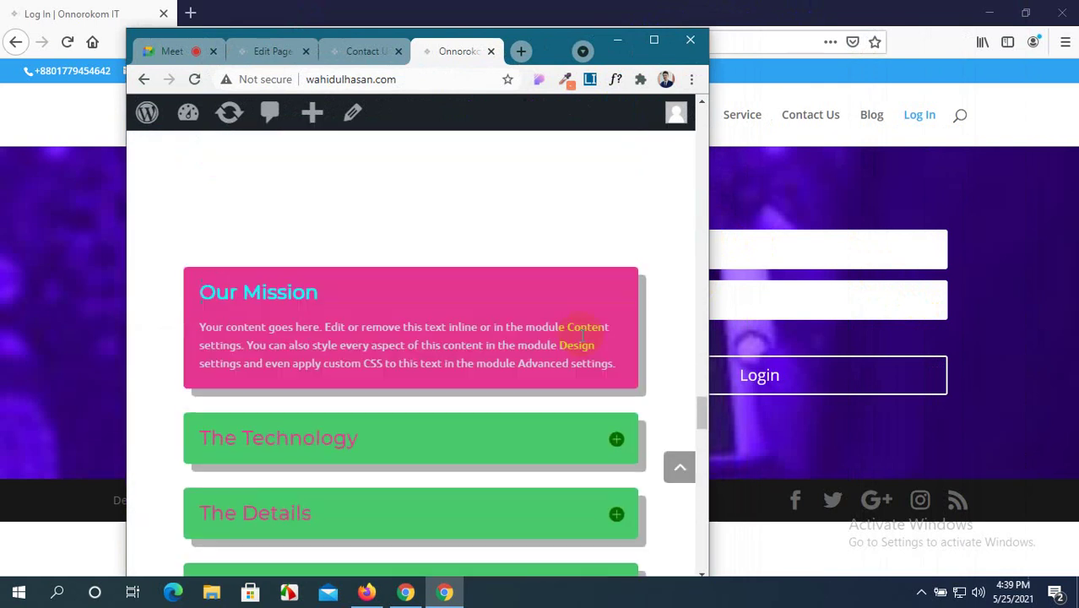
scroll(582, 334, up, 12)
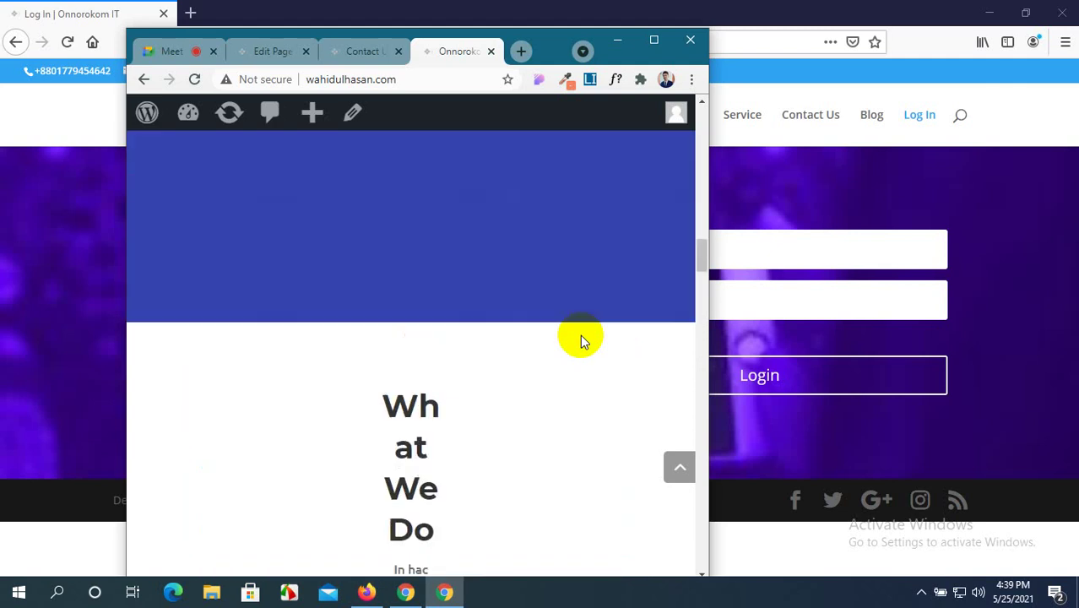
click(654, 40)
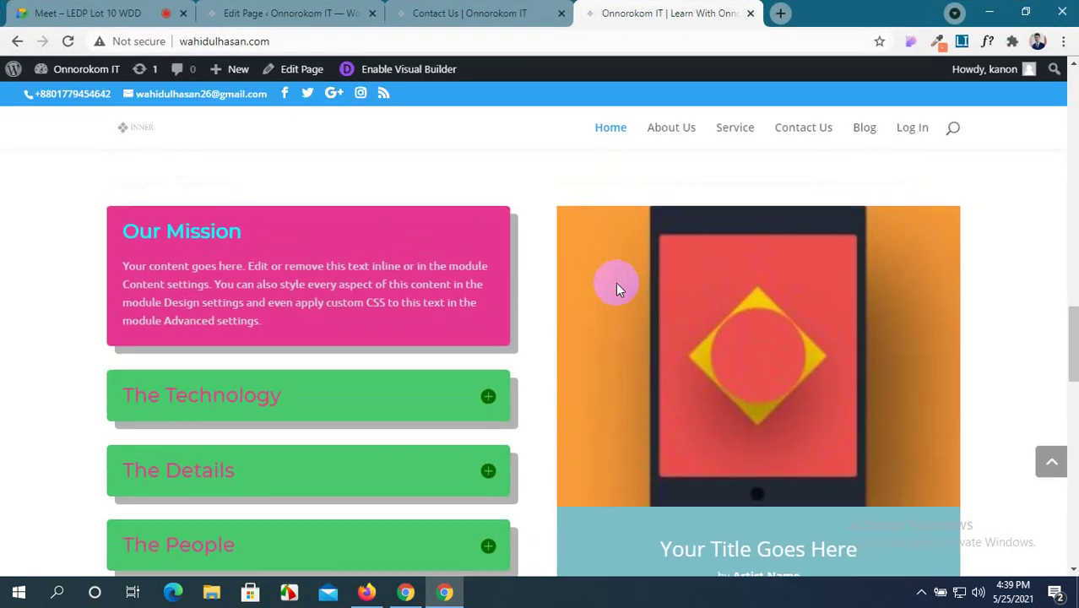
scroll(615, 282, up, 10)
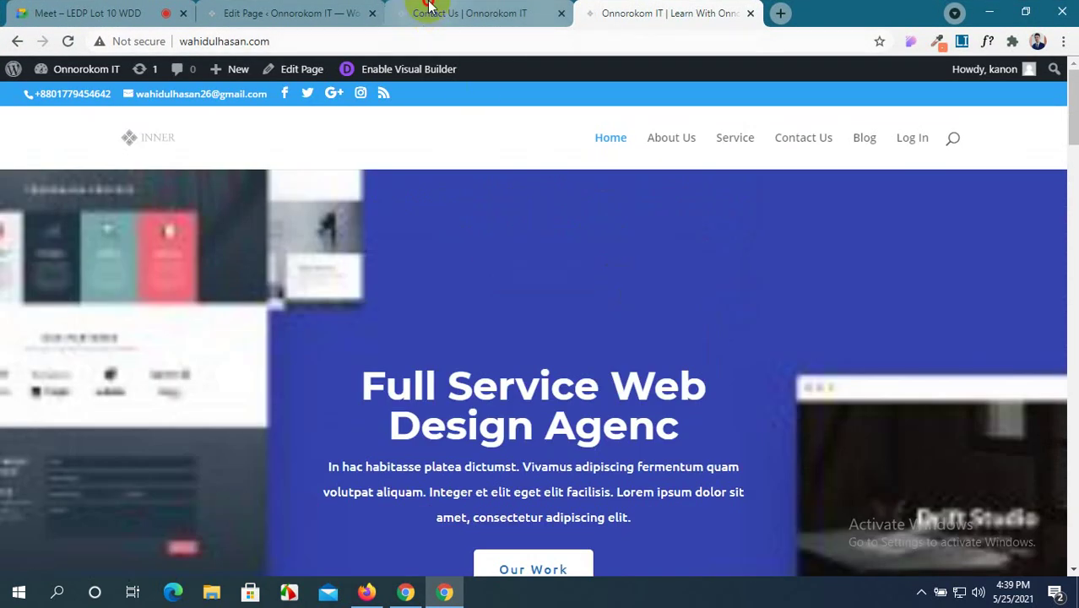
Close the Contact Us builder tab and reopen the Home page editor from the pages list.
click(429, 6)
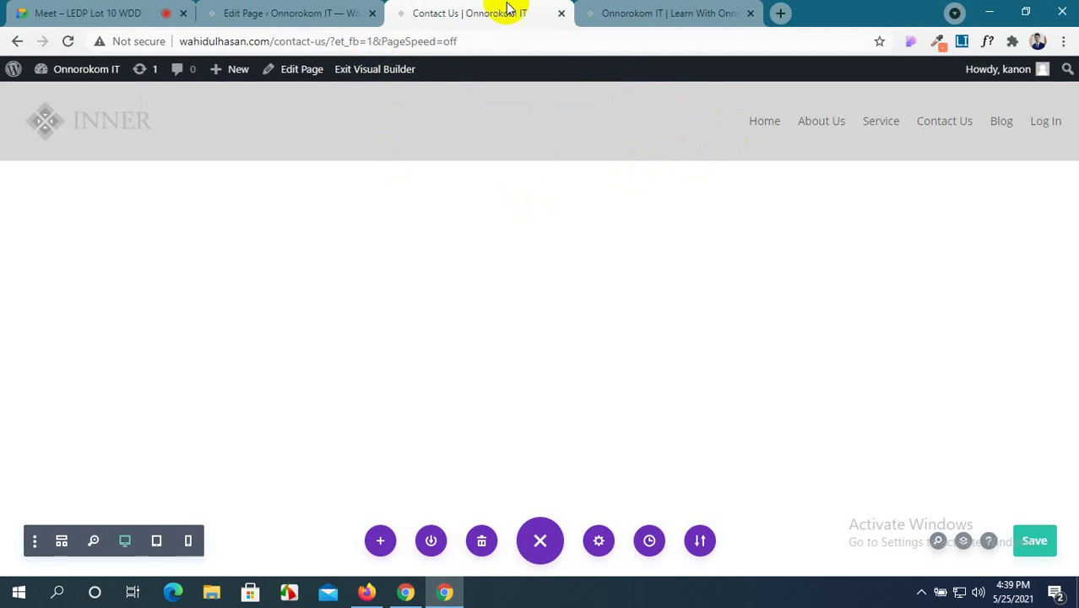
click(561, 13)
click(290, 9)
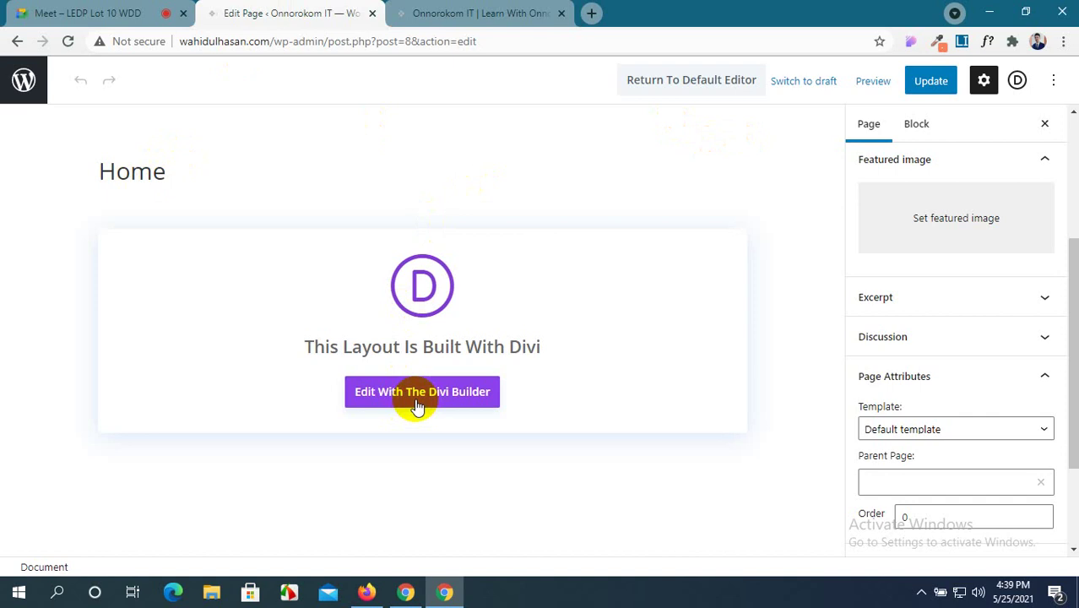
click(17, 40)
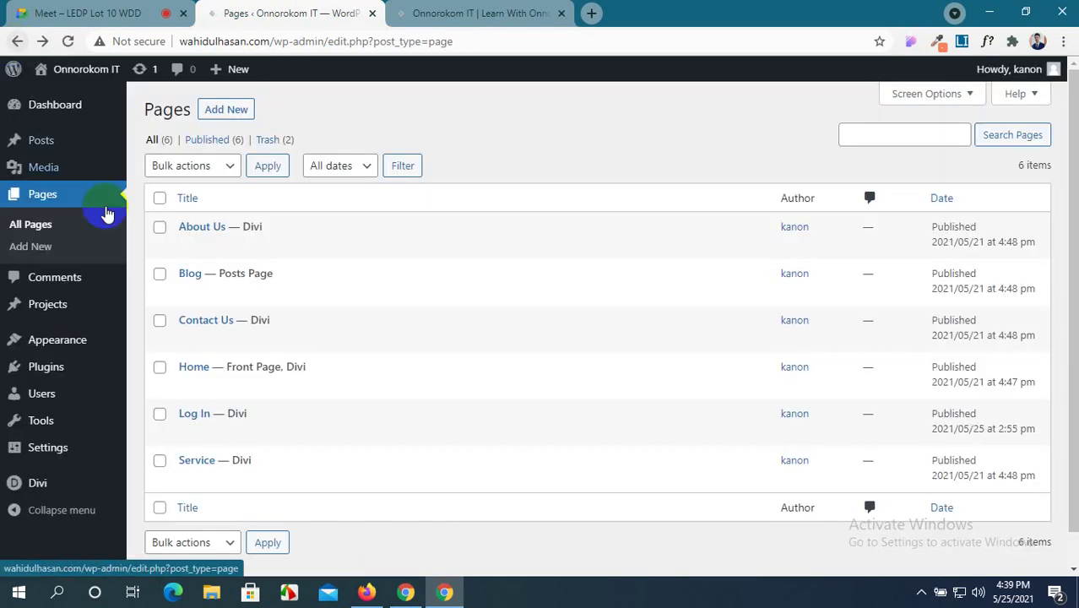
click(187, 388)
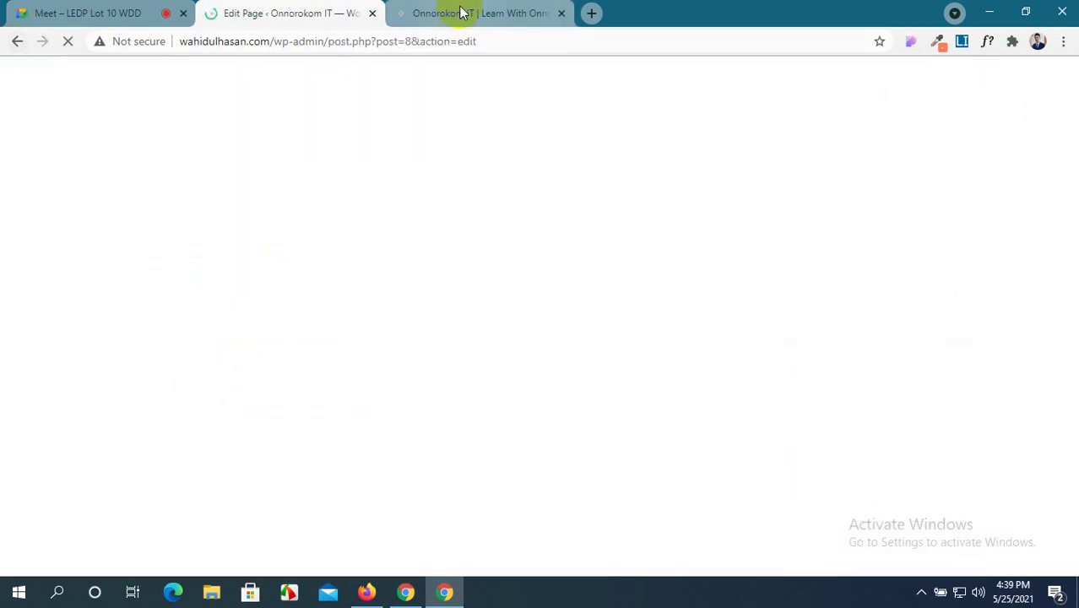
Preview the live home page in a shrunken window, then maximize and return to the Home editor.
click(461, 12)
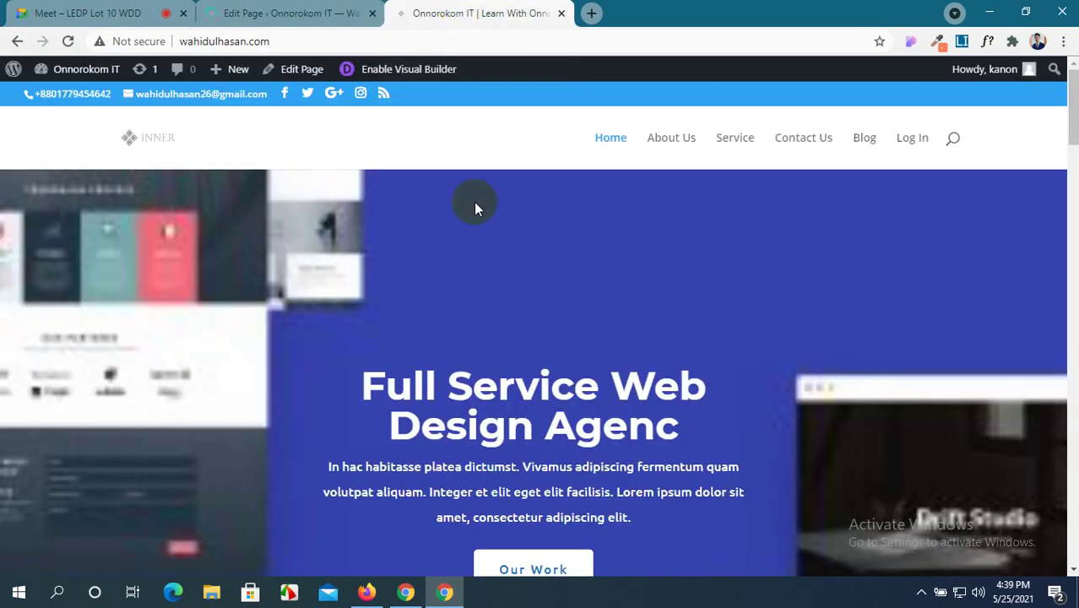
double_click(903, 6)
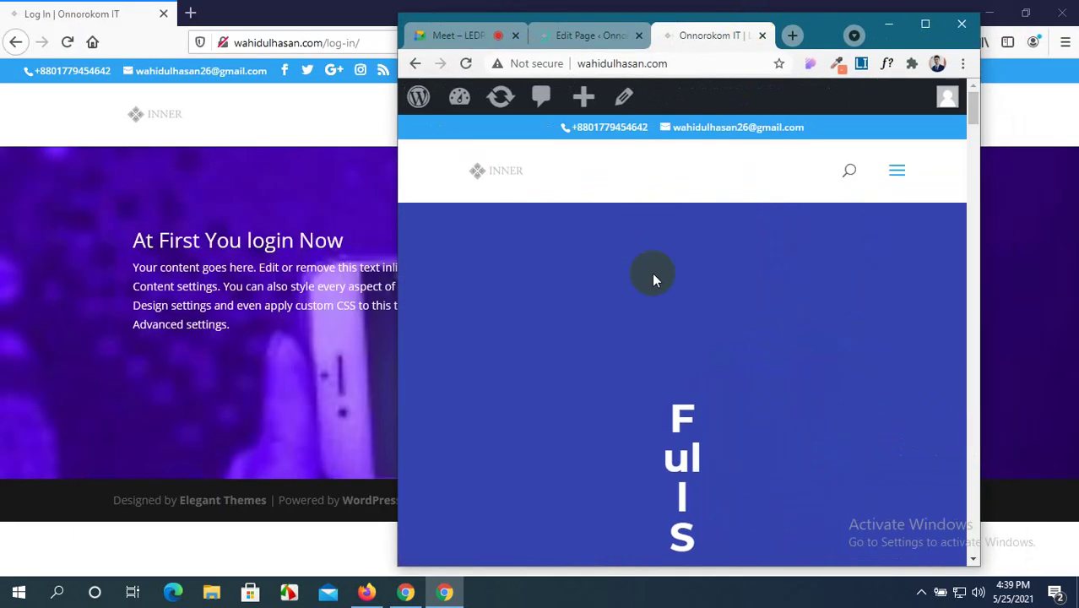
scroll(670, 347, down, 5)
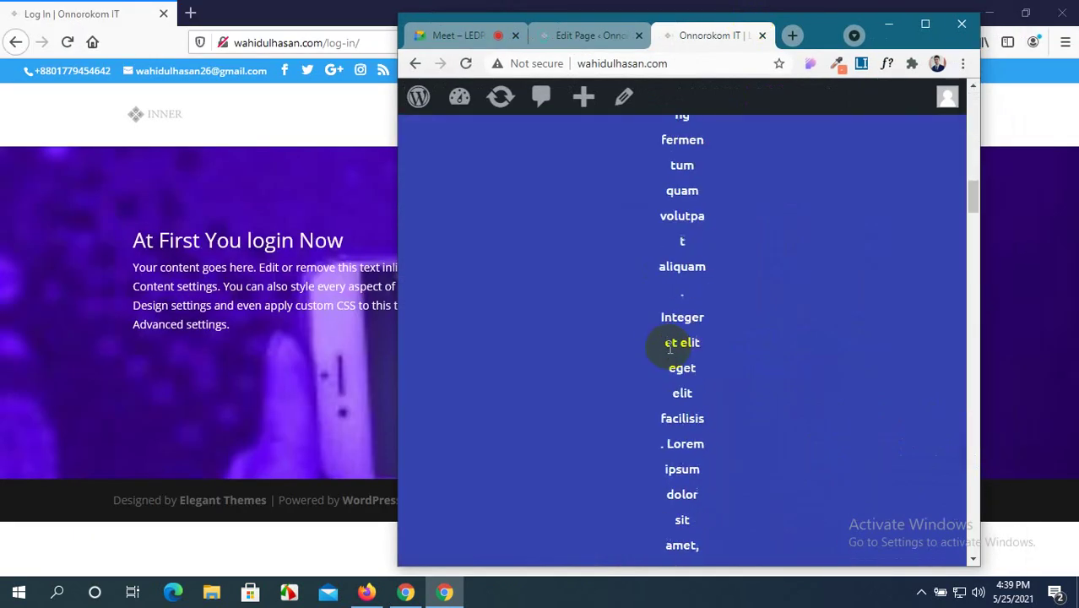
scroll(670, 348, up, 1)
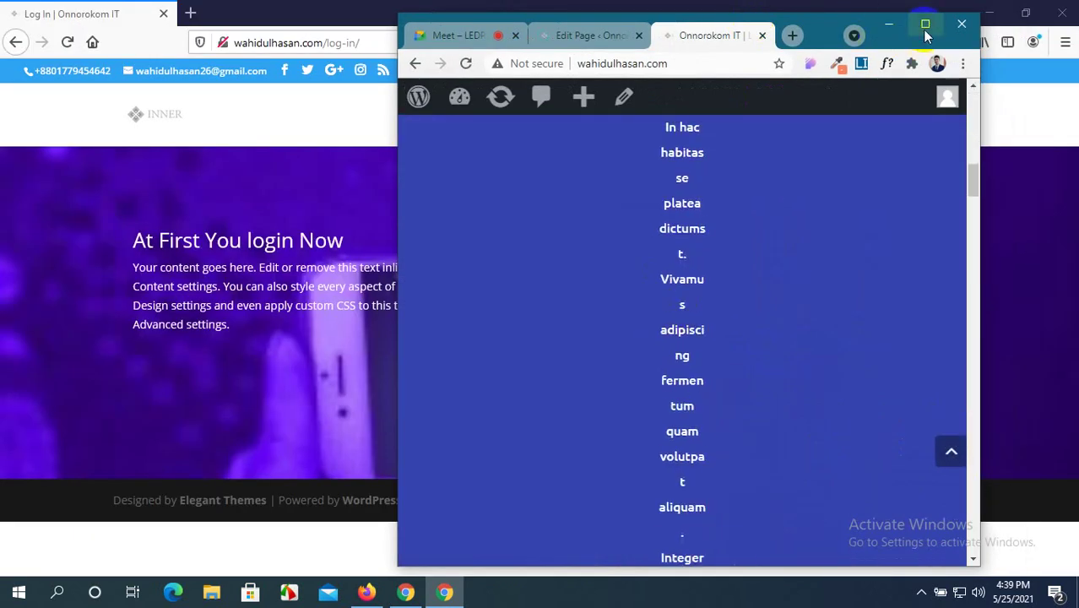
click(926, 25)
click(265, 12)
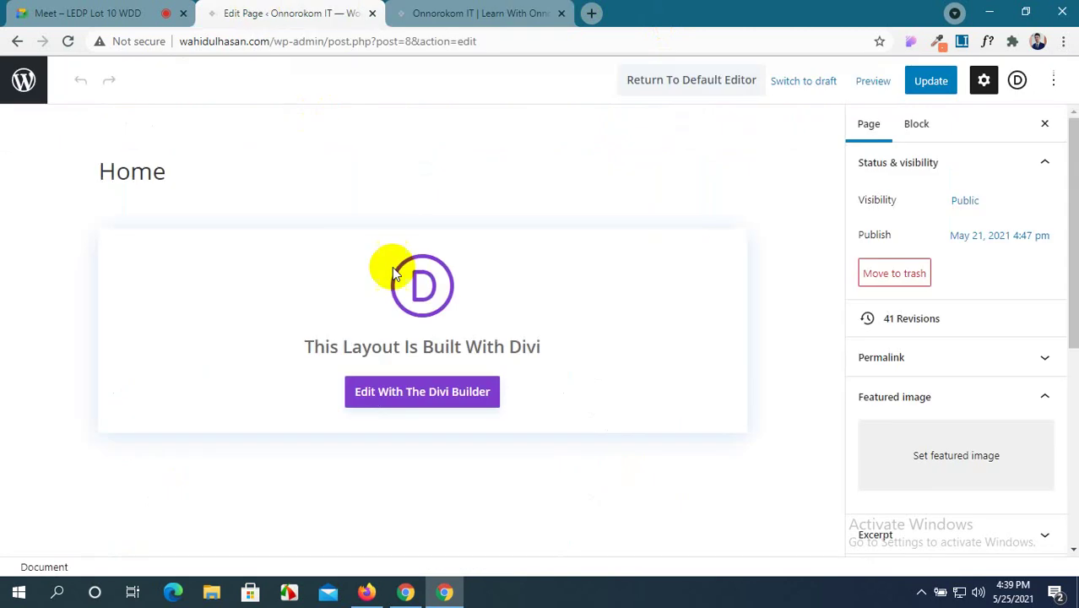
Launch the Divi visual builder for the Home page and wait for it to load.
click(429, 397)
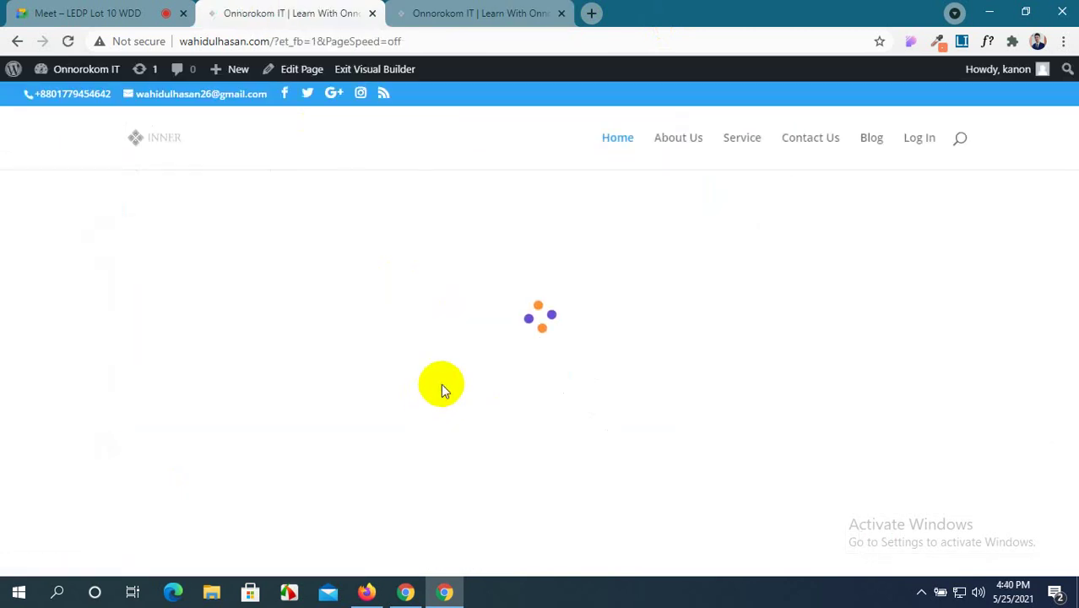
click(498, 12)
scroll(633, 368, up, 15)
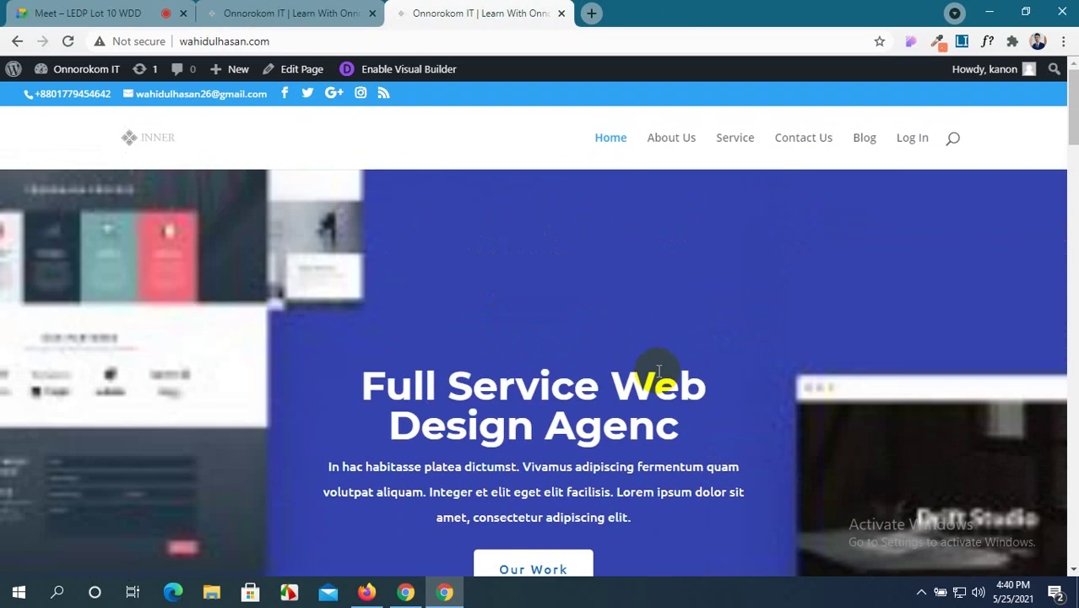
scroll(659, 369, down, 3)
click(284, 13)
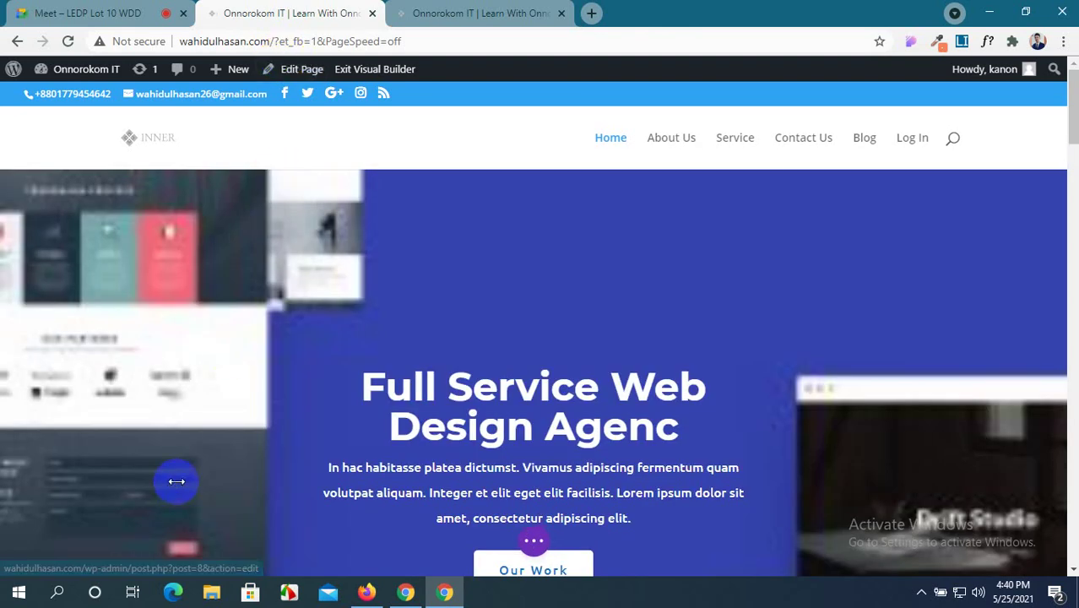
scroll(431, 525, down, 3)
Switch the builder preview to the 768px Tablet View.
click(535, 545)
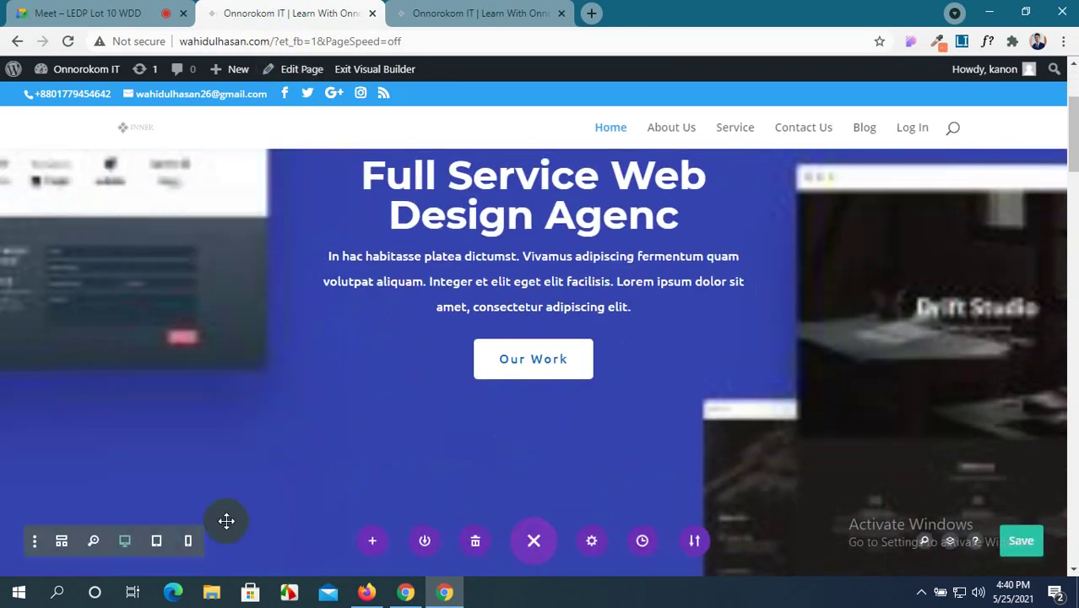
click(155, 542)
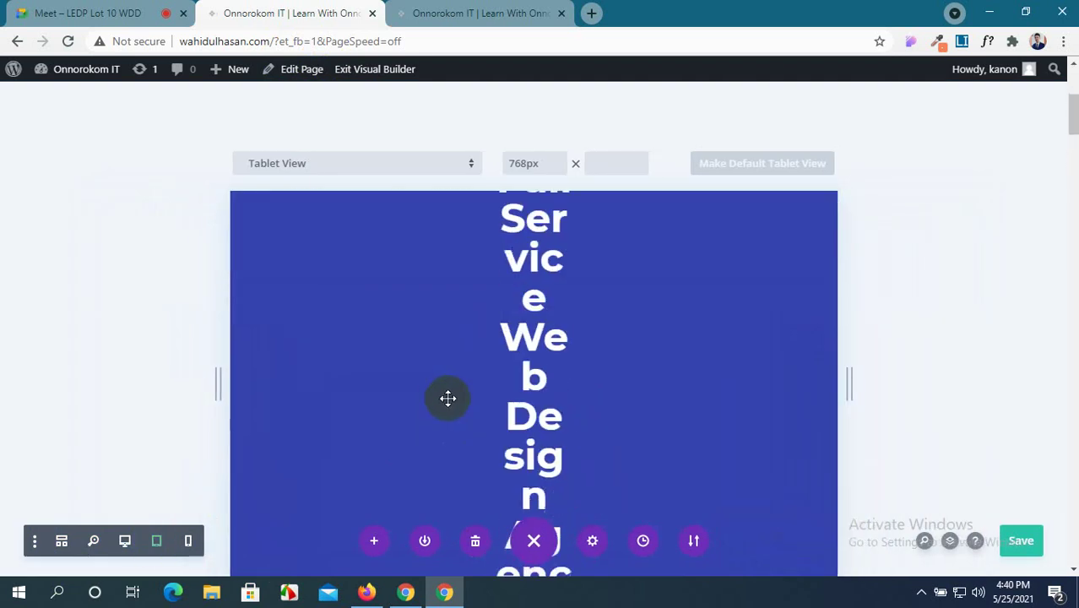
scroll(448, 398, up, 4)
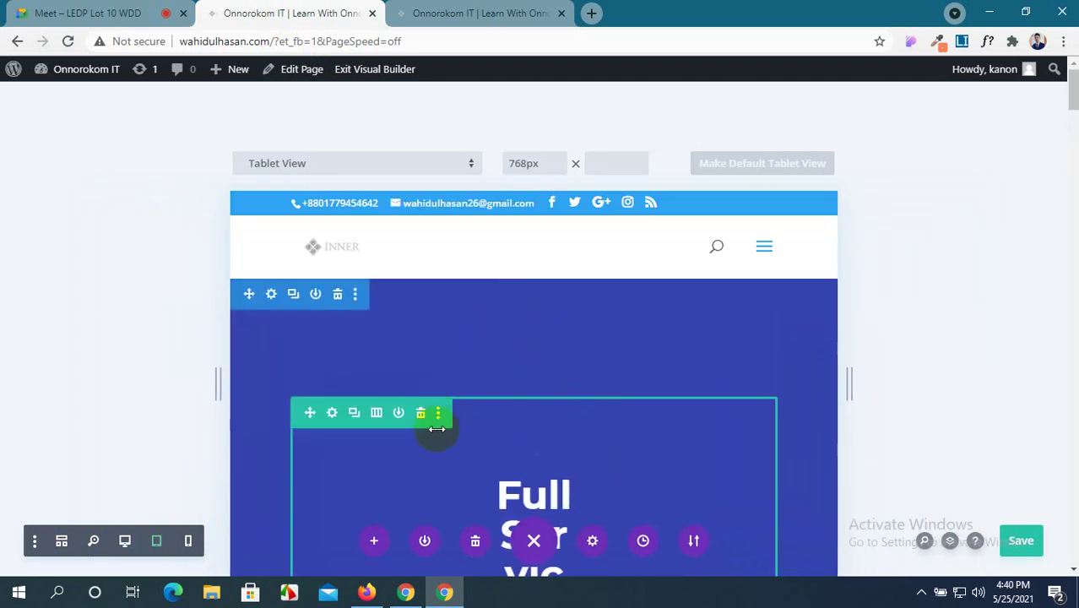
scroll(446, 429, down, 4)
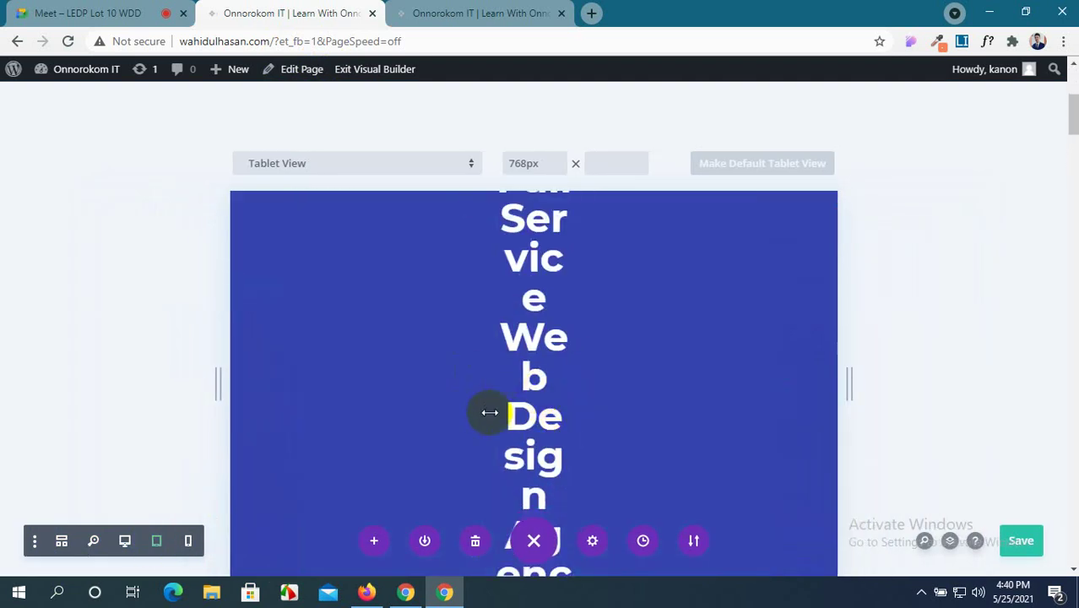
scroll(490, 412, up, 3)
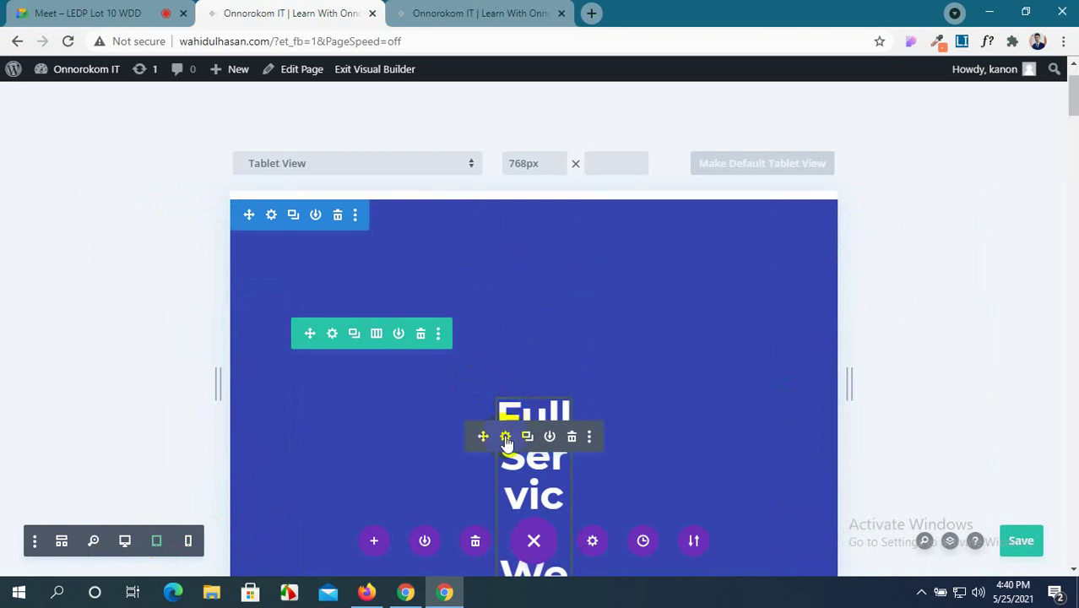
Inspect the hero heading's Text Settings panel and close it without changes.
click(505, 436)
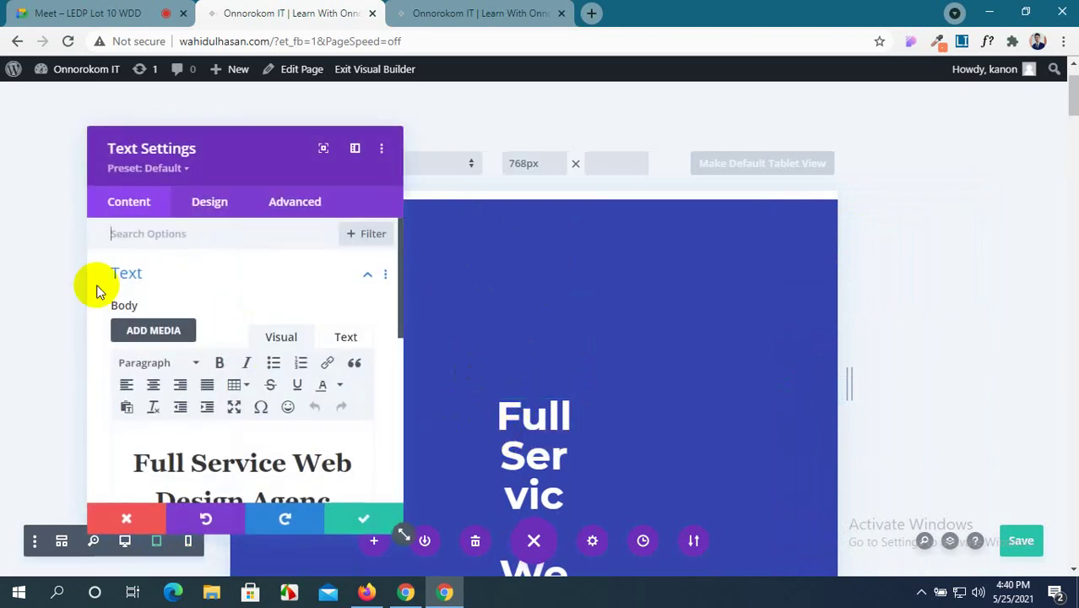
scroll(125, 267, down, 2)
drag(244, 162, 179, 162)
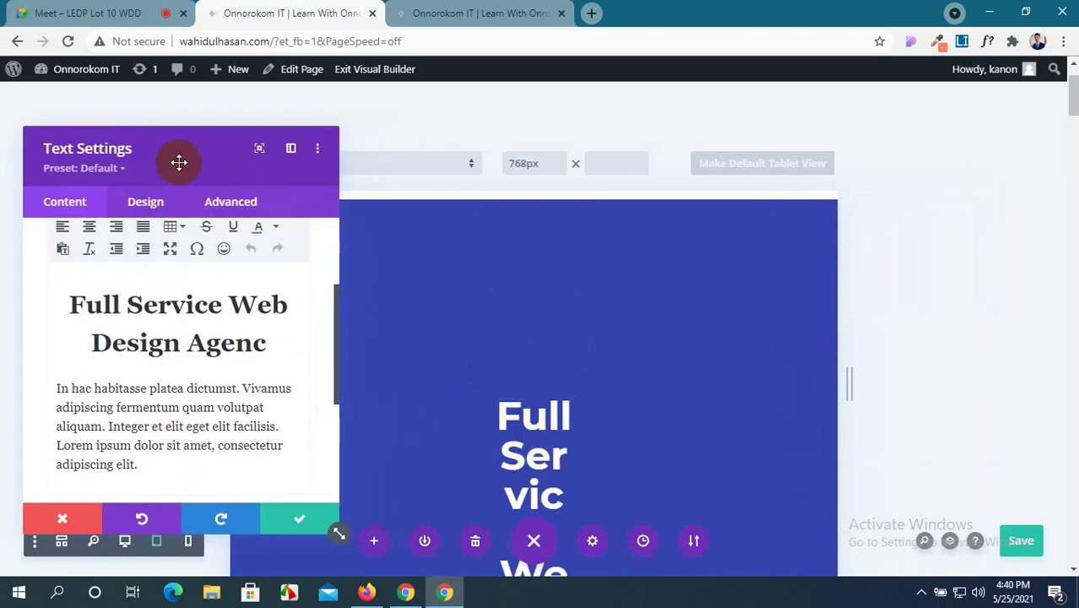
click(368, 425)
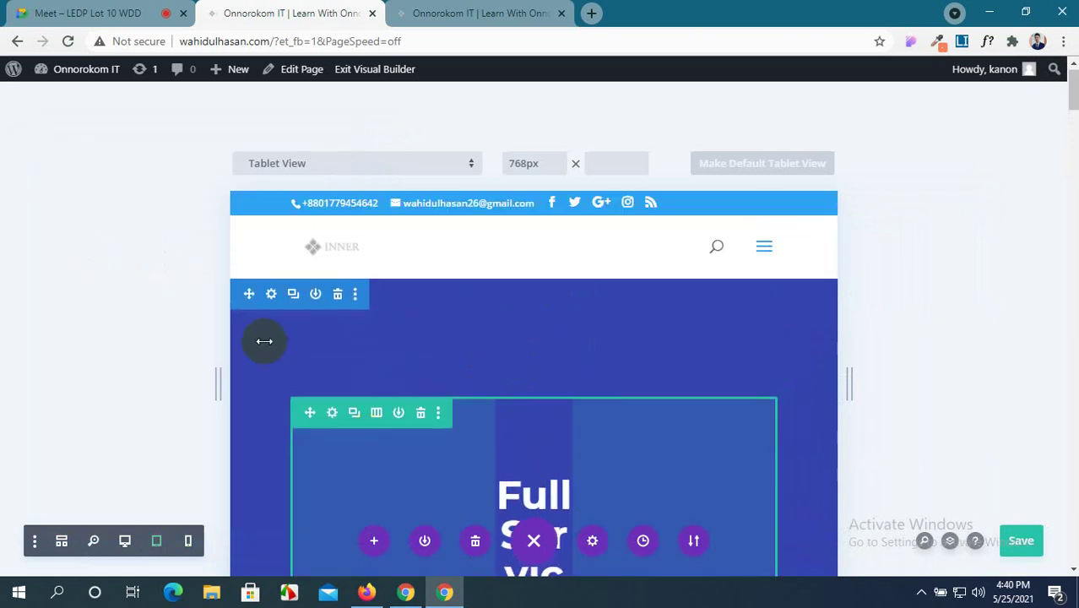
Enable per-device background settings for the hero section.
click(271, 295)
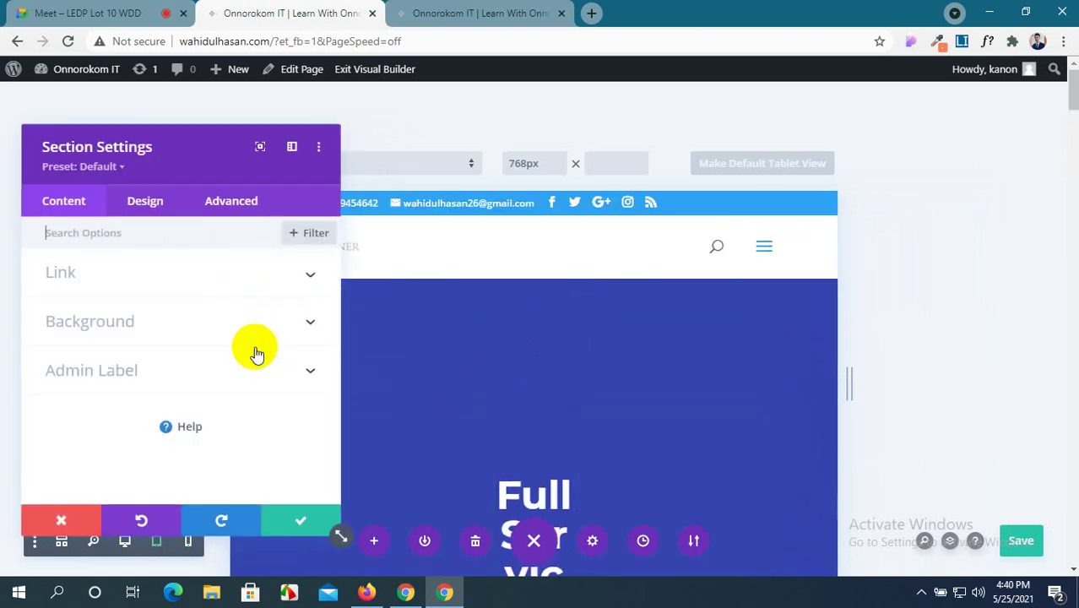
click(162, 338)
scroll(164, 342, down, 2)
scroll(165, 342, up, 3)
scroll(165, 342, down, 1)
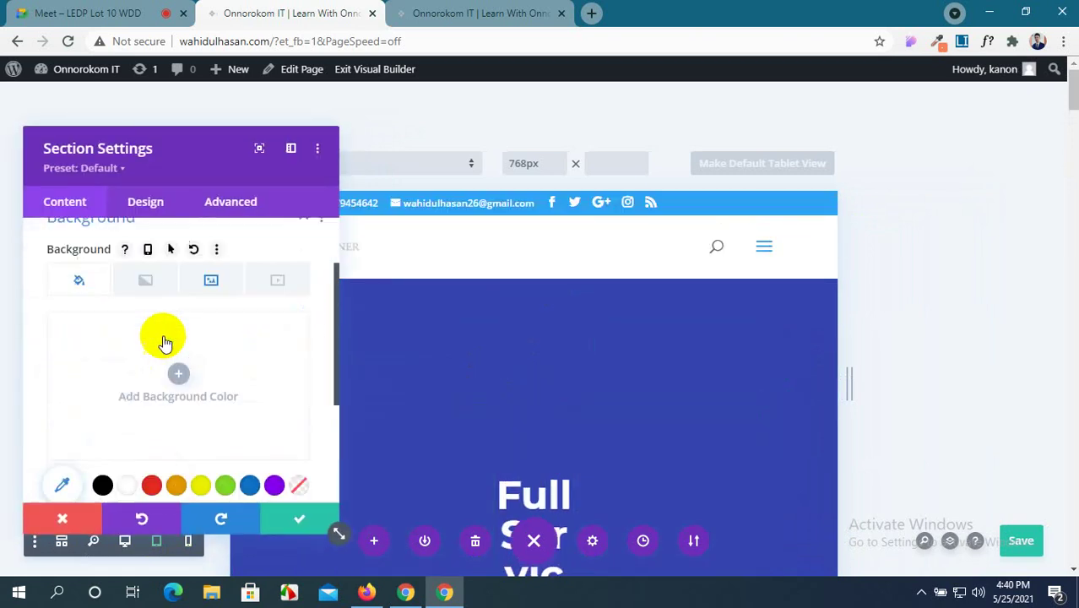
scroll(165, 343, up, 2)
click(149, 364)
scroll(148, 366, down, 4)
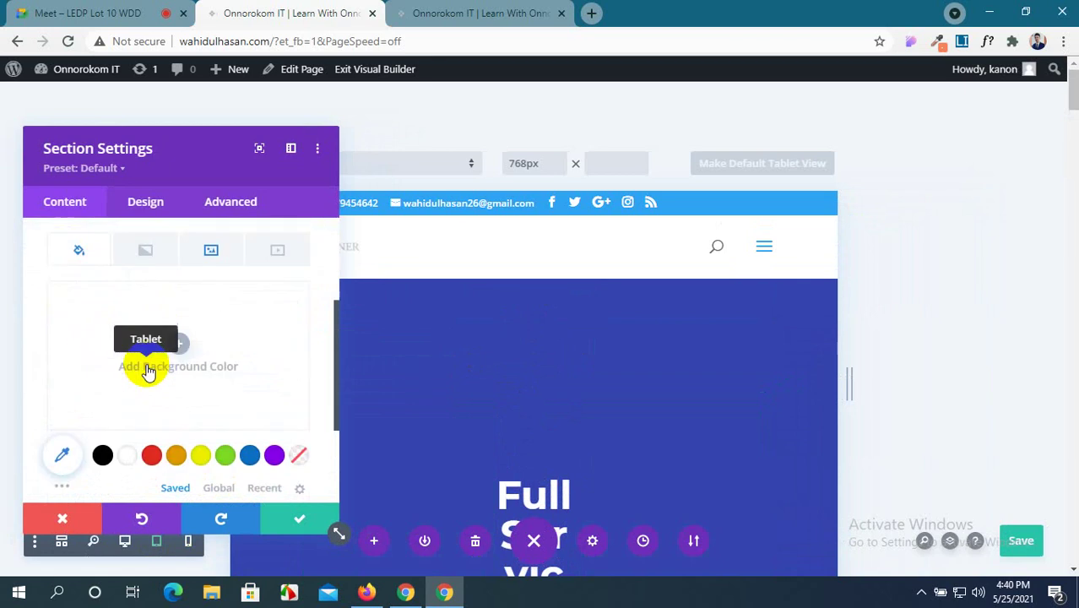
scroll(145, 368, up, 4)
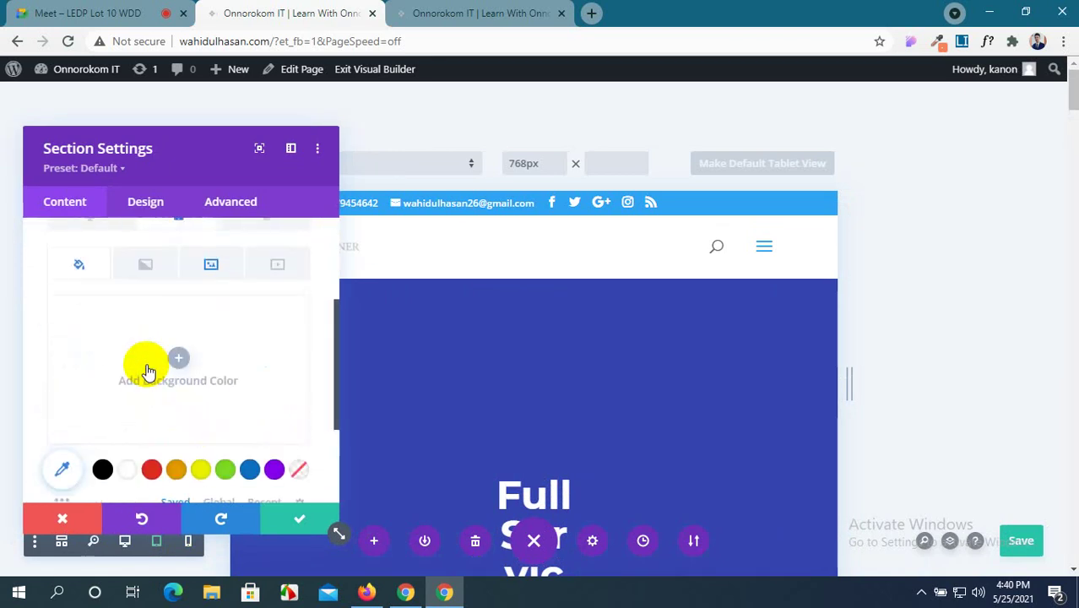
Keep the section background image at Cover size and Center position, and save the section.
click(221, 348)
scroll(193, 380, down, 5)
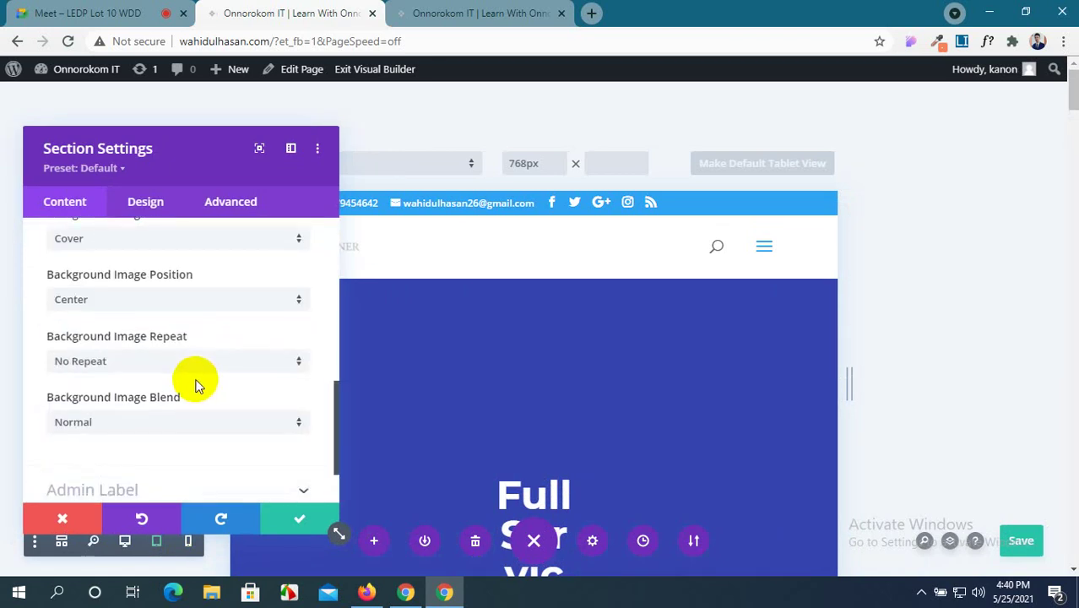
scroll(181, 376, up, 1)
click(158, 319)
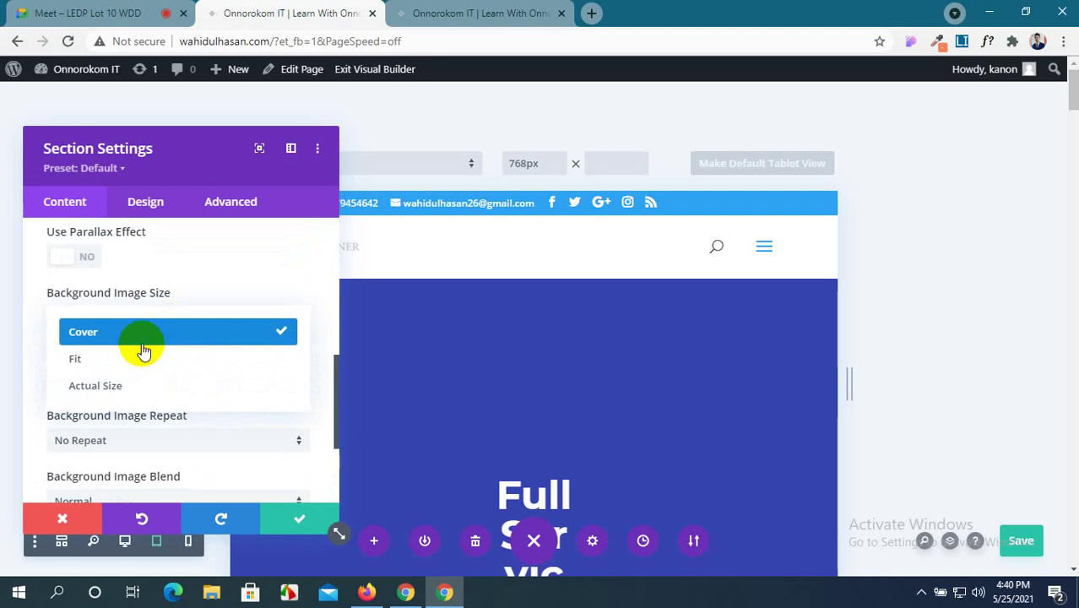
click(145, 342)
click(160, 382)
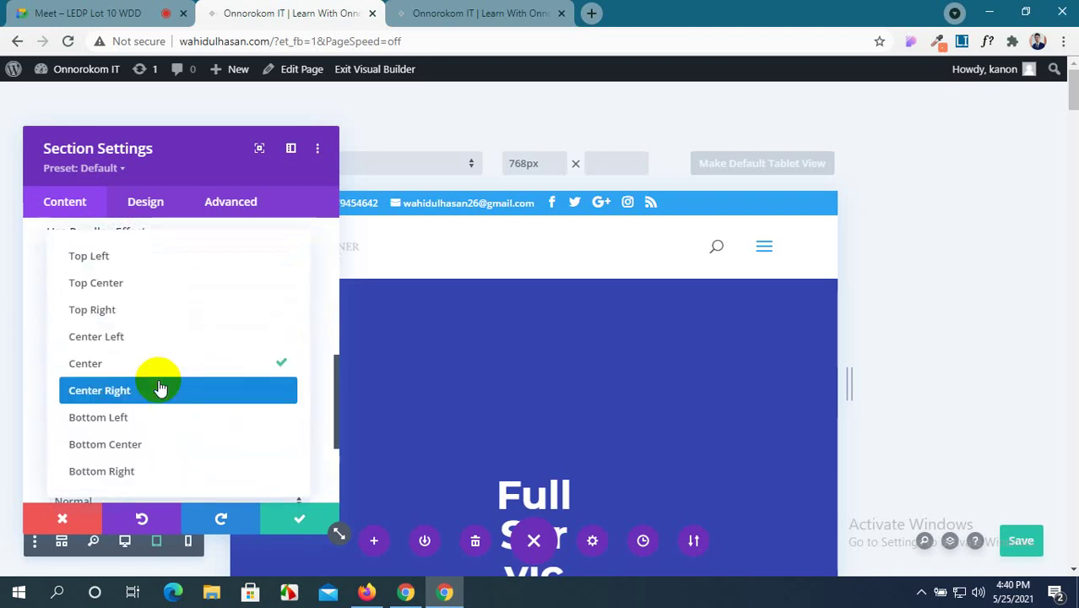
click(172, 365)
scroll(180, 384, down, 2)
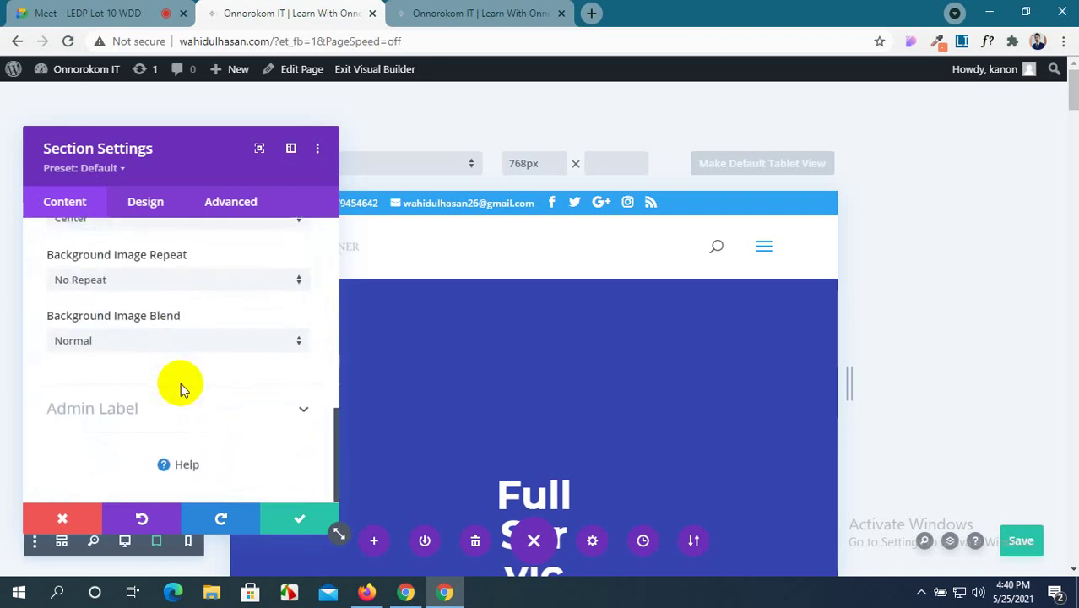
scroll(180, 389, up, 3)
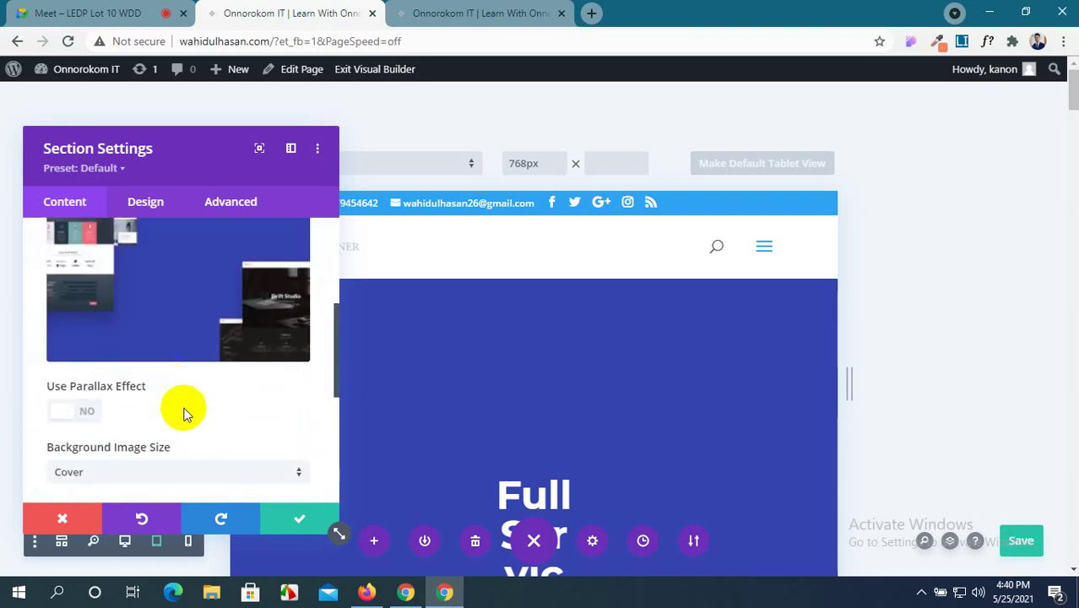
click(277, 524)
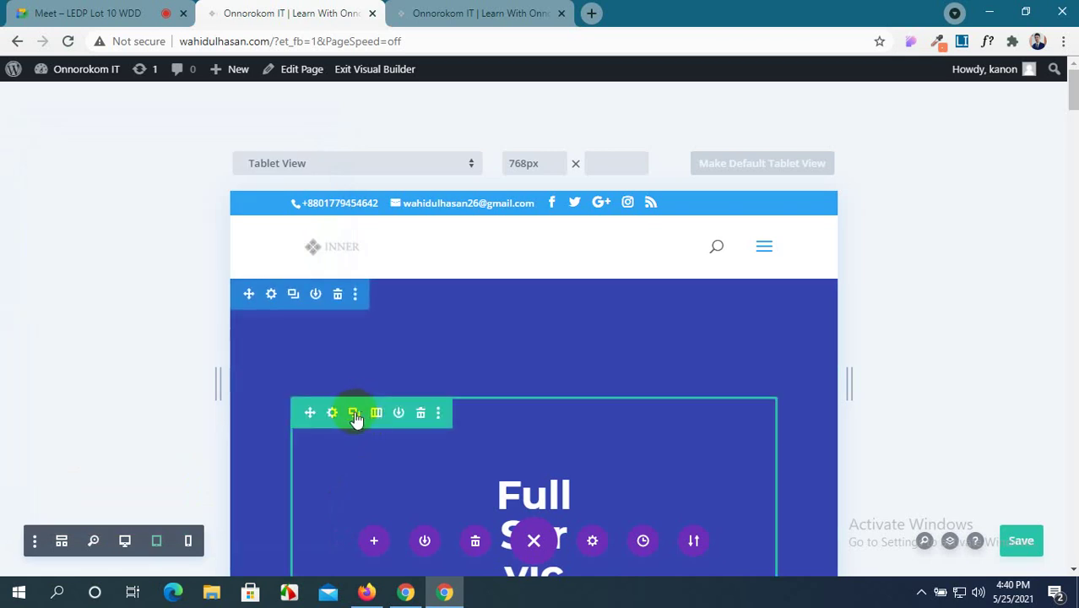
Inspect the hero row and column background settings, then close both panels.
click(332, 413)
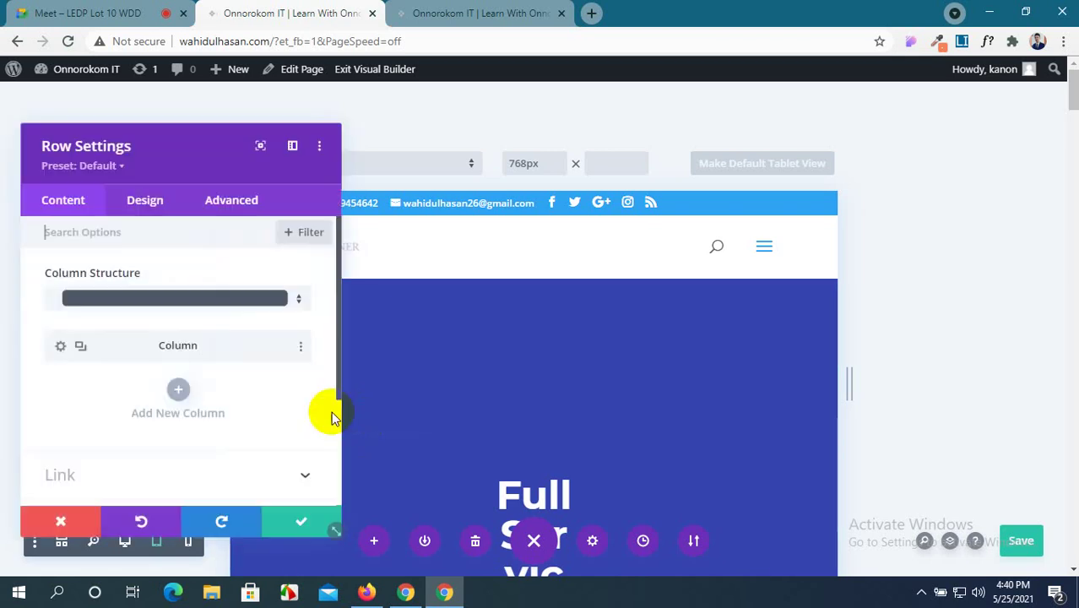
click(62, 347)
scroll(241, 388, down, 3)
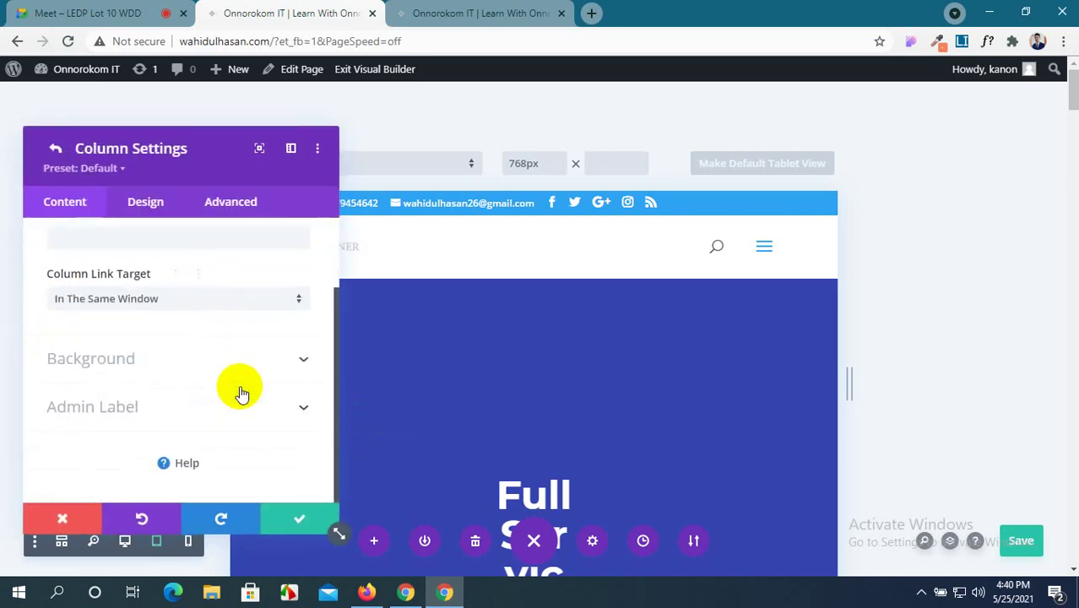
click(272, 371)
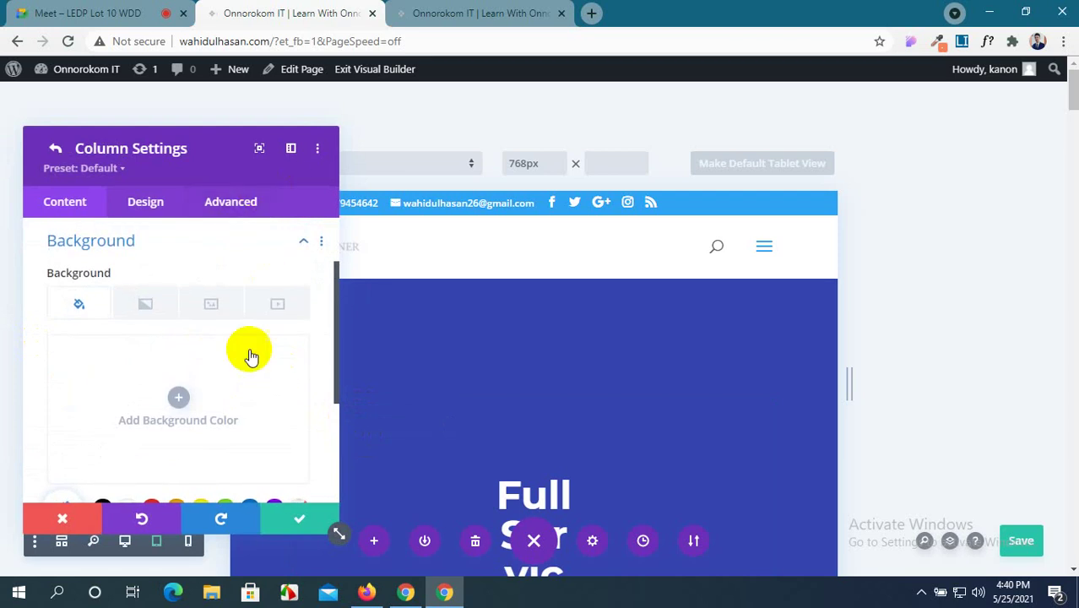
click(292, 524)
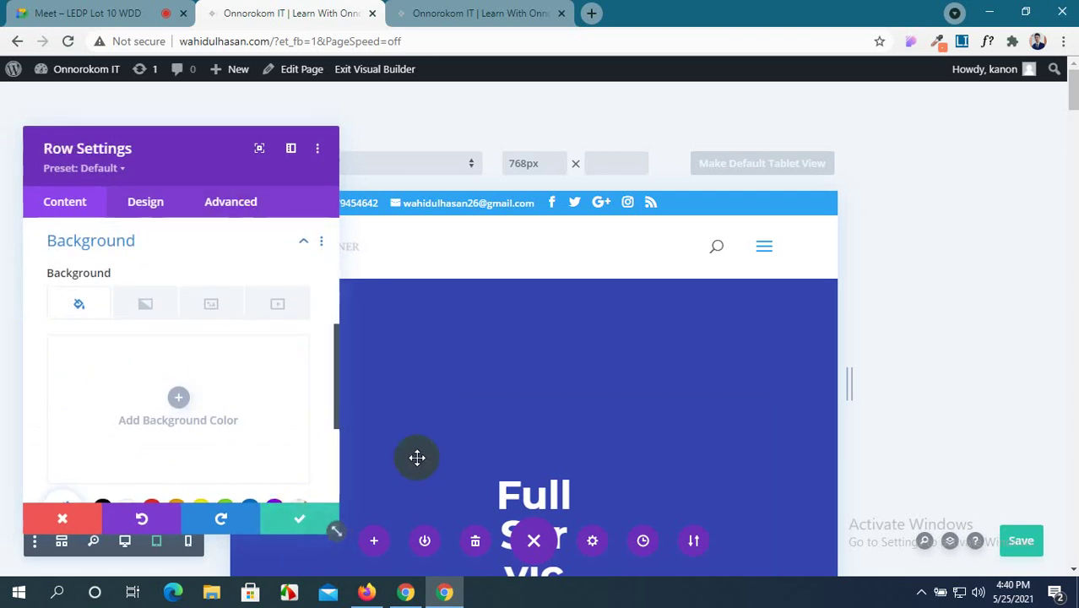
click(311, 517)
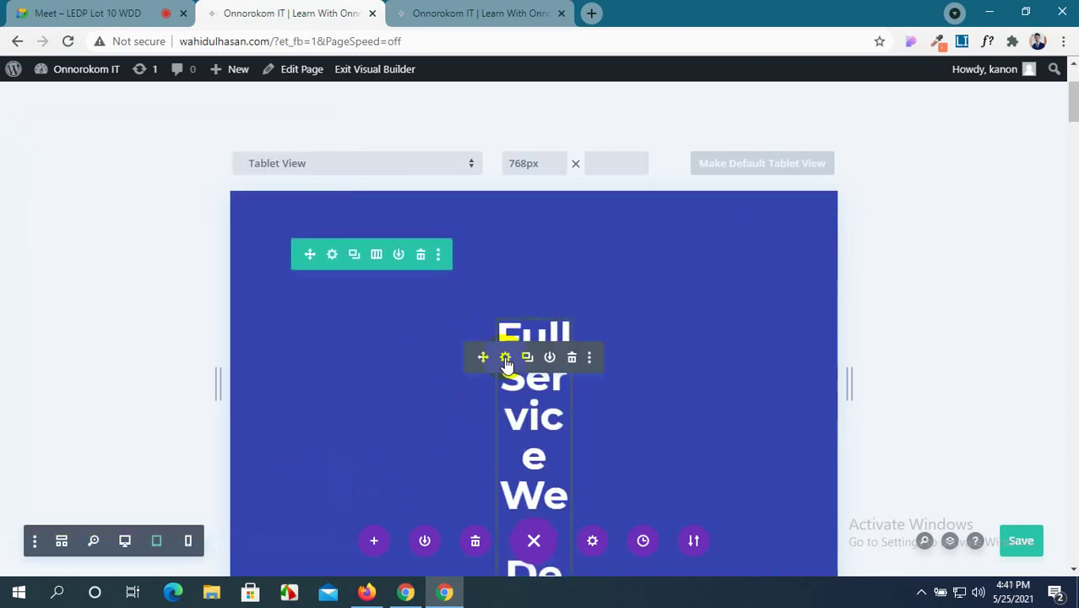
Expand the hero text module's Design > Heading Text options, showing H1 in Montserrat Bold.
click(500, 358)
scroll(89, 378, down, 2)
scroll(90, 385, up, 1)
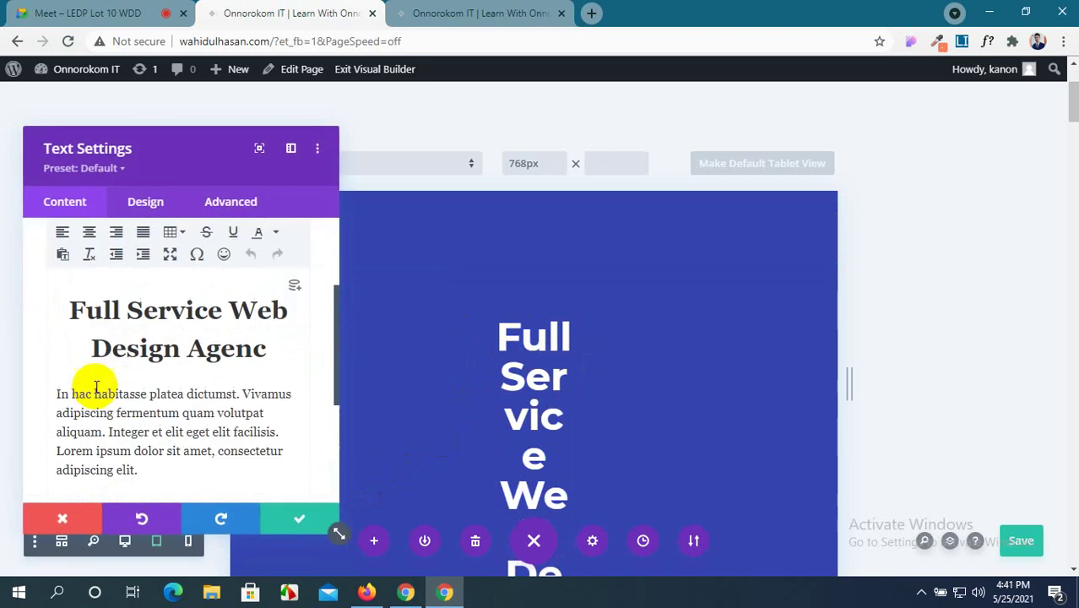
click(144, 204)
scroll(139, 304, down, 1)
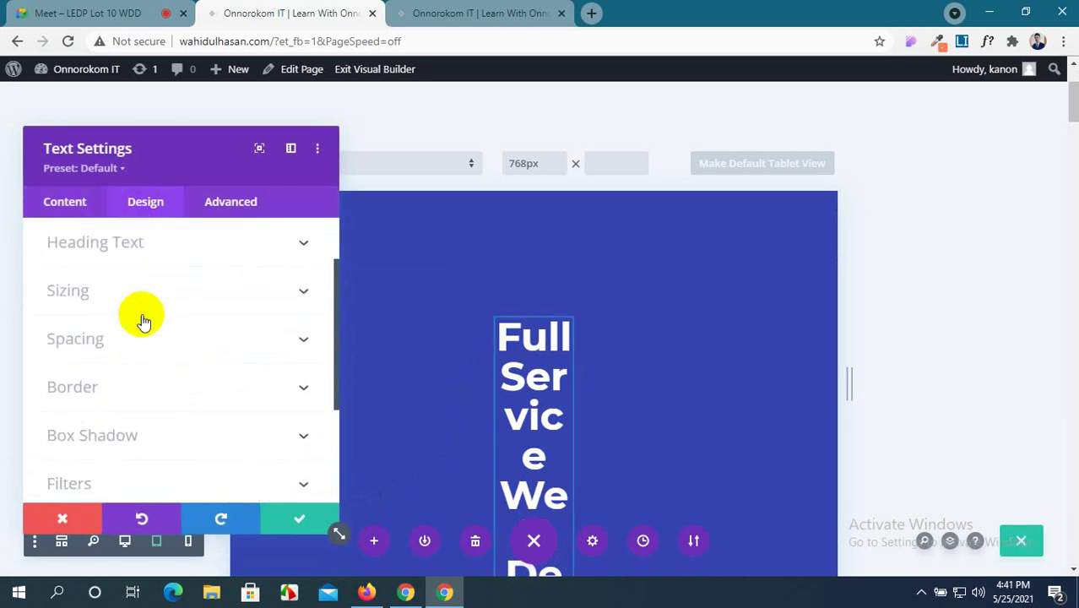
scroll(143, 321, up, 1)
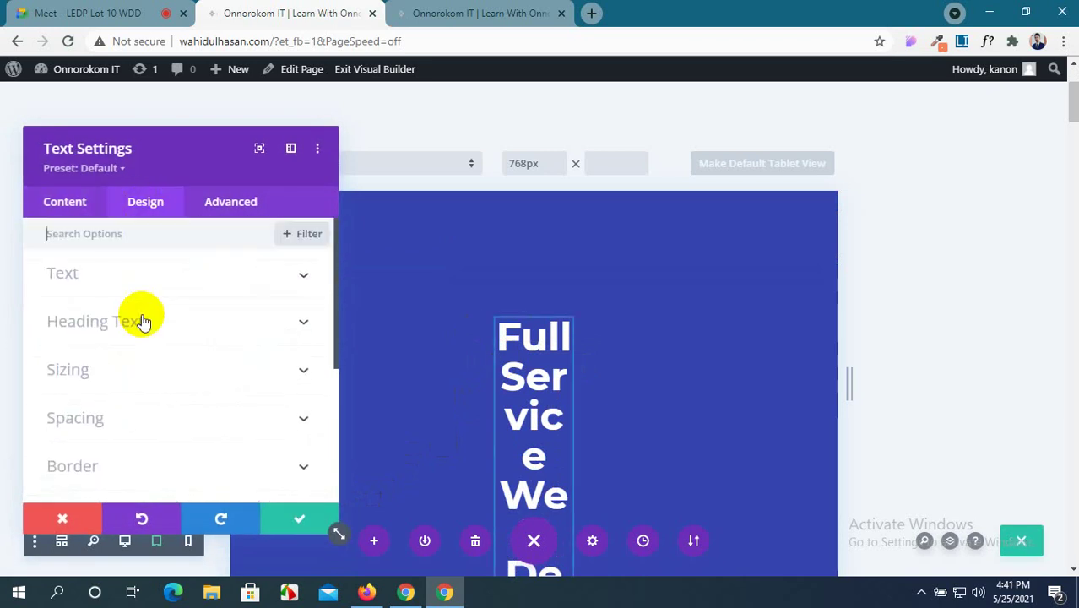
click(200, 321)
scroll(169, 313, down, 1)
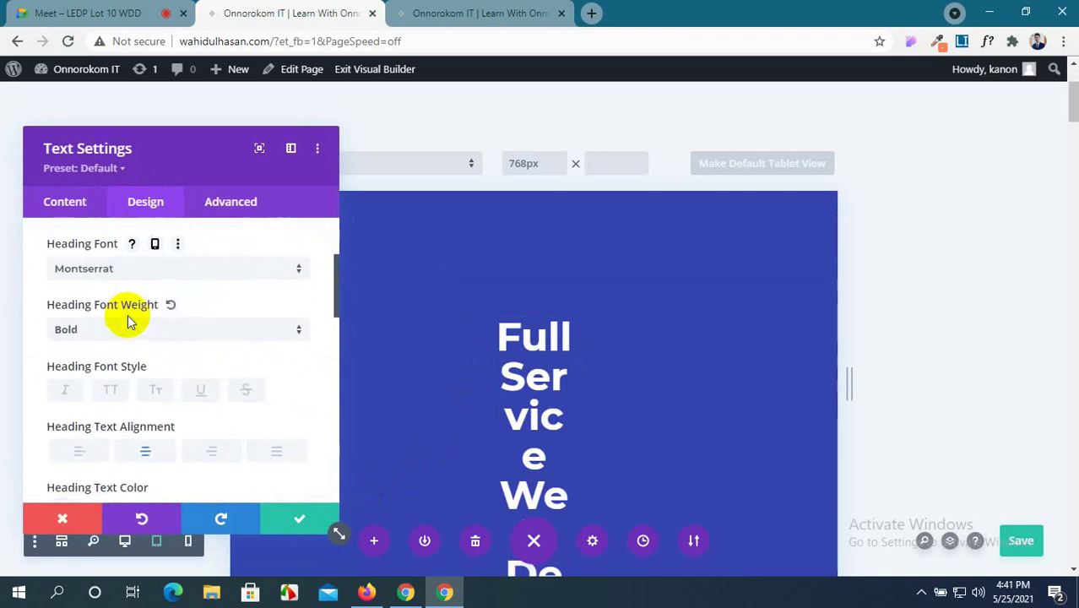
scroll(129, 321, up, 2)
scroll(129, 324, down, 1)
Check the text module's content, then return to the Design > Heading Text options.
click(40, 210)
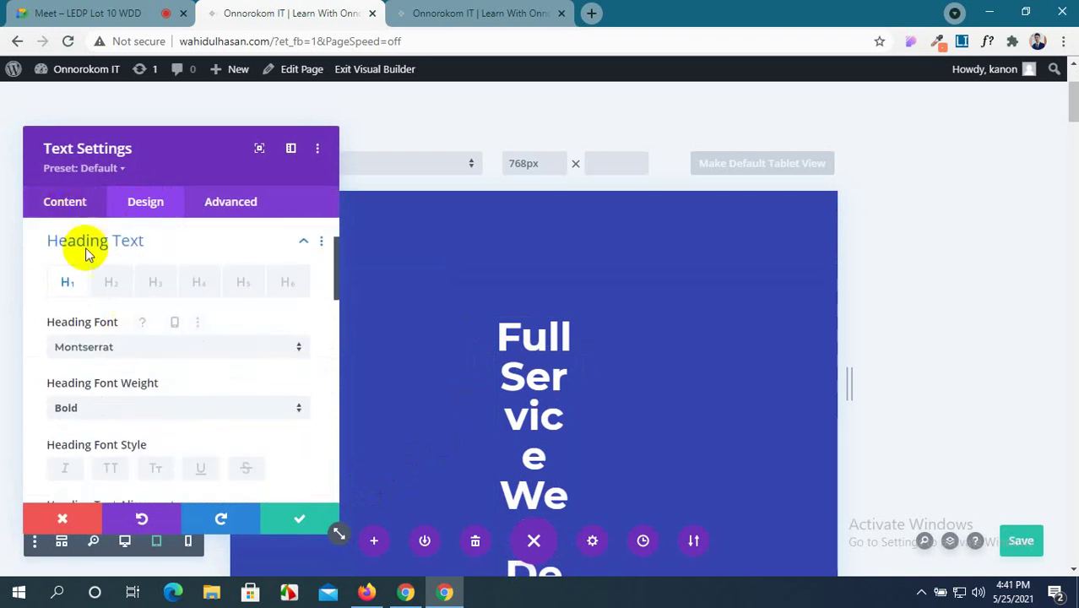
click(159, 279)
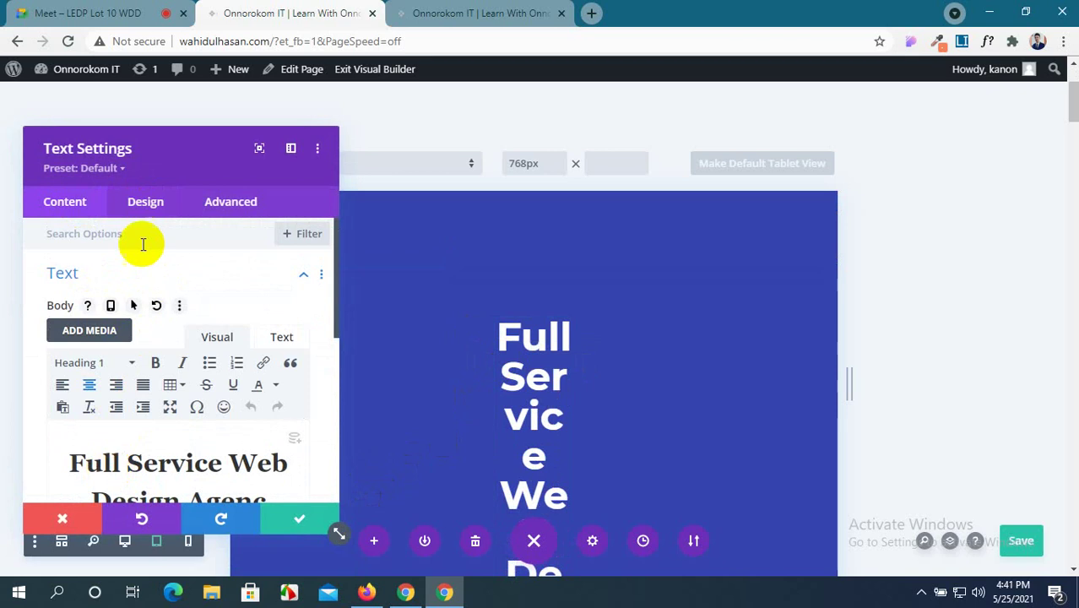
click(149, 213)
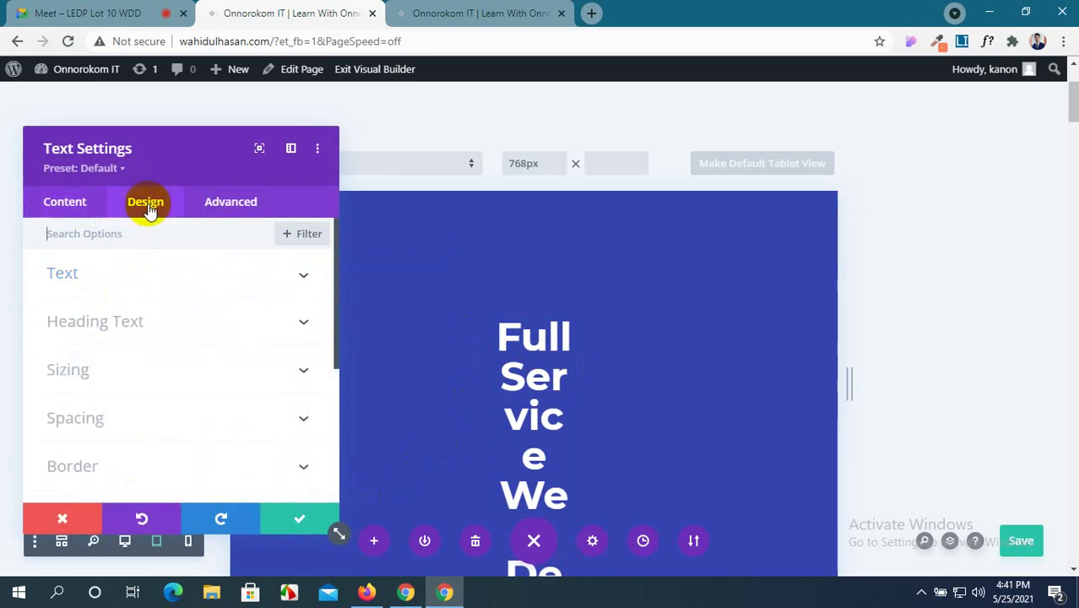
click(163, 323)
scroll(114, 344, down, 1)
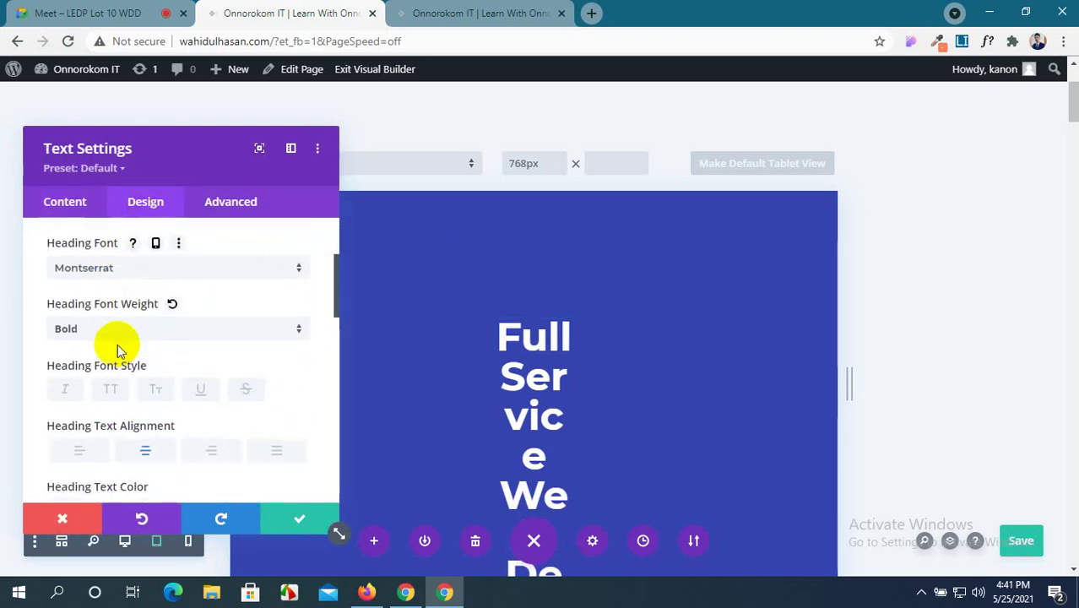
scroll(118, 351, up, 1)
scroll(145, 317, up, 1)
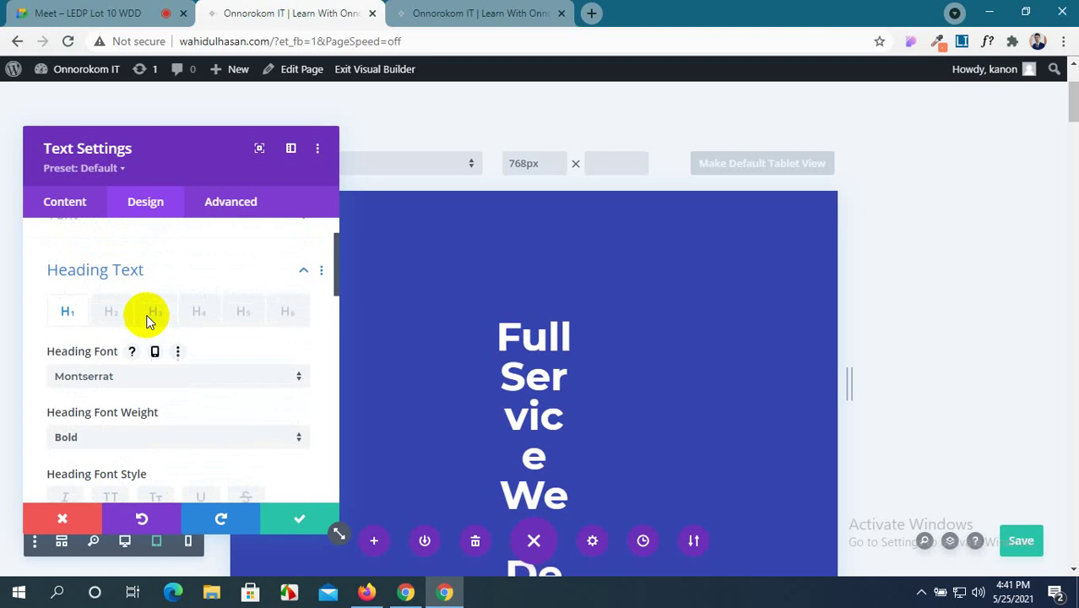
scroll(128, 404, down, 2)
scroll(131, 408, down, 2)
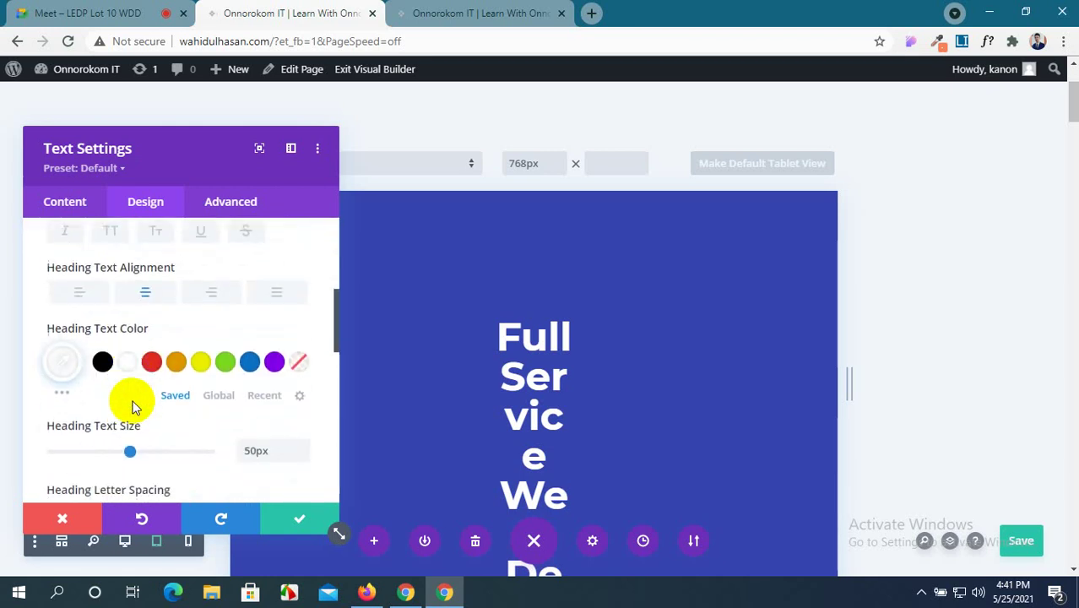
scroll(135, 402, down, 1)
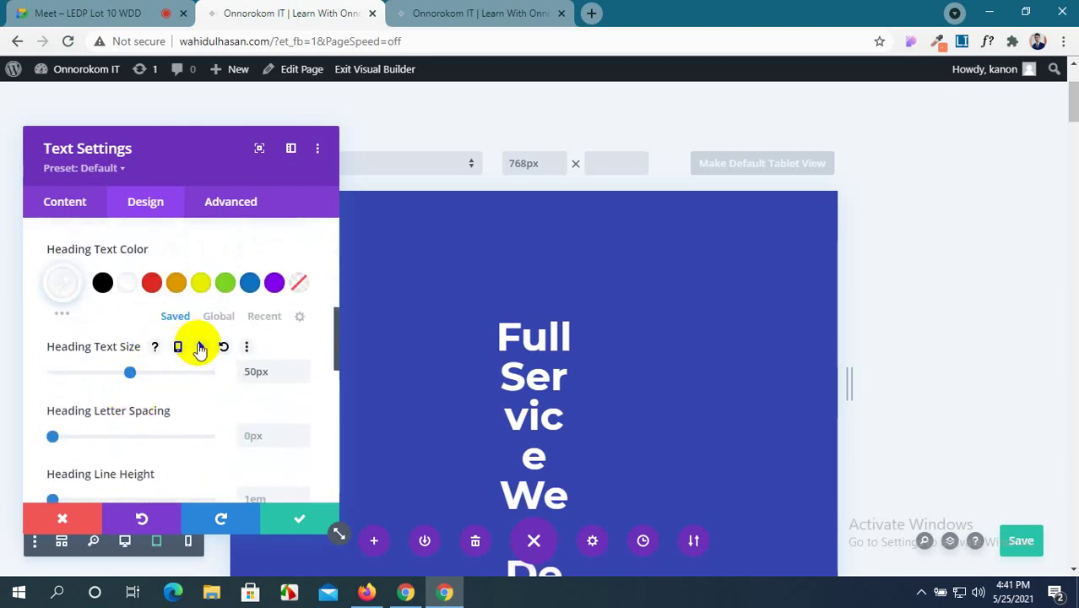
Enable per-device Heading Text Size and enter 30px for tablet.
click(178, 347)
scroll(187, 378, down, 2)
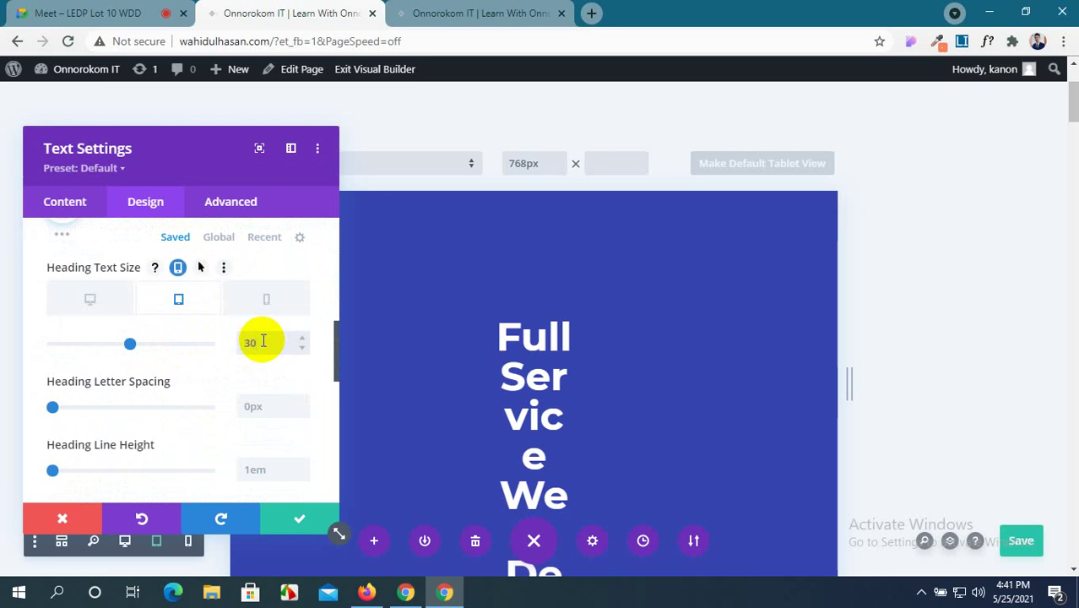
click(262, 341)
text(30px)
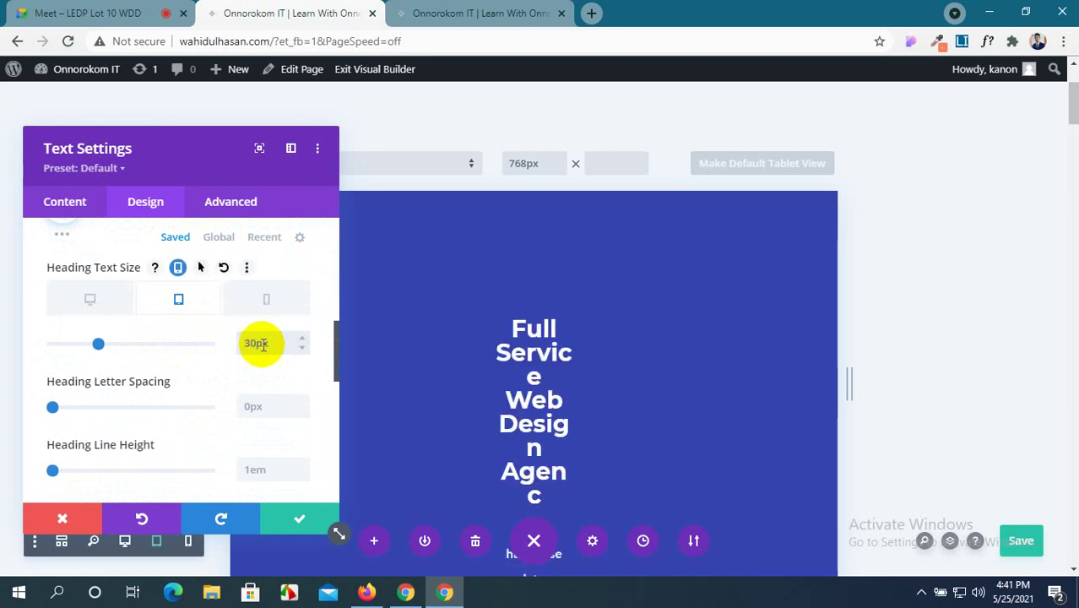
Fine-tune the tablet heading size back to 30px, then switch to the phone preview.
click(302, 350)
click(301, 350)
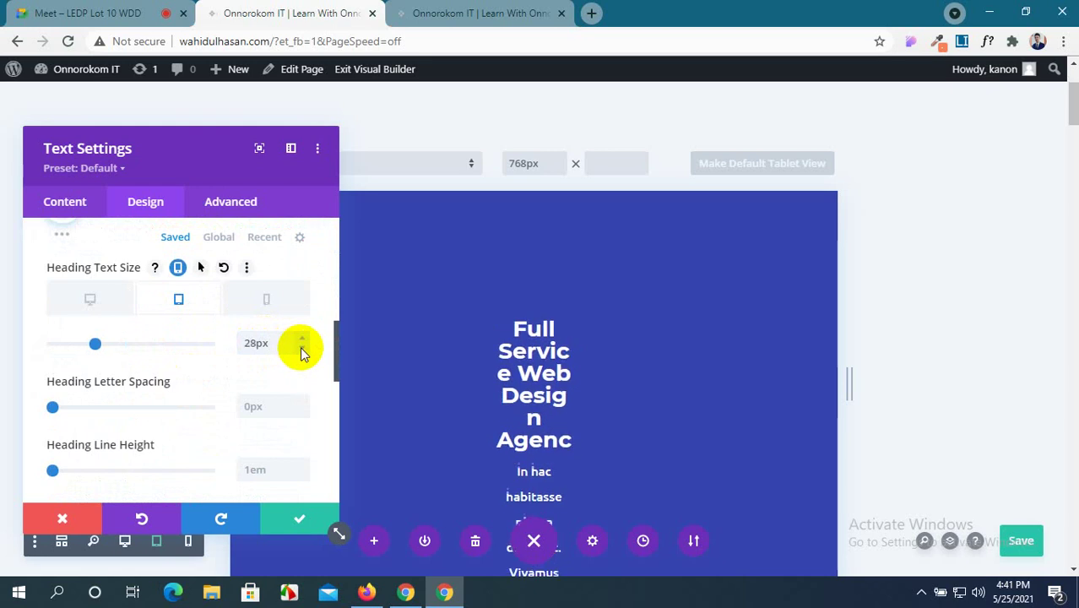
click(301, 349)
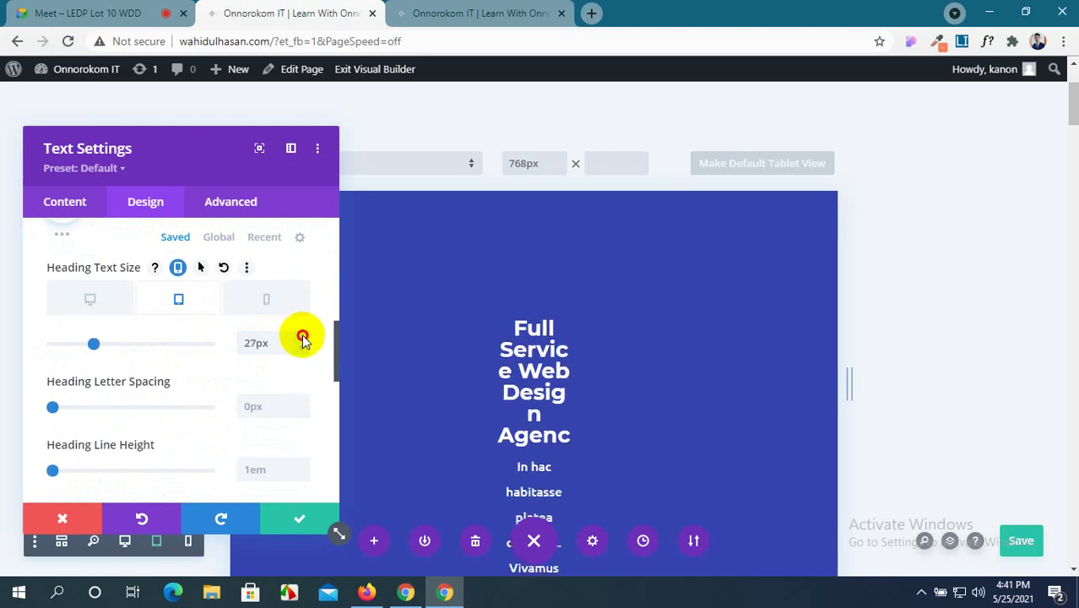
click(302, 337)
click(303, 337)
click(302, 337)
click(302, 337)
click(302, 337)
click(302, 337)
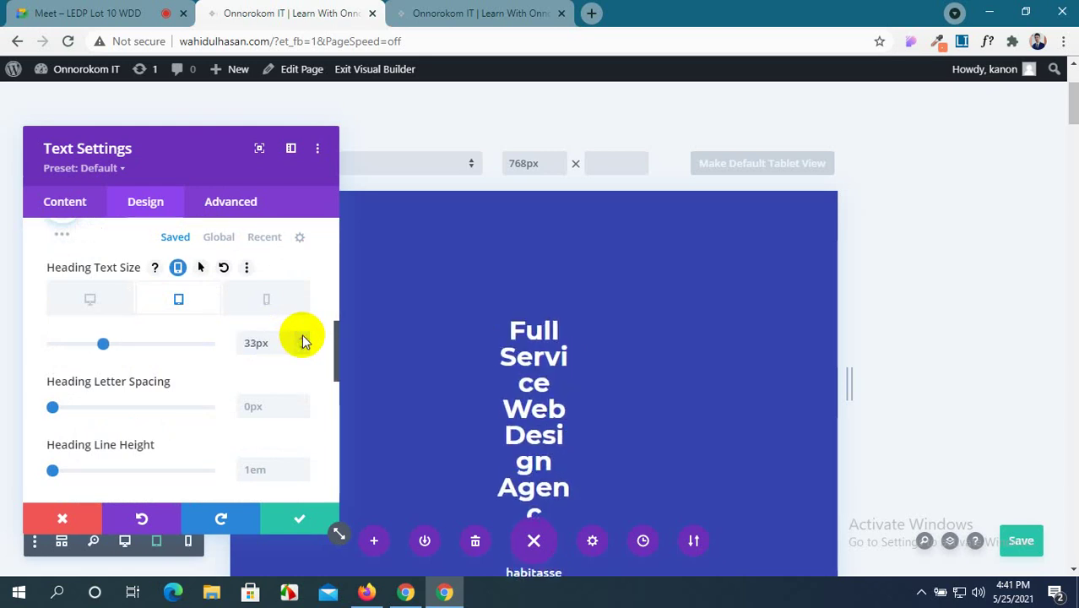
click(303, 350)
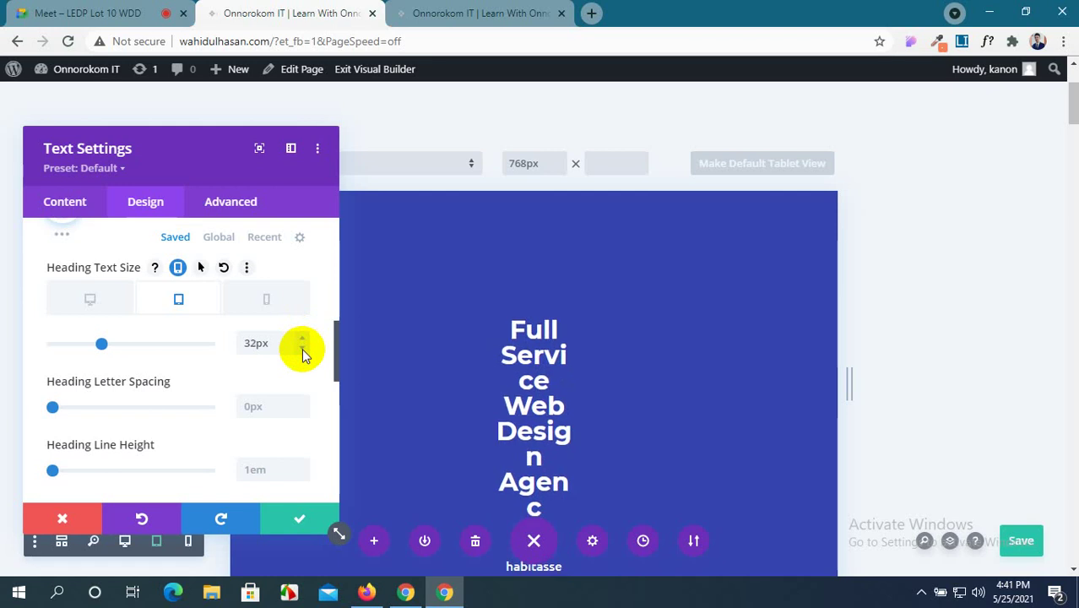
click(302, 350)
click(303, 349)
scroll(199, 363, down, 1)
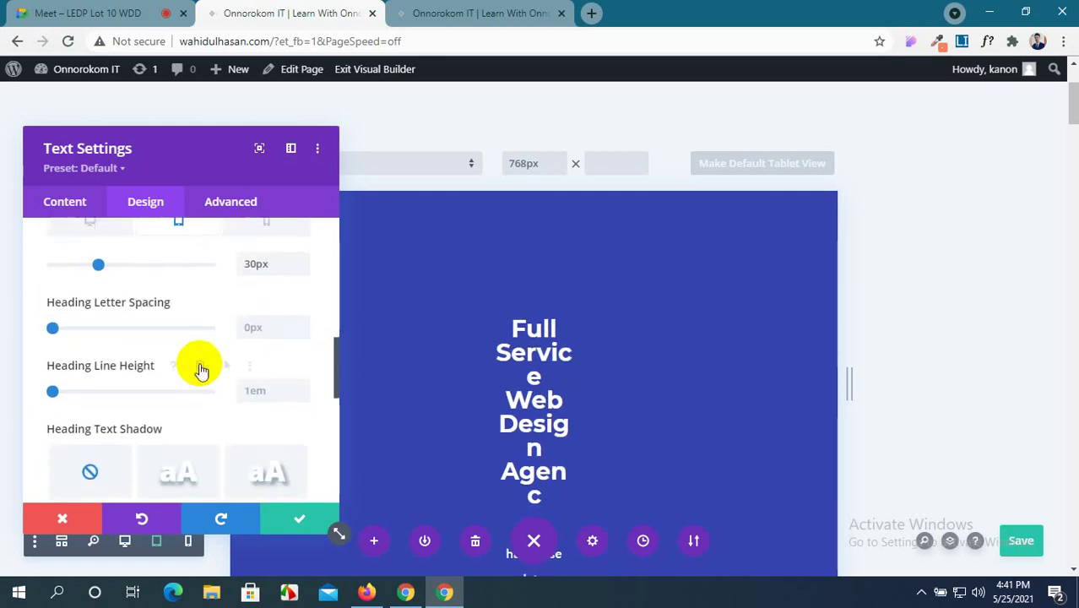
scroll(200, 361, up, 1)
click(268, 314)
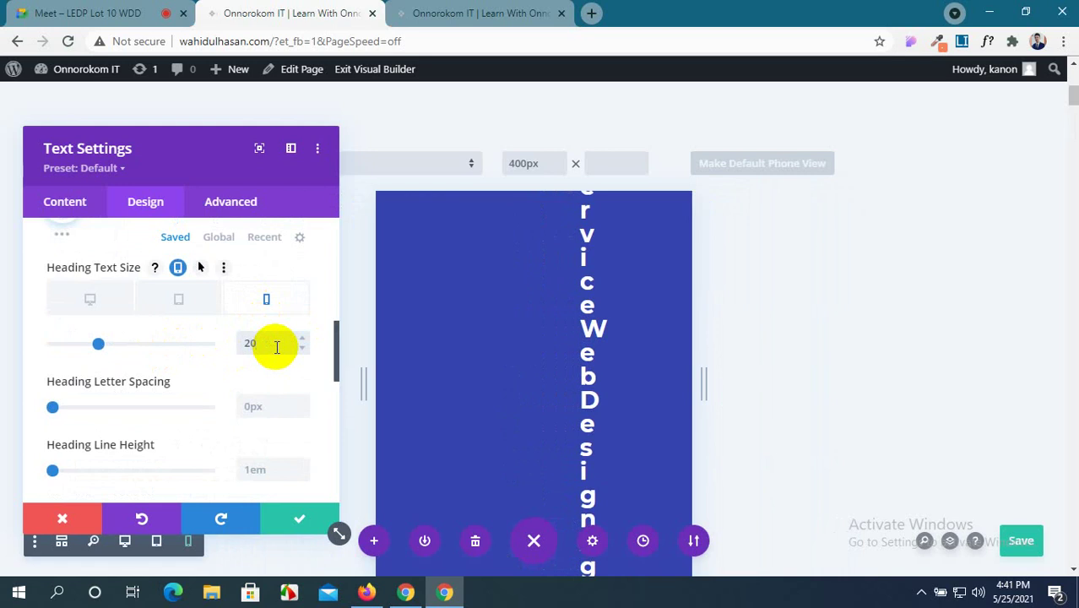
Enter the px unit in the heading size field and save the page changes.
text(px)
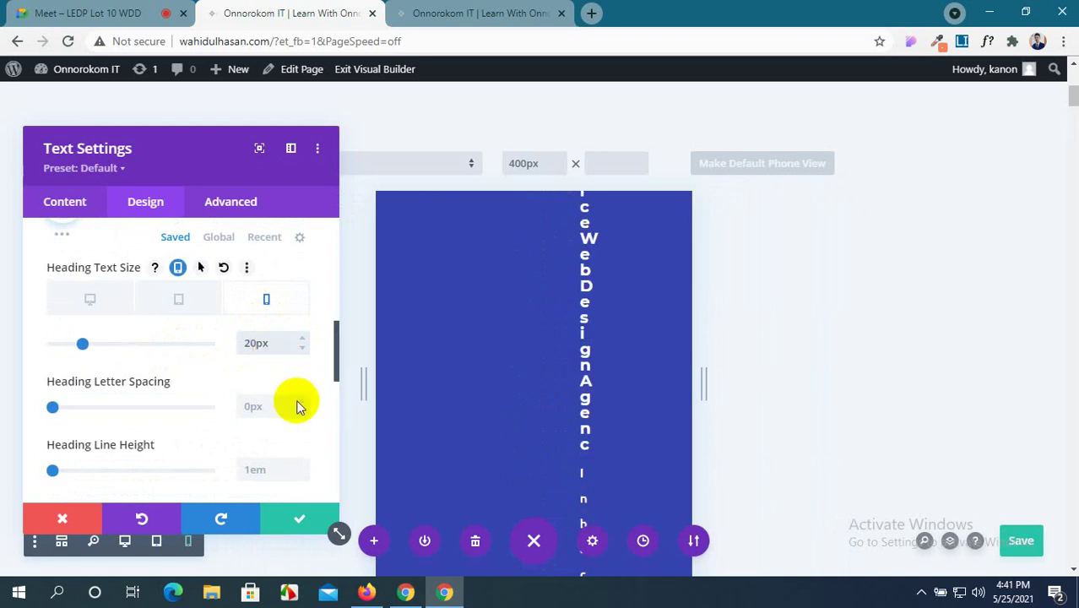
click(1018, 542)
scroll(181, 378, up, 5)
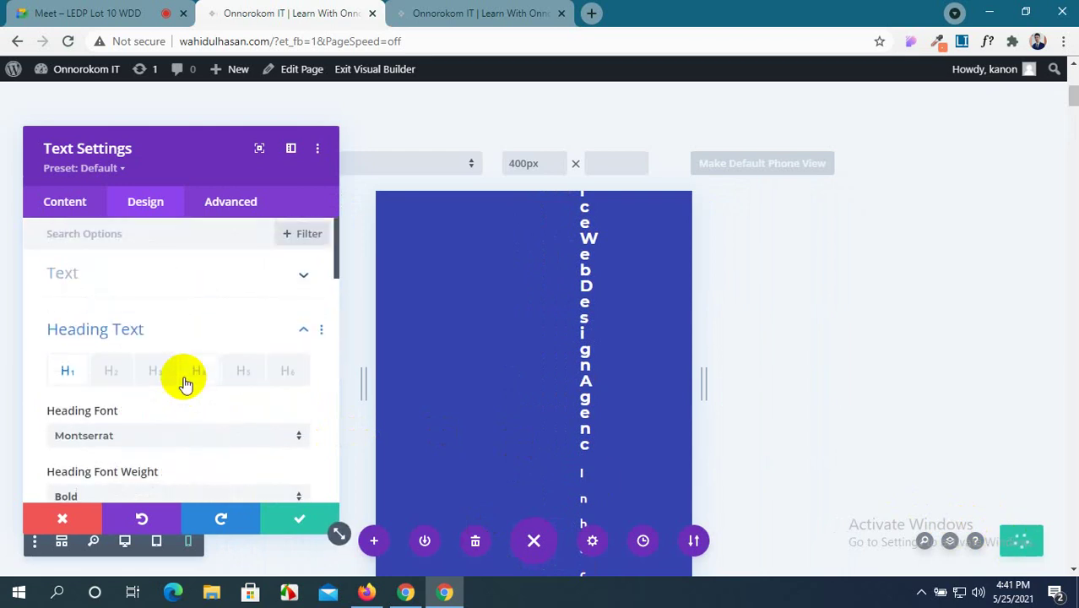
scroll(213, 314, down, 15)
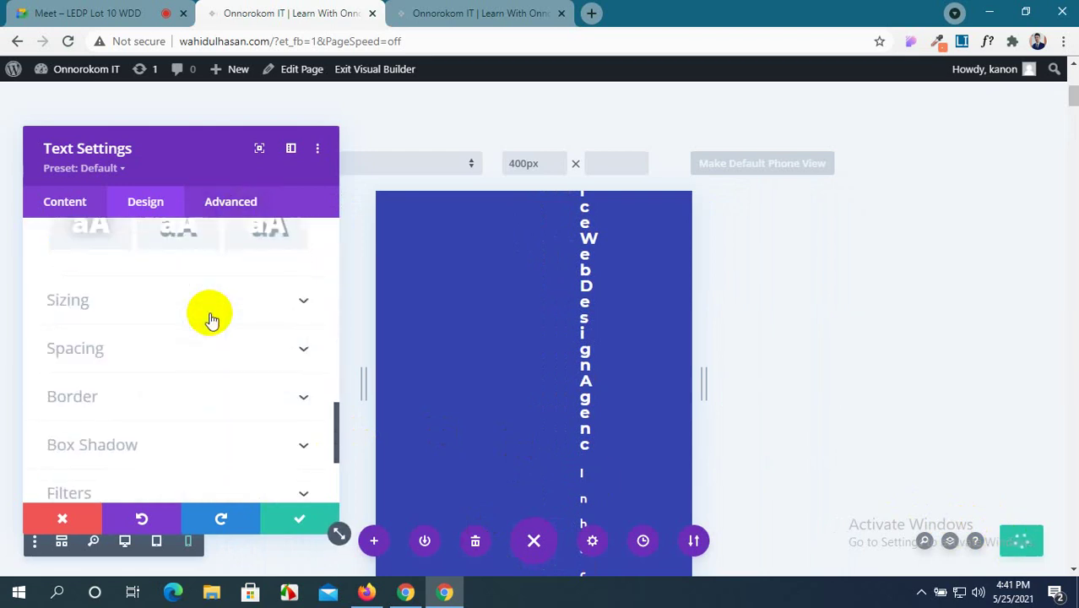
scroll(212, 317, up, 3)
Expand the text module's Spacing options and enable per-device margins.
click(265, 360)
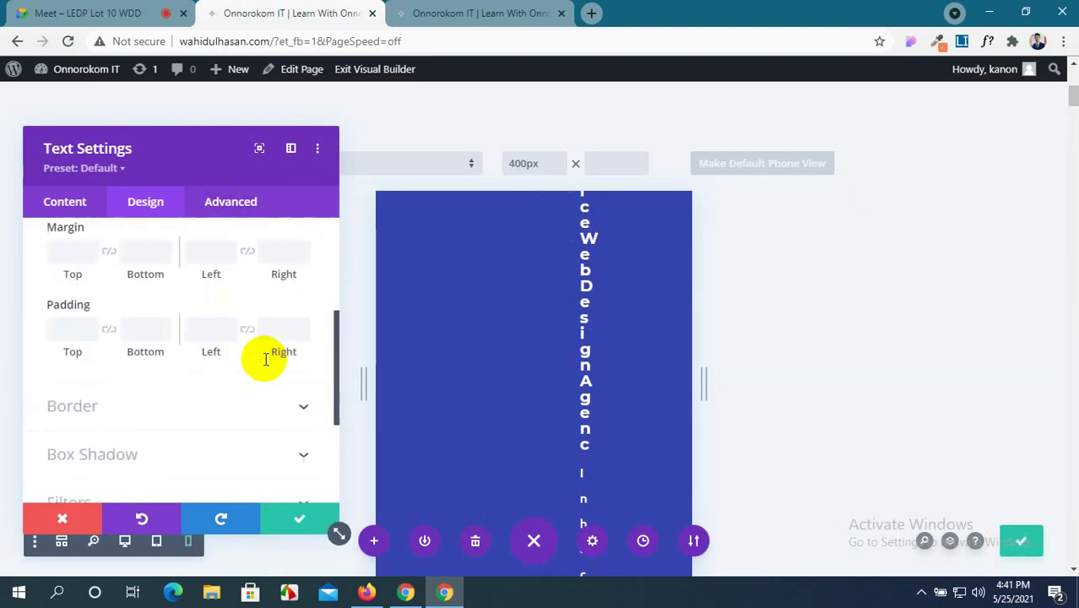
scroll(240, 367, up, 1)
scroll(239, 376, down, 4)
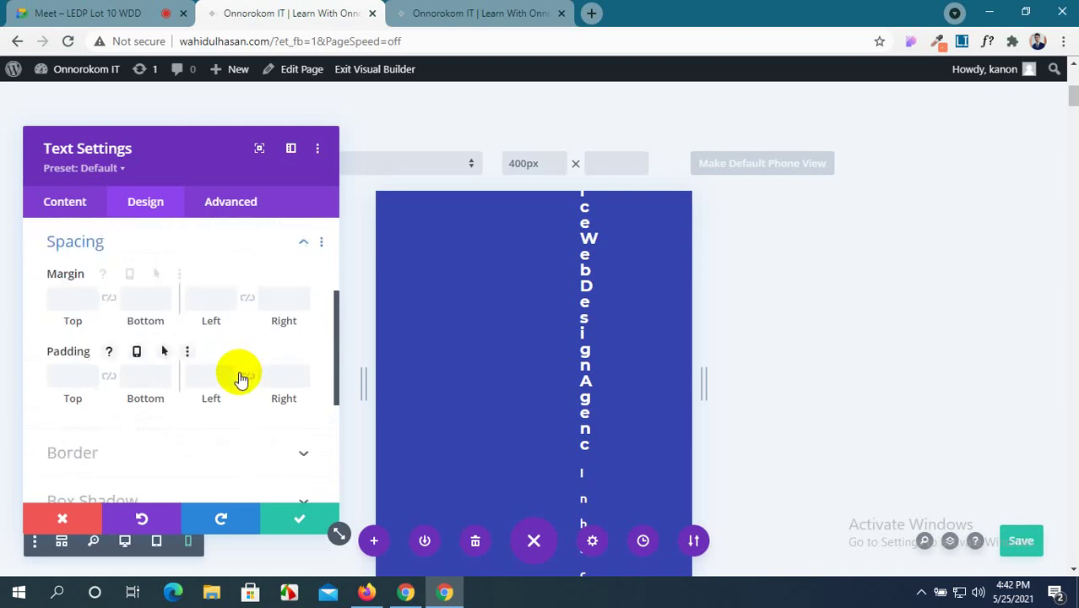
scroll(240, 374, up, 3)
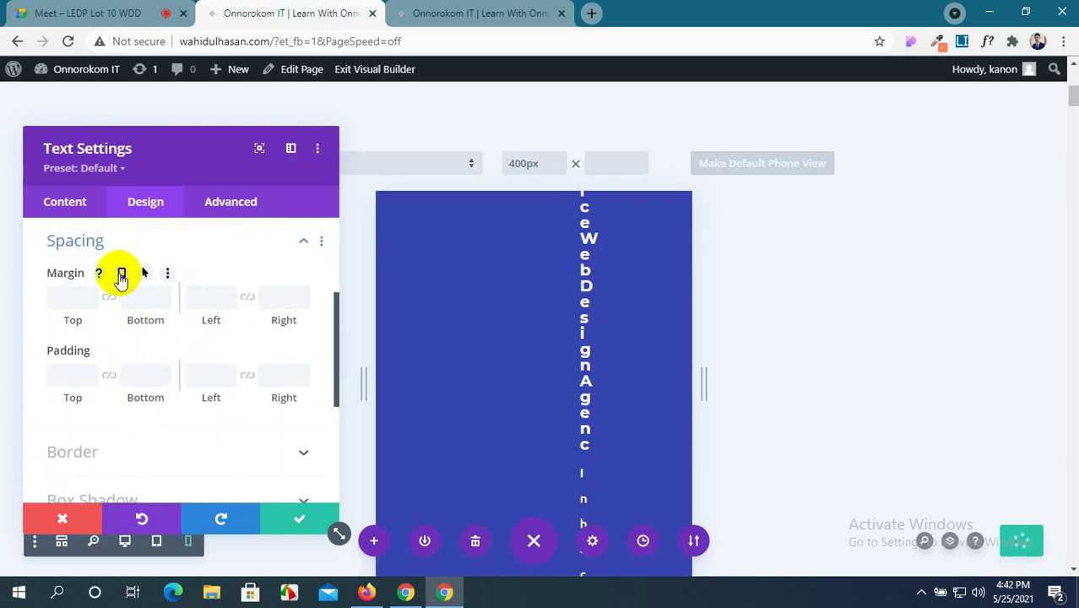
click(121, 275)
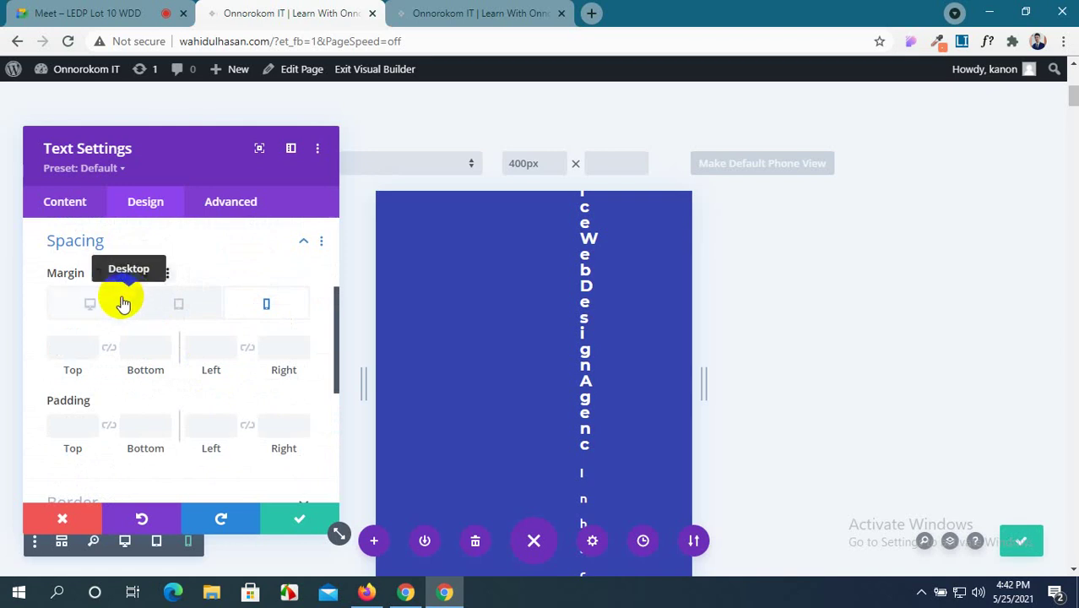
Review the Desktop, Tablet and Phone margin tabs, then save and close the text settings.
click(110, 304)
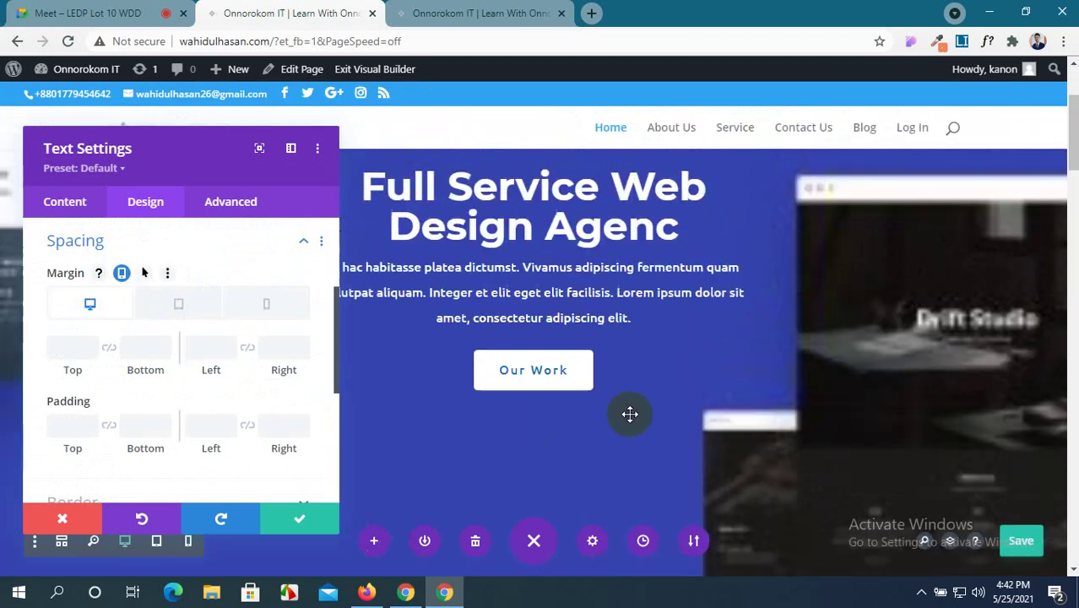
scroll(53, 379, down, 2)
scroll(58, 379, up, 2)
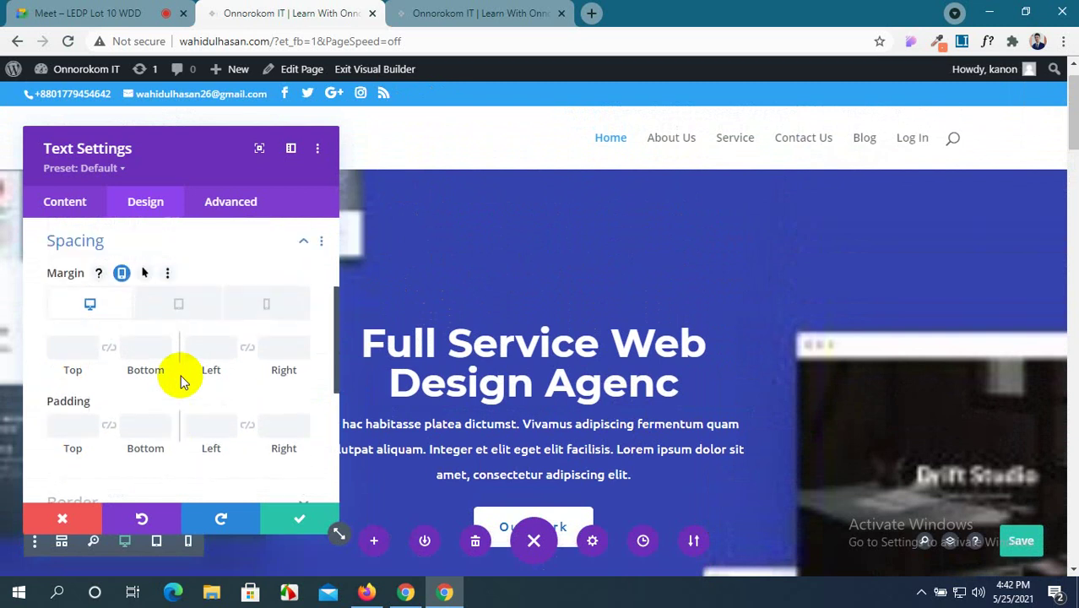
scroll(181, 373, down, 2)
scroll(169, 325, up, 2)
click(172, 305)
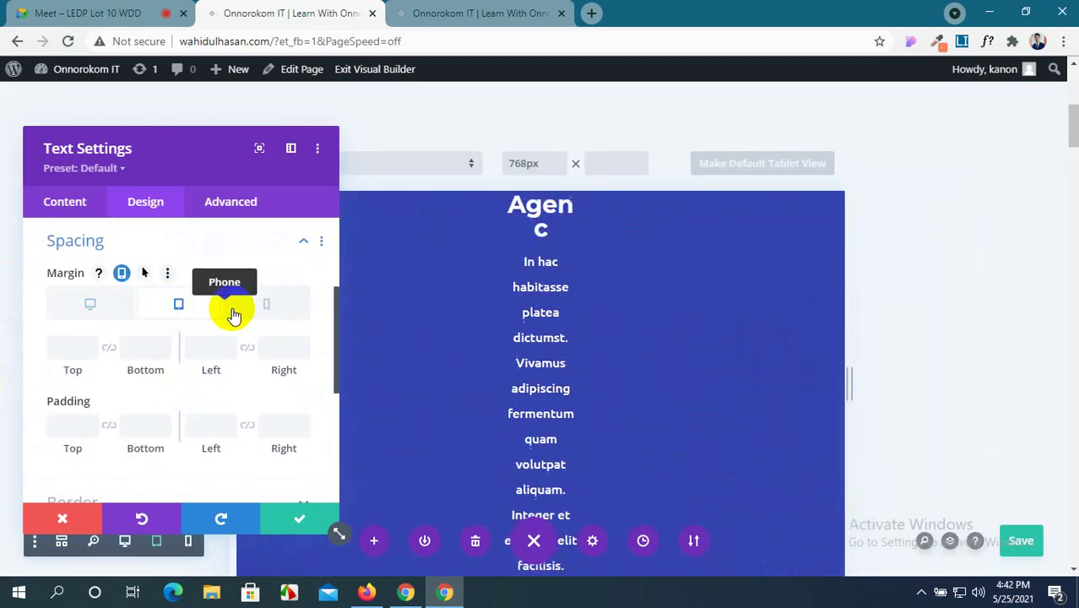
click(258, 310)
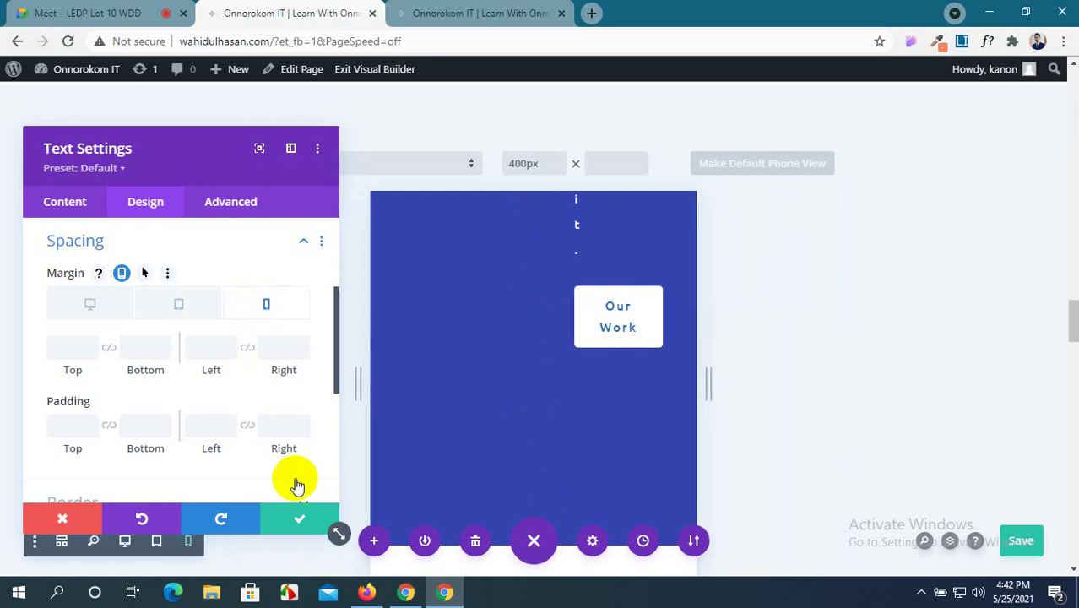
click(306, 530)
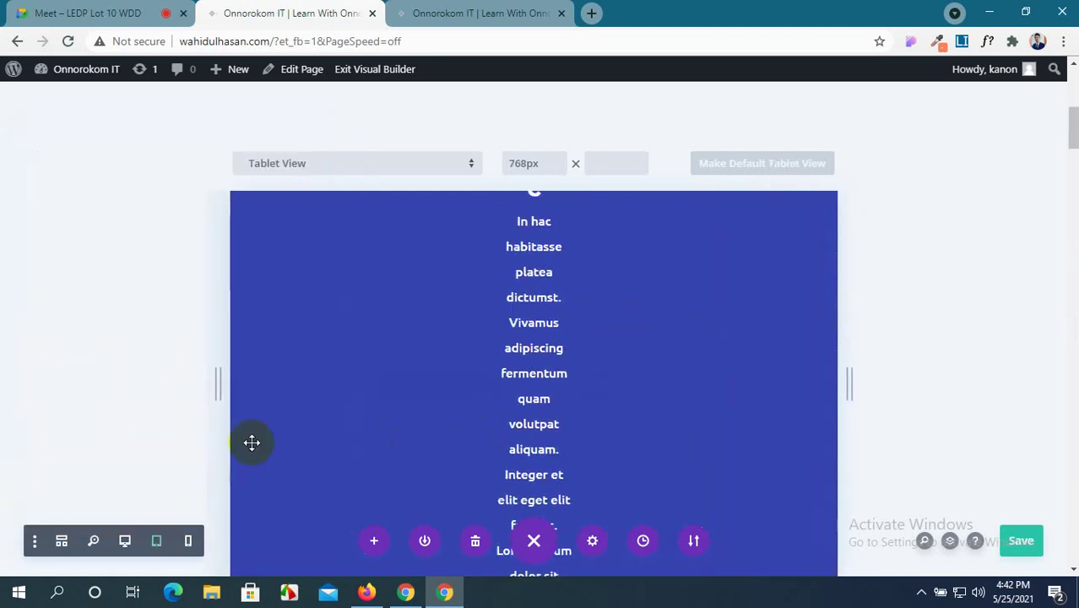
Enable responsive padding on the hero row and set its tablet padding to 0px.
scroll(251, 441, up, 10)
scroll(276, 339, down, 1)
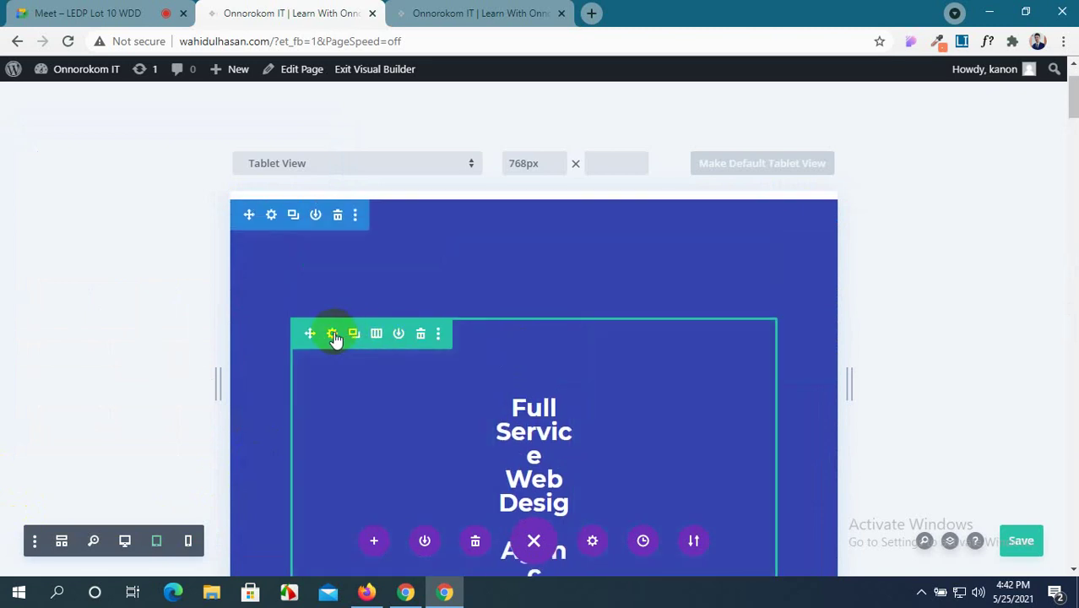
click(332, 335)
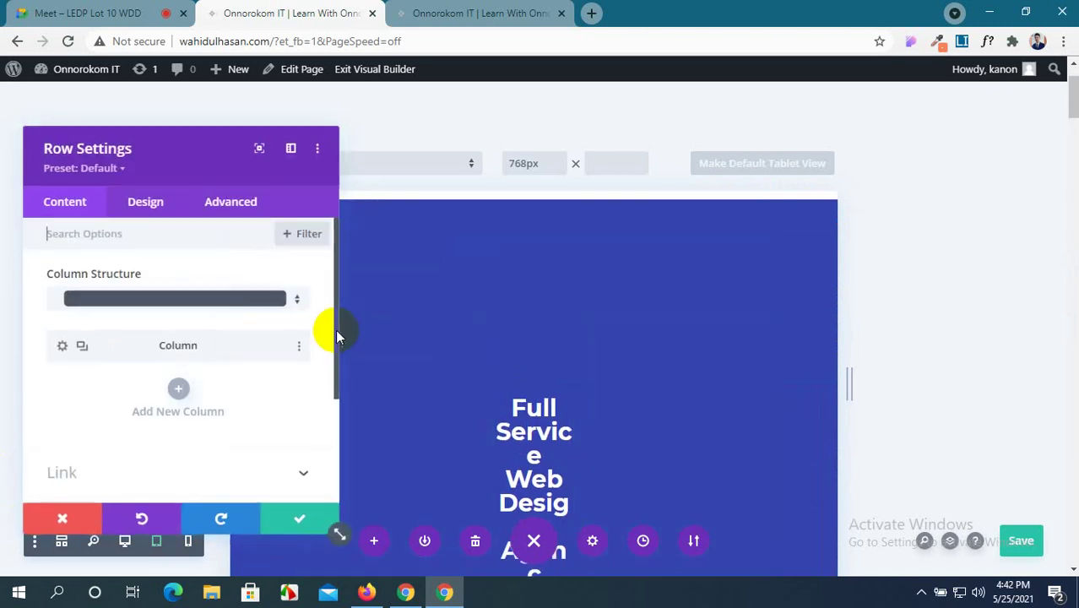
click(126, 209)
click(166, 327)
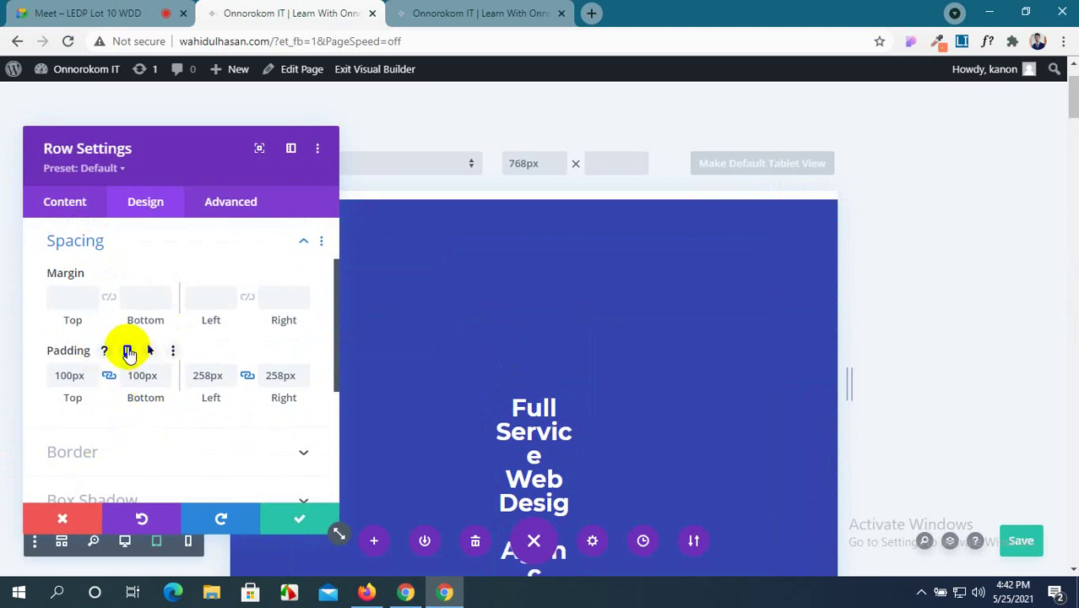
click(128, 353)
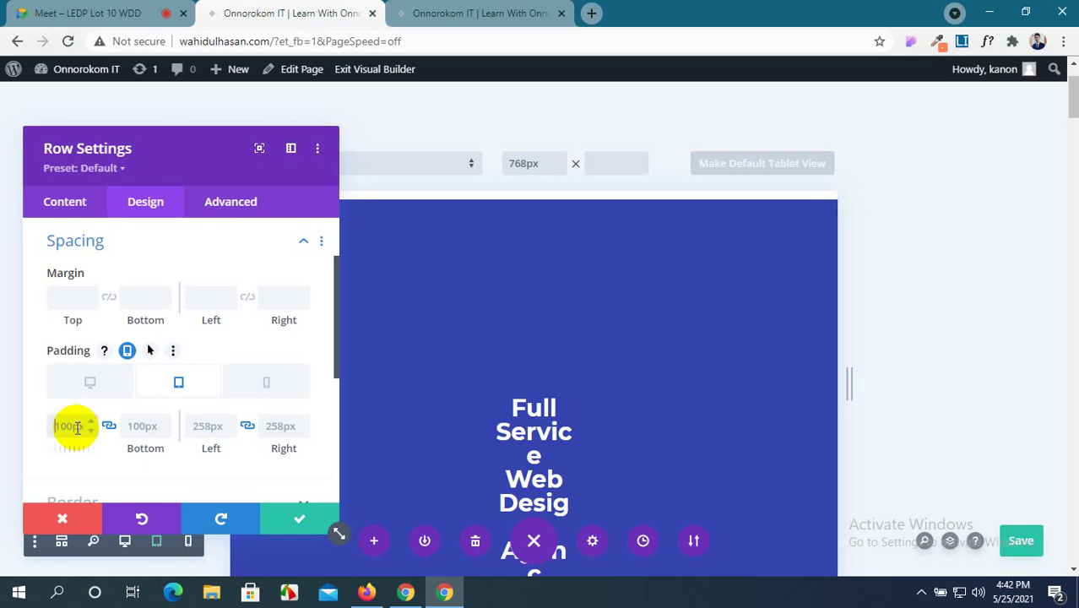
click(78, 426)
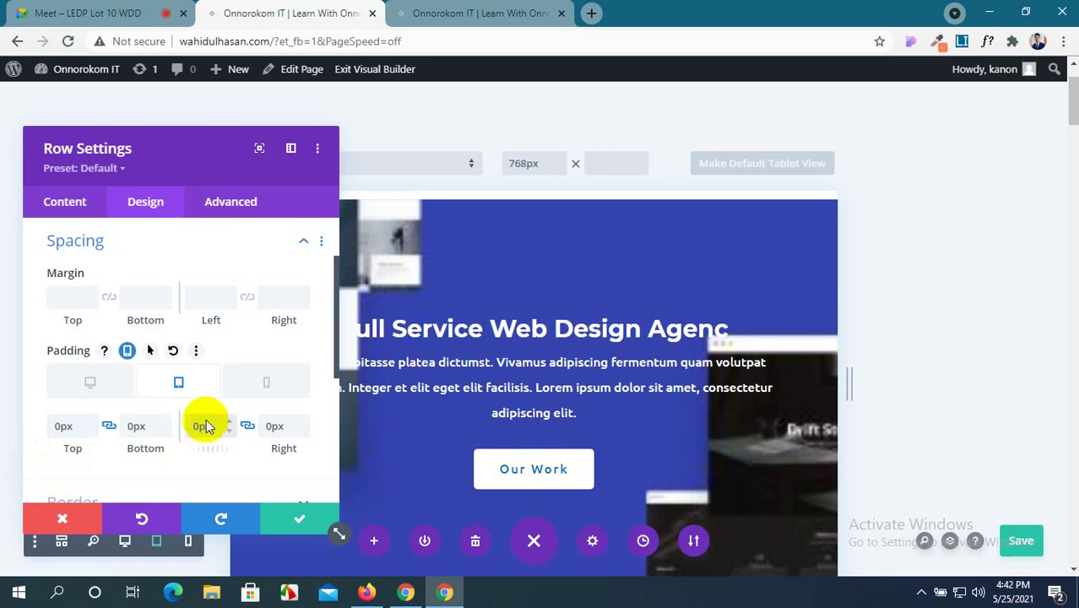
Move the row settings panel into view and check the row's phone padding.
drag(186, 164, 128, 138)
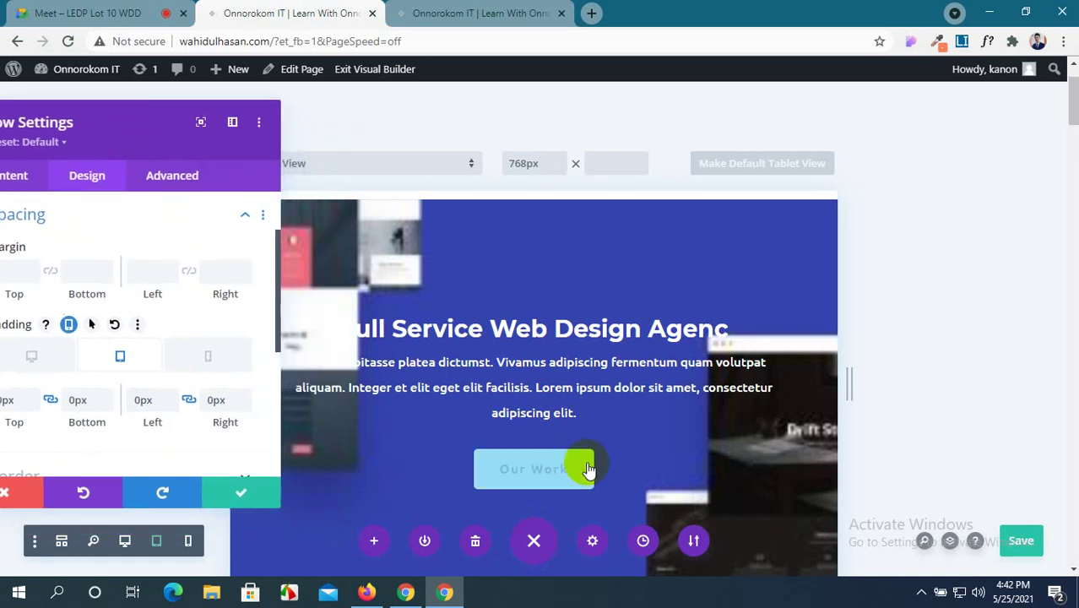
scroll(587, 464, down, 3)
scroll(587, 464, up, 3)
scroll(587, 464, down, 3)
scroll(587, 462, up, 3)
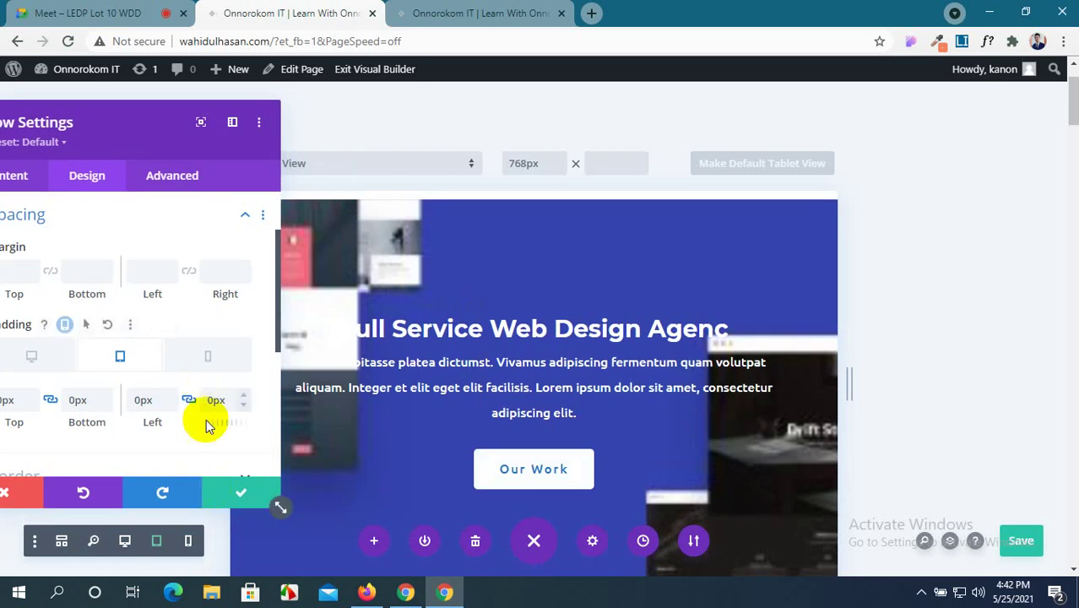
drag(151, 134, 301, 142)
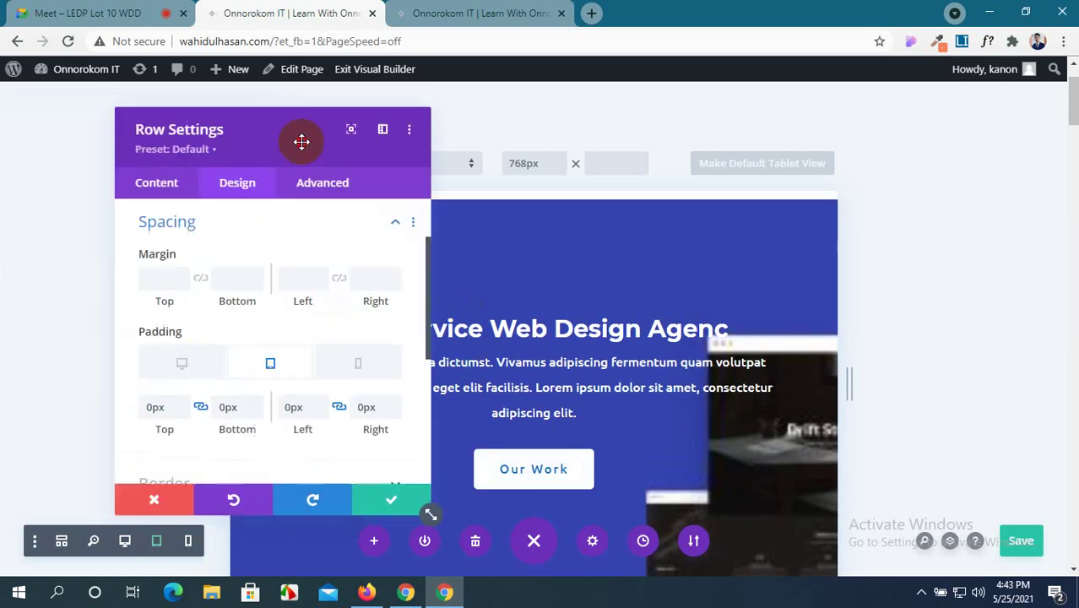
click(359, 364)
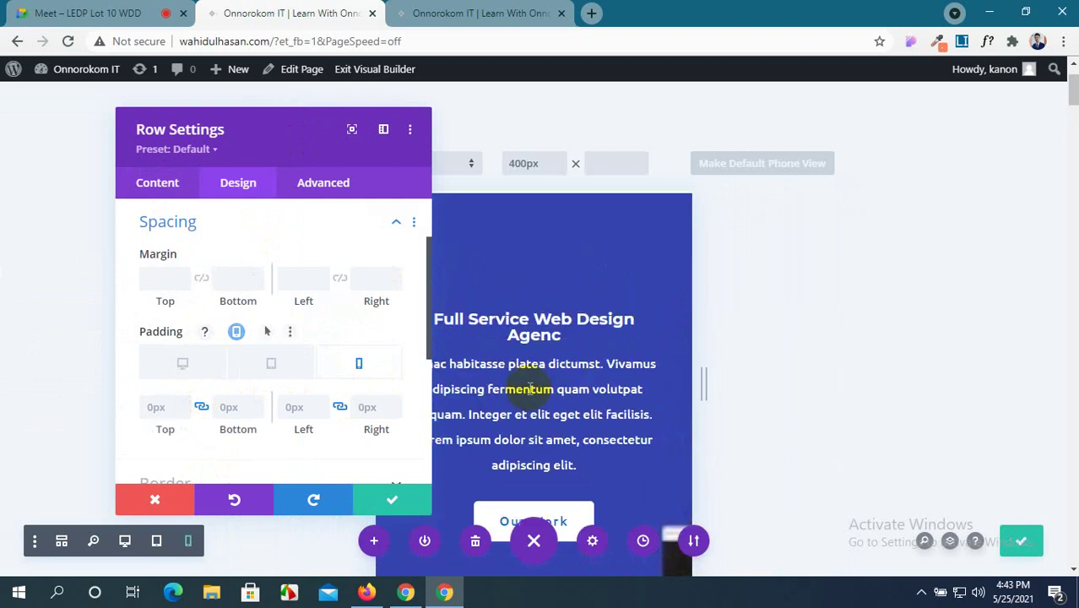
Save and close the hero row settings.
drag(280, 128, 220, 133)
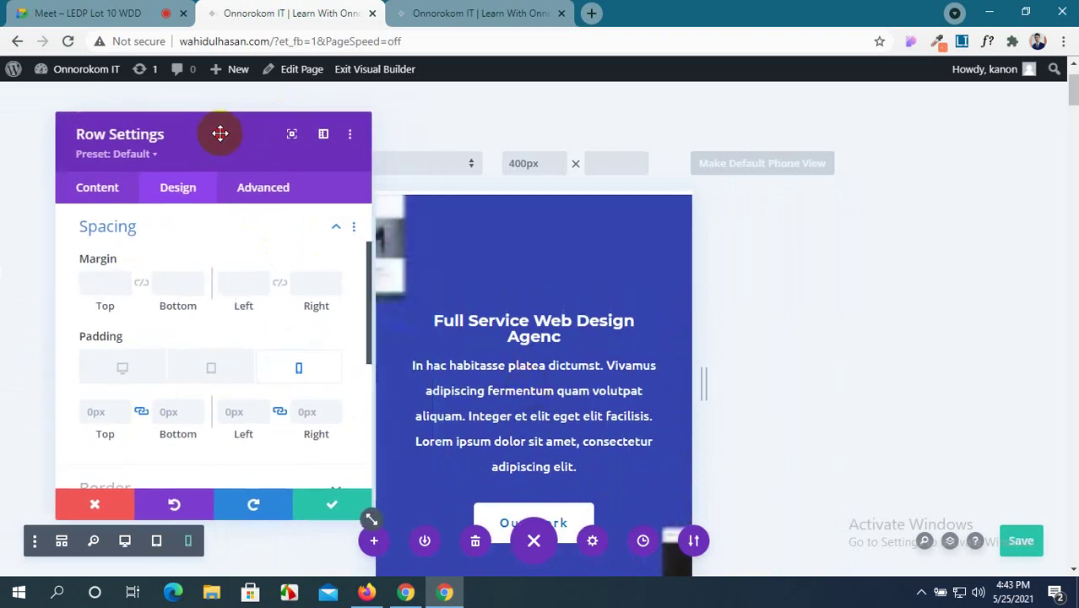
scroll(507, 321, down, 2)
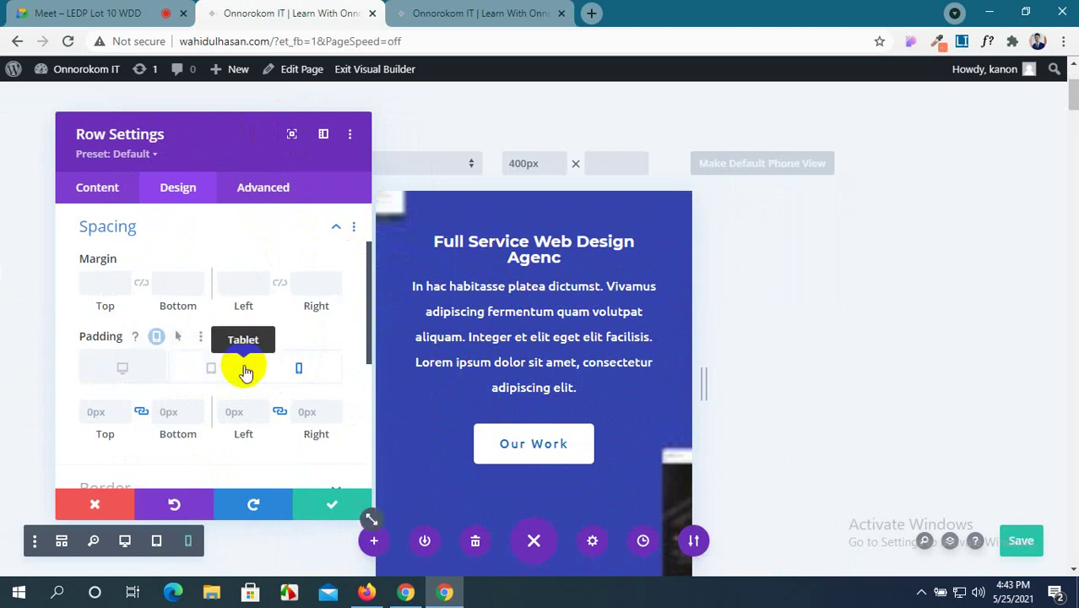
scroll(243, 372, up, 1)
scroll(243, 372, down, 4)
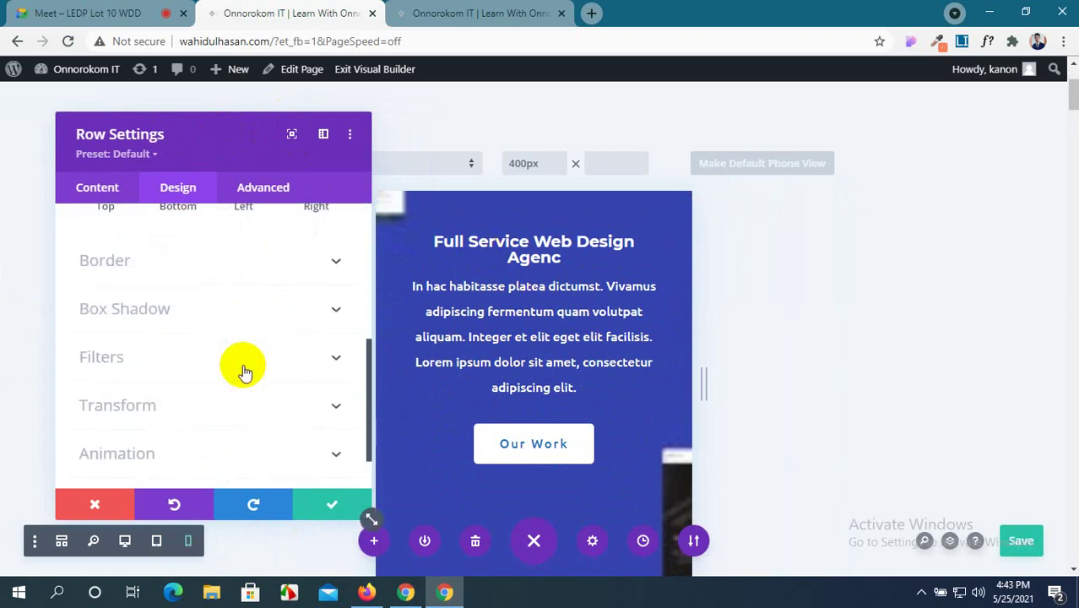
scroll(243, 372, up, 3)
scroll(244, 371, down, 3)
scroll(243, 371, up, 1)
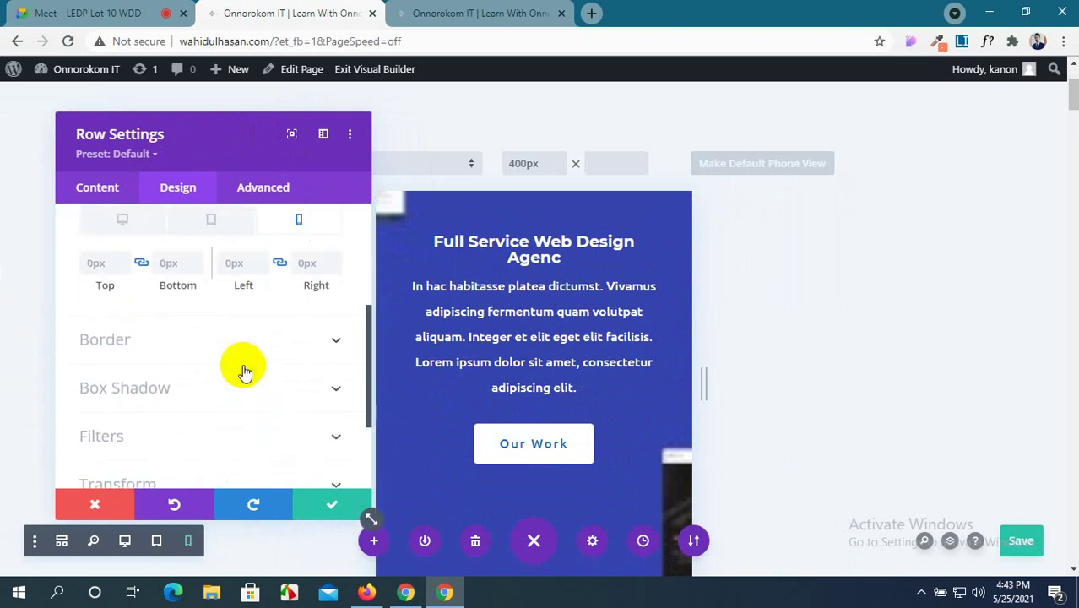
scroll(243, 372, up, 3)
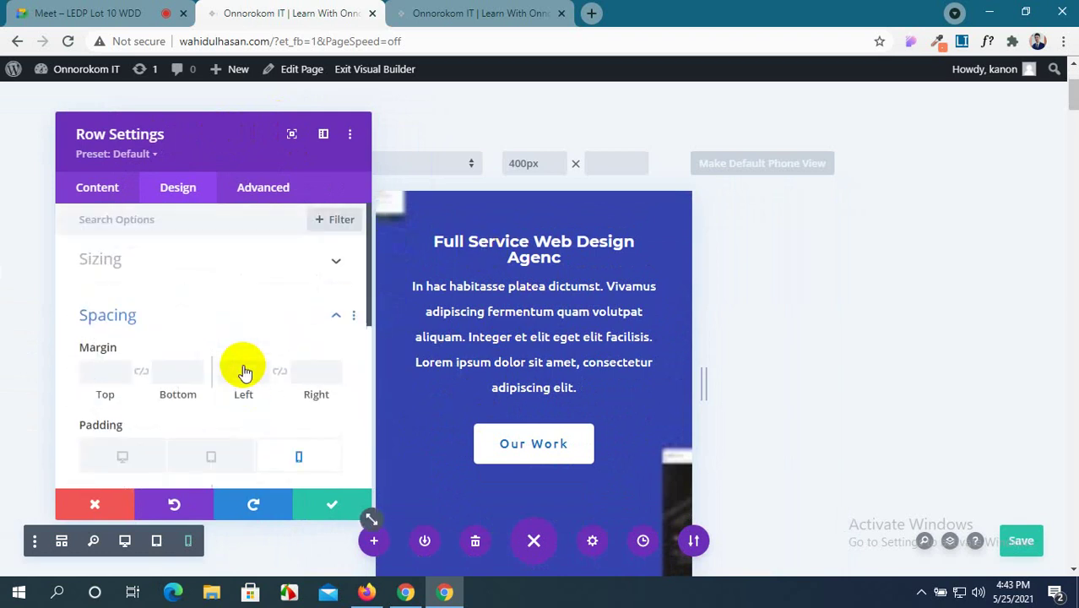
click(325, 511)
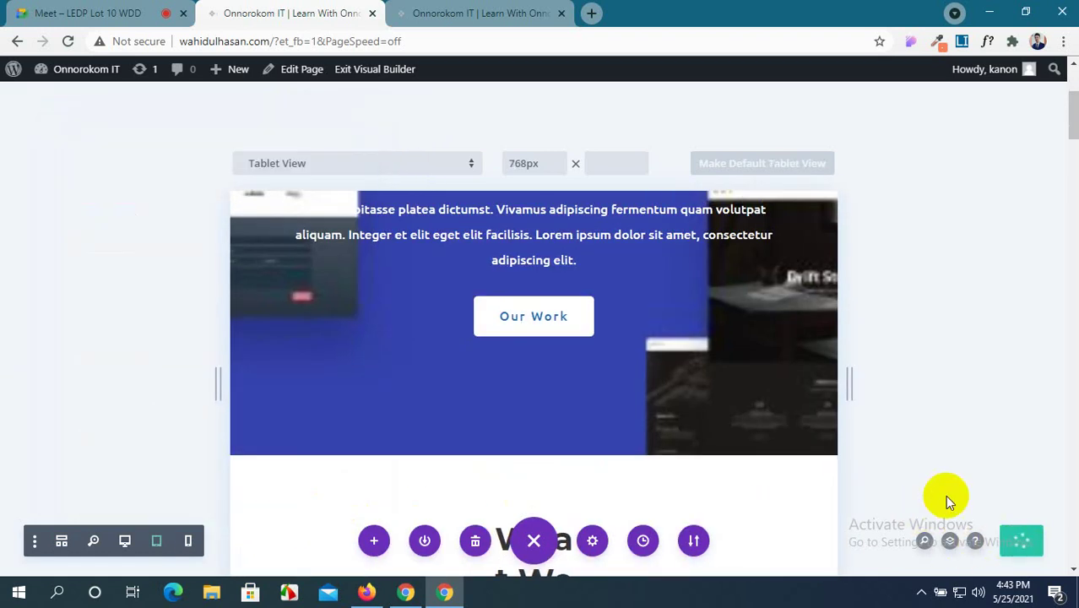
scroll(937, 495, up, 2)
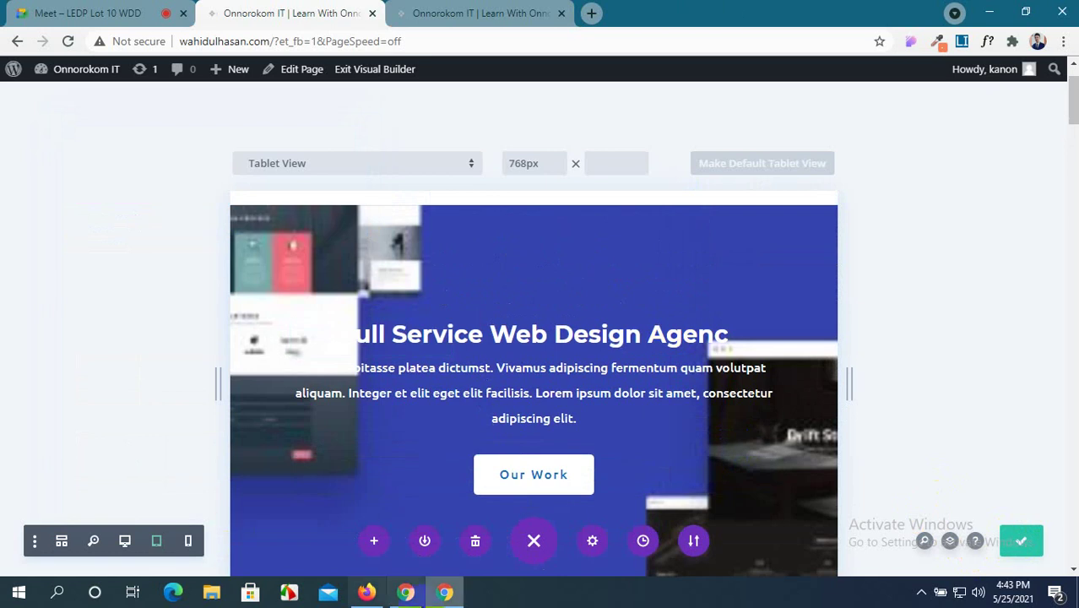
In Firefox, load the live home page at wahidulhasan.com instead of the login page.
click(377, 600)
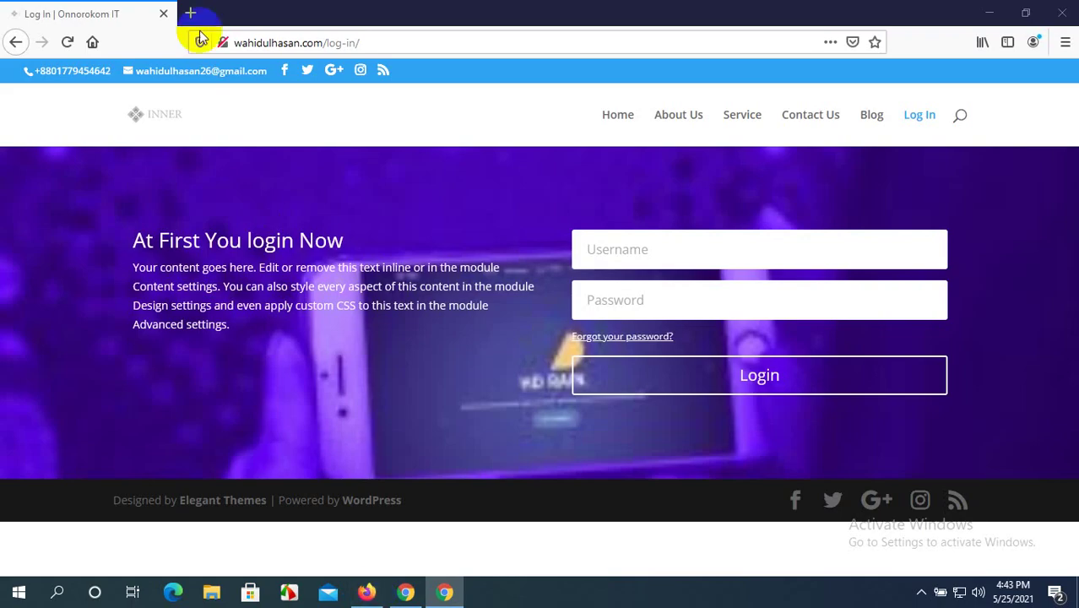
click(362, 43)
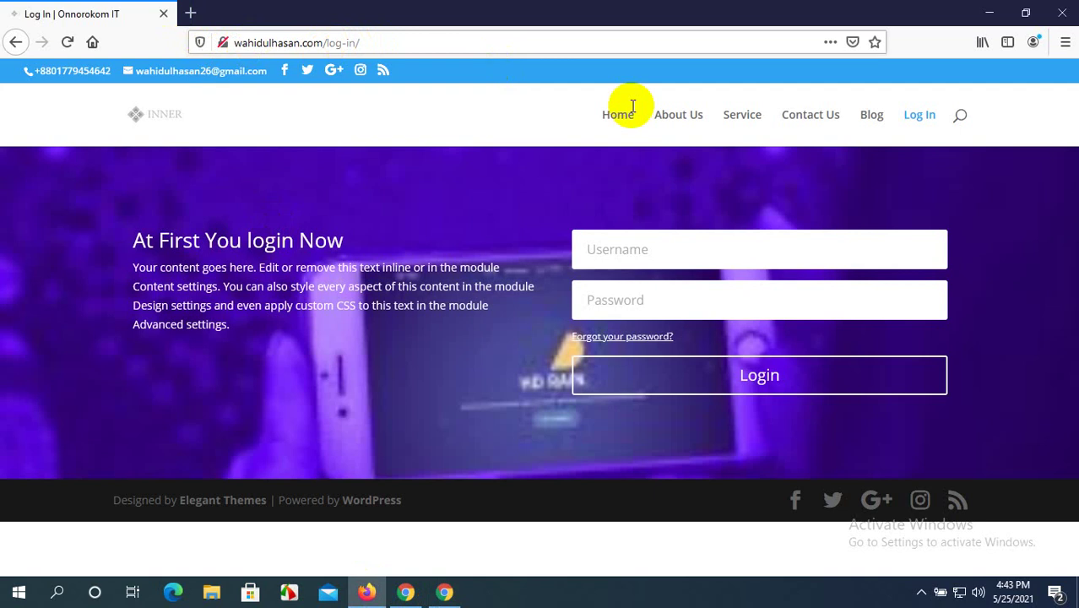
click(503, 53)
key(BackSpace)
key(BackSpace)
key(BackSpace)
key(BackSpace)
key(BackSpace)
key(BackSpace)
key(BackSpace)
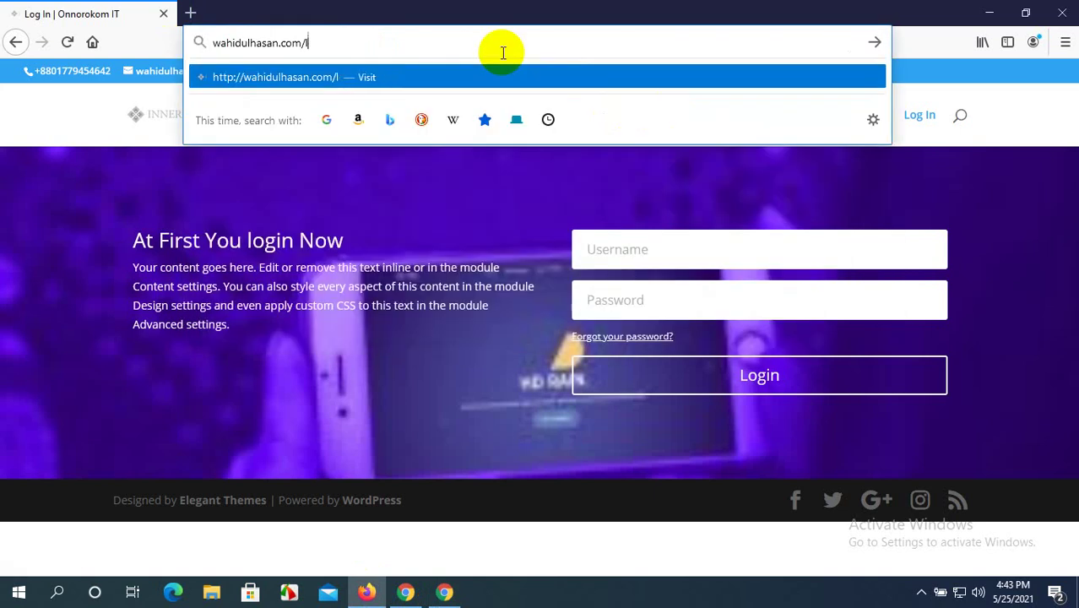
key(Return)
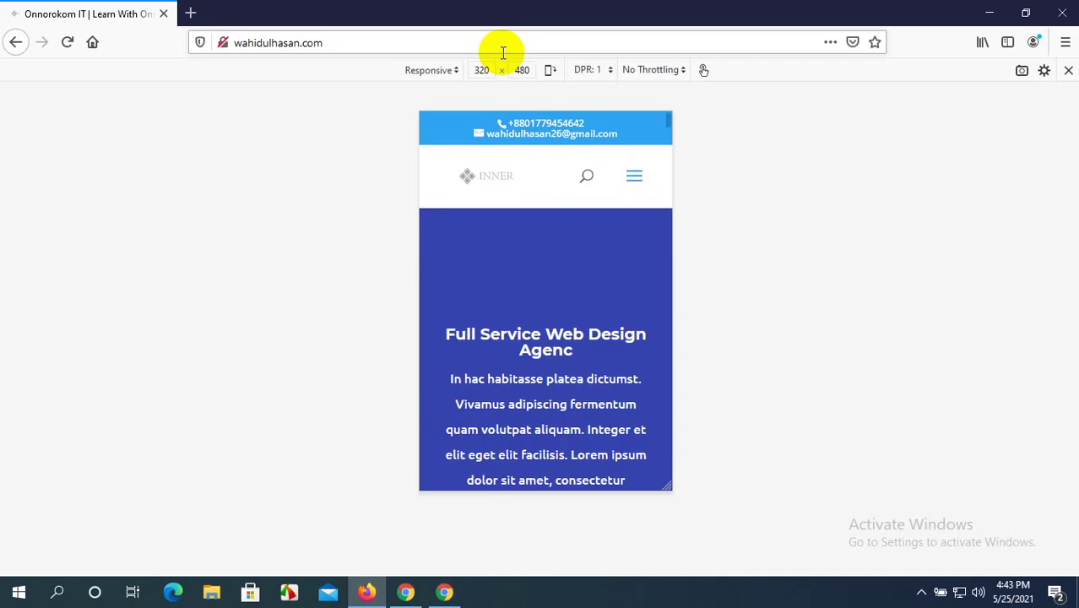
Test the hero heading at wider and tablet-like viewport widths, then return to the Divi builder.
click(547, 242)
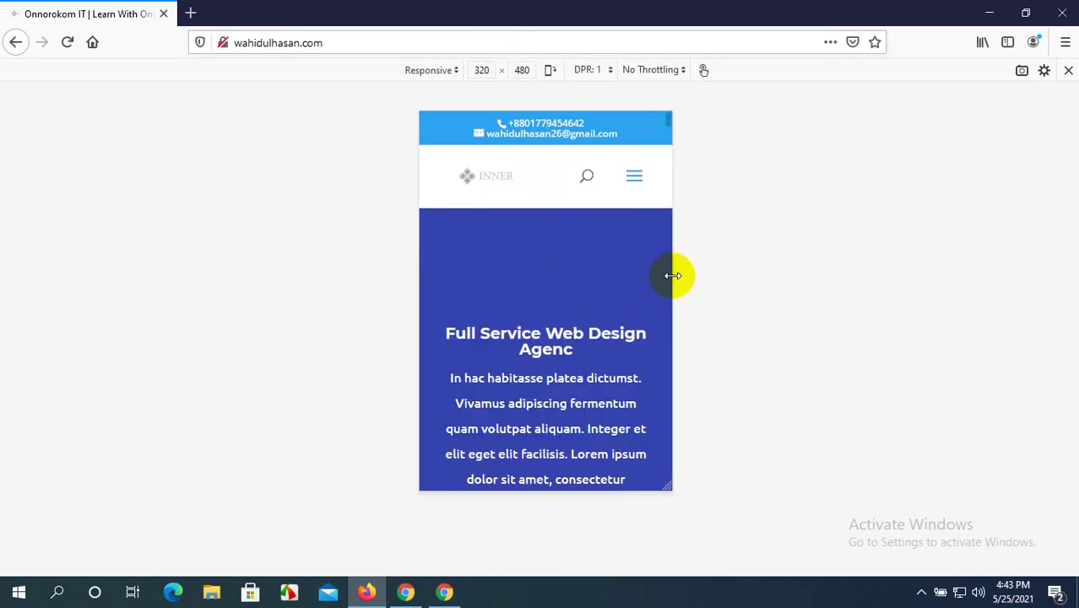
drag(672, 275, 1041, 256)
scroll(831, 309, down, 2)
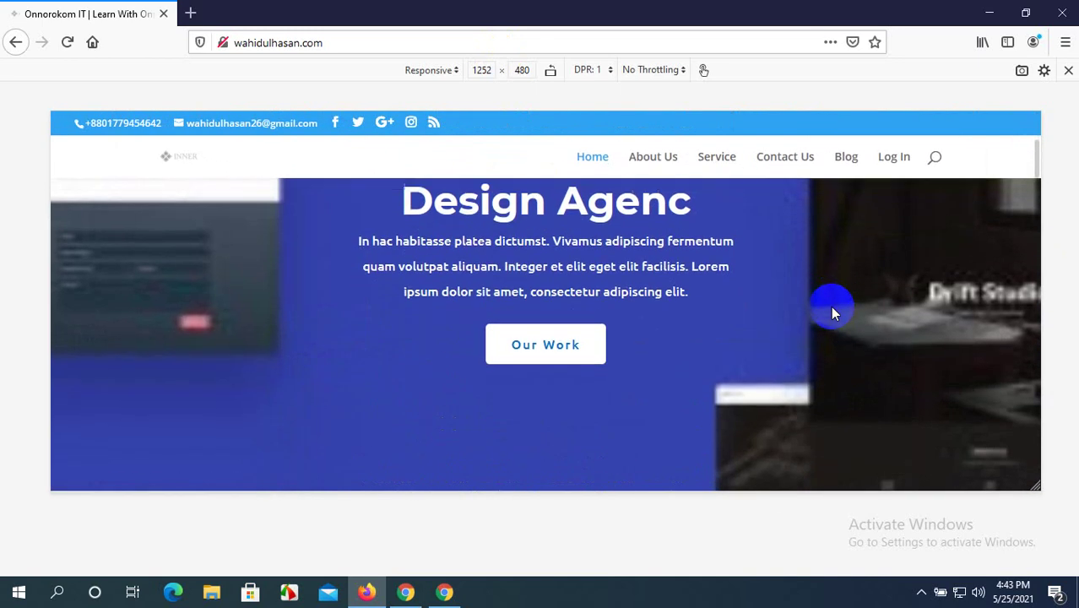
scroll(832, 314, up, 2)
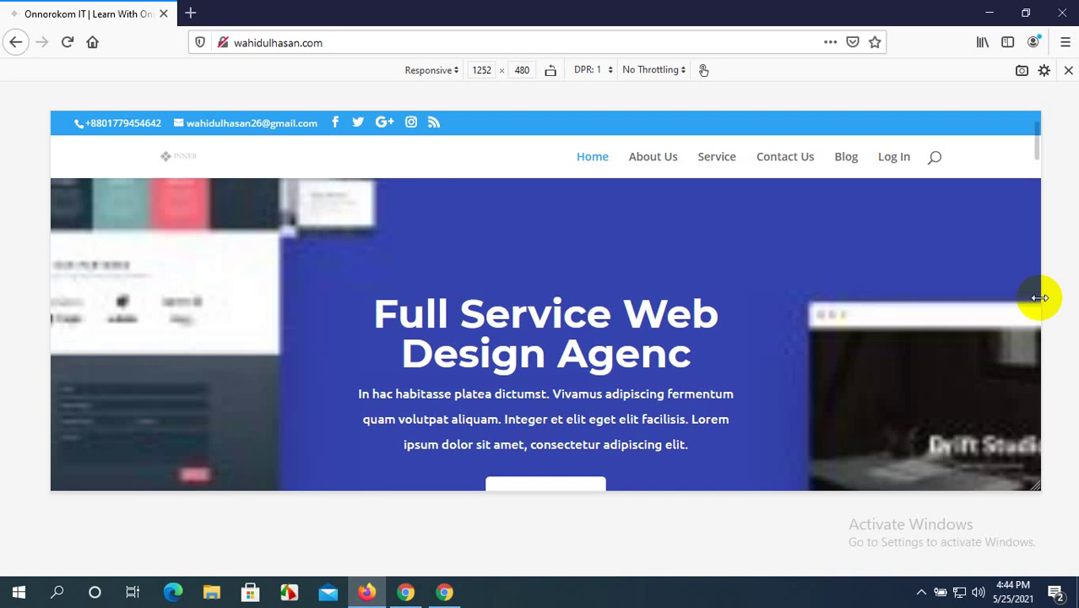
drag(1041, 298, 880, 297)
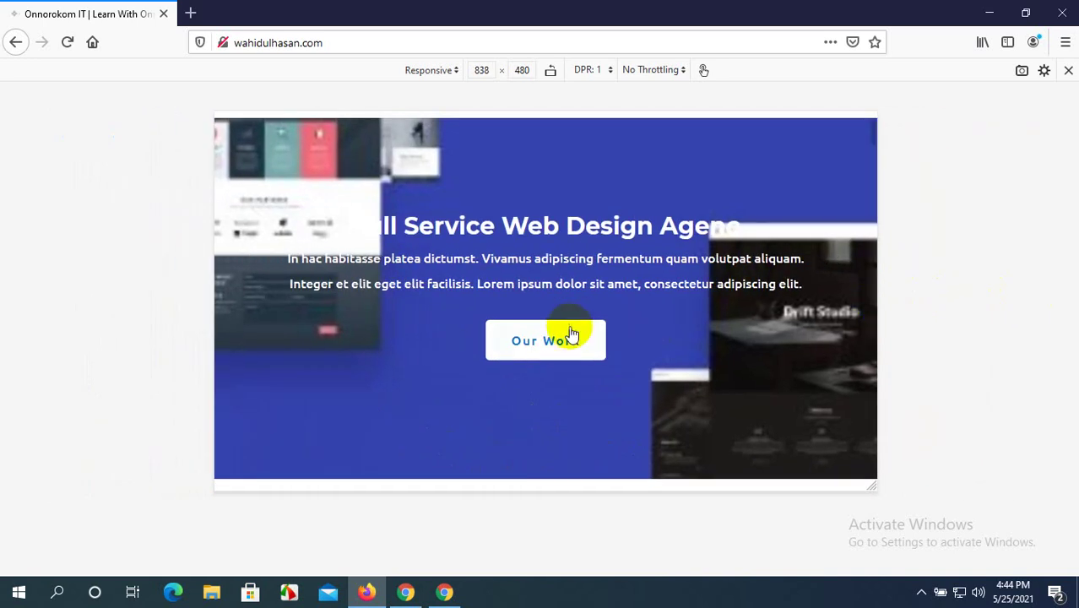
click(405, 592)
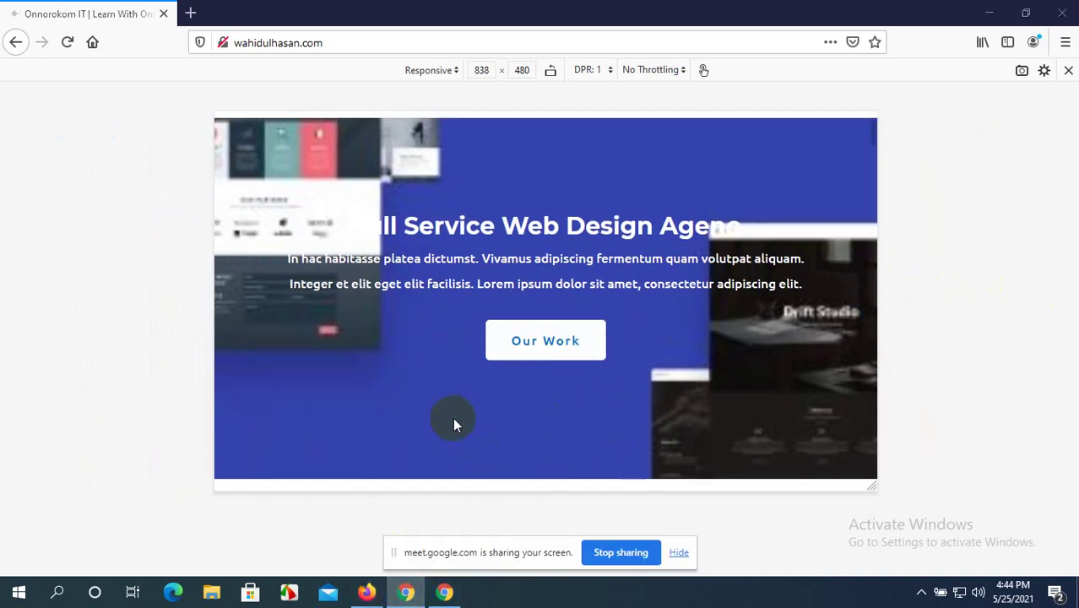
click(446, 595)
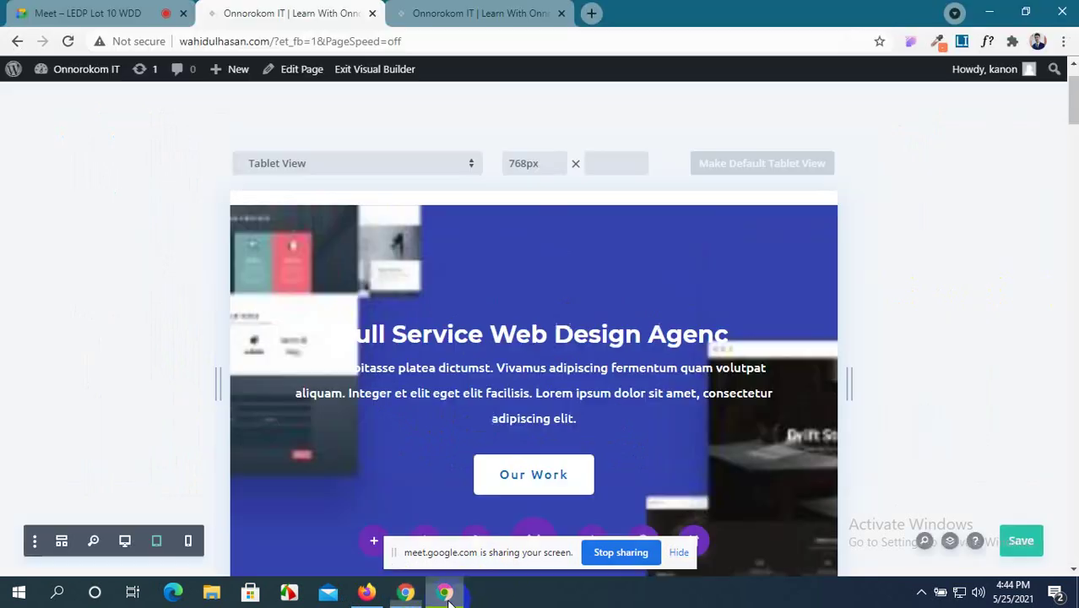
Open the hero text module's Design > Heading Text options.
click(679, 552)
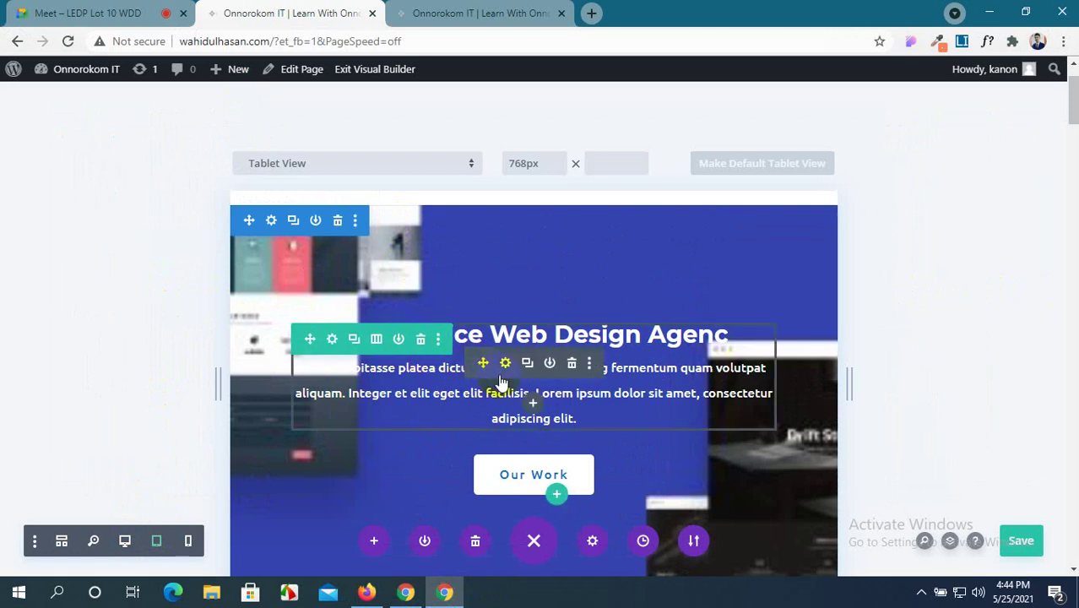
click(505, 363)
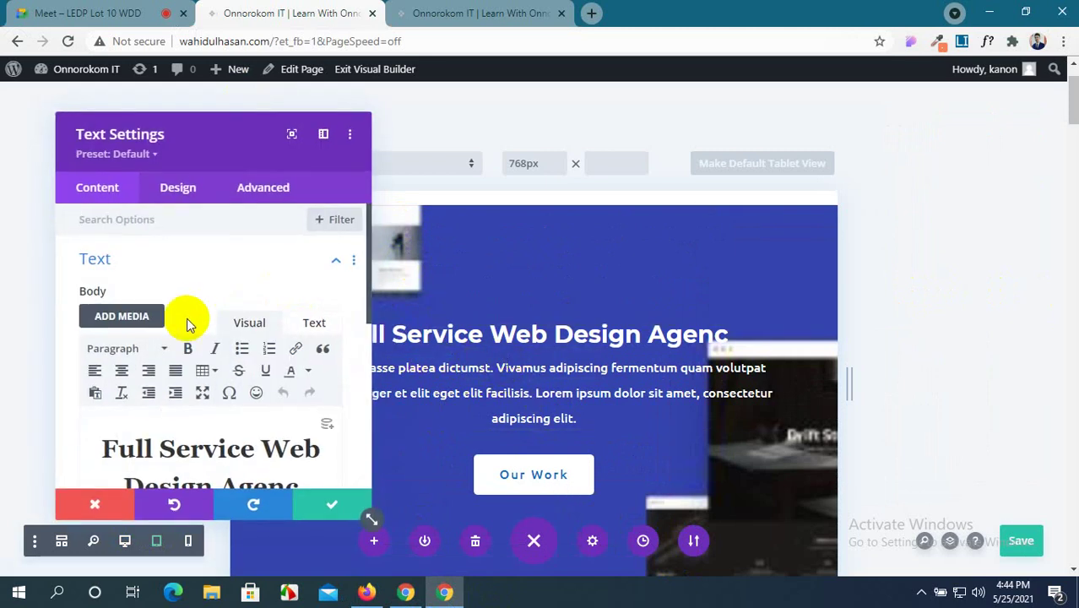
scroll(186, 319, down, 2)
scroll(190, 278, up, 2)
click(179, 189)
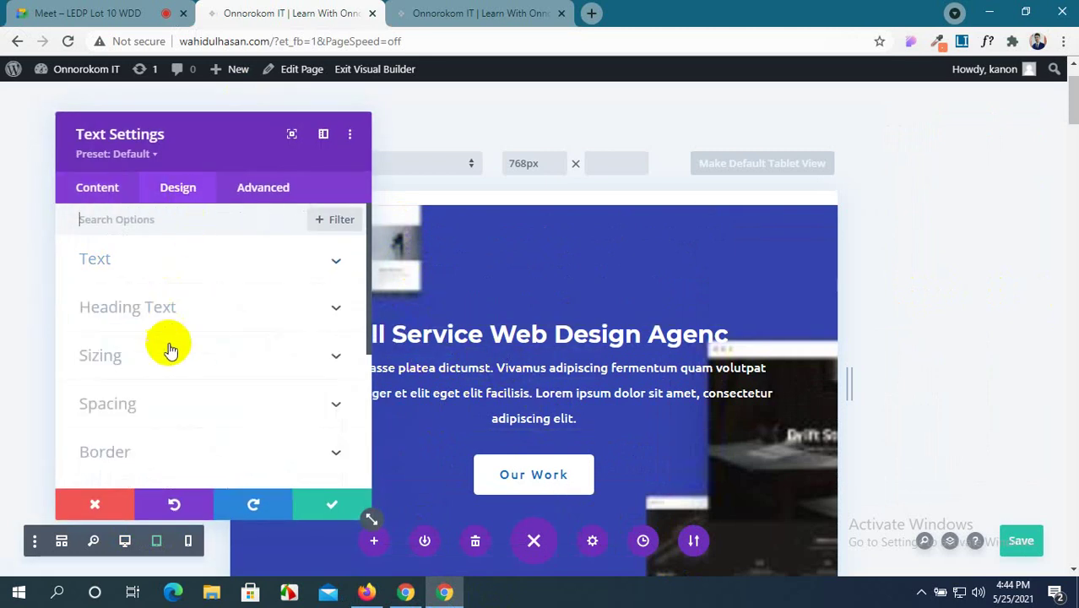
click(213, 321)
scroll(207, 338, down, 4)
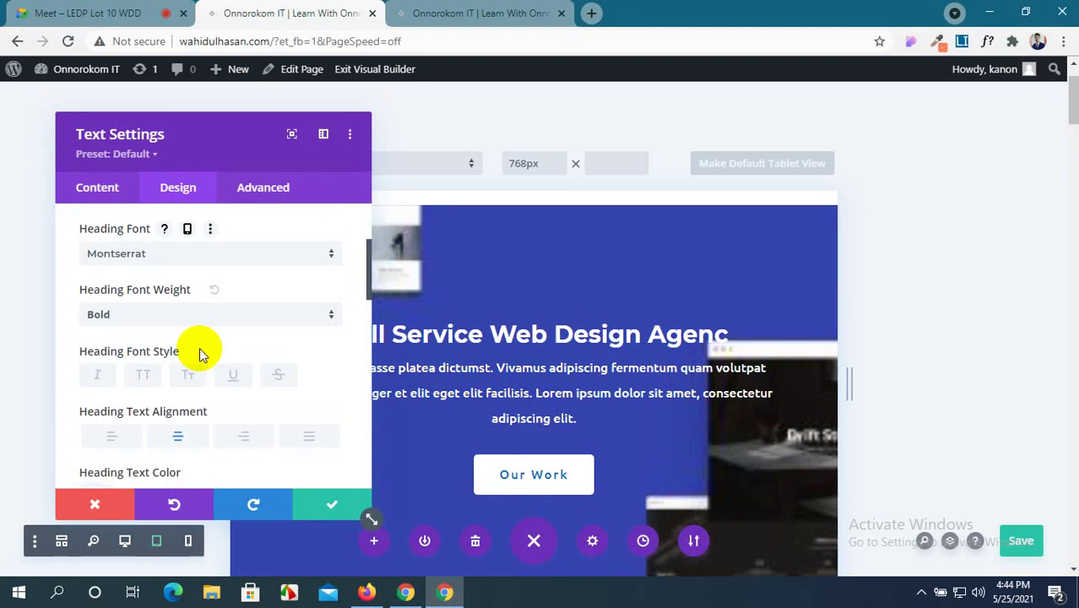
scroll(205, 345, up, 1)
scroll(205, 356, down, 1)
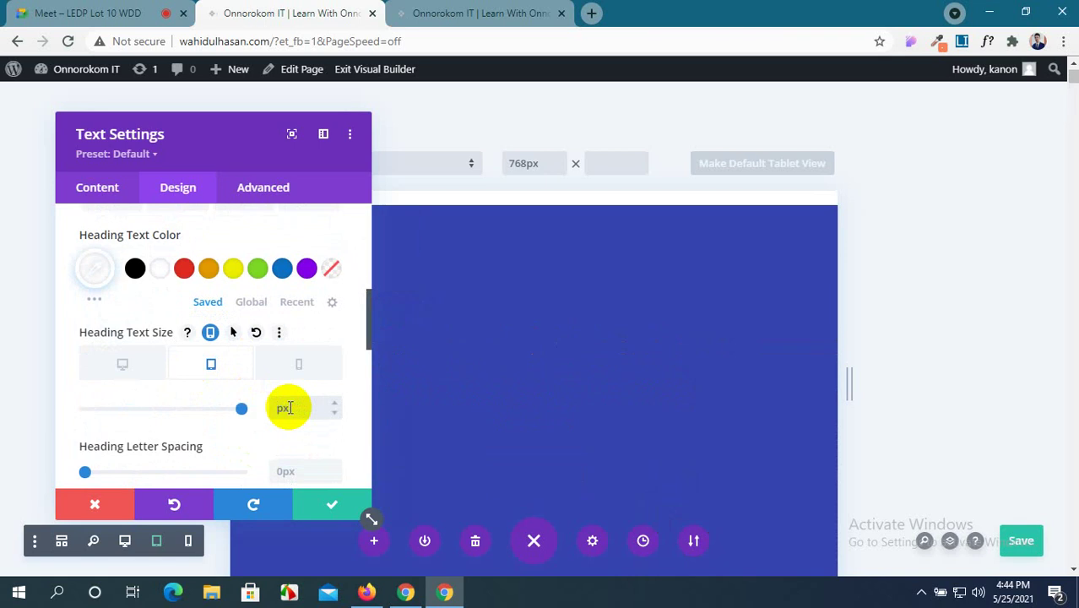
Set the heading text size to 40px on tablet and 30px on phone, then save.
key(BackSpace)
key(BackSpace)
text(40px)
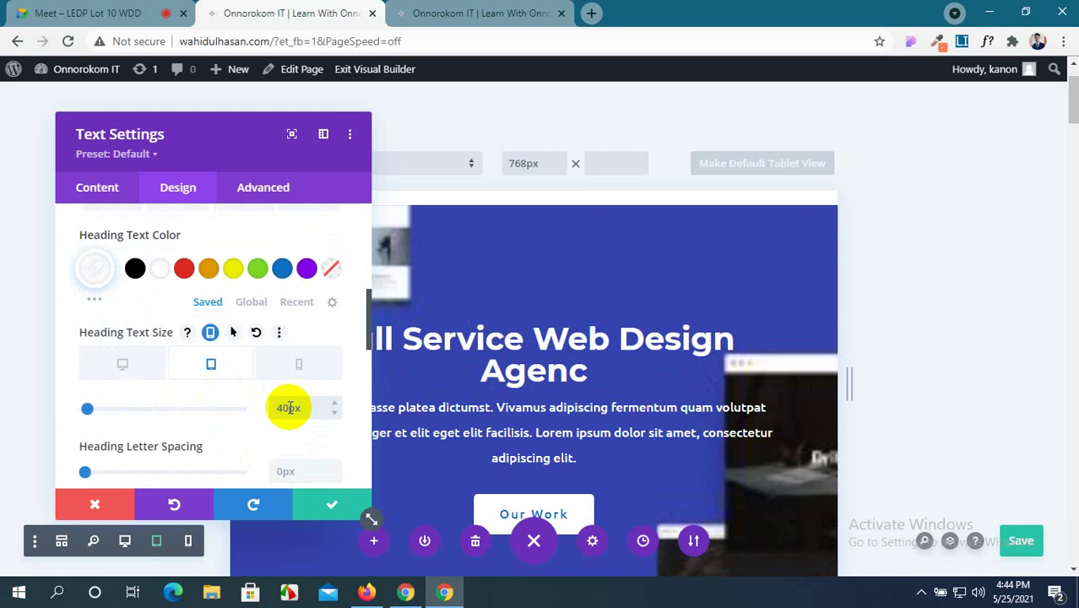
click(269, 362)
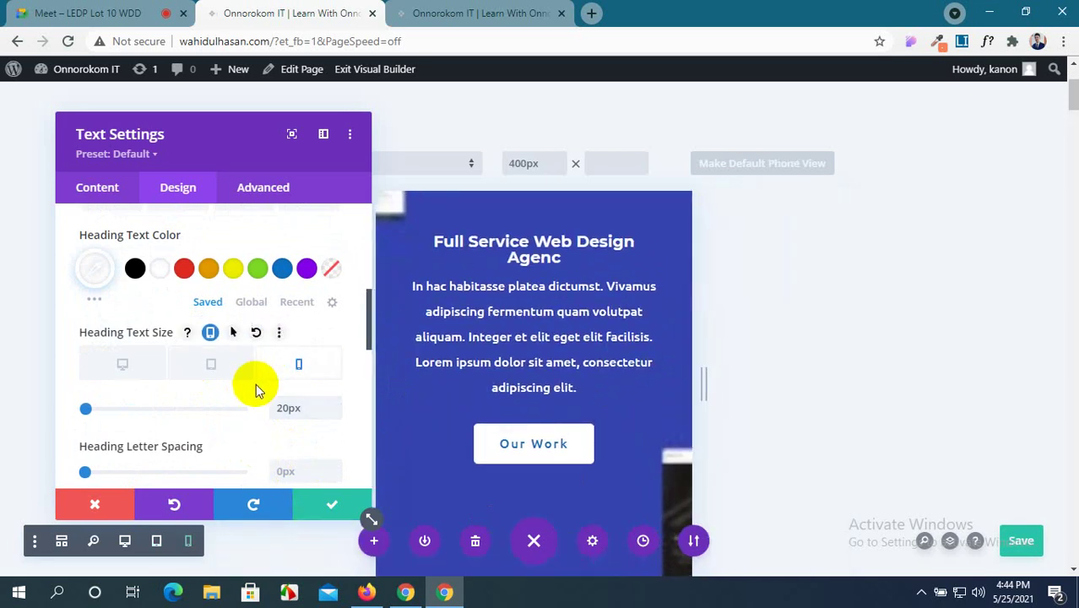
click(287, 409)
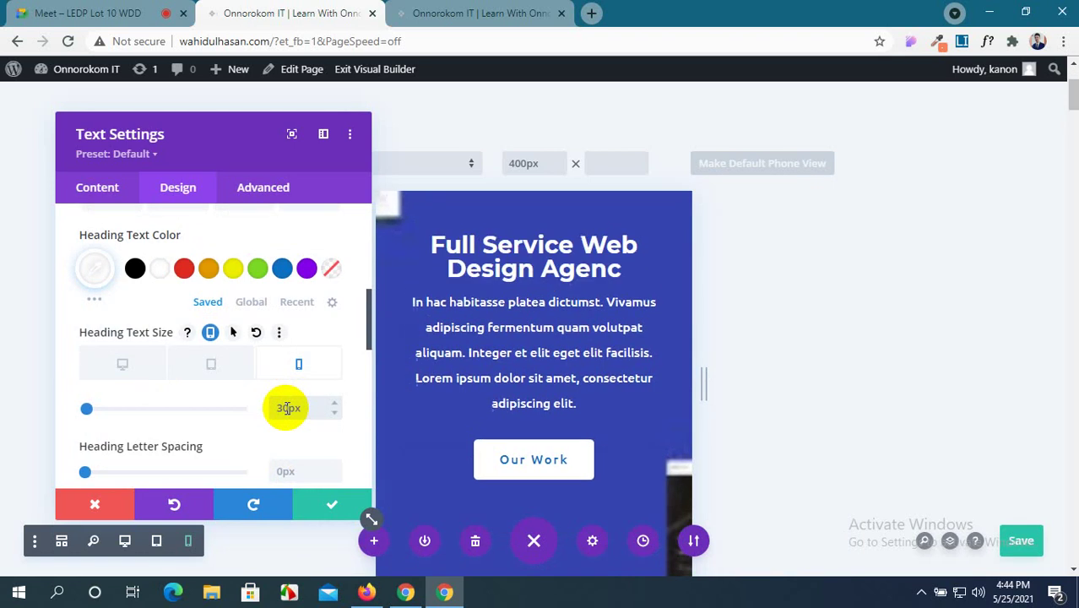
click(327, 506)
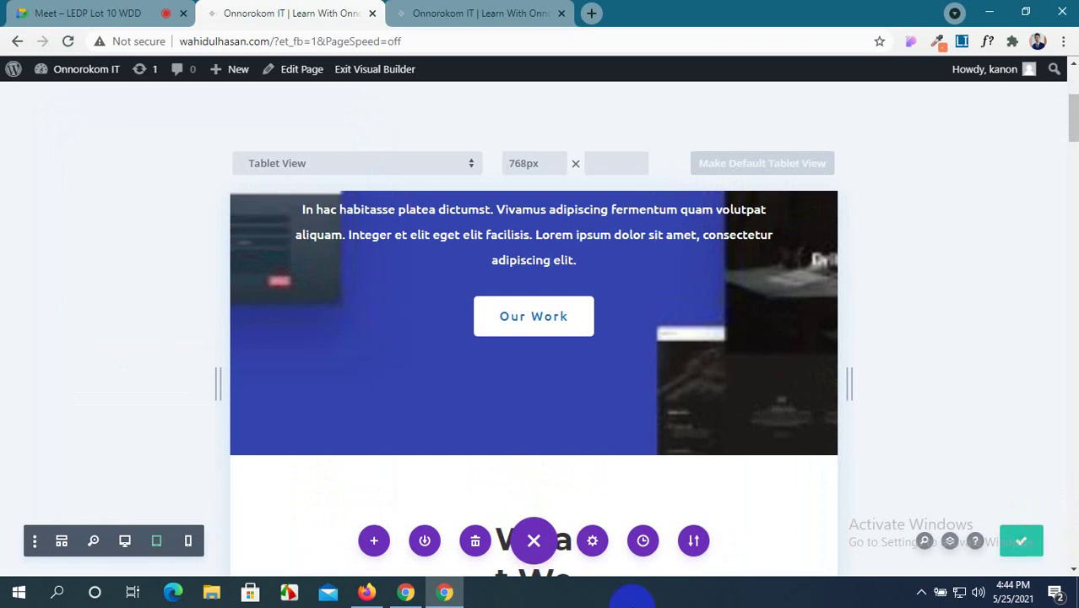
click(366, 593)
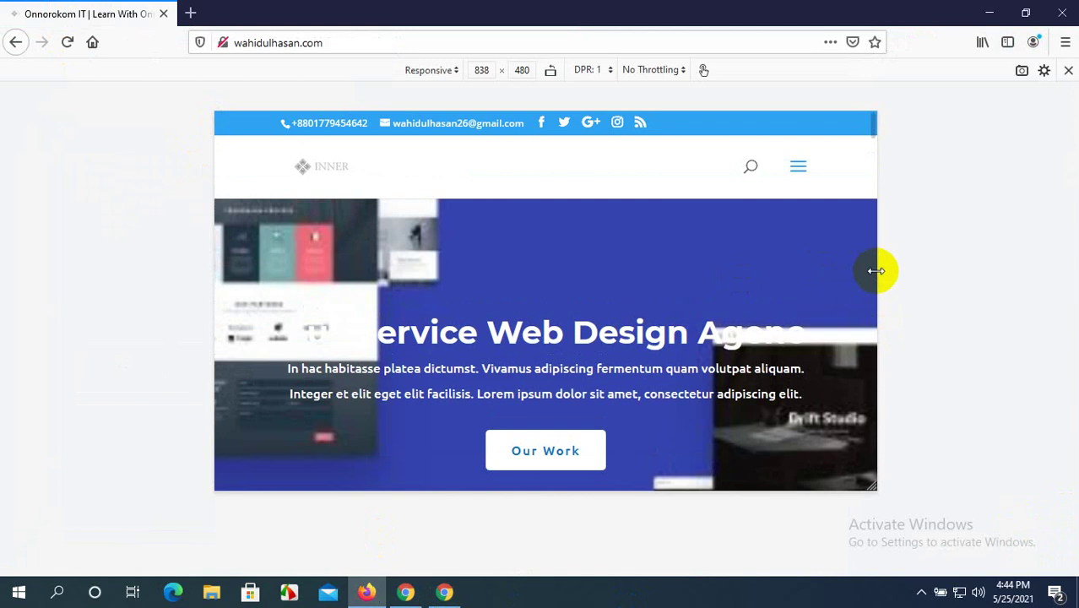
drag(881, 277, 1078, 275)
scroll(870, 296, down, 4)
scroll(868, 298, up, 2)
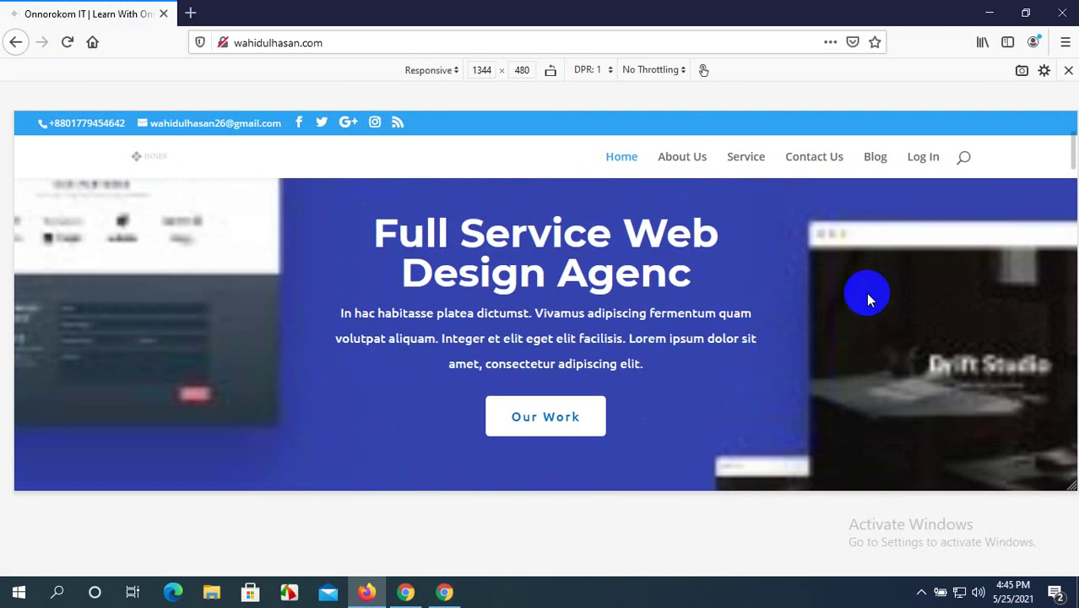
drag(1071, 312, 889, 306)
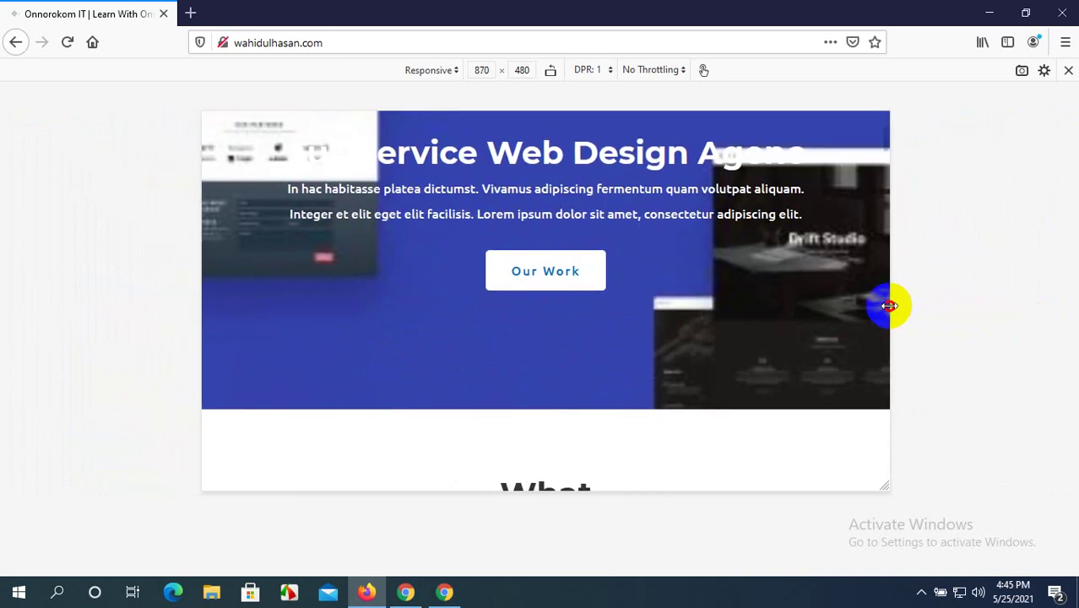
mouse_move(890, 306)
mouse_down()
mouse_move(634, 327)
mouse_move(582, 318)
mouse_move(876, 308)
mouse_up()
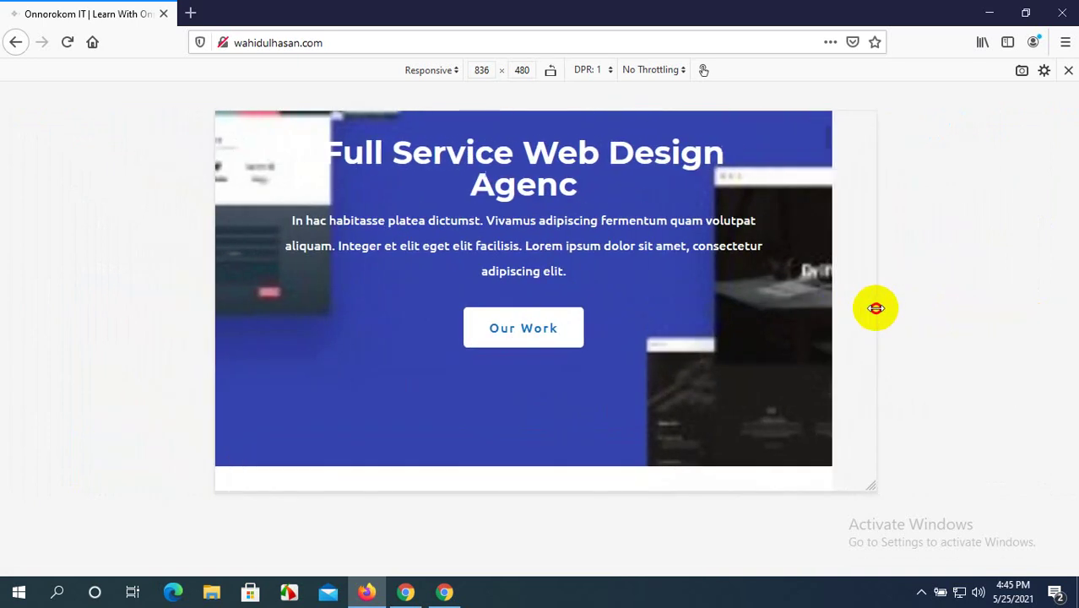
scroll(559, 309, down, 4)
scroll(562, 308, up, 1)
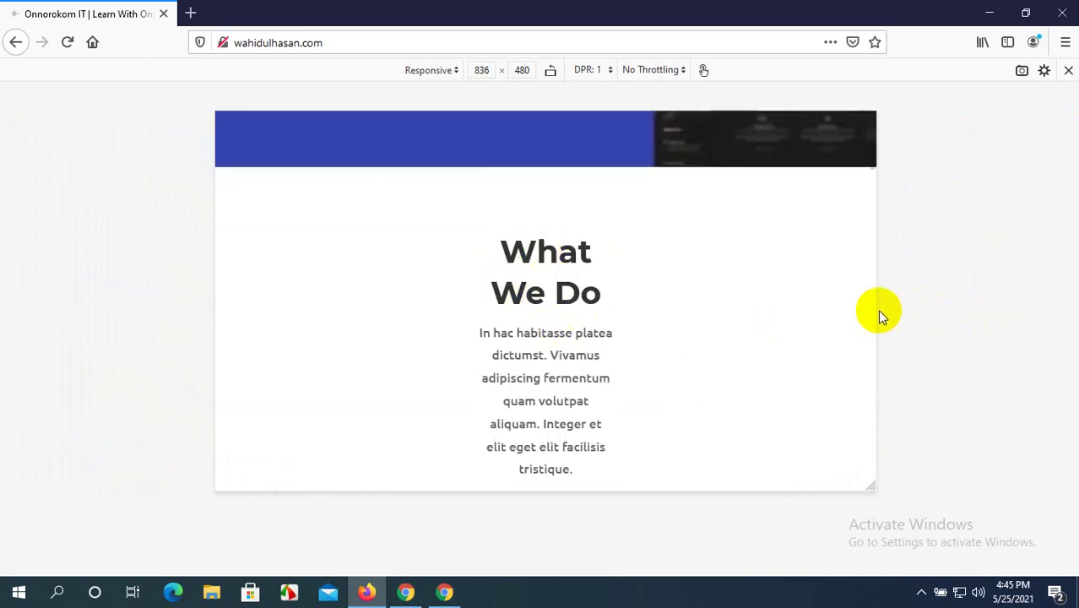
drag(875, 302, 959, 299)
scroll(775, 347, down, 2)
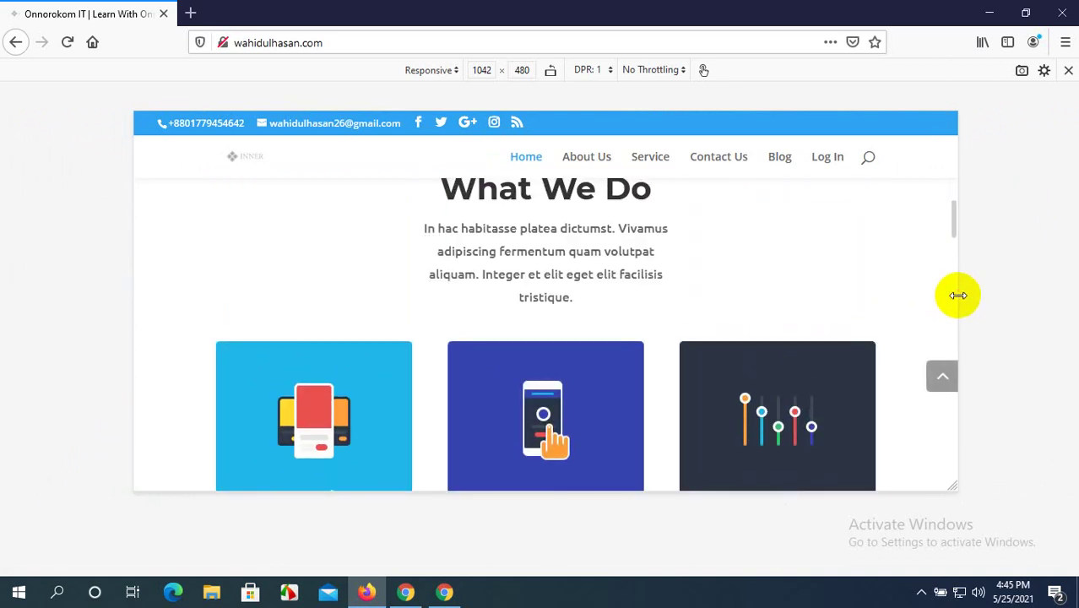
drag(958, 292, 903, 309)
scroll(820, 309, down, 2)
scroll(580, 346, up, 1)
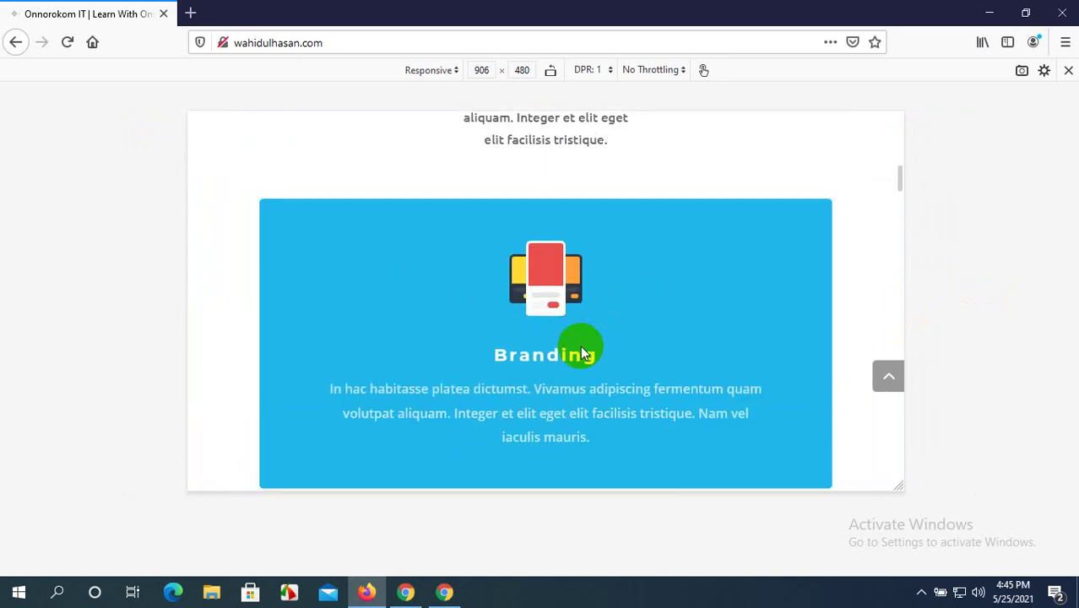
scroll(580, 345, down, 5)
scroll(580, 346, up, 5)
scroll(580, 346, down, 2)
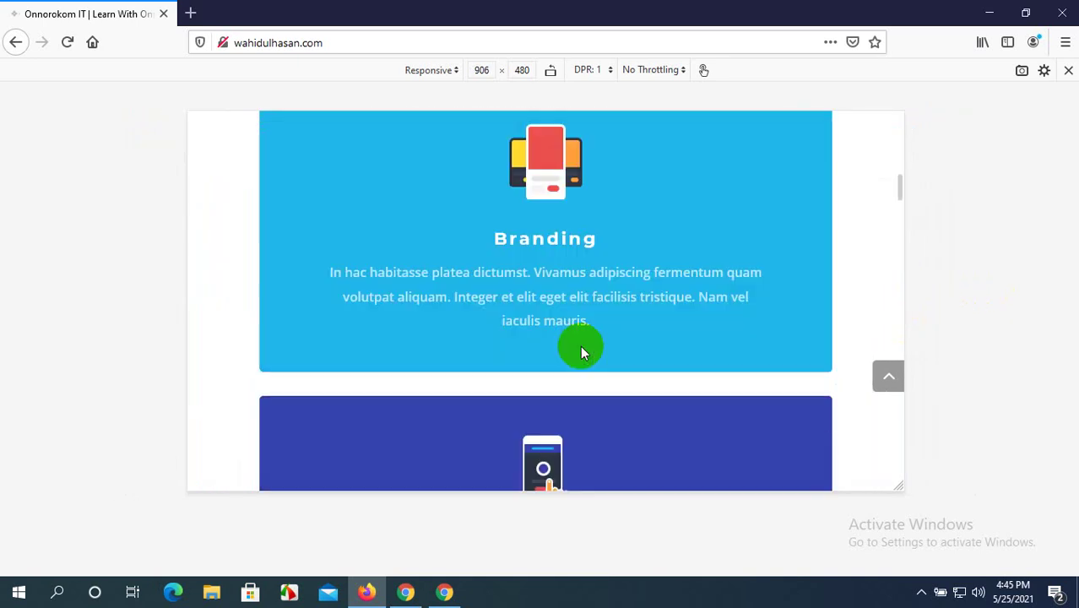
scroll(580, 345, up, 2)
scroll(580, 345, down, 4)
scroll(581, 347, down, 10)
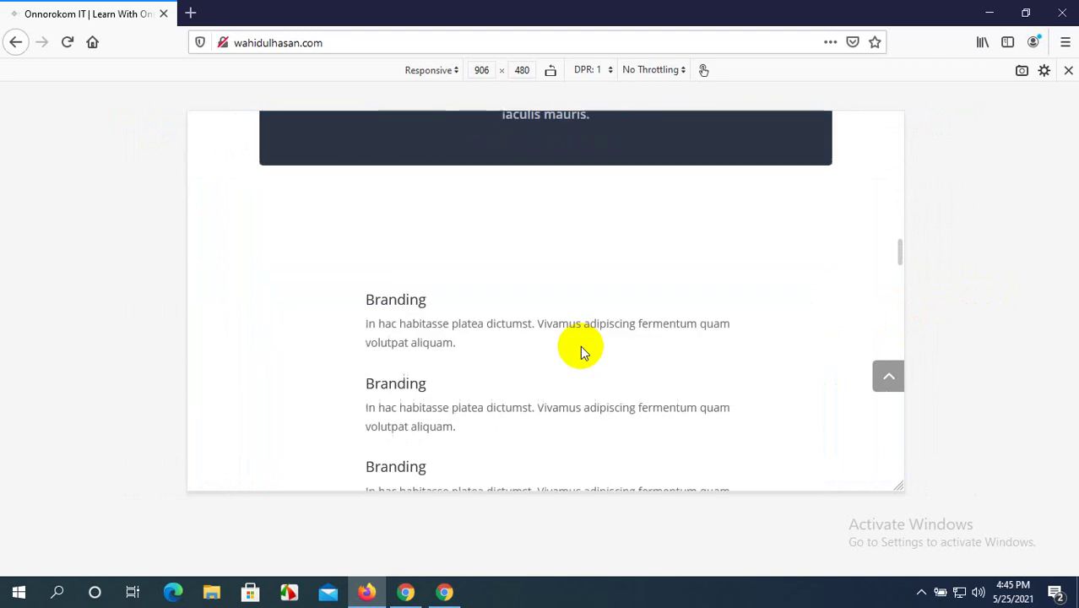
scroll(582, 347, up, 1)
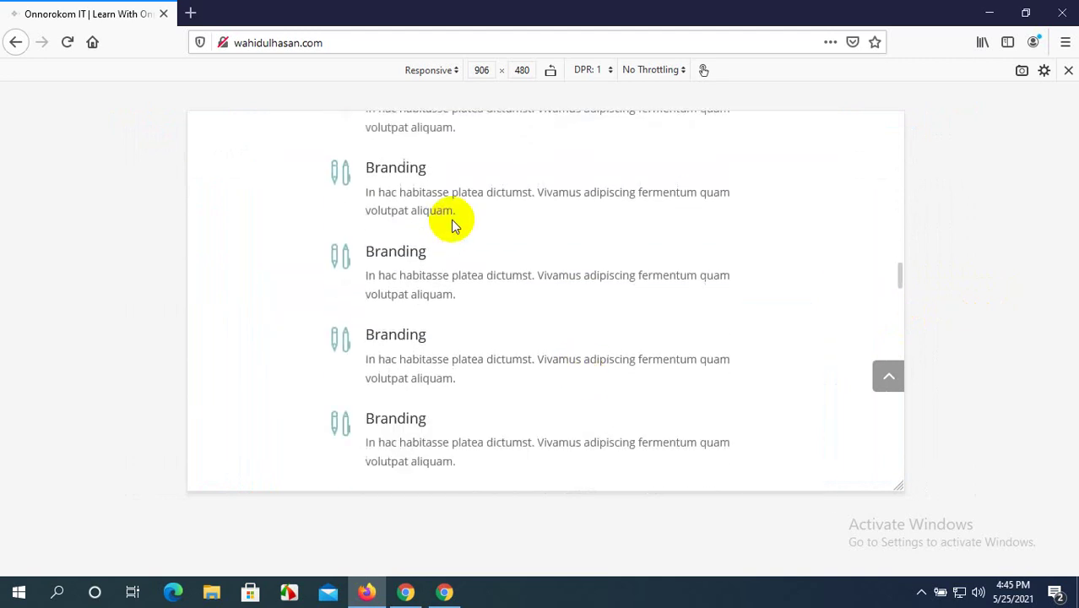
scroll(450, 221, down, 3)
scroll(455, 228, down, 5)
scroll(456, 224, up, 2)
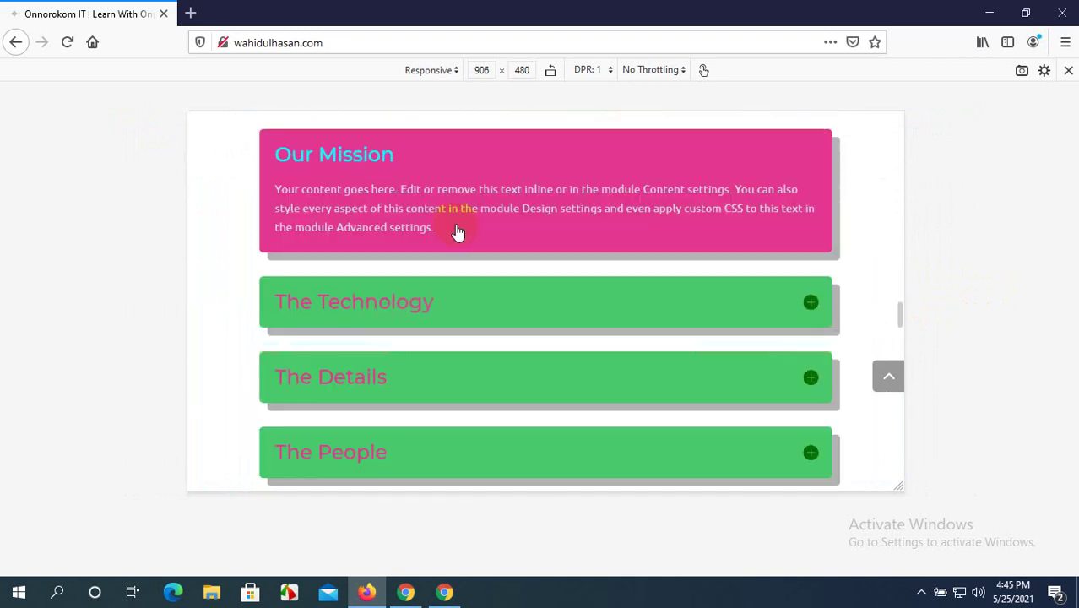
scroll(457, 233, down, 10)
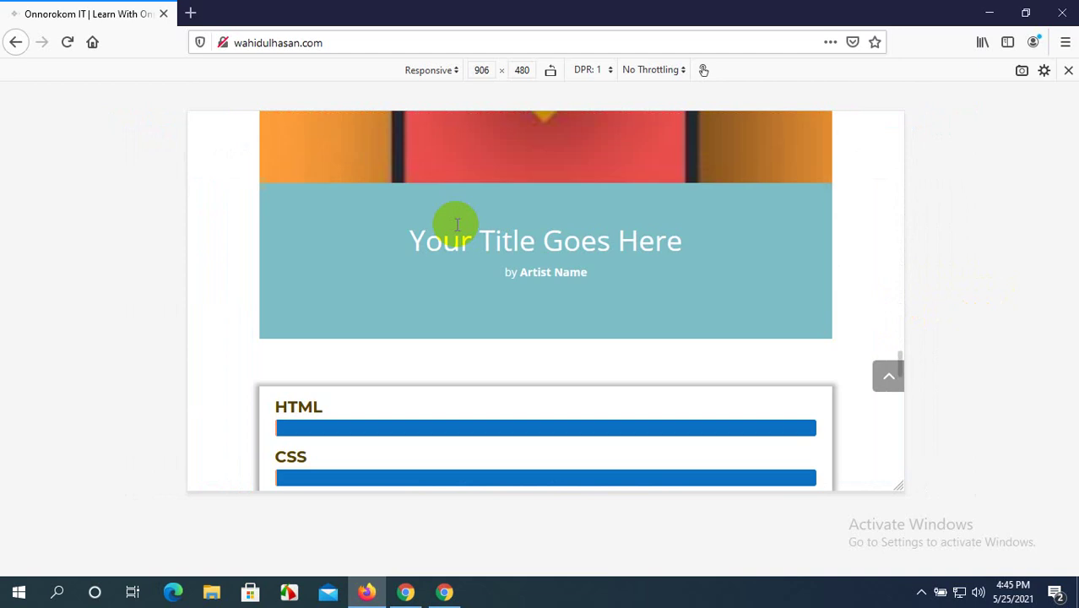
scroll(455, 224, down, 3)
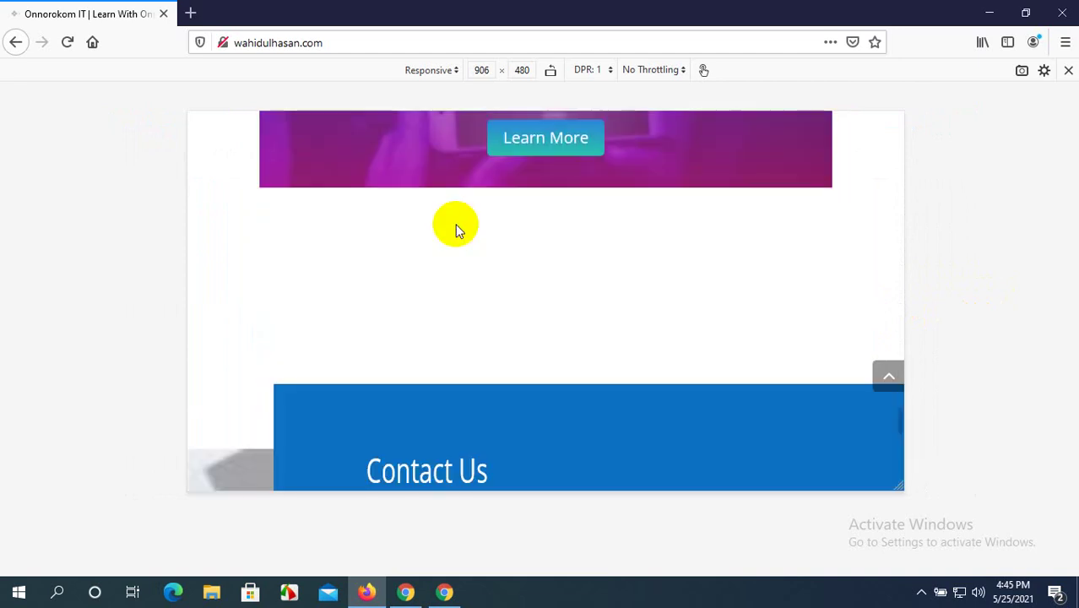
scroll(455, 224, down, 6)
scroll(456, 224, up, 3)
scroll(455, 224, down, 6)
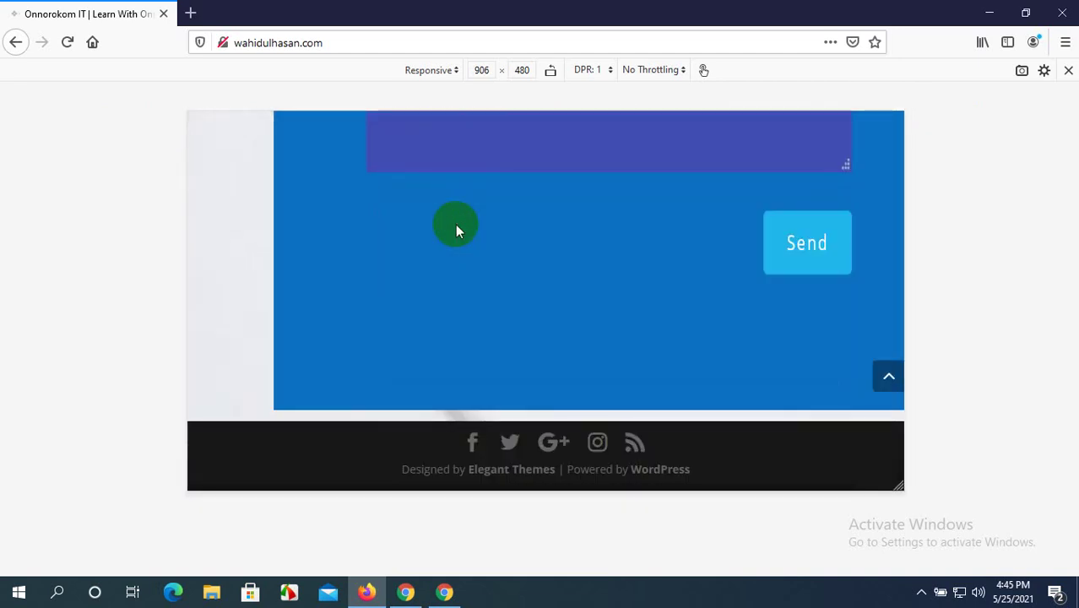
scroll(455, 226, up, 10)
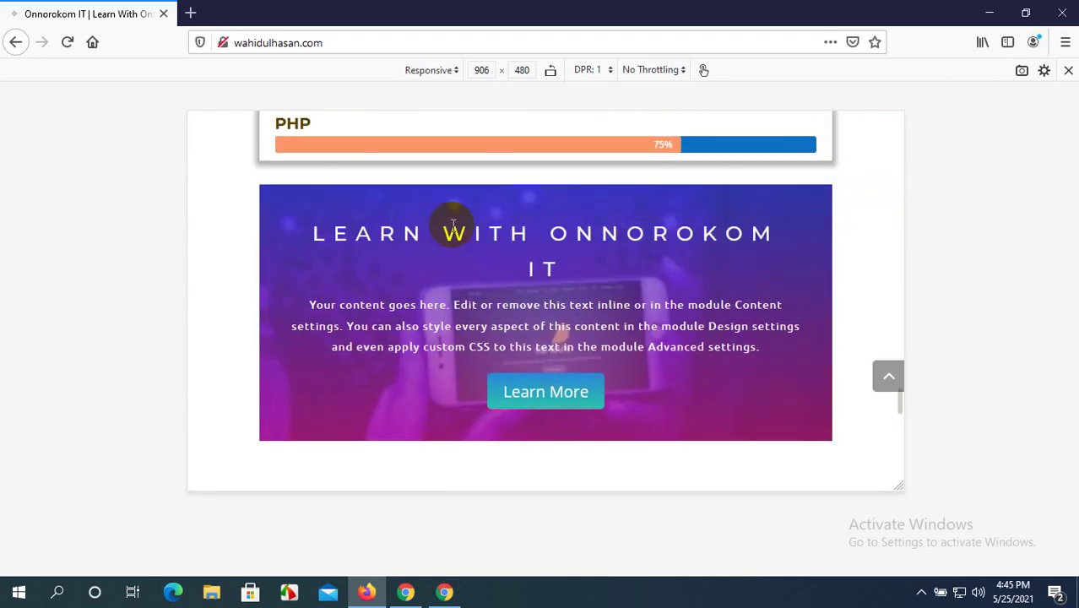
scroll(454, 227, down, 4)
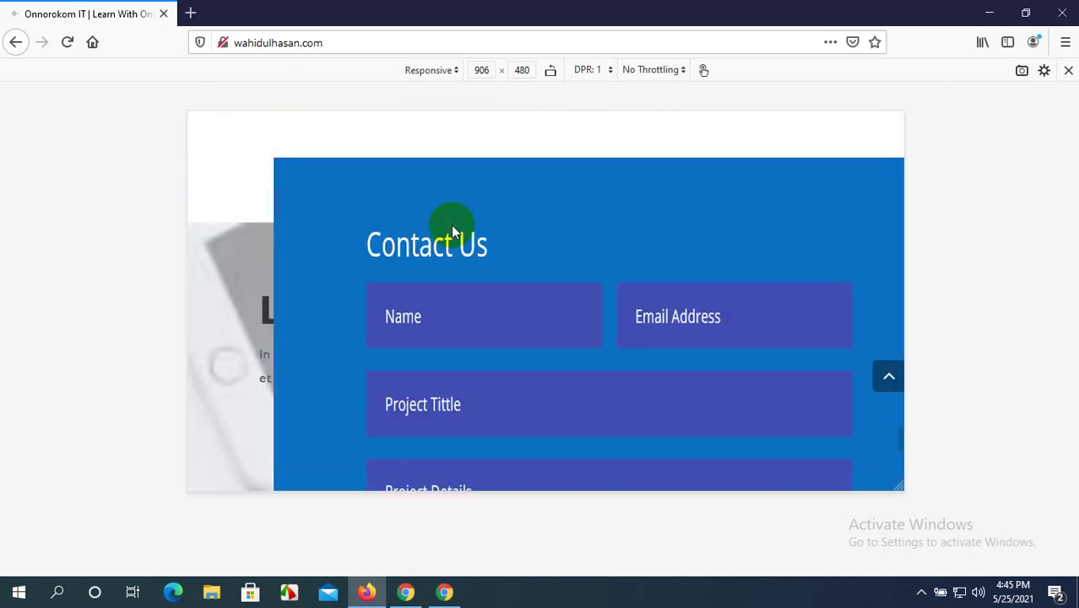
scroll(454, 227, up, 3)
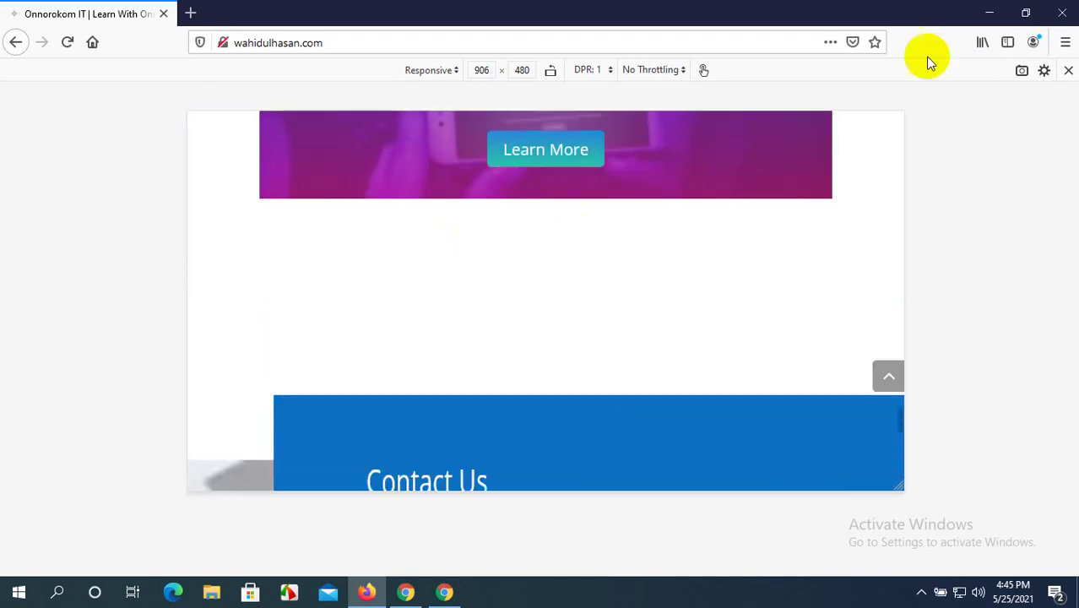
scroll(708, 210, up, 5)
scroll(708, 202, down, 4)
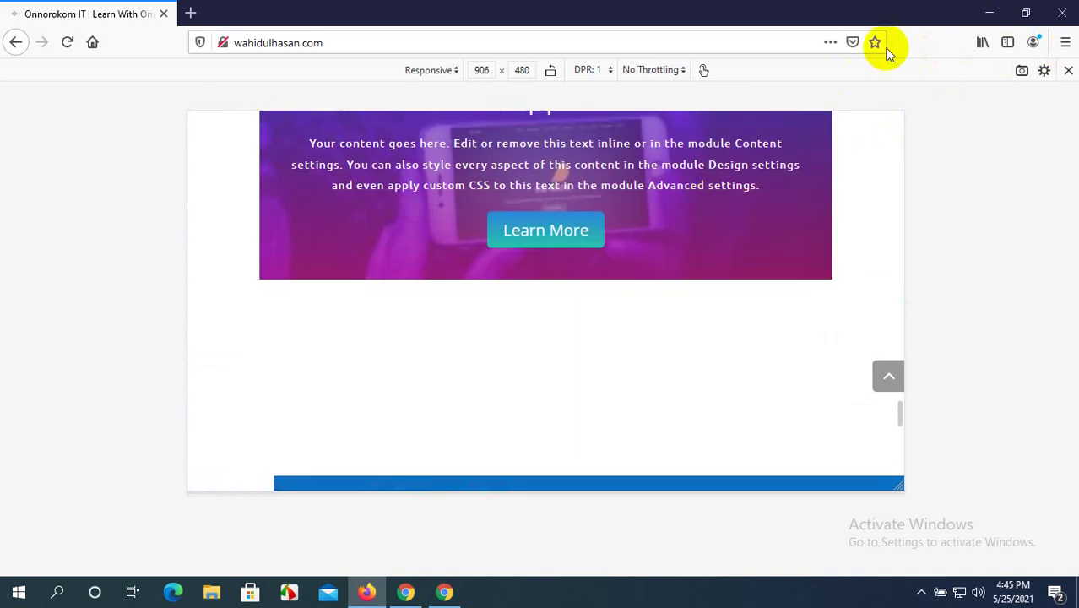
click(445, 593)
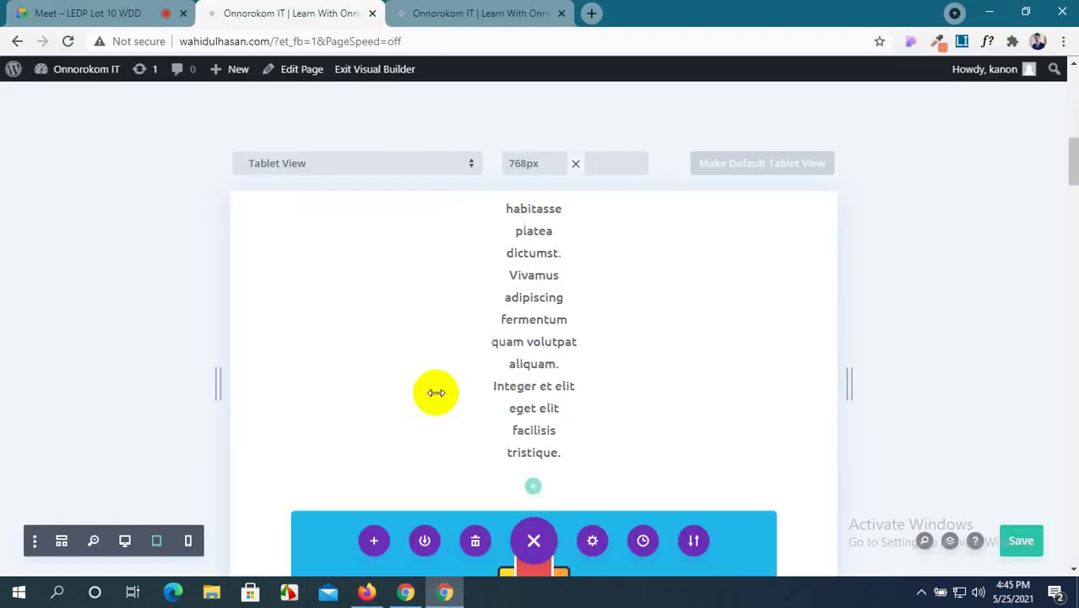